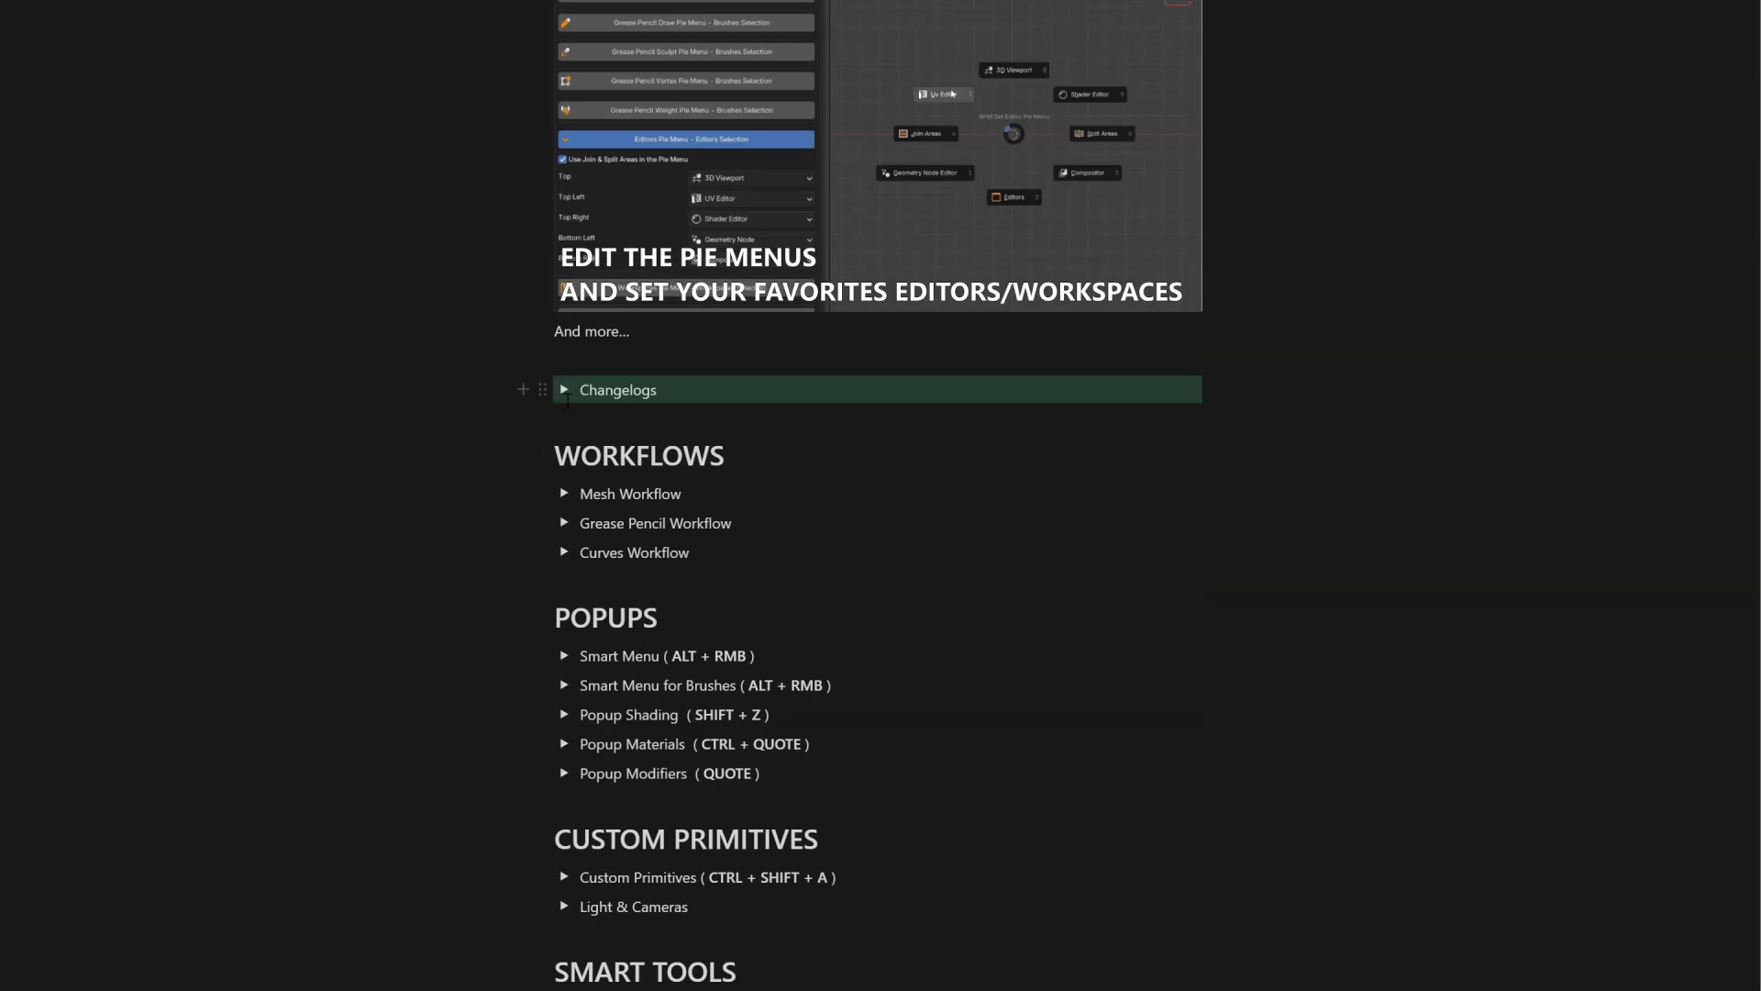
# - Examine the V0.0.3 changelog and the Curves and Grease Pencil workflow sections of the add-on documentation
pyautogui.click(565, 393)
pyautogui.scroll(-3, 607, 524)
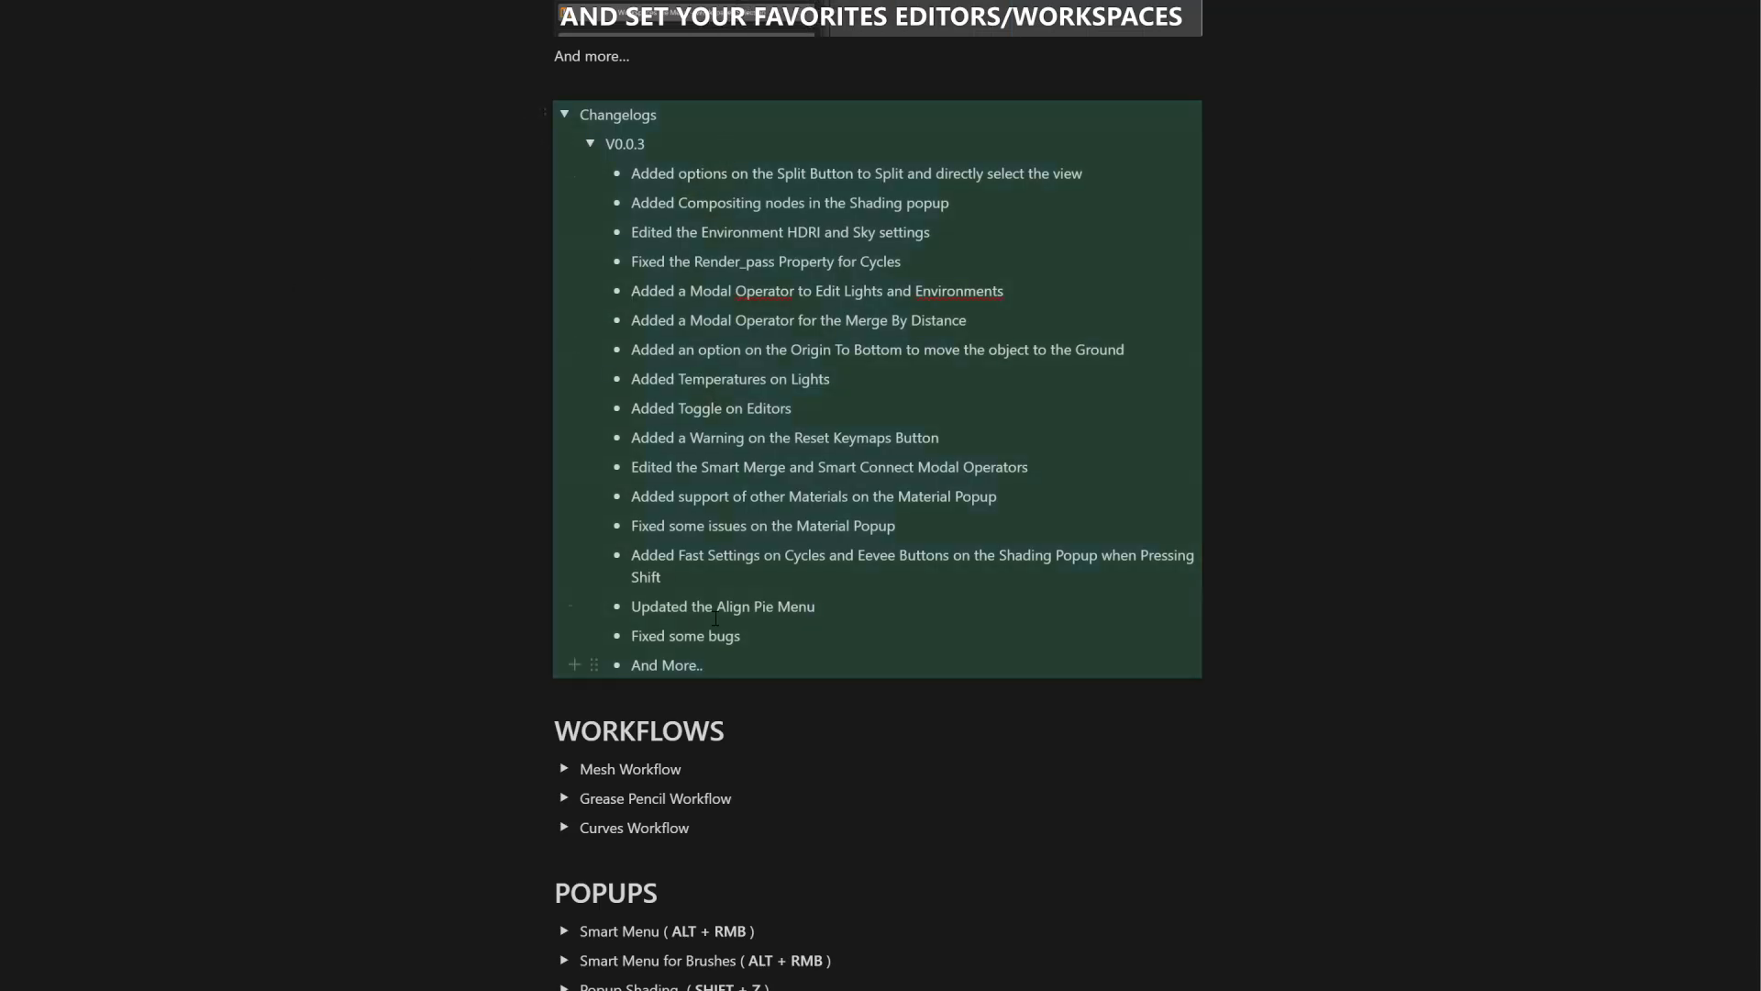
pyautogui.click(565, 115)
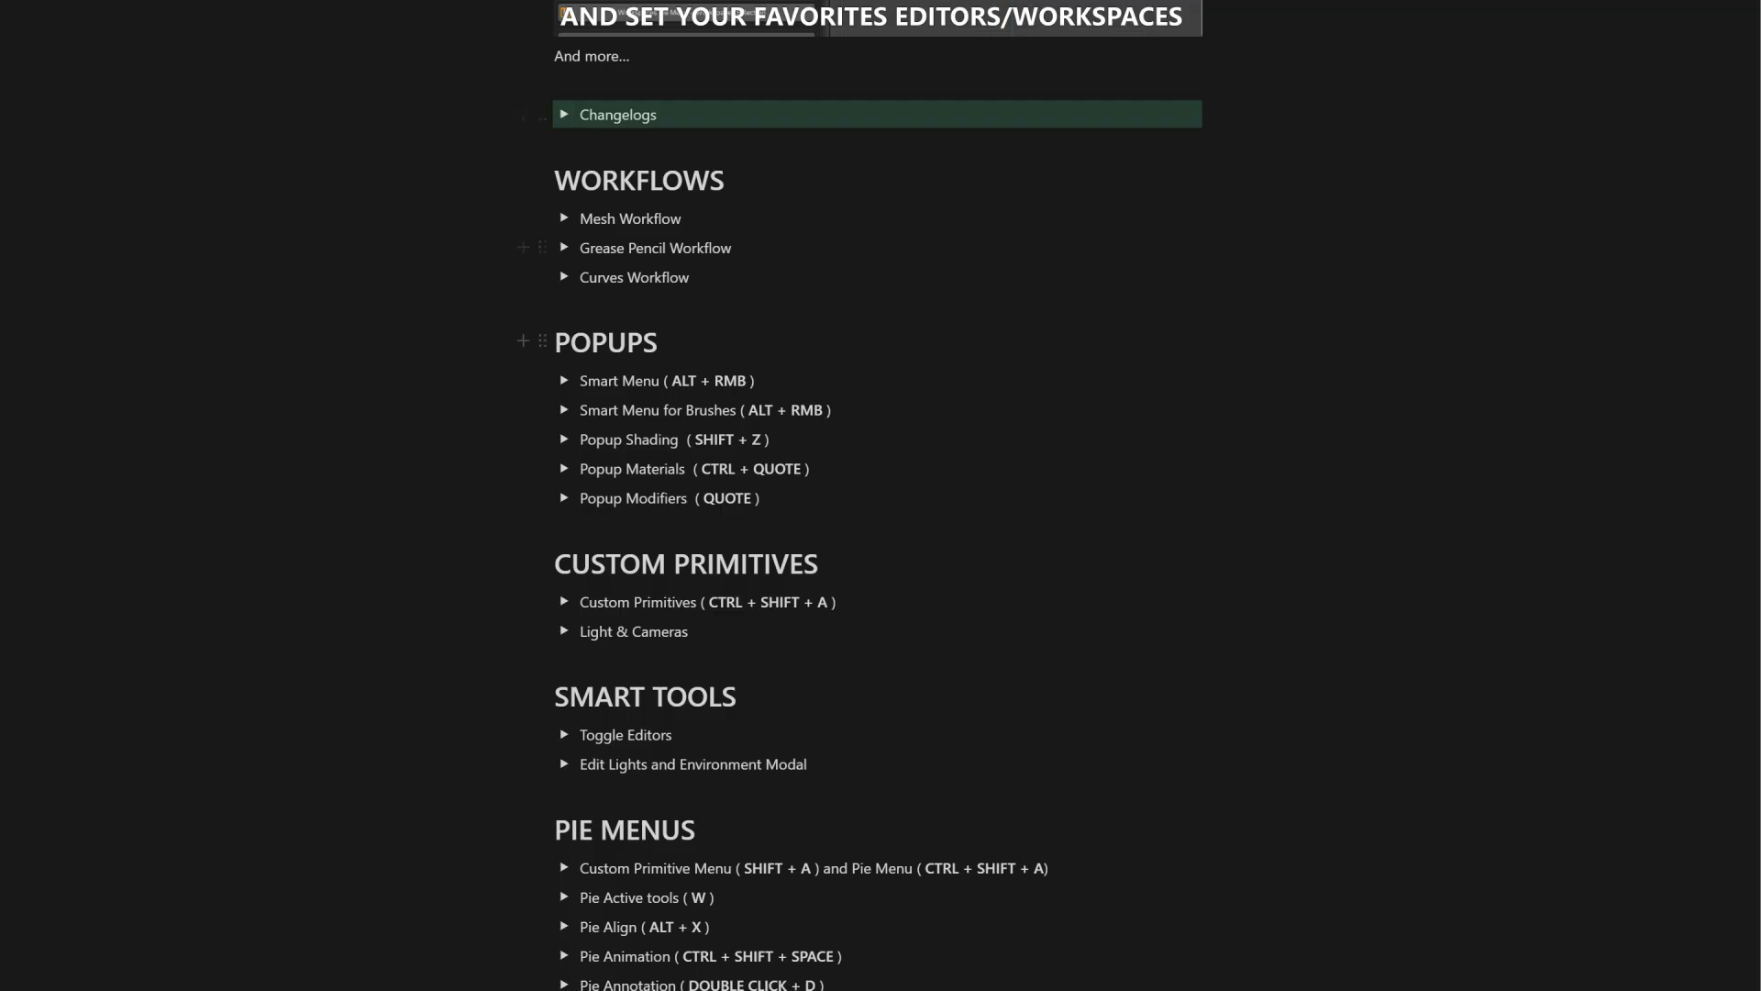
pyautogui.click(564, 278)
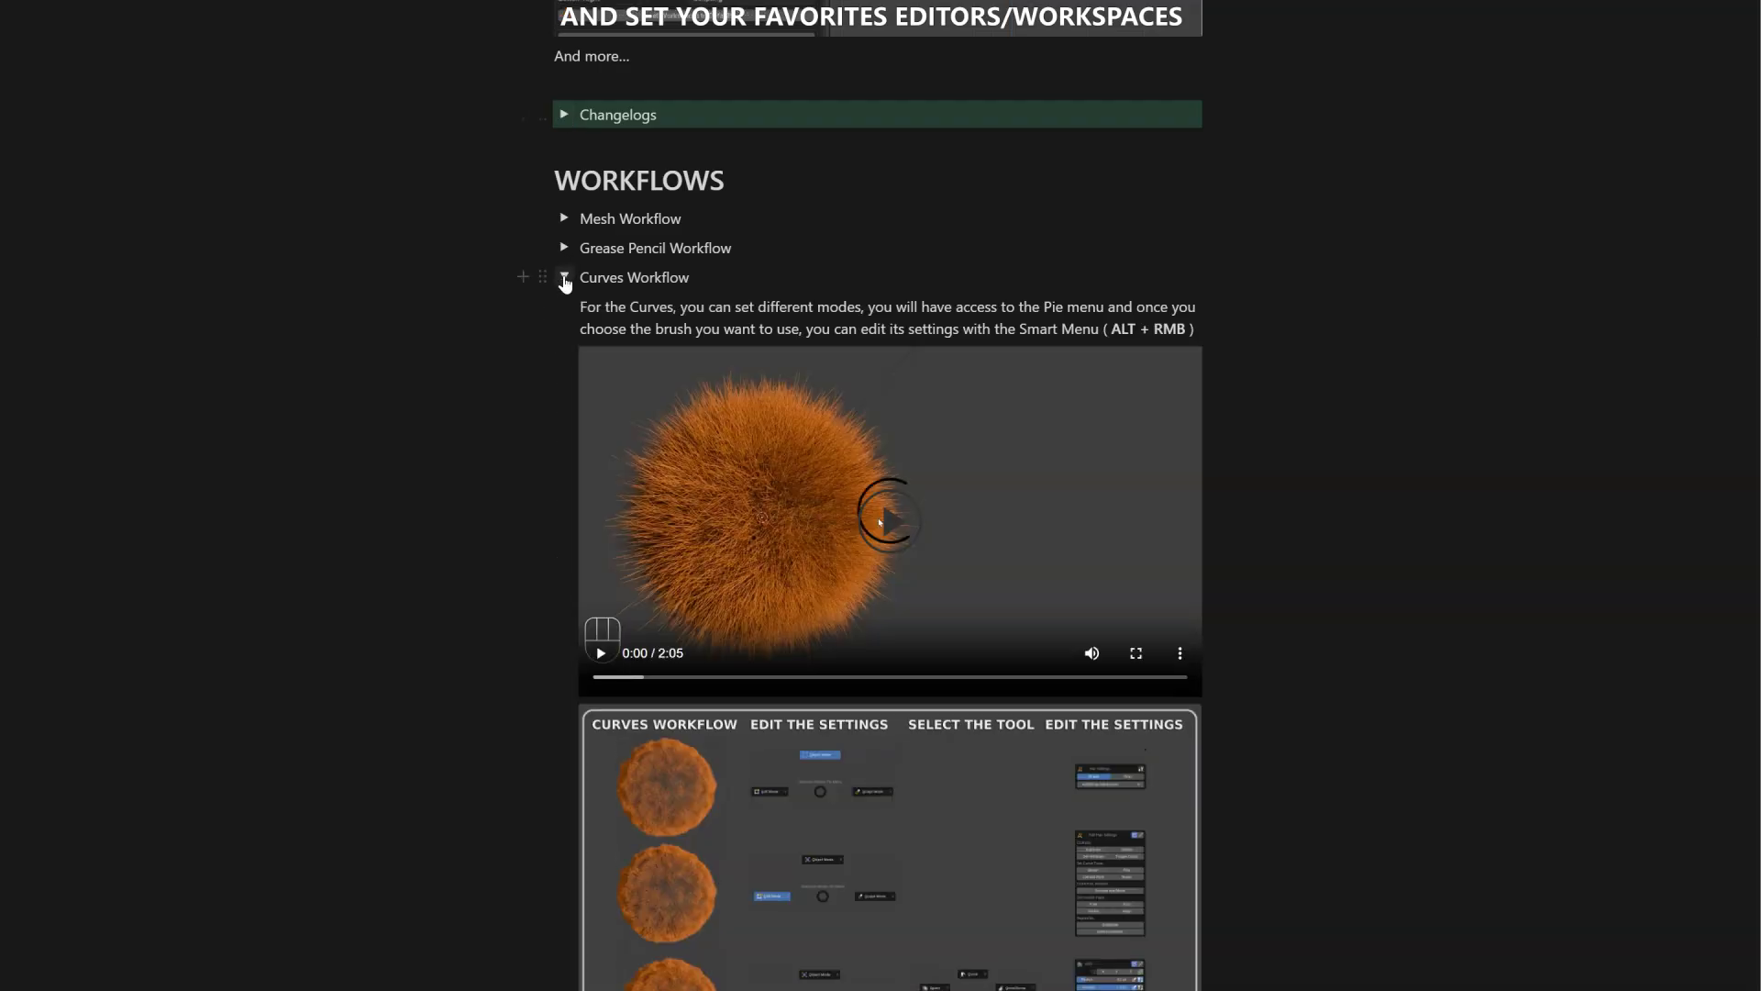
pyautogui.click(564, 278)
pyautogui.click(565, 248)
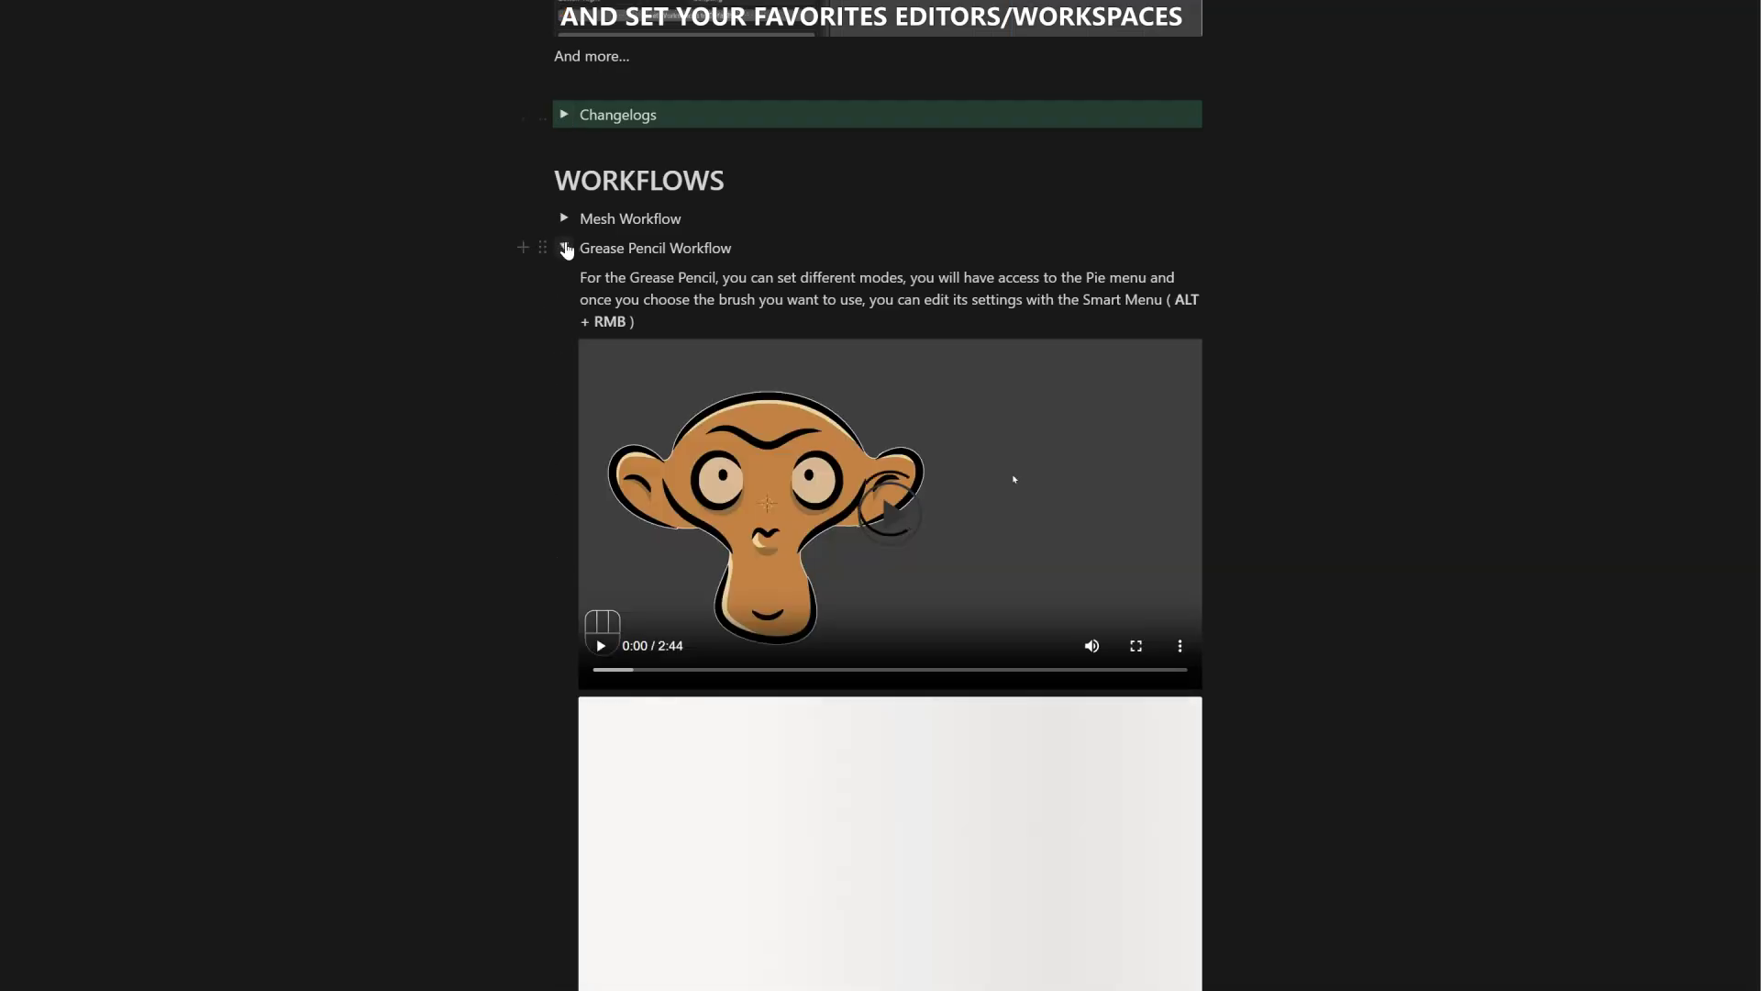
pyautogui.click(565, 248)
# - Read the Smart Menu, Popup Modifiers and Light & Cameras documentation entries, ending with the feature overview
pyautogui.click(568, 379)
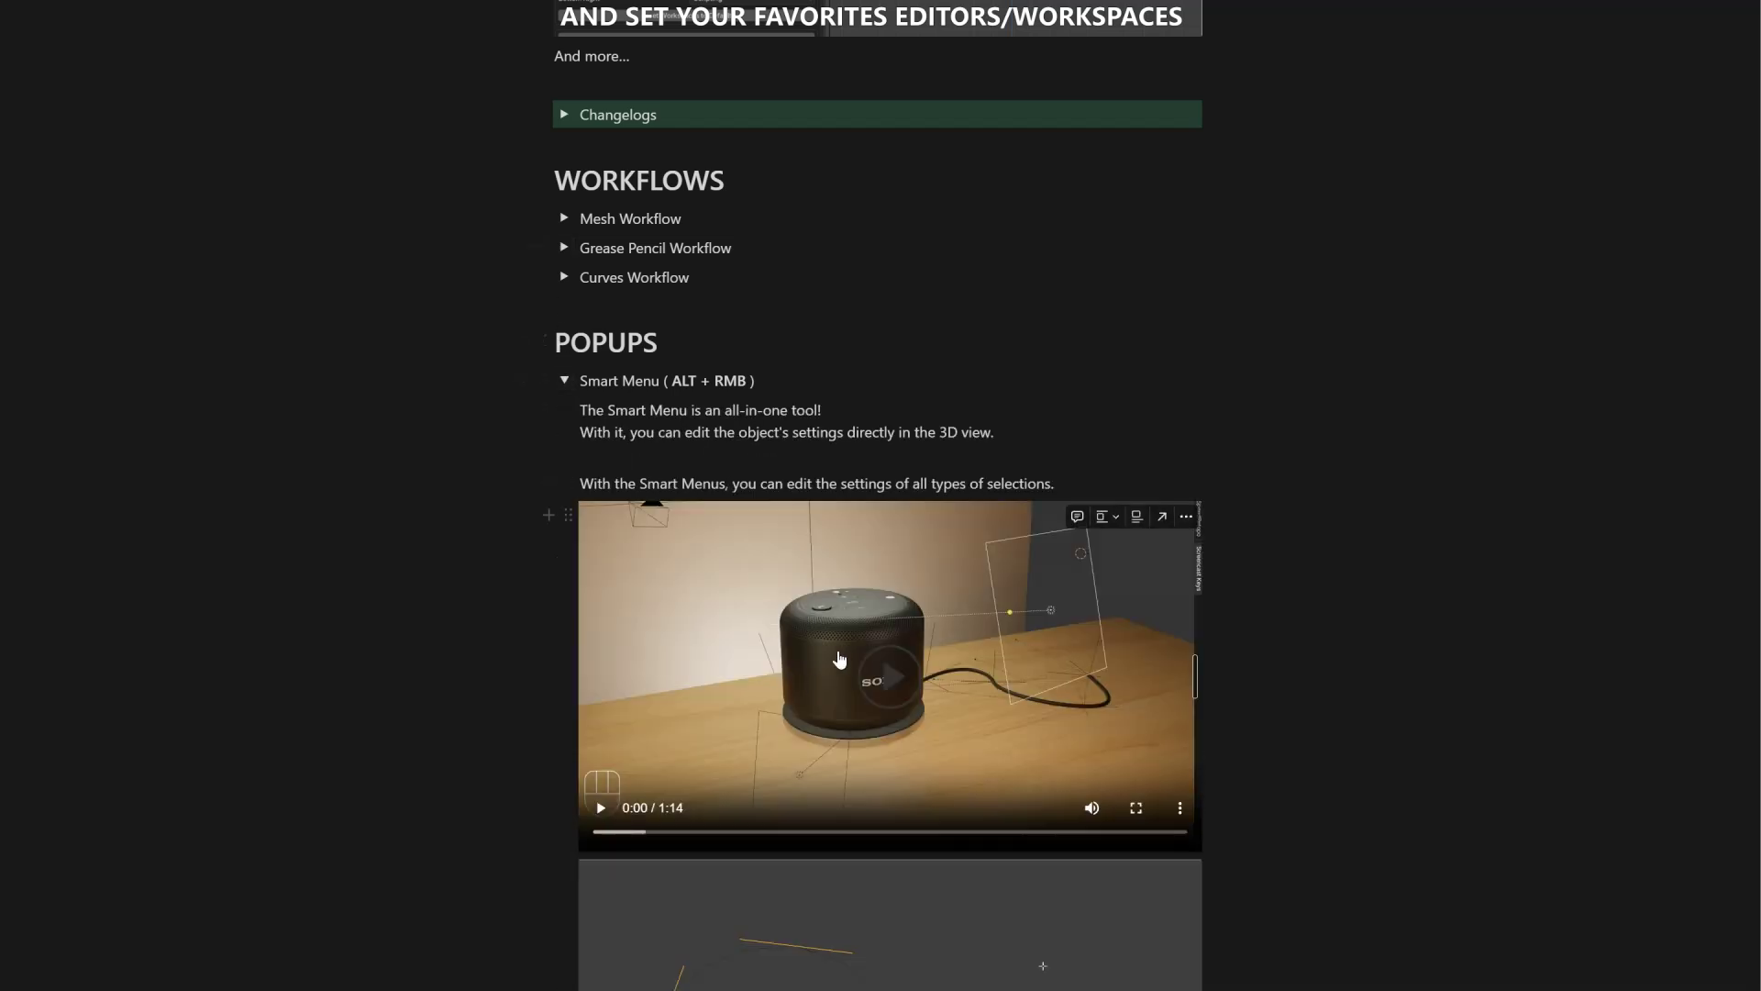
pyautogui.scroll(-5, 833, 704)
pyautogui.scroll(4, 833, 704)
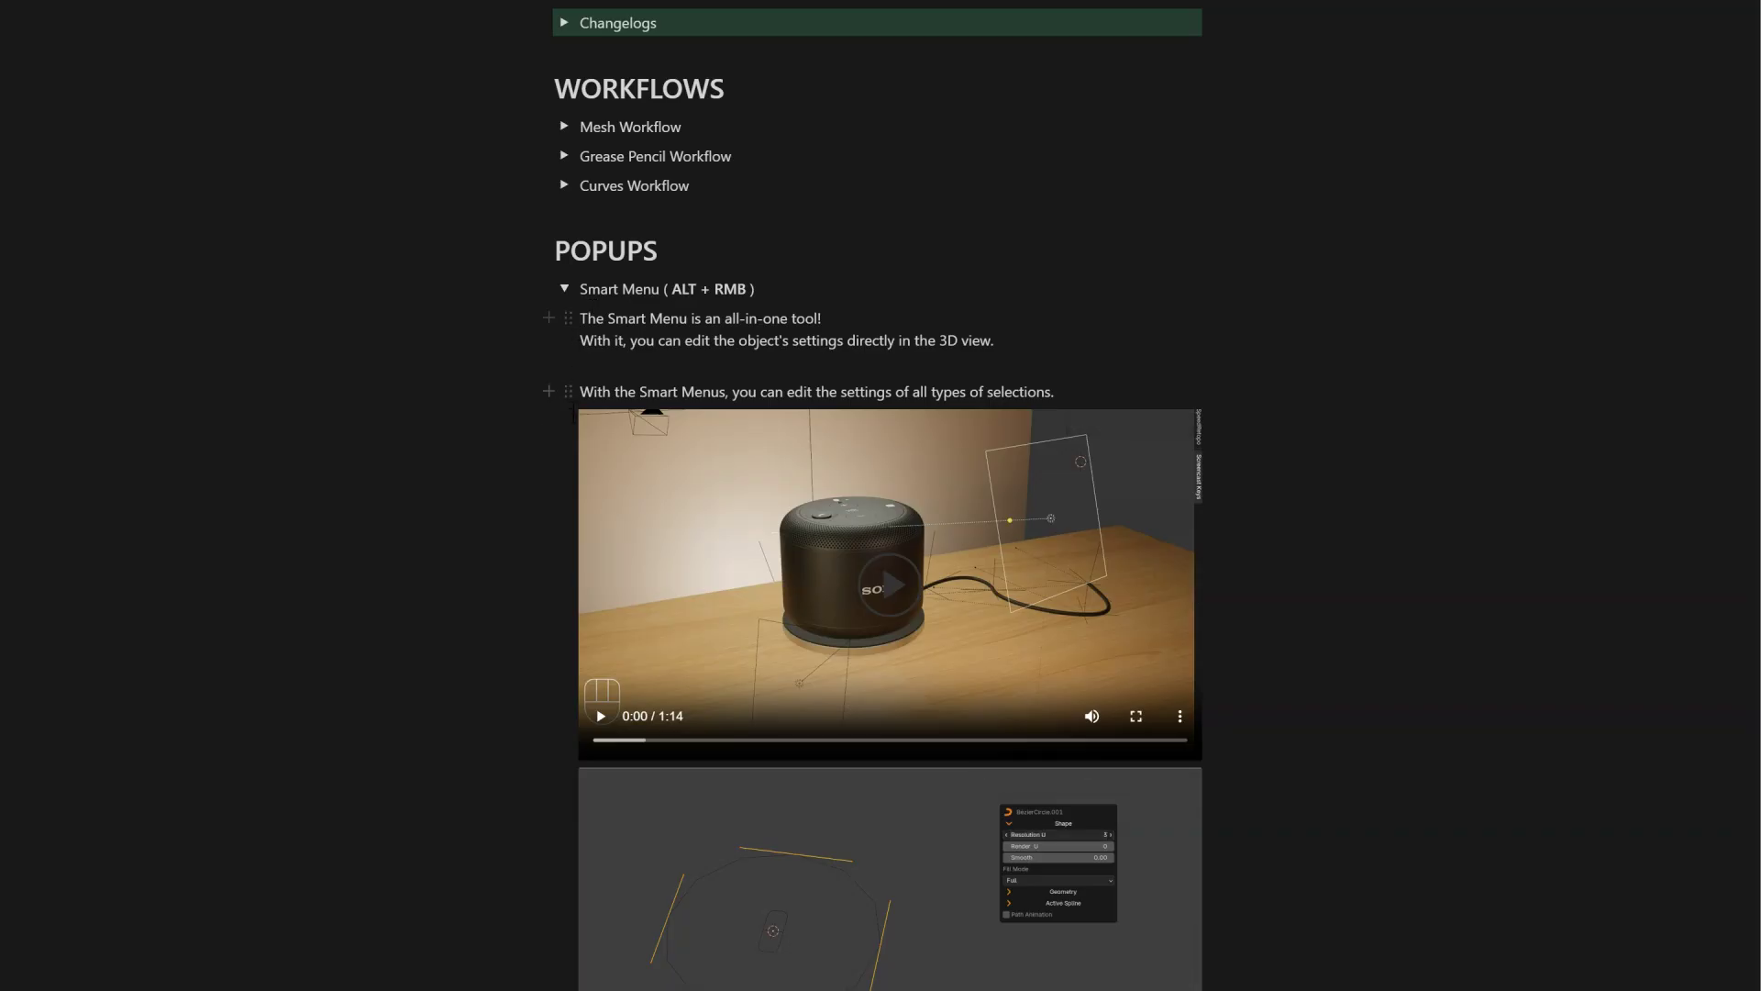
pyautogui.click(566, 290)
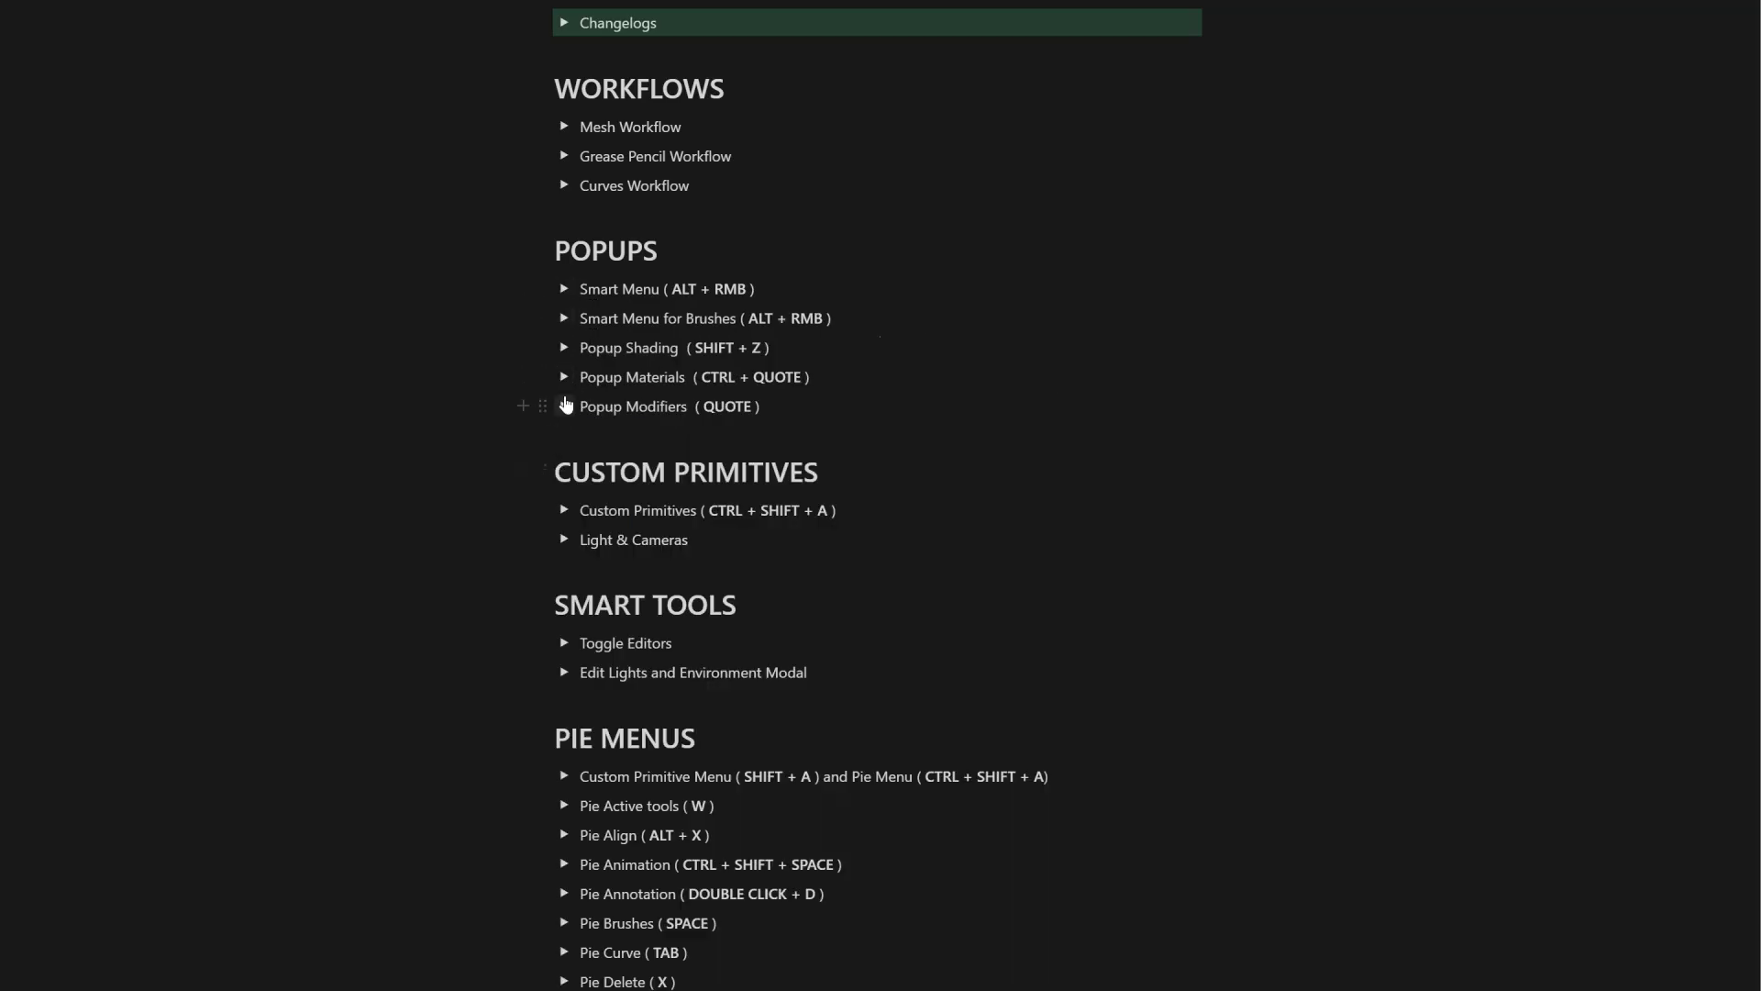
pyautogui.click(565, 407)
pyautogui.click(565, 406)
pyautogui.click(566, 542)
pyautogui.scroll(-5, 697, 504)
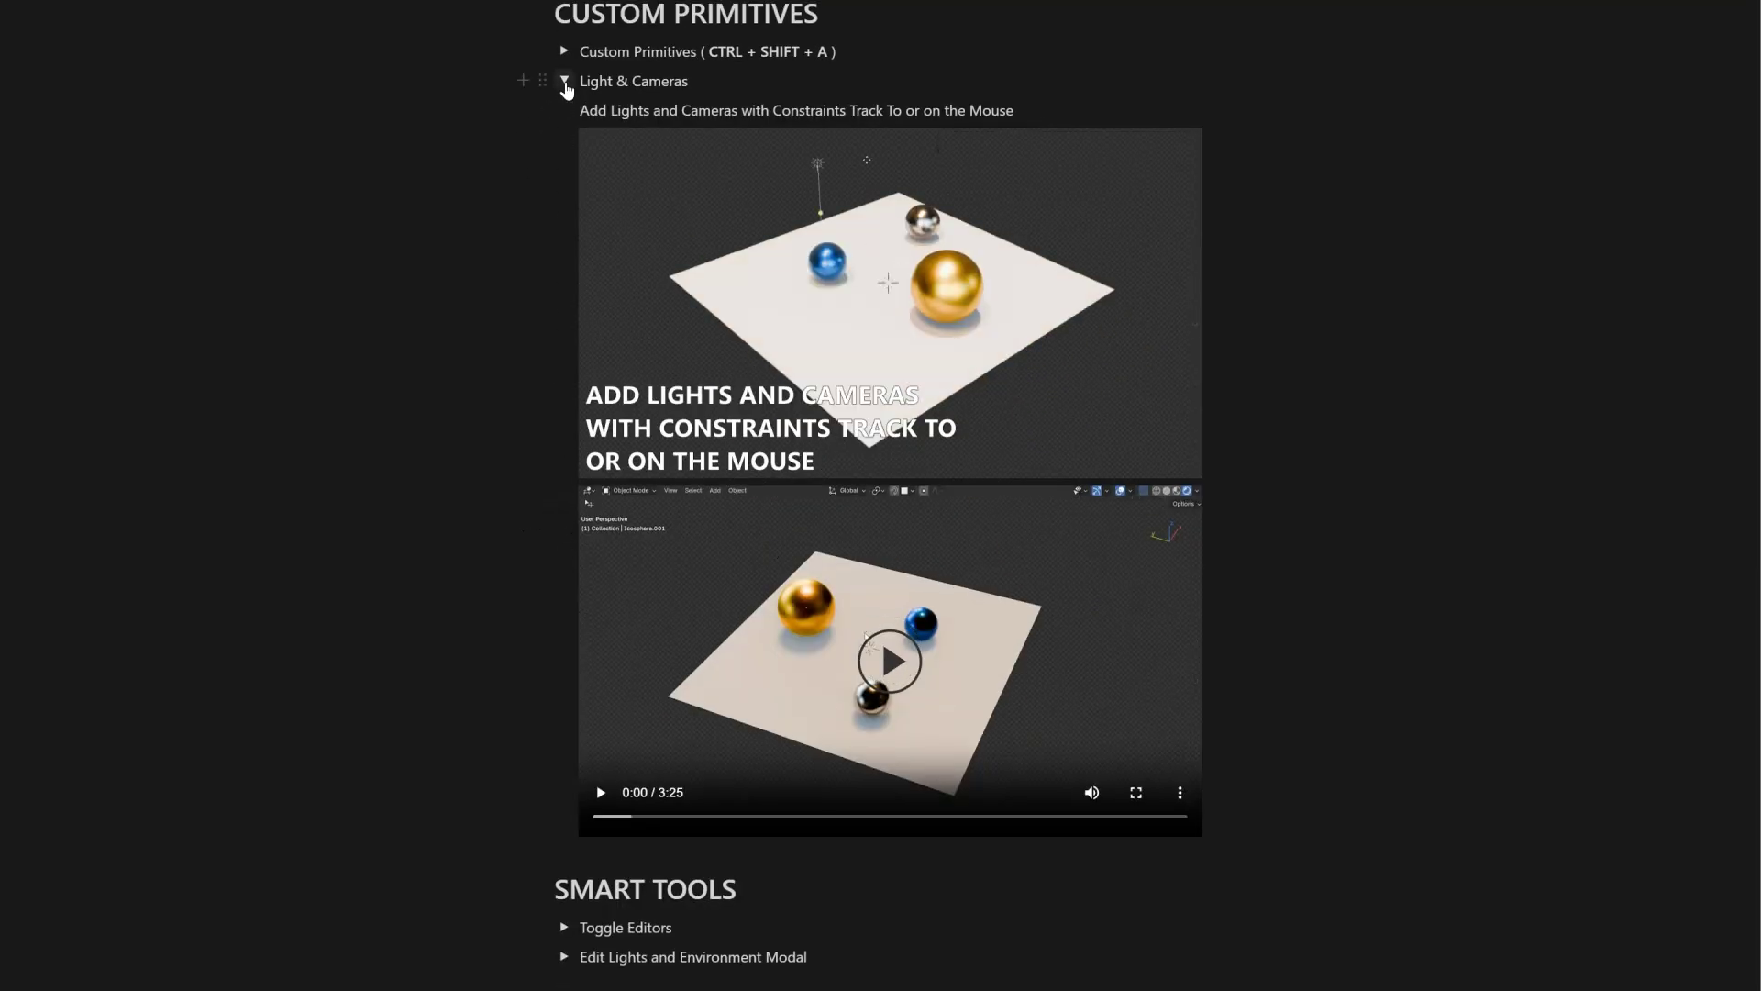
pyautogui.click(565, 81)
pyautogui.scroll(15, 699, 488)
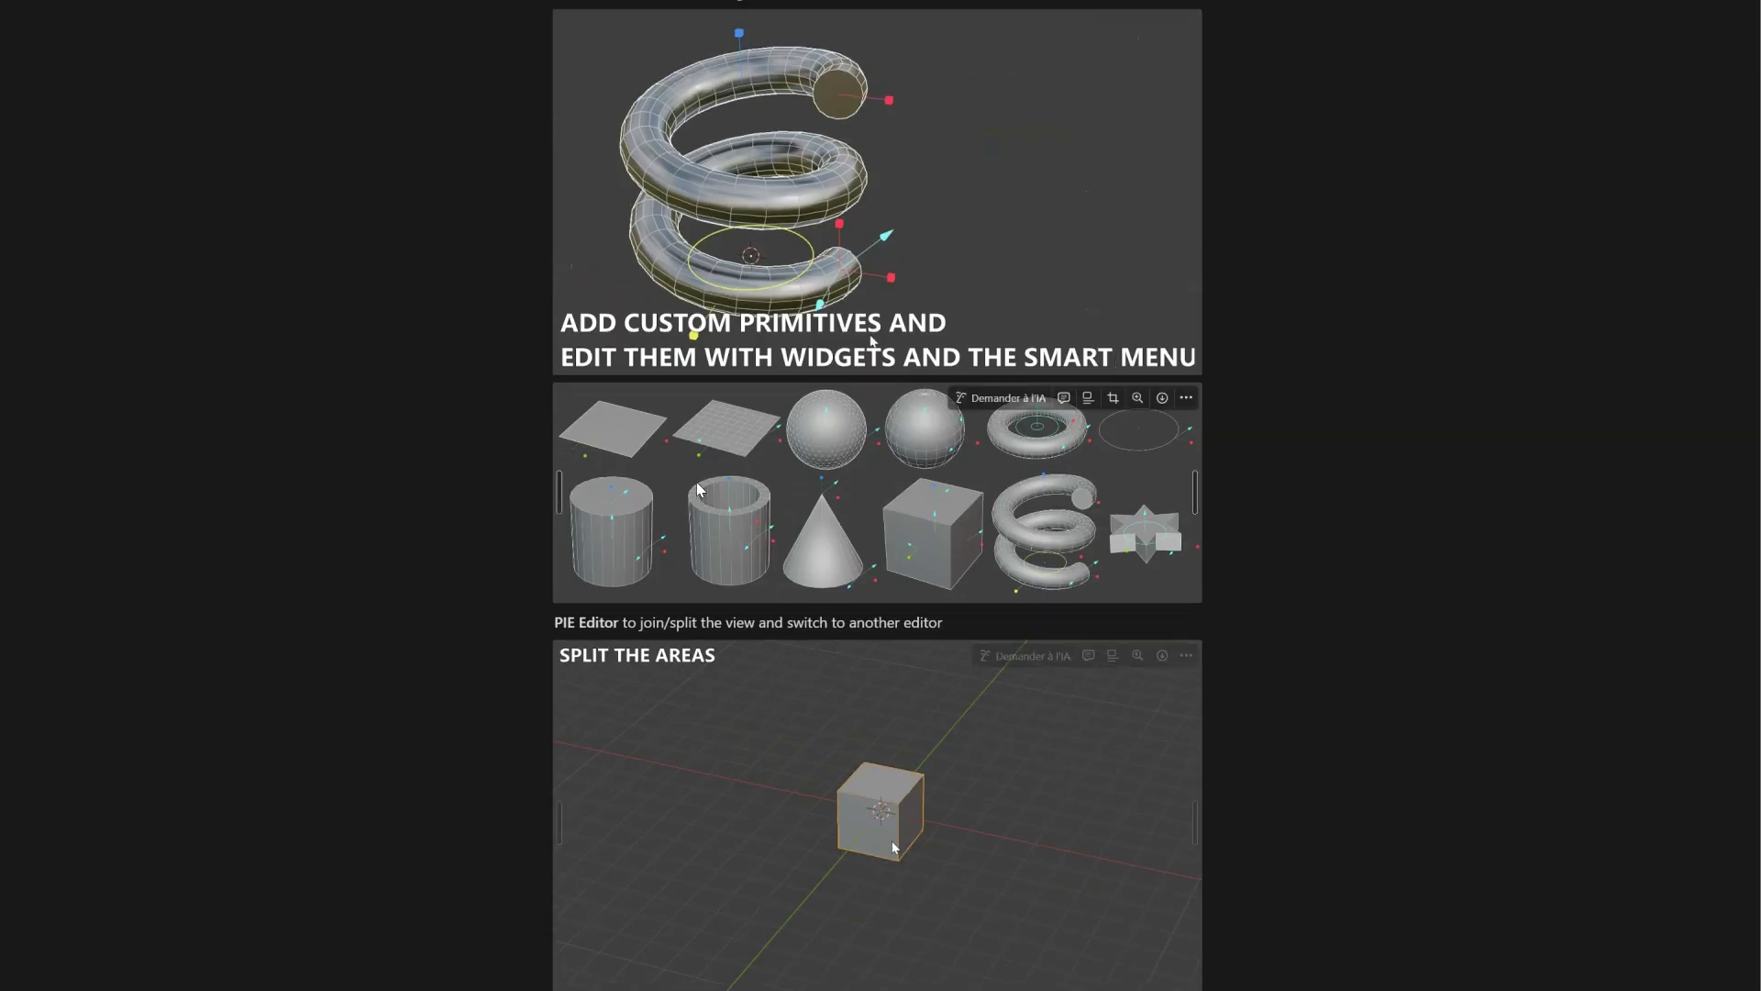
pyautogui.scroll(8, 697, 484)
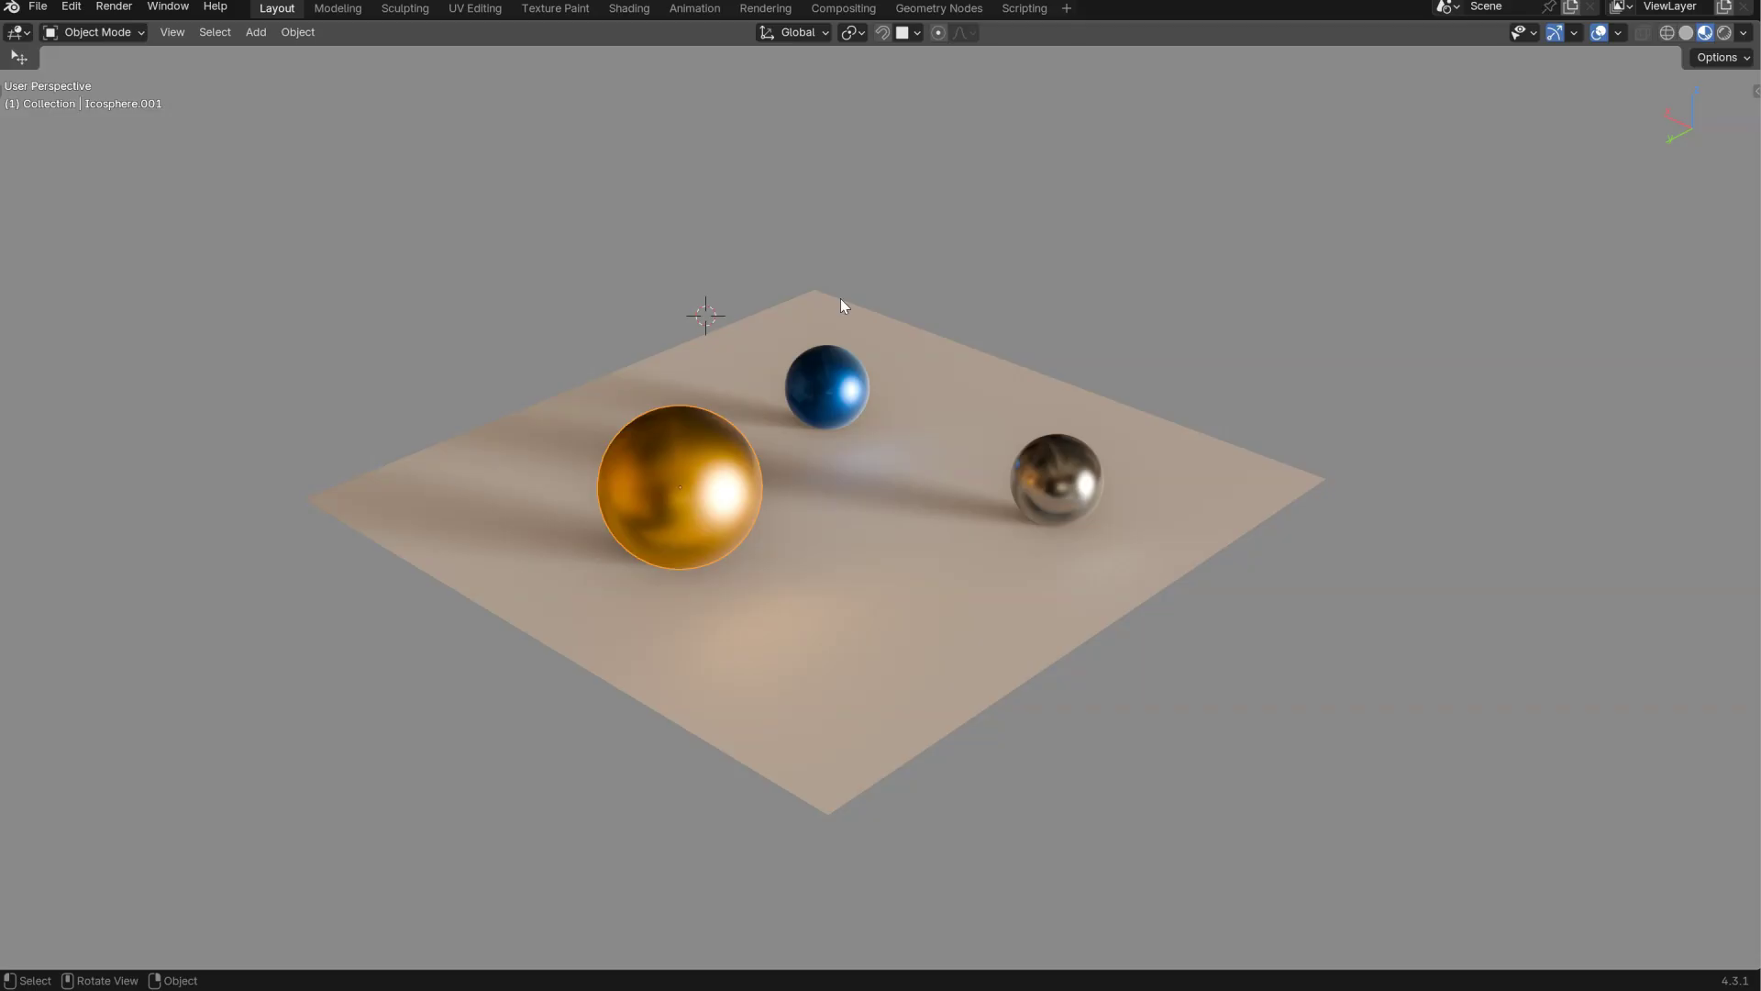
# - Switch to Blender and adjust the scene world's rotation and strength to brighten the lighting on the three spheres
pyautogui.moveTo(809, 332); pyautogui.dragTo(805, 342, button='middle')
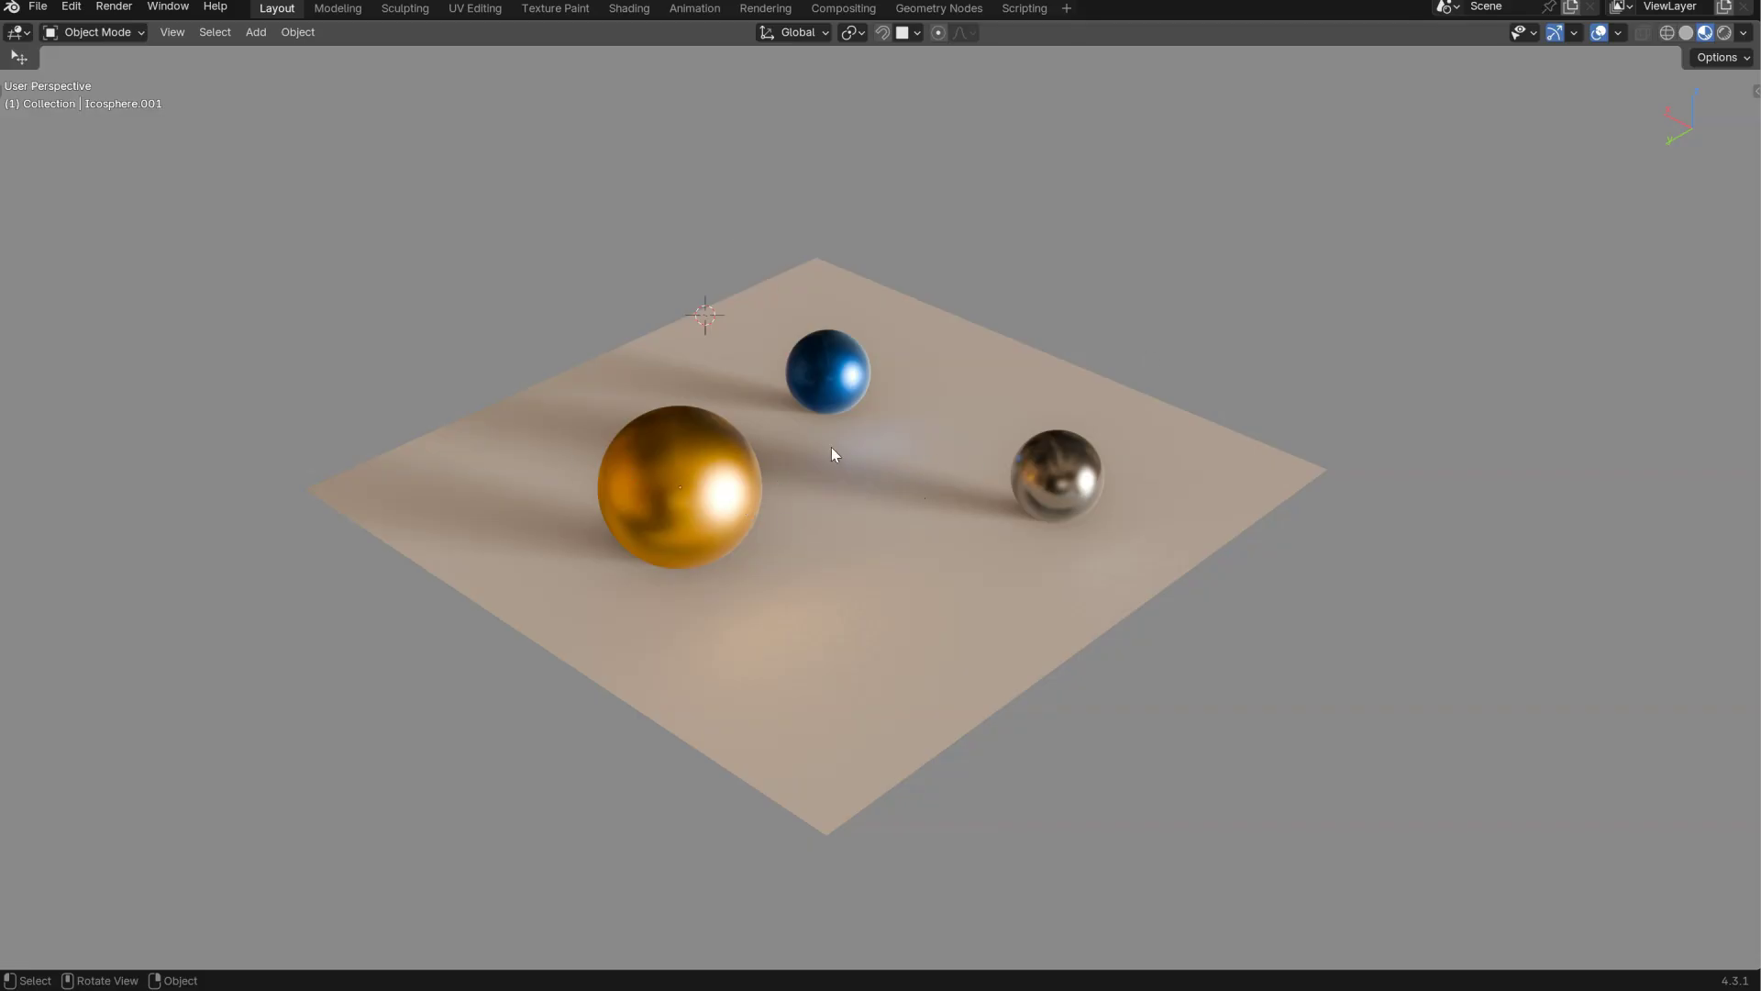
pyautogui.keyDown('ctrl'); pyautogui.keyDown('shift'); pyautogui.moveTo(800, 475); pyautogui.dragTo(504, 429, button='middle'); pyautogui.keyUp('shift'); pyautogui.keyUp('ctrl')
pyautogui.keyDown('ctrl'); pyautogui.keyDown('shift'); pyautogui.moveTo(725, 436); pyautogui.dragTo(746, 341, button='middle'); pyautogui.keyUp('shift'); pyautogui.keyUp('ctrl')
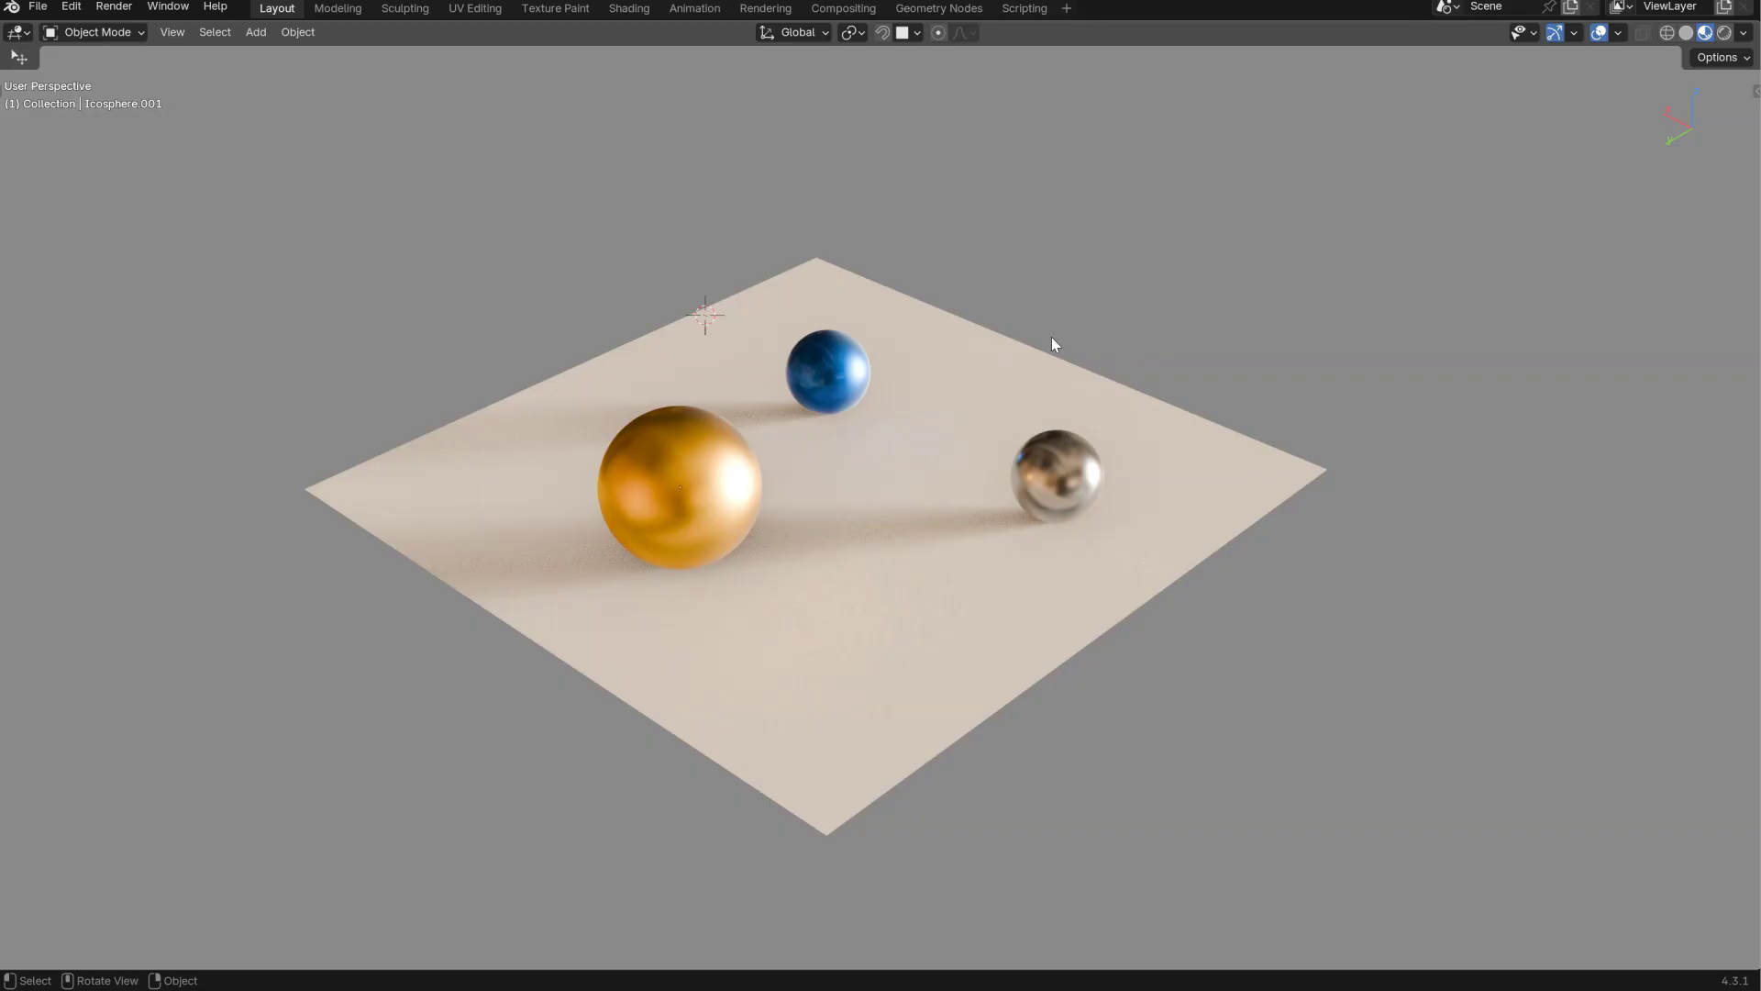
# - Turn off Scene World in the Shading Popup and adjust the direction of the material preview lighting
pyautogui.hotkey('shift', 'z')
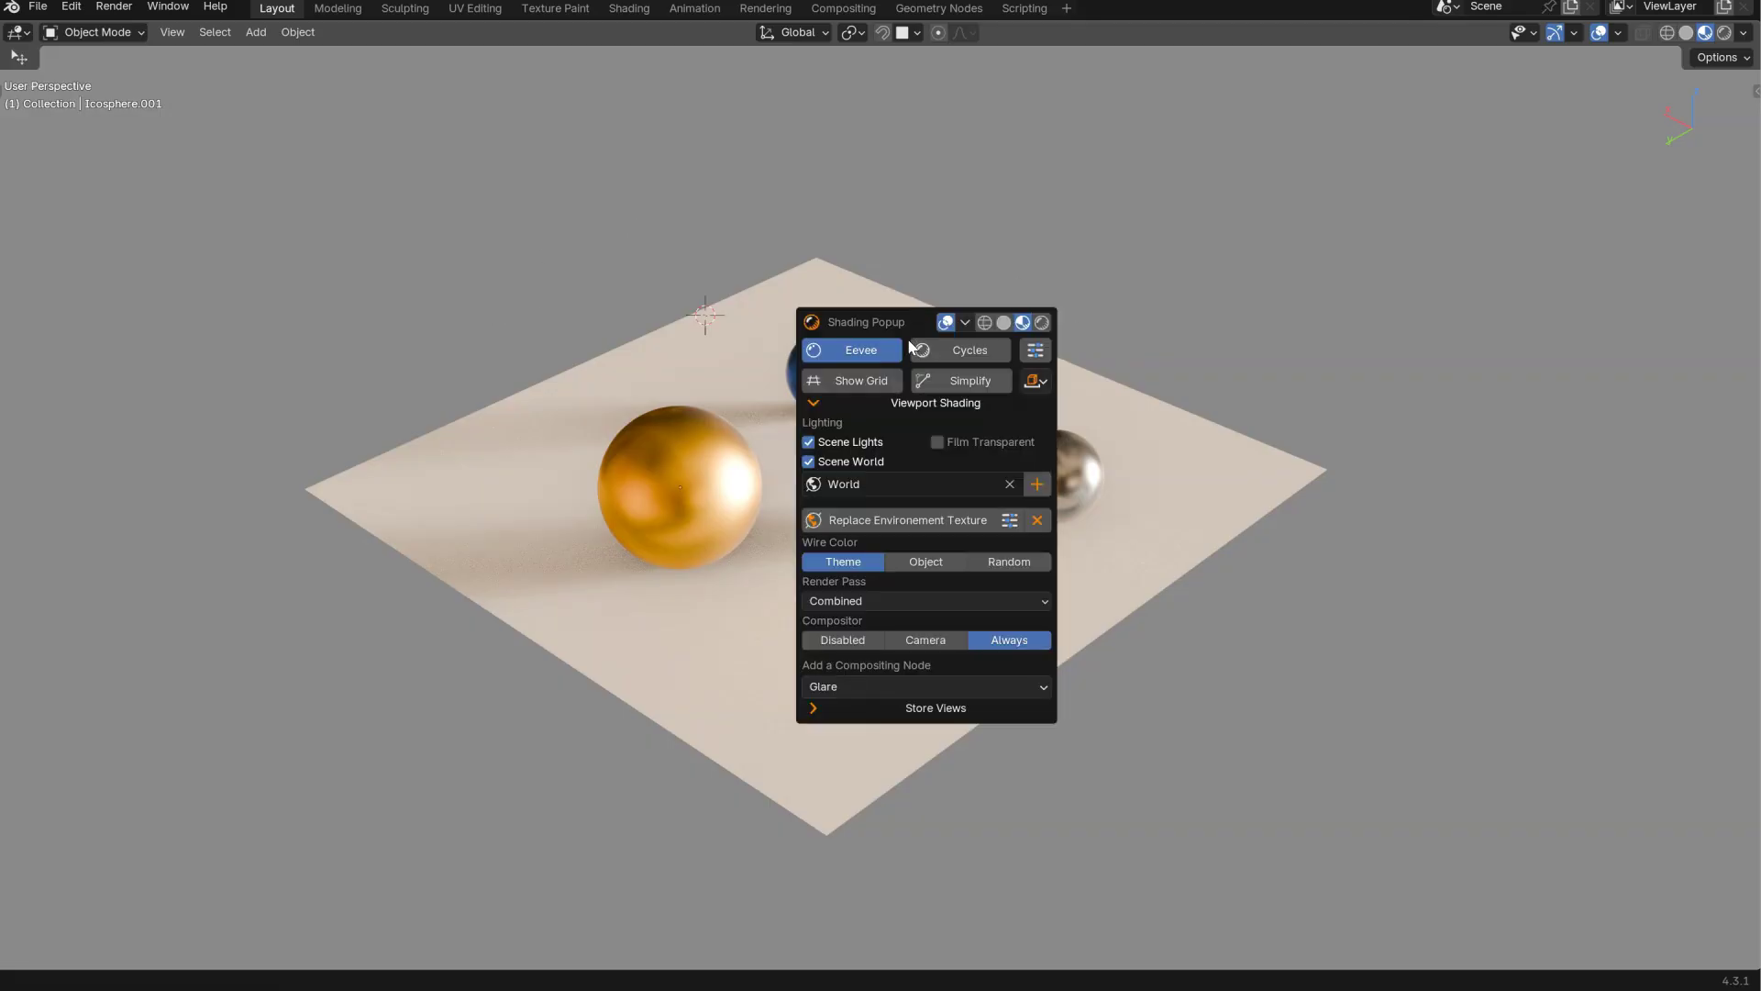
pyautogui.click(808, 462)
pyautogui.click(808, 461)
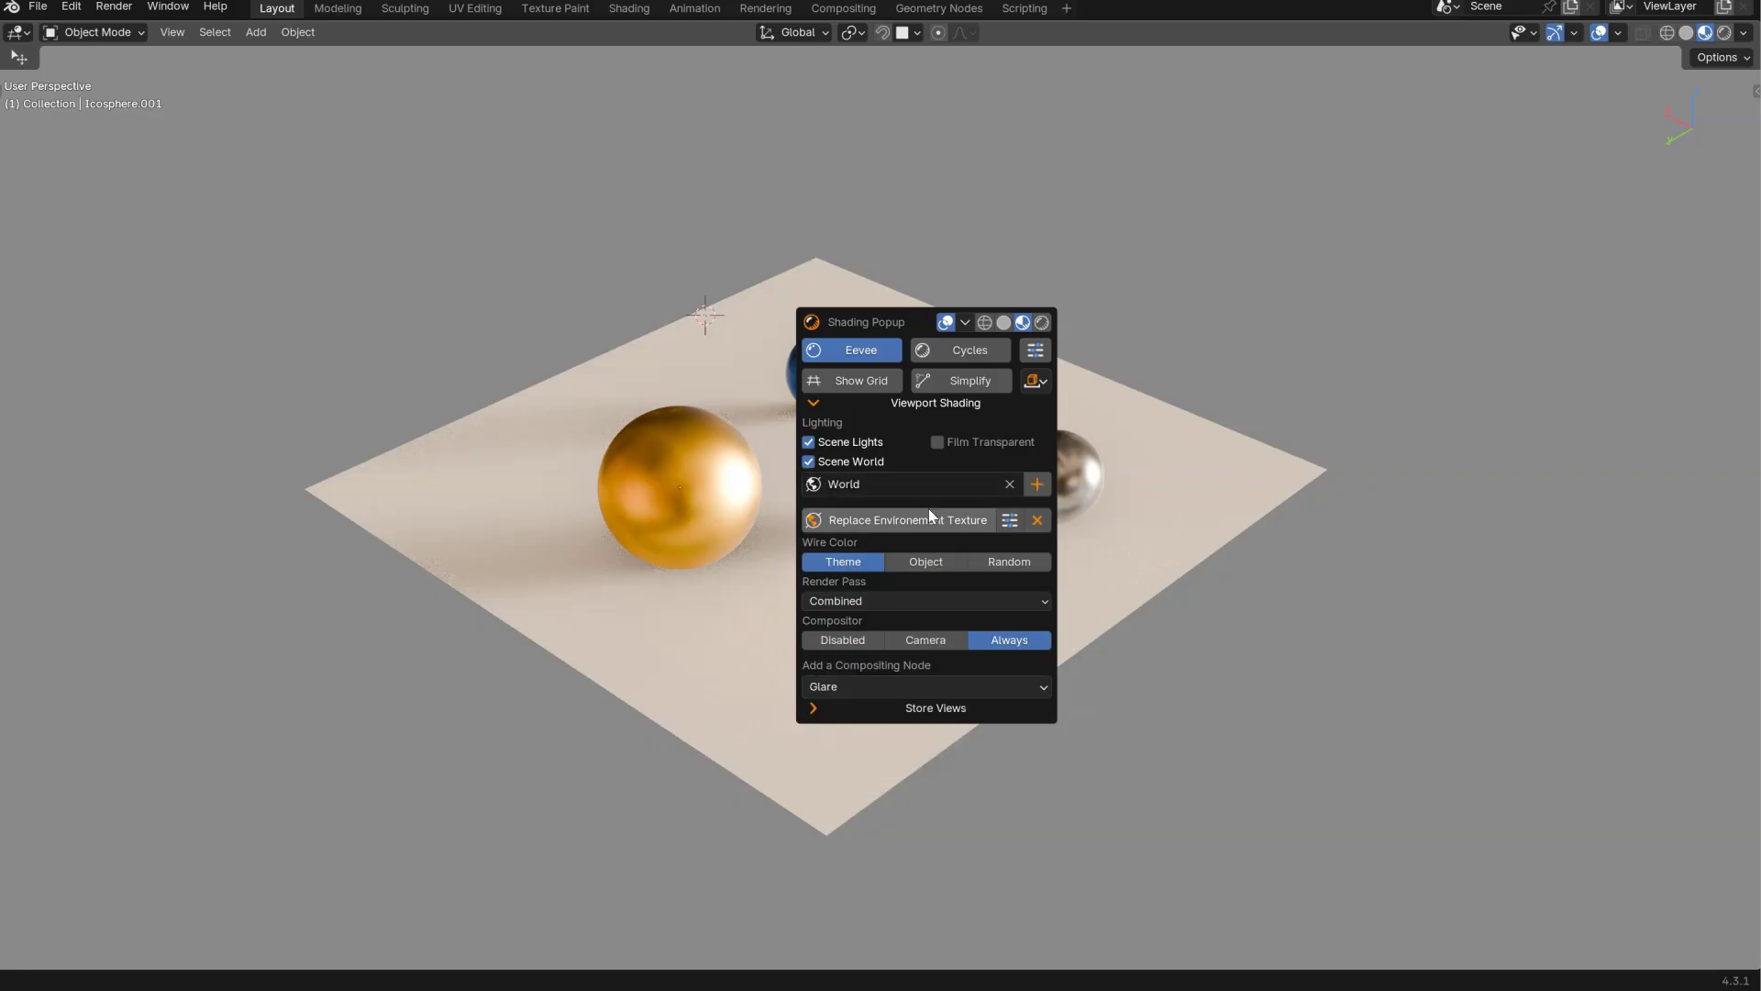
pyautogui.click(809, 463)
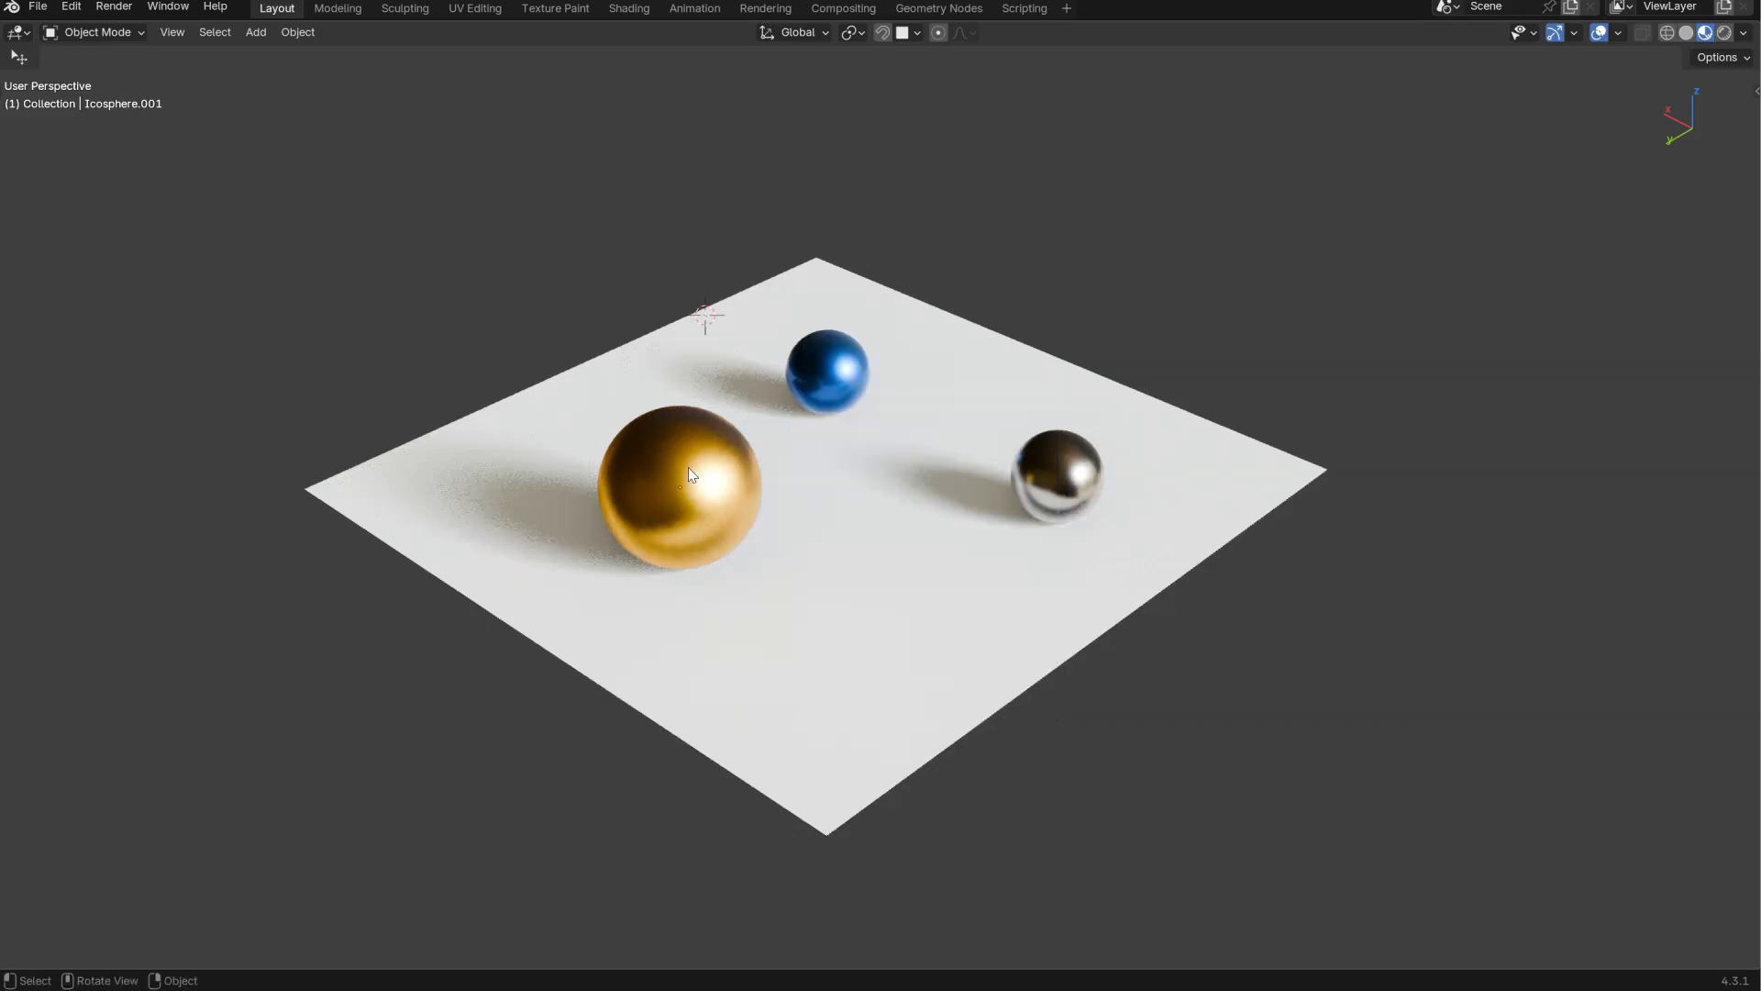
pyautogui.keyDown('ctrl'); pyautogui.keyDown('shift'); pyautogui.moveTo(853, 341); pyautogui.dragTo(811, 307, button='middle'); pyautogui.keyUp('shift'); pyautogui.keyUp('ctrl')
# - Switch the viewport to Solid shading and adjust the studio light's rotation, checking the available studio light presets
pyautogui.press('z')
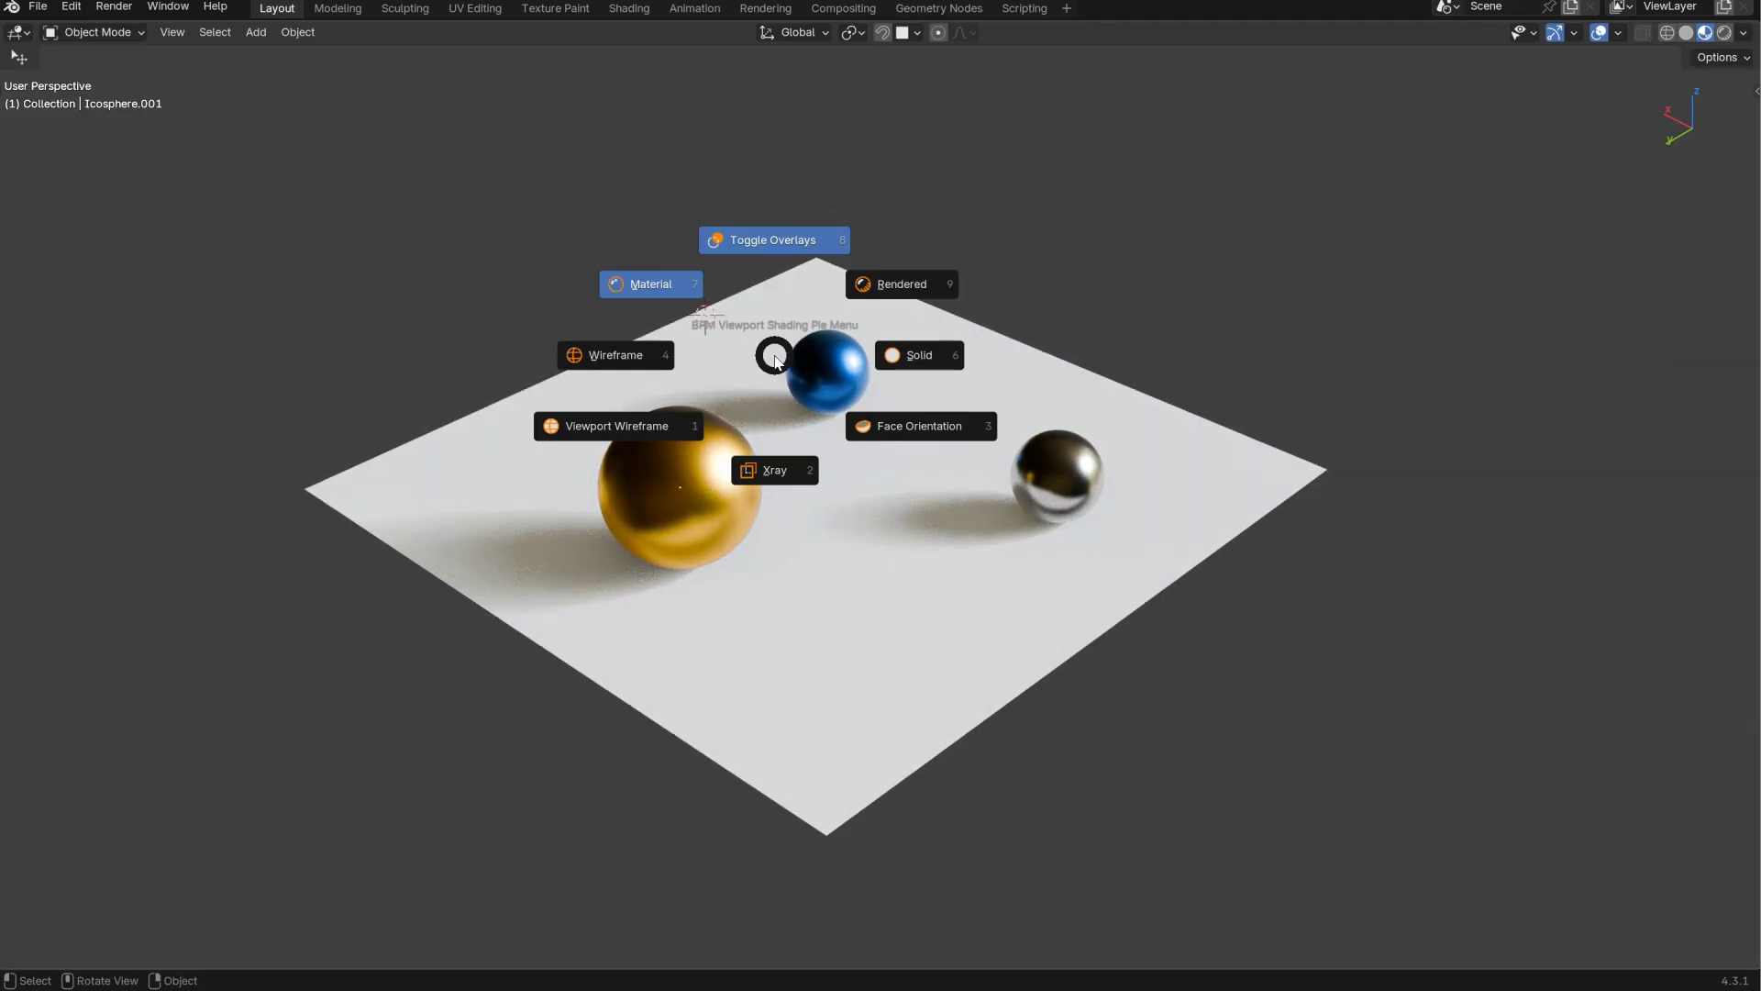
pyautogui.click(912, 362)
pyautogui.hotkey('shift', 'z')
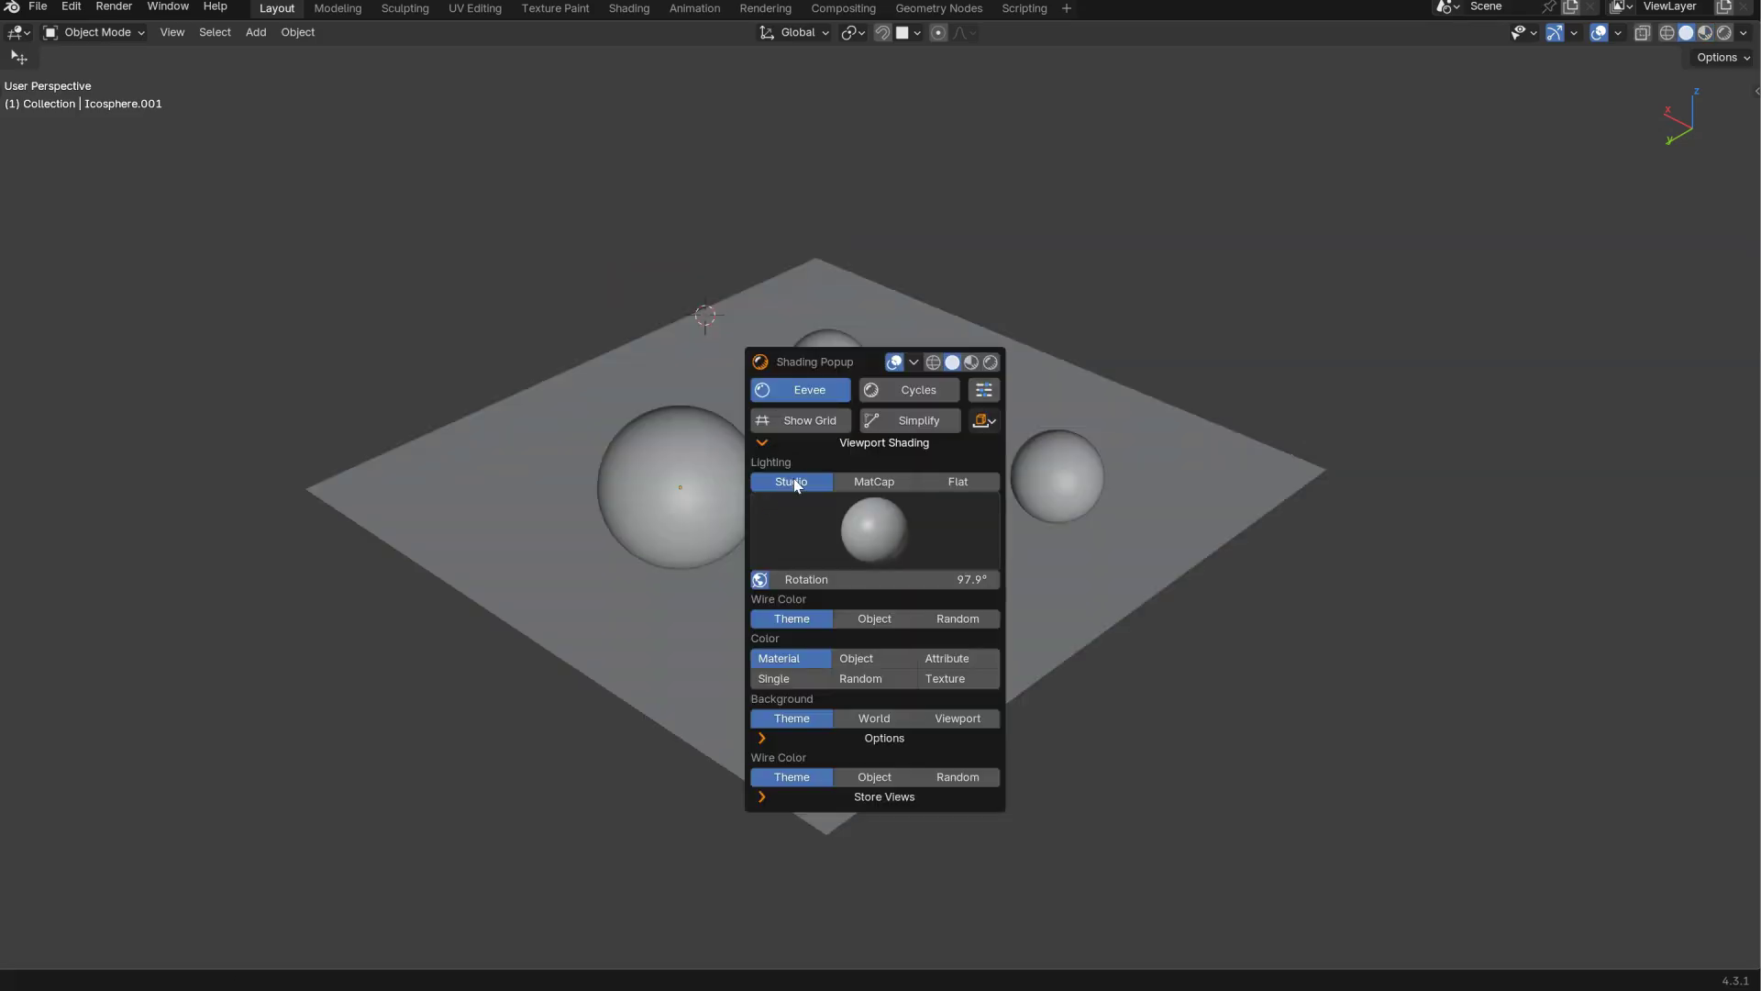
pyautogui.moveTo(586, 389)
pyautogui.keyDown('shift'); pyautogui.mouseDown(button='middle')
pyautogui.moveTo(885, 420)
pyautogui.moveTo(503, 459)
pyautogui.moveTo(627, 450)
pyautogui.moveTo(606, 466)
pyautogui.mouseUp(button='middle'); pyautogui.keyUp('shift')
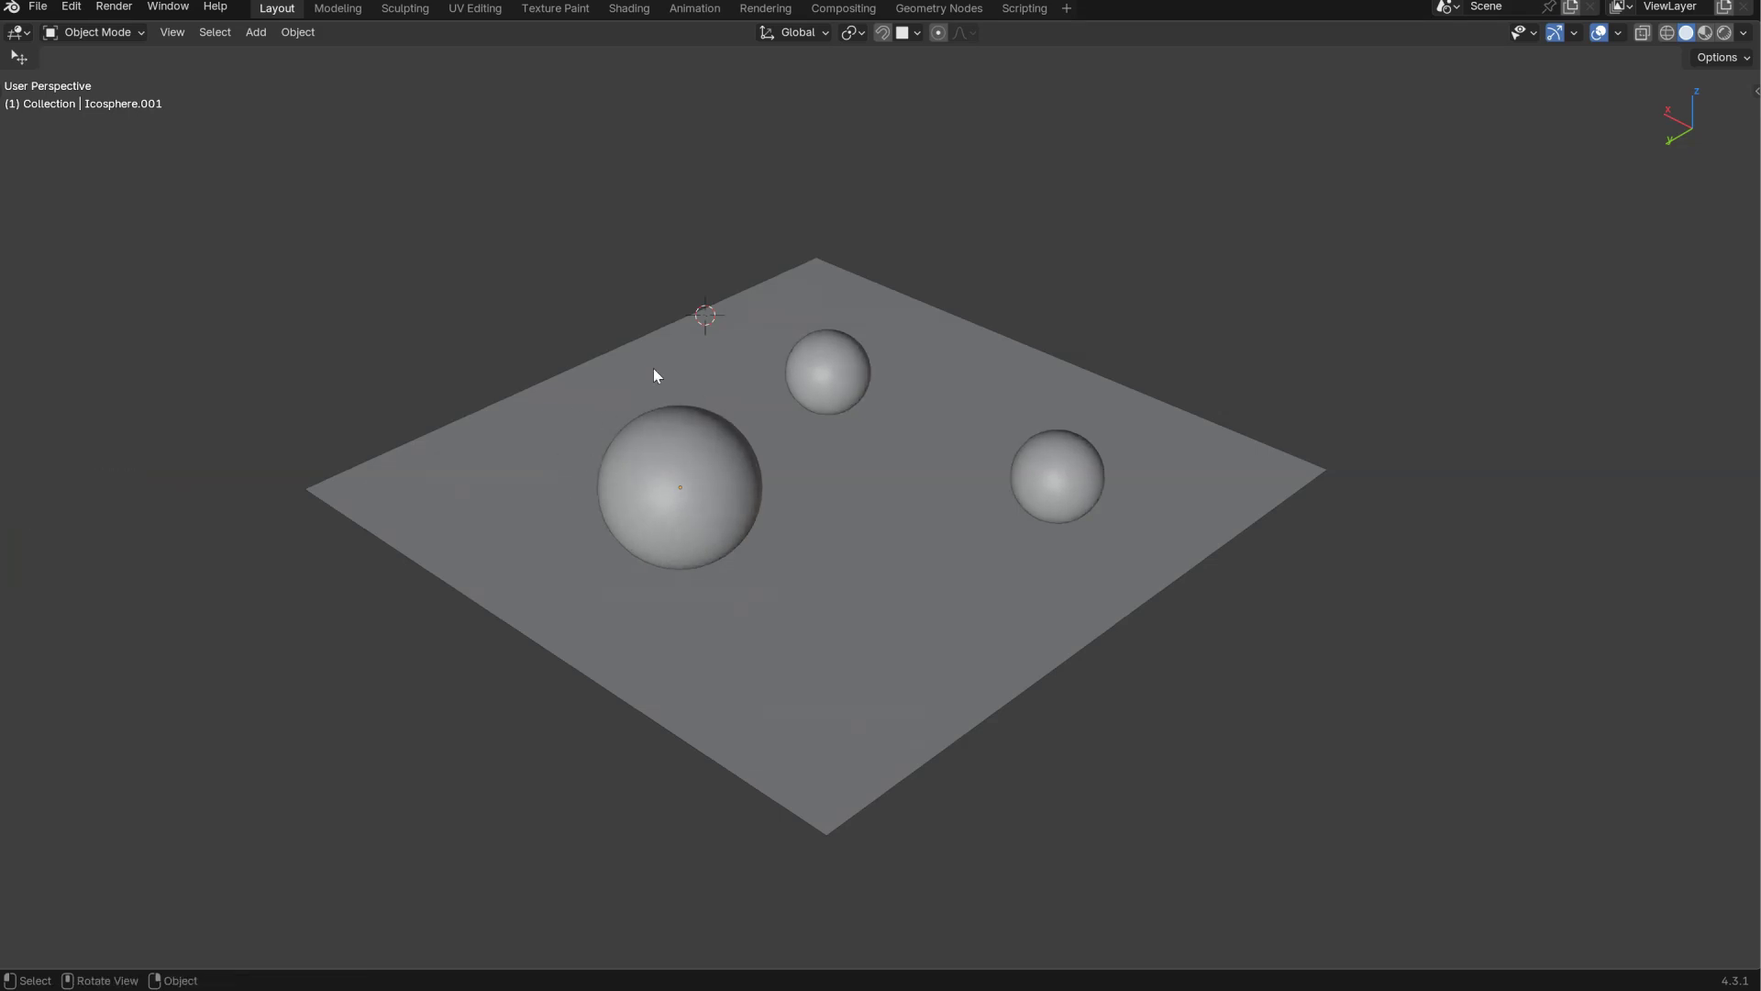
pyautogui.moveTo(821, 484)
pyautogui.keyDown('ctrl'); pyautogui.keyDown('shift'); pyautogui.mouseDown(button='middle')
pyautogui.moveTo(640, 466)
pyautogui.moveTo(990, 498)
pyautogui.moveTo(650, 482)
pyautogui.moveTo(803, 493)
pyautogui.moveTo(800, 468)
pyautogui.mouseUp(button='middle'); pyautogui.keyUp('shift'); pyautogui.keyUp('ctrl')
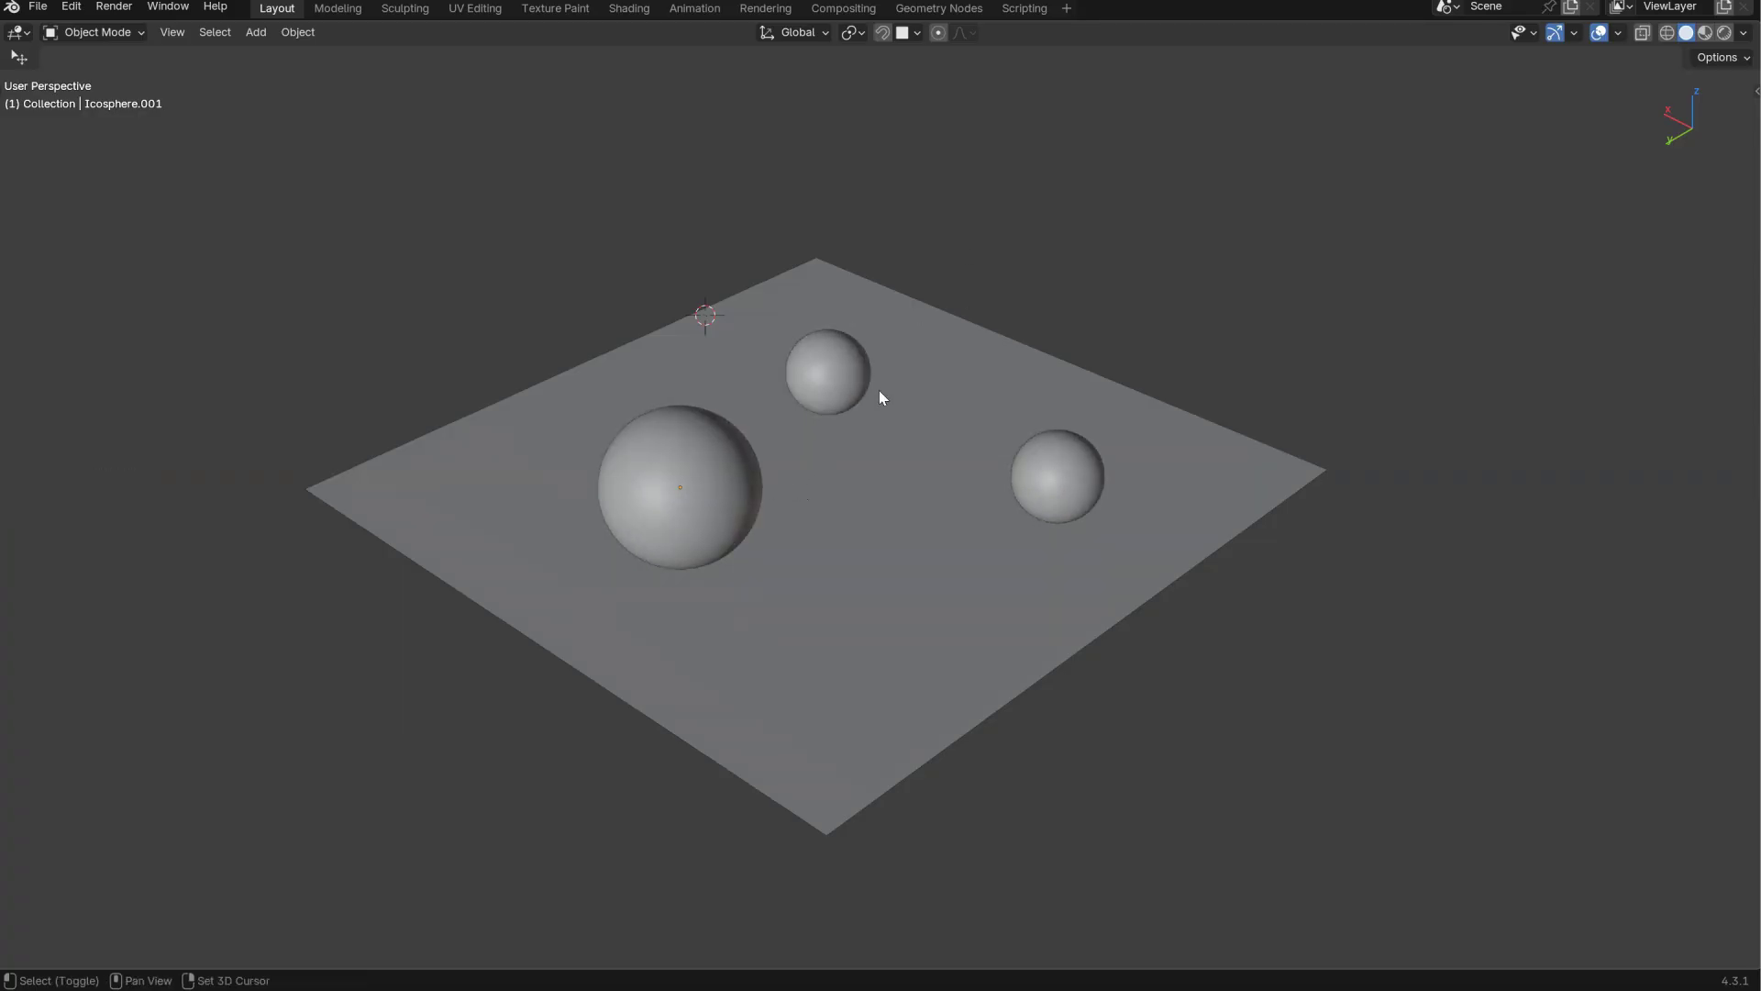
pyautogui.hotkey('shift', 'z')
pyautogui.click(900, 542)
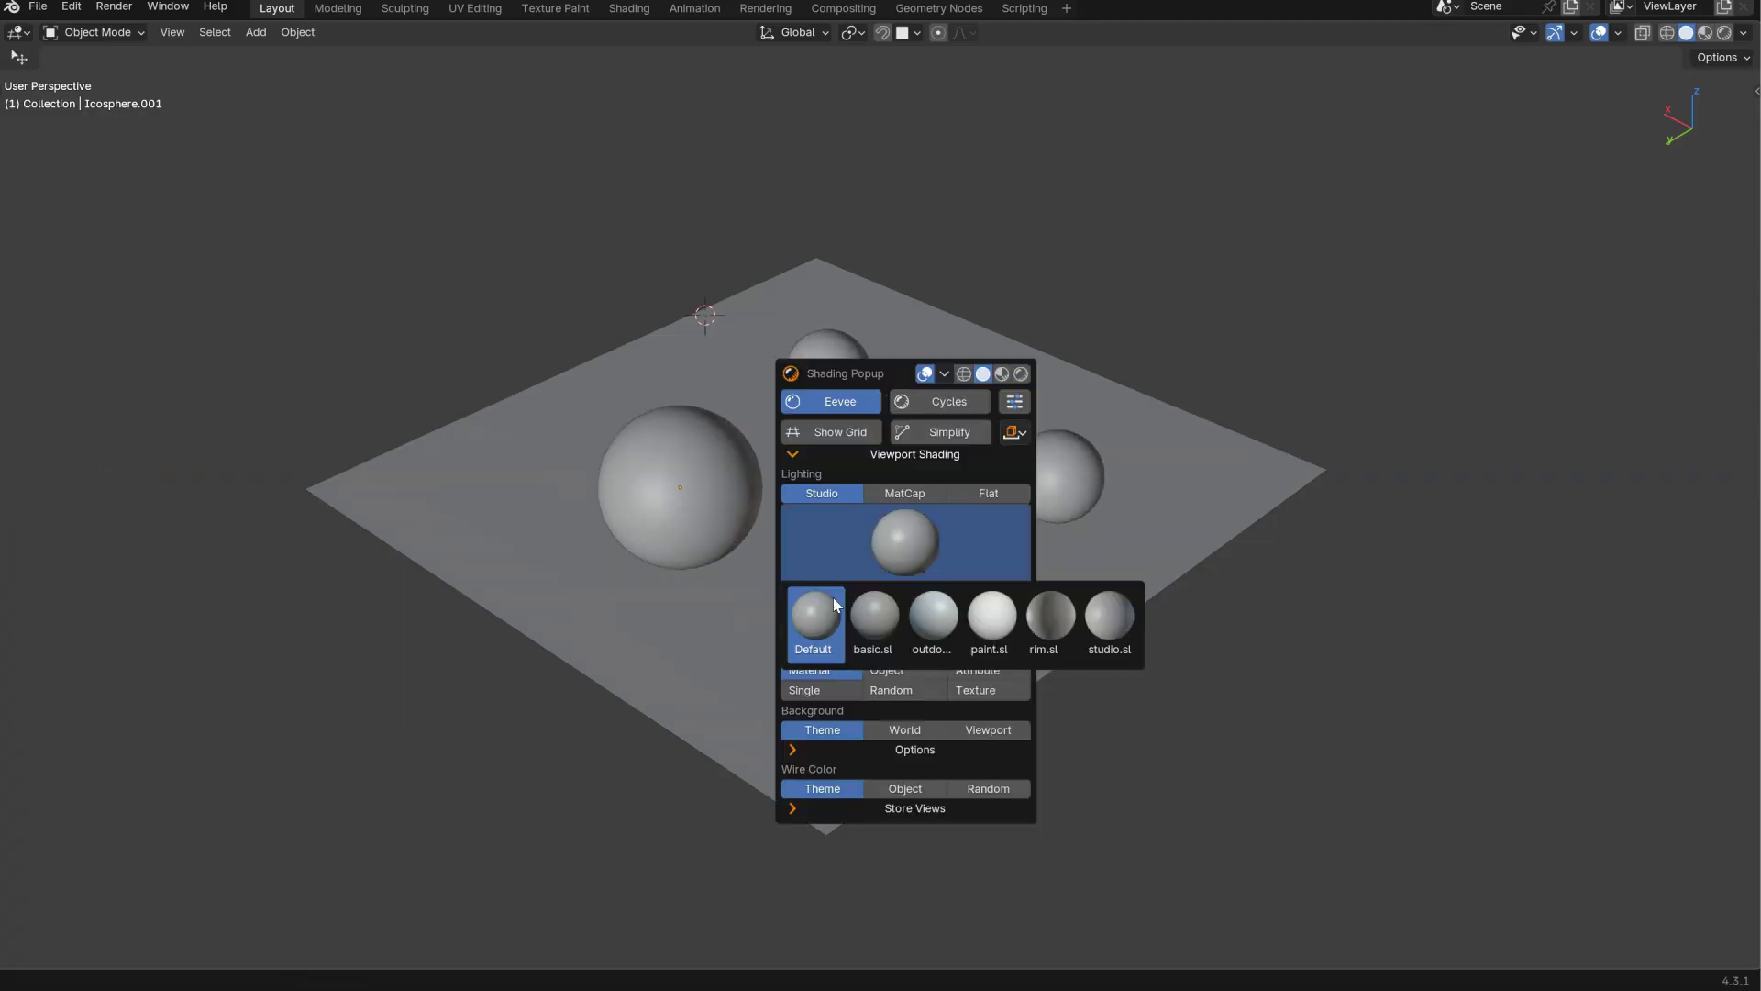
pyautogui.click(847, 512)
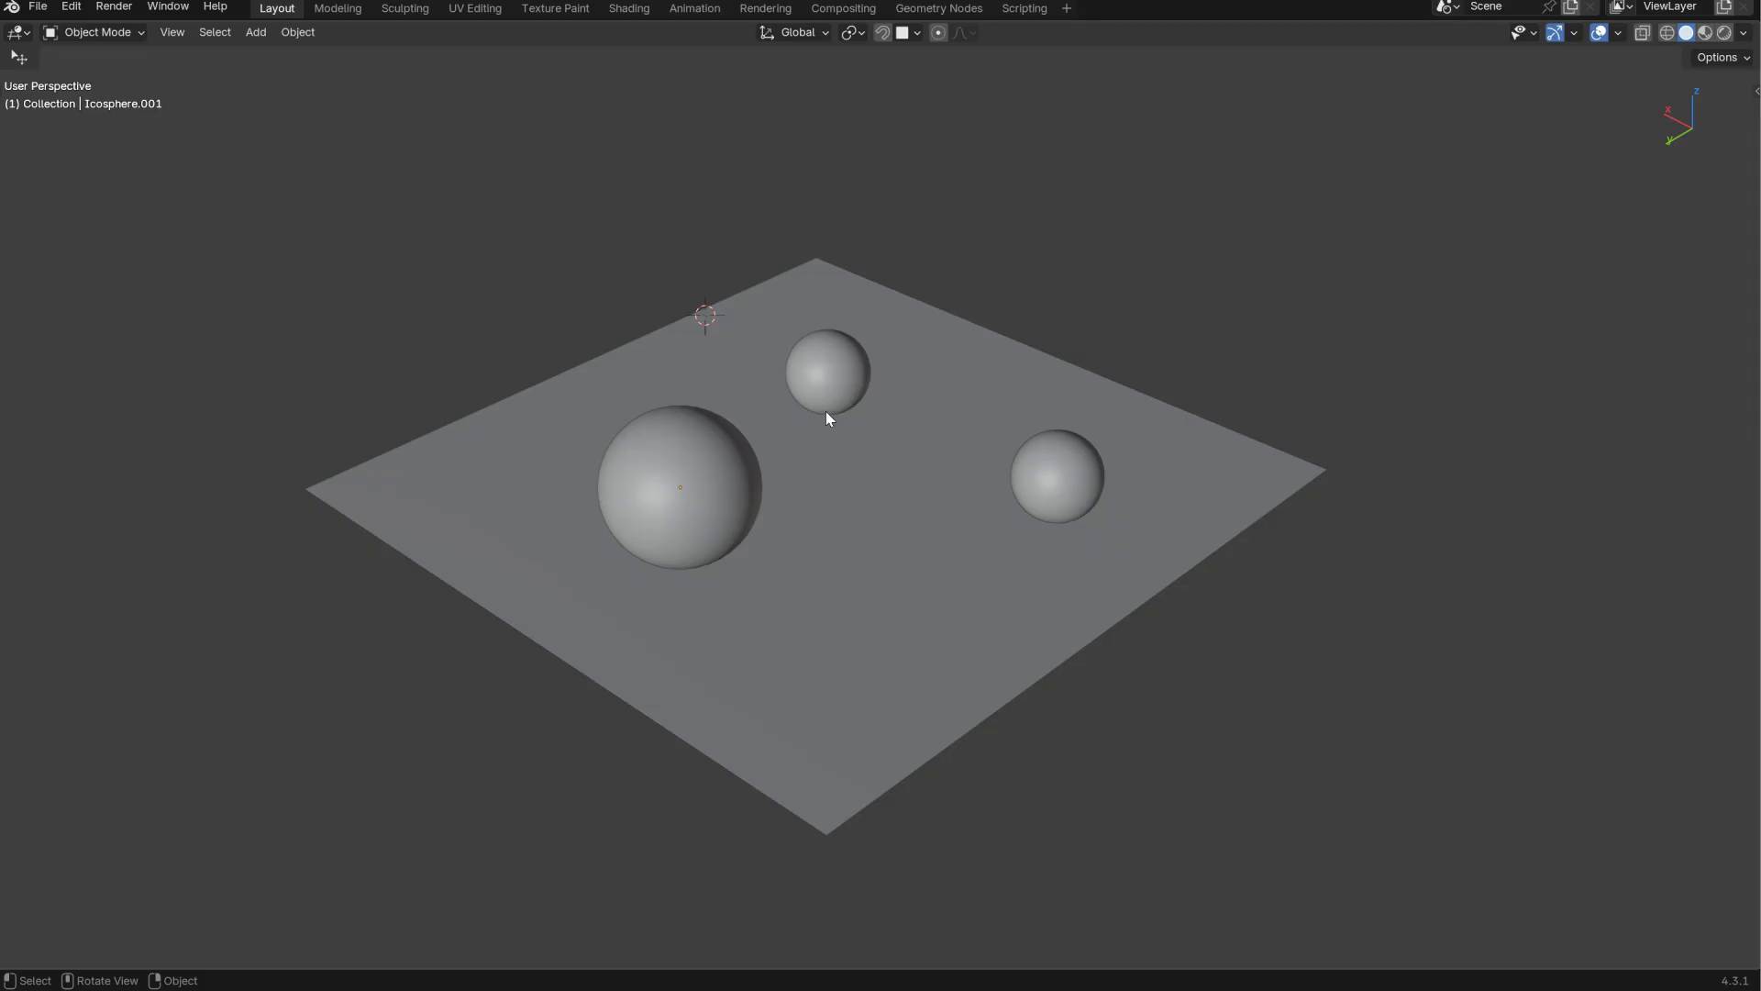
# - Preview the scene in Rendered shading, and return to Material shading with its environment lighting rotated
pyautogui.press('z')
pyautogui.click(897, 367)
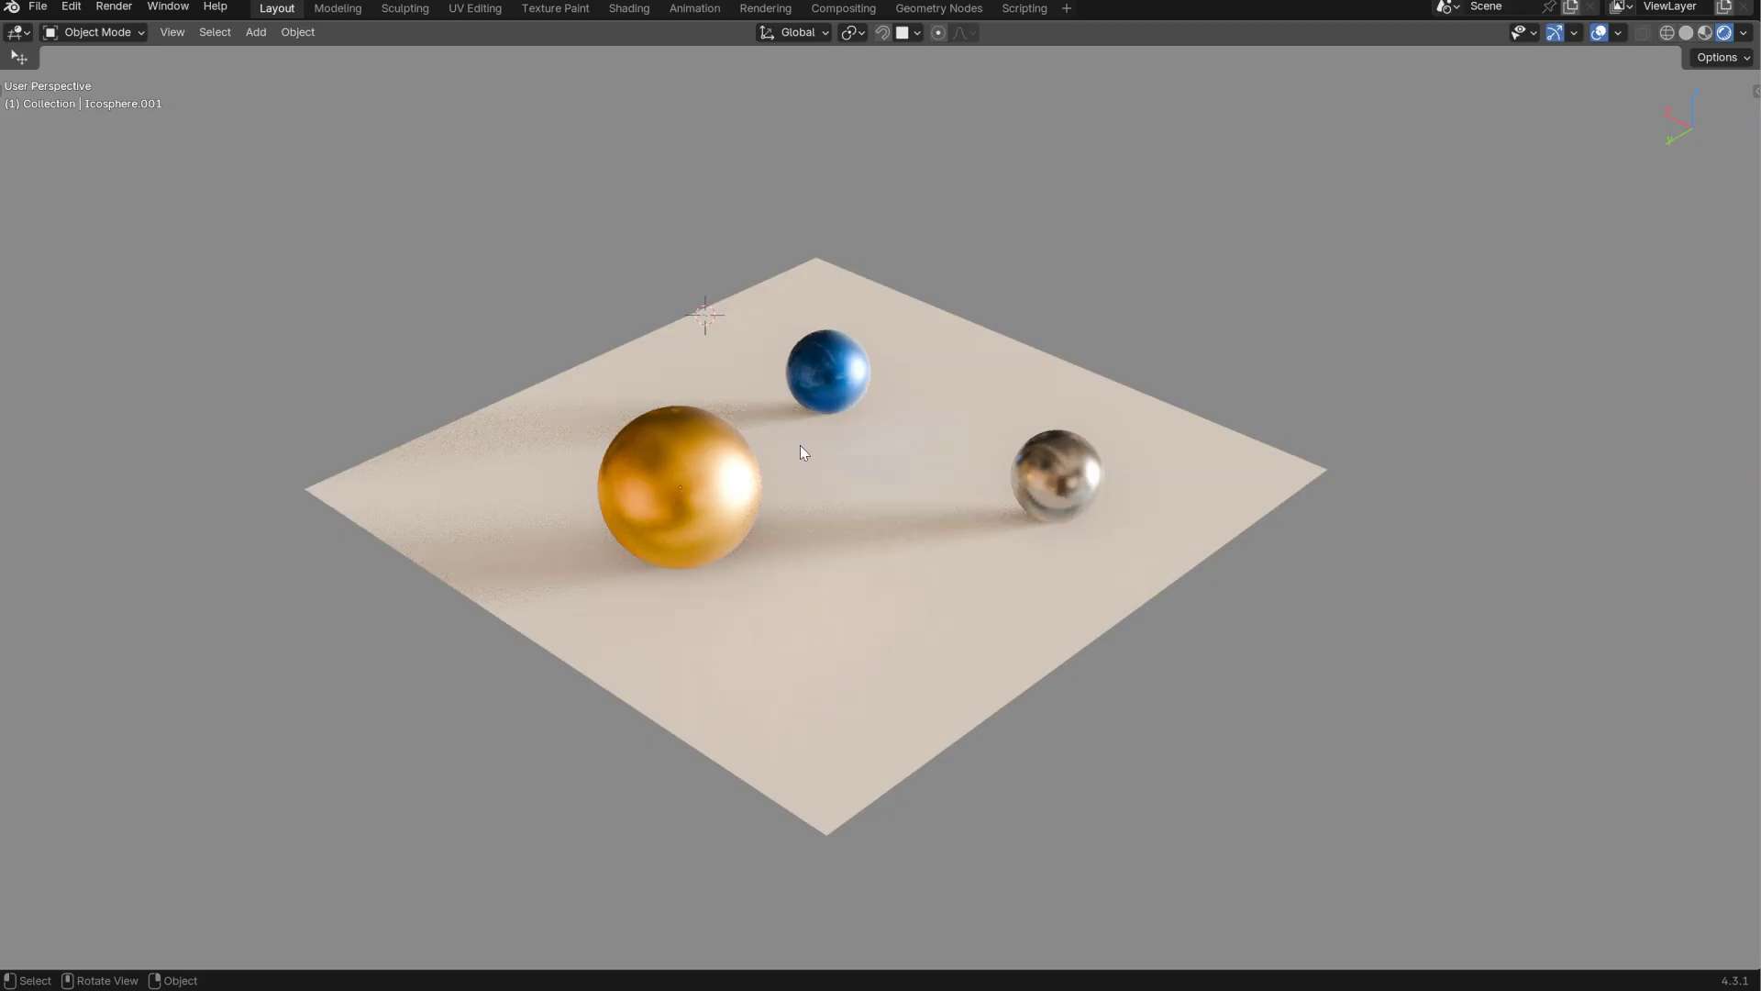
pyautogui.press('z')
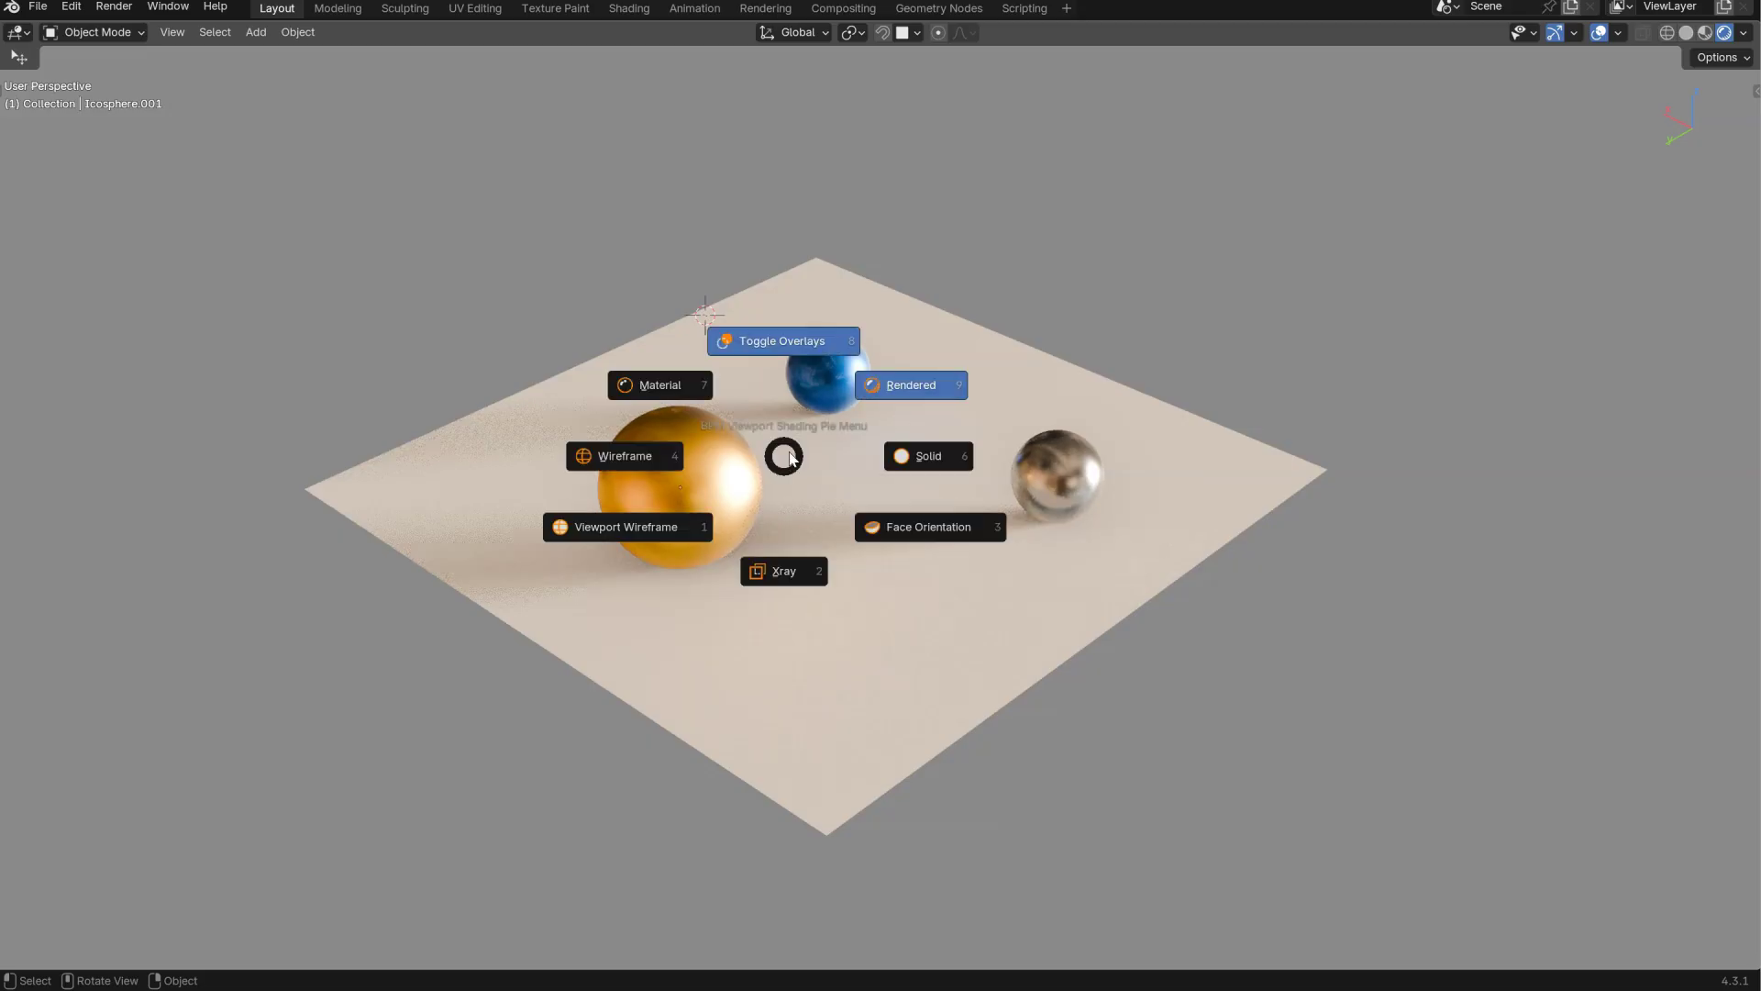
pyautogui.click(676, 388)
pyautogui.moveTo(659, 446)
pyautogui.keyDown('ctrl'); pyautogui.keyDown('shift'); pyautogui.mouseDown(button='middle')
pyautogui.moveTo(564, 416)
pyautogui.moveTo(769, 432)
pyautogui.moveTo(779, 307)
pyautogui.moveTo(778, 448)
pyautogui.moveTo(670, 447)
pyautogui.moveTo(884, 464)
pyautogui.moveTo(829, 468)
pyautogui.mouseUp(button='middle'); pyautogui.keyUp('shift'); pyautogui.keyUp('ctrl')
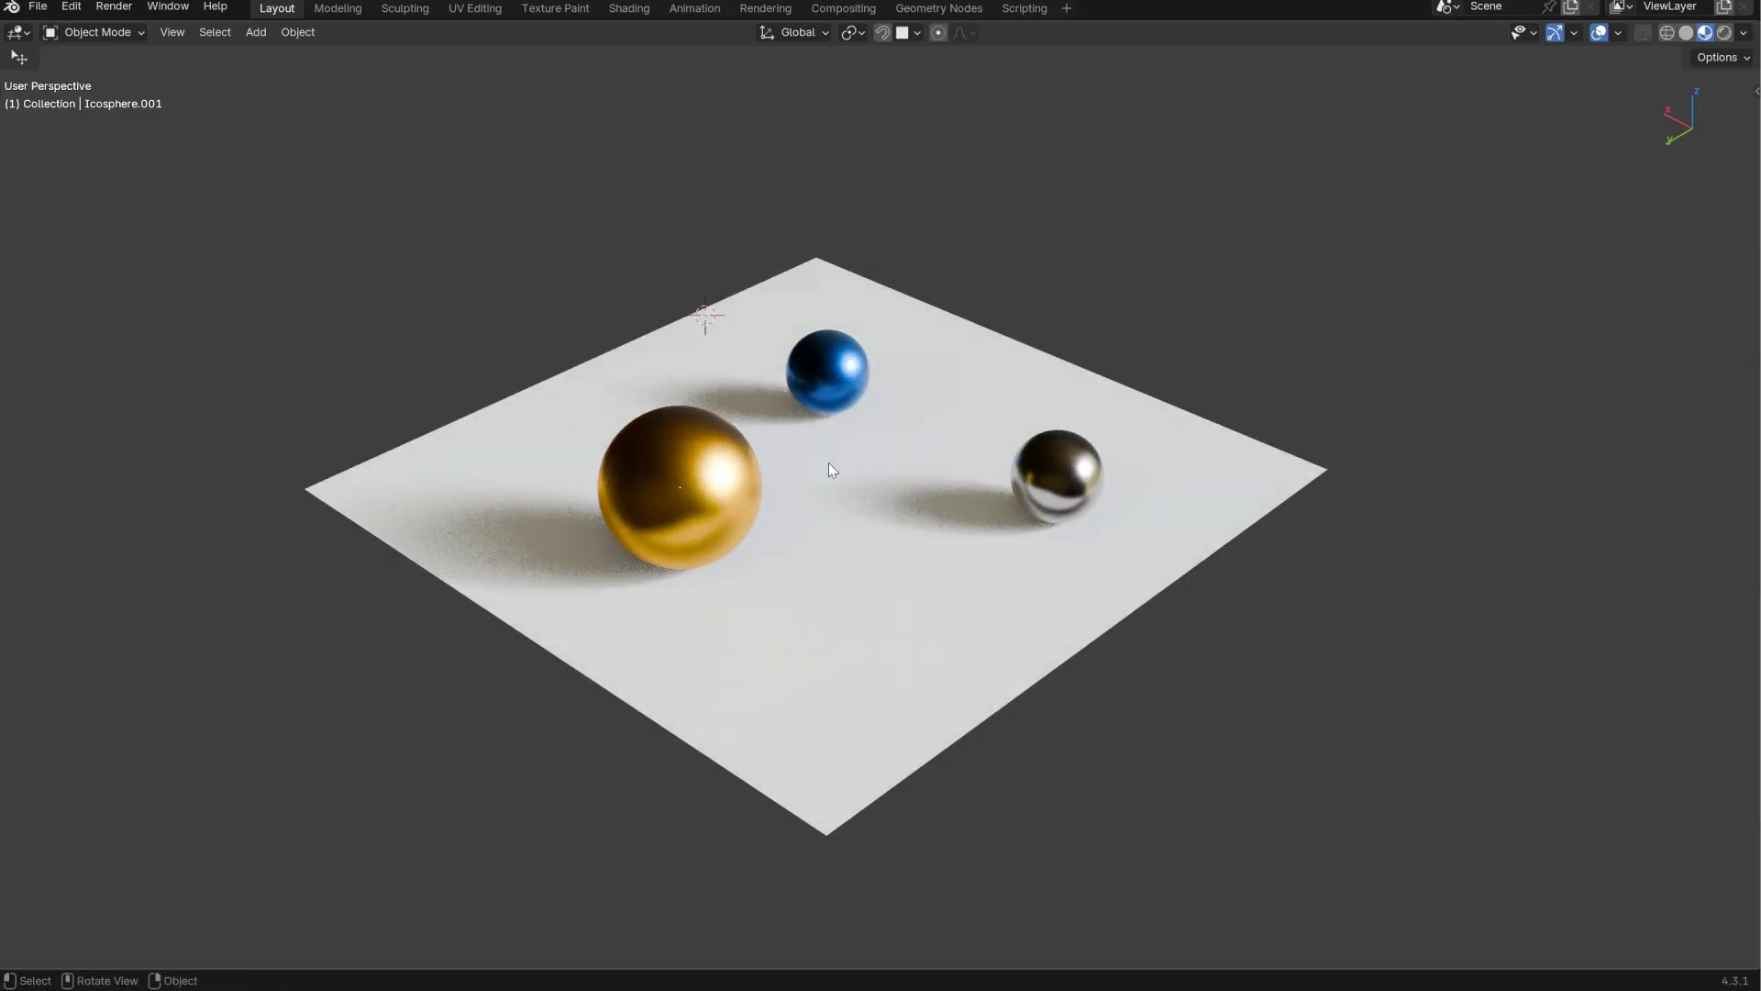
# - Choose Cycles as the render engine in the Shading Popup and adjust the environment lighting's rotation
pyautogui.hotkey('shift', 'z')
pyautogui.click(868, 467)
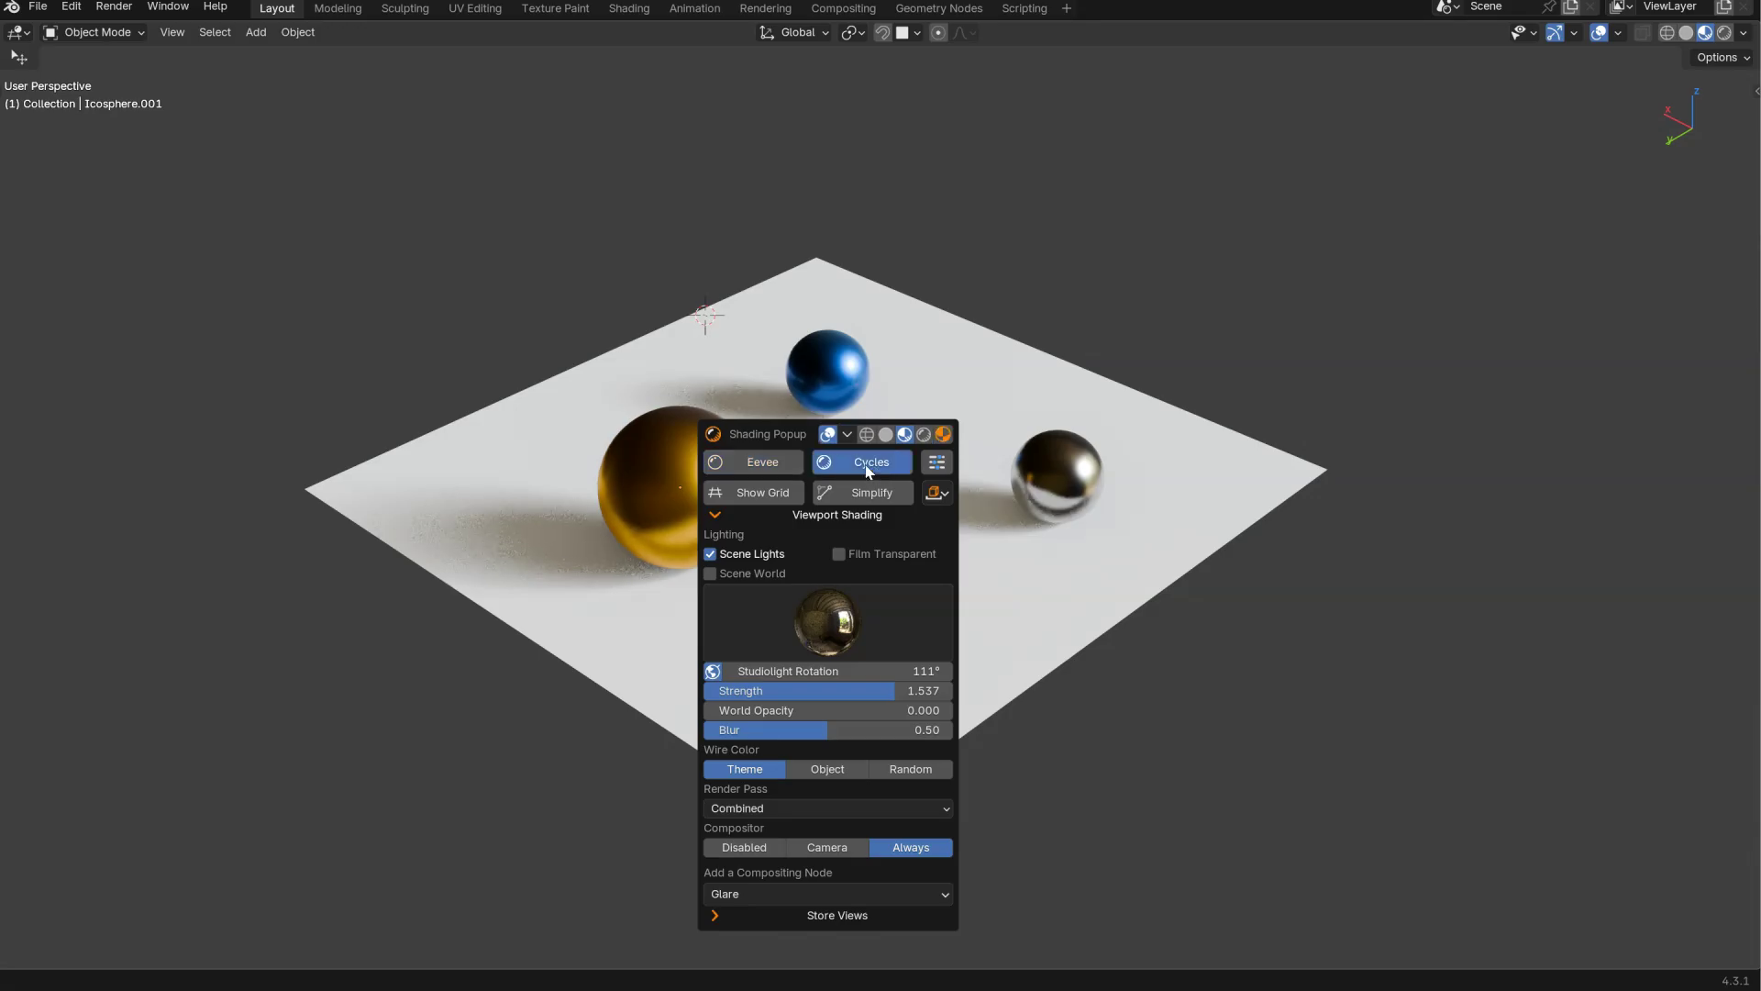
pyautogui.moveTo(642, 440)
pyautogui.keyDown('shift'); pyautogui.mouseDown(button='middle')
pyautogui.moveTo(749, 481)
pyautogui.moveTo(761, 360)
pyautogui.moveTo(746, 542)
pyautogui.moveTo(754, 458)
pyautogui.mouseUp(button='middle'); pyautogui.keyUp('shift')
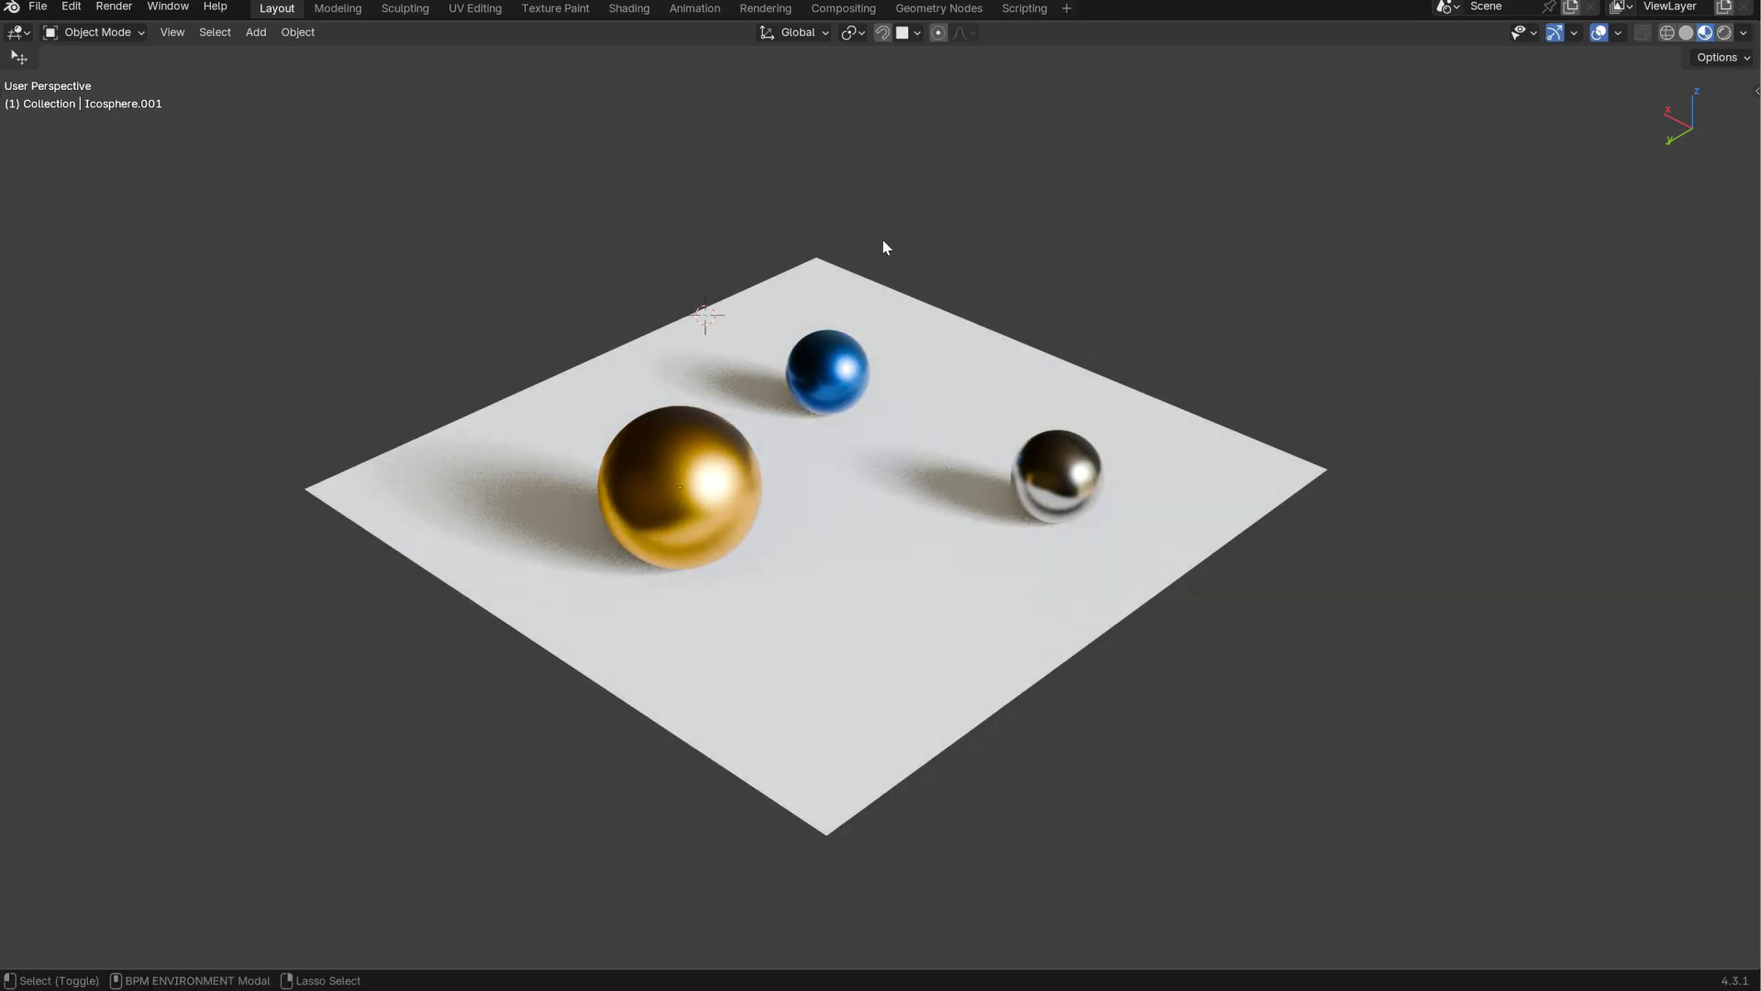
pyautogui.moveTo(730, 400); pyautogui.dragTo(734, 444, button='middle')
# - Revisit the Shading Popup settings and lower the environment lighting strength to darken the scene
pyautogui.hotkey('shift', 'z')
pyautogui.click(698, 412)
pyautogui.click(699, 412)
pyautogui.keyDown('ctrl'); pyautogui.keyDown('shift'); pyautogui.moveTo(784, 379); pyautogui.dragTo(790, 537, button='middle'); pyautogui.keyUp('shift'); pyautogui.keyUp('ctrl')
# - Add a Sun light from the add-on's Lights and position it above the plane behind the gold sphere
pyautogui.hotkey('shift', 'a')
pyautogui.moveTo(758, 401)
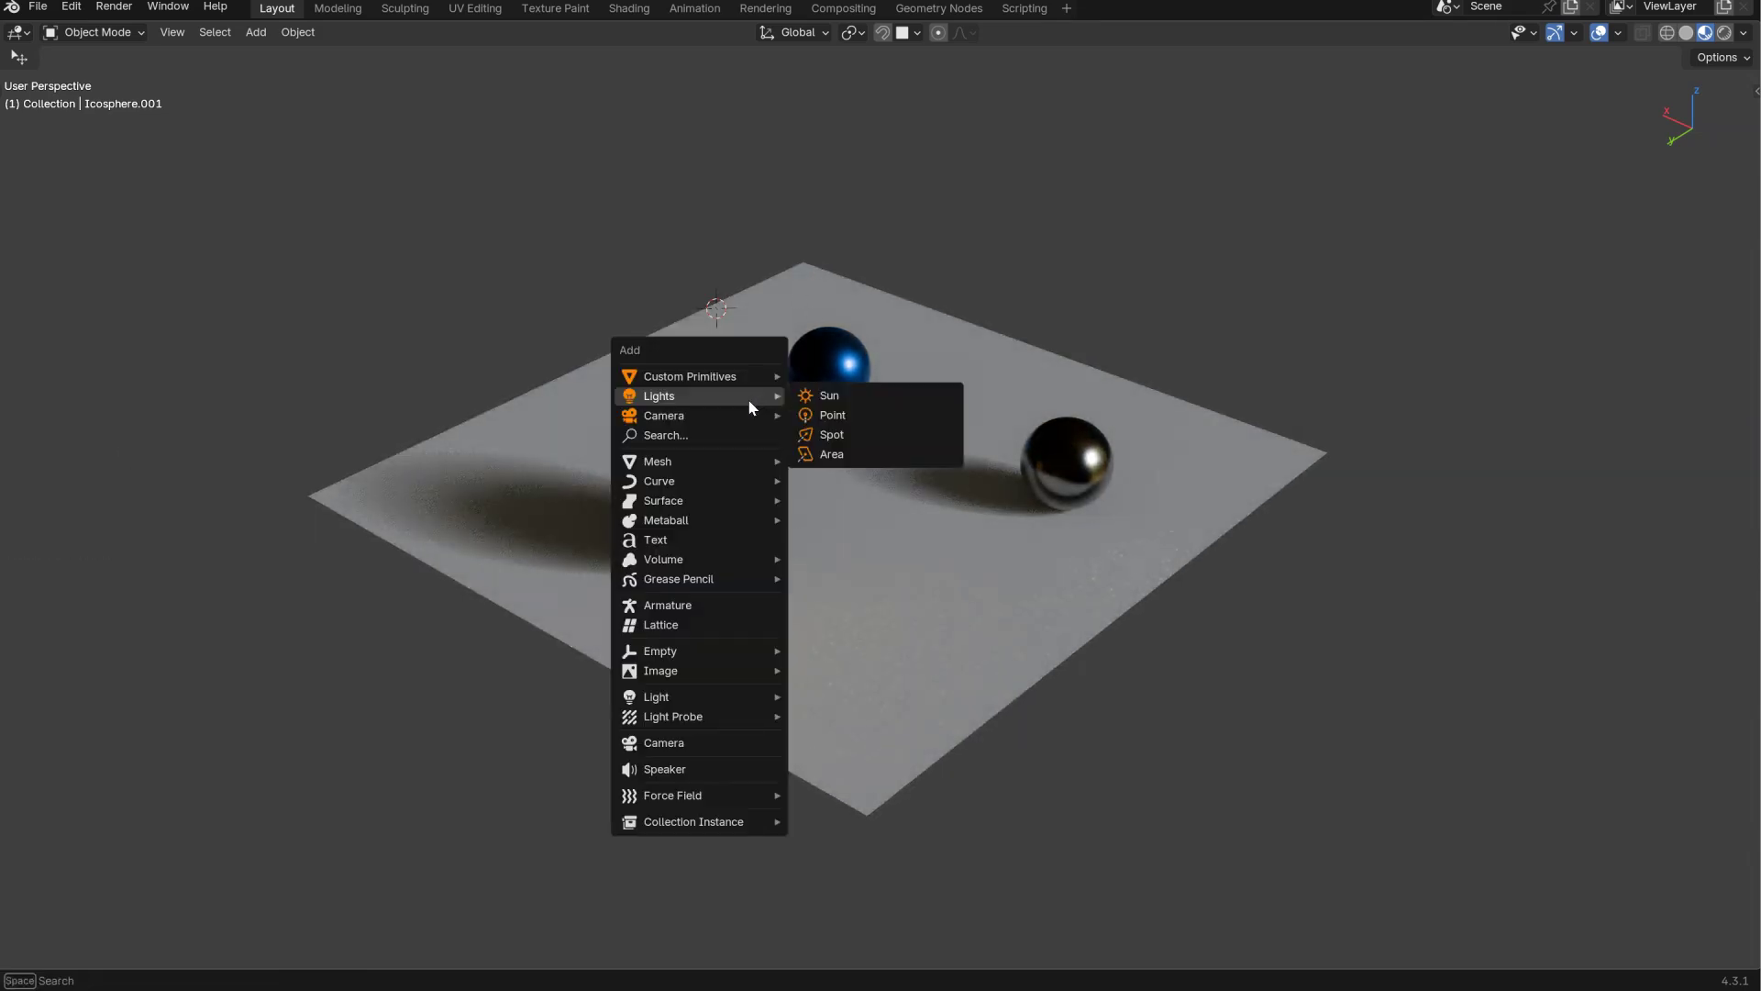
pyautogui.click(827, 402)
pyautogui.press('g')
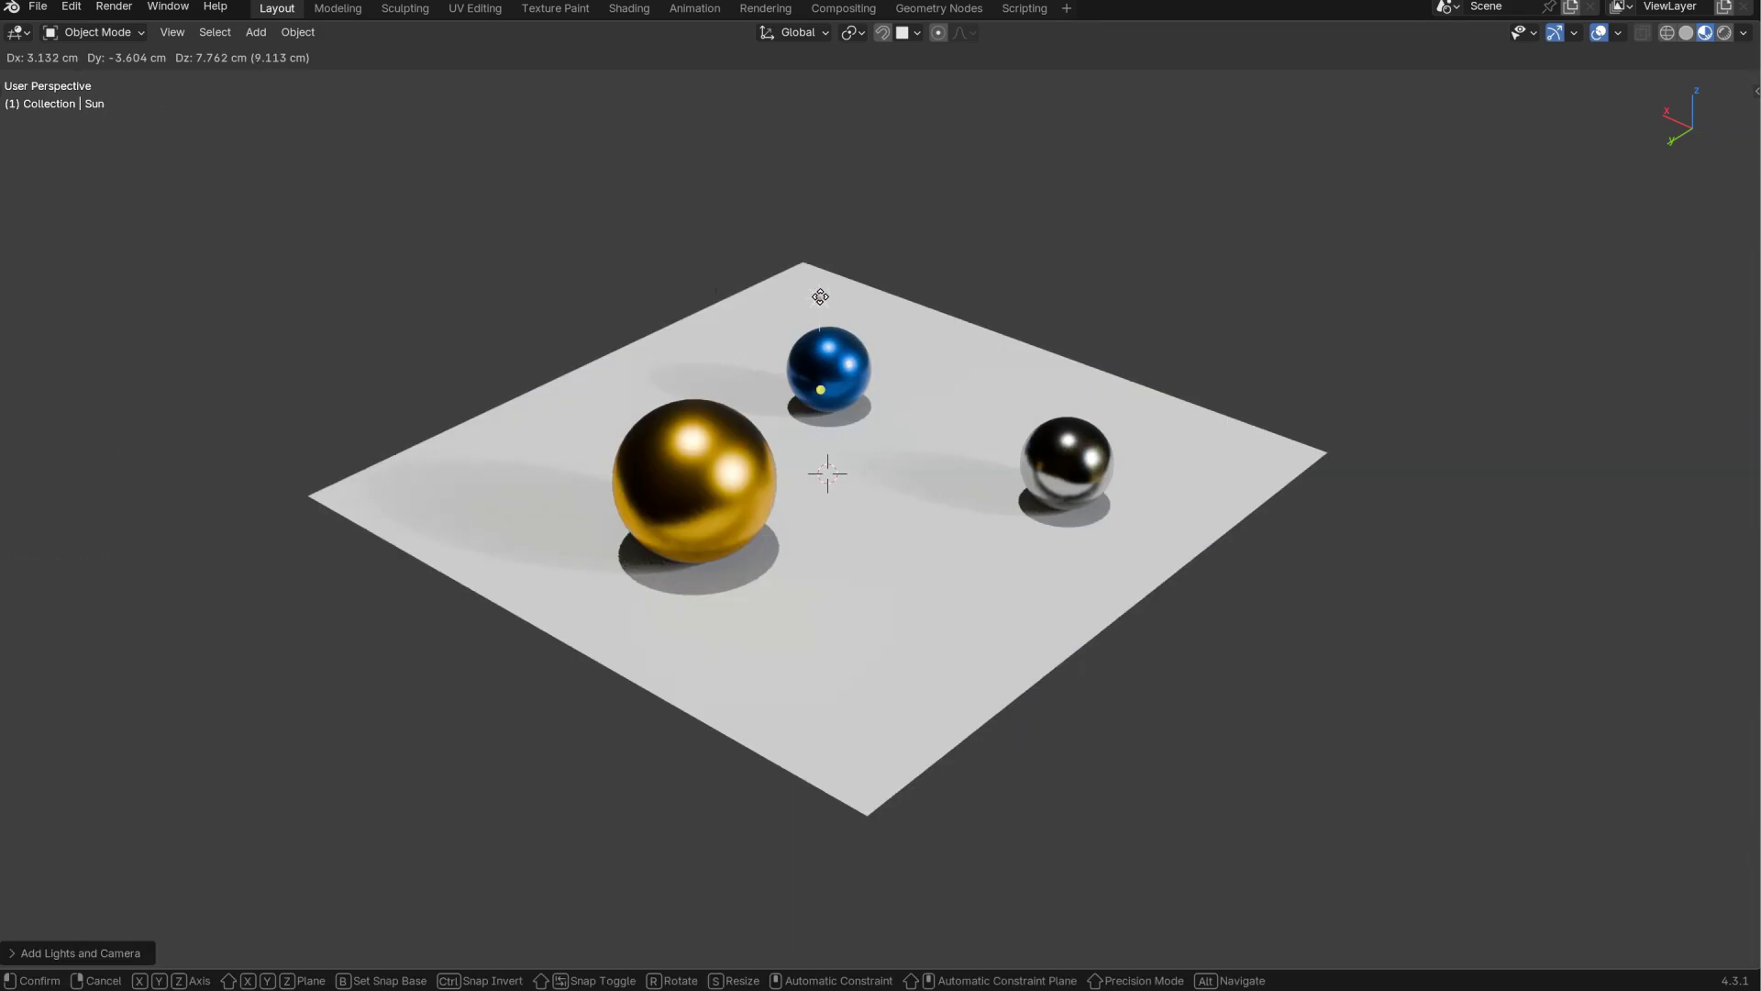
pyautogui.click(937, 427)
pyautogui.moveTo(936, 424); pyautogui.dragTo(840, 424, button='middle')
pyautogui.press('g')
pyautogui.click(723, 277)
pyautogui.moveTo(723, 277); pyautogui.dragTo(717, 480, button='middle')
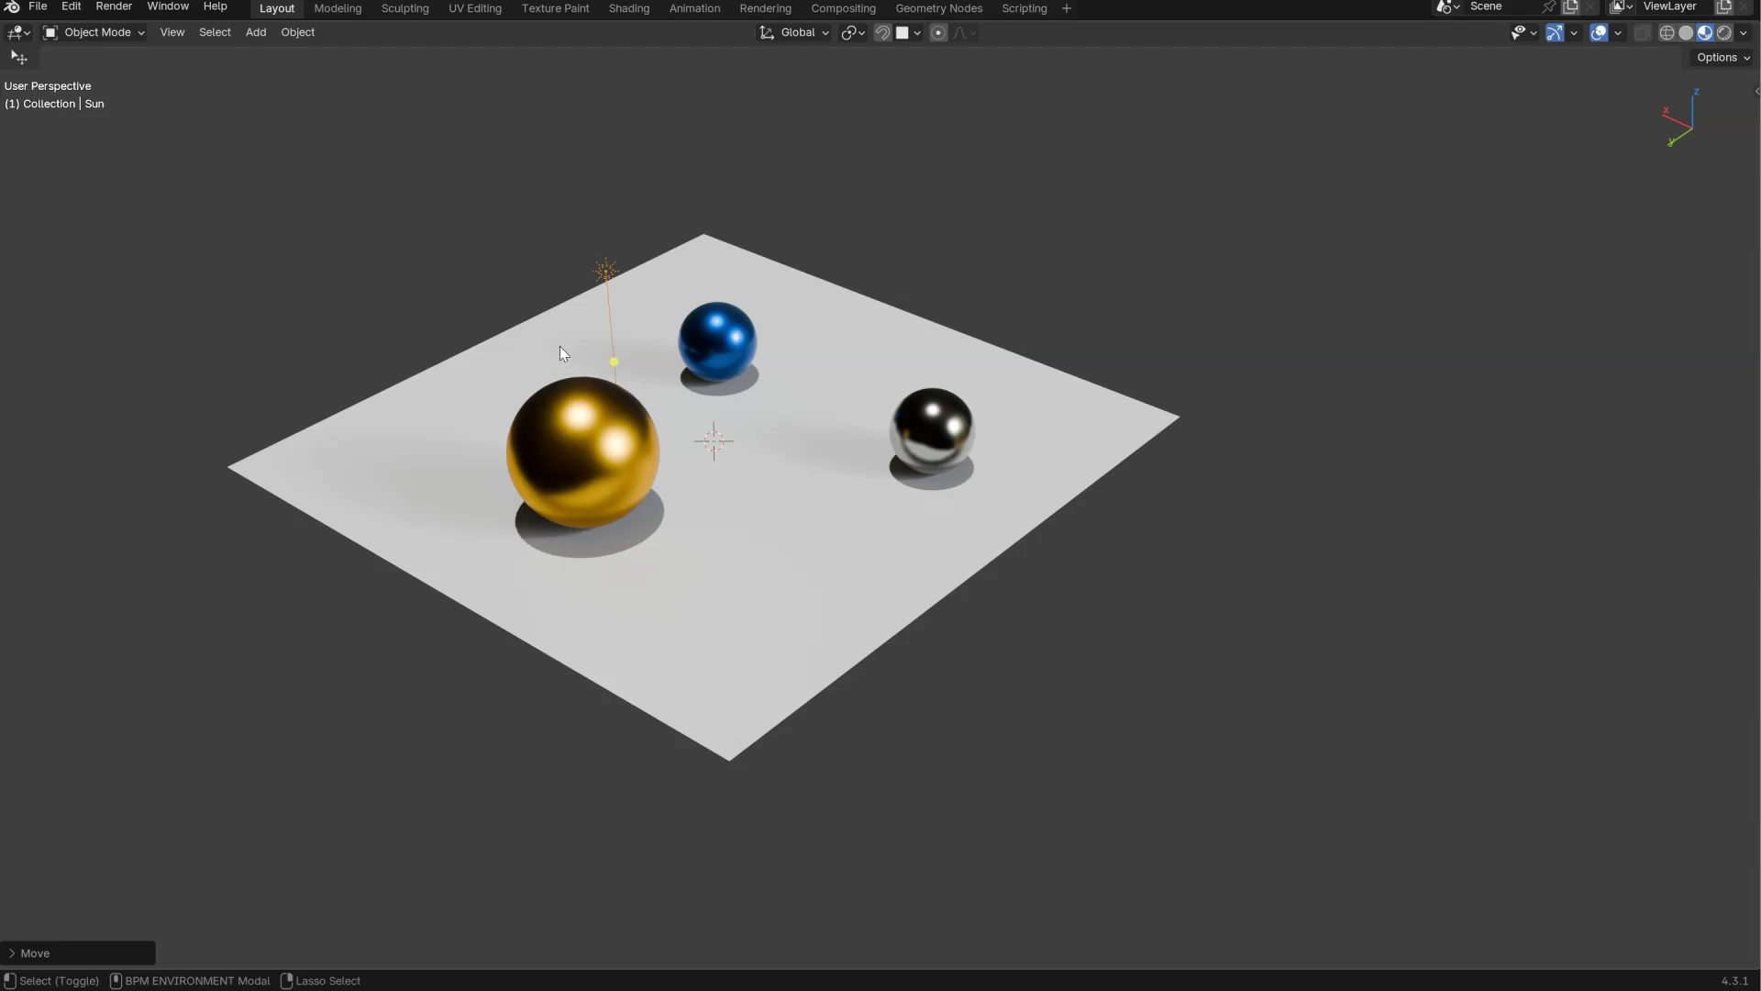
# - Adjust the Sun light's strength and angle interactively to soften its shadows
pyautogui.keyDown('ctrl'); pyautogui.keyDown('shift'); pyautogui.moveTo(720, 426); pyautogui.dragTo(565, 428, button='middle'); pyautogui.keyUp('shift'); pyautogui.keyUp('ctrl')
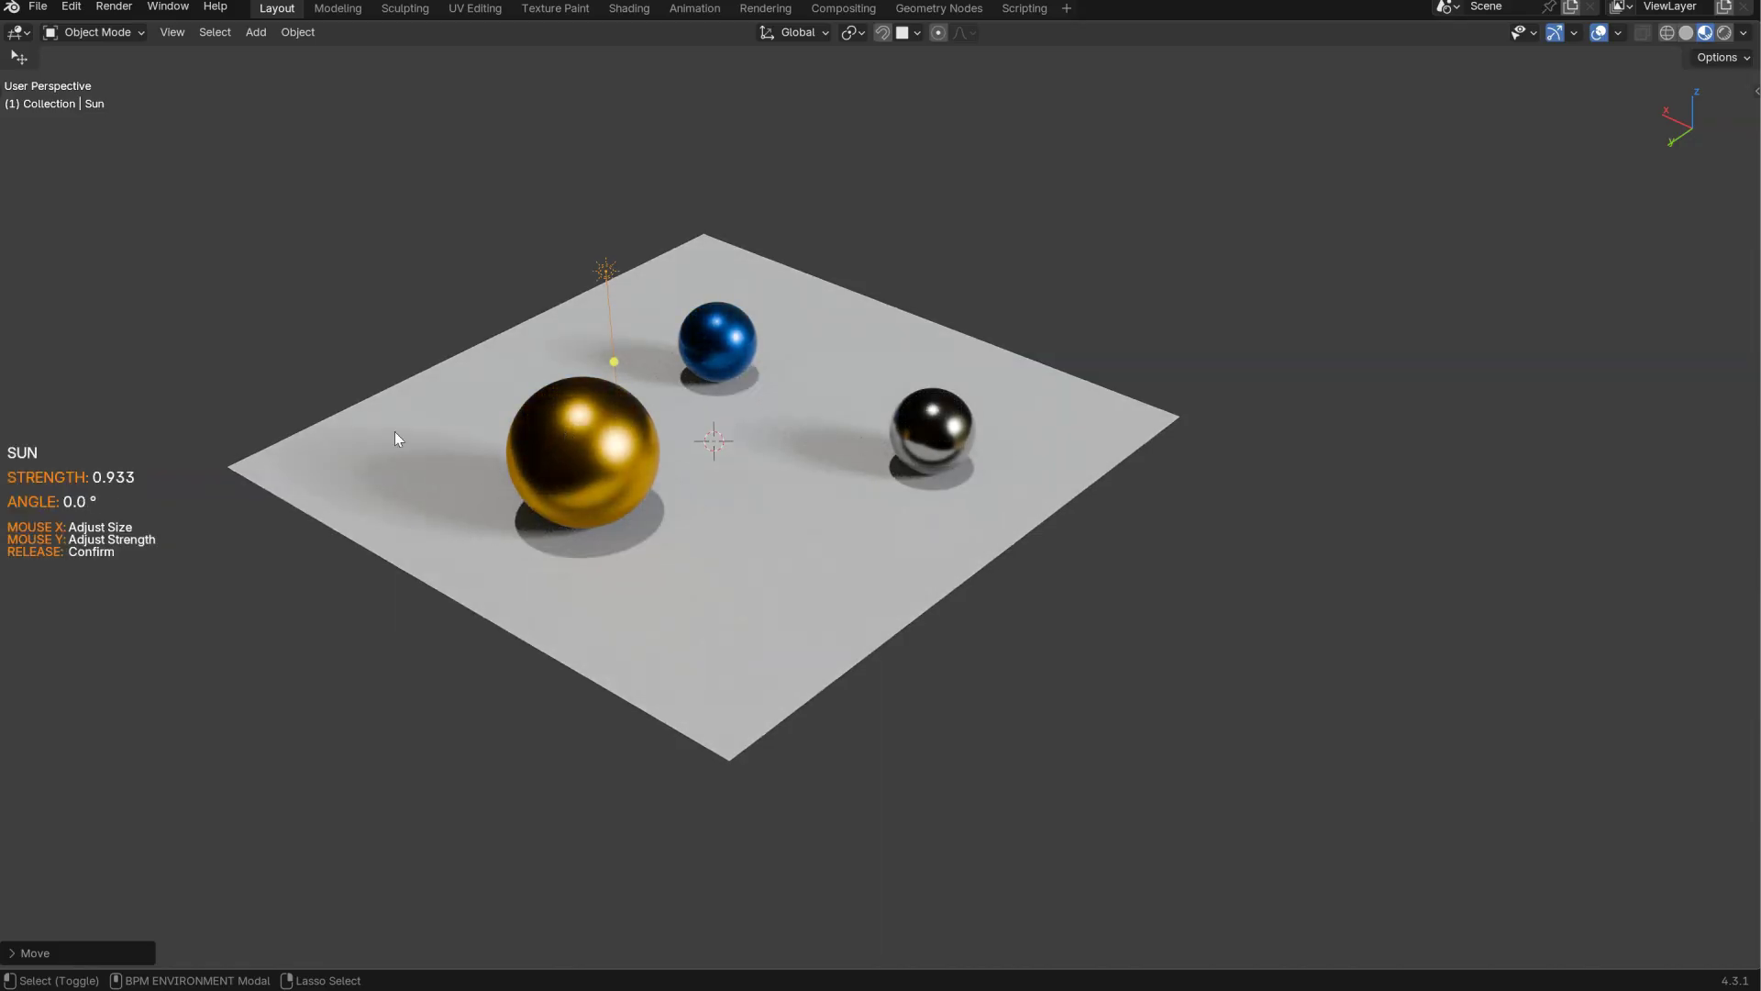
pyautogui.keyDown('shift'); pyautogui.moveTo(101, 503); pyautogui.dragTo(592, 466, button='middle'); pyautogui.keyUp('shift')
pyautogui.keyDown('shift'); pyautogui.moveTo(563, 550); pyautogui.dragTo(782, 371, button='middle'); pyautogui.keyUp('shift')
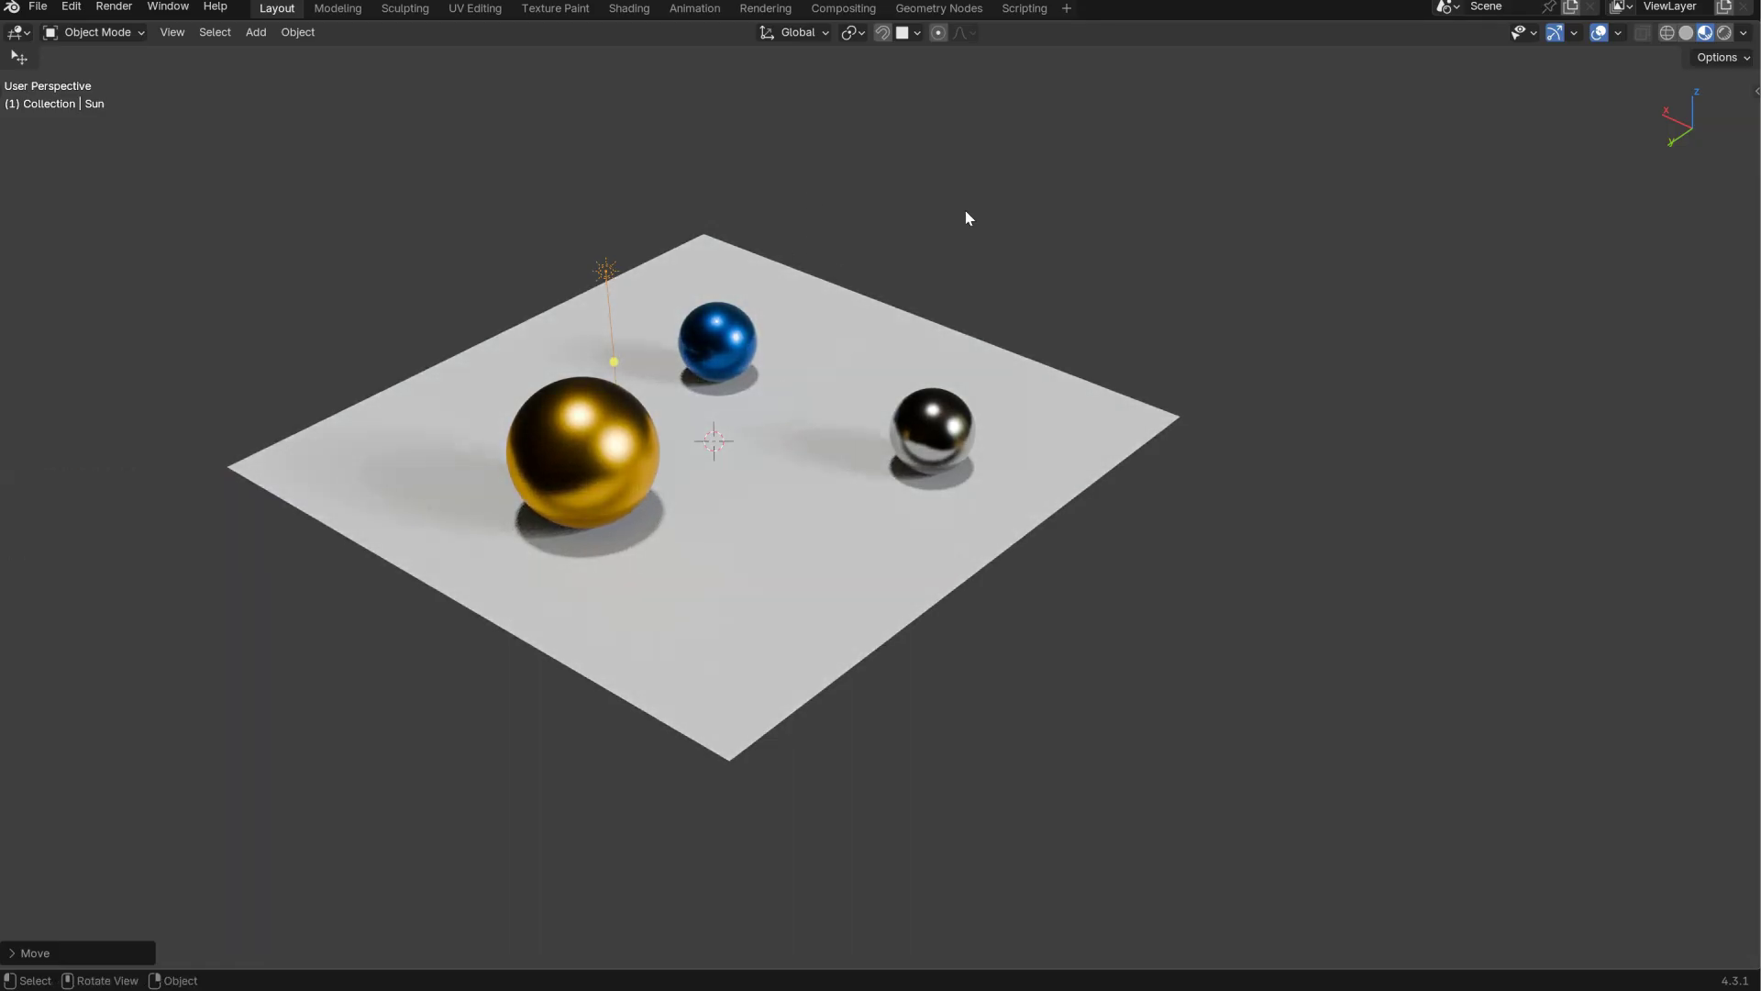
# - Toggle the selected Sun light off
pyautogui.moveTo(849, 287)
pyautogui.keyDown('shift'); pyautogui.mouseDown(button='middle')
pyautogui.moveTo(786, 299)
pyautogui.moveTo(853, 295)
pyautogui.mouseUp(button='middle'); pyautogui.keyUp('shift')
pyautogui.rightClick(865, 294)
pyautogui.click(973, 365)
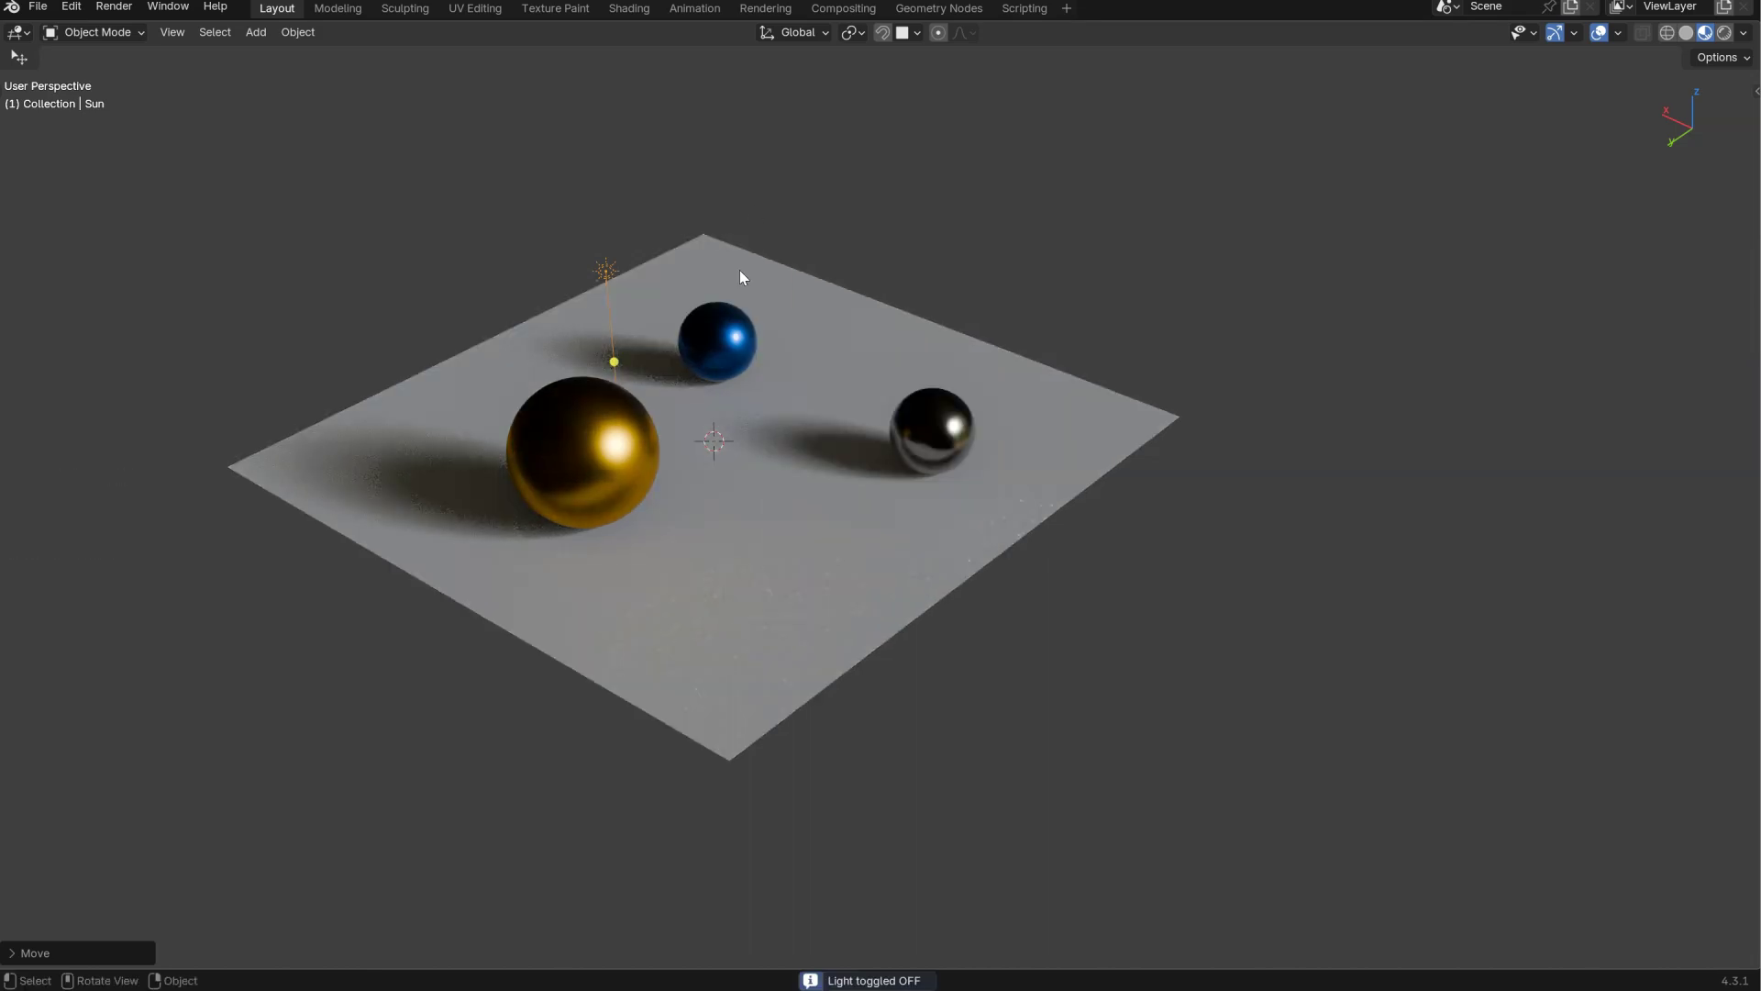
# - Add a Point light from the add-on's Lights, raise it above the plane's rear edge and interactively strengthen it
pyautogui.hotkey('shift', 'a')
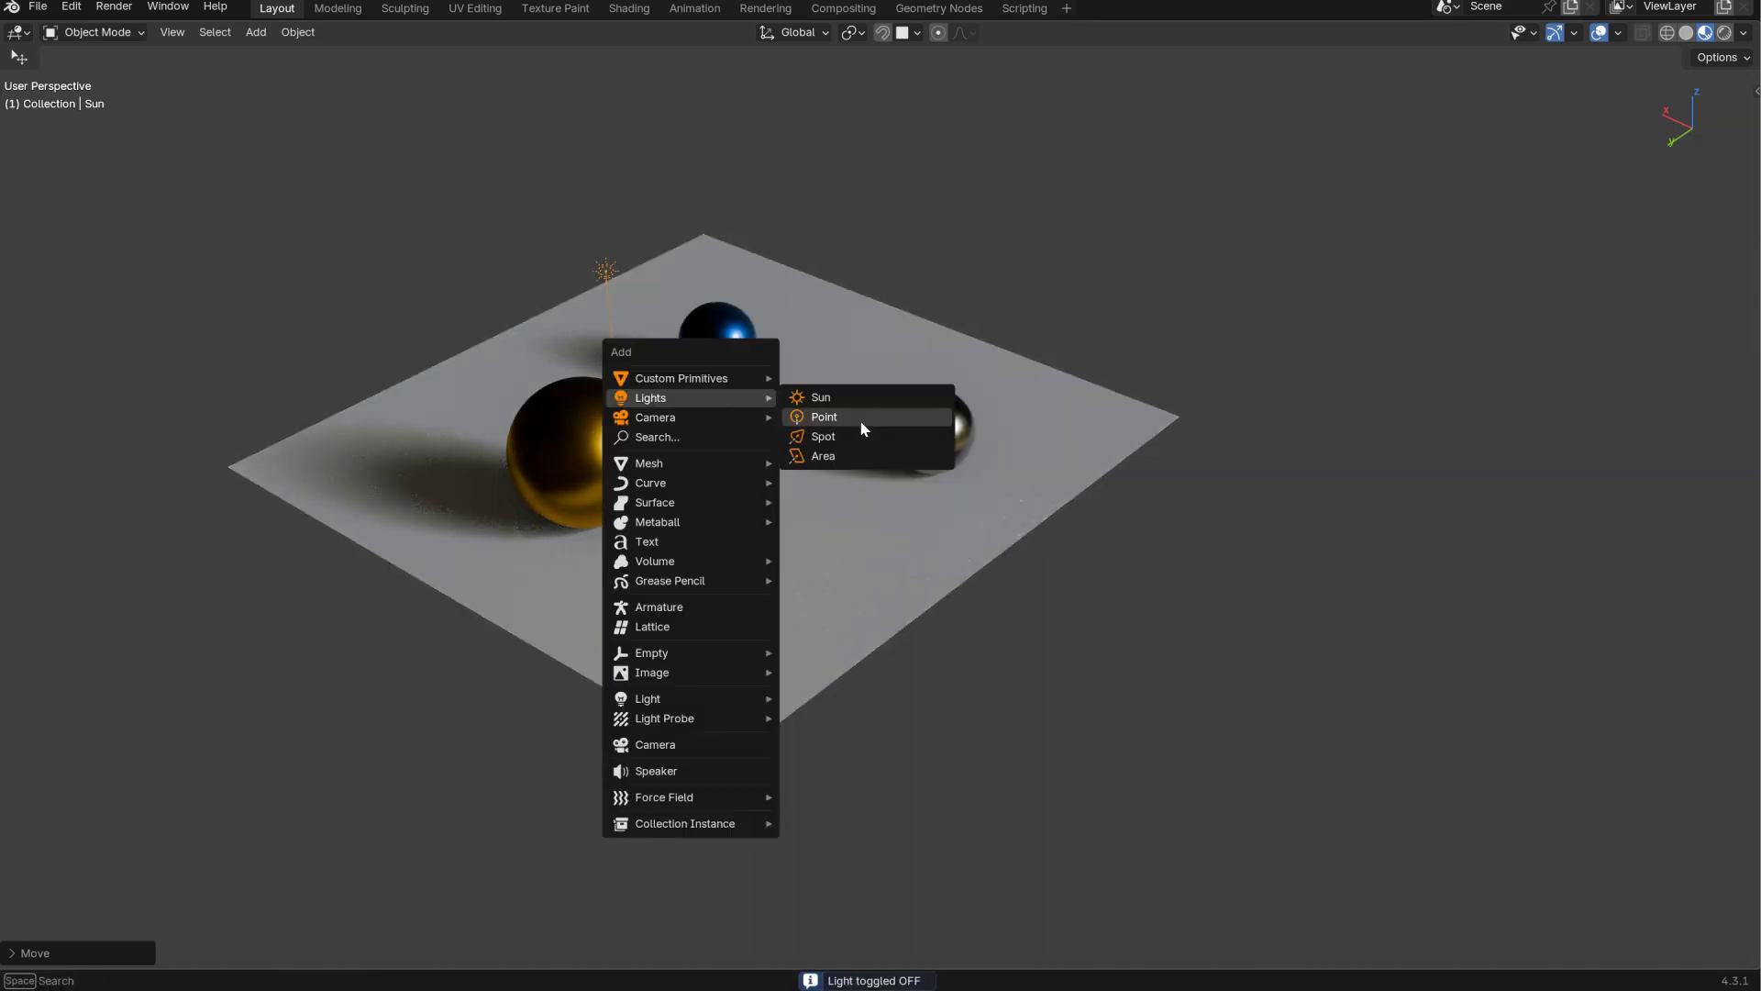
pyautogui.press('Escape')
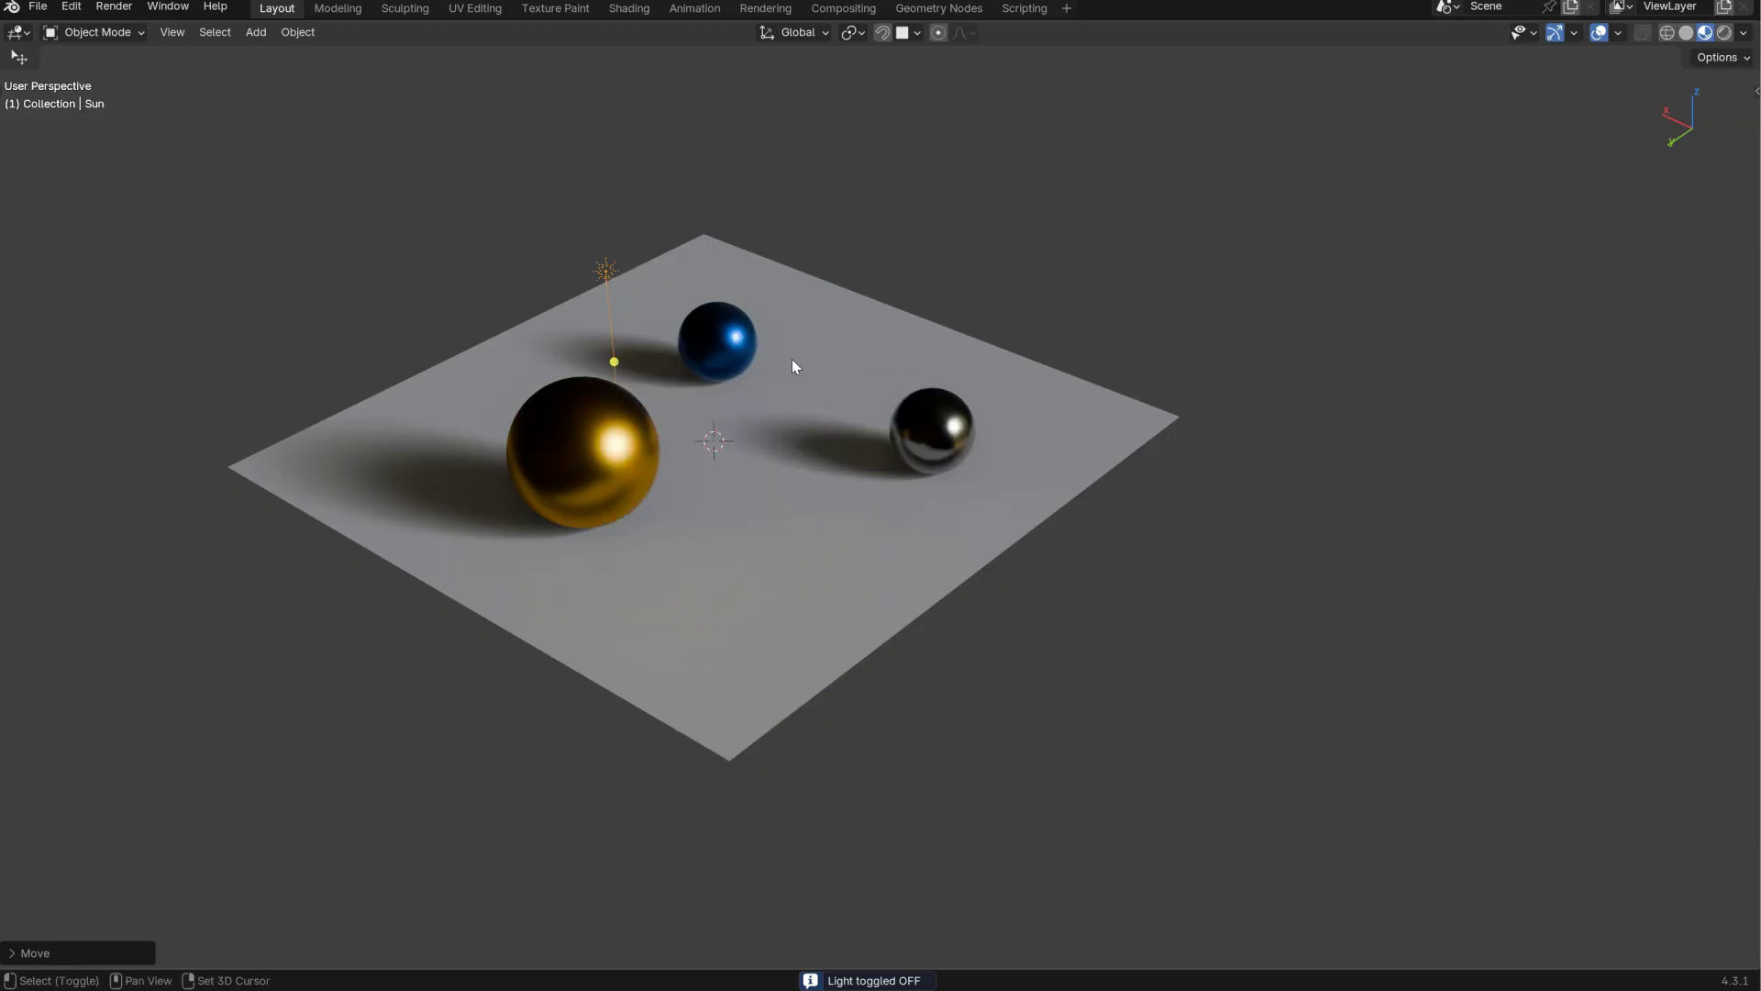
pyautogui.hotkey('shift', 'a')
pyautogui.click(867, 367)
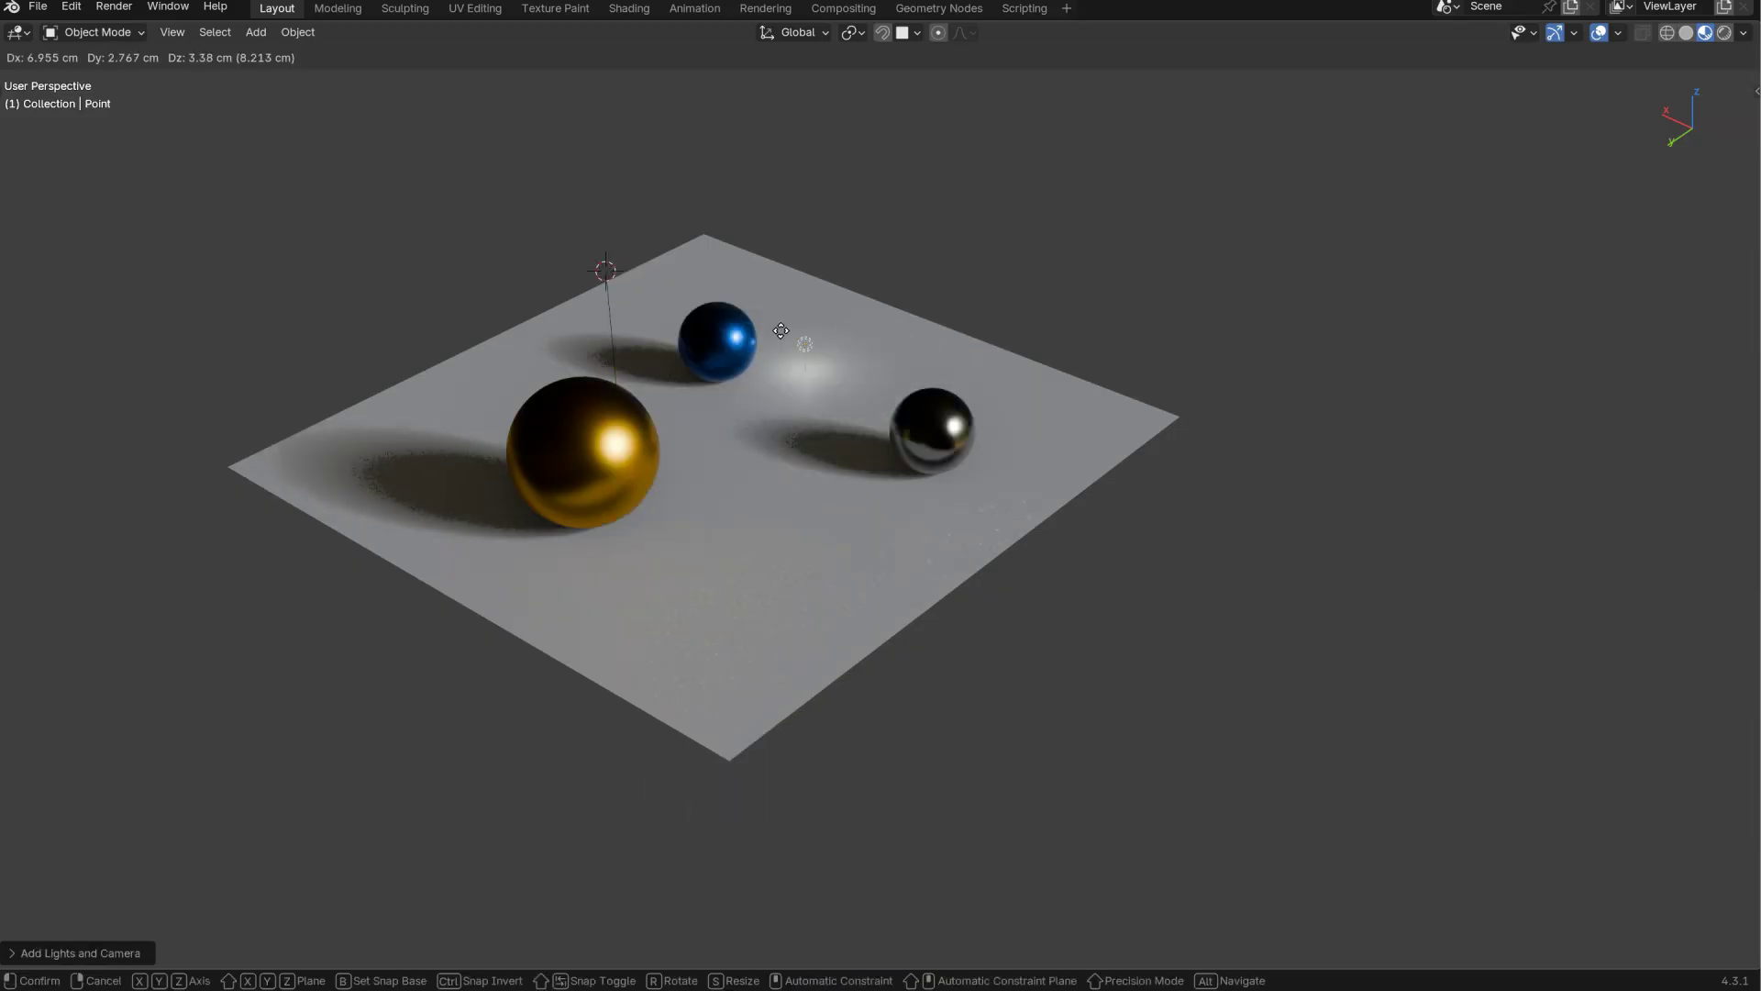
pyautogui.click(780, 274)
pyautogui.keyDown('ctrl'); pyautogui.keyDown('shift'); pyautogui.moveTo(844, 389); pyautogui.dragTo(796, 341, button='middle'); pyautogui.keyUp('shift'); pyautogui.keyUp('ctrl')
# - Give the Point light a warm orange color in its settings popup
pyautogui.rightClick(906, 379)
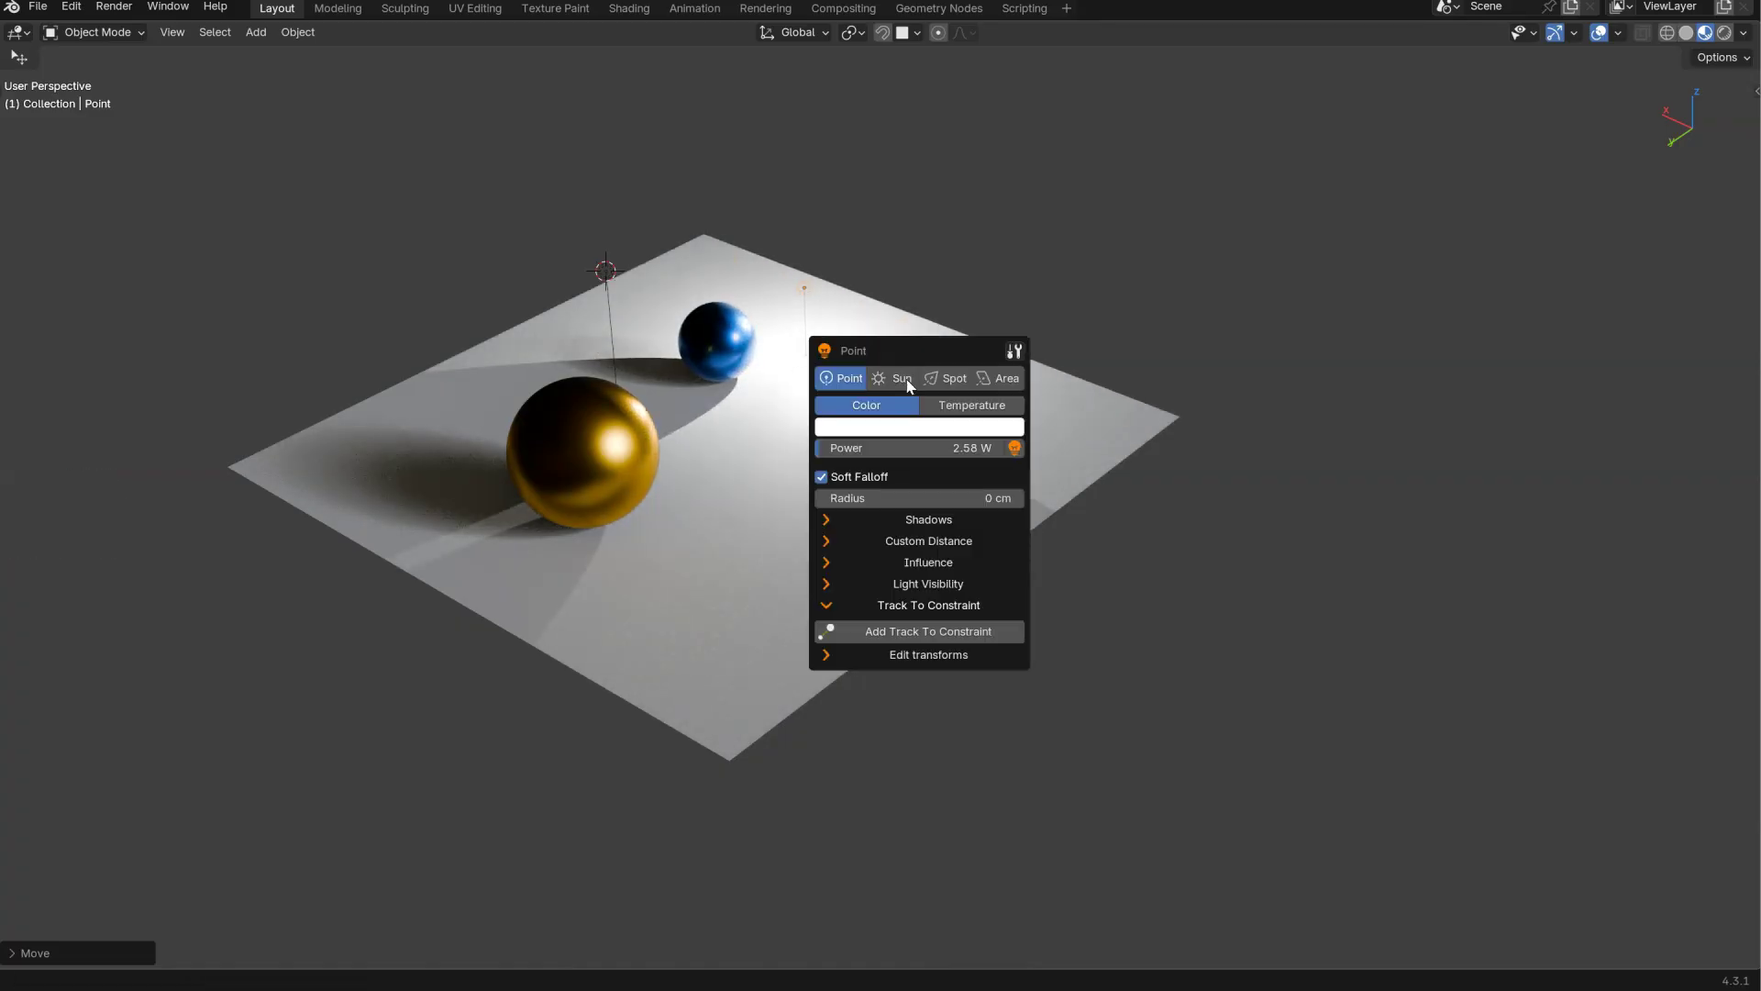
pyautogui.click(953, 432)
pyautogui.moveTo(858, 218); pyautogui.dragTo(878, 239)
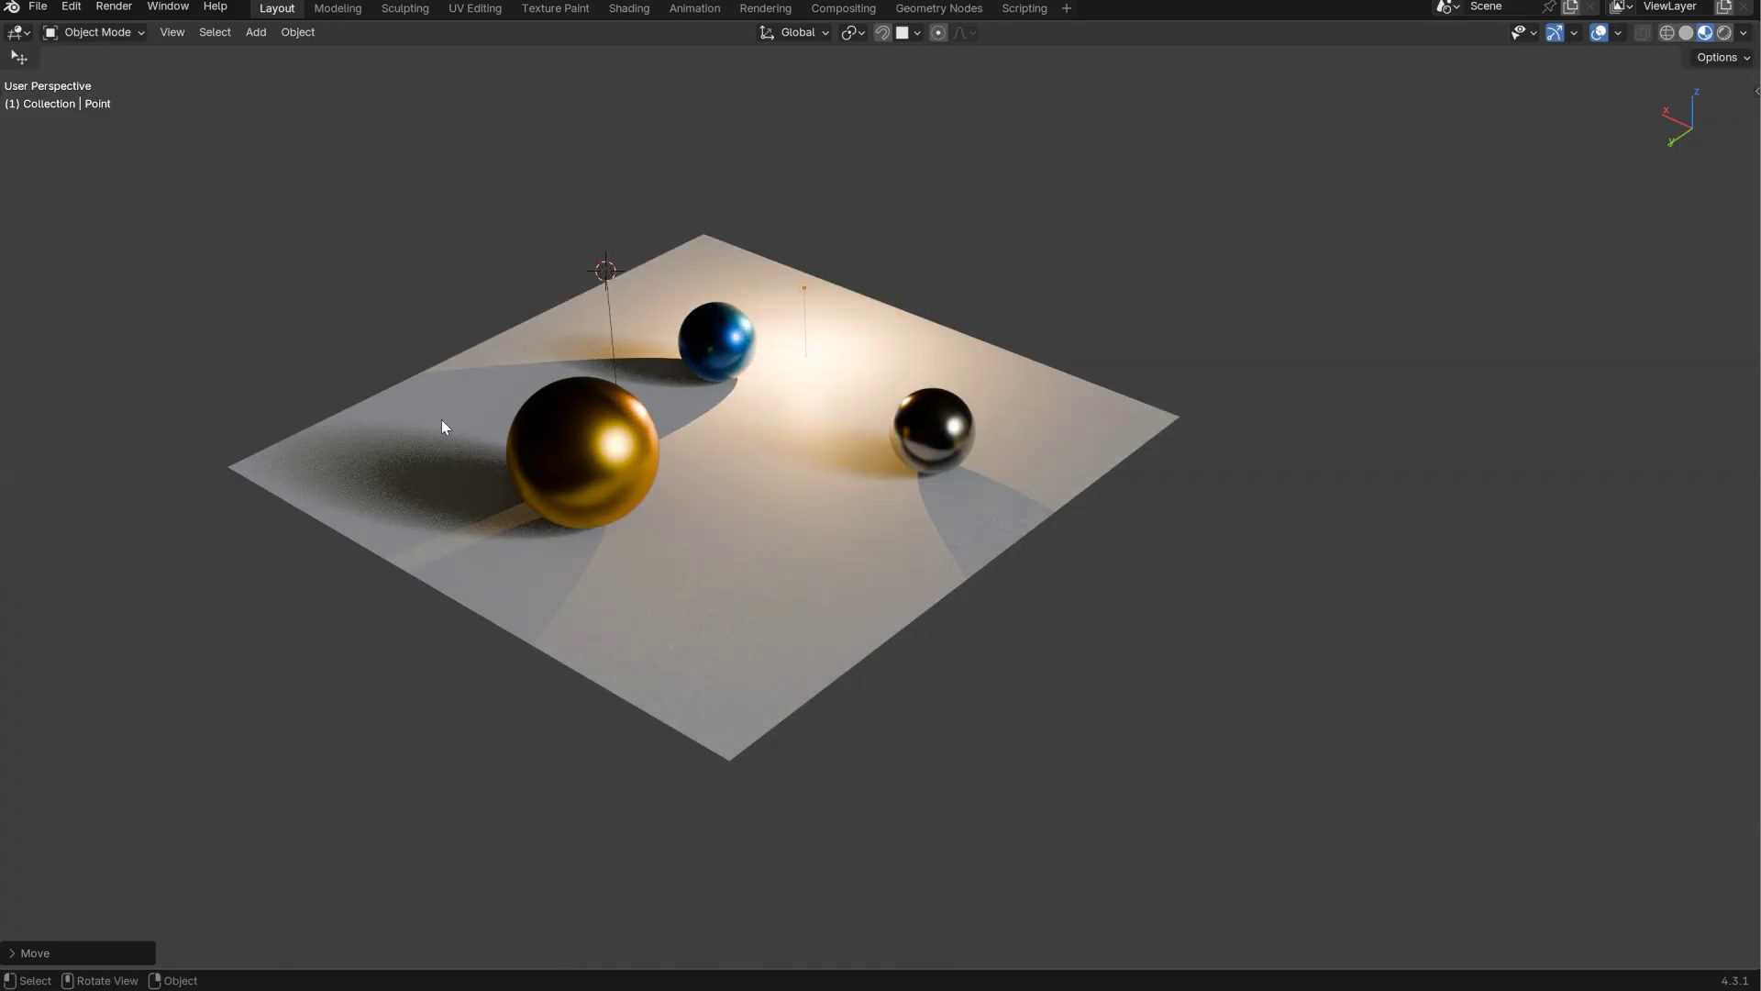
# - Interactively increase the Point light's power and radius to brighten it and soften its shadows
pyautogui.keyDown('ctrl'); pyautogui.keyDown('shift'); pyautogui.moveTo(838, 414); pyautogui.dragTo(656, 356, button='middle'); pyautogui.keyUp('shift'); pyautogui.keyUp('ctrl')
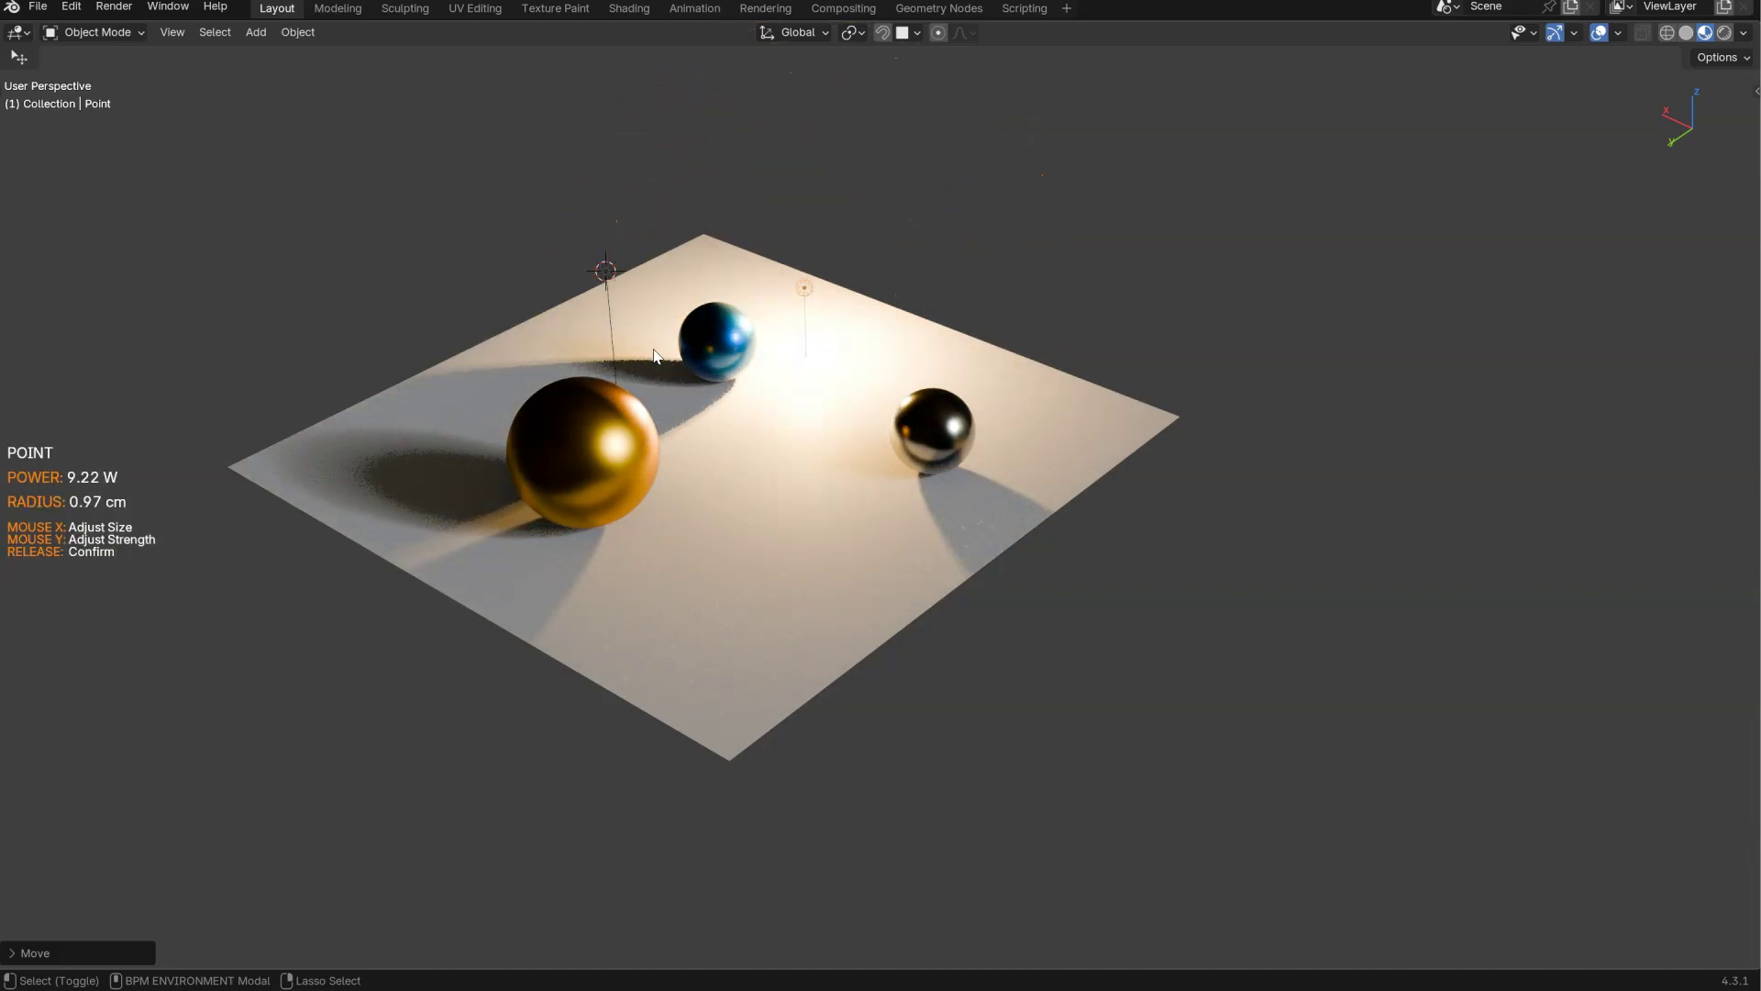
pyautogui.keyDown('ctrl'); pyautogui.keyDown('shift'); pyautogui.moveTo(991, 424); pyautogui.dragTo(679, 387, button='middle'); pyautogui.keyUp('shift'); pyautogui.keyUp('ctrl')
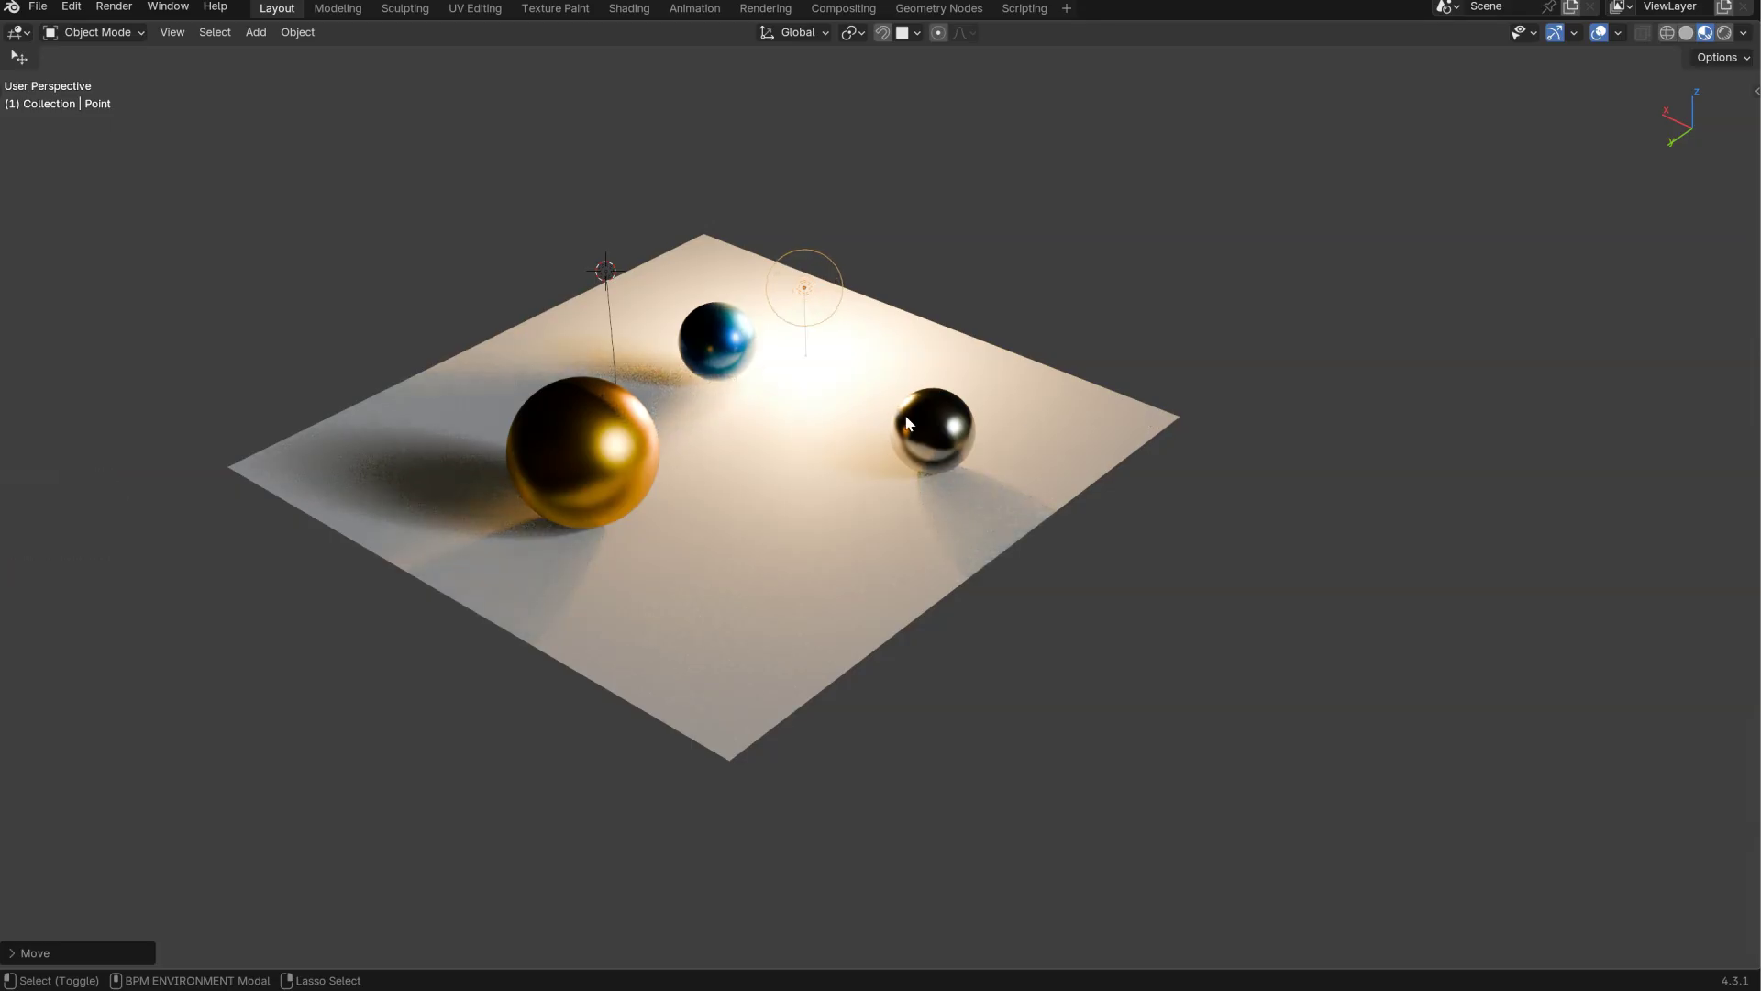
pyautogui.keyDown('ctrl'); pyautogui.keyDown('shift'); pyautogui.moveTo(906, 424); pyautogui.dragTo(918, 396, button='middle'); pyautogui.keyUp('shift'); pyautogui.keyUp('ctrl')
# - Adjust the lighting with the Sun light selected to brighten the scene, and reduce the Point light's power
pyautogui.click(604, 273)
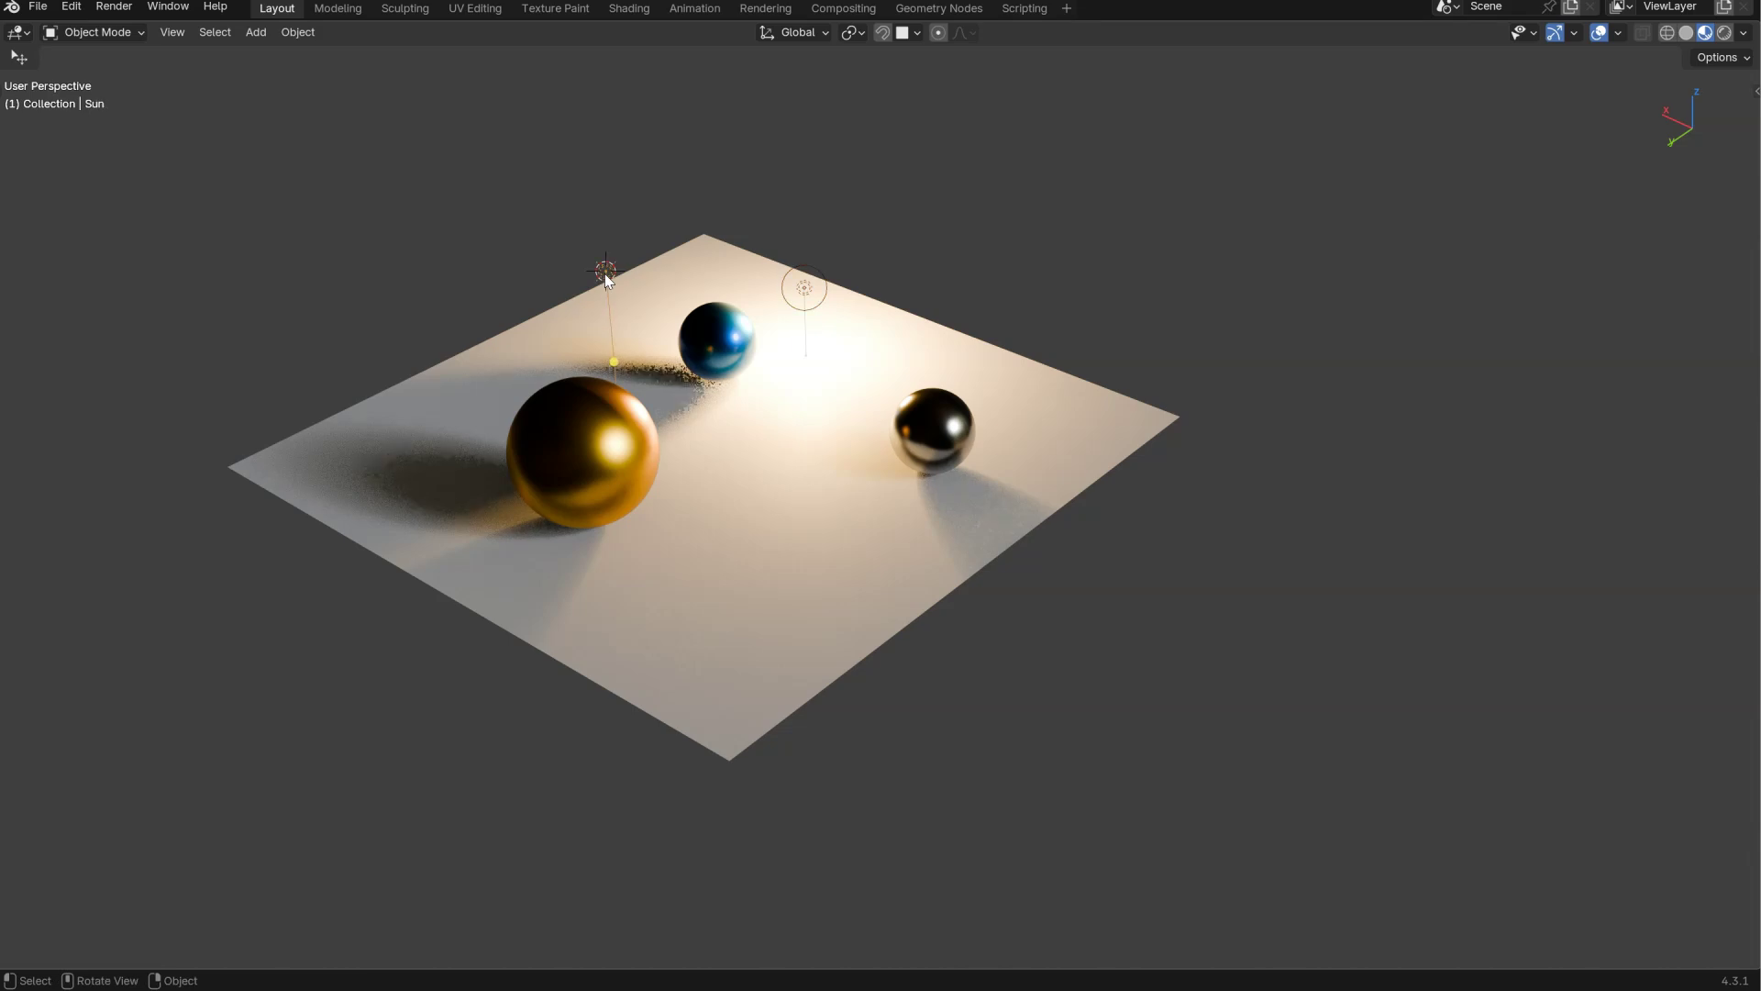
pyautogui.rightClick(823, 351)
pyautogui.click(934, 432)
pyautogui.keyDown('ctrl'); pyautogui.keyDown('shift'); pyautogui.moveTo(746, 284); pyautogui.dragTo(744, 433, button='middle'); pyautogui.keyUp('shift'); pyautogui.keyUp('ctrl')
pyautogui.keyDown('ctrl'); pyautogui.keyDown('shift'); pyautogui.moveTo(1021, 433); pyautogui.dragTo(1070, 294, button='middle'); pyautogui.keyUp('shift'); pyautogui.keyUp('ctrl')
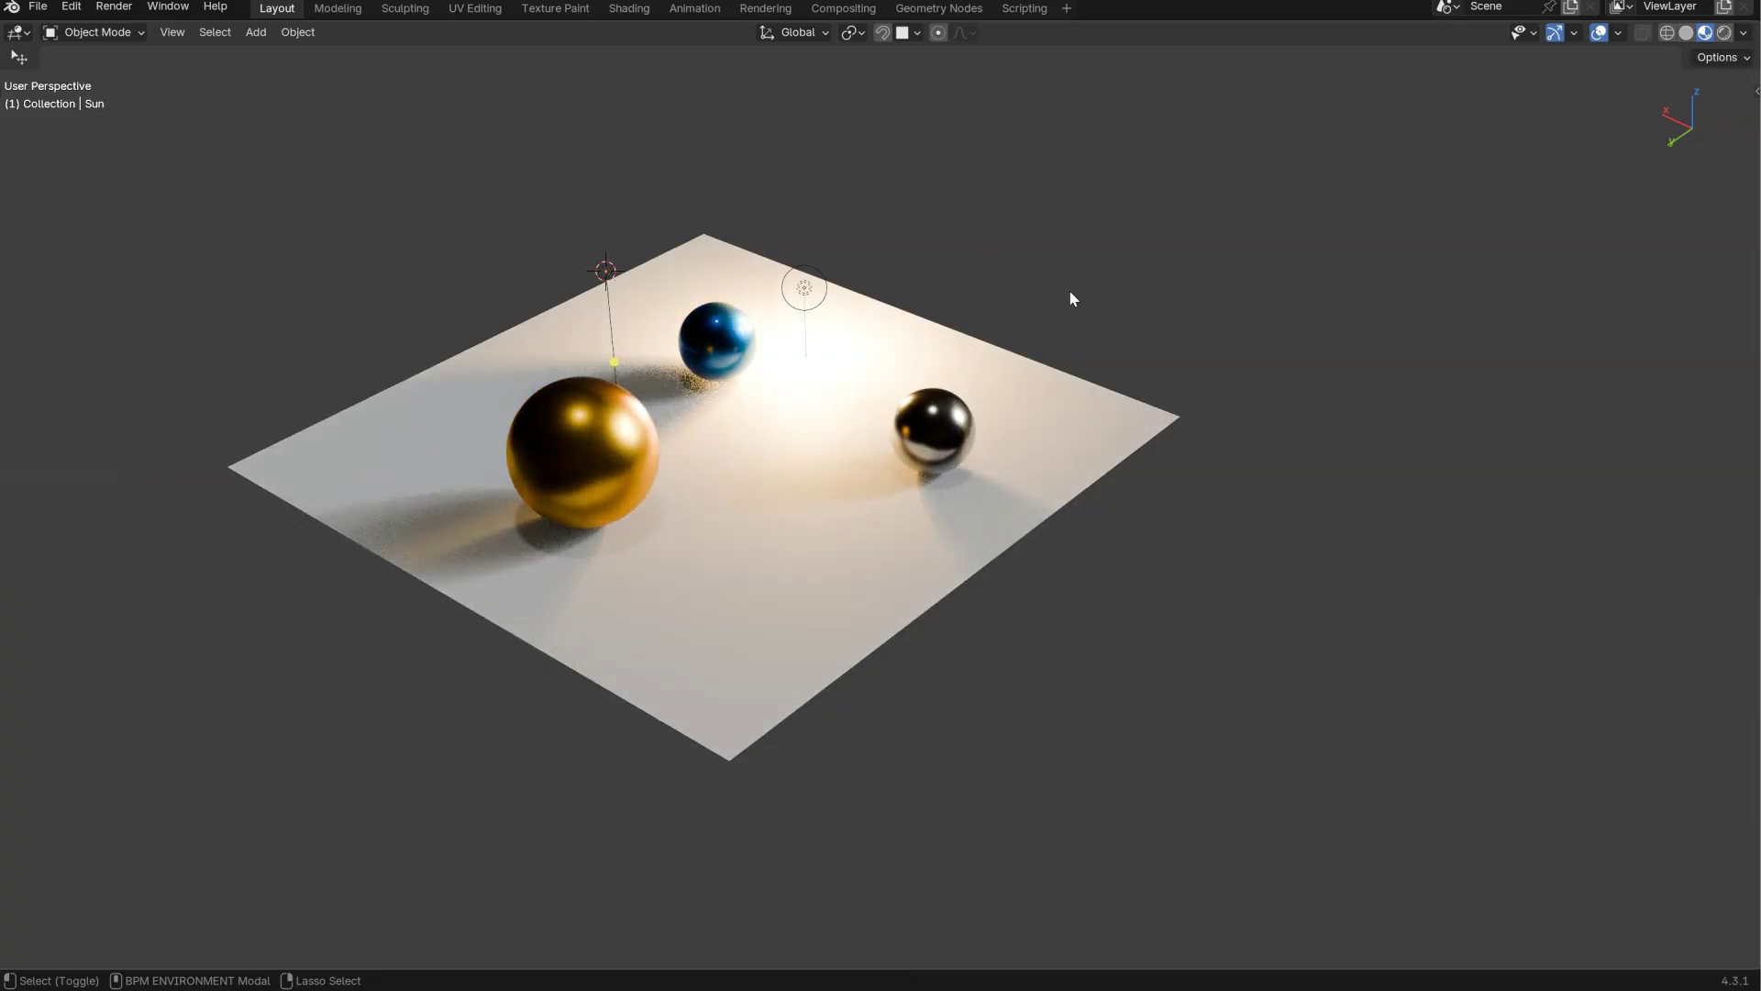
pyautogui.click(804, 291)
pyautogui.keyDown('ctrl'); pyautogui.keyDown('shift'); pyautogui.moveTo(945, 353); pyautogui.dragTo(897, 314, button='middle'); pyautogui.keyUp('shift'); pyautogui.keyUp('ctrl')
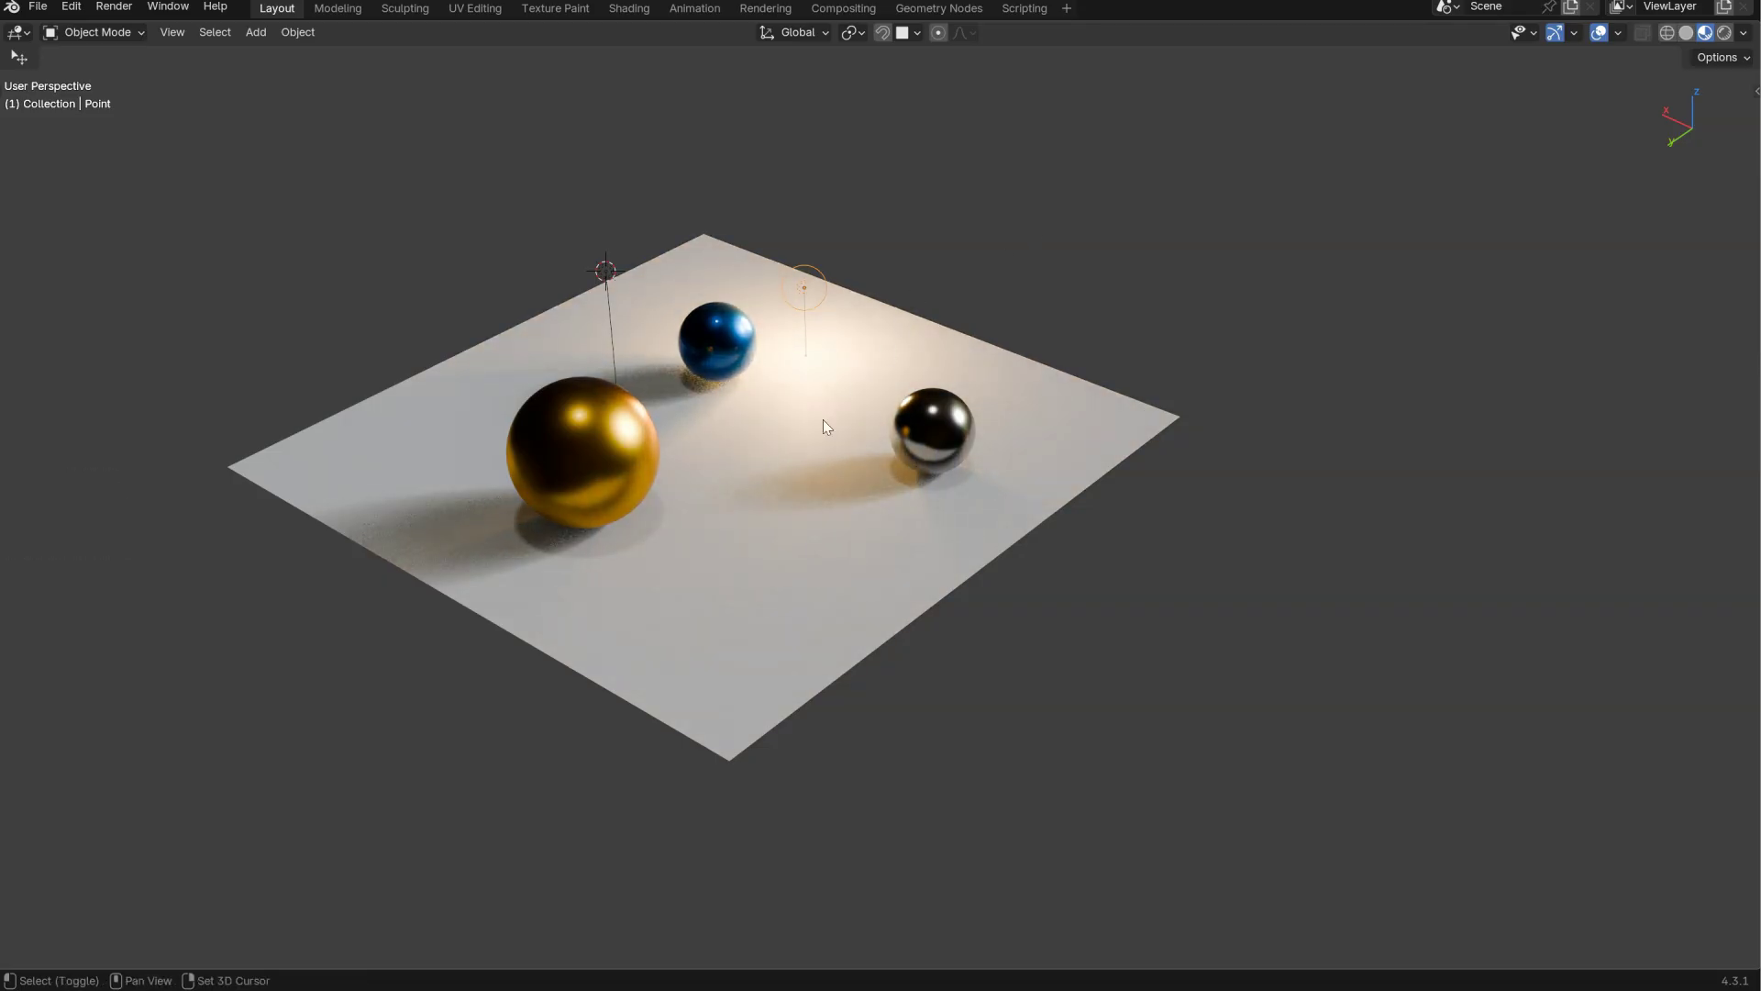
# - Add a Spot light from the add-on's Lights and position it above the plane near the gold sphere
pyautogui.hotkey('shift', 'a')
pyautogui.moveTo(821, 422)
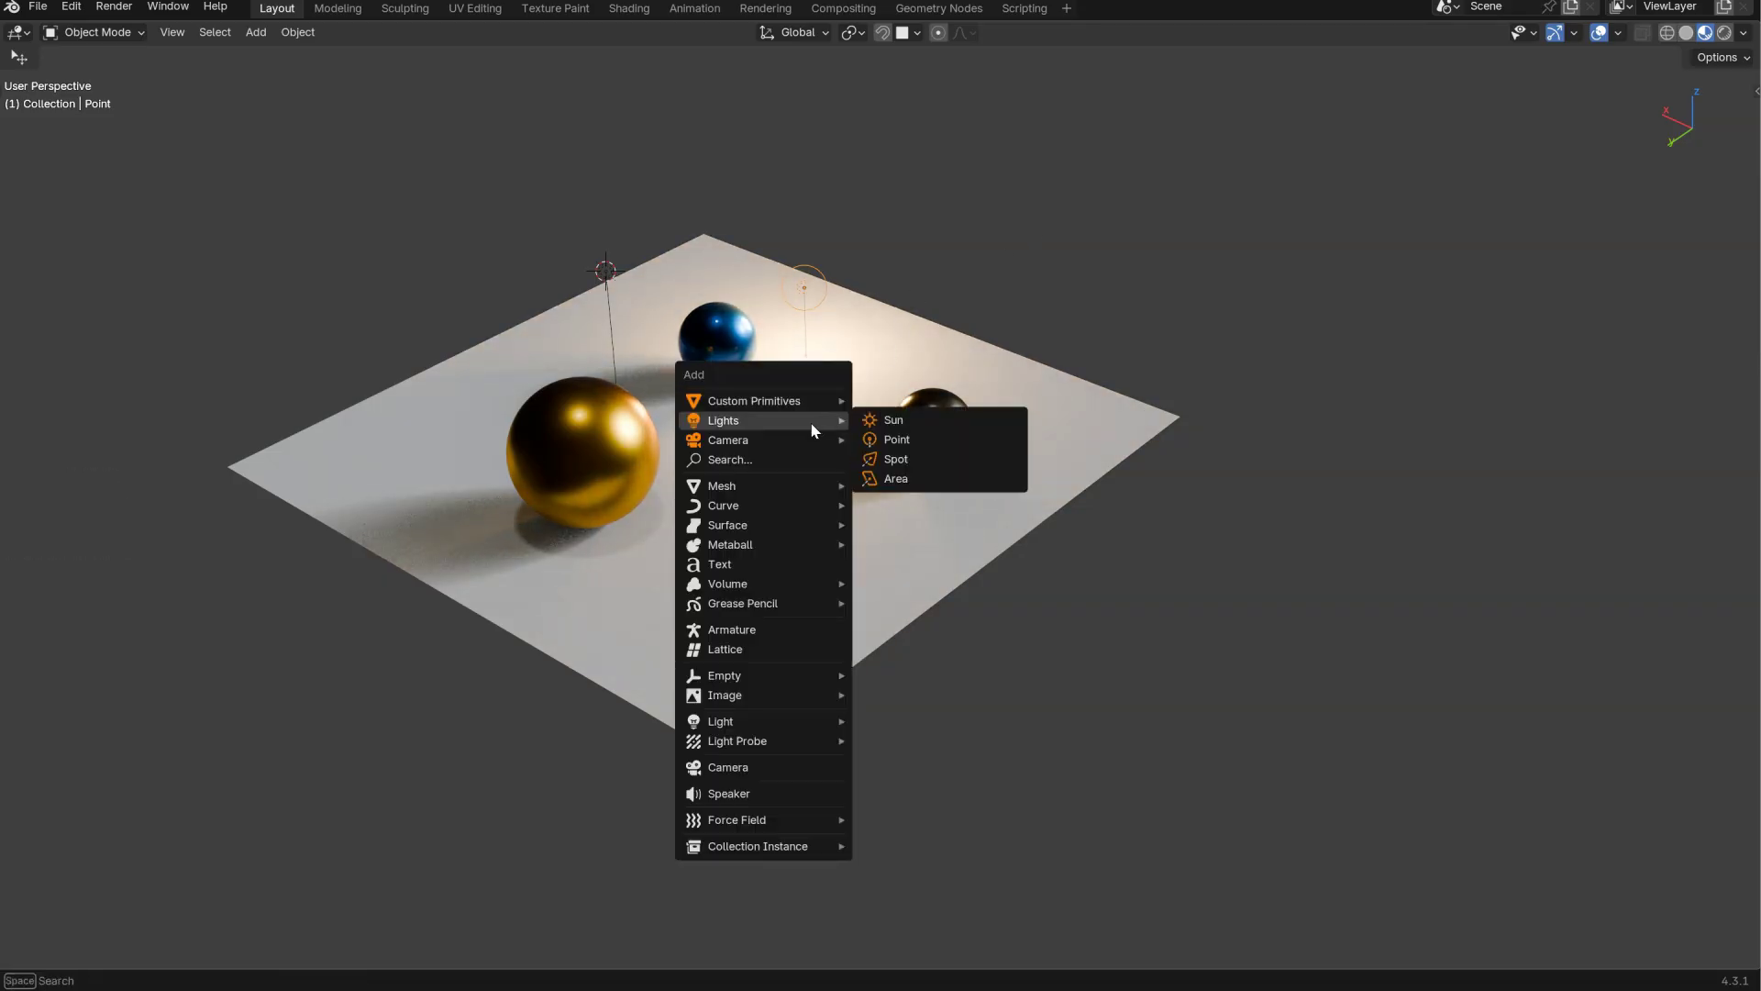
pyautogui.click(893, 460)
pyautogui.click(746, 343)
pyautogui.moveTo(750, 360); pyautogui.dragTo(564, 336, button='middle')
pyautogui.press('g')
pyautogui.click(367, 216)
# - Interactively adjust the Spot light's power, cone size and edge blend to cast a bright pool in front of the gold sphere
pyautogui.moveTo(367, 216); pyautogui.dragTo(714, 316, button='middle')
pyautogui.moveTo(666, 397); pyautogui.dragTo(686, 372)
pyautogui.keyDown('ctrl'); pyautogui.keyDown('shift'); pyautogui.moveTo(752, 482); pyautogui.dragTo(765, 308, button='middle'); pyautogui.keyUp('shift'); pyautogui.keyUp('ctrl')
pyautogui.keyDown('ctrl'); pyautogui.keyDown('shift'); pyautogui.moveTo(715, 386); pyautogui.dragTo(1184, 424, button='middle'); pyautogui.keyUp('shift'); pyautogui.keyUp('ctrl')
pyautogui.keyDown('ctrl'); pyautogui.keyDown('shift'); pyautogui.moveTo(633, 394); pyautogui.dragTo(1128, 405, button='middle'); pyautogui.keyUp('shift'); pyautogui.keyUp('ctrl')
pyautogui.keyDown('ctrl'); pyautogui.keyDown('shift'); pyautogui.moveTo(596, 393); pyautogui.dragTo(618, 515, button='middle'); pyautogui.keyUp('shift'); pyautogui.keyUp('ctrl')
pyautogui.keyDown('shift'); pyautogui.moveTo(1084, 405); pyautogui.dragTo(677, 332, button='middle'); pyautogui.keyUp('shift')
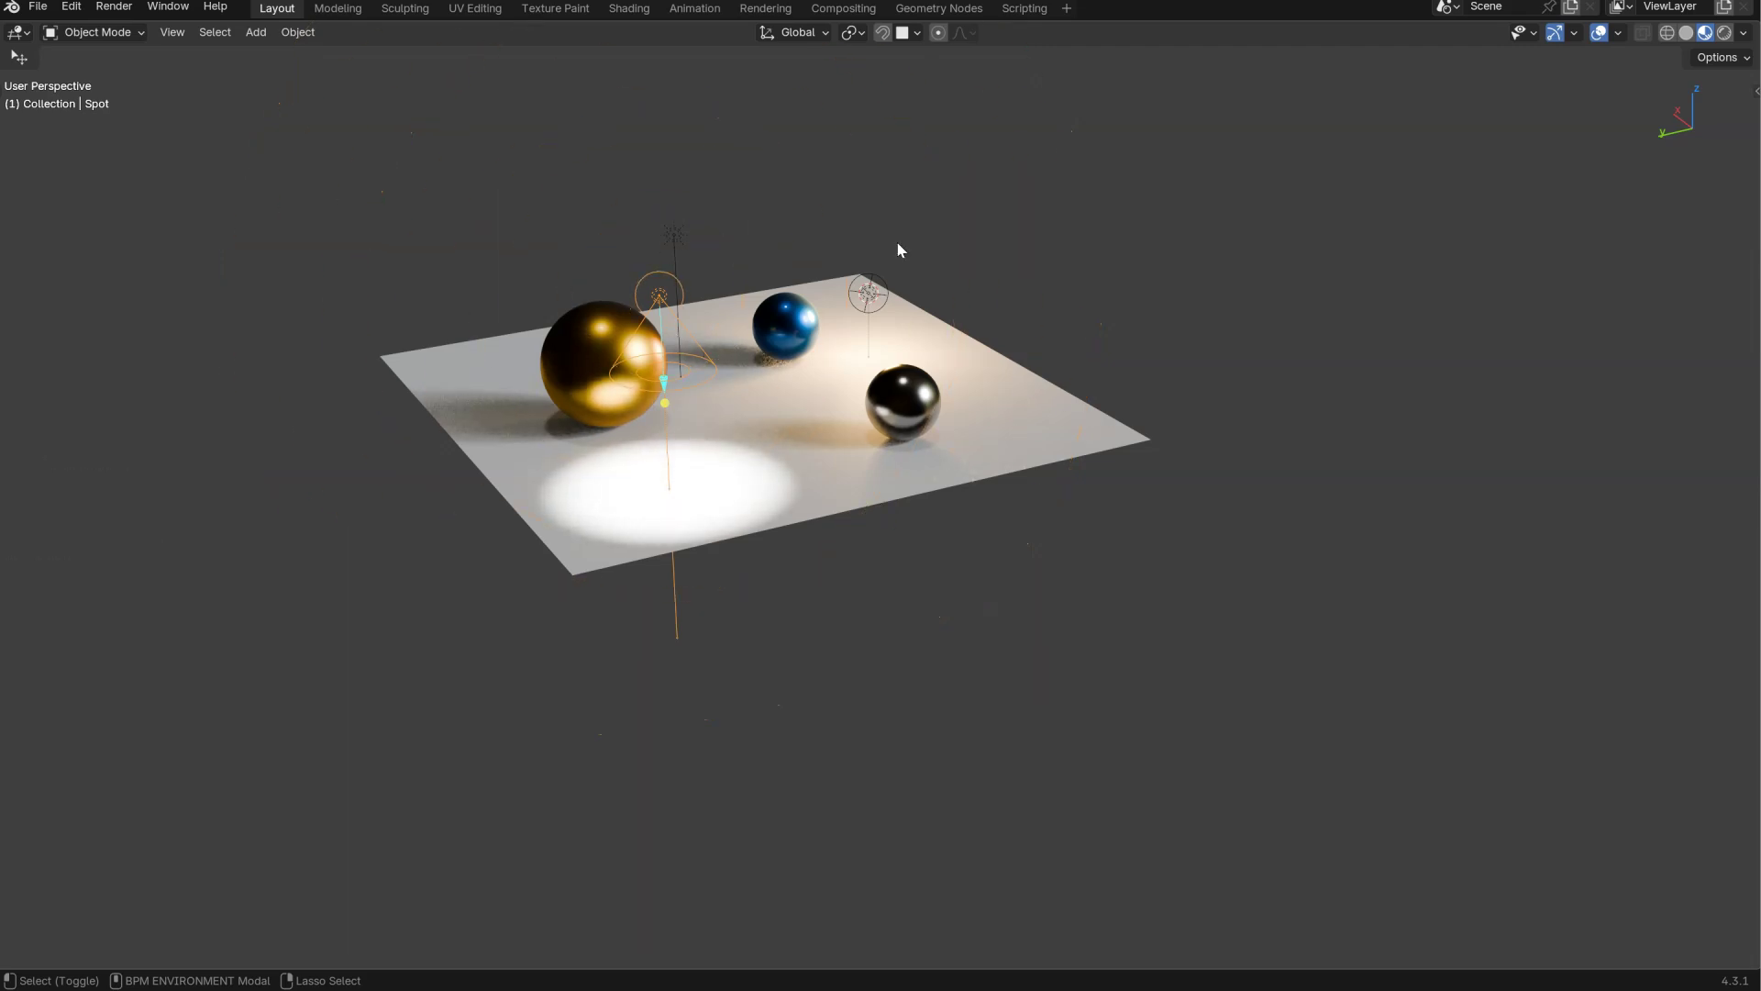
# - Add an Area light tracking the chrome sphere, enlarge it and position it above and beyond the plane's edge
pyautogui.click(909, 399)
pyautogui.hotkey('shift', 'a')
pyautogui.moveTo(955, 418)
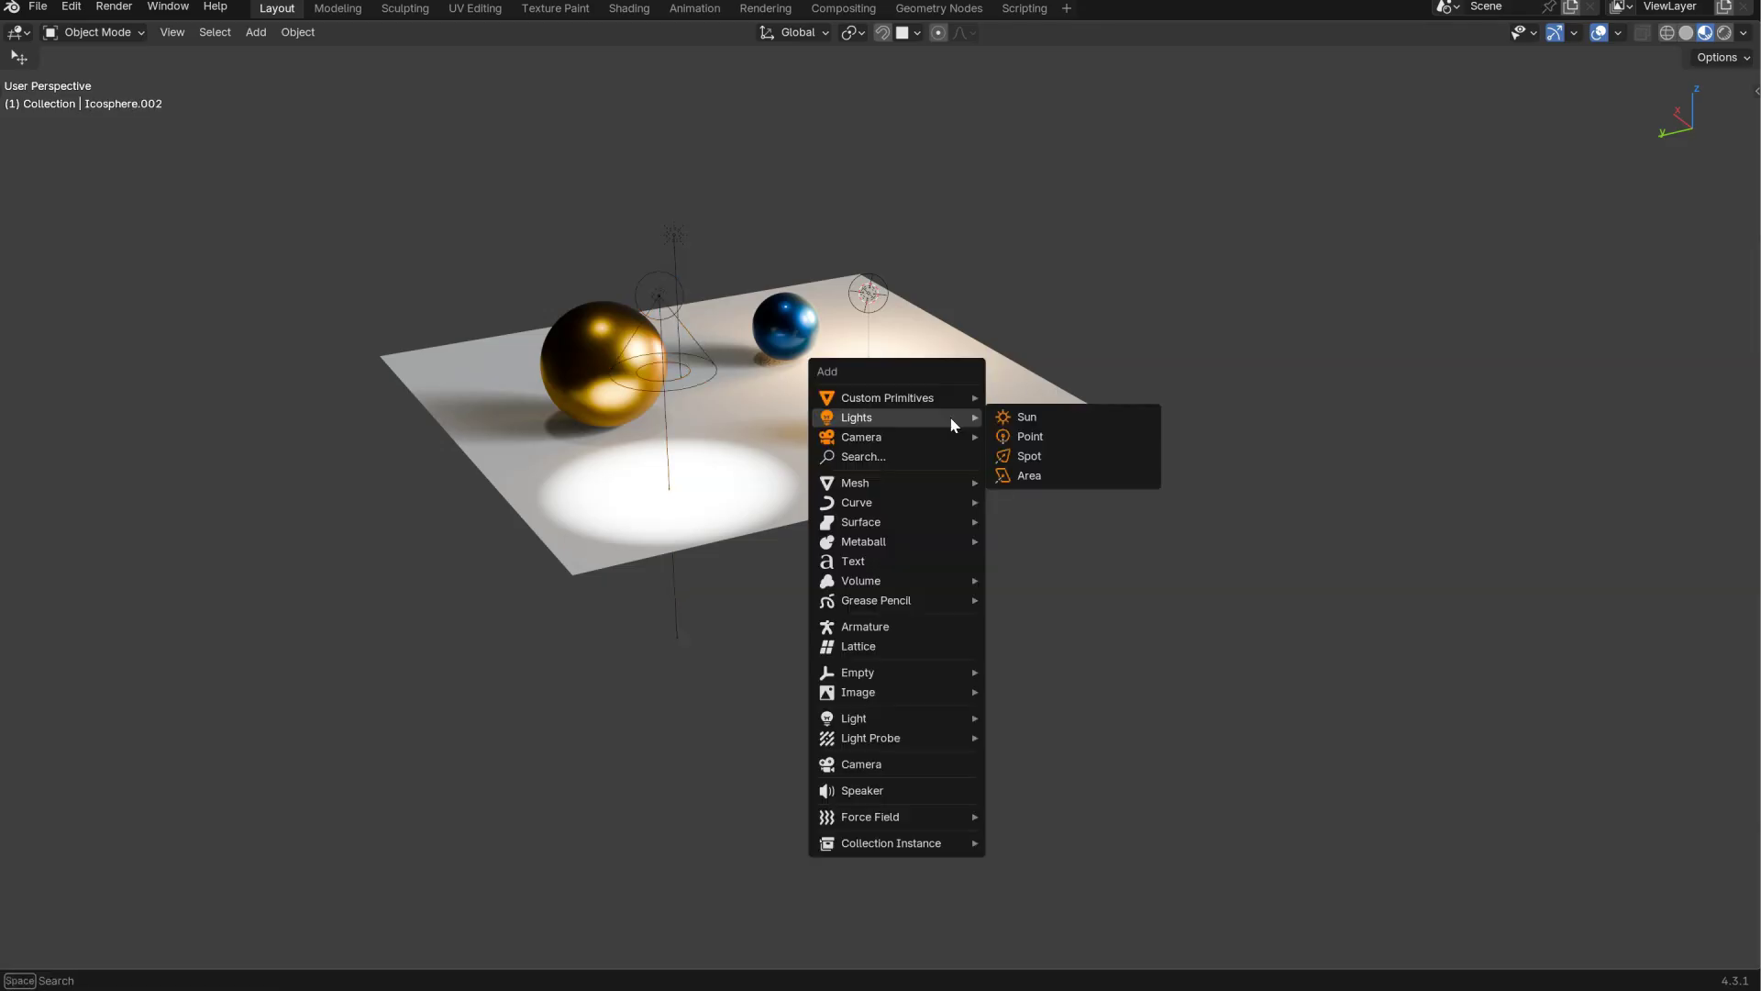
pyautogui.click(1030, 475)
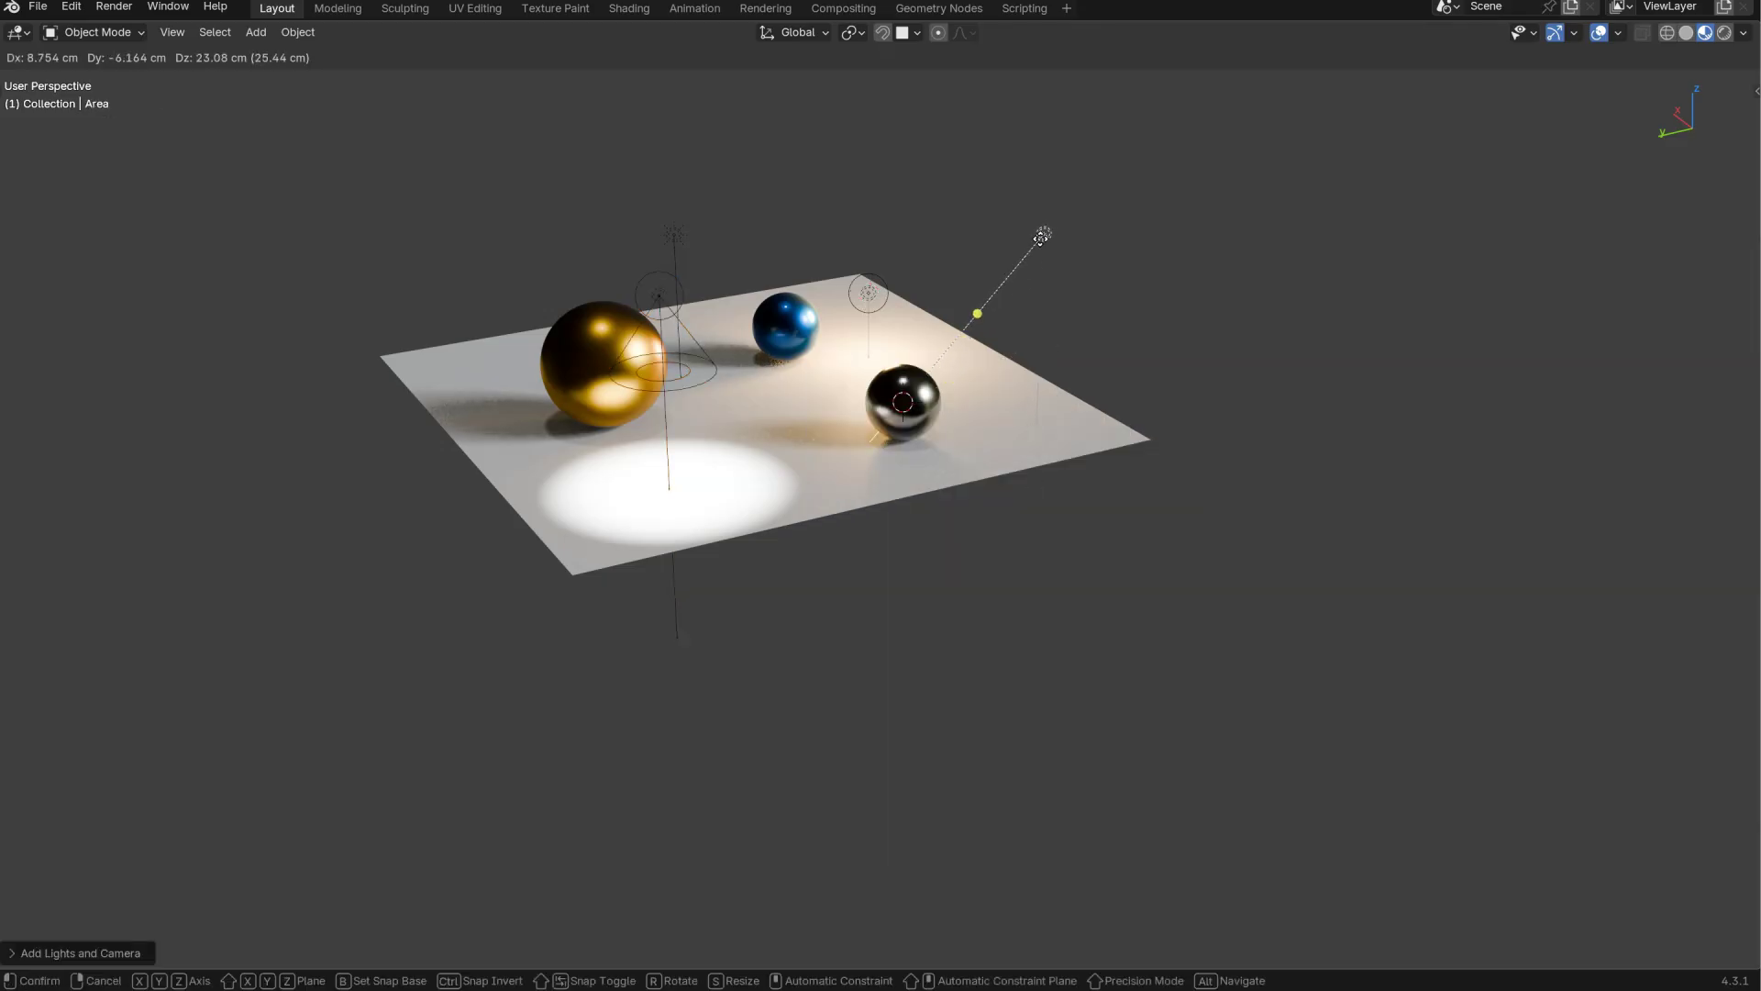
pyautogui.keyDown('shift'); pyautogui.moveTo(1052, 404); pyautogui.dragTo(1071, 277, button='middle'); pyautogui.keyUp('shift')
pyautogui.press('g')
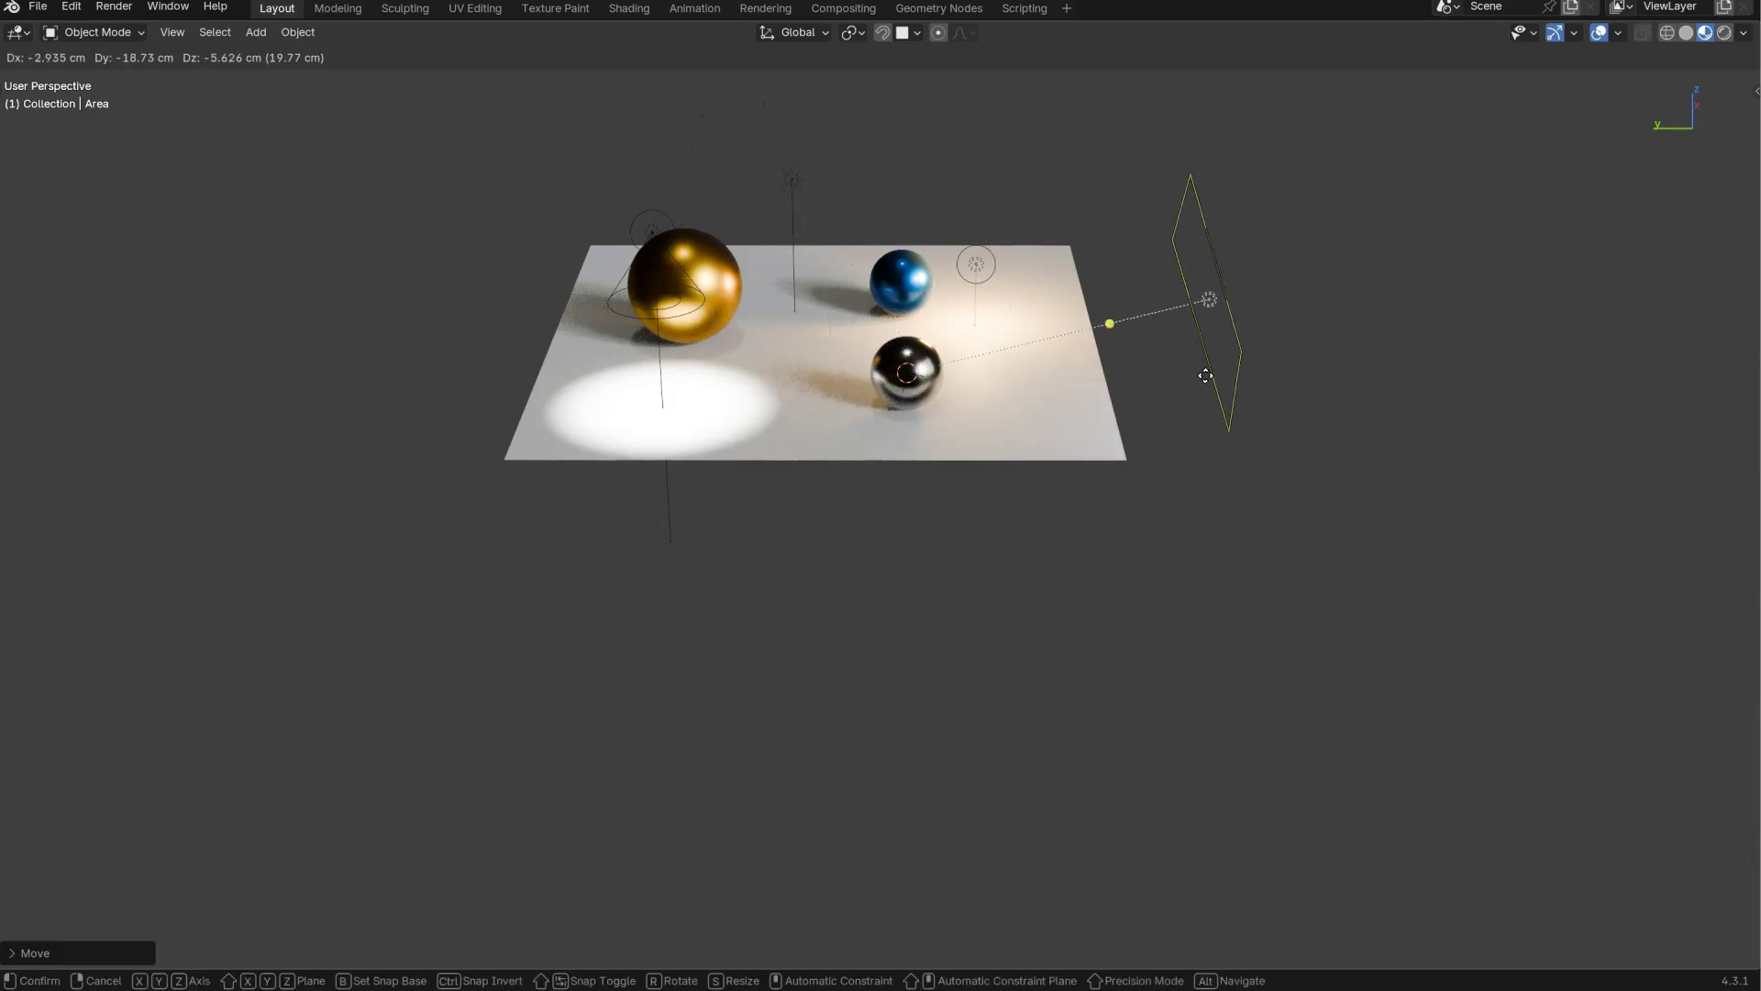
pyautogui.click(1124, 328)
pyautogui.moveTo(927, 365); pyautogui.dragTo(981, 354, button='middle')
# - Switch the Area light's color to Temperature and set it to 1000 K
pyautogui.hotkey('shift', 'l')
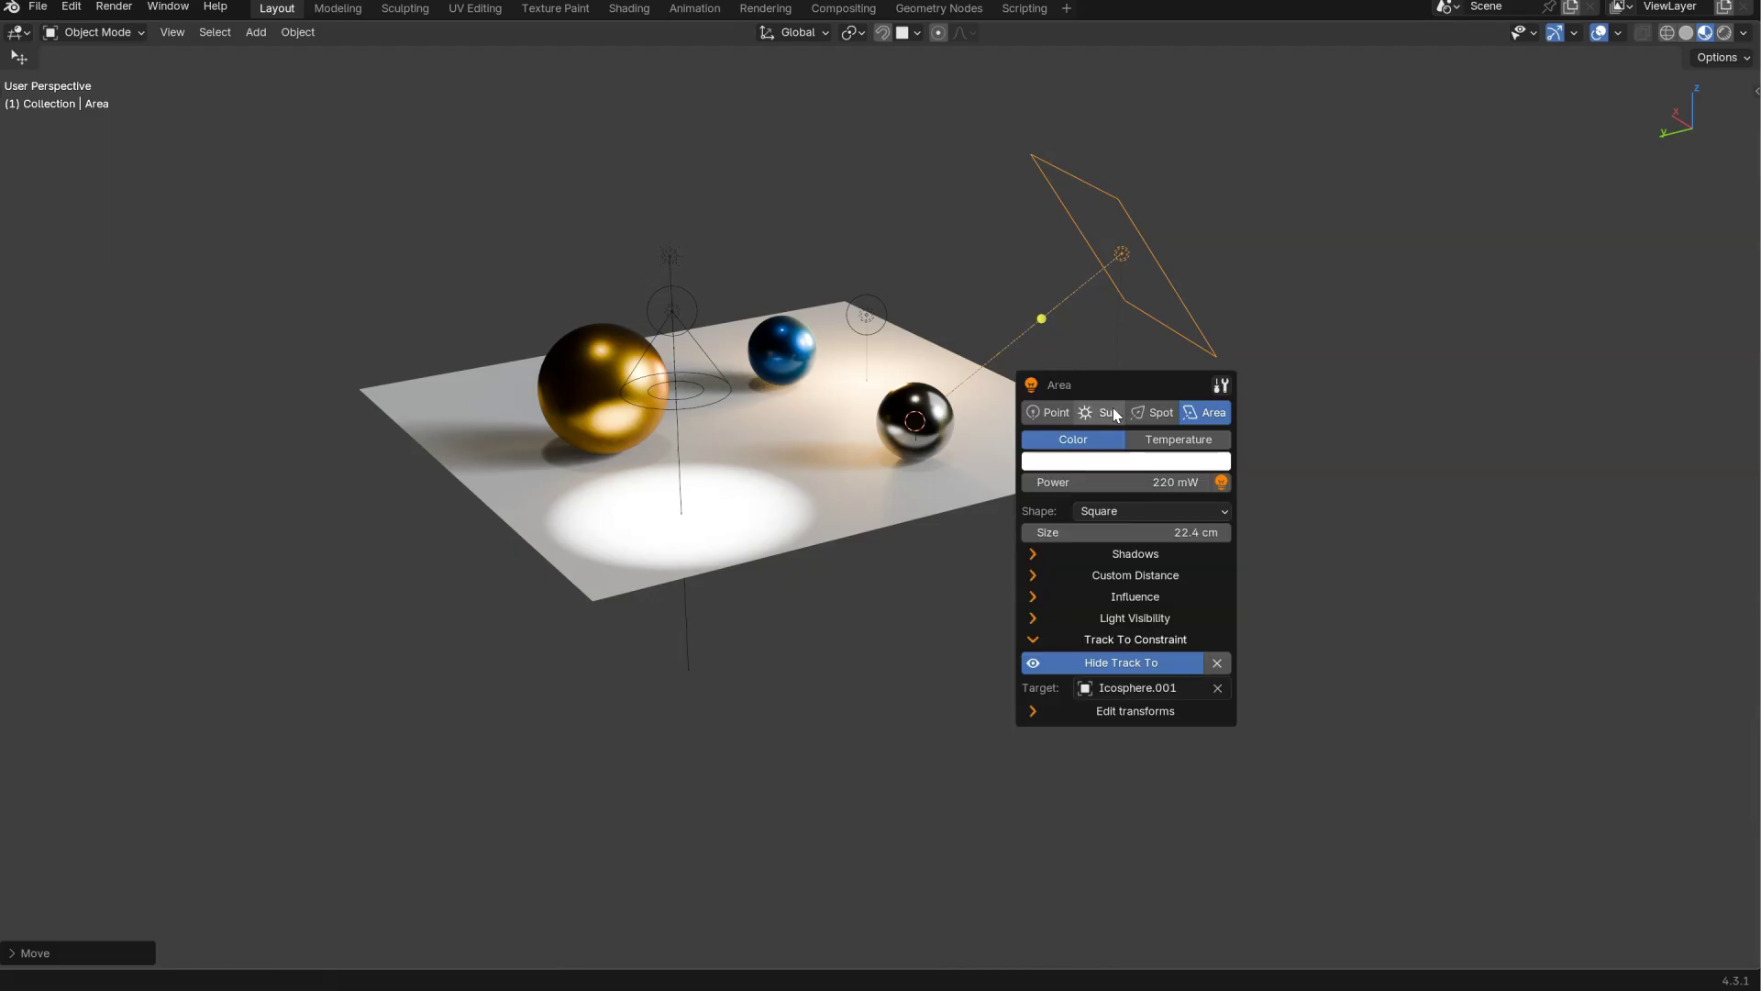
pyautogui.click(1178, 439)
pyautogui.click(1134, 481)
pyautogui.write('1')
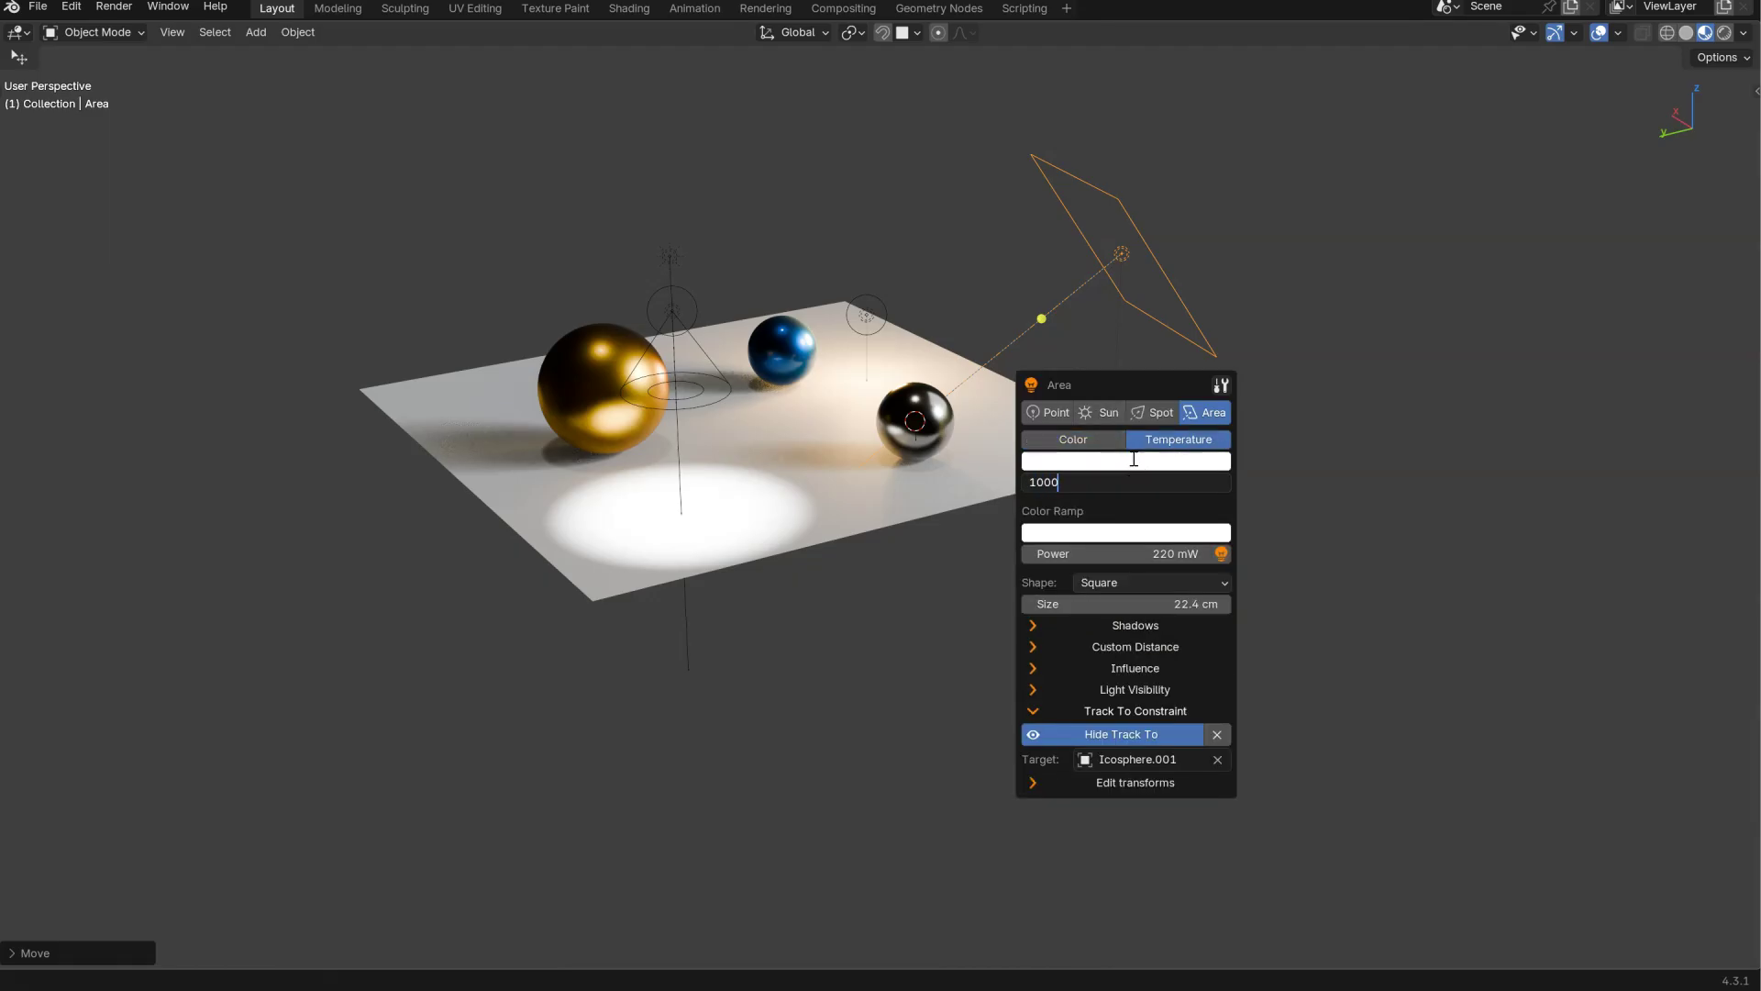
pyautogui.write('000')
pyautogui.press('Return')
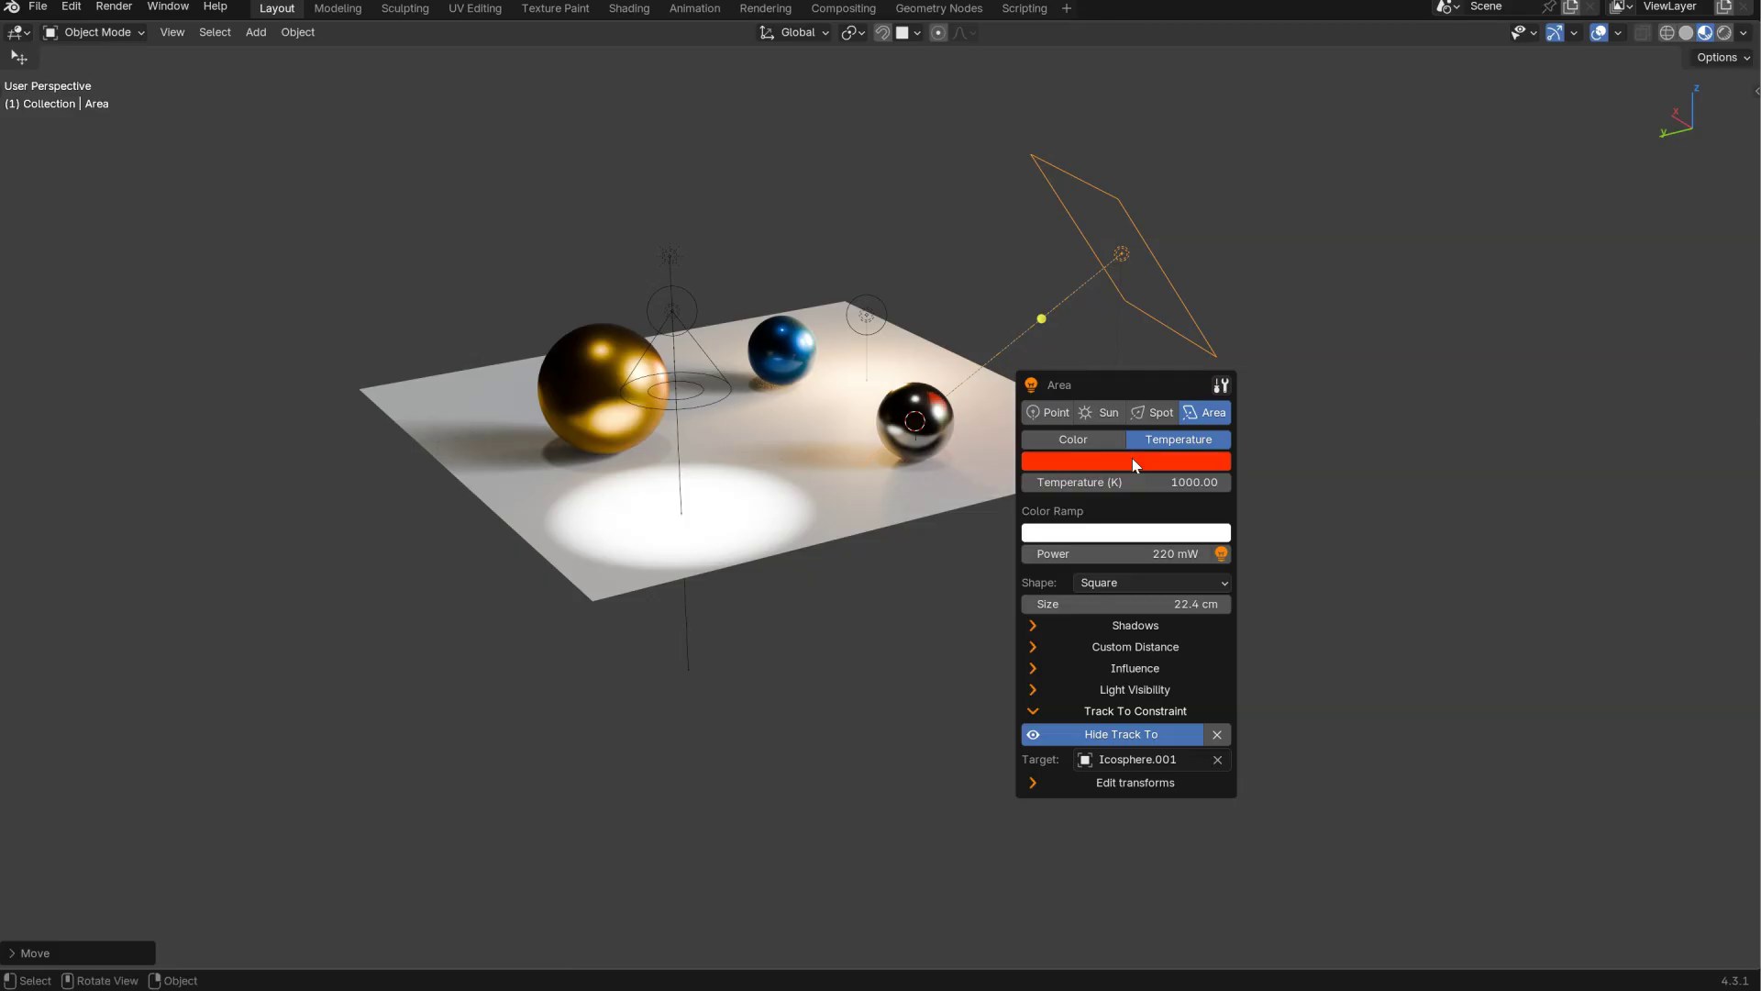
# - Set the Area light's temperature to 3500 K and interactively raise its power to about 520 mW
pyautogui.click(1155, 475)
pyautogui.write('35')
pyautogui.press('Return')
pyautogui.moveTo(973, 475); pyautogui.dragTo(1027, 291, button='middle')
pyautogui.keyDown('ctrl'); pyautogui.keyDown('shift'); pyautogui.moveTo(961, 446); pyautogui.dragTo(928, 430, button='middle'); pyautogui.keyUp('shift'); pyautogui.keyUp('ctrl')
# - Select the Spot light and interactively lower its power to dim its pool on the plane
pyautogui.click(858, 314)
pyautogui.click(643, 317)
pyautogui.keyDown('shift'); pyautogui.moveTo(645, 321); pyautogui.dragTo(679, 453, button='middle'); pyautogui.keyUp('shift')
pyautogui.moveTo(780, 378)
pyautogui.keyDown('shift'); pyautogui.mouseDown(button='middle')
pyautogui.moveTo(787, 548)
pyautogui.moveTo(770, 548)
pyautogui.moveTo(774, 393)
pyautogui.mouseUp(button='middle'); pyautogui.keyUp('shift')
# - Select the Sun light and interactively adjust the lighting to brighten the whole plane
pyautogui.click(620, 242)
pyautogui.keyDown('ctrl'); pyautogui.keyDown('shift'); pyautogui.moveTo(633, 266); pyautogui.dragTo(707, 416, button='middle'); pyautogui.keyUp('shift'); pyautogui.keyUp('ctrl')
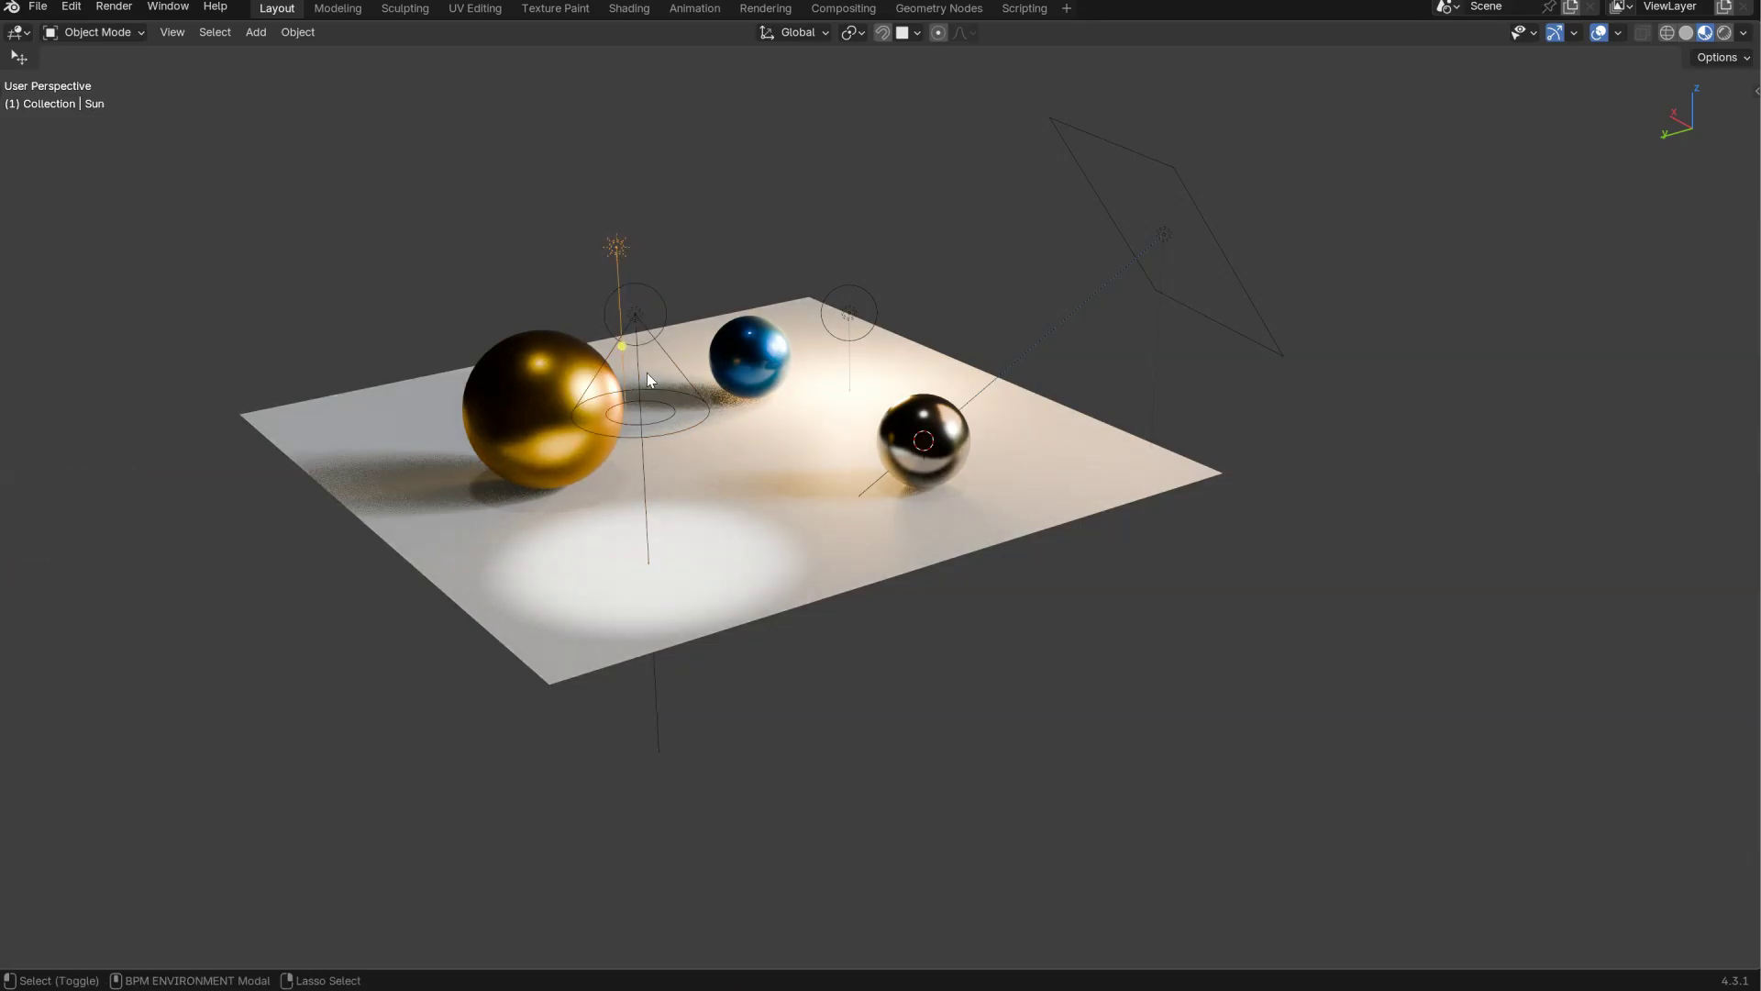
pyautogui.keyDown('shift'); pyautogui.moveTo(703, 507); pyautogui.dragTo(621, 418, button='middle'); pyautogui.keyUp('shift')
pyautogui.keyDown('shift'); pyautogui.moveTo(760, 409); pyautogui.dragTo(765, 453, button='middle'); pyautogui.keyUp('shift')
# - Compare the Area light's data properties with its settings popup, and collapse the Track To Constraint section
pyautogui.click(855, 330)
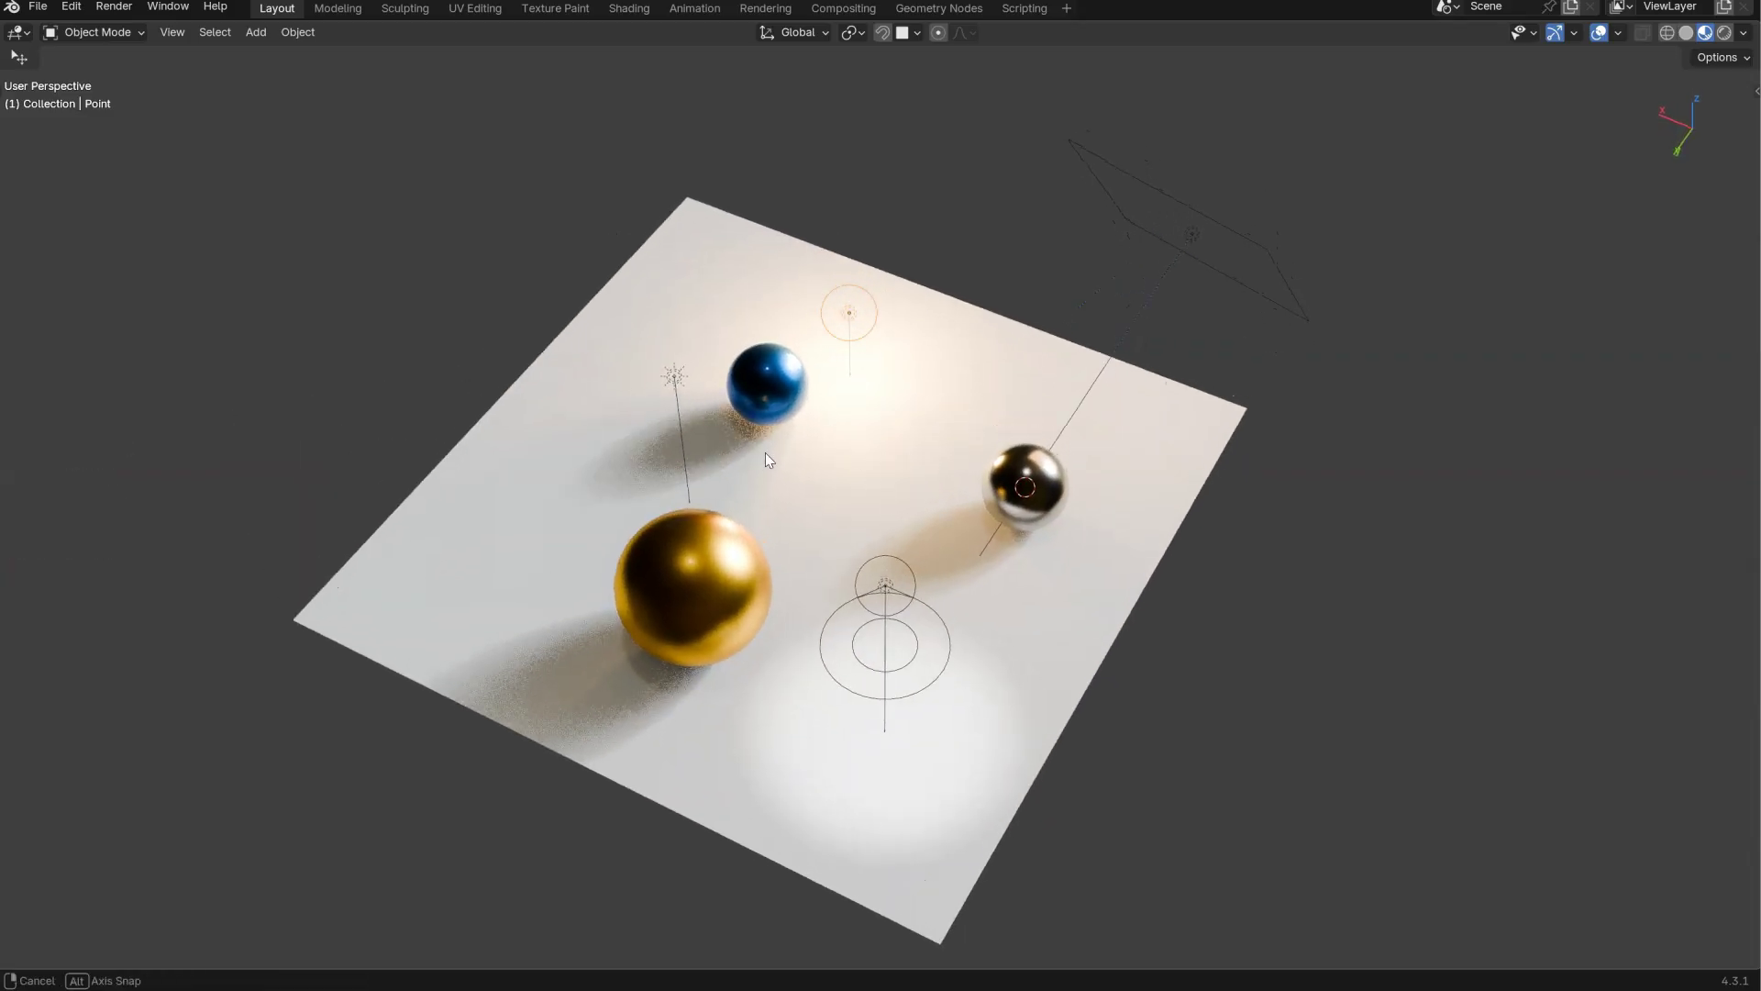
pyautogui.click(1191, 225)
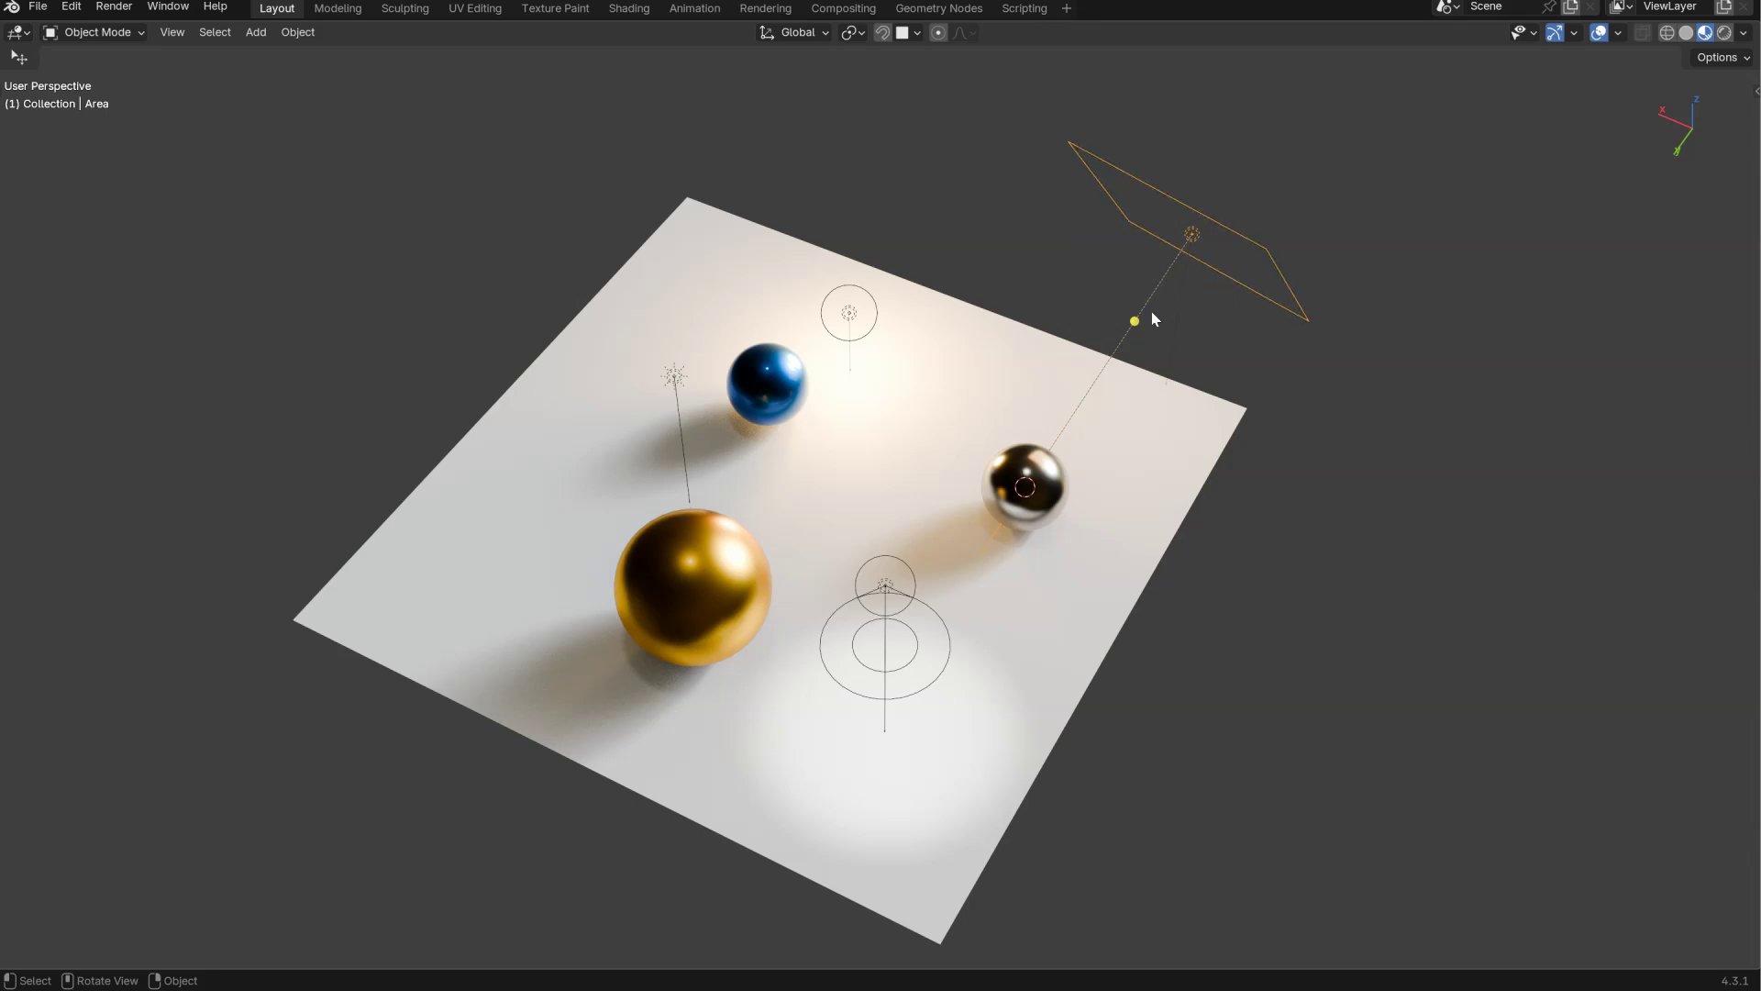
pyautogui.hotkey('ctrl', 'space')
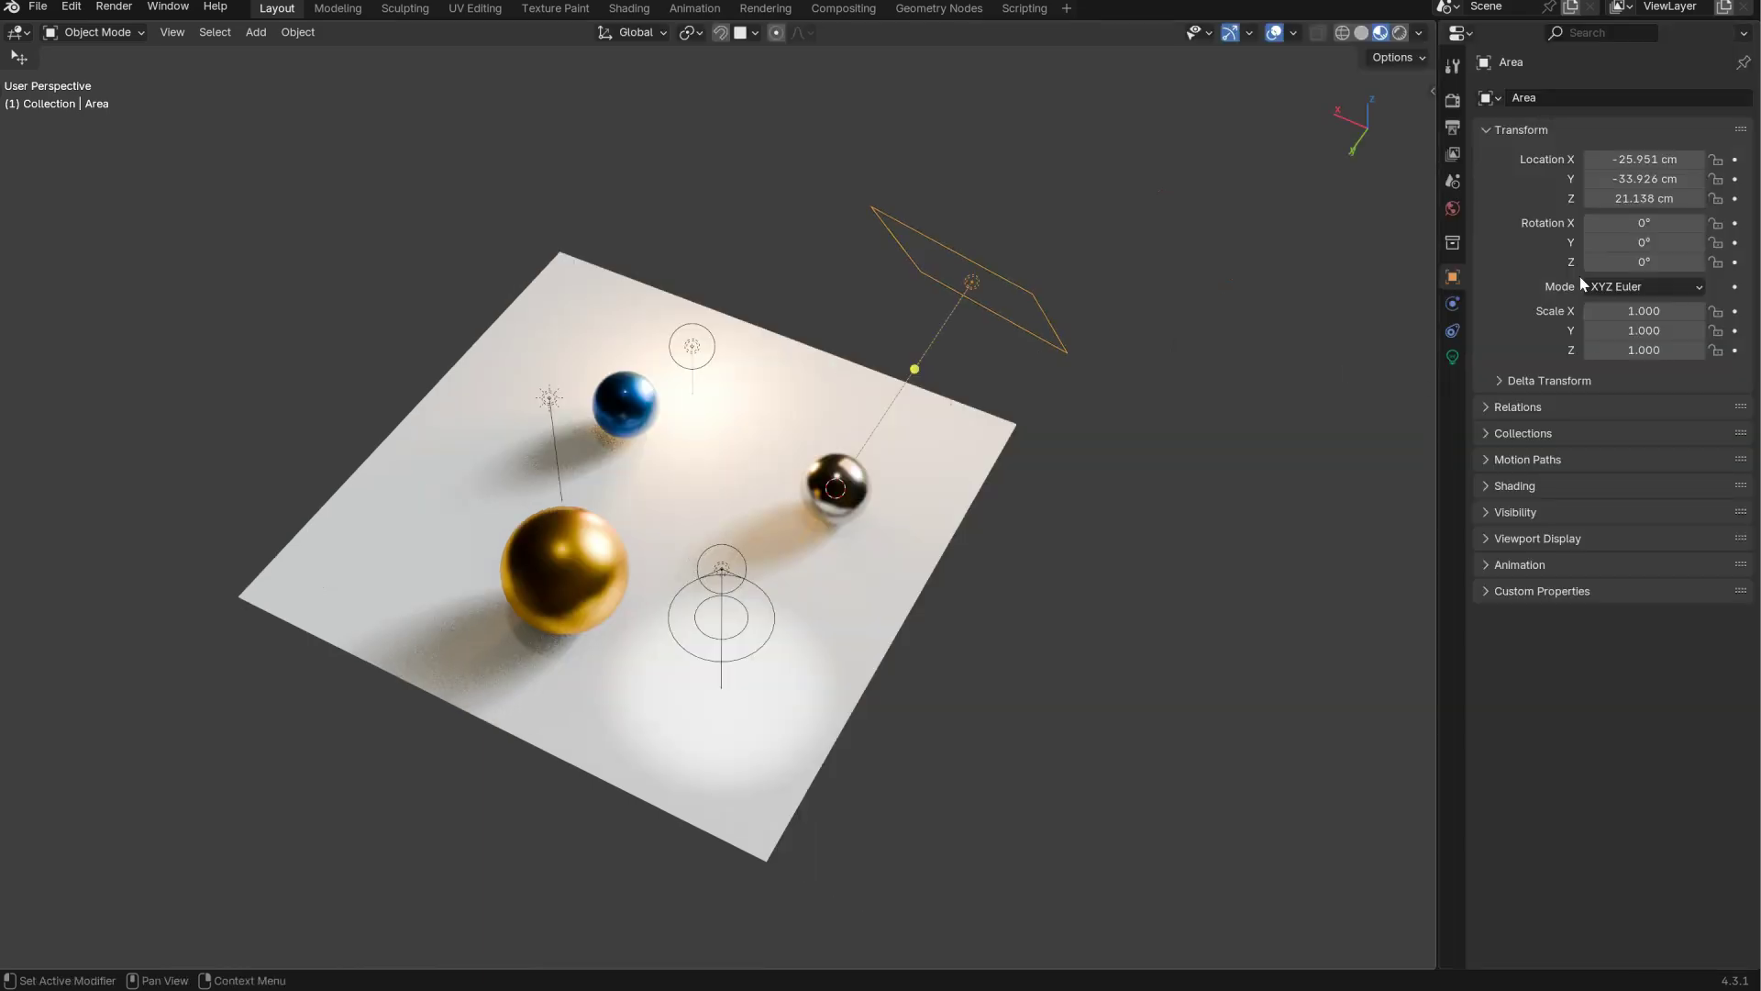
pyautogui.click(1453, 357)
pyautogui.hotkey('ctrl', 'space')
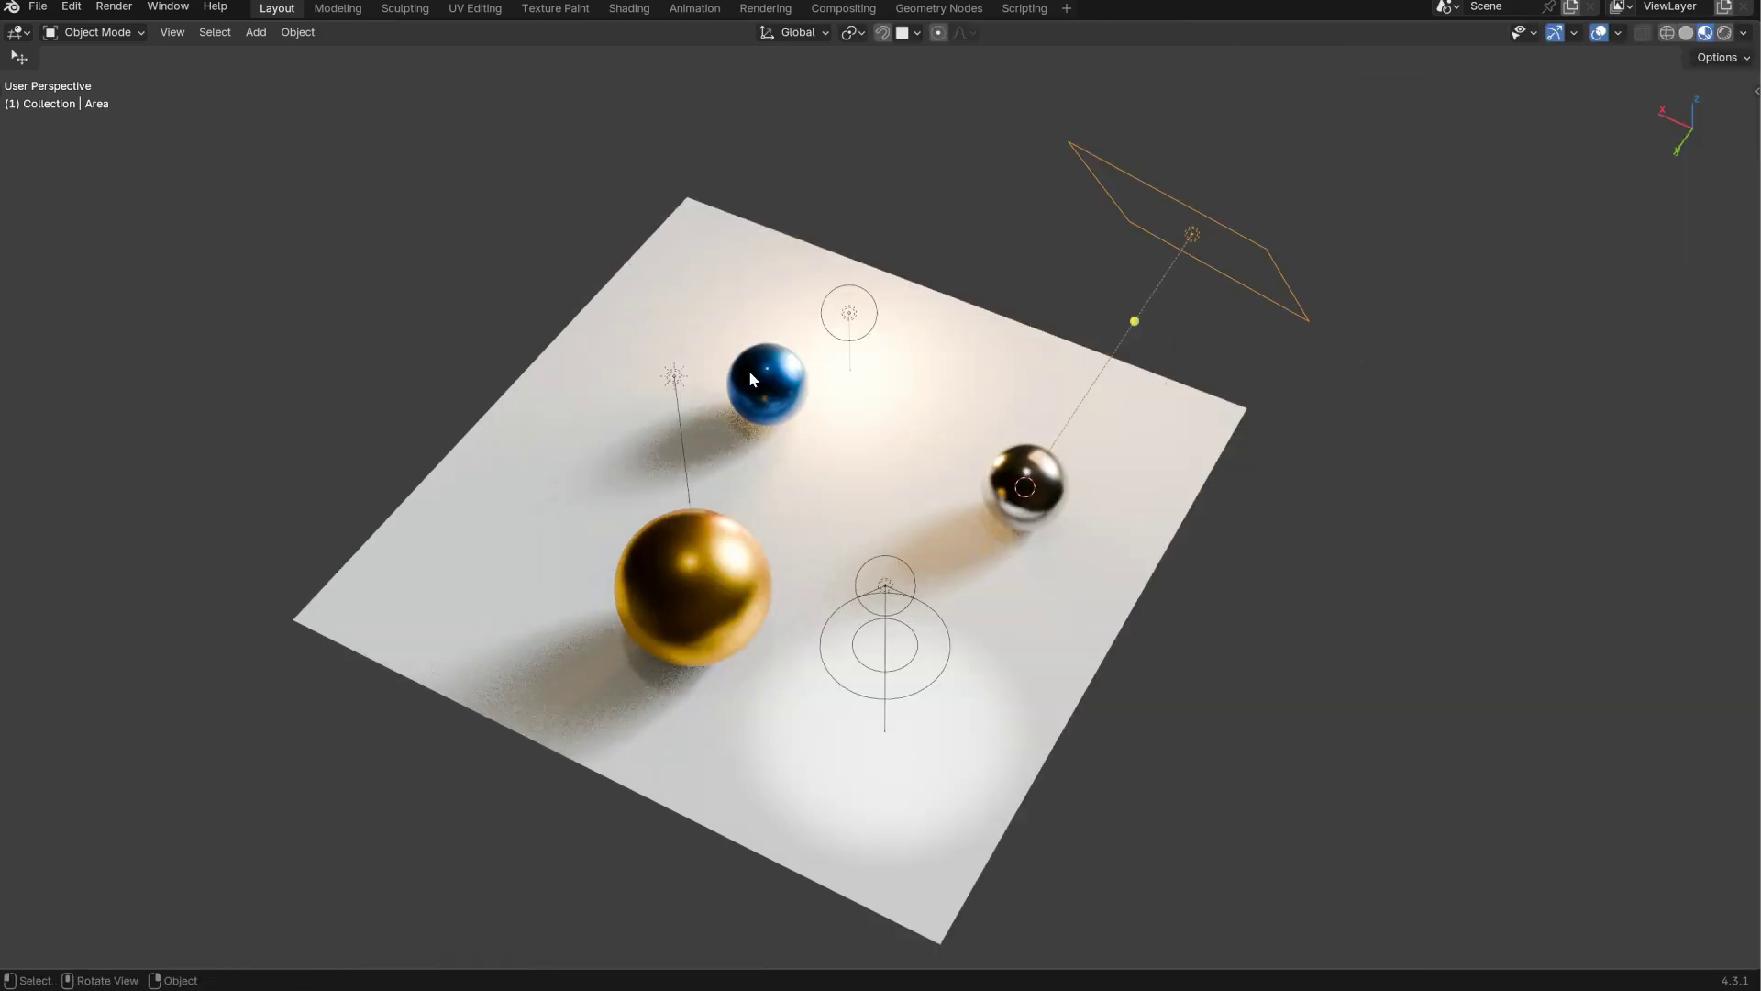
pyautogui.hotkey('alt', 'l')
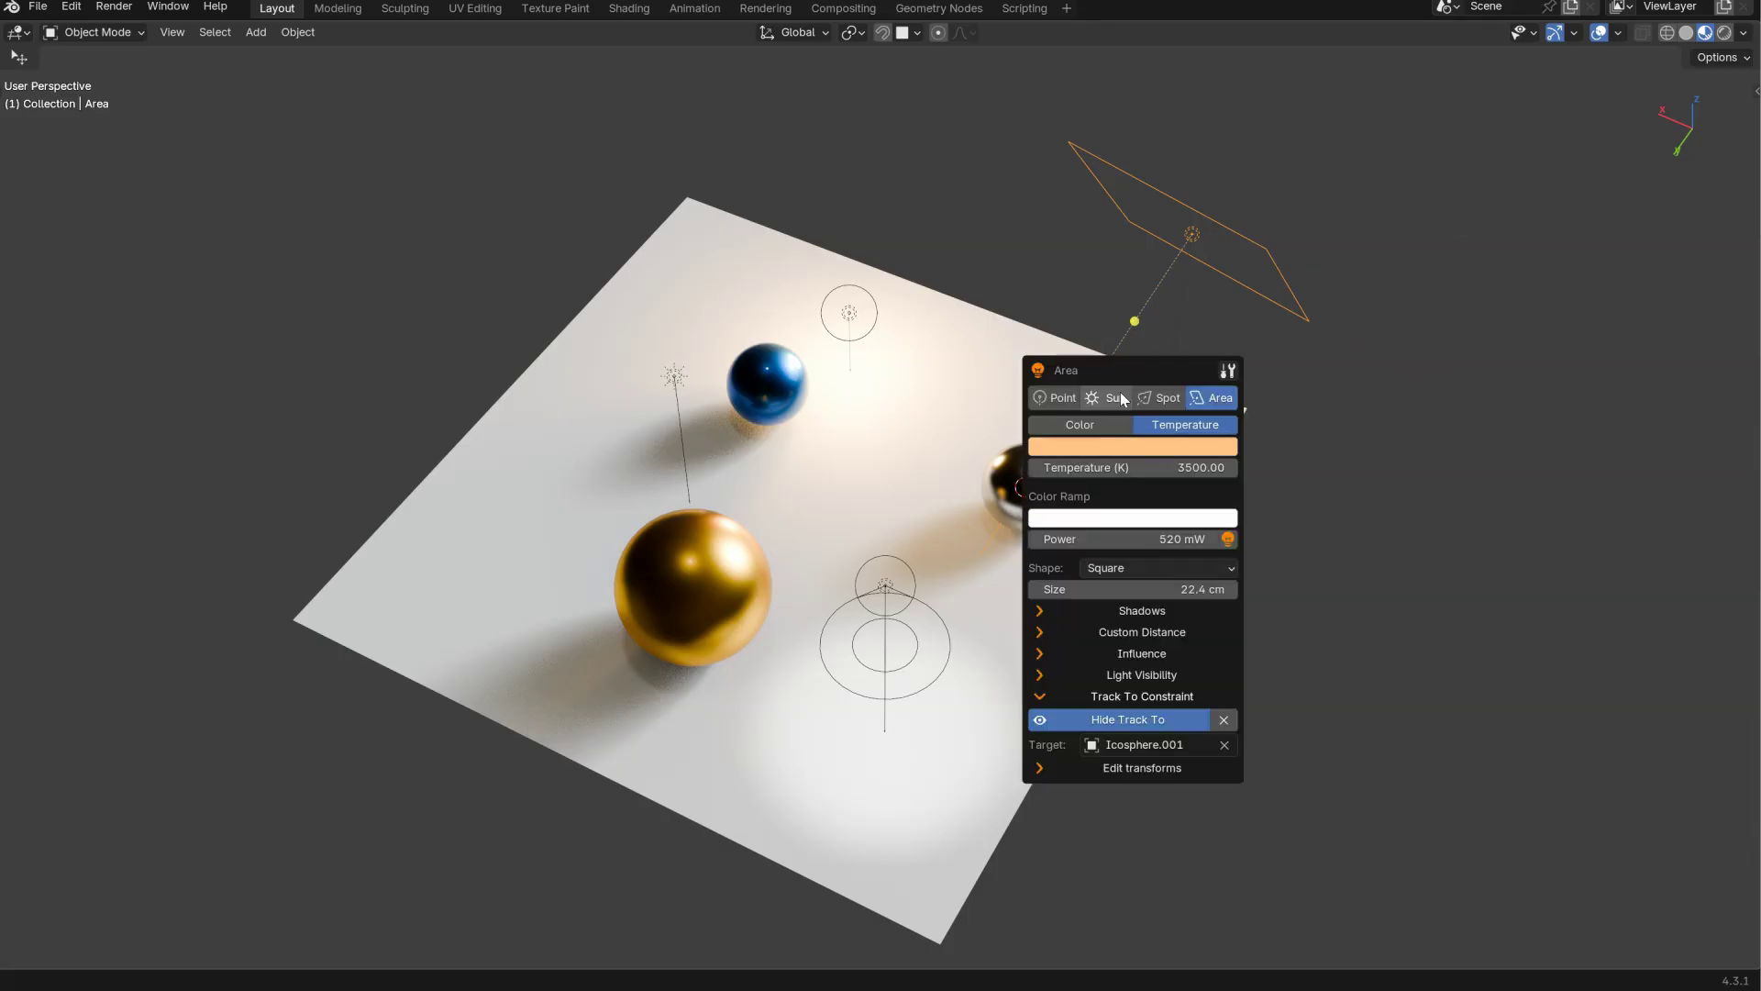
pyautogui.click(1126, 699)
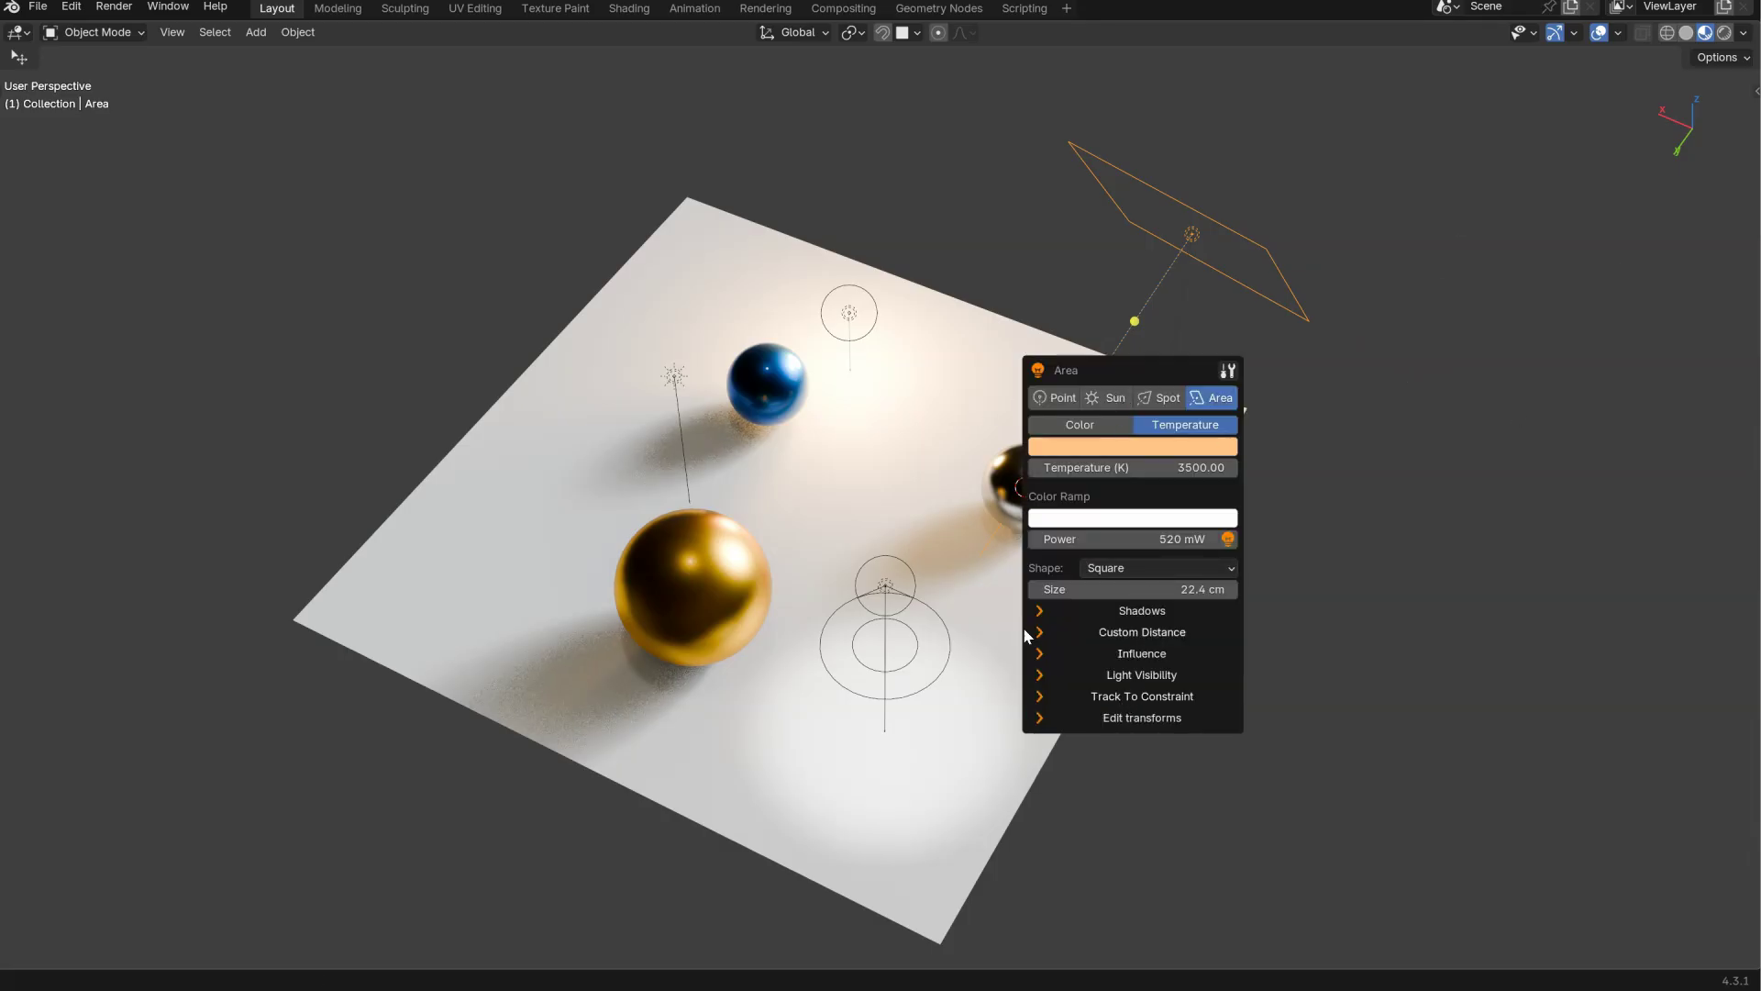
pyautogui.moveTo(878, 420); pyautogui.dragTo(844, 367, button='middle')
pyautogui.keyDown('ctrl'); pyautogui.keyDown('shift'); pyautogui.moveTo(974, 446); pyautogui.dragTo(906, 482, button='middle'); pyautogui.keyUp('shift'); pyautogui.keyUp('ctrl')
pyautogui.moveTo(878, 375); pyautogui.dragTo(802, 412, button='middle')
pyautogui.click(910, 333)
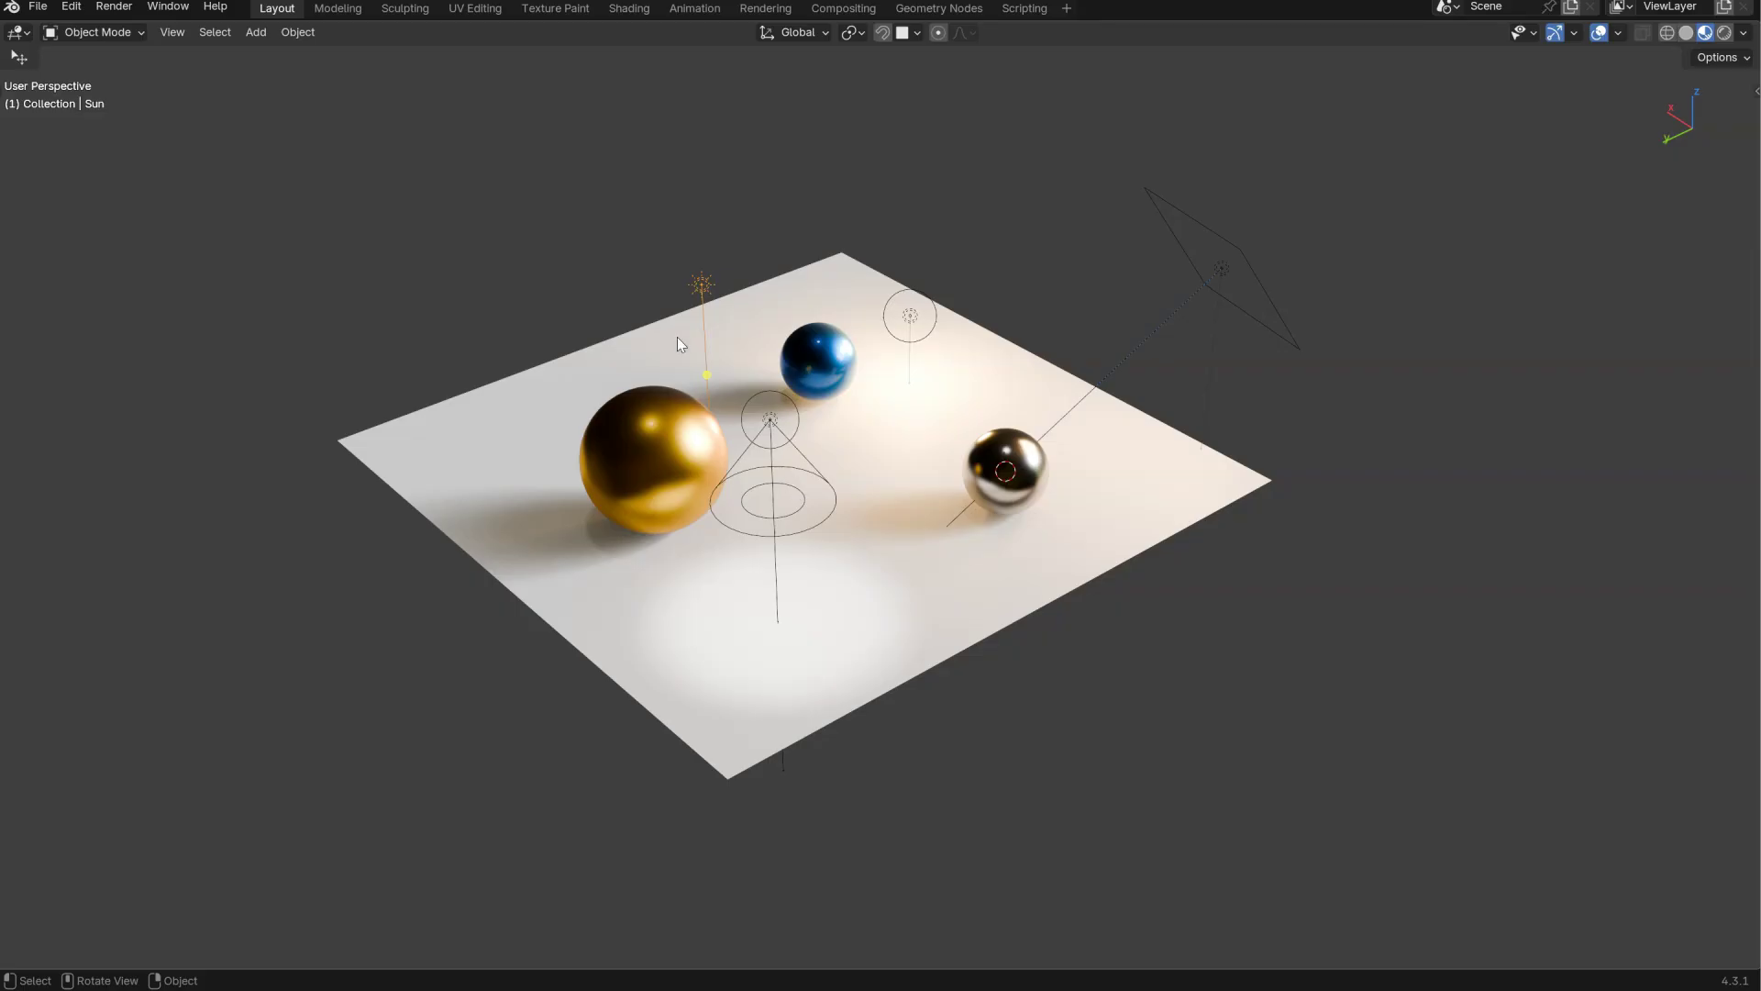
pyautogui.moveTo(815, 497); pyautogui.dragTo(793, 475, button='middle')
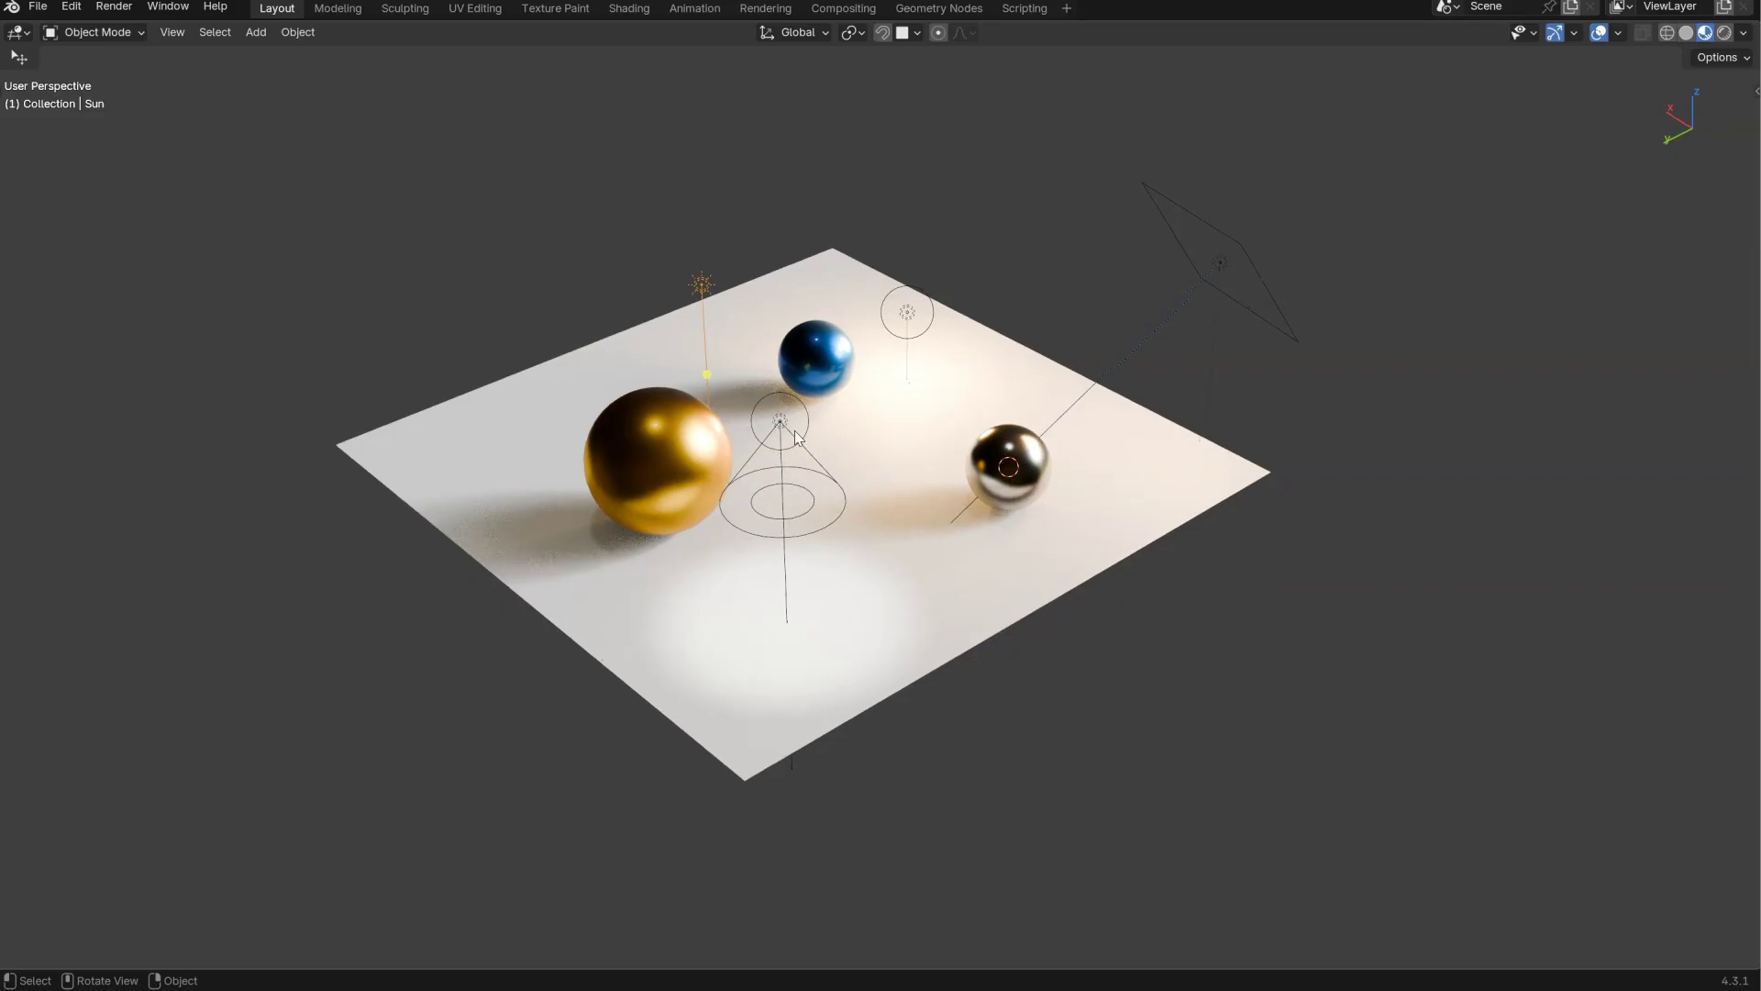
# - Toggle the Outliner beside the 3D viewport open and closed several times
pyautogui.hotkey('ctrl', 'space')
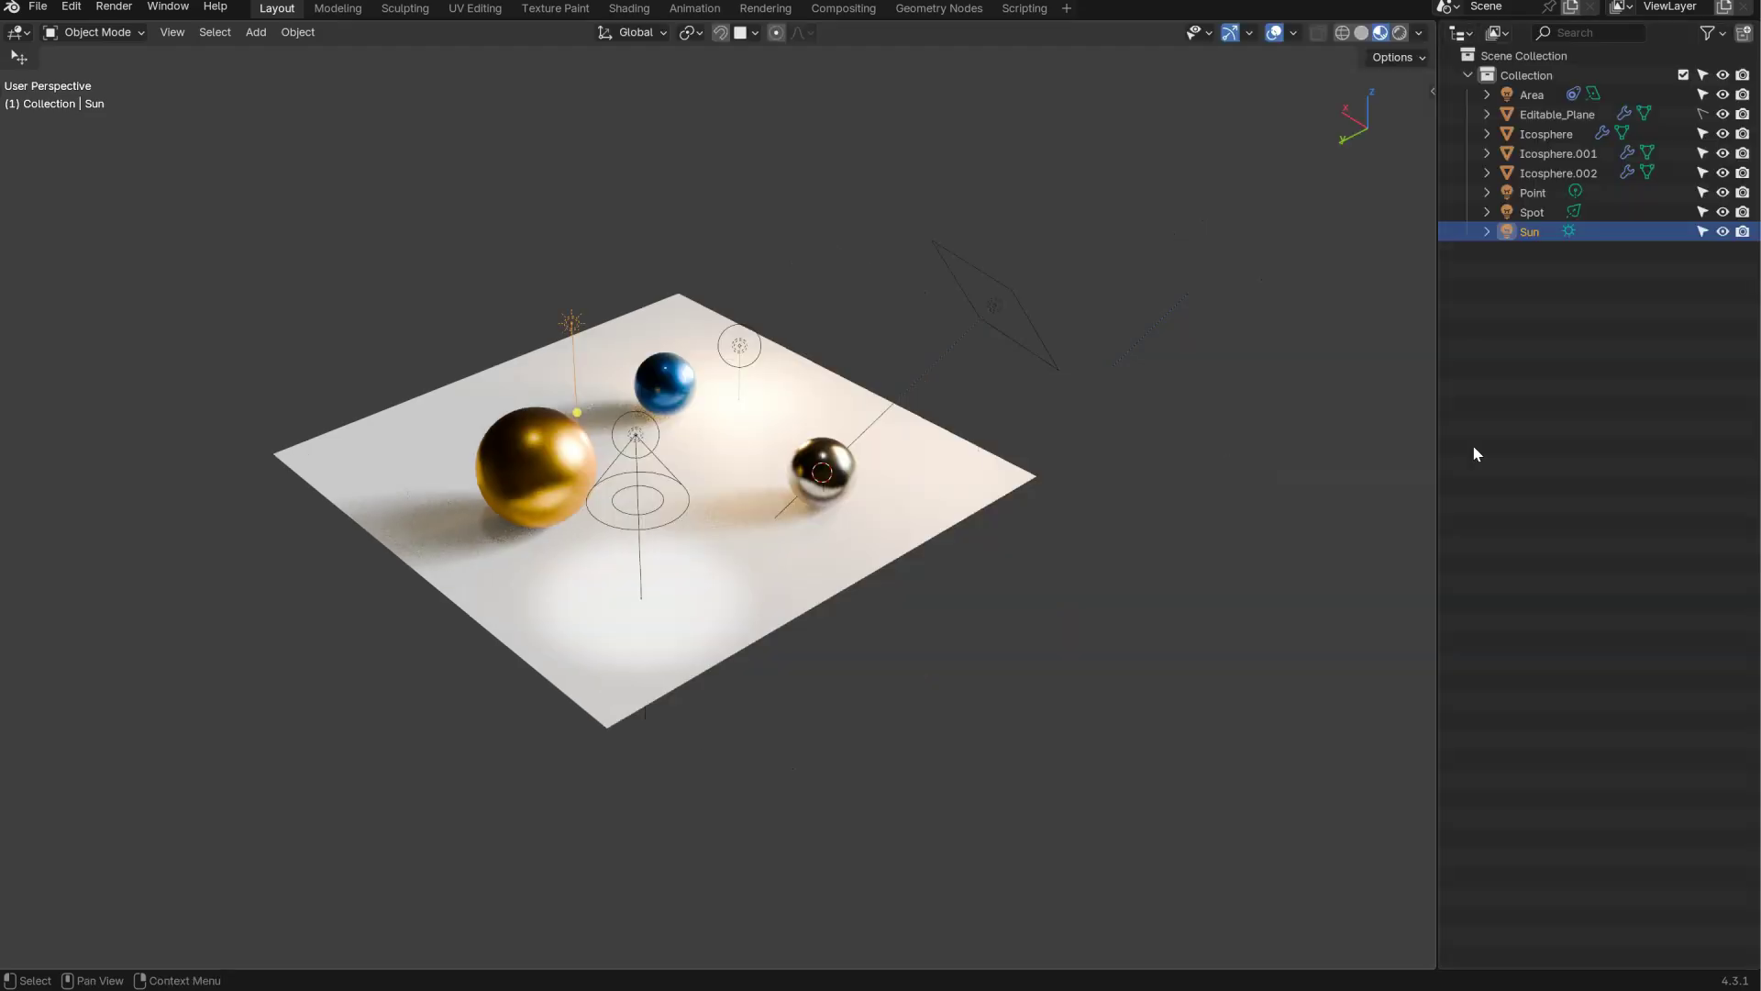
pyautogui.hotkey('ctrl', 'space')
pyautogui.hotkey('ctrl', 'space')
pyautogui.hotkey('ctrl', 'space')
pyautogui.hotkey('ctrl', 'space')
# - Toggle the Outliner and Properties editors together and individually, and finish with the World shader editor open below the viewport
pyautogui.hotkey('ctrl', 'space')
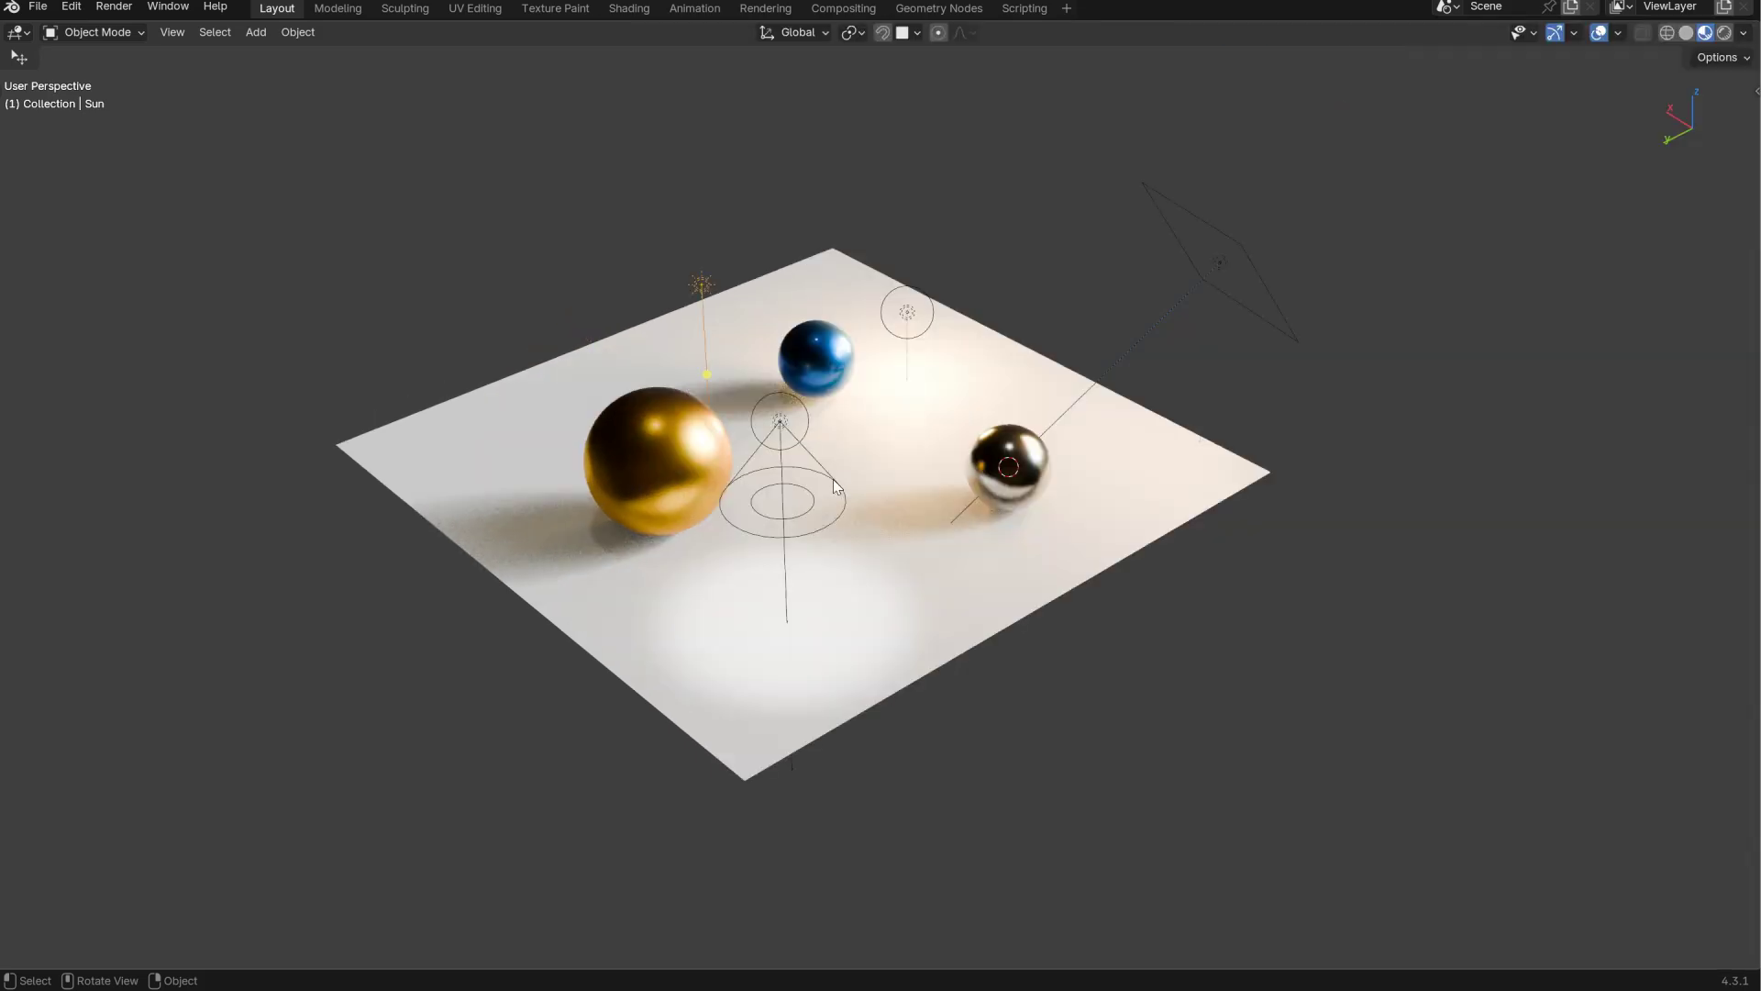
pyautogui.hotkey('ctrl', 'space')
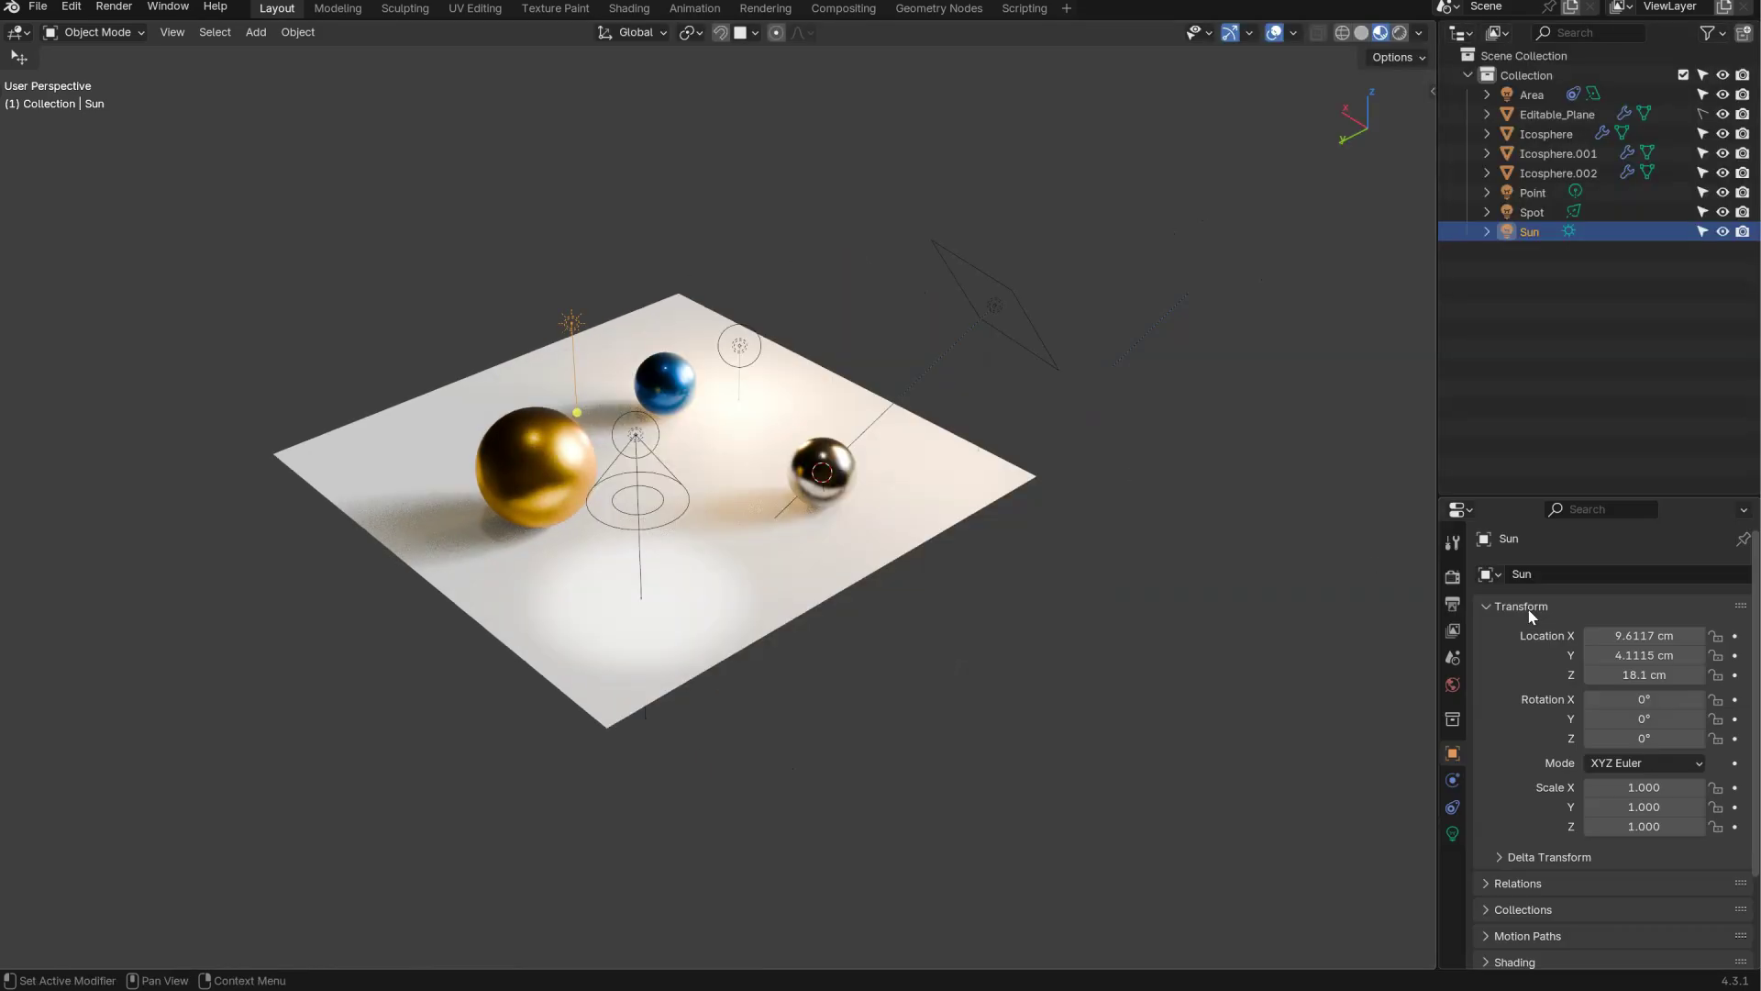
pyautogui.hotkey('ctrl', 'space')
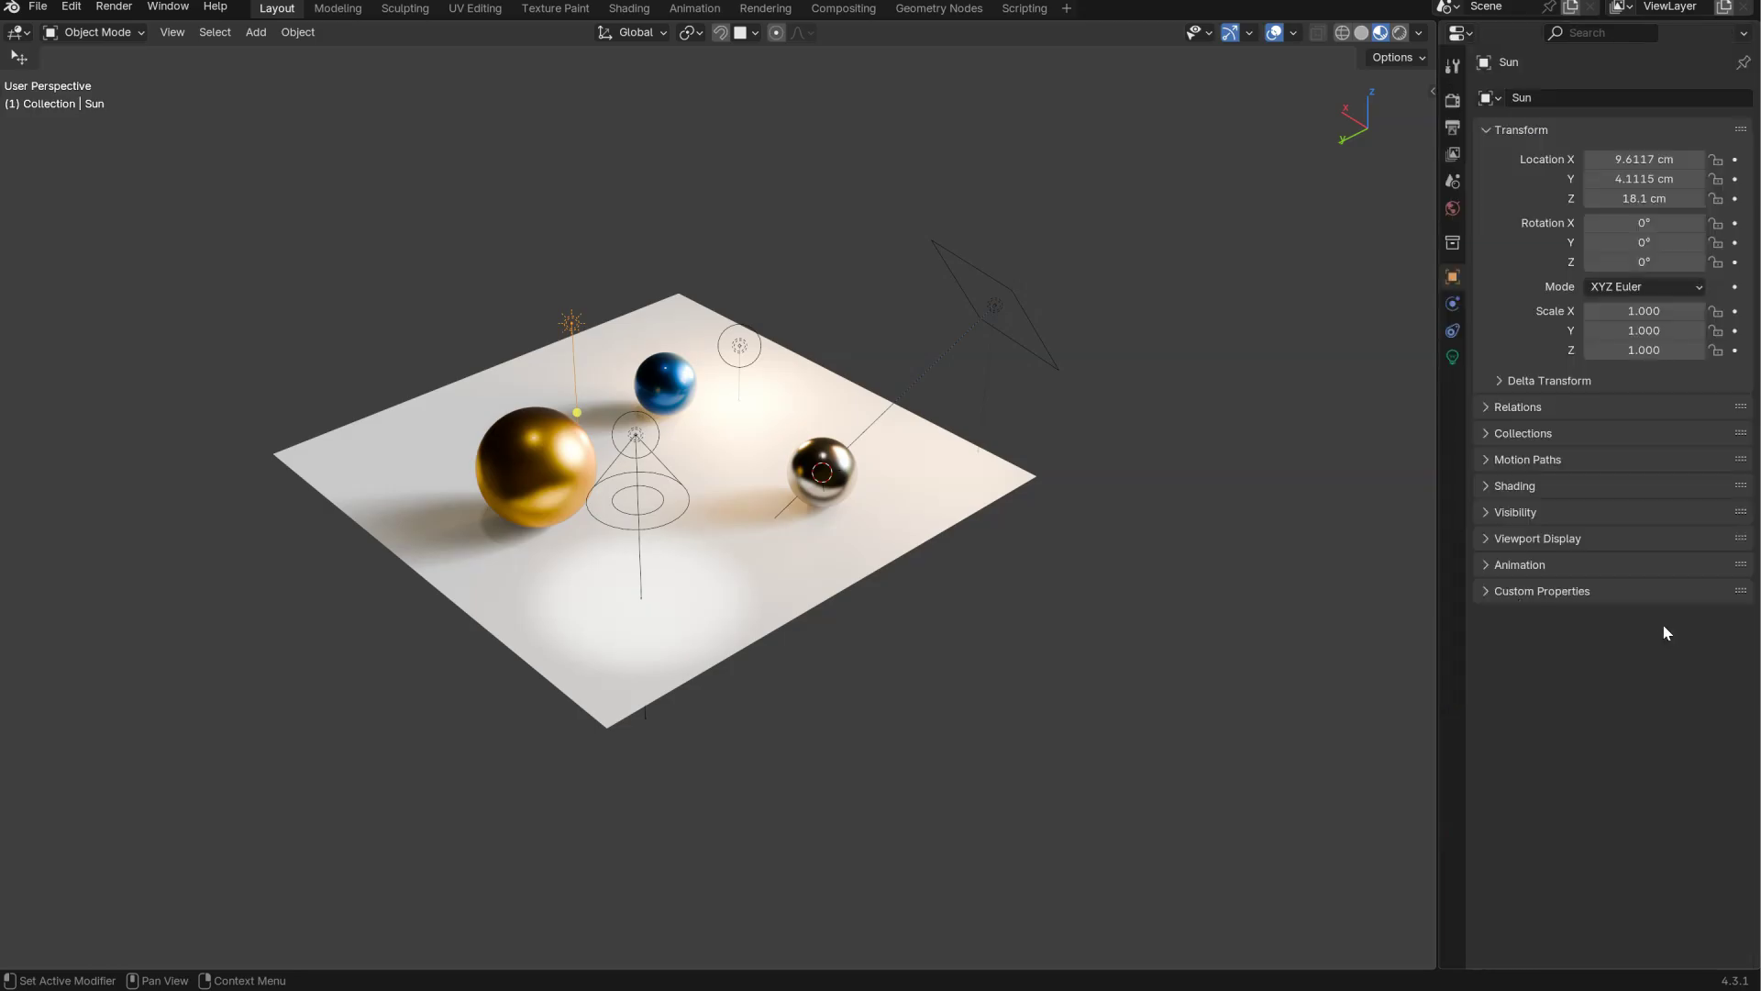
pyautogui.hotkey('ctrl', 'space')
pyautogui.hotkey('ctrl', 'space')
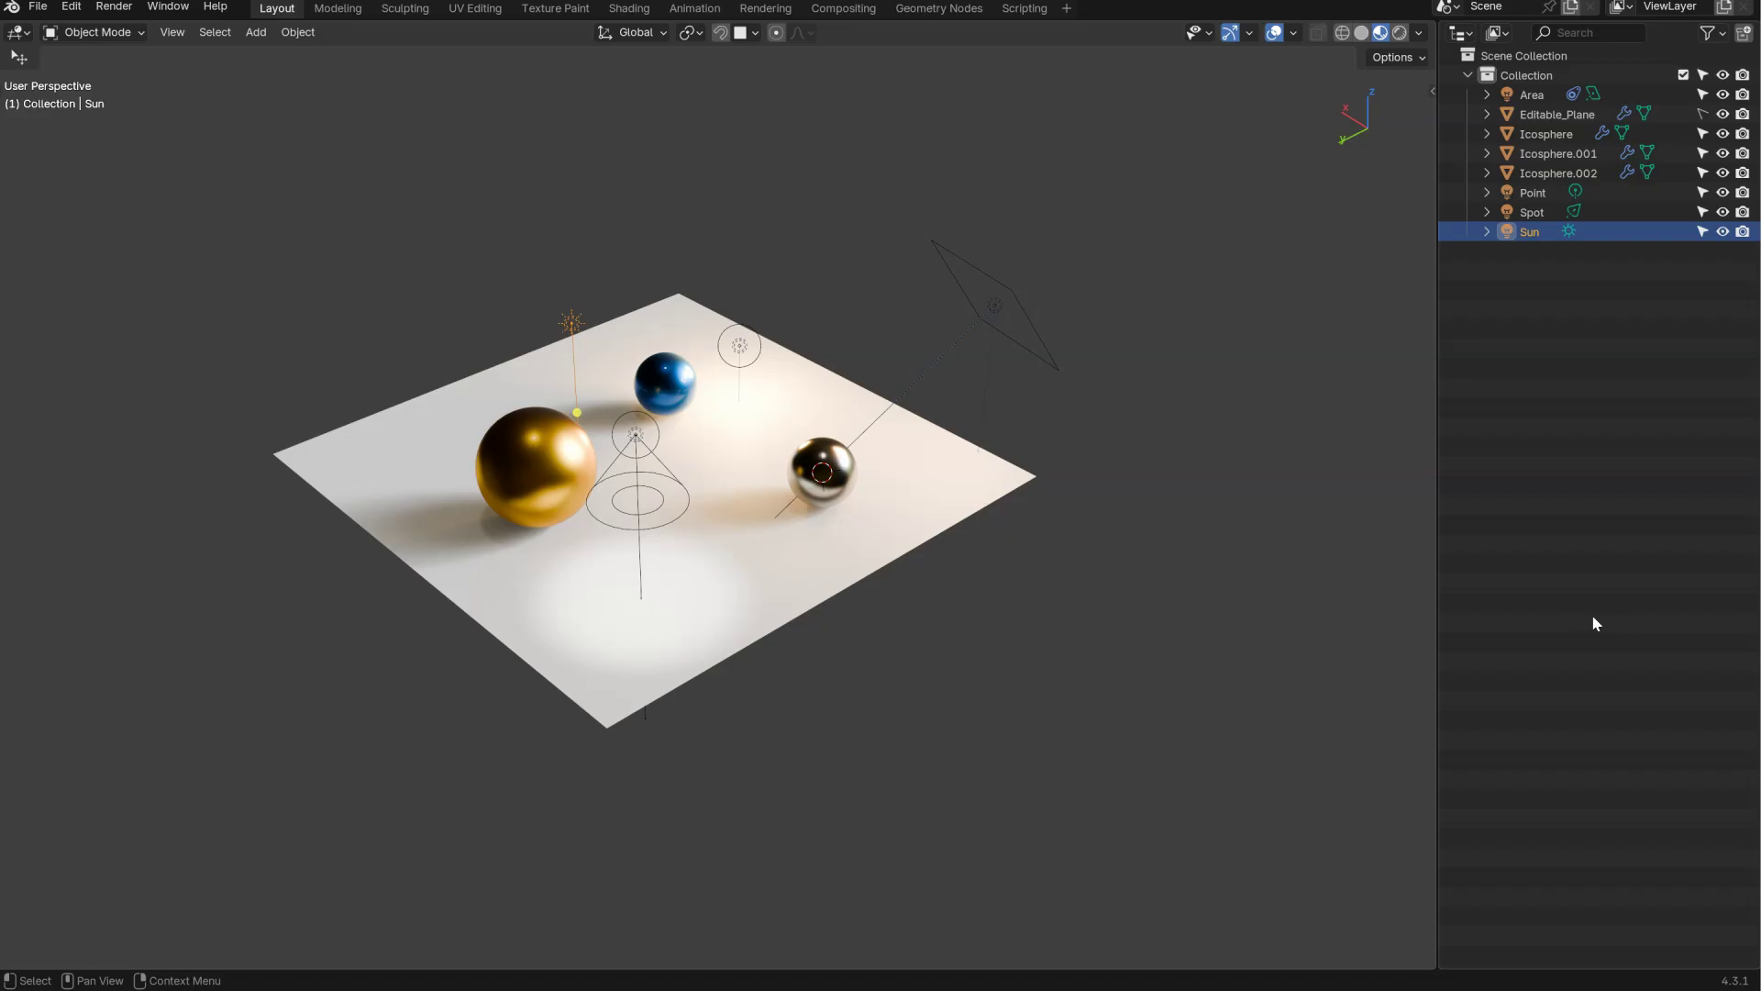
pyautogui.hotkey('ctrl', 'space')
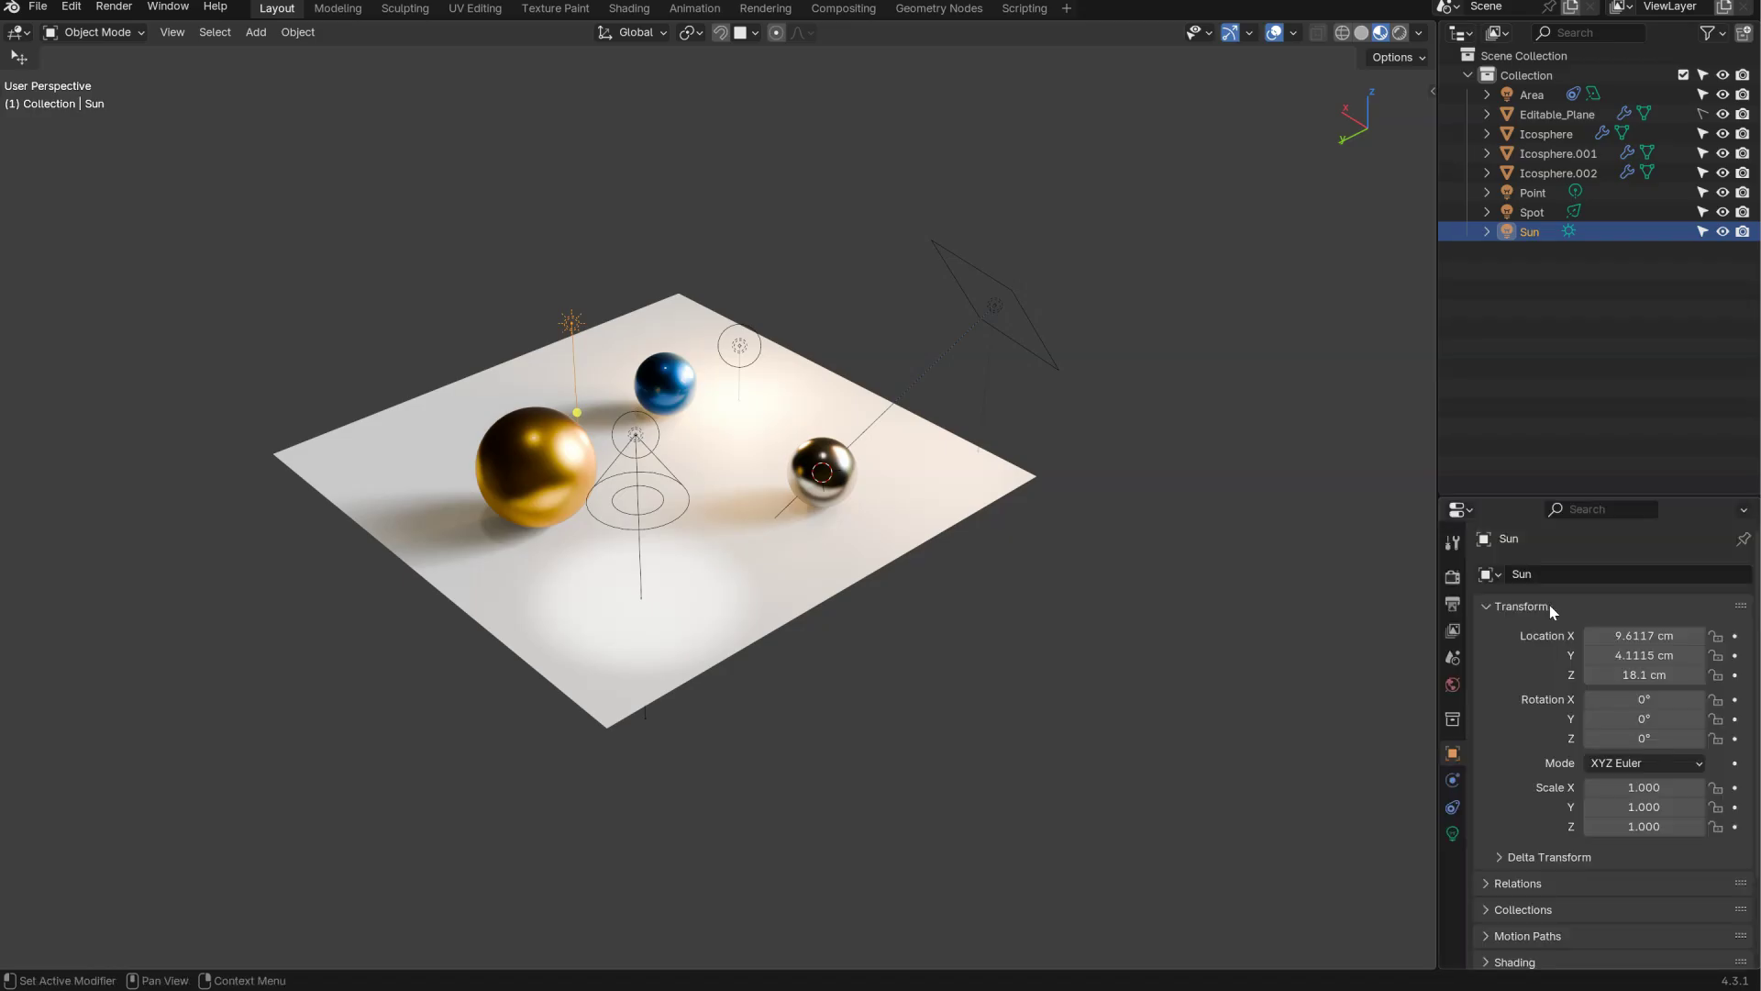
pyautogui.hotkey('ctrl', 'space')
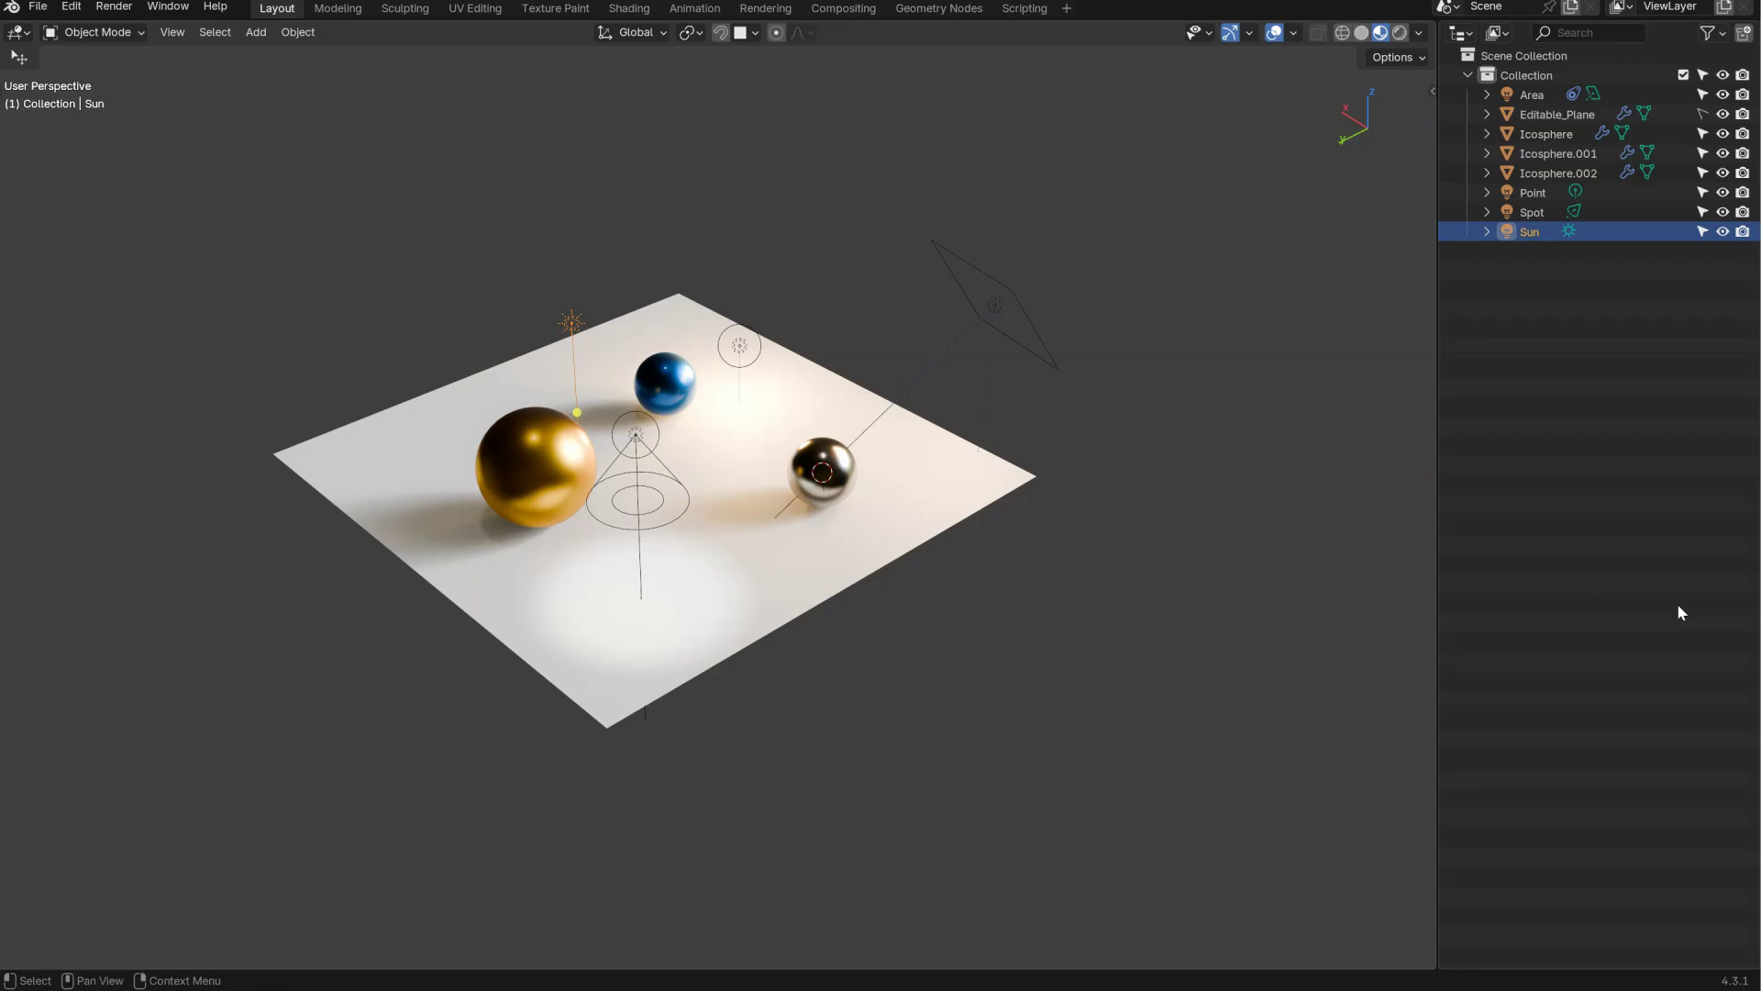
pyautogui.hotkey('ctrl', 'space')
# - Close the World shader editor, toggle the Geometry Nodes editor below the viewport, and open the Outliner beside it
pyautogui.hotkey('ctrl', 'space')
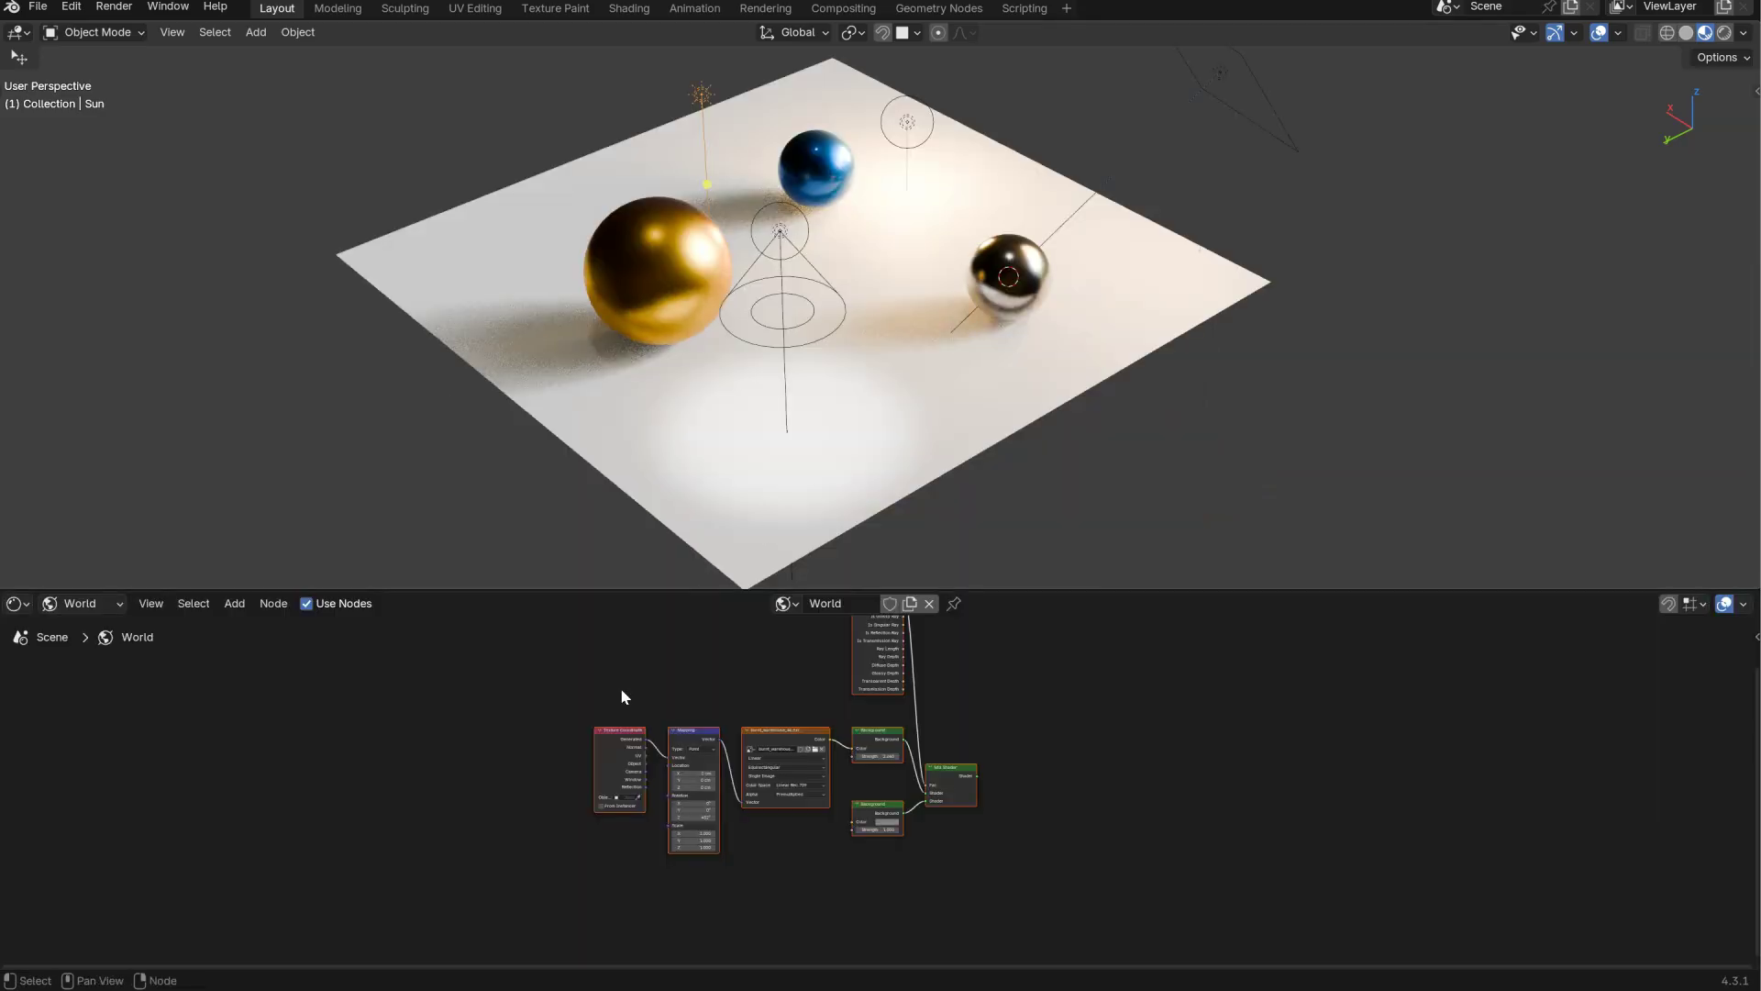
pyautogui.hotkey('ctrl', 'space')
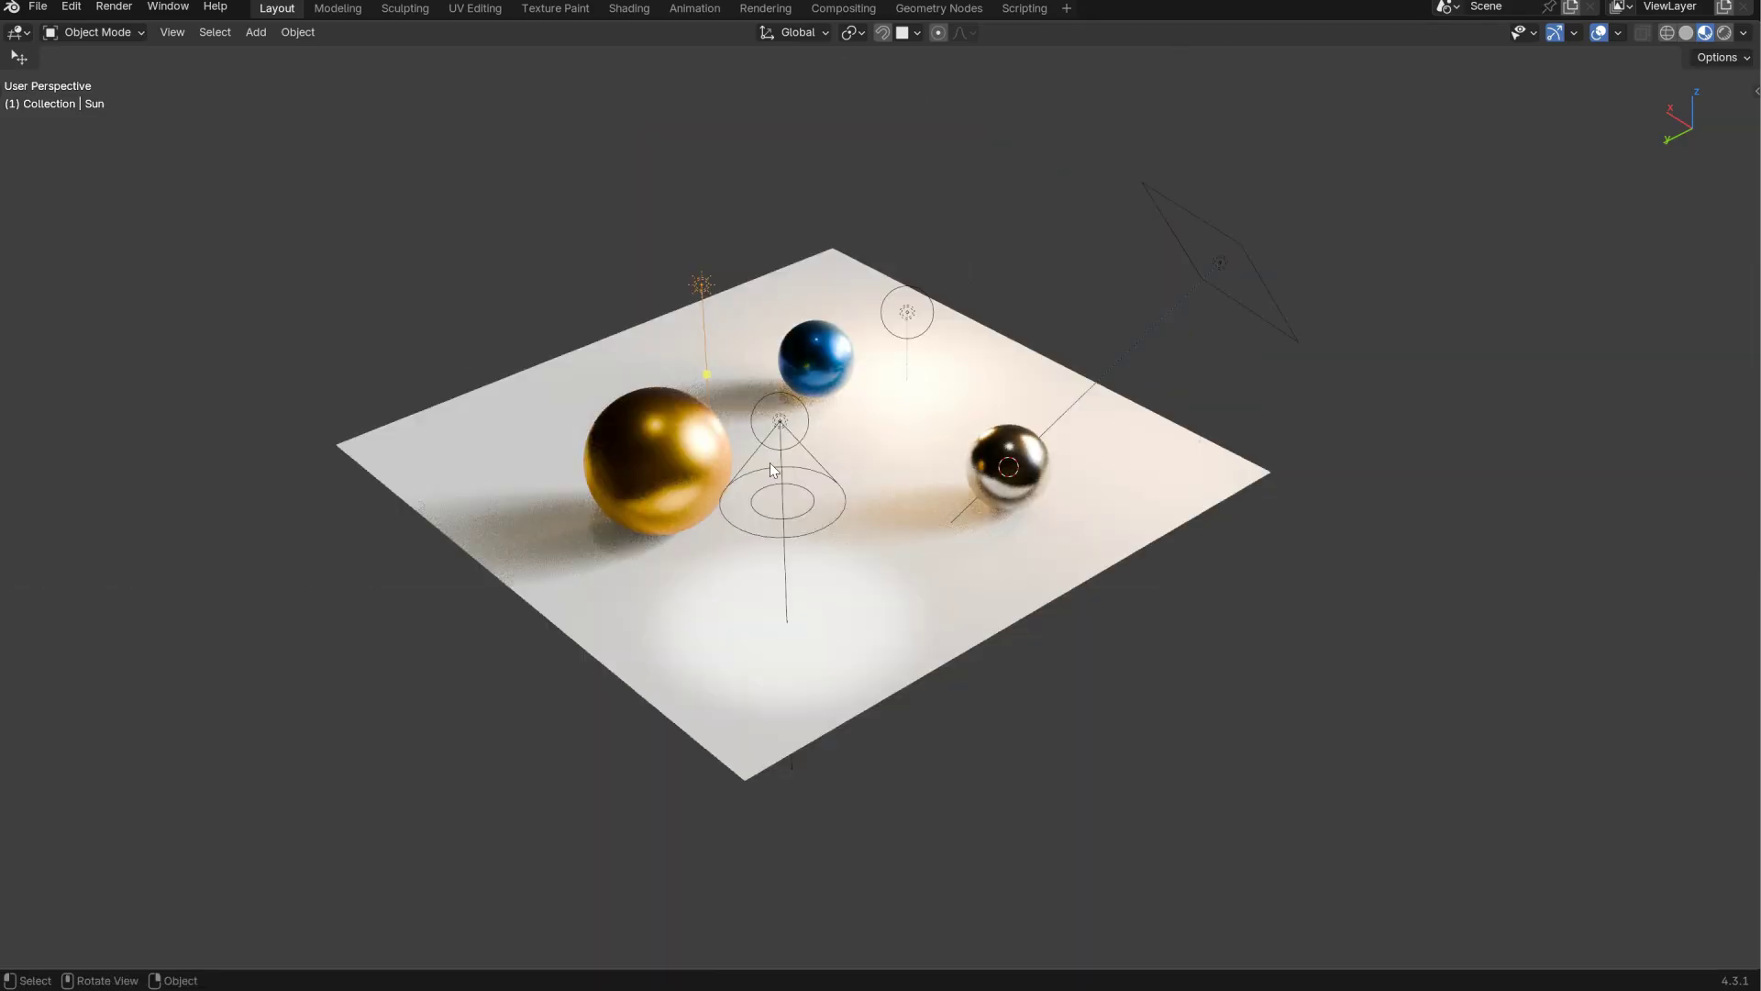
pyautogui.hotkey('ctrl', 'space')
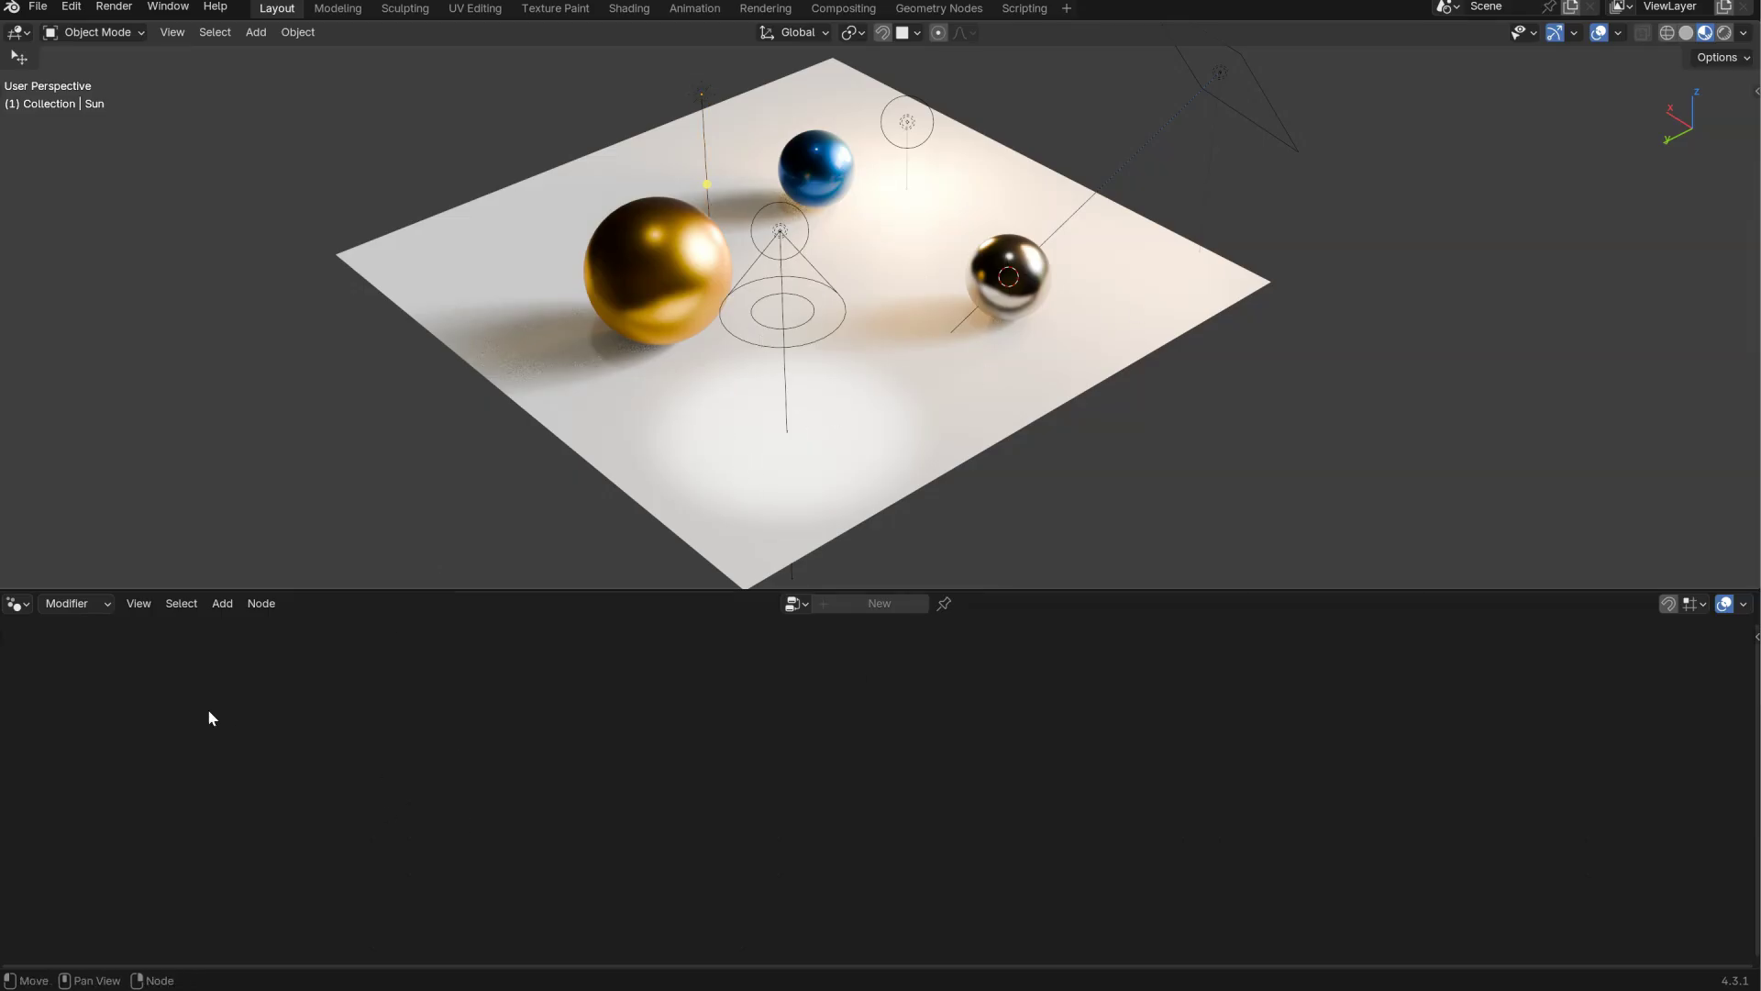
pyautogui.hotkey('ctrl', 'space')
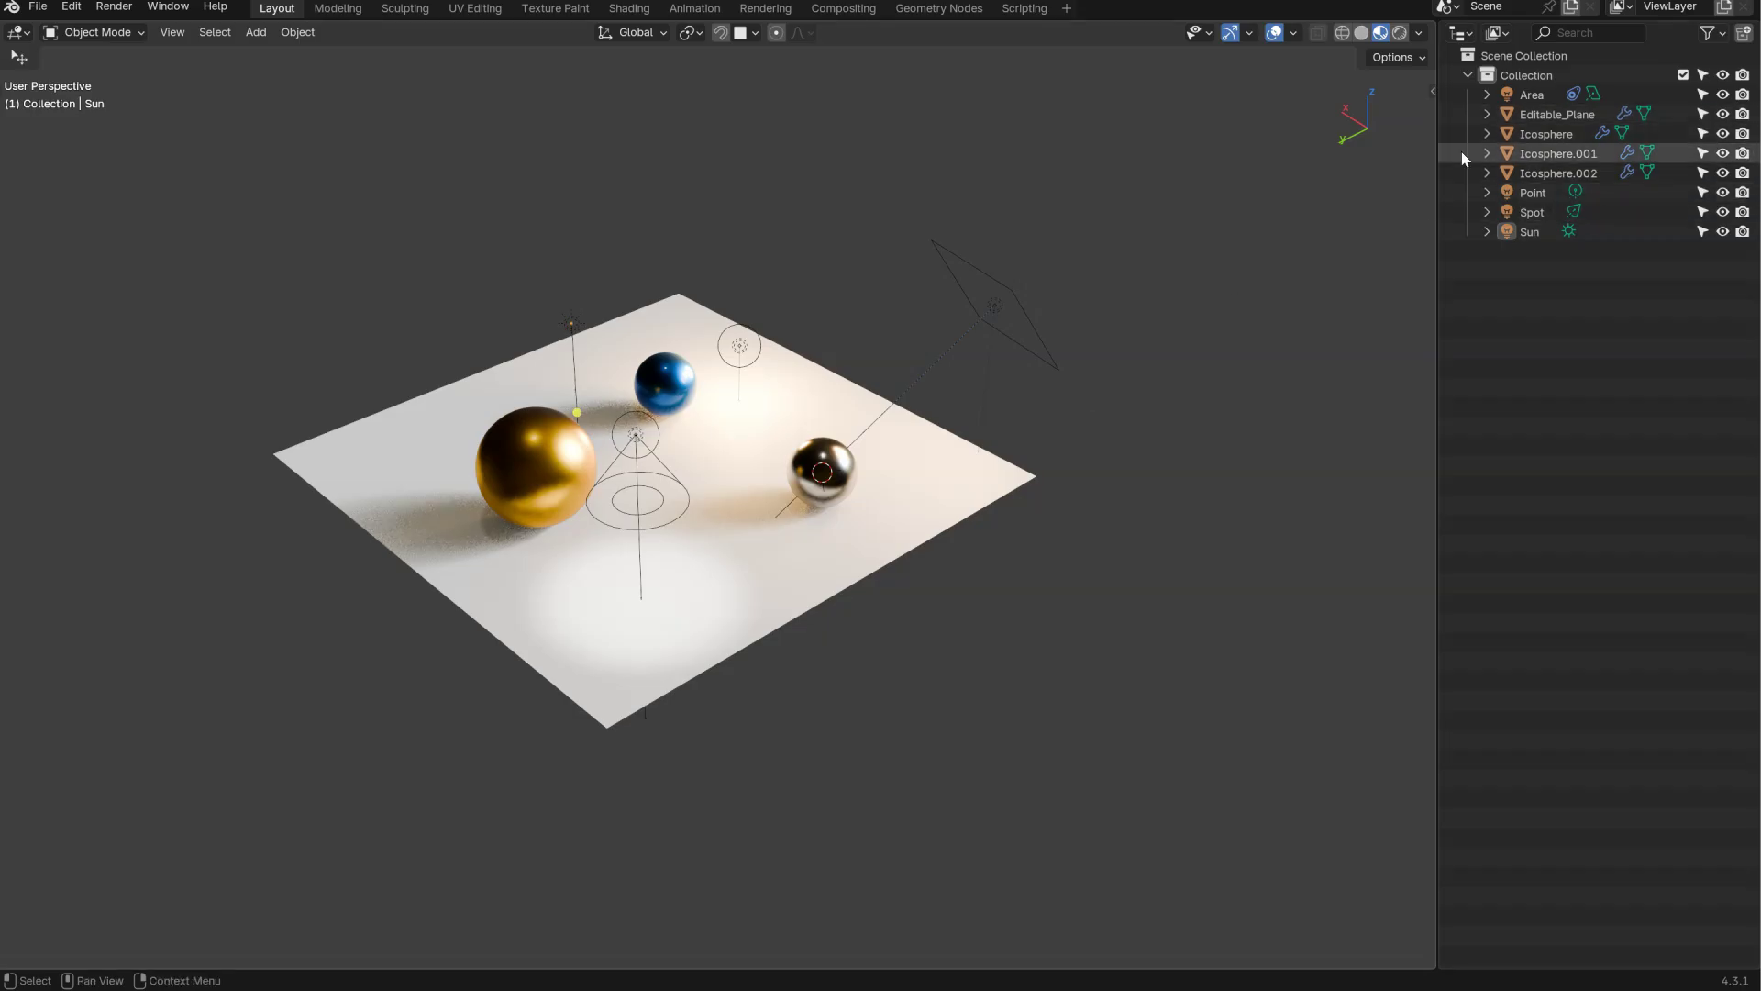
# - Select Editable_Plane and display its node tree in the Geometry Nodes editor below the viewport
pyautogui.click(965, 465)
pyautogui.hotkey('ctrl', 'space')
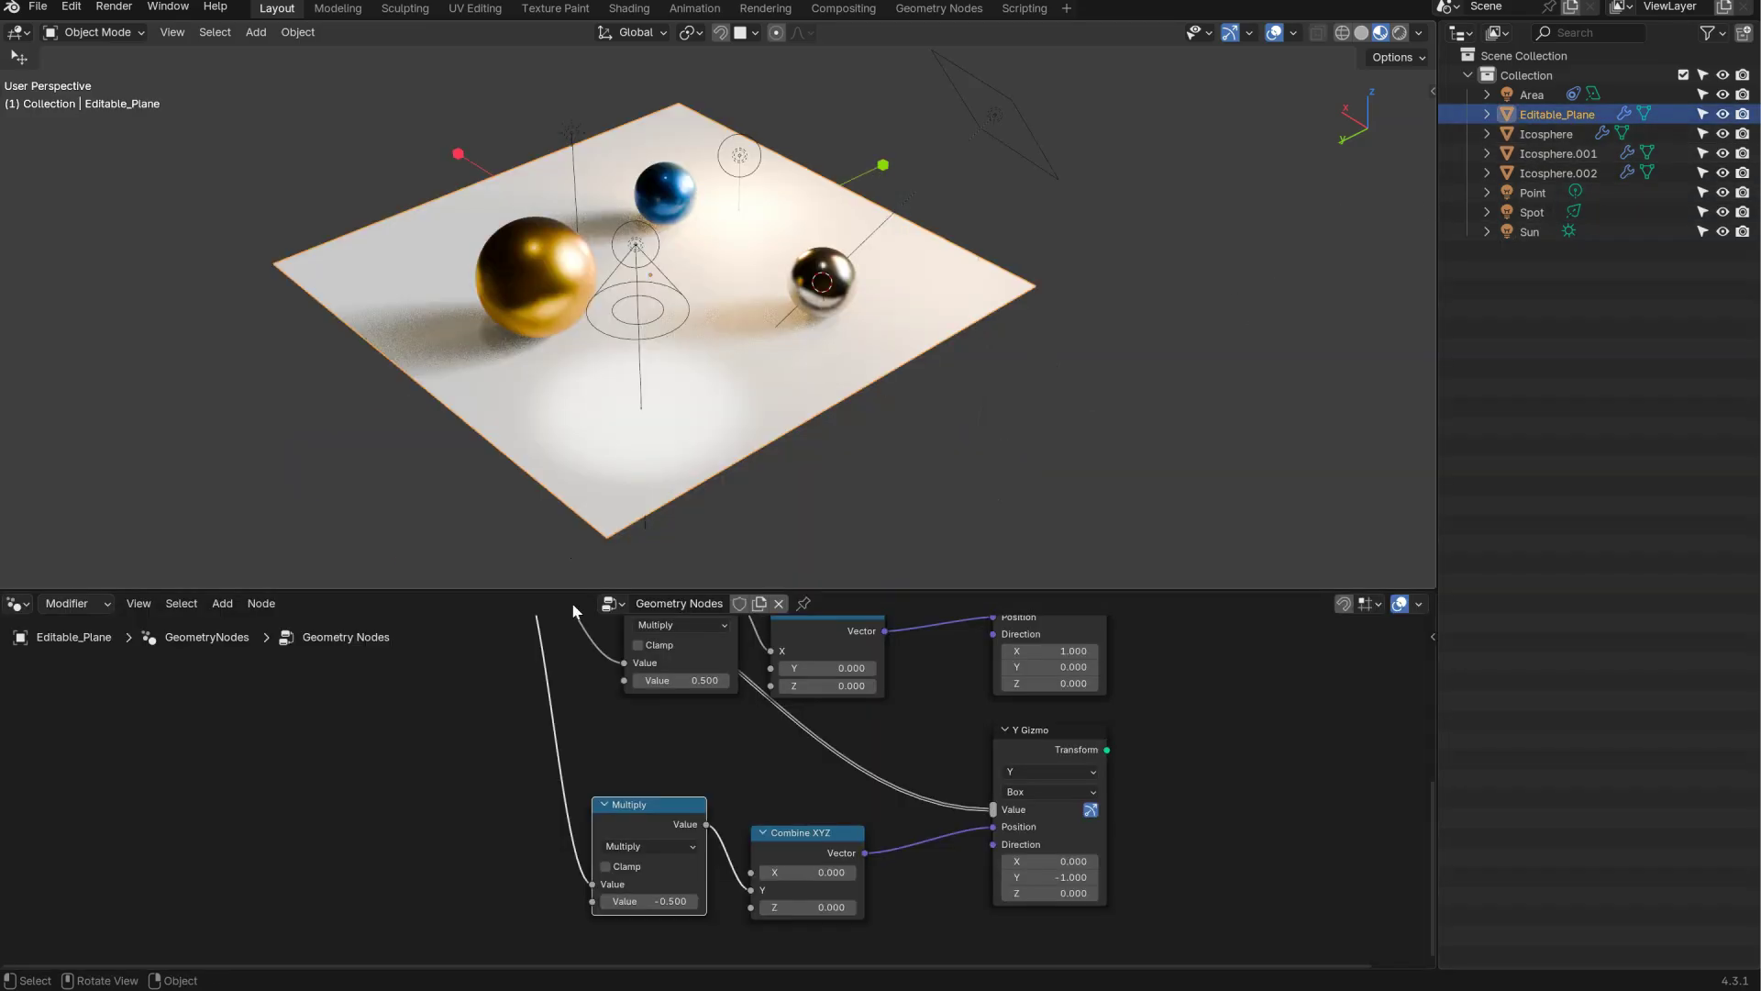
pyautogui.moveTo(792, 724); pyautogui.dragTo(691, 801, button='middle')
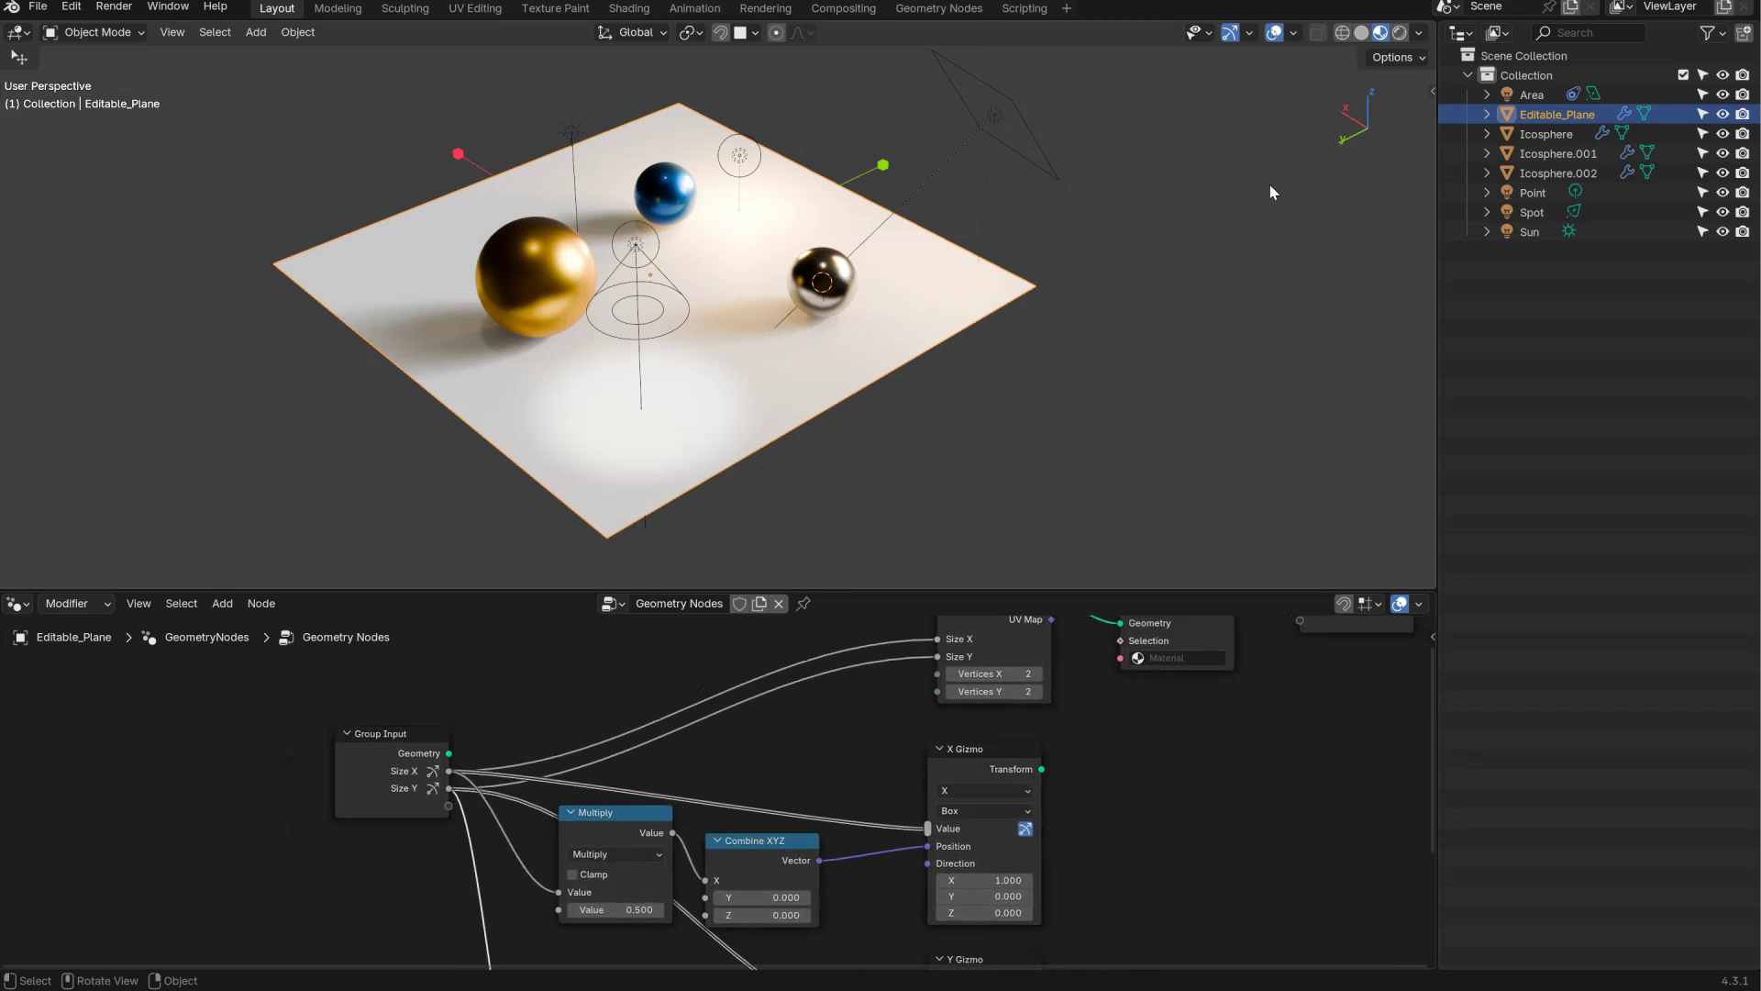
# - Make Editable_Plane unselectable, and replace the Outliner and Geometry Nodes editor with a UV editor beside the viewport
pyautogui.click(1702, 114)
pyautogui.hotkey('ctrl', 'space')
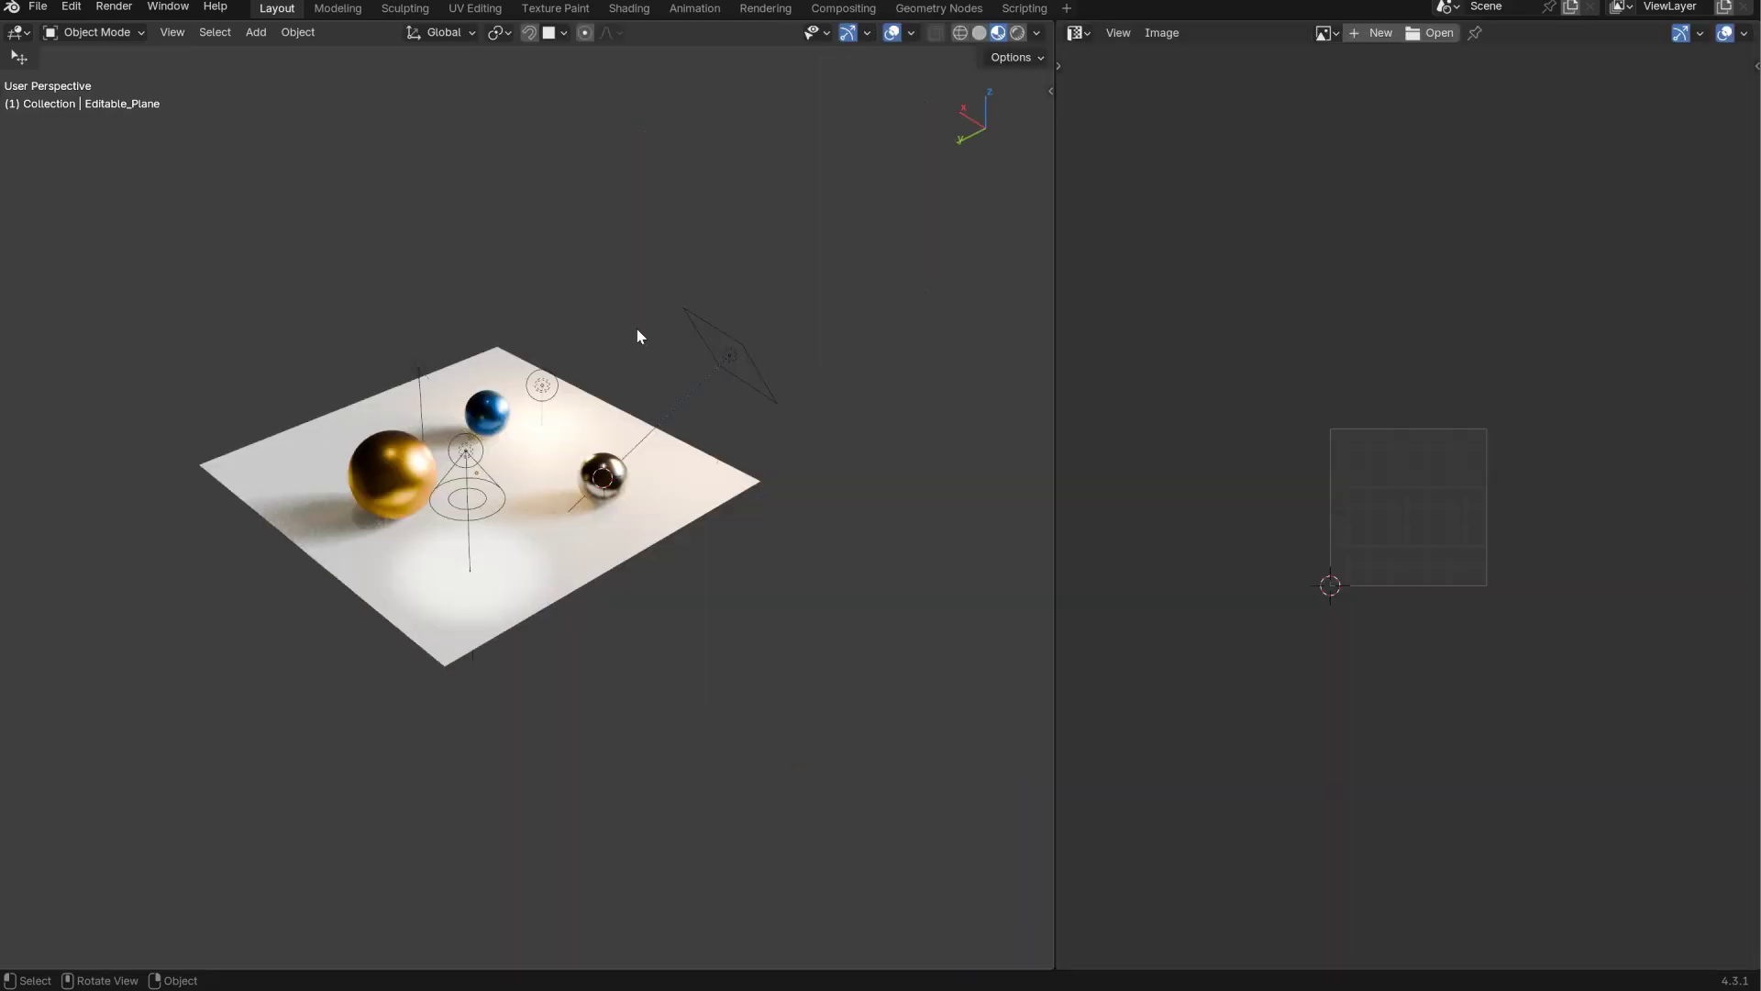
# - Swap the UV editor for the Asset Browser below the viewport, and toggle the Info editor above it open and closed
pyautogui.hotkey('ctrl', 'space')
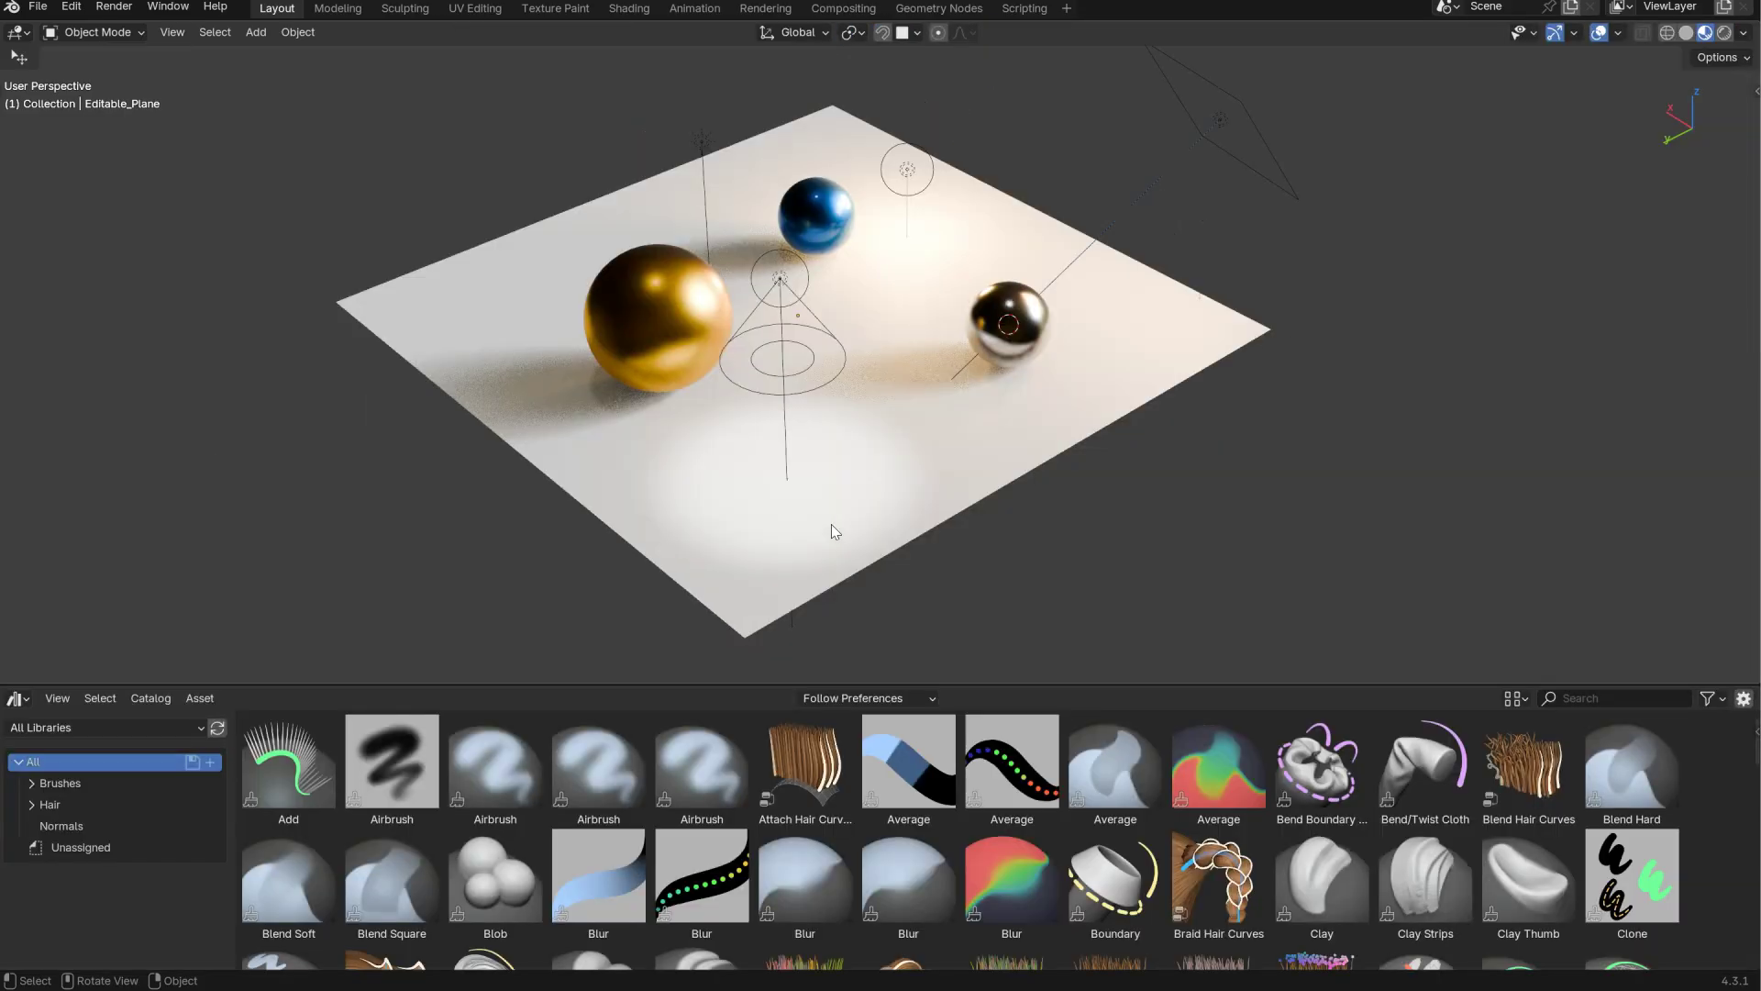
pyautogui.hotkey('ctrl', 'space')
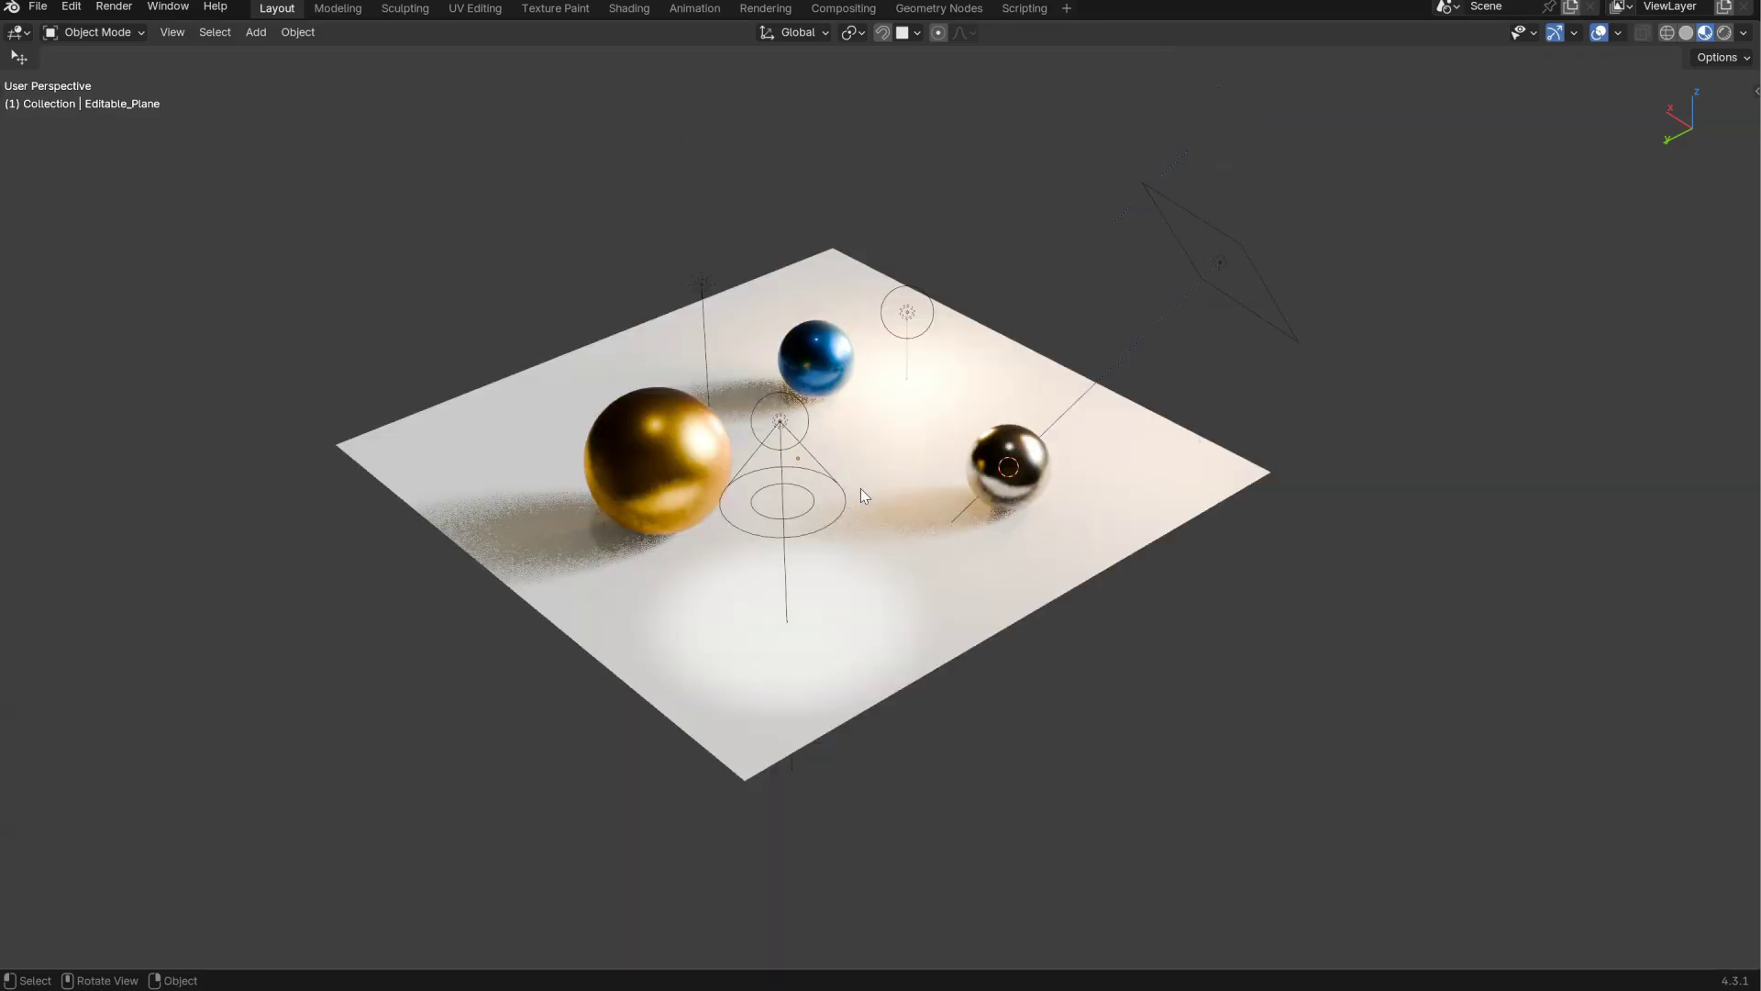
pyautogui.hotkey('alt', 'i')
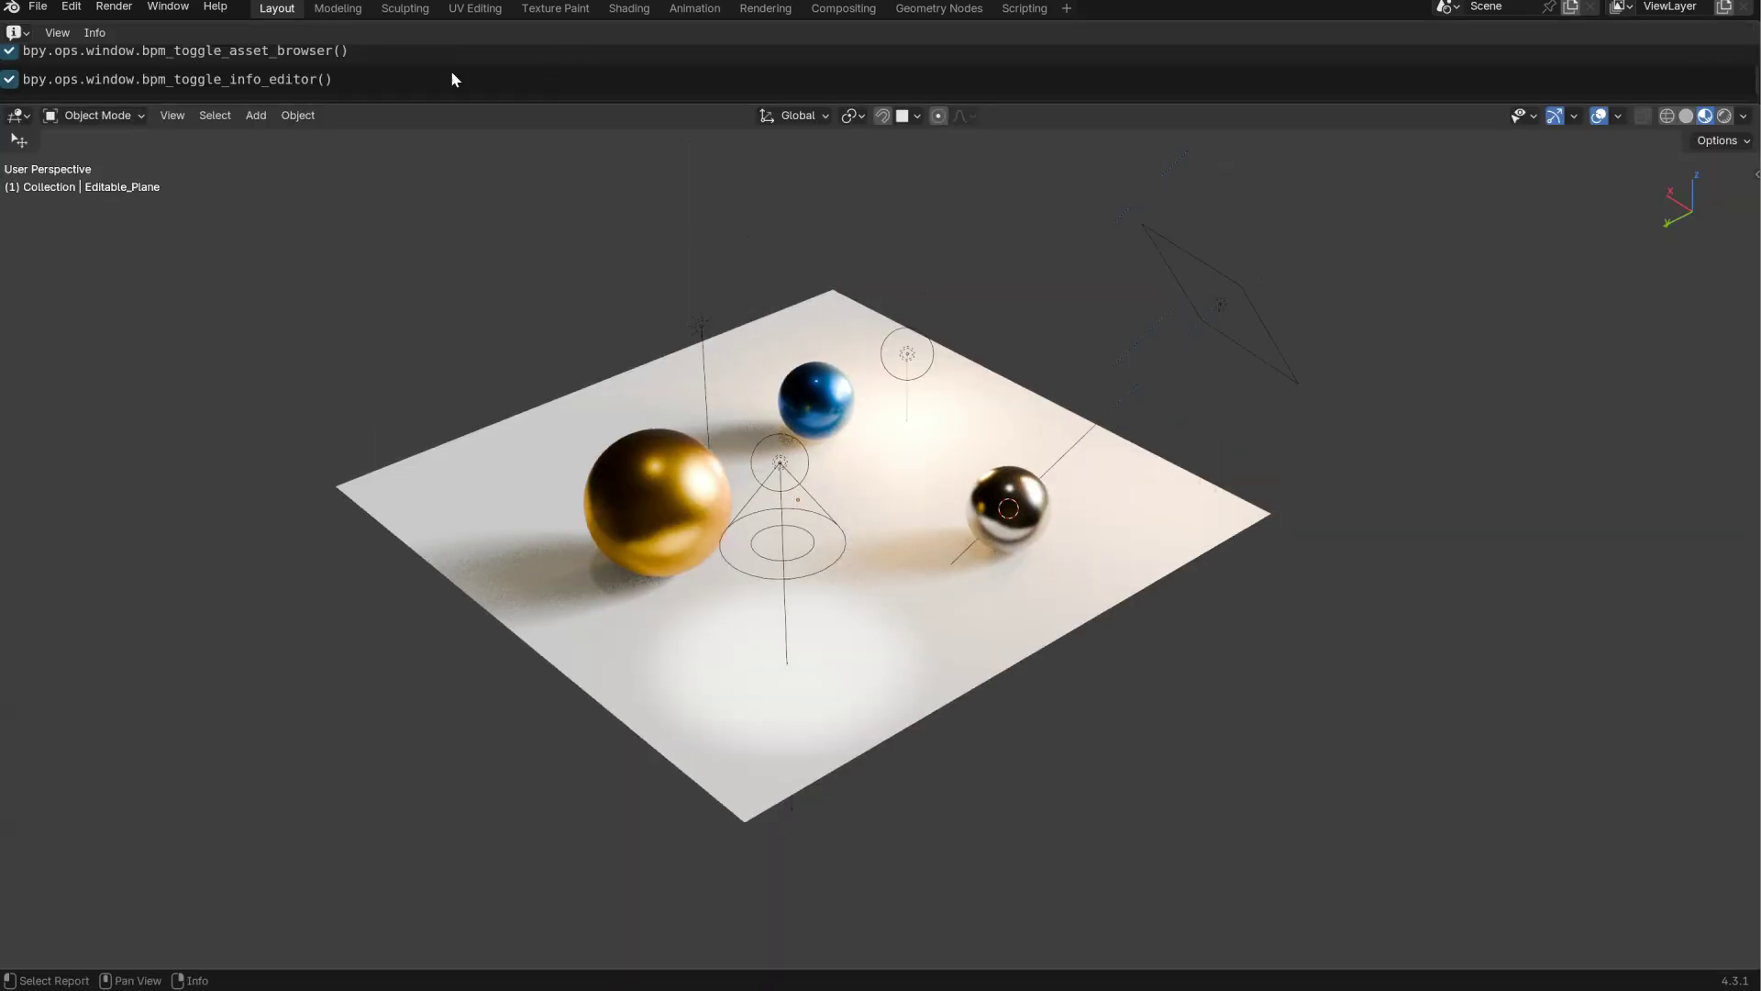
pyautogui.hotkey('alt', 'i')
# - Open the Preferences, look through the Better Pie Menus keymap list, and close the window
pyautogui.hotkey('ctrl', ',')
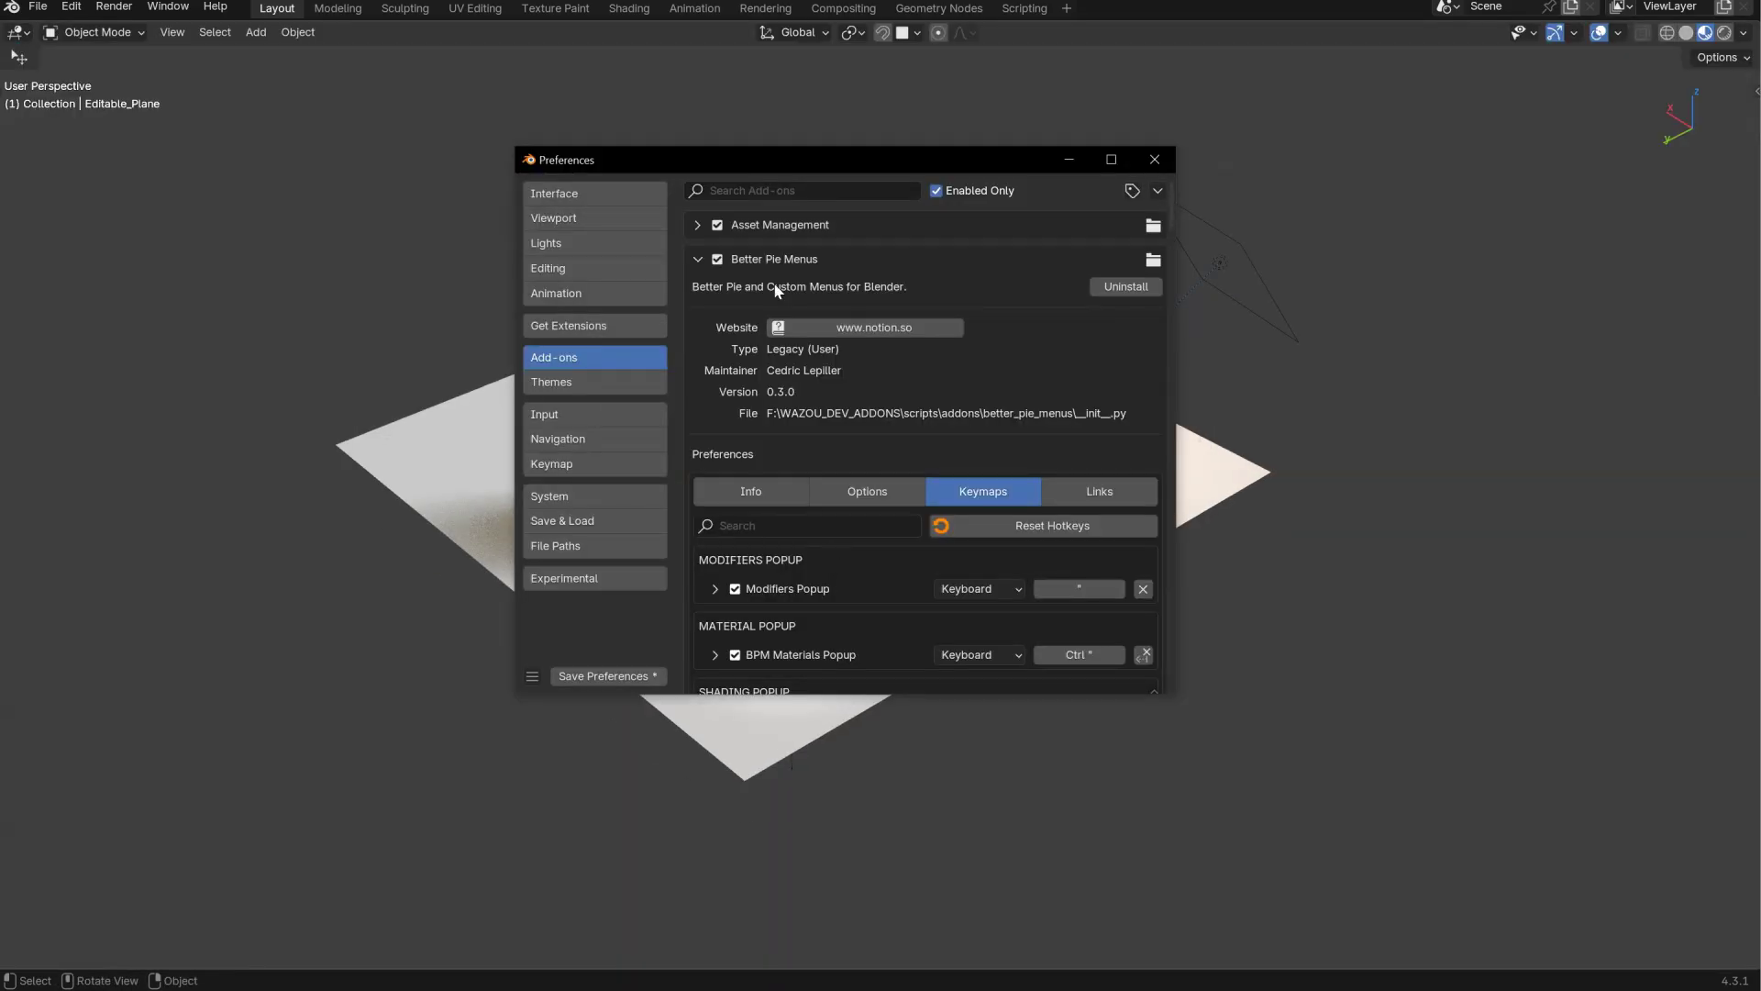
pyautogui.scroll(-5, 853, 569)
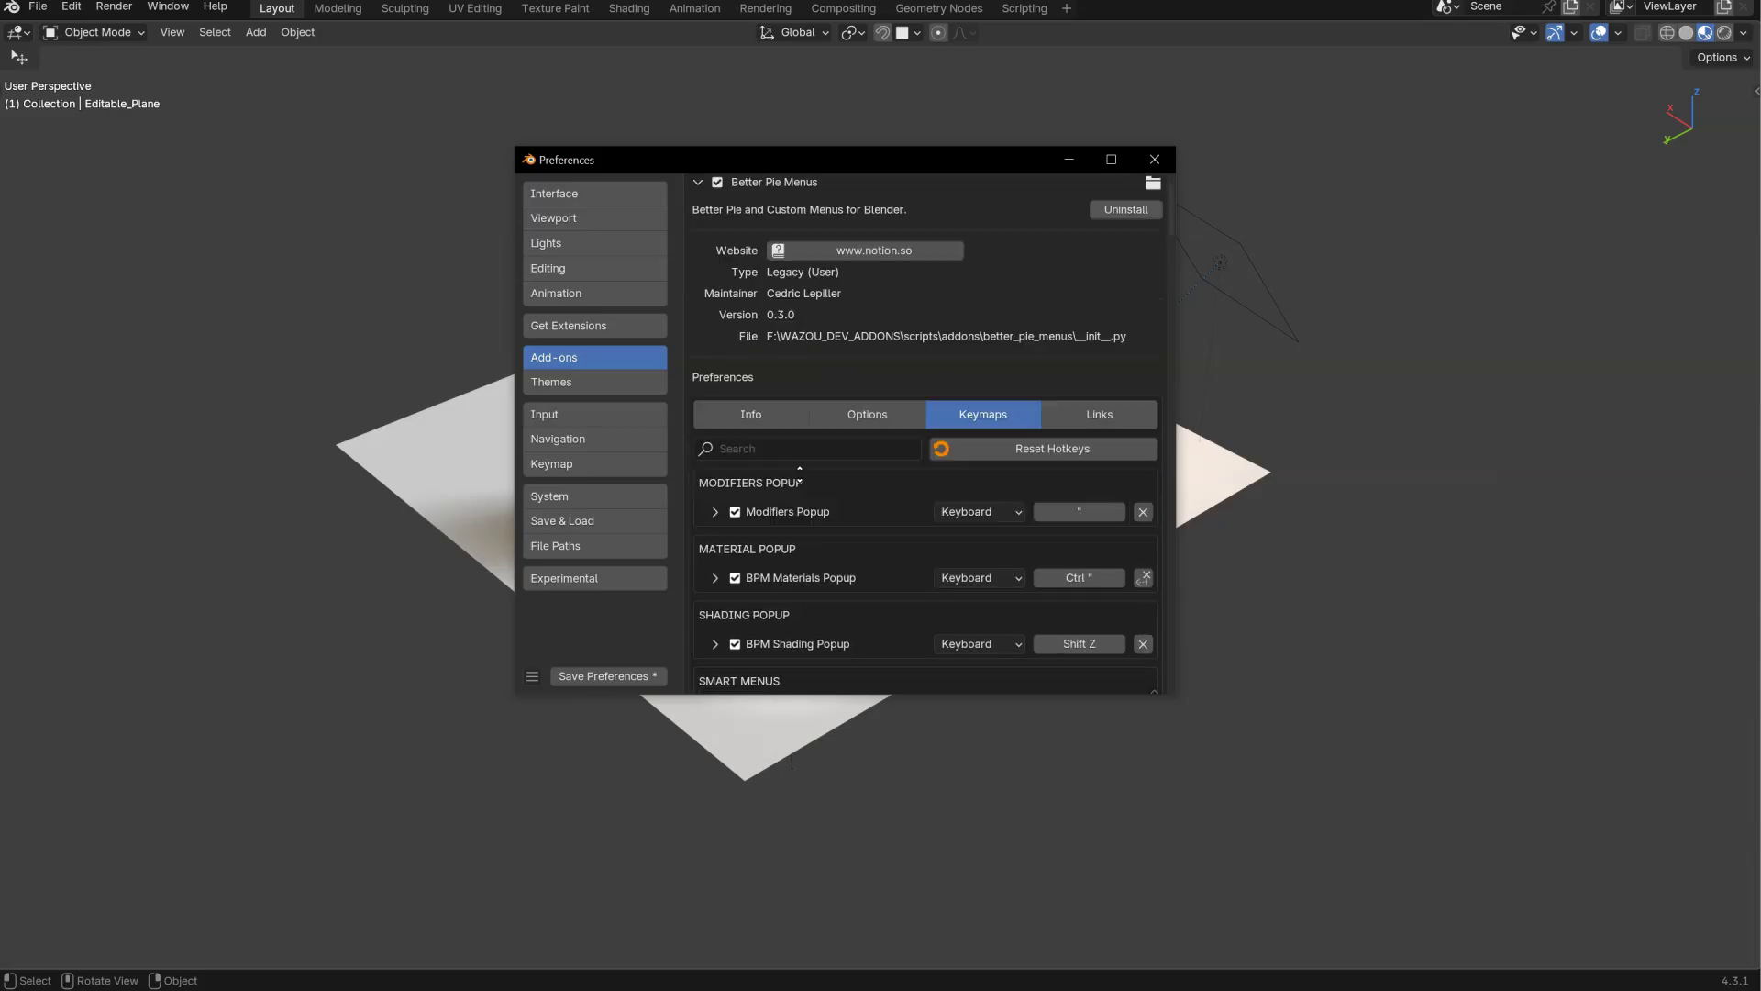
pyautogui.scroll(4, 826, 559)
pyautogui.scroll(-5, 806, 549)
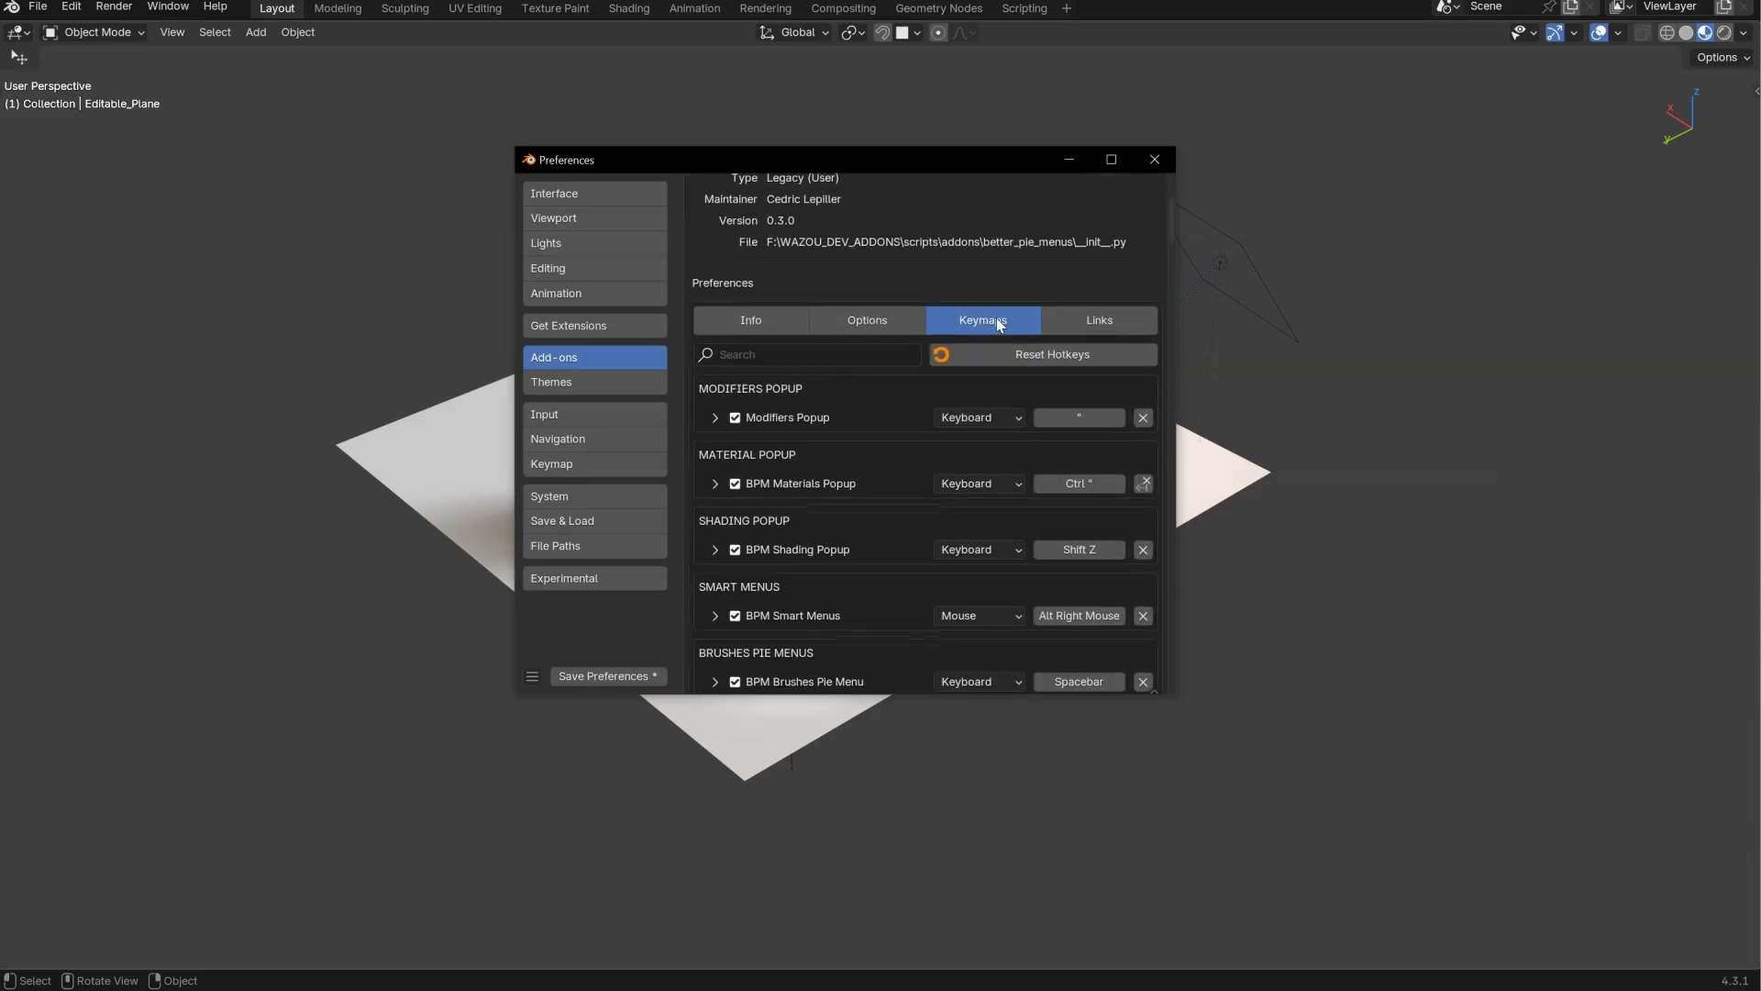
pyautogui.scroll(-3, 794, 536)
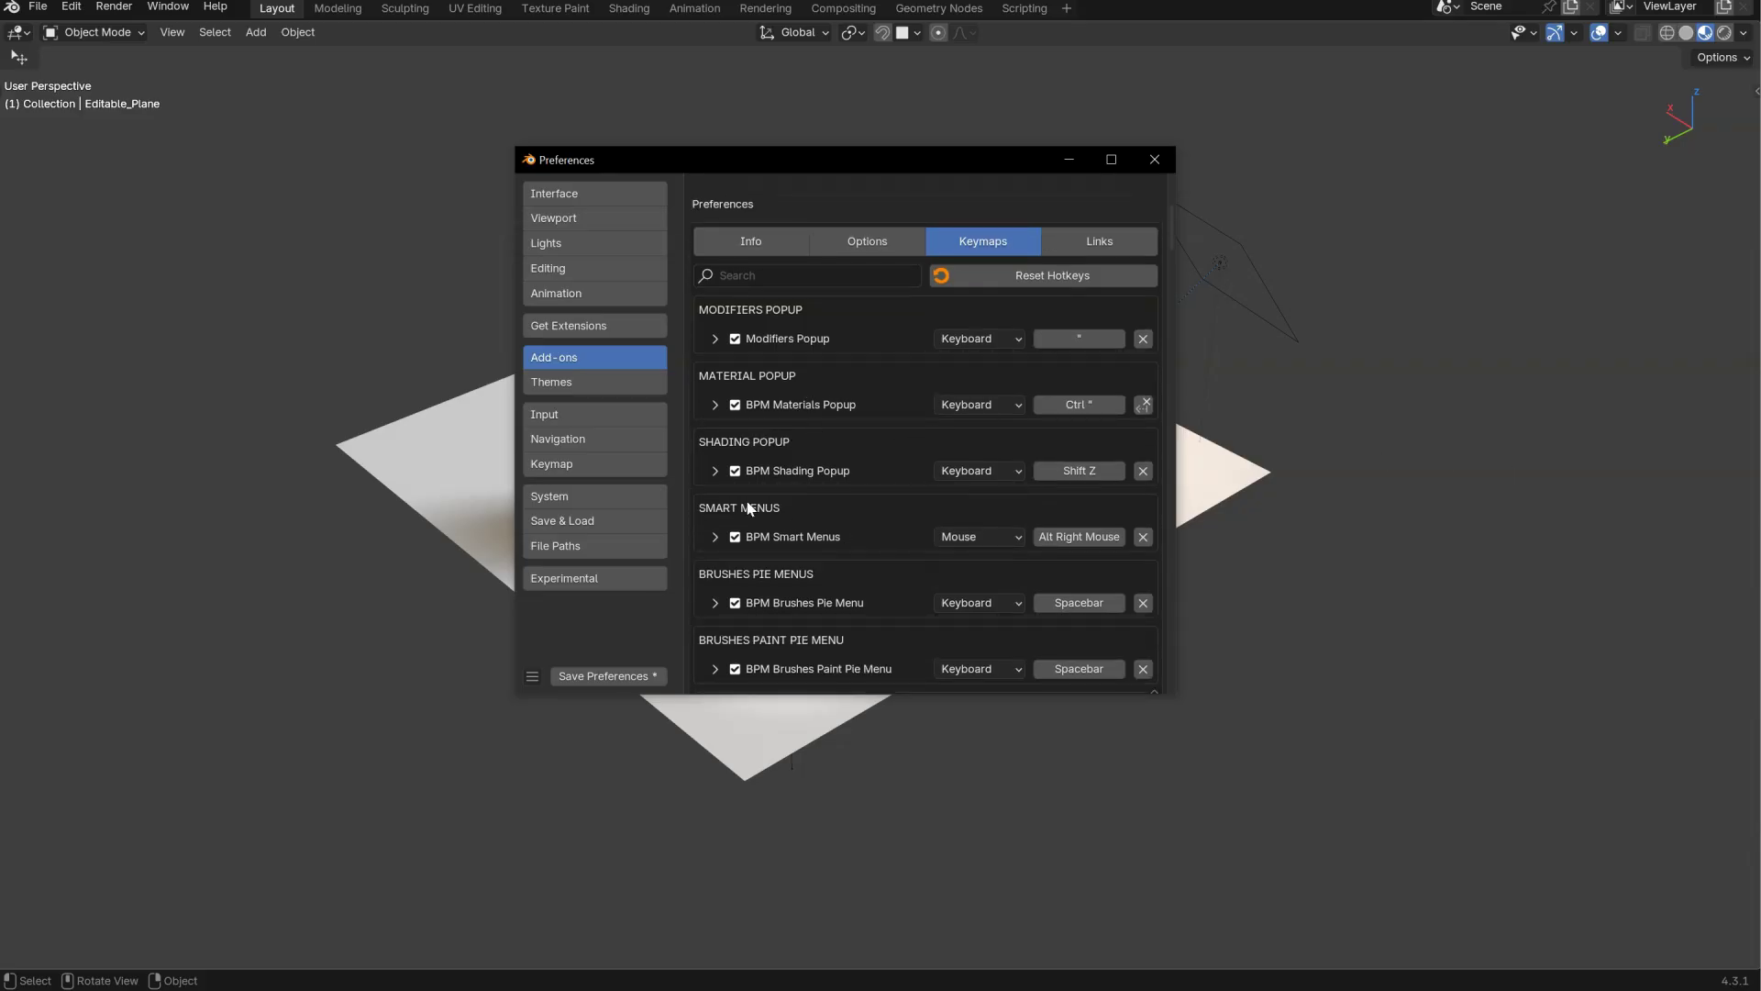
pyautogui.click(1154, 159)
# - Toggle the Outliner beside the viewport open and closed, bringing up and dismissing the Set Views pie menu in between
pyautogui.hotkey('ctrl', 'space')
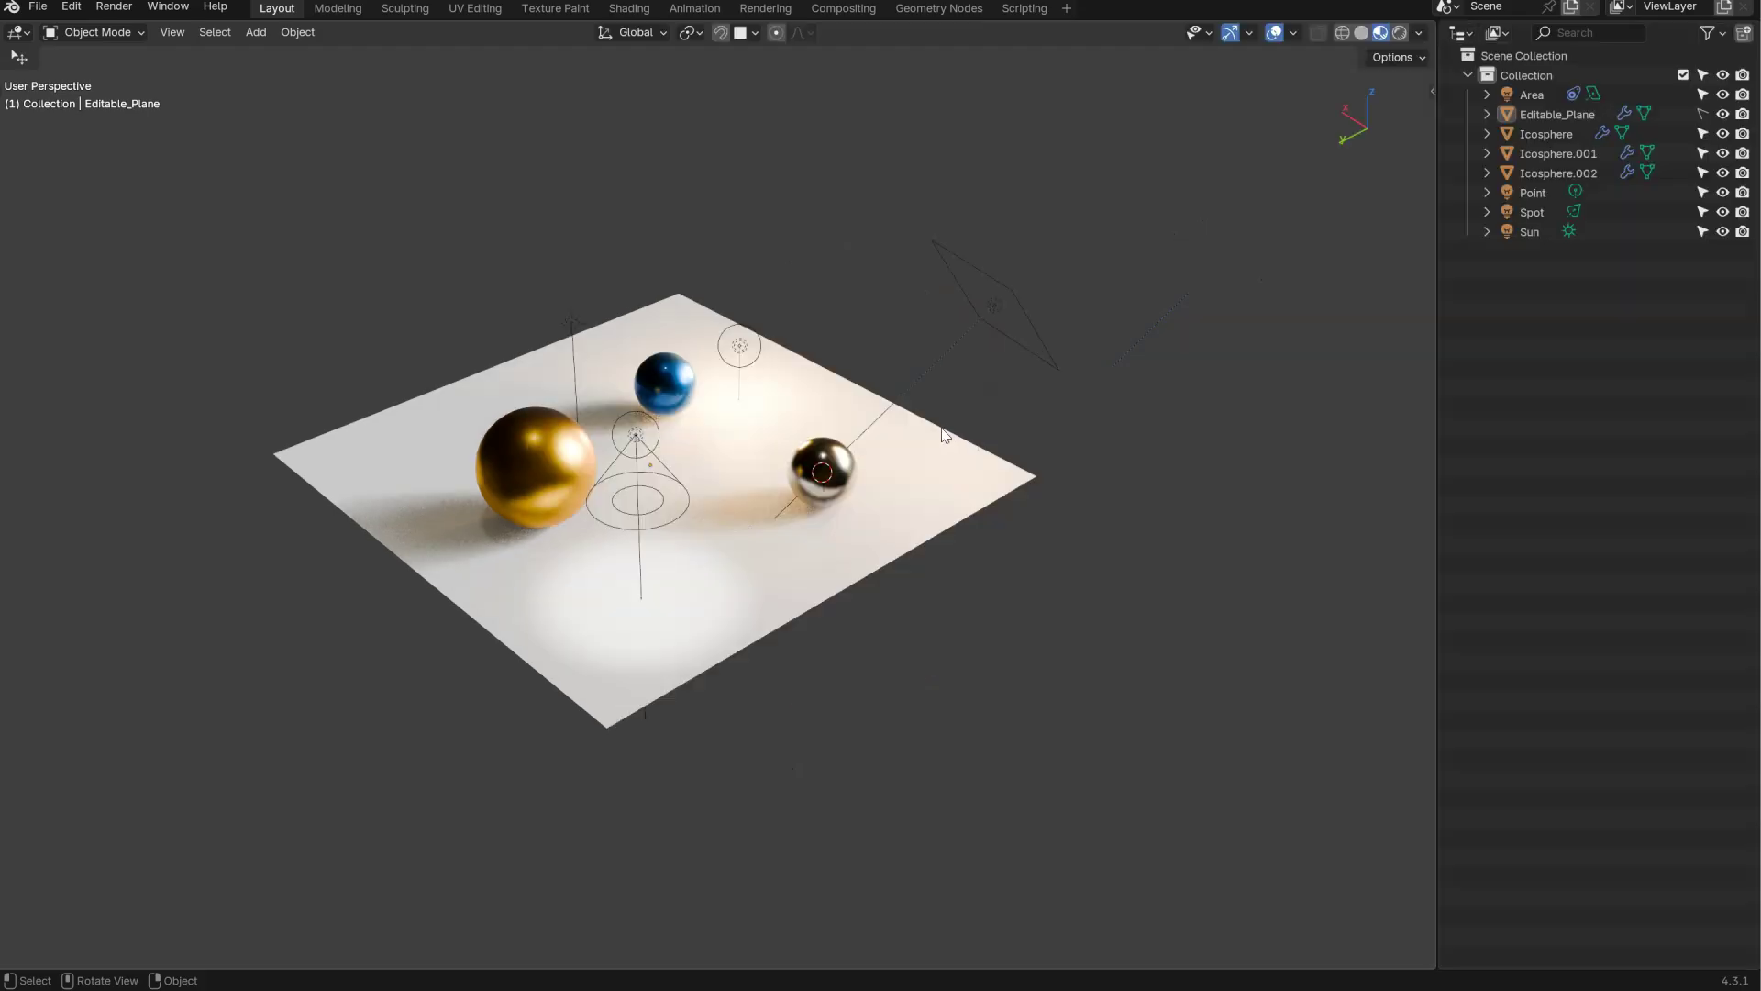
pyautogui.keyDown('alt'); pyautogui.middleClick(991, 455); pyautogui.keyUp('alt')
pyautogui.keyDown('alt'); pyautogui.moveTo(990, 459); pyautogui.dragTo(1554, 464, button='middle'); pyautogui.keyUp('alt')
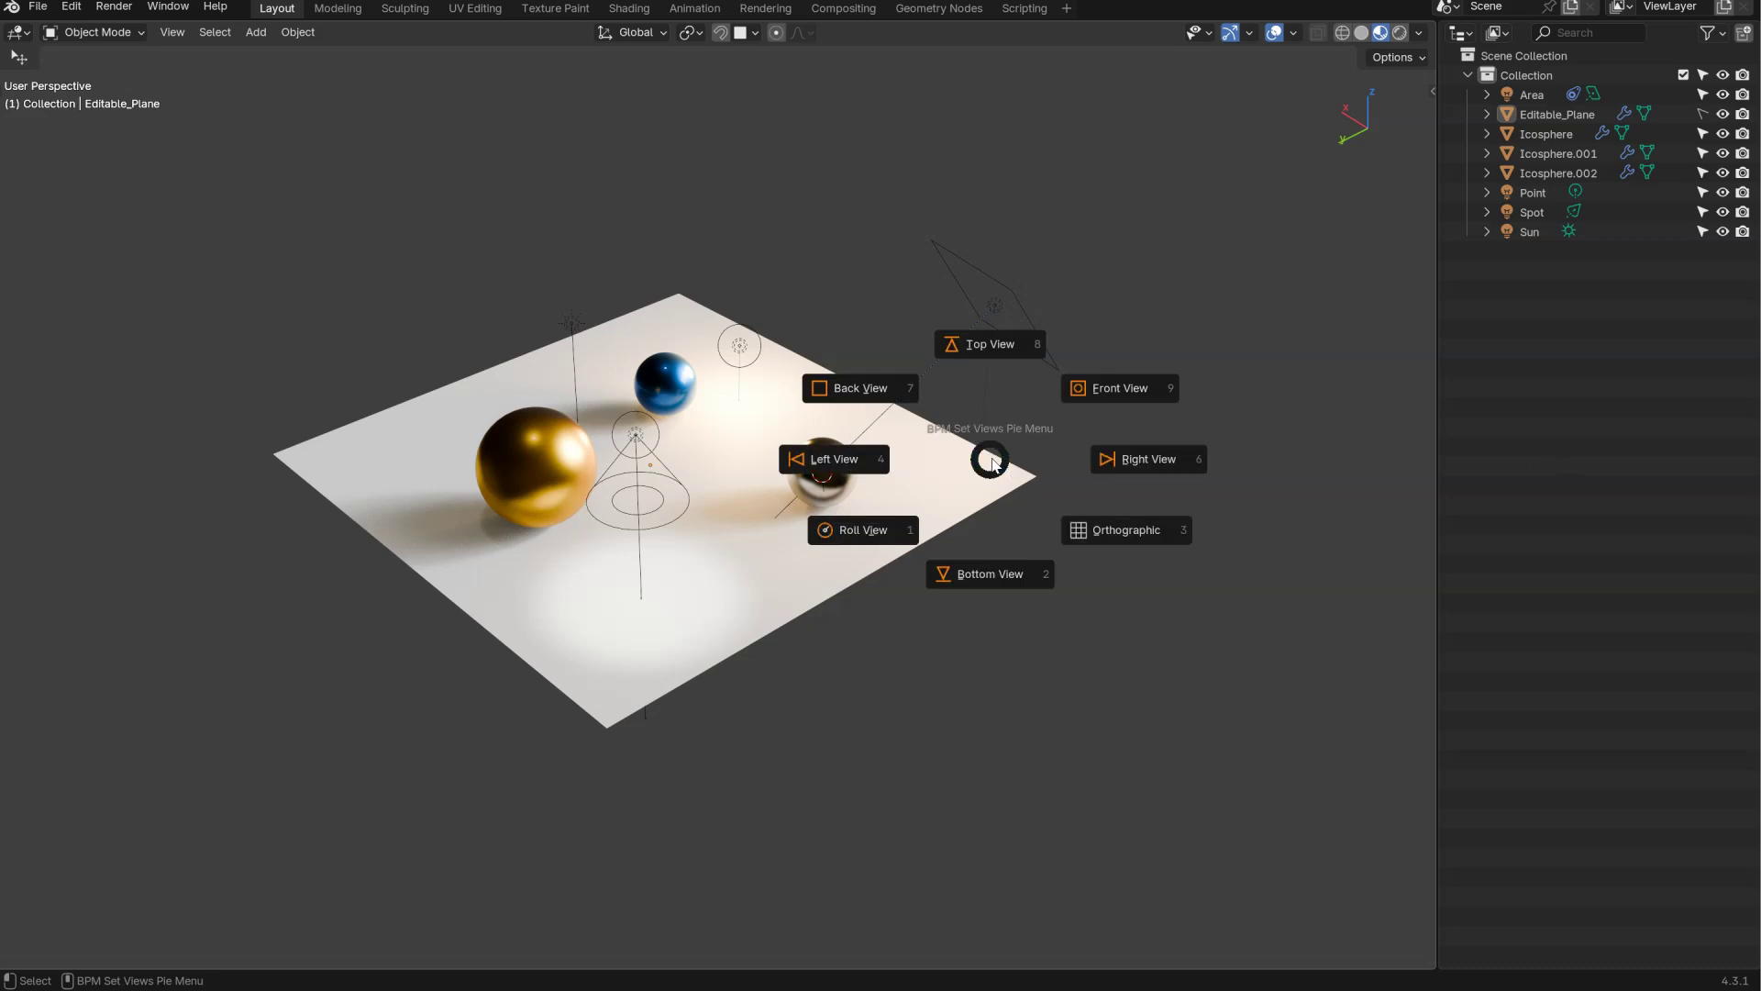
pyautogui.press('Escape')
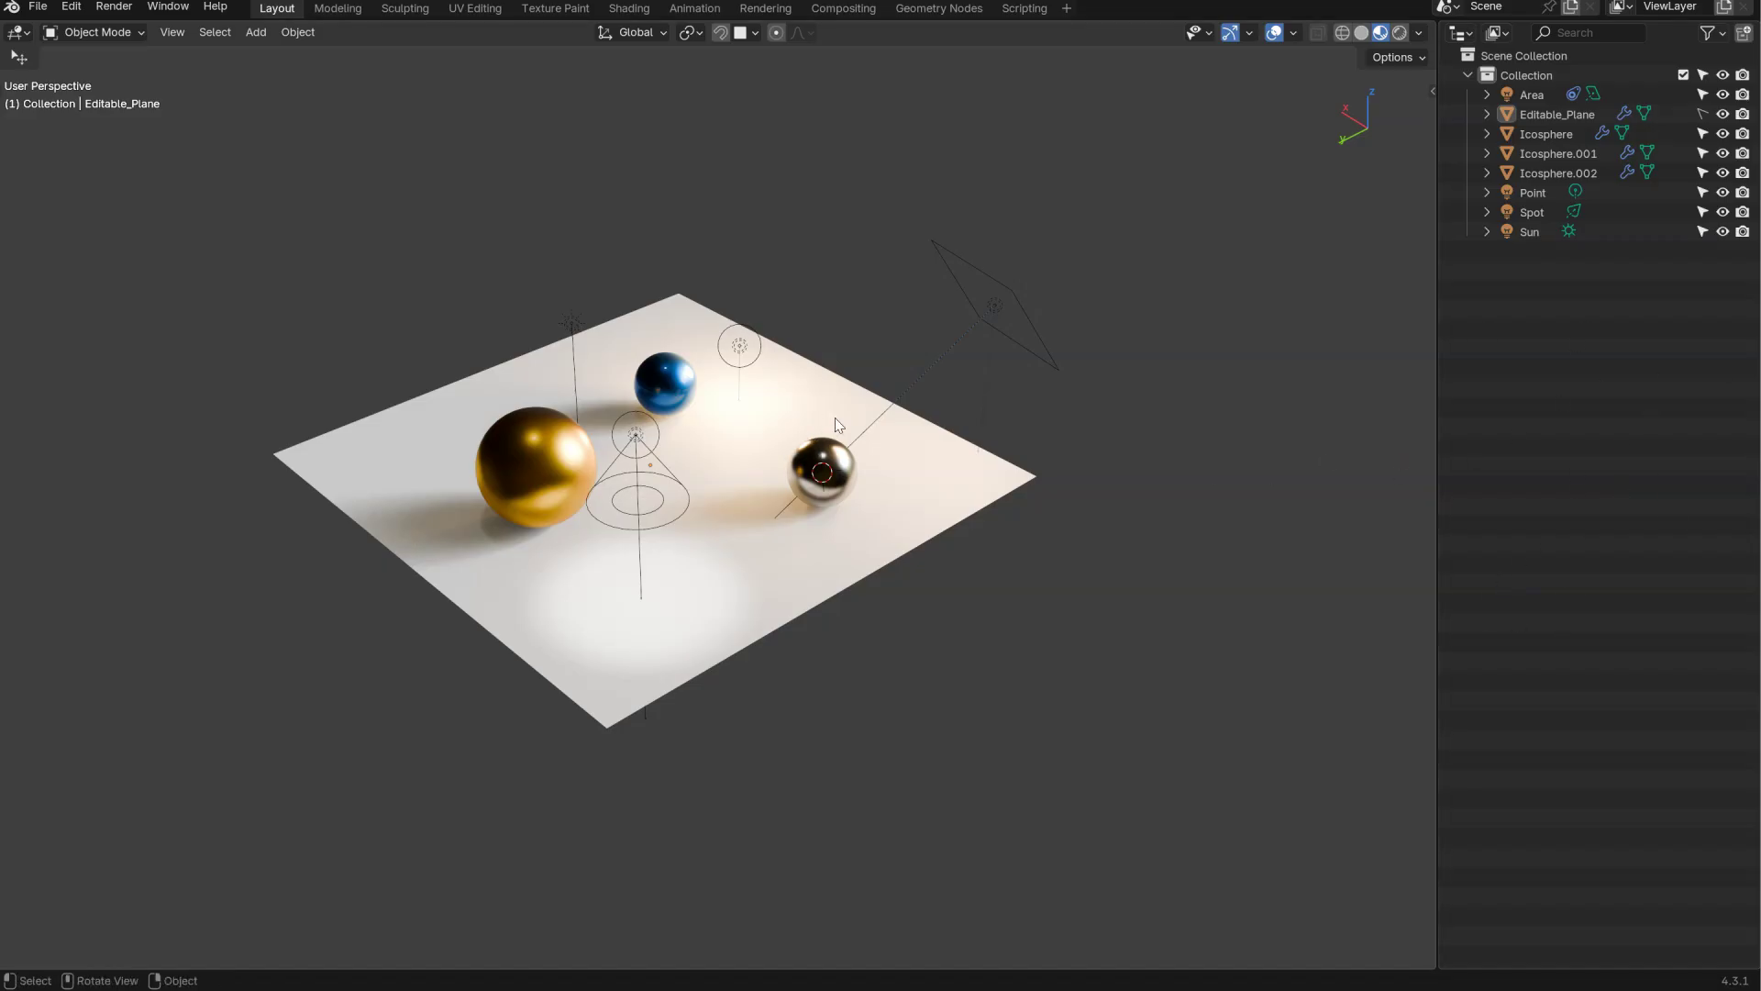
pyautogui.hotkey('ctrl', 'space')
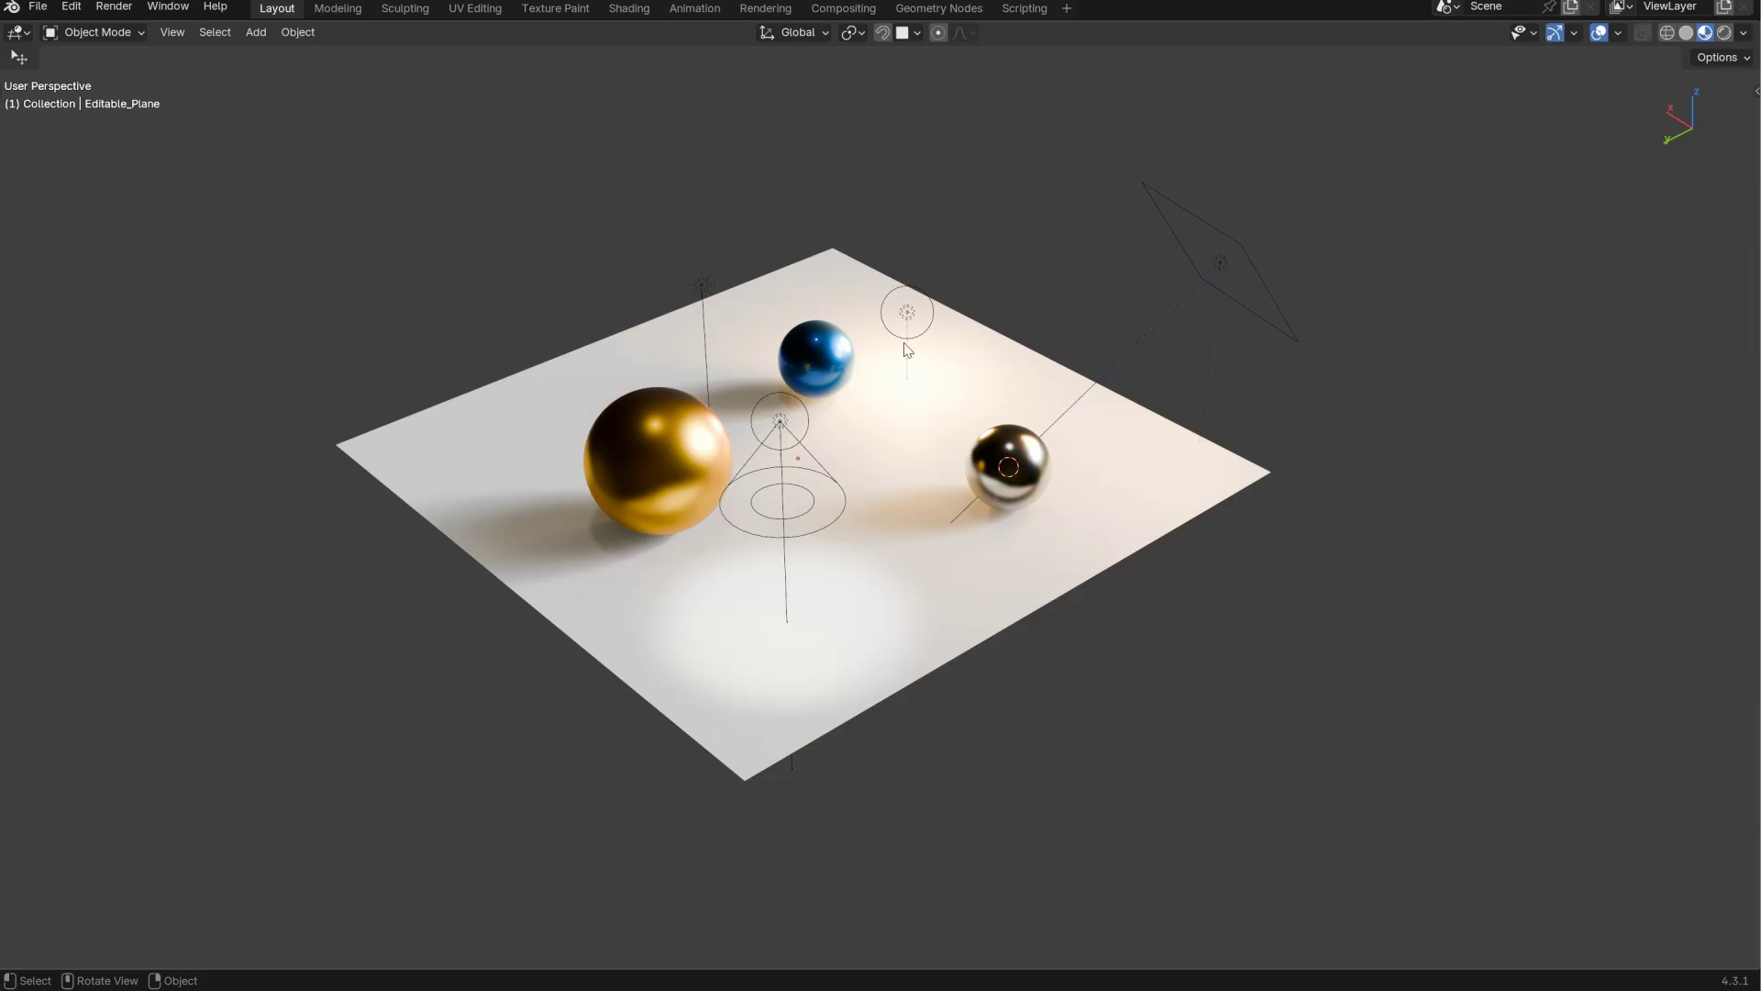
# - Reopen the Preferences and filter the Better Pie Menus keymaps by "toggle"
pyautogui.hotkey('ctrl', ',')
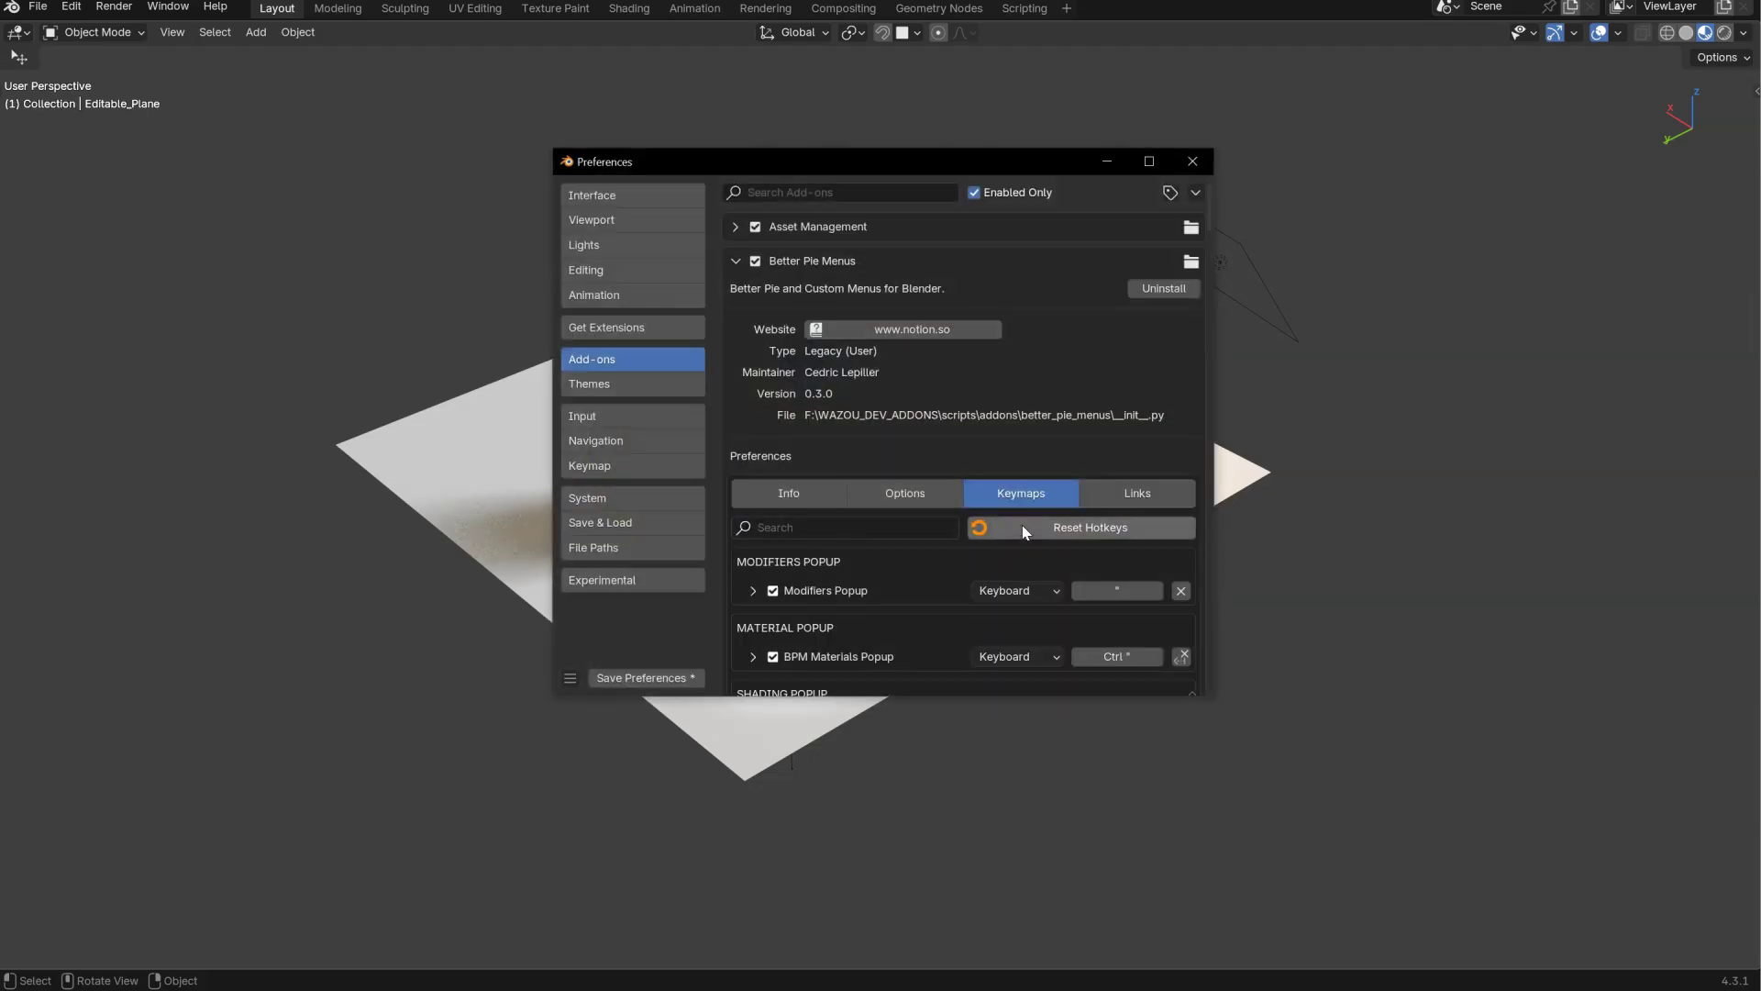
pyautogui.scroll(-2, 1018, 523)
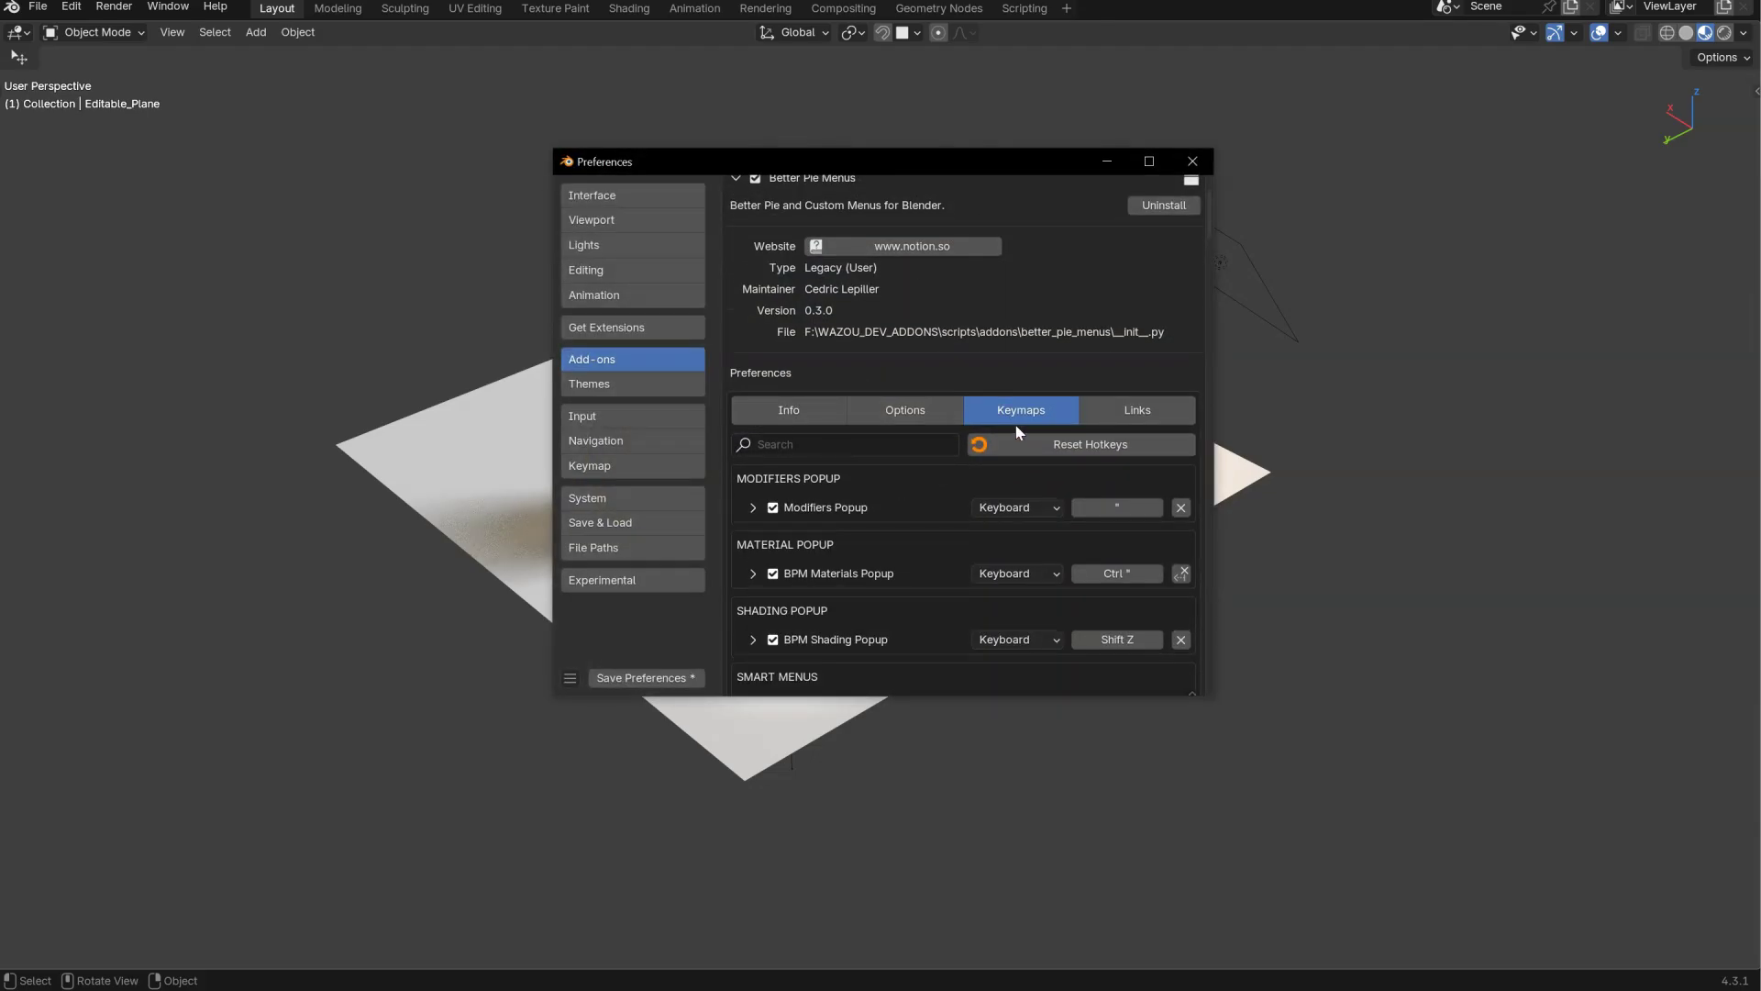
pyautogui.click(819, 442)
pyautogui.write('to')
pyautogui.write('ggr')
pyautogui.write('e')
pyautogui.press('Return')
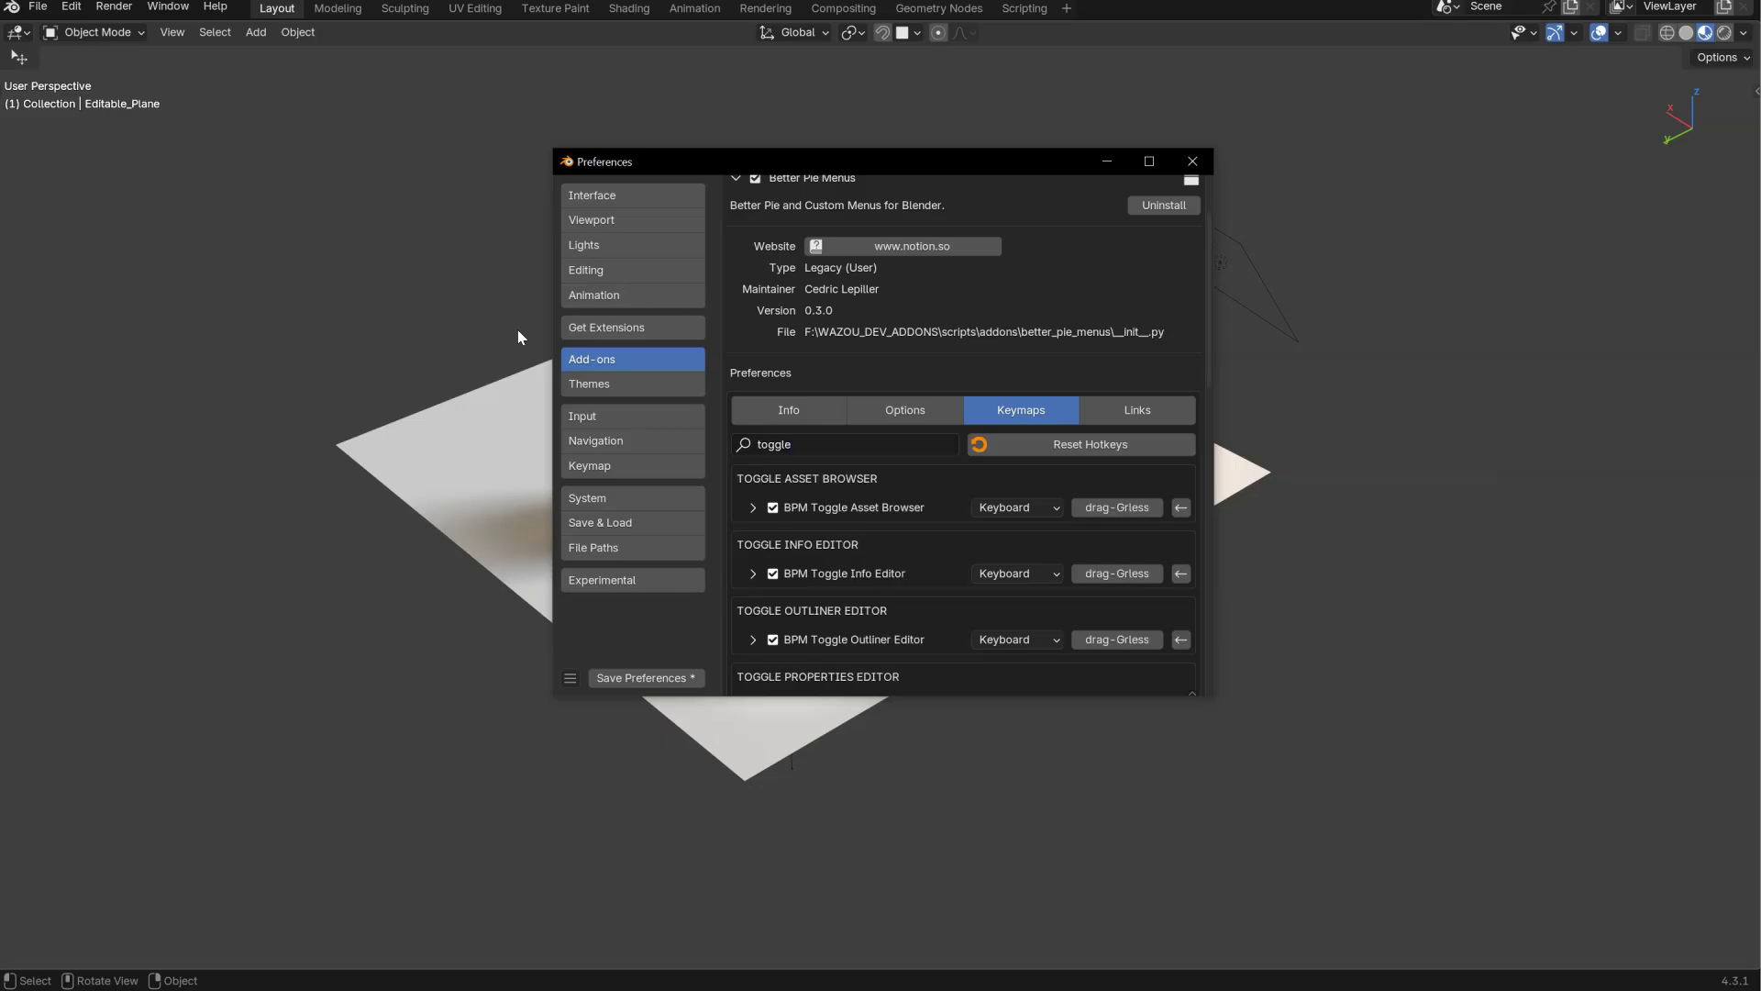
# - Review the editor toggle shortcuts, and inspect the event type, modifier and direction options of BPM Toggle Asset Browser
pyautogui.scroll(-6, 855, 405)
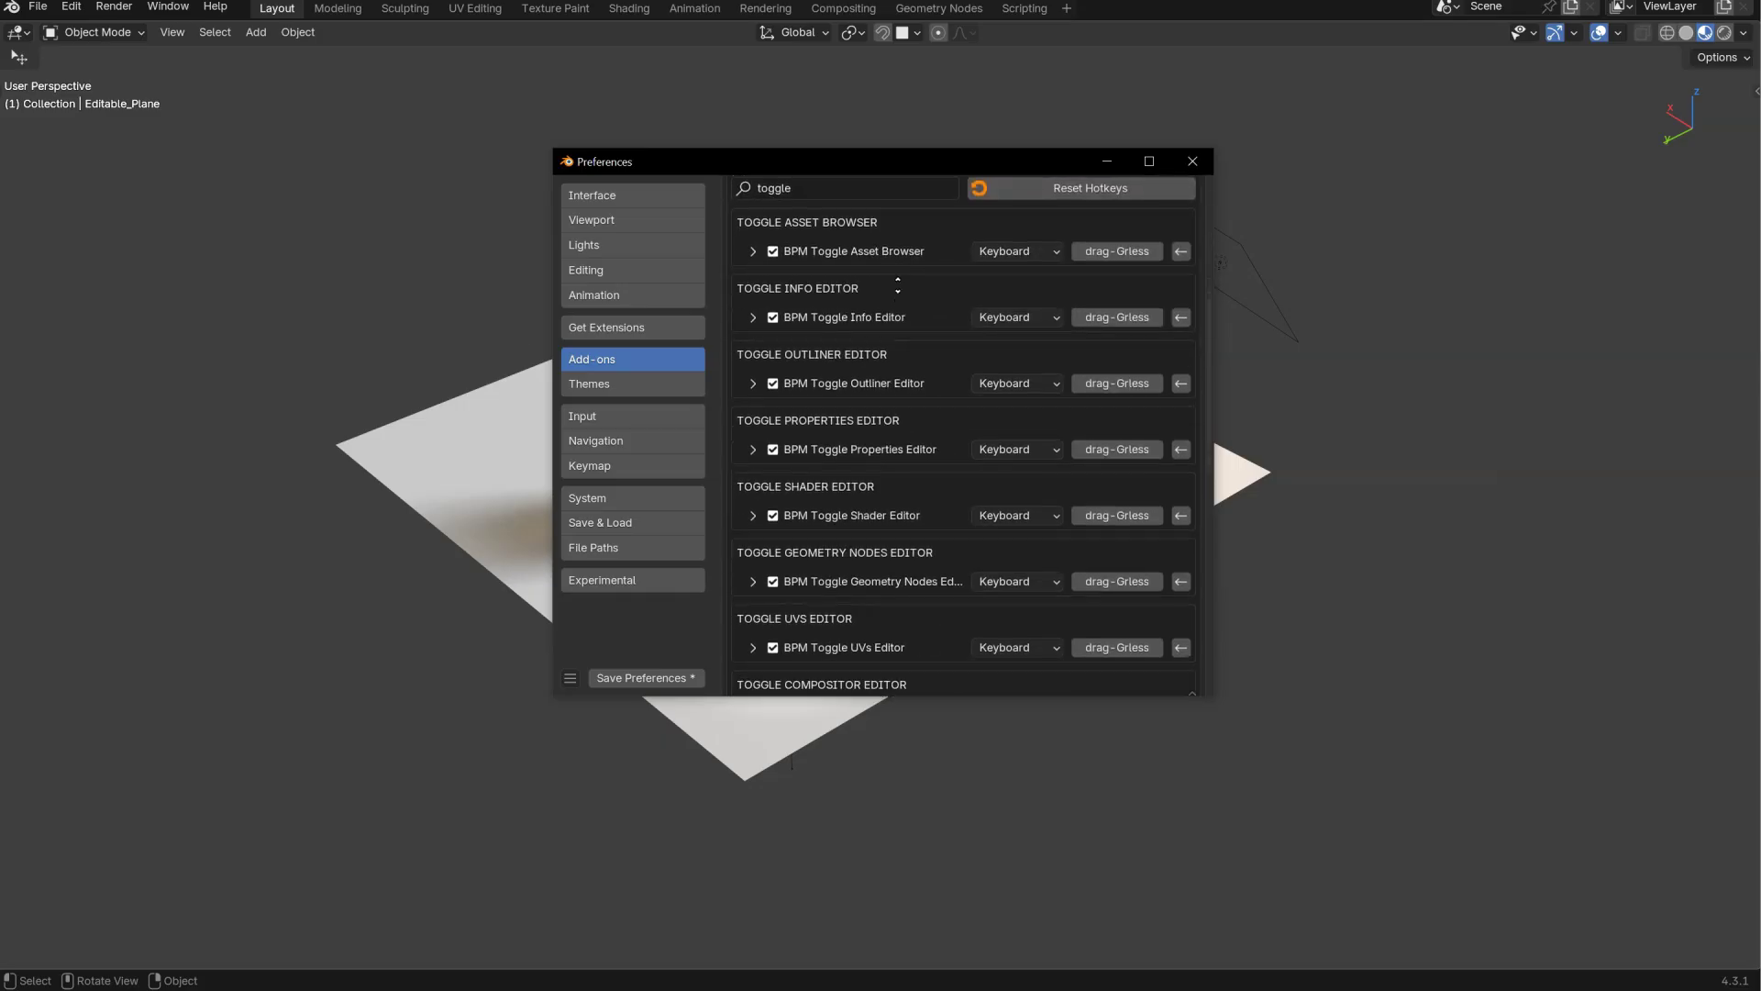
pyautogui.scroll(-1, 898, 285)
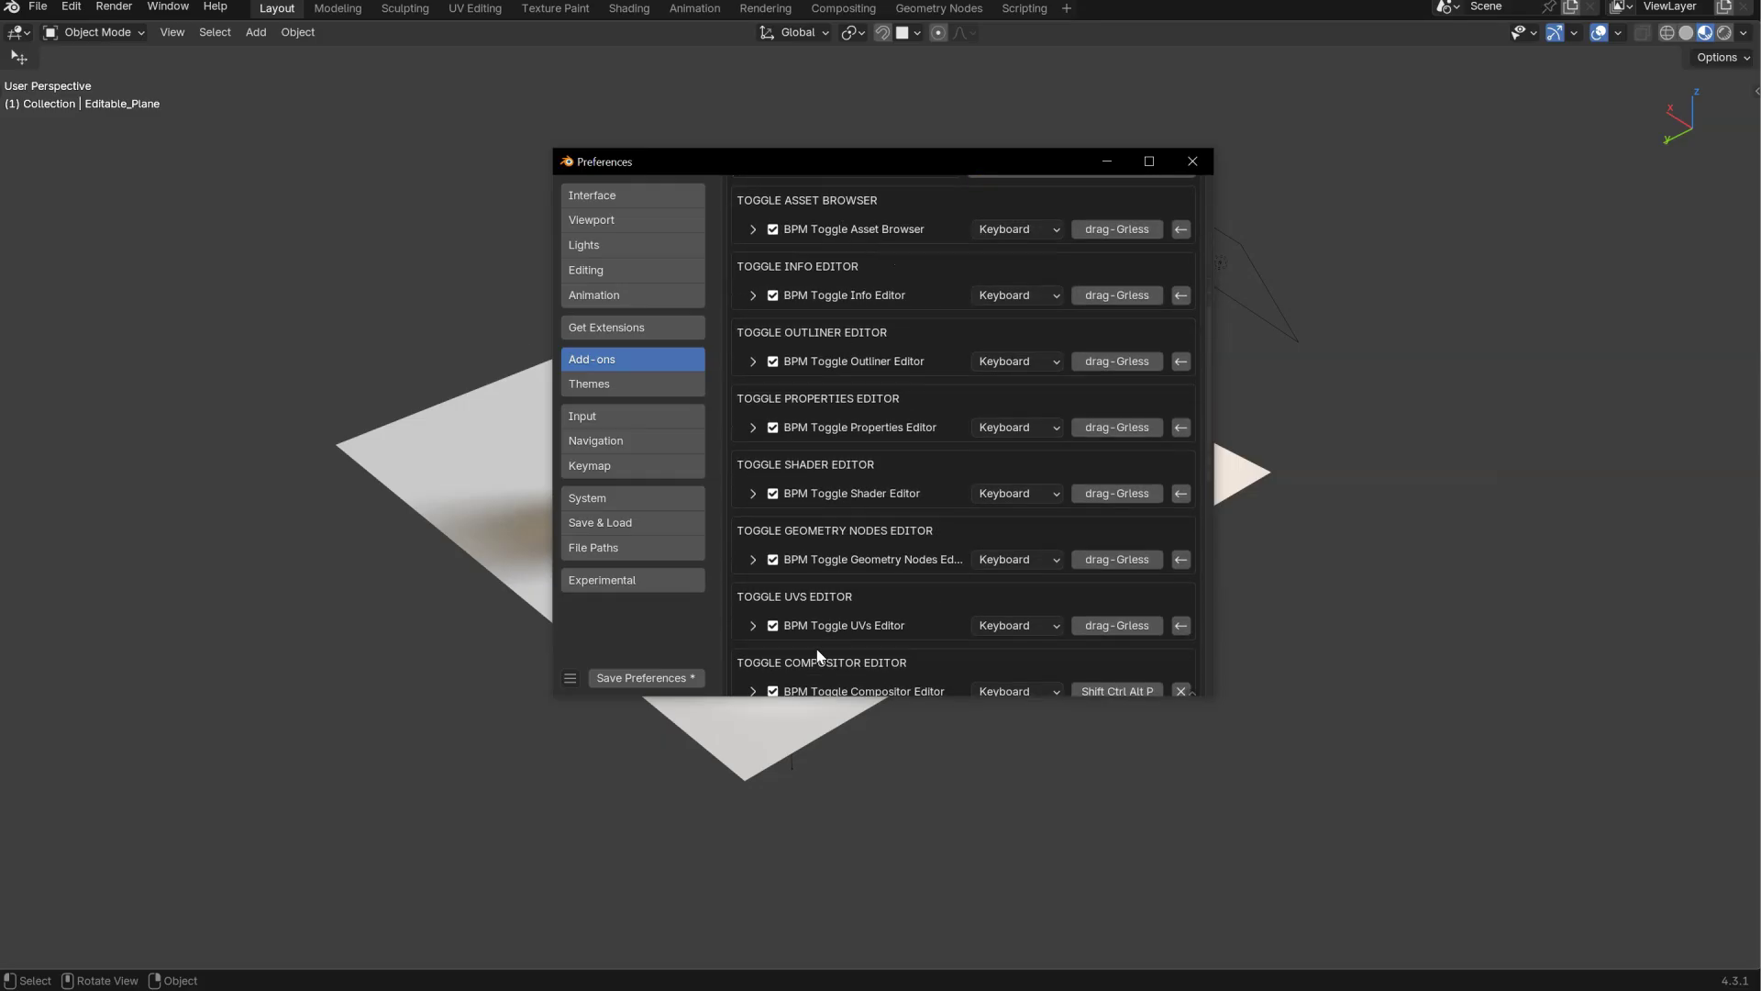
pyautogui.scroll(-3, 819, 643)
pyautogui.scroll(2, 860, 358)
pyautogui.scroll(2, 859, 351)
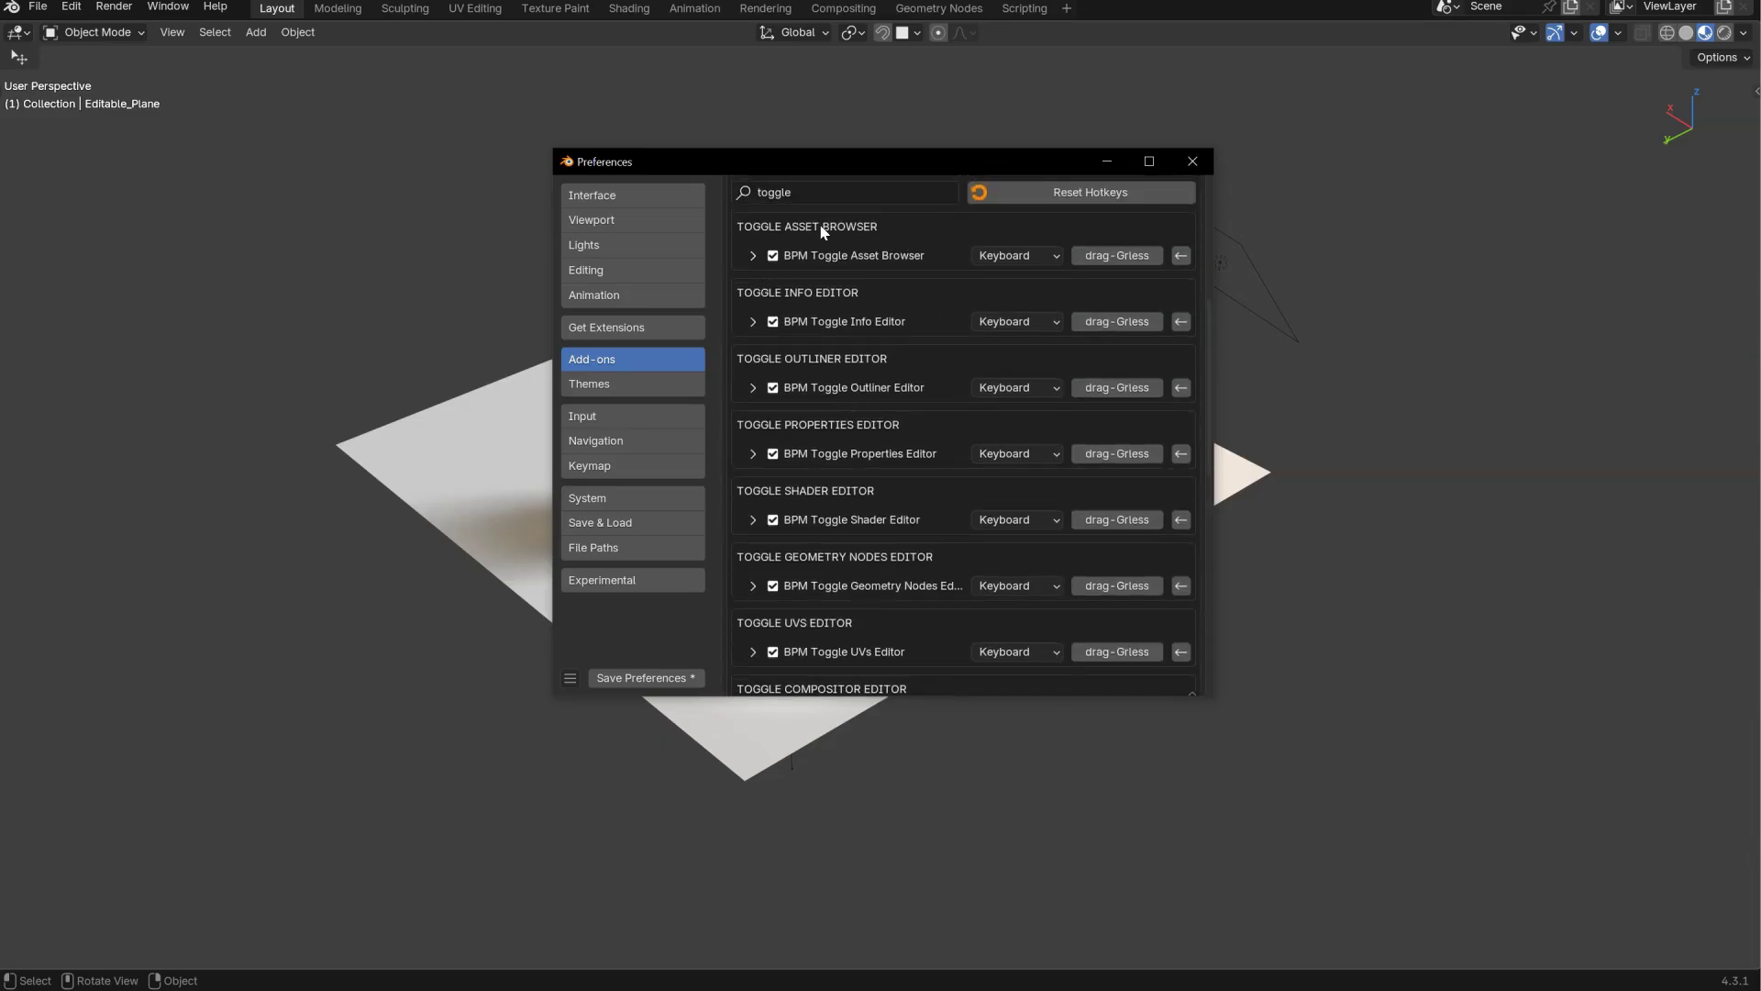
pyautogui.click(751, 256)
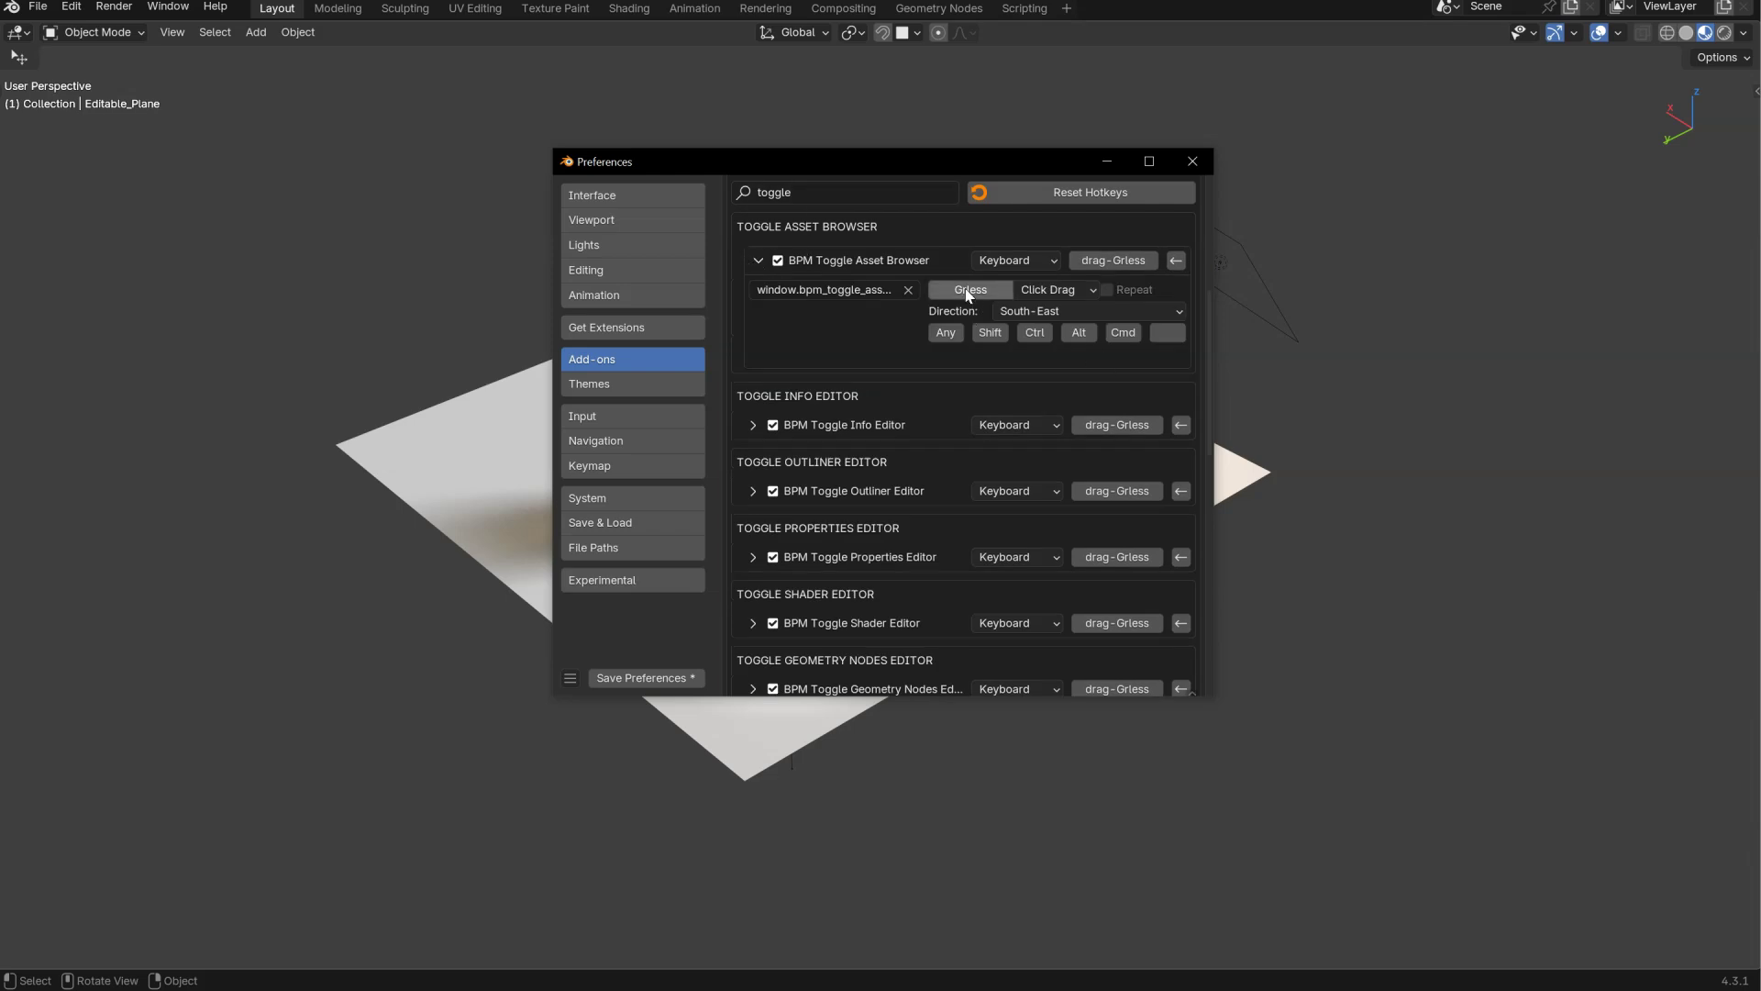
pyautogui.click(1050, 292)
pyautogui.click(1032, 450)
pyautogui.click(990, 332)
pyautogui.click(1050, 314)
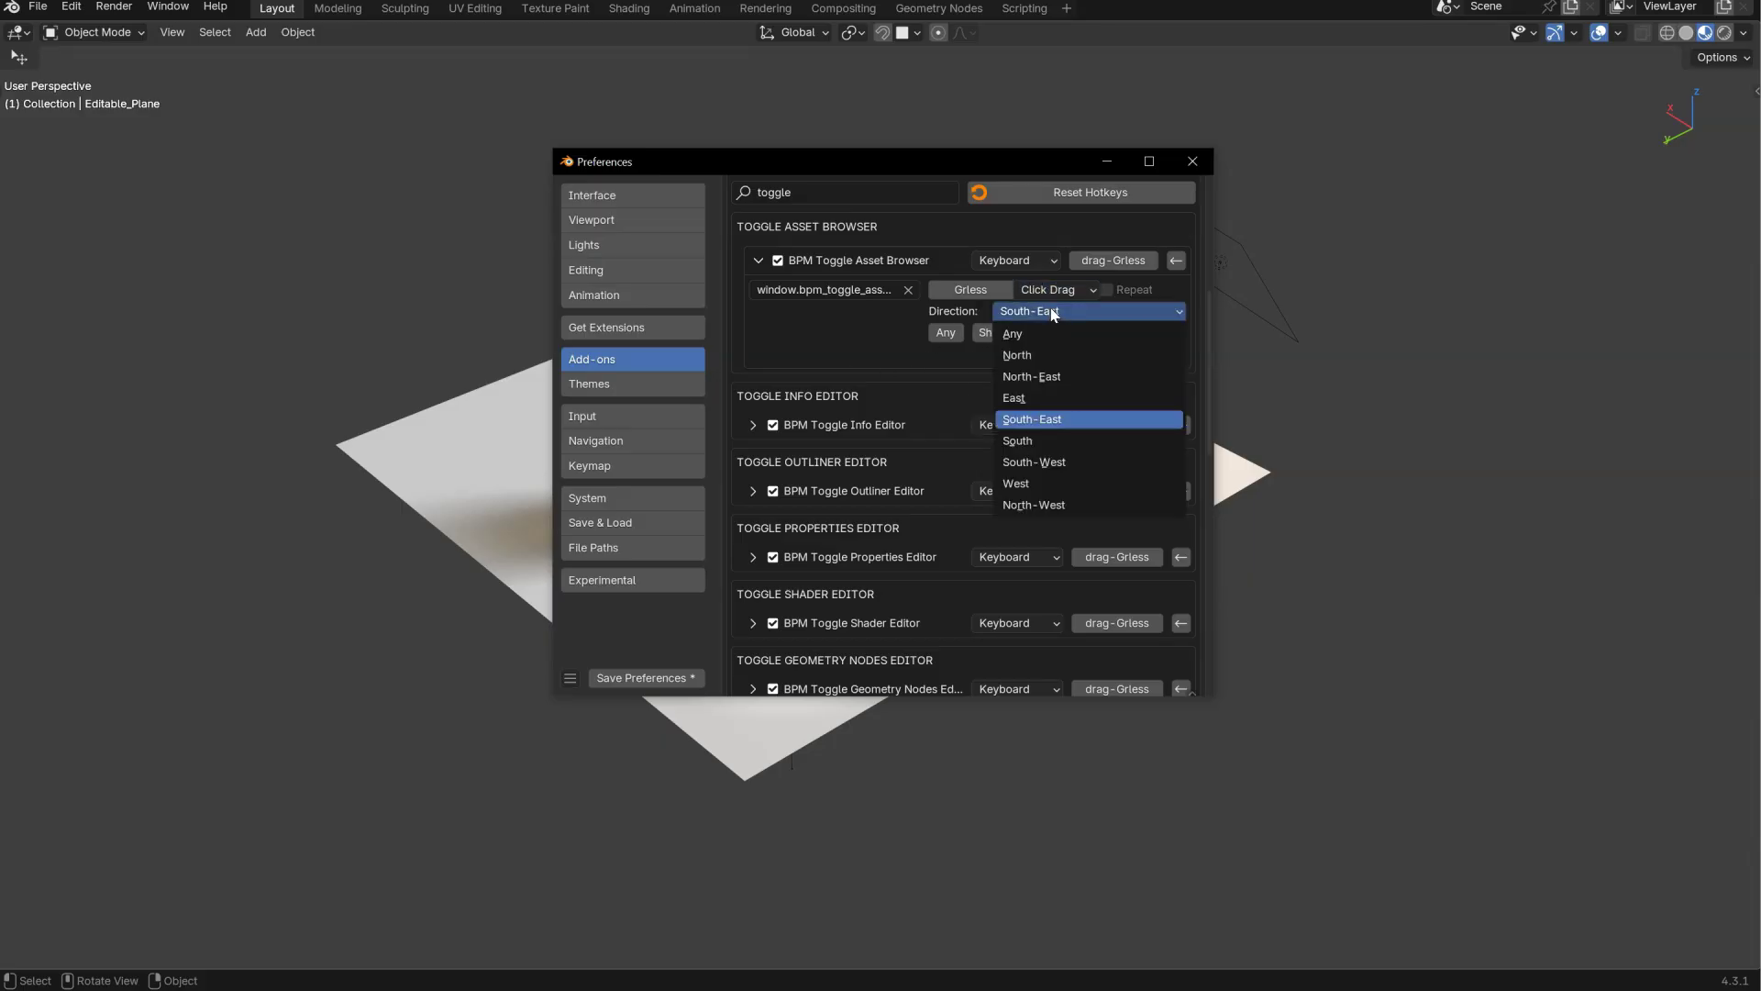
pyautogui.click(1037, 336)
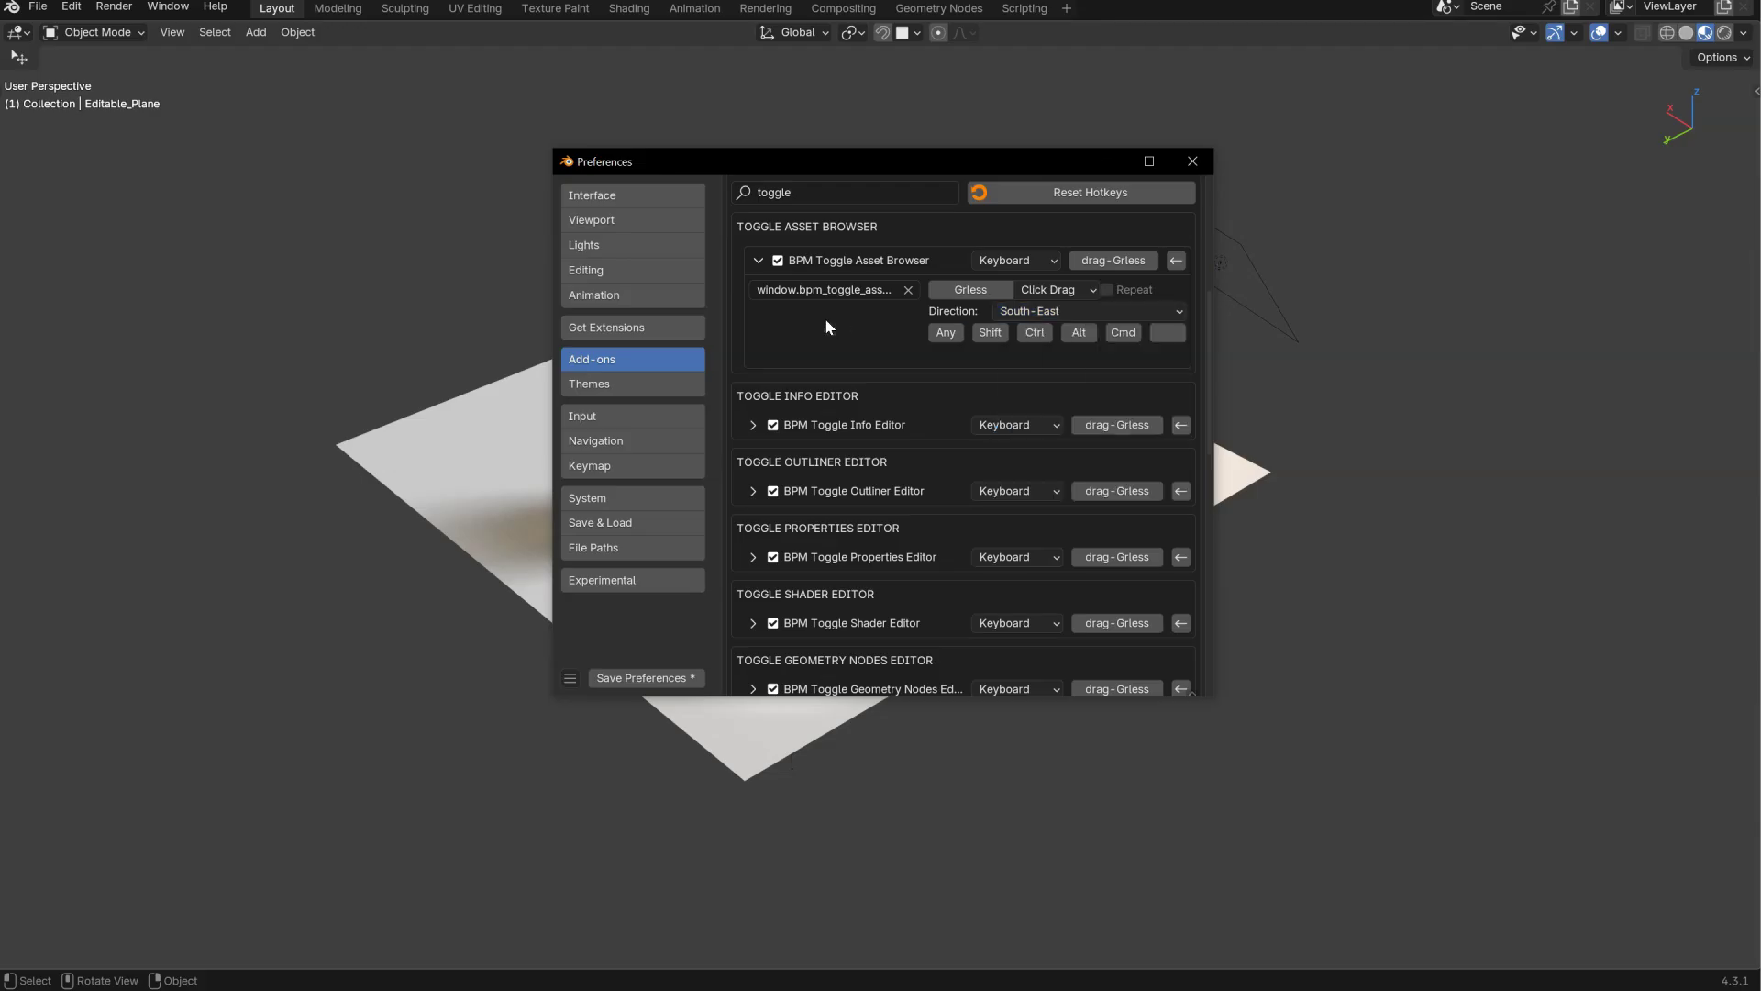
pyautogui.click(755, 261)
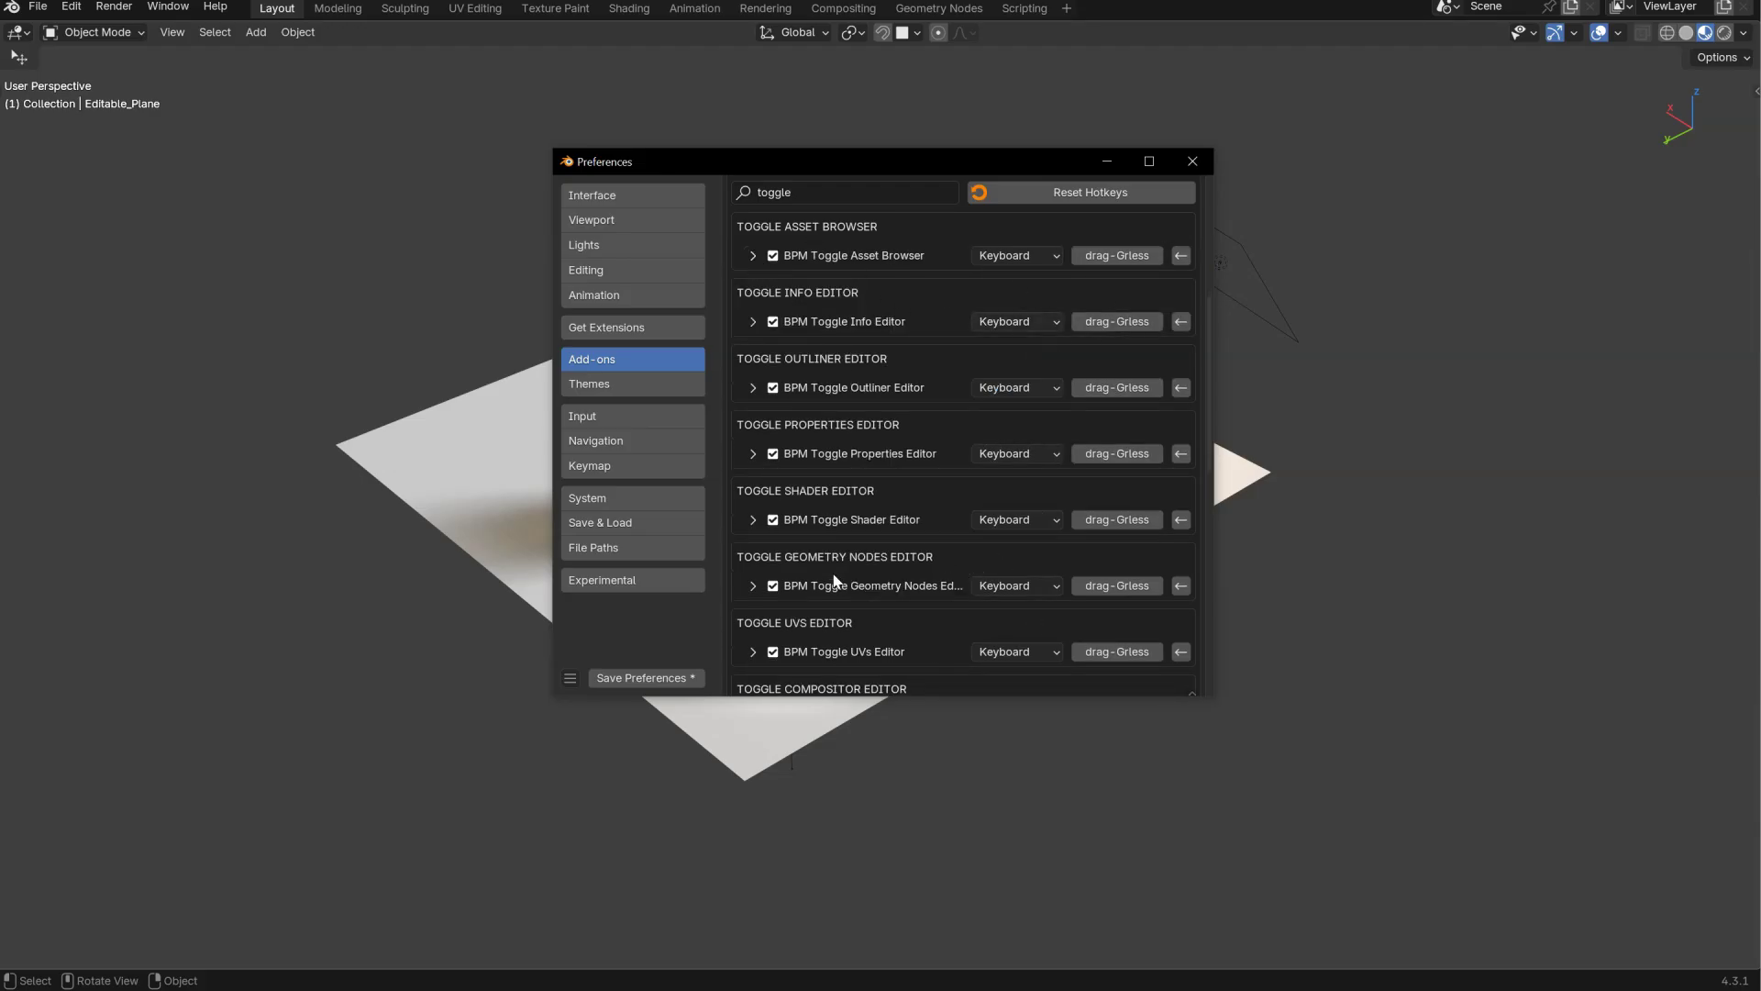
# - Compare the shortcut settings of BPM Toggle Outliner Editor and BPM Toggle Info Editor, and collapse both entries
pyautogui.click(751, 388)
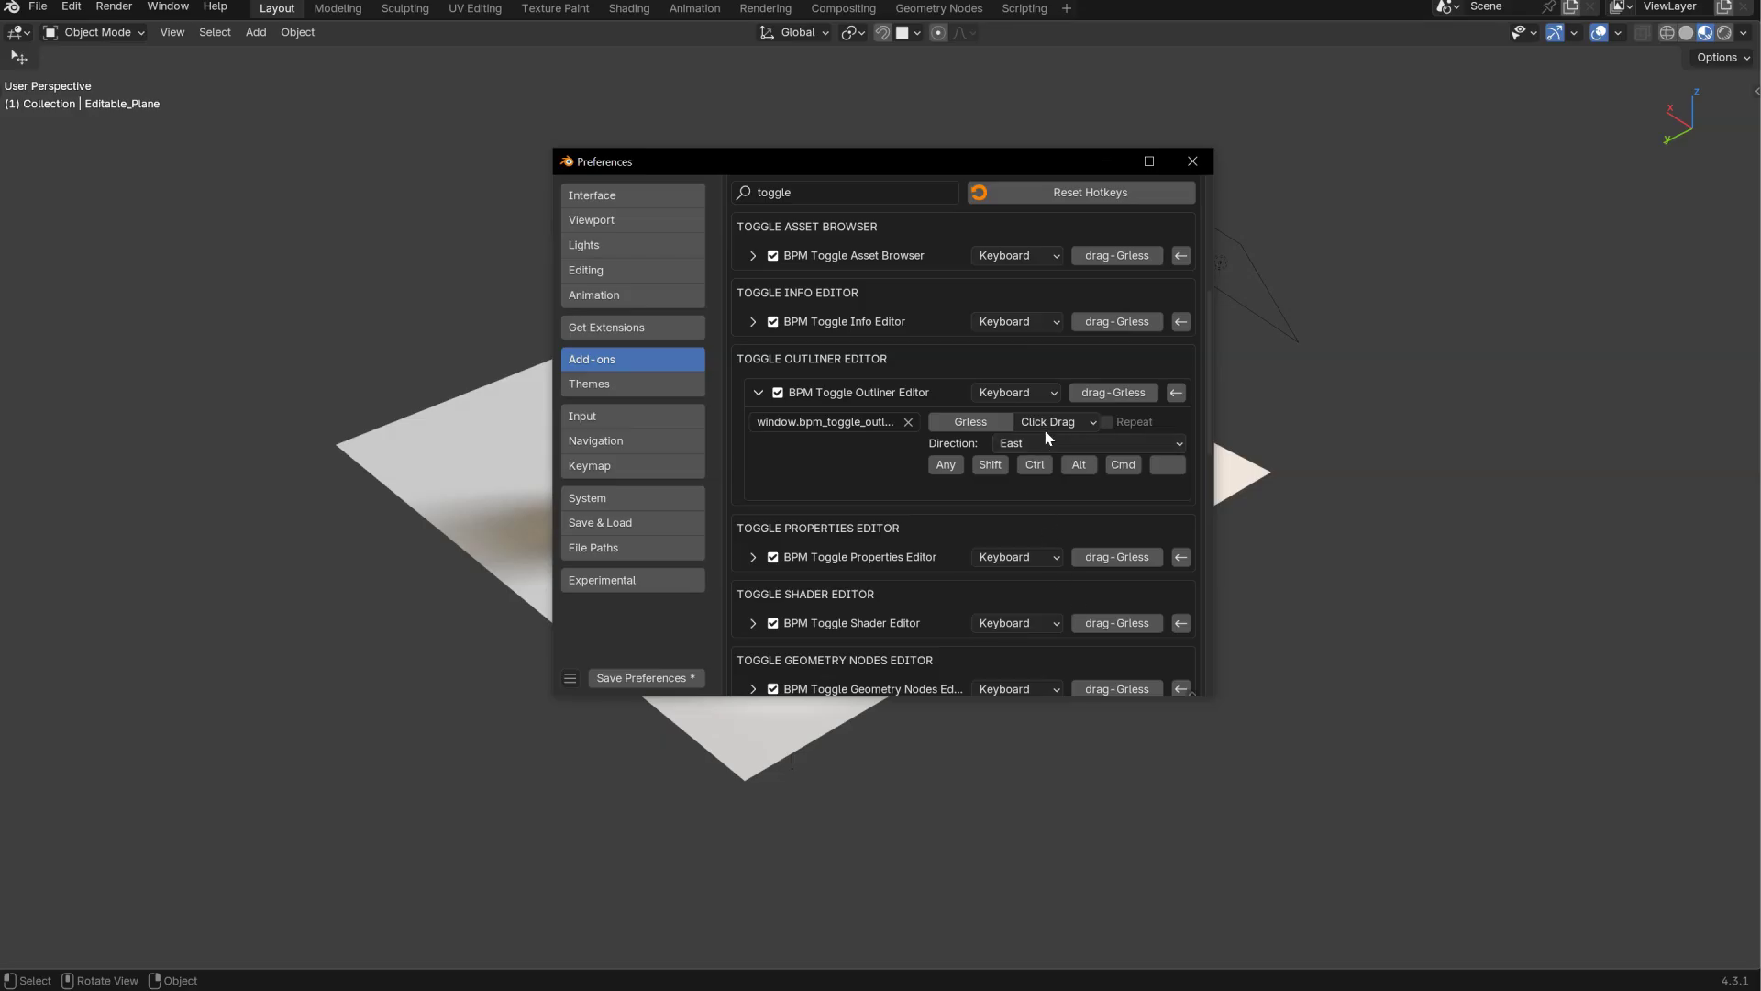
pyautogui.click(753, 322)
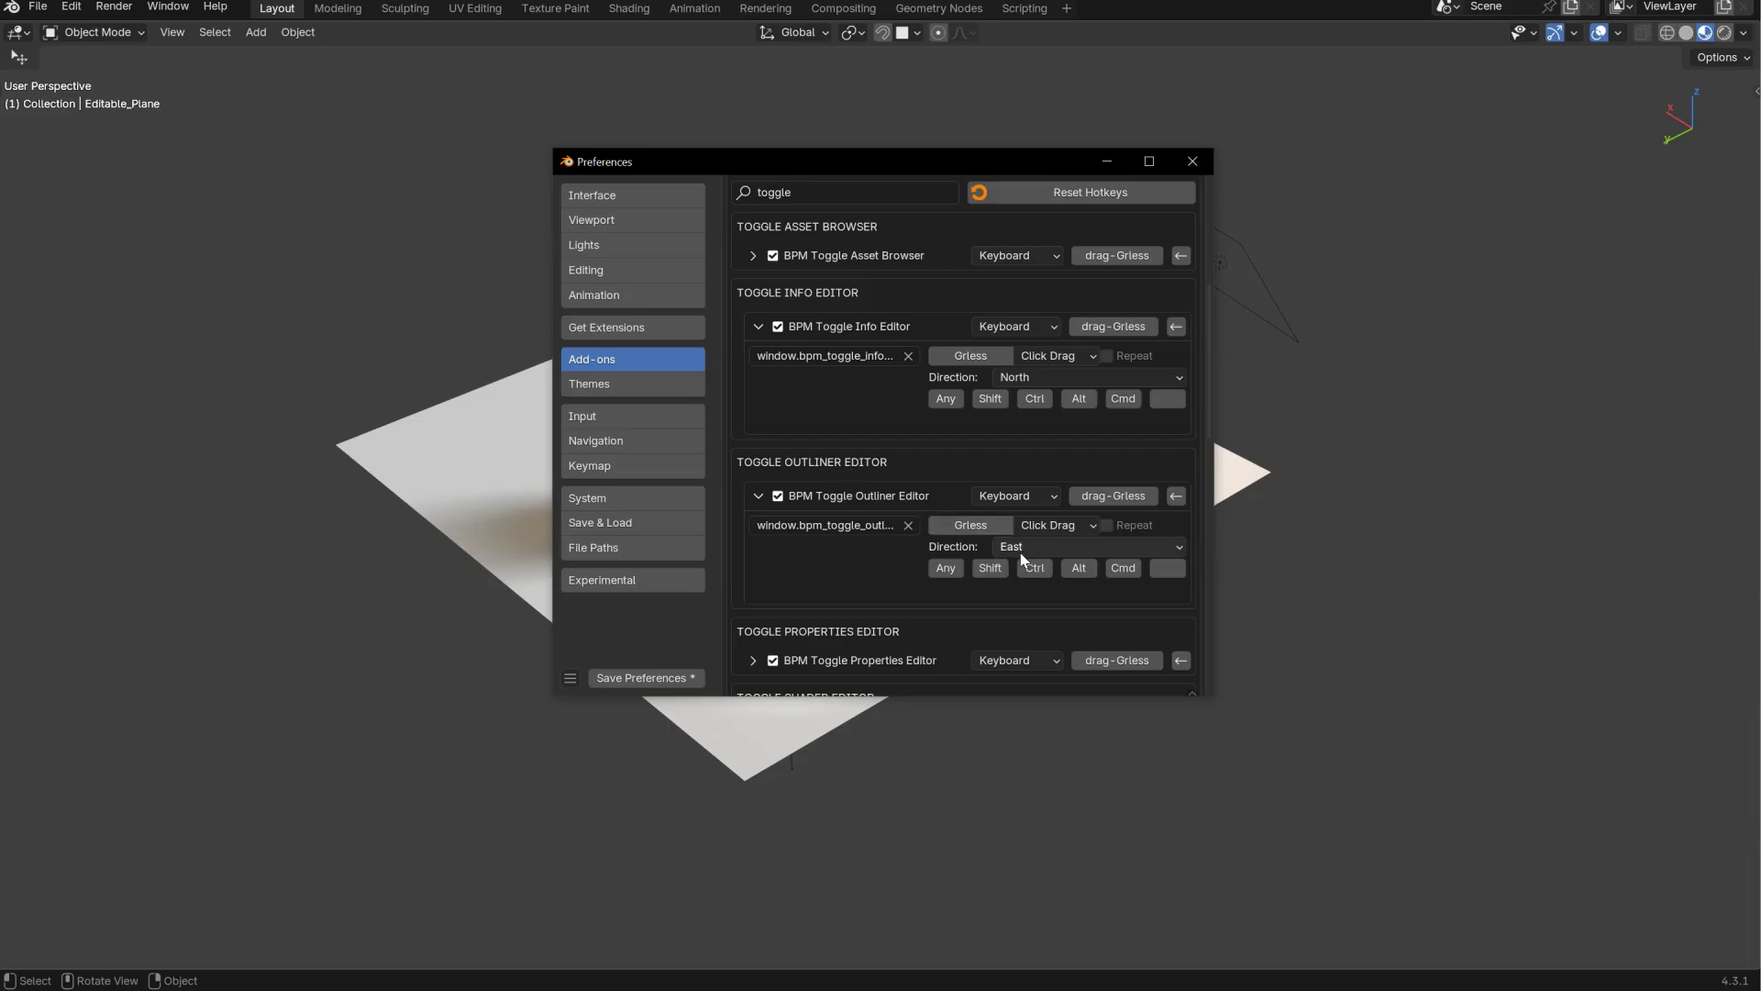
pyautogui.click(757, 498)
pyautogui.click(757, 326)
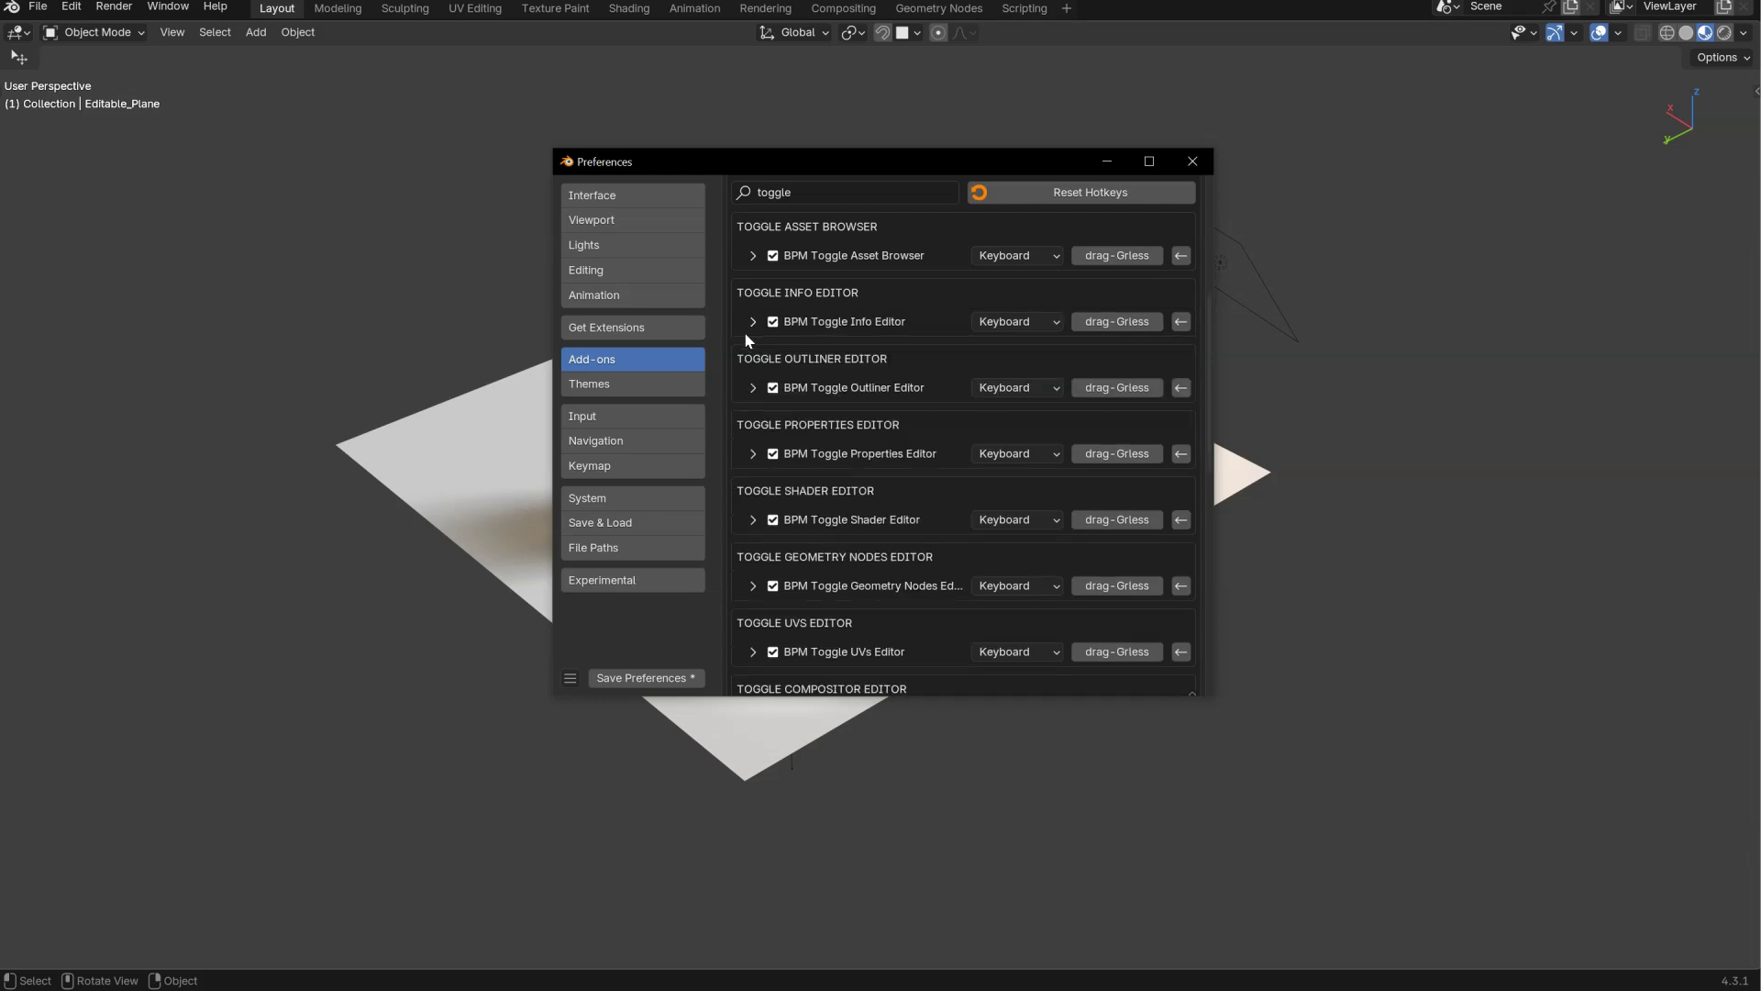
# - Search Blender's general keymap for "prefe", inspect the Open Preferences shortcut, and close the Preferences
pyautogui.click(587, 468)
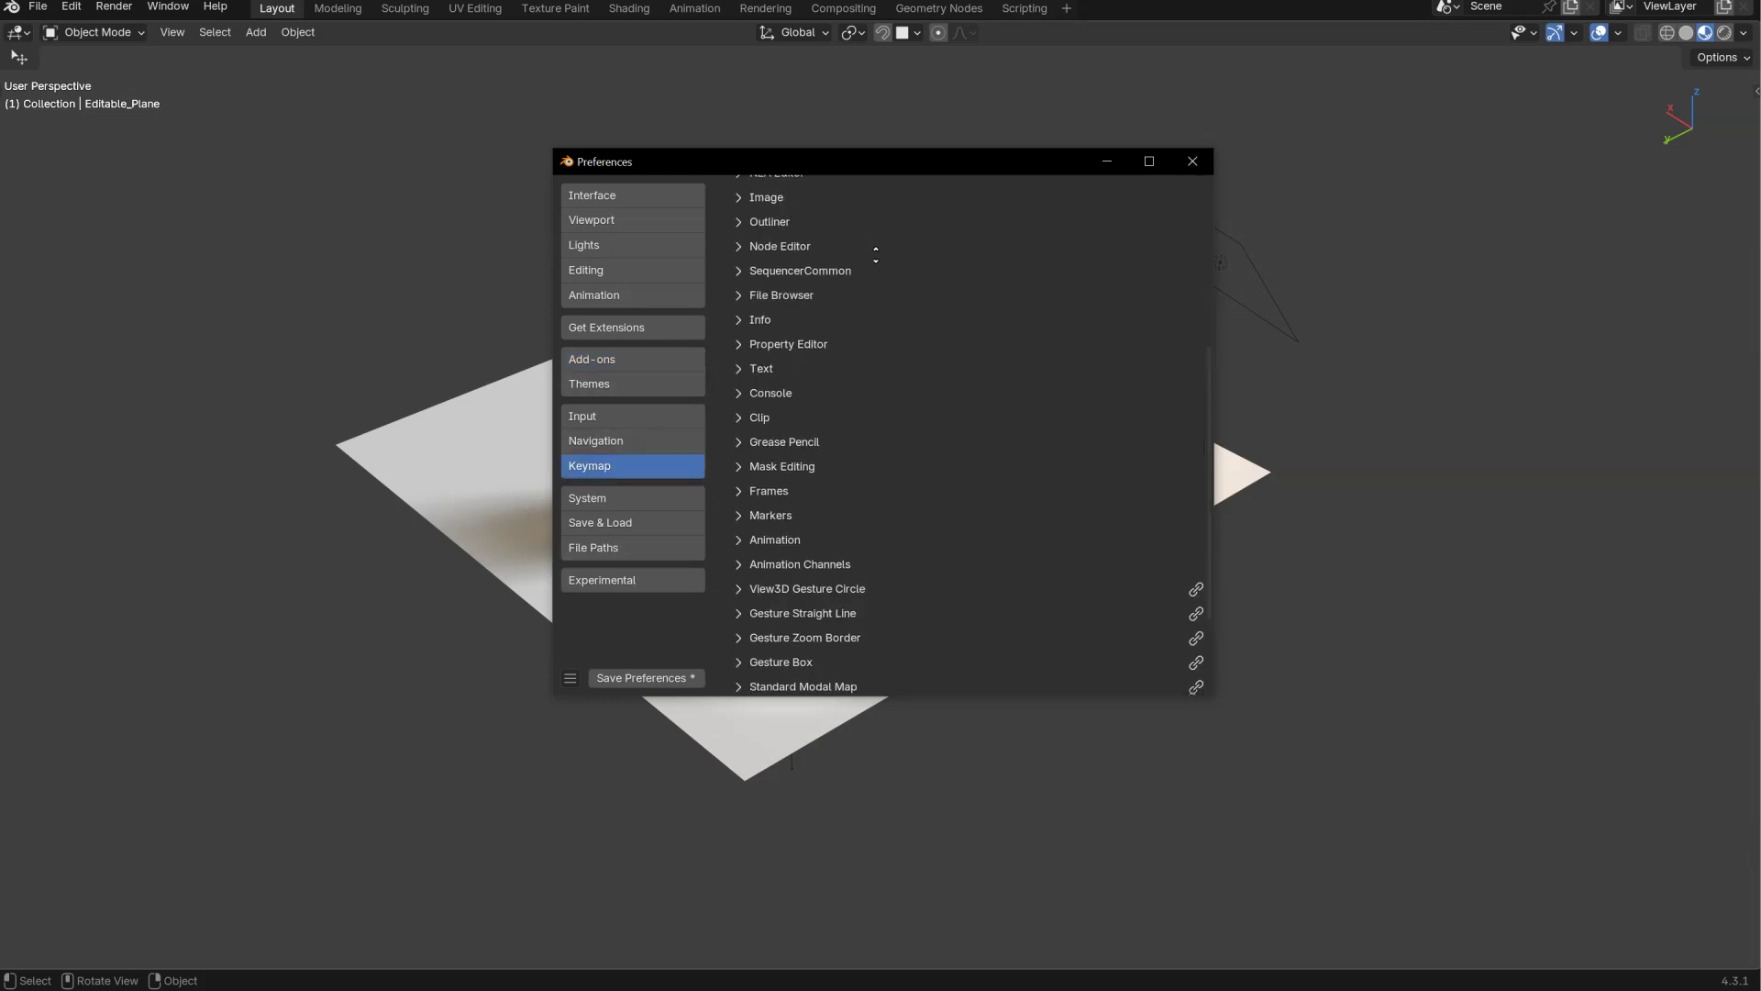
pyautogui.click(983, 209)
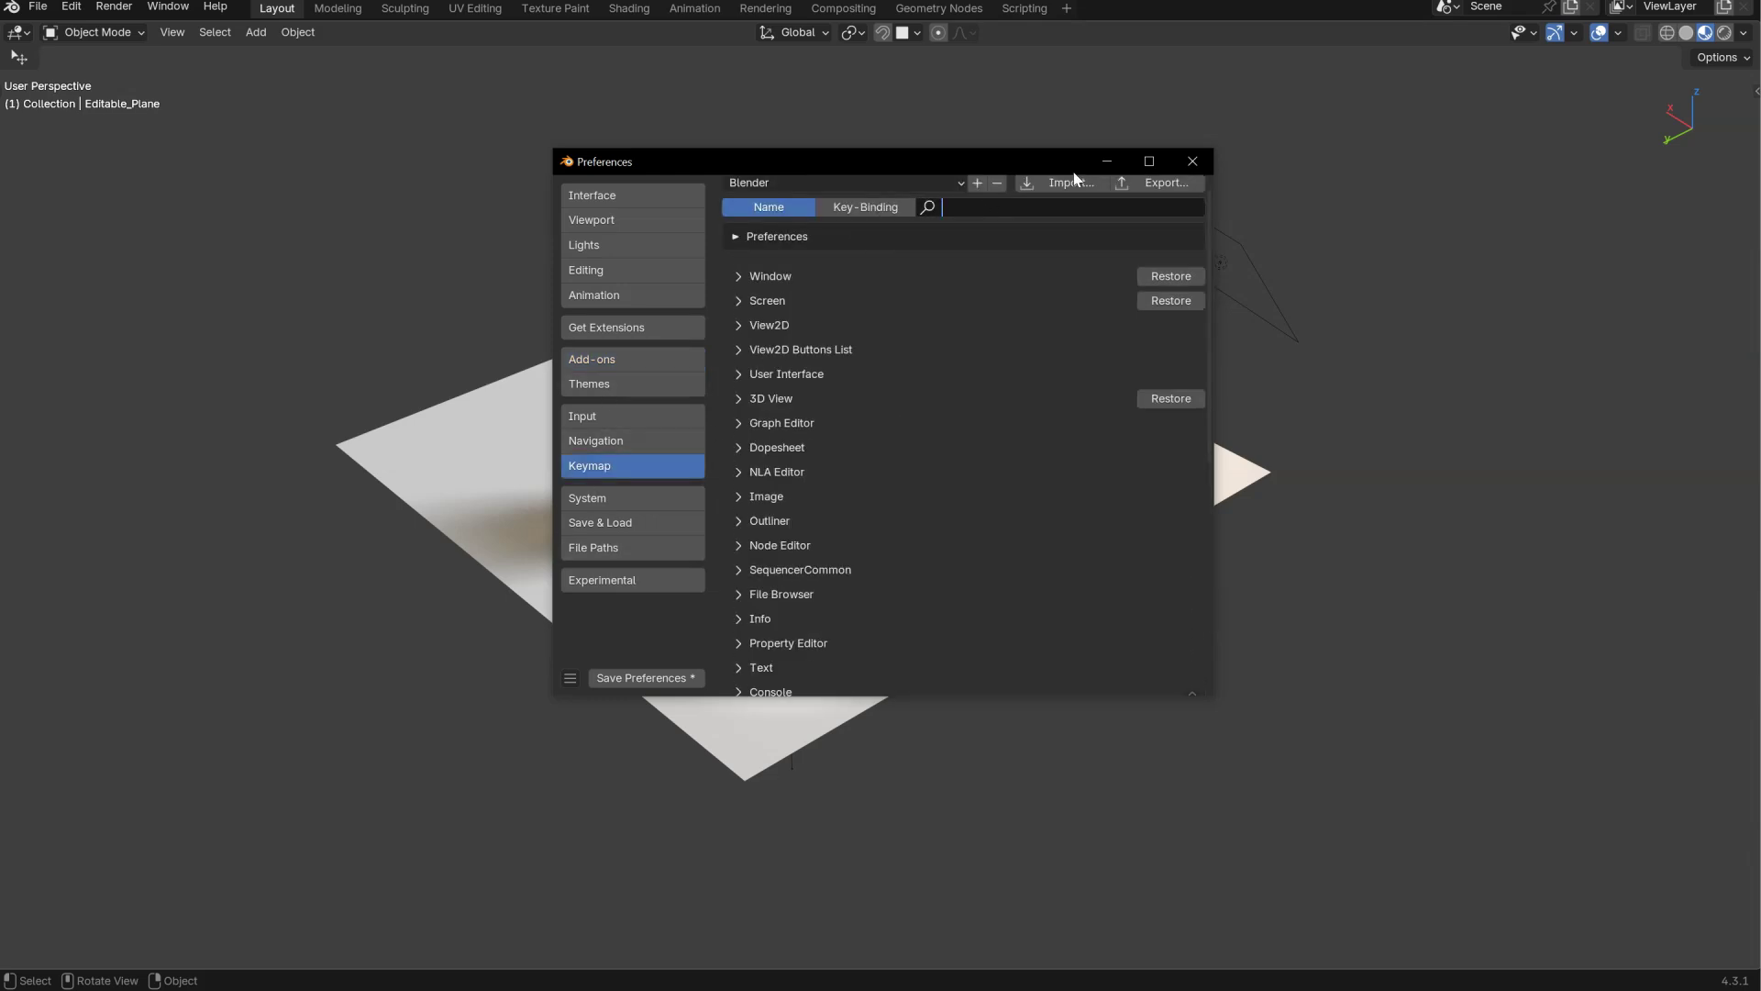
pyautogui.write('prefe')
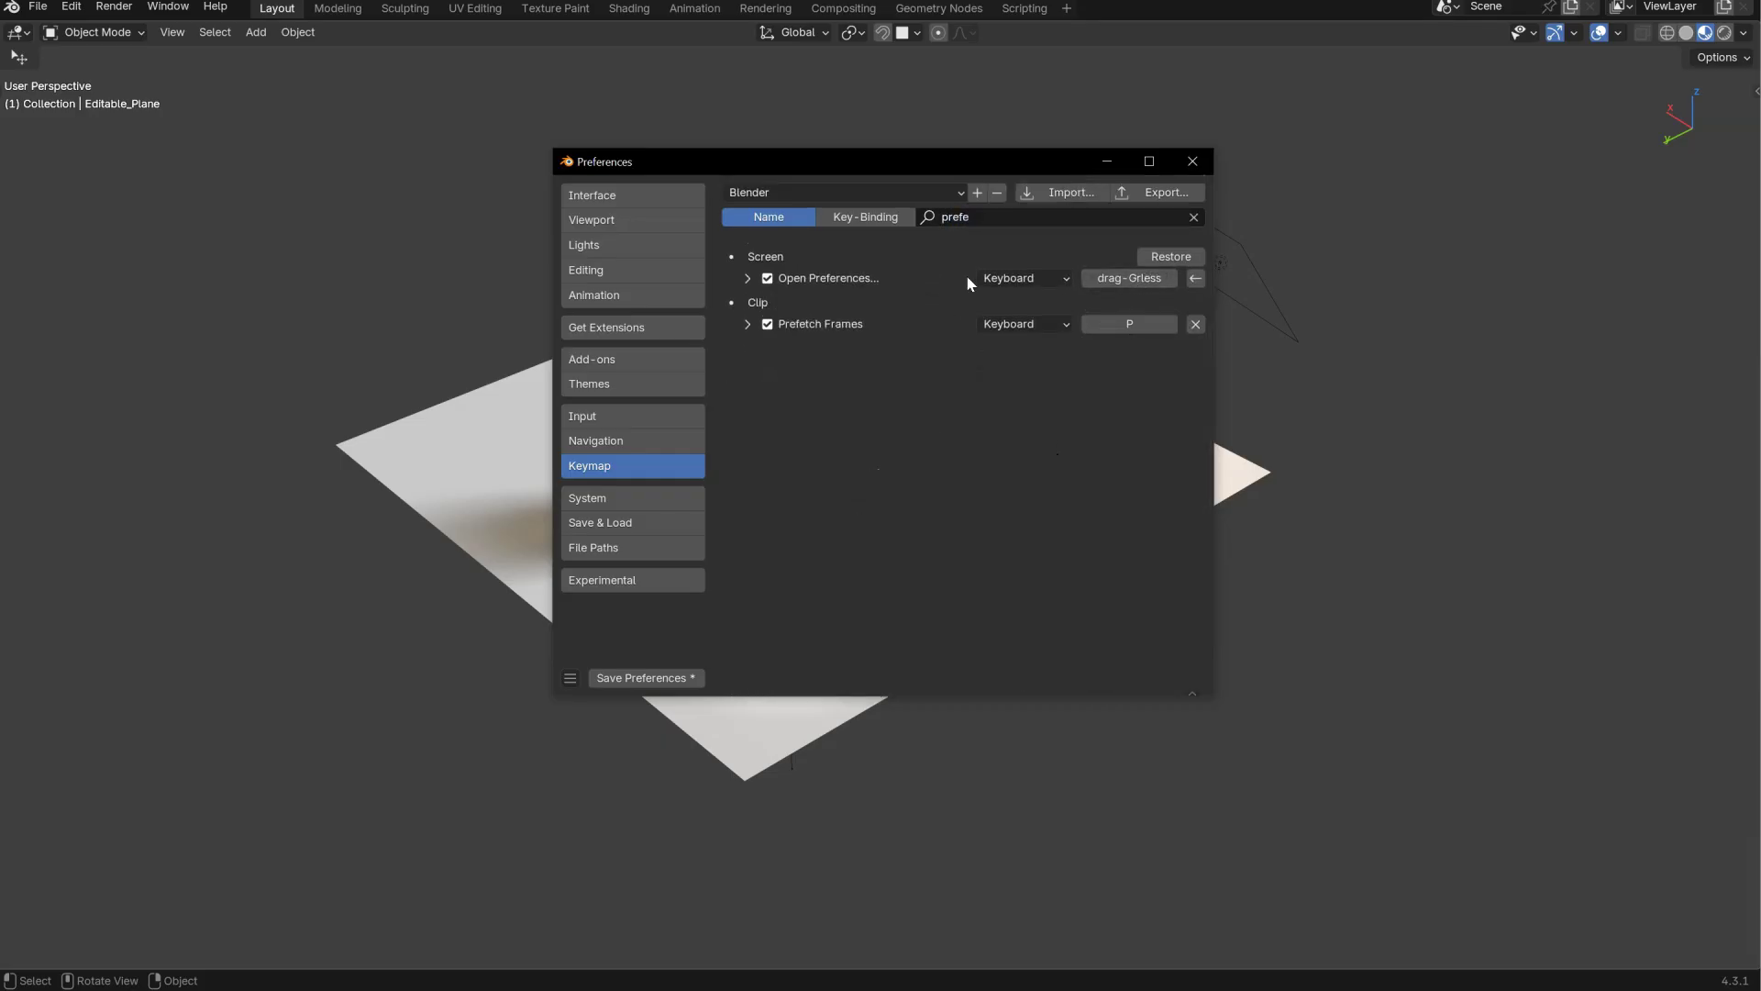
pyautogui.click(751, 285)
pyautogui.click(747, 288)
pyautogui.click(1192, 163)
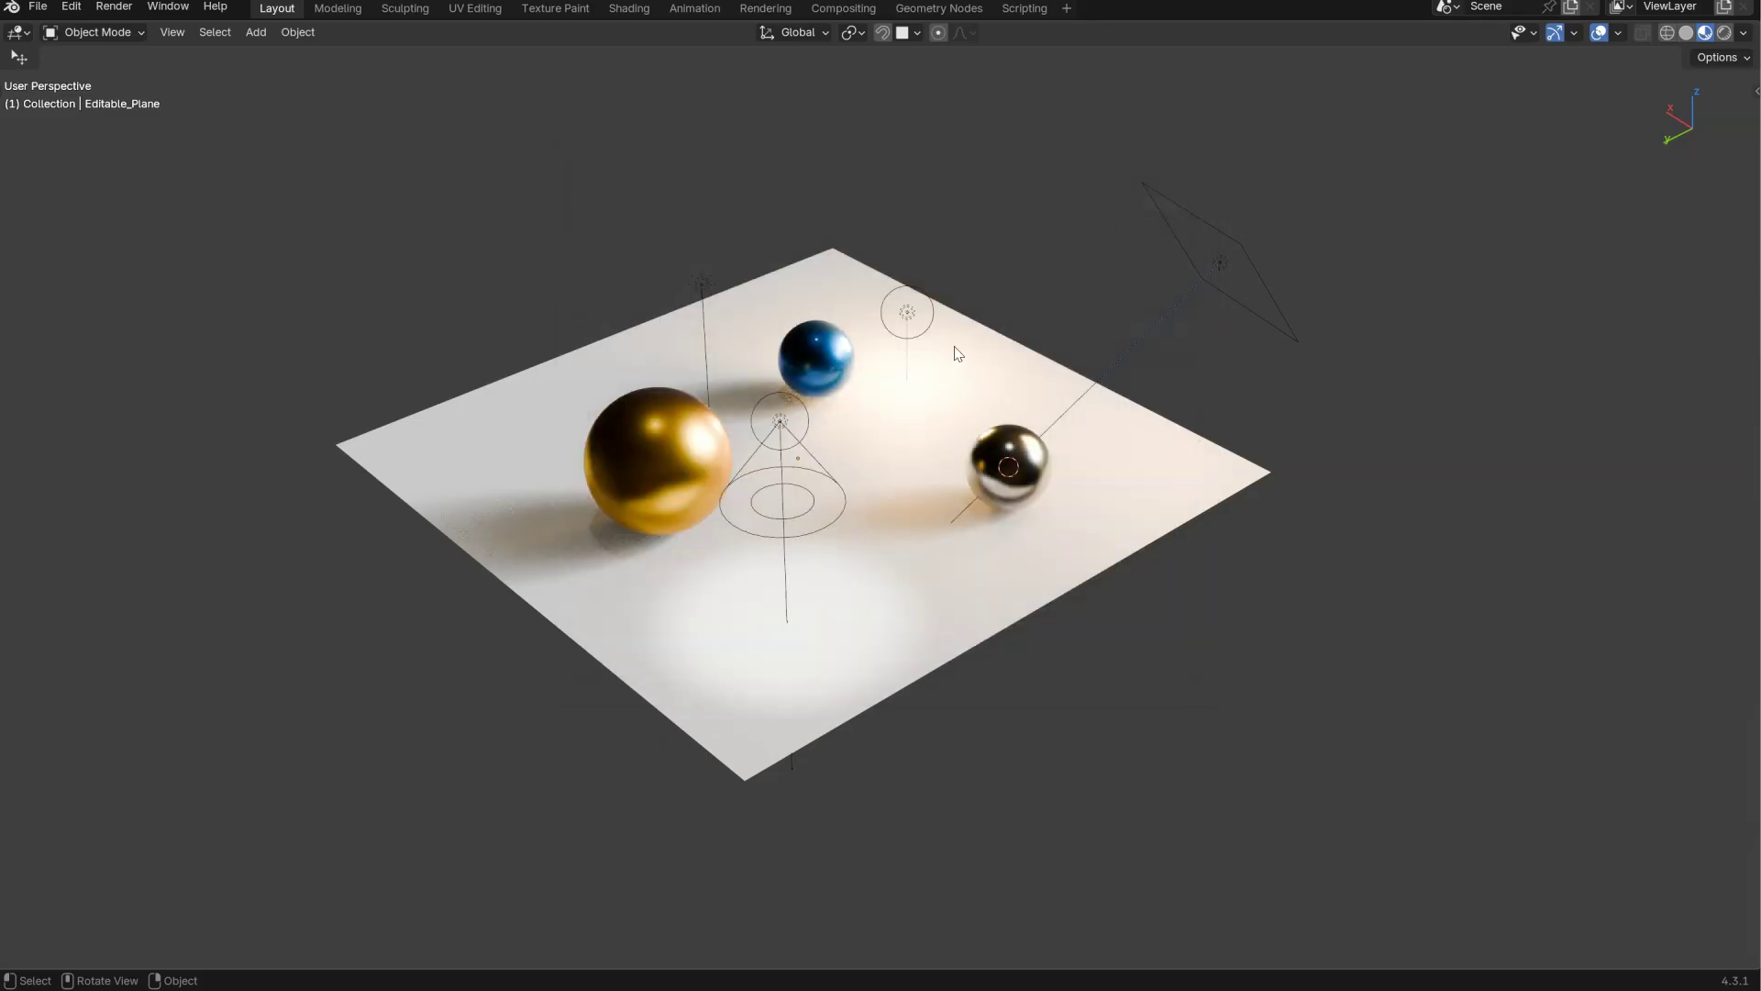
# - Open the Properties editor and the Outliner together beside the 3D viewport
pyautogui.hotkey('ctrl', 'space')
pyautogui.press('n')
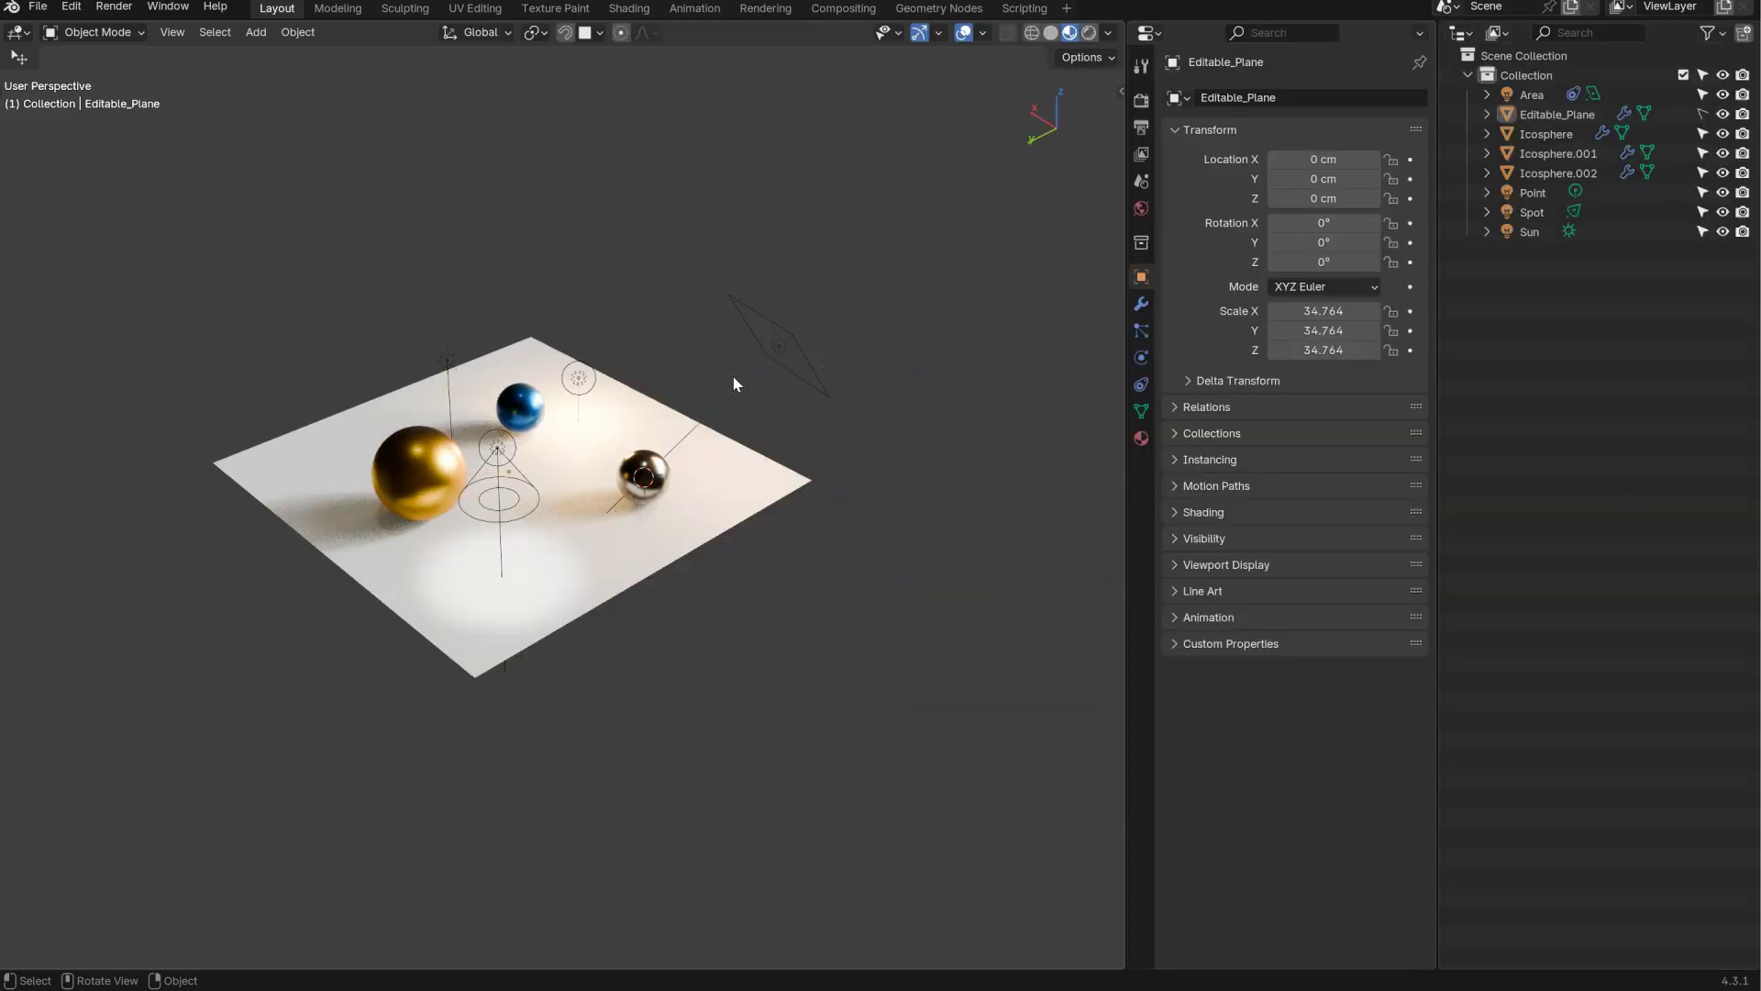
# - Toggle the Outliner and Properties editors open and closed beside the 3D viewport, ending with both closed
pyautogui.hotkey('ctrl', 'space')
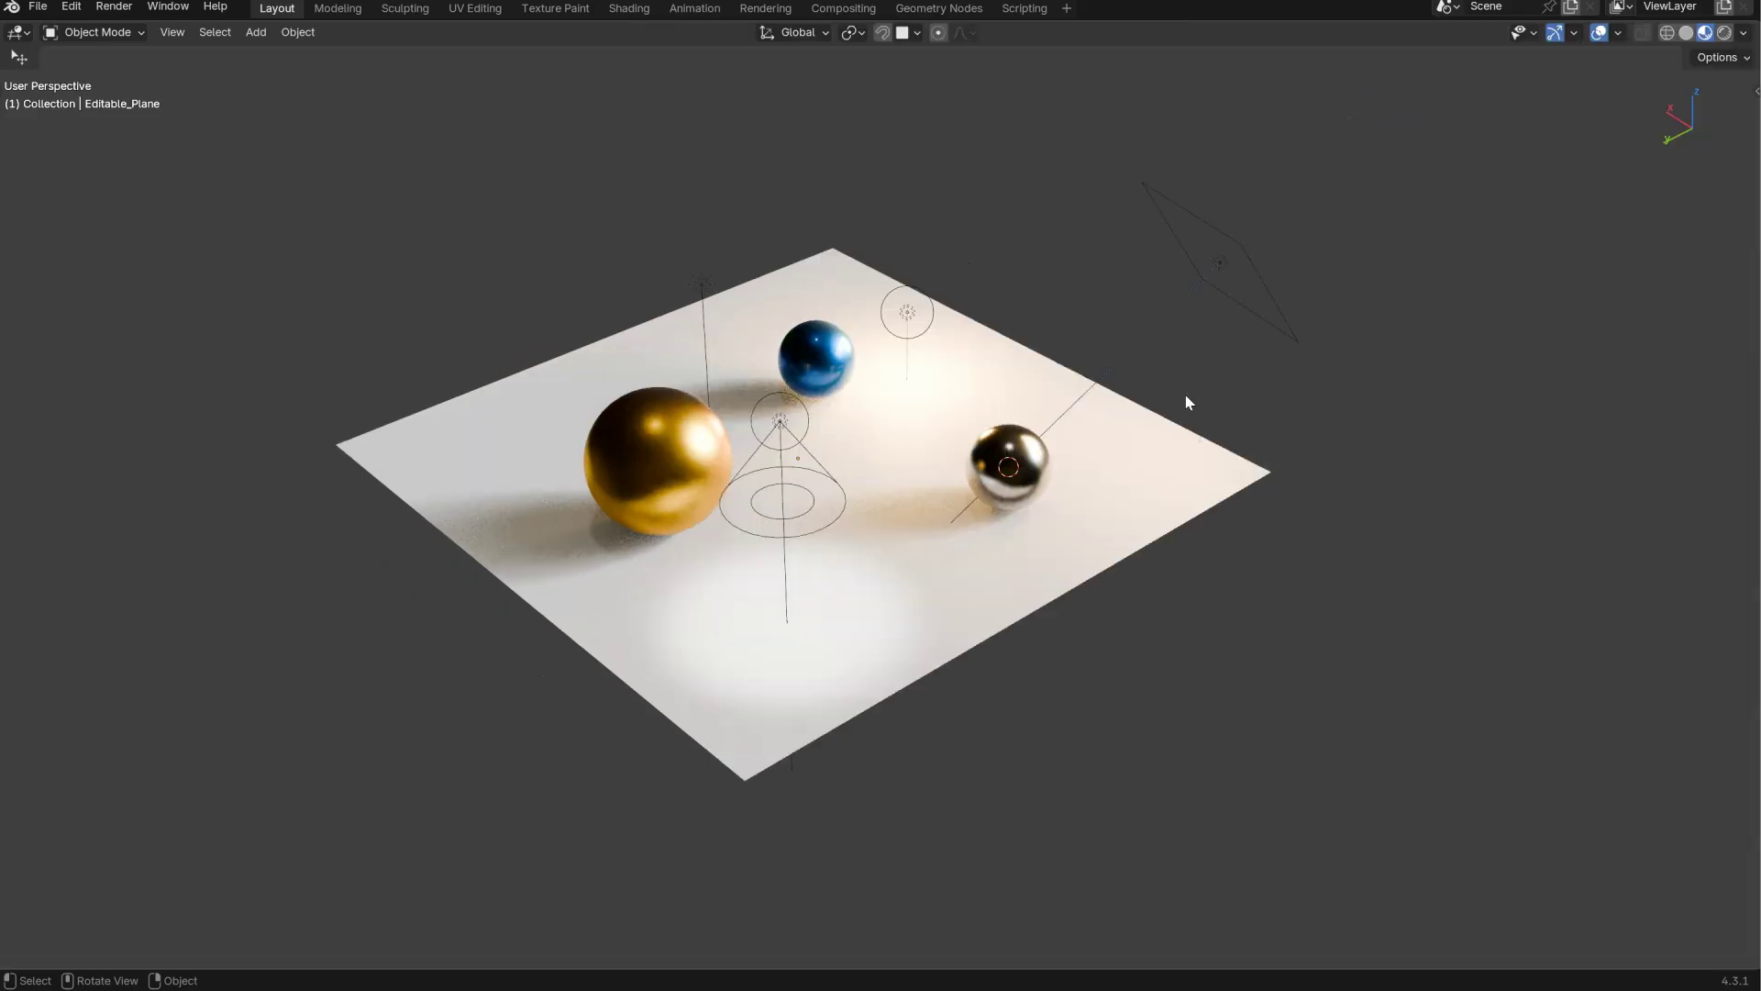
pyautogui.hotkey('ctrl', 'space')
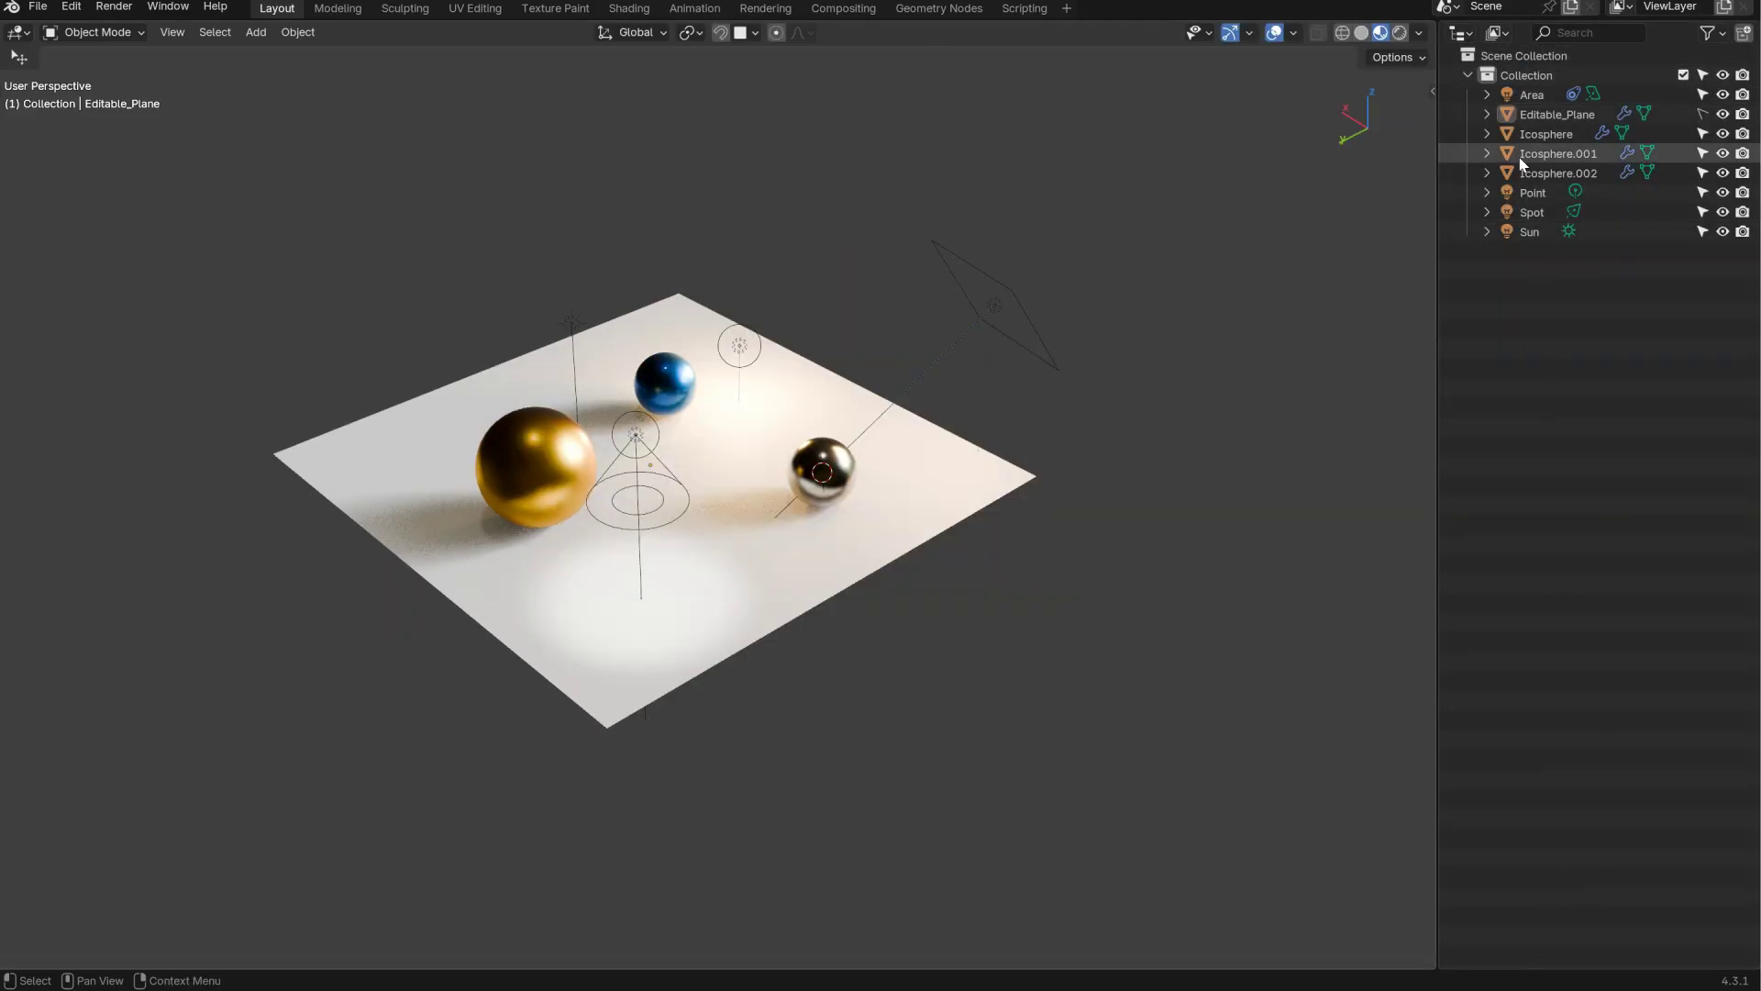
pyautogui.hotkey('ctrl', 'space')
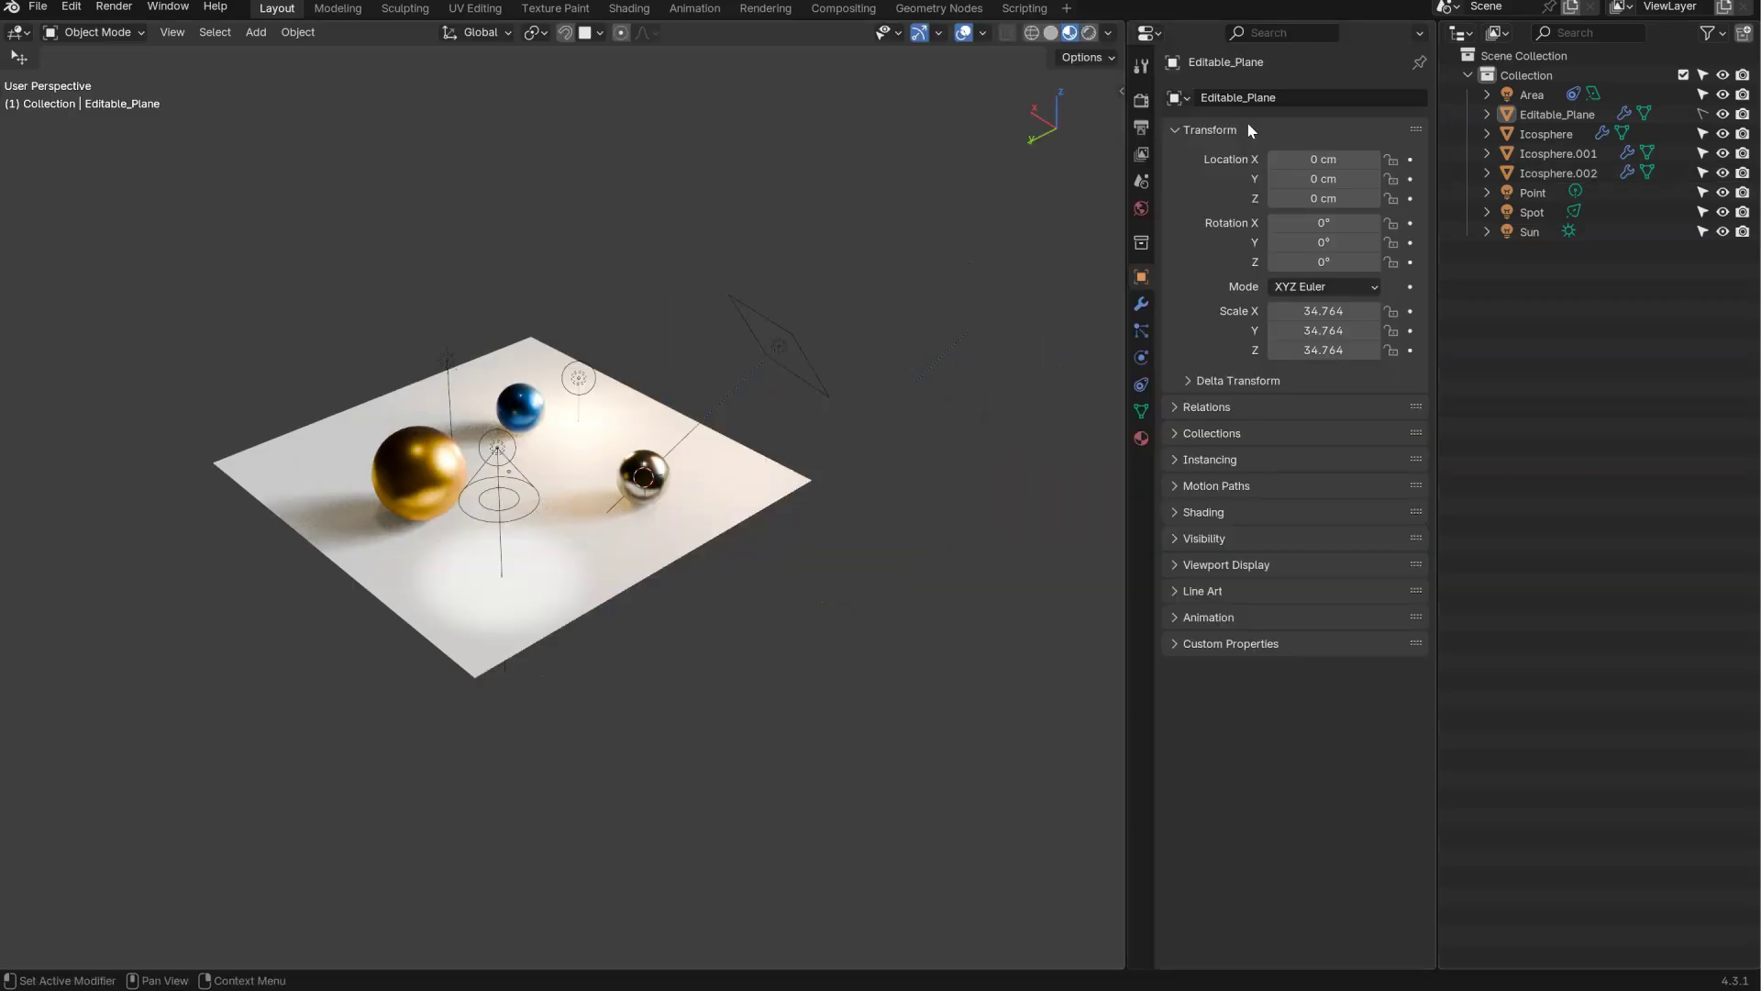
pyautogui.hotkey('ctrl', 'space')
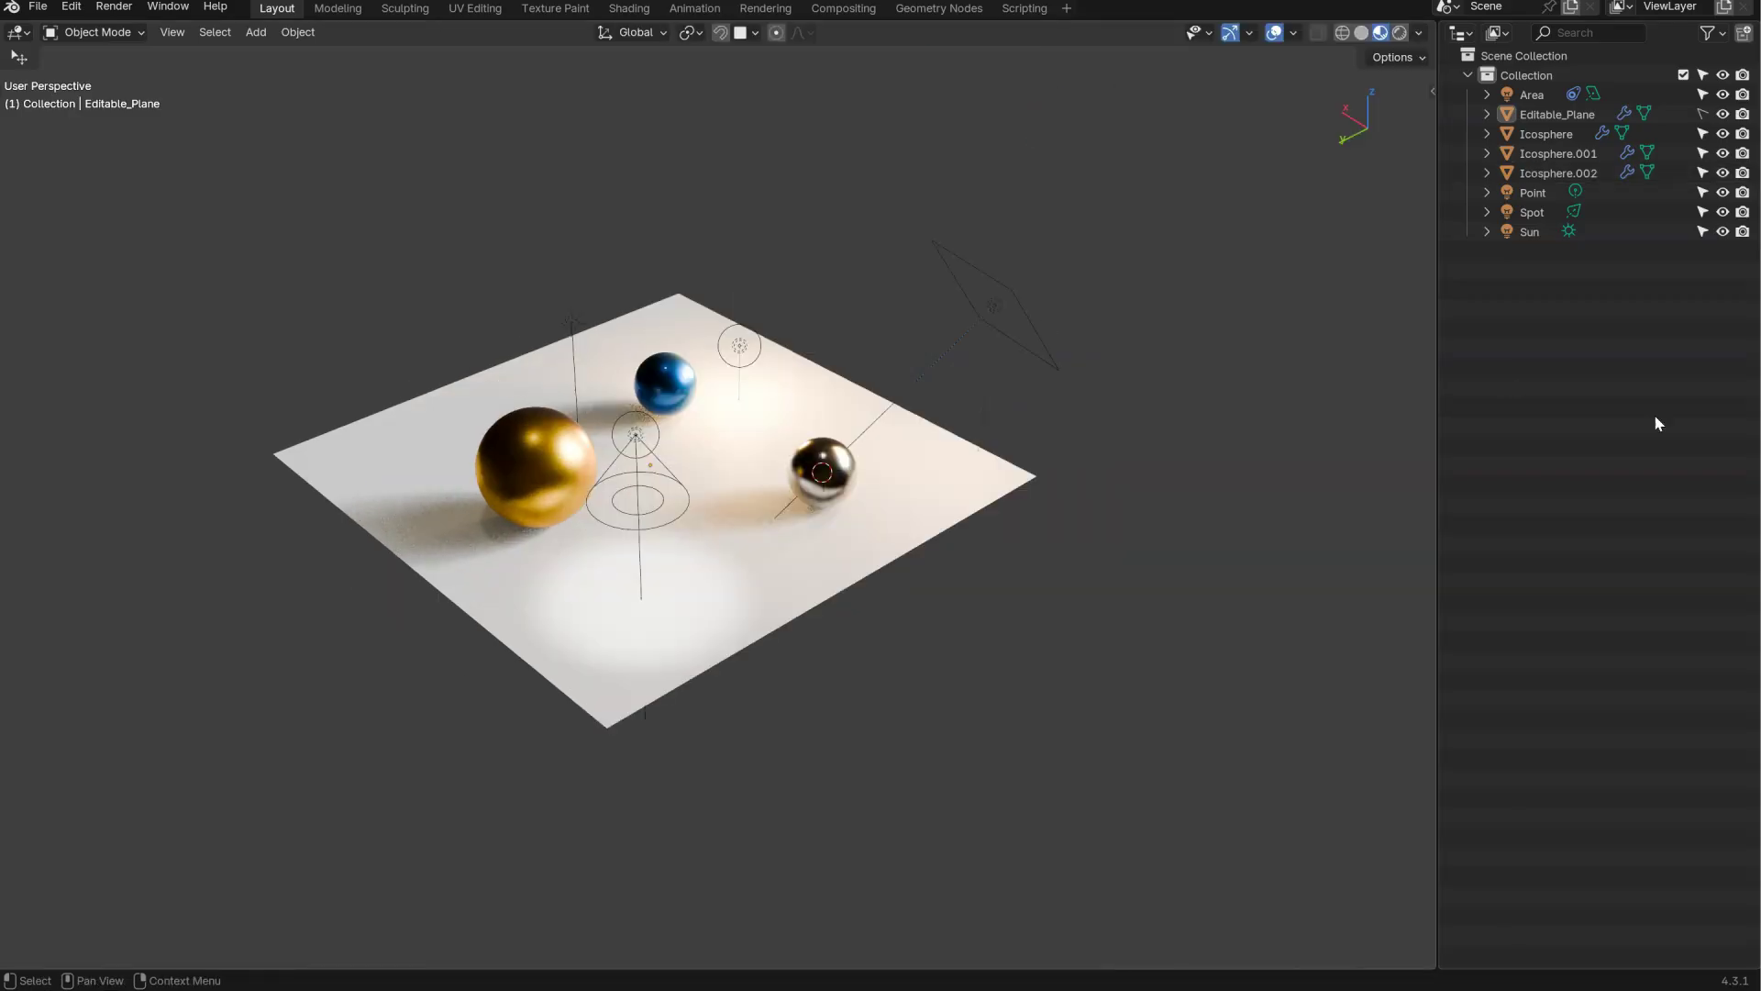
pyautogui.hotkey('ctrl', 'space')
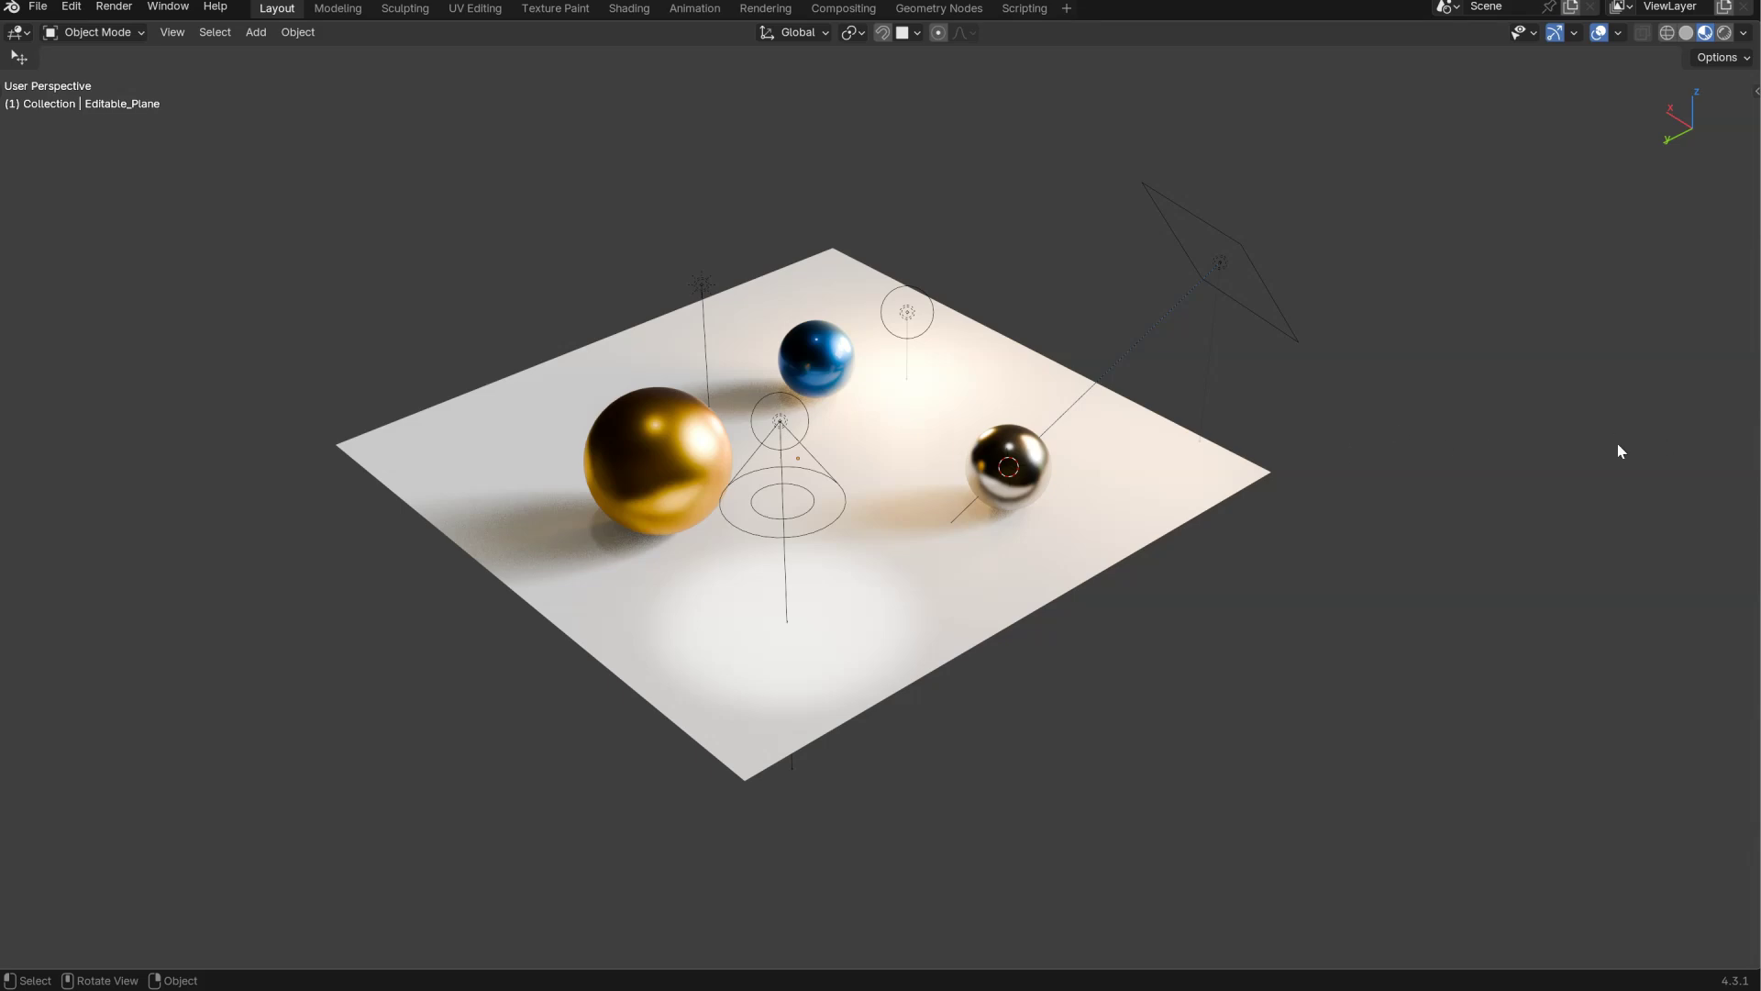
# - Open the Outliner beside the 3D viewport and the Info editor above it
pyautogui.hotkey('ctrl', 'space')
pyautogui.hotkey('ctrl', 'space')
pyautogui.hotkey('ctrl', 'space')
pyautogui.hotkey('alt', 'i')
pyautogui.hotkey('alt', 'i')
pyautogui.hotkey('alt', 'i')
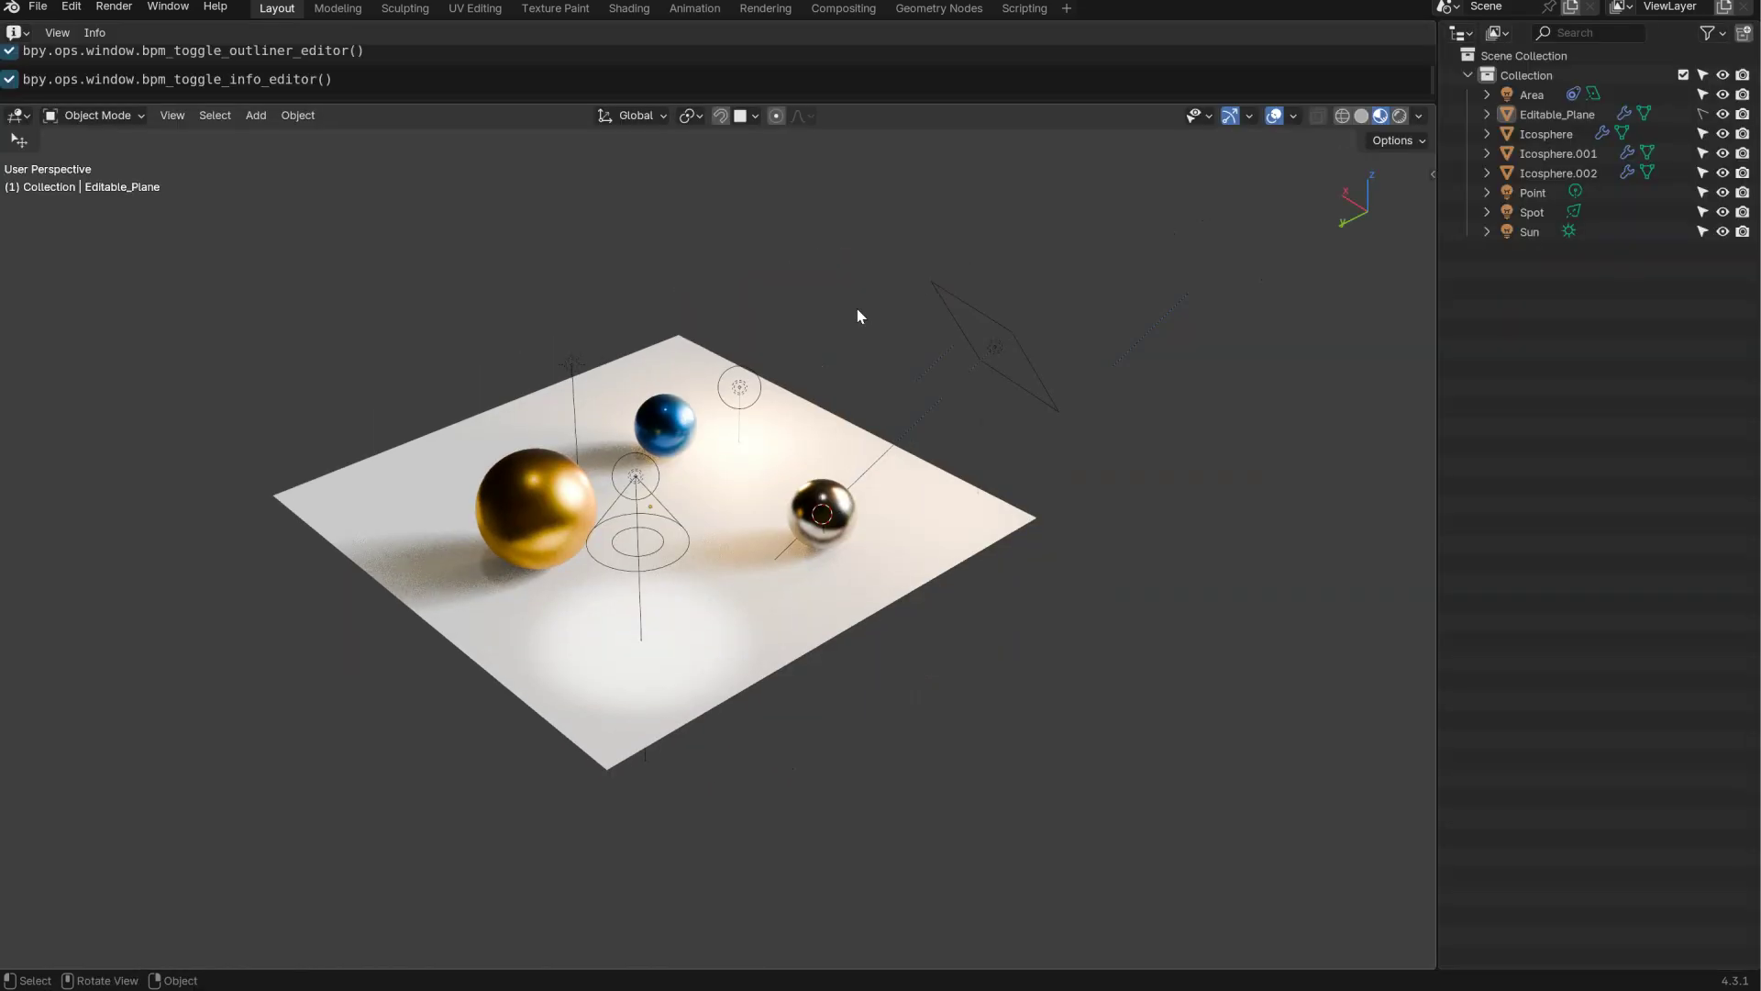
# - Toggle the Geometry Nodes, Shader and UV editors open and closed below the 3D viewport
pyautogui.hotkey('alt', 'g')
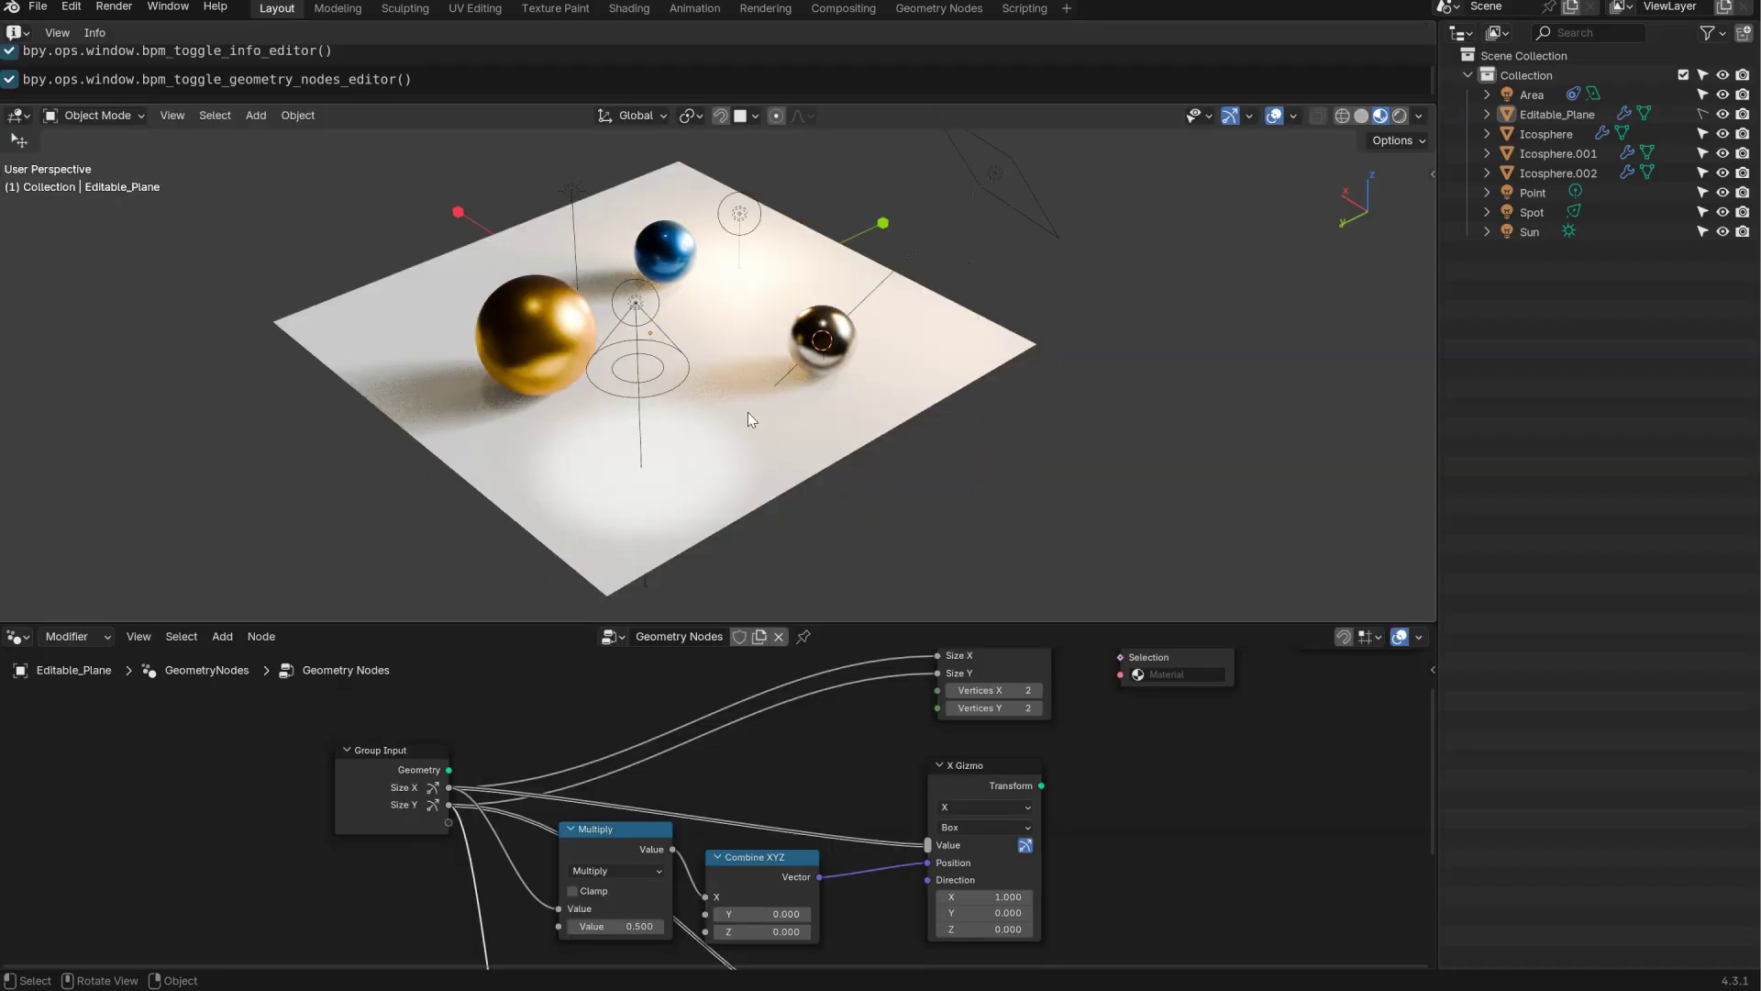
pyautogui.hotkey('alt', 's')
pyautogui.hotkey('alt', 's')
pyautogui.hotkey('alt', 'g')
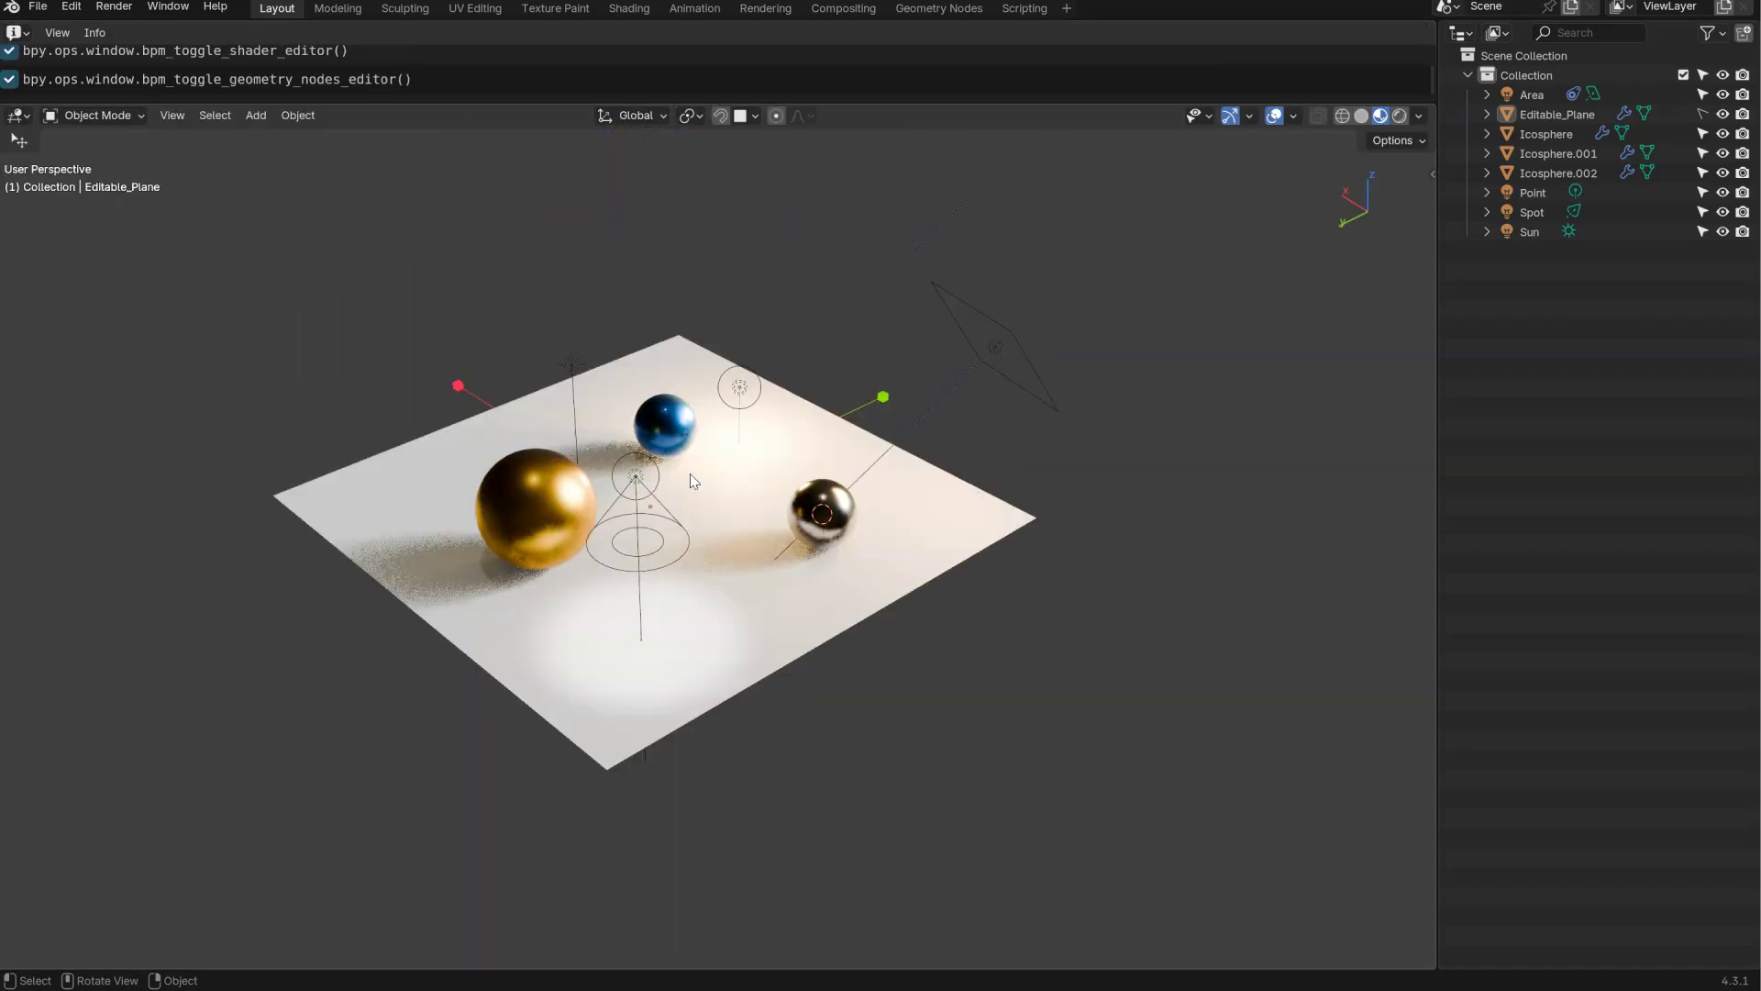
pyautogui.hotkey('alt', 'u')
pyautogui.hotkey('ctrl', 'space')
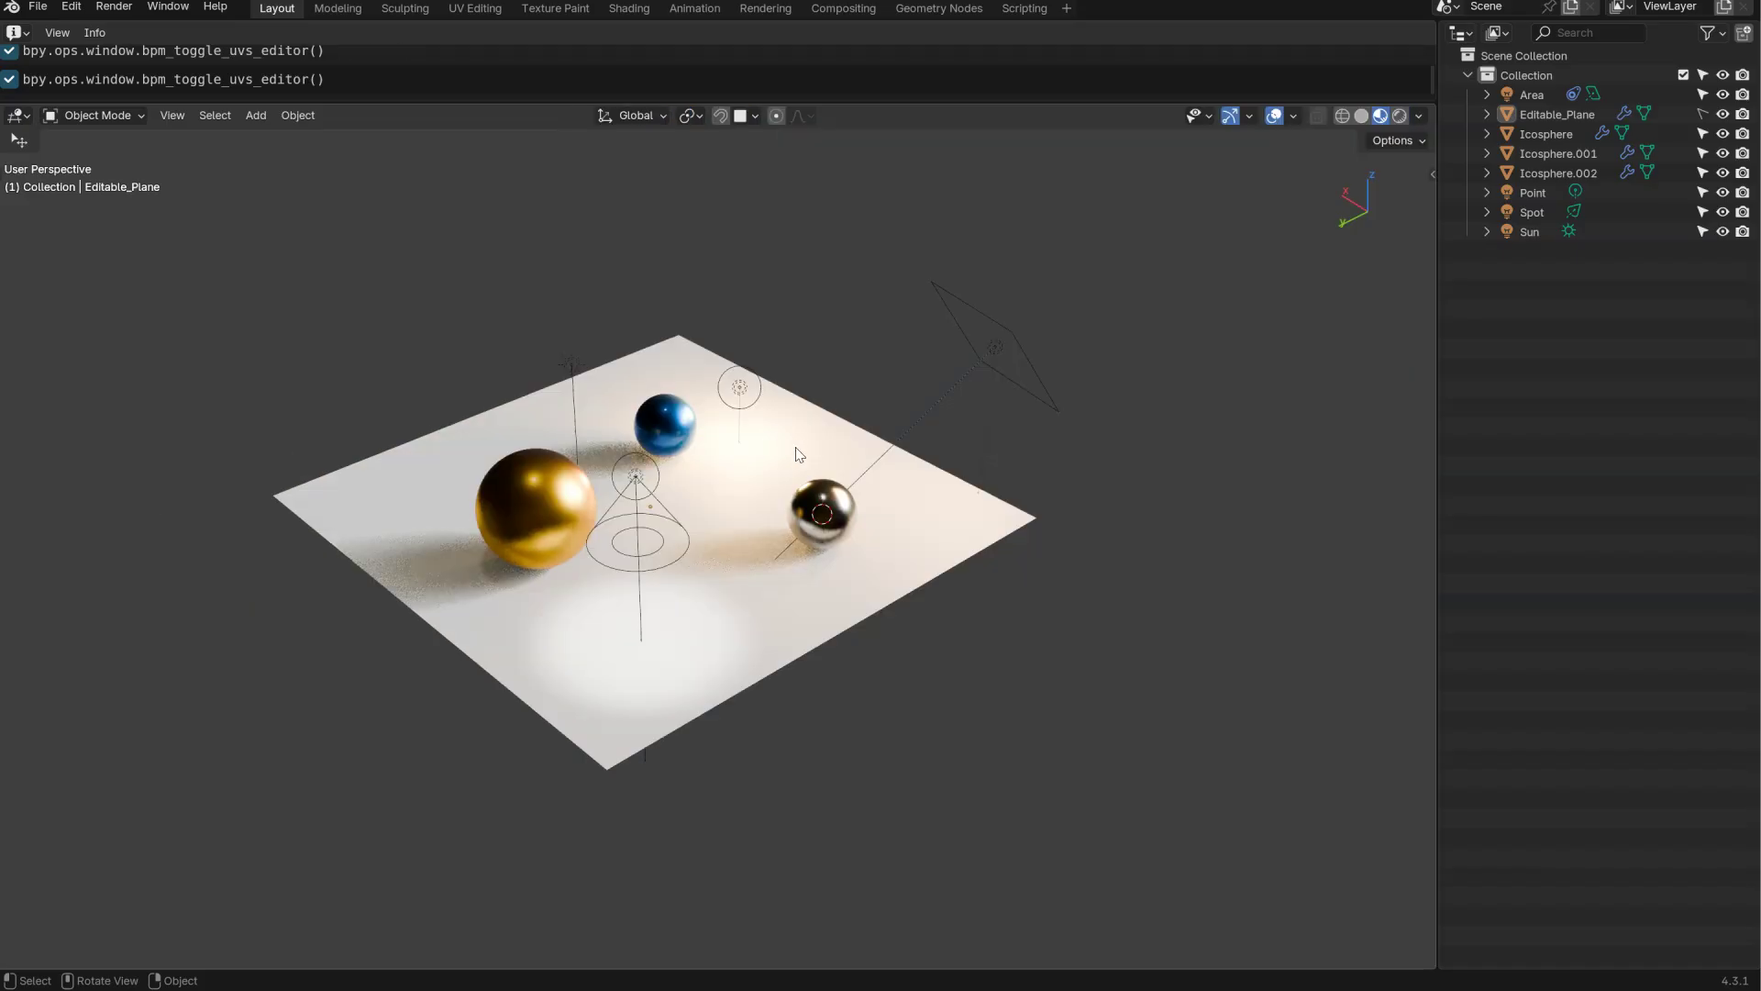
# - Close the Info editor and the Outliner so only the 3D viewport remains
pyautogui.hotkey('alt', 'i')
pyautogui.hotkey('alt', 'o')
pyautogui.moveTo(839, 369); pyautogui.dragTo(804, 350, button='middle')
pyautogui.moveTo(804, 349)
pyautogui.keyDown('ctrl'); pyautogui.mouseDown(button='middle')
pyautogui.moveTo(843, 332)
pyautogui.moveTo(851, 351)
pyautogui.moveTo(848, 334)
pyautogui.mouseUp(button='middle'); pyautogui.keyUp('ctrl')
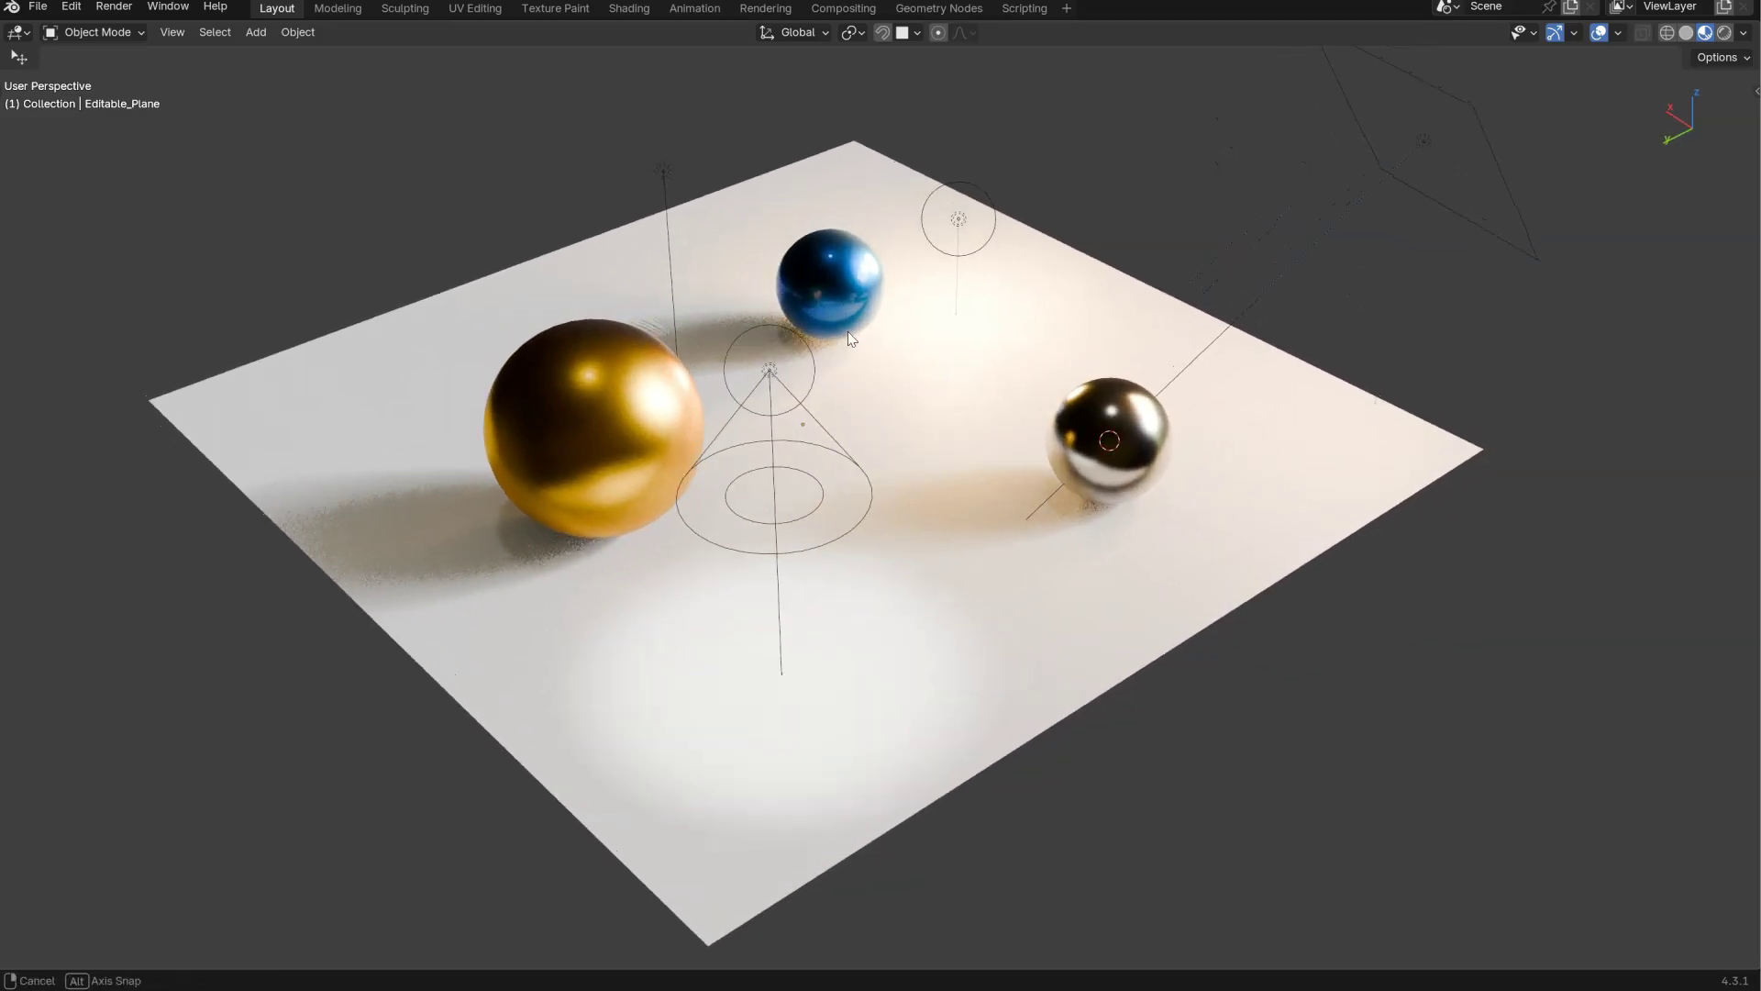
# - Open the Shading Popup and enable Scene World lighting for the viewport
pyautogui.hotkey('shift', 'z')
pyautogui.moveTo(911, 350)
pyautogui.mouseDown()
pyautogui.moveTo(1000, 289)
pyautogui.moveTo(1112, 112)
pyautogui.mouseUp()
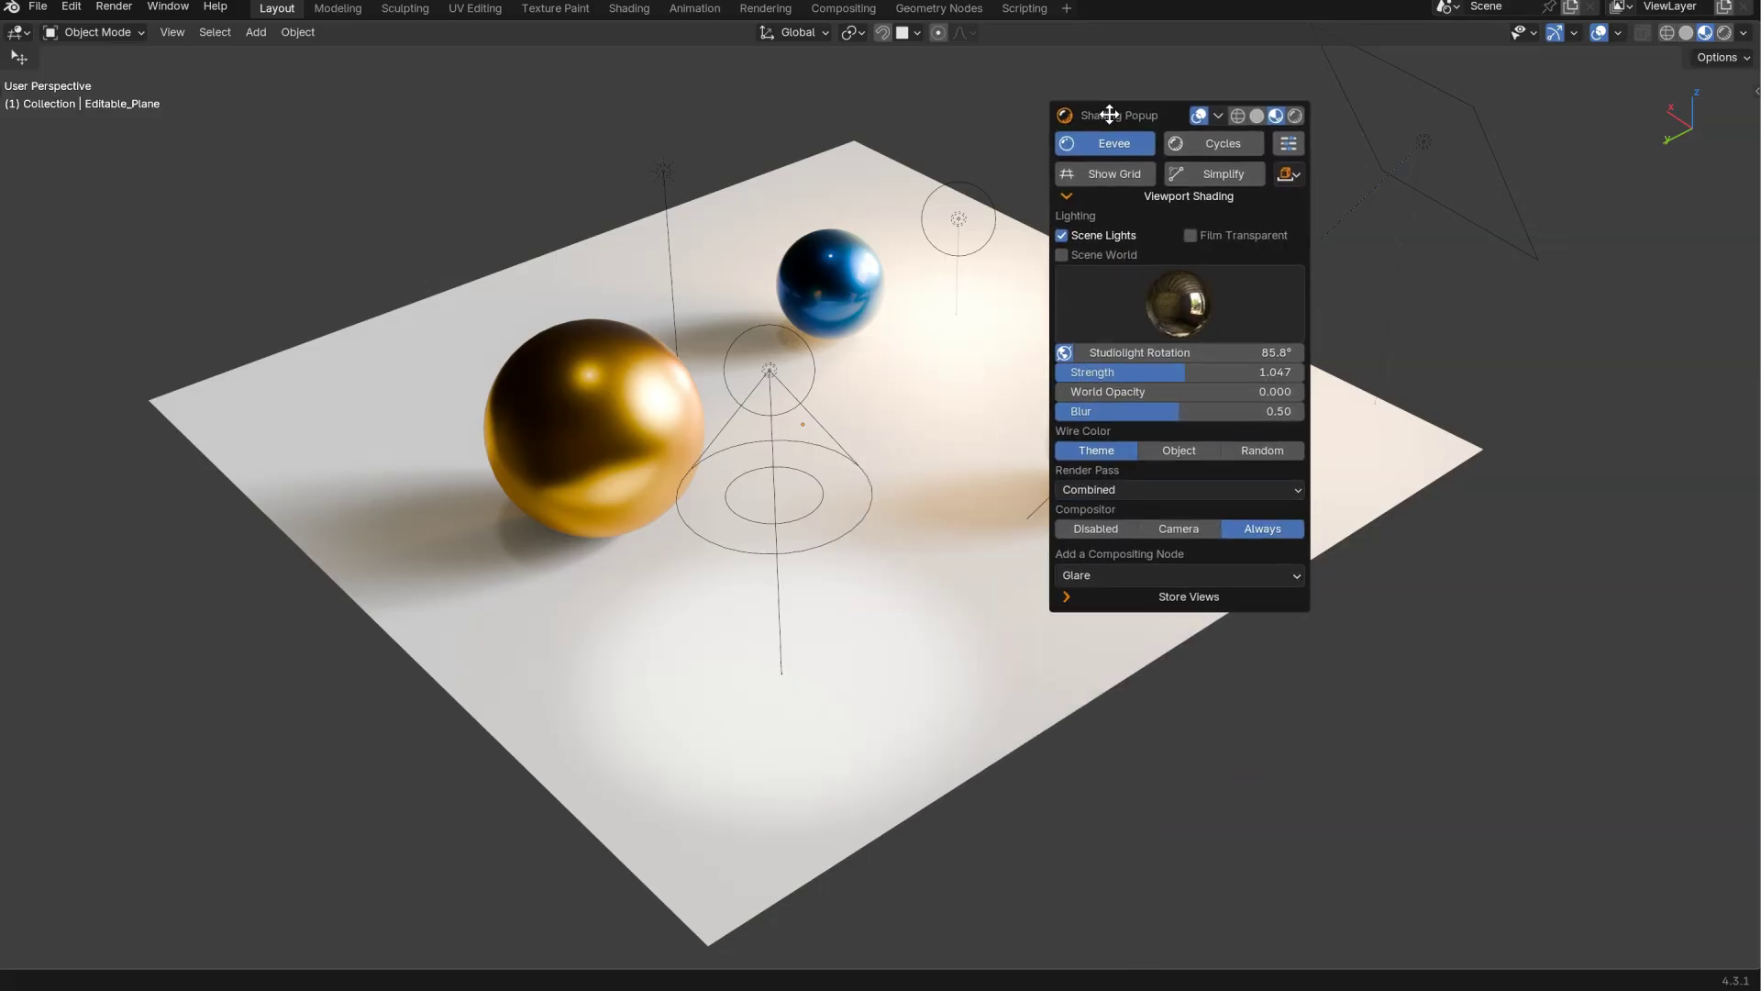
pyautogui.click(1064, 251)
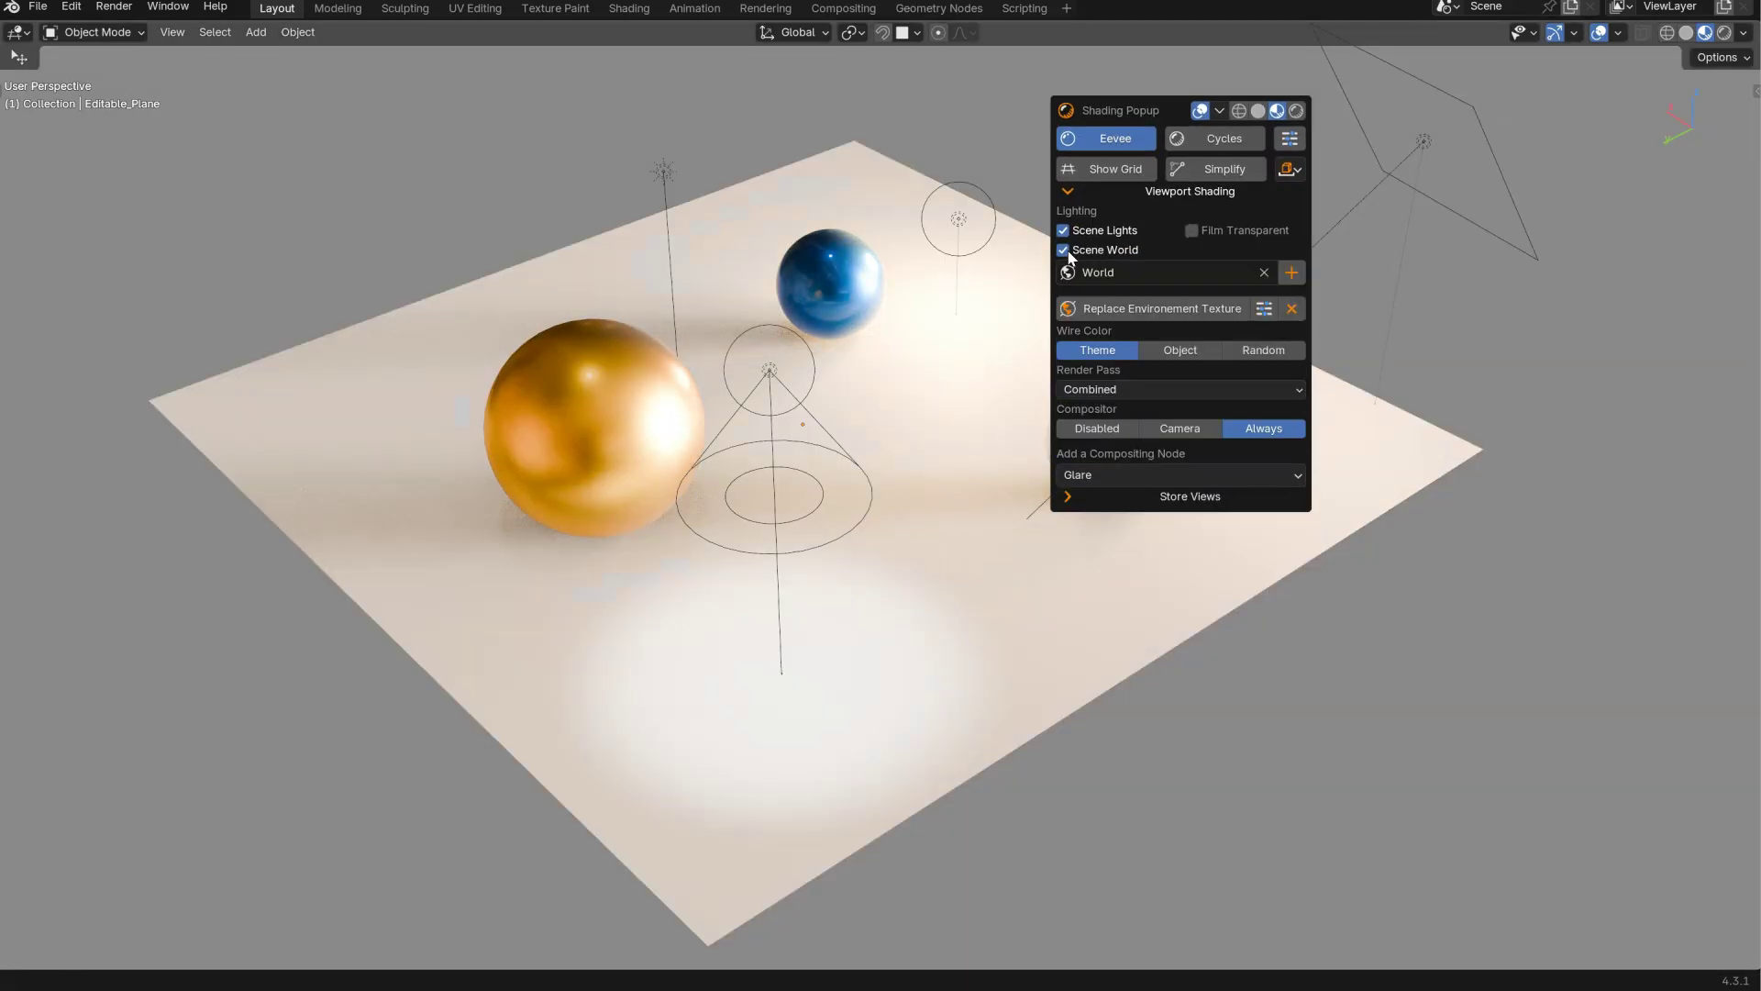
# - Open the settings popup of the spot light in front of the blue sphere and toggle the light off and on twice
pyautogui.click(830, 286)
pyautogui.keyDown('ctrl'); pyautogui.keyDown('shift'); pyautogui.moveTo(984, 330); pyautogui.dragTo(921, 413, button='middle'); pyautogui.keyUp('shift'); pyautogui.keyUp('ctrl')
pyautogui.click(776, 444)
pyautogui.keyDown('ctrl'); pyautogui.moveTo(776, 444); pyautogui.dragTo(926, 332, button='middle'); pyautogui.keyUp('ctrl')
pyautogui.rightClick(984, 402)
pyautogui.click(1084, 473)
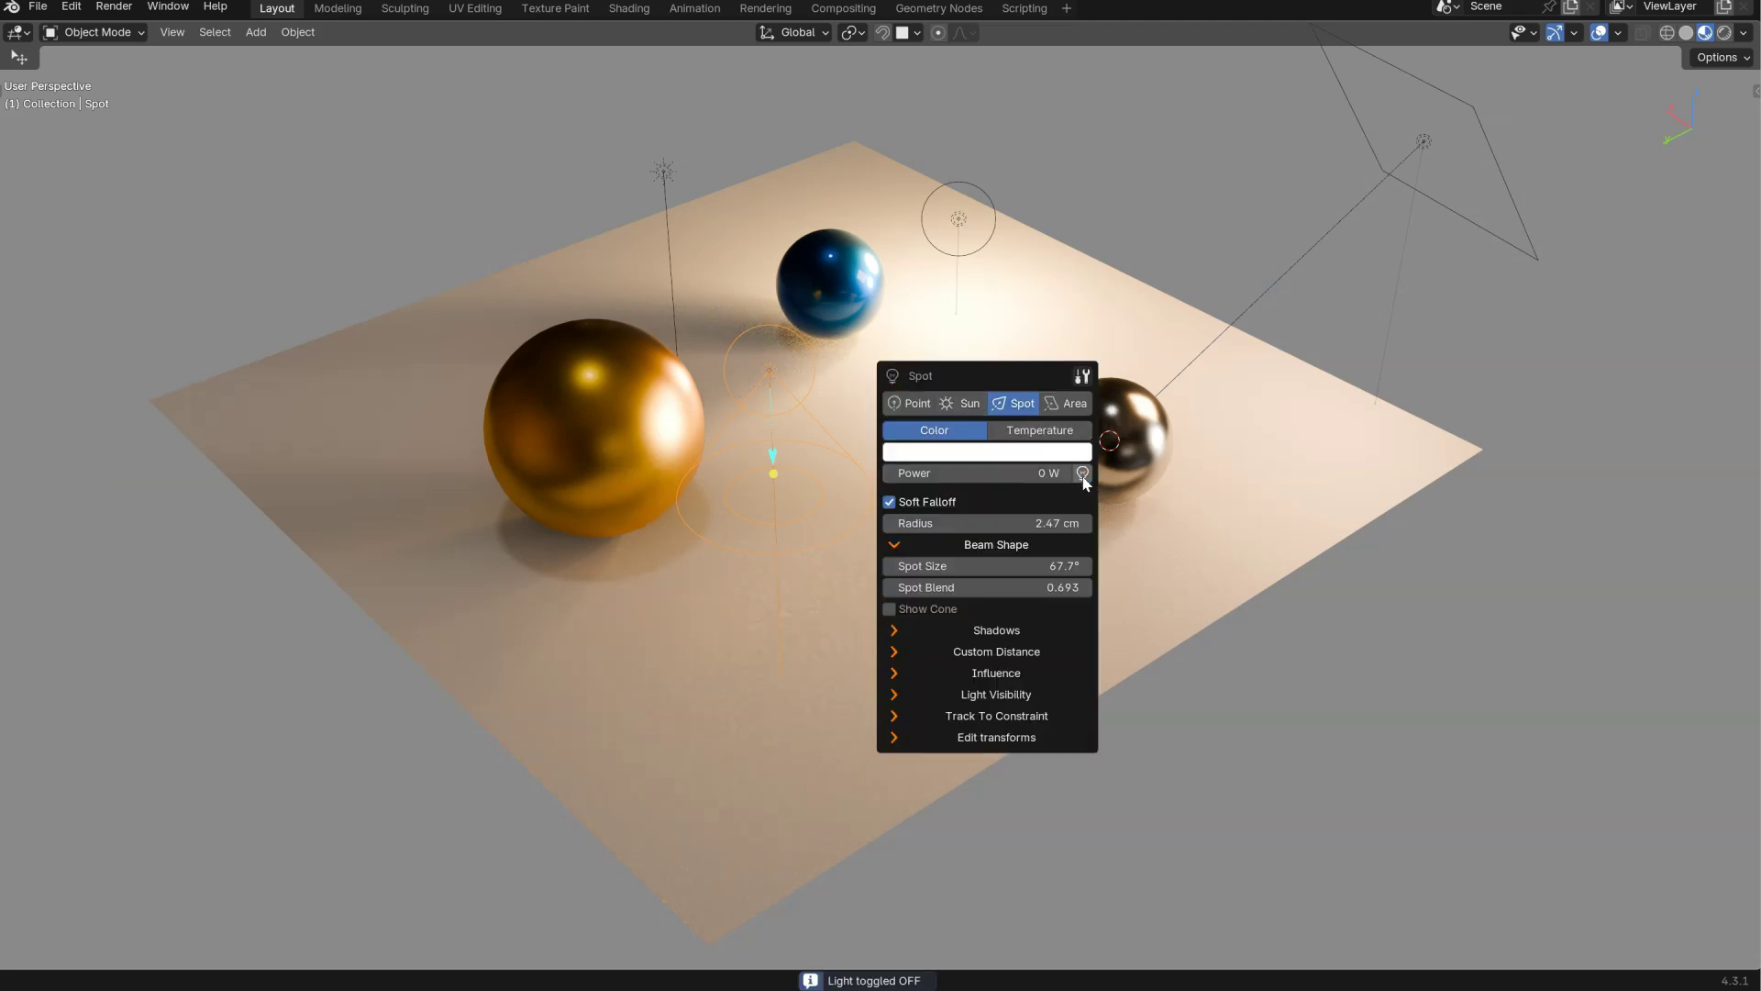
pyautogui.click(1083, 472)
pyautogui.click(1084, 472)
pyautogui.click(1084, 473)
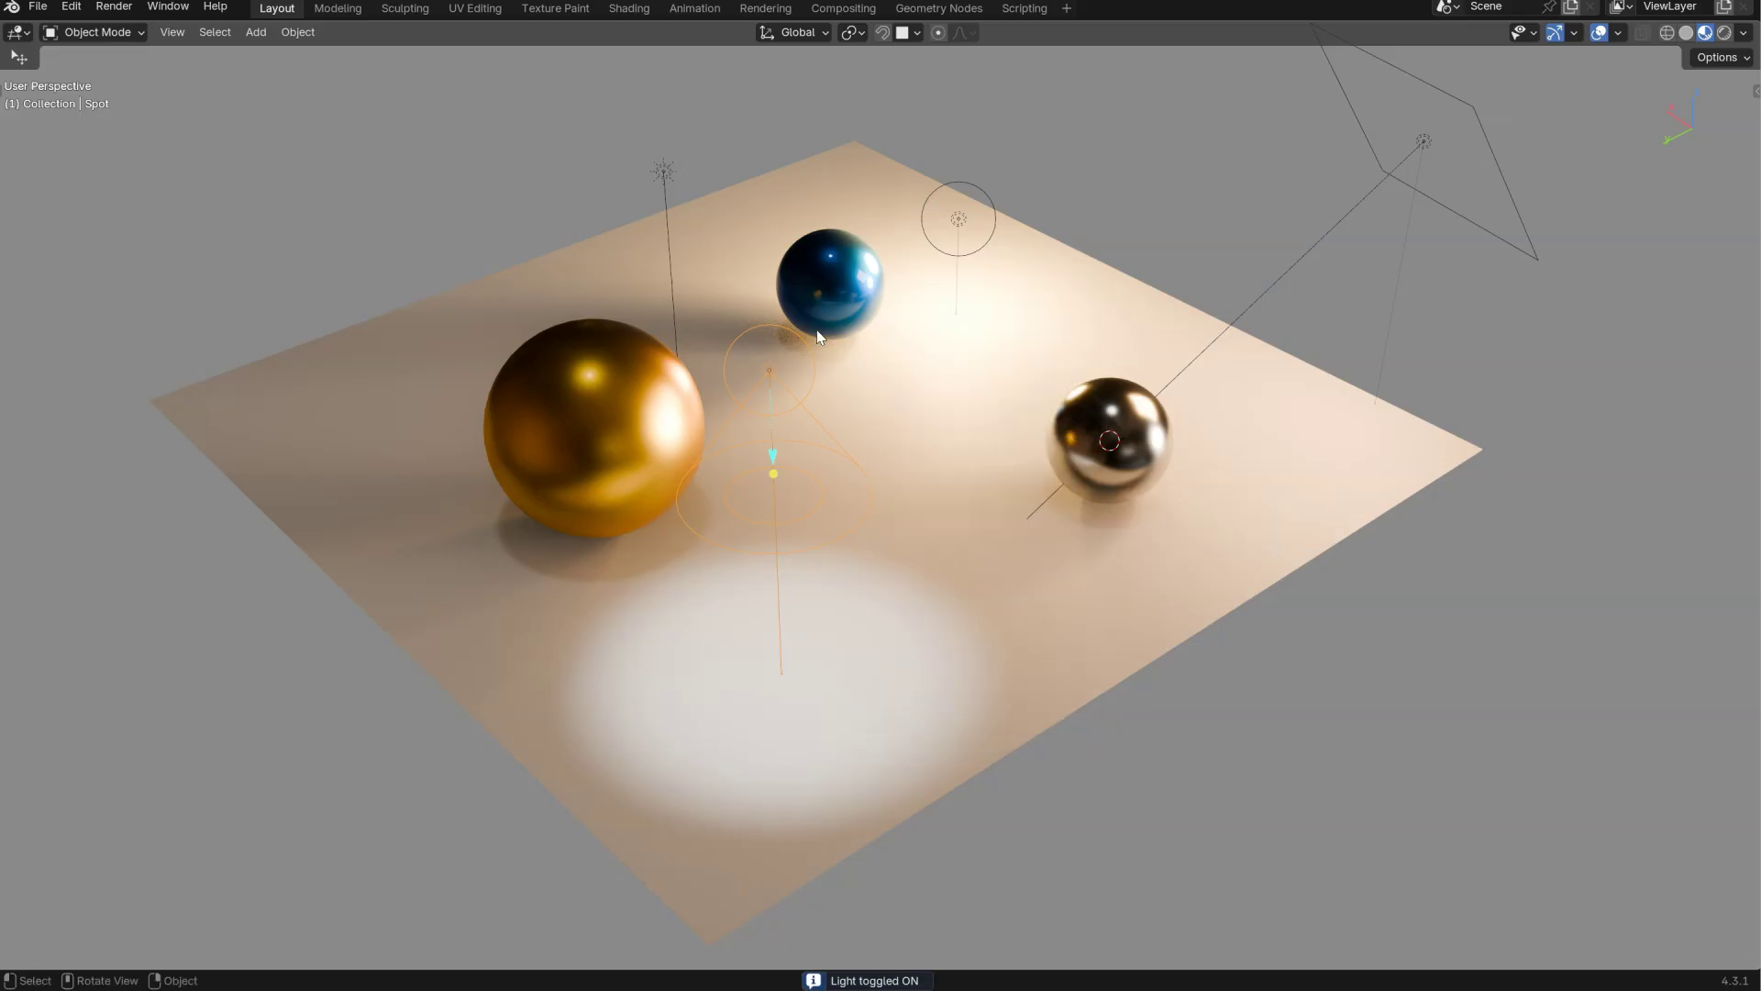
# - Select the blue sphere and add a Glare compositing node from the Shading Popup
pyautogui.click(836, 285)
pyautogui.hotkey('shift', 'z')
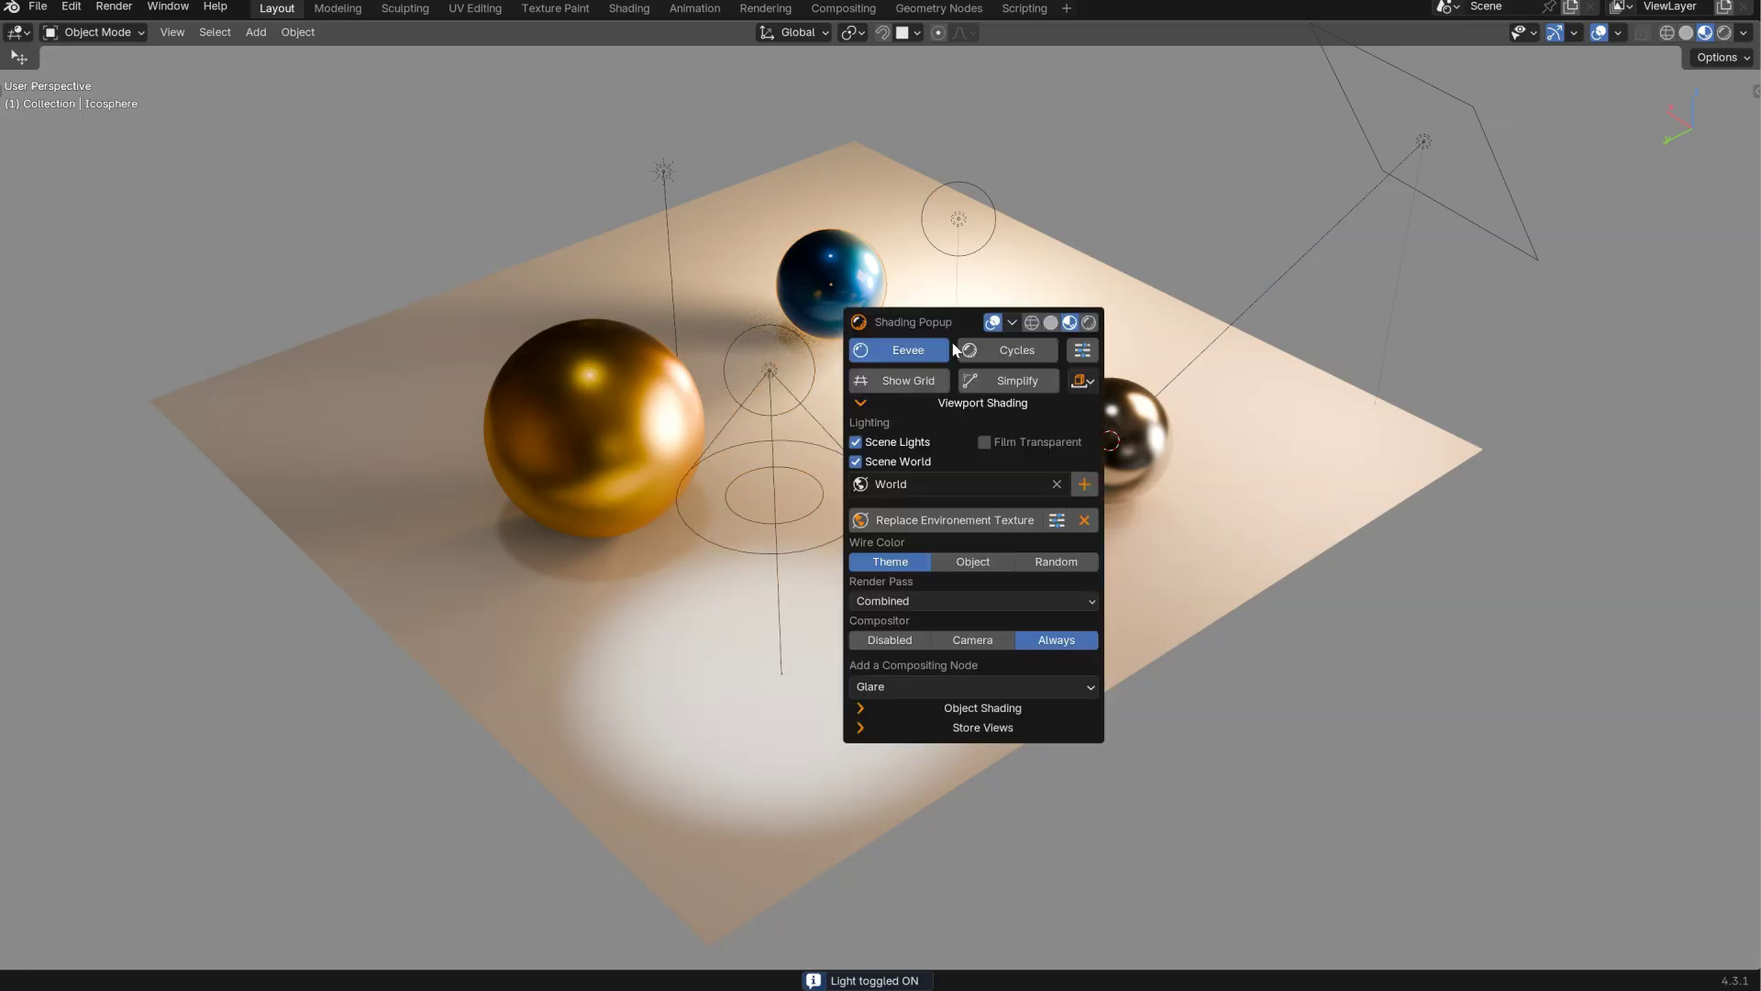
pyautogui.moveTo(922, 326); pyautogui.dragTo(1019, 90)
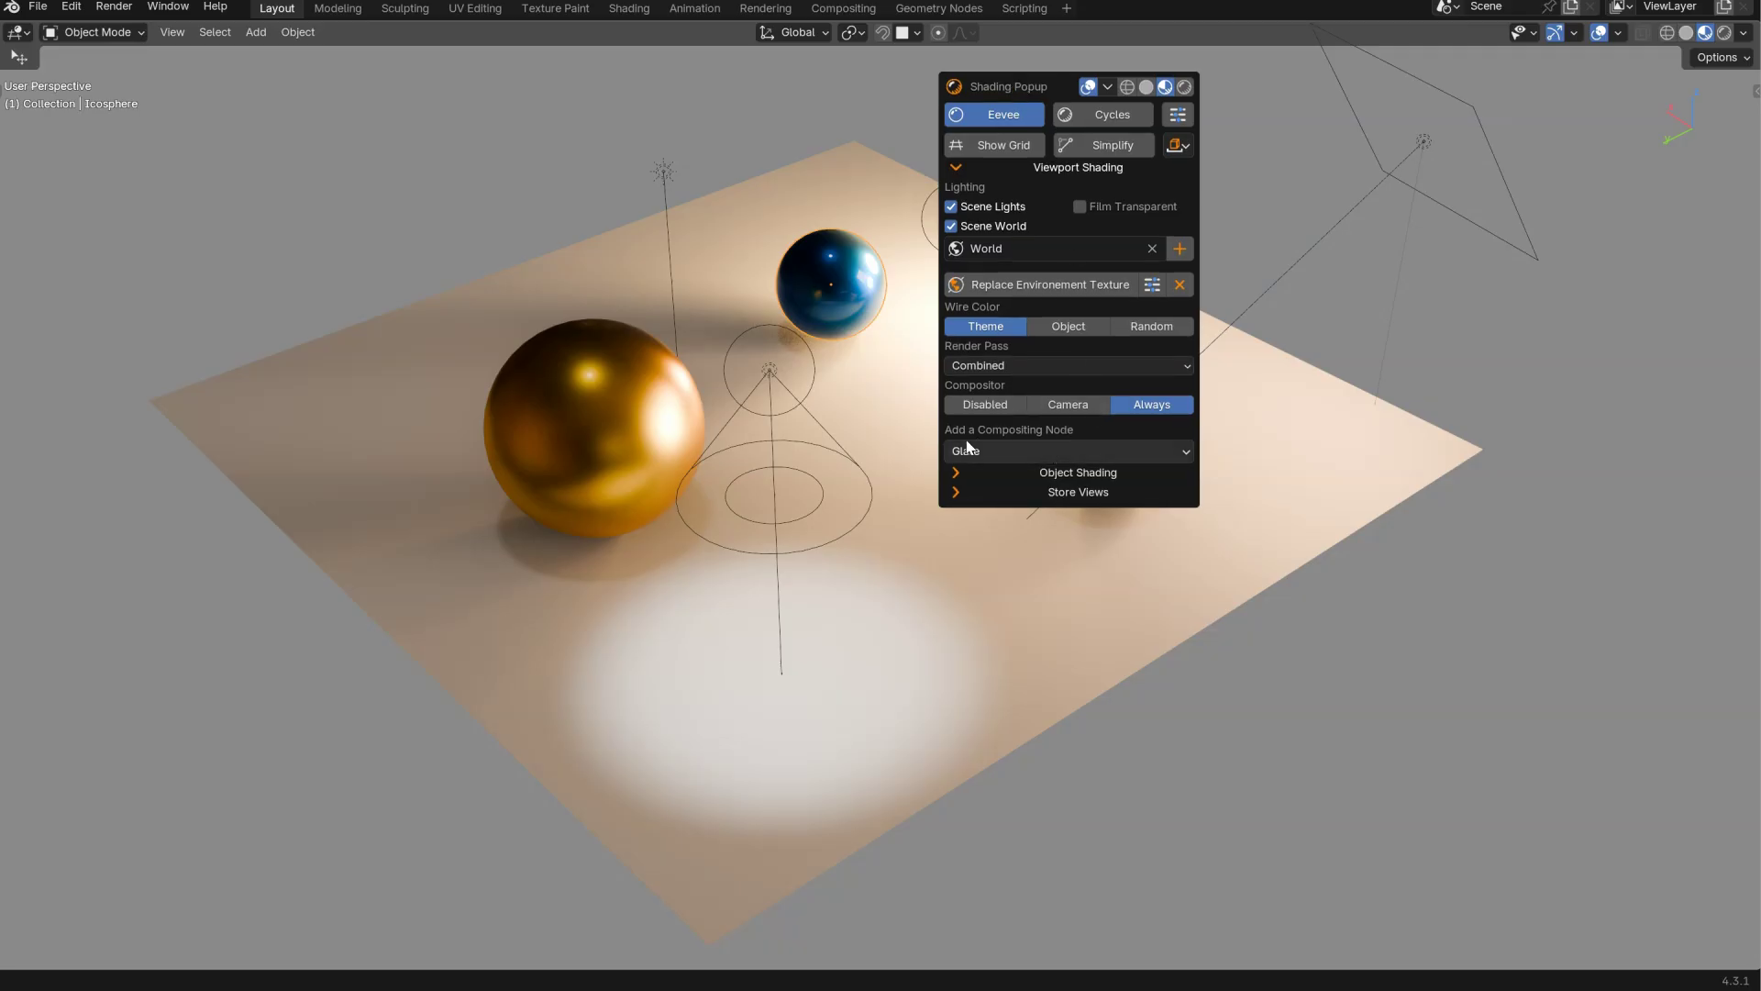
pyautogui.click(1041, 452)
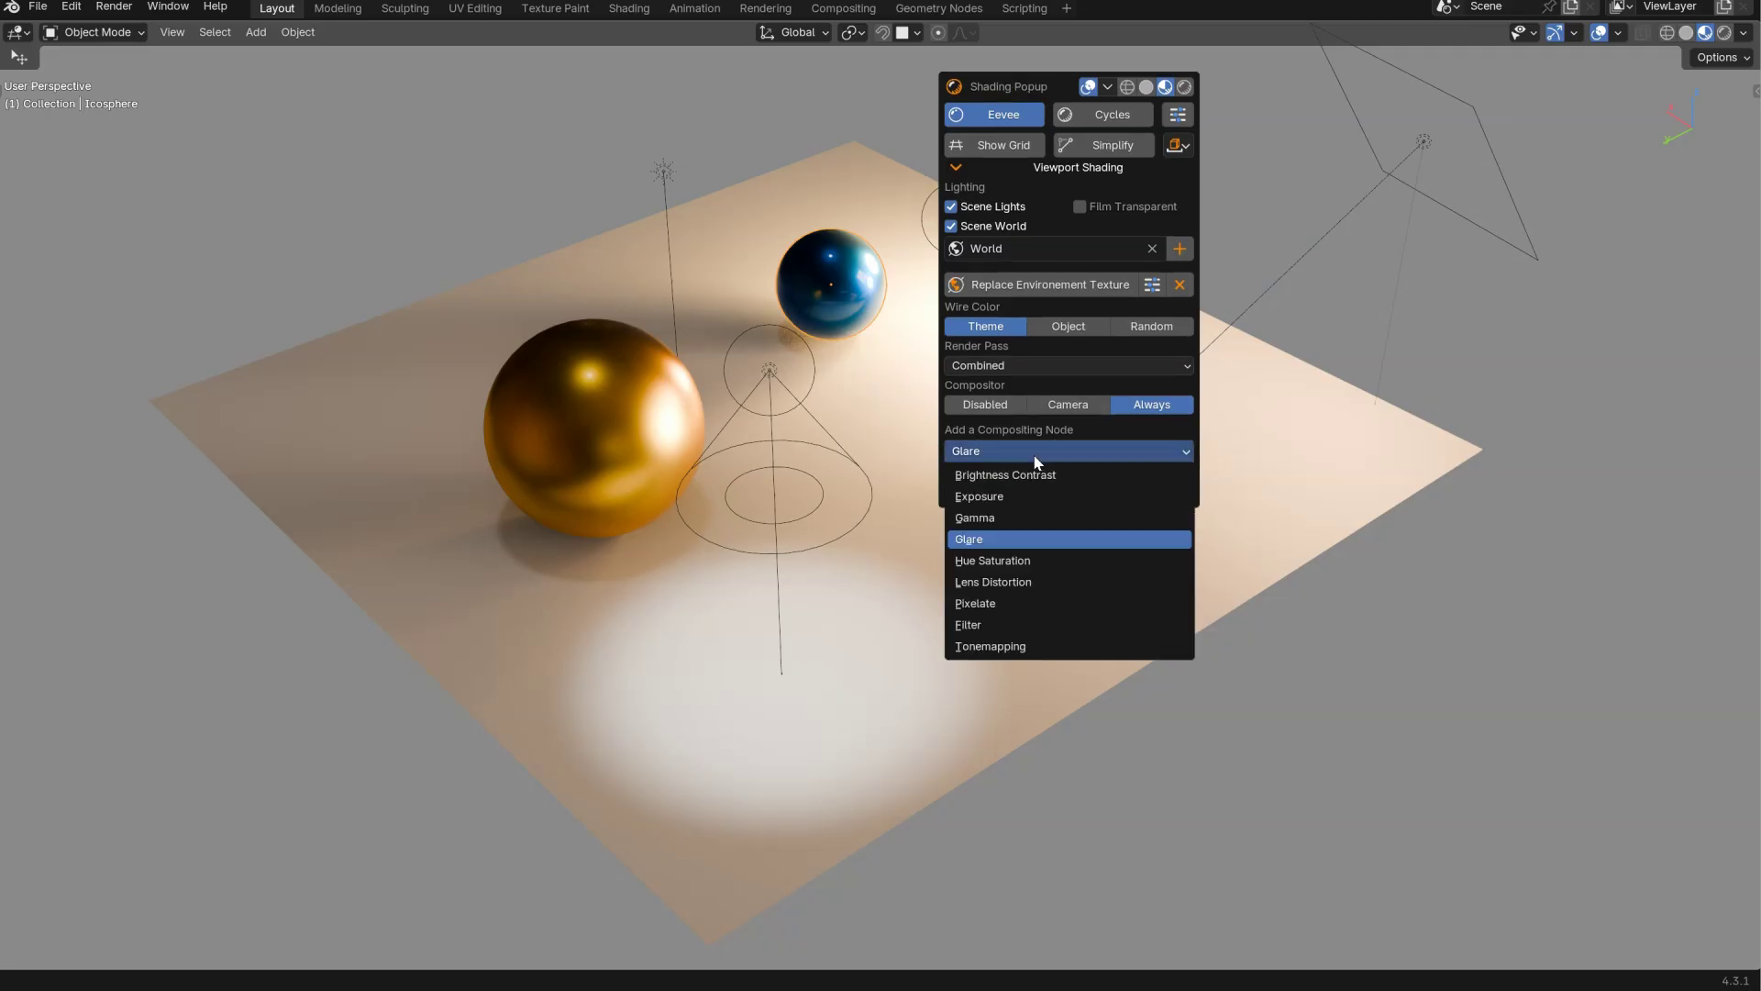
pyautogui.click(980, 542)
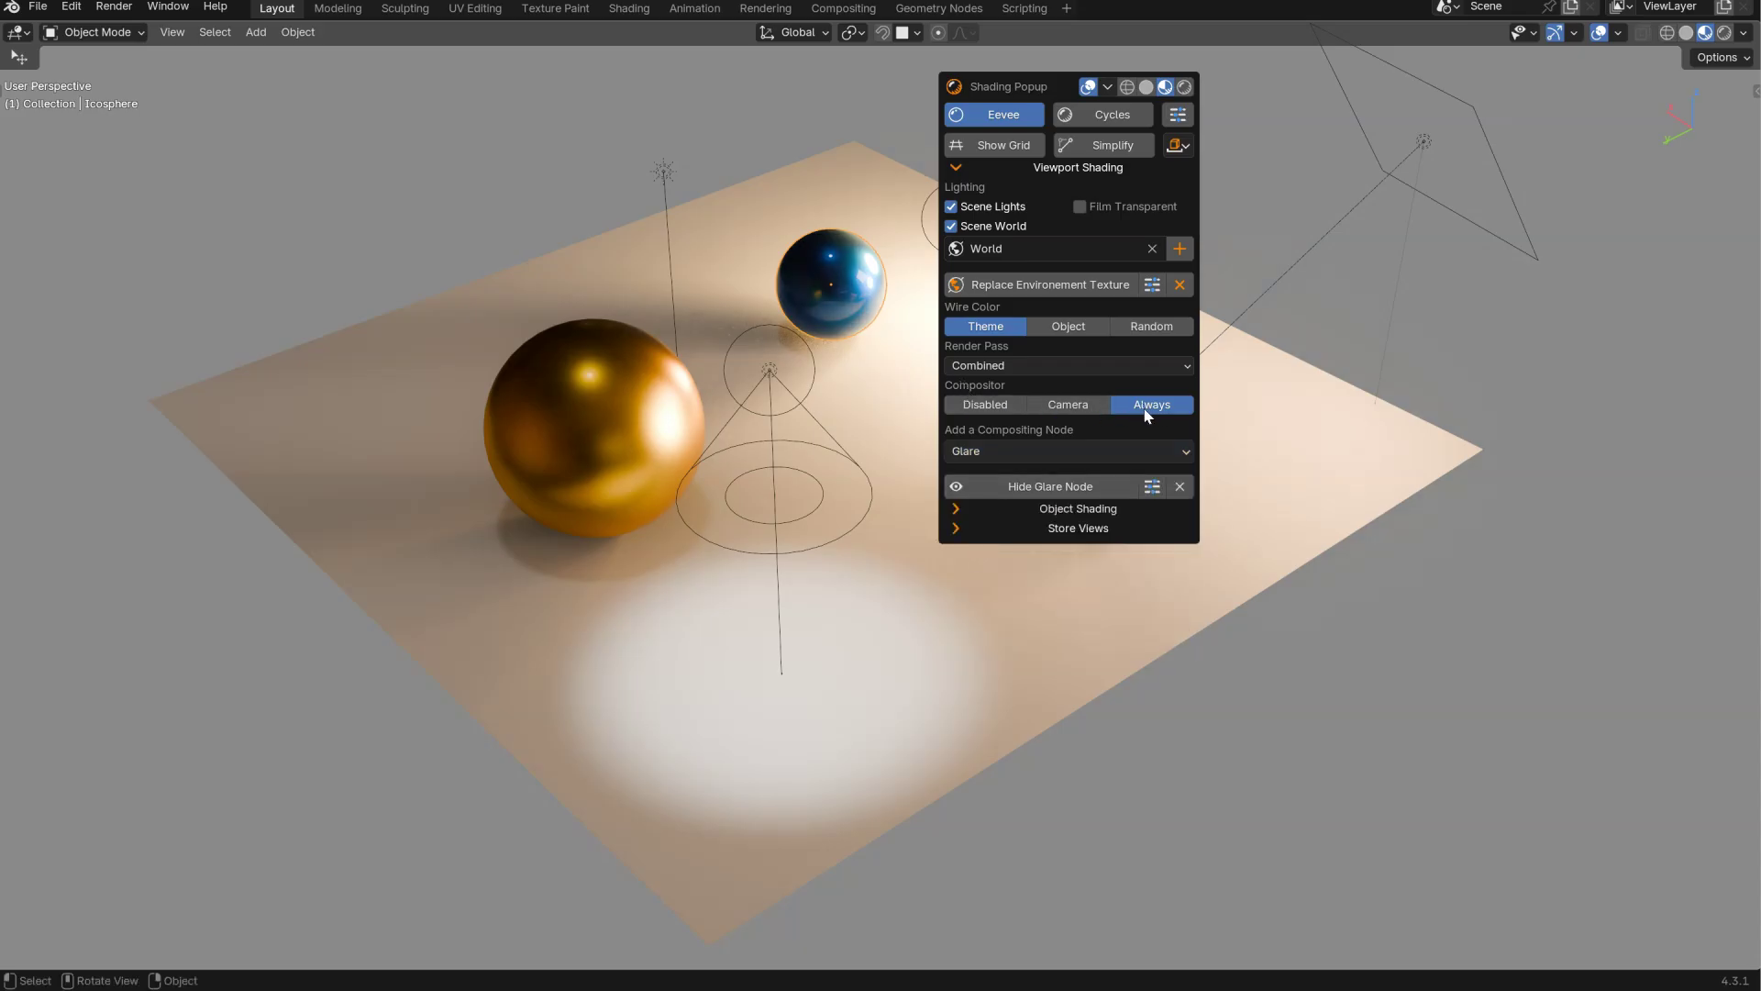
# - Expand the Glare node's Bloom settings and set its Mix to -0.878
pyautogui.click(1152, 486)
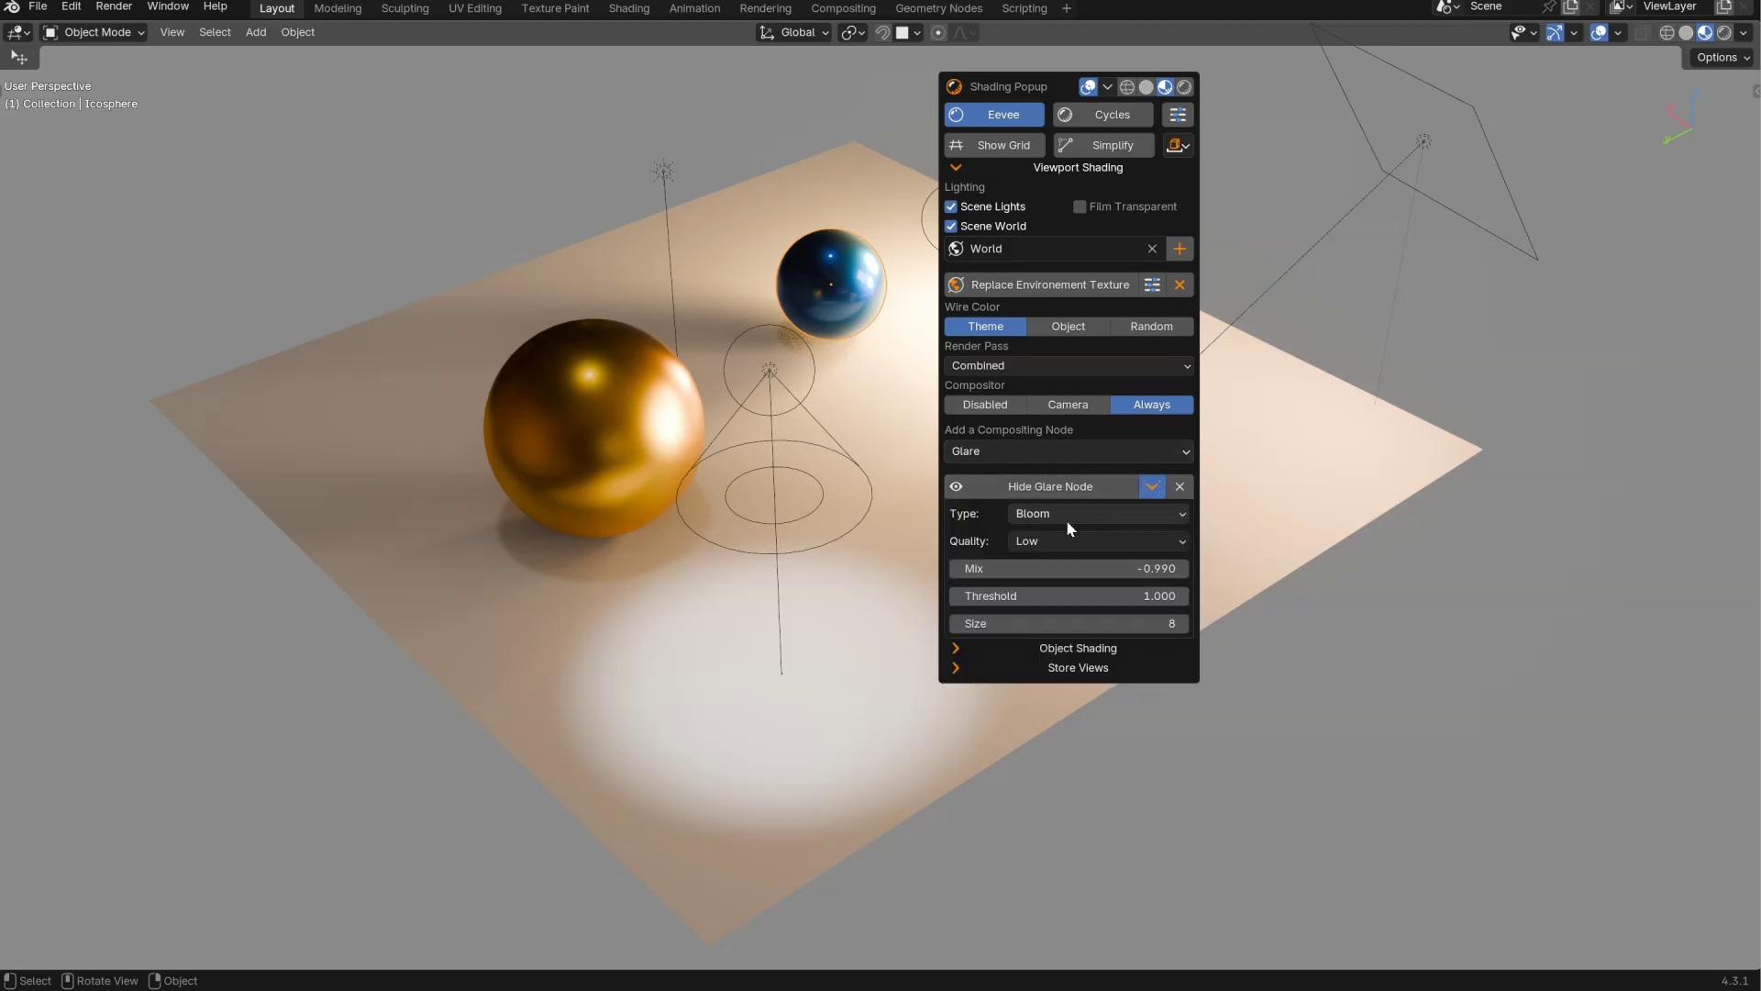
pyautogui.moveTo(1012, 571)
pyautogui.mouseDown()
pyautogui.moveTo(1053, 569)
pyautogui.moveTo(1025, 566)
pyautogui.mouseUp()
pyautogui.moveTo(1024, 87); pyautogui.dragTo(1204, 90)
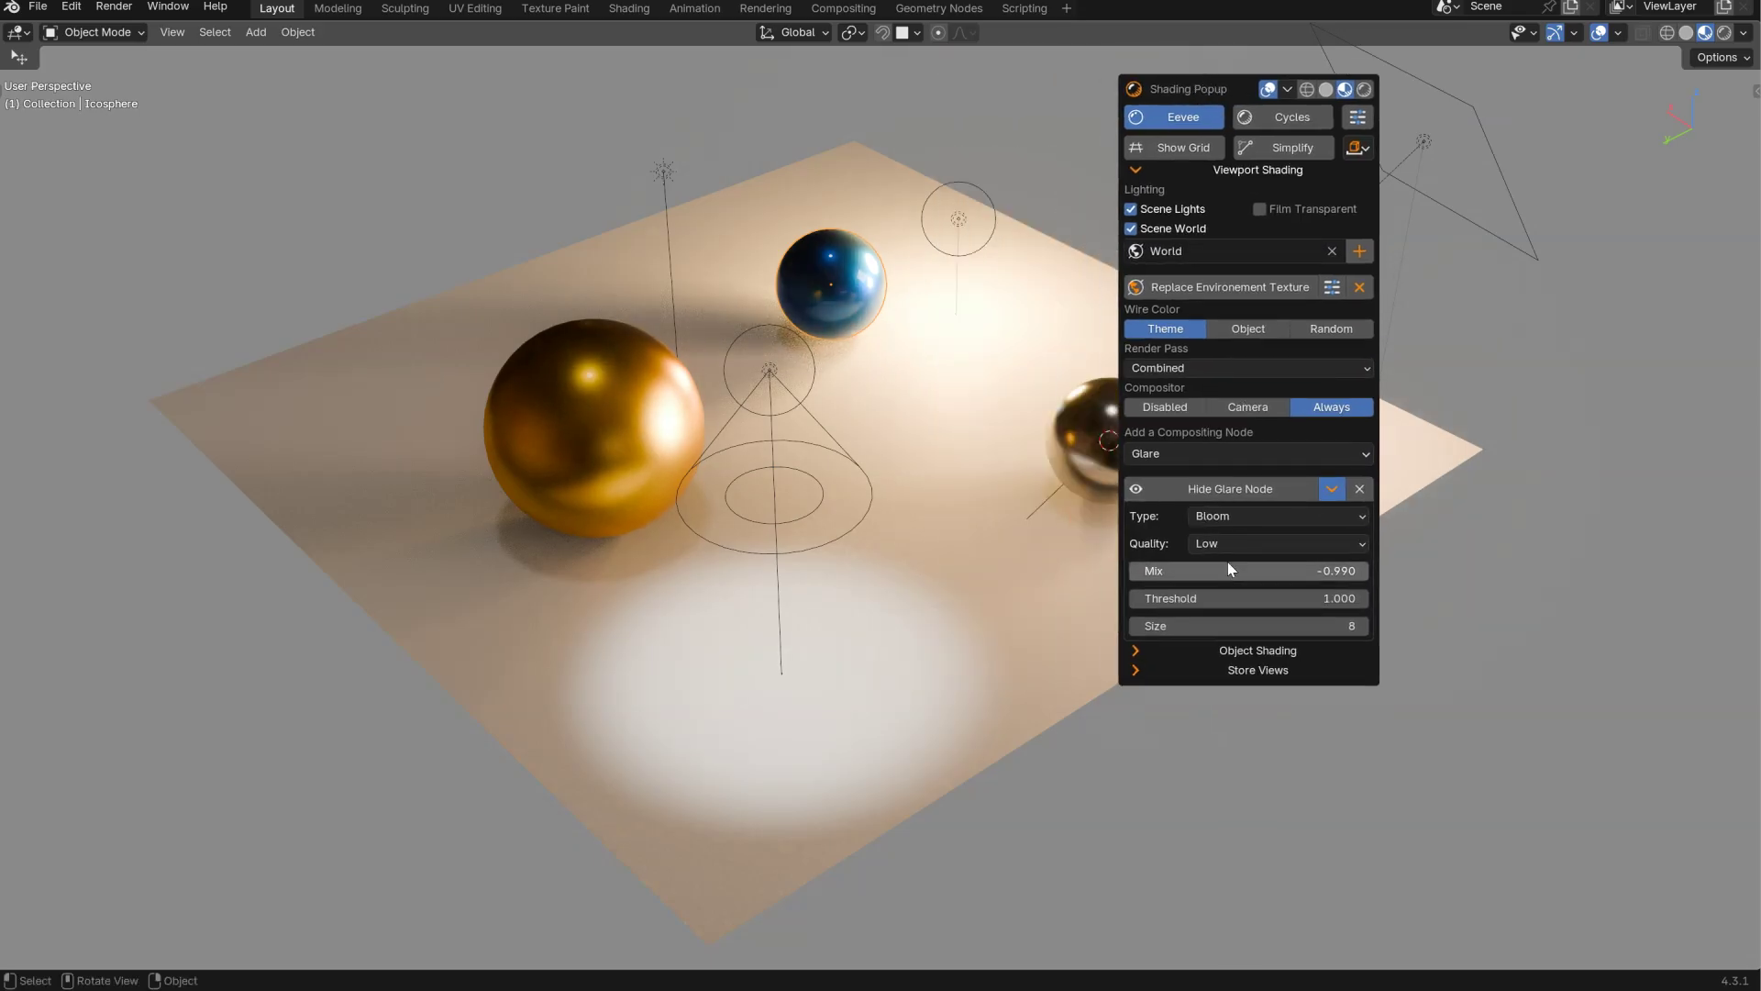
pyautogui.click(1332, 488)
pyautogui.click(1224, 494)
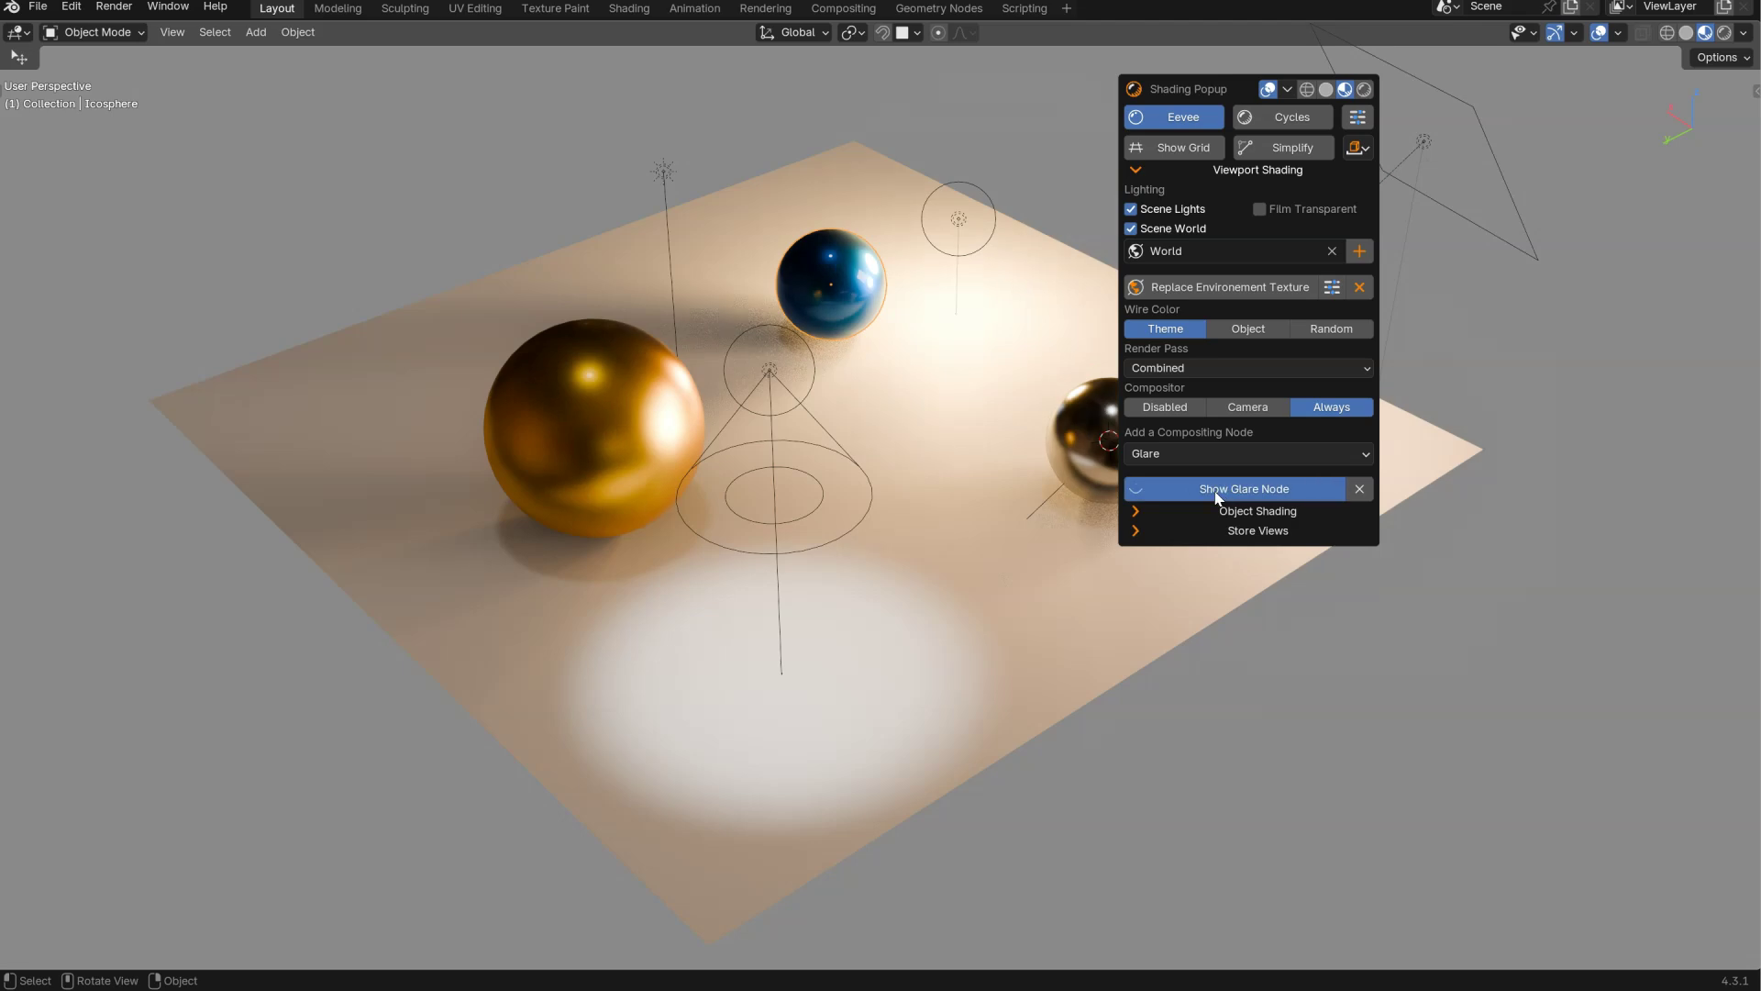
pyautogui.click(1211, 495)
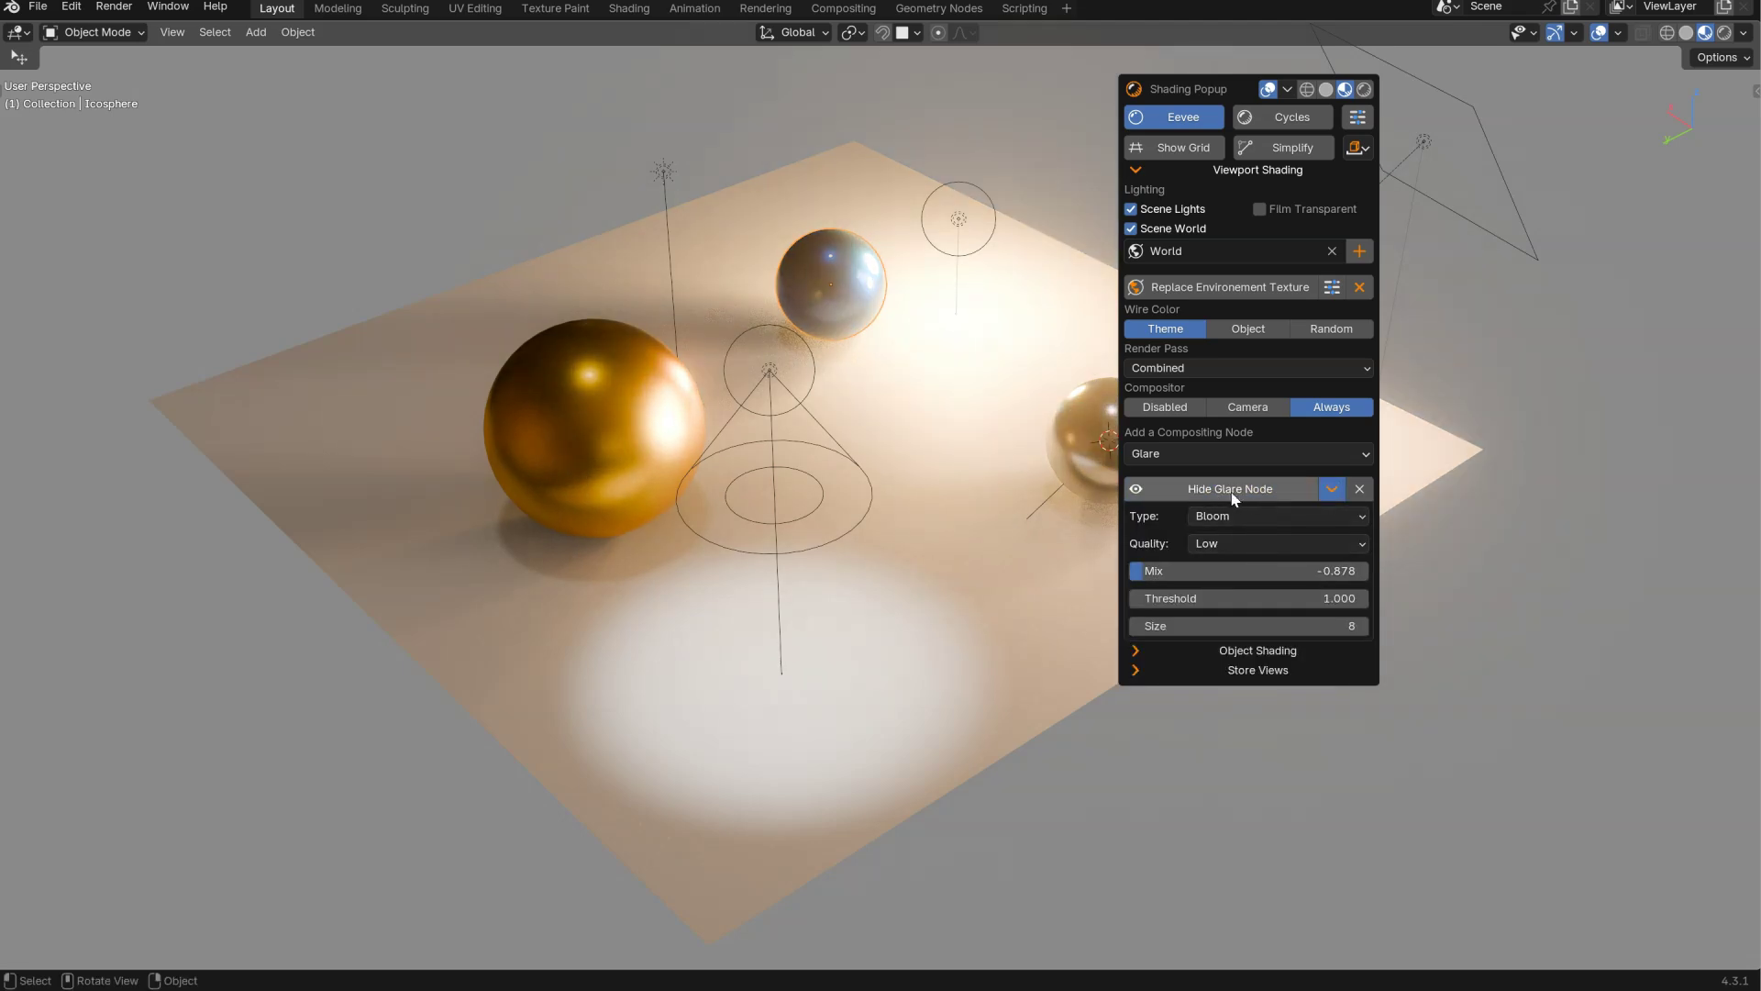
# - Toggle the Glare node's visibility to compare the viewport with and without bloom
pyautogui.click(1226, 492)
pyautogui.click(1224, 494)
pyautogui.click(1221, 494)
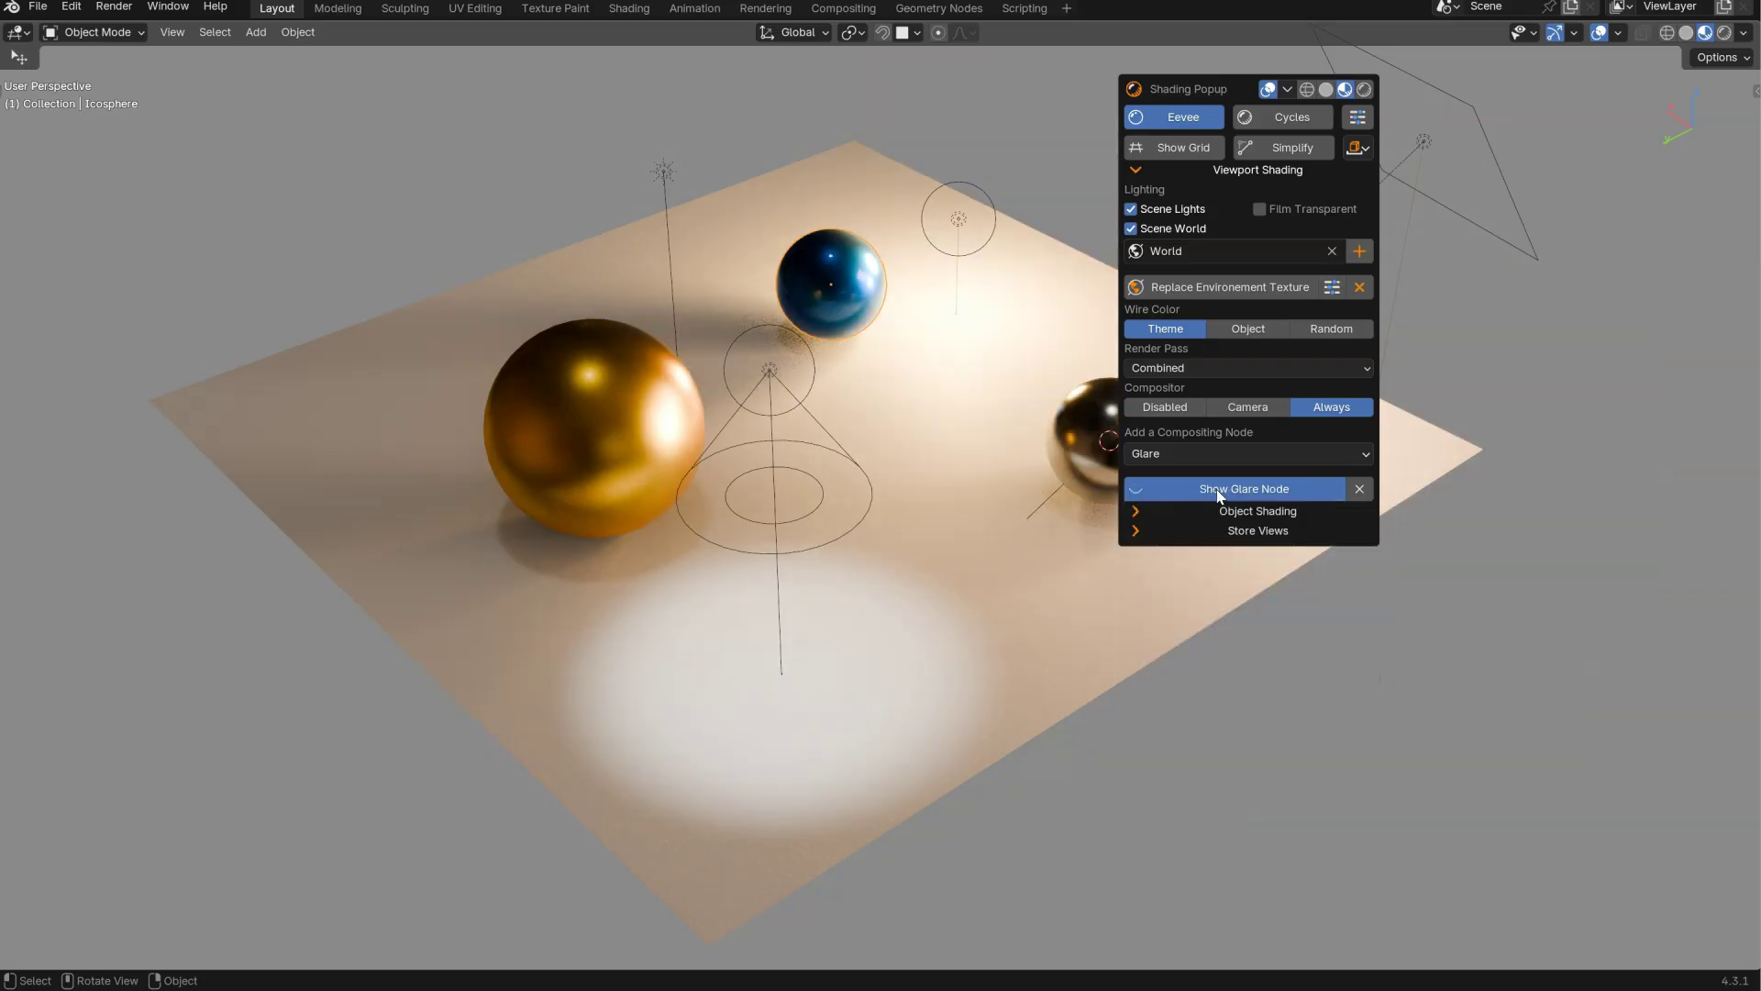
# - Replace the Glare node with a Brightness Contrast node and adjust its brightness and contrast
pyautogui.click(1359, 489)
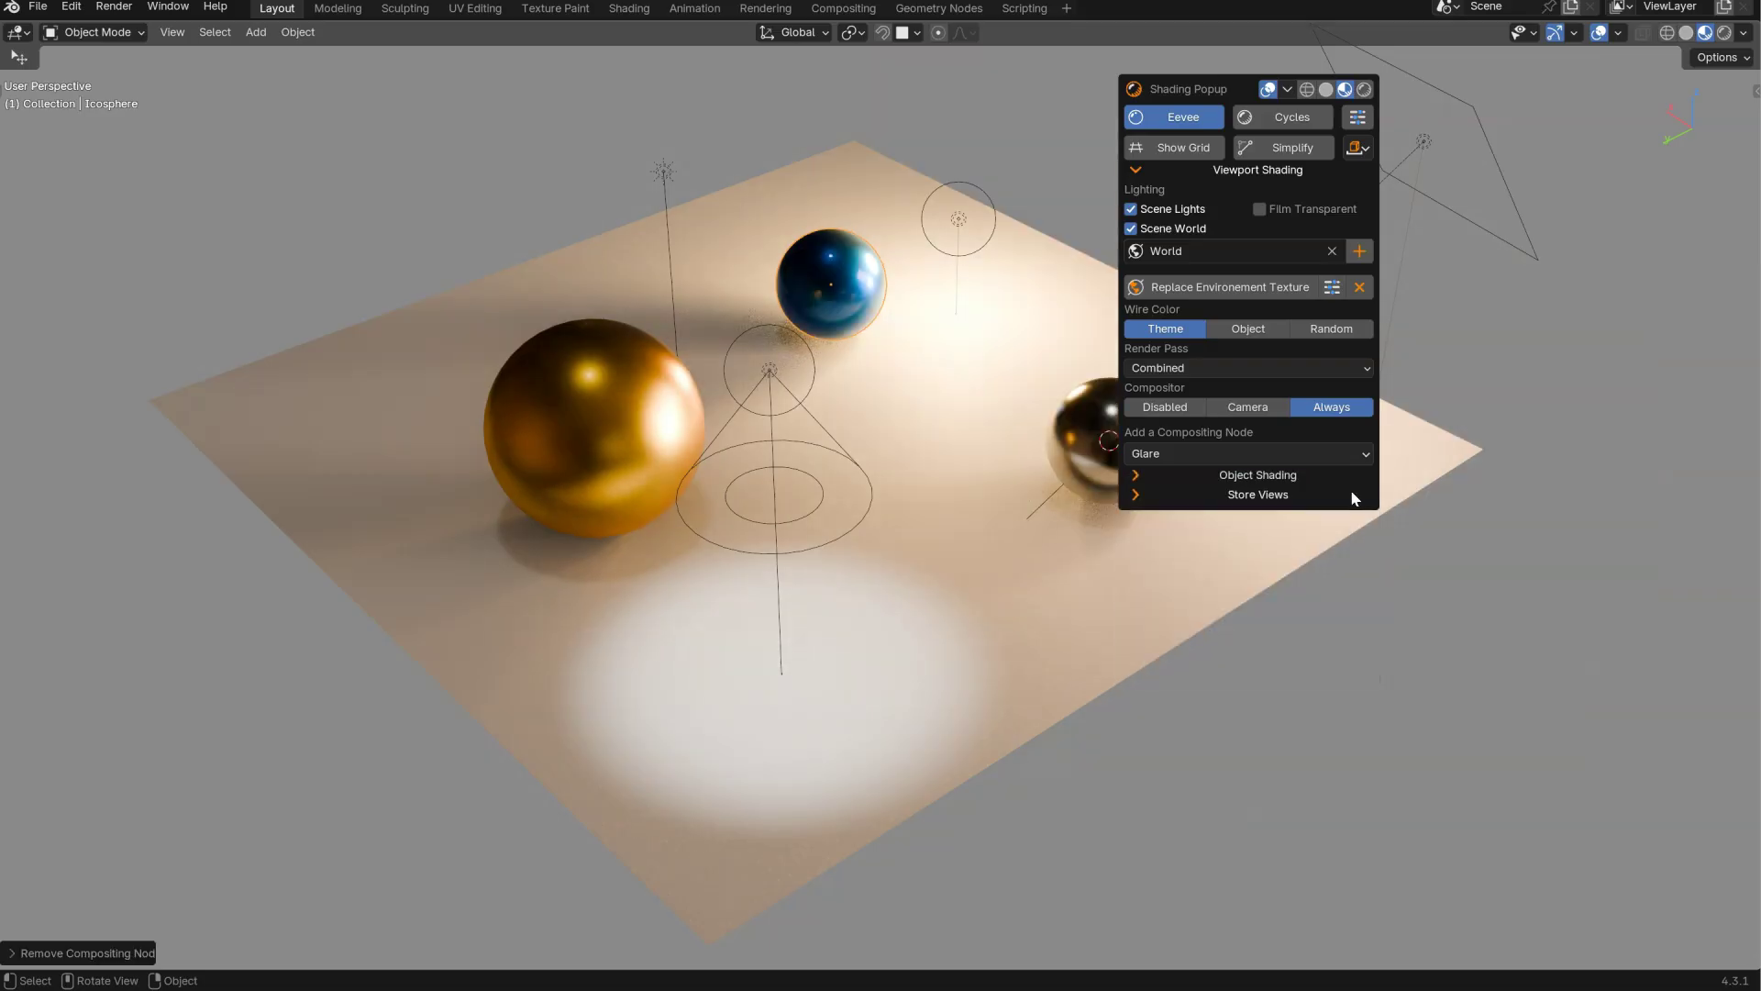
pyautogui.click(1217, 463)
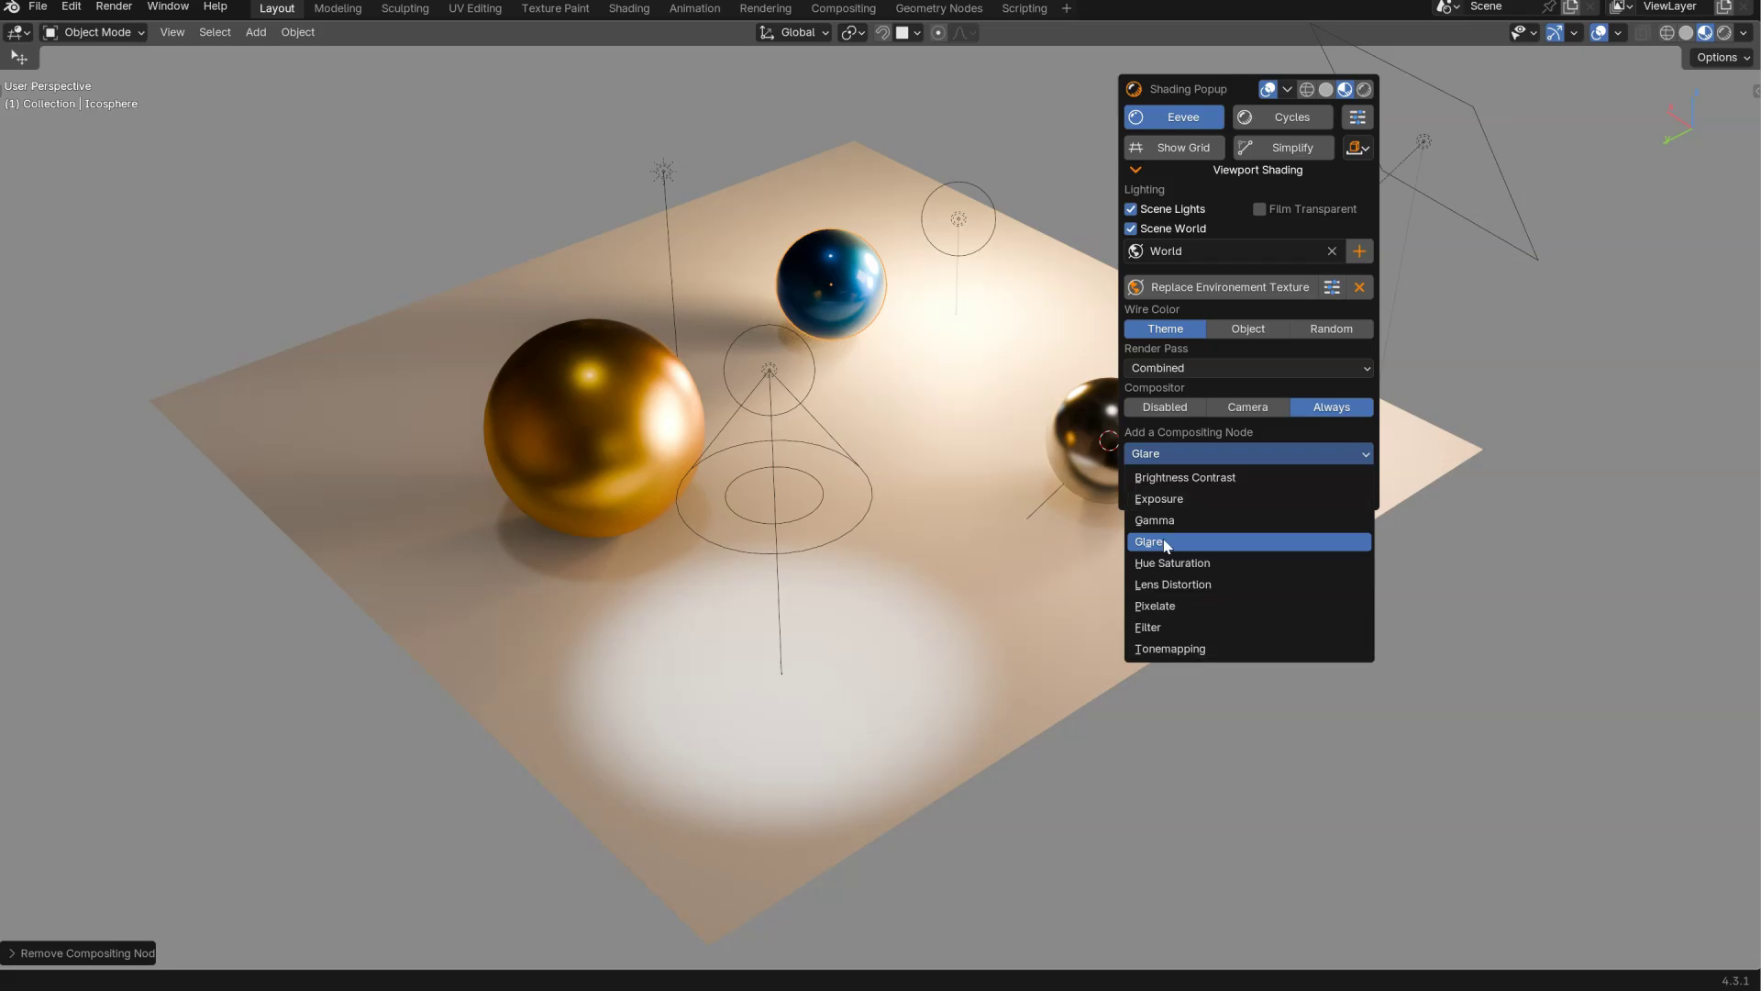
pyautogui.click(1171, 481)
pyautogui.click(1332, 489)
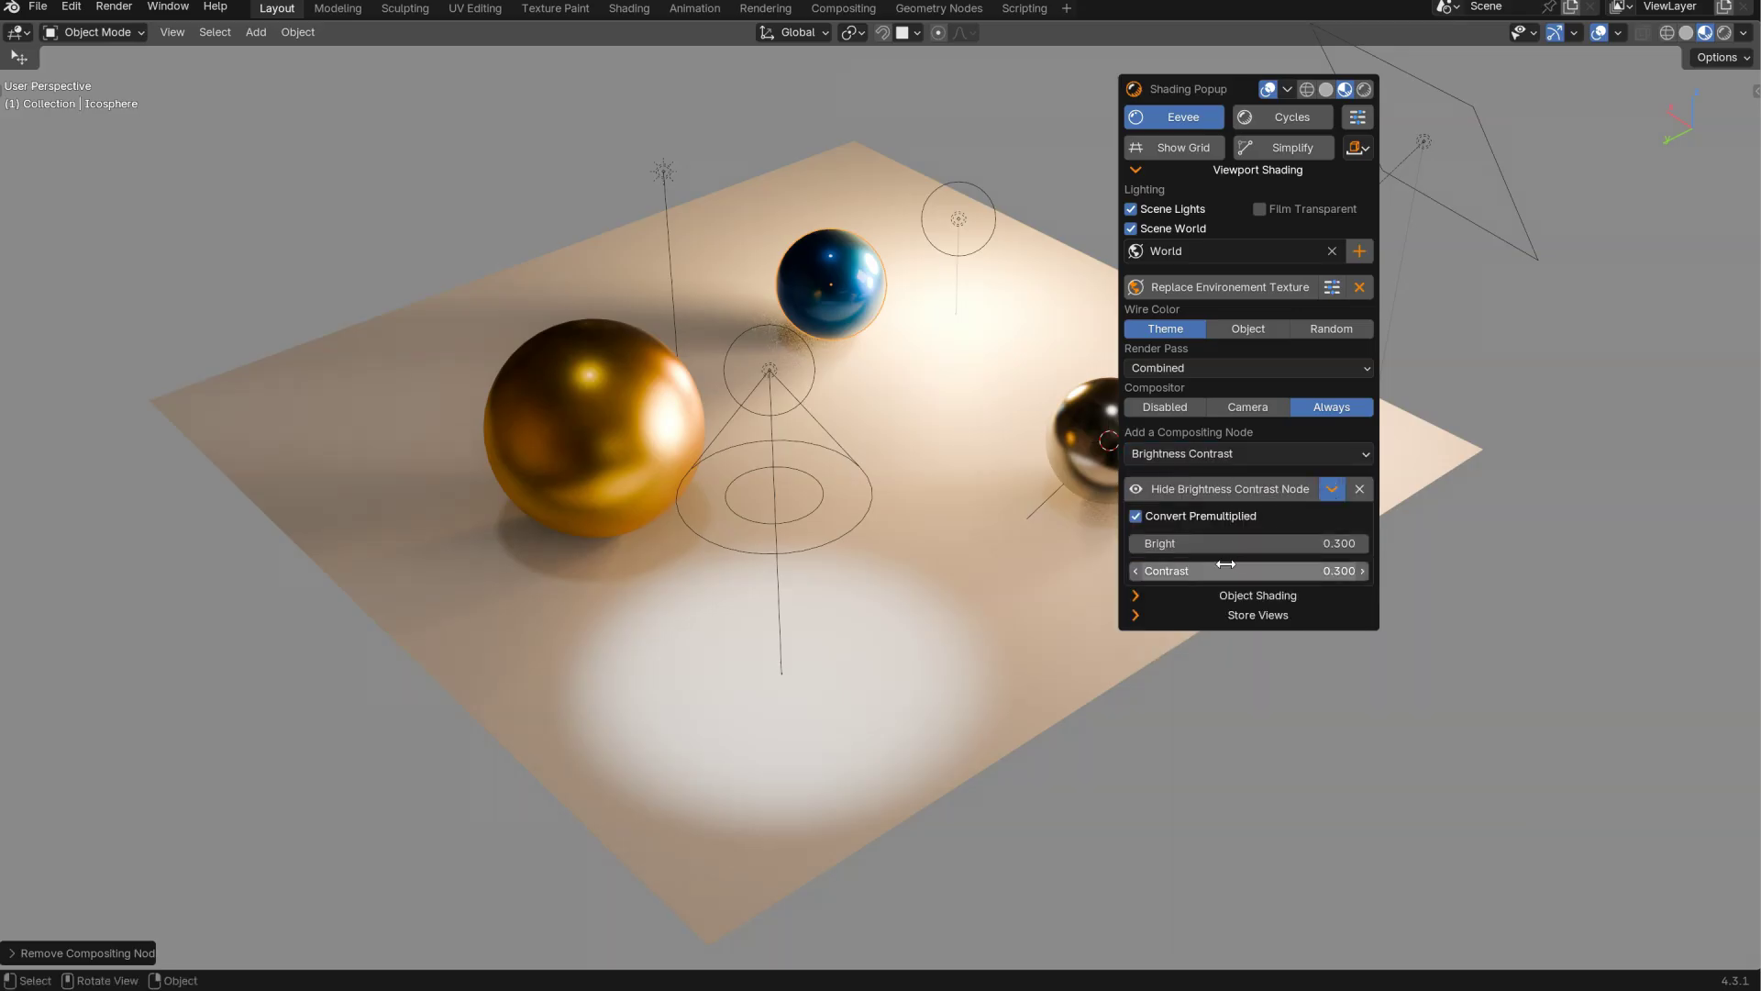
pyautogui.moveTo(1202, 572)
pyautogui.mouseDown()
pyautogui.moveTo(1282, 572)
pyautogui.moveTo(1220, 573)
pyautogui.moveTo(1249, 552)
pyautogui.moveTo(1182, 547)
pyautogui.mouseUp()
pyautogui.click(1332, 489)
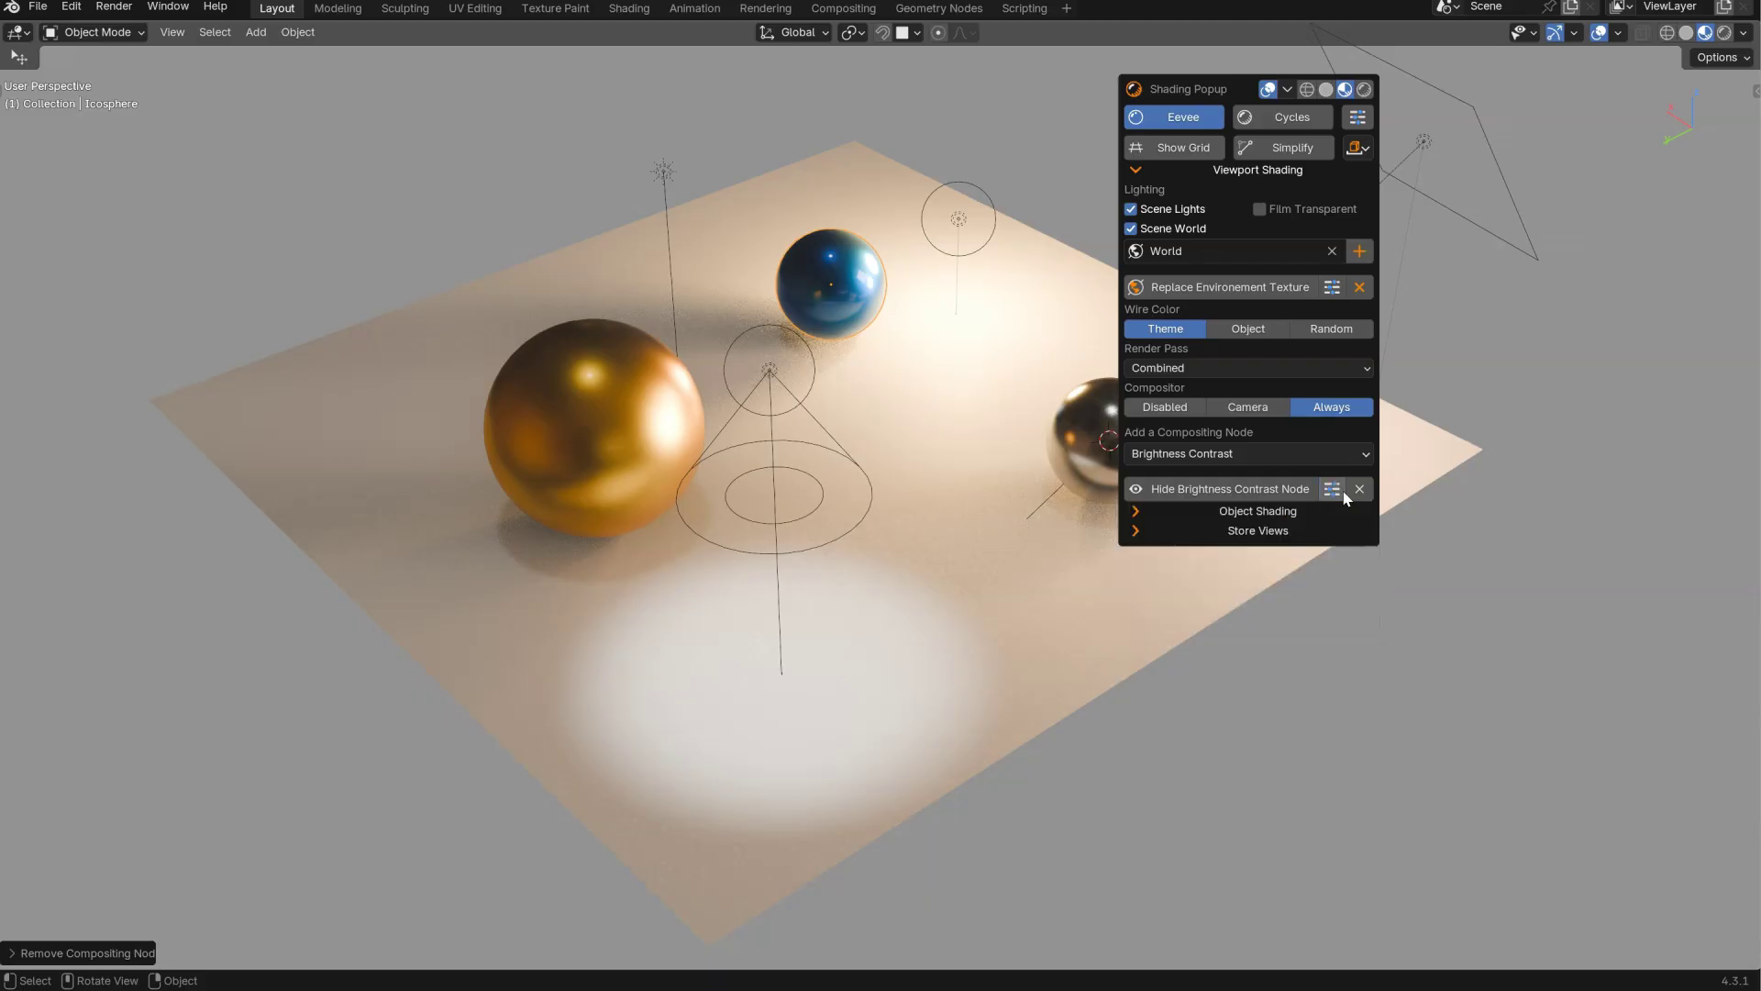
# - Replace the Brightness Contrast node with a Lens Distortion node, adjust its Dispersion, and hide the viewport overlays
pyautogui.click(1359, 489)
pyautogui.click(1238, 454)
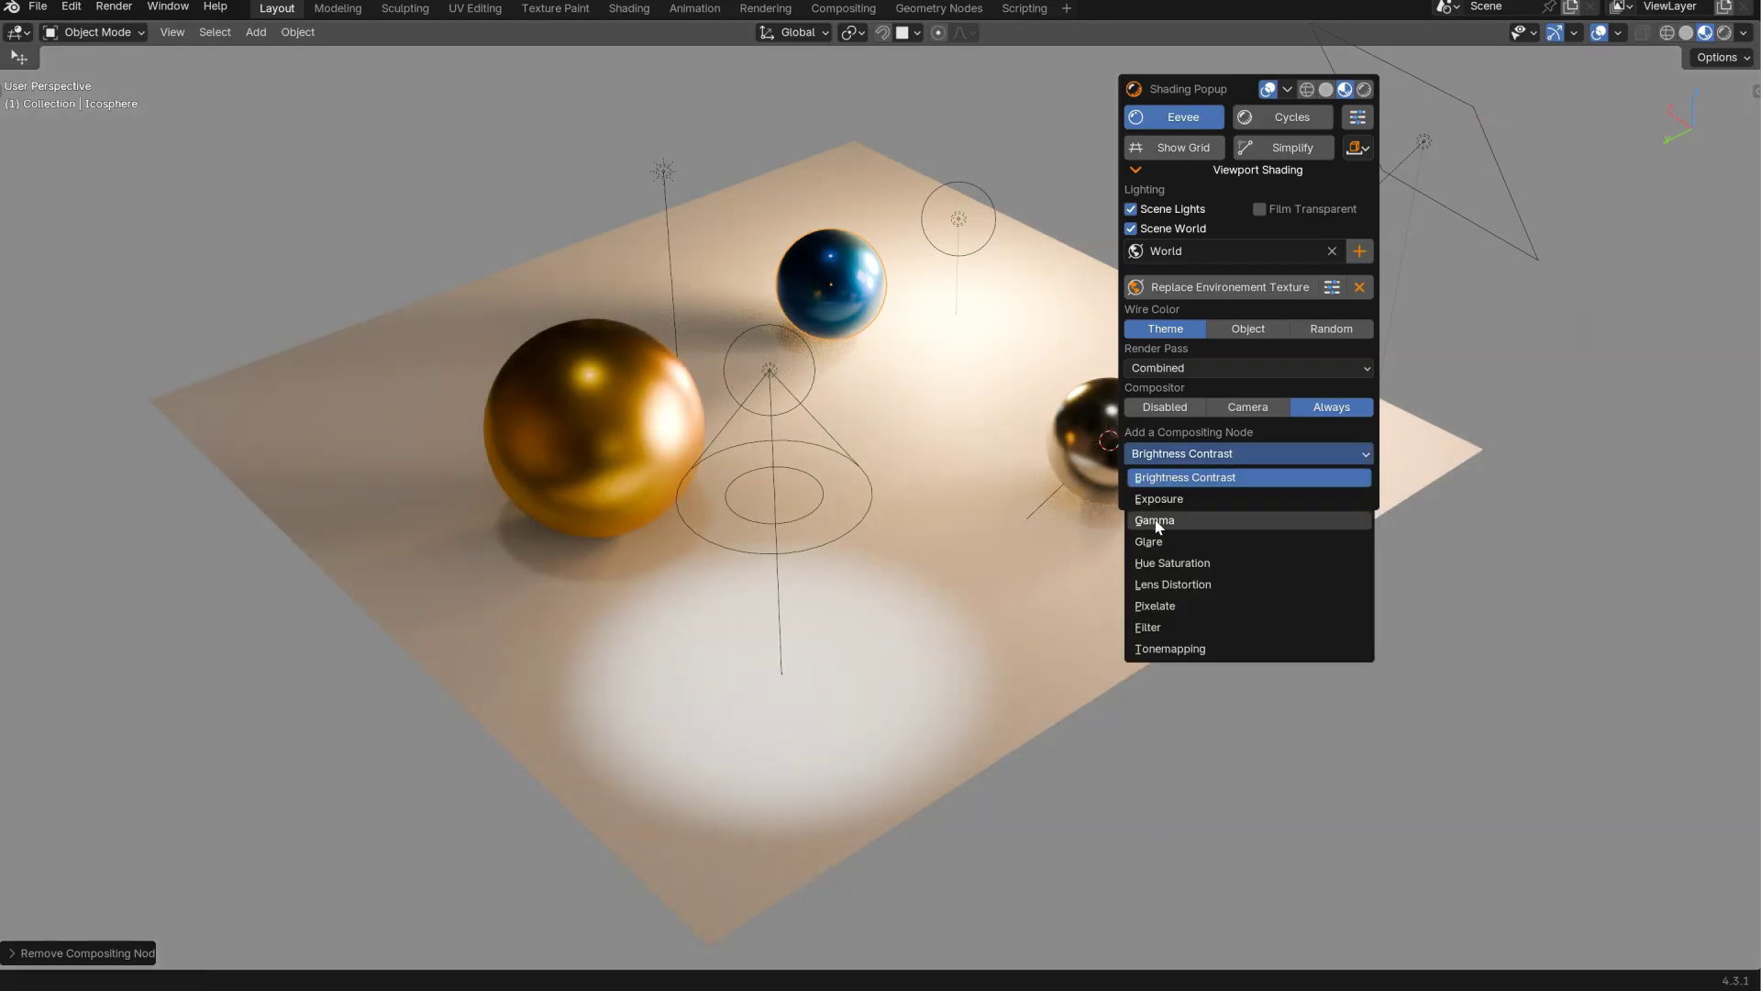
pyautogui.click(1180, 587)
pyautogui.click(1331, 489)
pyautogui.moveTo(1214, 569); pyautogui.dragTo(1285, 569)
pyautogui.hotkey('shift', 'alt', 'z')
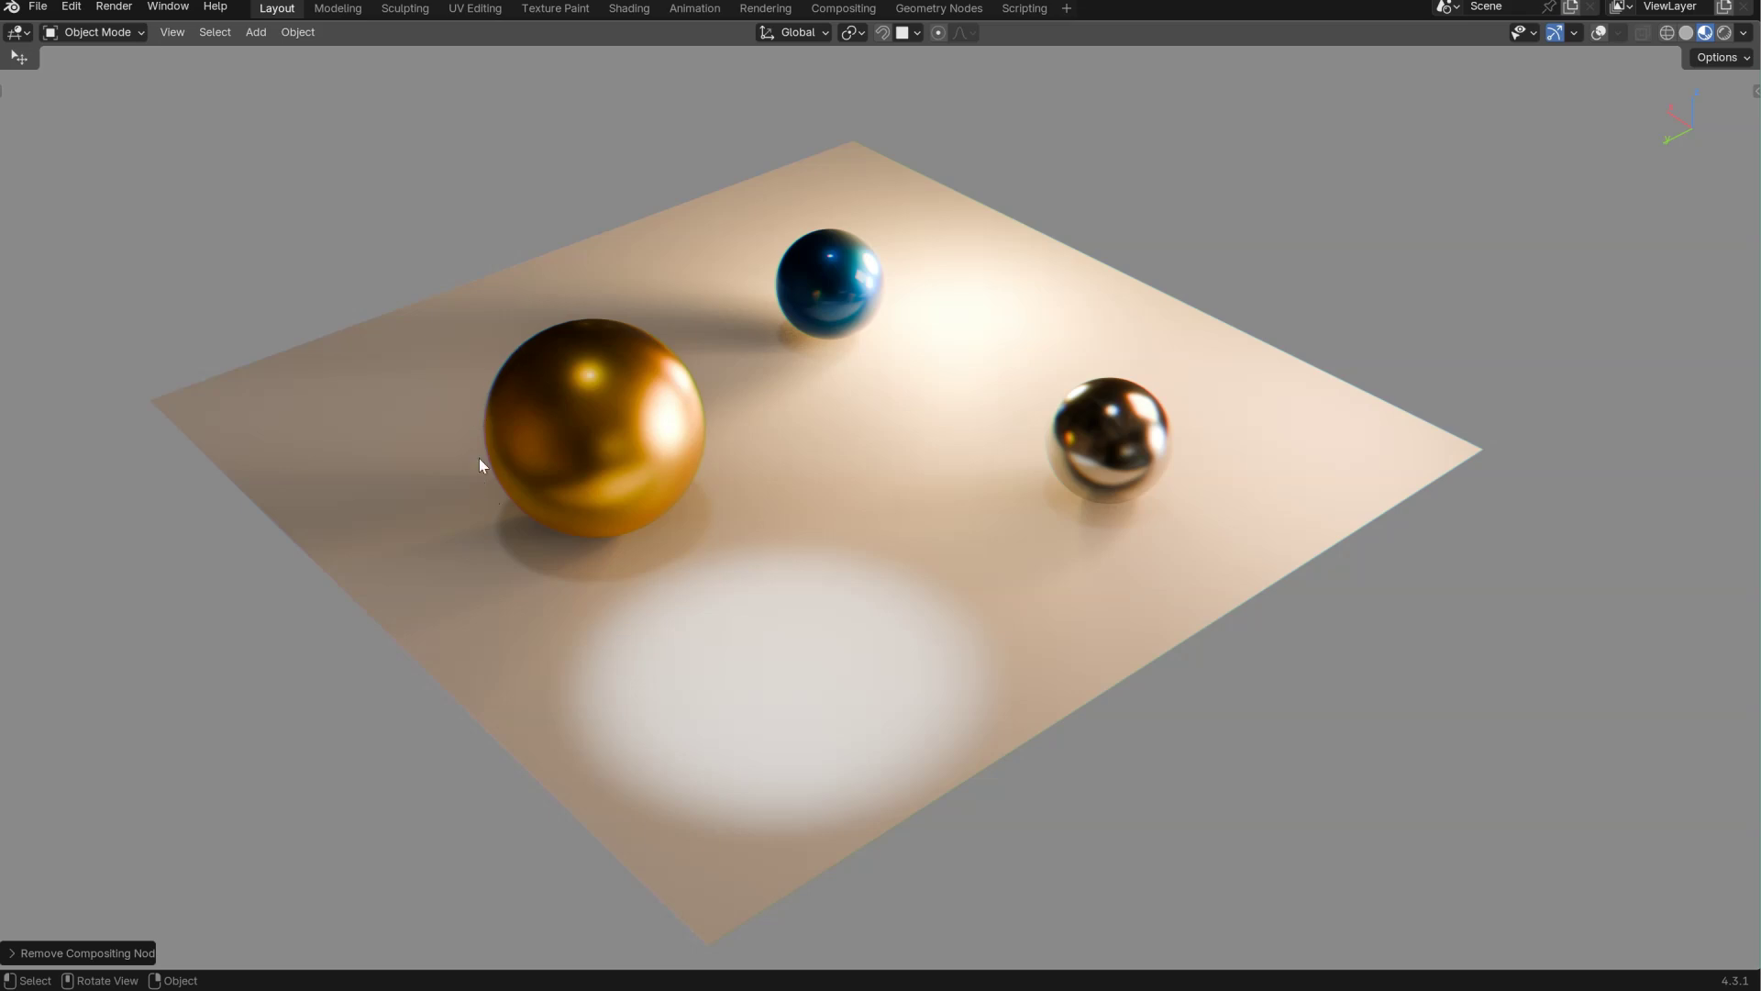
# - Disable Projector on the Lens Distortion node, try Use Jitter, and set Distortion to 0.086 and Dispersion to 0.056
pyautogui.hotkey('shift', 'z')
pyautogui.moveTo(1075, 386); pyautogui.dragTo(1197, 147)
pyautogui.click(1121, 576)
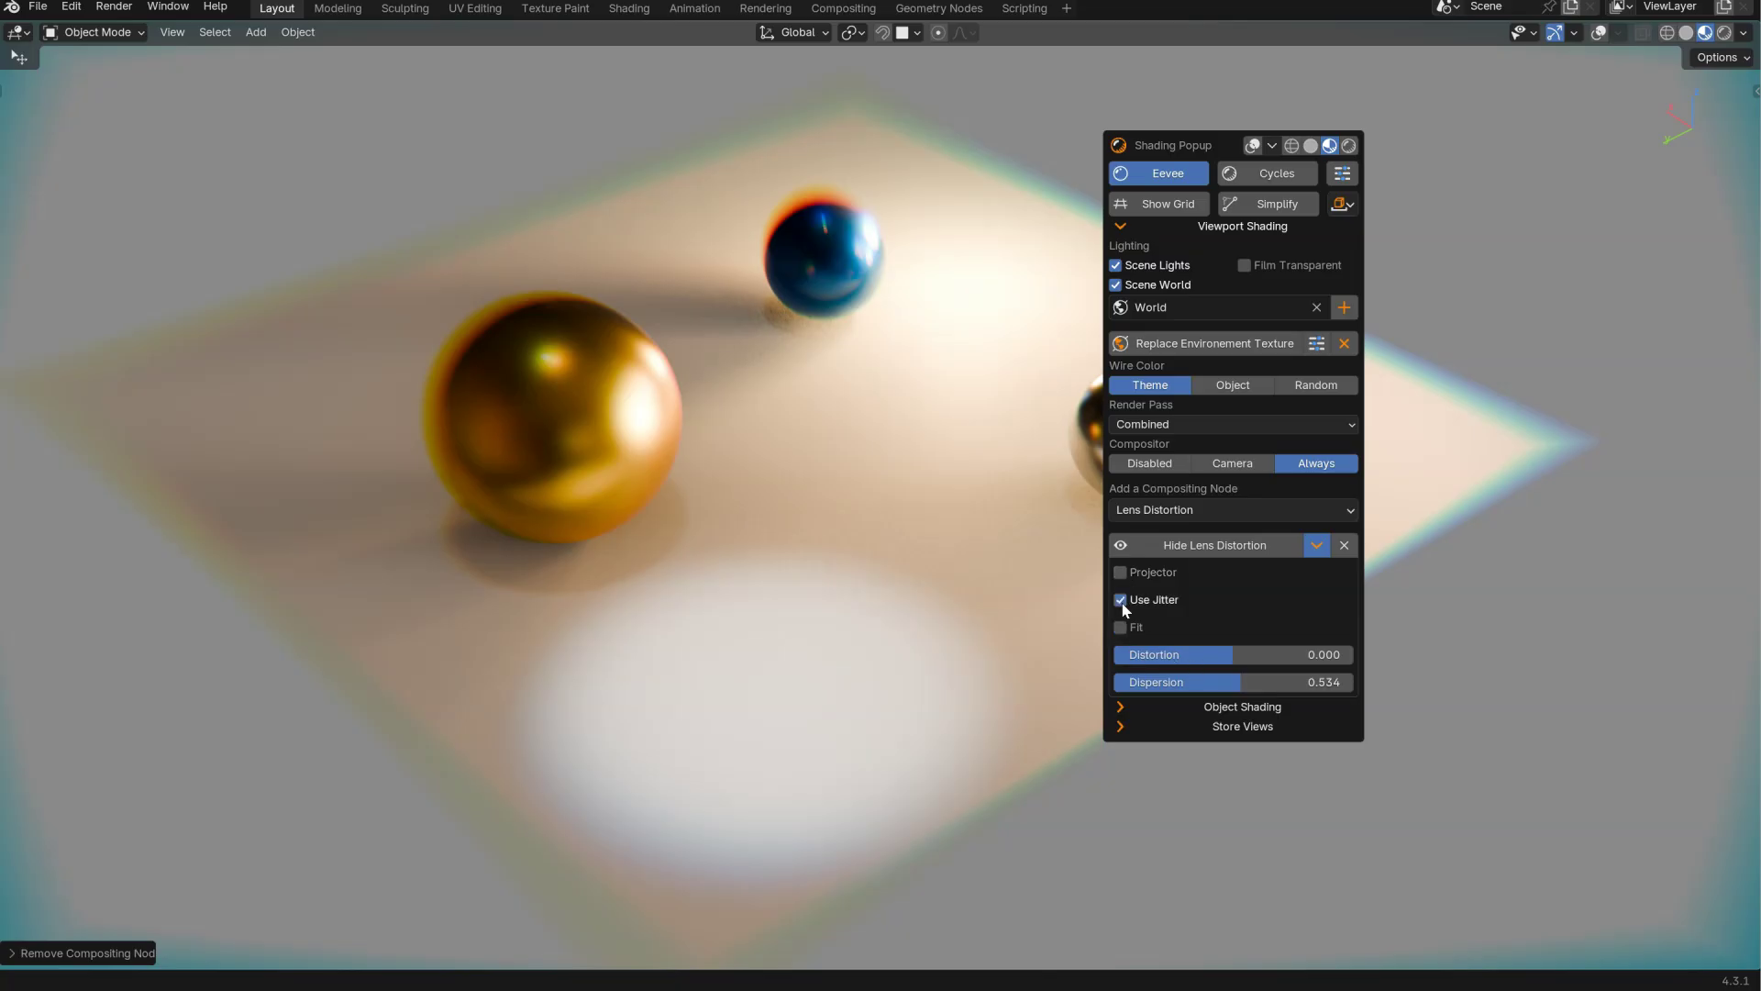
pyautogui.moveTo(1224, 661); pyautogui.dragTo(1149, 670)
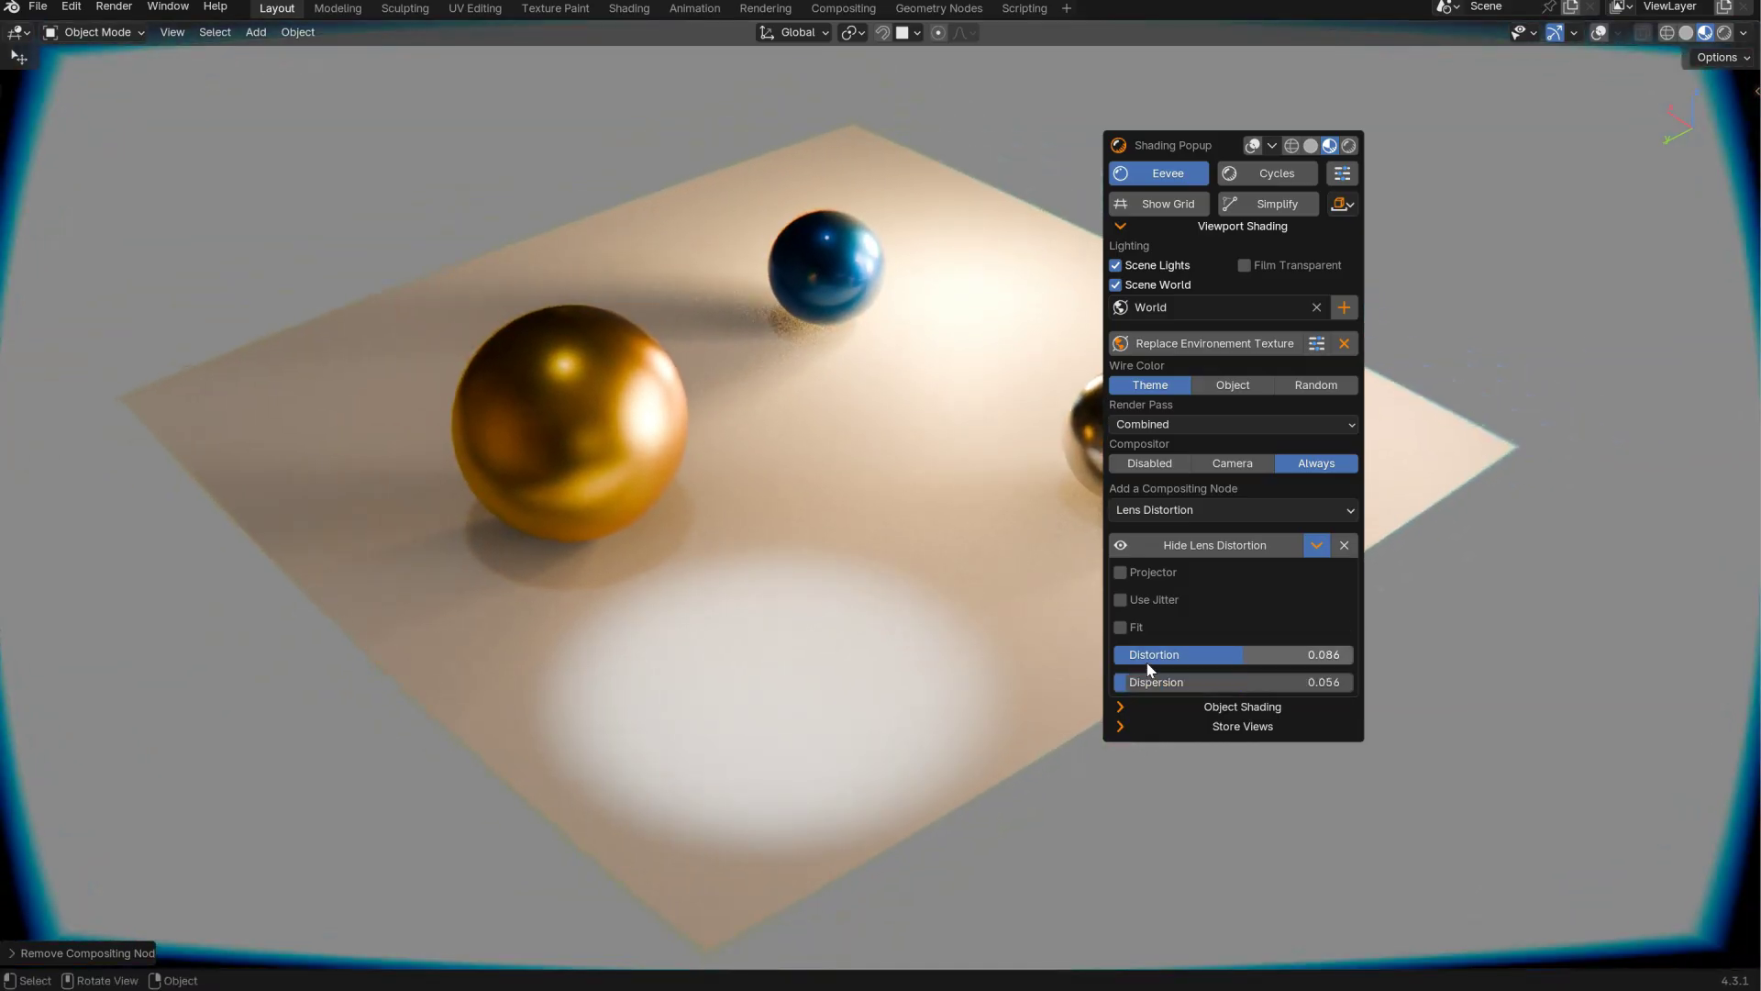
# - Enable Projector on the Lens Distortion node, adjust its Dispersion, and toggle the node's visibility
pyautogui.click(1120, 572)
pyautogui.moveTo(1160, 629); pyautogui.dragTo(1142, 629)
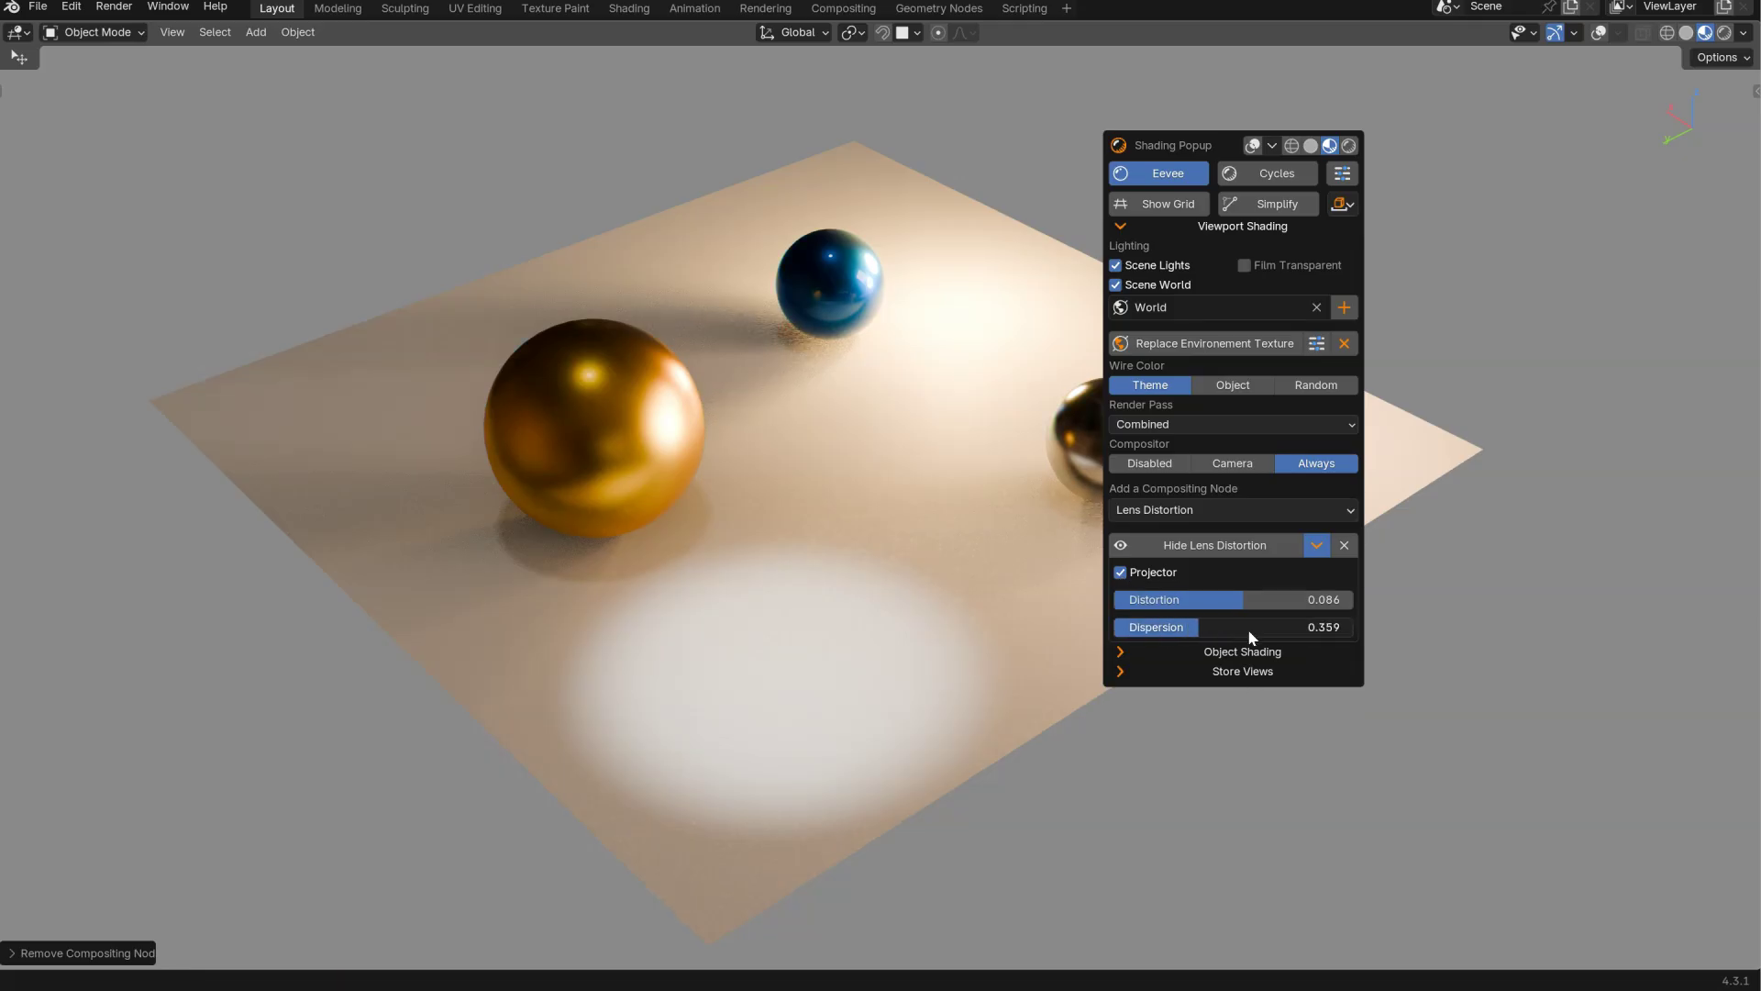
pyautogui.click(1225, 545)
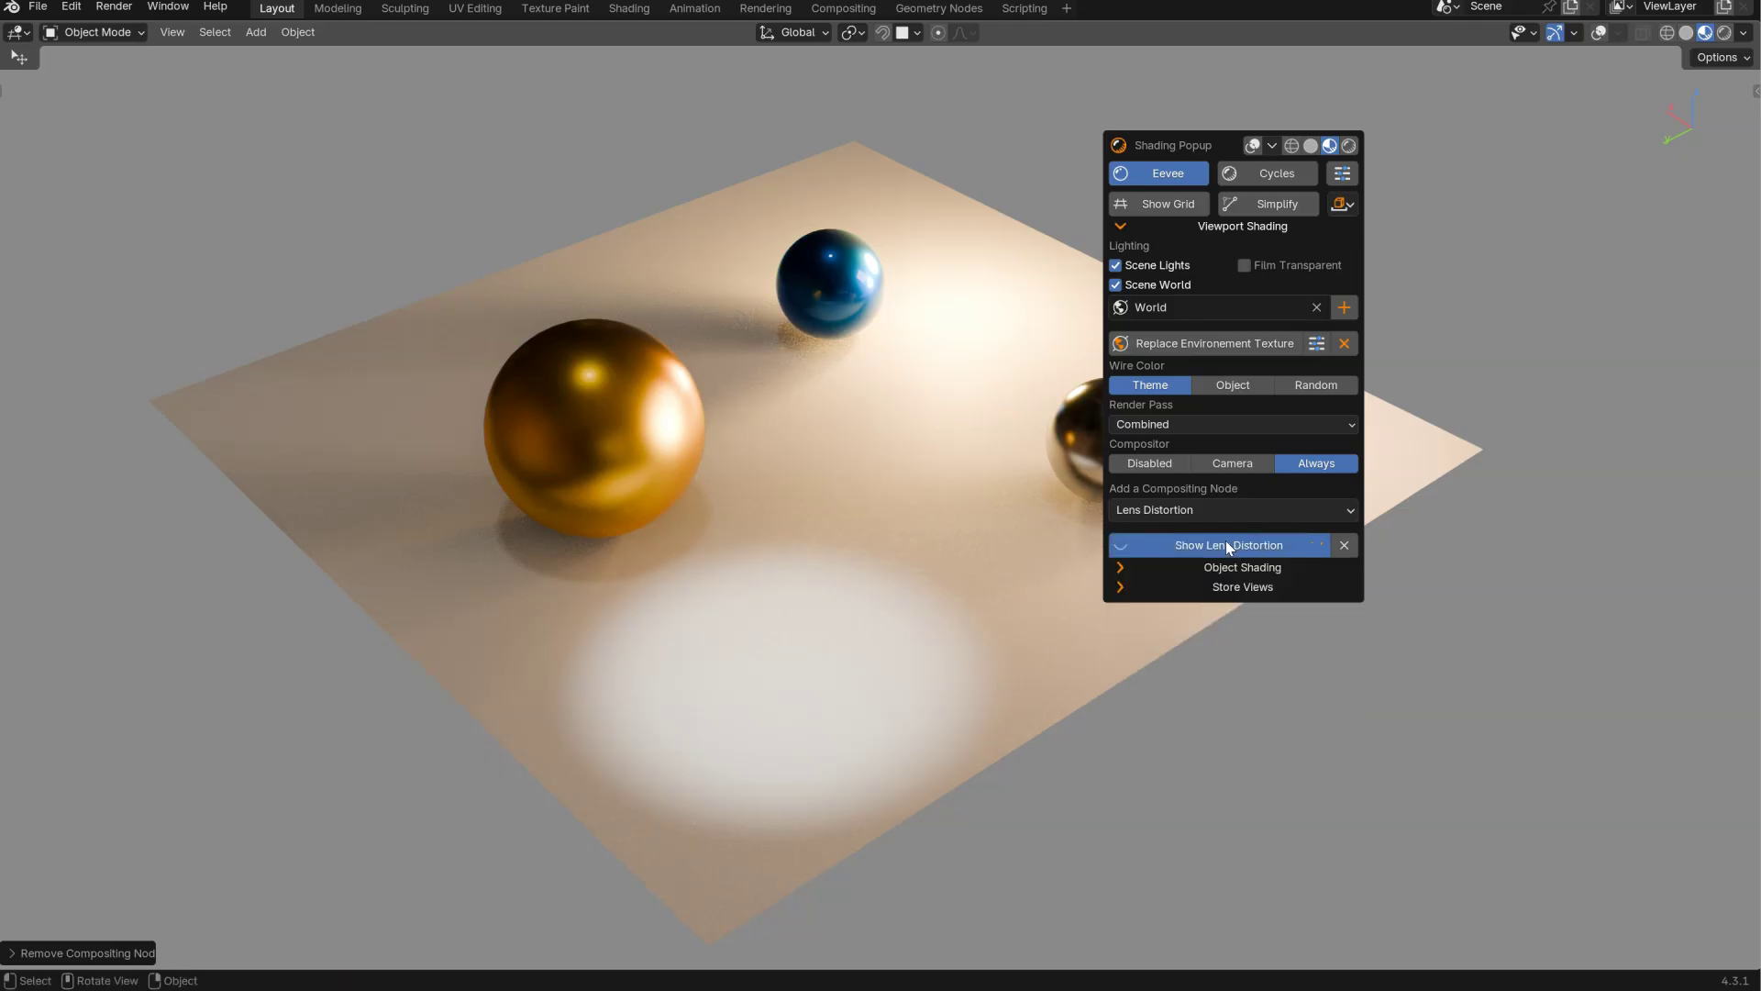
pyautogui.click(1226, 545)
# - Replace the Lens Distortion node with a Pixelate compositing node
pyautogui.click(1345, 547)
pyautogui.click(1249, 511)
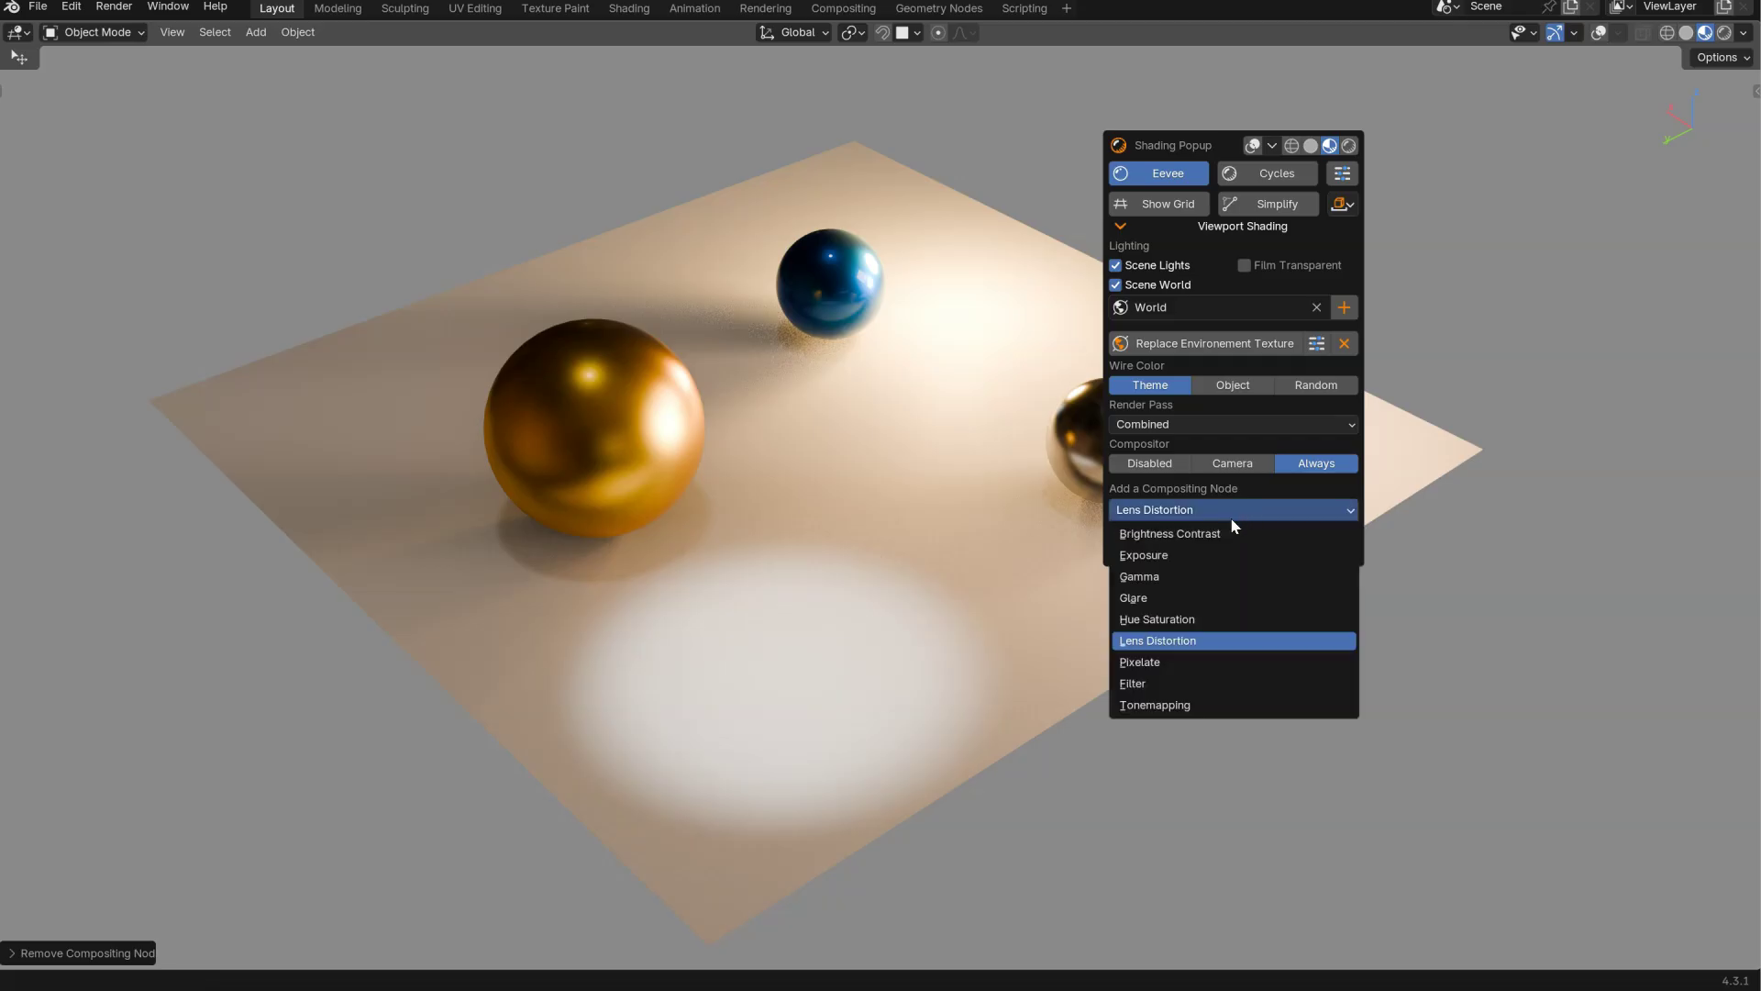
pyautogui.click(1140, 663)
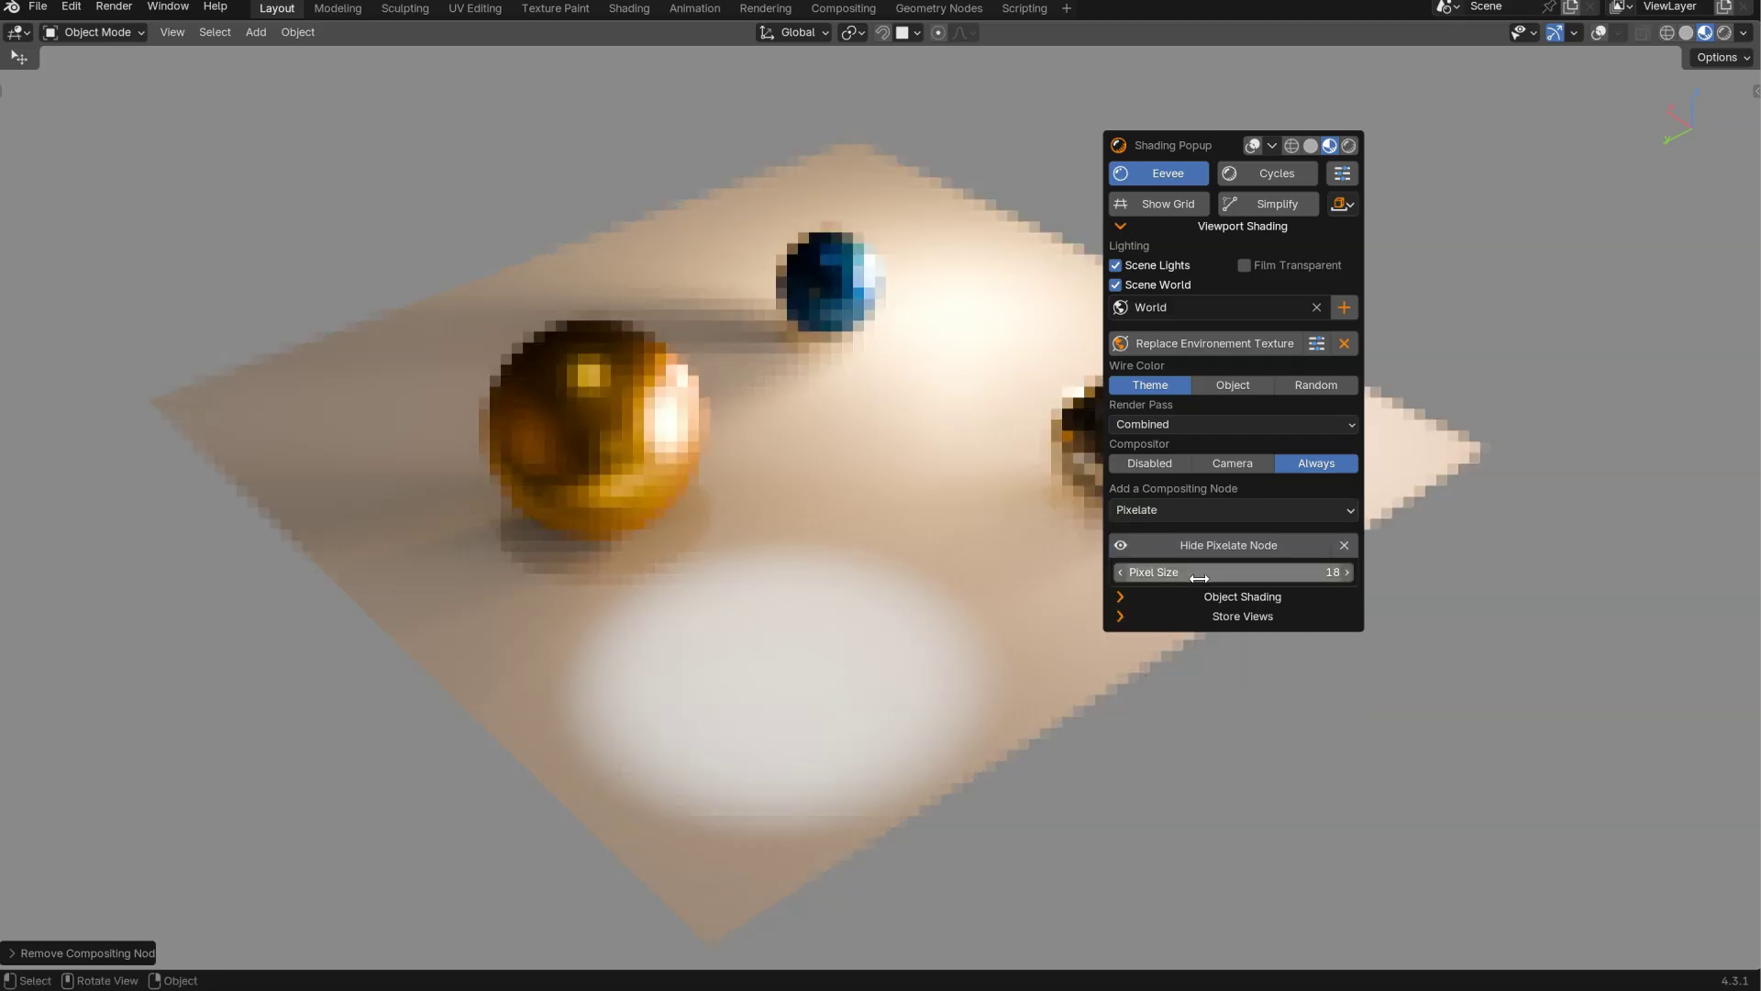
# - Set the Pixelate node's Pixel Size to 24 and move the Shading Popup away from the spheres
pyautogui.moveTo(1223, 571)
pyautogui.mouseDown()
pyautogui.moveTo(1183, 570)
pyautogui.moveTo(1225, 570)
pyautogui.mouseUp()
pyautogui.moveTo(732, 470)
pyautogui.mouseDown(button='middle')
pyautogui.moveTo(1085, 459)
pyautogui.moveTo(890, 427)
pyautogui.moveTo(932, 492)
pyautogui.moveTo(888, 470)
pyautogui.moveTo(892, 433)
pyautogui.mouseUp(button='middle')
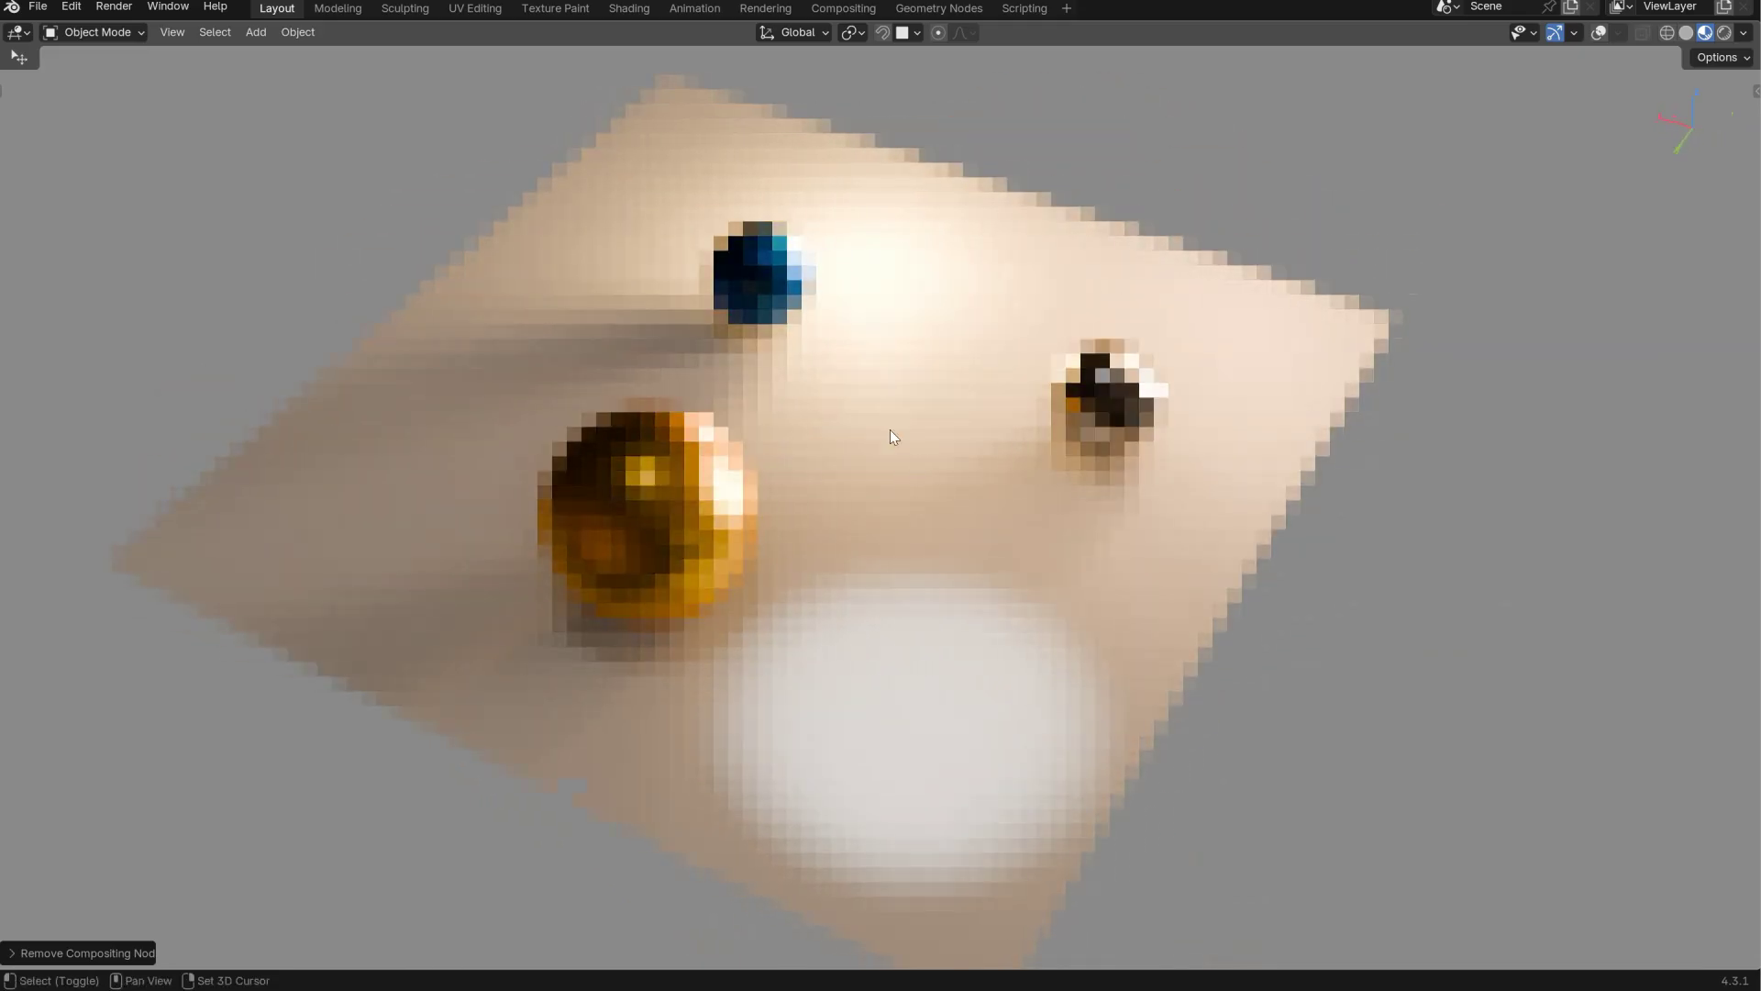
pyautogui.hotkey('shift', 'z')
pyautogui.moveTo(864, 383); pyautogui.dragTo(1187, 250)
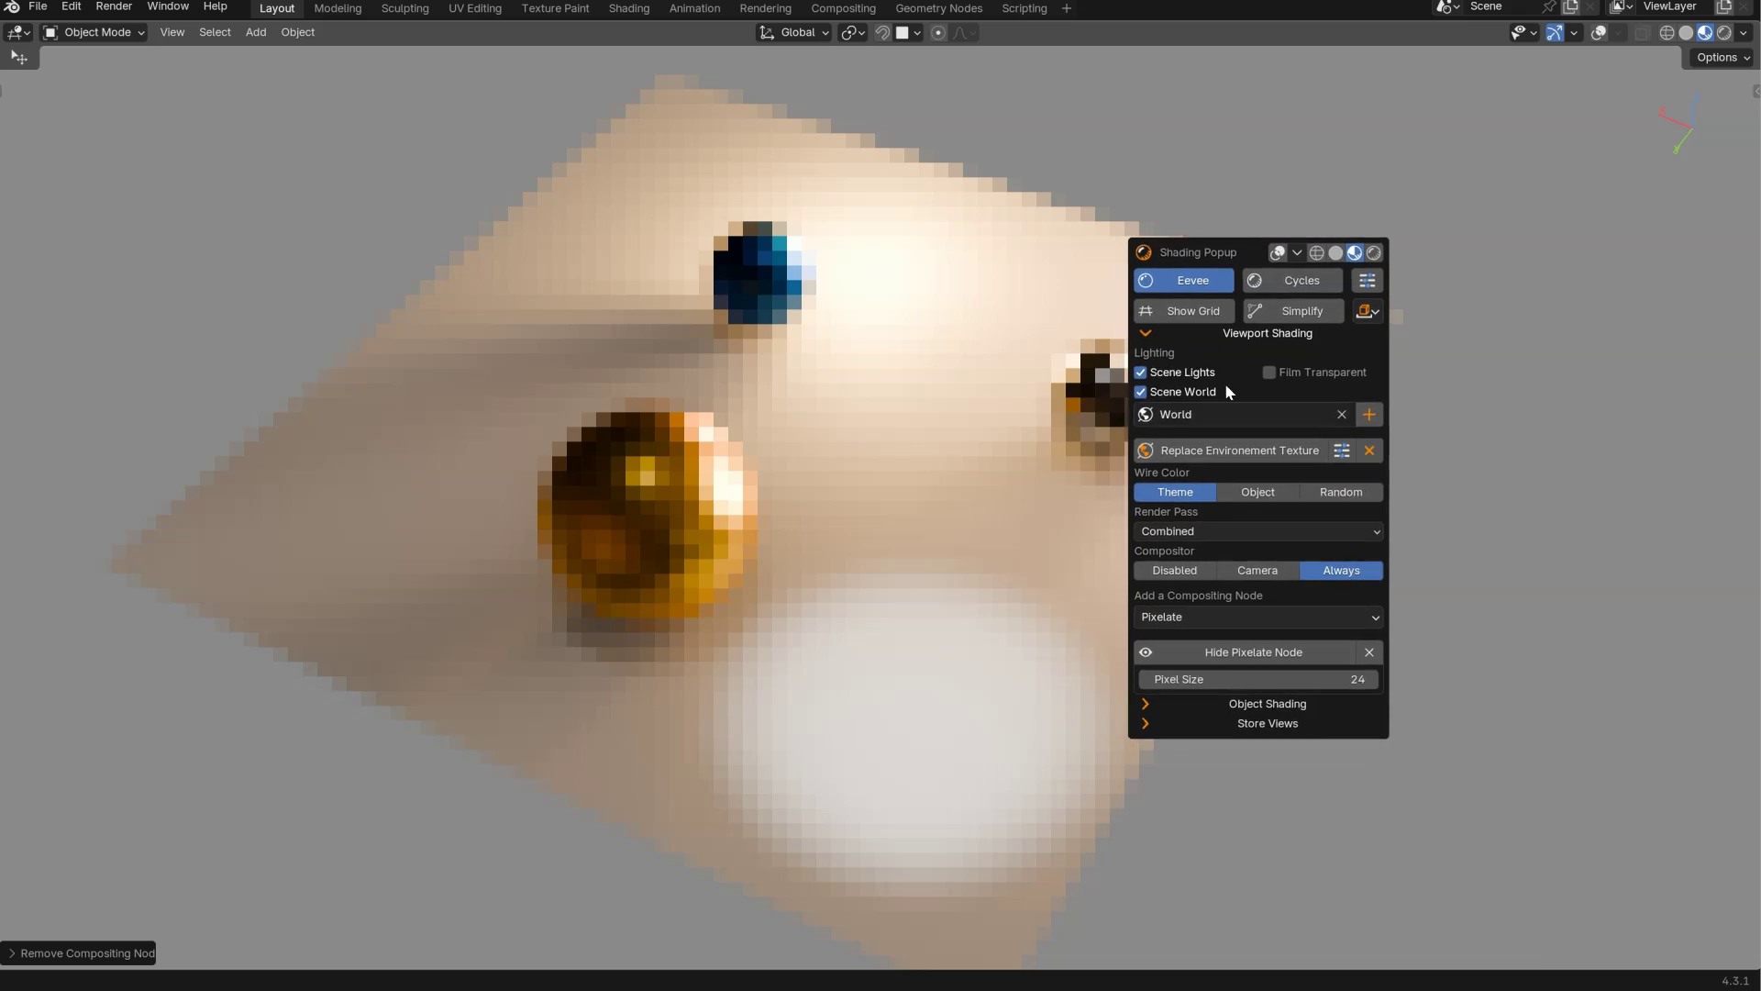
# - Replace the Pixelate node with a Filter compositing node and expand its settings
pyautogui.click(1259, 660)
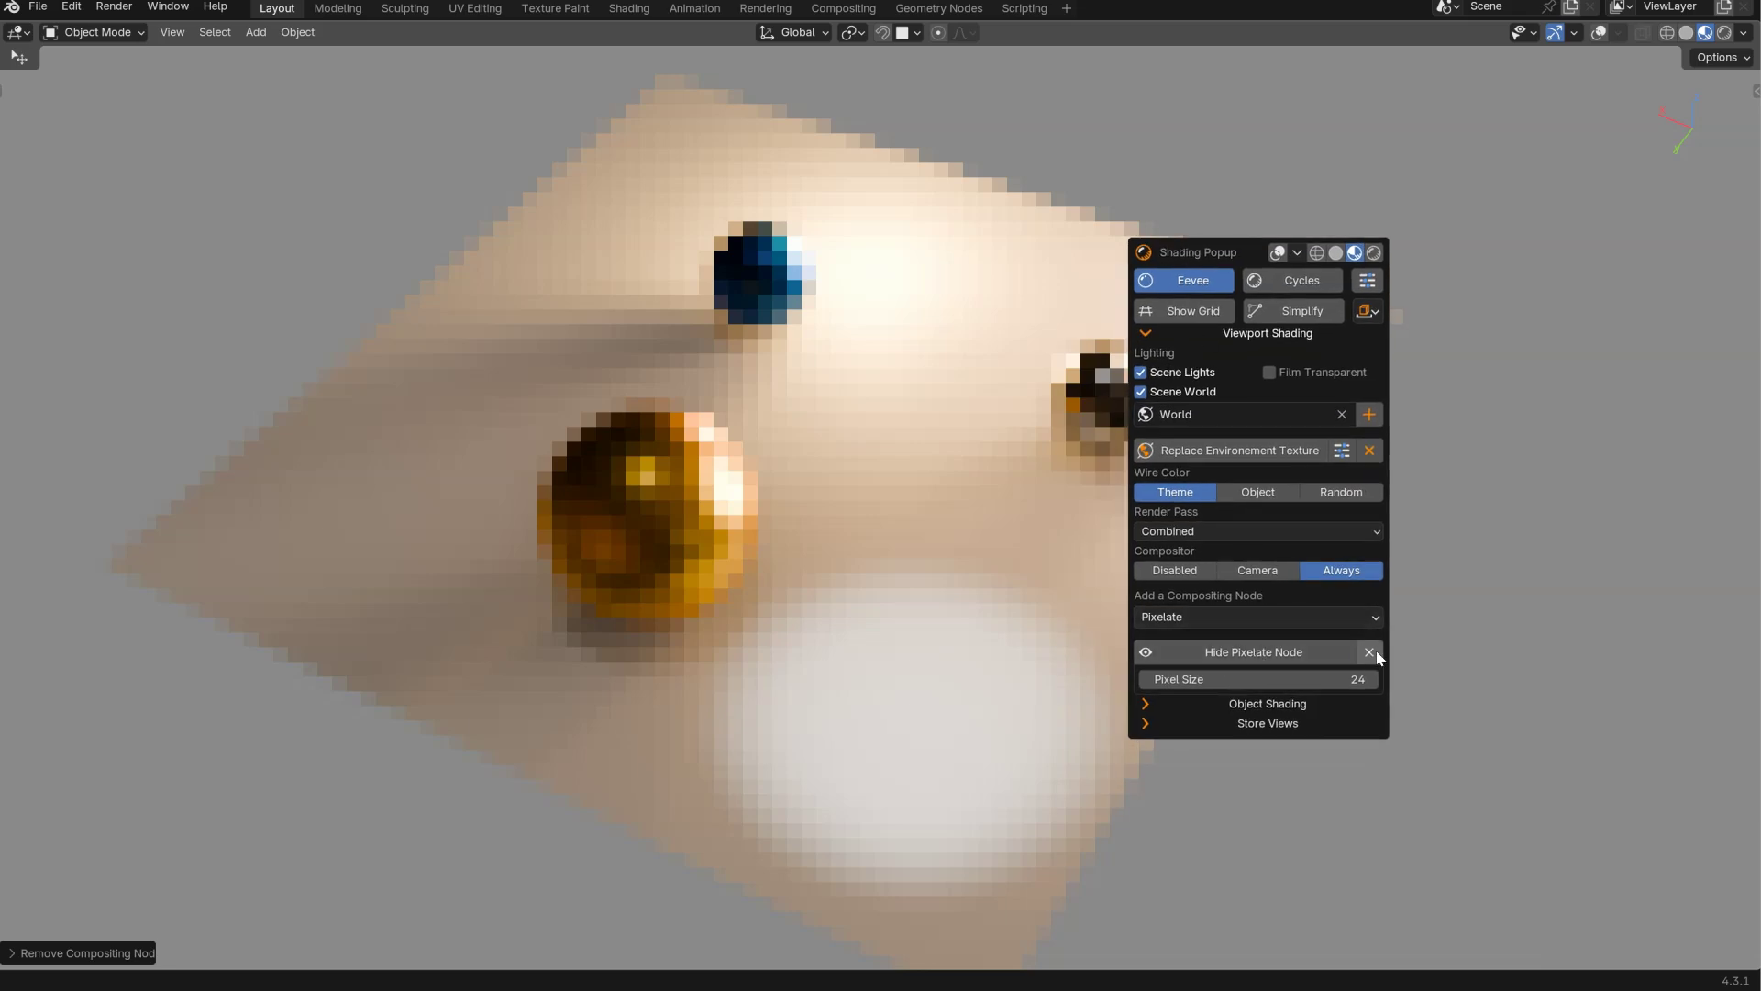
pyautogui.click(1231, 617)
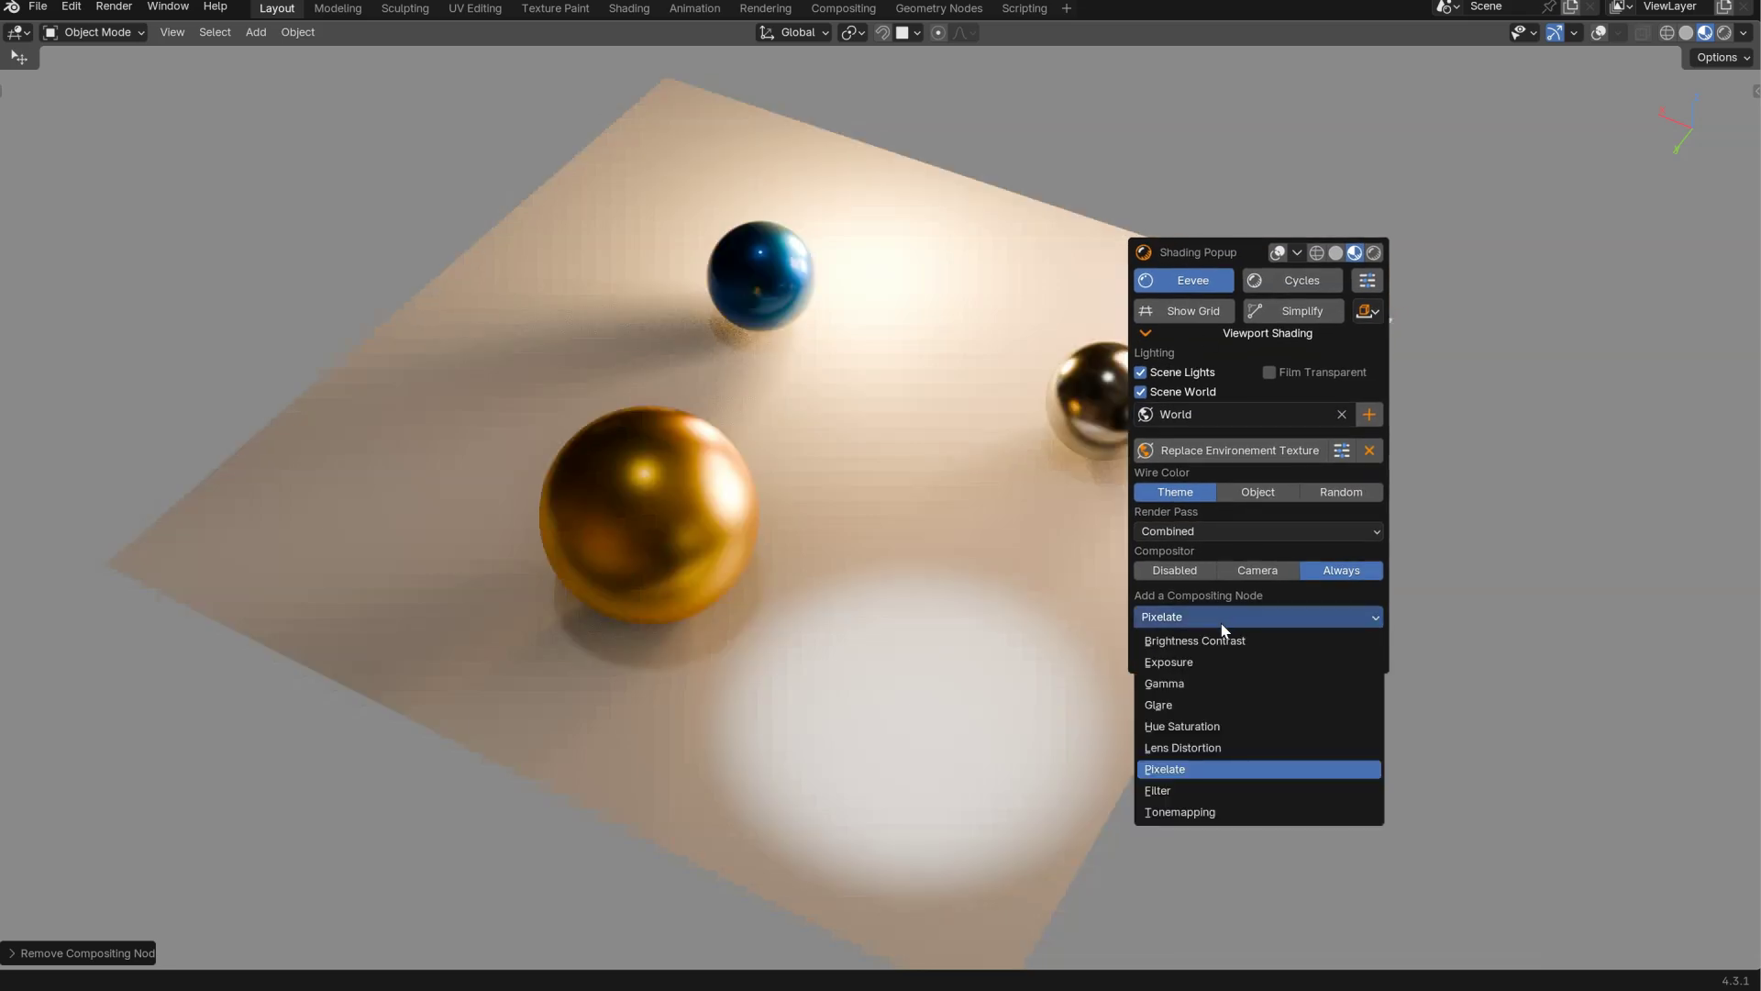
pyautogui.click(1182, 795)
pyautogui.click(1341, 653)
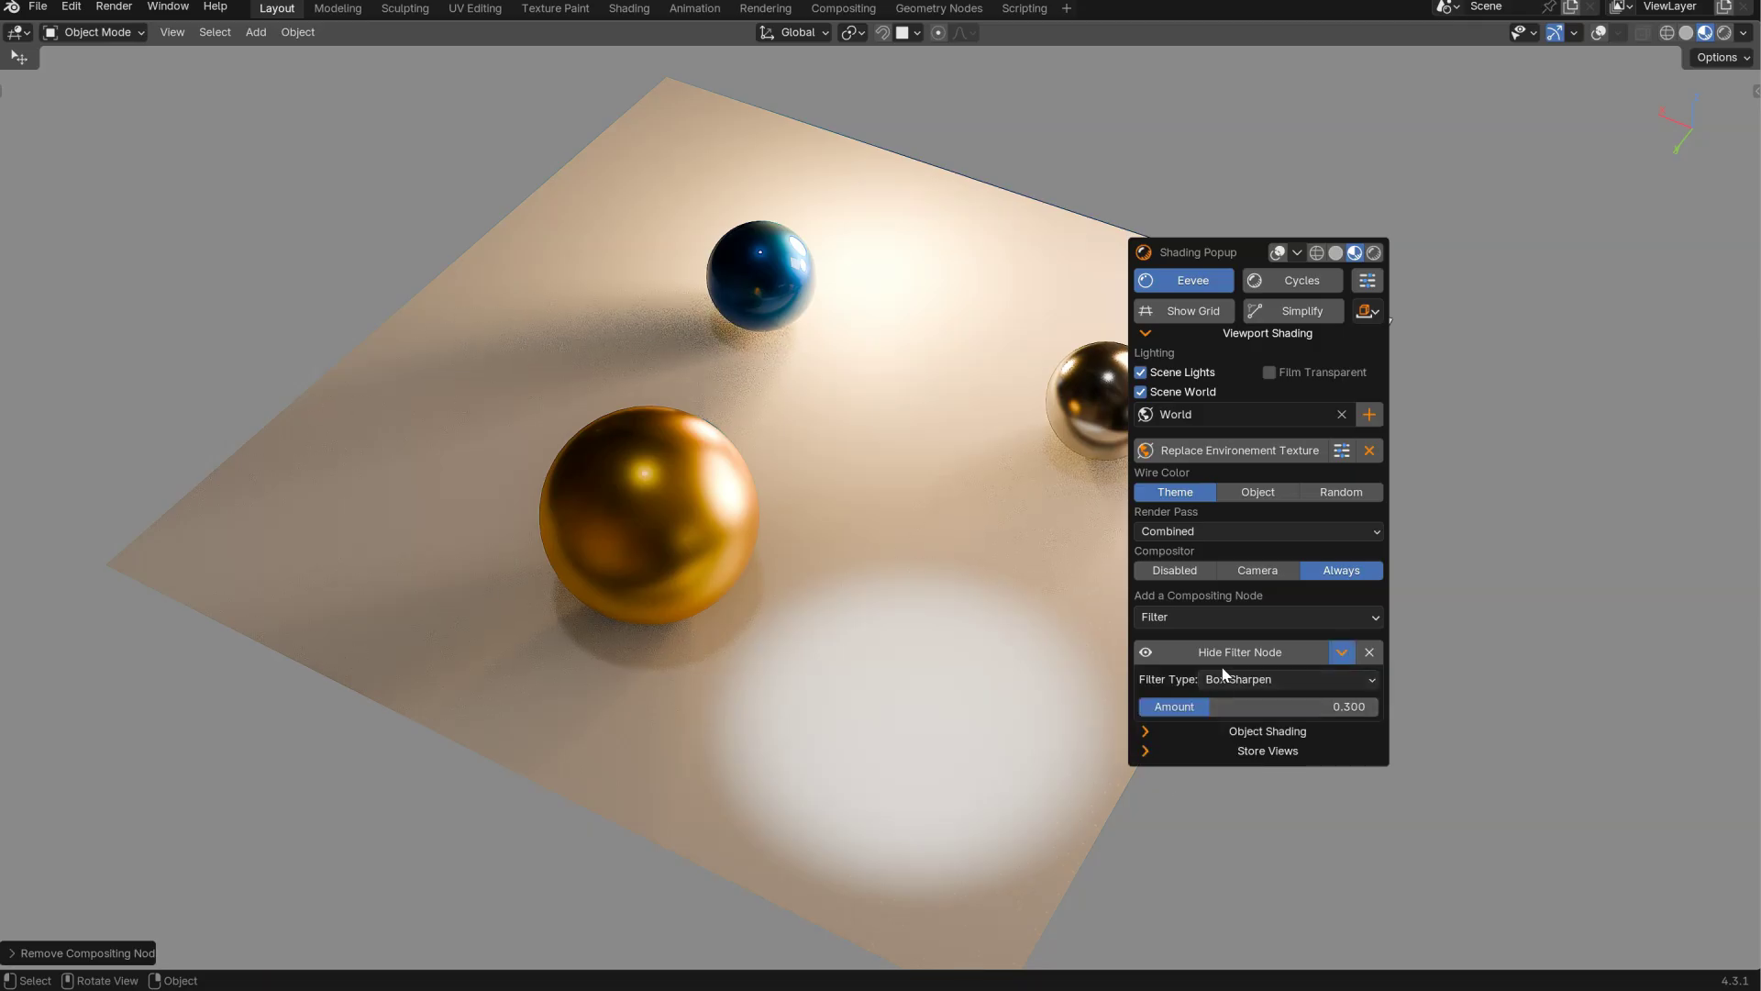
# - Adjust the Filter node's Amount and remove the node
pyautogui.moveTo(1211, 706)
pyautogui.mouseDown()
pyautogui.moveTo(1299, 708)
pyautogui.moveTo(1191, 705)
pyautogui.moveTo(1218, 708)
pyautogui.mouseUp()
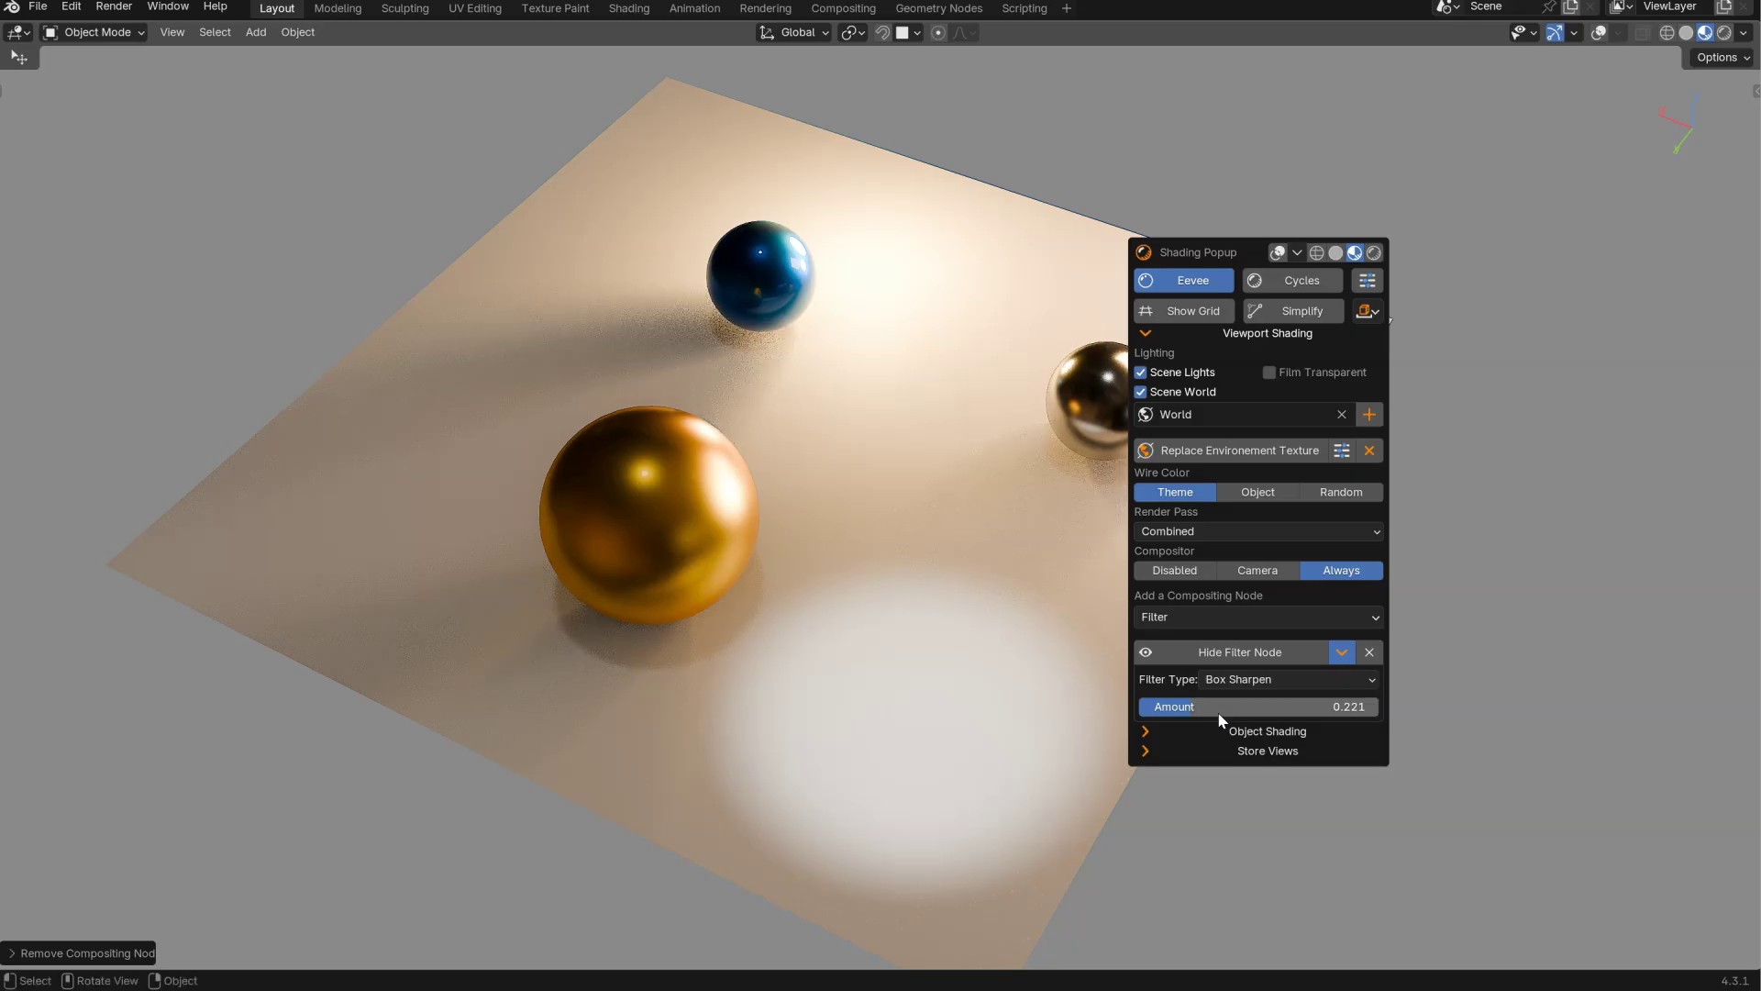
pyautogui.click(1370, 654)
pyautogui.click(1239, 617)
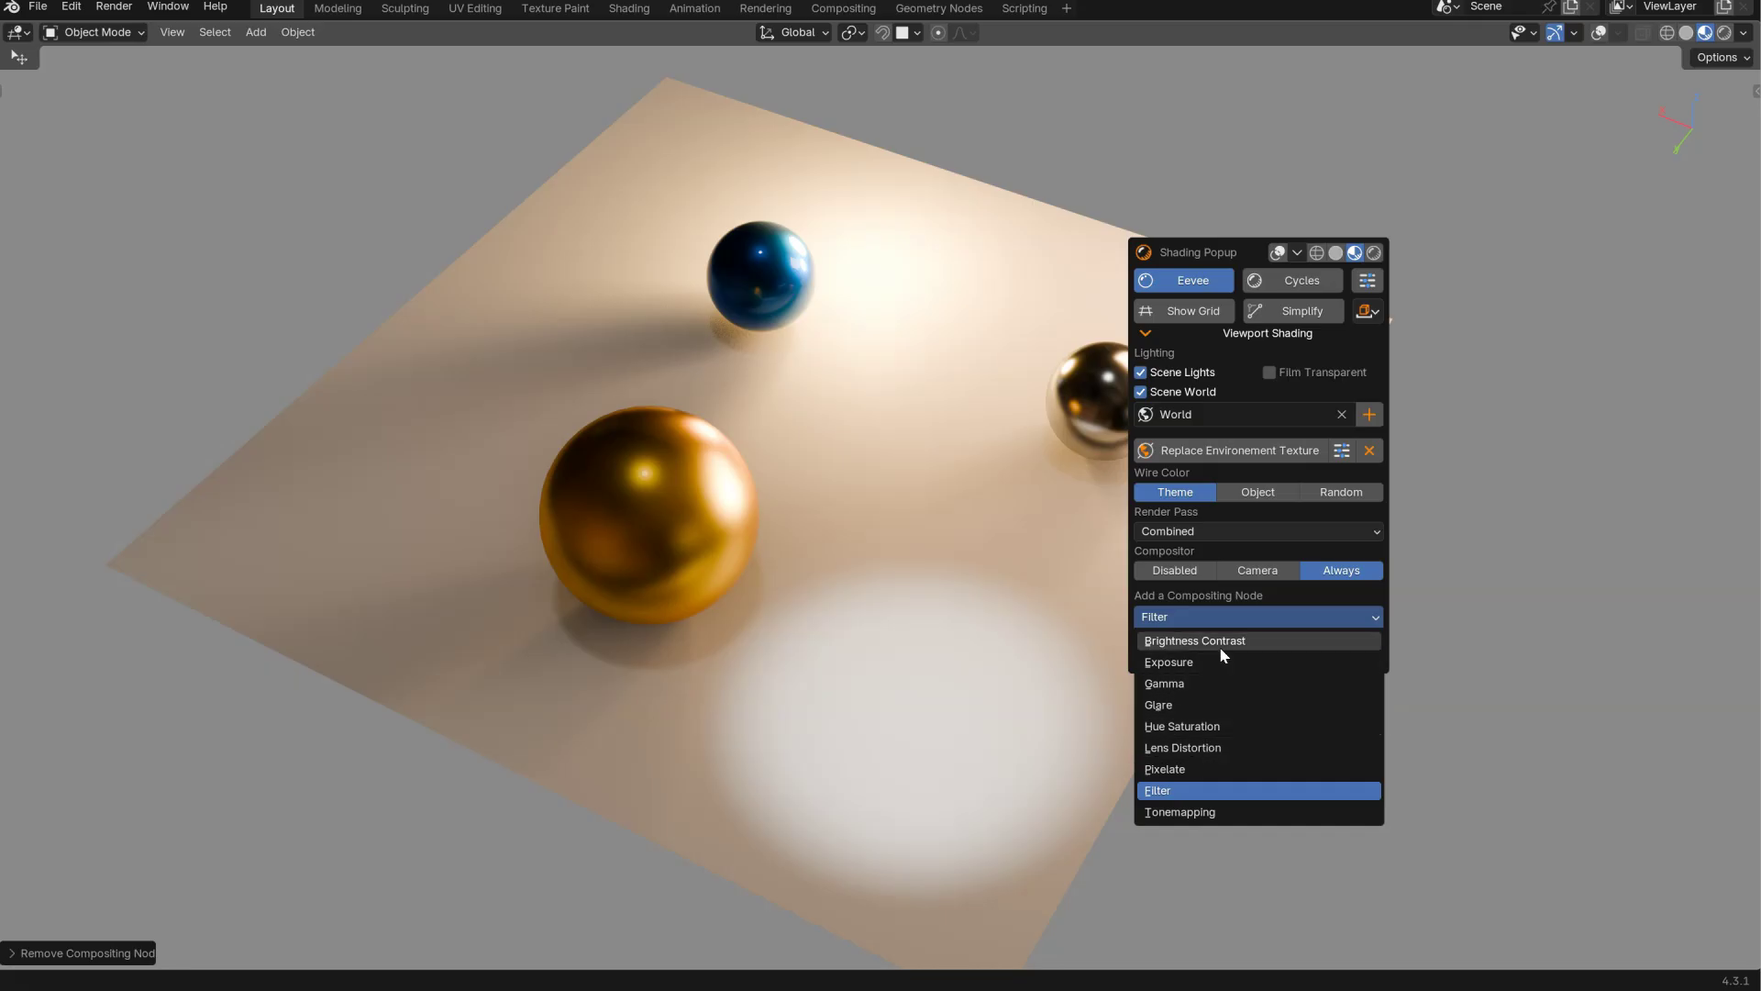
# - Split the 3D viewport into two side-by-side areas and show the Compositor's node tree in the new area
pyautogui.hotkey('shift', 'space')
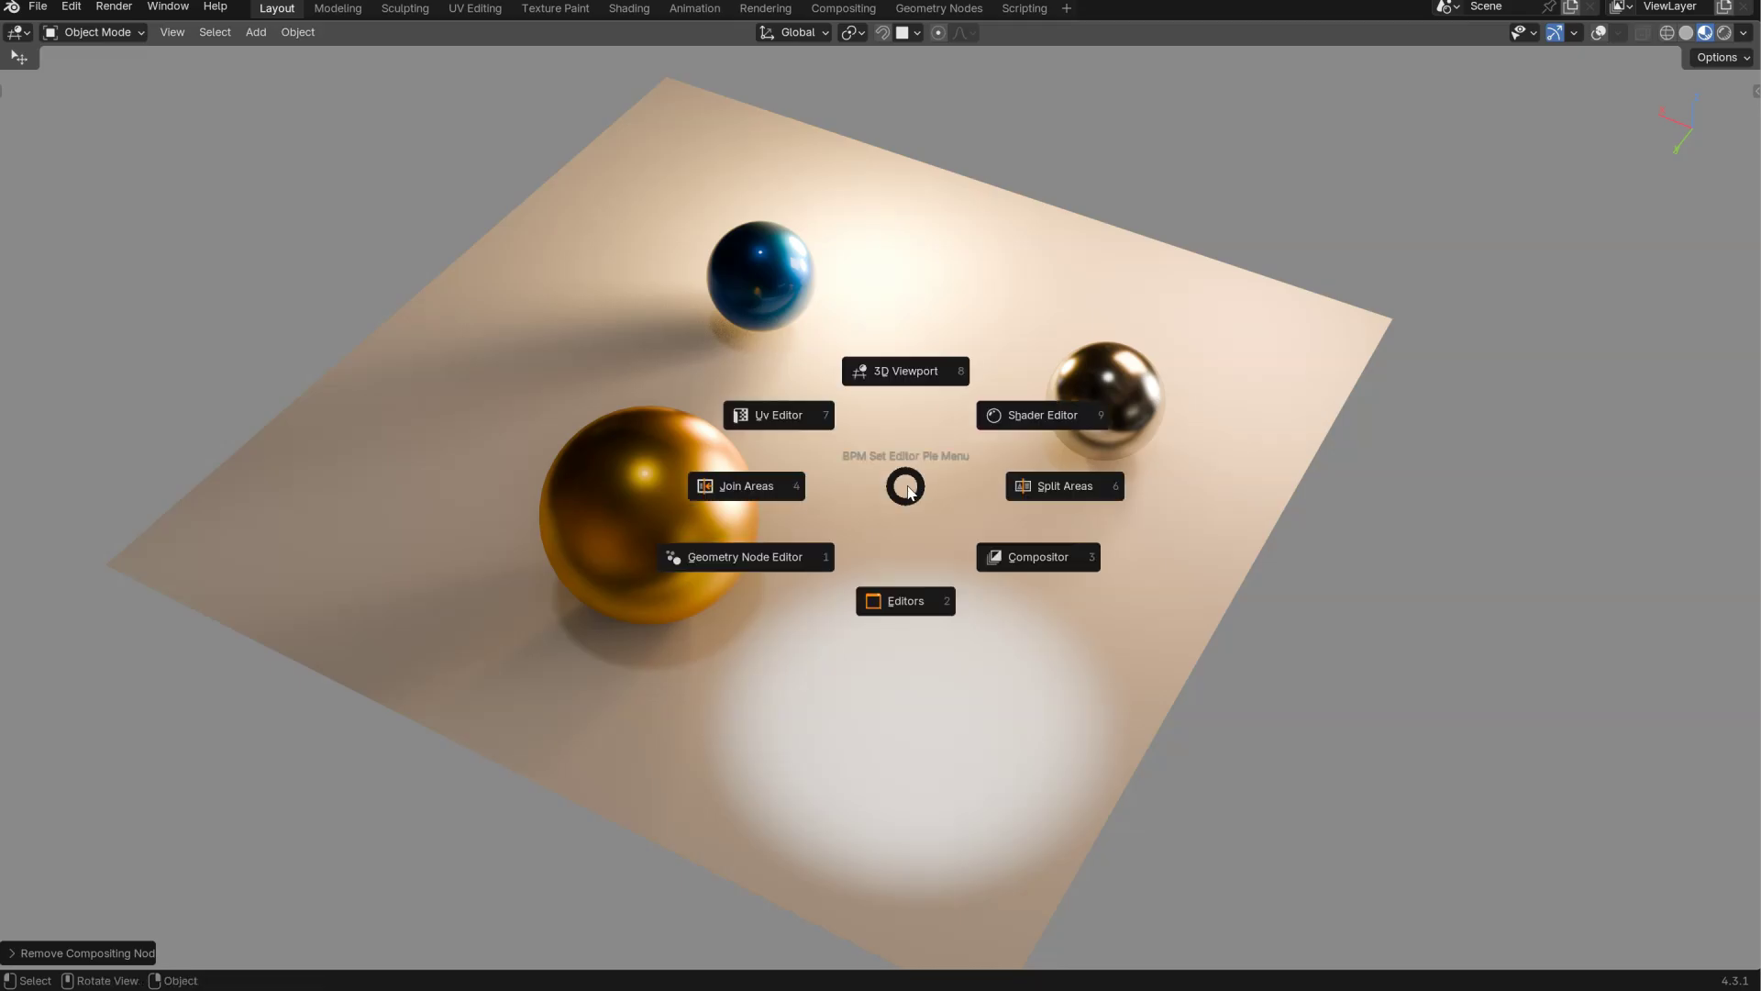
pyautogui.click(1048, 485)
pyautogui.click(886, 508)
pyautogui.hotkey('ctrl', 'space')
pyautogui.click(1361, 606)
pyautogui.press('Home')
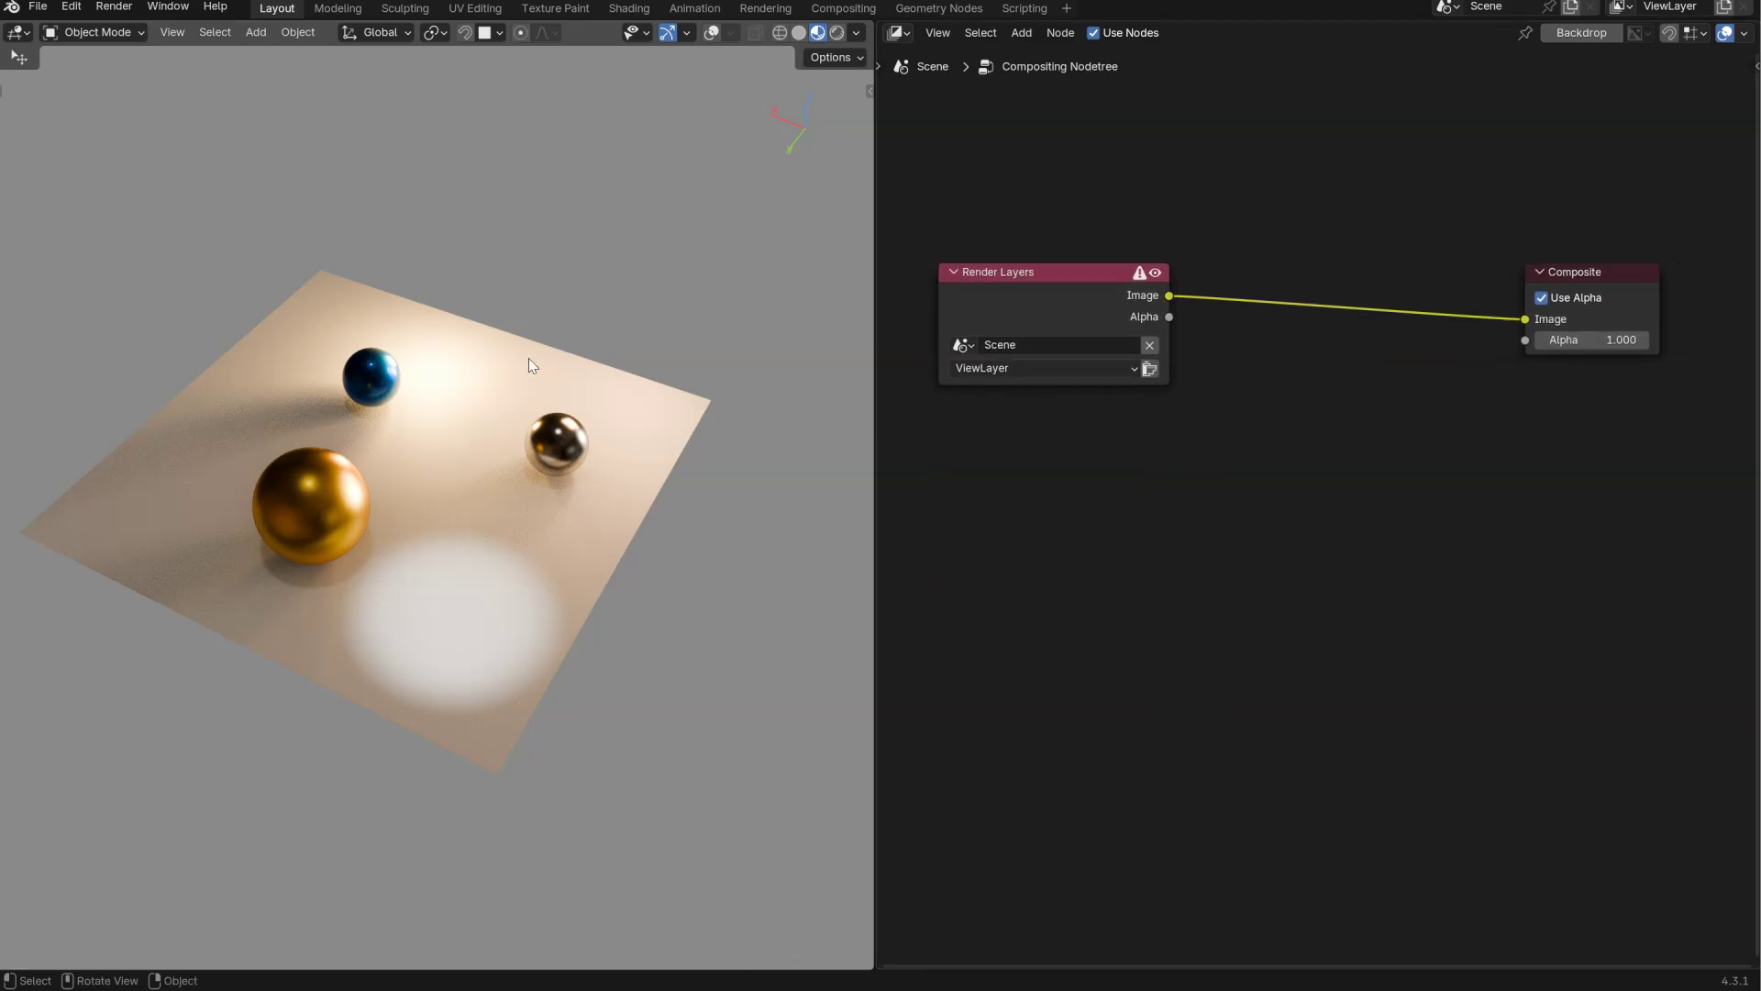
# - Add a Glare node and a Lens Distortion node to the compositing tree through the Shading Popup
pyautogui.hotkey('shift', 'z')
pyautogui.click(510, 705)
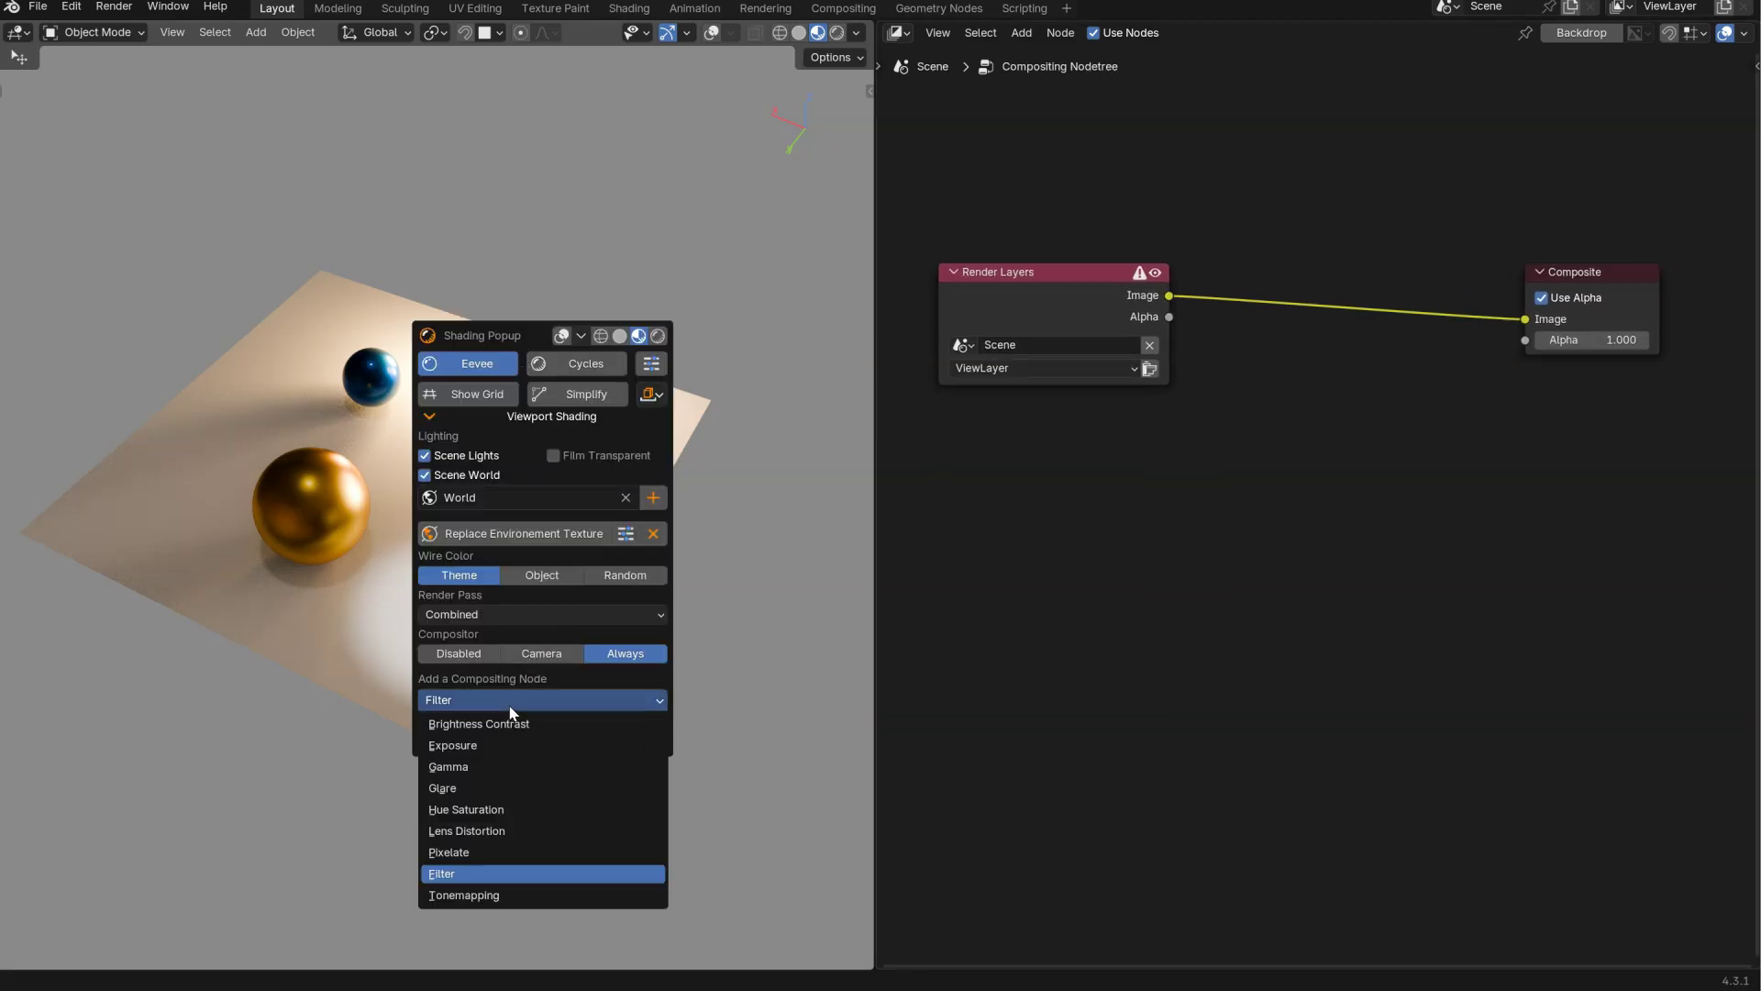
pyautogui.click(461, 791)
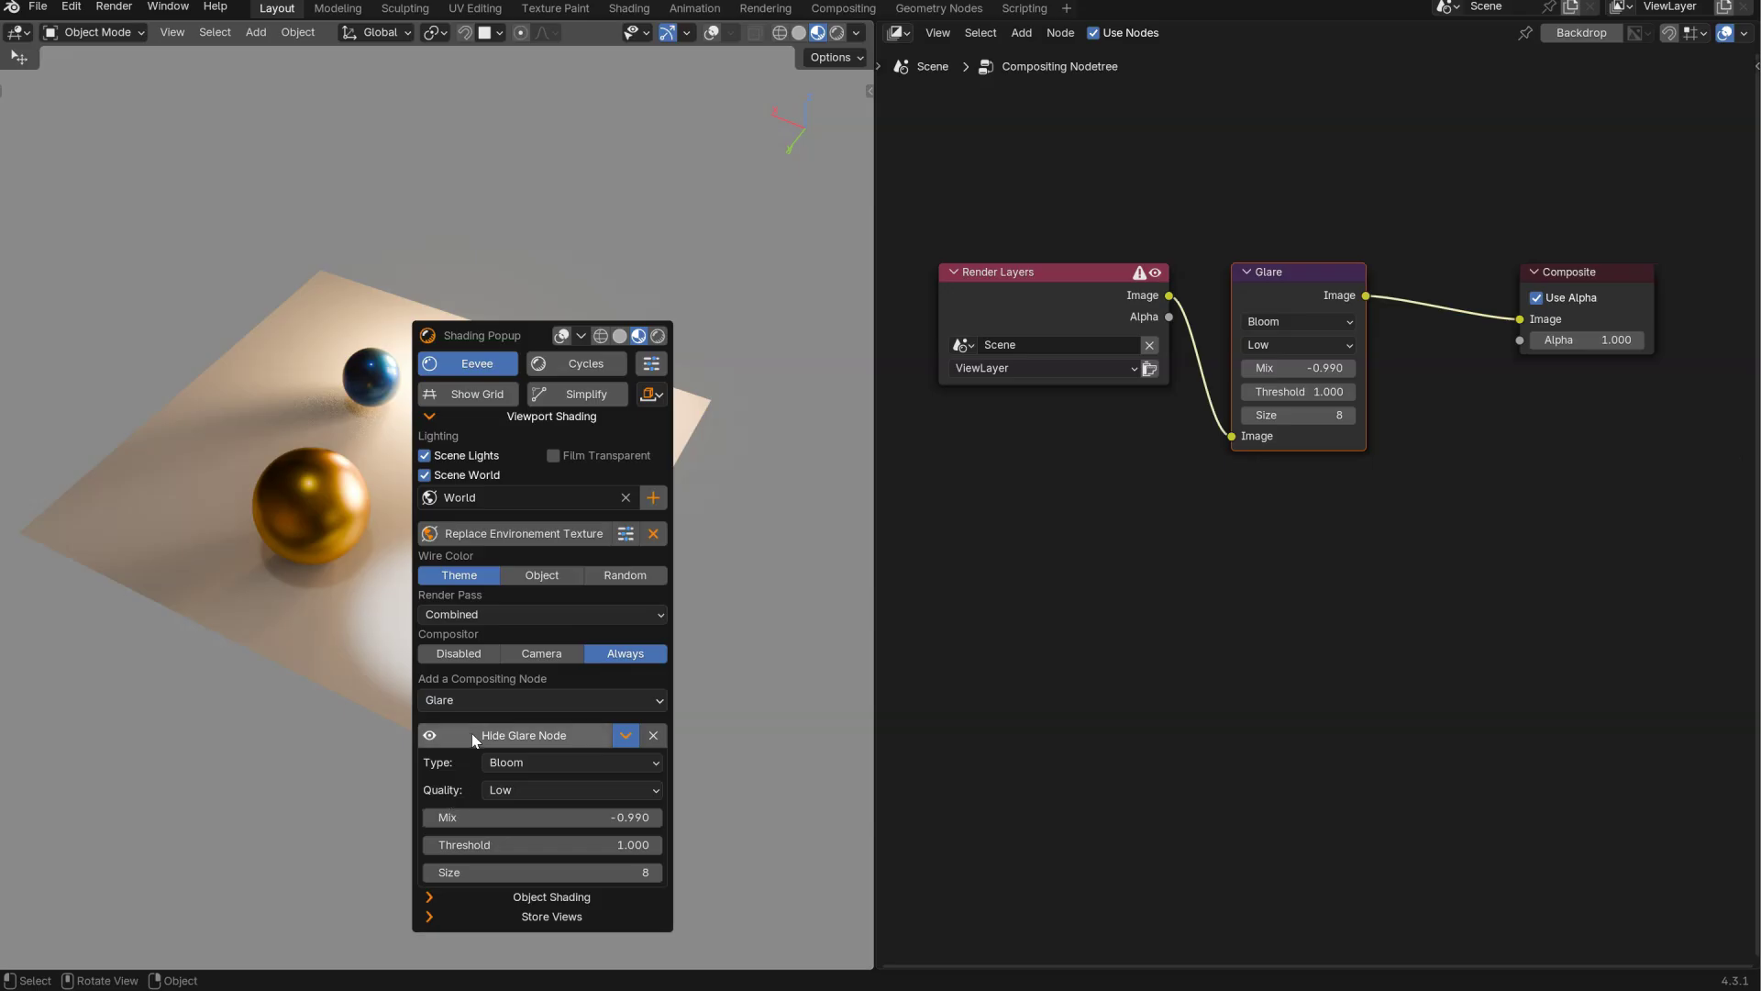
pyautogui.click(486, 700)
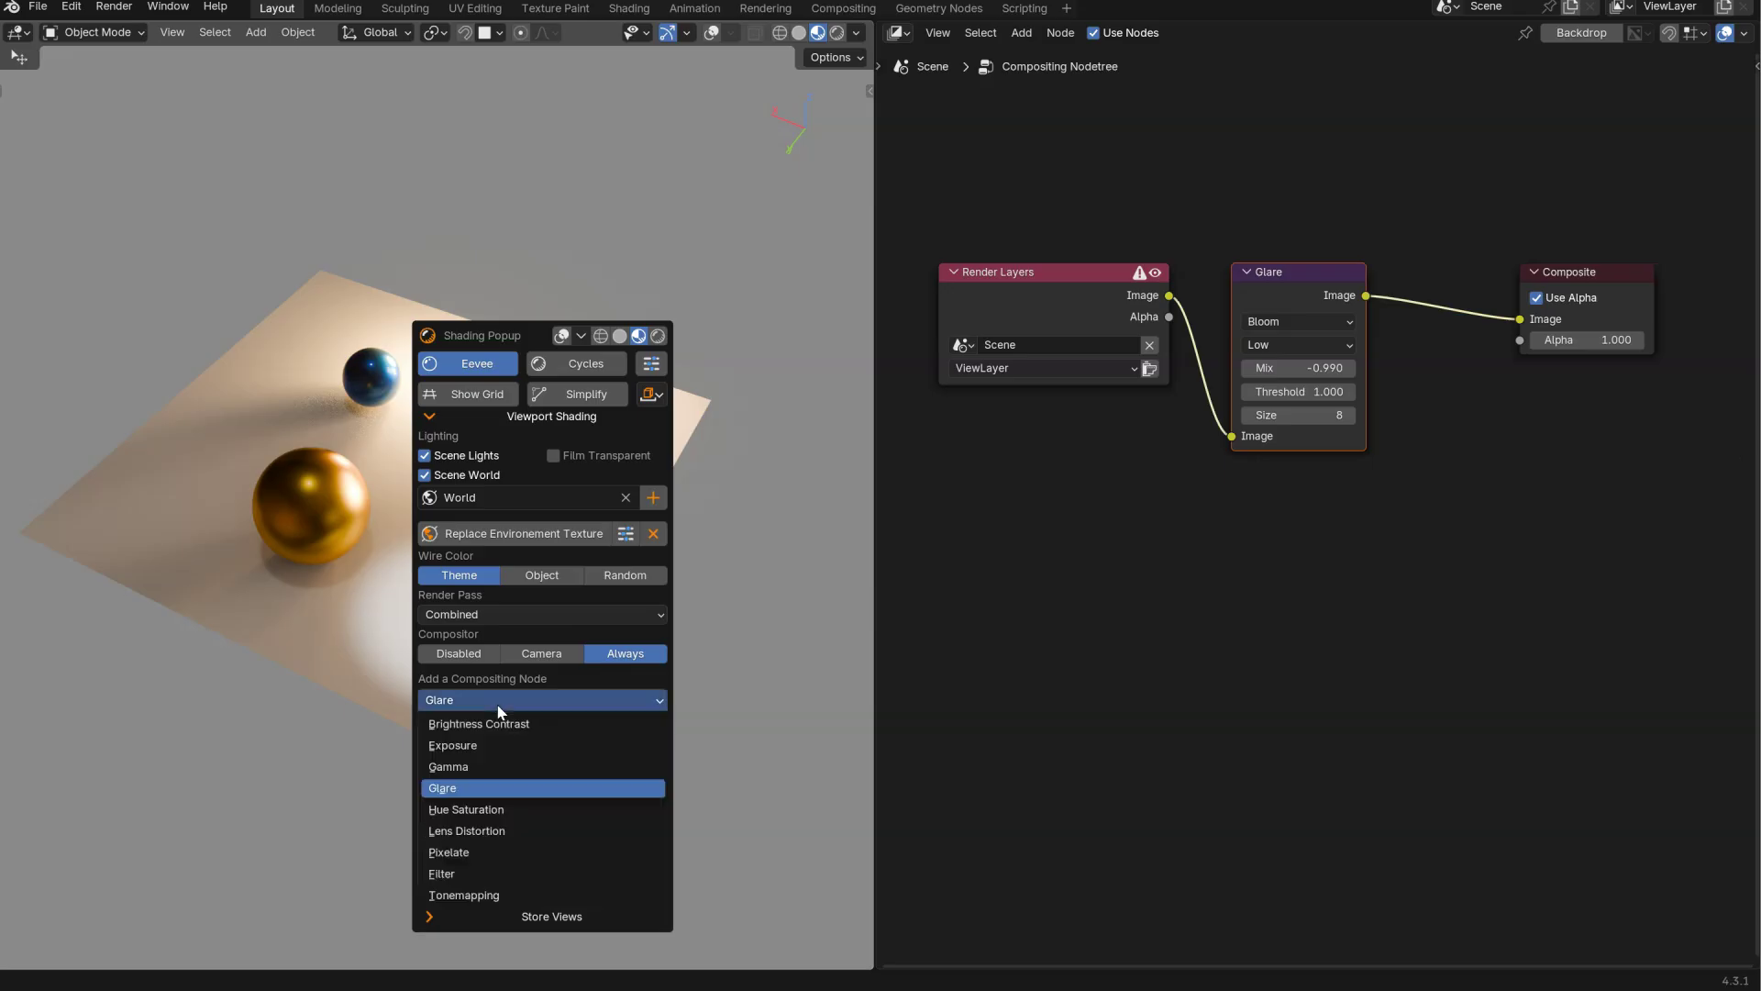
pyautogui.click(481, 831)
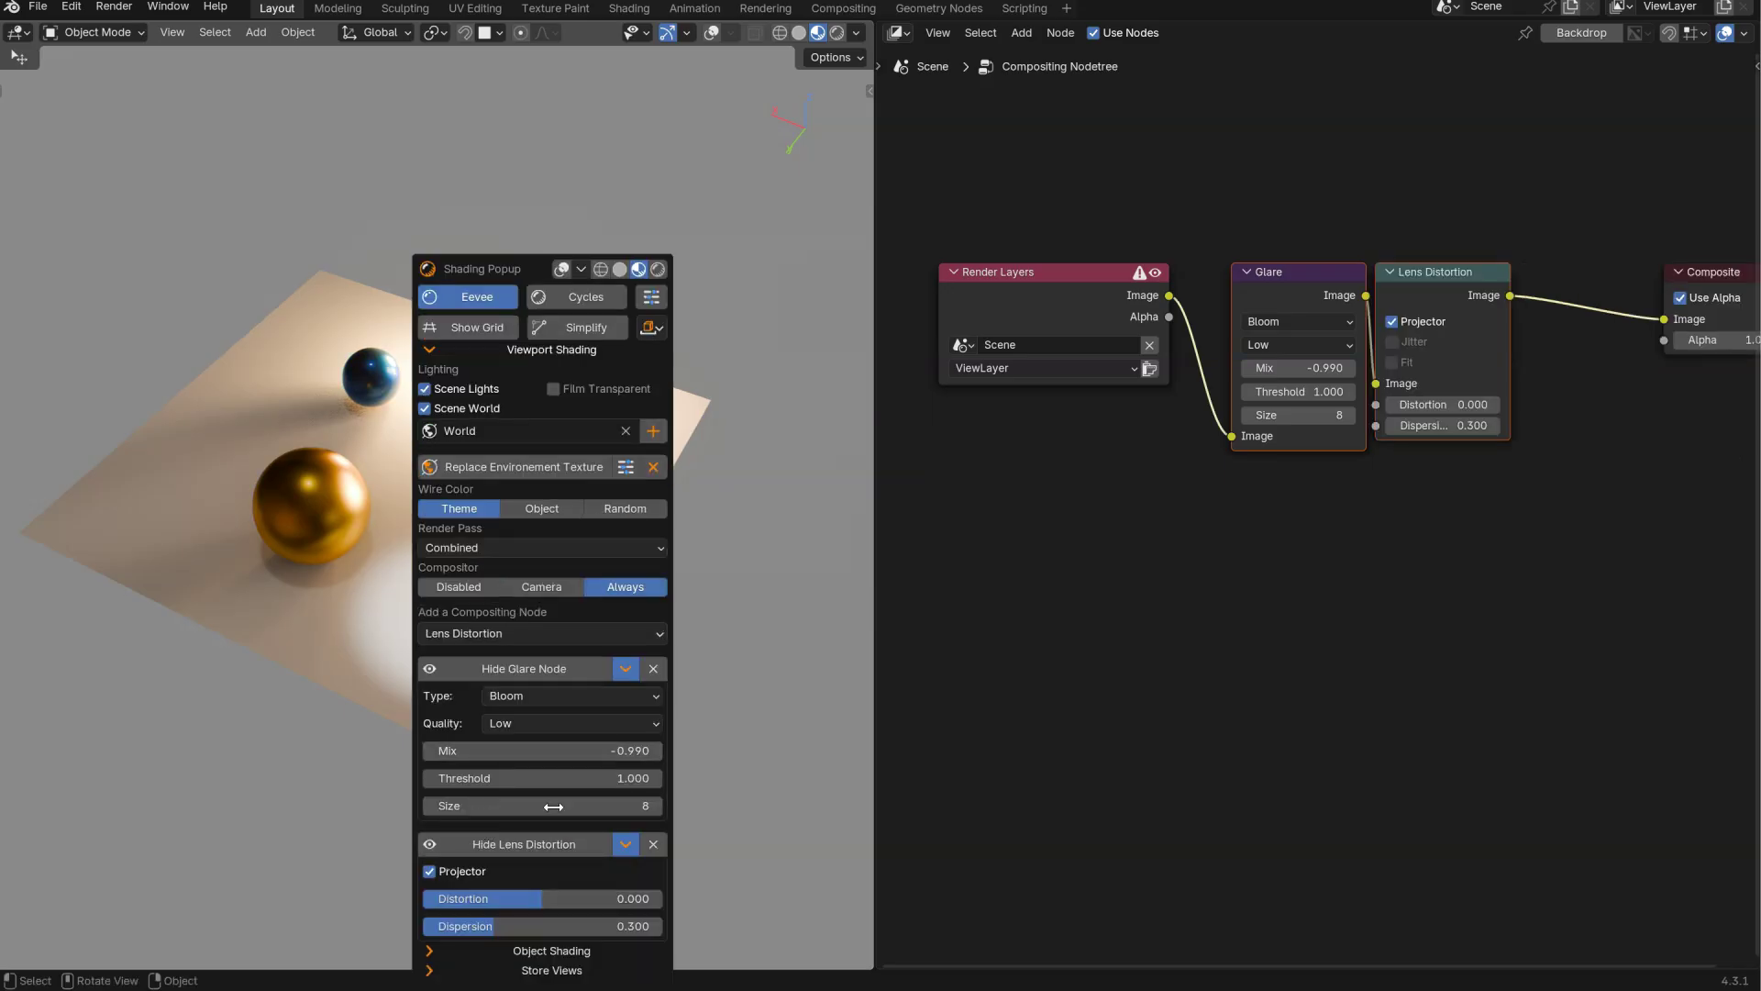
# - Collapse the Lens Distortion and Glare settings and add a Filter compositing node
pyautogui.click(627, 845)
pyautogui.click(626, 668)
pyautogui.click(541, 632)
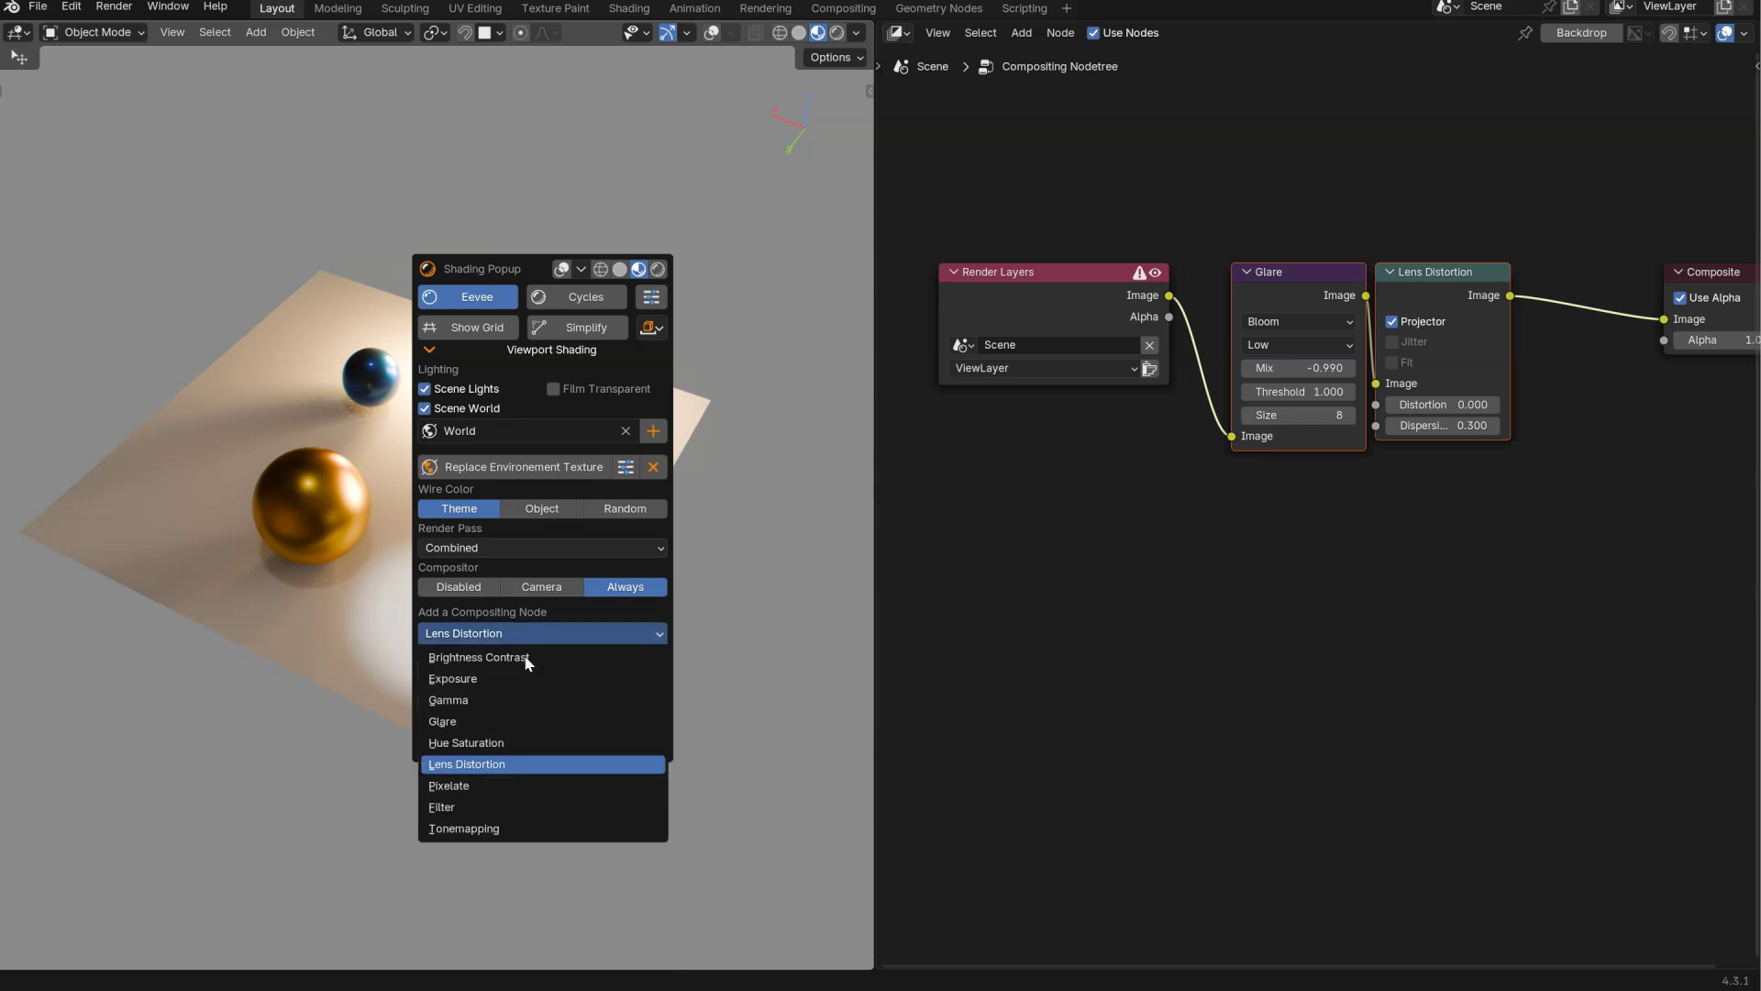
pyautogui.click(450, 809)
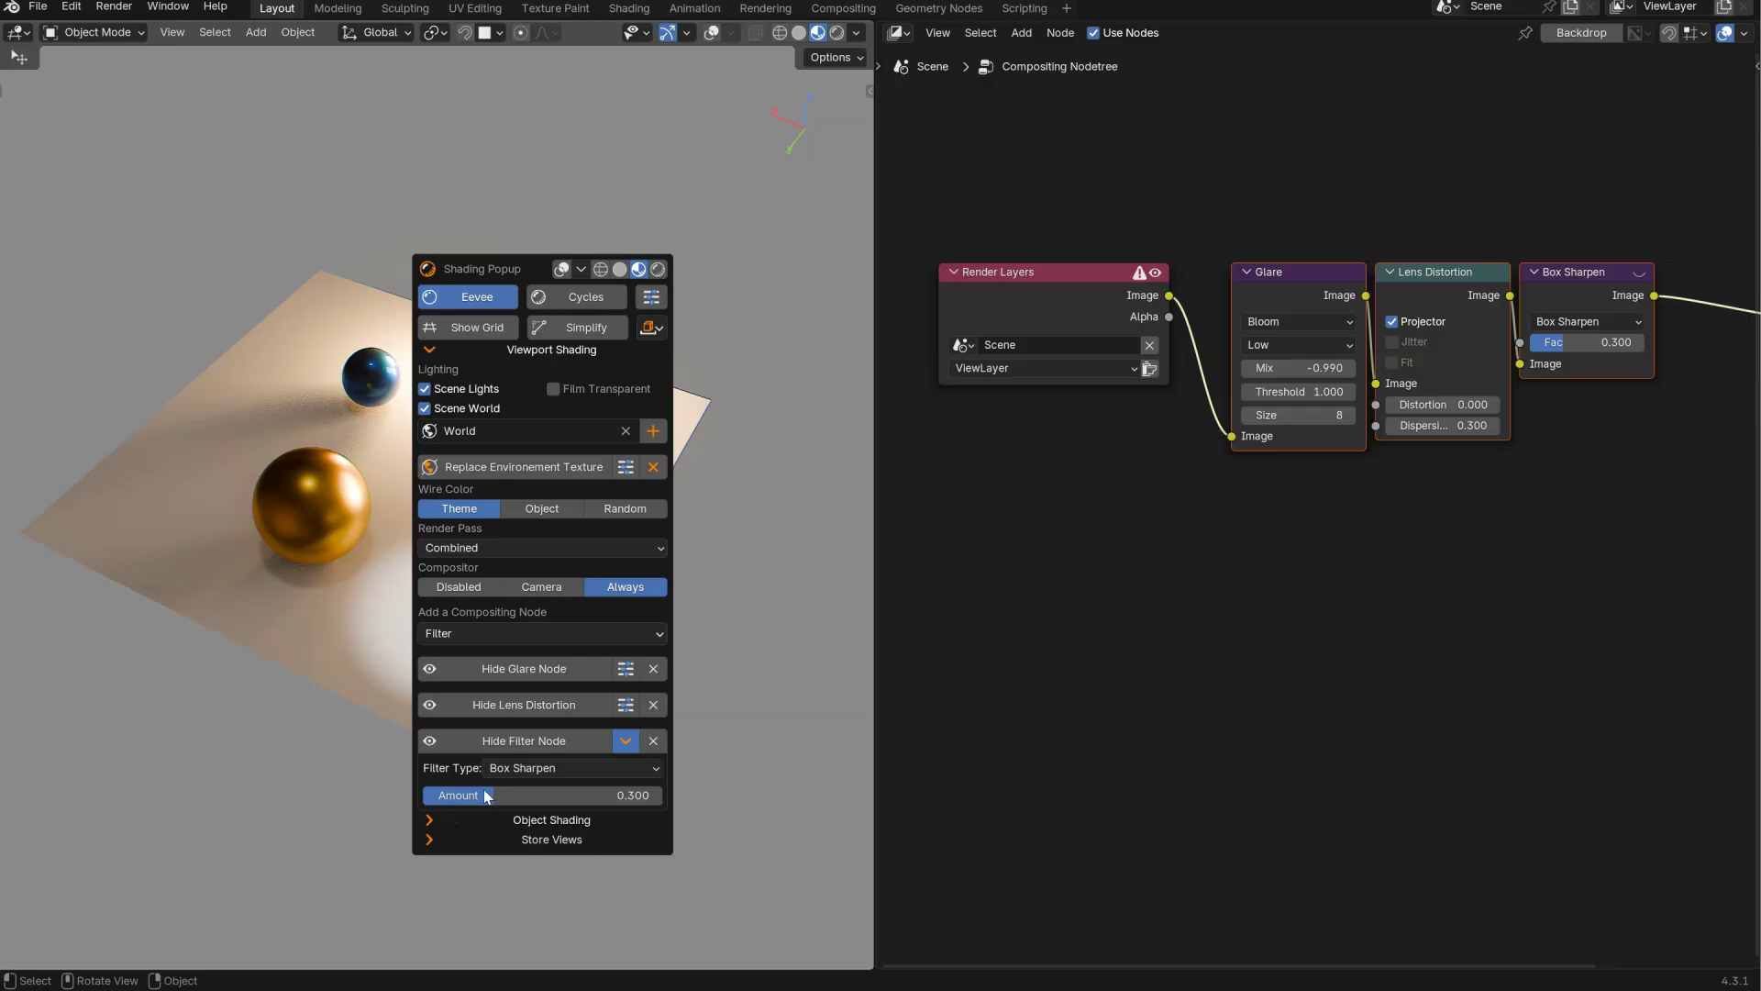
# - Remove the Filter, Lens Distortion and Glare nodes from the compositing tree
pyautogui.click(653, 741)
pyautogui.click(653, 705)
pyautogui.click(653, 669)
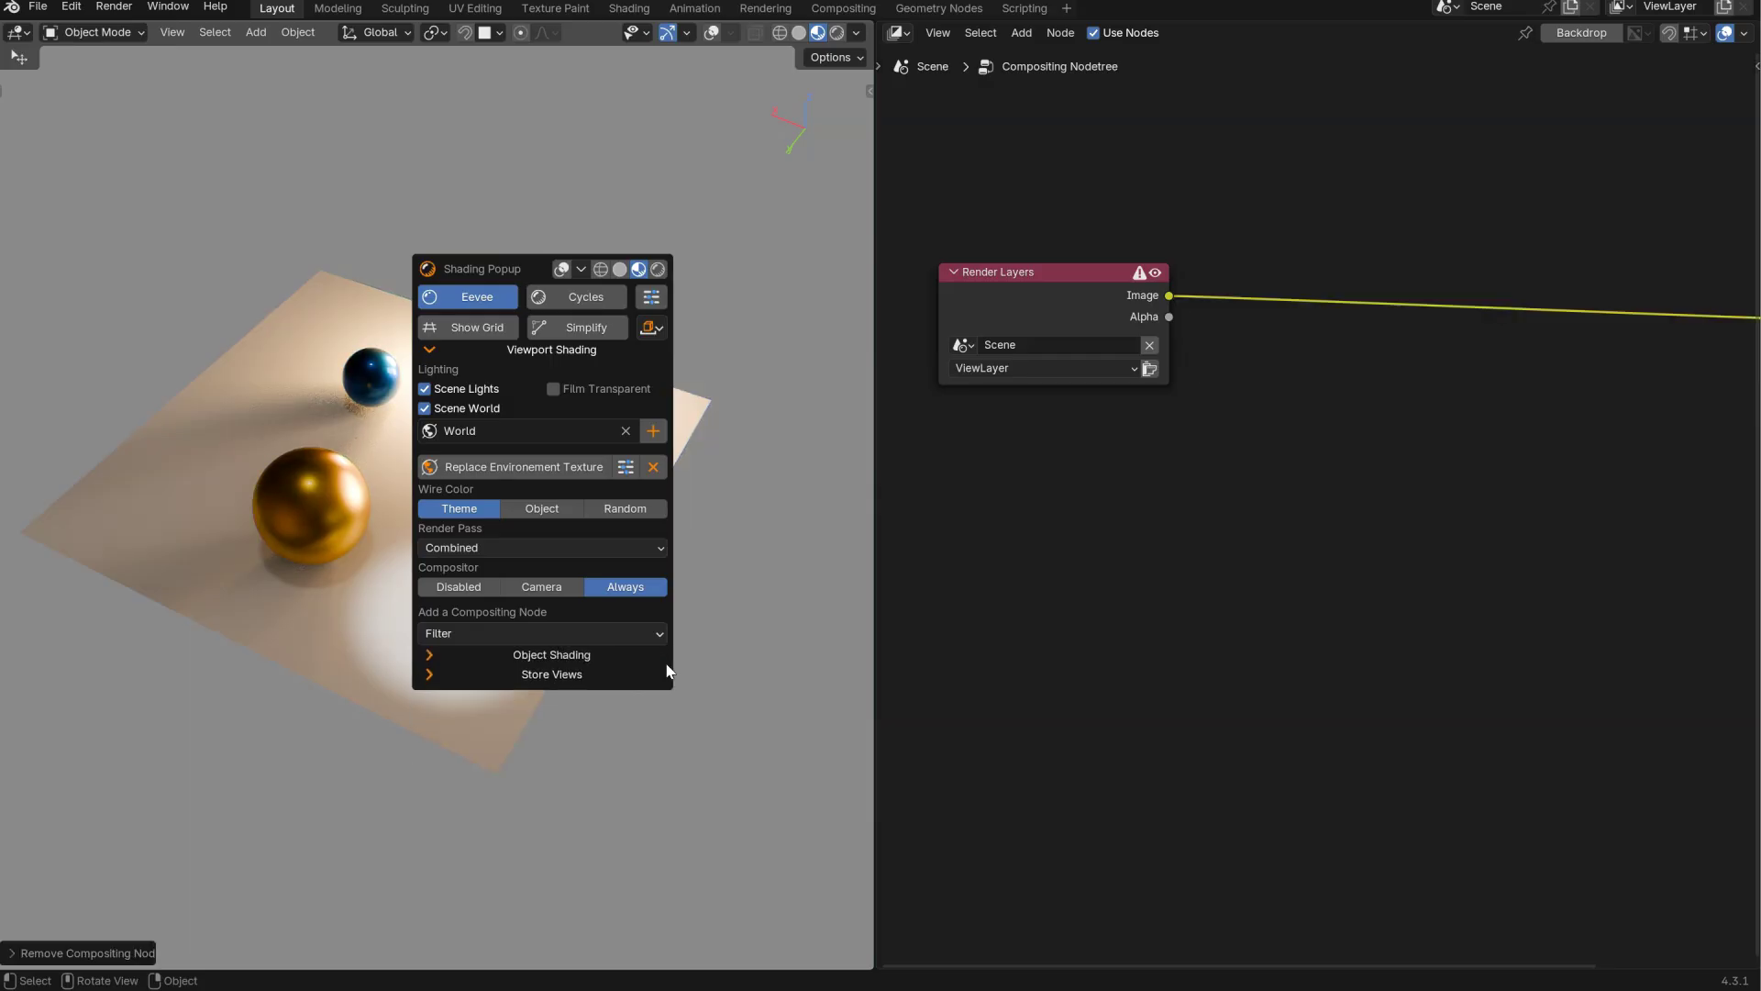
# - Join the Compositor area back into the 3D viewport
pyautogui.press('space')
pyautogui.click(572, 422)
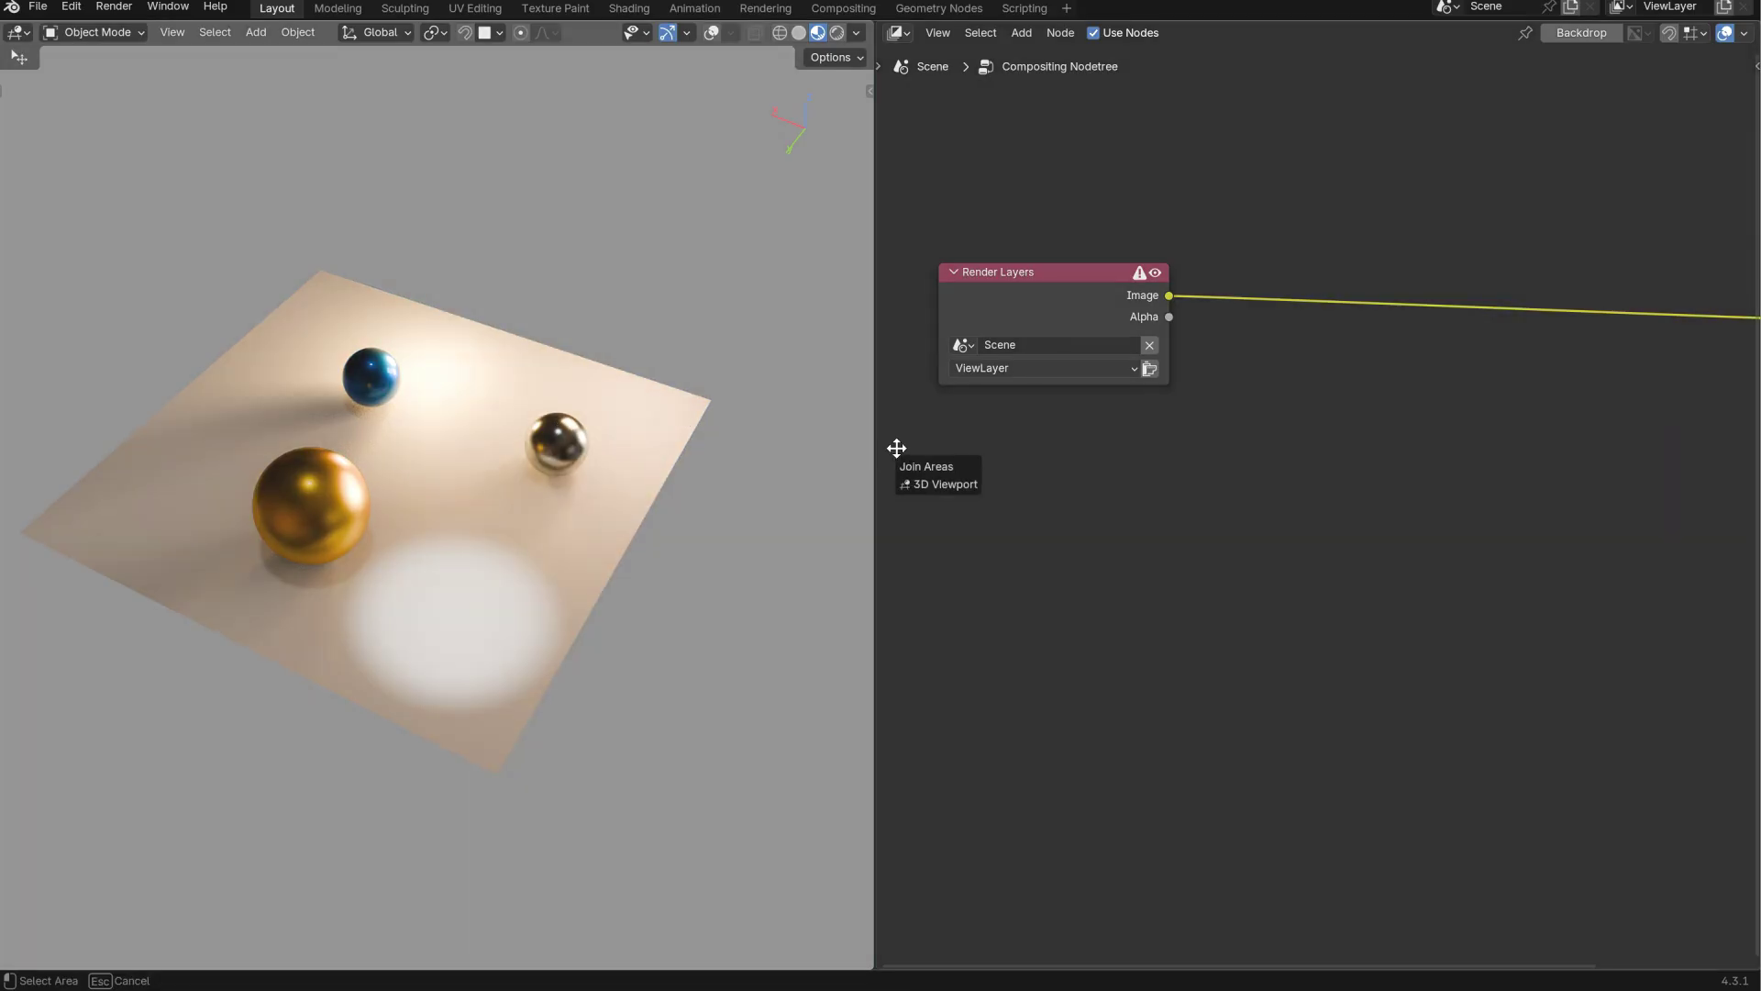
pyautogui.click(897, 448)
pyautogui.moveTo(841, 426)
pyautogui.mouseDown(button='middle')
pyautogui.moveTo(846, 367)
pyautogui.moveTo(802, 418)
pyautogui.mouseUp(button='middle')
# - Create a new world from the Shading Popup and toggle Scene World off and back on
pyautogui.hotkey('shift', 'z')
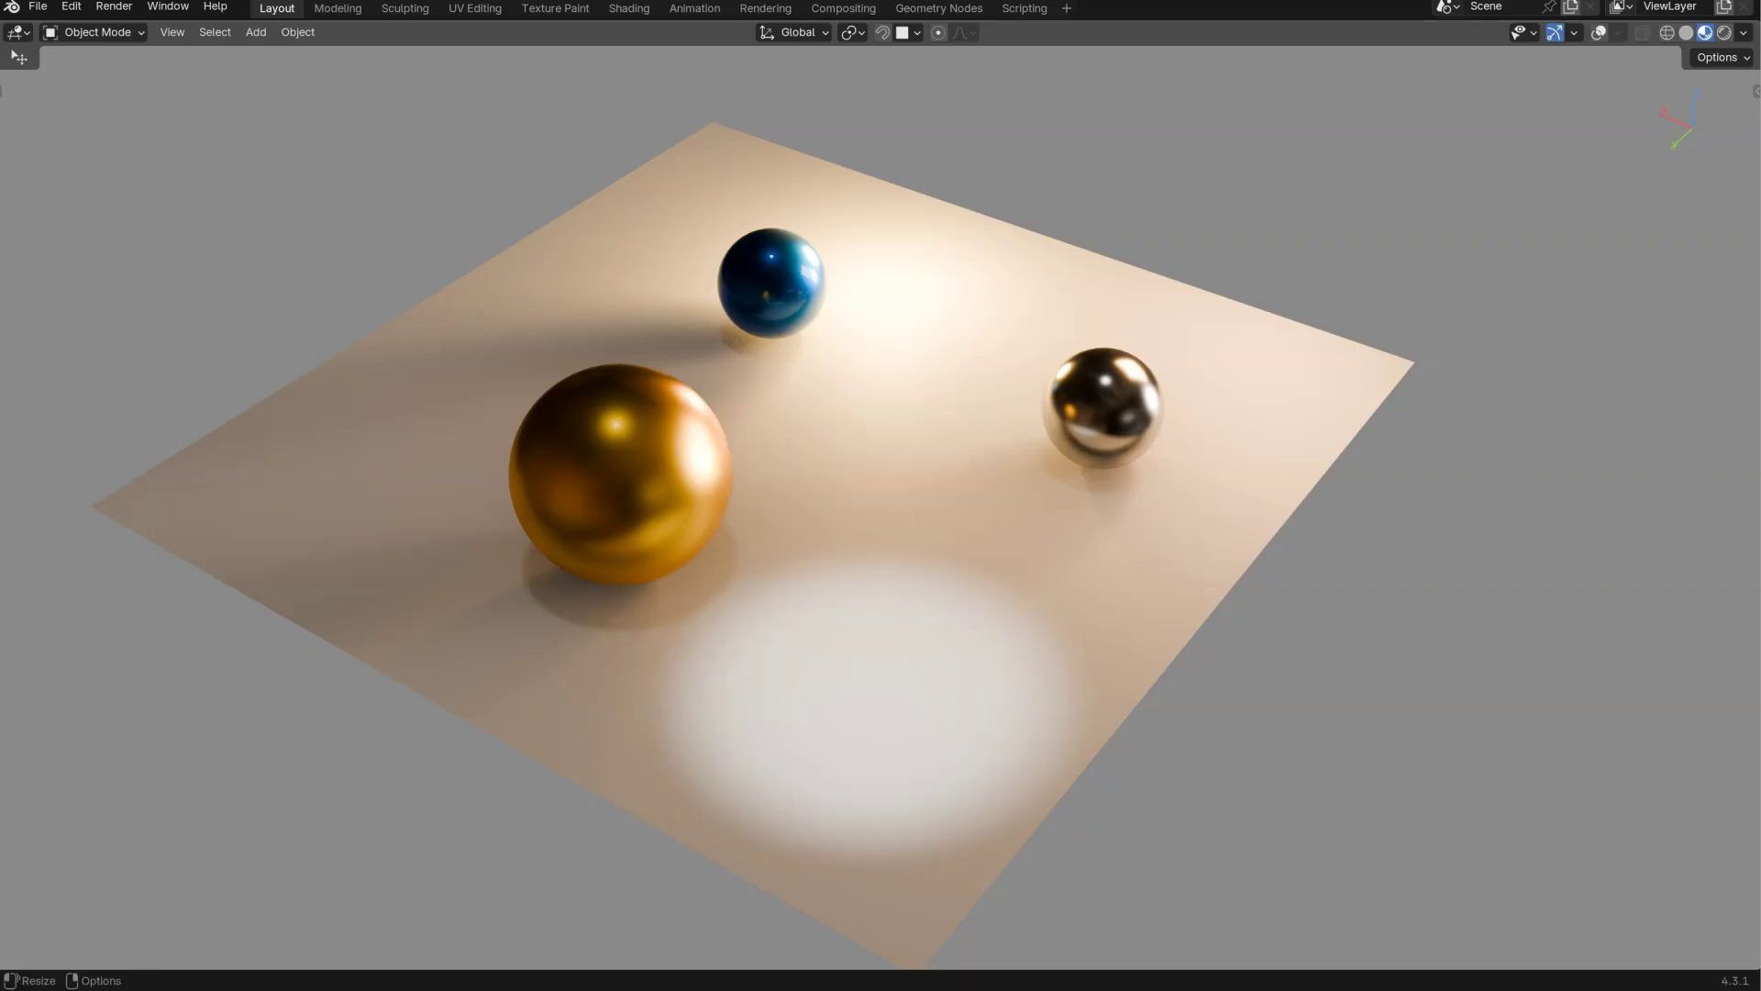
pyautogui.moveTo(742, 378); pyautogui.dragTo(737, 372, button='middle')
pyautogui.hotkey('shift', 'z')
pyautogui.moveTo(699, 360)
pyautogui.mouseDown()
pyautogui.moveTo(951, 279)
pyautogui.moveTo(926, 280)
pyautogui.mouseUp()
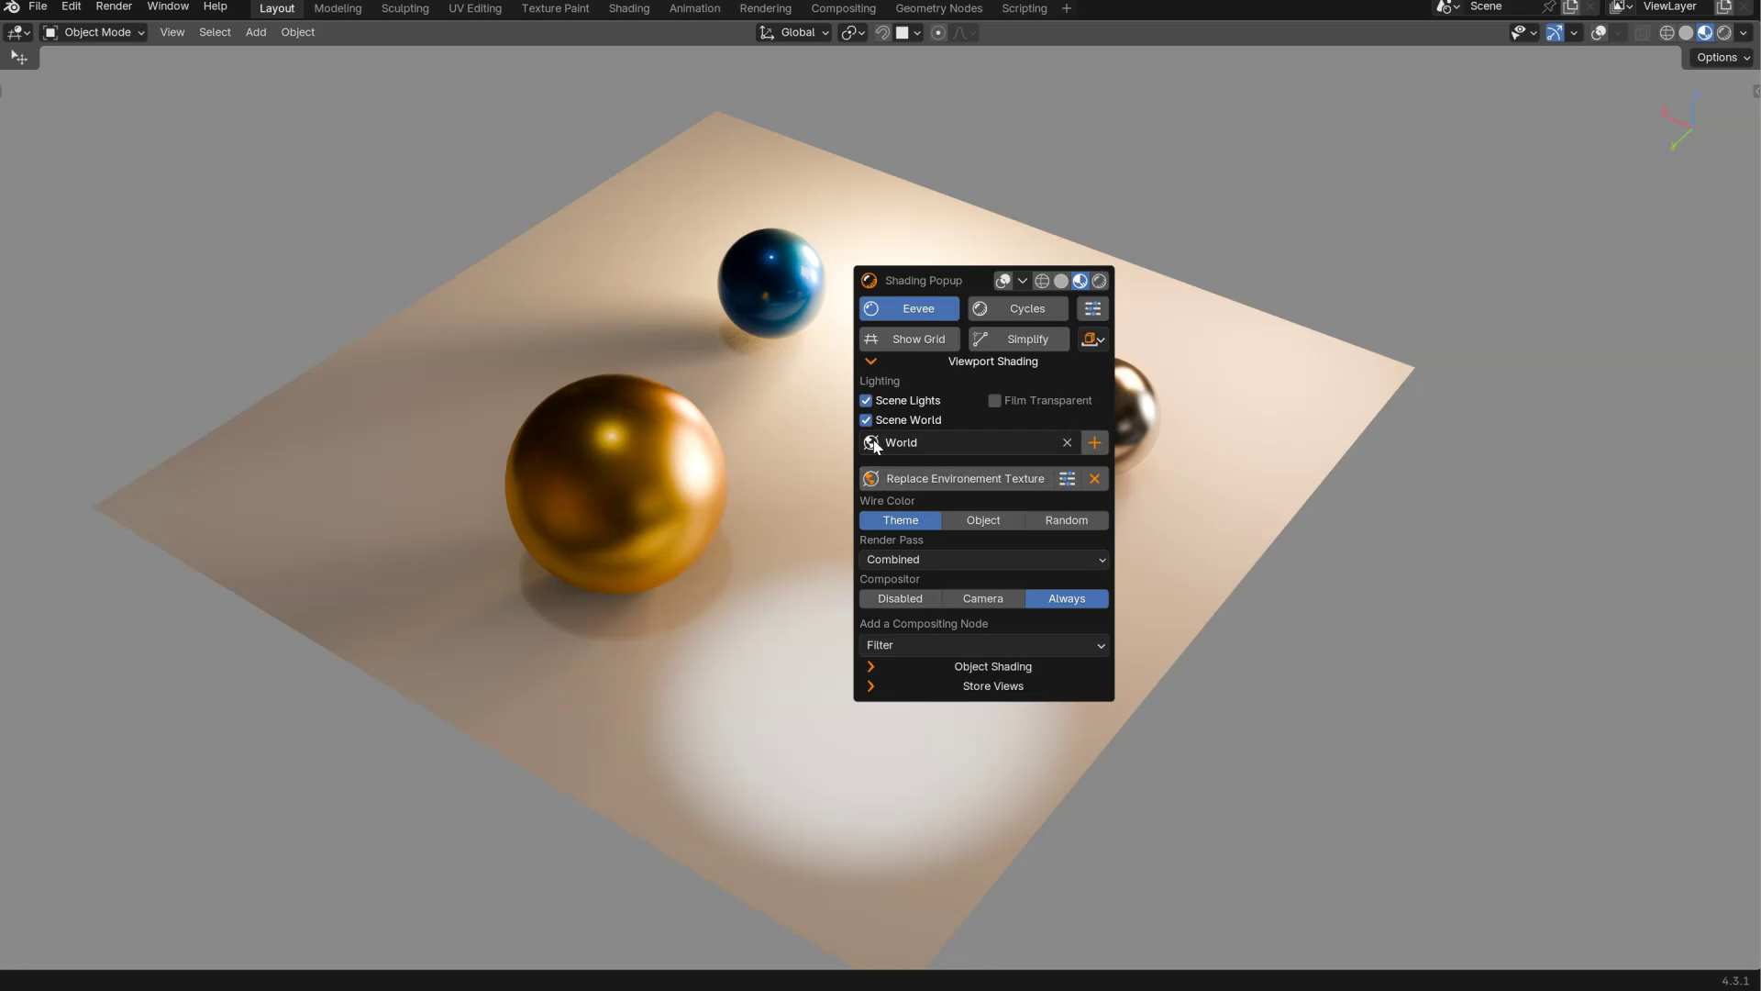
pyautogui.click(1093, 443)
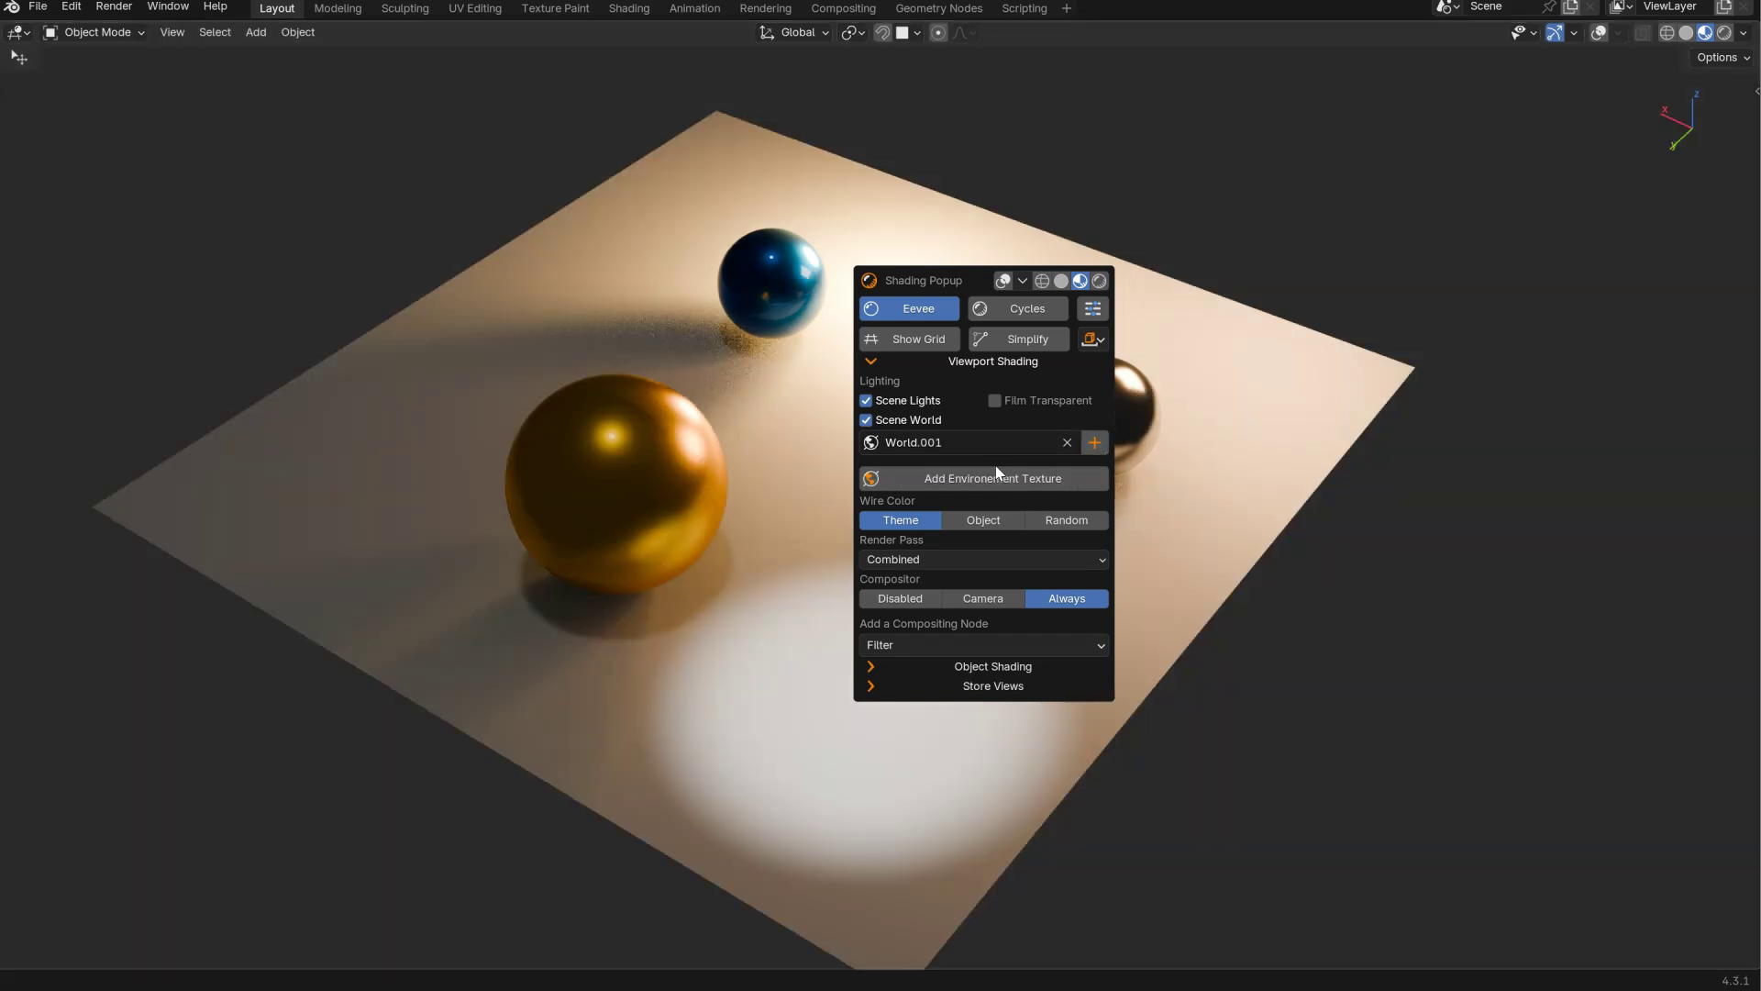
pyautogui.click(865, 420)
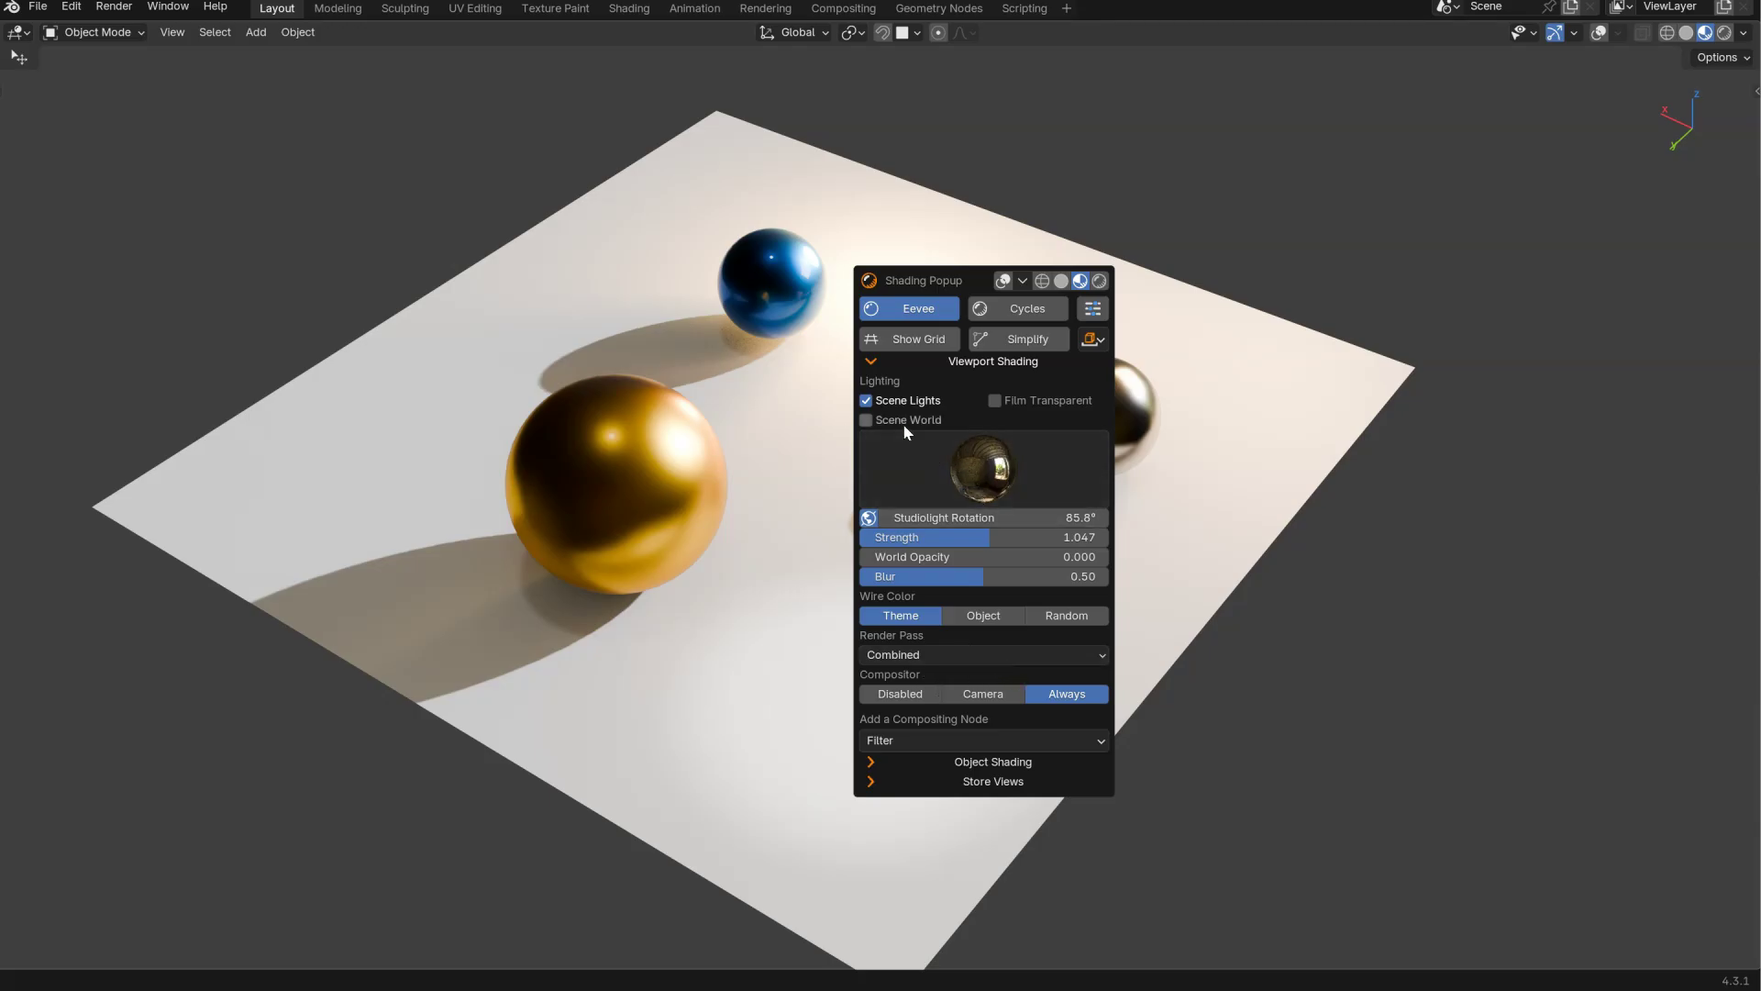
pyautogui.click(866, 420)
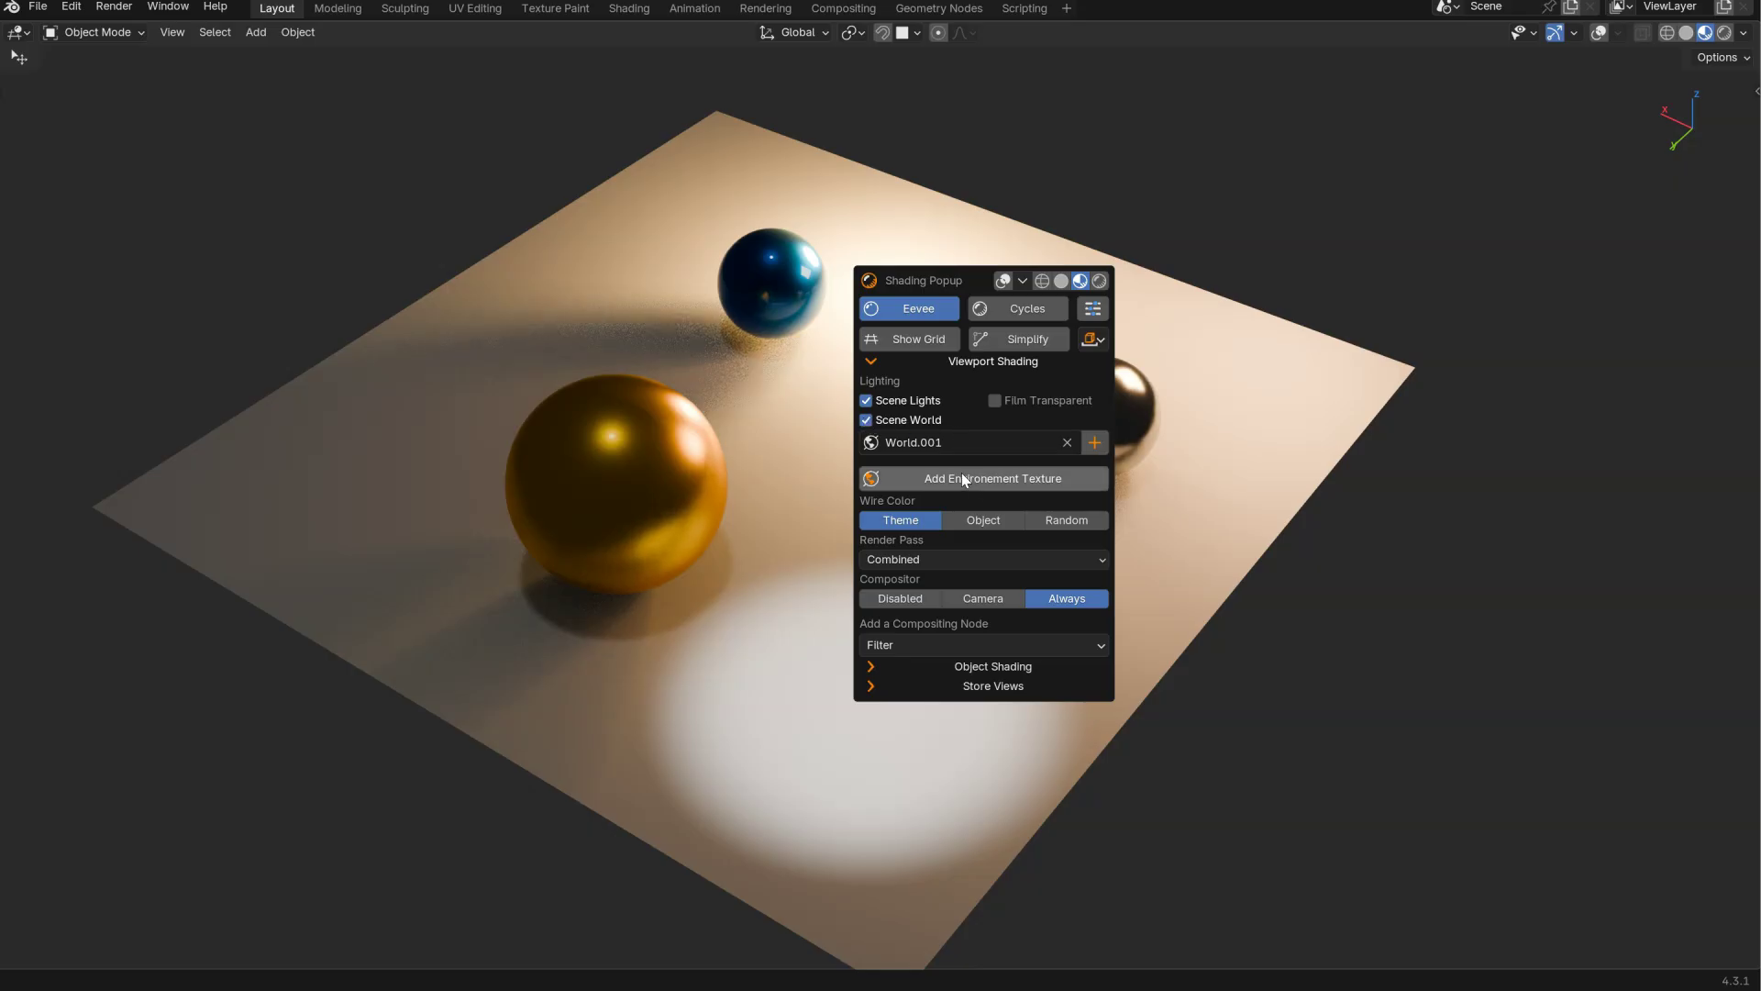
# - Switch to Cycles with rendered viewport shading and add a Sky Texture to the world
pyautogui.click(1028, 310)
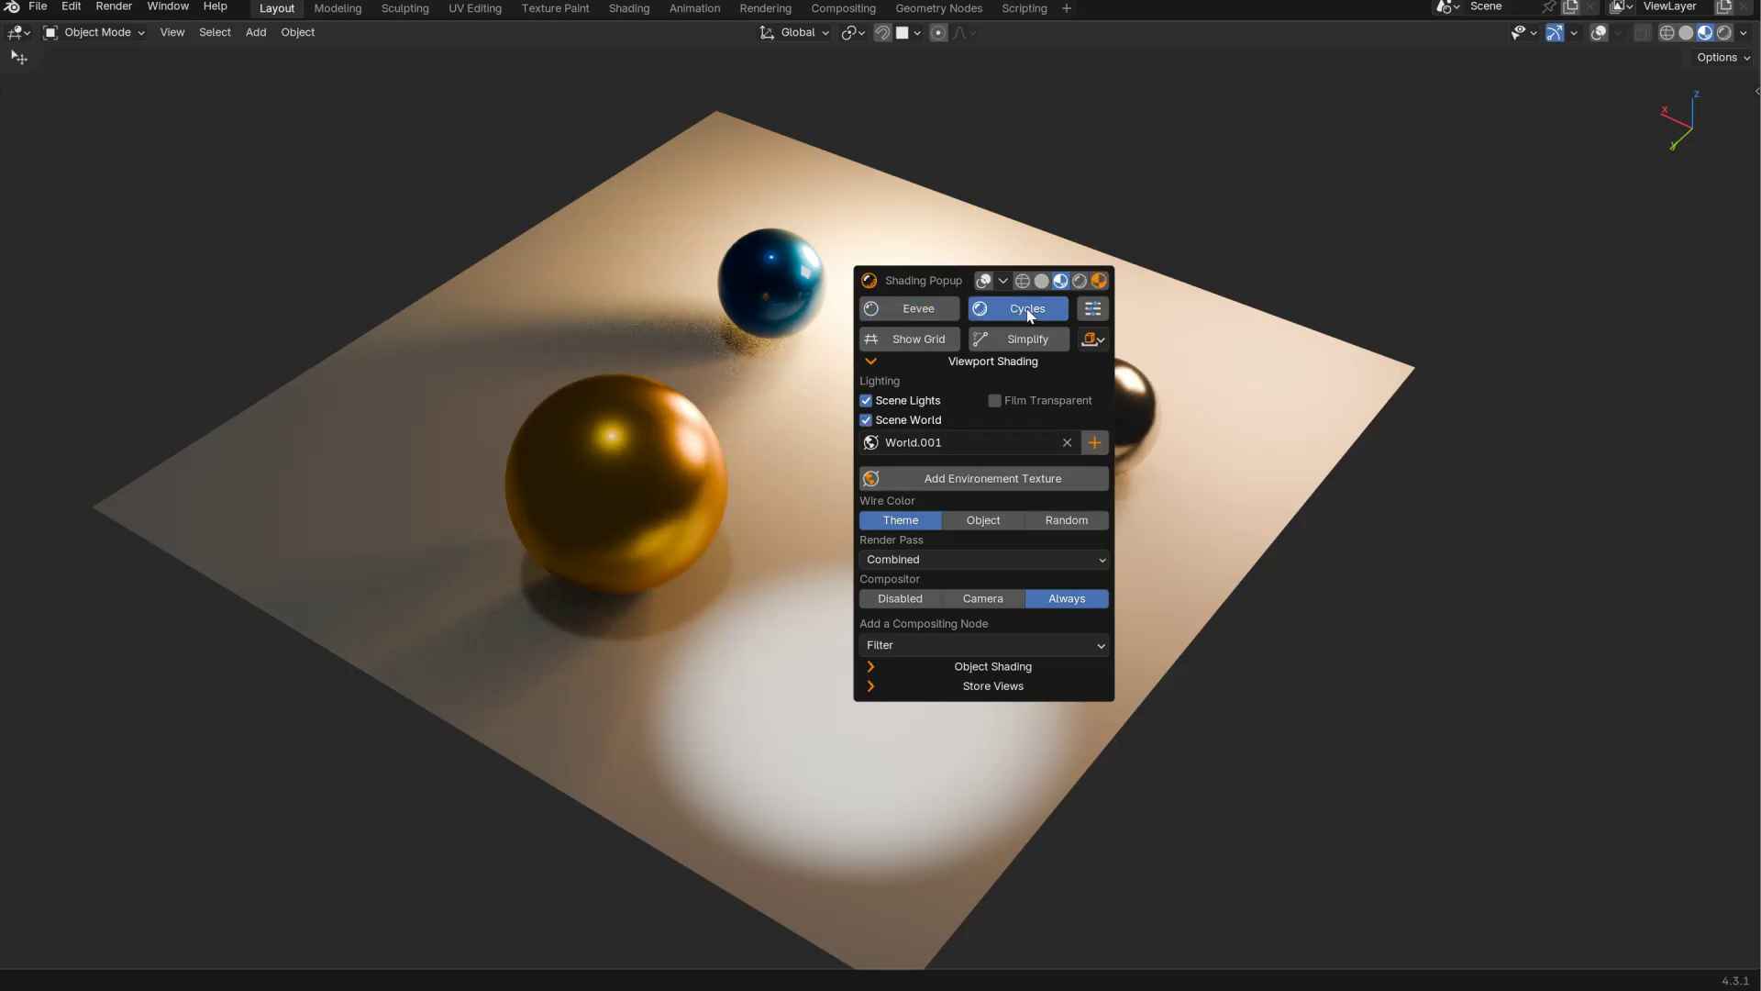
pyautogui.click(1080, 280)
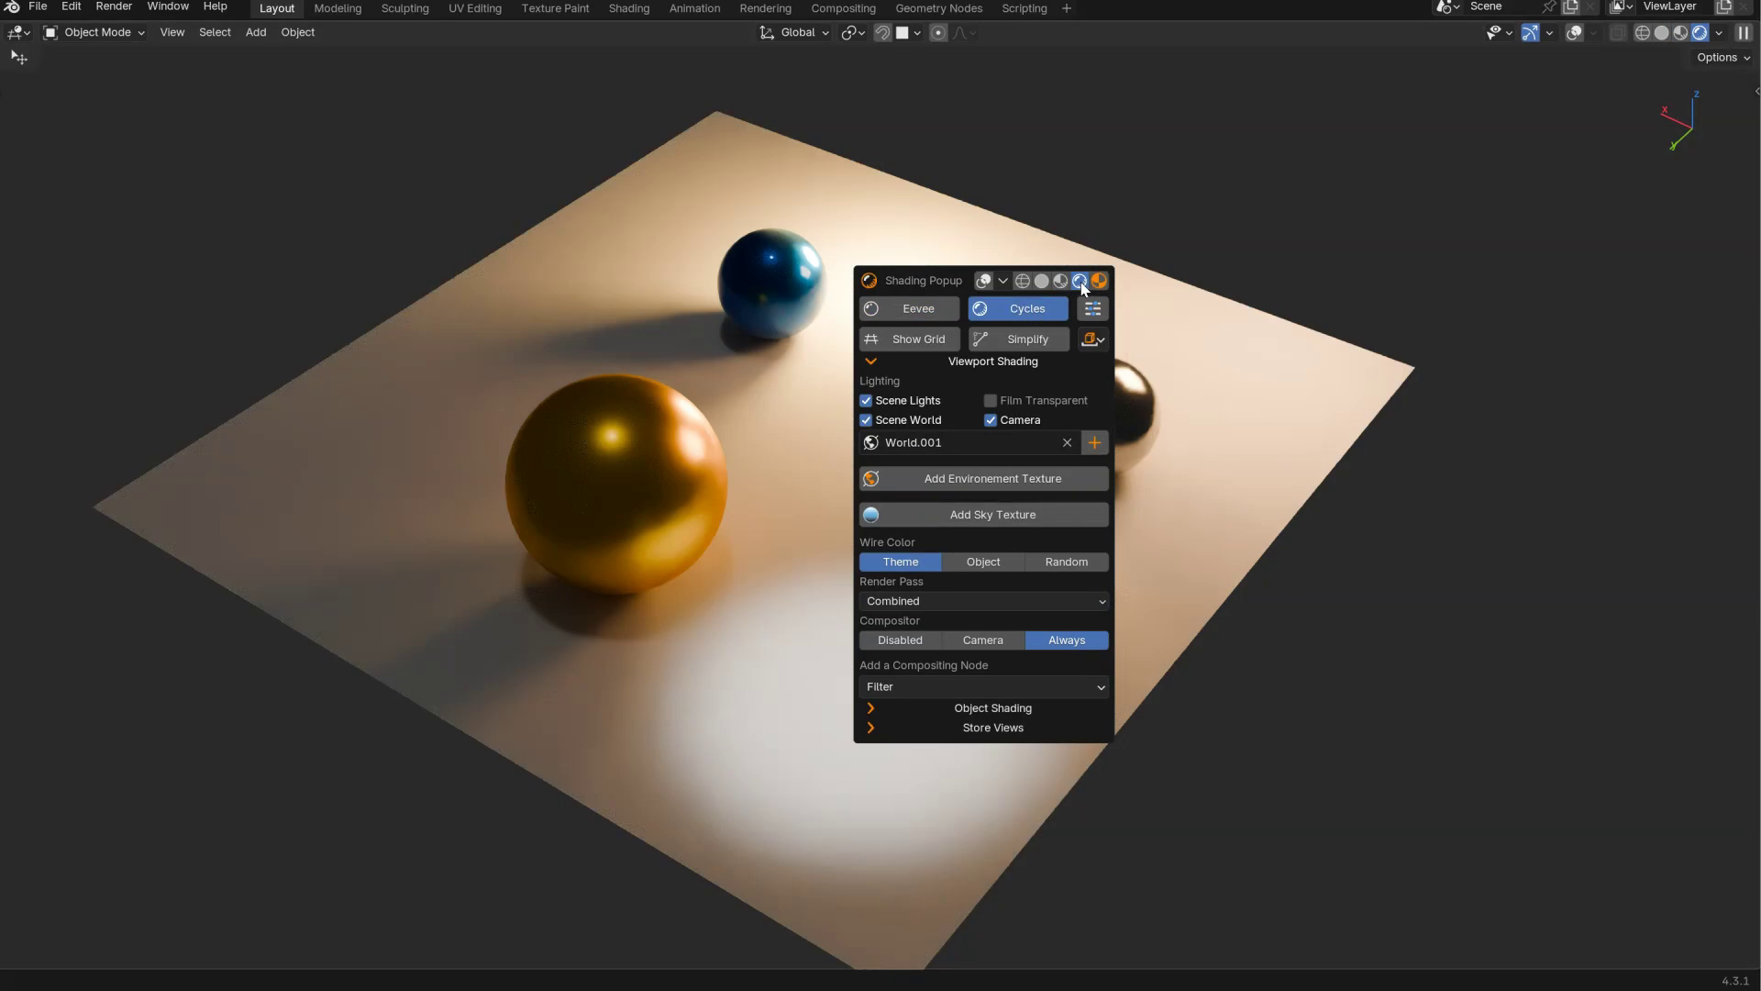
pyautogui.click(961, 523)
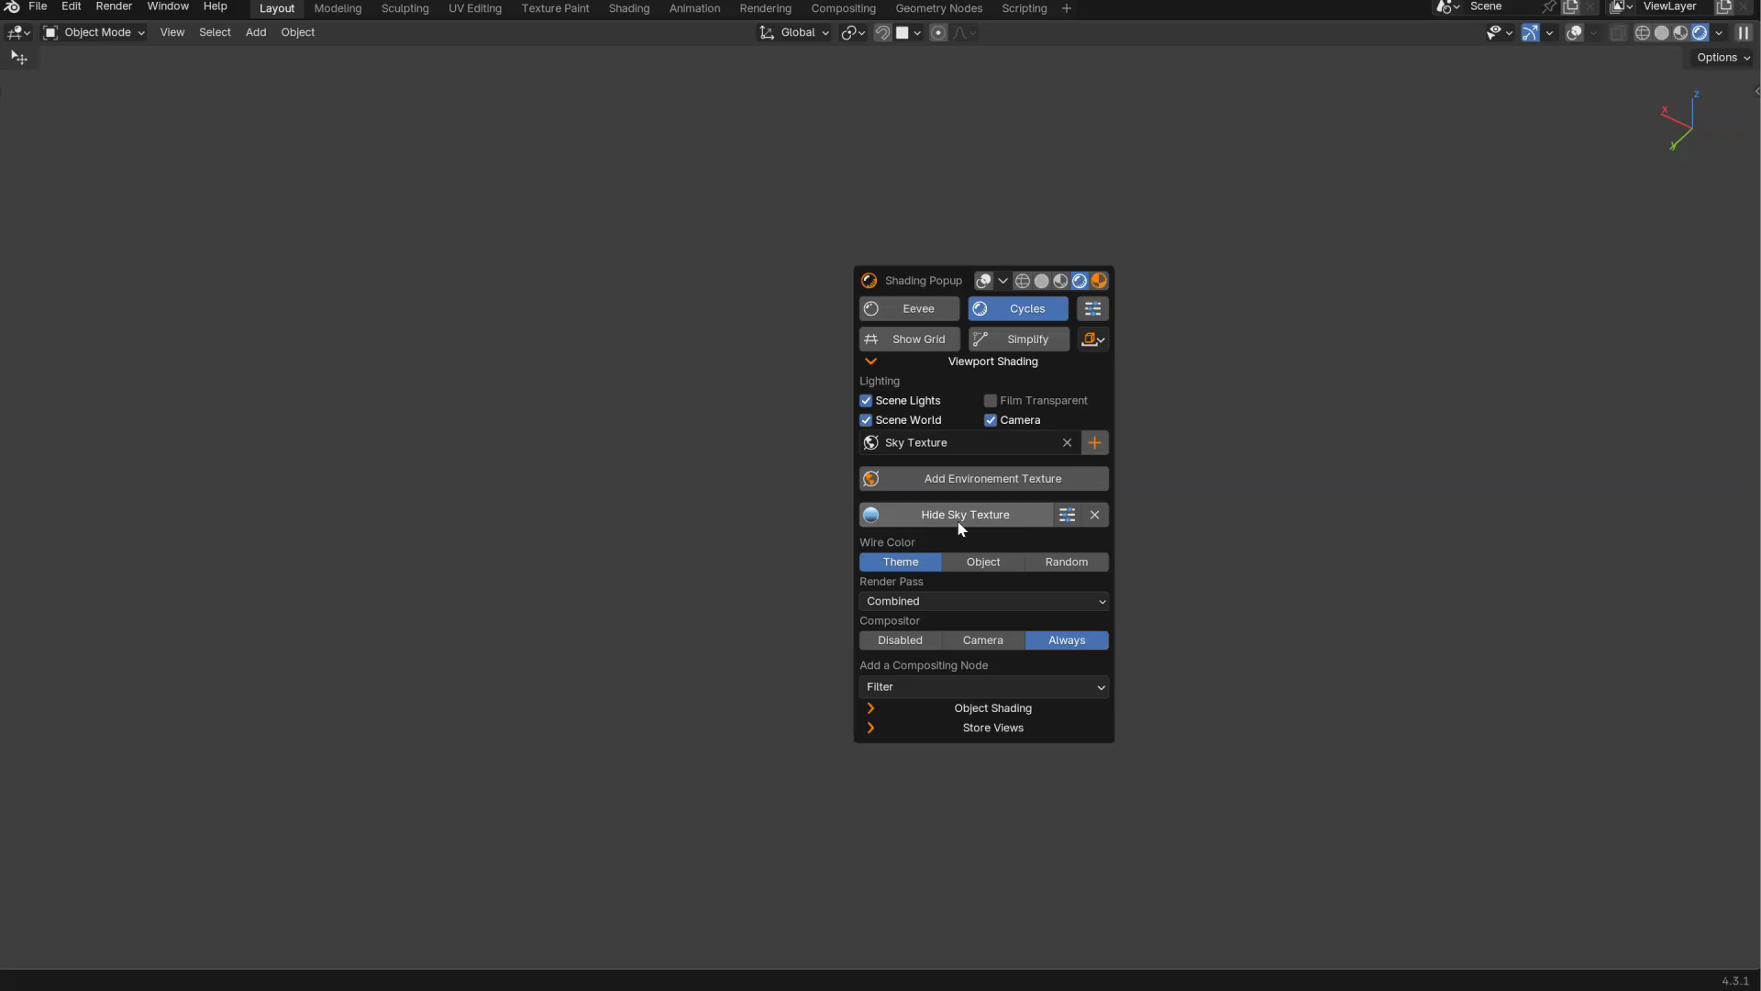
# - Set the Sky Texture's Background Strength to 0.1 and its Sun Size to 8°
pyautogui.click(1067, 514)
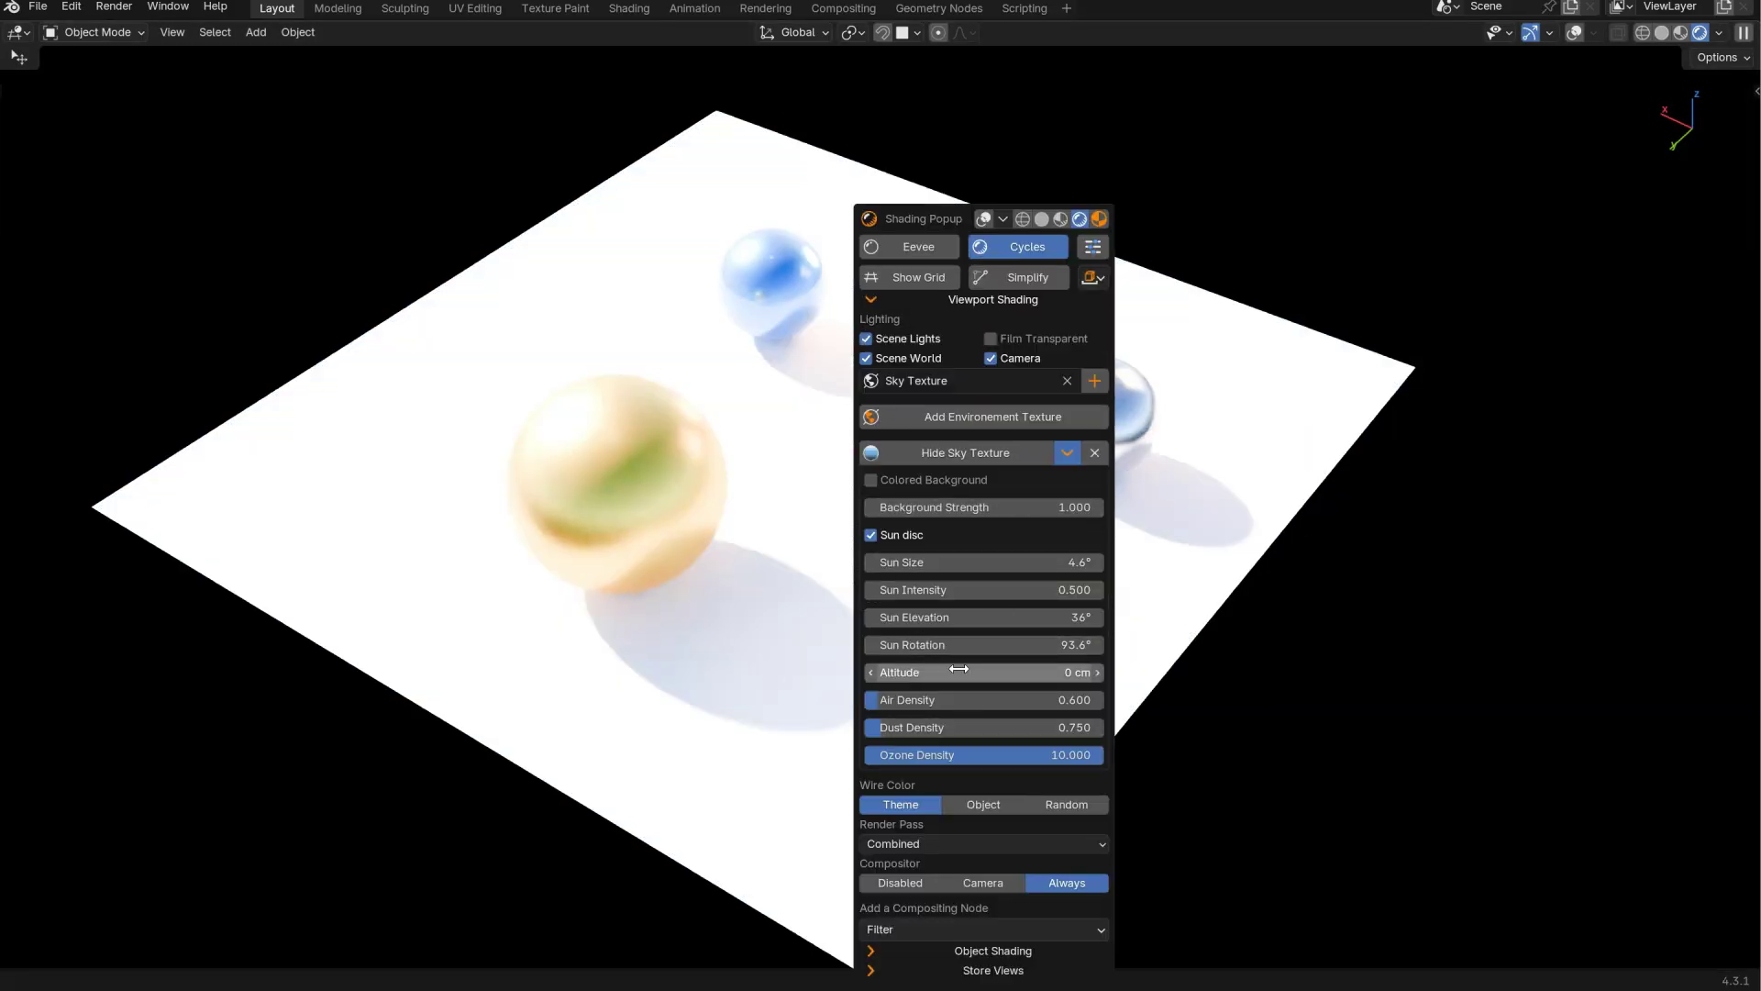
pyautogui.click(988, 505)
pyautogui.write('0')
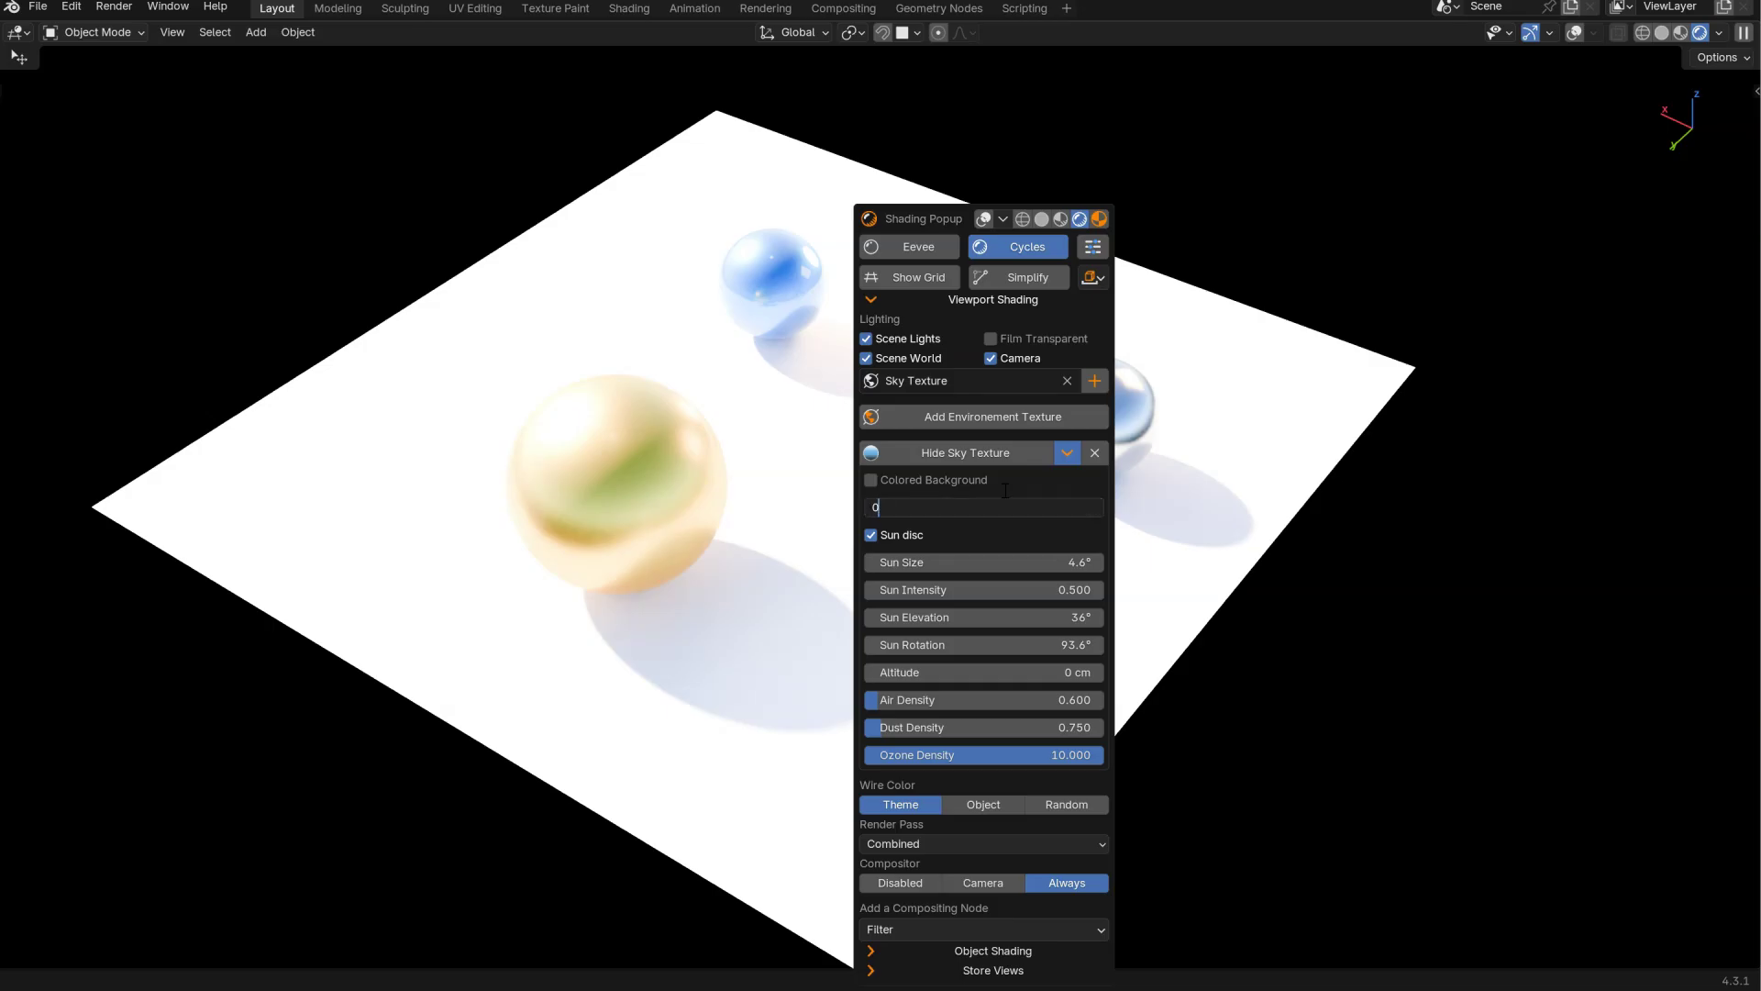
pyautogui.write('.1')
pyautogui.press('Return')
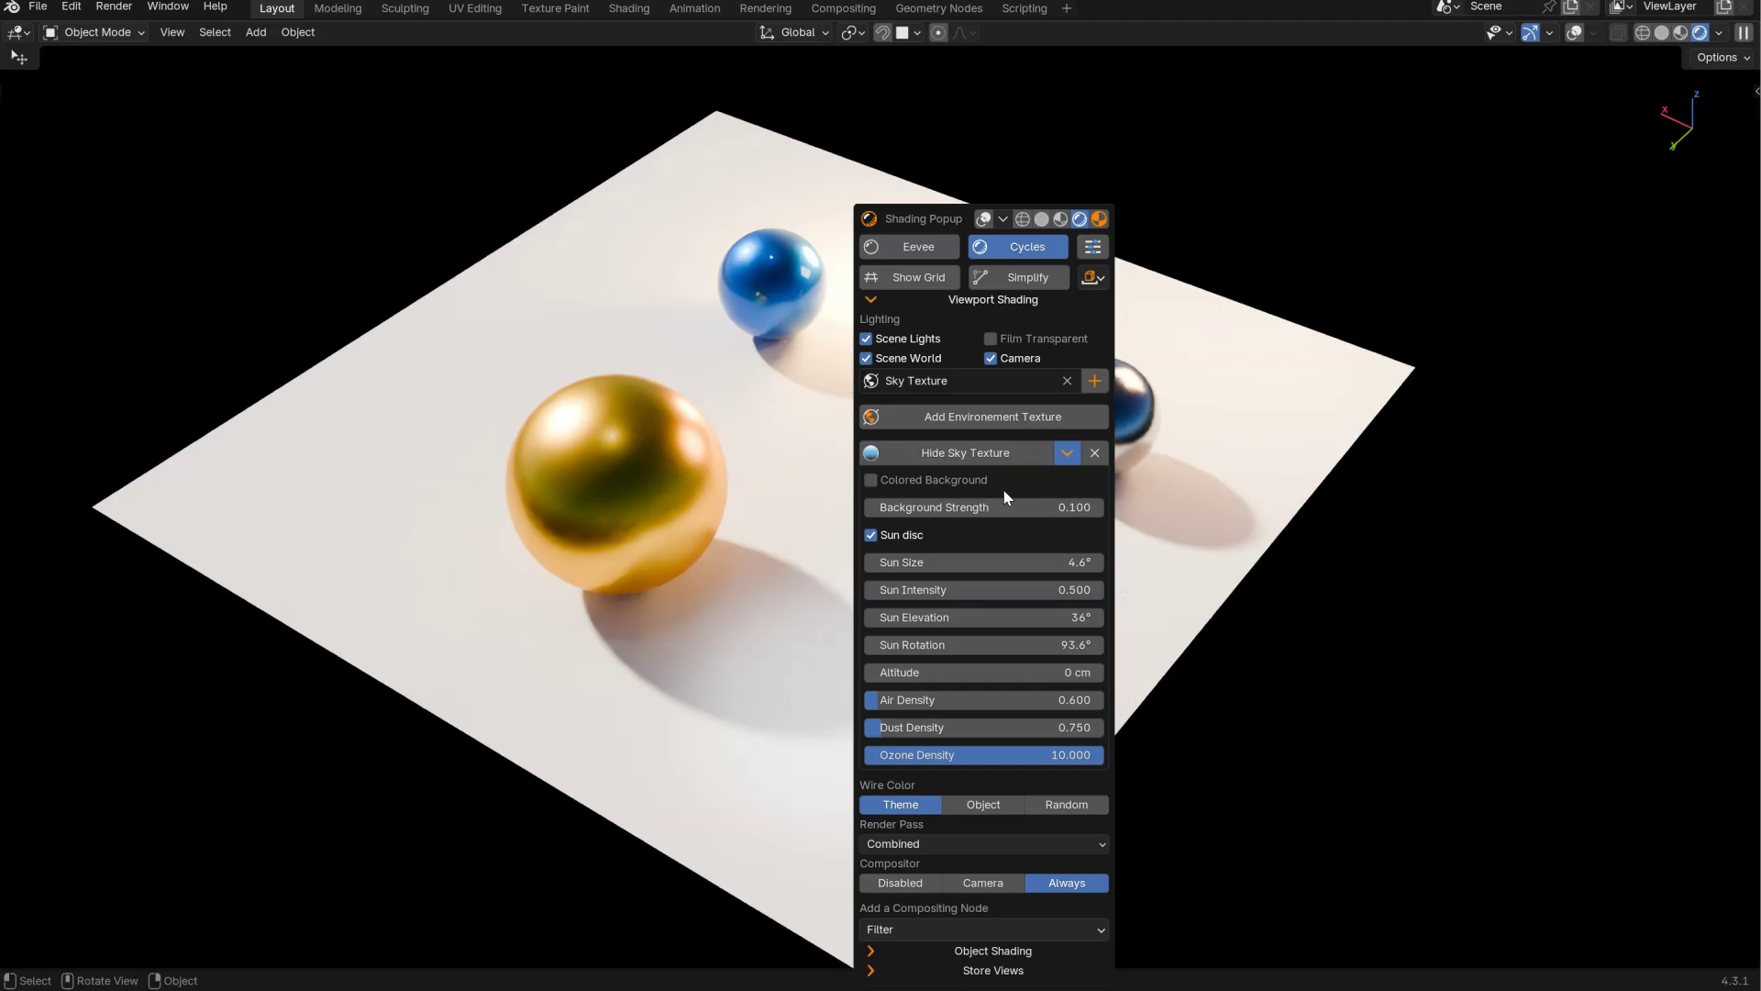
pyautogui.moveTo(951, 570)
pyautogui.mouseDown()
pyautogui.moveTo(1004, 570)
pyautogui.moveTo(955, 570)
pyautogui.moveTo(975, 570)
pyautogui.mouseUp()
# - Assign the existing World as the scene's world and toggle Scene World off and back on
pyautogui.click(910, 382)
pyautogui.click(898, 431)
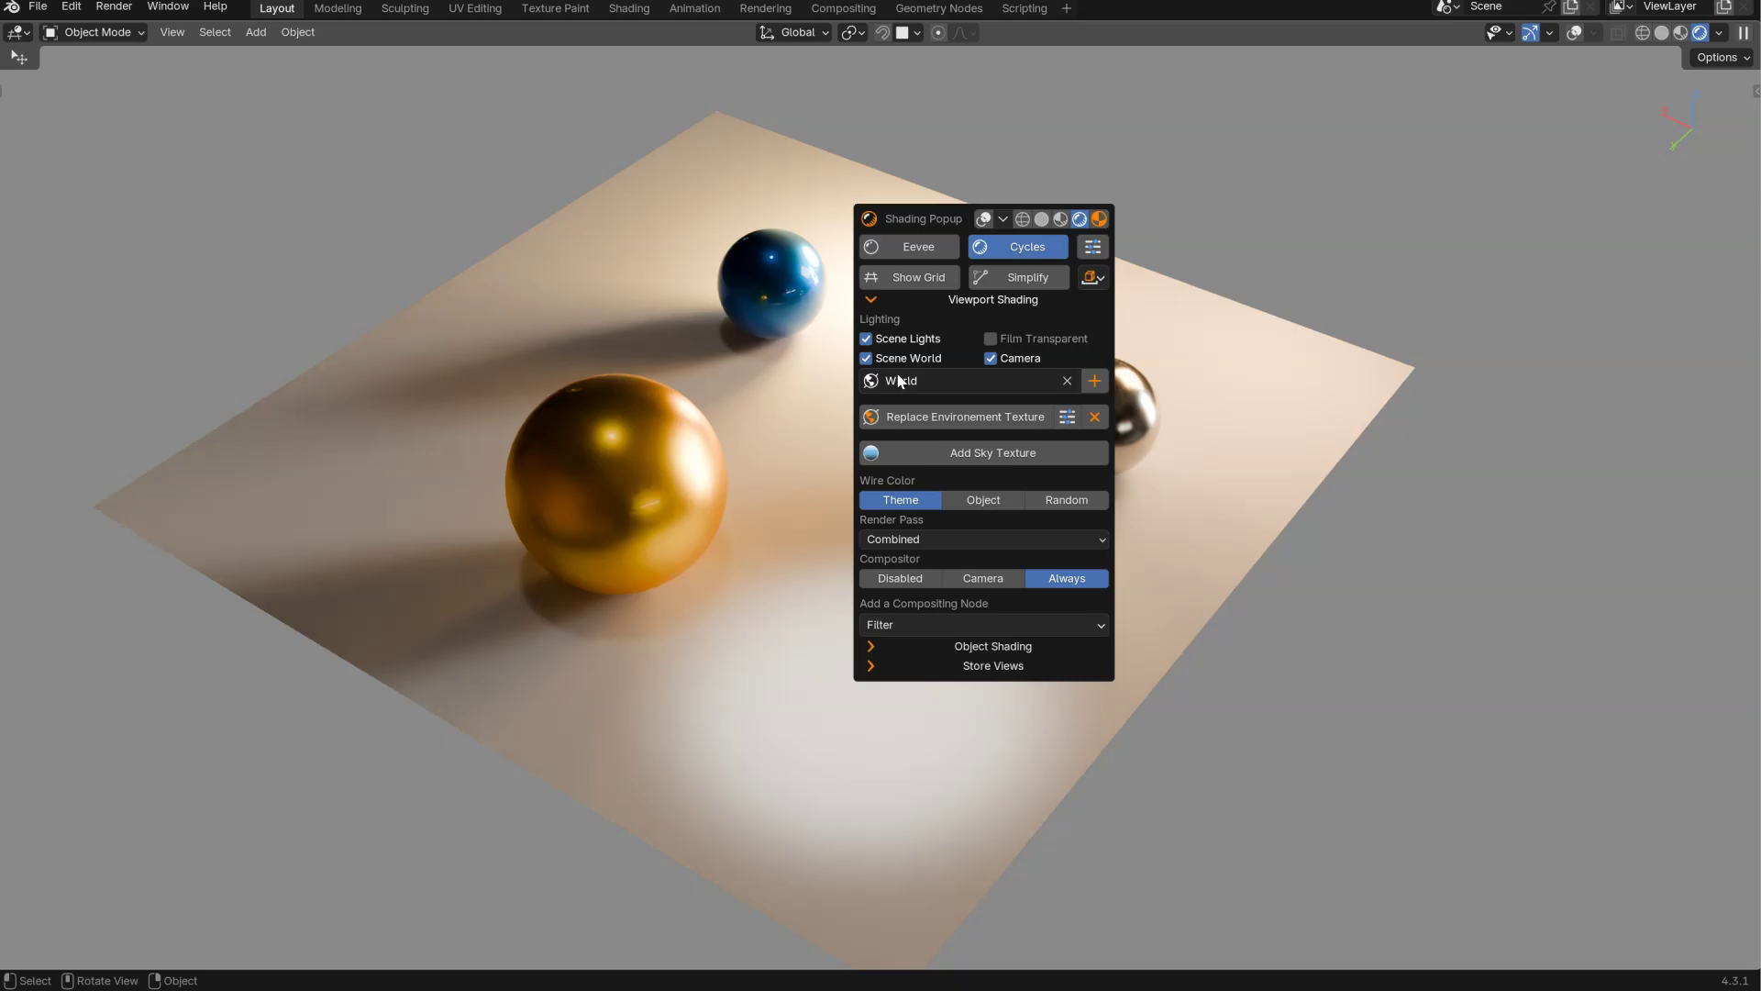
pyautogui.click(866, 358)
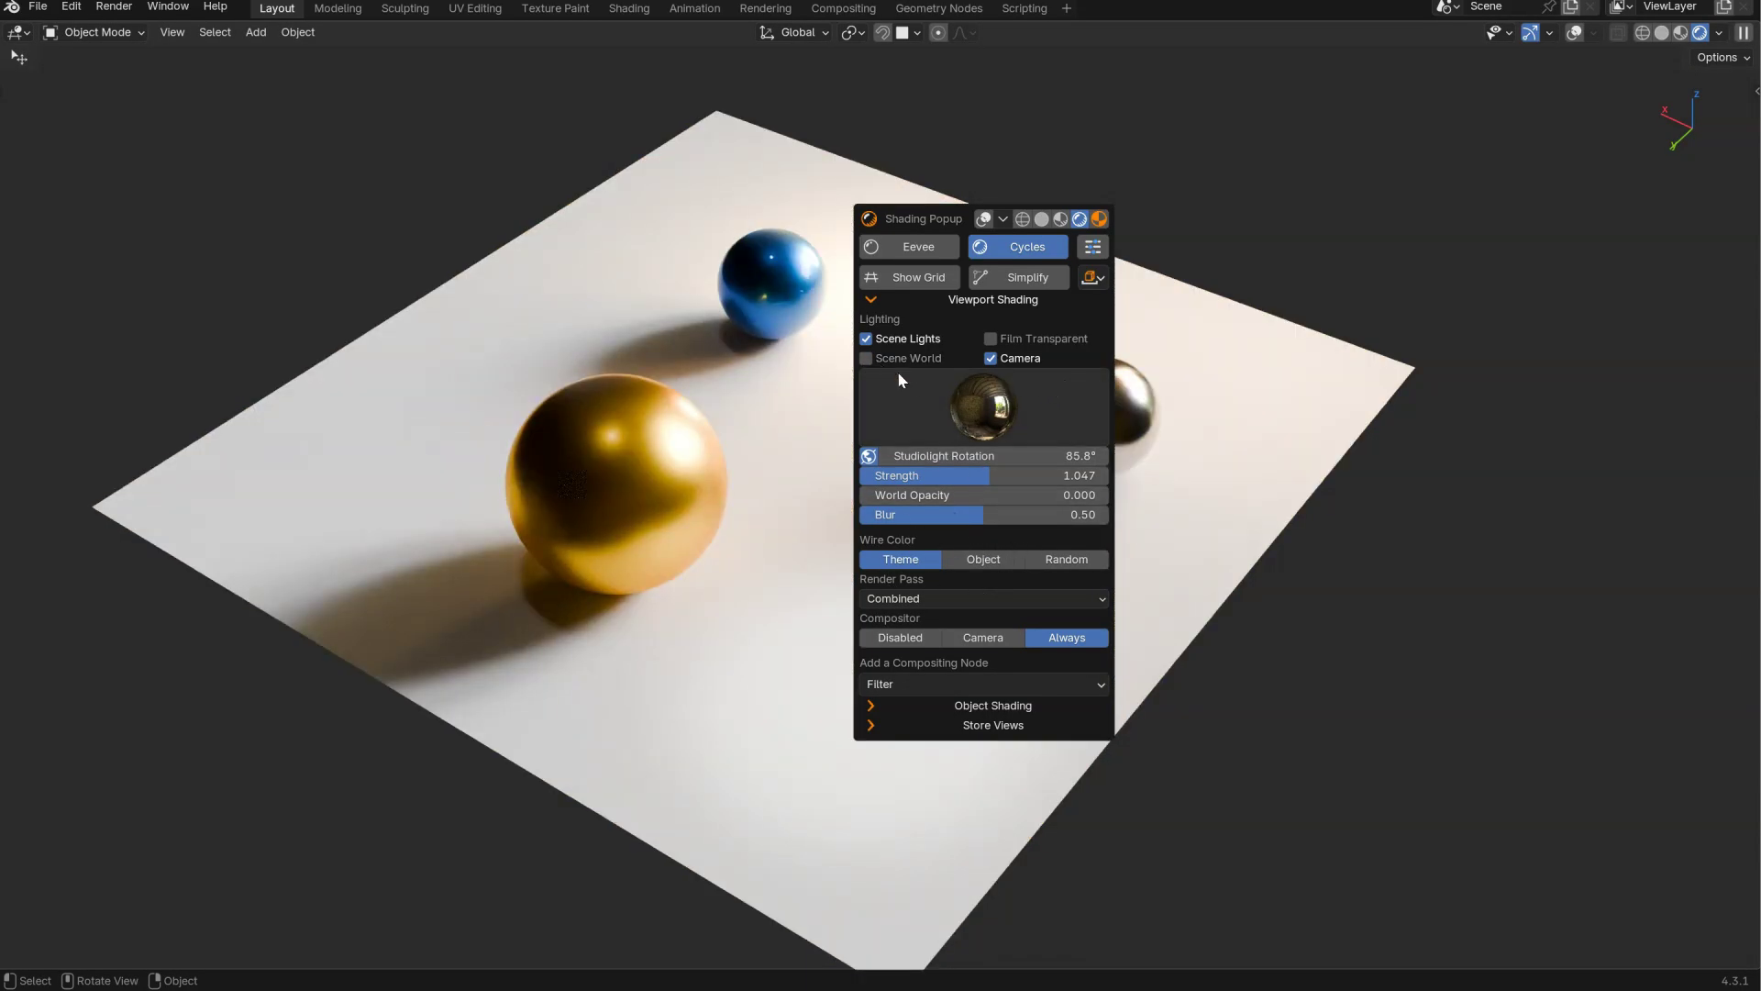
pyautogui.click(867, 358)
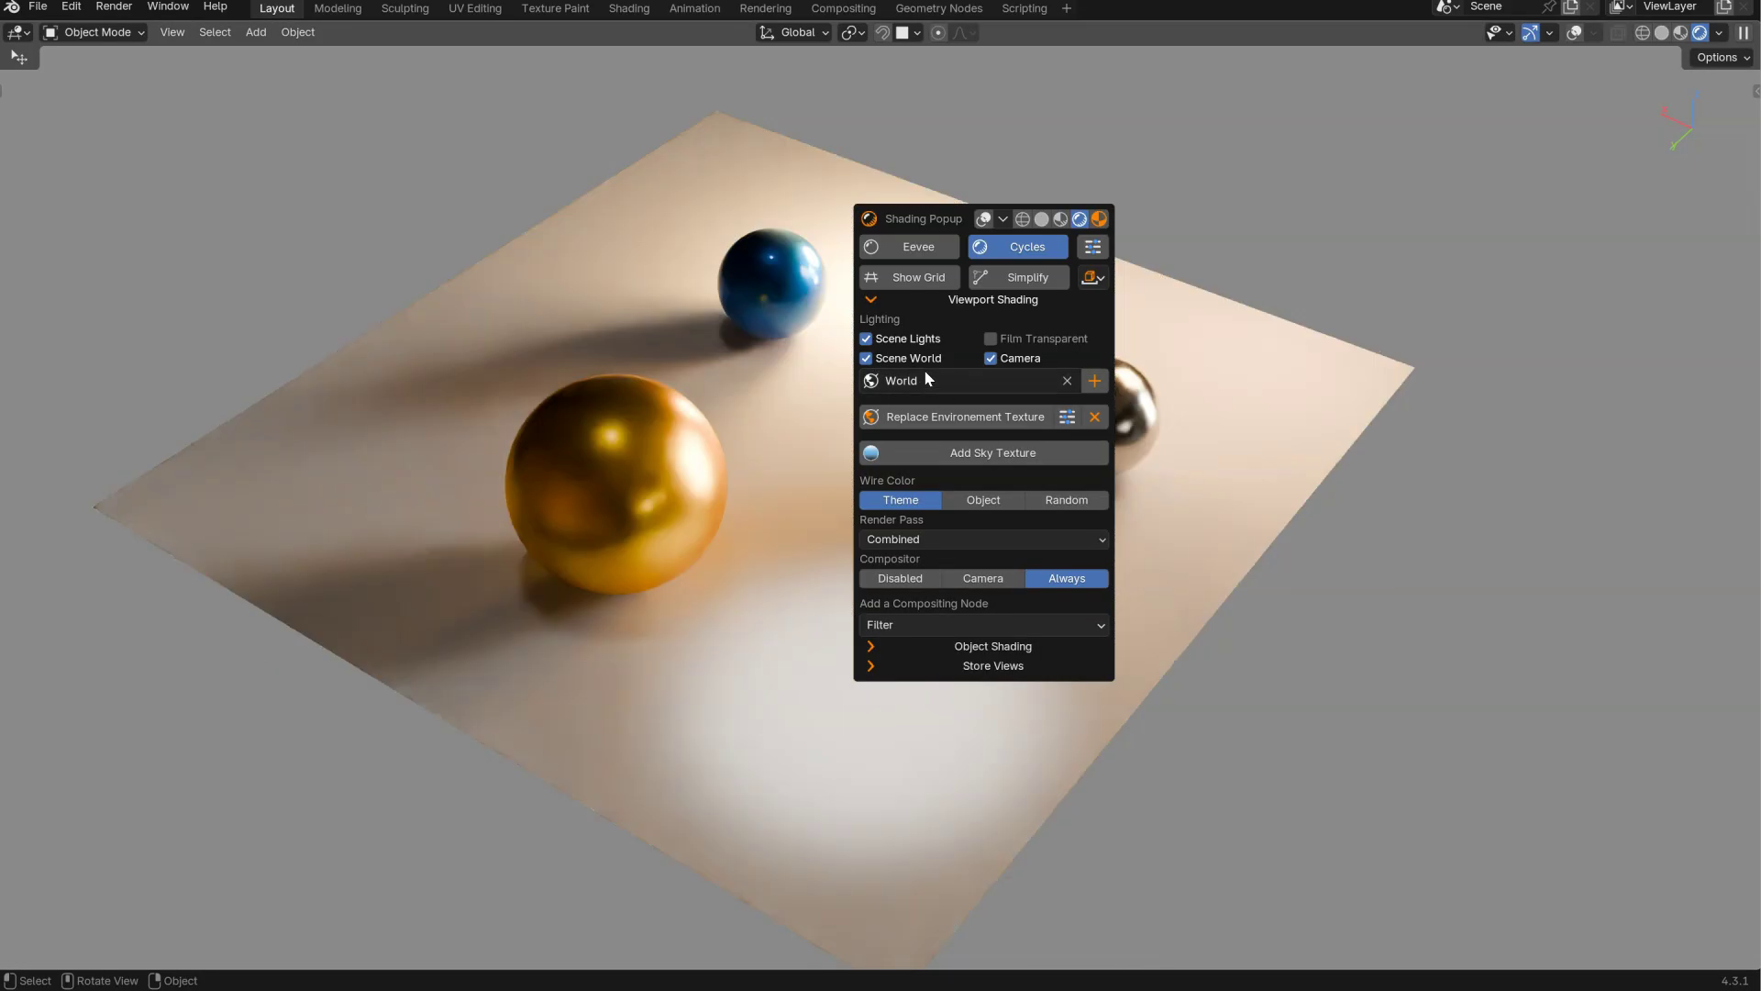
# - Switch the scene's world to Sky Texture and collapse the sky settings
pyautogui.click(892, 378)
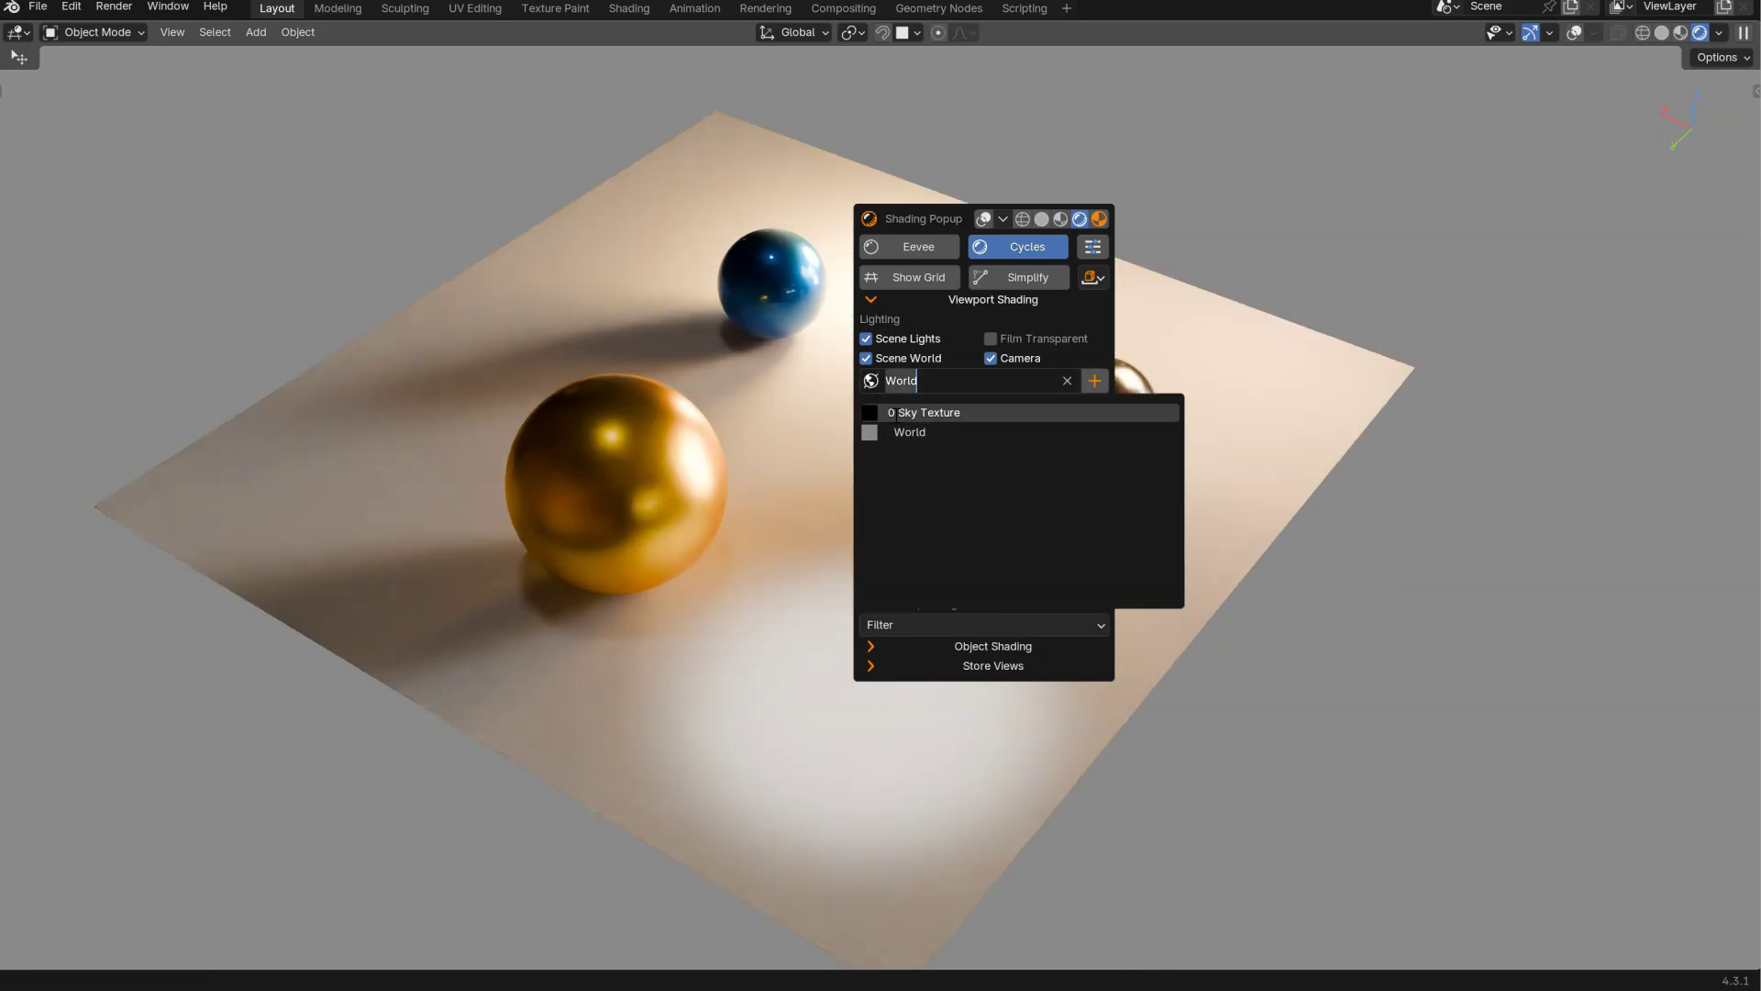
pyautogui.click(900, 410)
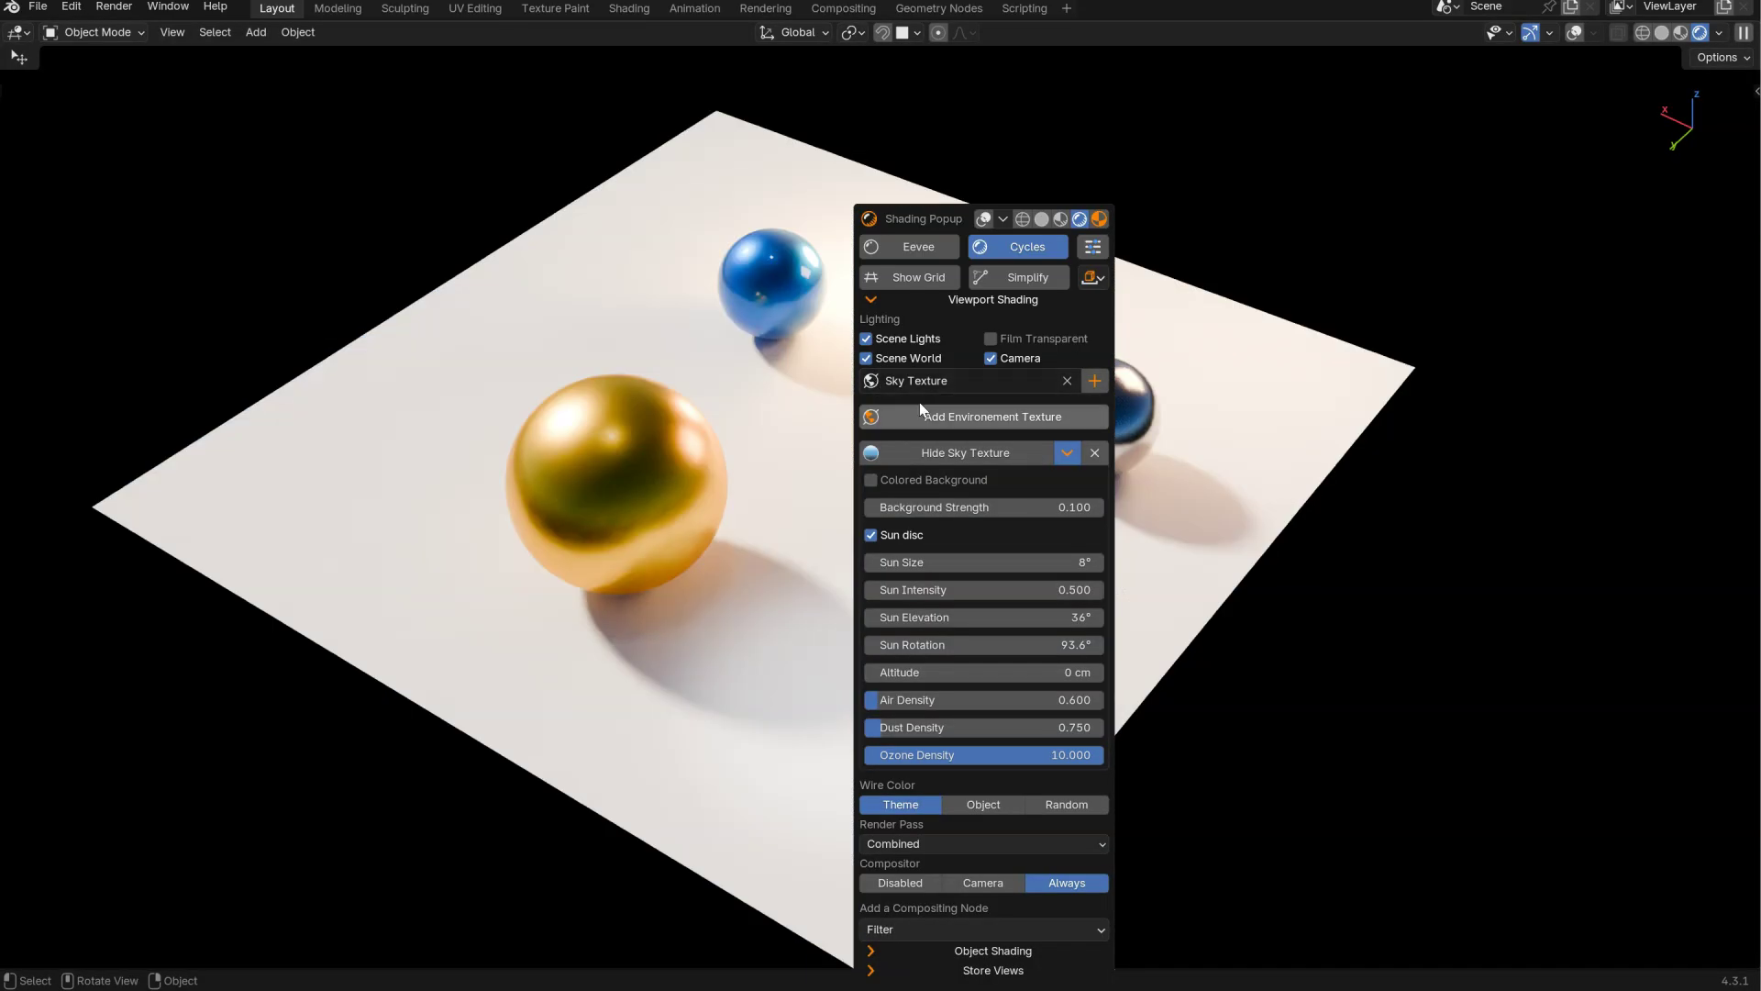
pyautogui.click(1068, 453)
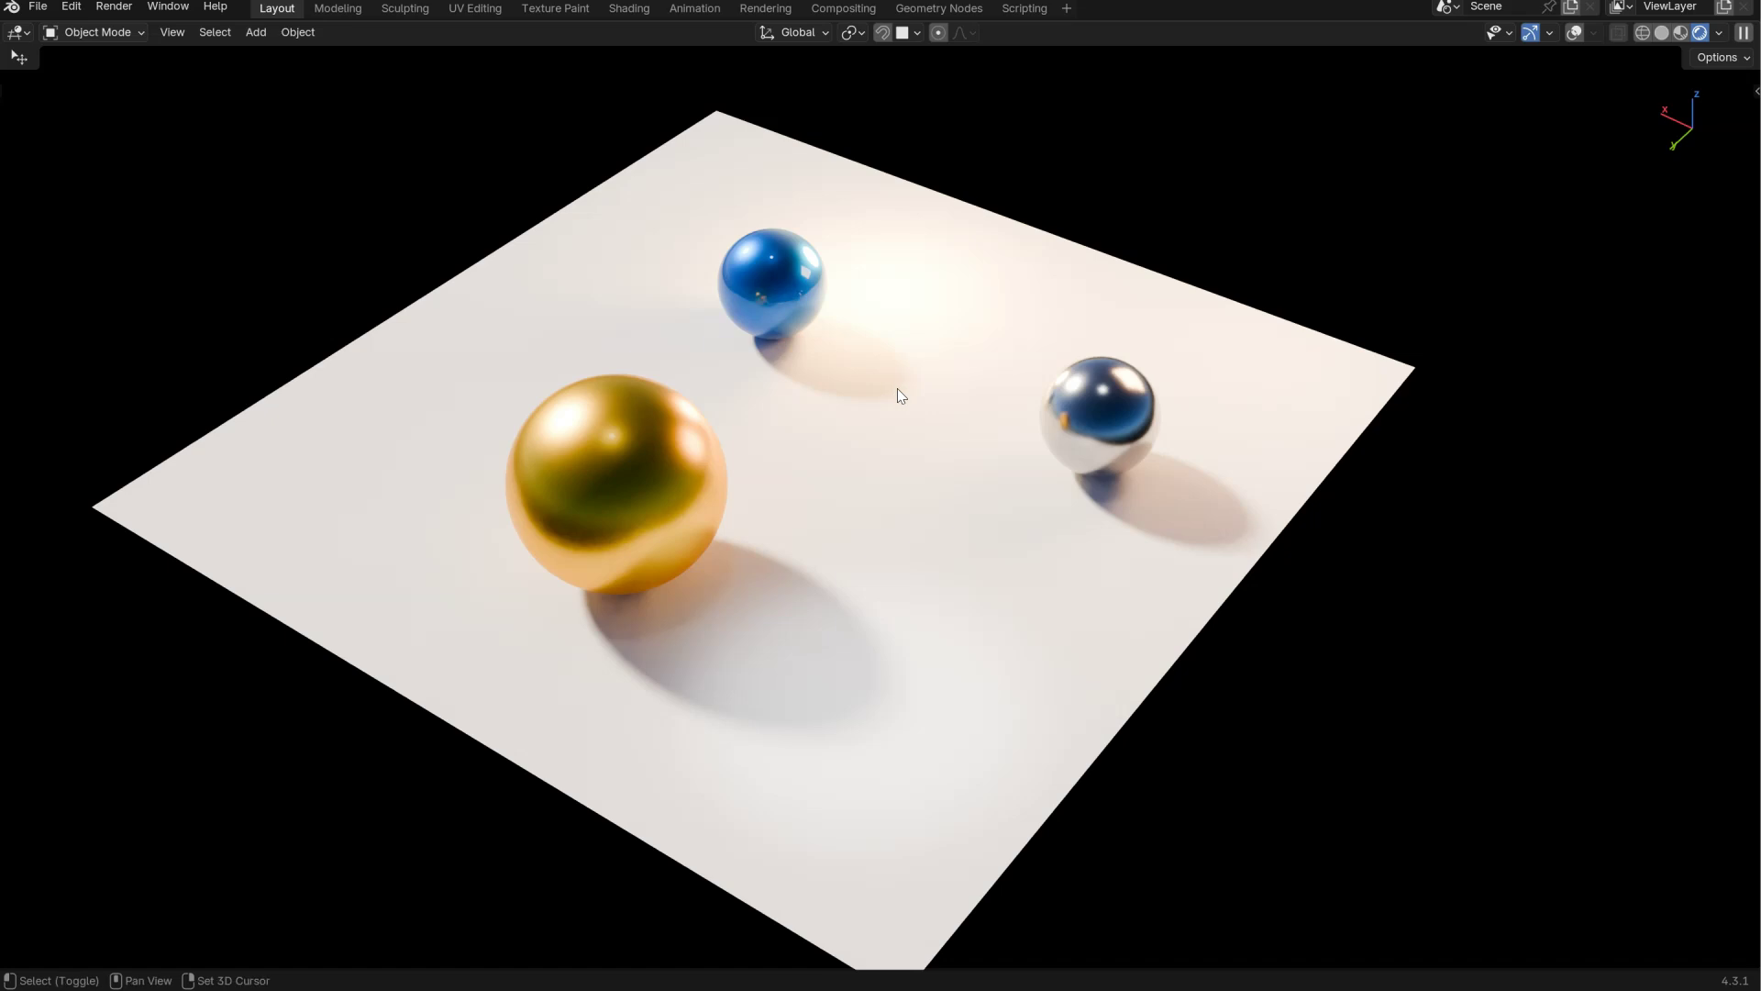
# - Switch the scene's world from Sky Texture back to World and move the Shading Popup clear of the gold sphere
pyautogui.hotkey('shift', 'z')
pyautogui.click(806, 528)
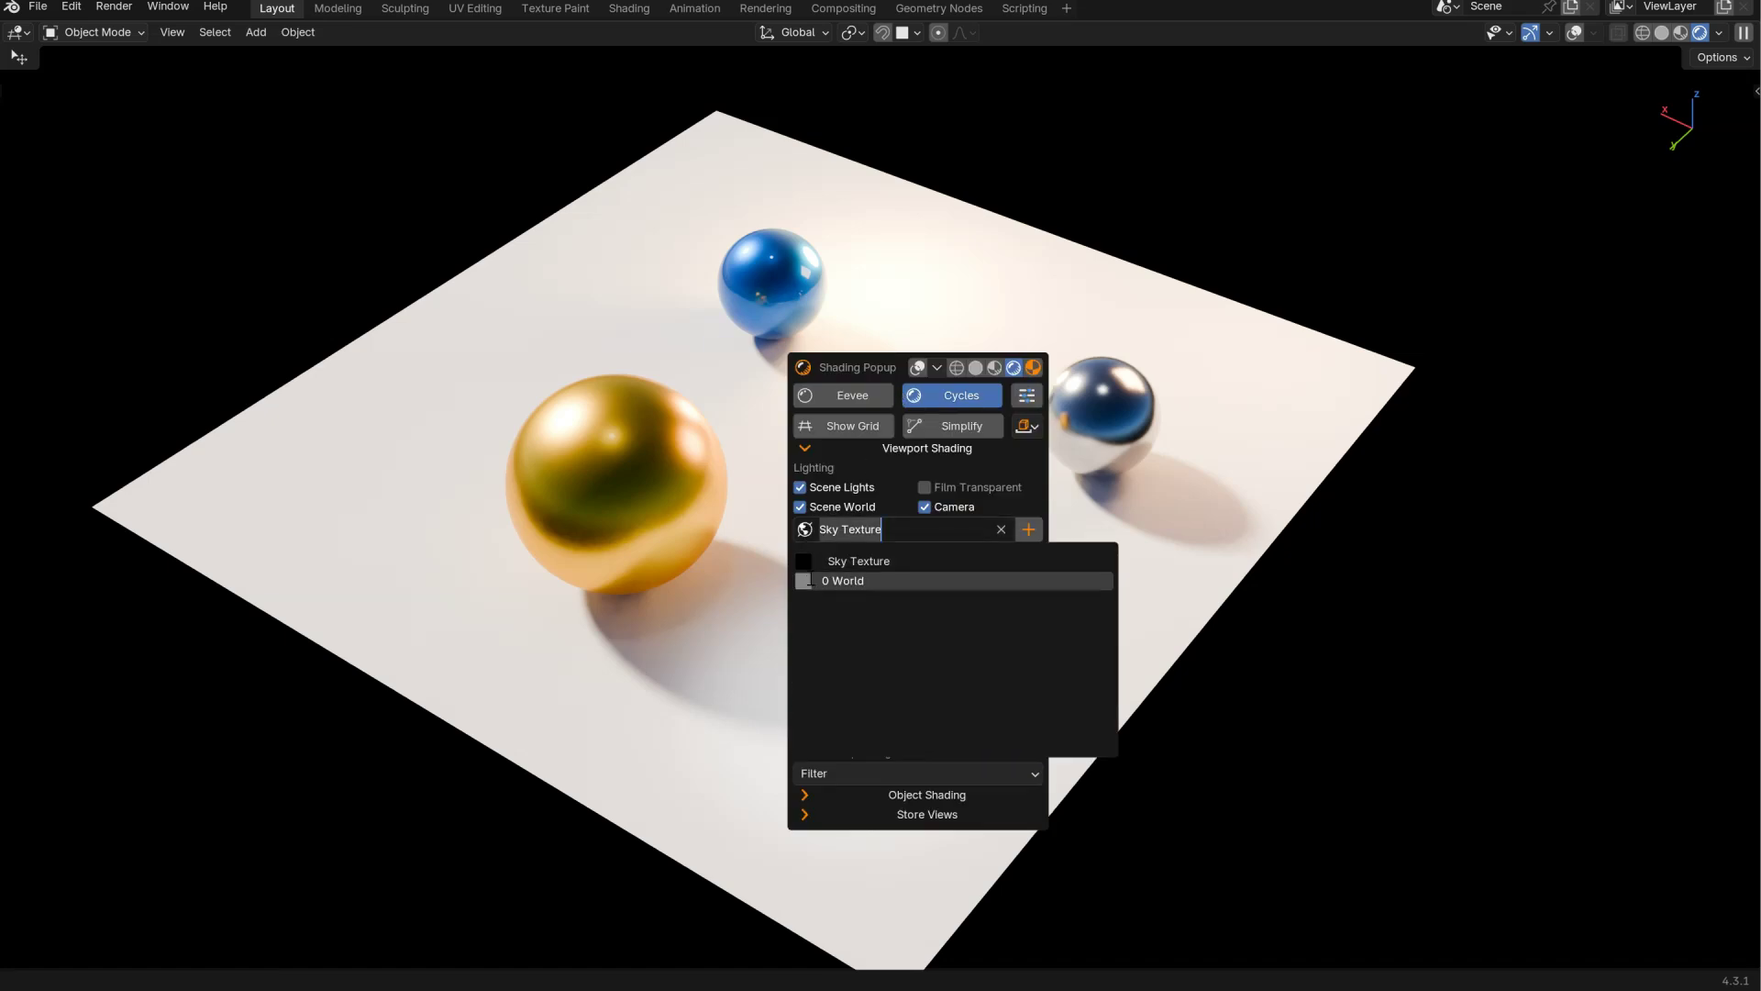
pyautogui.click(830, 580)
pyautogui.moveTo(859, 368)
pyautogui.mouseDown()
pyautogui.moveTo(1156, 195)
pyautogui.moveTo(1130, 193)
pyautogui.mouseUp()
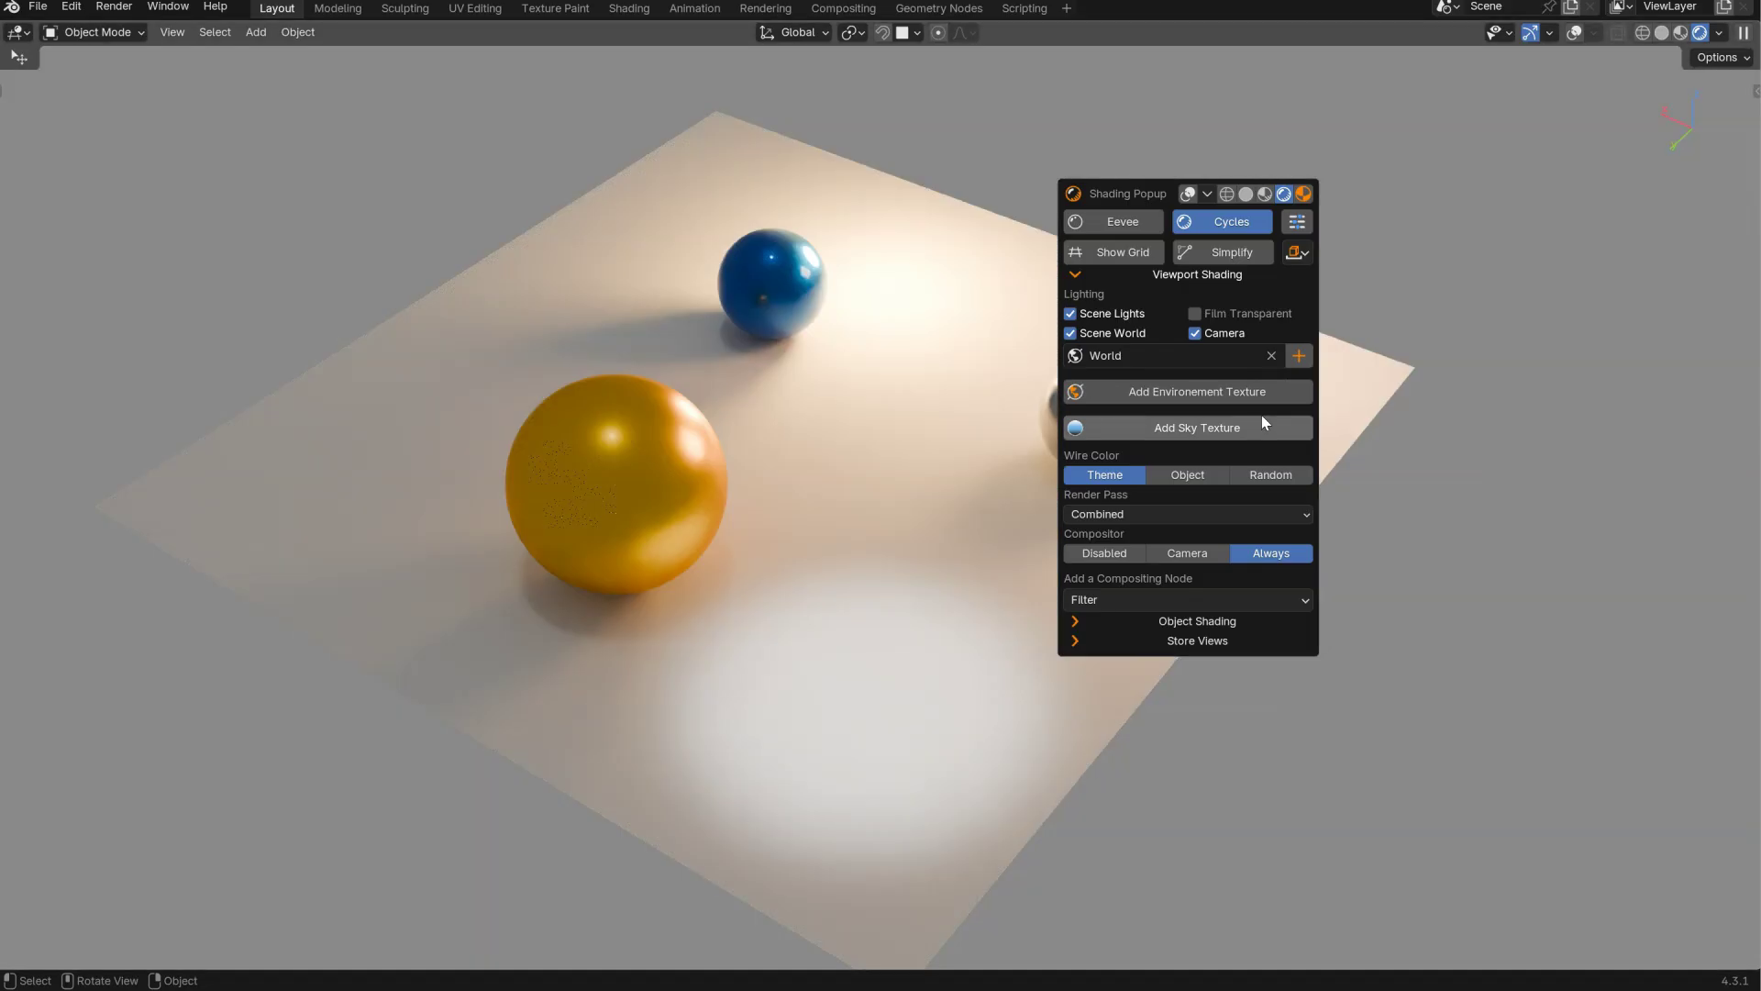
# - Load burnt_warehouse_4k.exr from the HDRI's folder as the world's environment texture, browsing the images as thumbnails
pyautogui.click(1183, 394)
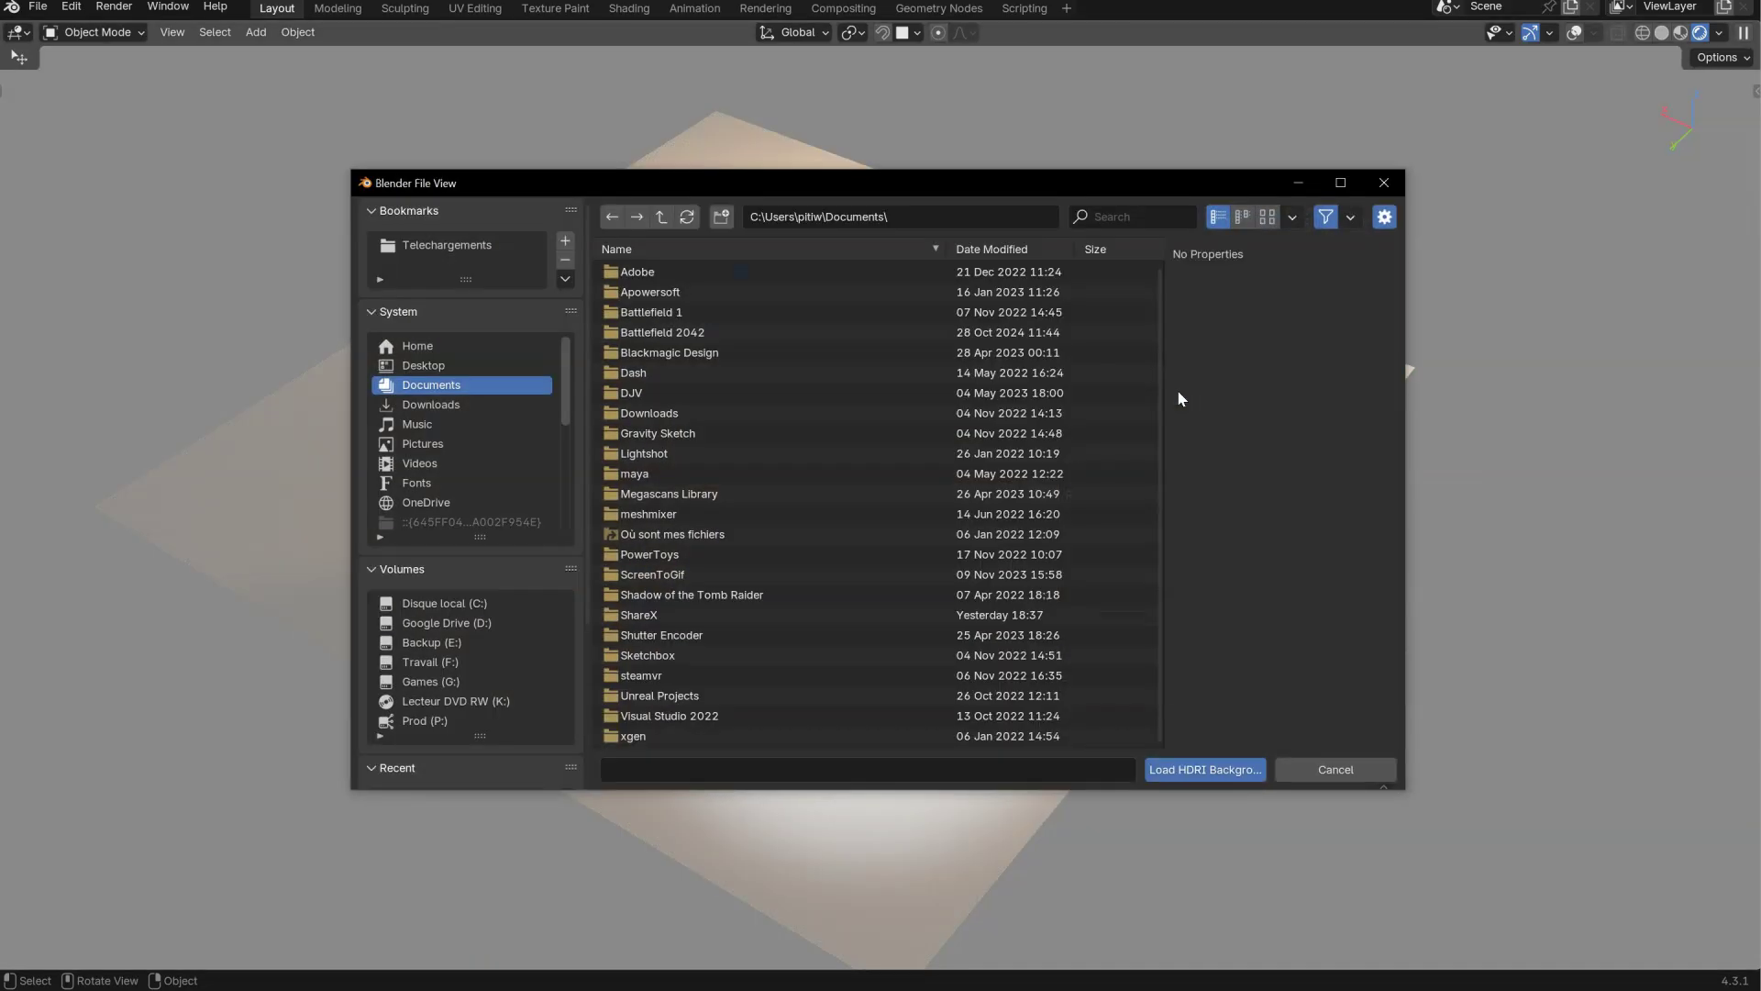
pyautogui.scroll(-3, 418, 587)
pyautogui.click(418, 581)
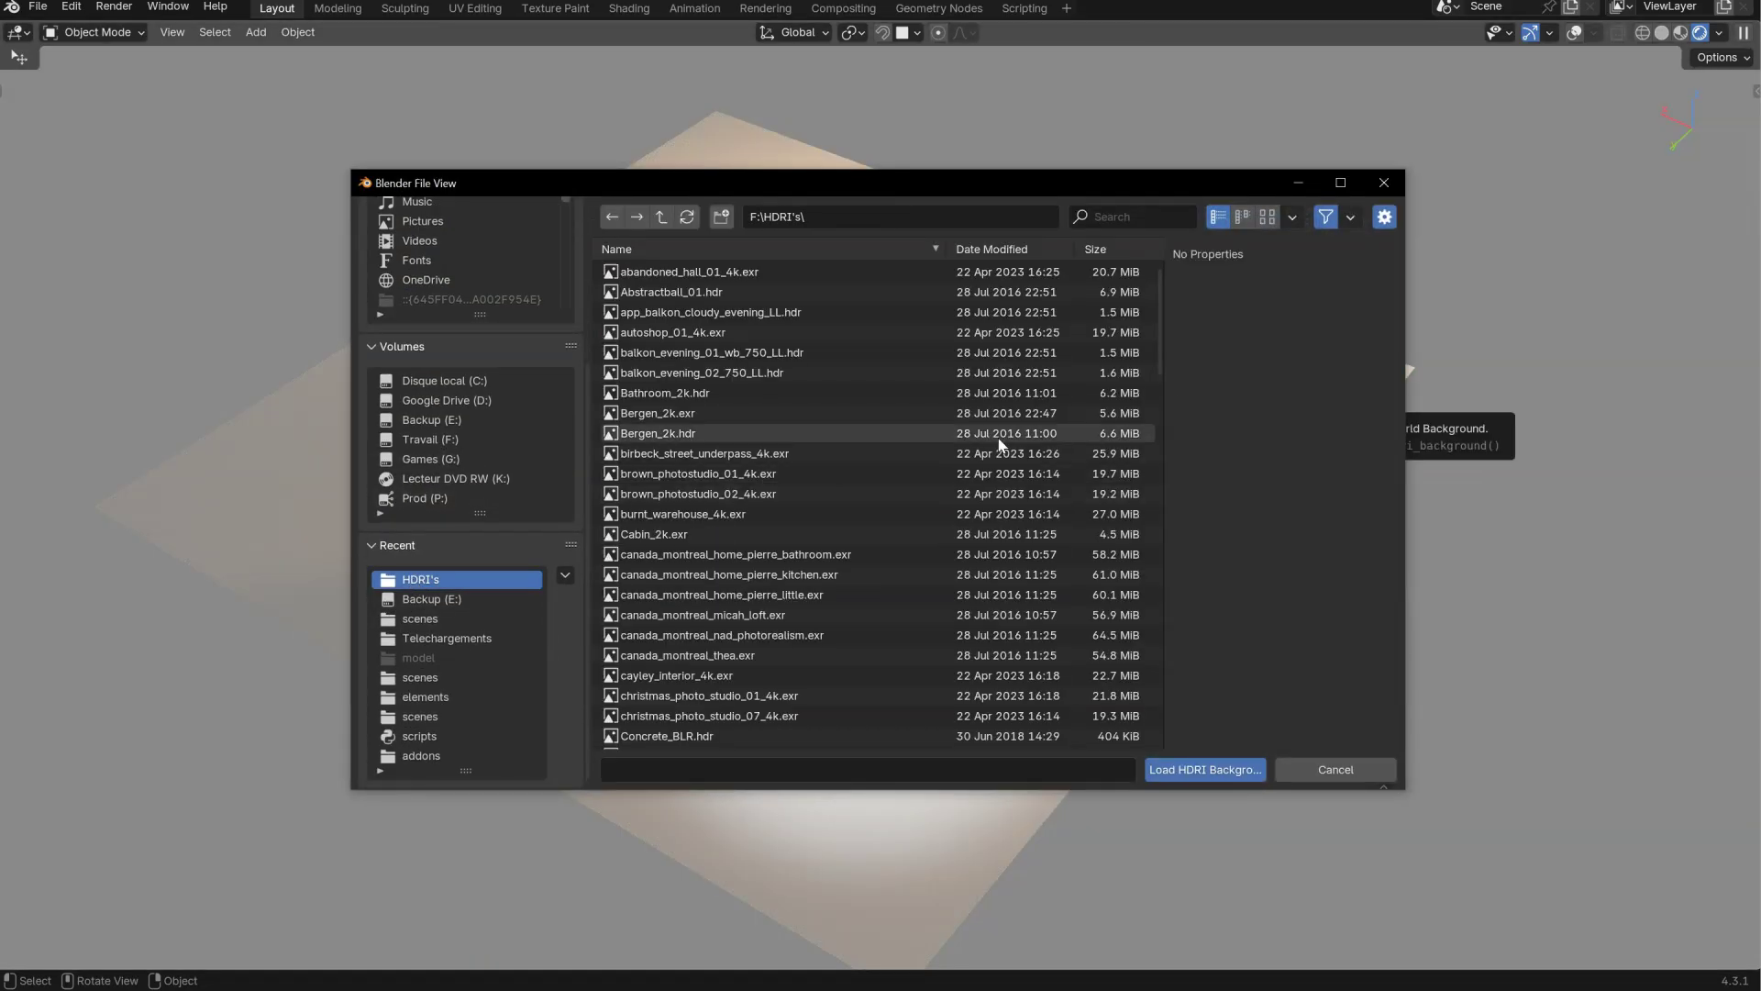
pyautogui.click(1266, 216)
pyautogui.scroll(-4, 748, 645)
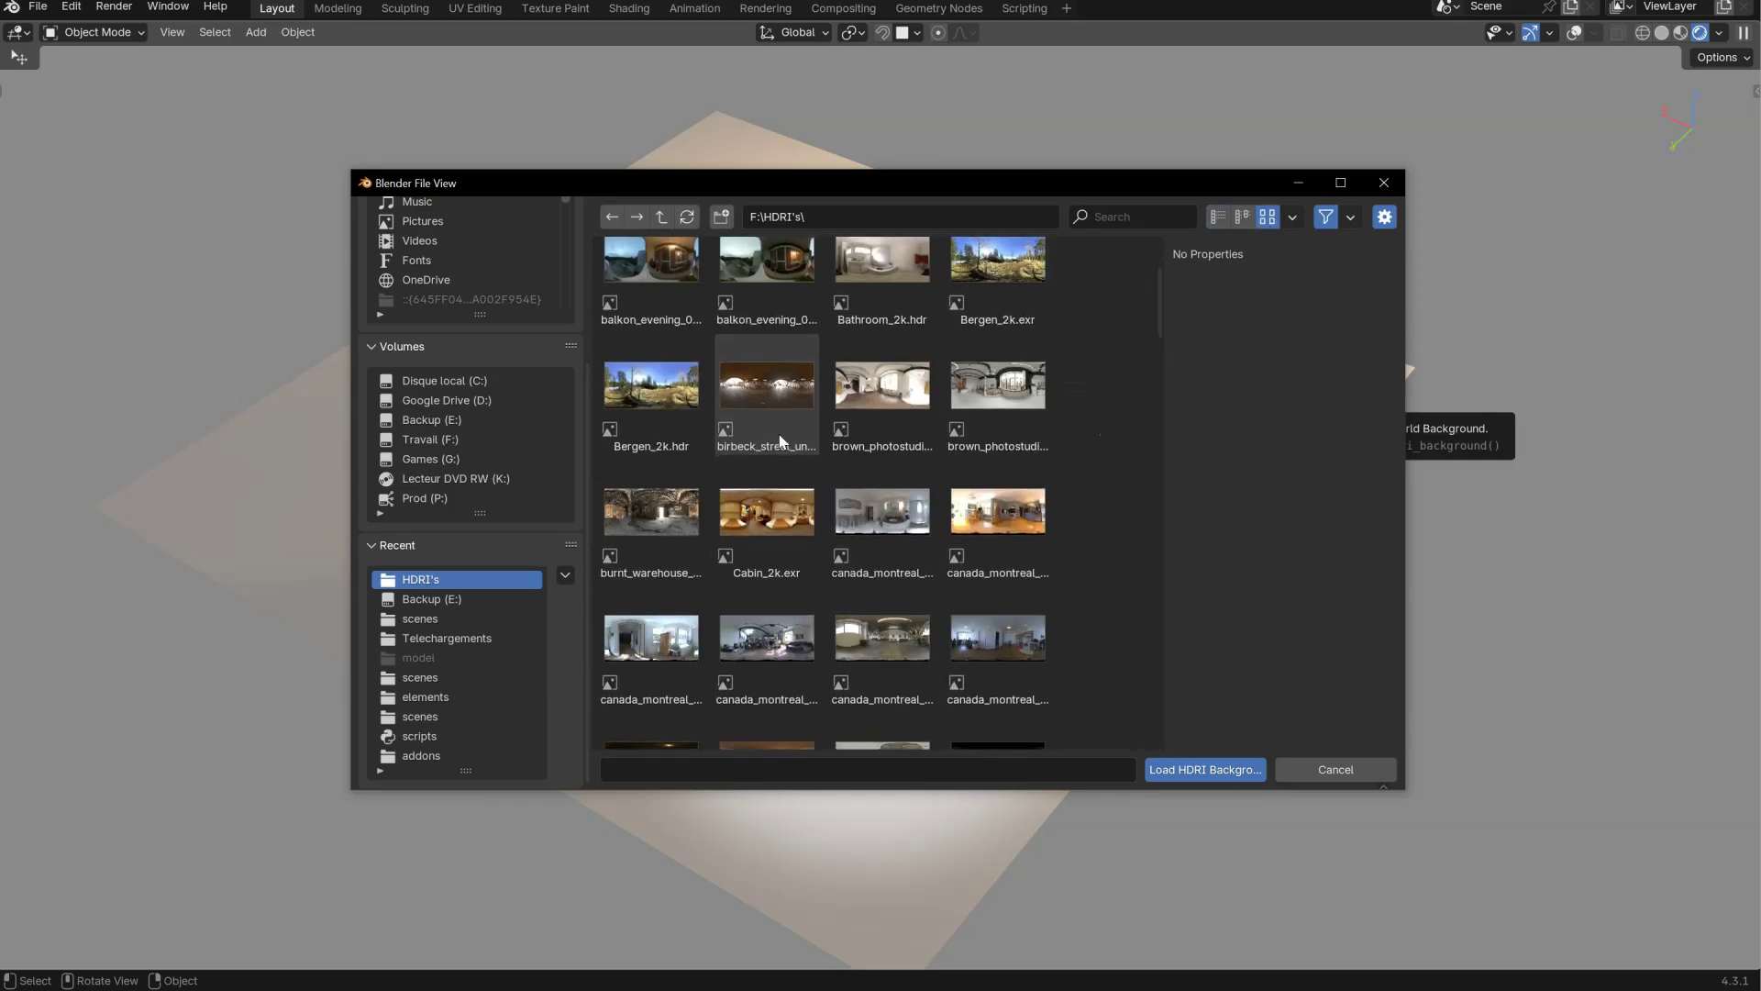
pyautogui.doubleClick(651, 525)
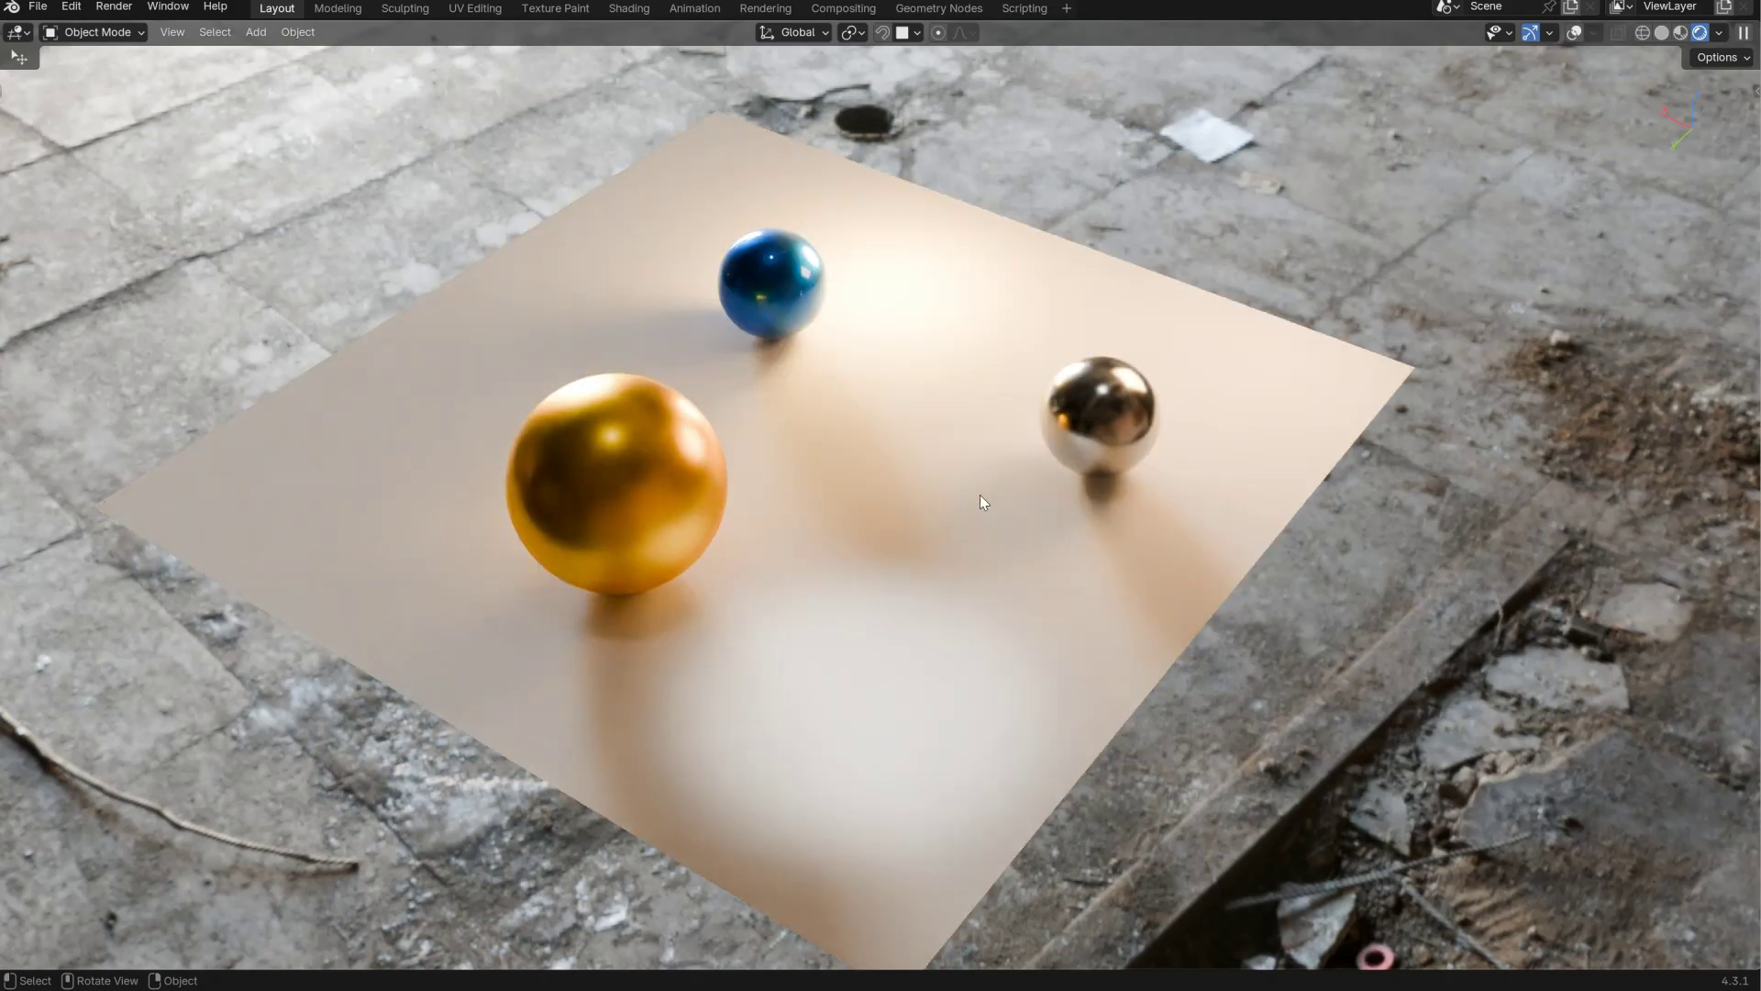
pyautogui.moveTo(979, 494); pyautogui.dragTo(959, 448, button='middle')
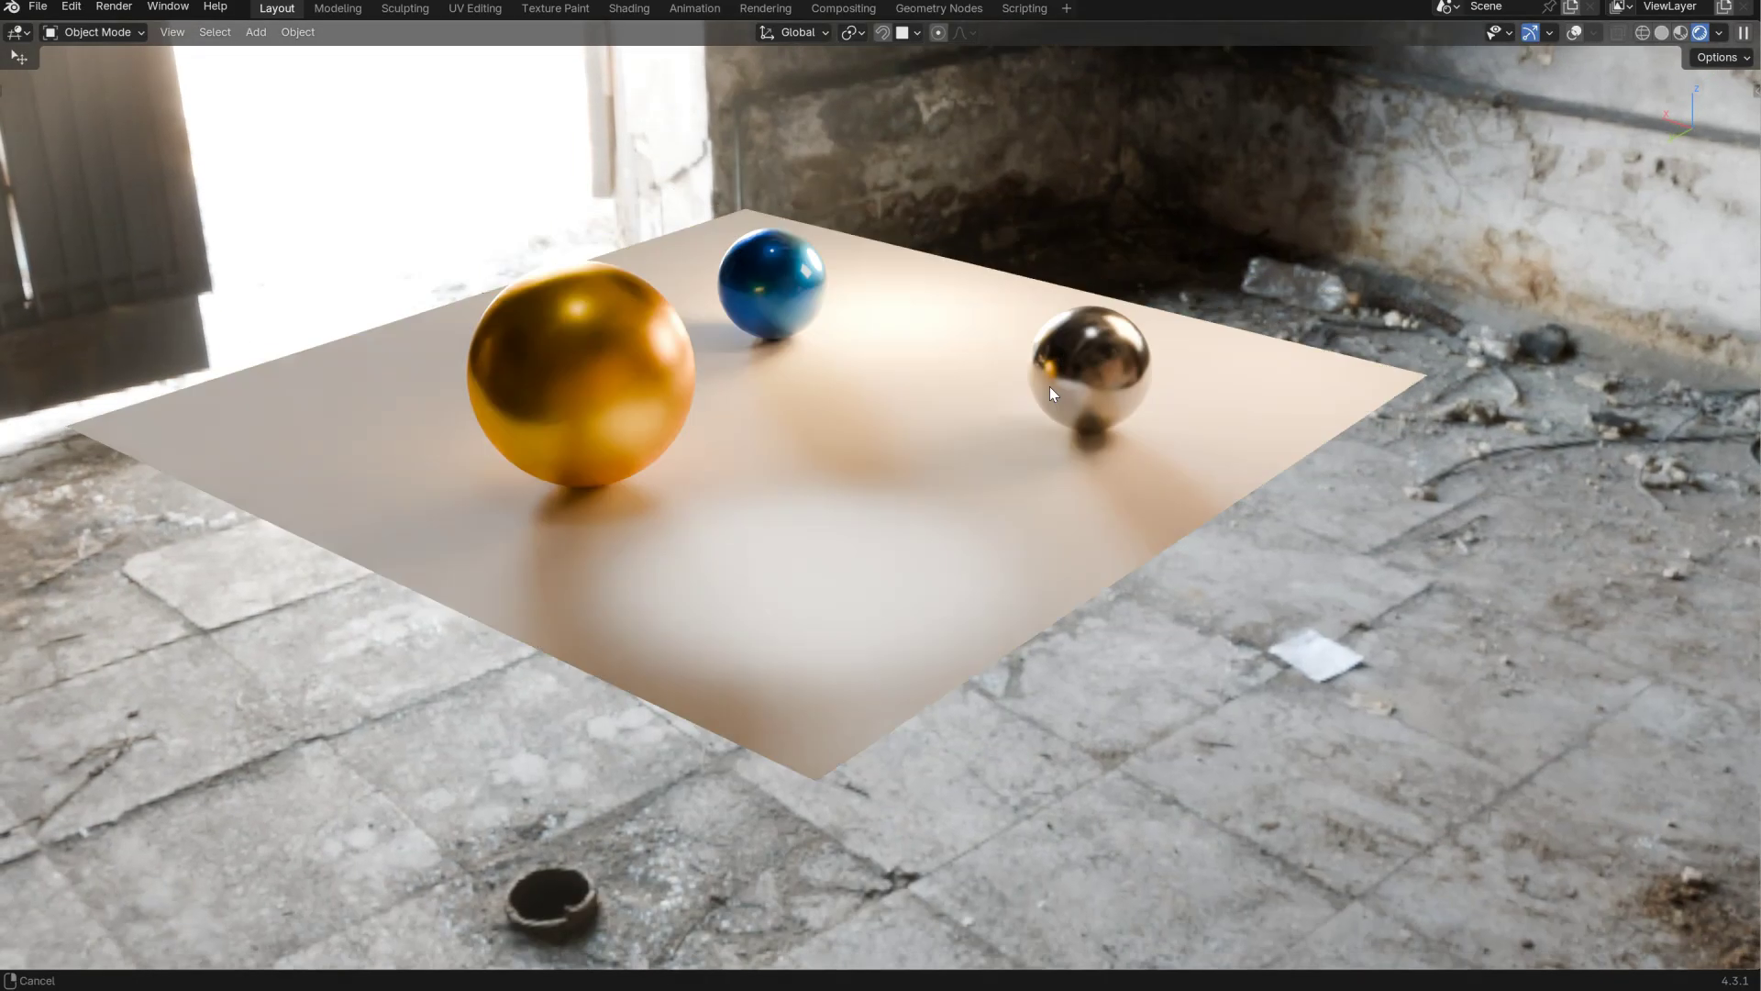
pyautogui.scroll(-1, 1064, 386)
# - Reopen the Shading Popup beside the spheres and toggle Film Transparent on and back off
pyautogui.hotkey('shift', 'z')
pyautogui.moveTo(1048, 377); pyautogui.dragTo(1234, 243)
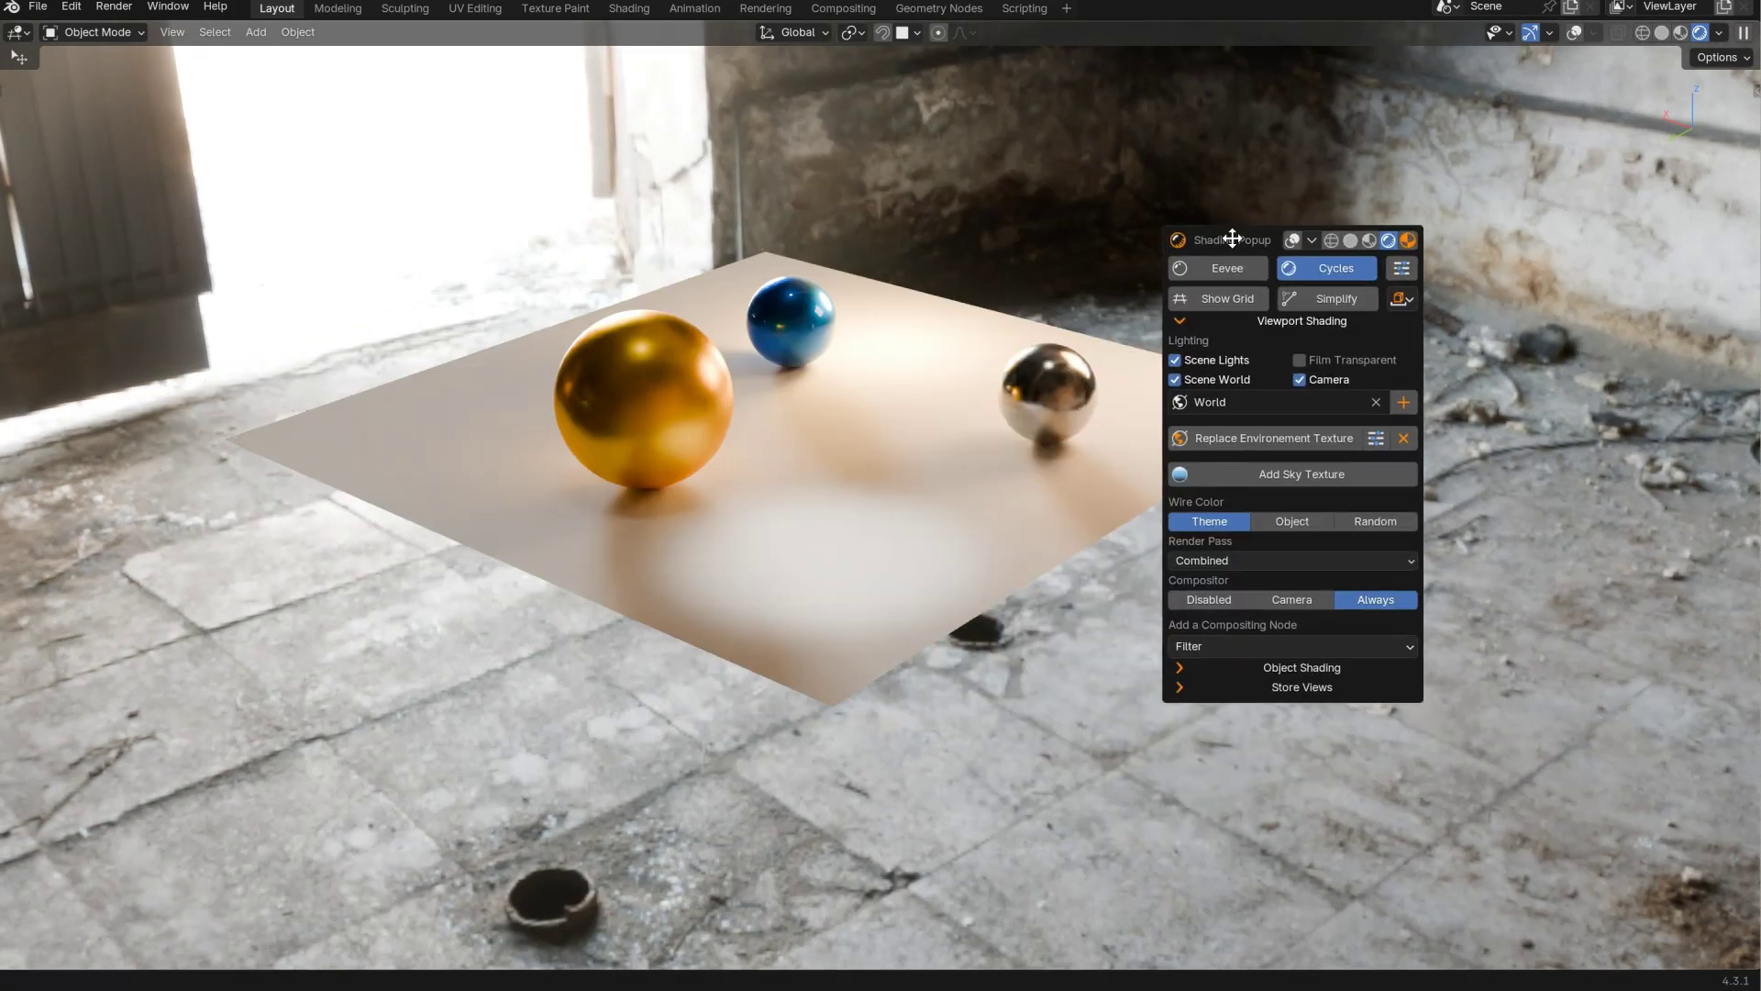
pyautogui.click(1303, 361)
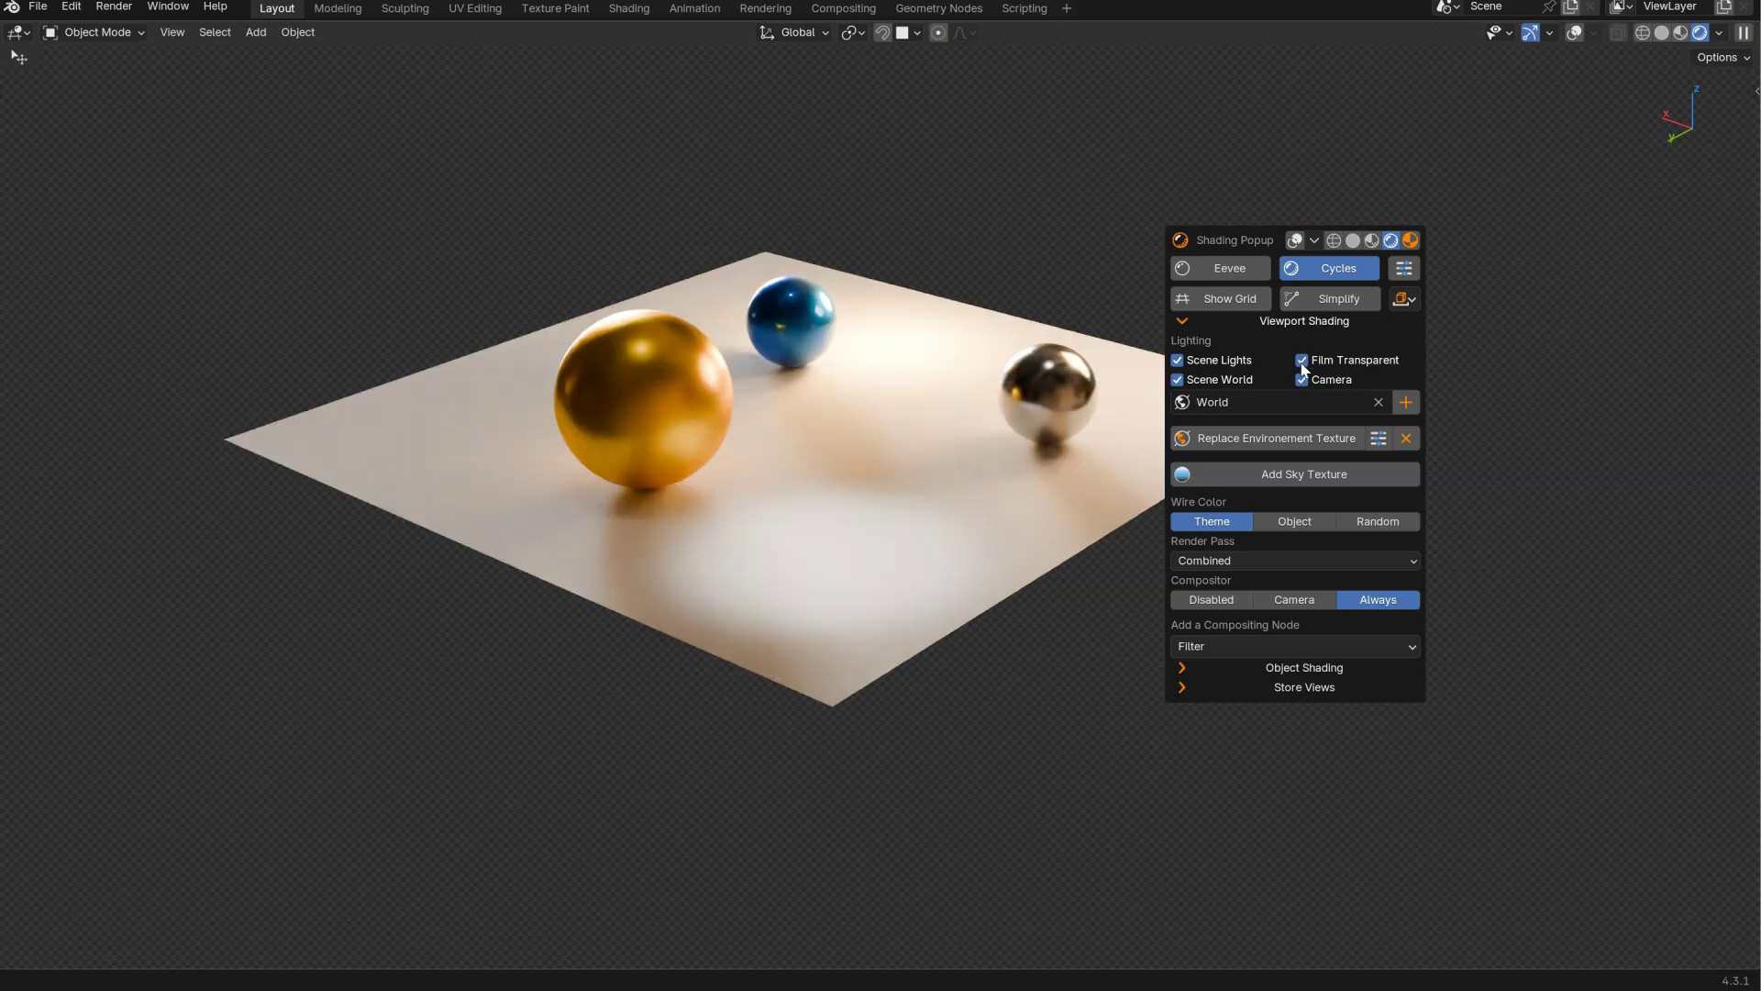
pyautogui.click(1304, 363)
# - Expand the environment texture settings, enable Colored Background, and adjust its colour to a neutral grey
pyautogui.click(1378, 438)
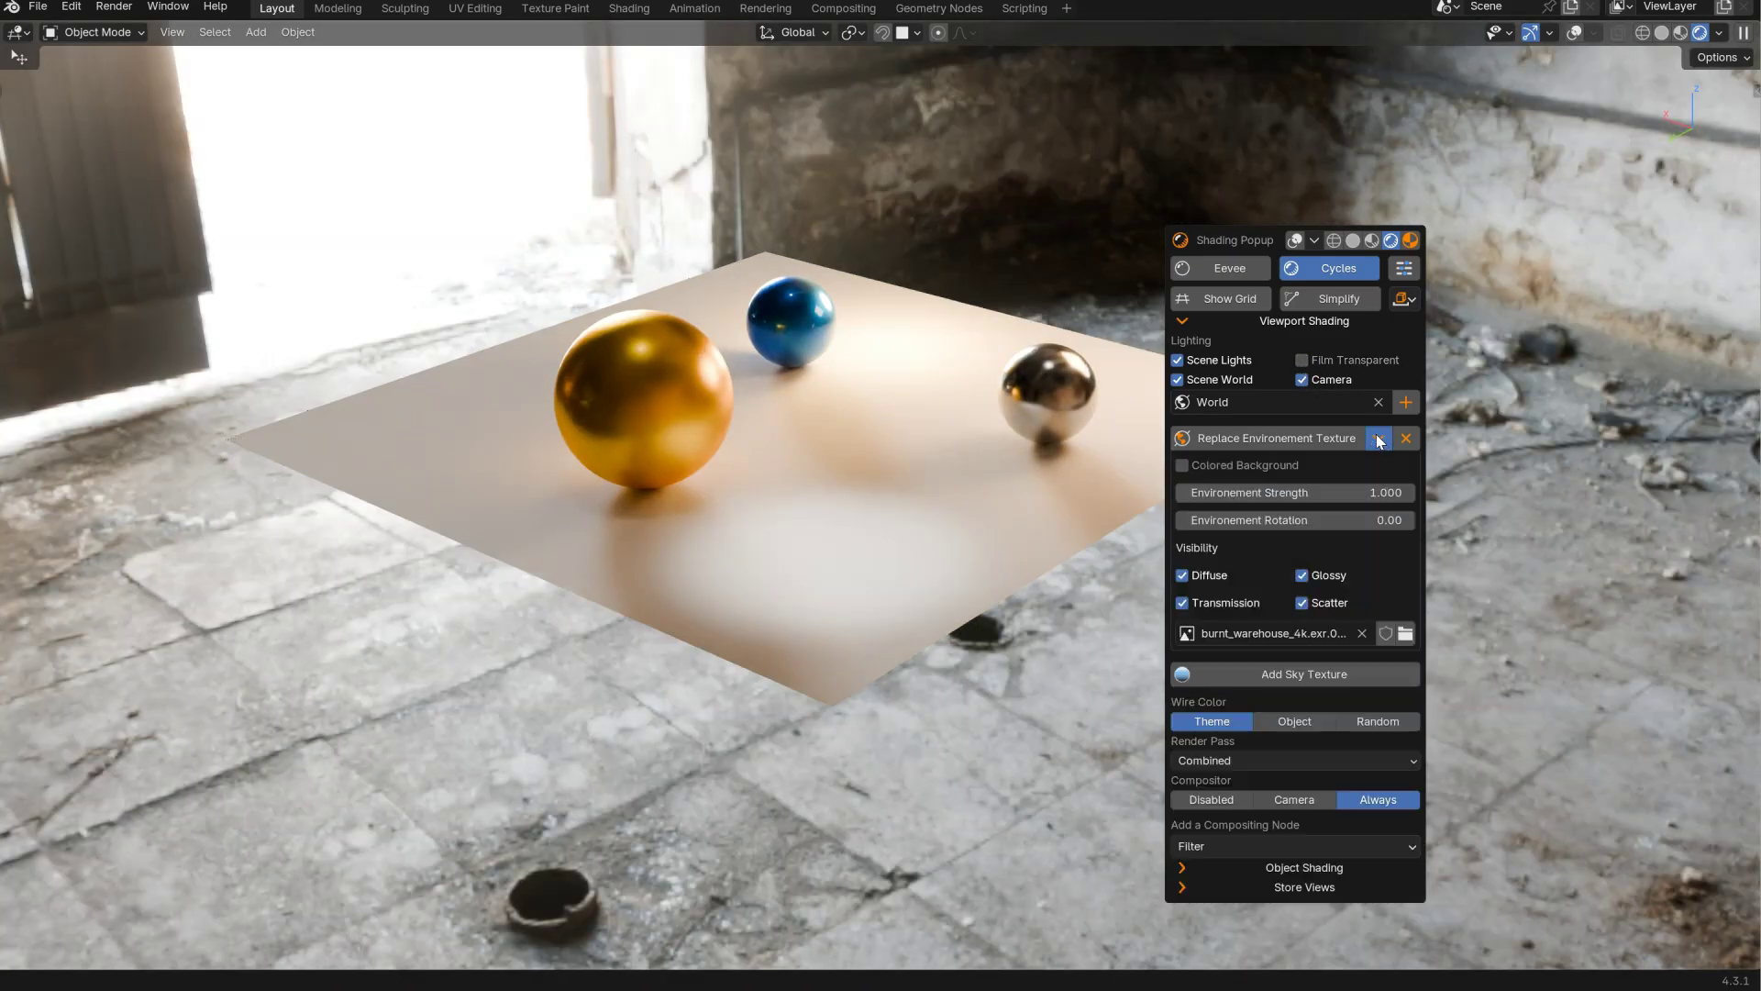
pyautogui.click(1183, 466)
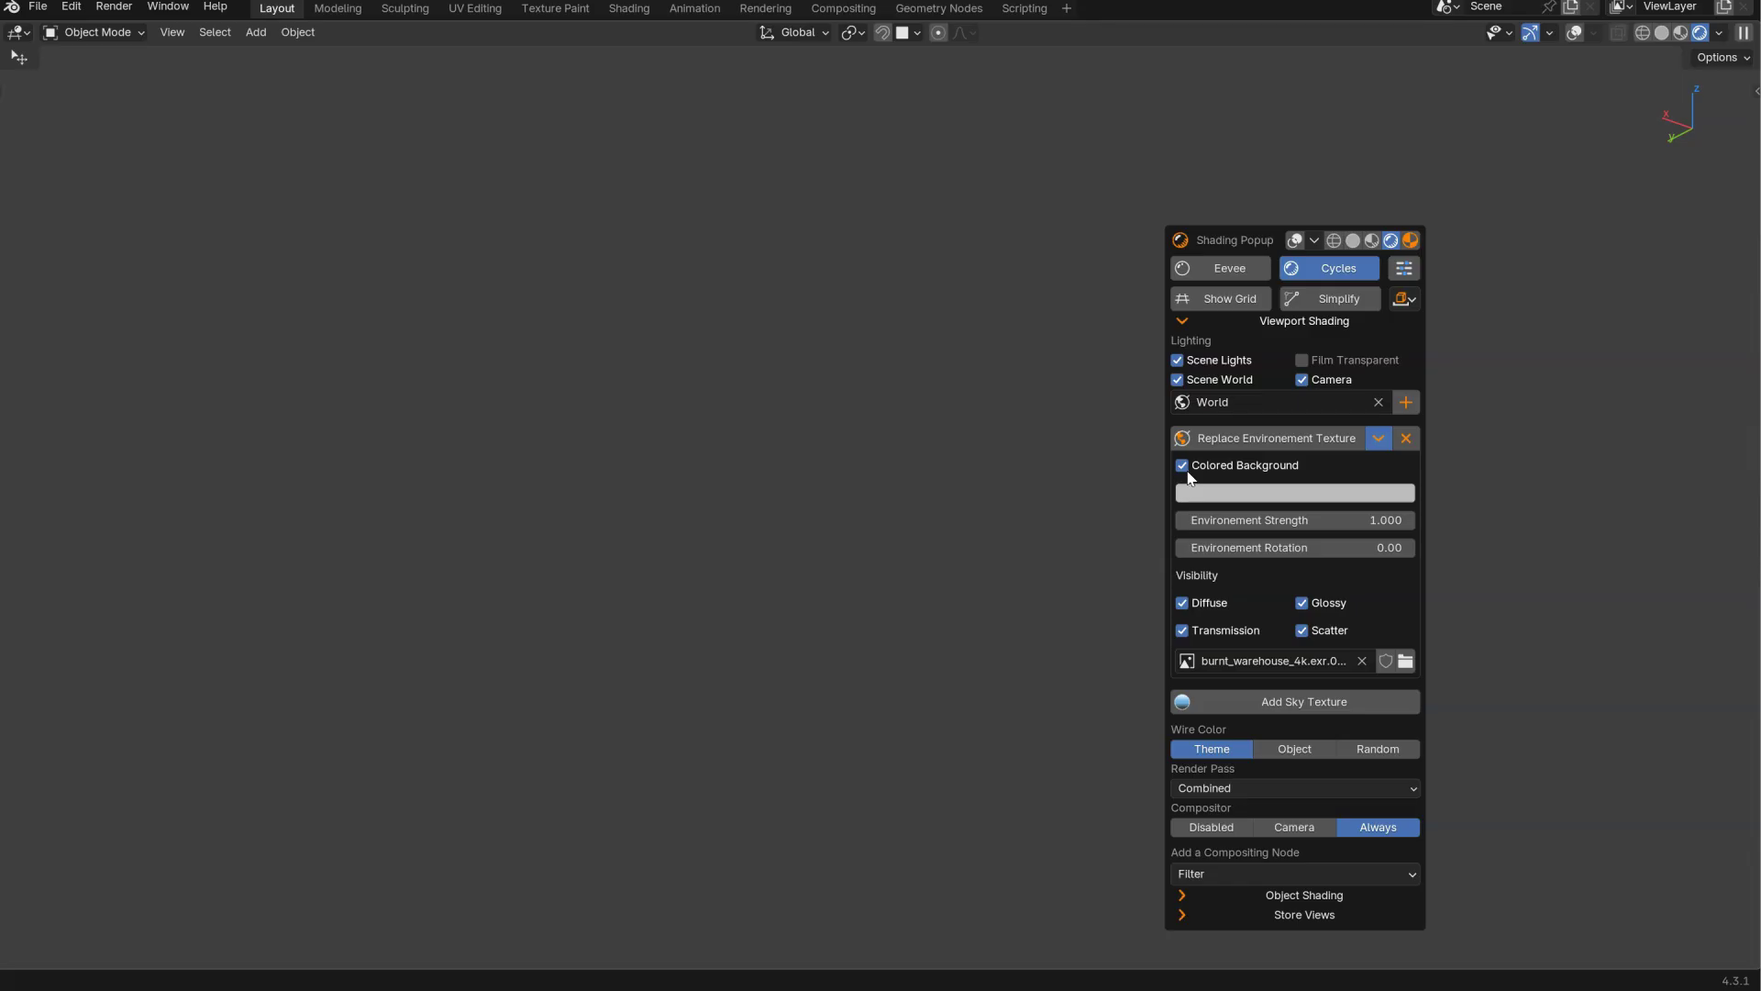
pyautogui.click(1255, 494)
pyautogui.moveTo(1363, 221)
pyautogui.mouseDown()
pyautogui.moveTo(1364, 245)
pyautogui.moveTo(1363, 221)
pyautogui.mouseUp()
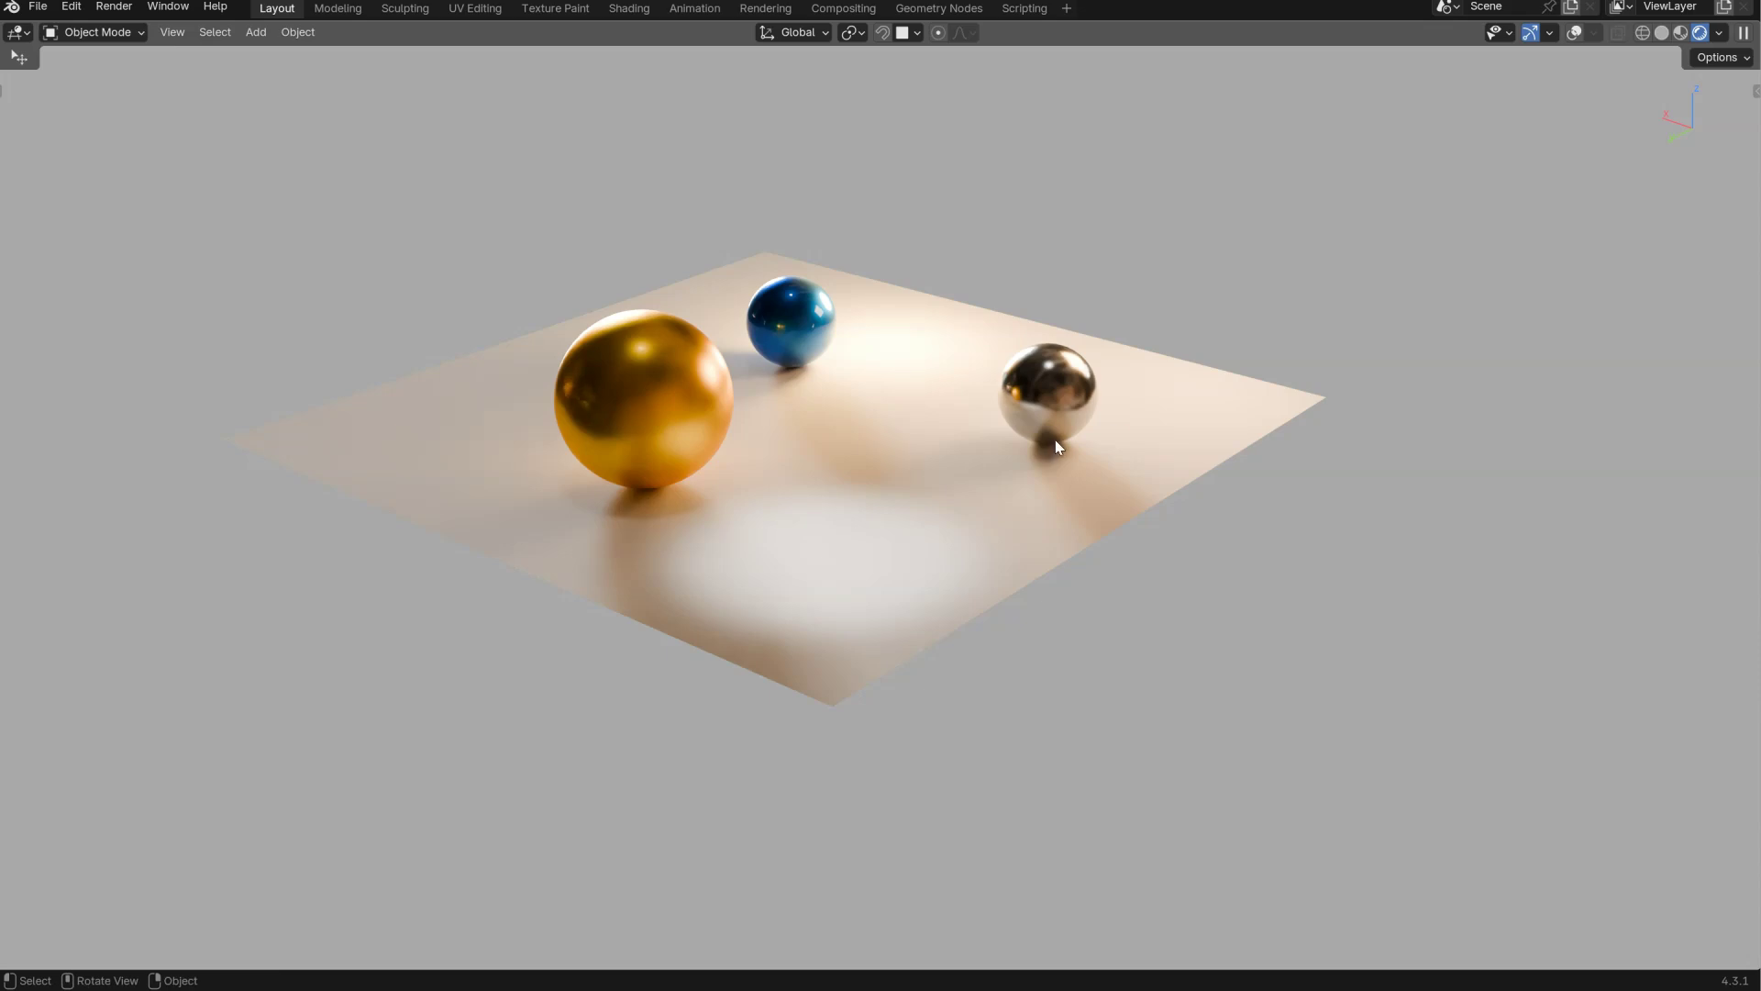
# - Make Editable_Plane selectable in the Outliner and select the plane in the maximized 3D viewport
pyautogui.hotkey('ctrl', 'space')
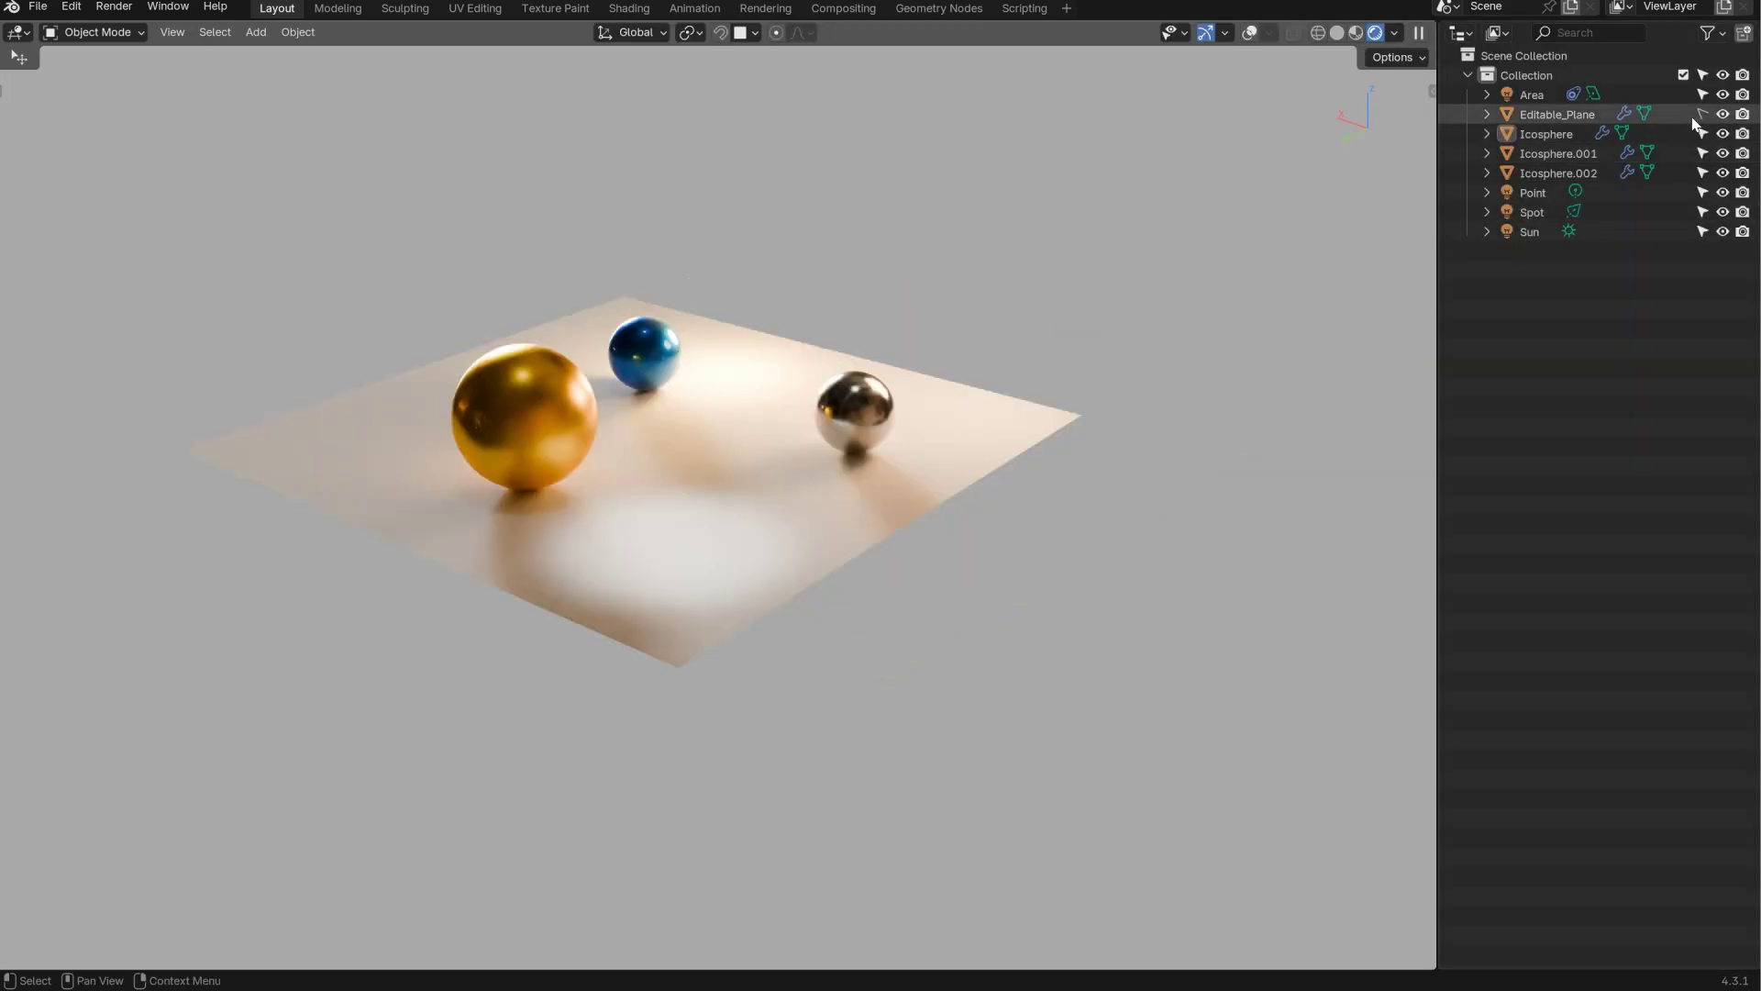
pyautogui.hotkey('ctrl', 'space')
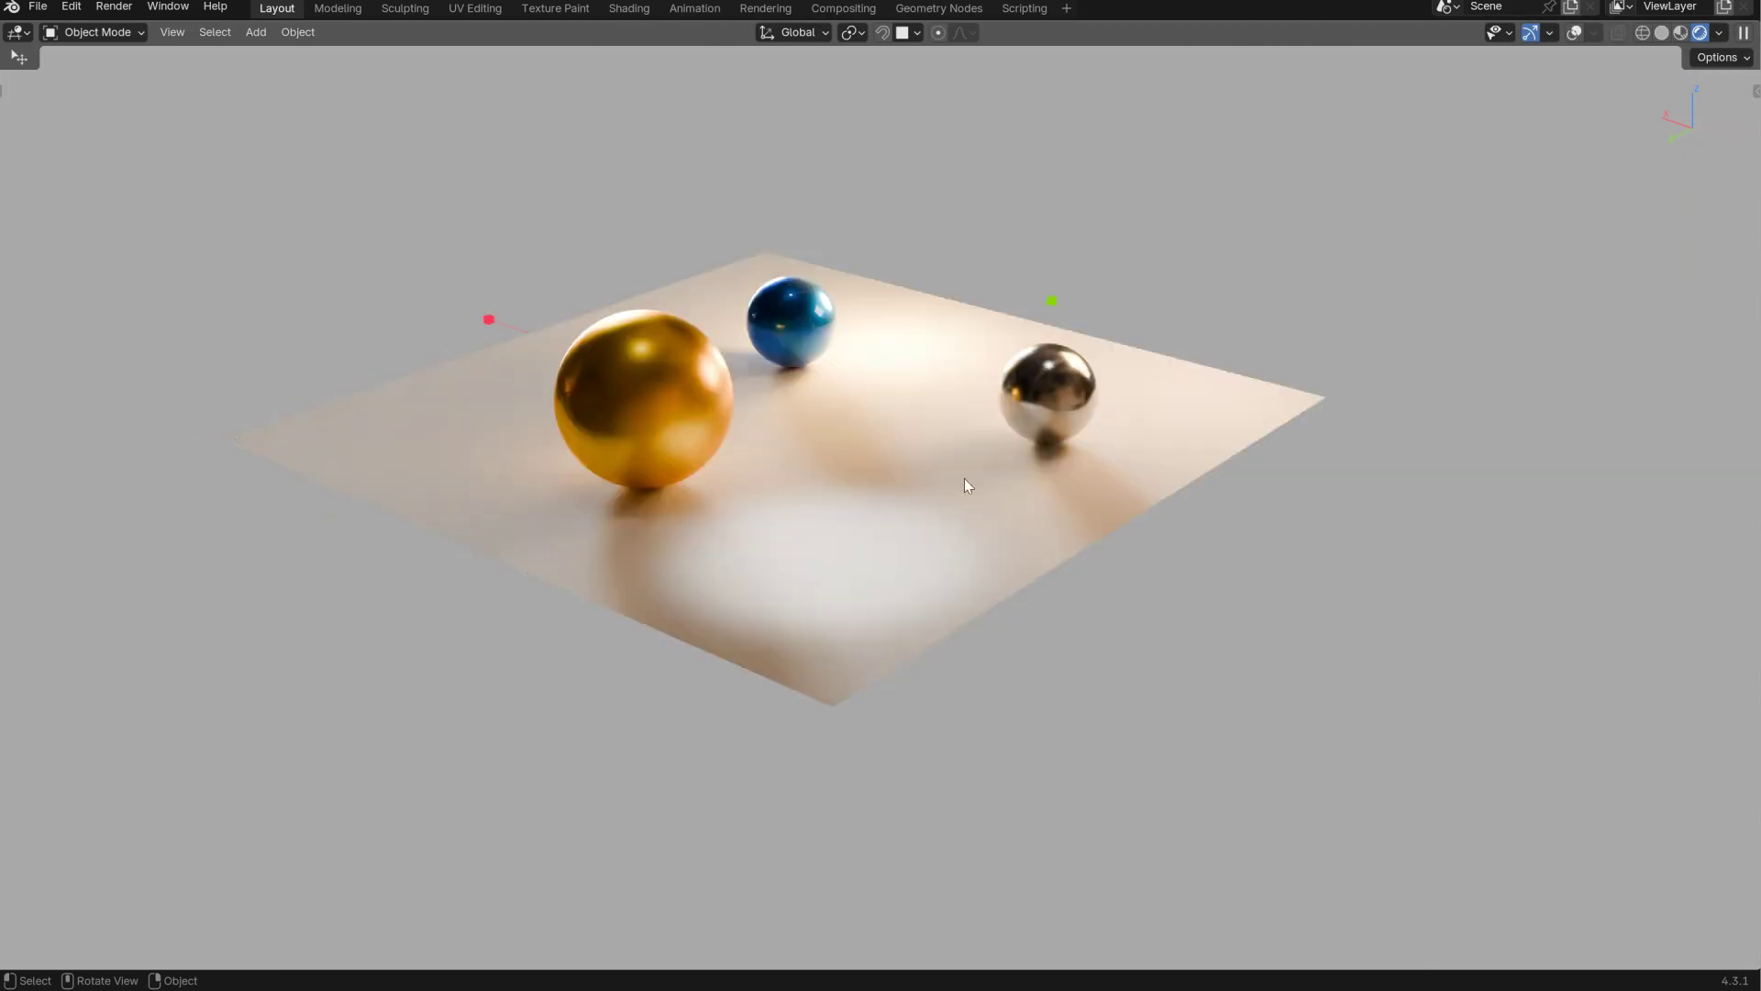
pyautogui.hotkey('shift', 'a')
pyautogui.press('Escape')
# - Collapse the Shading Popup's Viewport Shading section, expand Object Shading, and enable Shadow Catcher for the plane
pyautogui.hotkey('shift', 'z')
pyautogui.click(1060, 378)
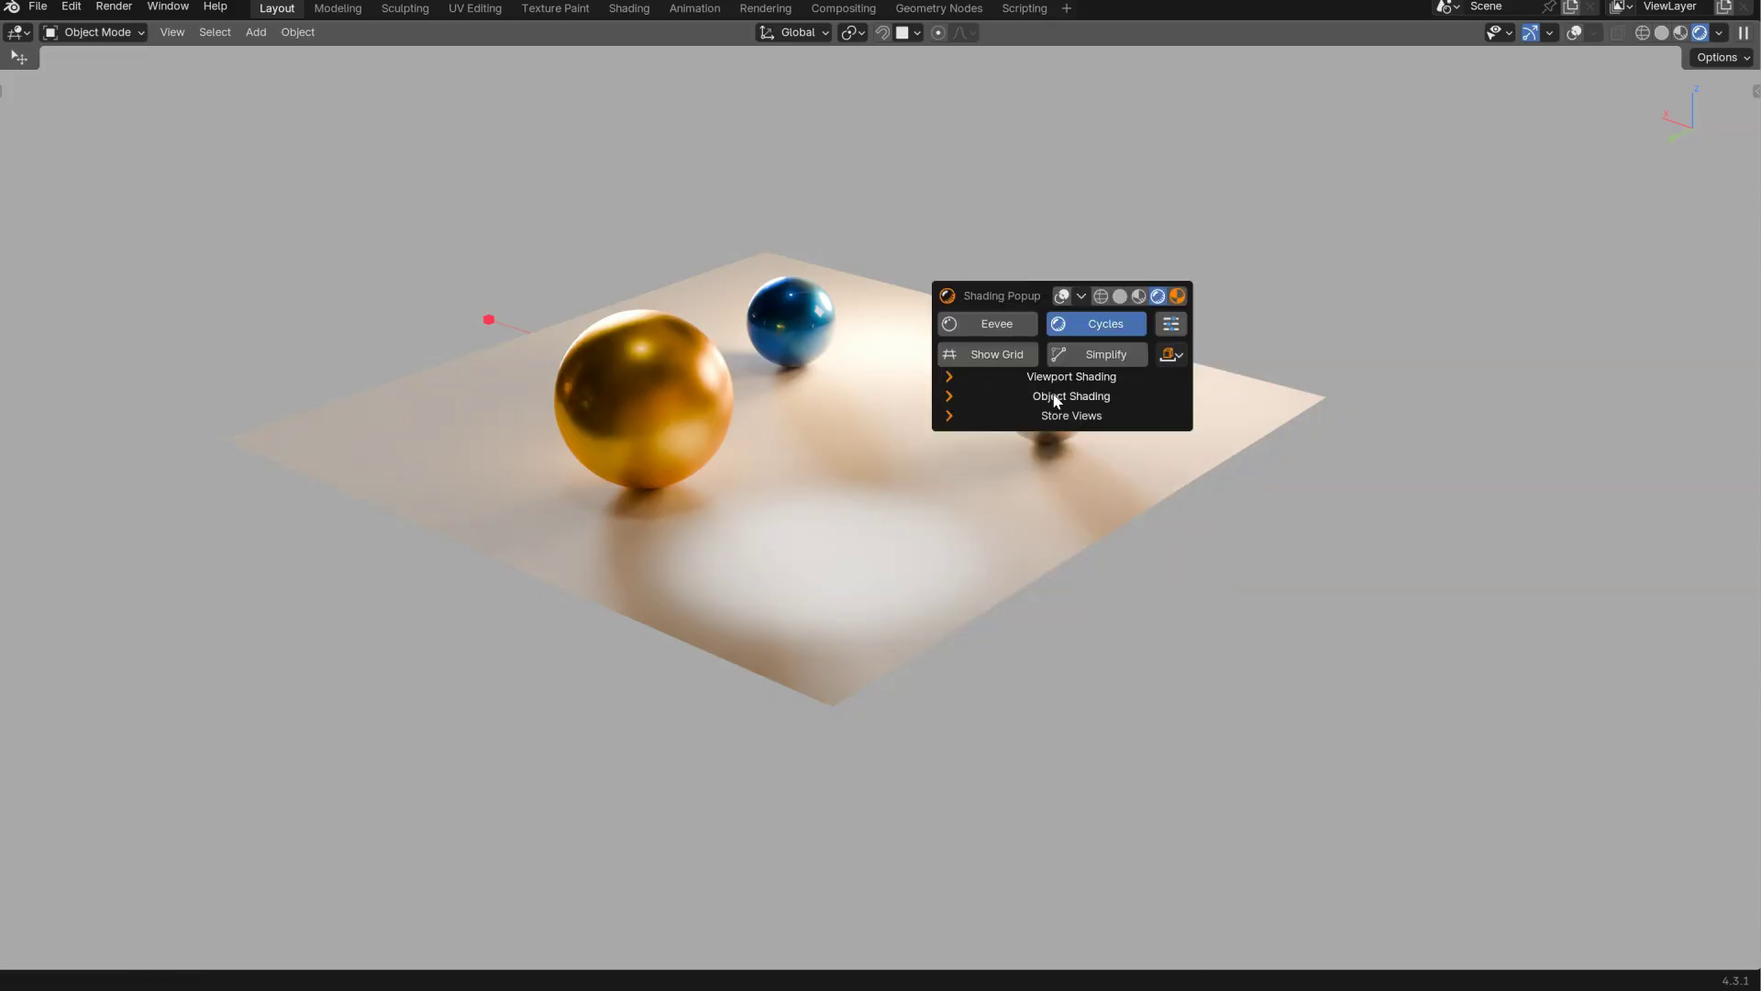
pyautogui.click(1055, 397)
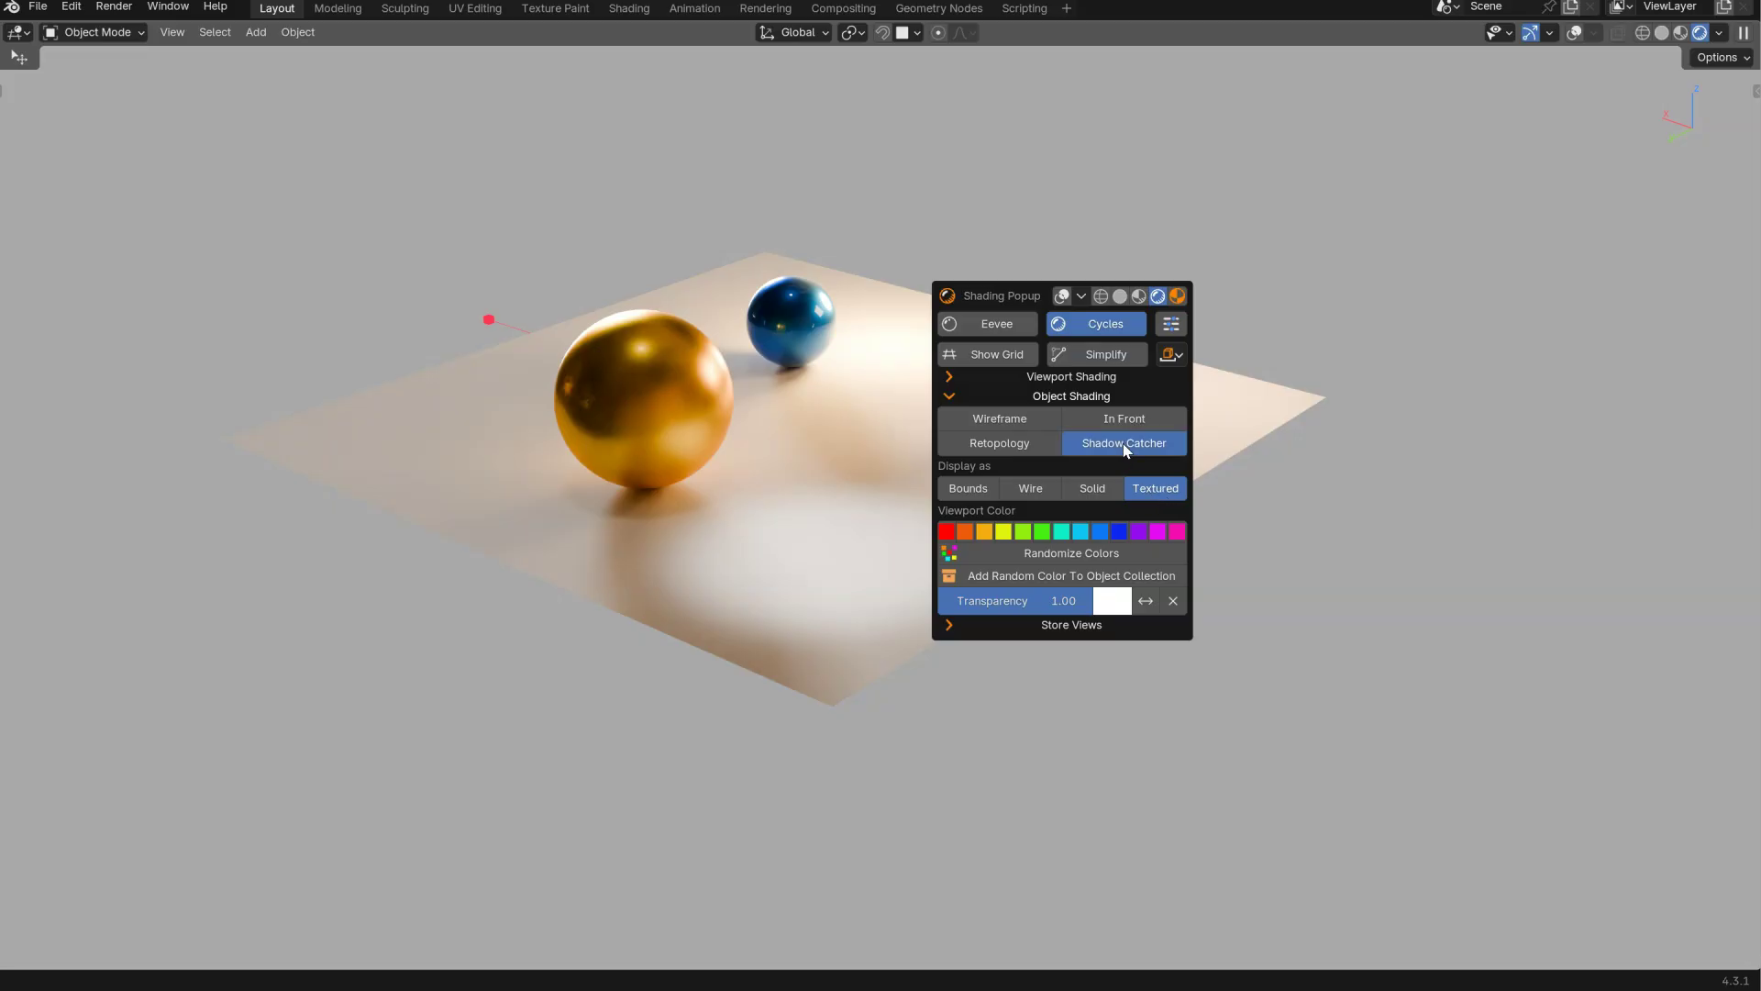
pyautogui.moveTo(602, 508); pyautogui.dragTo(832, 431, button='middle')
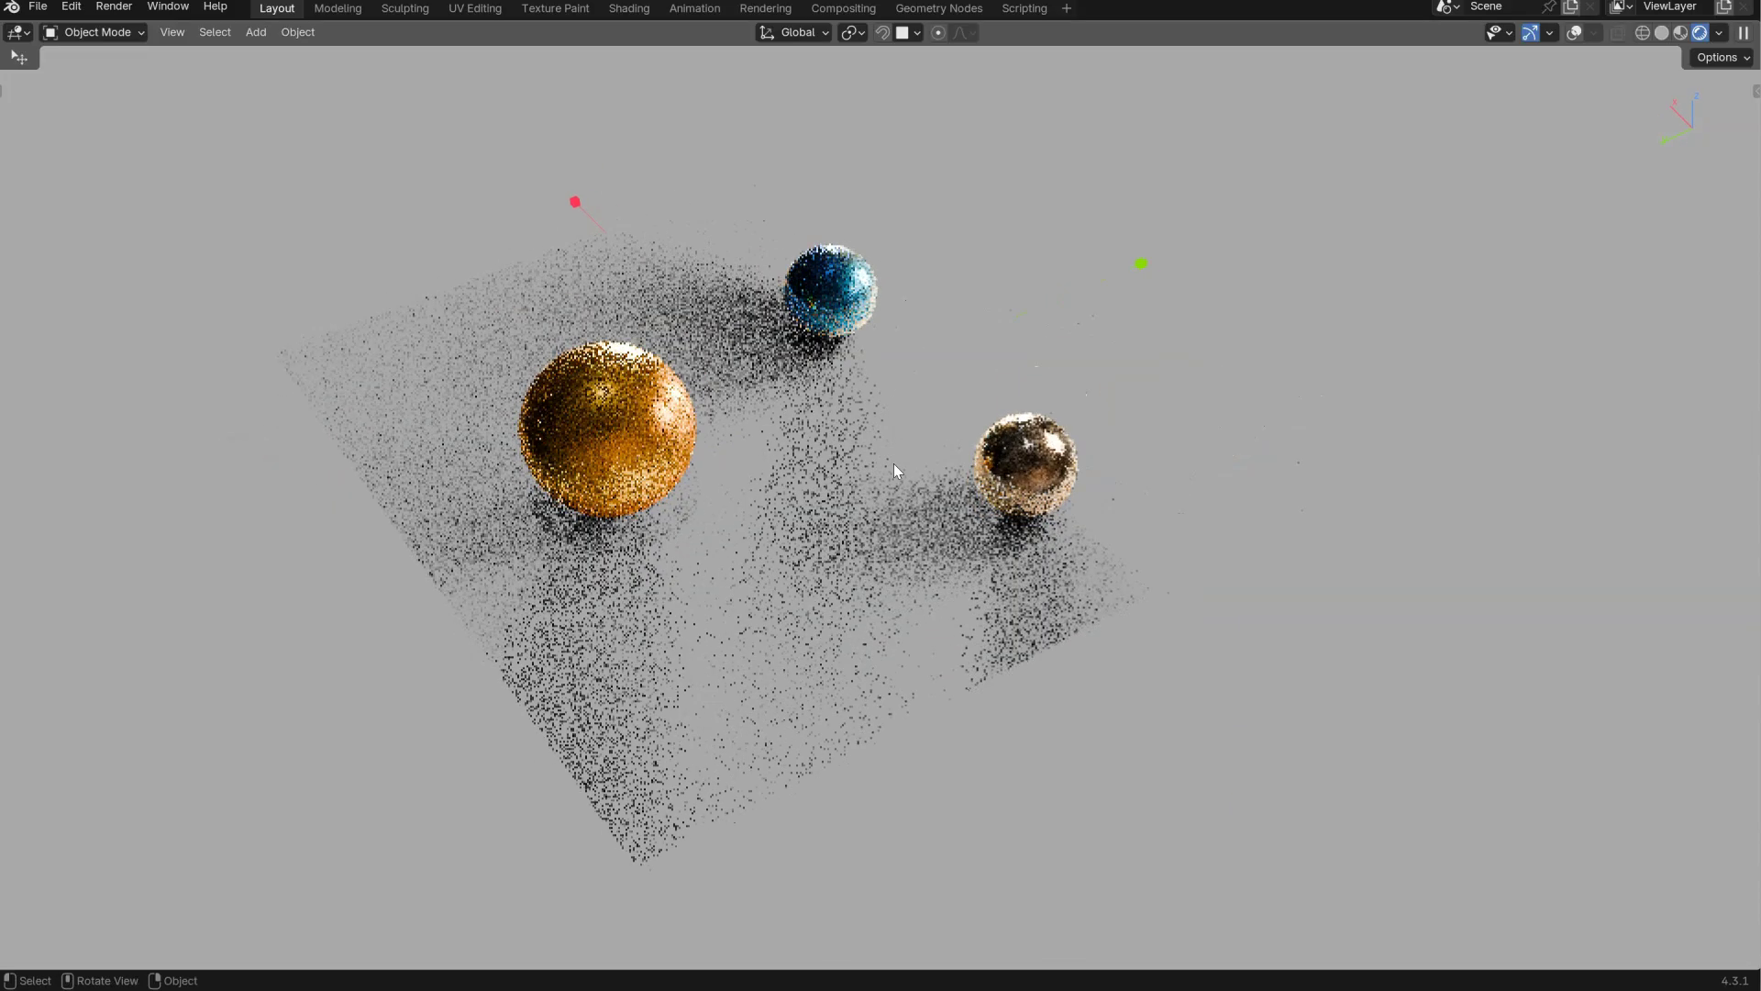
# - Scale up the plane, adjusting its size in several passes to catch more of the spheres' shadows
pyautogui.press('s')
pyautogui.click(1126, 502)
pyautogui.moveTo(925, 412); pyautogui.dragTo(1032, 356, button='middle')
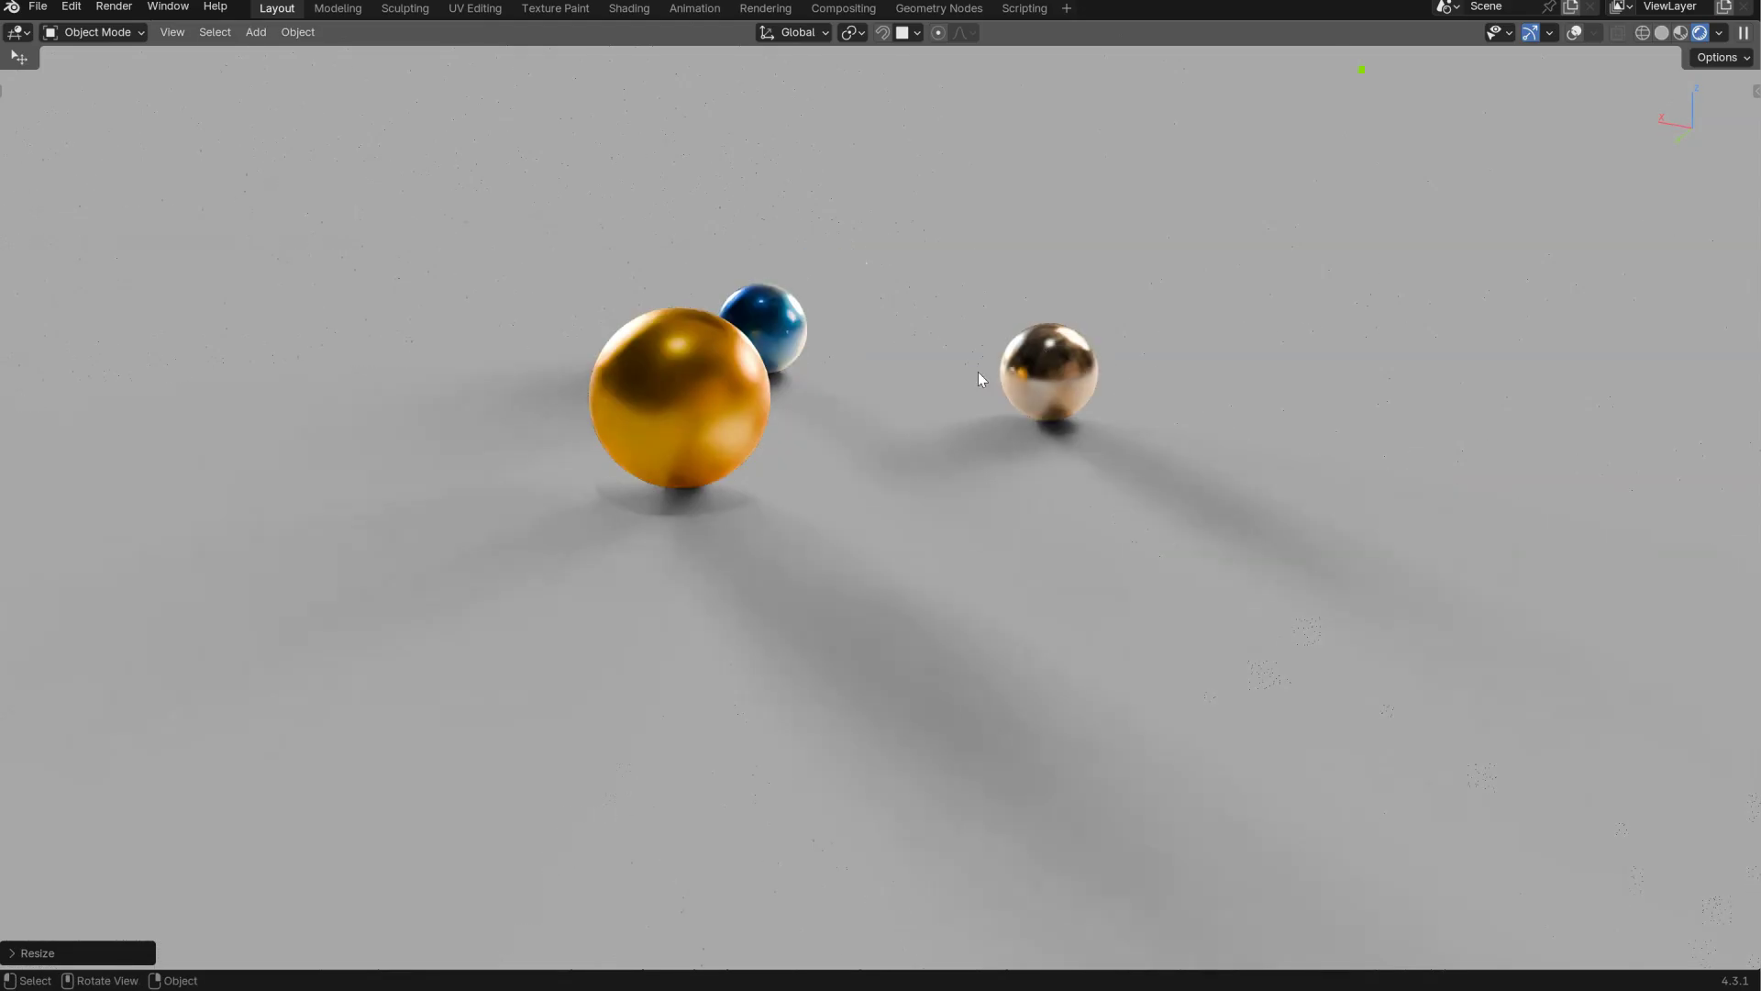
pyautogui.press('s')
pyautogui.click(856, 479)
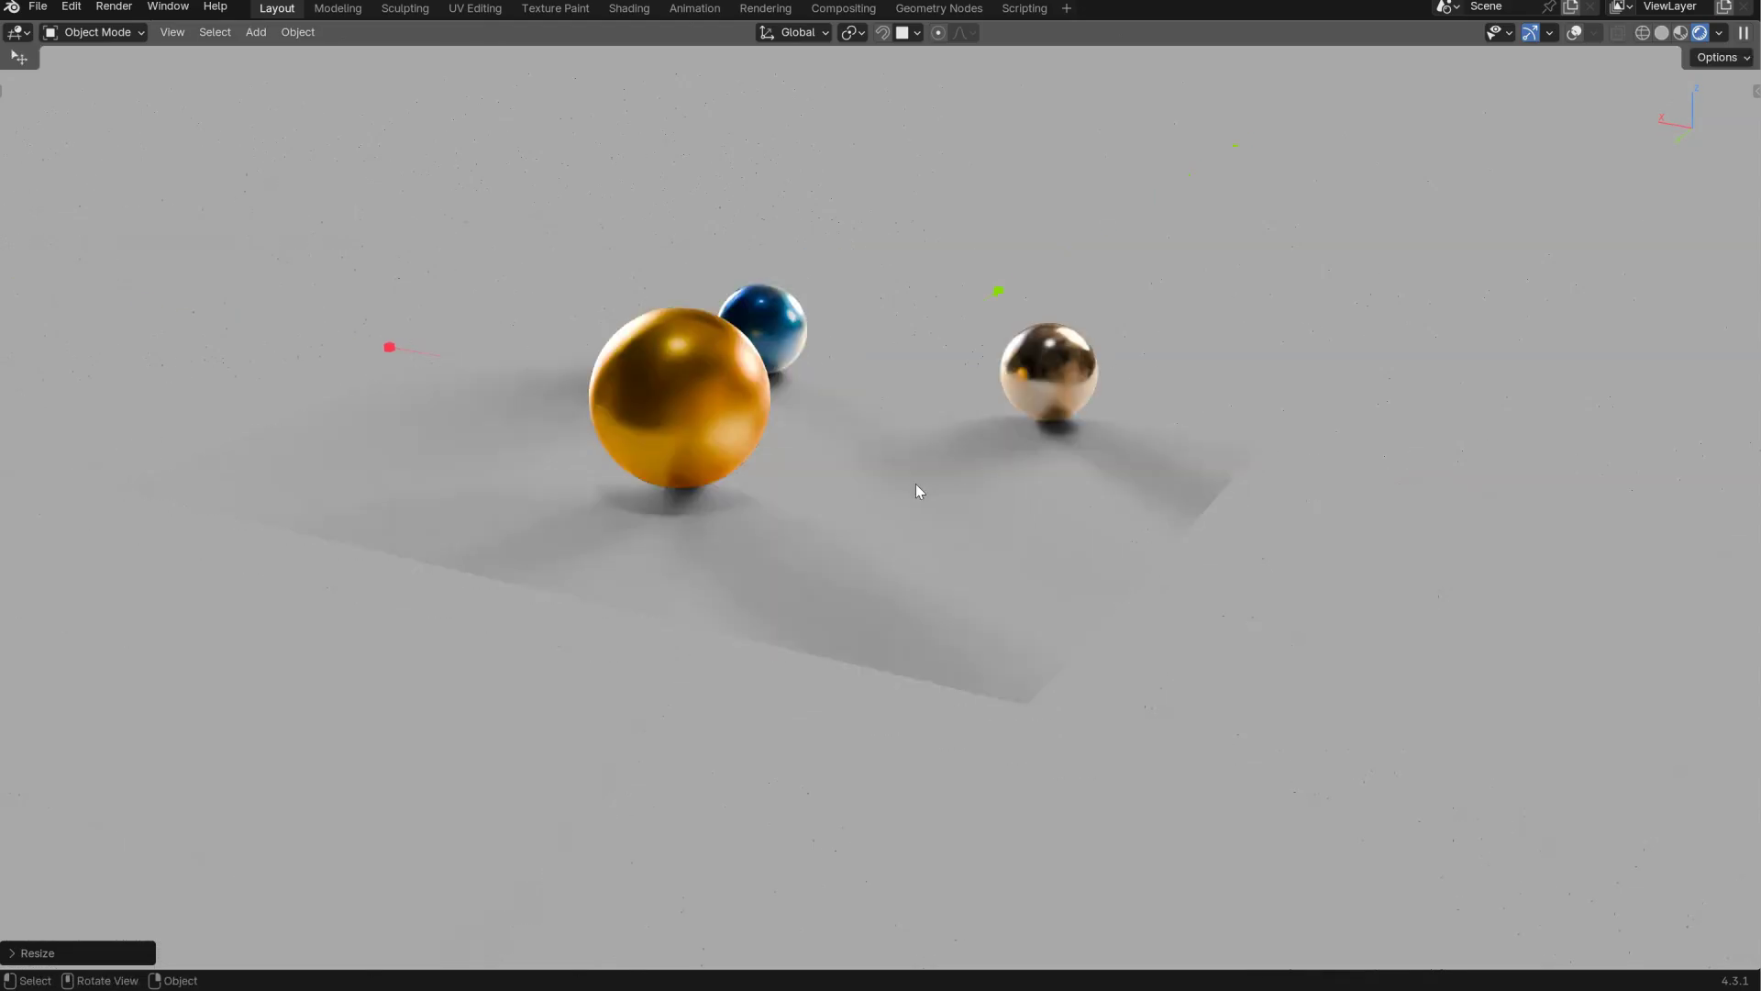
pyautogui.press('s')
pyautogui.click(985, 487)
# - Turn off Shadow Catcher for the enlarged plane
pyautogui.hotkey('shift', 'a')
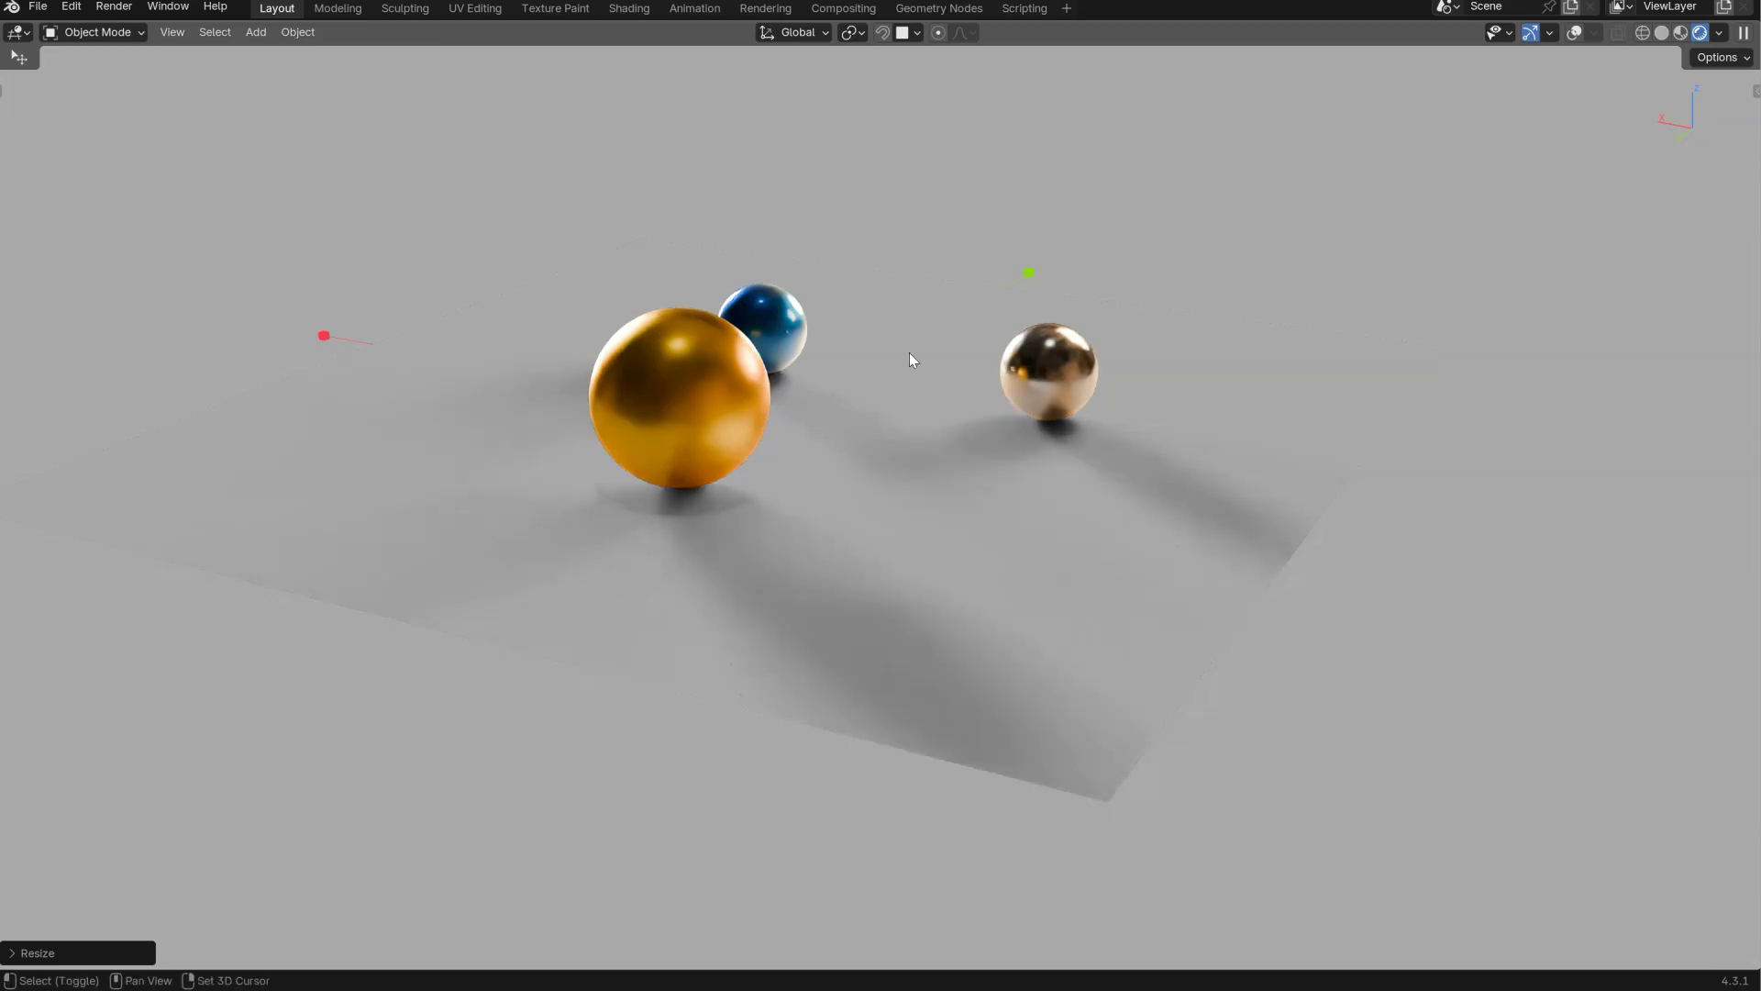
pyautogui.hotkey('shift', 'z')
pyautogui.click(1007, 485)
pyautogui.moveTo(1031, 296); pyautogui.dragTo(923, 362, button='middle')
# - Collapse Object Shading, expand Viewport Shading in the Shading Popup, and move the popup clear of the spheres
pyautogui.hotkey('shift', 'z')
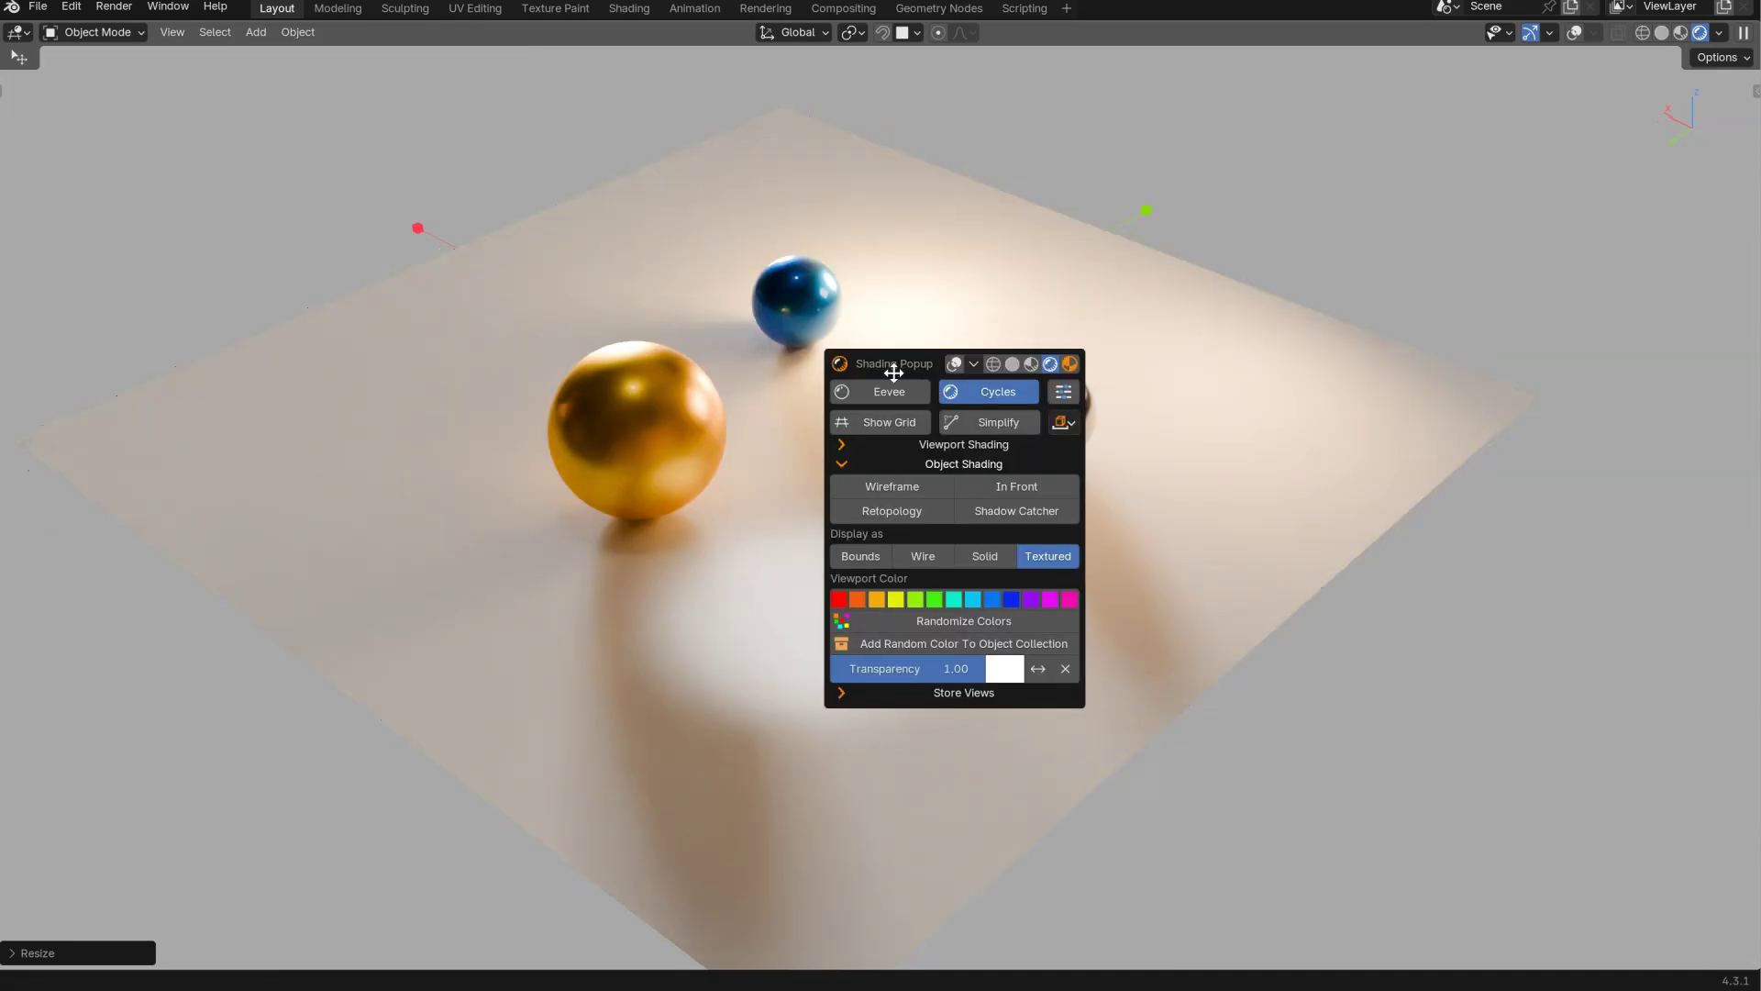
pyautogui.click(954, 464)
pyautogui.click(954, 445)
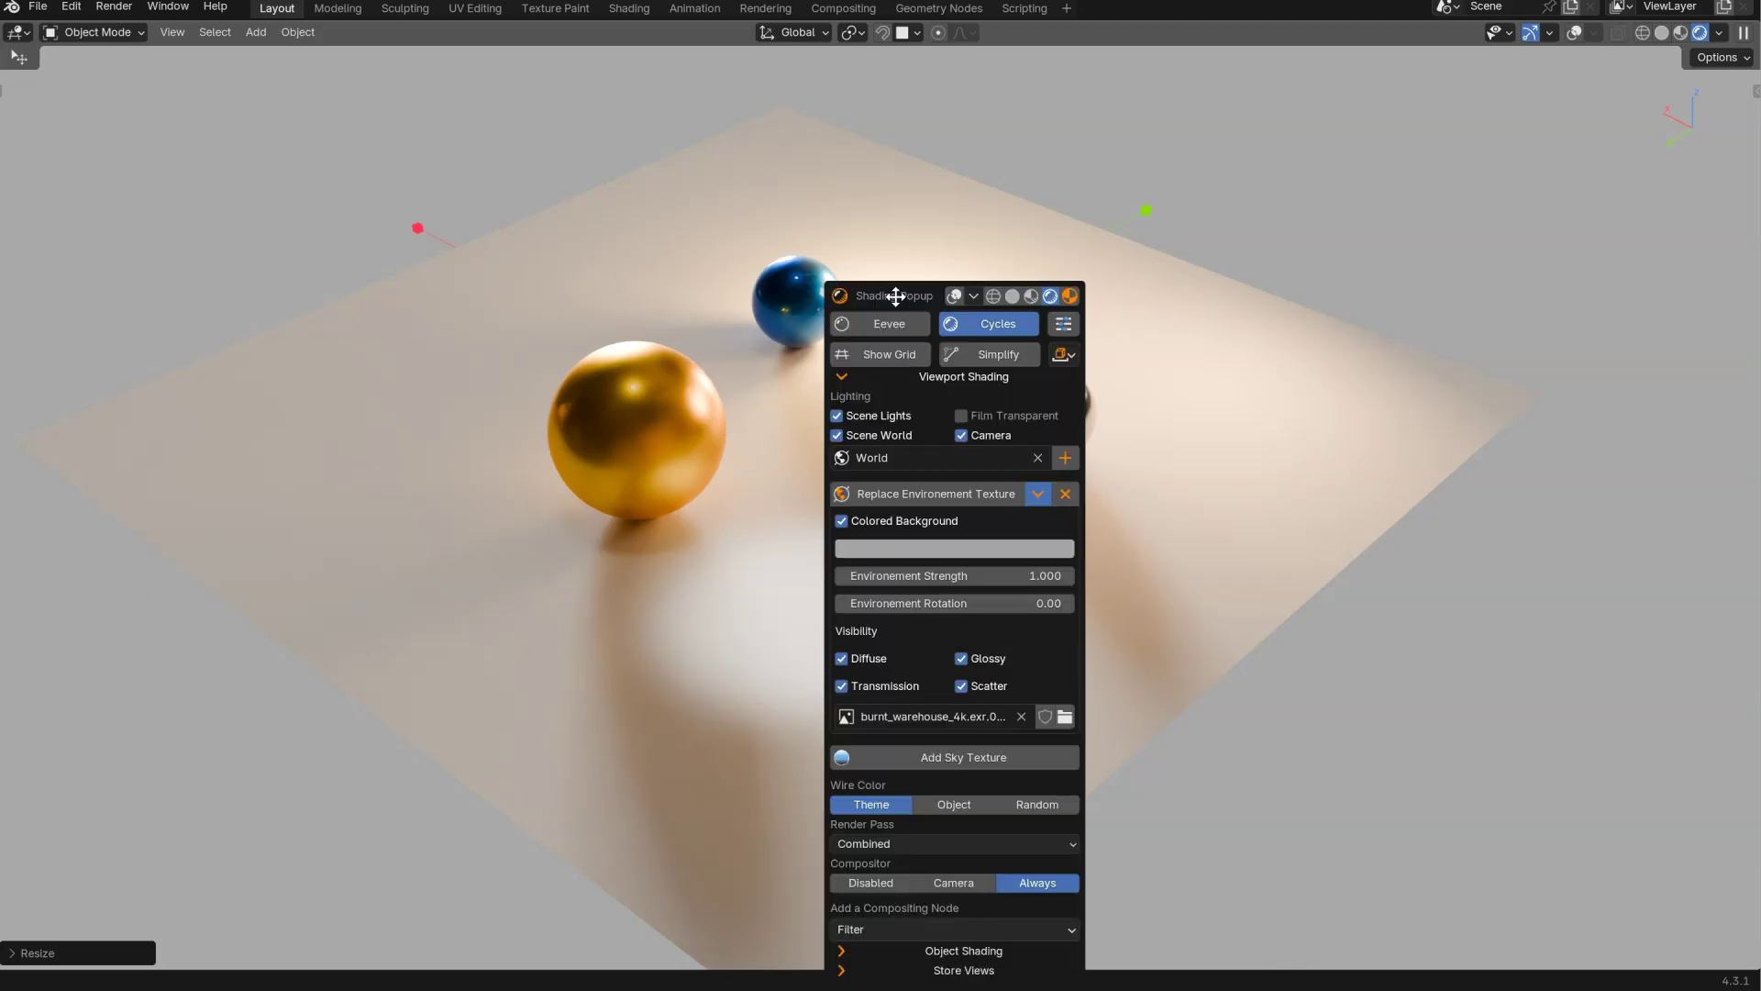
pyautogui.moveTo(895, 297); pyautogui.dragTo(1183, 79)
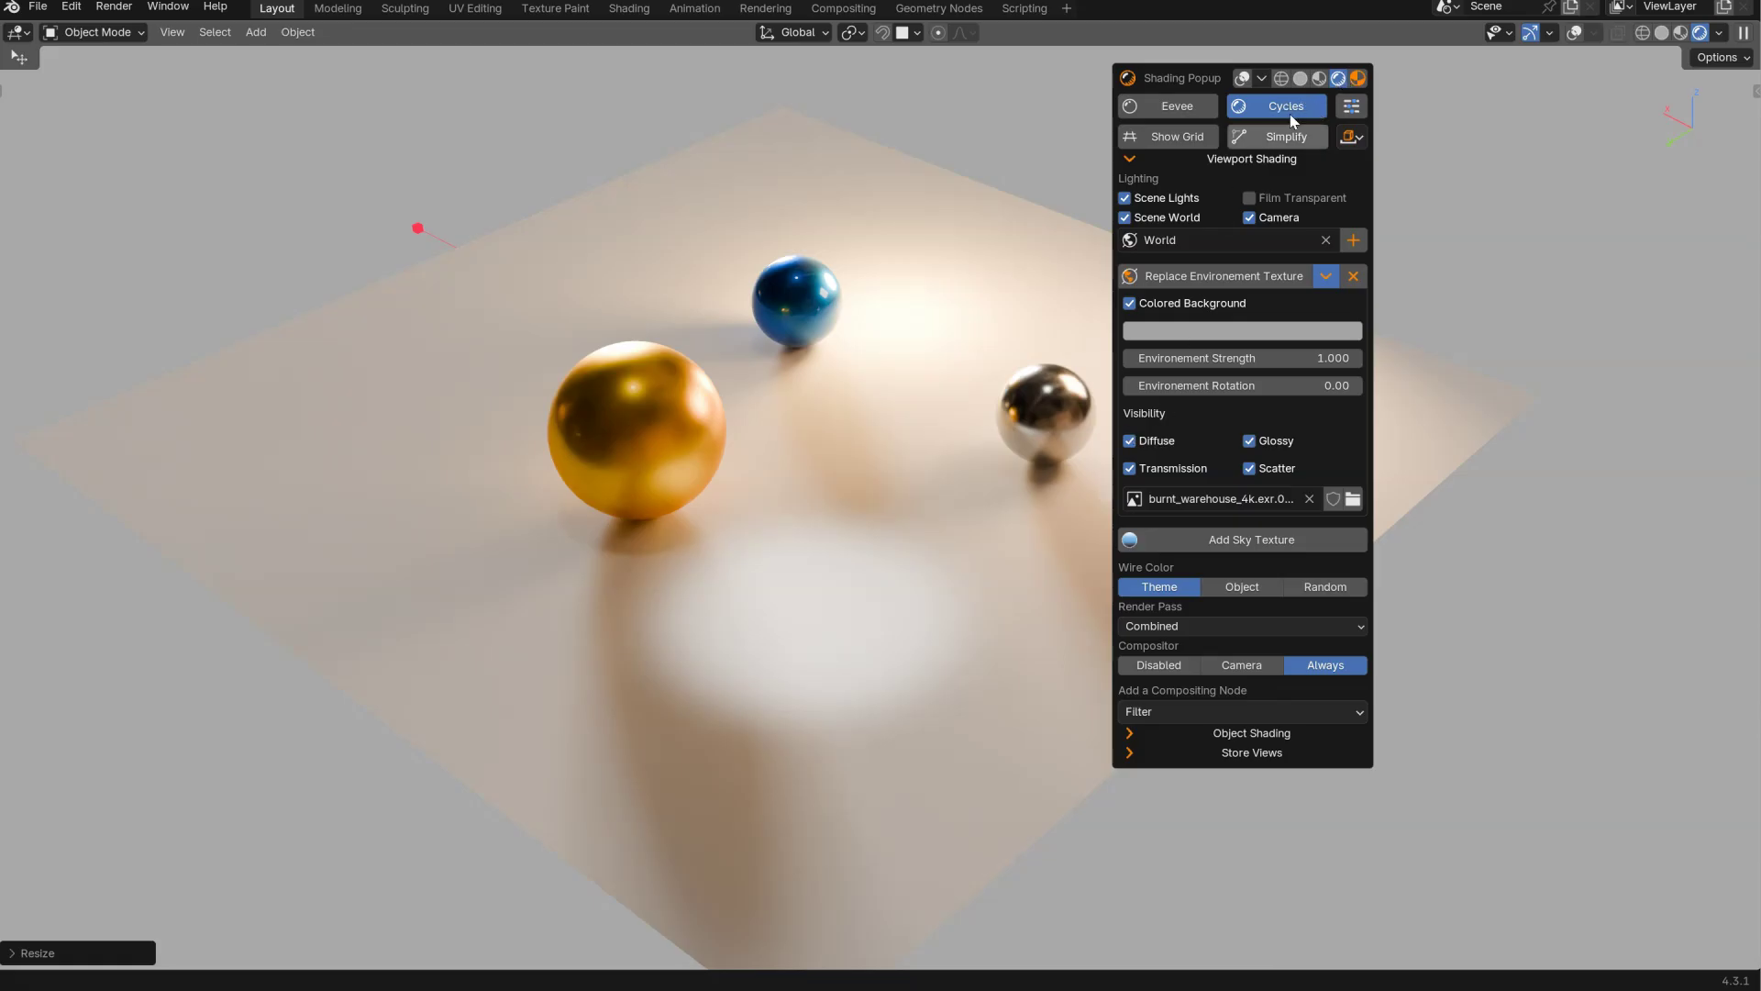
# - Toggle the environment's Diffuse, Glossy and Scatter visibility off and back on, one after another
pyautogui.click(1130, 443)
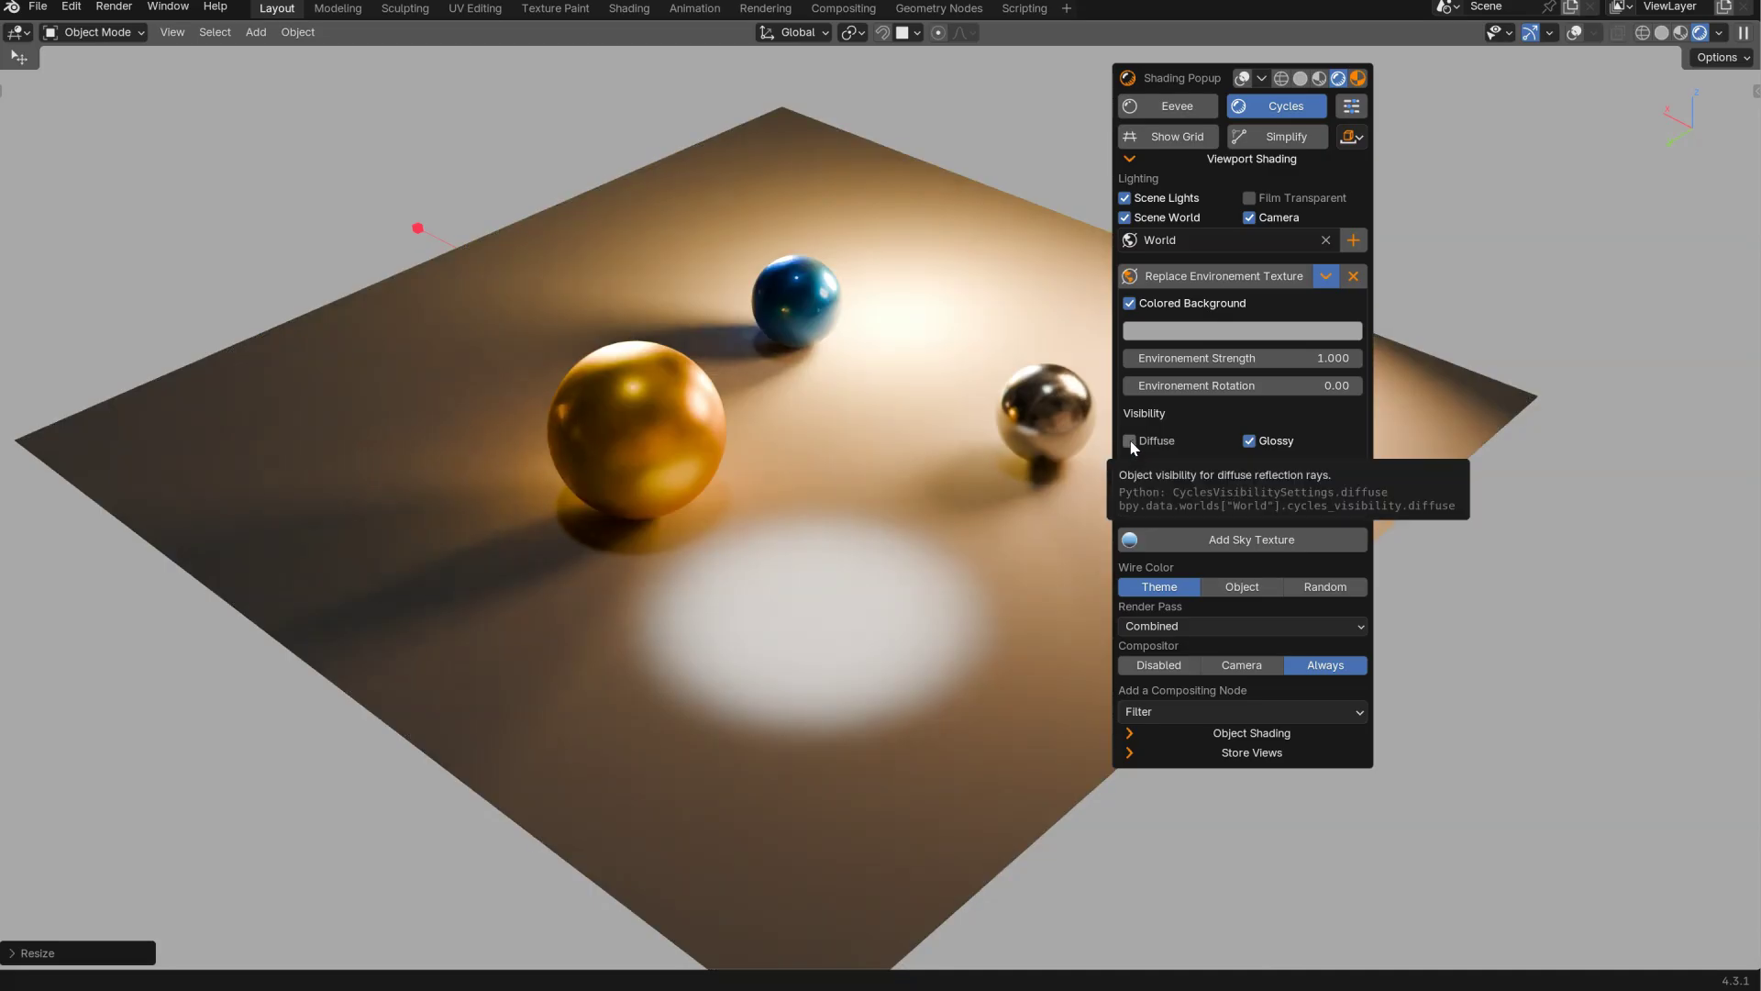
pyautogui.click(1130, 441)
pyautogui.click(1251, 443)
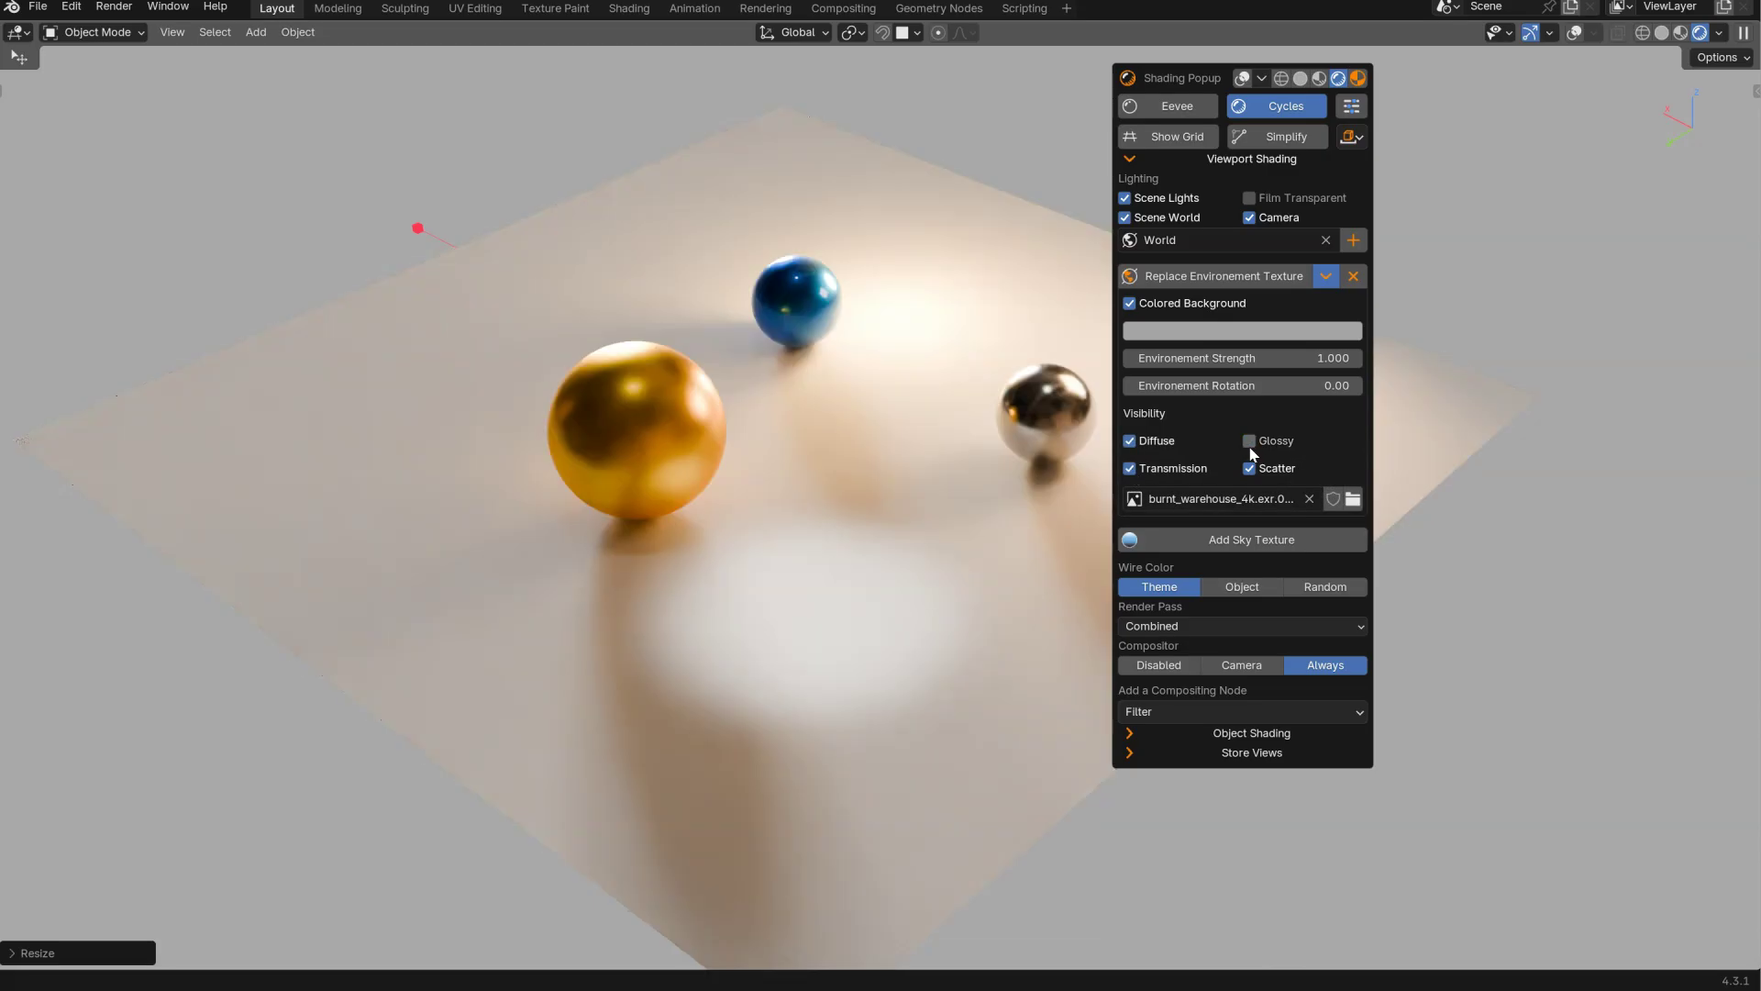
pyautogui.click(1249, 441)
pyautogui.click(1250, 469)
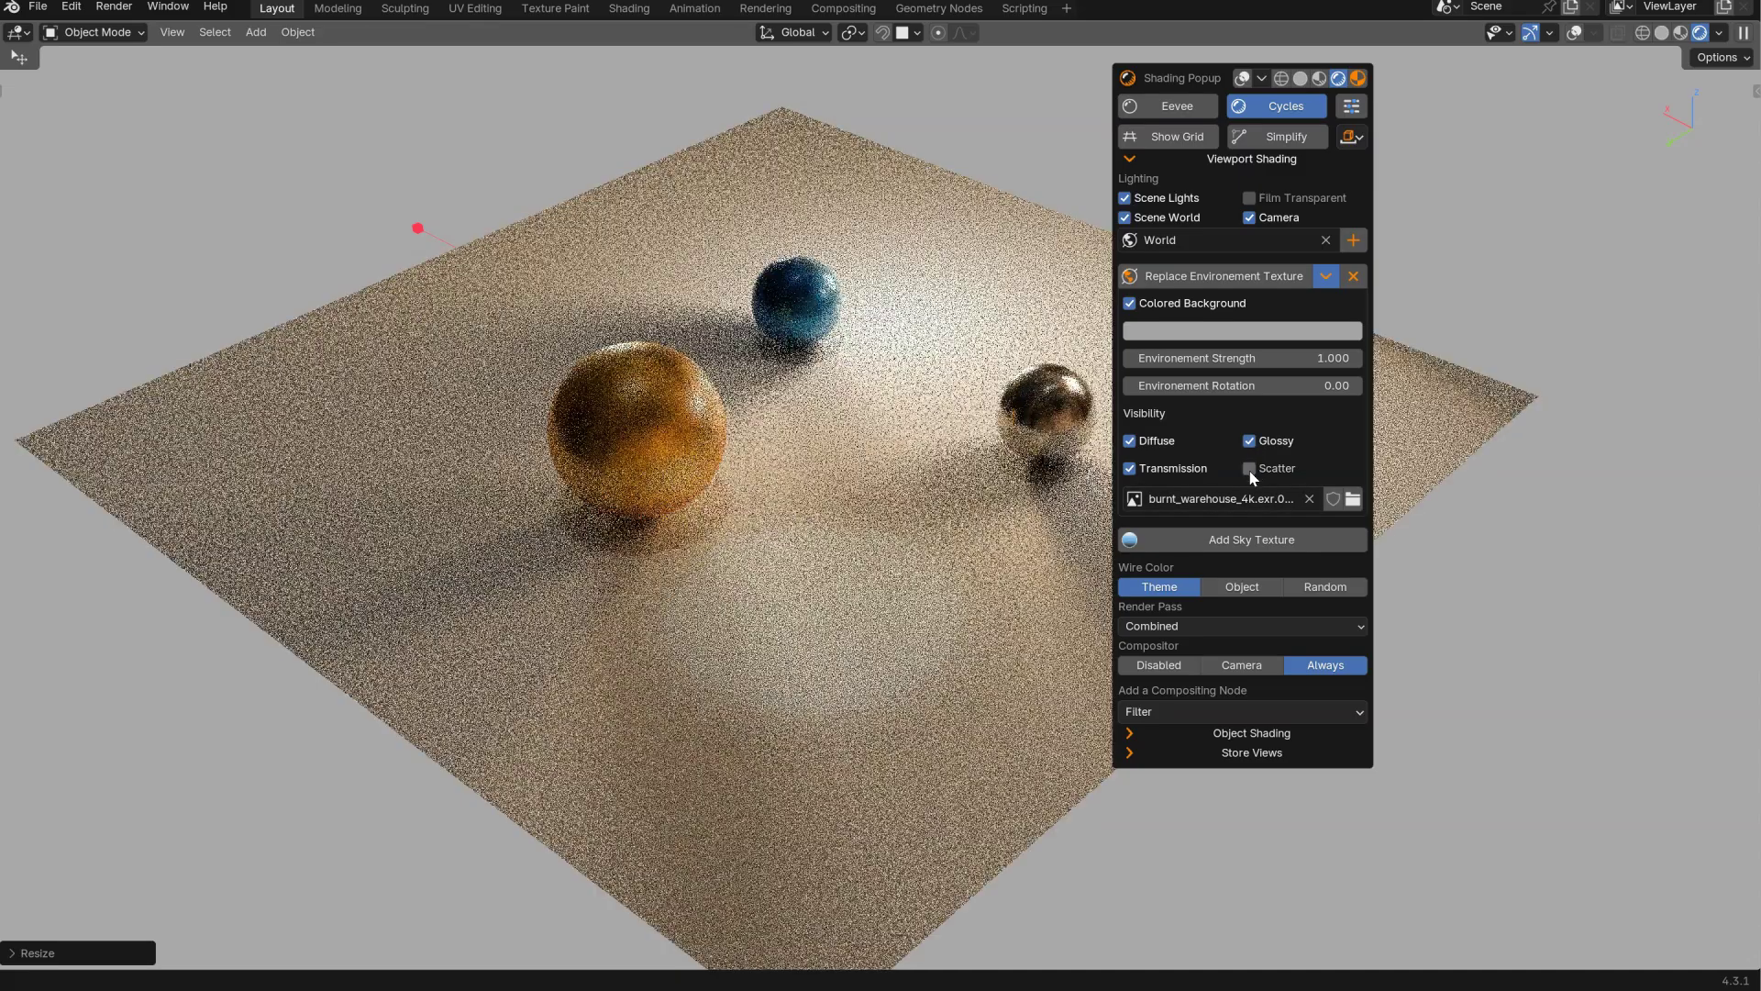
pyautogui.click(1249, 468)
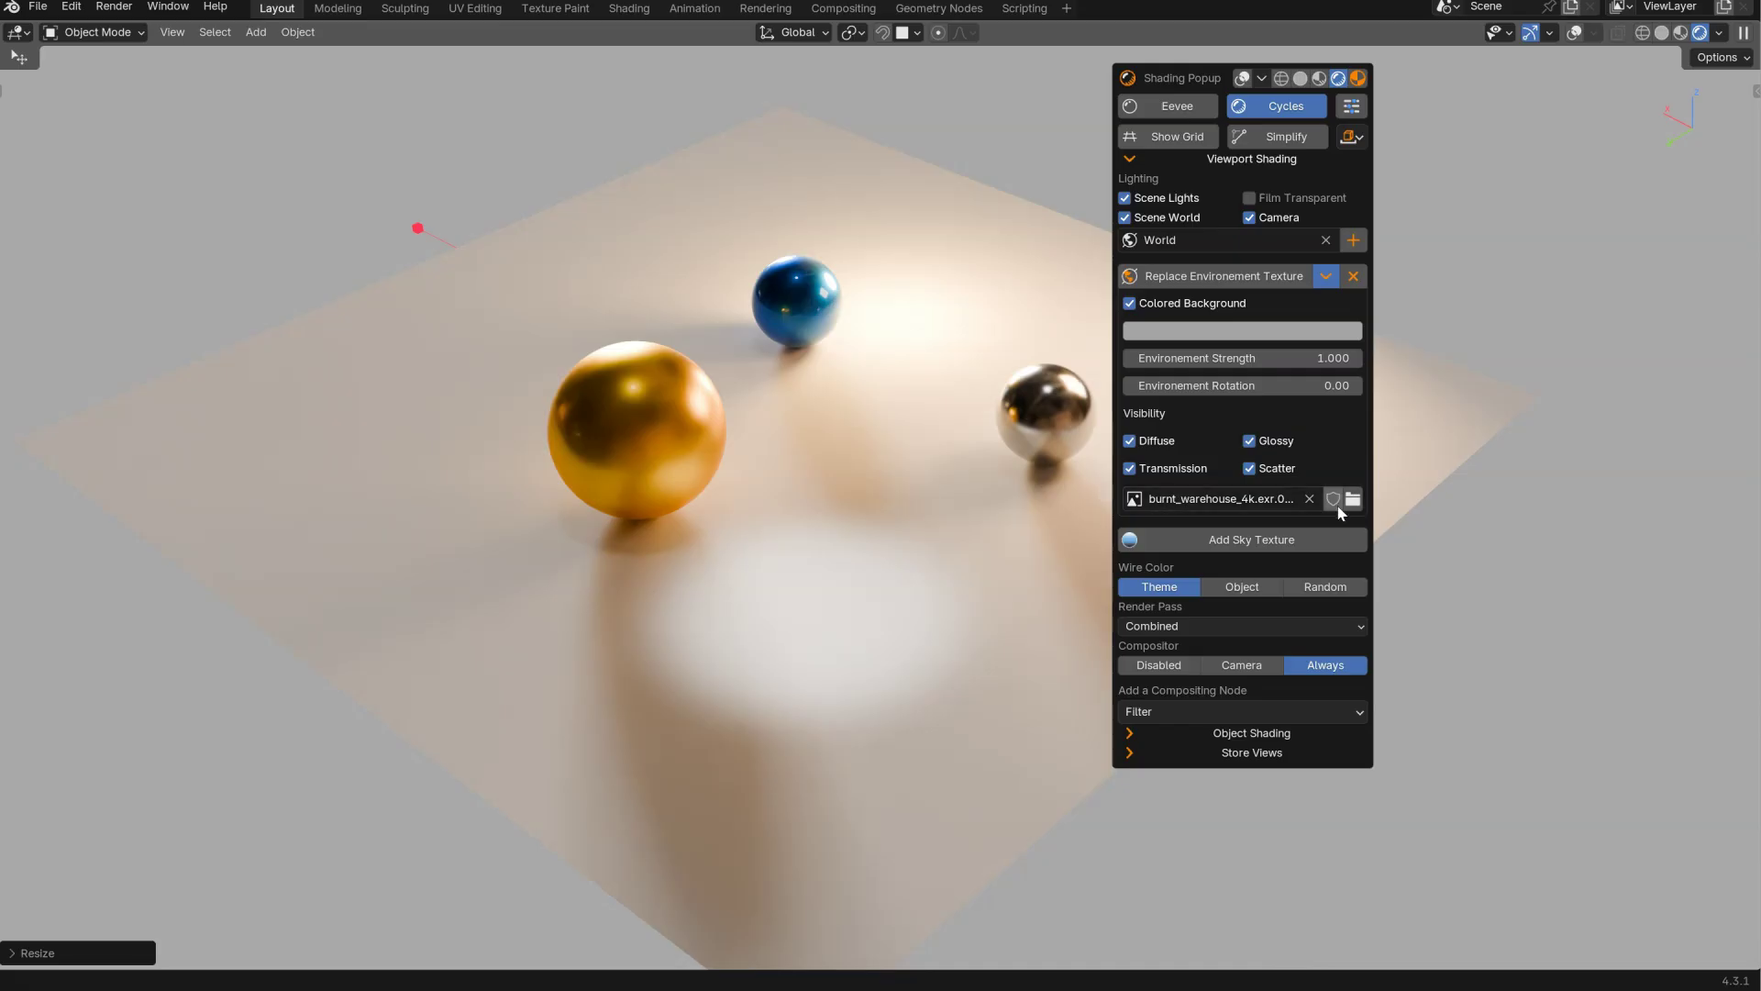
# - Examine the list of loaded images available for the environment texture
pyautogui.click(1144, 506)
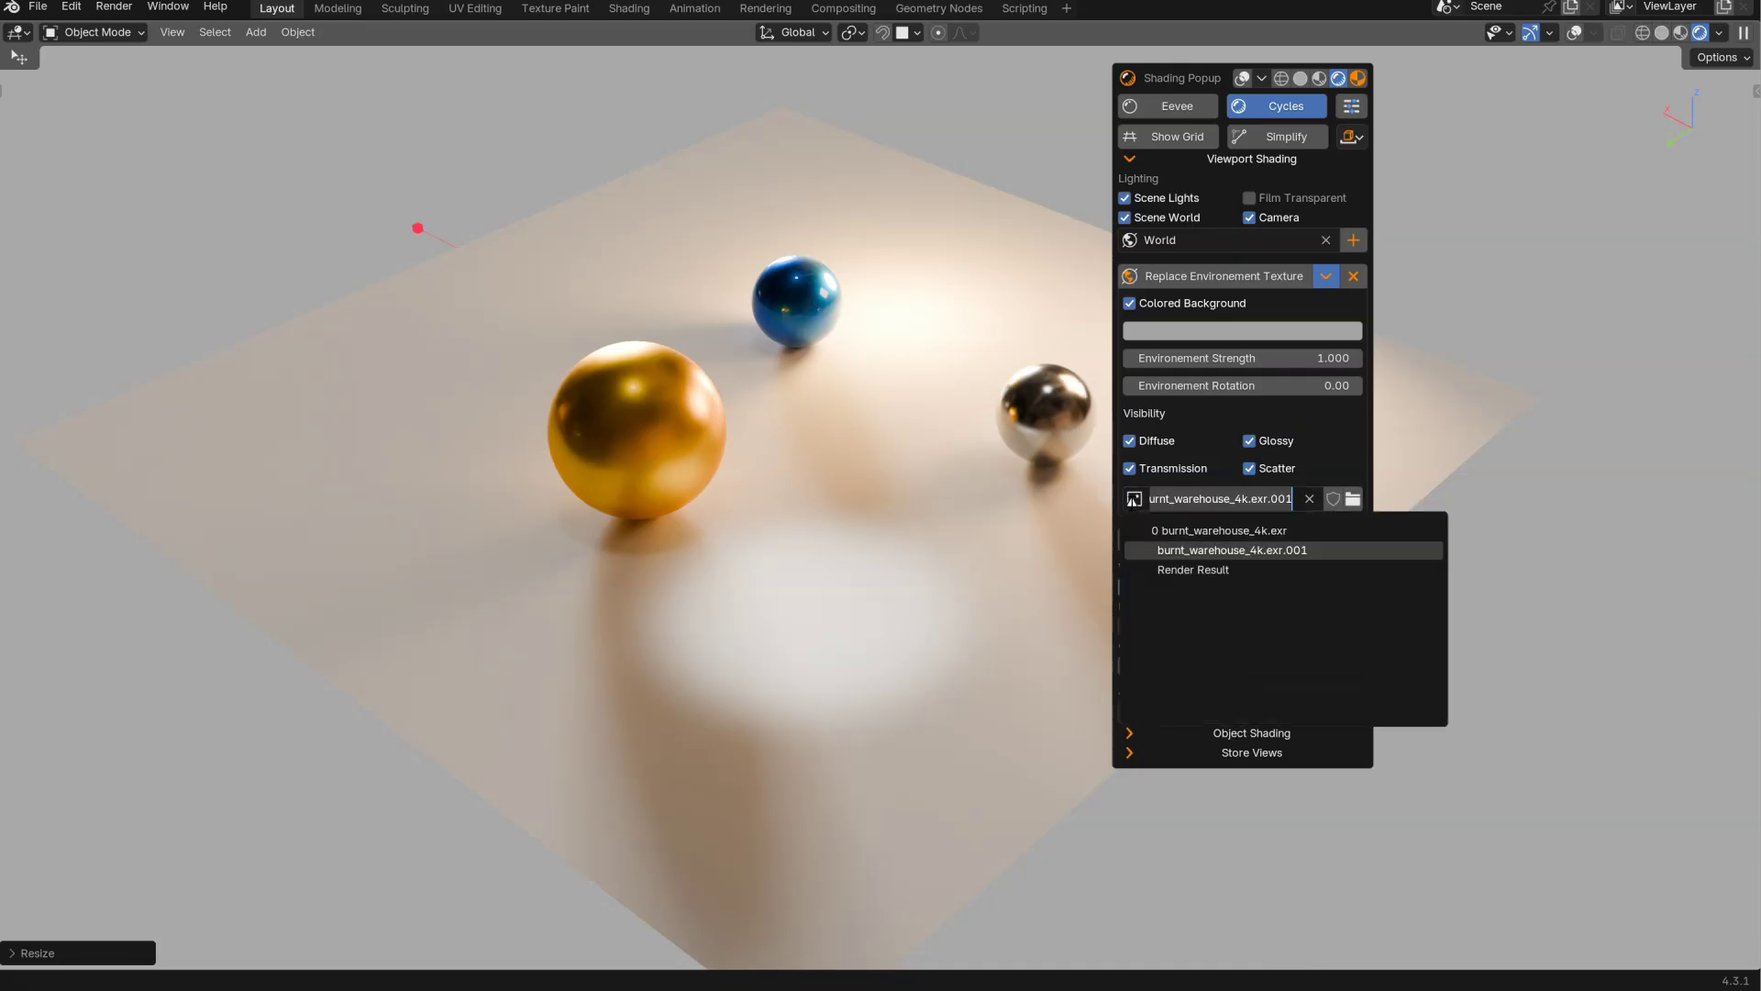
pyautogui.press('Down')
pyautogui.press('Down')
pyautogui.press('Up')
pyautogui.press('Up')
pyautogui.press('Up')
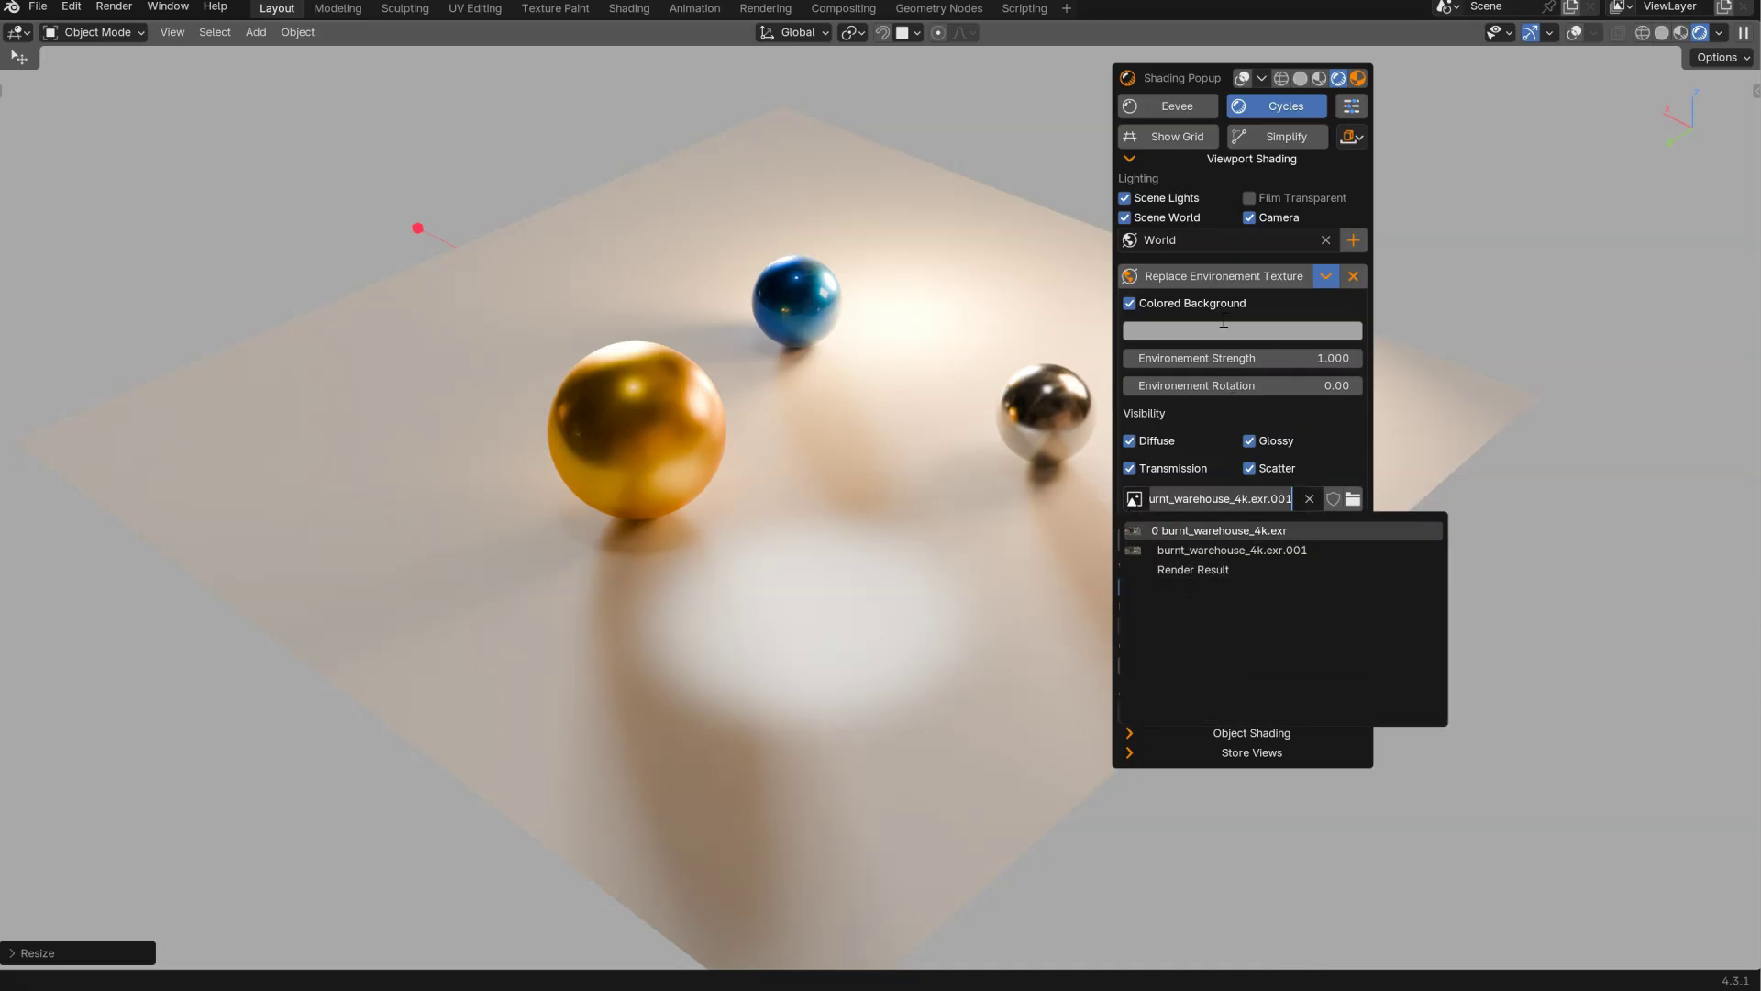
# - Replace the environment texture with cayley_interior_4k.exr from the HDRI's folder
pyautogui.click(1202, 275)
pyautogui.scroll(-5, 436, 724)
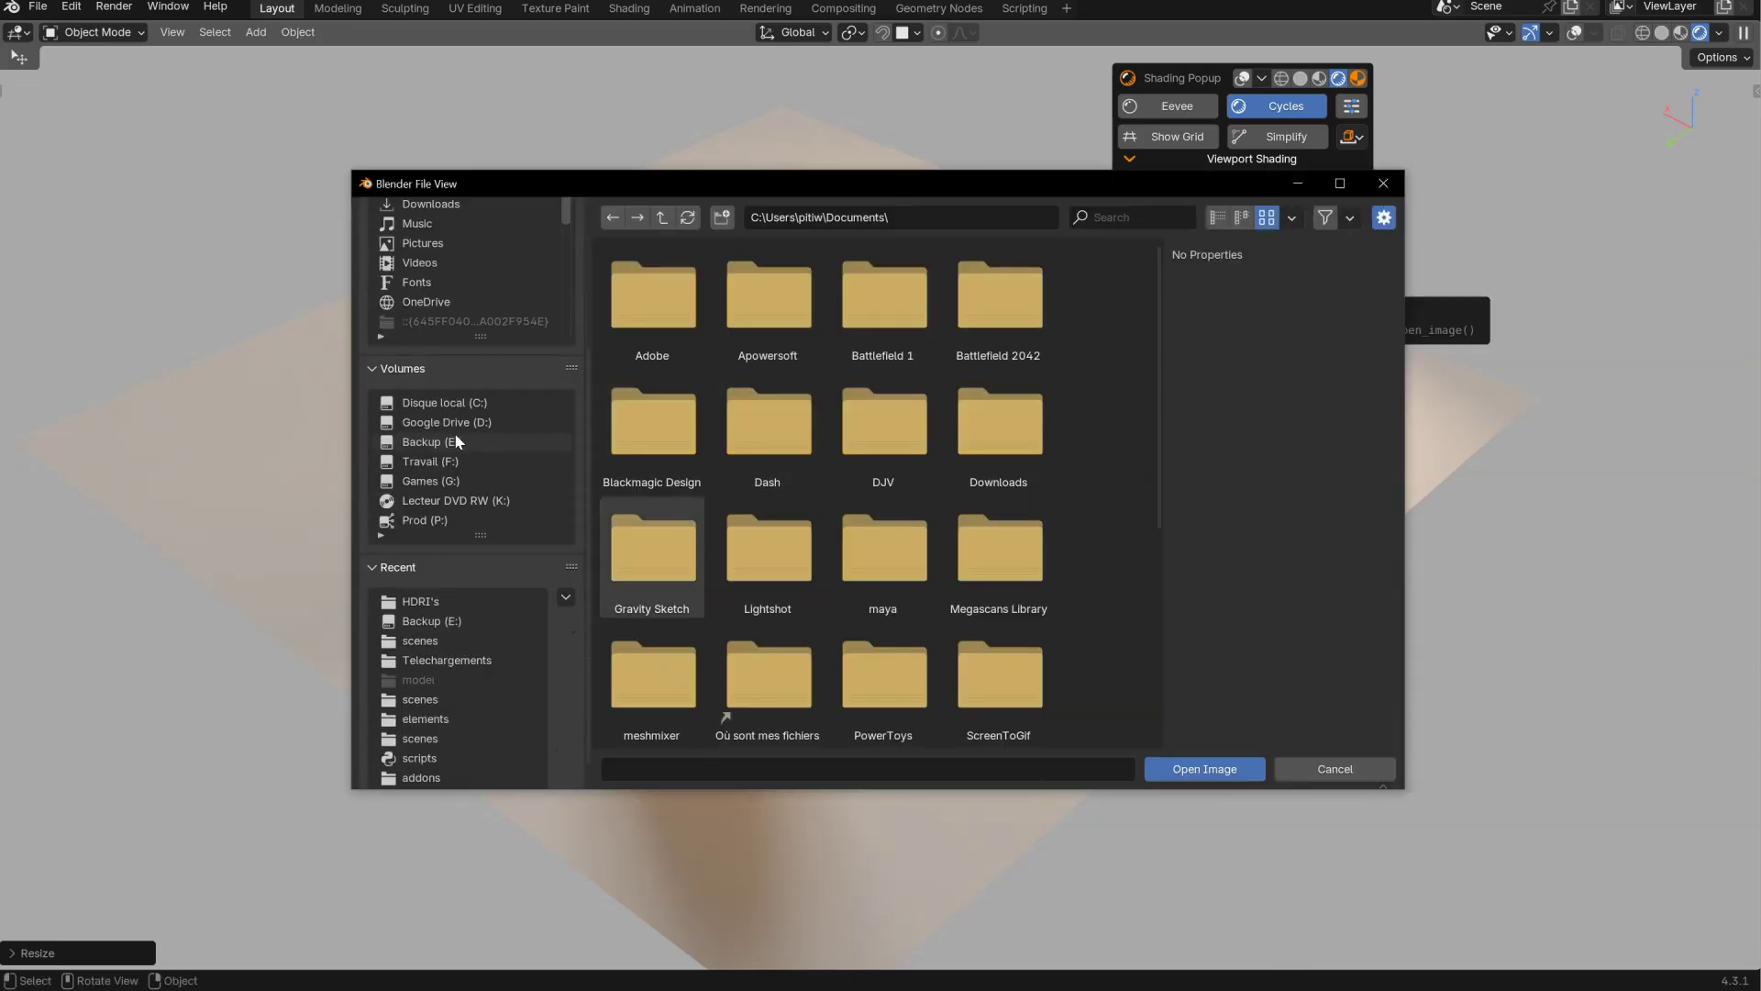
pyautogui.click(420, 602)
pyautogui.scroll(-4, 838, 614)
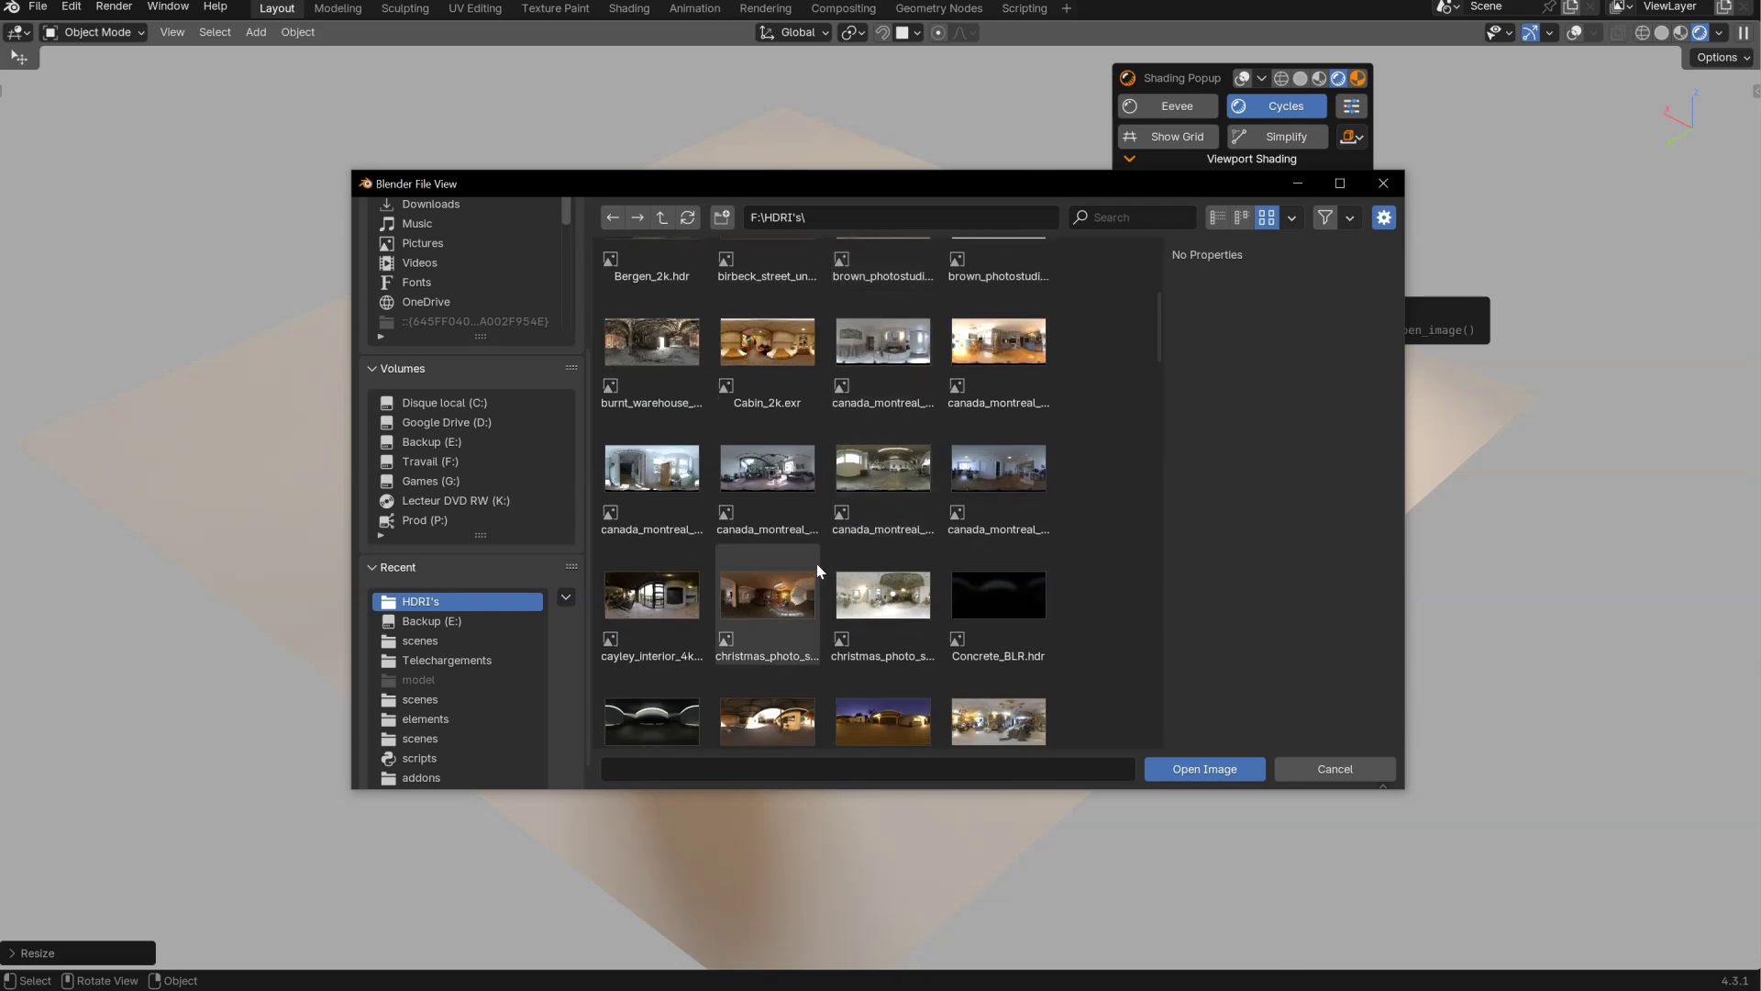
pyautogui.doubleClick(648, 603)
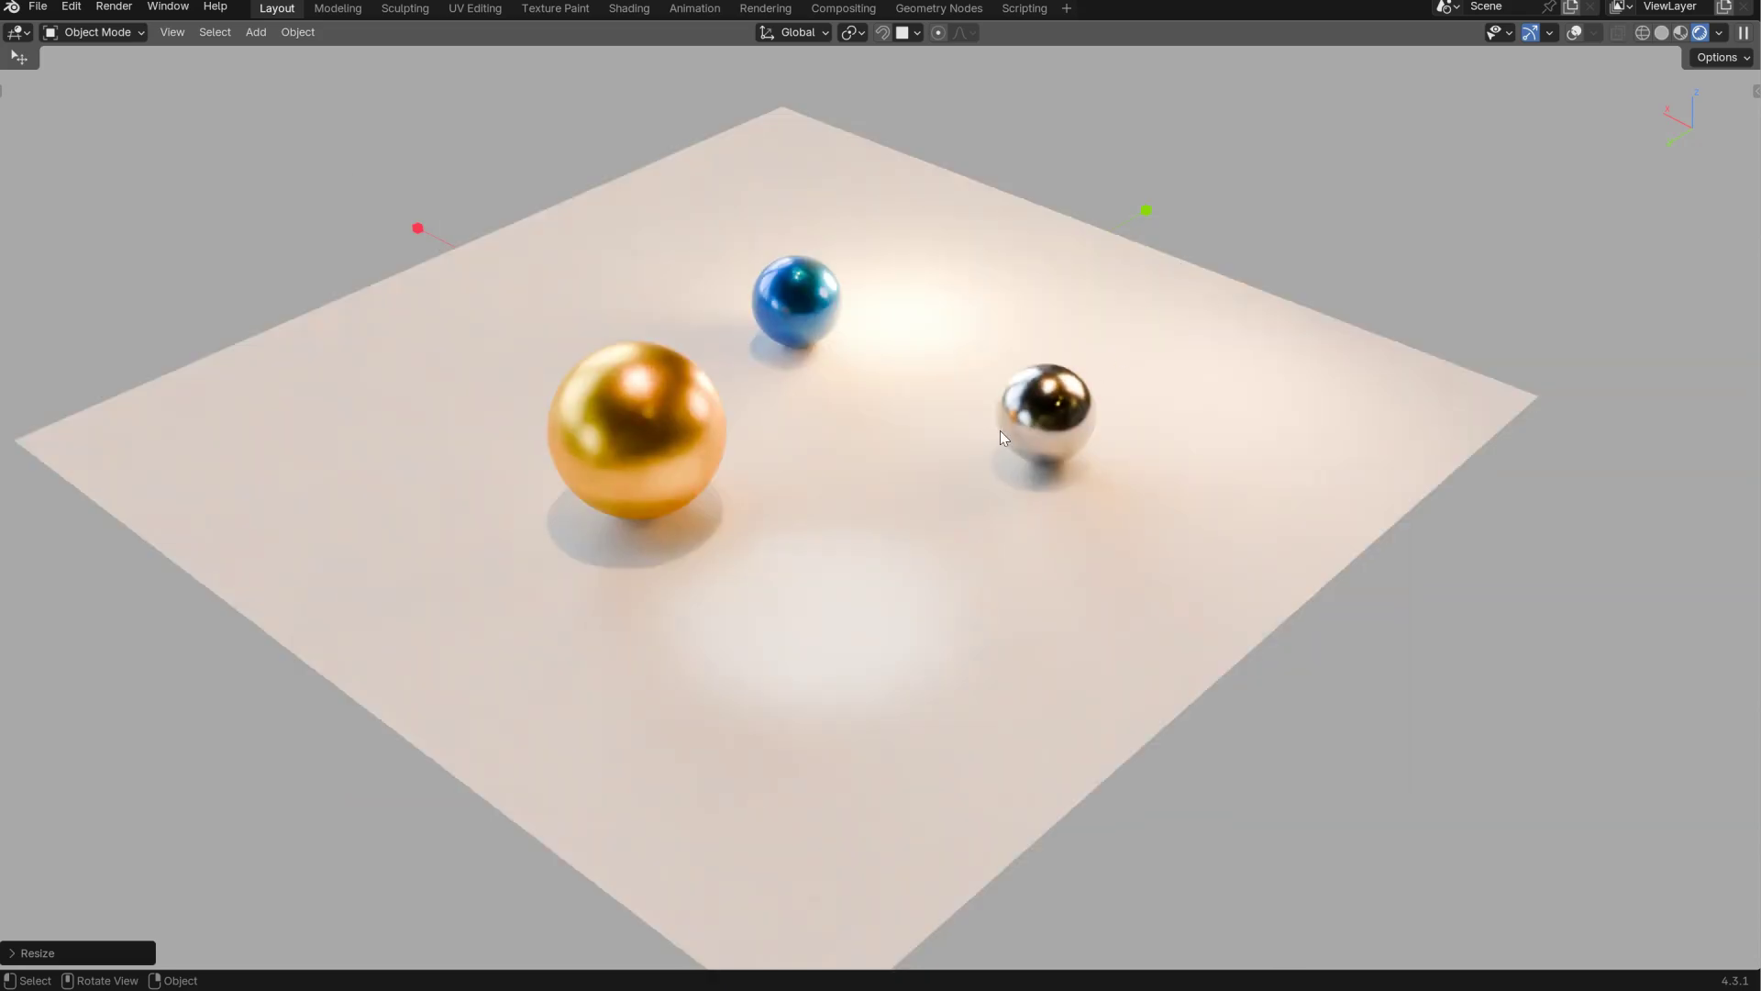
# - Set the Environment Strength to 0.797 in the Shading Popup and collapse the environment texture settings
pyautogui.moveTo(1000, 431); pyautogui.dragTo(908, 486, button='middle')
pyautogui.click(922, 363)
pyautogui.hotkey('shift', 'z')
pyautogui.moveTo(993, 290)
pyautogui.mouseDown()
pyautogui.moveTo(1040, 228)
pyautogui.moveTo(1033, 118)
pyautogui.mouseUp()
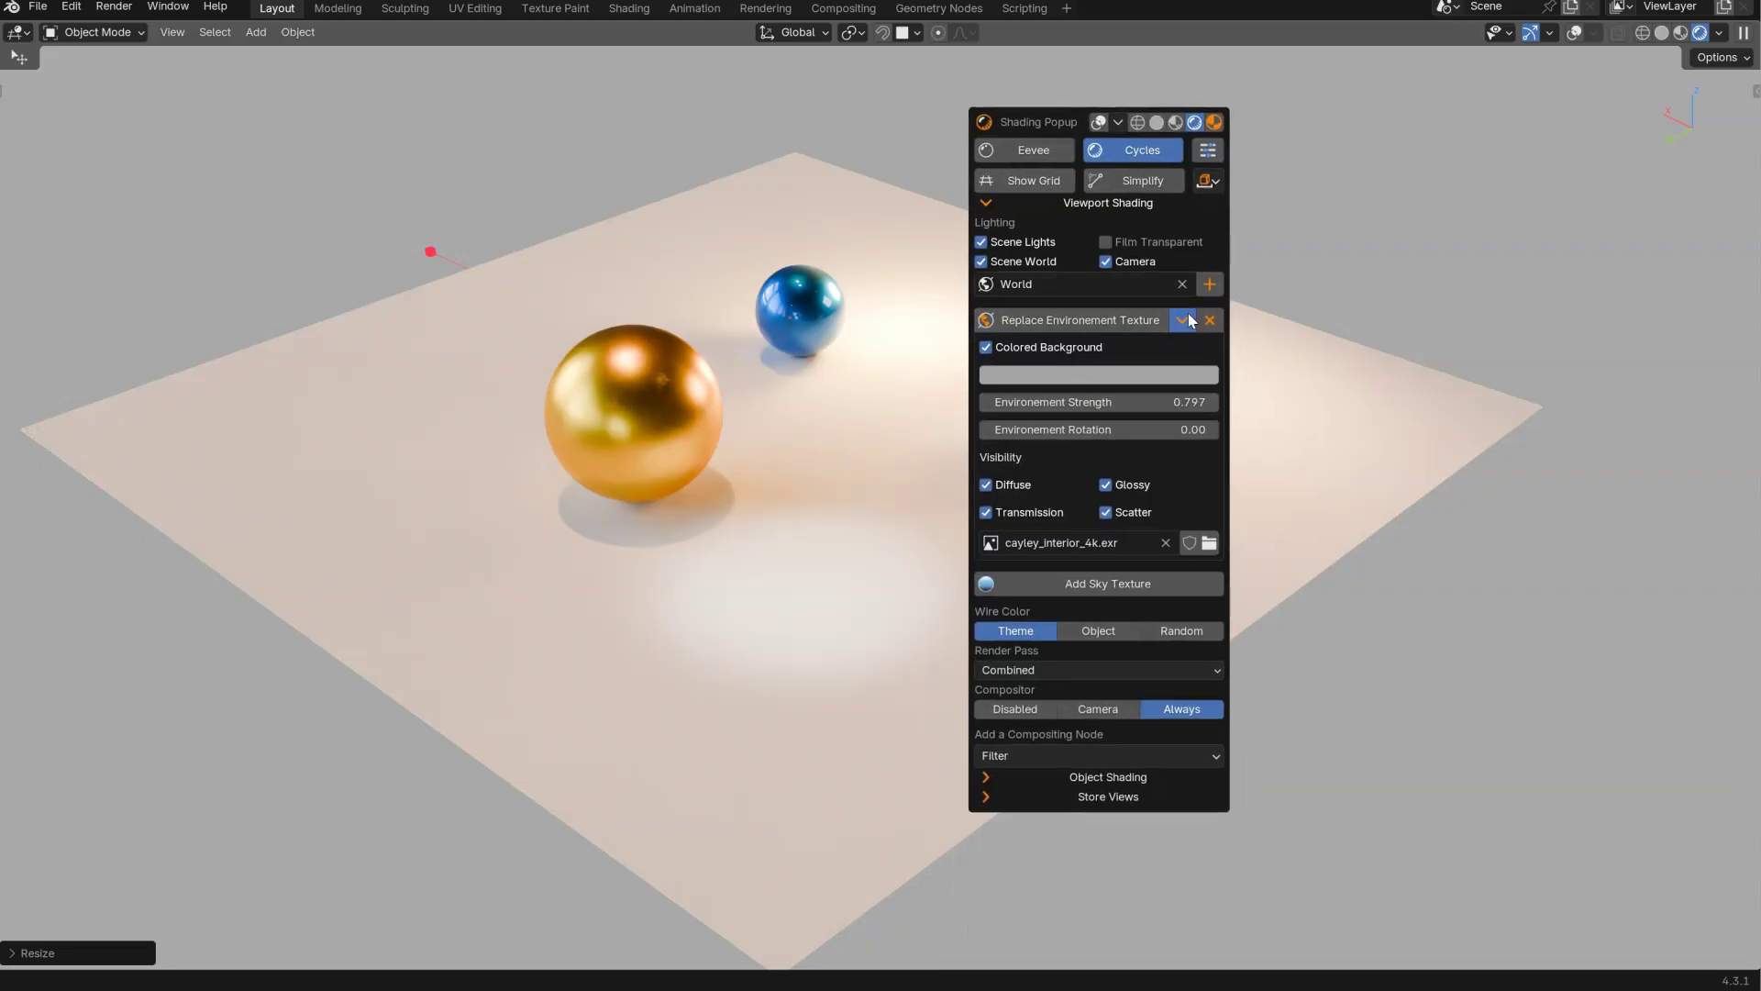
pyautogui.click(1187, 320)
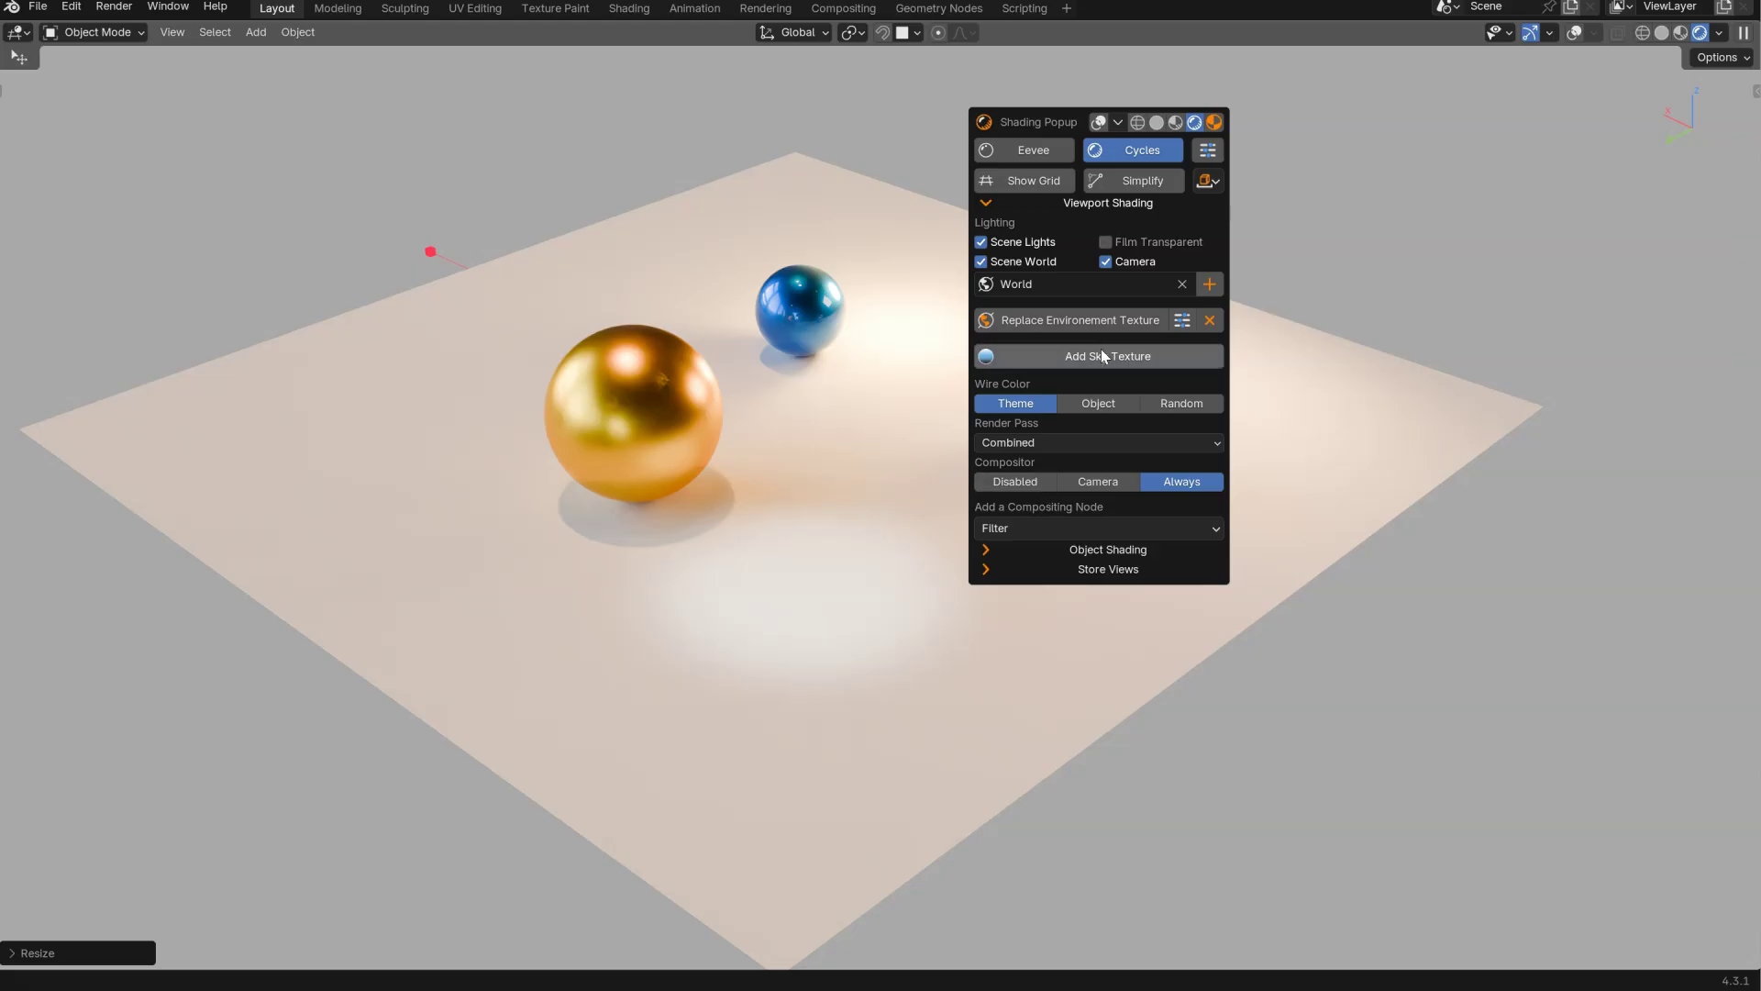
# - Reposition the Shading Popup and add an override material to the scene from its Override options
pyautogui.moveTo(1028, 121); pyautogui.dragTo(990, 251)
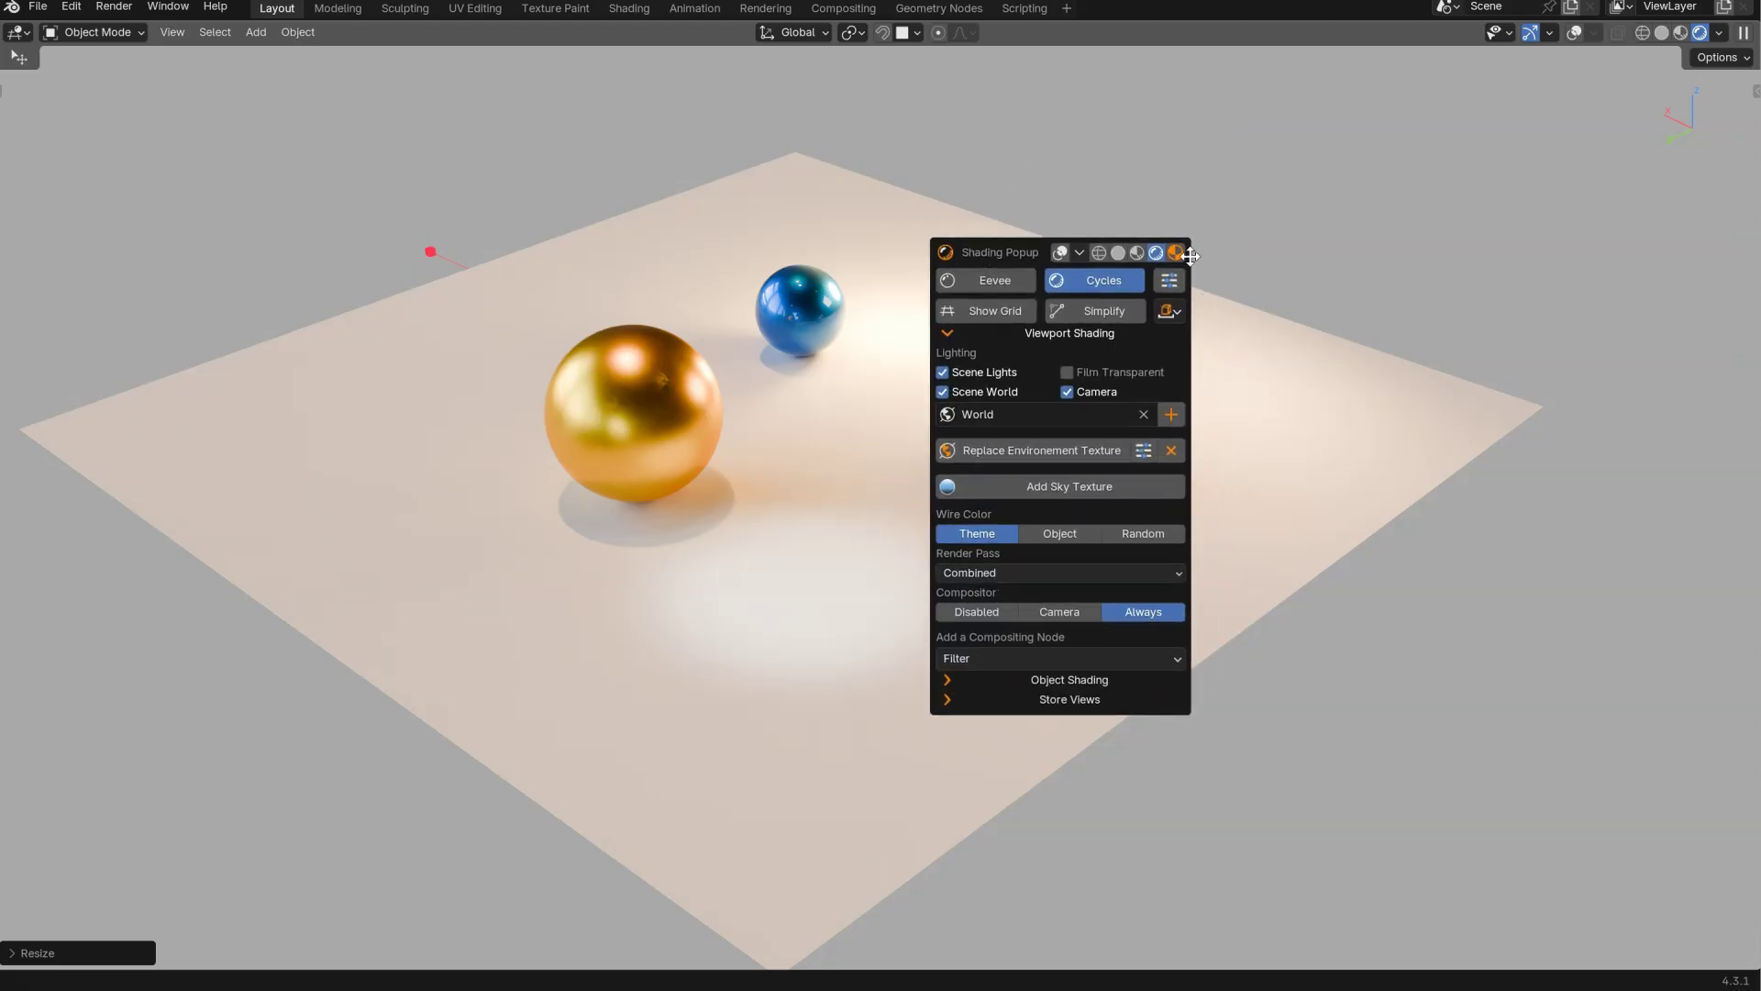
pyautogui.moveTo(1175, 255)
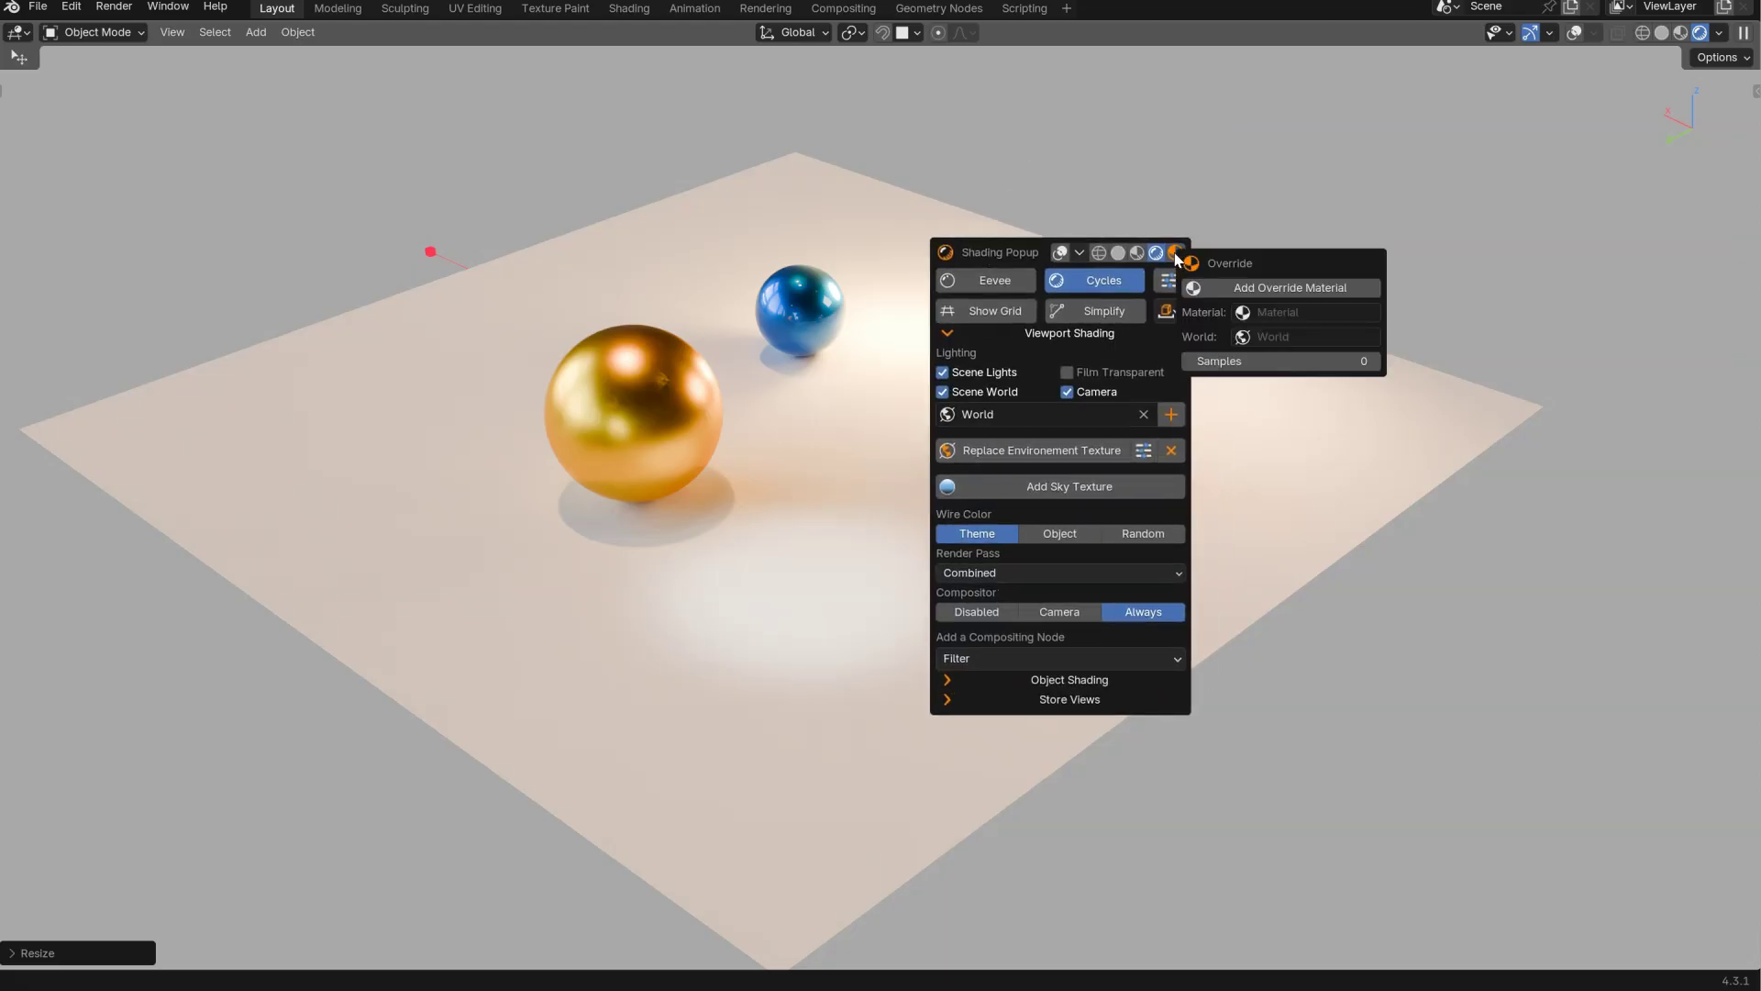
pyautogui.click(1277, 292)
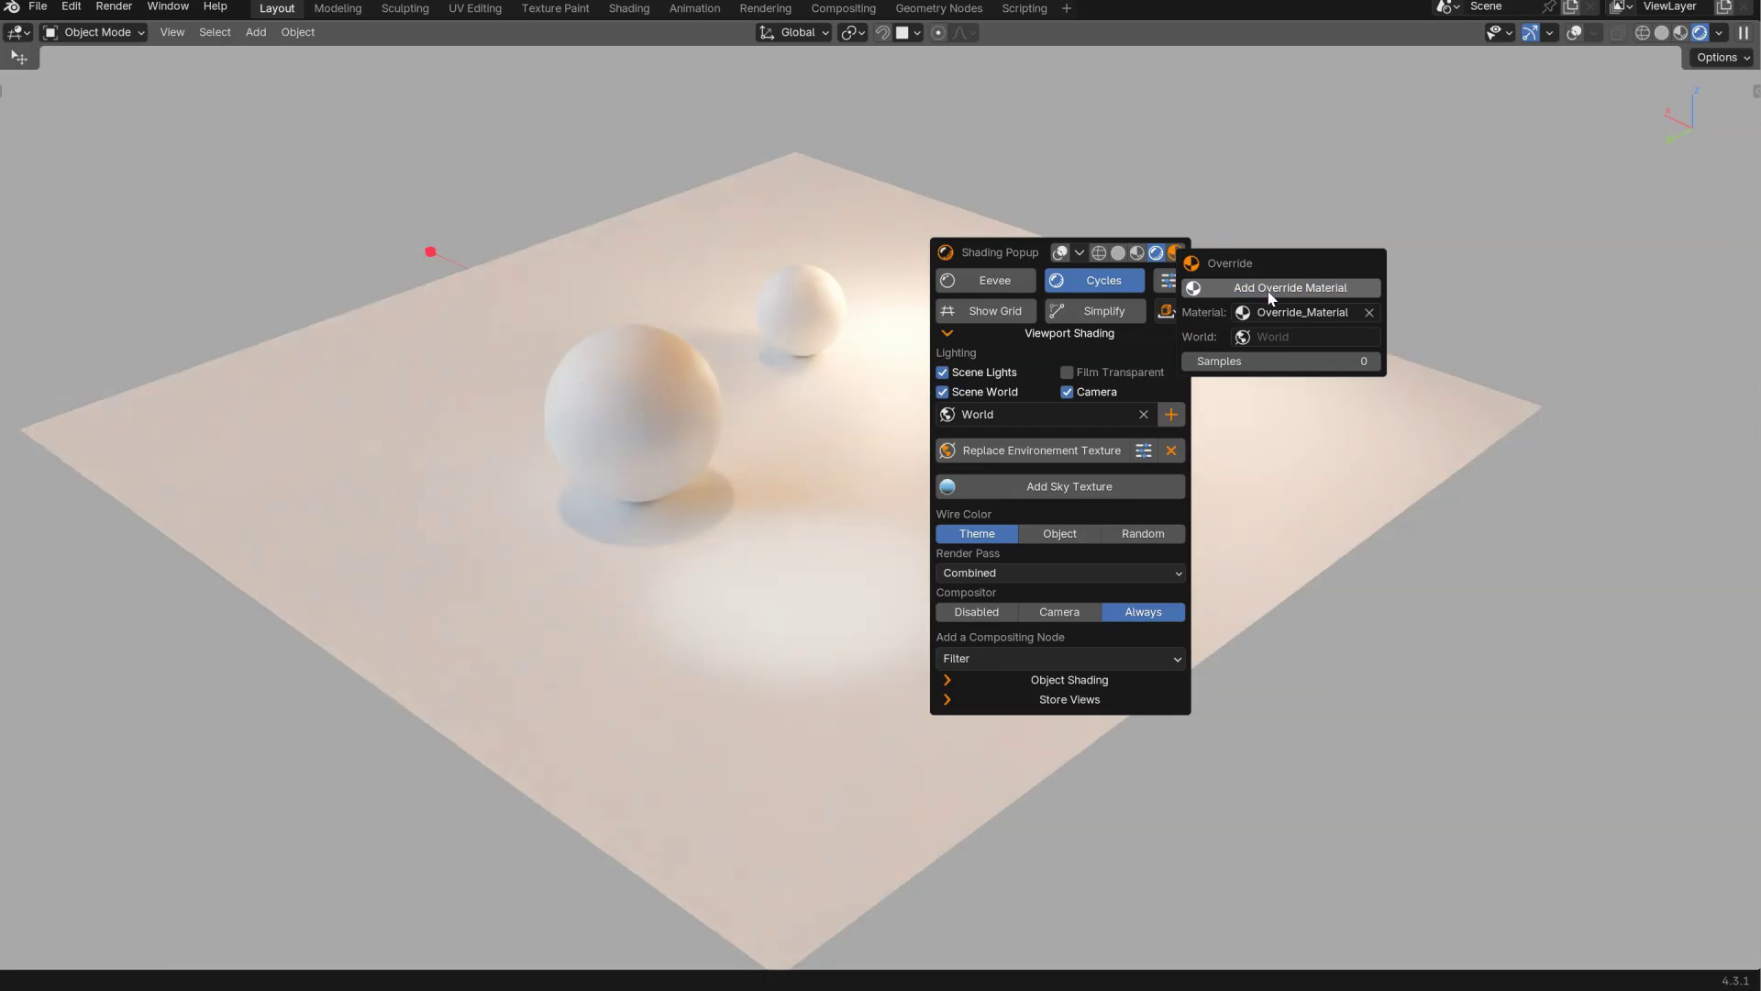
# - Reopen the Shading Popup's Override options and set the scene's override material to Car Paint
pyautogui.moveTo(750, 244)
pyautogui.mouseDown(button='middle')
pyautogui.moveTo(743, 275)
pyautogui.moveTo(879, 283)
pyautogui.moveTo(850, 207)
pyautogui.mouseUp(button='middle')
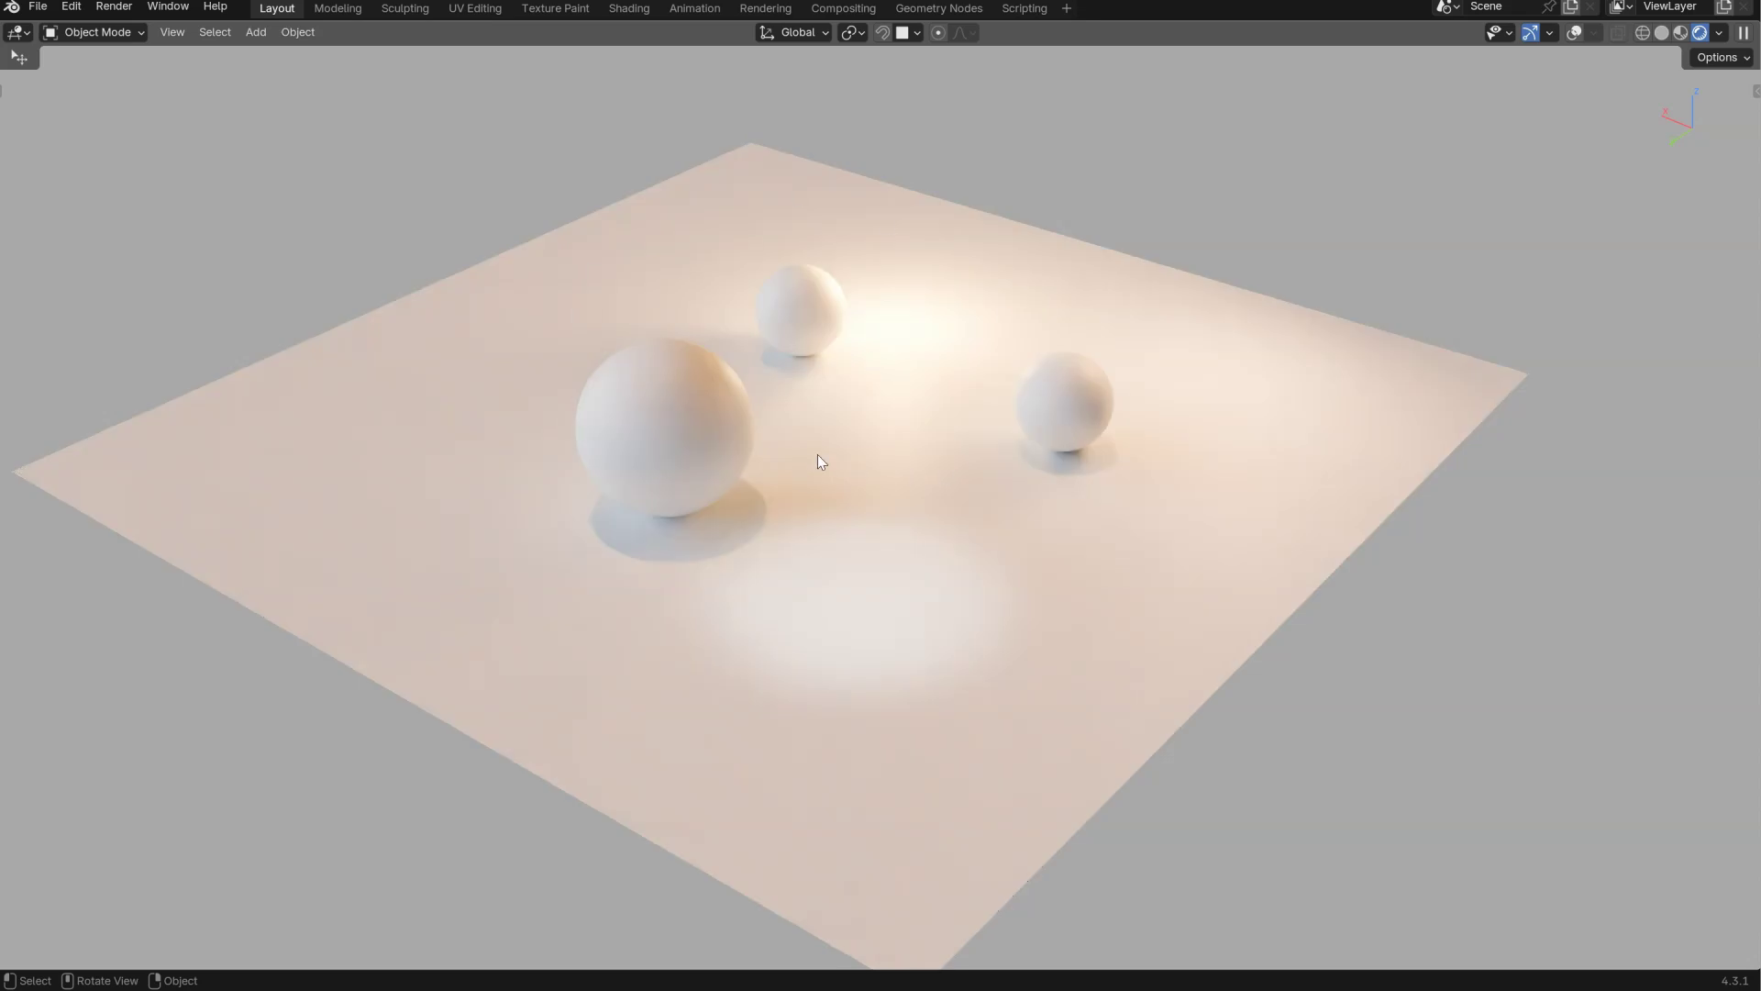
pyautogui.moveTo(863, 342); pyautogui.dragTo(852, 343, button='middle')
pyautogui.hotkey('shift', 'z')
pyautogui.moveTo(1055, 271); pyautogui.dragTo(1068, 264)
pyautogui.click(1230, 273)
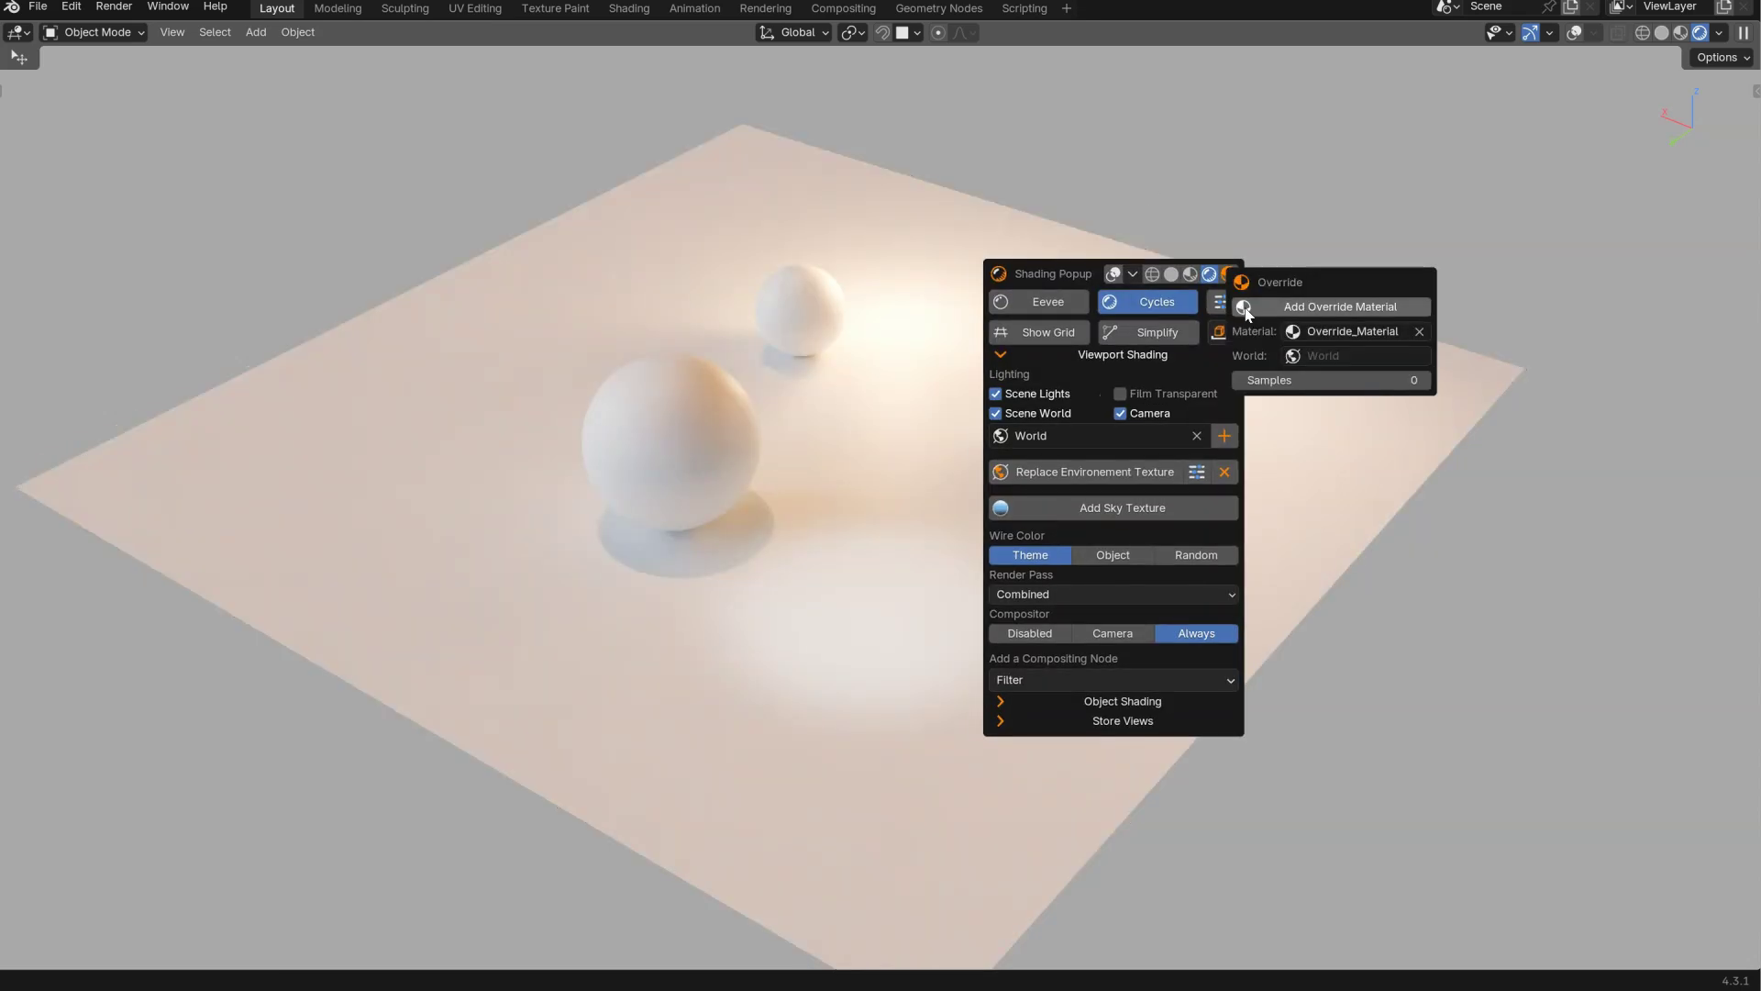
pyautogui.click(1296, 335)
pyautogui.click(1297, 361)
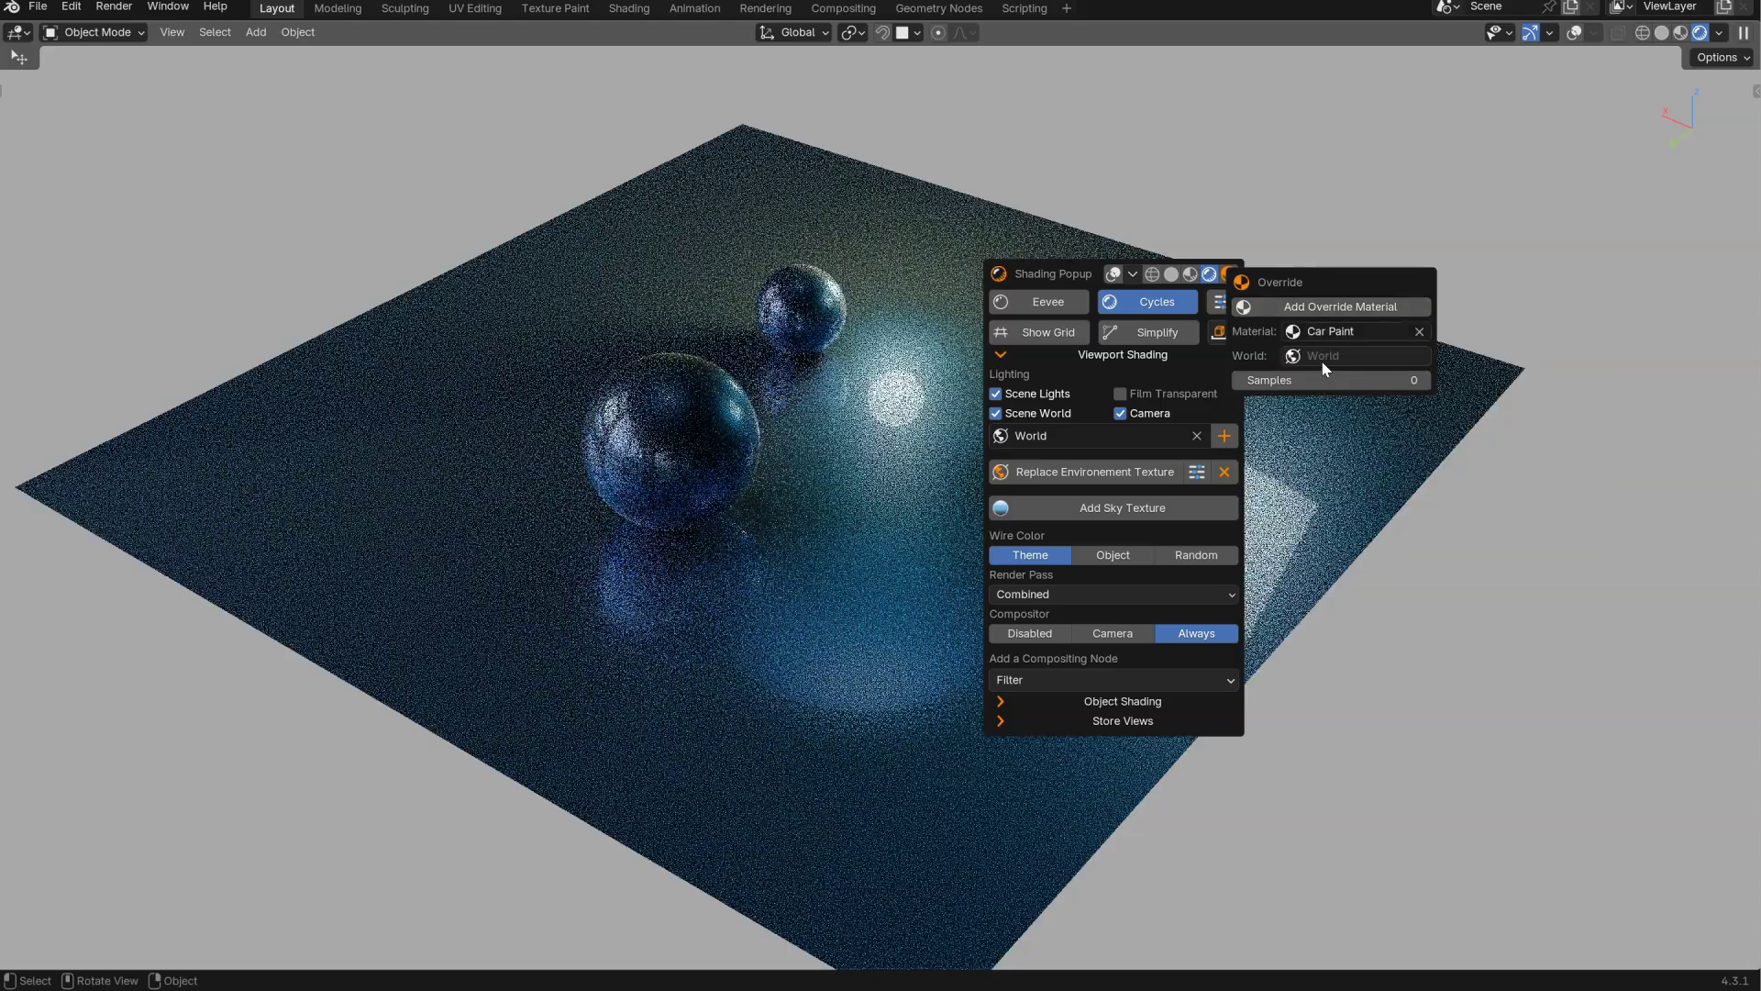
# - Change the override material to Gold and then to Metal Brushed
pyautogui.click(1296, 336)
pyautogui.click(1292, 377)
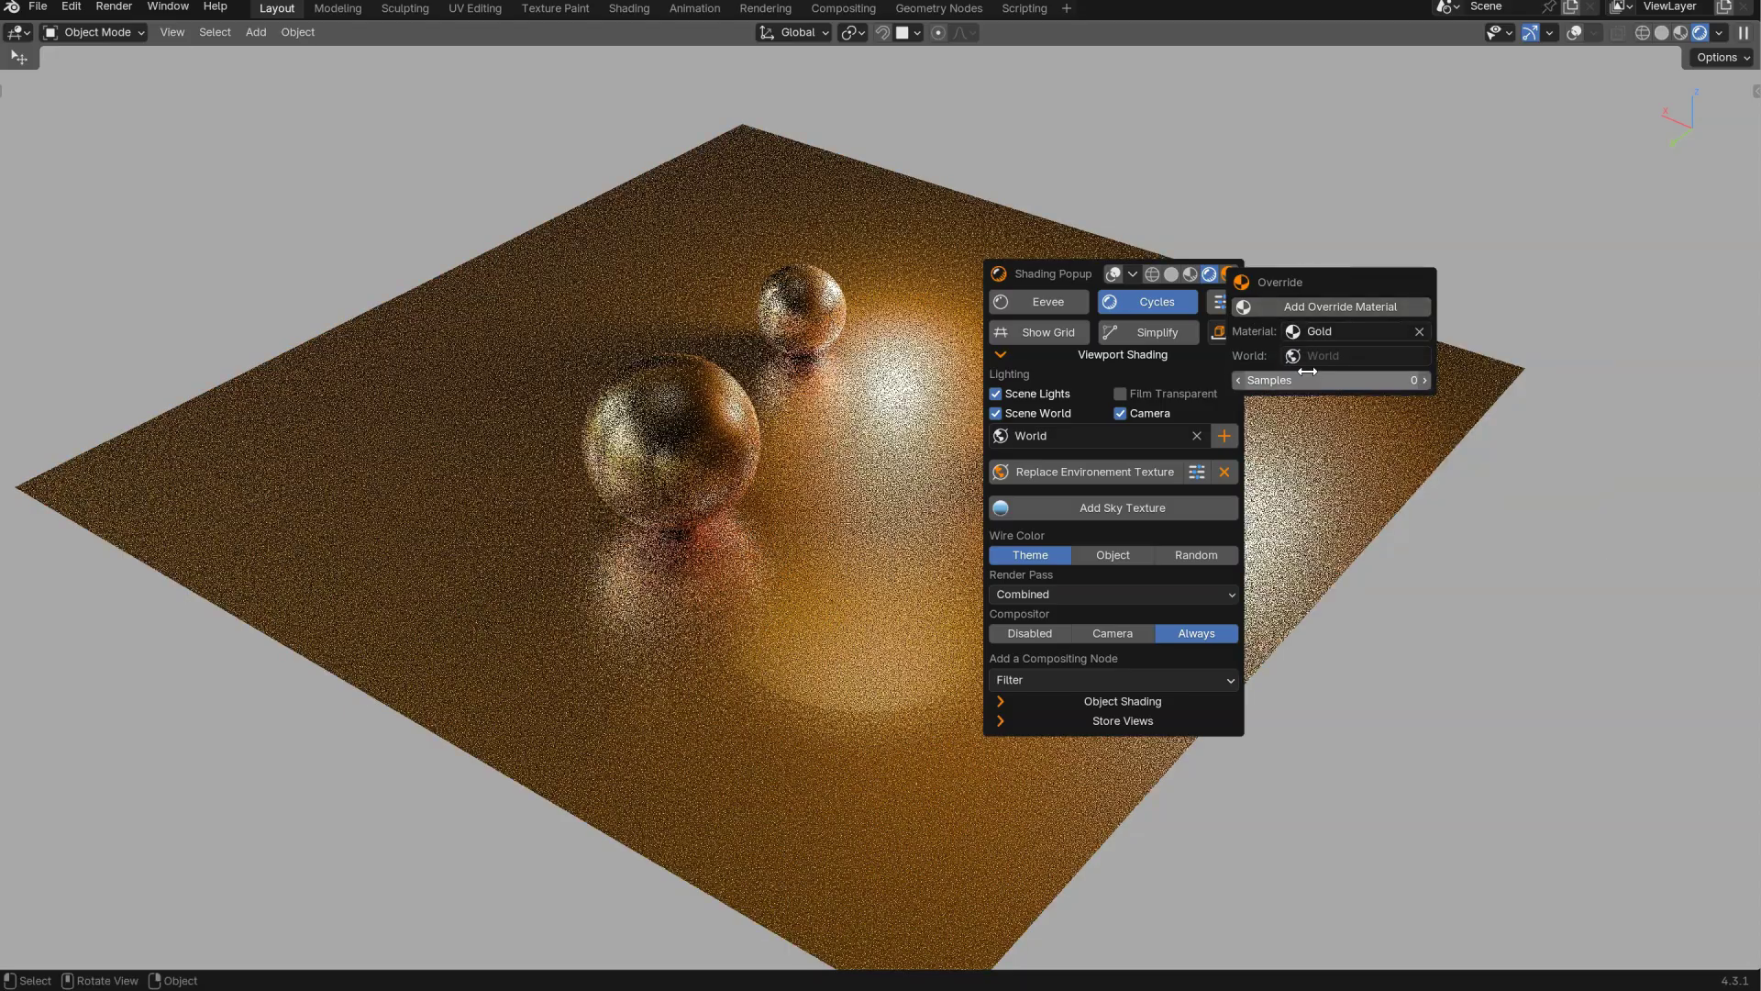
pyautogui.click(1287, 338)
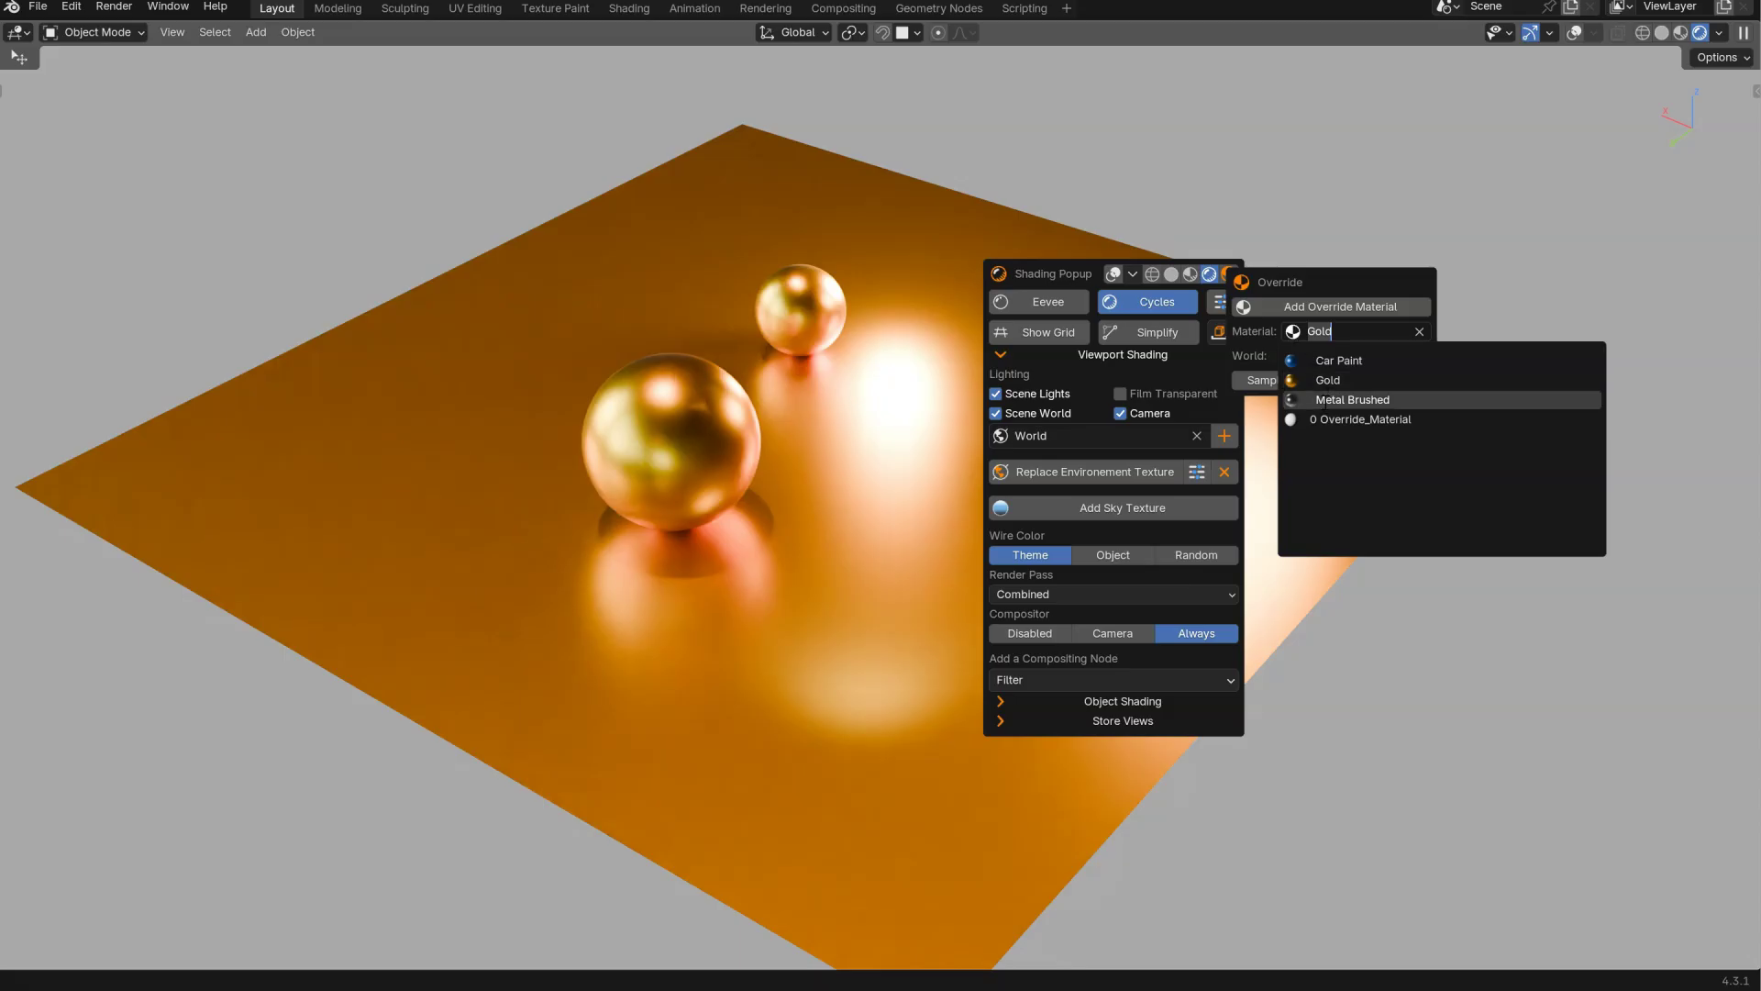
pyautogui.click(1318, 400)
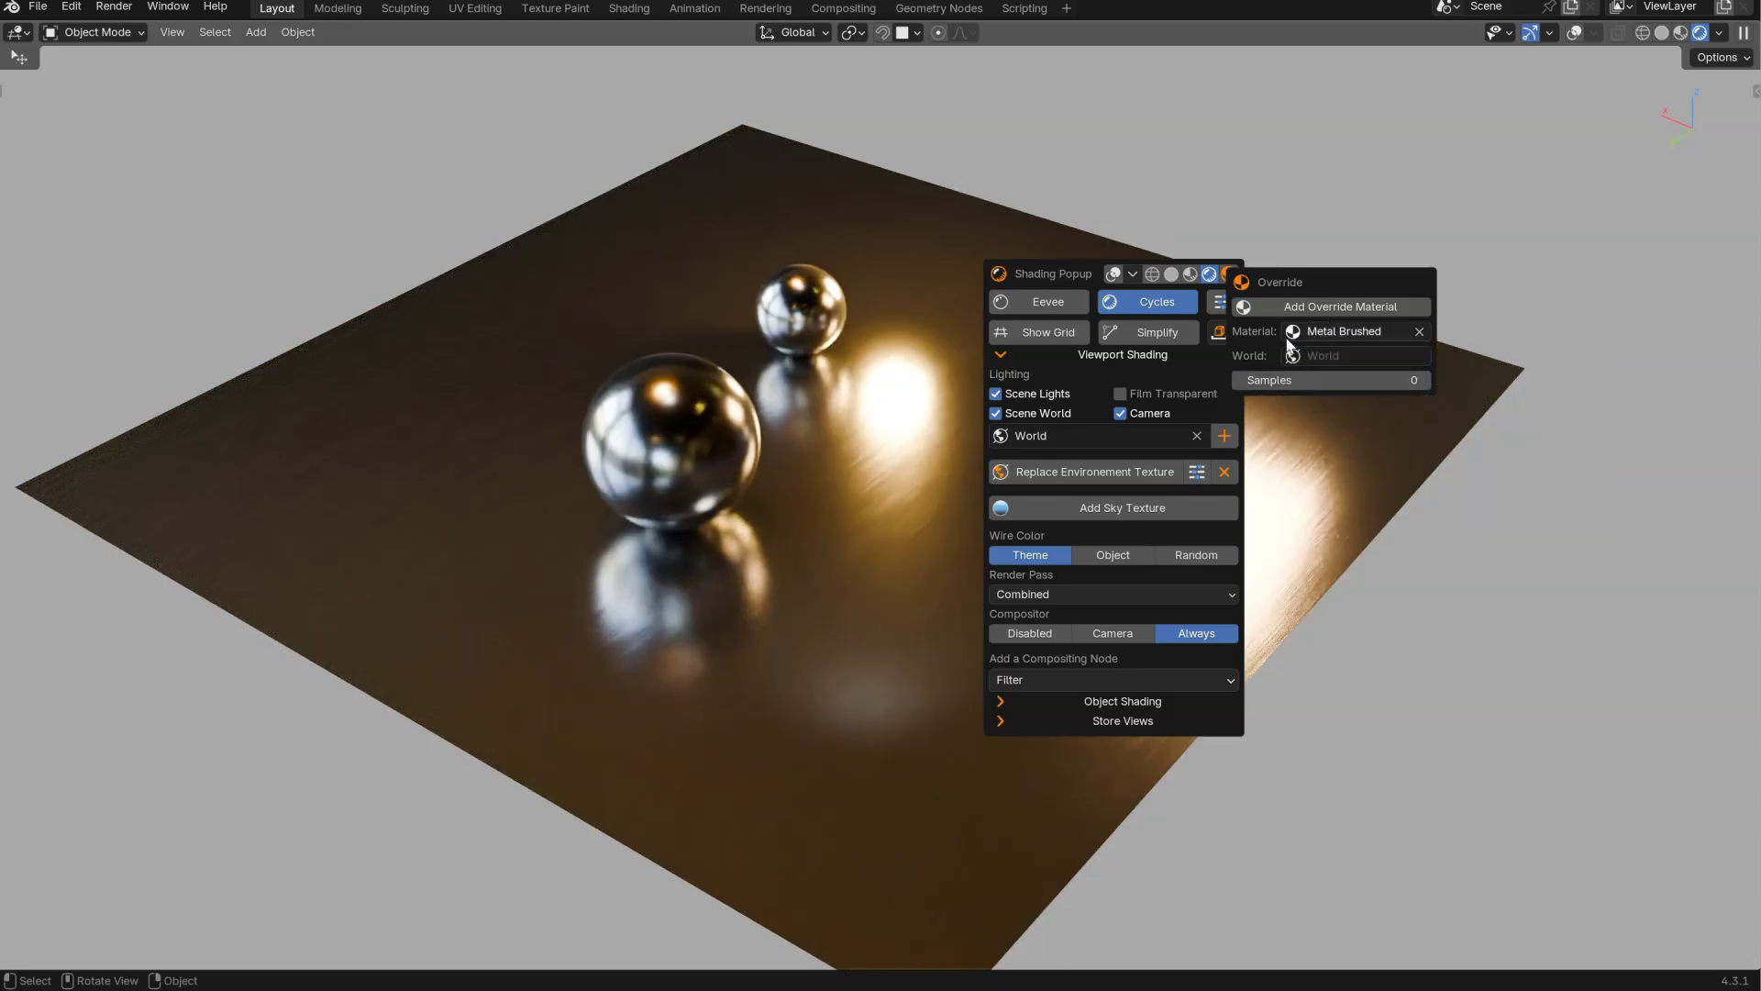
# - Switch the override back to Override_Material, then clear the material override from the scene
pyautogui.click(1294, 336)
pyautogui.click(1325, 419)
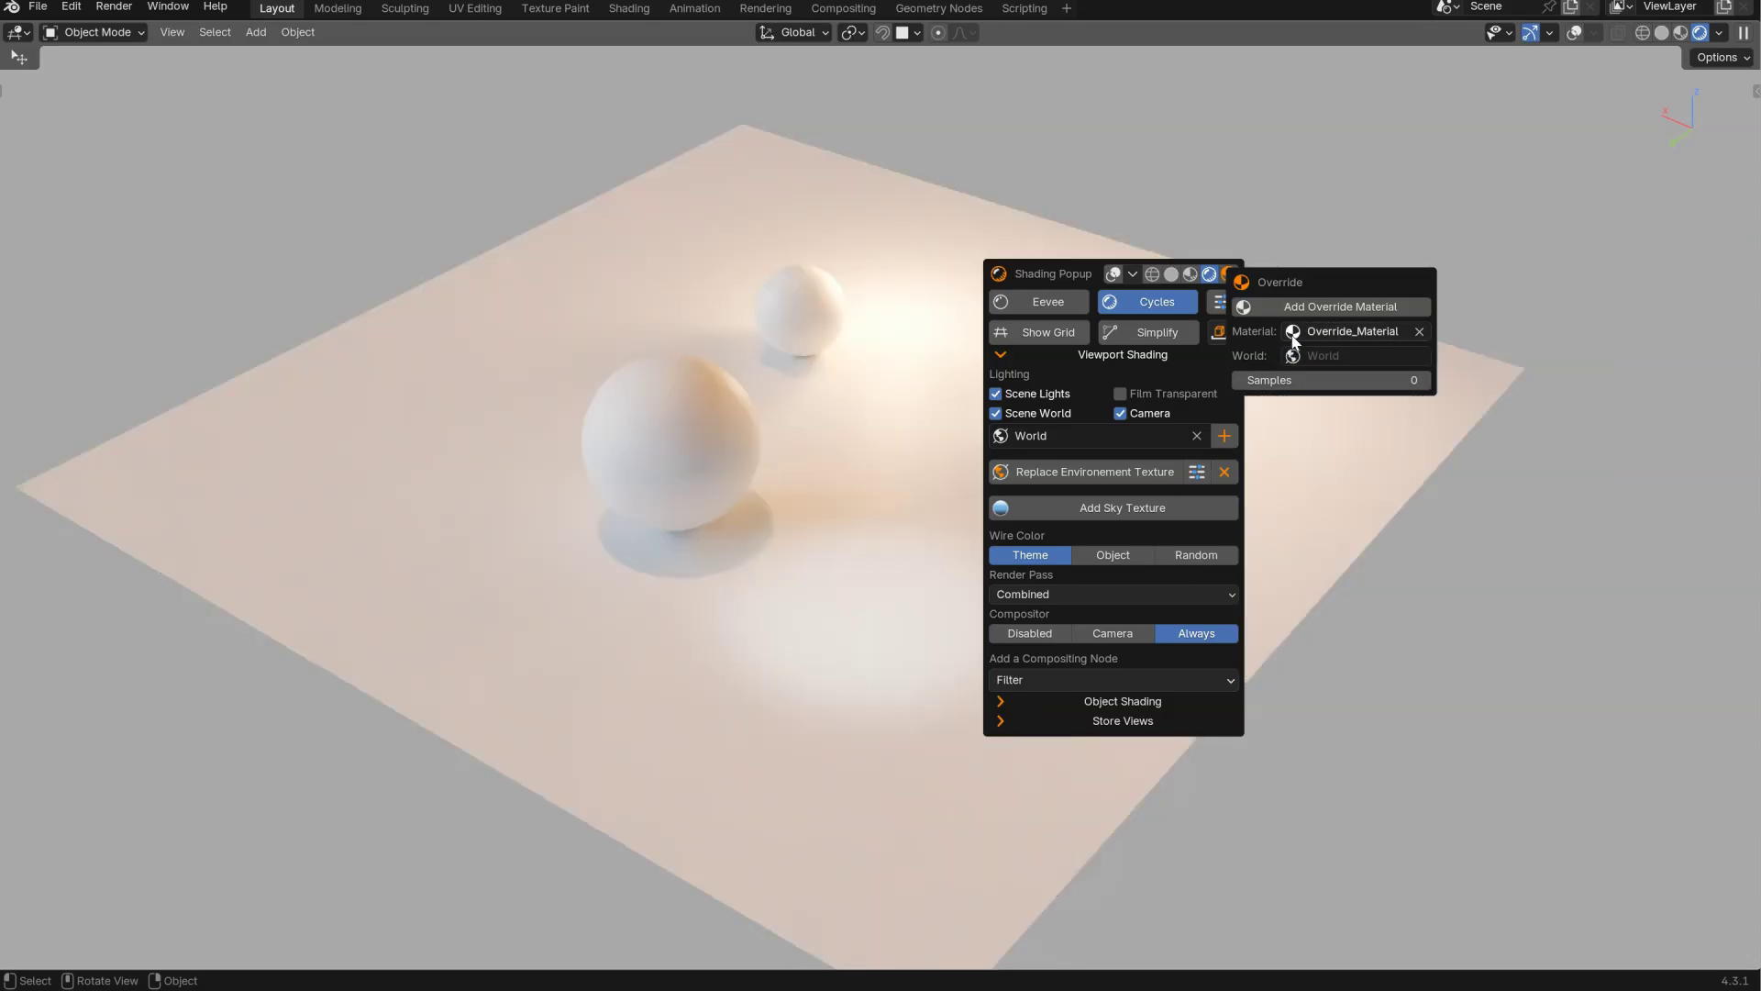
pyautogui.click(1421, 332)
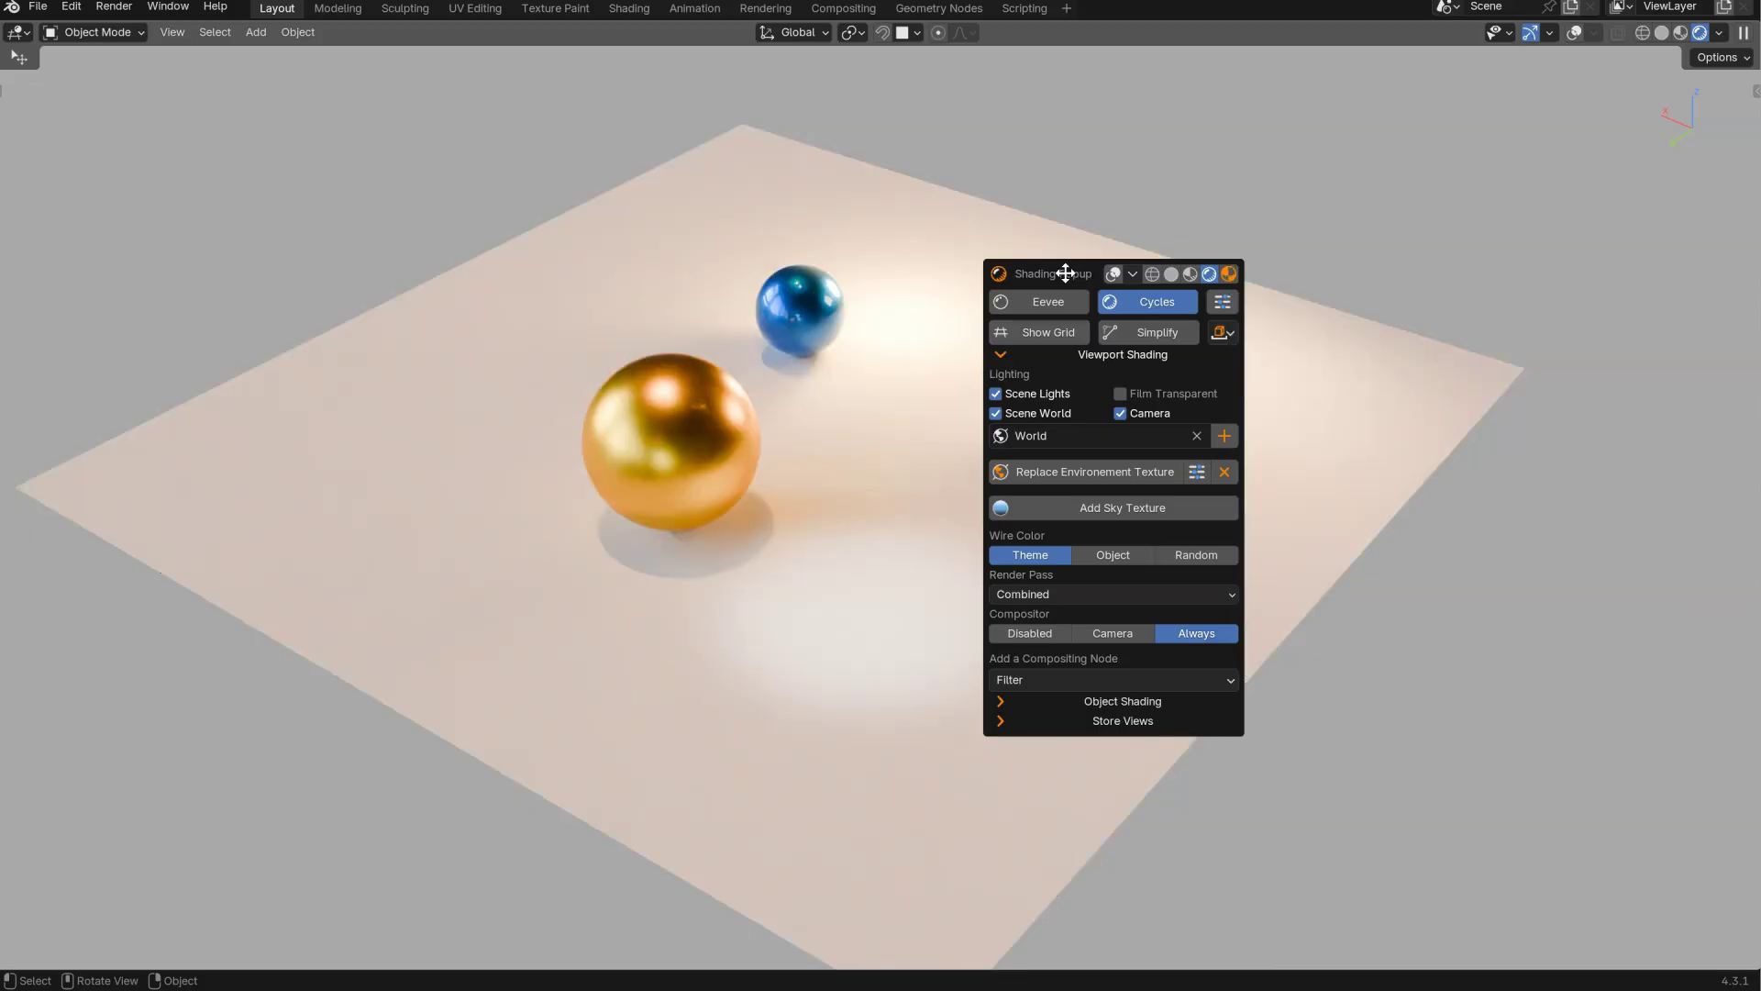
# - Open the Cycles engine settings, then switch the render engine to Eevee and open its settings
pyautogui.keyDown('shift'); pyautogui.click(1130, 299); pyautogui.keyUp('shift')
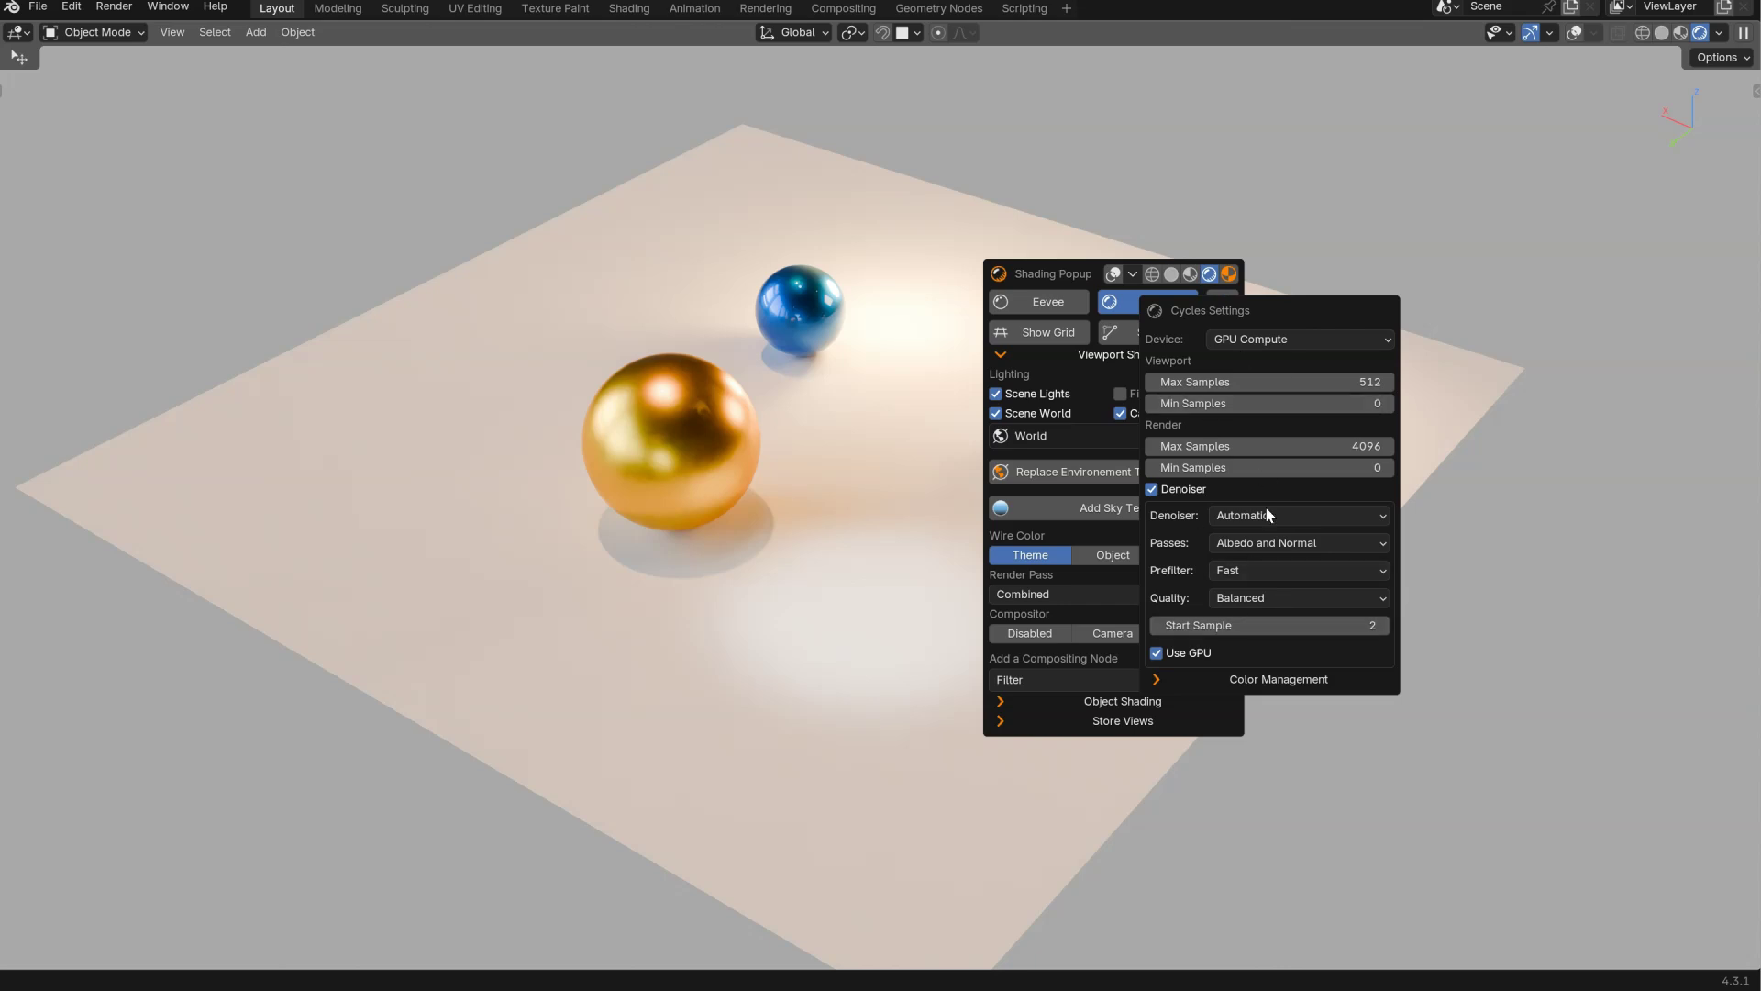
pyautogui.click(1043, 304)
pyautogui.moveTo(1049, 303)
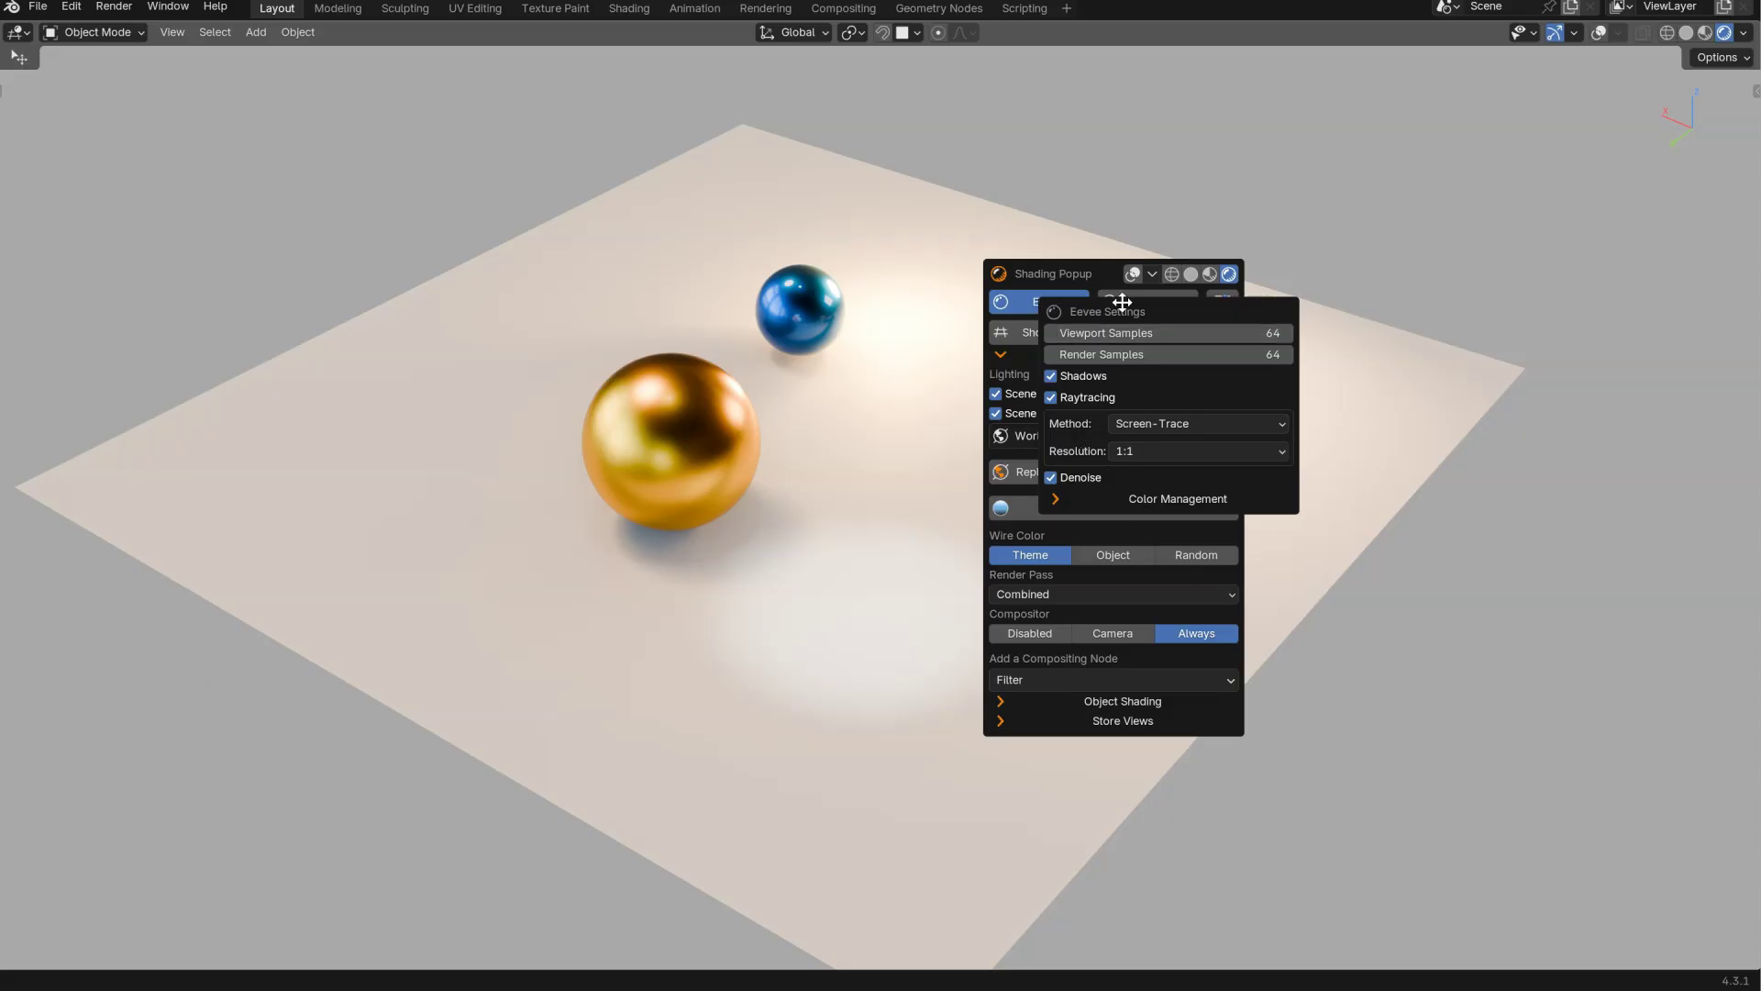
# - Turn Raytracing and Shadows off and back on in the Eevee settings and close the popup
pyautogui.click(1051, 398)
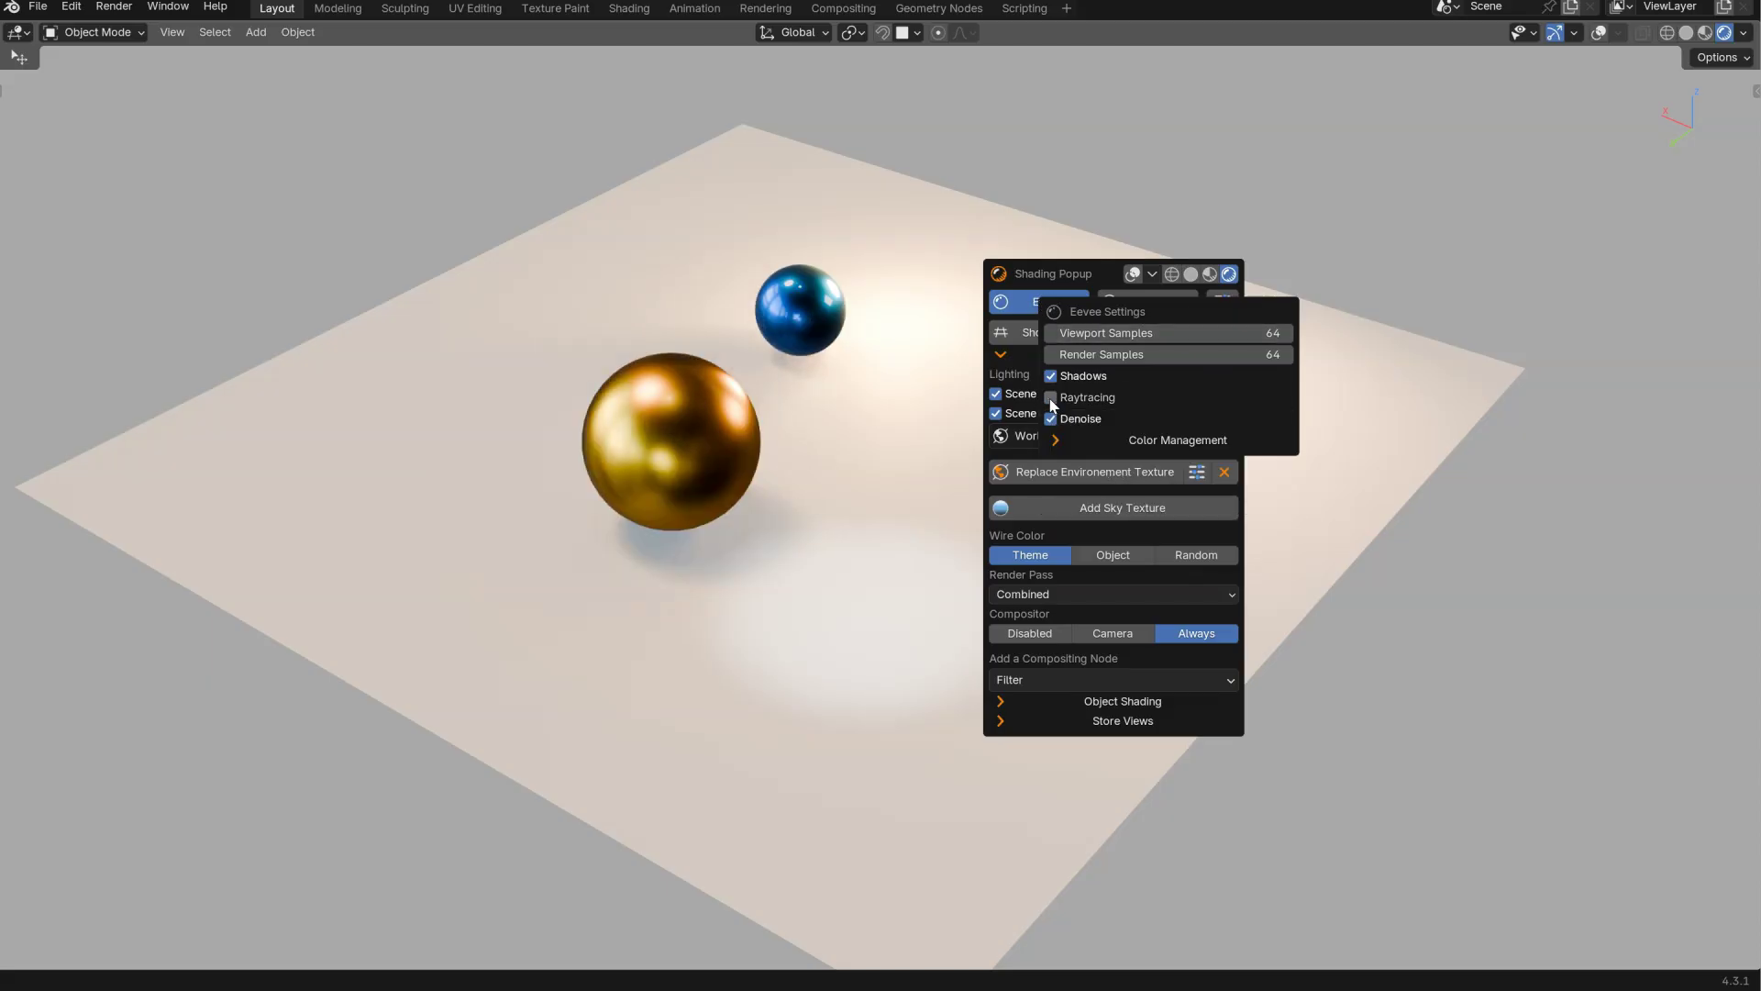
pyautogui.click(1051, 398)
pyautogui.click(1051, 377)
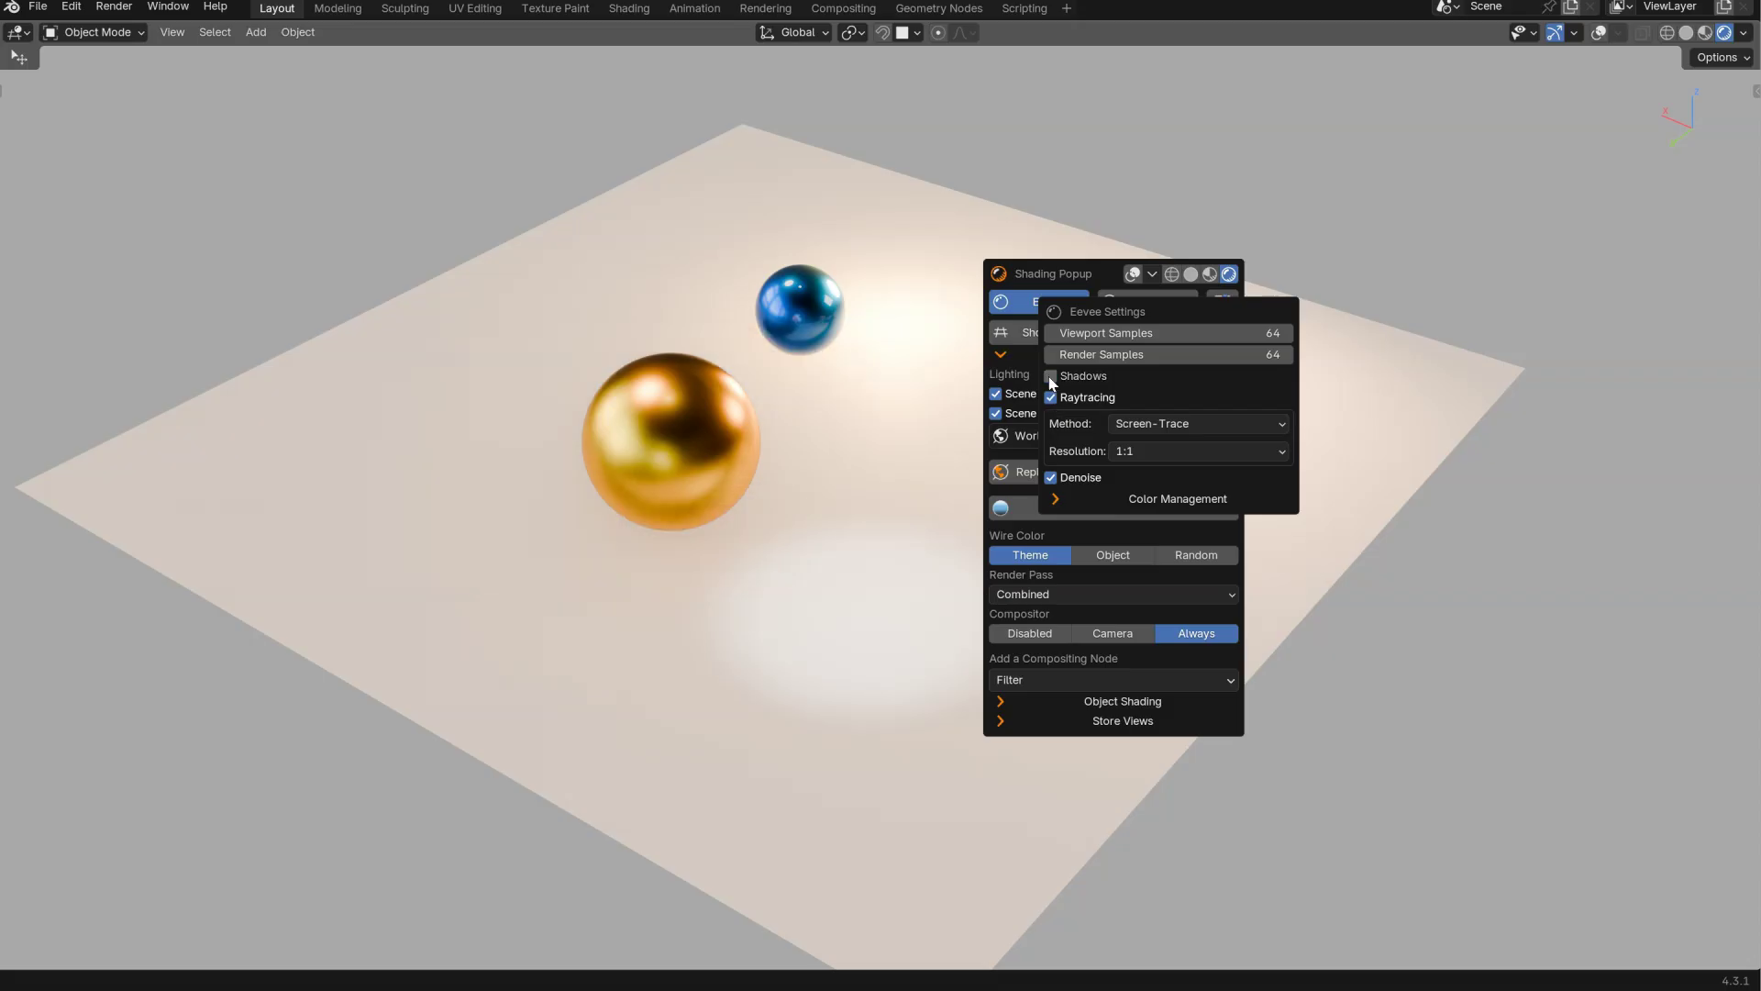
pyautogui.click(1051, 377)
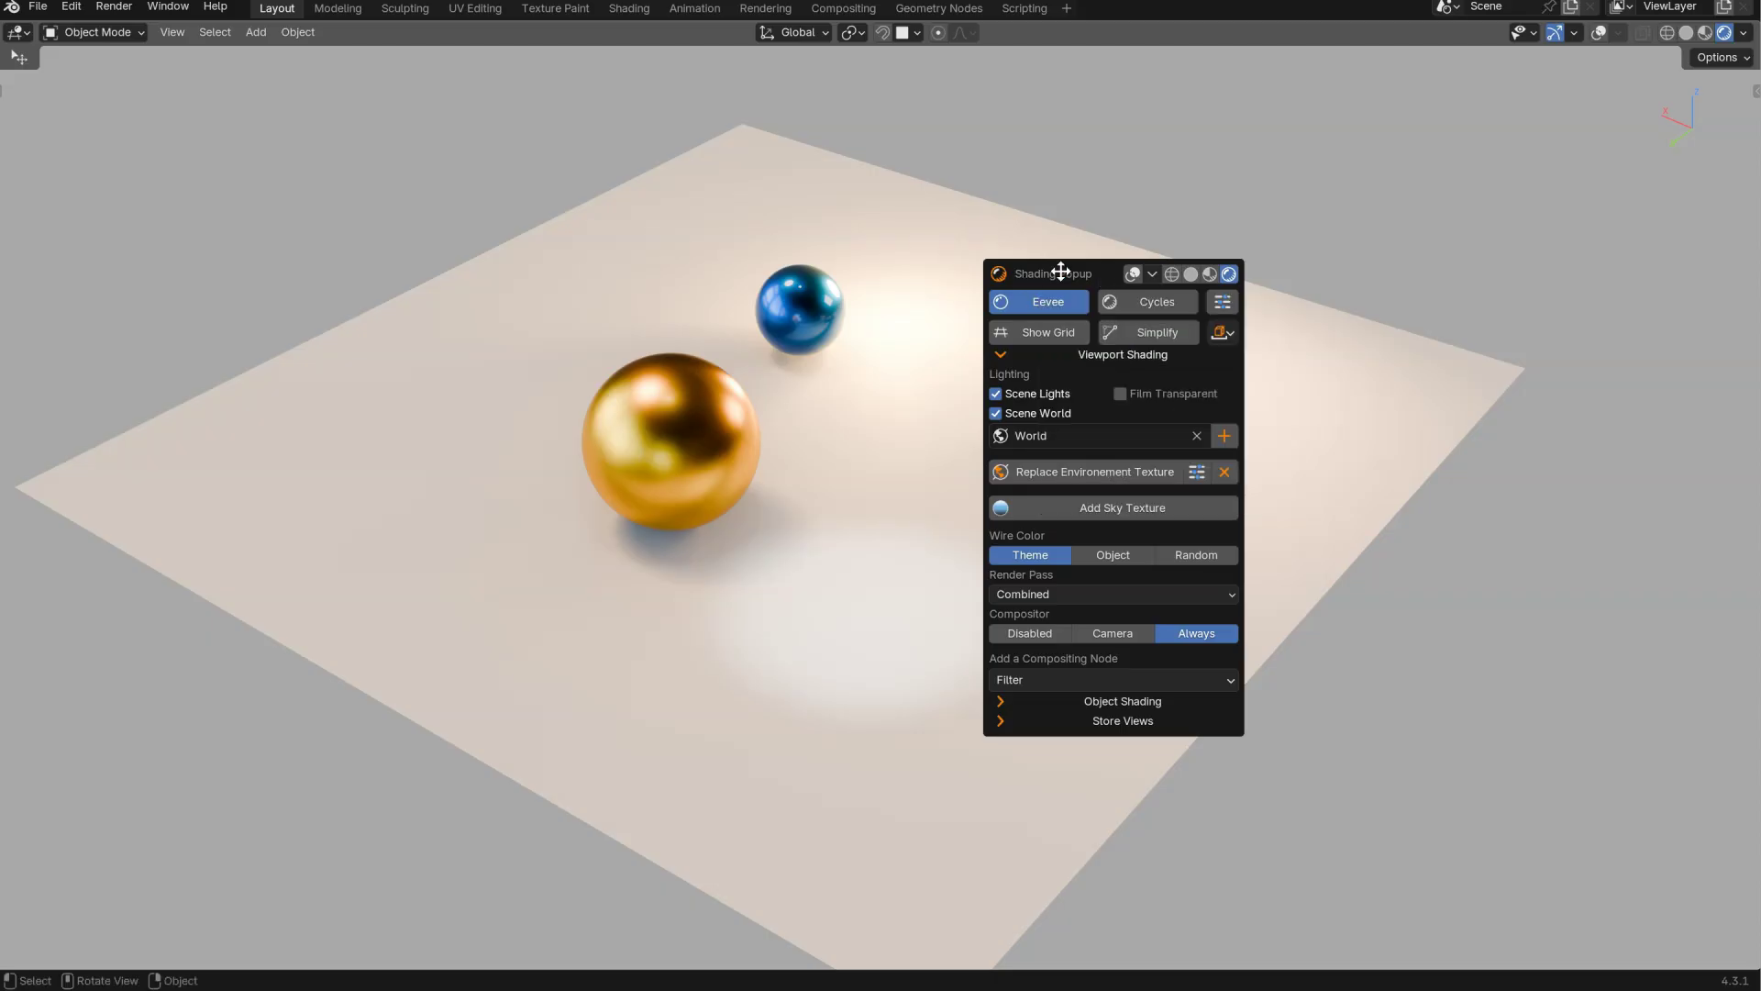
pyautogui.press('Escape')
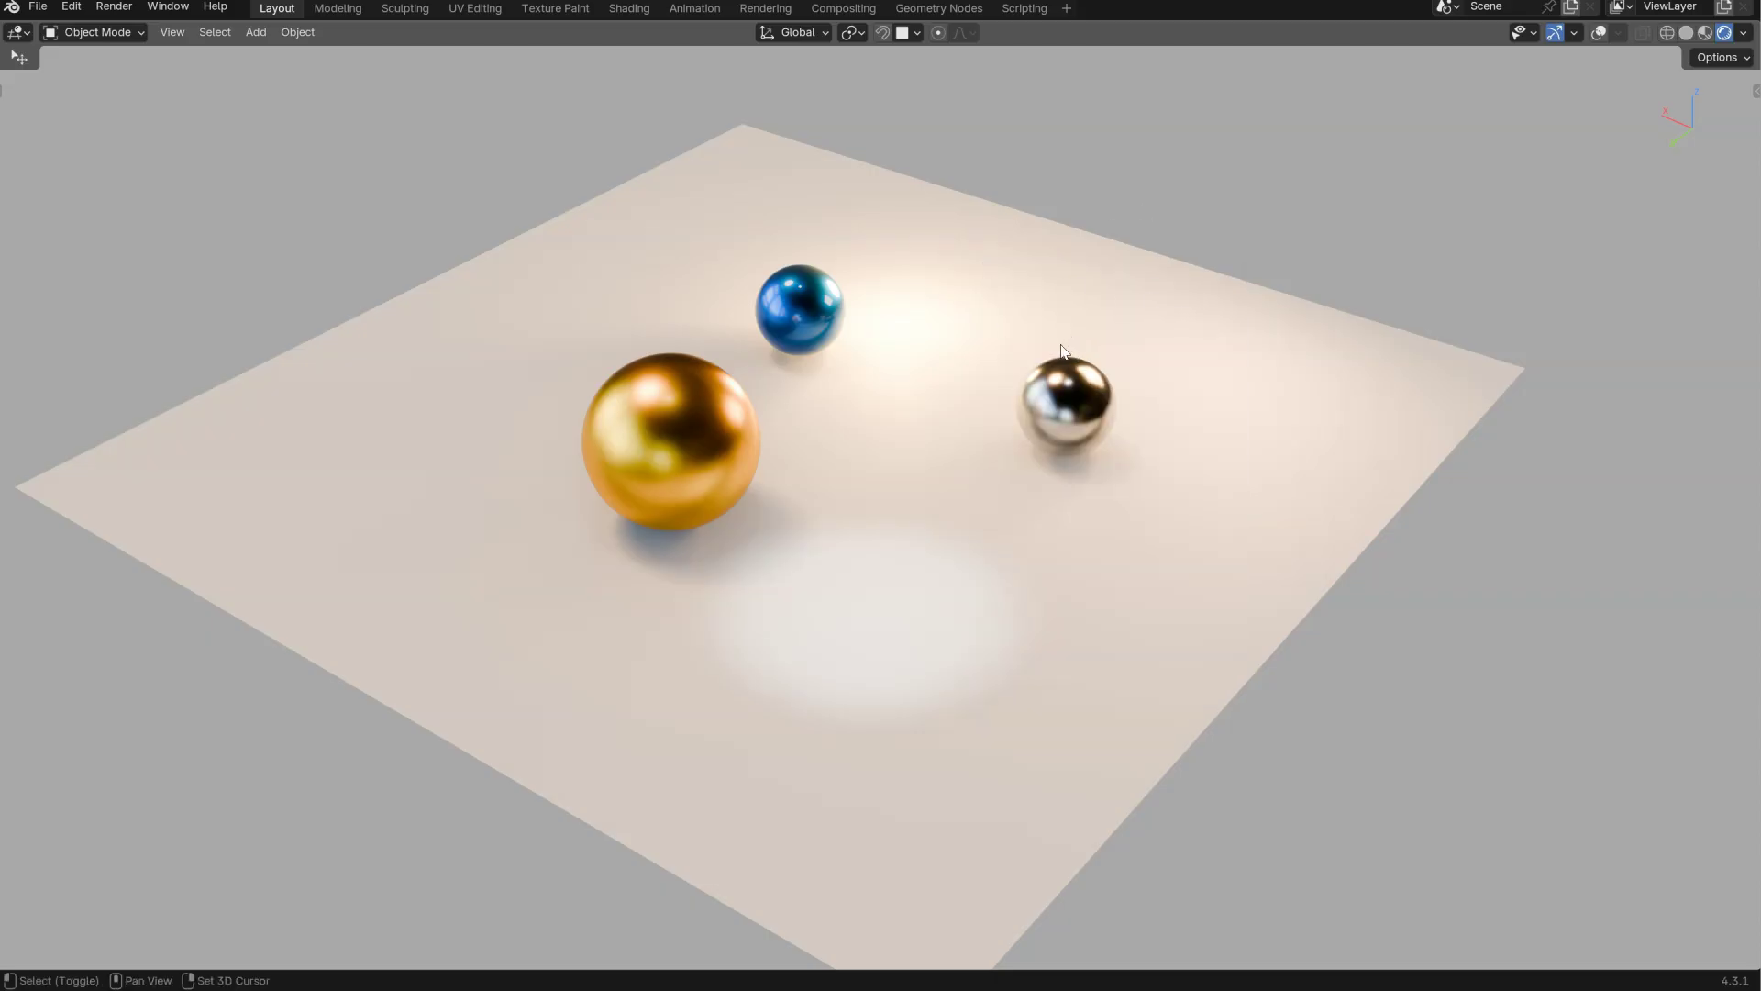
# - Reopen and reposition the Shading Popup to examine the Simplify settings for viewport and render
pyautogui.hotkey('shift', 'z')
pyautogui.moveTo(1043, 324); pyautogui.dragTo(1115, 276)
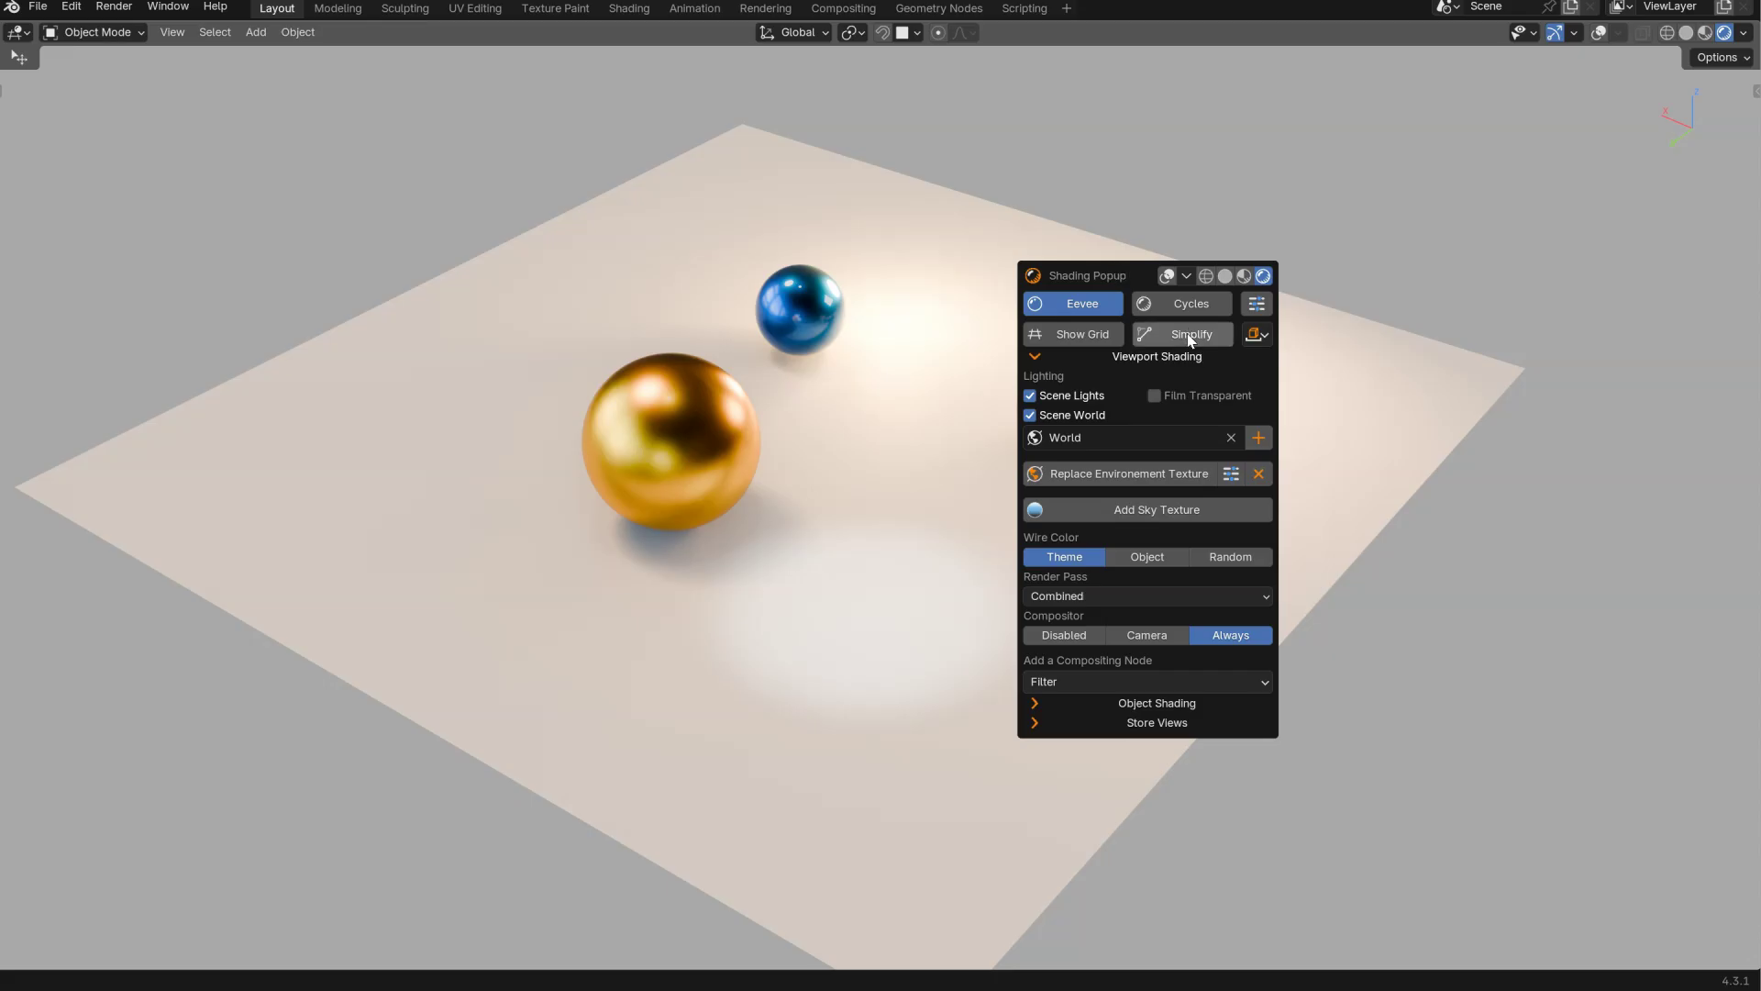
pyautogui.click(1188, 338)
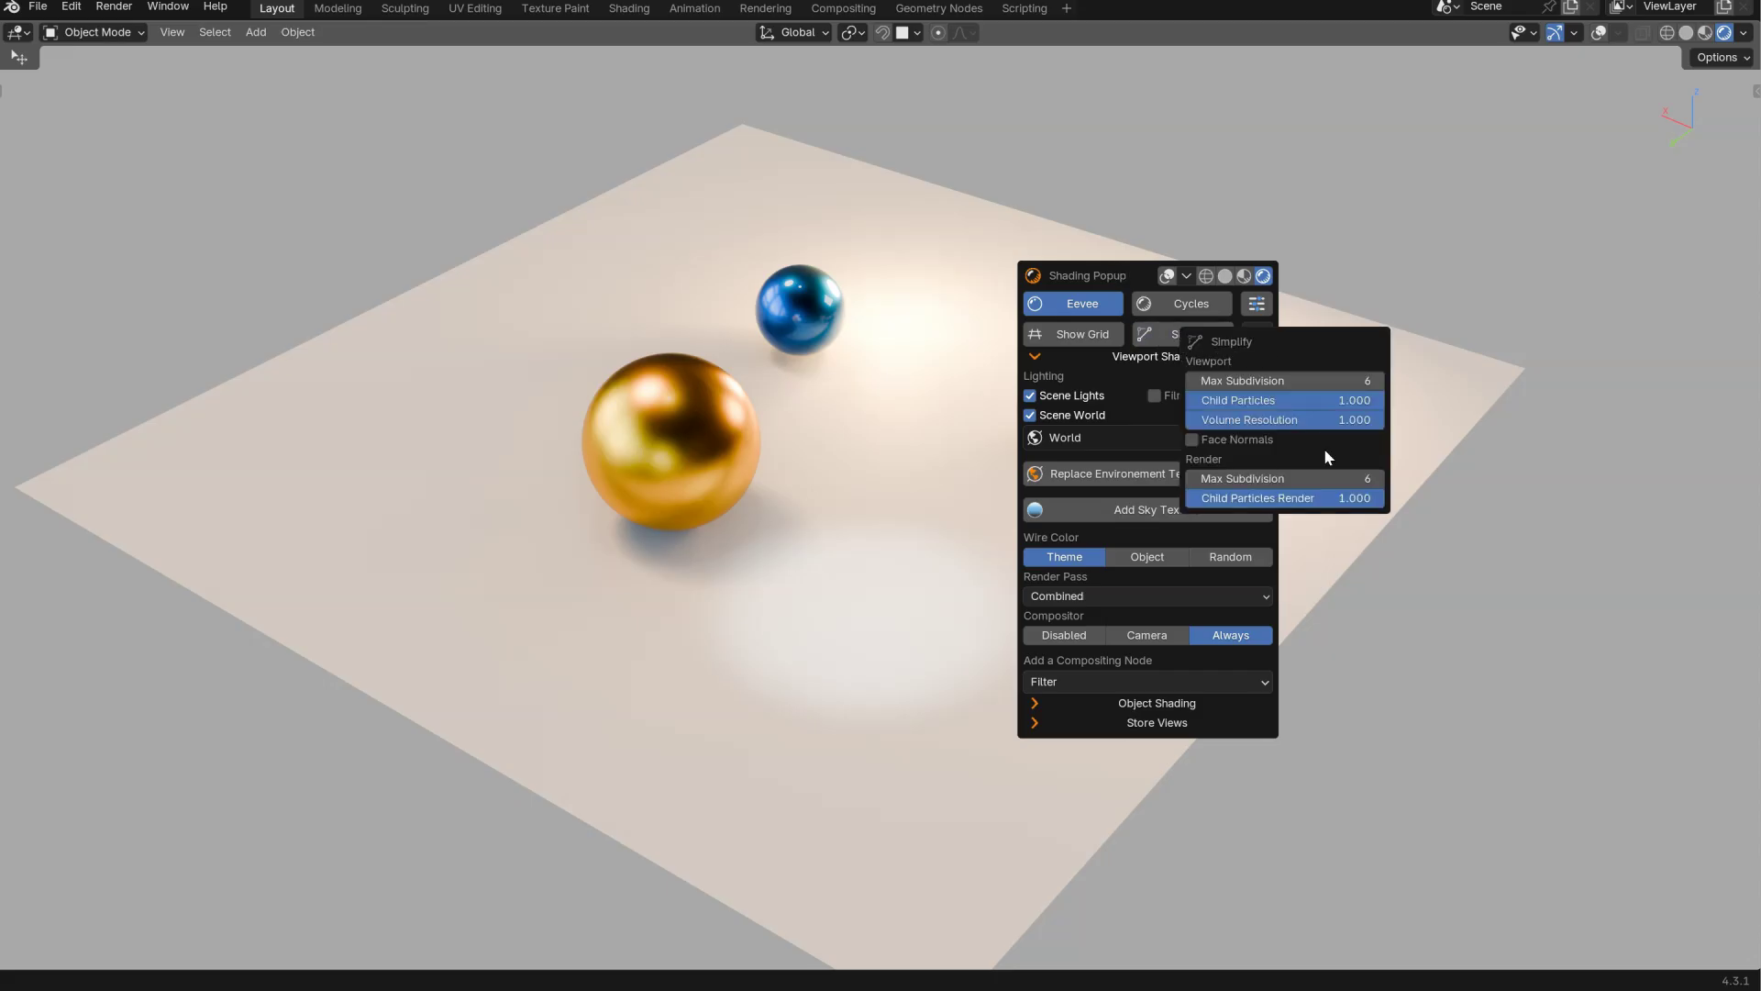
pyautogui.click(1068, 335)
pyautogui.press('Escape')
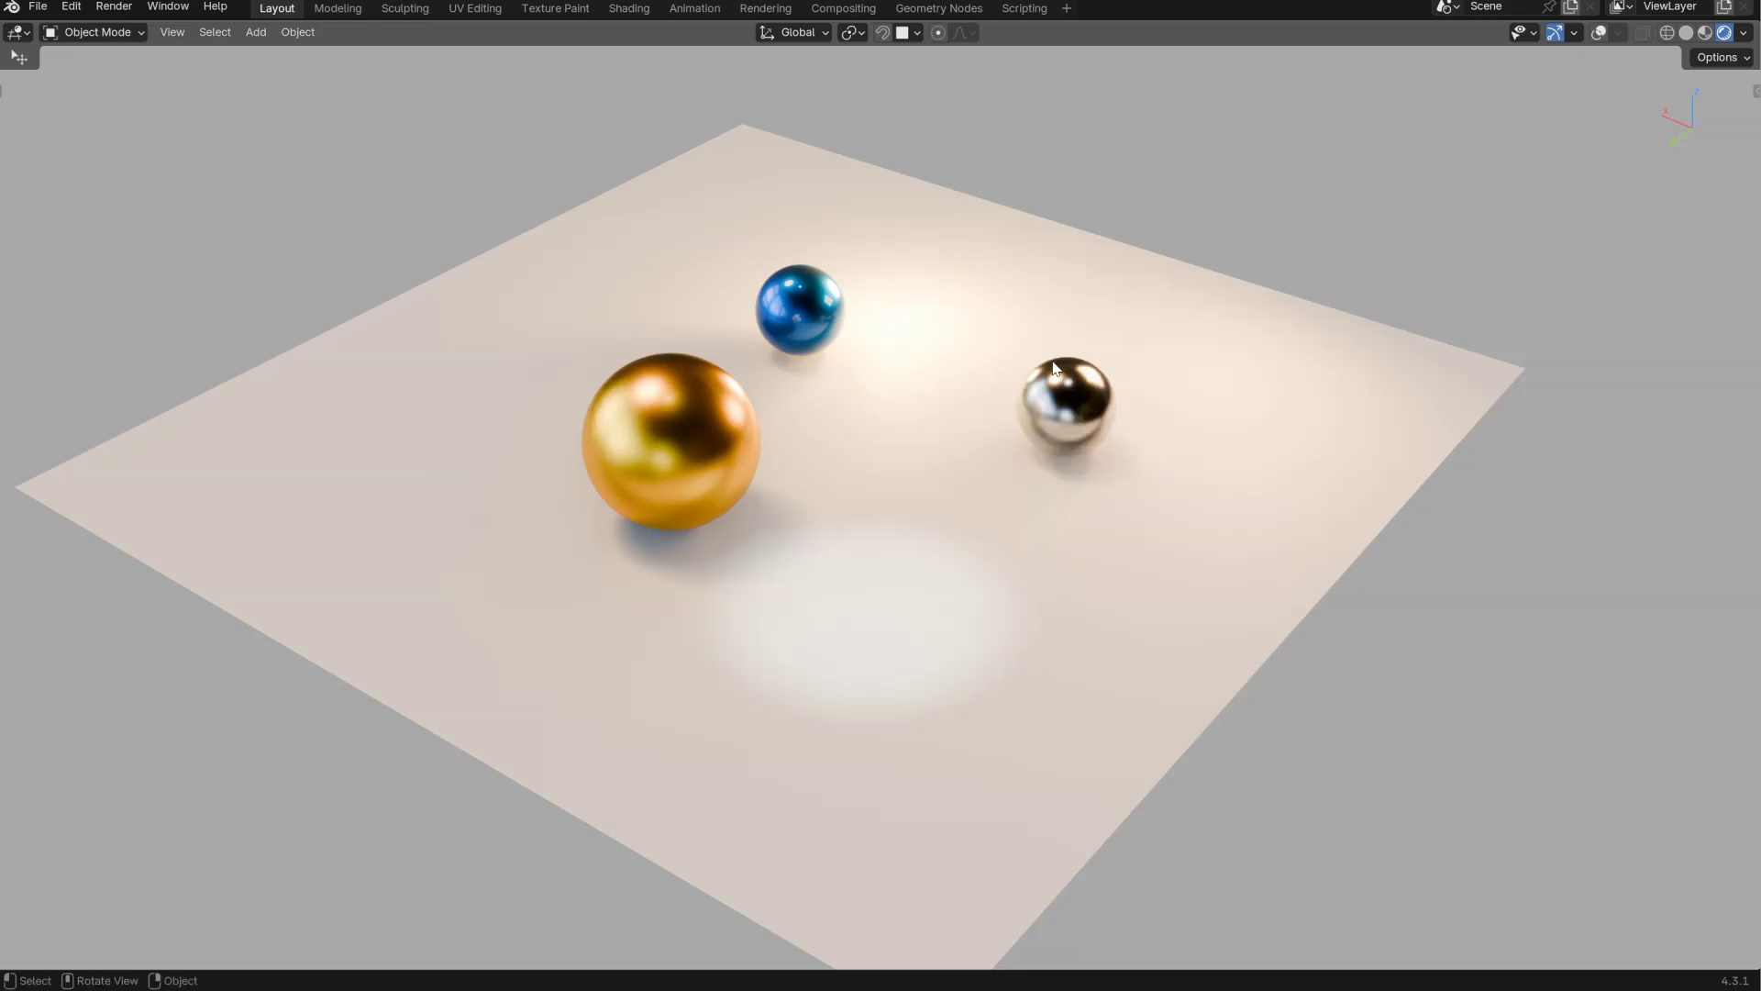
# - Show the grid from the Shading Popup and turn on the viewport overlays
pyautogui.hotkey('shift', 'z')
pyautogui.click(990, 412)
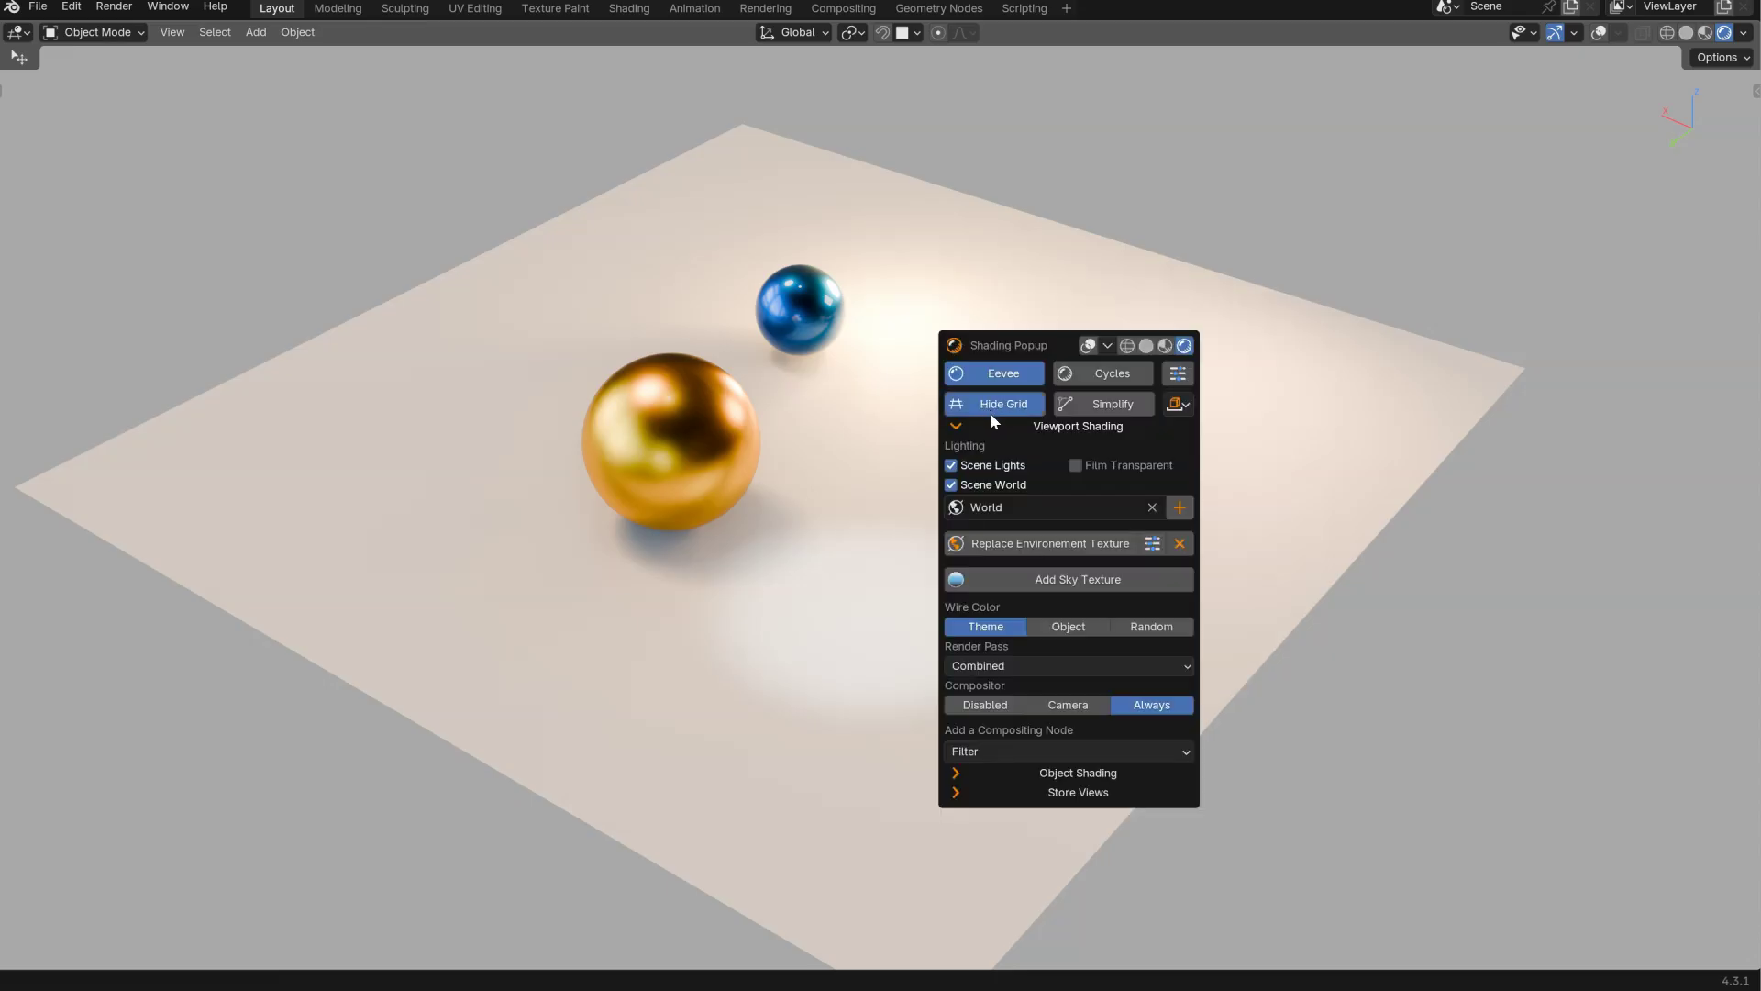
pyautogui.press('z')
pyautogui.click(886, 352)
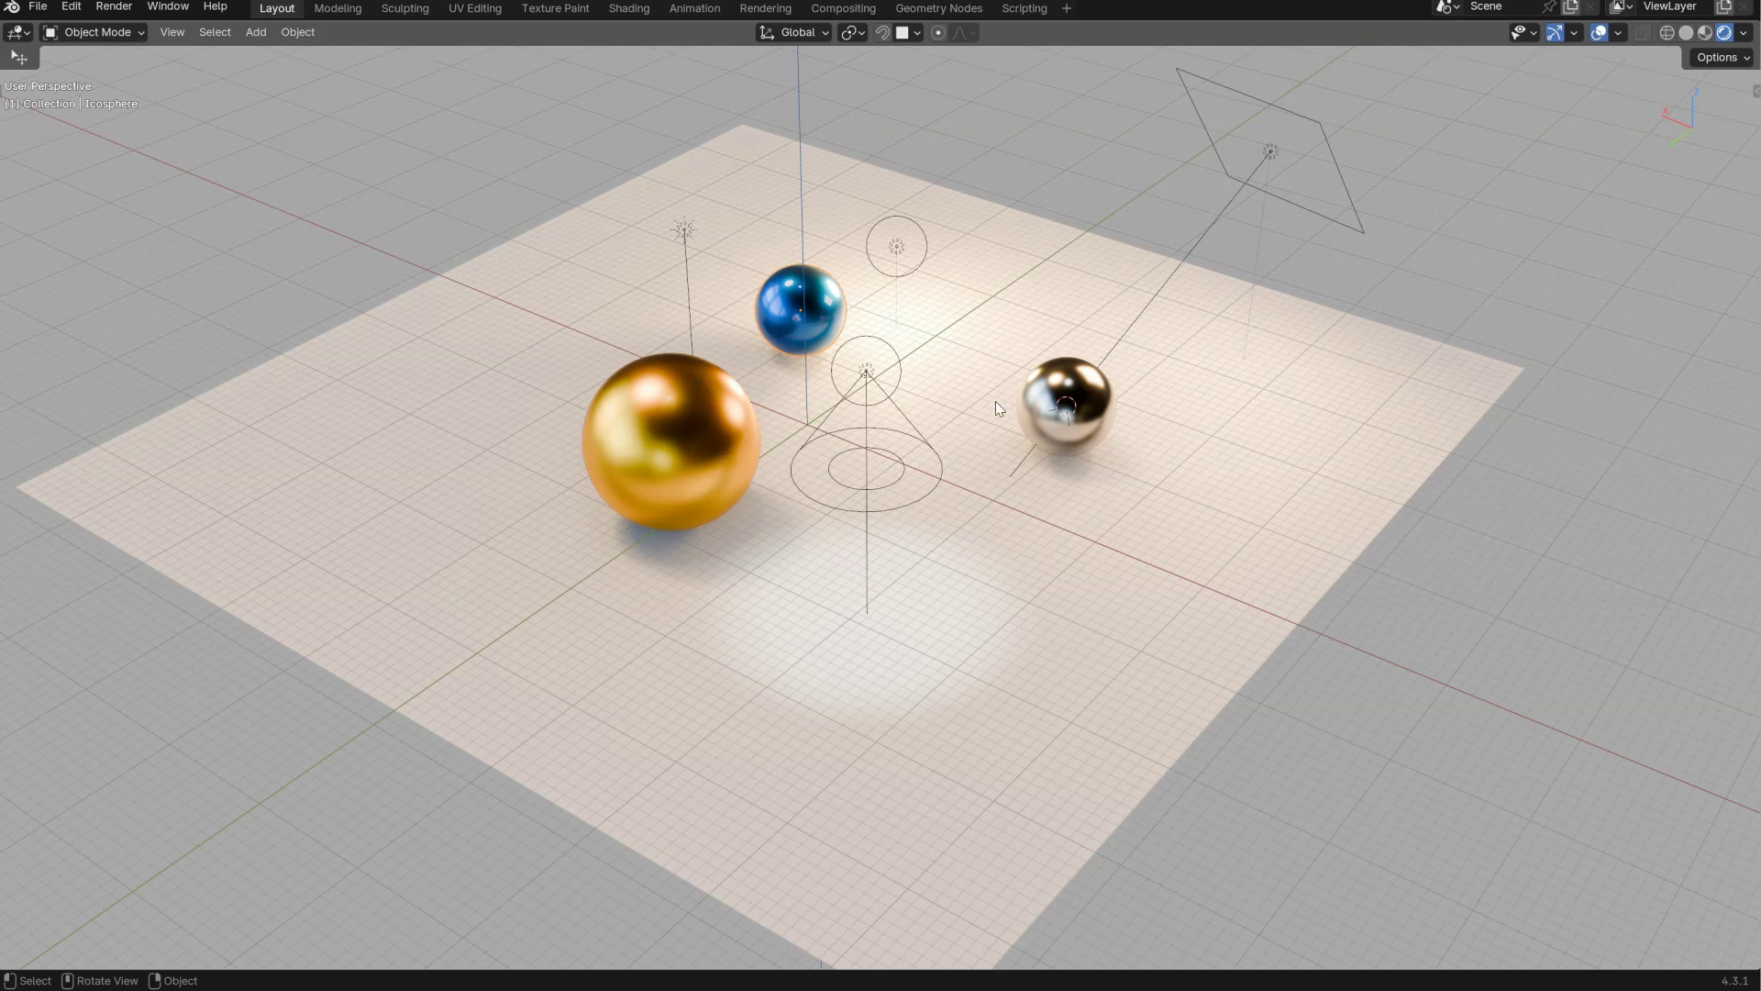
# - Hide the Z axis line using the grid axis options of the Shading Popup
pyautogui.hotkey('shift', 'z')
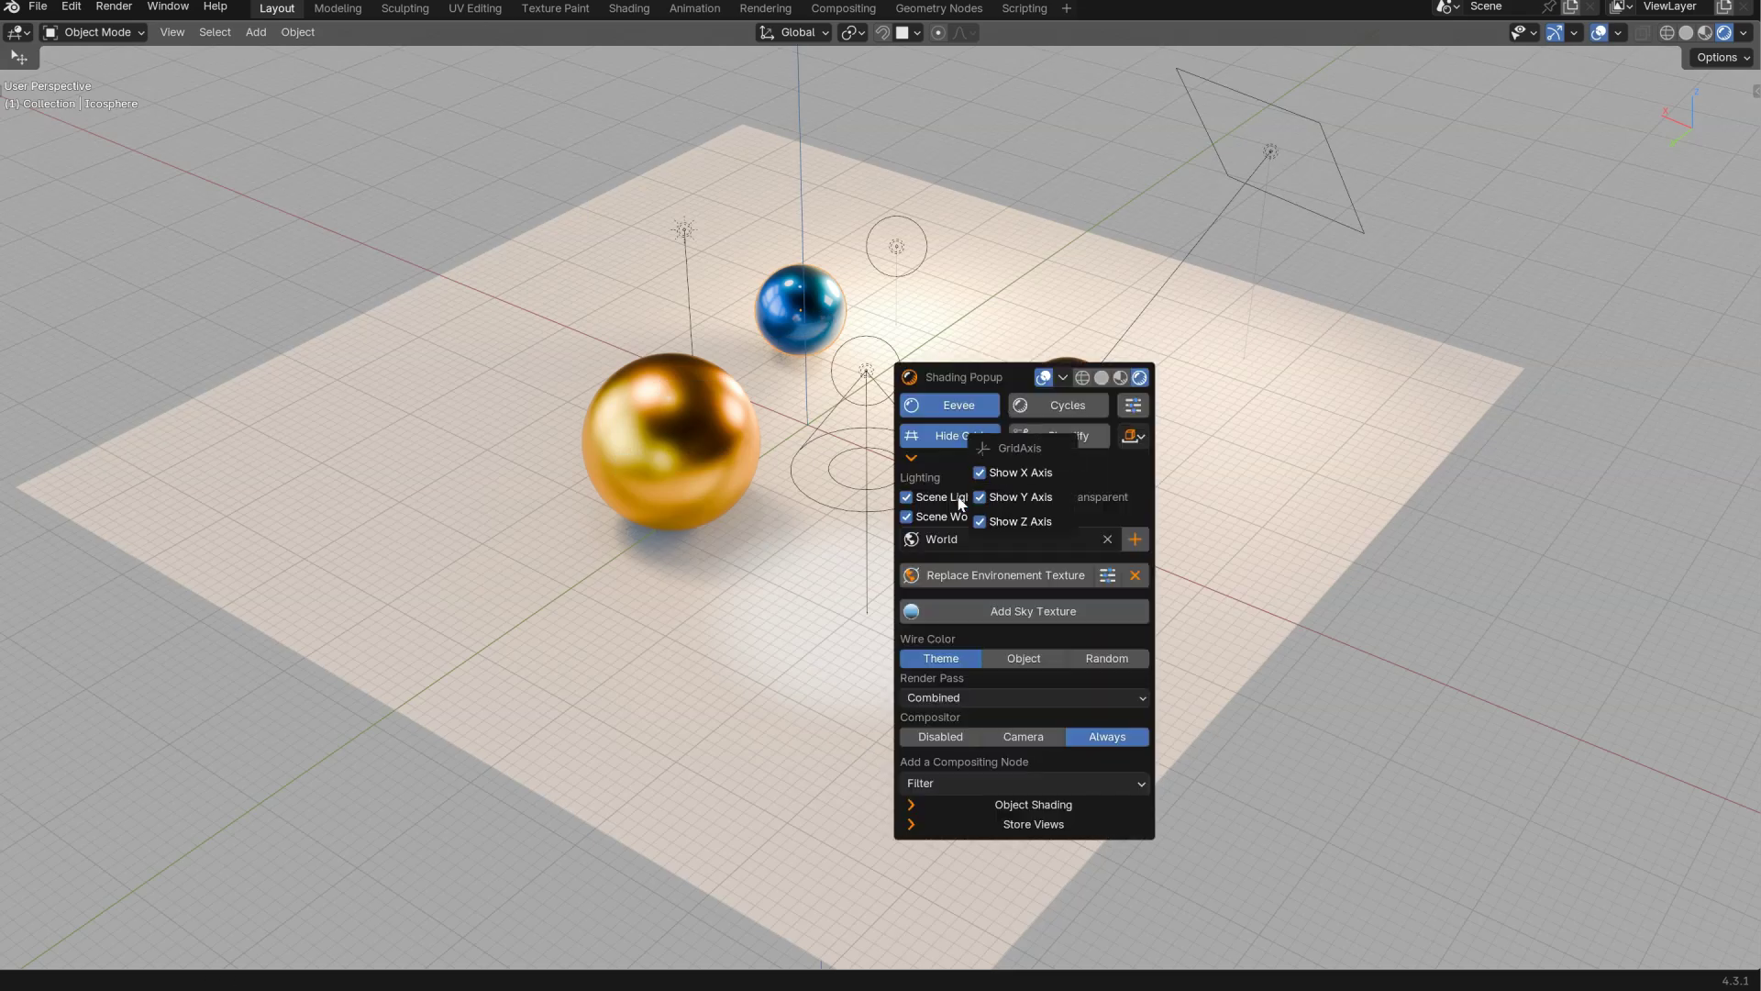
pyautogui.click(979, 522)
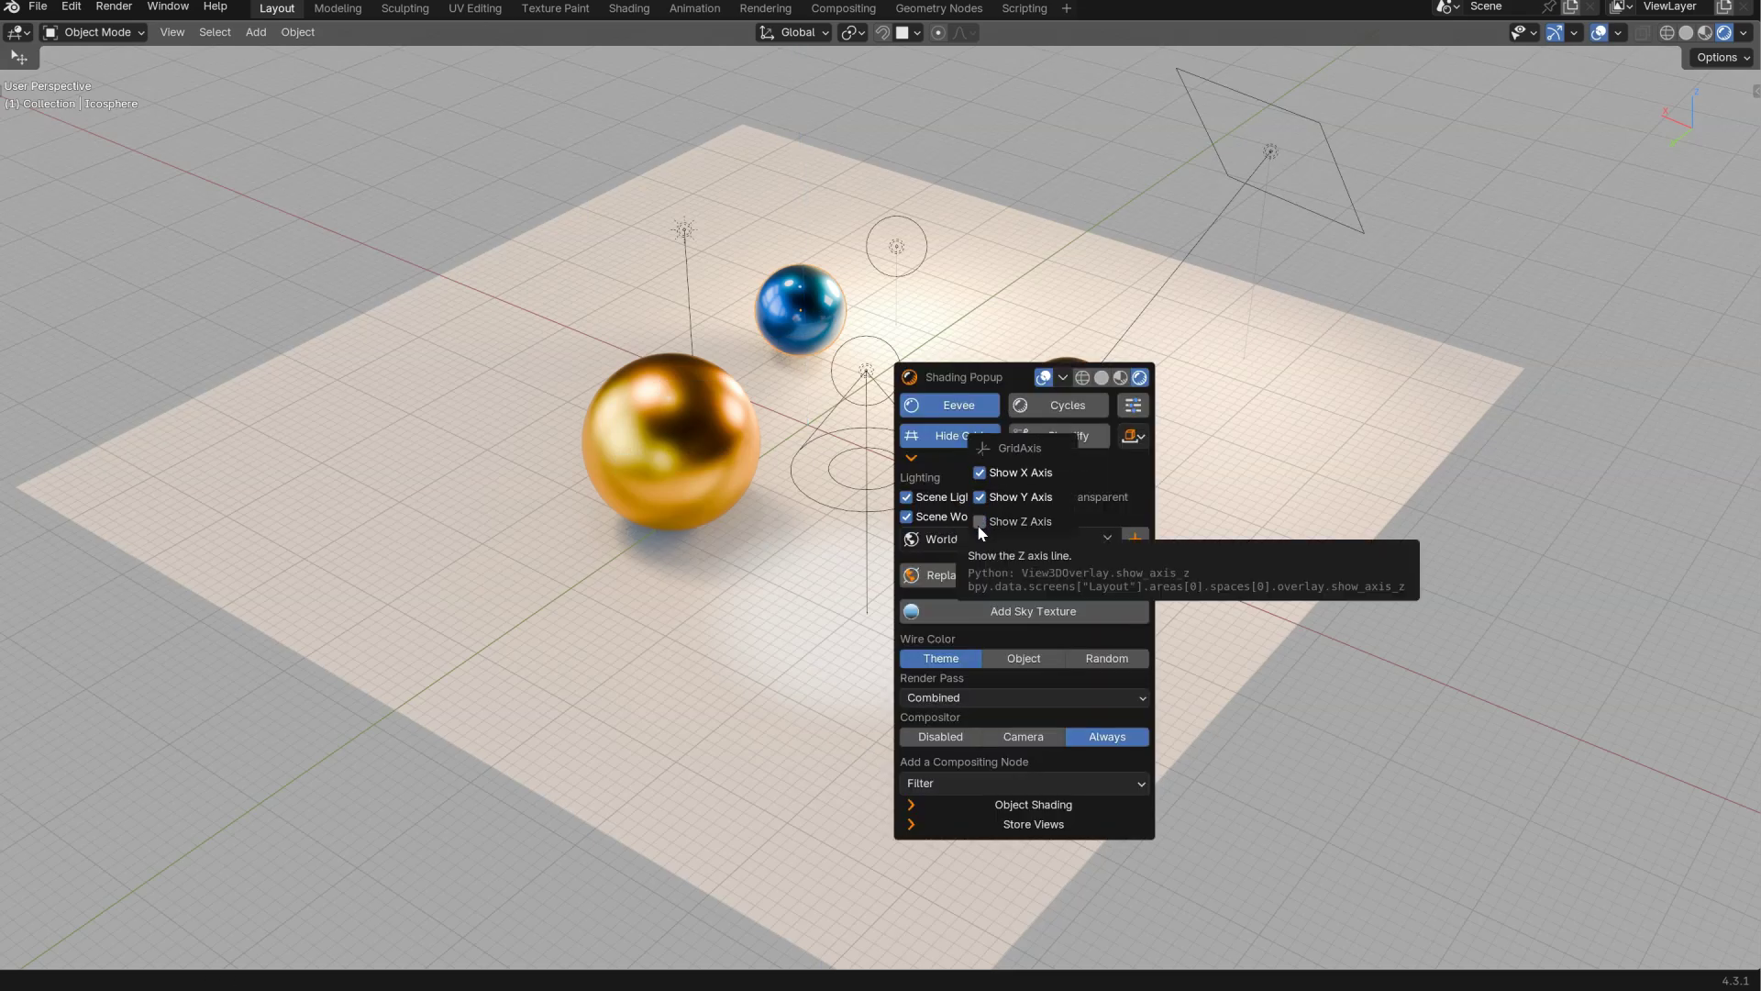
pyautogui.click(950, 441)
pyautogui.click(948, 443)
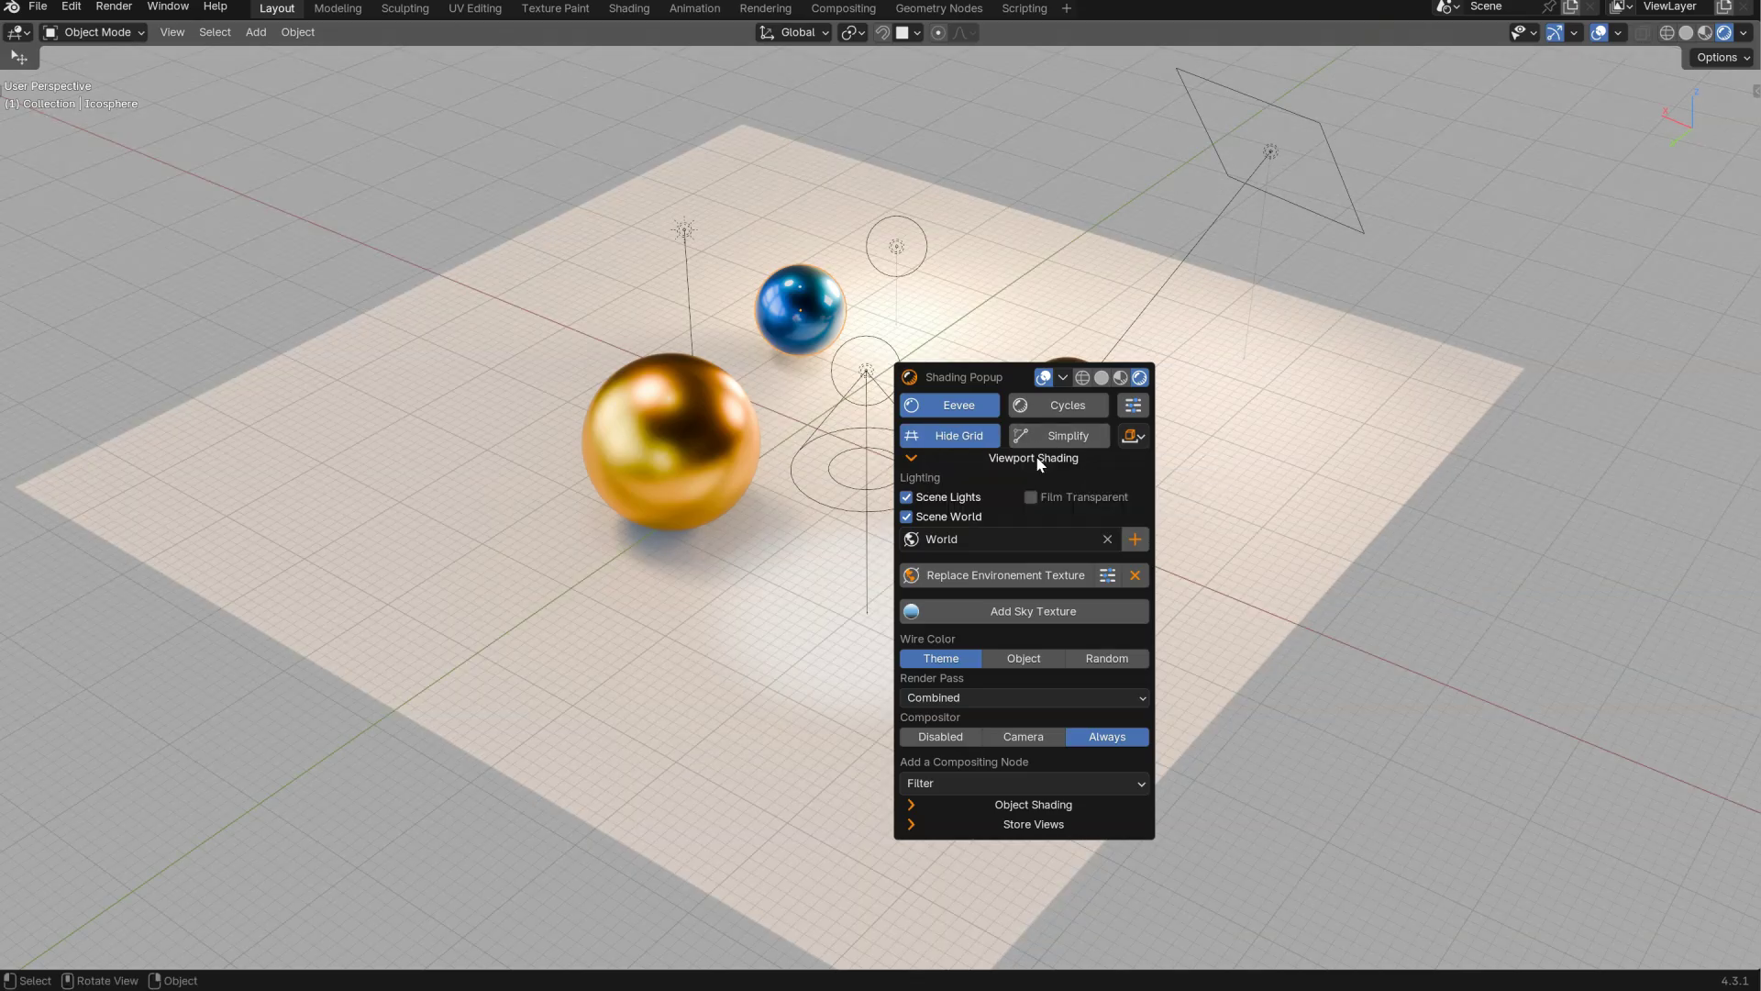
# - Collapse the Viewport Shading section of the Shading Popup and hide the grid
pyautogui.click(991, 458)
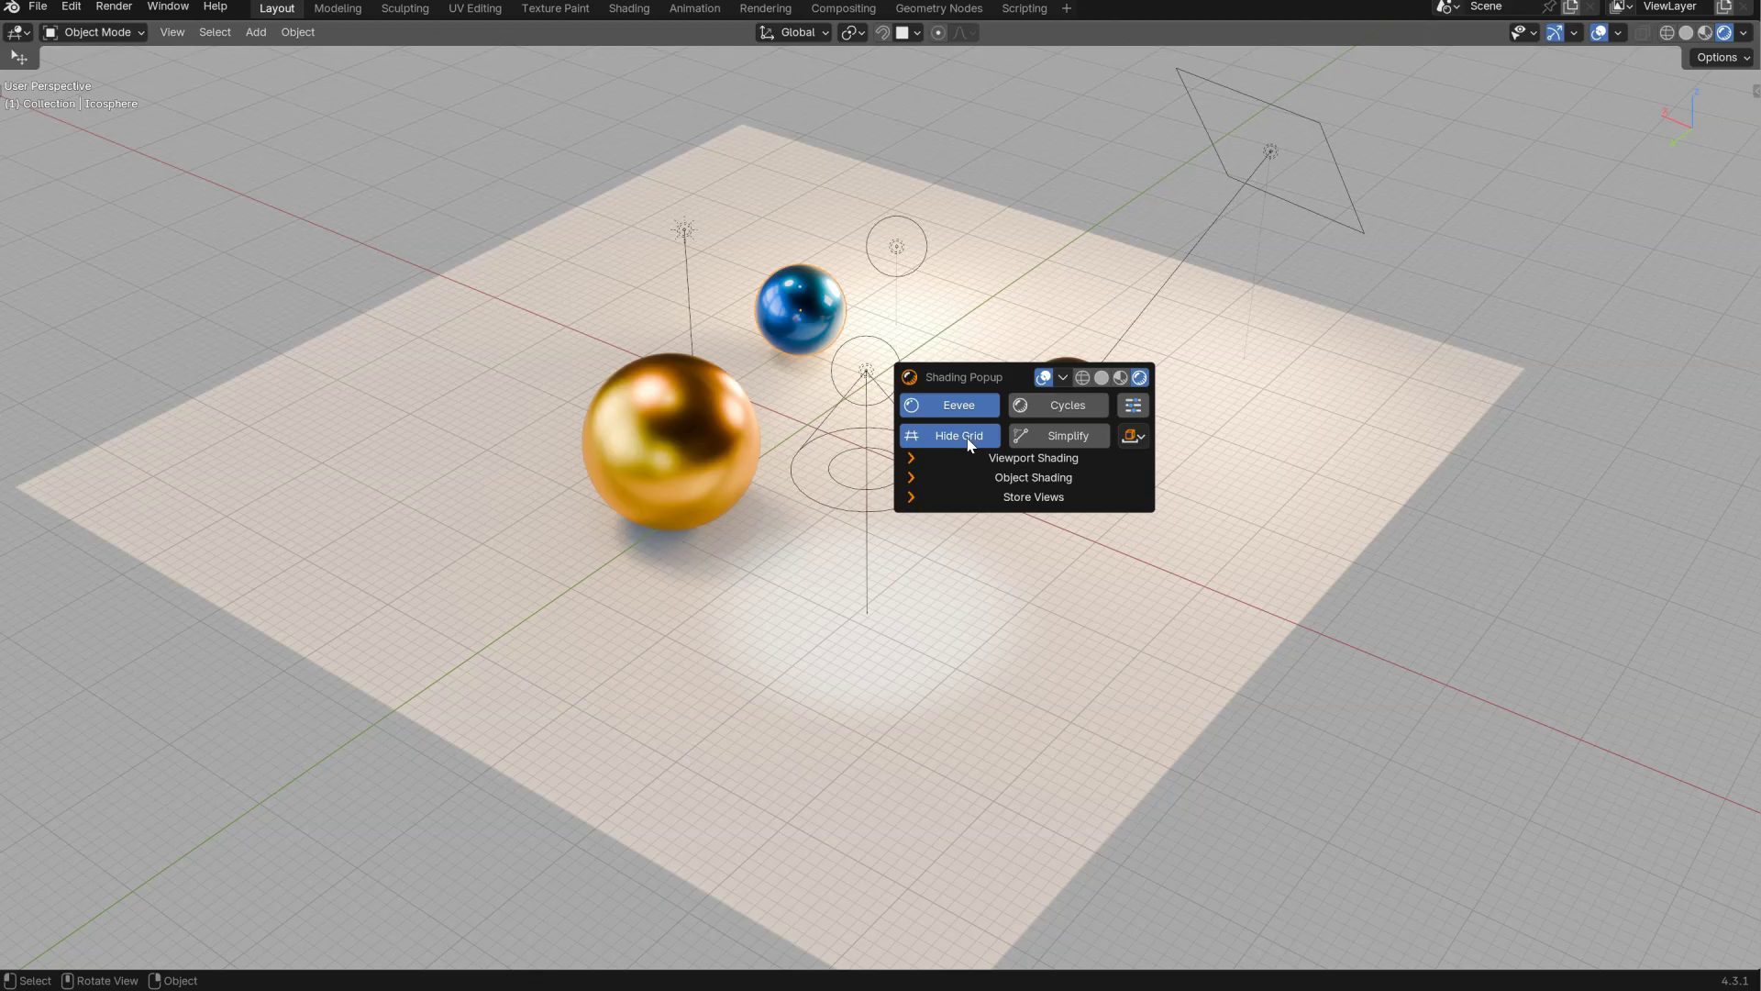
pyautogui.click(960, 445)
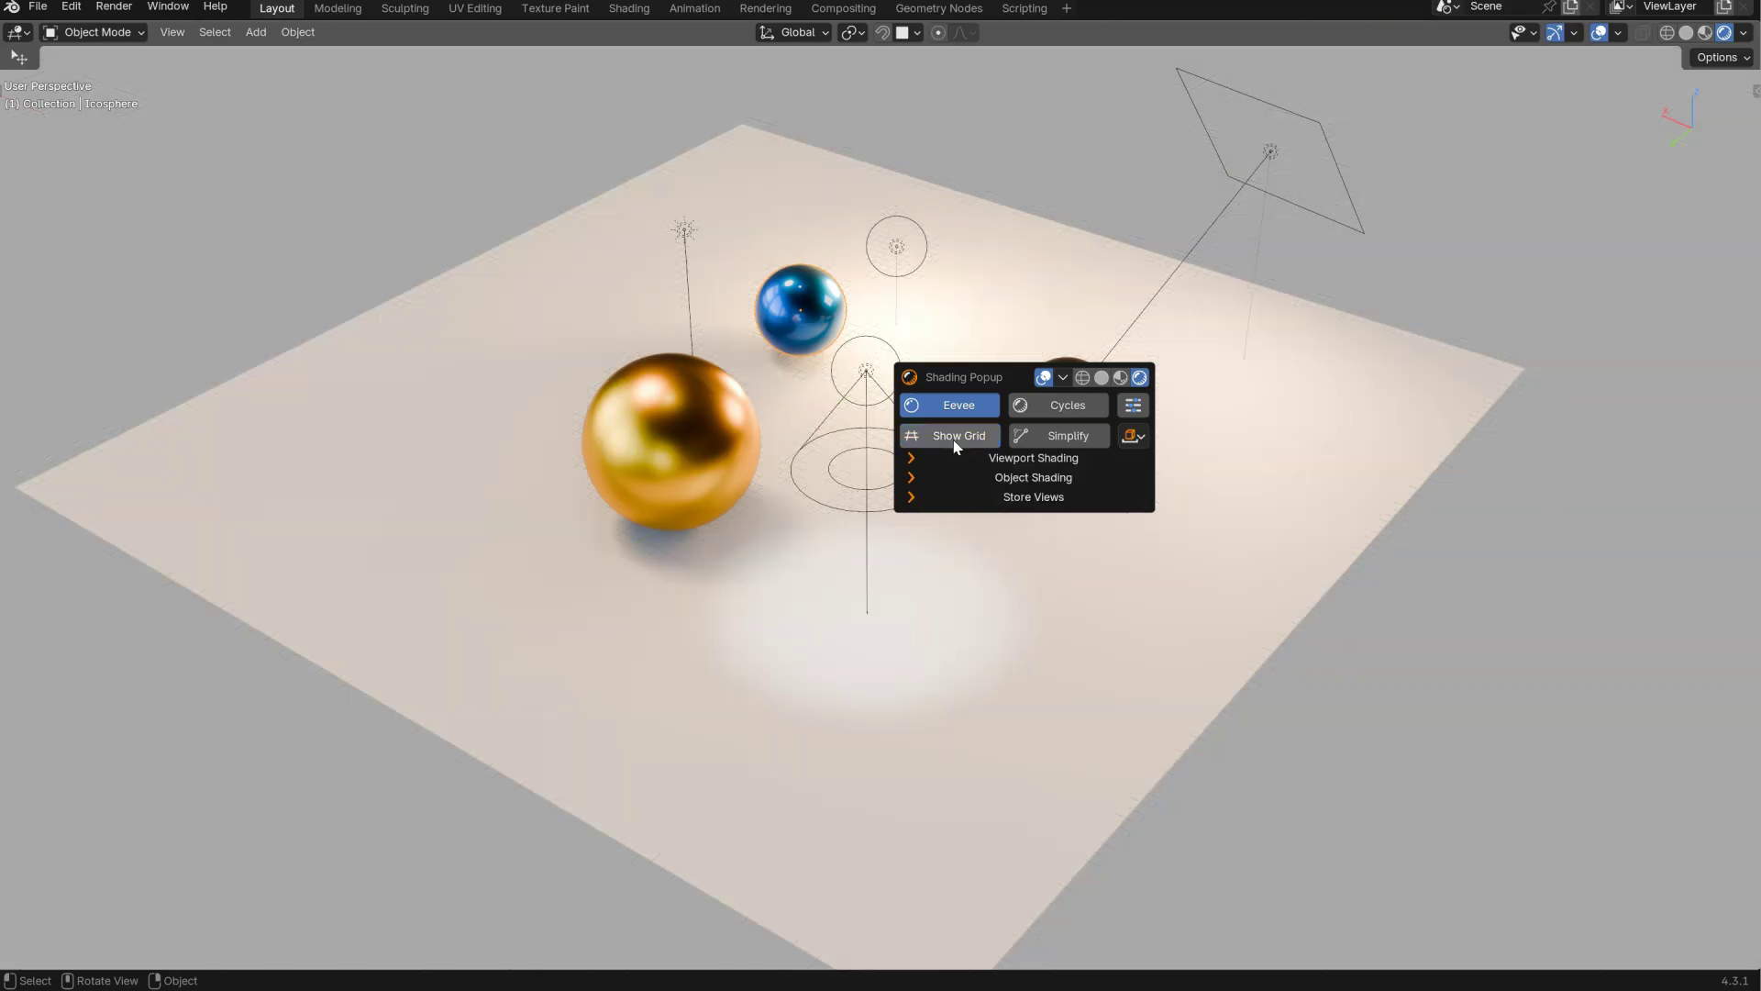
pyautogui.click(1064, 379)
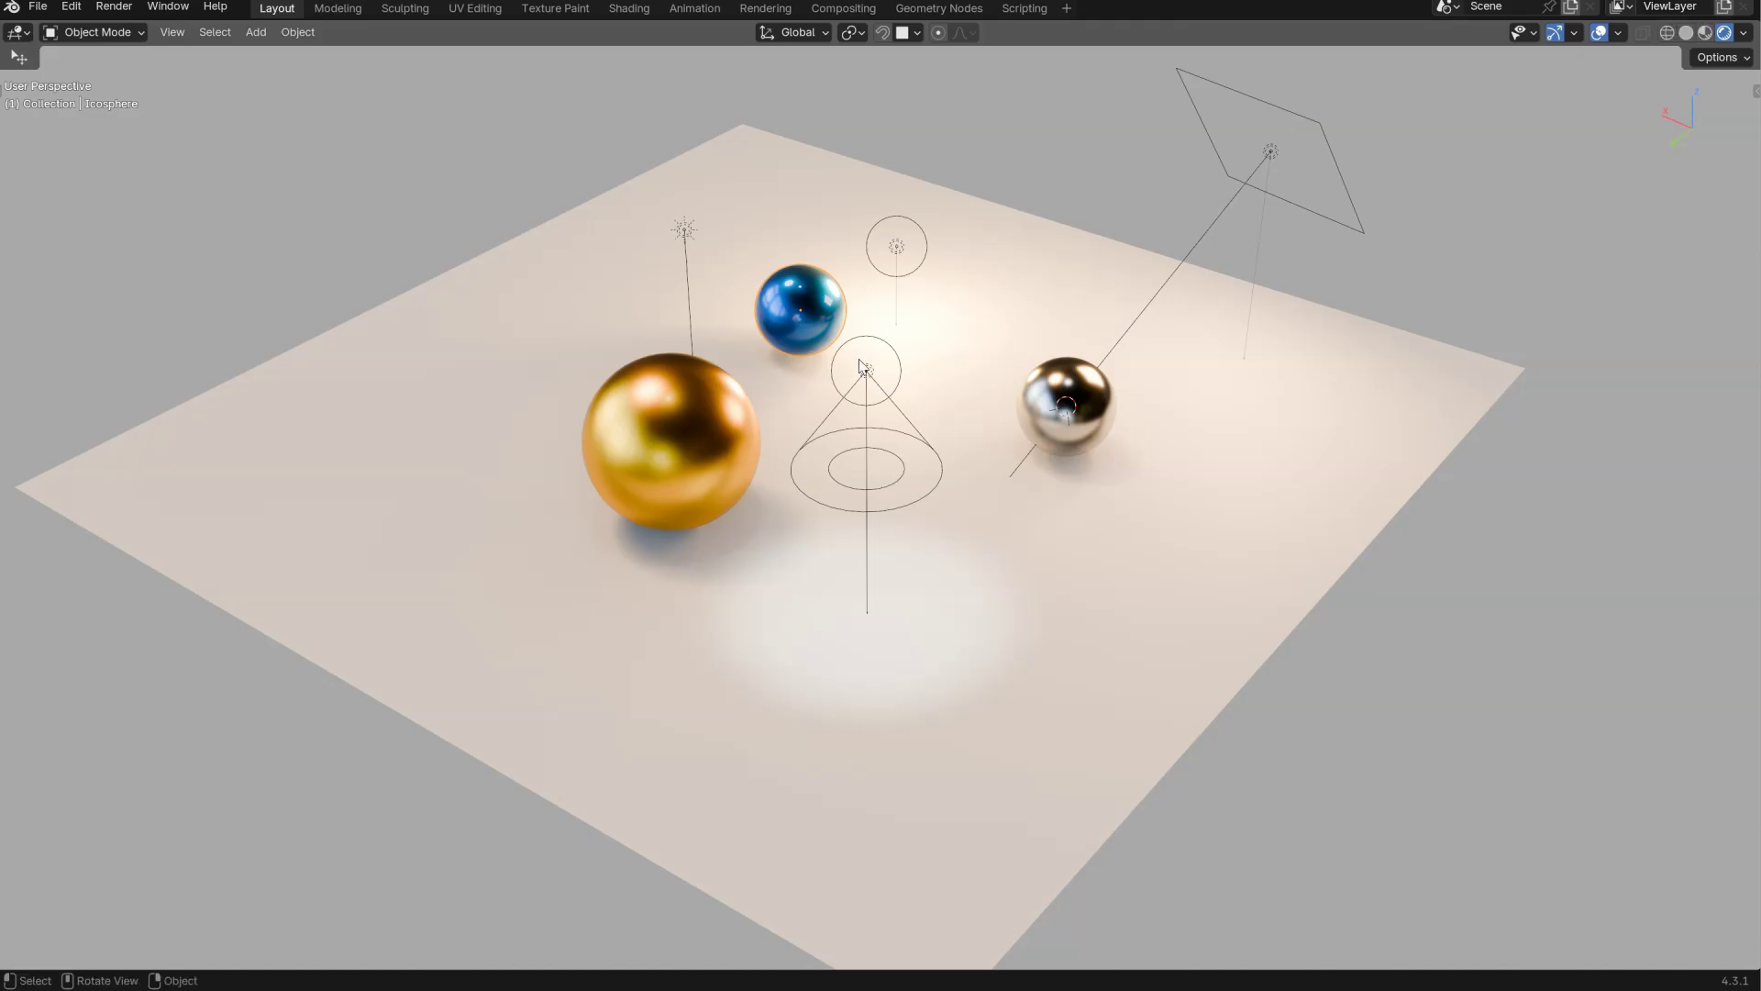
pyautogui.moveTo(891, 369); pyautogui.dragTo(879, 386, button='middle')
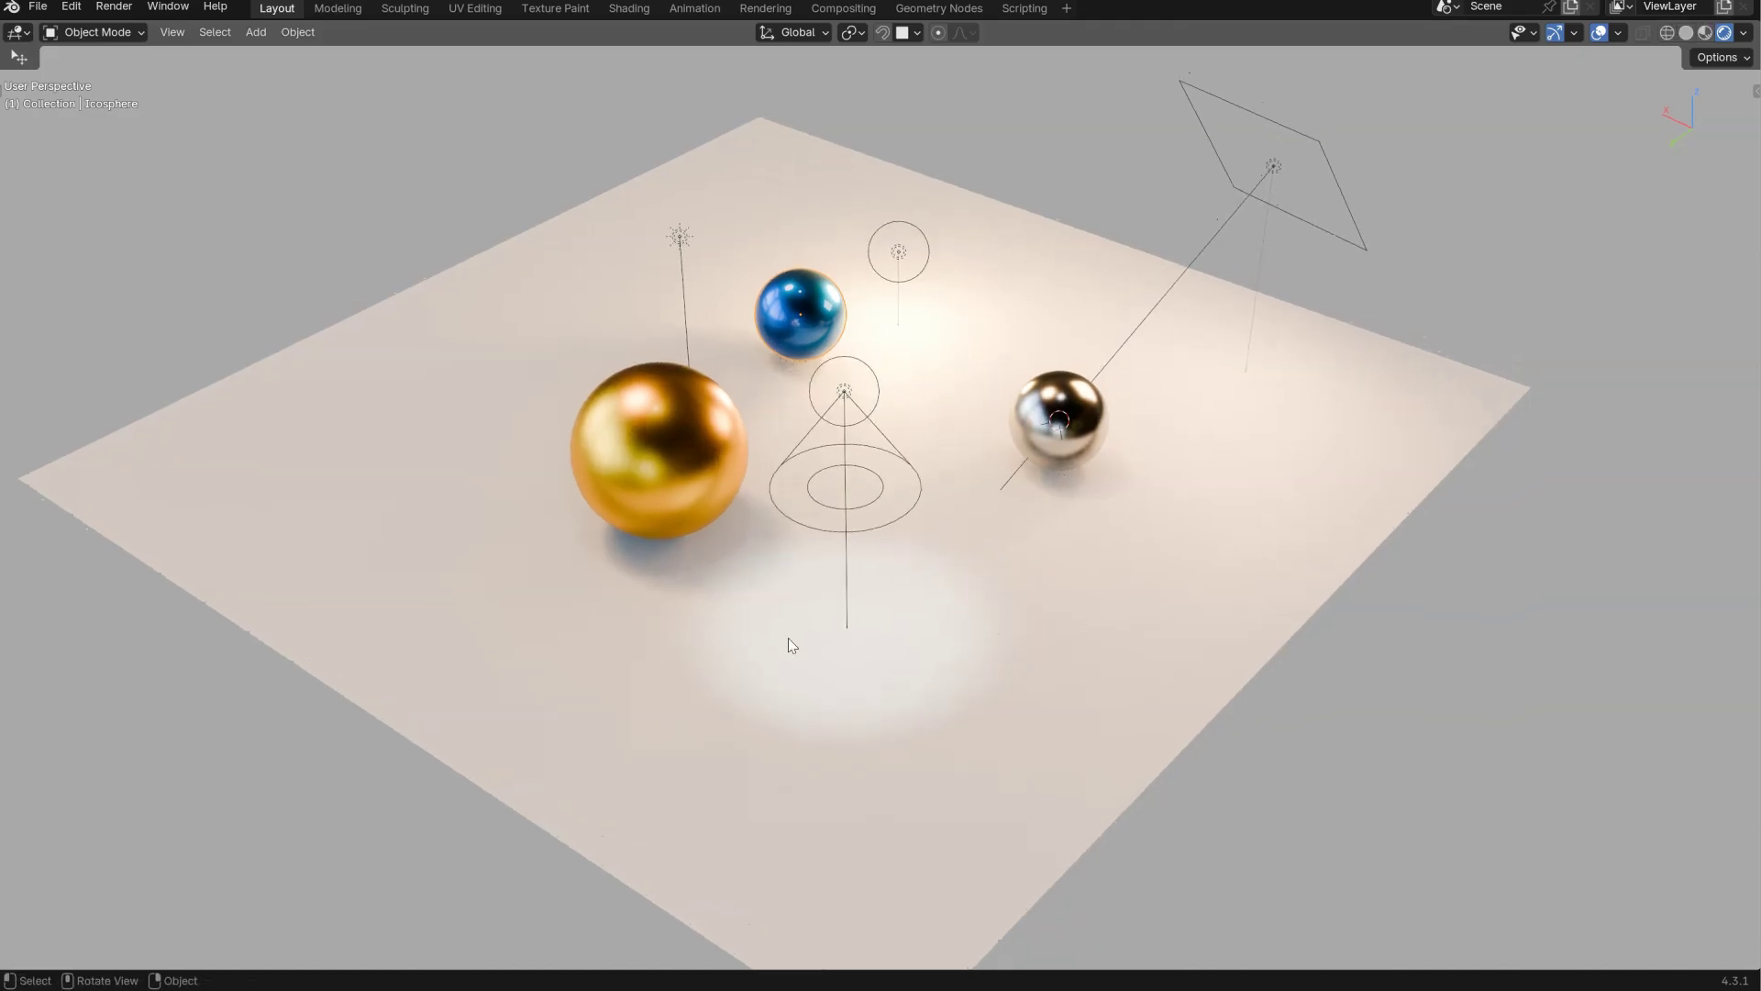
pyautogui.moveTo(735, 422); pyautogui.dragTo(593, 330, button='middle')
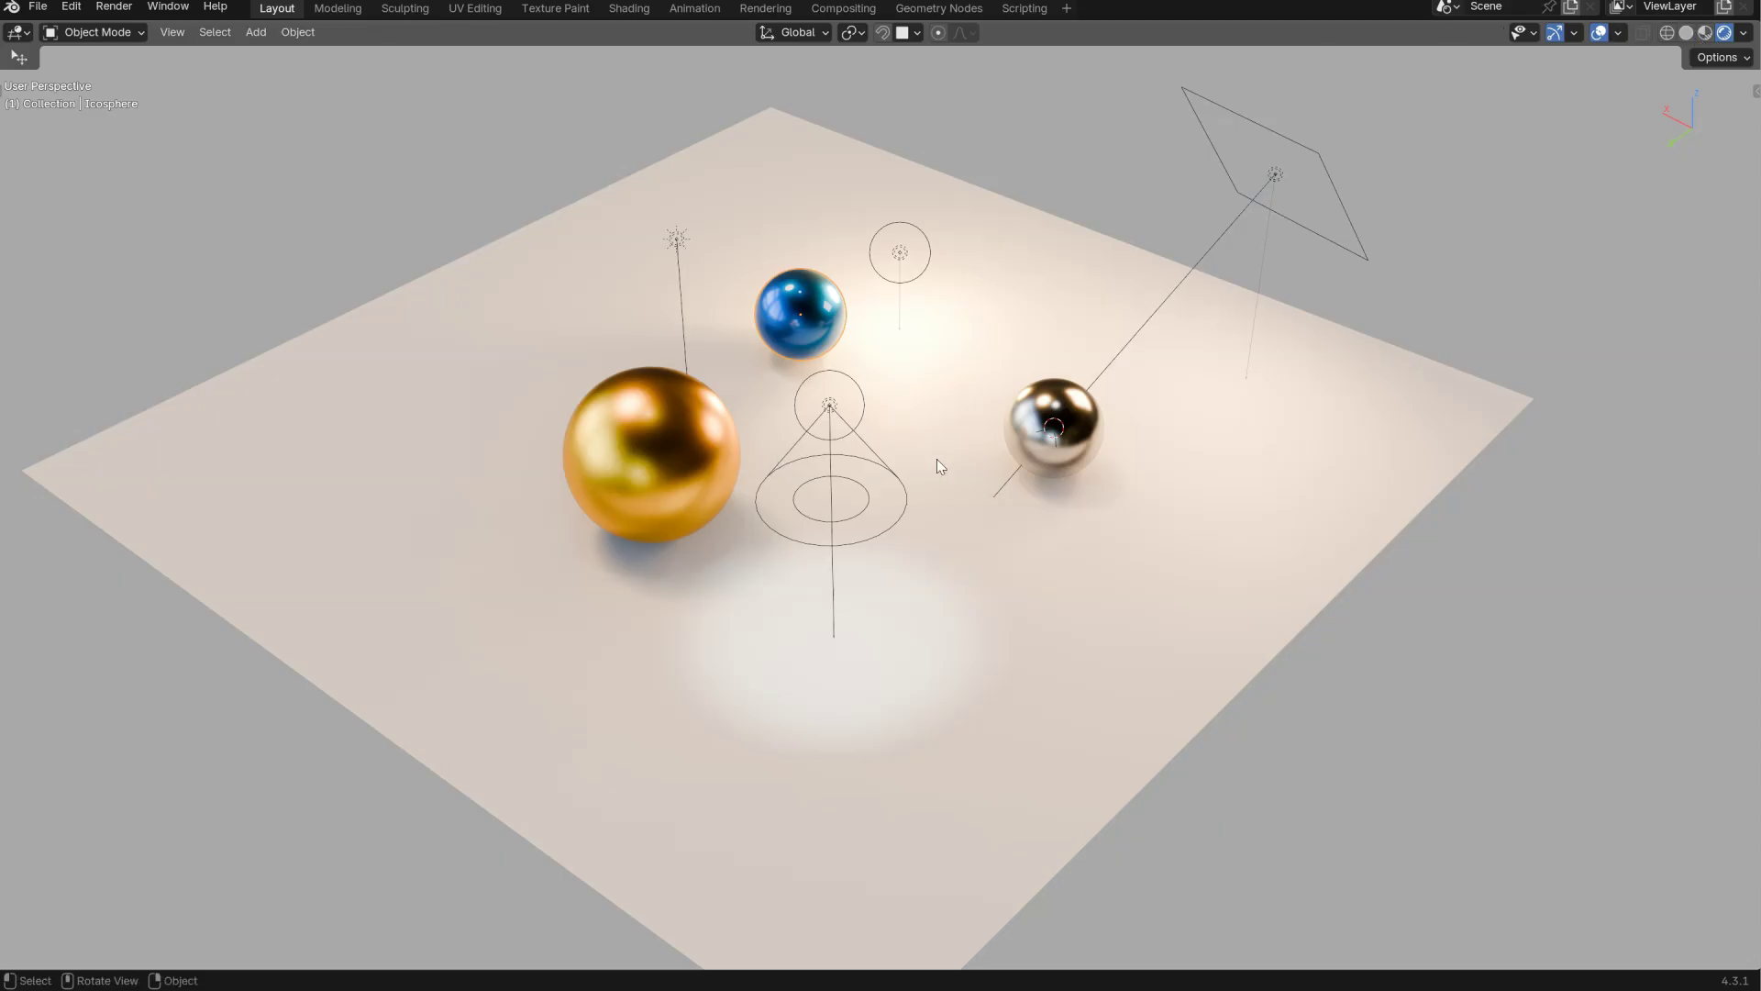
pyautogui.moveTo(889, 382); pyautogui.dragTo(603, 385, button='middle')
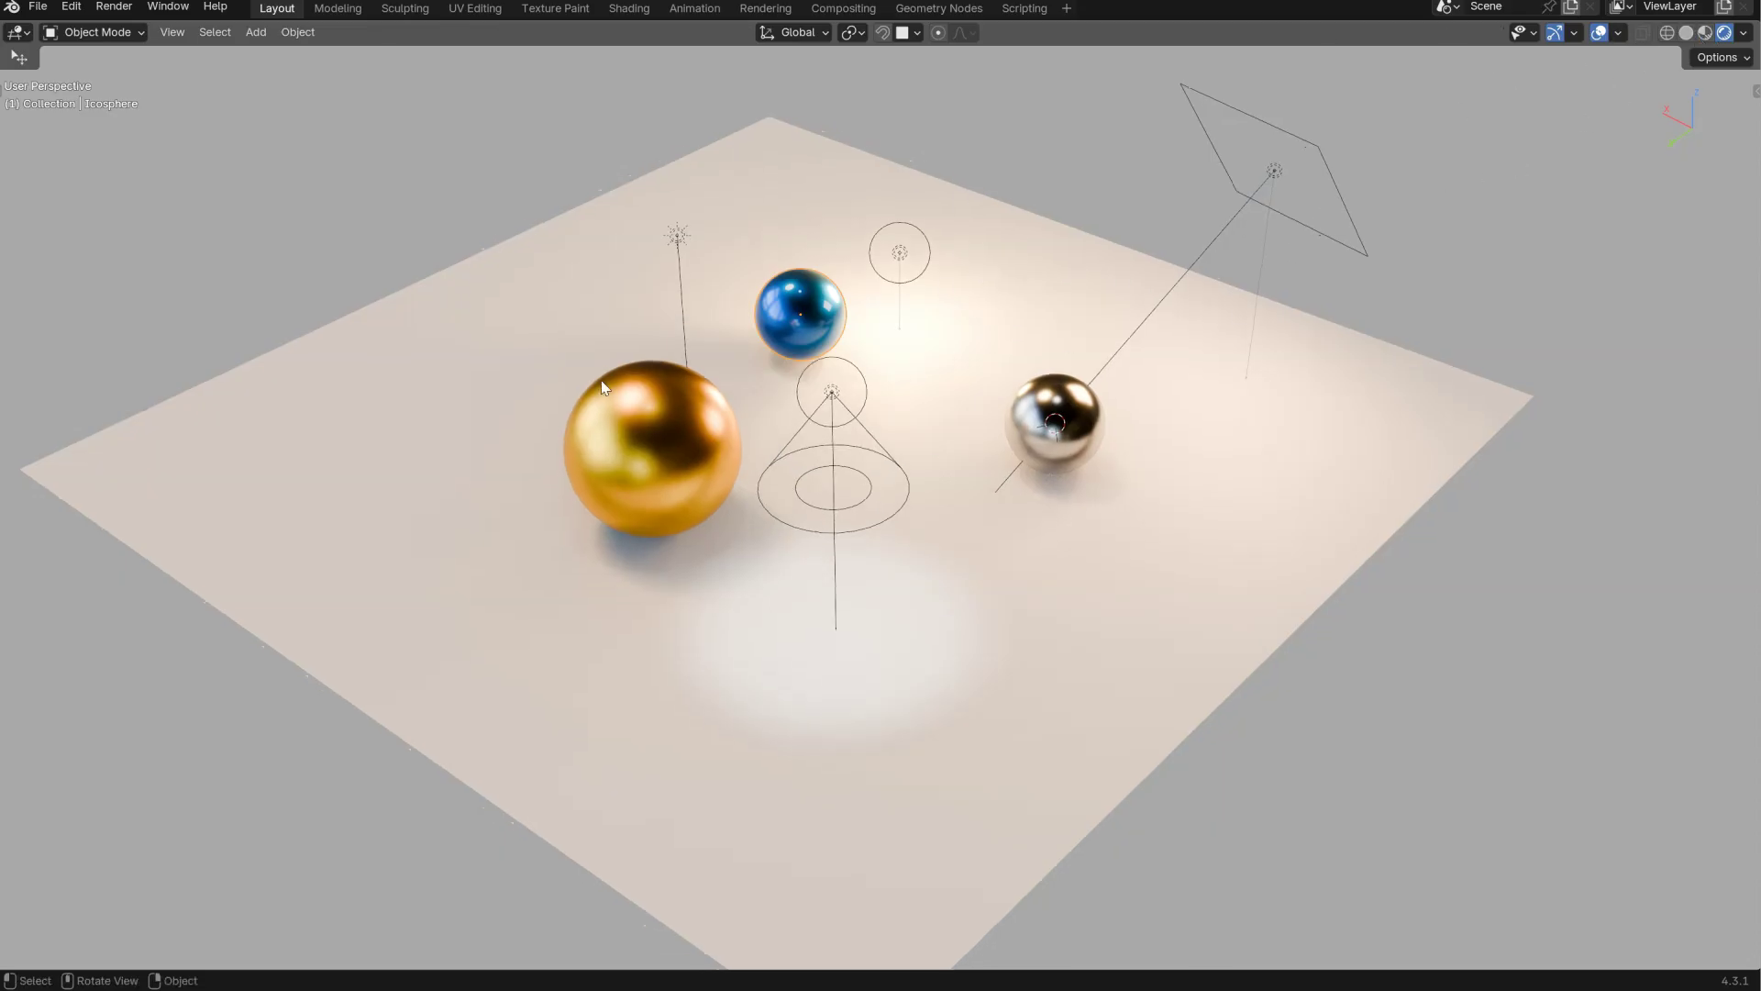
# - Toggle the Outliner and Properties editors in different arrangements around the 3D viewport, then return to the full-size viewport
pyautogui.hotkey('ctrl', 'space')
pyautogui.hotkey('ctrl', 'space')
pyautogui.hotkey('ctrl', 'space')
pyautogui.hotkey('ctrl', 'space')
pyautogui.hotkey('ctrl', 'space')
pyautogui.hotkey('ctrl', 'space')
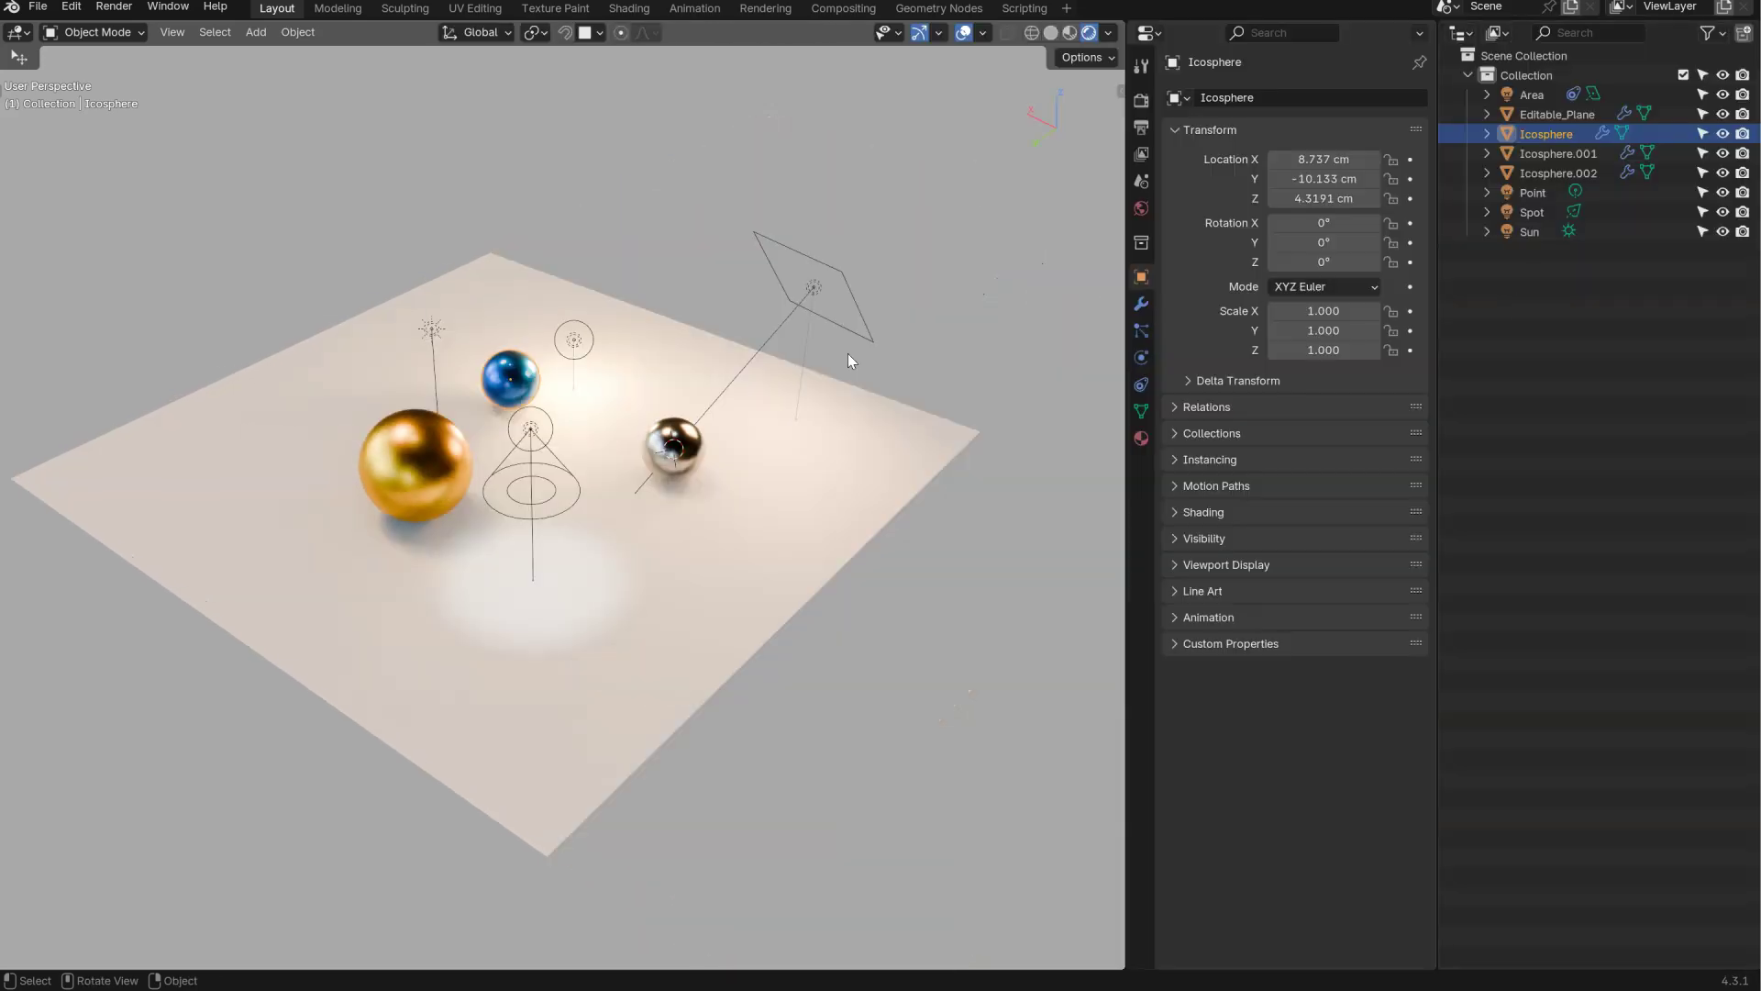
pyautogui.hotkey('ctrl', 'space')
pyautogui.hotkey('ctrl', 'space')
pyautogui.hotkey('ctrl', 'space')
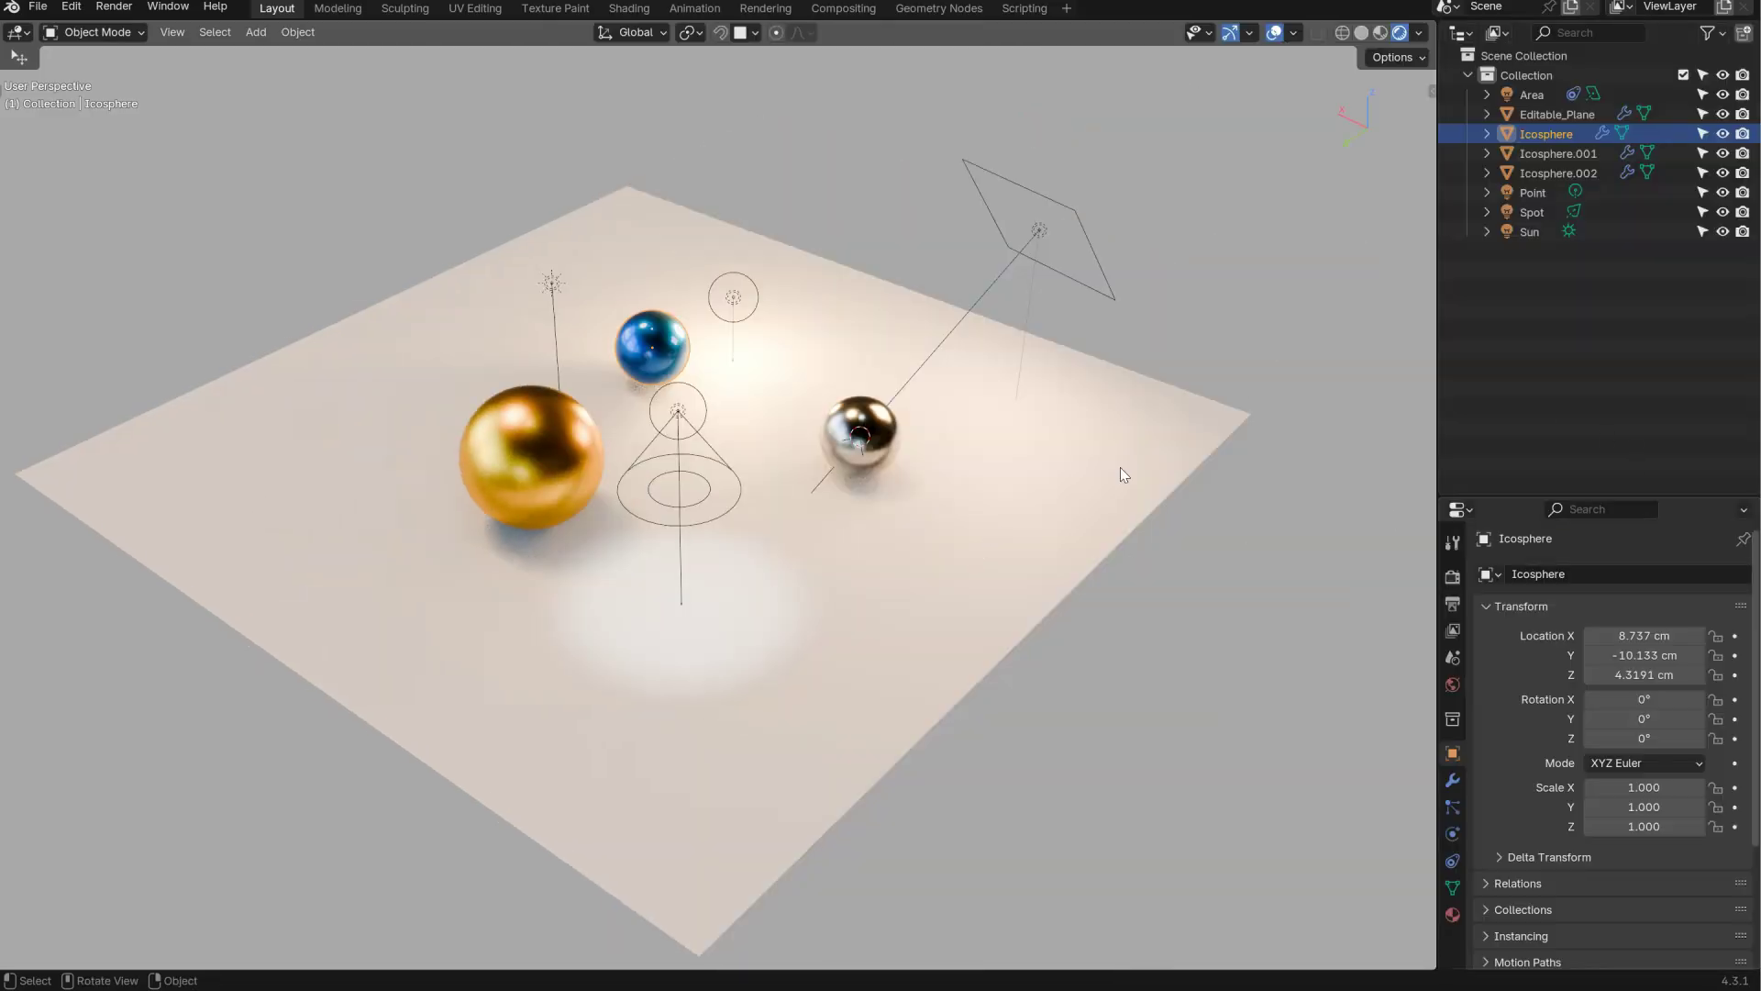
pyautogui.hotkey('ctrl', 'space')
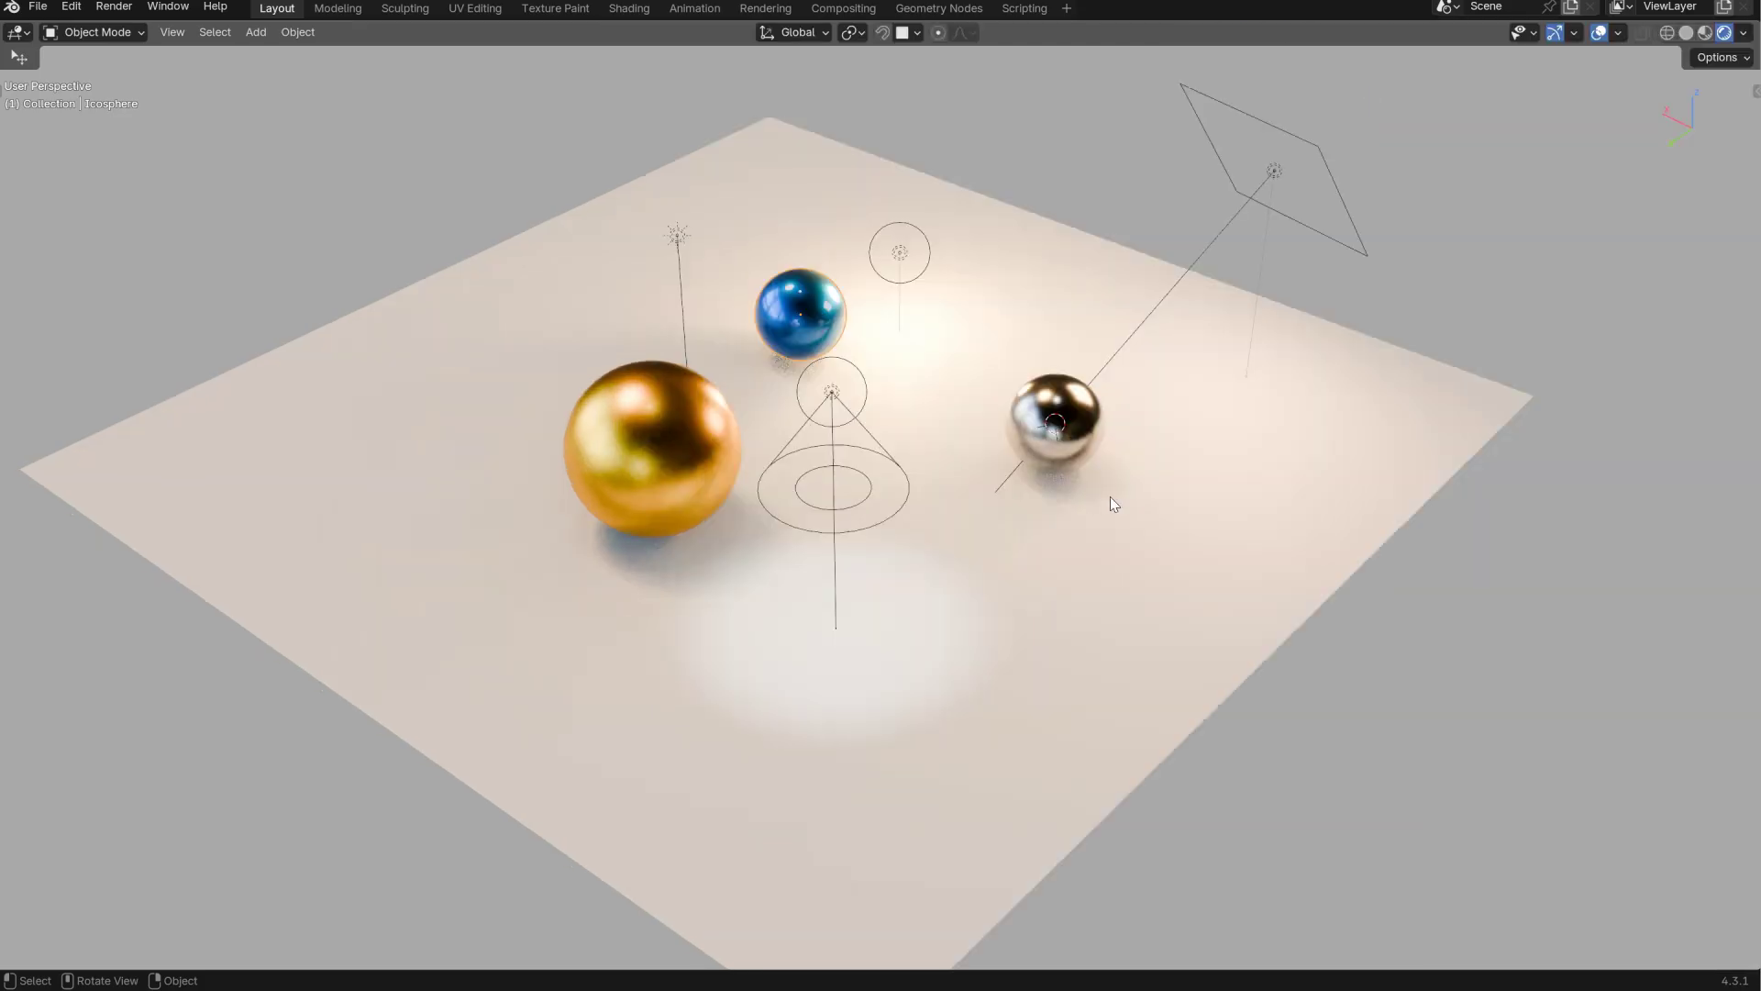
pyautogui.hotkey('alt', 'n')
pyautogui.press('Escape')
pyautogui.press('z')
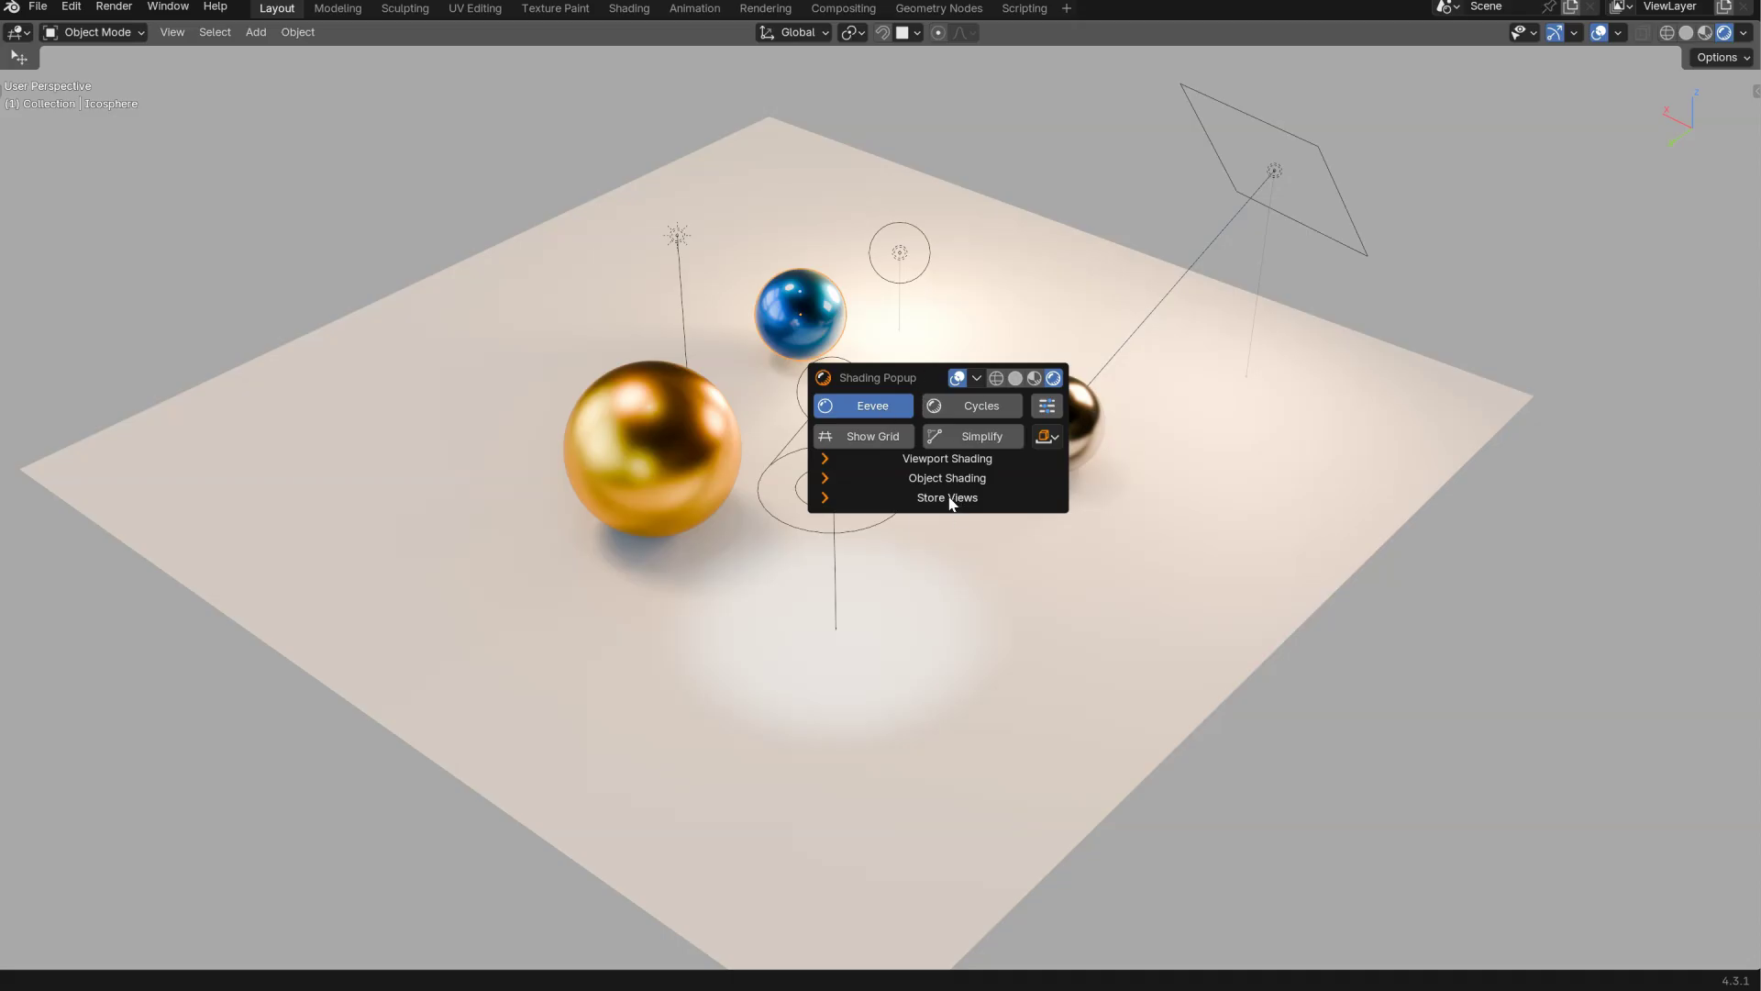
pyautogui.press('Escape')
# - Select the large gold sphere and apply the Copper preset to its material in the Materials Popup
pyautogui.click(704, 433)
pyautogui.hotkey('alt', 'm')
pyautogui.moveTo(911, 374); pyautogui.dragTo(1130, 242)
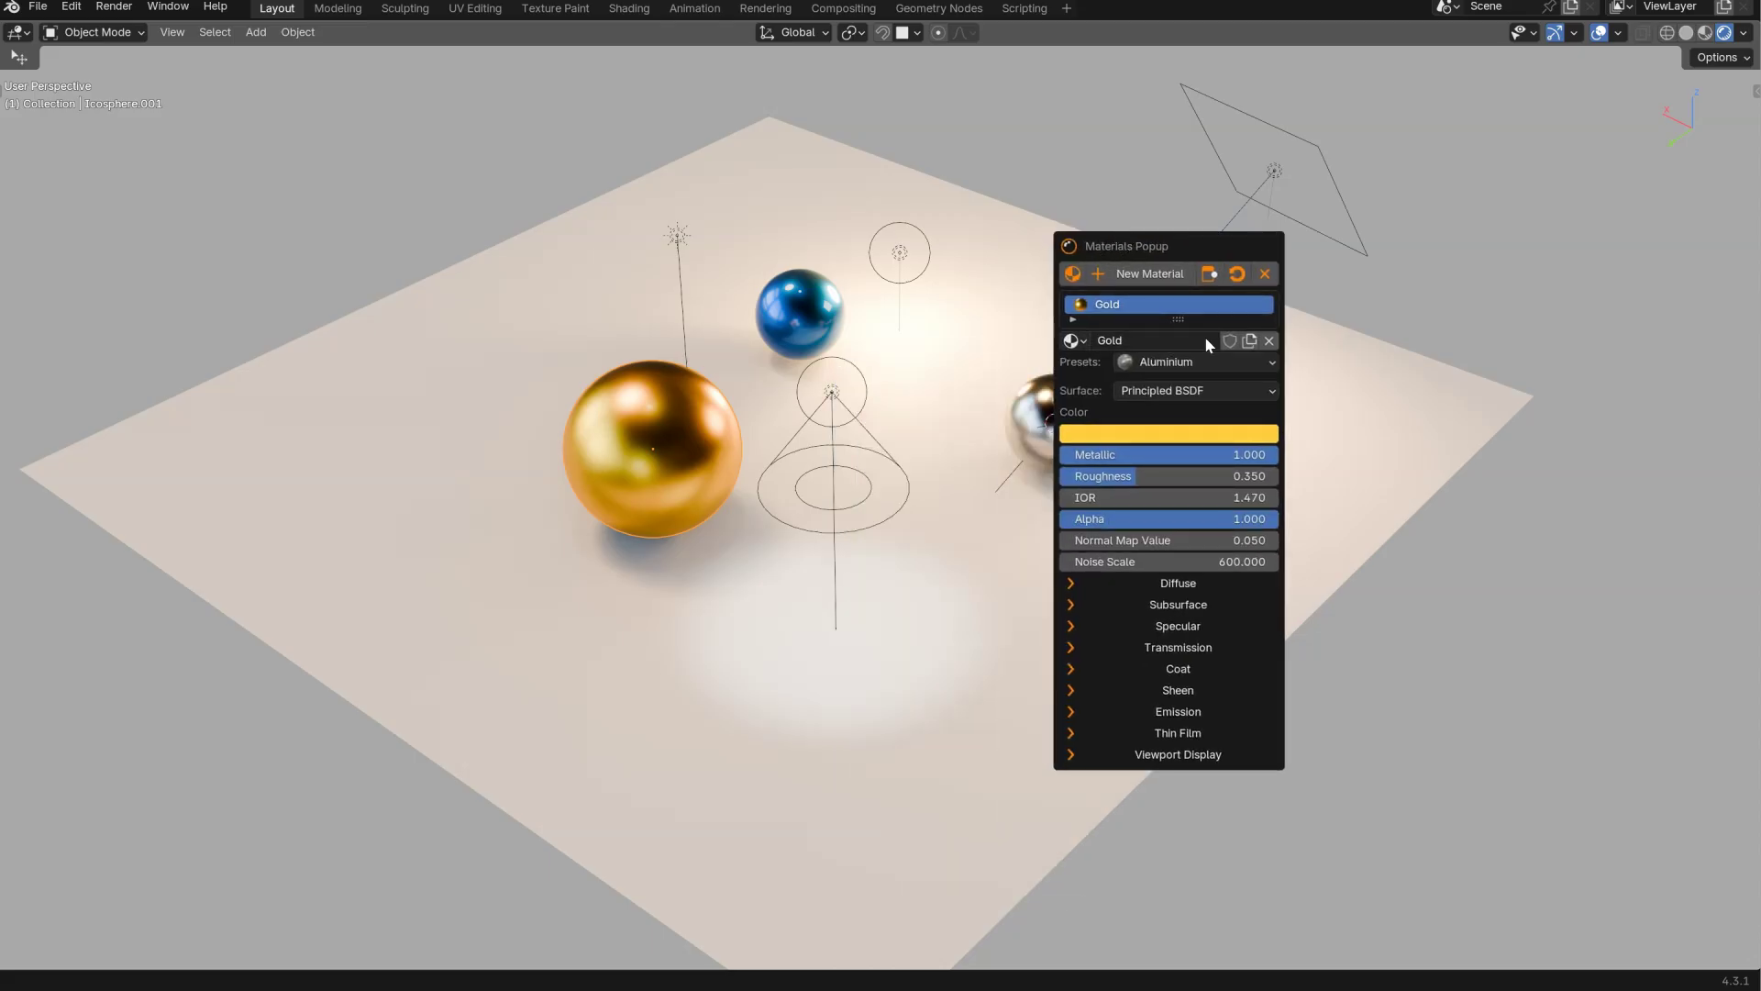
pyautogui.click(1174, 362)
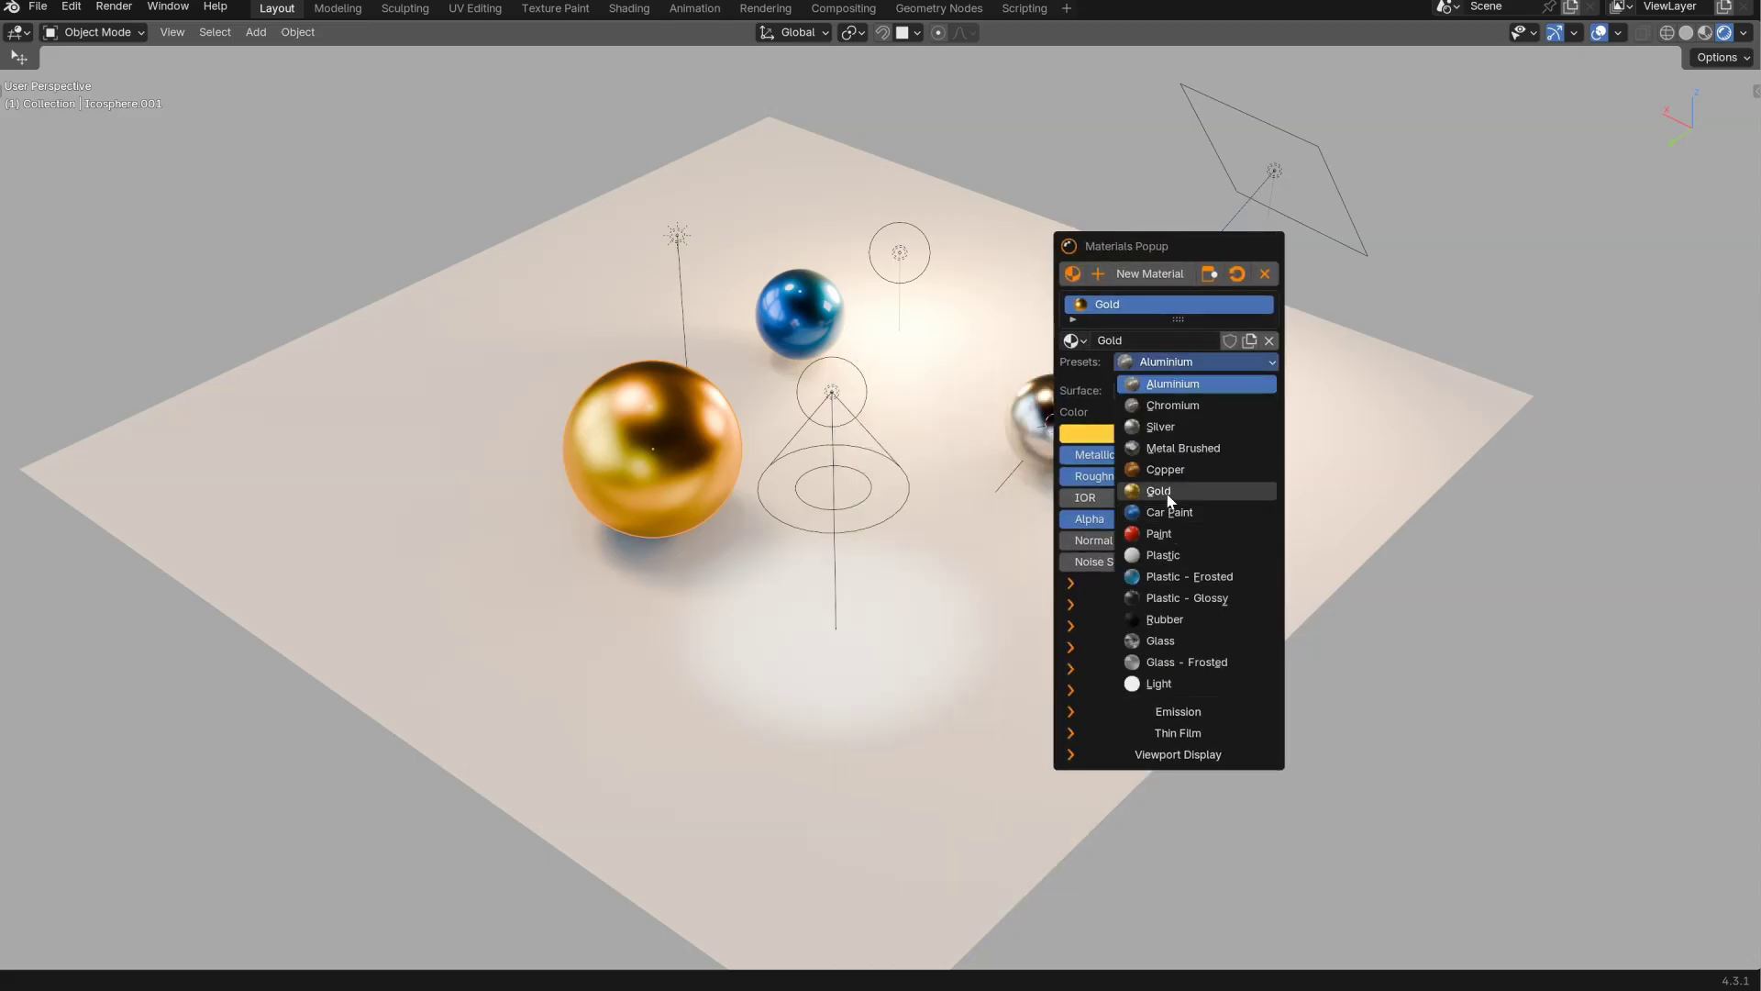
pyautogui.click(1160, 469)
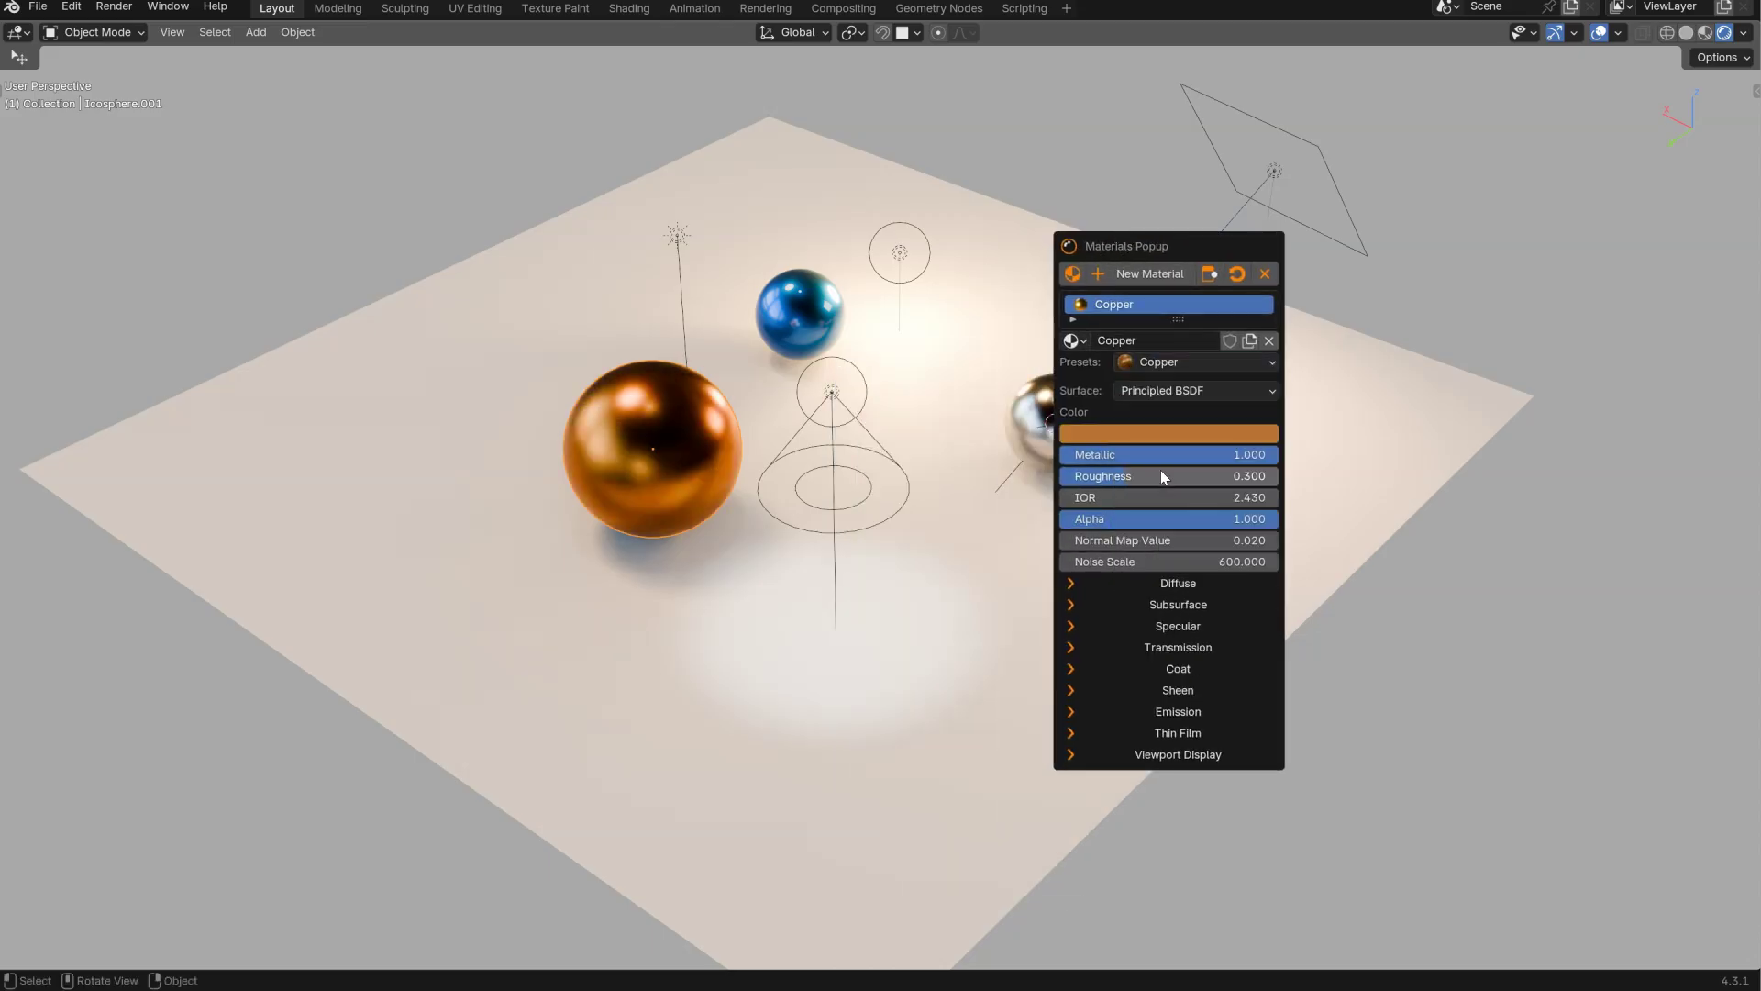
# - Switch the large sphere's material preset to Rubber, Car Paint, and finally Aluminium in the Materials Popup
pyautogui.click(1169, 368)
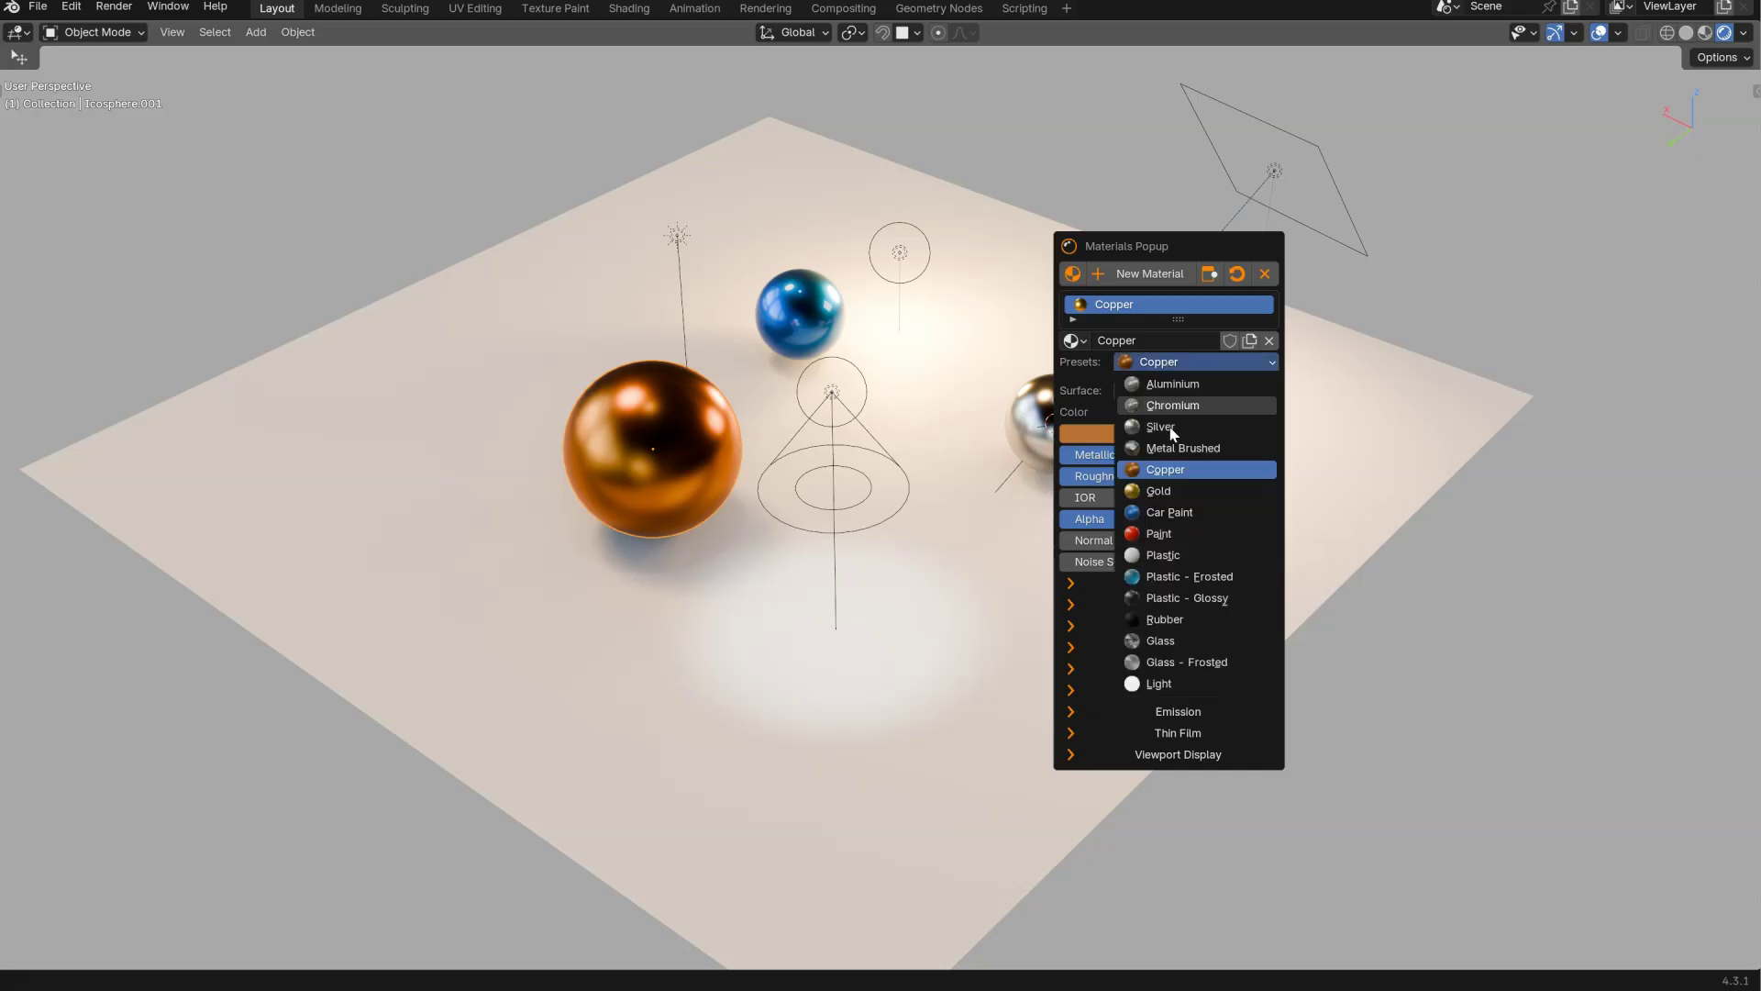
pyautogui.click(1175, 621)
pyautogui.click(1170, 369)
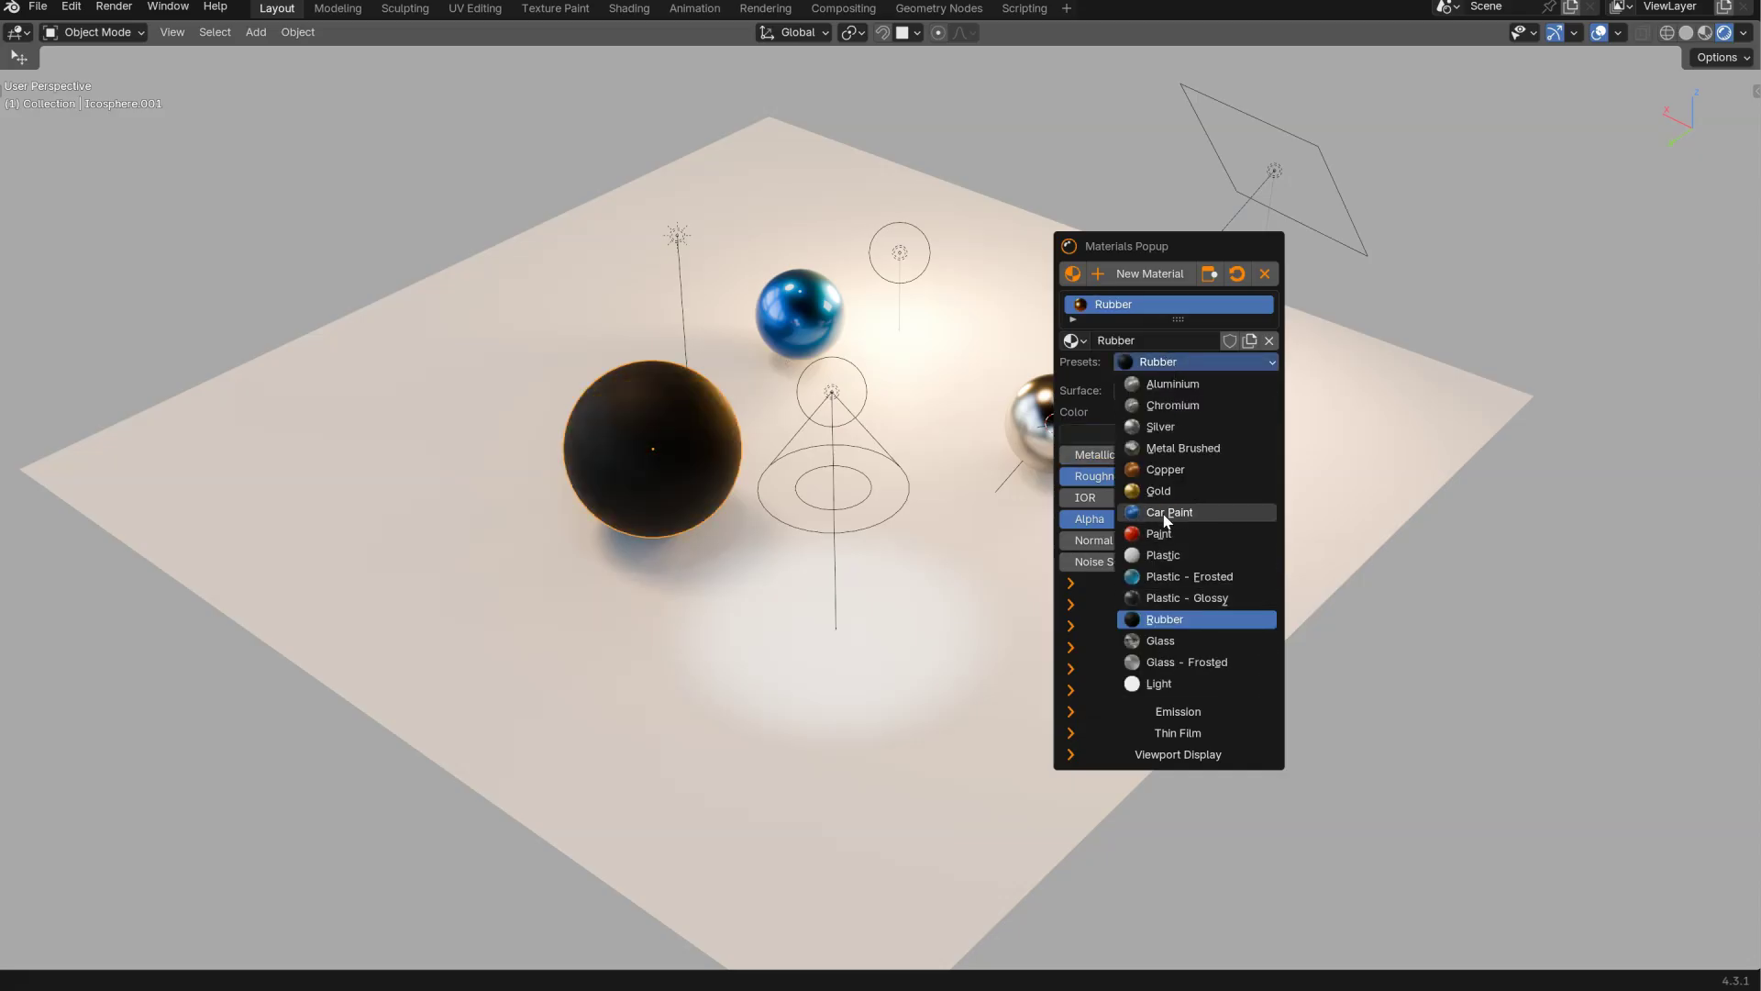
pyautogui.click(1165, 511)
pyautogui.click(1161, 363)
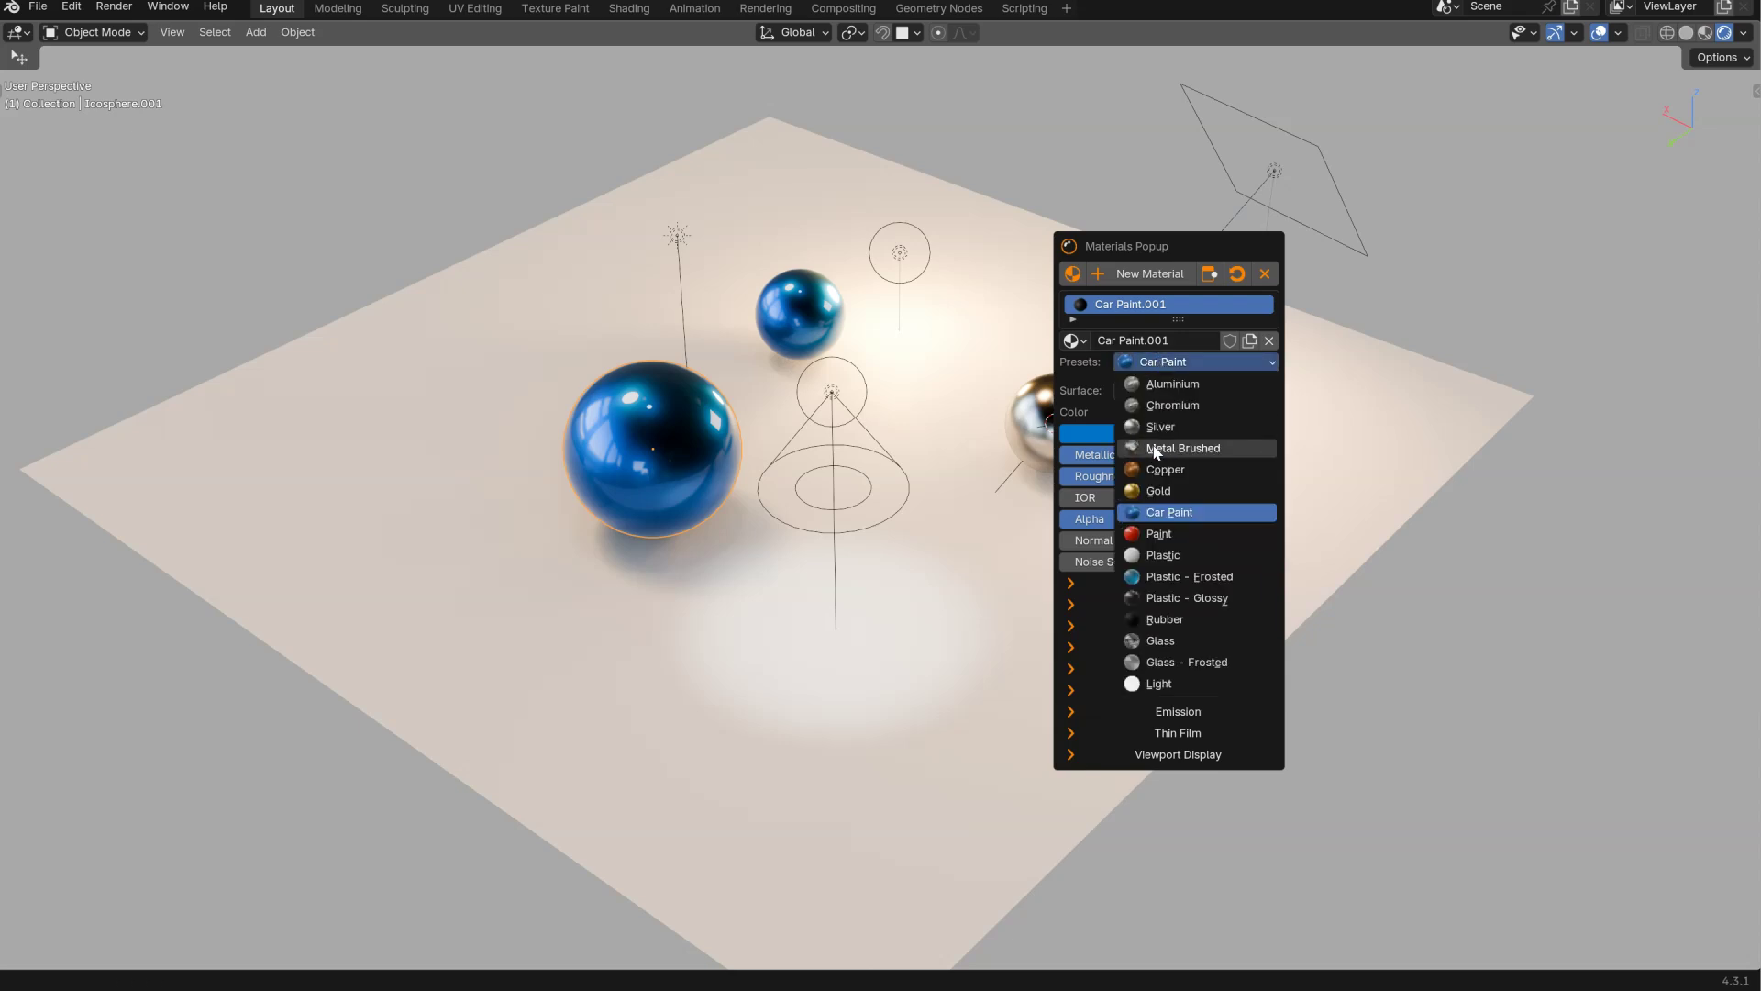
pyautogui.click(1171, 386)
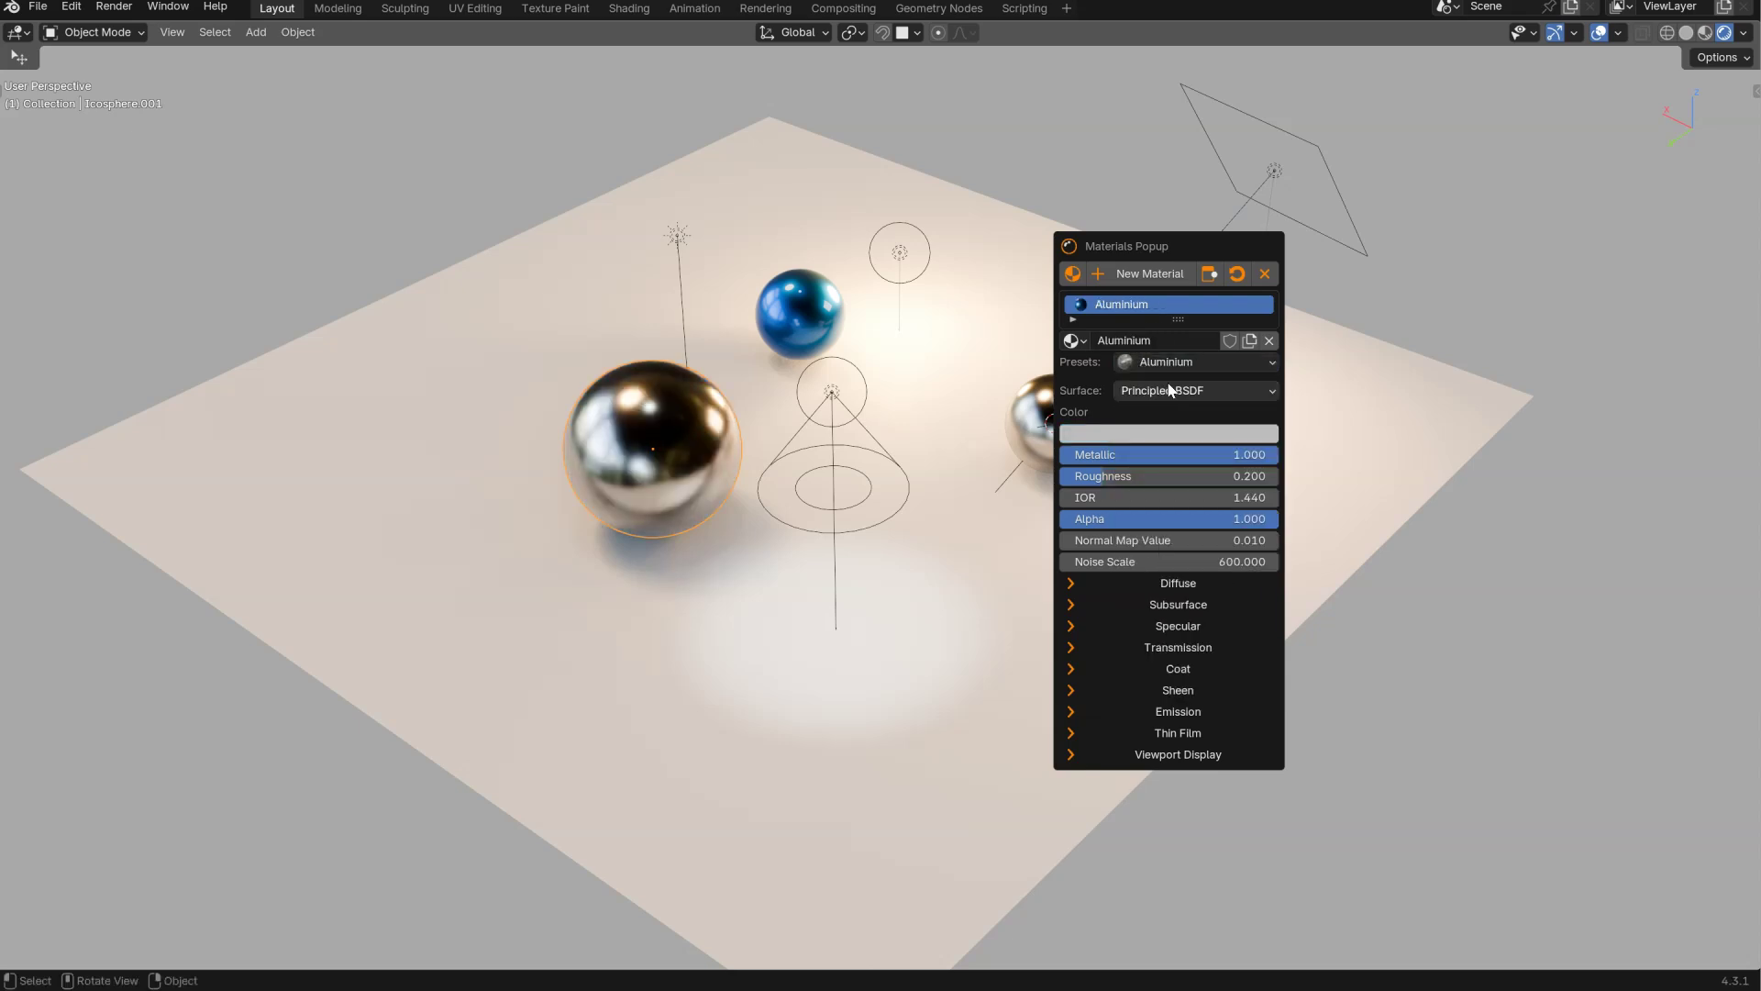
# - Reposition the Materials Popup, change the Aluminium material's surface shader to Metallic BSDF, and set its roughness to 0.108
pyautogui.moveTo(1121, 246); pyautogui.dragTo(1086, 227)
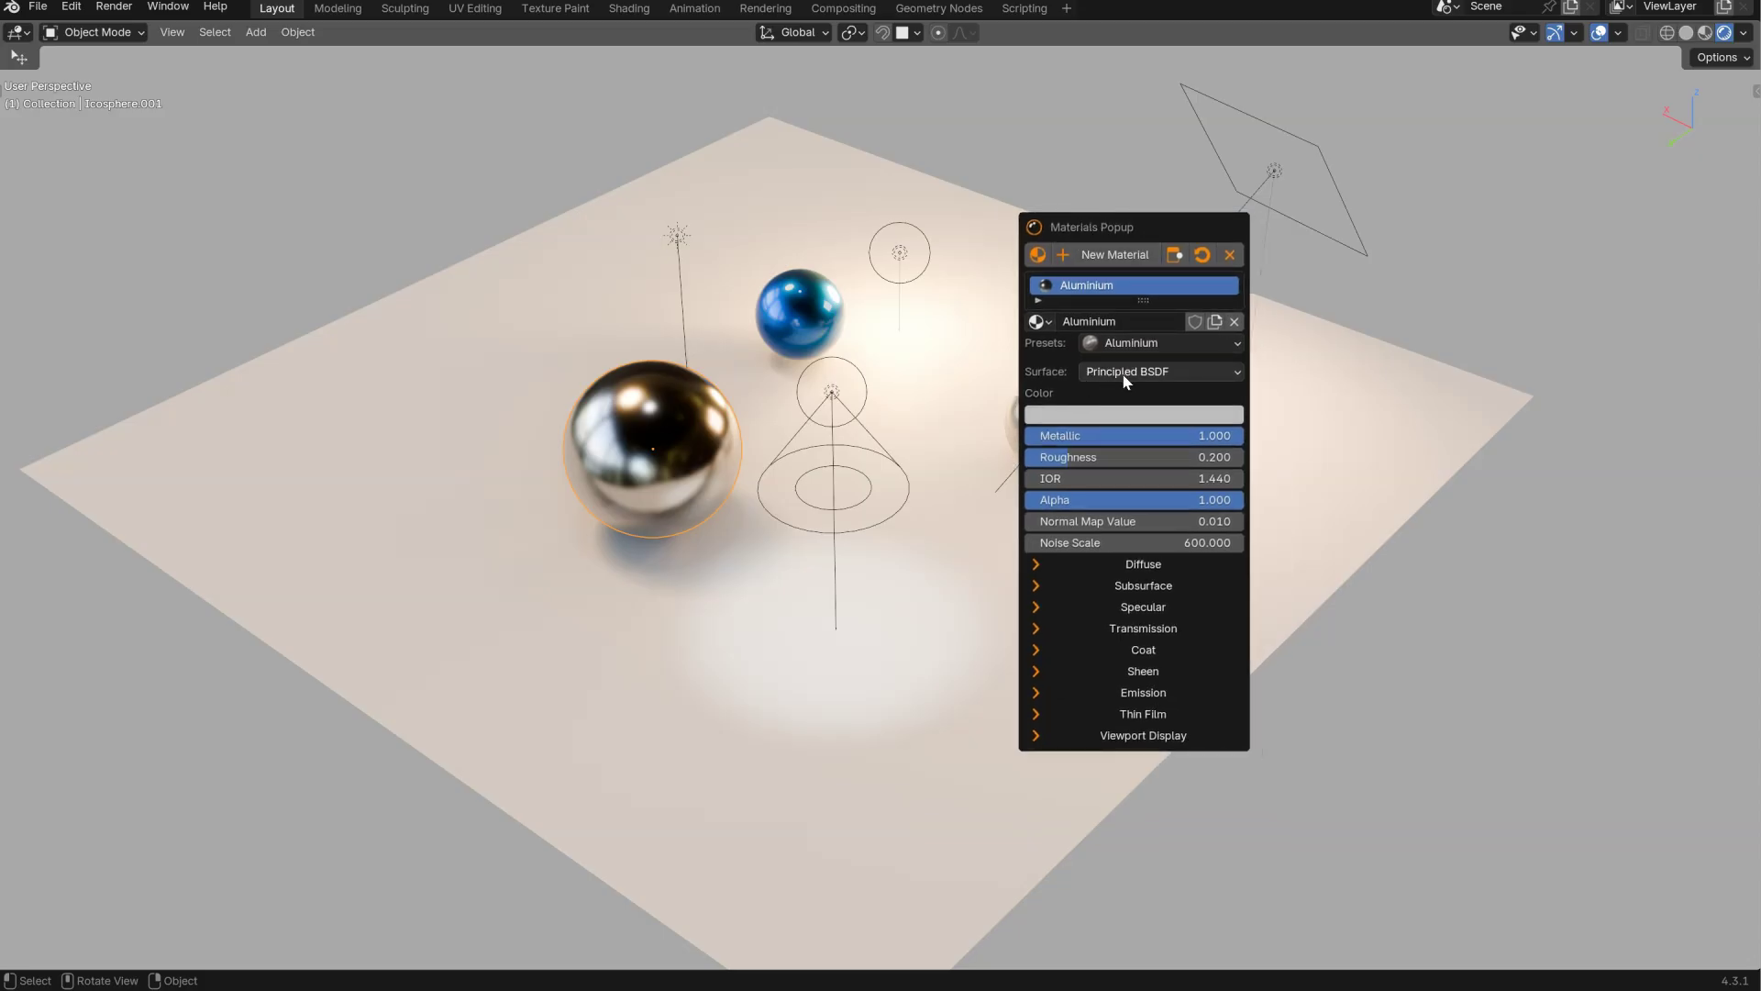
pyautogui.click(1126, 372)
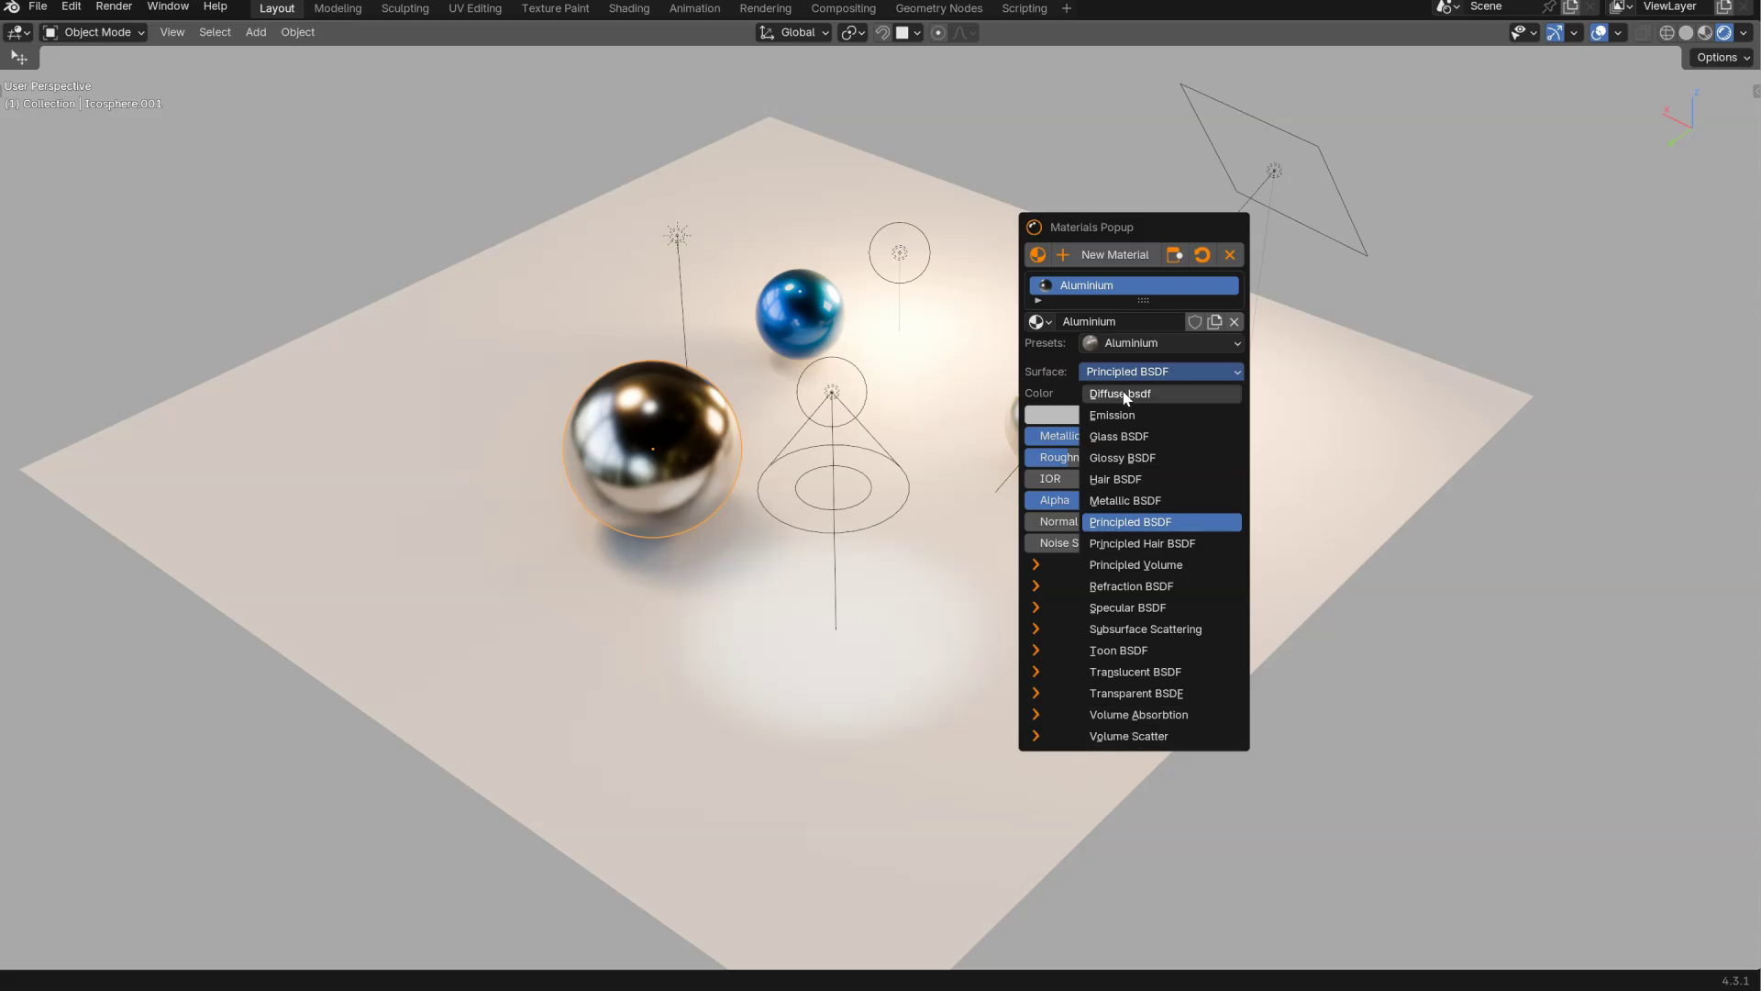
pyautogui.click(1123, 500)
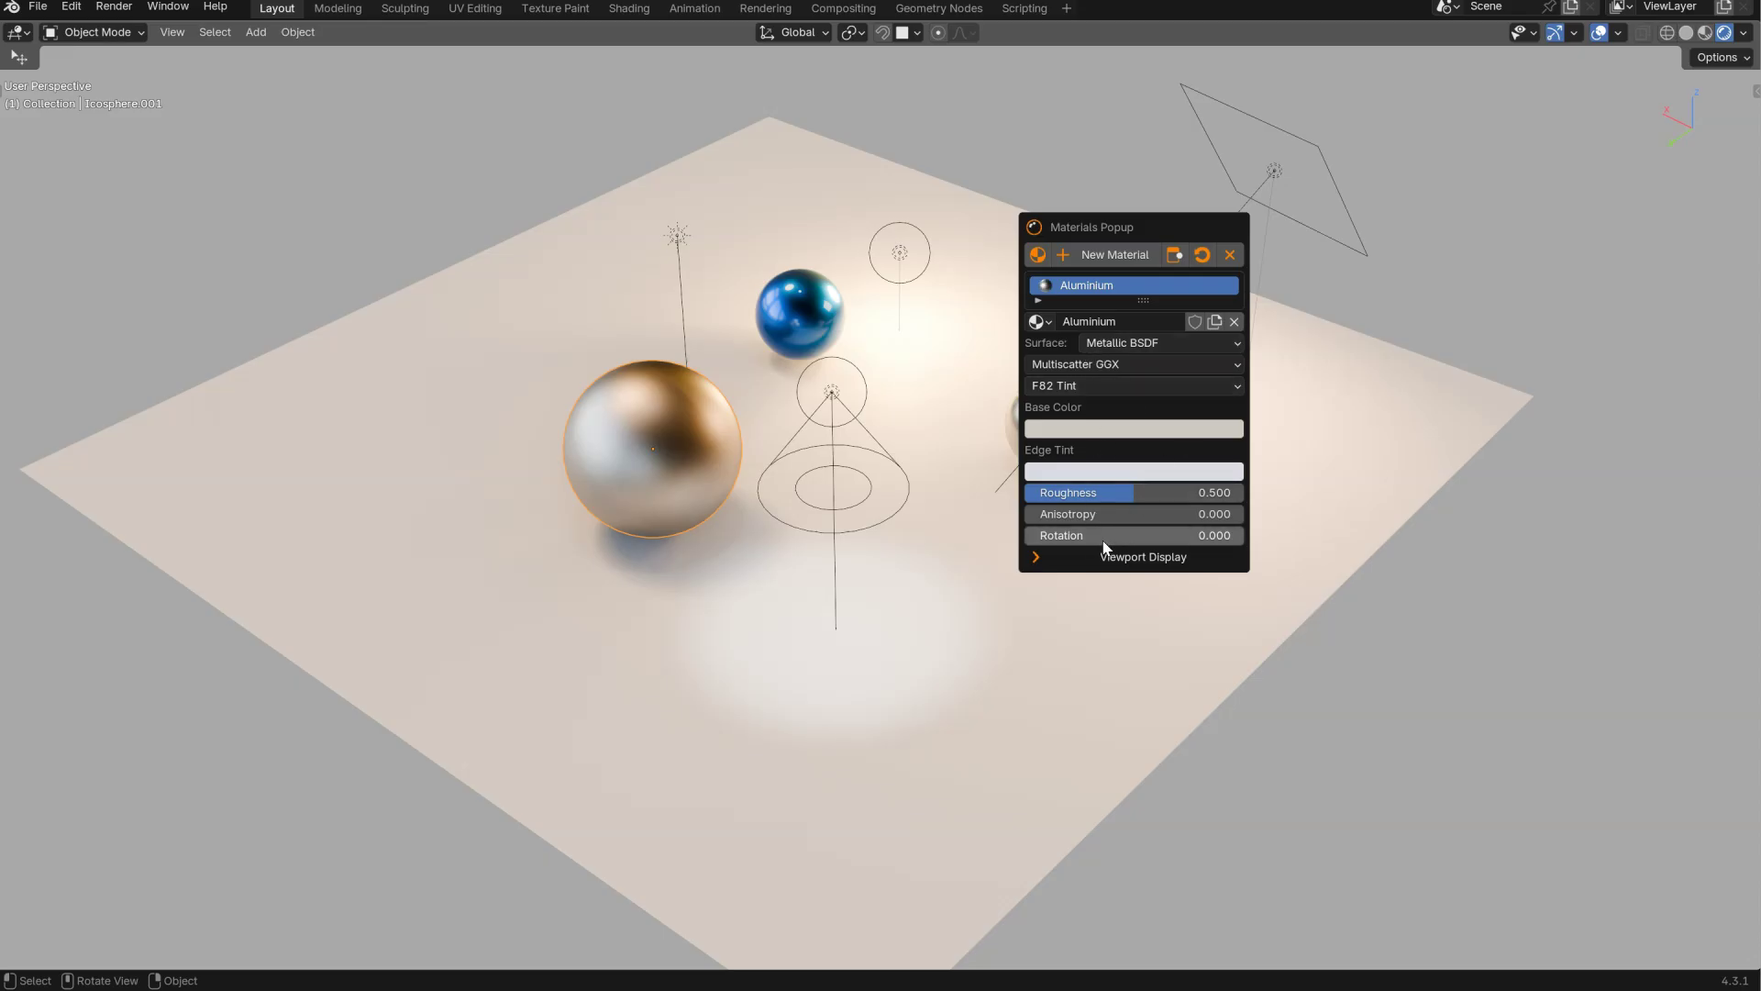
pyautogui.moveTo(1119, 493); pyautogui.dragTo(1029, 491)
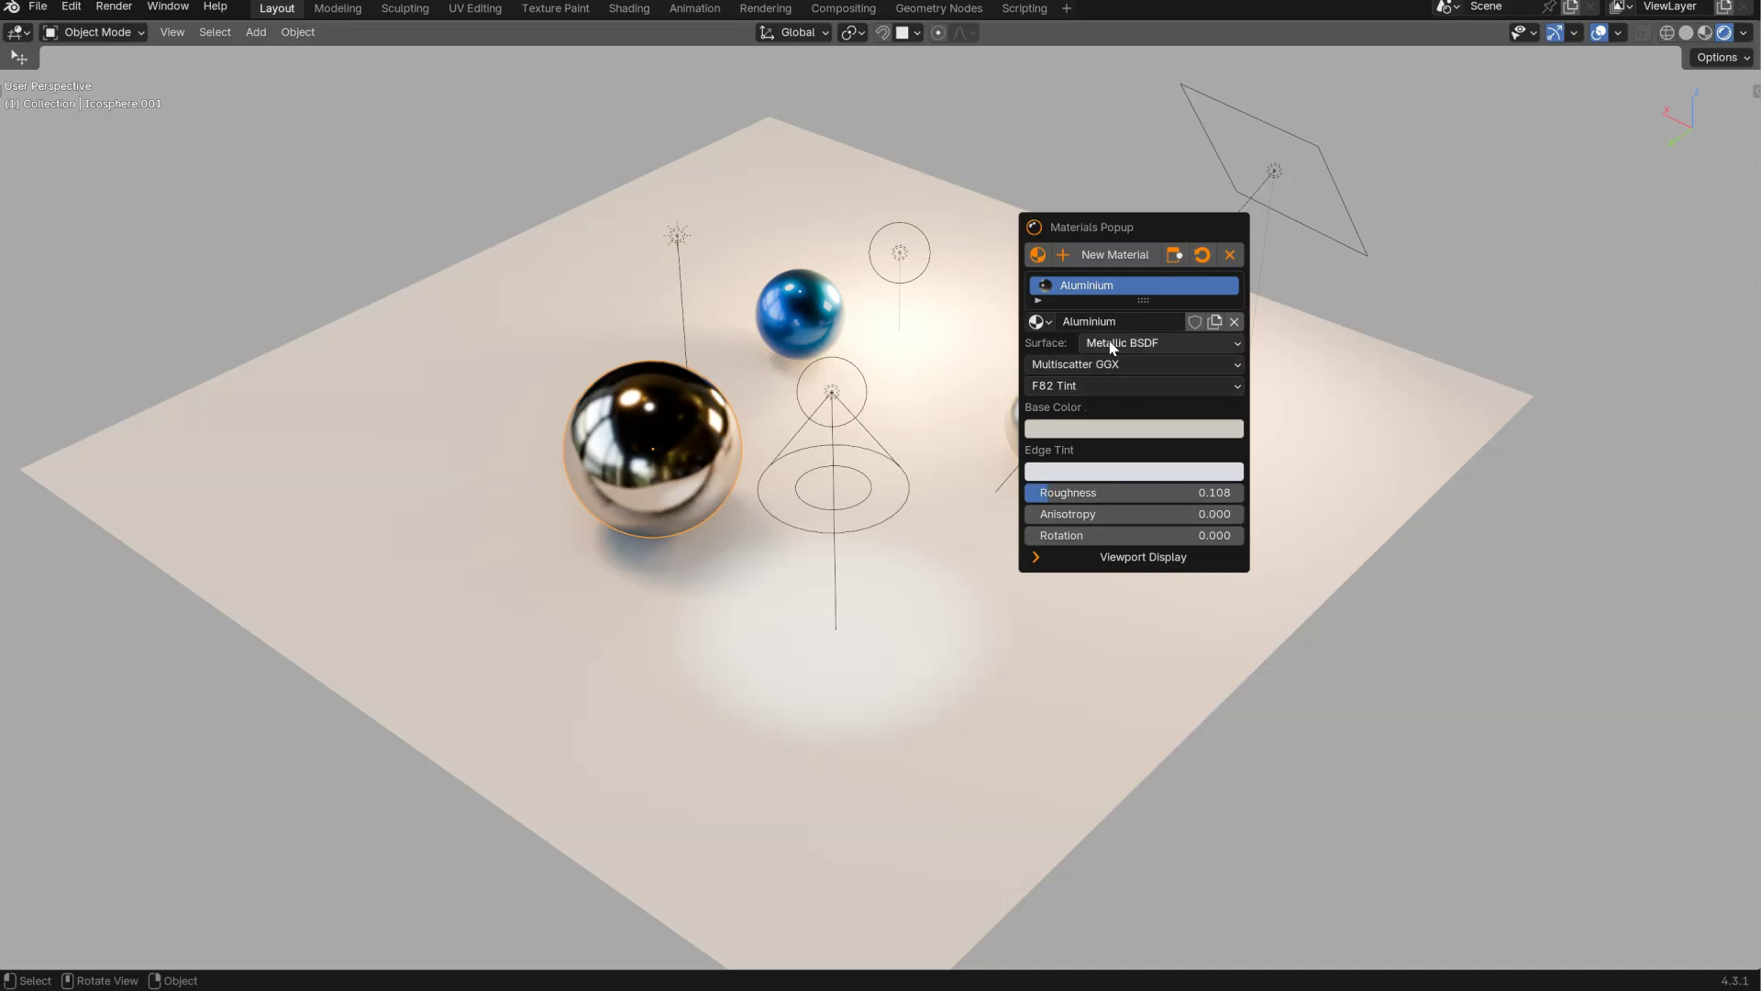
# - Remove the Aluminium material from the large sphere
pyautogui.click(1230, 255)
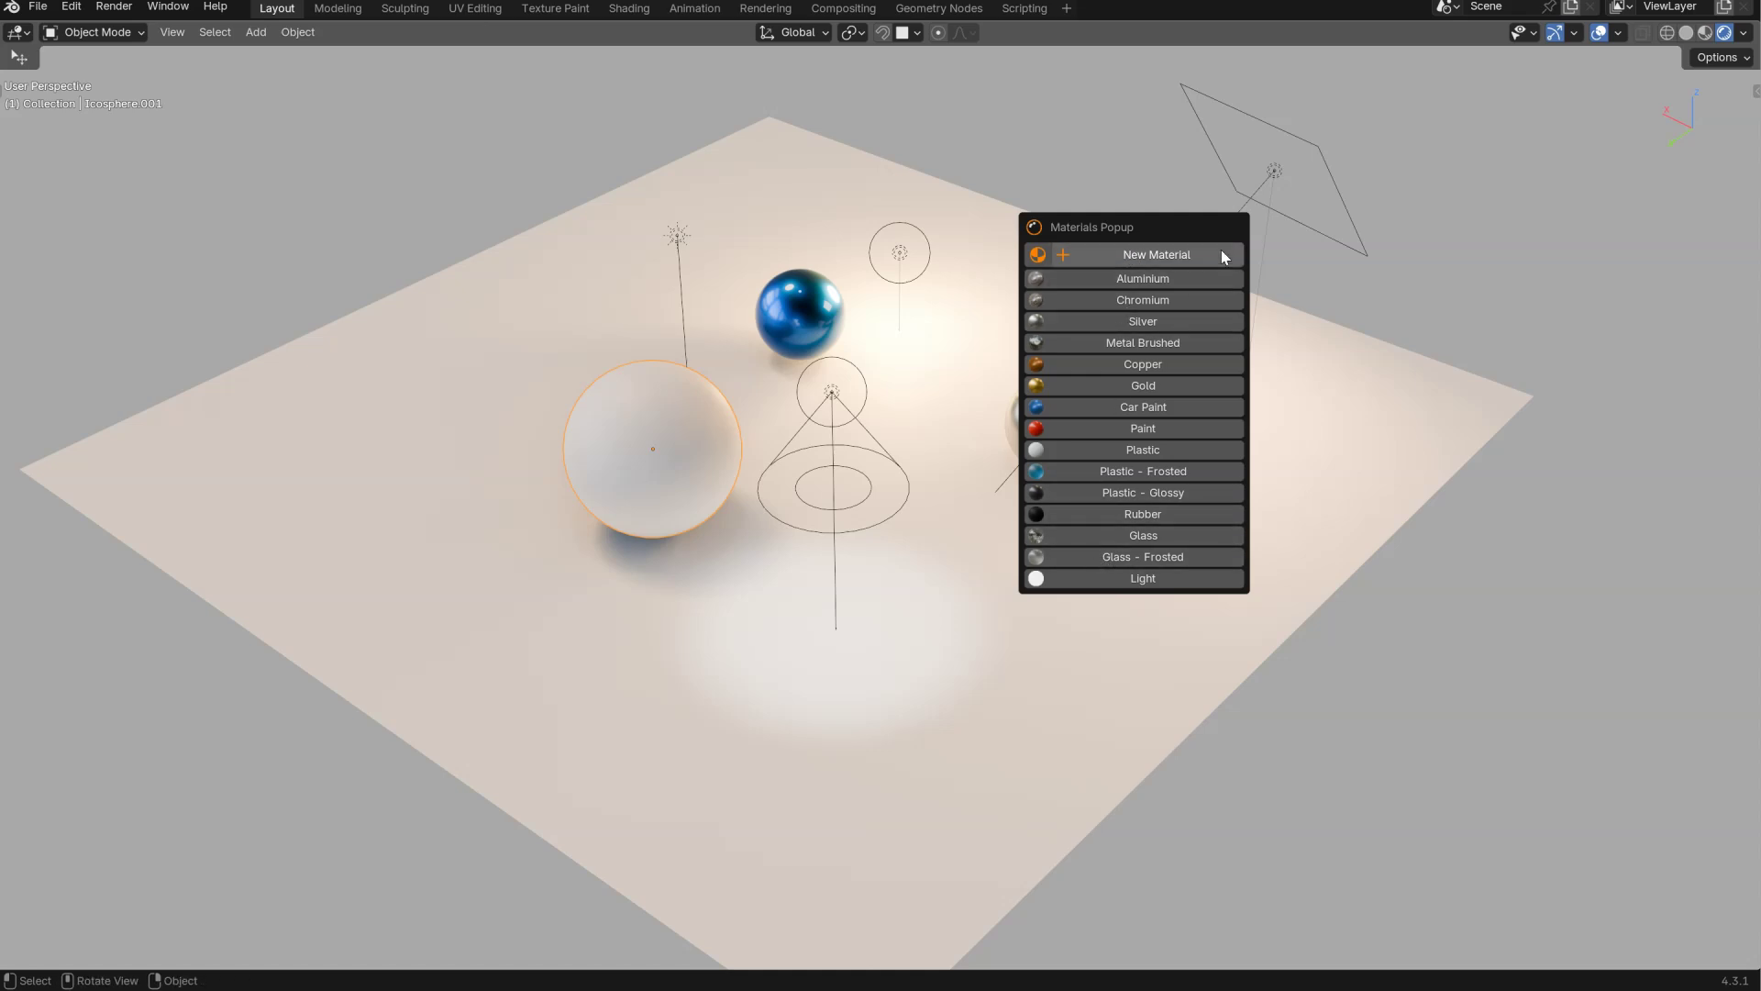
# - Assign the scene's existing Aluminium material to the large sphere from the Materials Popup
pyautogui.click(1037, 254)
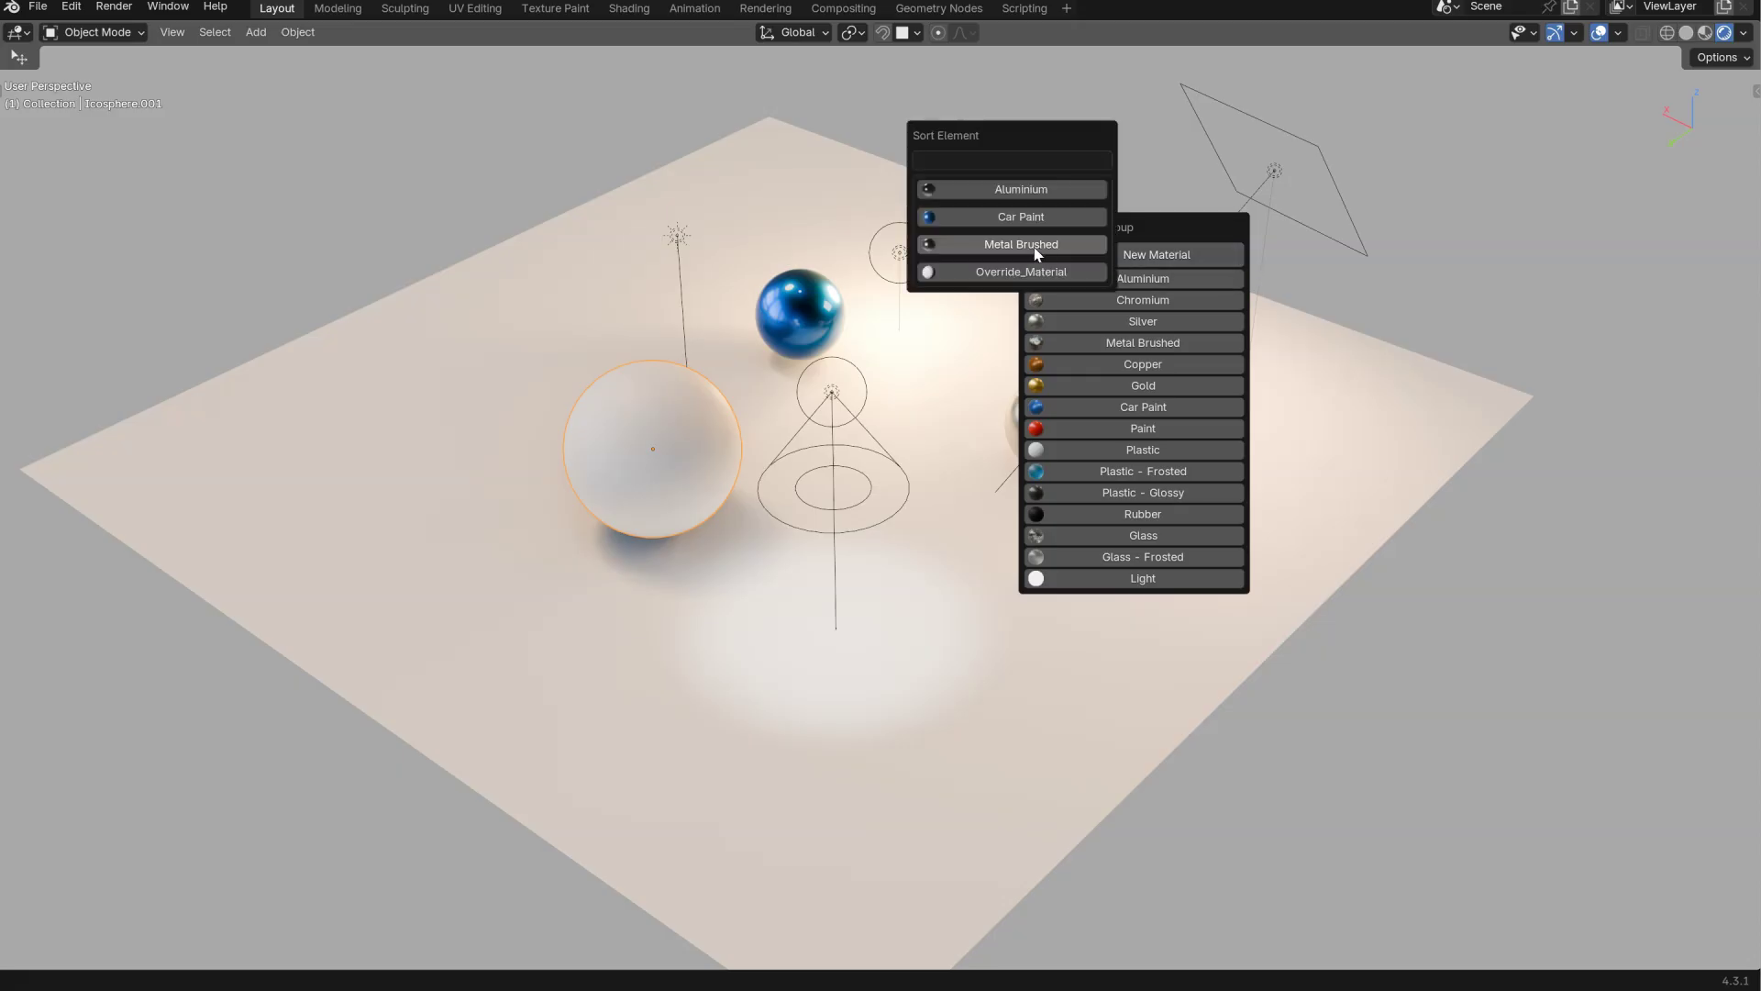
pyautogui.click(1018, 190)
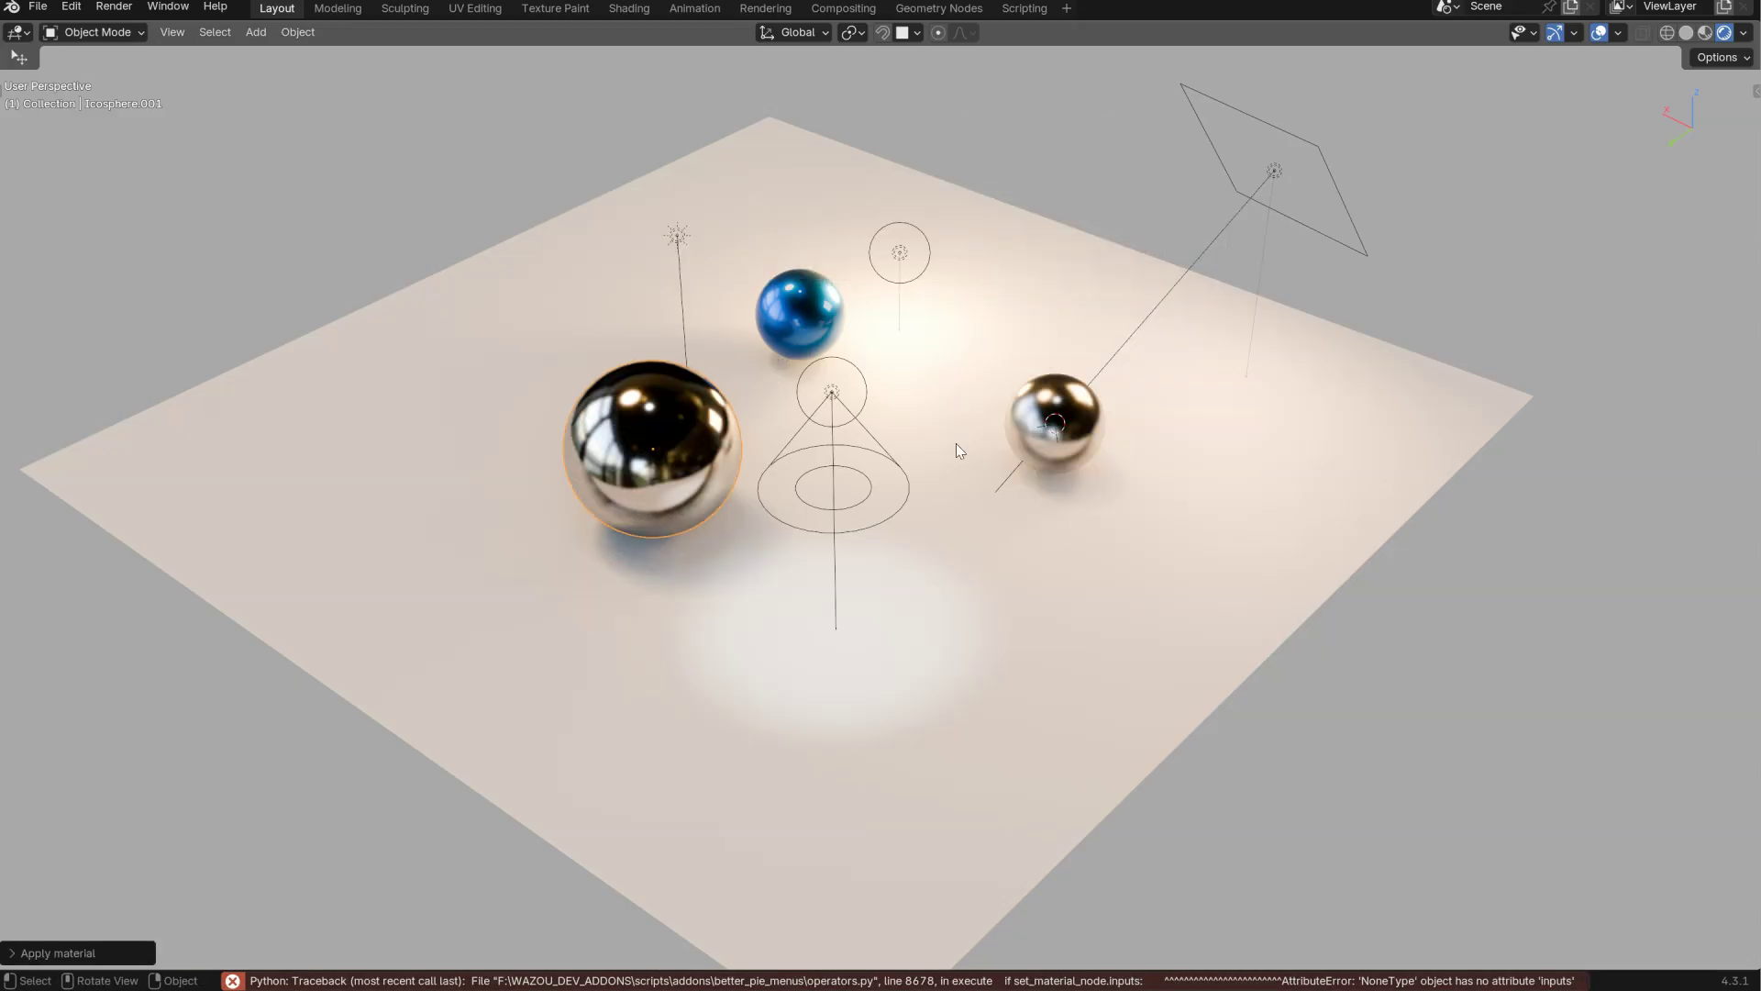
# - Show the Info editor, read the latest error report, and hide the editor again
pyautogui.press('space')
pyautogui.scroll(5, 539, 79)
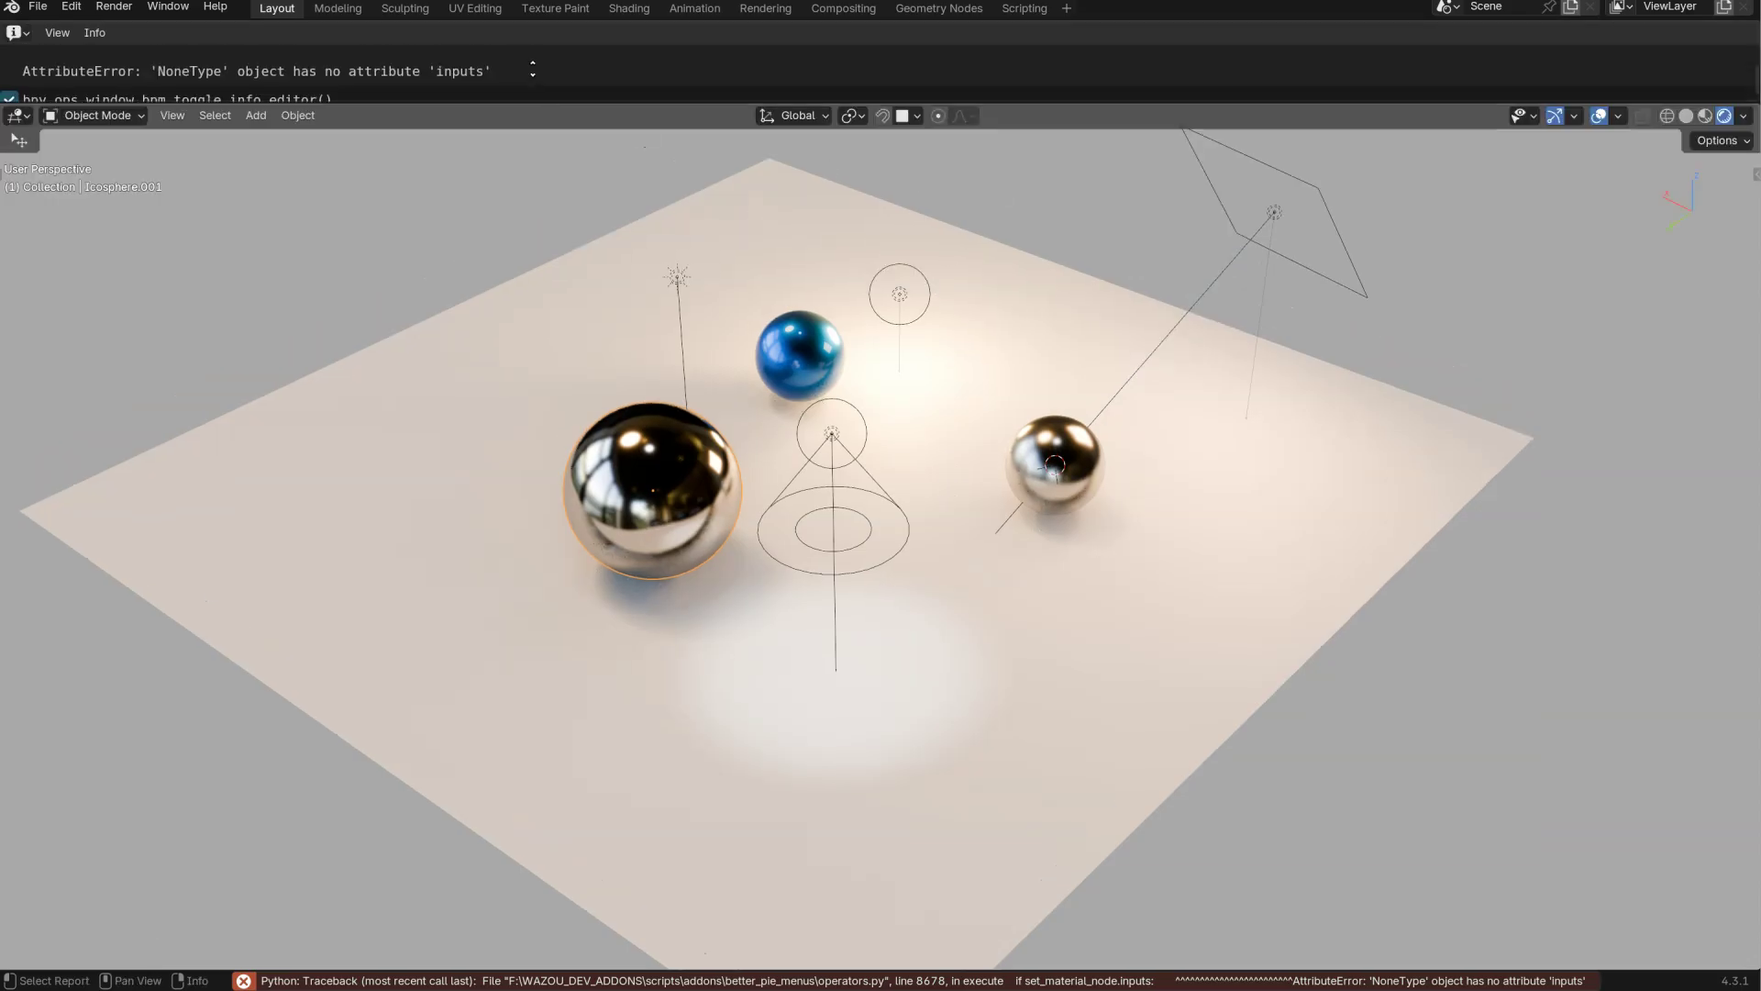
pyautogui.moveTo(455, 132); pyautogui.dragTo(450, 55, button='middle')
pyautogui.press('space')
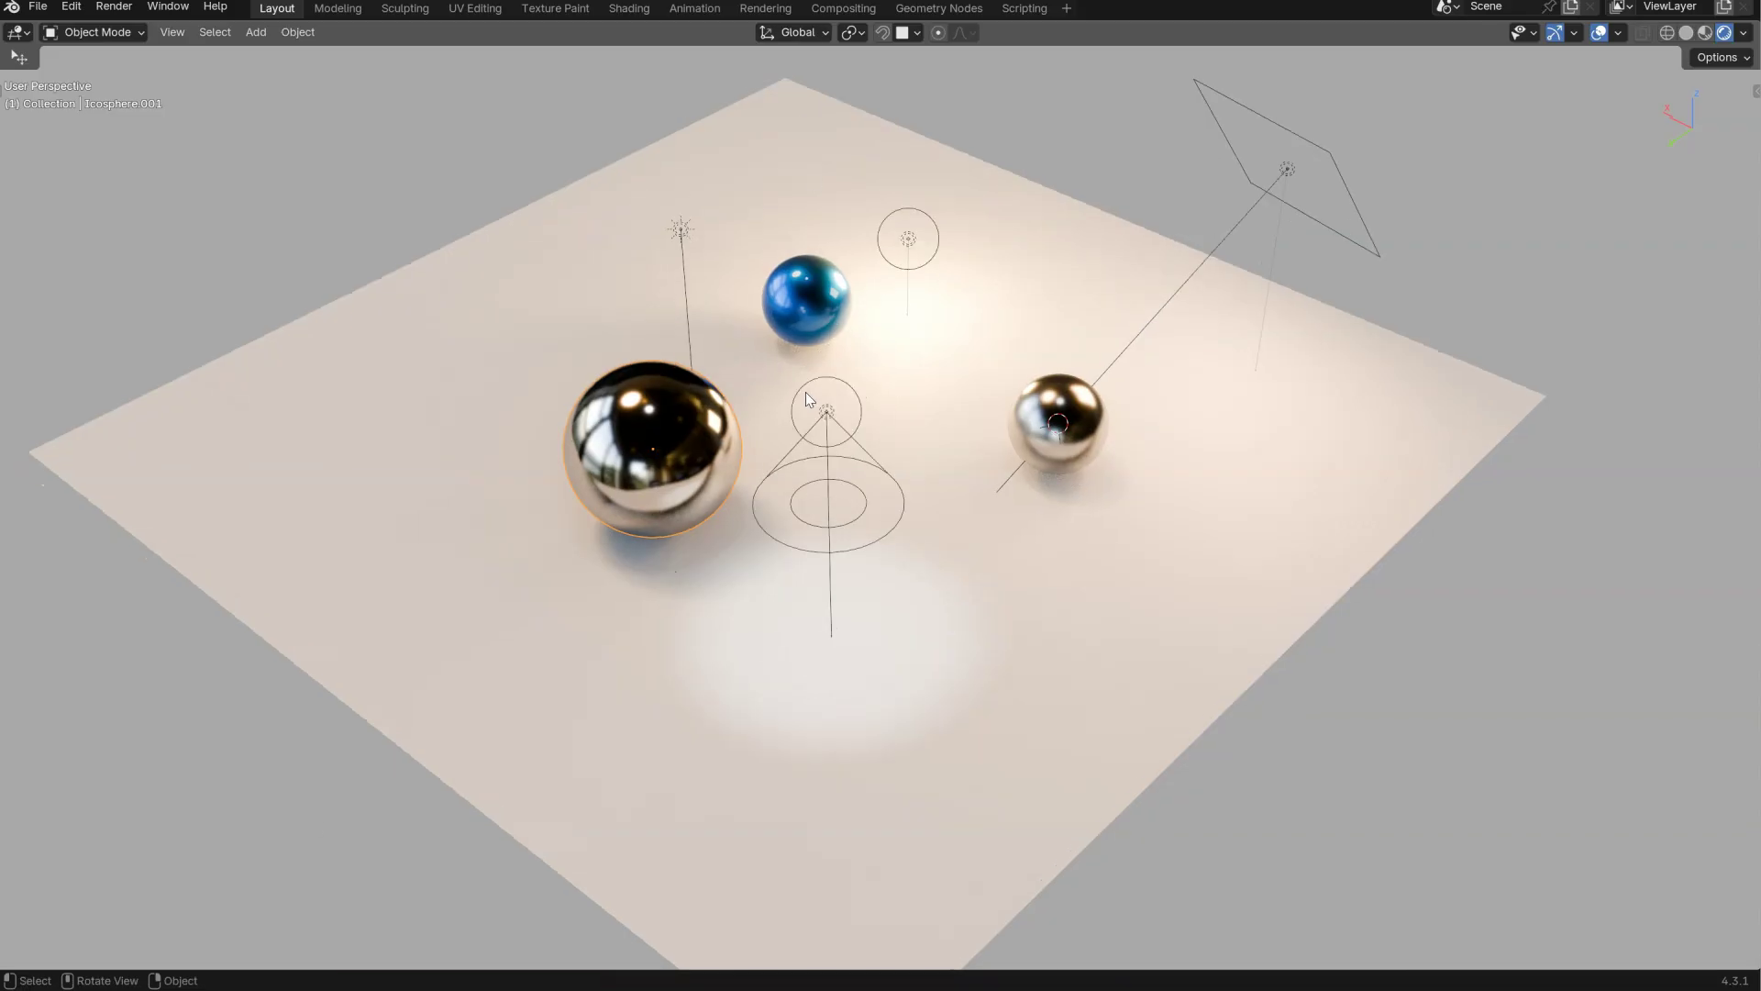
pyautogui.moveTo(669, 382); pyautogui.dragTo(695, 379, button='middle')
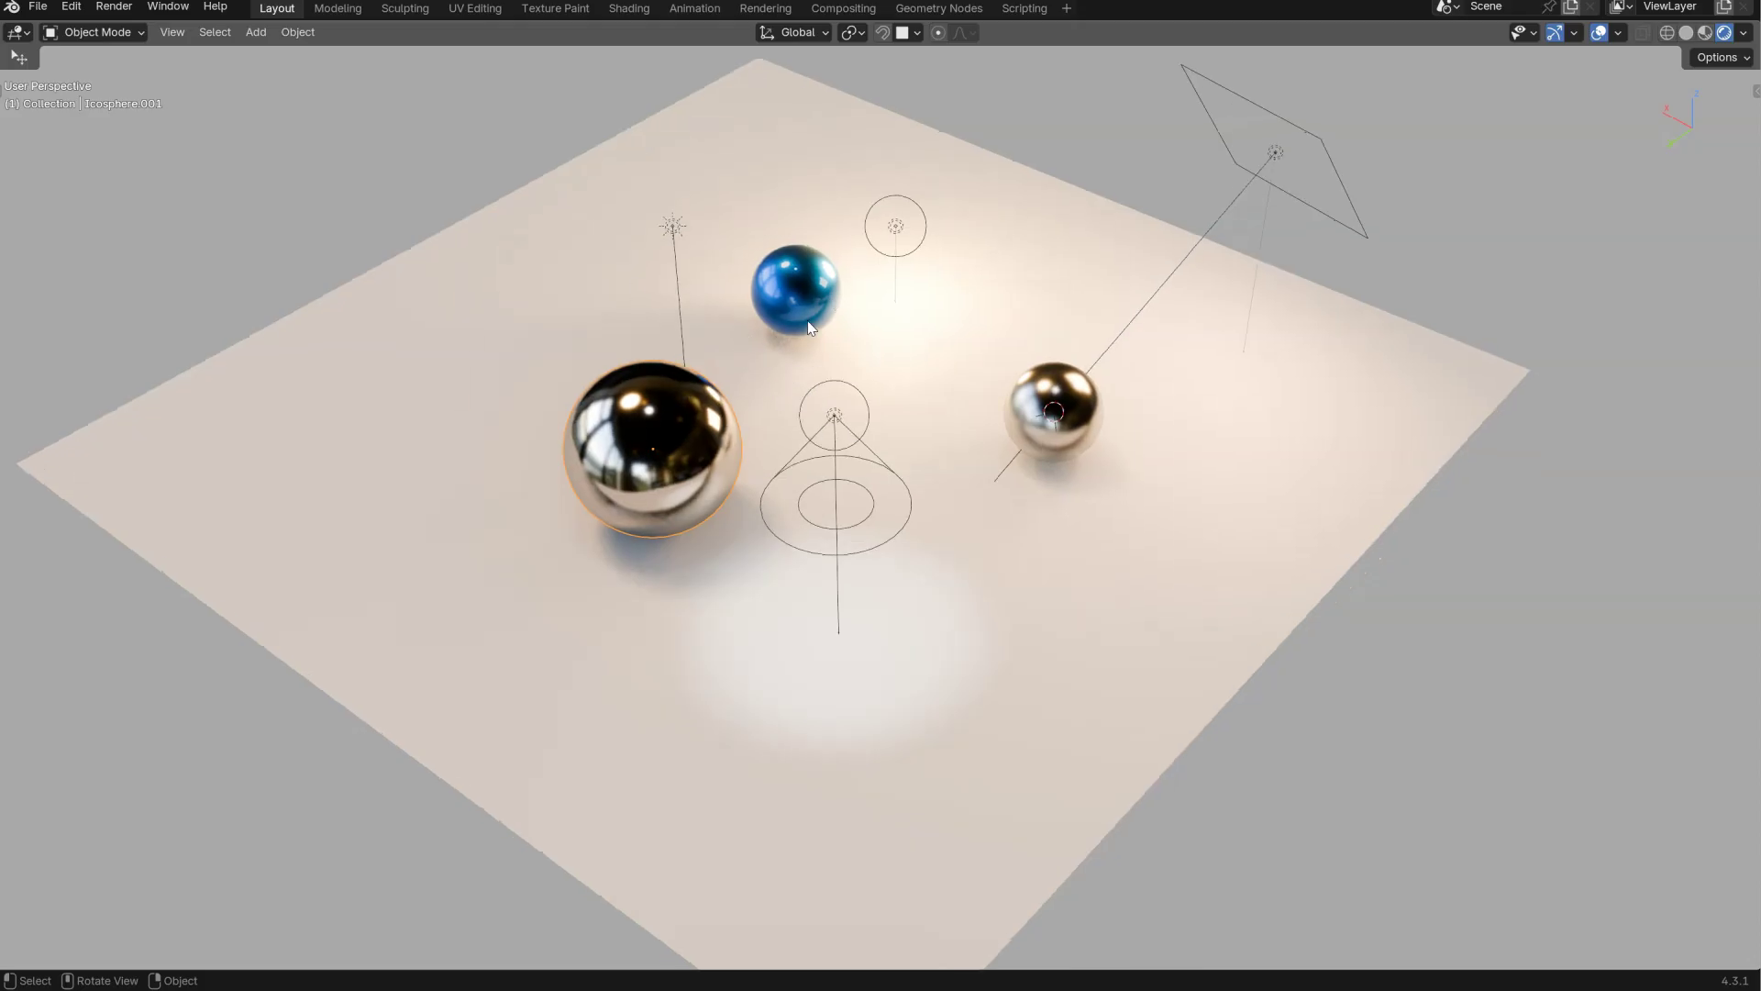
pyautogui.moveTo(824, 399); pyautogui.dragTo(771, 407, button='middle')
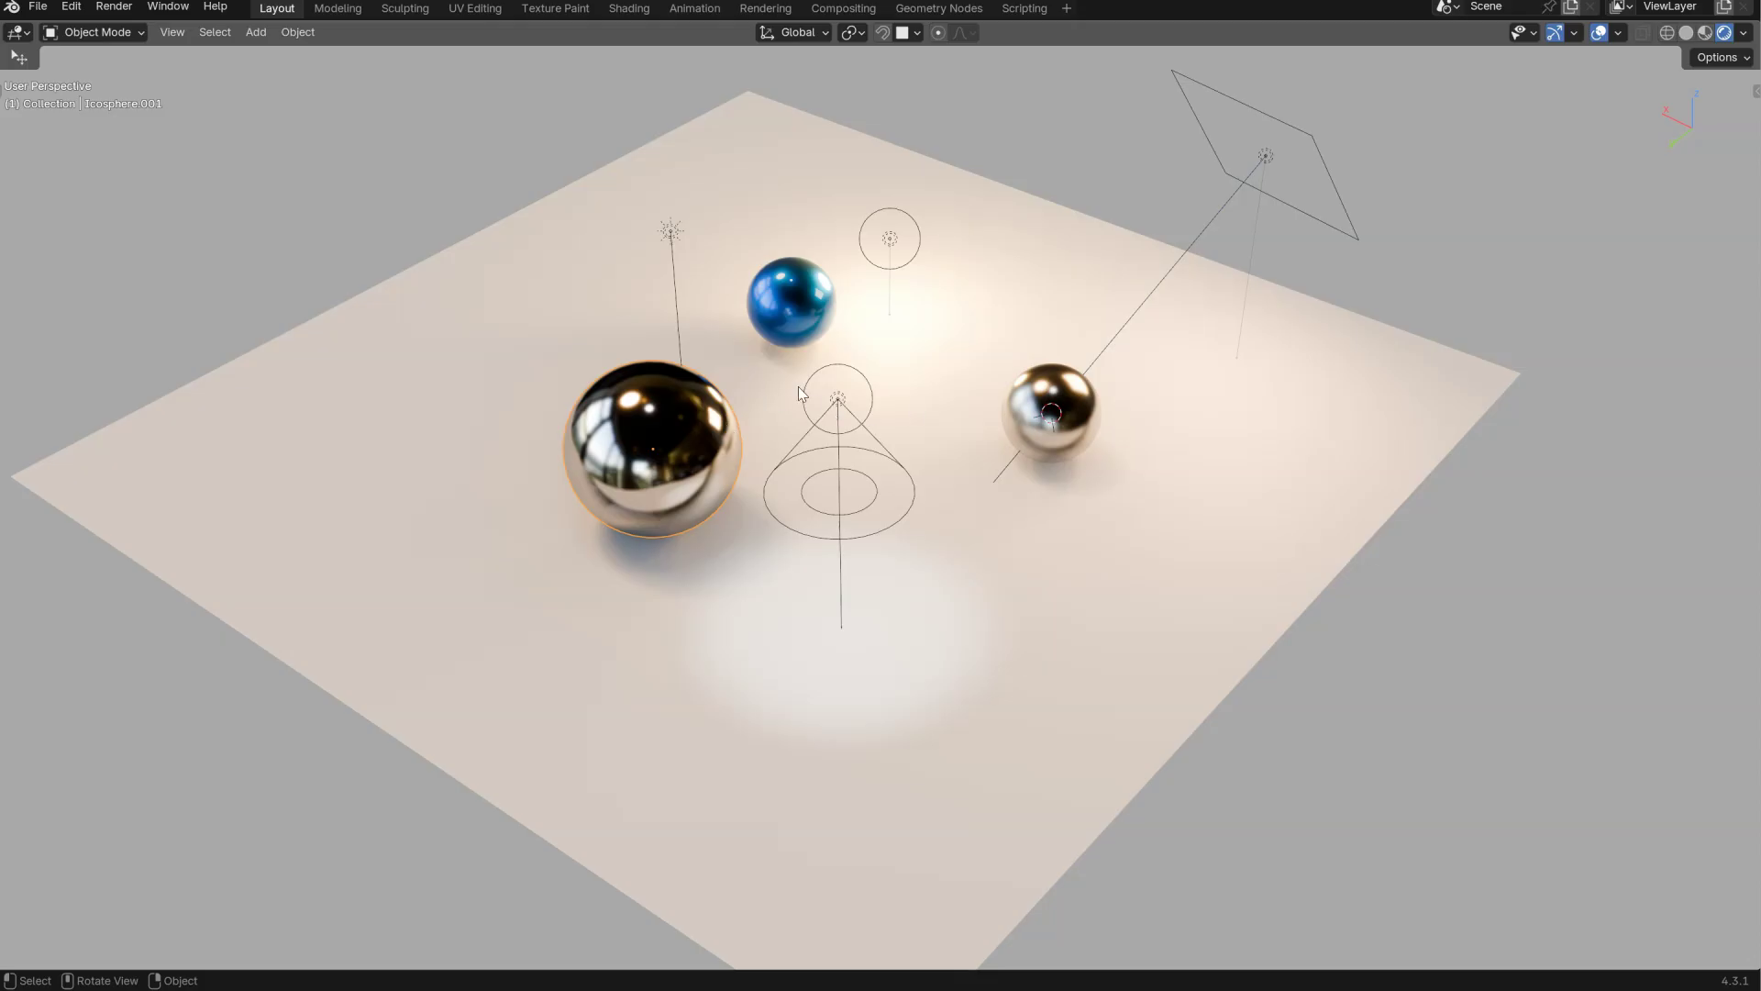
pyautogui.moveTo(768, 394); pyautogui.dragTo(771, 382, button='middle')
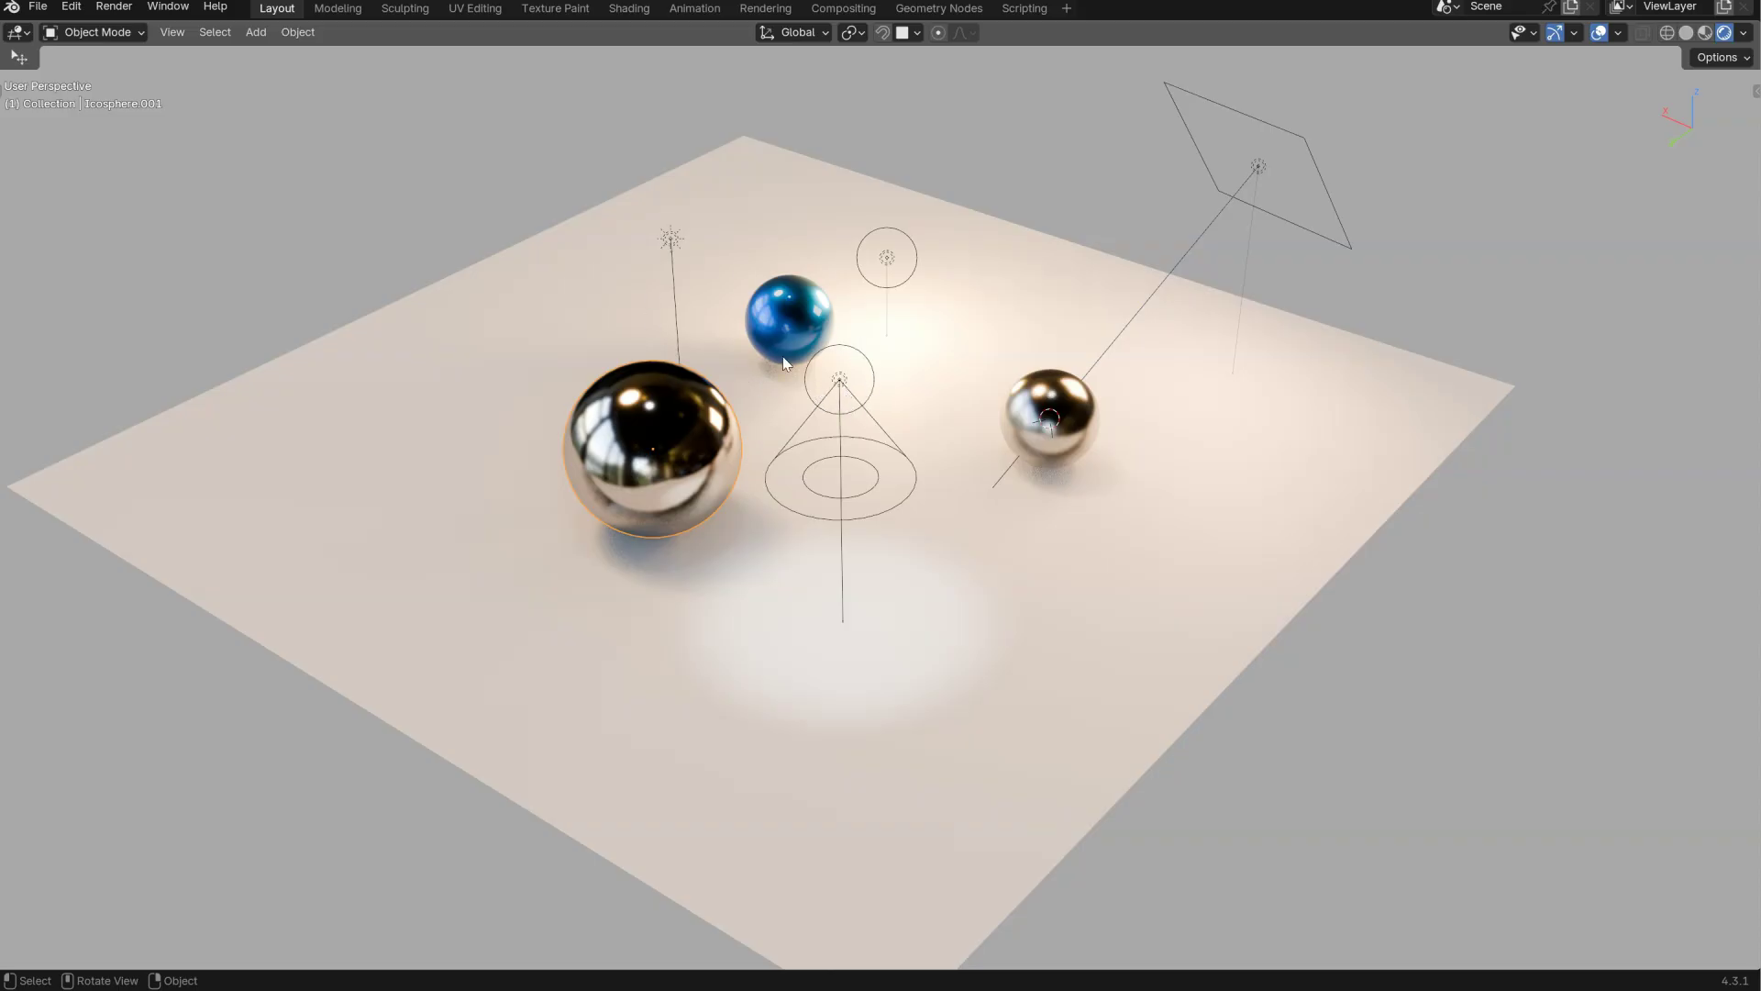
pyautogui.moveTo(755, 356); pyautogui.dragTo(760, 355, button='middle')
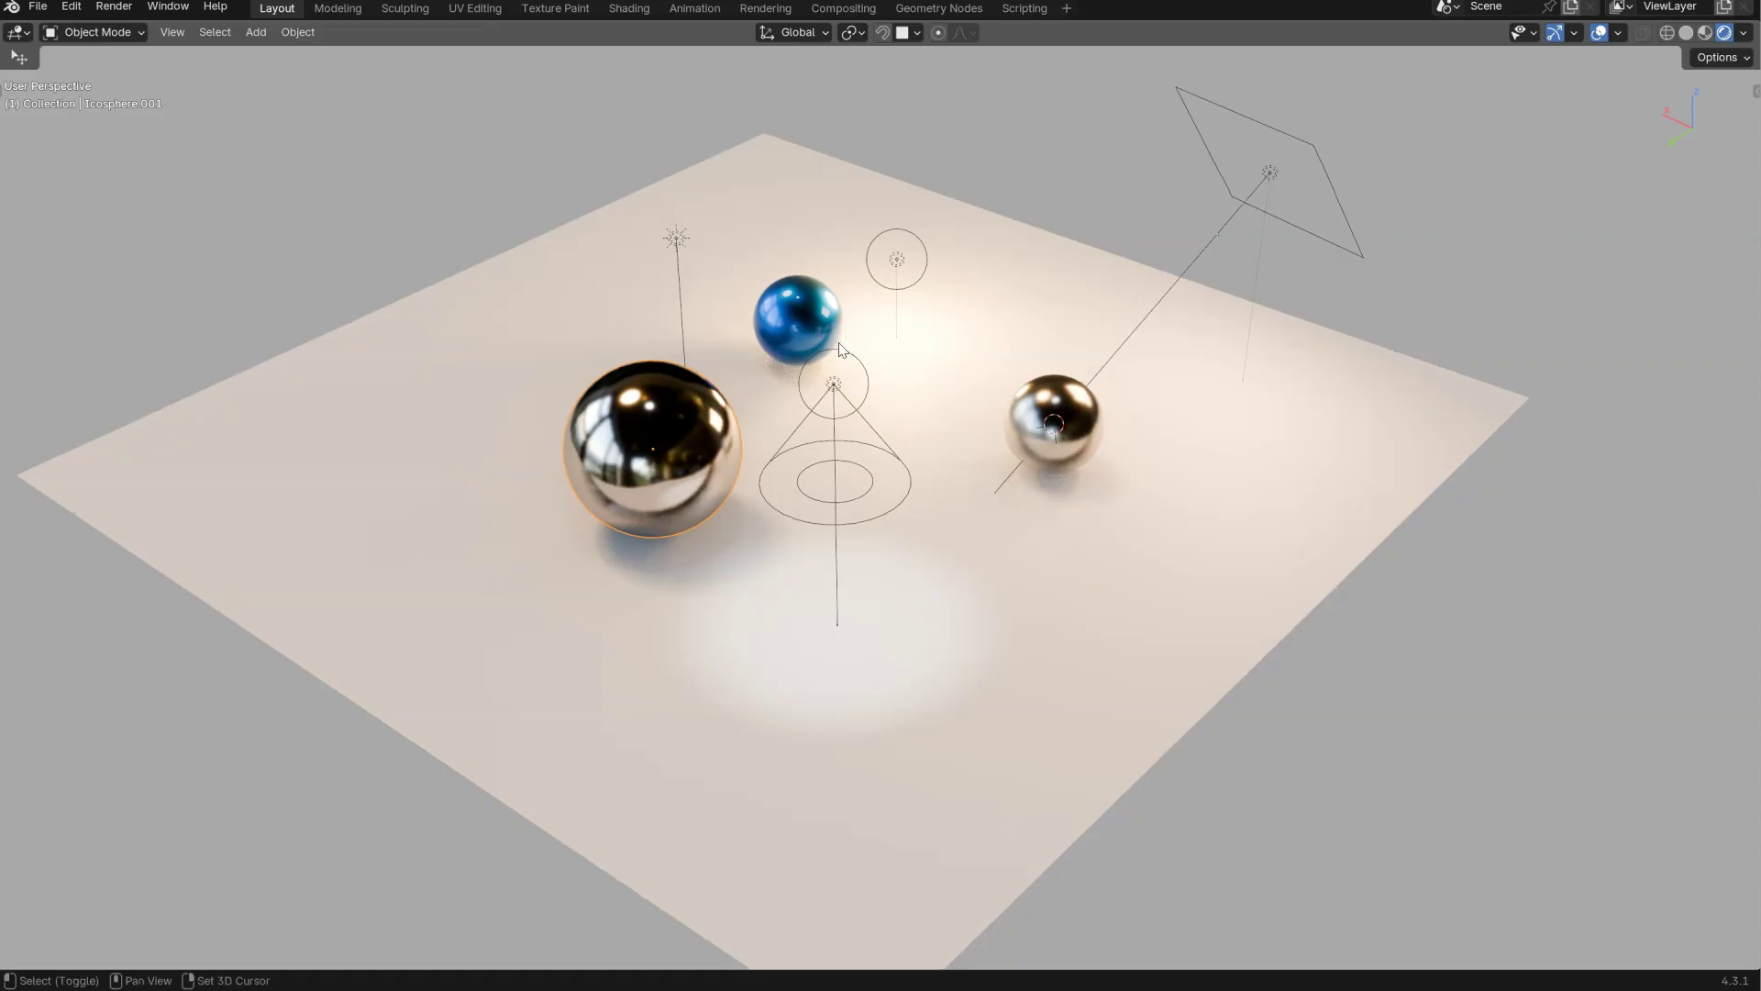
# - Review the Shading Popup's extra options and its Viewport Shading section
pyautogui.hotkey('shift', 'z')
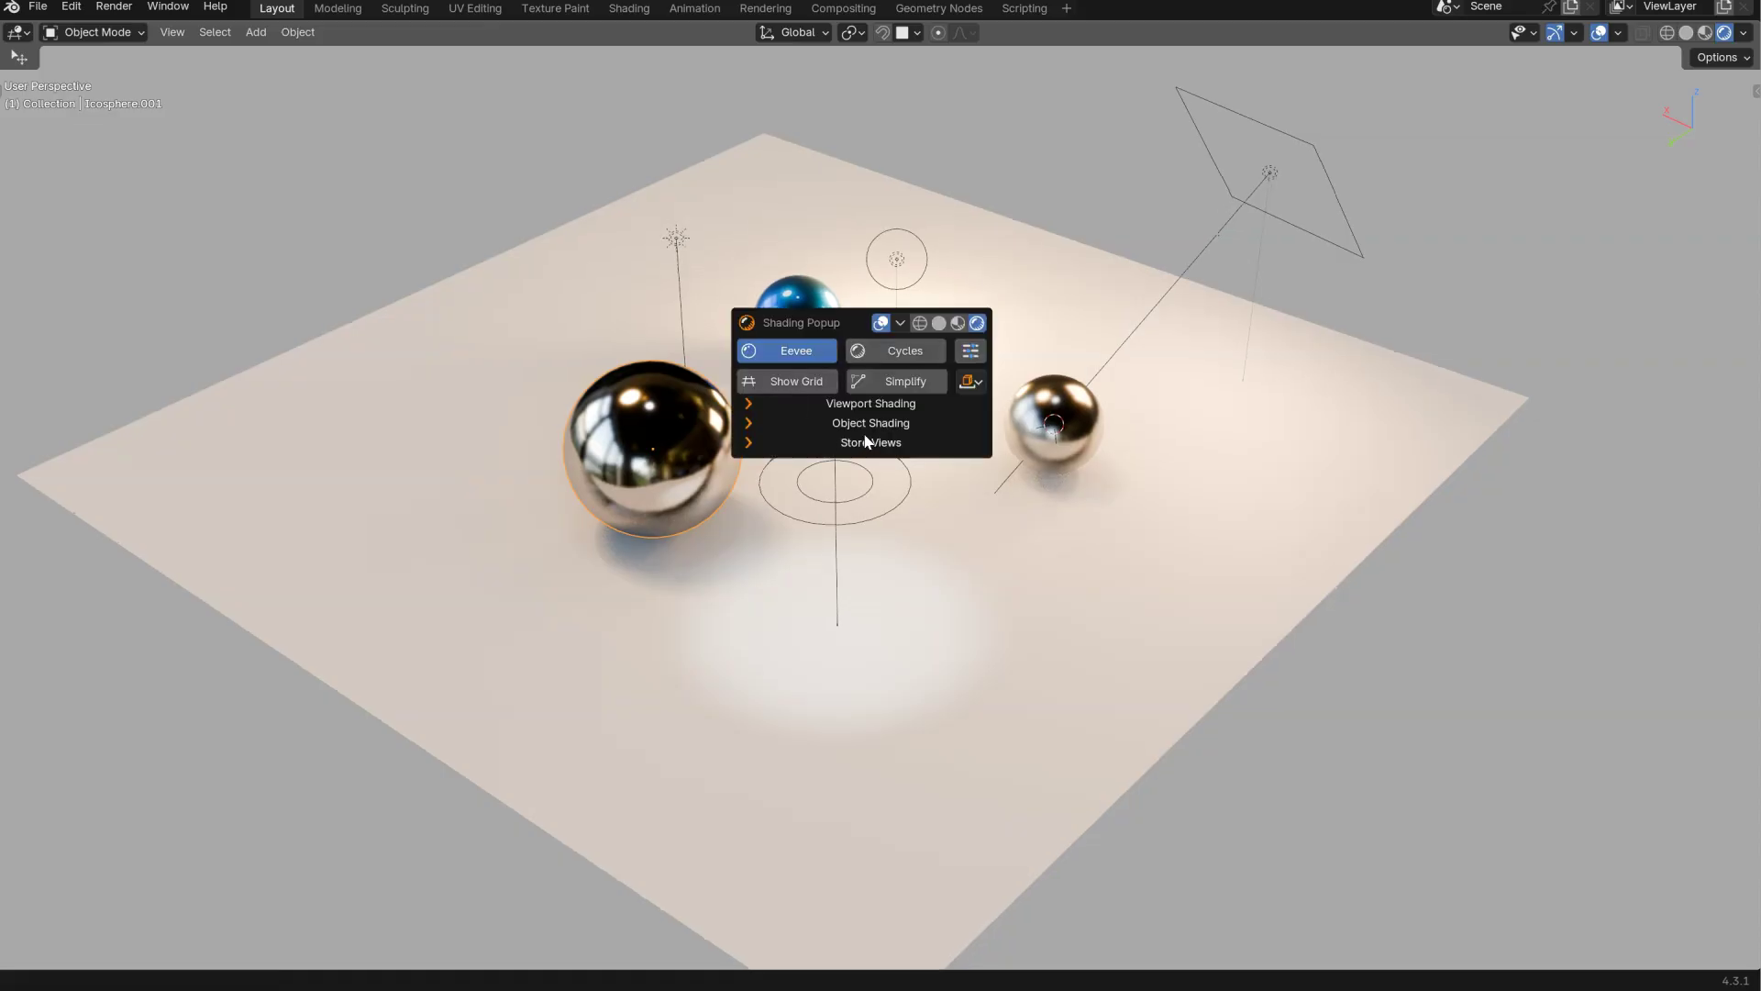
pyautogui.click(972, 381)
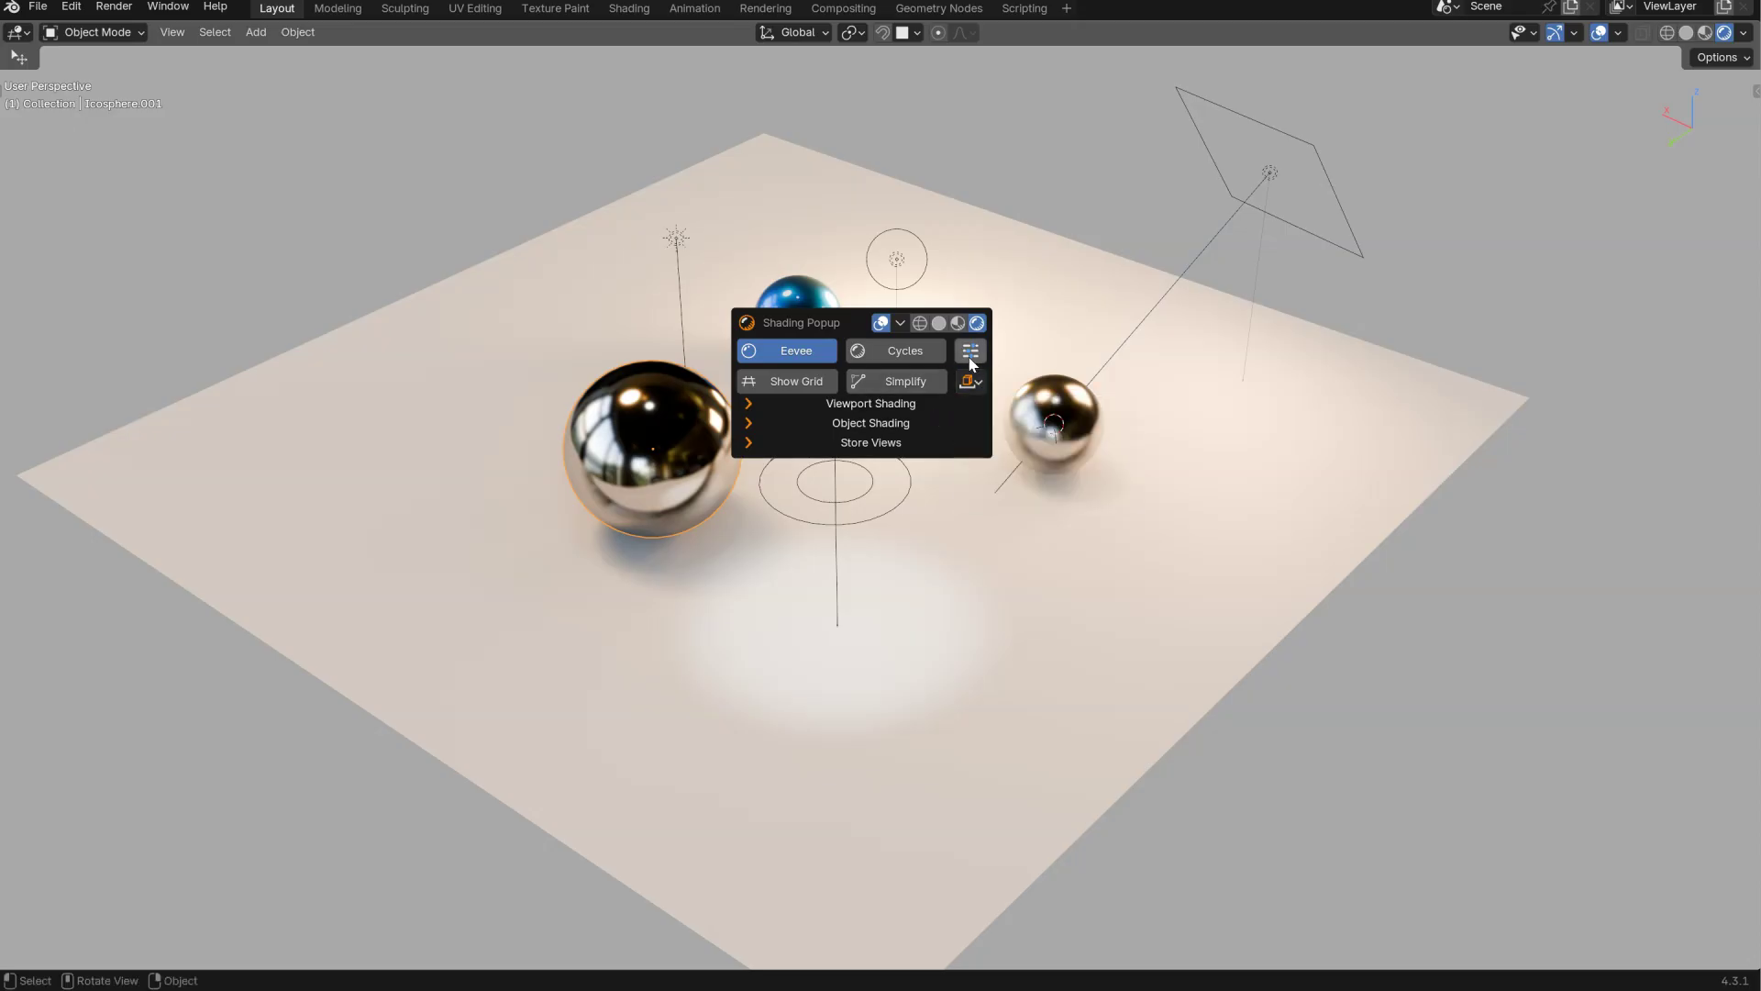
pyautogui.click(971, 351)
pyautogui.click(870, 404)
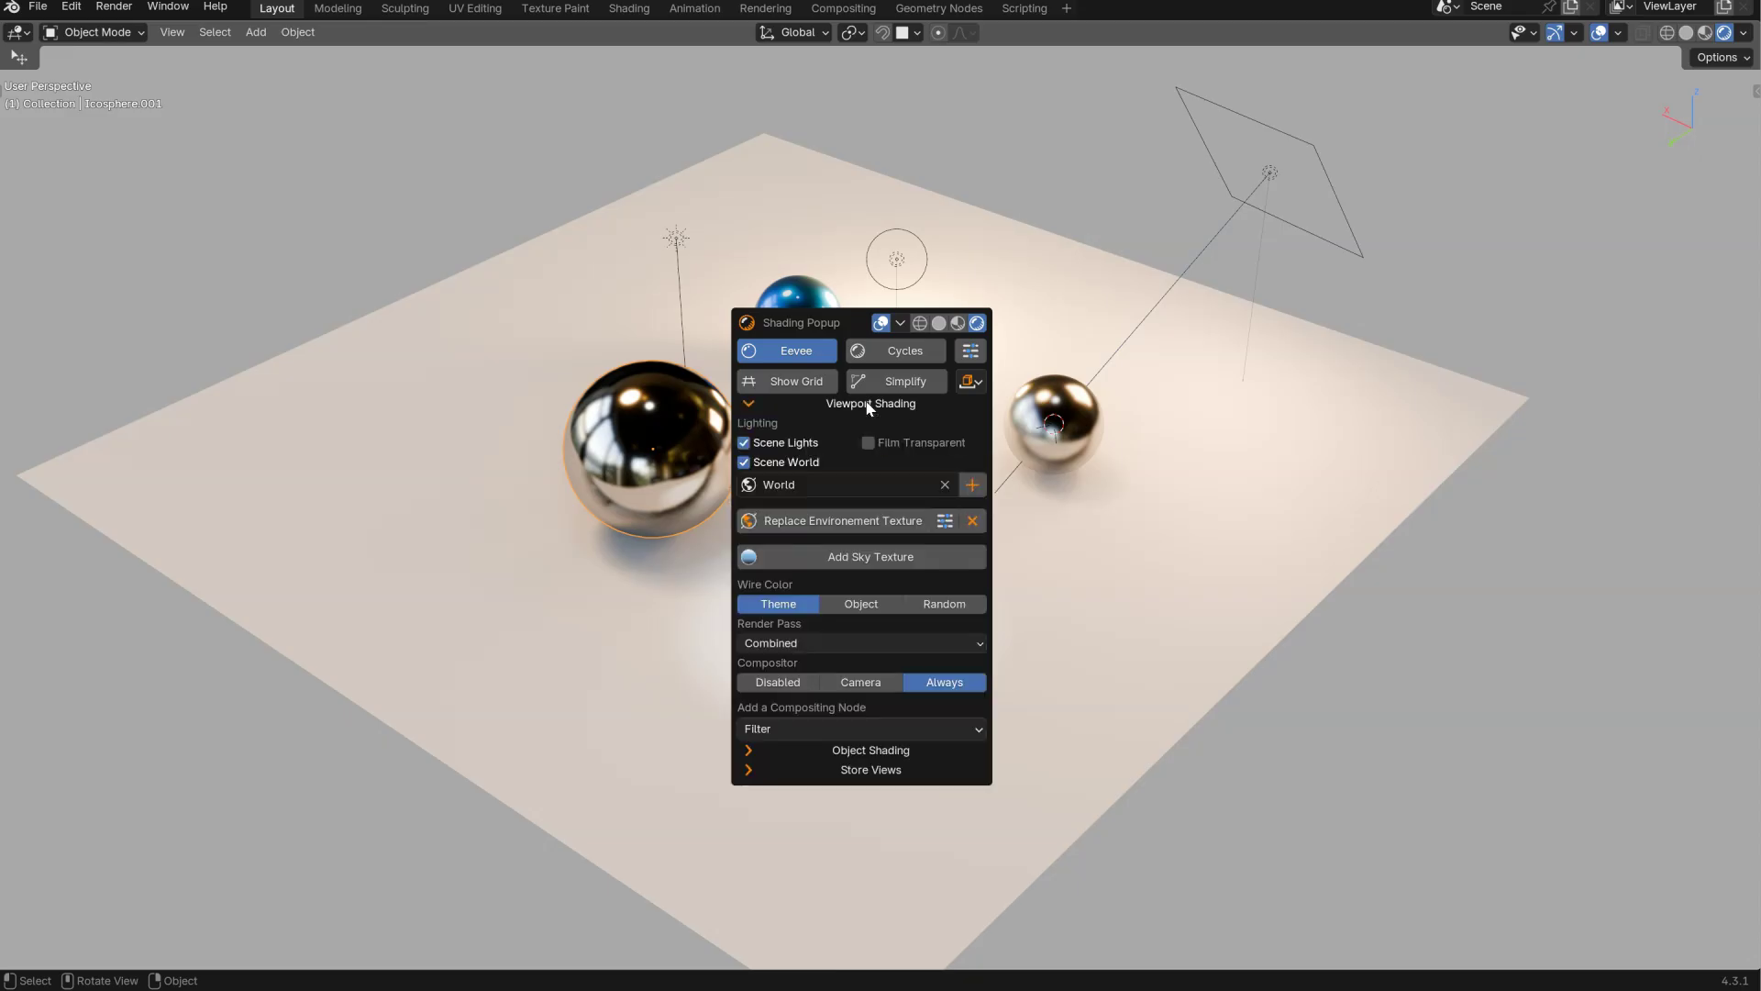
pyautogui.click(874, 404)
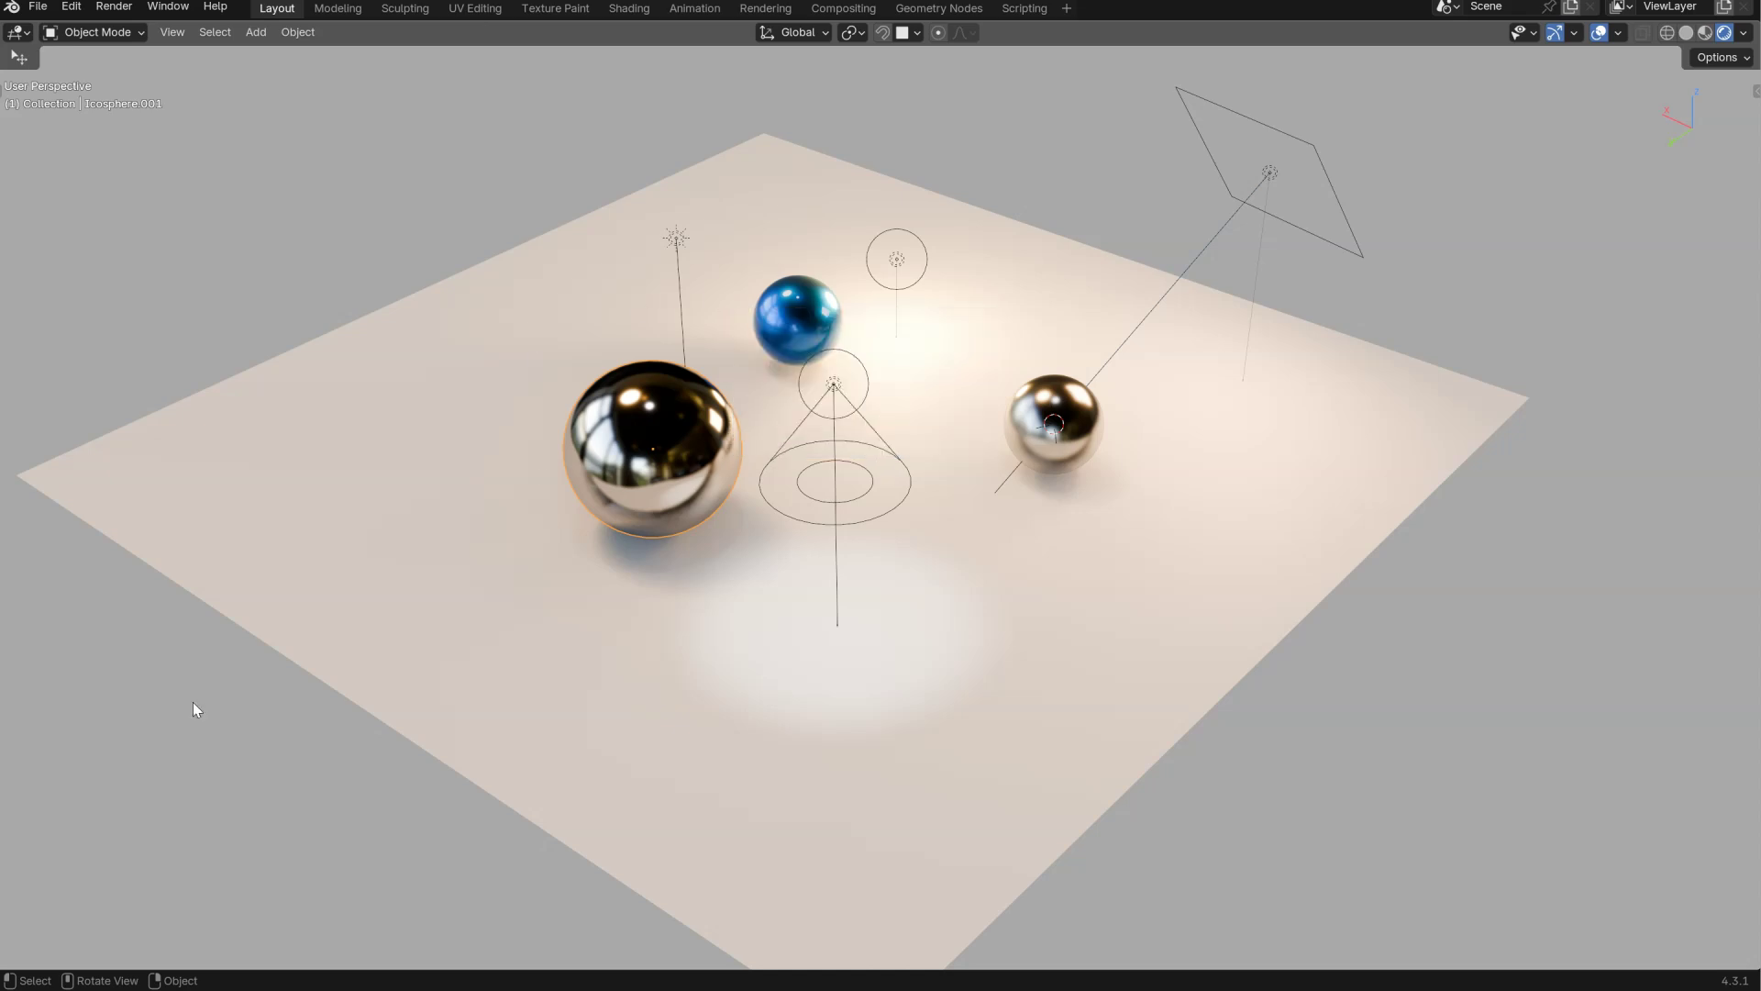
# - Add a Track To constraint to the sun light with the large sphere picked as its target
pyautogui.moveTo(800, 366); pyautogui.dragTo(666, 336, button='middle')
pyautogui.click(670, 246)
pyautogui.hotkey('alt', 'e')
pyautogui.moveTo(790, 311); pyautogui.dragTo(963, 209)
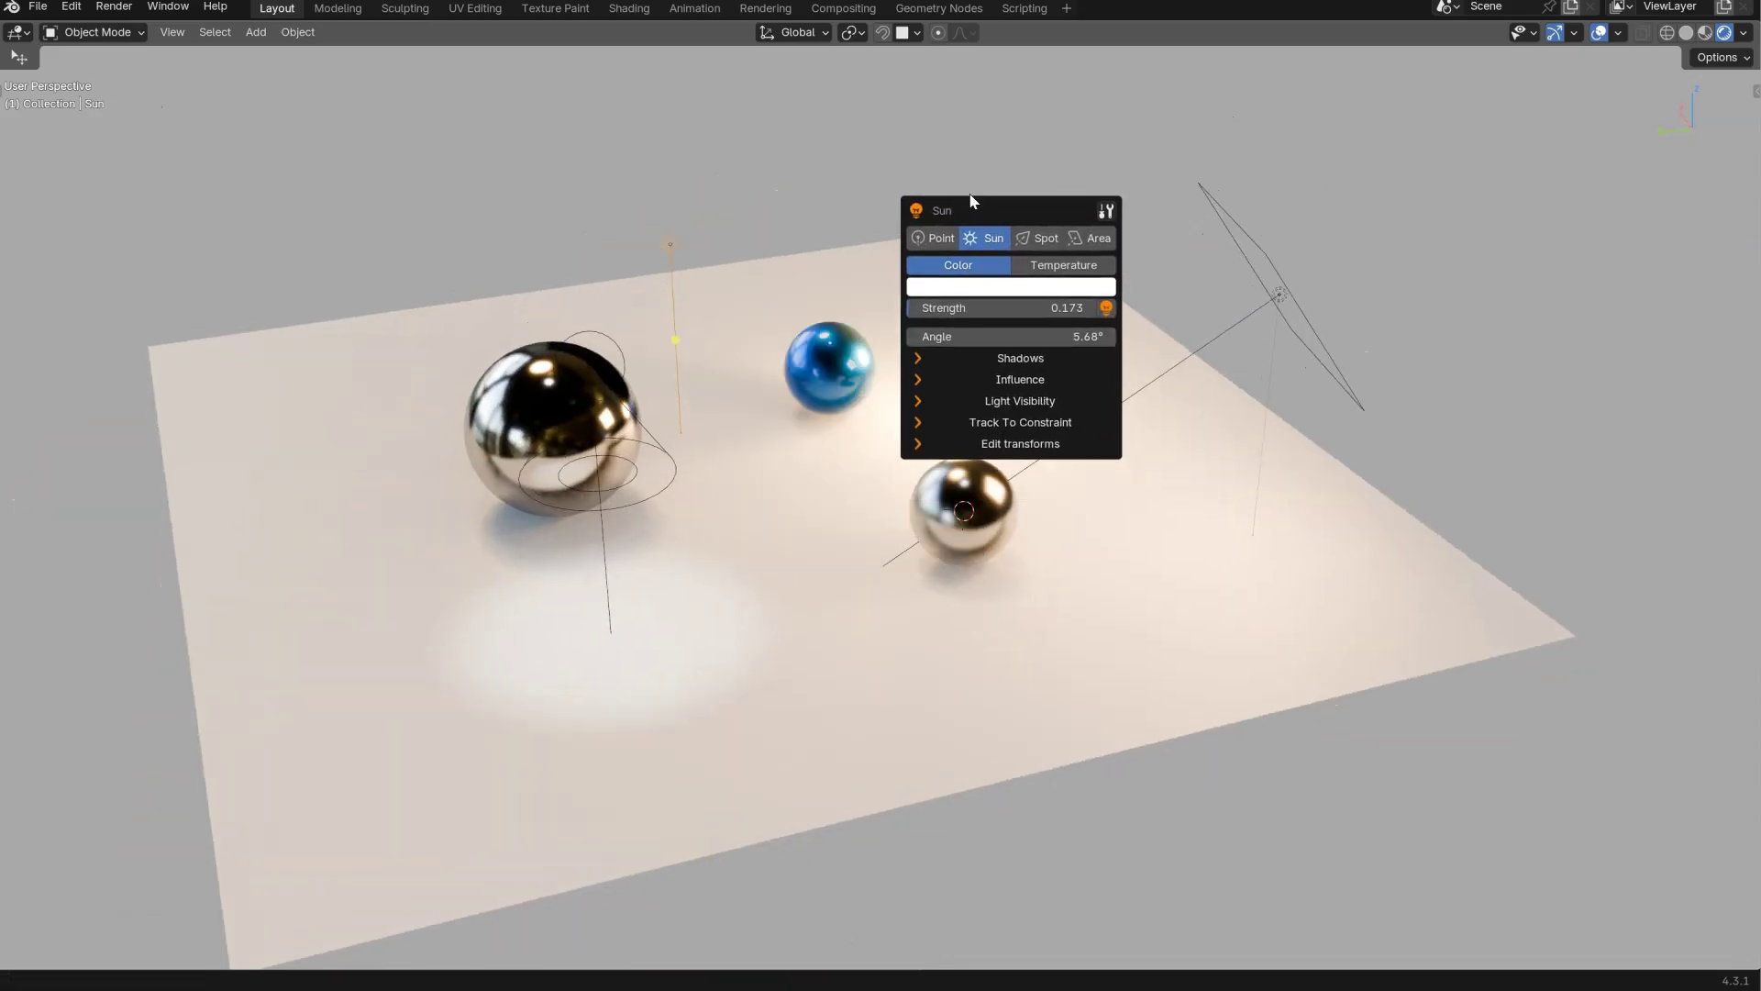
pyautogui.click(1018, 424)
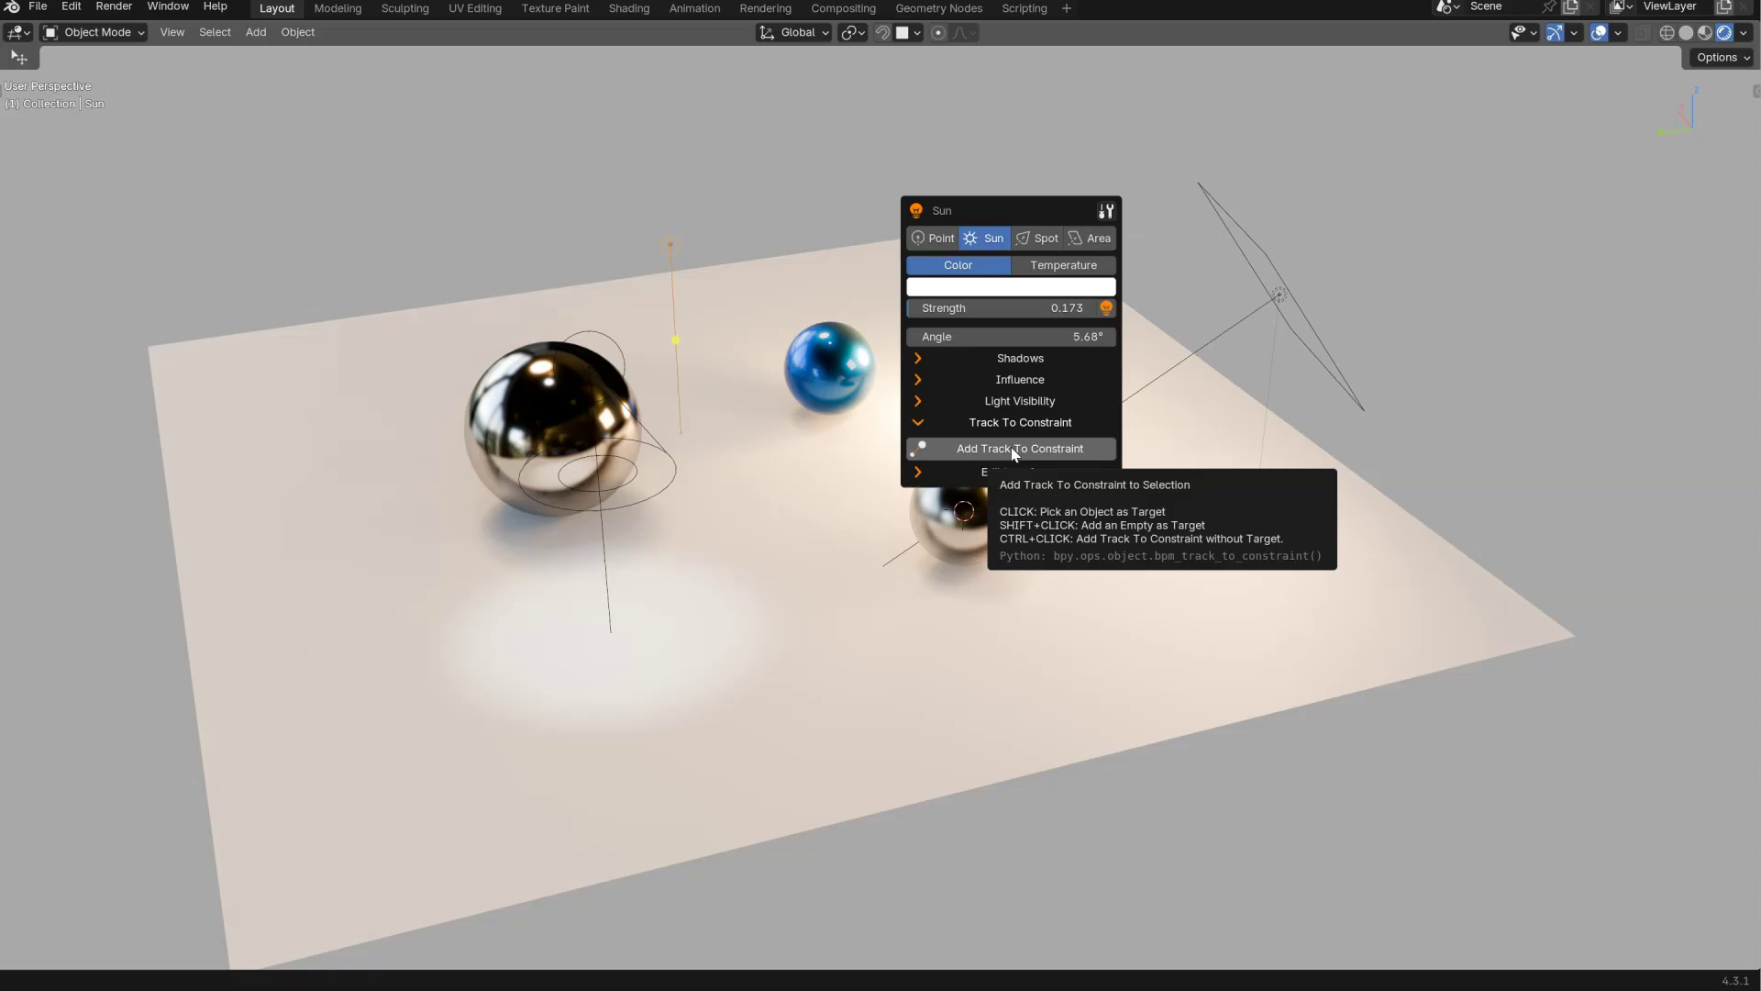
pyautogui.click(959, 451)
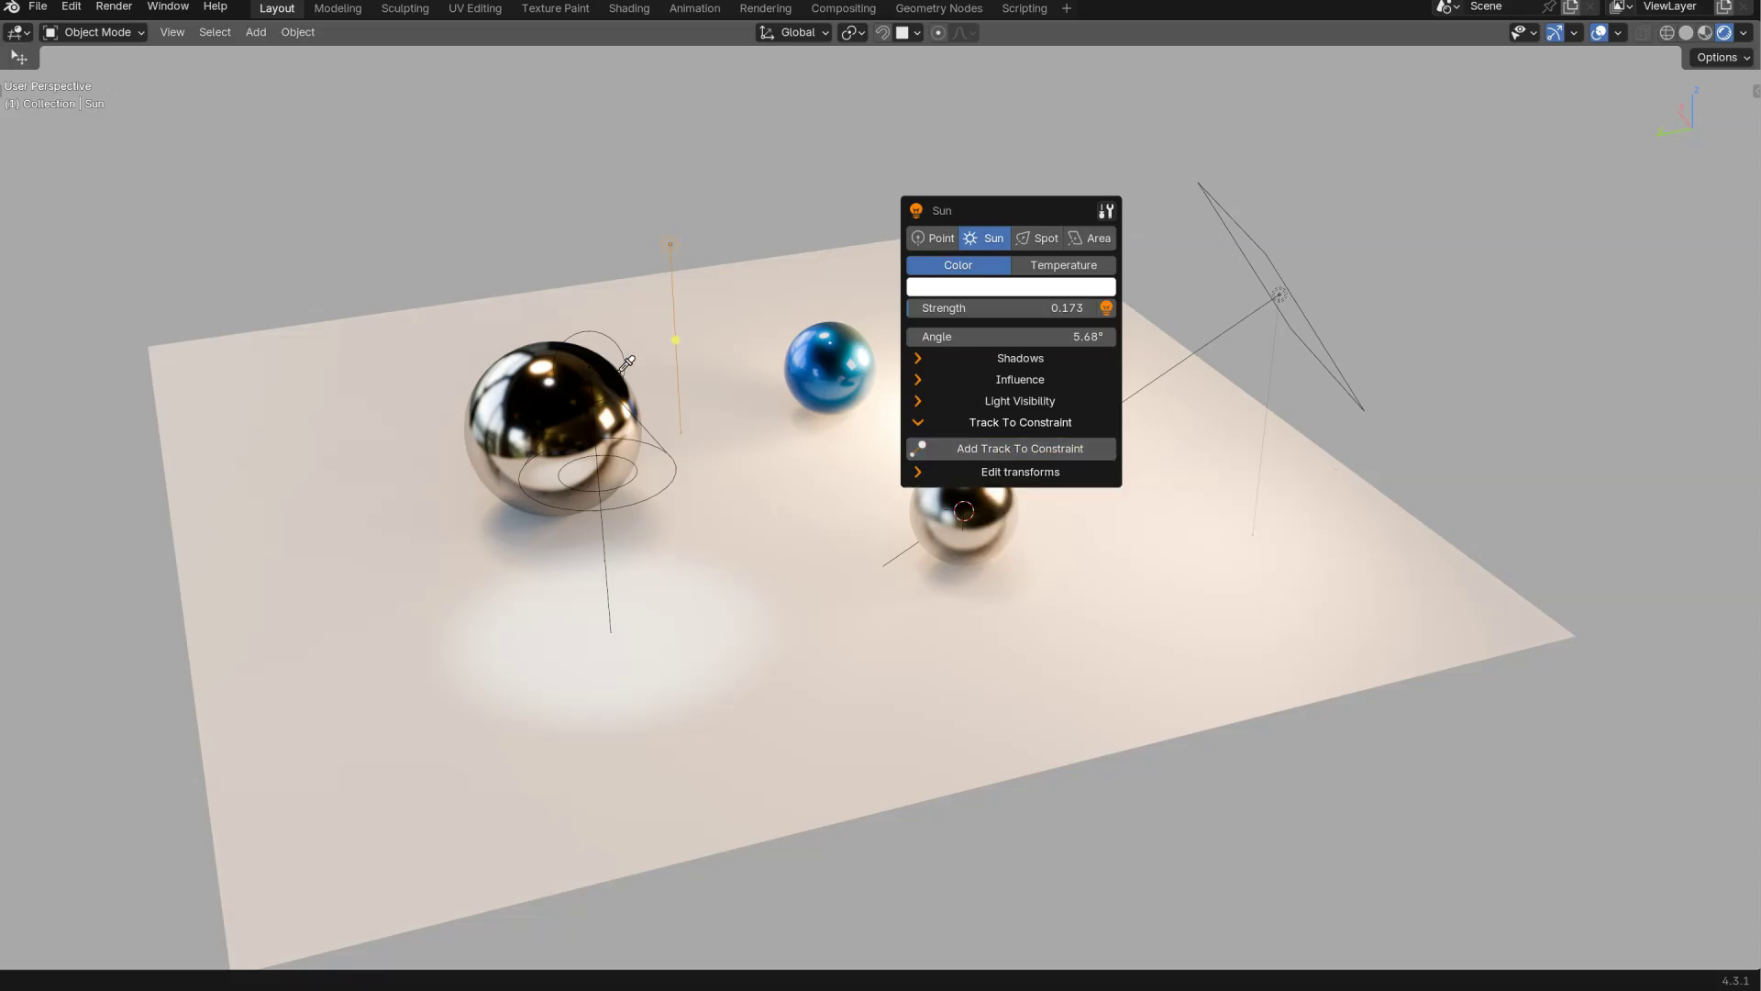
pyautogui.click(569, 380)
# - Move the sun light above the large sphere to test its tracking
pyautogui.moveTo(569, 380); pyautogui.dragTo(670, 242, button='middle')
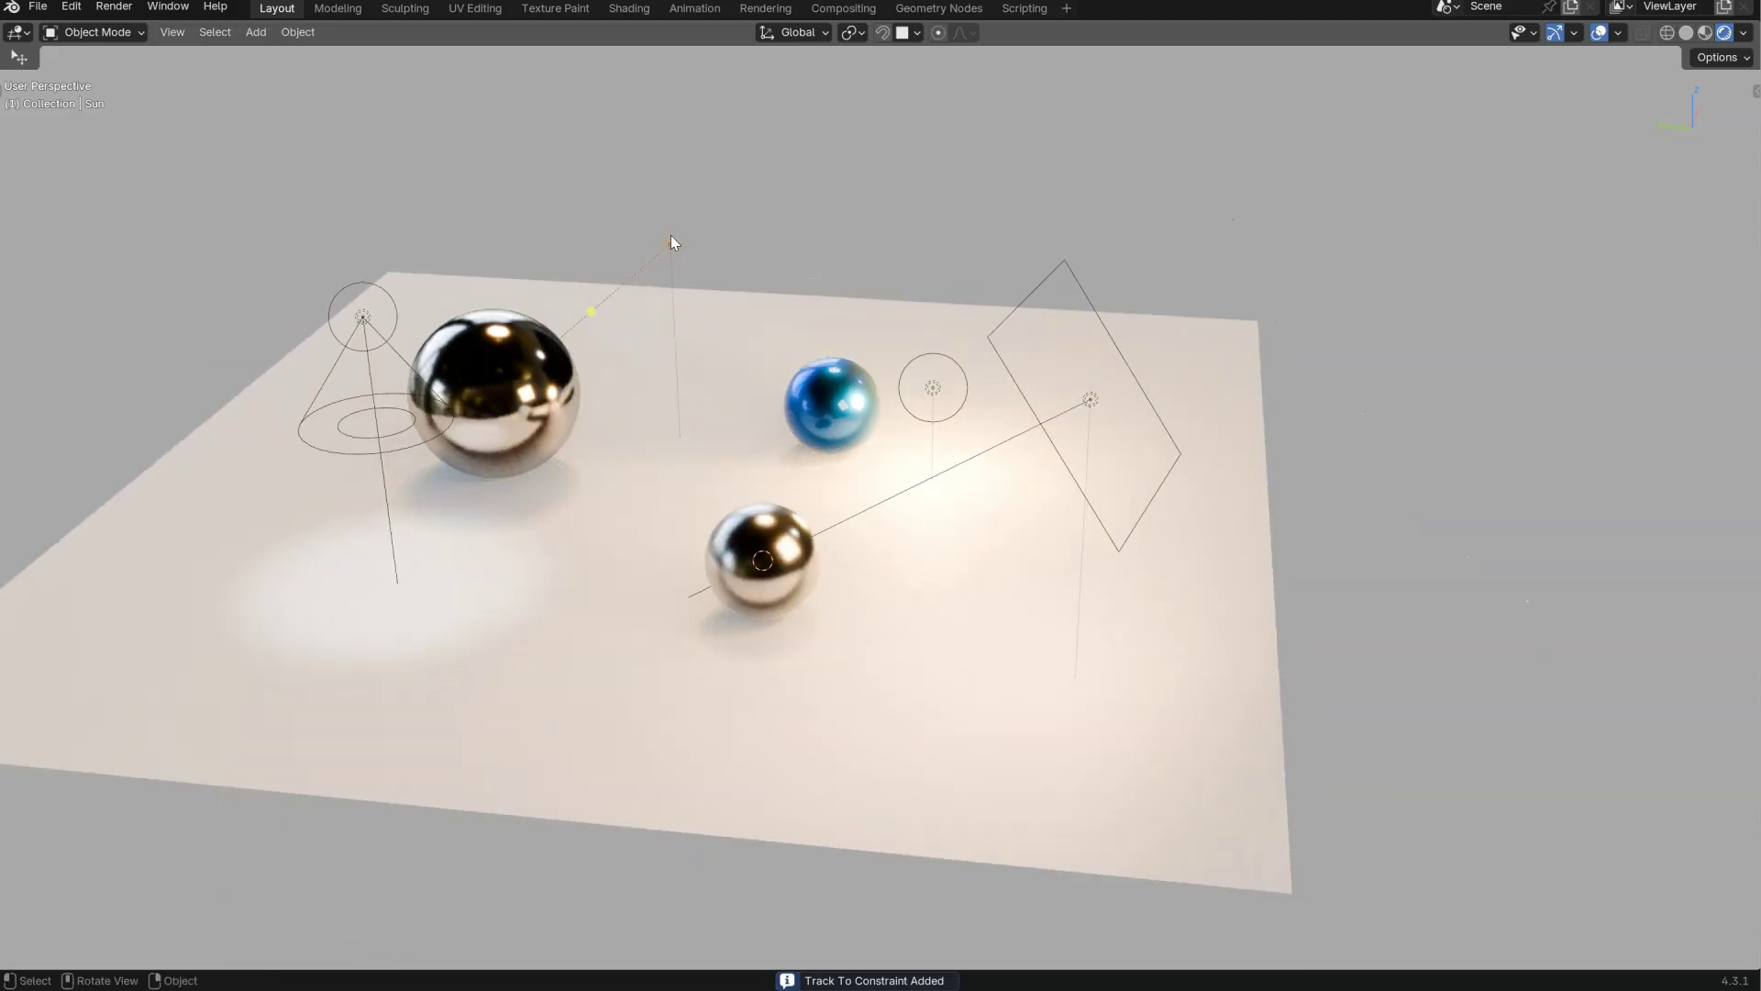
pyautogui.press('g')
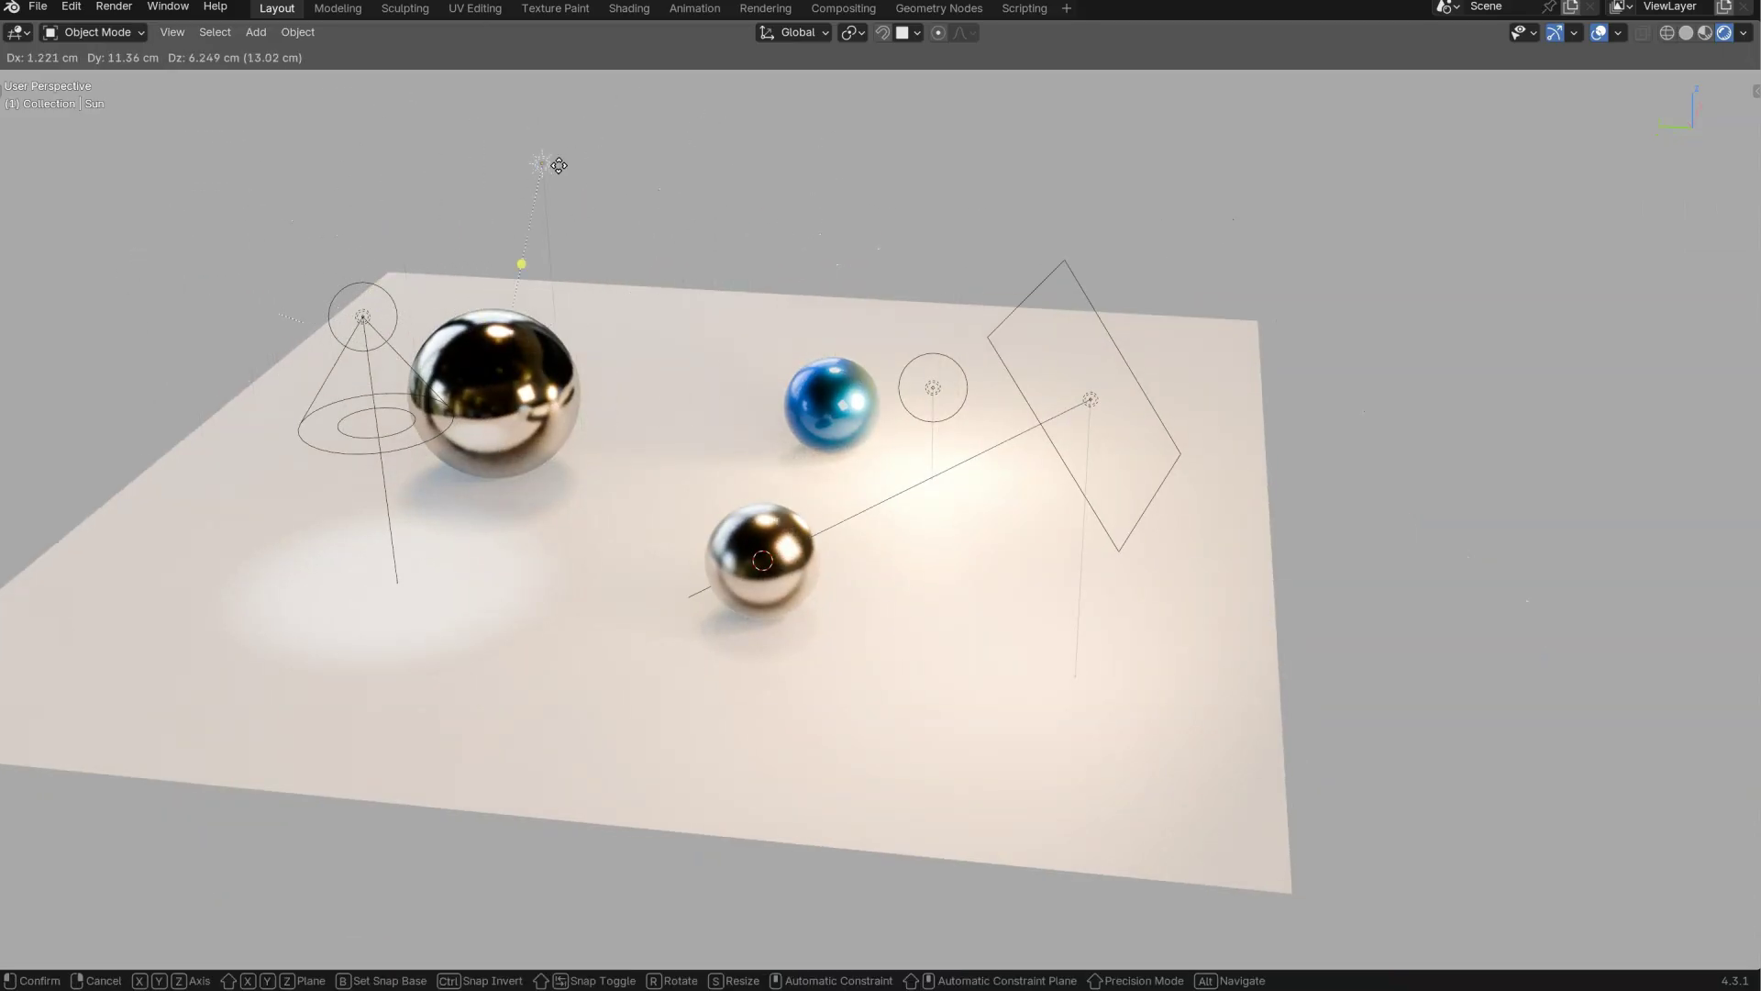
pyautogui.click(533, 175)
pyautogui.click(793, 211)
pyautogui.keyDown('ctrl'); pyautogui.keyDown('shift'); pyautogui.moveTo(795, 209); pyautogui.dragTo(789, 310, button='middle'); pyautogui.keyUp('shift'); pyautogui.keyUp('ctrl')
# - Retarget the sun's Track To constraint to the small metallic sphere, clear that target, and remove the constraint
pyautogui.moveTo(540, 147); pyautogui.dragTo(701, 252, button='middle')
pyautogui.press('l')
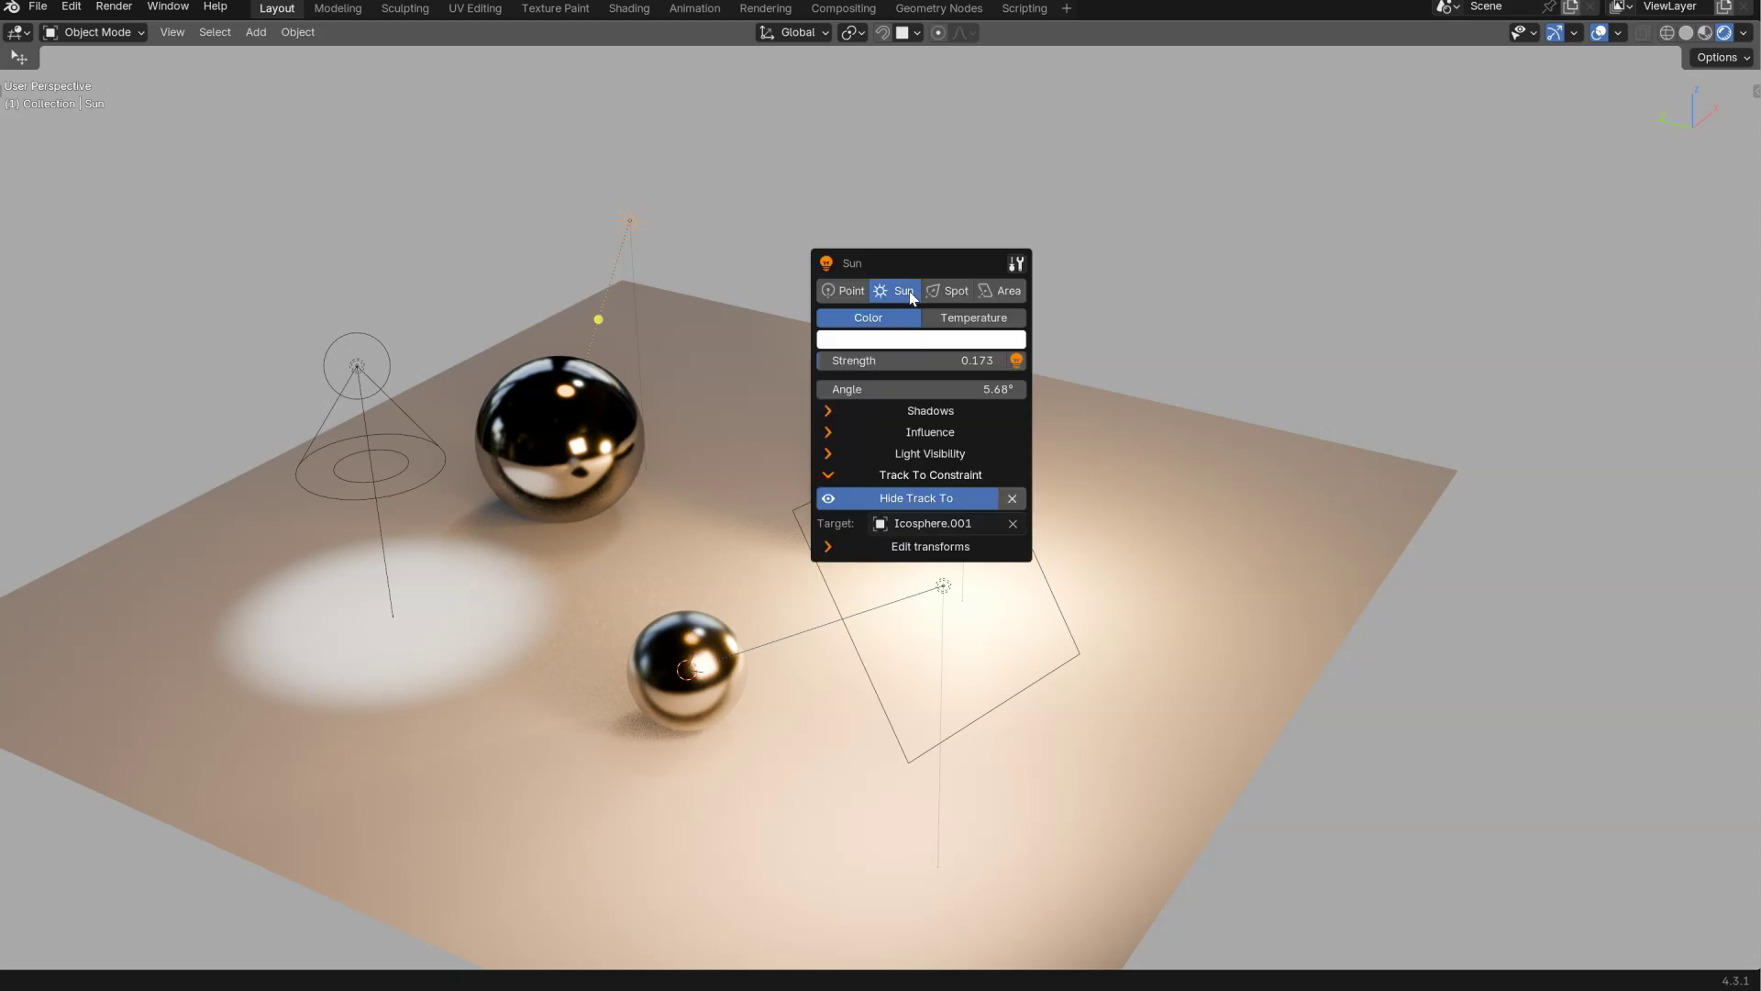
pyautogui.click(1014, 523)
pyautogui.click(1013, 525)
pyautogui.click(690, 640)
pyautogui.click(1013, 523)
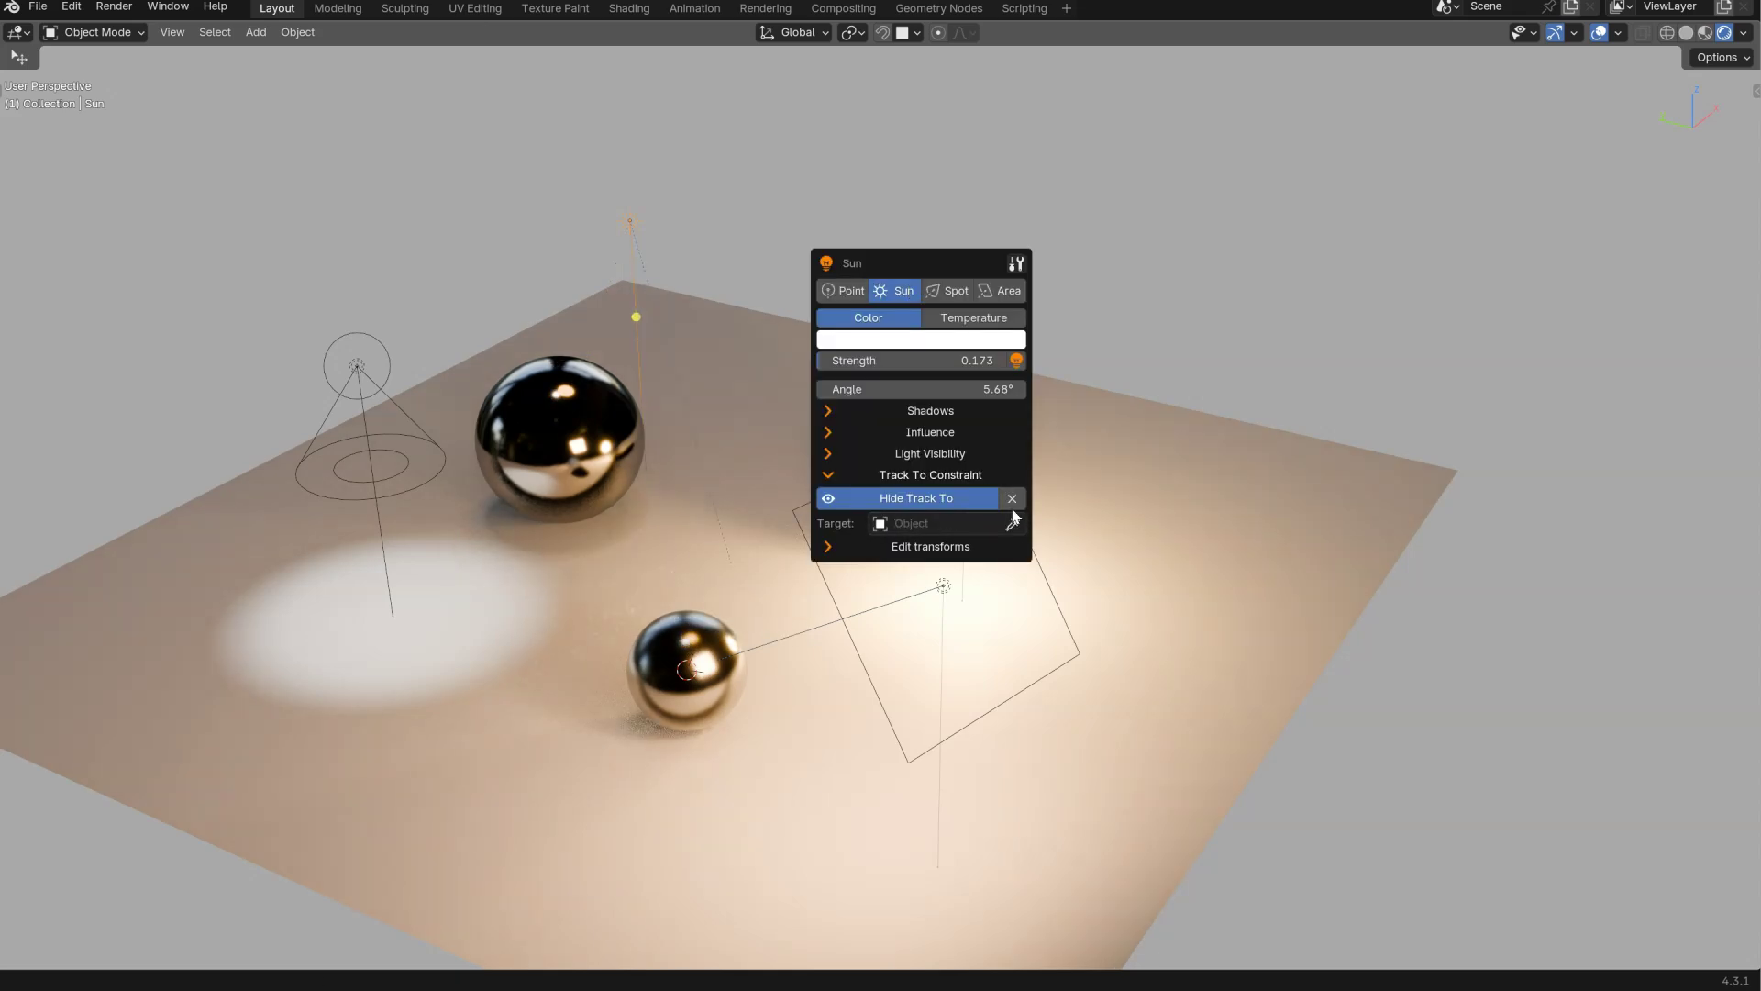
pyautogui.click(931, 499)
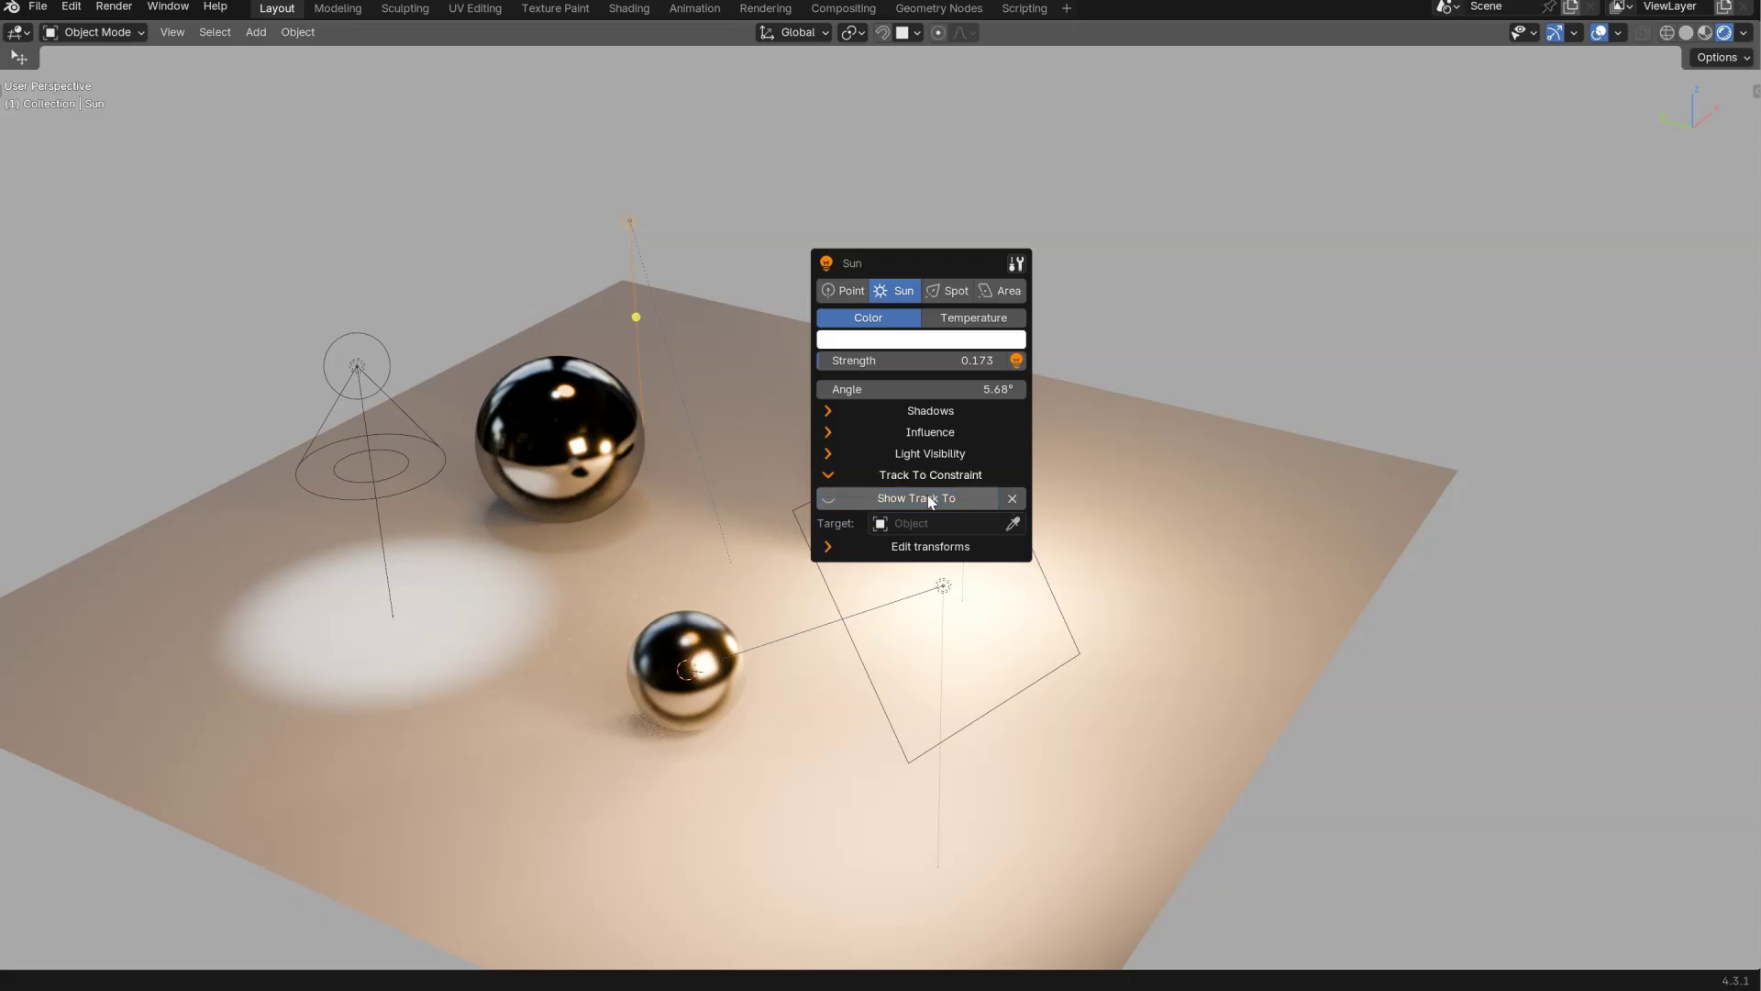
pyautogui.click(1012, 498)
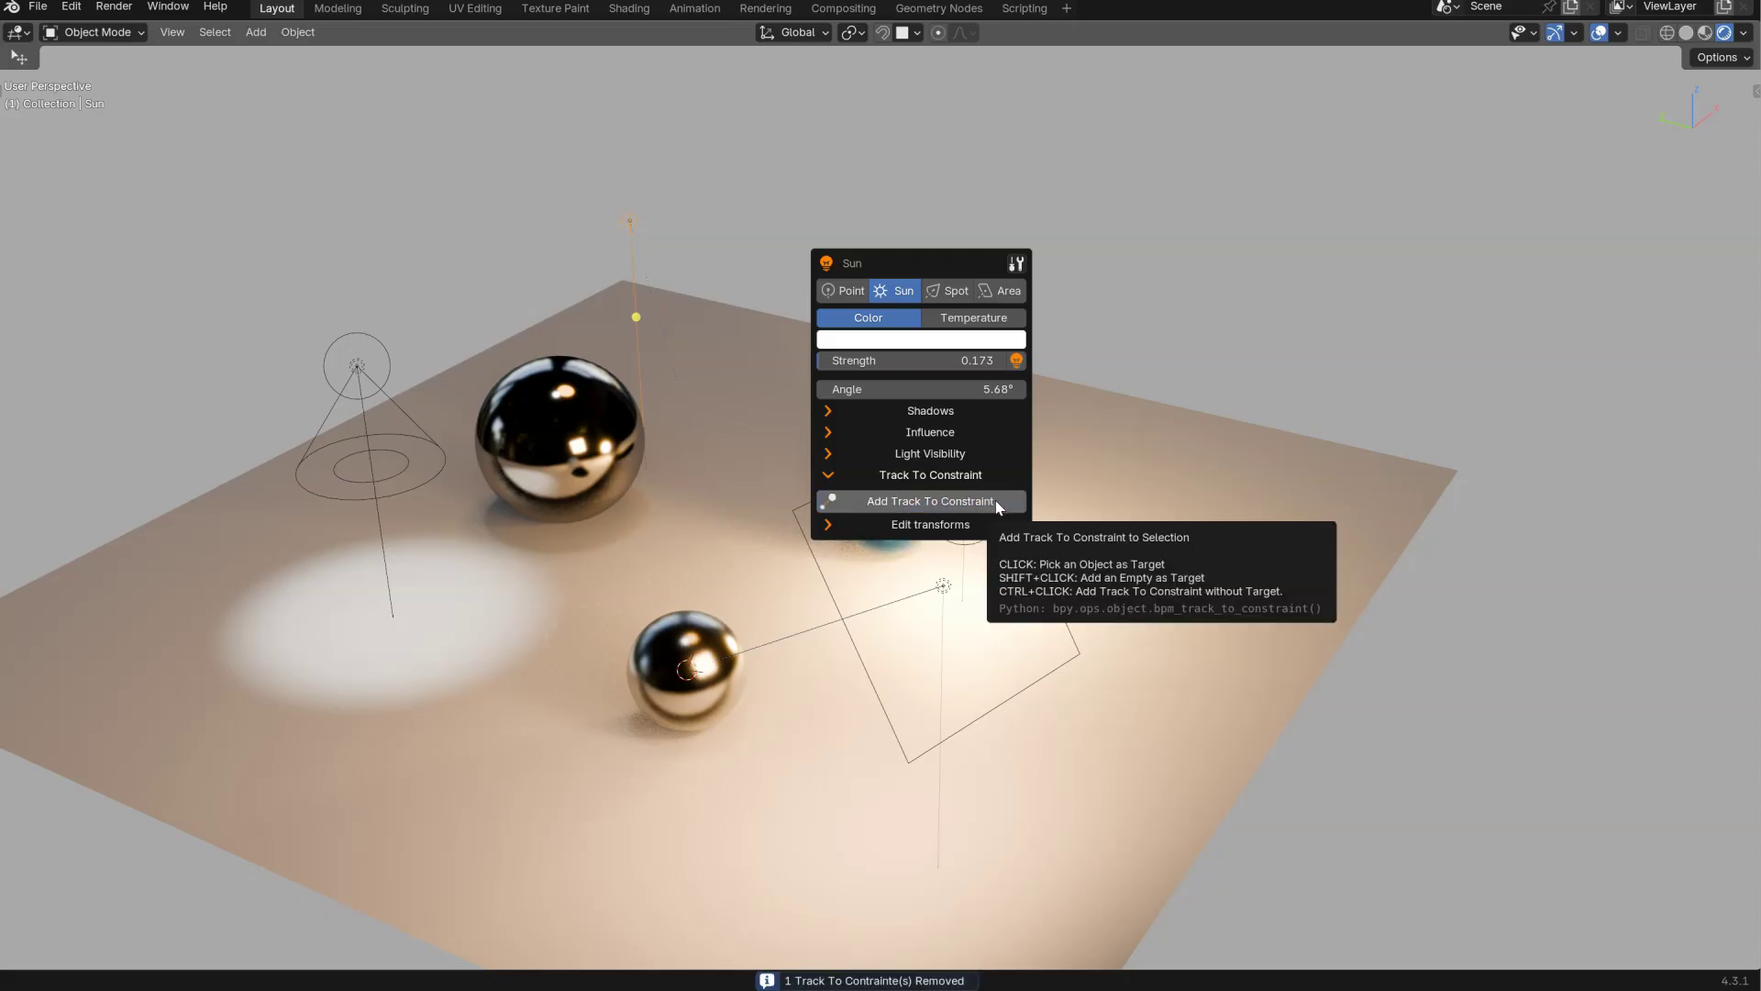
# - Add a Track To constraint to the sun with a new empty as its target, then enlarge and reposition the empty
pyautogui.keyDown('shift'); pyautogui.click(940, 508); pyautogui.keyUp('shift')
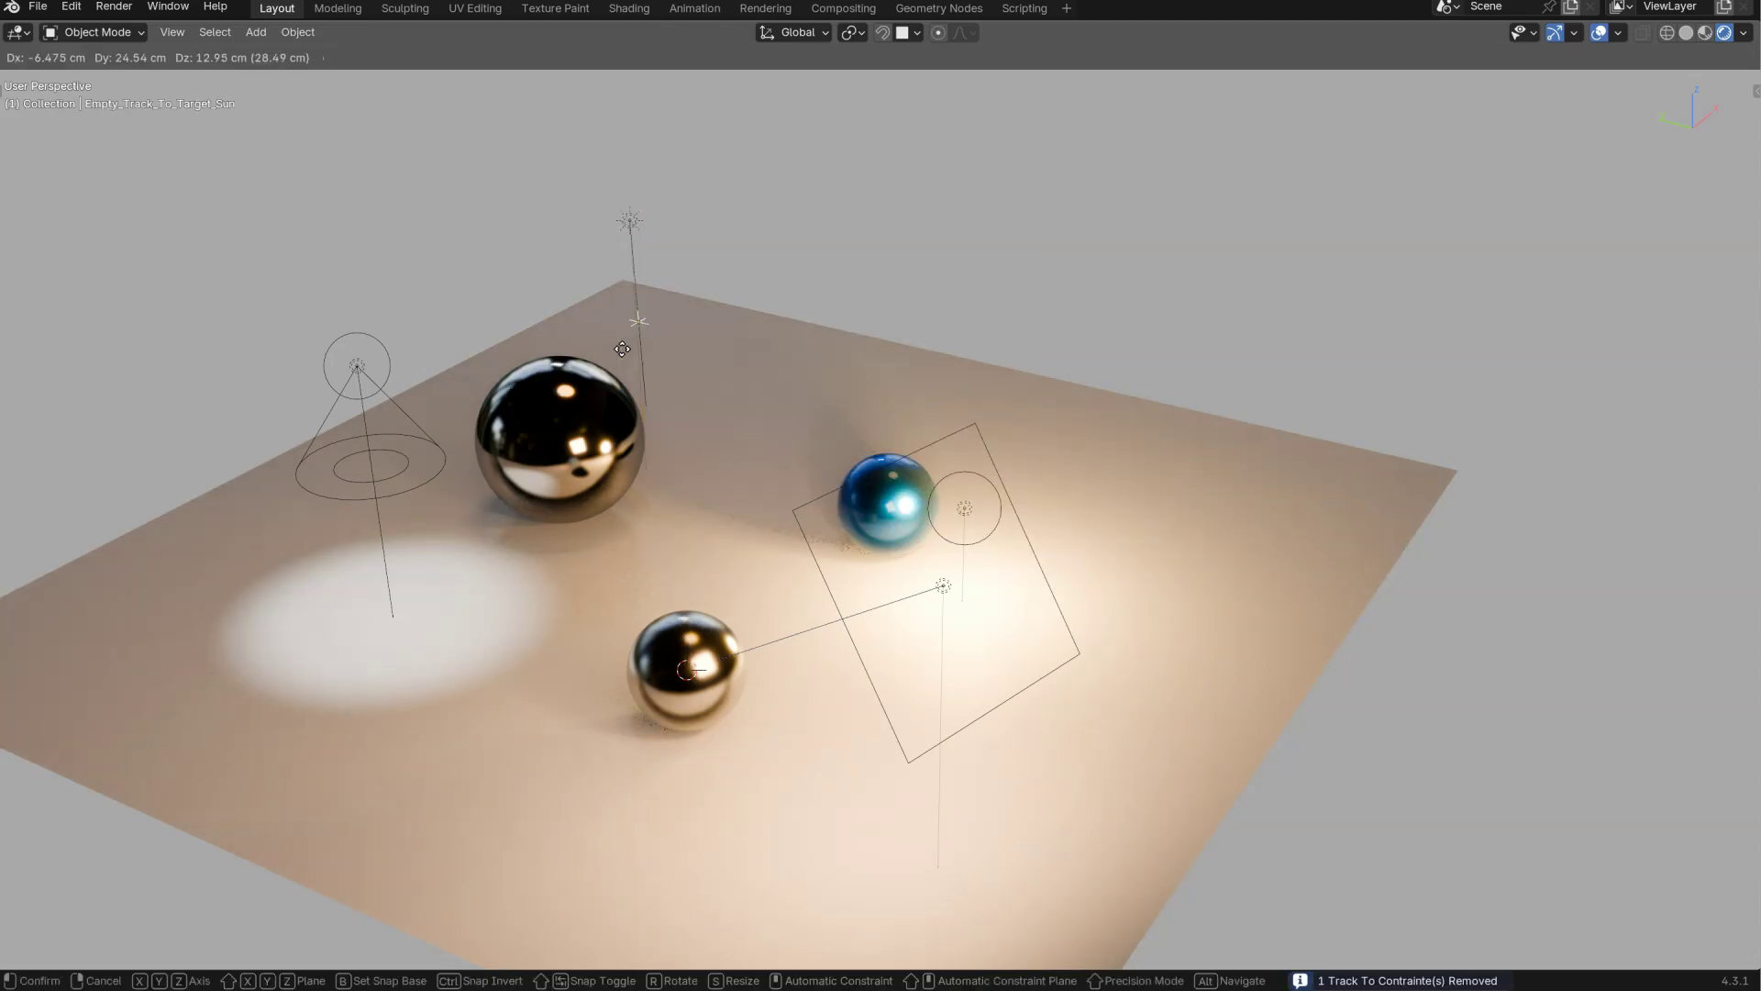
pyautogui.click(872, 360)
pyautogui.press('s')
pyautogui.click(1093, 321)
pyautogui.press('g')
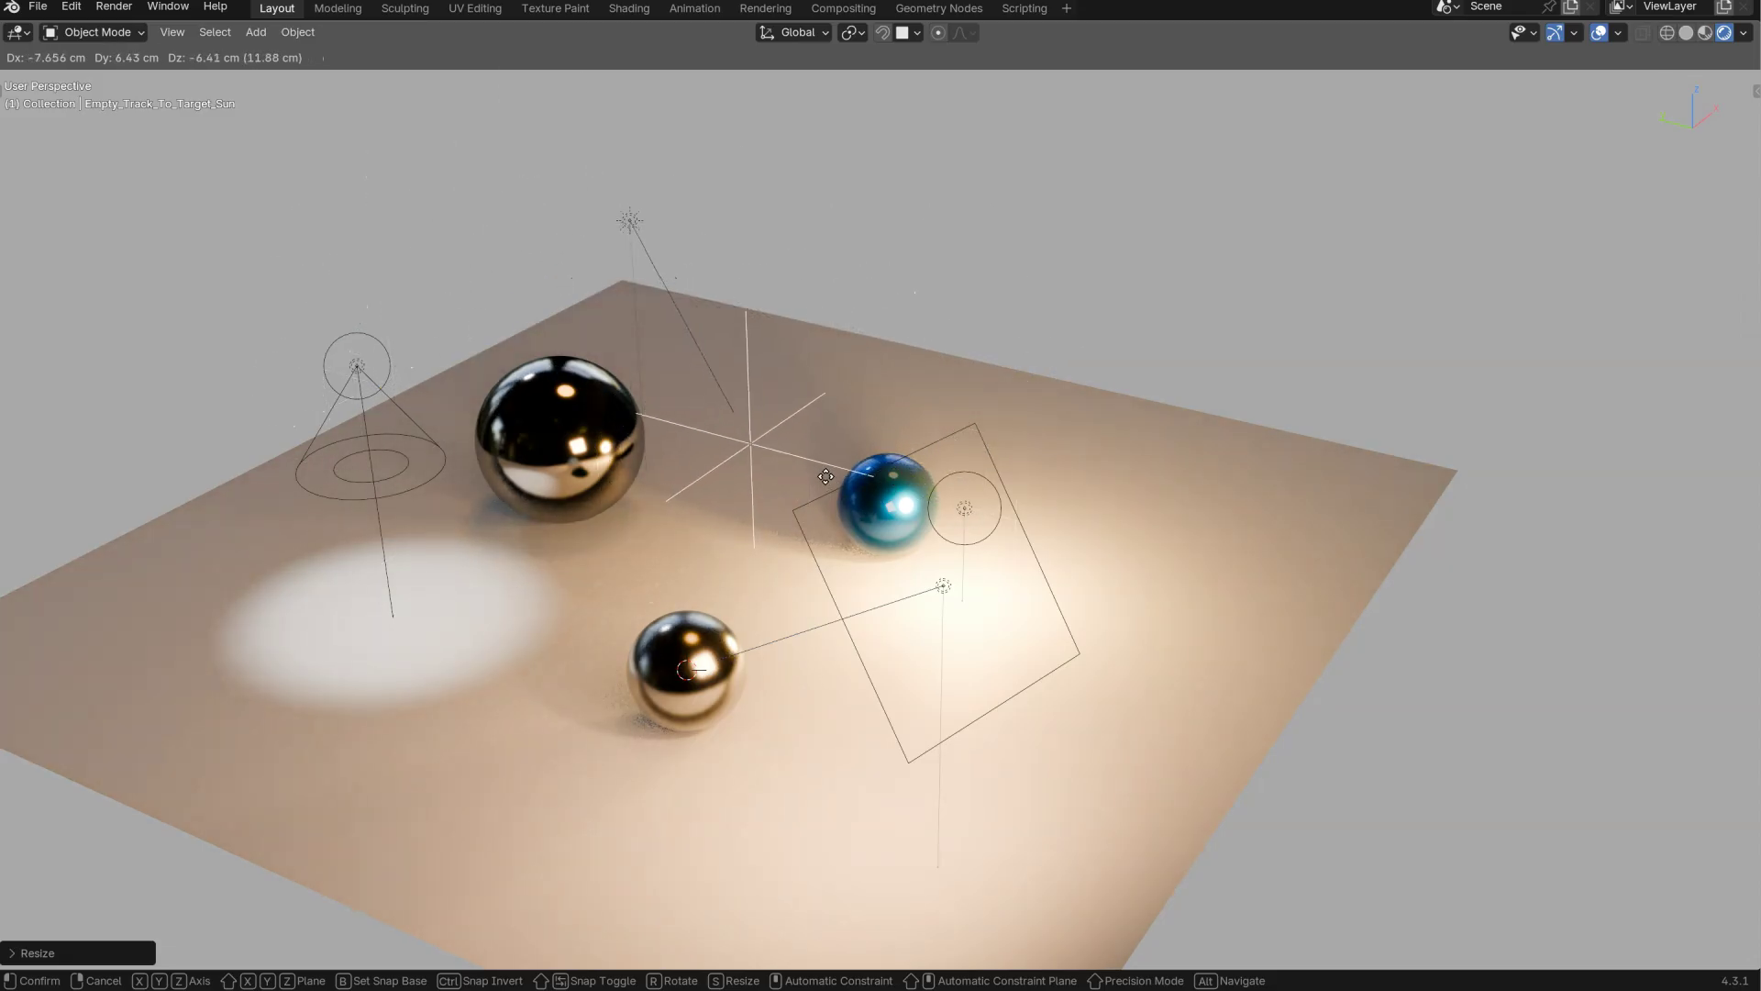
pyautogui.click(813, 436)
# - Move the sun light to test how it tracks the empty
pyautogui.click(628, 217)
pyautogui.press('g')
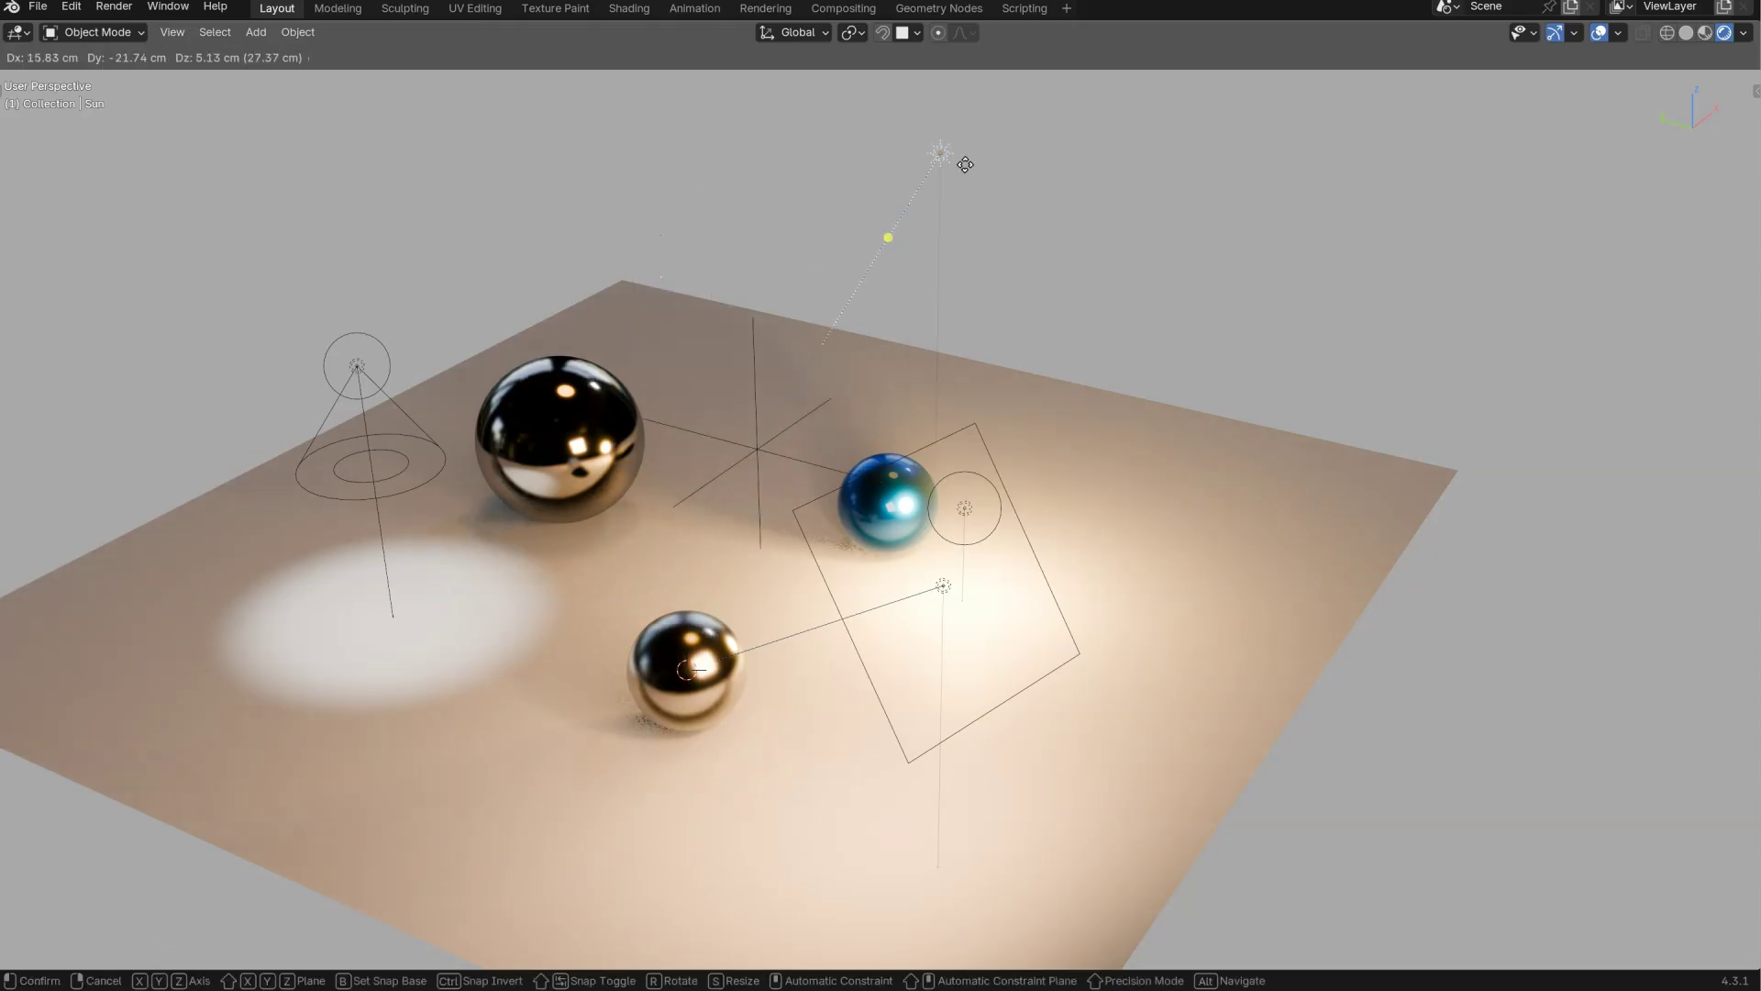
pyautogui.click(757, 330)
# - Show the Outliner and make Editable_Plane unselectable in the viewport
pyautogui.click(748, 343)
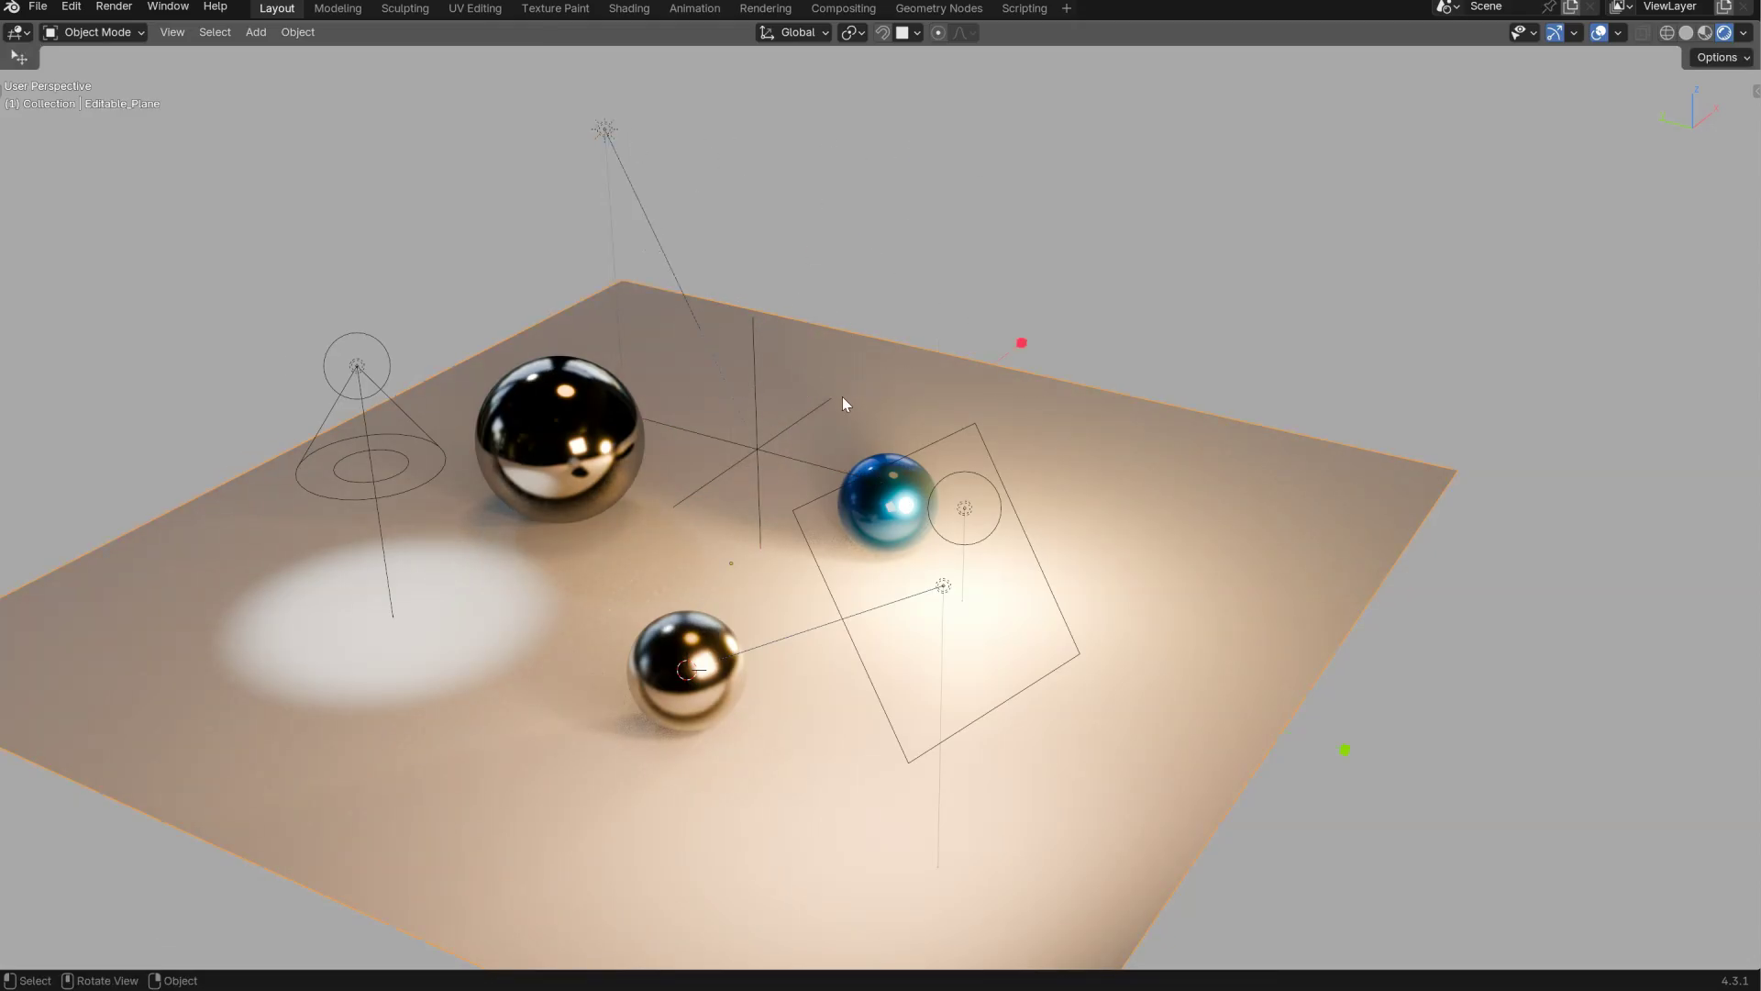
pyautogui.hotkey('ctrl', 'space')
pyautogui.click(1704, 114)
# - Reposition the sun's target empty and move the sun light above the plane beyond the blue sphere
pyautogui.click(624, 418)
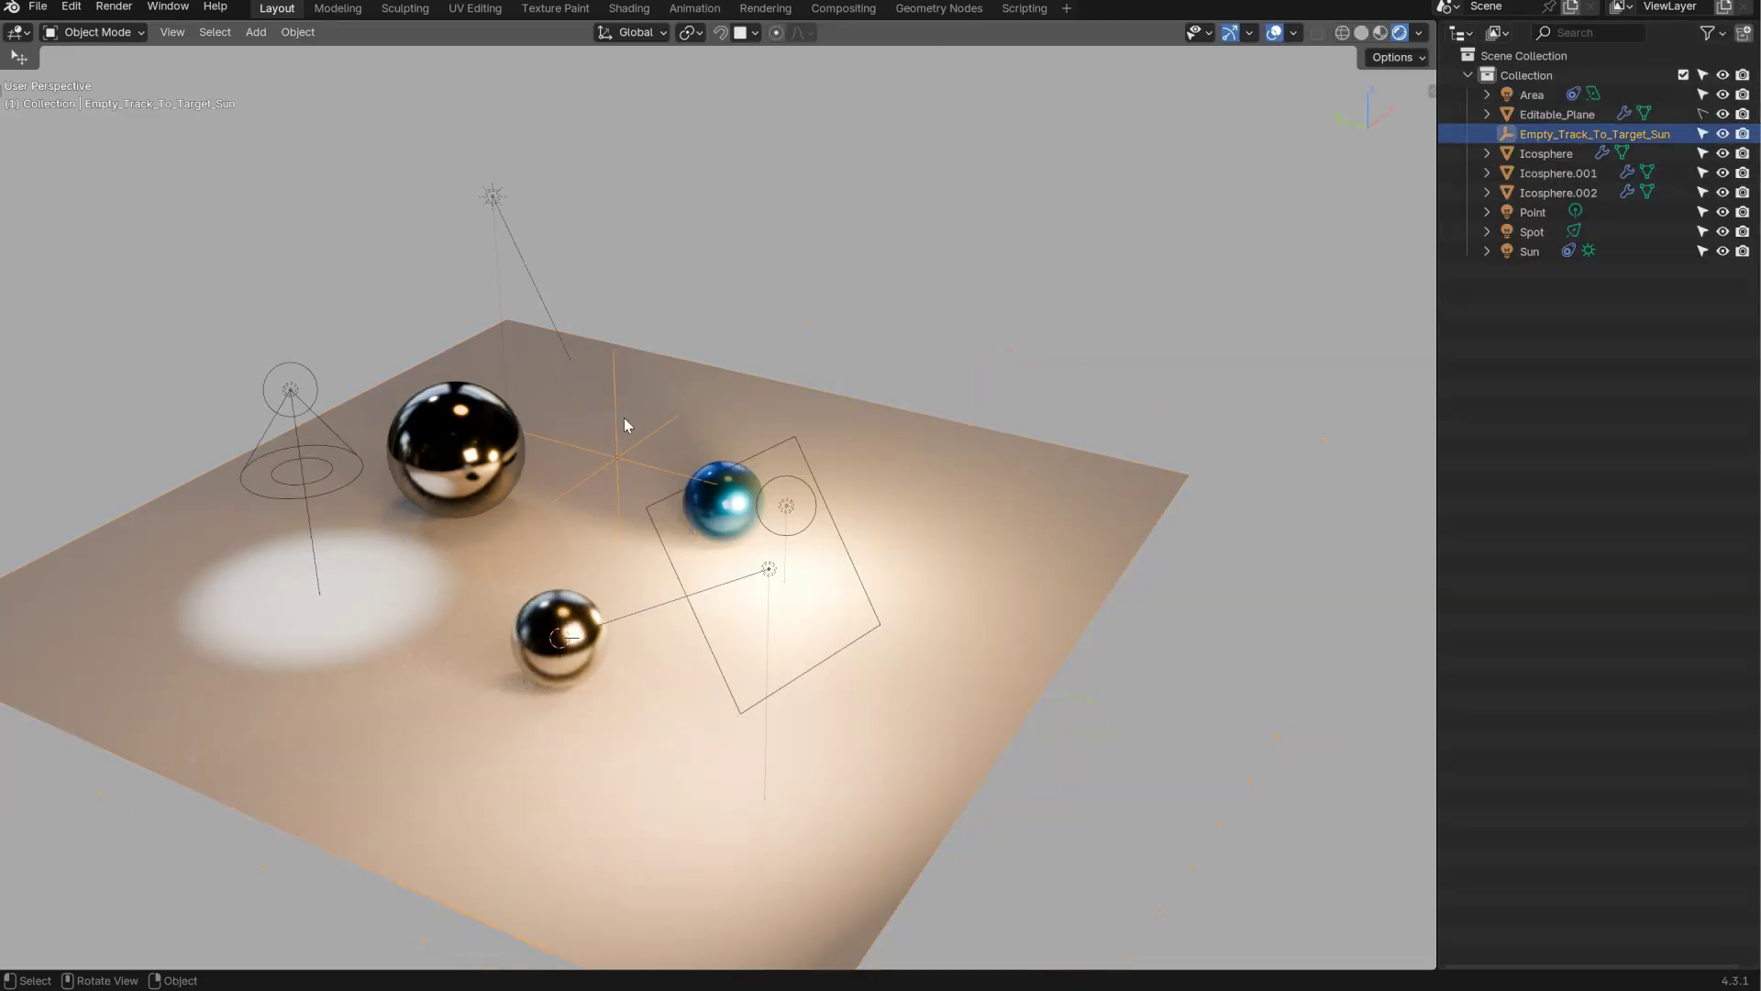
pyautogui.press('g')
pyautogui.click(578, 490)
pyautogui.click(506, 185)
pyautogui.press('g')
pyautogui.click(780, 177)
# - Delete the empty that serves as the sun's tracking target
pyautogui.click(589, 461)
pyautogui.moveTo(622, 466); pyautogui.dragTo(631, 376)
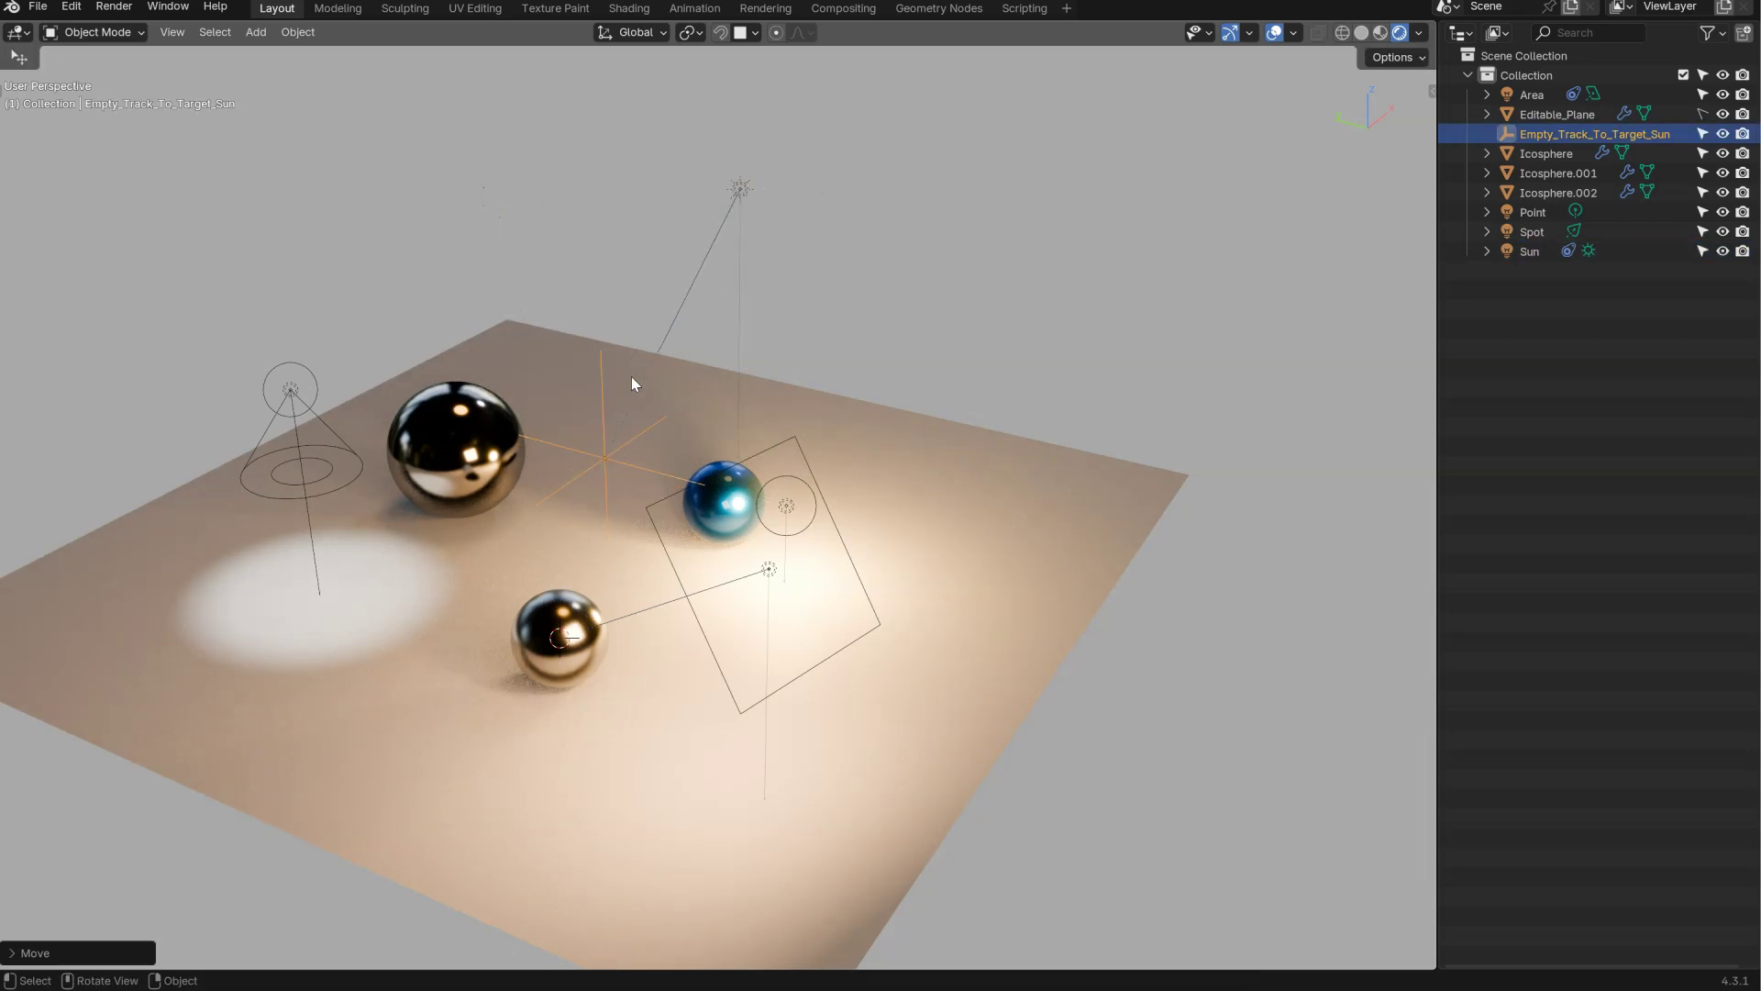
pyautogui.press('x')
pyautogui.click(596, 407)
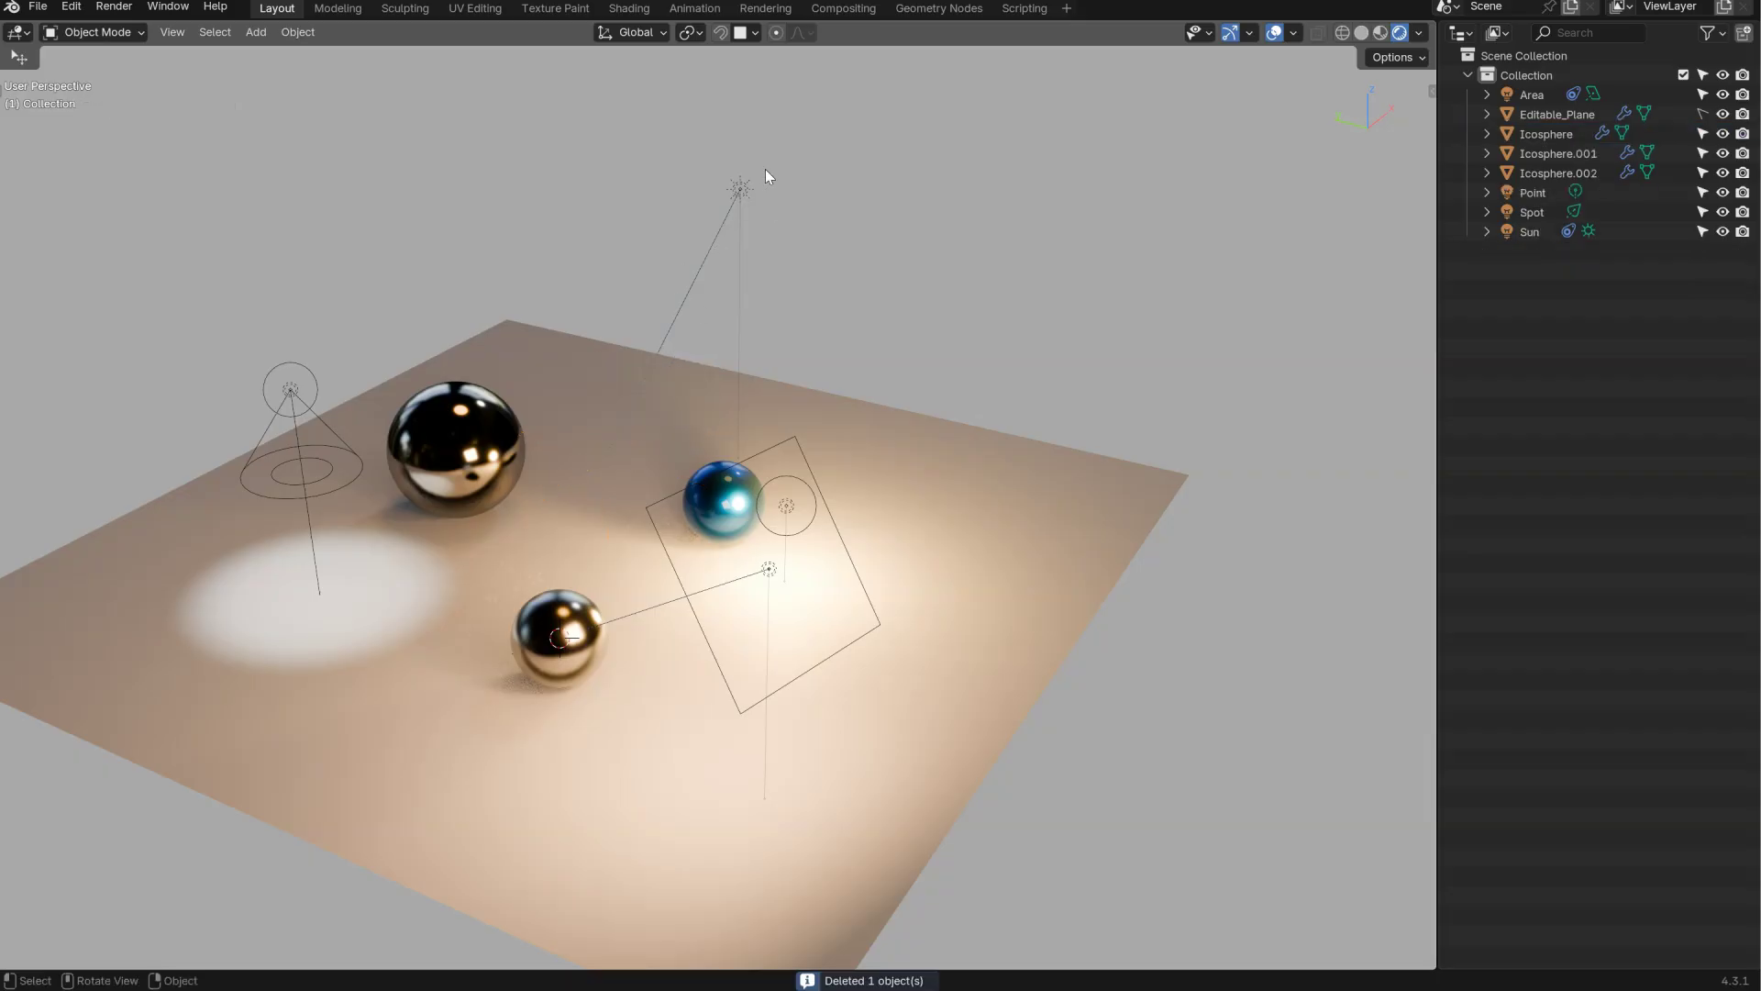
# - Select the sun light and remove its Track To constraint that has lost its target
pyautogui.click(765, 169)
pyautogui.rightClick(835, 316)
pyautogui.click(901, 542)
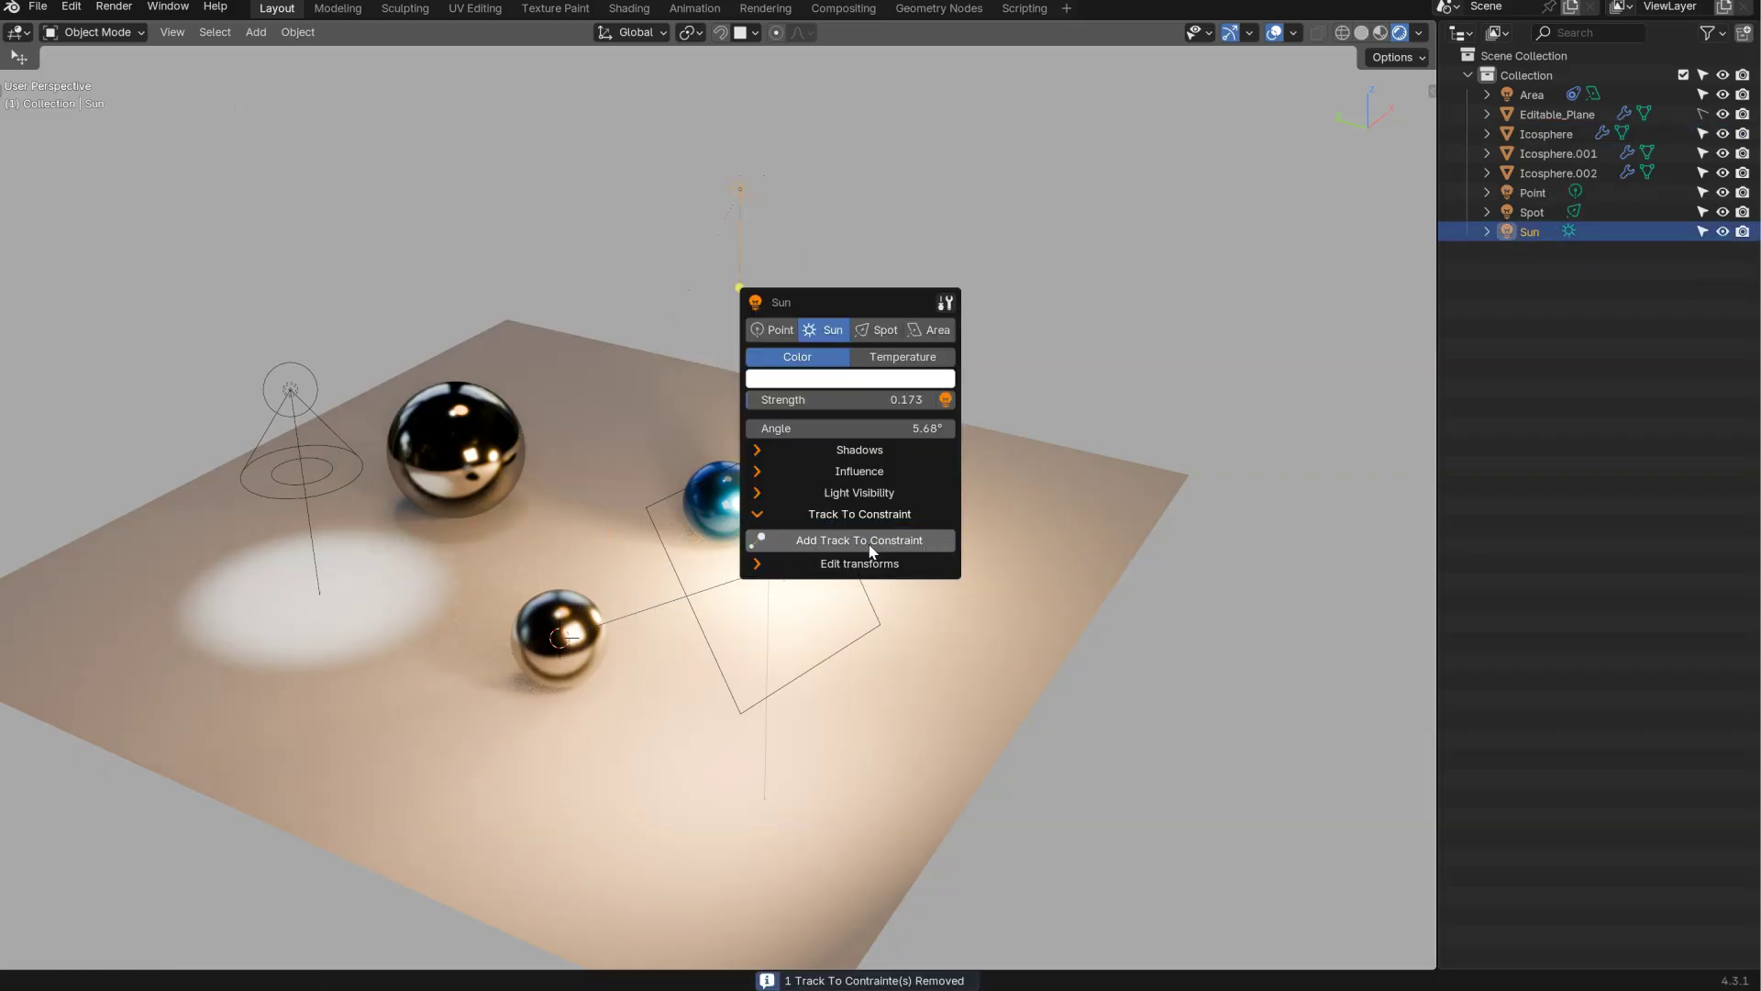
# - Add a targetless Track To constraint to the sun, assign the large sphere as its target, and remove the constraint
pyautogui.click(869, 548)
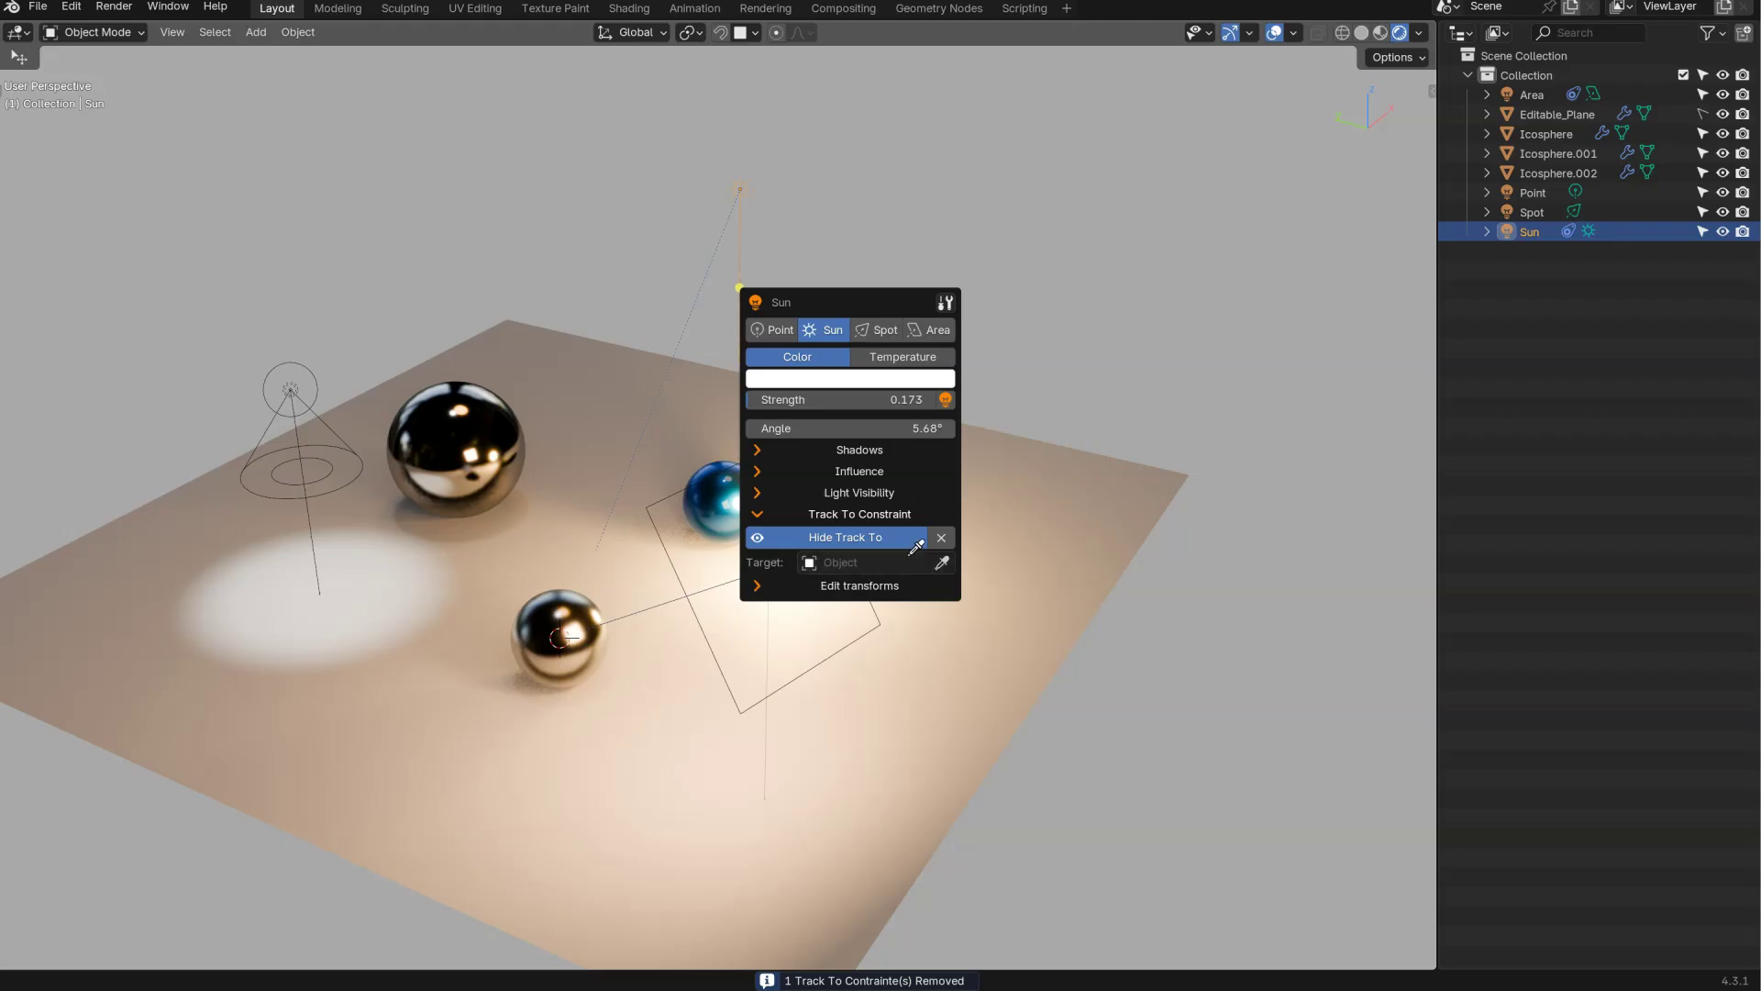
pyautogui.click(942, 562)
pyautogui.click(494, 442)
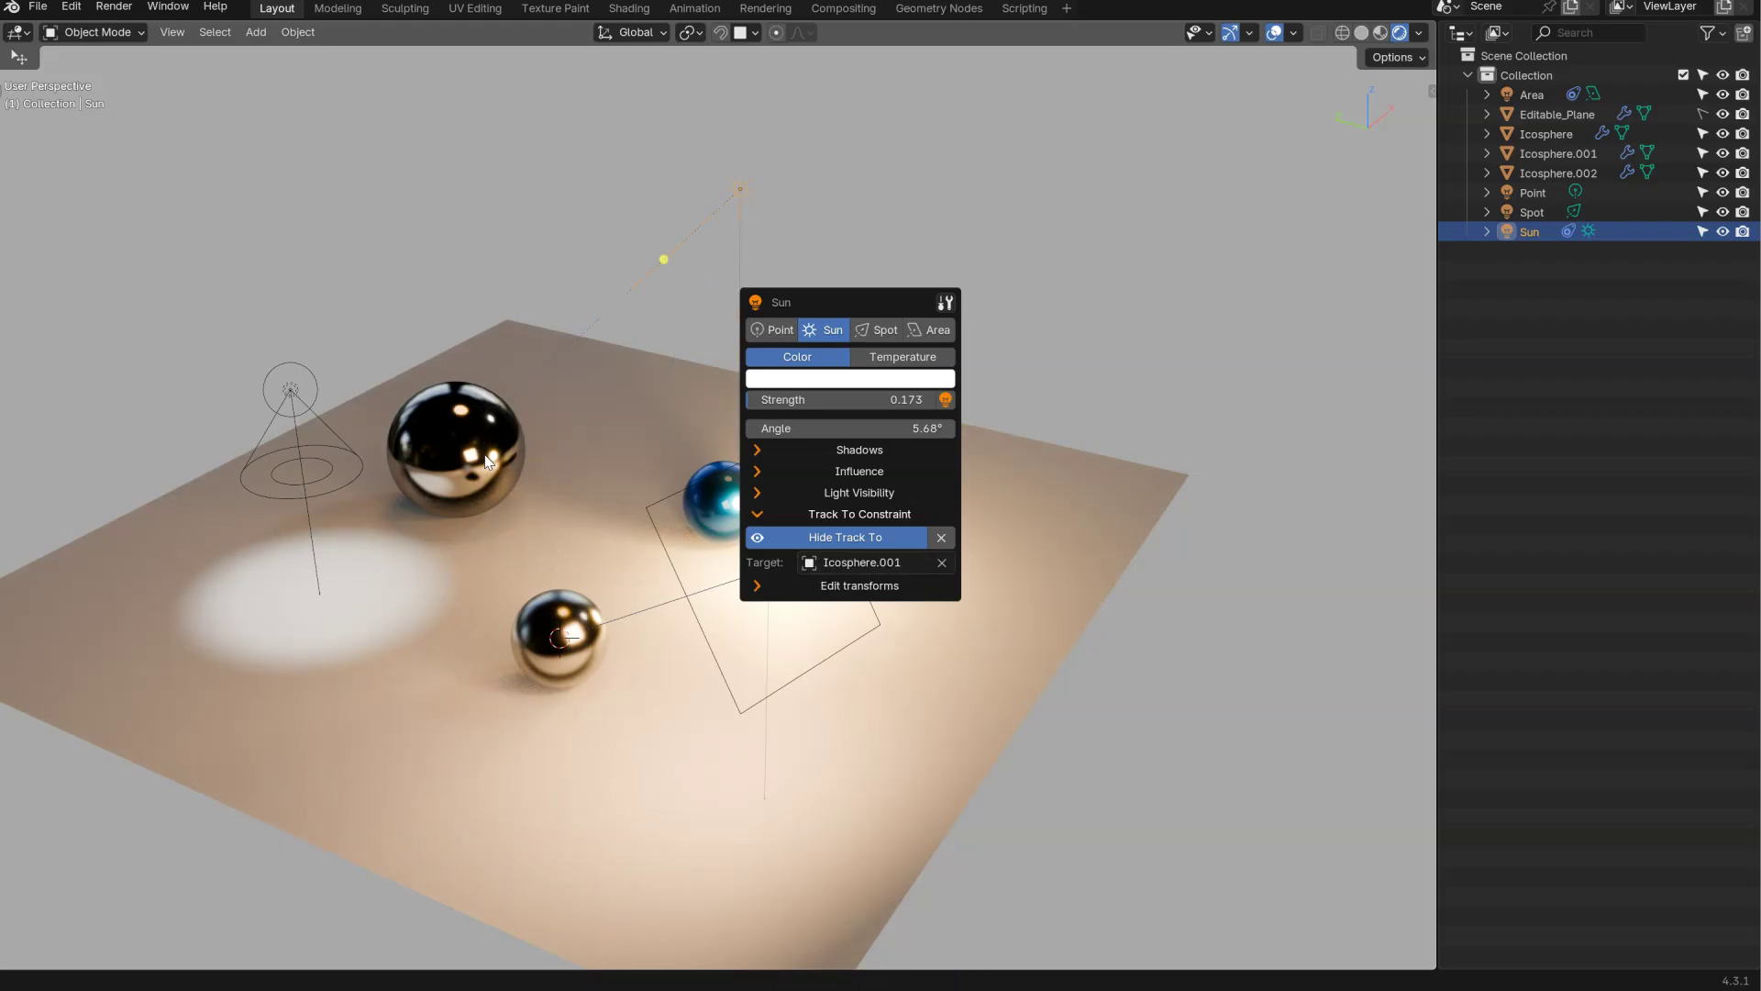
pyautogui.click(941, 537)
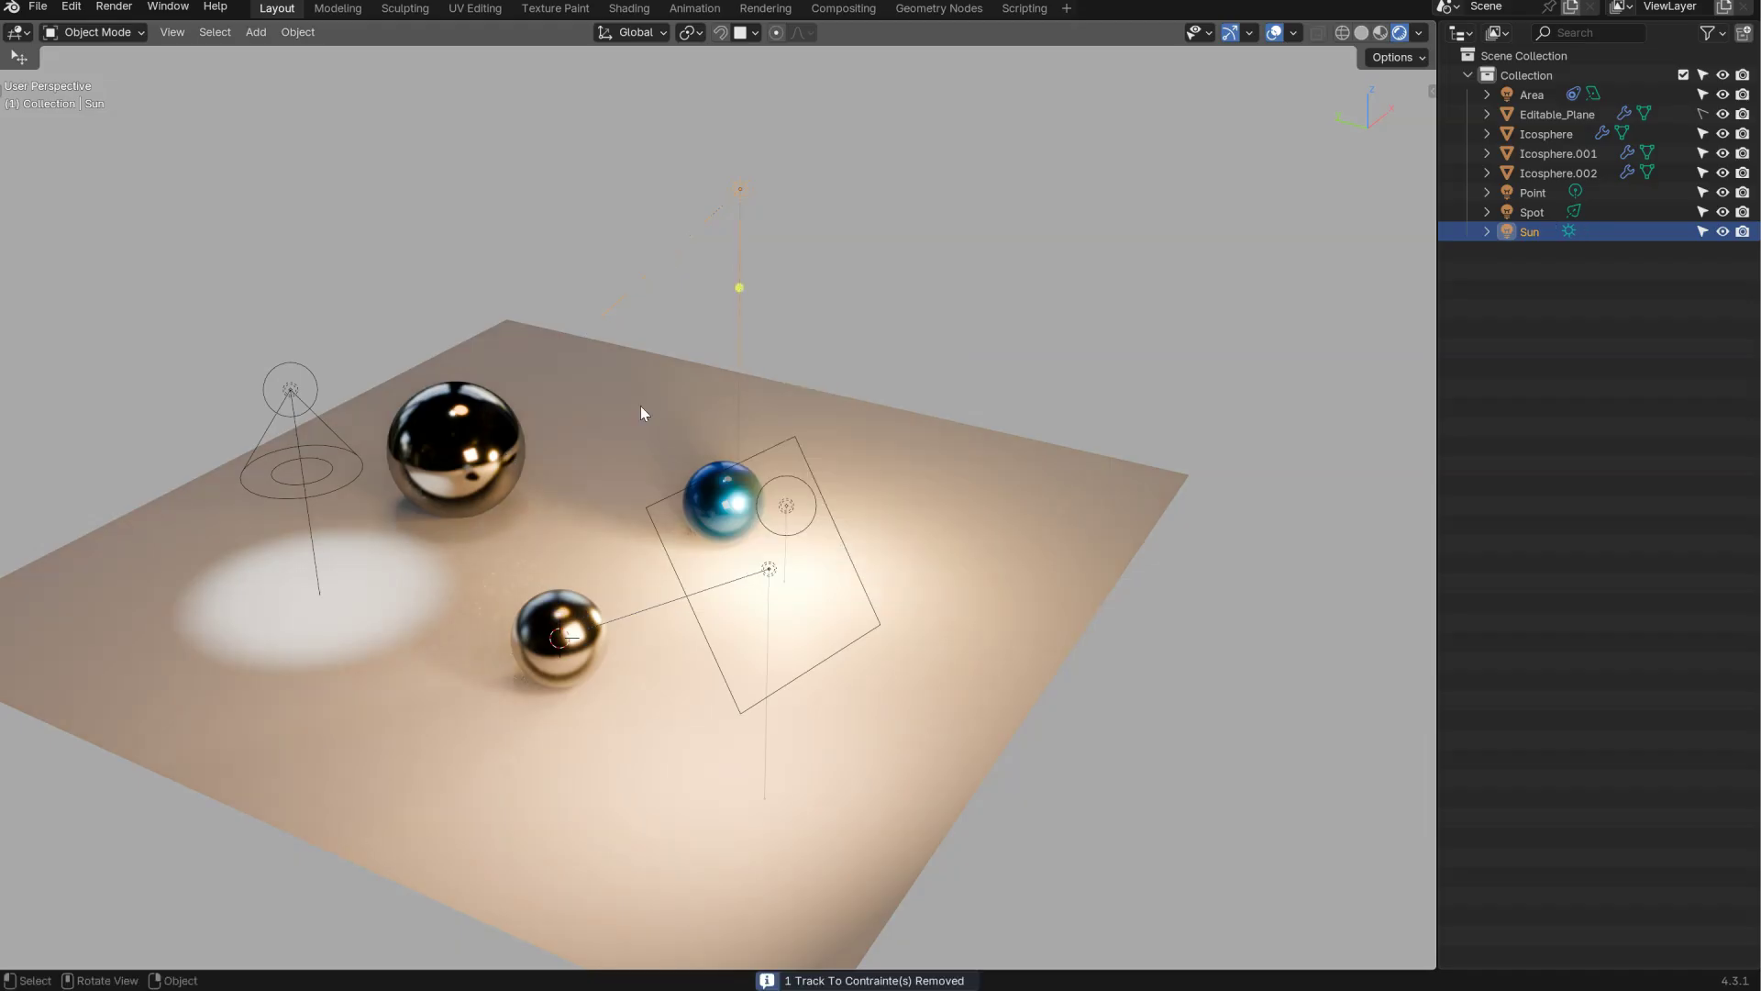
# - Select the spot, point, area and sun lights and delete them all
pyautogui.moveTo(745, 371); pyautogui.dragTo(728, 377, button='middle')
pyautogui.click(384, 442)
pyautogui.moveTo(728, 519); pyautogui.dragTo(912, 499, button='middle')
pyautogui.keyDown('shift'); pyautogui.click(888, 530); pyautogui.keyUp('shift')
pyautogui.keyDown('shift'); pyautogui.click(967, 452); pyautogui.keyUp('shift')
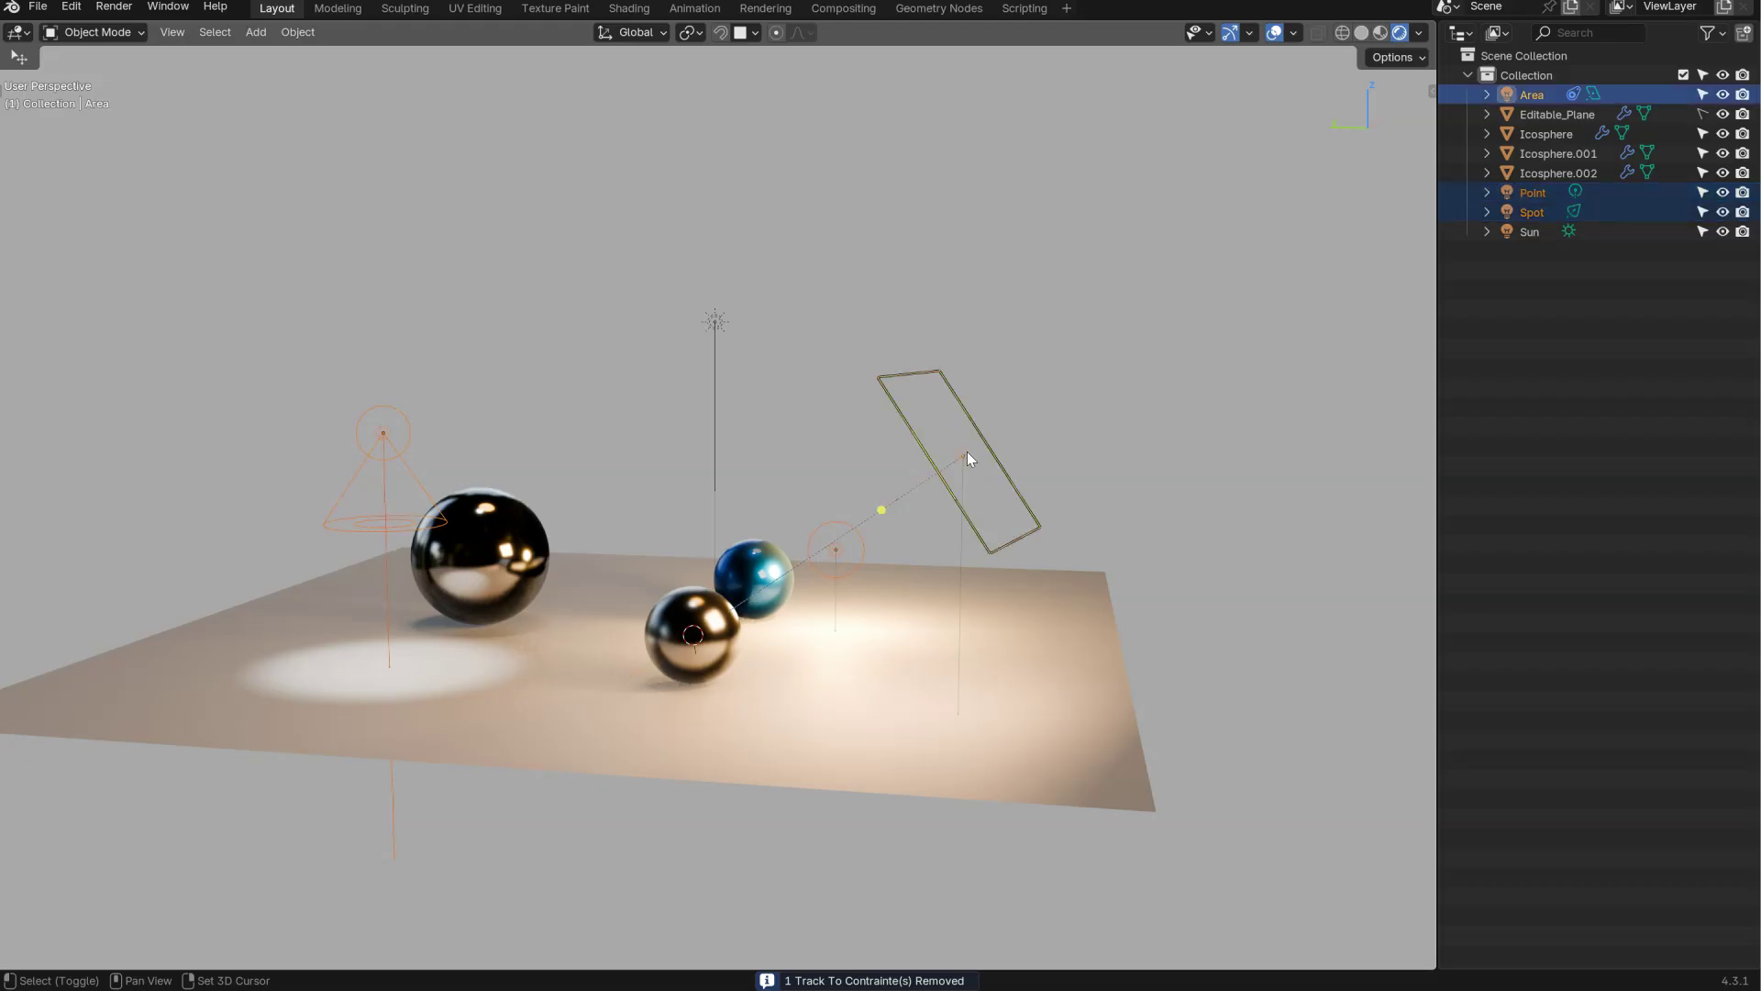
pyautogui.keyDown('shift'); pyautogui.click(717, 323); pyautogui.keyUp('shift')
pyautogui.press('x')
pyautogui.click(693, 383)
# - Add a Sun light from the add-on's Lights options and place it above the plane
pyautogui.moveTo(664, 348); pyautogui.dragTo(734, 378, button='middle')
pyautogui.hotkey('shift', 'a')
pyautogui.moveTo(572, 419)
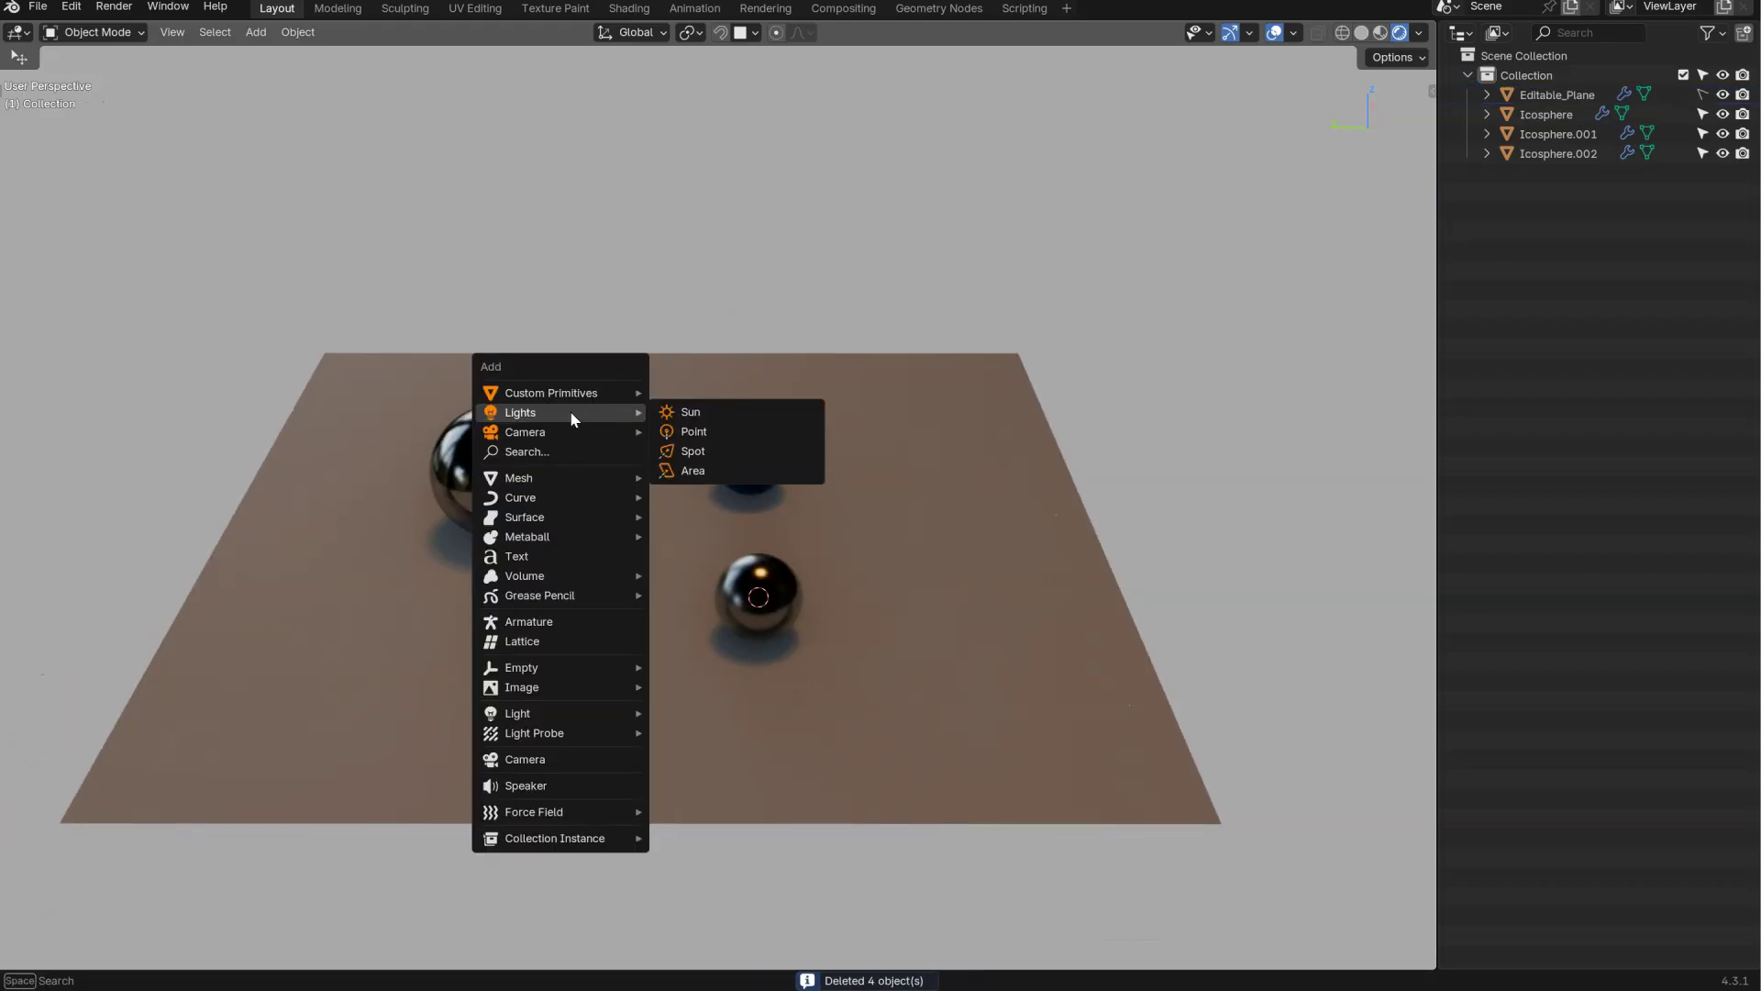
pyautogui.click(690, 415)
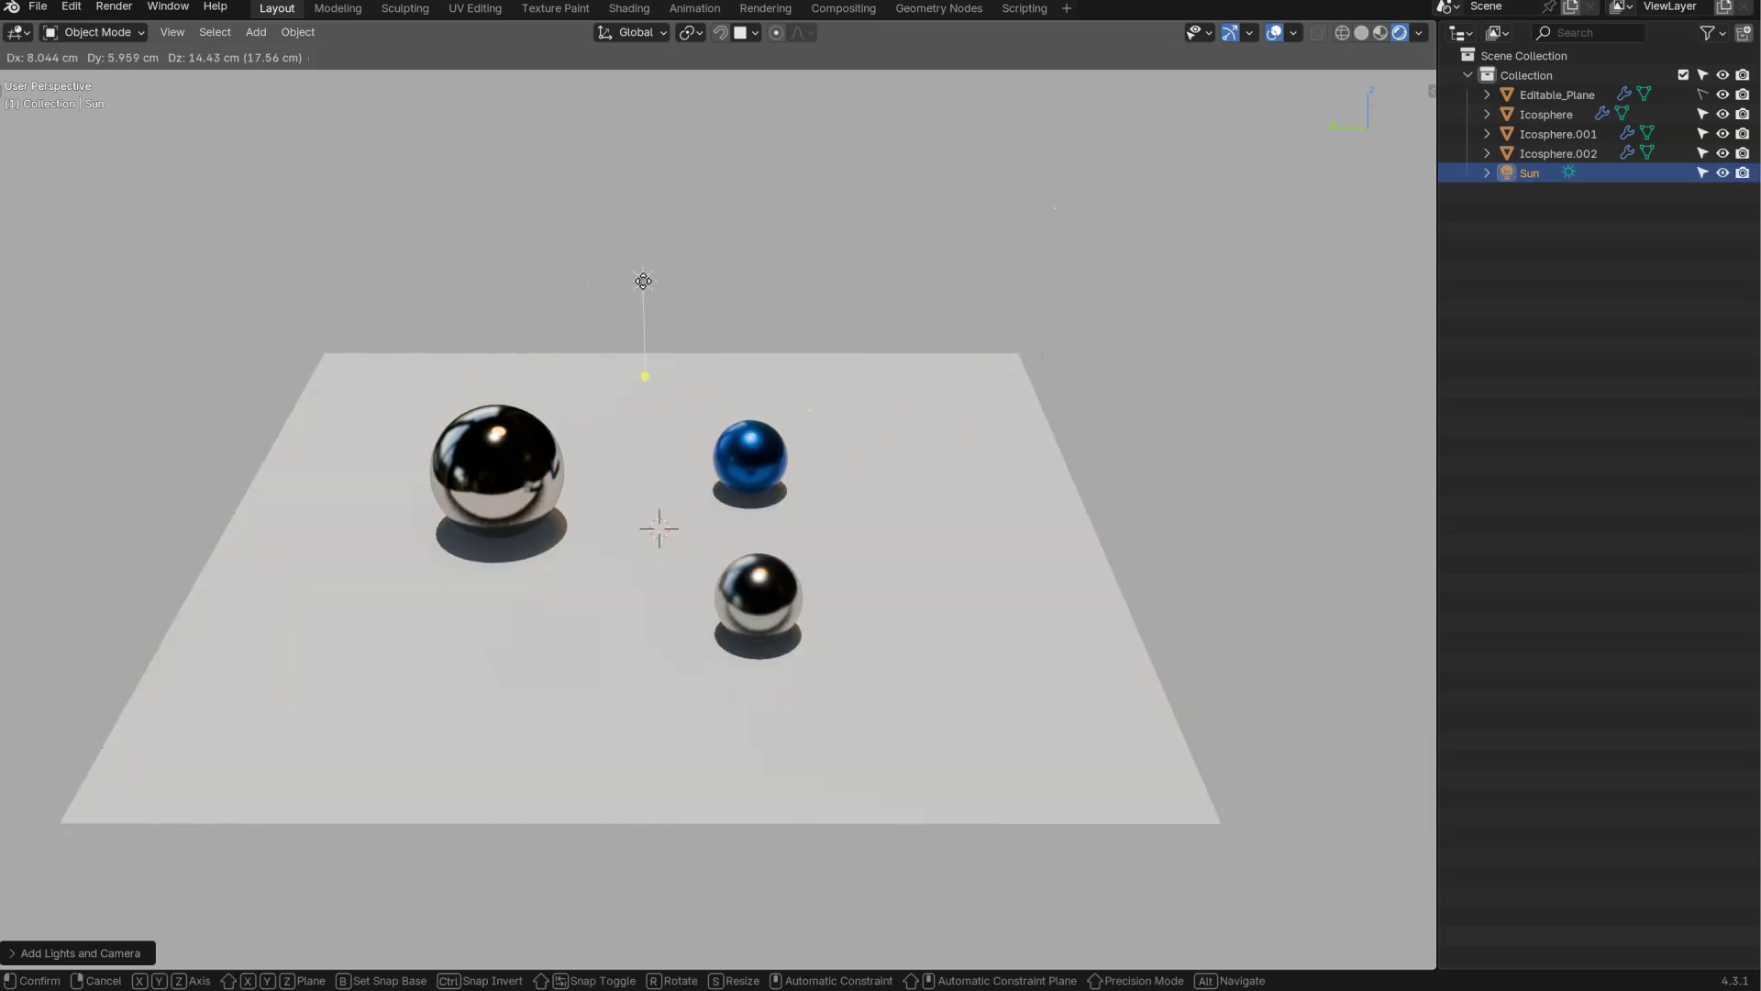
pyautogui.click(622, 271)
# - Delete the newly added sun light that has no target
pyautogui.press('x')
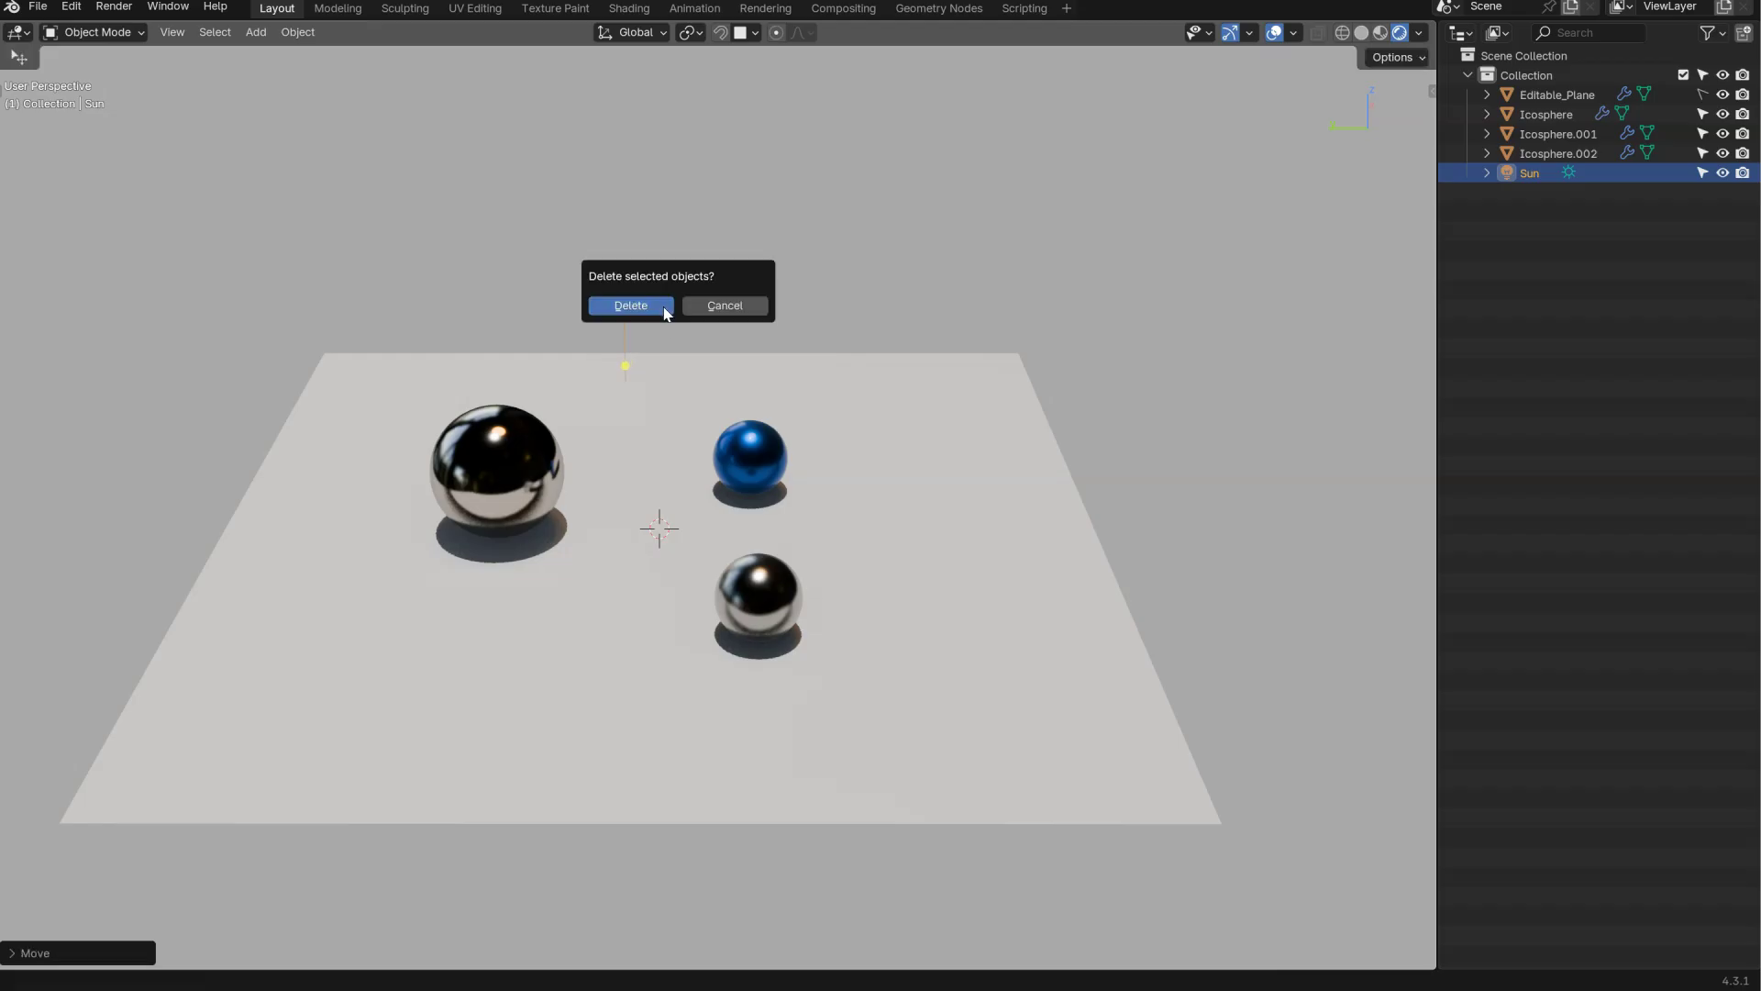
pyautogui.click(663, 308)
# - With the large sphere selected, add a Sun light targeting it from the add-on's Lights options and place it beyond the plane's far corner
pyautogui.click(524, 442)
pyautogui.hotkey('shift', 'a')
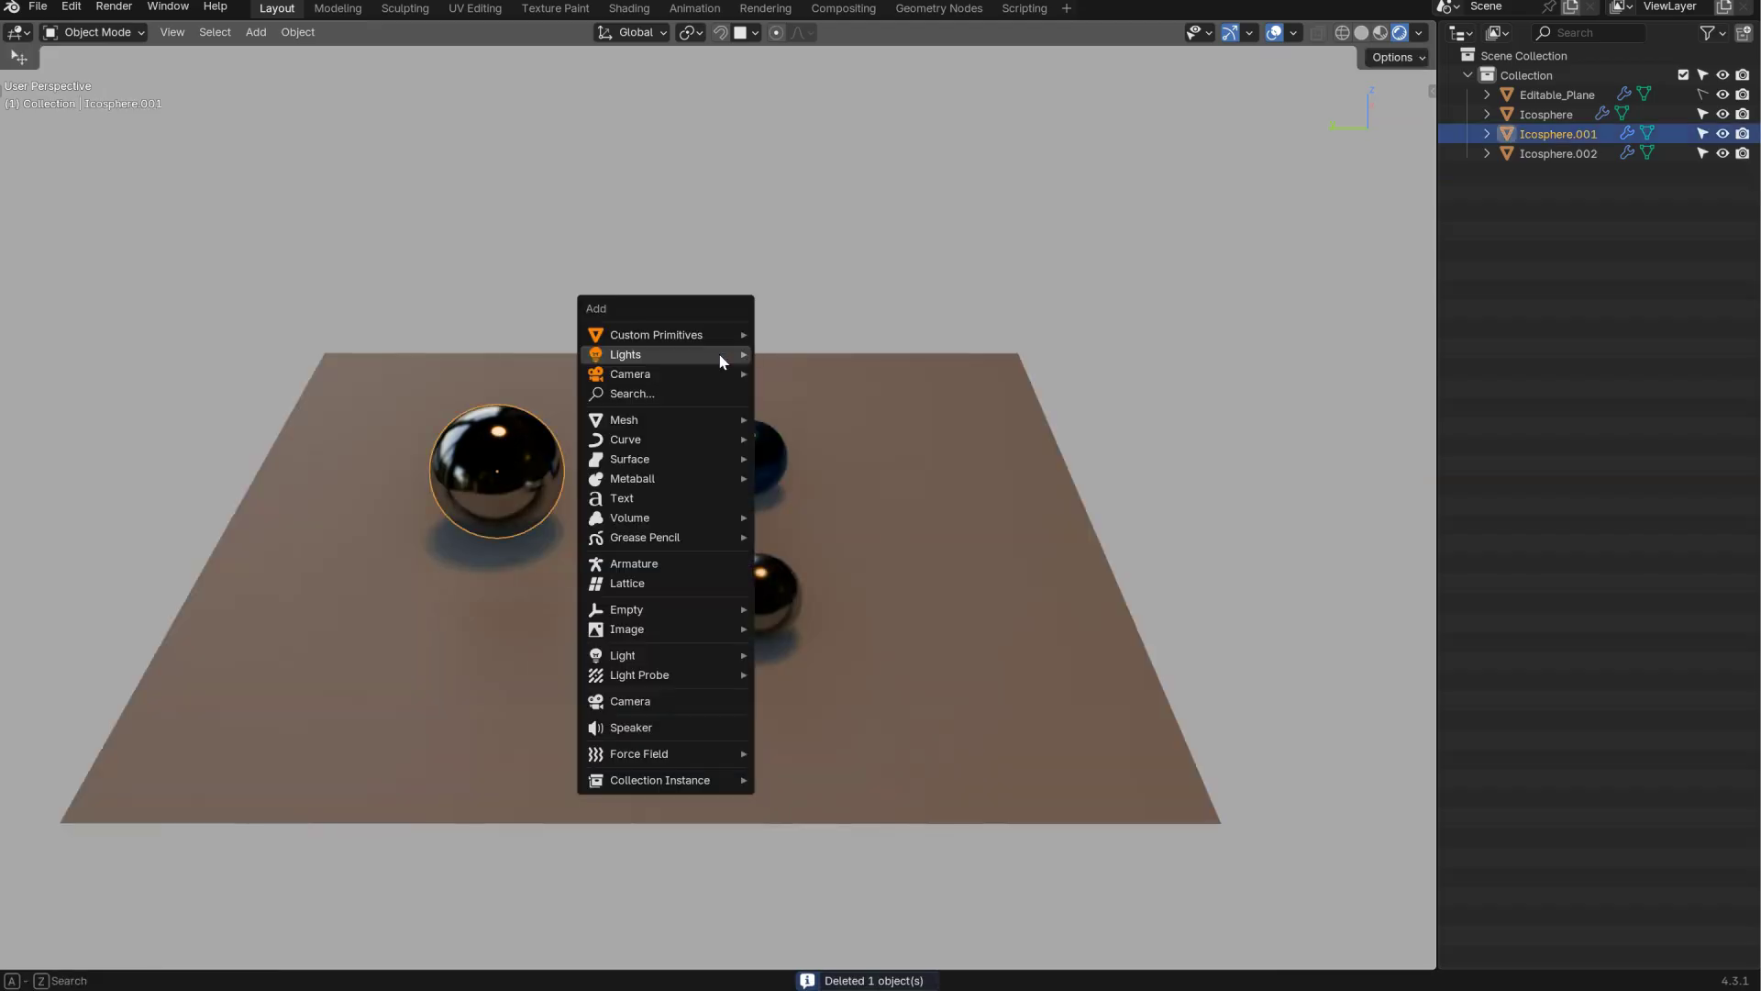
pyautogui.moveTo(724, 354)
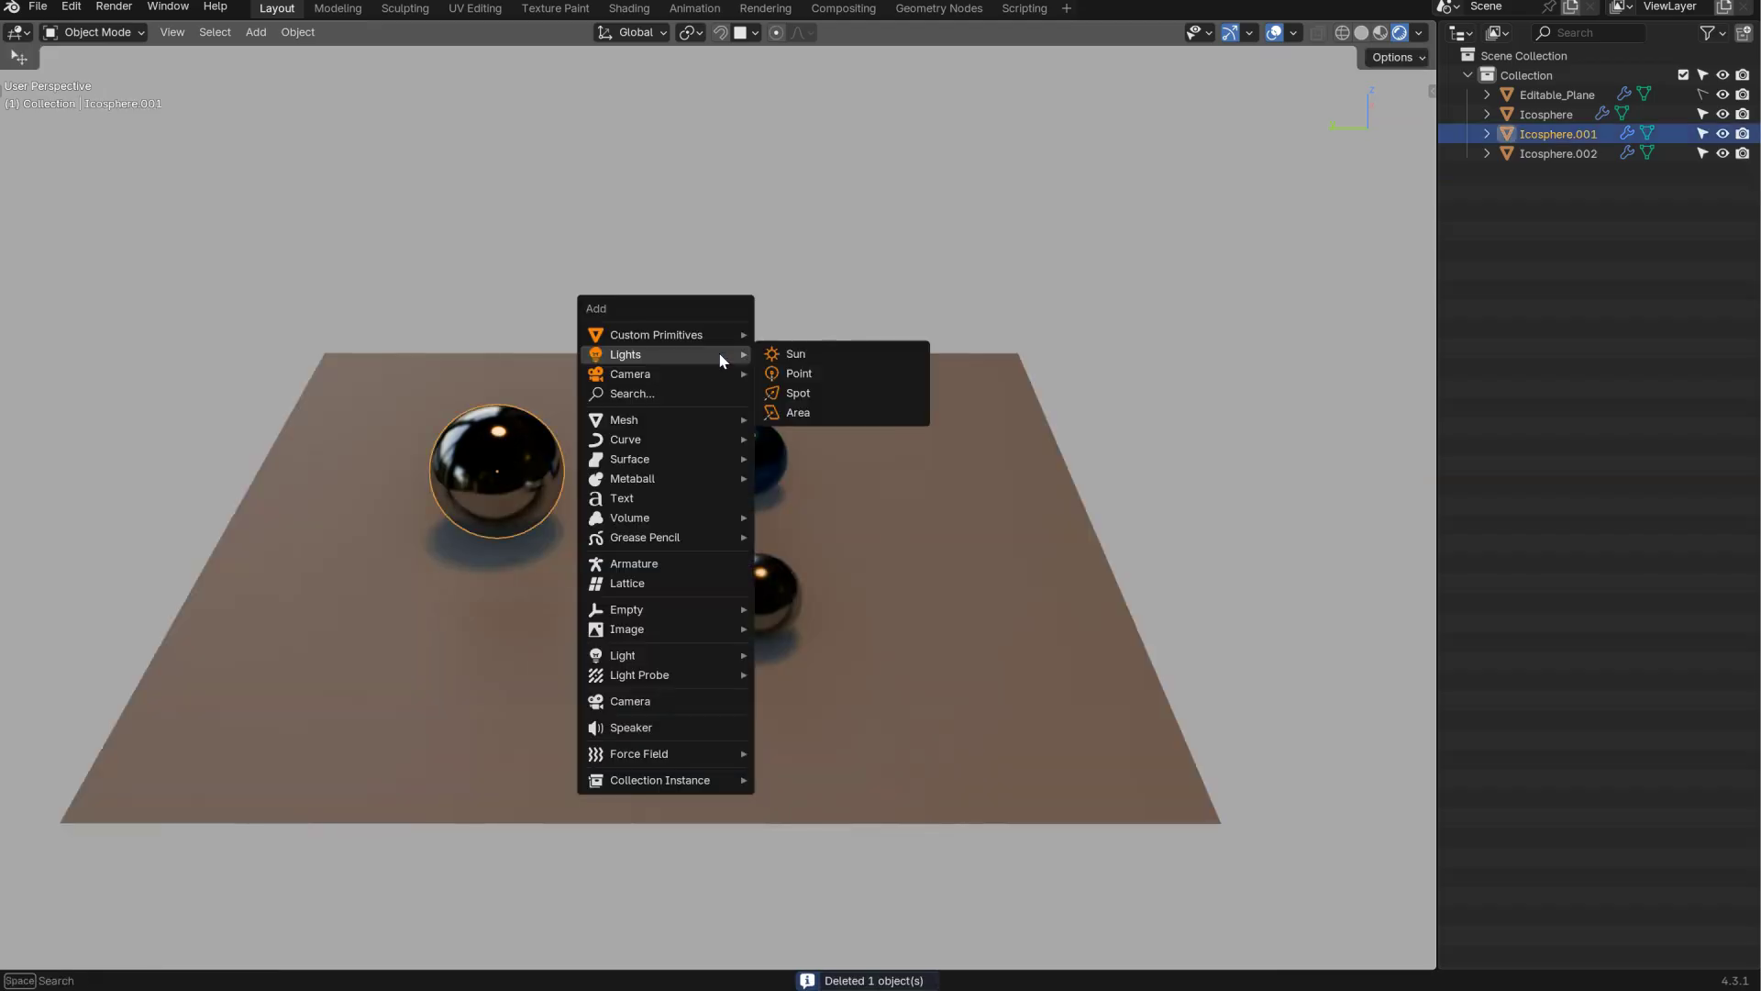
pyautogui.click(801, 361)
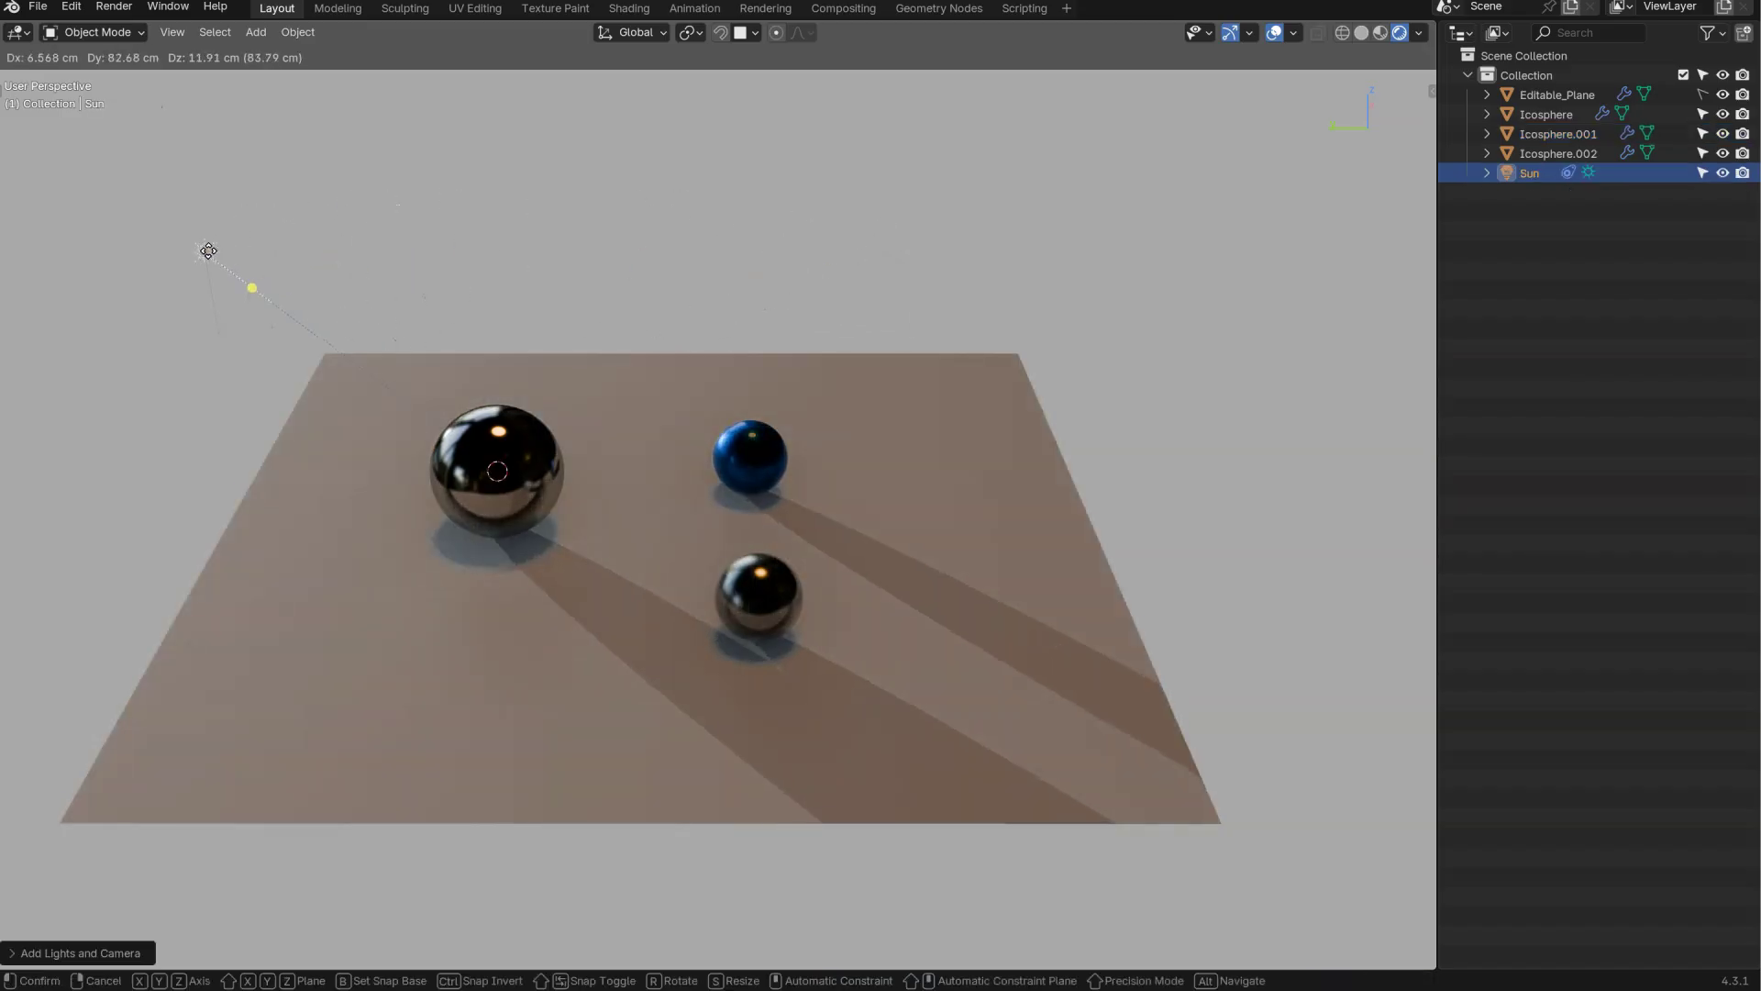
pyautogui.click(239, 231)
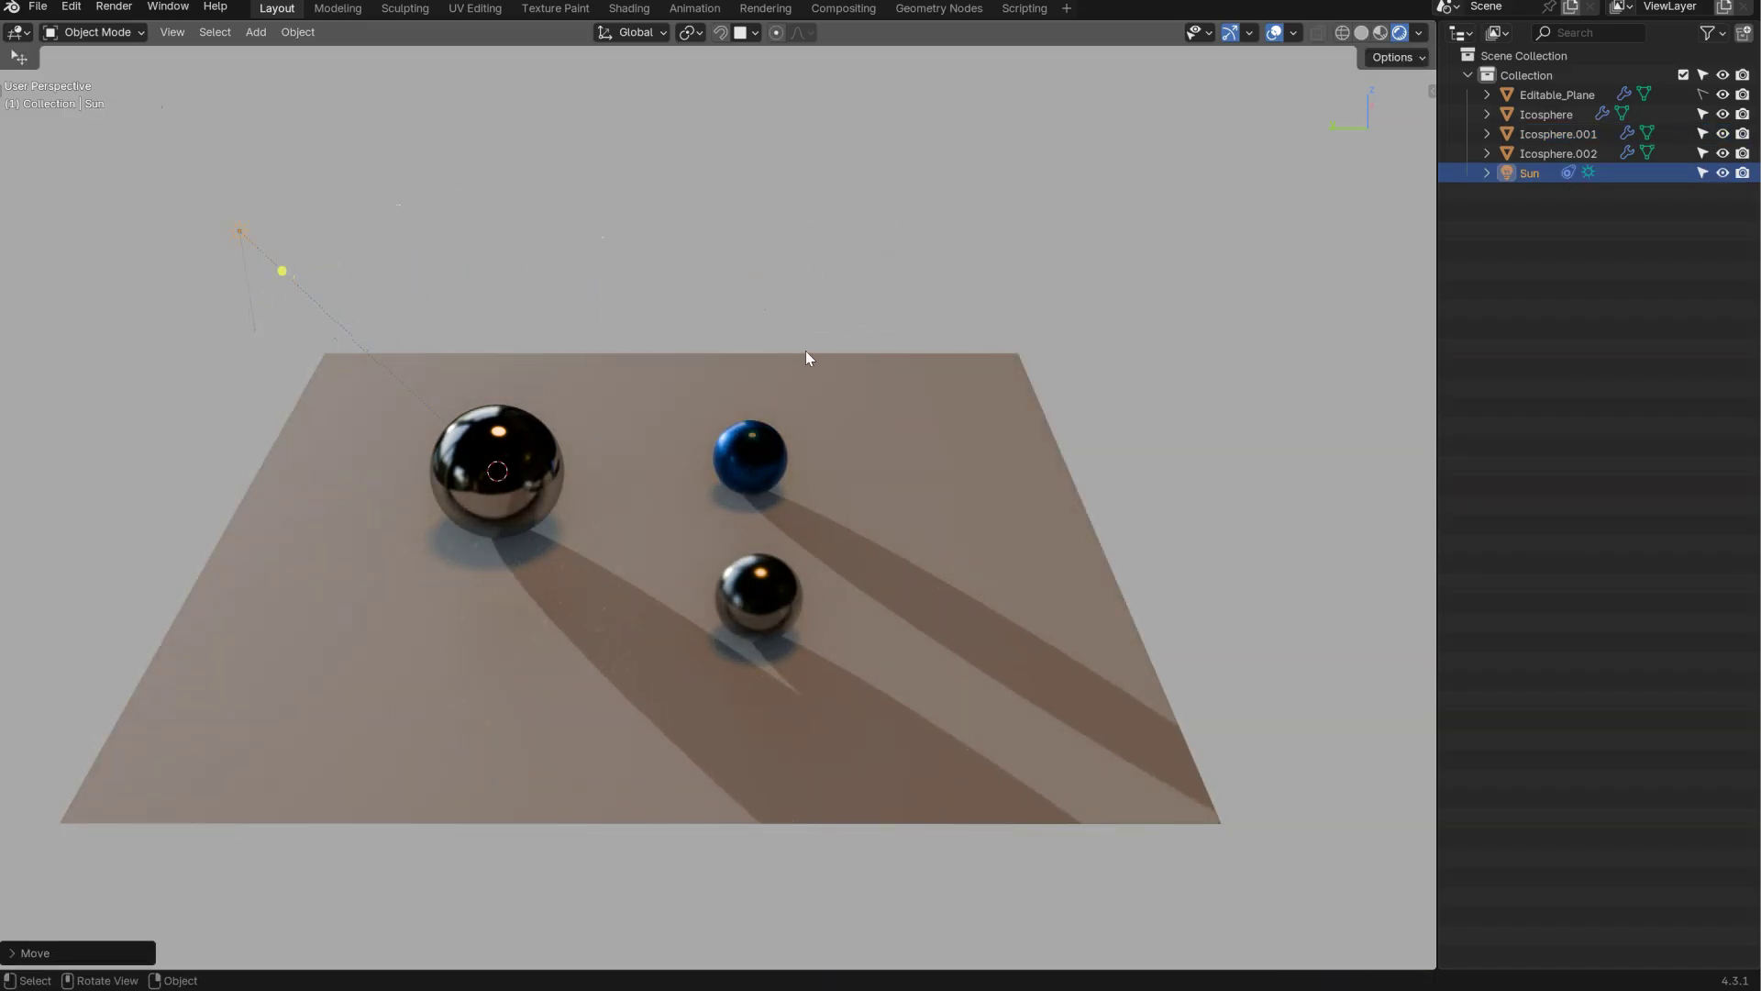
# - Select the large sphere, reselect its sun light, and move the sun higher and closer above the sphere
pyautogui.hotkey('ctrl', 'e')
pyautogui.click(493, 459)
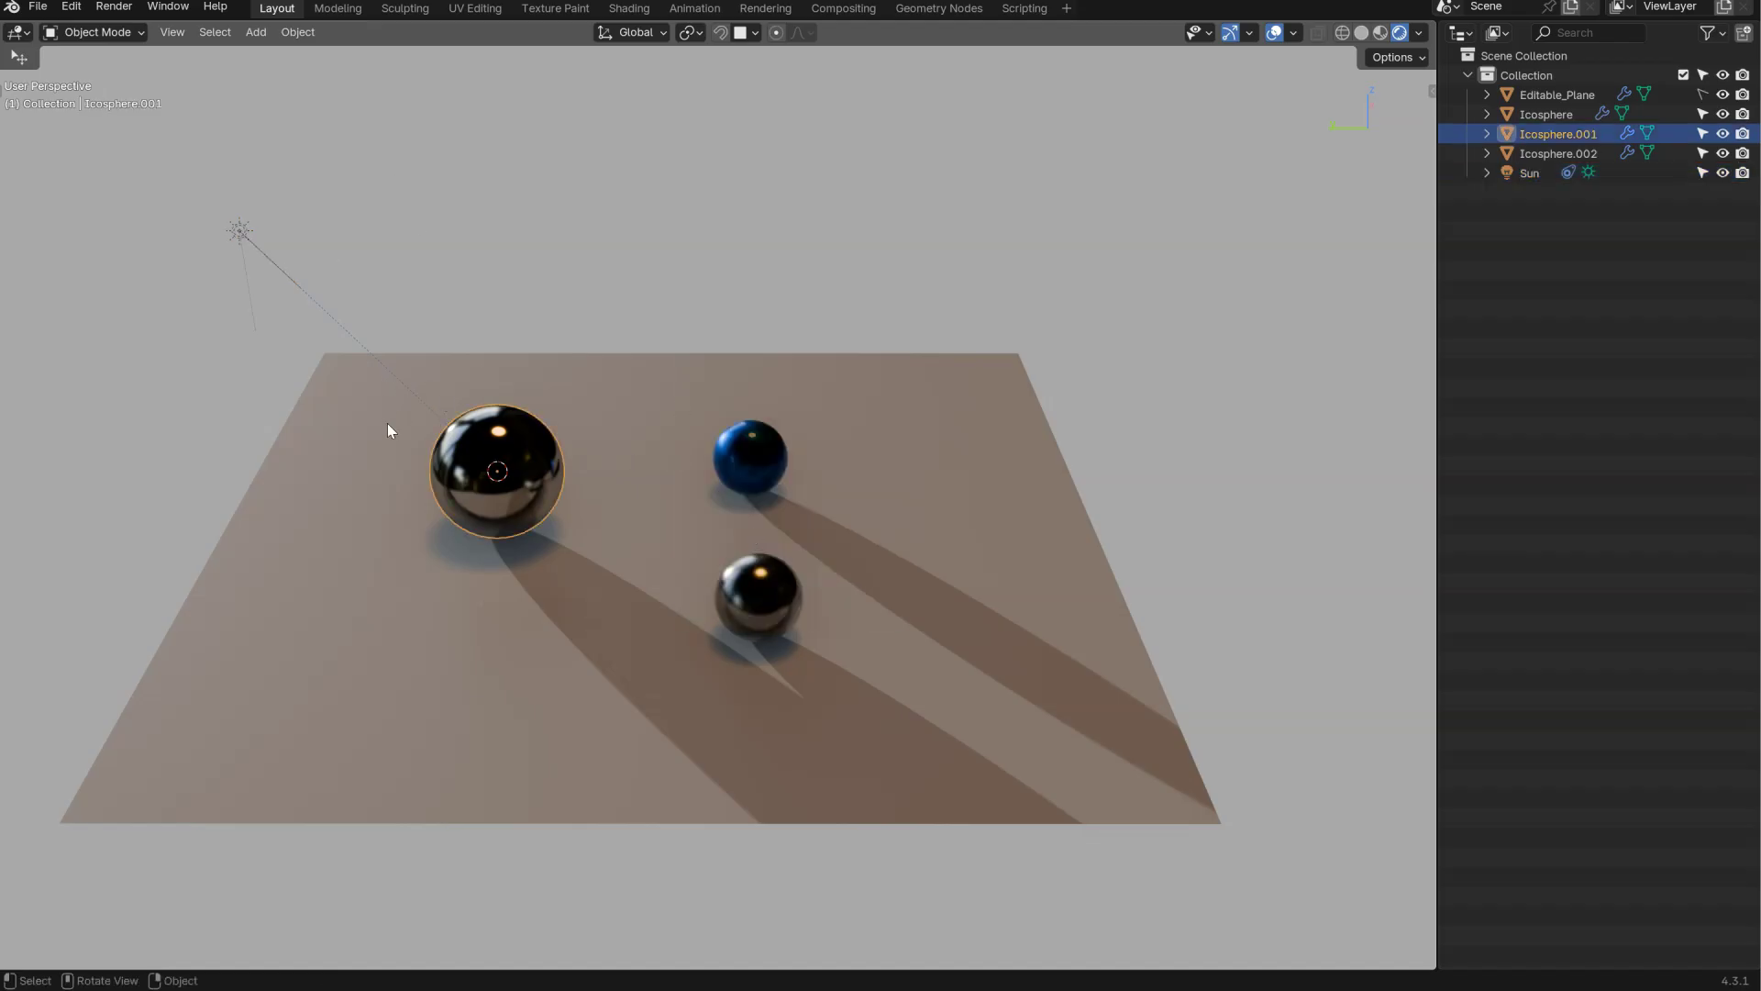
pyautogui.click(238, 234)
pyautogui.press('g')
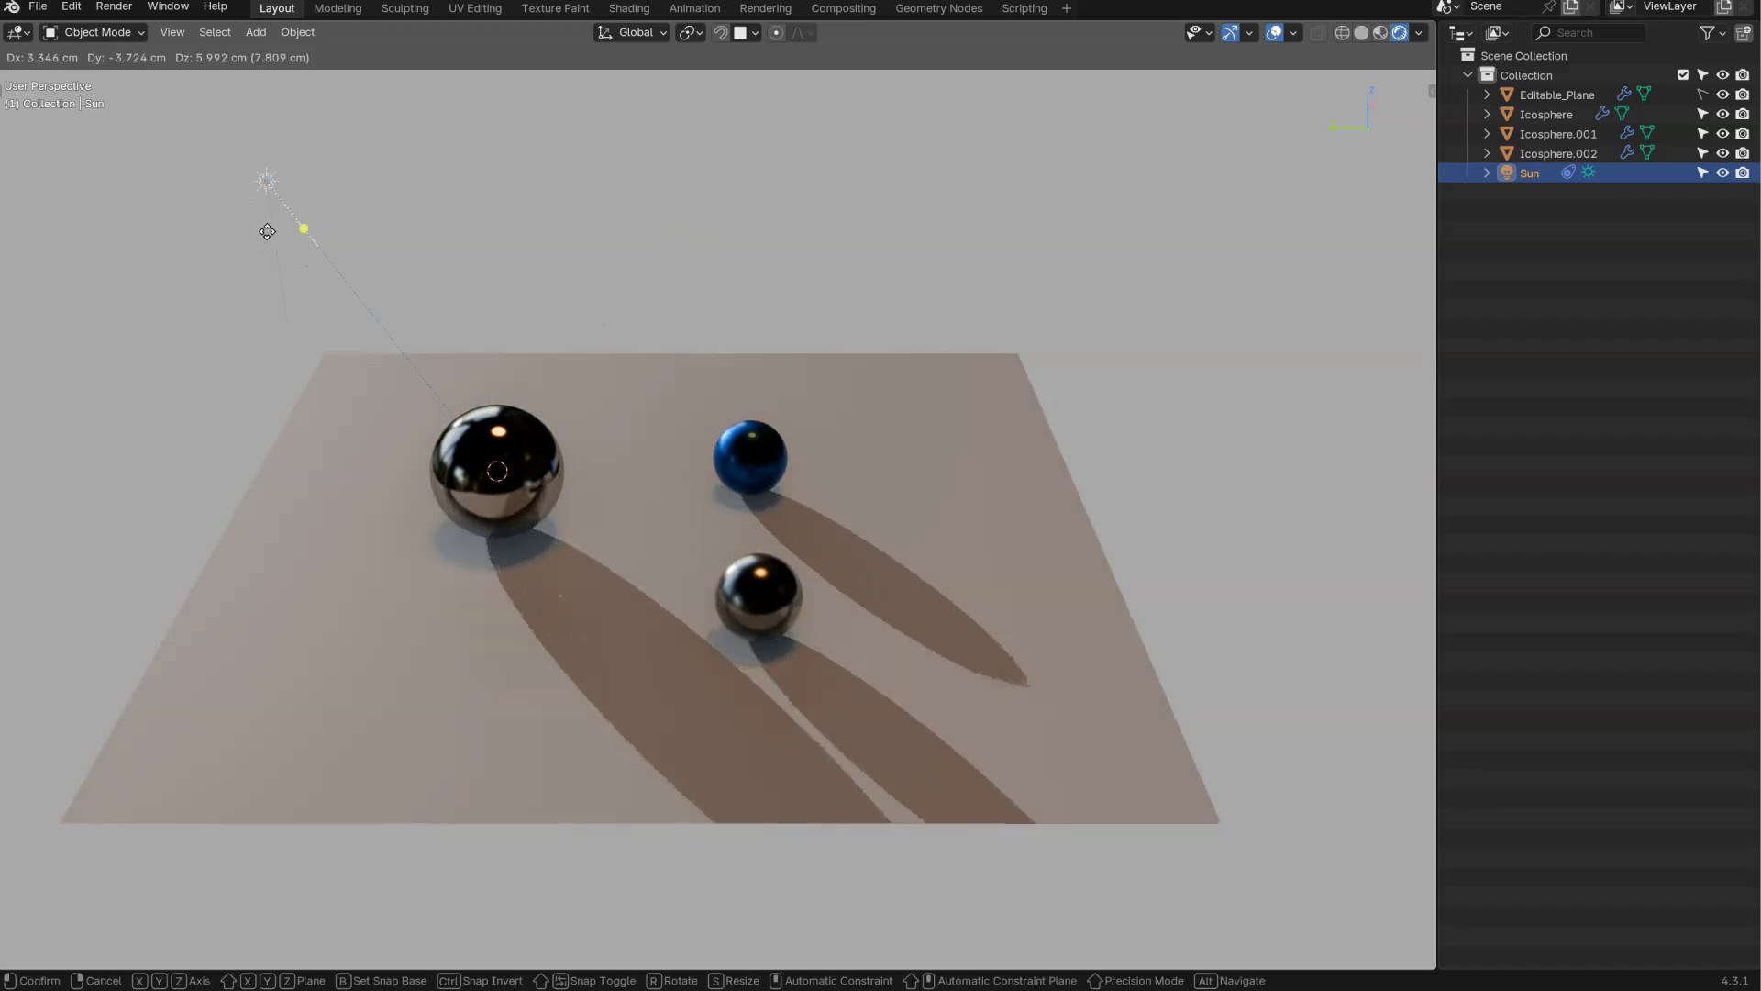
pyautogui.click(306, 229)
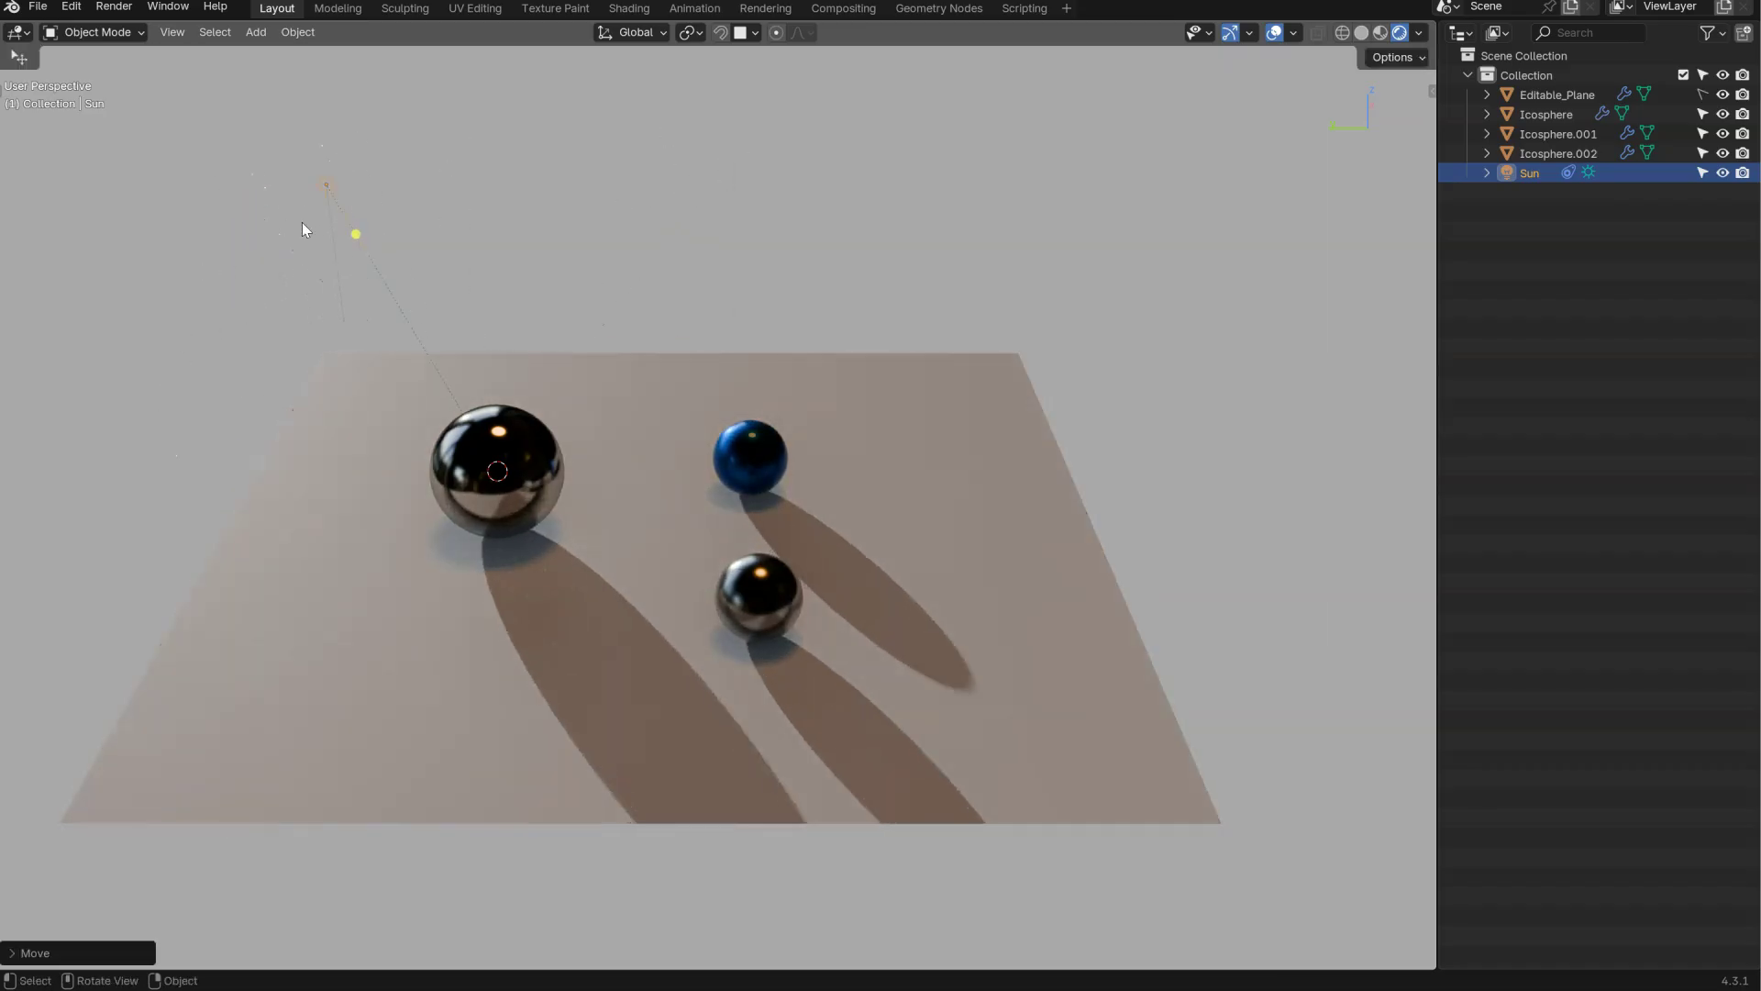
# - Remove the sun's Track To constraint and delete the light
pyautogui.hotkey('shift', 'q')
pyautogui.click(763, 493)
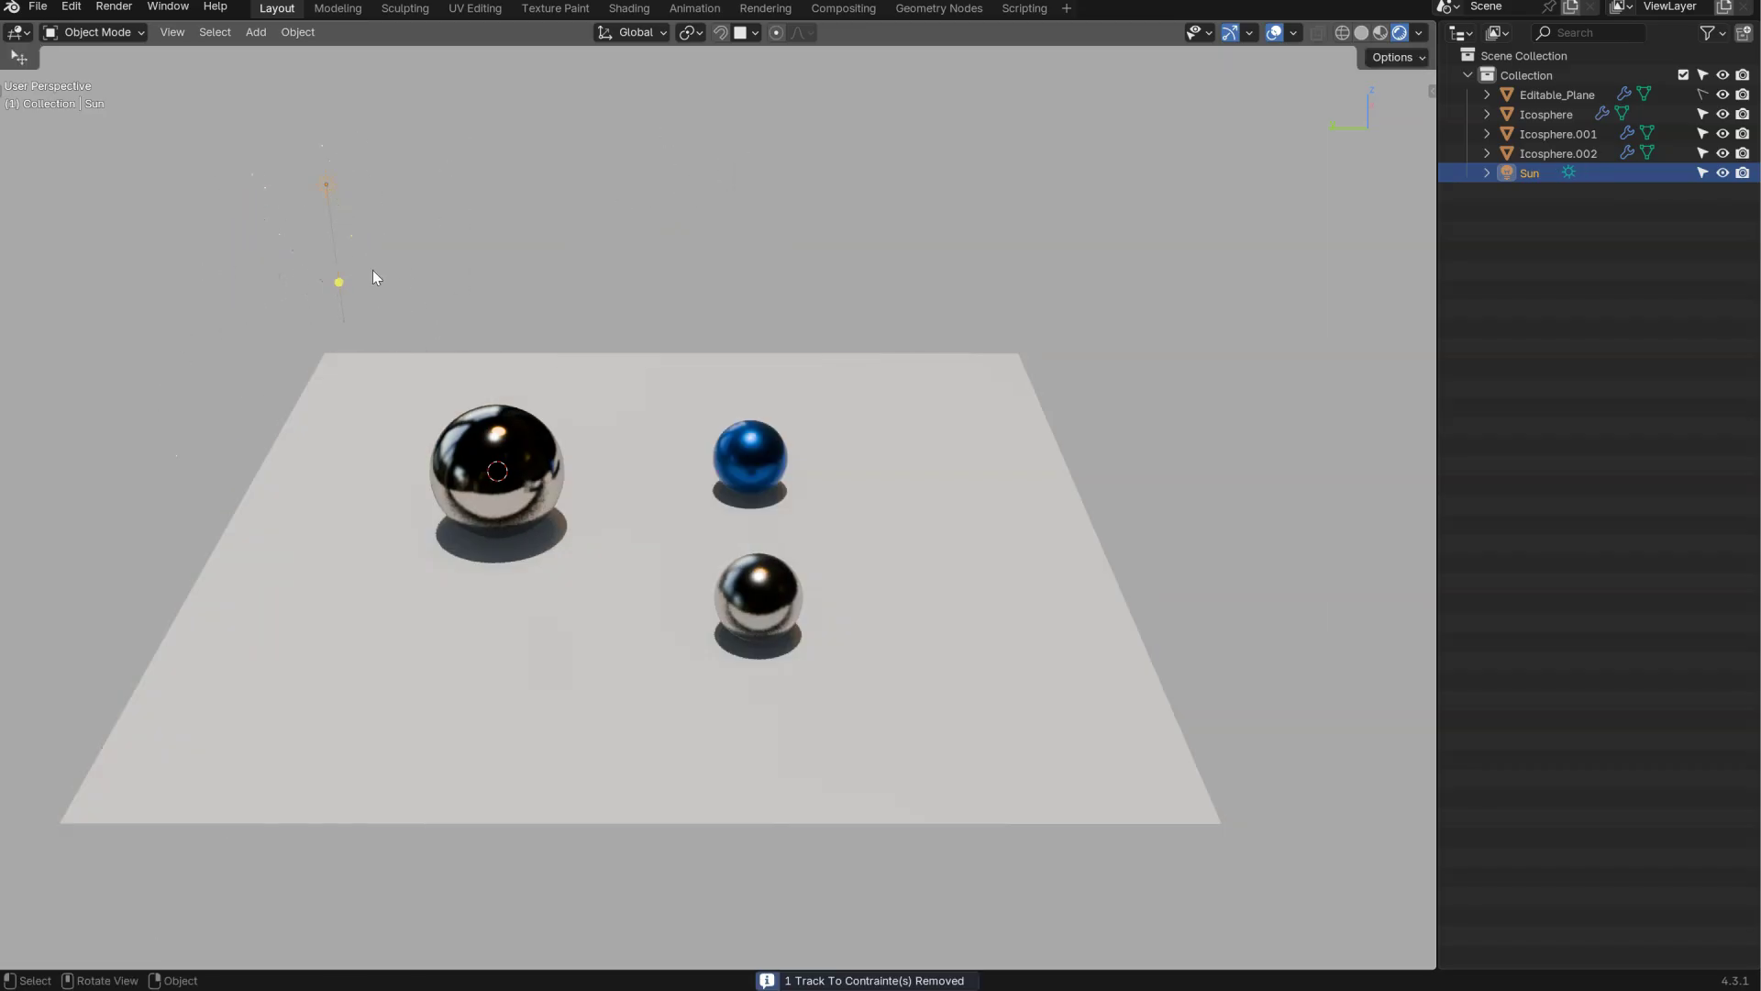
pyautogui.press('Delete')
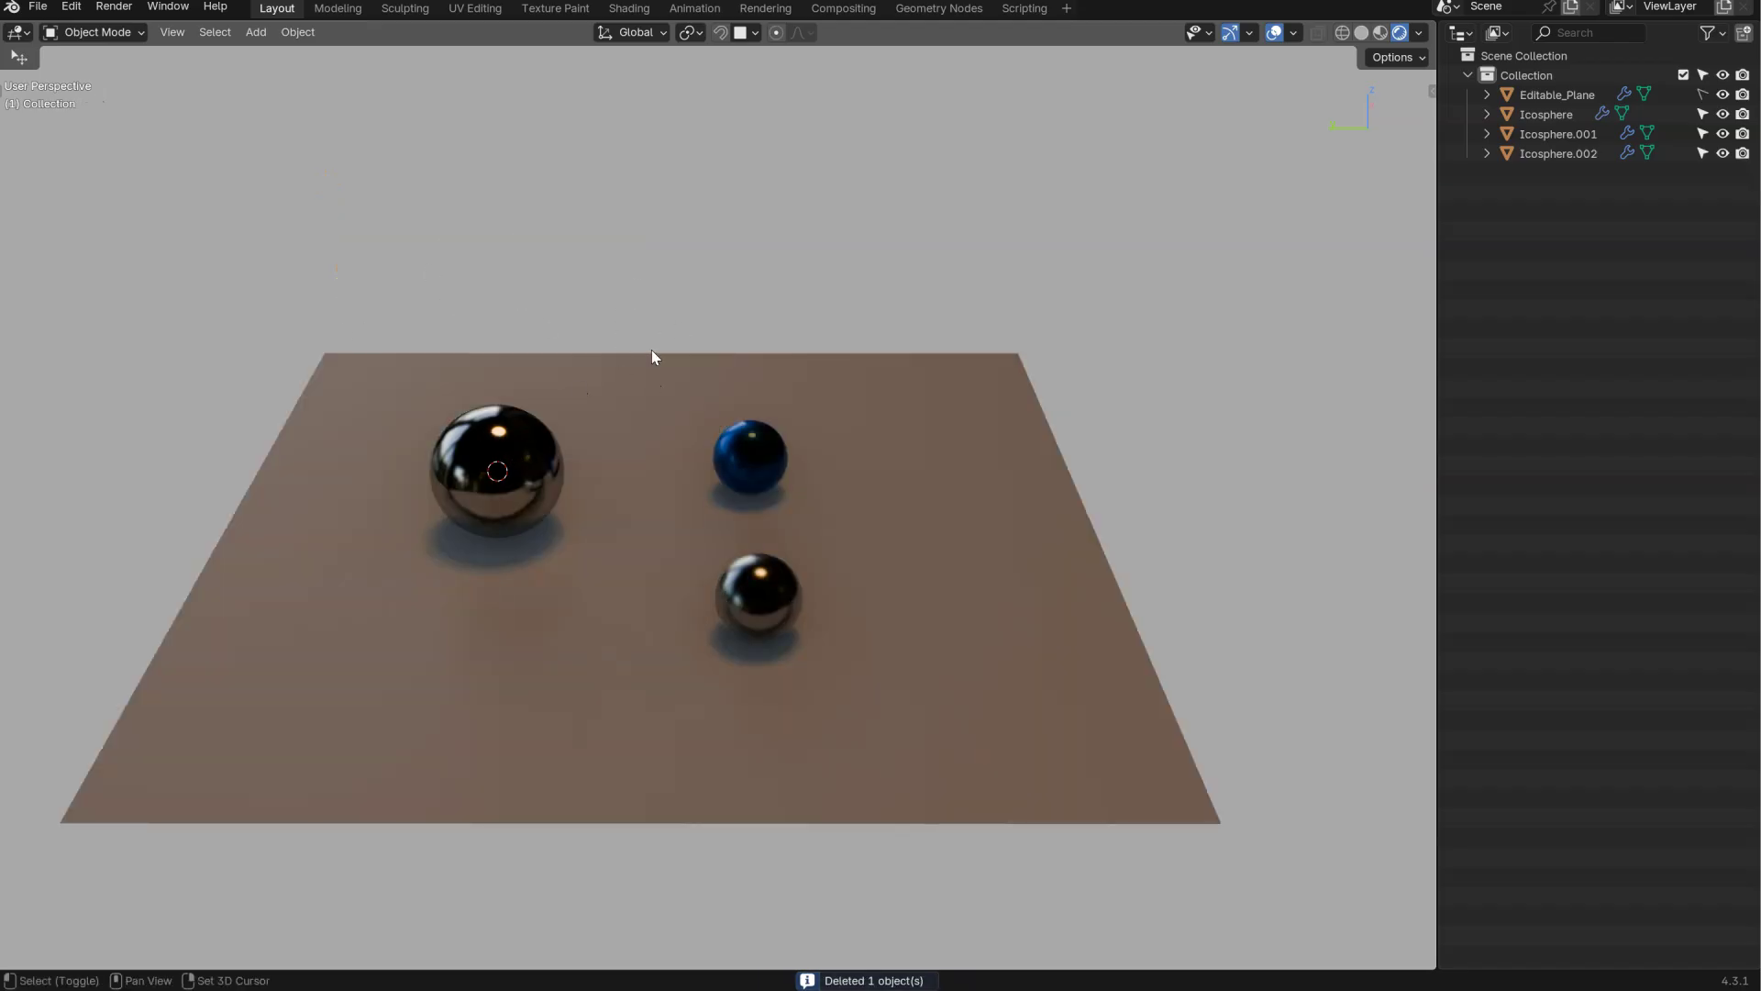
# - With nothing selected, add a Sun light with an empty as its target and place it above the plane
pyautogui.hotkey('shift', 'a')
pyautogui.moveTo(642, 332)
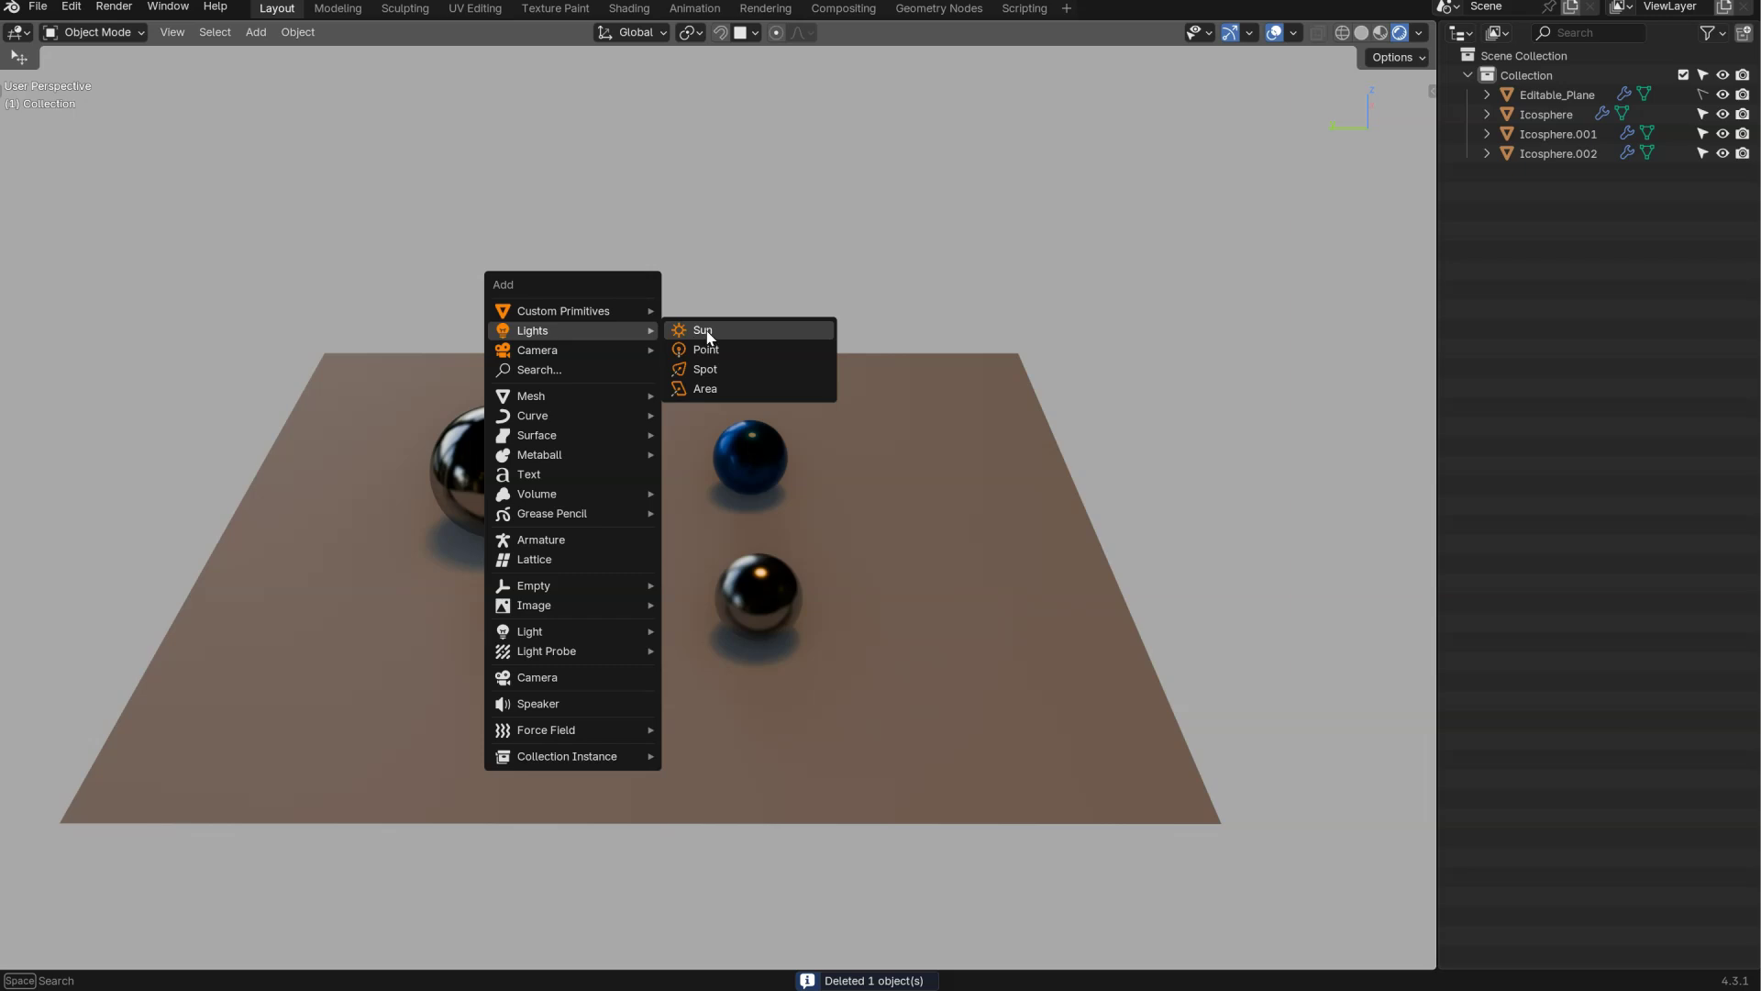
pyautogui.click(705, 330)
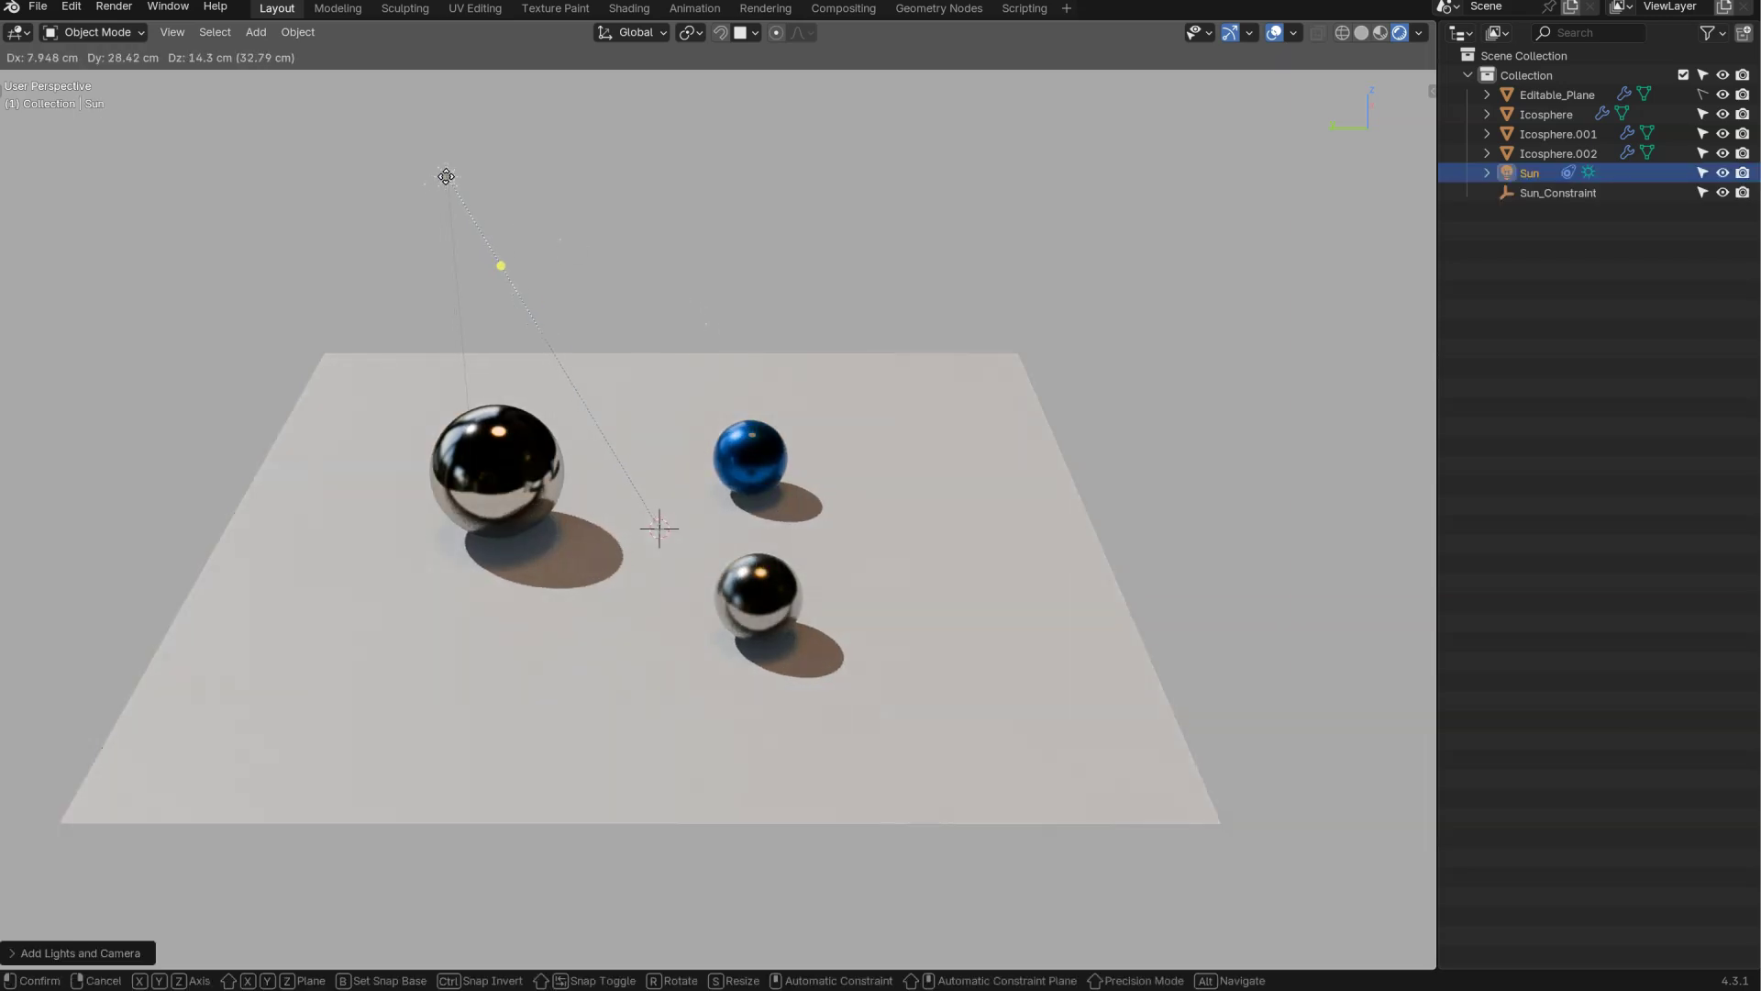
pyautogui.click(447, 178)
# - Select the sun's target empty at the plane's center and scale it up
pyautogui.click(657, 529)
pyautogui.press('s')
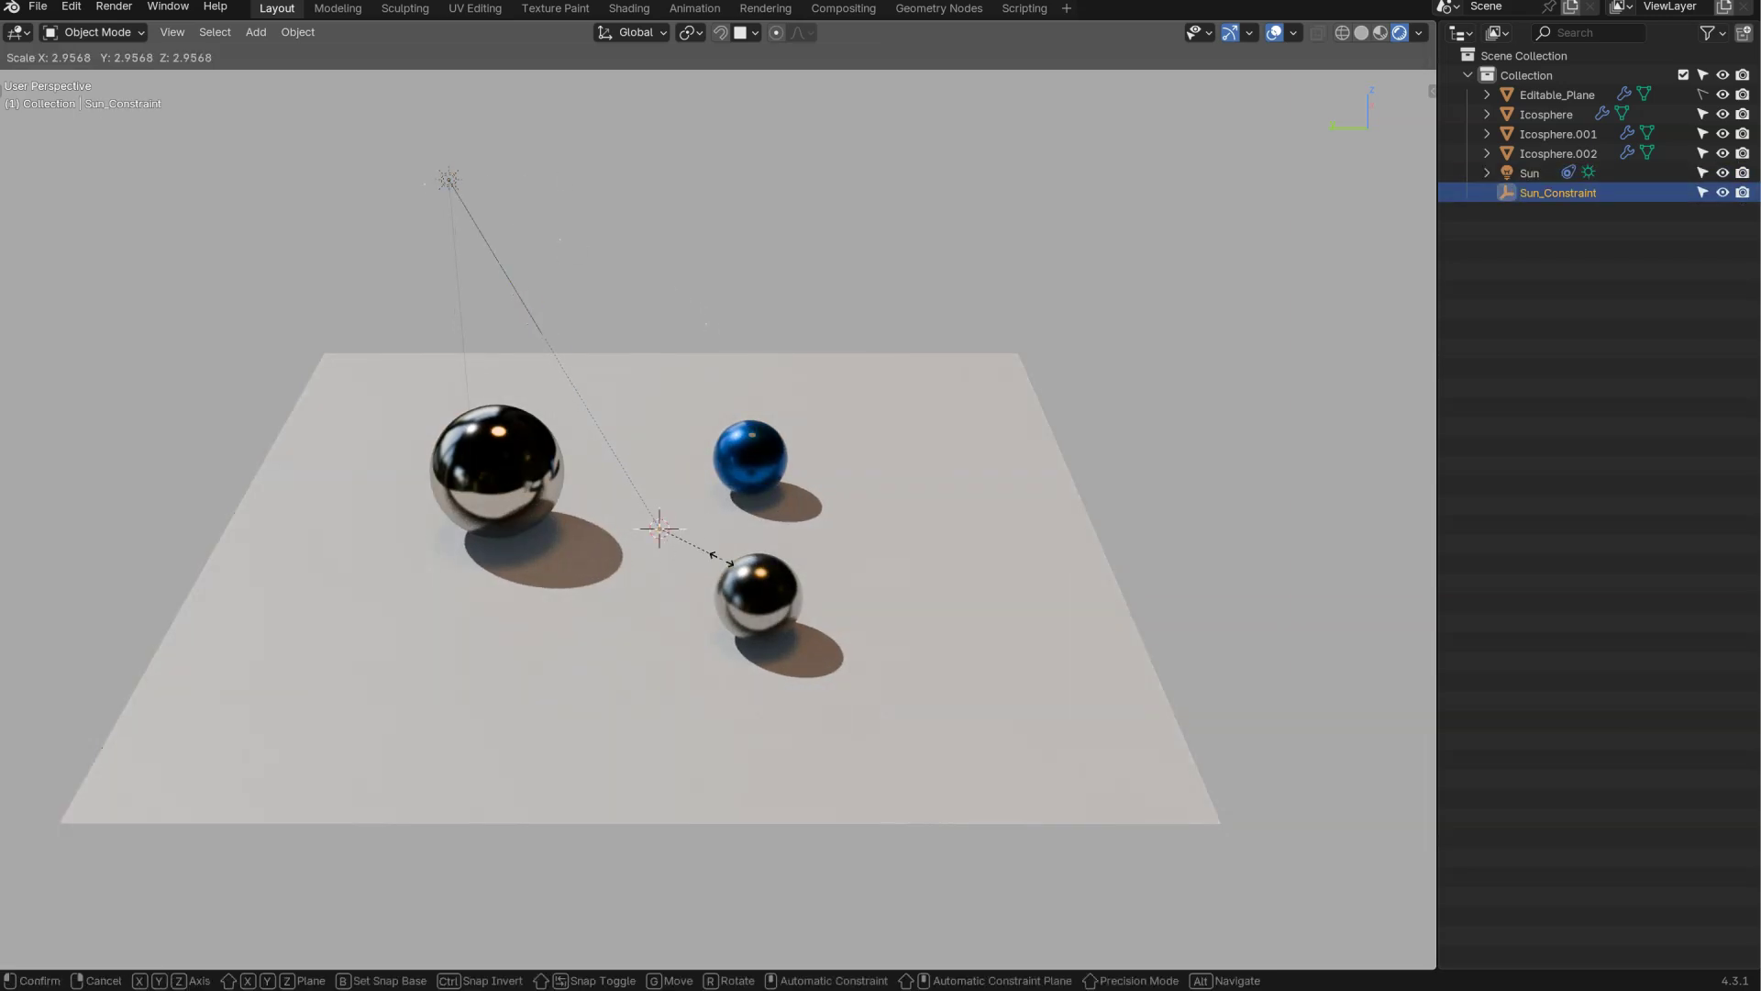
pyautogui.click(656, 548)
# - Select the sun and move it around above the plane, first freely and finally only horizontally with global Z locked
pyautogui.click(451, 178)
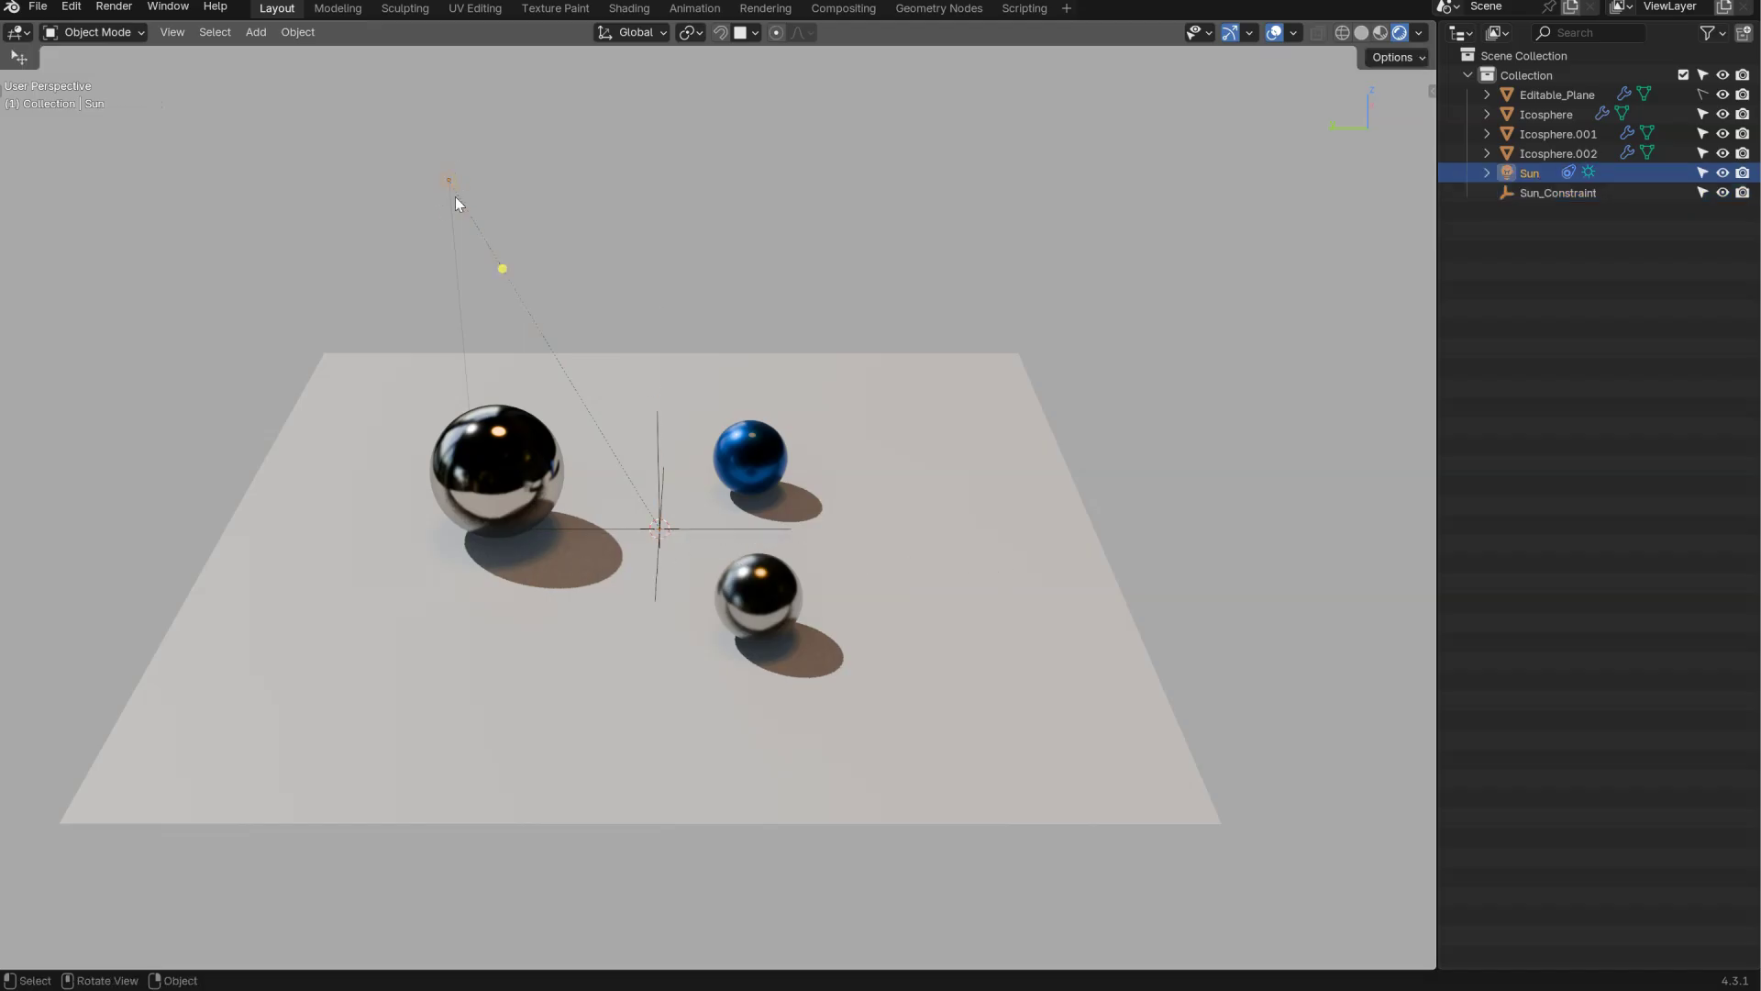
pyautogui.press('g')
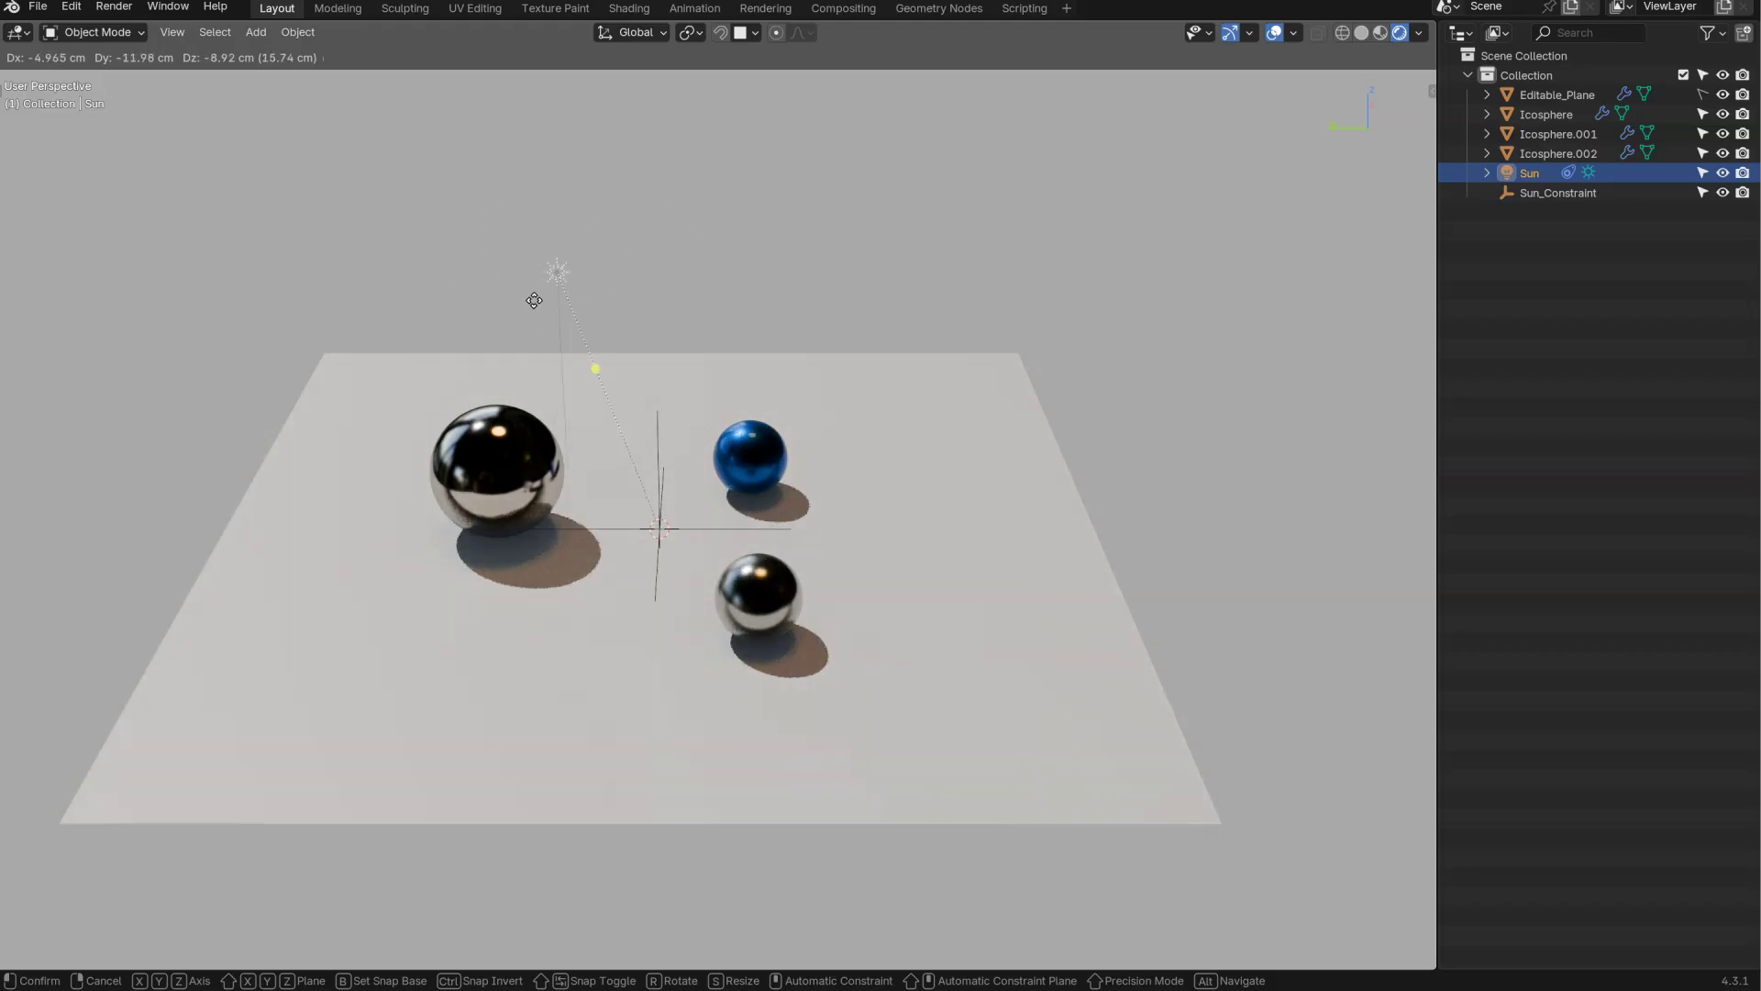
pyautogui.click(622, 276)
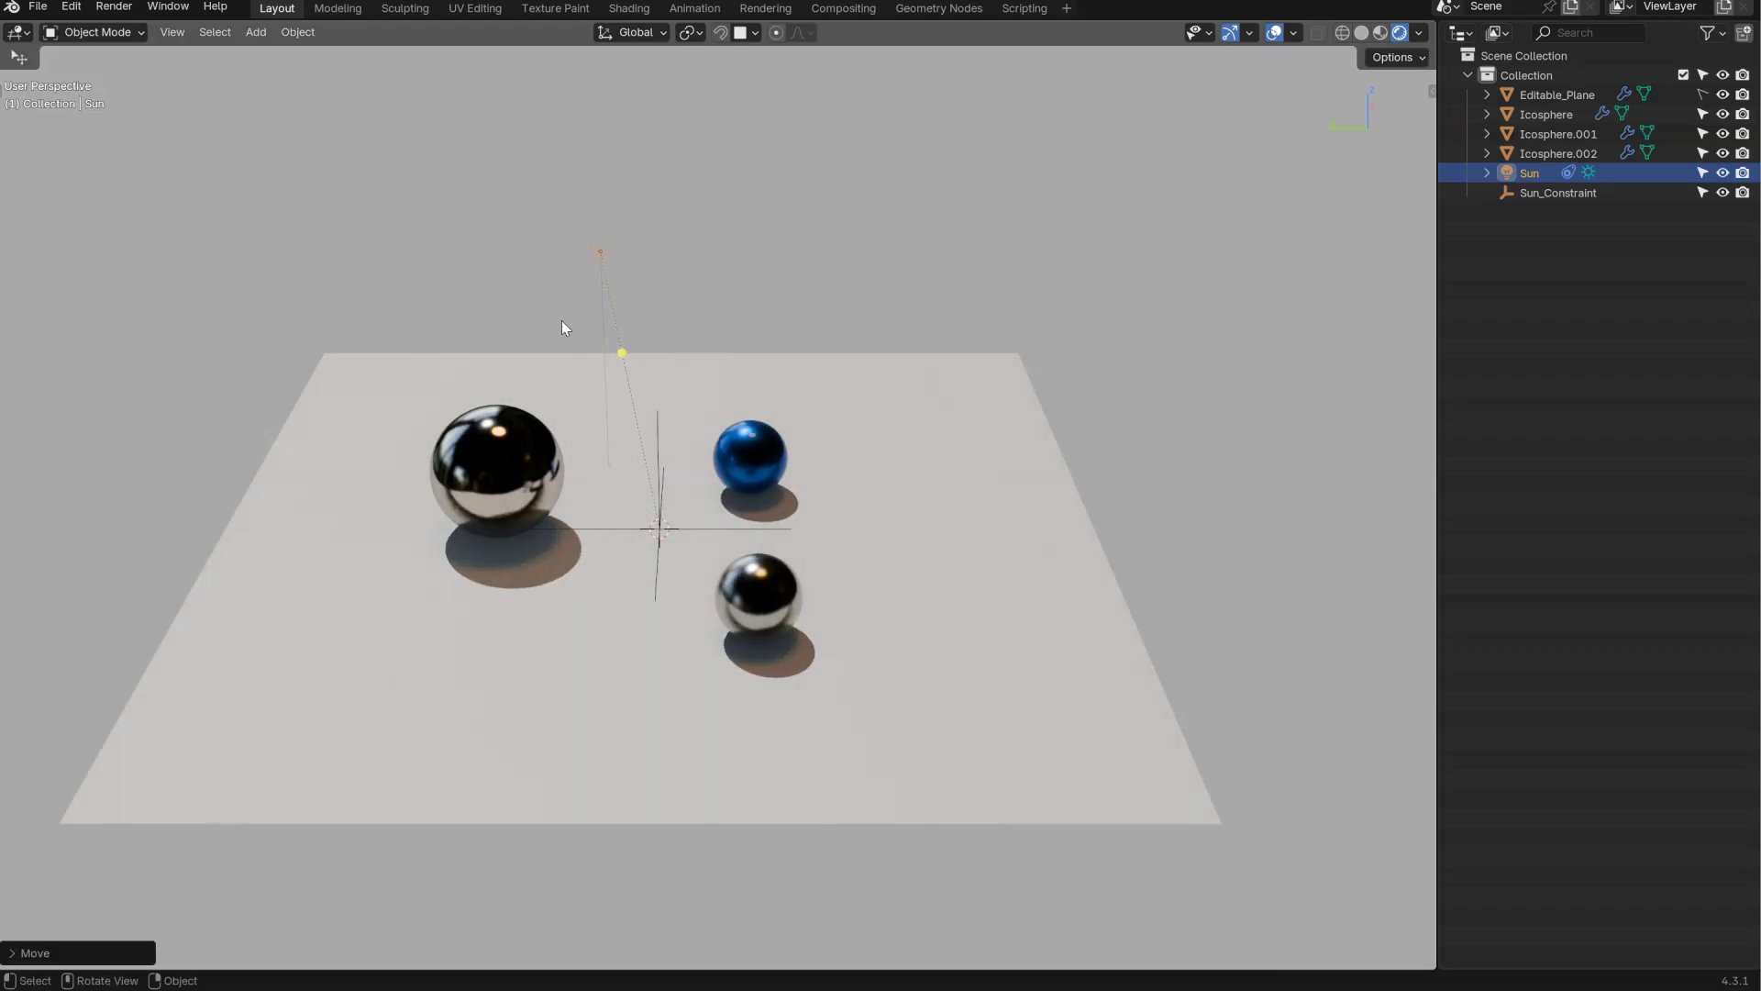
pyautogui.press('g')
pyautogui.click(567, 377)
pyautogui.press('g')
pyautogui.hotkey('shift', 'z')
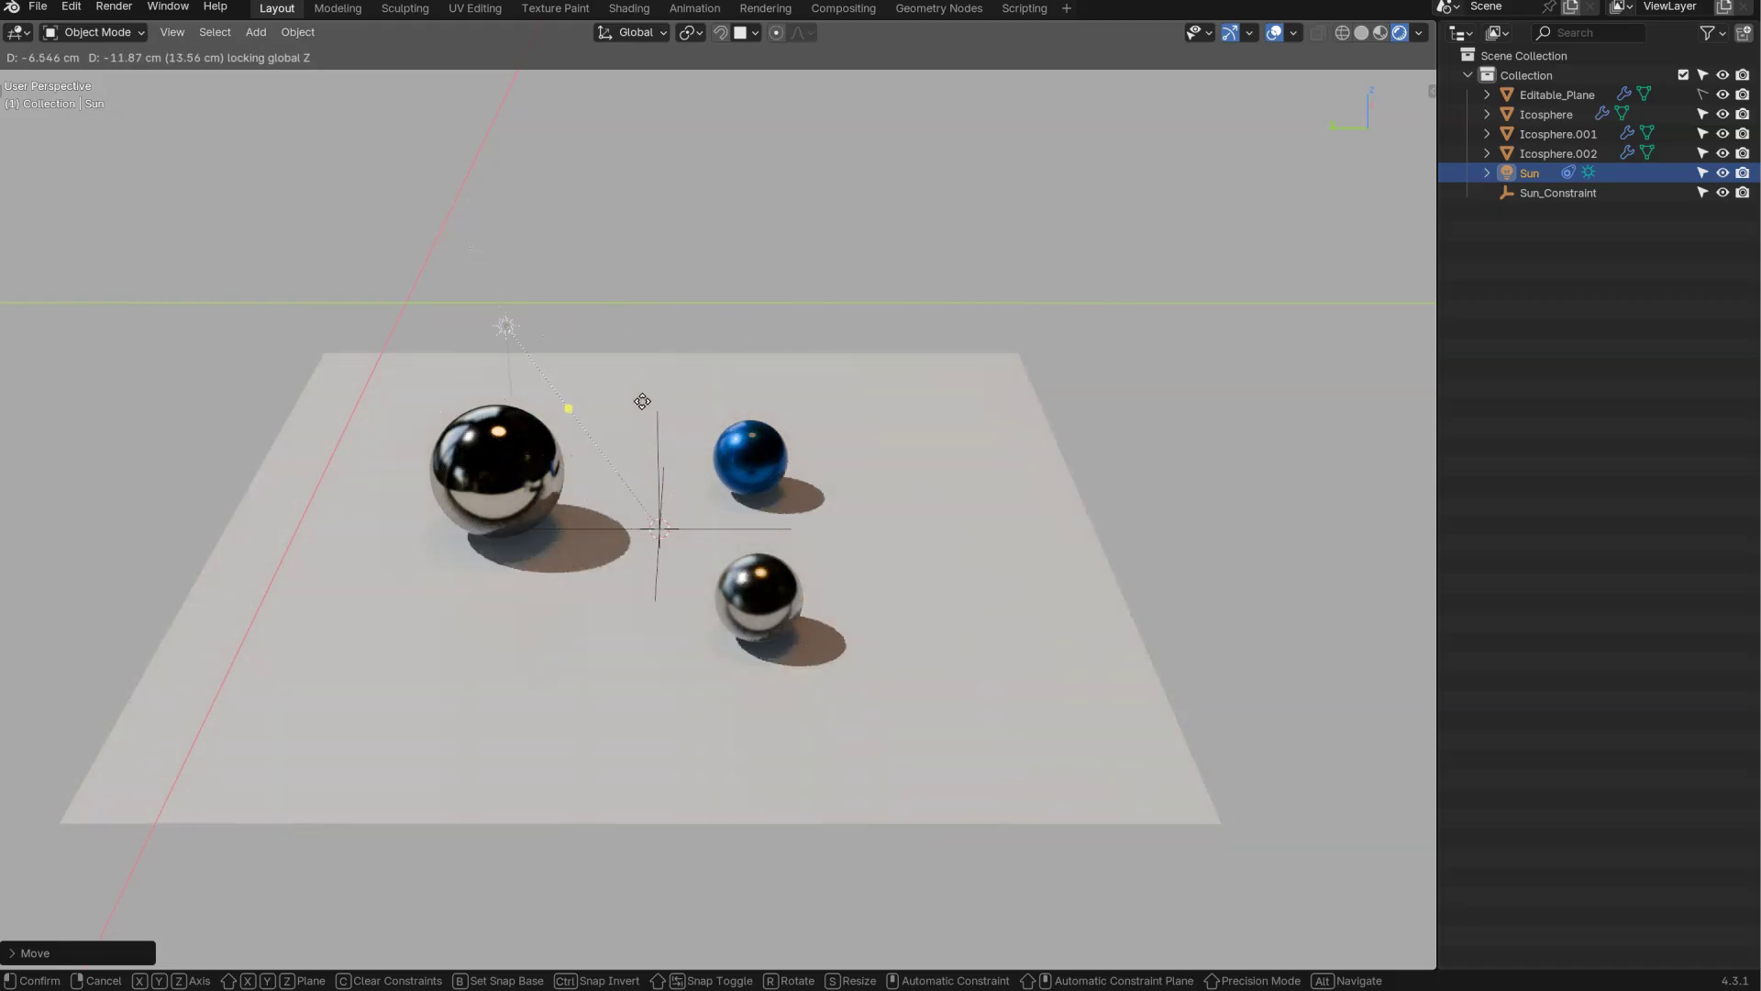
pyautogui.click(716, 404)
# - Delete the target empty and remove the sun's Track To constraint
pyautogui.click(660, 428)
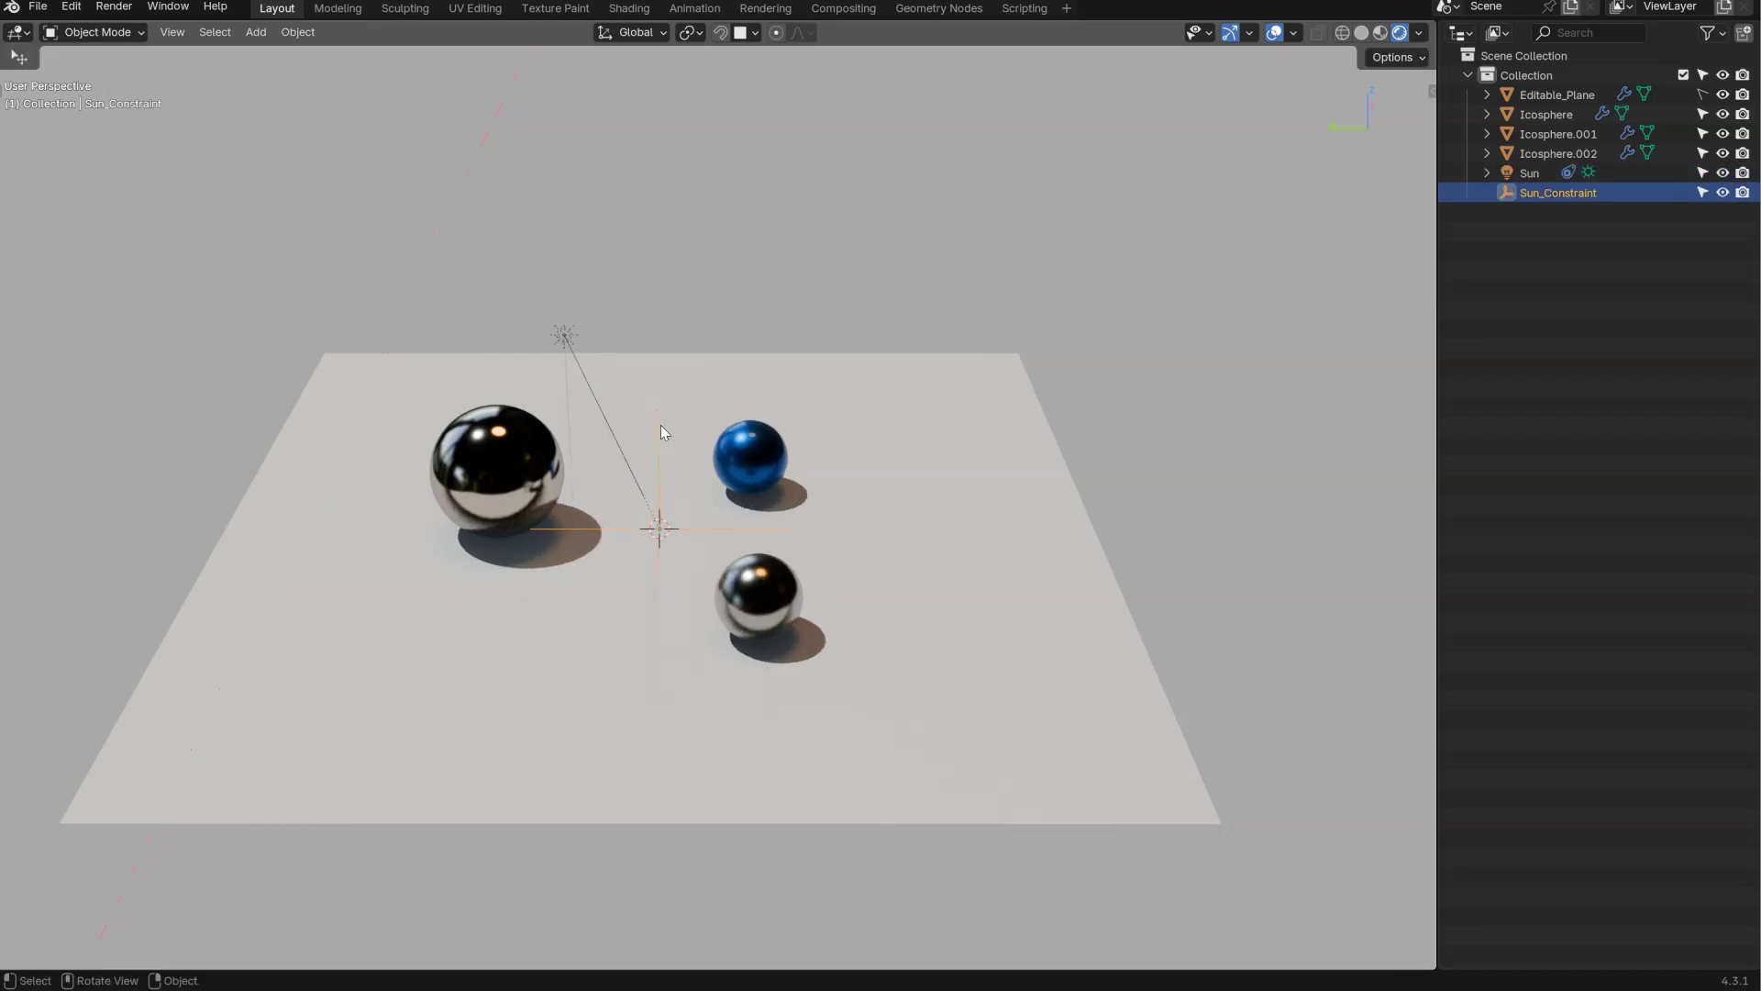
pyautogui.press('Delete')
pyautogui.click(567, 339)
pyautogui.hotkey('shift', 'q')
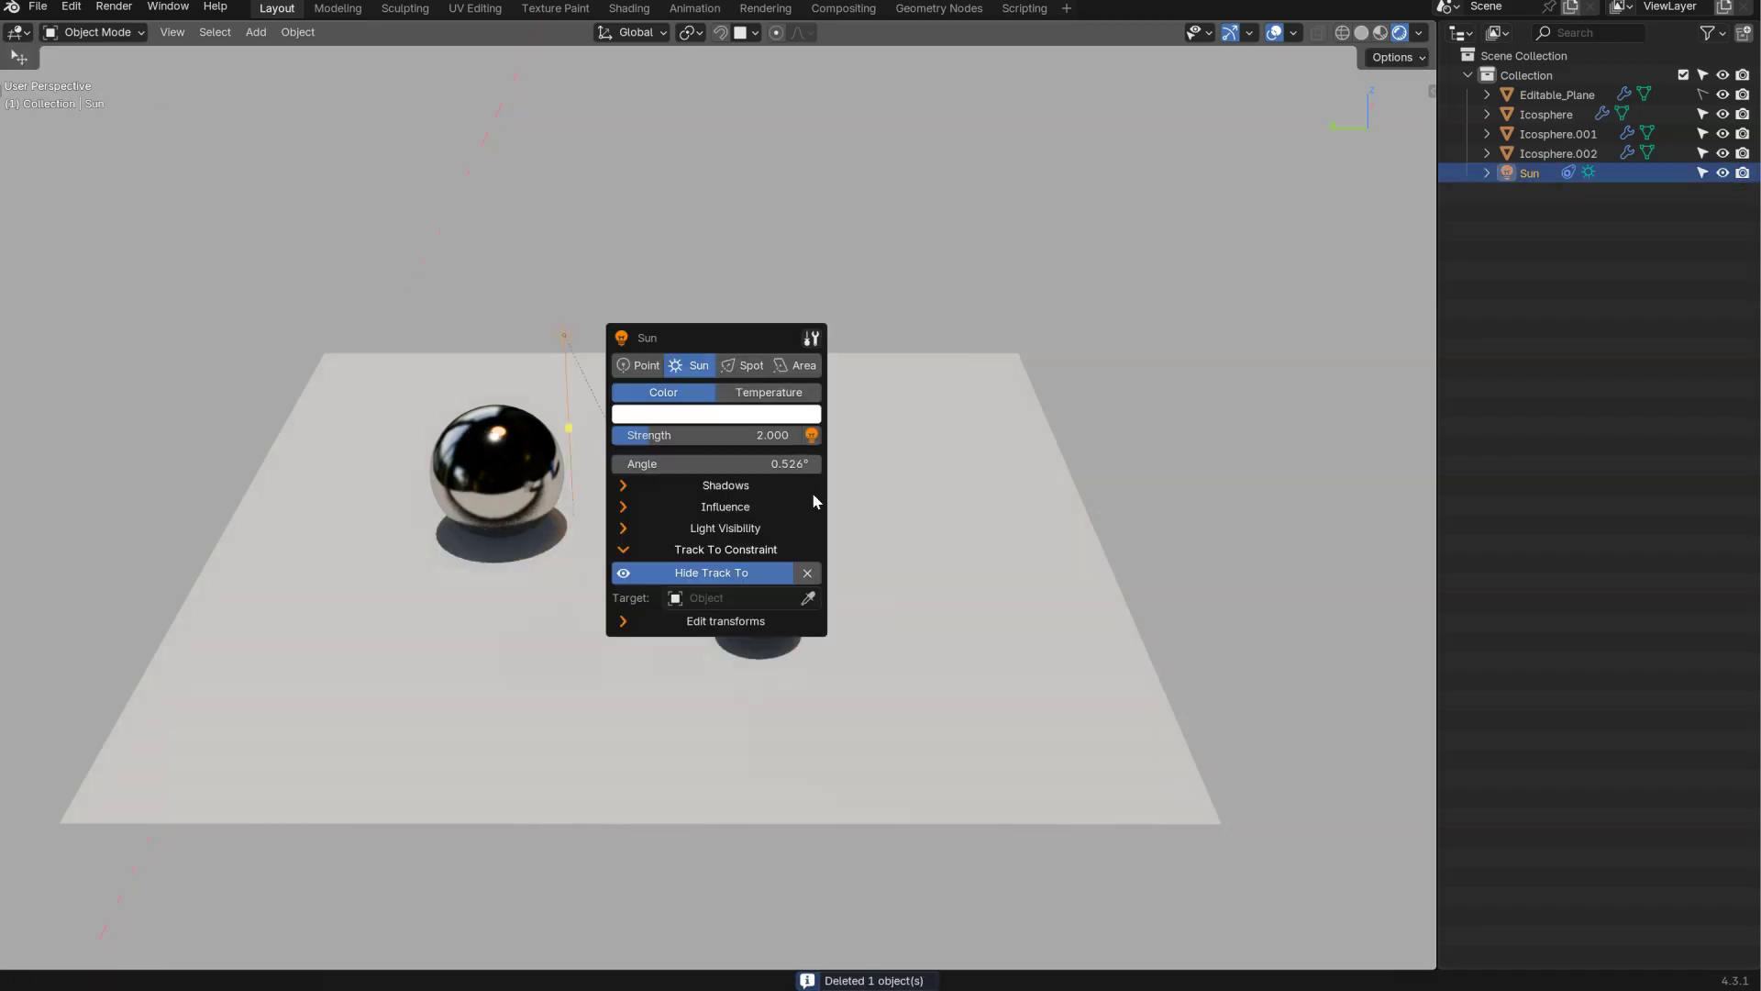
pyautogui.click(808, 572)
# - Rotate the unconstrained sun freely with trackball rotation, and delete it
pyautogui.press('r')
pyautogui.press('r')
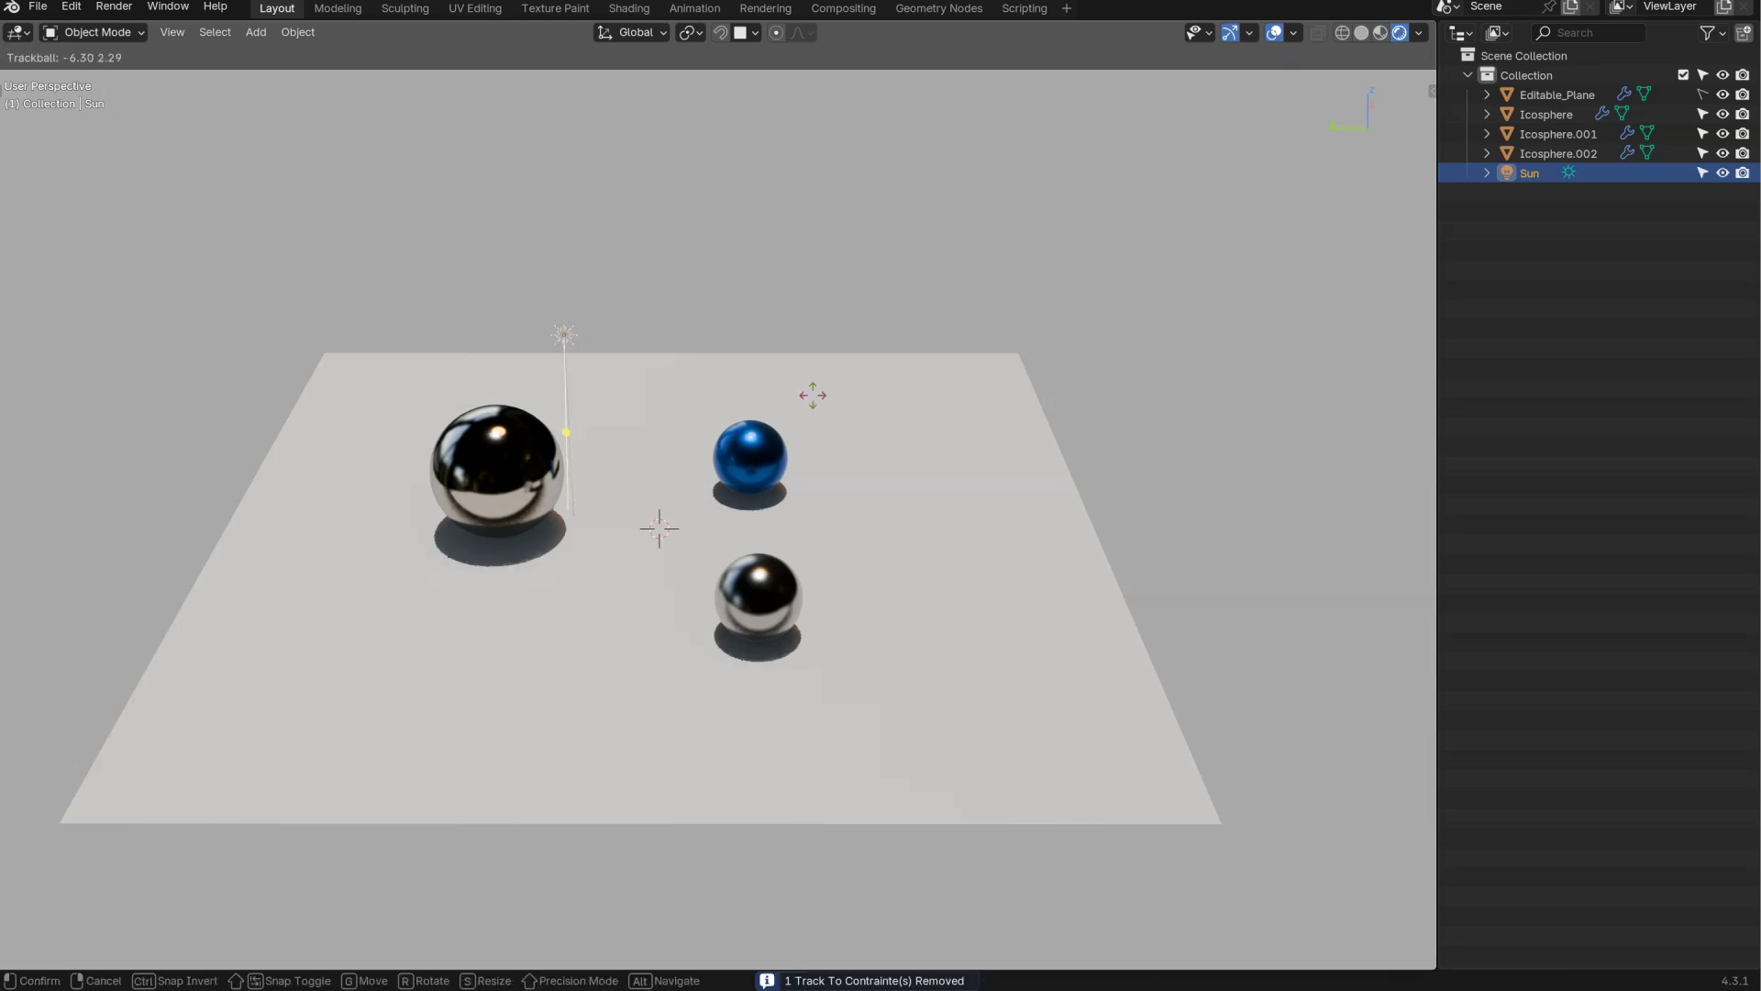
pyautogui.click(798, 371)
pyautogui.press('r')
pyautogui.press('r')
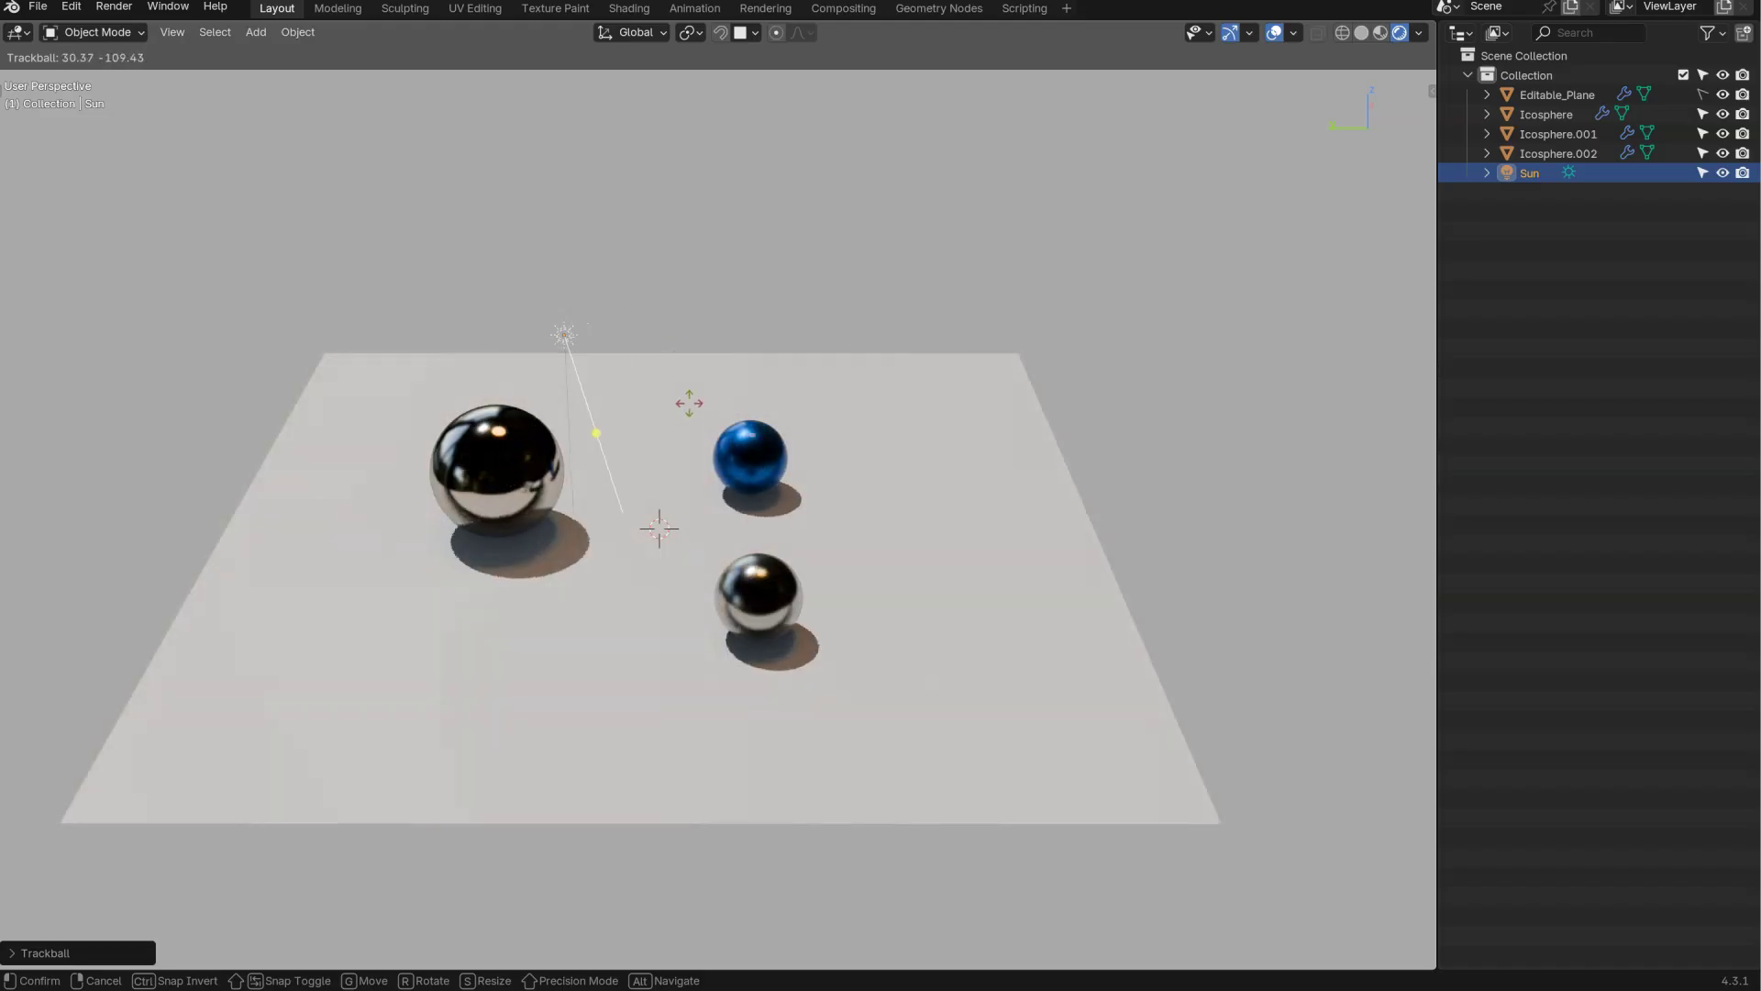
pyautogui.click(743, 415)
pyautogui.press('Delete')
# - With the large and blue spheres selected, add a Sun light targeting an empty midway between them and position it above the plane
pyautogui.click(558, 454)
pyautogui.keyDown('shift'); pyautogui.click(745, 443); pyautogui.keyUp('shift')
pyautogui.hotkey('shift', 'a')
pyautogui.moveTo(676, 438)
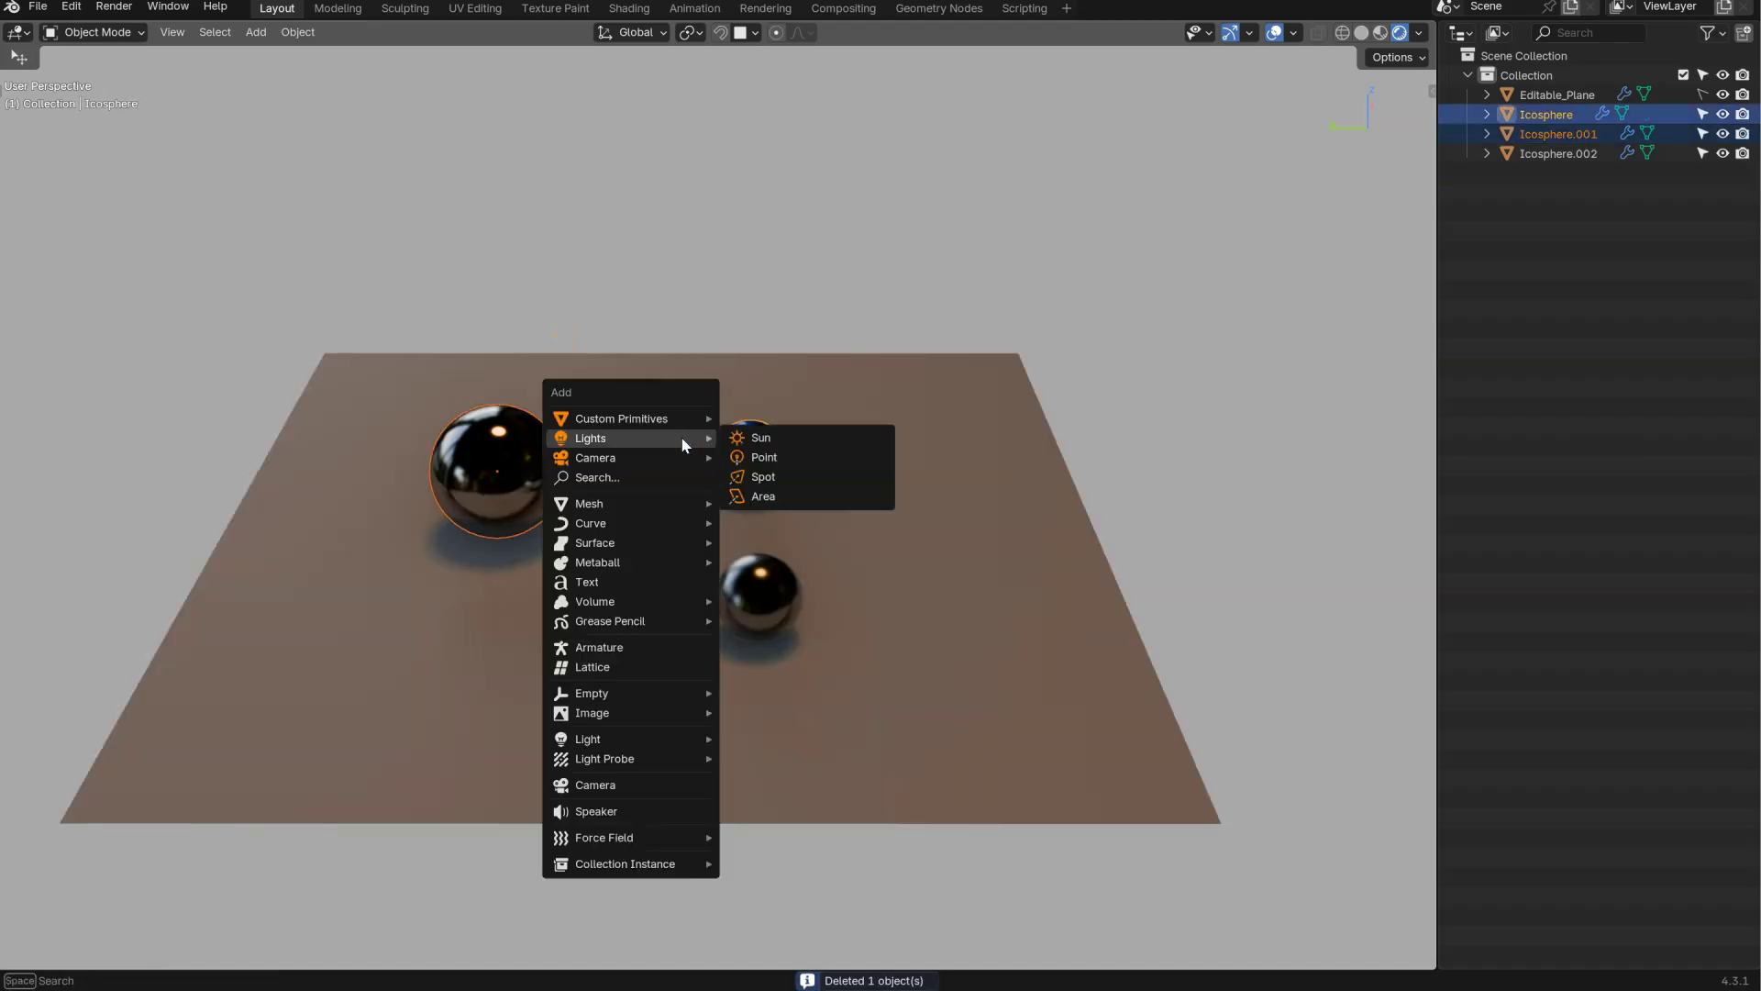
pyautogui.click(764, 440)
pyautogui.moveTo(607, 220); pyautogui.dragTo(536, 233, button='middle')
pyautogui.press('g')
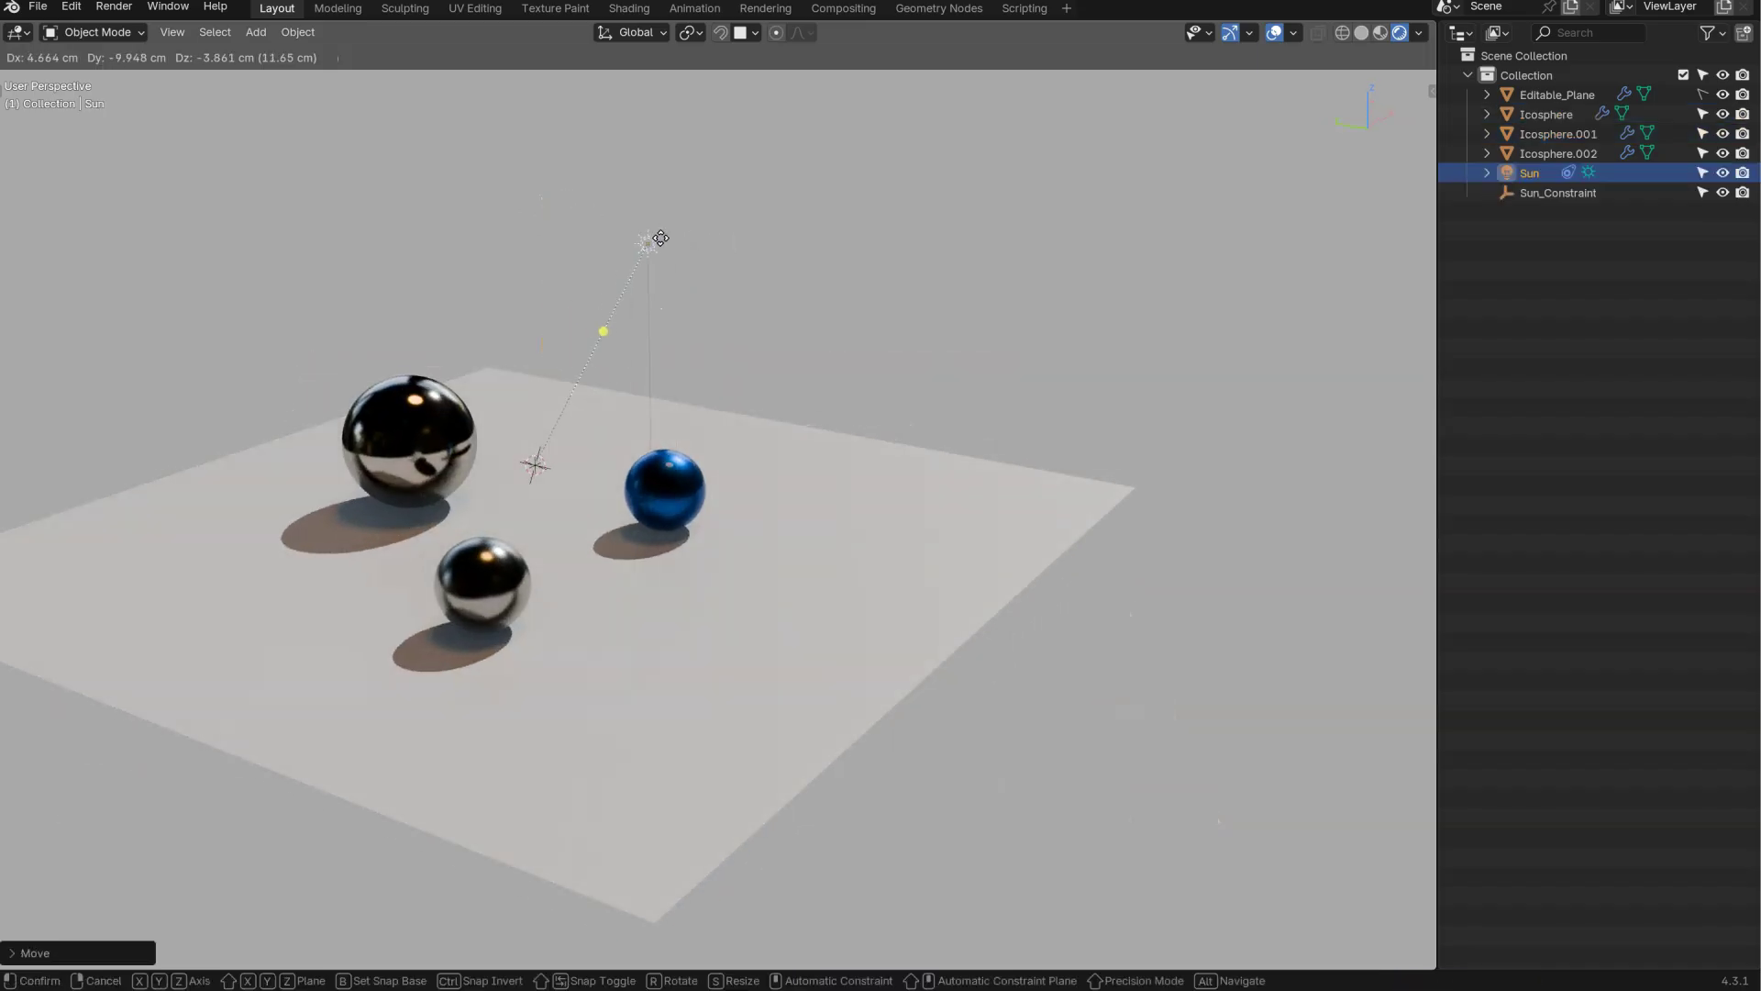
pyautogui.click(528, 474)
# - Scale up the target empty between the large and blue spheres and inspect its placement from different angles
pyautogui.click(530, 475)
pyautogui.press('s')
pyautogui.click(391, 441)
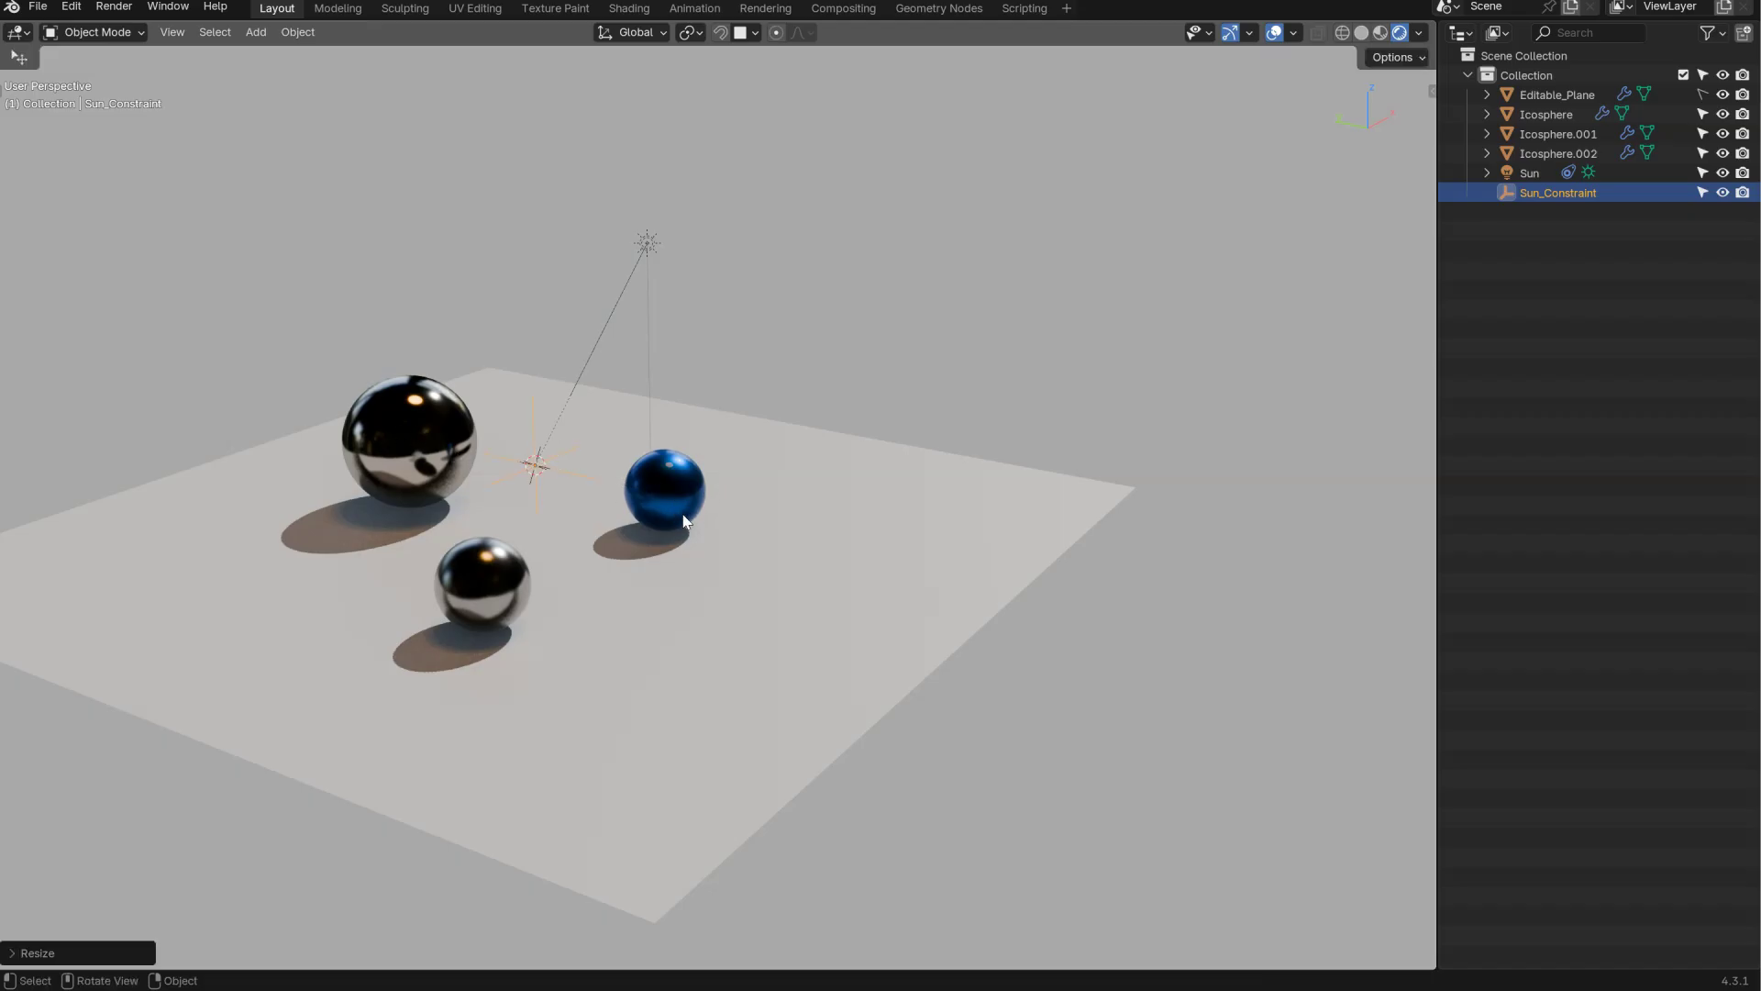
pyautogui.moveTo(443, 378); pyautogui.dragTo(488, 367, button='middle')
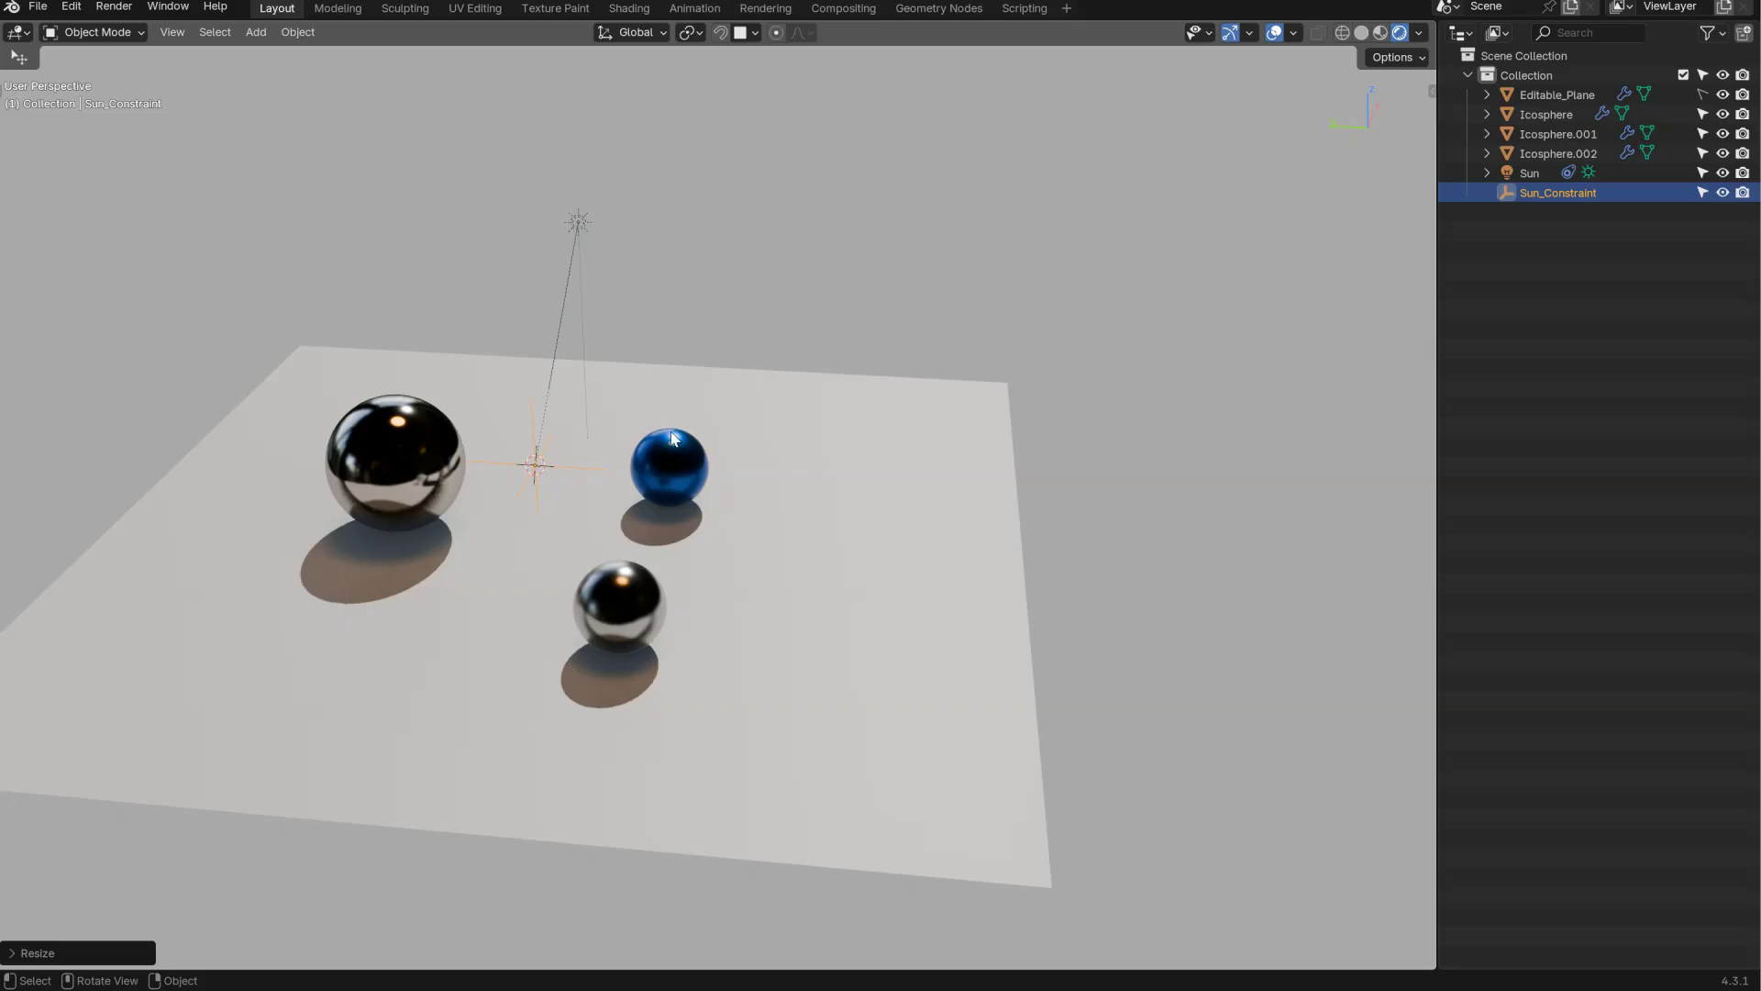
pyautogui.moveTo(478, 426); pyautogui.dragTo(515, 426, button='middle')
# - Delete the target empty and its sun light
pyautogui.press('x')
pyautogui.click(536, 410)
pyautogui.click(559, 204)
pyautogui.press('x')
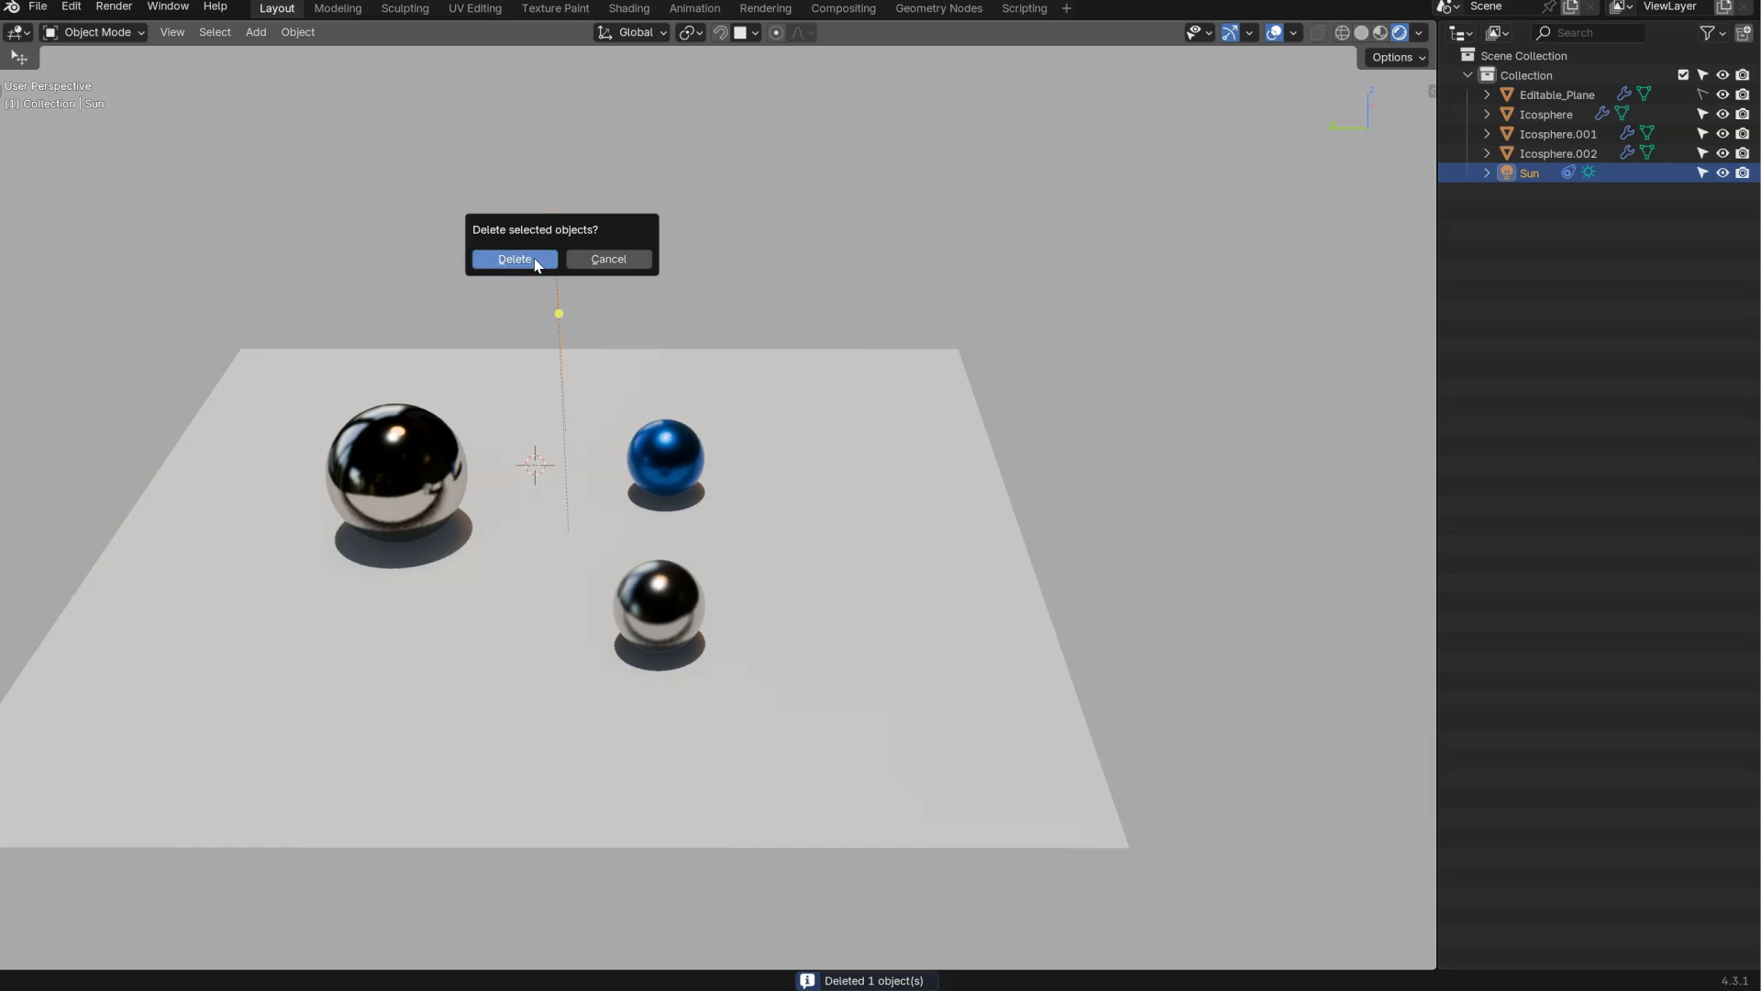
pyautogui.click(514, 260)
# - With the blue sphere selected, add a Spot light targeting it and place the light above and to the sphere's right
pyautogui.click(686, 455)
pyautogui.hotkey('shift', 'a')
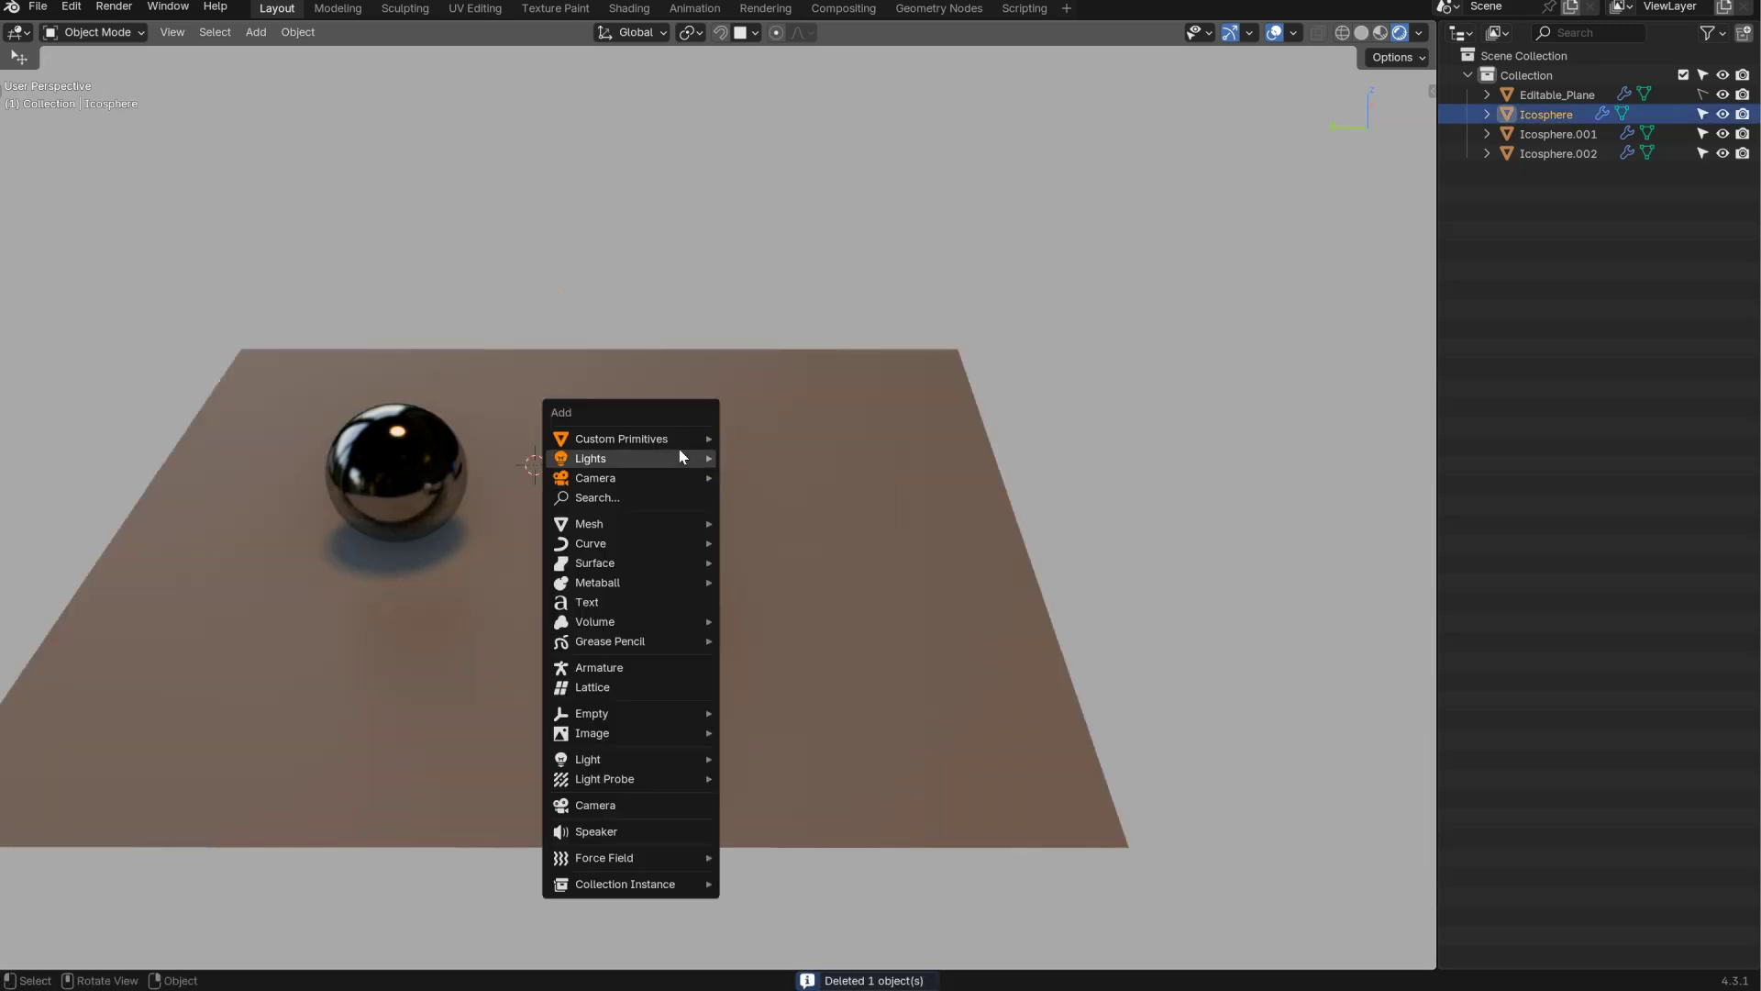
pyautogui.press('Escape')
pyautogui.hotkey('shift', 'a')
pyautogui.moveTo(720, 471)
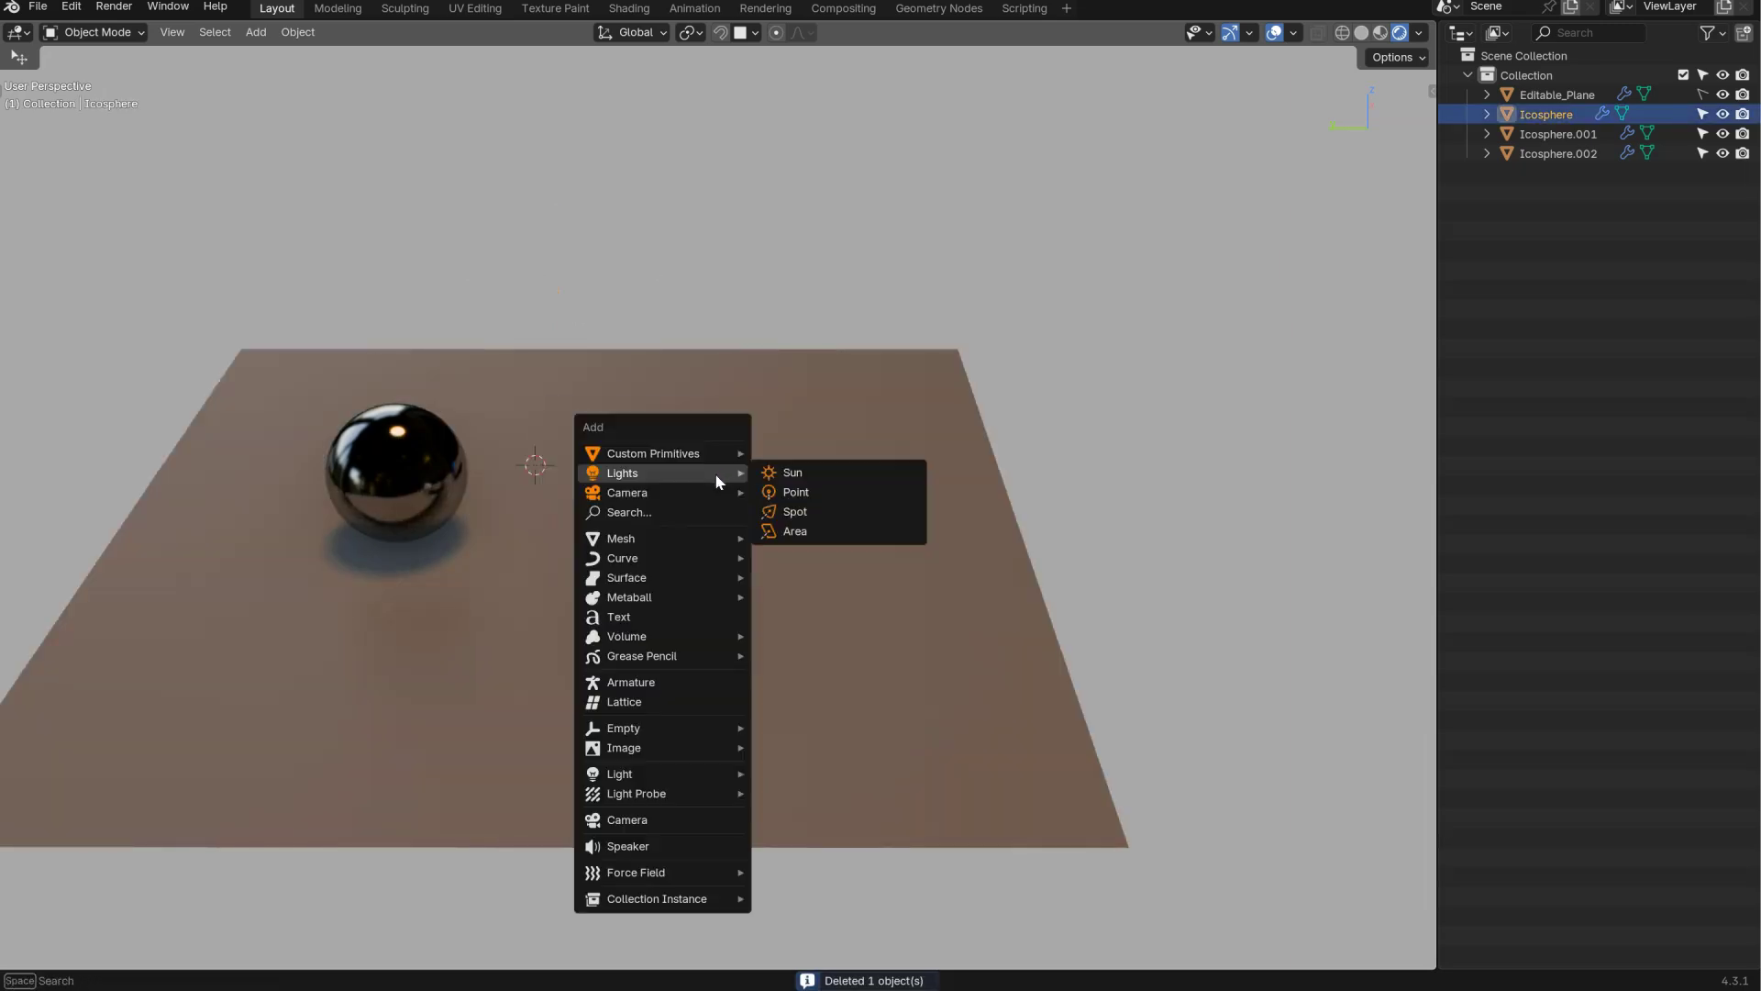
pyautogui.click(795, 513)
pyautogui.press('g')
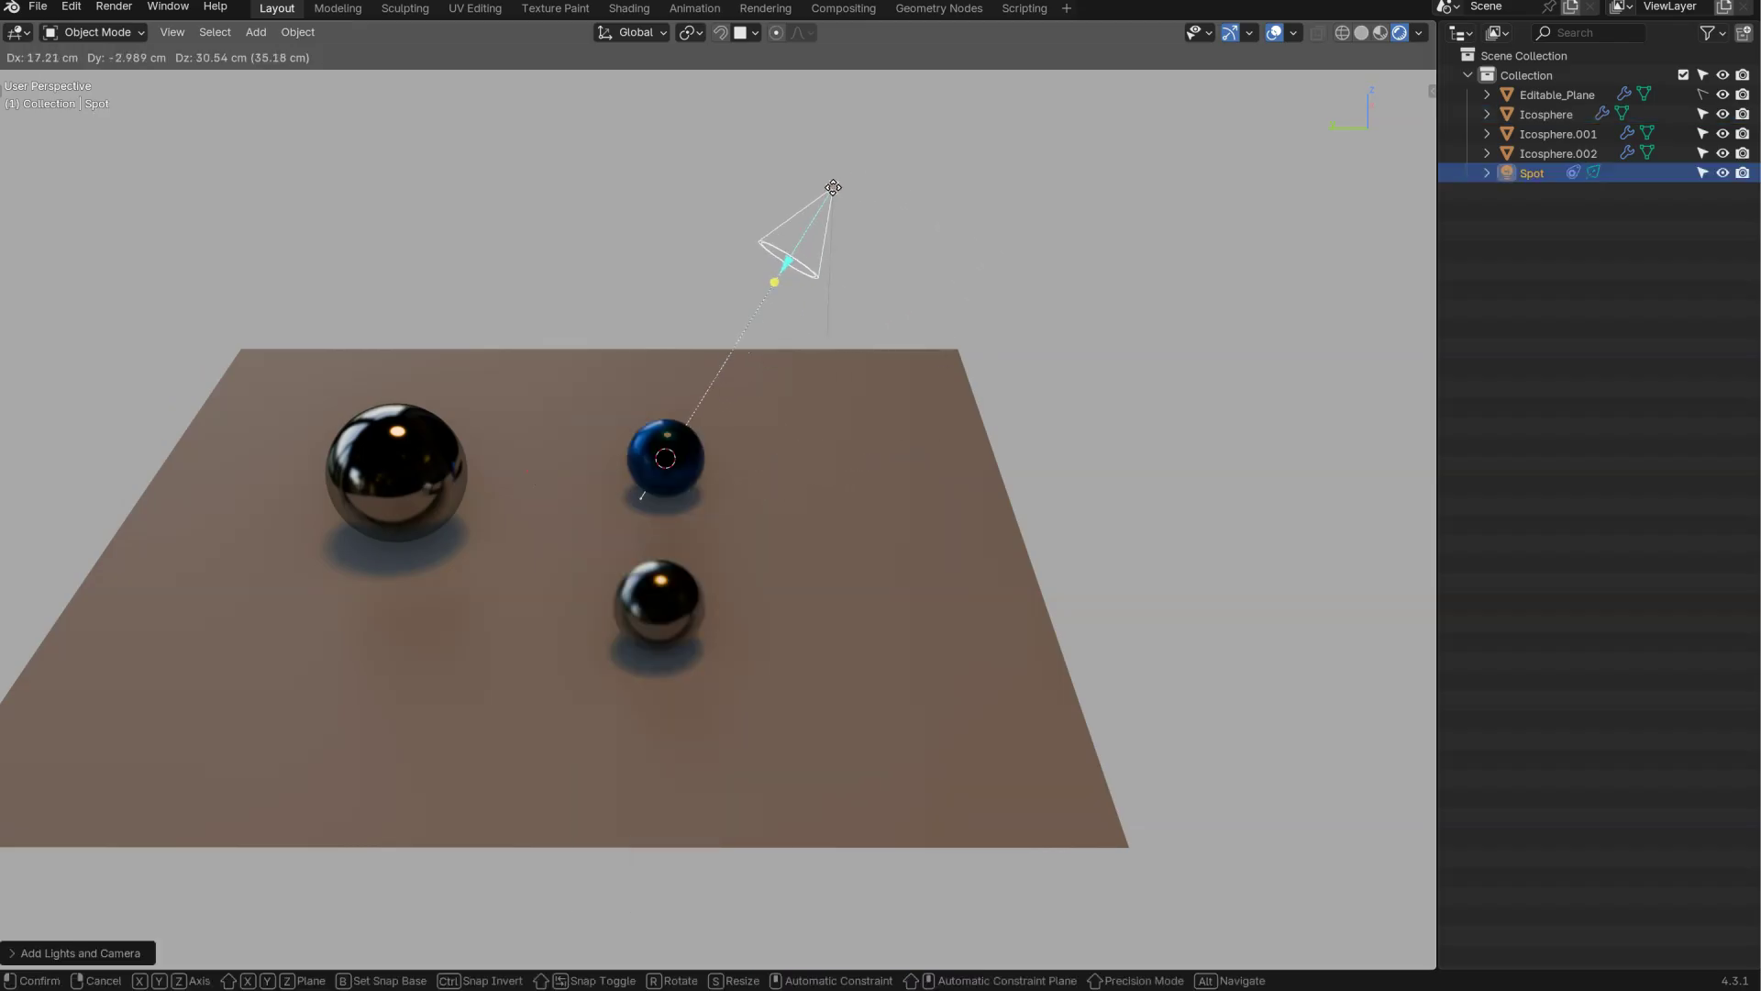
pyautogui.click(833, 363)
# - Widen the spot's cone to about 73.5° and soften its light with a blend of about 0.27 and a radius of about 2.13 cm
pyautogui.moveTo(781, 281)
pyautogui.mouseDown()
pyautogui.moveTo(779, 298)
pyautogui.moveTo(775, 271)
pyautogui.moveTo(805, 262)
pyautogui.mouseUp()
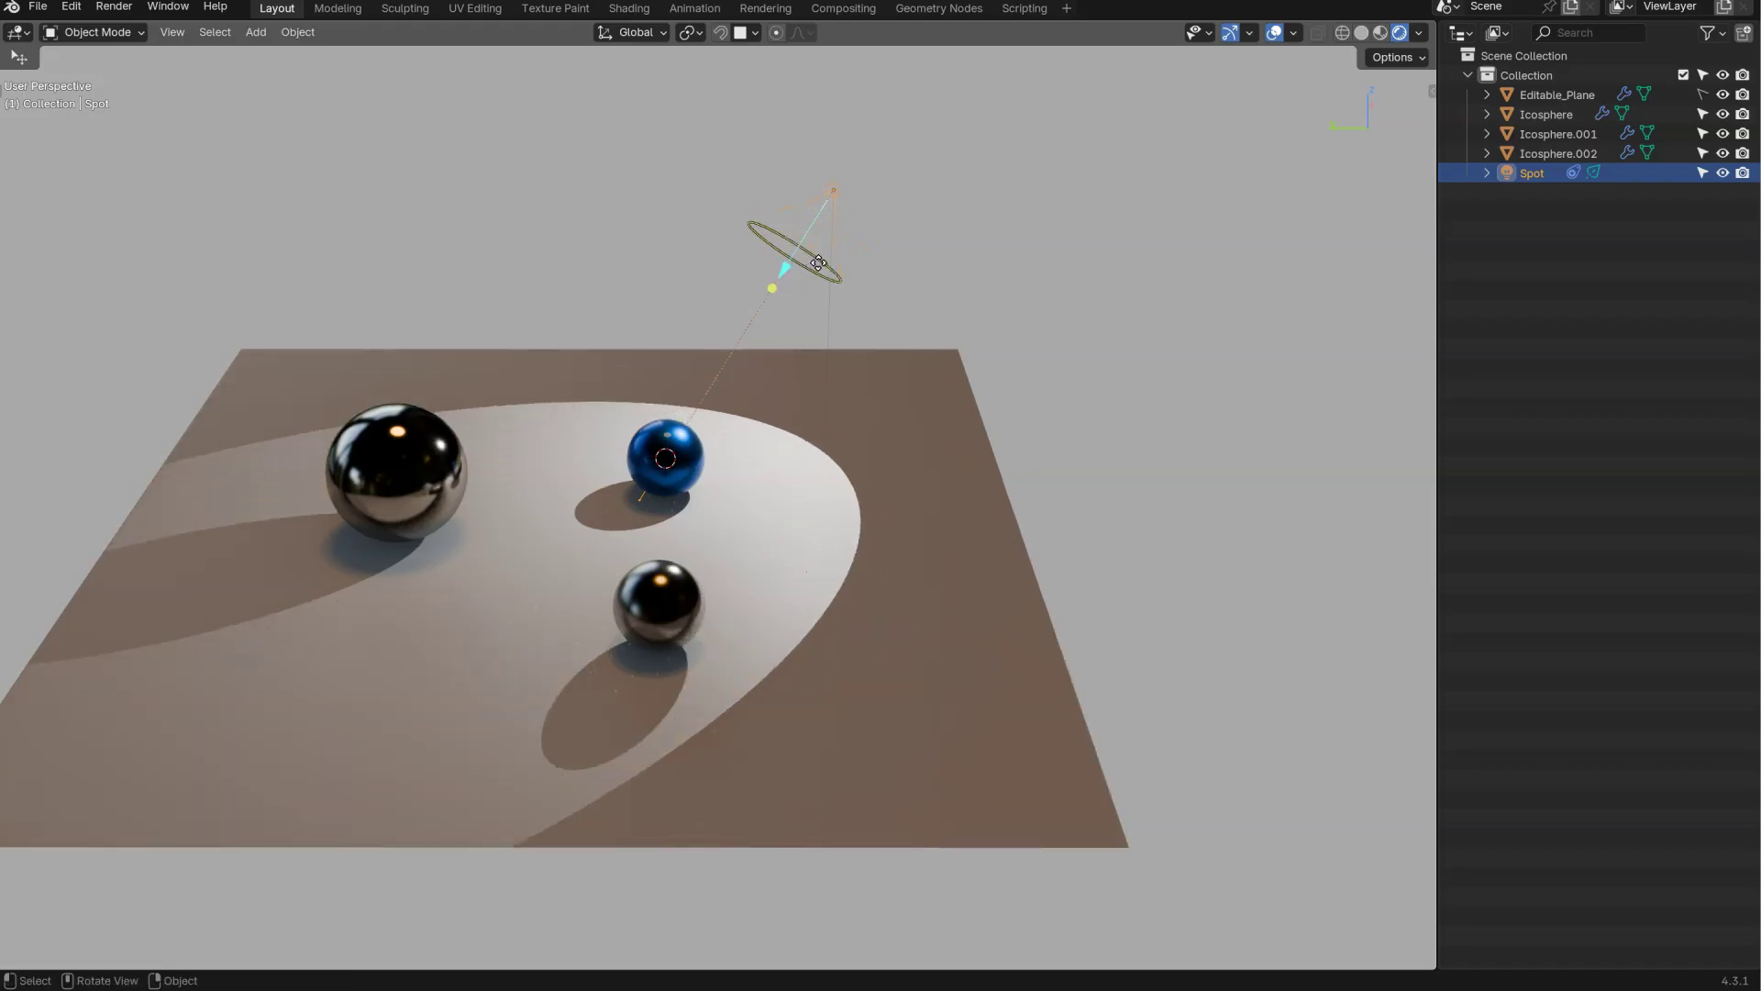
pyautogui.press('space')
pyautogui.moveTo(924, 547); pyautogui.dragTo(946, 548)
pyautogui.keyDown('ctrl'); pyautogui.keyDown('shift'); pyautogui.moveTo(793, 399); pyautogui.dragTo(632, 385, button='middle'); pyautogui.keyUp('shift'); pyautogui.keyUp('ctrl')
pyautogui.moveTo(805, 394); pyautogui.dragTo(945, 406, button='middle')
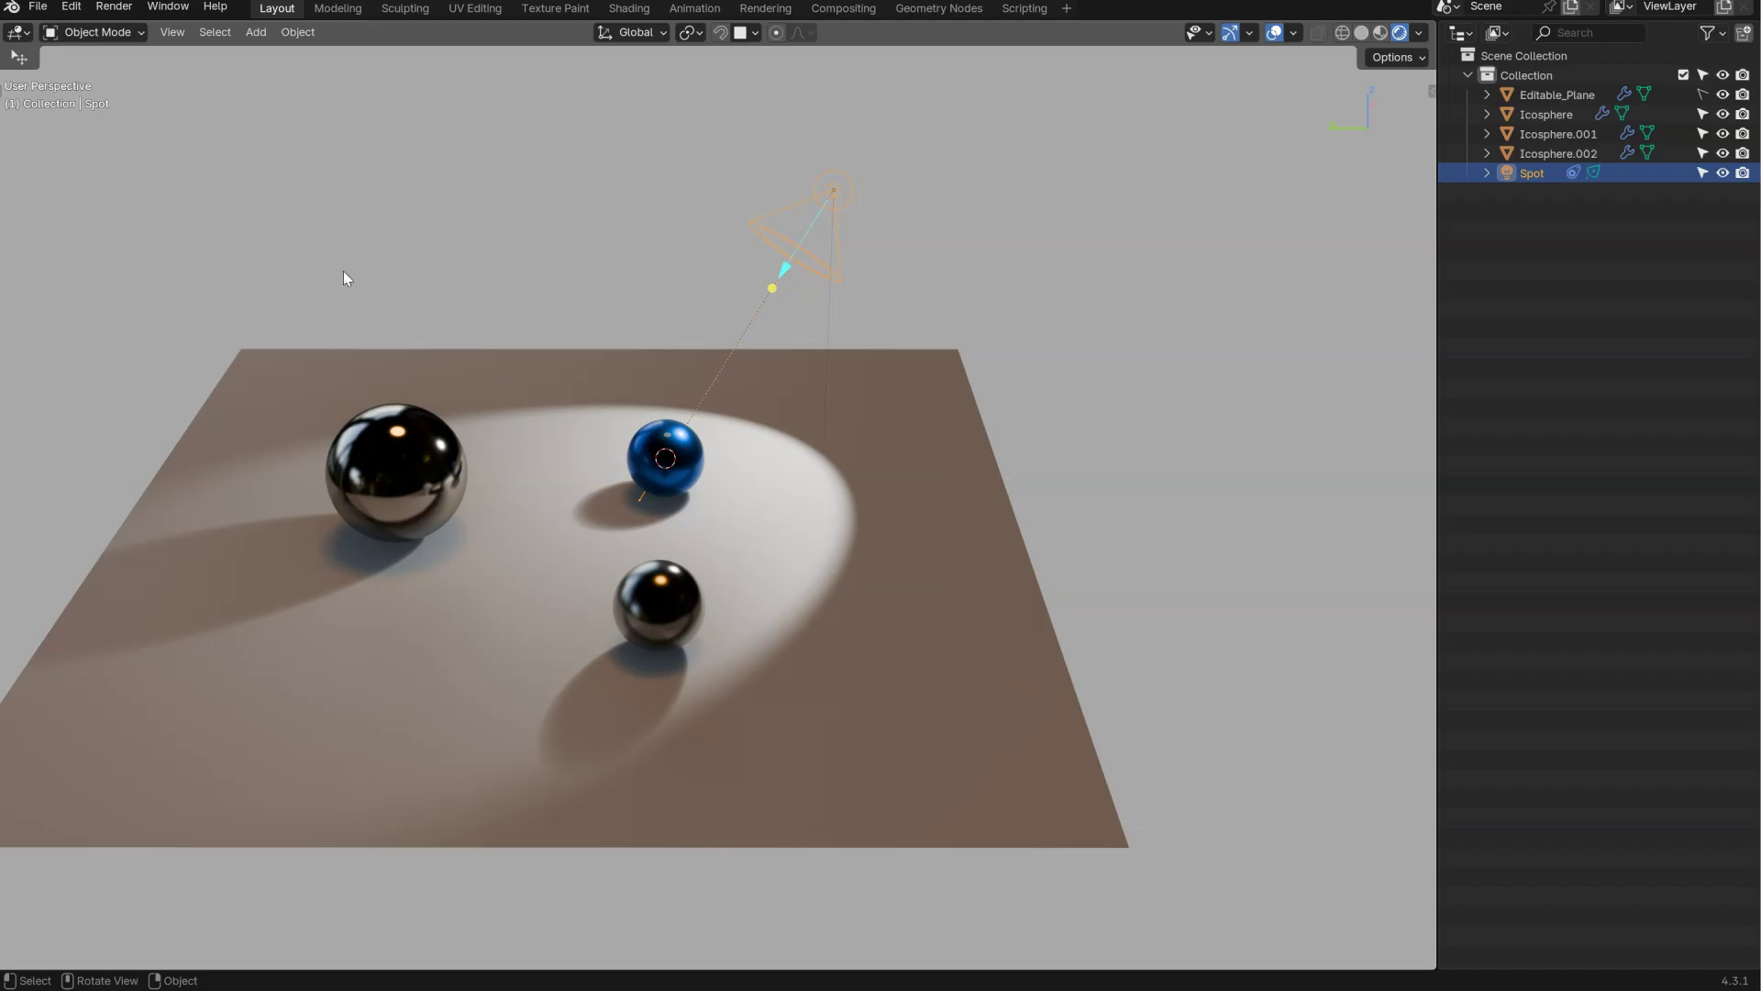
# - Switch the spot light's color to Temperature, set it to 2000 K, and reopen the light's settings popup
pyautogui.press('Tab')
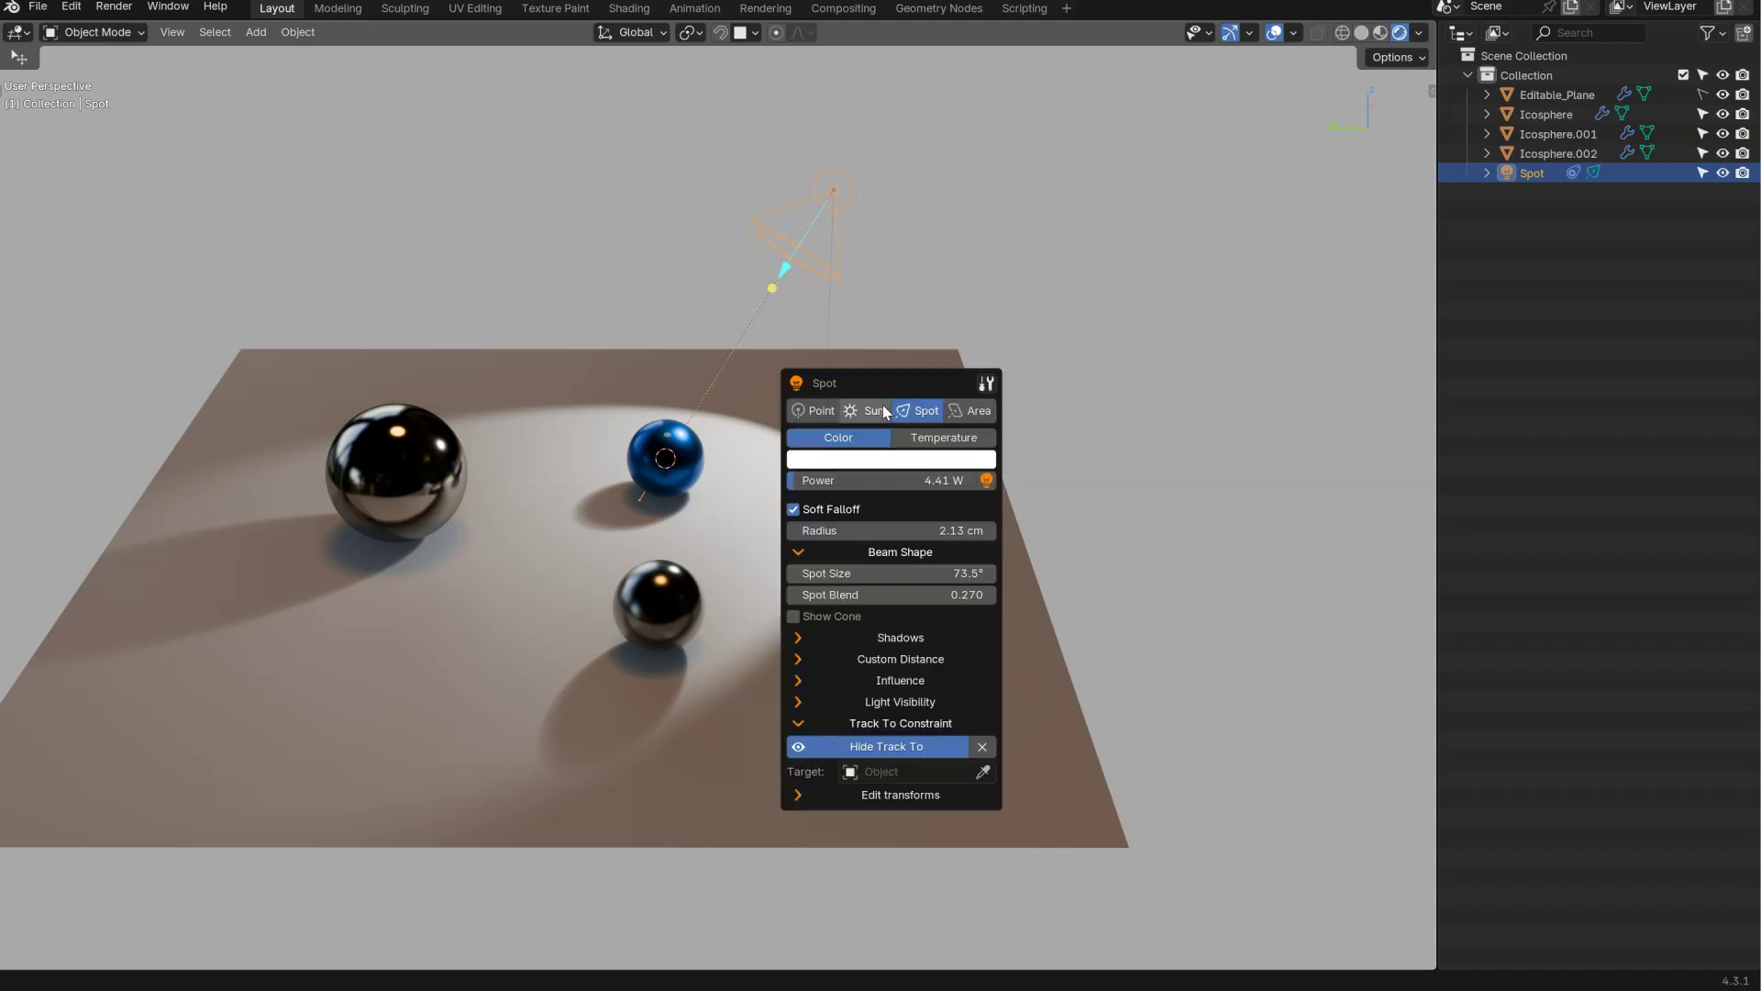
pyautogui.click(959, 439)
pyautogui.click(879, 481)
pyautogui.write('20')
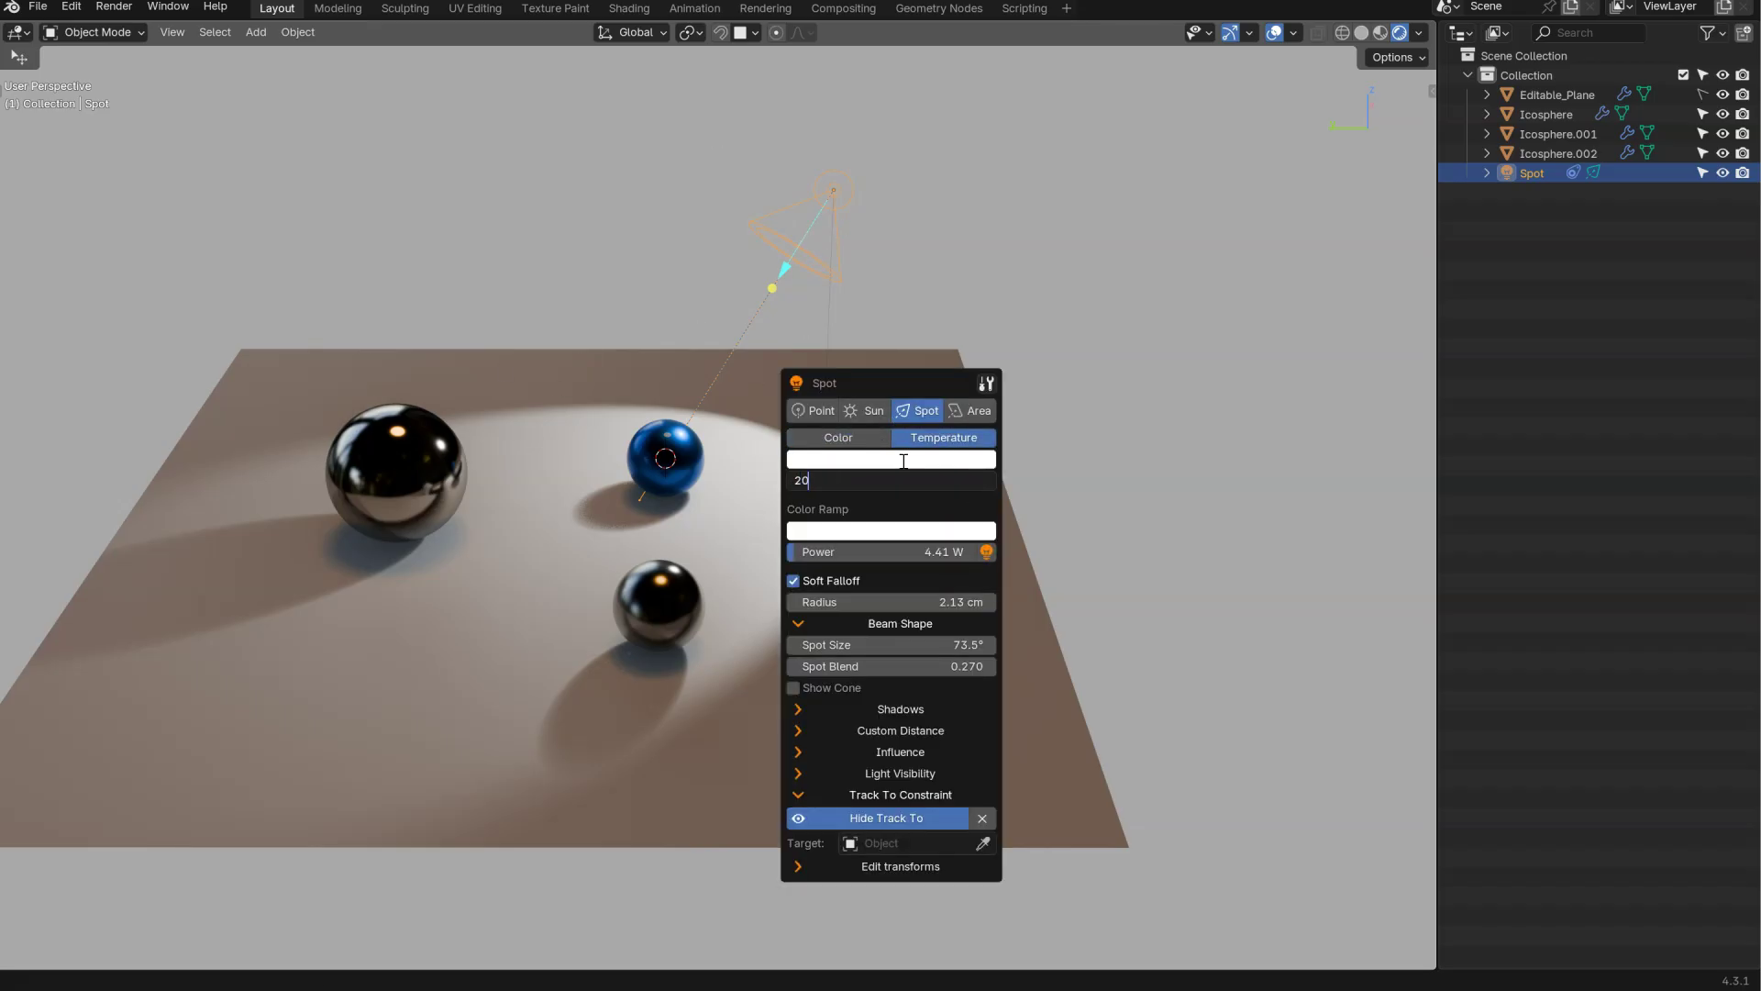
pyautogui.write('00')
pyautogui.press('Return')
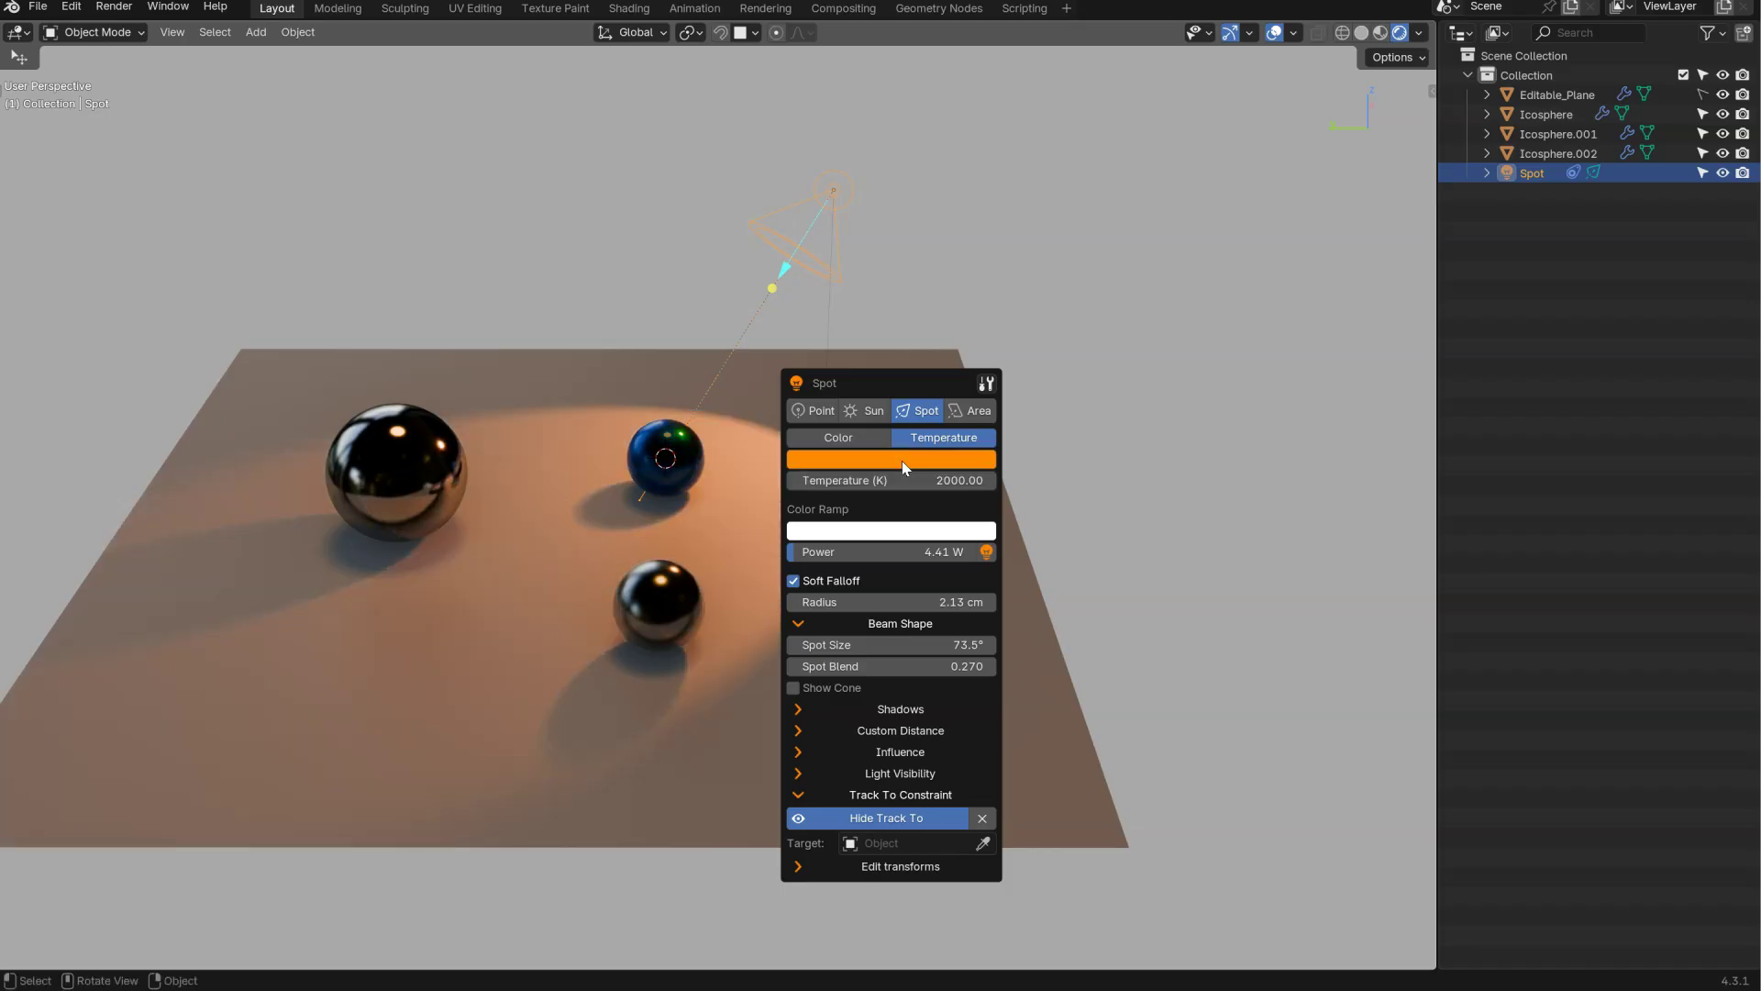
pyautogui.press('Escape')
pyautogui.press('Tab')
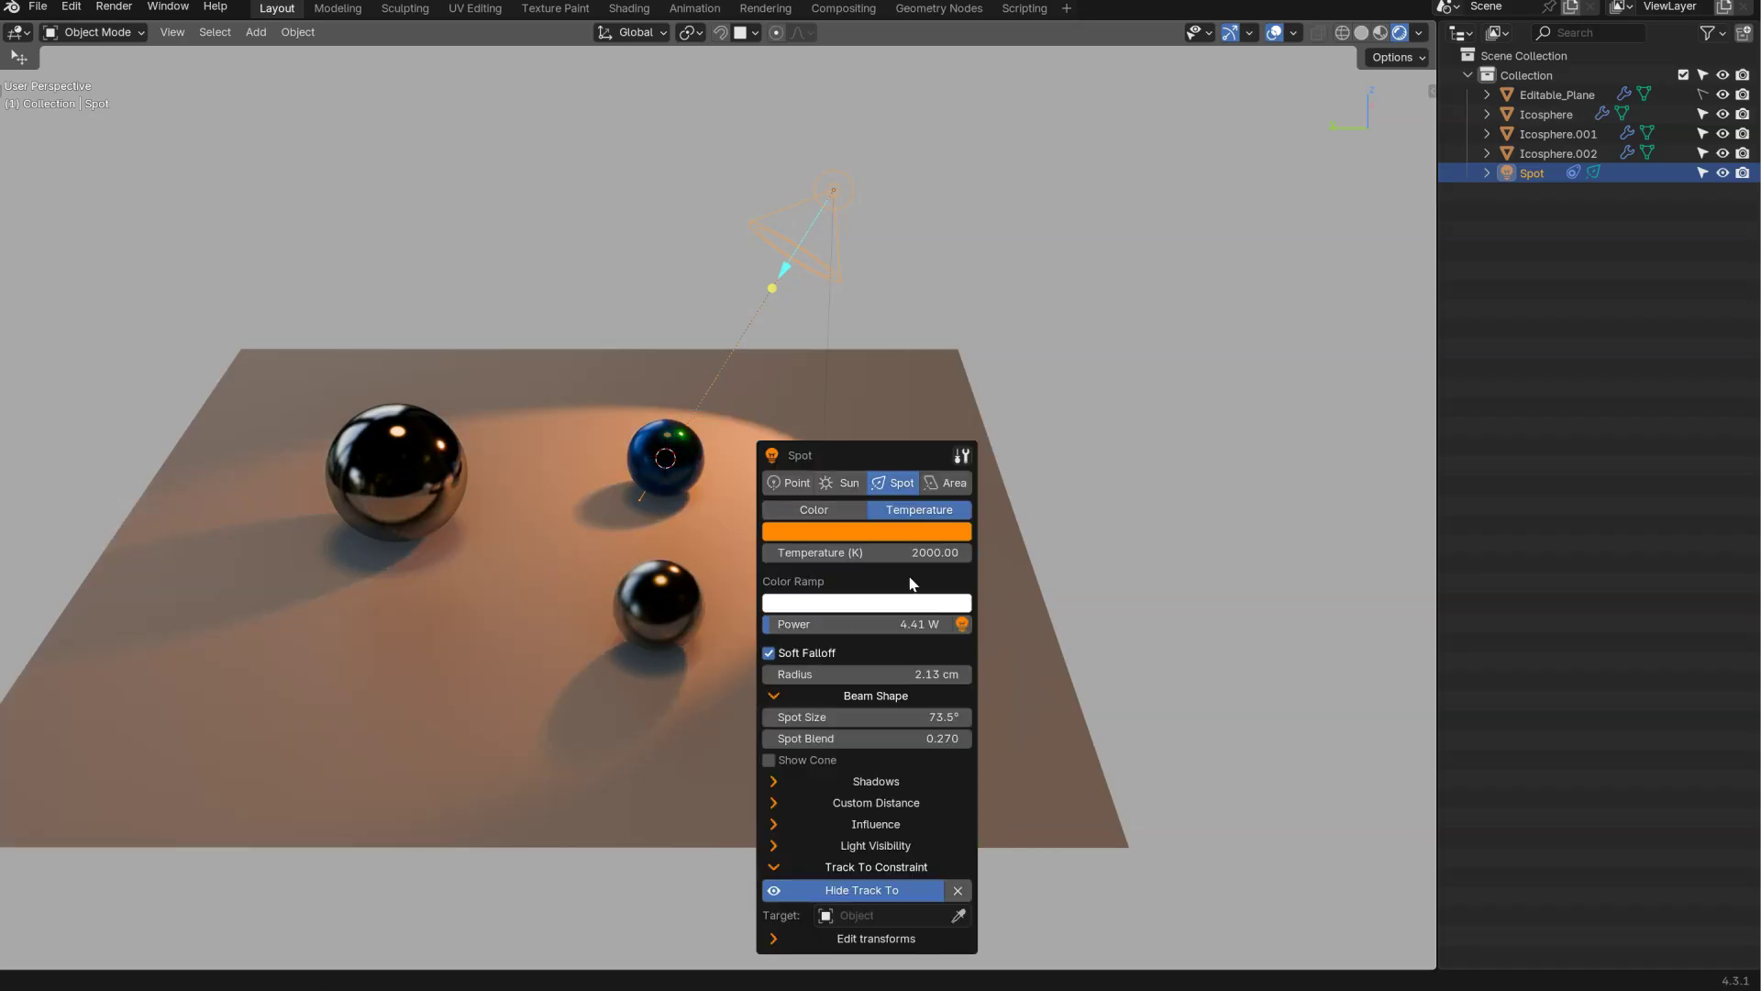
# - Set the spot light's color temperature to 3500 K and close its settings popup
pyautogui.click(873, 553)
pyautogui.write('35')
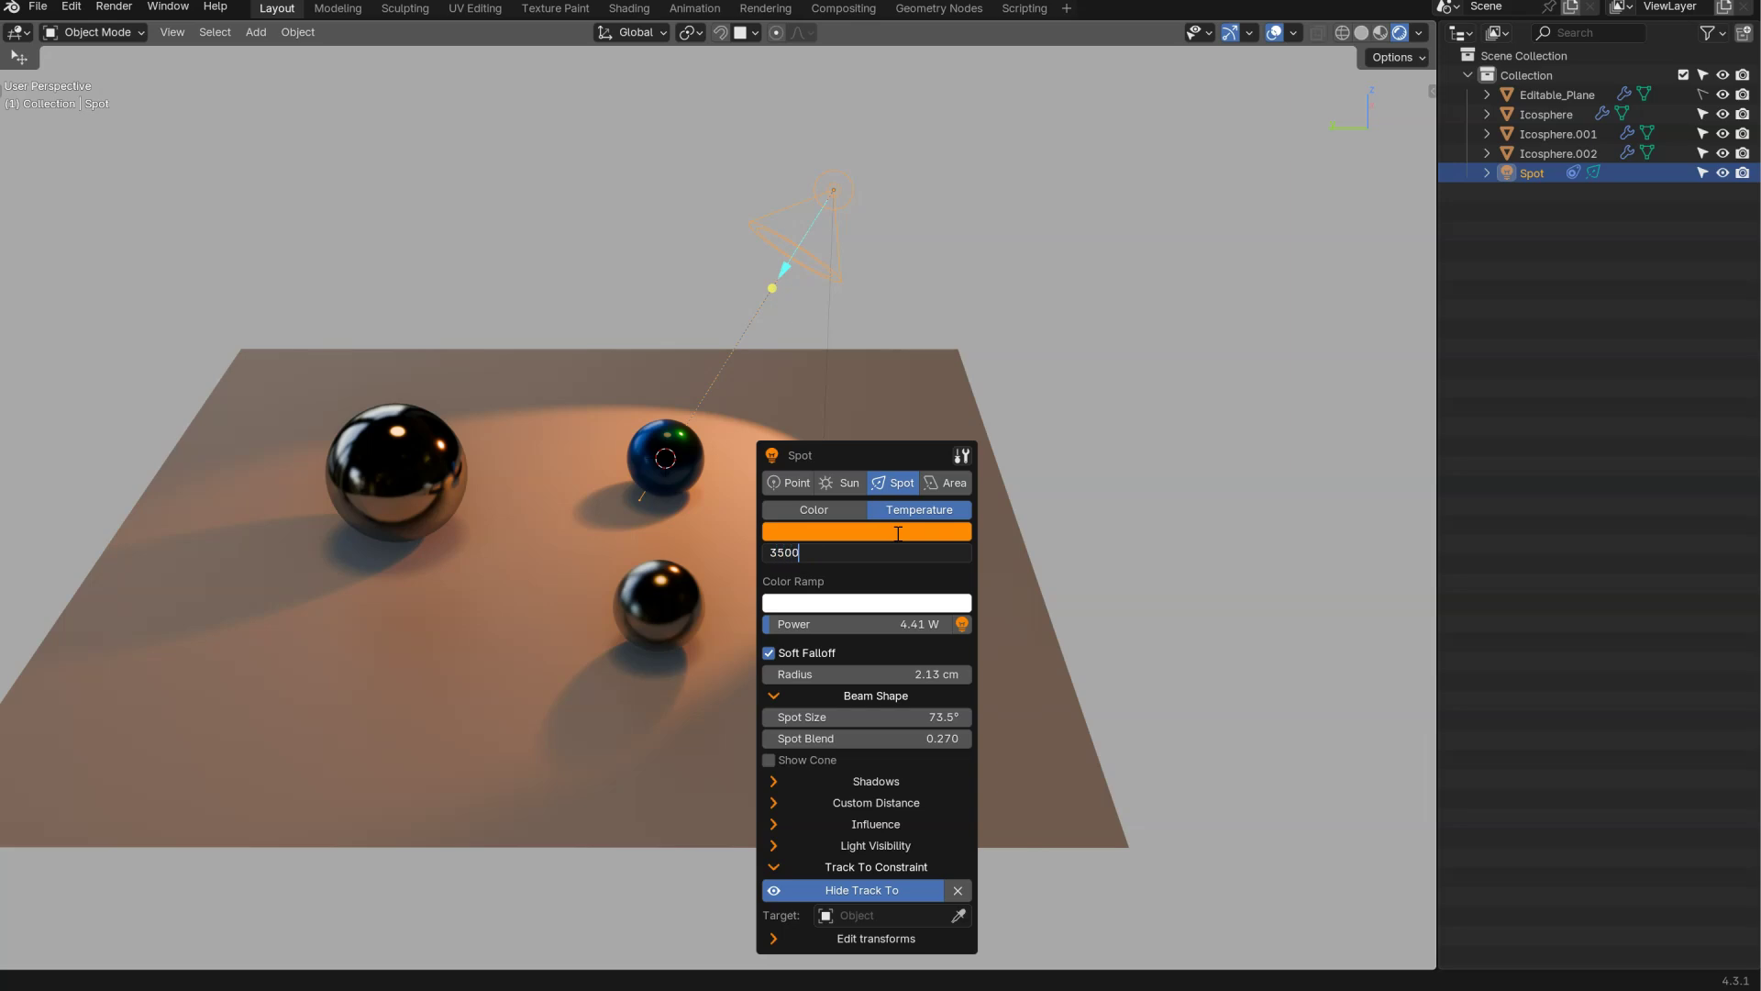
pyautogui.press('Return')
pyautogui.press('Escape')
# - Move the spot light slightly farther to the right of the blue sphere
pyautogui.moveTo(674, 501); pyautogui.dragTo(686, 492, button='middle')
pyautogui.moveTo(699, 376); pyautogui.dragTo(799, 352, button='middle')
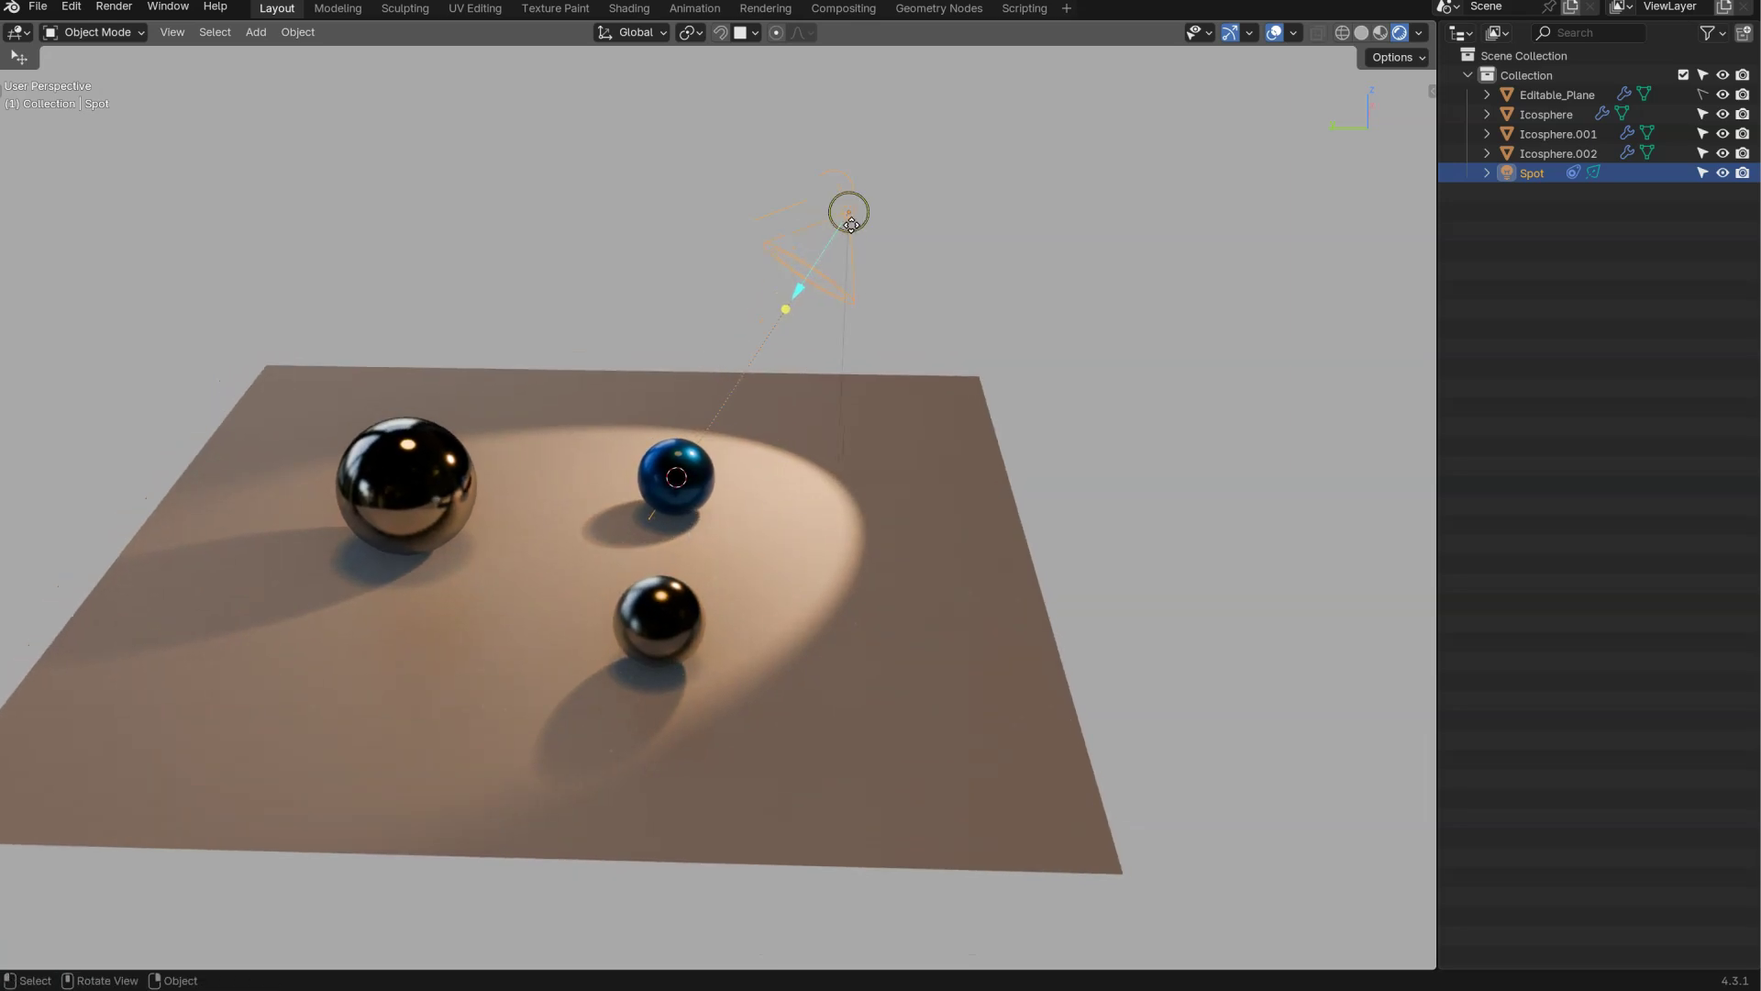
pyautogui.moveTo(840, 230); pyautogui.dragTo(902, 254)
# - Set the large sphere, Icosphere.001, as the target of the spot light's Track To constraint
pyautogui.press('space')
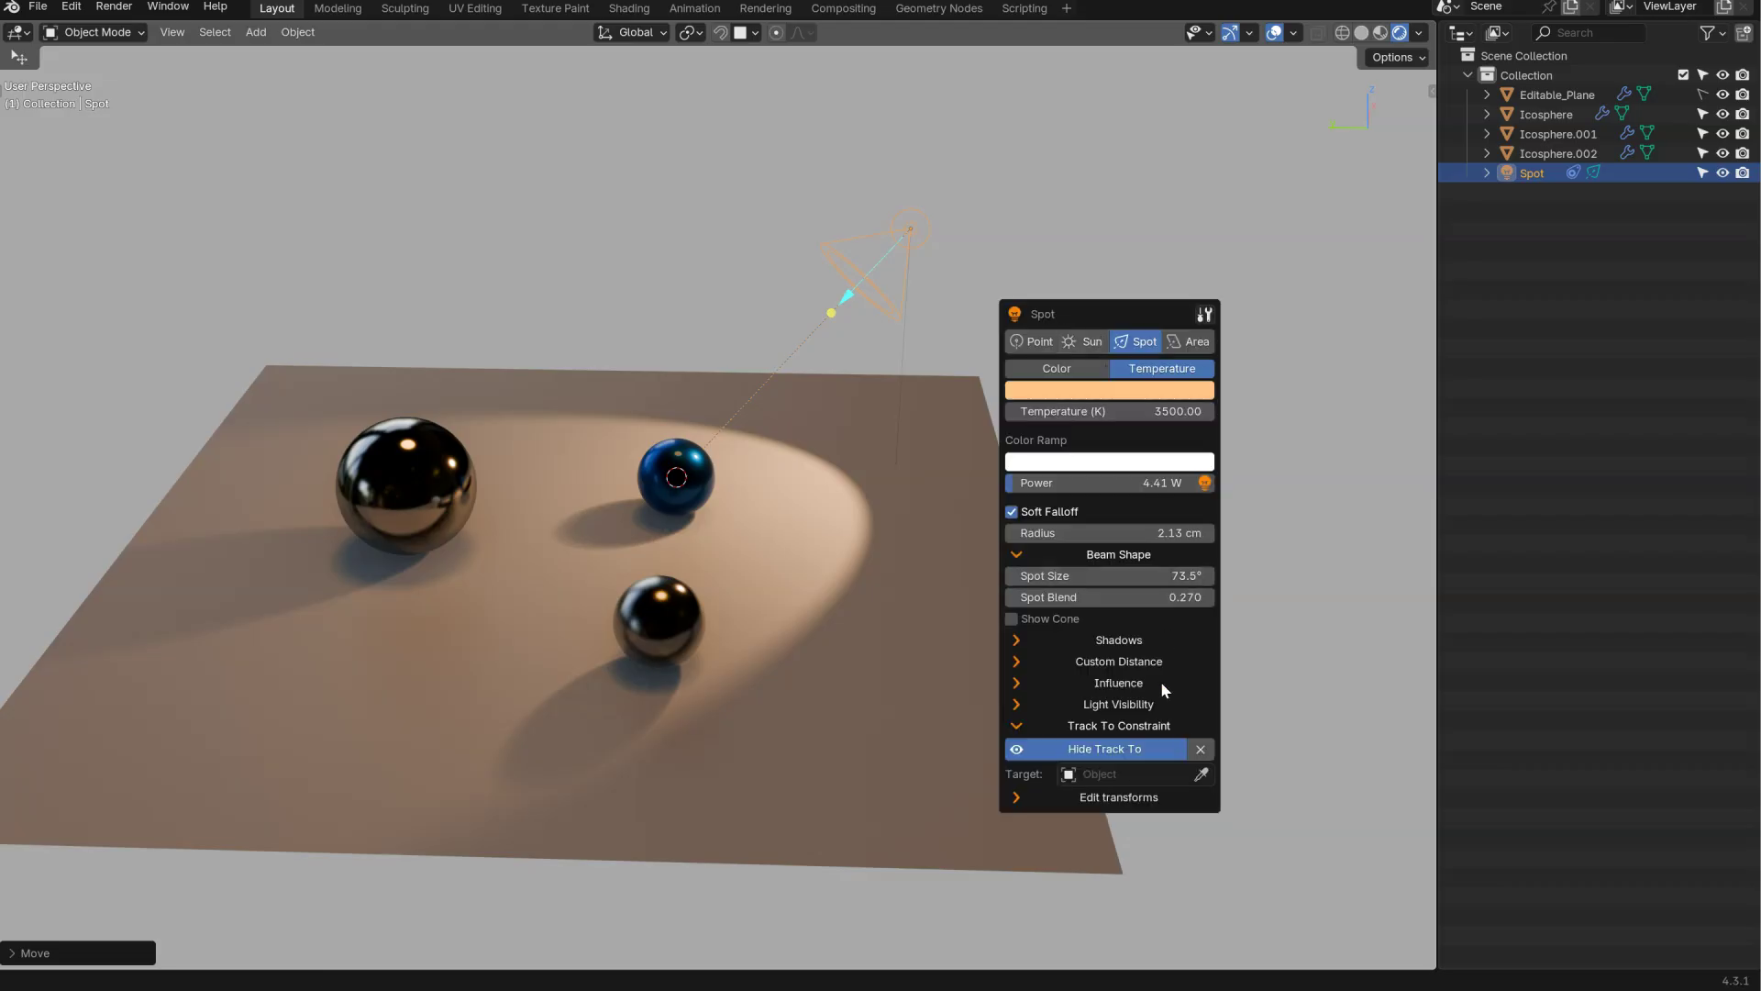
pyautogui.click(1201, 774)
pyautogui.click(482, 483)
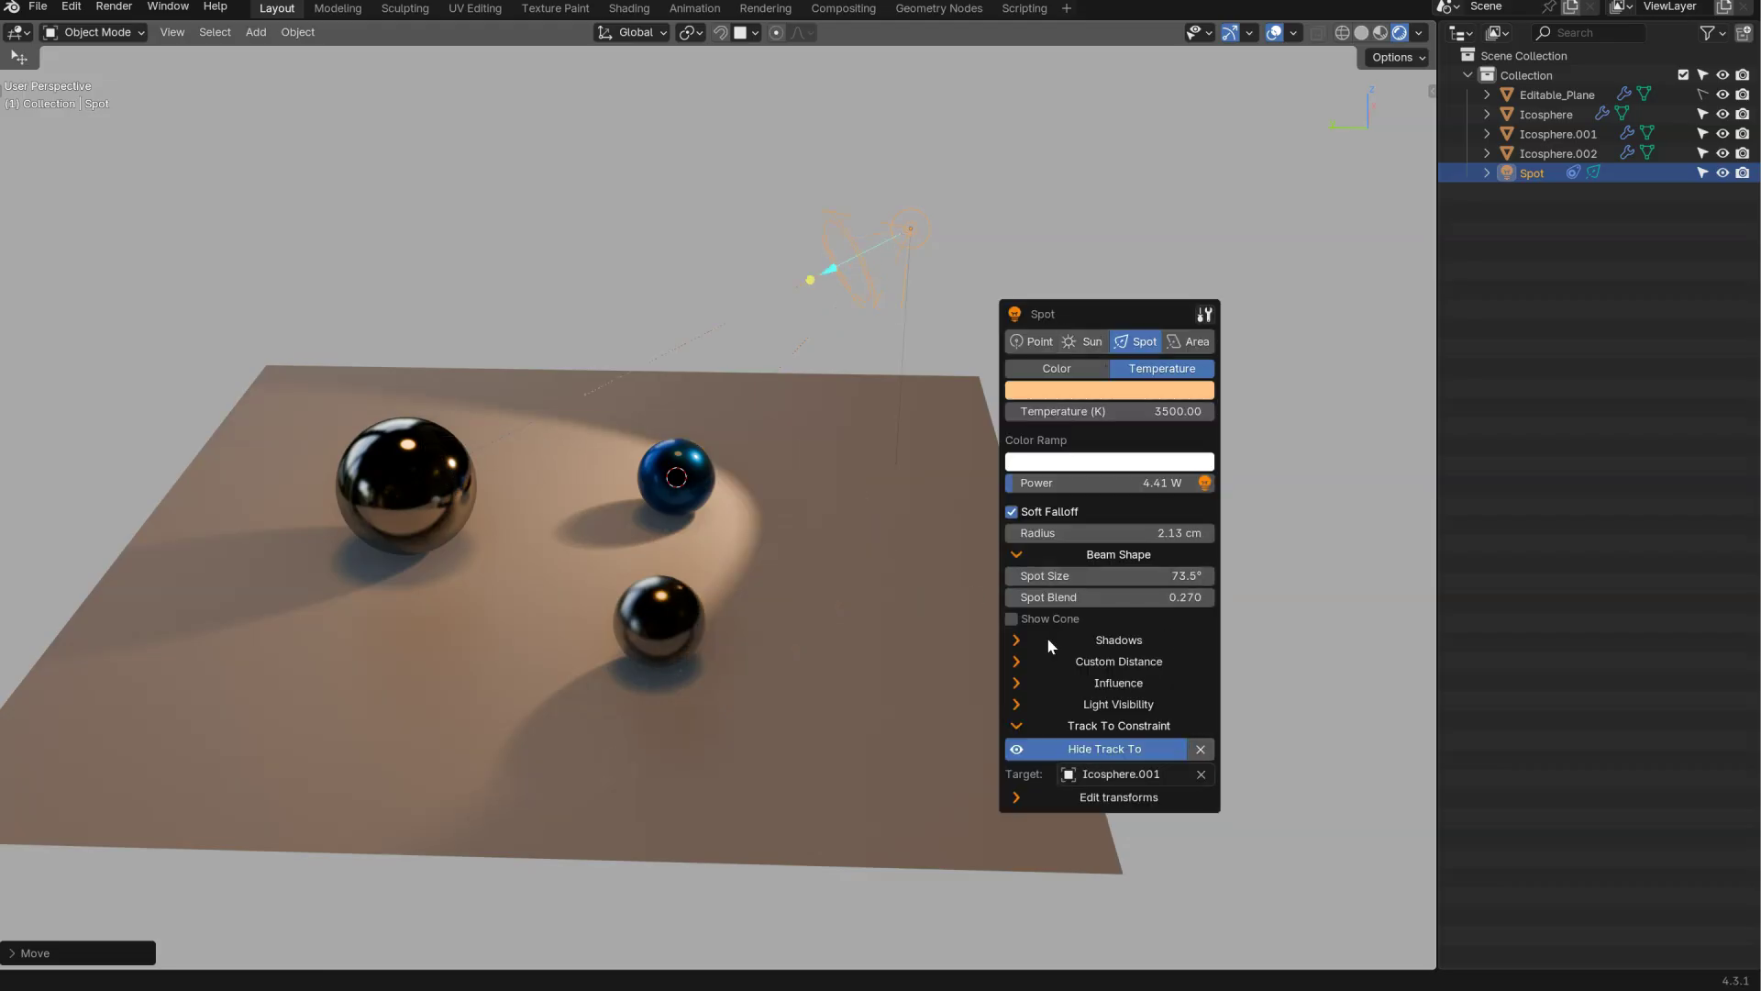
# - Clear the spot's Track To target and pick the small dark sphere, Icosphere.002, as the new target
pyautogui.click(1163, 776)
pyautogui.click(1200, 777)
pyautogui.click(1137, 776)
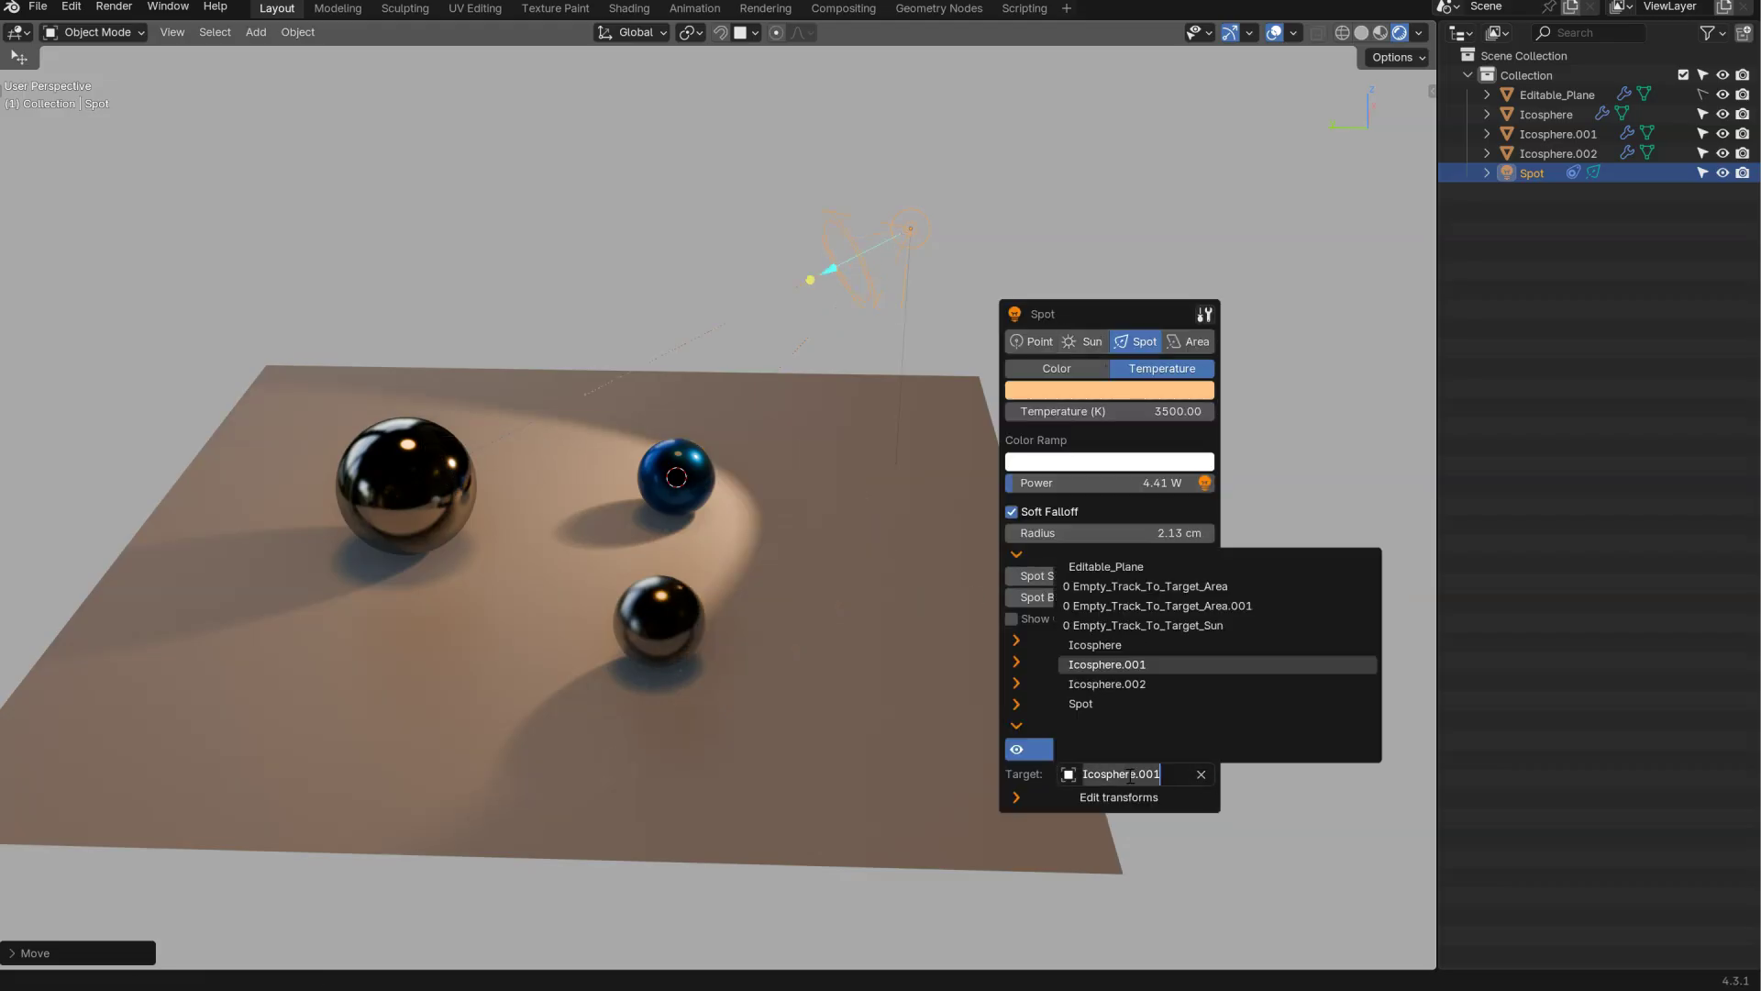
pyautogui.press('Escape')
pyautogui.click(1201, 773)
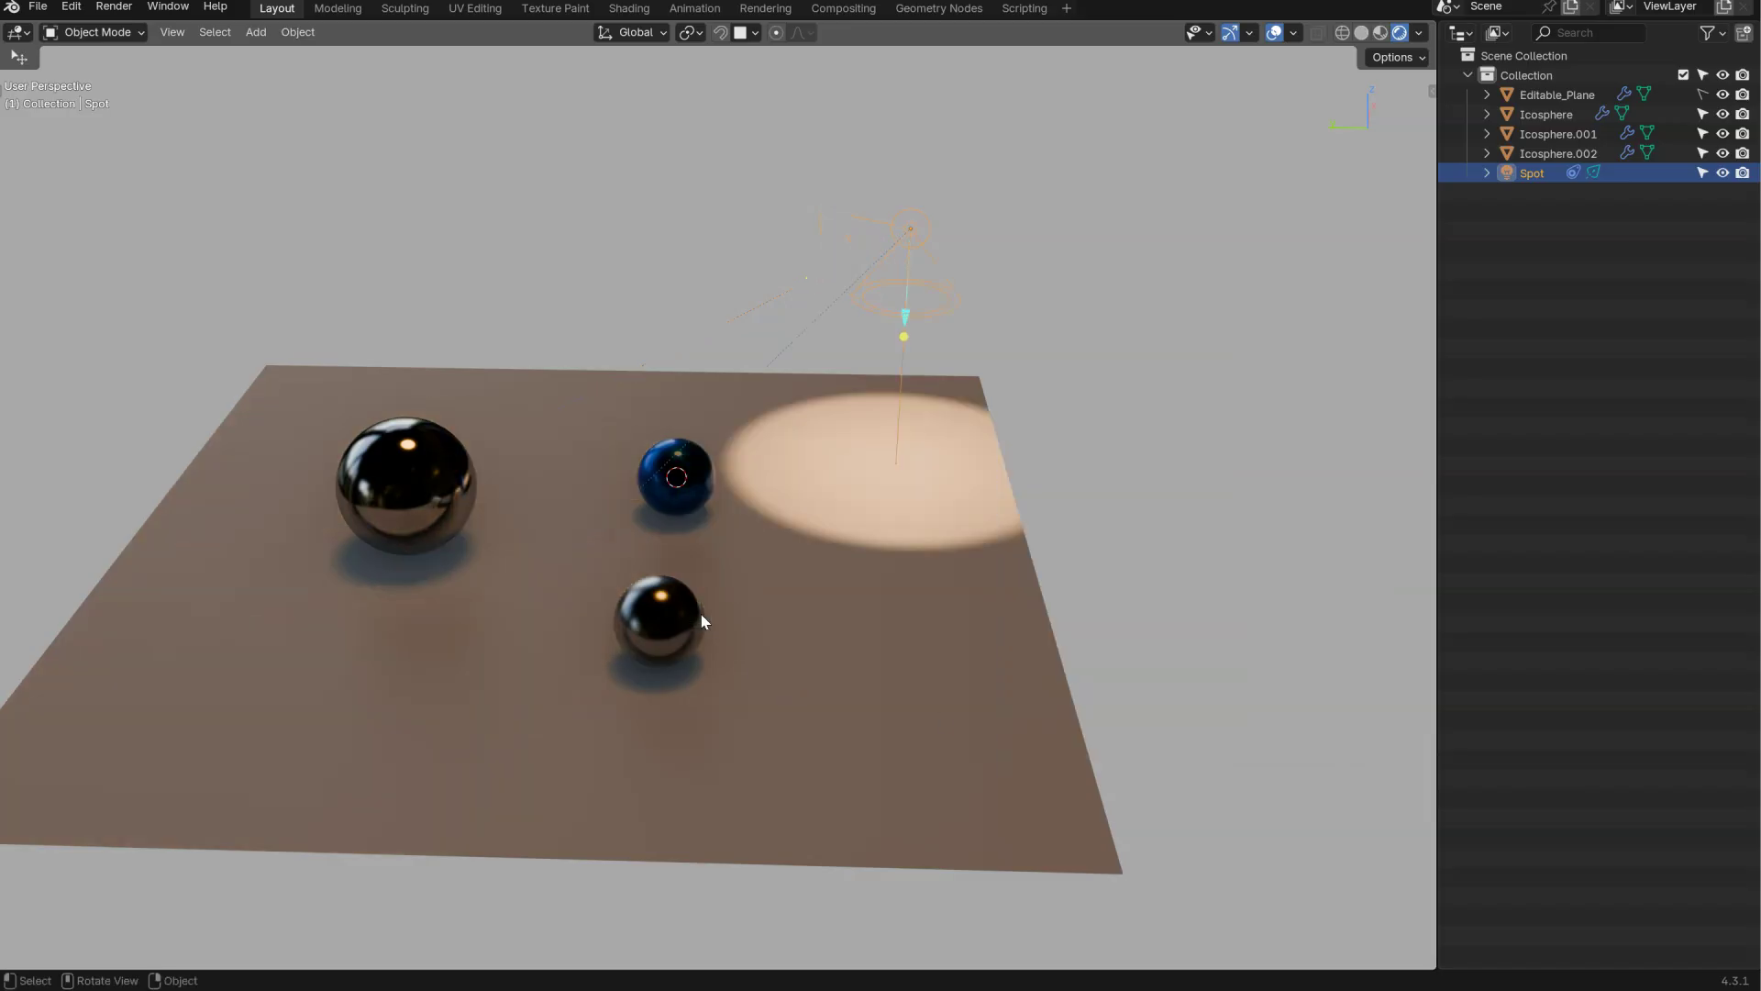
pyautogui.rightClick(1106, 434)
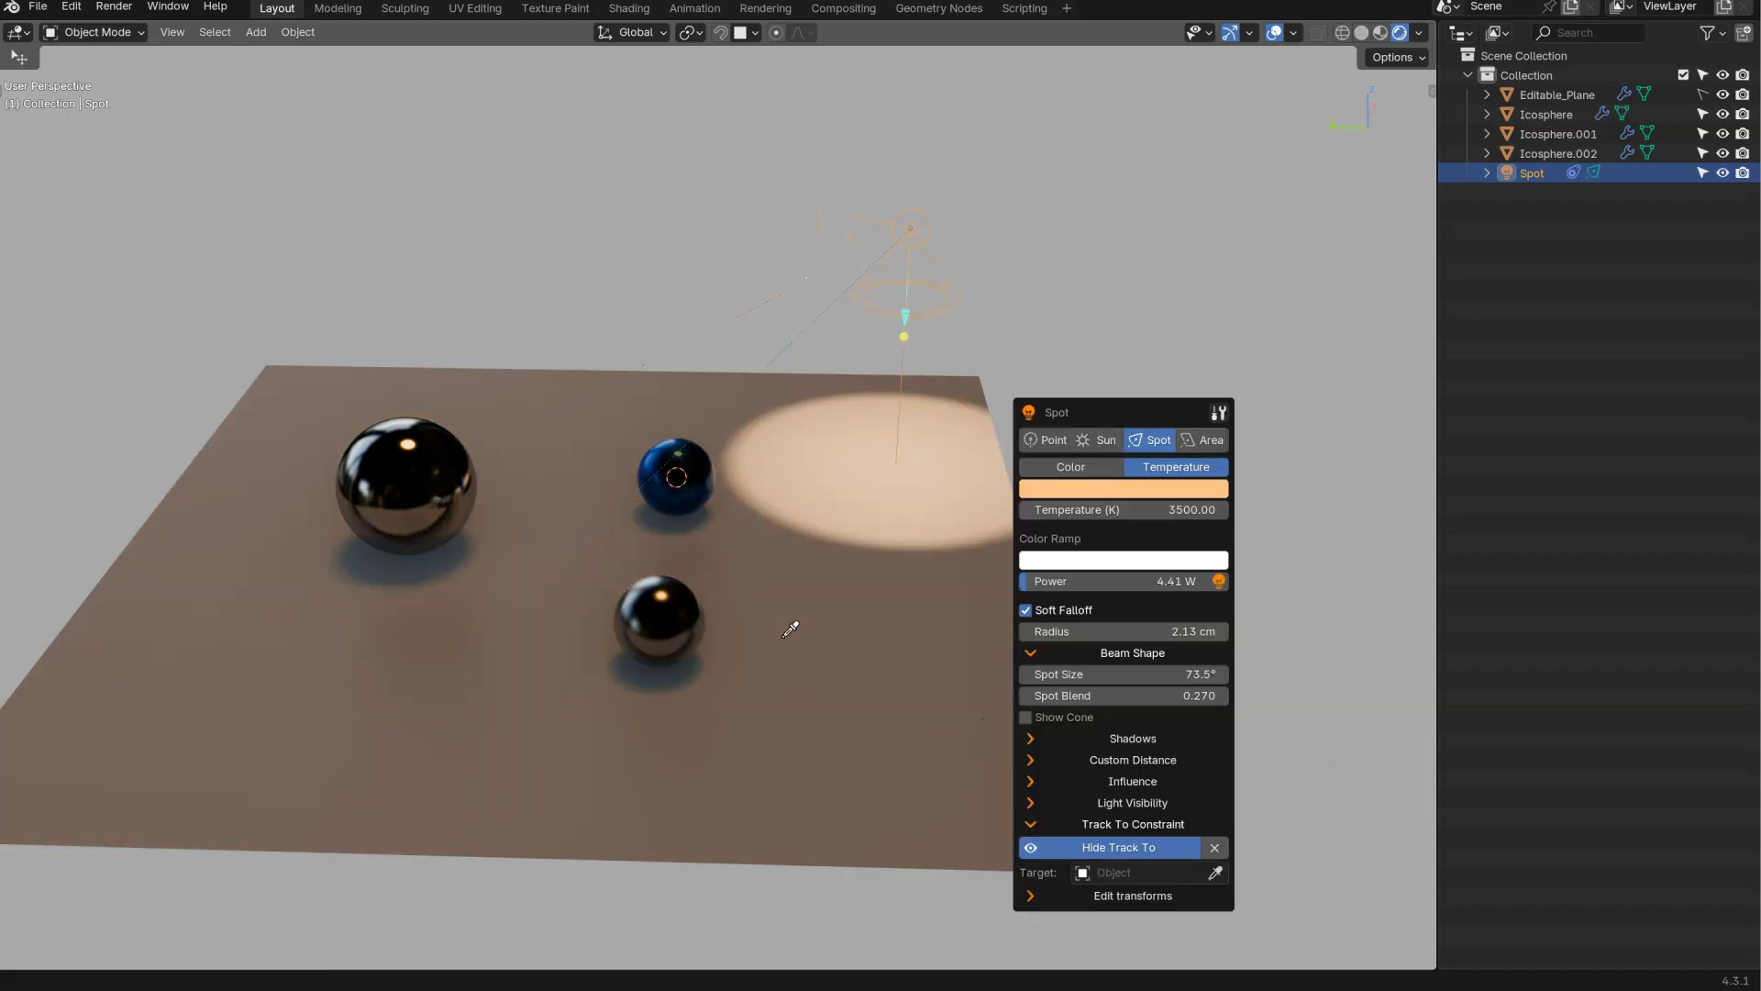
pyautogui.click(663, 605)
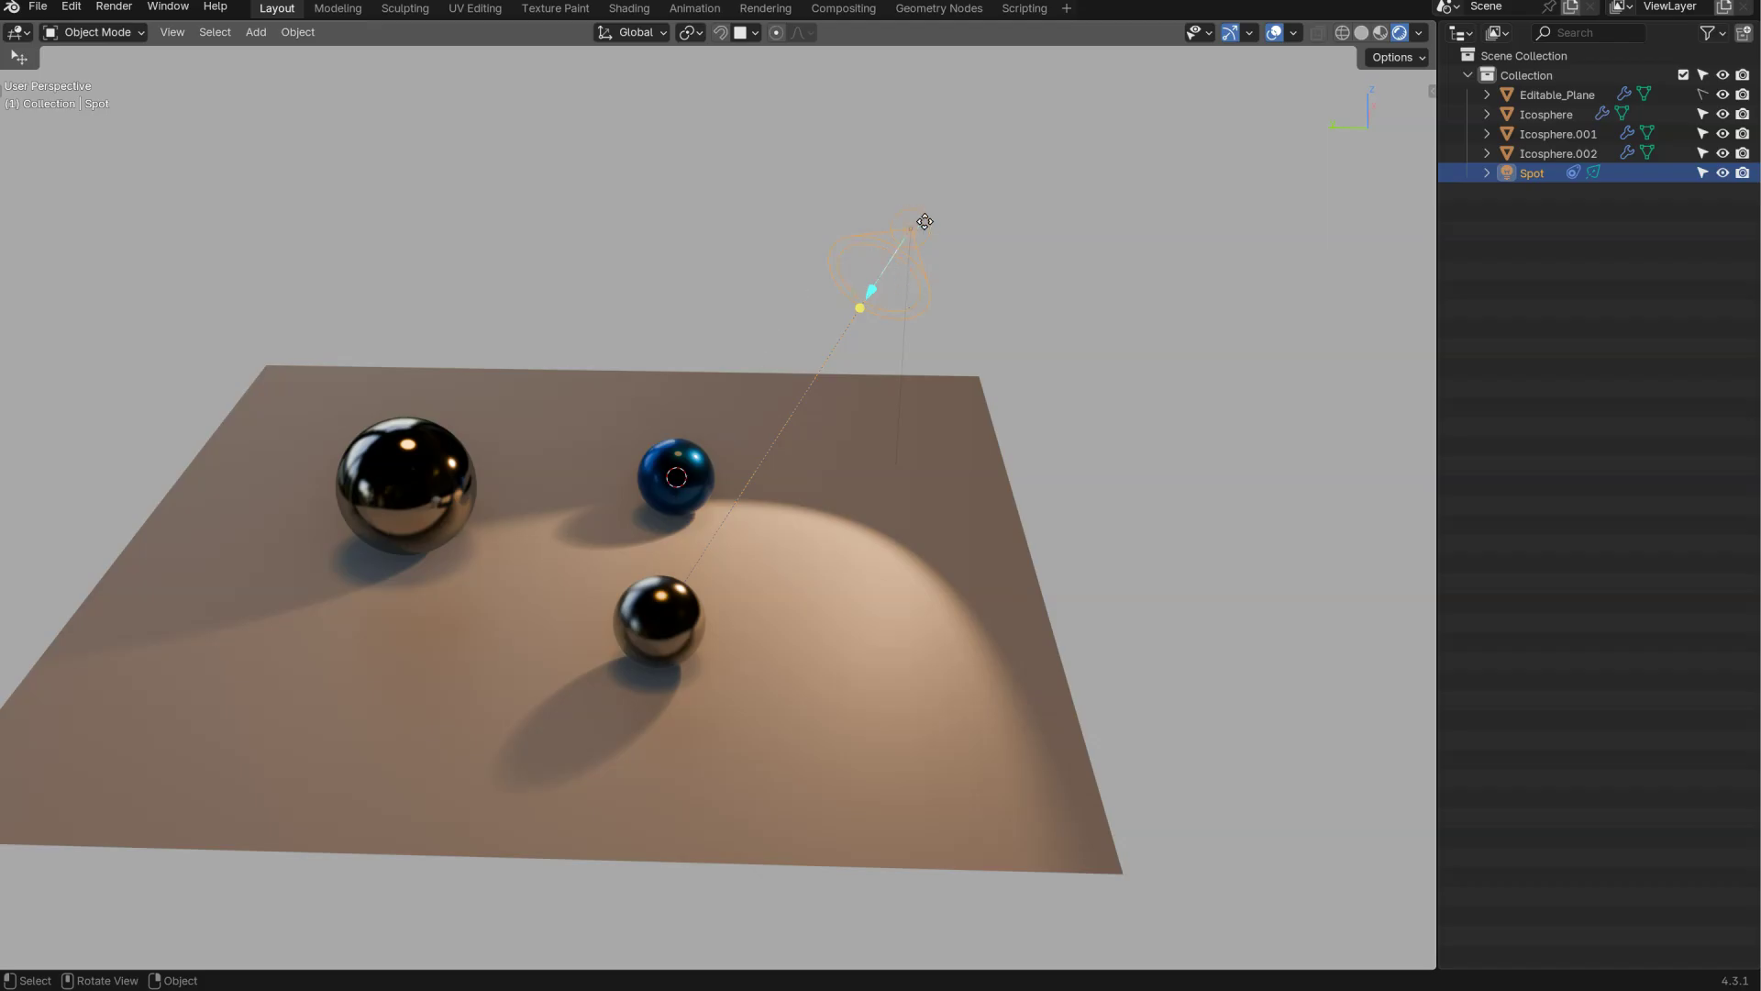
# - Replace the spot's Track To target with the blue sphere, Icosphere
pyautogui.rightClick(993, 358)
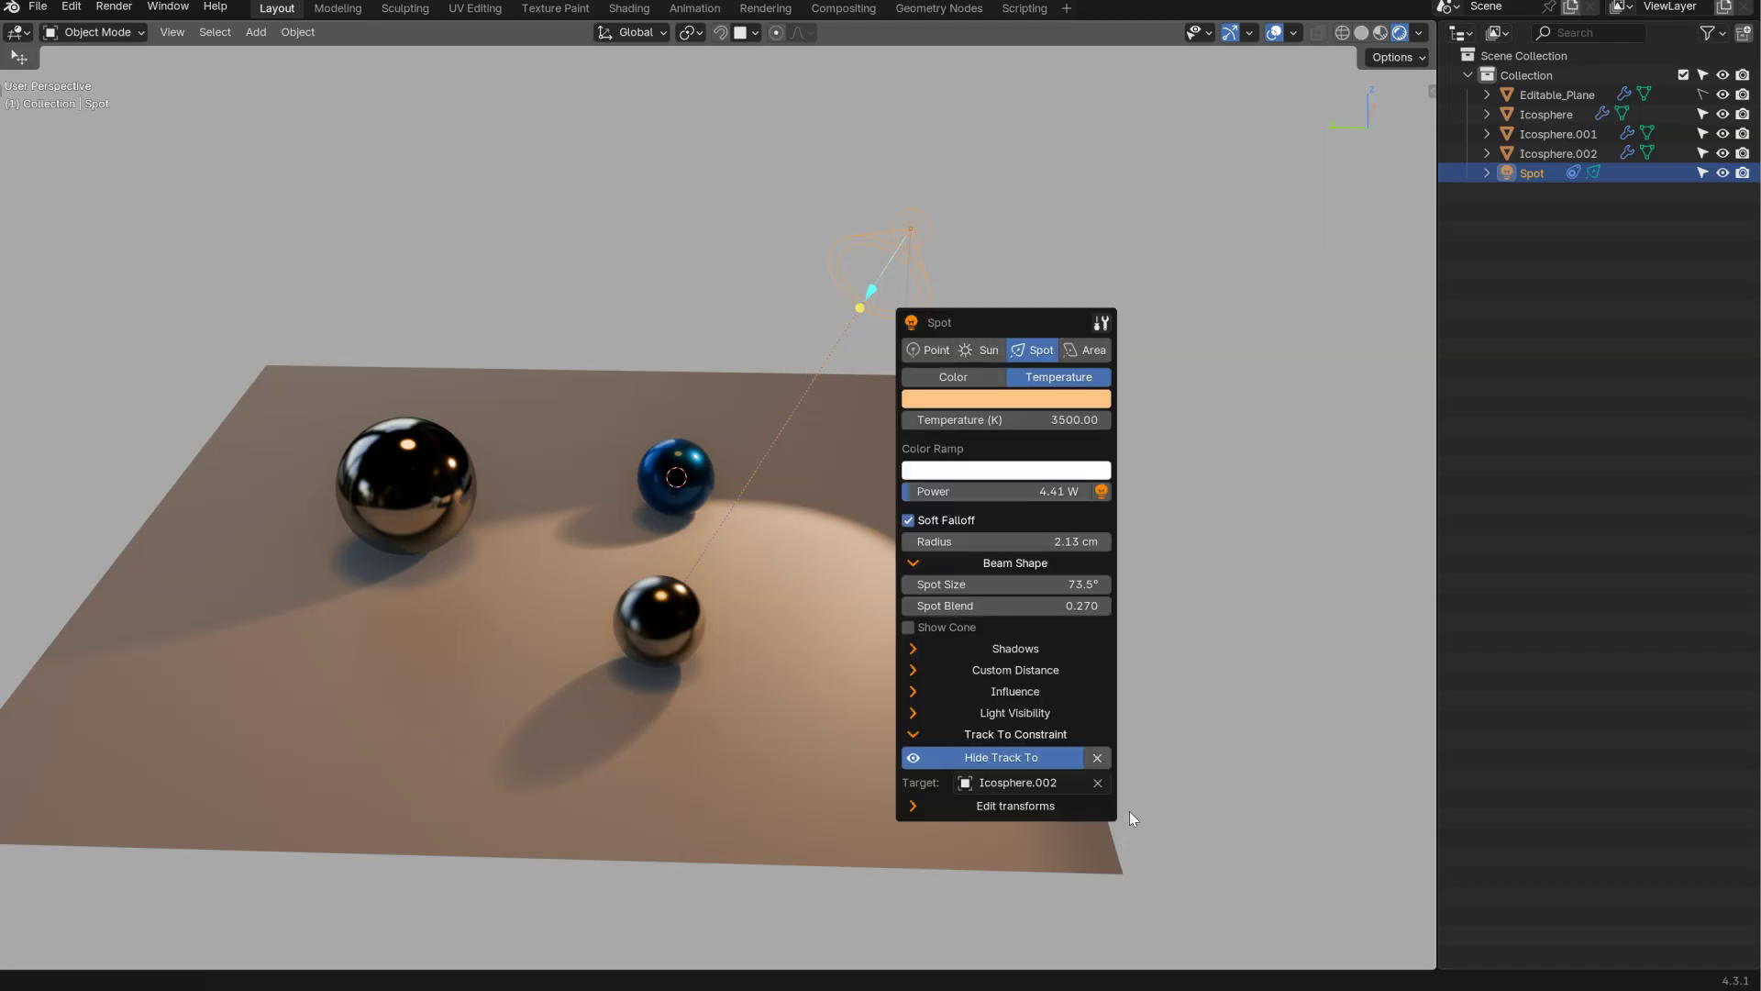
pyautogui.click(1098, 782)
pyautogui.click(683, 463)
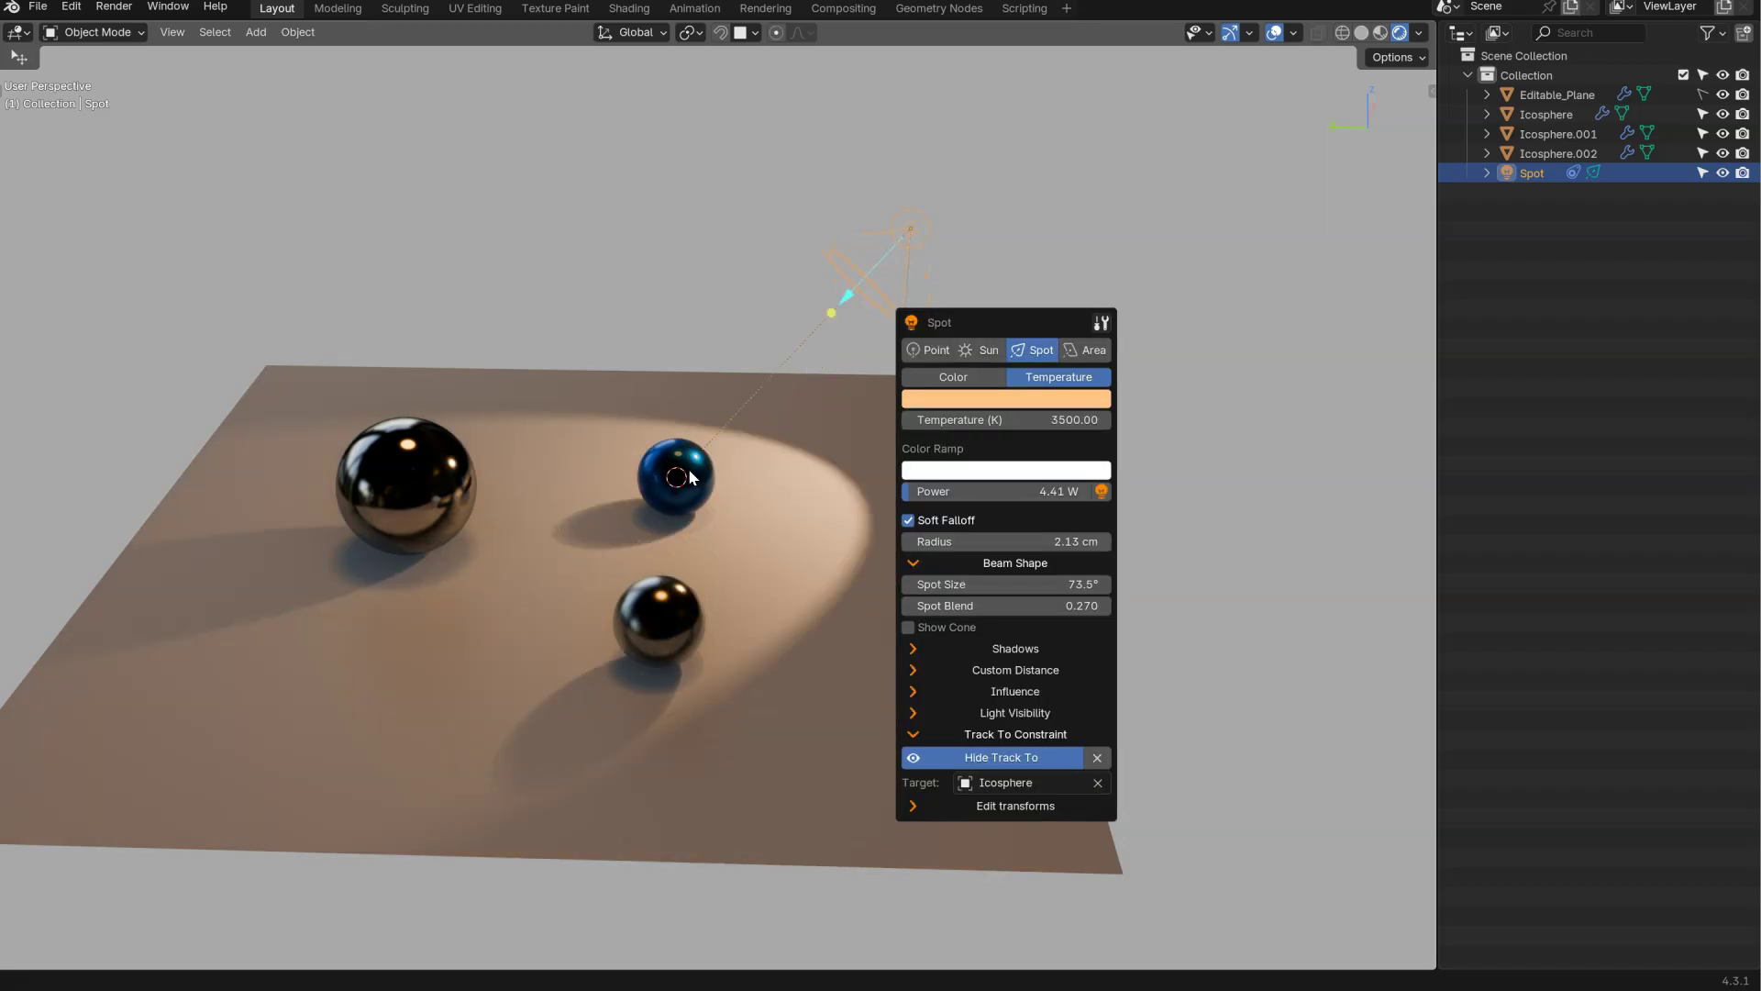
# - Add a camera without a tracking target and place it above and behind the large sphere
pyautogui.hotkey('shift', 'a')
pyautogui.moveTo(624, 315)
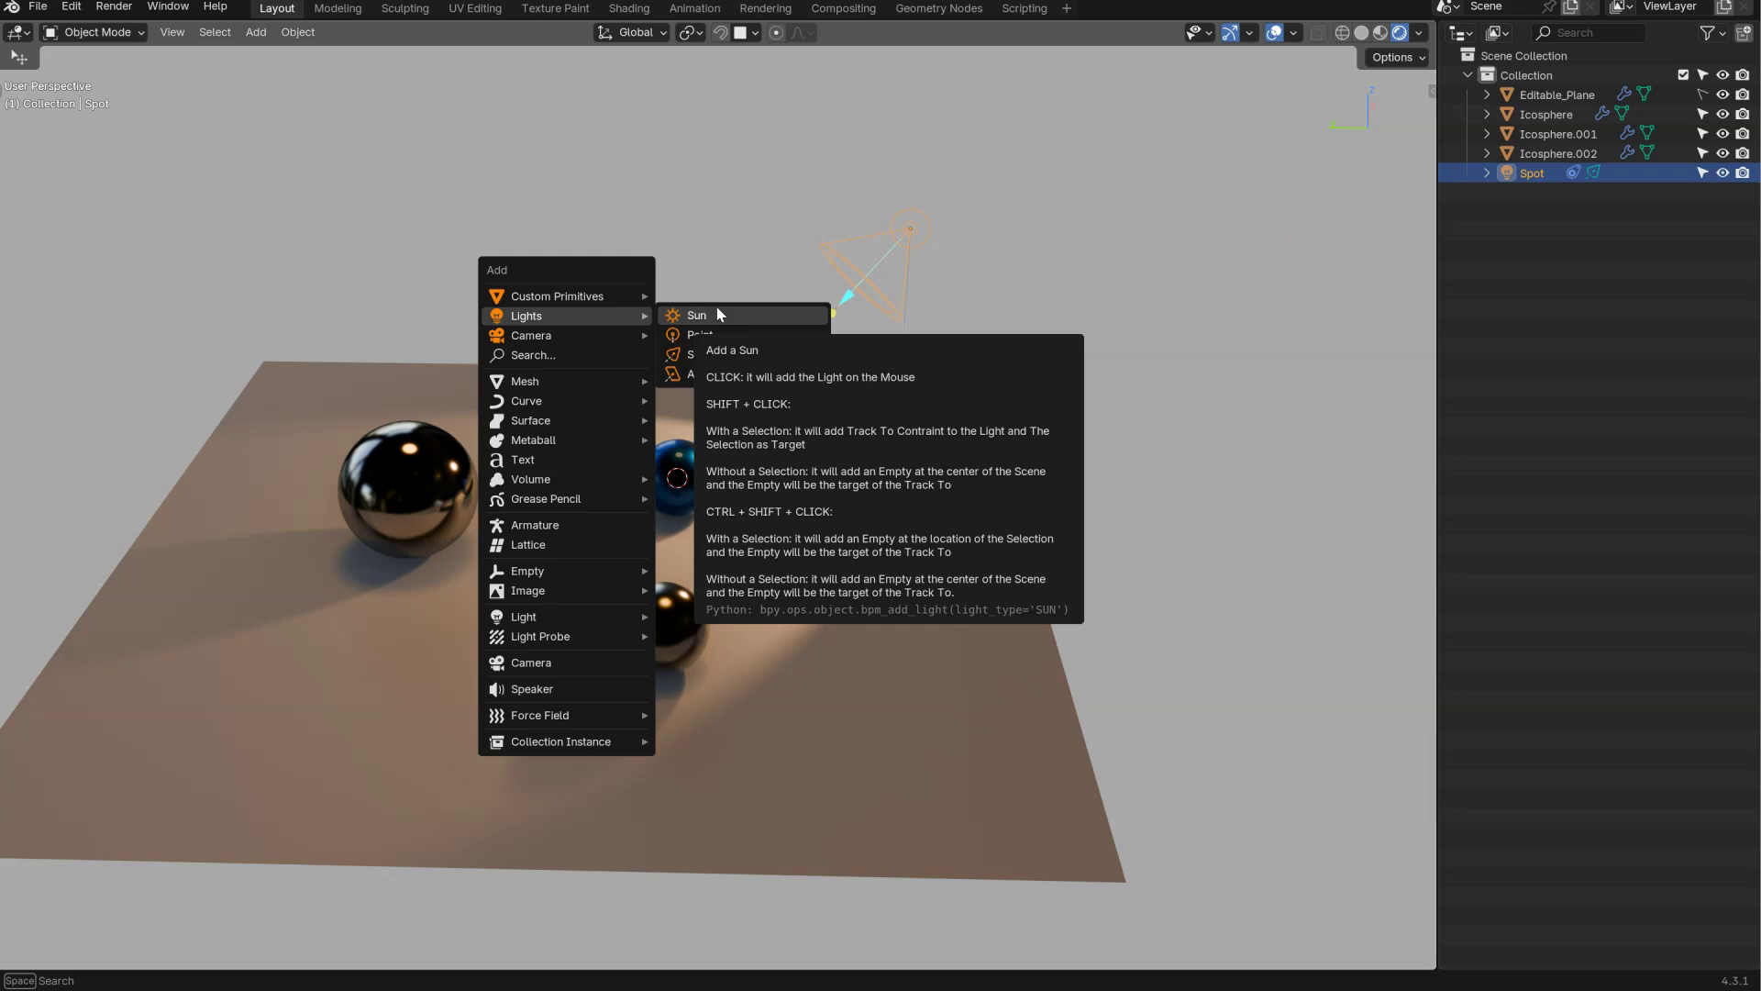
pyautogui.moveTo(548, 343)
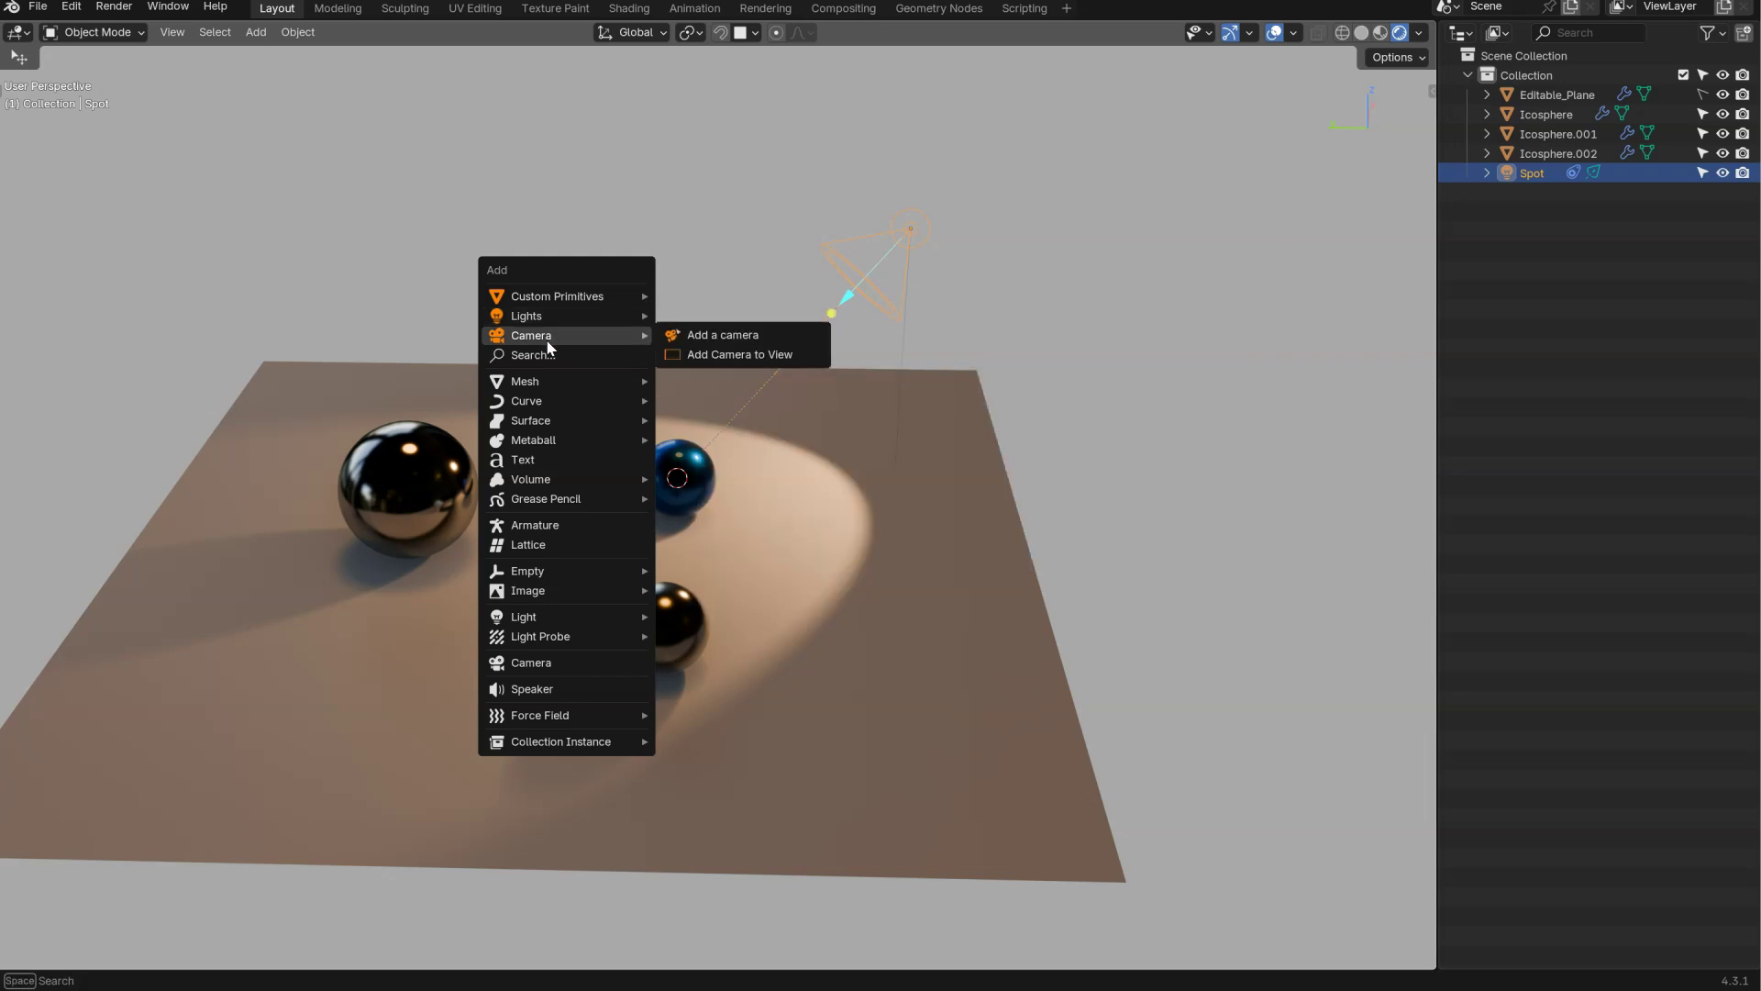
pyautogui.click(724, 341)
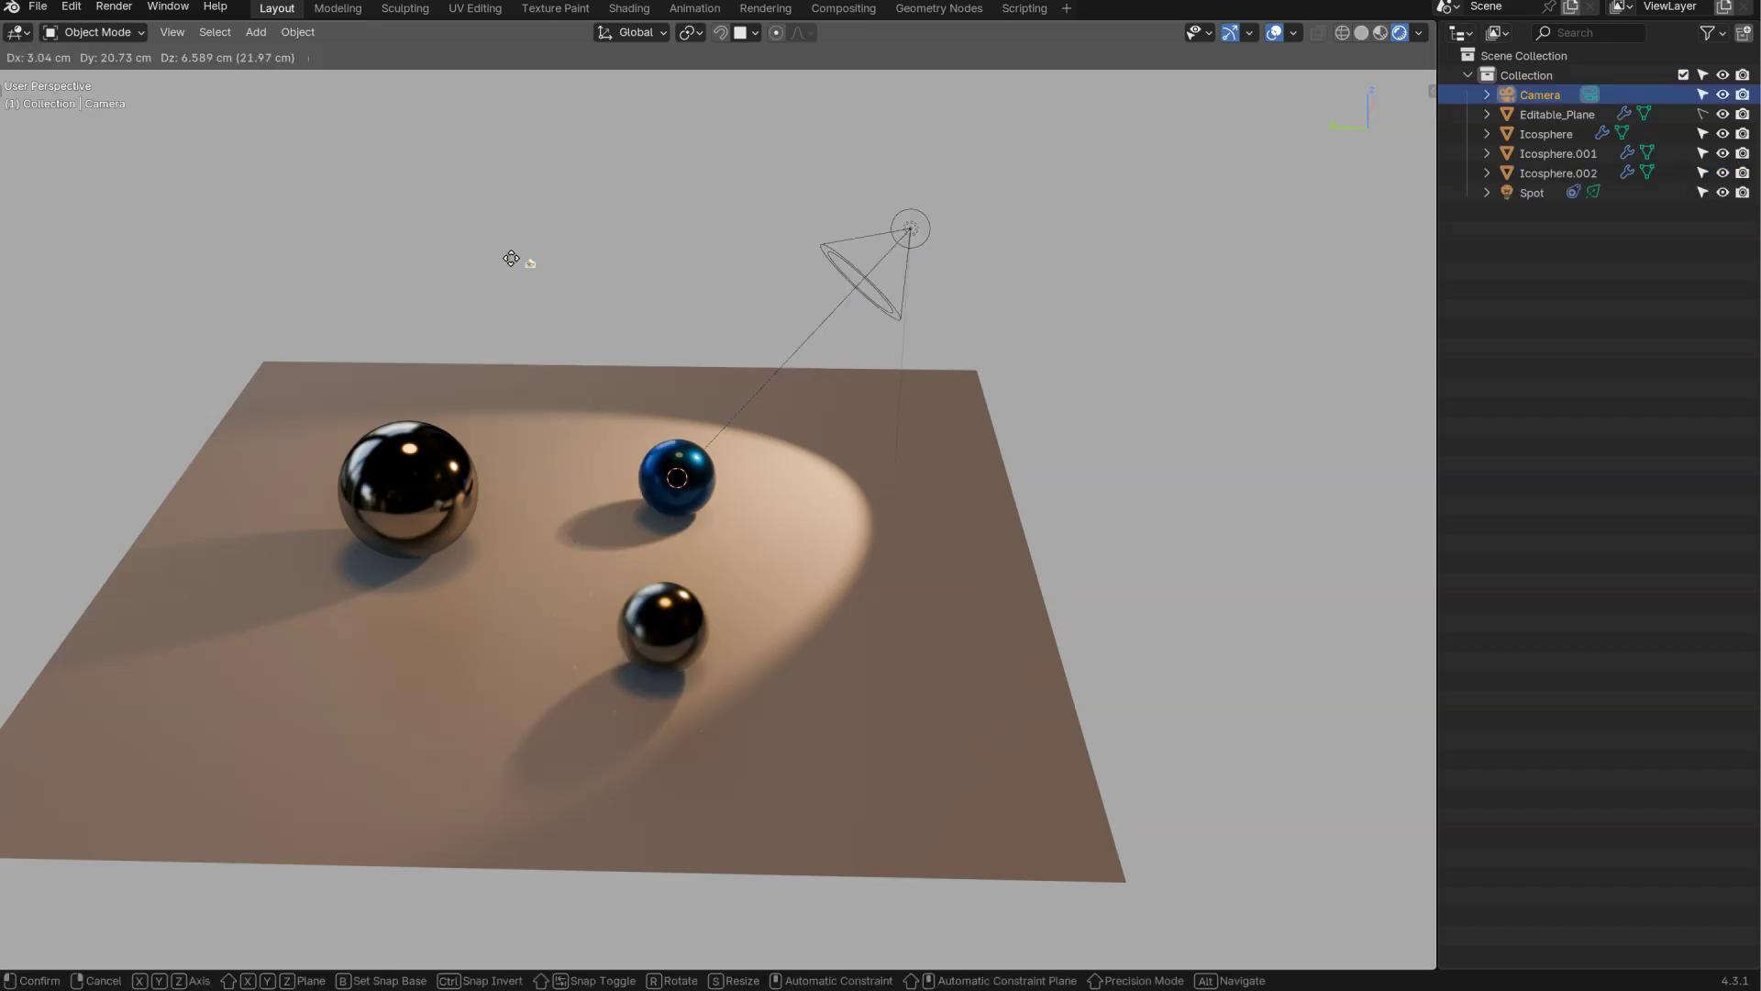
pyautogui.click(523, 280)
# - Delete the untargeted camera and select the large sphere
pyautogui.press('x')
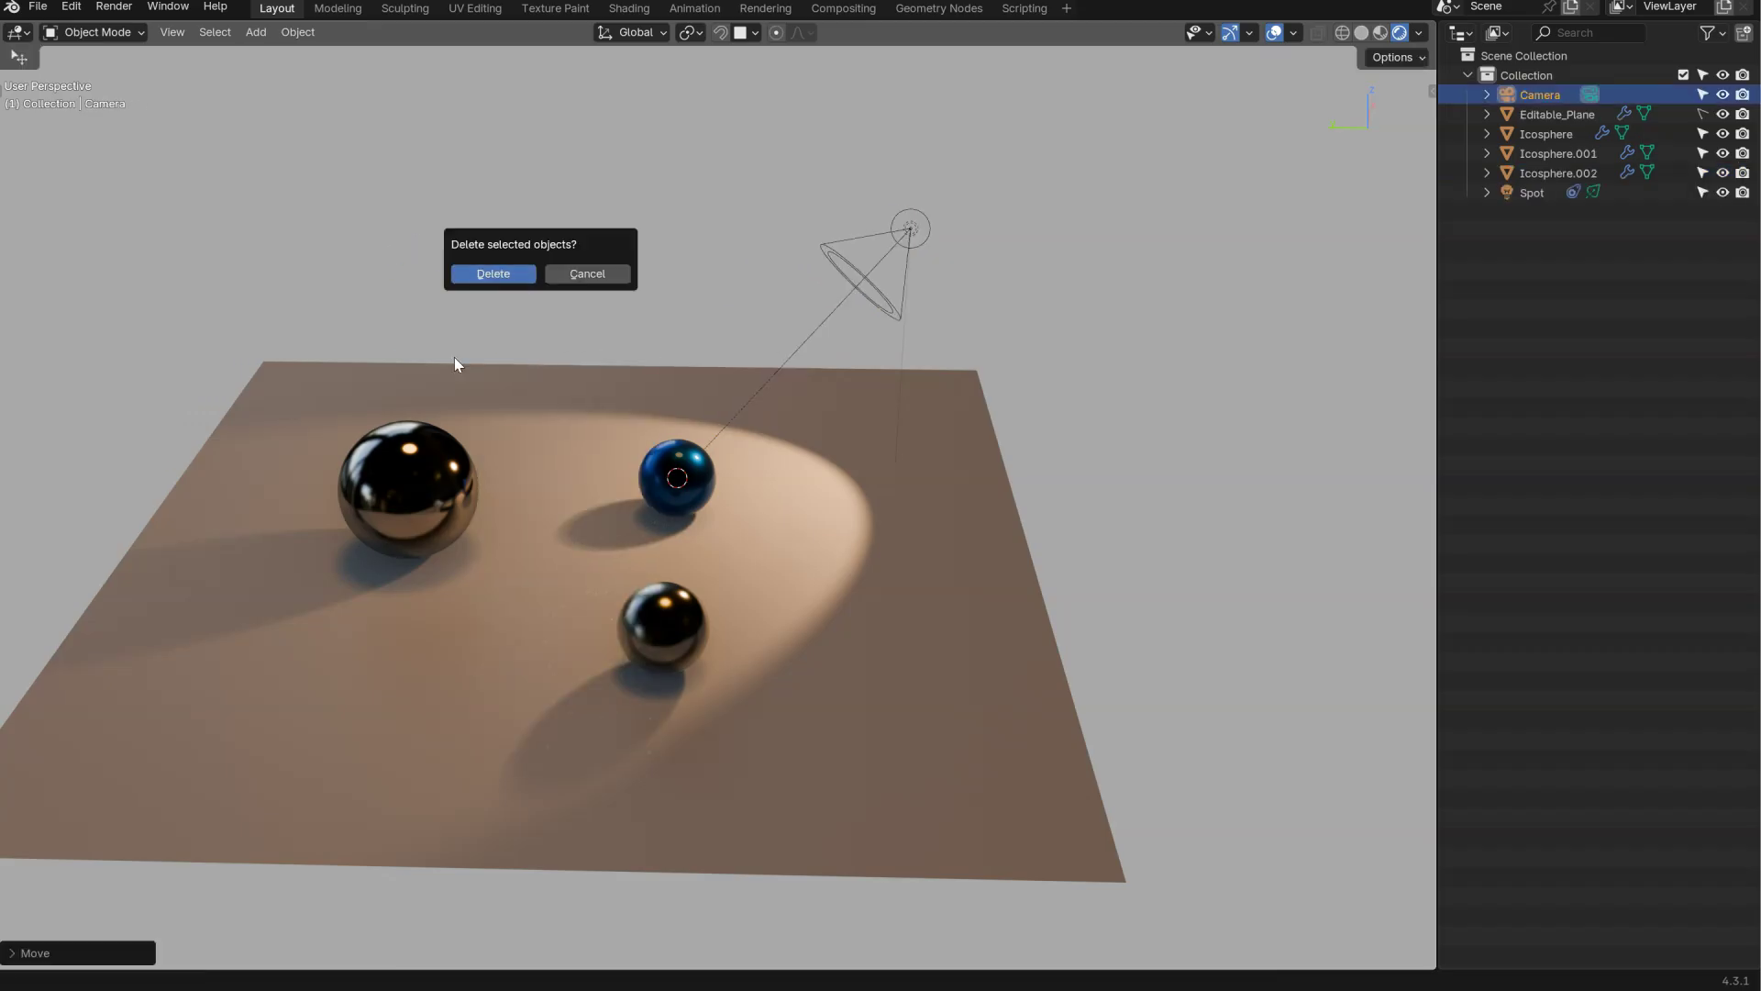
pyautogui.click(478, 439)
pyautogui.press('x')
pyautogui.click(530, 283)
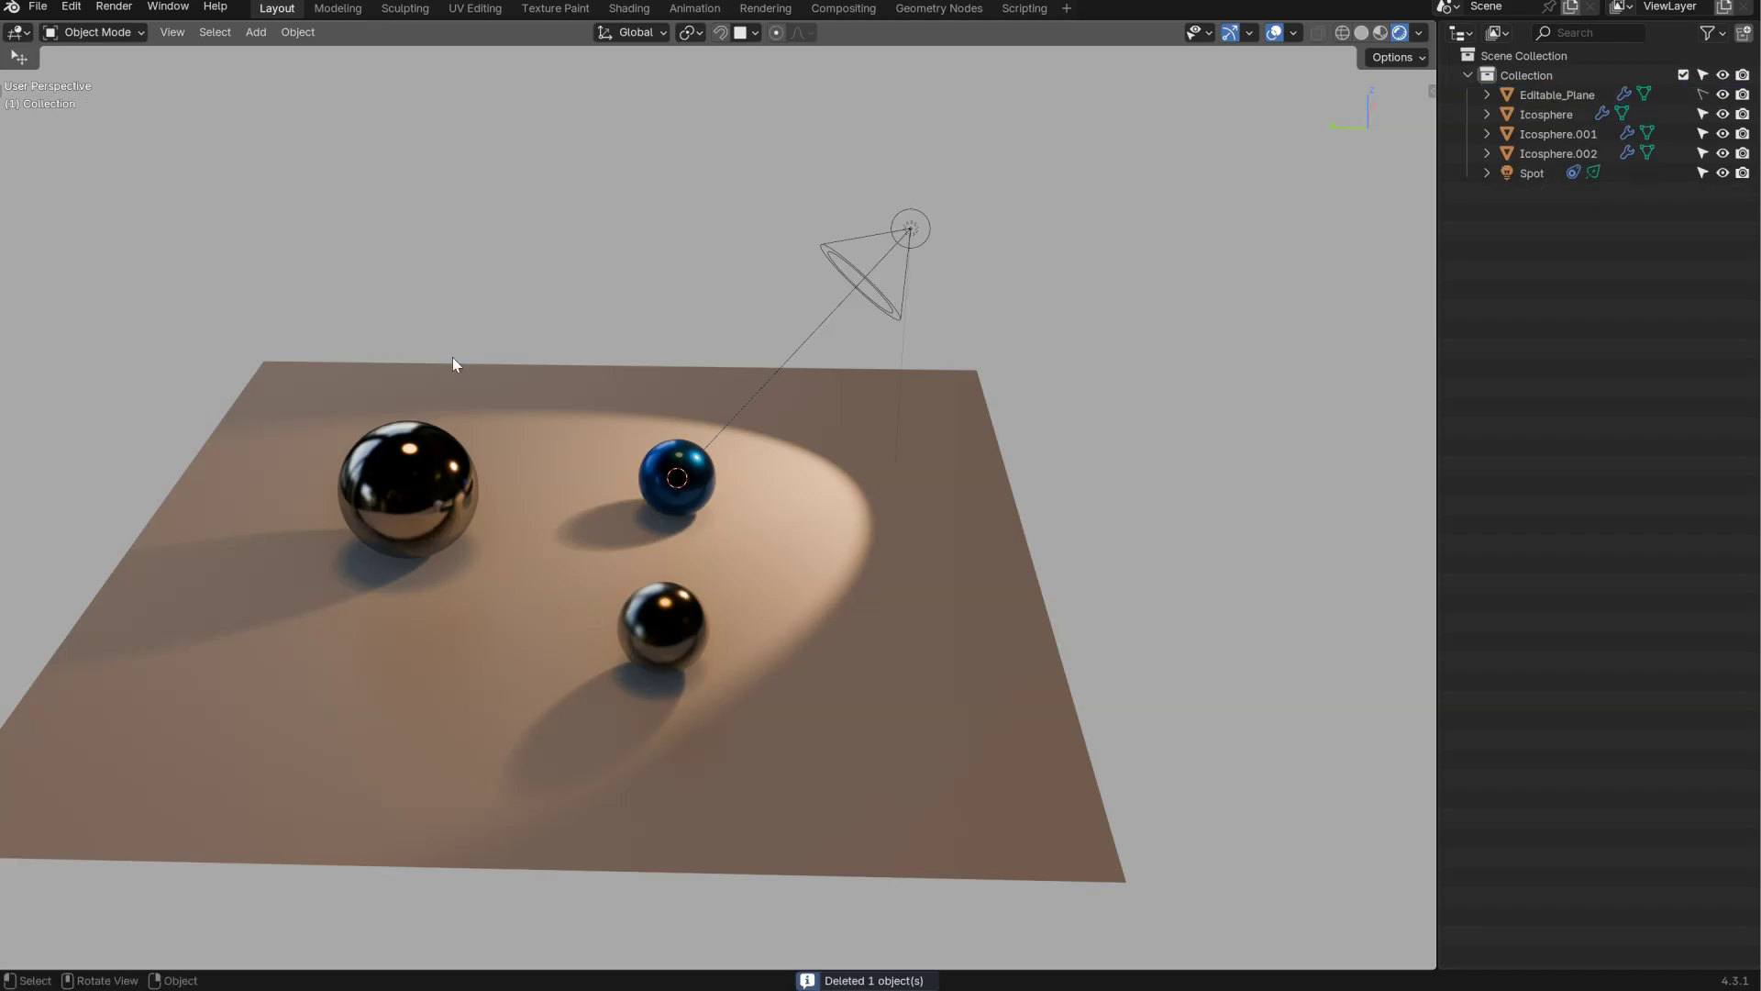
# - Add a camera that tracks the selected large sphere and place it above the plane
pyautogui.hotkey('shift', 'a')
pyautogui.moveTo(642, 378)
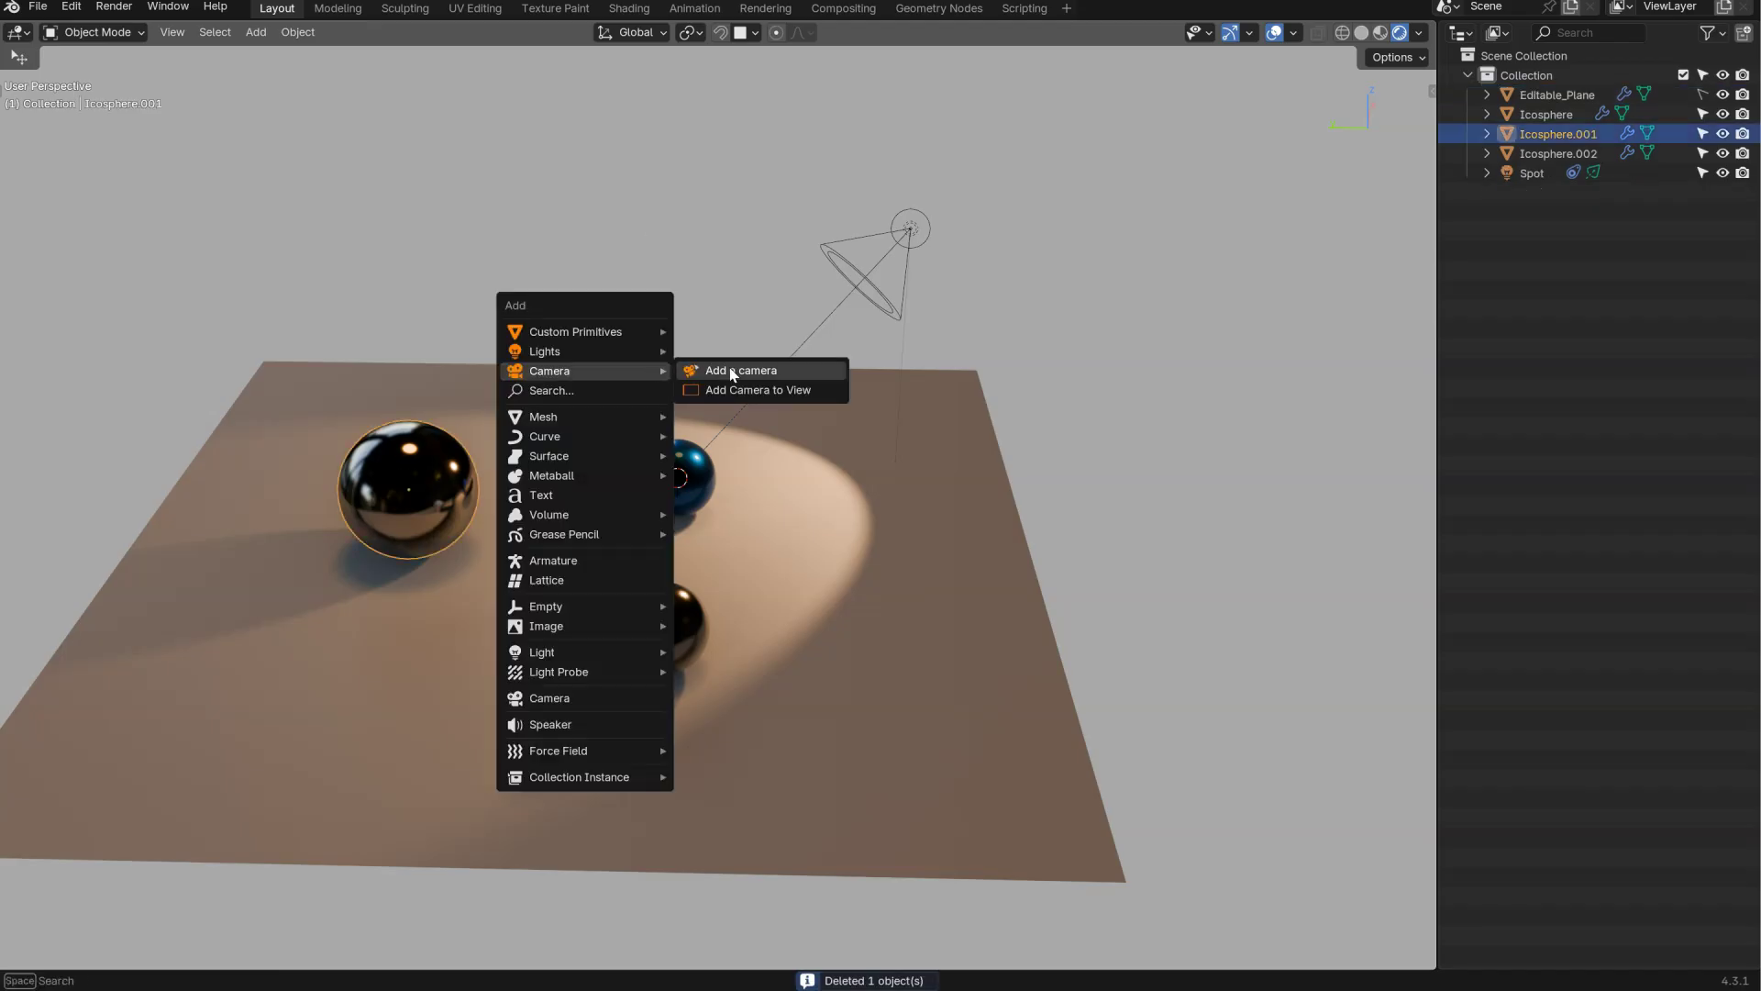
pyautogui.click(731, 373)
pyautogui.click(593, 242)
pyautogui.moveTo(592, 244); pyautogui.dragTo(857, 358, button='middle')
pyautogui.press('g')
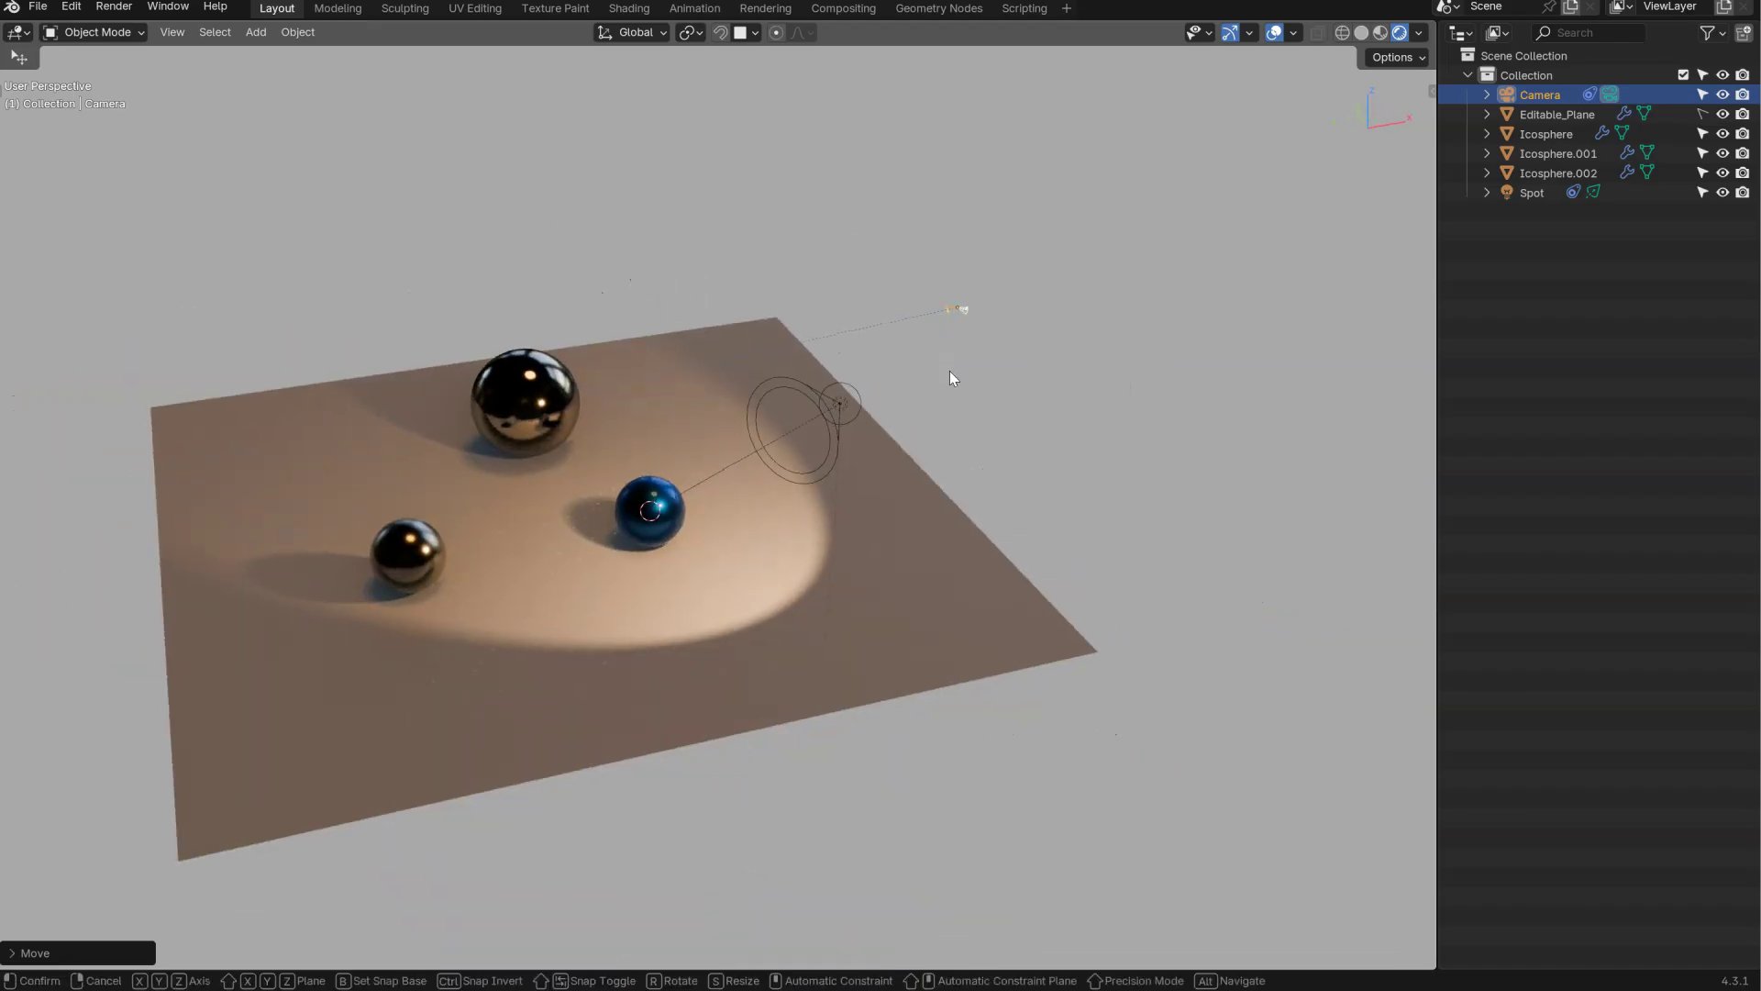
pyautogui.click(664, 263)
# - Scale up the camera that tracks the large sphere
pyautogui.moveTo(637, 291); pyautogui.dragTo(910, 288, button='middle')
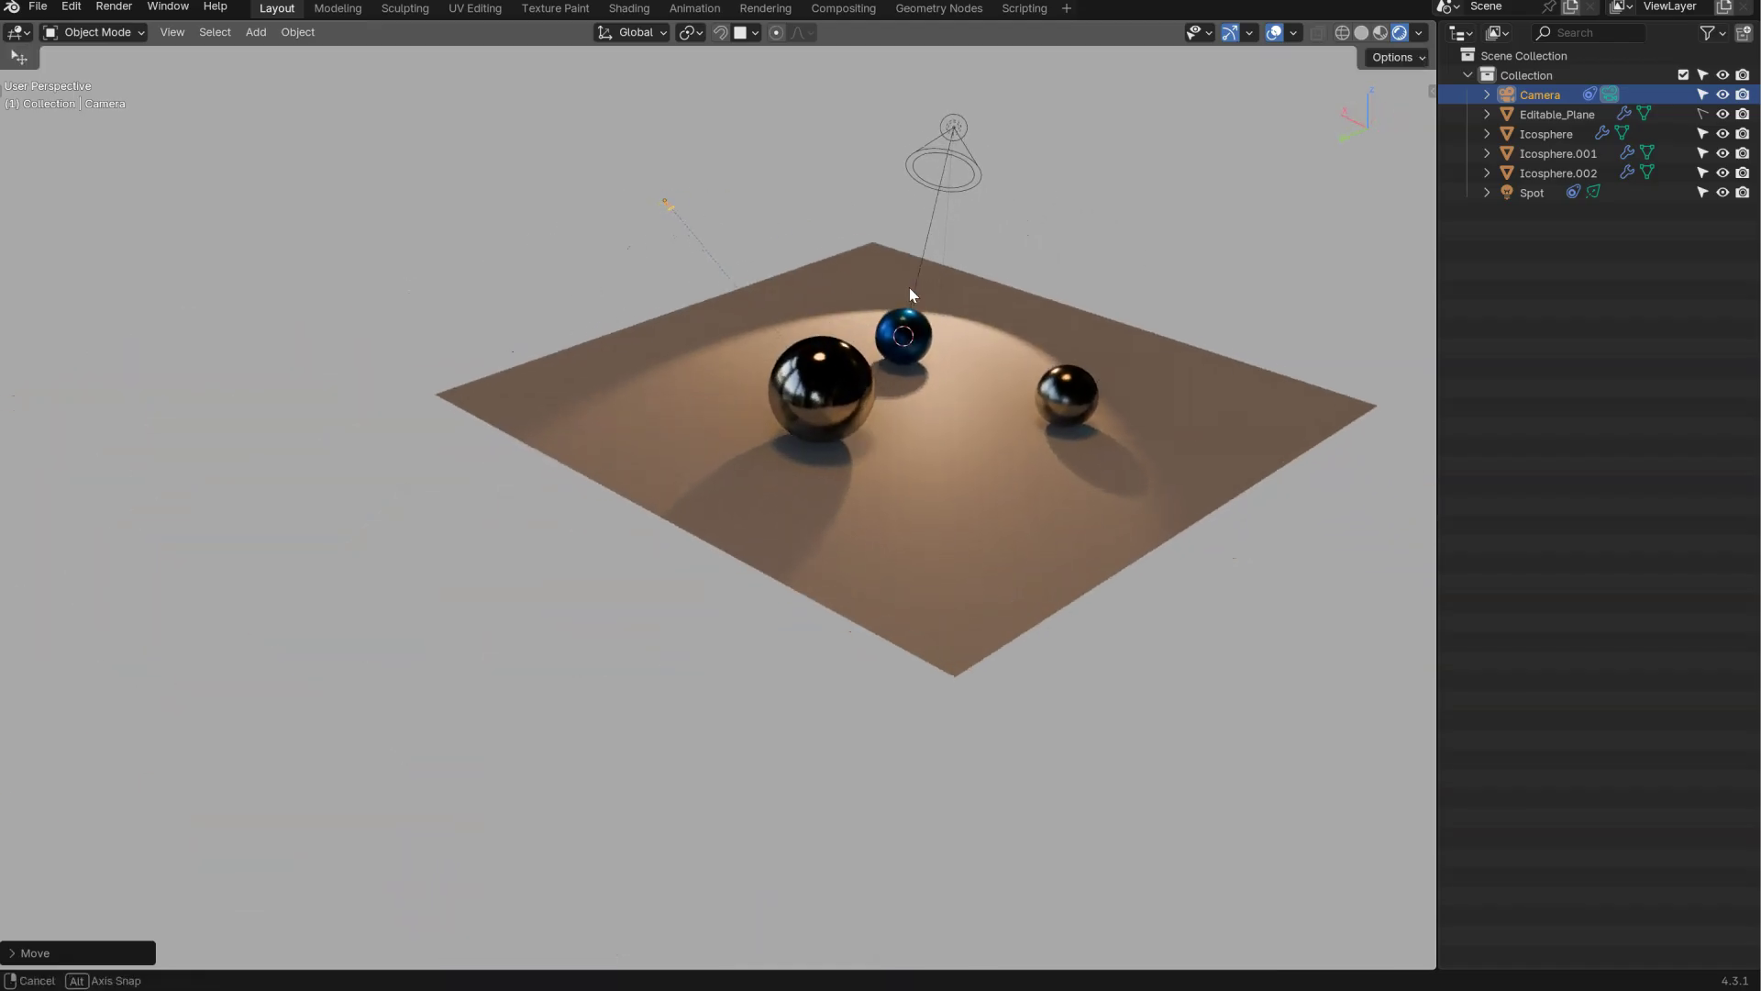
pyautogui.press('s')
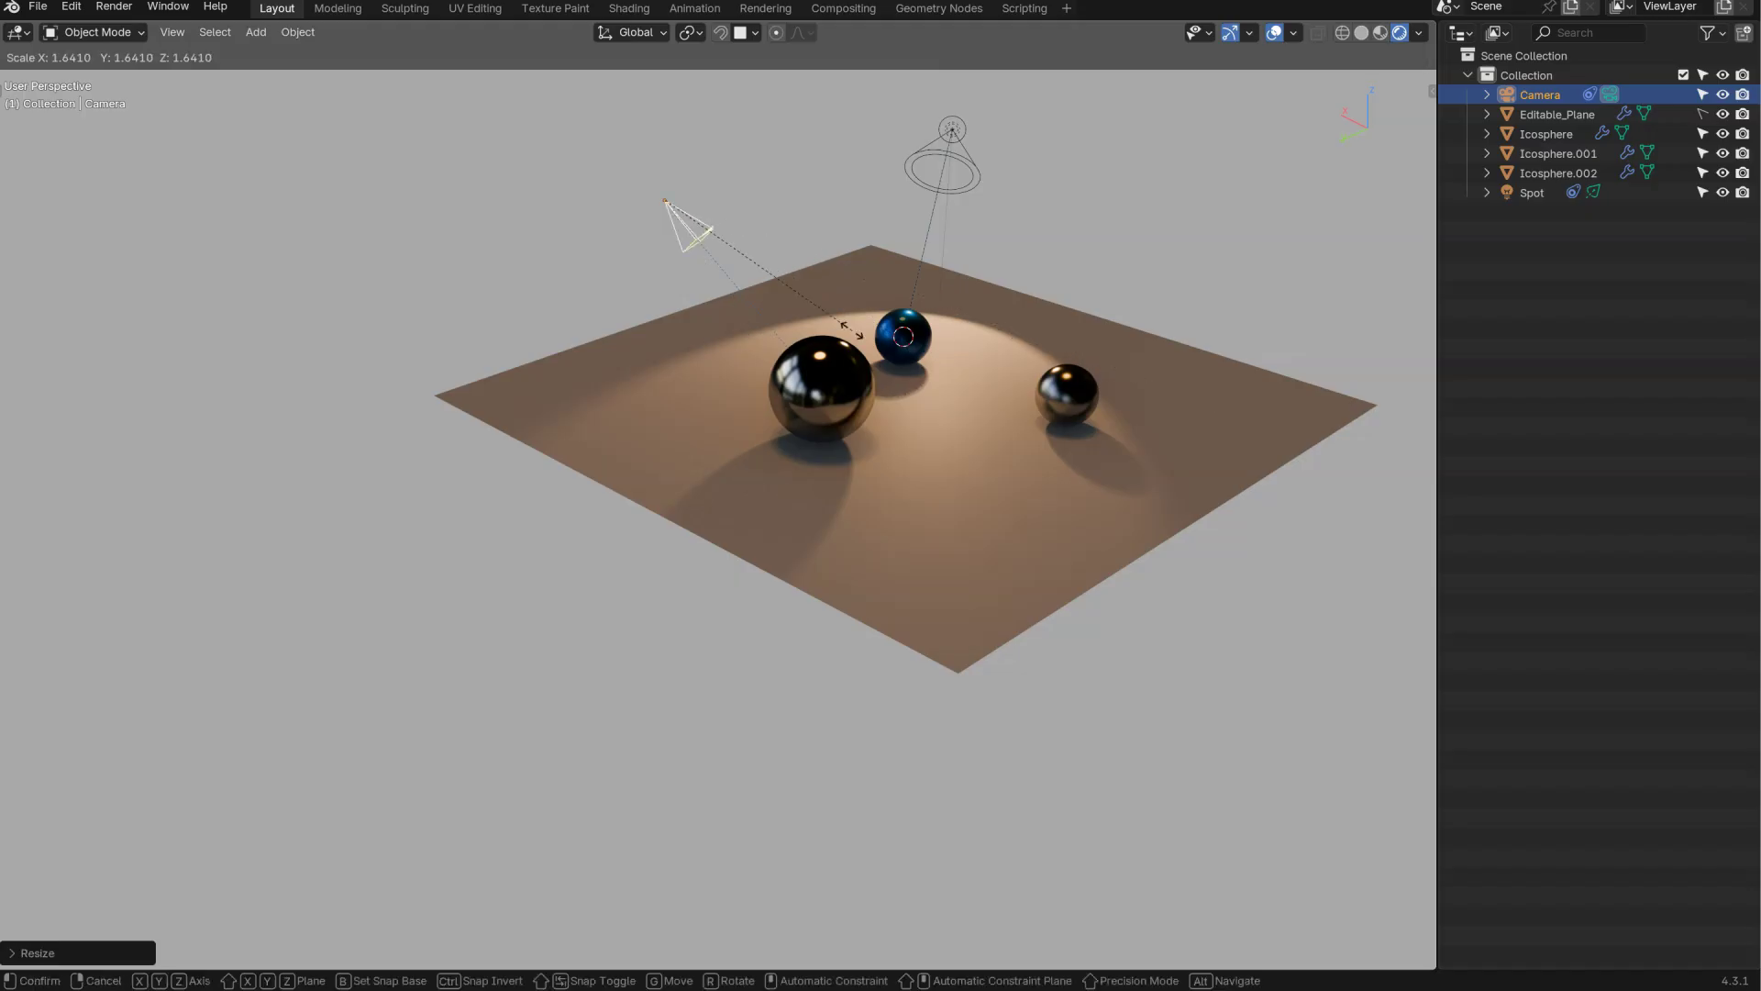
pyautogui.click(940, 328)
# - Move the tracking camera around the large sphere, finishing with a horizontal move locked on Z
pyautogui.press('g')
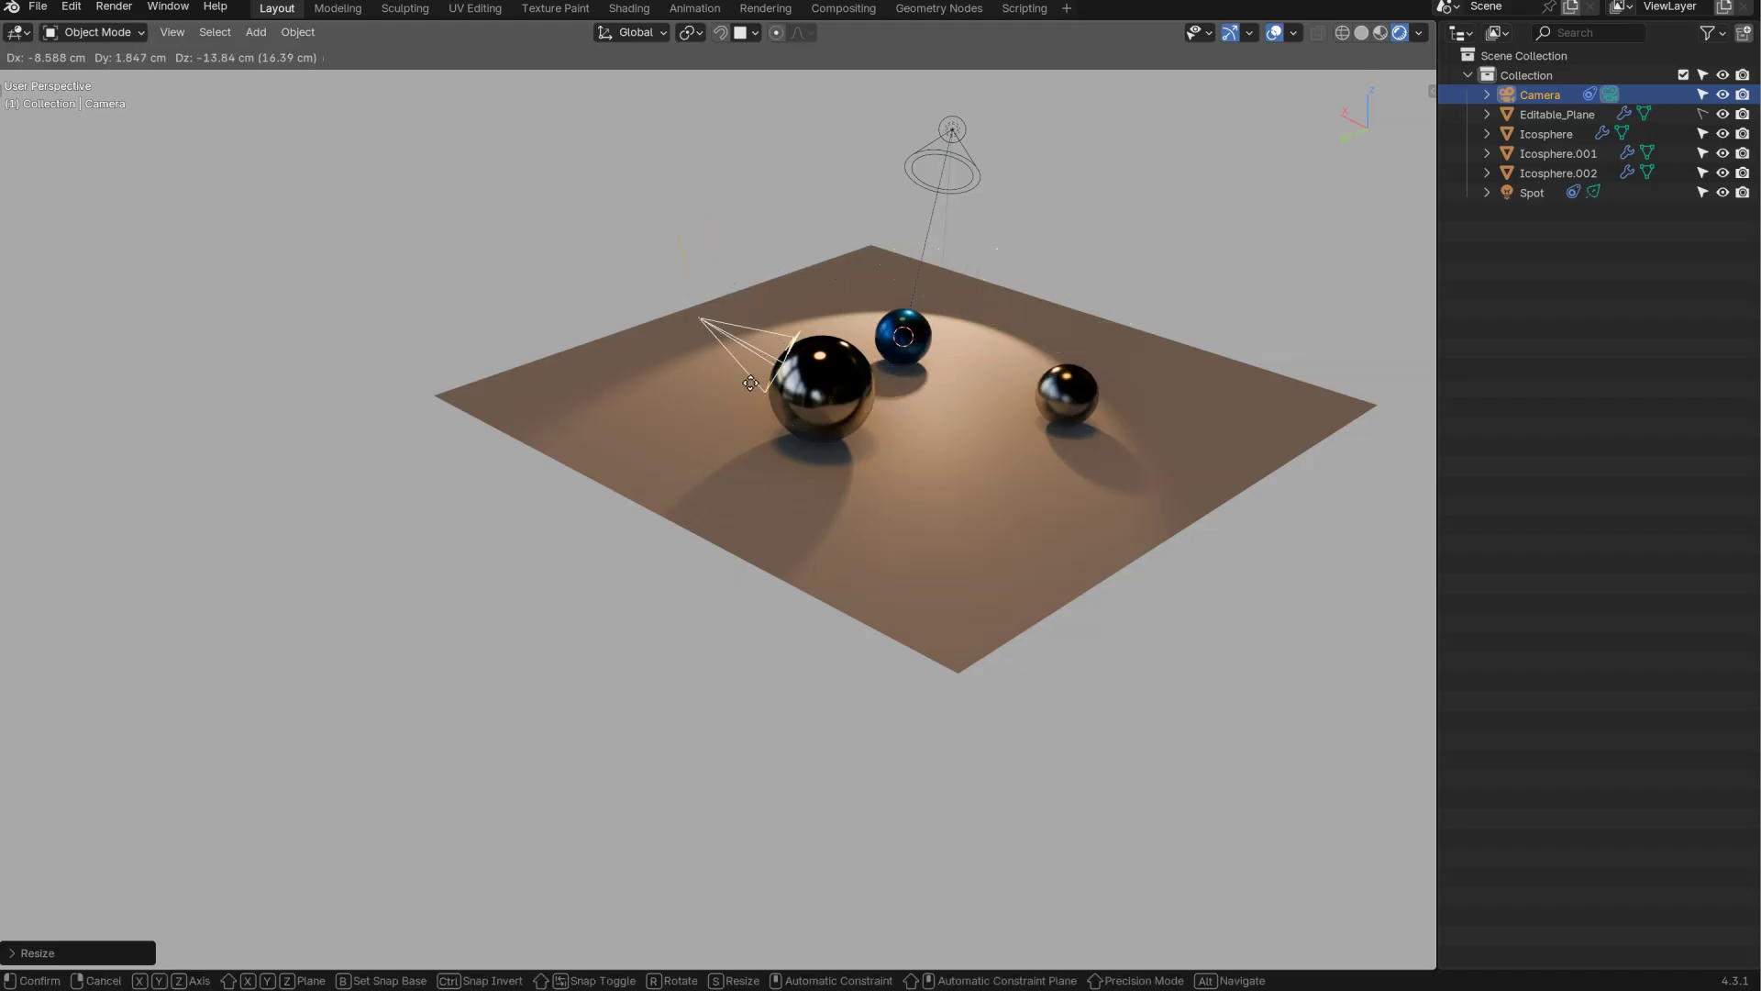
pyautogui.click(926, 206)
pyautogui.moveTo(926, 206); pyautogui.dragTo(877, 292, button='middle')
pyautogui.press('g')
pyautogui.click(970, 316)
pyautogui.press('g')
pyautogui.hotkey('shift', 'z')
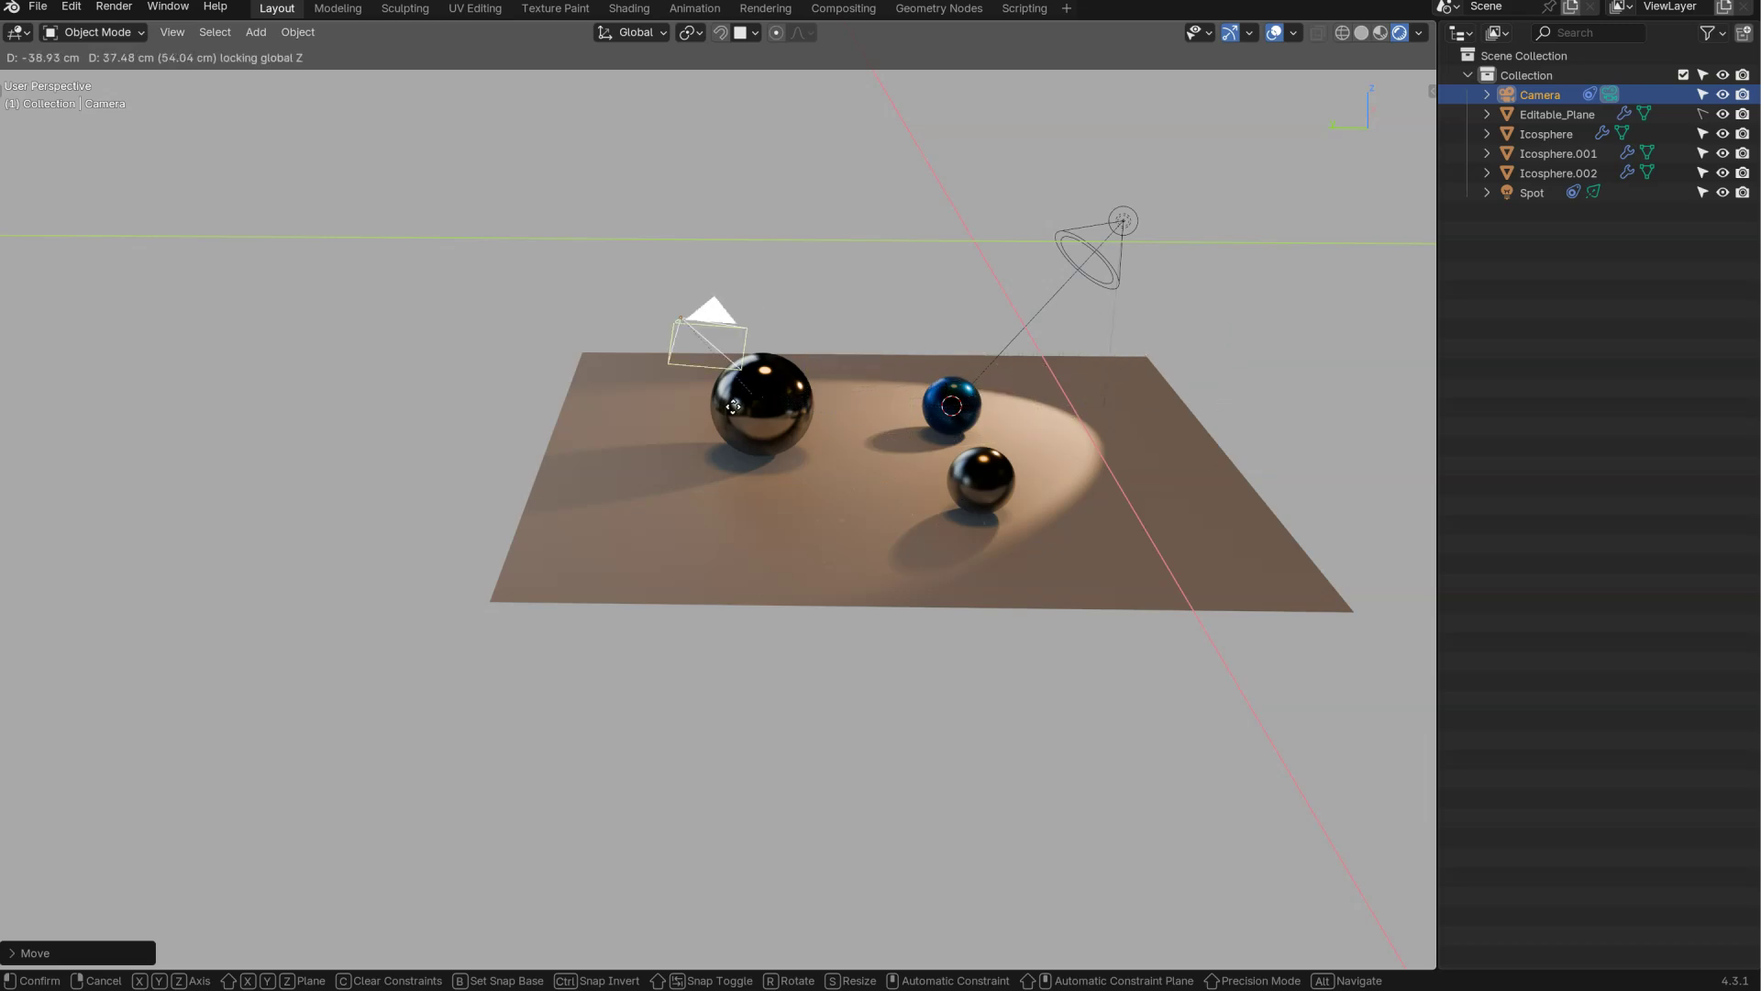
pyautogui.click(914, 280)
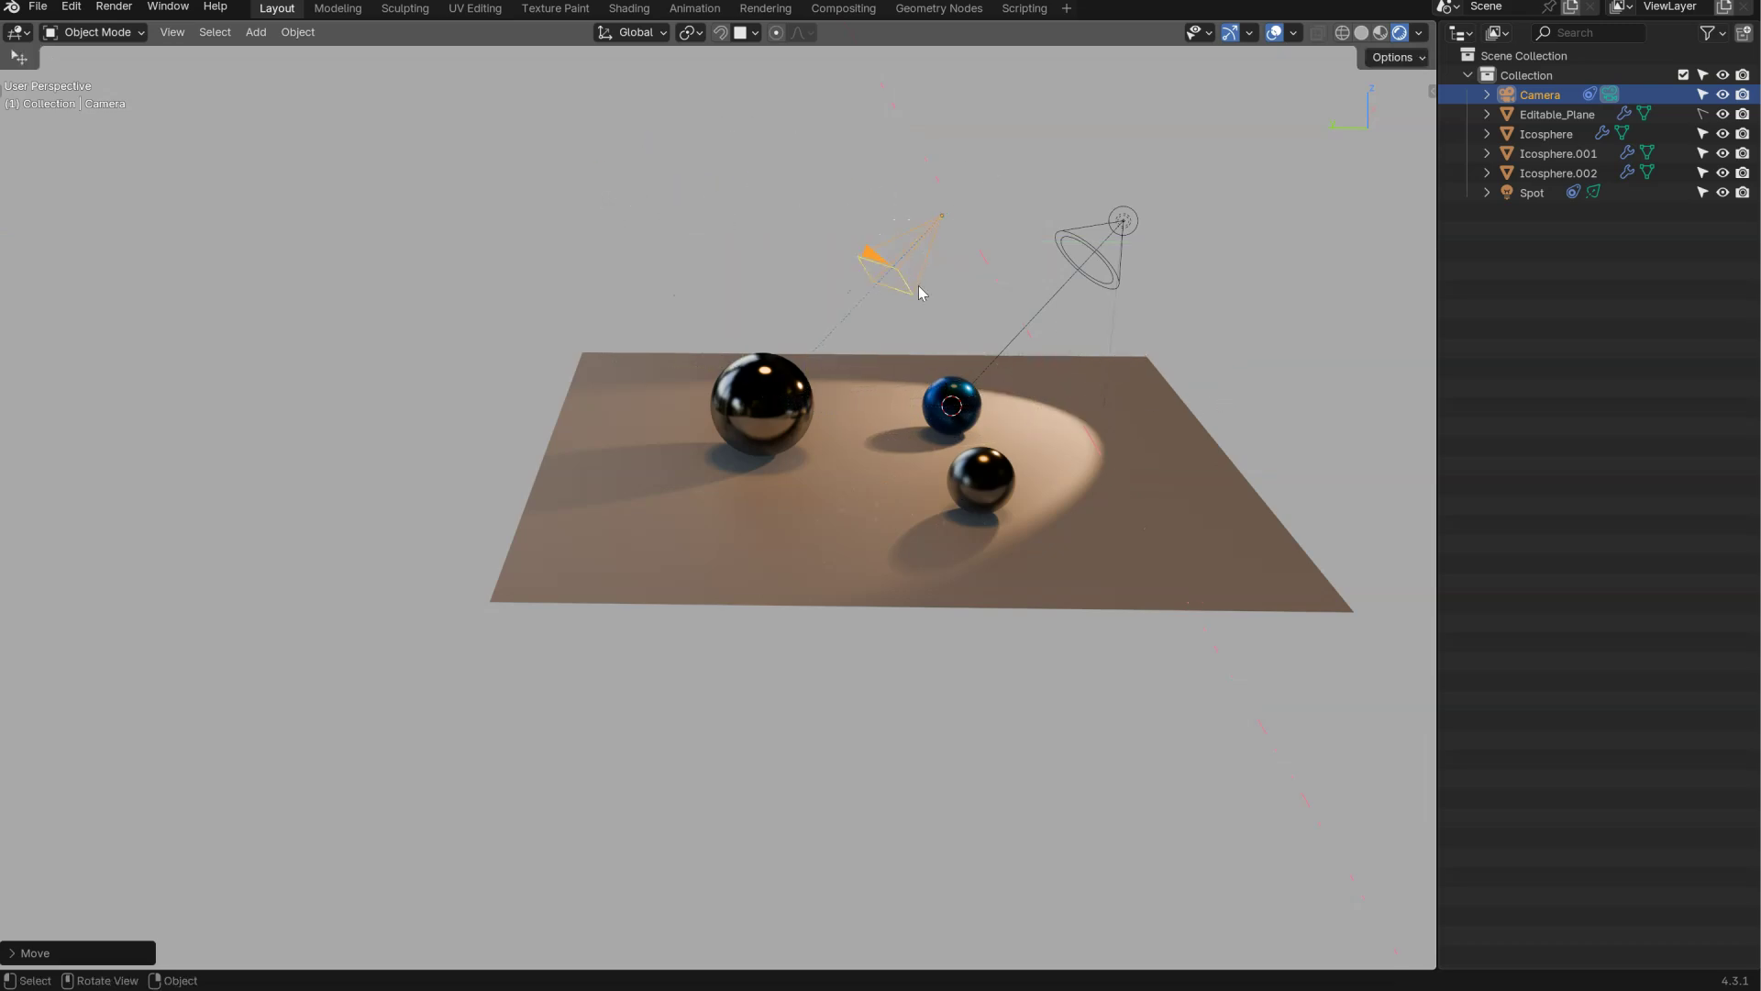
# - Delete the camera and add a new one above the plane that tracks an empty midway between the large and blue spheres
pyautogui.press('Delete')
pyautogui.click(739, 409)
pyautogui.keyDown('shift'); pyautogui.click(943, 402); pyautogui.keyUp('shift')
pyautogui.hotkey('shift', 'a')
pyautogui.moveTo(888, 385)
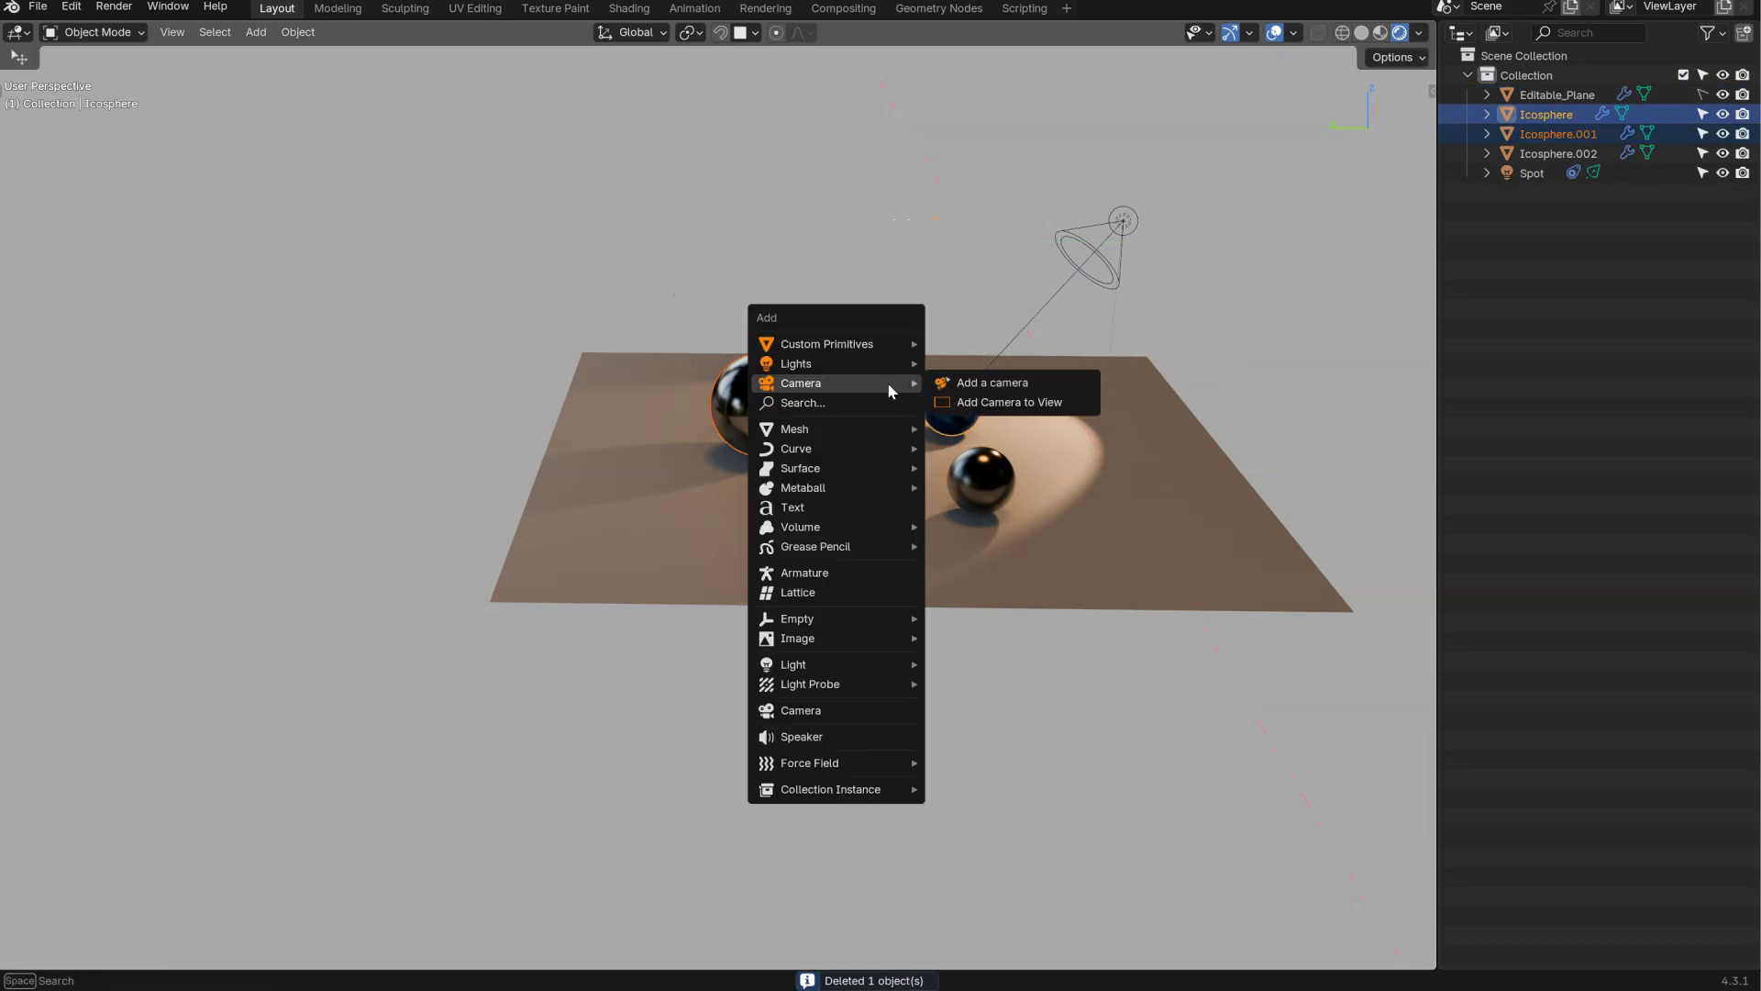
pyautogui.click(976, 386)
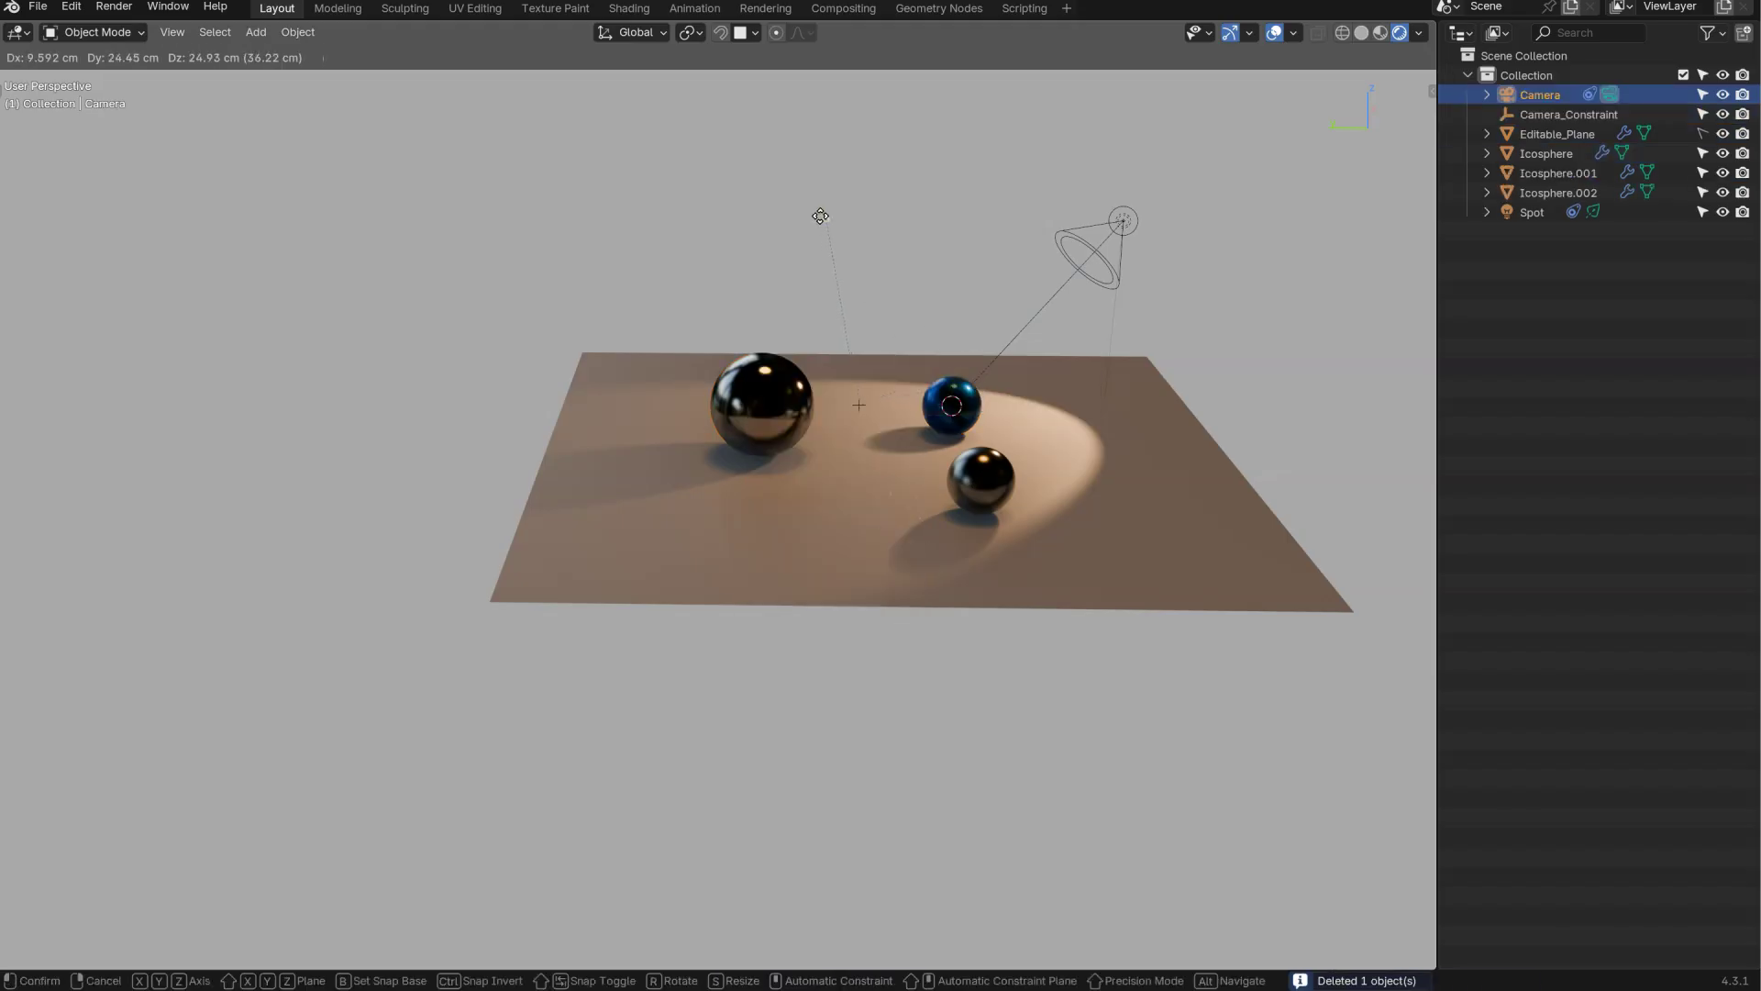
pyautogui.click(814, 202)
# - Scale up the camera that tracks the empty
pyautogui.press('s')
pyautogui.click(1120, 354)
pyautogui.press('s')
pyautogui.click(851, 403)
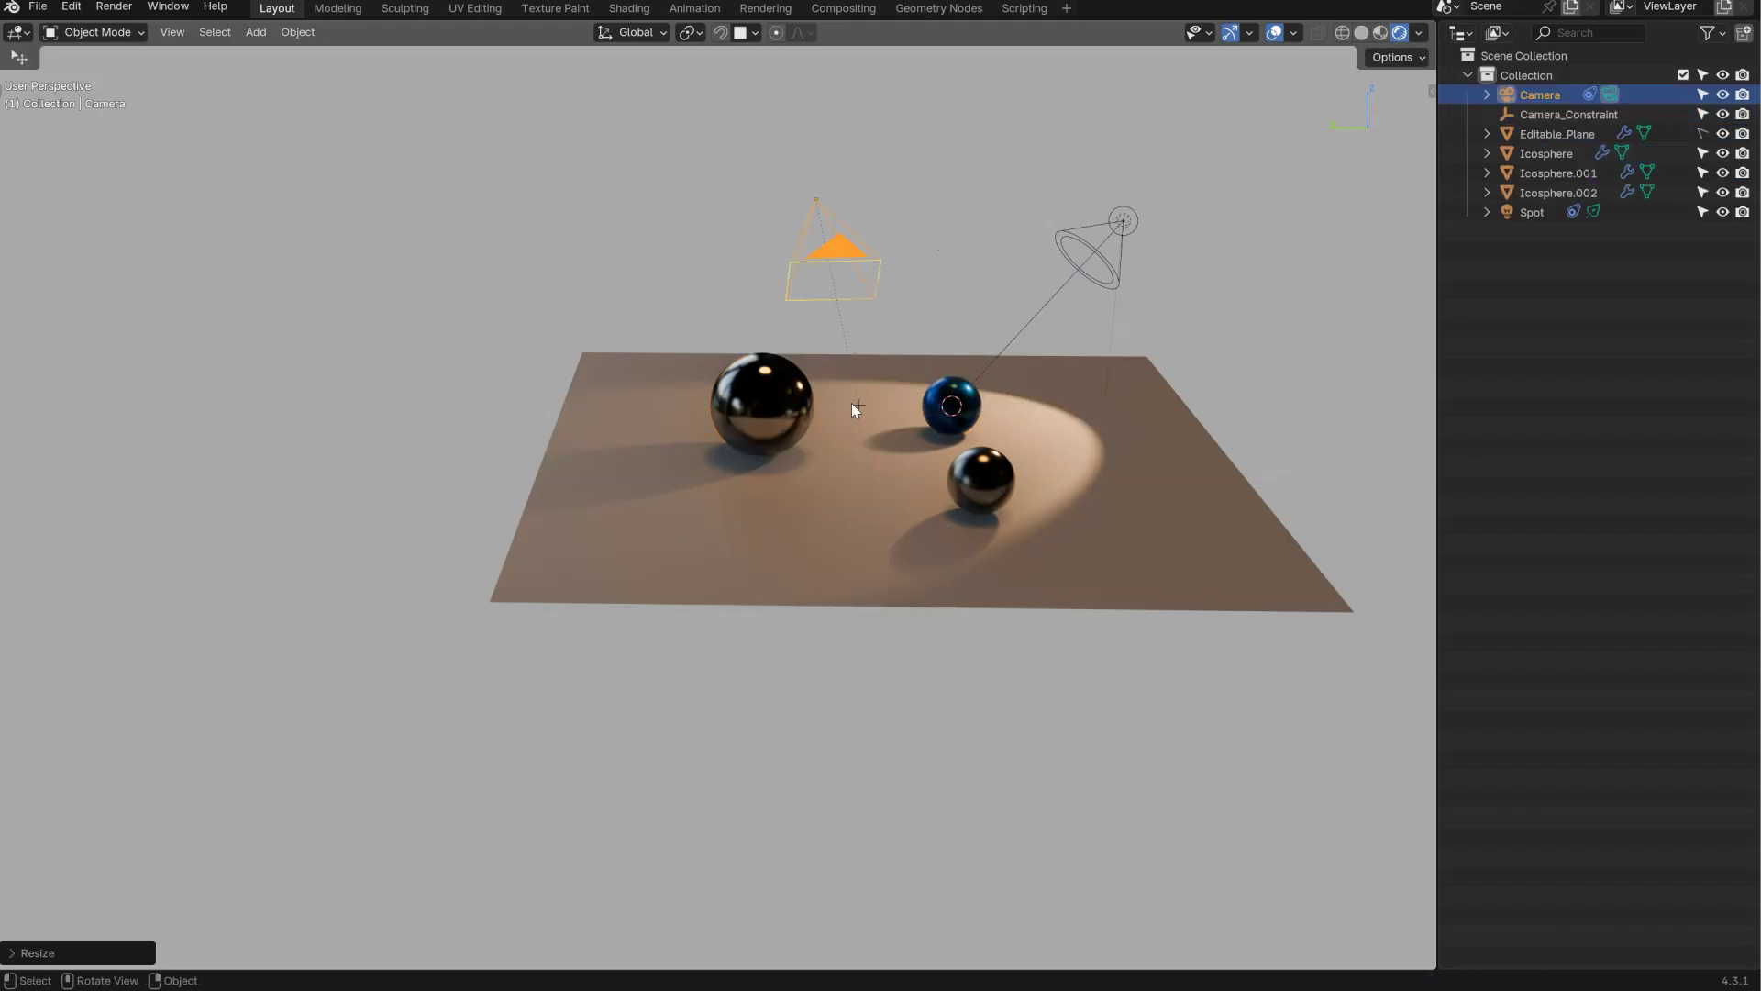
# - Enlarge the Camera_Constraint empty and move it onto the large sphere to redirect the camera
pyautogui.click(858, 405)
pyautogui.press('s')
pyautogui.click(846, 378)
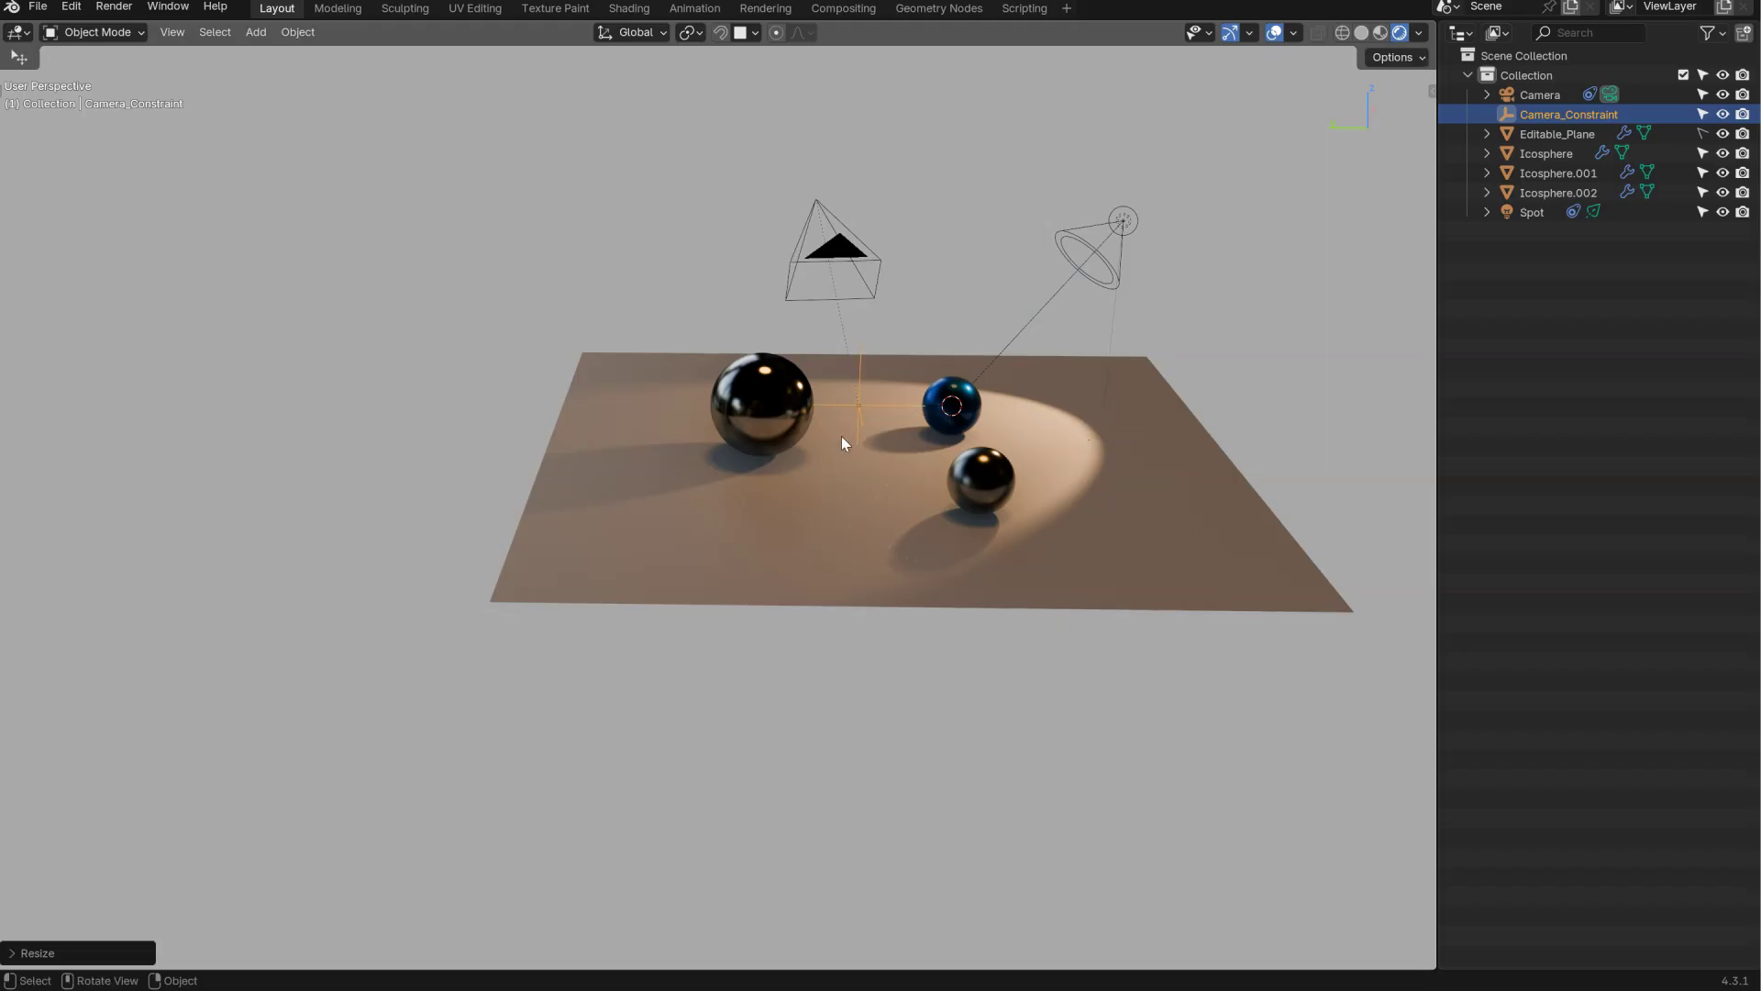
pyautogui.press('g')
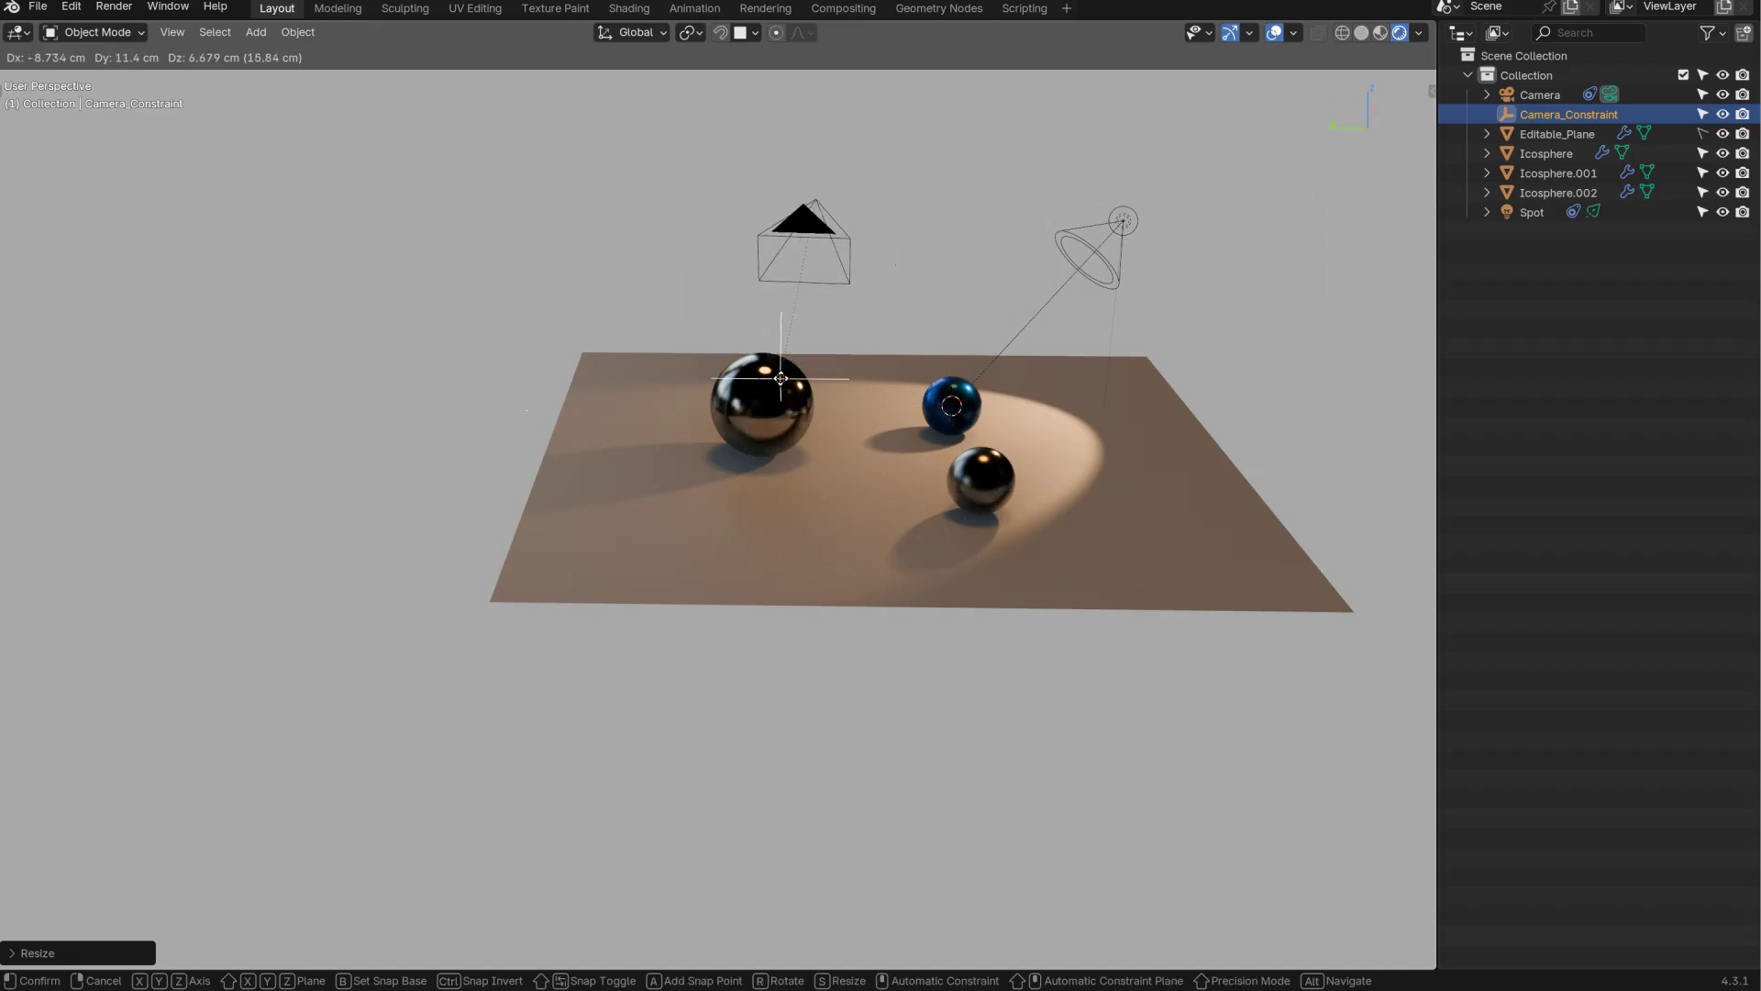
pyautogui.click(778, 384)
# - Delete the Camera_Constraint empty and the camera that tracks it
pyautogui.press('x')
pyautogui.click(768, 364)
pyautogui.click(813, 204)
pyautogui.moveTo(859, 249); pyautogui.dragTo(858, 292, button='middle')
pyautogui.press('x')
pyautogui.click(813, 295)
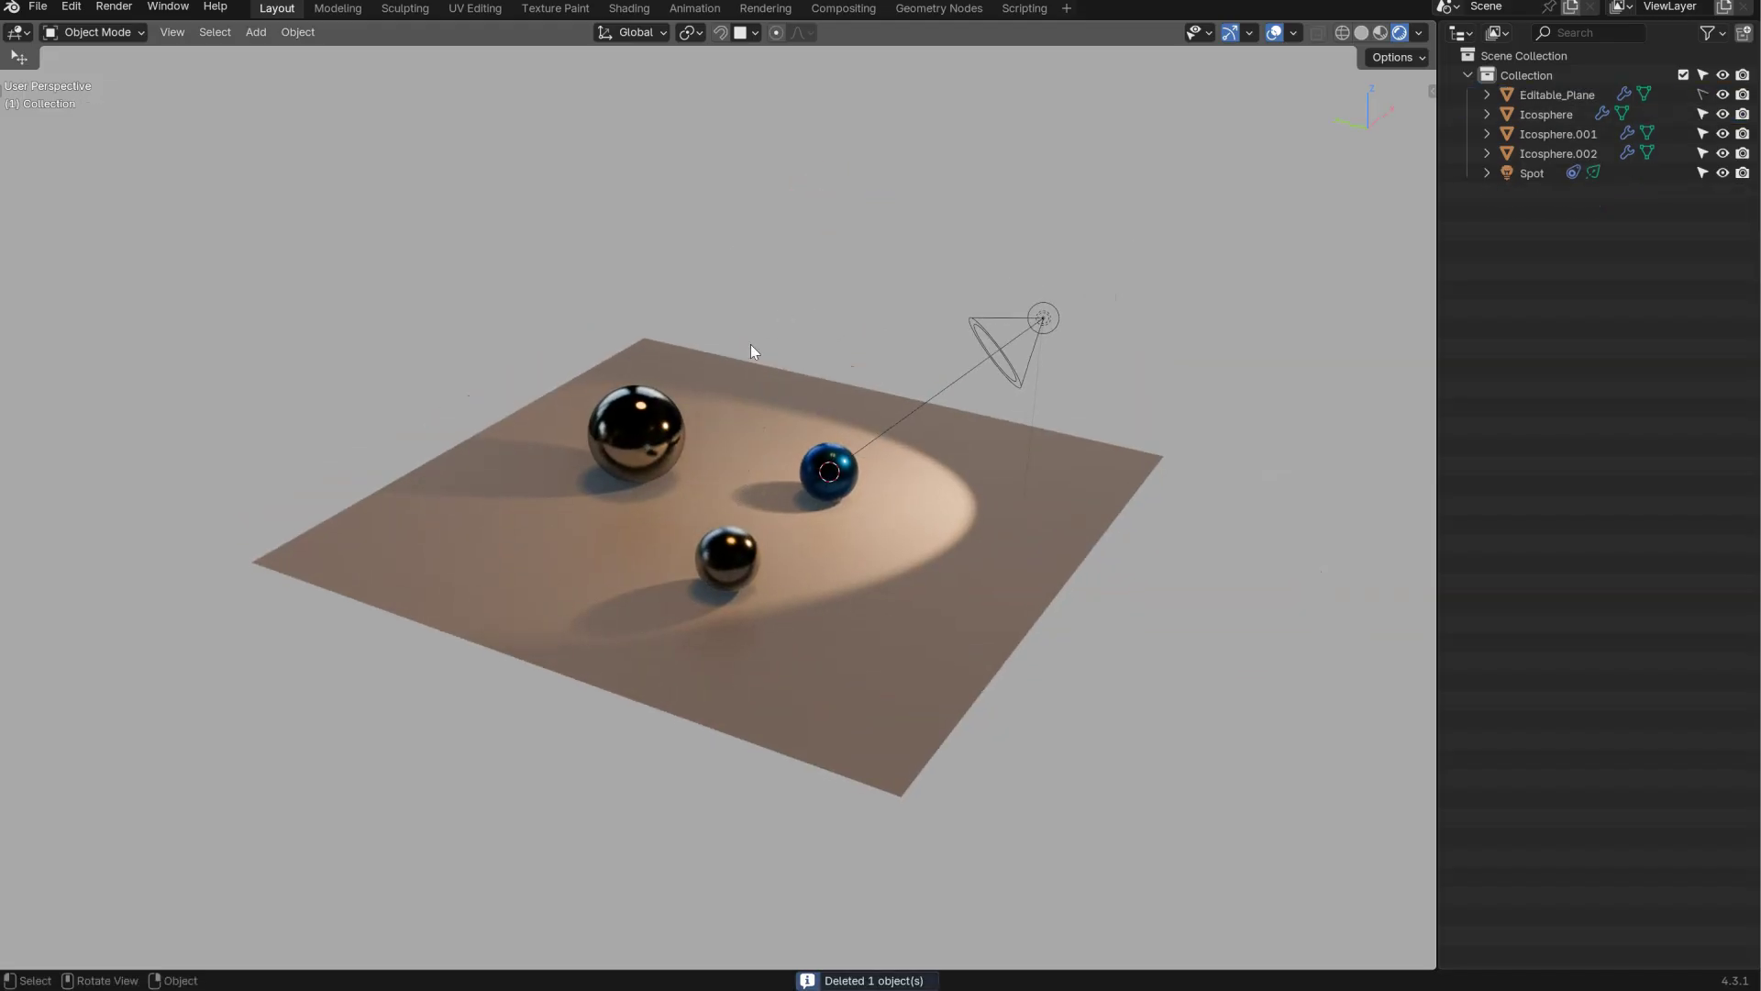
# - Frame the three spheres and add a camera aligned to the current view
pyautogui.scroll(2, 751, 344)
pyautogui.hotkey('shift', 'a')
pyautogui.moveTo(756, 327)
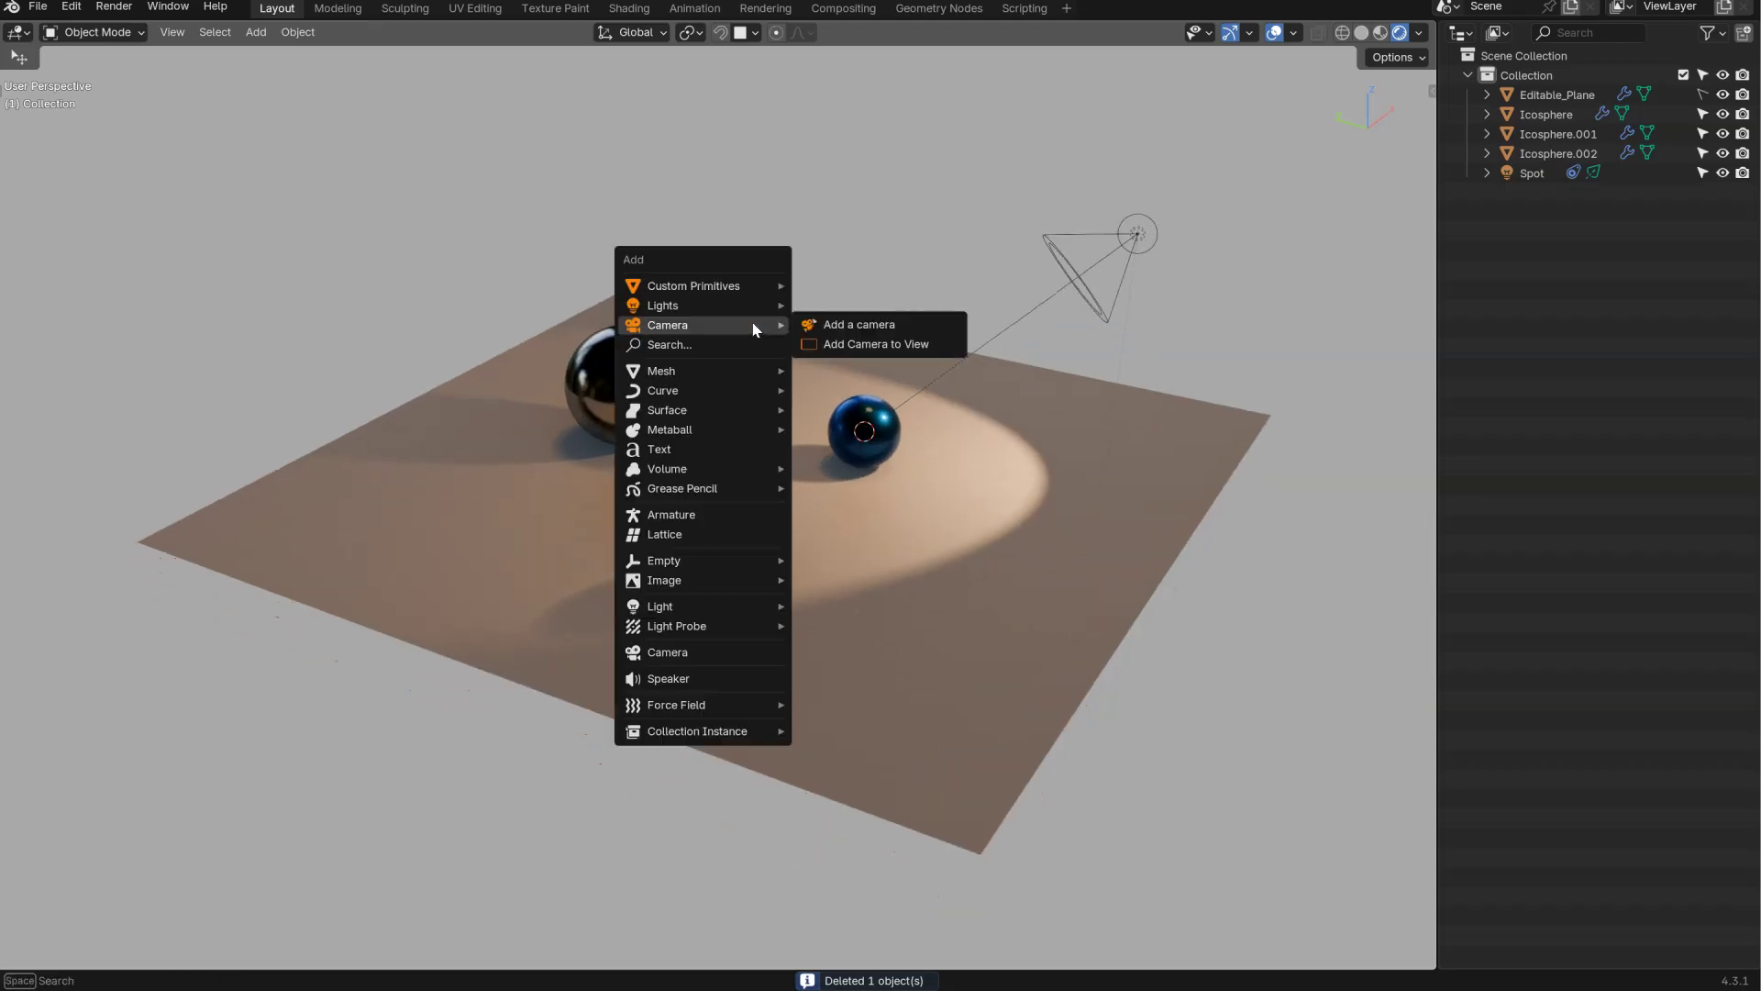
pyautogui.click(853, 344)
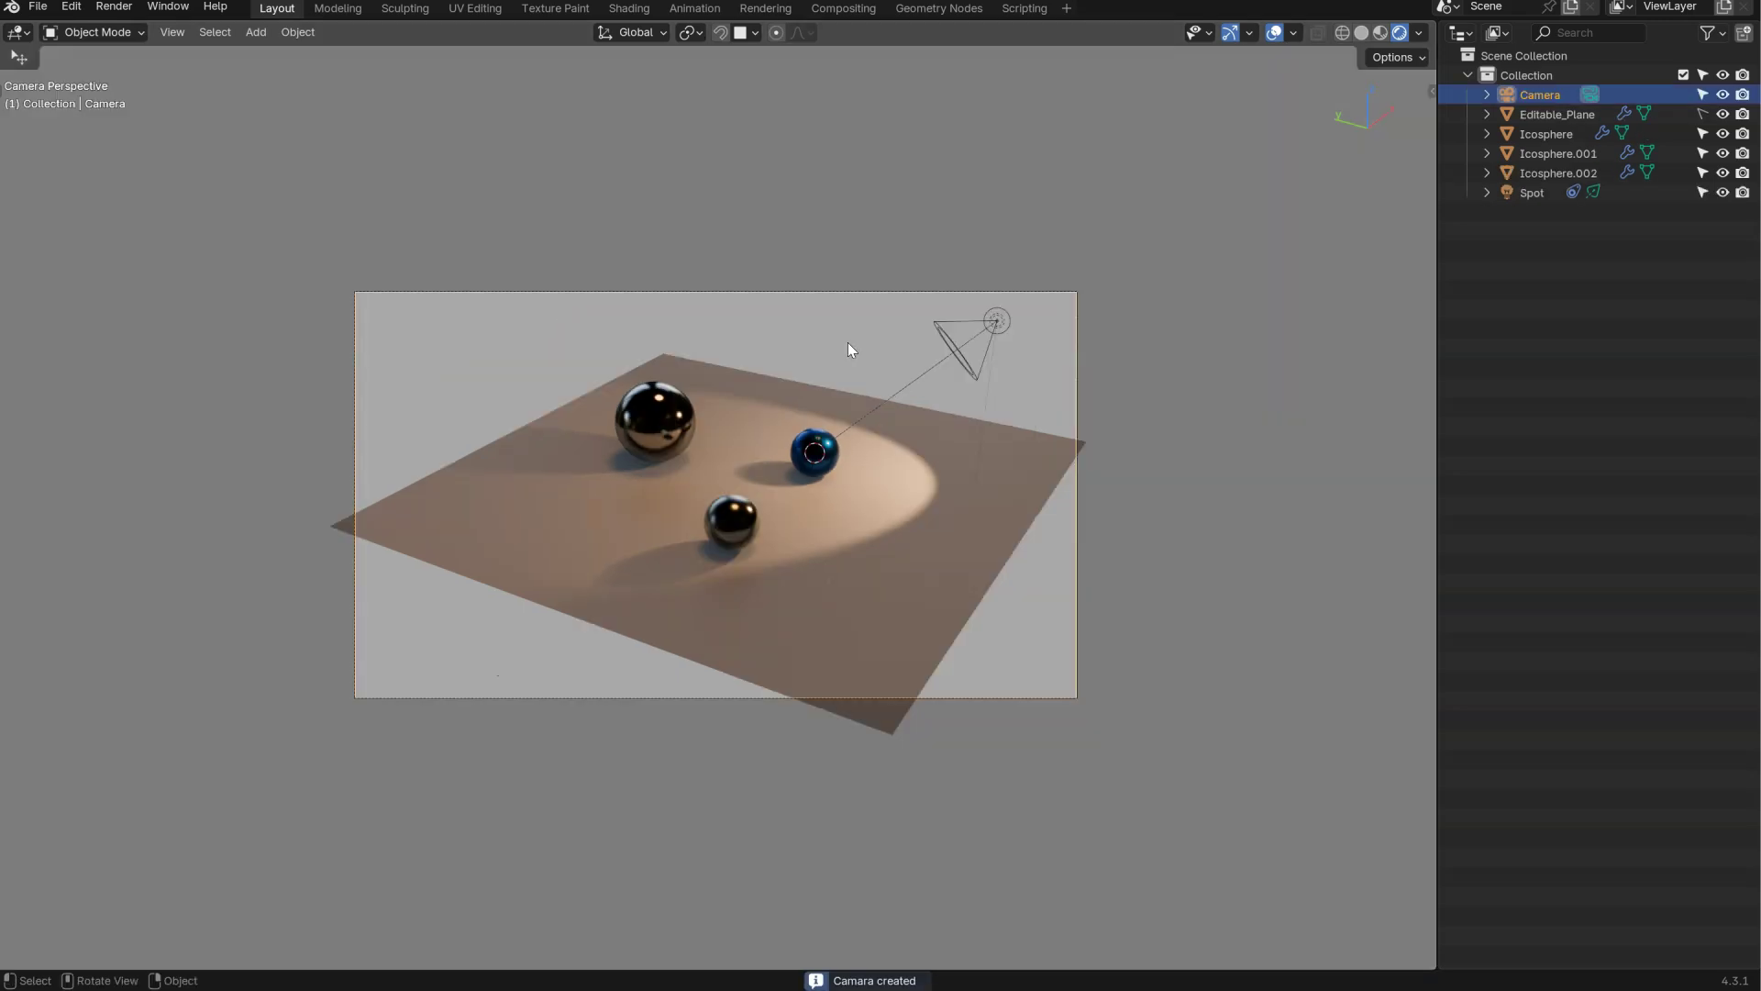
# - Reframe the new camera closer to the three spheres, and leave the camera view
pyautogui.keyDown('ctrl'); pyautogui.moveTo(741, 475); pyautogui.dragTo(815, 376, button='middle'); pyautogui.keyUp('ctrl')
pyautogui.keyDown('shift'); pyautogui.moveTo(780, 418); pyautogui.dragTo(784, 407, button='middle'); pyautogui.keyUp('shift')
pyautogui.keyDown('ctrl'); pyautogui.moveTo(787, 426); pyautogui.dragTo(787, 402, button='middle'); pyautogui.keyUp('ctrl')
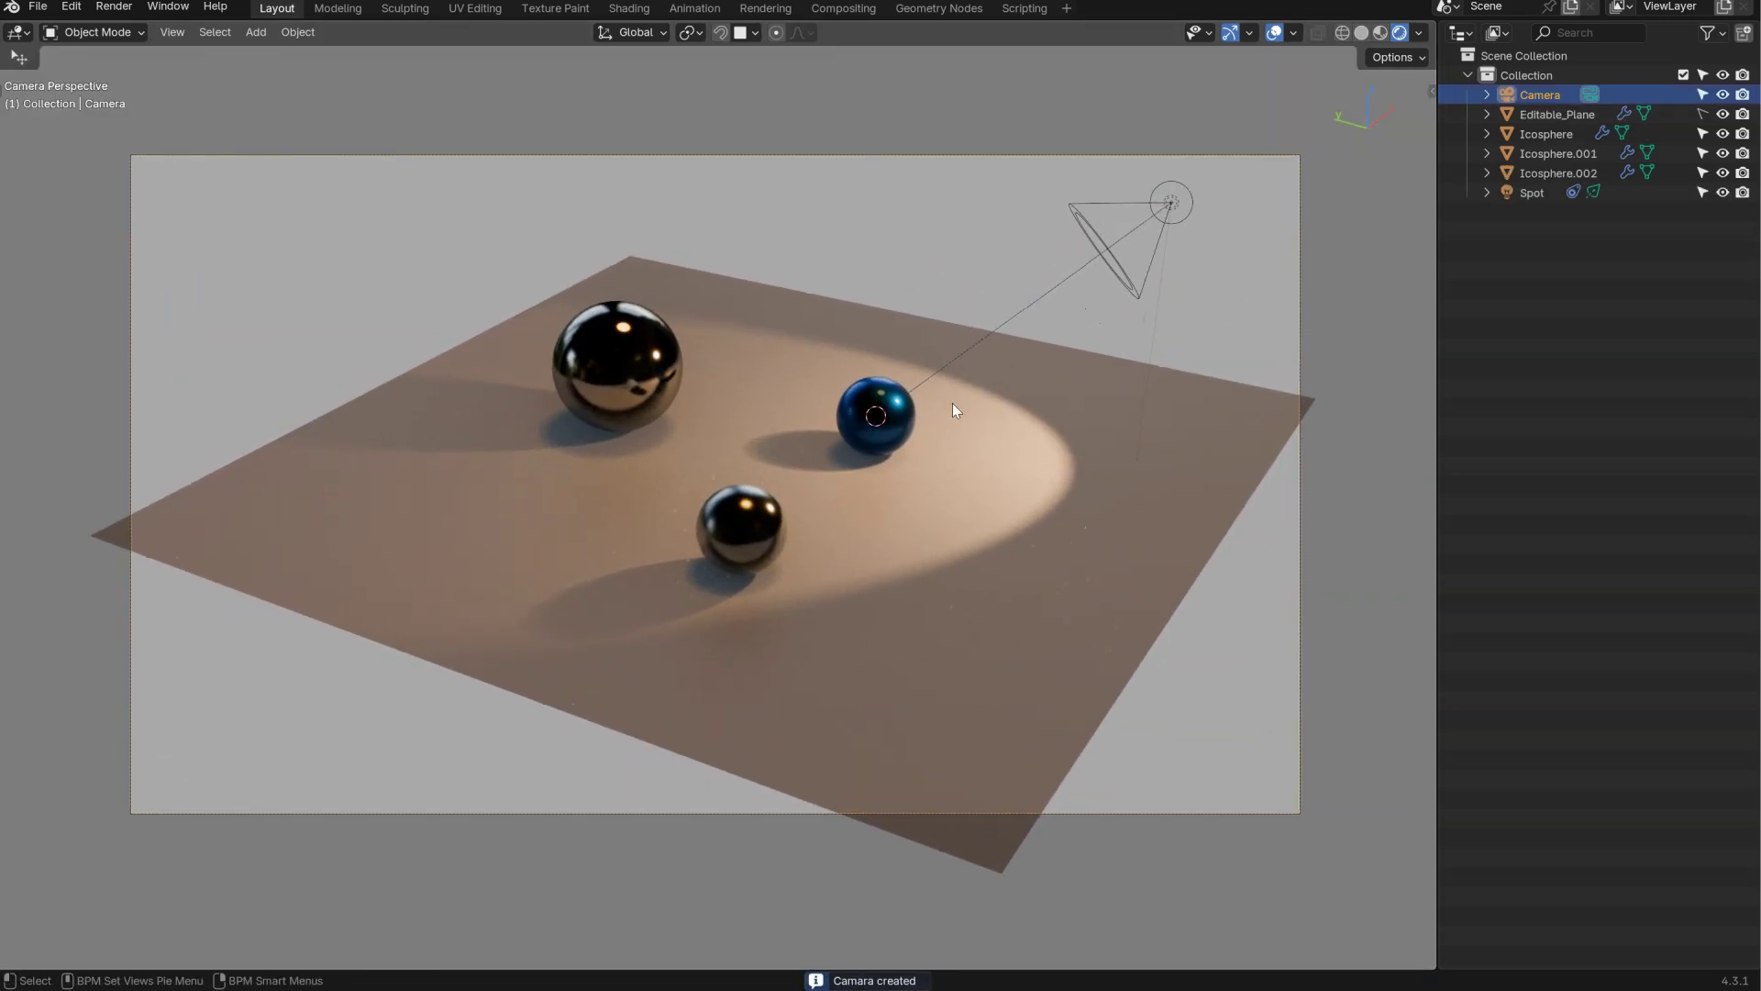
pyautogui.hotkey('ctrl', 'space')
pyautogui.keyDown('shift'); pyautogui.moveTo(775, 442); pyautogui.dragTo(717, 470, button='middle'); pyautogui.keyUp('shift')
pyautogui.moveTo(574, 421); pyautogui.dragTo(752, 395, button='middle')
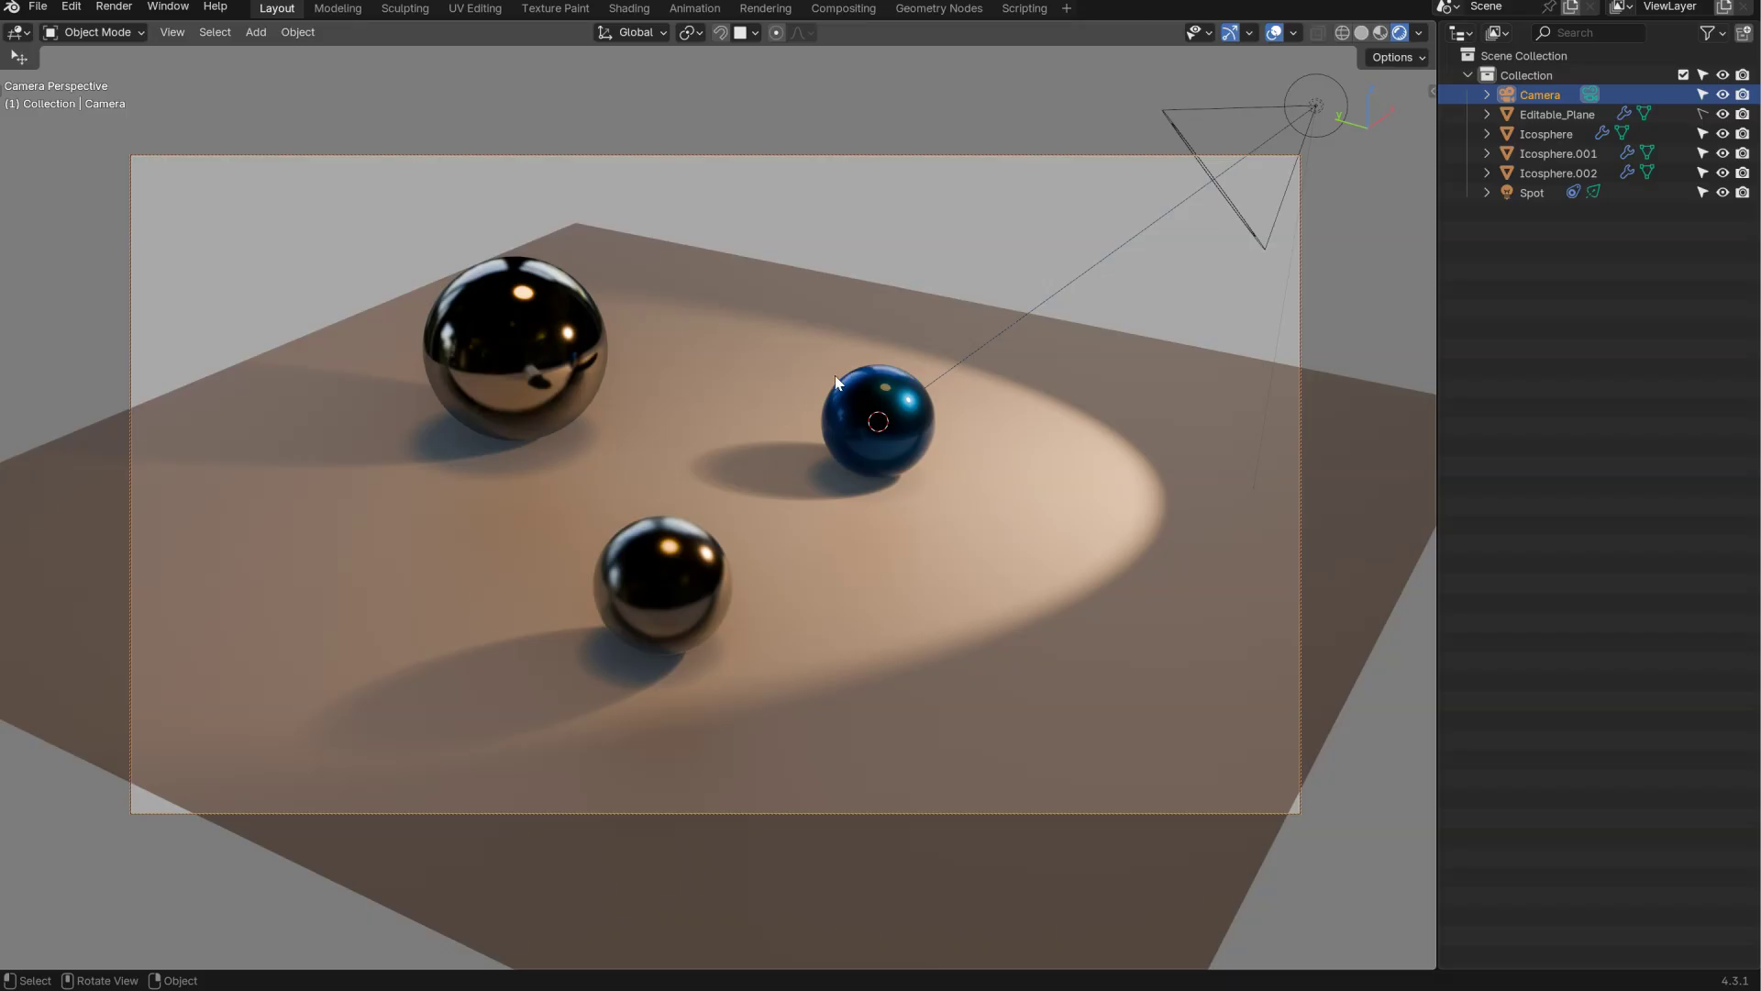
pyautogui.press('`')
pyautogui.click(826, 565)
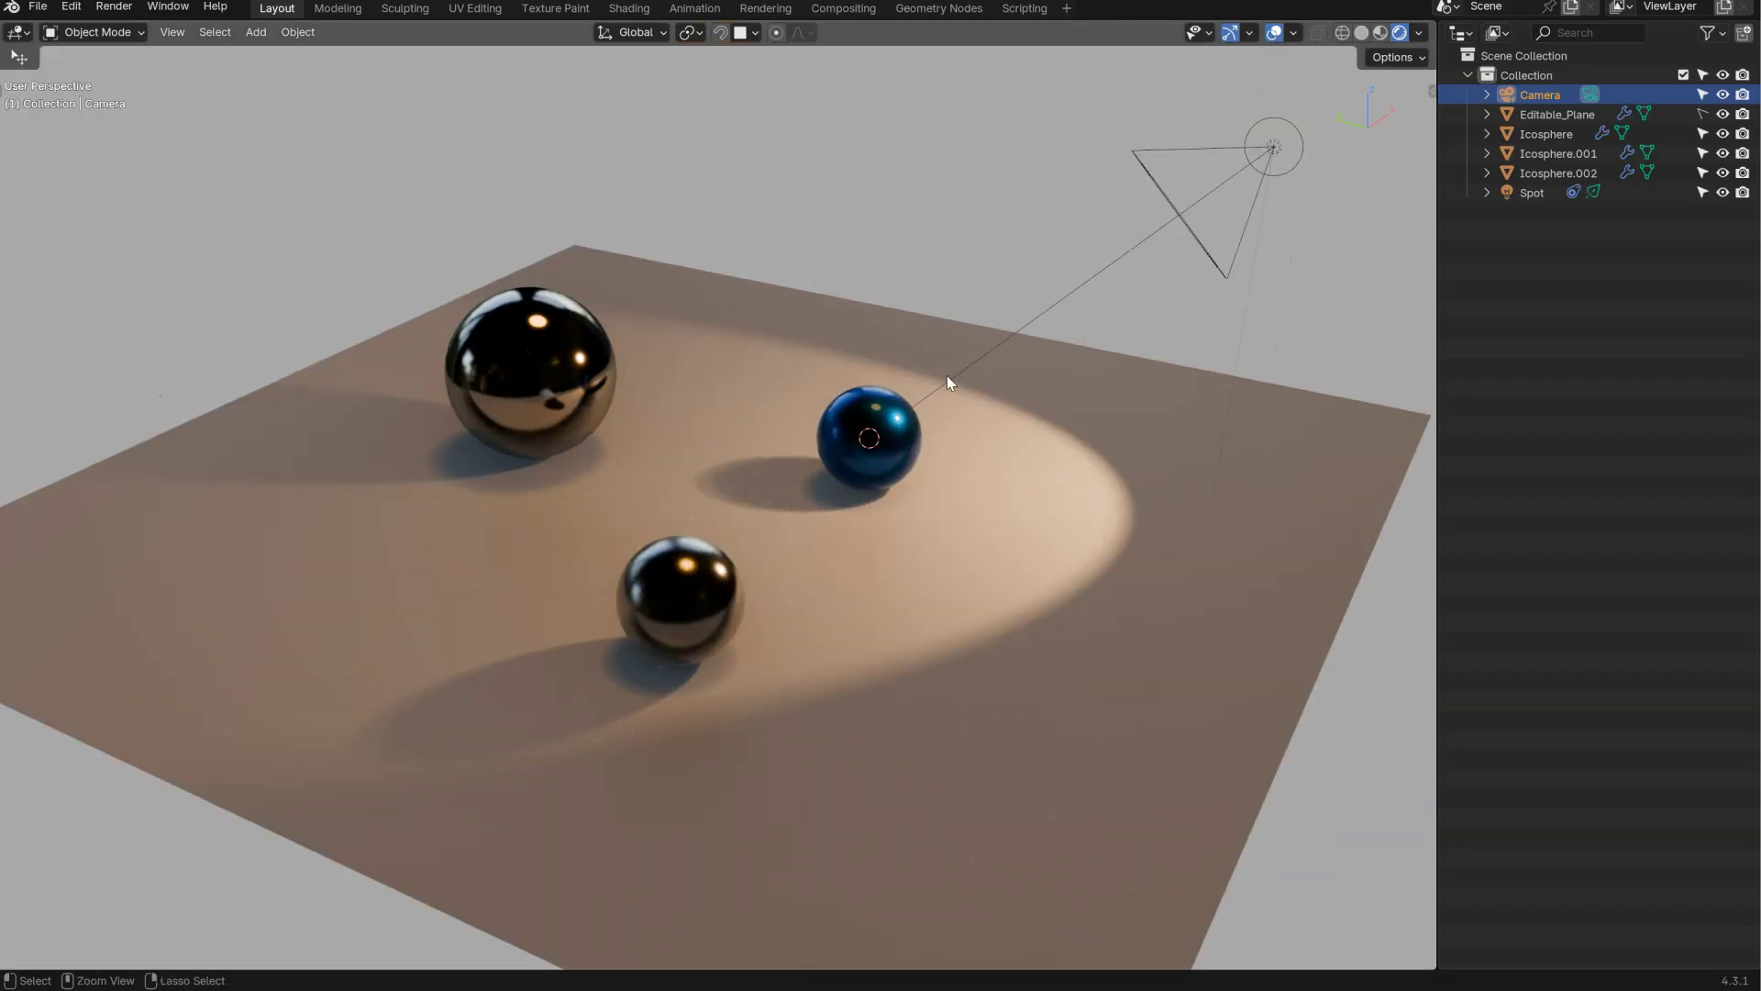
# - Select the large sphere up close, and rotate and brighten the environment lighting reflected in it
pyautogui.keyDown('ctrl'); pyautogui.moveTo(947, 376); pyautogui.dragTo(808, 440, button='middle'); pyautogui.keyUp('ctrl')
pyautogui.moveTo(734, 440); pyautogui.dragTo(881, 453, button='middle')
pyautogui.keyDown('shift'); pyautogui.moveTo(532, 441); pyautogui.dragTo(776, 367, button='middle'); pyautogui.keyUp('shift')
pyautogui.click(673, 399)
pyautogui.moveTo(776, 367); pyautogui.dragTo(707, 400, button='middle')
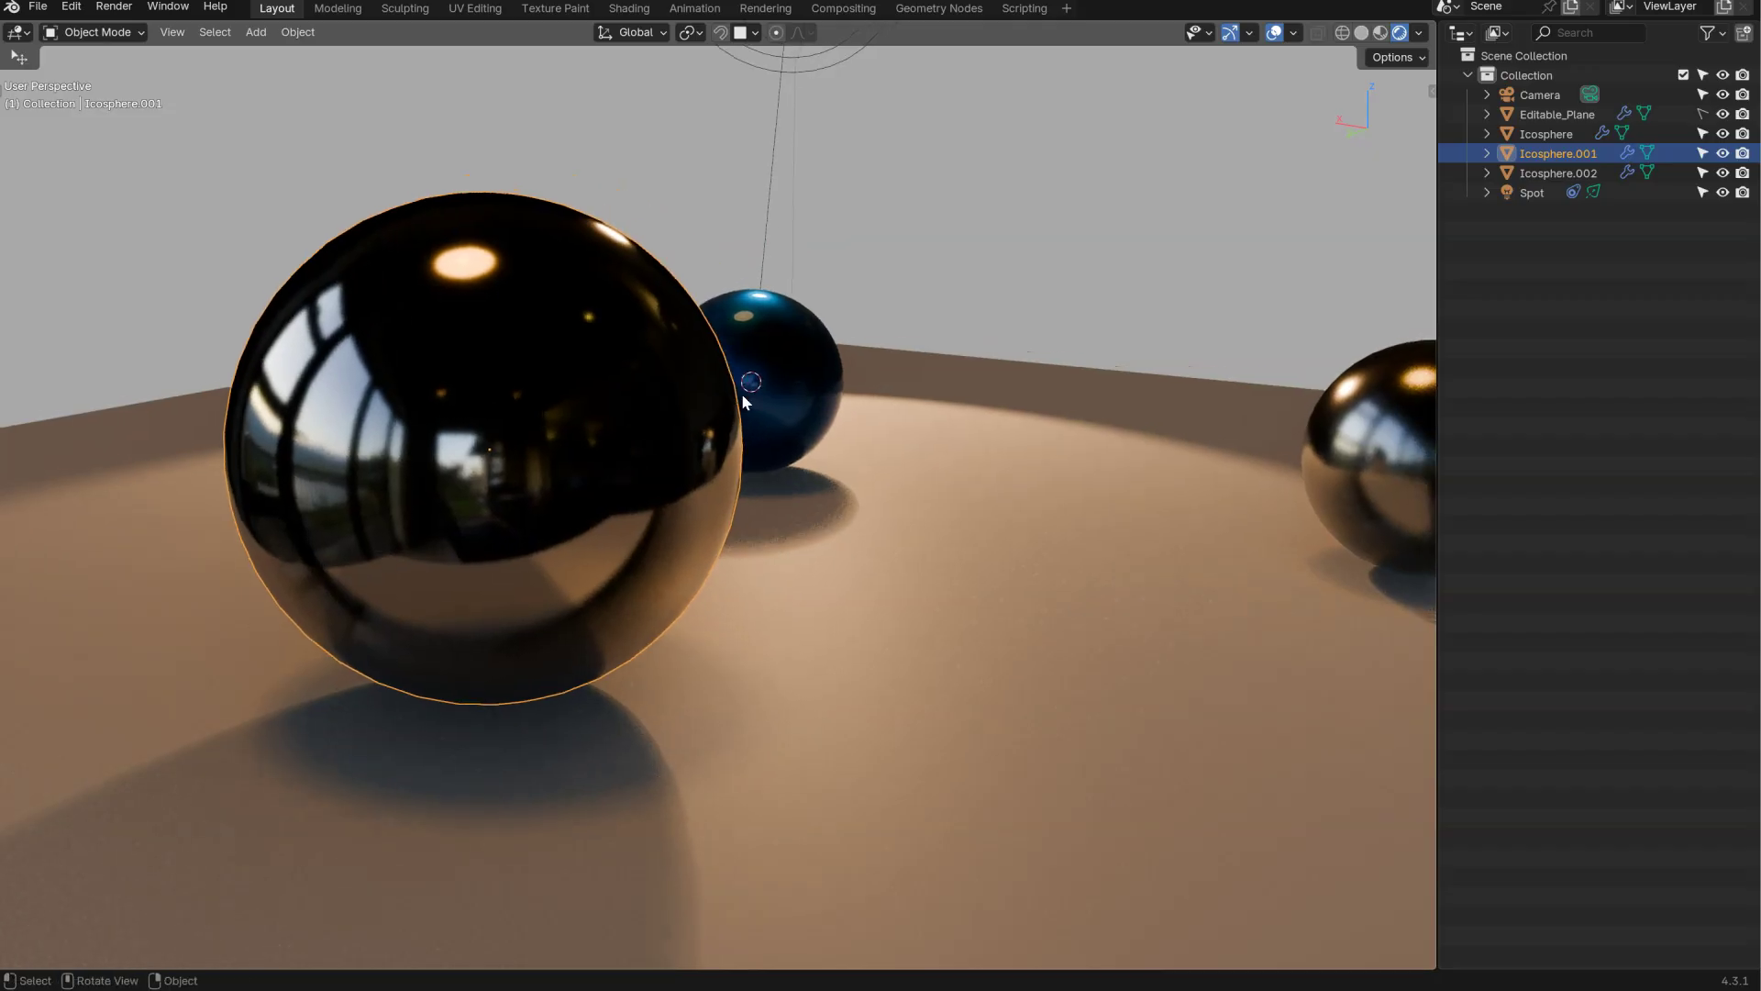
pyautogui.click(1000, 281)
pyautogui.keyDown('ctrl'); pyautogui.keyDown('shift'); pyautogui.moveTo(806, 514); pyautogui.dragTo(394, 440, button='middle'); pyautogui.keyUp('shift'); pyautogui.keyUp('ctrl')
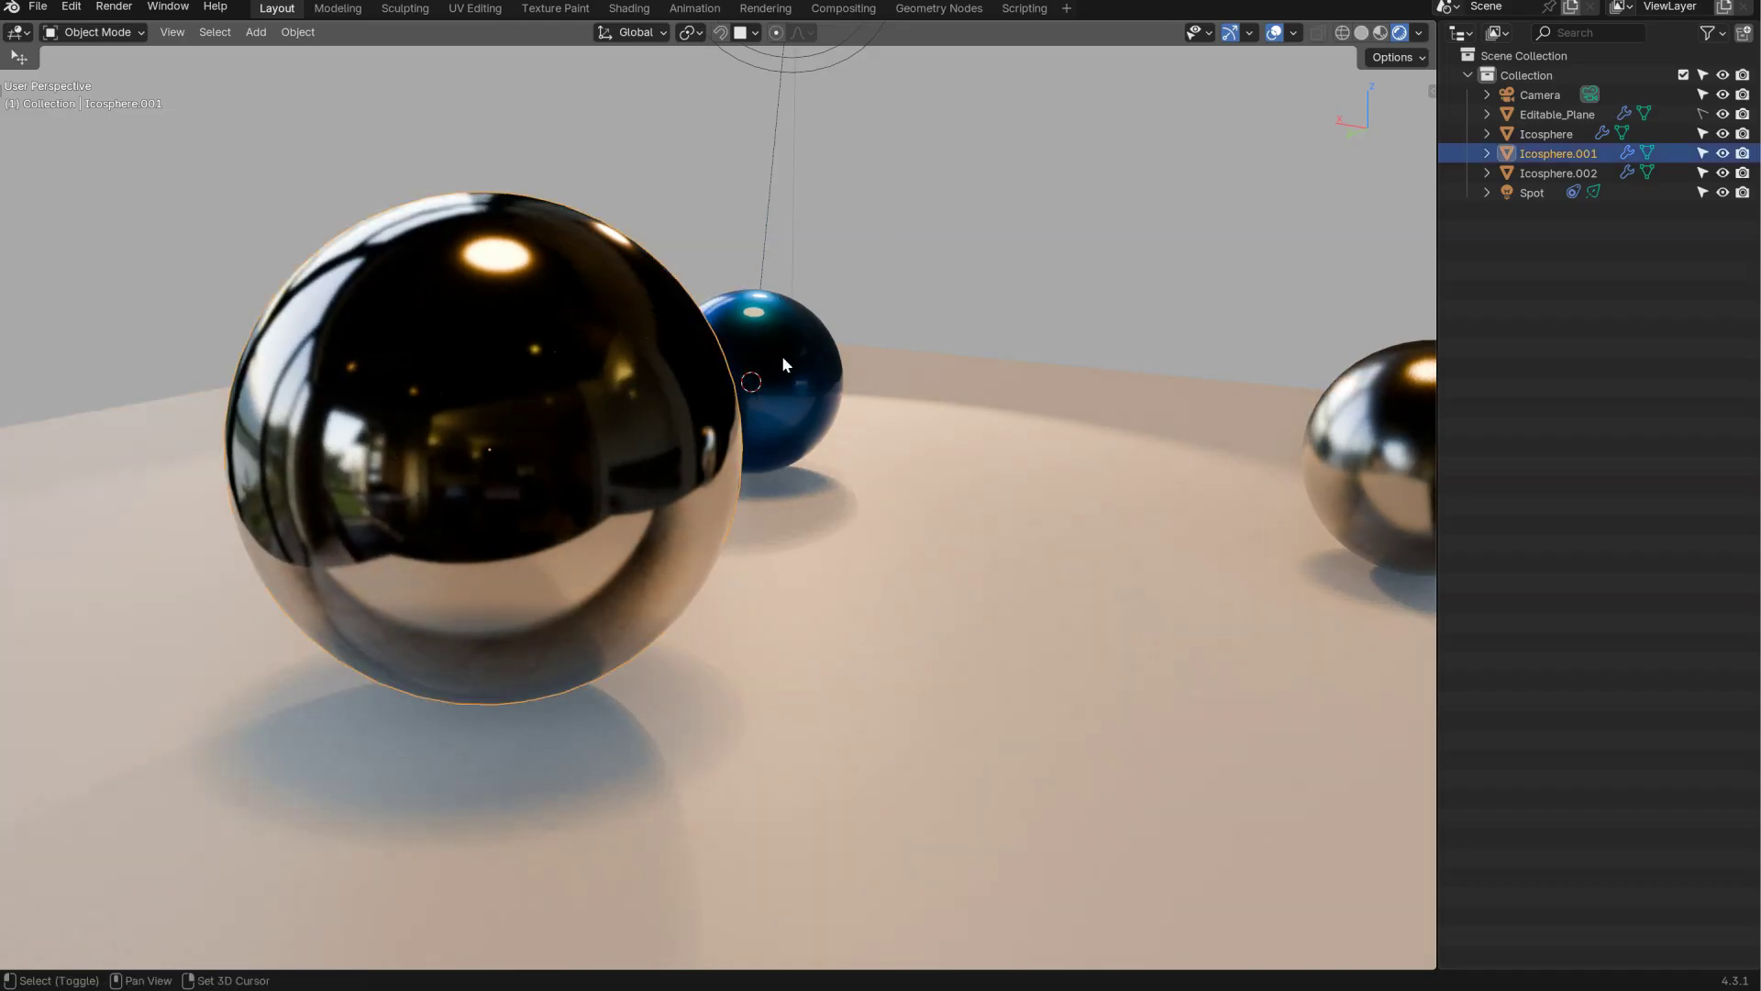
# - Add a second camera aligned to the current close-up view of the large sphere
pyautogui.hotkey('shift', 'a')
pyautogui.moveTo(807, 359)
pyautogui.click(861, 380)
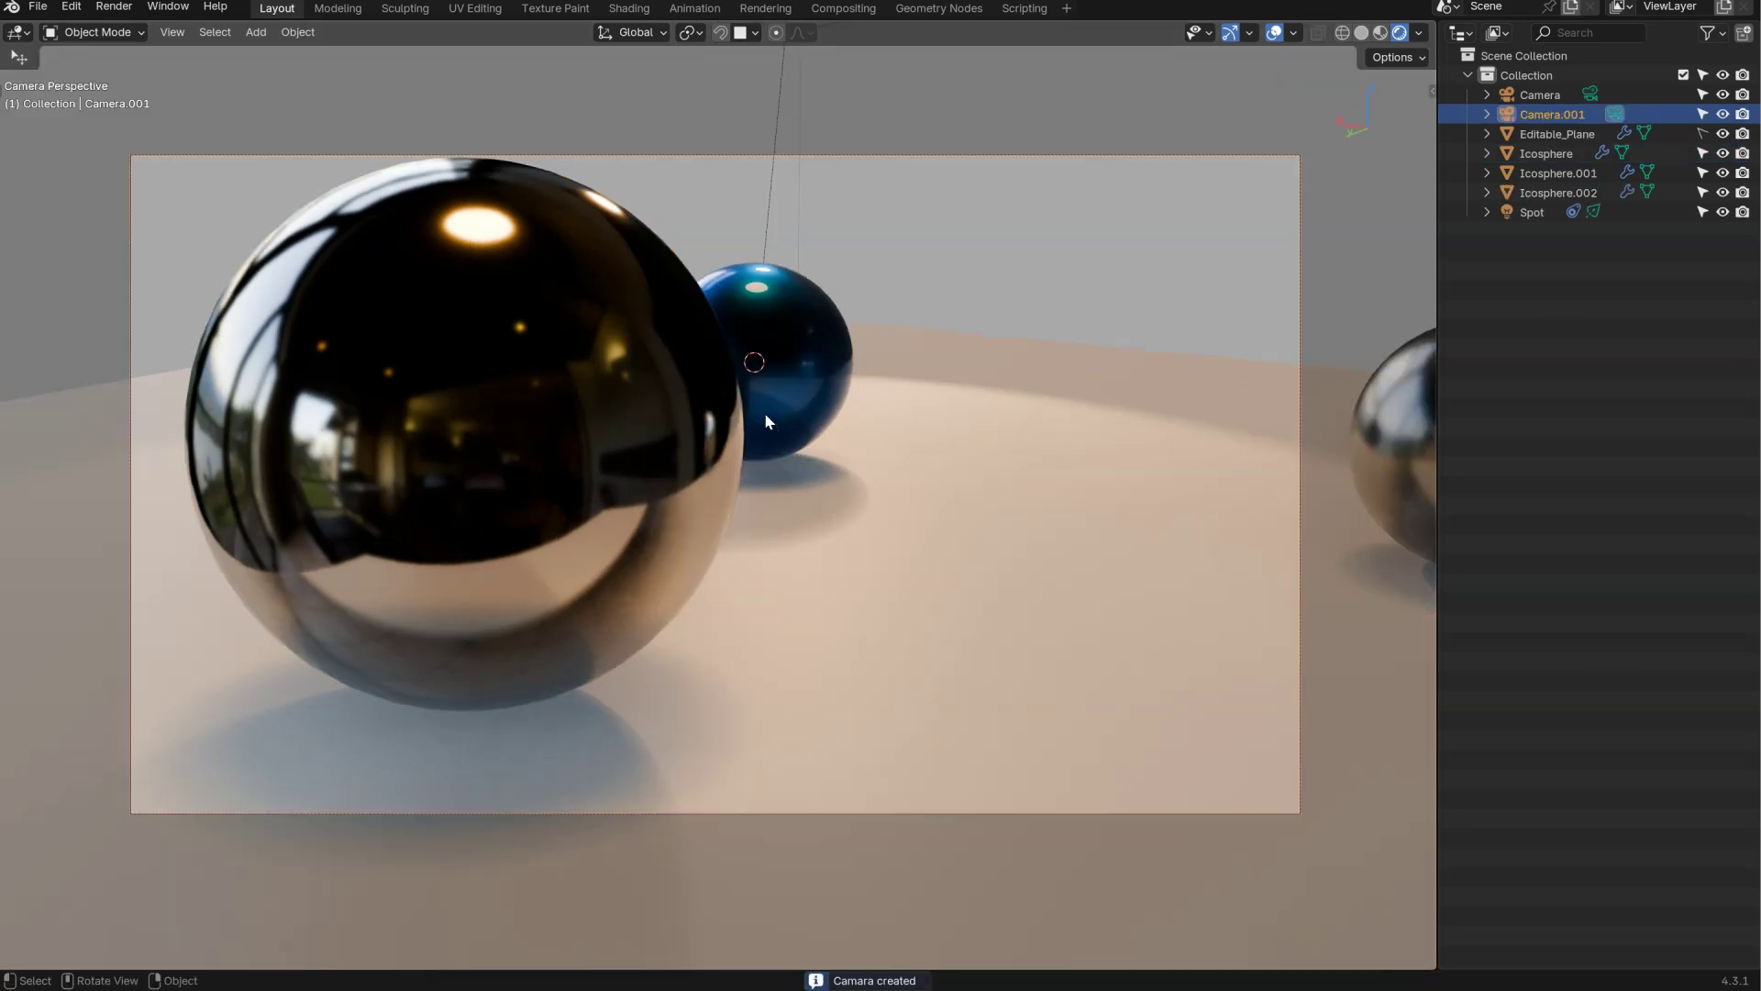
# - Switch the active camera back and forth between Camera and Camera.001, finishing on Camera
pyautogui.hotkey('ctrl', 'space')
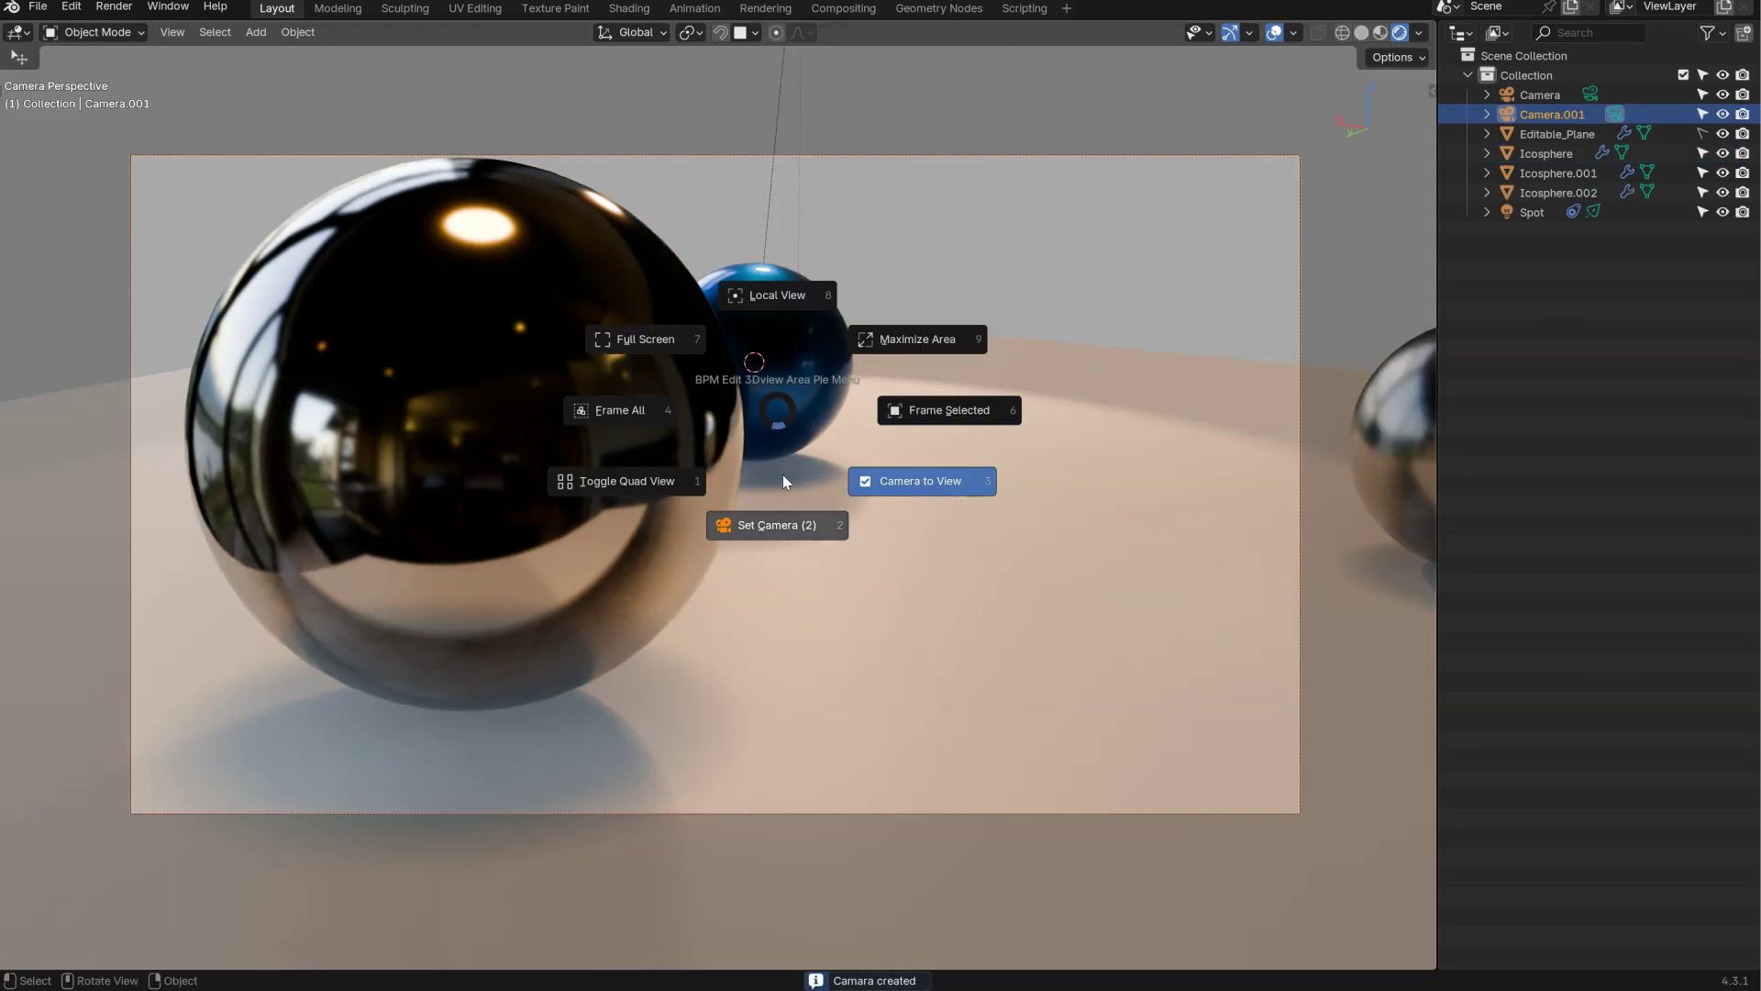
pyautogui.click(786, 537)
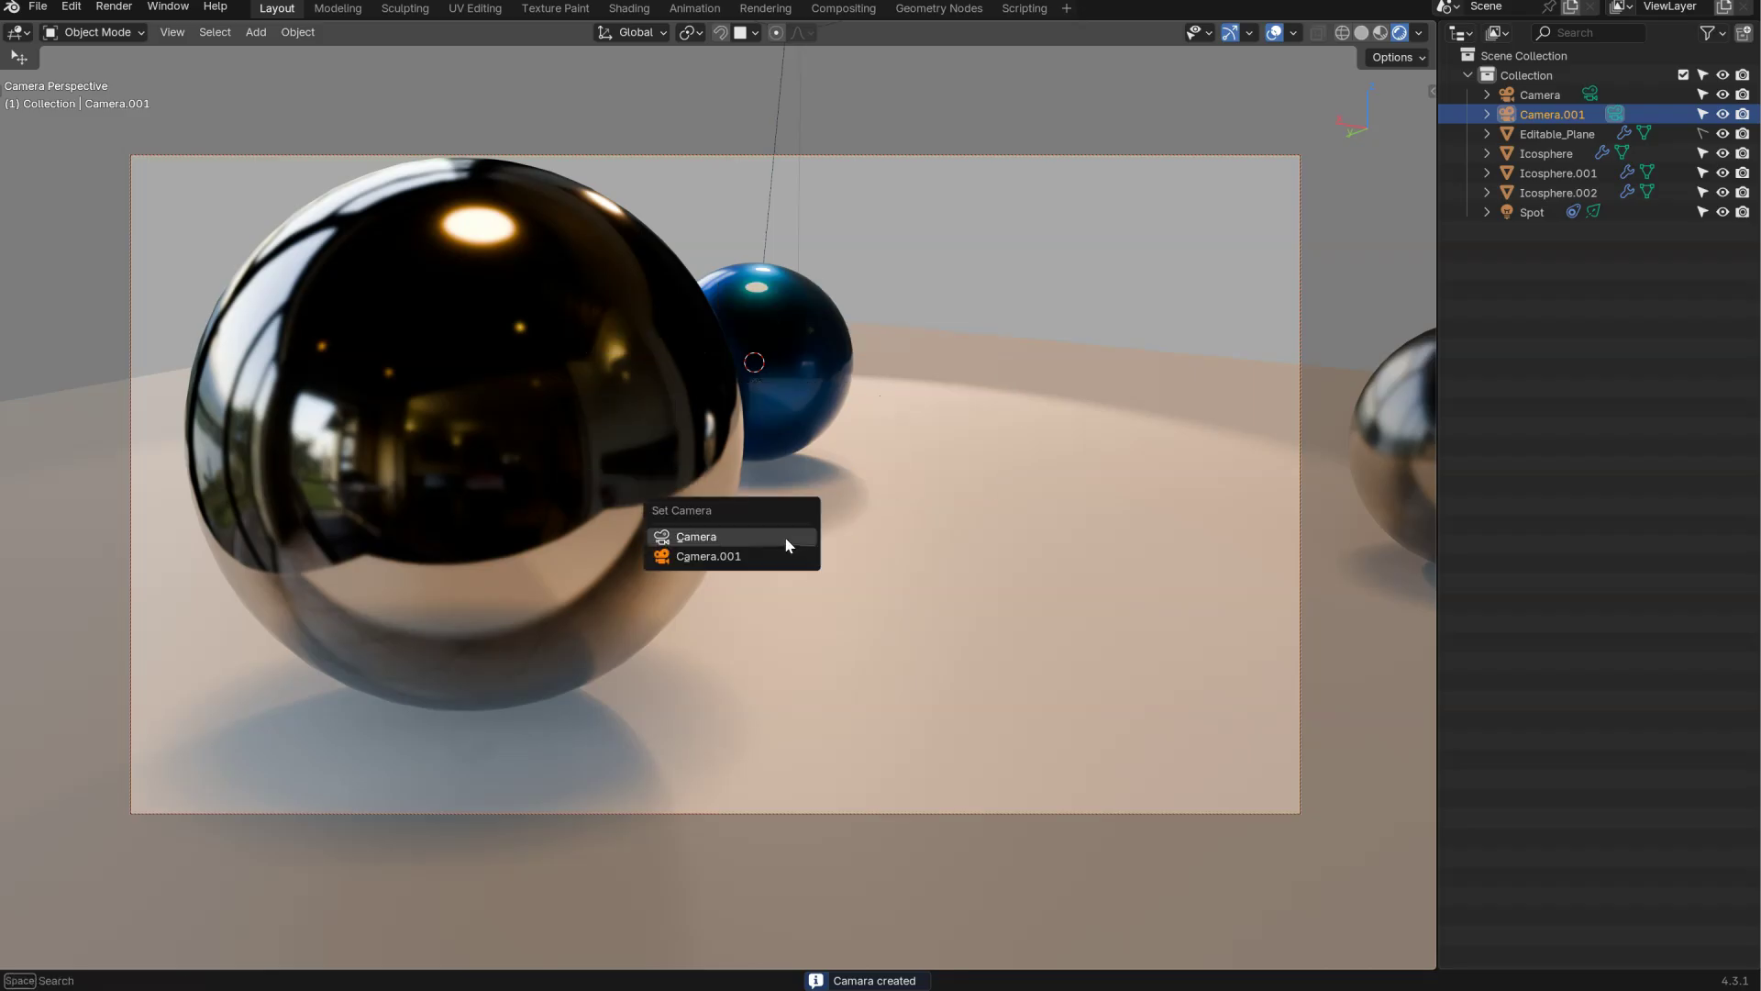
pyautogui.click(709, 539)
pyautogui.press('`')
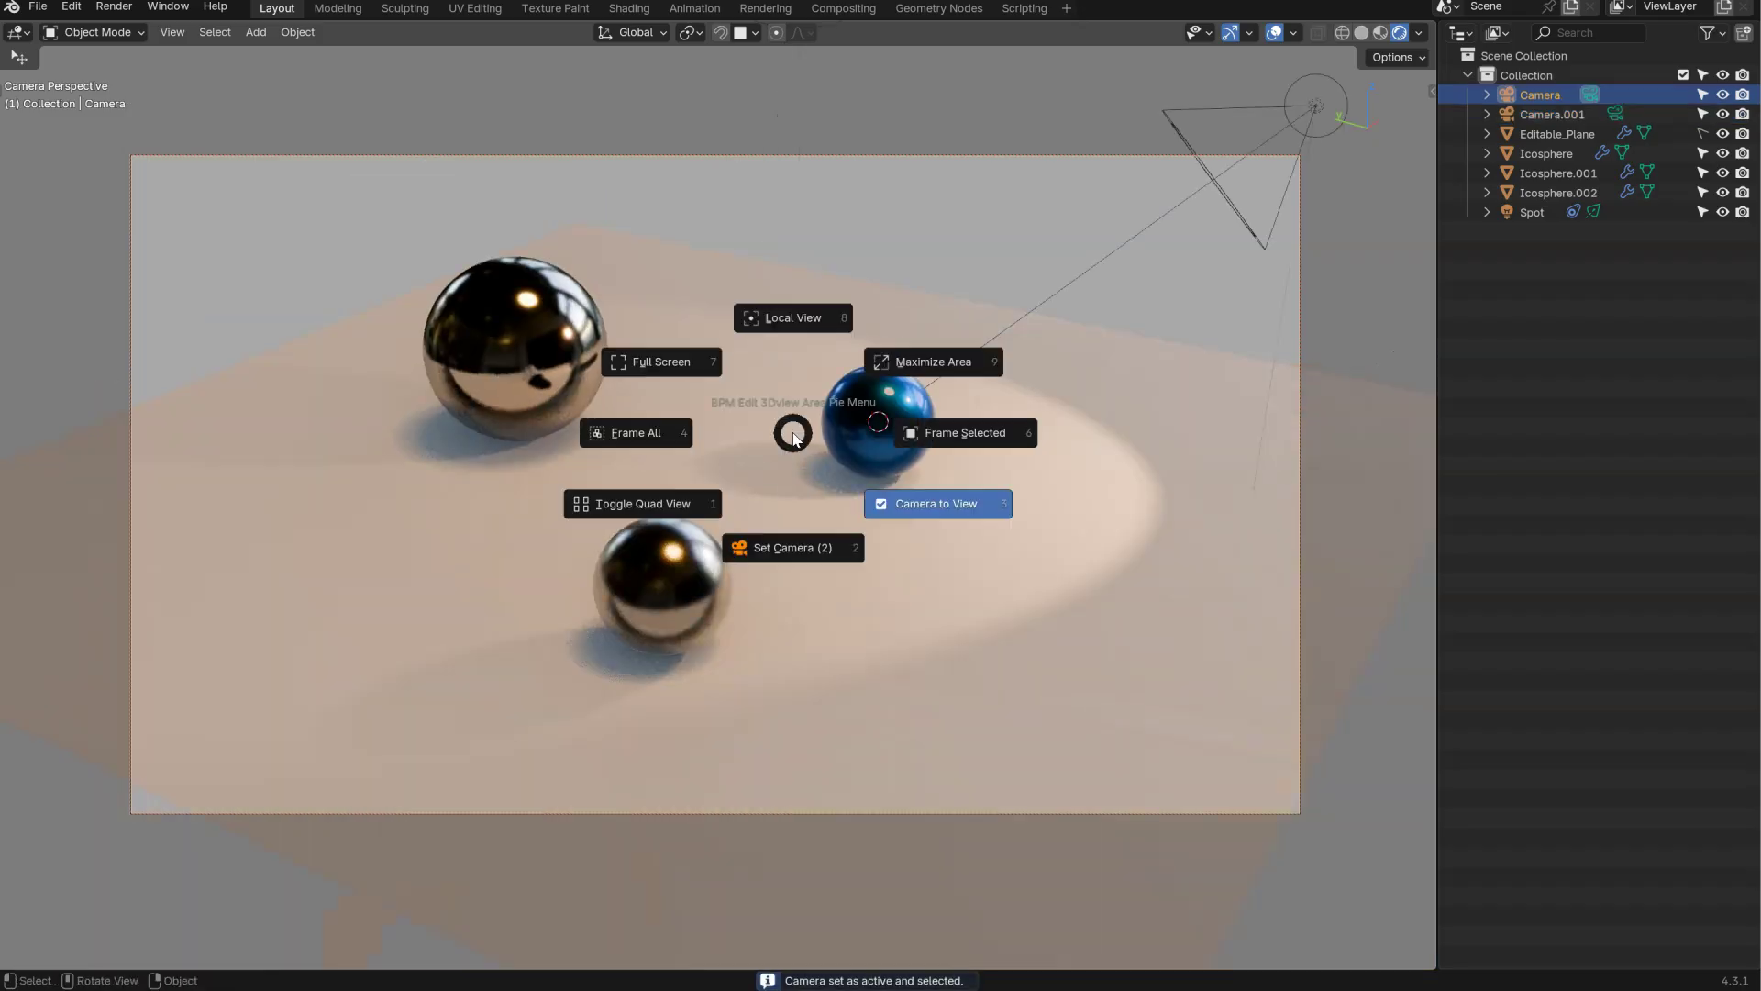
pyautogui.click(778, 564)
pyautogui.click(732, 587)
pyautogui.press('`')
pyautogui.click(813, 382)
pyautogui.press('`')
pyautogui.click(803, 547)
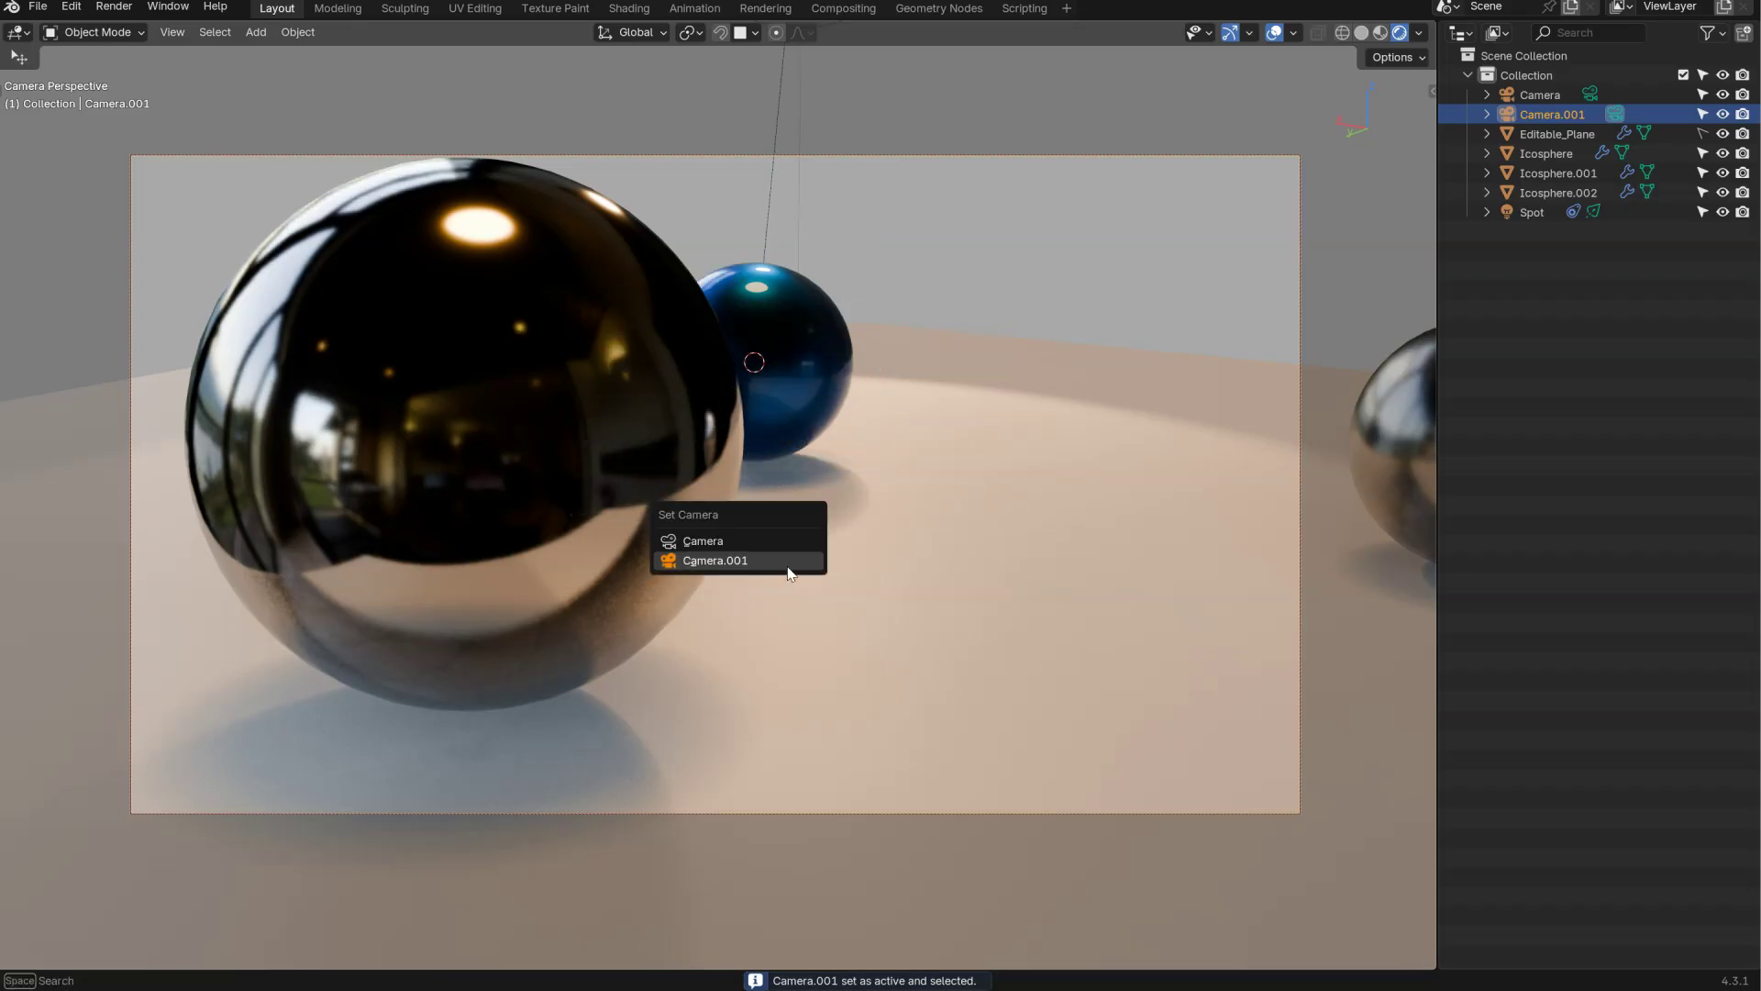
pyautogui.click(754, 542)
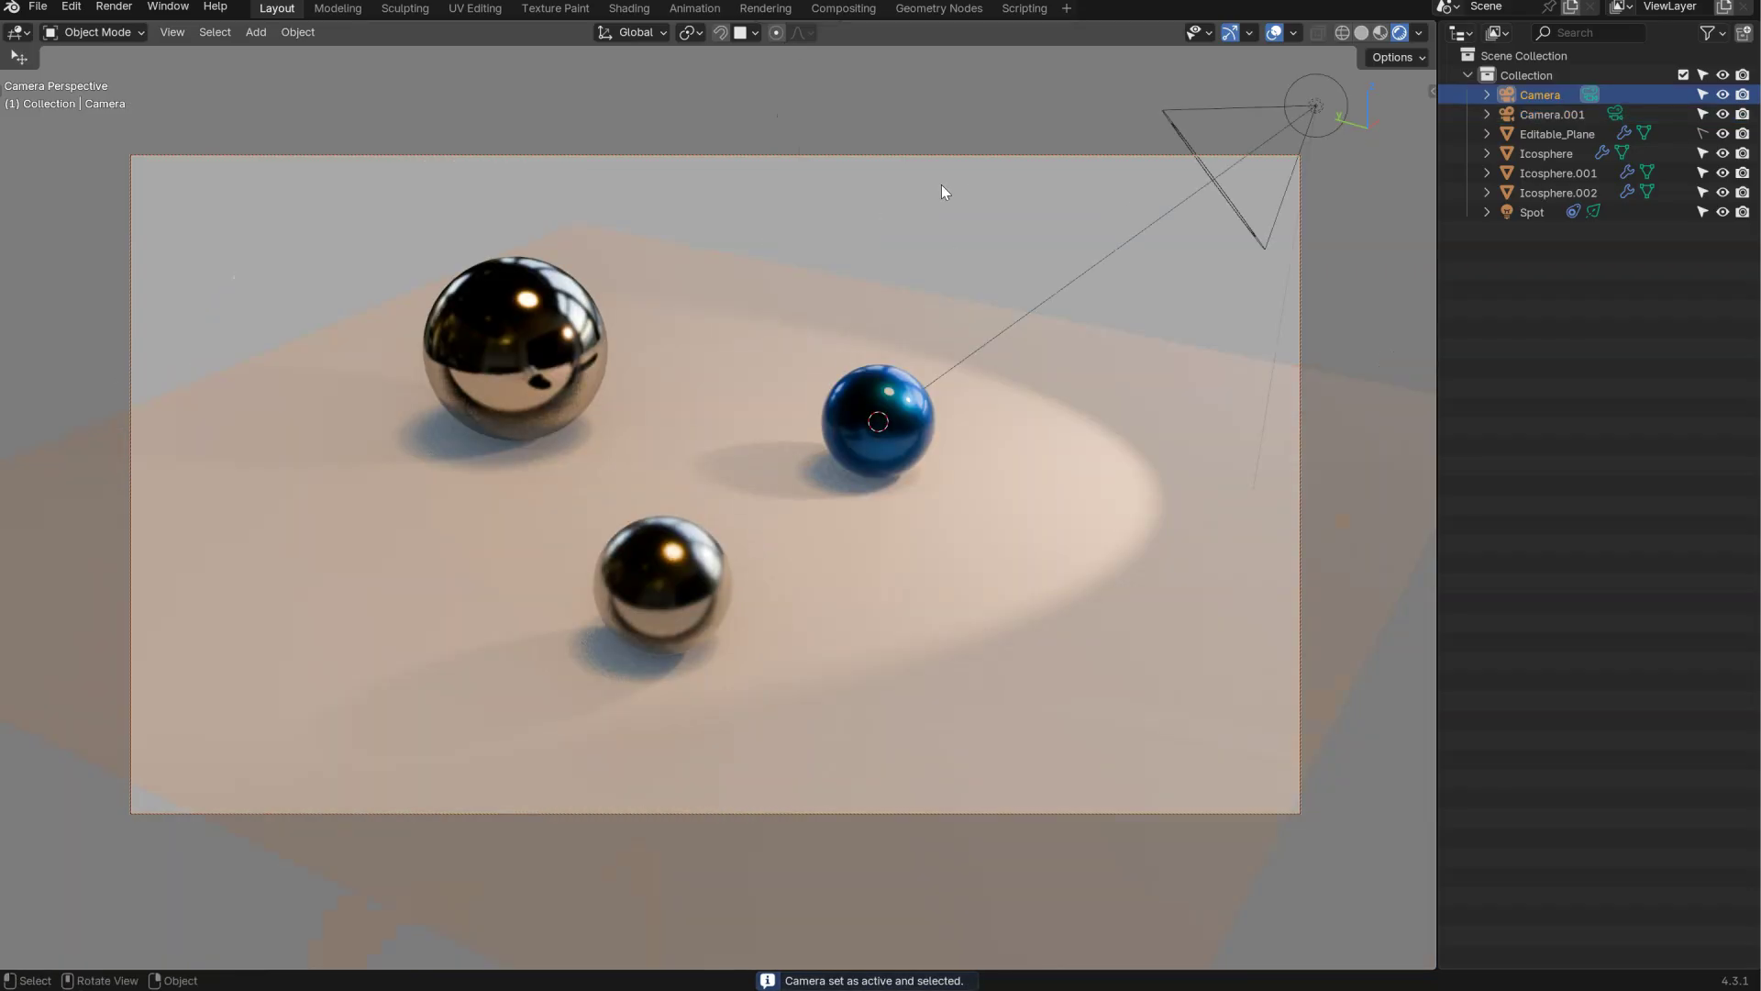
# - Set Camera's resolution to 1080 × 1080 and apply it
pyautogui.hotkey('shift', 'c')
pyautogui.doubleClick(917, 198)
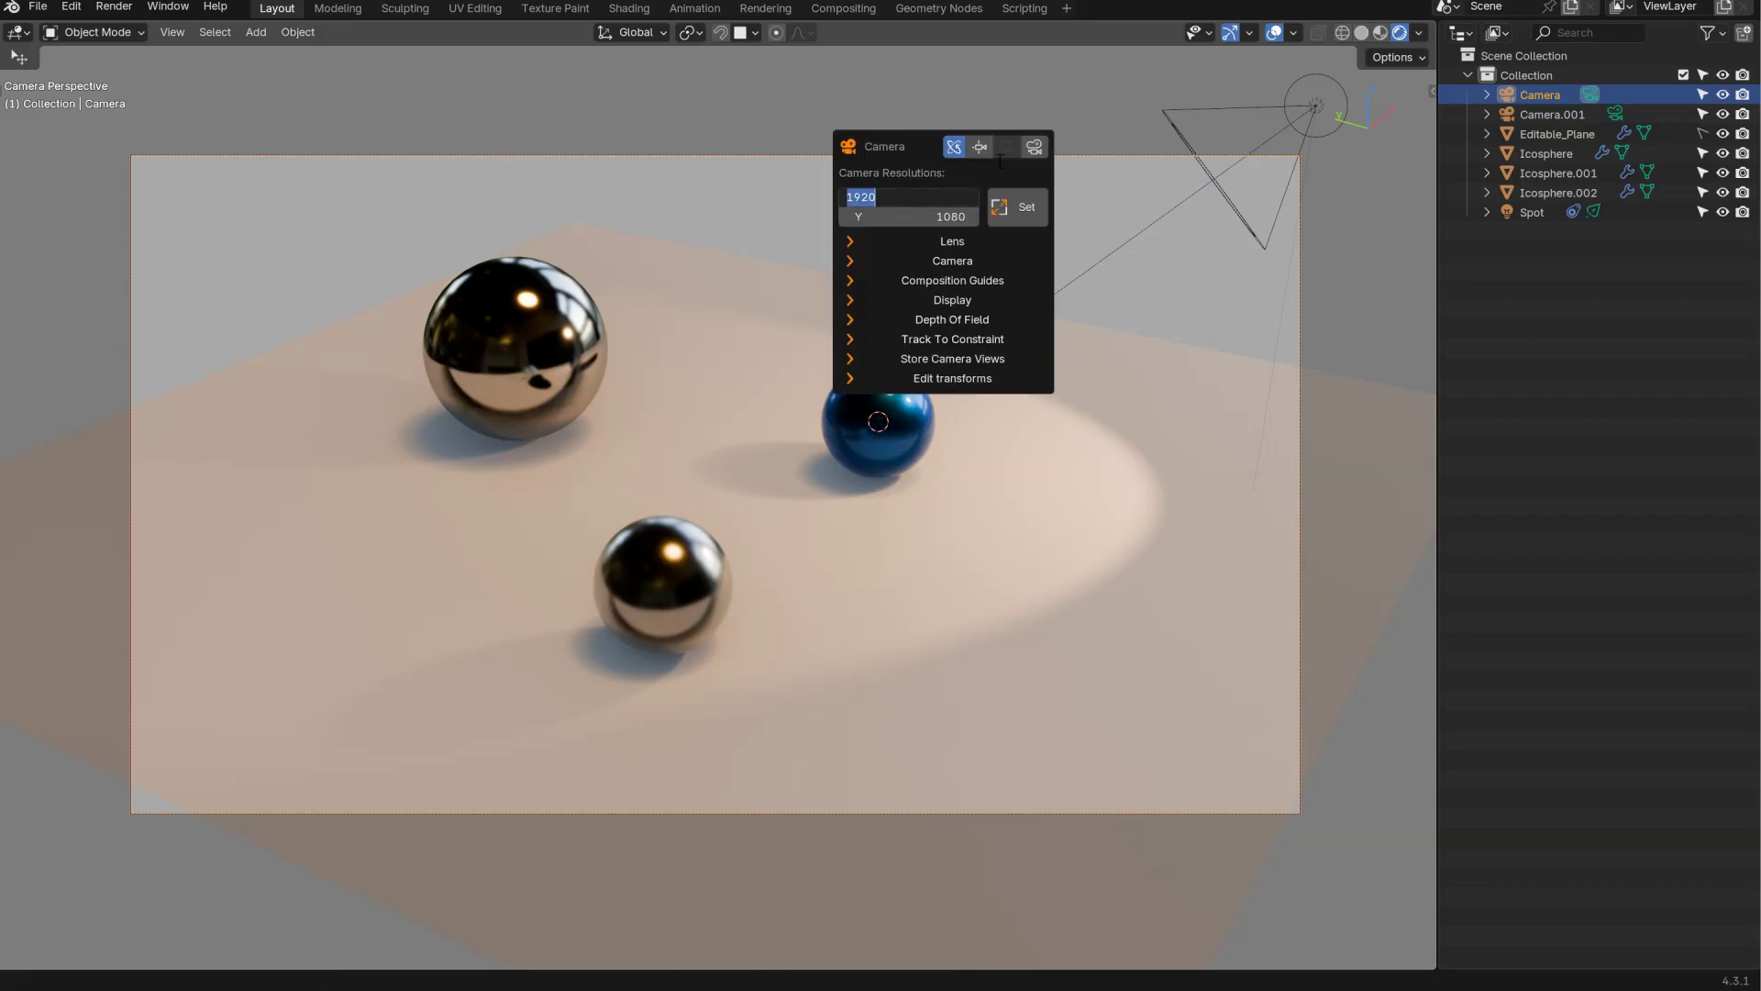
pyautogui.press('Return')
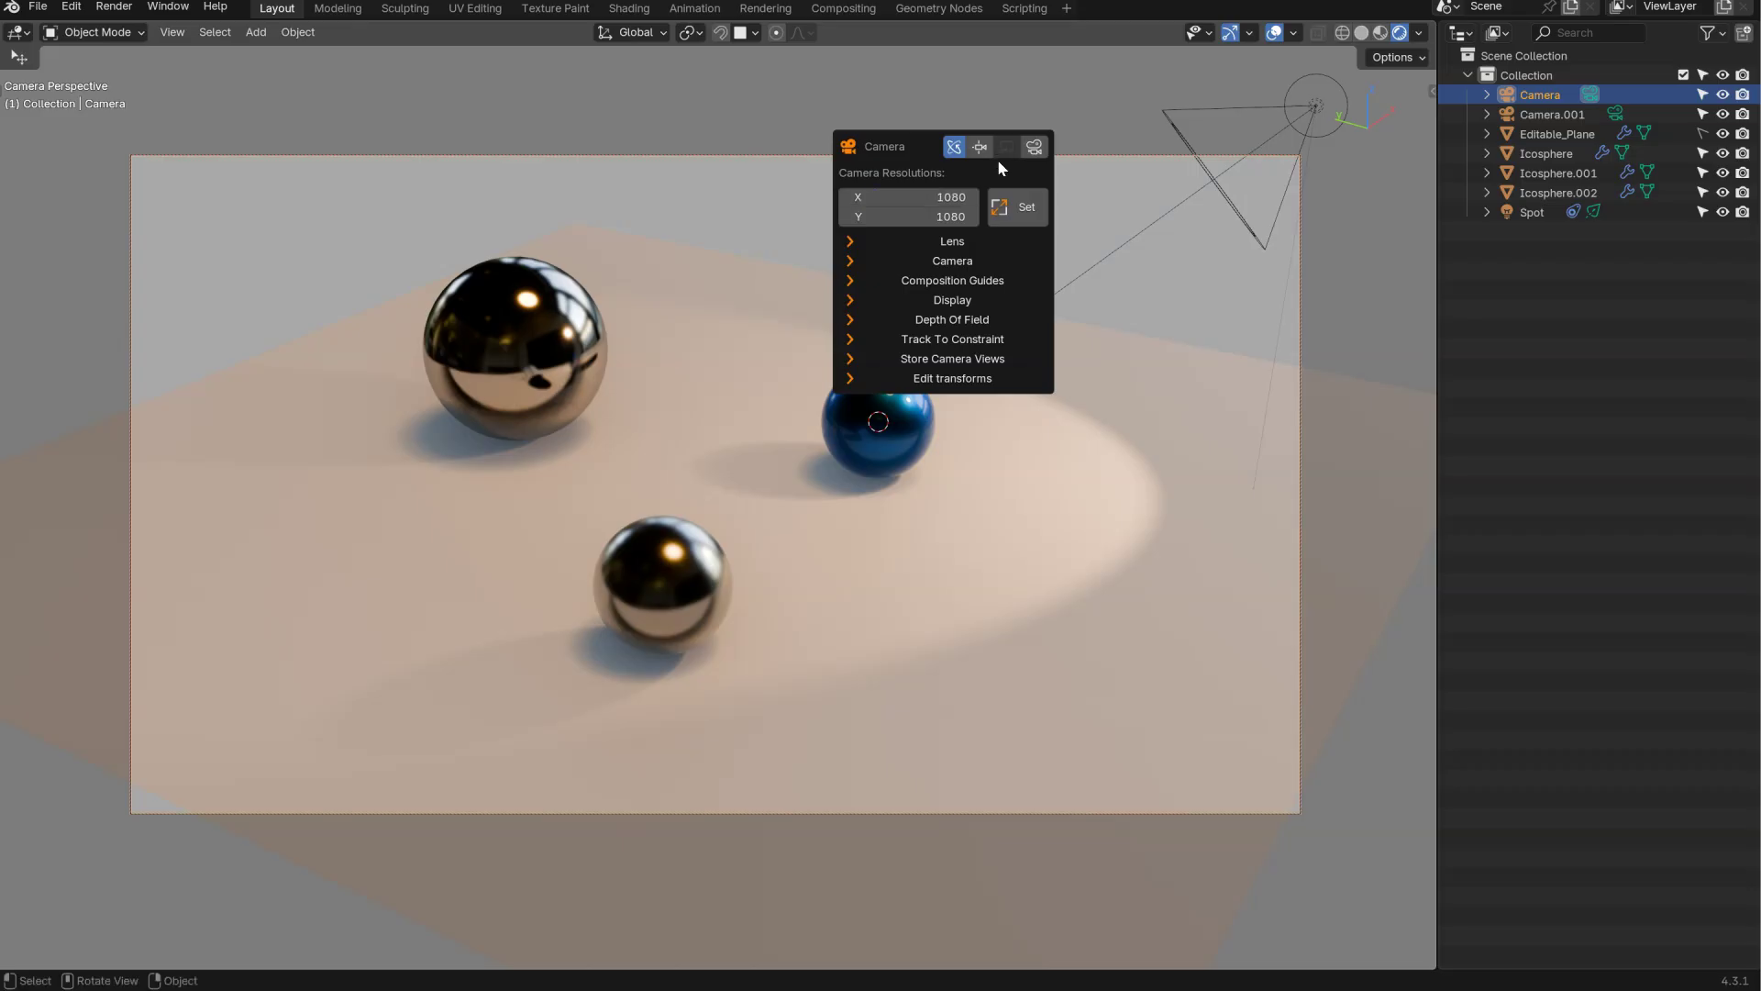
pyautogui.click(1011, 207)
pyautogui.scroll(-3, 793, 414)
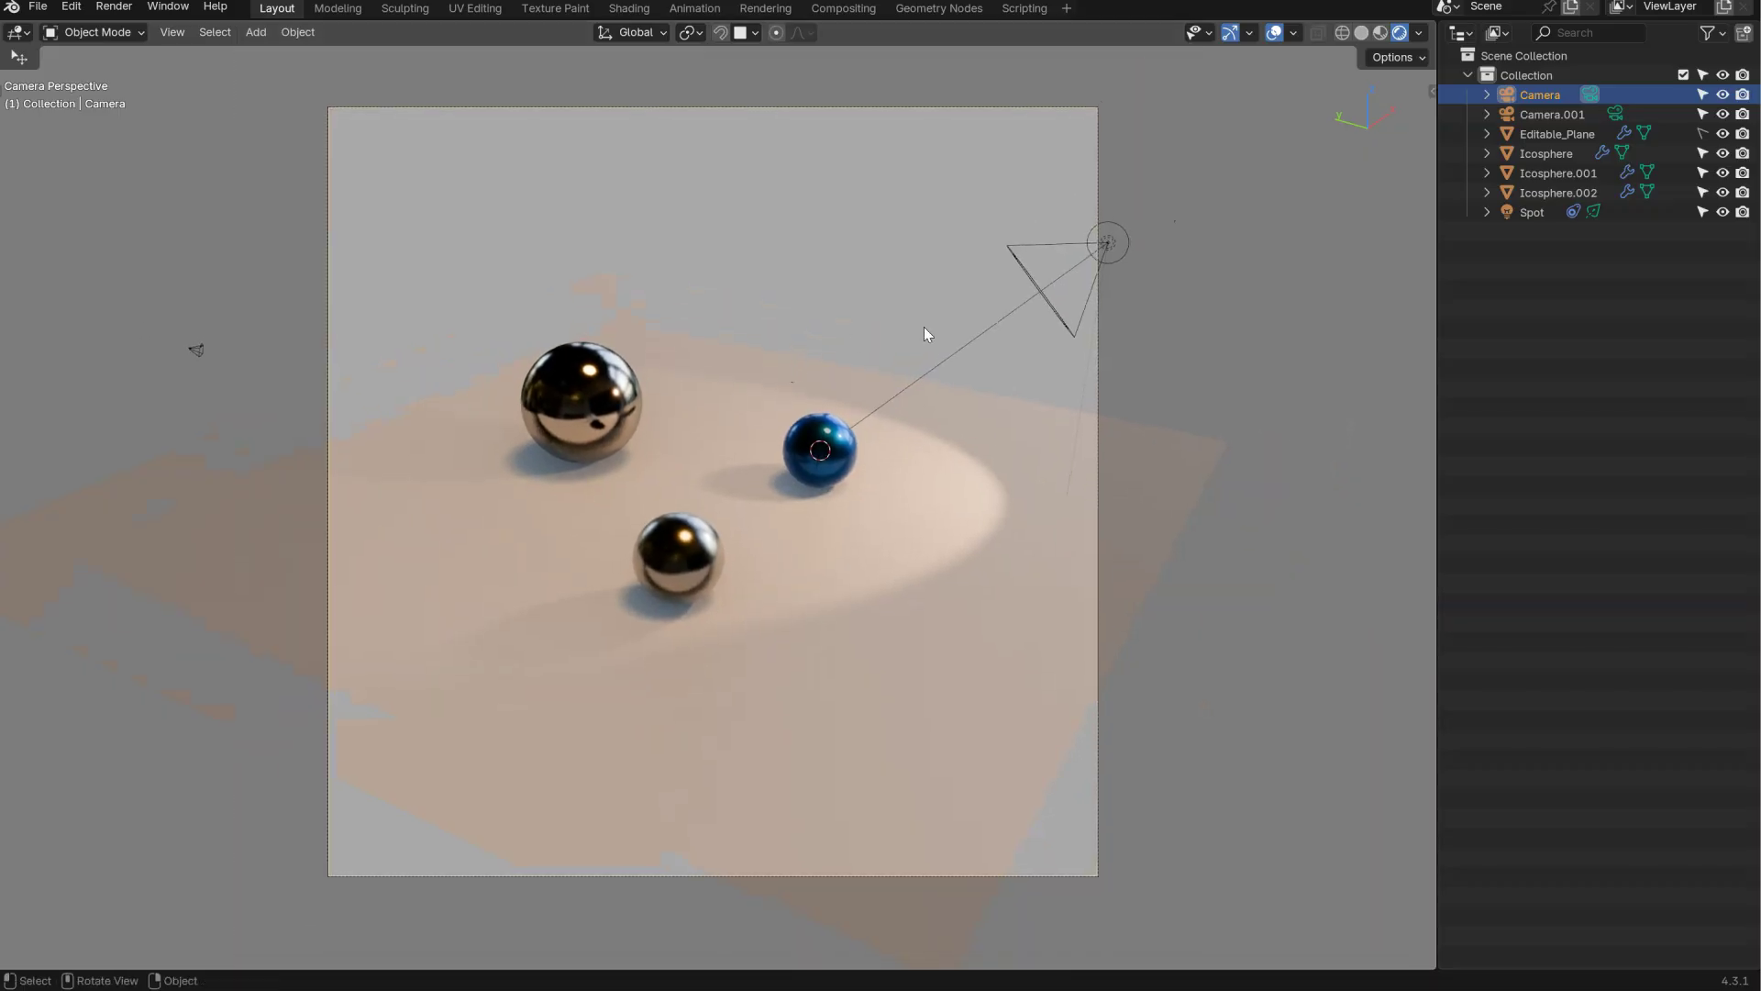
# - Turn off the Camera to View lock in Camera's settings
pyautogui.press('space')
pyautogui.click(946, 311)
pyautogui.click(946, 310)
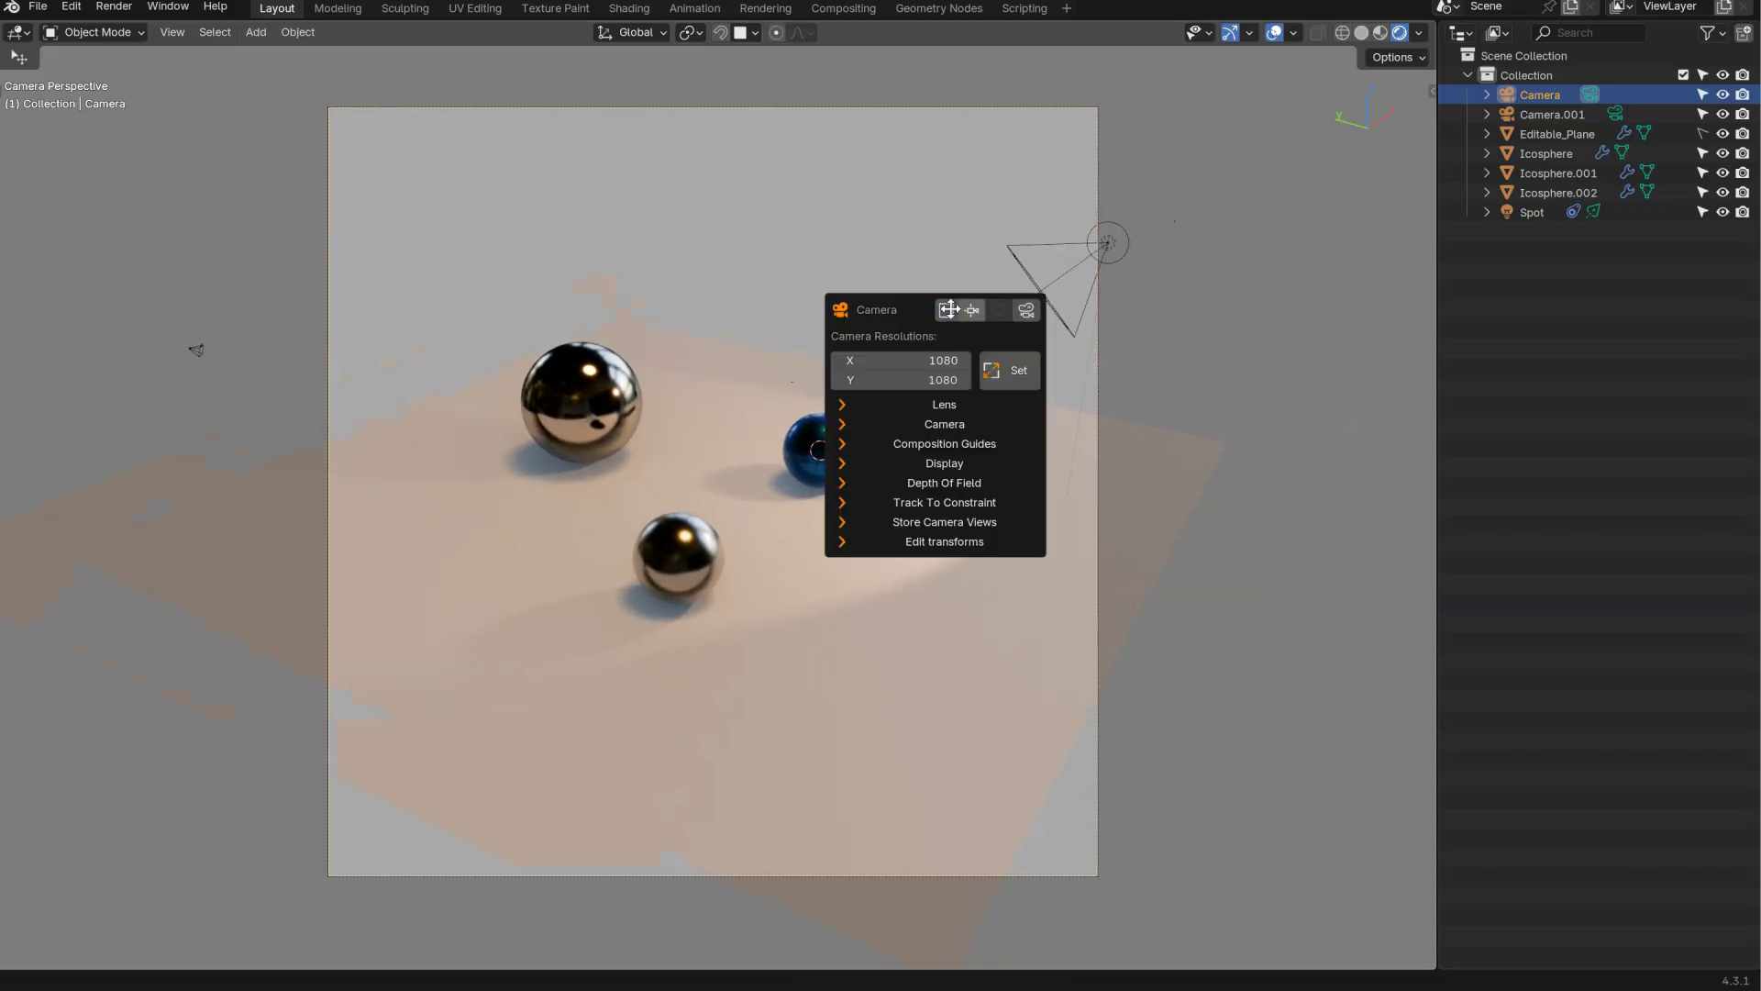
pyautogui.press('Escape')
pyautogui.rightClick(933, 309)
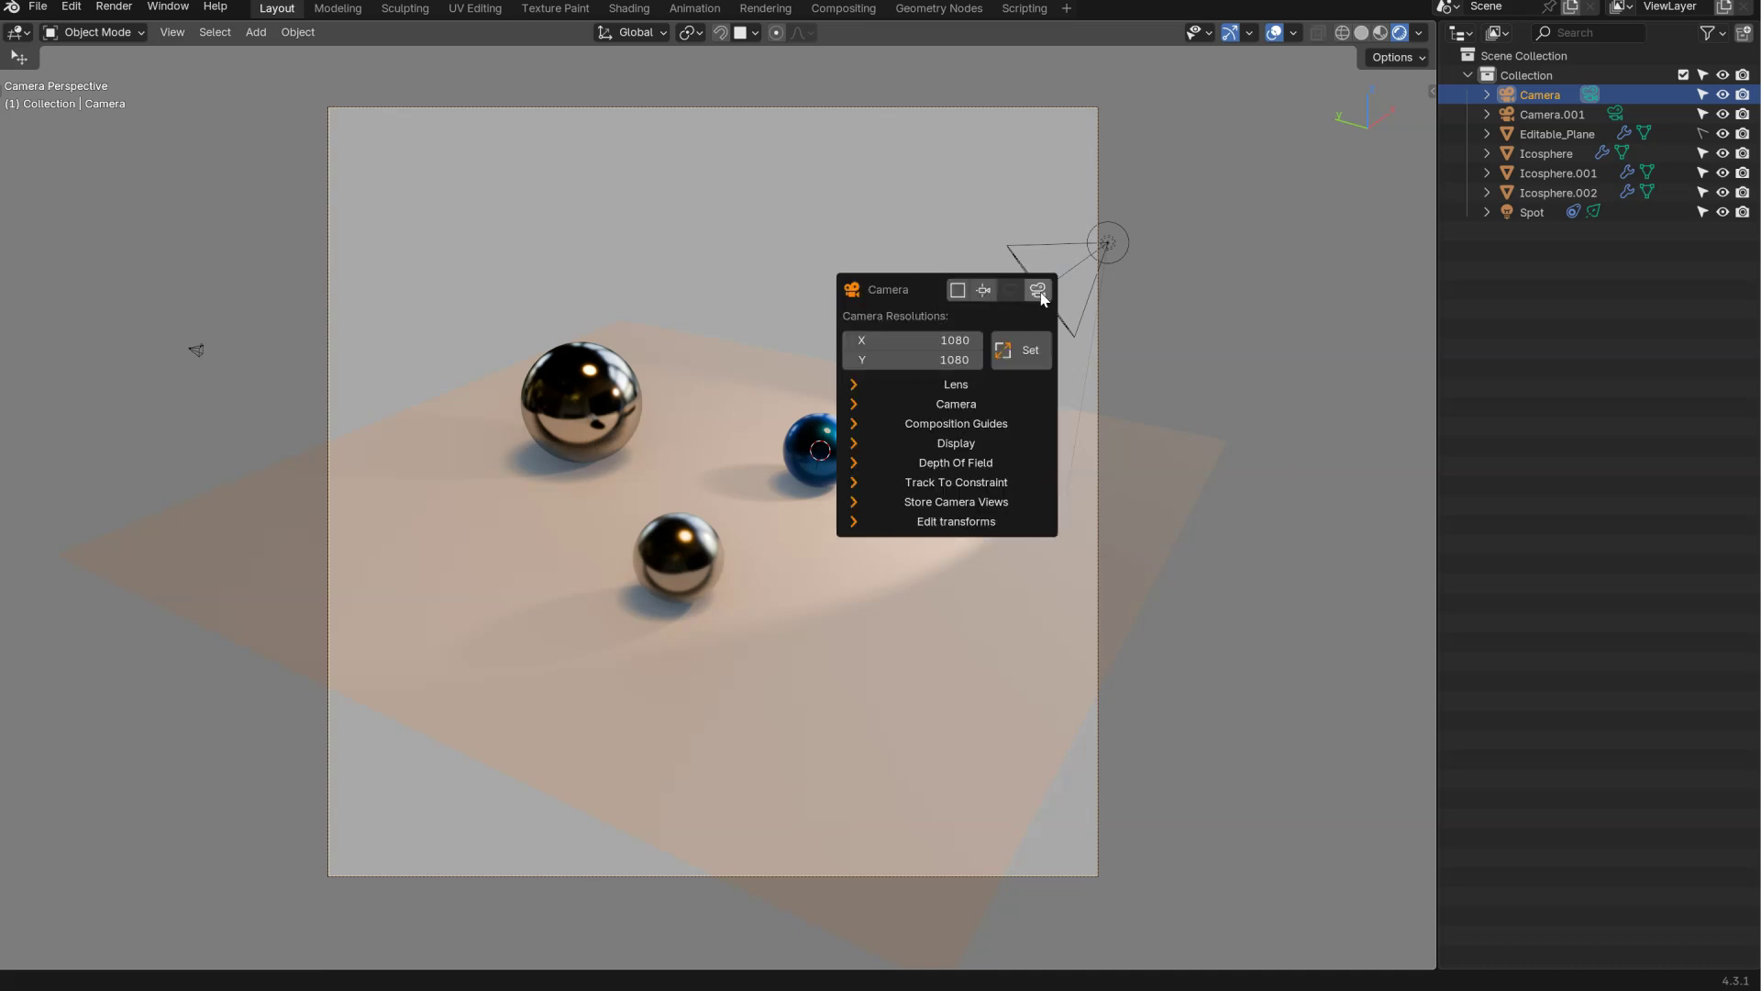
# - Switch between the two cameras from the camera settings, and store the current view of Camera.001
pyautogui.click(1038, 292)
pyautogui.click(965, 315)
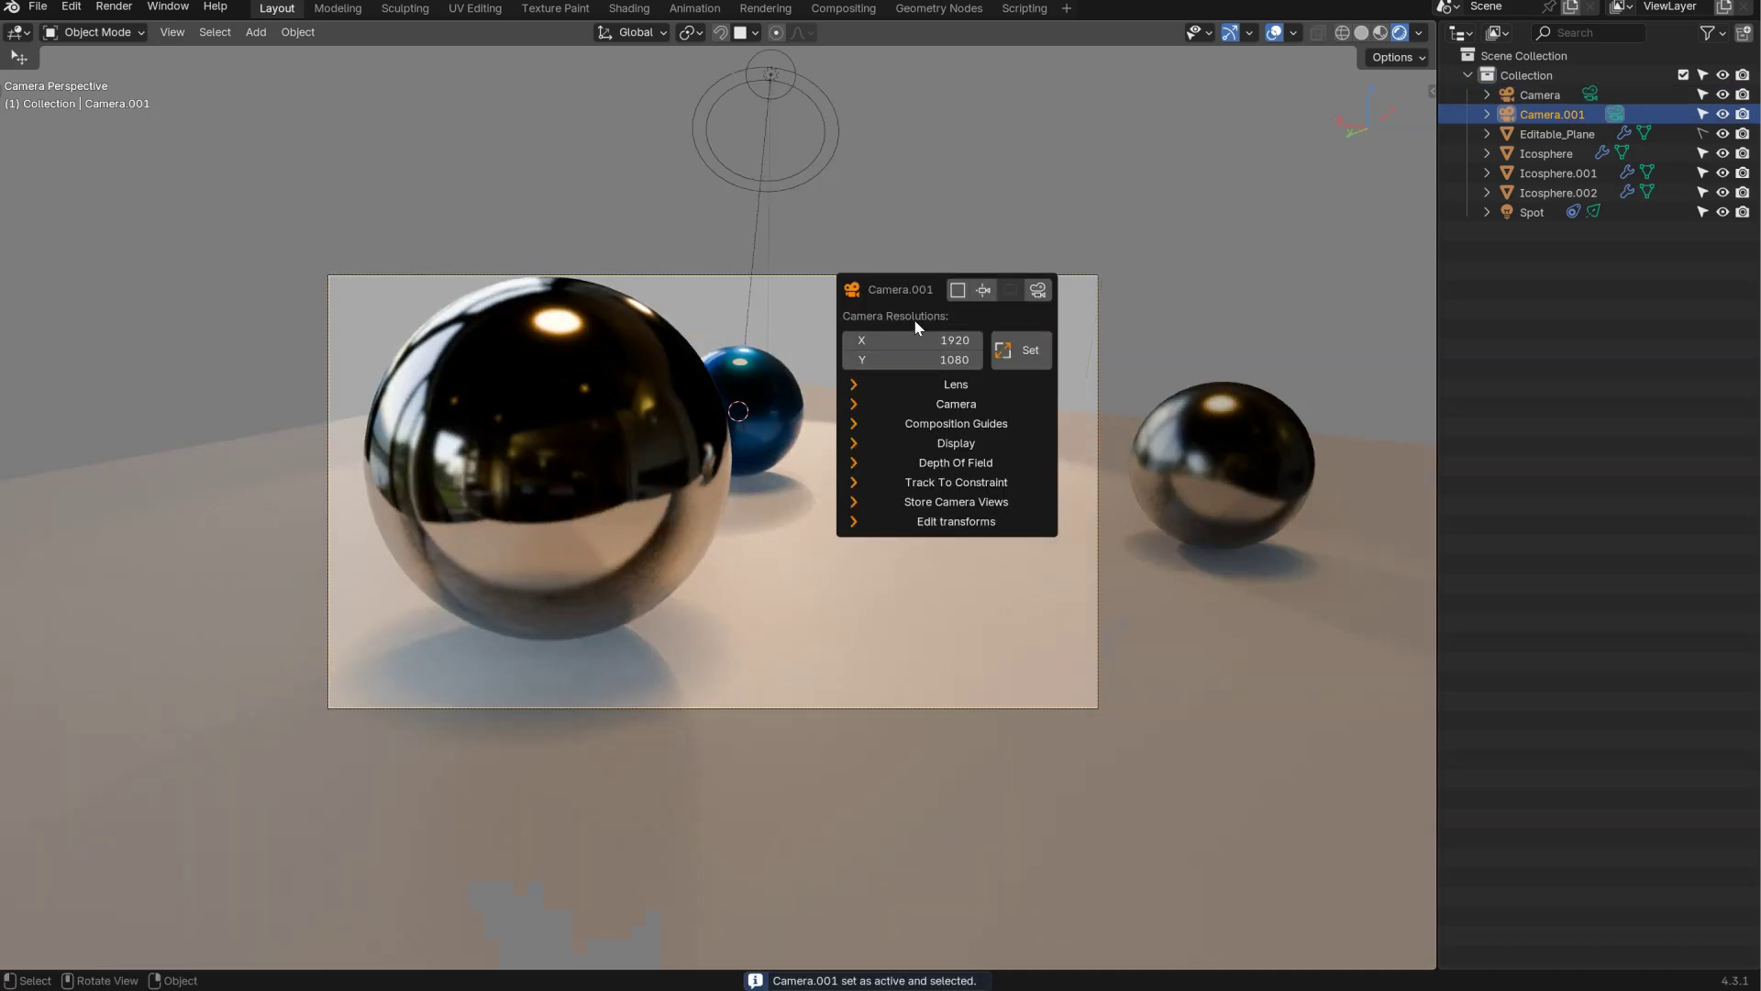
pyautogui.click(1038, 289)
pyautogui.click(1009, 265)
pyautogui.click(1038, 290)
pyautogui.click(994, 309)
pyautogui.click(954, 501)
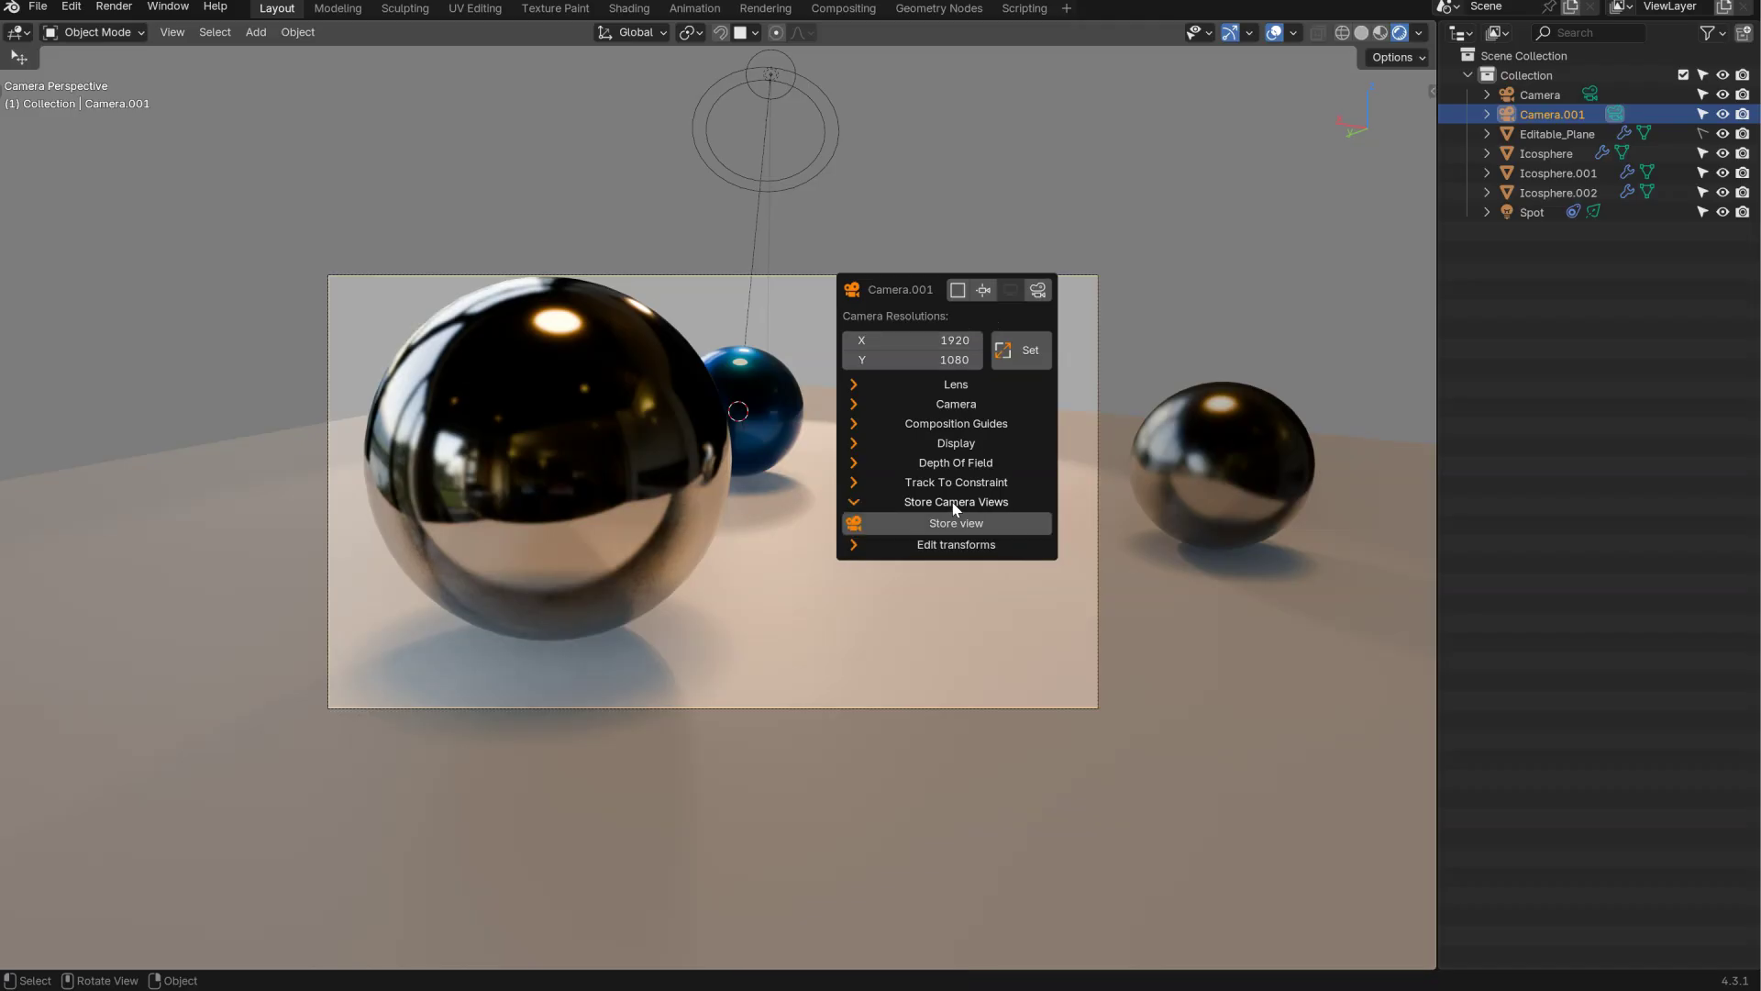
pyautogui.click(941, 529)
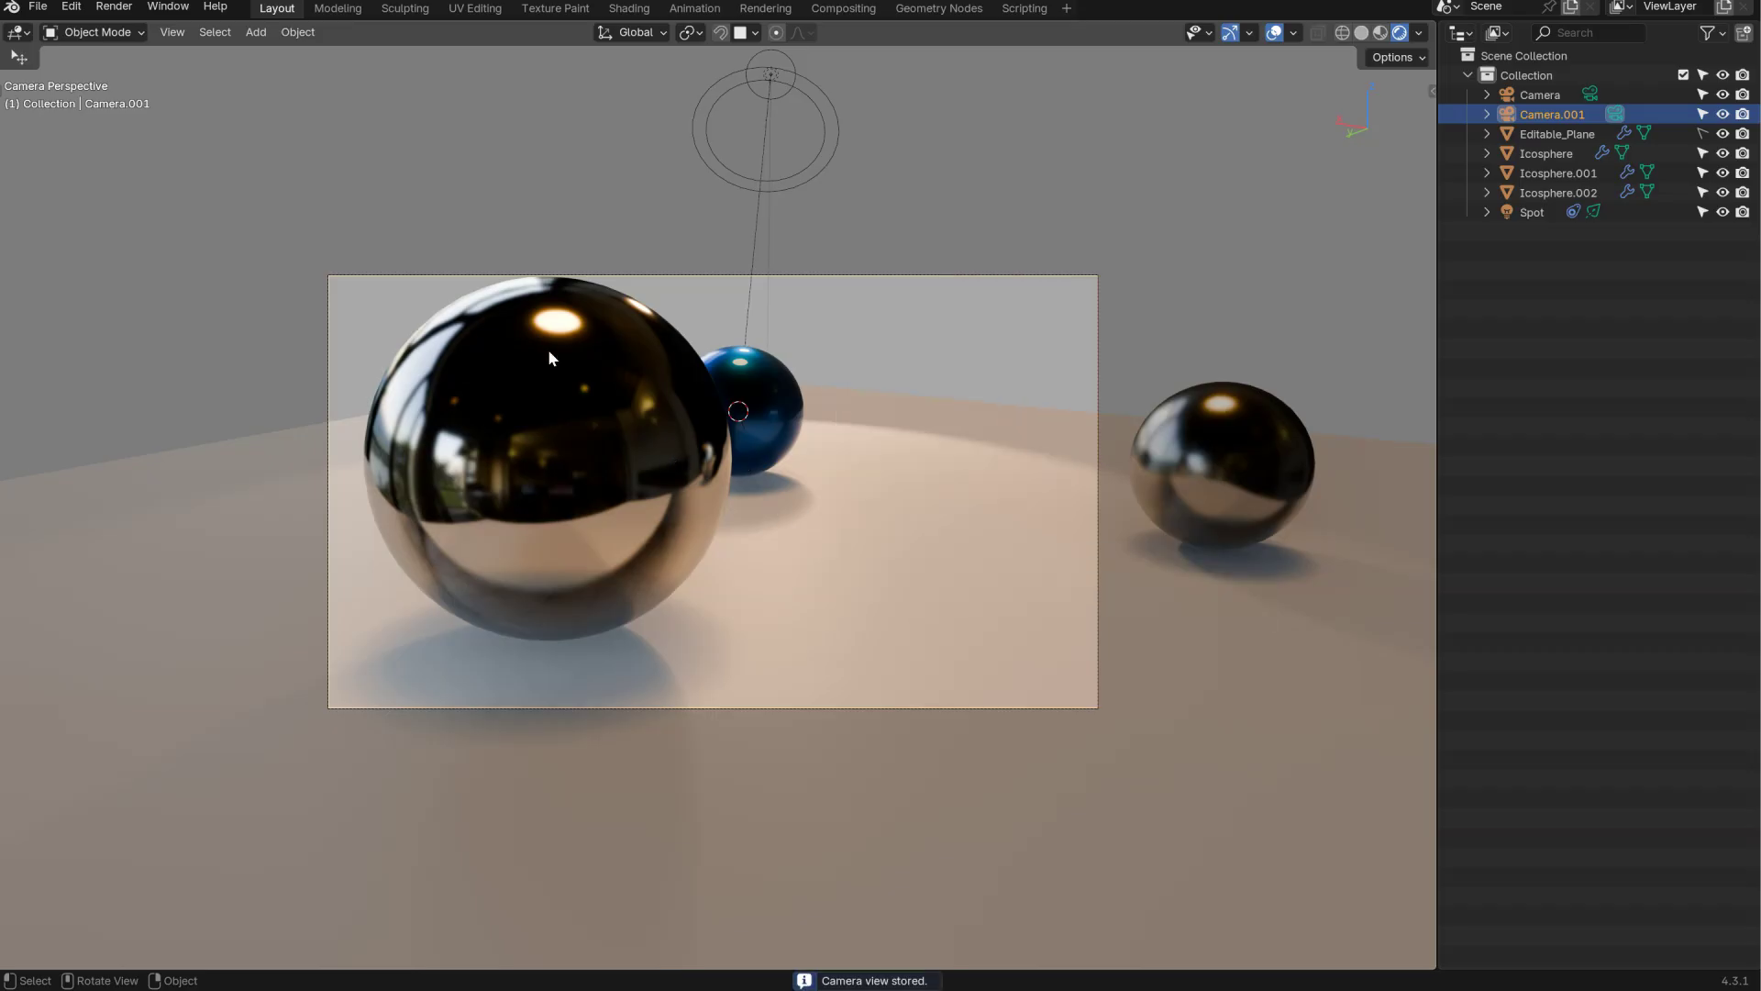
pyautogui.click(662, 444)
pyautogui.moveTo(662, 444); pyautogui.dragTo(768, 421, button='middle')
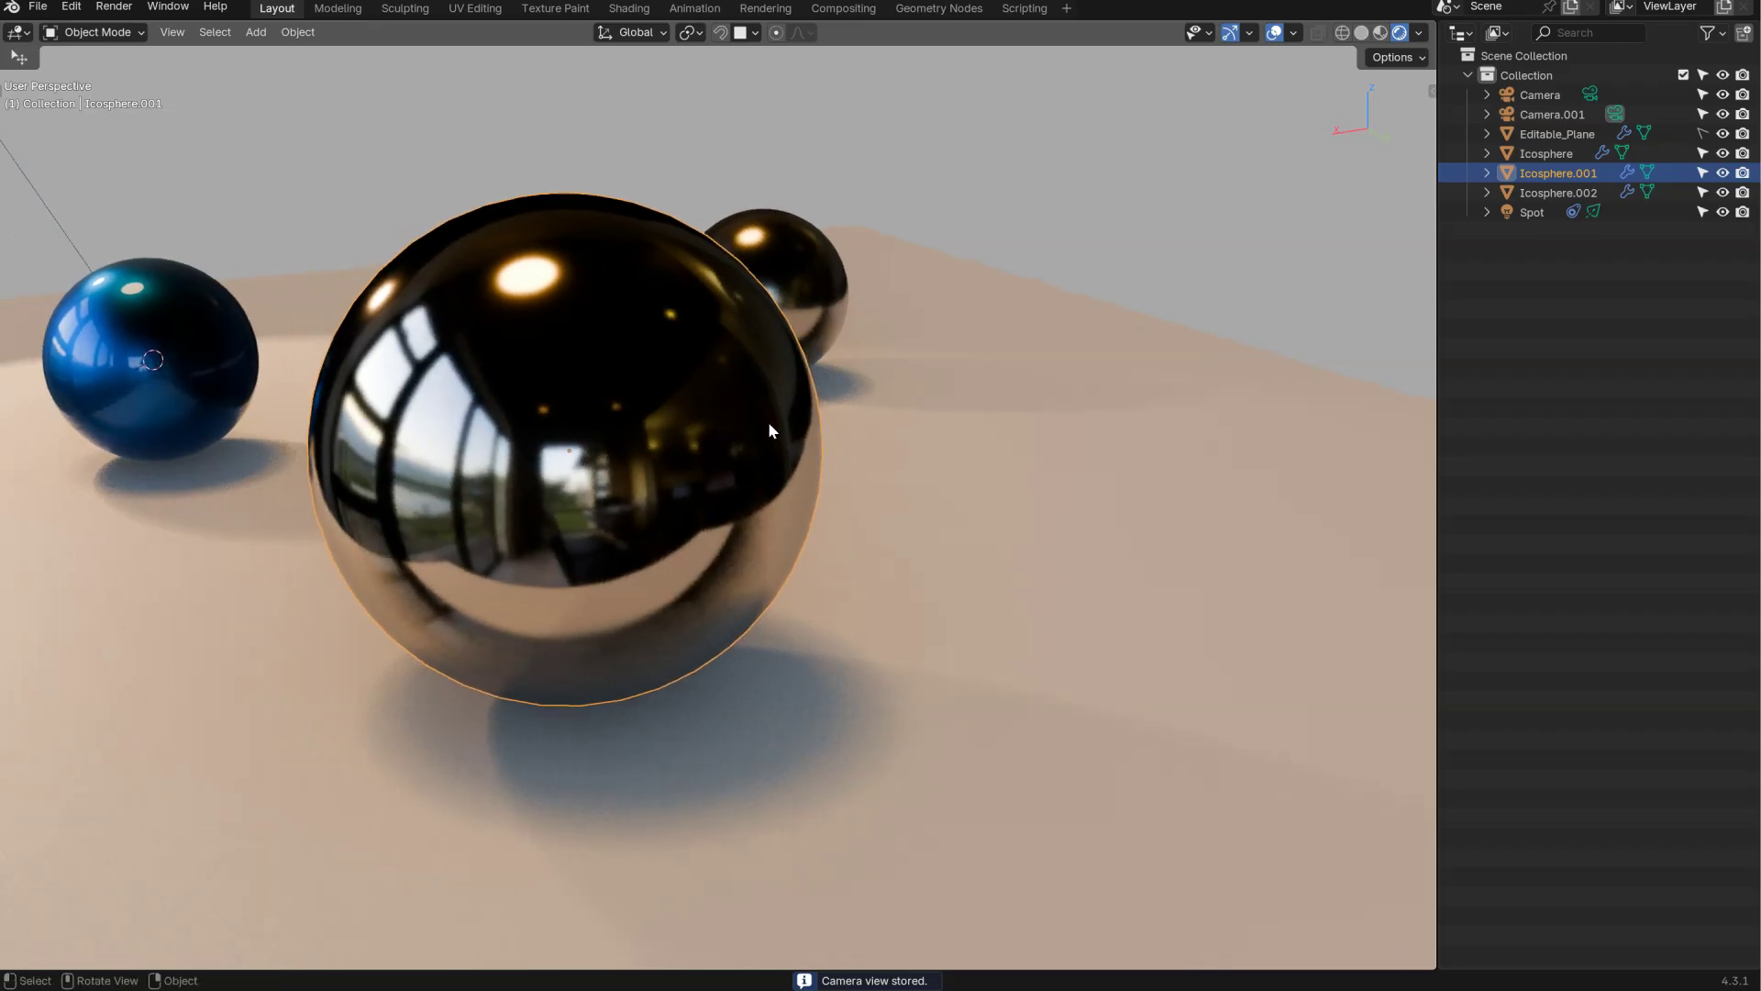
pyautogui.press('`')
pyautogui.click(780, 531)
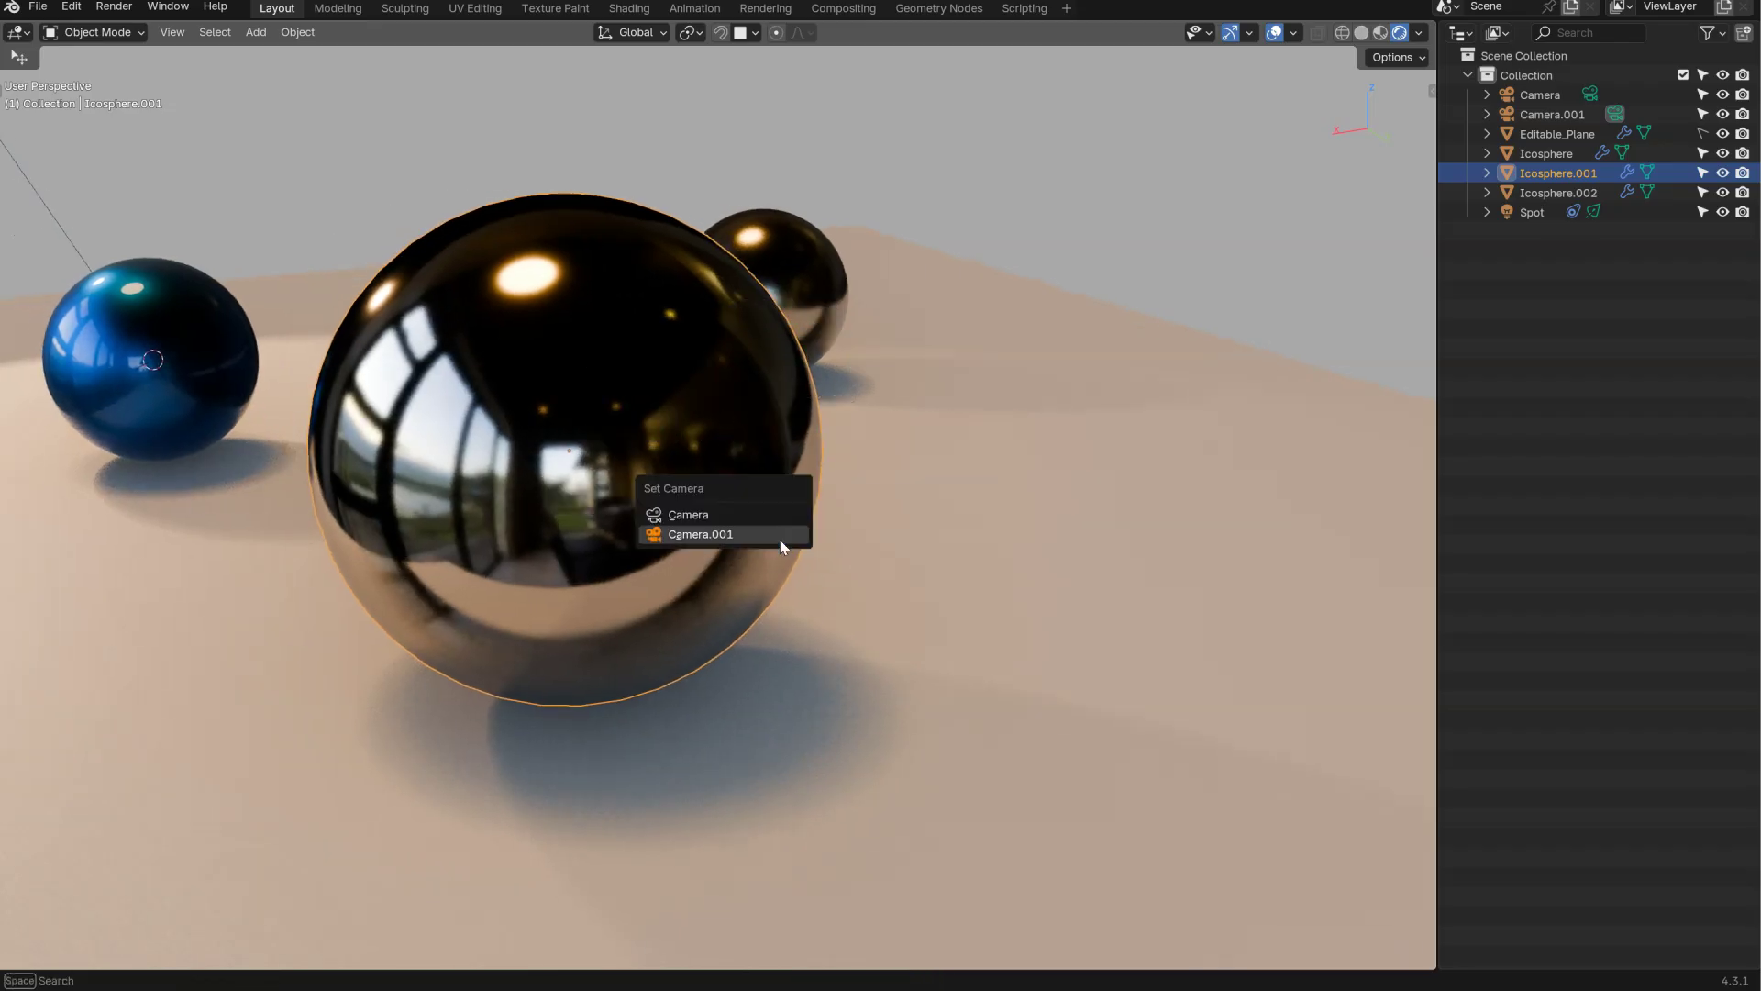
pyautogui.click(746, 536)
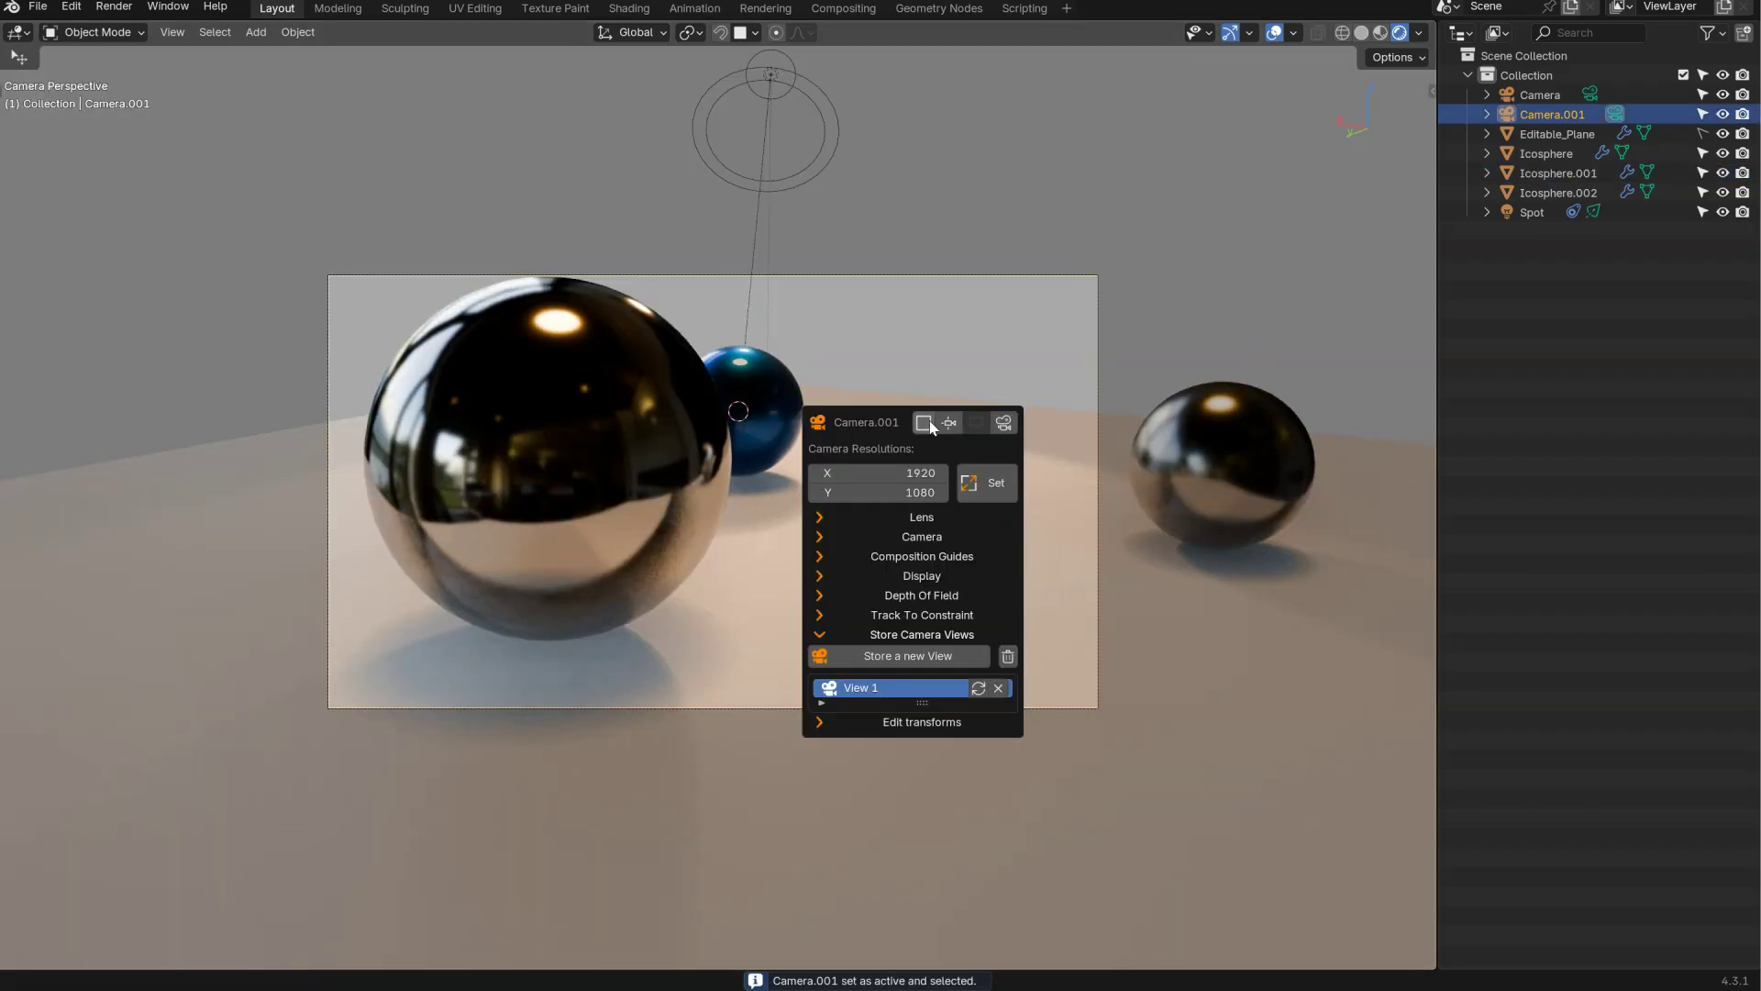
# - Enable the Camera to View lock, and reframe Camera.001 from high above the three spheres
pyautogui.click(663, 448)
pyautogui.moveTo(553, 444); pyautogui.dragTo(741, 514, button='middle')
pyautogui.scroll(-2, 814, 427)
pyautogui.keyDown('shift'); pyautogui.moveTo(817, 416); pyautogui.dragTo(818, 428, button='middle'); pyautogui.keyUp('shift')
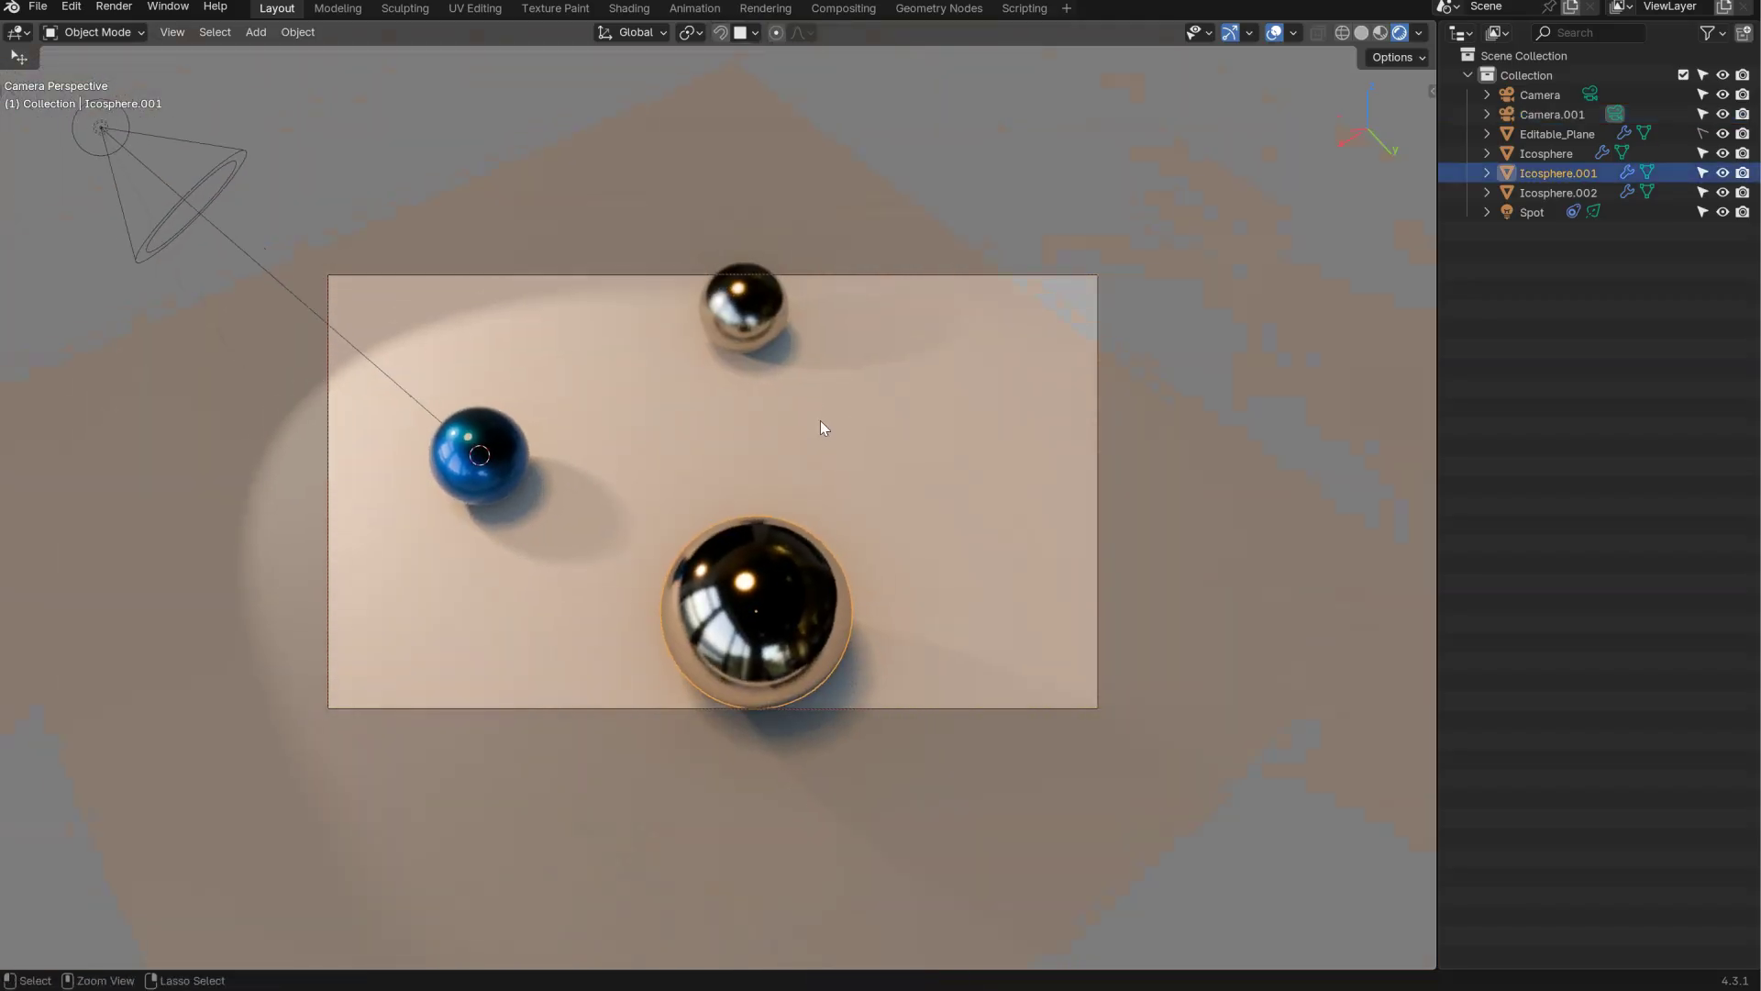
pyautogui.scroll(-1, 832, 431)
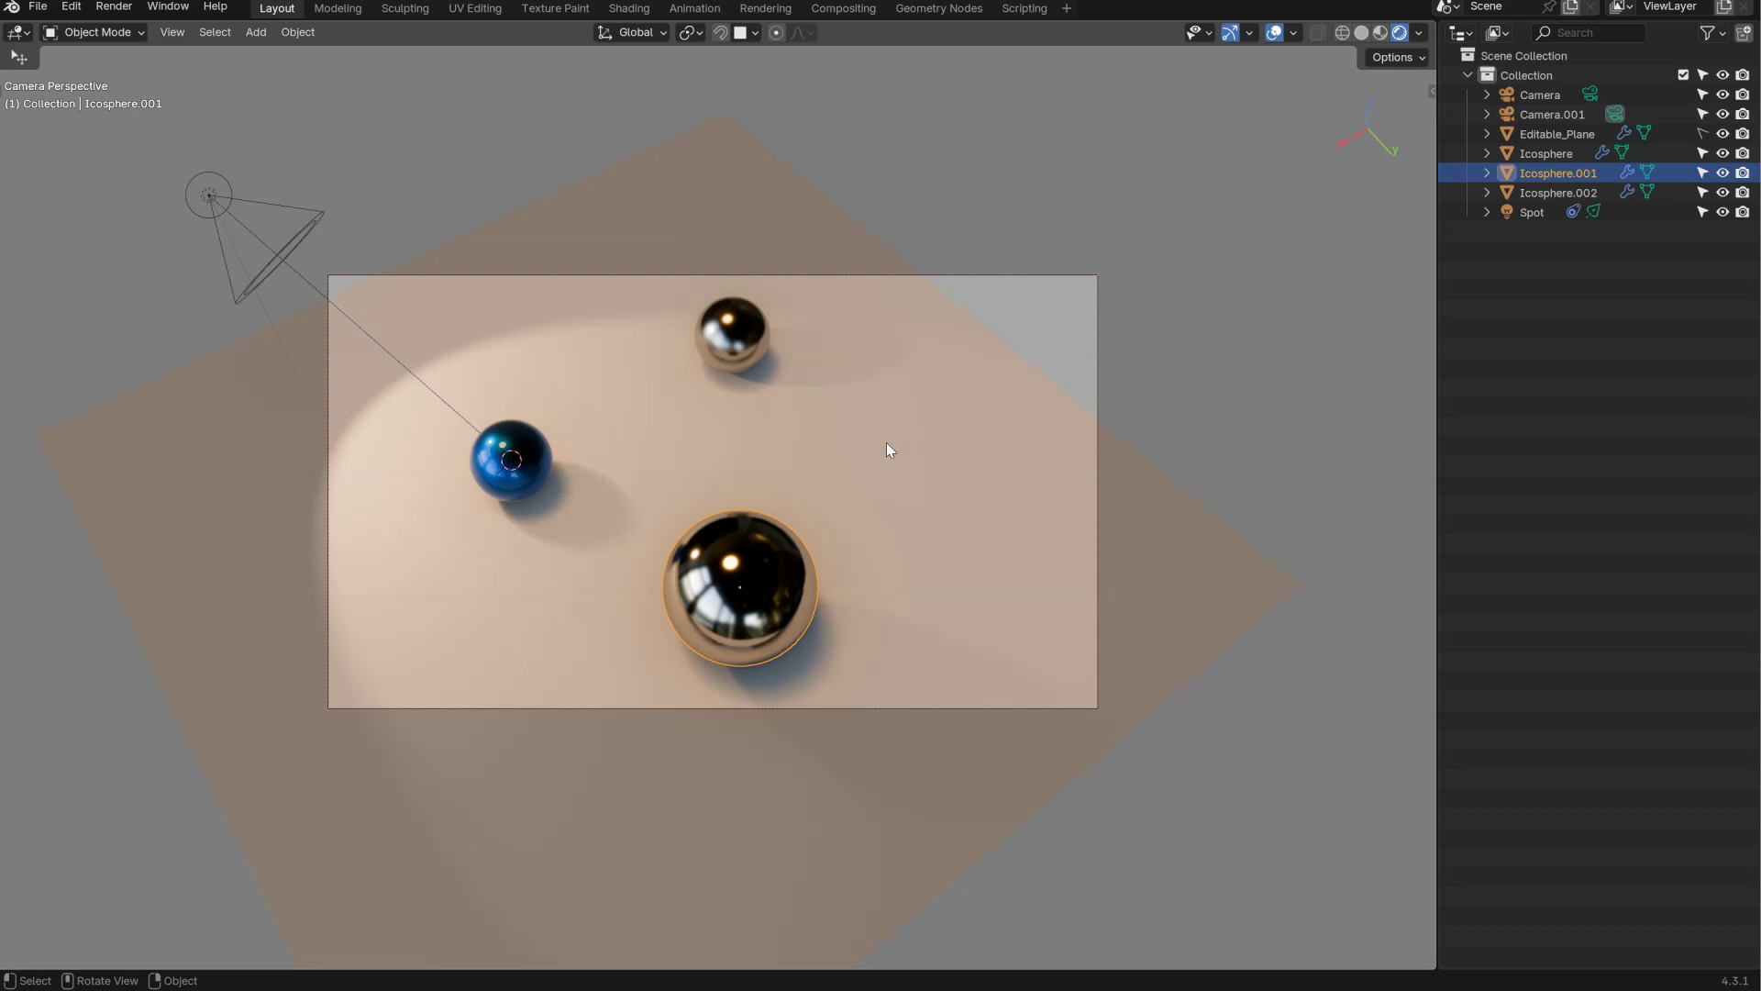
# - Select Camera.001, store its overhead framing as a new view, and switch between View 1 and View 2
pyautogui.hotkey('ctrl', 'space')
pyautogui.press('Escape')
pyautogui.press('a')
pyautogui.click(867, 524)
pyautogui.click(816, 544)
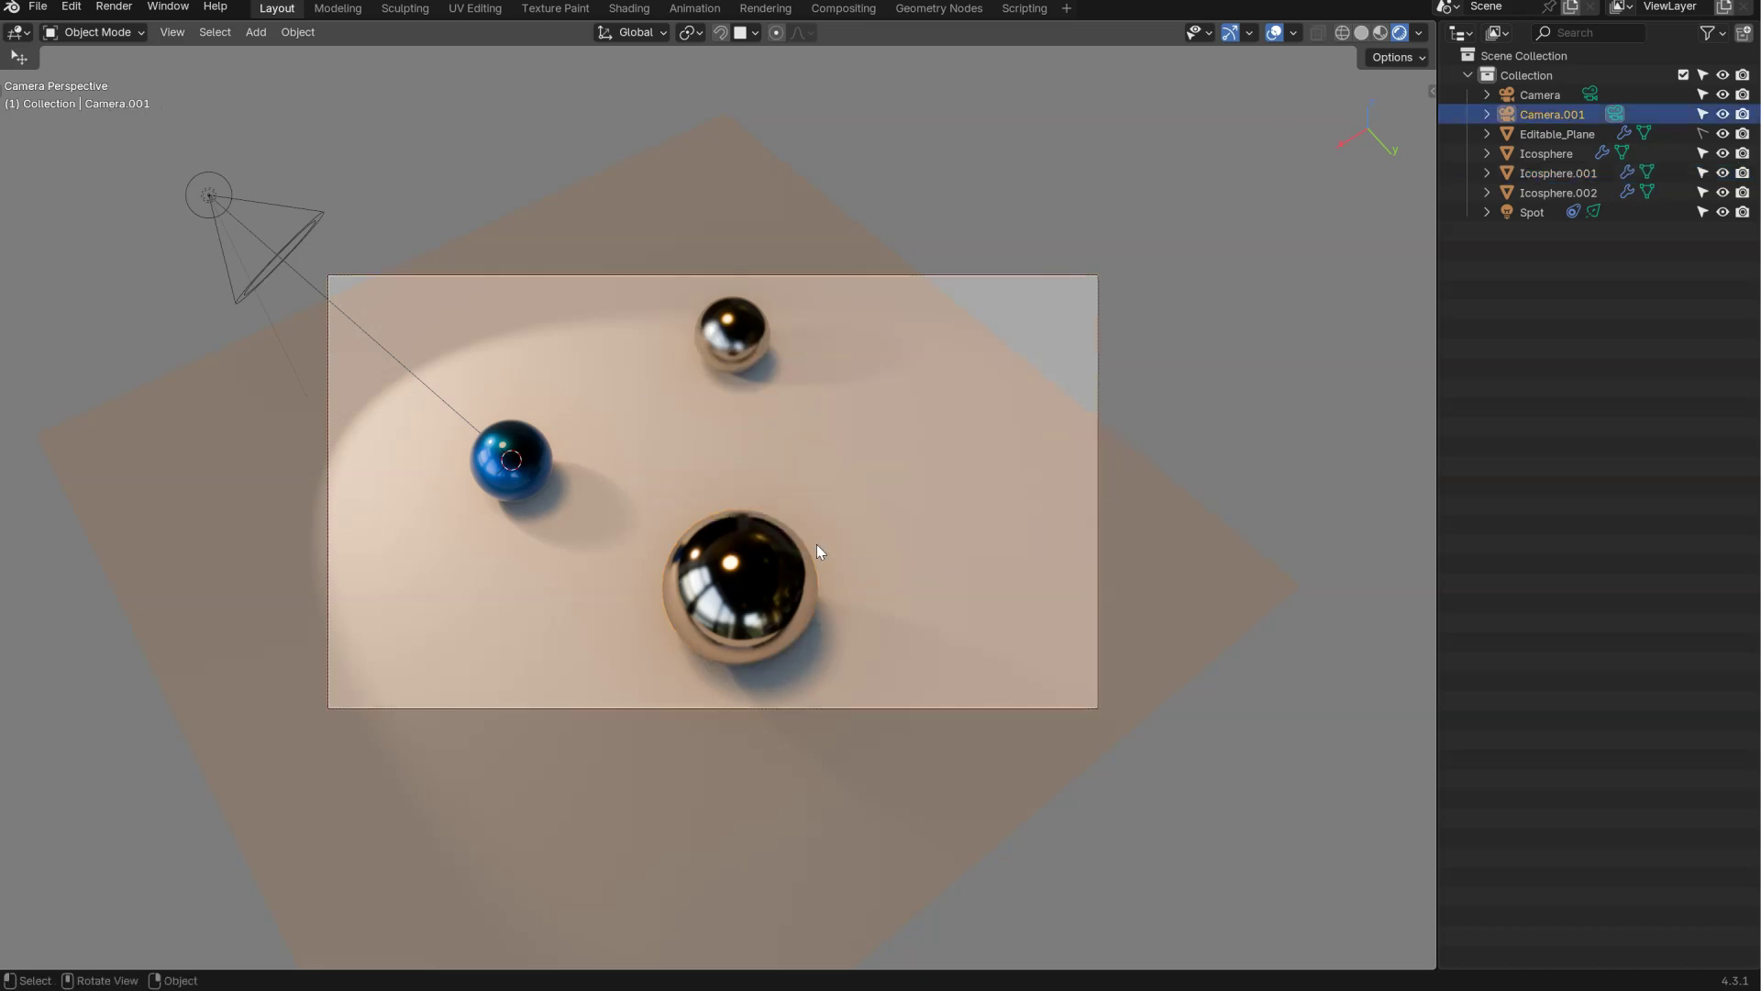
pyautogui.hotkey('shift', 'space')
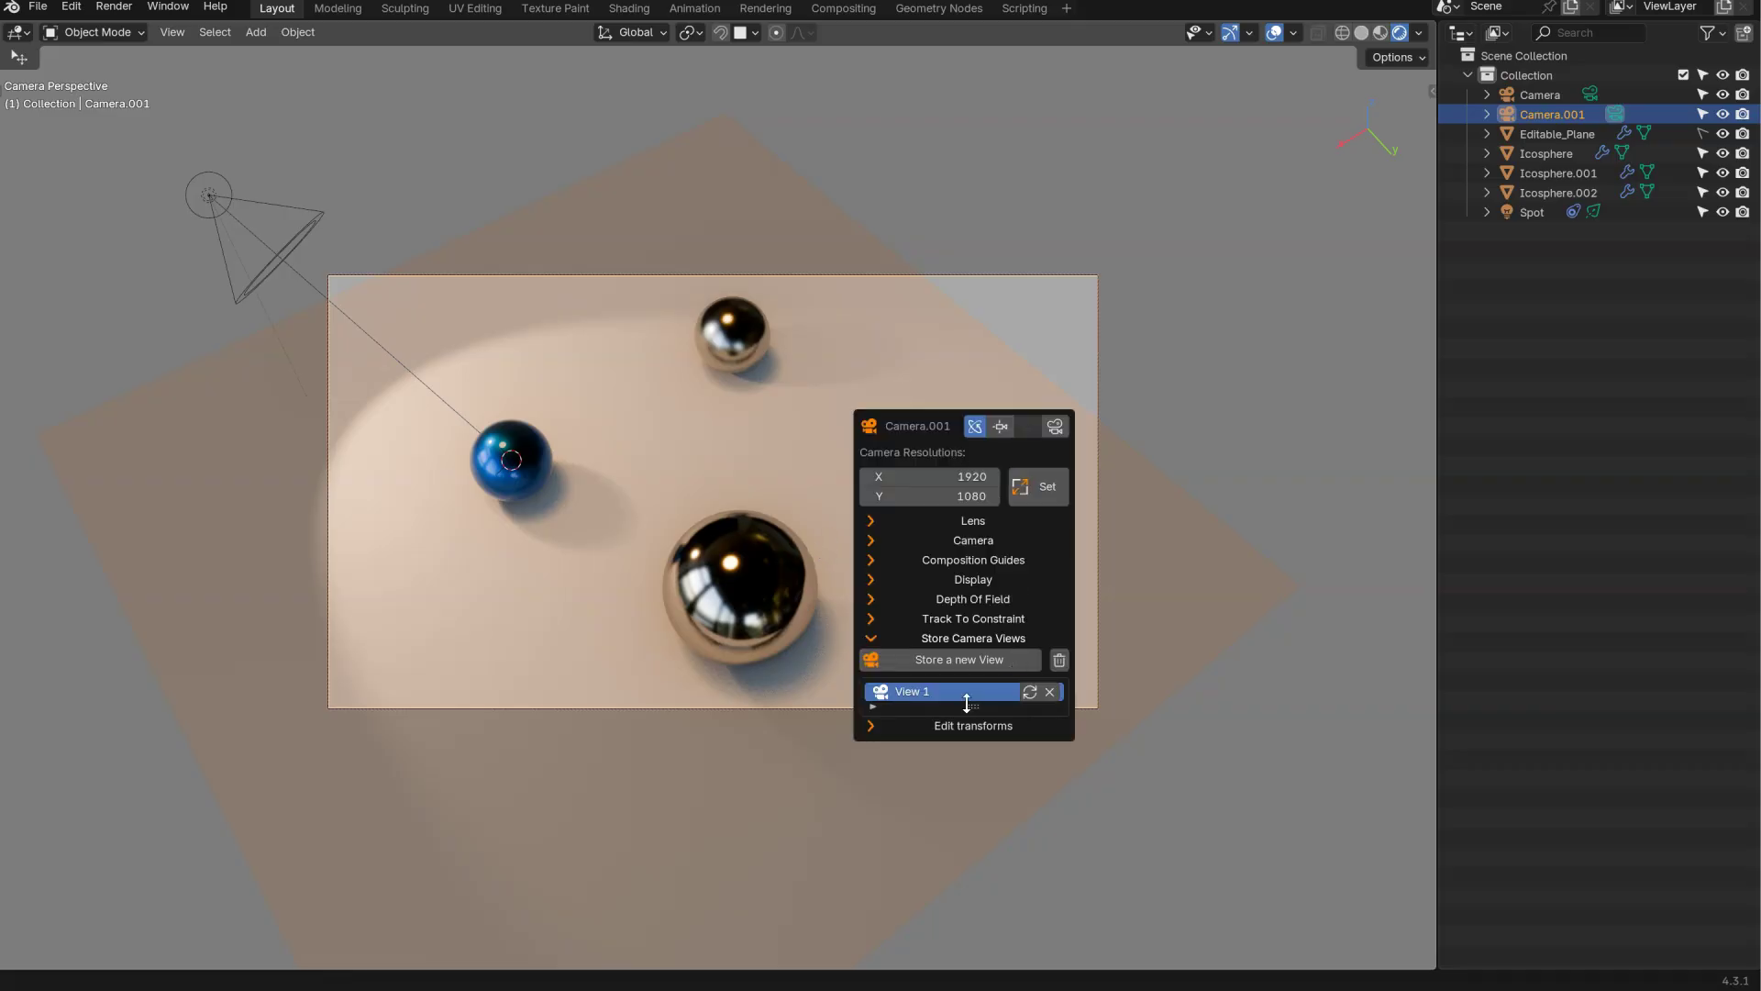
pyautogui.click(956, 663)
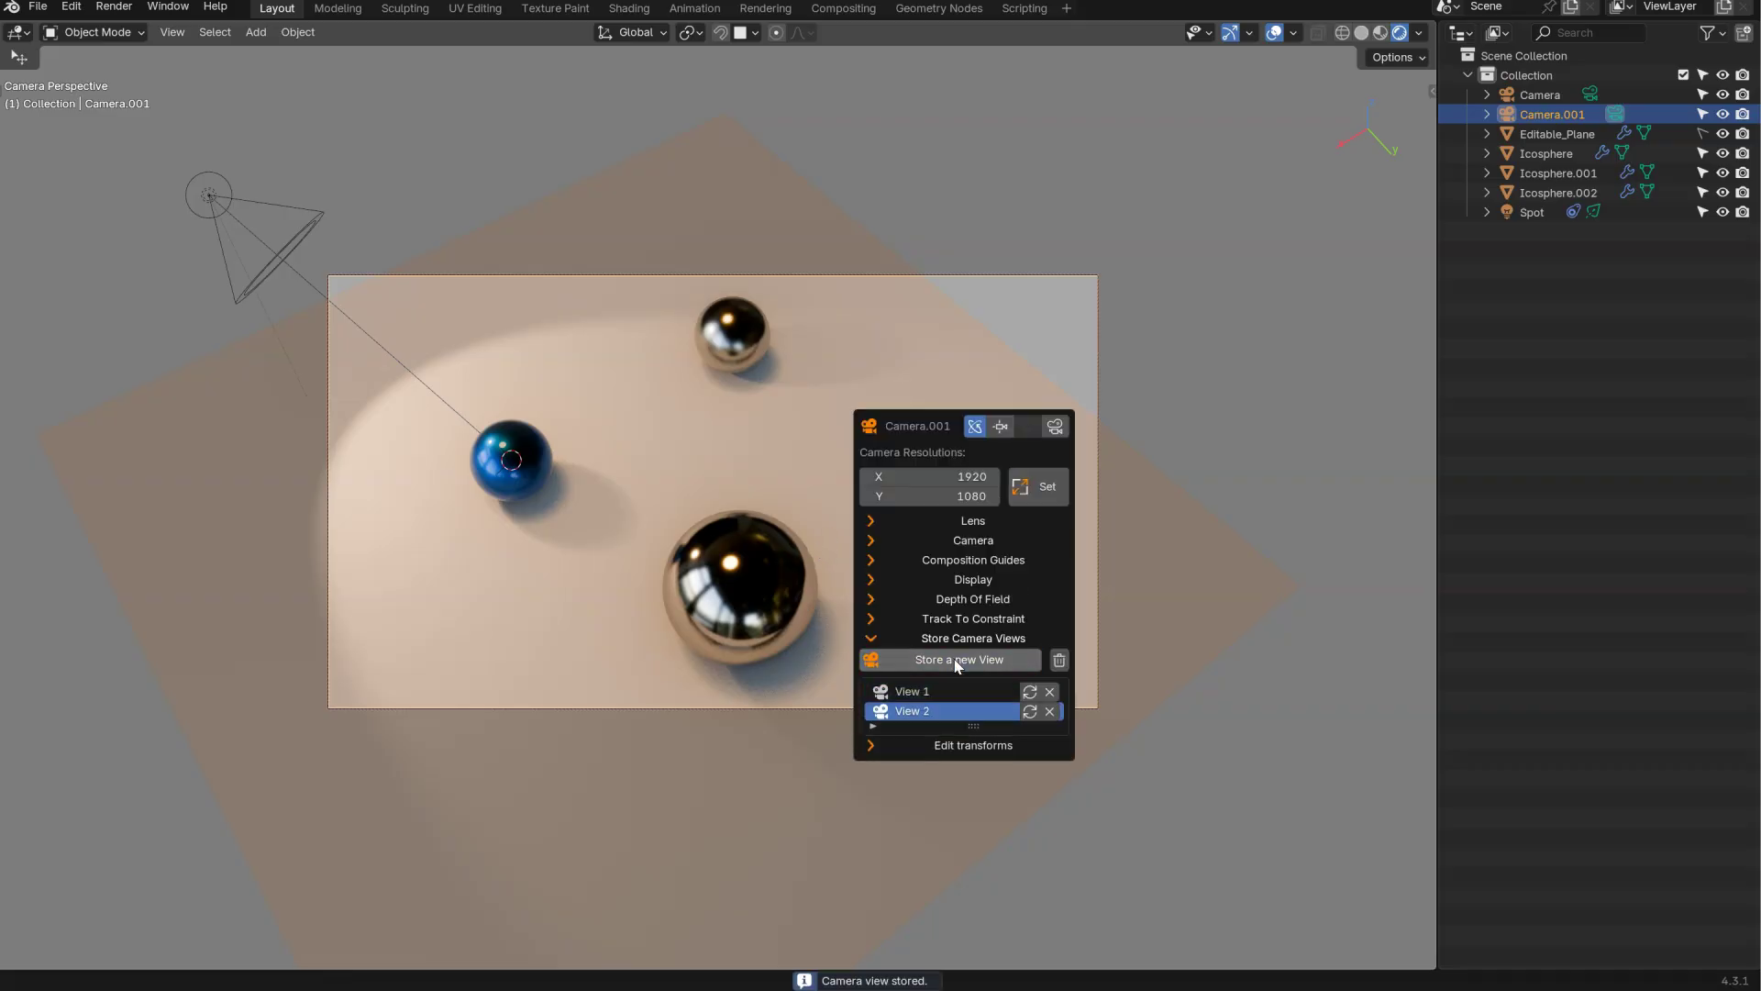
pyautogui.click(914, 693)
pyautogui.click(908, 712)
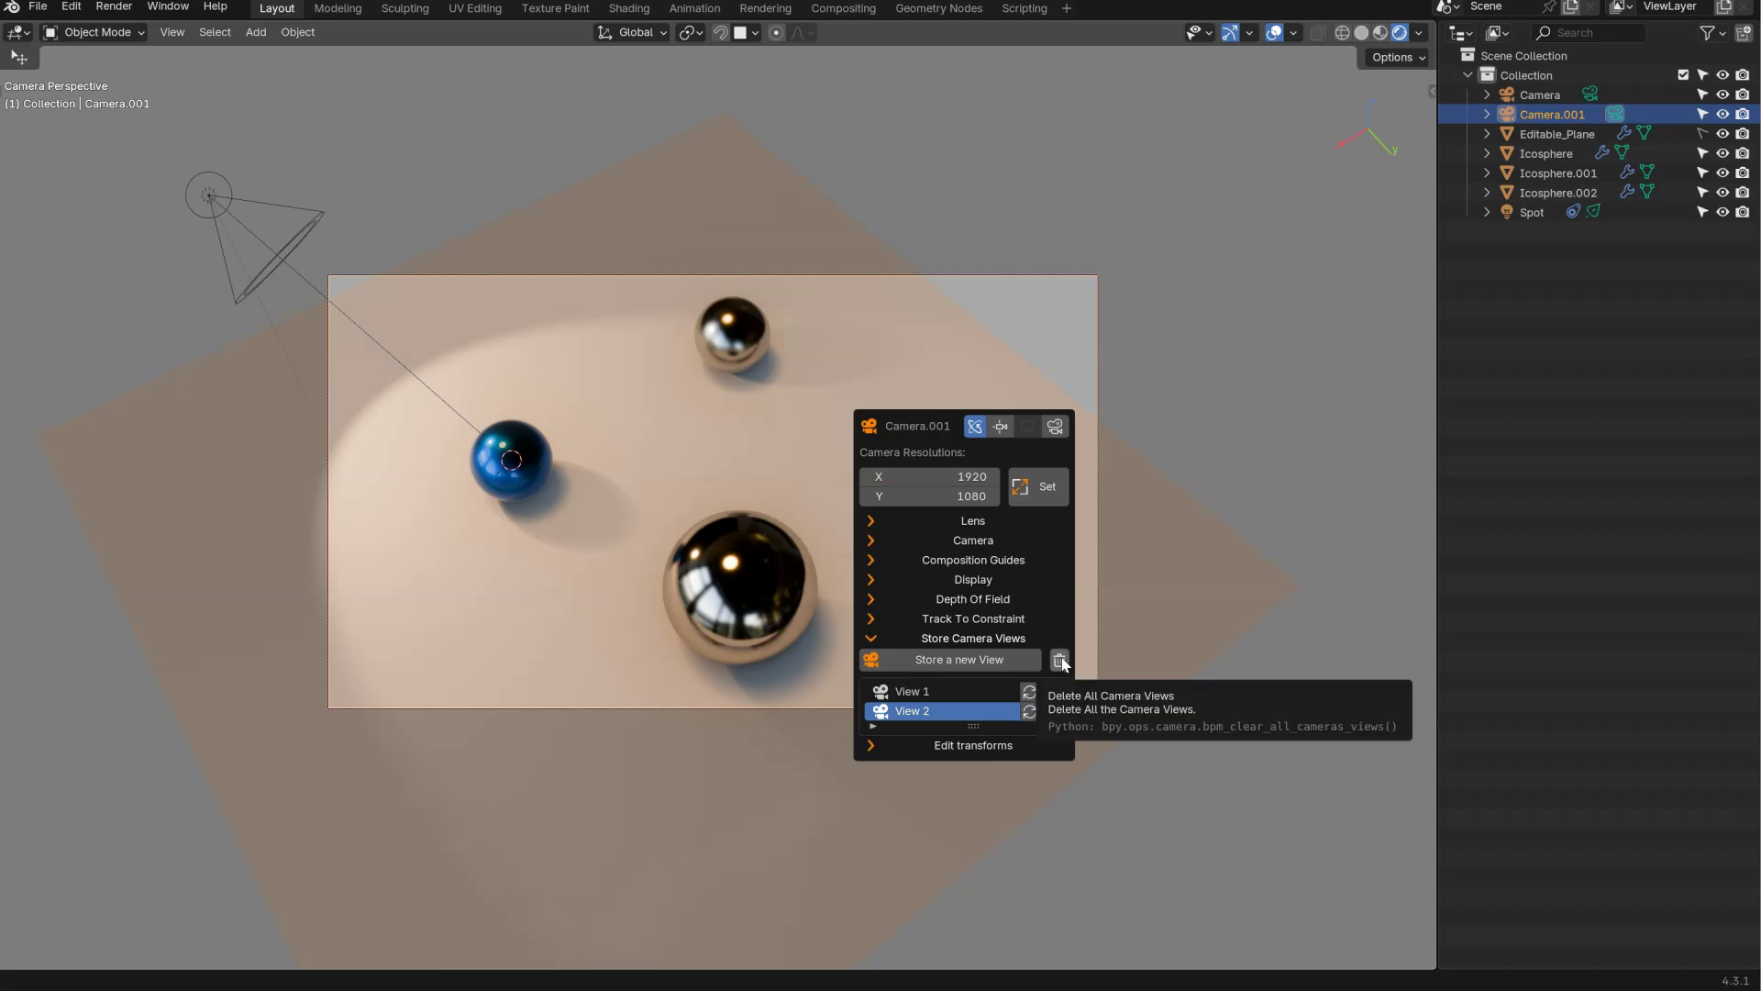
# - Reframe Camera.001 low with the blue sphere in front, and store this framing as a third view
pyautogui.click(745, 576)
pyautogui.moveTo(816, 519); pyautogui.dragTo(727, 472, button='middle')
pyautogui.hotkey('alt', 'c')
pyautogui.click(826, 597)
pyautogui.click(779, 557)
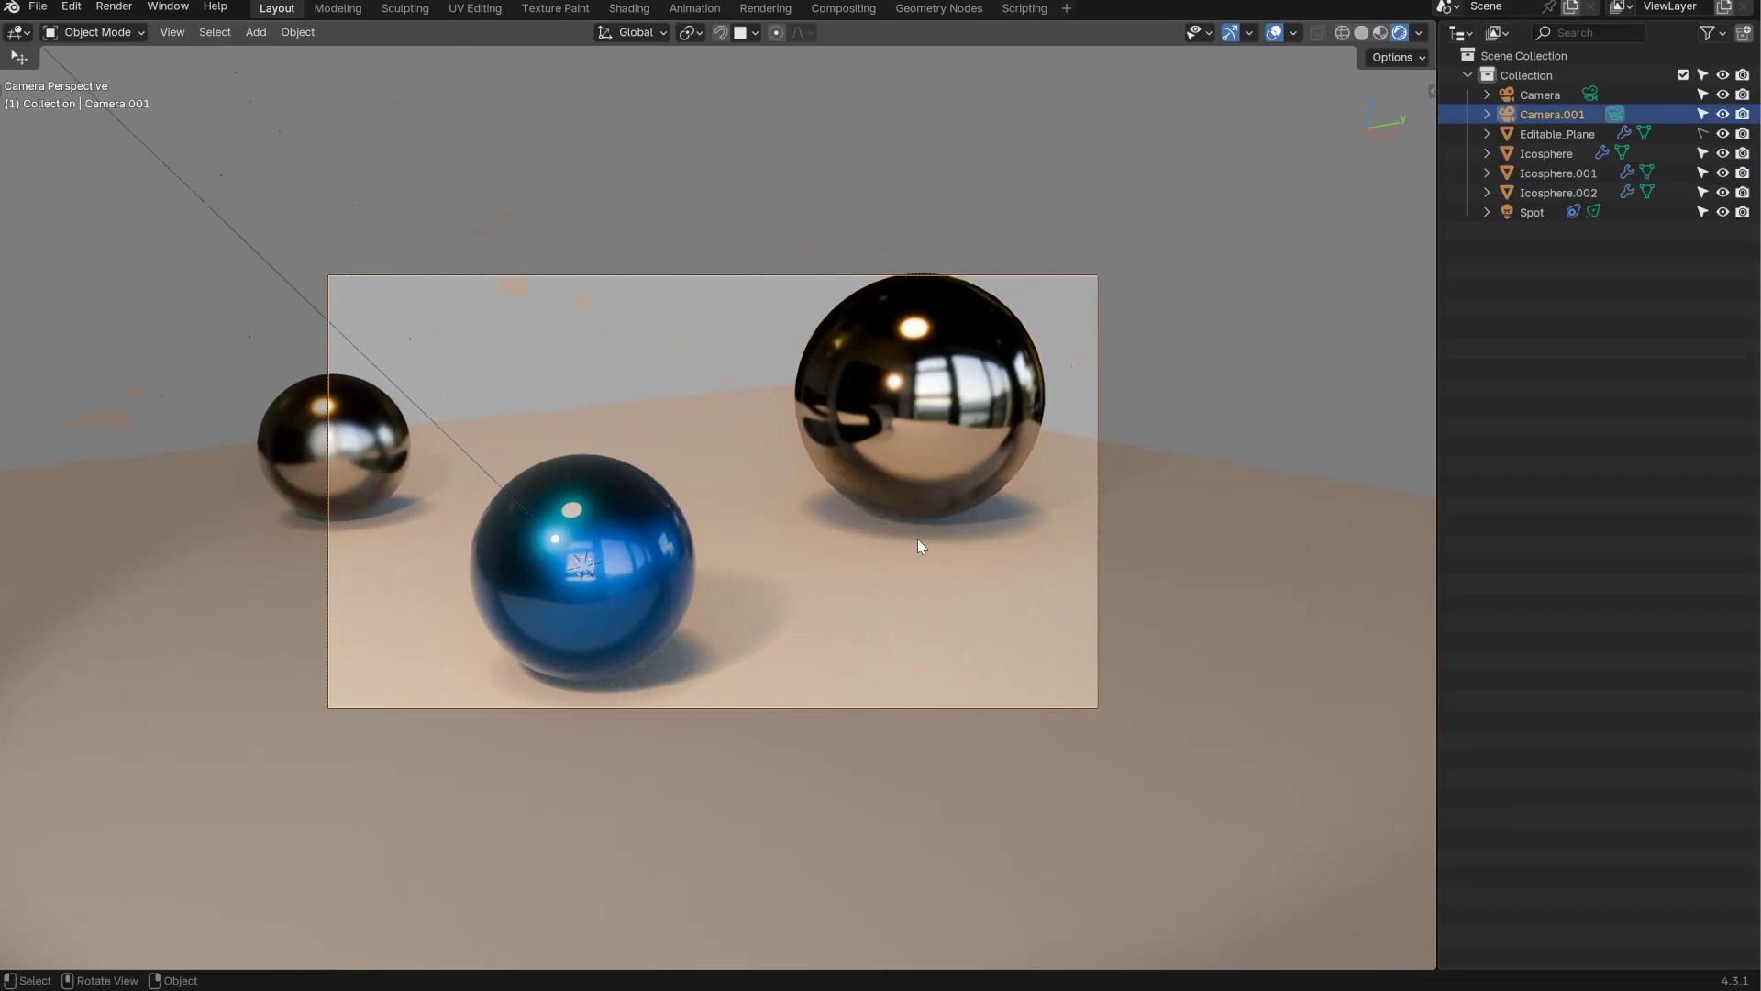
pyautogui.hotkey('alt', 'c')
pyautogui.click(899, 740)
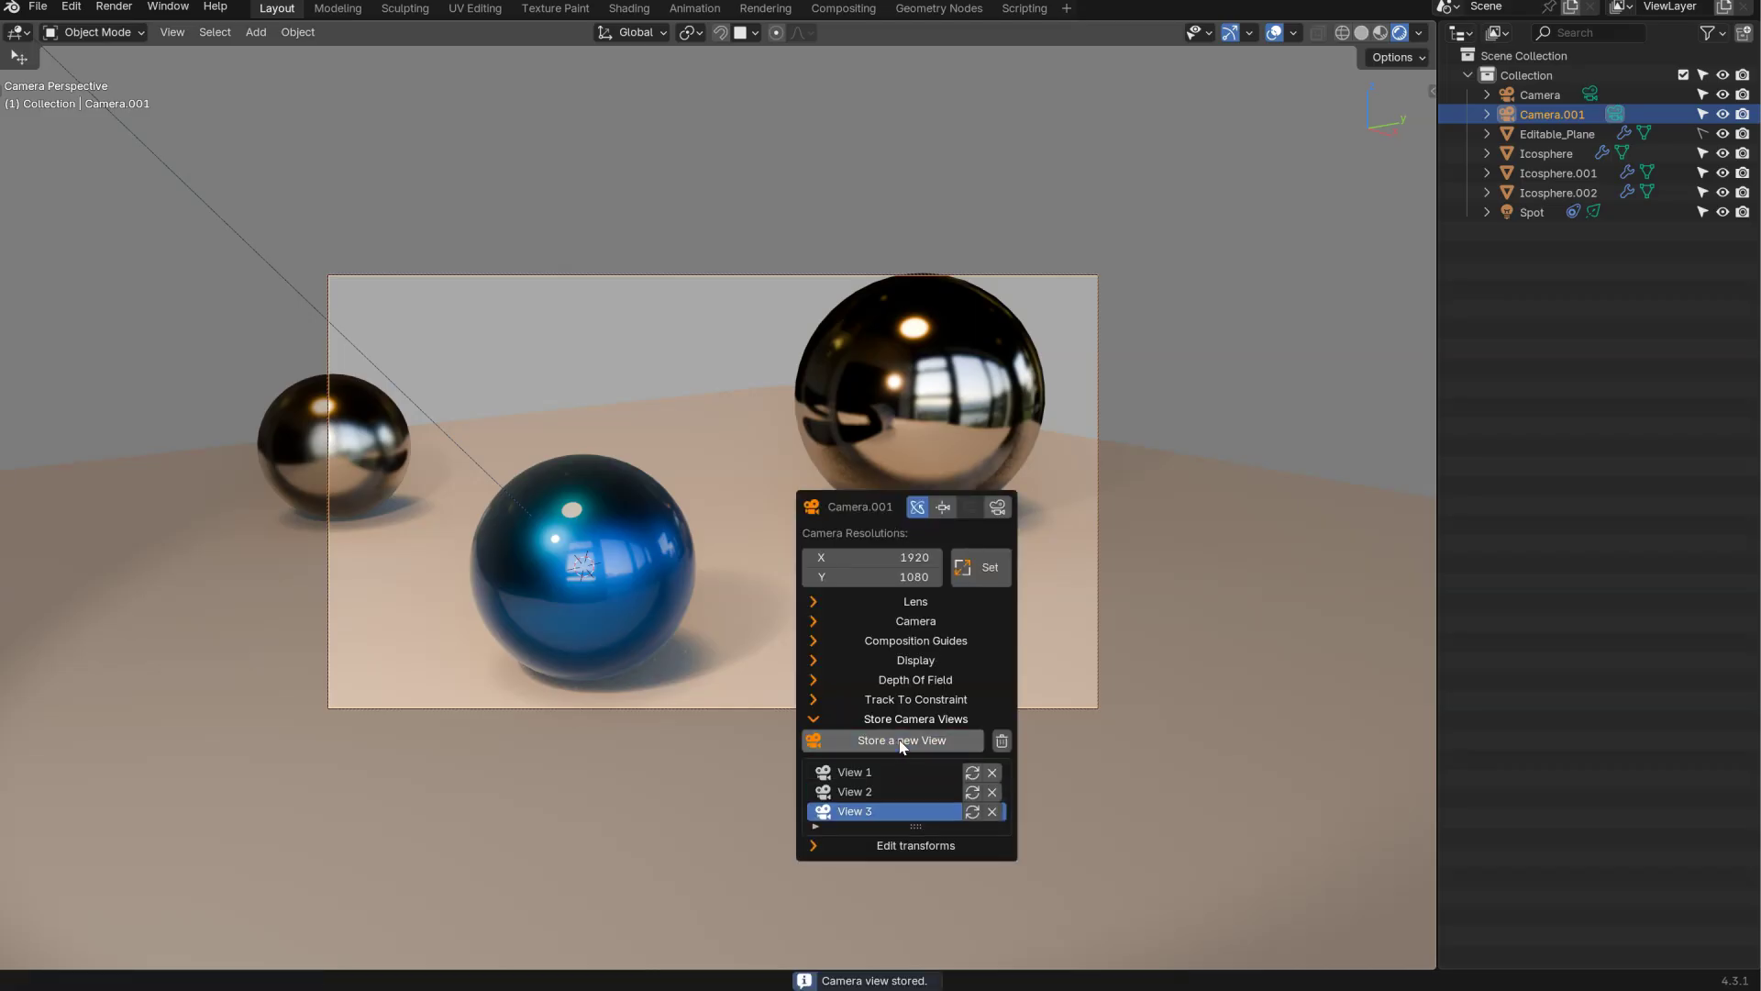
# - Recall the stored View 1, View 2 and View 3 of Camera.001 in turn
pyautogui.click(858, 774)
pyautogui.click(858, 793)
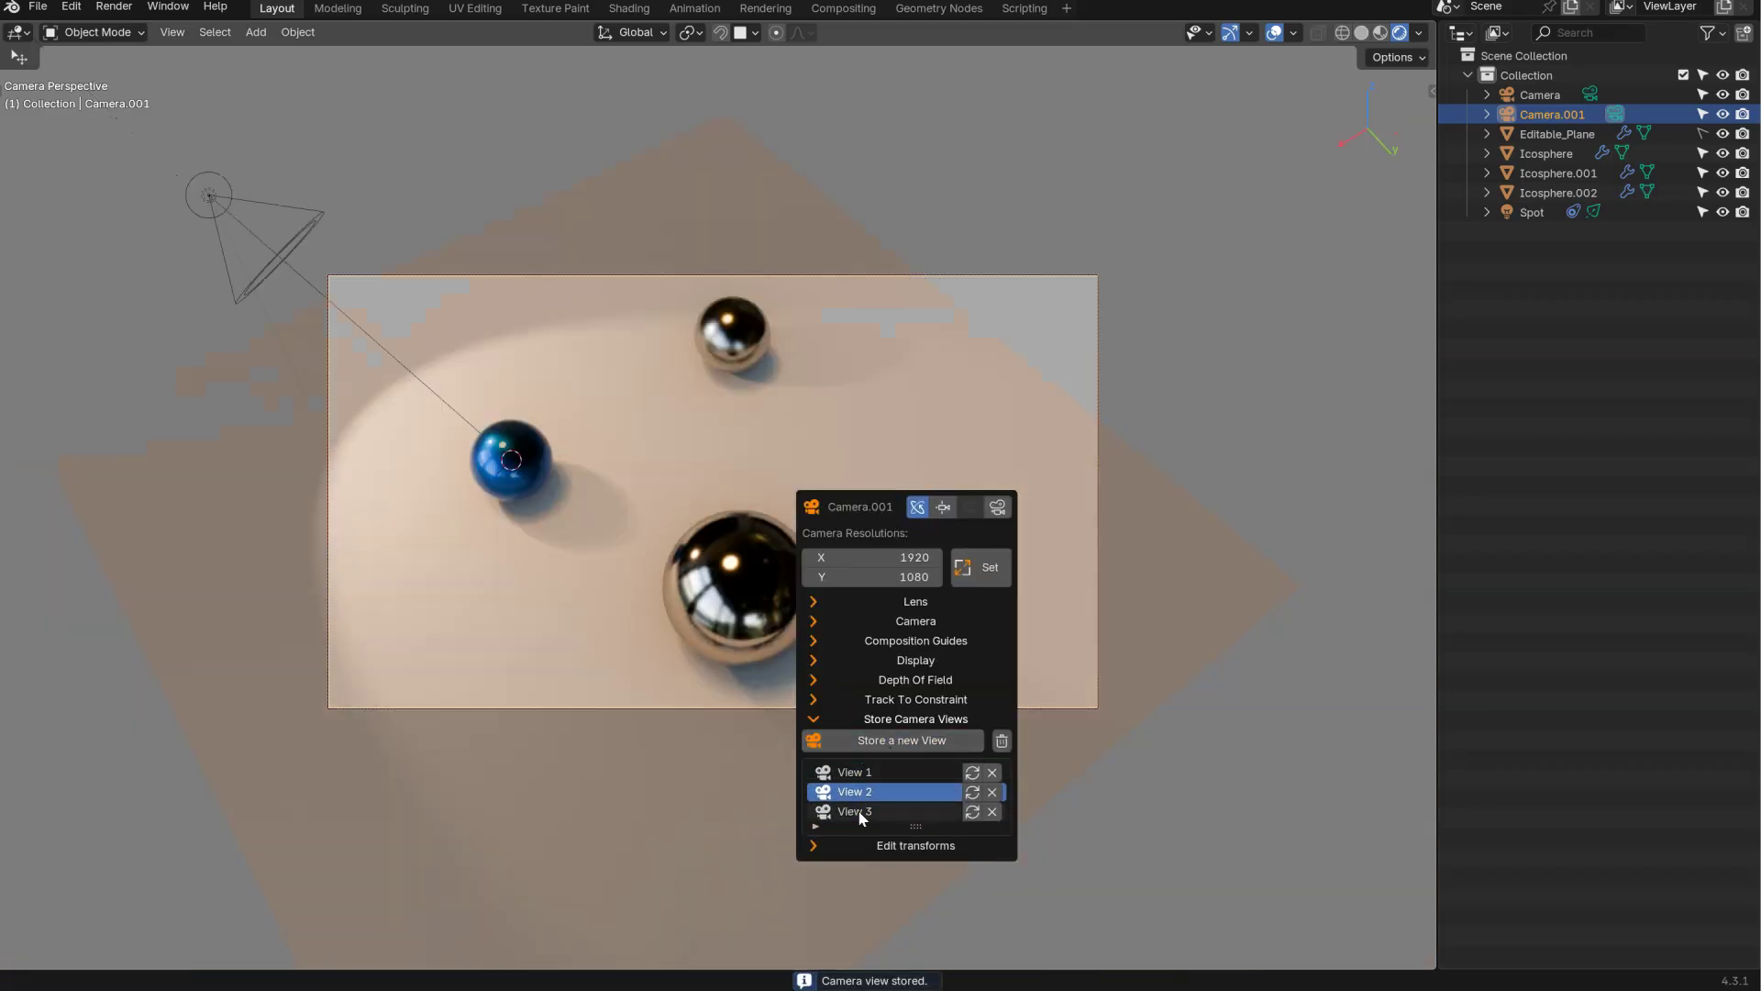
pyautogui.click(860, 813)
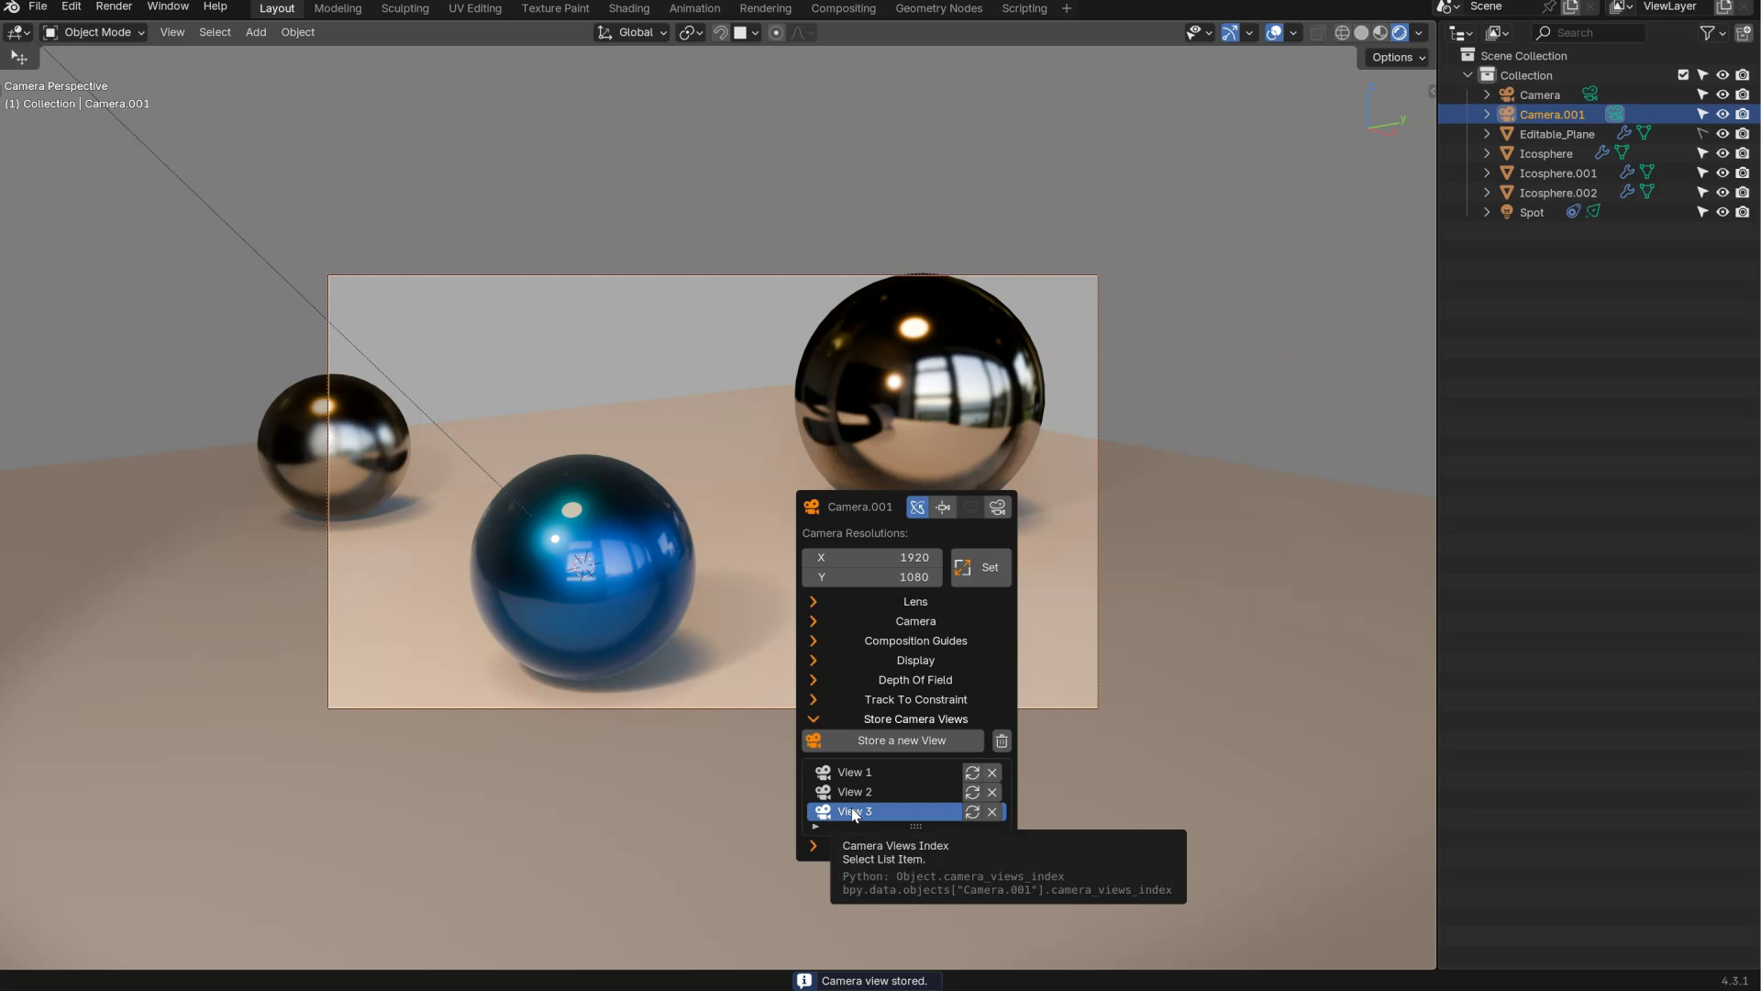
# - Make Camera the active camera and store its current view
pyautogui.click(997, 506)
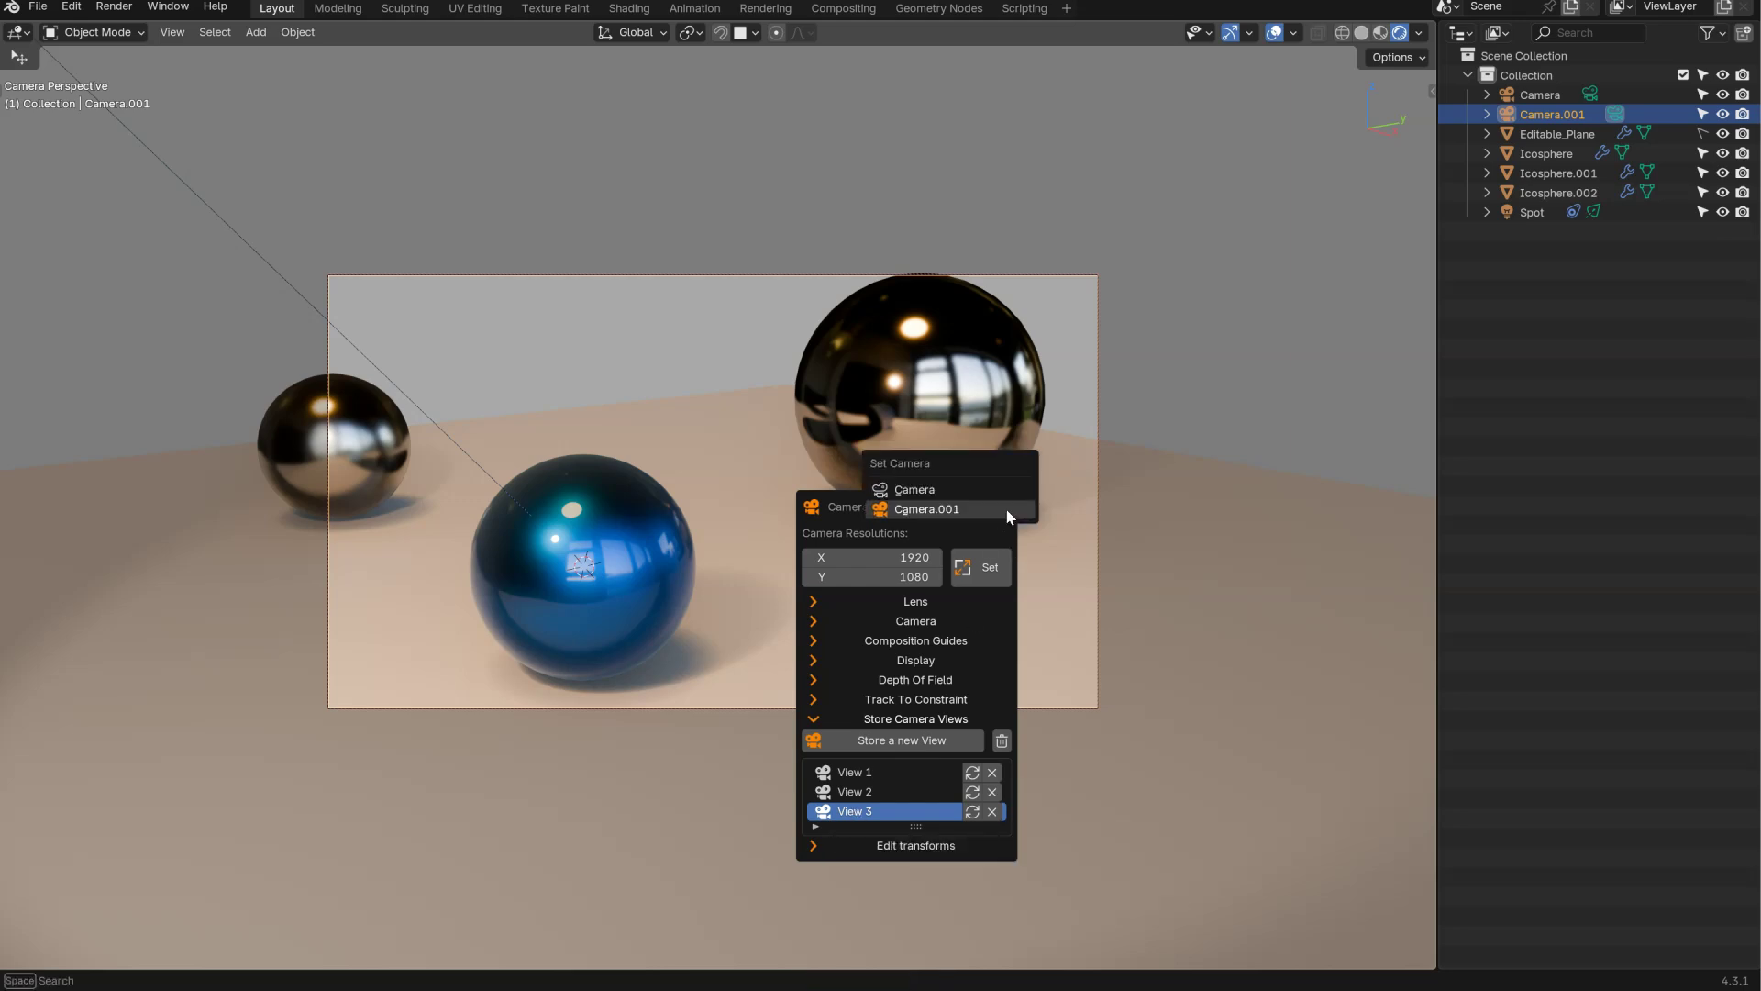
pyautogui.click(931, 496)
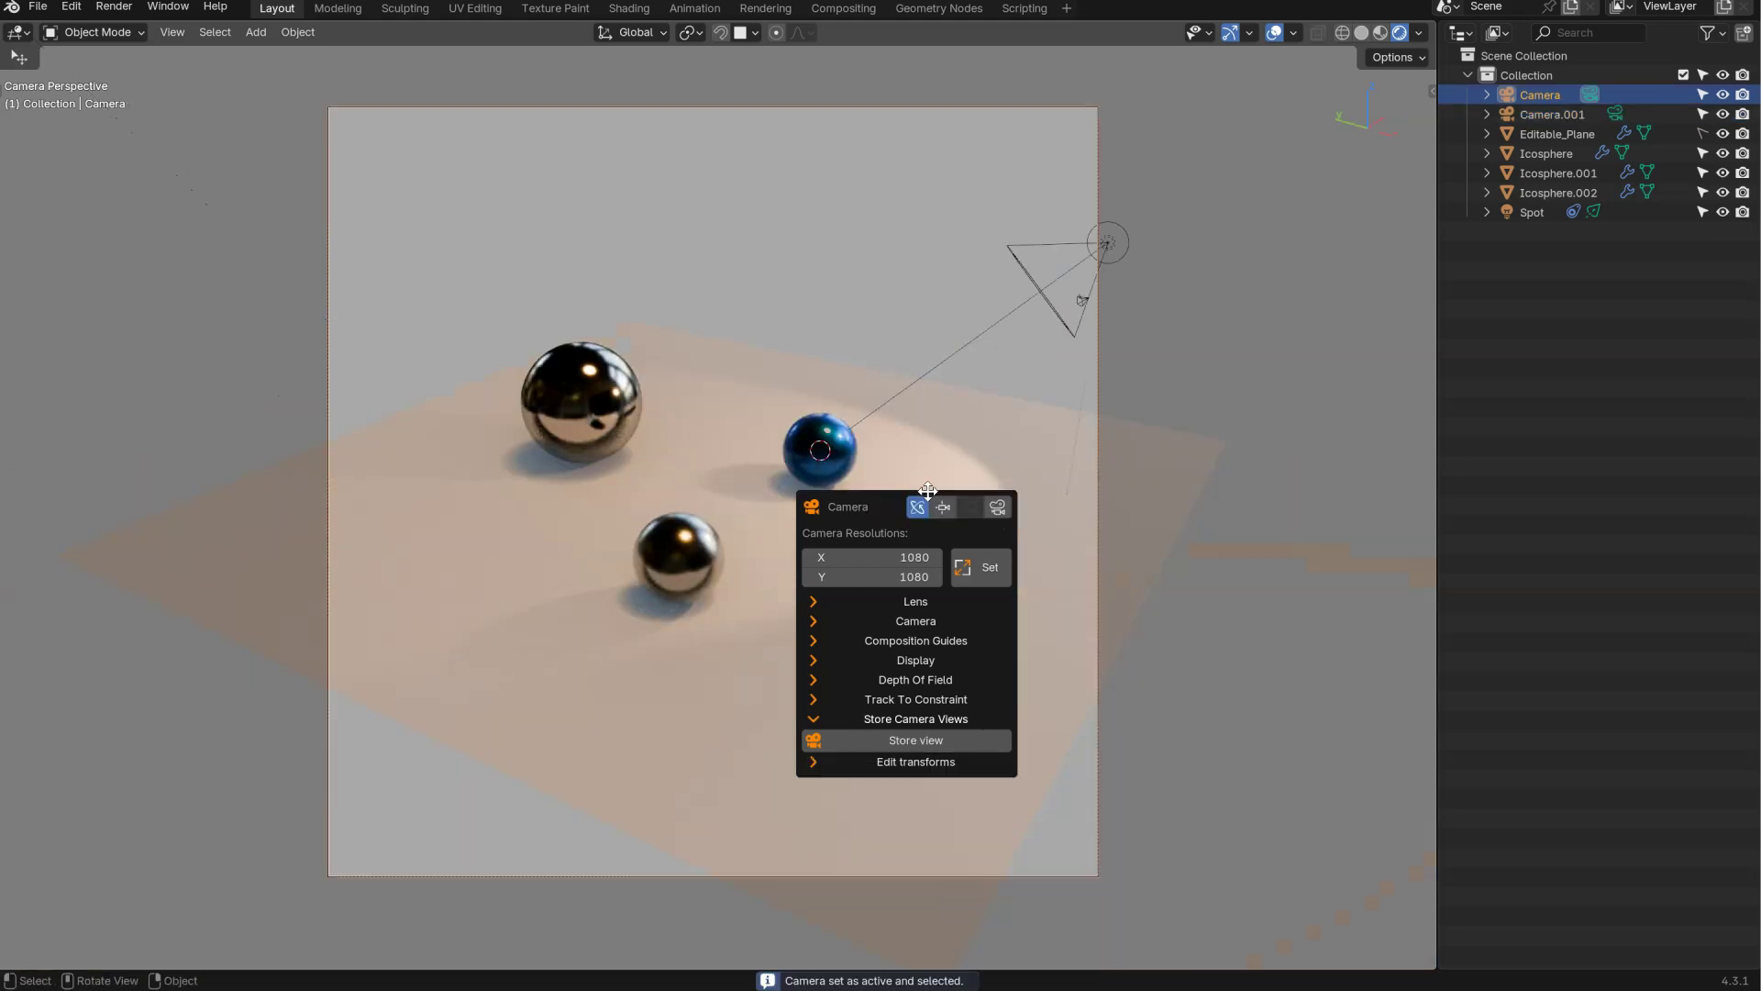
pyautogui.rightClick(882, 372)
pyautogui.click(914, 588)
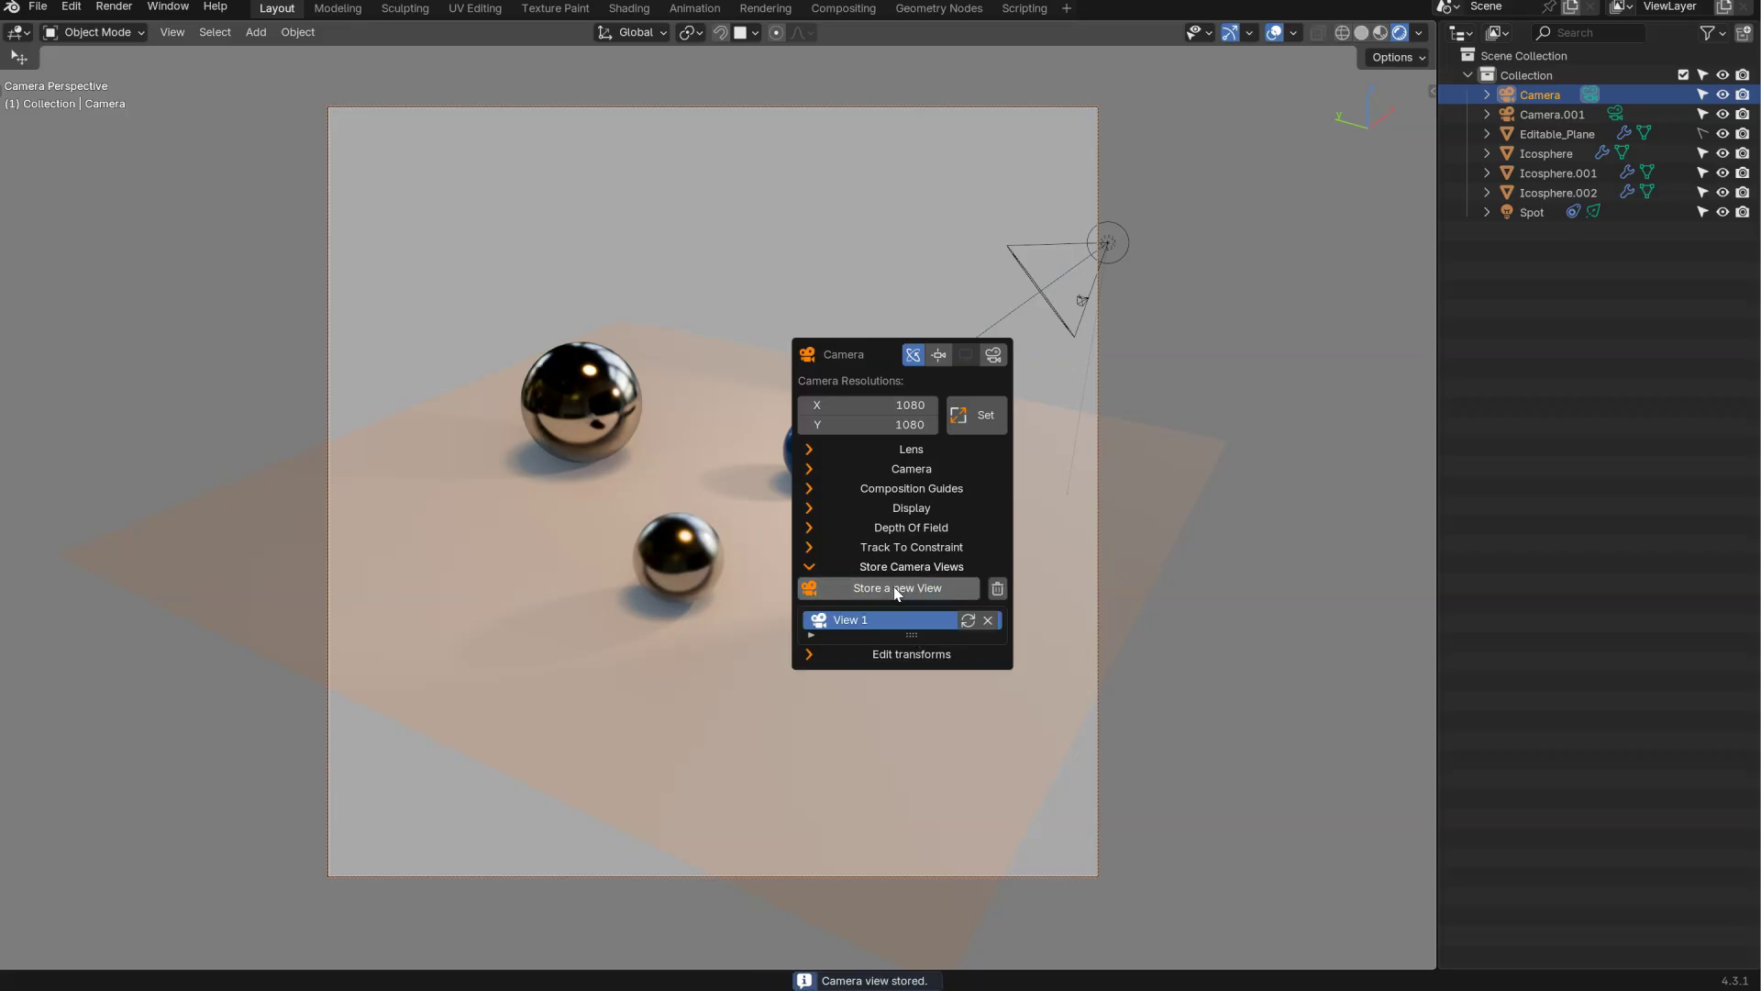
# - Select the small metallic sphere, reselect Camera with Select Camera, and open the camera's settings
pyautogui.click(686, 563)
pyautogui.rightClick(871, 482)
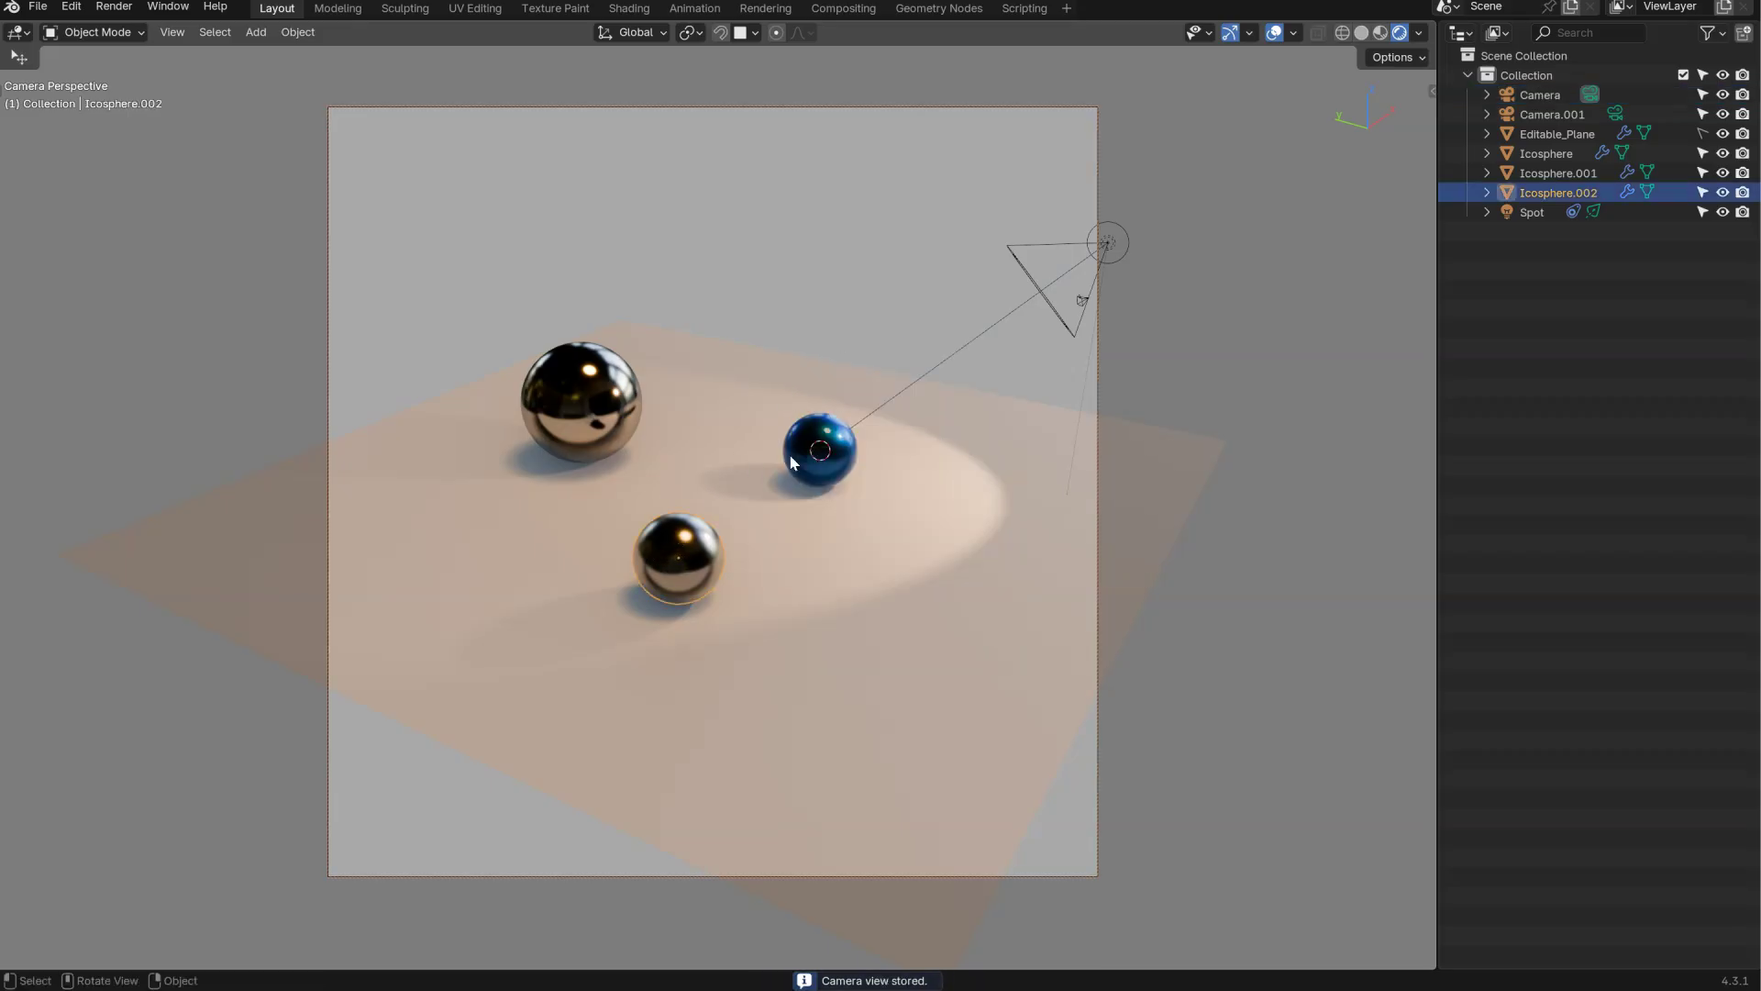
pyautogui.rightClick(980, 499)
pyautogui.click(988, 633)
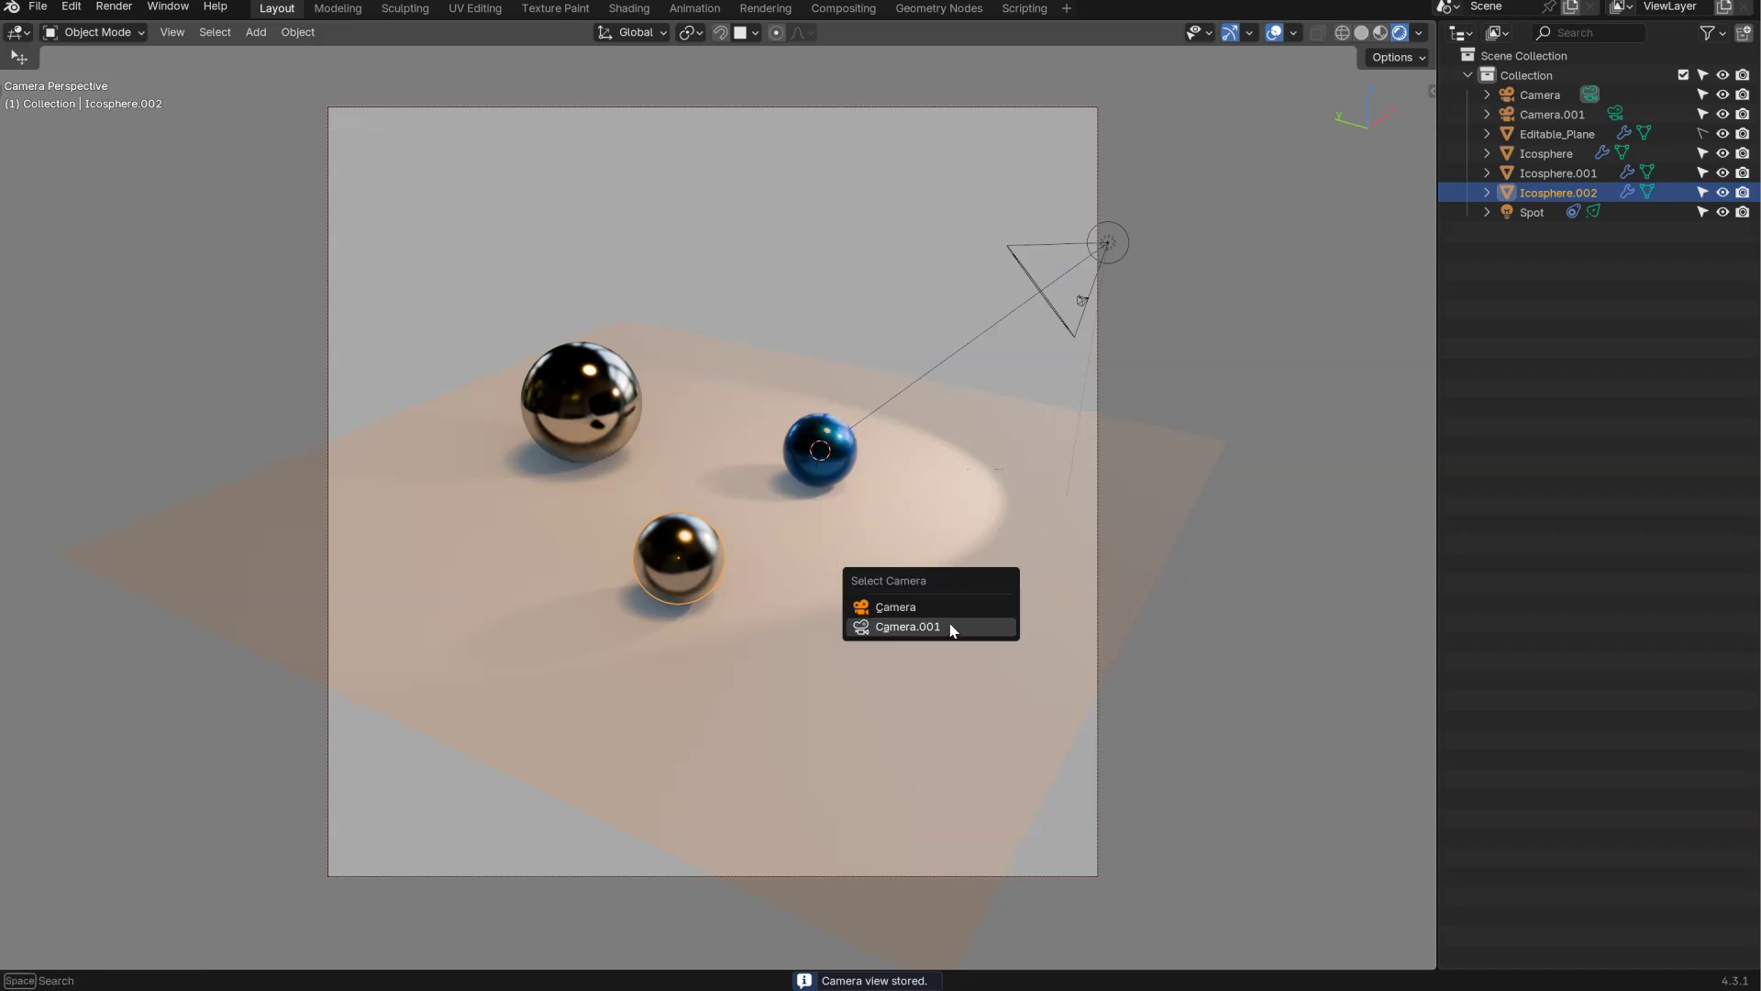
pyautogui.click(923, 607)
pyautogui.rightClick(823, 509)
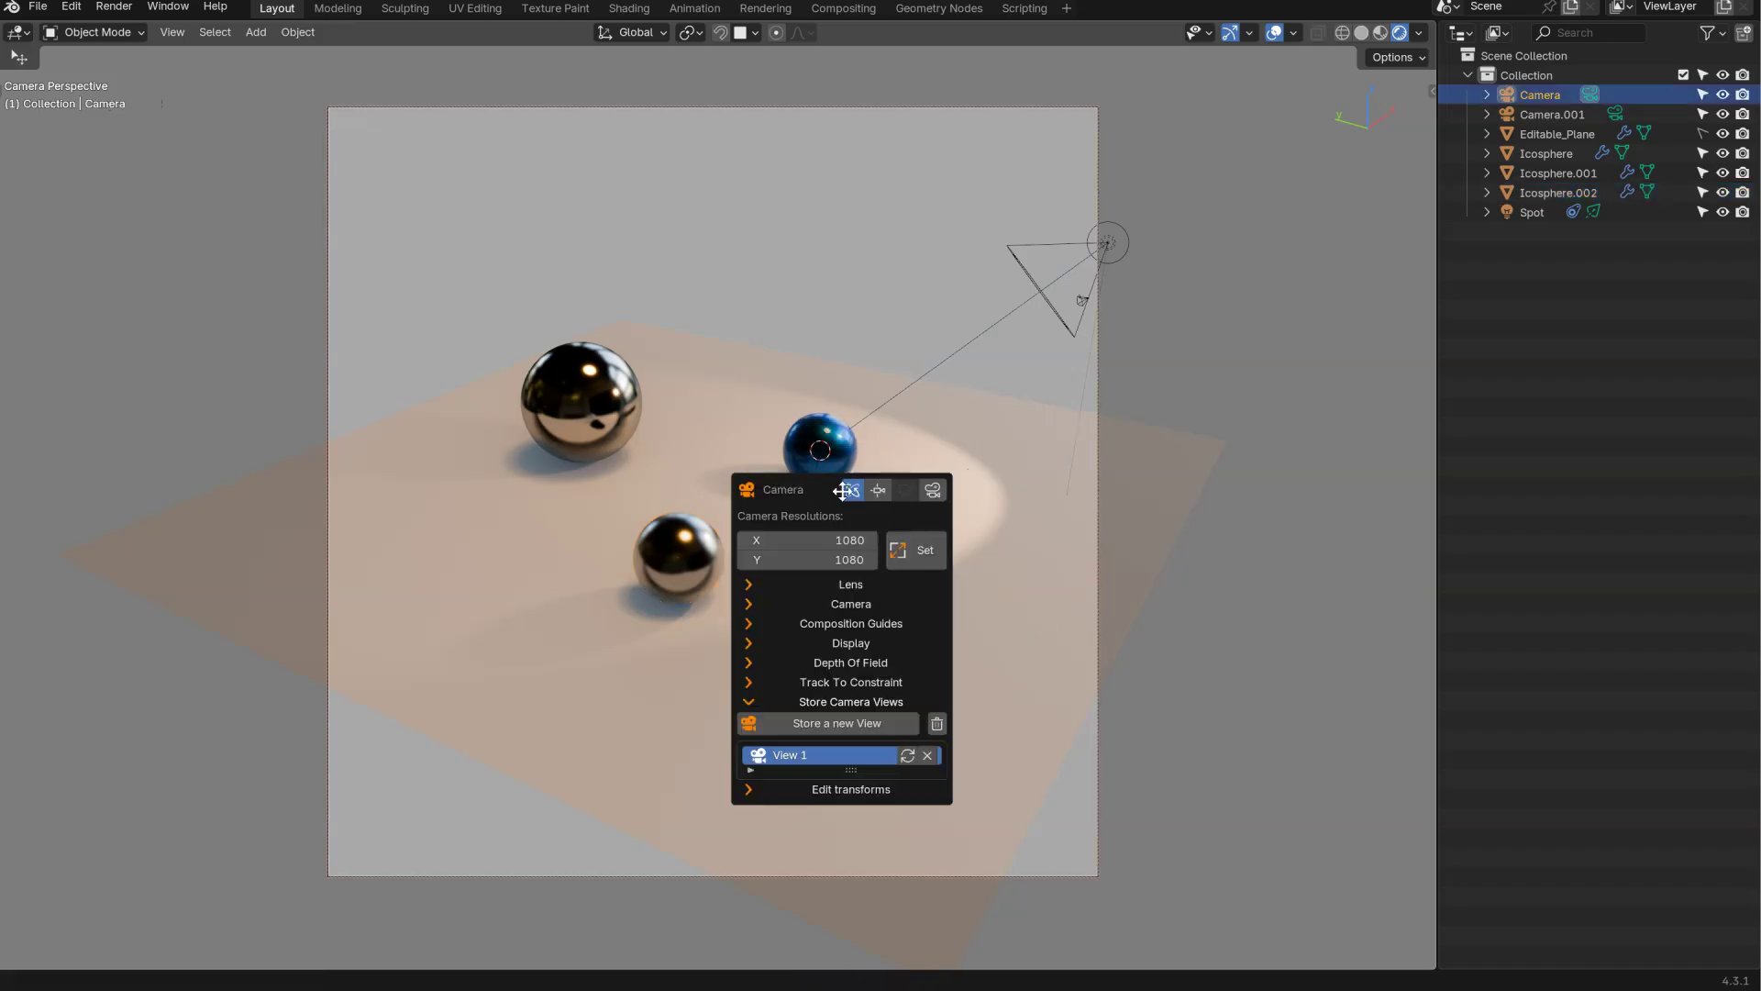
# - Reframe Camera closer to the spheres, store the framing as a second view, and recall View 1 and View 2
pyautogui.click(692, 538)
pyautogui.moveTo(610, 518); pyautogui.dragTo(807, 468, button='middle')
pyautogui.keyDown('shift'); pyautogui.moveTo(807, 468); pyautogui.dragTo(772, 454, button='middle'); pyautogui.keyUp('shift')
pyautogui.rightClick(830, 483)
pyautogui.click(819, 613)
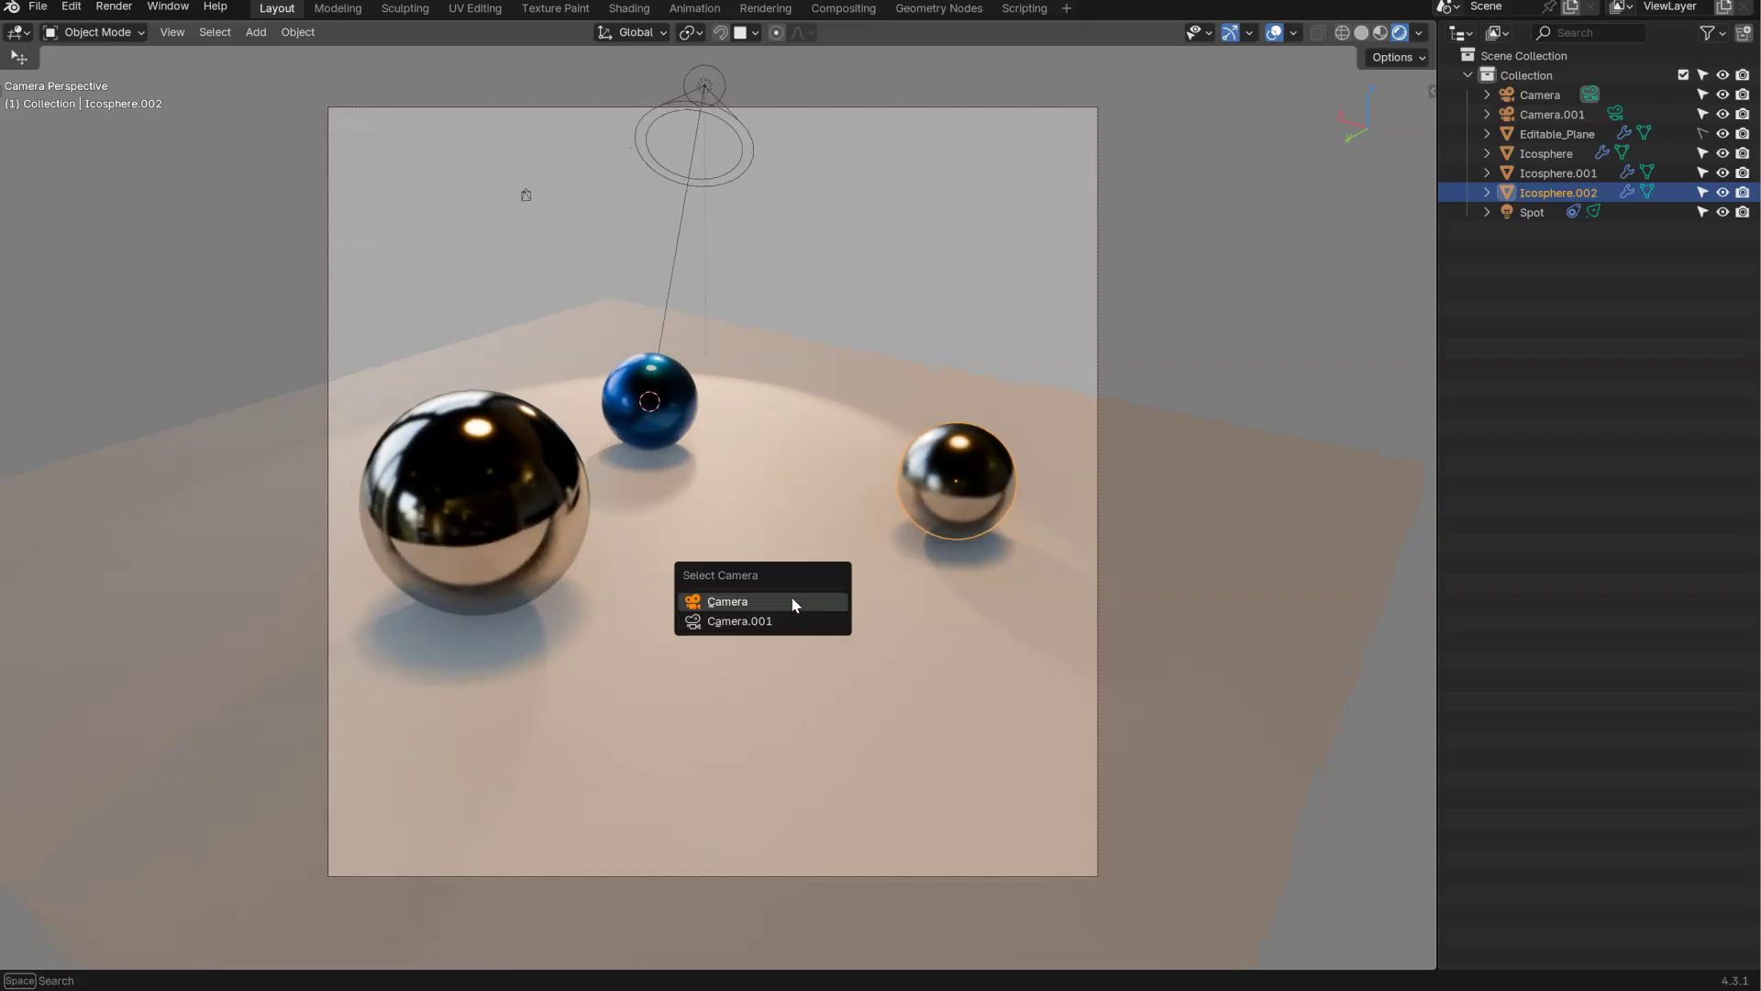
pyautogui.click(794, 605)
pyautogui.rightClick(924, 519)
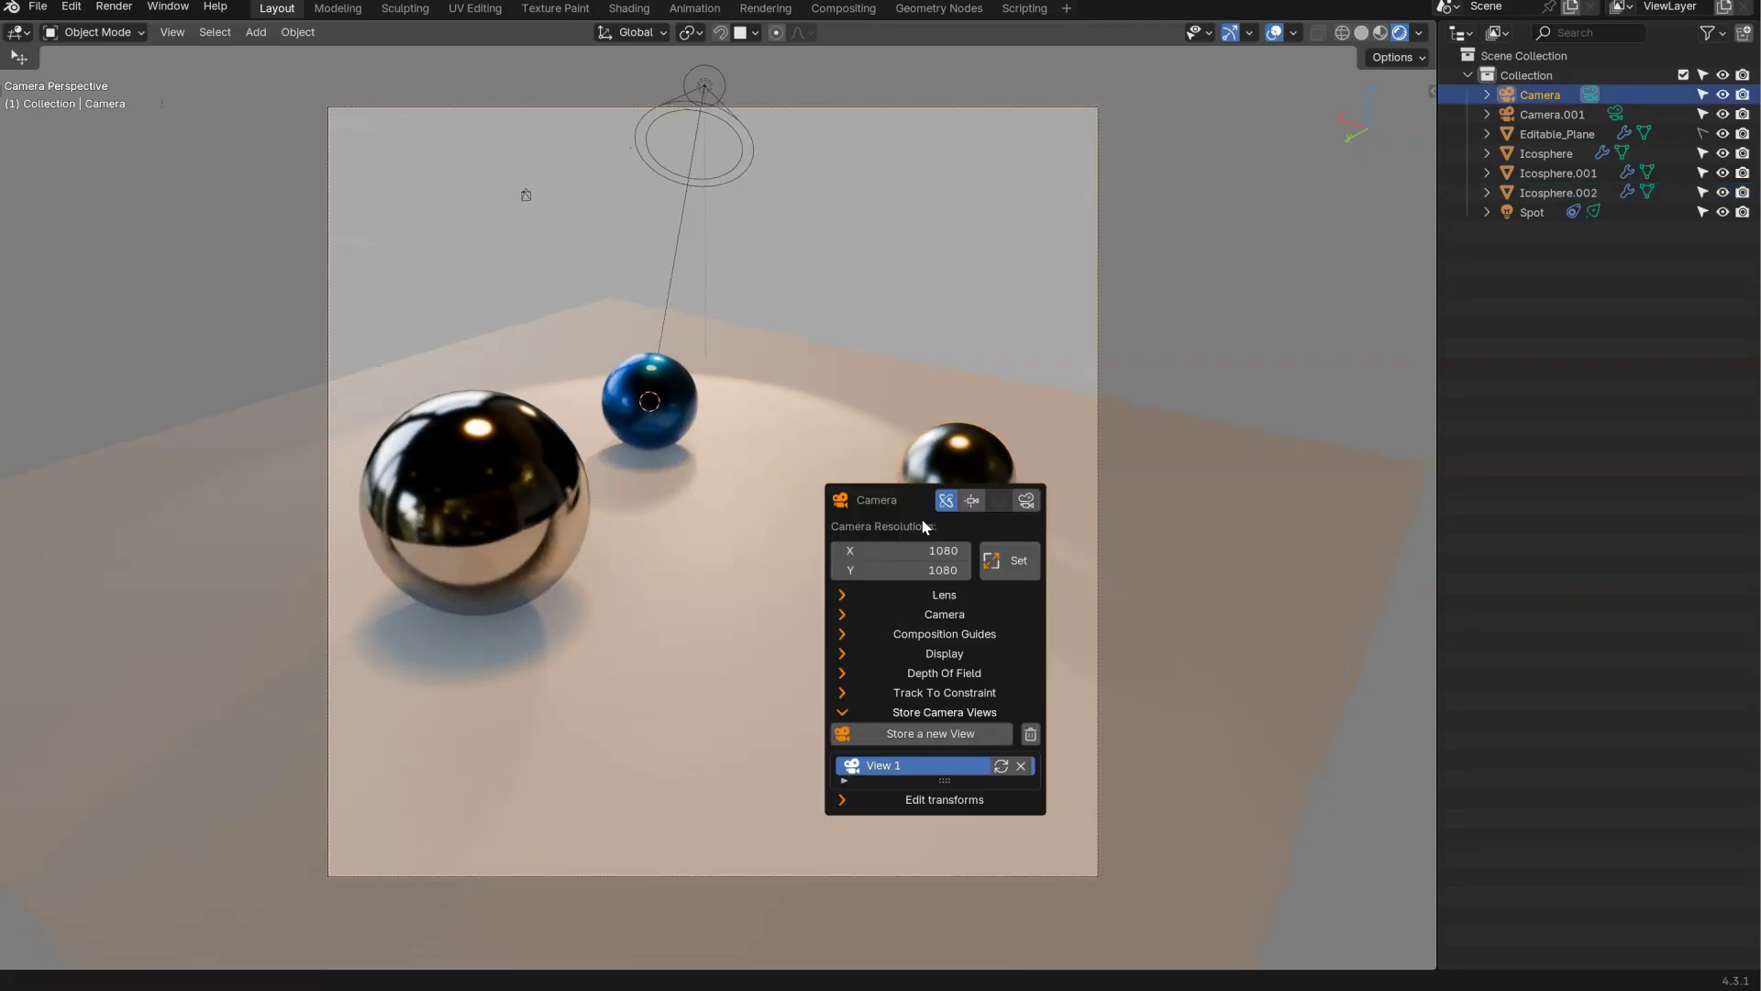
pyautogui.click(926, 734)
pyautogui.click(954, 765)
pyautogui.click(918, 785)
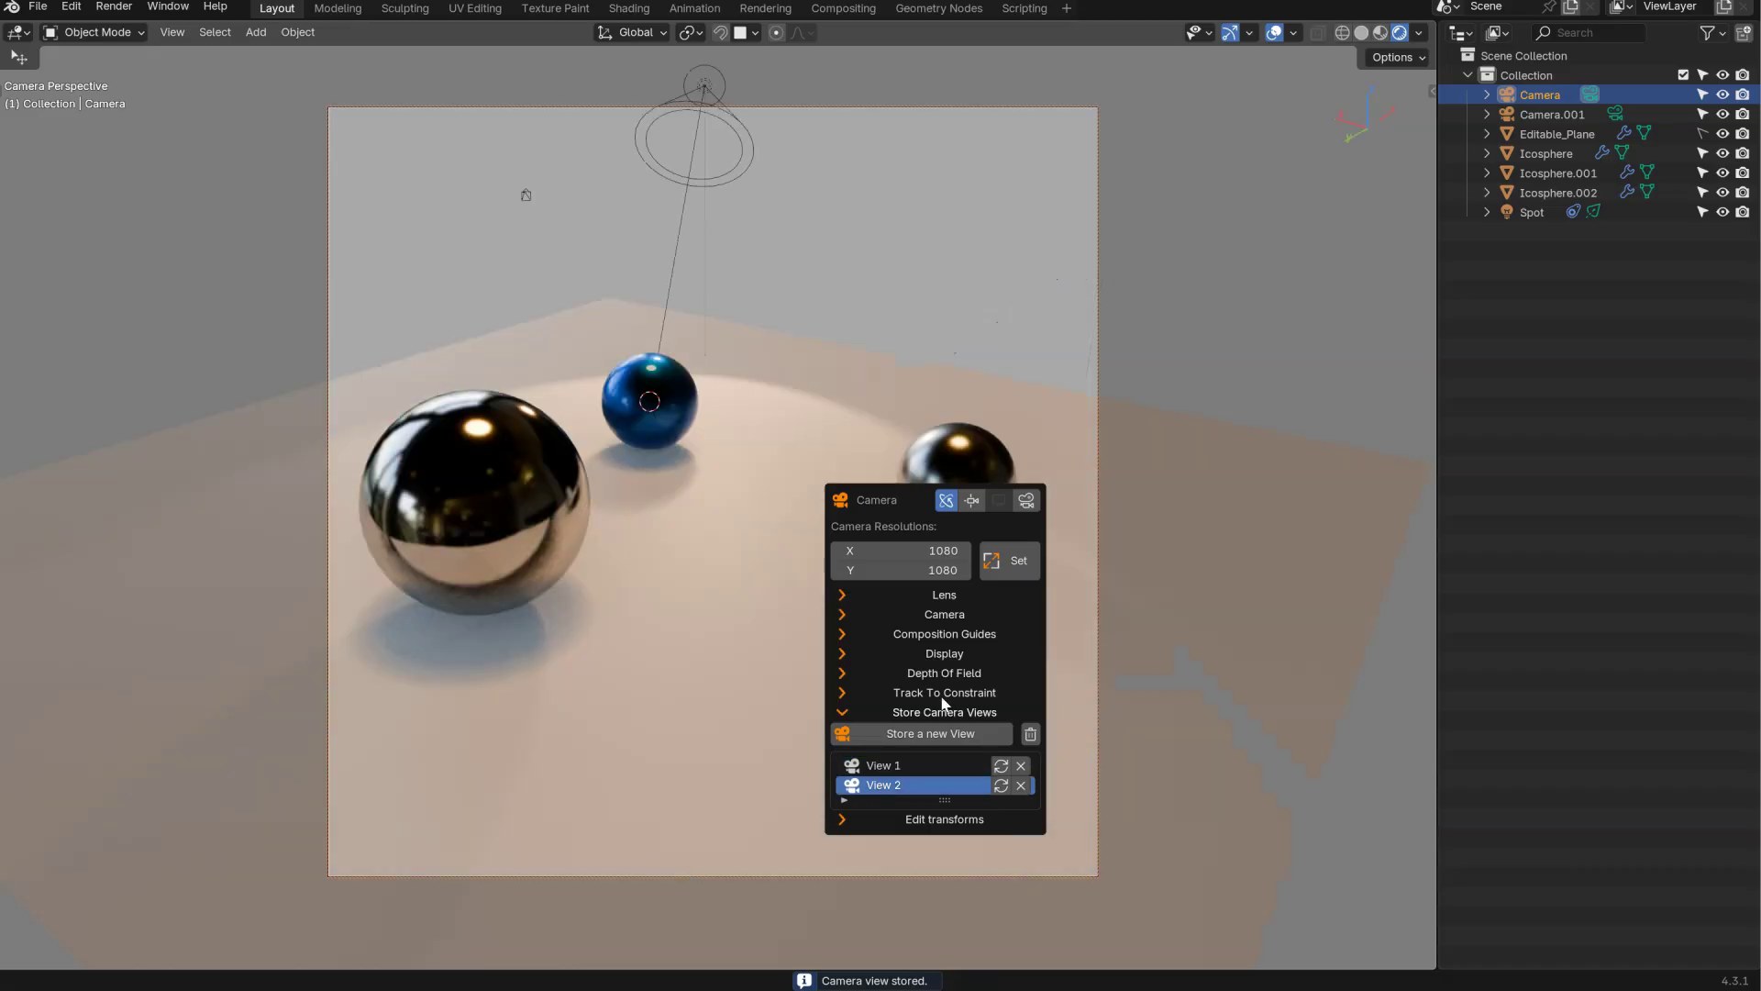
# - Make Camera.001 the active camera and recall its stored View 1, View 2 and View 3 in turn
pyautogui.click(1026, 499)
pyautogui.click(977, 523)
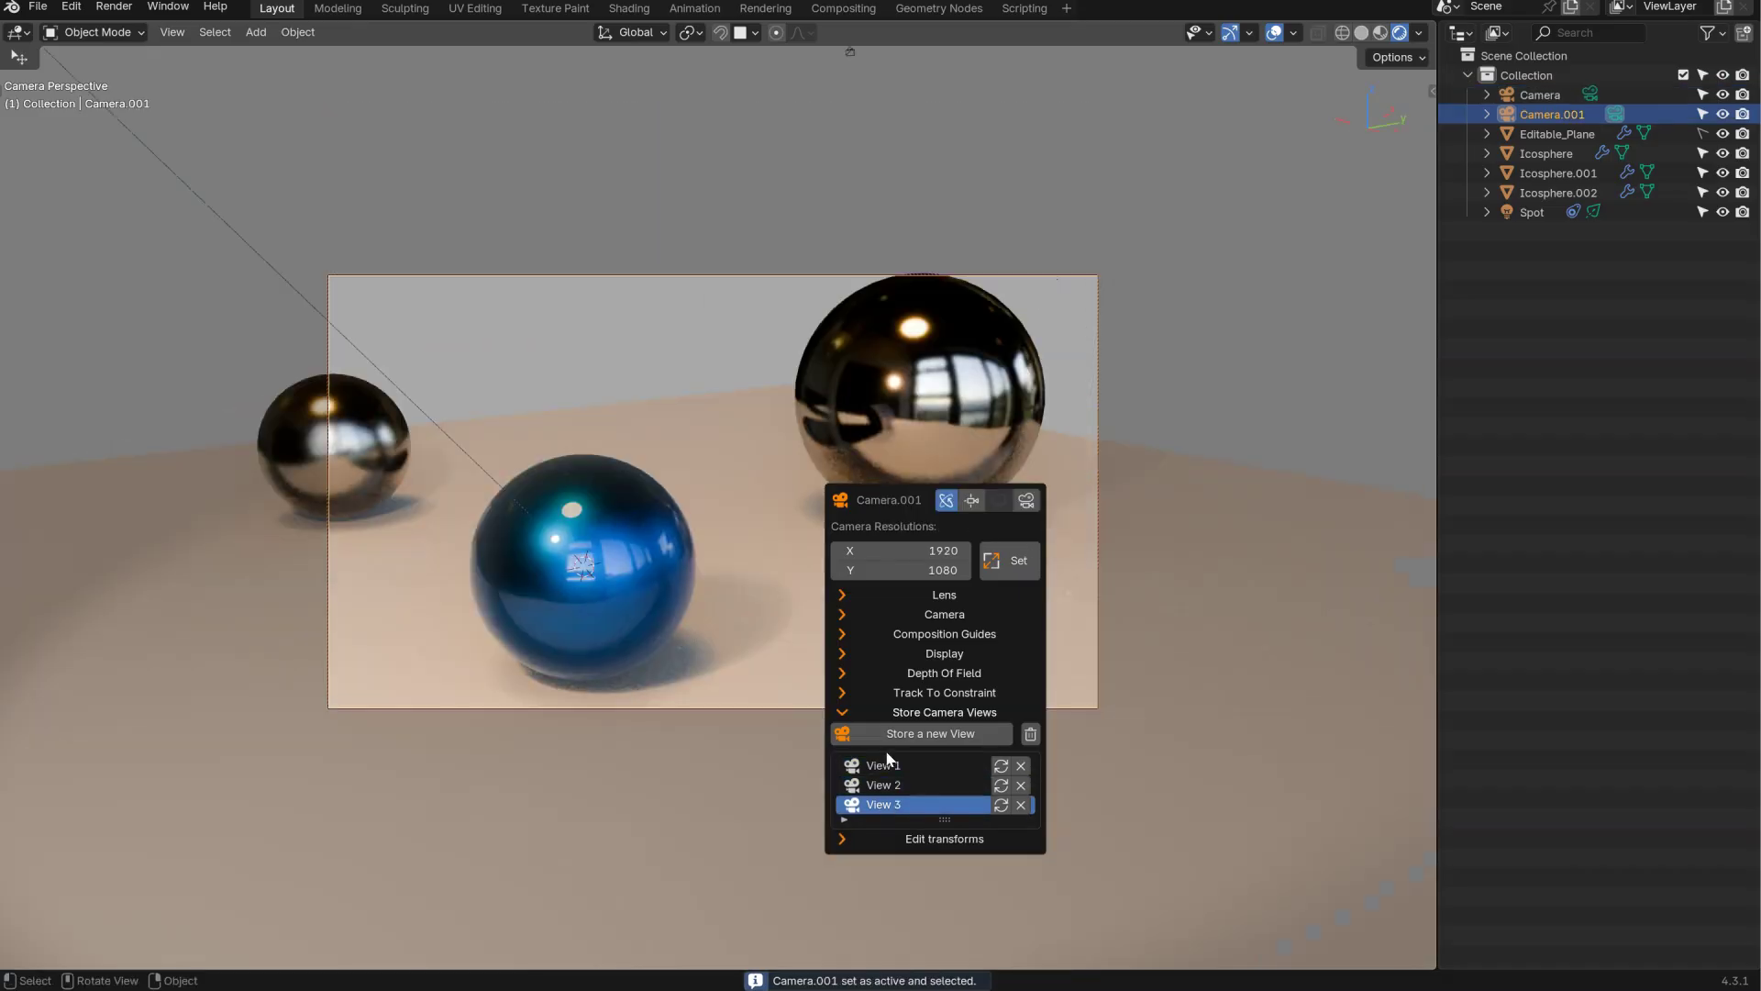
pyautogui.click(882, 765)
pyautogui.click(883, 785)
pyautogui.click(886, 807)
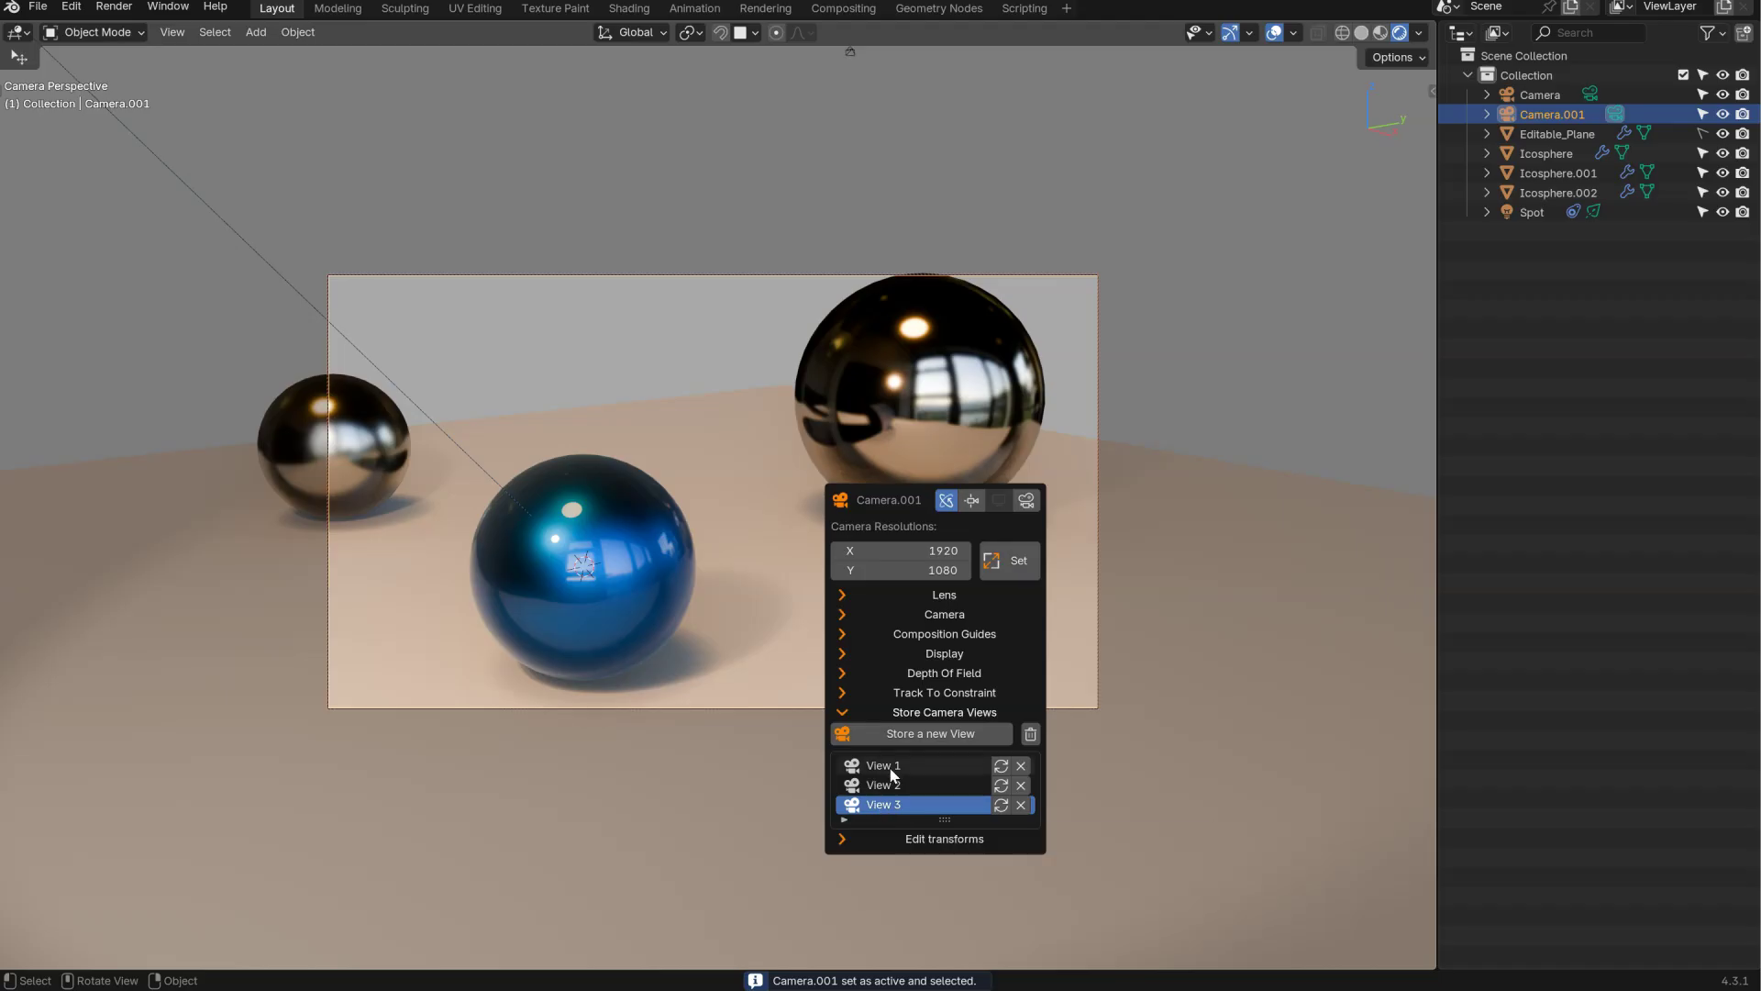
# - Activate depth of field on Camera.001 and pick the blue sphere as the focus object
pyautogui.click(918, 714)
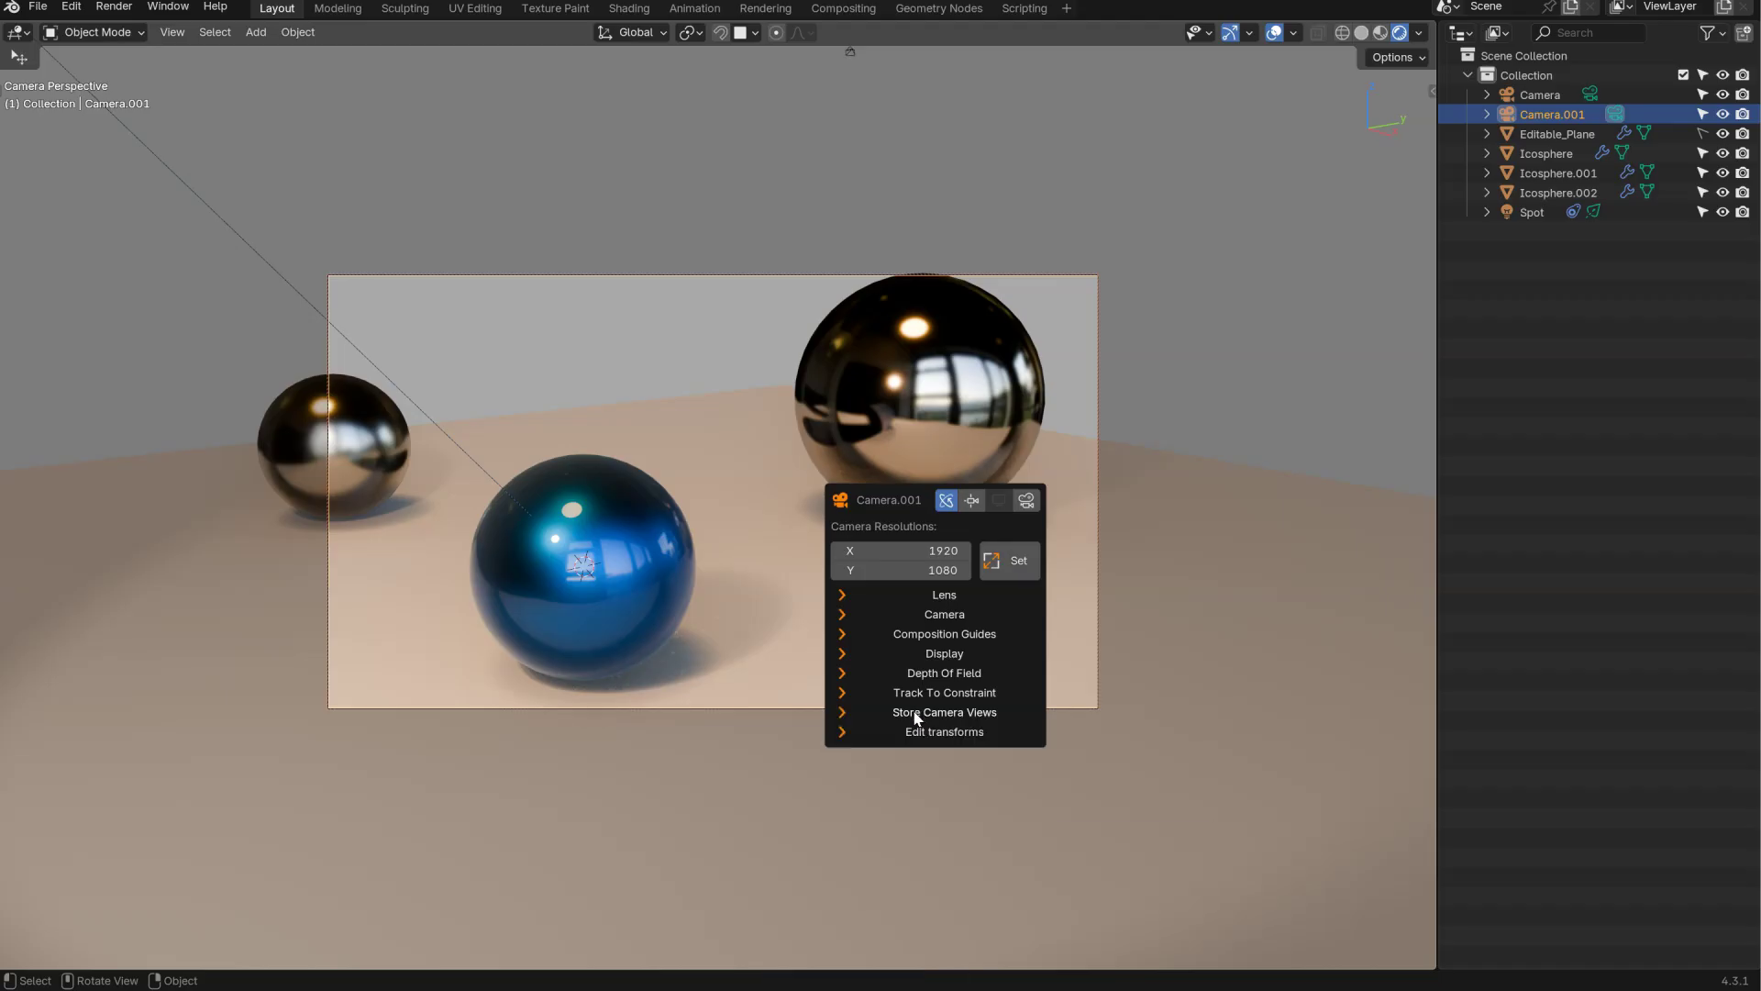
pyautogui.click(936, 675)
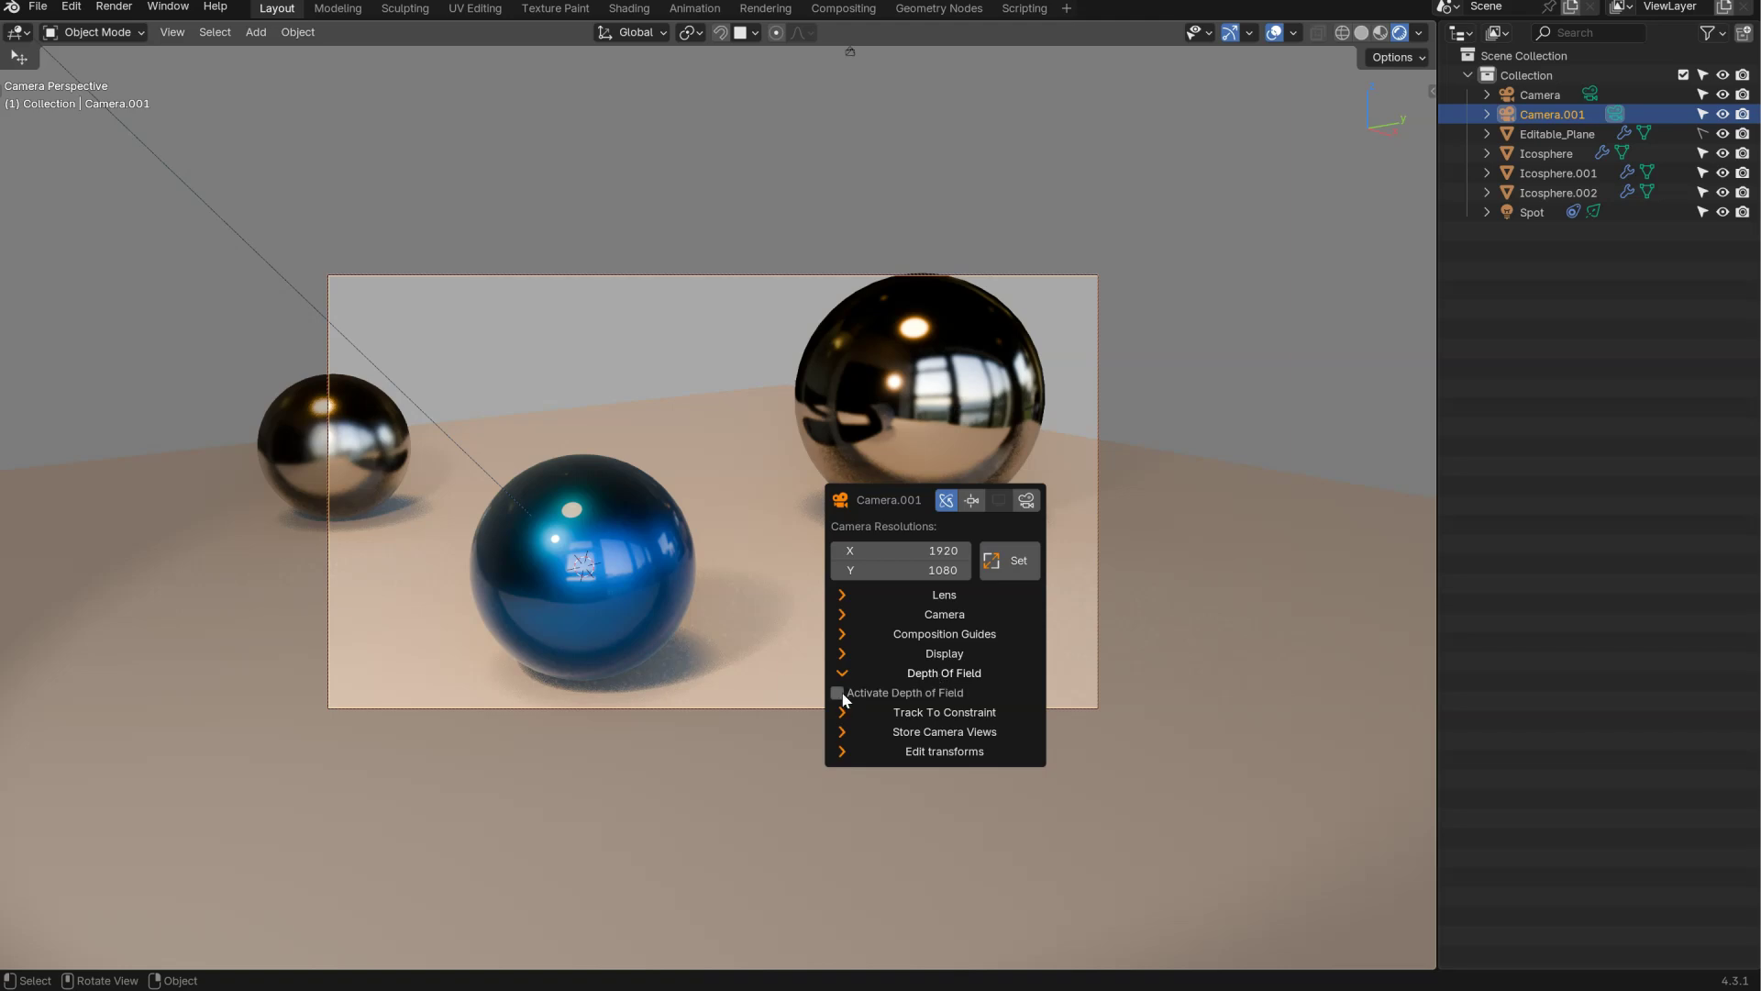
pyautogui.click(837, 692)
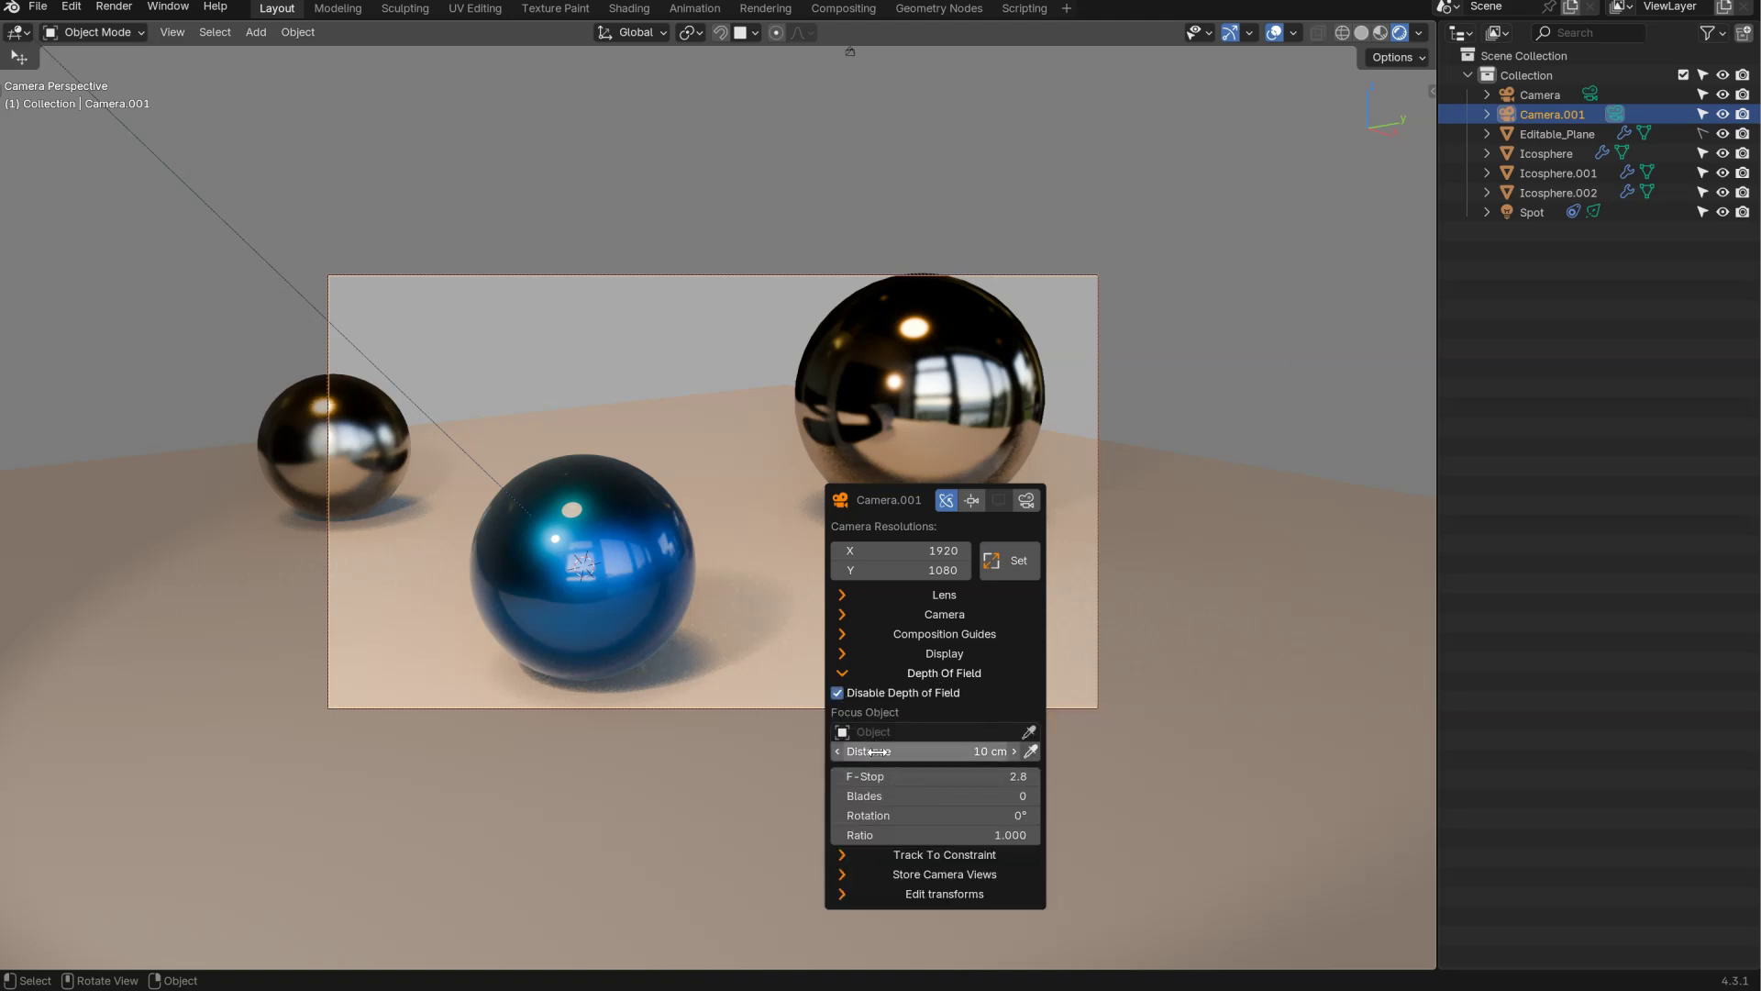
pyautogui.click(1028, 732)
pyautogui.click(605, 573)
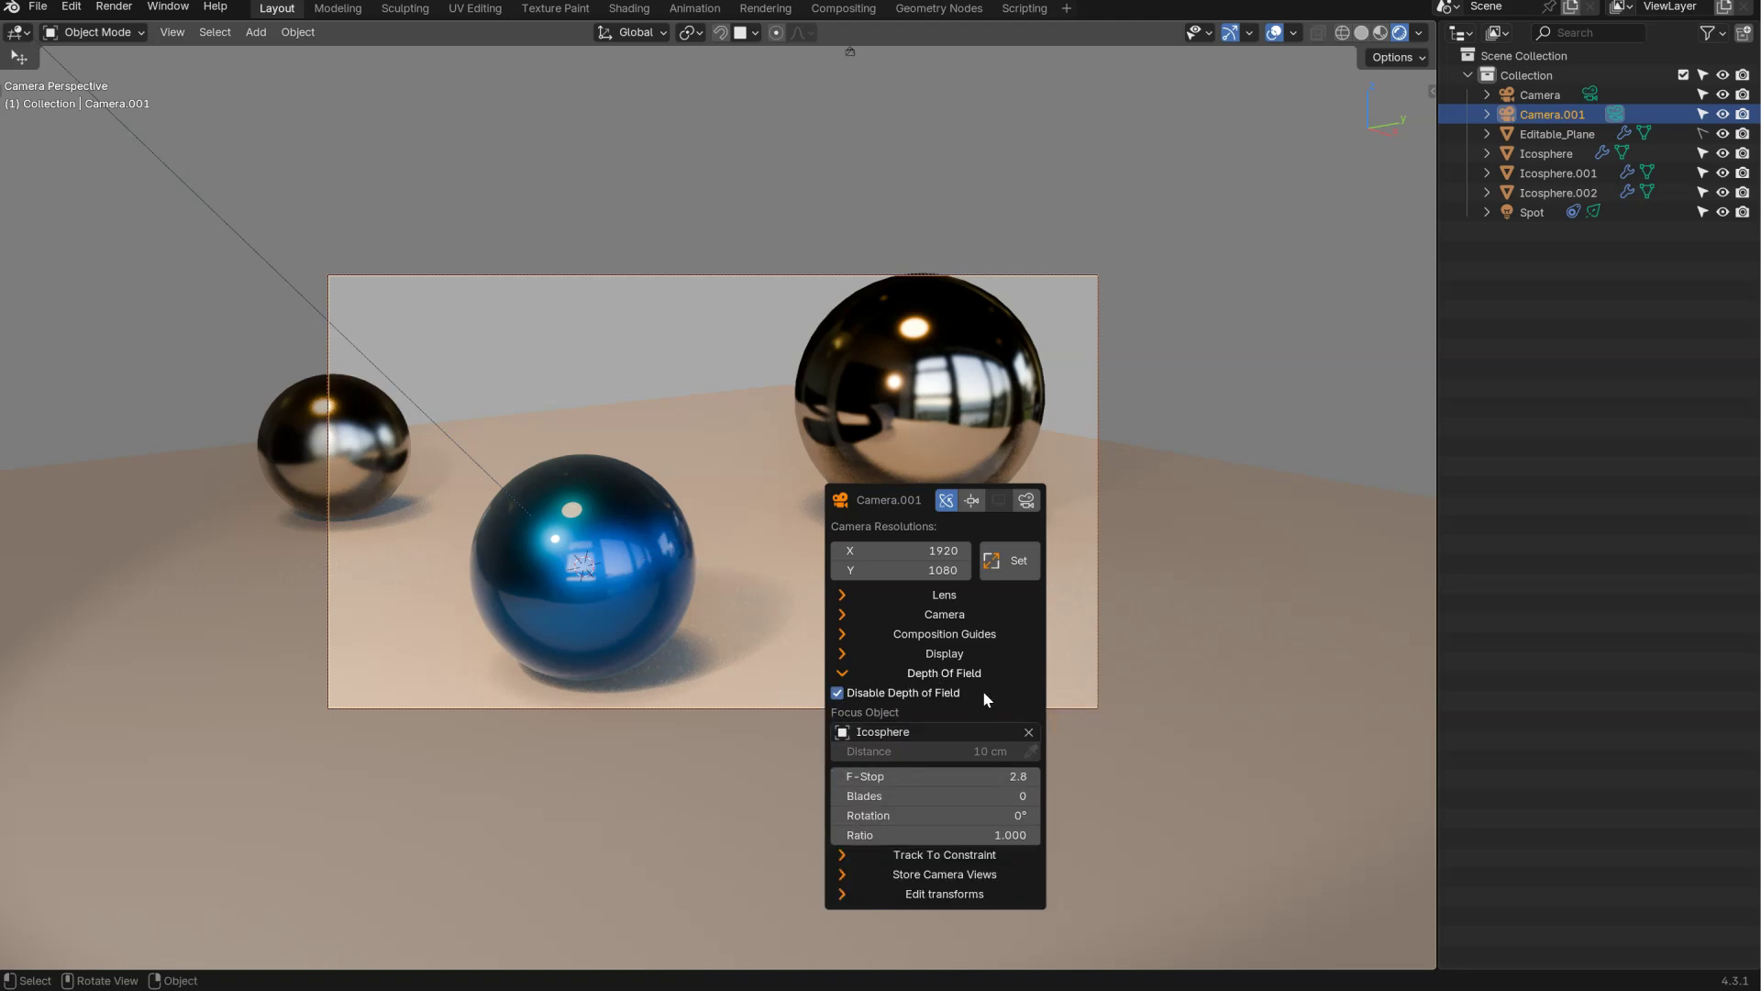
# - Clear the focus object and pick the focus distance on the large metallic sphere instead
pyautogui.click(1028, 731)
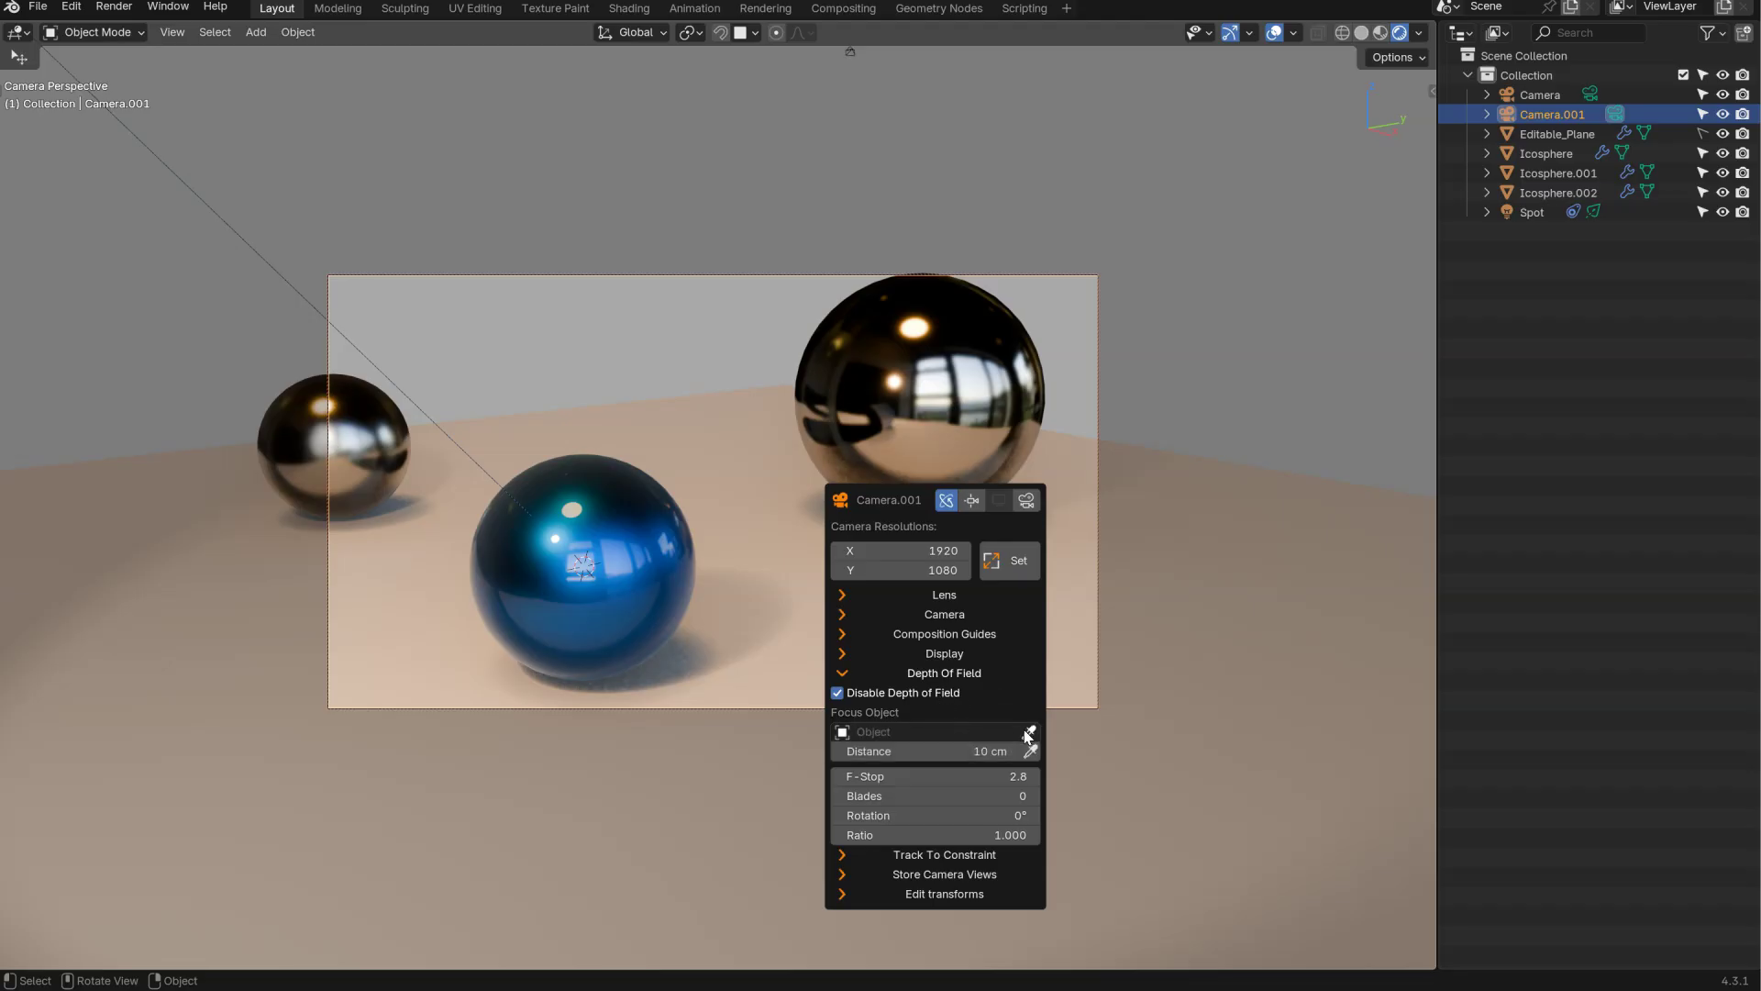
pyautogui.click(1031, 751)
pyautogui.click(892, 392)
# - Set the F-Stop of Camera.001 to 0.1, and lower it to 0.02 for a stronger blur
pyautogui.rightClick(932, 479)
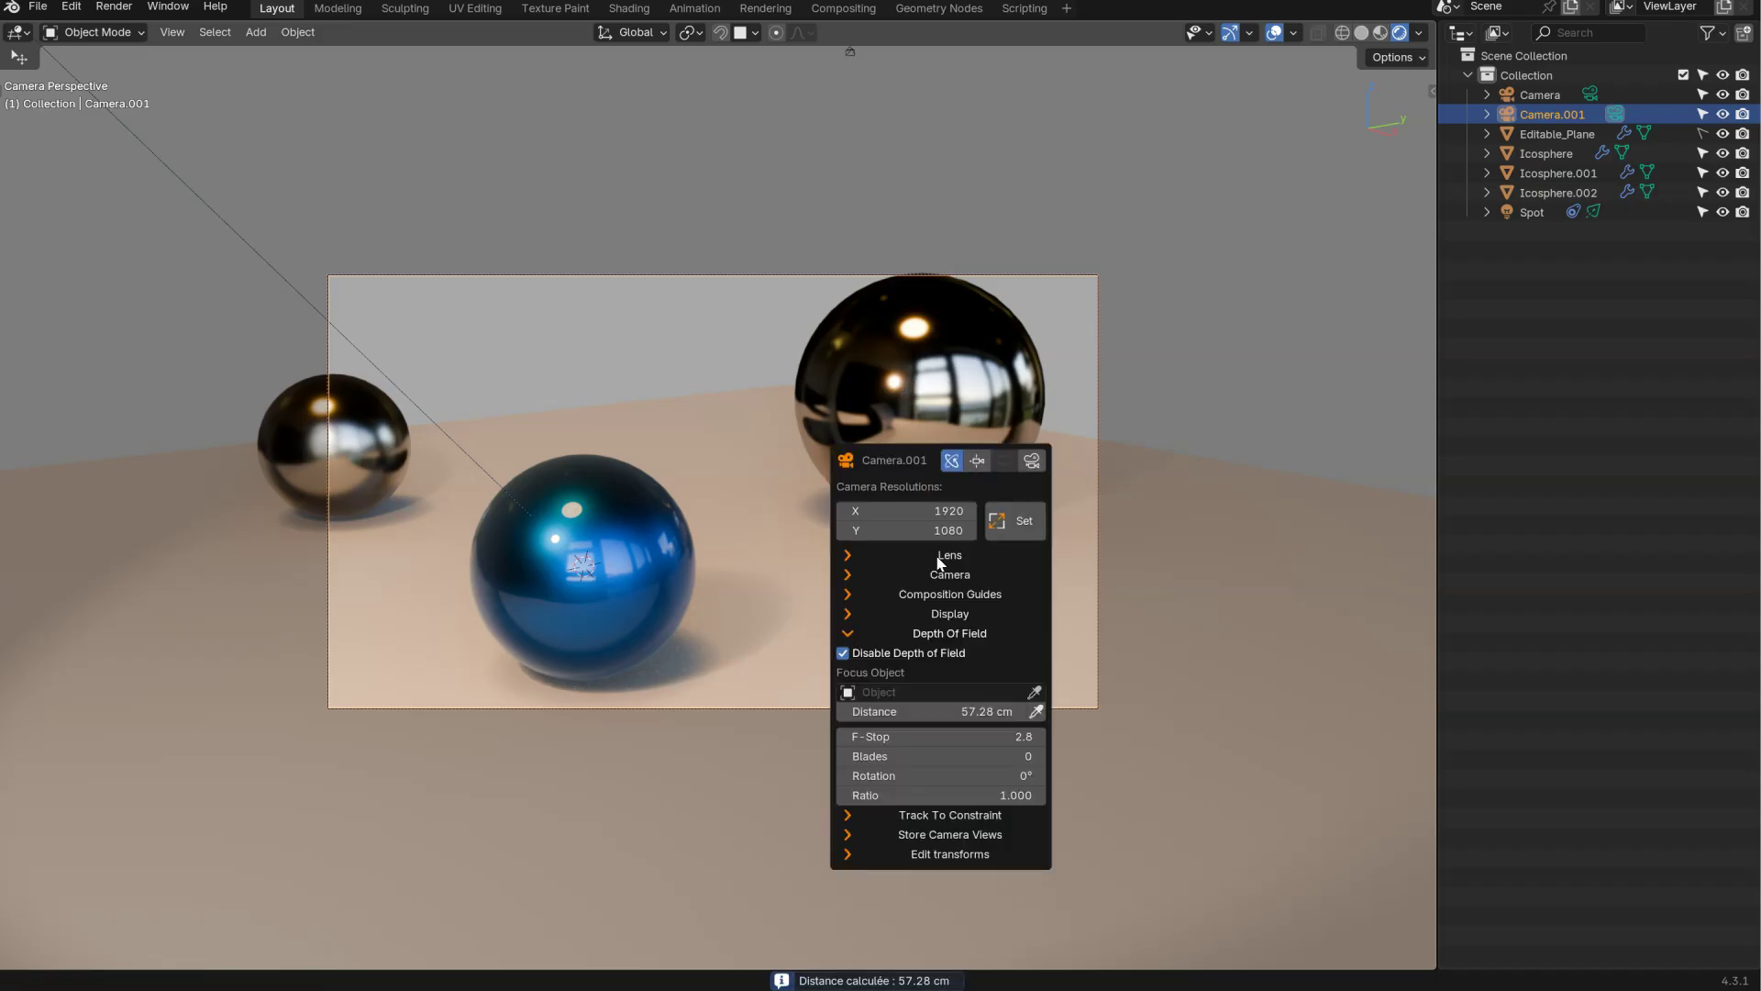
pyautogui.click(935, 738)
pyautogui.write('.1')
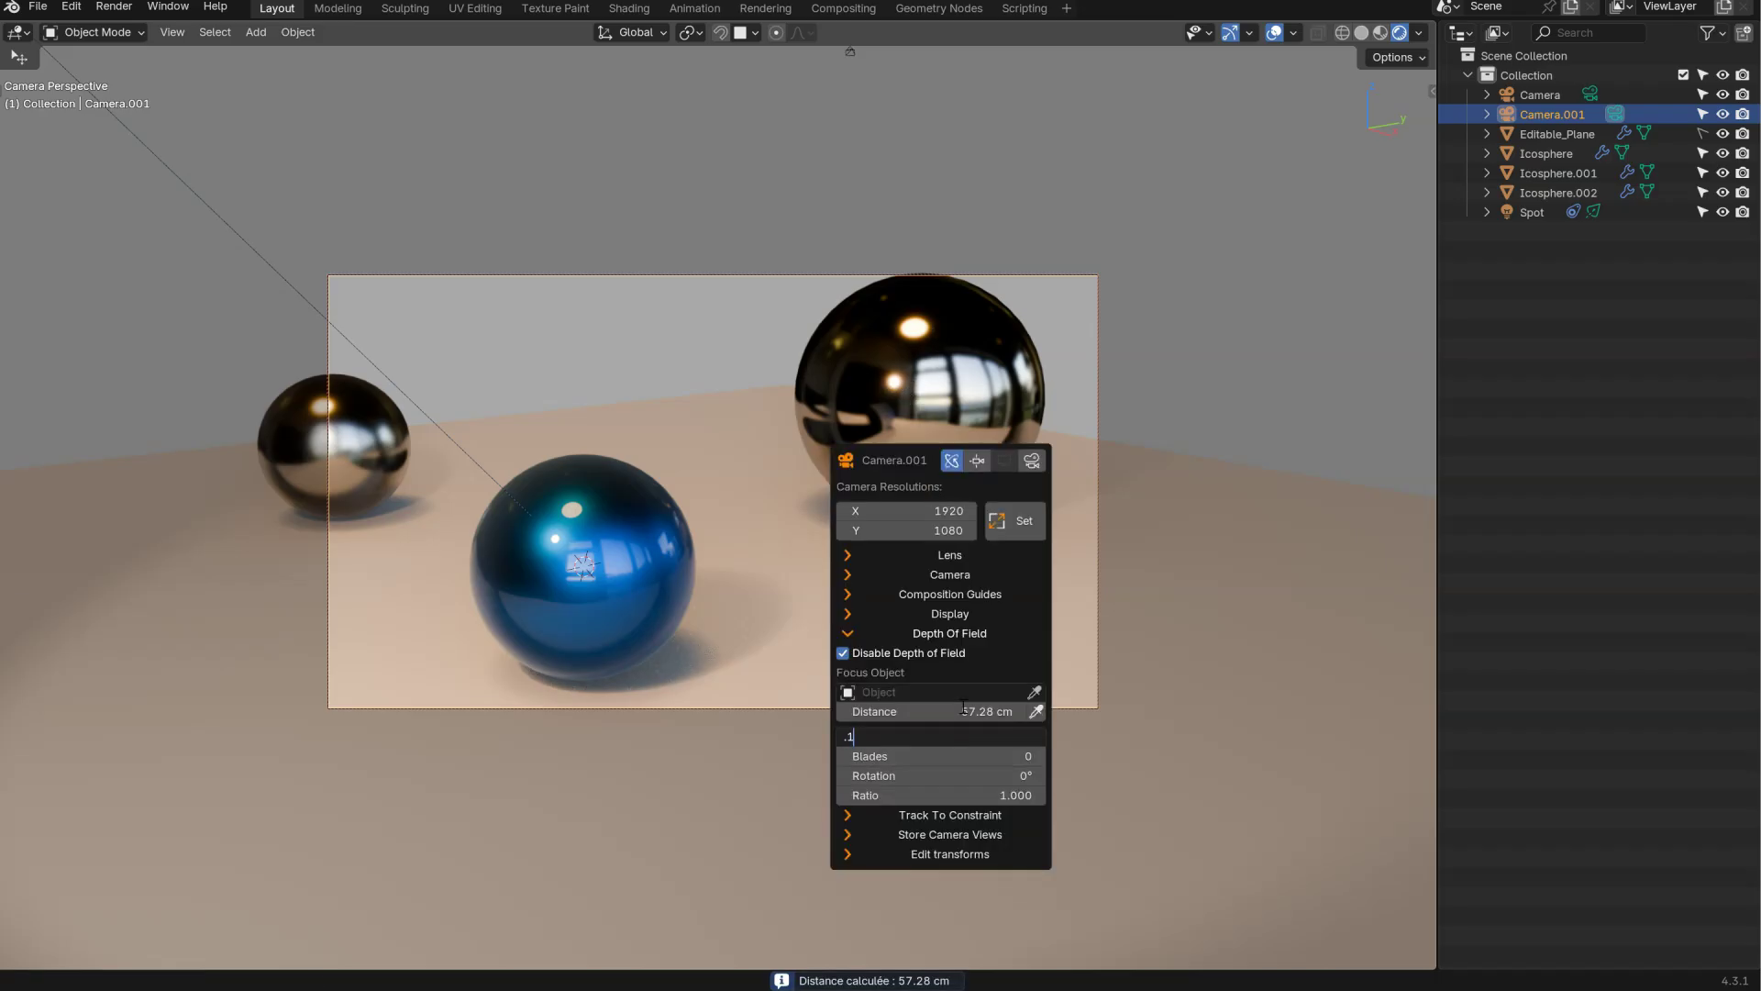
pyautogui.press('Return')
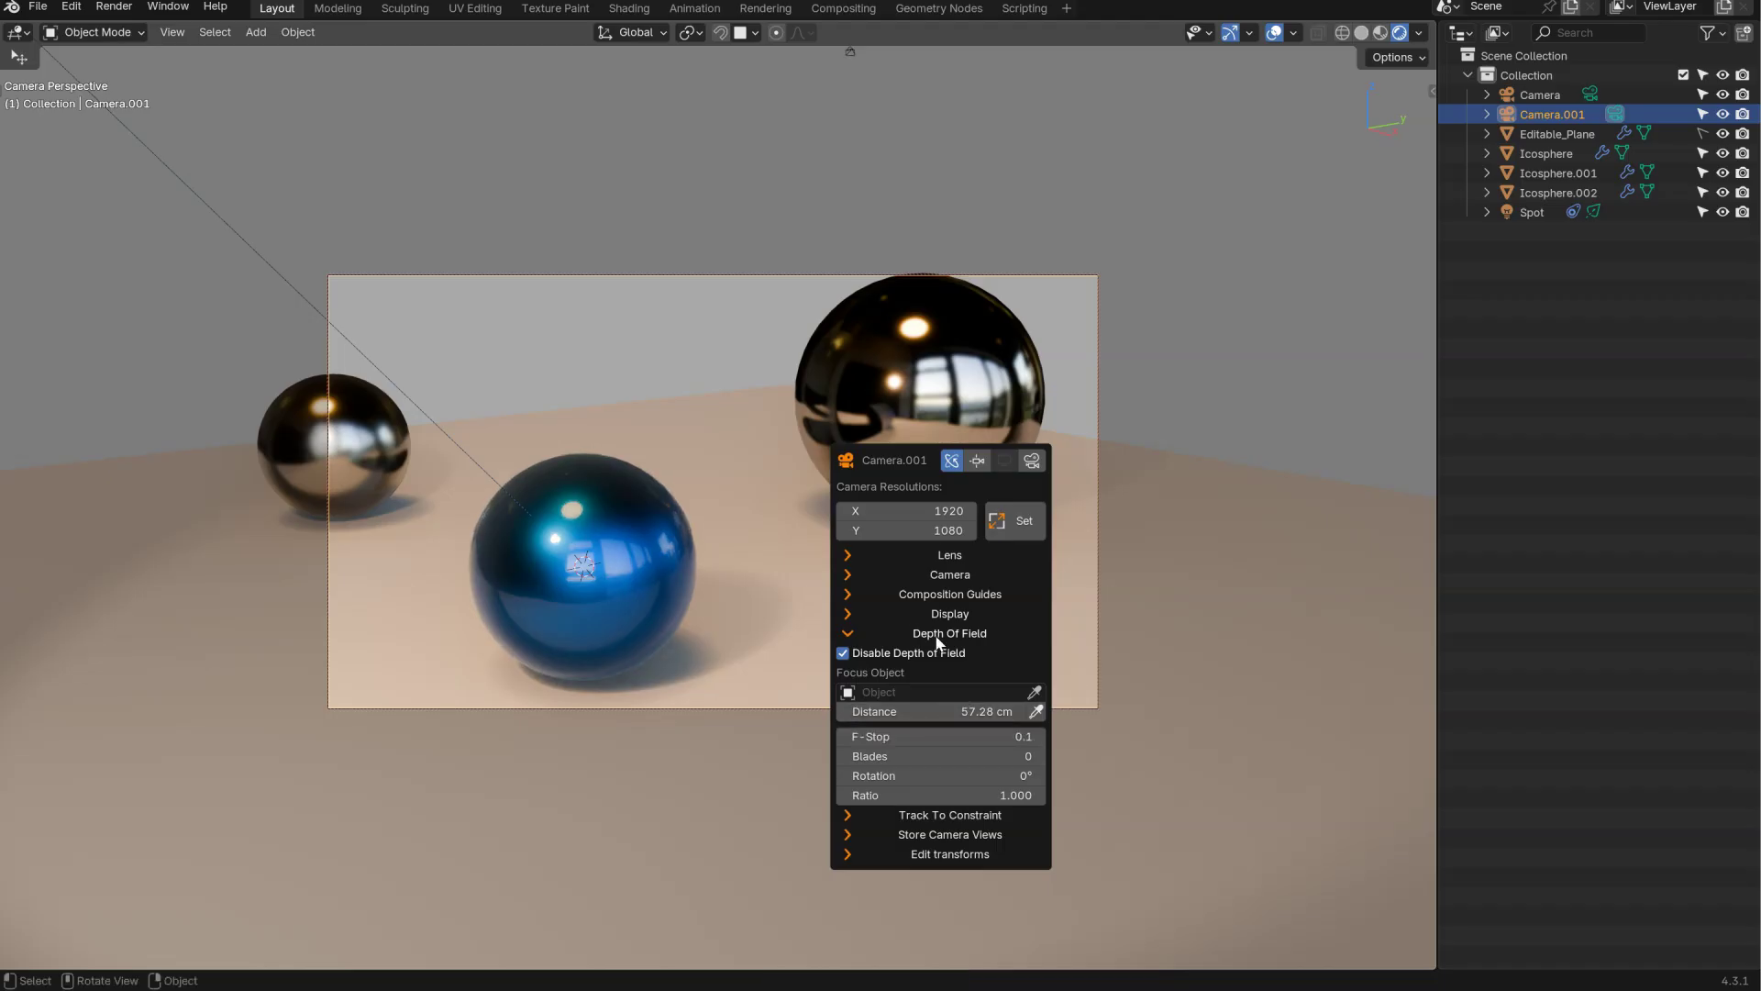
pyautogui.doubleClick(931, 738)
pyautogui.write('0.')
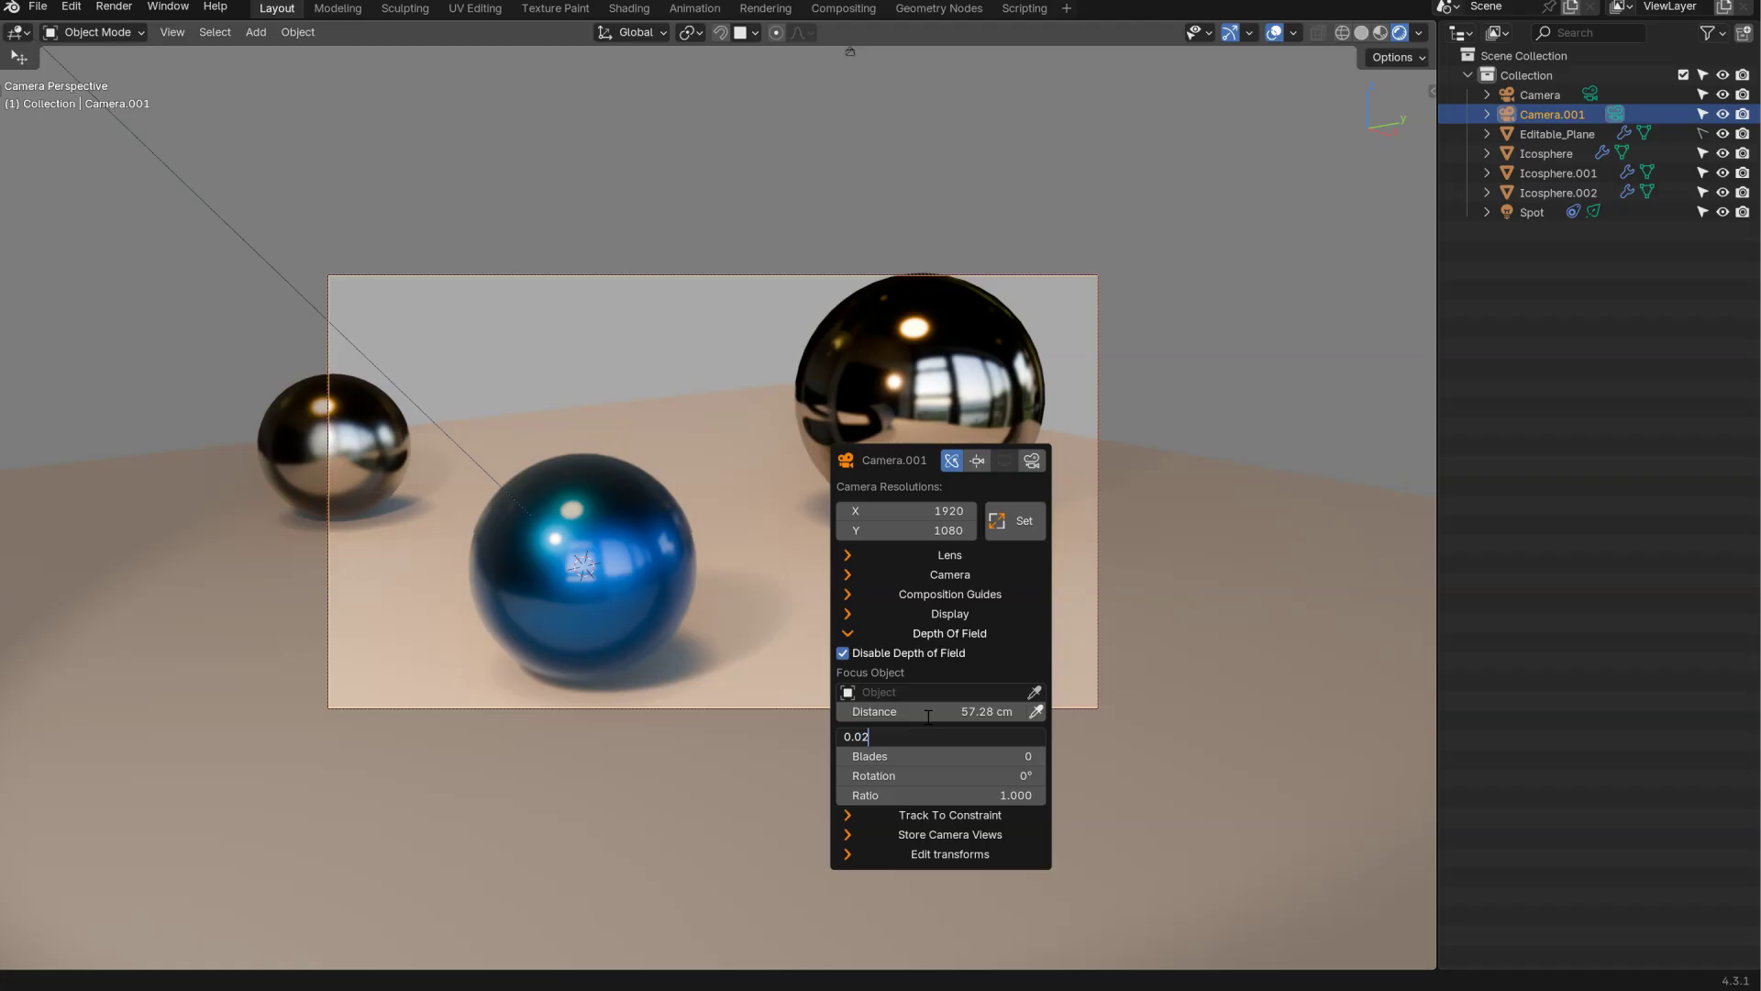
pyautogui.press('Return')
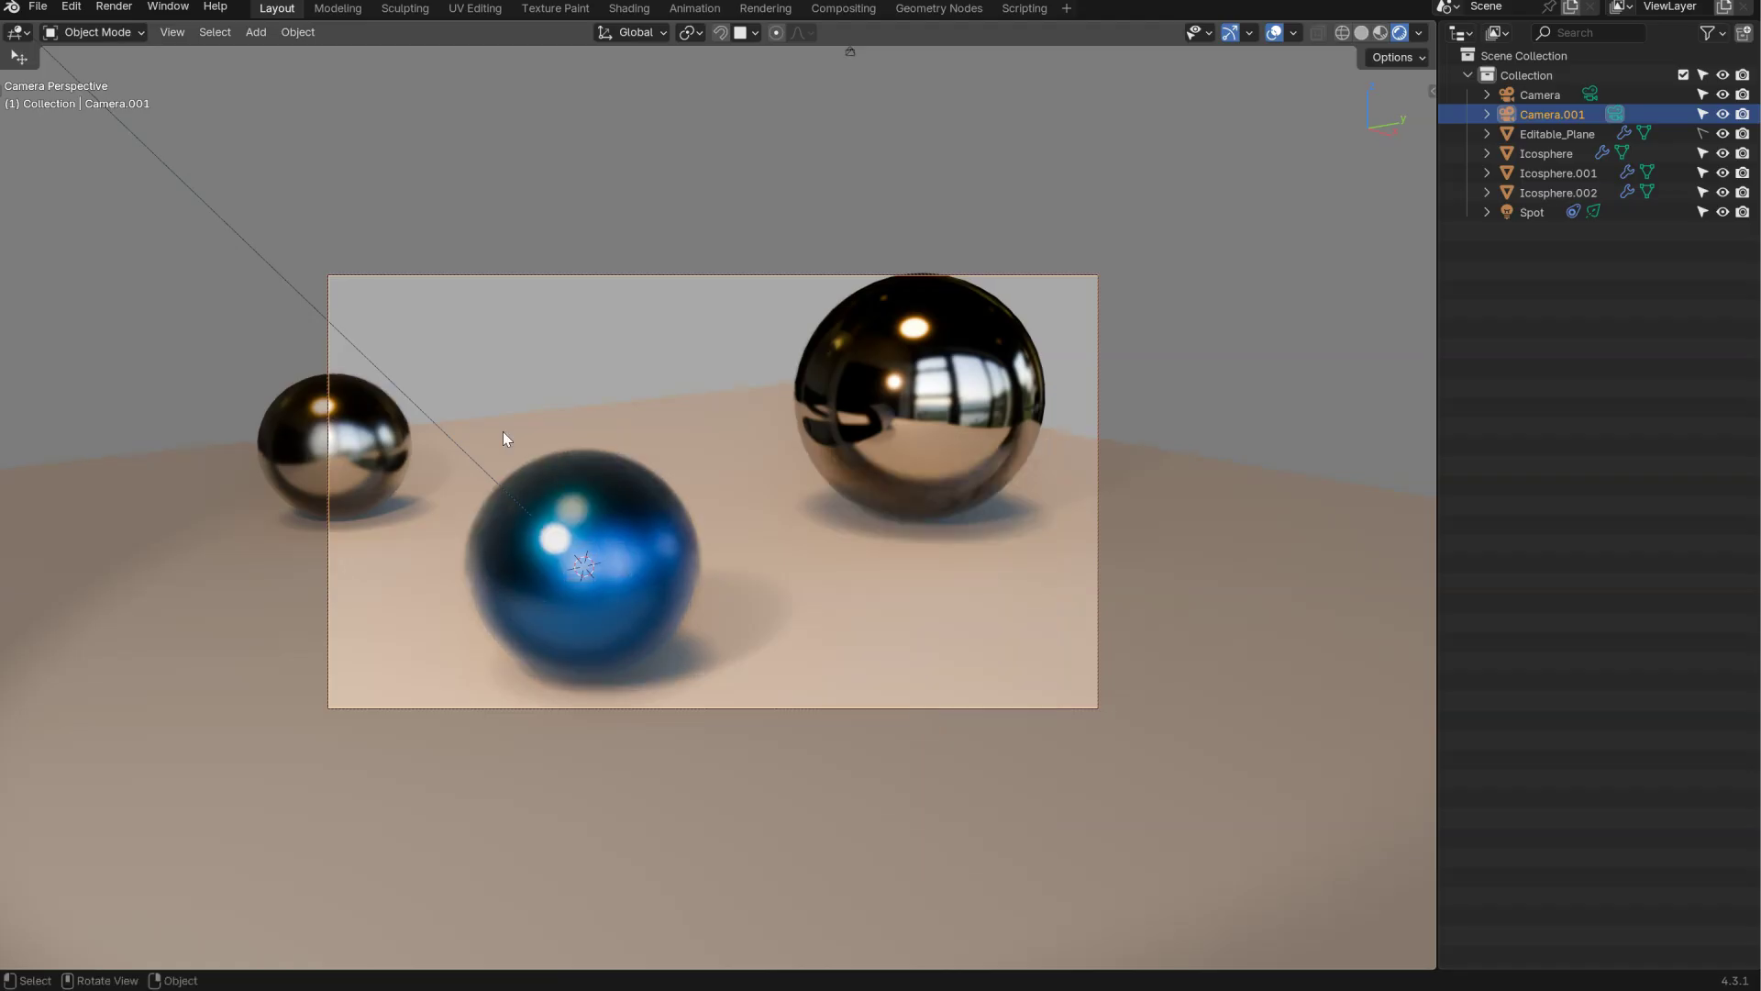
# - Pick Camera.001's focus distance on the small metallic sphere, and repick it on the blue sphere
pyautogui.hotkey('alt', 'c')
pyautogui.click(907, 772)
pyautogui.click(378, 436)
pyautogui.hotkey('alt', 'c')
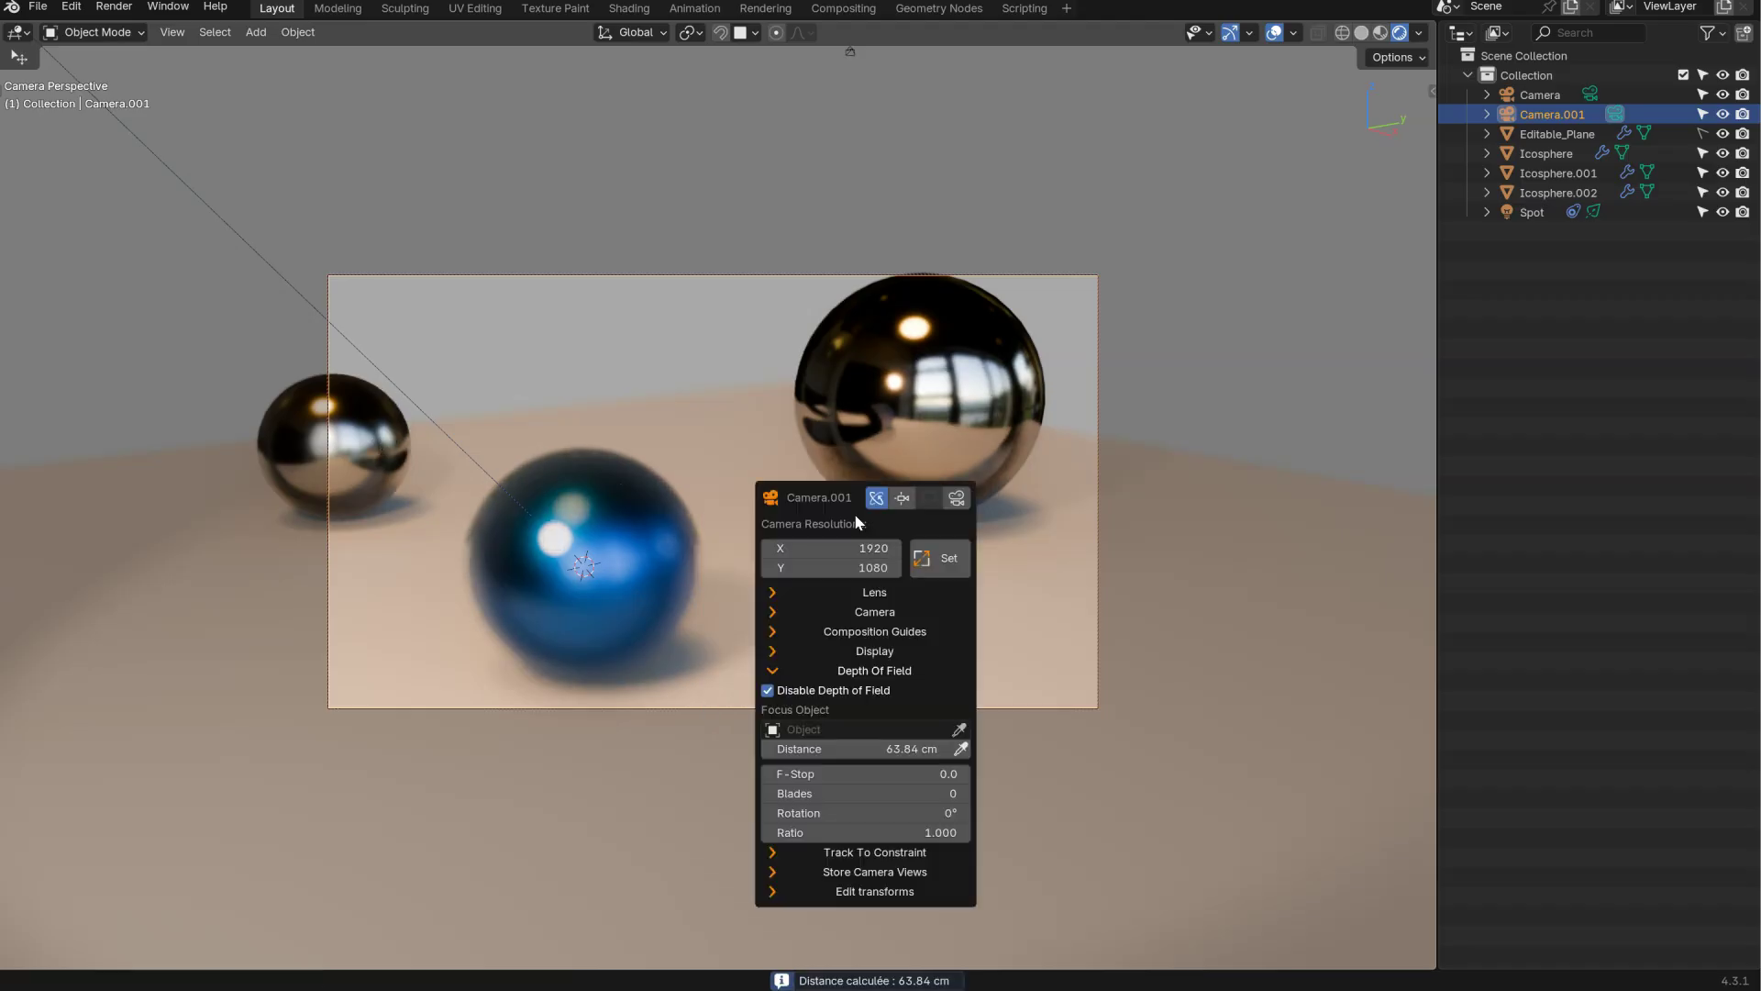
pyautogui.click(959, 749)
pyautogui.click(591, 556)
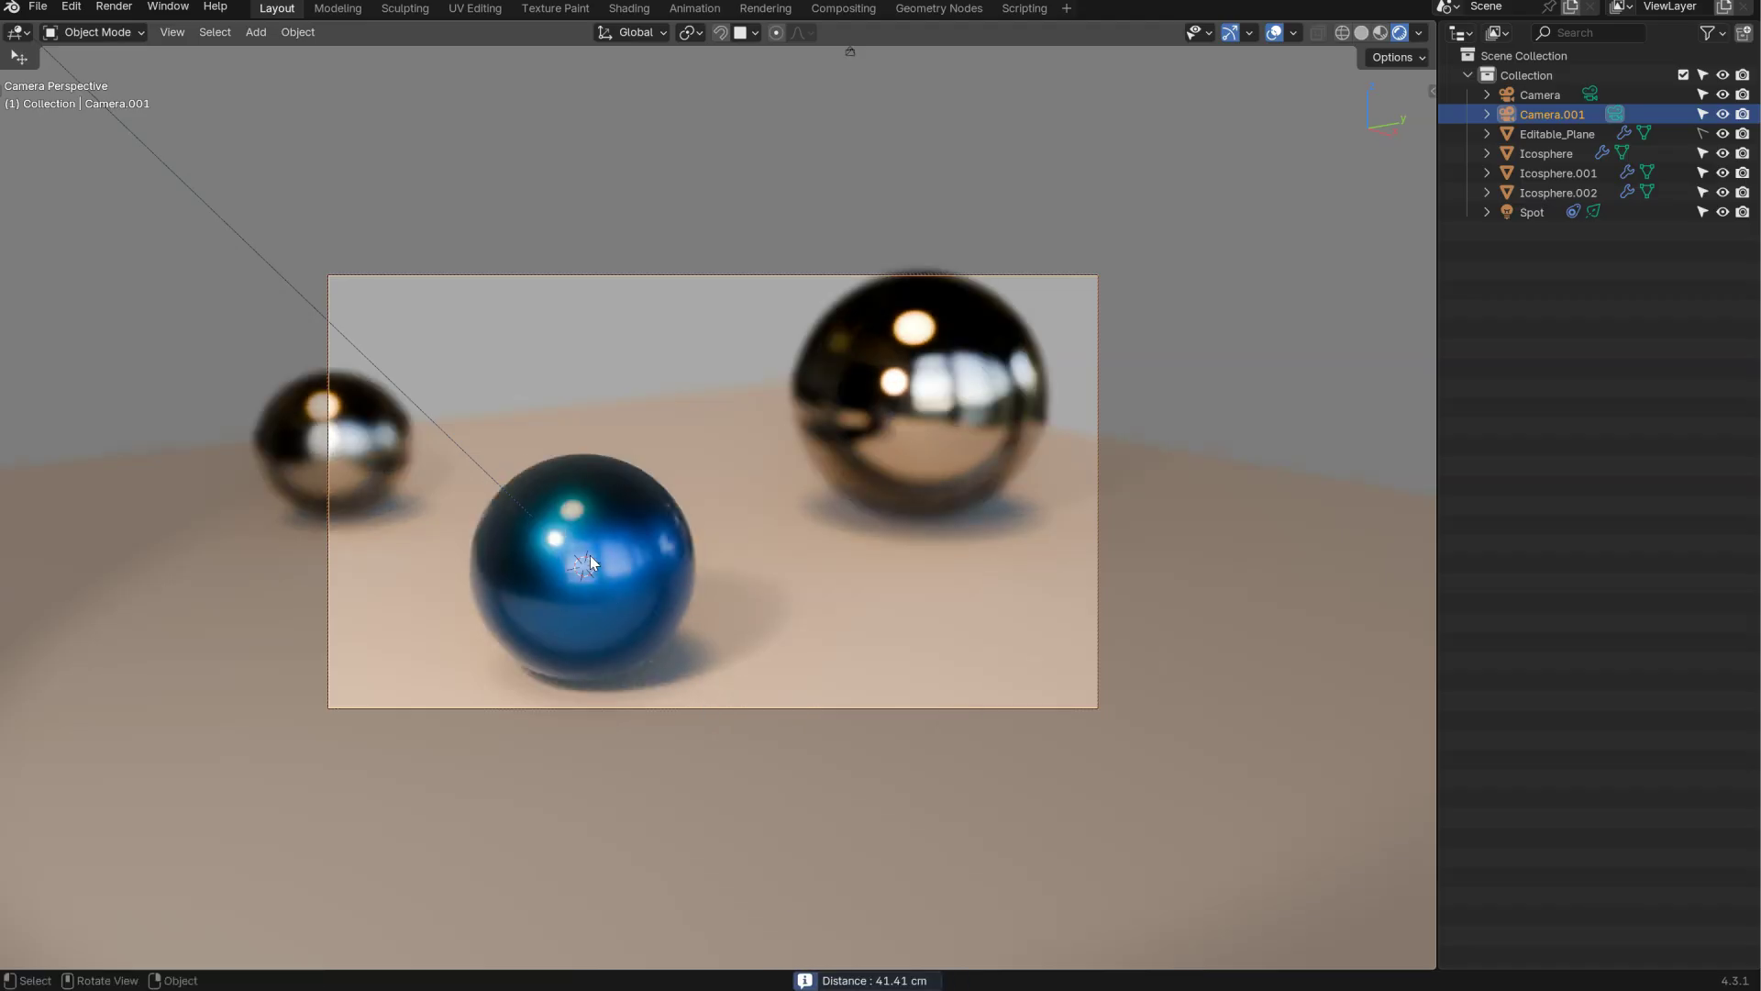
# - Pick the focus distance on the large metallic sphere, and return the focus to the blue sphere
pyautogui.hotkey('alt', 'c')
pyautogui.click(973, 818)
pyautogui.click(917, 427)
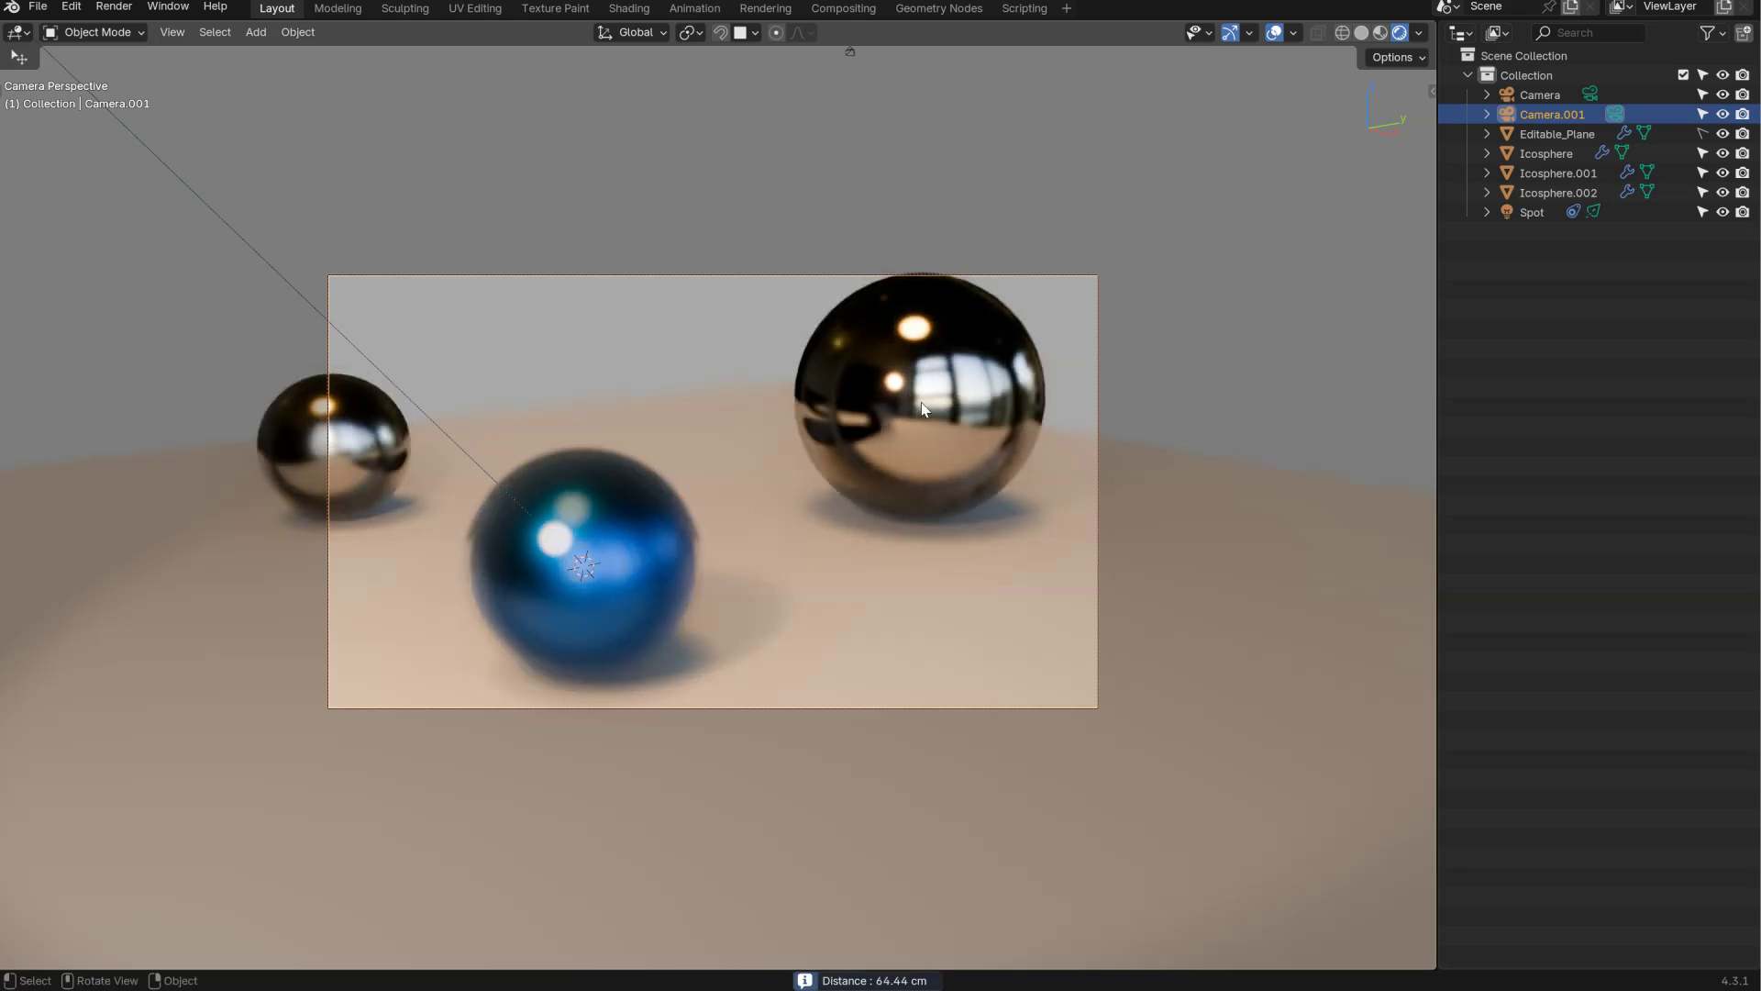
pyautogui.hotkey('alt', 'c')
pyautogui.click(1025, 695)
pyautogui.click(613, 561)
# - Create a depth of field target empty for Camera.001 and place it on the blue sphere
pyautogui.hotkey('alt', 'c')
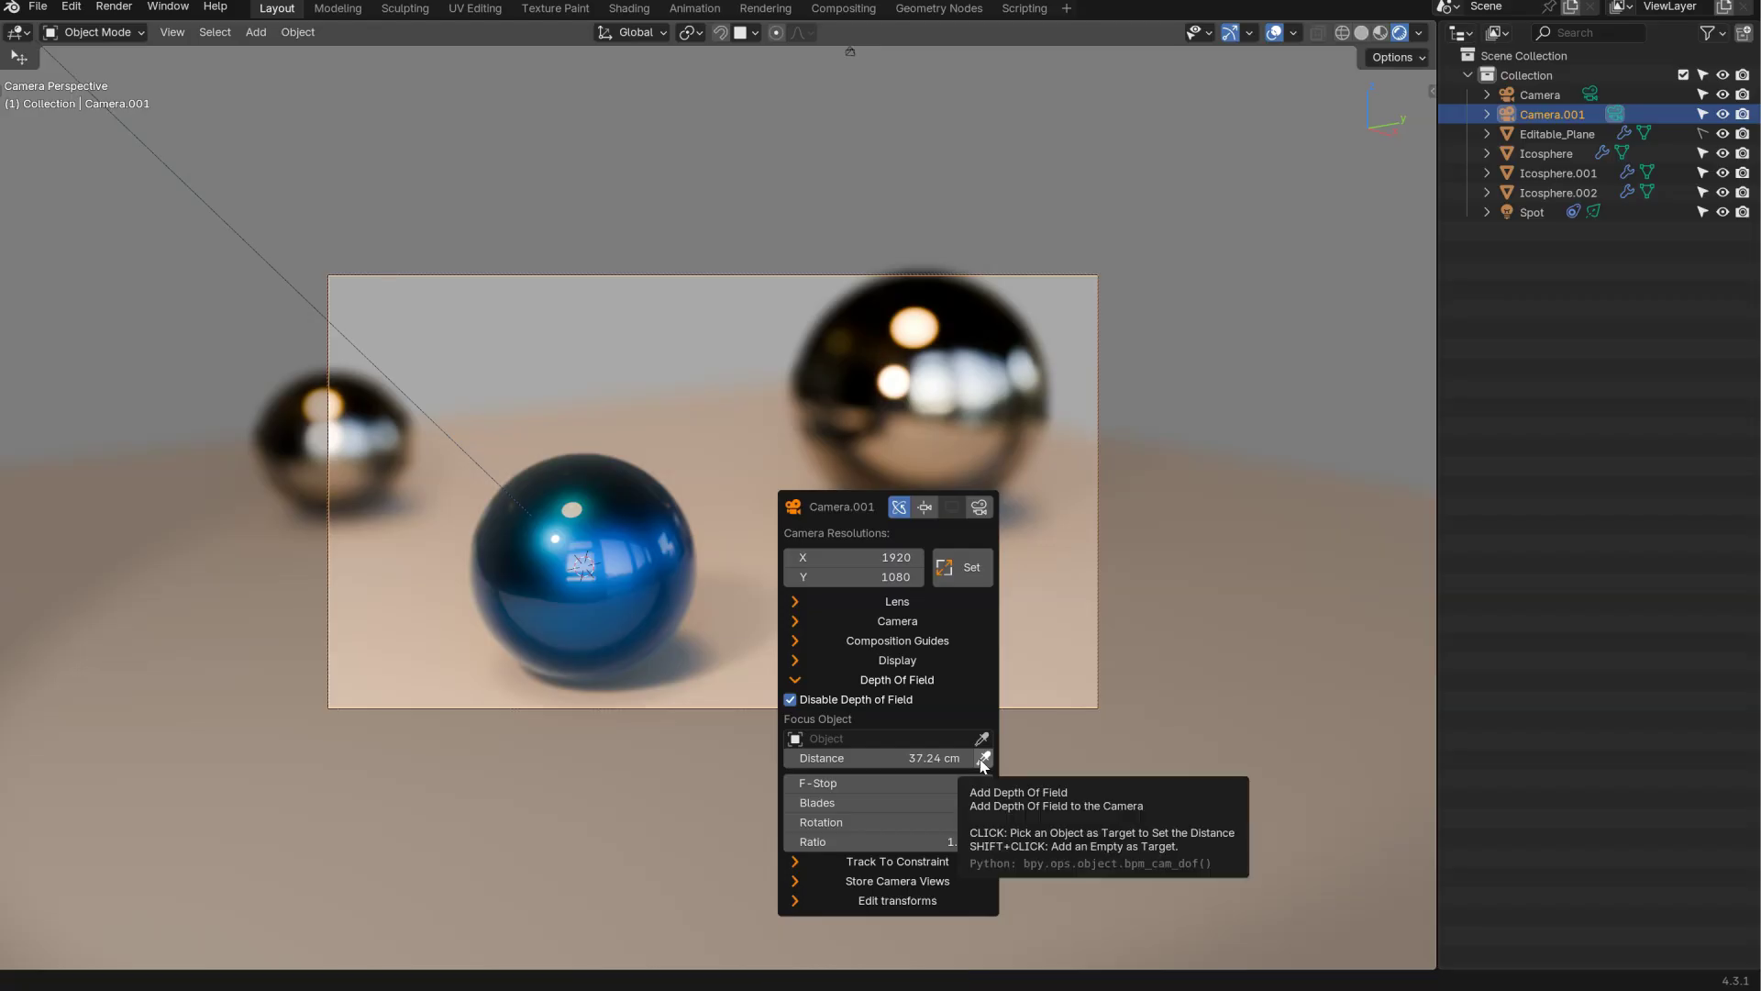
pyautogui.keyDown('shift'); pyautogui.click(984, 760); pyautogui.keyUp('shift')
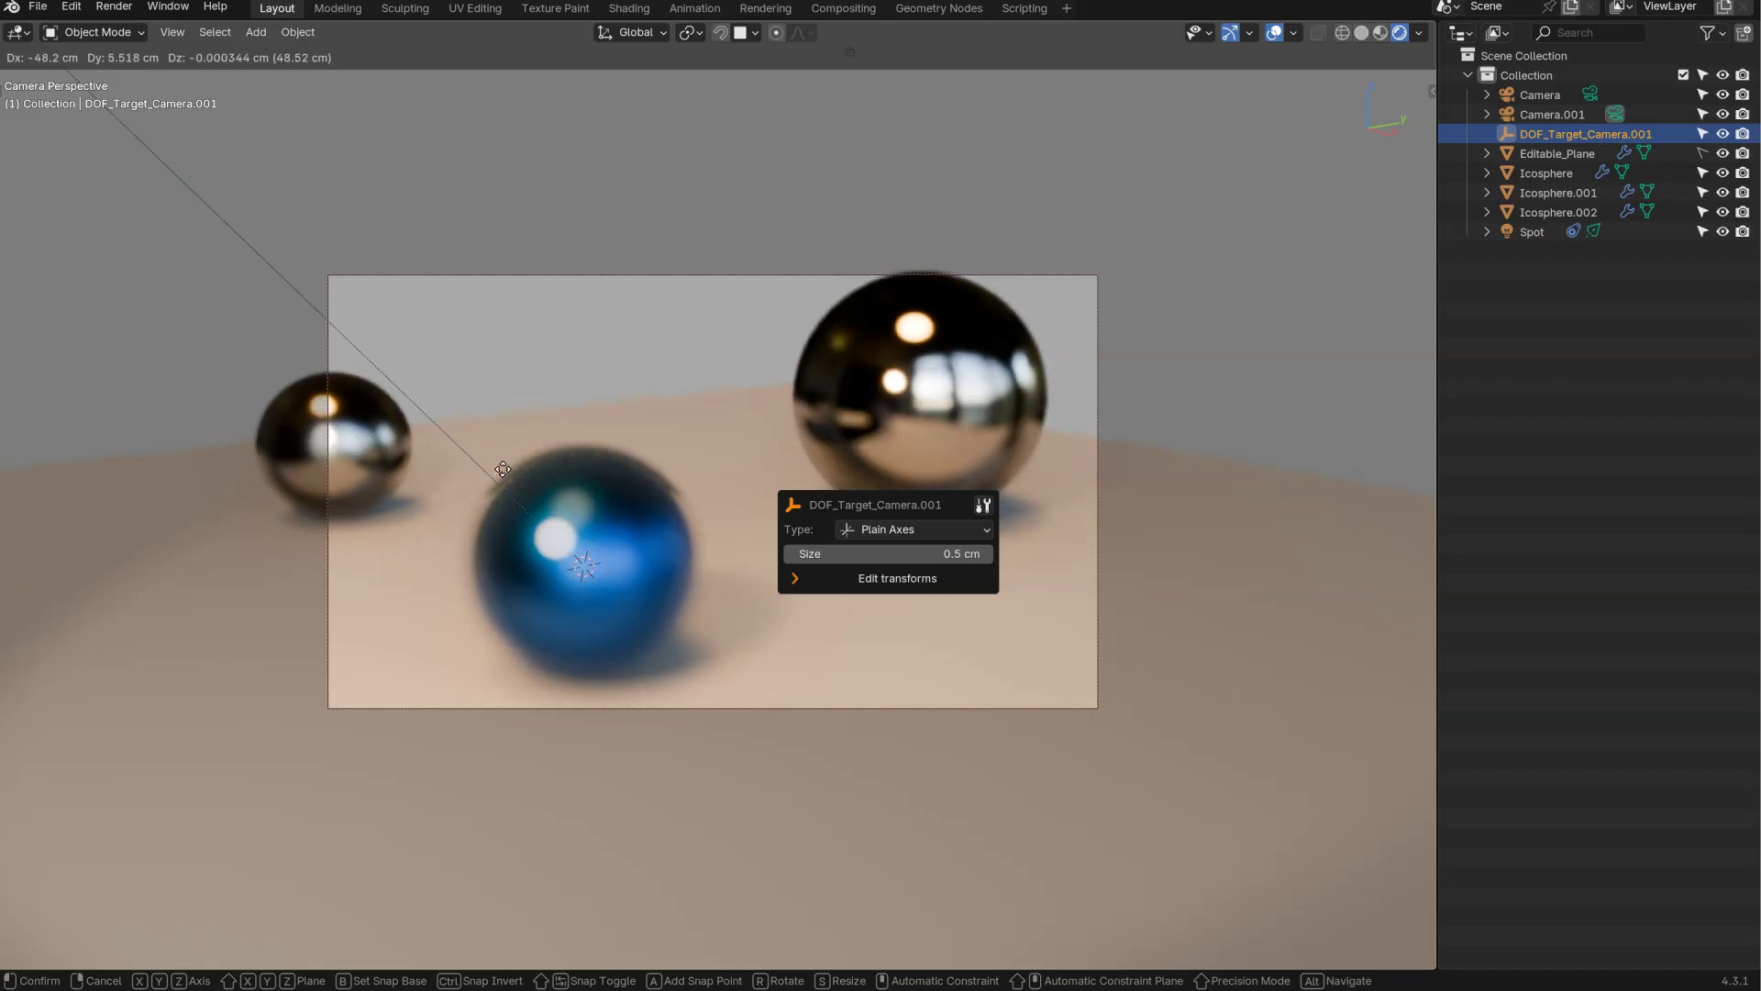
pyautogui.click(603, 534)
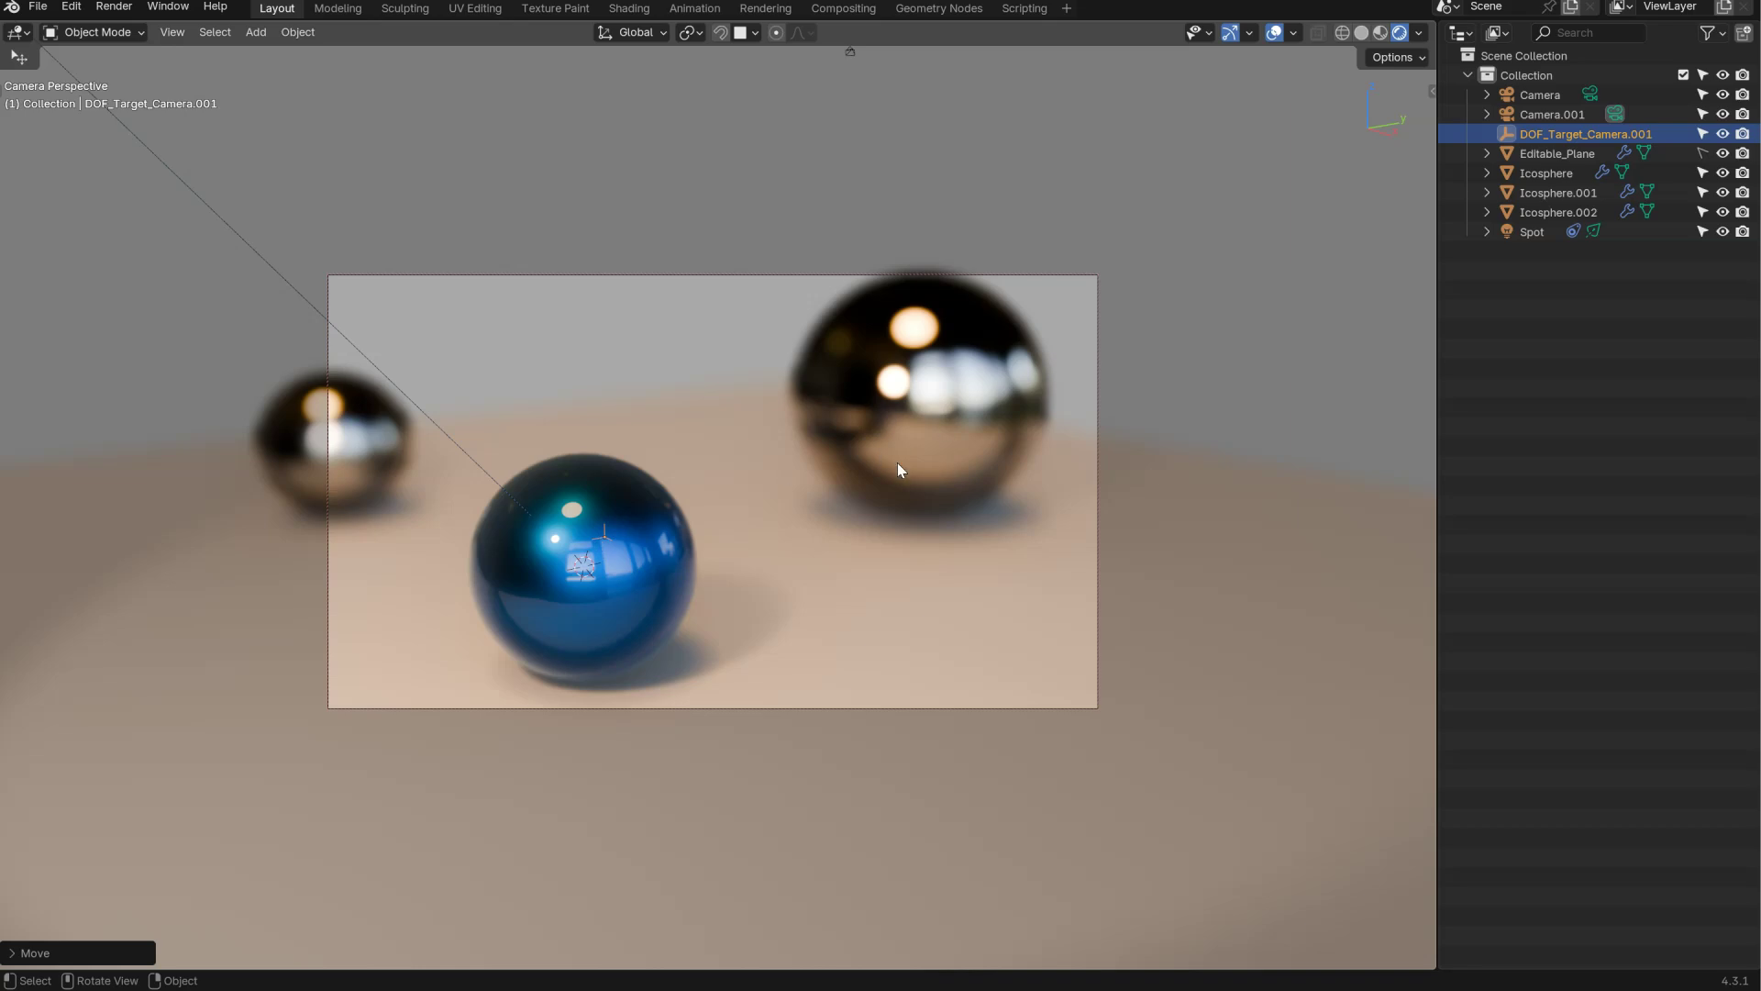
# - Reselect Camera.001, check its depth of field focus object, and recall its stored View 1
pyautogui.rightClick(915, 447)
pyautogui.hotkey('alt', 'c')
pyautogui.click(820, 481)
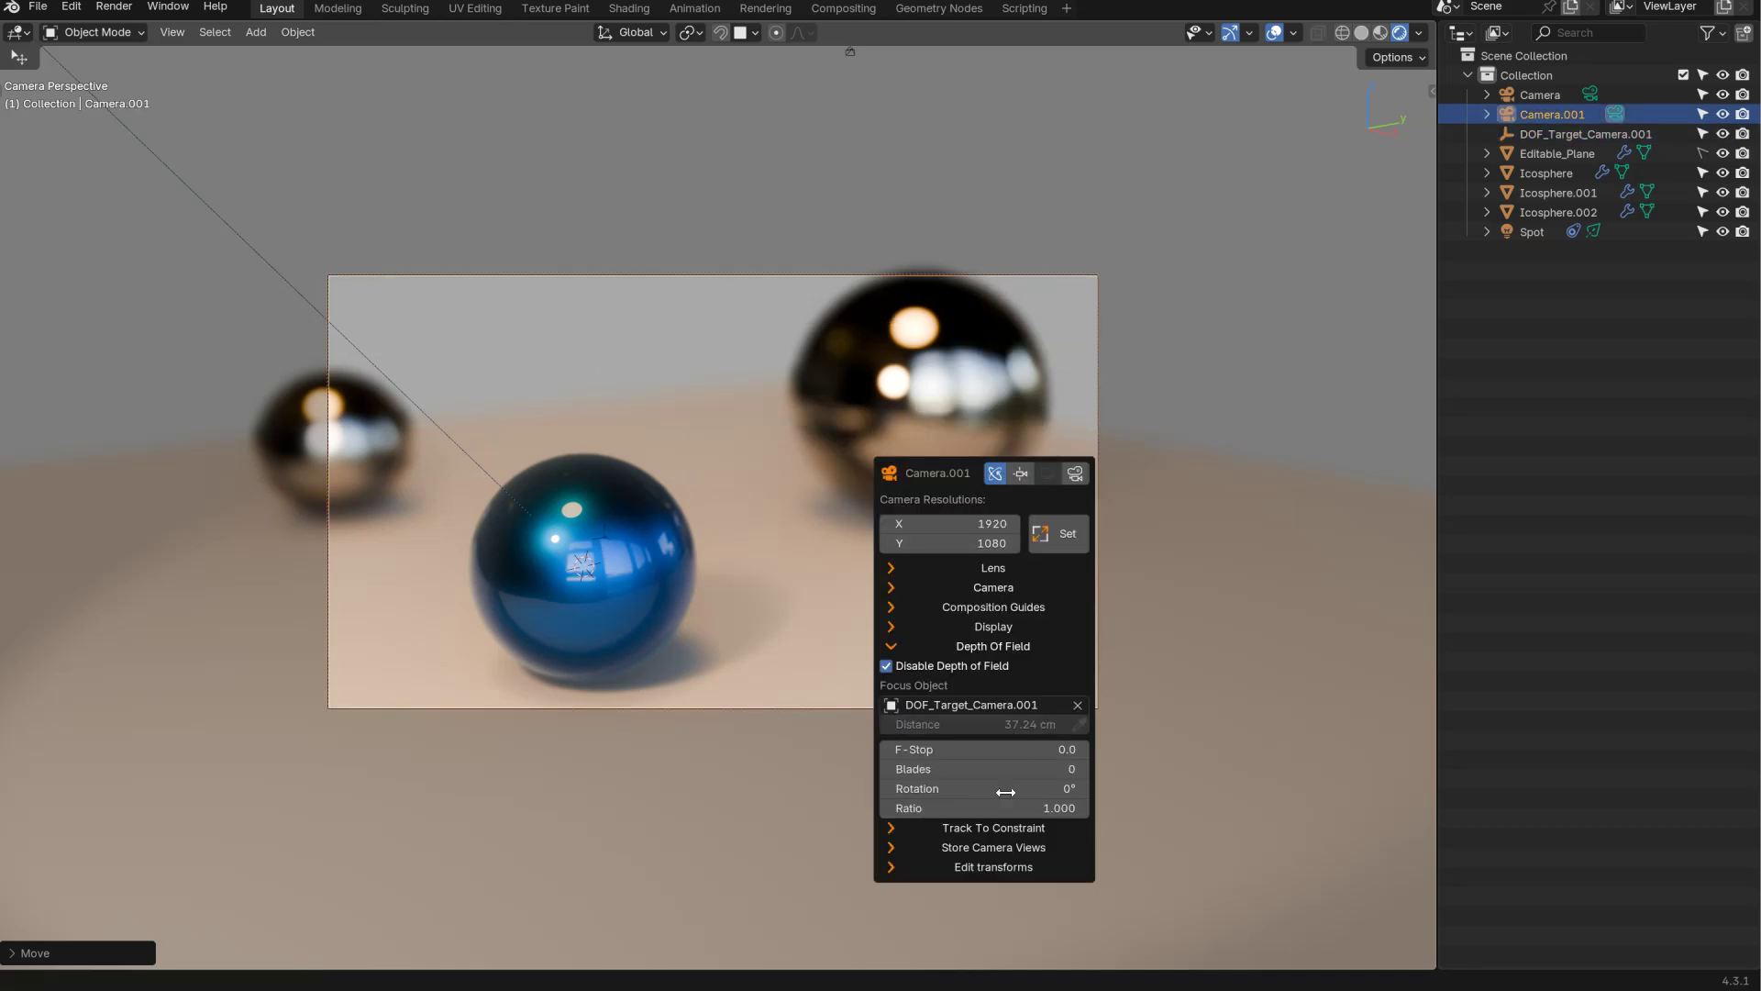
pyautogui.click(968, 650)
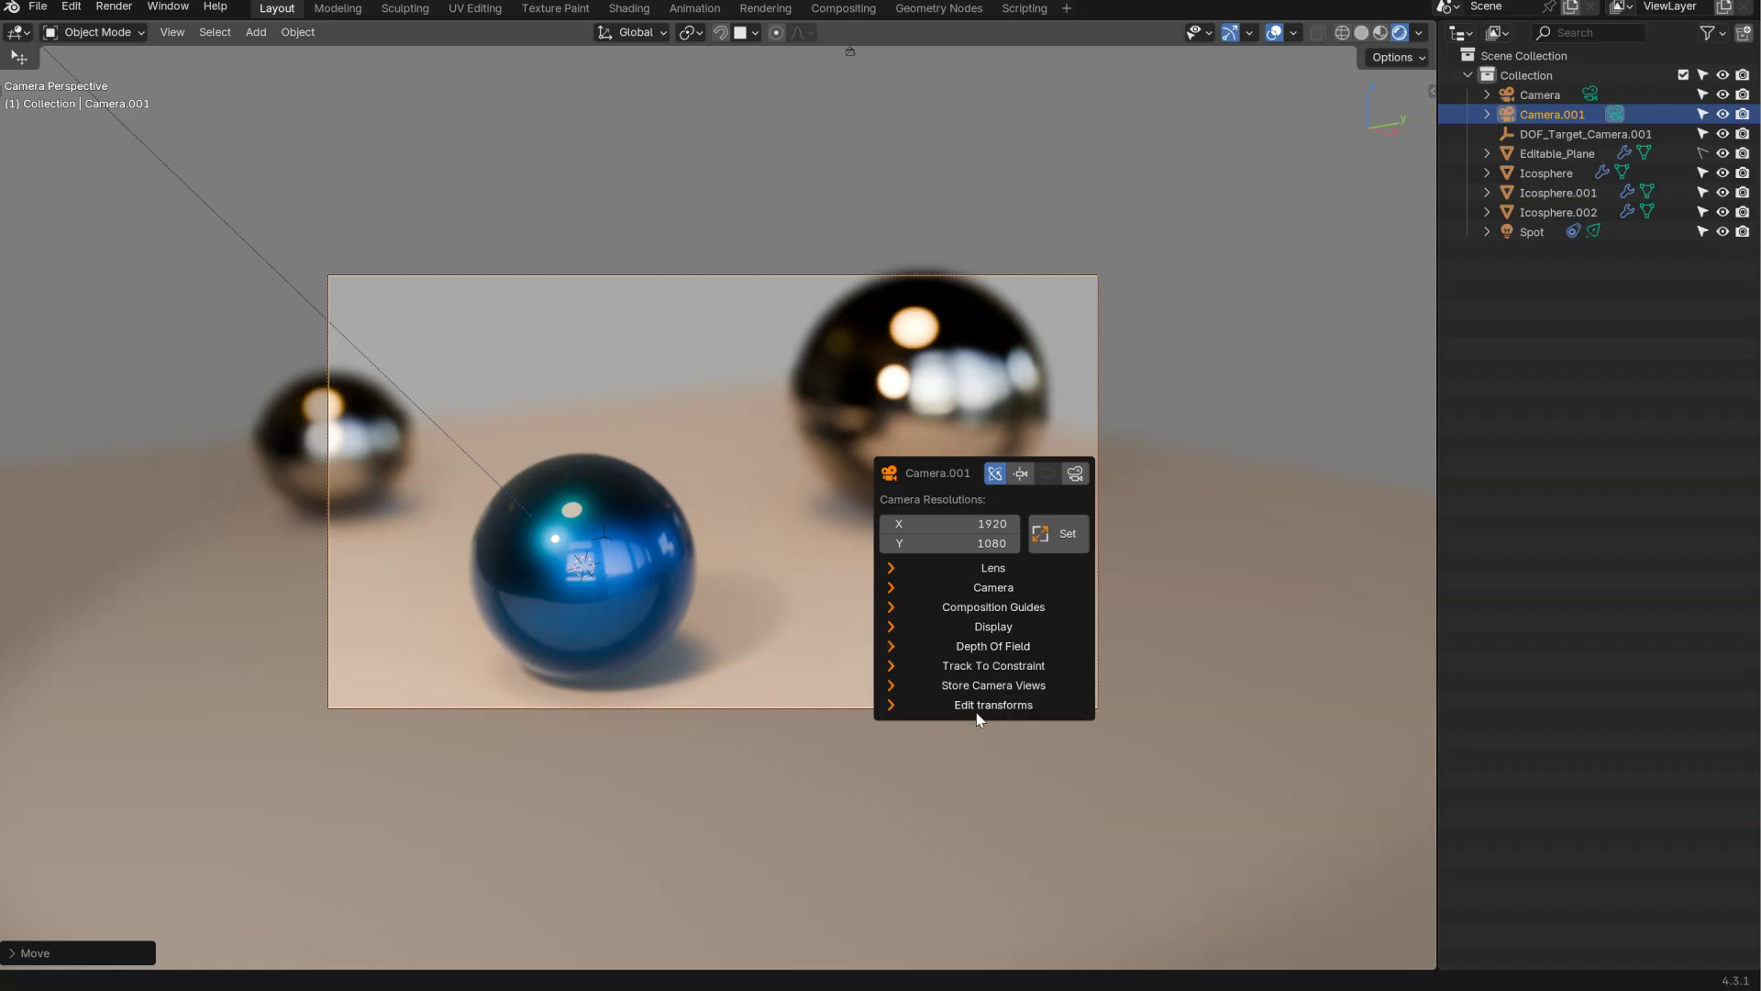
pyautogui.click(974, 686)
pyautogui.click(927, 740)
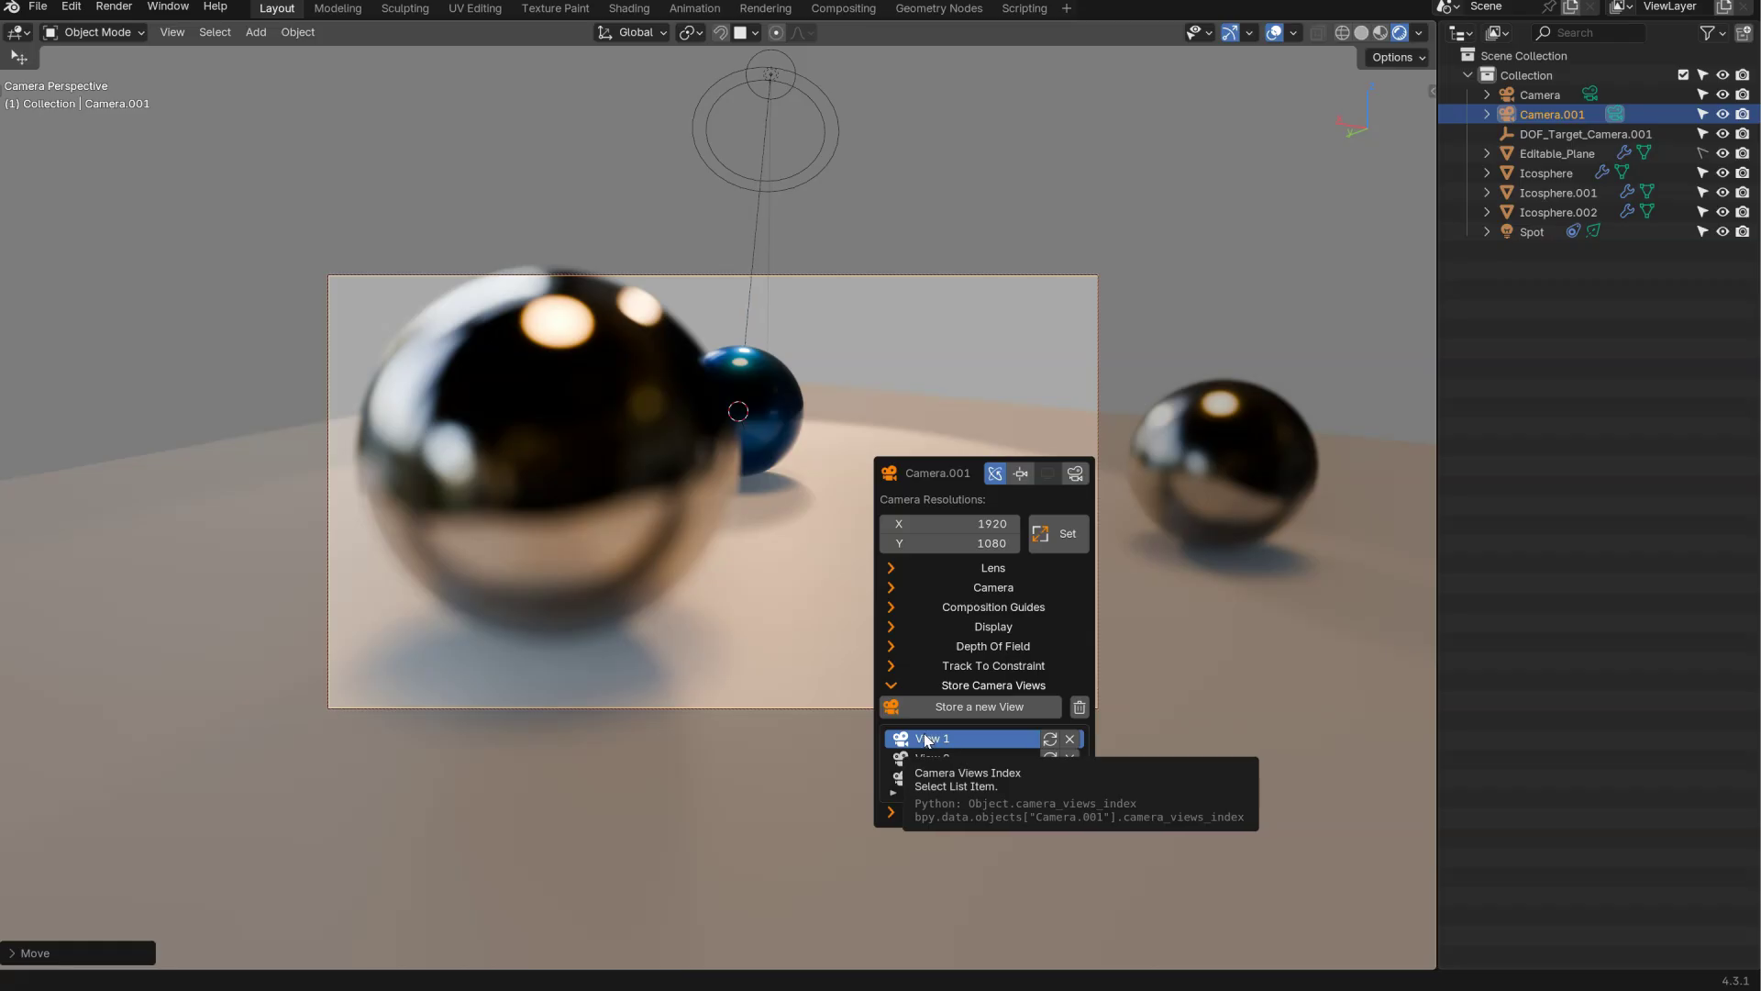
# - Select DOF_Target_Camera.001 and move it onto the large metallic sphere to focus there
pyautogui.click(1552, 134)
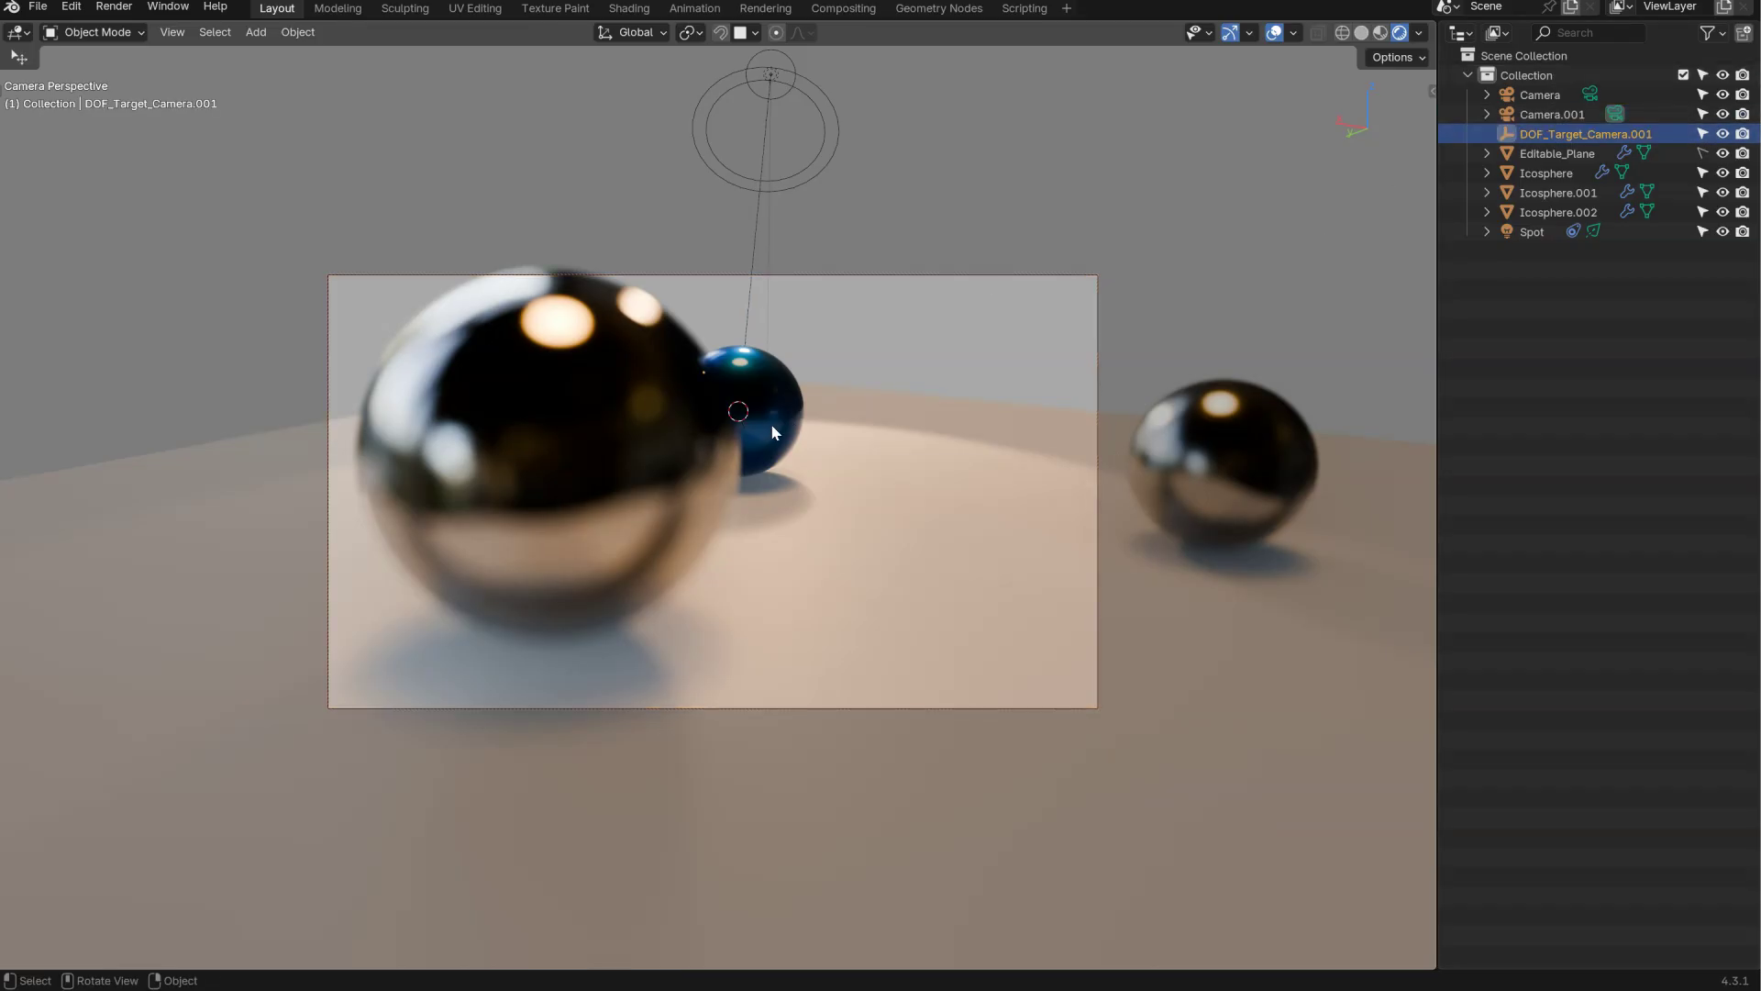
pyautogui.press('g')
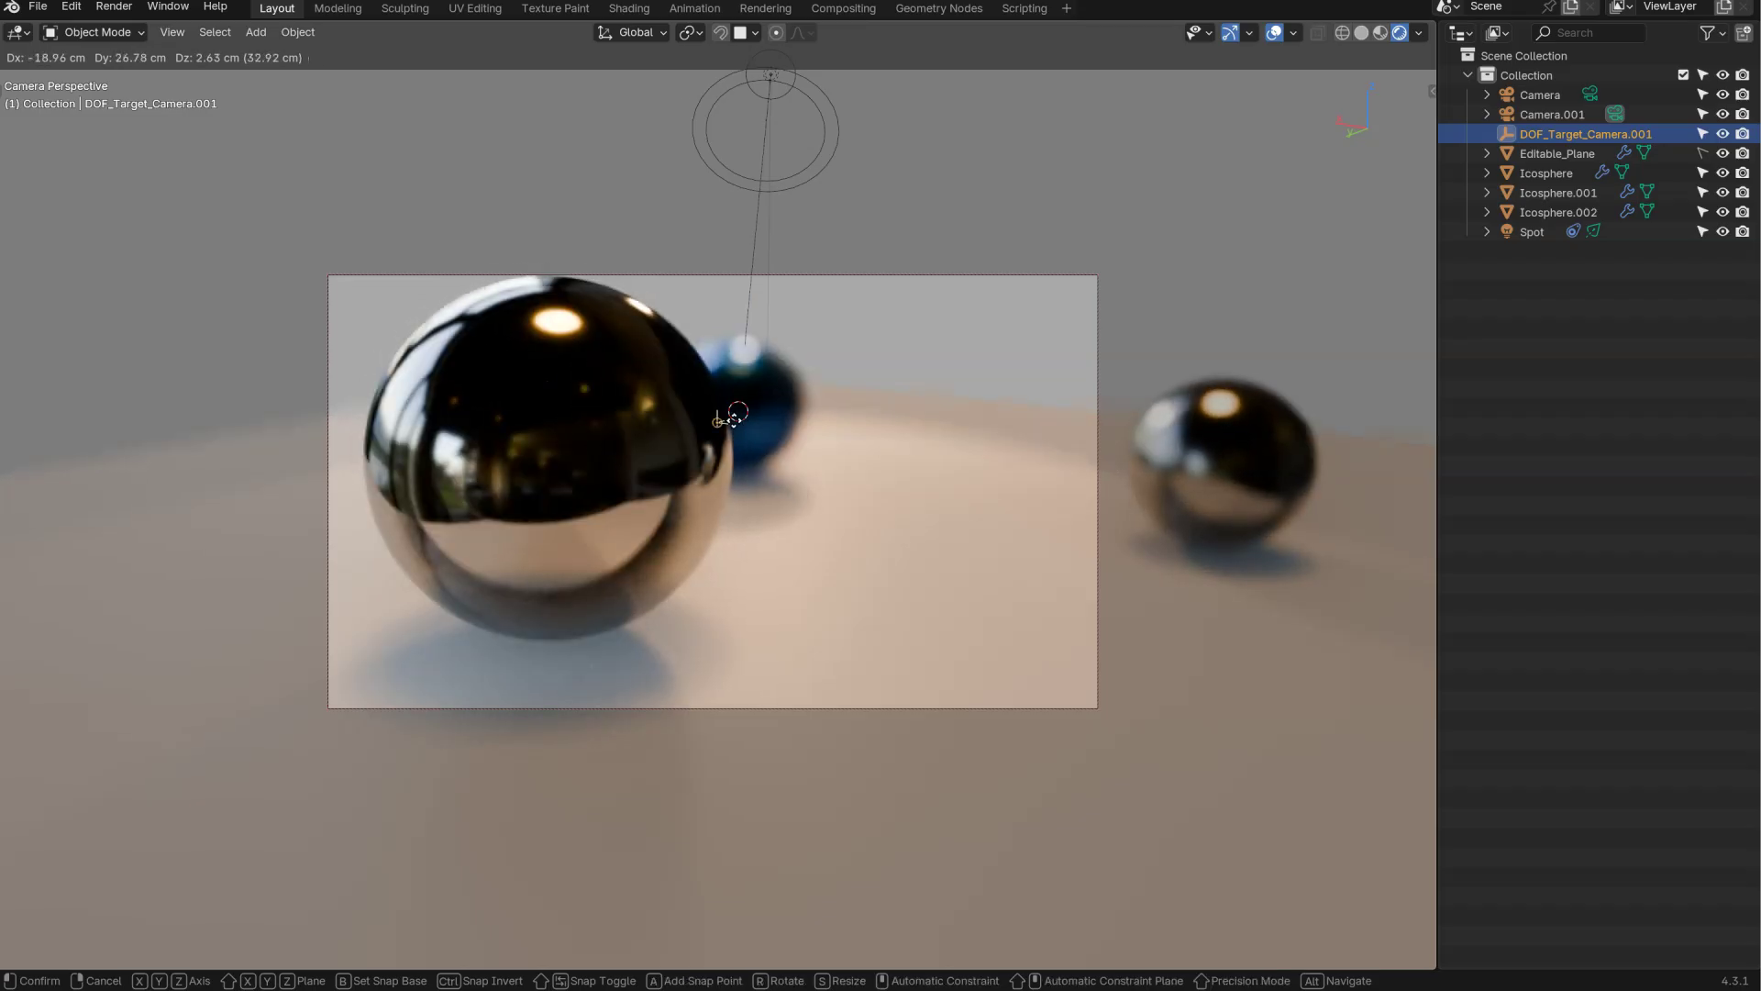
pyautogui.click(634, 442)
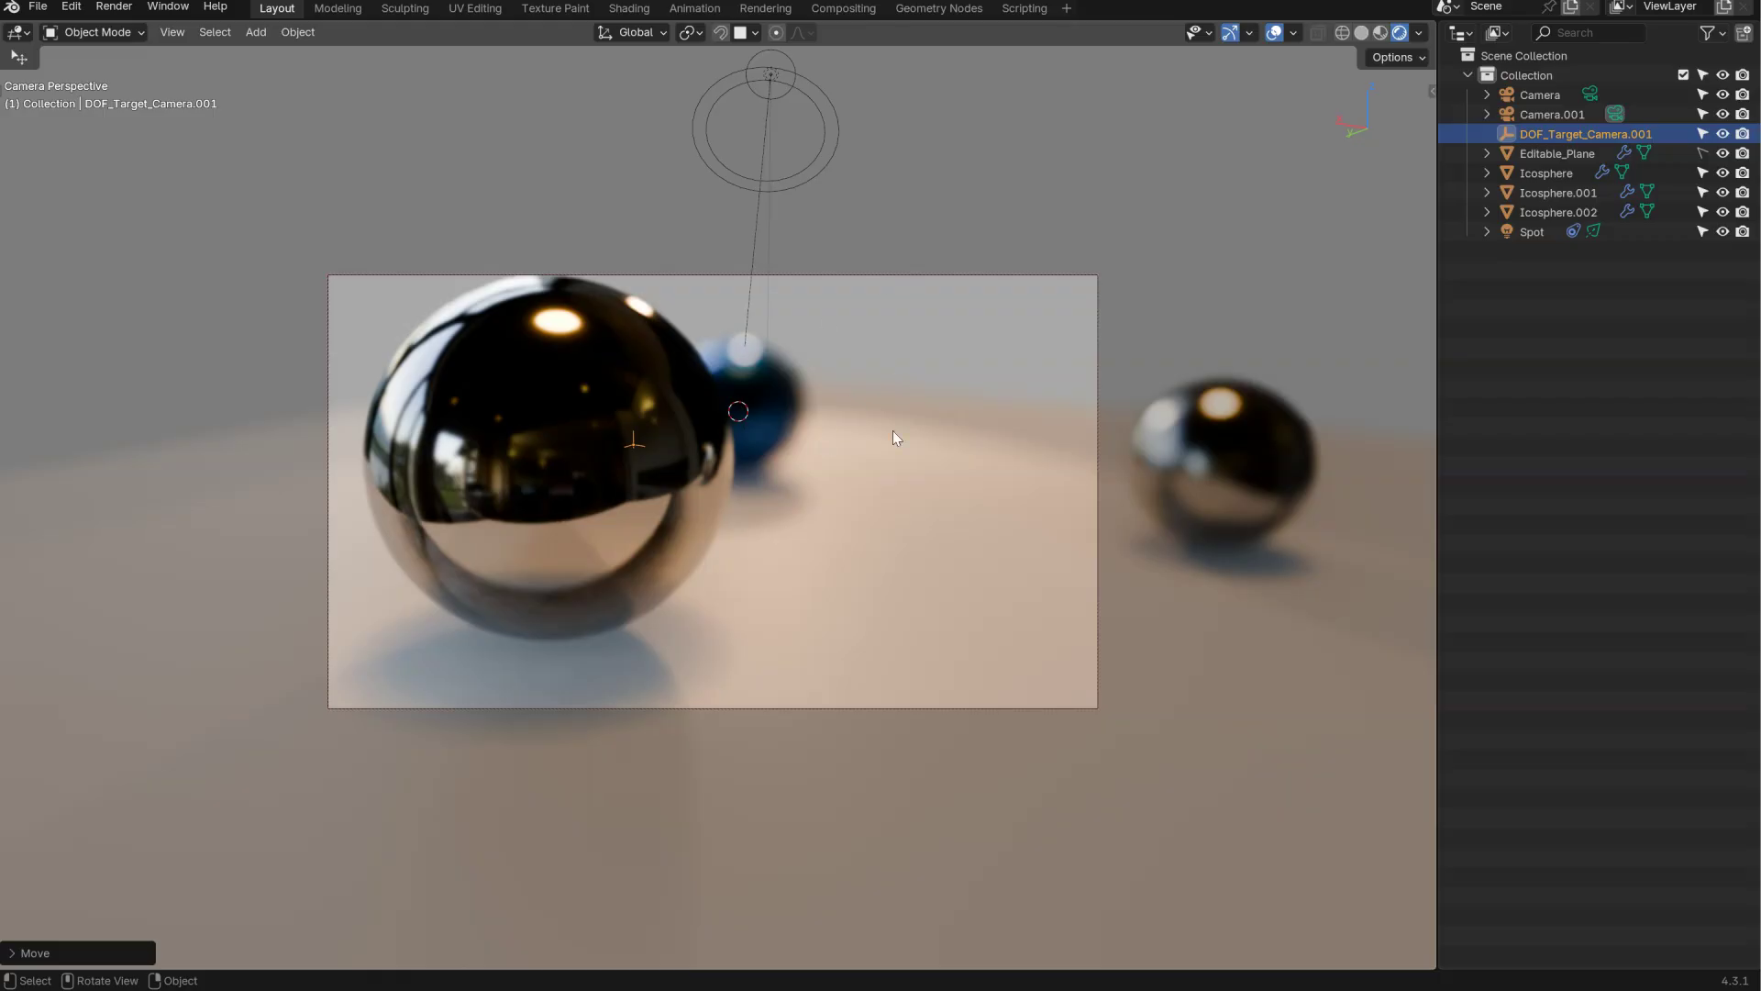
# - Reselect Camera.001 and review its stored camera views, recalling View 2, View 3 and View 1
pyautogui.click(807, 275)
pyautogui.press('space')
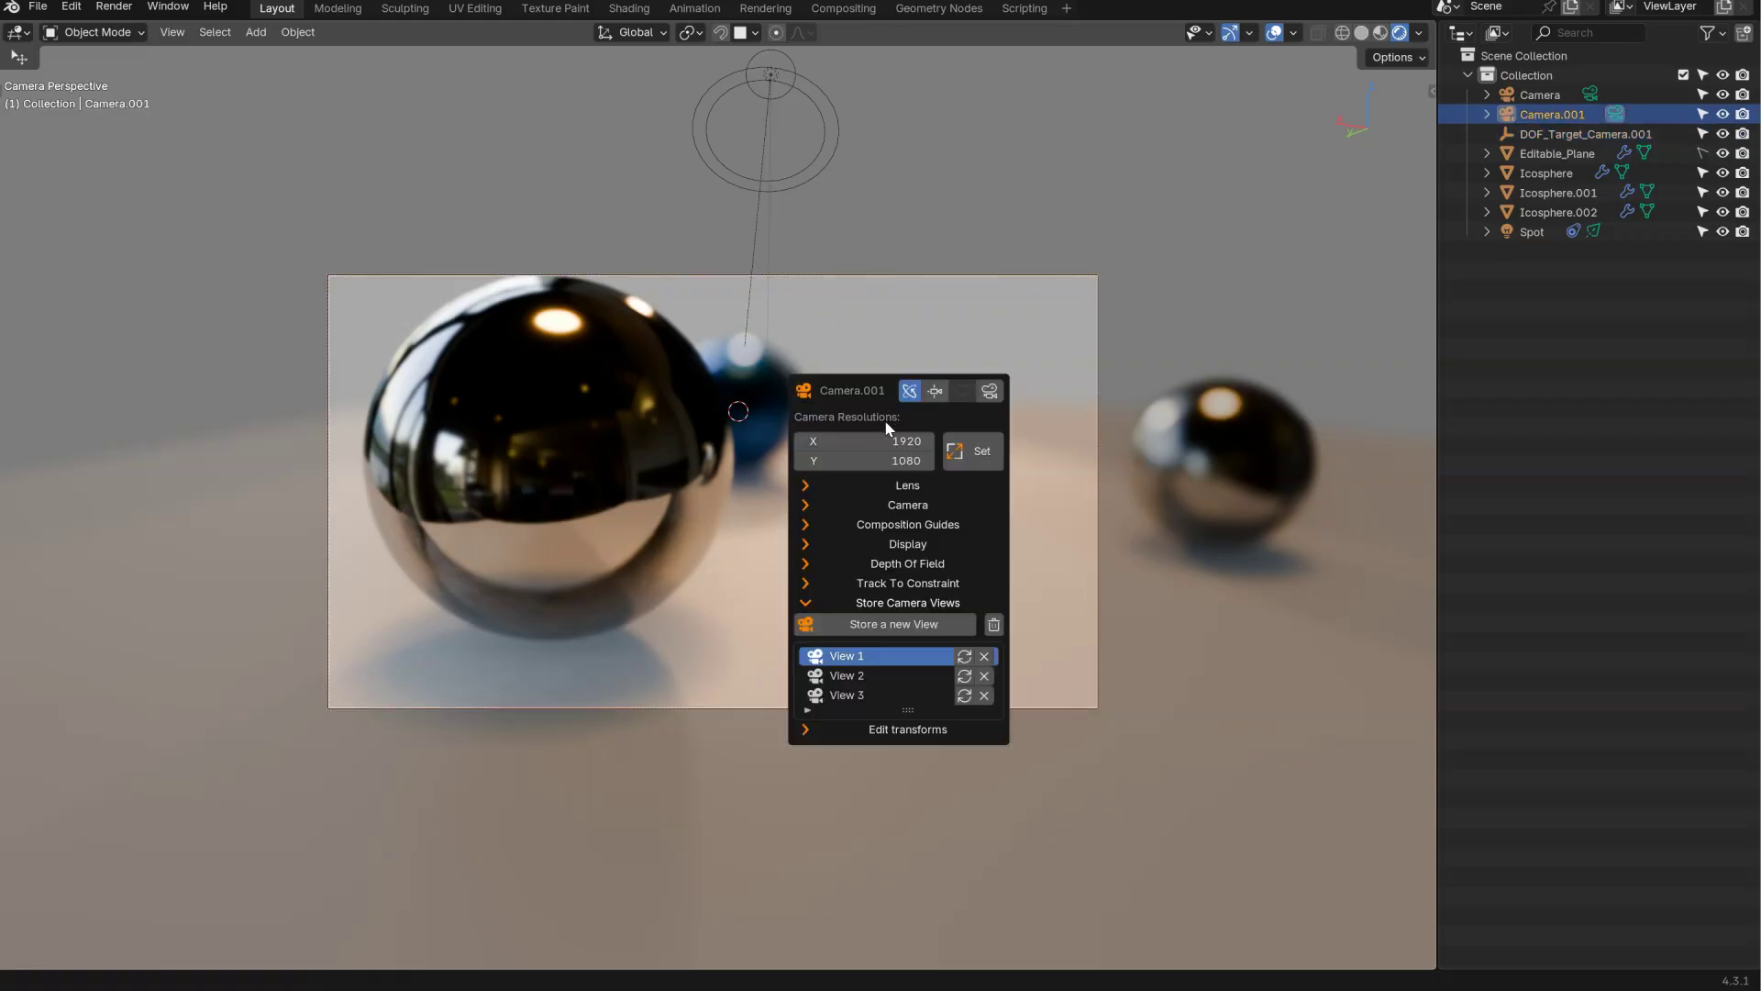
pyautogui.click(886, 602)
pyautogui.click(886, 604)
pyautogui.click(864, 677)
pyautogui.click(855, 695)
pyautogui.click(851, 660)
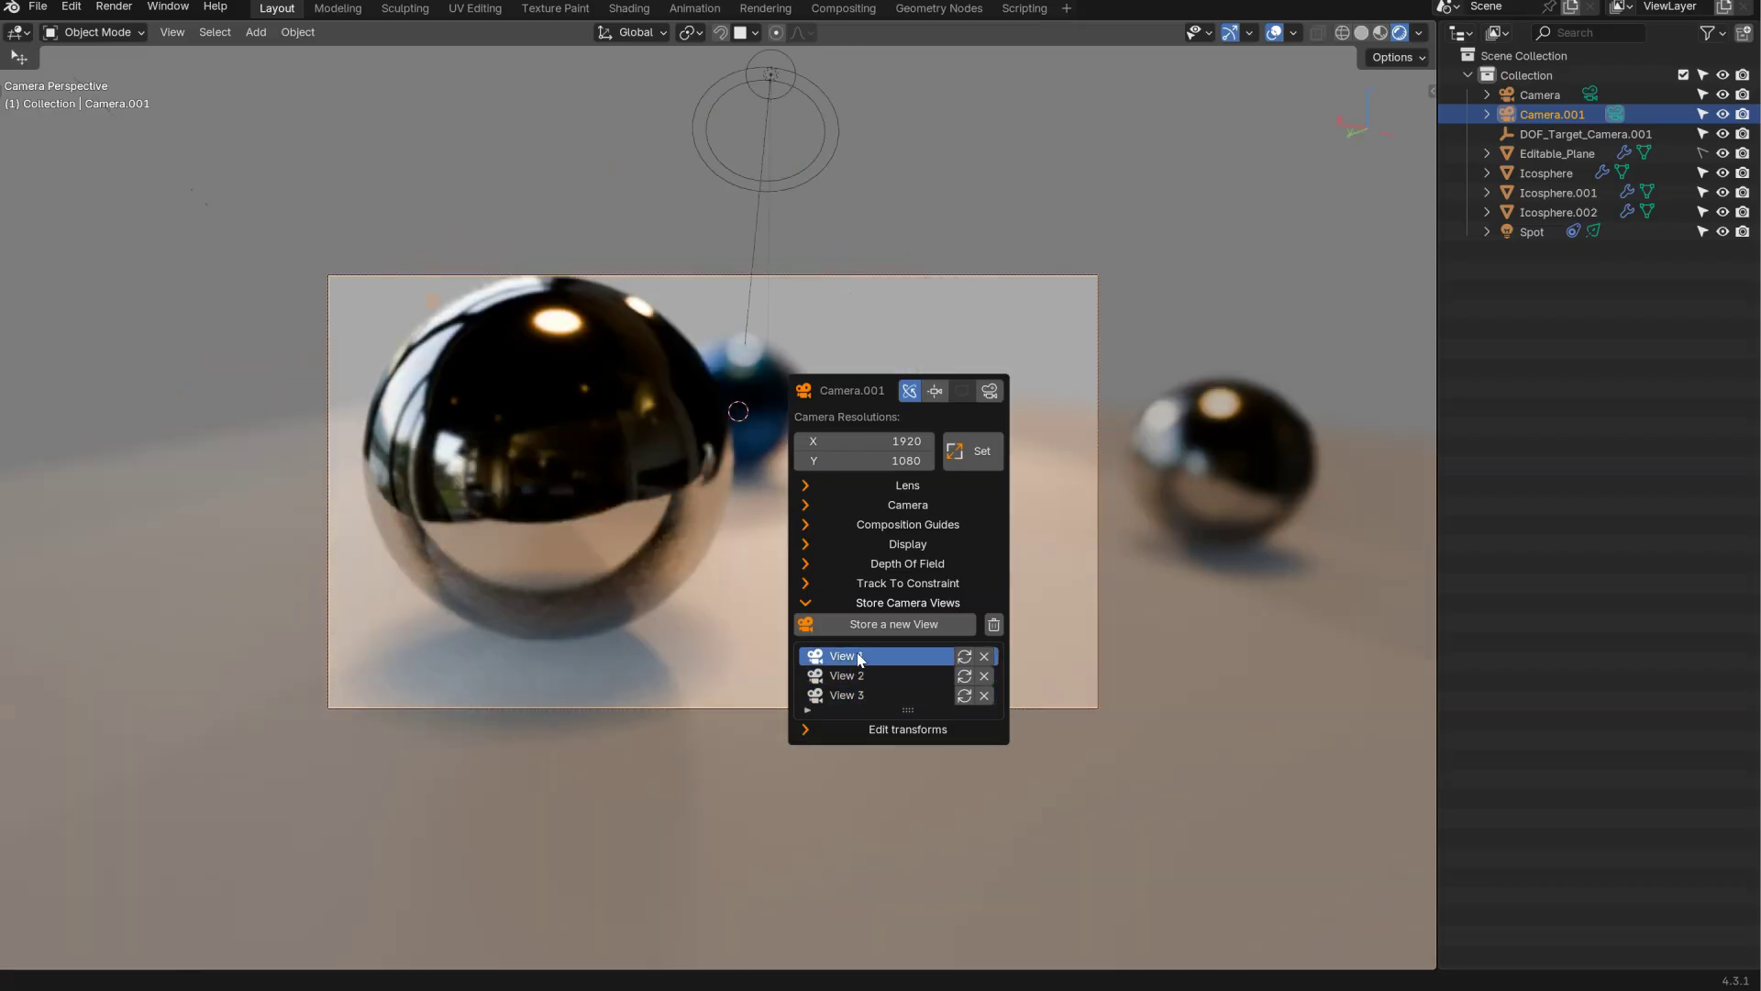
pyautogui.click(897, 606)
pyautogui.click(913, 585)
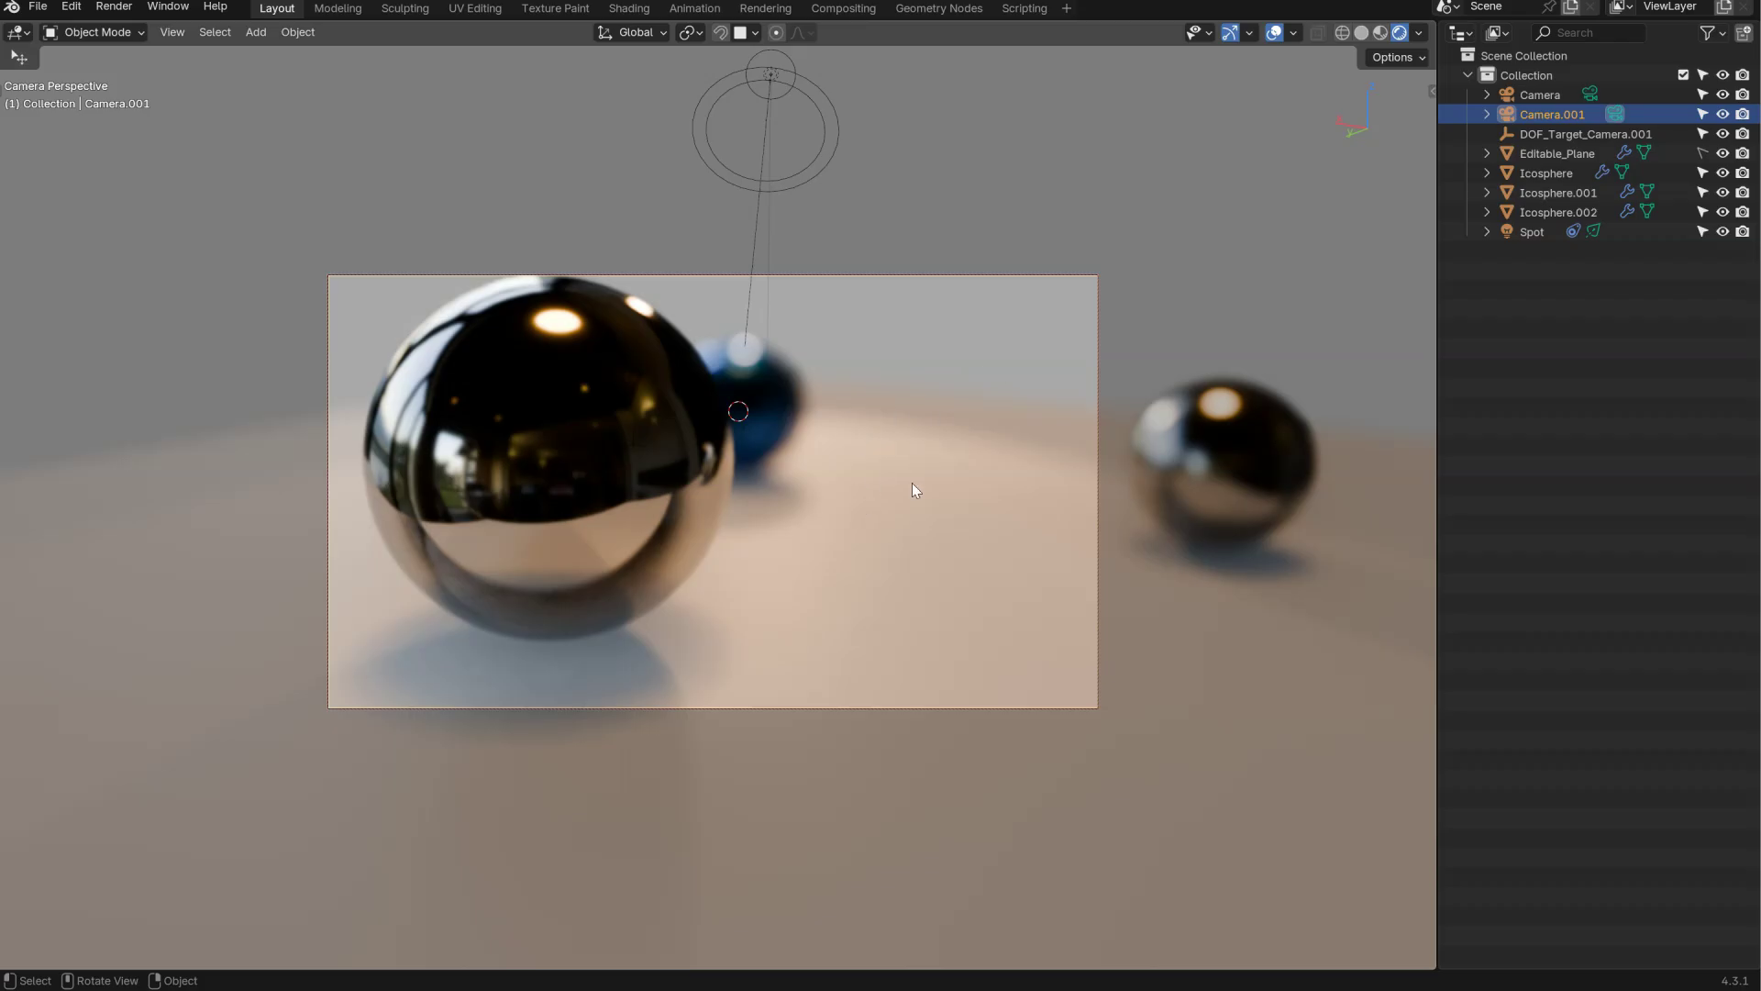
# - Leave the camera view, frame the whole scene in perspective, and store this viewport as the first 3D view
pyautogui.press('KP_0')
pyautogui.moveTo(826, 310)
pyautogui.mouseDown(button='middle')
pyautogui.moveTo(728, 381)
pyautogui.moveTo(763, 443)
pyautogui.moveTo(719, 421)
pyautogui.mouseUp(button='middle')
pyautogui.scroll(1, 763, 443)
pyautogui.hotkey('shift', 'z')
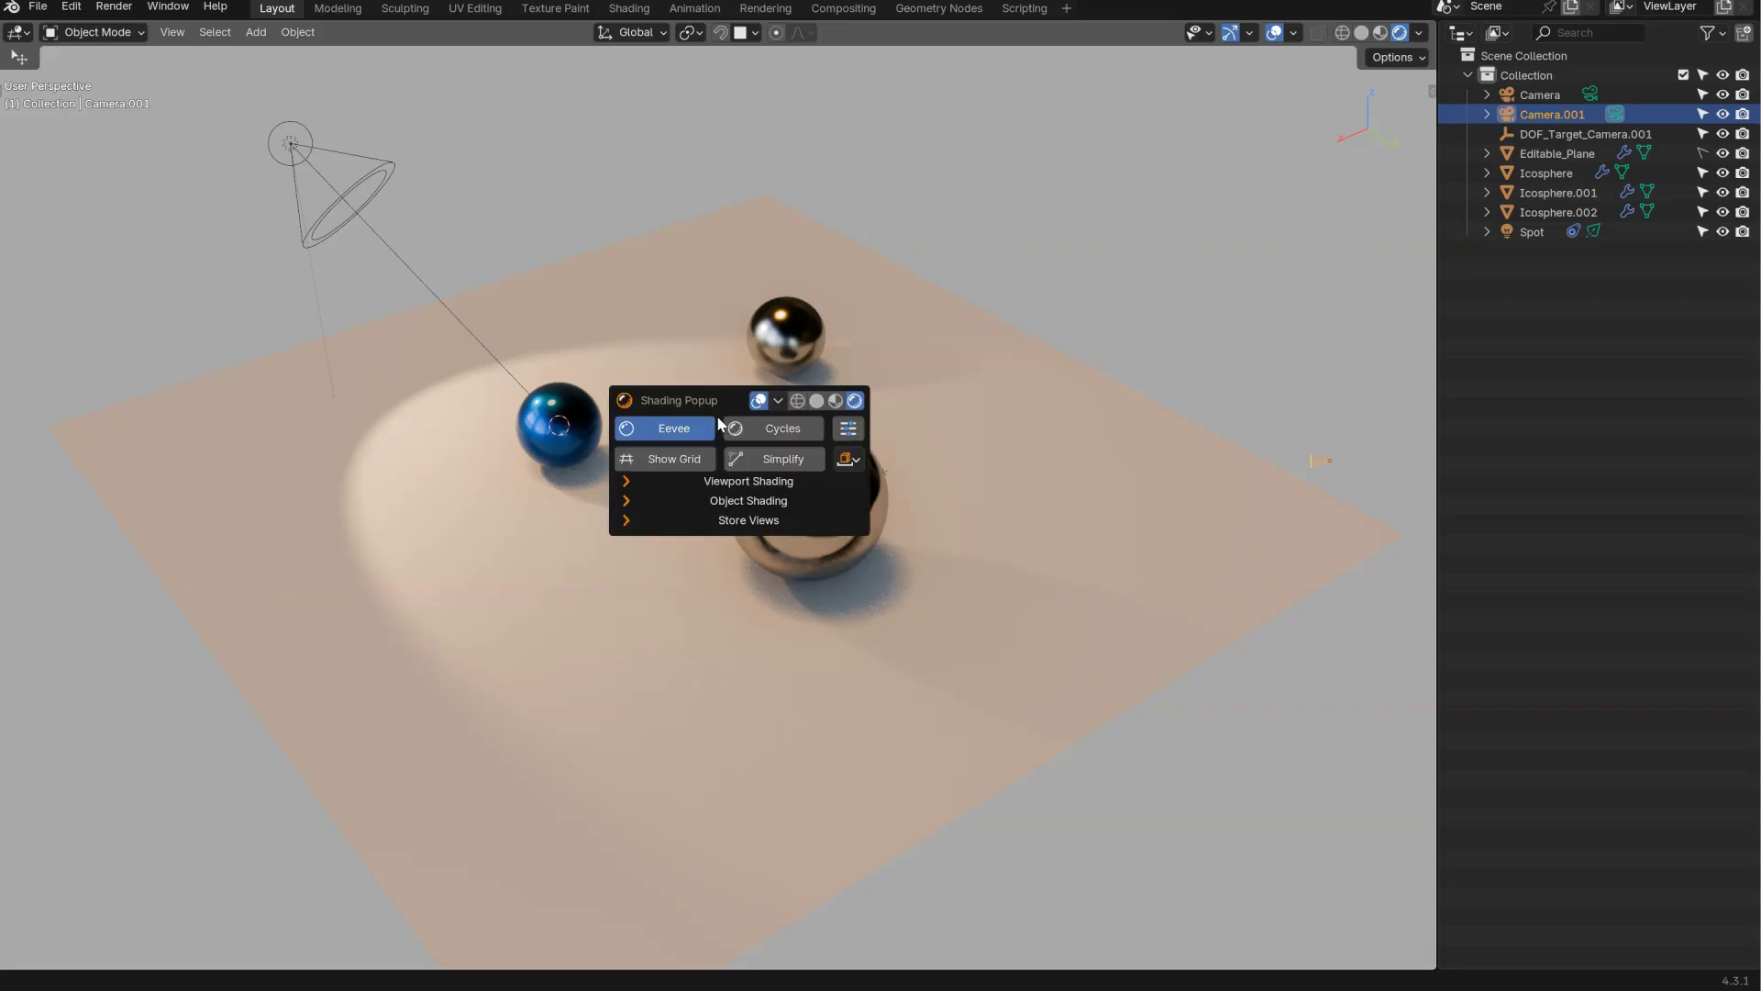
pyautogui.moveTo(666, 399); pyautogui.dragTo(728, 339)
pyautogui.click(811, 461)
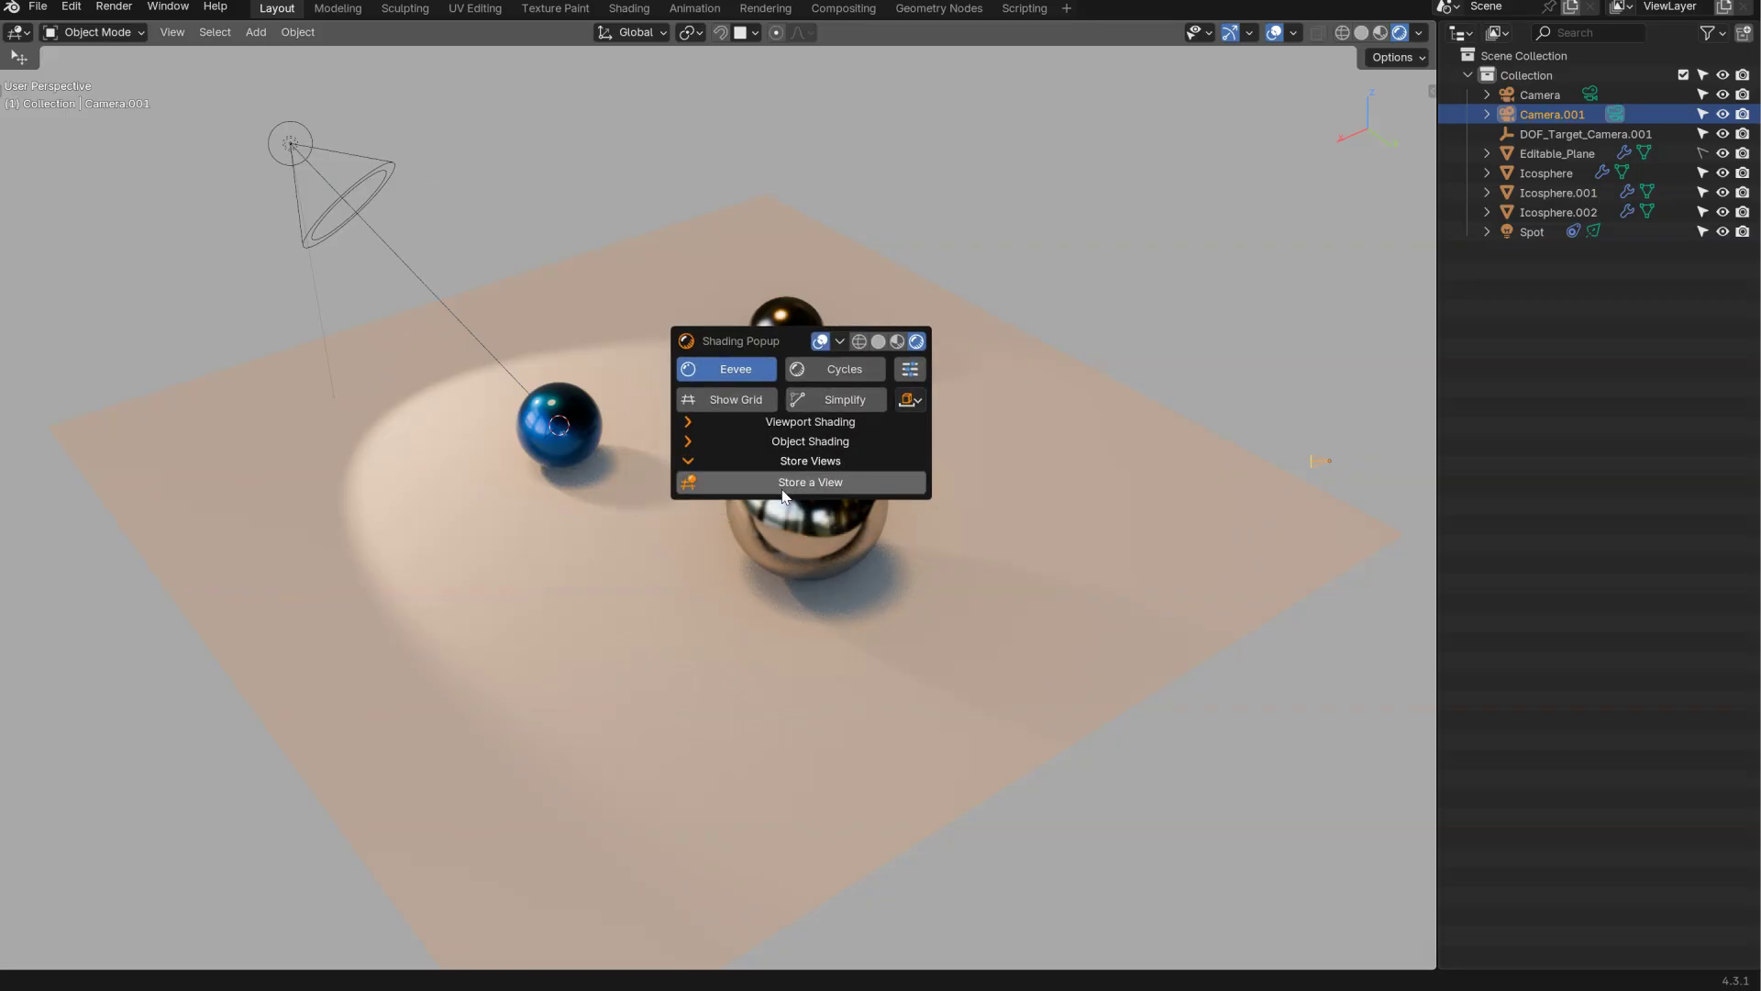
pyautogui.click(791, 485)
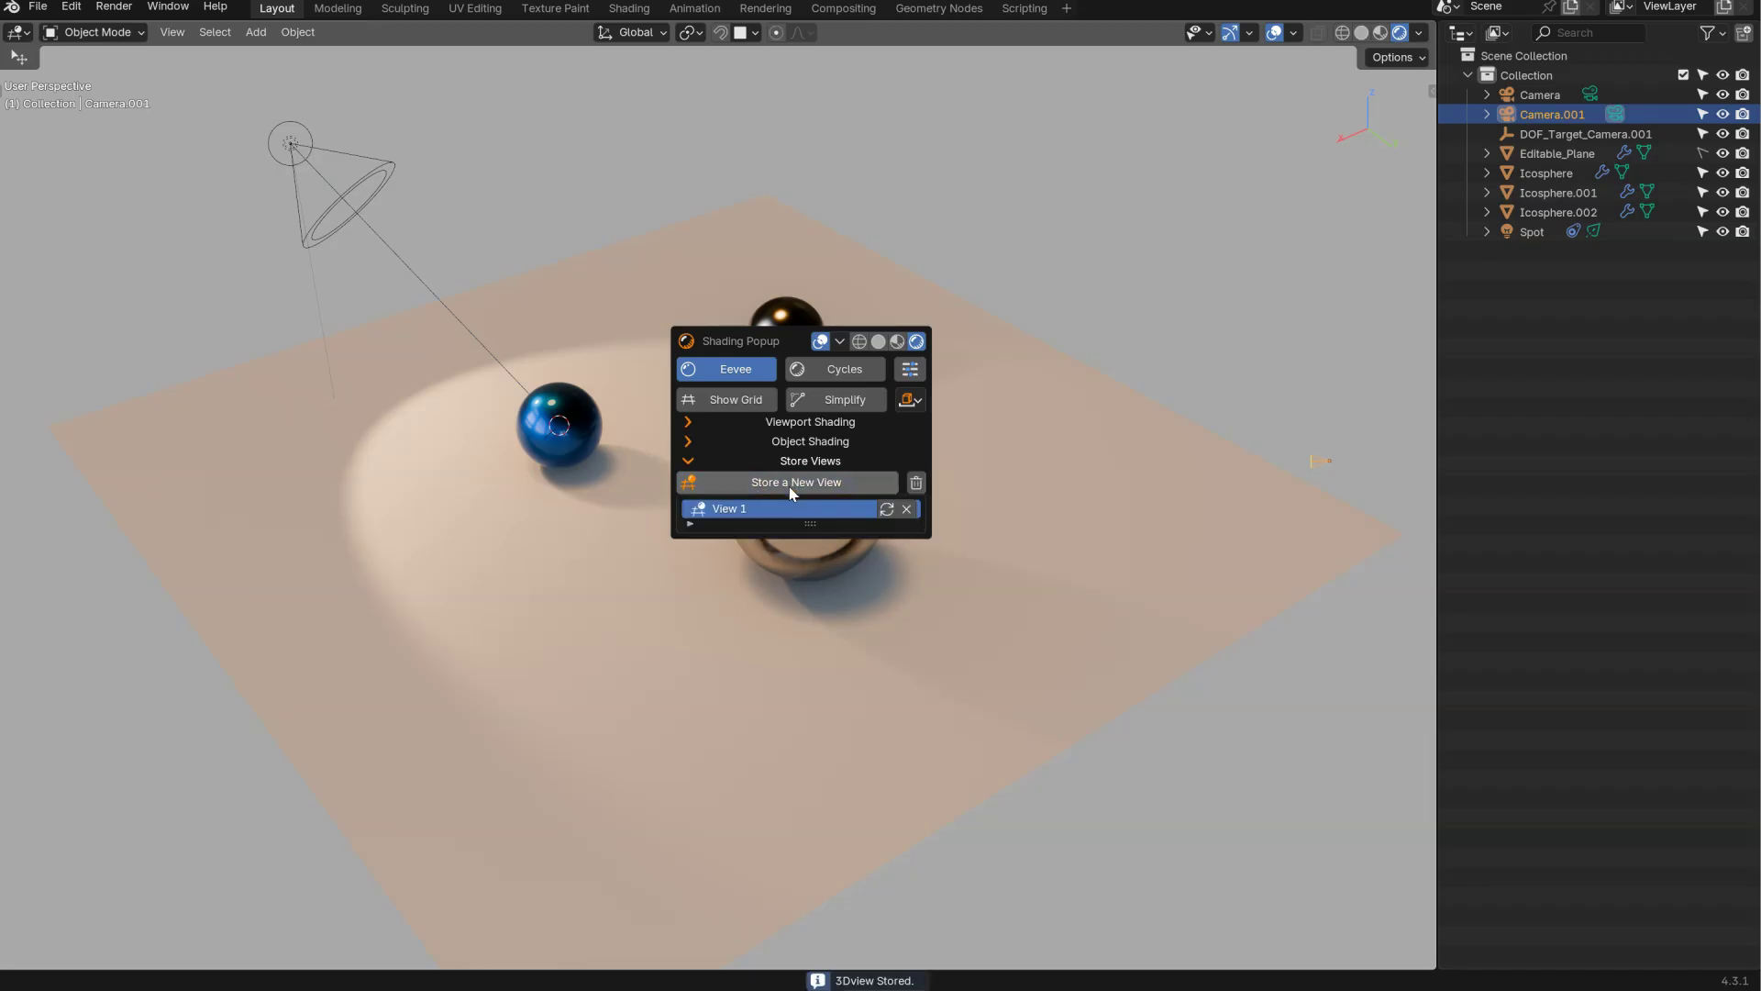
# - Select the blue sphere, orbit to the opposite side of the scene, and store a second viewport view
pyautogui.click(547, 417)
pyautogui.moveTo(547, 417); pyautogui.dragTo(761, 427, button='middle')
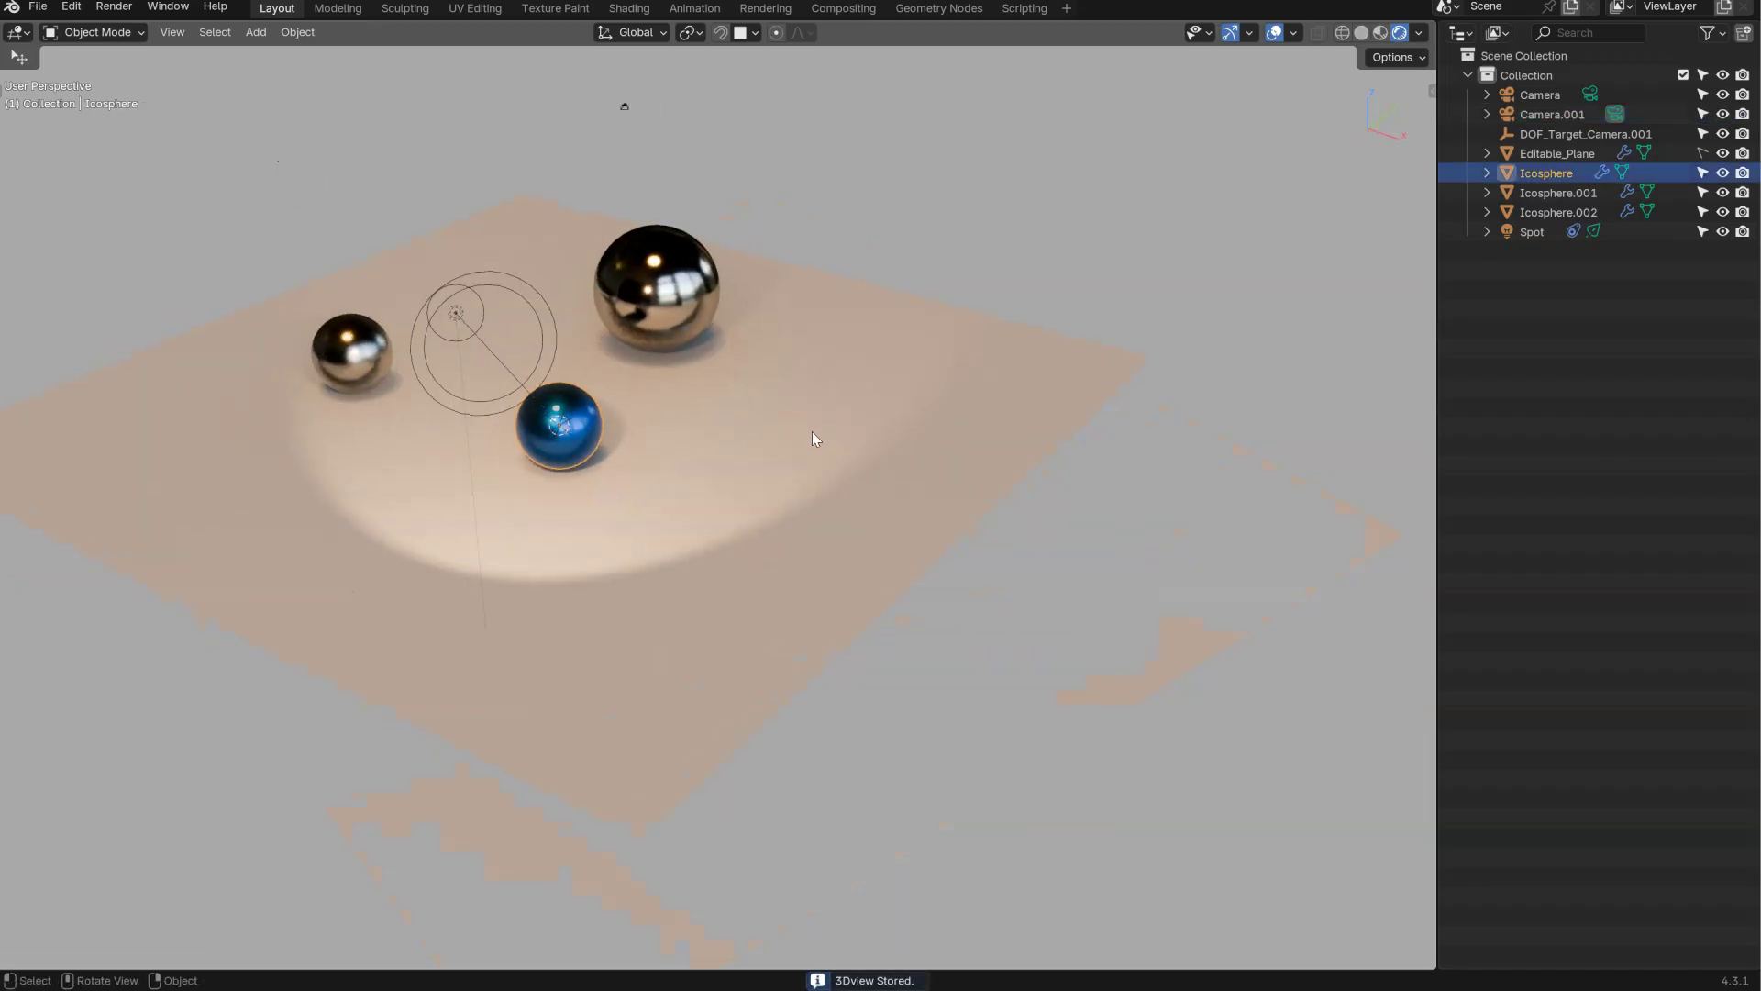
pyautogui.hotkey('shift', 'z')
pyautogui.click(808, 550)
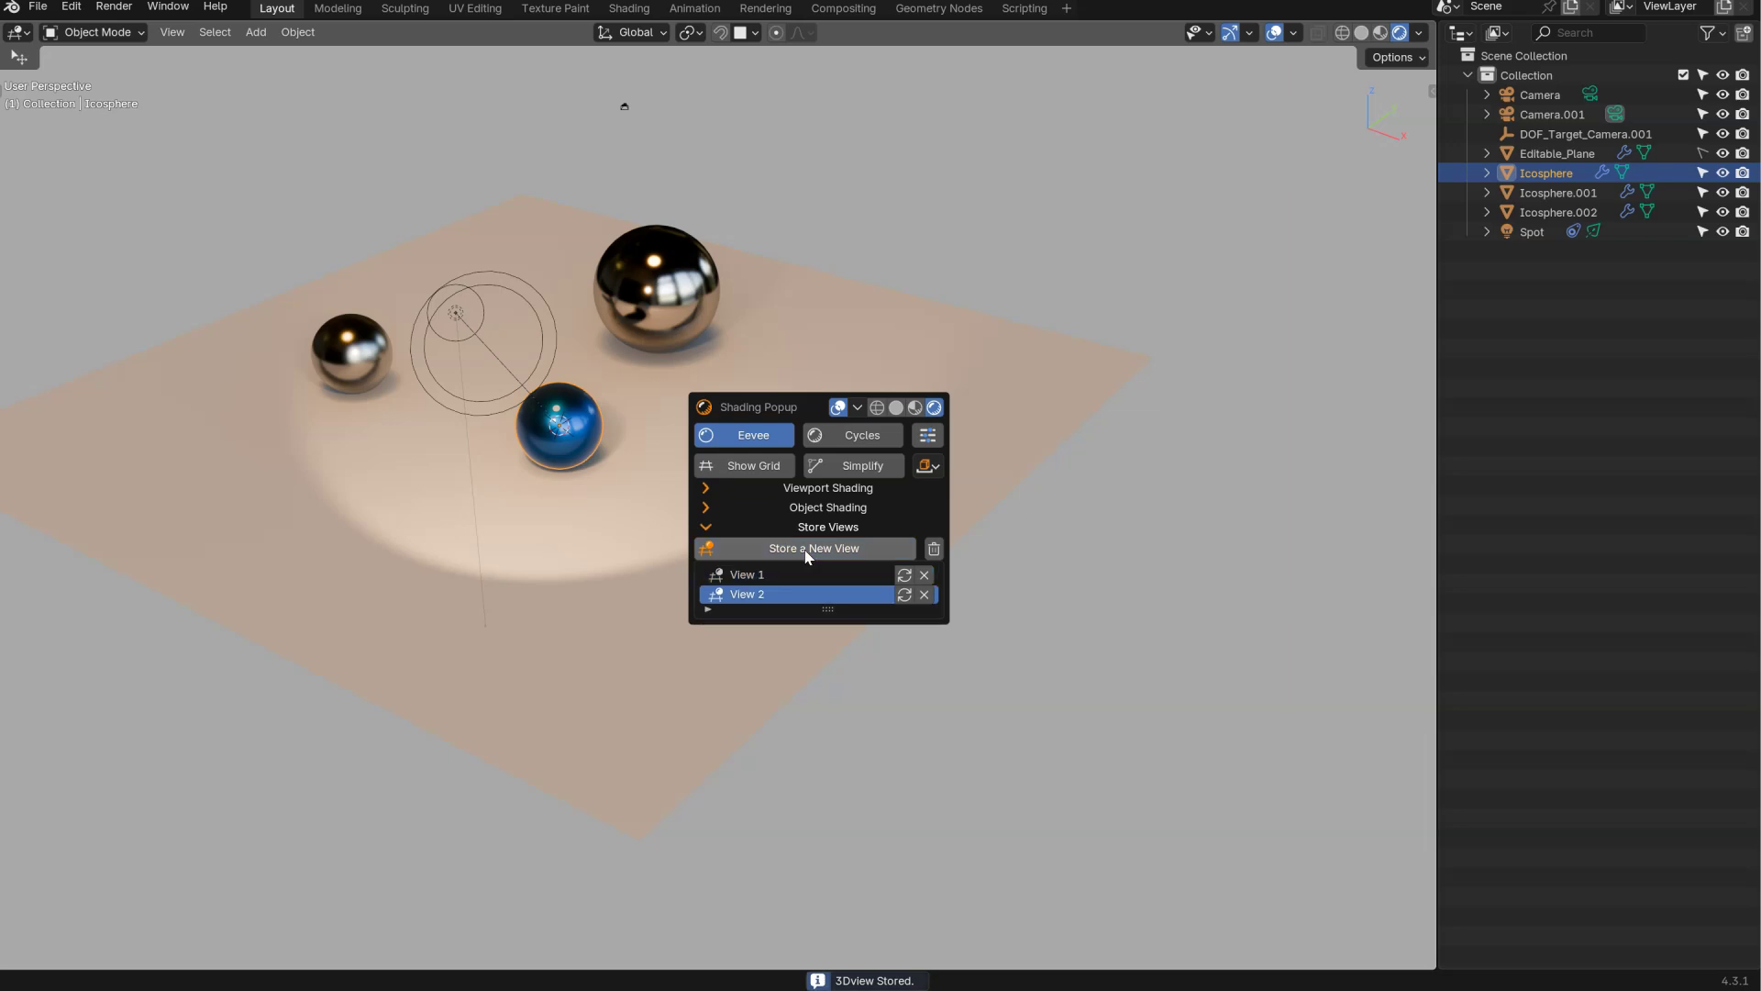
# - Recall viewport View 1 and View 2 alternately, and shift the view to center the spheres
pyautogui.click(748, 576)
pyautogui.click(745, 593)
pyautogui.click(745, 575)
pyautogui.click(745, 594)
pyautogui.keyDown('shift'); pyautogui.moveTo(482, 409); pyautogui.dragTo(701, 474, button='middle'); pyautogui.keyUp('shift')
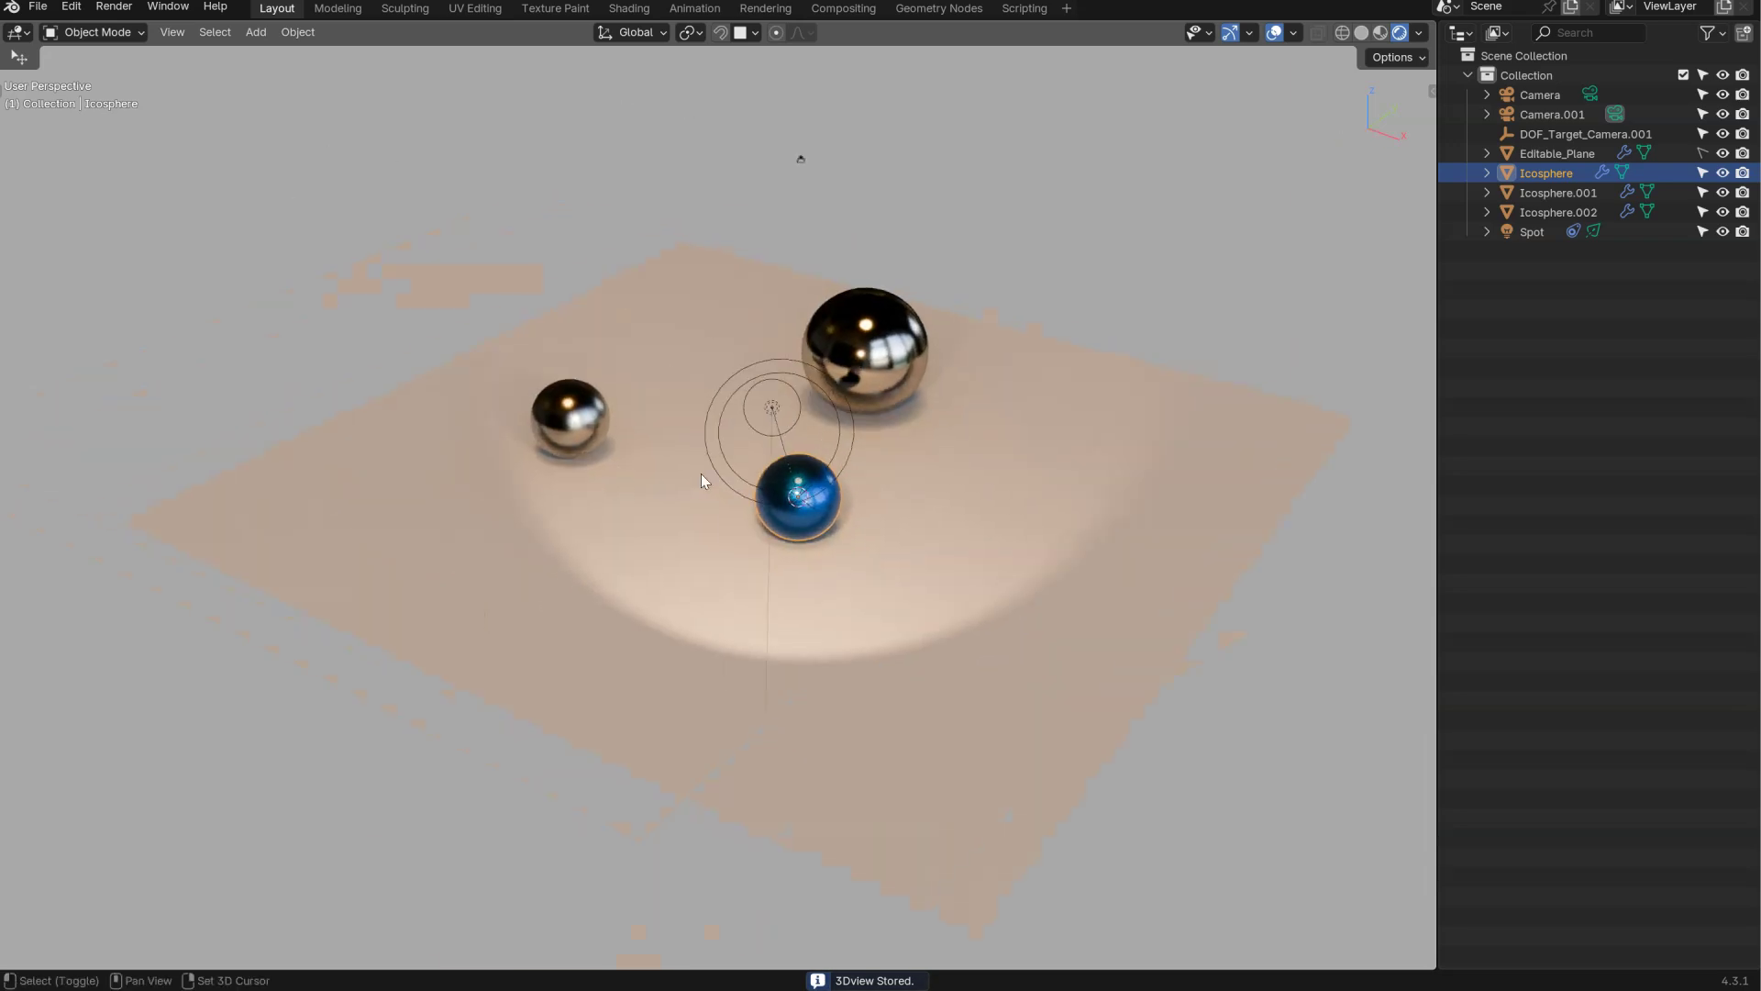
# - Zoom in on the spheres and store this close-up as the third viewport view
pyautogui.scroll(5, 700, 440)
pyautogui.keyDown('shift'); pyautogui.moveTo(481, 357); pyautogui.dragTo(575, 452, button='middle'); pyautogui.keyUp('shift')
pyautogui.hotkey('shift', 'z')
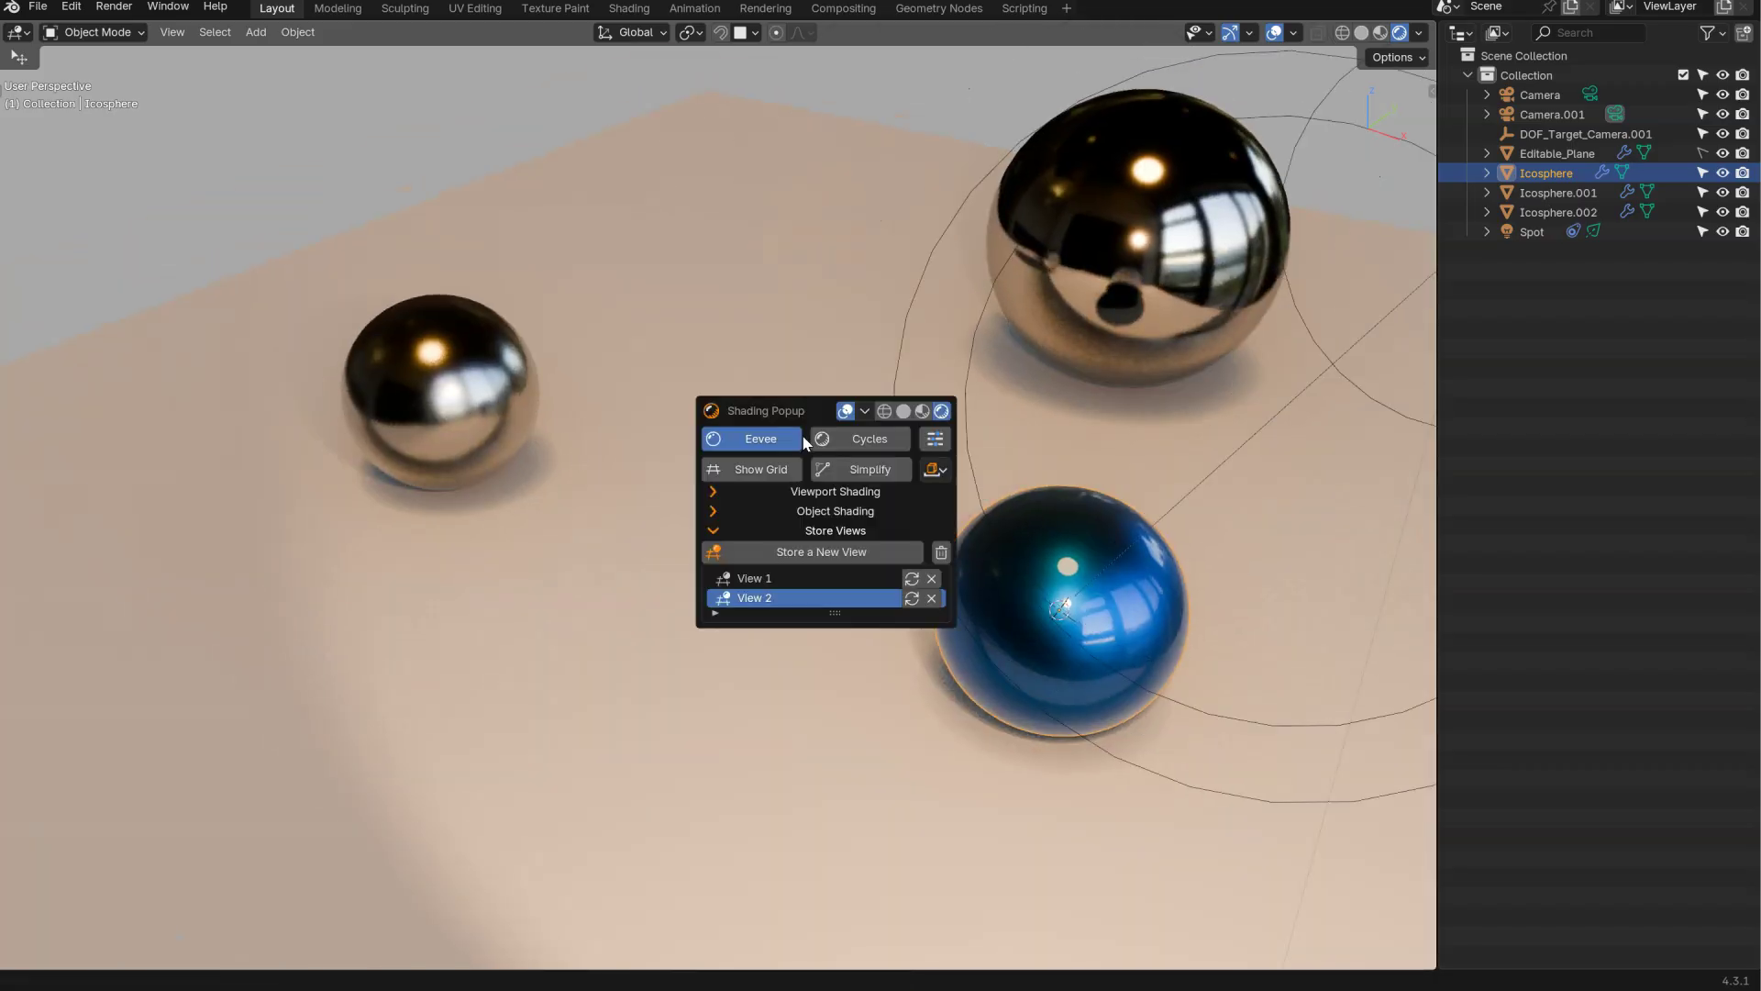
pyautogui.click(808, 555)
# - Recall the stored viewport views View 1, View 2 and View 3 in turn to compare them
pyautogui.click(756, 578)
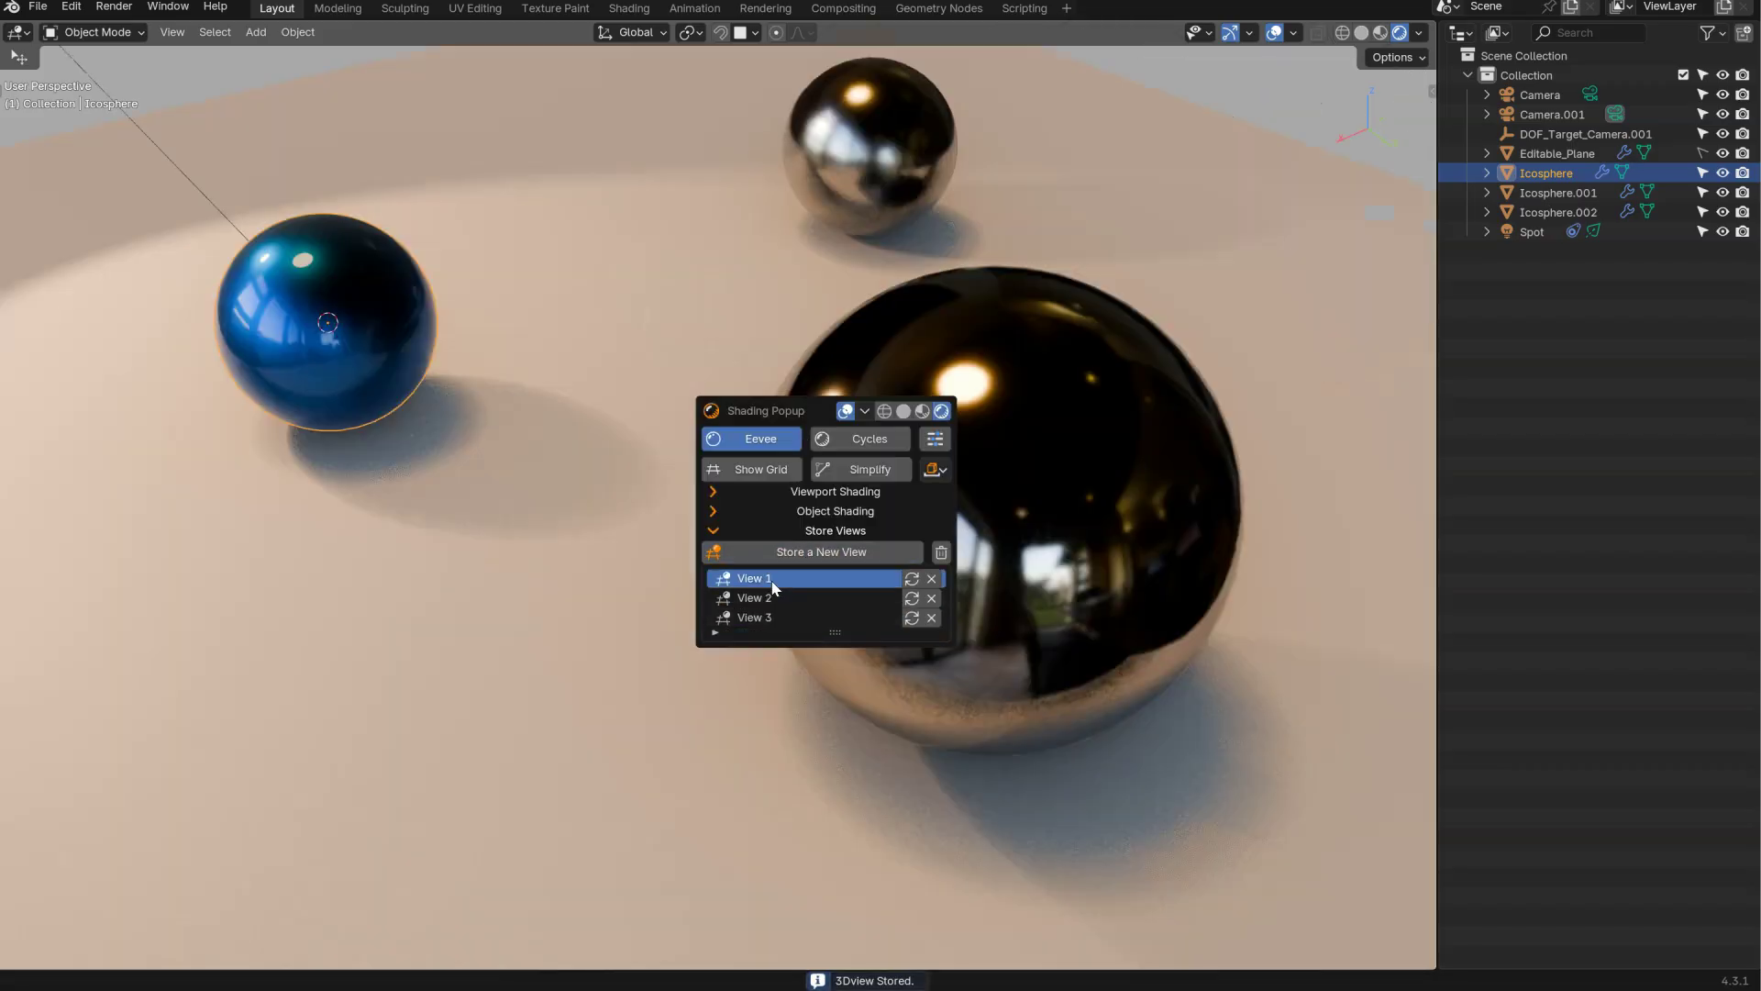
pyautogui.click(748, 597)
pyautogui.click(754, 620)
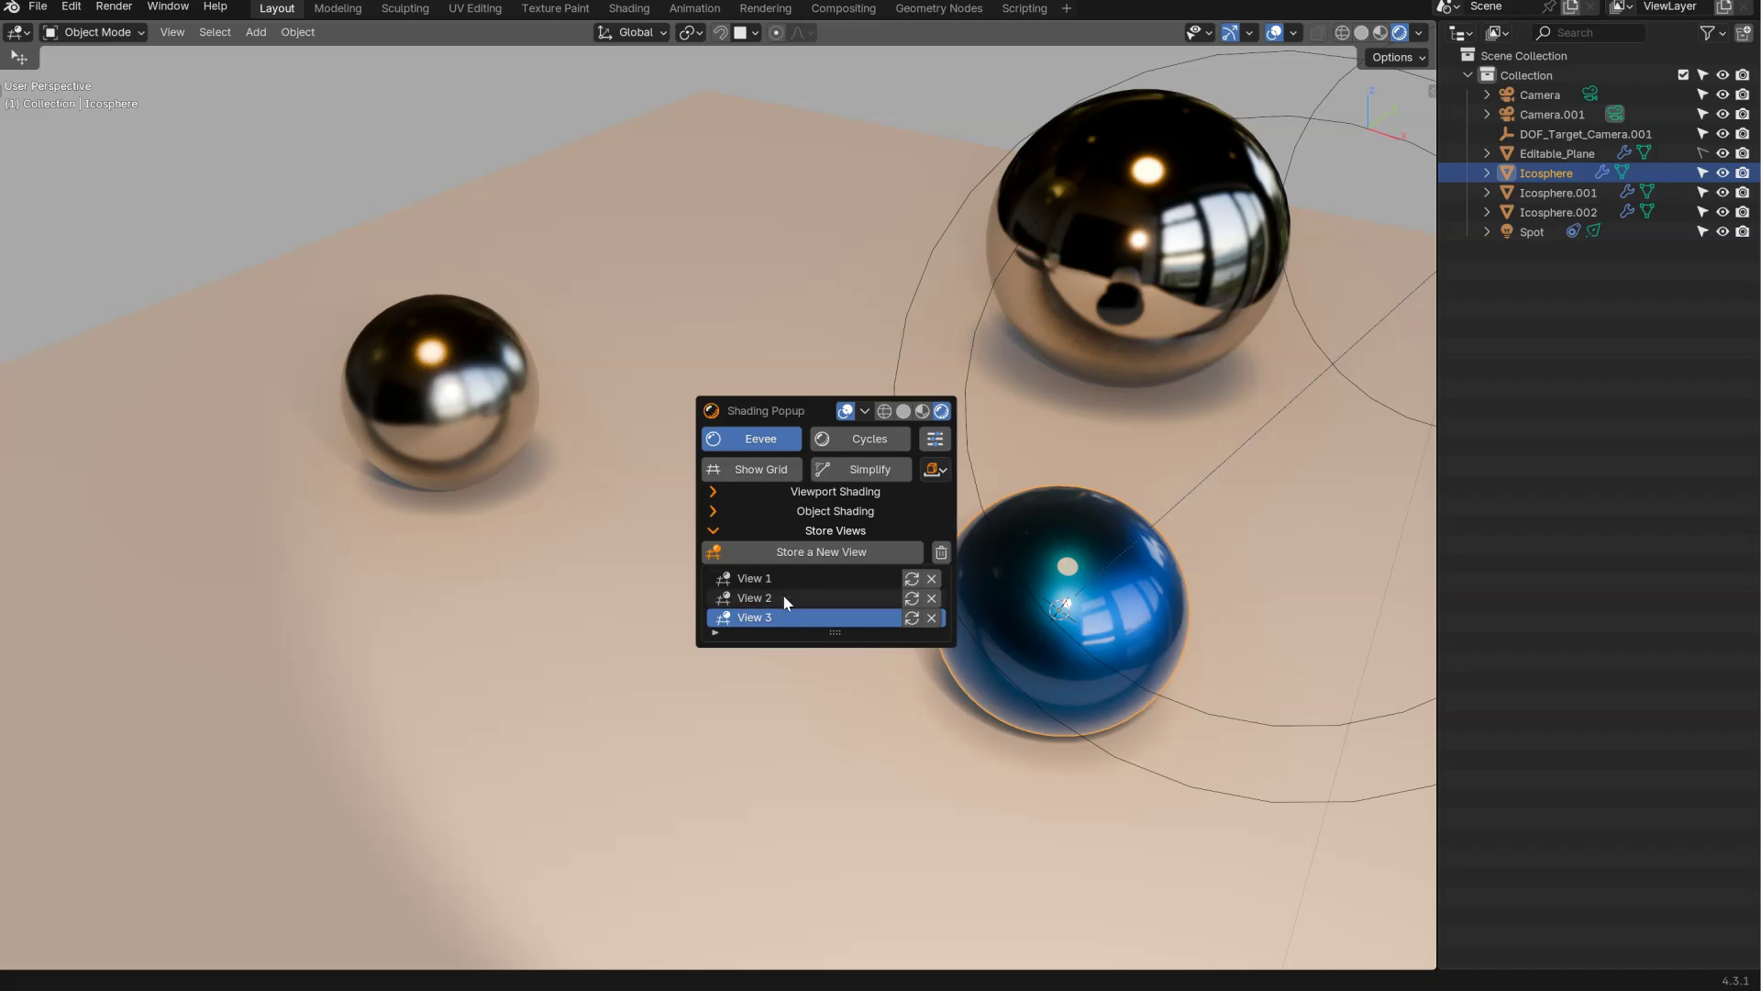
pyautogui.click(760, 579)
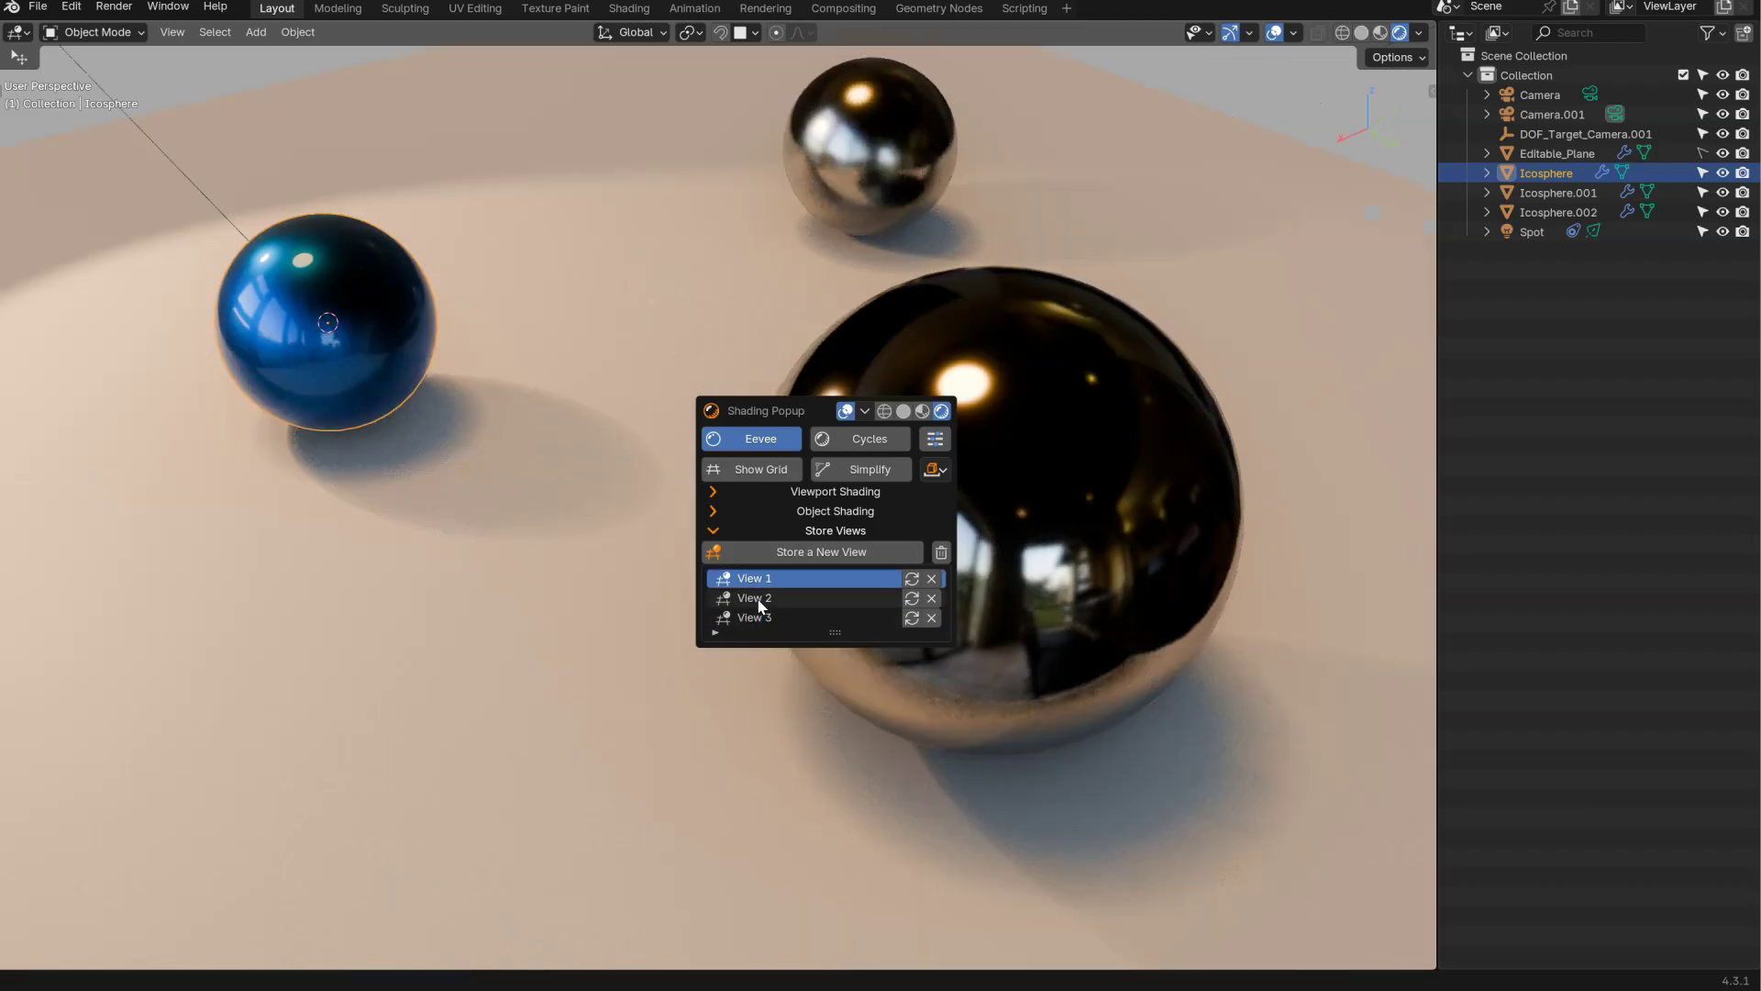
pyautogui.click(760, 599)
pyautogui.click(760, 618)
pyautogui.keyDown('ctrl'); pyautogui.scroll(-3, 761, 601); pyautogui.keyUp('ctrl')
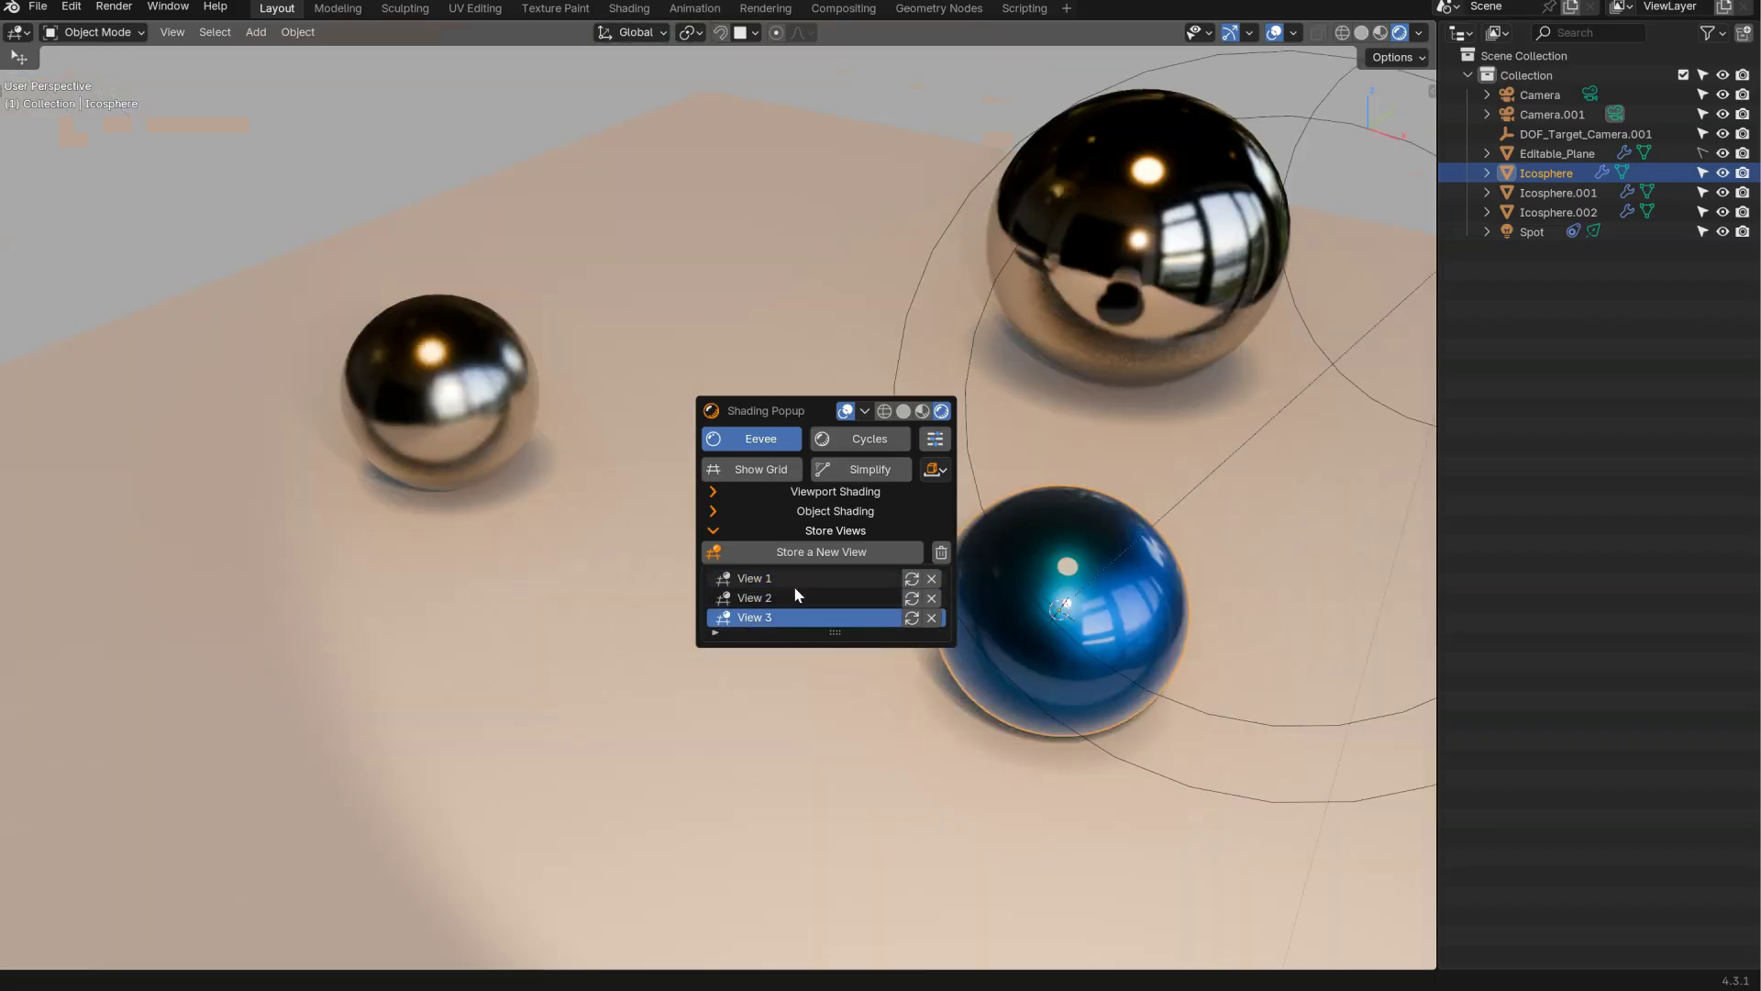
# - Recall View 1, orbit to a lower angle beside the large sphere, and update View 1 with this viewpoint
pyautogui.click(758, 580)
pyautogui.keyDown('shift'); pyautogui.moveTo(1026, 449); pyautogui.dragTo(938, 449, button='middle'); pyautogui.keyUp('shift')
pyautogui.moveTo(938, 448); pyautogui.dragTo(722, 443, button='middle')
pyautogui.moveTo(723, 443)
pyautogui.keyDown('shift'); pyautogui.mouseDown(button='middle')
pyautogui.moveTo(1081, 437)
pyautogui.moveTo(842, 416)
pyautogui.mouseUp(button='middle'); pyautogui.keyUp('shift')
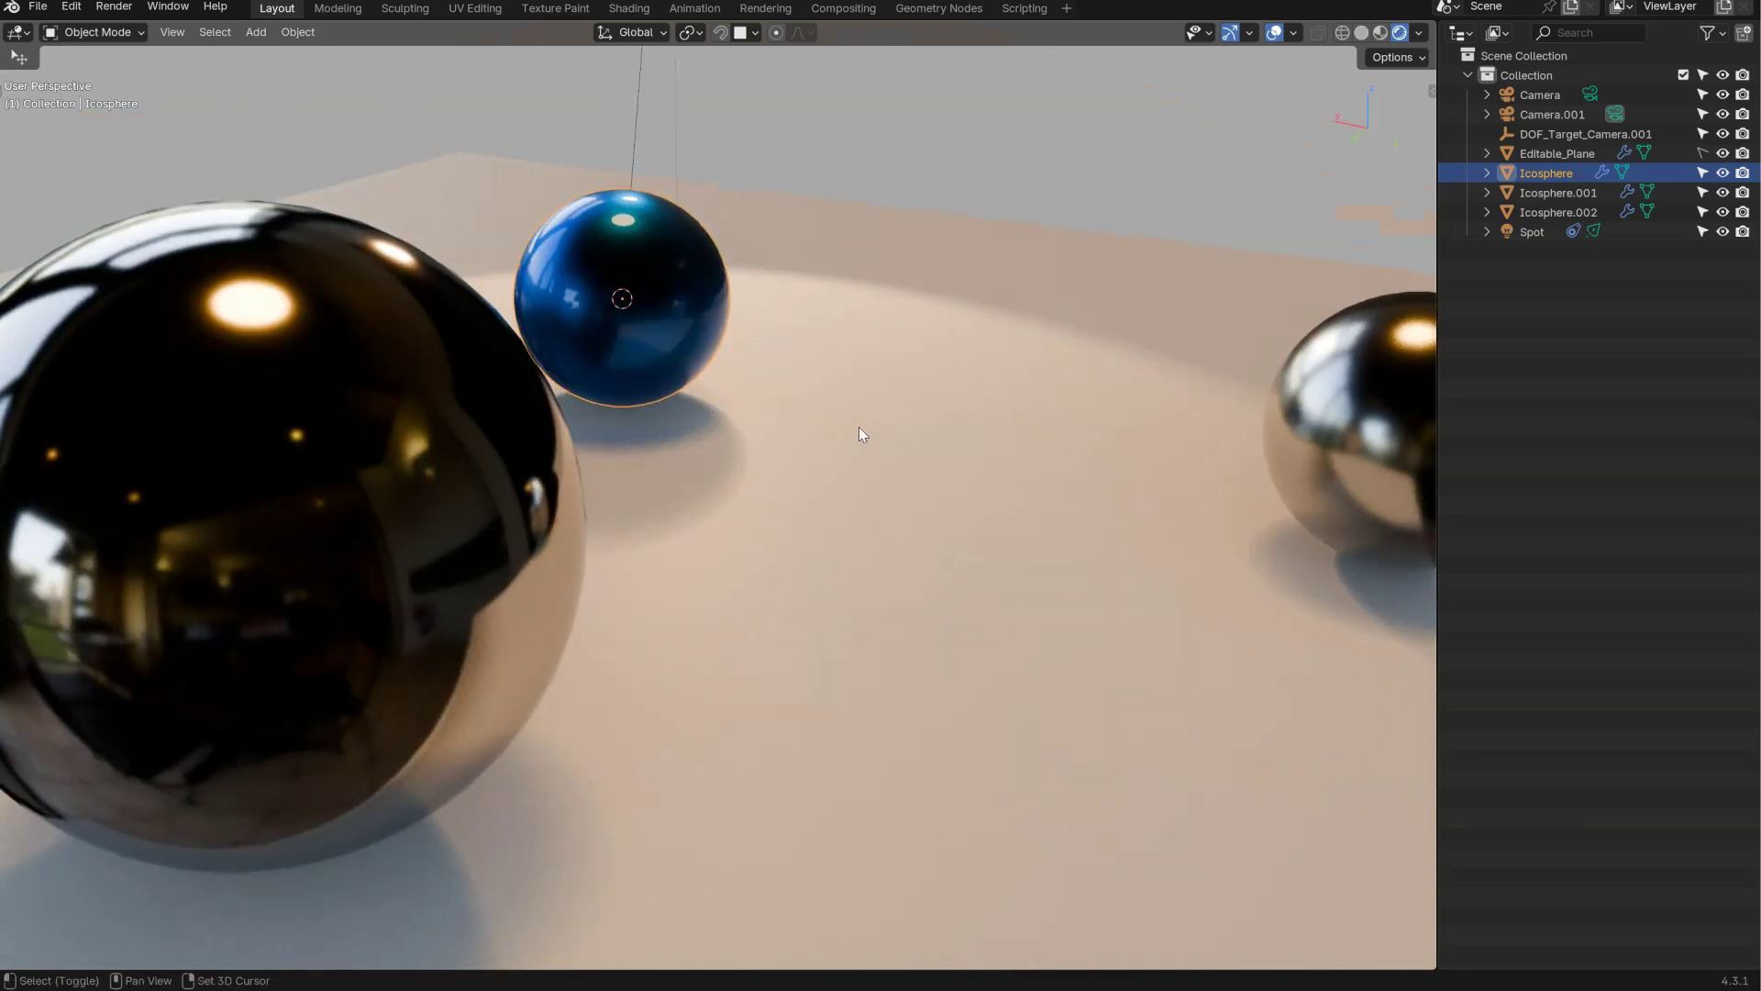
pyautogui.hotkey('shift', 'z')
pyautogui.click(963, 575)
# - Recall View 2 and then the updated View 1 to check the stored viewpoint
pyautogui.click(811, 592)
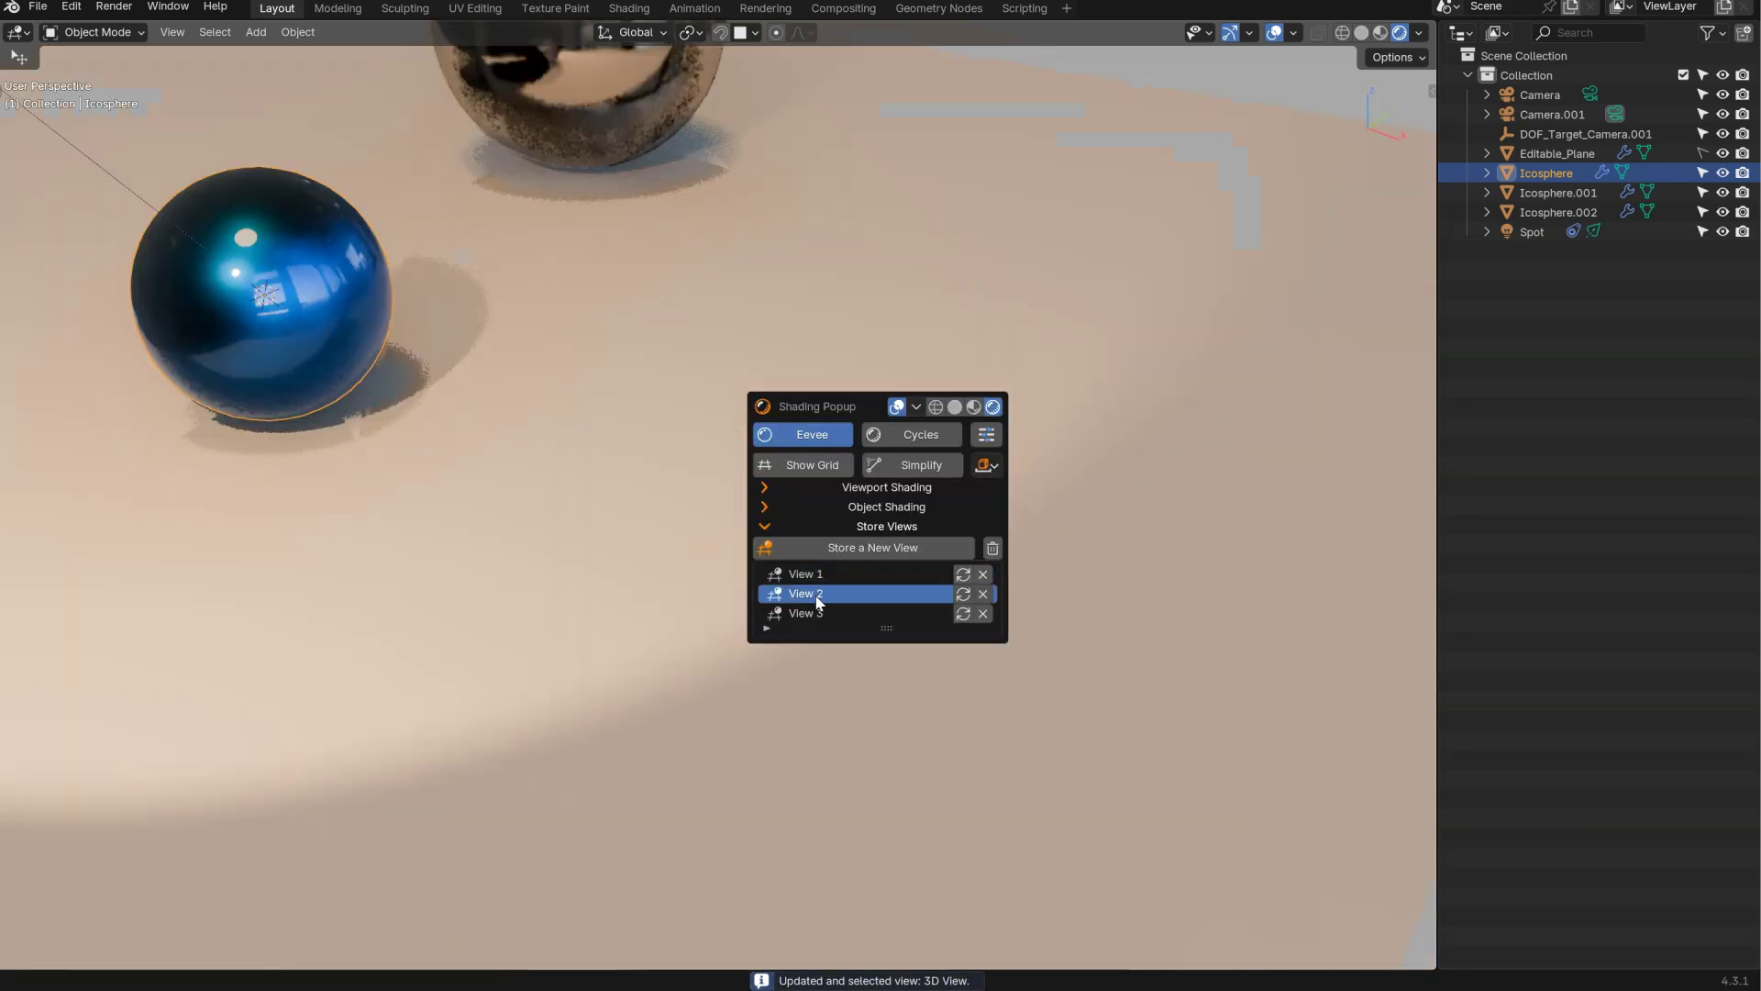
pyautogui.click(814, 578)
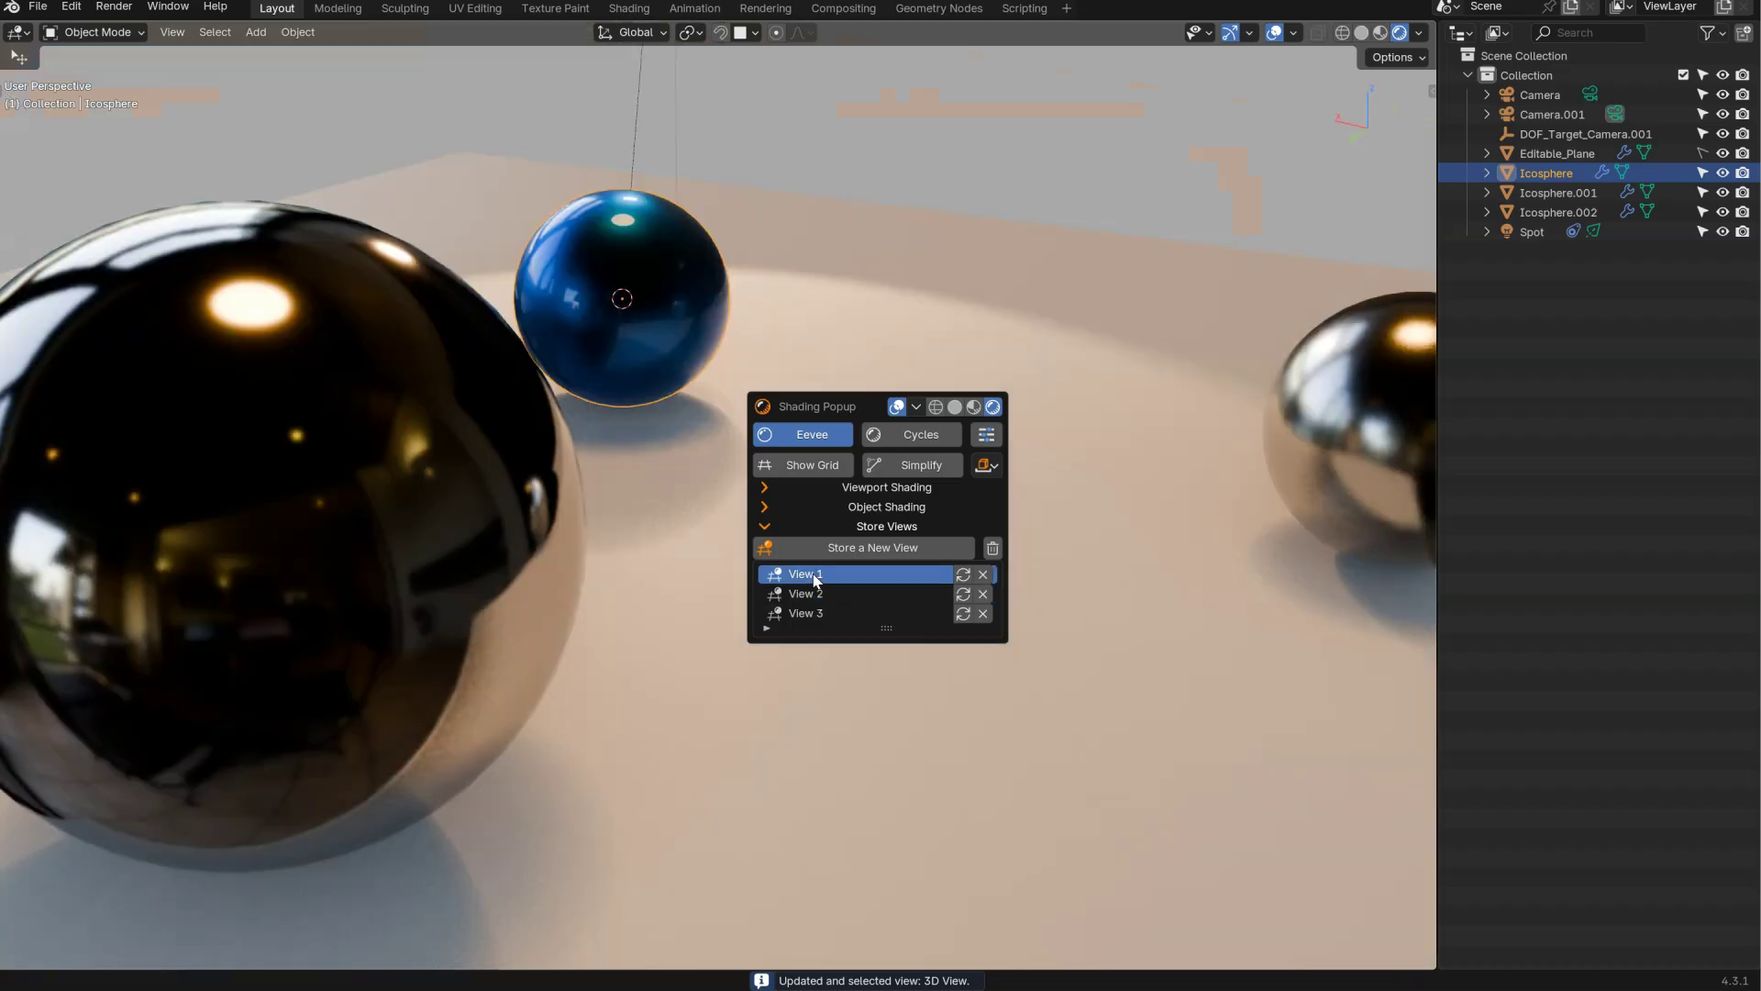
pyautogui.click(880, 528)
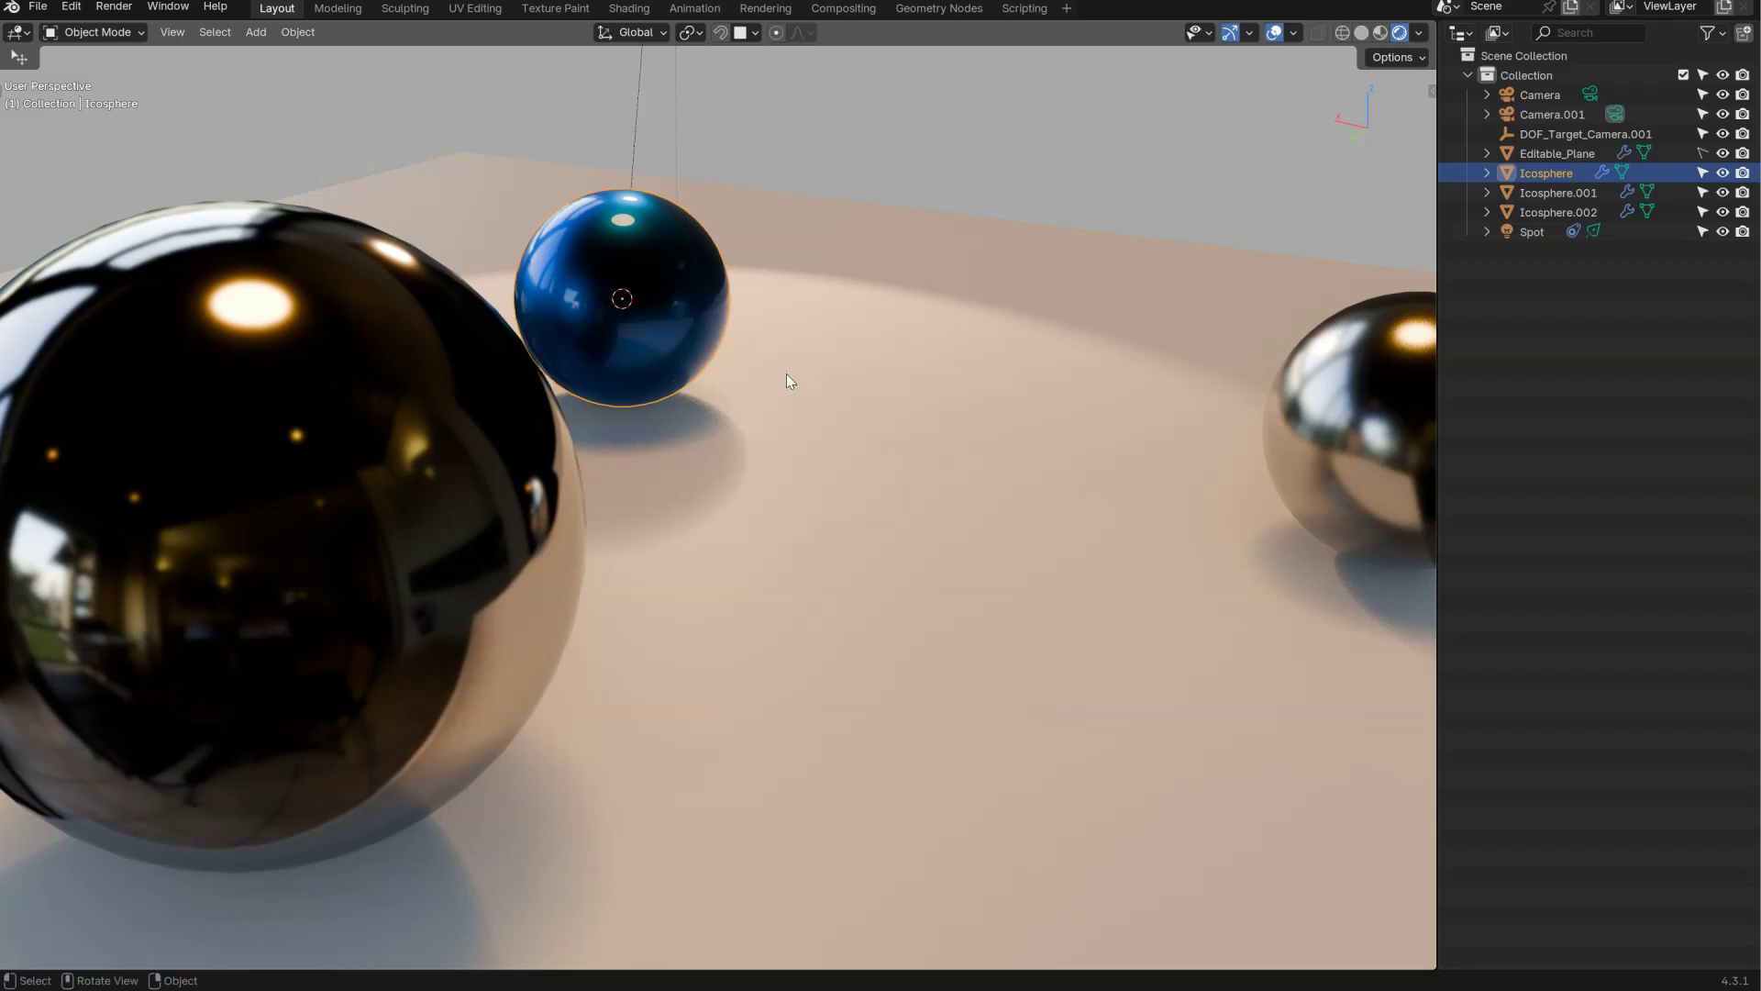
# - Zoom out over the spheres and bring up the list of scene cameras available for selection
pyautogui.moveTo(705, 377); pyautogui.dragTo(730, 404, button='middle')
pyautogui.scroll(-2, 753, 432)
pyautogui.press('a')
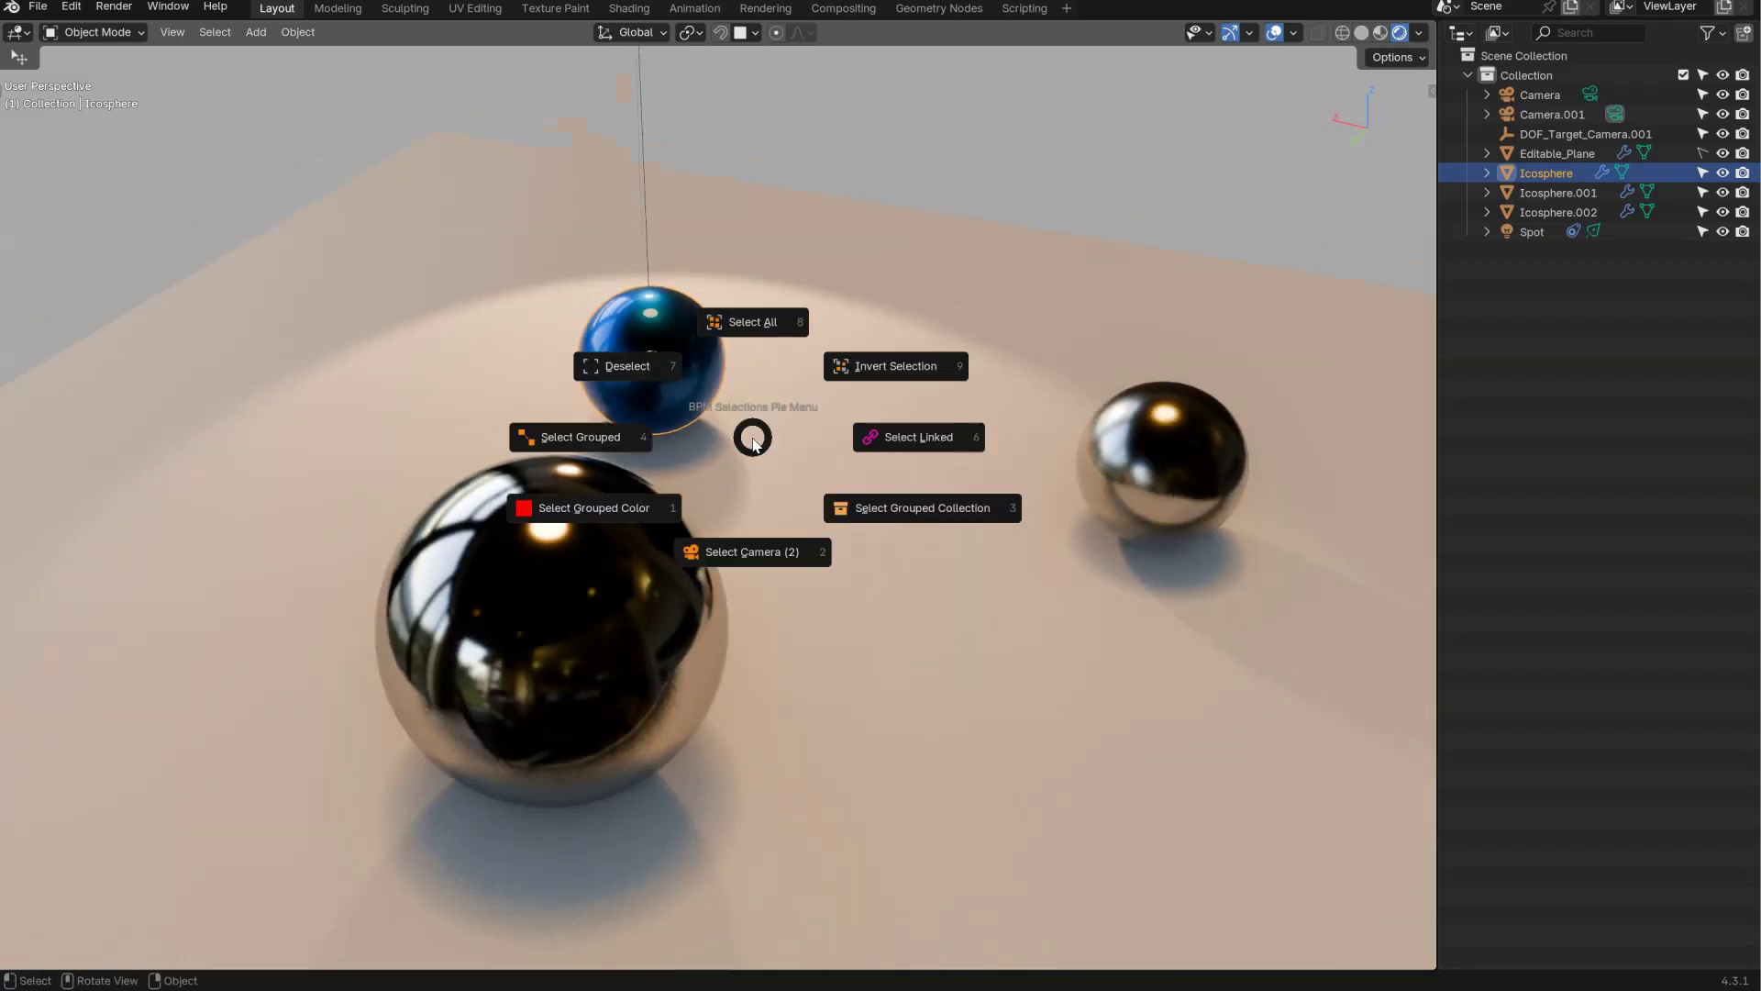
pyautogui.click(743, 553)
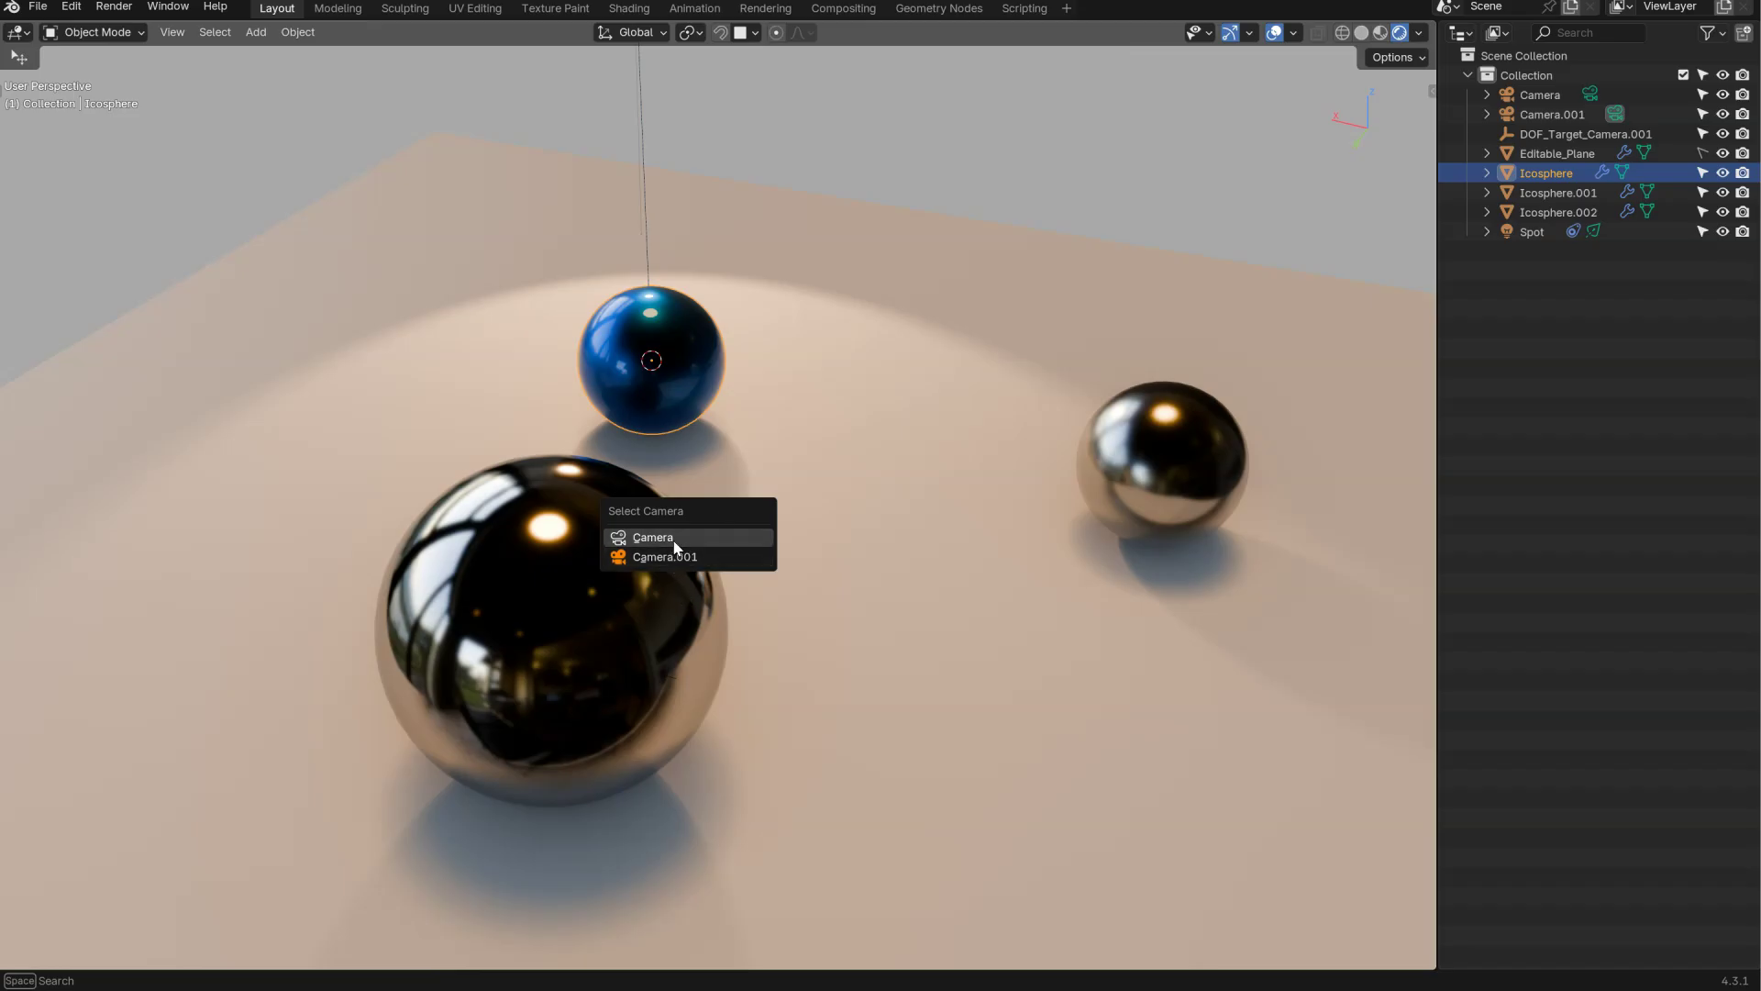
# - Set Camera as the active camera, switch to Camera.001, and return to Camera
pyautogui.hotkey('ctrl', '`')
pyautogui.click(780, 598)
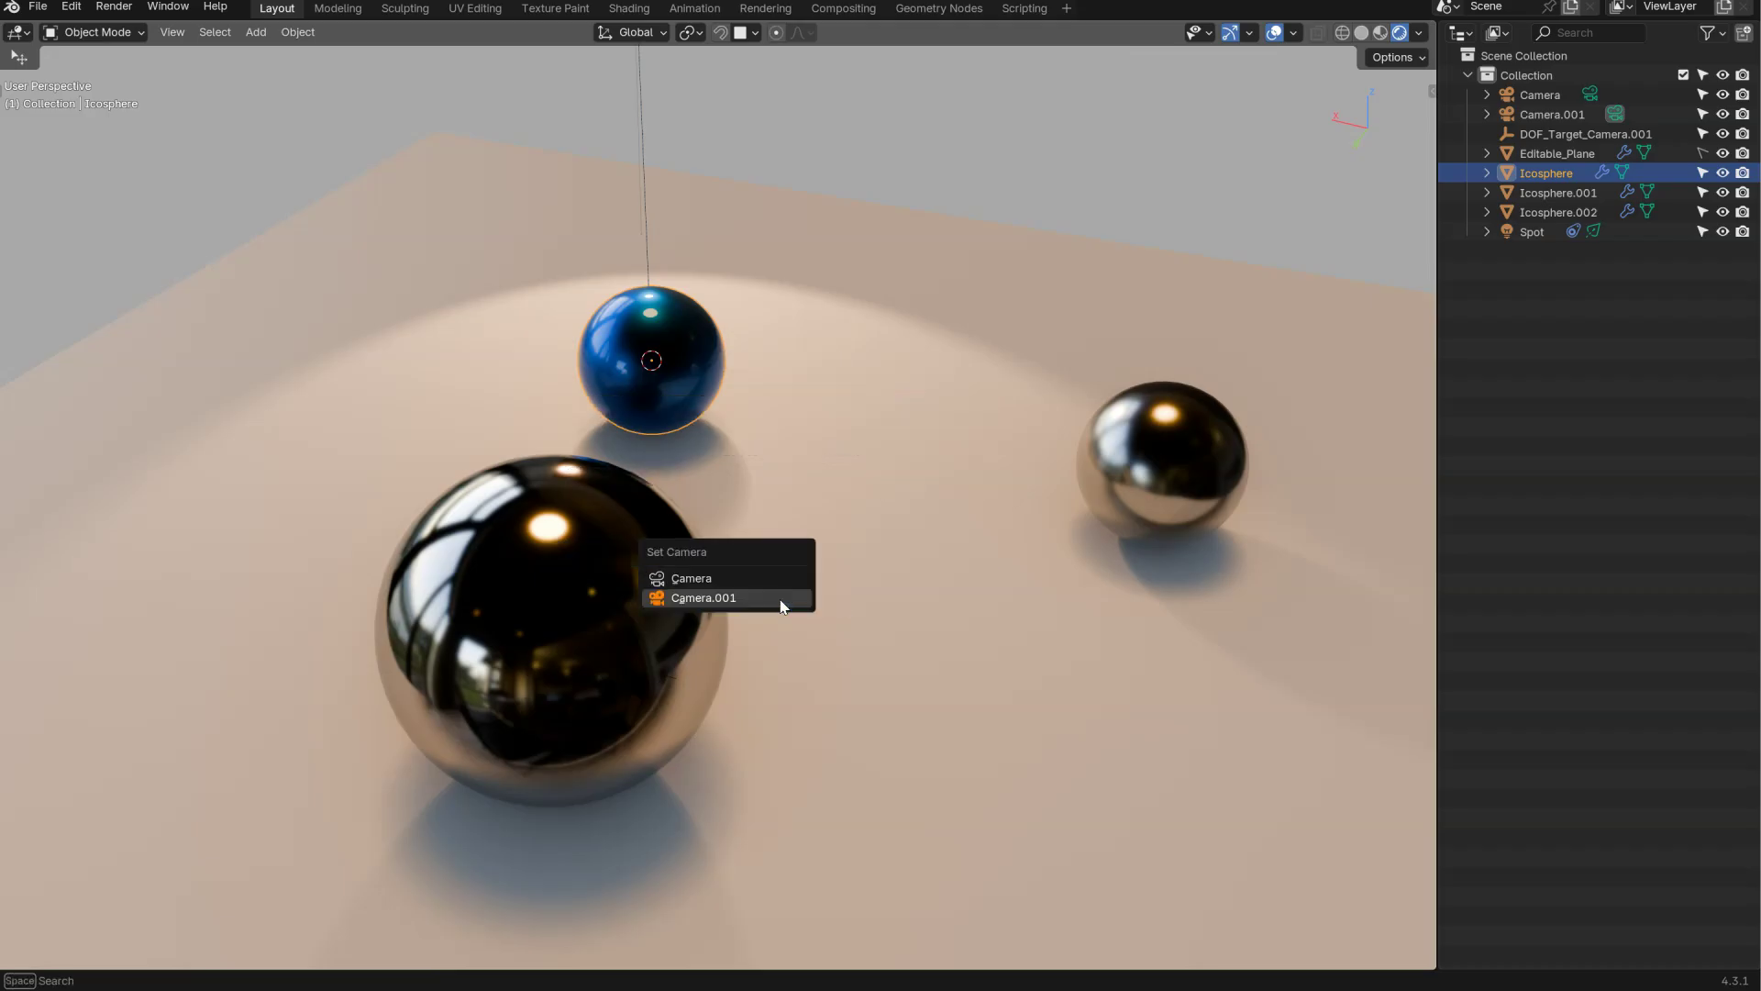
pyautogui.click(715, 579)
pyautogui.hotkey('alt', 'c')
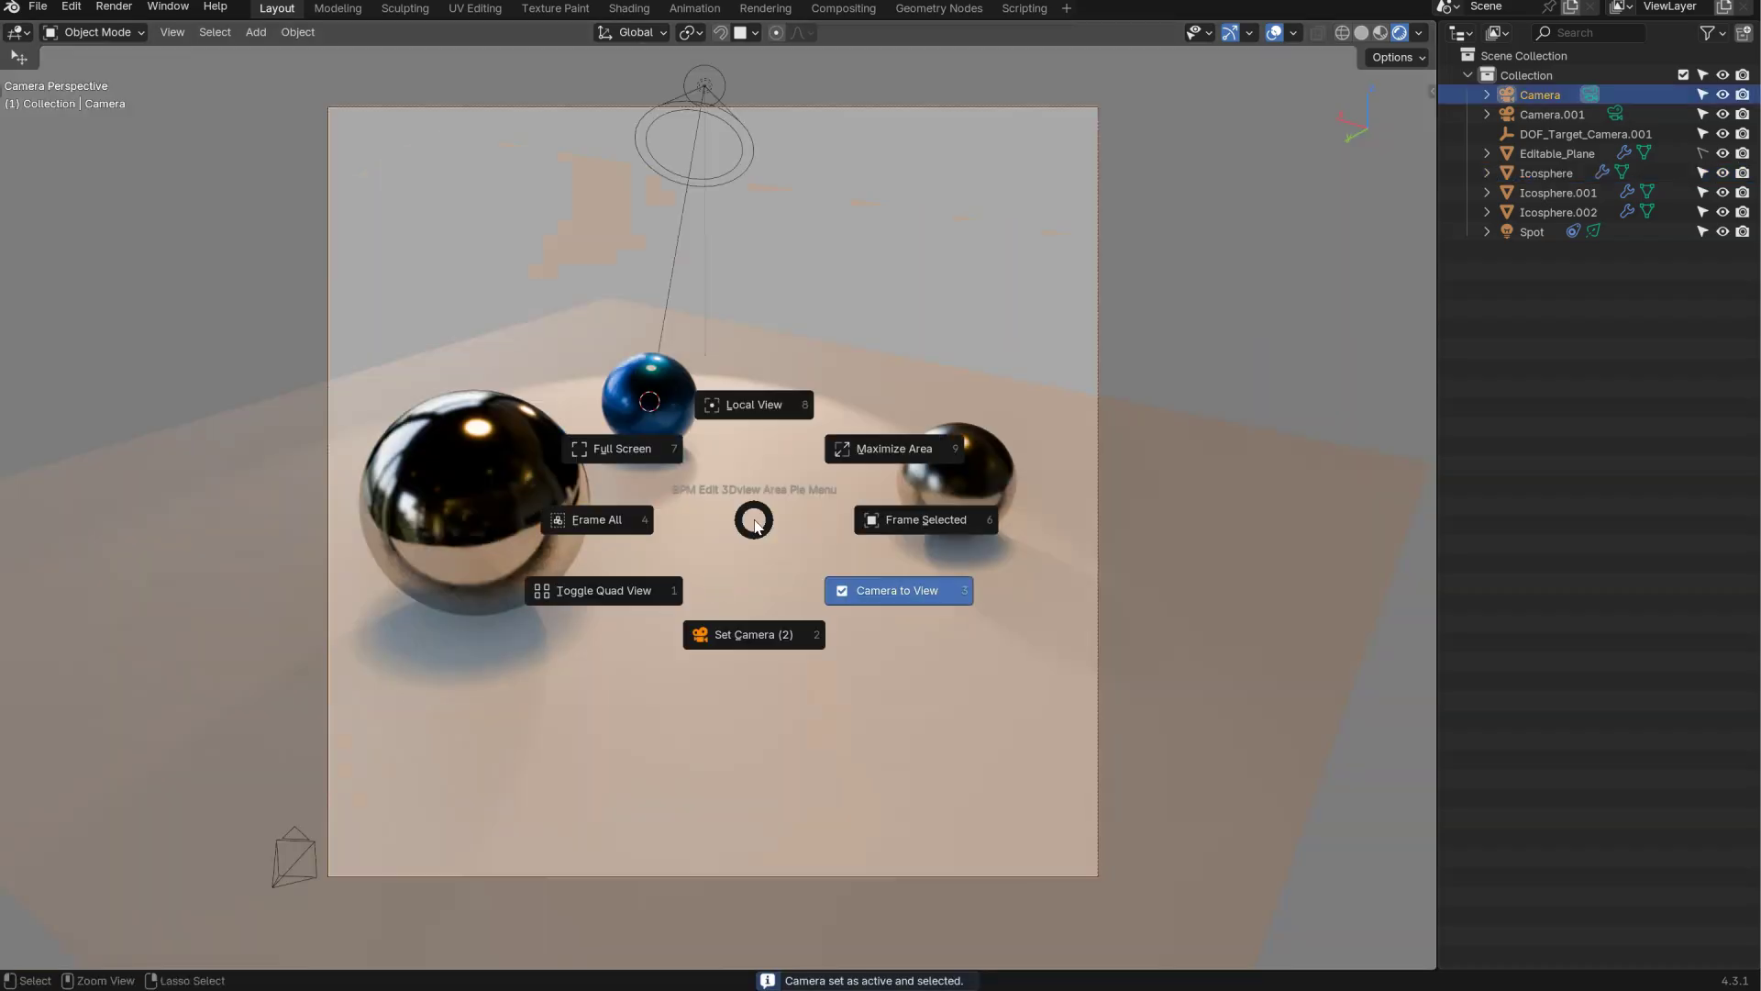
pyautogui.click(758, 640)
pyautogui.click(716, 661)
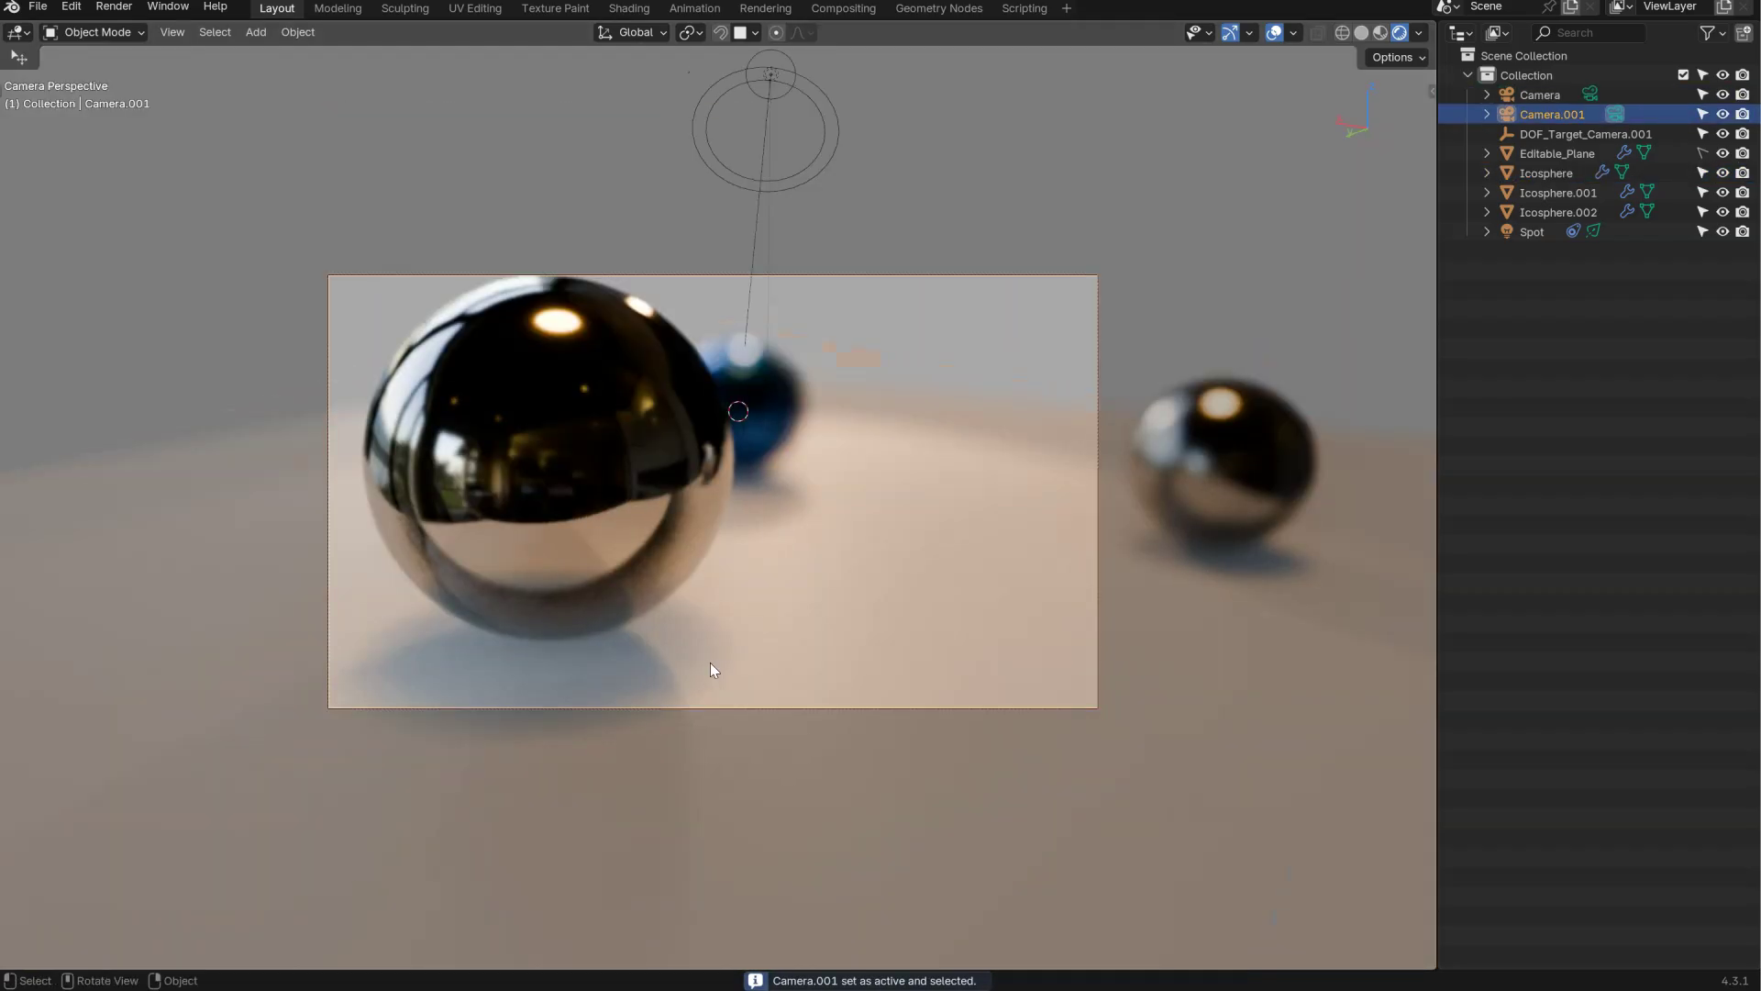
pyautogui.hotkey('alt', 'c')
pyautogui.click(798, 646)
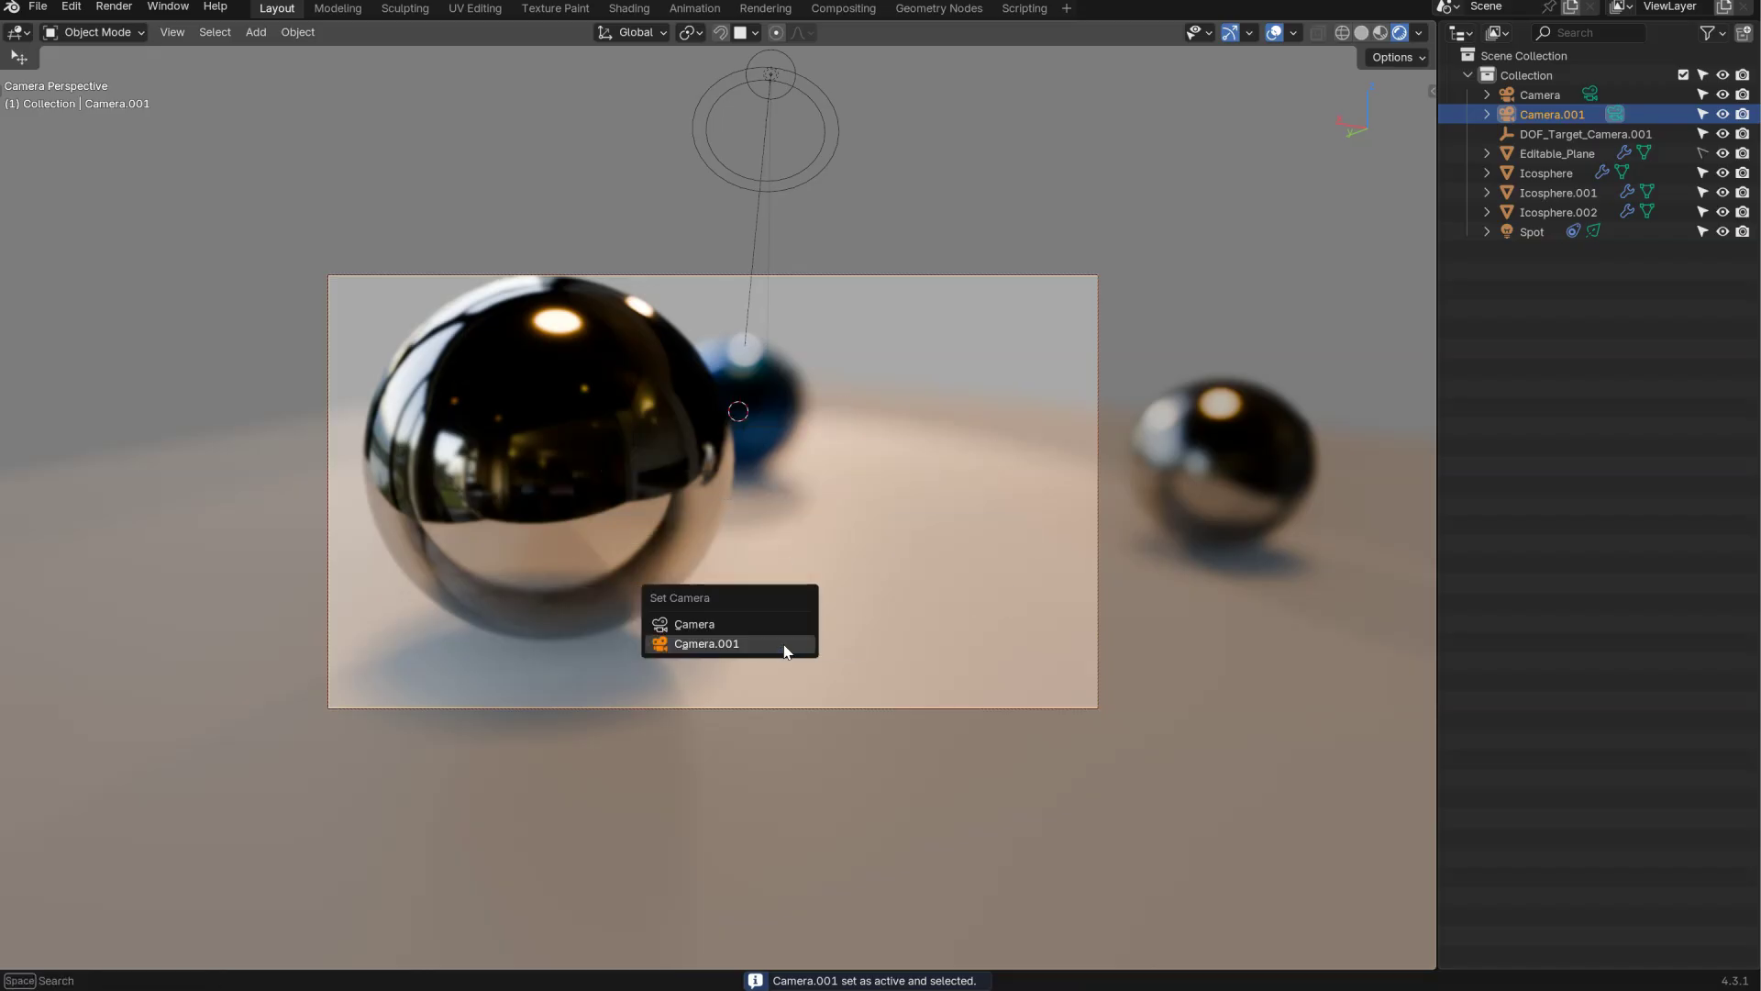
pyautogui.click(713, 627)
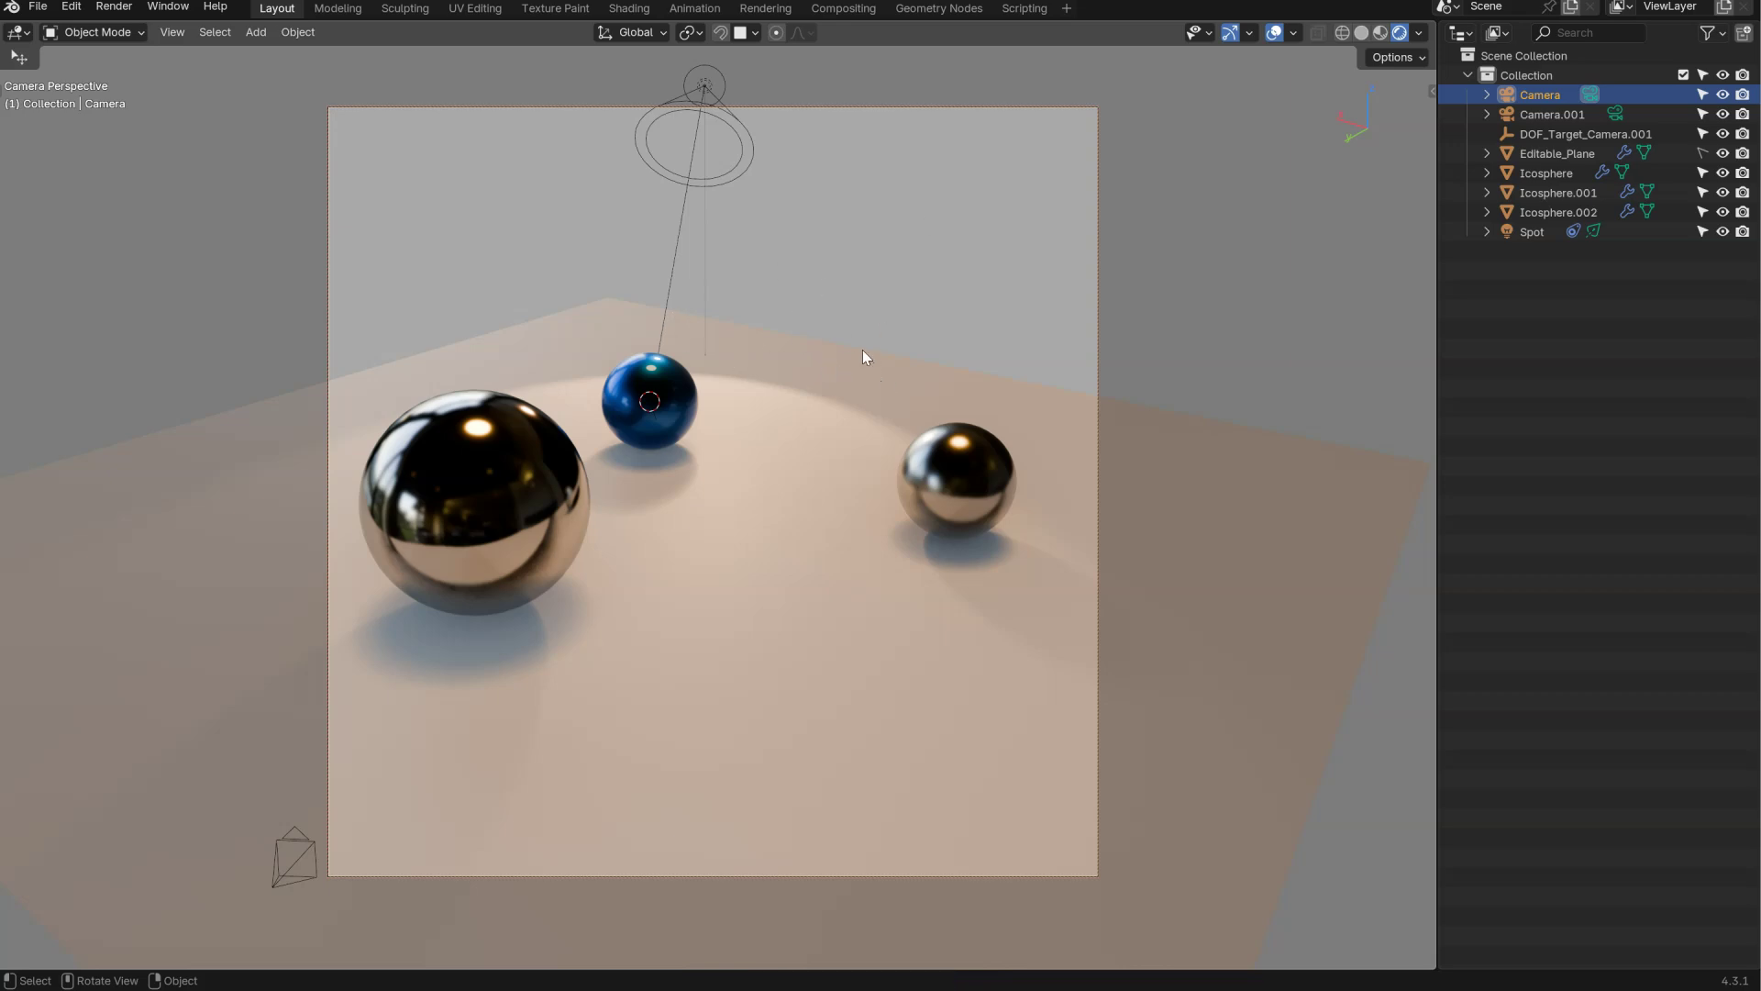
# - Leave the camera view, select the large sphere, and inspect its Aluminium material in a separate Shader Editor window before closing it
pyautogui.keyDown('shift'); pyautogui.moveTo(739, 408); pyautogui.dragTo(794, 398, button='middle'); pyautogui.keyUp('shift')
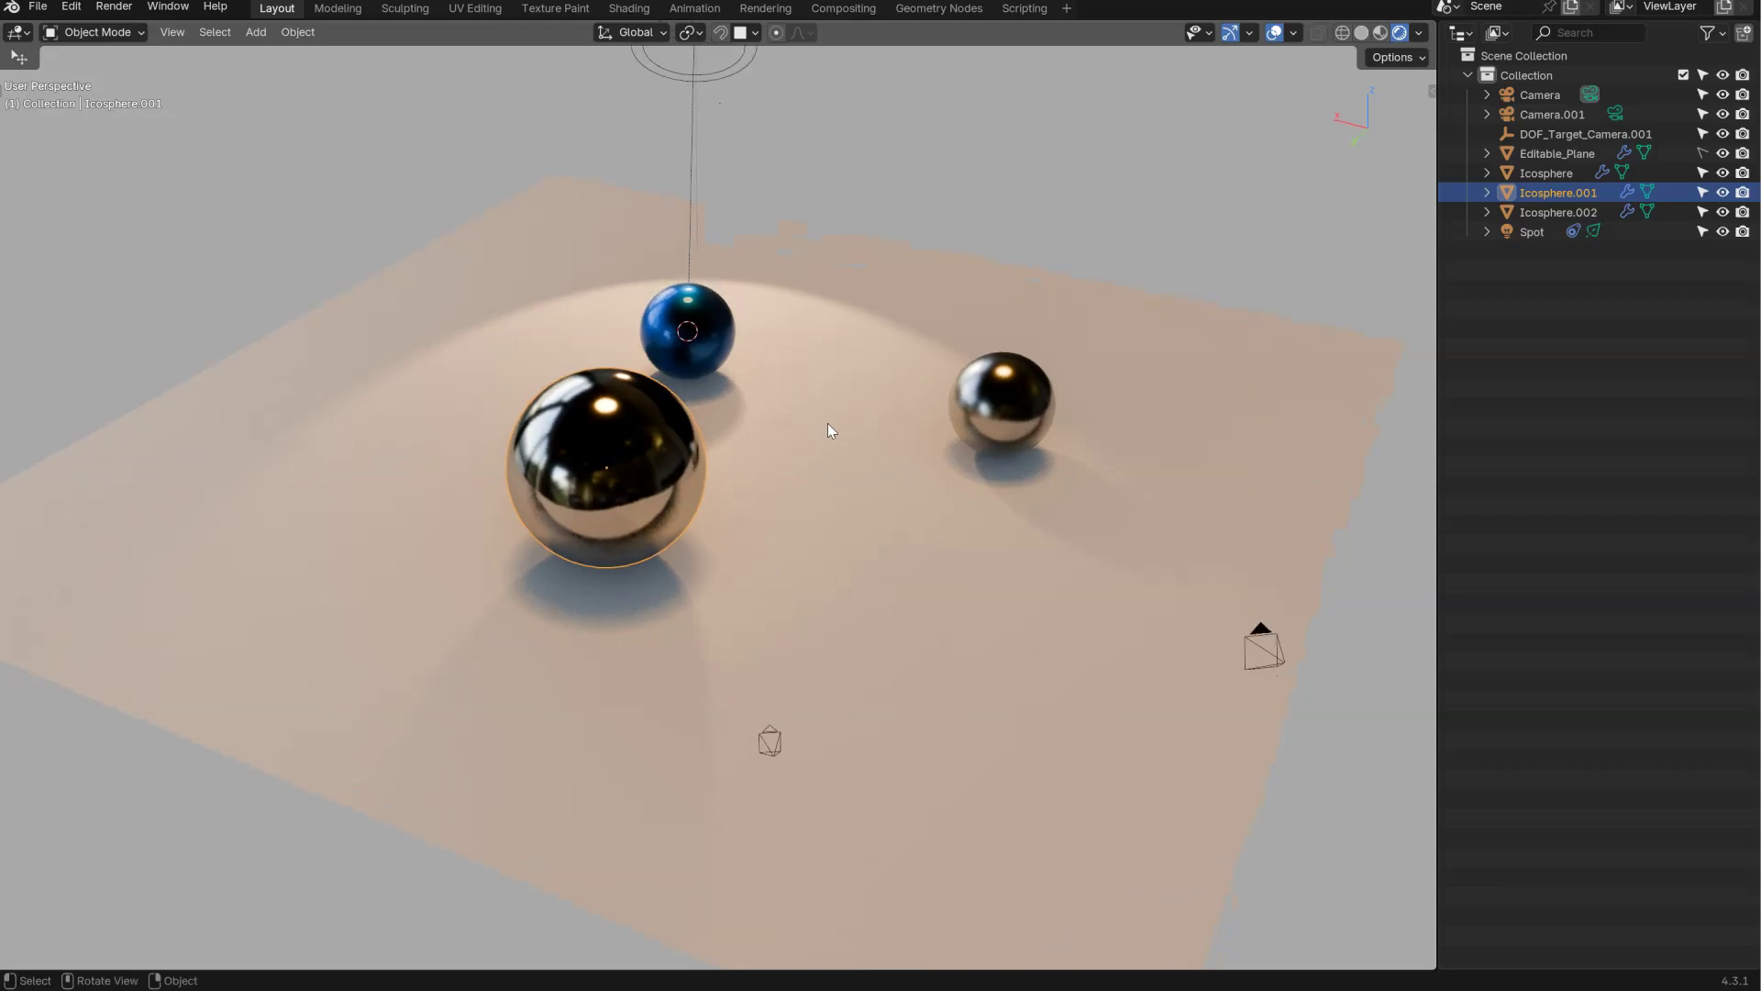
pyautogui.keyDown('ctrl'); pyautogui.keyDown('alt'); pyautogui.middleClick(817, 423); pyautogui.keyUp('alt'); pyautogui.keyUp('ctrl')
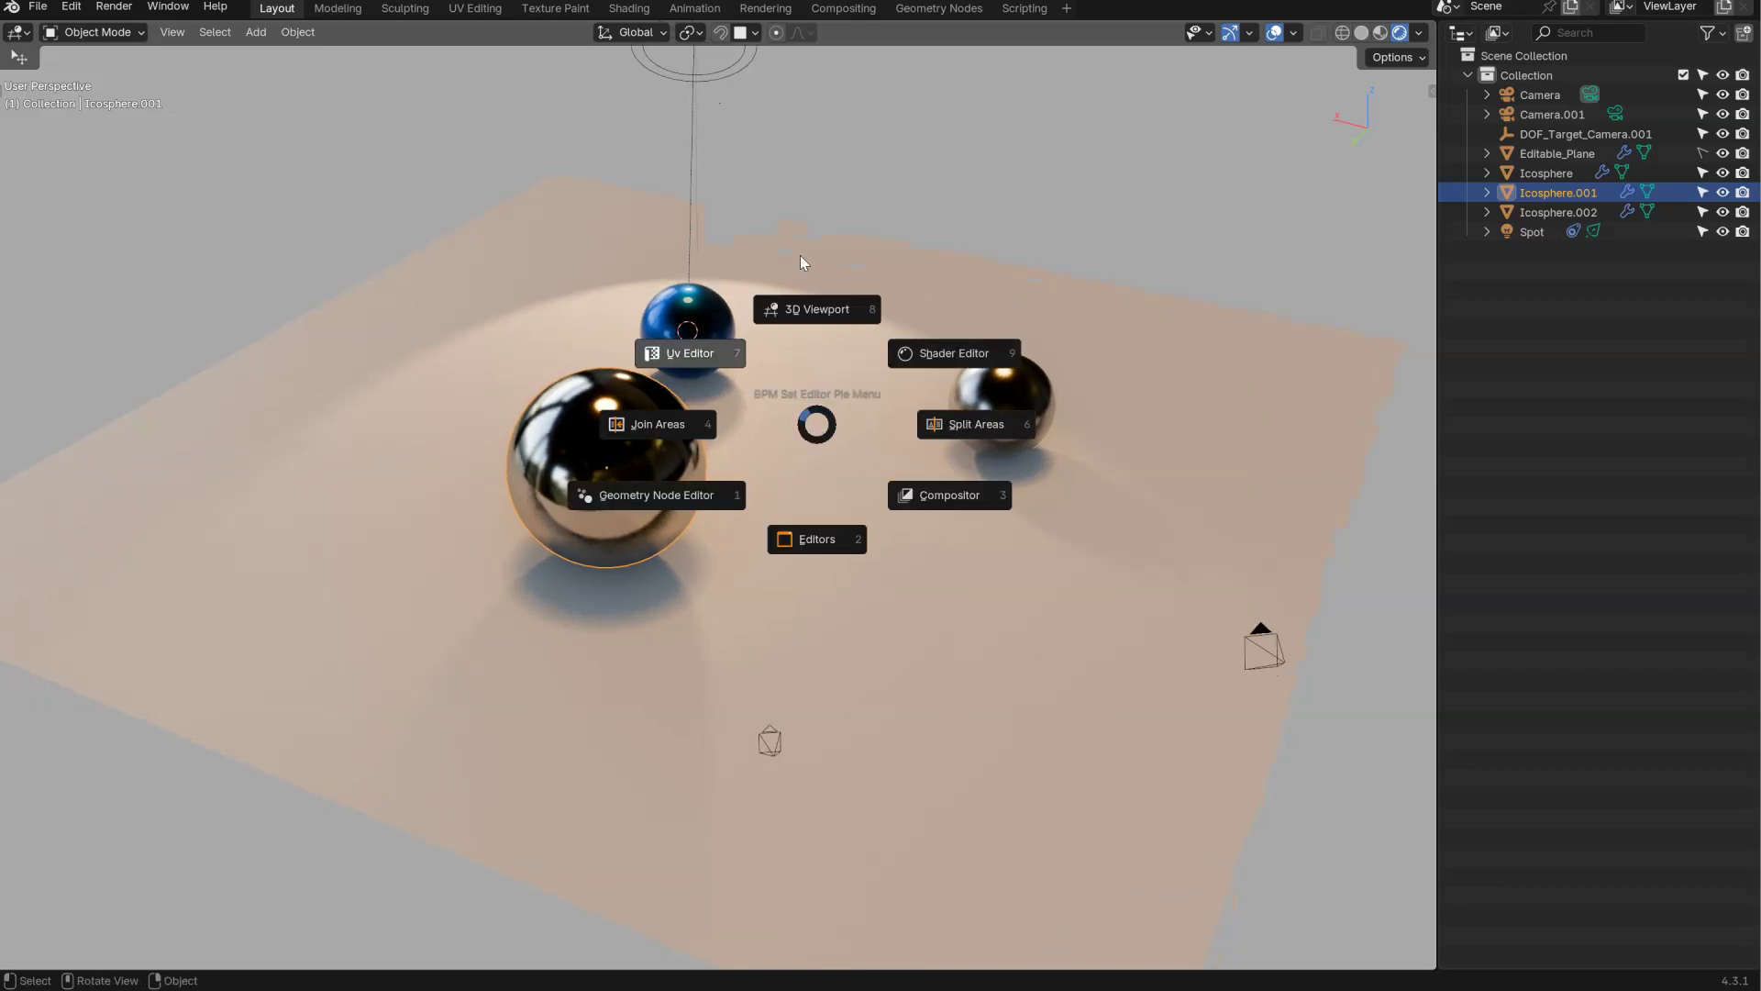
pyautogui.keyDown('shift'); pyautogui.click(950, 356); pyautogui.keyUp('shift')
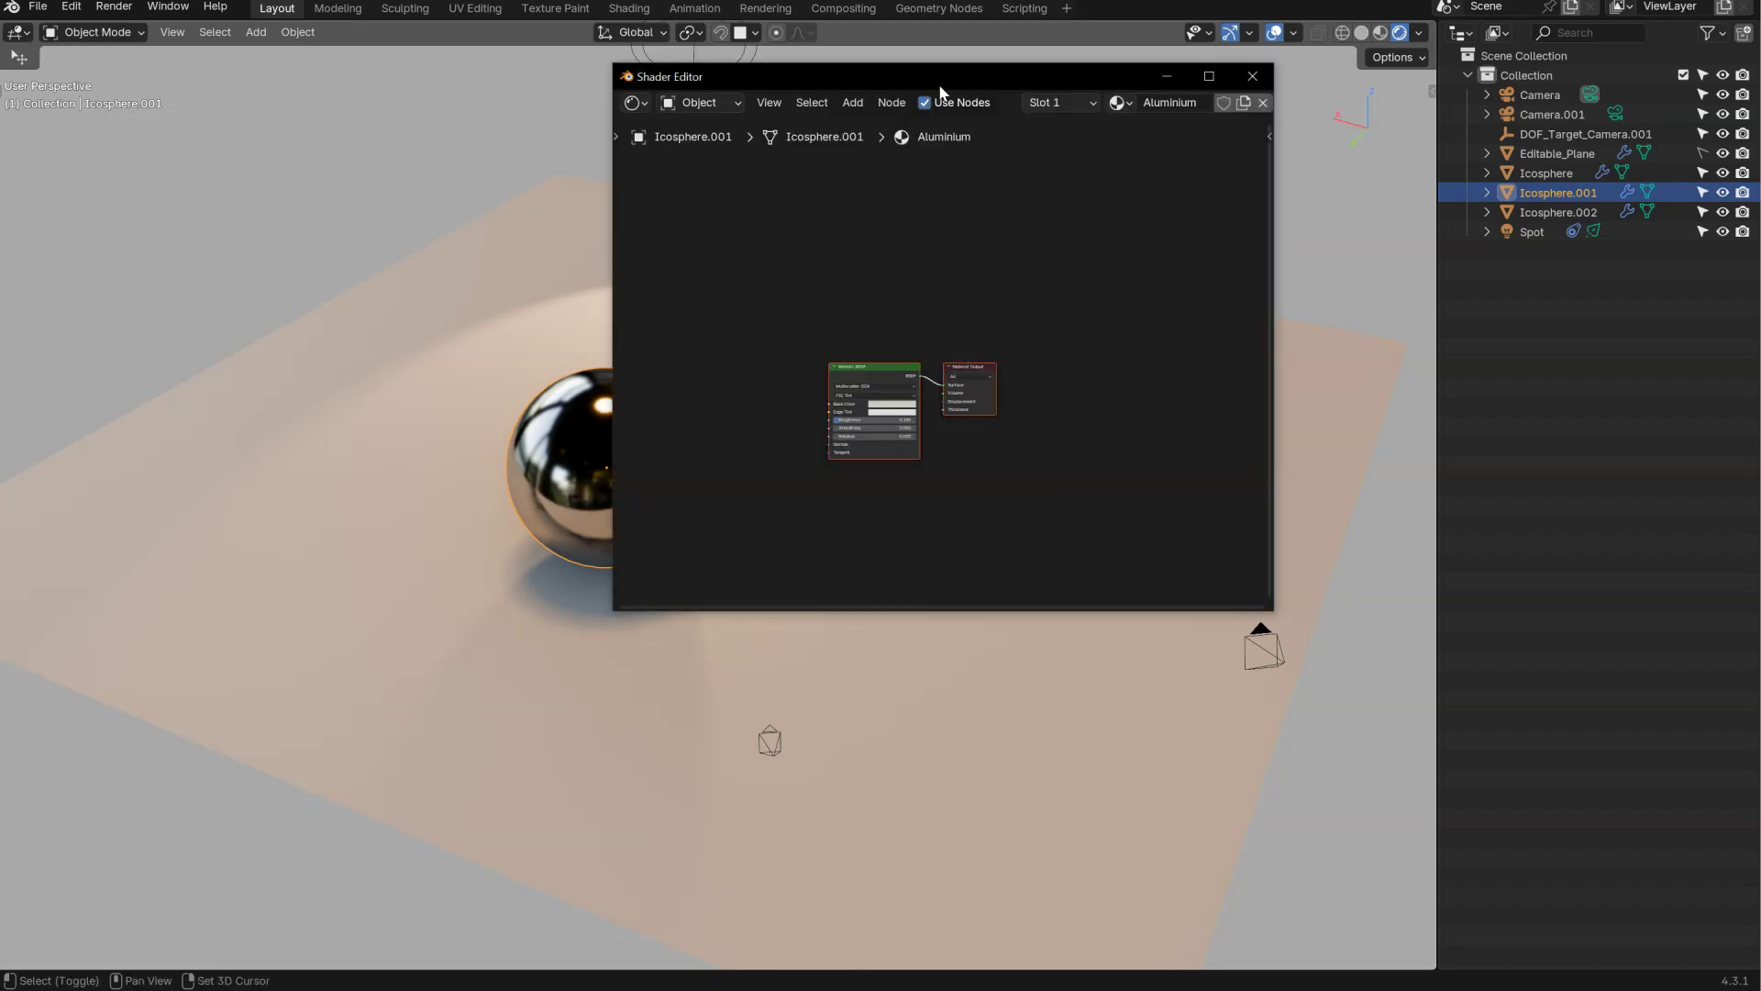
pyautogui.moveTo(853, 88); pyautogui.dragTo(927, 293)
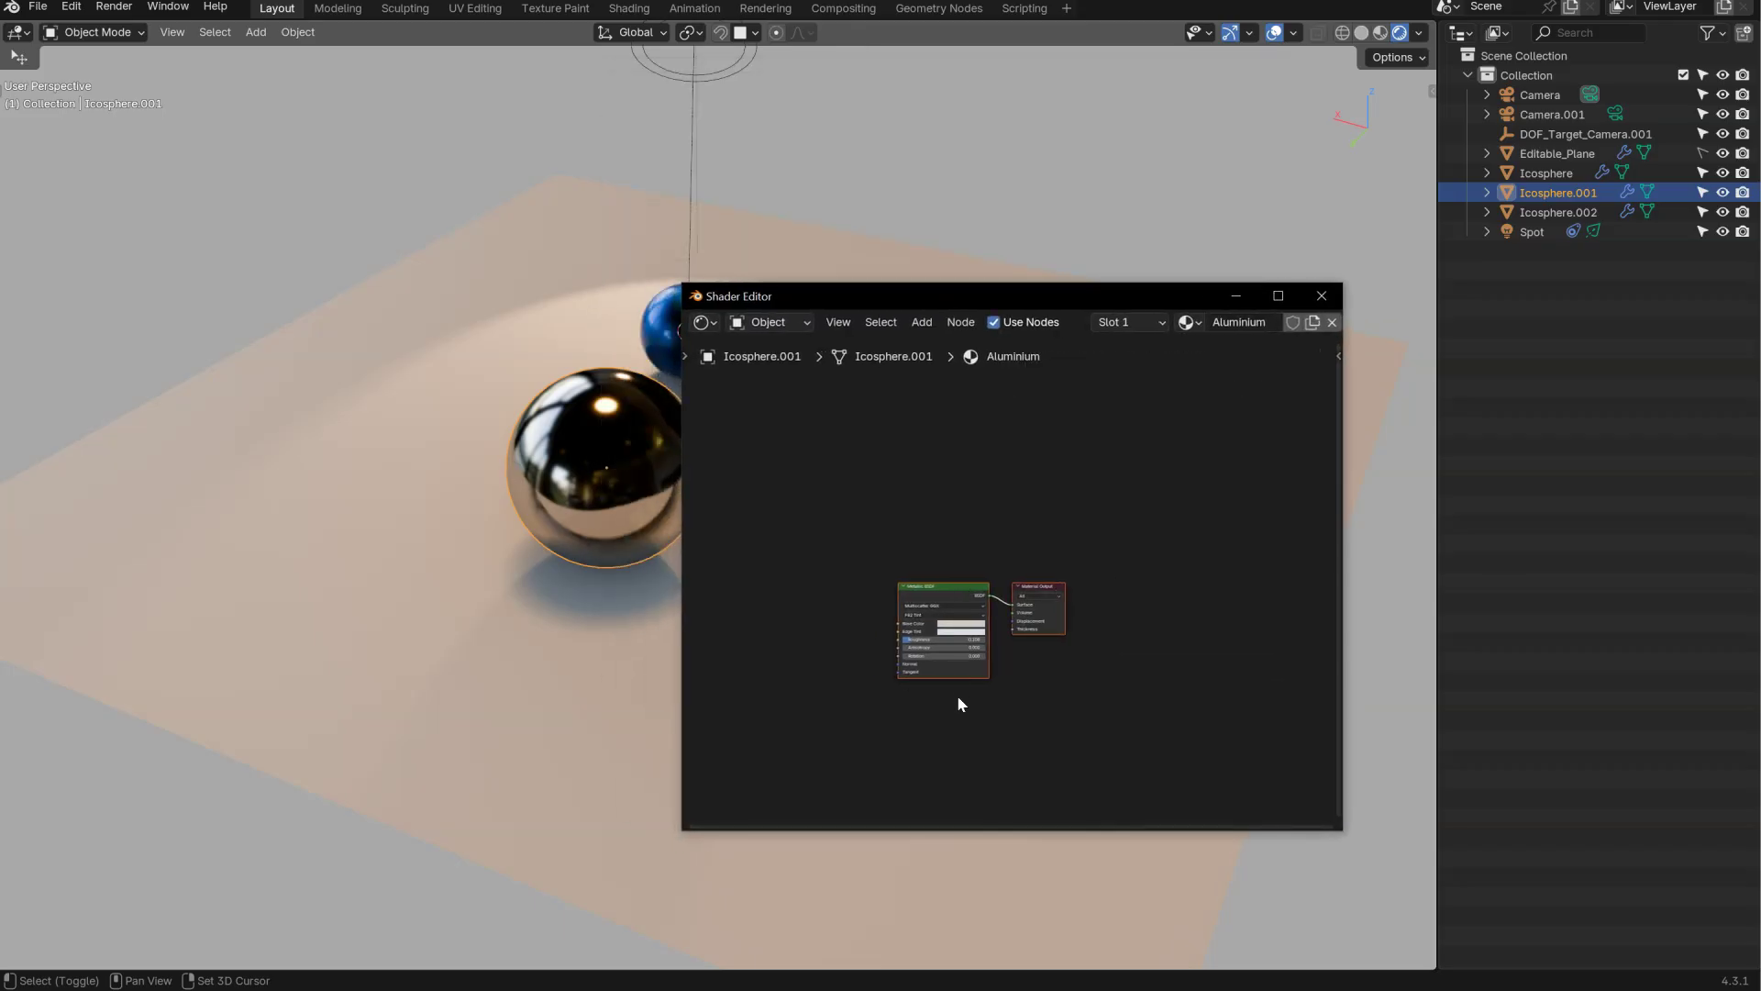
pyautogui.click(1321, 295)
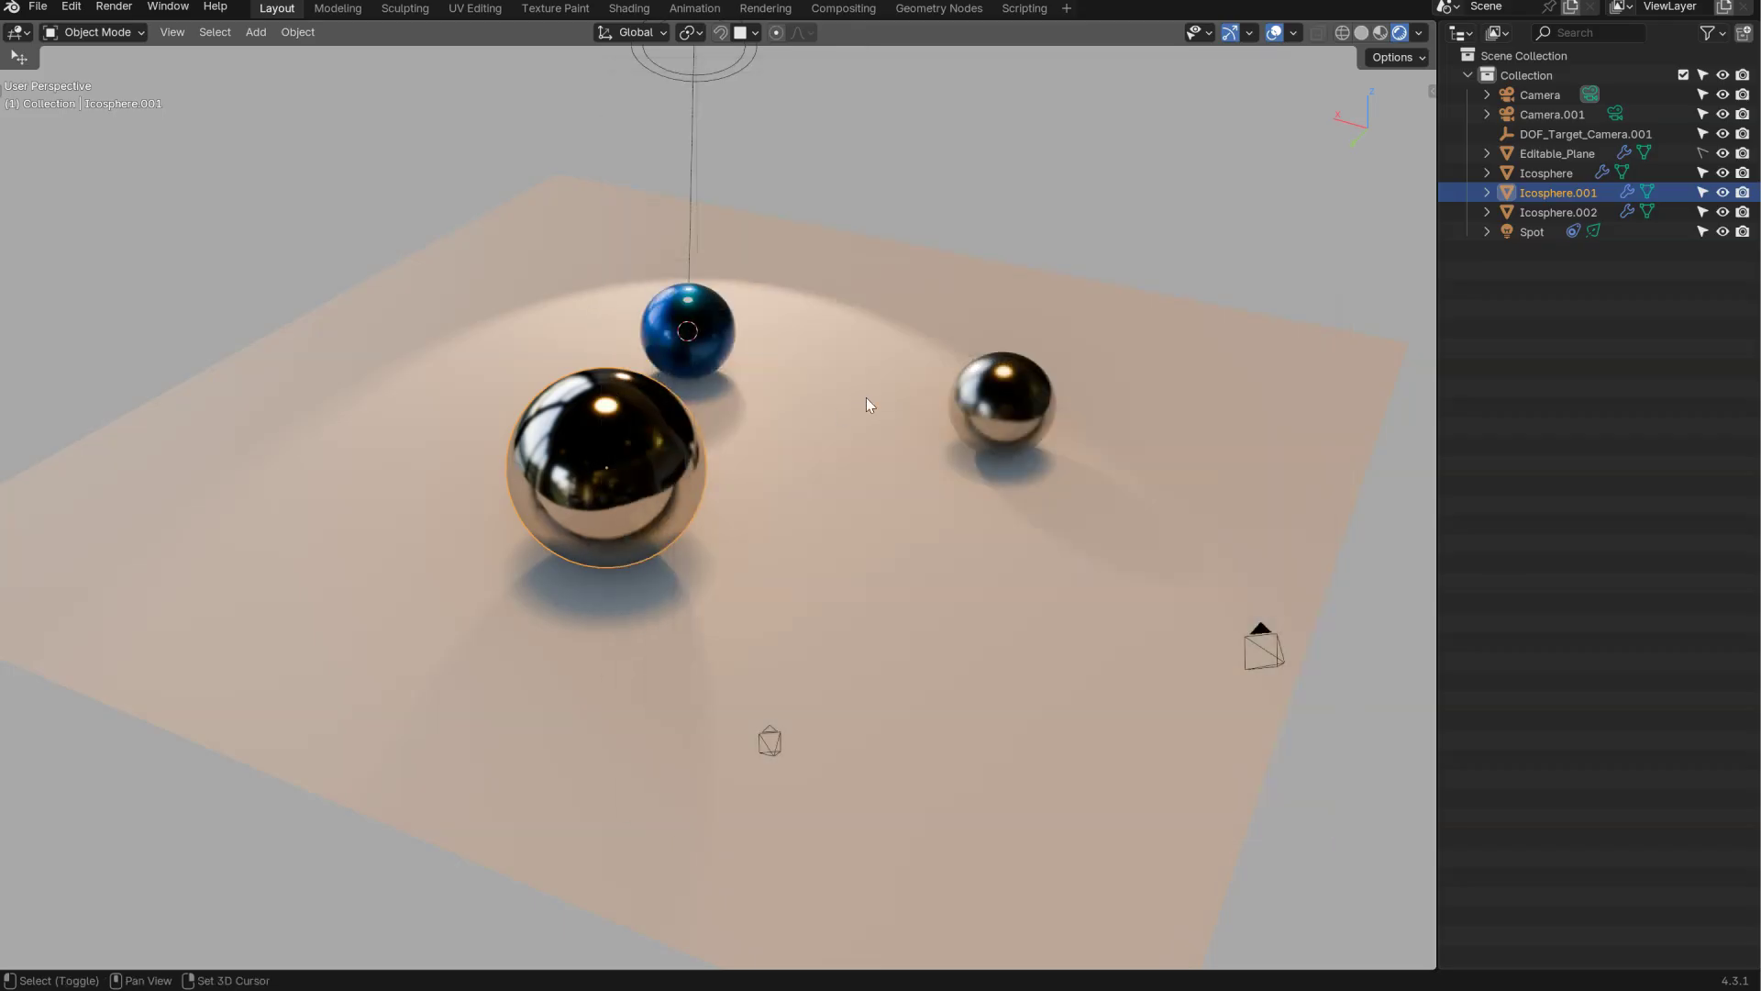
# - Open and close the Compositor and the UV Editor, each in its own separate window
pyautogui.press('space')
pyautogui.keyDown('shift'); pyautogui.click(993, 477); pyautogui.keyUp('shift')
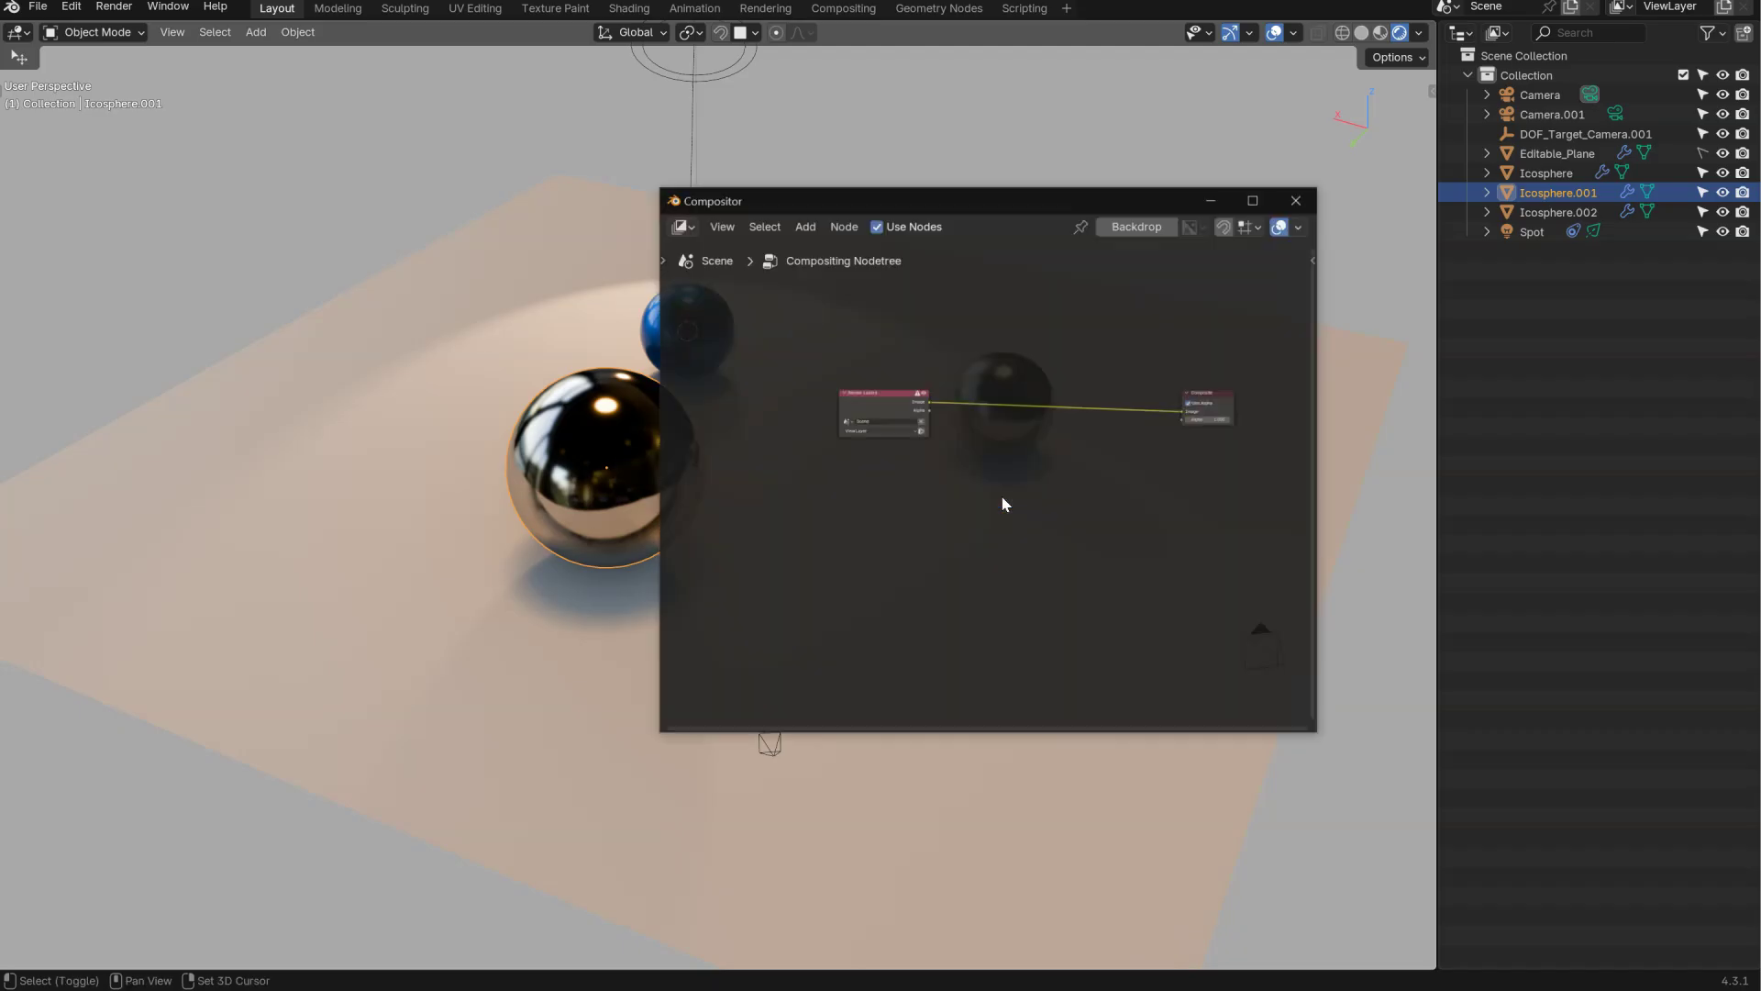
pyautogui.click(1298, 199)
pyautogui.rightClick(903, 388)
pyautogui.keyDown('shift'); pyautogui.click(768, 310); pyautogui.keyUp('shift')
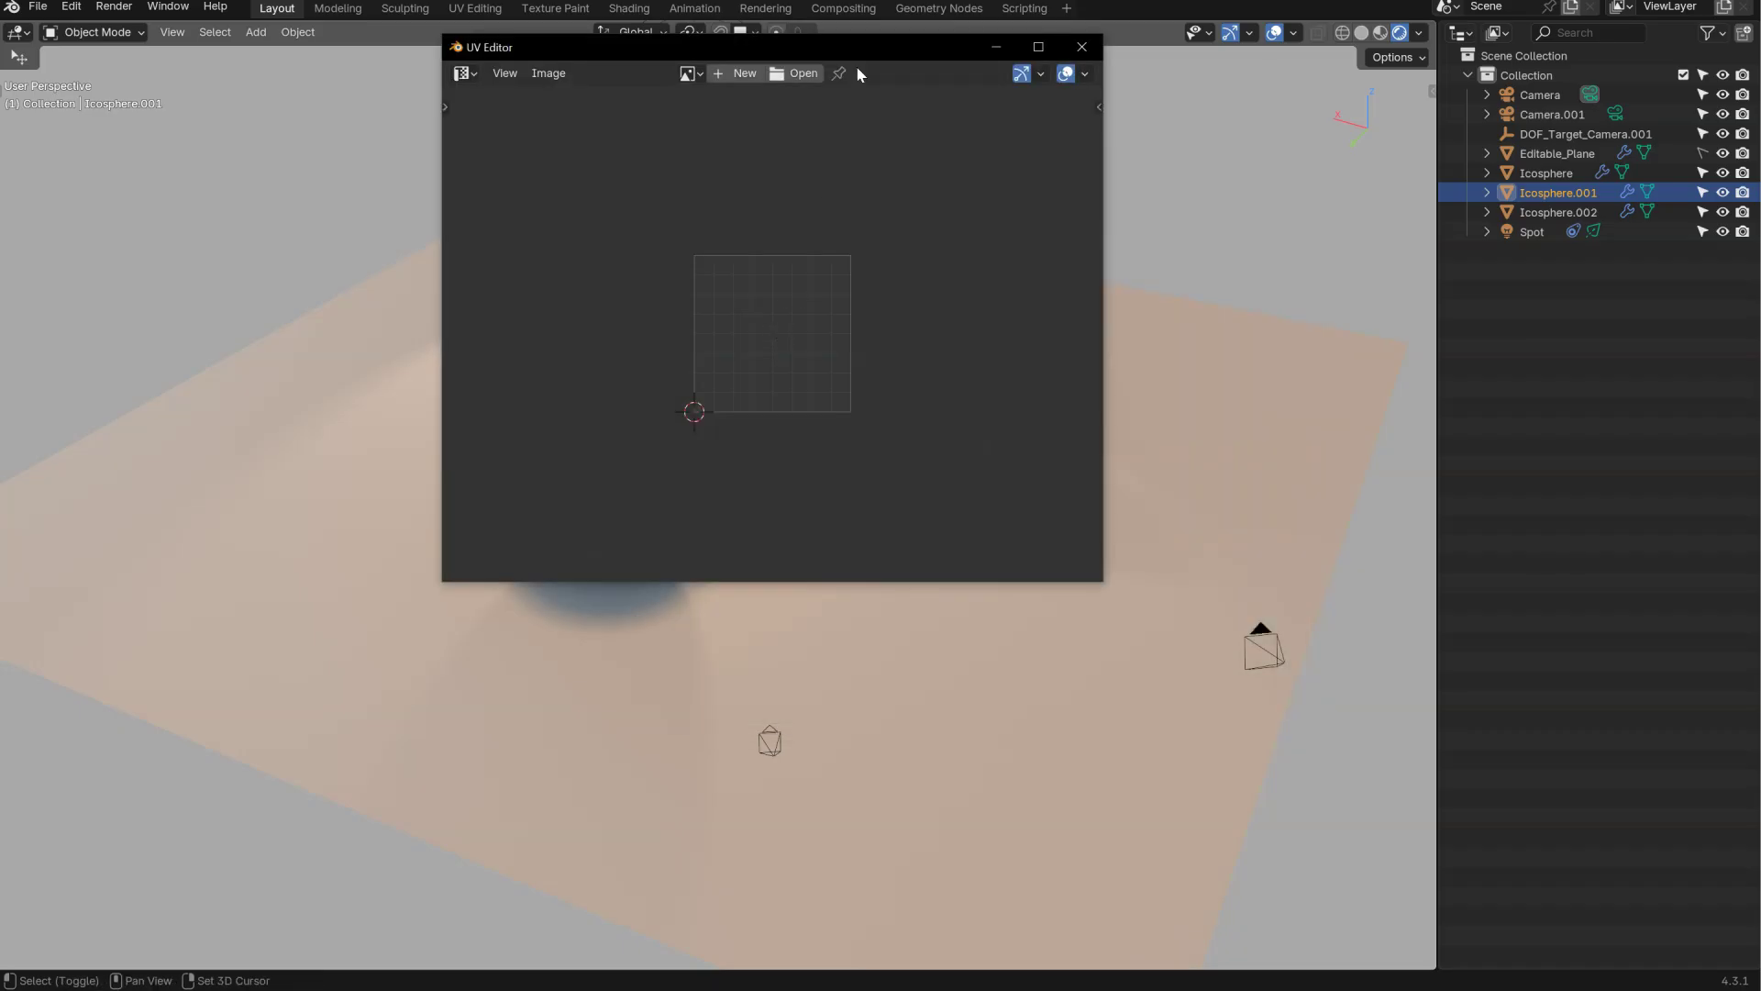
pyautogui.click(1079, 50)
# - Show the large sphere's Smooth by Angle nodes in a separate Geometry Node Editor window beside the spheres, and close it
pyautogui.rightClick(959, 427)
pyautogui.keyDown('shift'); pyautogui.click(836, 512); pyautogui.keyUp('shift')
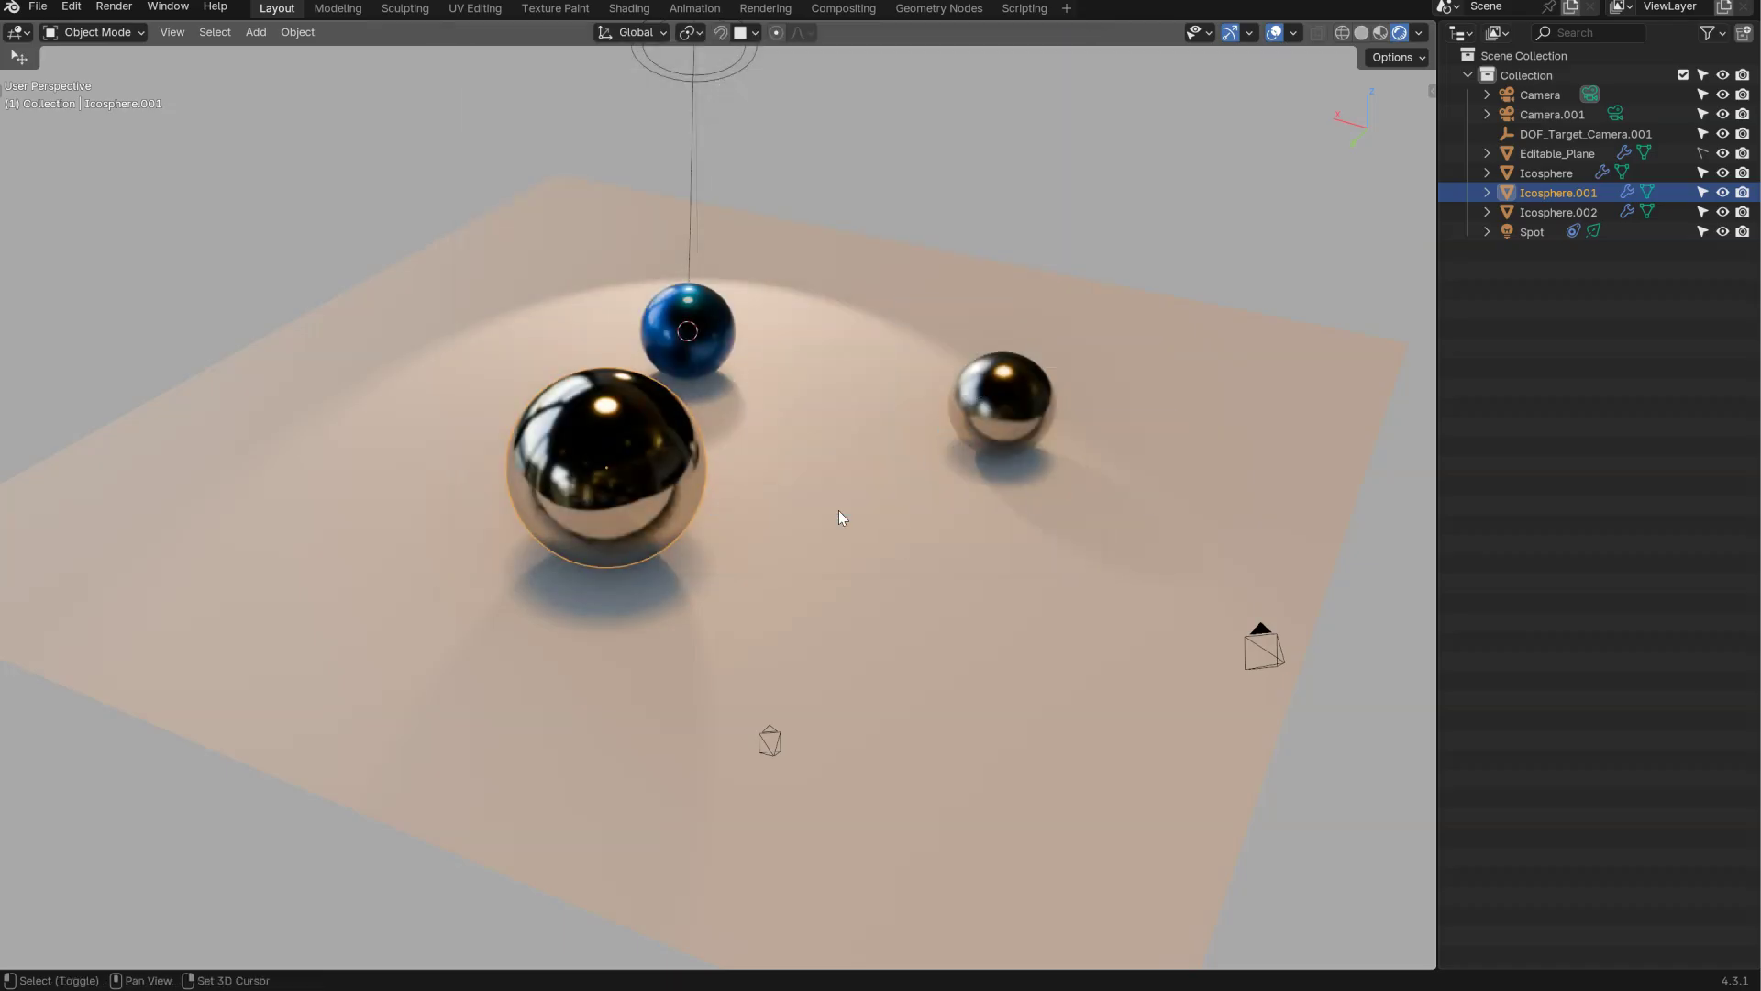
pyautogui.moveTo(562, 233); pyautogui.dragTo(675, 216)
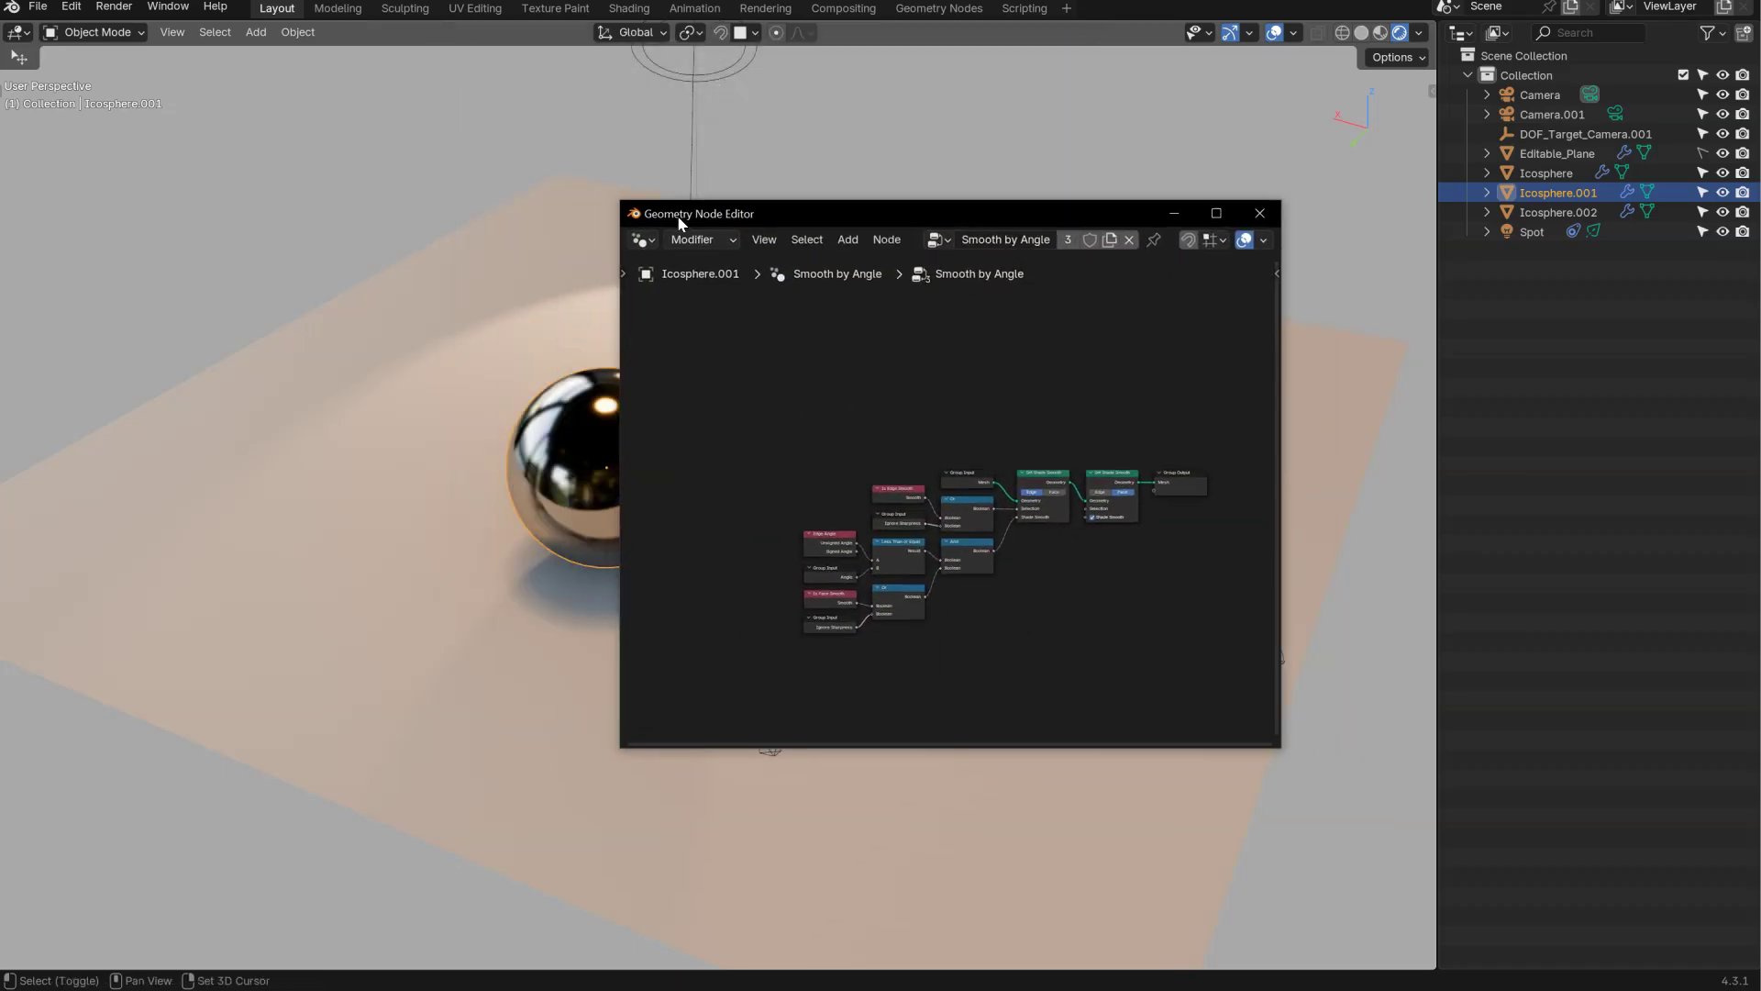
pyautogui.keyDown('shift'); pyautogui.moveTo(440, 401); pyautogui.dragTo(290, 400, button='middle'); pyautogui.keyUp('shift')
pyautogui.scroll(-3, 413, 450)
pyautogui.keyDown('shift'); pyautogui.moveTo(421, 455); pyautogui.dragTo(337, 435, button='middle'); pyautogui.keyUp('shift')
pyautogui.moveTo(857, 212); pyautogui.dragTo(978, 114)
pyautogui.scroll(6, 597, 354)
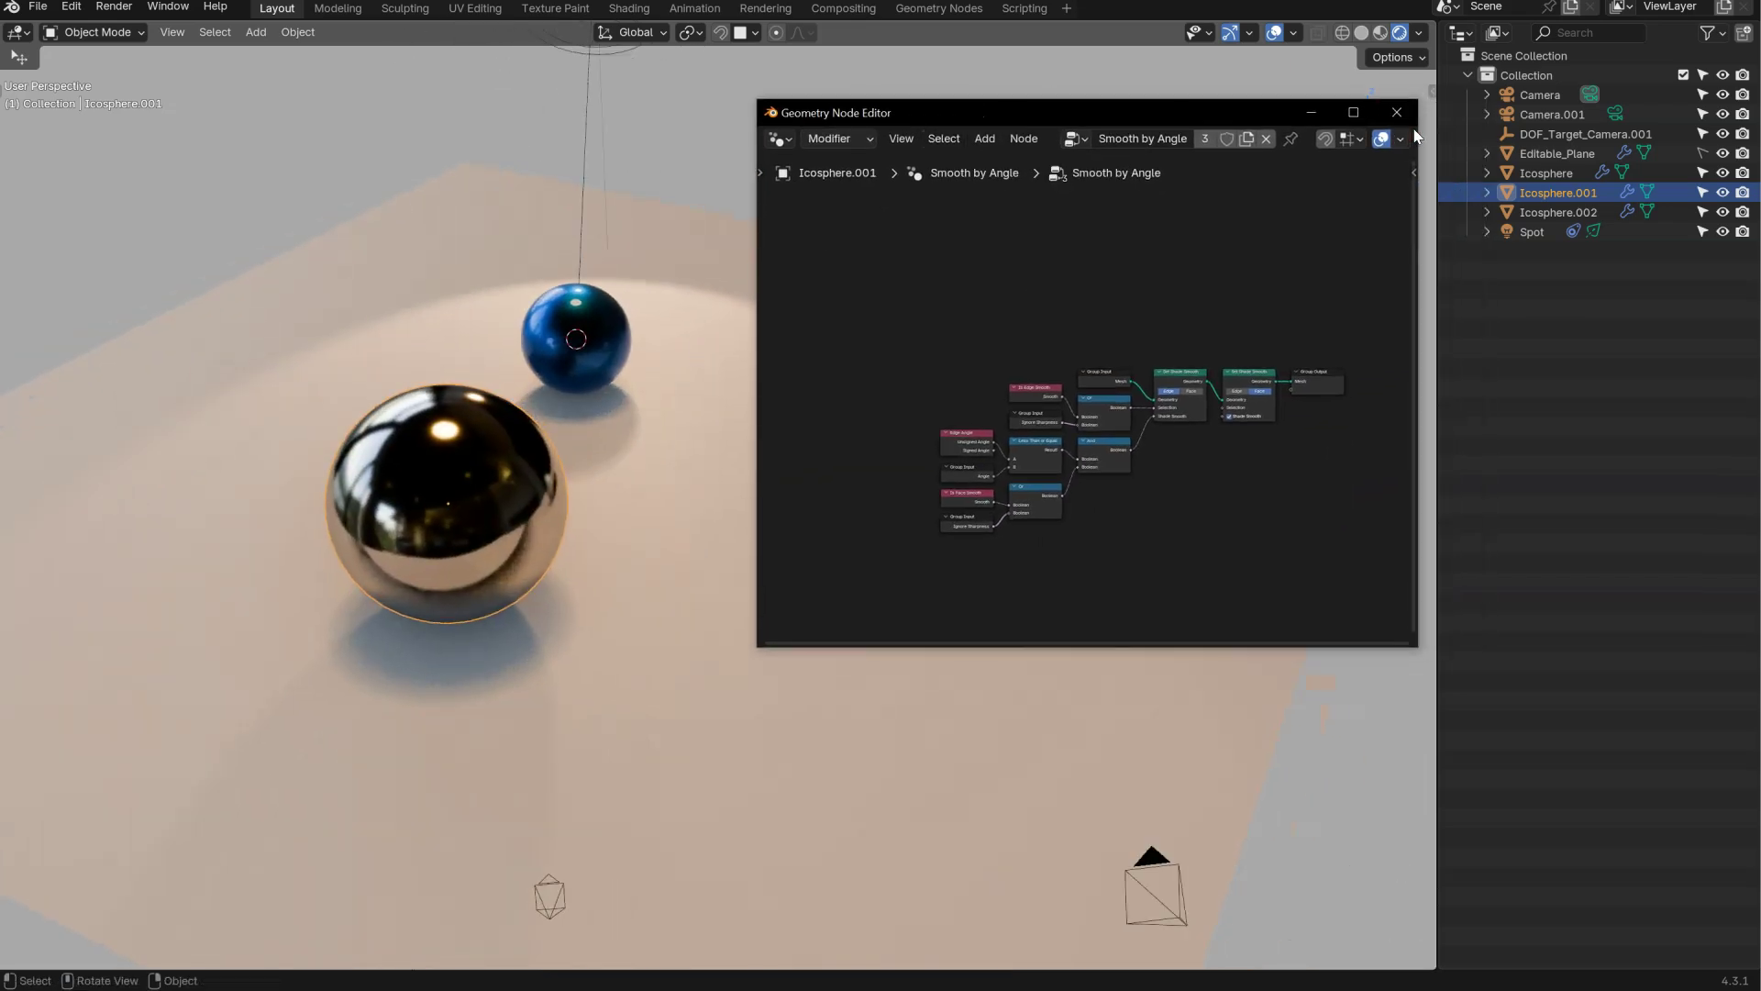
pyautogui.click(1398, 114)
# - Maximize the 3D viewport and open the Outliner in a separate window
pyautogui.hotkey('ctrl', 'space')
pyautogui.keyDown('alt'); pyautogui.middleClick(910, 398); pyautogui.keyUp('alt')
pyautogui.click(913, 520)
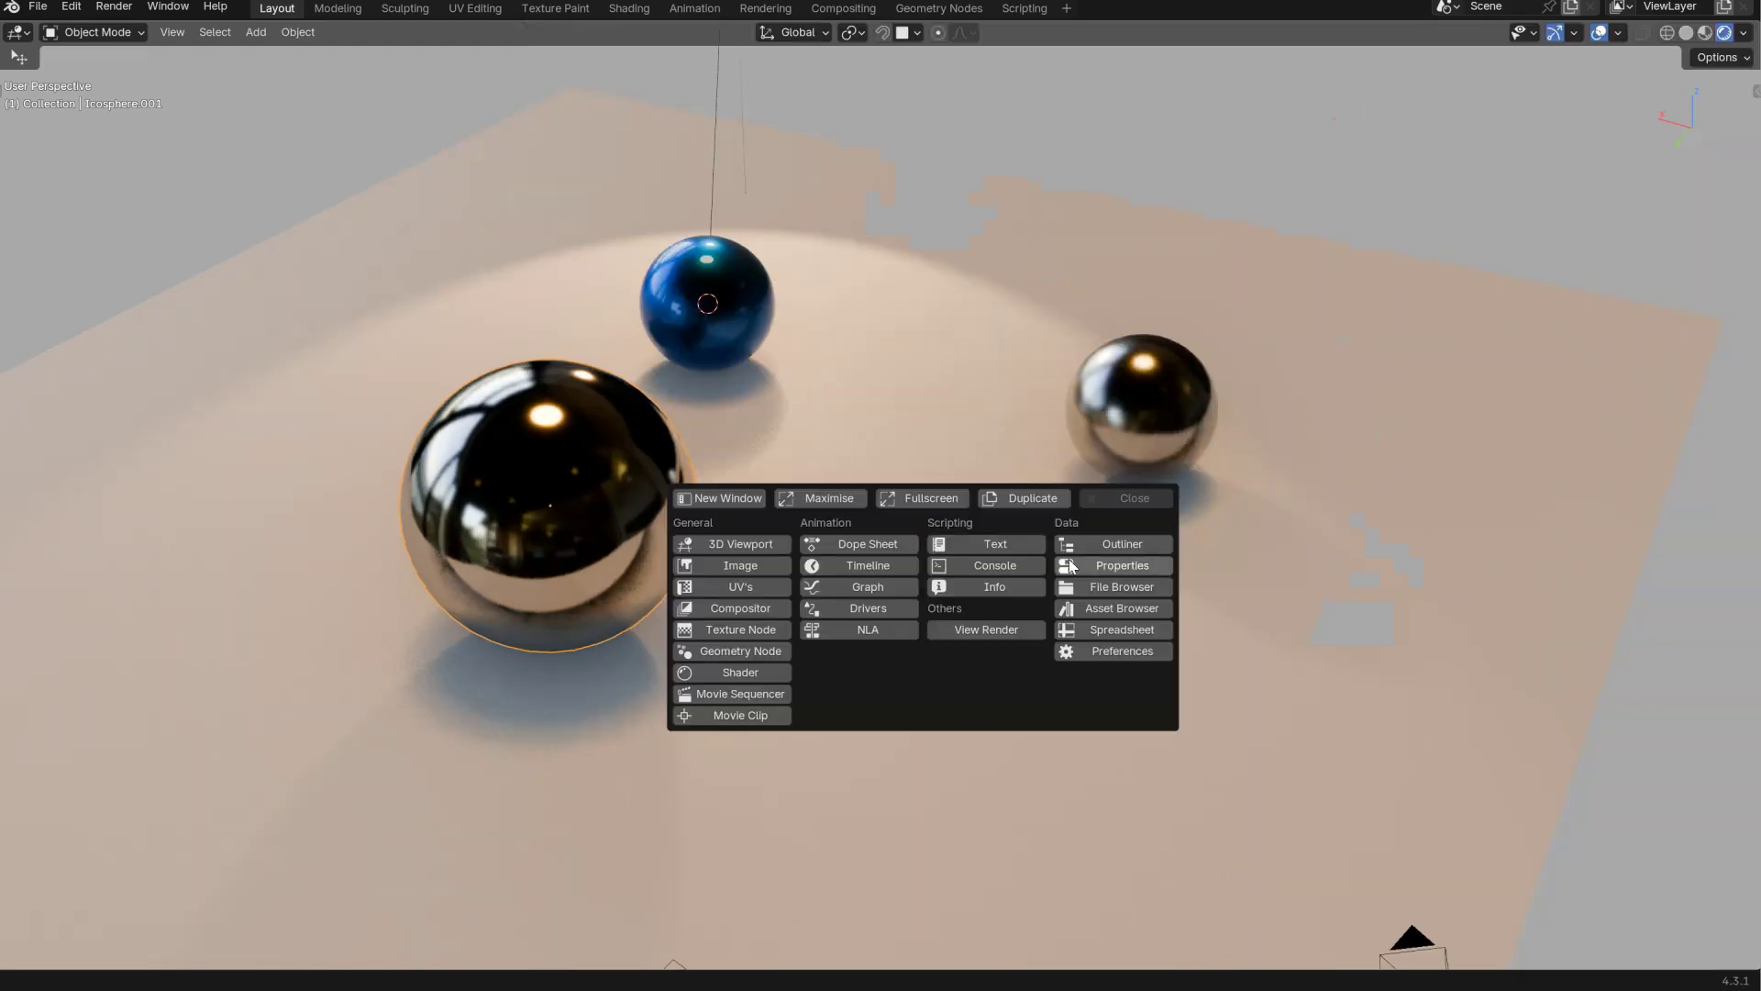
pyautogui.click(1117, 545)
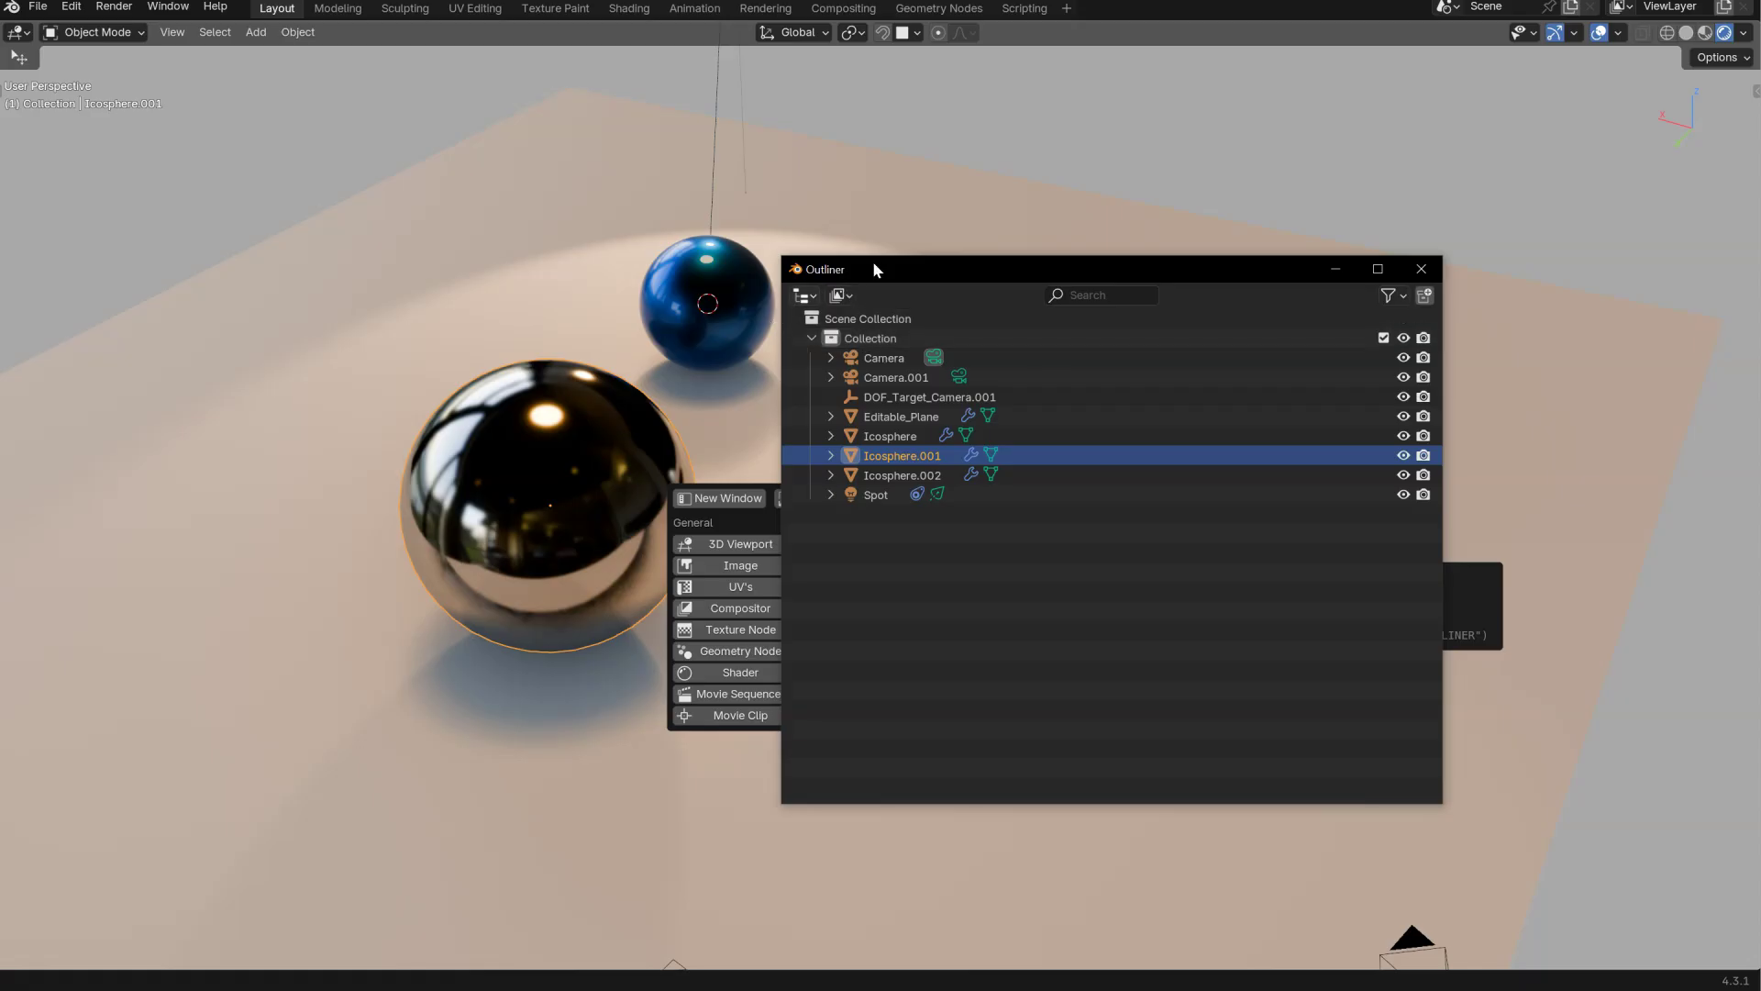
# - Narrow the floating Outliner window and place it beside the spheres without covering them
pyautogui.moveTo(876, 269); pyautogui.dragTo(1015, 186)
pyautogui.moveTo(920, 260); pyautogui.dragTo(1277, 278)
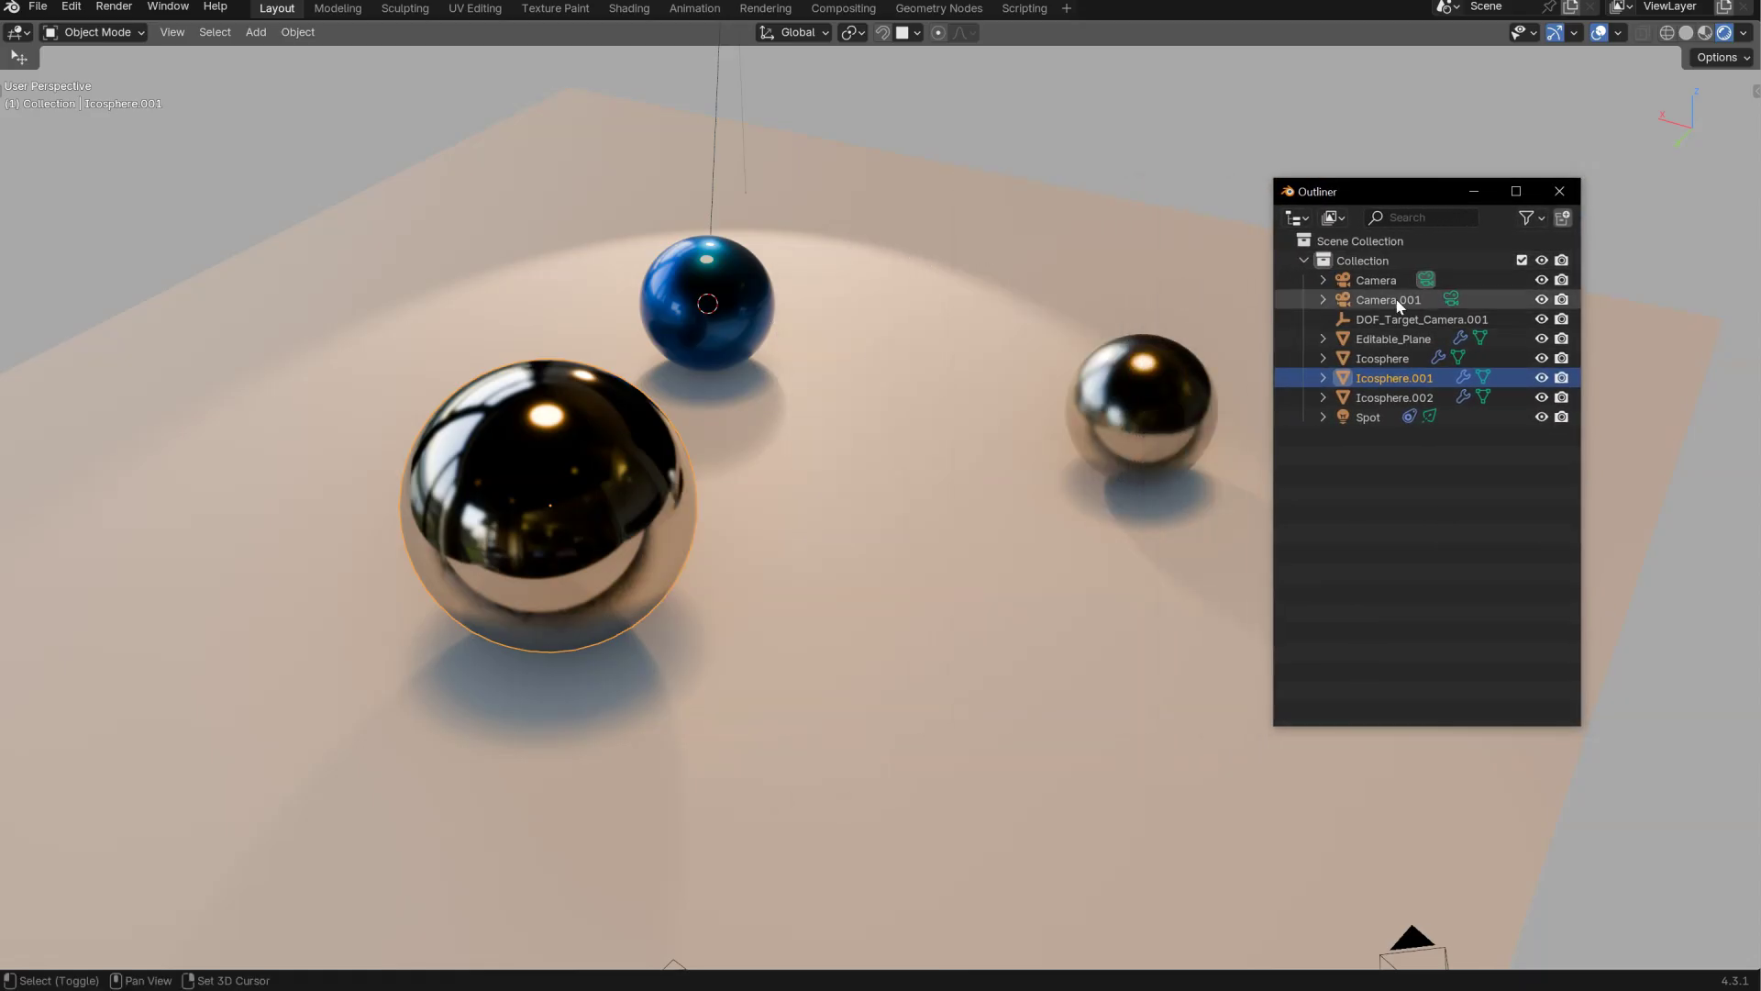
pyautogui.moveTo(1371, 194); pyautogui.dragTo(1220, 200)
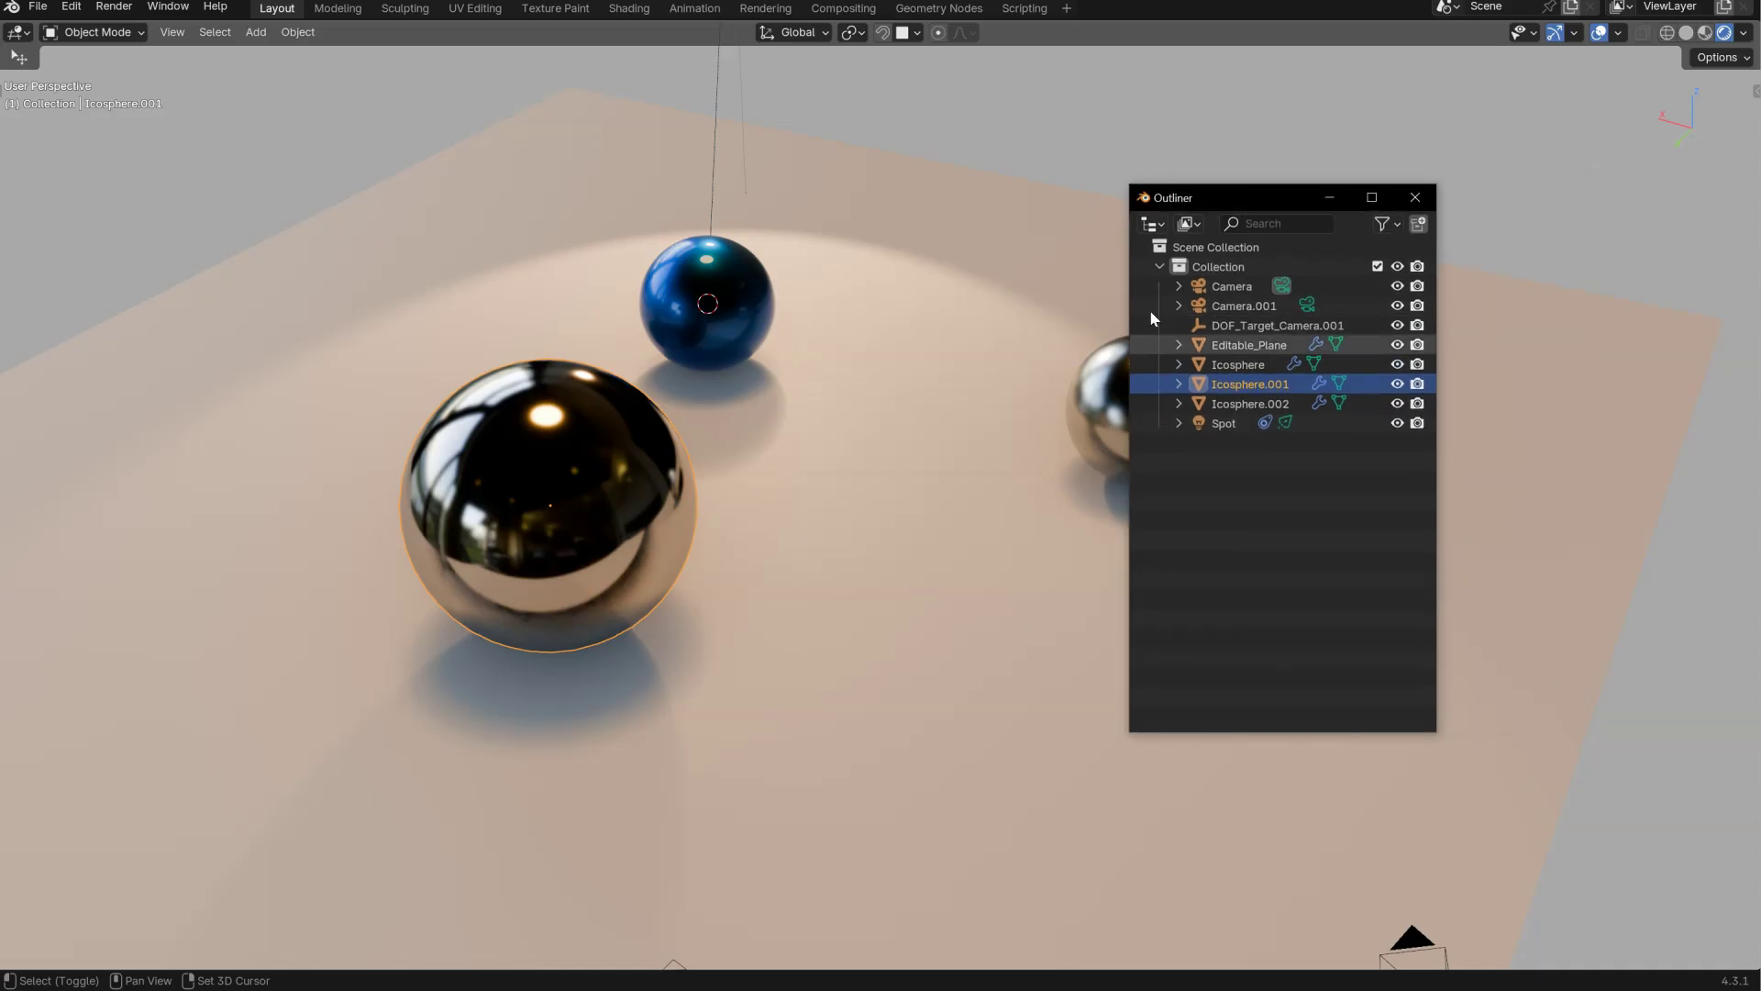
pyautogui.moveTo(1225, 208); pyautogui.dragTo(1474, 140)
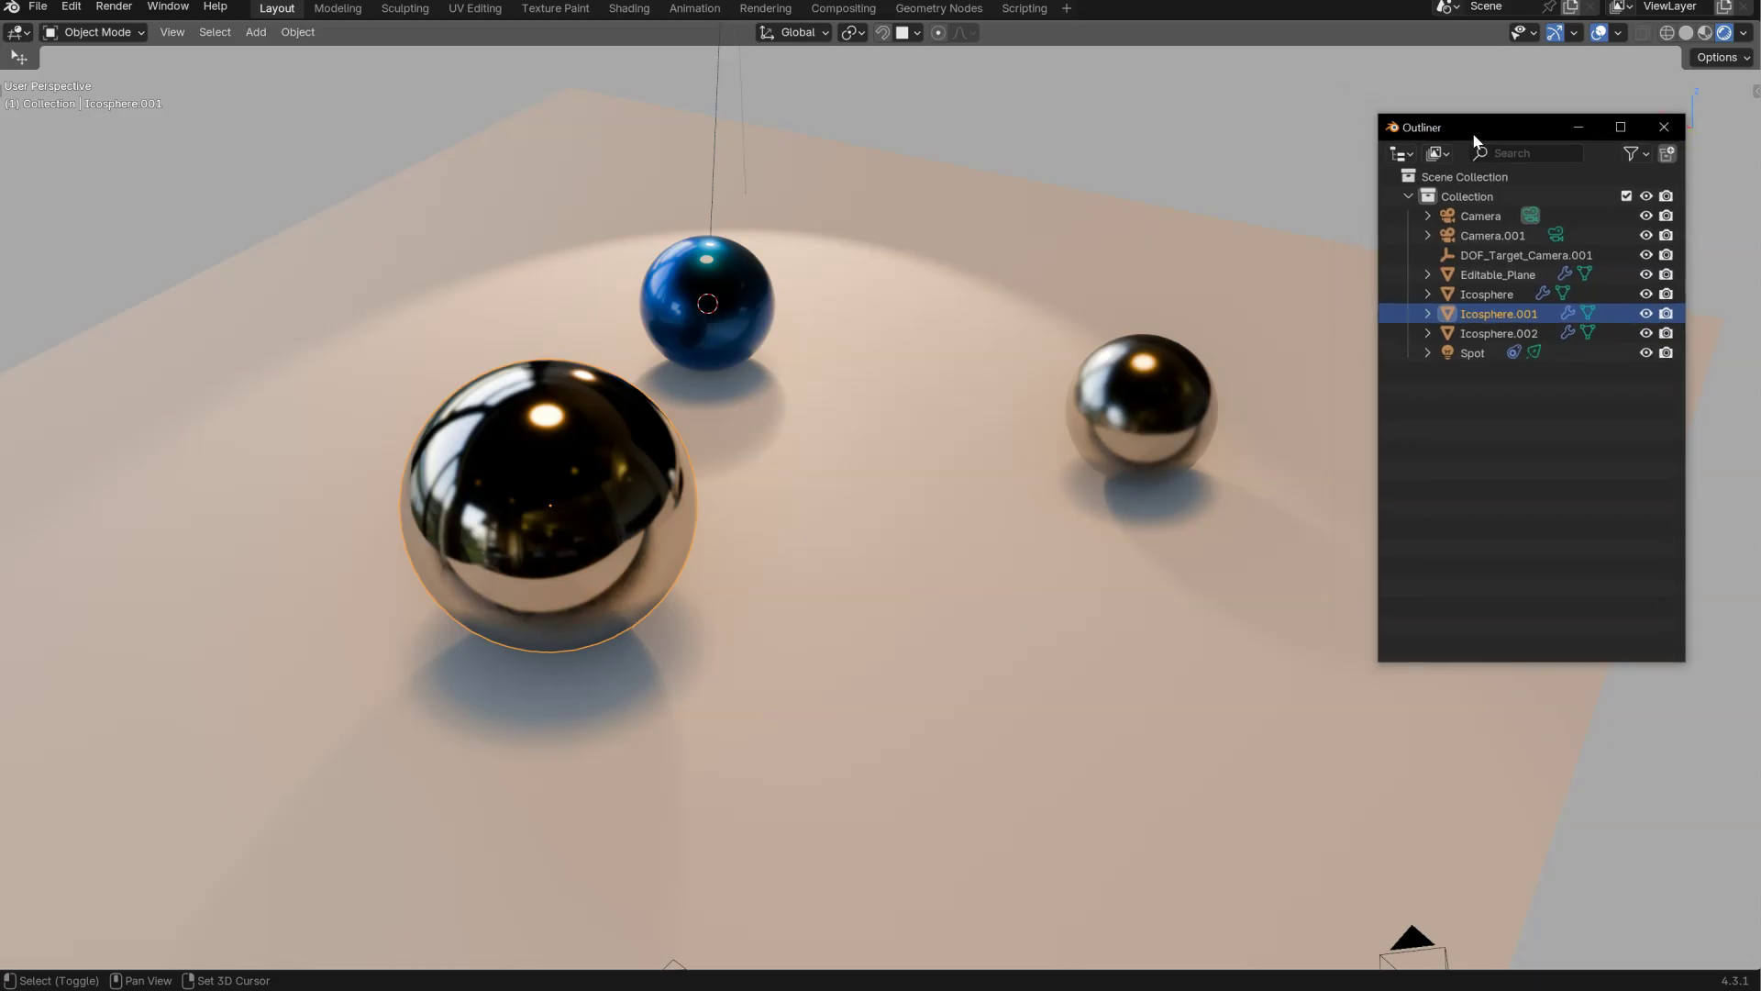
pyautogui.keyDown('shift'); pyautogui.moveTo(988, 435); pyautogui.dragTo(1520, 277, button='middle'); pyautogui.keyUp('shift')
pyautogui.moveTo(1479, 134); pyautogui.dragTo(1457, 89)
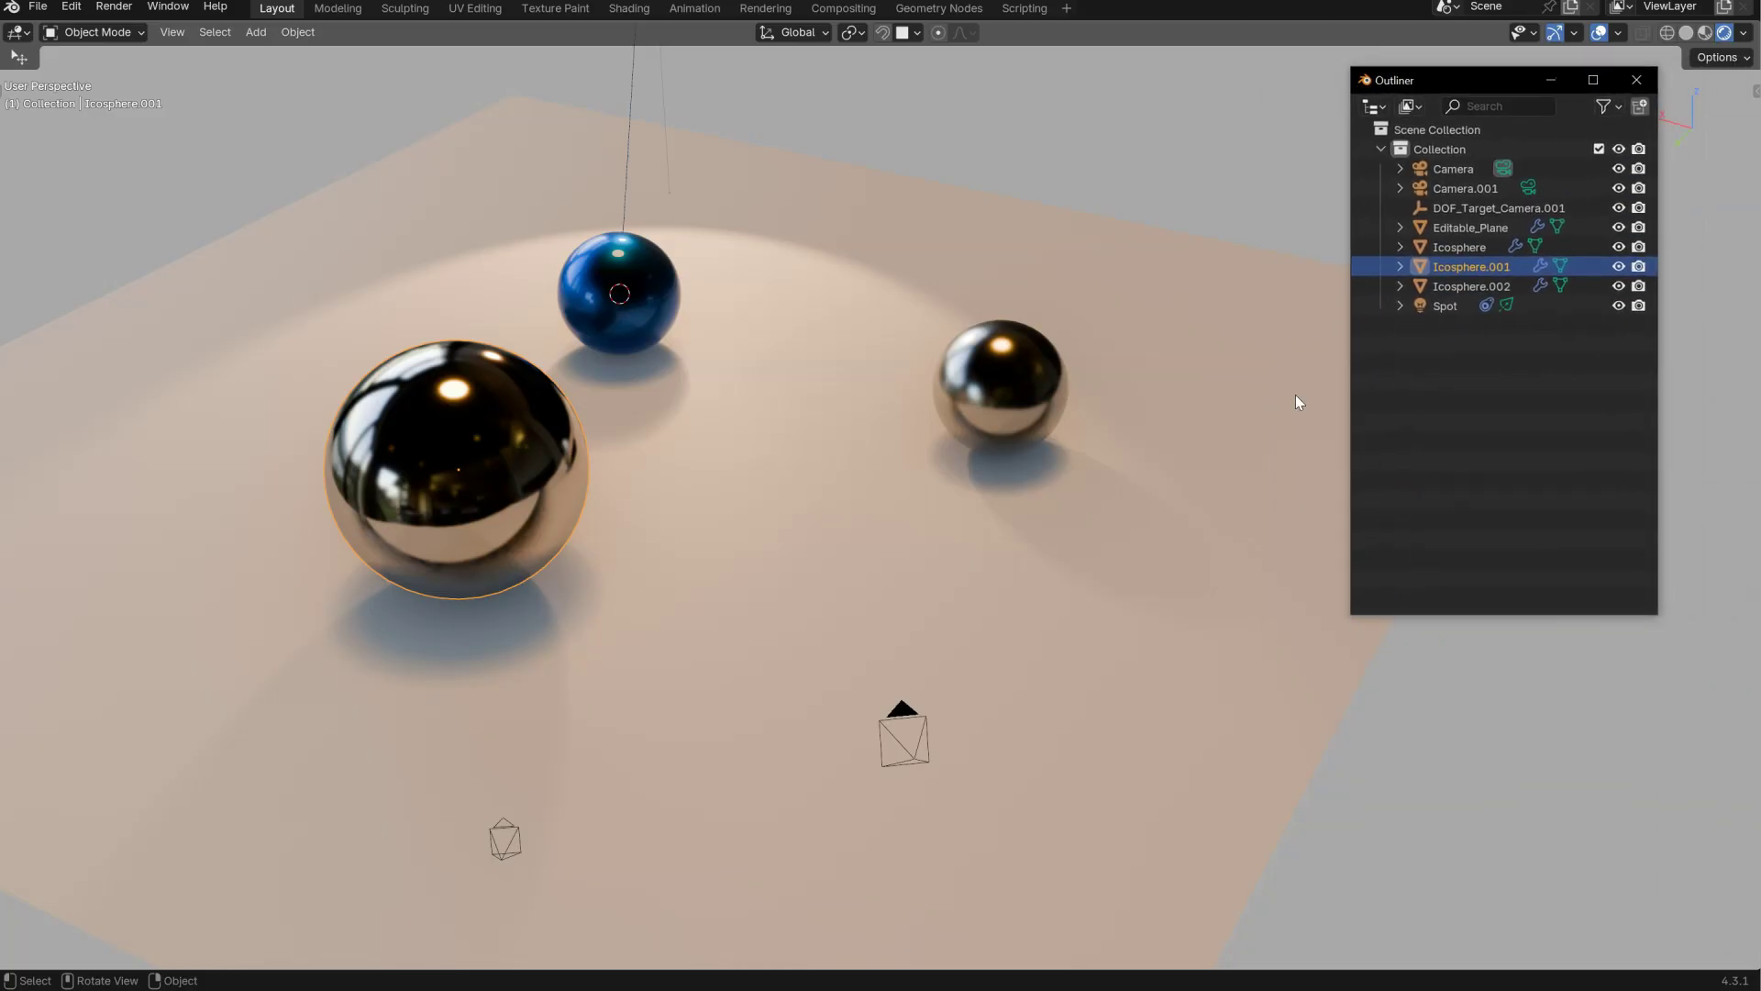
# - Deselect the large sphere and bring up the full list of available editors over the 3D viewport
pyautogui.hotkey('ctrl', 'alt', 's')
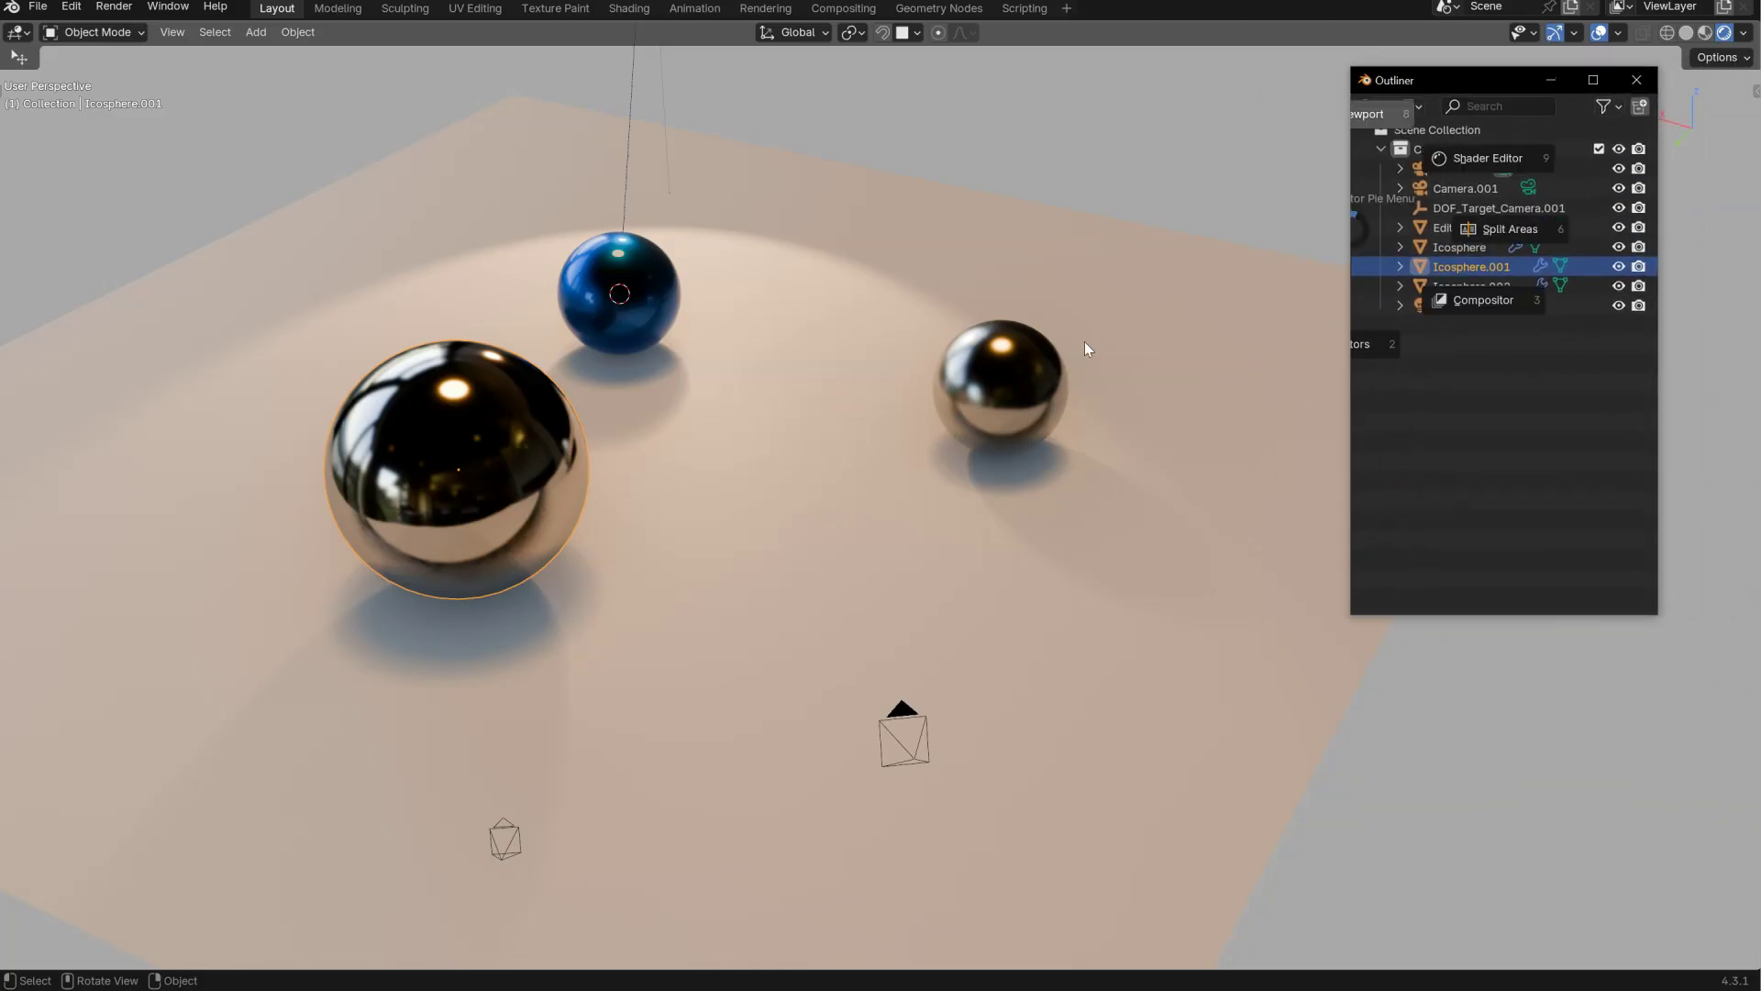
pyautogui.press('Escape')
pyautogui.click(765, 403)
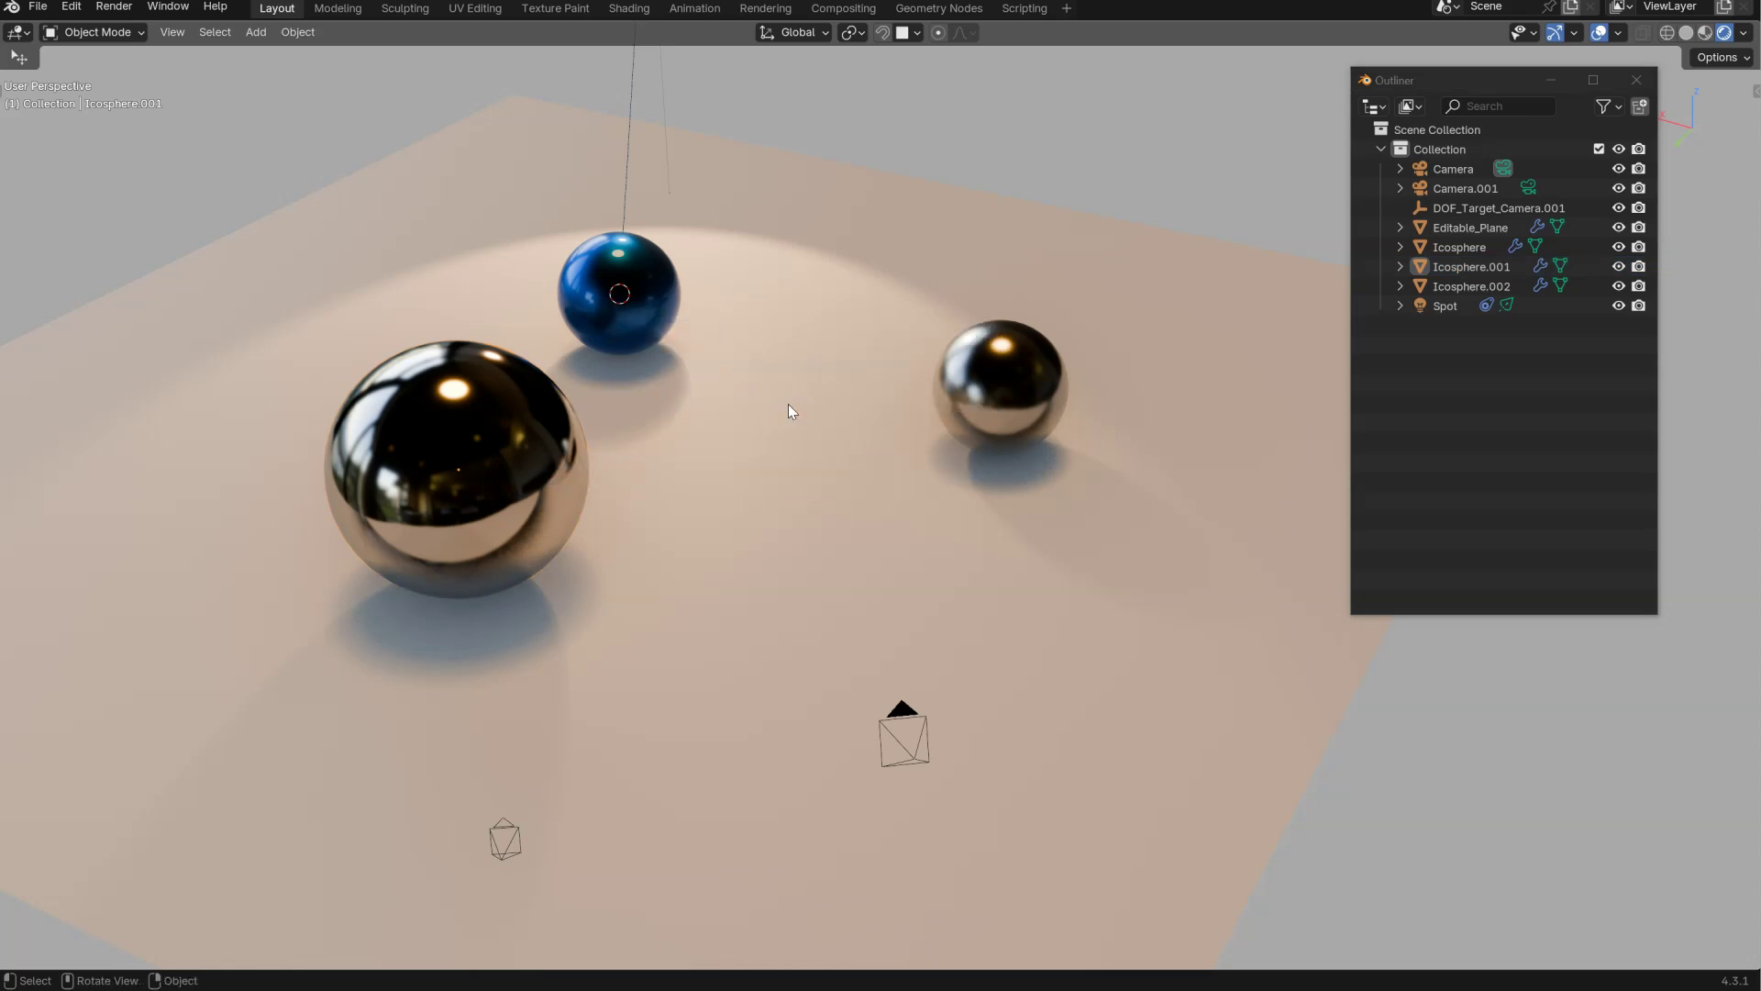
pyautogui.hotkey('ctrl', 'alt', 's')
pyautogui.click(806, 556)
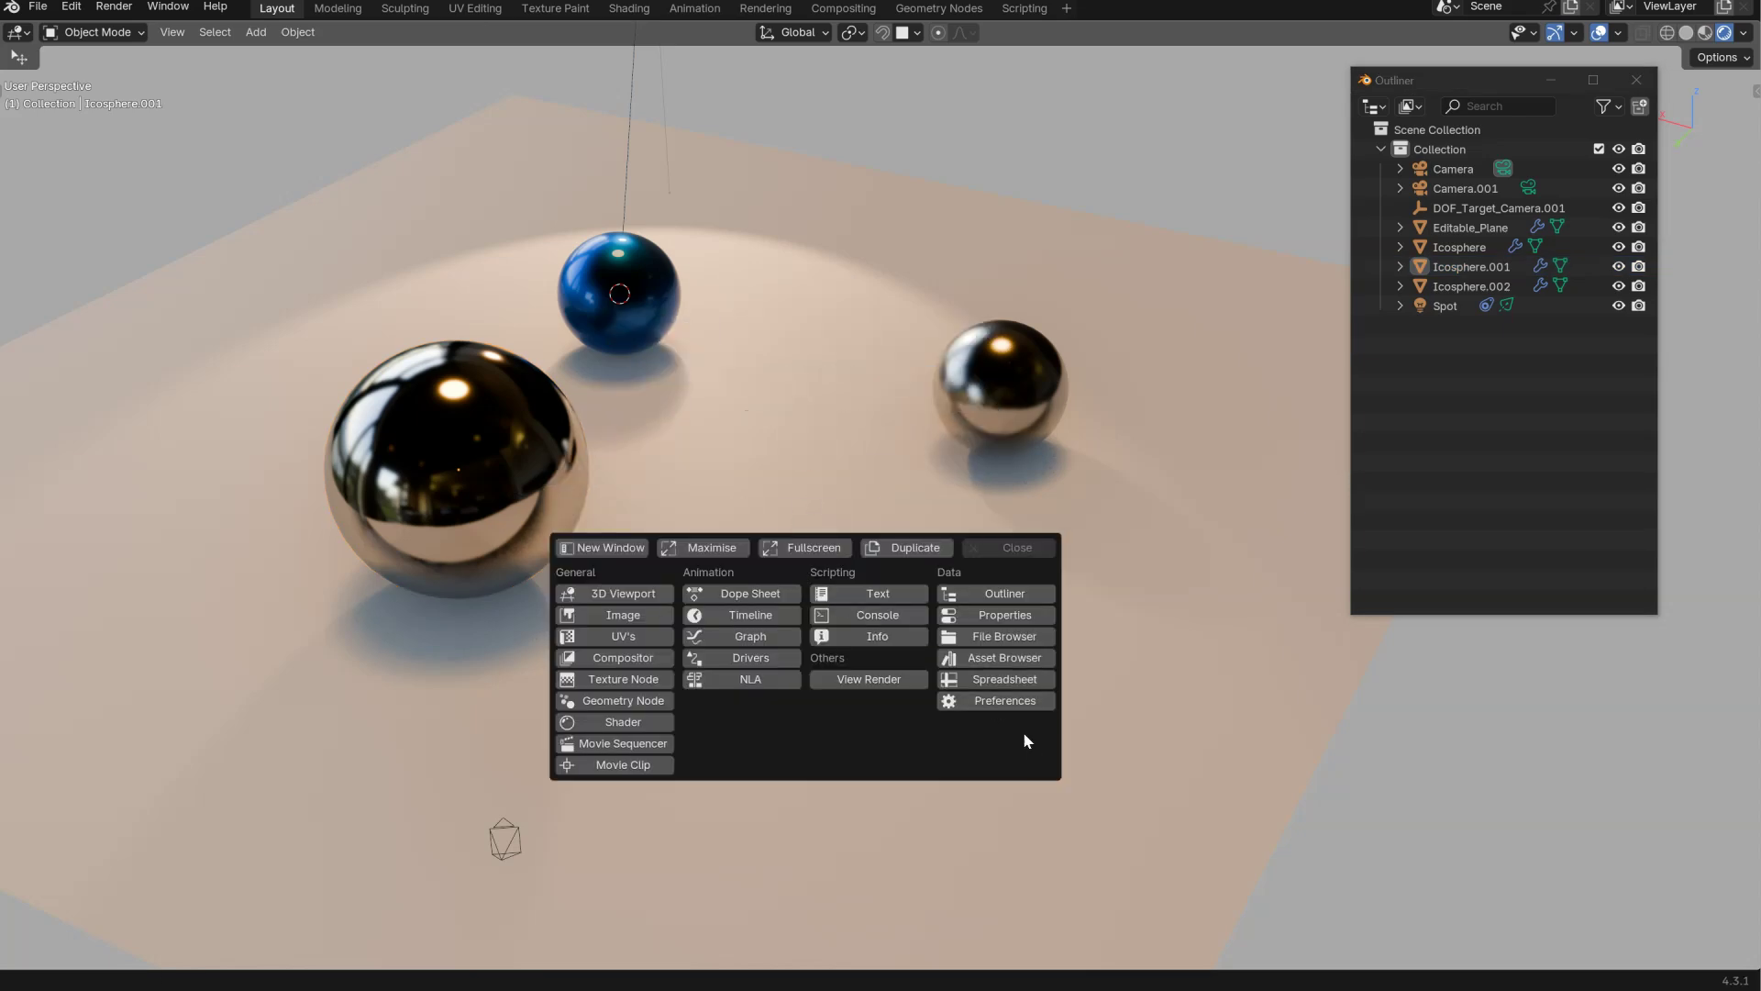
# - Show the Asset Browser in a separate window below the spheres, and close it along with the floating Outliner window
pyautogui.click(971, 658)
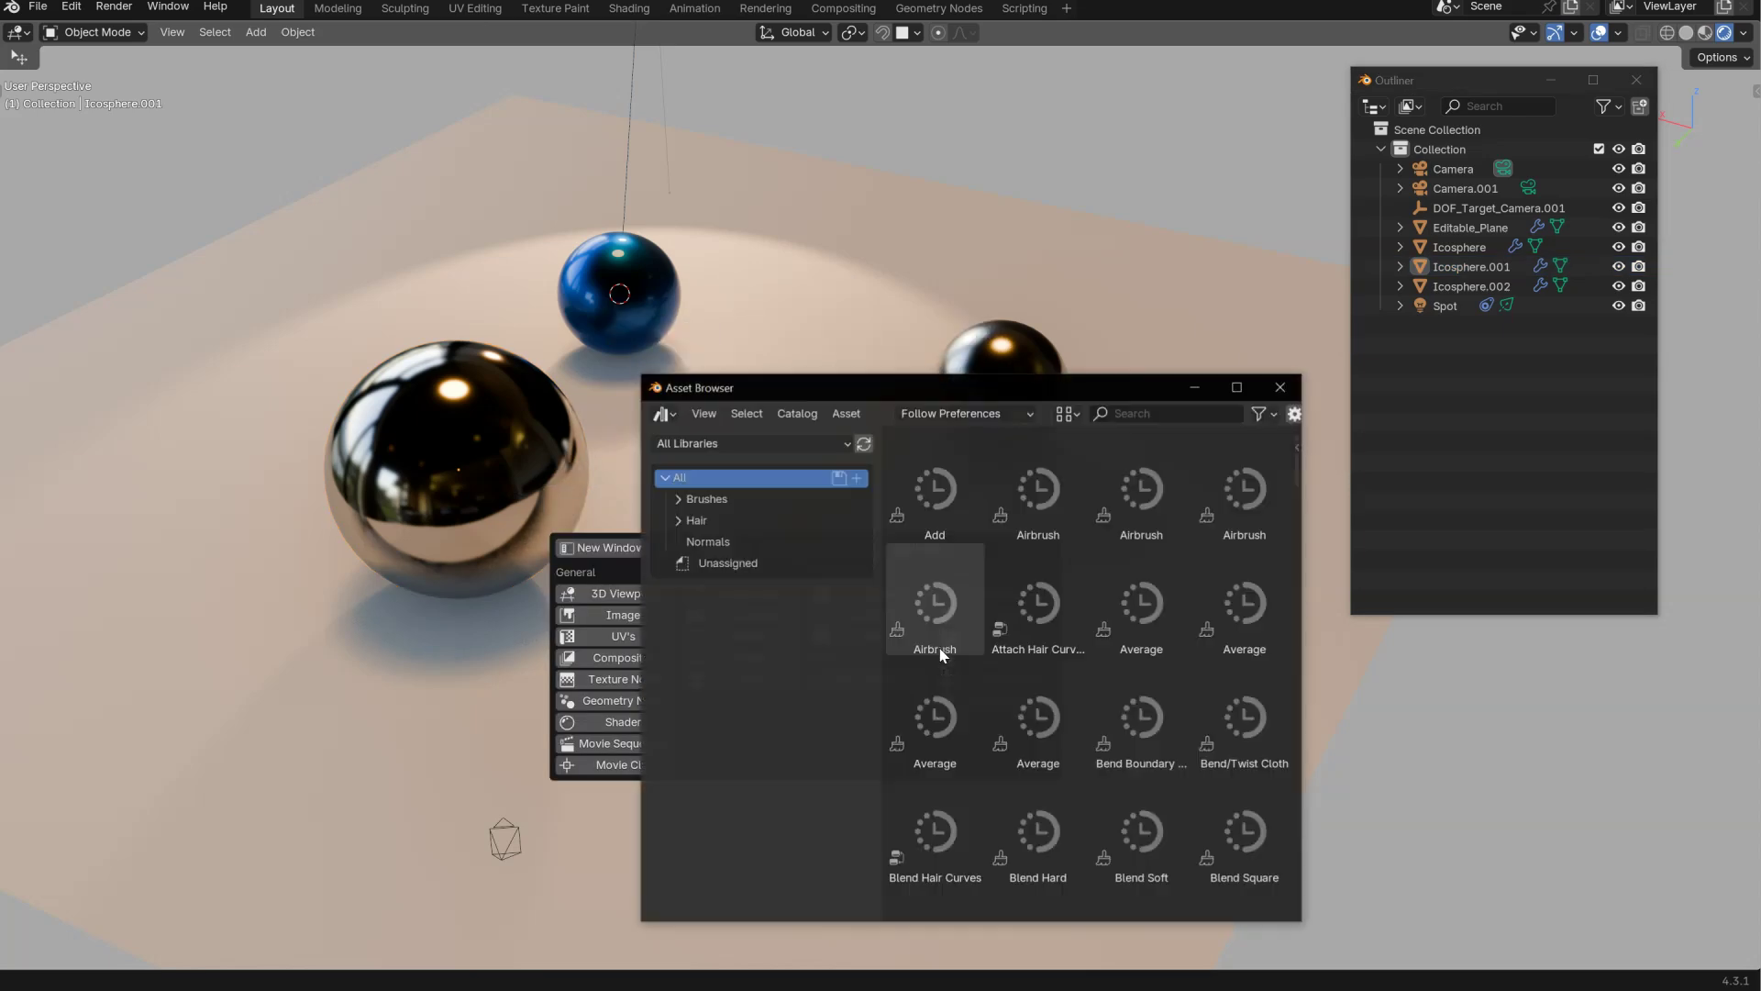
pyautogui.moveTo(778, 389); pyautogui.dragTo(365, 365)
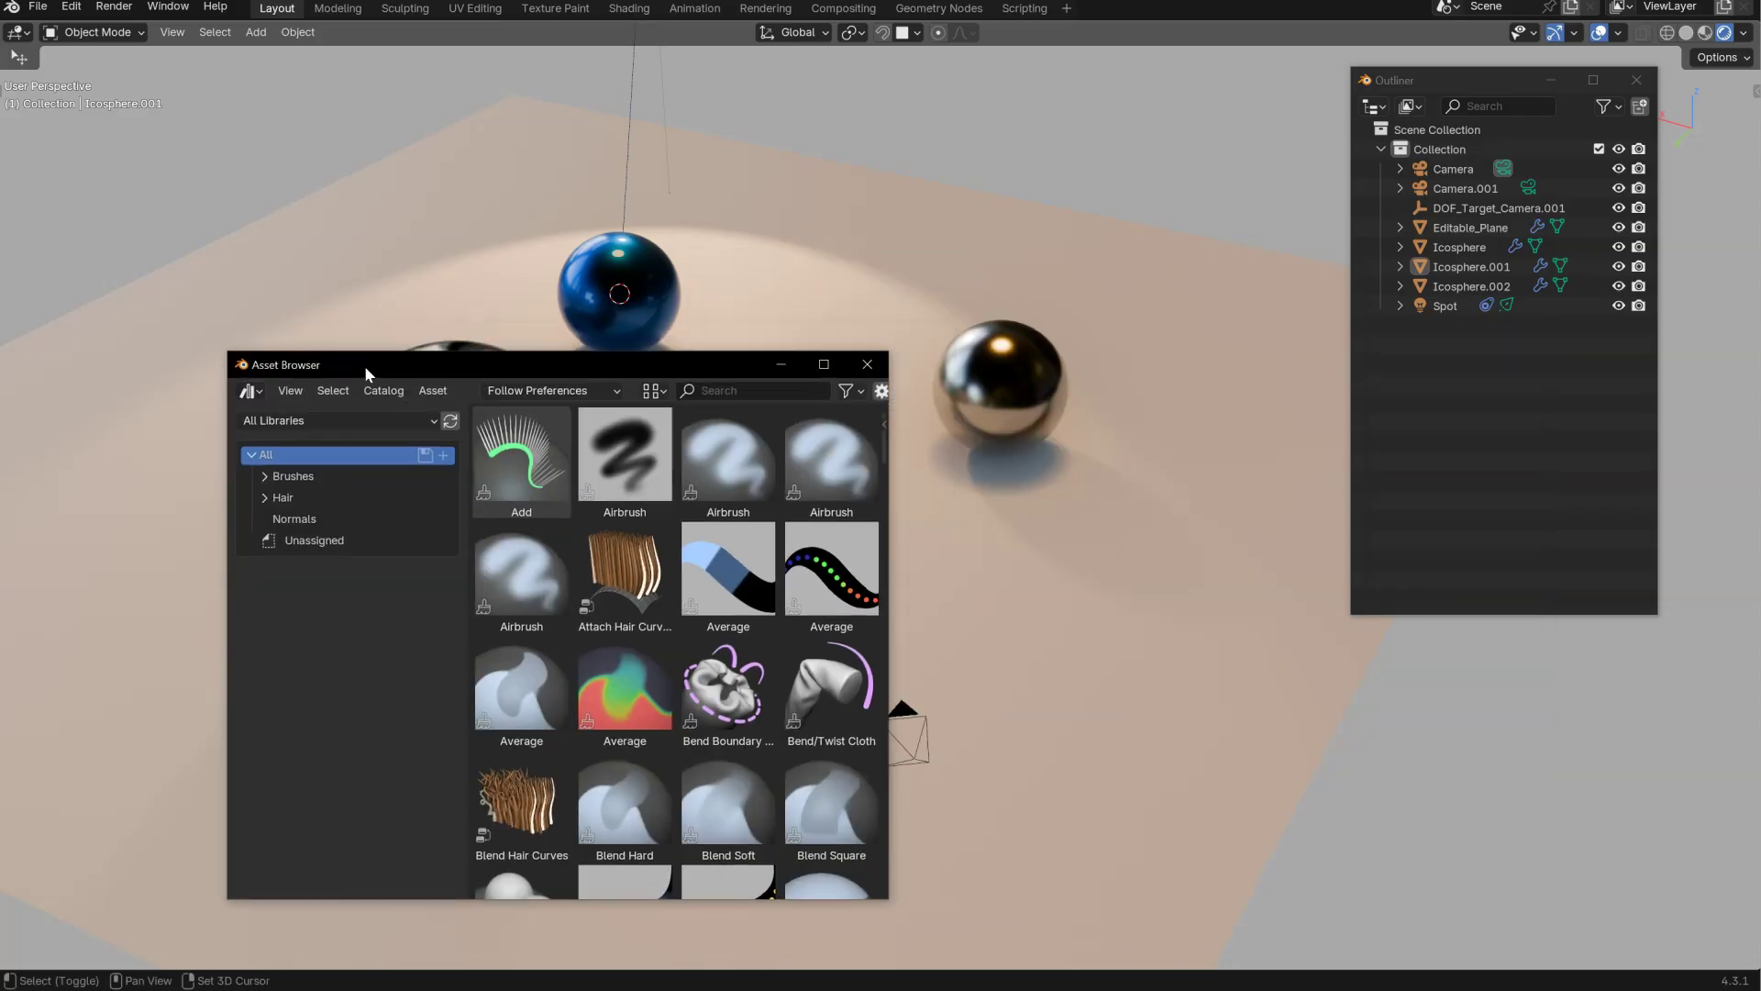
pyautogui.moveTo(236, 349); pyautogui.dragTo(6, 542)
pyautogui.moveTo(172, 546); pyautogui.dragTo(189, 587)
pyautogui.keyDown('shift'); pyautogui.moveTo(888, 293); pyautogui.dragTo(1026, 300, button='middle'); pyautogui.keyUp('shift')
pyautogui.scroll(2, 1011, 308)
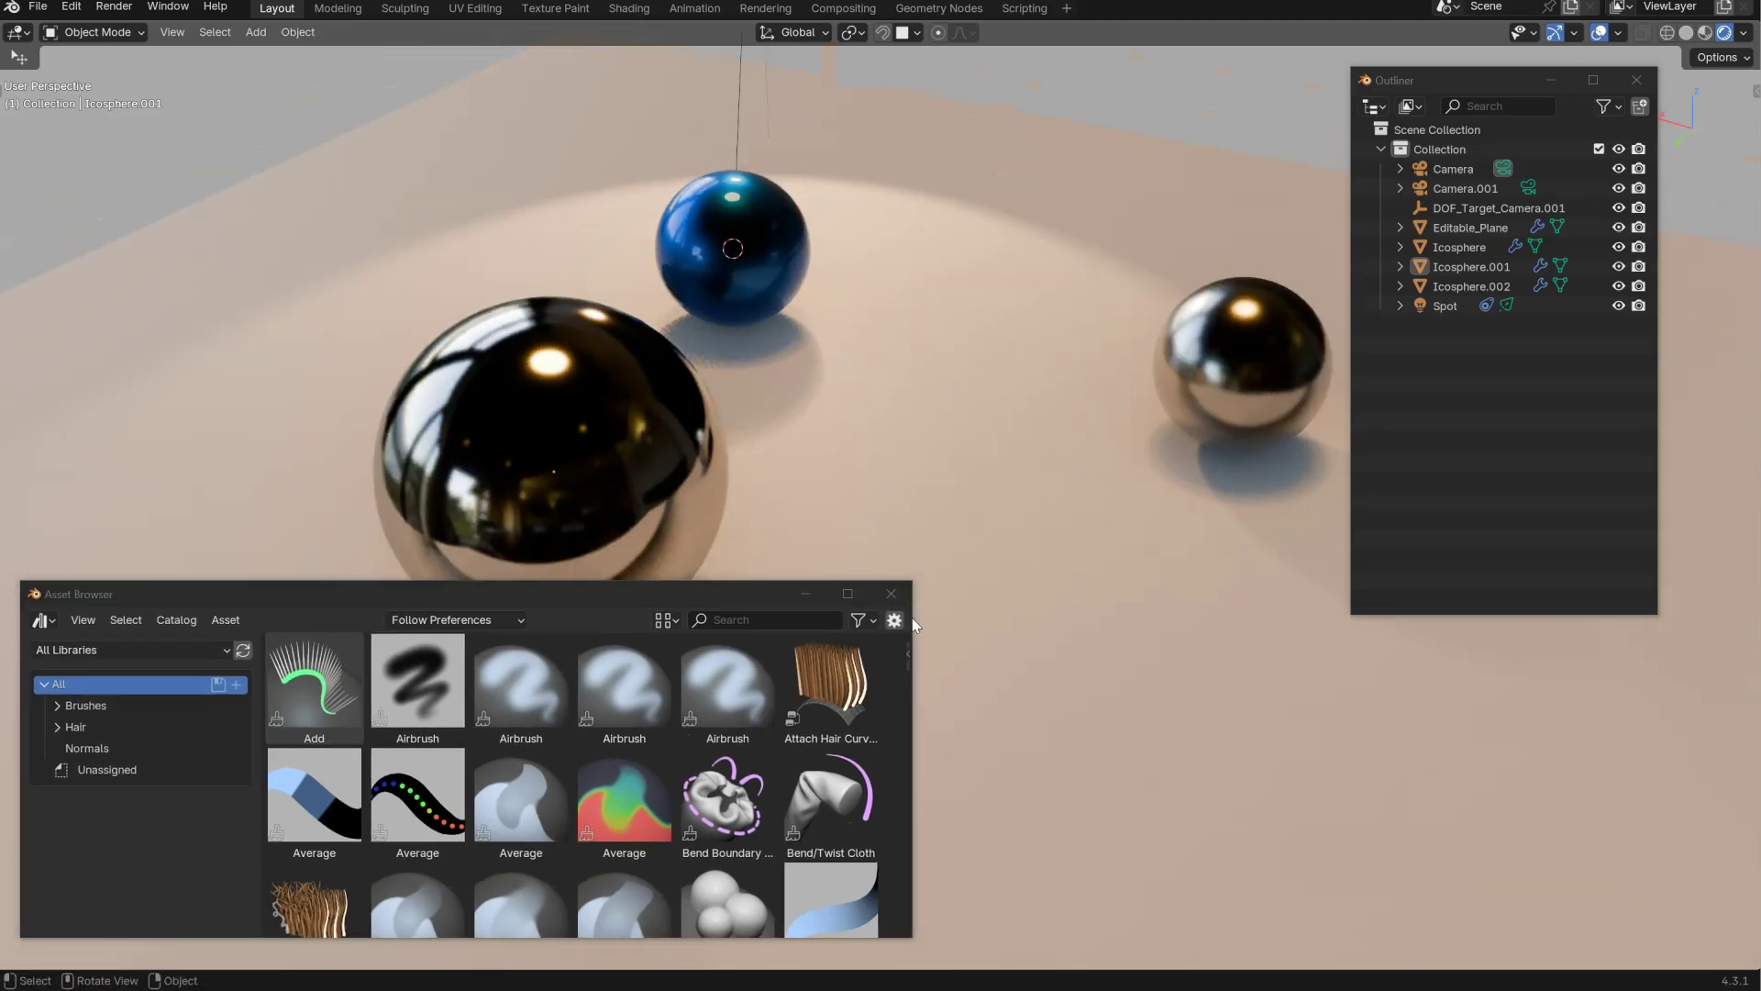
pyautogui.click(890, 593)
pyautogui.click(1637, 80)
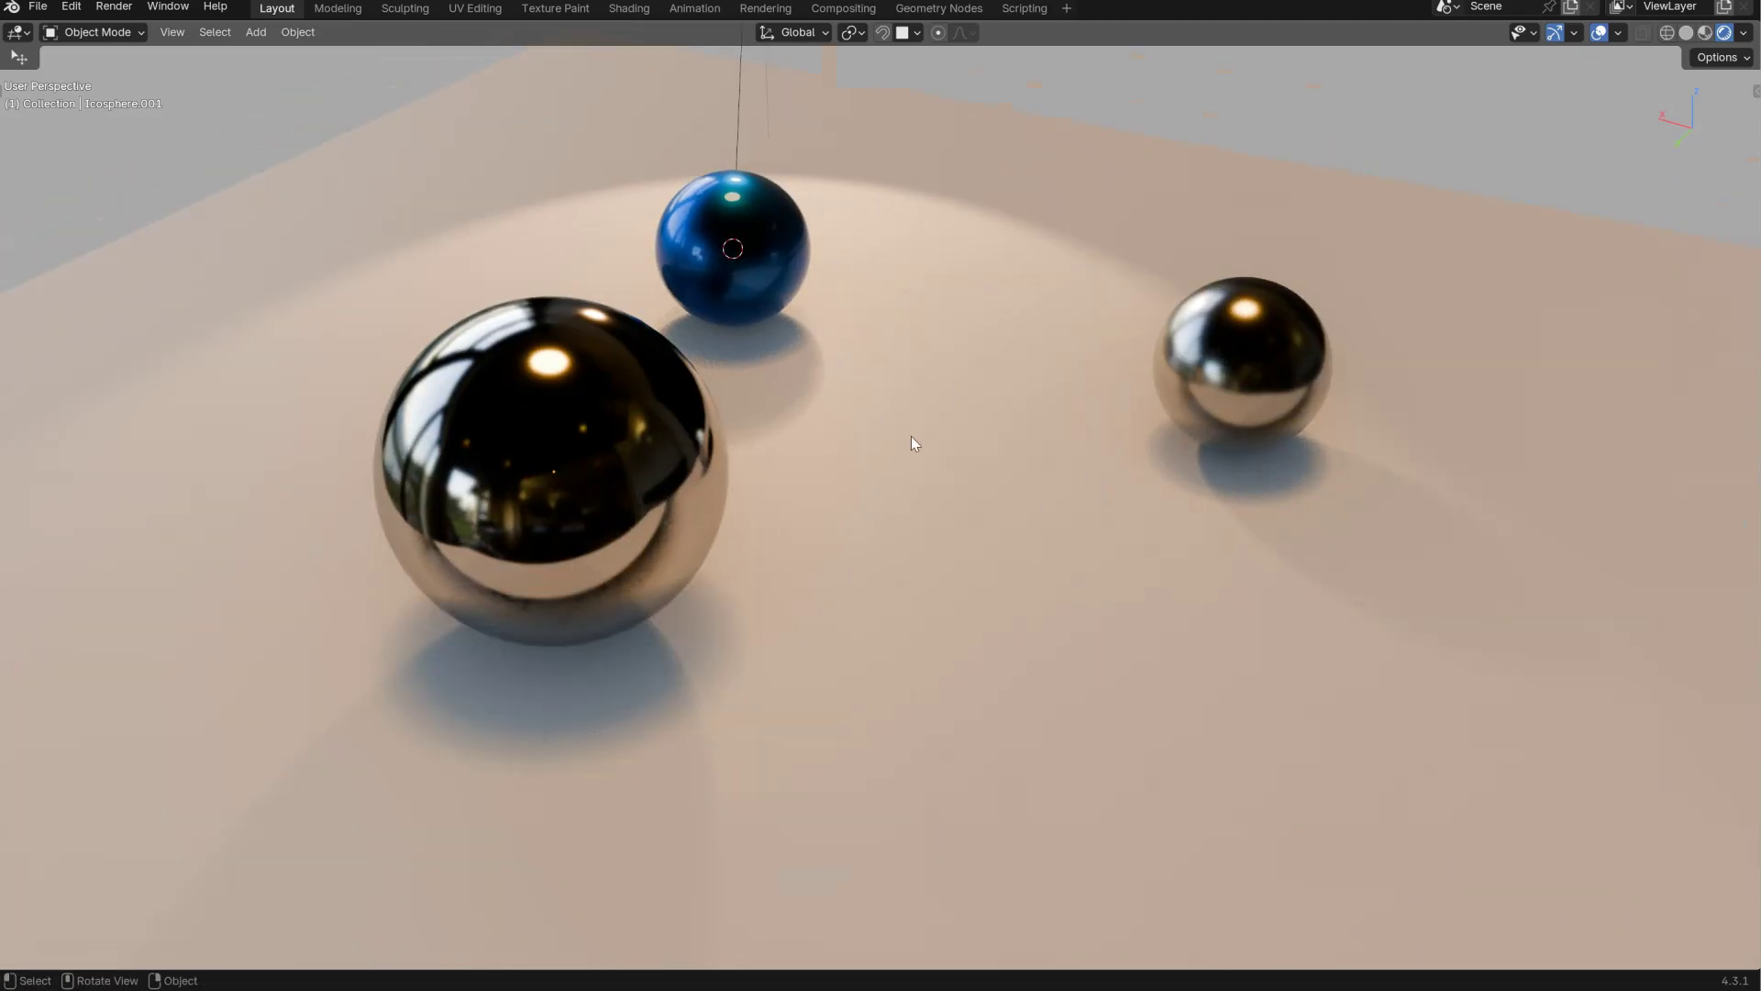
# - Toggle the Geometry Node Editor, Asset Browser and Outliner on and off as docked areas around the maximized 3D viewport
pyautogui.hotkey('ctrl', 'space')
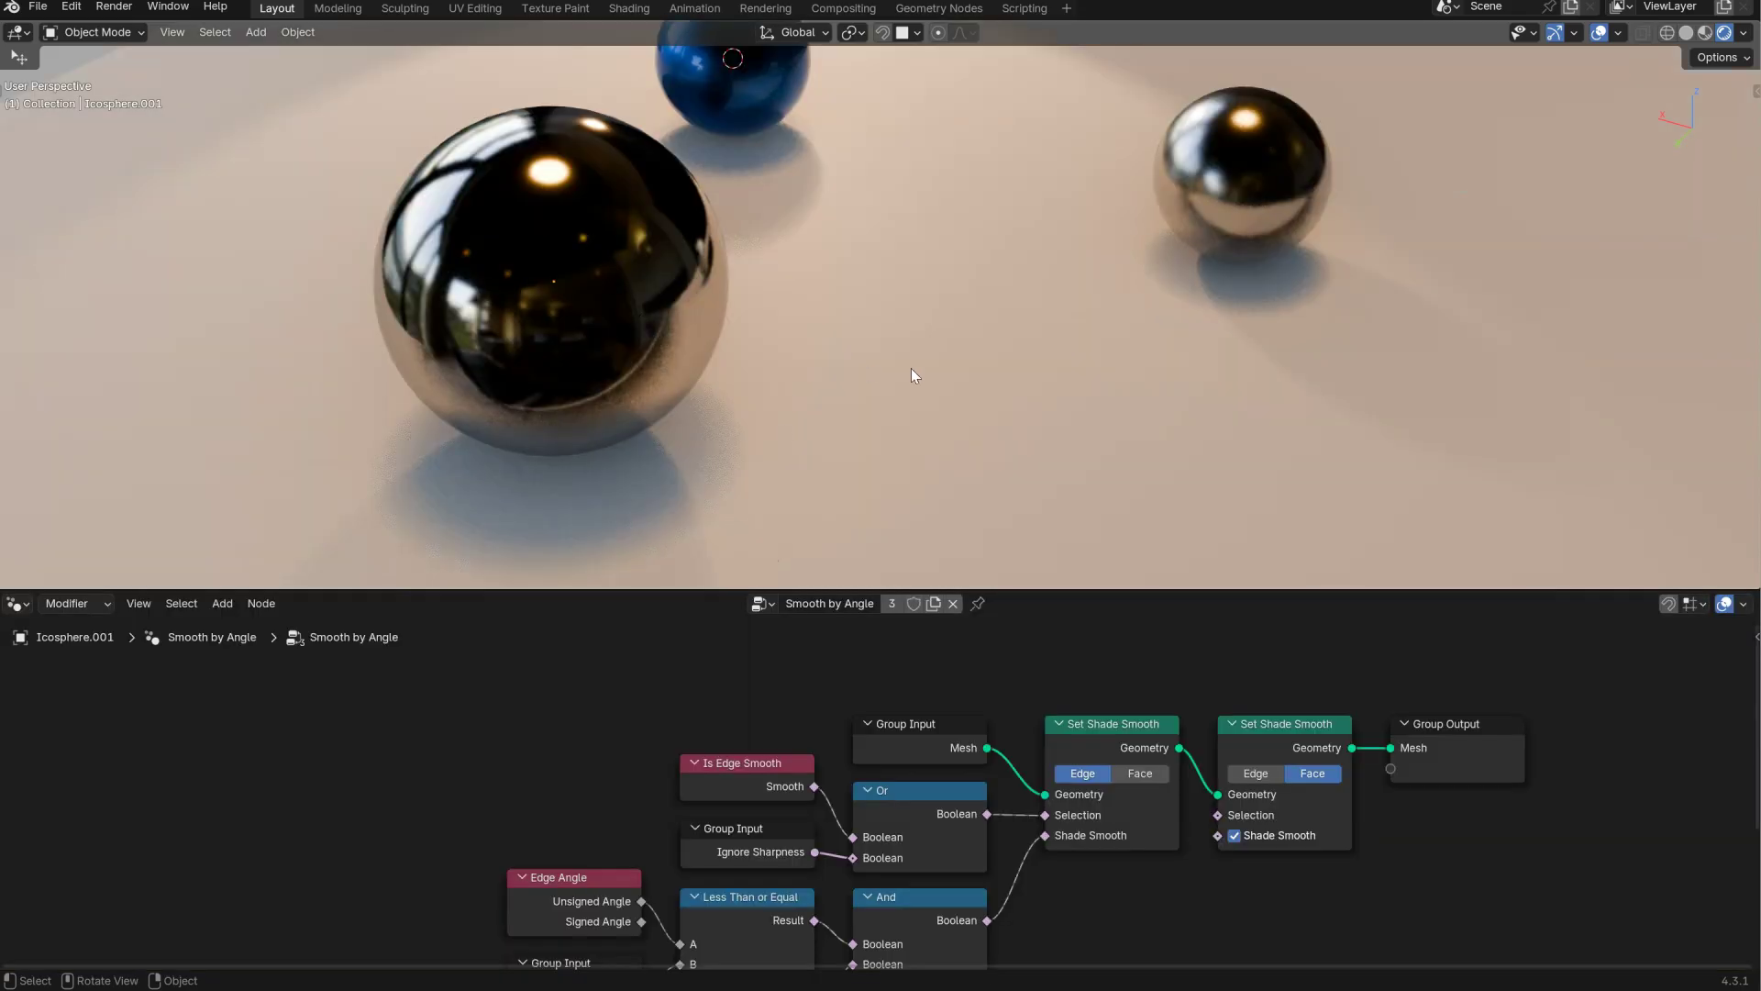
pyautogui.hotkey('ctrl', 'space')
pyautogui.hotkey('ctrl', 'space')
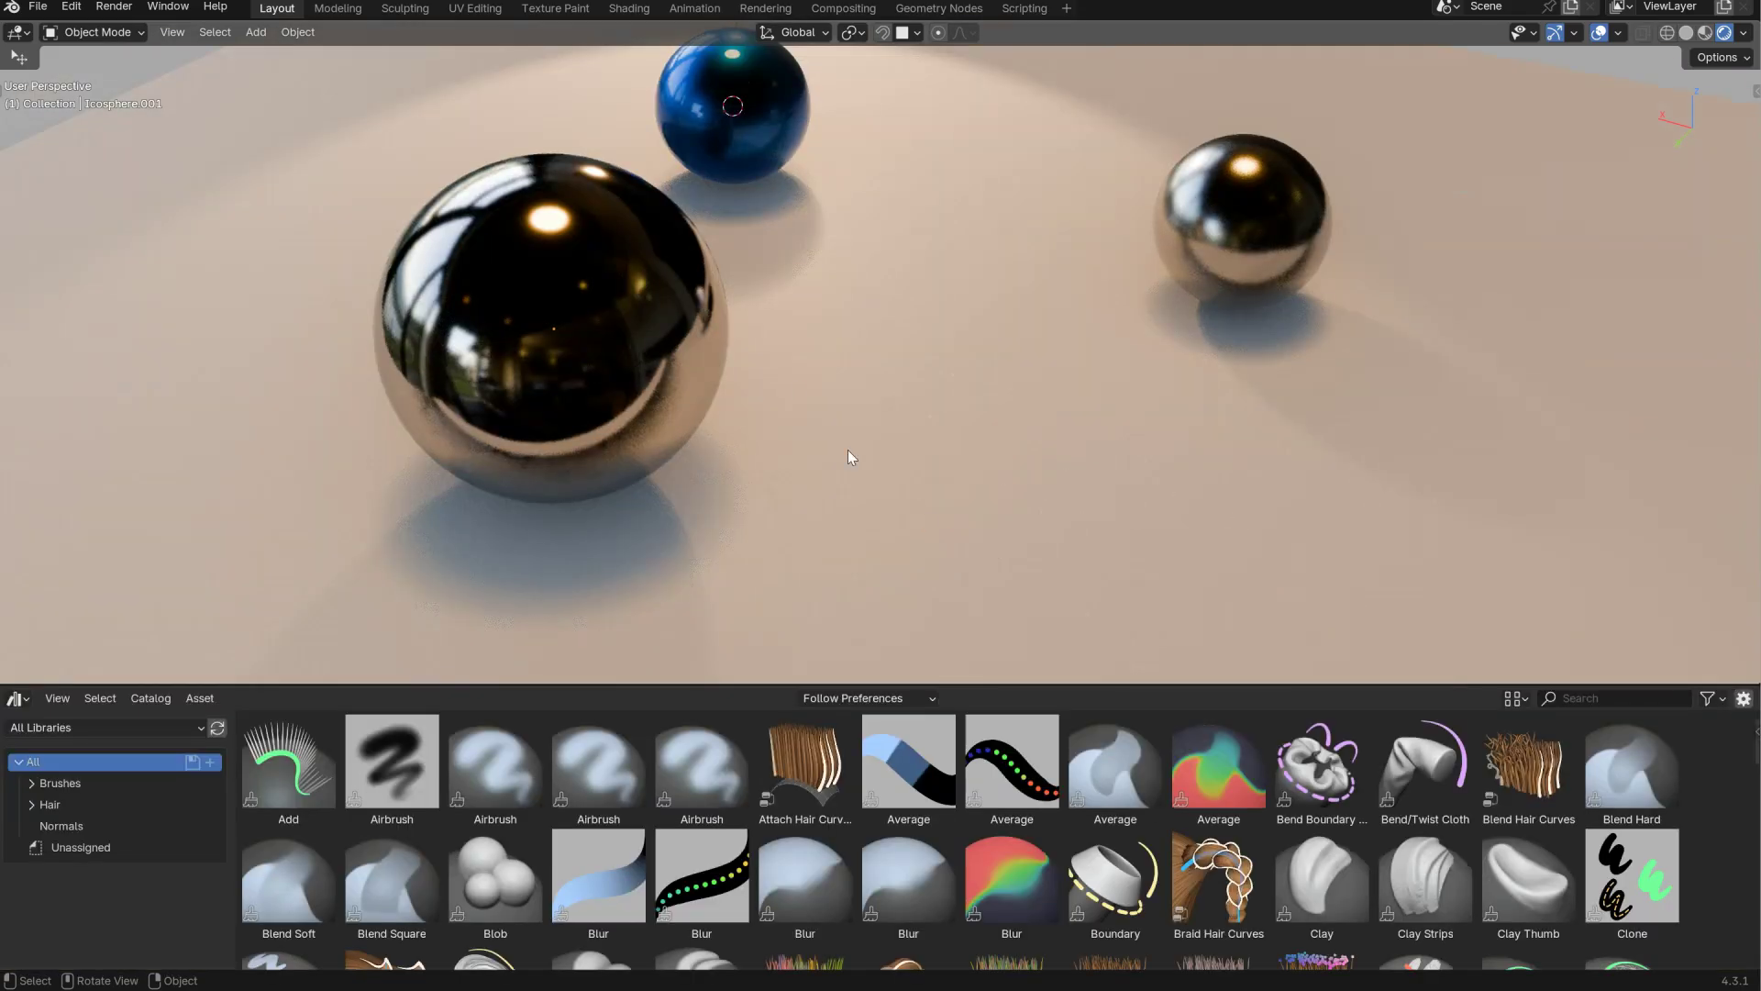
pyautogui.hotkey('ctrl', 'space')
pyautogui.hotkey('ctrl', 'space')
pyautogui.hotkey('ctrl', 'space')
pyautogui.hotkey('ctrl', 'space')
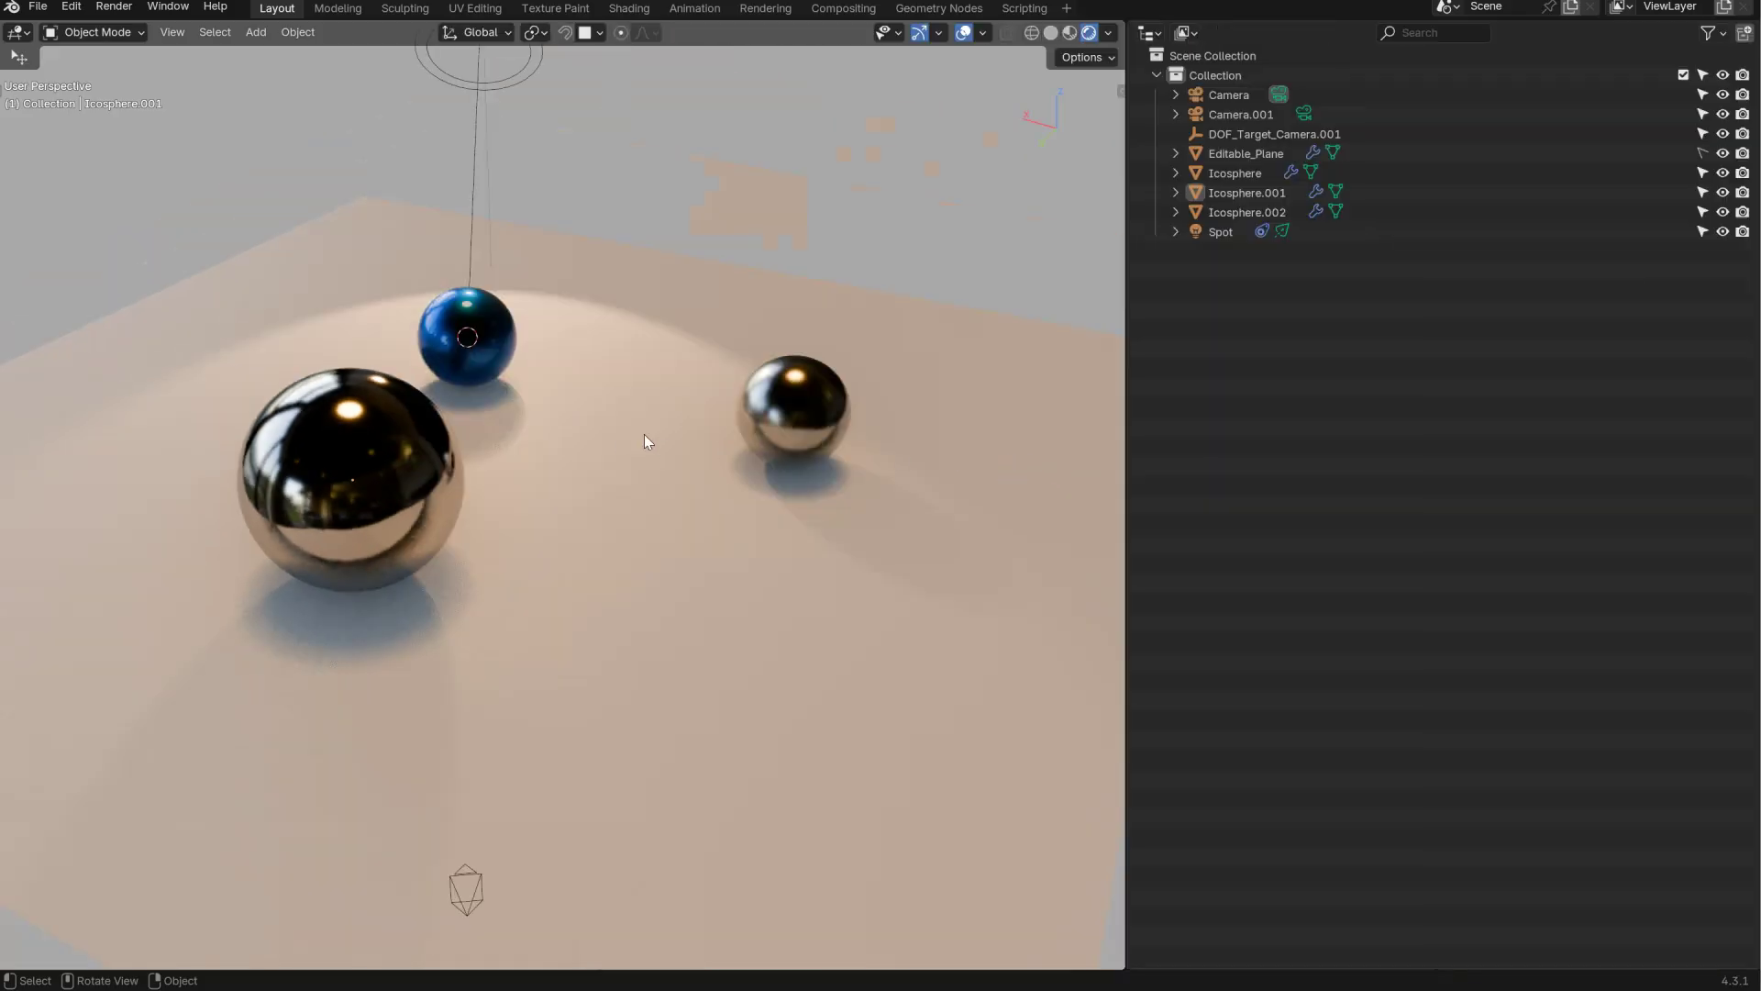
pyautogui.hotkey('ctrl', 'space')
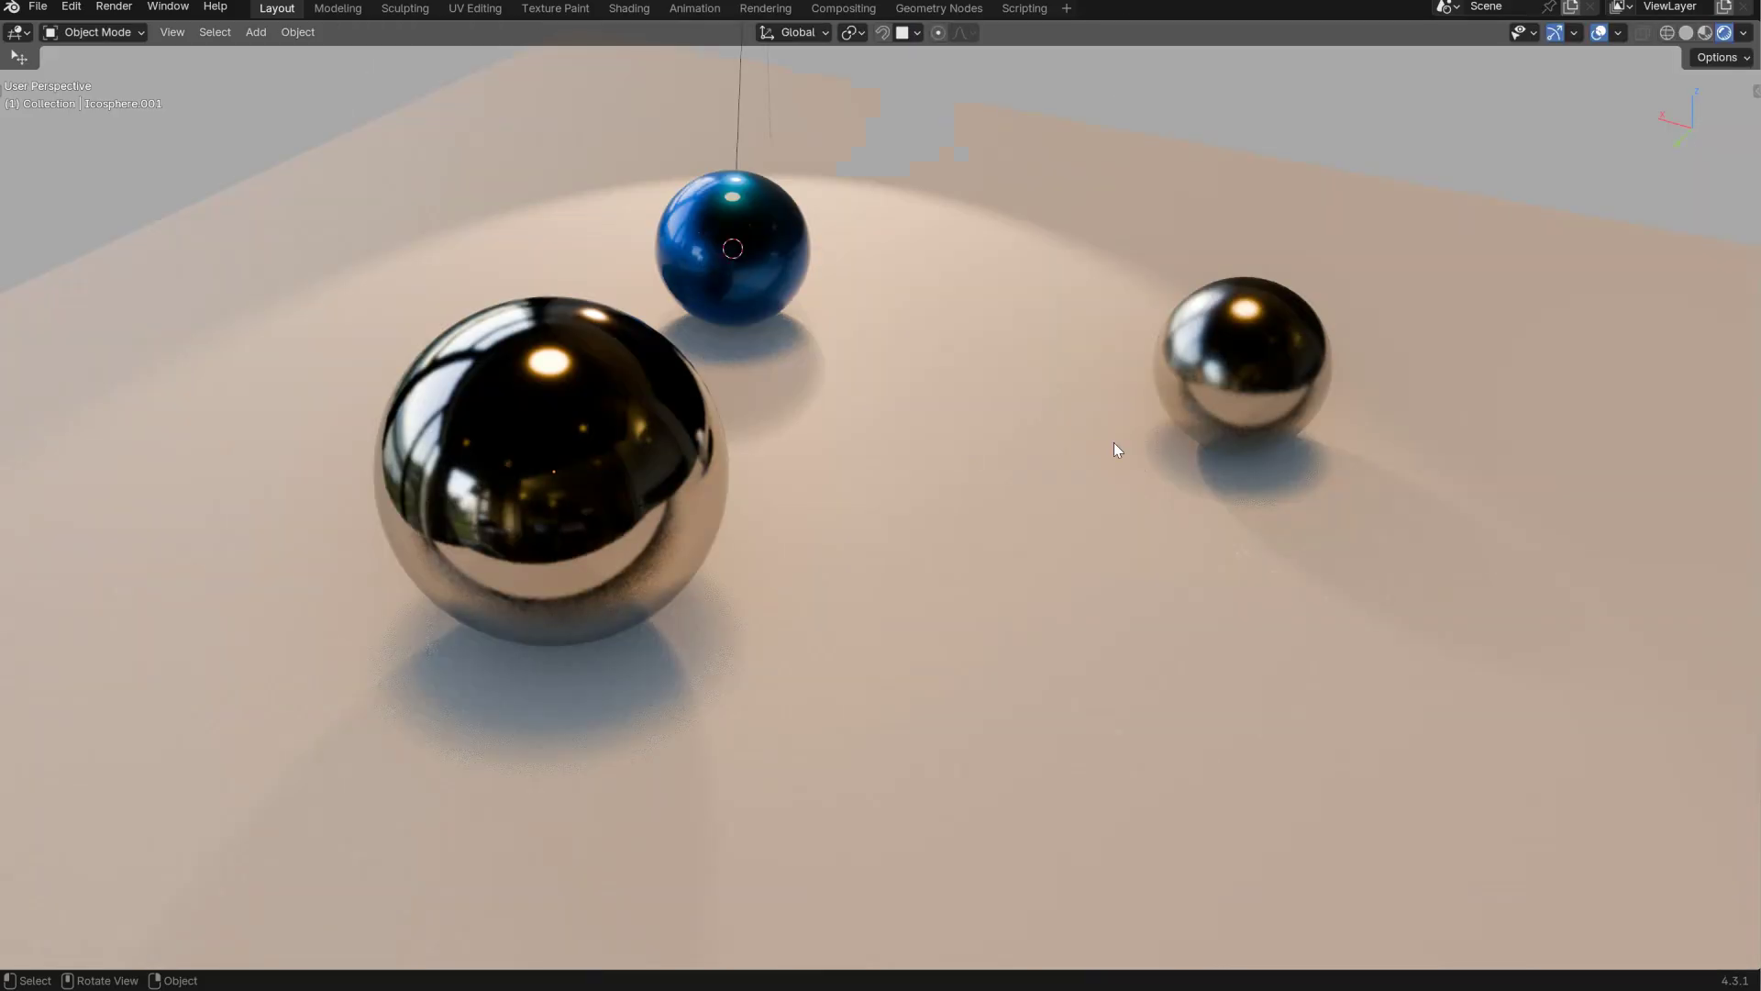
pyautogui.moveTo(923, 405)
pyautogui.mouseDown(button='middle')
pyautogui.moveTo(880, 387)
pyautogui.moveTo(904, 385)
pyautogui.mouseUp(button='middle')
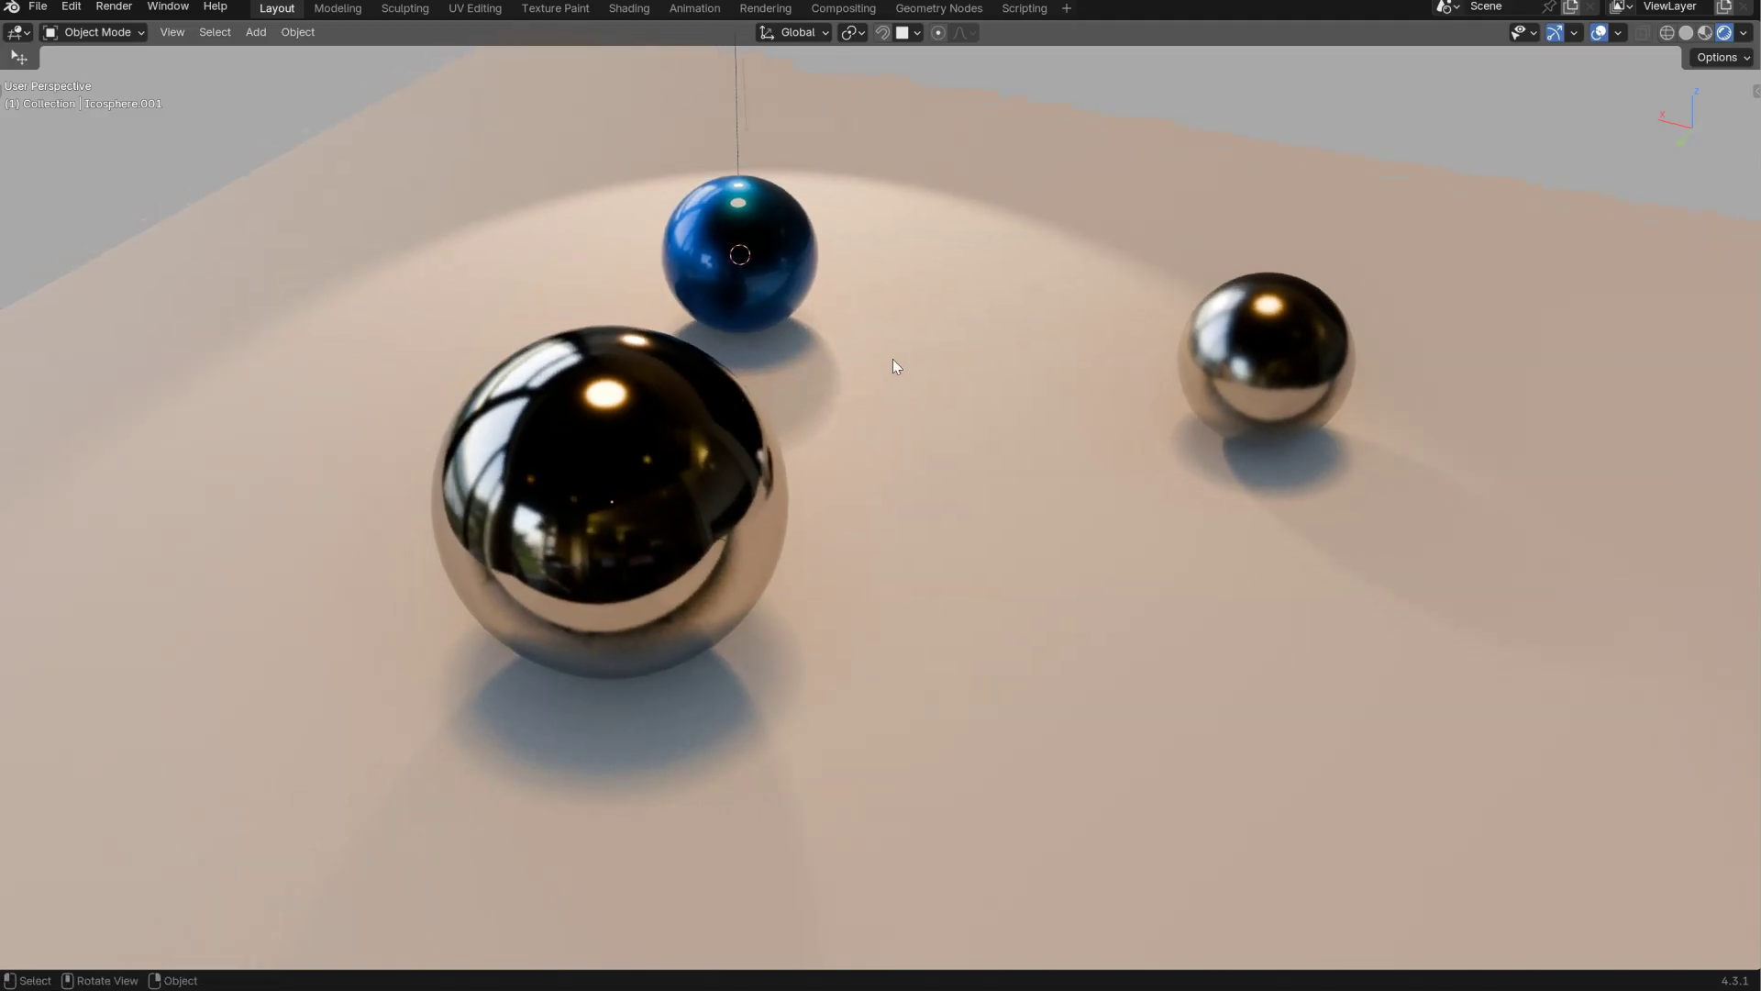
# - Split the 3D viewport vertically with Split Areas and join the two halves back into one
pyautogui.hotkey('ctrl', 'alt', 's')
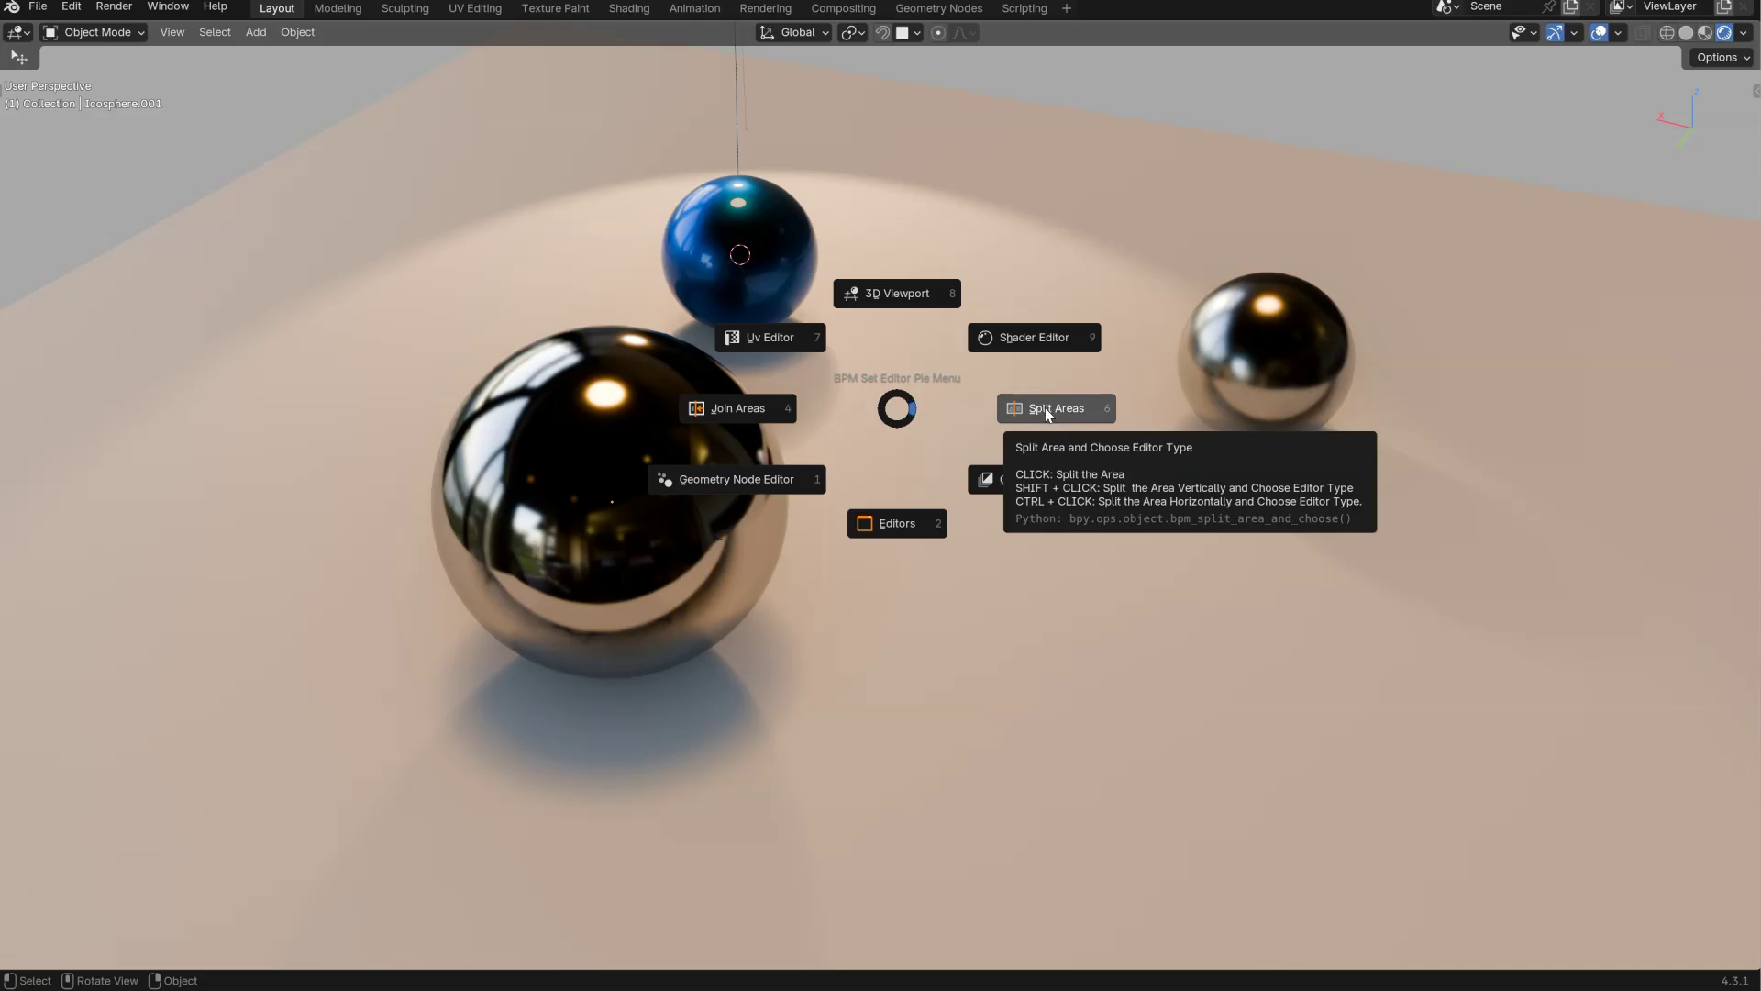
pyautogui.press('shift')
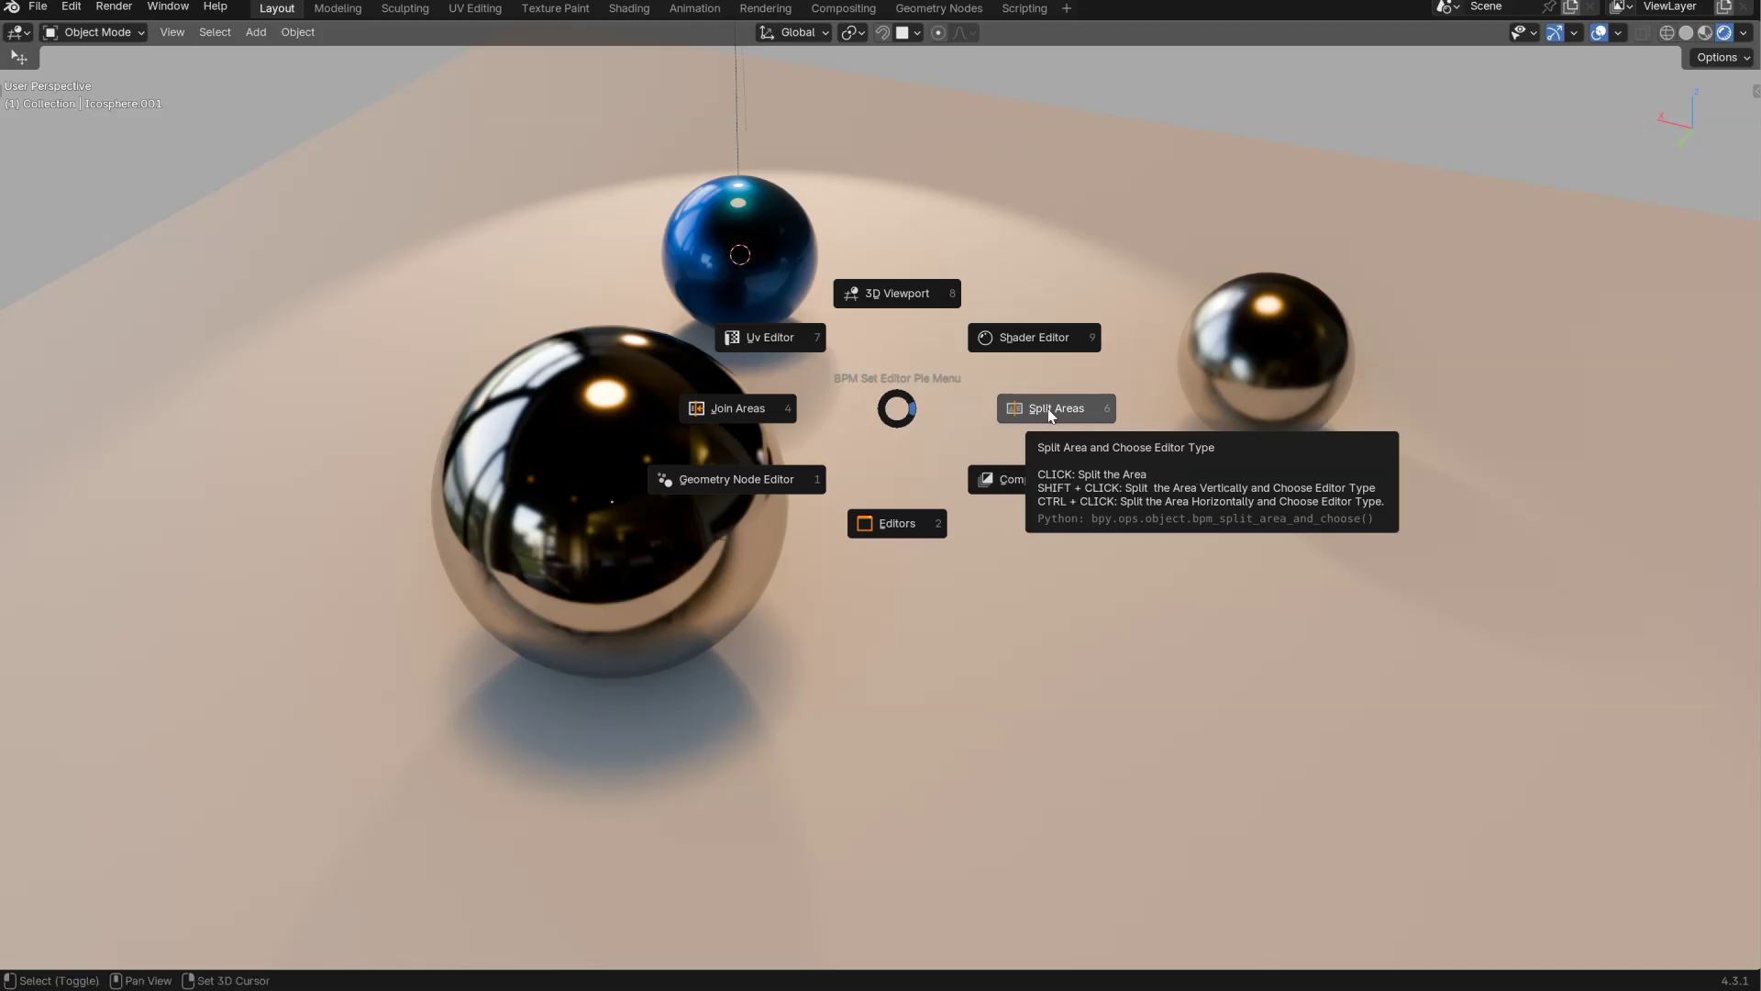
pyautogui.keyDown('shift'); pyautogui.click(1047, 410); pyautogui.keyUp('shift')
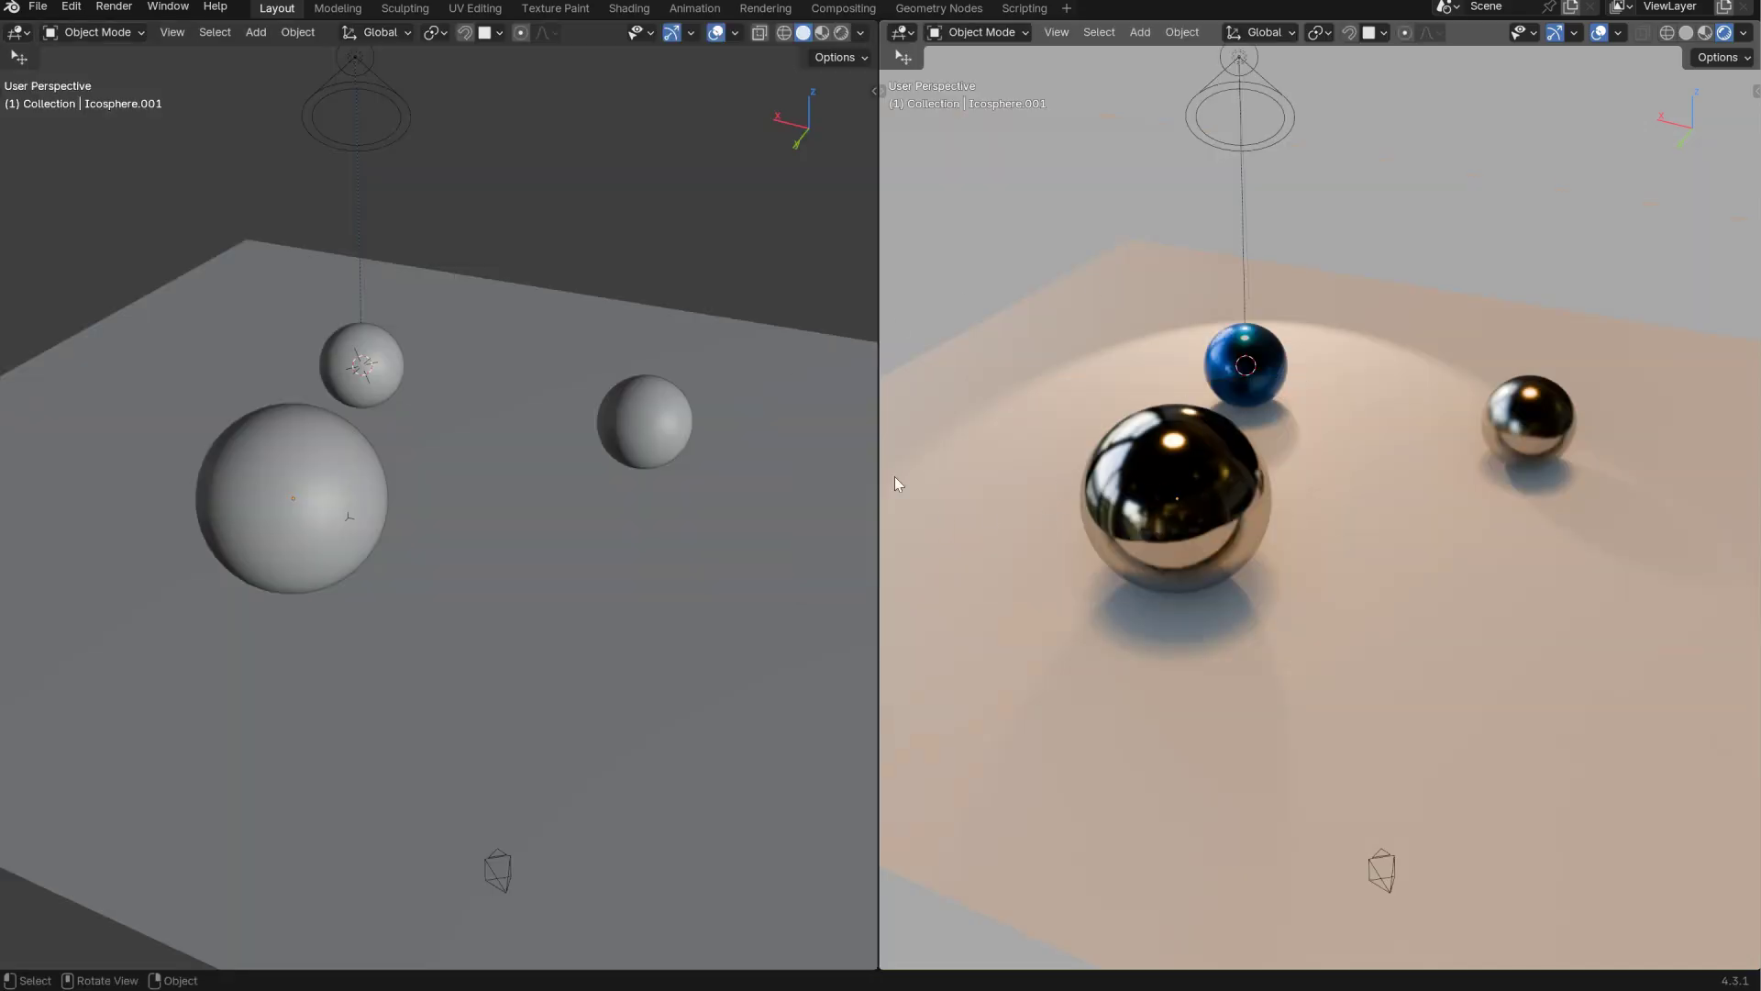
pyautogui.hotkey('ctrl', 'alt', 's')
pyautogui.click(607, 444)
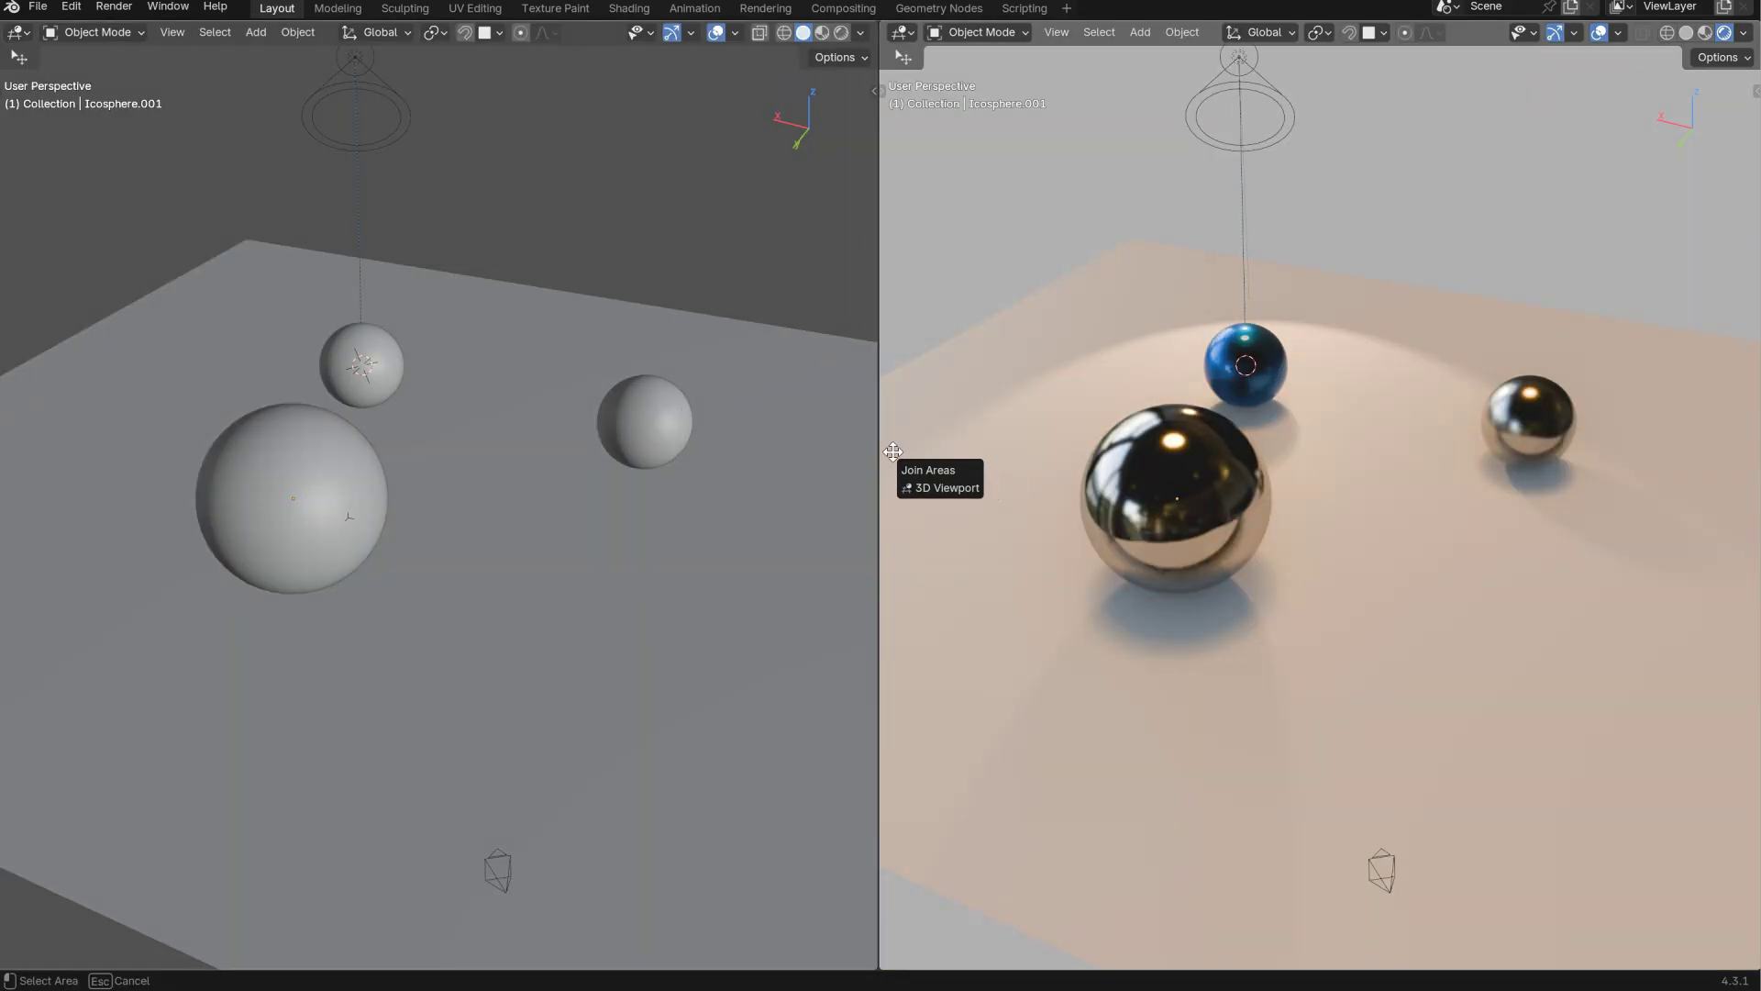
pyautogui.click(893, 452)
# - Set the viewport's solid shading lighting to MatCap
pyautogui.scroll(-3, 877, 408)
pyautogui.hotkey('shift', 'z')
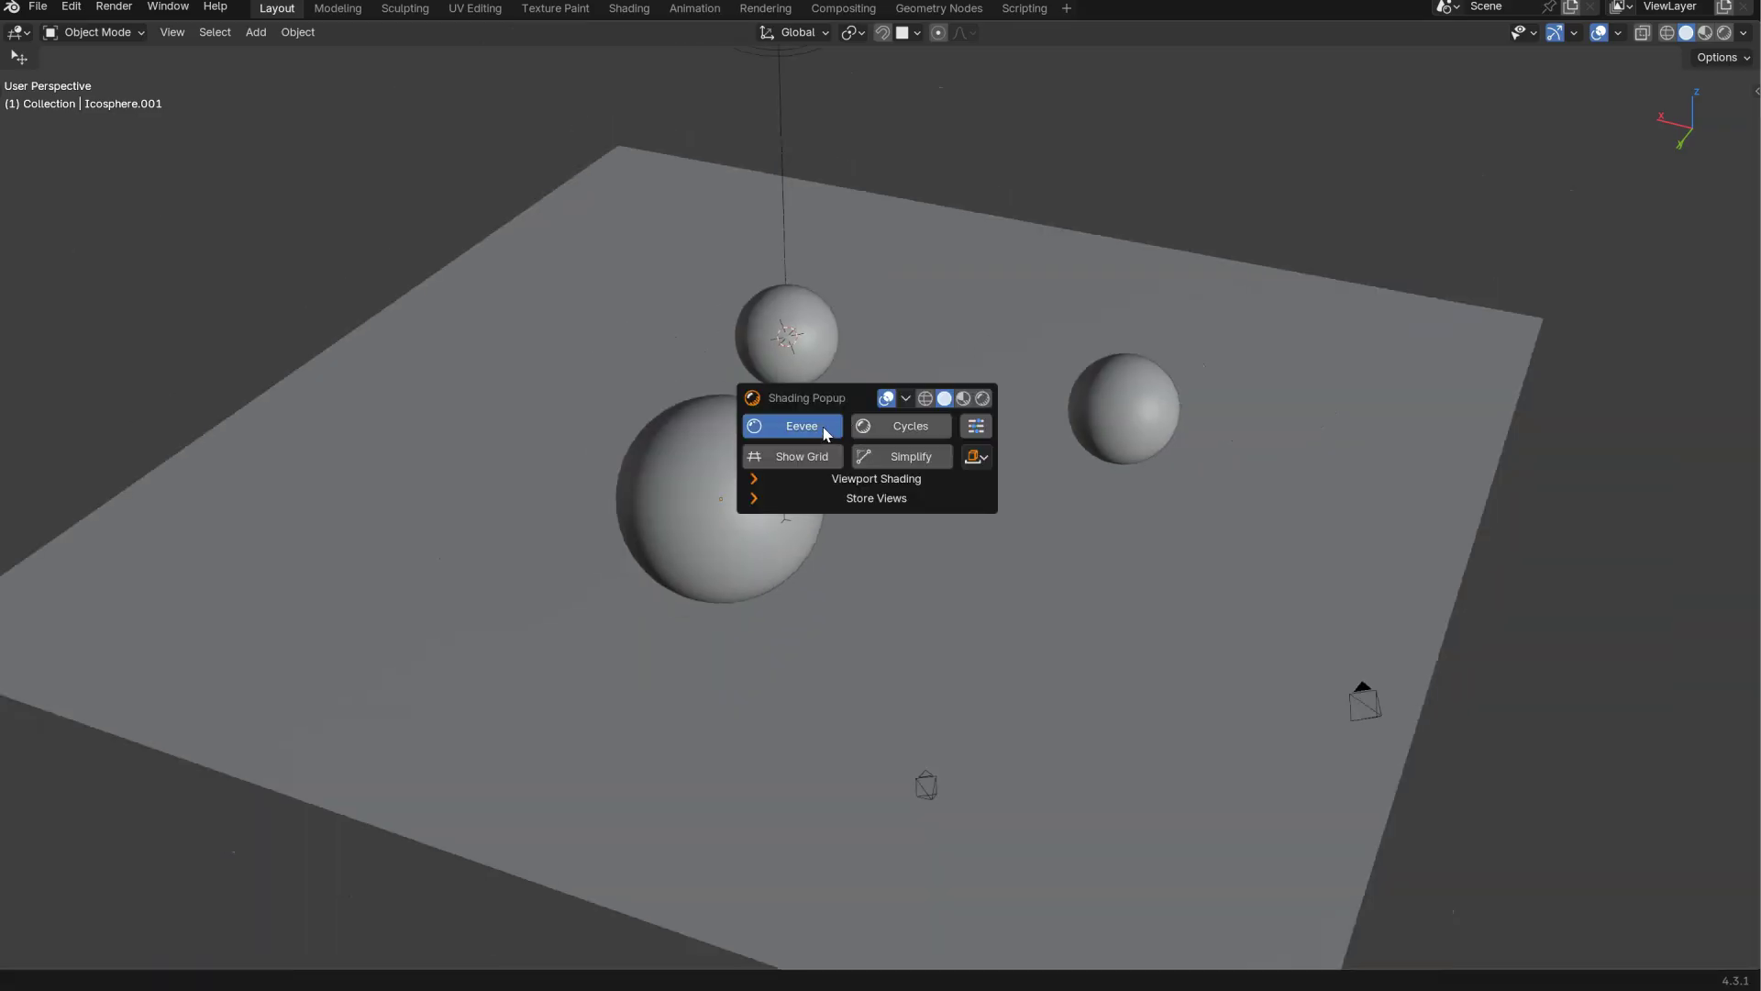
pyautogui.click(862, 478)
pyautogui.click(866, 516)
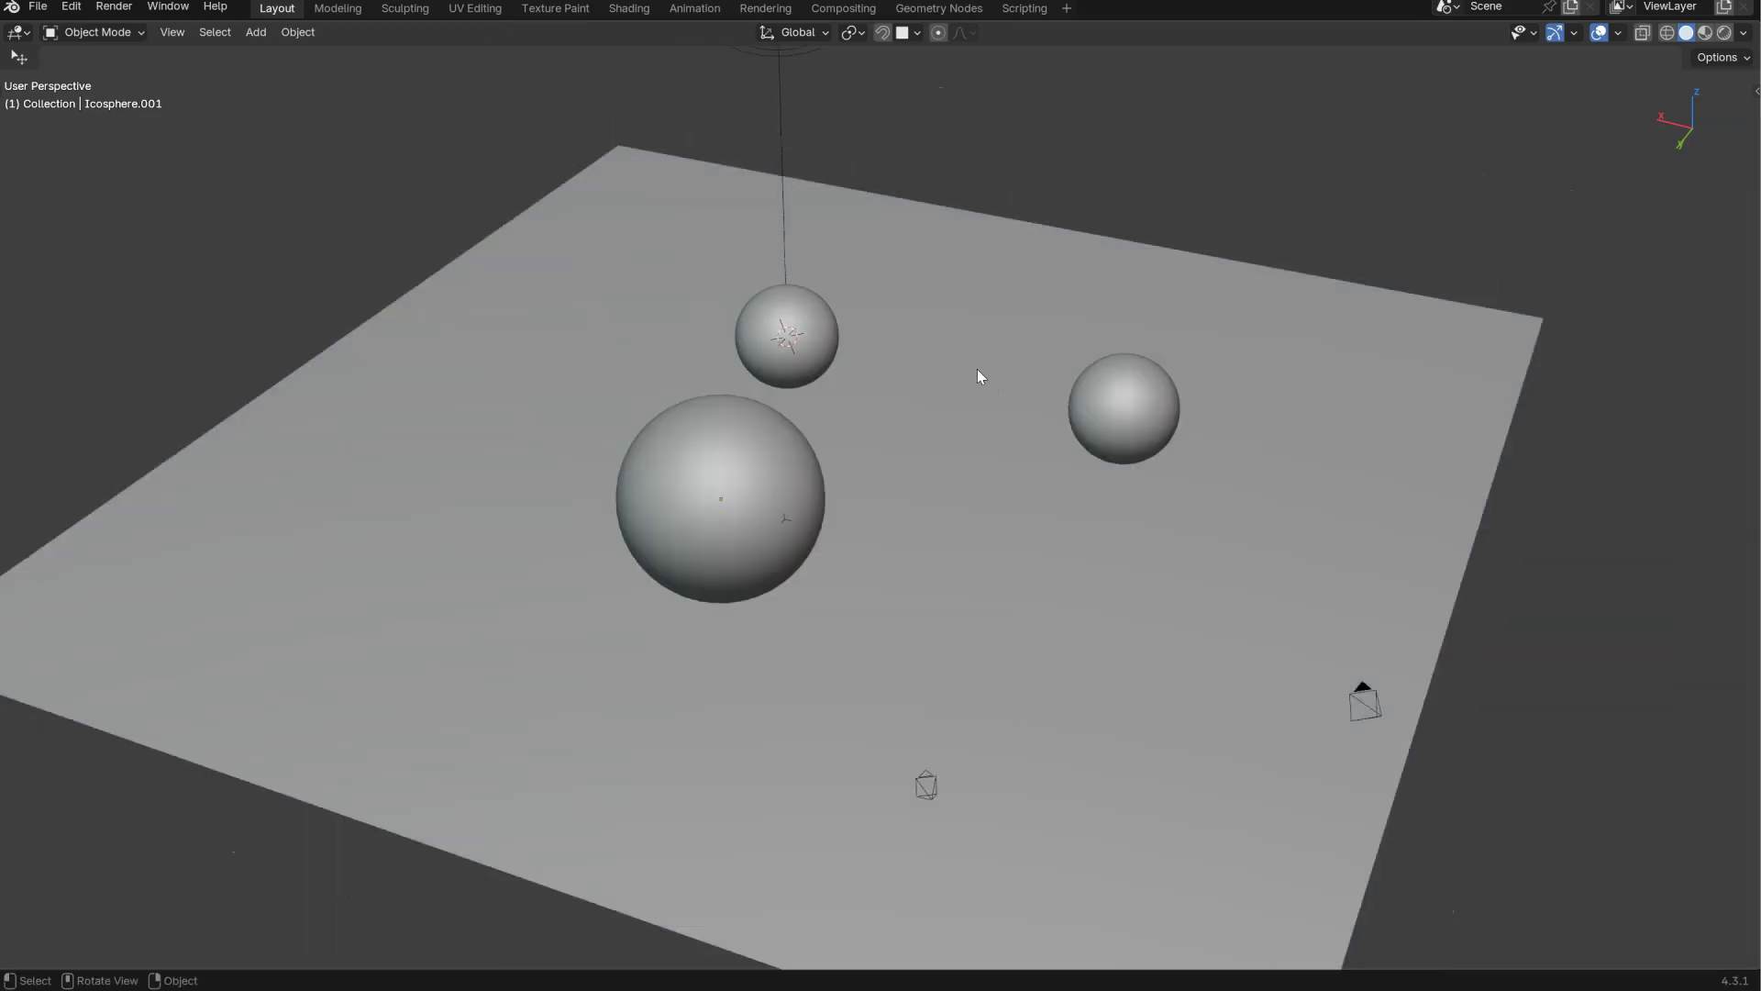
pyautogui.moveTo(938, 415); pyautogui.dragTo(920, 404, button='middle')
pyautogui.keyDown('shift'); pyautogui.moveTo(998, 355); pyautogui.dragTo(978, 400, button='middle'); pyautogui.keyUp('shift')
pyautogui.scroll(-1, 978, 395)
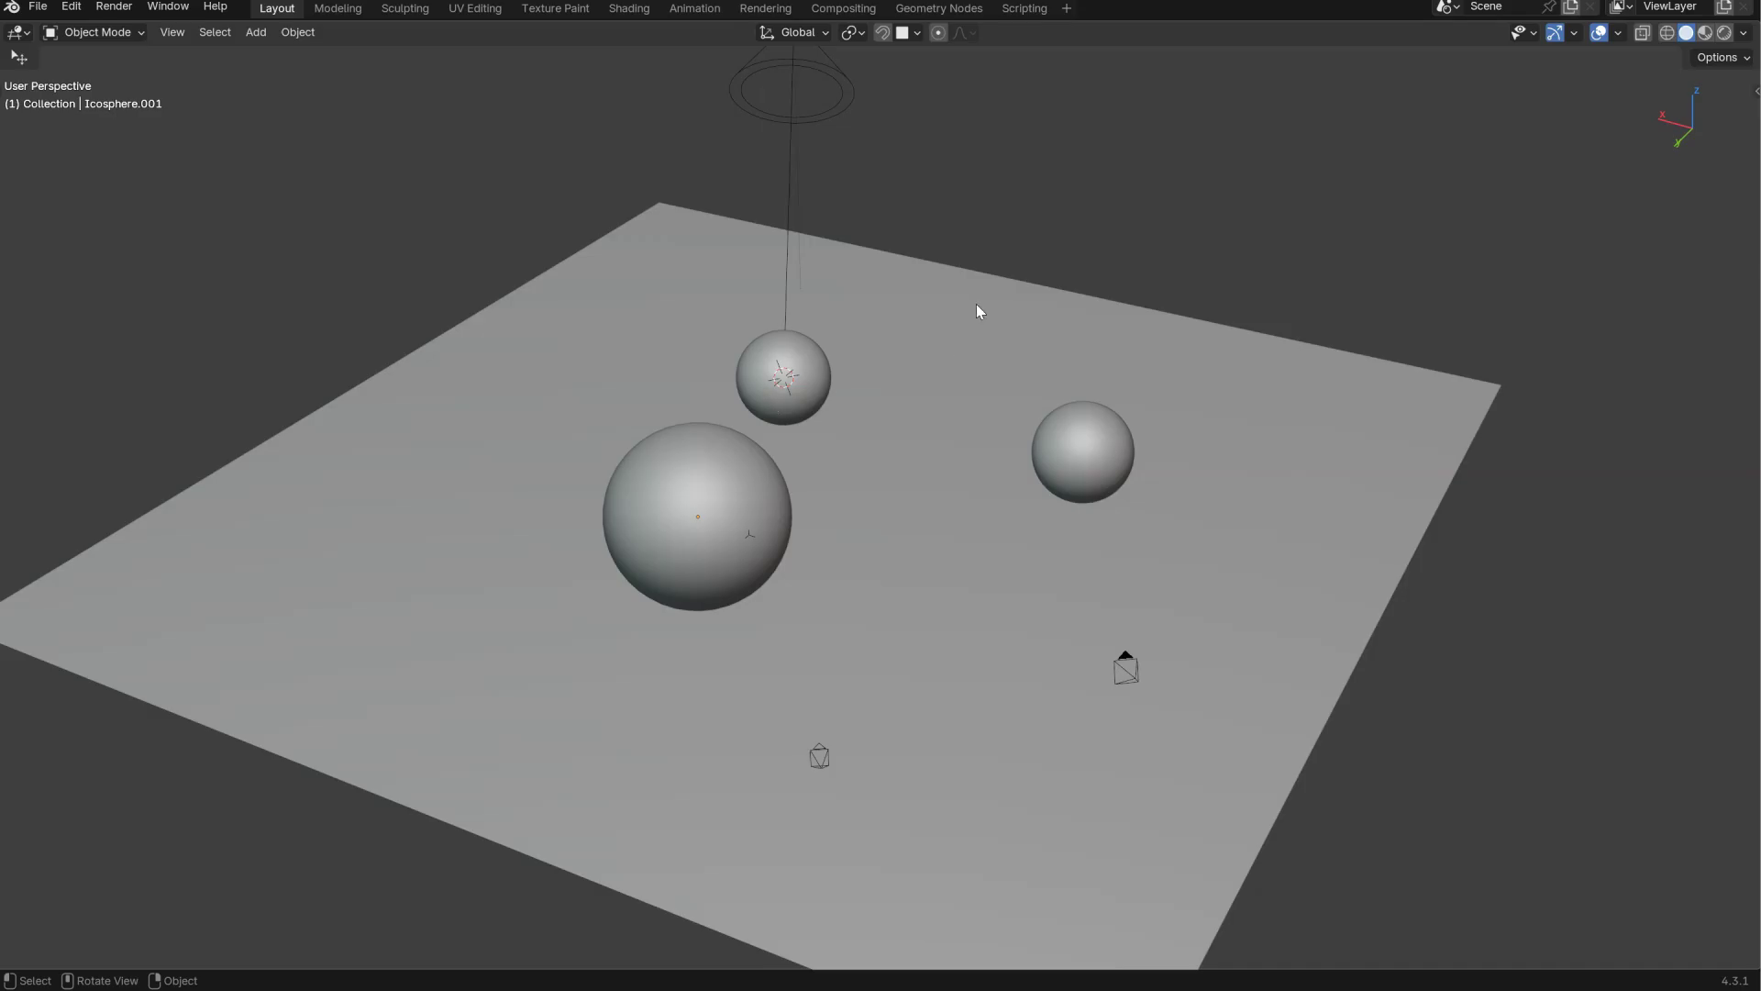
# - Split the 3D viewport vertically and turn the new area into a File Browser and finally an Asset Browser
pyautogui.press('space')
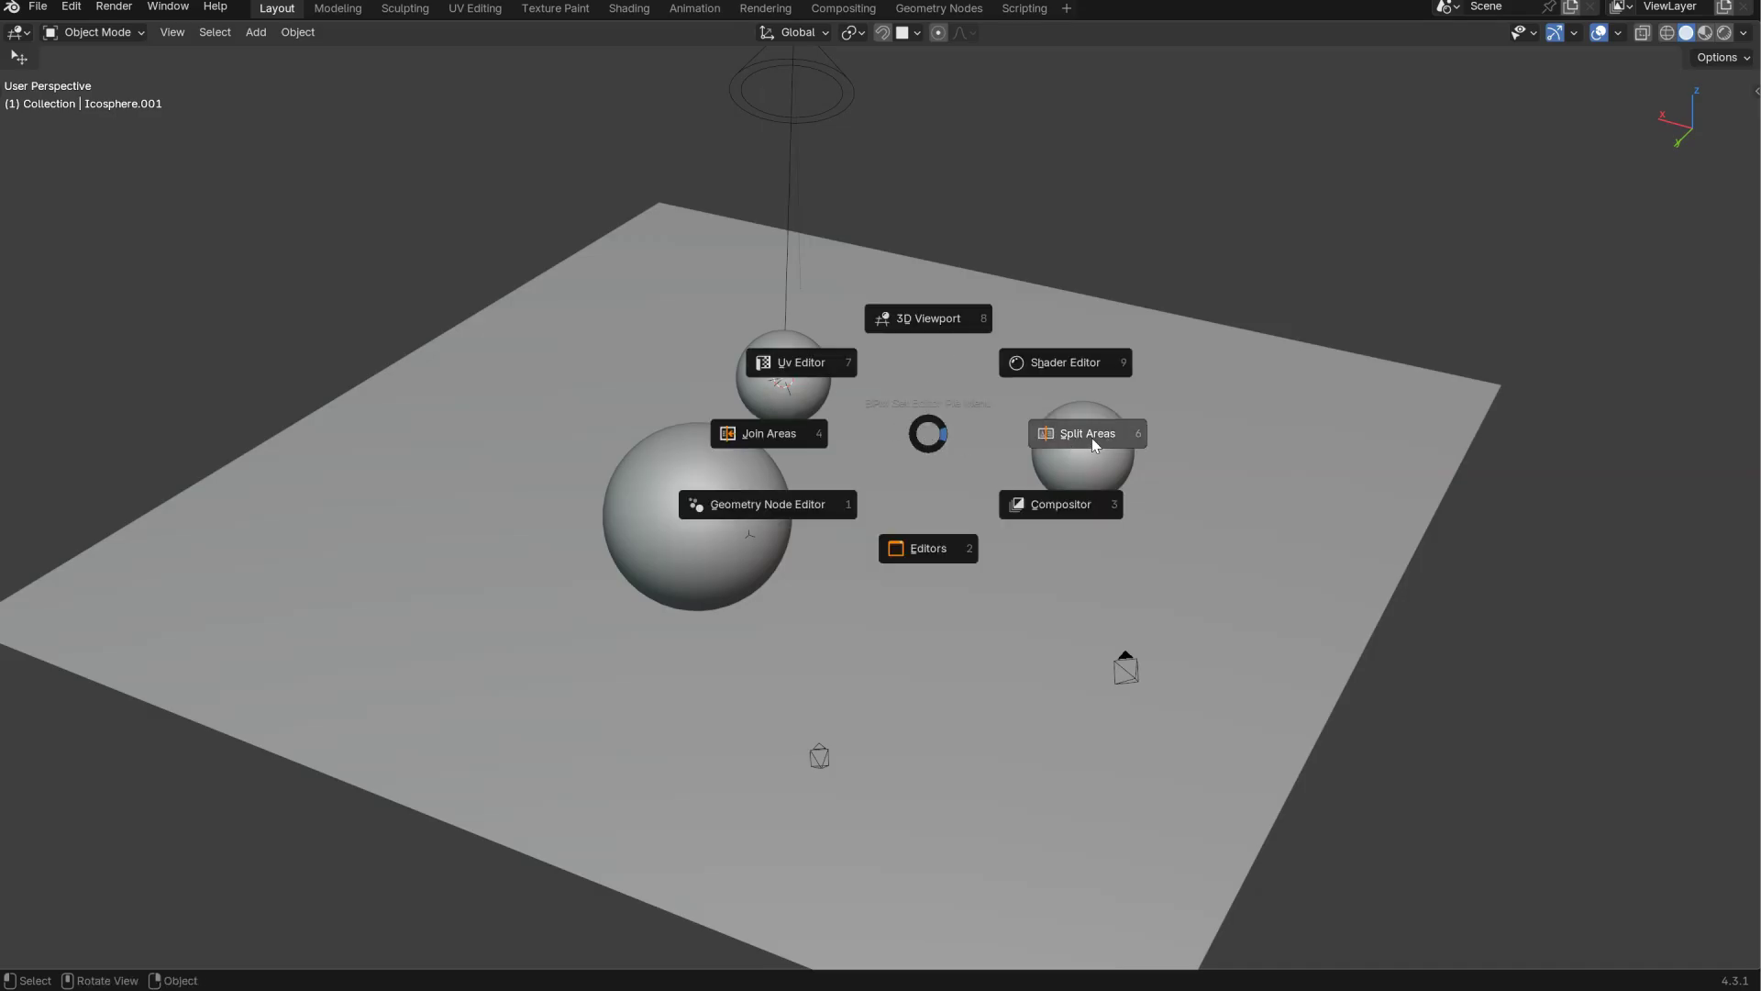
pyautogui.press('shift')
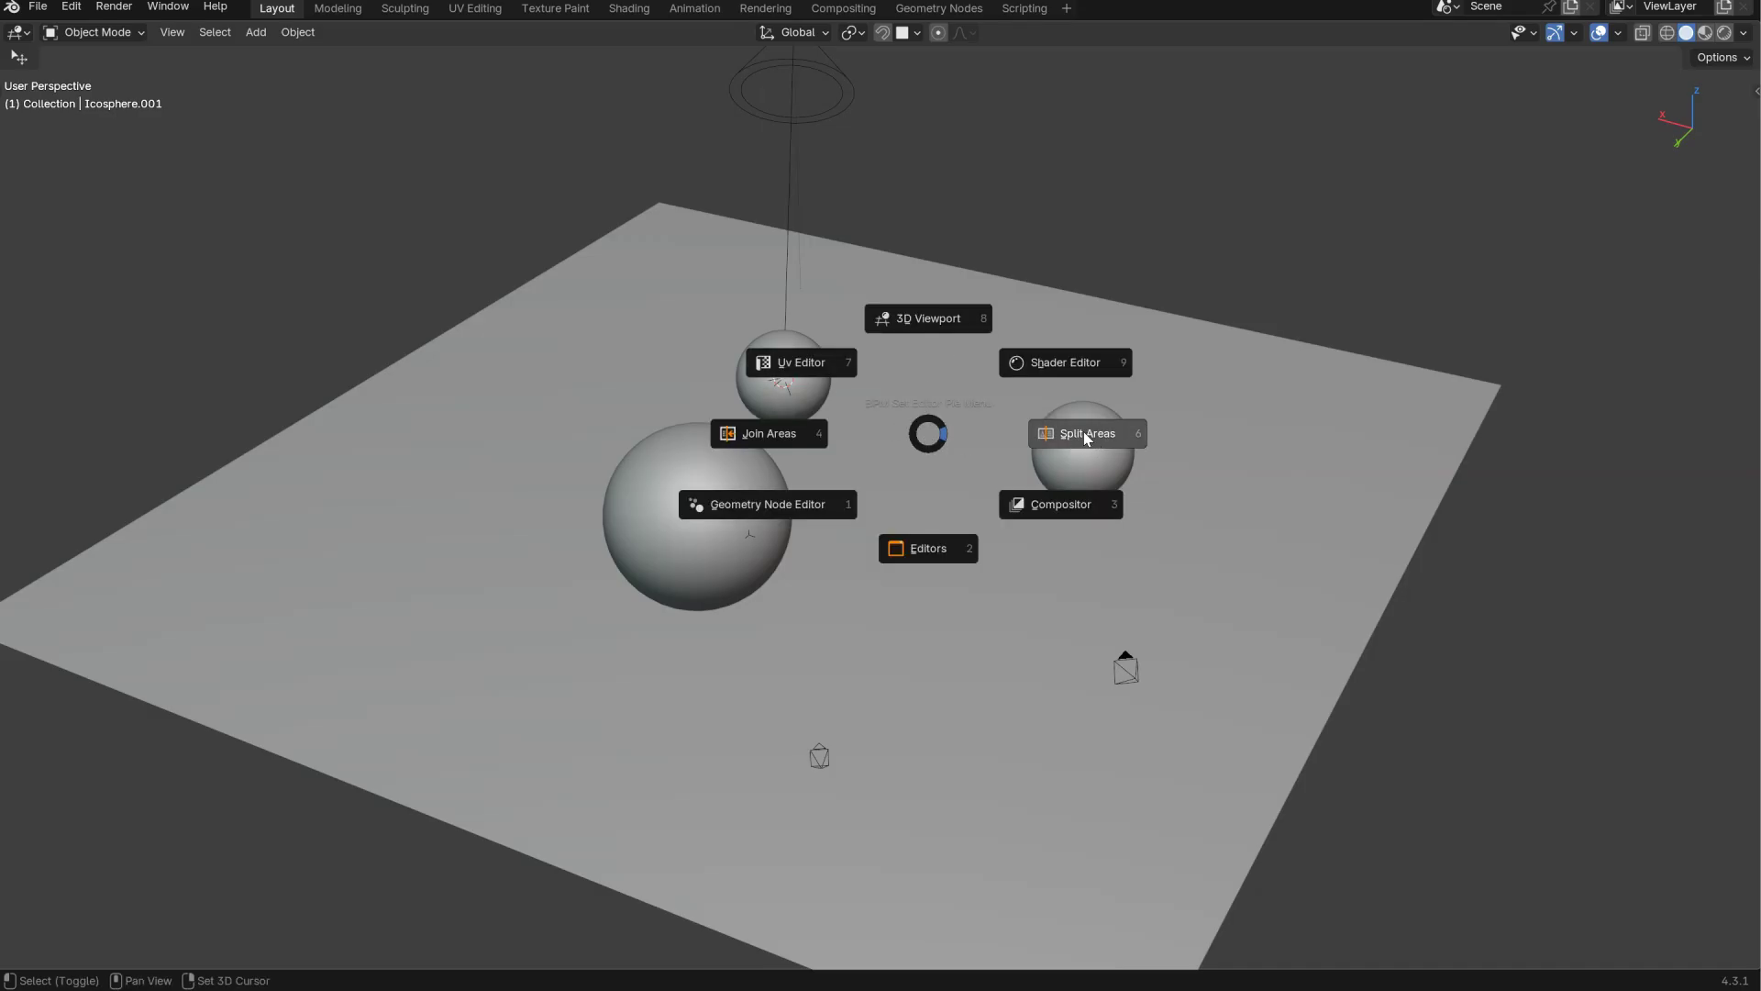
pyautogui.click(1085, 435)
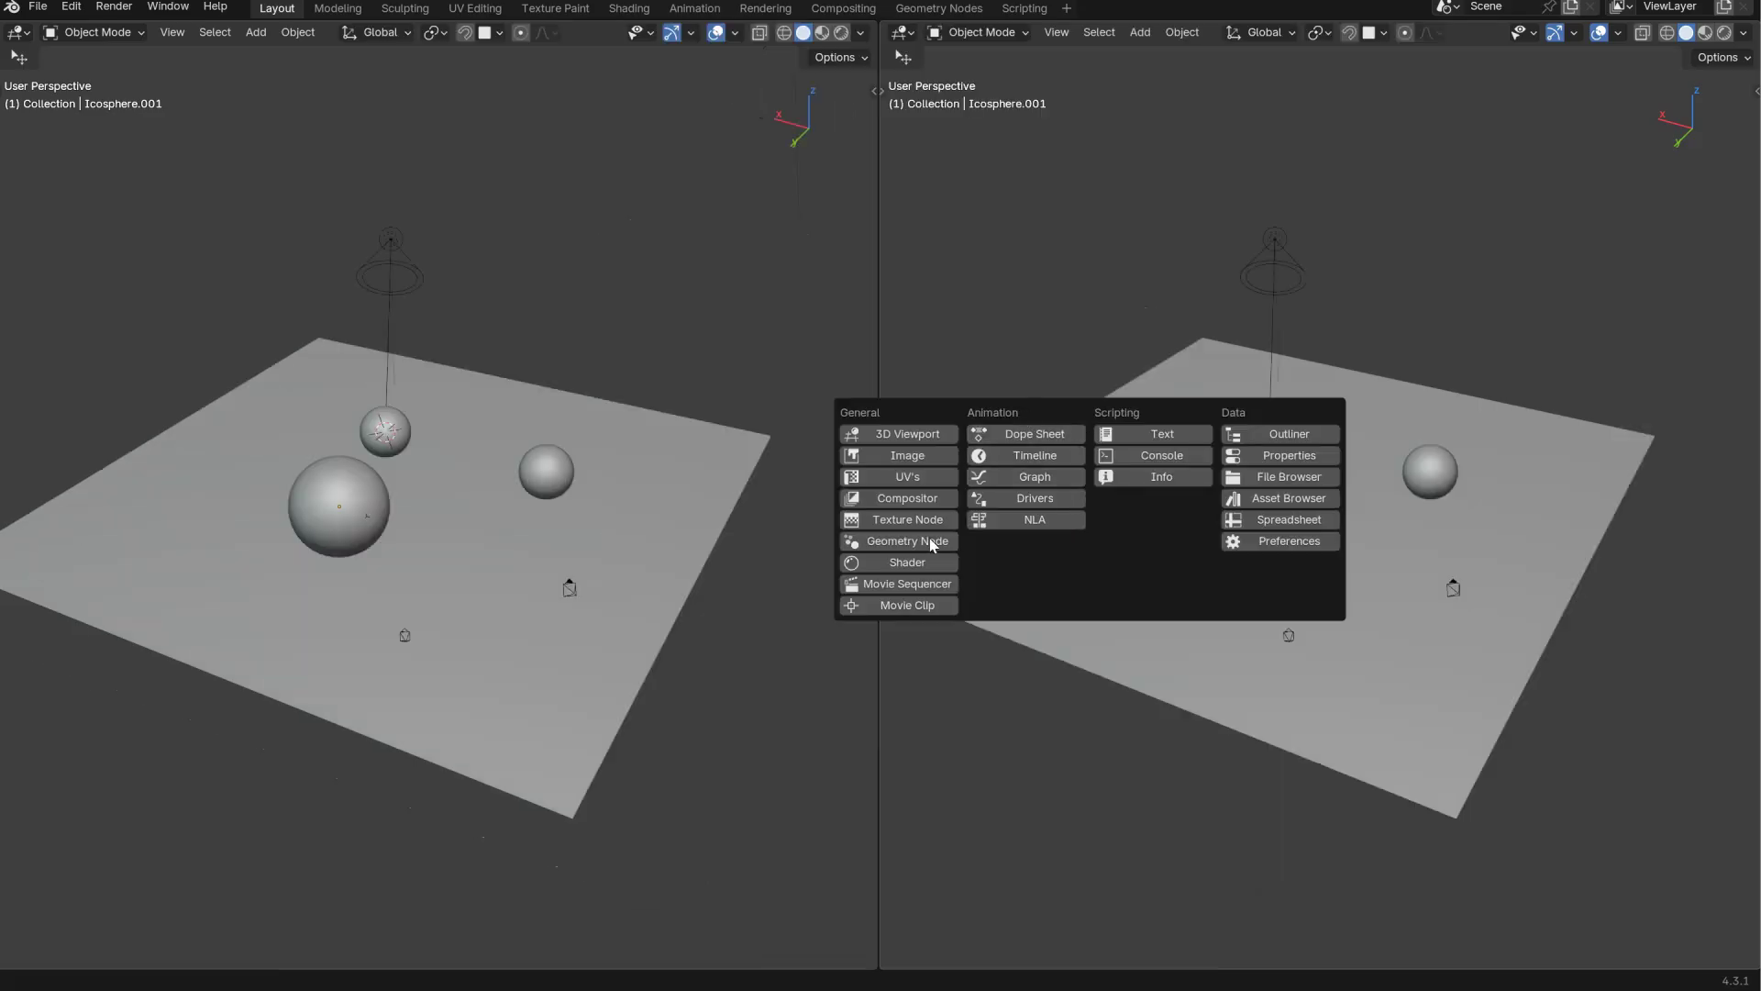
pyautogui.click(926, 480)
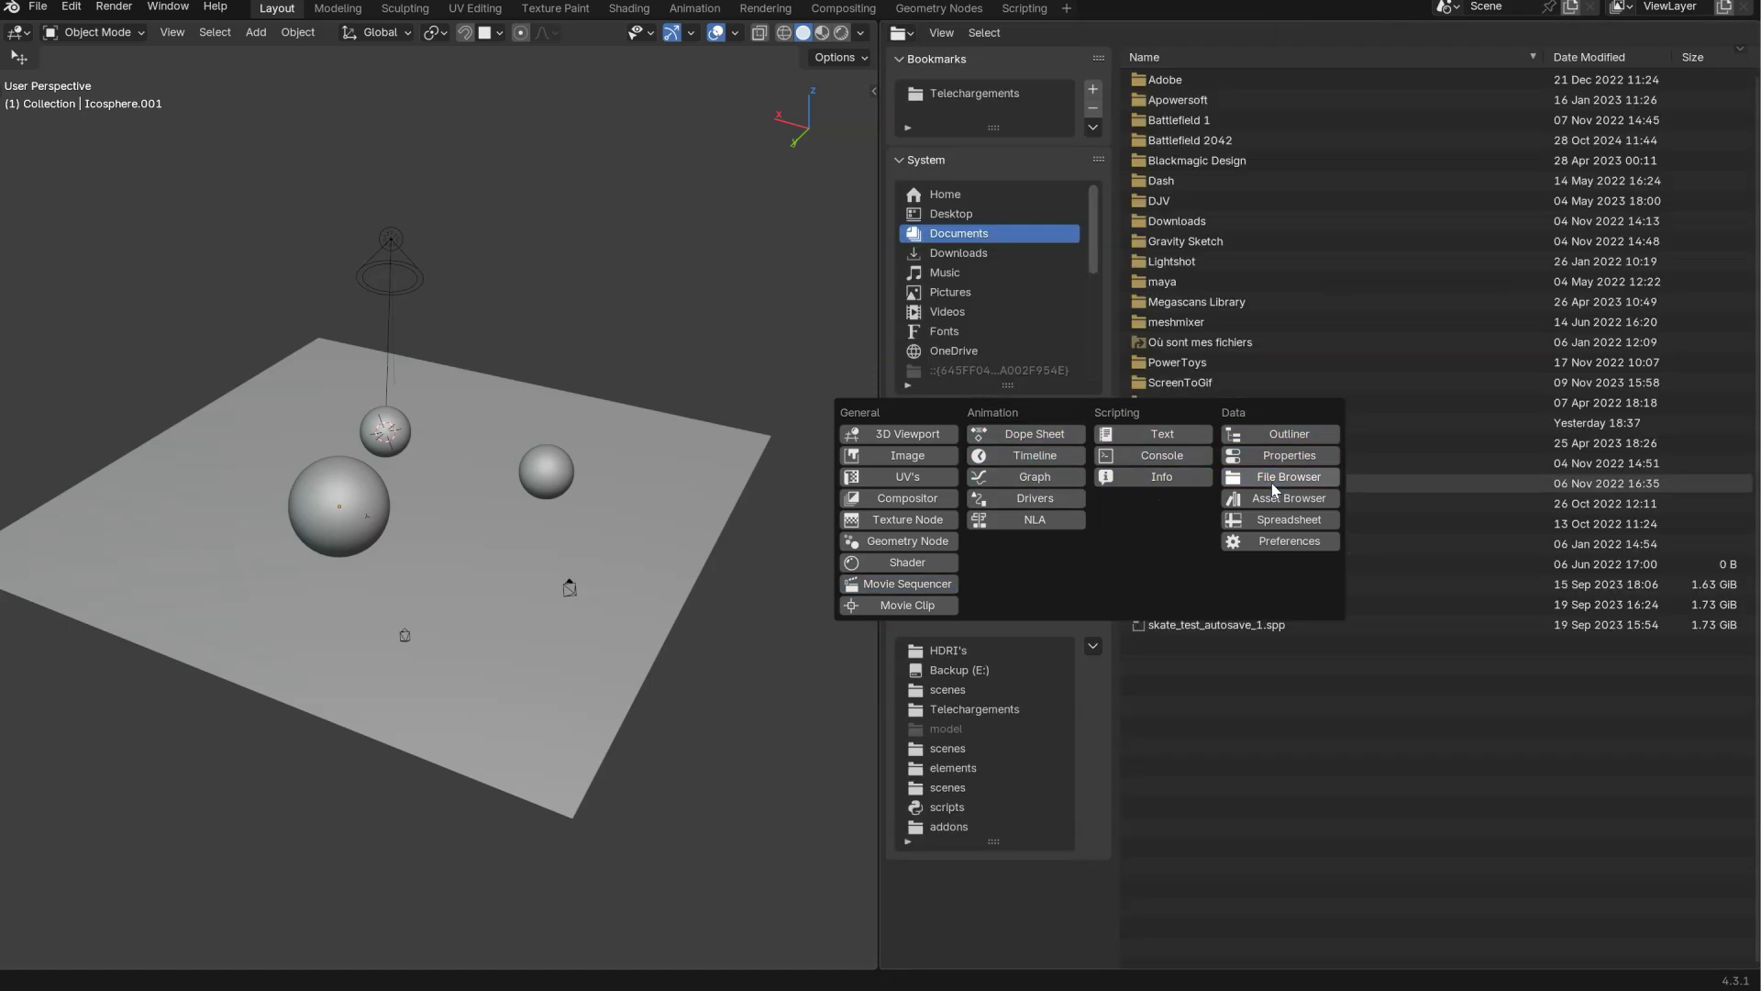
pyautogui.click(1279, 499)
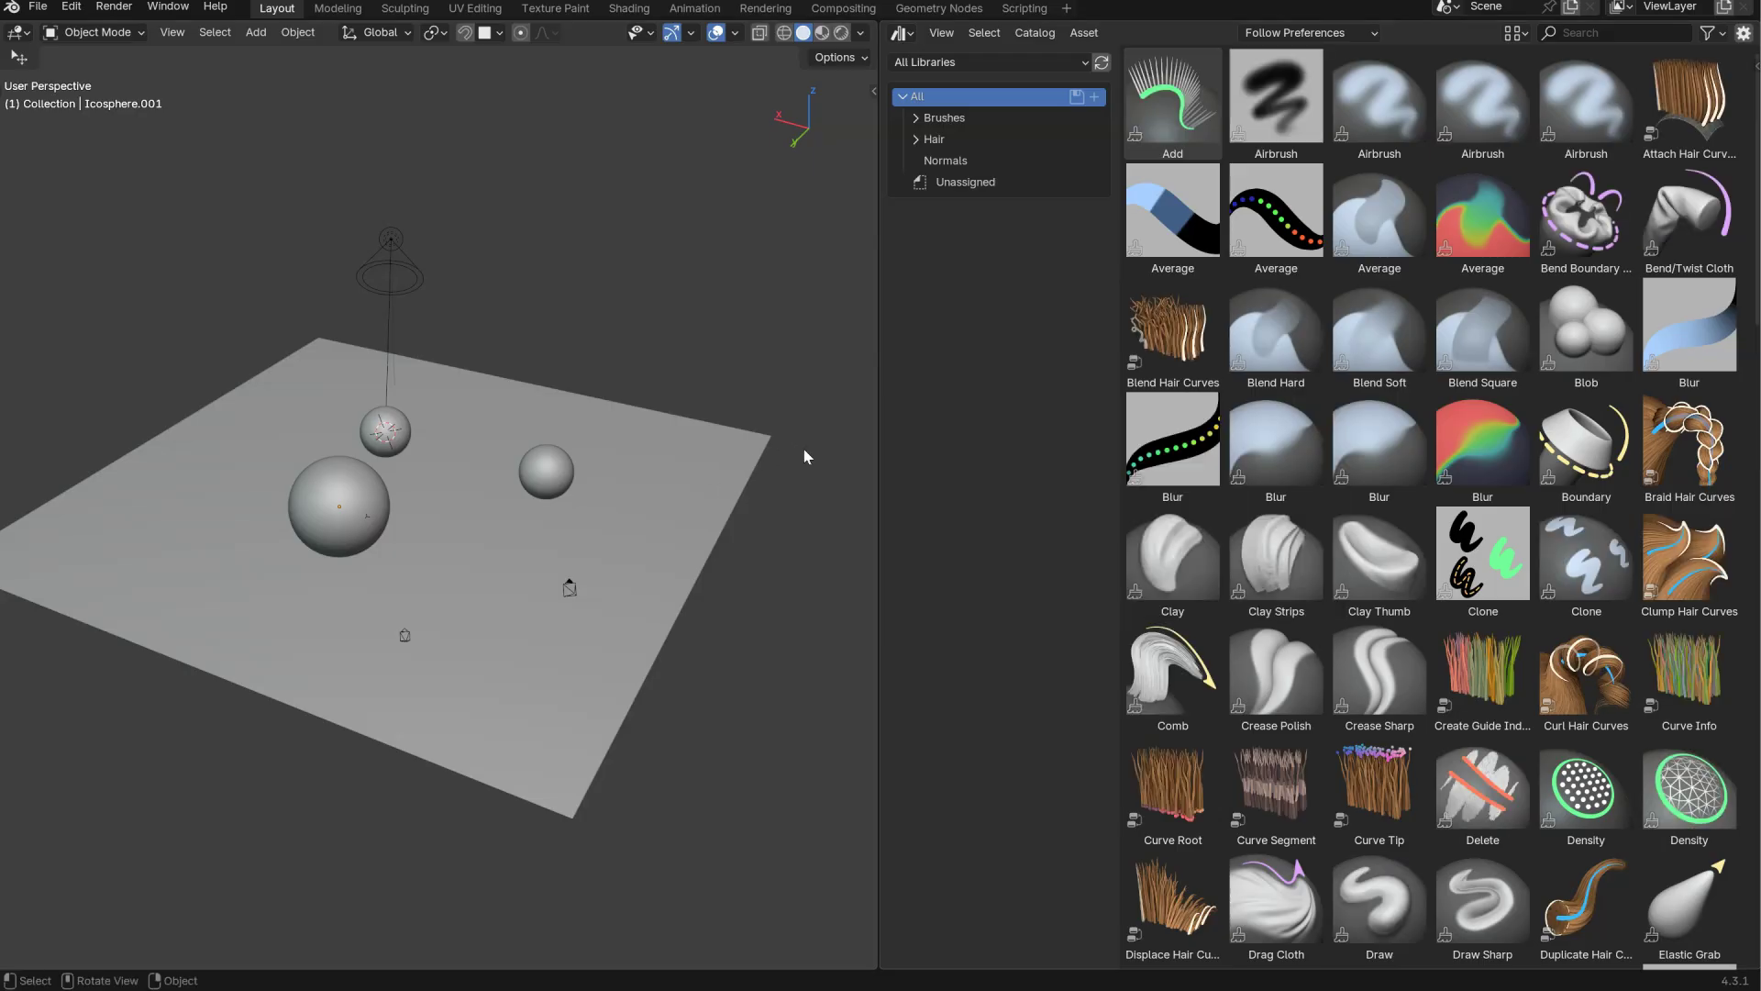
# - Join the Asset Browser area back into the 3D viewport
pyautogui.hotkey('alt', '`')
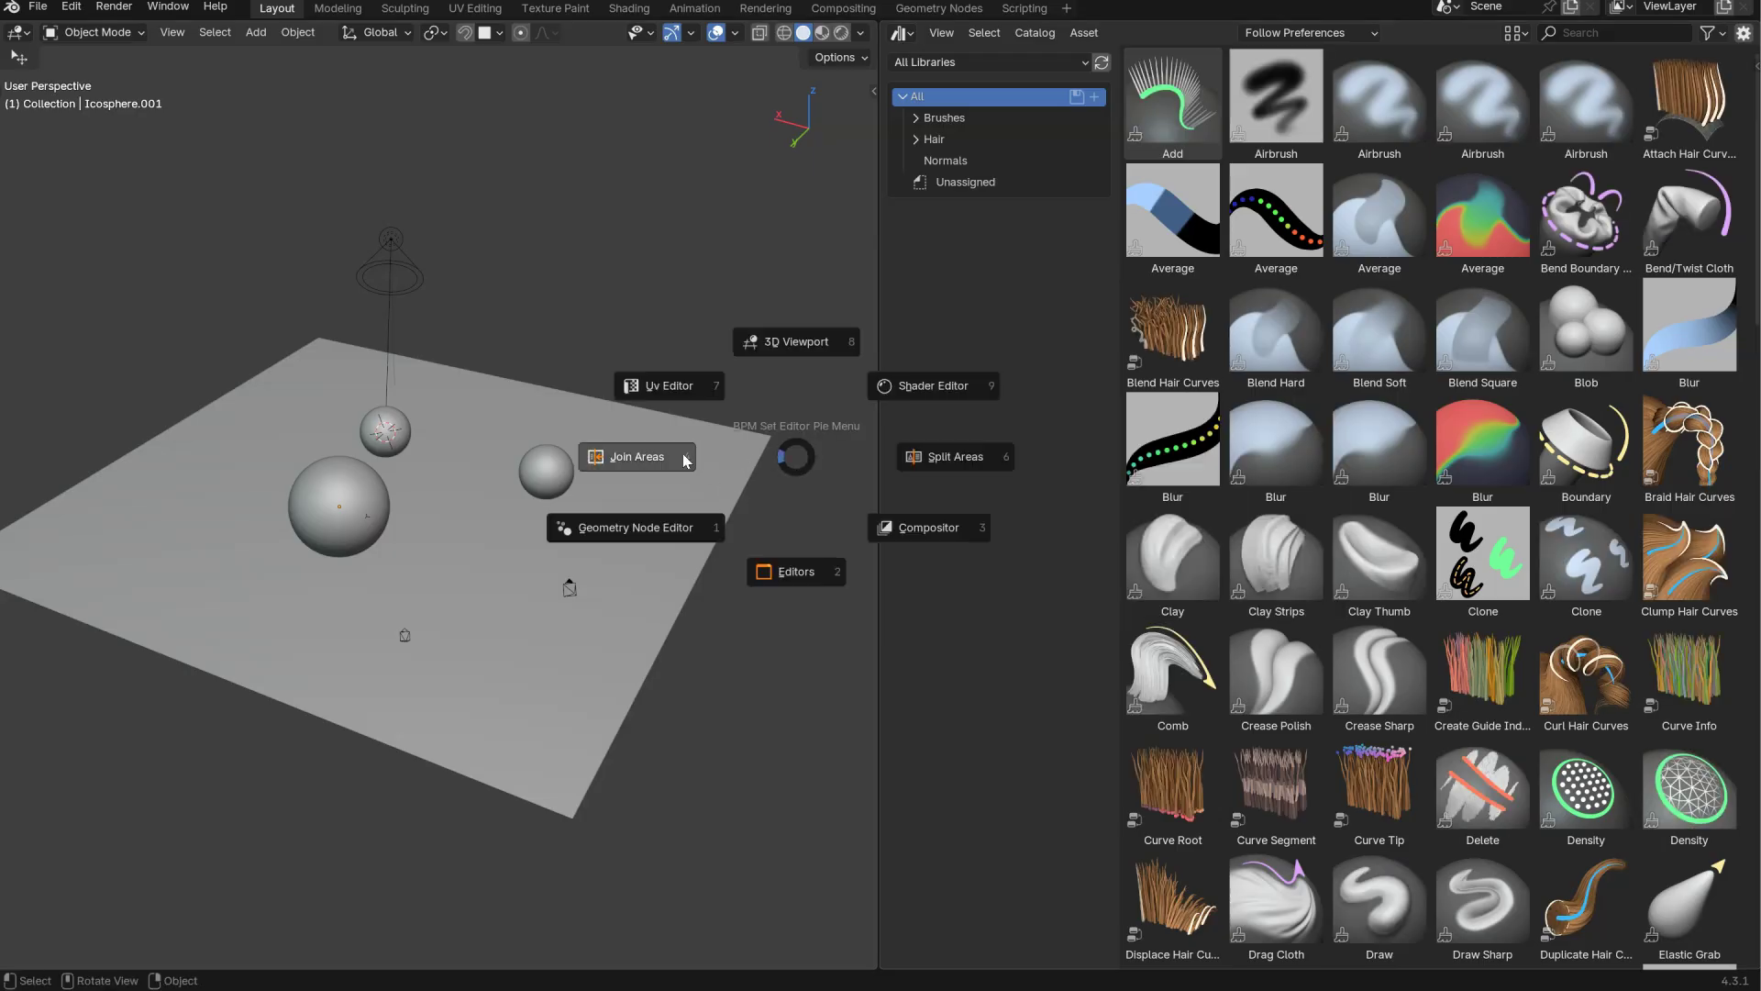
pyautogui.click(684, 455)
pyautogui.click(917, 464)
# - Split the 3D viewport horizontally with an Info editor in the upper area, and join the areas back into one viewport
pyautogui.hotkey('alt', '`')
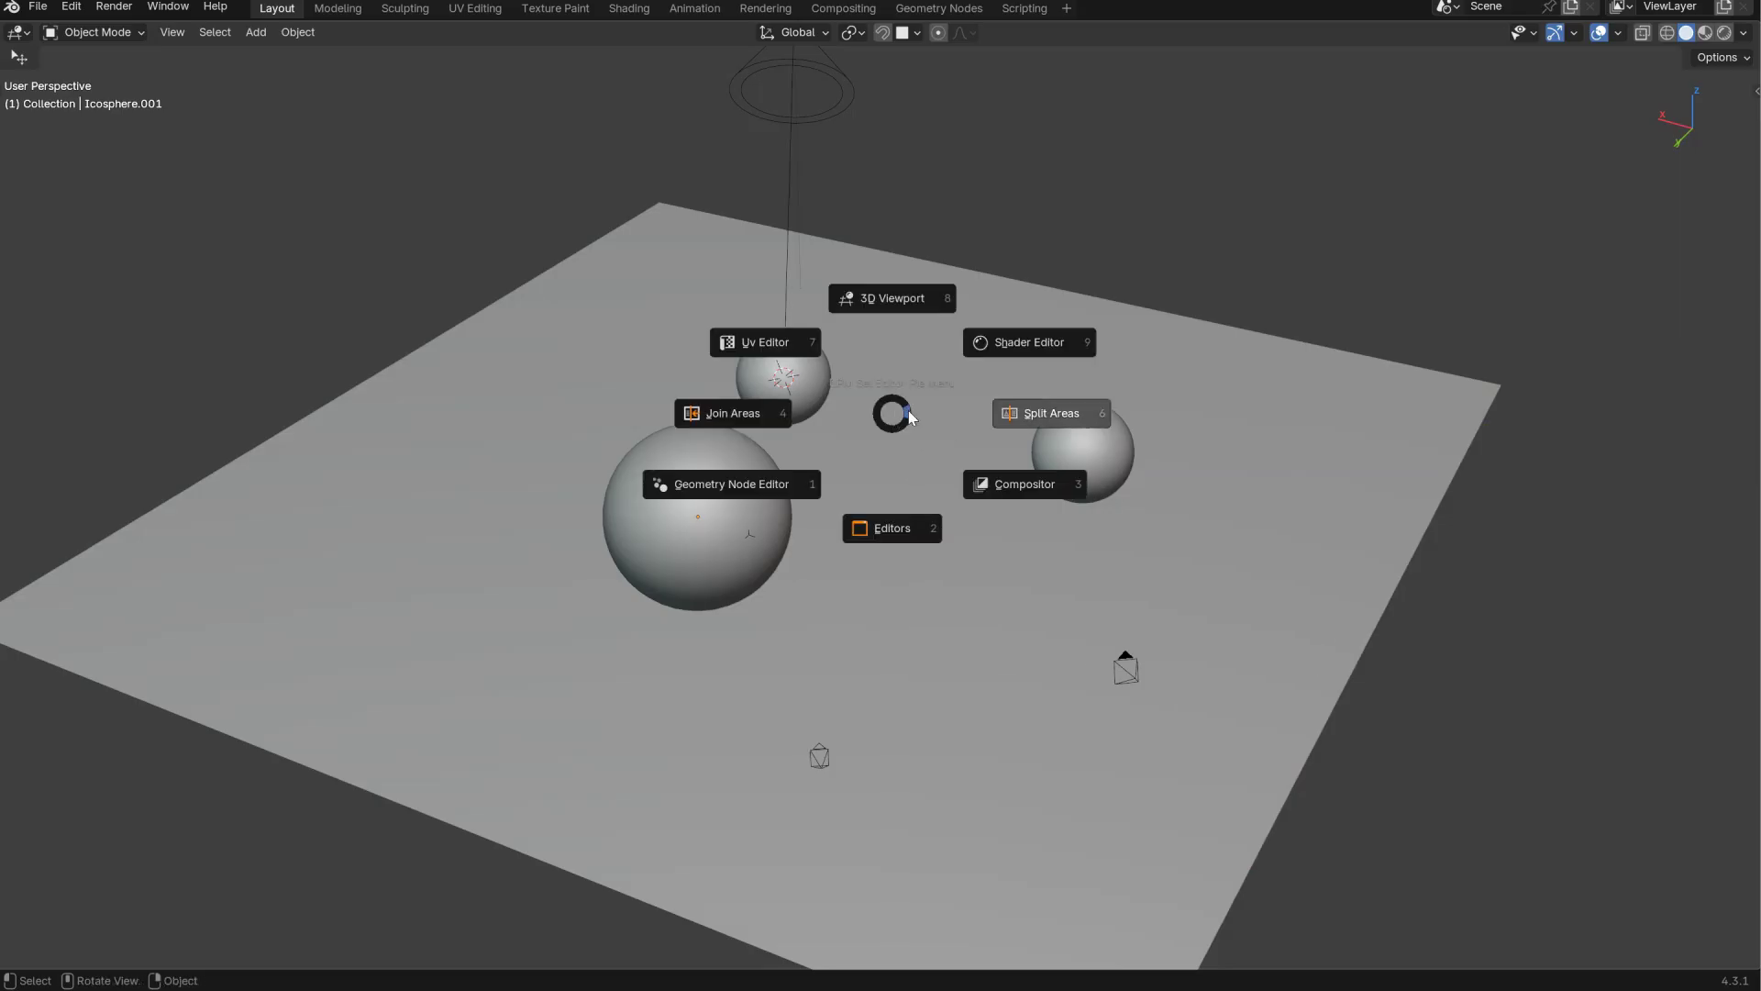
pyautogui.click(1054, 416)
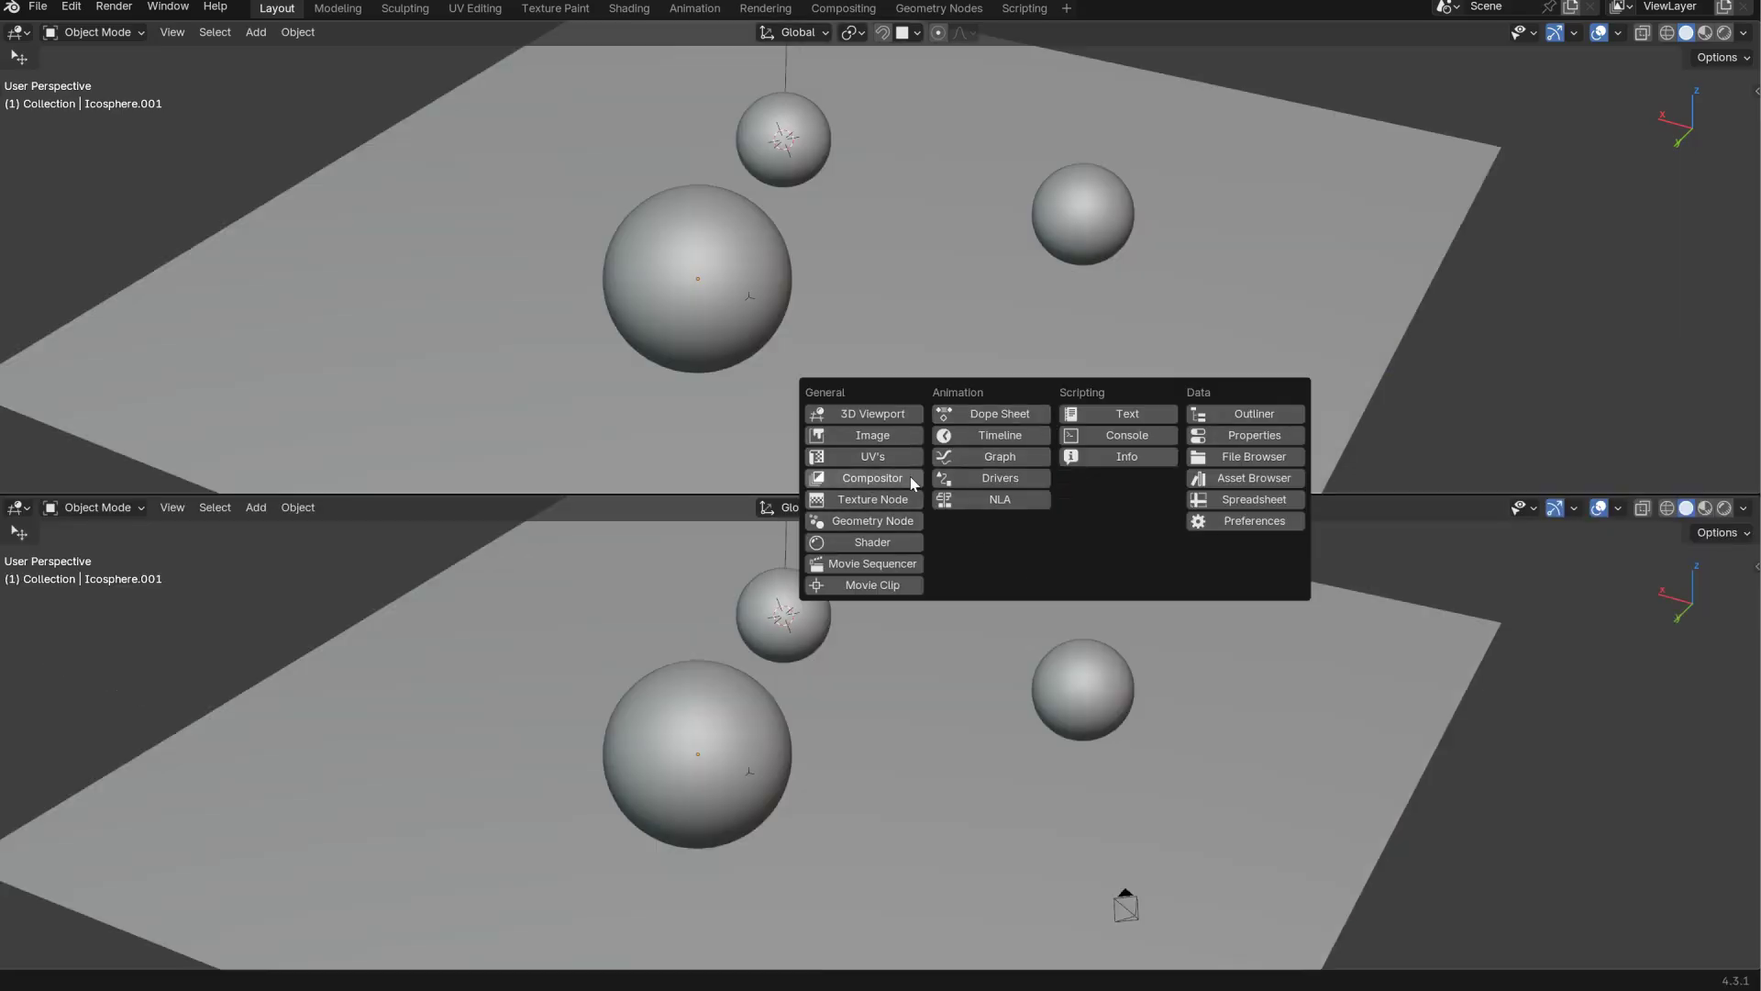
pyautogui.press('n')
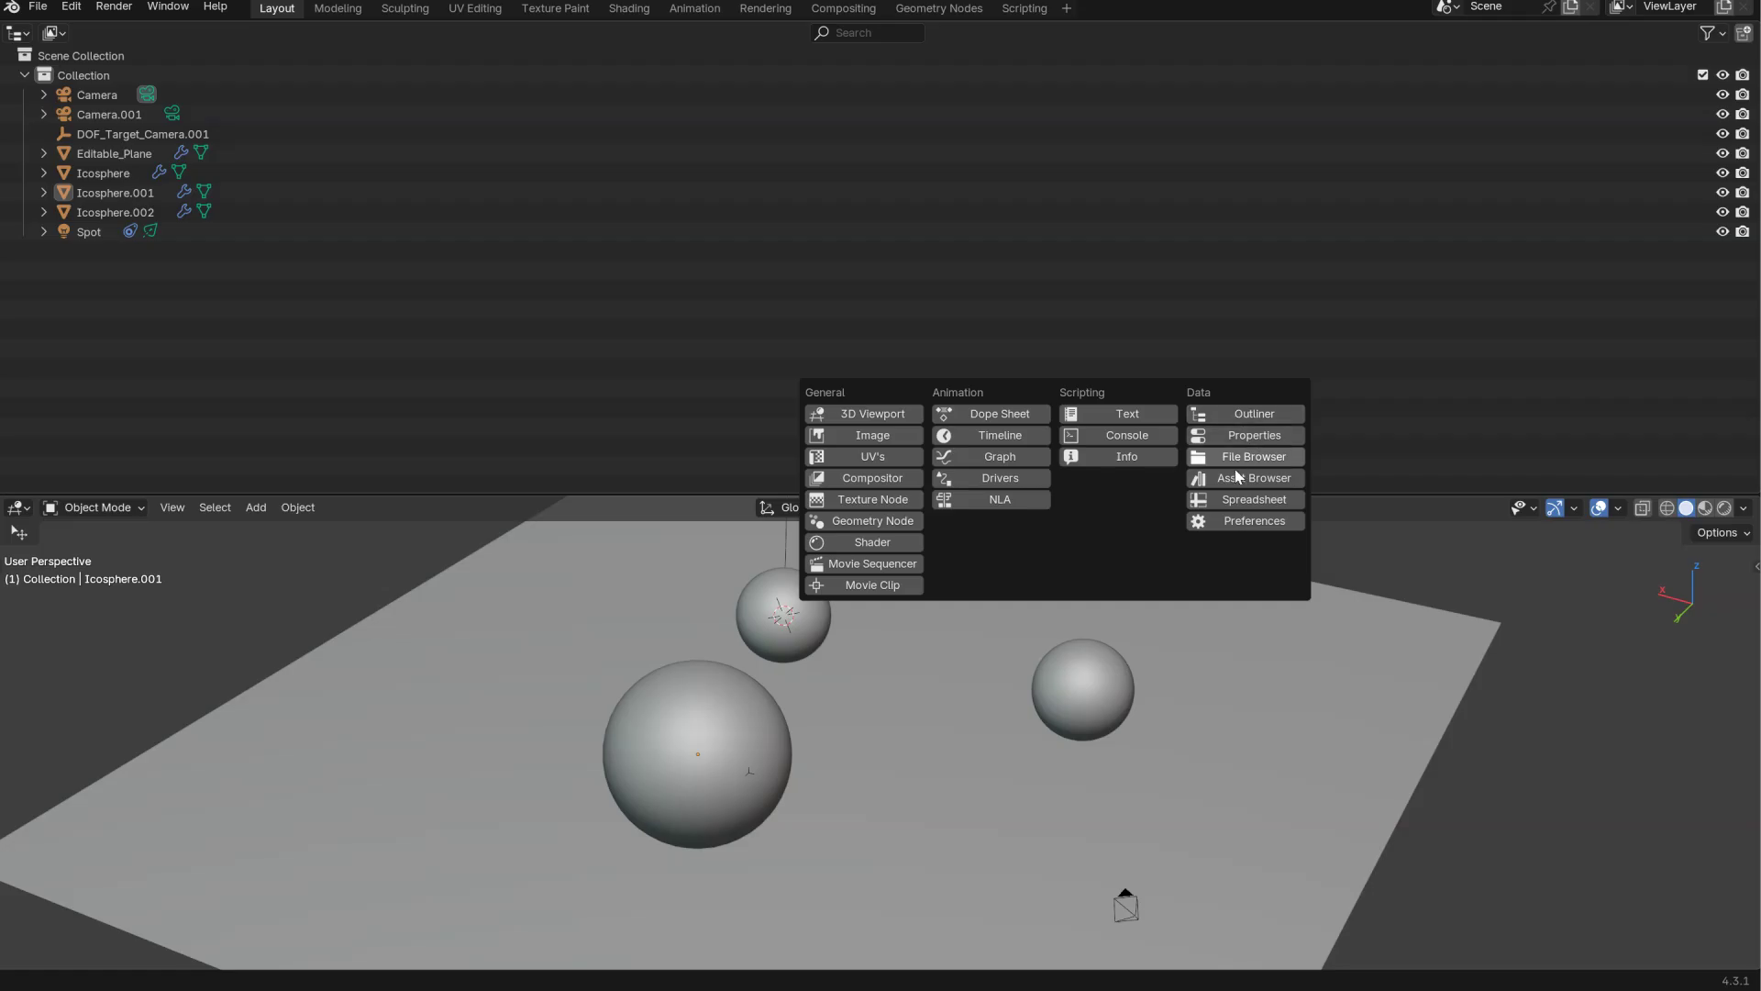
pyautogui.press('space')
pyautogui.click(871, 577)
pyautogui.click(932, 485)
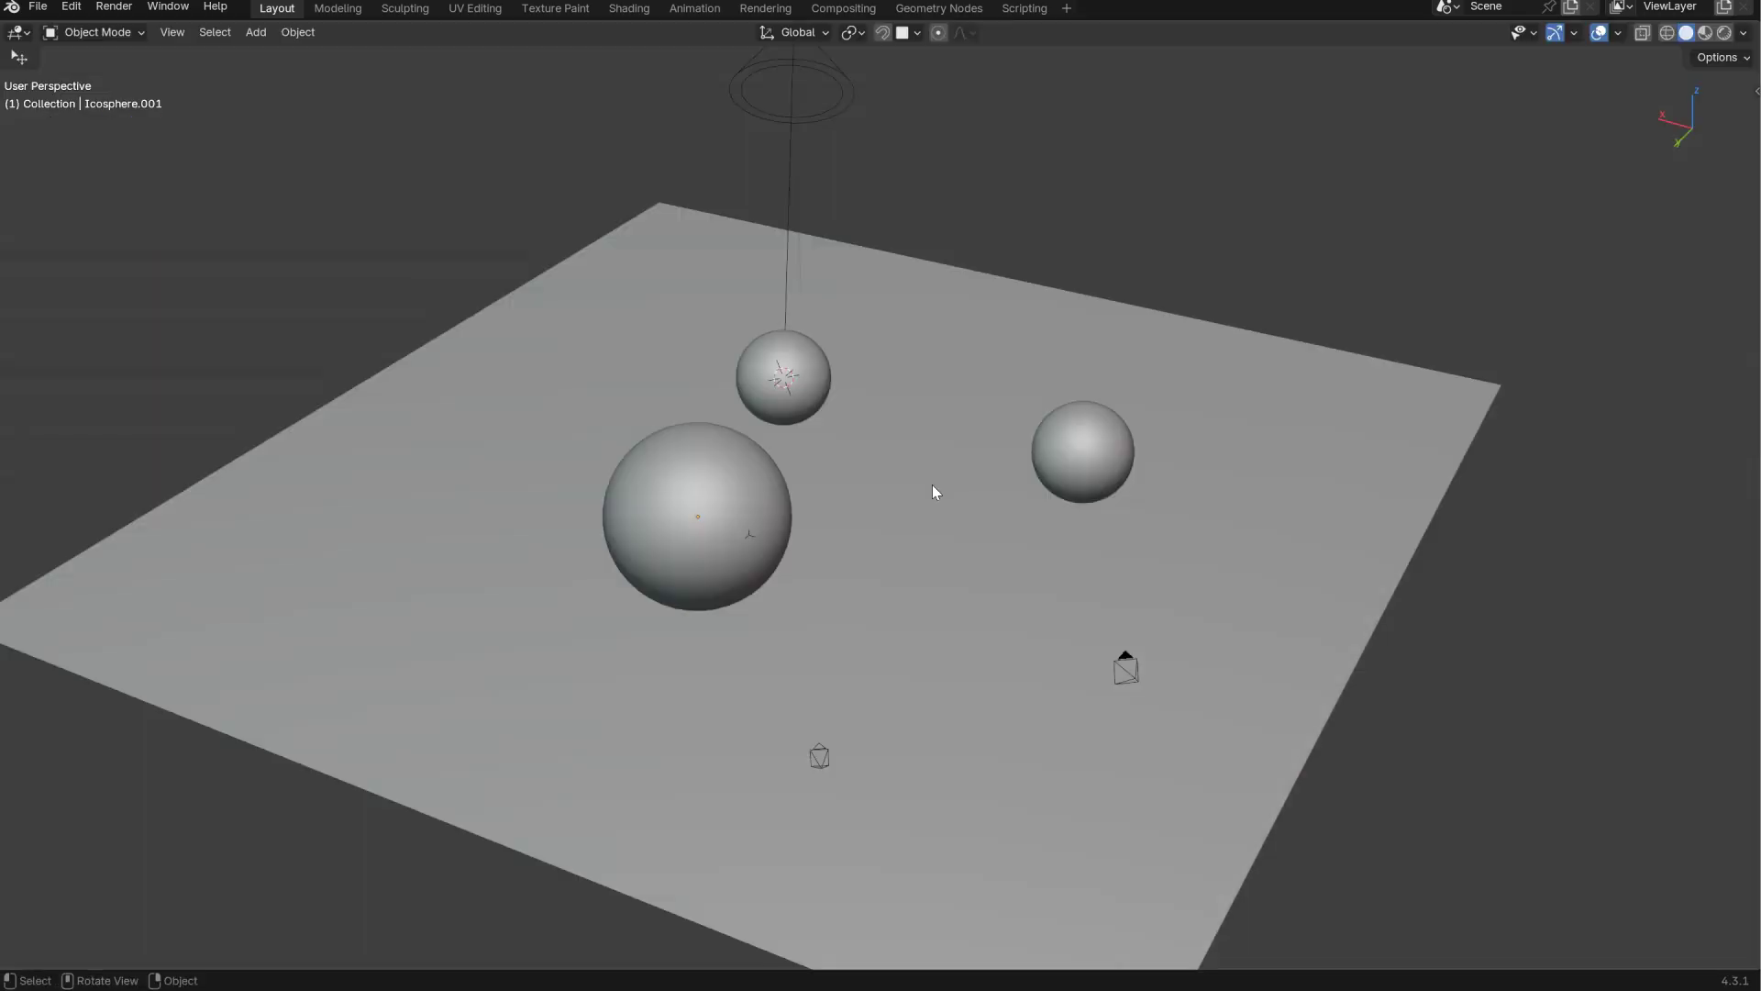
# - Switch the 3D viewport back to rendered shading
pyautogui.moveTo(1027, 312)
pyautogui.mouseDown(button='middle')
pyautogui.moveTo(904, 400)
pyautogui.moveTo(959, 354)
pyautogui.mouseUp(button='middle')
pyautogui.press('z')
pyautogui.click(928, 400)
pyautogui.hotkey('ctrl', 'alt', 's')
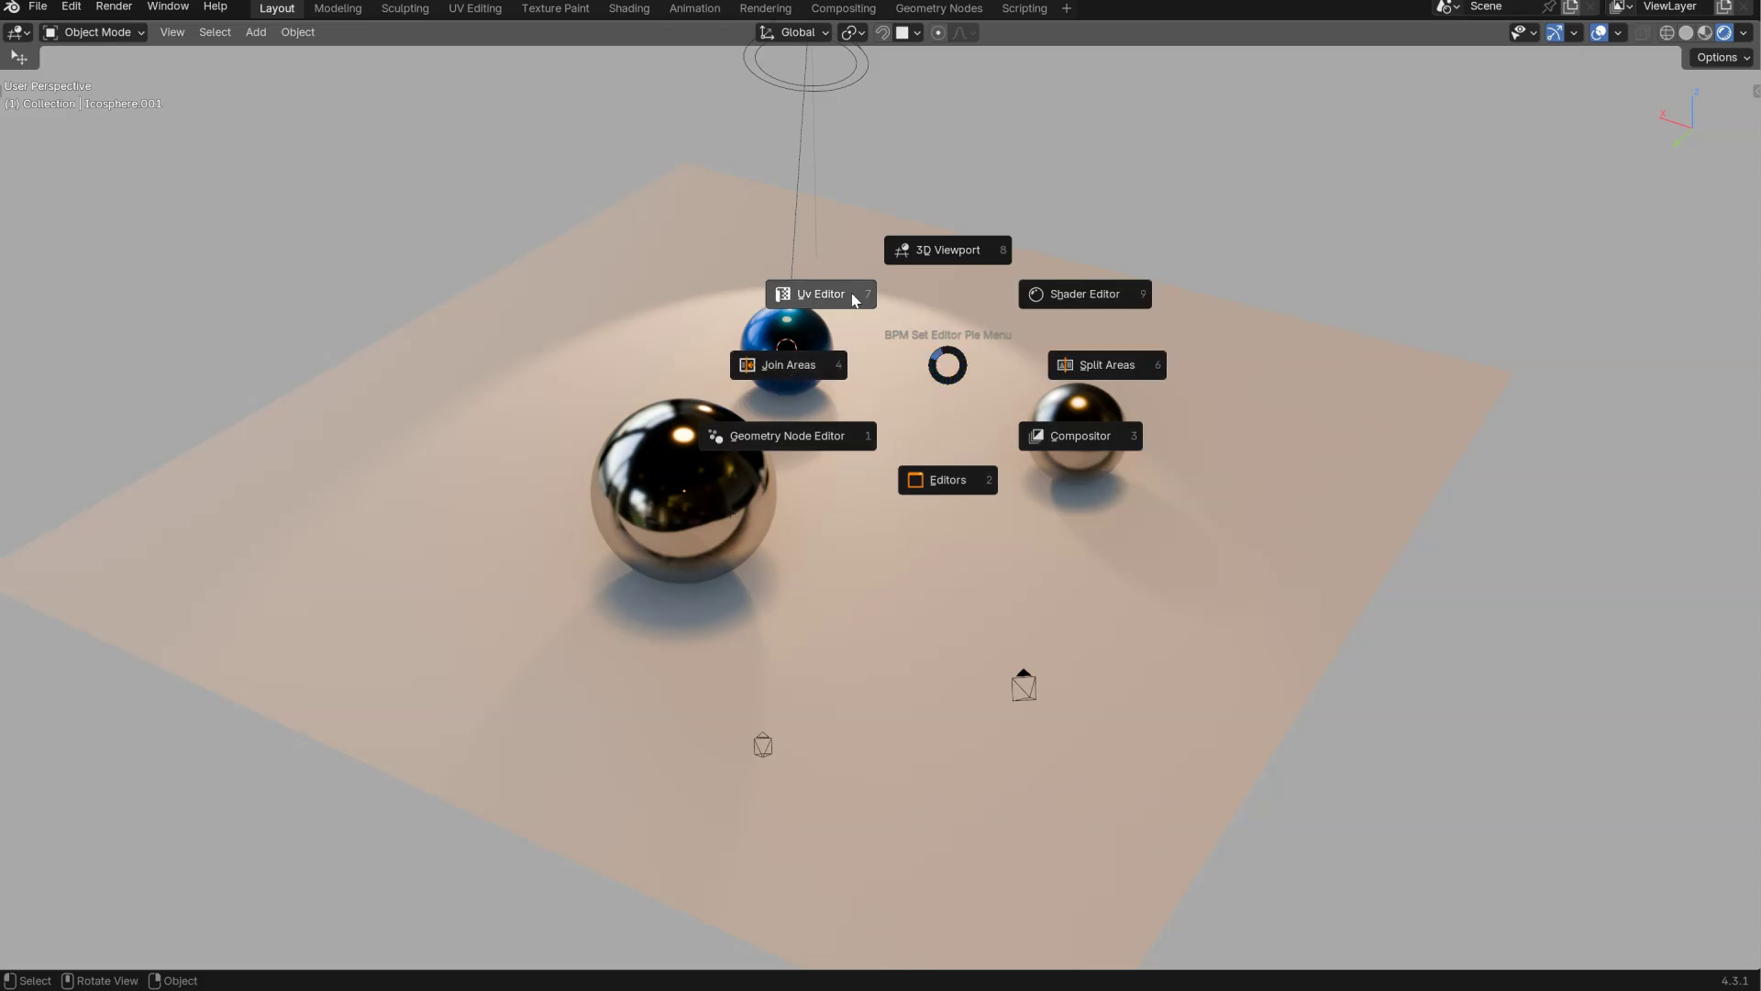
pyautogui.press('Escape')
# - Split the 3D viewport vertically and divide the solid-shaded half horizontally into two stacked viewports
pyautogui.keyDown('alt'); pyautogui.rightClick(951, 448); pyautogui.keyUp('alt')
pyautogui.click(968, 454)
pyautogui.click(929, 464)
pyautogui.hotkey('ctrl', 'alt', 's')
pyautogui.click(1428, 473)
pyautogui.click(1285, 444)
pyautogui.hotkey('ctrl', 'alt', 's')
pyautogui.click(1255, 279)
# - Close both solid-shaded viewports from the editors list, keeping only the rendered 3D viewport
pyautogui.hotkey('ctrl', 'alt', 's')
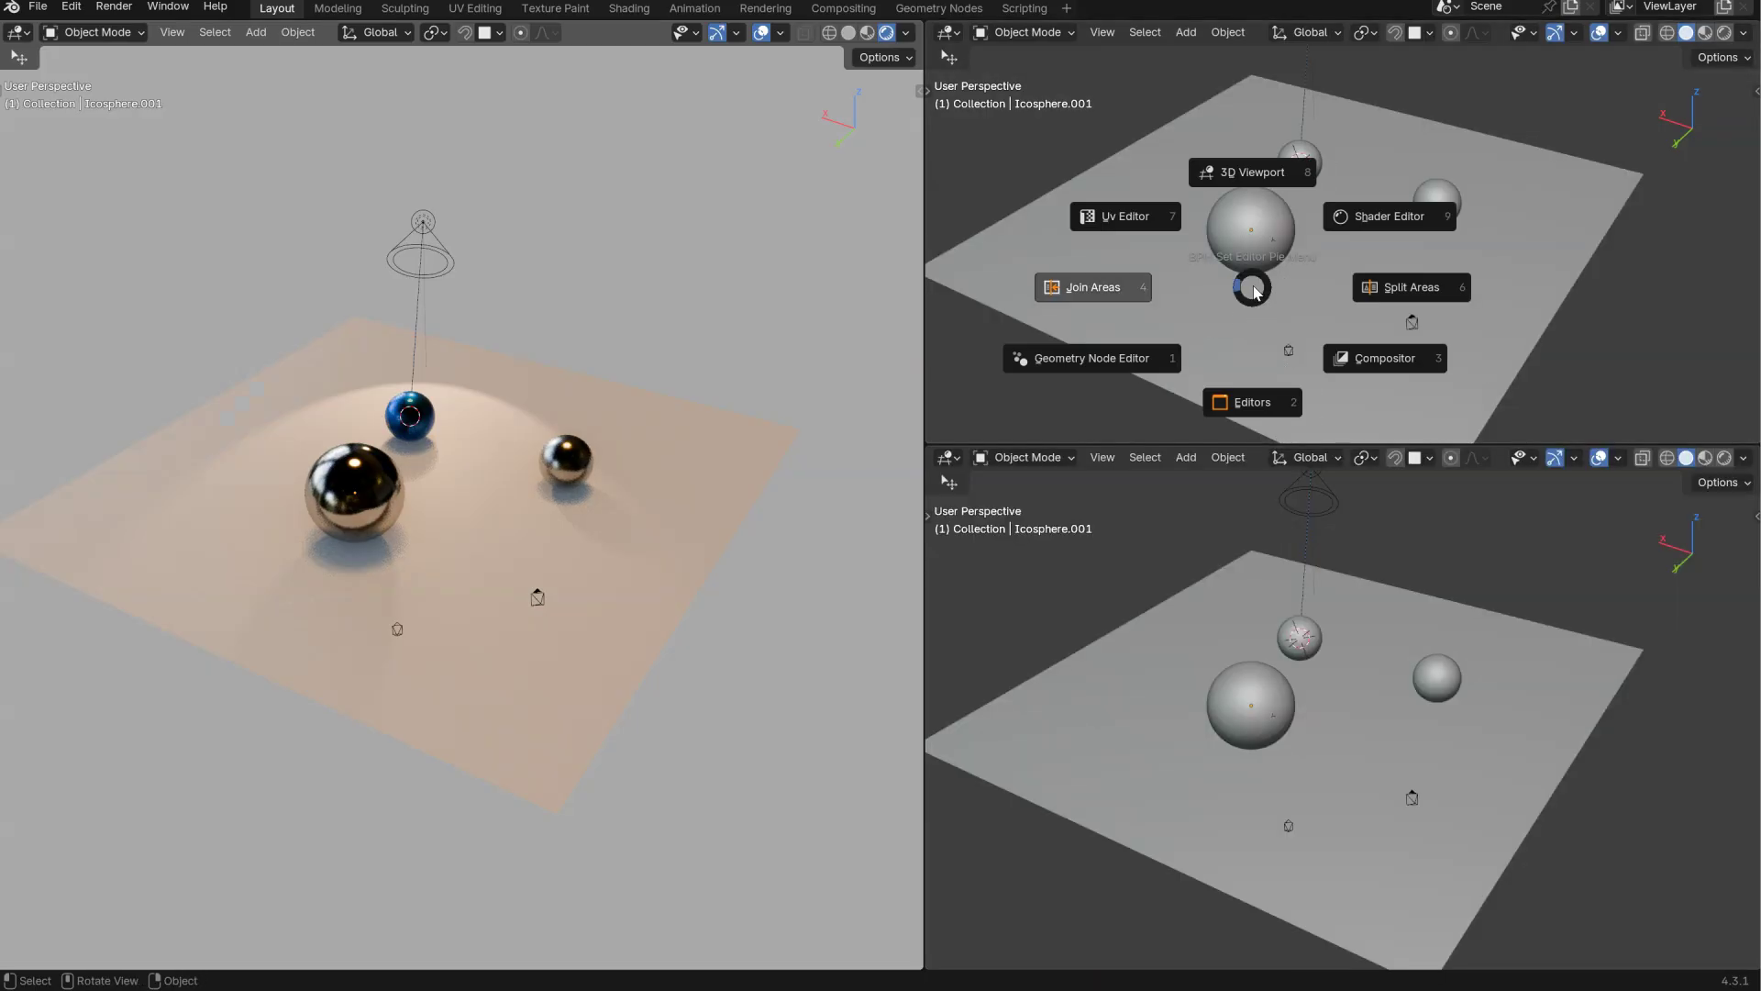
pyautogui.click(1094, 289)
pyautogui.hotkey('ctrl', 'alt', 's')
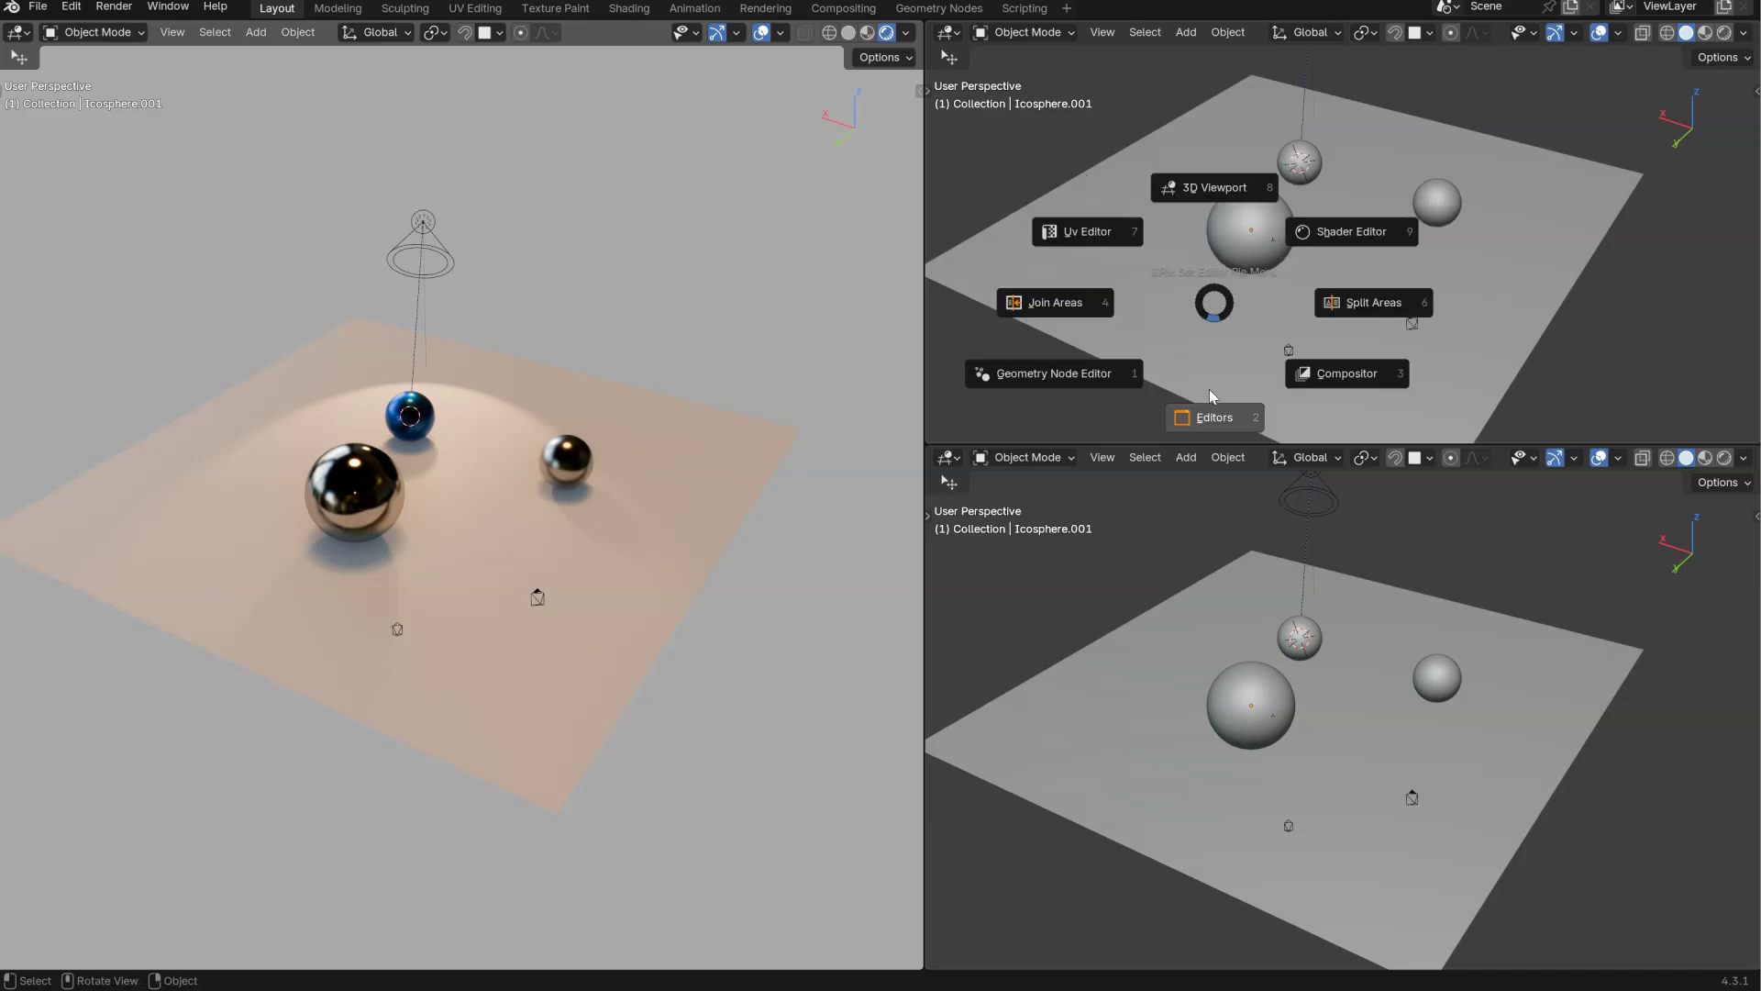
pyautogui.click(1219, 413)
pyautogui.click(1420, 372)
pyautogui.click(1420, 371)
pyautogui.click(1431, 375)
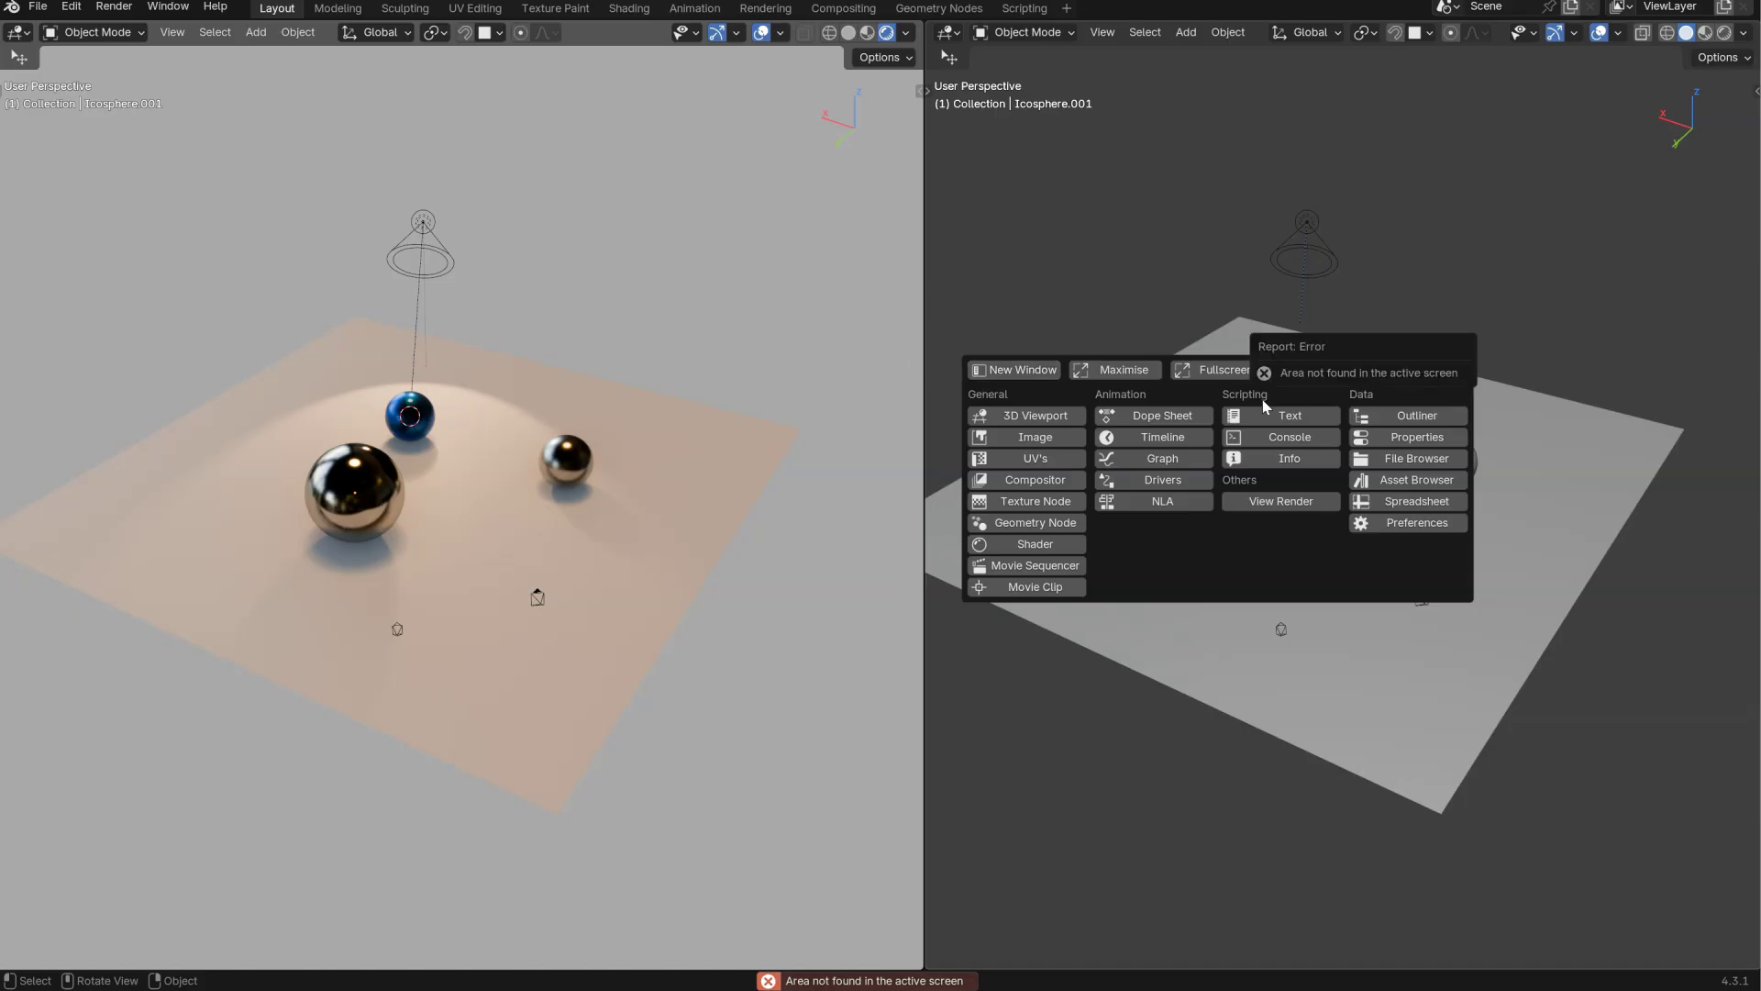
pyautogui.hotkey('ctrl', 'alt', 's')
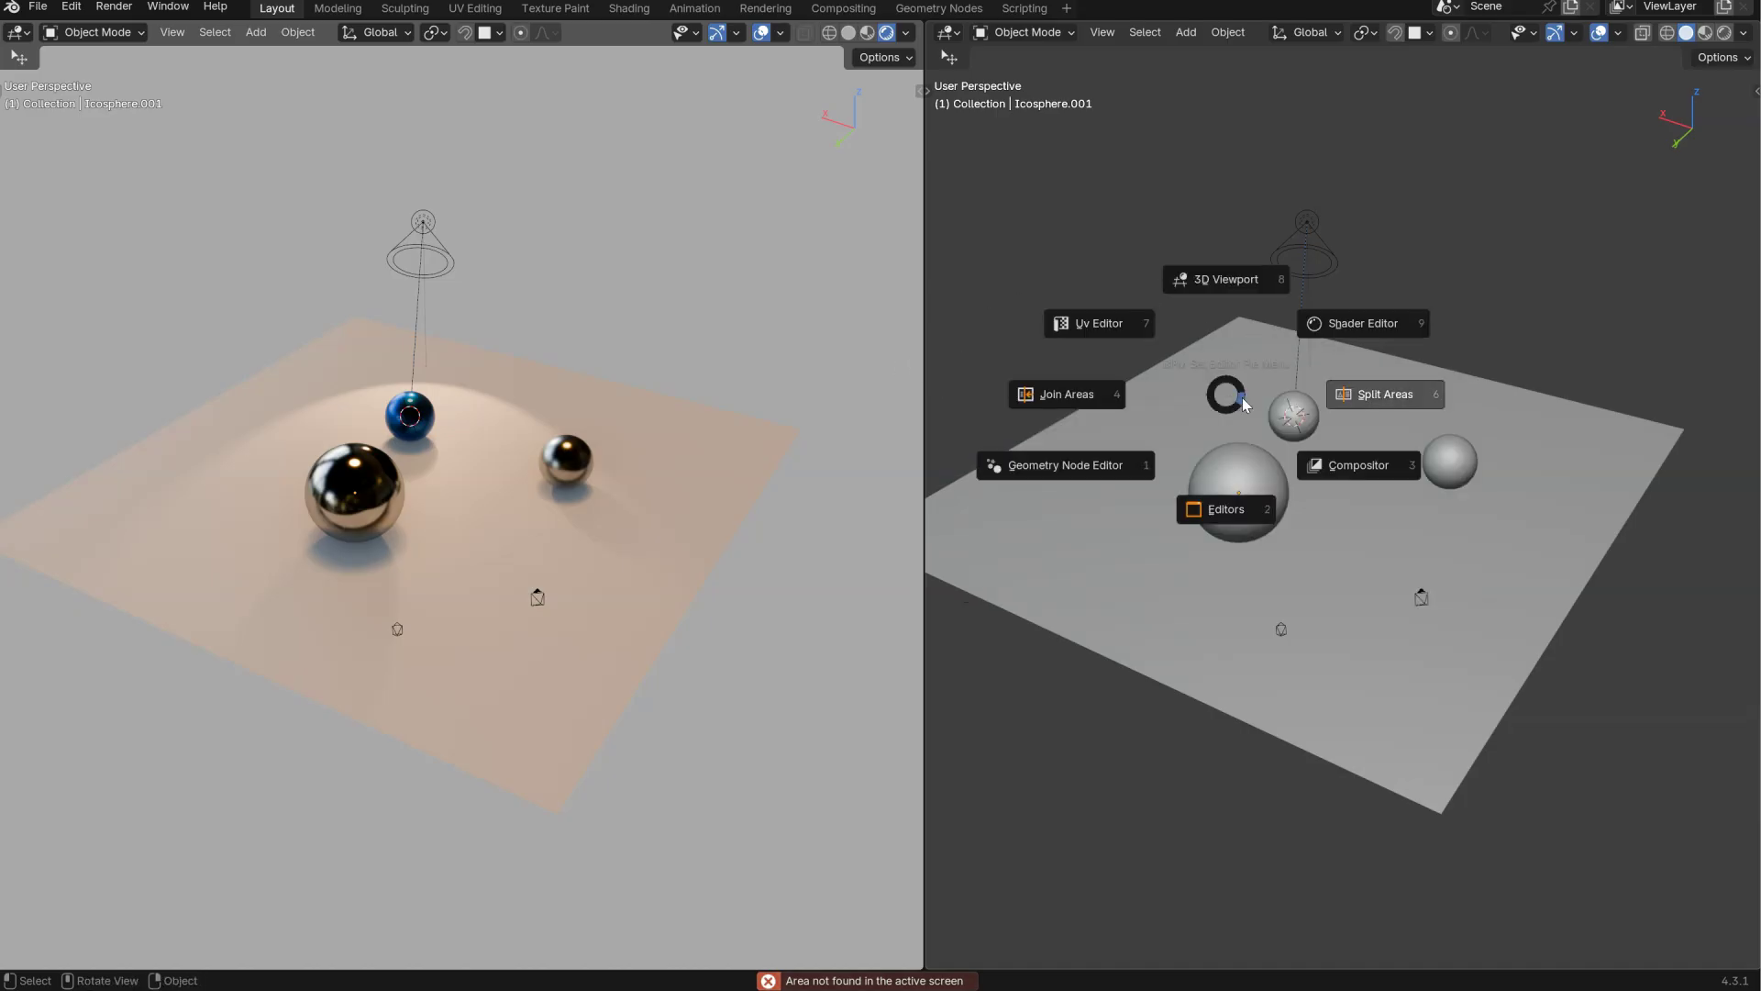
pyautogui.click(1226, 520)
pyautogui.click(1431, 498)
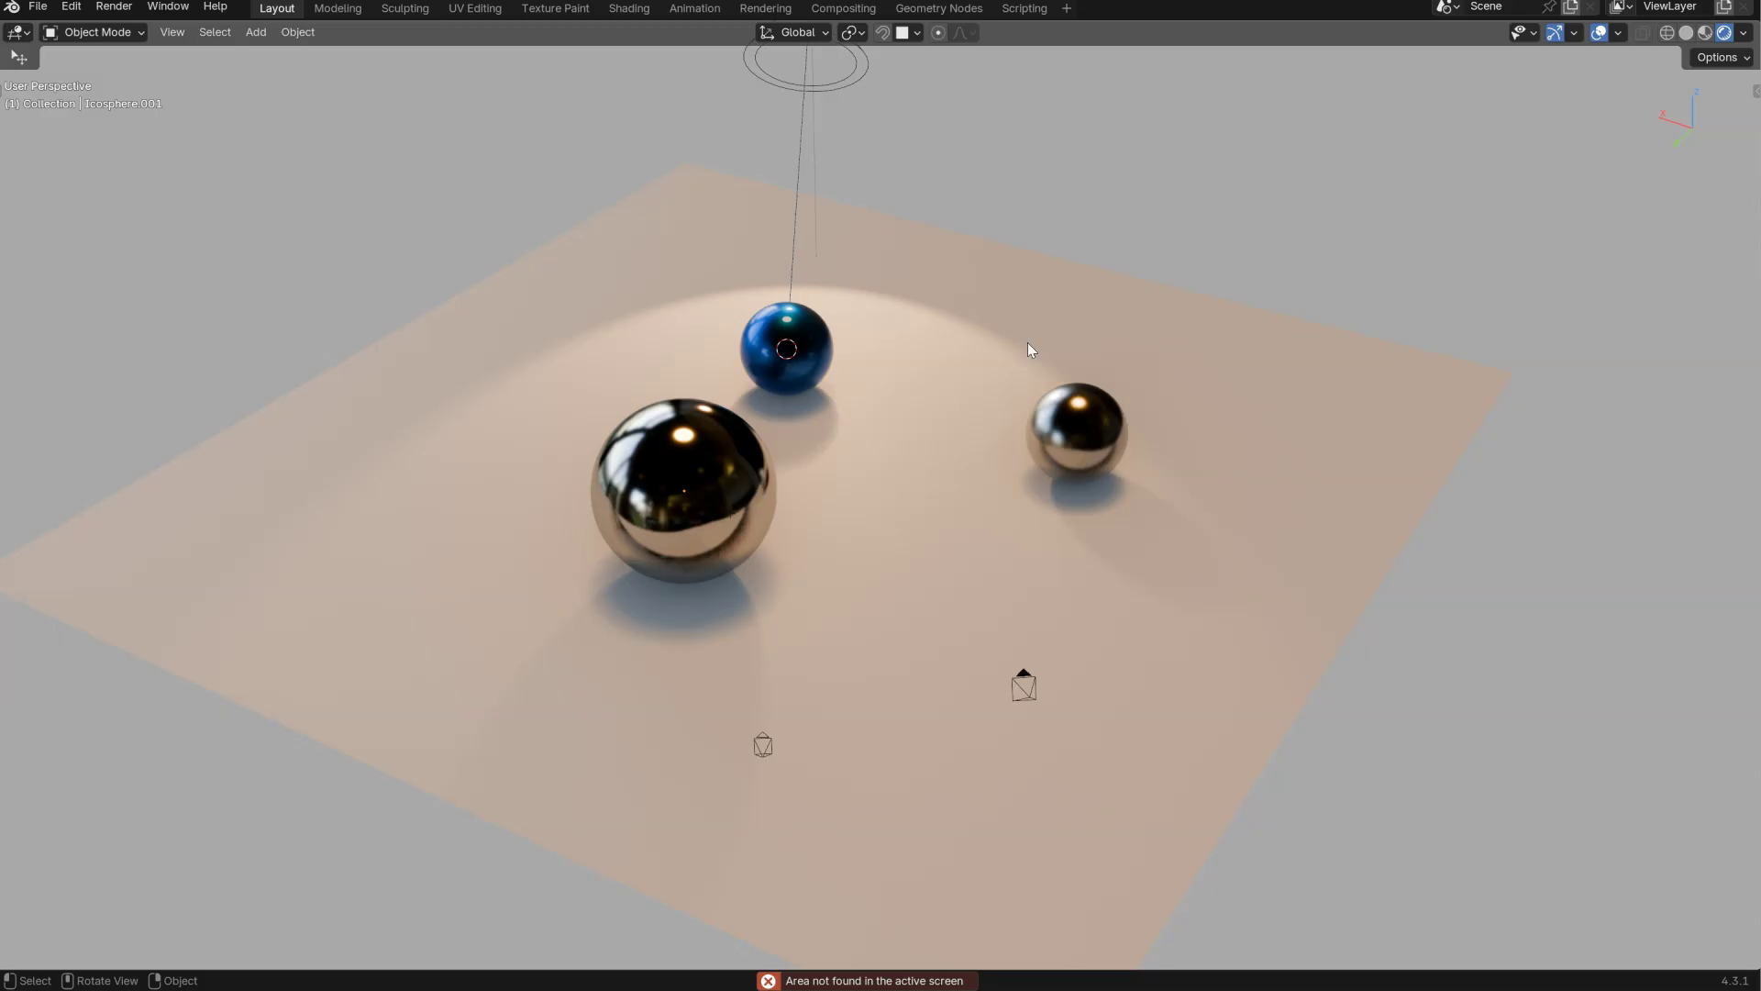
# - Bring up the full list of available editors over the rendered viewport and dismiss it
pyautogui.keyDown('shift'); pyautogui.moveTo(864, 365); pyautogui.dragTo(991, 394, button='middle'); pyautogui.keyUp('shift')
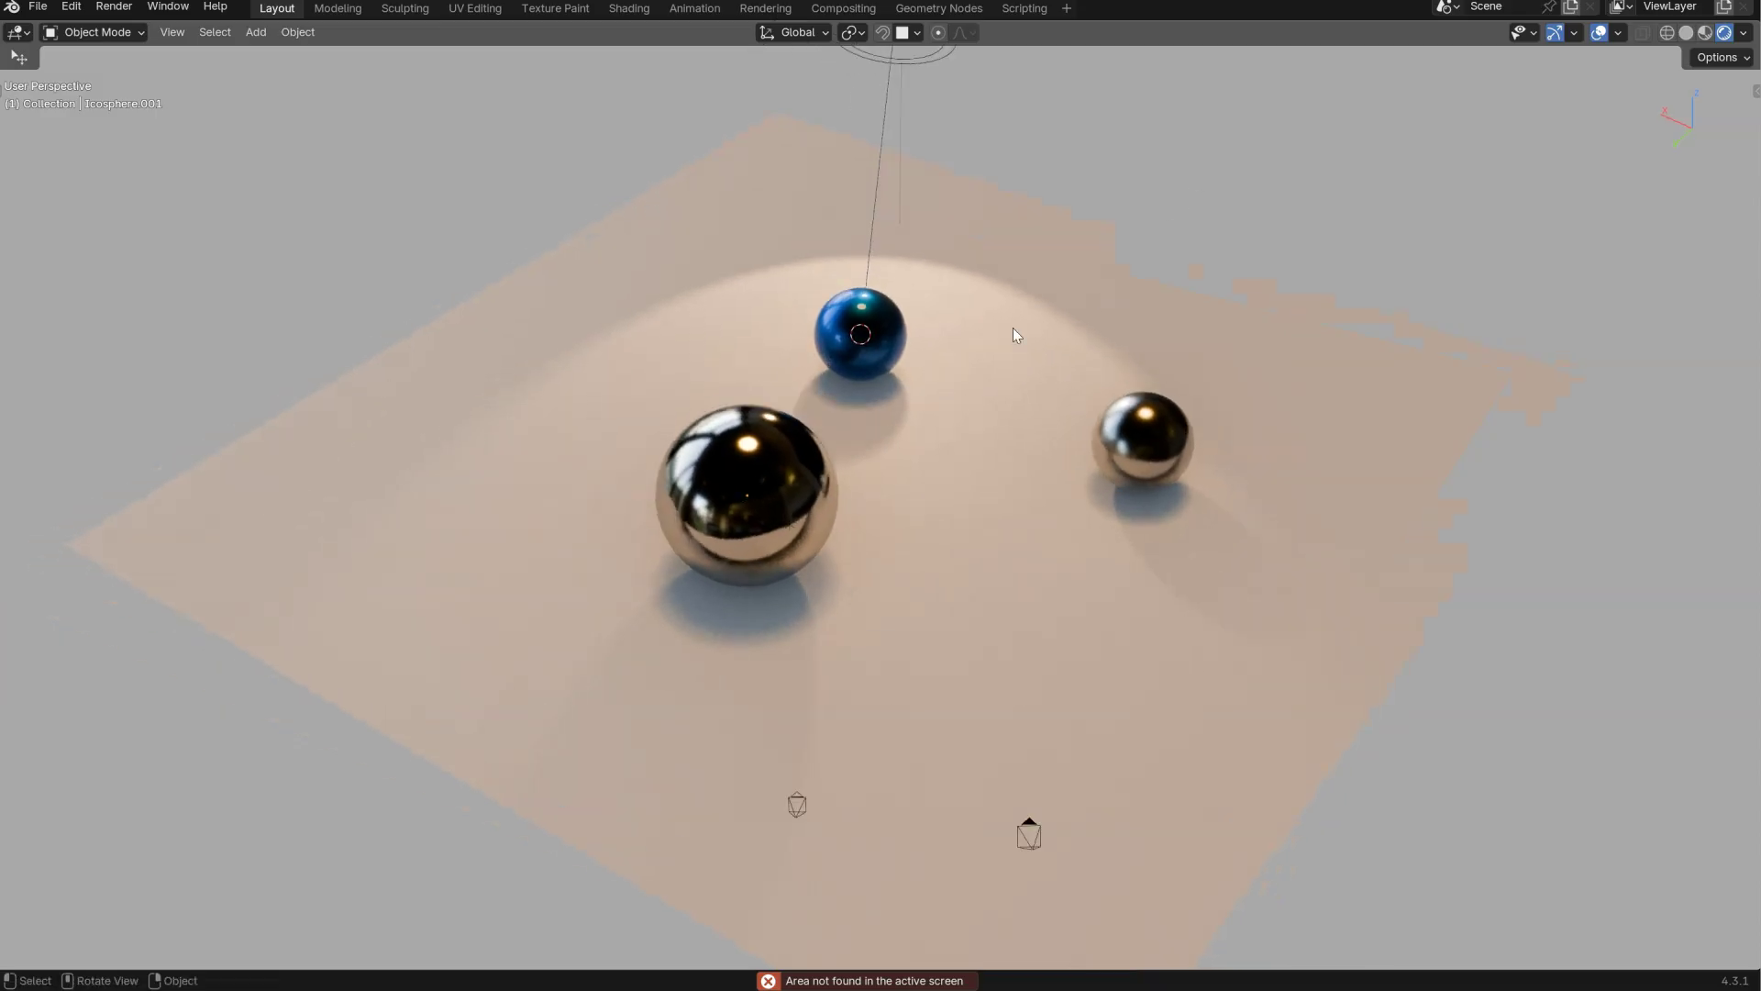
pyautogui.hotkey('ctrl', 'alt', 's')
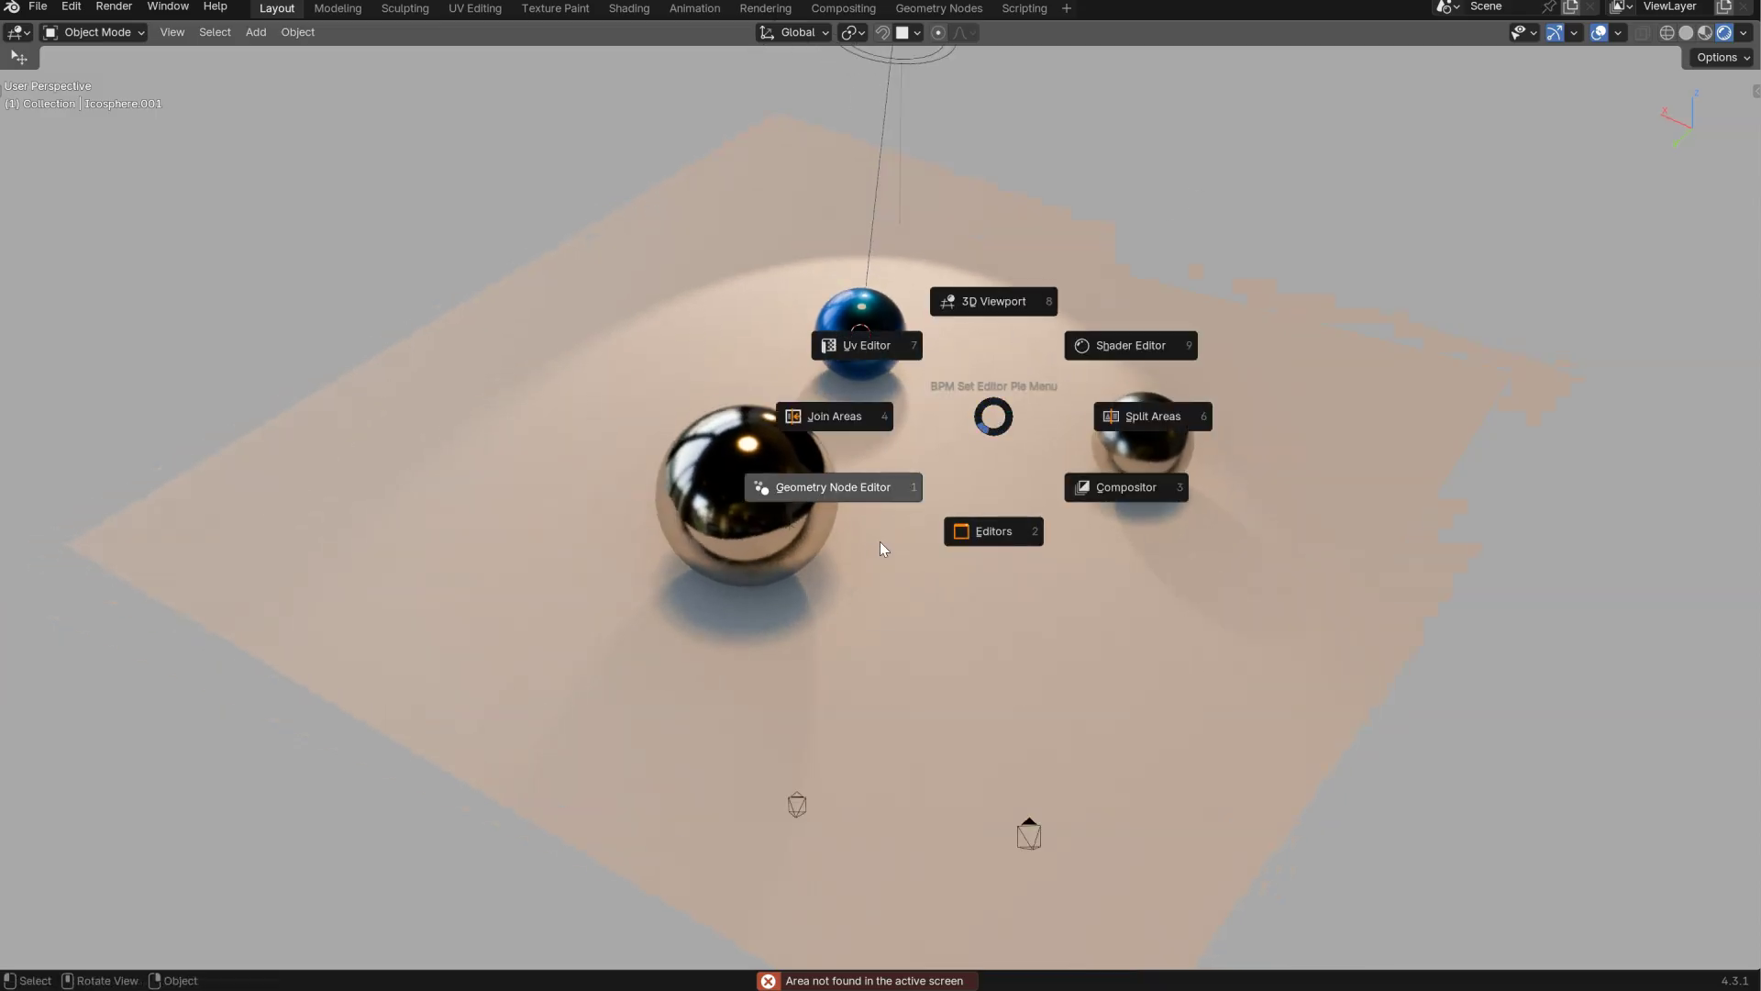
pyautogui.click(991, 535)
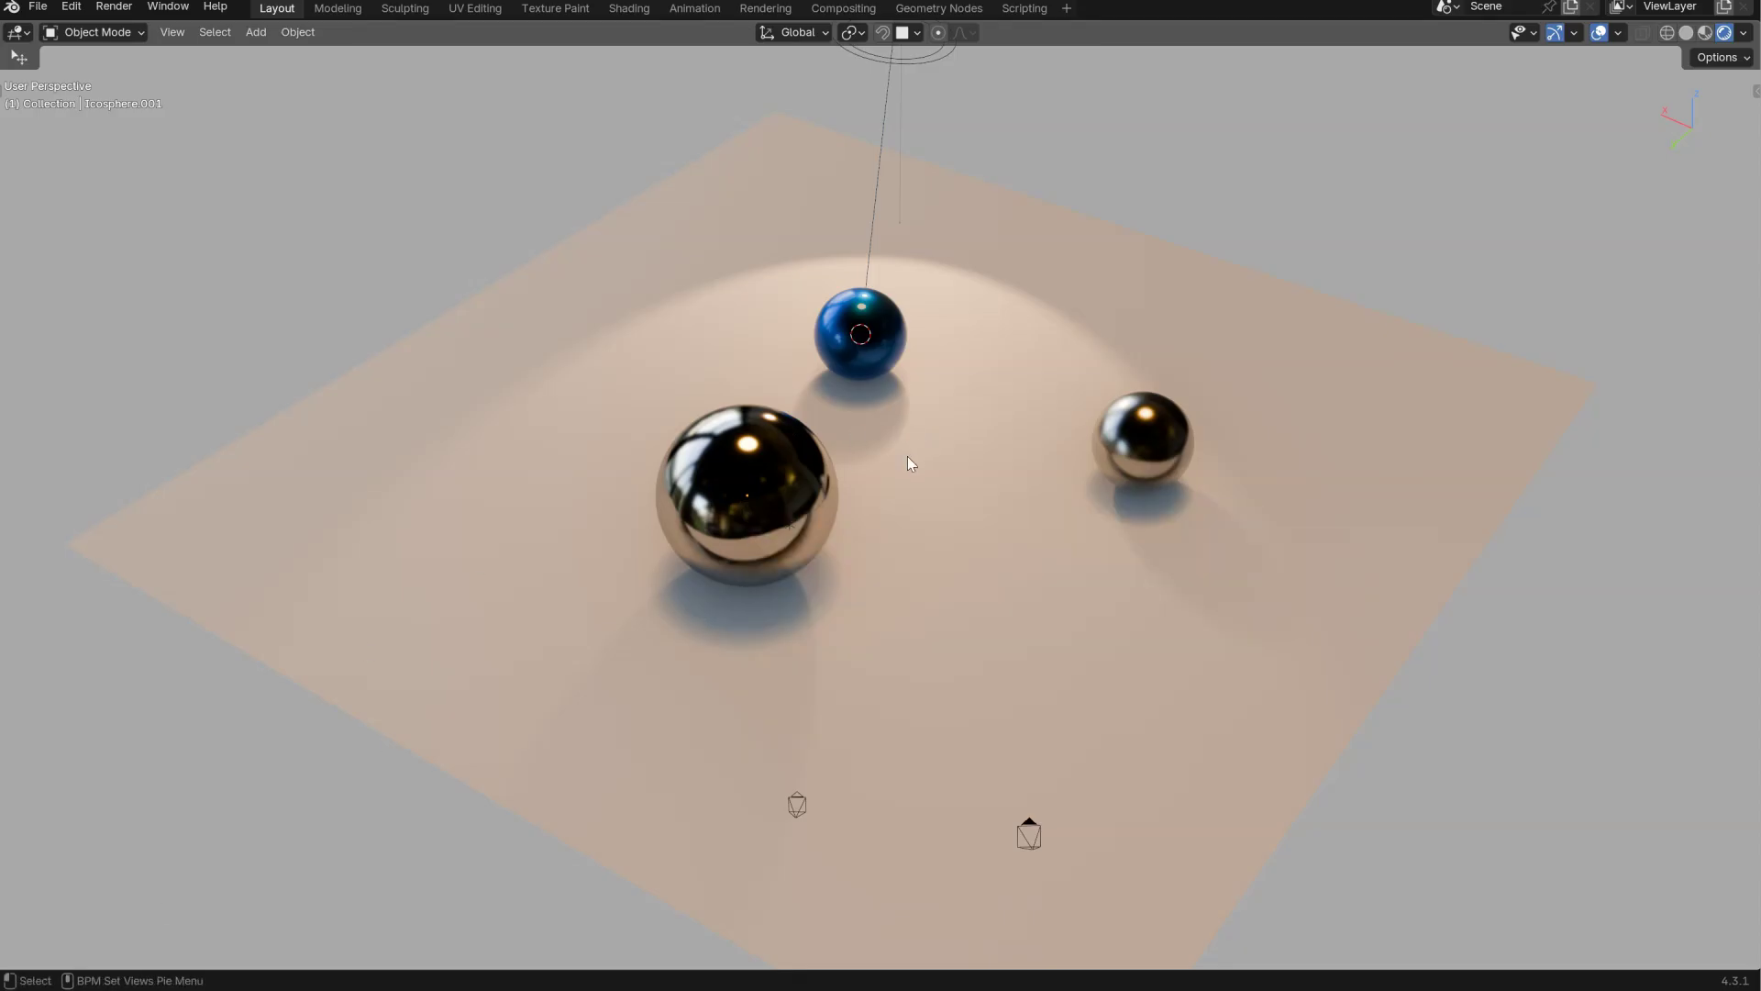
pyautogui.hotkey('shift', 'q')
pyautogui.press('Escape')
# - Duplicate the large metallic sphere and place the copy beside the original on the plane
pyautogui.moveTo(756, 432); pyautogui.dragTo(750, 413, button='middle')
pyautogui.click(749, 413)
pyautogui.hotkey('shift', 'd')
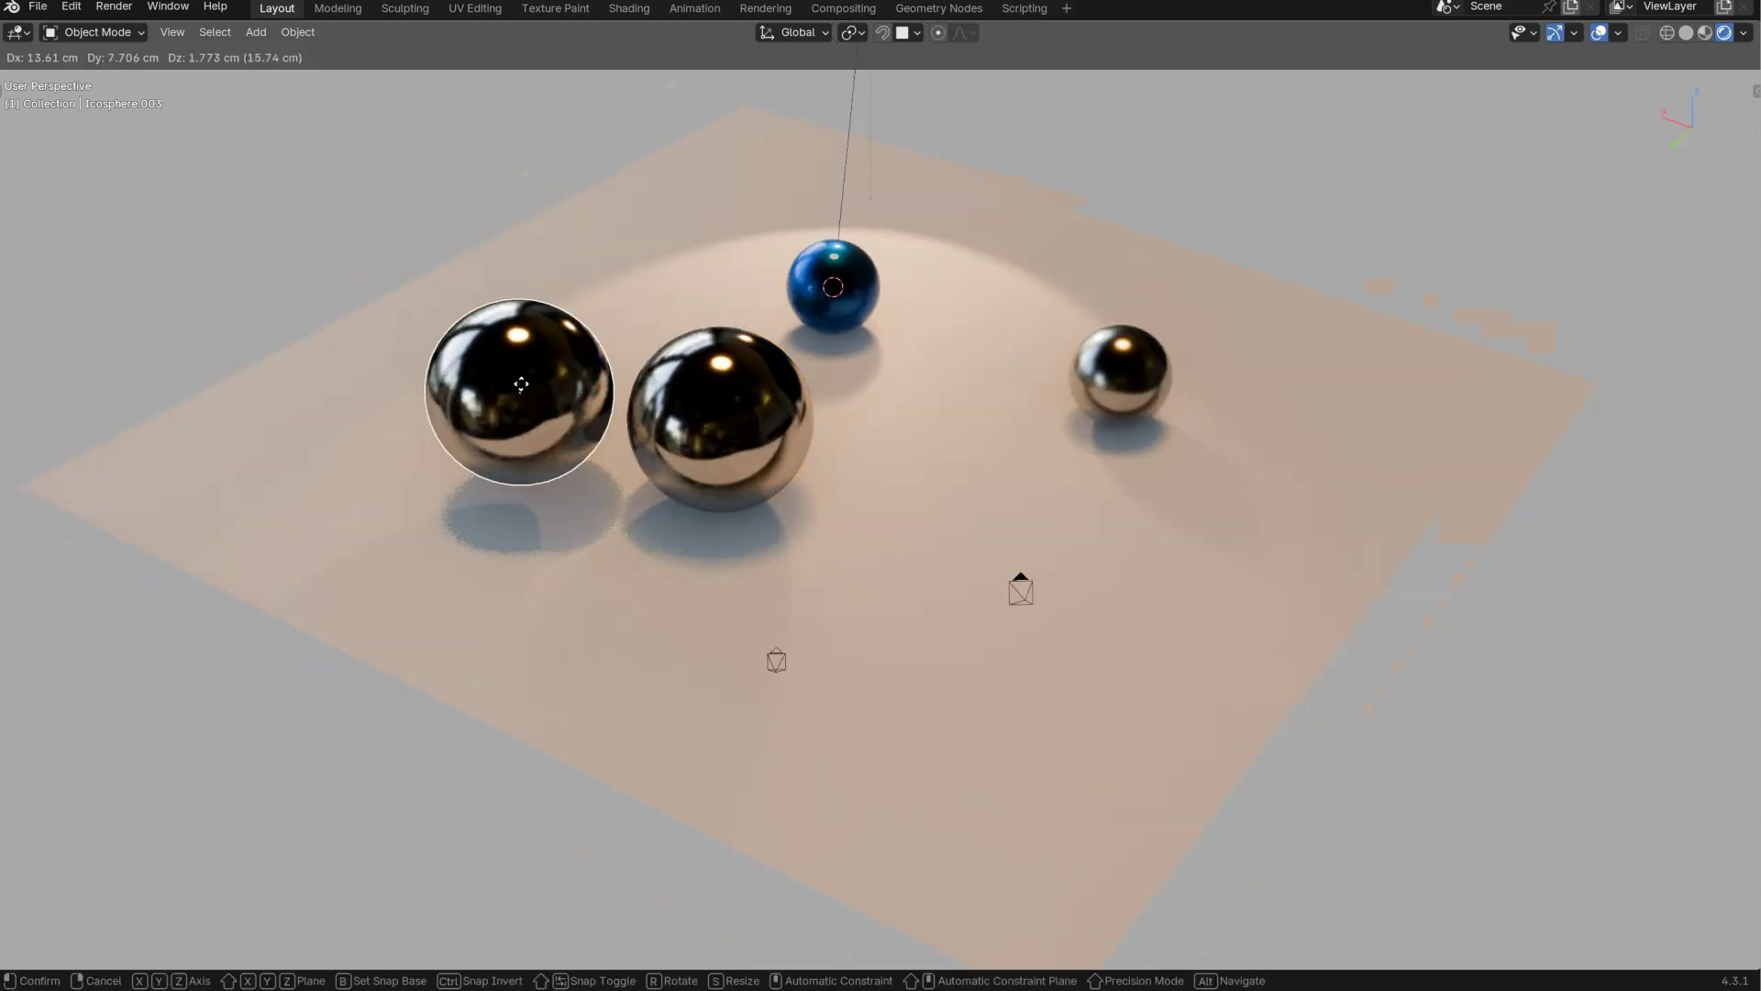
pyautogui.click(609, 390)
# - Switch the 3D viewport to solid shading for a close view of the duplicated sphere
pyautogui.press('z')
pyautogui.click(572, 471)
pyautogui.press('z')
pyautogui.click(740, 437)
pyautogui.keyDown('shift'); pyautogui.moveTo(486, 411); pyautogui.dragTo(725, 469, button='middle'); pyautogui.keyUp('shift')
pyautogui.scroll(2, 734, 459)
pyautogui.keyDown('shift'); pyautogui.moveTo(817, 423); pyautogui.dragTo(844, 409, button='middle'); pyautogui.keyUp('shift')
# - Select the duplicated sphere's whole mesh in Edit Mode and merge its vertices by distance
pyautogui.press('Tab')
pyautogui.press('a')
pyautogui.rightClick(956, 427)
pyautogui.moveTo(887, 422); pyautogui.dragTo(1054, 308)
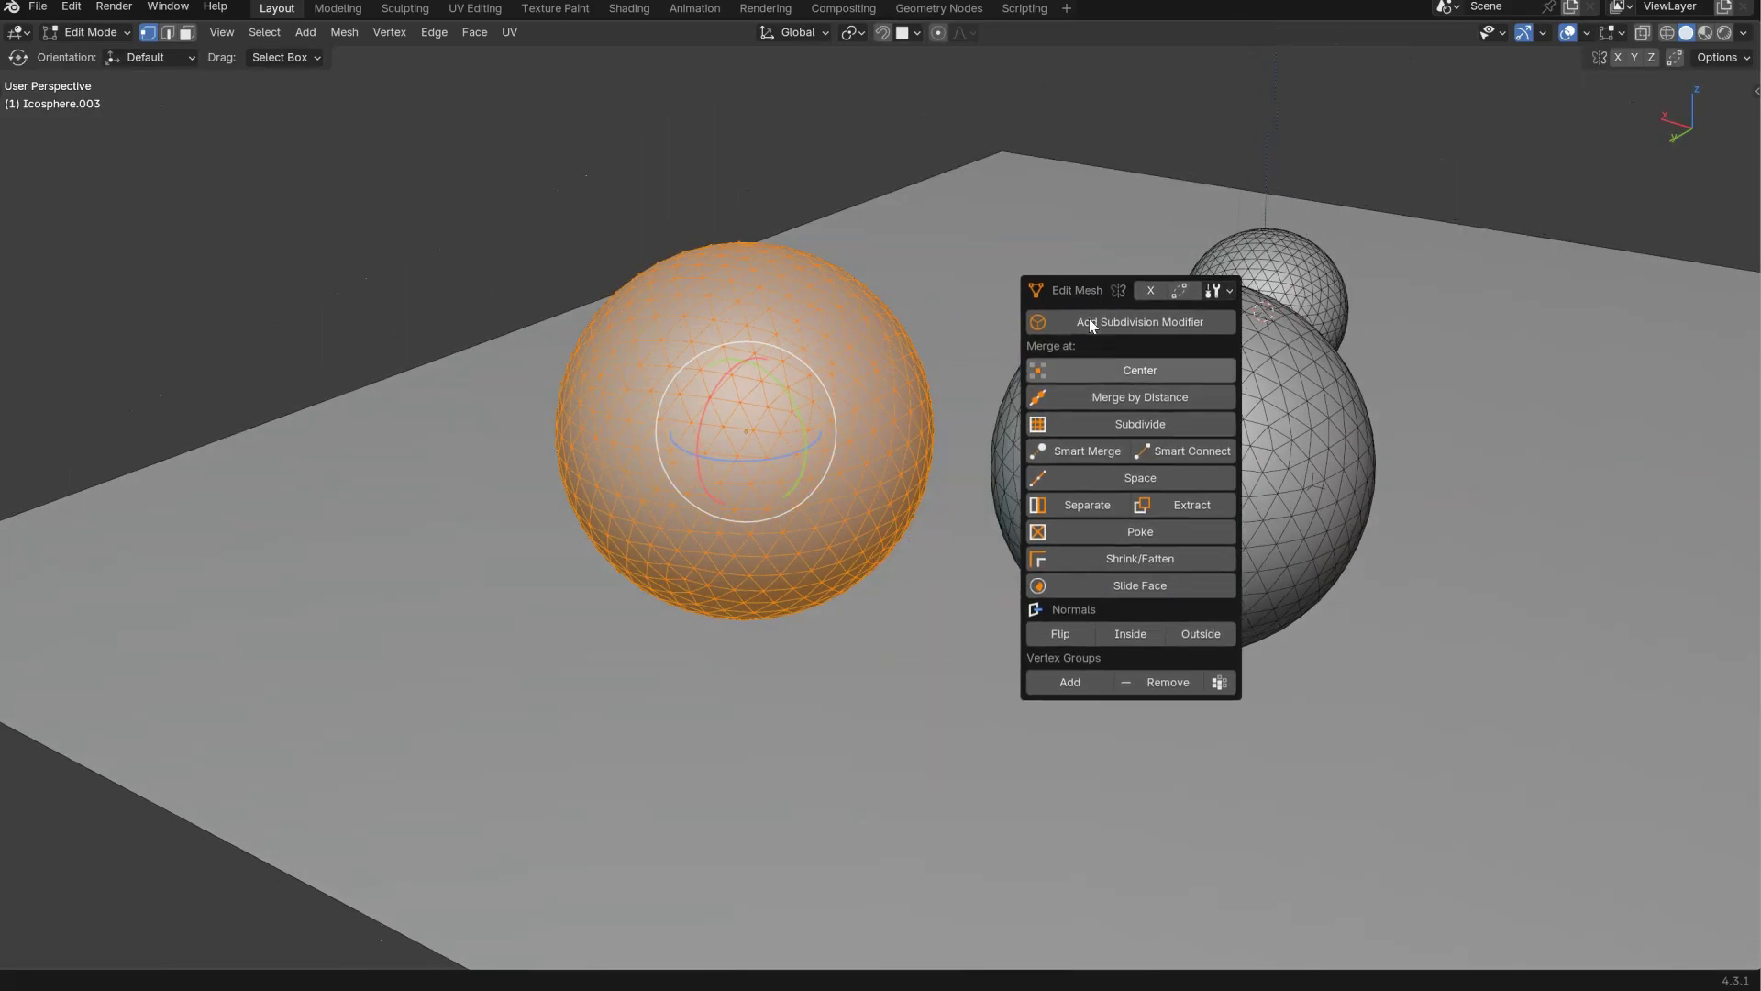
pyautogui.click(1120, 398)
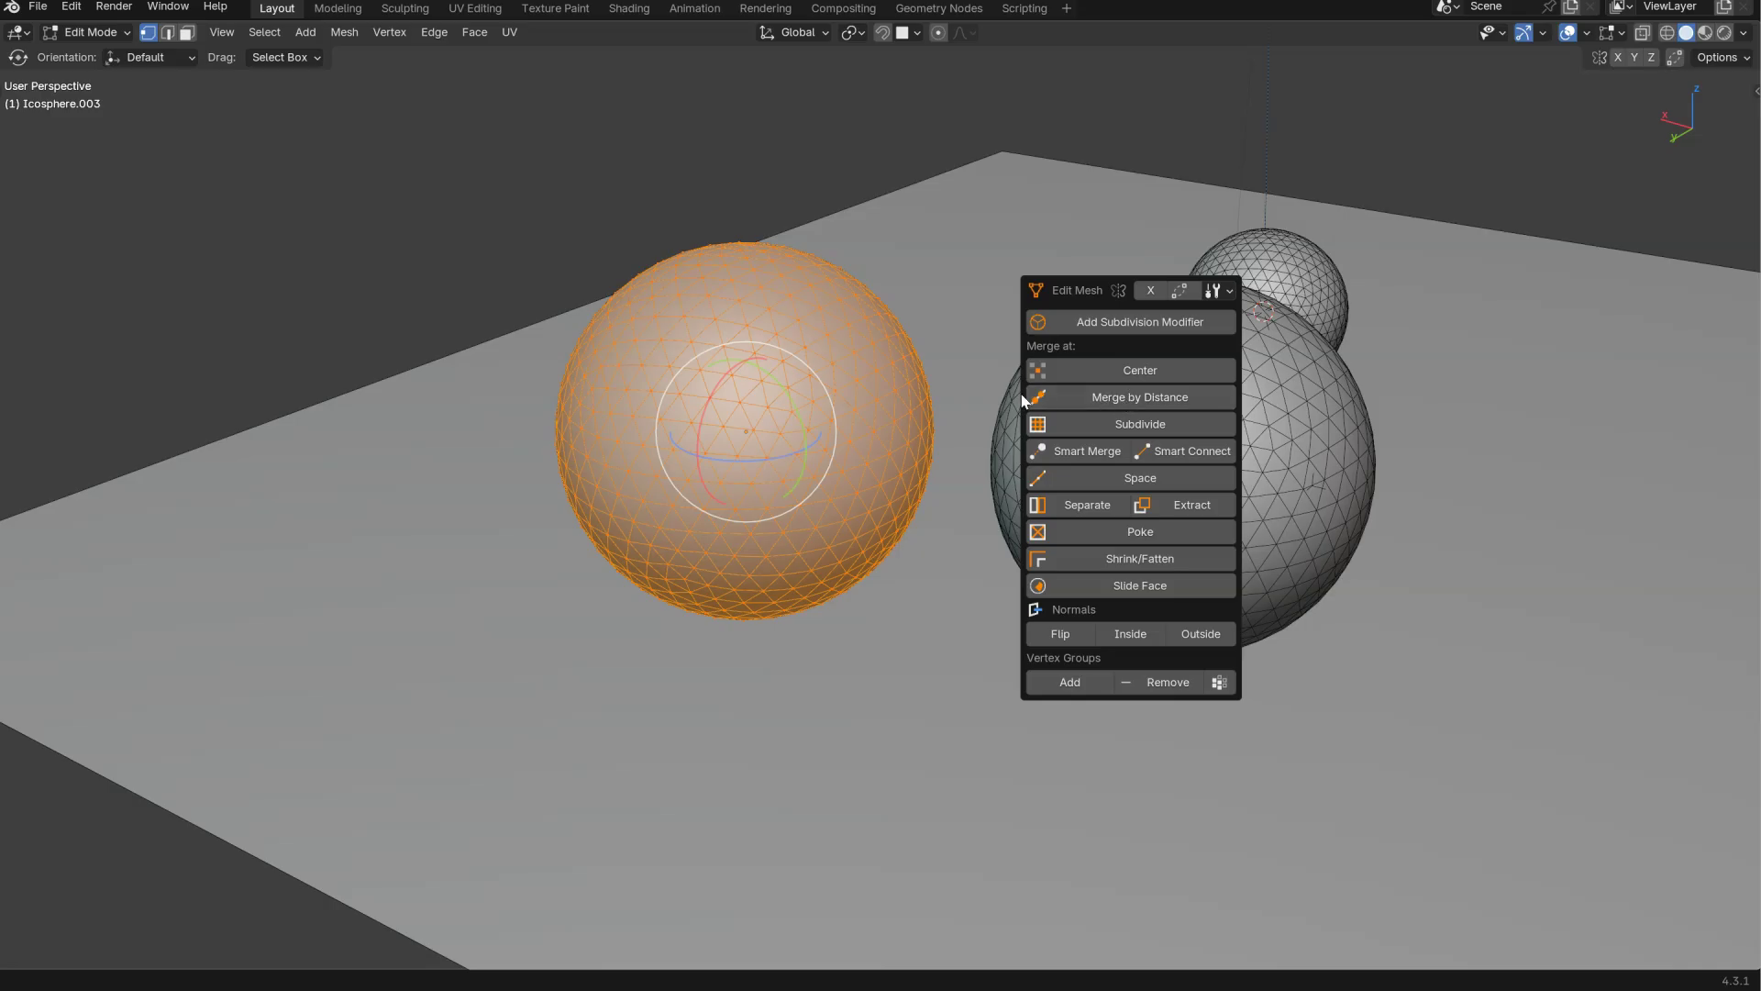
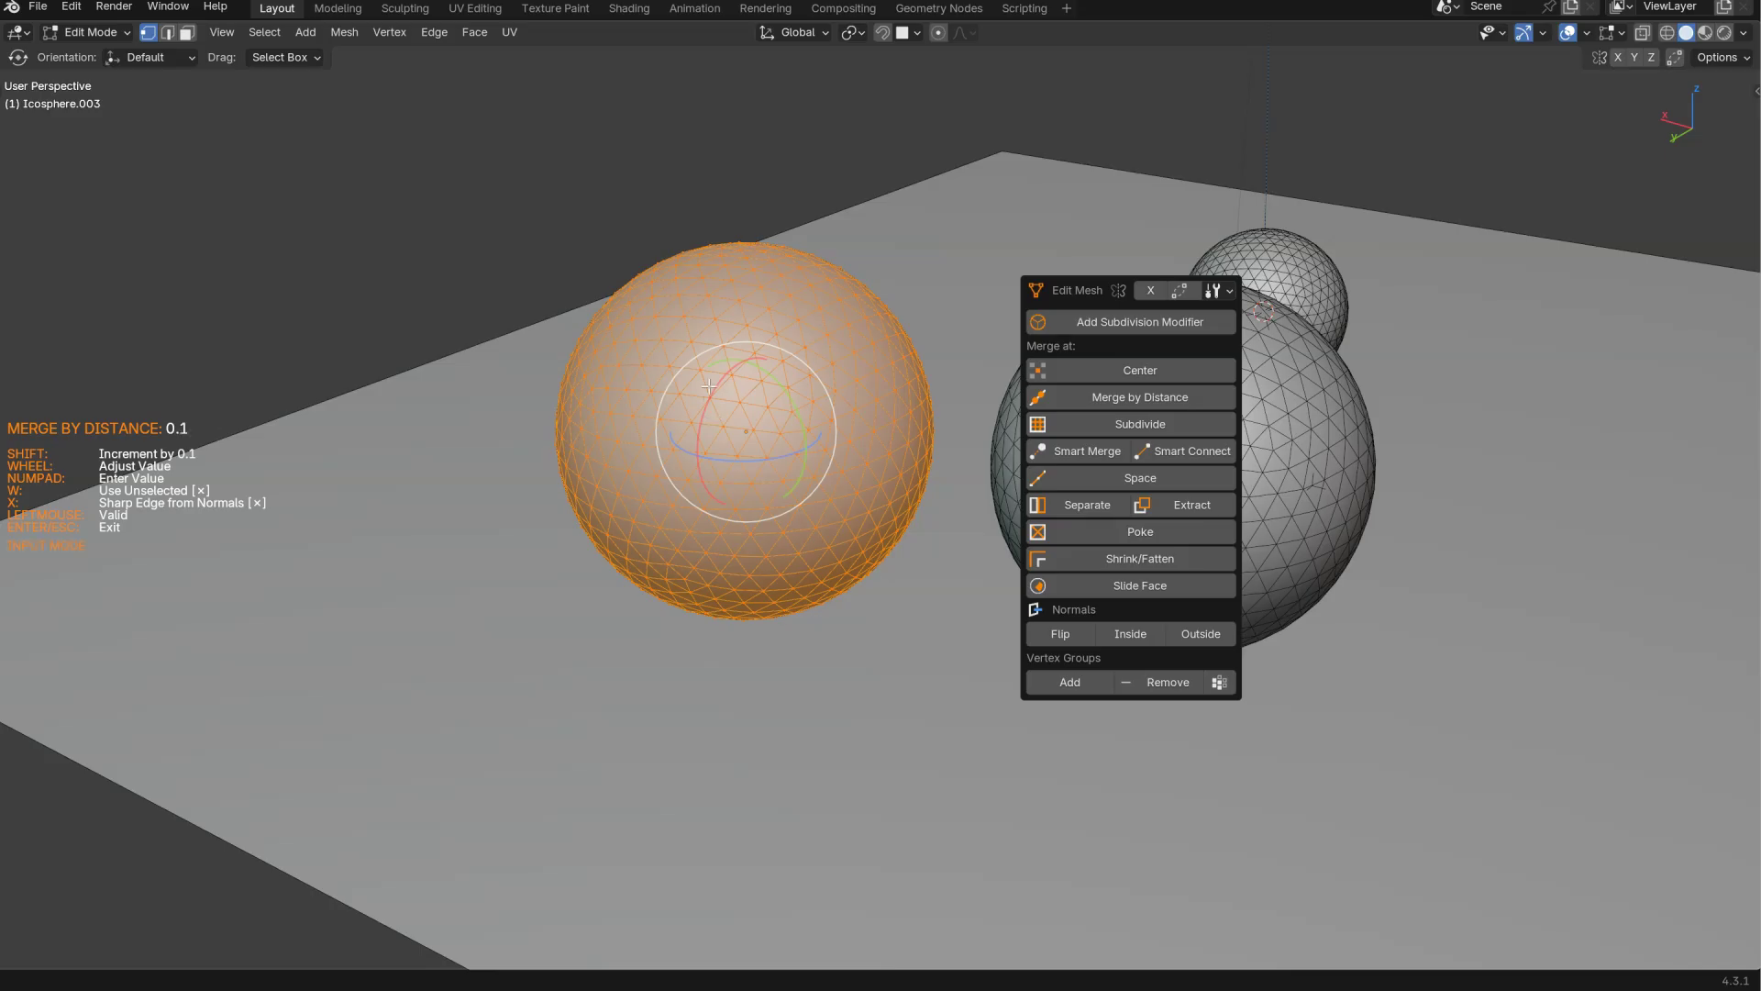
# - Run Merge by Distance repeatedly on the duplicated sphere's fully selected mesh until its vertices are visibly thinned out
pyautogui.click(709, 386)
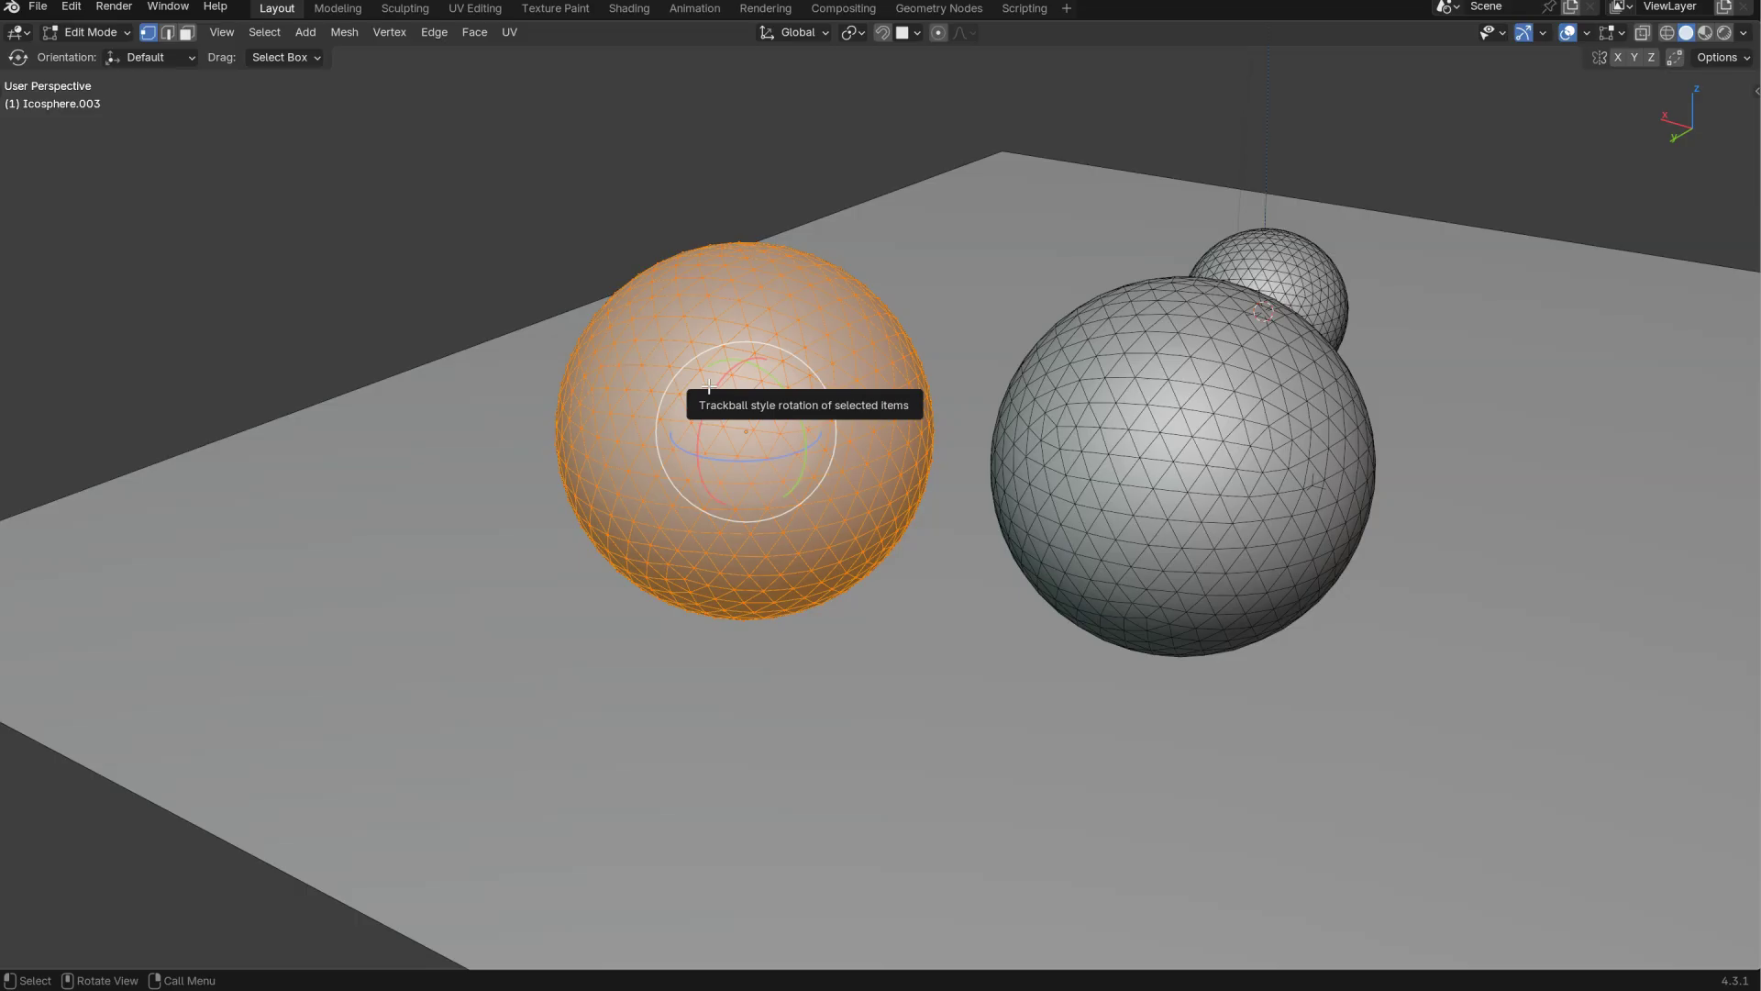
pyautogui.keyDown('shift'); pyautogui.rightClick(892, 428); pyautogui.keyUp('shift')
pyautogui.click(899, 494)
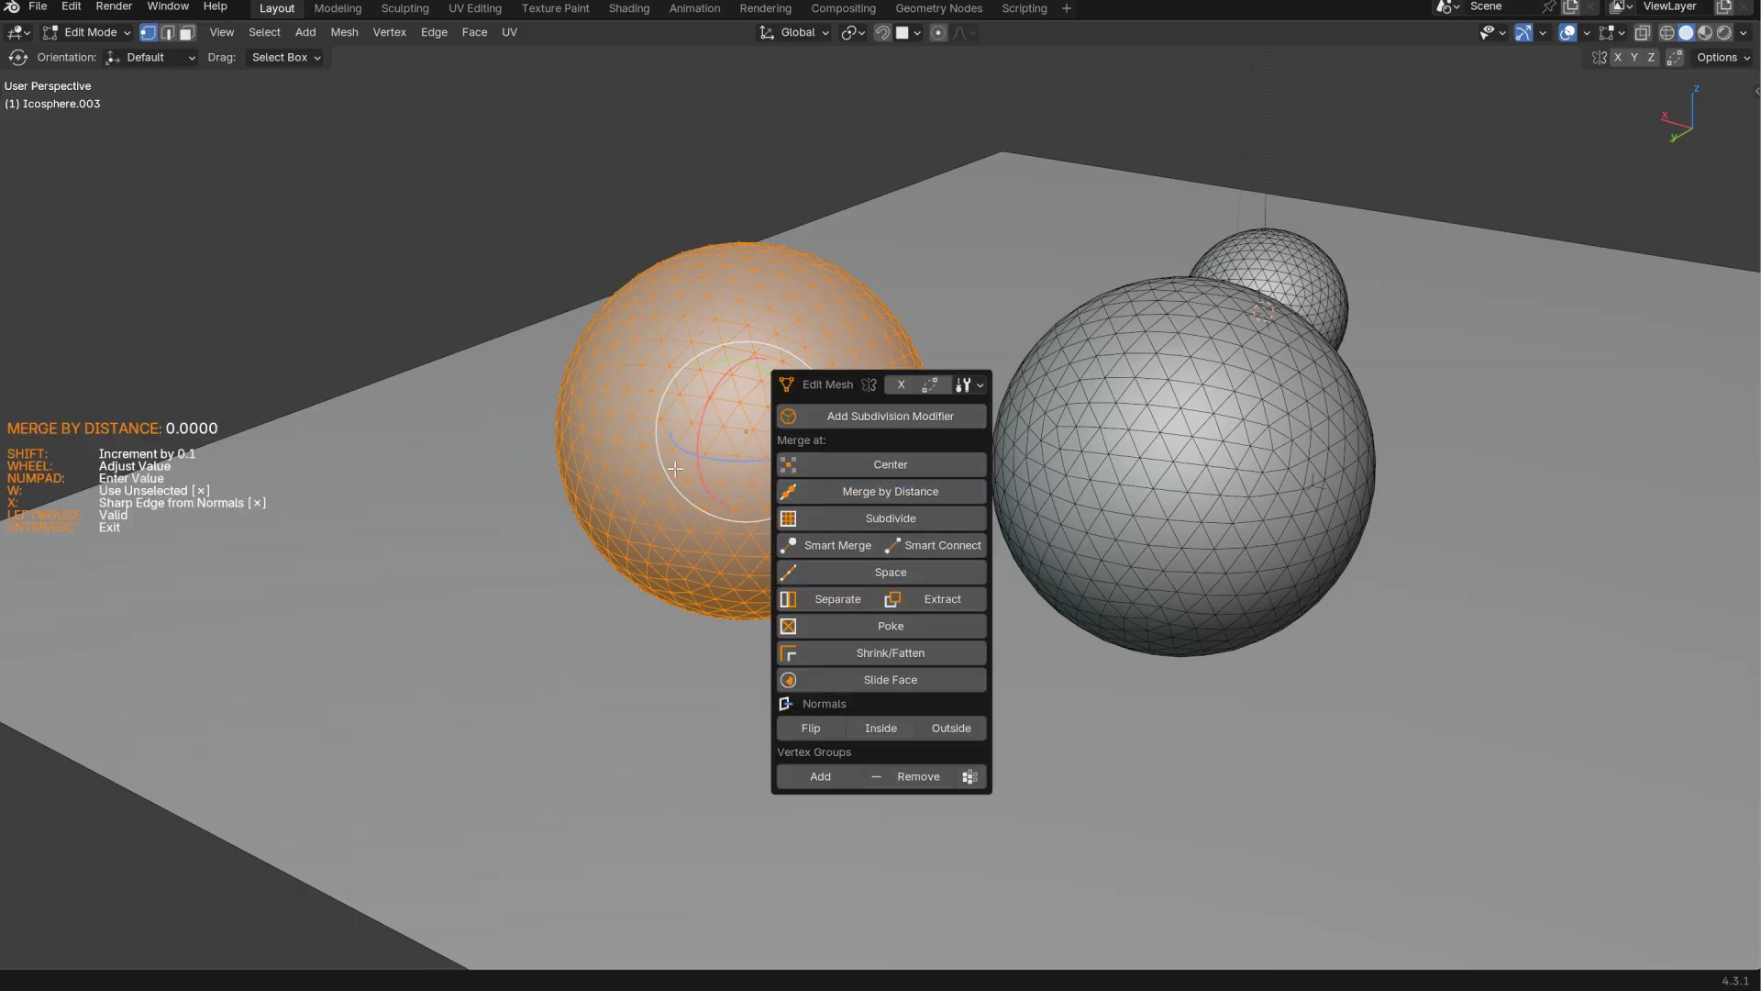
pyautogui.click(677, 421)
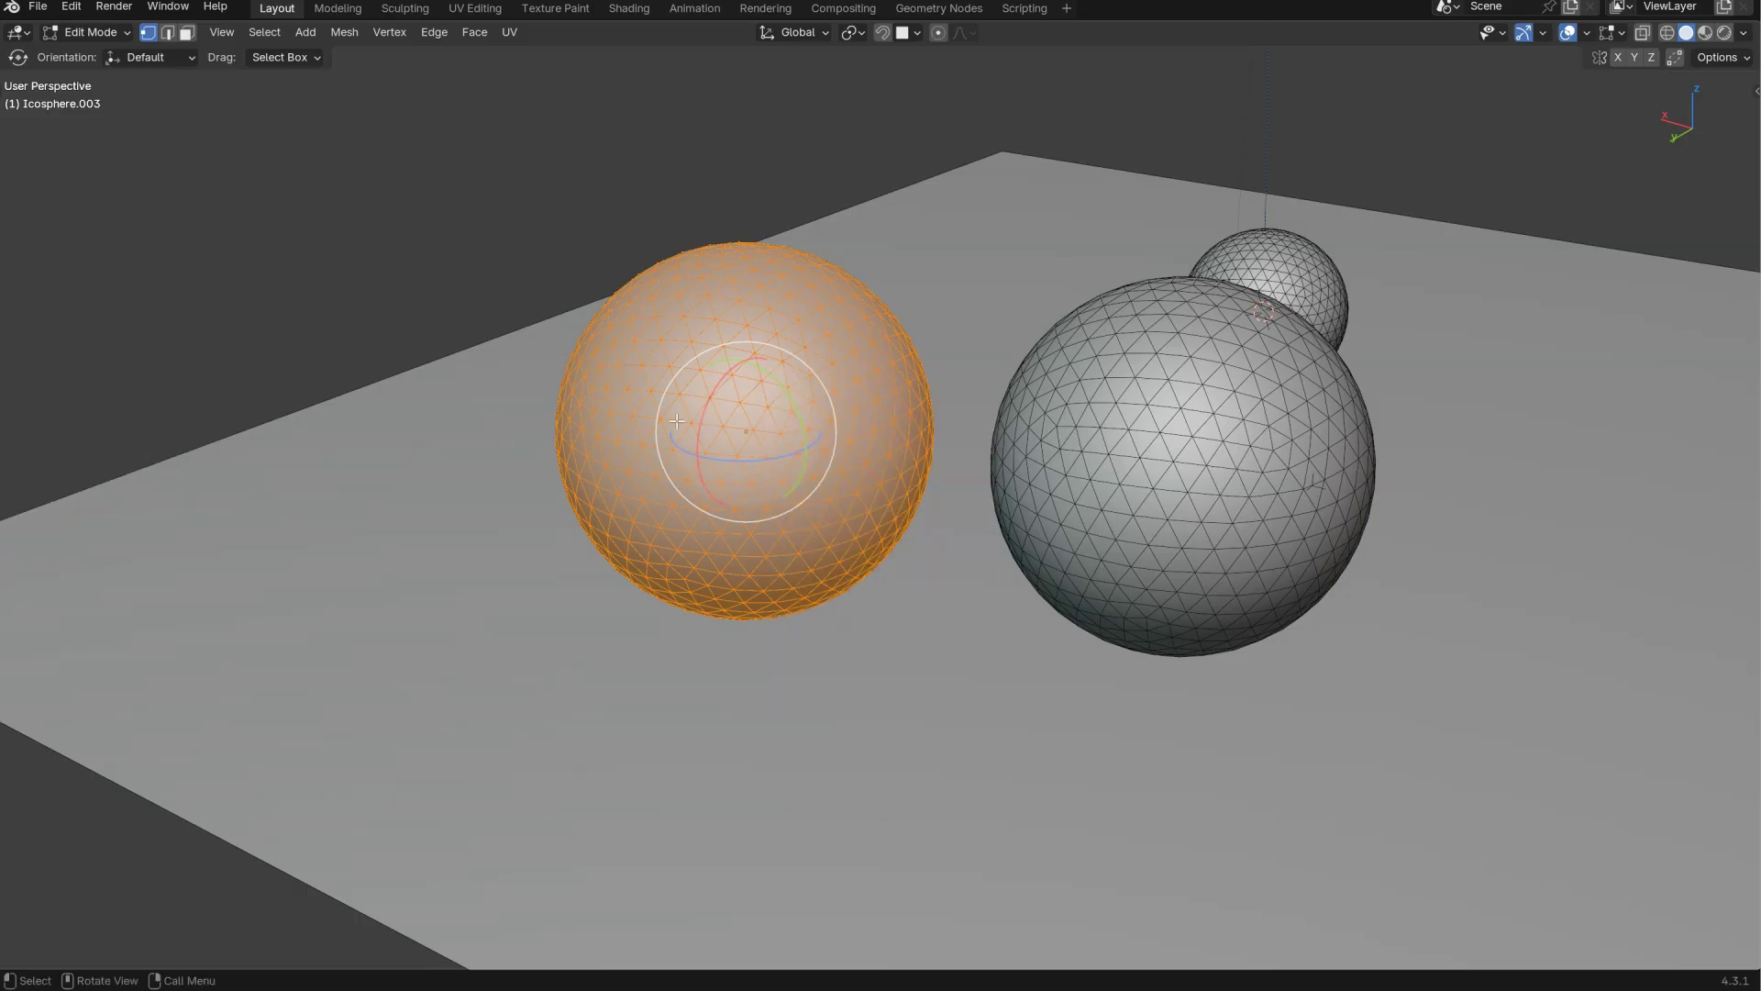
pyautogui.rightClick(784, 570)
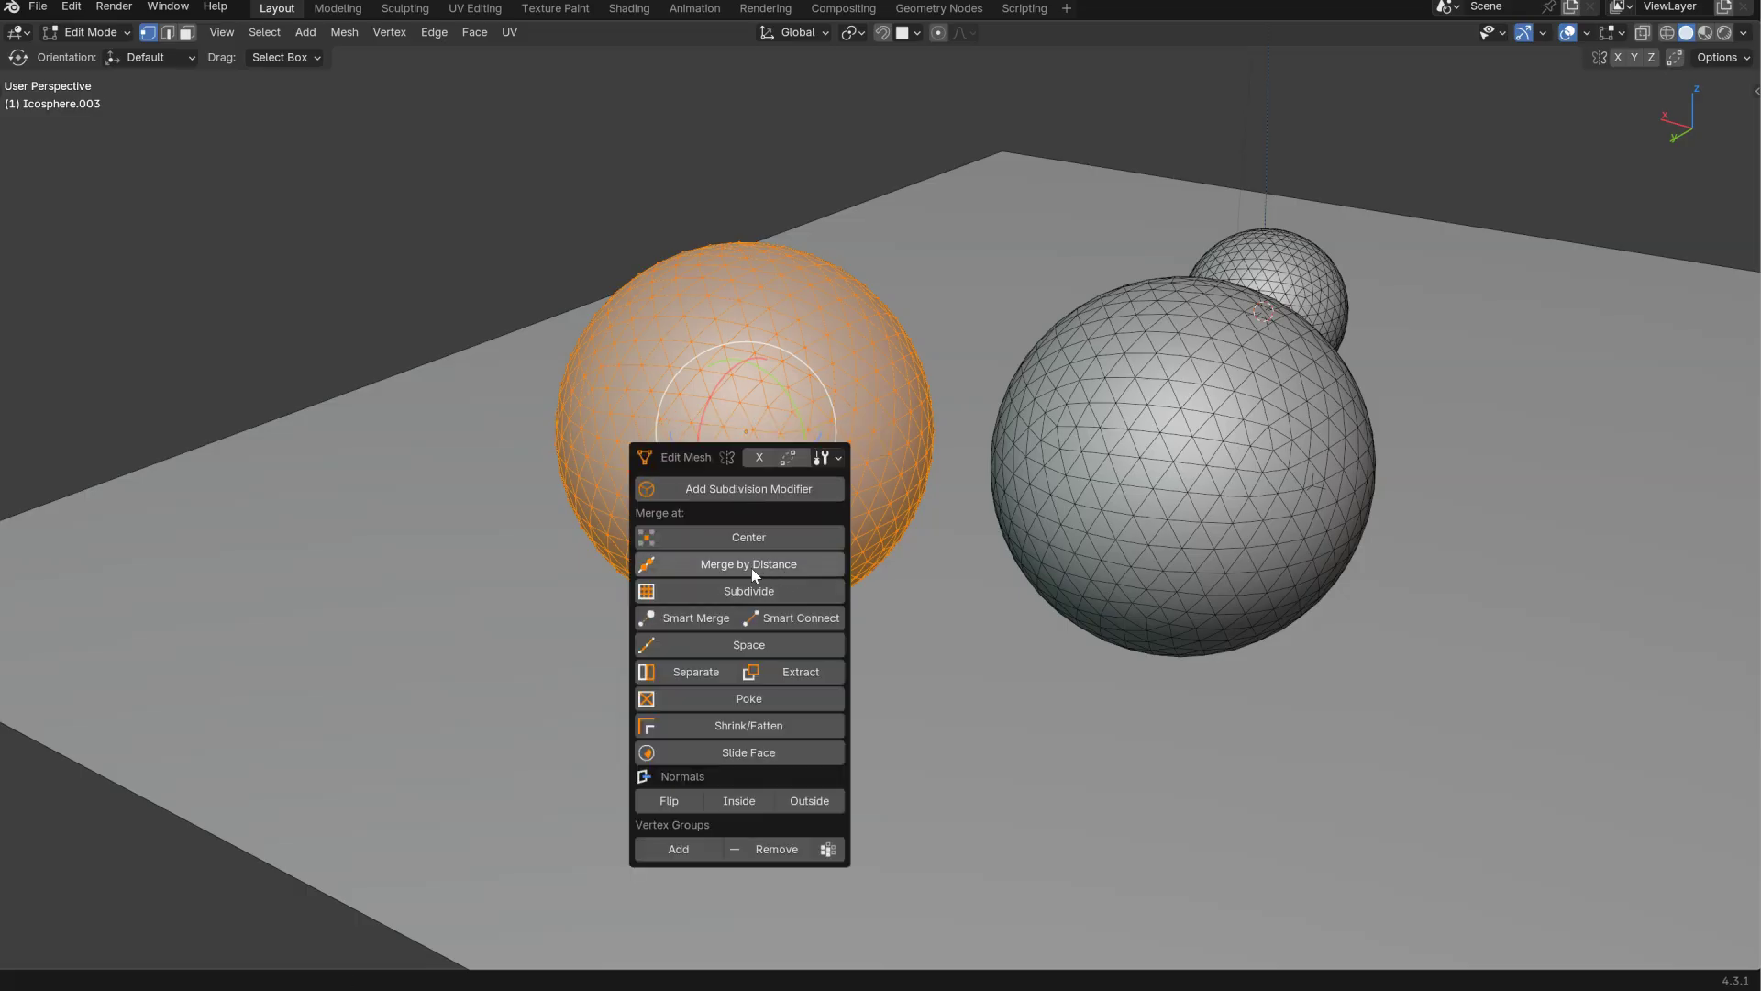
pyautogui.click(751, 569)
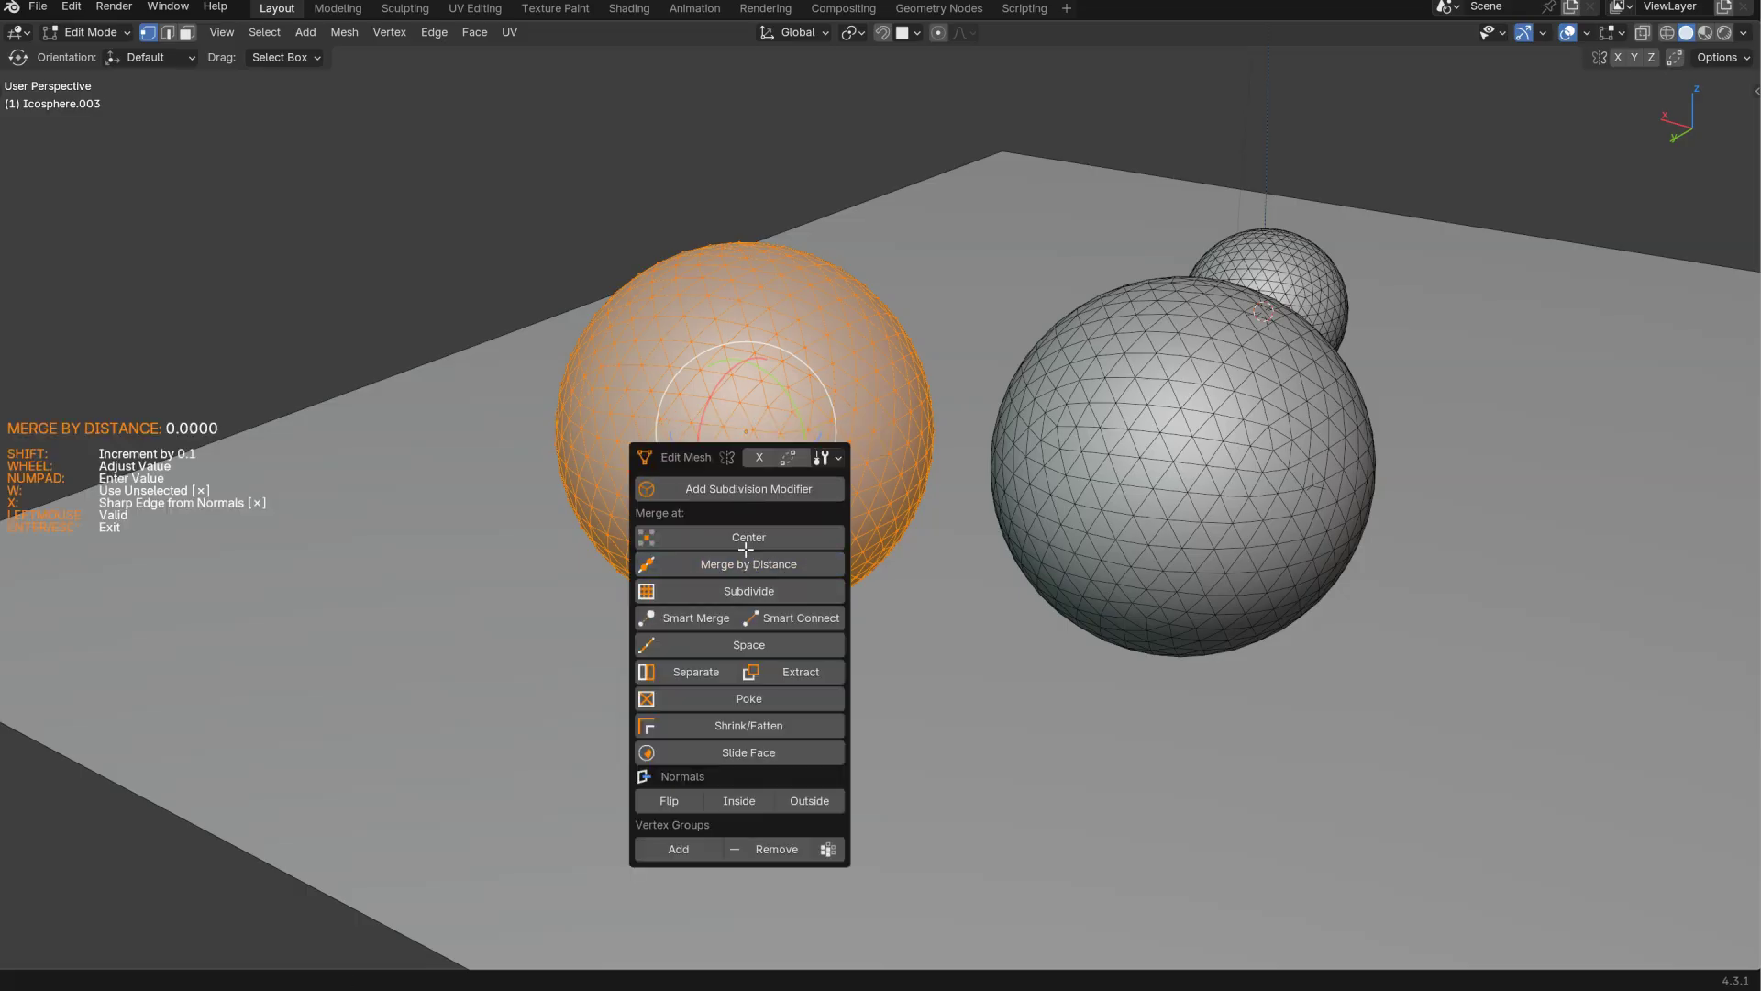
pyautogui.click(746, 549)
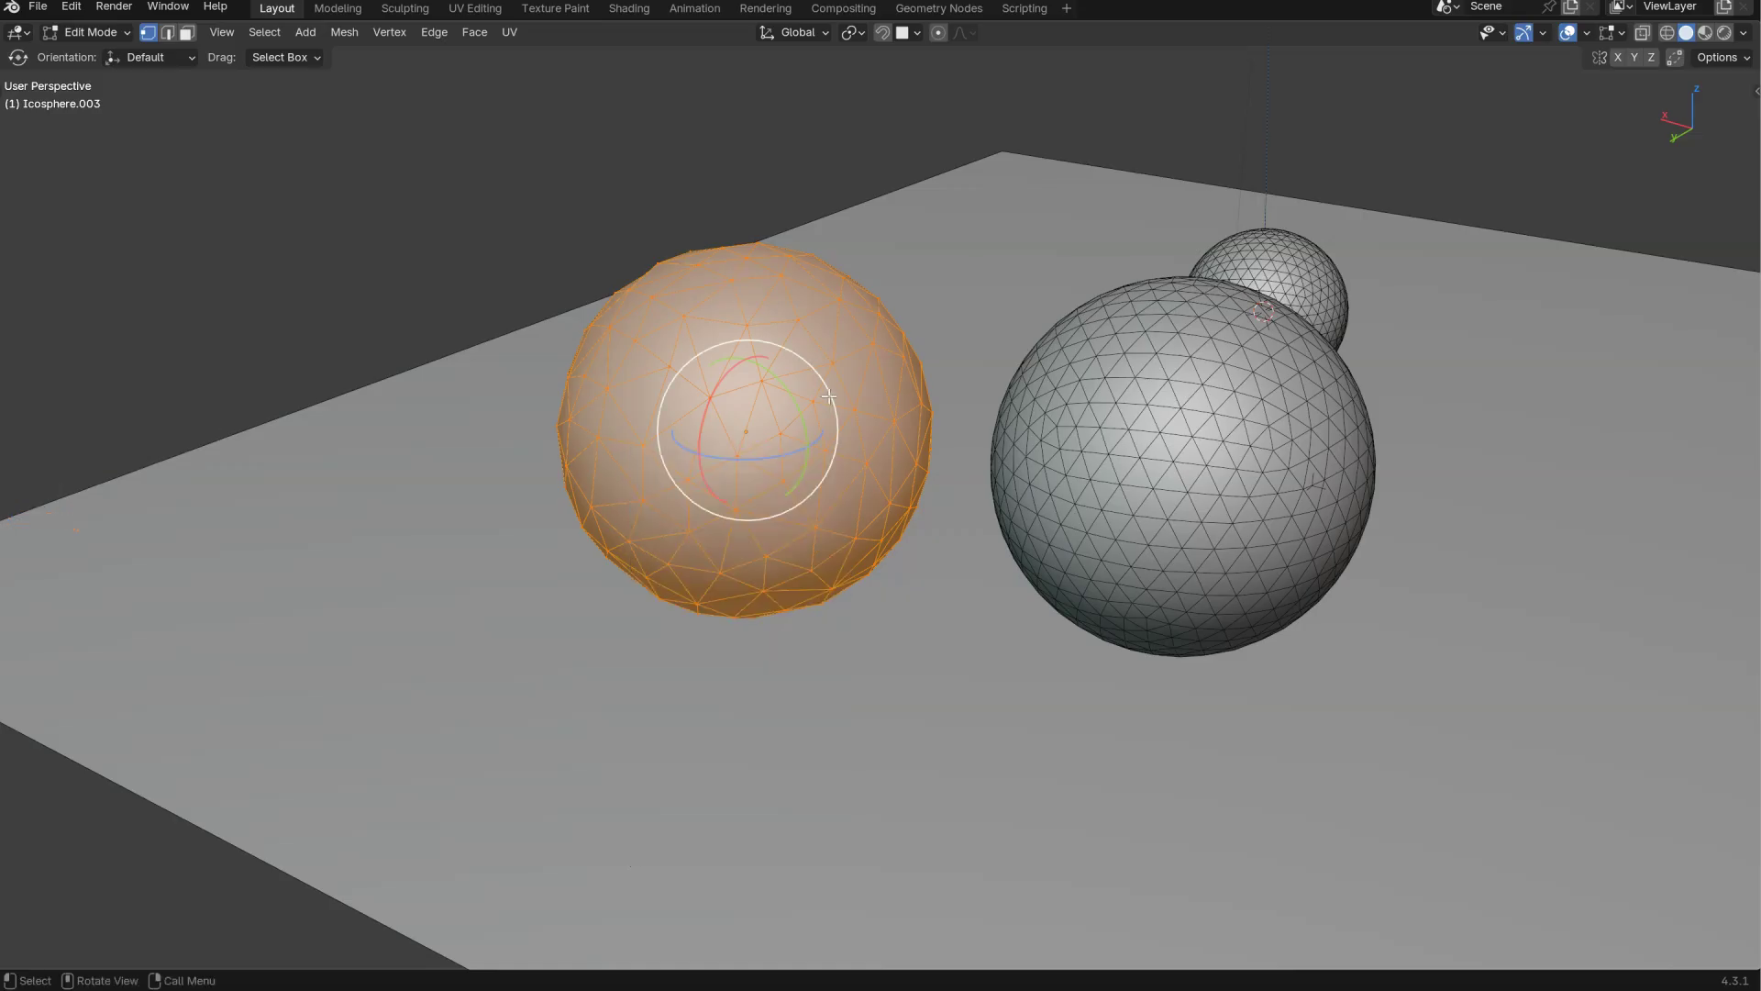
# - Undo the sphere's vertex merge, then reselect the whole mesh and try Merge by Distance again
pyautogui.press('q')
pyautogui.click(689, 403)
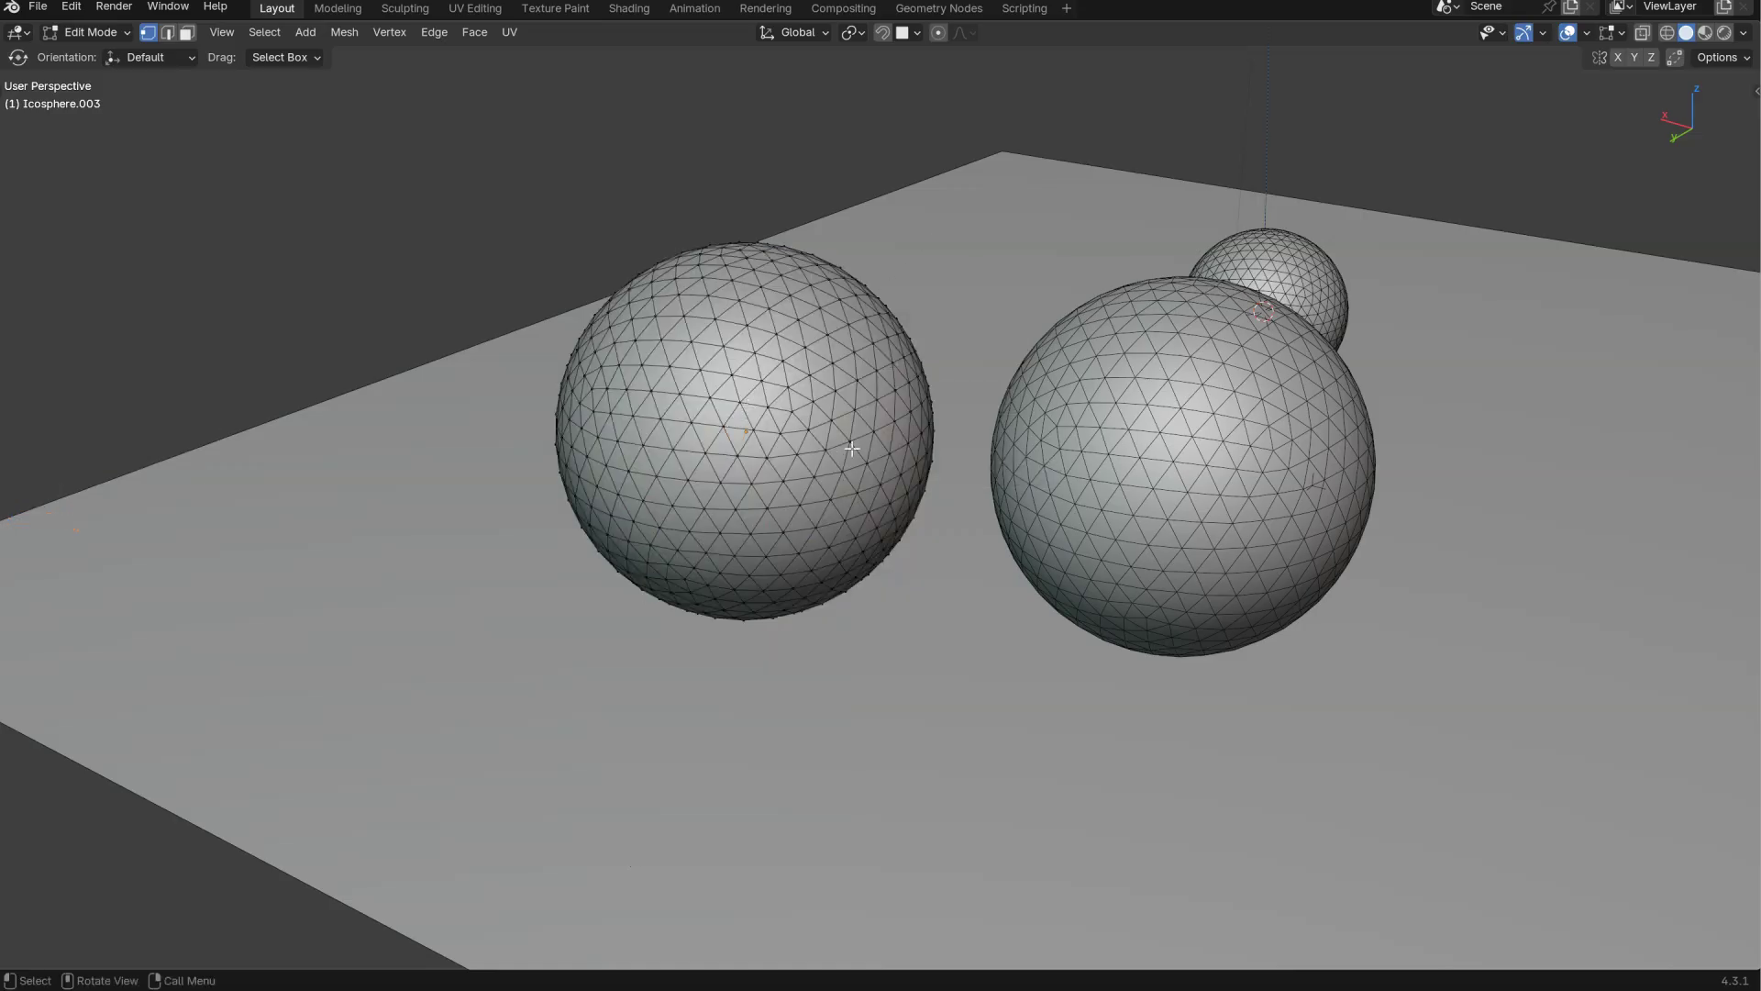
pyautogui.press('a')
pyautogui.rightClick(967, 444)
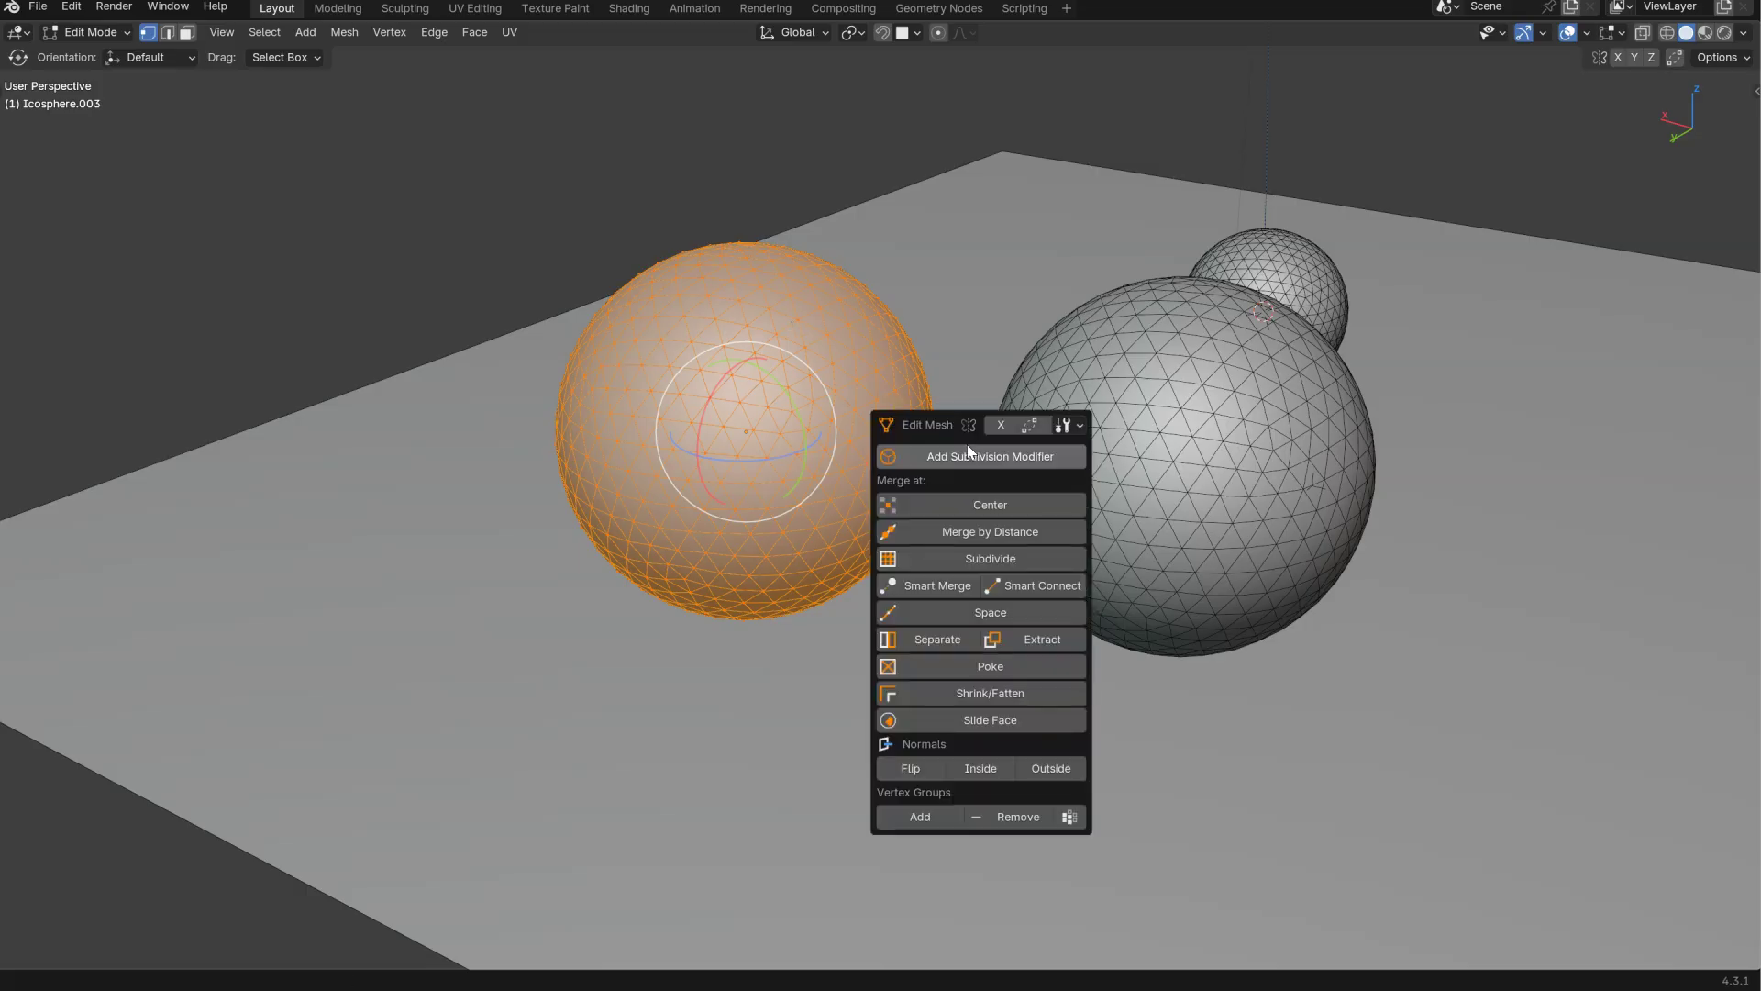
pyautogui.click(962, 533)
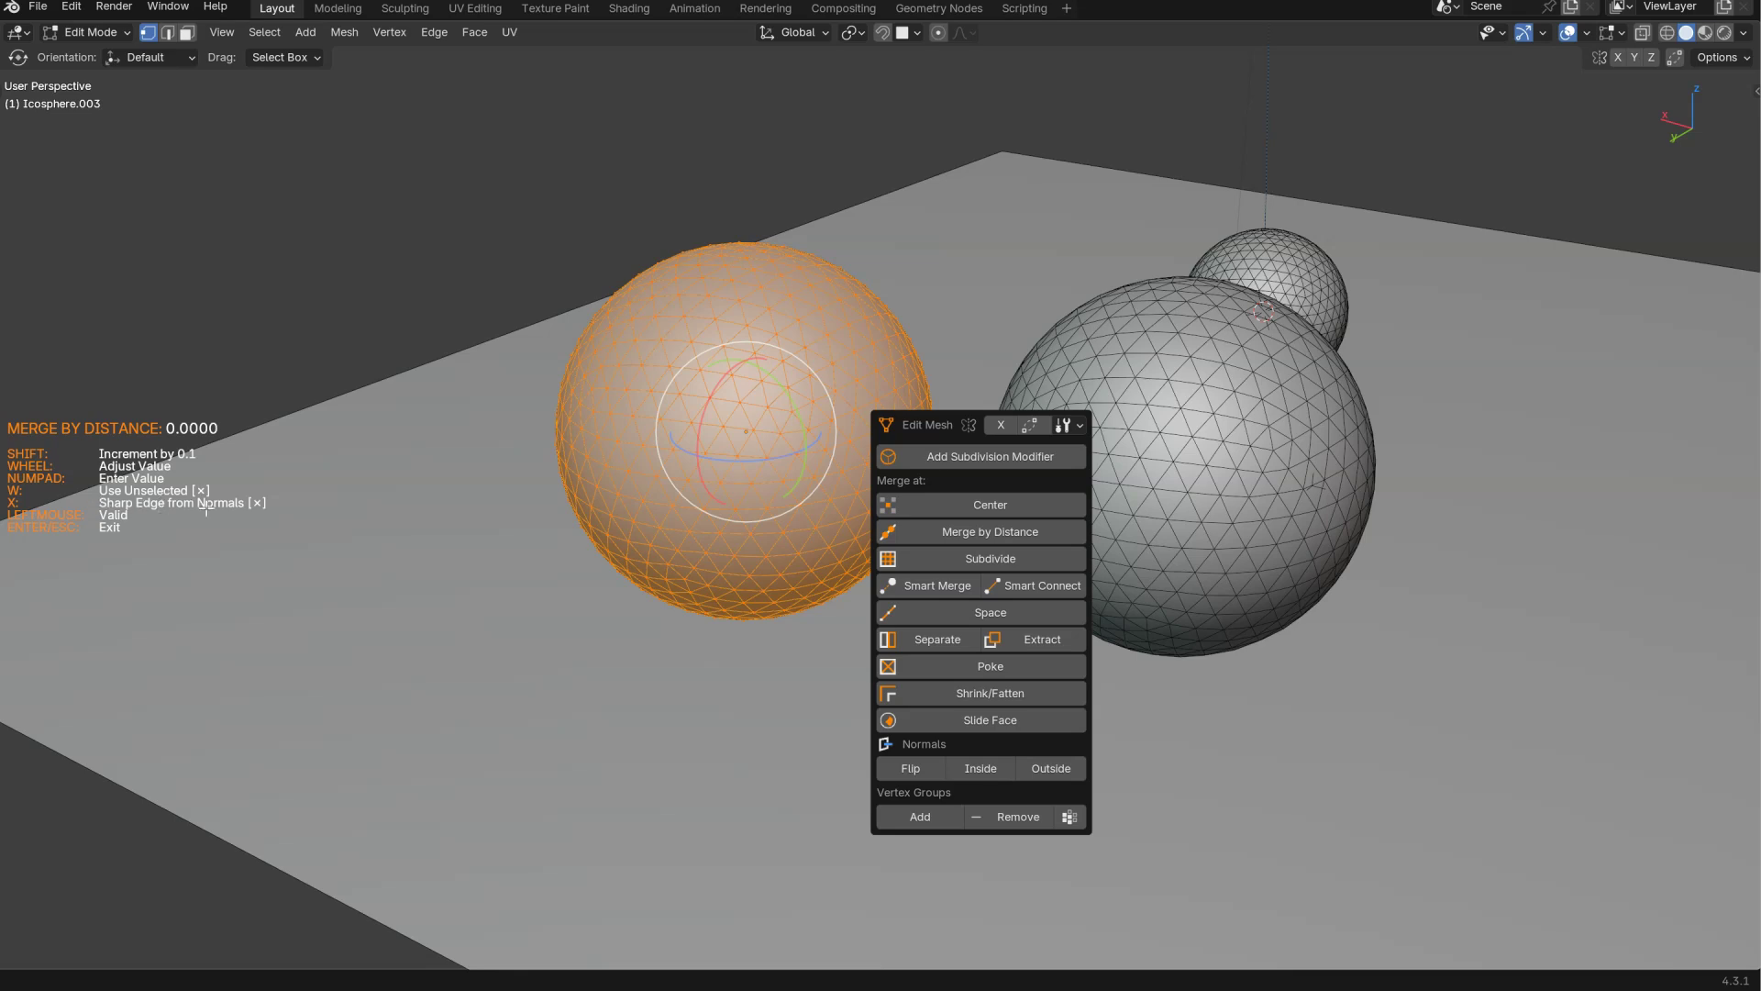
pyautogui.click(680, 494)
# - Return to Object Mode and delete the duplicated sphere
pyautogui.press('Tab')
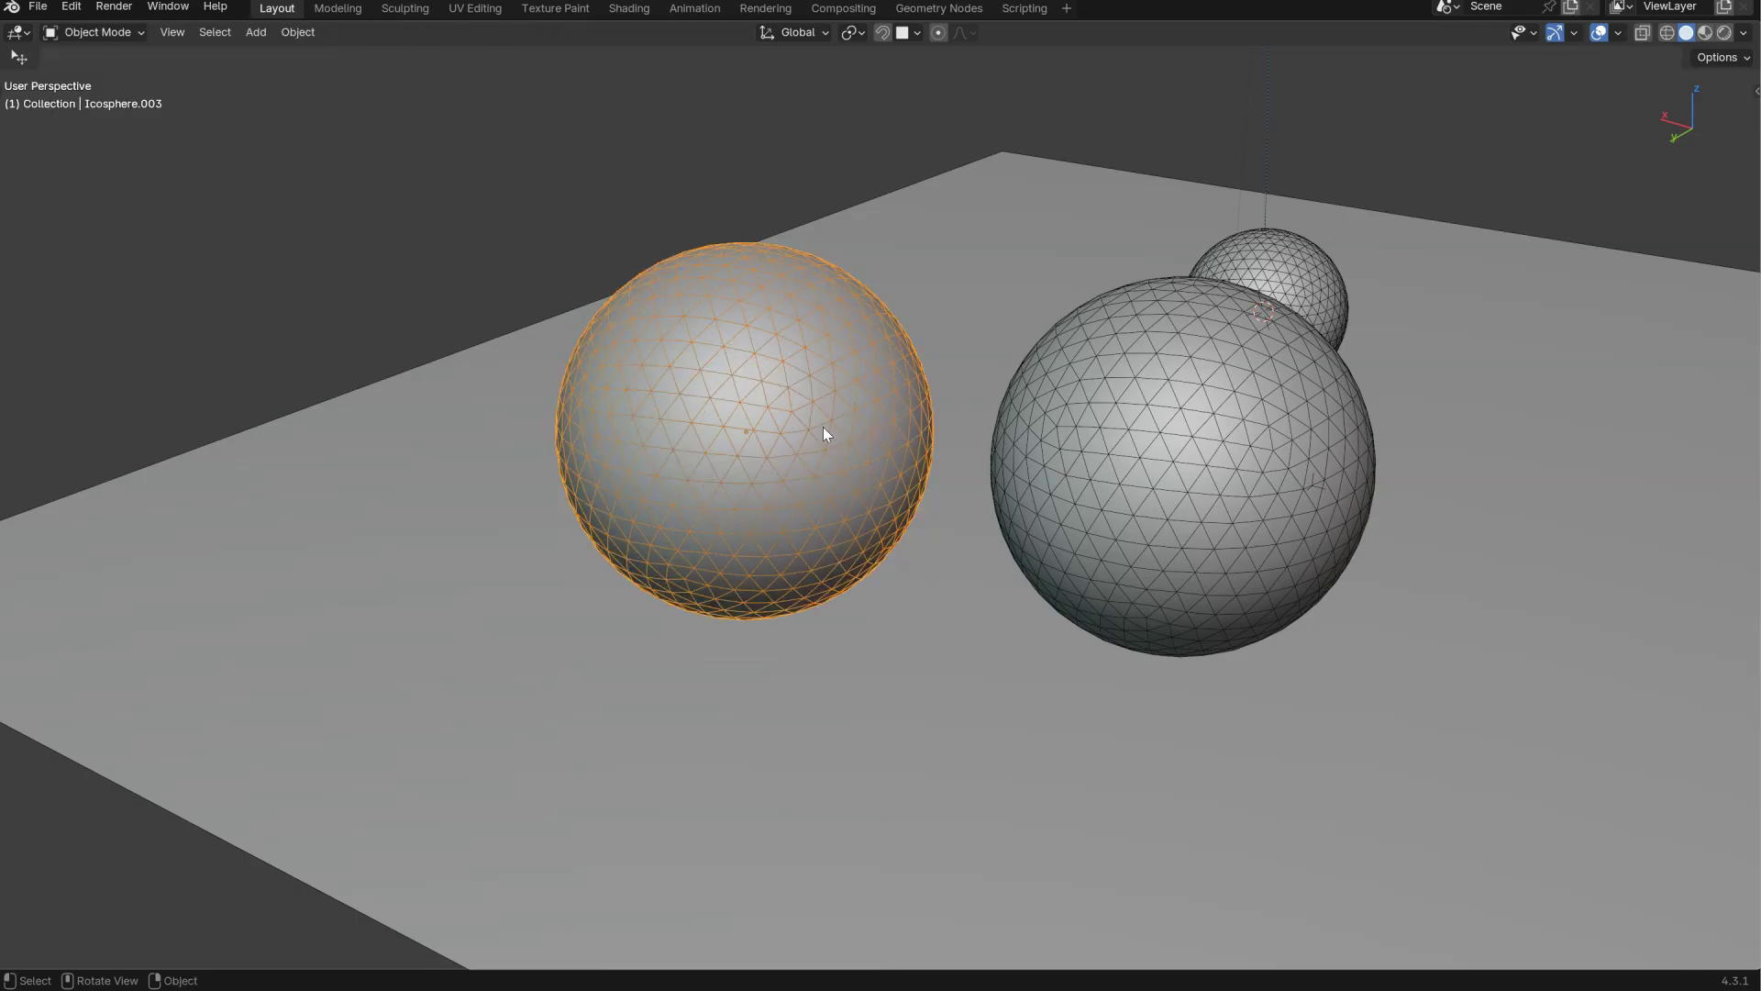
pyautogui.press('x')
pyautogui.click(770, 417)
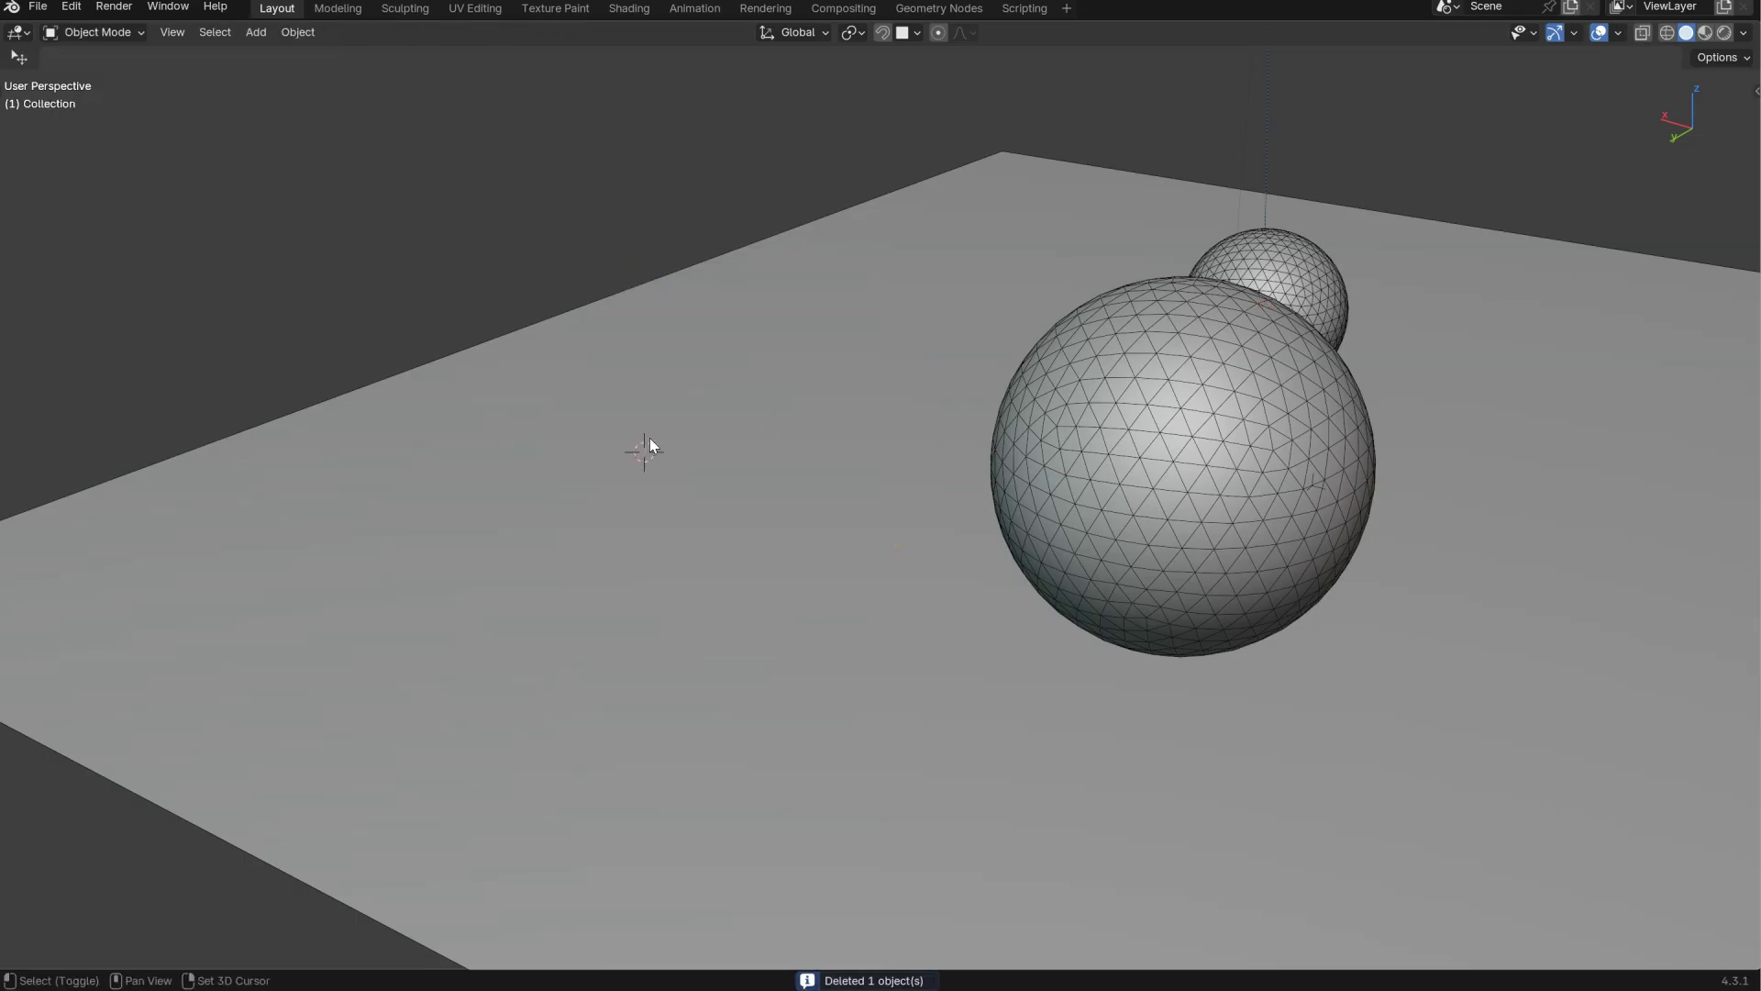
# - Add a cube on the plane beside the large sphere and open it in Edit Mode in a close view
pyautogui.hotkey('shift', 'a')
pyautogui.moveTo(642, 487)
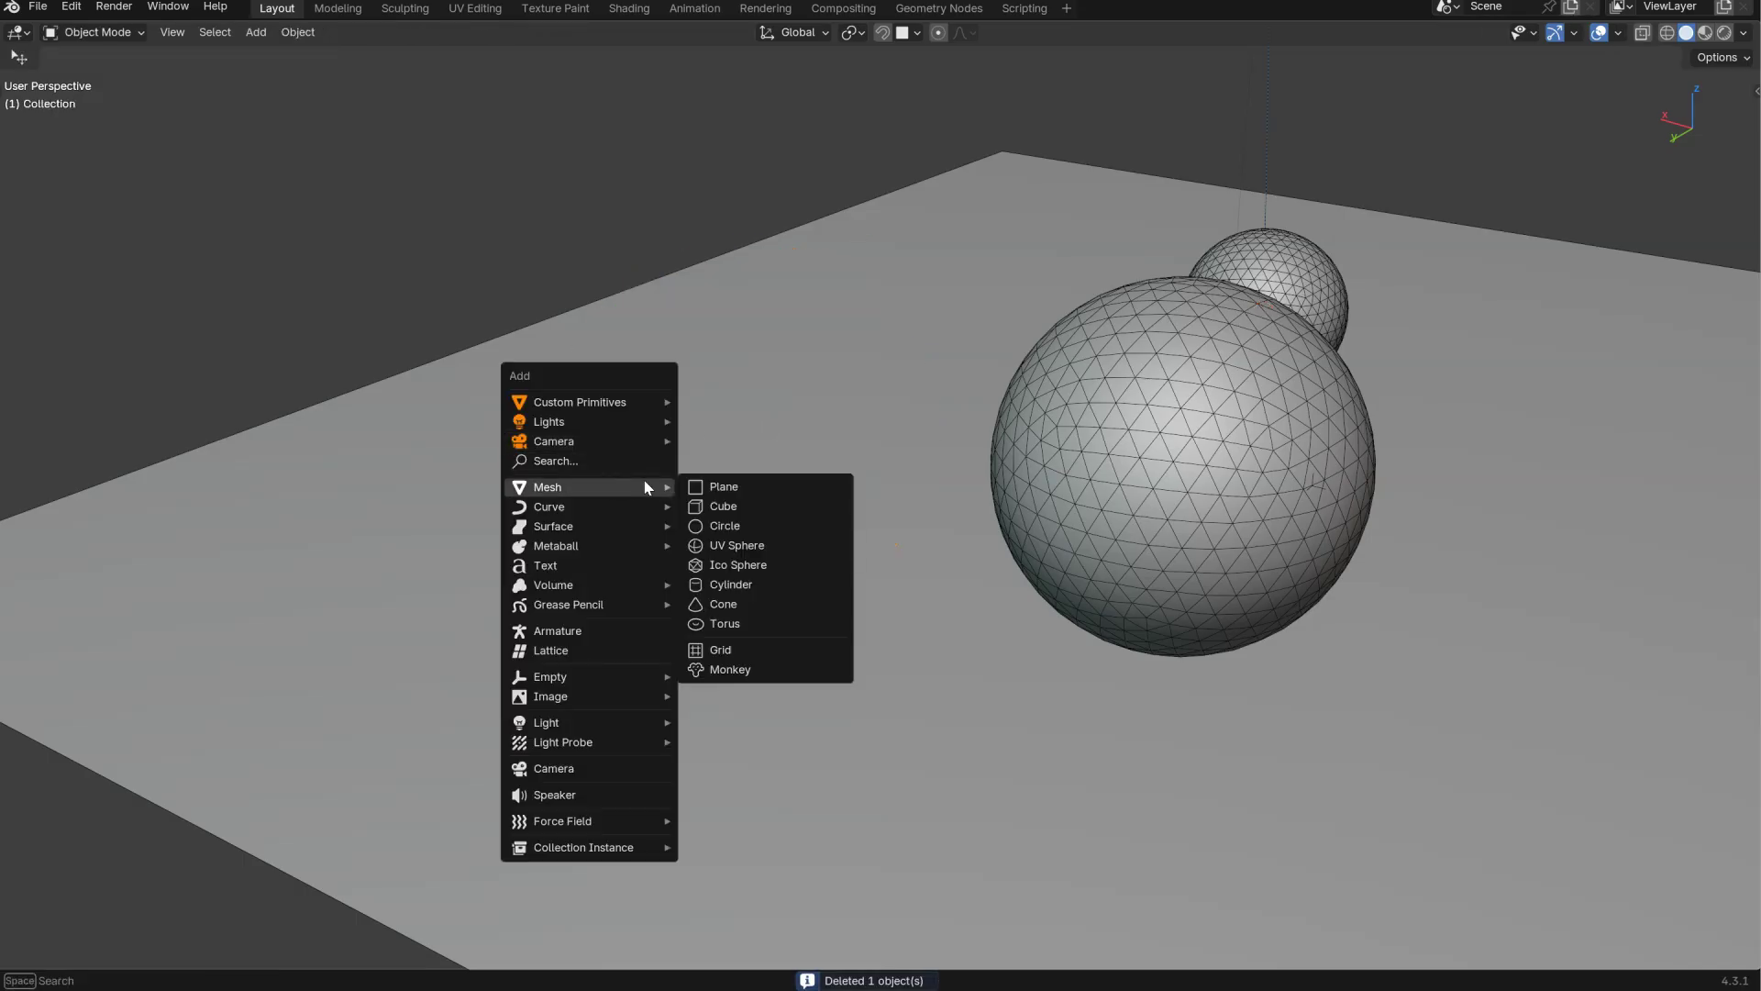
pyautogui.click(724, 506)
pyautogui.press('g')
pyautogui.click(671, 428)
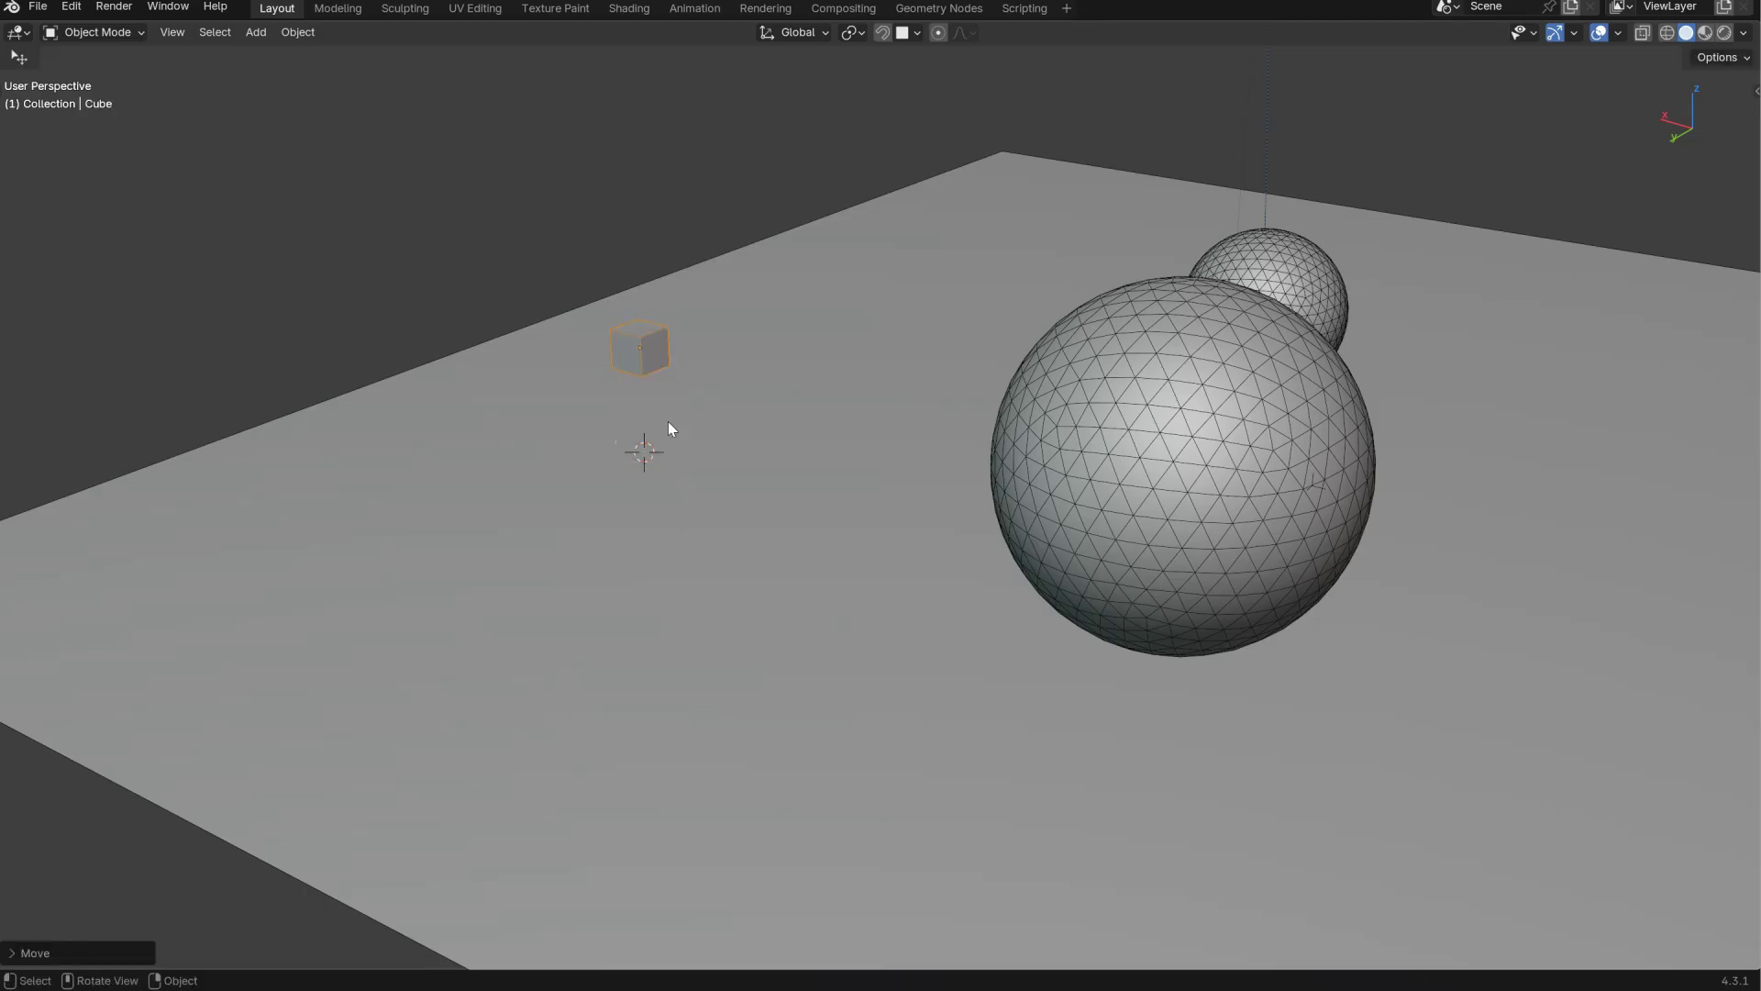
pyautogui.press('KP_Decimal')
pyautogui.scroll(-3, 883, 460)
pyautogui.press('Tab')
pyautogui.keyDown('shift'); pyautogui.moveTo(1089, 406); pyautogui.dragTo(949, 378, button='middle'); pyautogui.keyUp('shift')
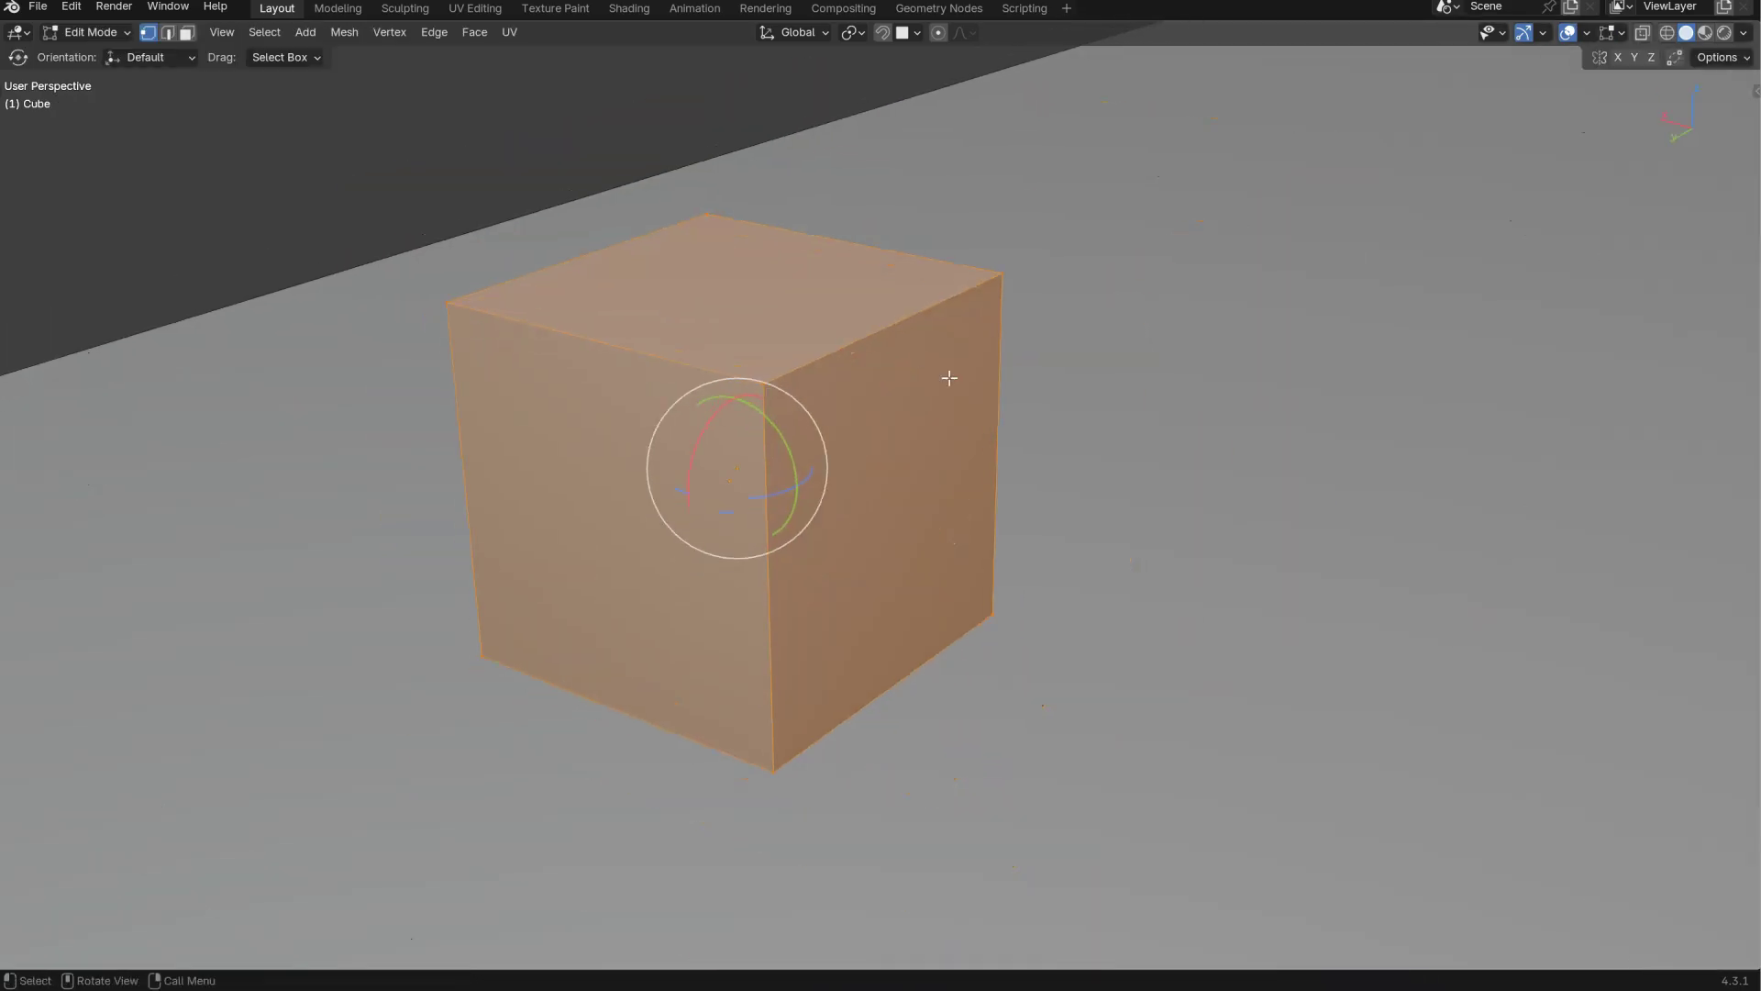
# - Start an interactive Subdivide on the whole cube with 5 cuts and vary its smoothness
pyautogui.rightClick(949, 379)
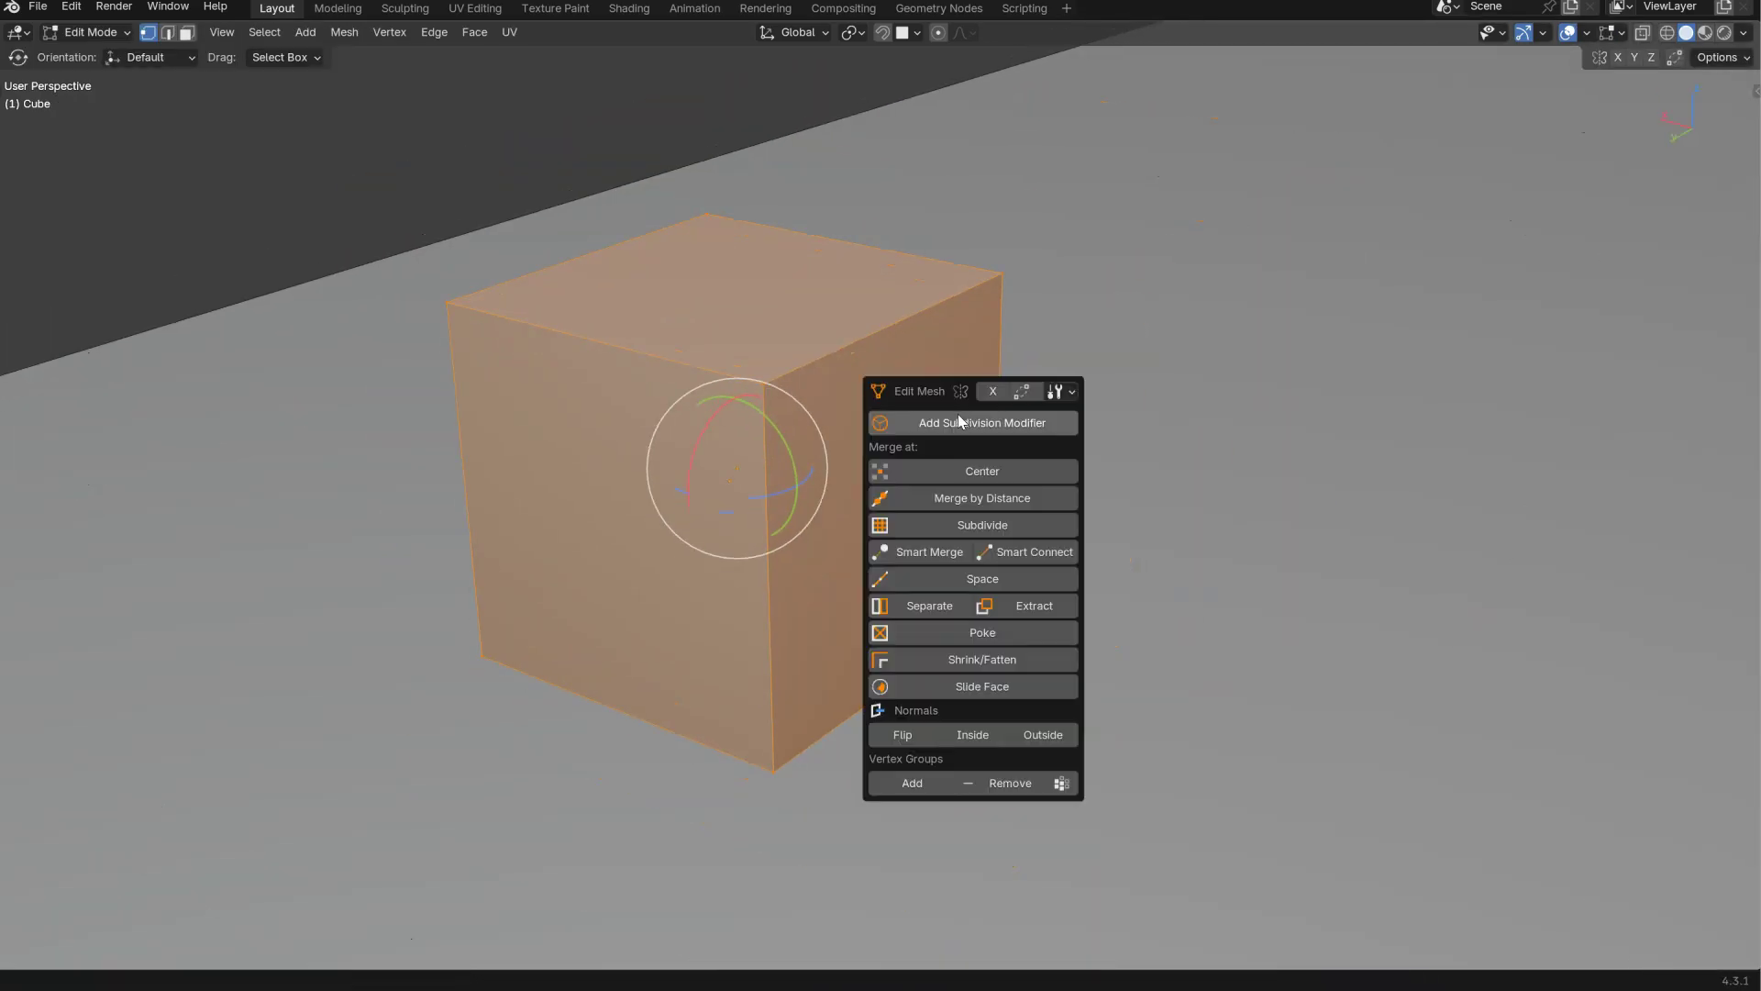
pyautogui.click(954, 526)
pyautogui.scroll(5, 1192, 530)
pyautogui.scroll(-1, 1378, 533)
pyautogui.scroll(-1, 1253, 579)
pyautogui.scroll(4, 1486, 527)
pyautogui.scroll(-4, 1285, 516)
pyautogui.scroll(1, 1266, 530)
pyautogui.press('shift')
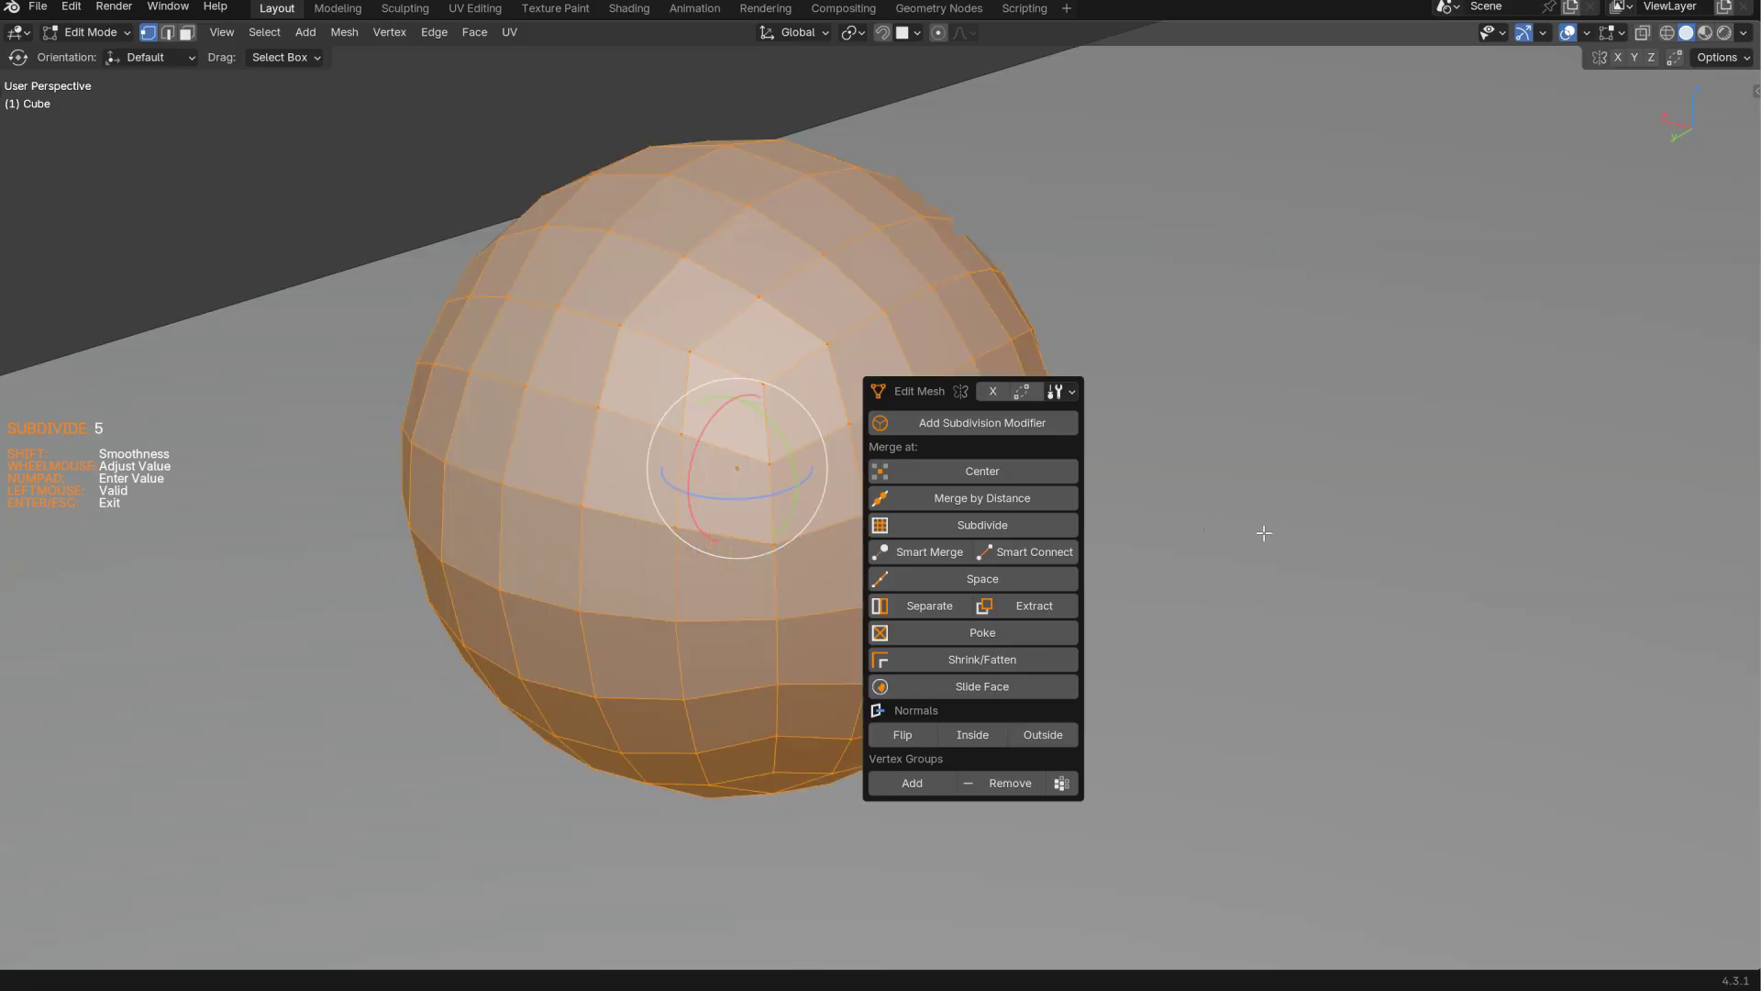
pyautogui.keyDown('shift'); pyautogui.scroll(-3, 1264, 533); pyautogui.keyUp('shift')
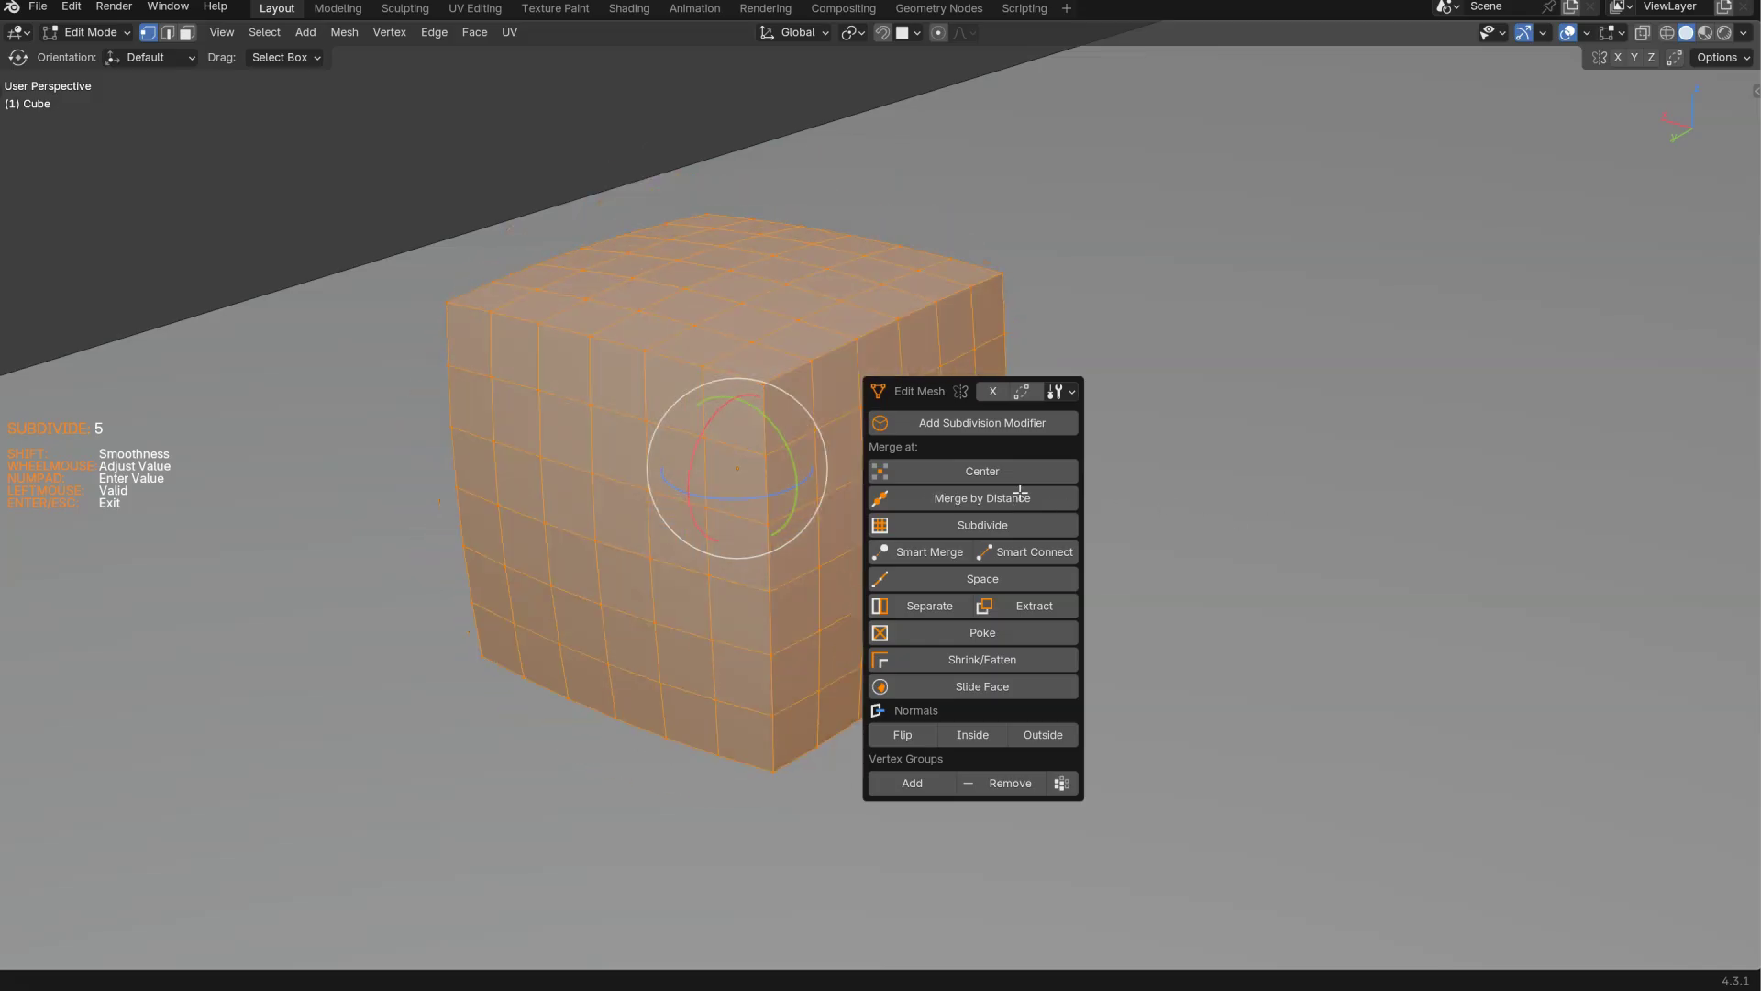
# - Try different smoothness and cut values on the cube's subdivision, finishing with a rounded sphere shape at 3 cuts
pyautogui.keyDown('shift'); pyautogui.scroll(3, 1340, 531); pyautogui.keyUp('shift')
pyautogui.keyDown('shift'); pyautogui.scroll(-3, 1340, 531); pyautogui.keyUp('shift')
pyautogui.keyDown('shift'); pyautogui.scroll(3, 1286, 522); pyautogui.keyUp('shift')
pyautogui.keyDown('shift'); pyautogui.scroll(-2, 1061, 506); pyautogui.keyUp('shift')
pyautogui.keyDown('shift'); pyautogui.scroll(1, 1062, 507); pyautogui.keyUp('shift')
pyautogui.keyDown('shift'); pyautogui.scroll(-3, 1156, 514); pyautogui.keyUp('shift')
pyautogui.keyDown('shift'); pyautogui.scroll(3, 1306, 523); pyautogui.keyUp('shift')
pyautogui.keyDown('shift'); pyautogui.scroll(-3, 1306, 523); pyautogui.keyUp('shift')
pyautogui.keyDown('shift'); pyautogui.scroll(3, 1270, 531); pyautogui.keyUp('shift')
pyautogui.keyDown('shift'); pyautogui.scroll(-3, 1193, 528); pyautogui.keyUp('shift')
pyautogui.keyDown('shift'); pyautogui.scroll(3, 1284, 542); pyautogui.keyUp('shift')
pyautogui.keyDown('shift'); pyautogui.scroll(-3, 1187, 526); pyautogui.keyUp('shift')
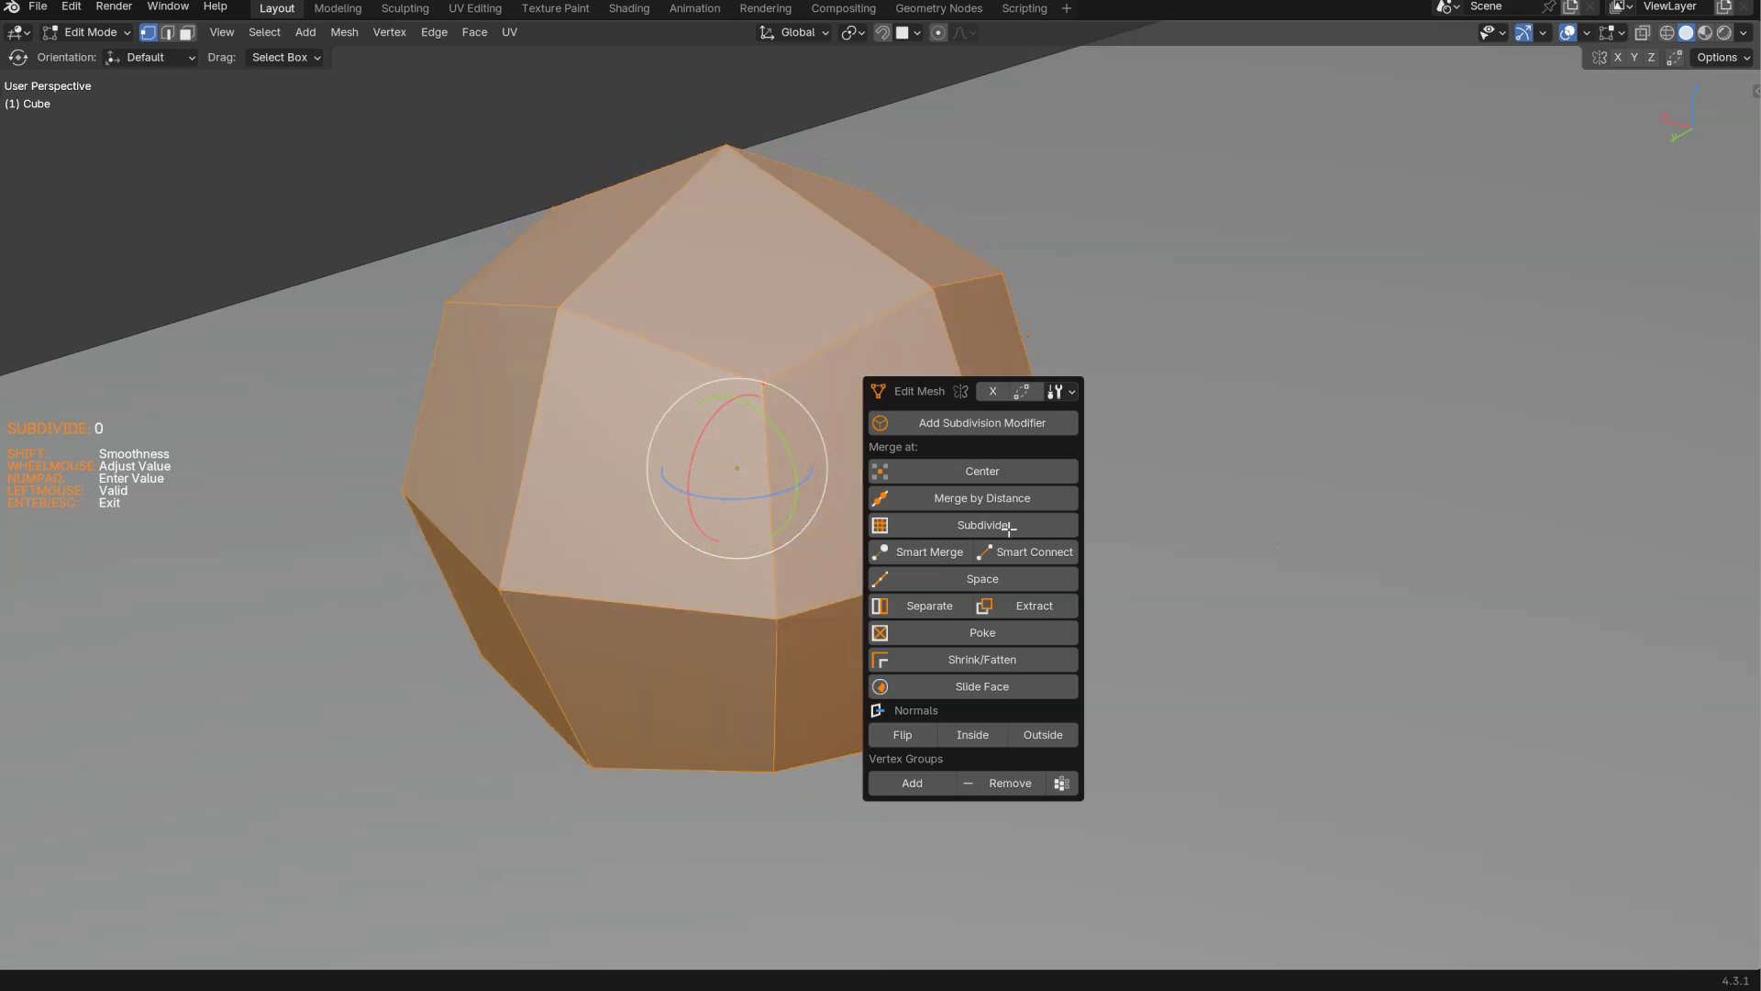
pyautogui.keyDown('shift'); pyautogui.scroll(3, 1376, 541); pyautogui.keyUp('shift')
pyautogui.scroll(-2, 1321, 508)
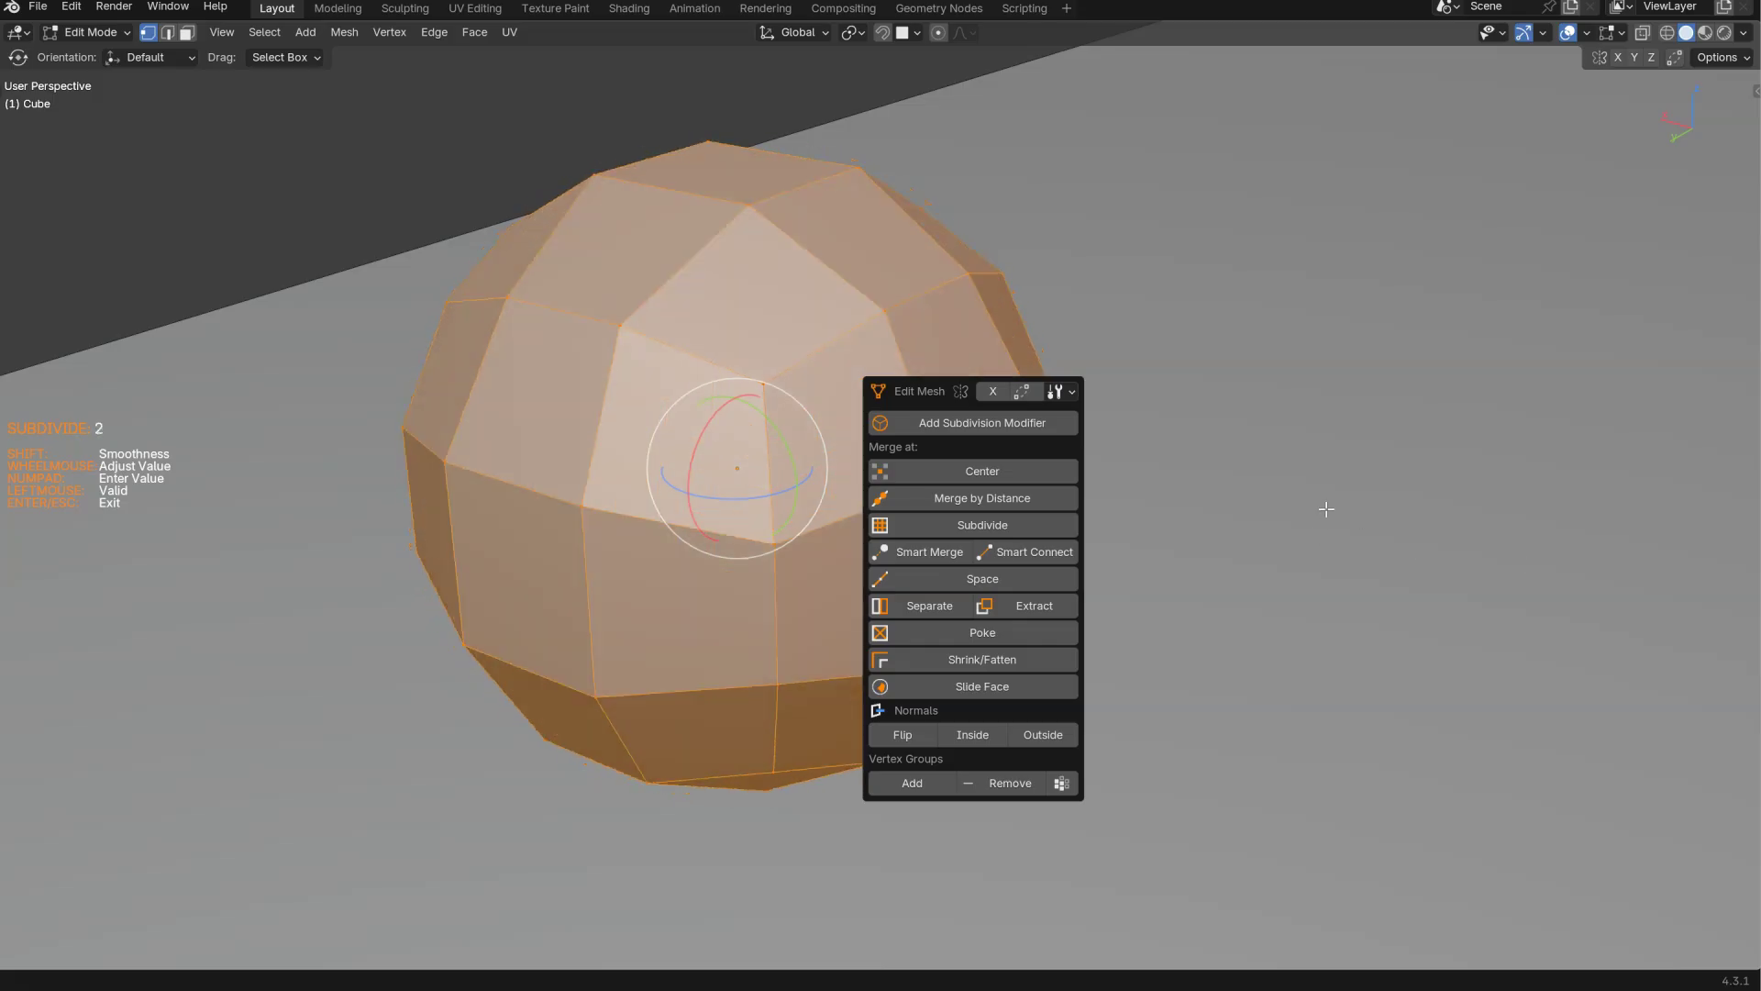
pyautogui.scroll(3, 1325, 511)
pyautogui.scroll(-2, 1326, 516)
pyautogui.scroll(1, 1327, 519)
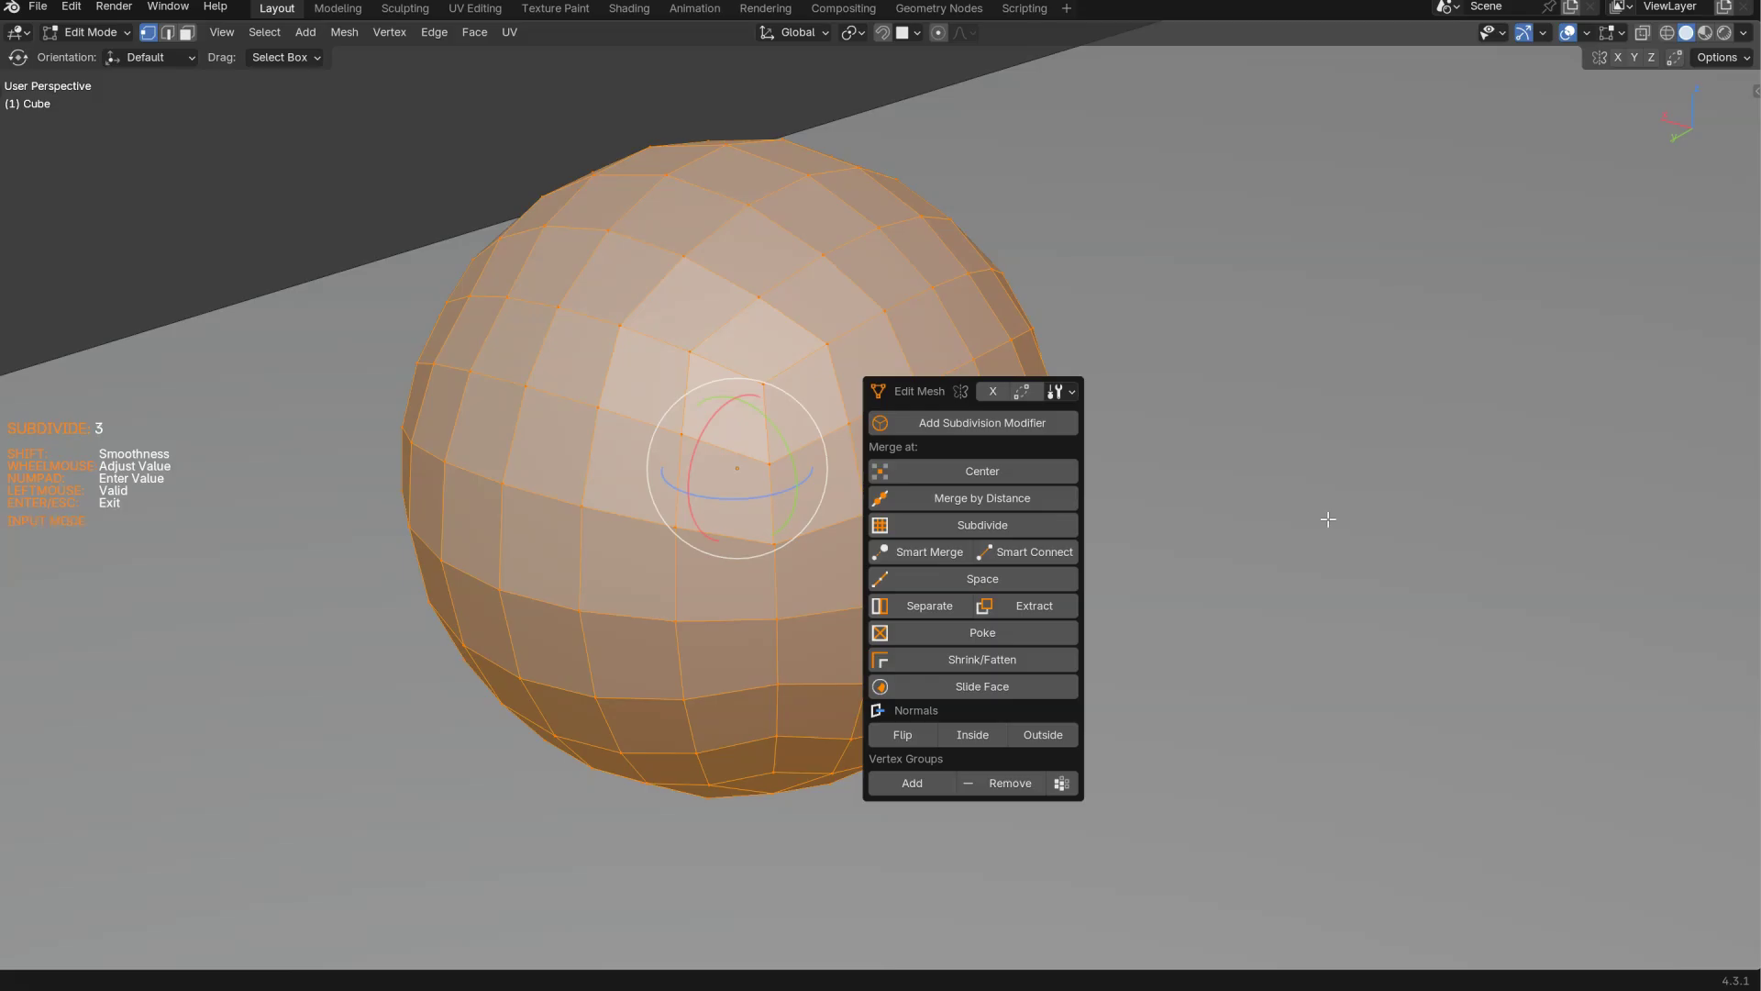
pyautogui.press('Escape')
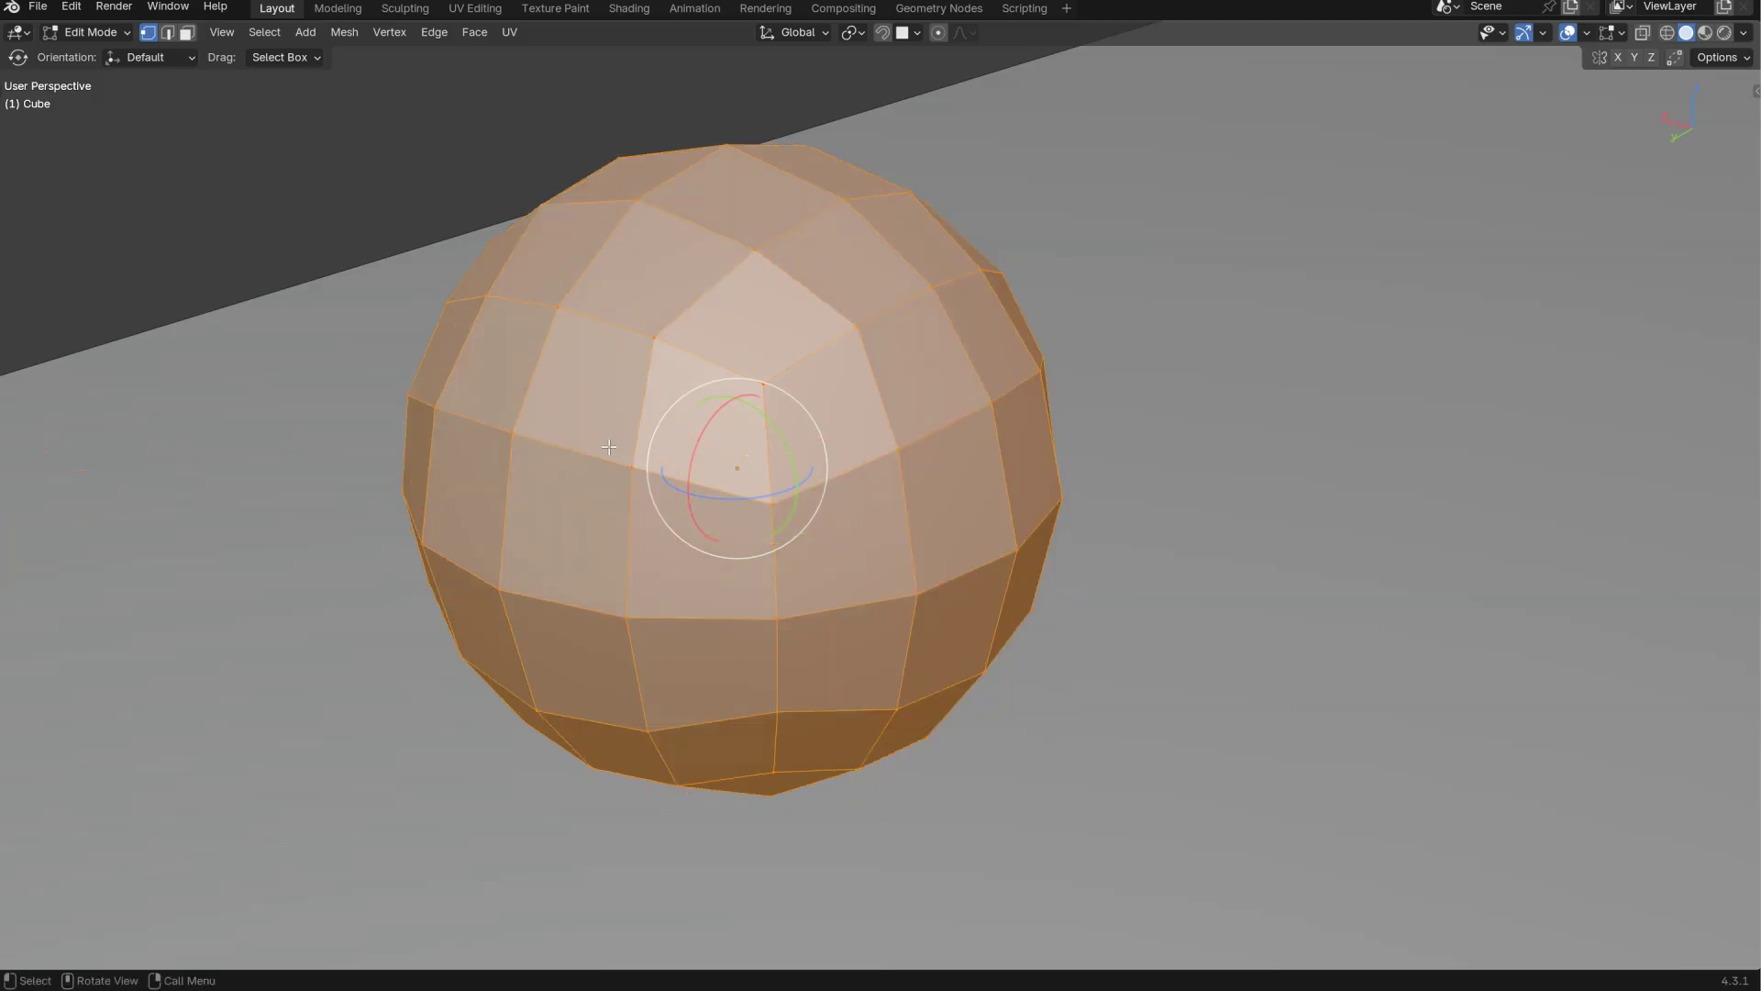
# - Undo the cube's subdivision and delete the cube in Object Mode
pyautogui.hotkey('ctrl', 'z')
pyautogui.rightClick(951, 488)
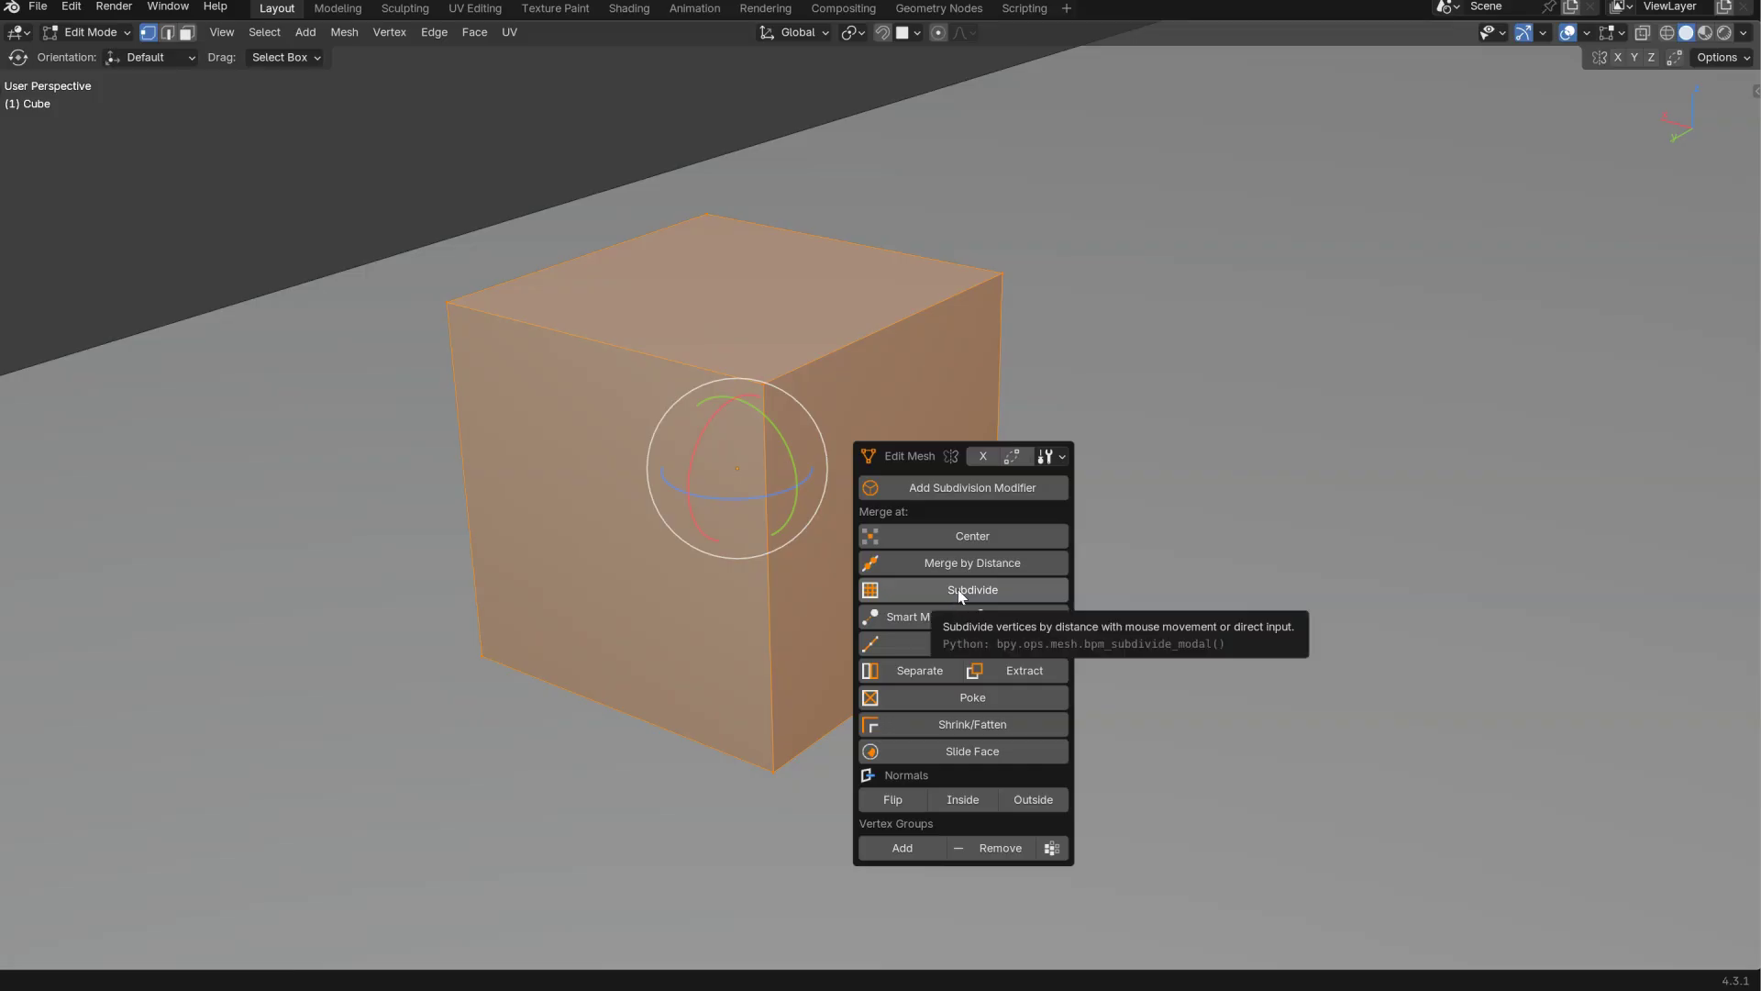
pyautogui.press('Escape')
pyautogui.press('Tab')
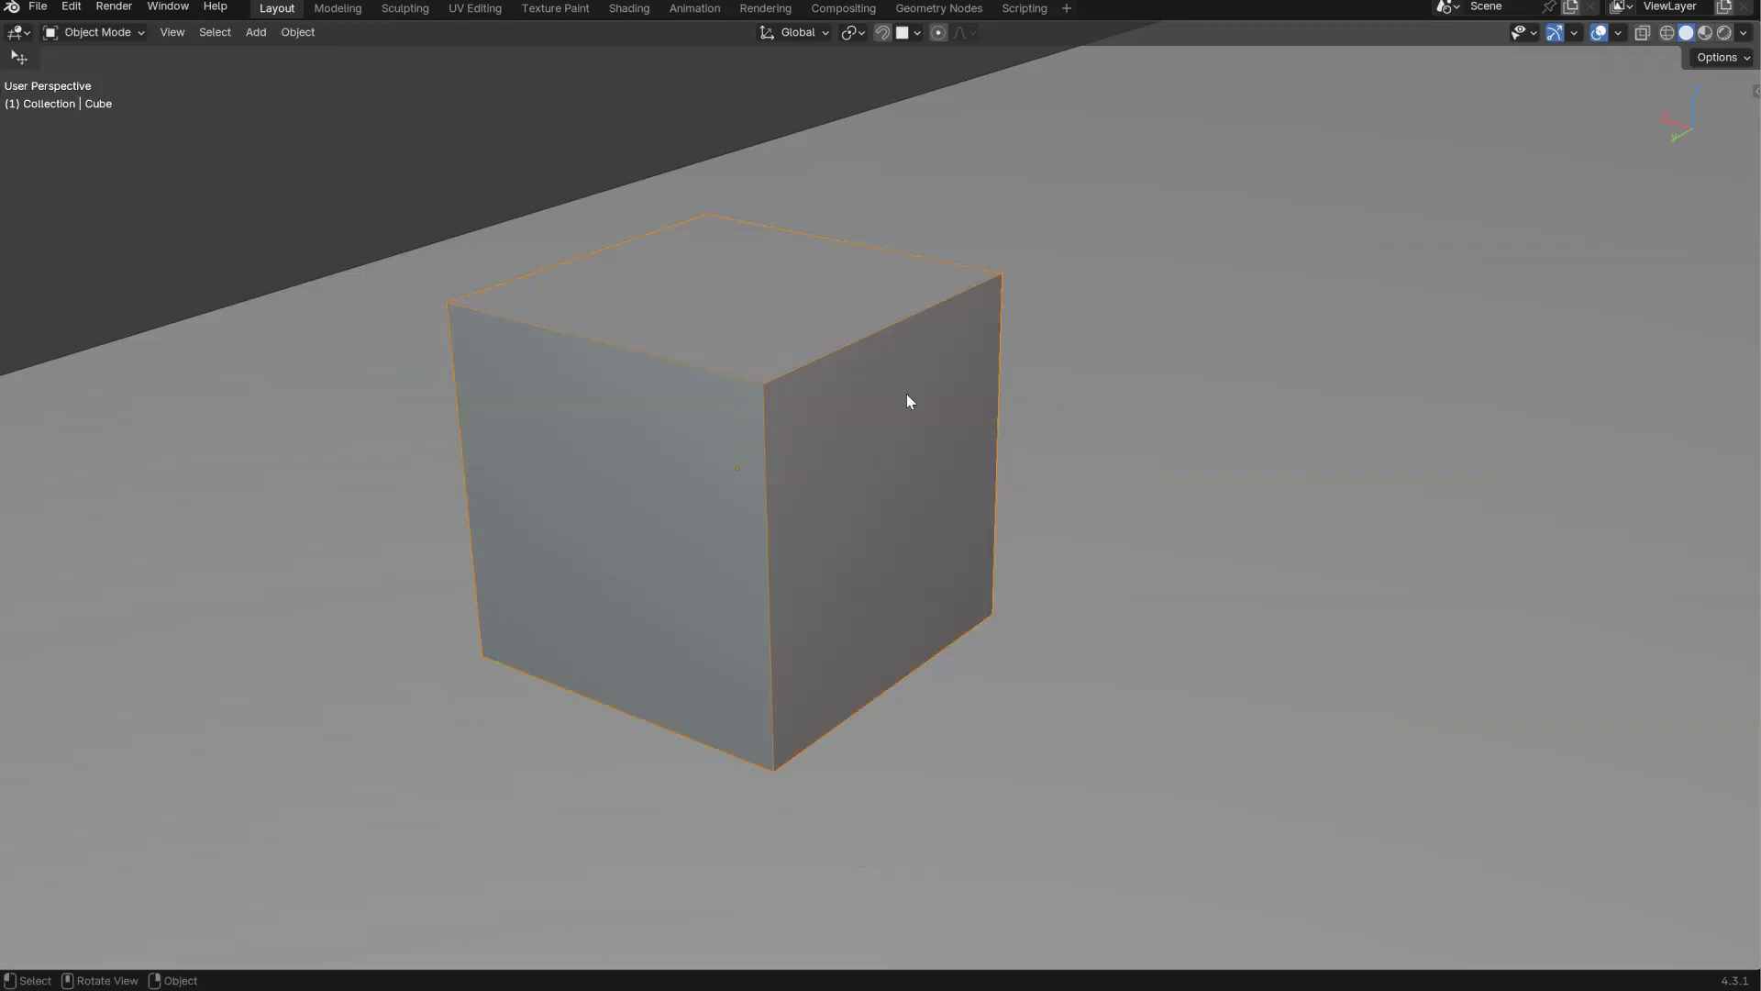
pyautogui.scroll(-2, 842, 508)
pyautogui.press('x')
pyautogui.click(767, 487)
# - Select the large sphere in front and switch it to Sculpt Mode
pyautogui.moveTo(801, 479); pyautogui.dragTo(819, 429, button='middle')
pyautogui.click(1013, 501)
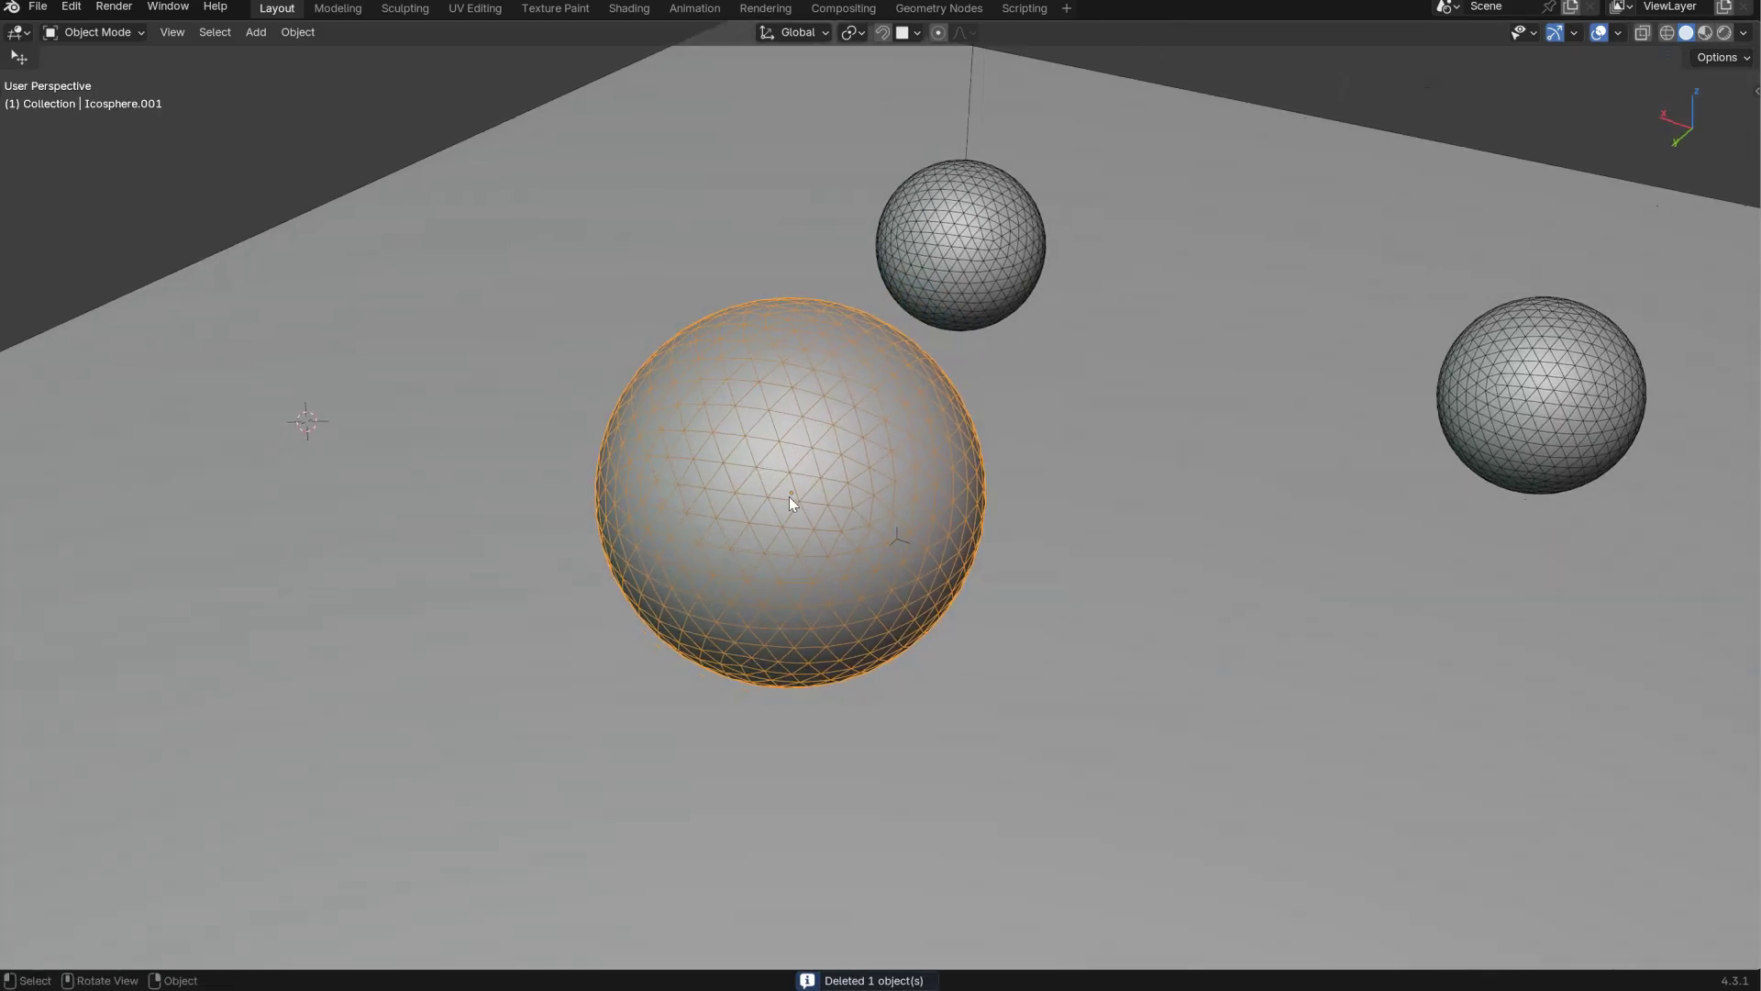
pyautogui.hotkey('ctrl', 'Tab')
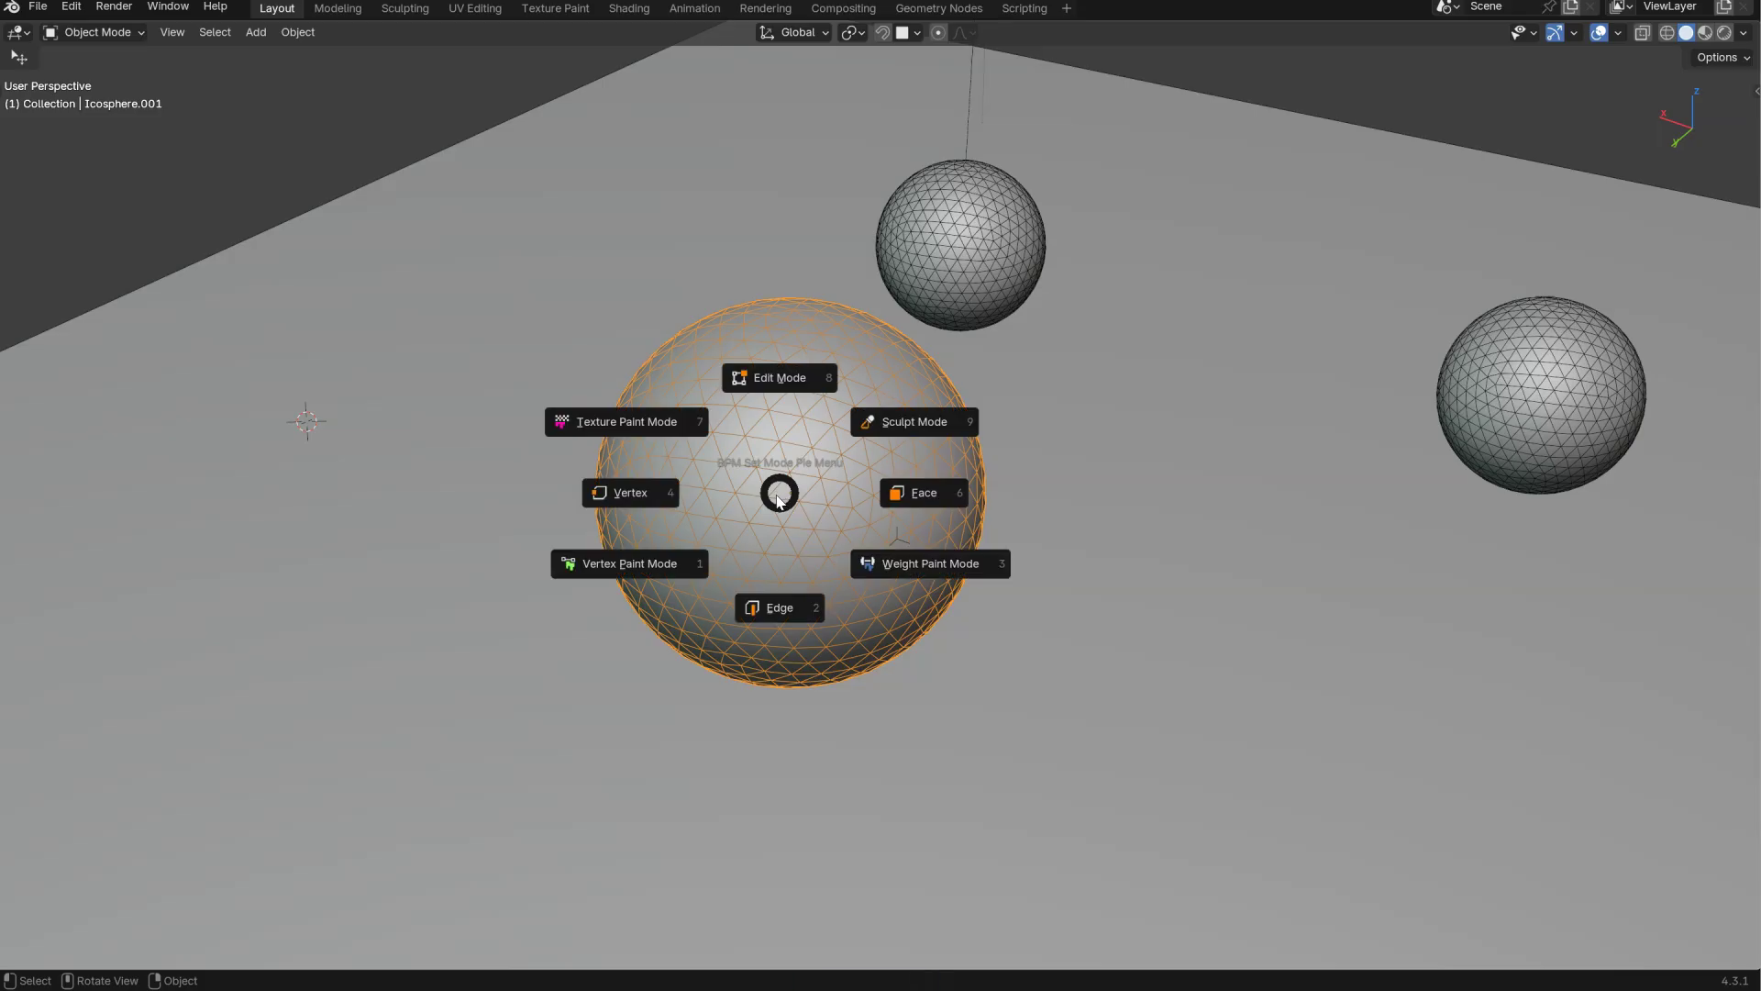
pyautogui.click(895, 422)
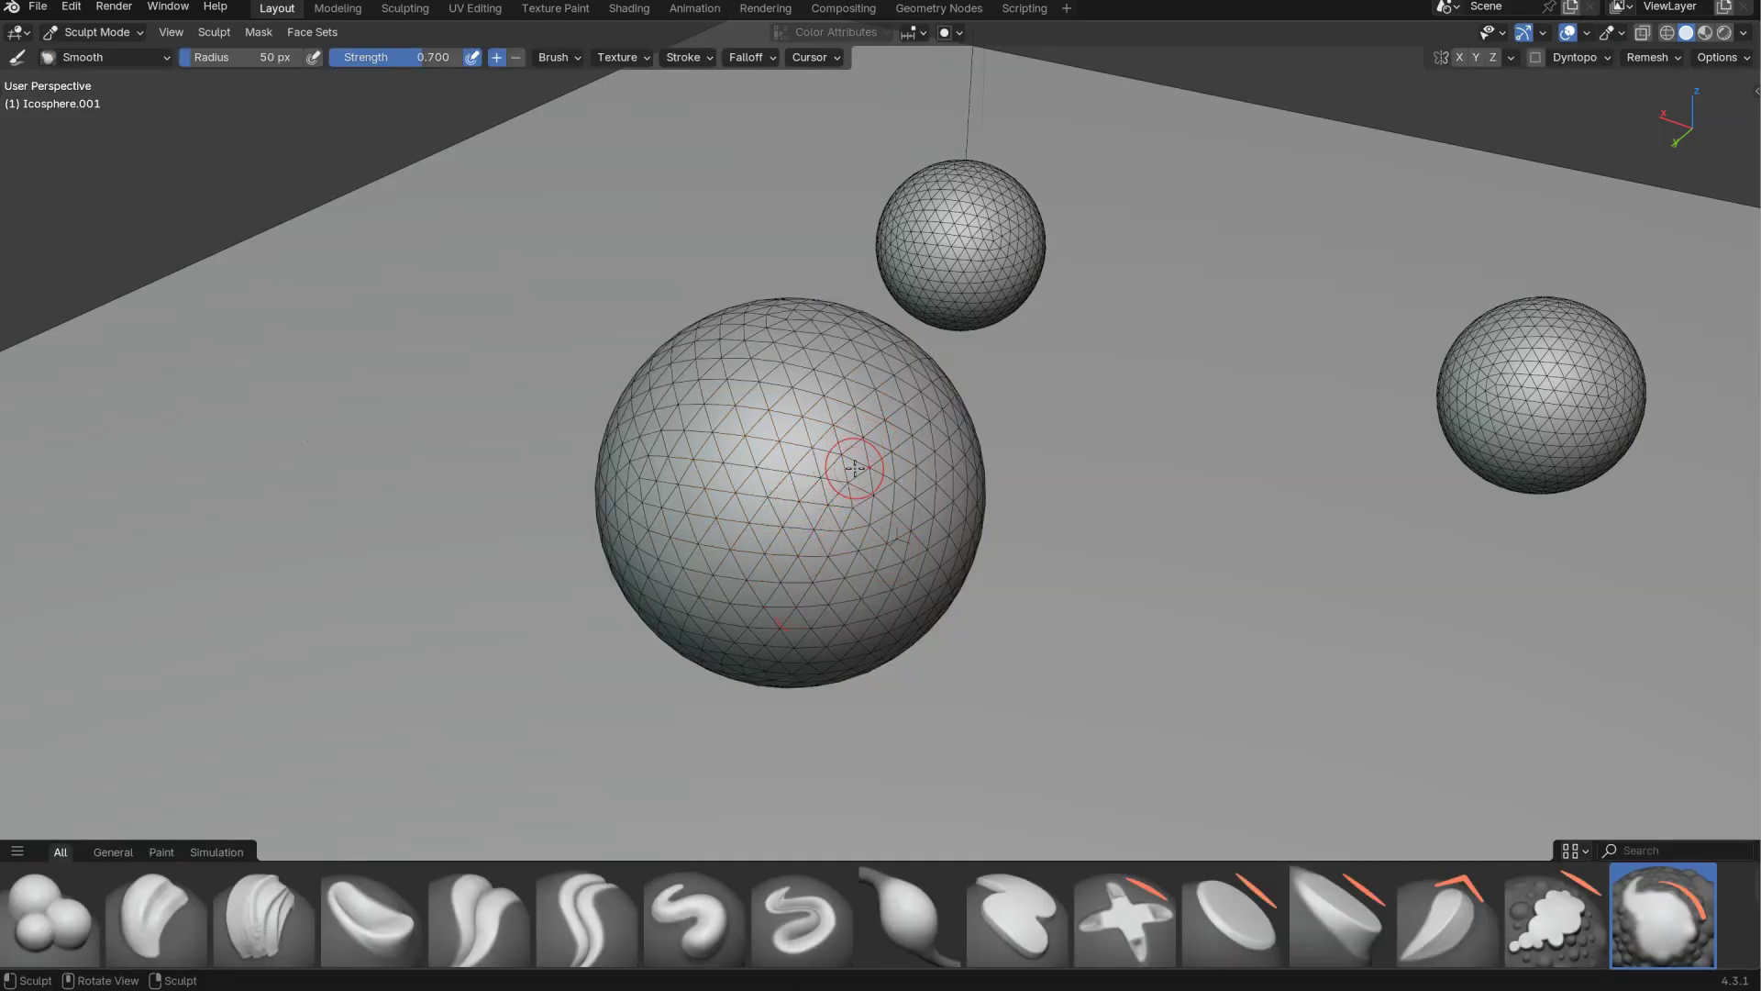
# - Hide the sculpt brush asset shelf and show it again
pyautogui.press('w')
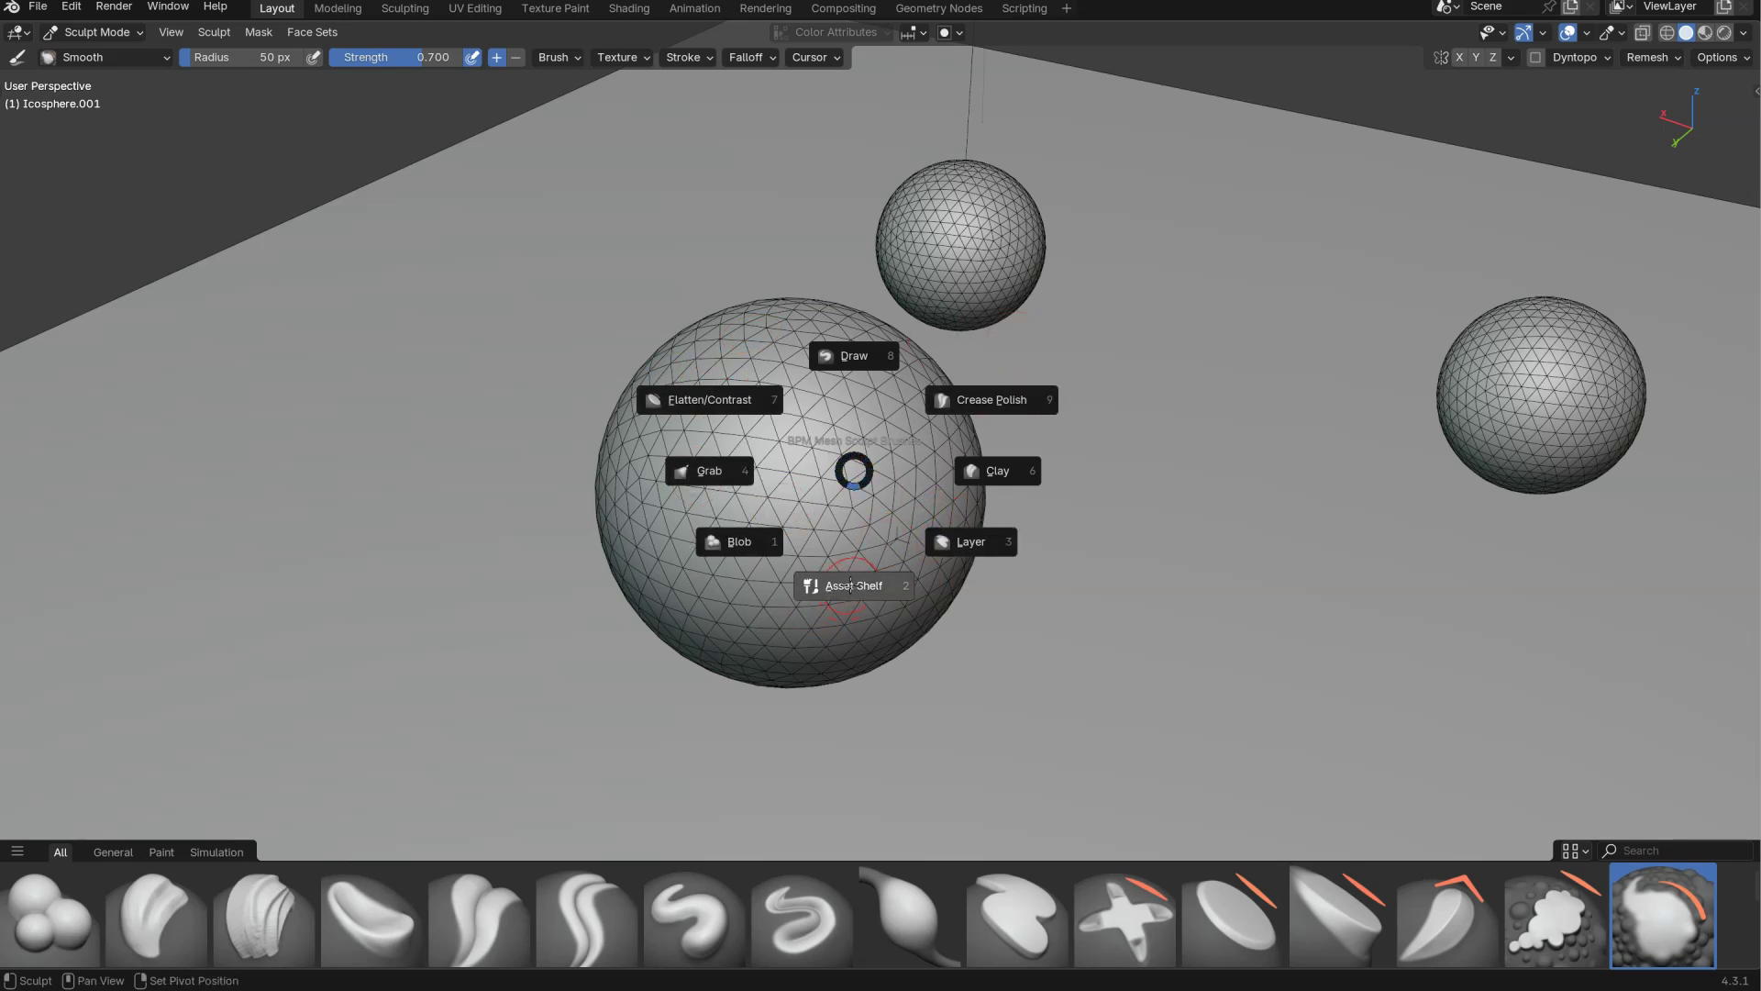
pyautogui.click(852, 587)
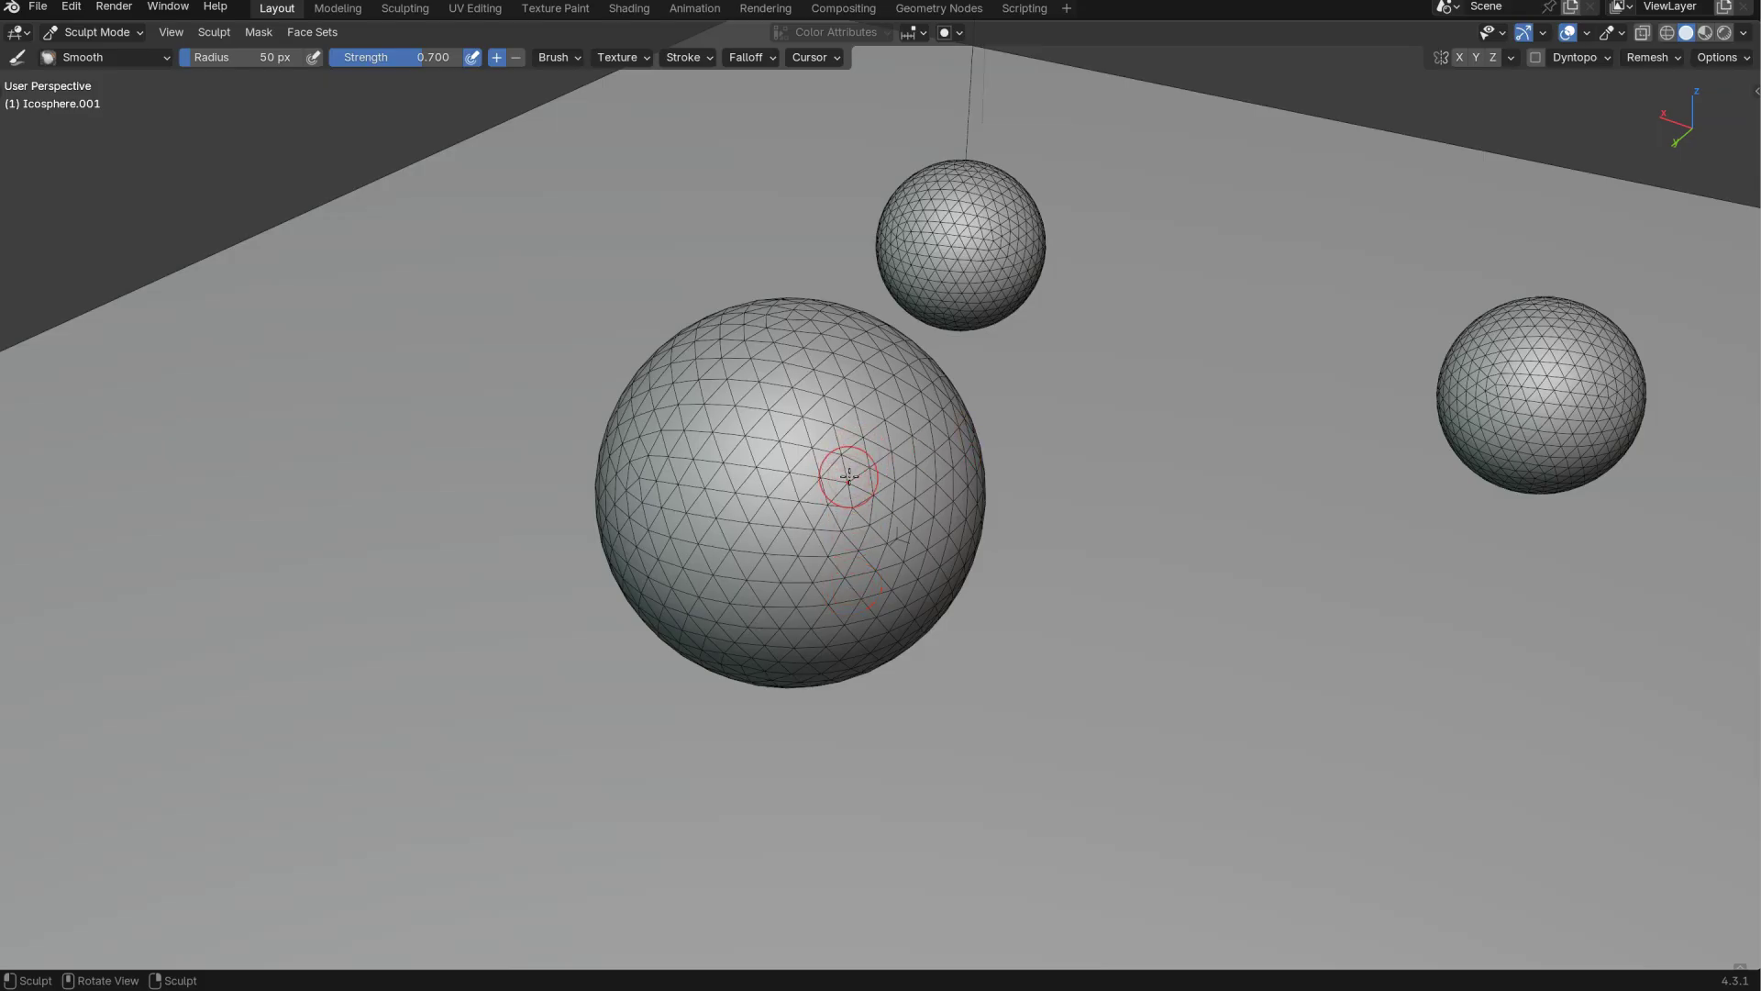
pyautogui.press('w')
pyautogui.click(839, 581)
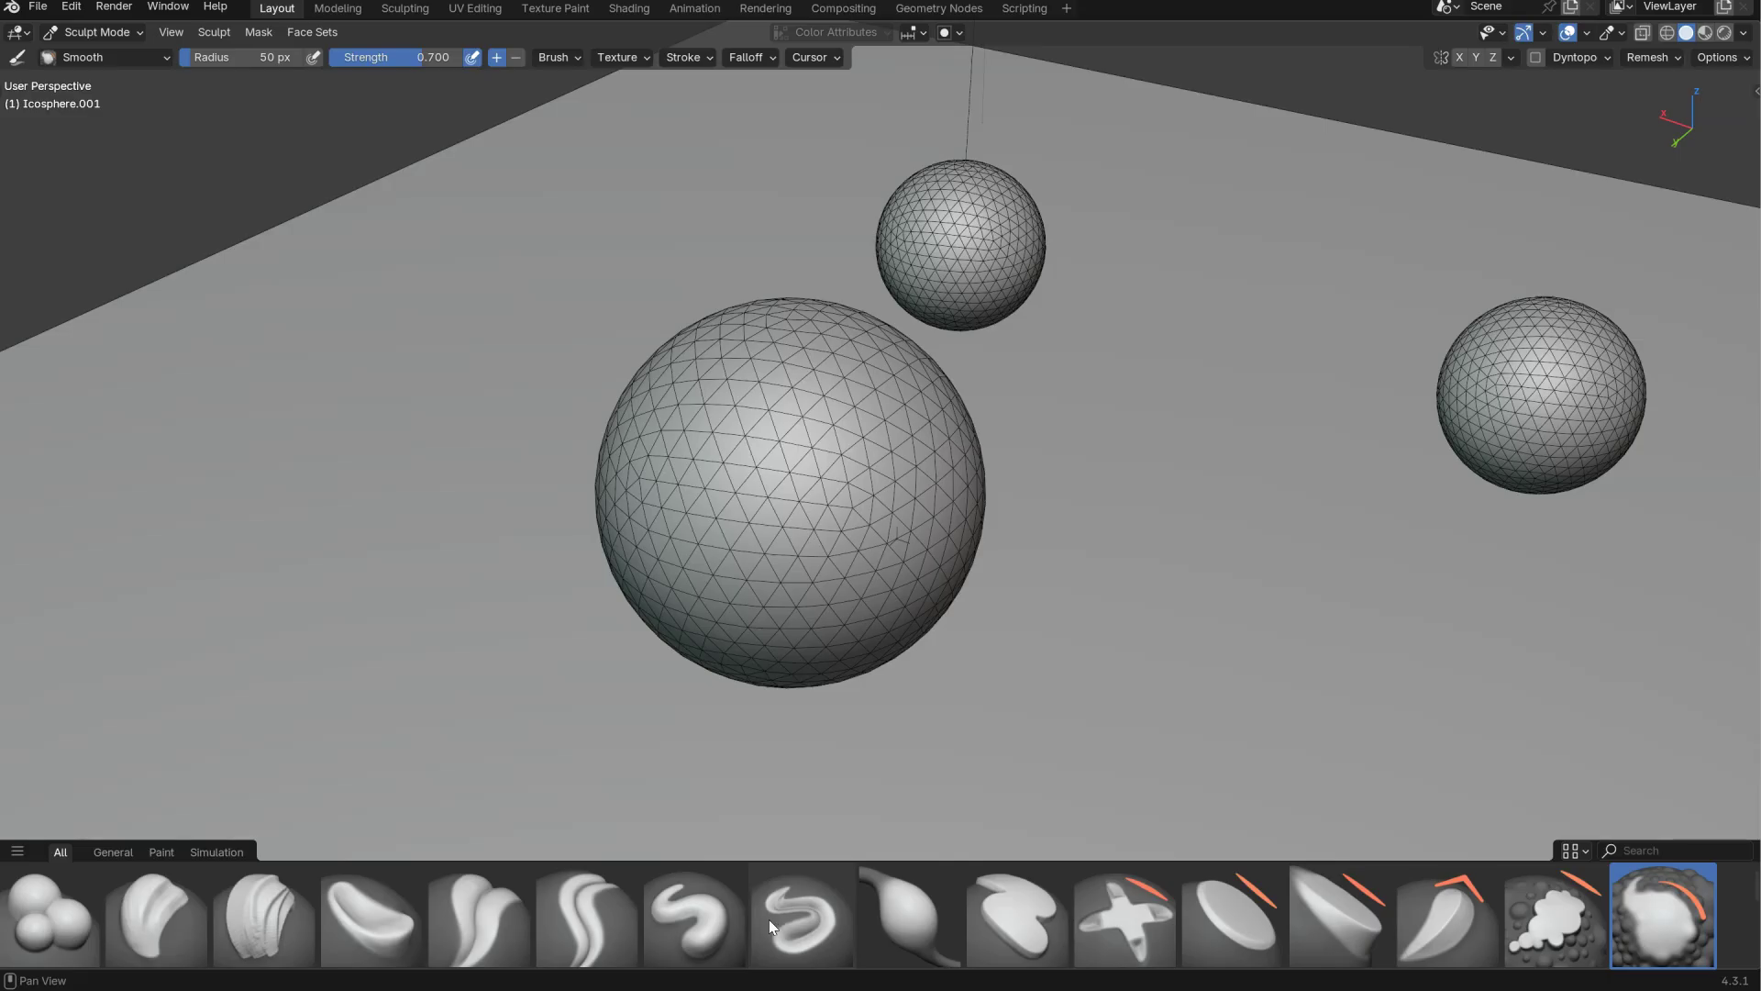
# - Shrink and enlarge the brush thumbnails in the sculpt asset shelf
pyautogui.moveTo(764, 911)
pyautogui.keyDown('ctrl'); pyautogui.mouseDown(button='middle')
pyautogui.moveTo(1180, 888)
pyautogui.moveTo(372, 926)
pyautogui.moveTo(471, 916)
pyautogui.mouseUp(button='middle'); pyautogui.keyUp('ctrl')
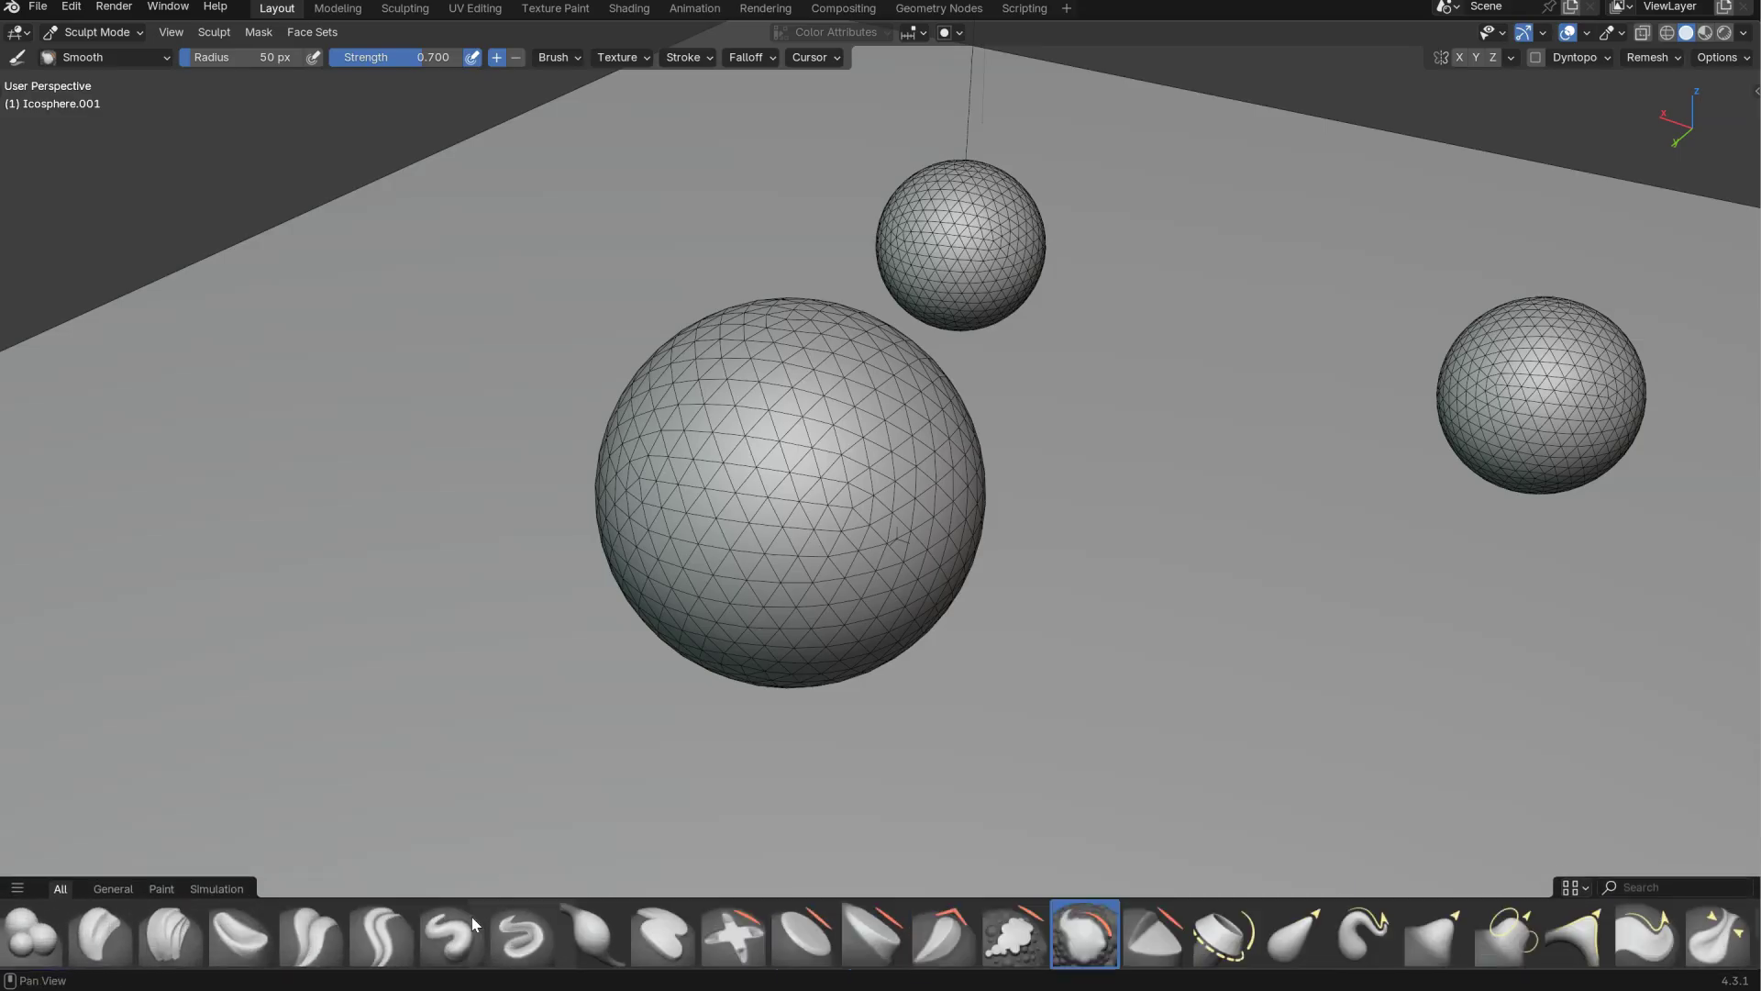
pyautogui.keyDown('ctrl'); pyautogui.scroll(3, 472, 916); pyautogui.keyUp('ctrl')
pyautogui.keyDown('ctrl'); pyautogui.scroll(-2, 739, 916); pyautogui.keyUp('ctrl')
pyautogui.keyDown('ctrl'); pyautogui.scroll(1, 701, 929); pyautogui.keyUp('ctrl')
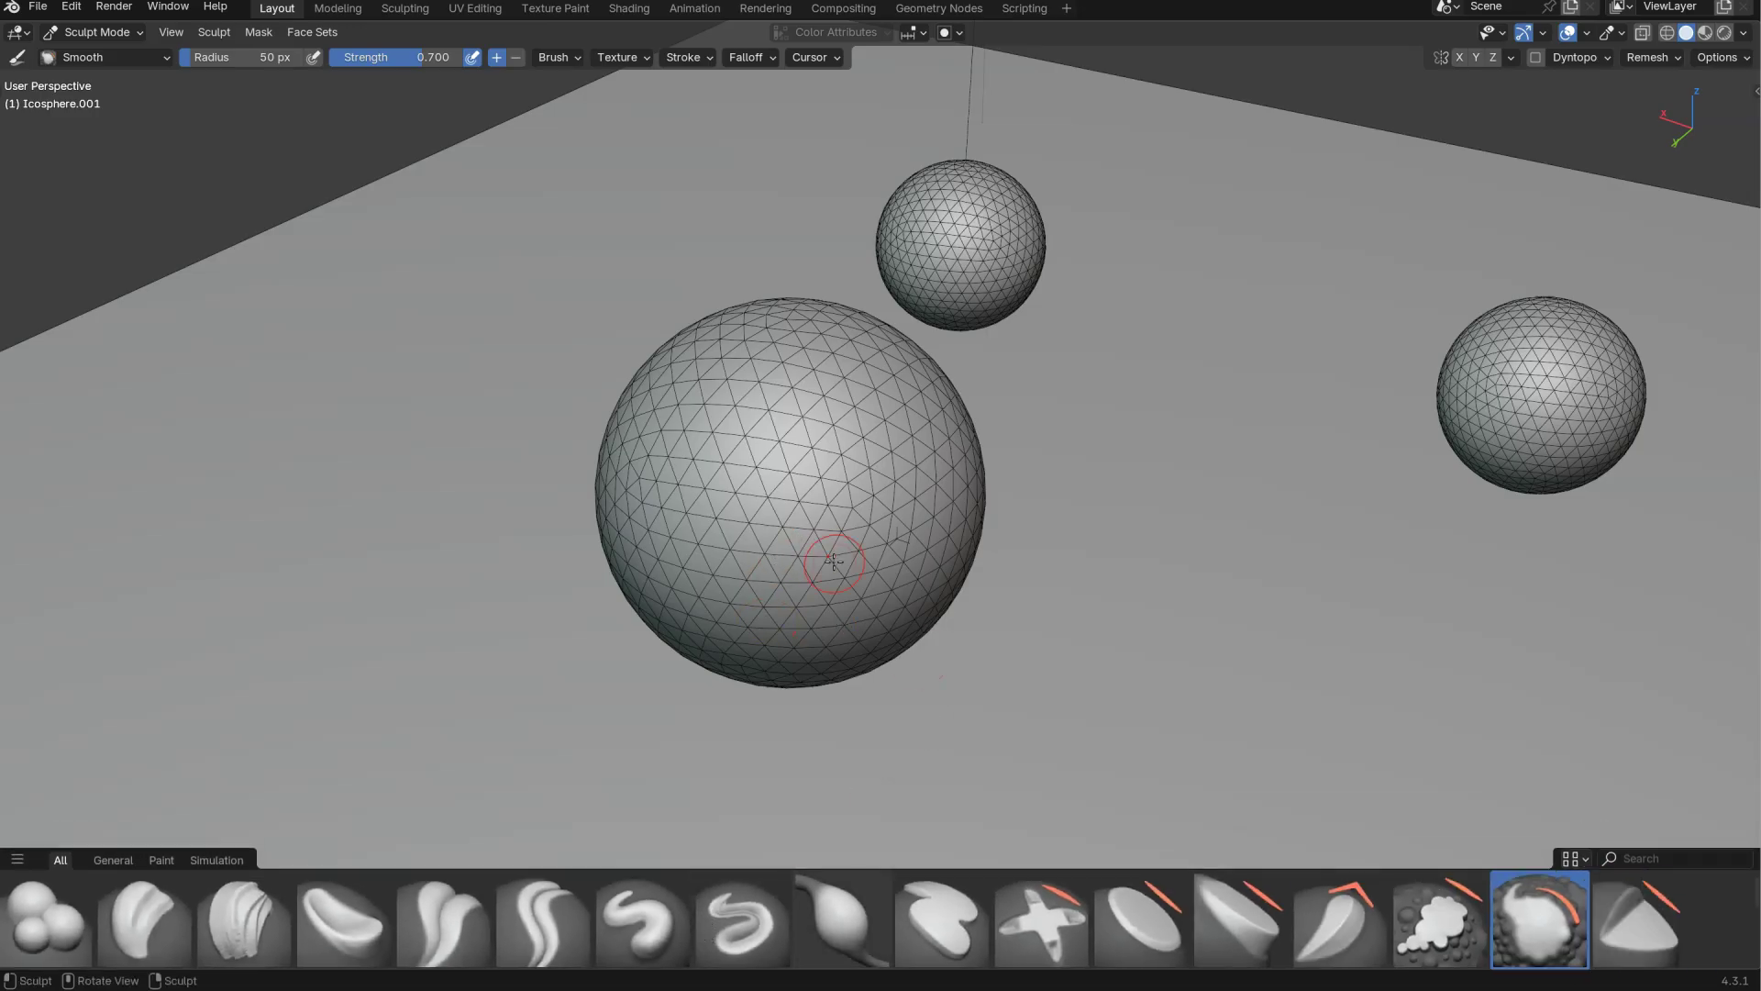
# - Bring up the Asset Browser below the viewport, view its previews at different sizes and close it
pyautogui.hotkey('ctrl', 'space')
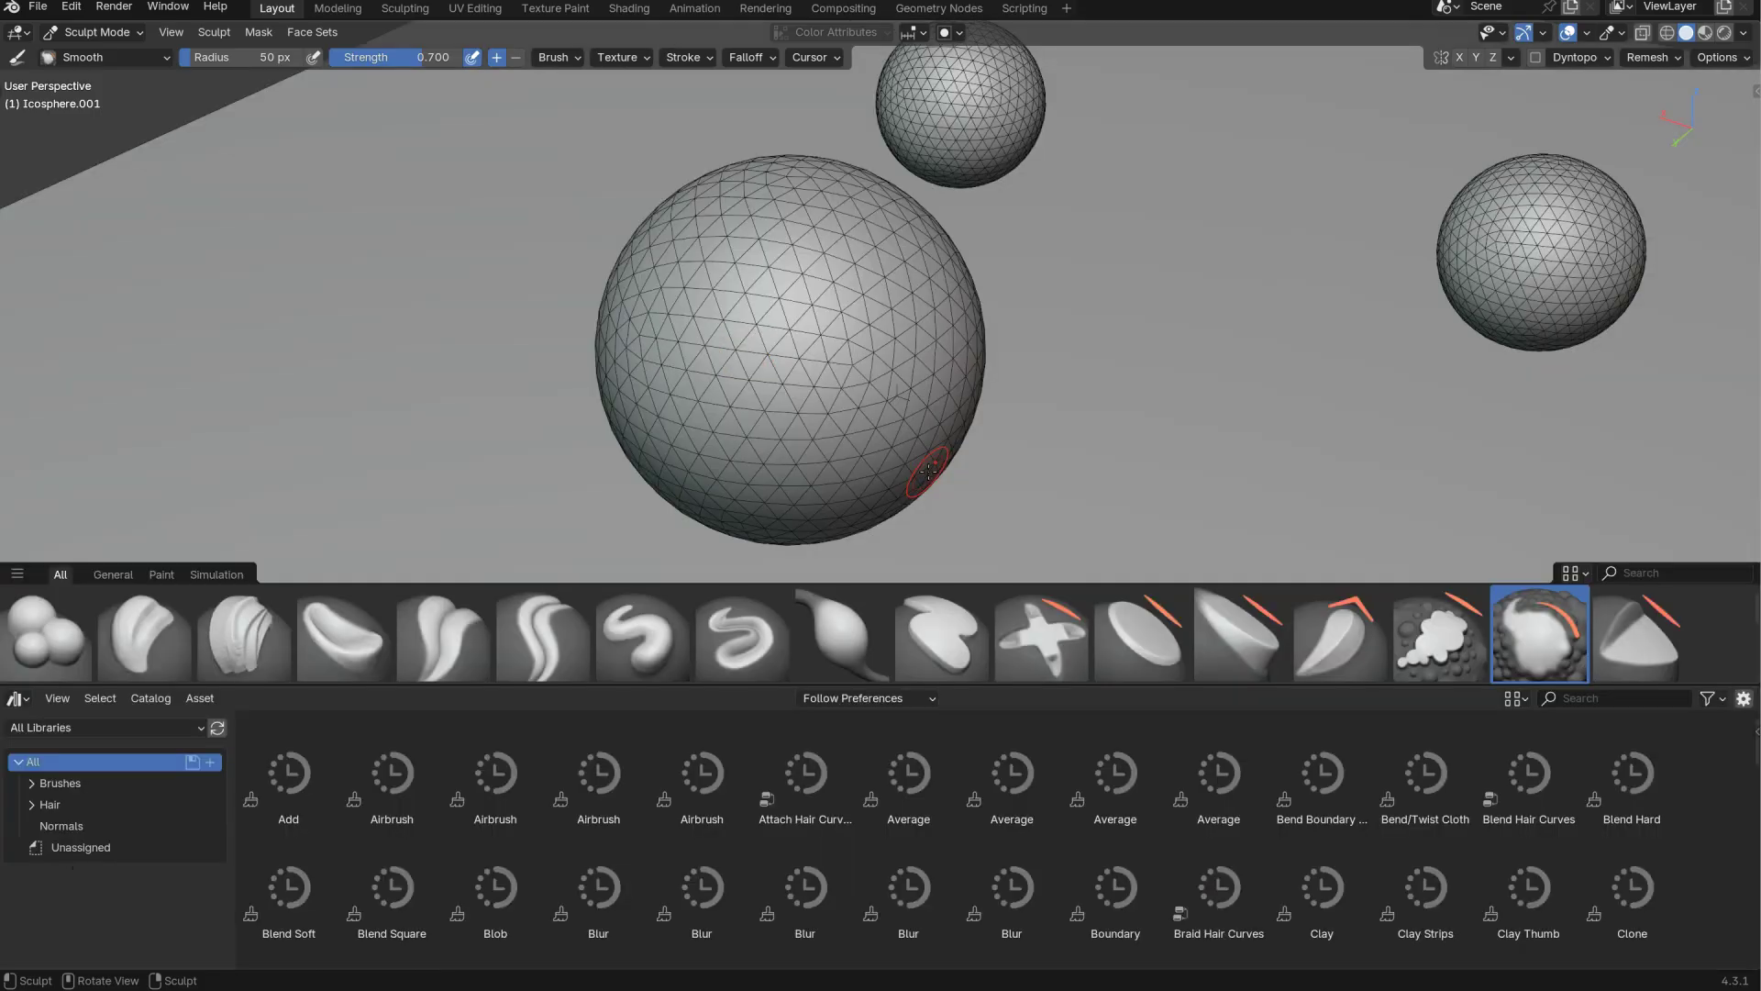
pyautogui.keyDown('ctrl'); pyautogui.scroll(2, 386, 872); pyautogui.keyUp('ctrl')
pyautogui.keyDown('ctrl'); pyautogui.scroll(-5, 385, 871); pyautogui.keyUp('ctrl')
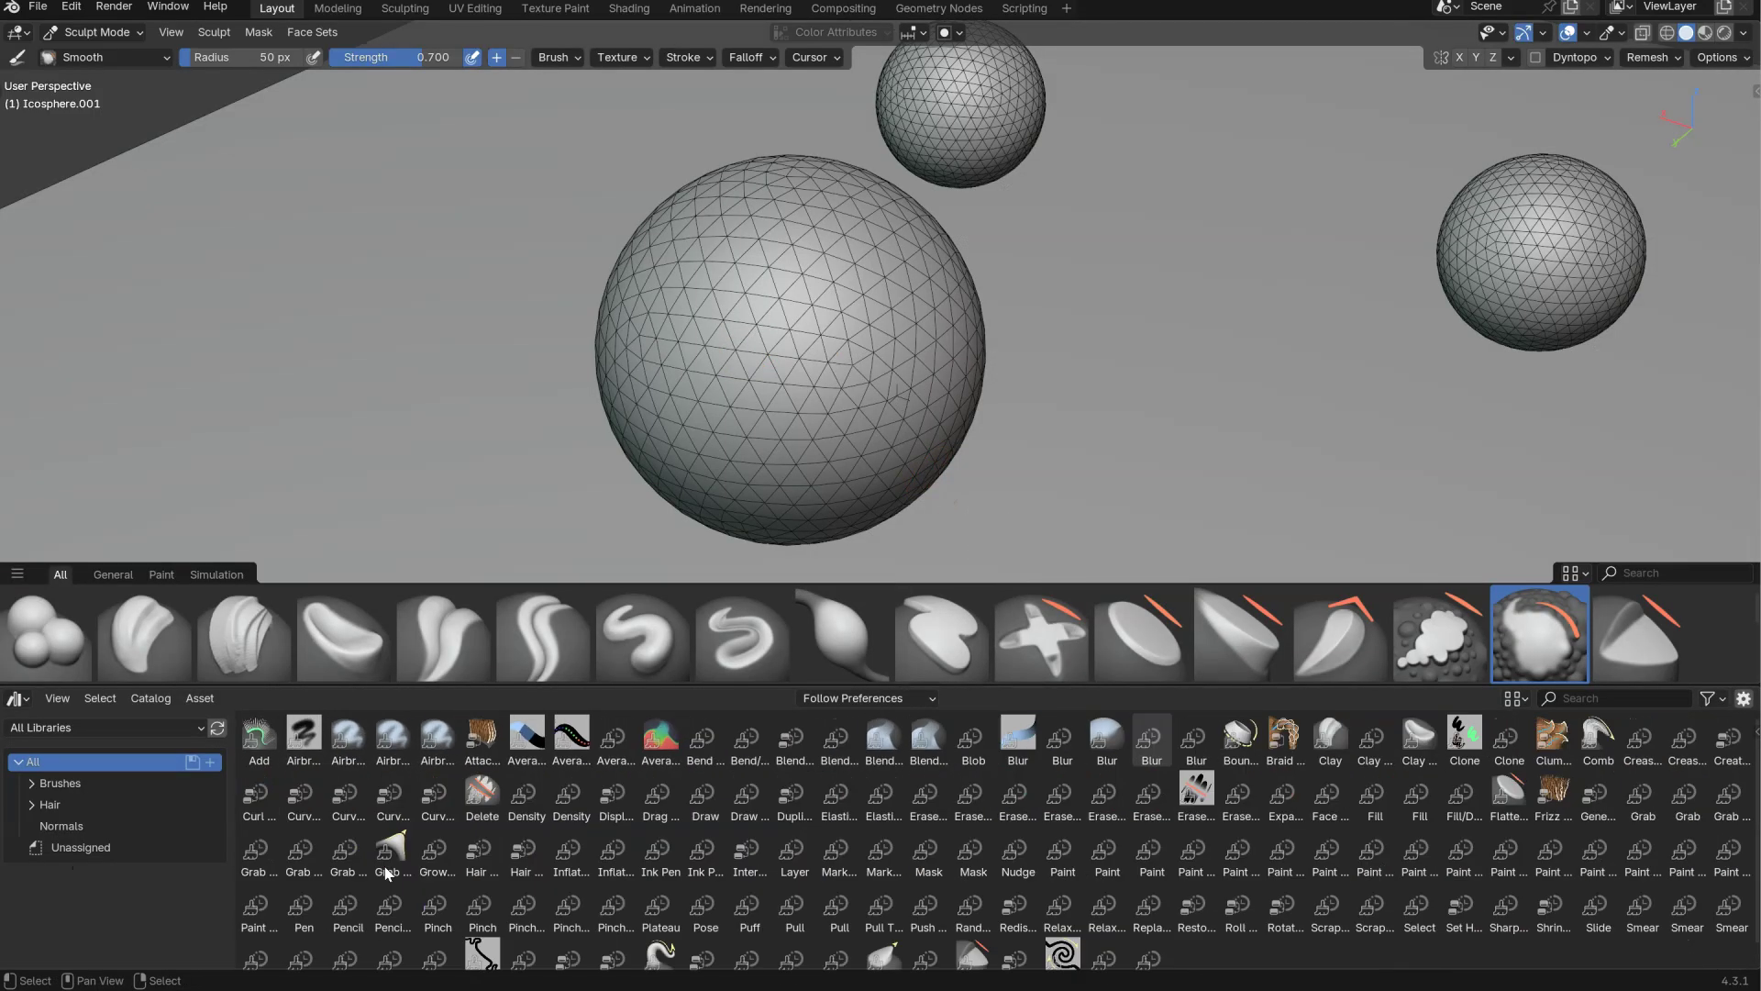
pyautogui.keyDown('ctrl'); pyautogui.scroll(4, 394, 870); pyautogui.keyUp('ctrl')
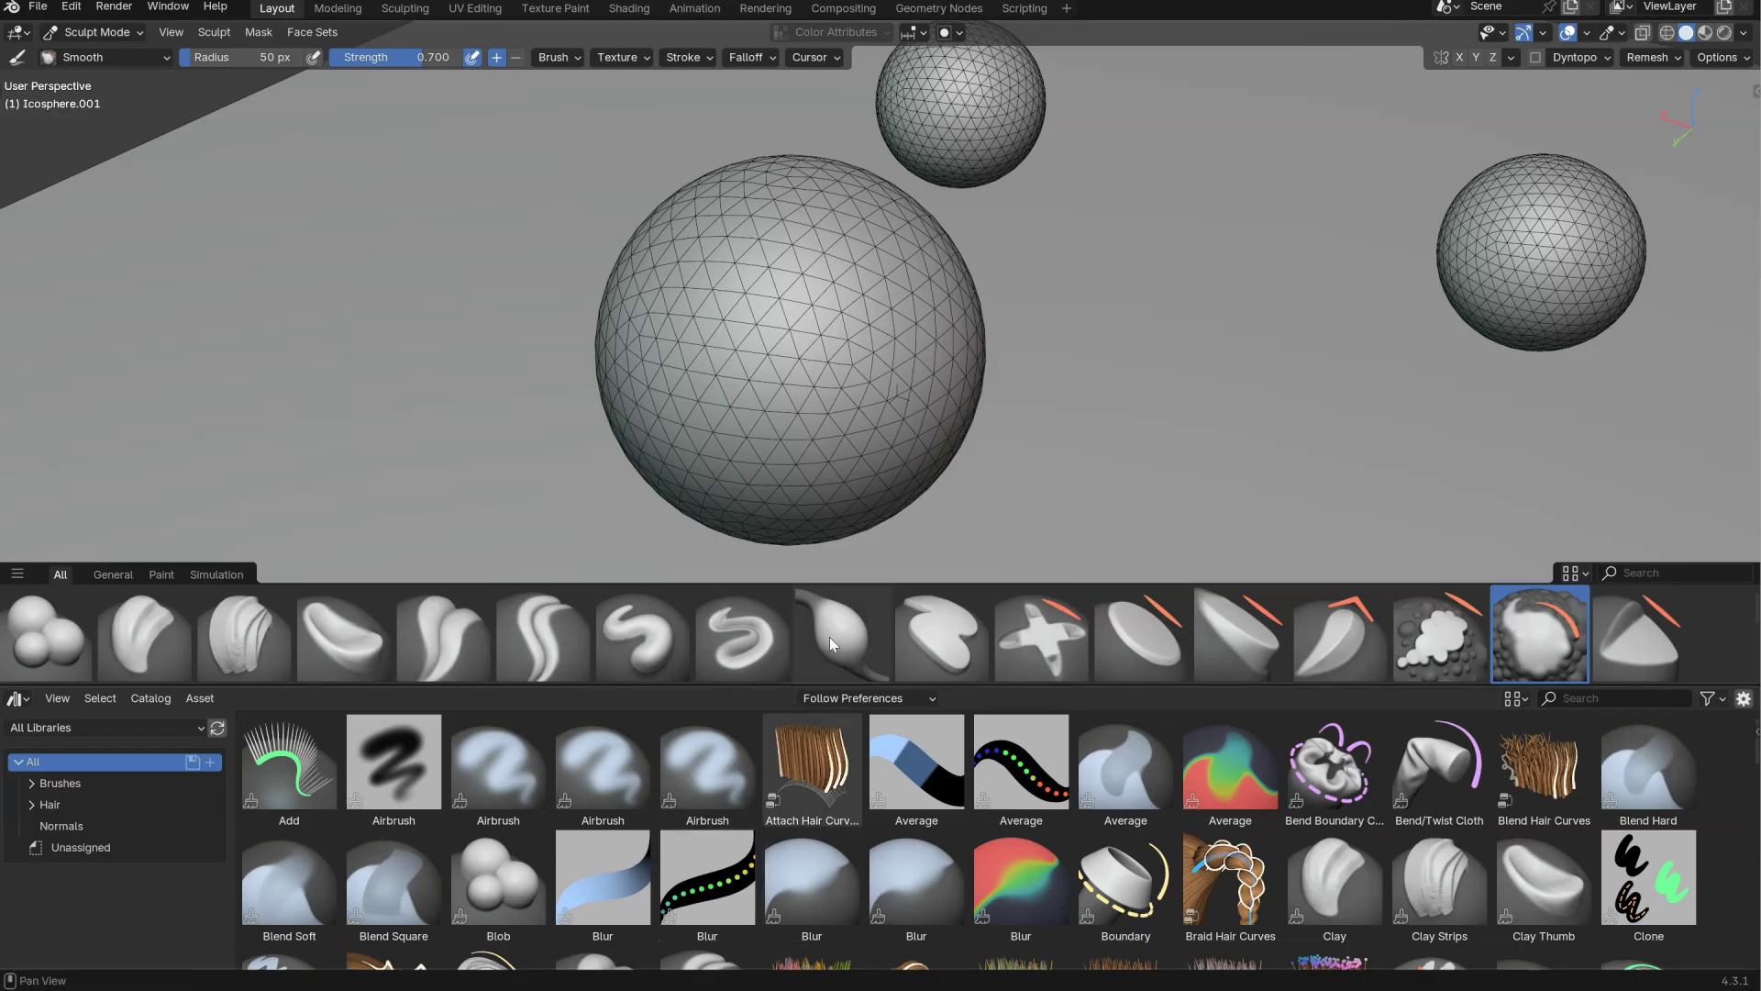
pyautogui.hotkey('ctrl', 'space')
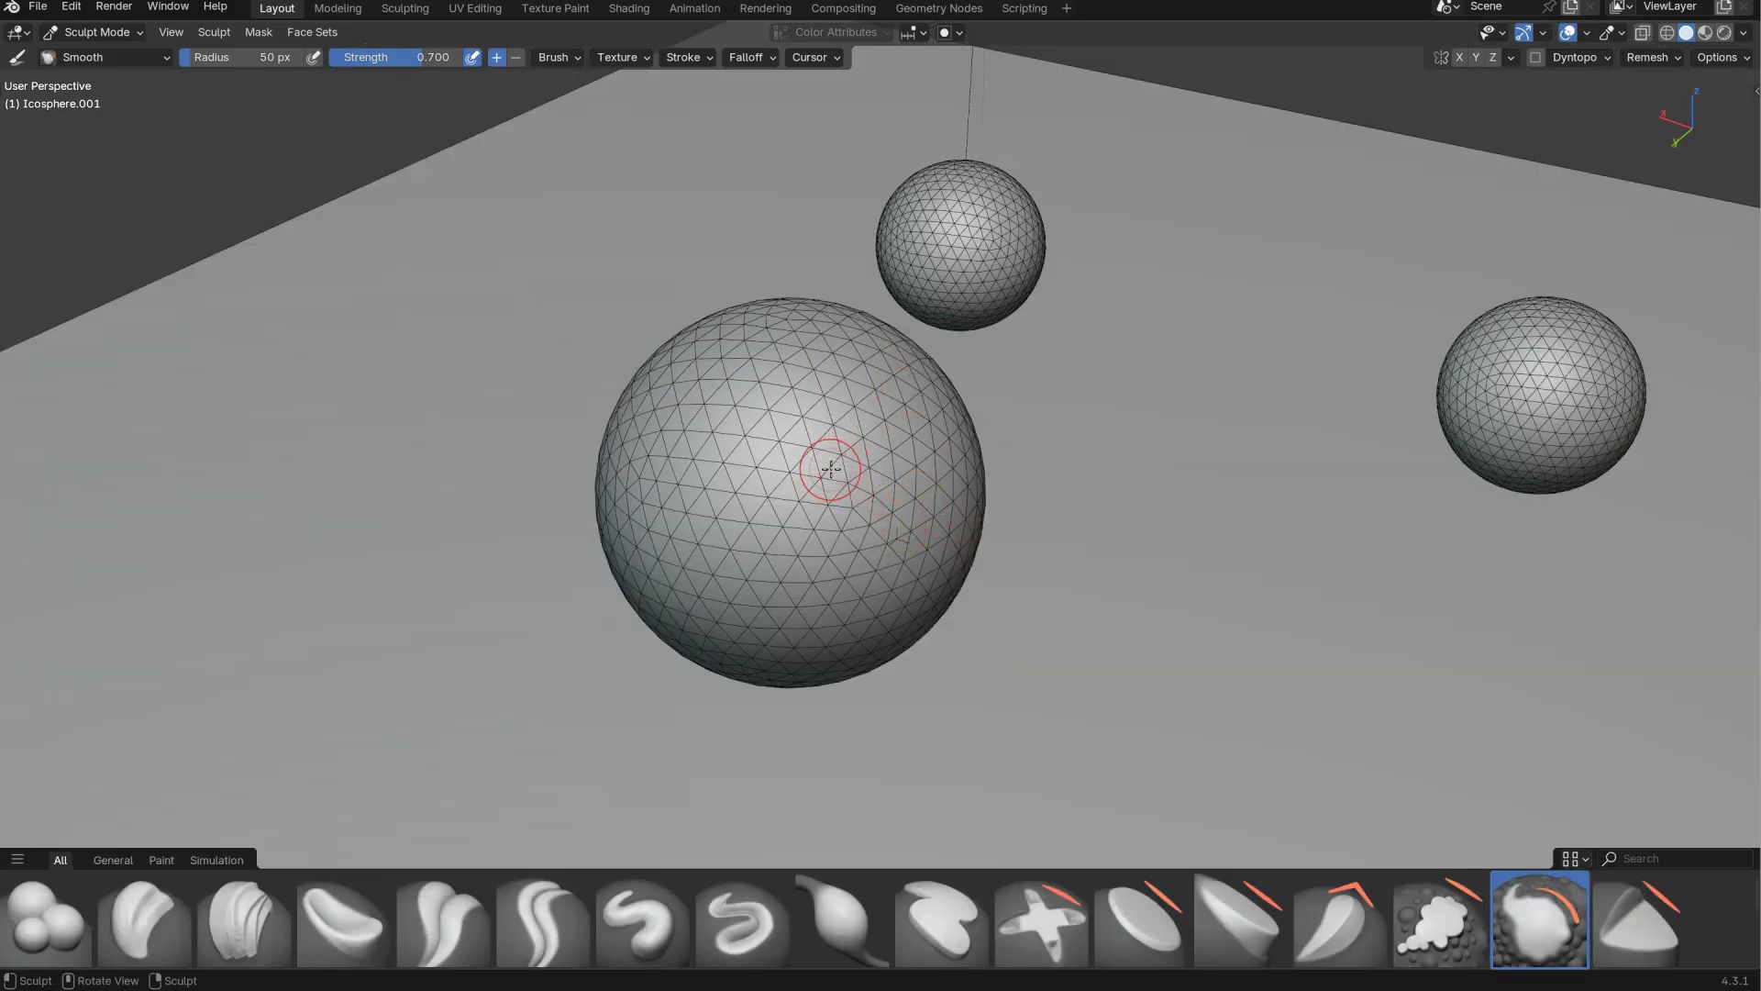
# - Hide the sculpt brush asset shelf and view the complete brush library and the brush choices for sculpting
pyautogui.hotkey('shift', 'space')
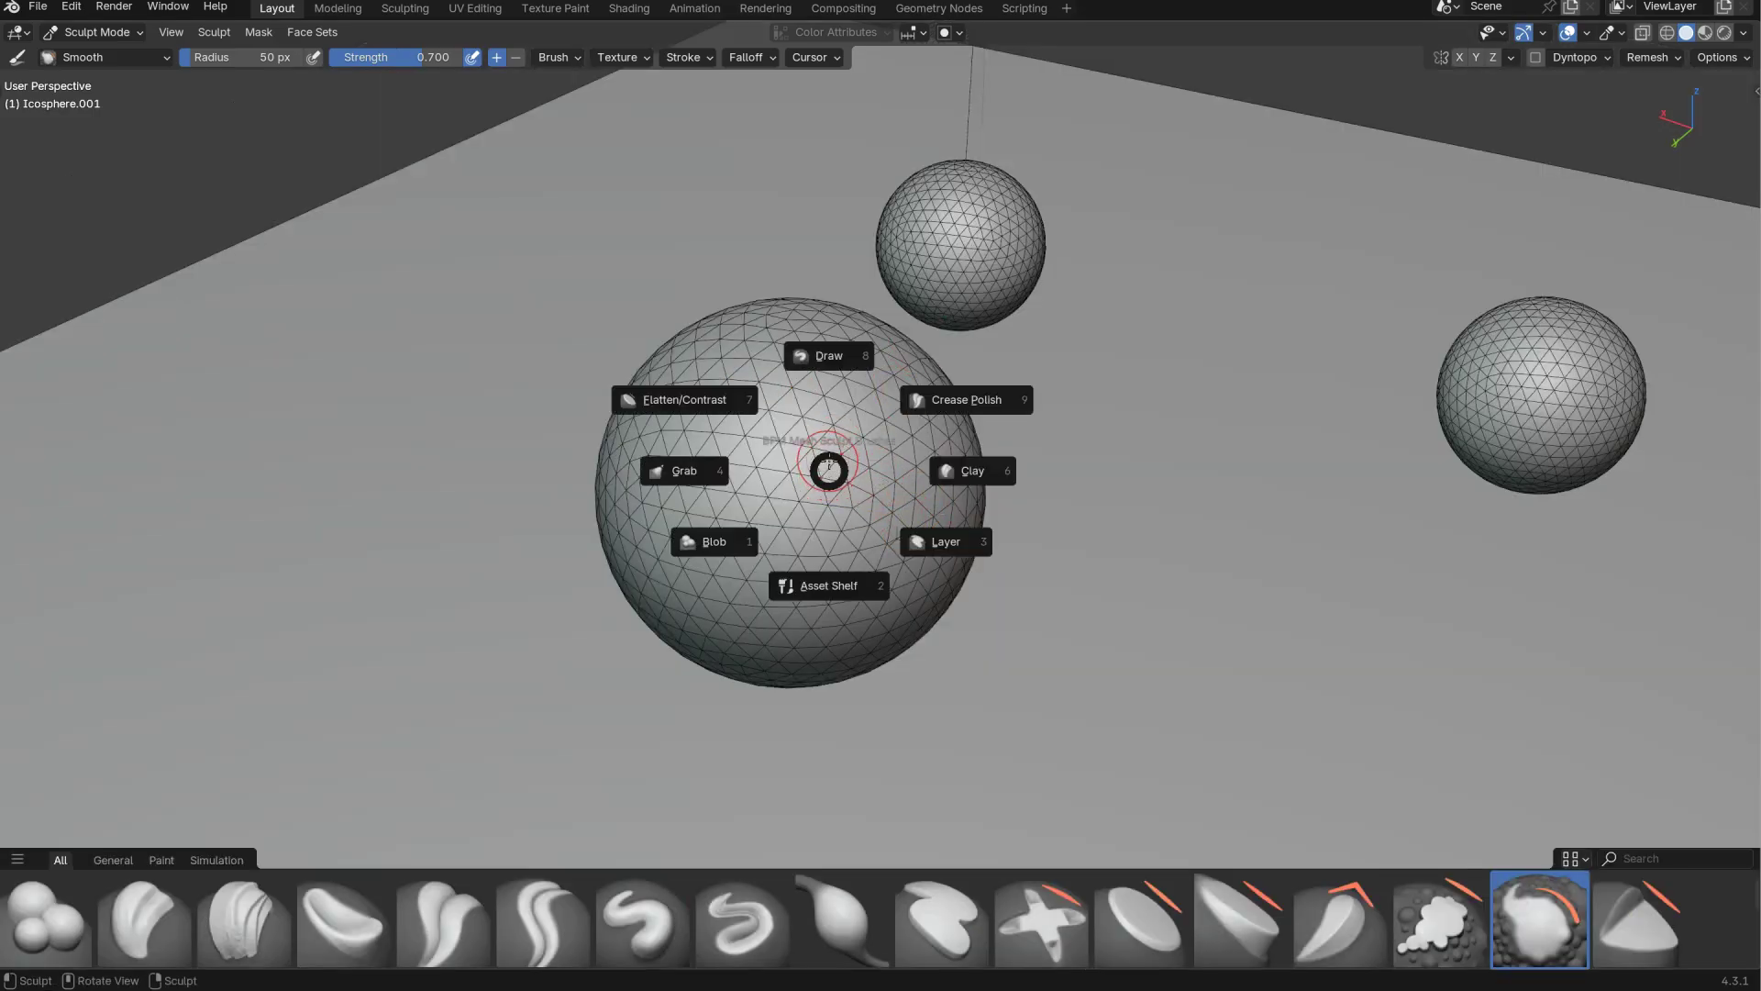
pyautogui.keyDown('shift'); pyautogui.click(823, 587); pyautogui.keyUp('shift')
pyautogui.hotkey('shift', 'space')
pyautogui.click(823, 561)
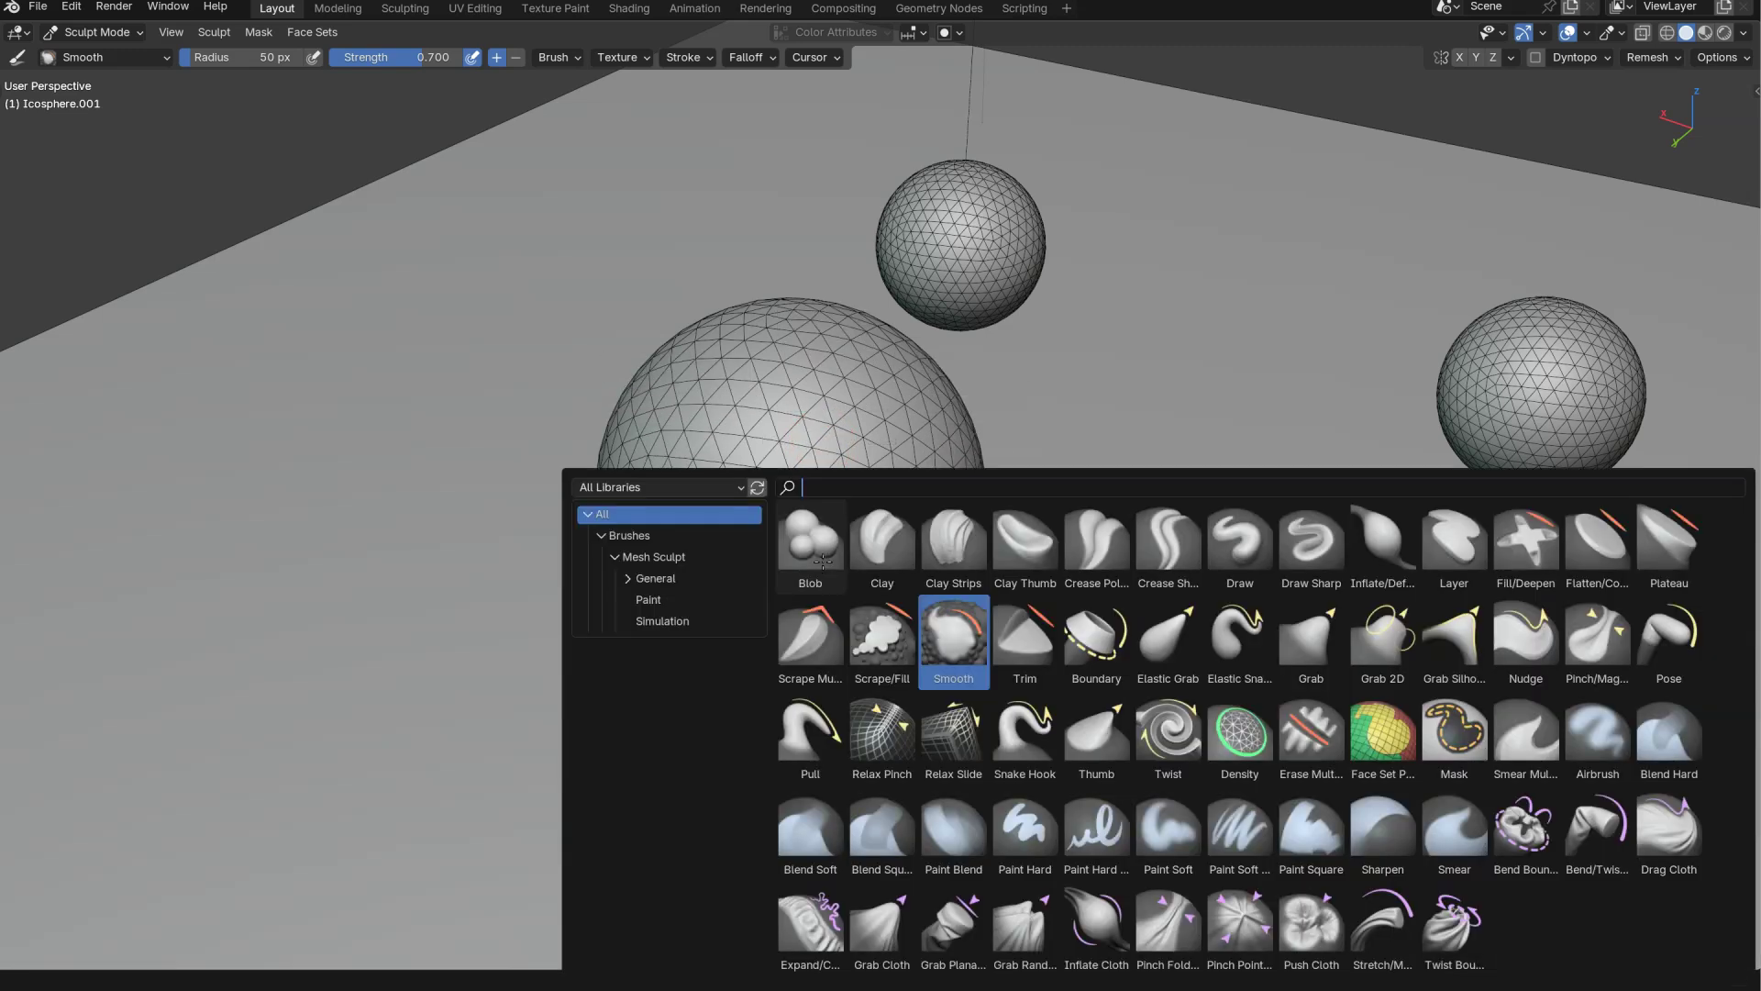
pyautogui.press('Escape')
pyautogui.hotkey('shift', 'space')
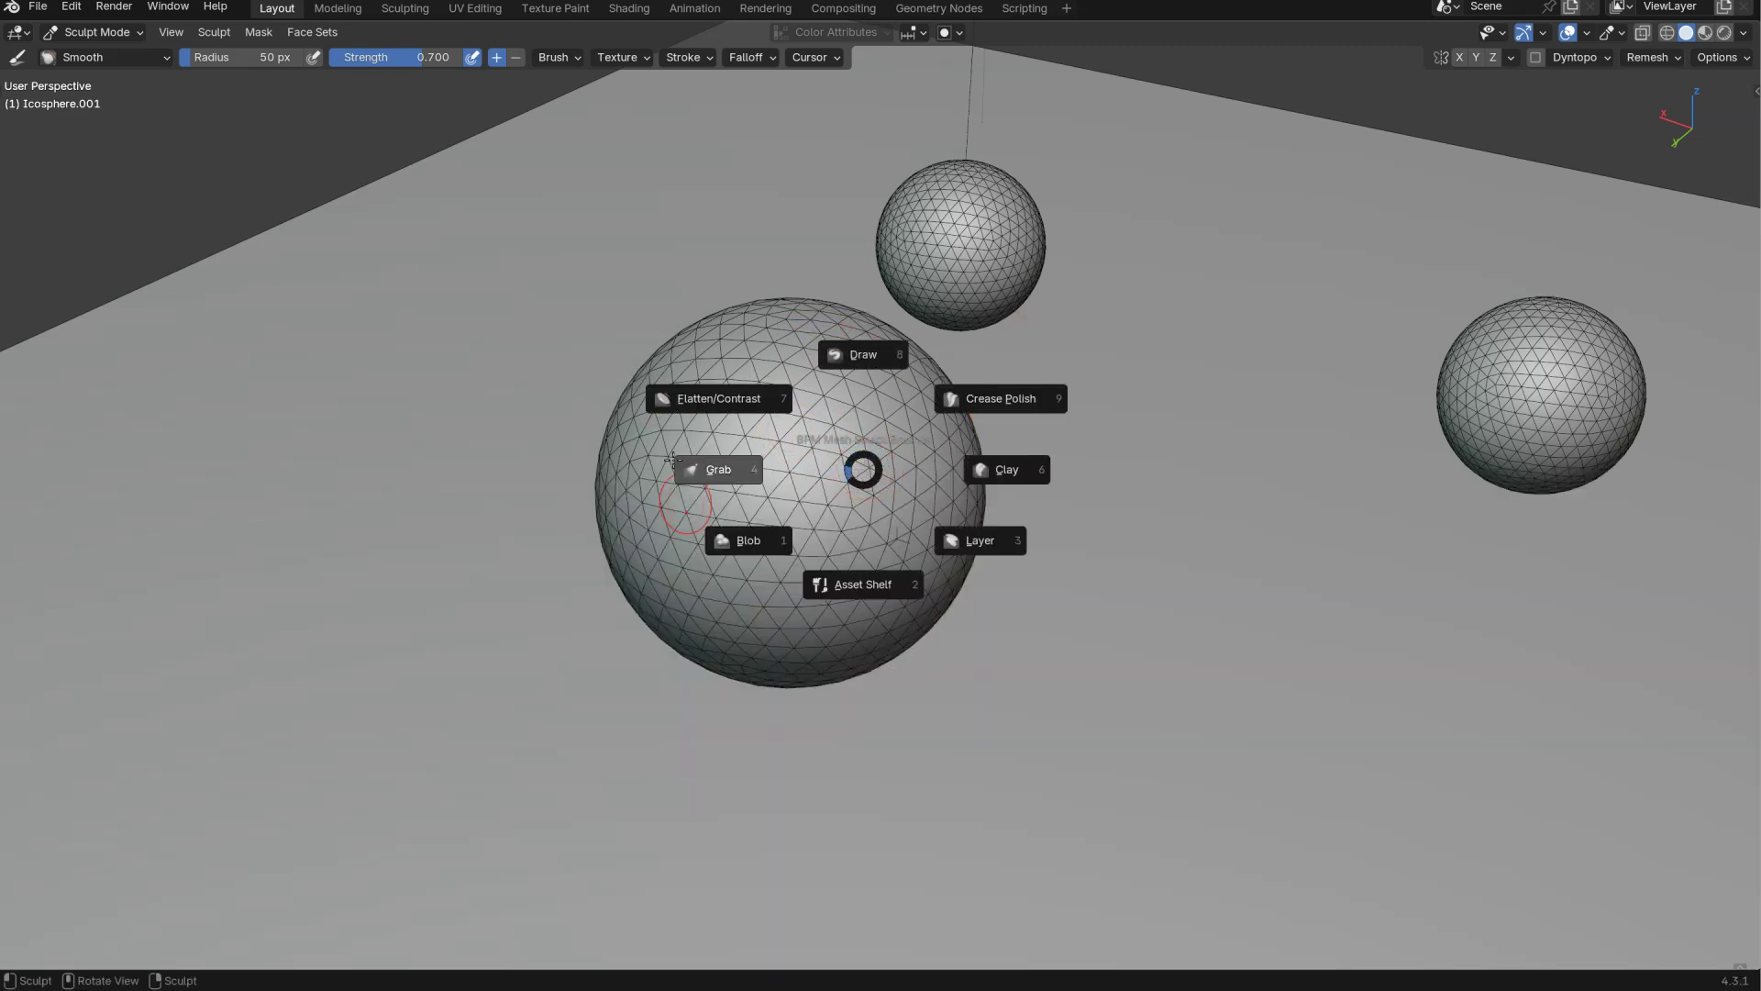
pyautogui.press('Escape')
# - View the Smooth brush's settings, make Draw the active sculpt brush and view its settings
pyautogui.rightClick(902, 424)
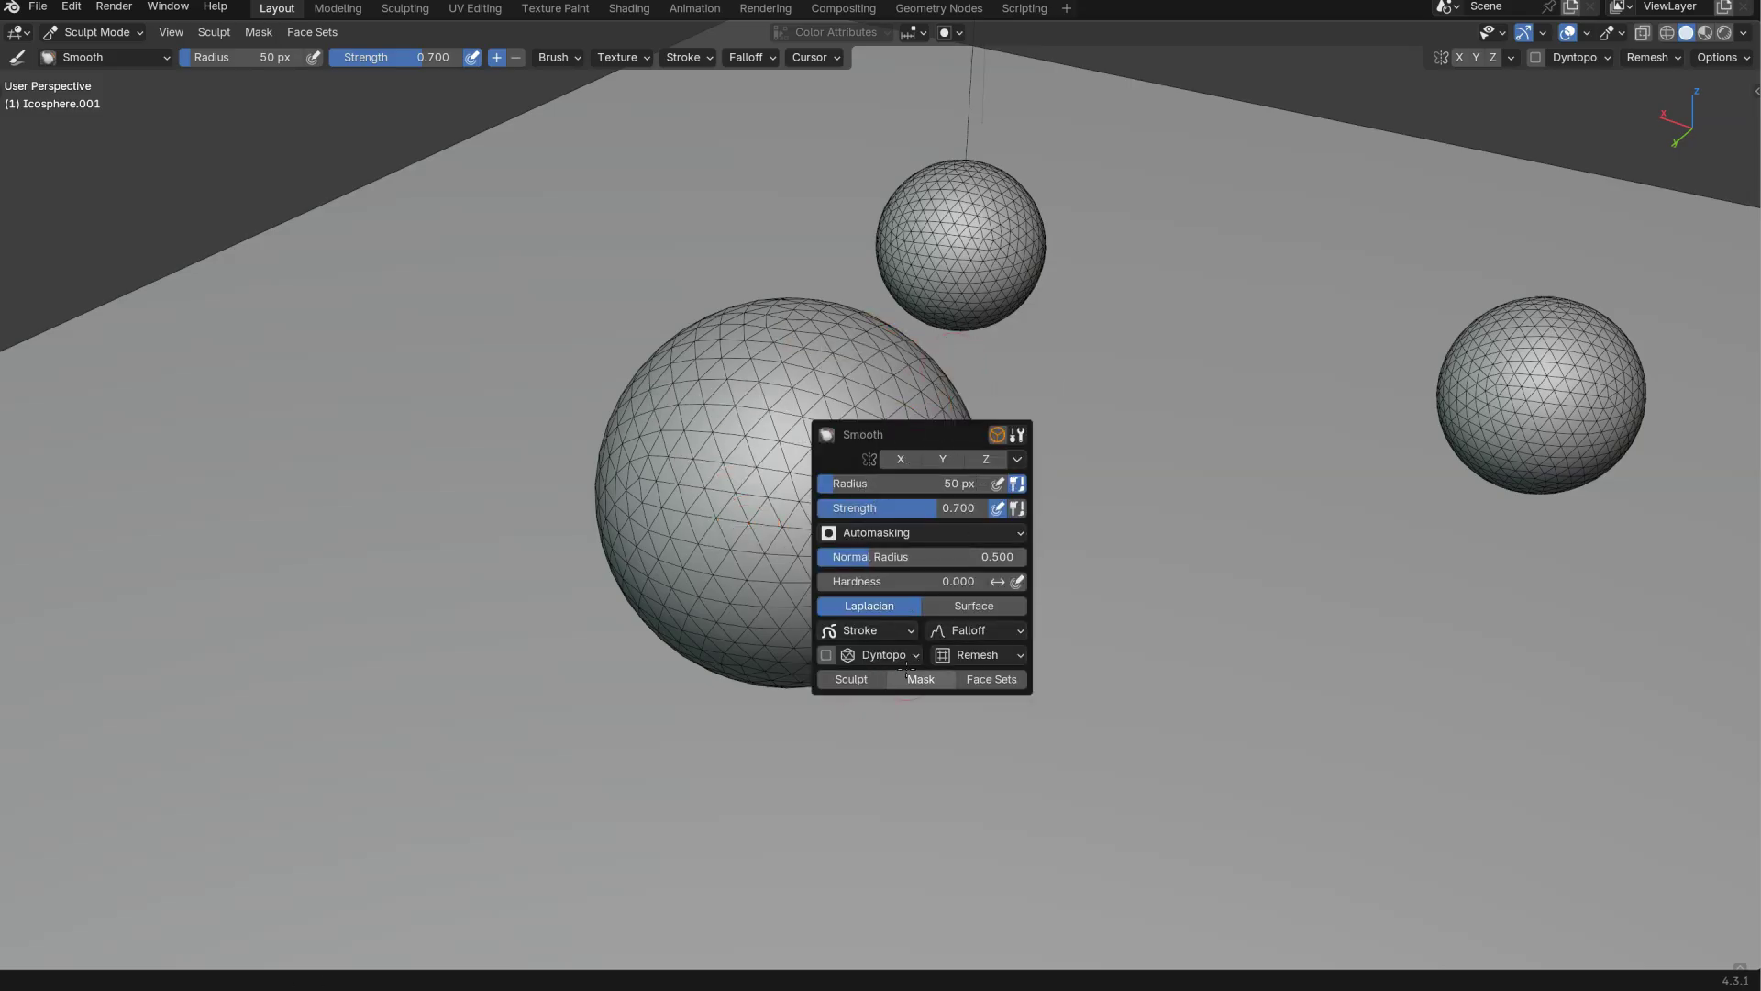
pyautogui.press('Escape')
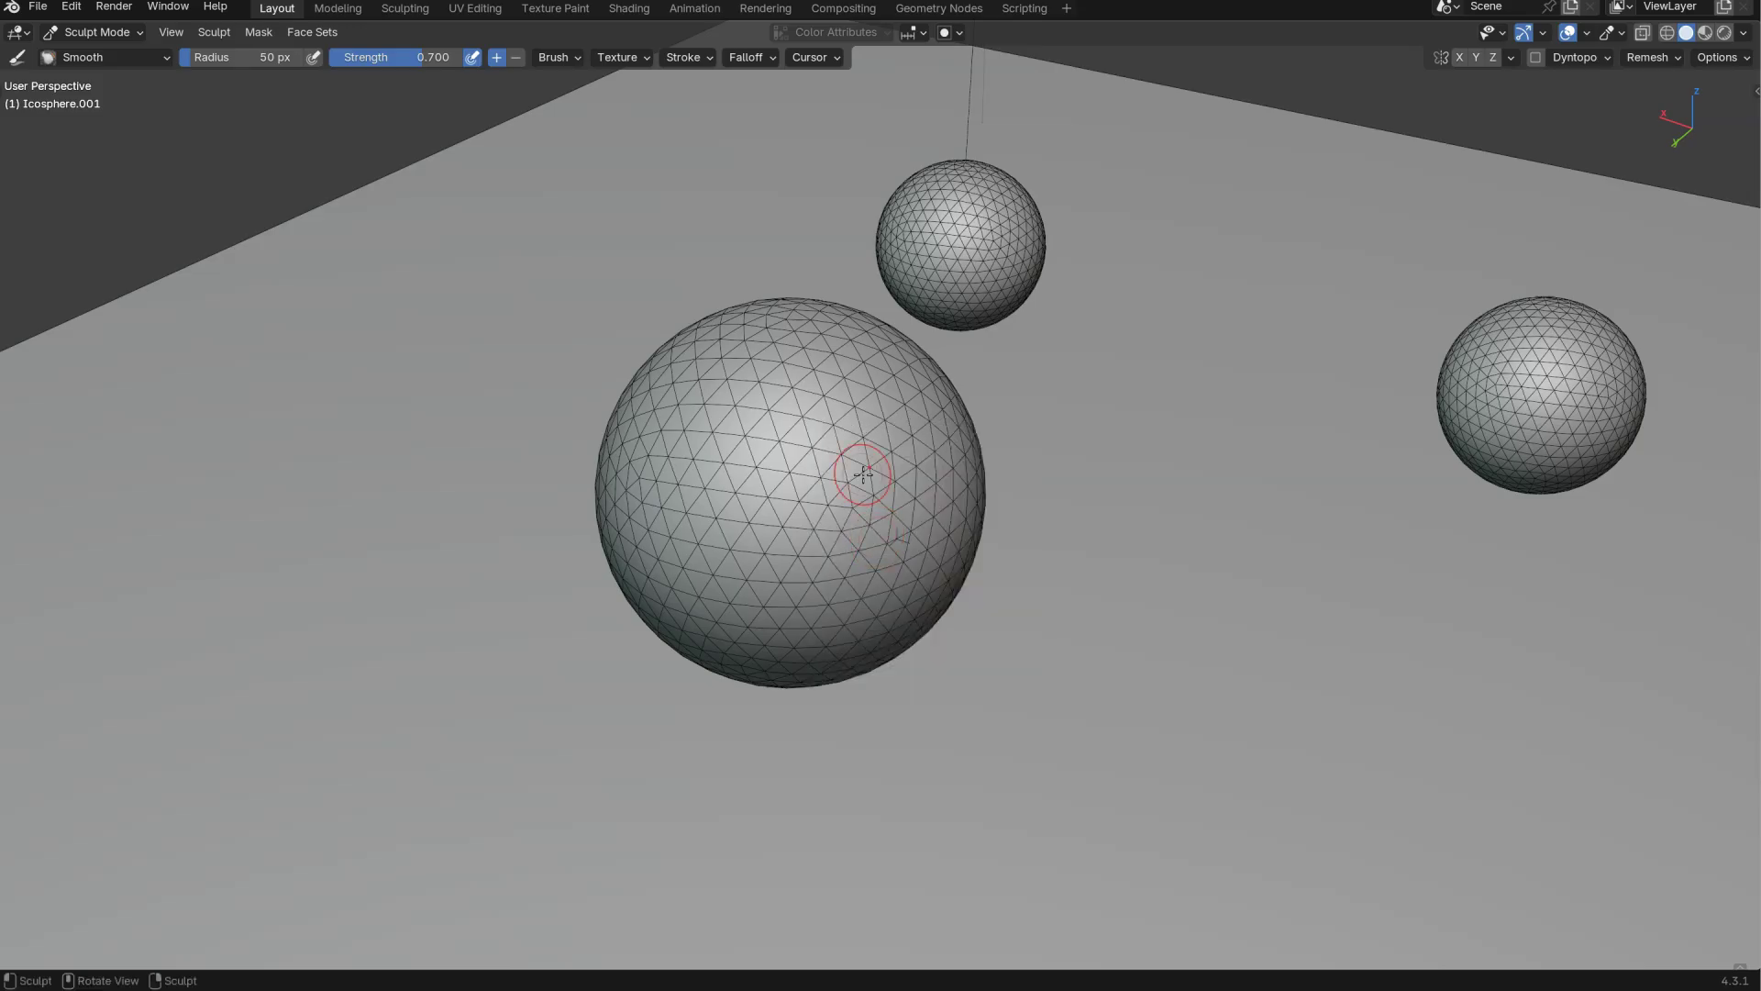
pyautogui.hotkey('shift', 'space')
pyautogui.click(906, 376)
pyautogui.rightClick(978, 418)
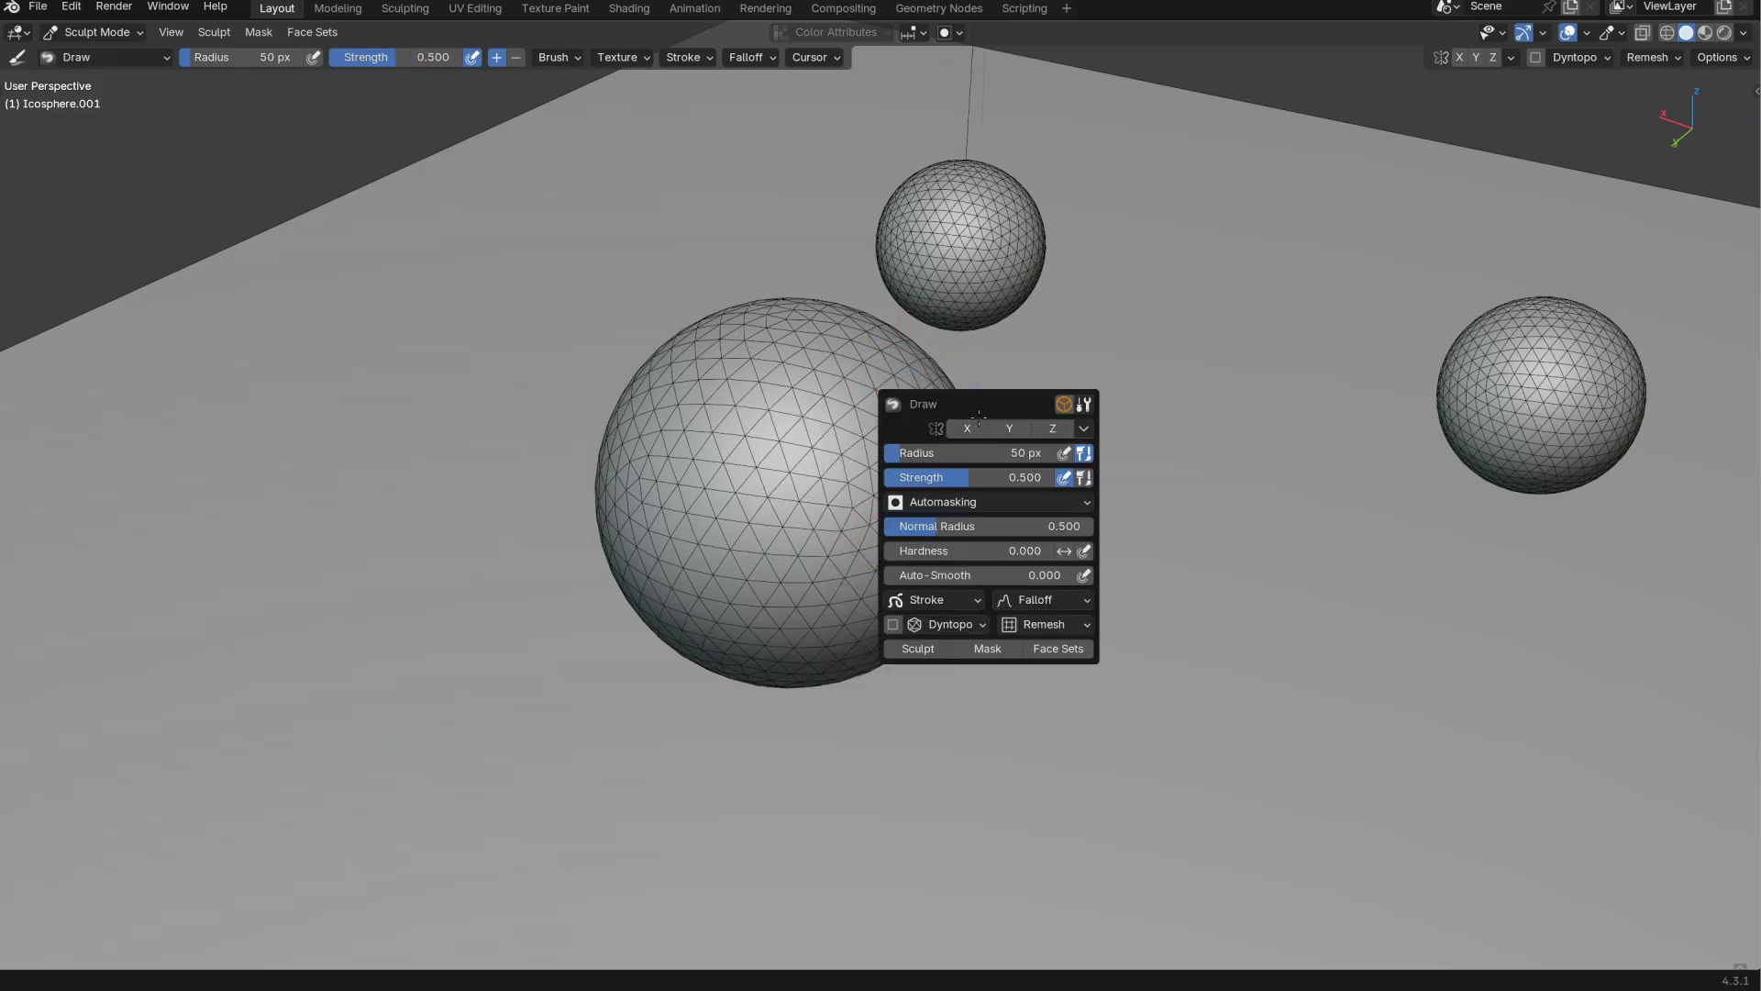
# - Switch the large sphere to Texture Paint Mode and brighten the Paint Hard brush's colour from black to light grey
pyautogui.hotkey('ctrl', 'Tab')
pyautogui.click(817, 422)
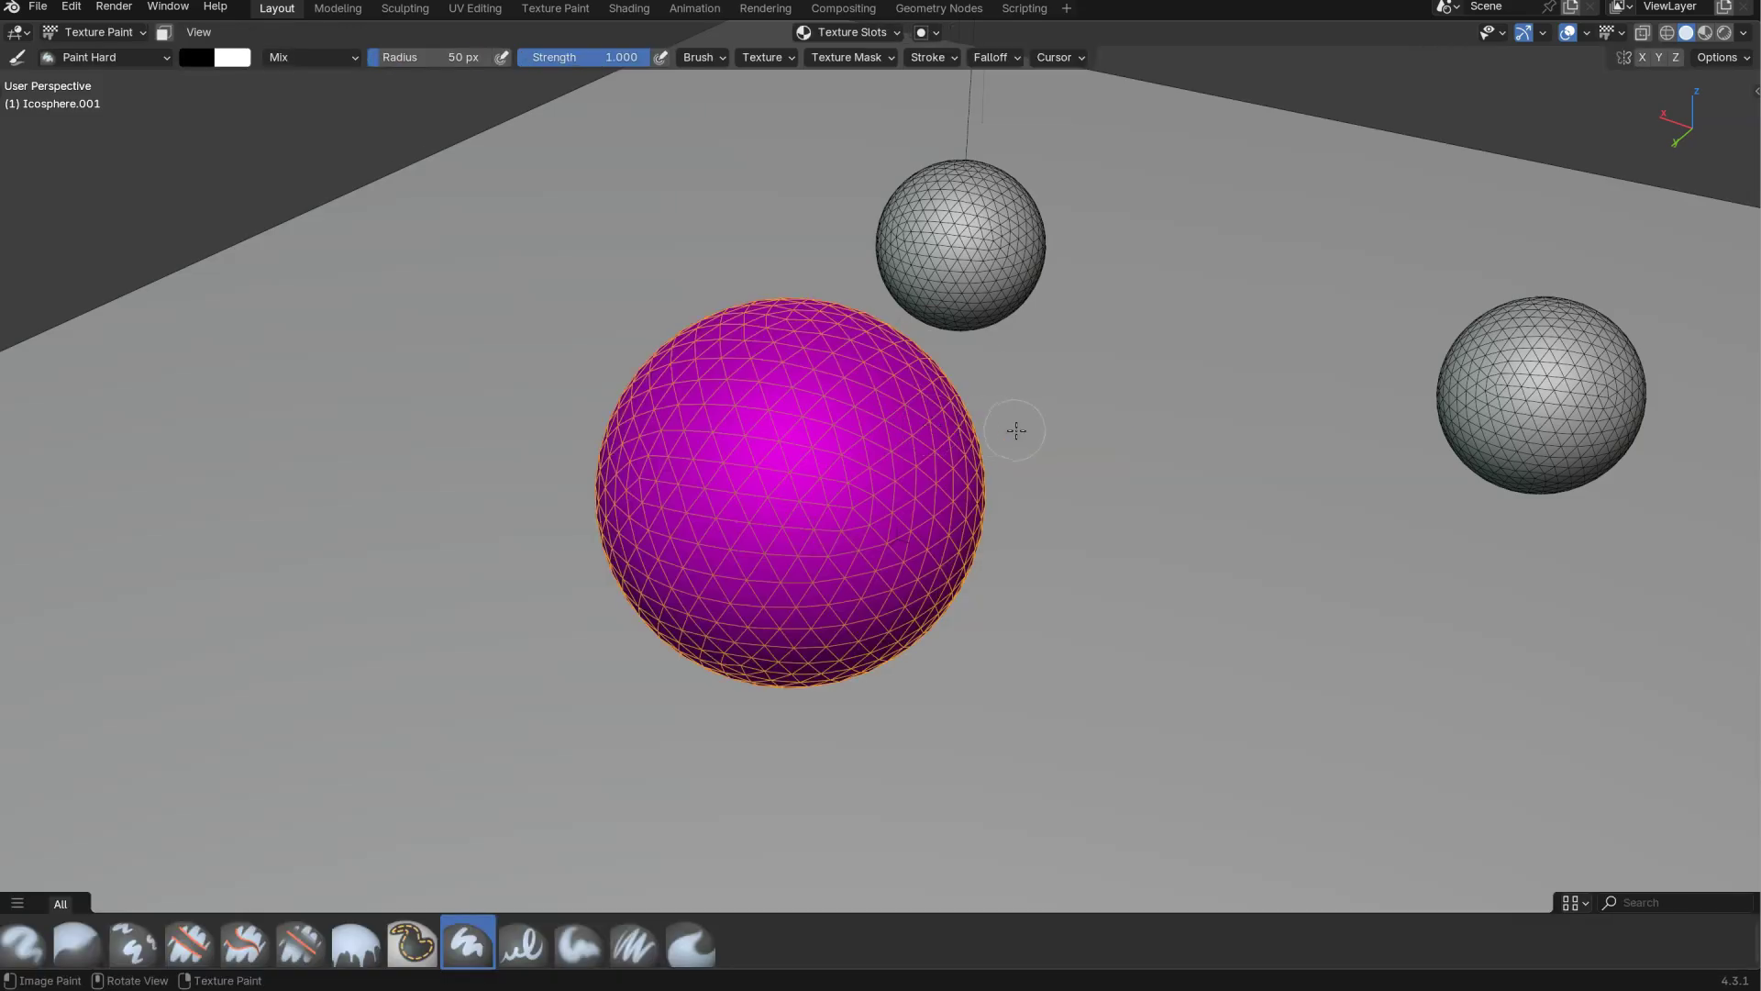
pyautogui.rightClick(986, 430)
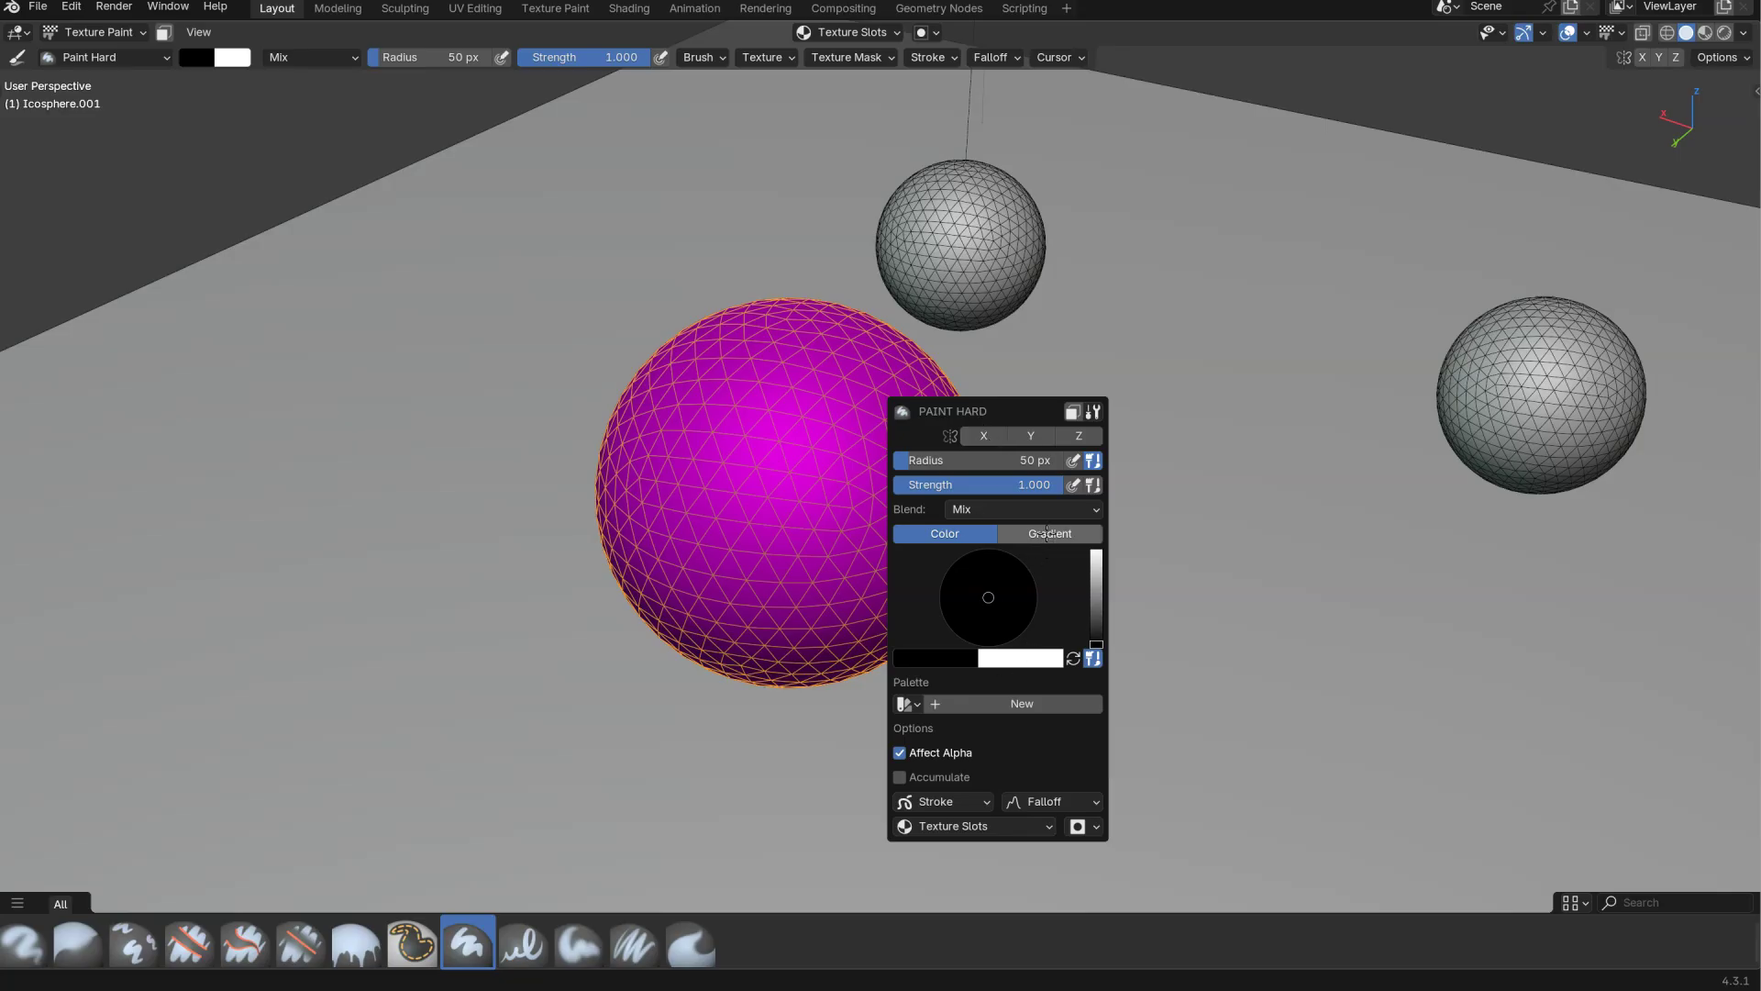
pyautogui.click(1011, 534)
pyautogui.click(949, 534)
pyautogui.moveTo(1098, 598); pyautogui.dragTo(1097, 578)
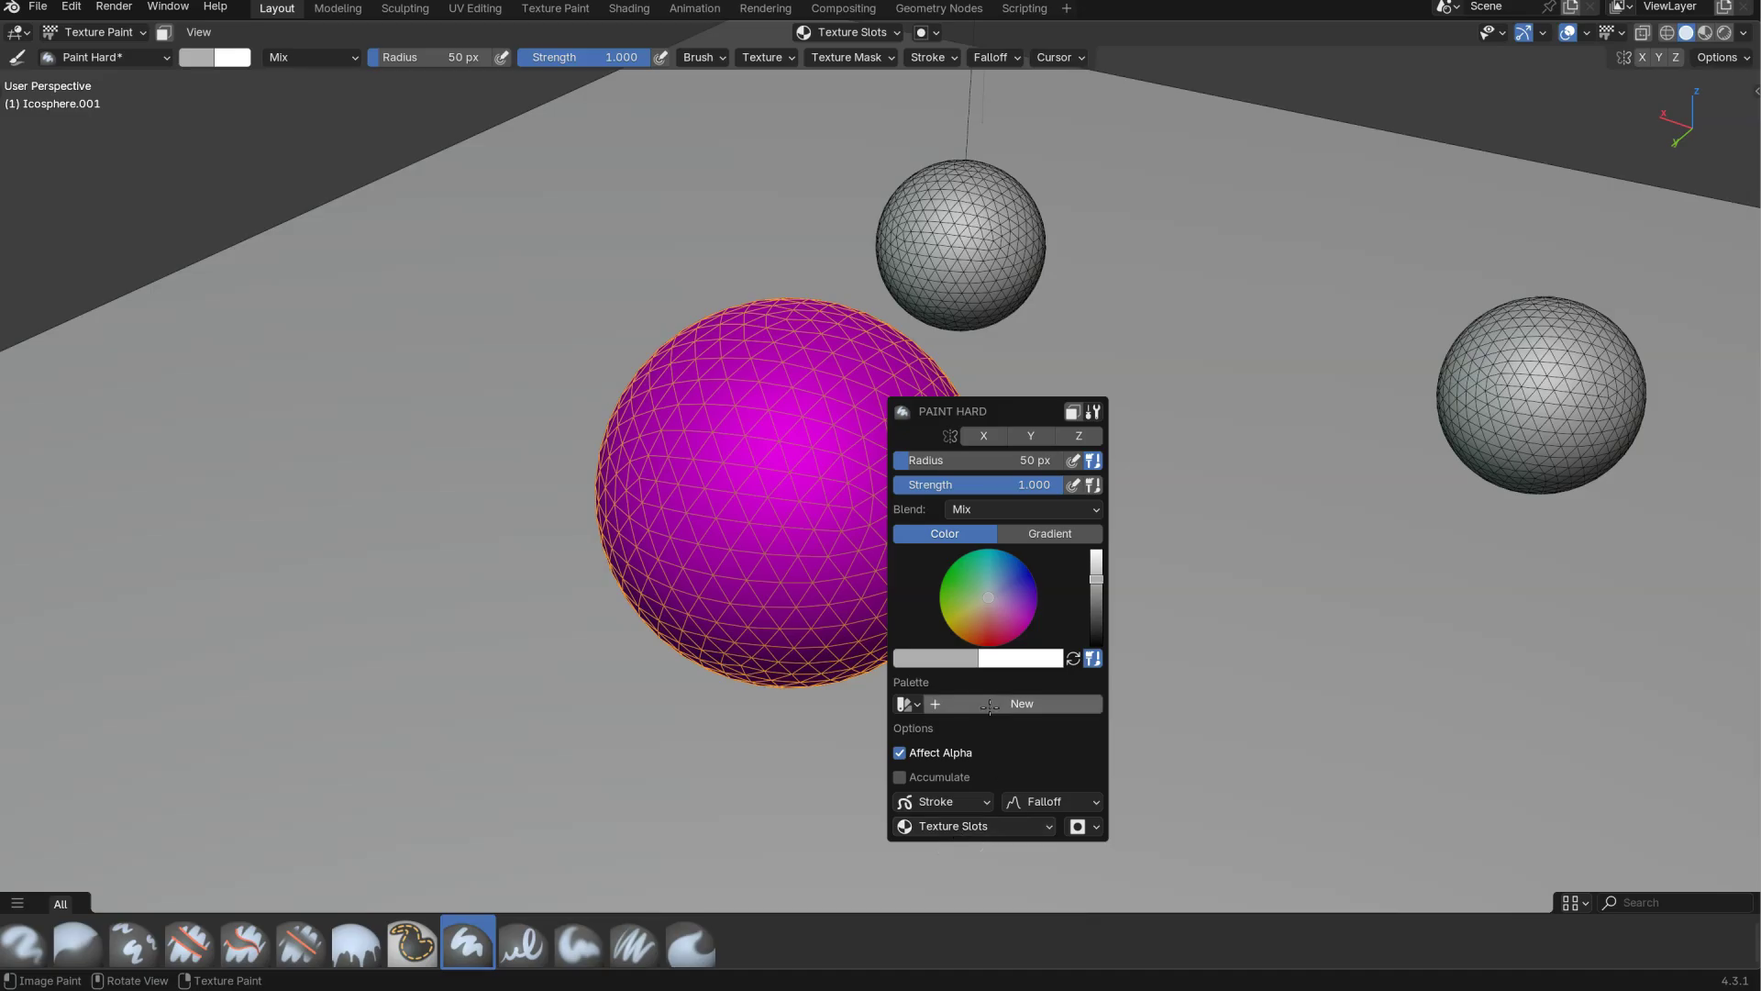
# - Hide the texture paint asset shelf, show it again and enlarge its brush thumbnails
pyautogui.press('w')
pyautogui.press('w')
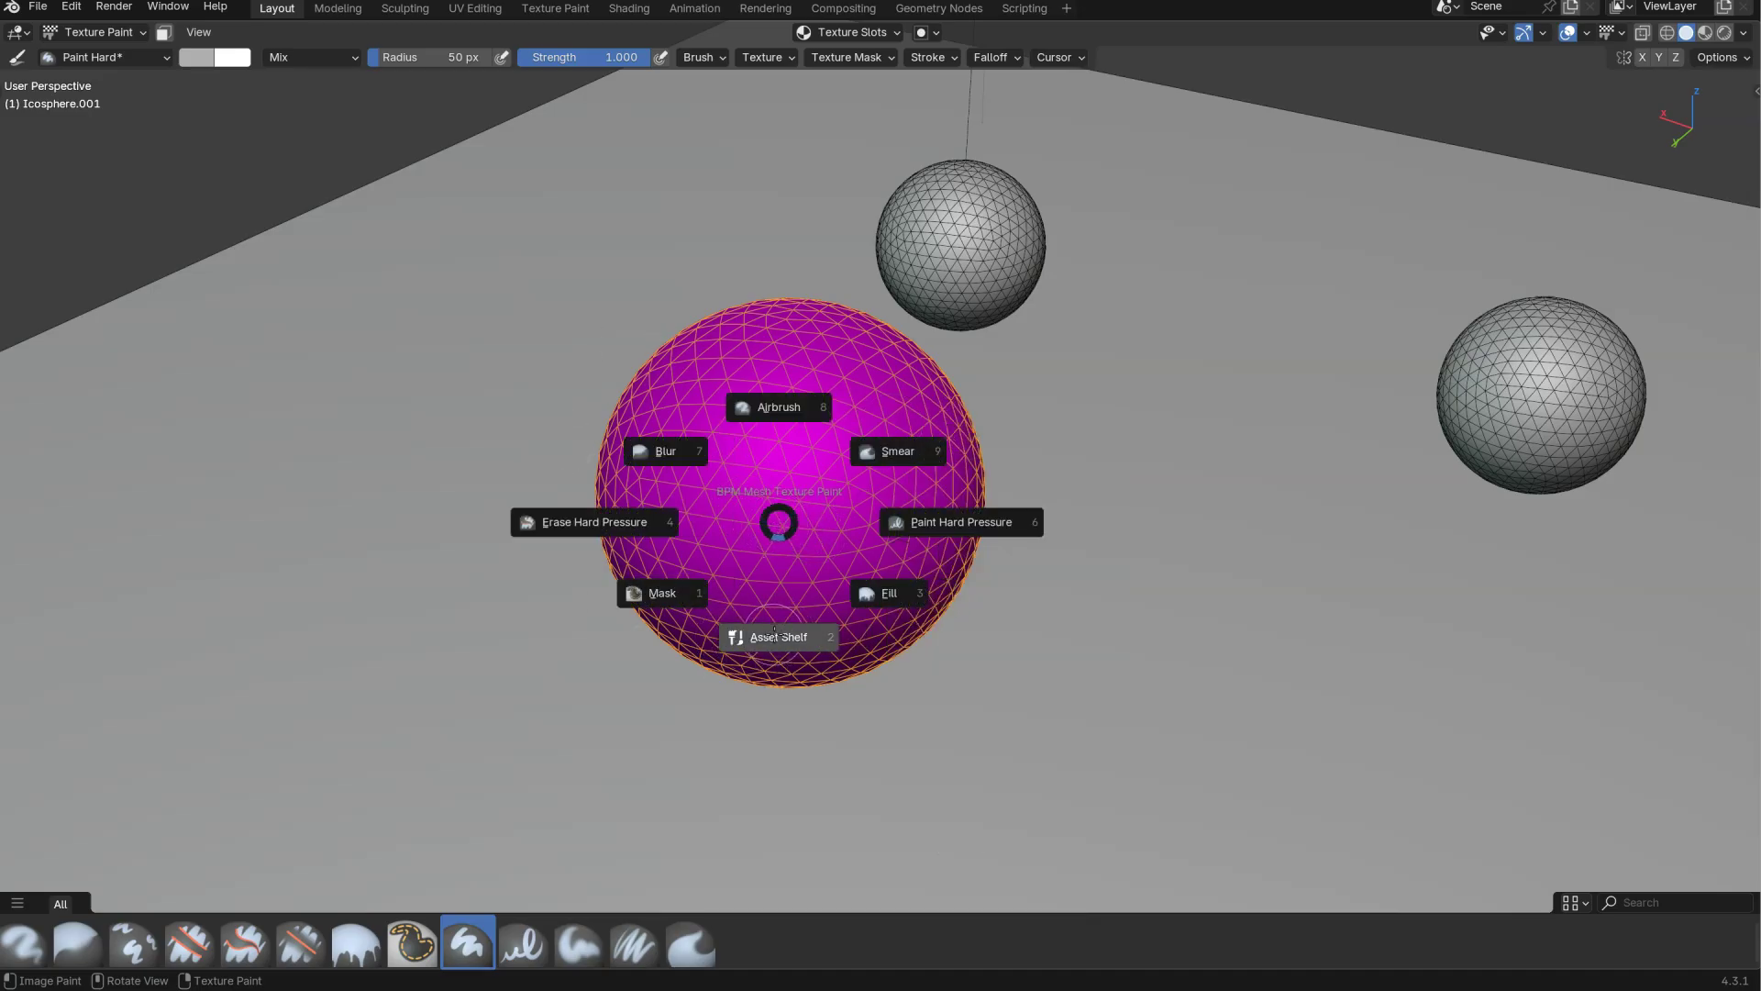
pyautogui.click(775, 635)
pyautogui.press('w')
pyautogui.click(815, 631)
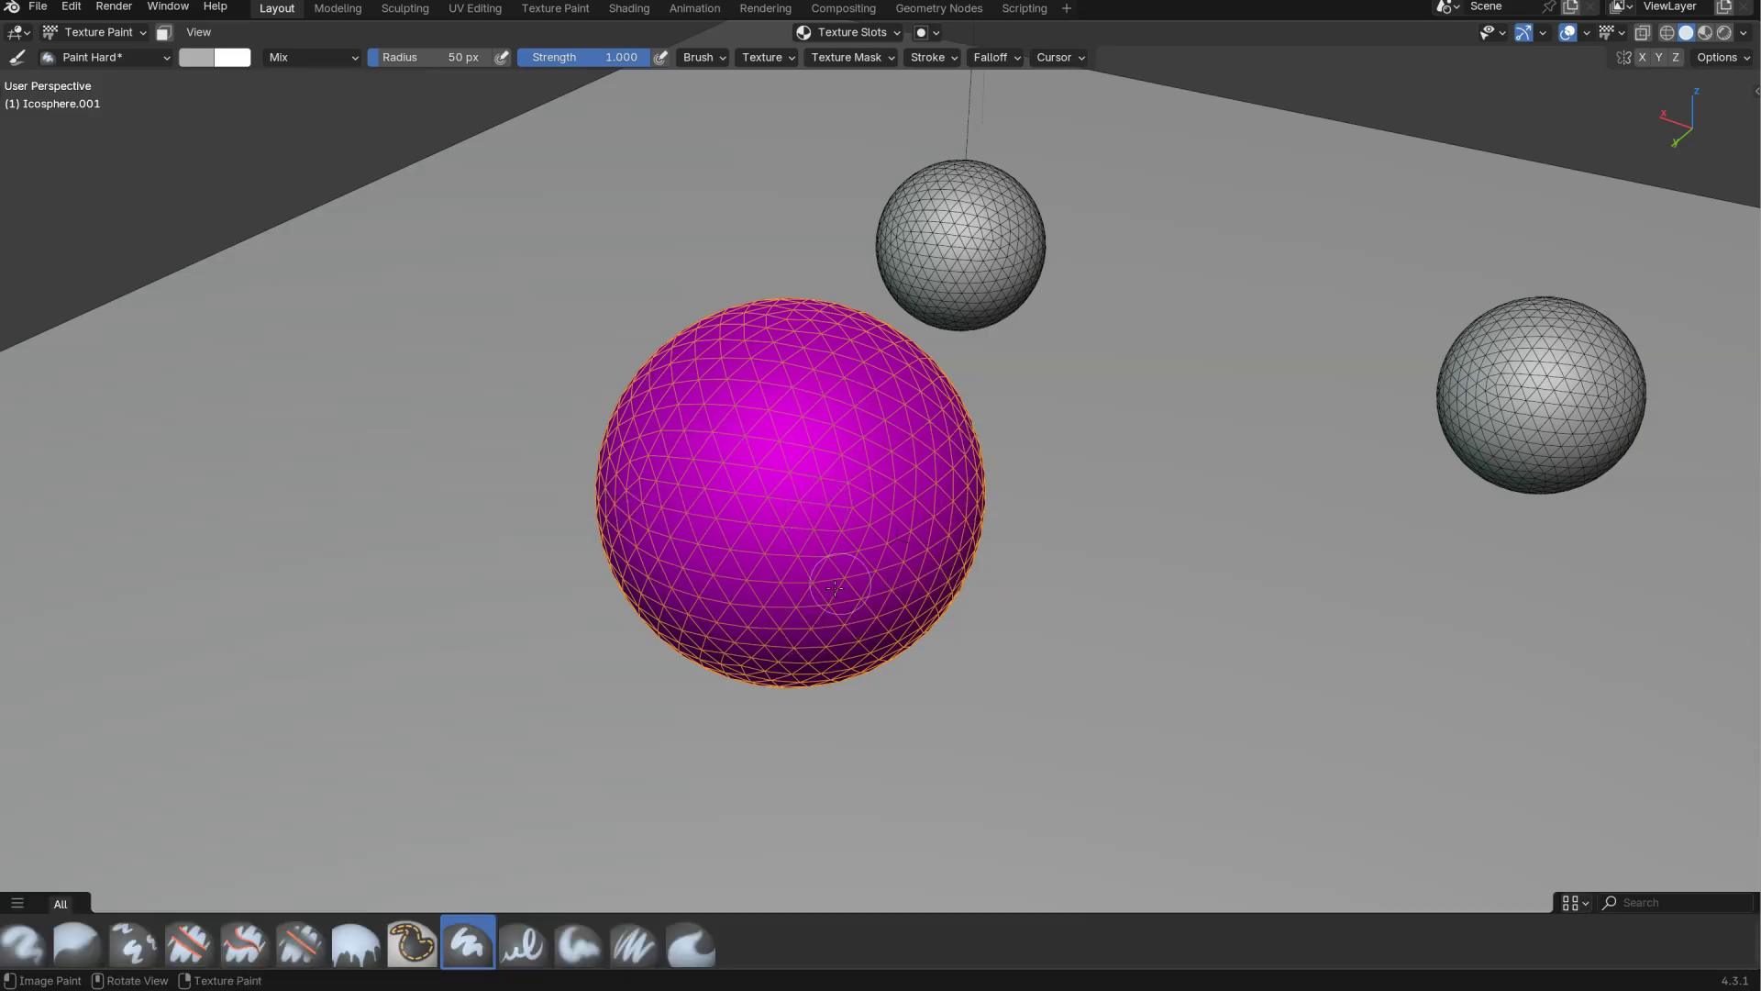
pyautogui.keyDown('ctrl'); pyautogui.scroll(3, 1345, 945); pyautogui.keyUp('ctrl')
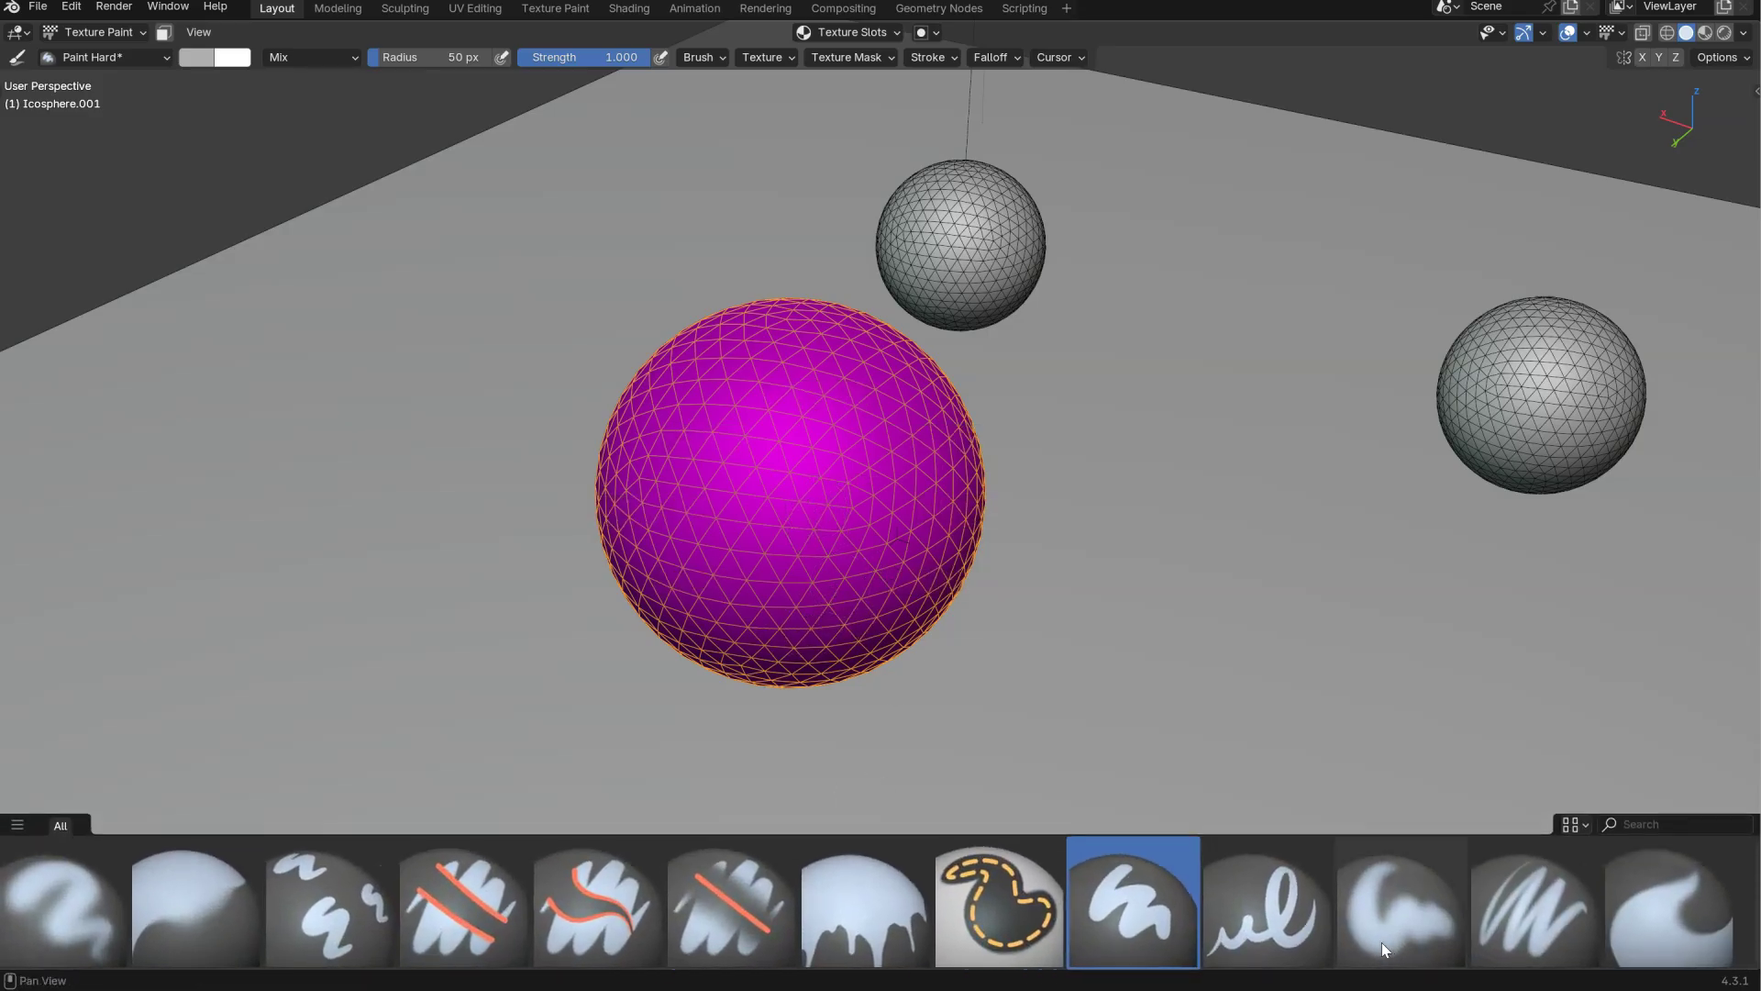
# - View the texture paint brush choices and set the Paint Hard brush's colour to tan
pyautogui.press('w')
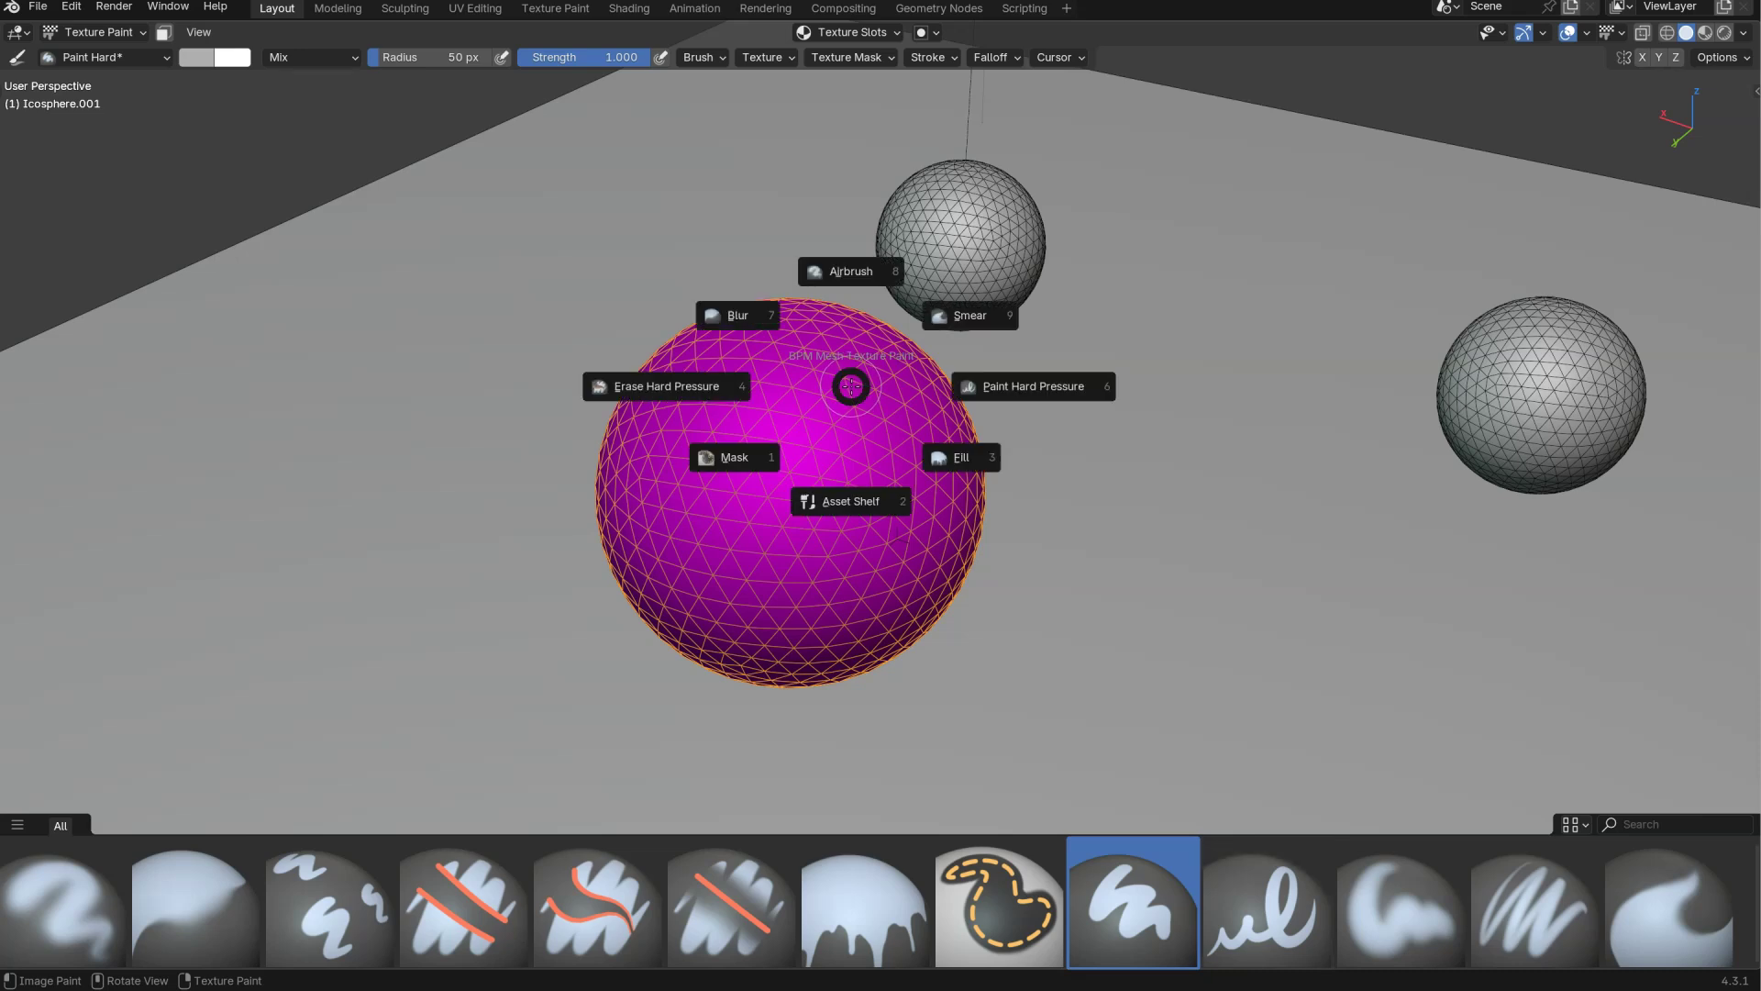
pyautogui.click(1009, 385)
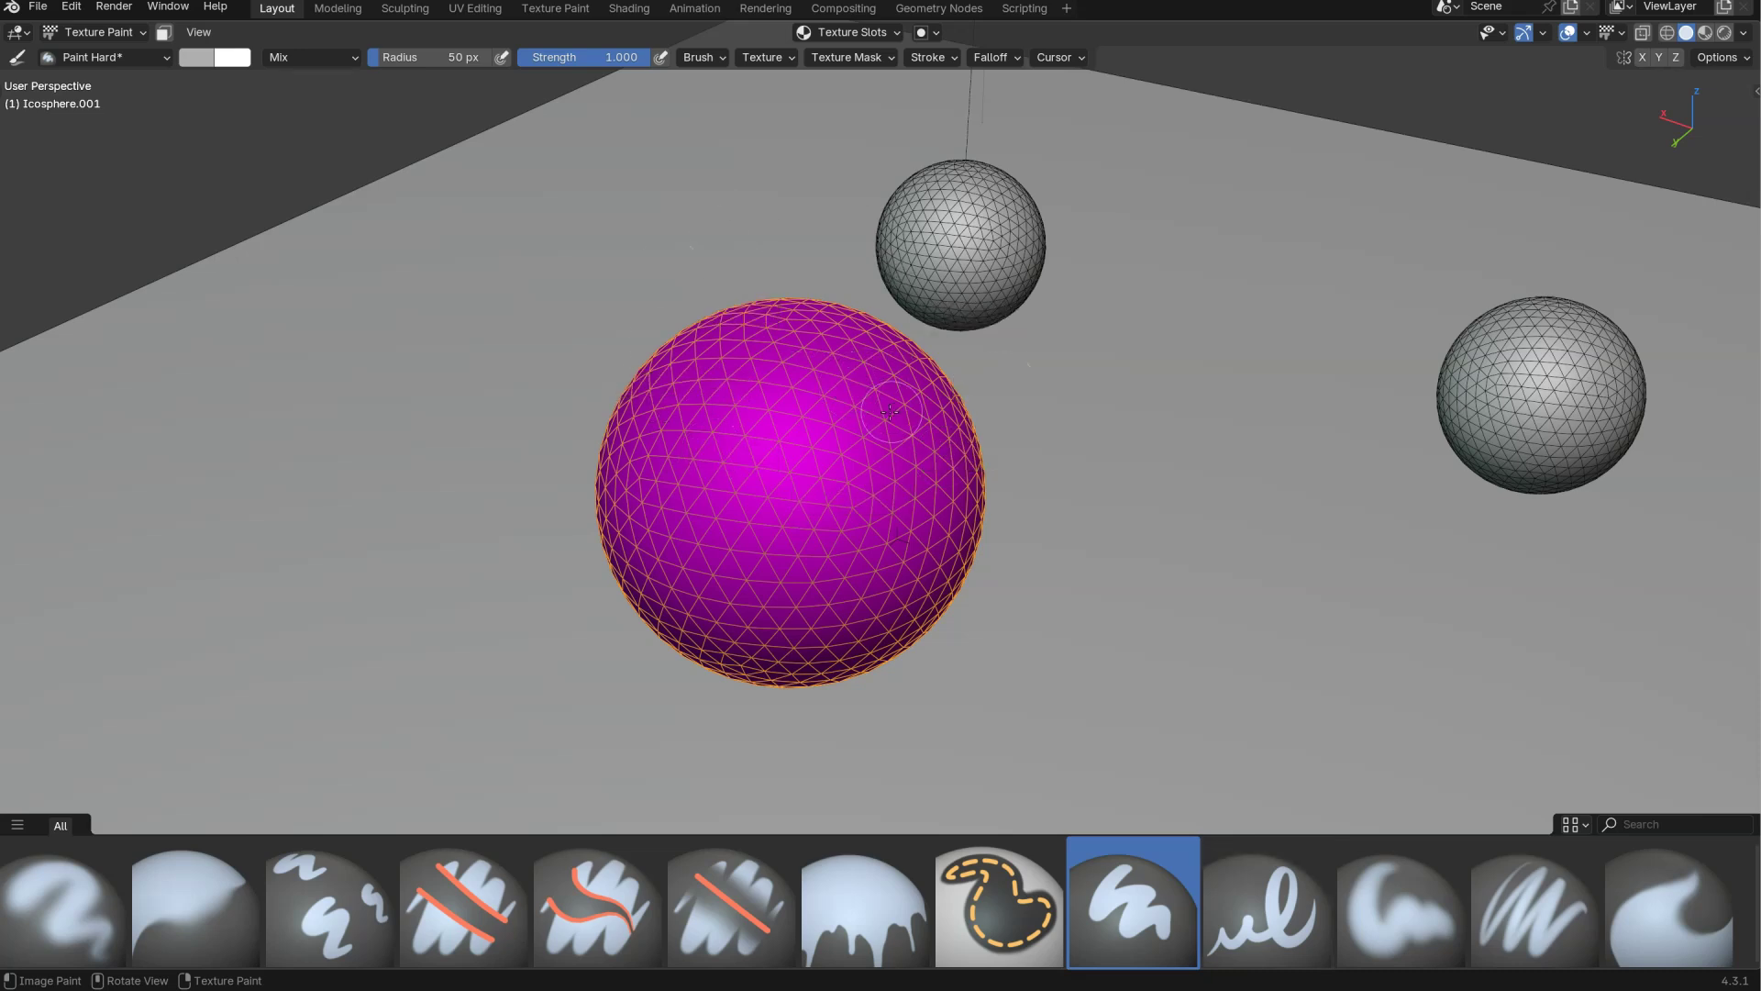
pyautogui.rightClick(896, 398)
pyautogui.moveTo(875, 378); pyautogui.dragTo(995, 288)
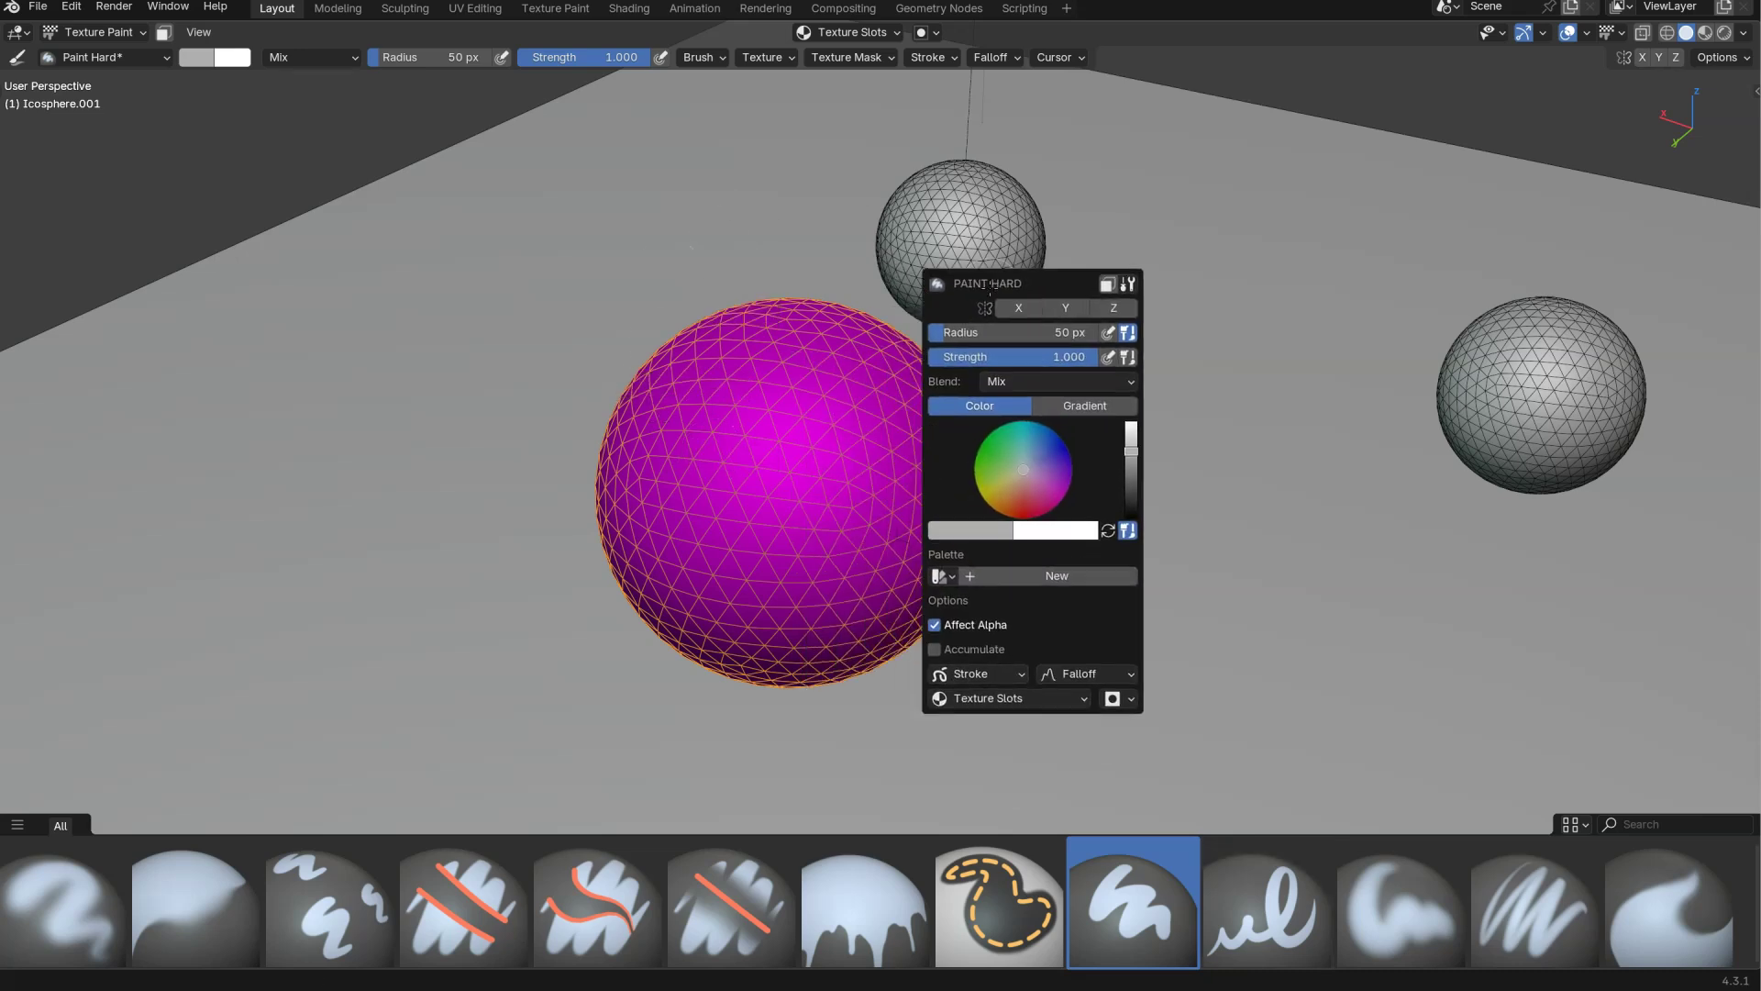
pyautogui.moveTo(1041, 490); pyautogui.dragTo(1006, 490)
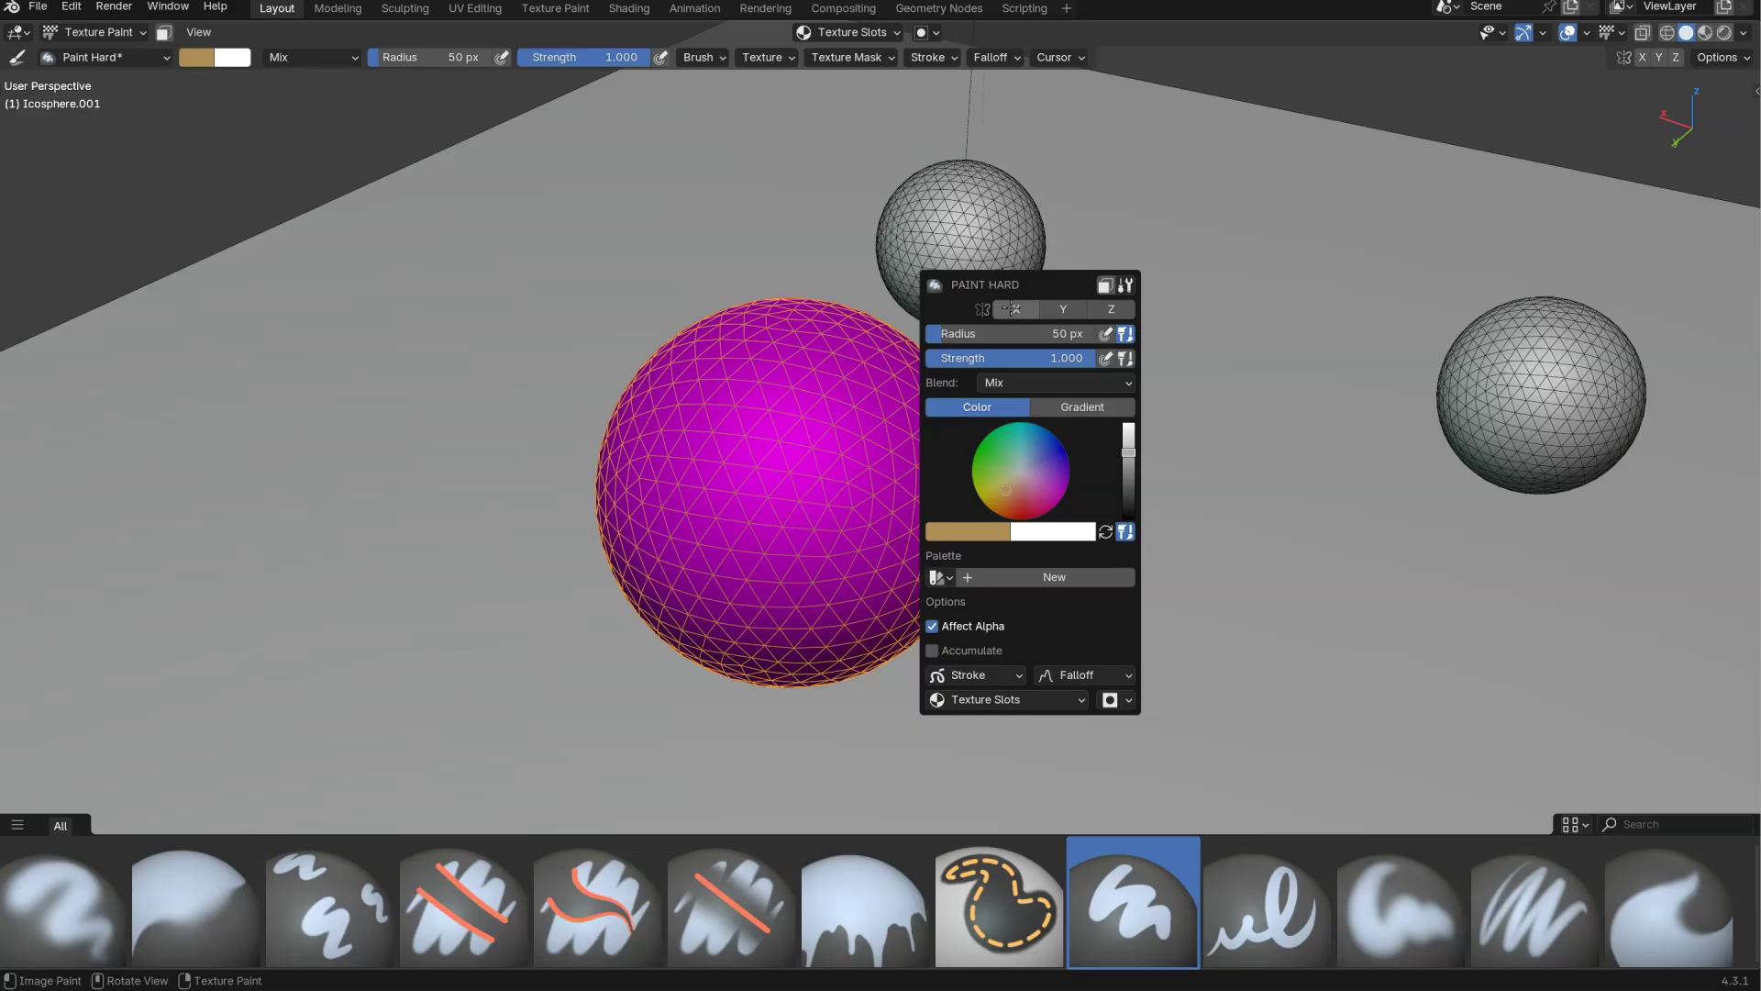
# - Examine the Paint Hard brush's Texture Slots, Stroke and Falloff settings
pyautogui.click(1000, 700)
pyautogui.click(972, 675)
pyautogui.click(1086, 676)
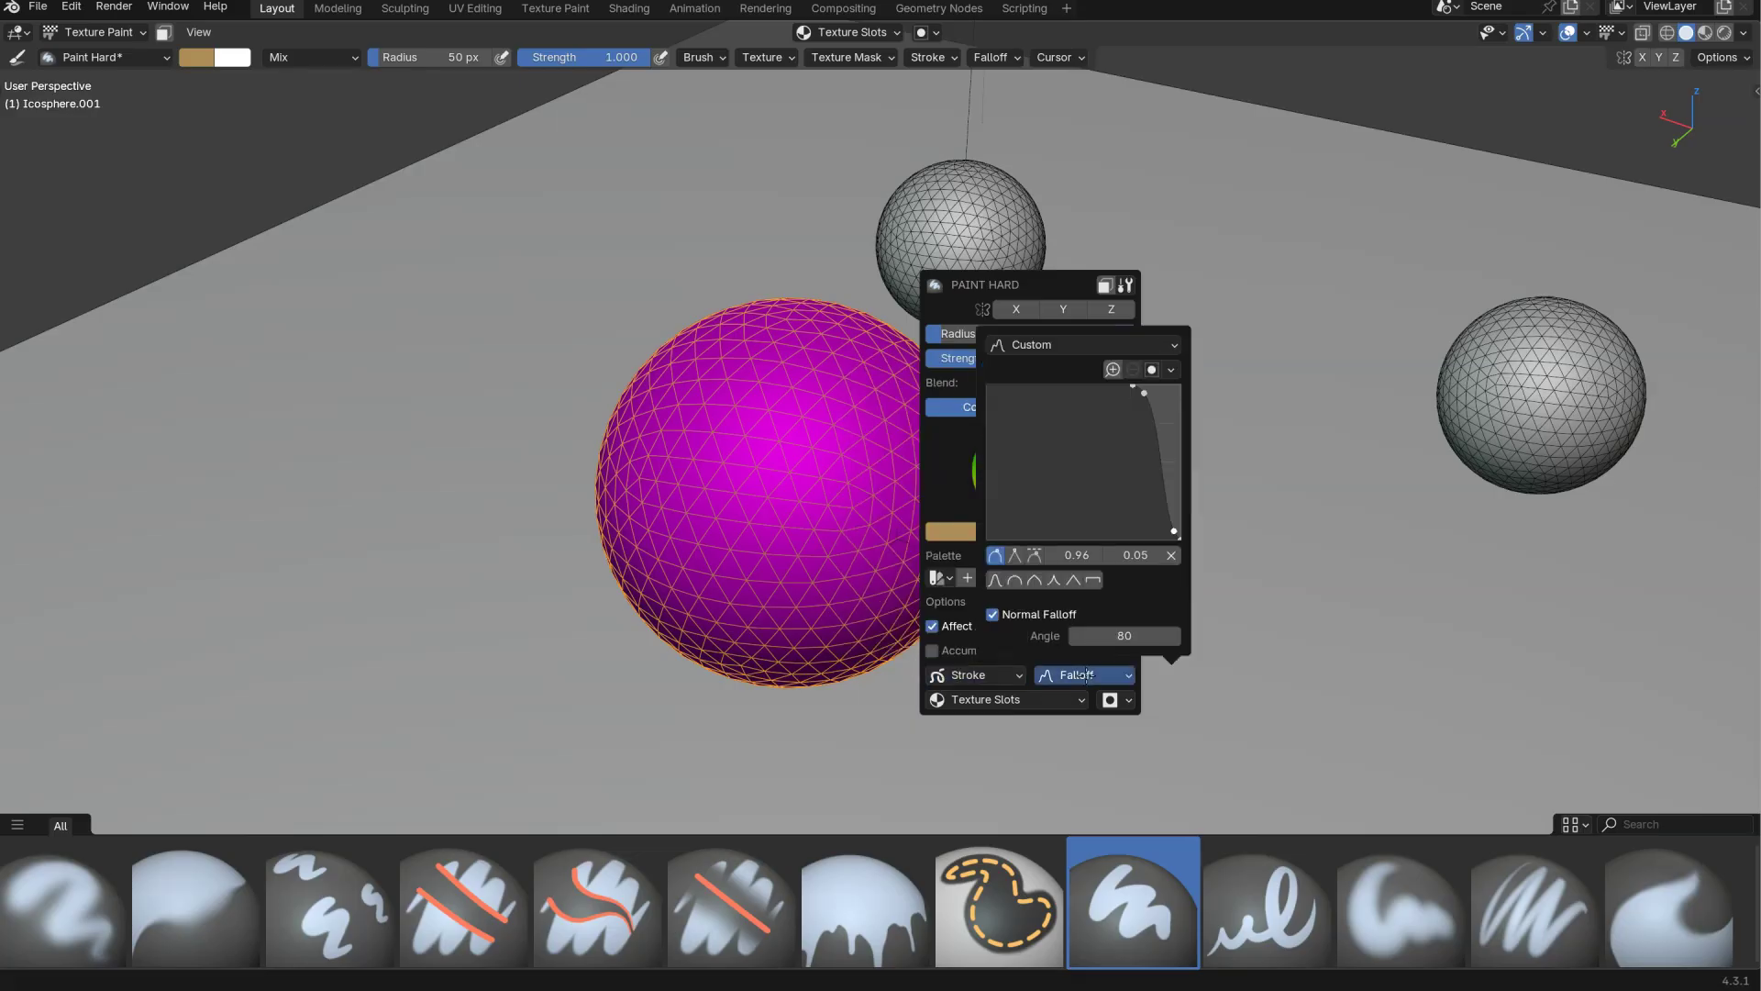
# - Switch the large sphere to Vertex Paint Mode and view the vertex paint brush settings
pyautogui.hotkey('ctrl', 'Tab')
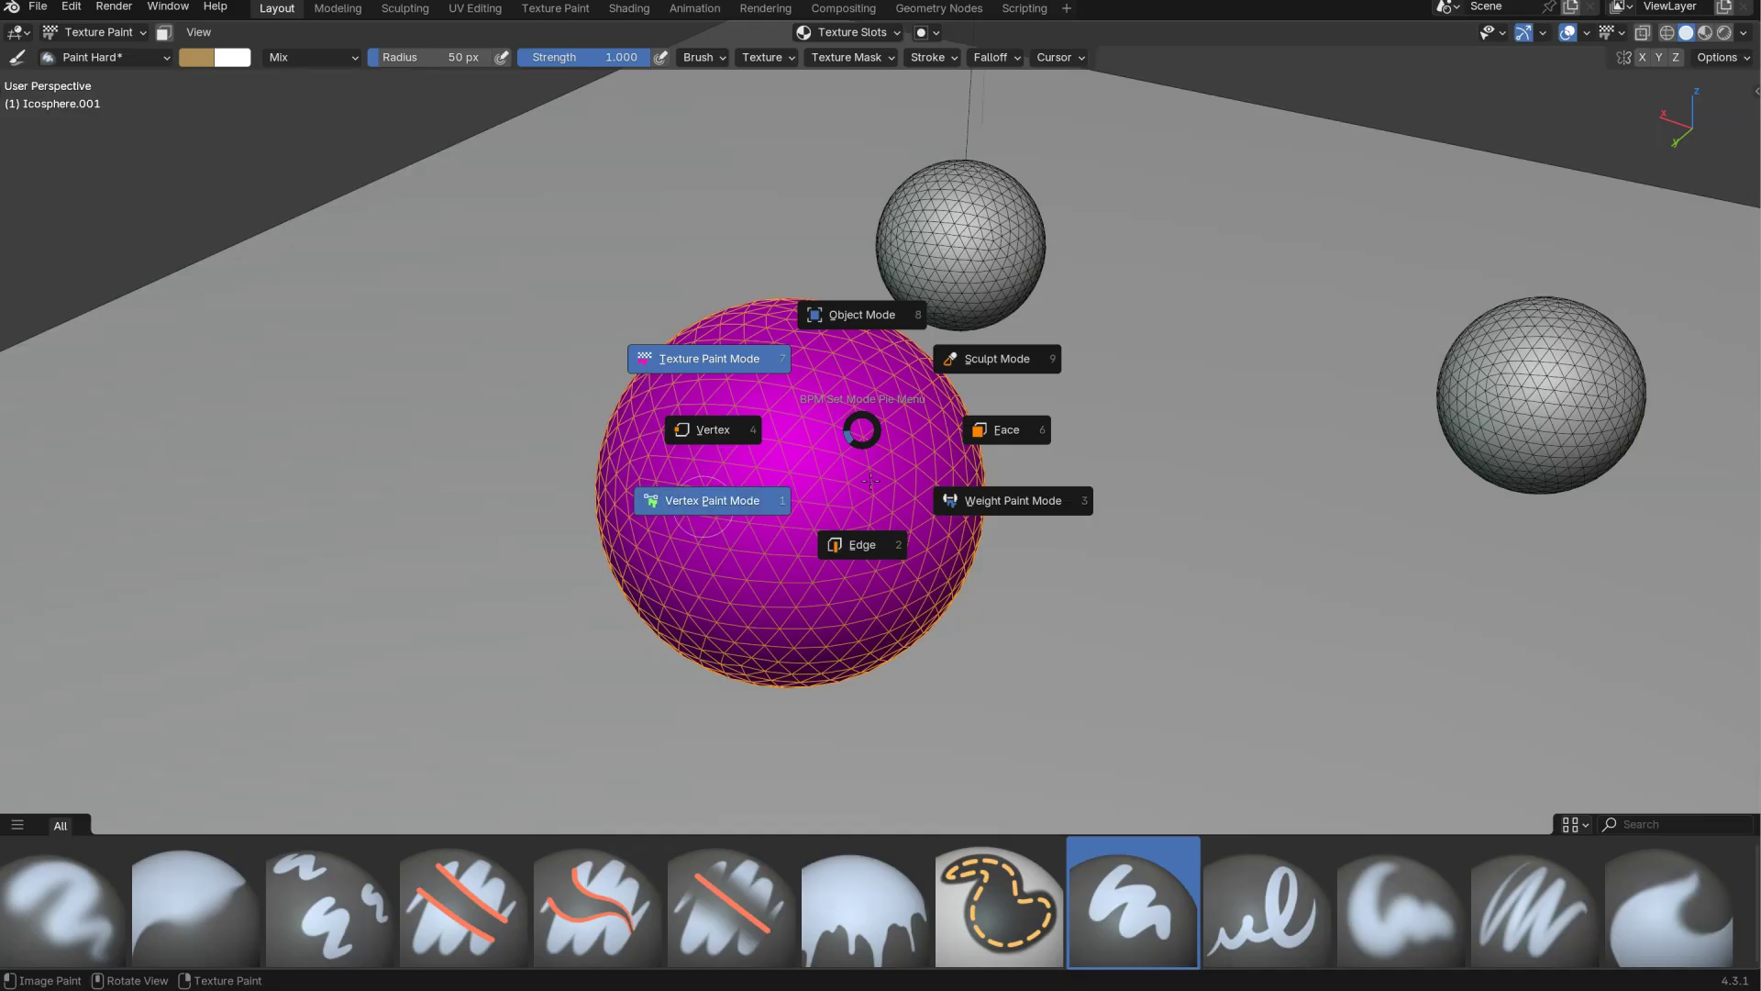
pyautogui.click(706, 501)
pyautogui.rightClick(883, 459)
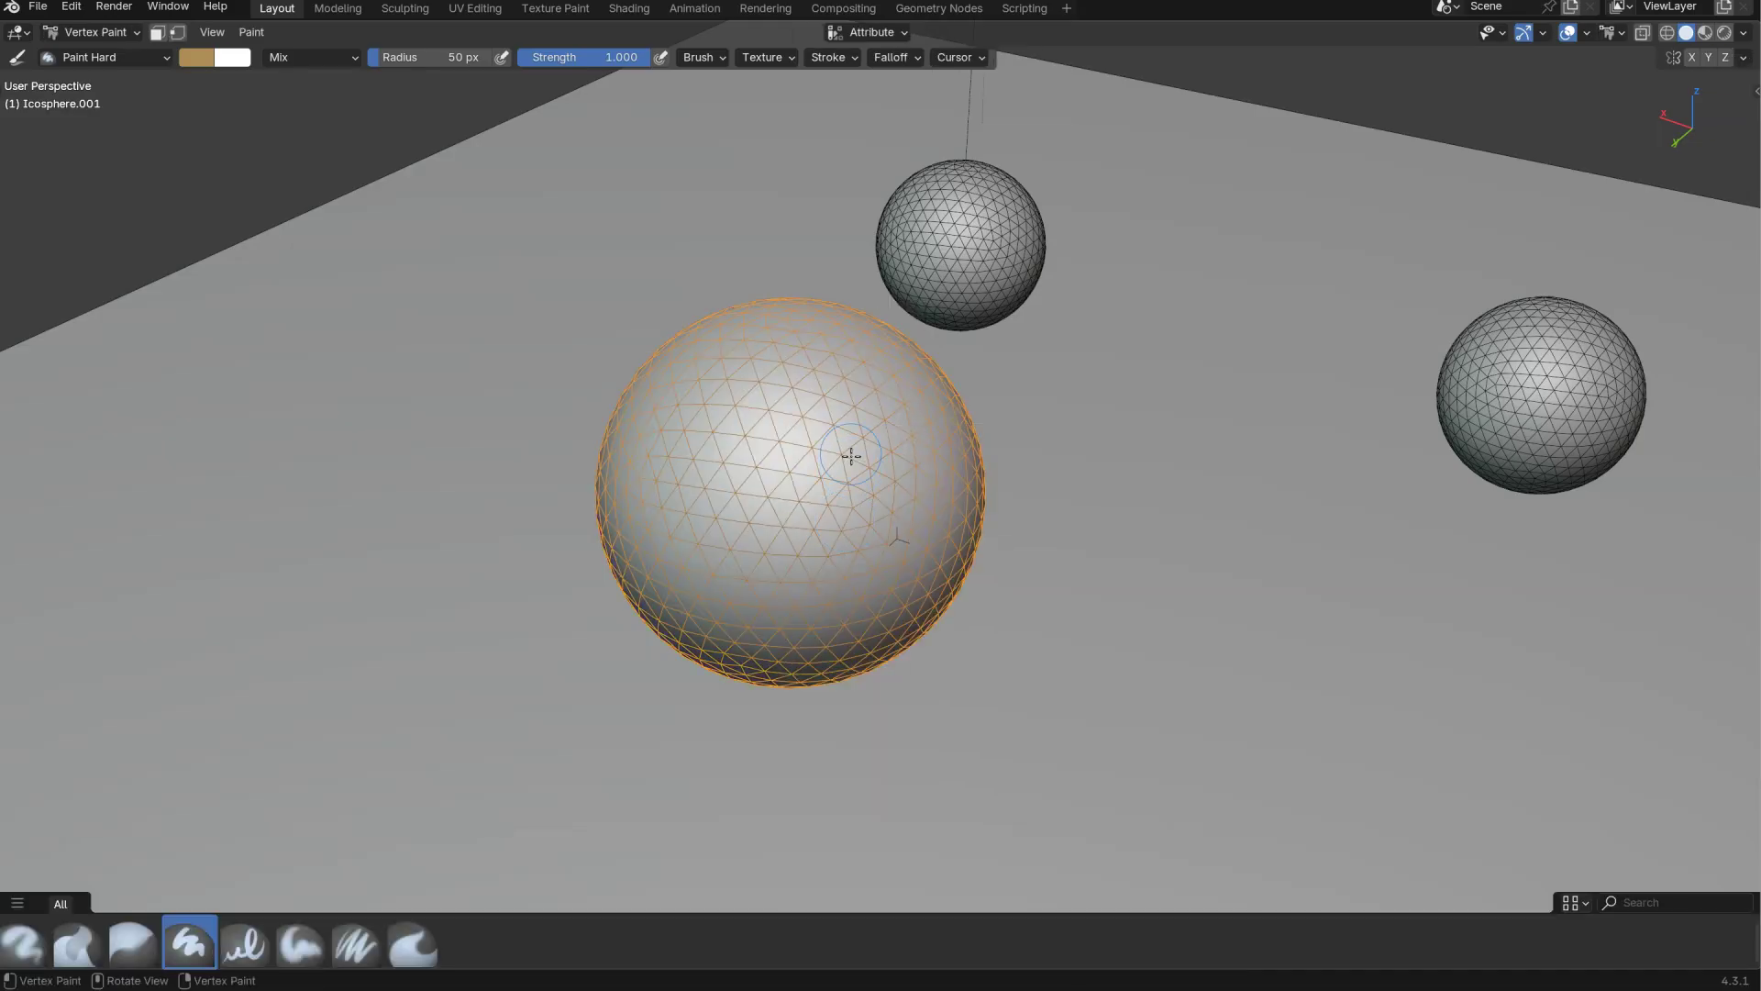
pyautogui.hotkey('ctrl', 'Tab')
pyautogui.press('Escape')
pyautogui.rightClick(867, 451)
# - Switch the large sphere to Weight Paint Mode and view its brush choices and the Paint brush's settings
pyautogui.hotkey('ctrl', 'Tab')
pyautogui.click(920, 516)
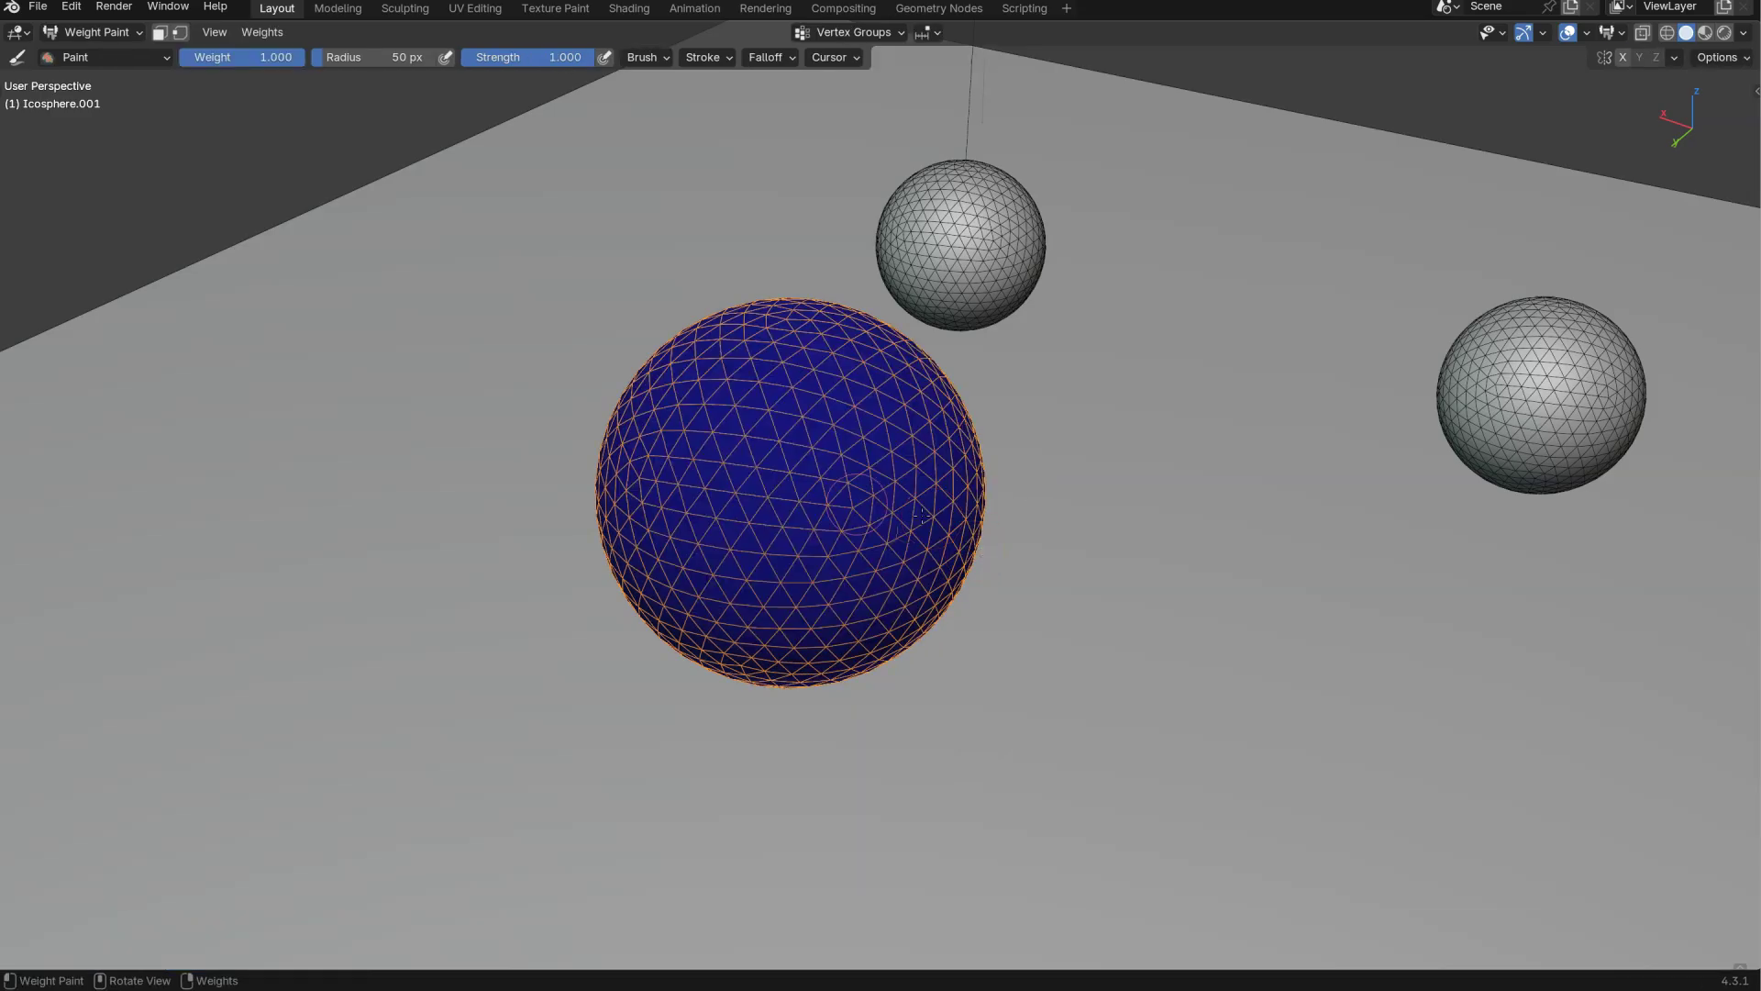
pyautogui.hotkey('shift', 'space')
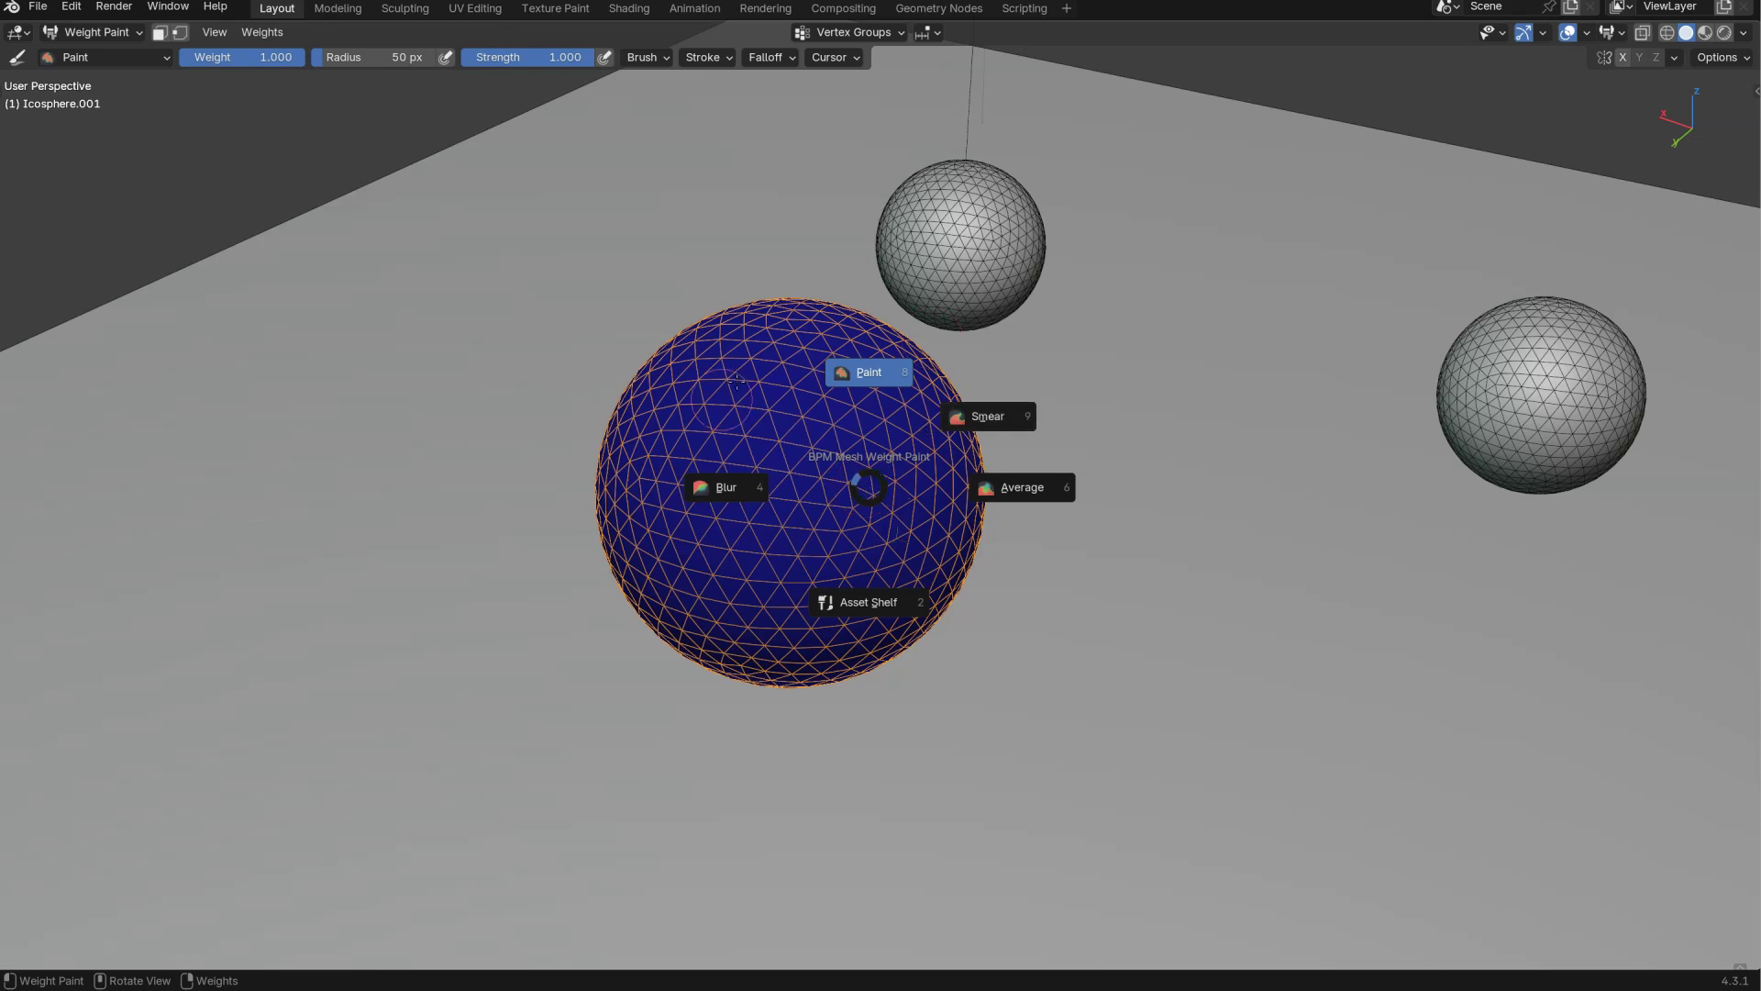
pyautogui.press('Escape')
pyautogui.rightClick(872, 456)
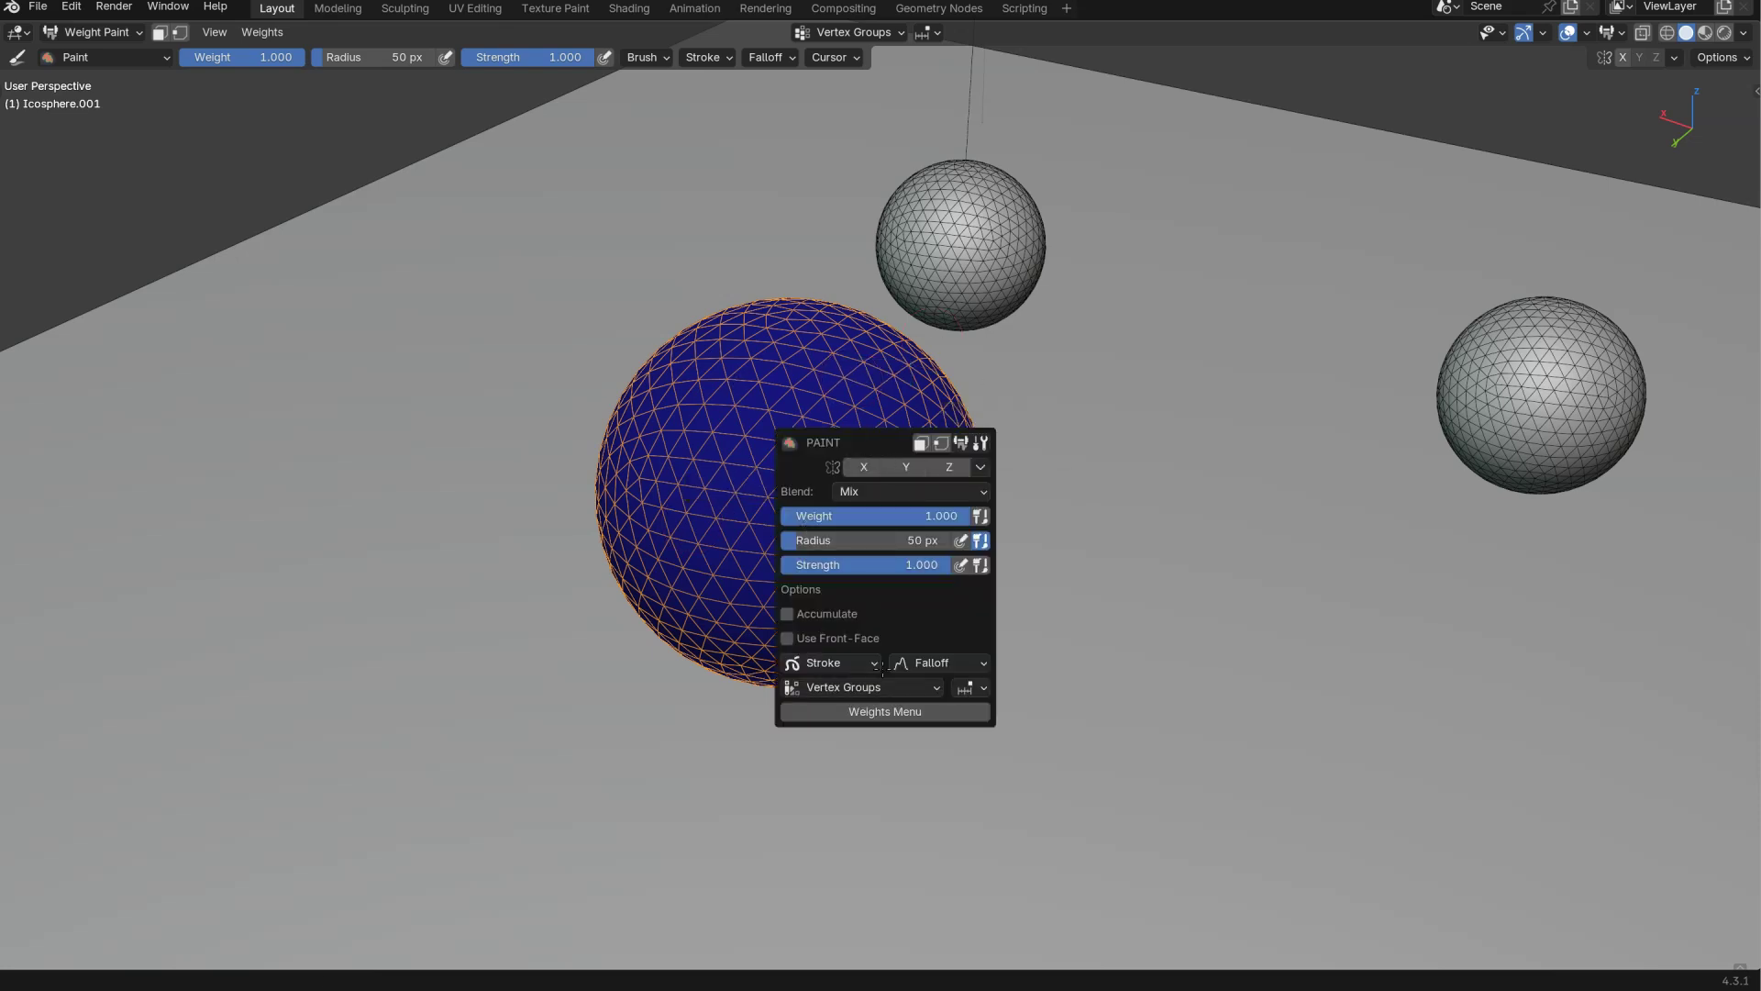
# - Activate the Average and Blur weight paint brushes in turn and view each one's settings
pyautogui.hotkey('shift', 'space')
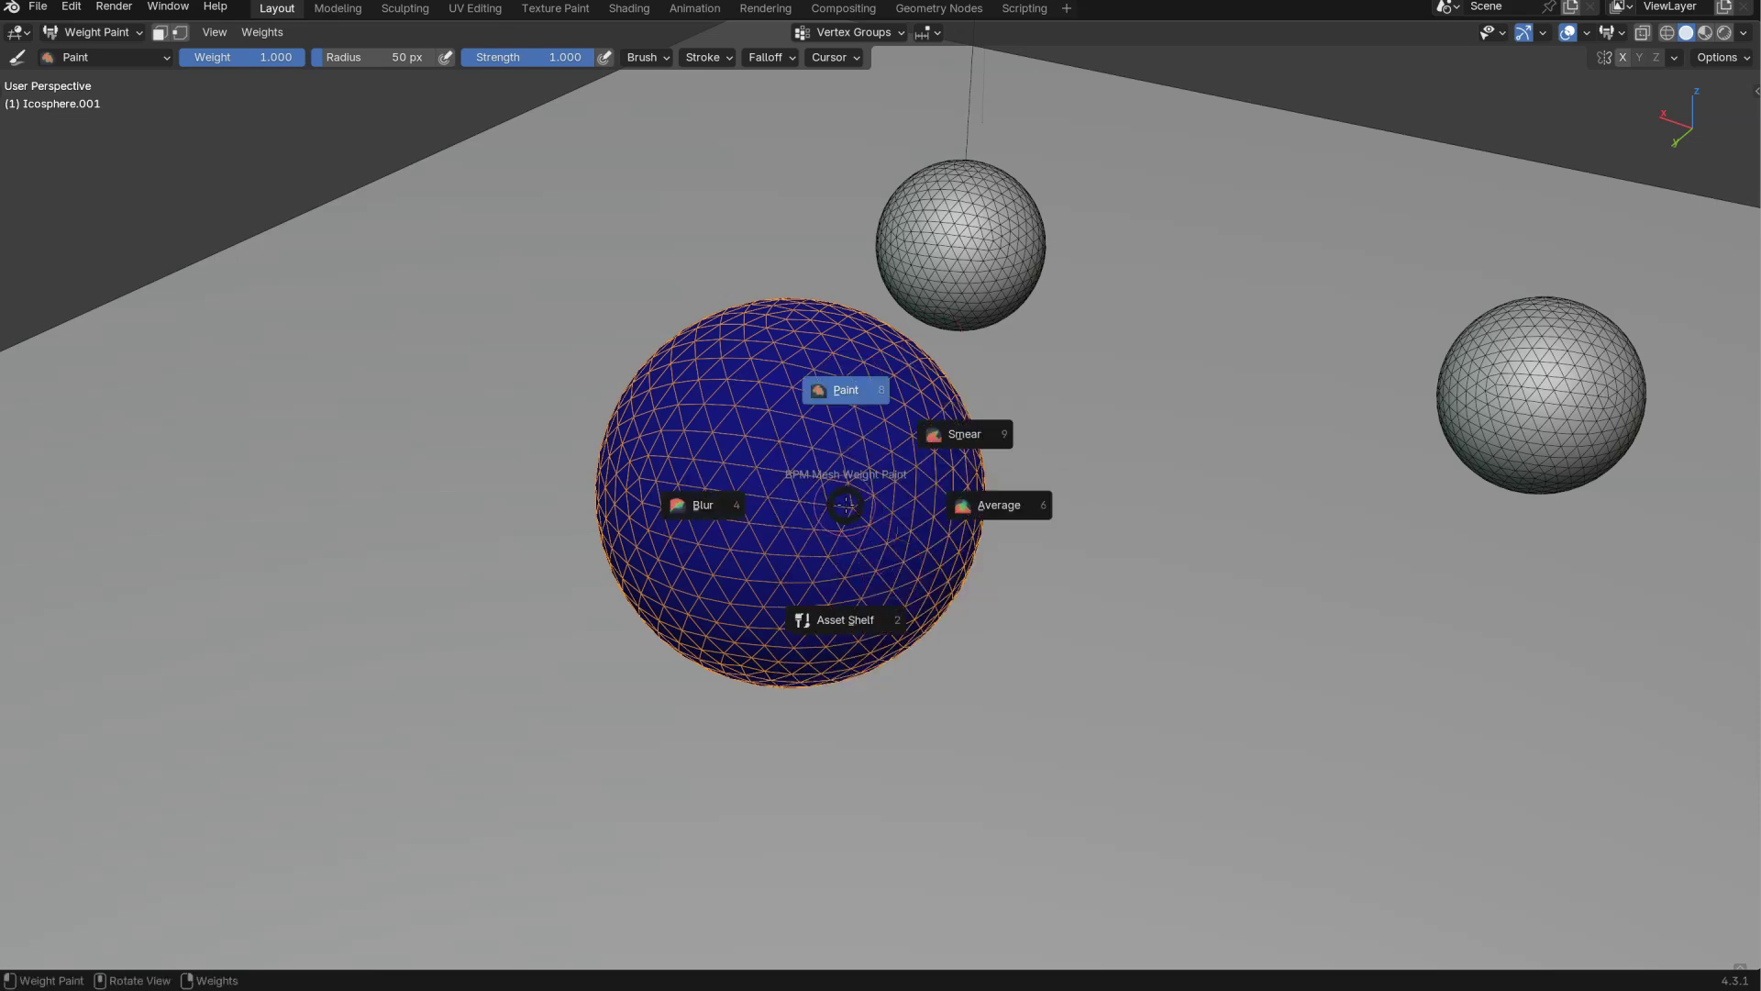
pyautogui.click(999, 506)
pyautogui.rightClick(899, 500)
pyautogui.hotkey('shift', 'space')
pyautogui.click(763, 535)
pyautogui.rightClick(868, 498)
# - Return the large sphere to Object Mode and add Fur curves to it
pyautogui.hotkey('ctrl', 'Tab')
pyautogui.click(827, 420)
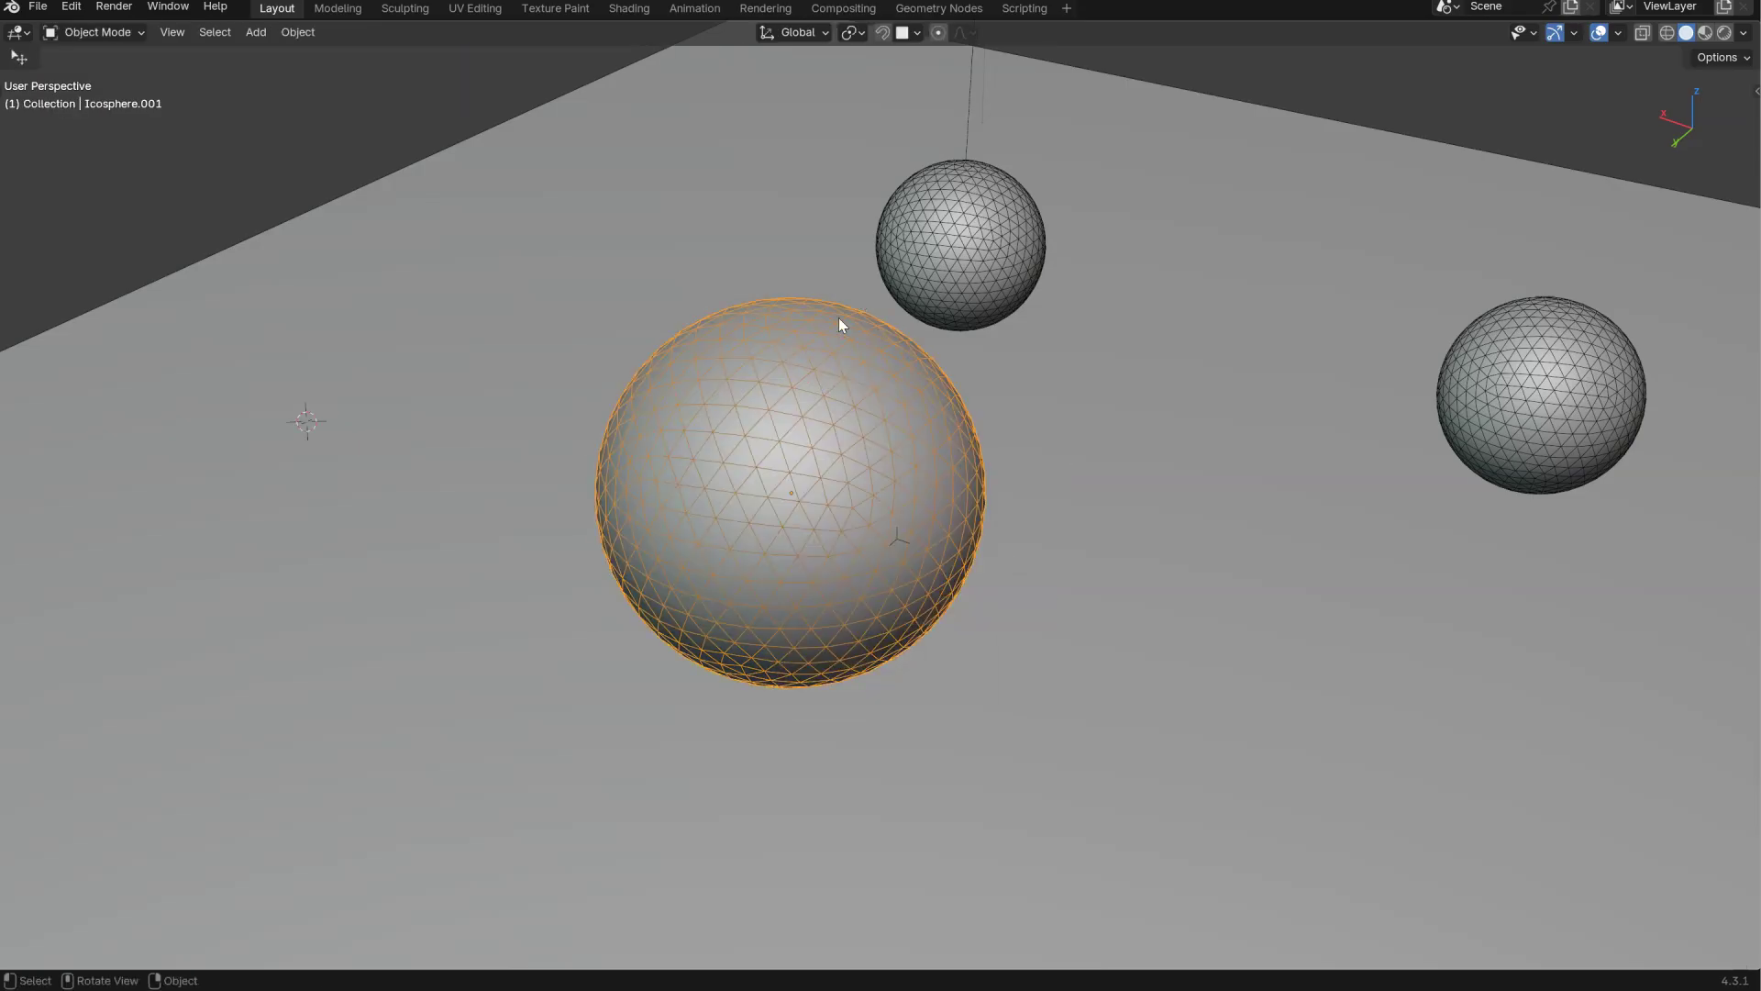
pyautogui.hotkey('shift', 'a')
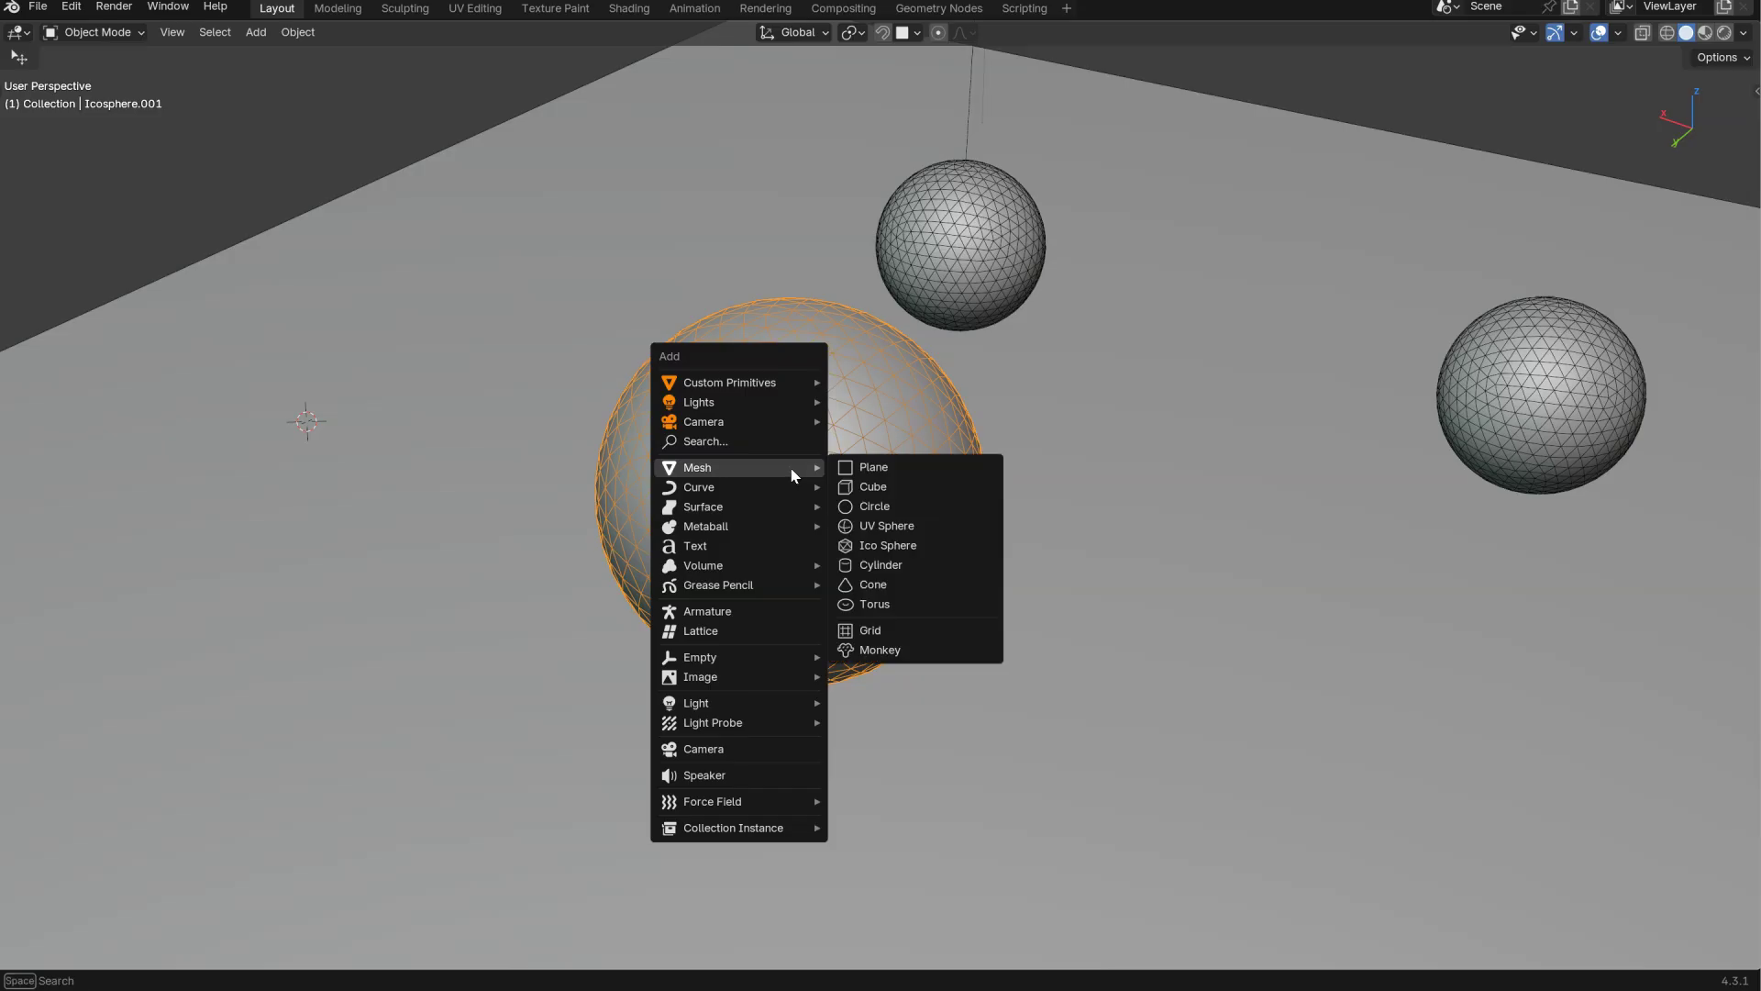
pyautogui.moveTo(772, 487)
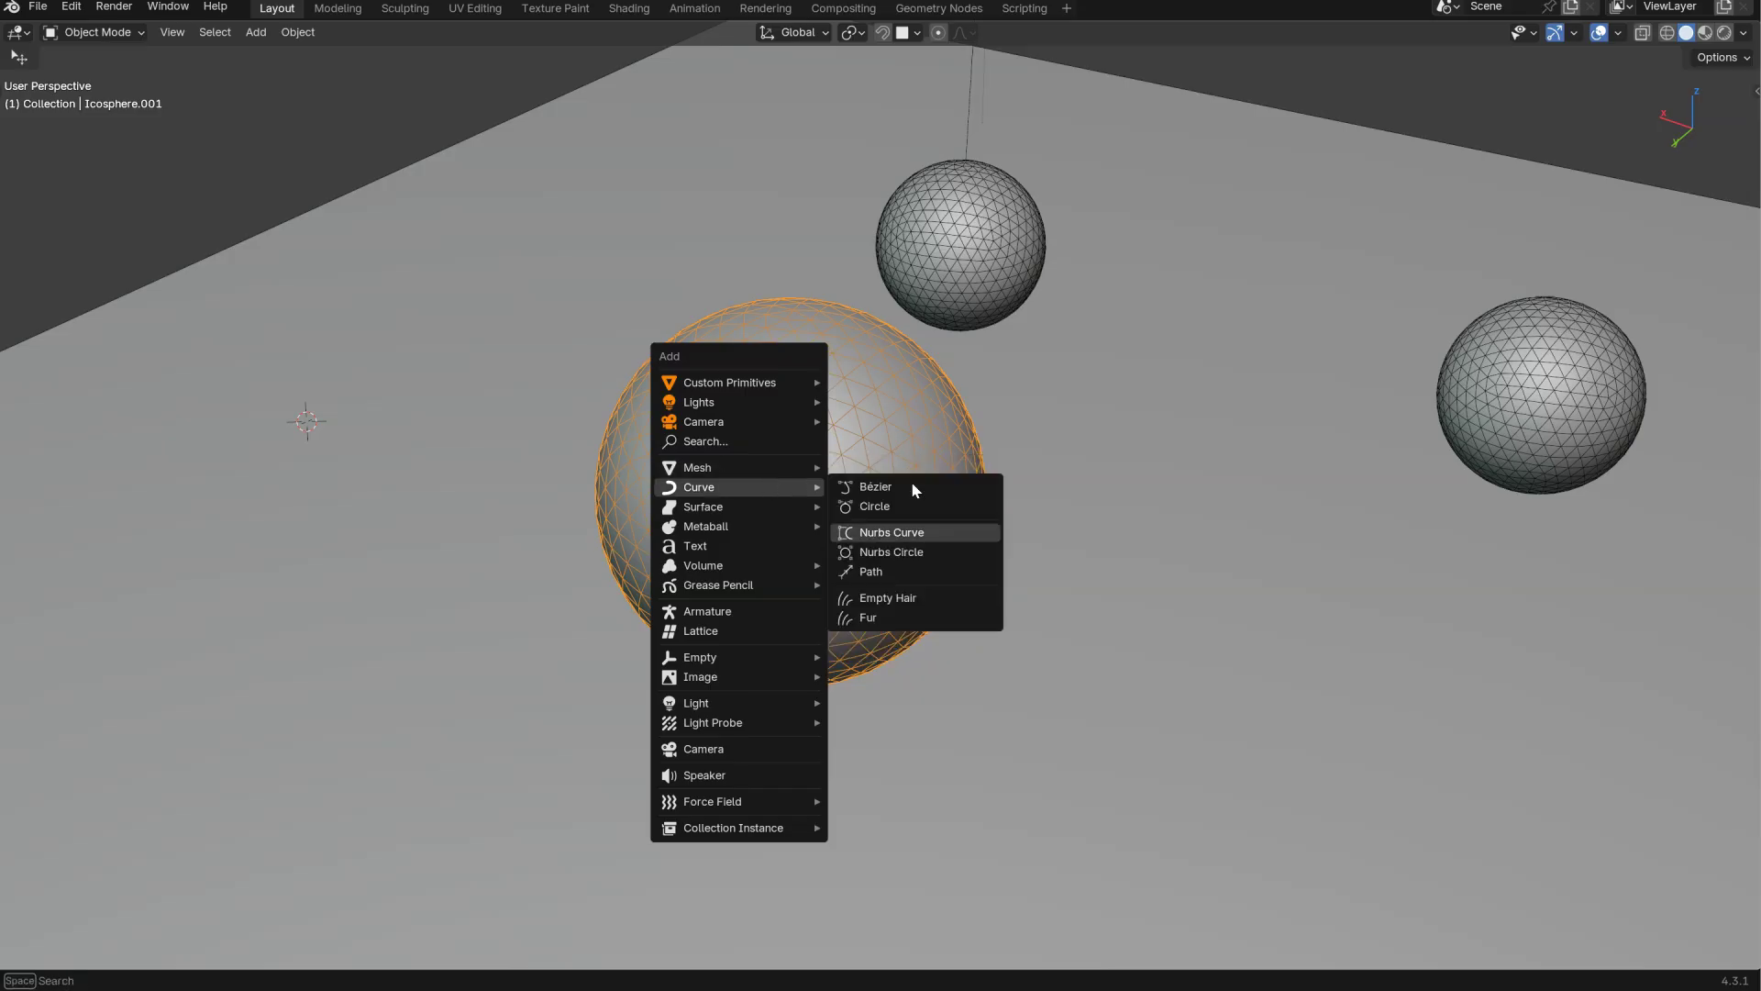
pyautogui.click(889, 620)
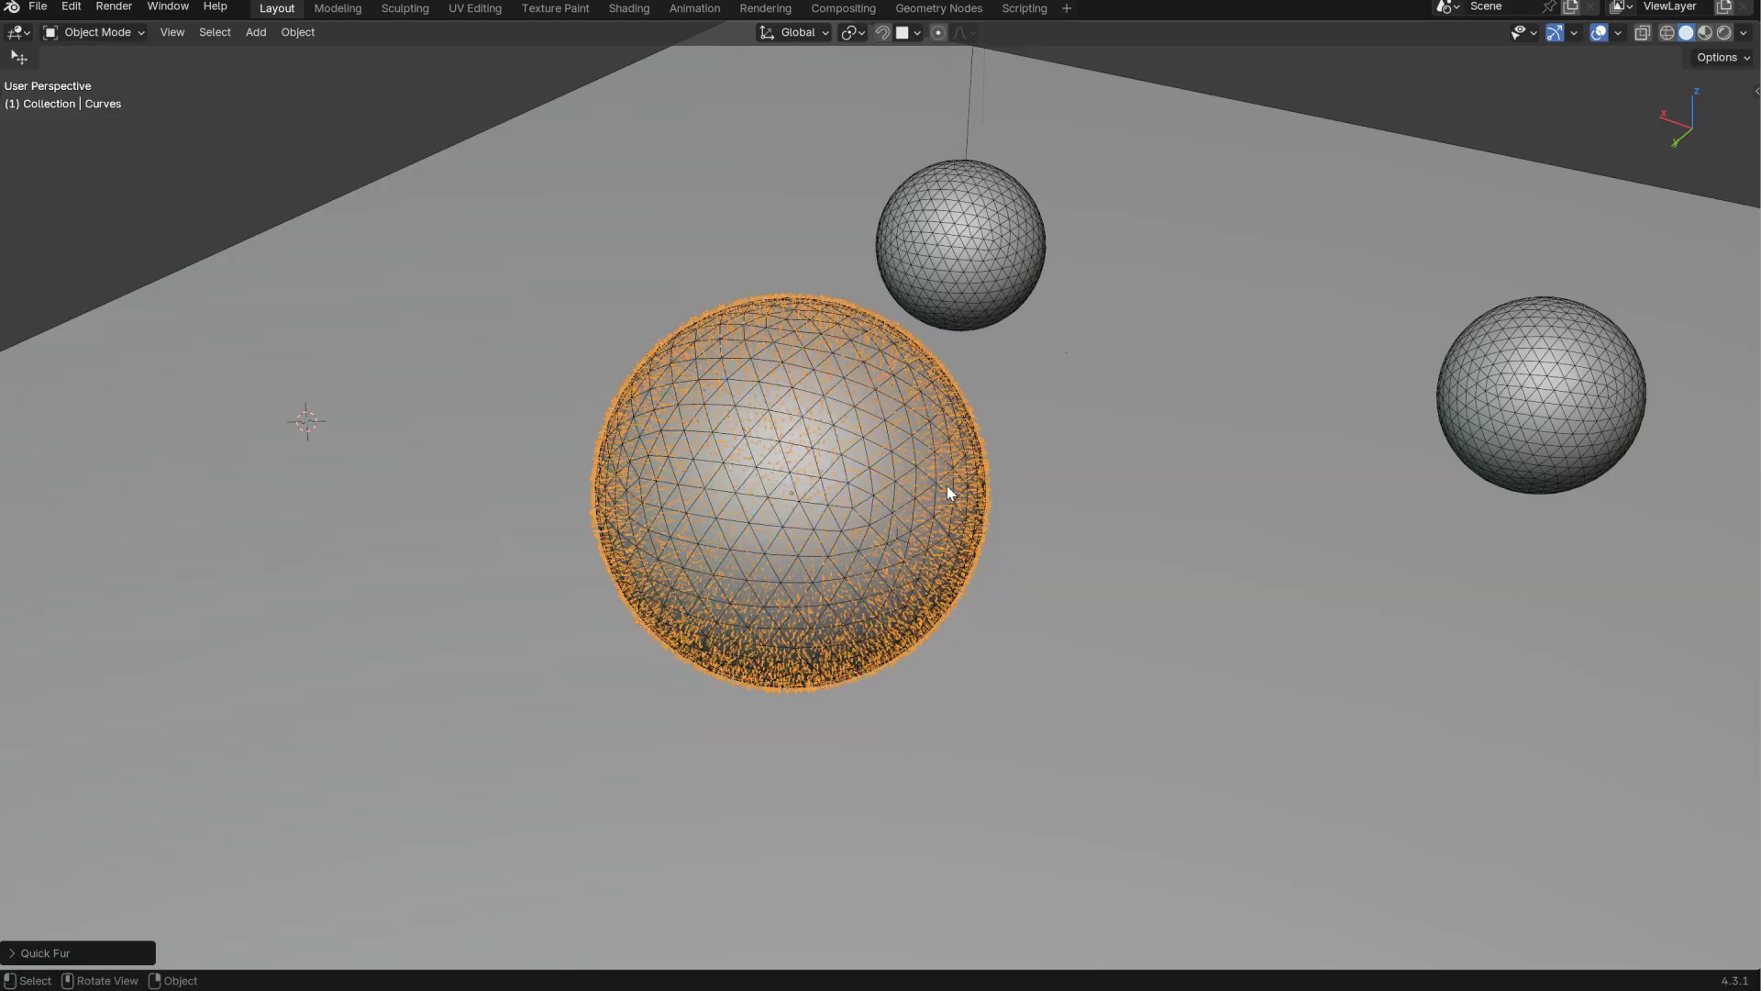
# - View the fur curves' modifier stack and examine the Interpolate Hair Curves settings
pyautogui.hotkey('alt', 'space')
pyautogui.click(988, 47)
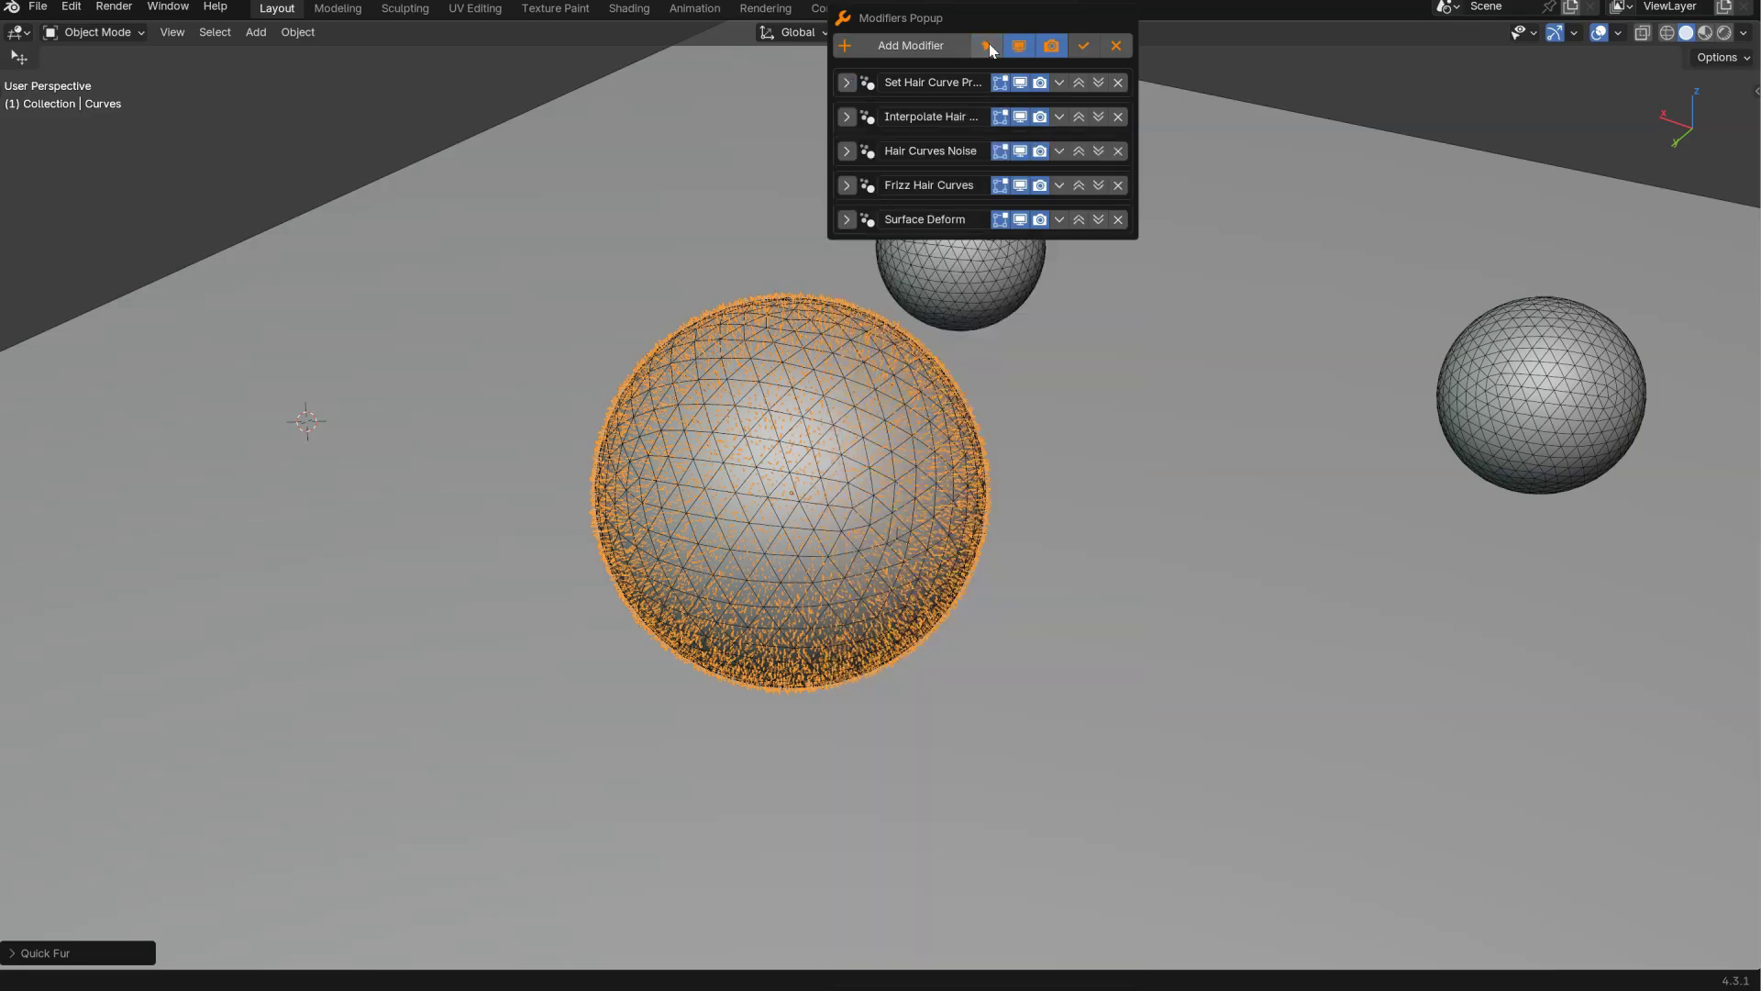
pyautogui.click(847, 117)
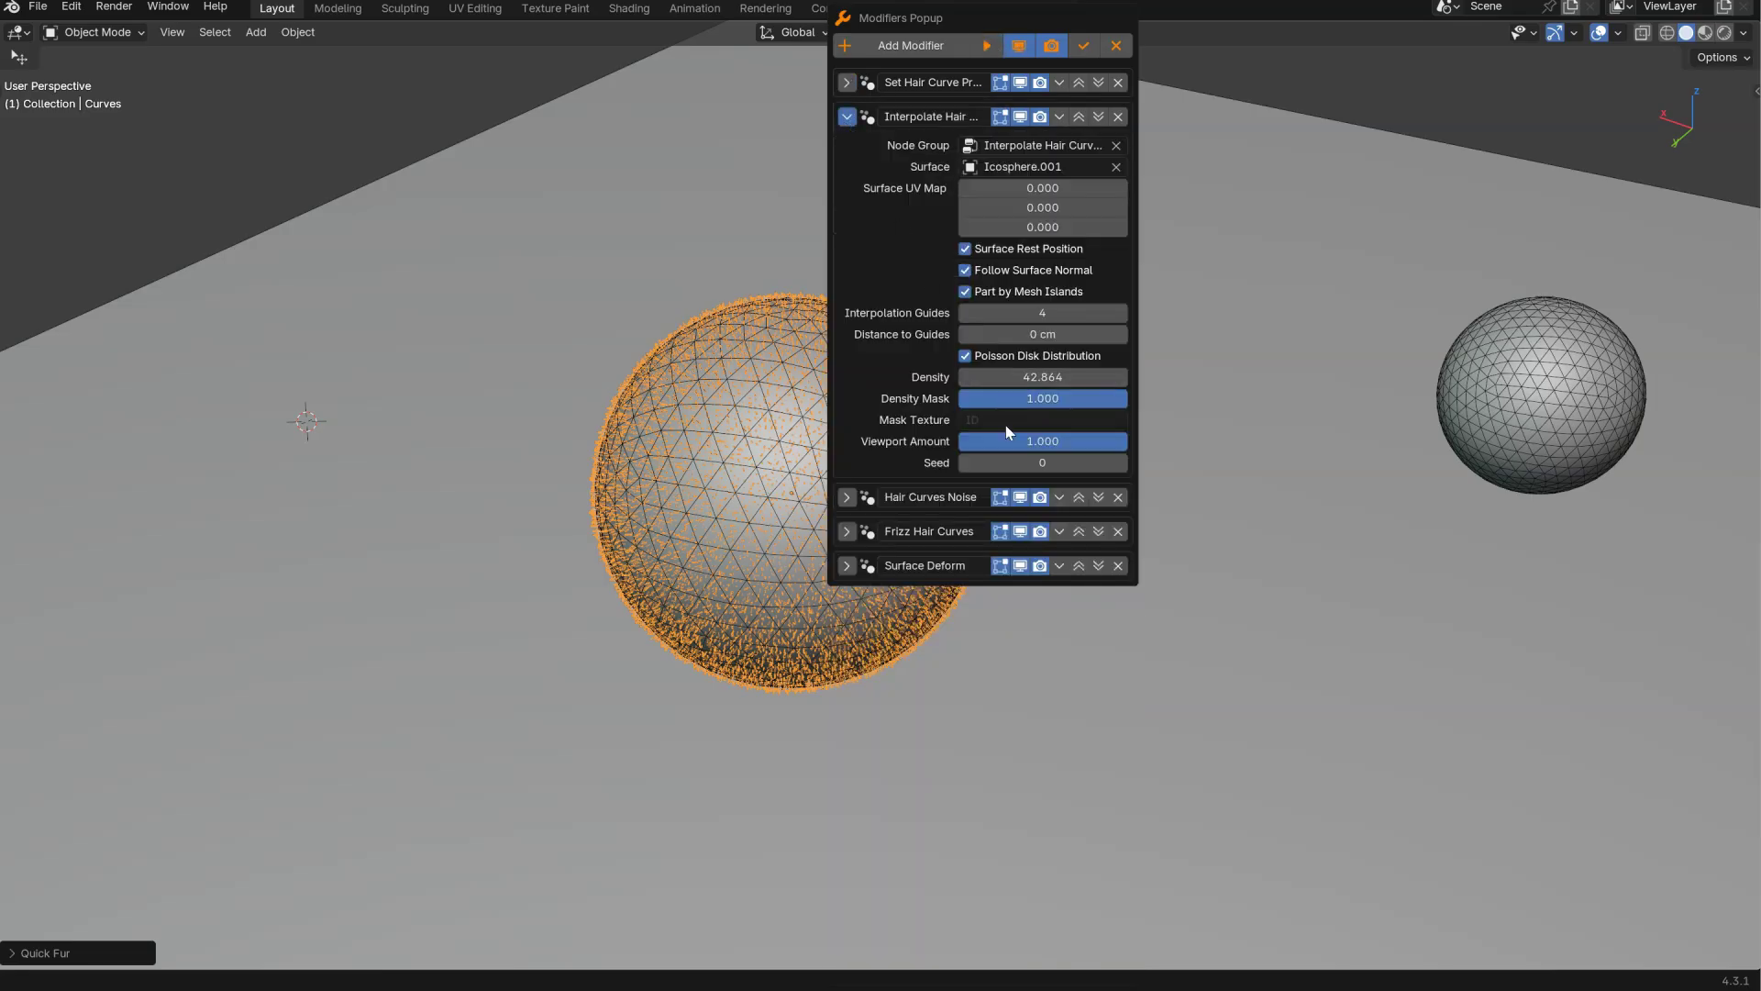
# - Enter Edit Mode on the fur curves and try scaling all of their control points outward
pyautogui.hotkey('ctrl', 'Tab')
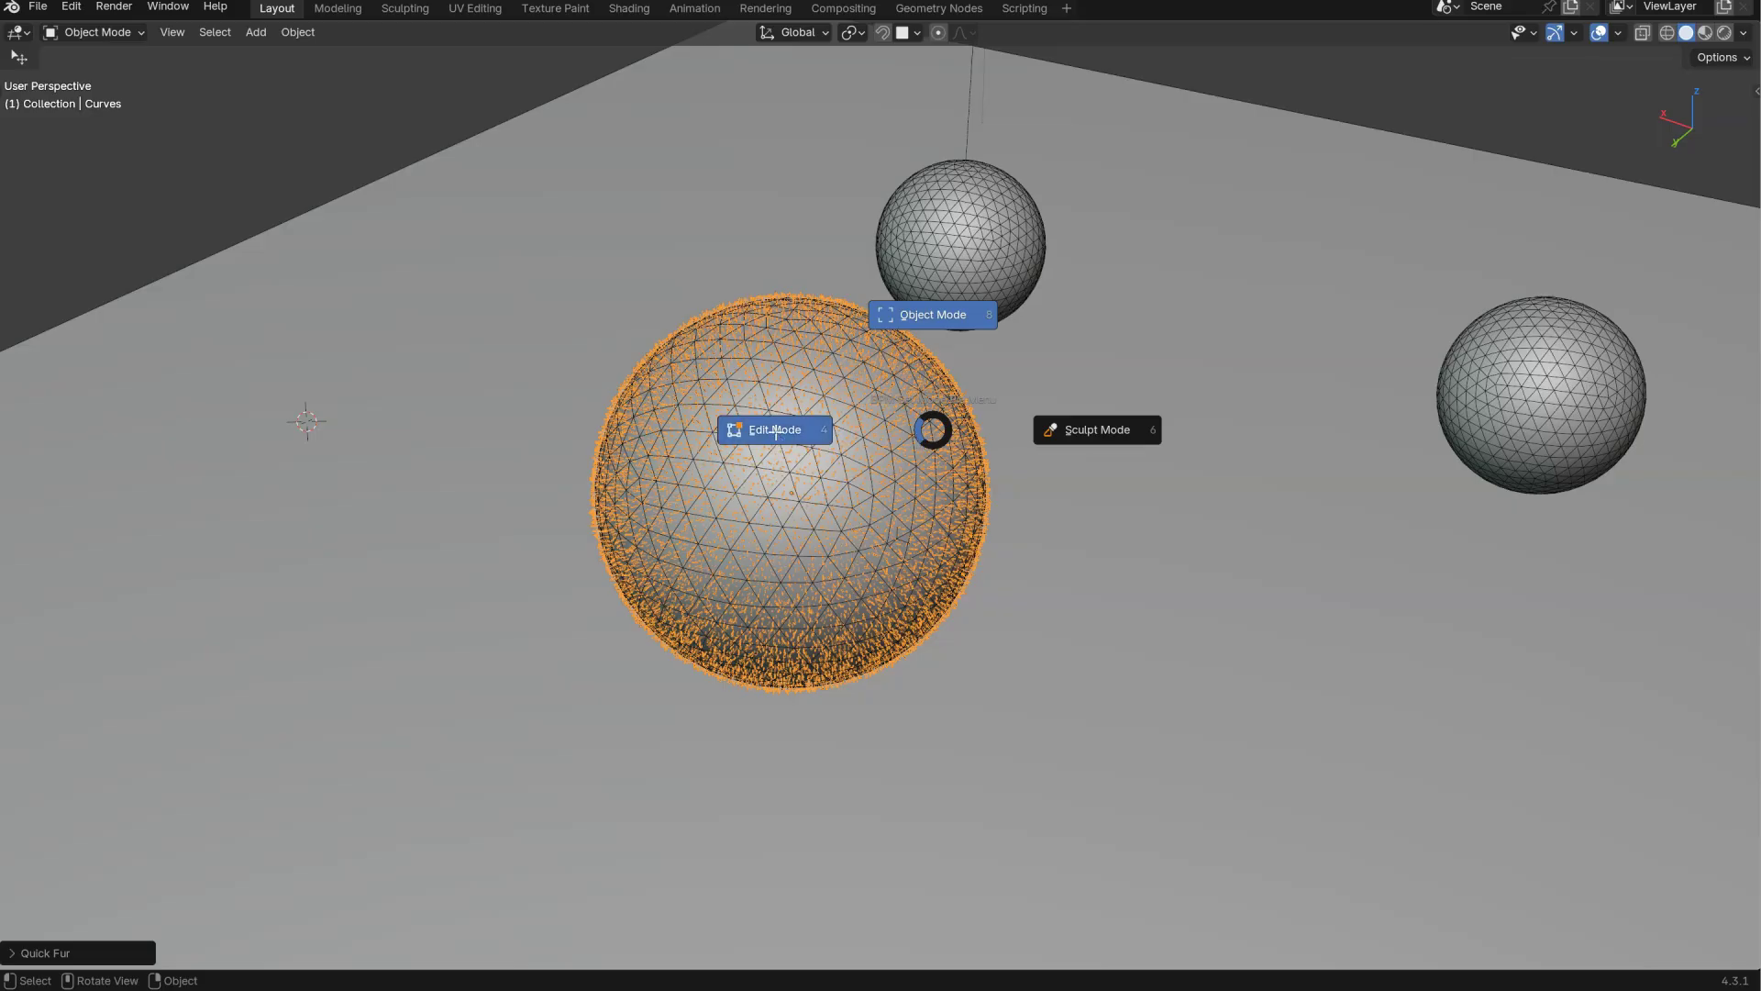
pyautogui.click(775, 432)
pyautogui.press('s')
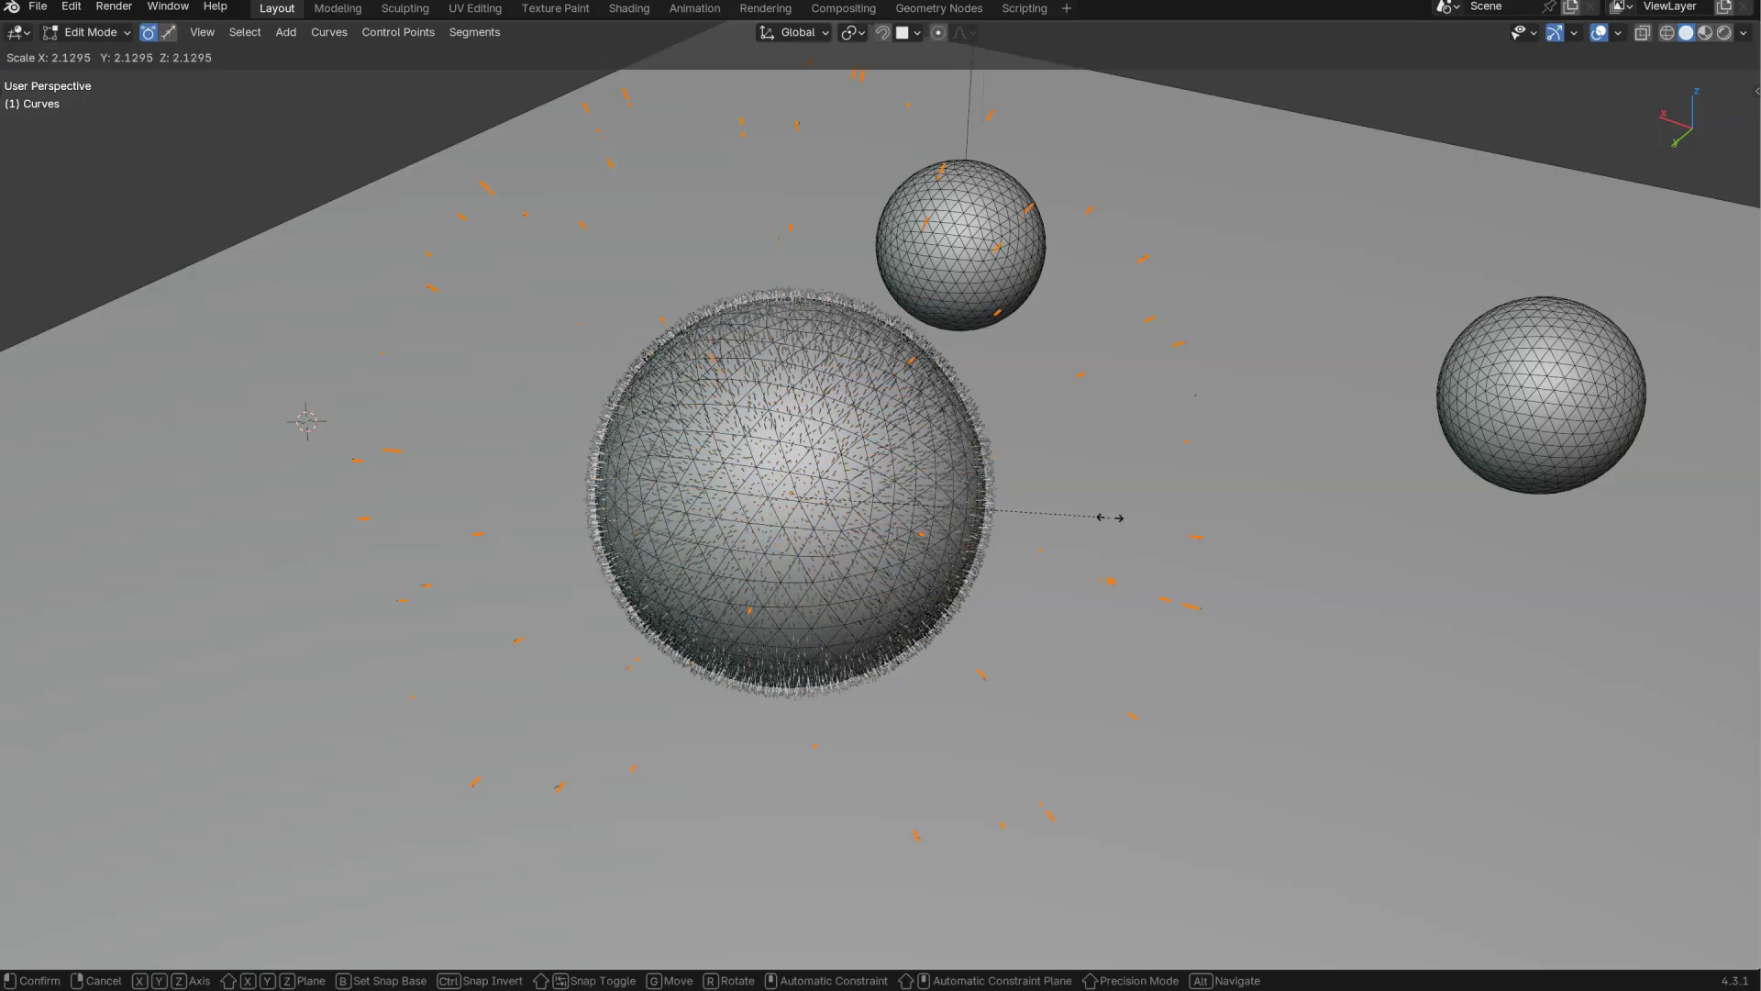
pyautogui.click(959, 461)
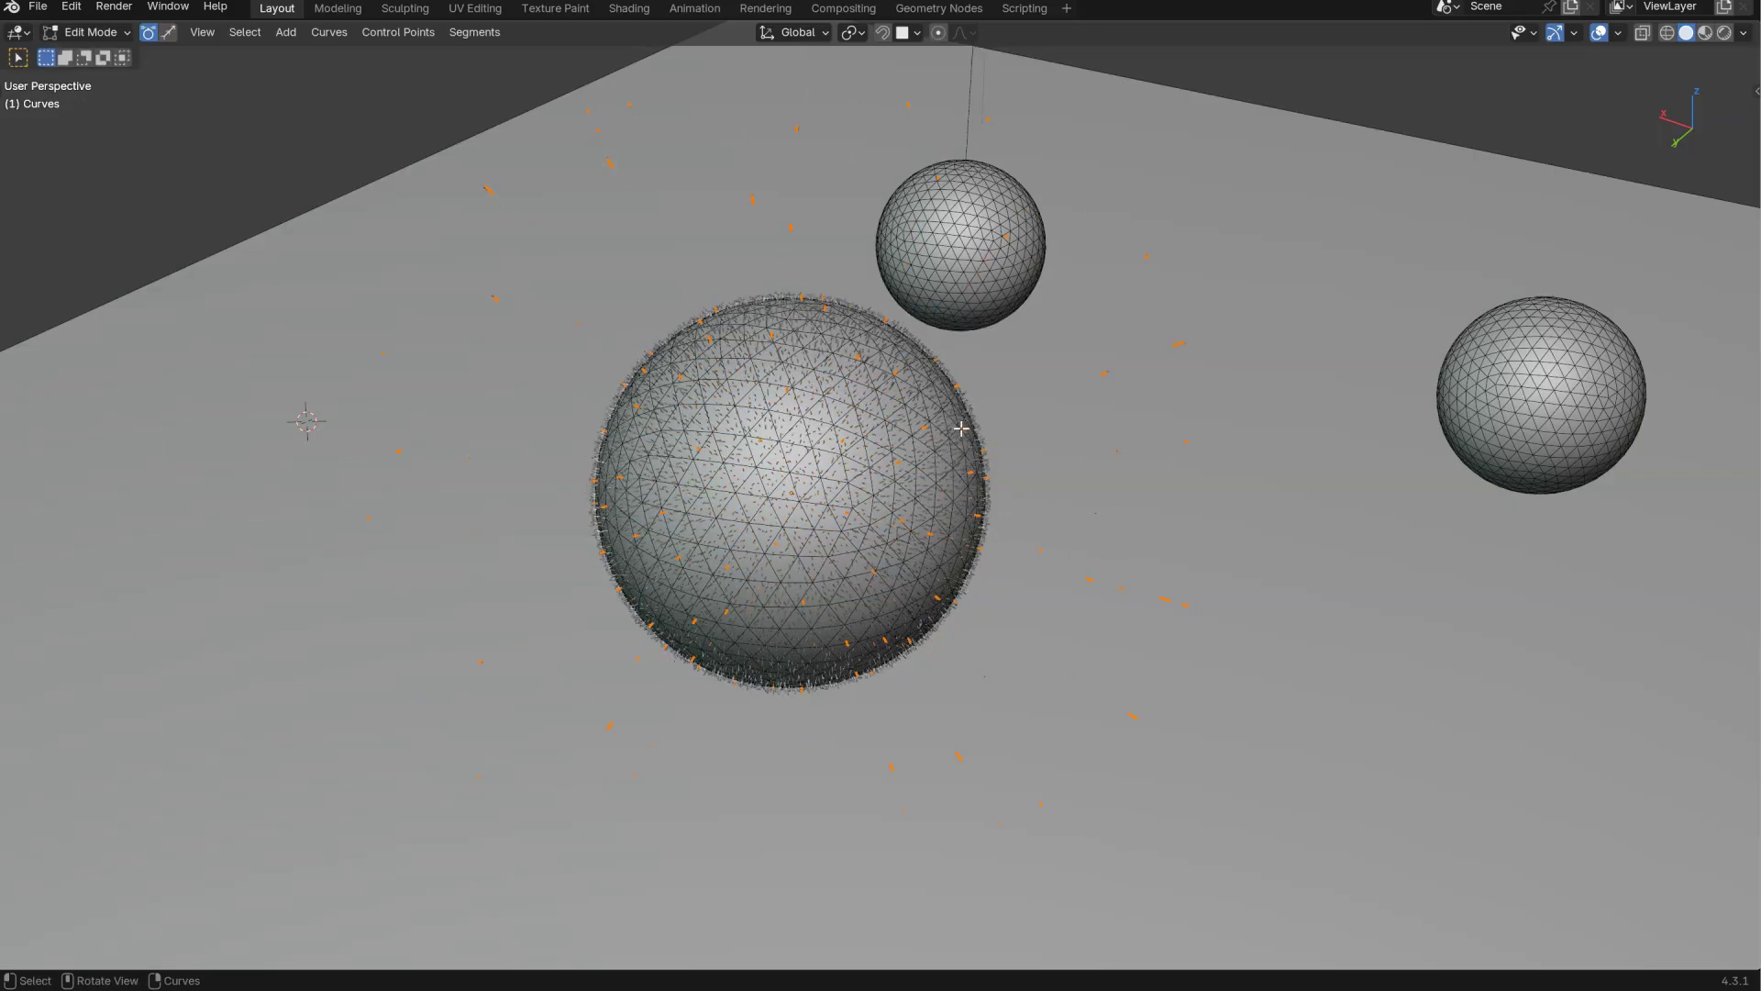
# - Select the endpoints of the fur curves and scale them outward twice to lengthen the fur
pyautogui.press('a')
pyautogui.click(815, 501)
pyautogui.press('s')
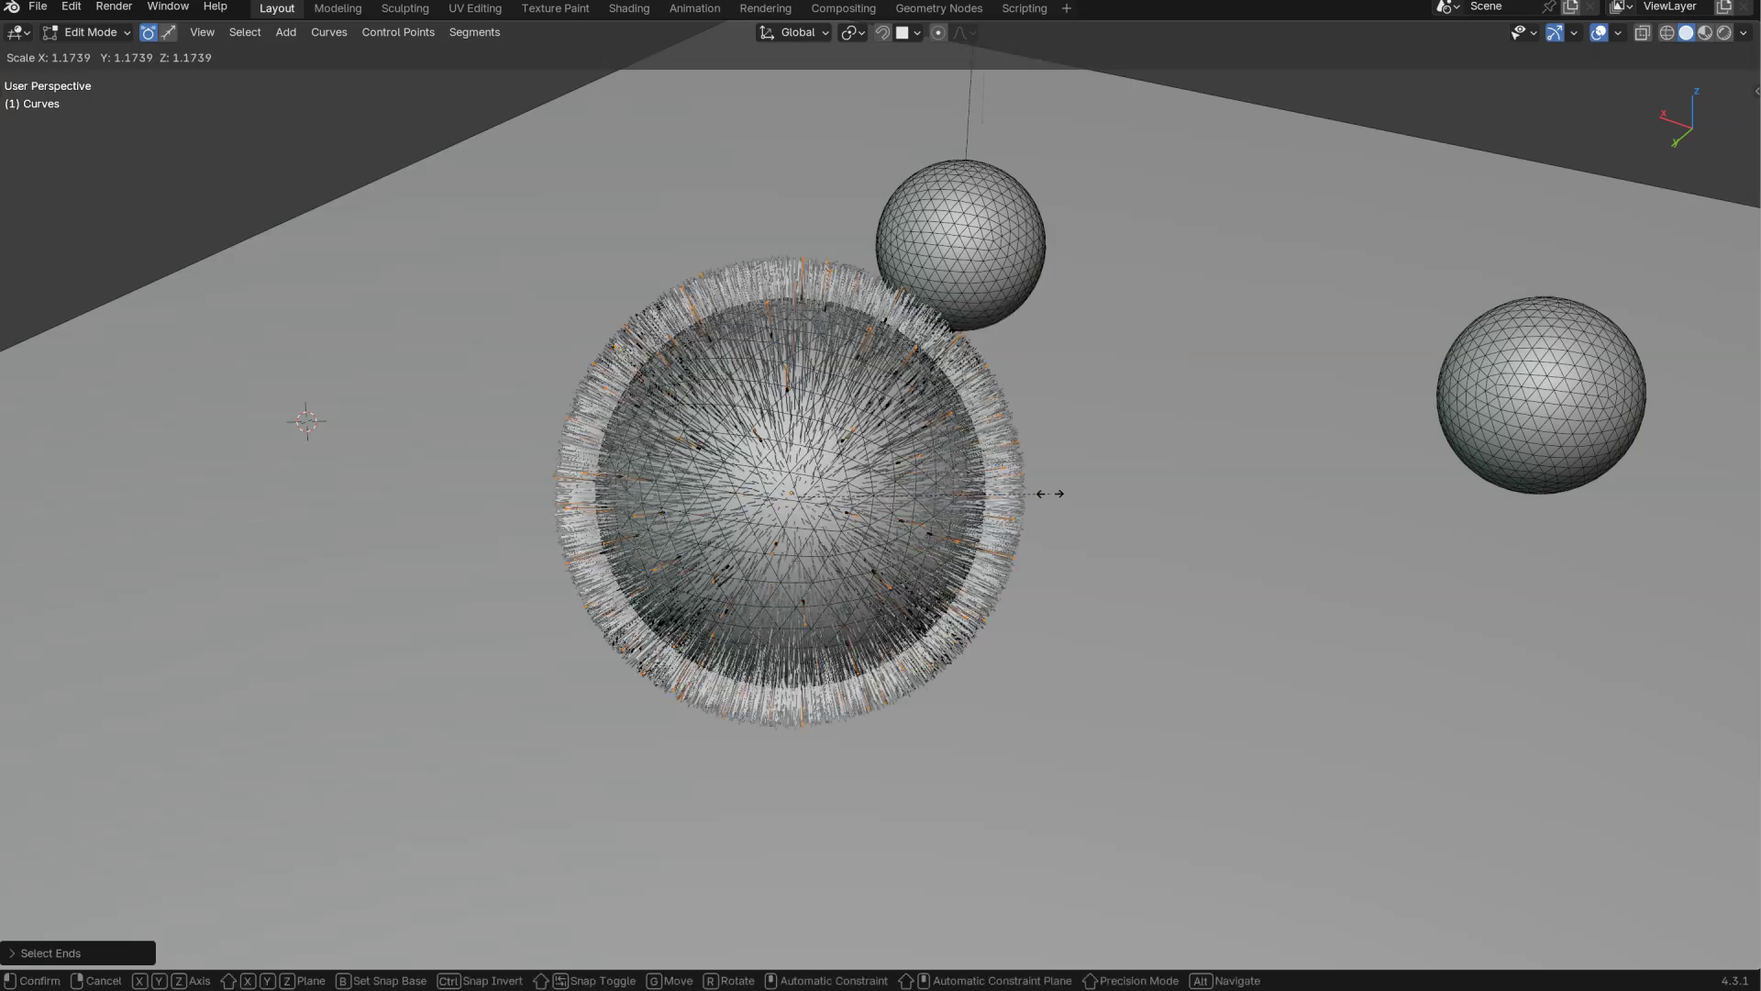
pyautogui.click(848, 482)
pyautogui.press('s')
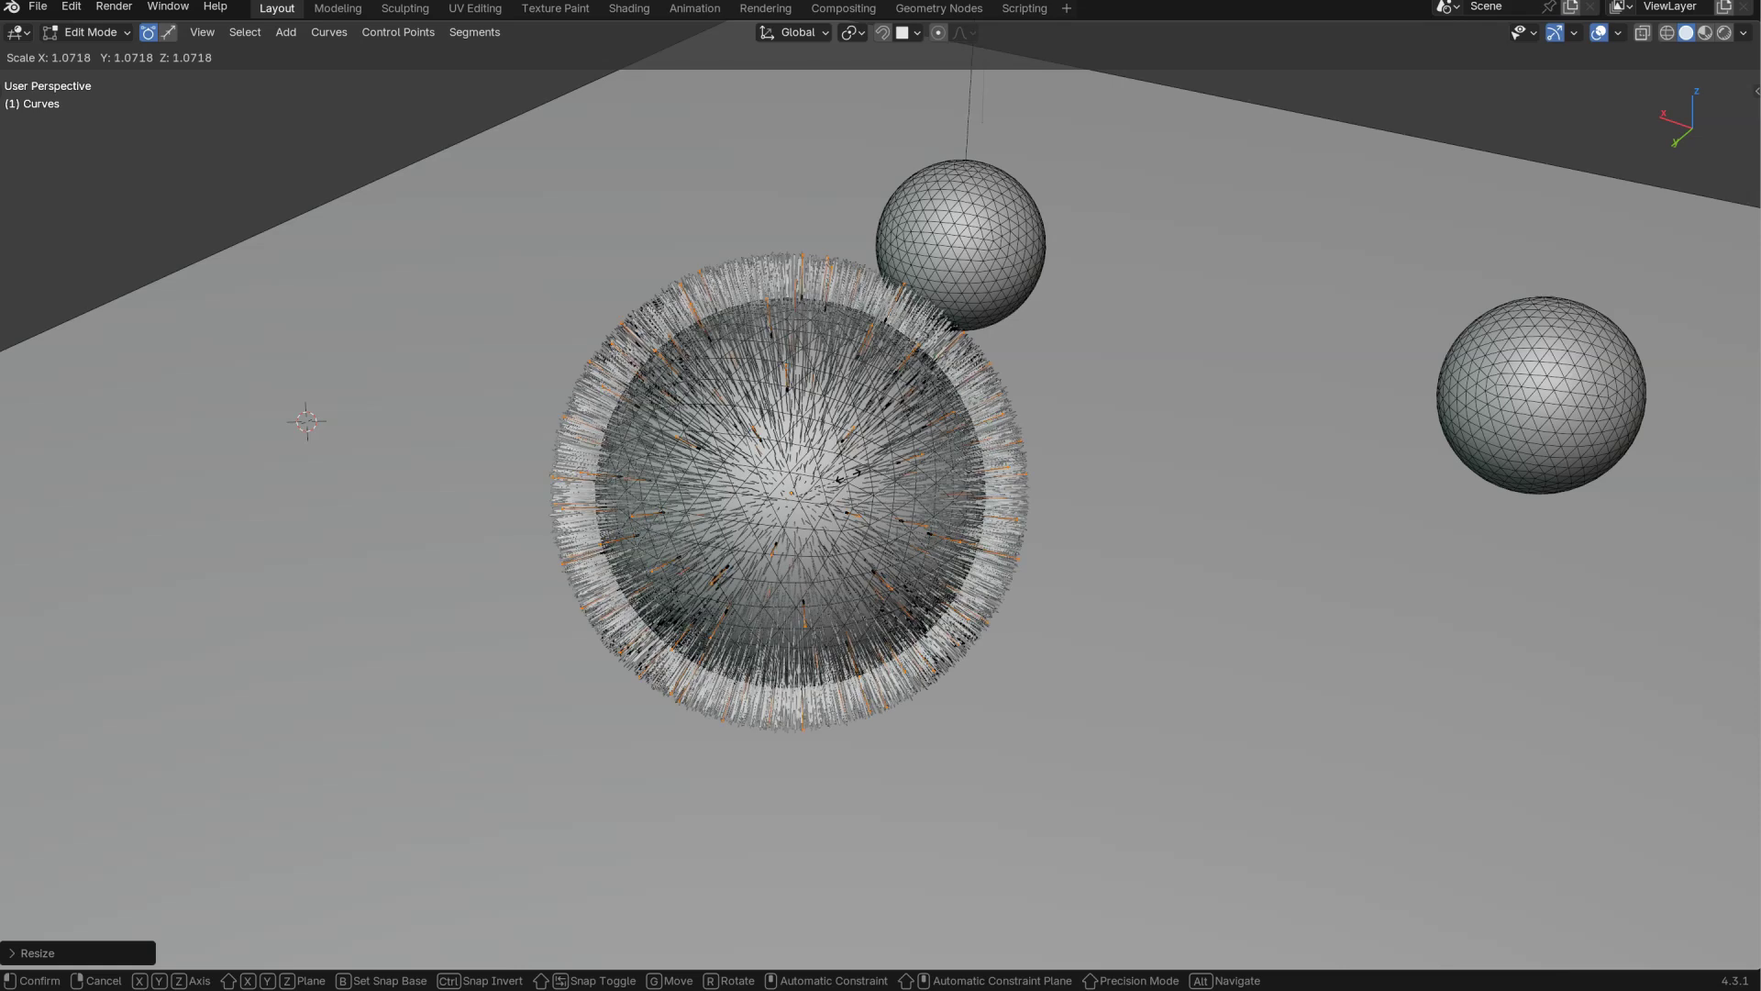
pyautogui.click(933, 390)
# - View the fur curves' selection options without changing the selection and return the curves to Object Mode
pyautogui.press('a')
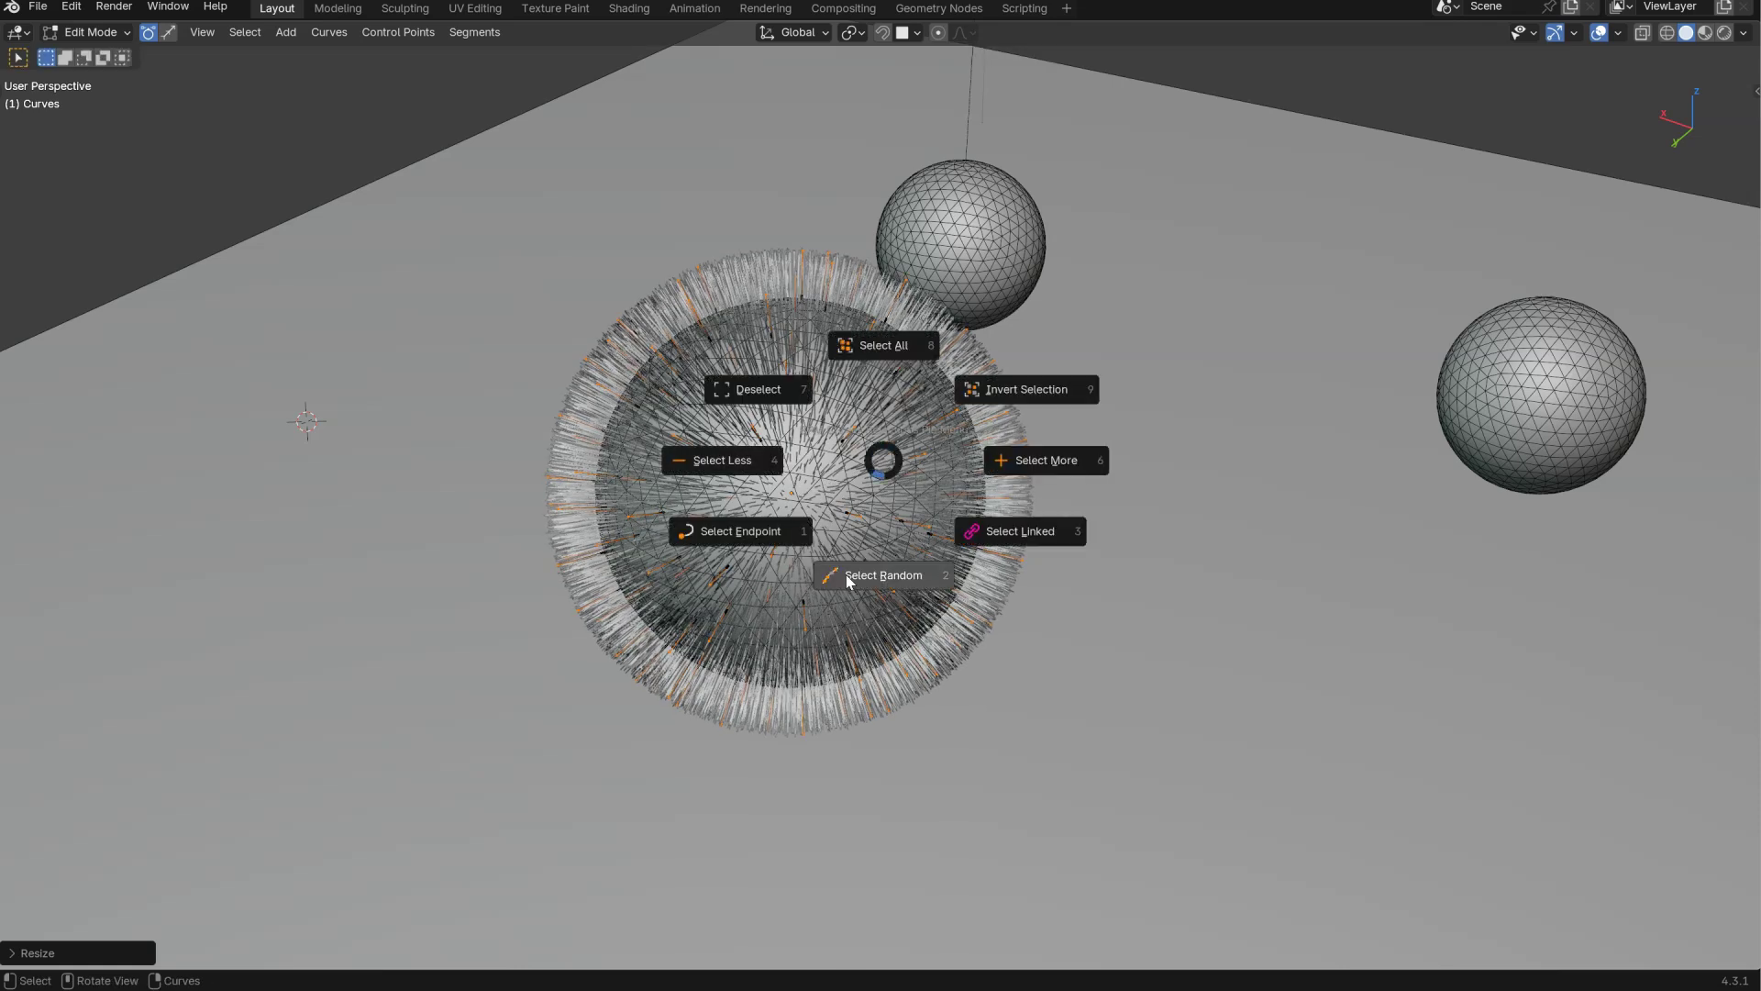
pyautogui.press('Escape')
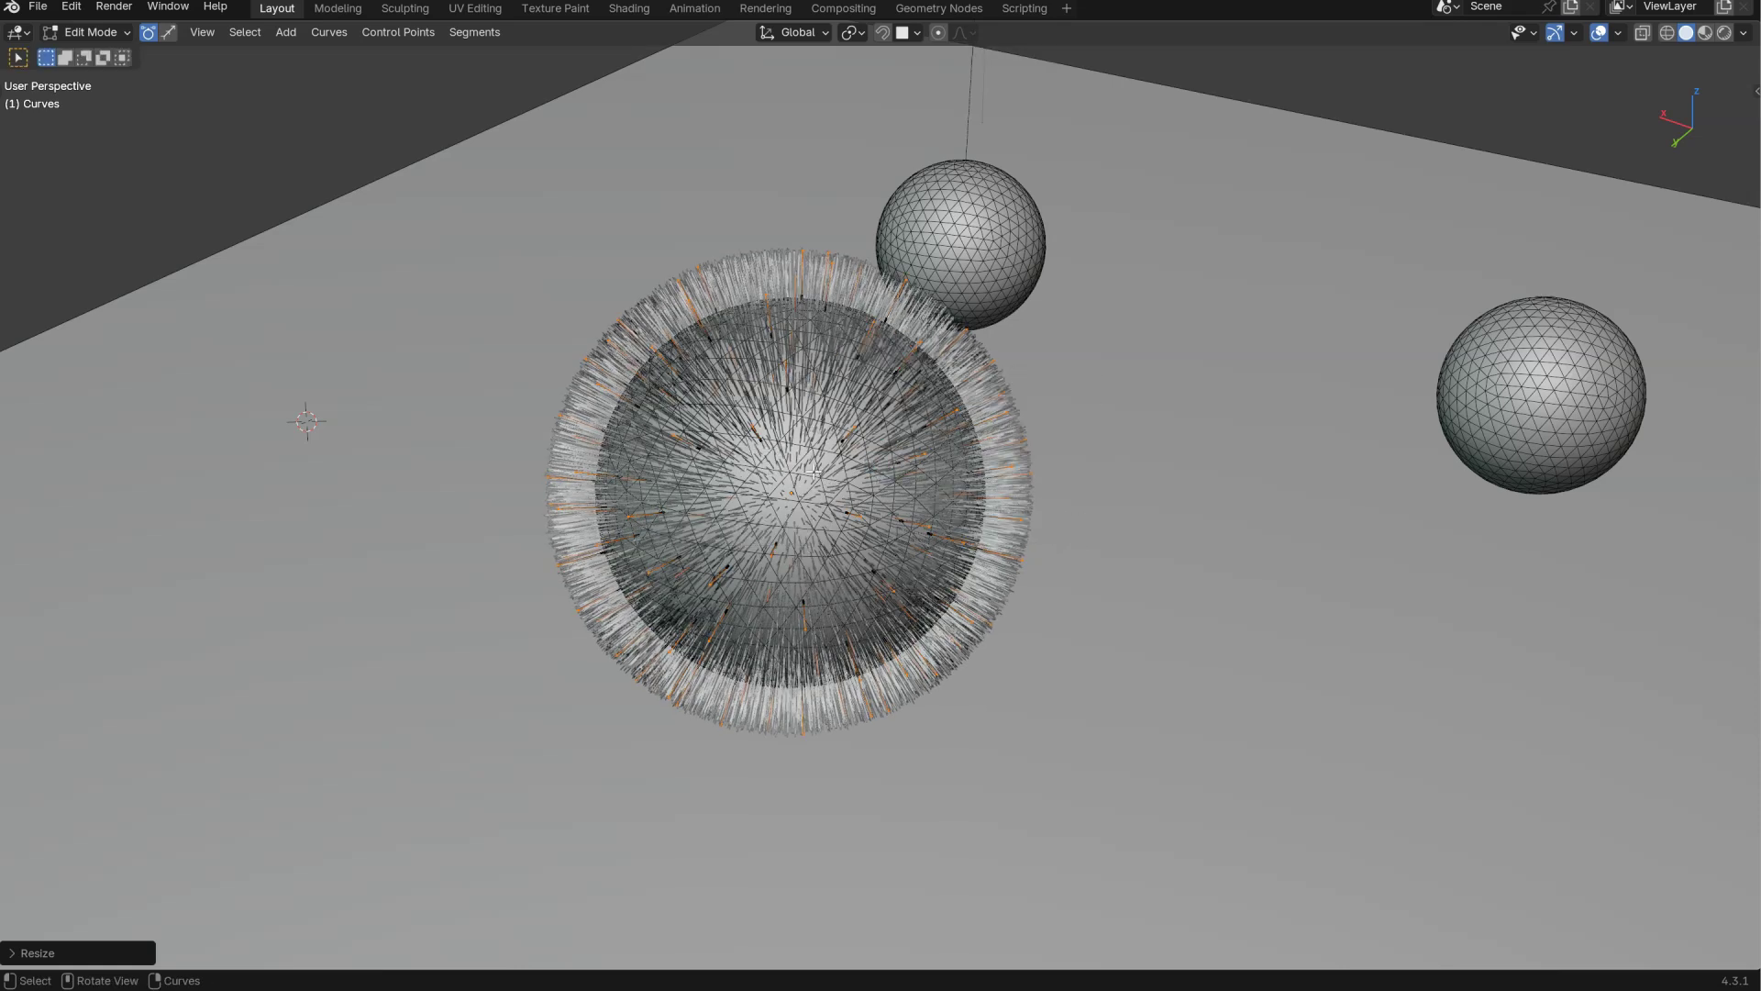
pyautogui.moveTo(881, 451); pyautogui.dragTo(945, 484, button='middle')
pyautogui.hotkey('ctrl', 'Tab')
pyautogui.click(914, 349)
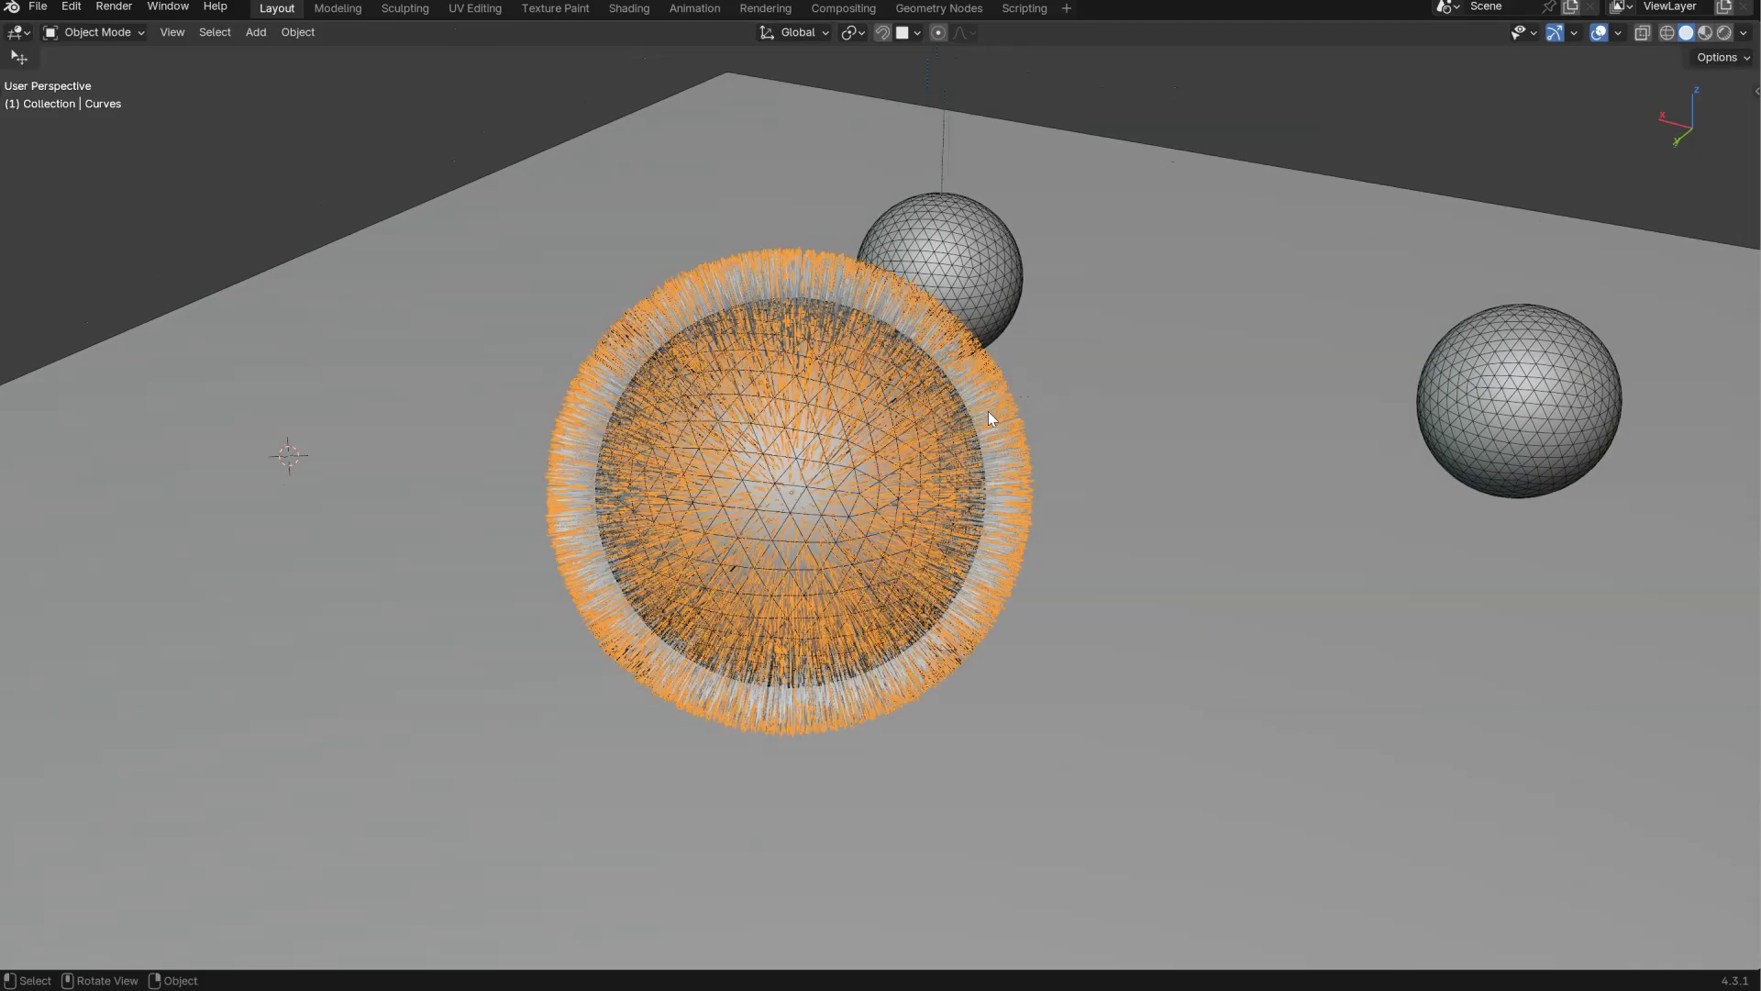
# - Increase the Distance in the fur's Frizz Hair Curves modifier and hide the viewport overlays
pyautogui.hotkey('alt', 'space')
pyautogui.moveTo(952, 392); pyautogui.dragTo(1144, 201)
pyautogui.click(1073, 298)
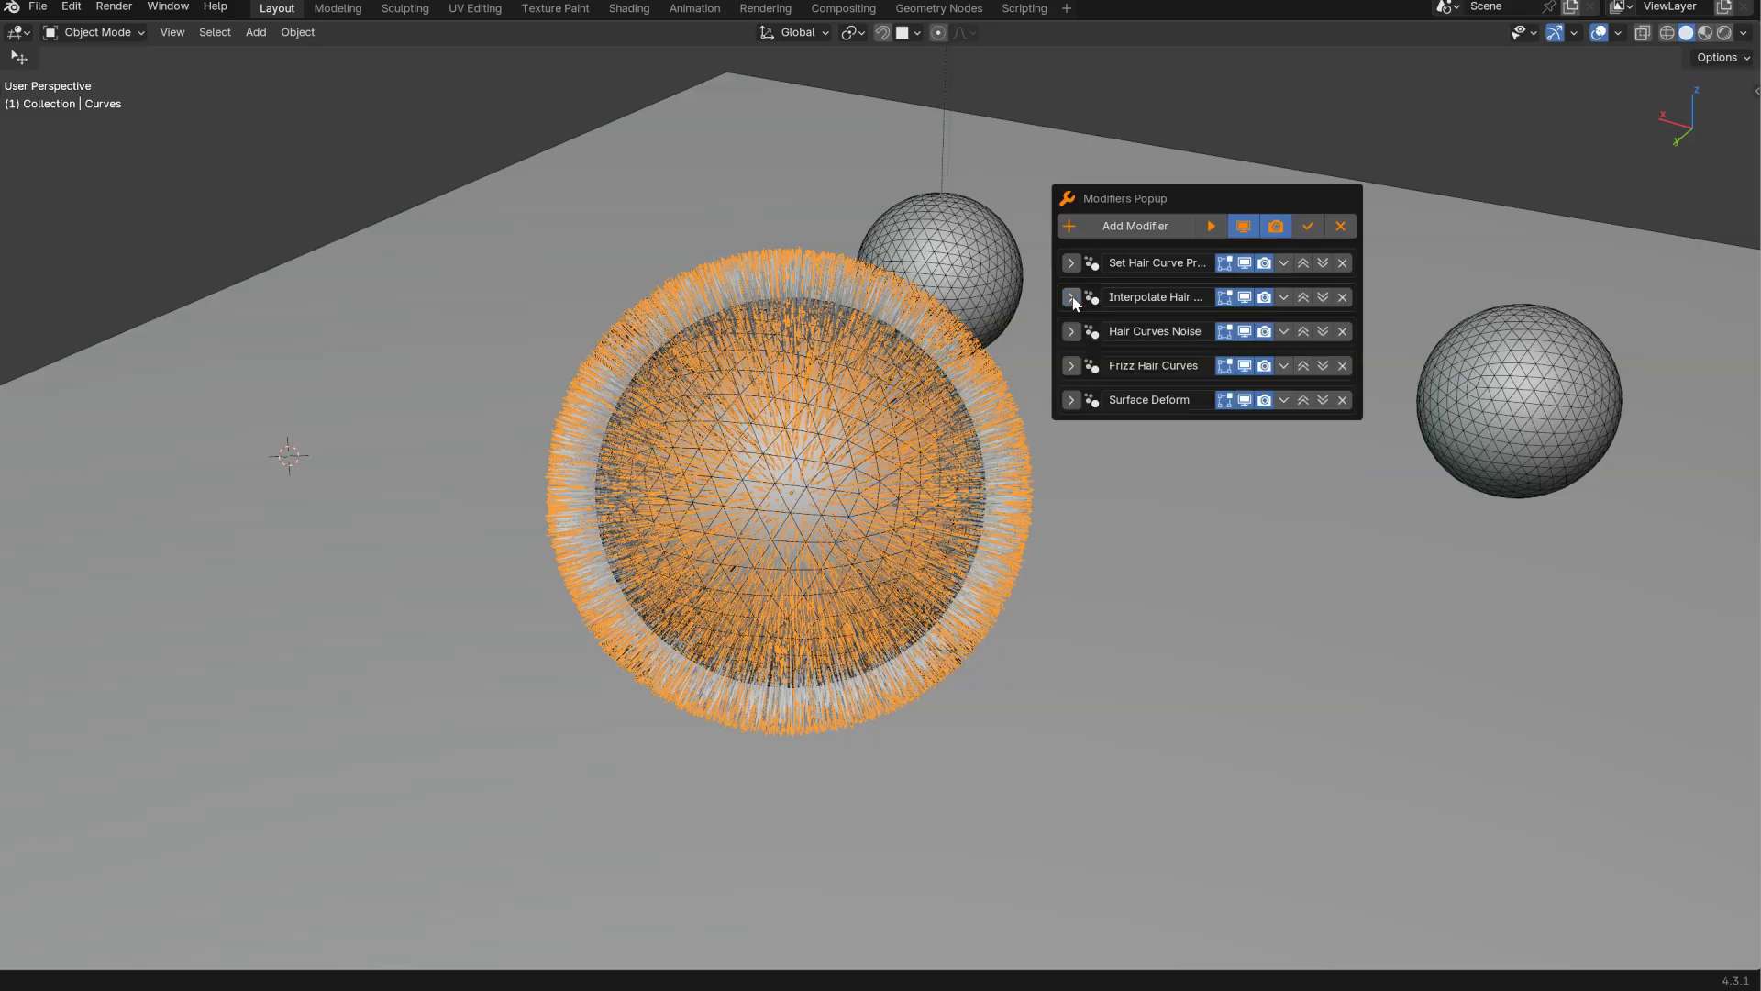
pyautogui.click(1071, 365)
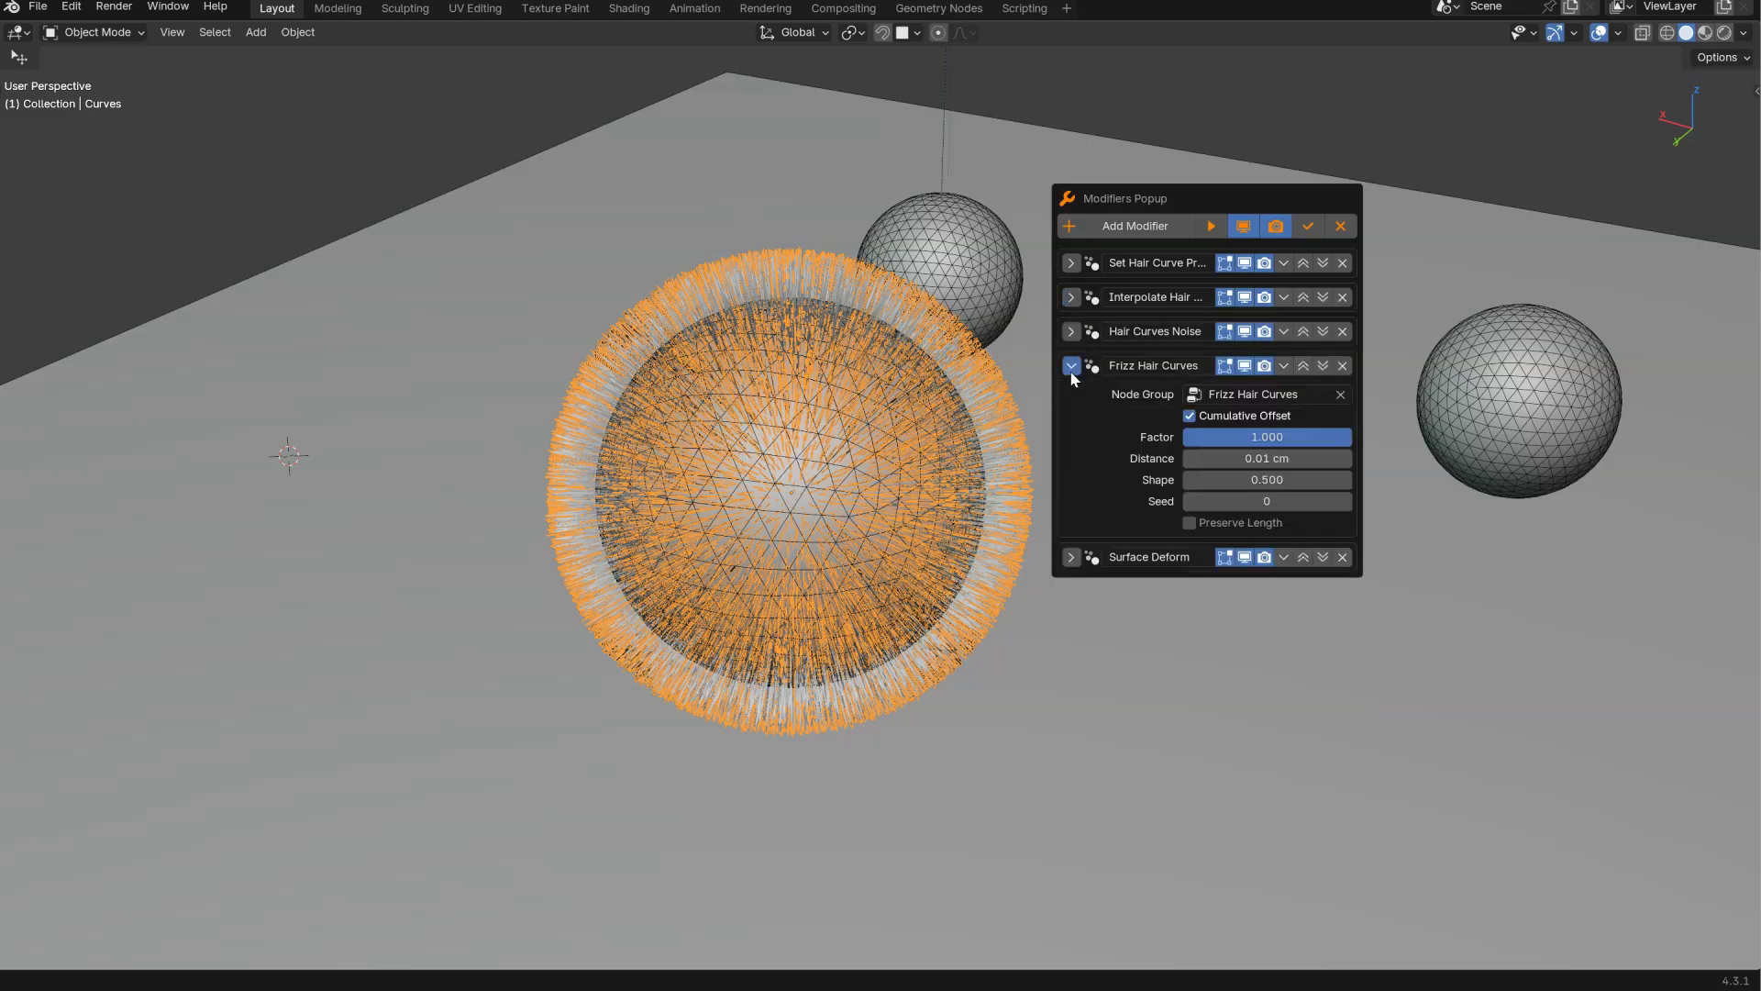
pyautogui.moveTo(1237, 458); pyautogui.dragTo(1271, 461)
pyautogui.hotkey('shift', 'alt', 'z')
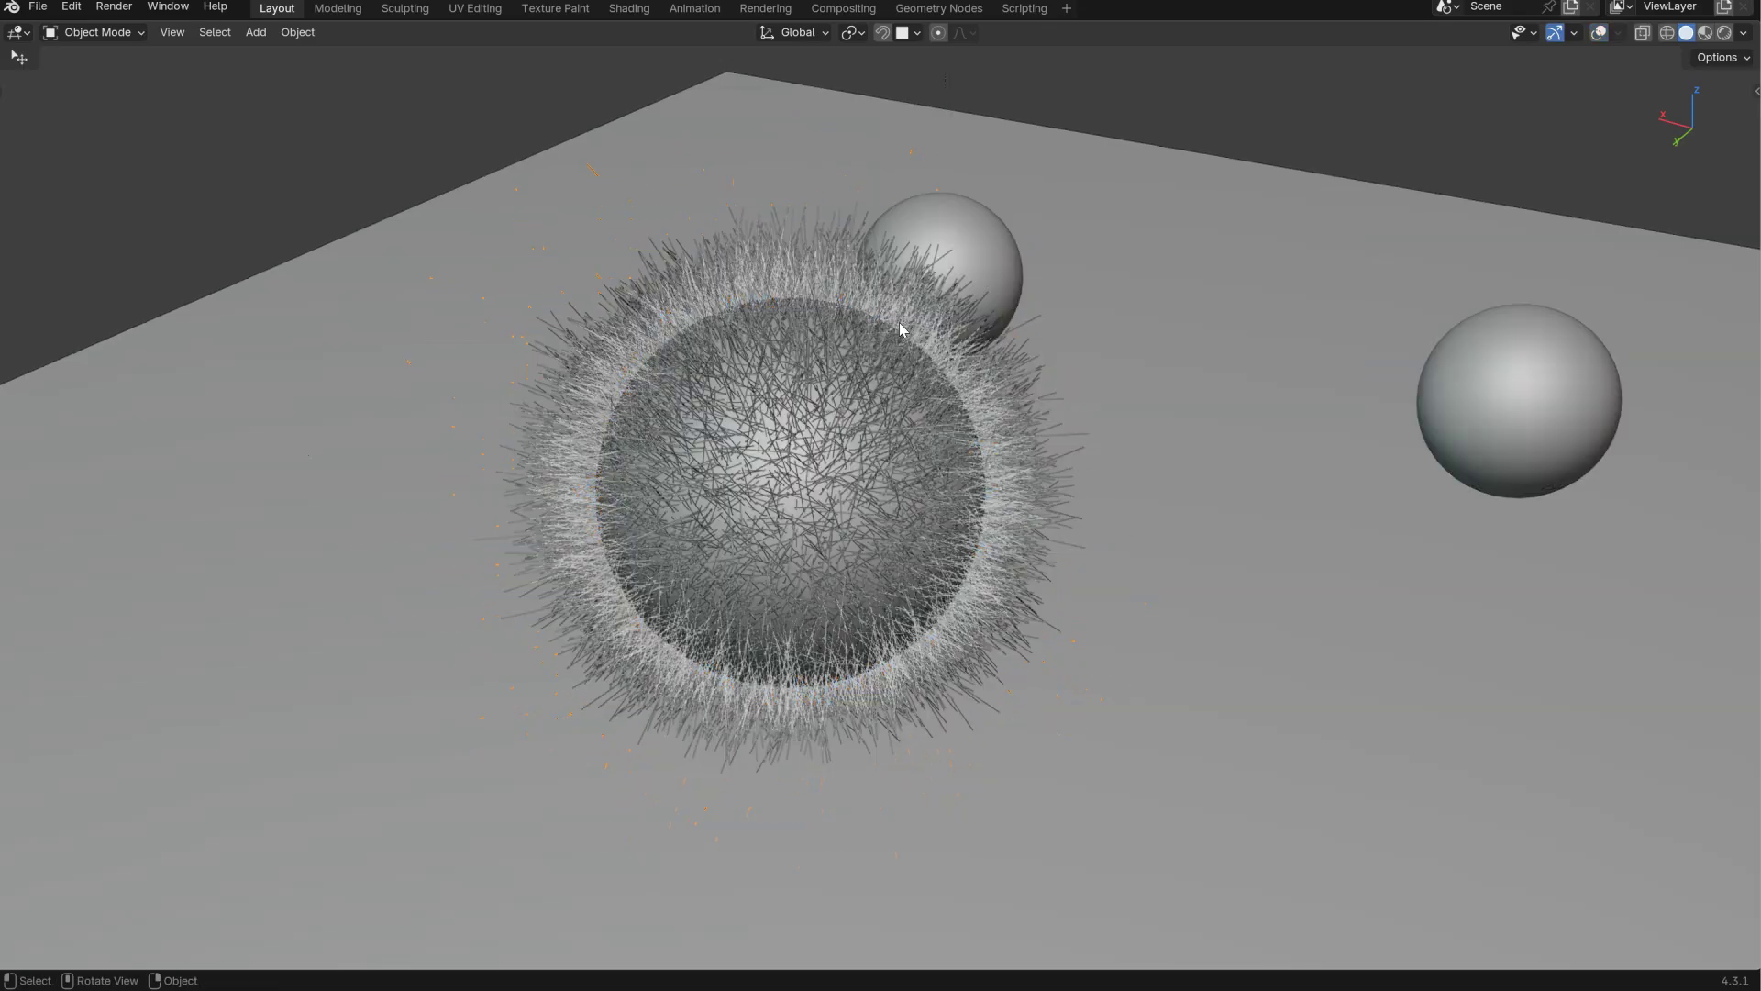
# - Try the Strip hair display on the fur, return it to Strand, and set Additional Subdivision to 2
pyautogui.moveTo(954, 377); pyautogui.dragTo(887, 361, button='middle')
pyautogui.press('q')
pyautogui.moveTo(945, 326); pyautogui.dragTo(1086, 321)
pyautogui.click(1164, 344)
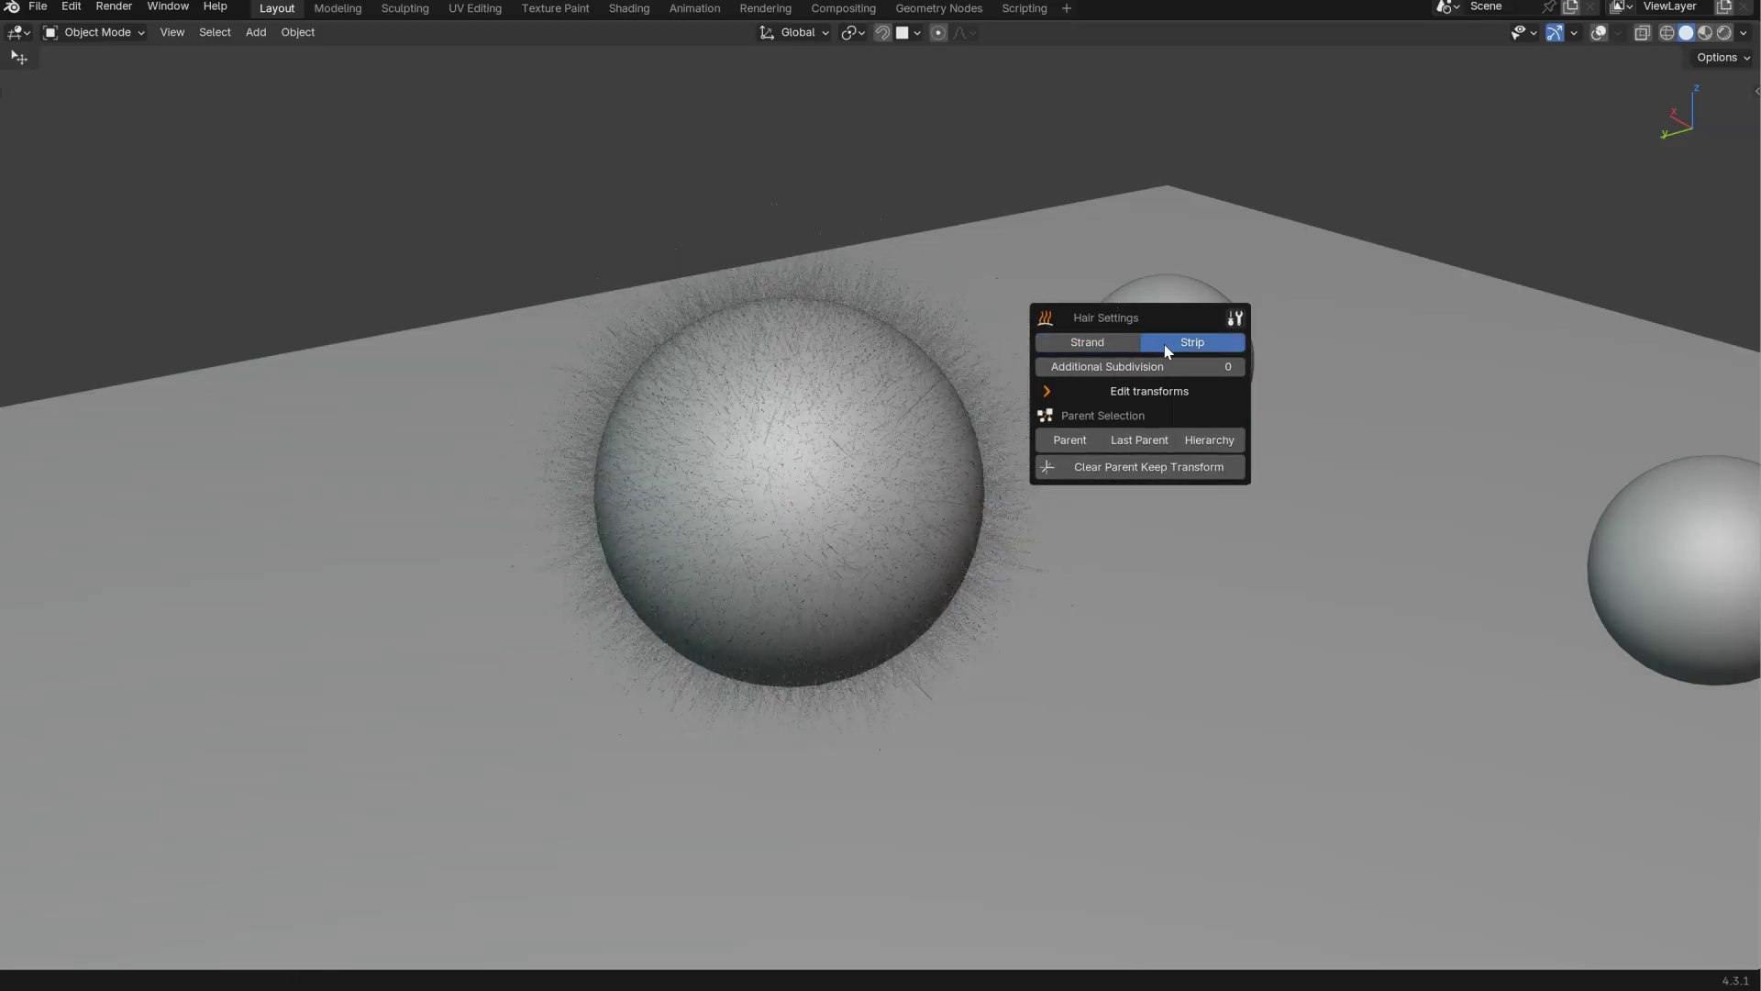
pyautogui.click(1106, 344)
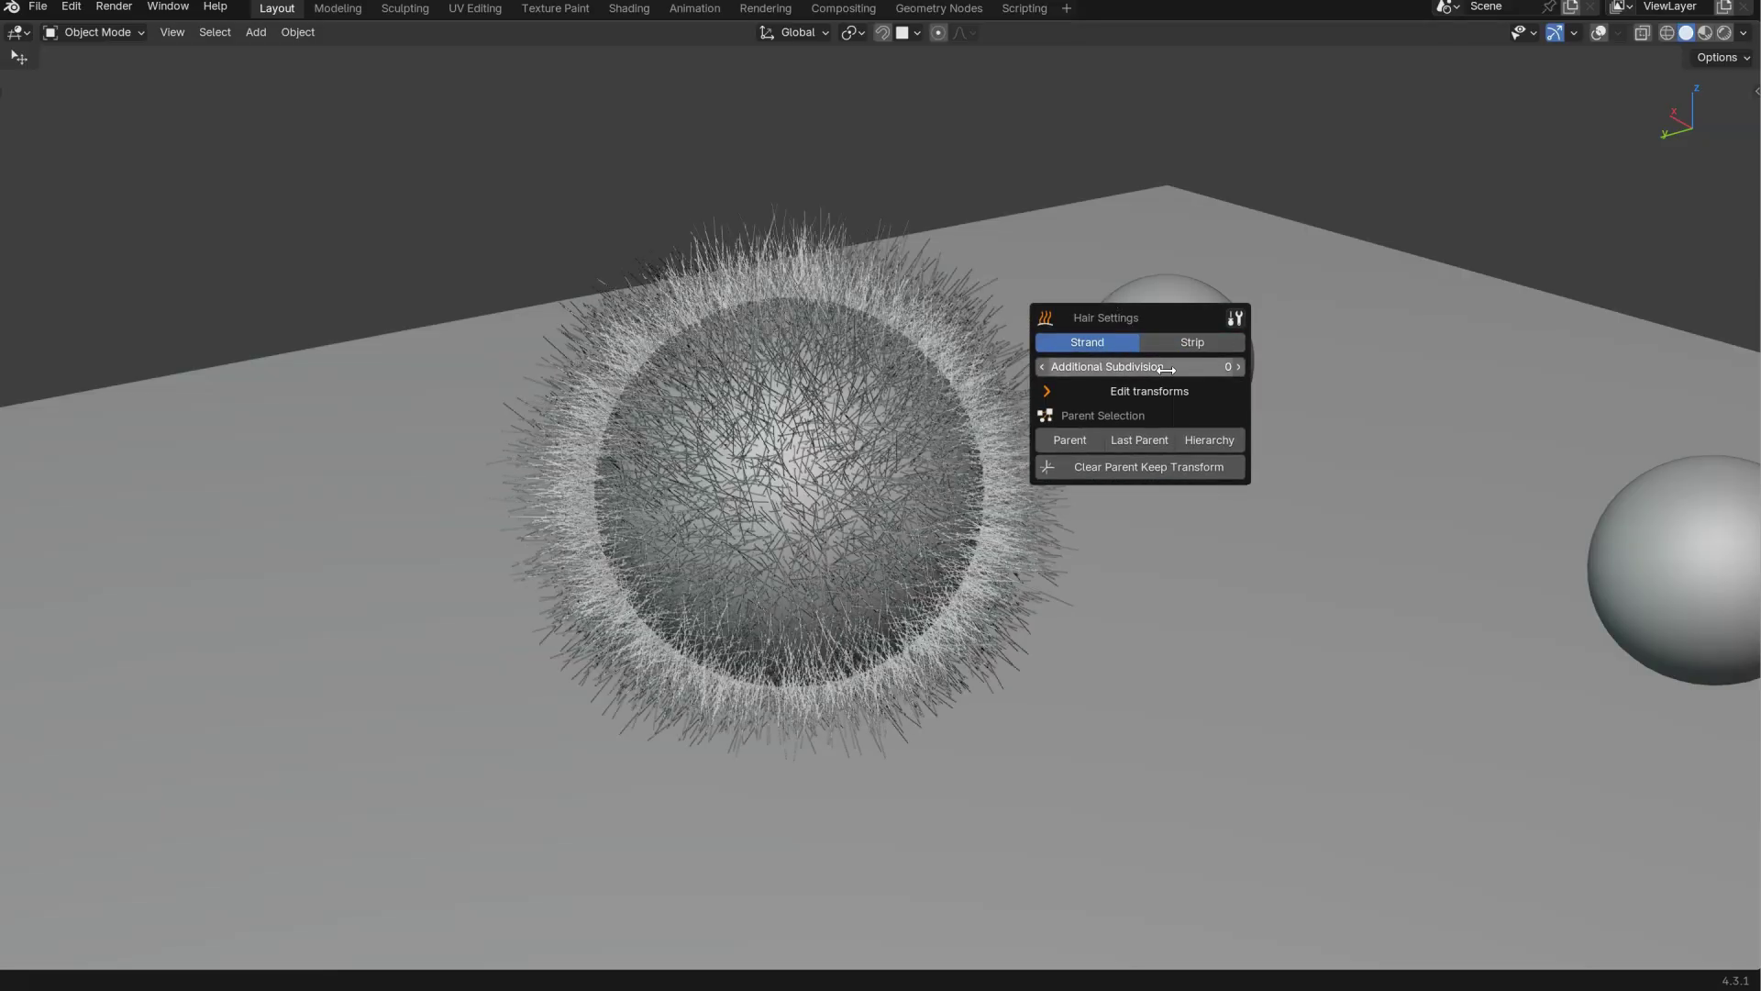
pyautogui.click(1238, 367)
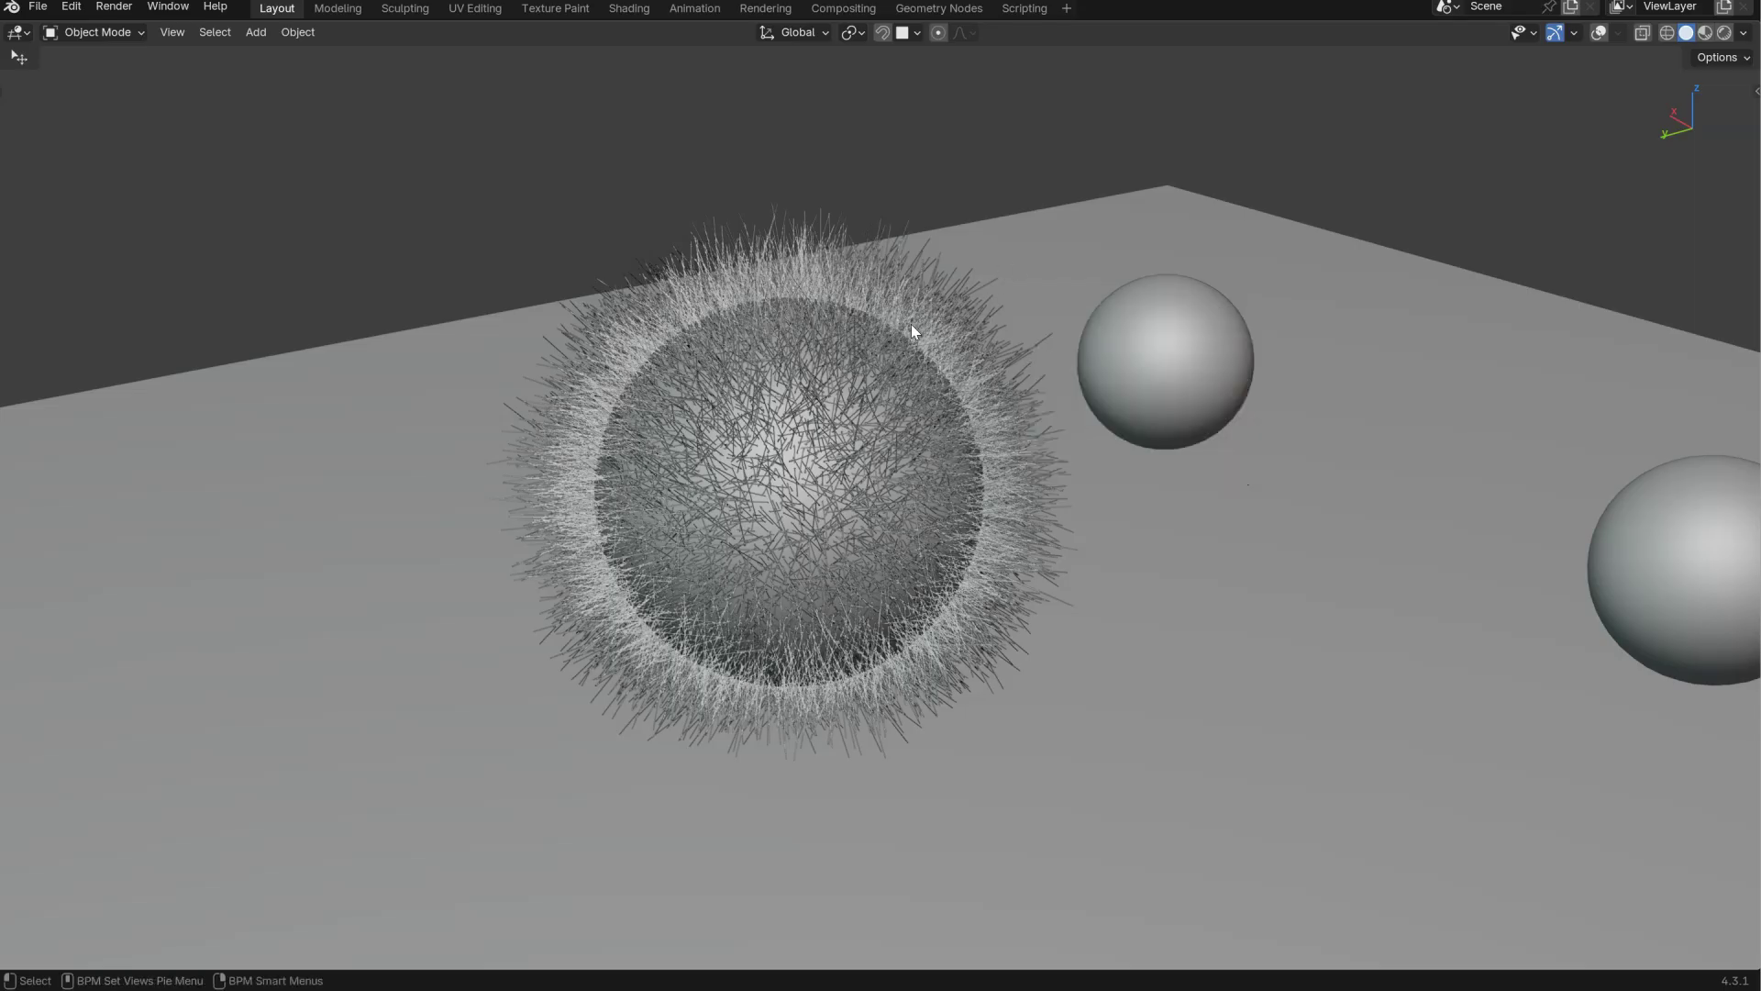
# - Look over the fur's hair settings again, including the Edit transforms section
pyautogui.rightClick(960, 323)
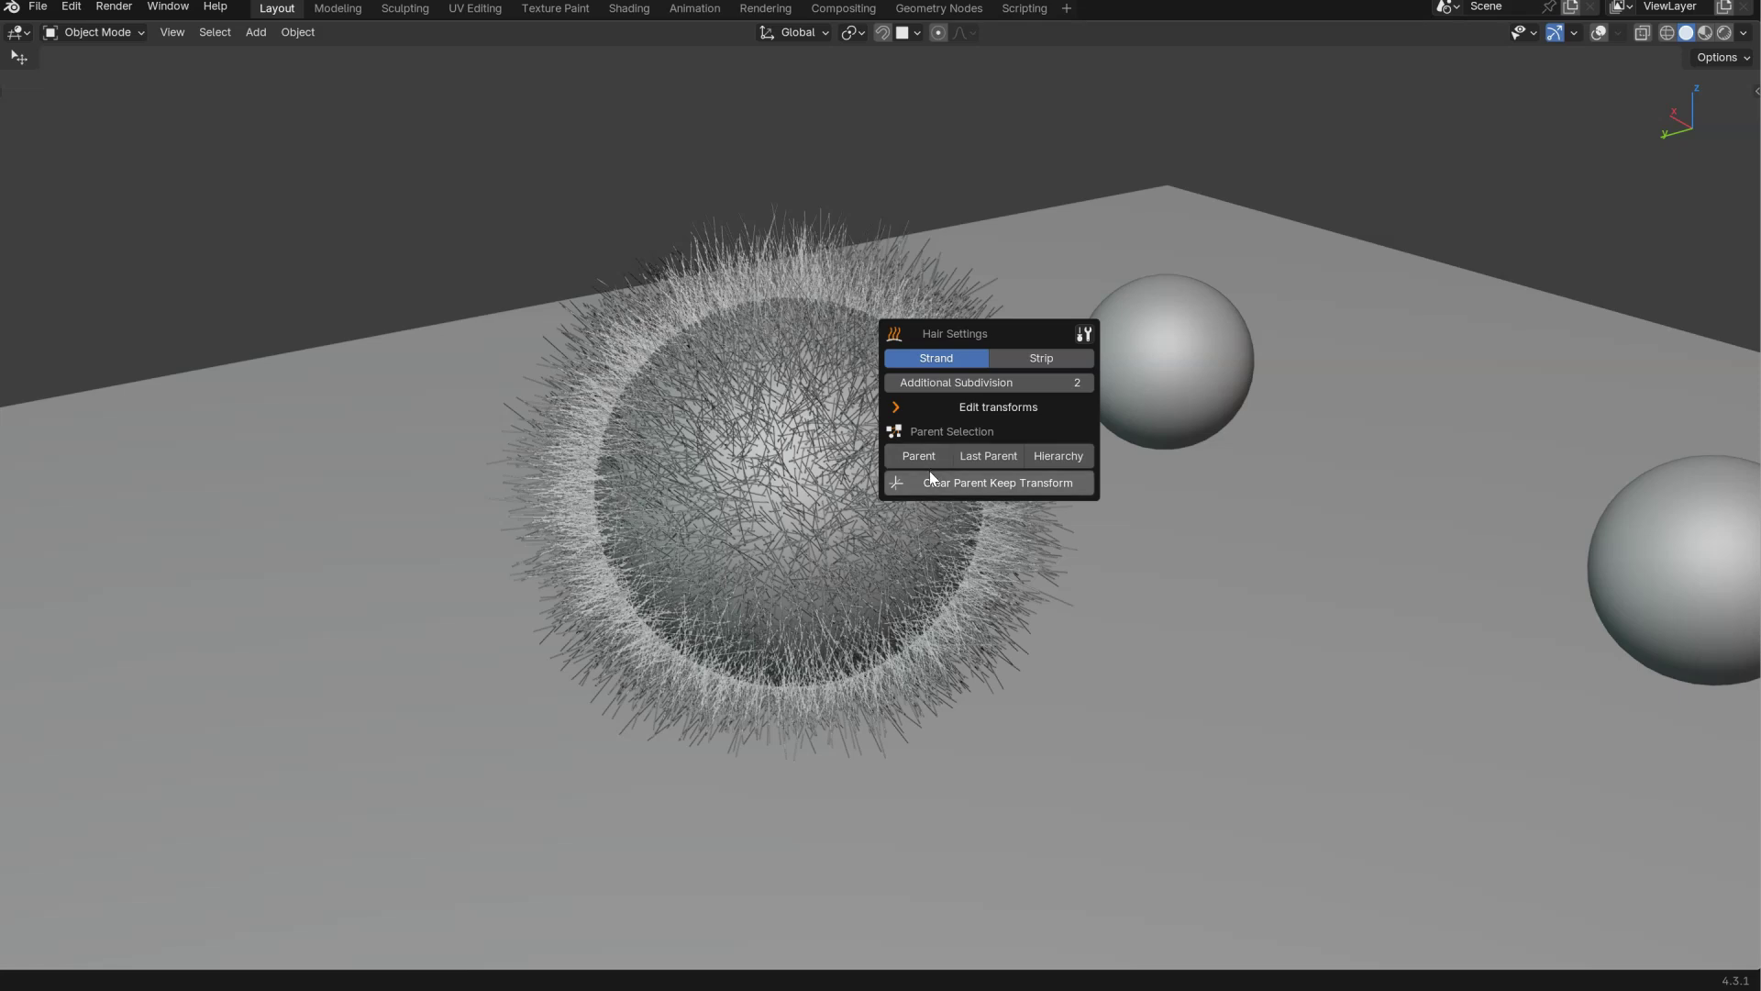
pyautogui.click(995, 407)
pyautogui.click(995, 411)
# - Switch the fur curves to Sculpt Mode, activate the Add brush and view its settings
pyautogui.moveTo(892, 332); pyautogui.dragTo(812, 348, button='middle')
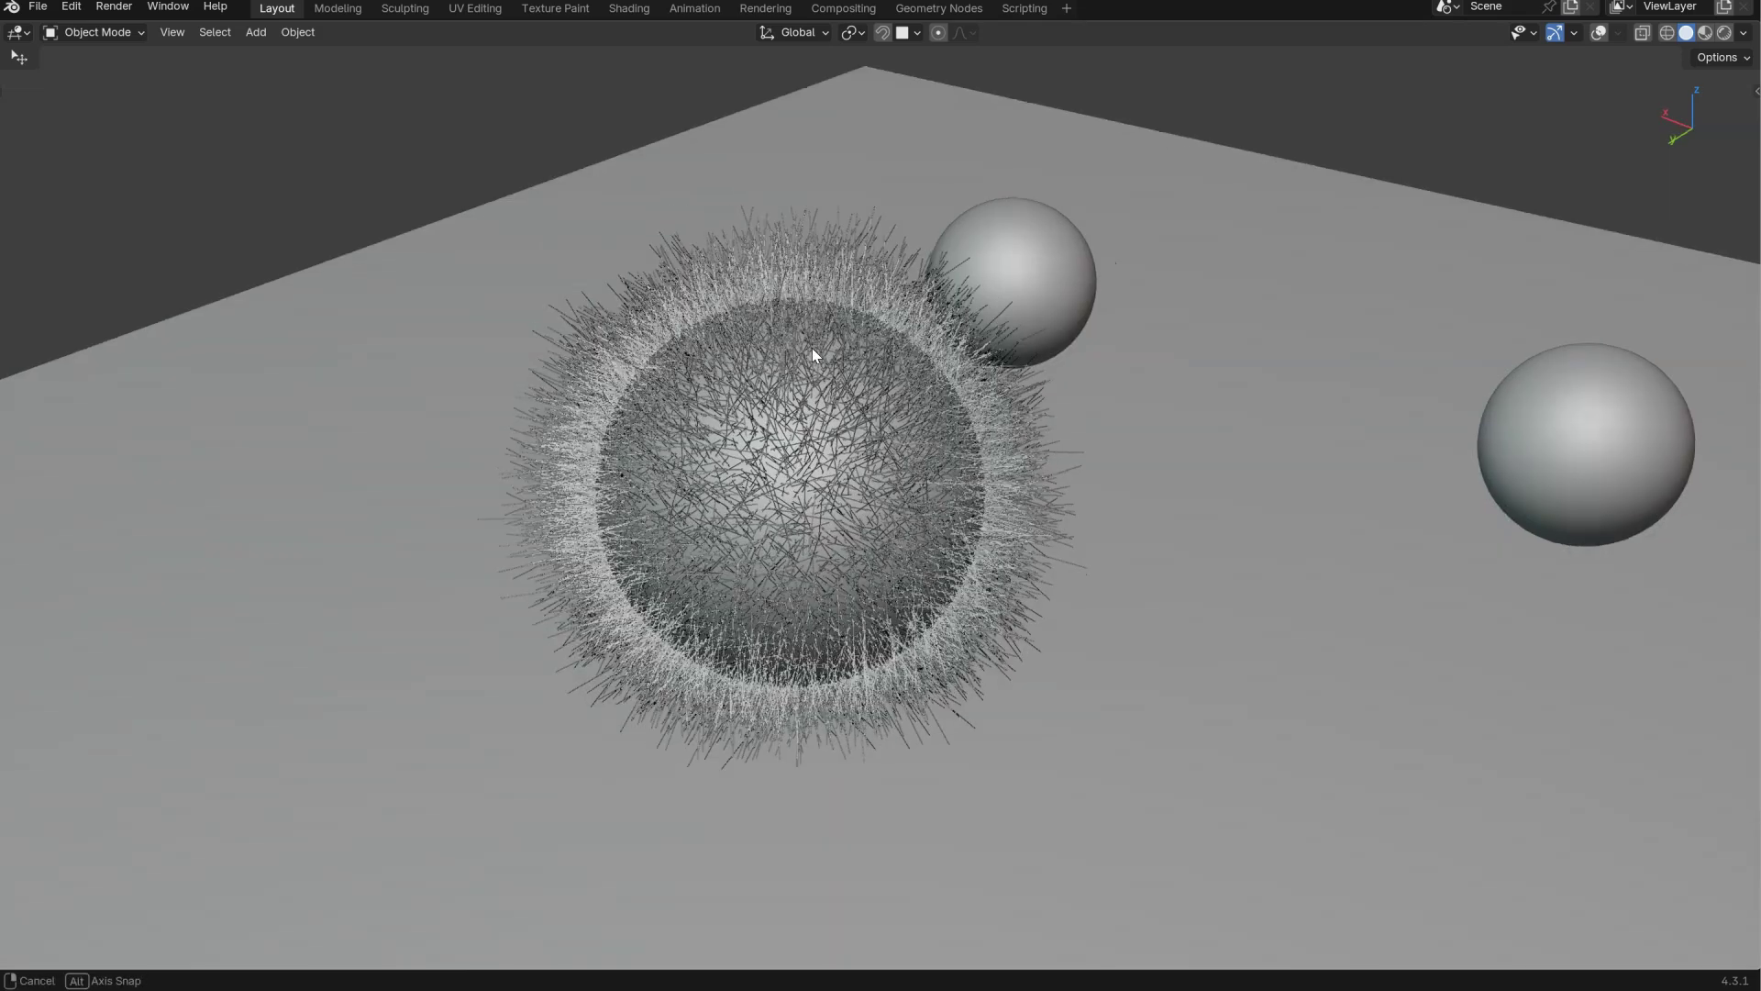
pyautogui.hotkey('ctrl', 'Tab')
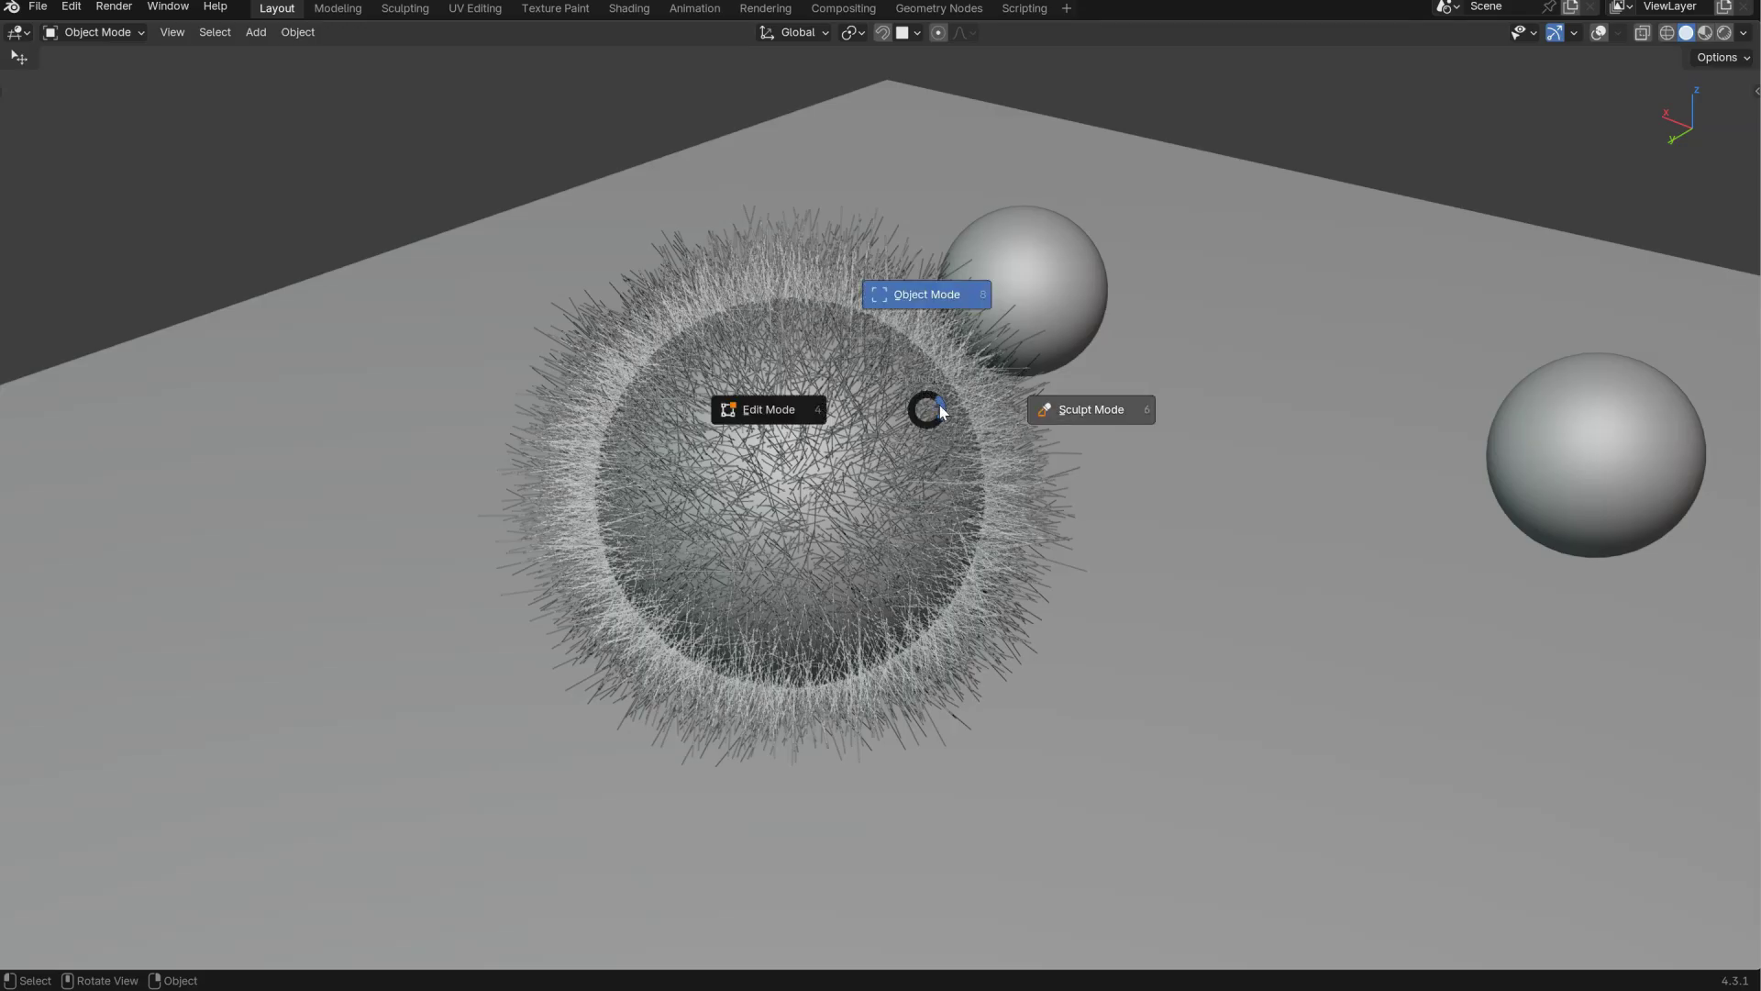
pyautogui.click(1072, 409)
pyautogui.press('w')
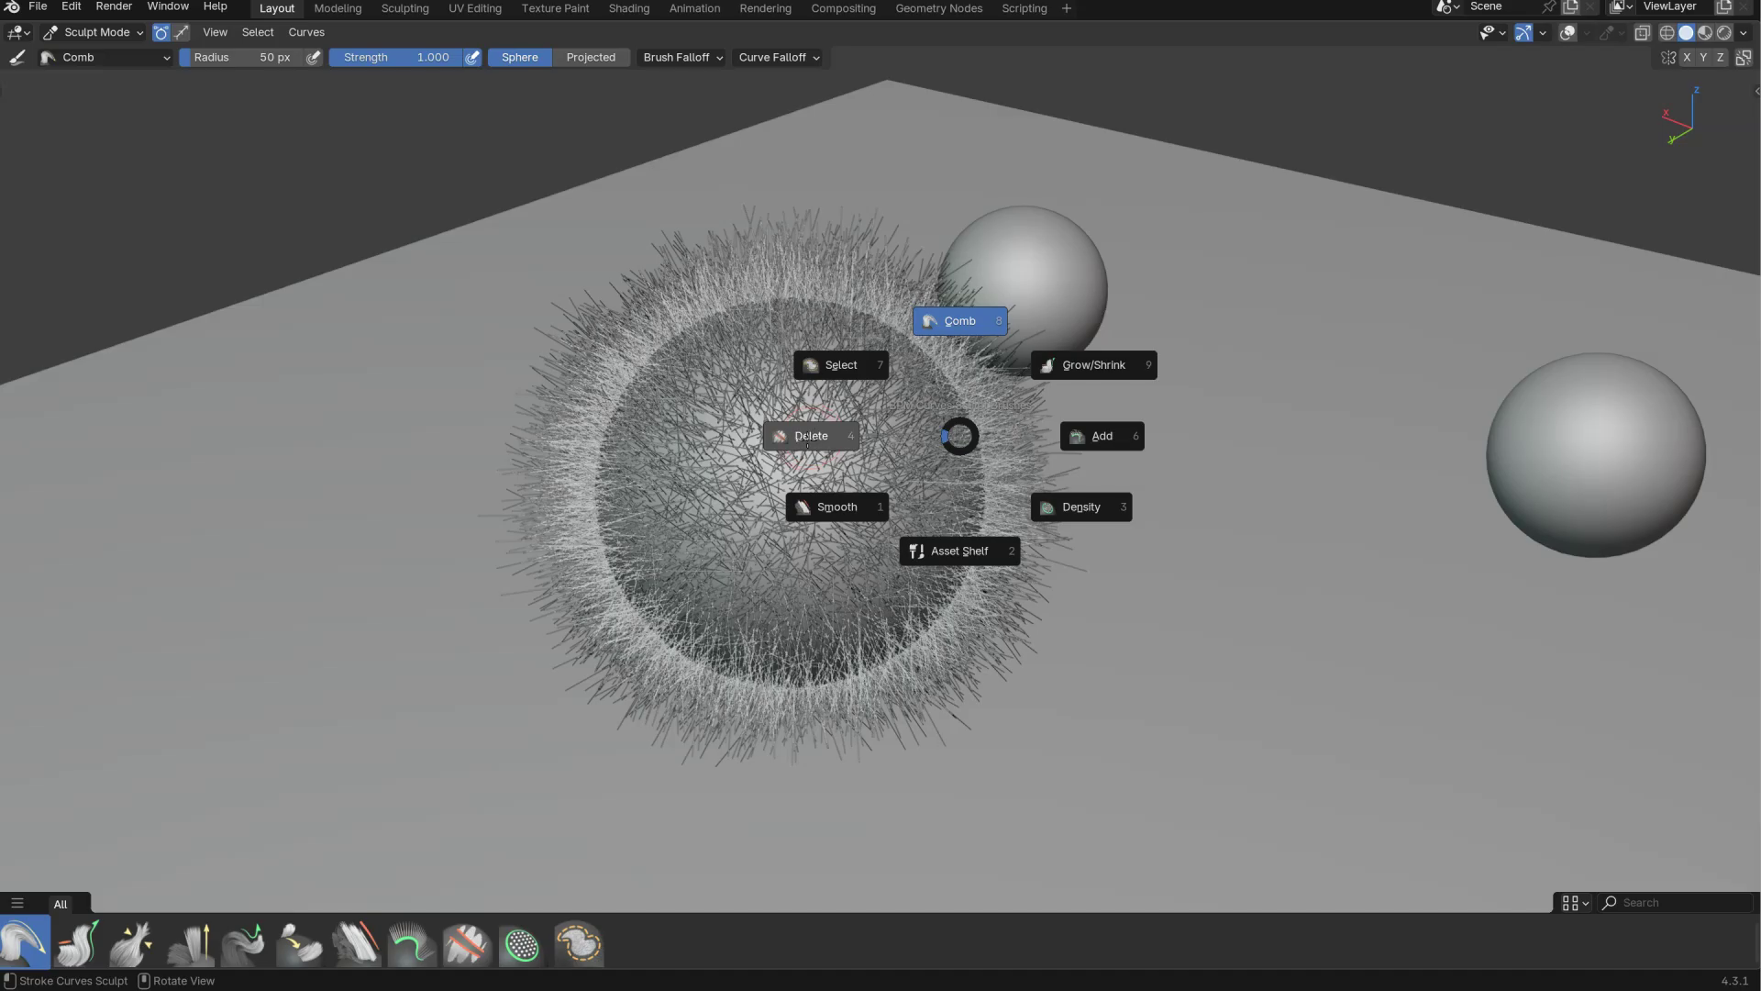
pyautogui.click(1100, 434)
pyautogui.rightClick(1100, 433)
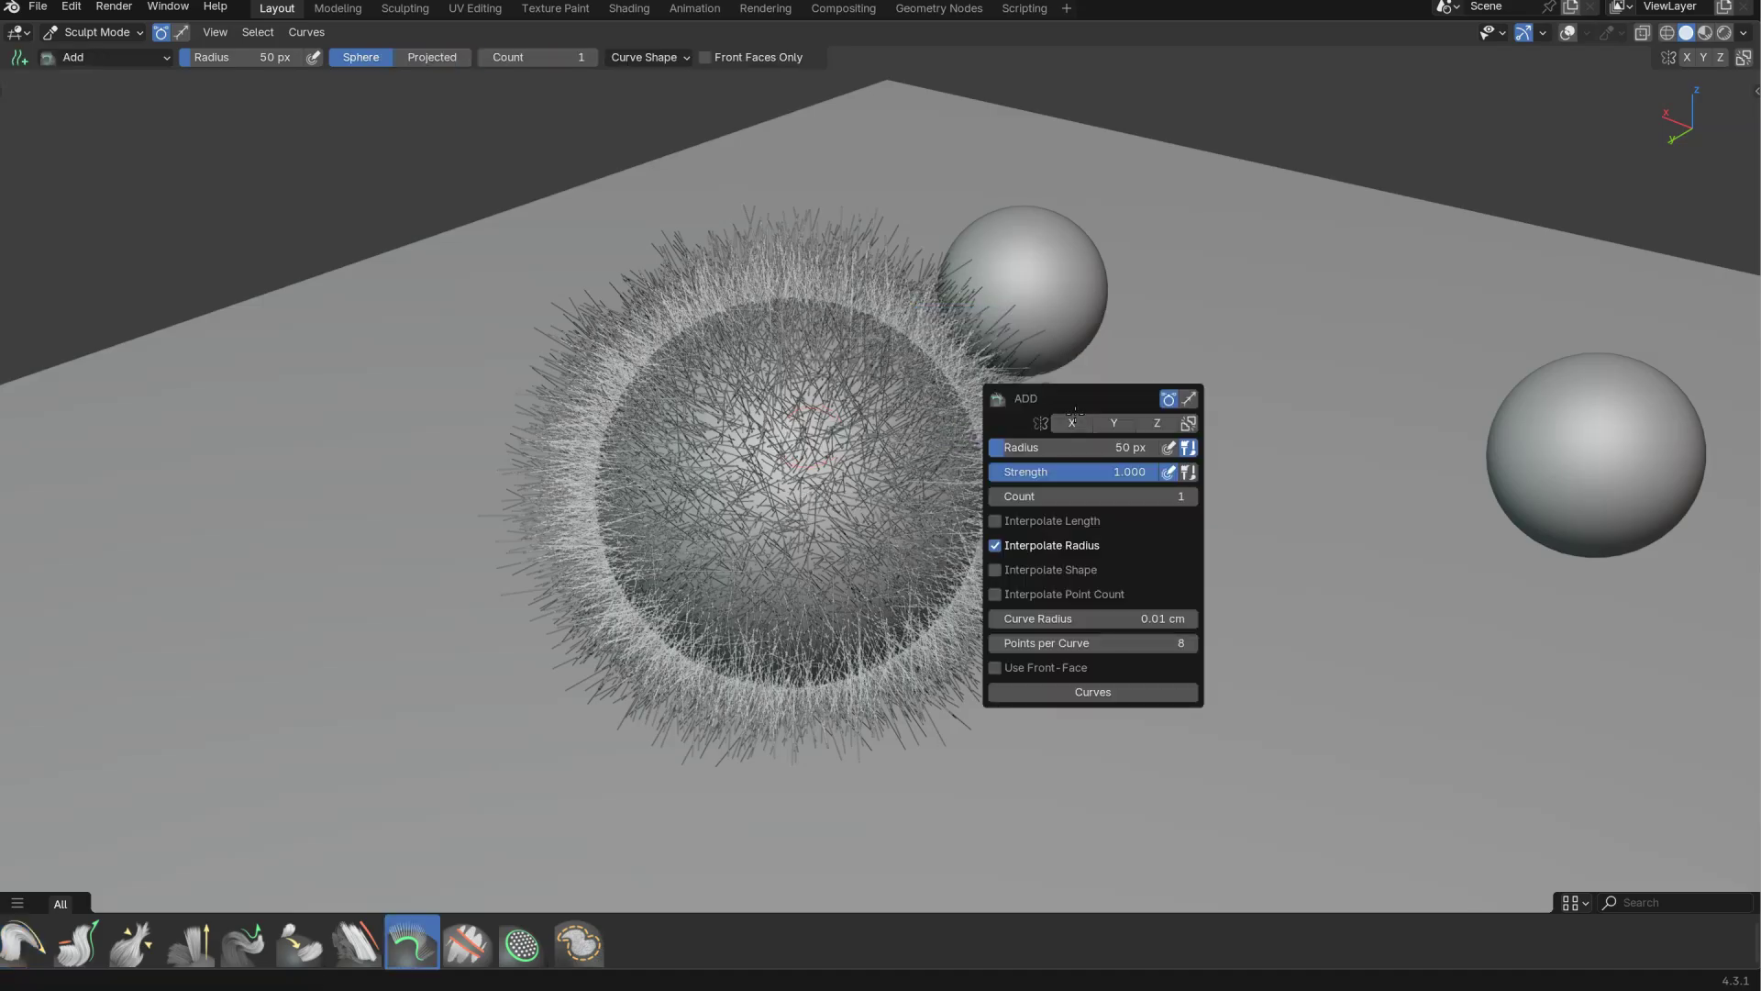
pyautogui.moveTo(1068, 400); pyautogui.dragTo(1160, 376)
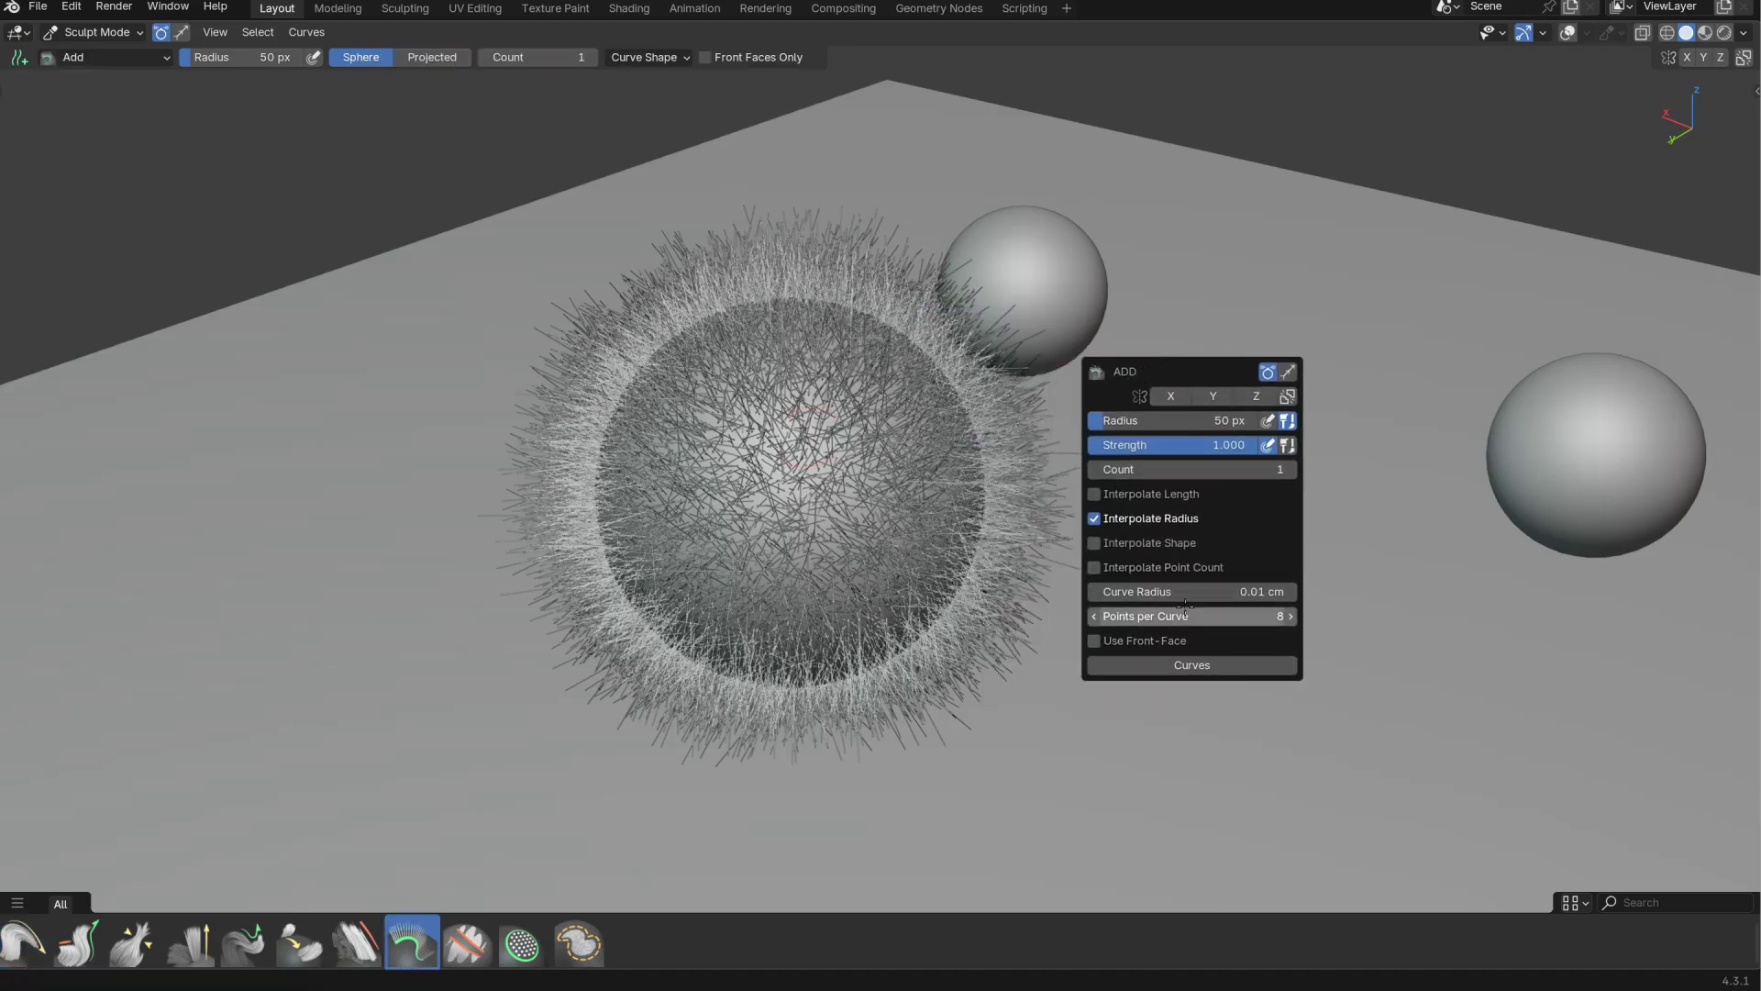
# - Return the fur curves to Object Mode and add a Grease Pencil Monkey to the scene
pyautogui.hotkey('ctrl', 'Tab')
pyautogui.click(837, 356)
pyautogui.keyDown('ctrl'); pyautogui.moveTo(862, 339); pyautogui.dragTo(868, 427, button='middle'); pyautogui.keyUp('ctrl')
pyautogui.hotkey('shift', 'z')
pyautogui.press('Escape')
pyautogui.hotkey('shift', 'a')
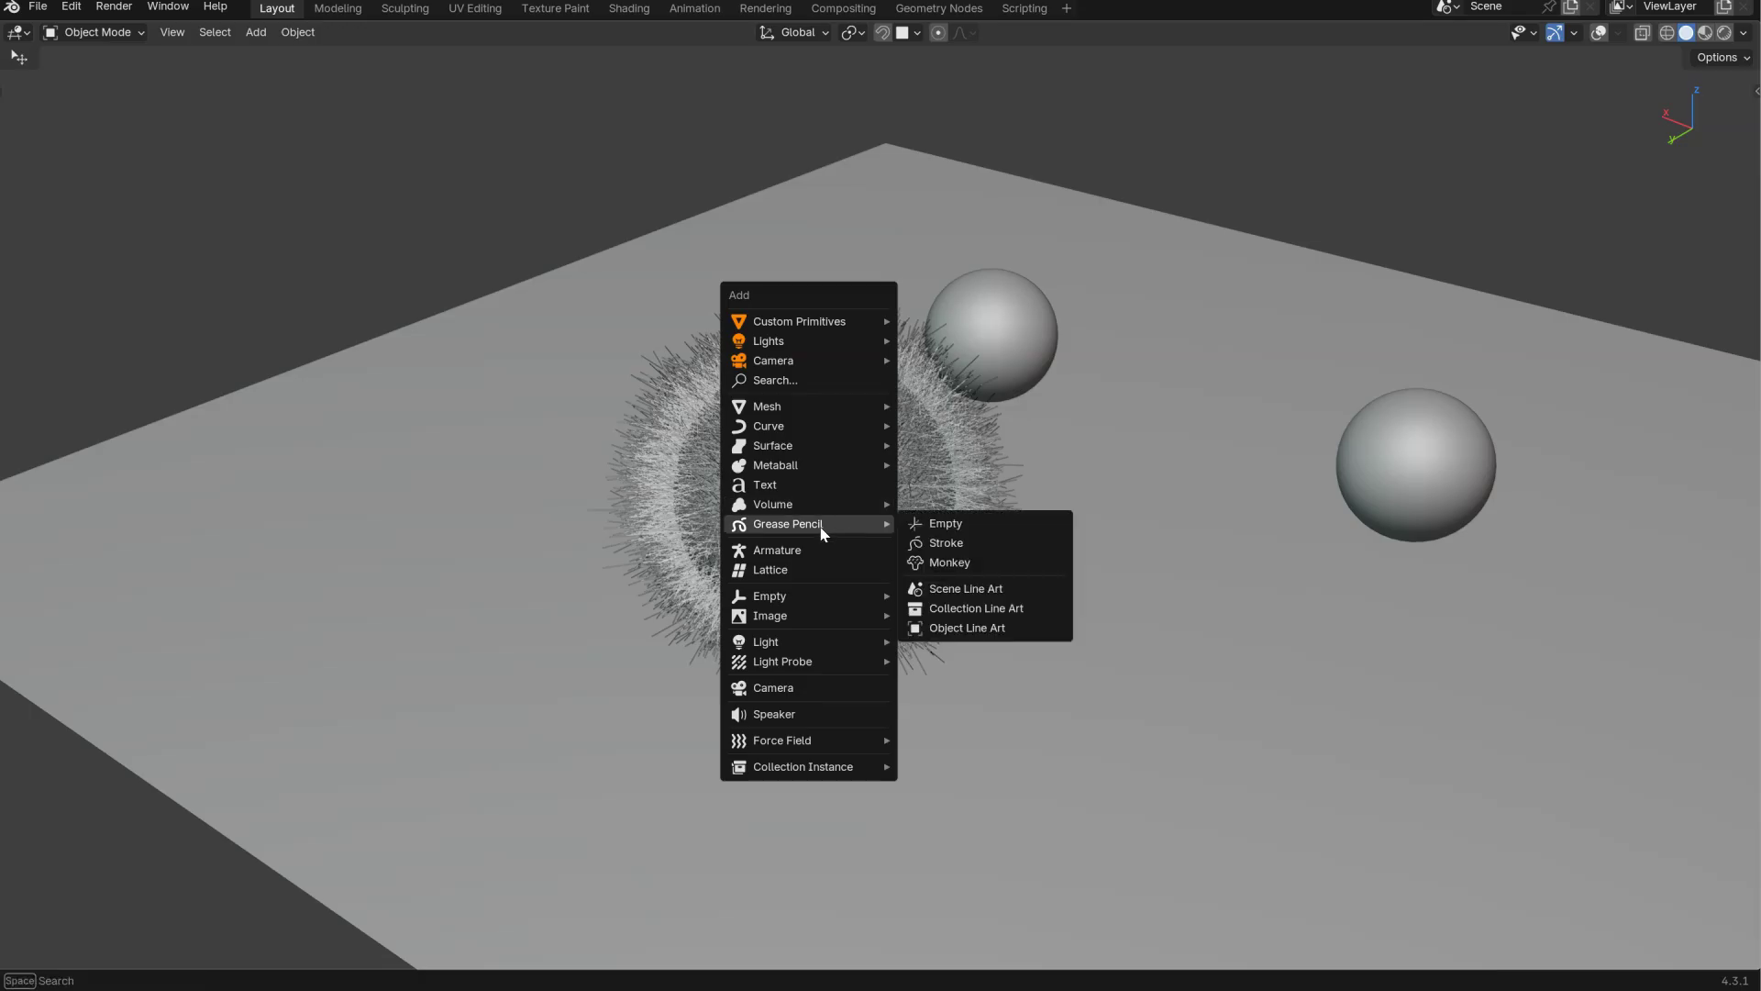
pyautogui.moveTo(797, 531)
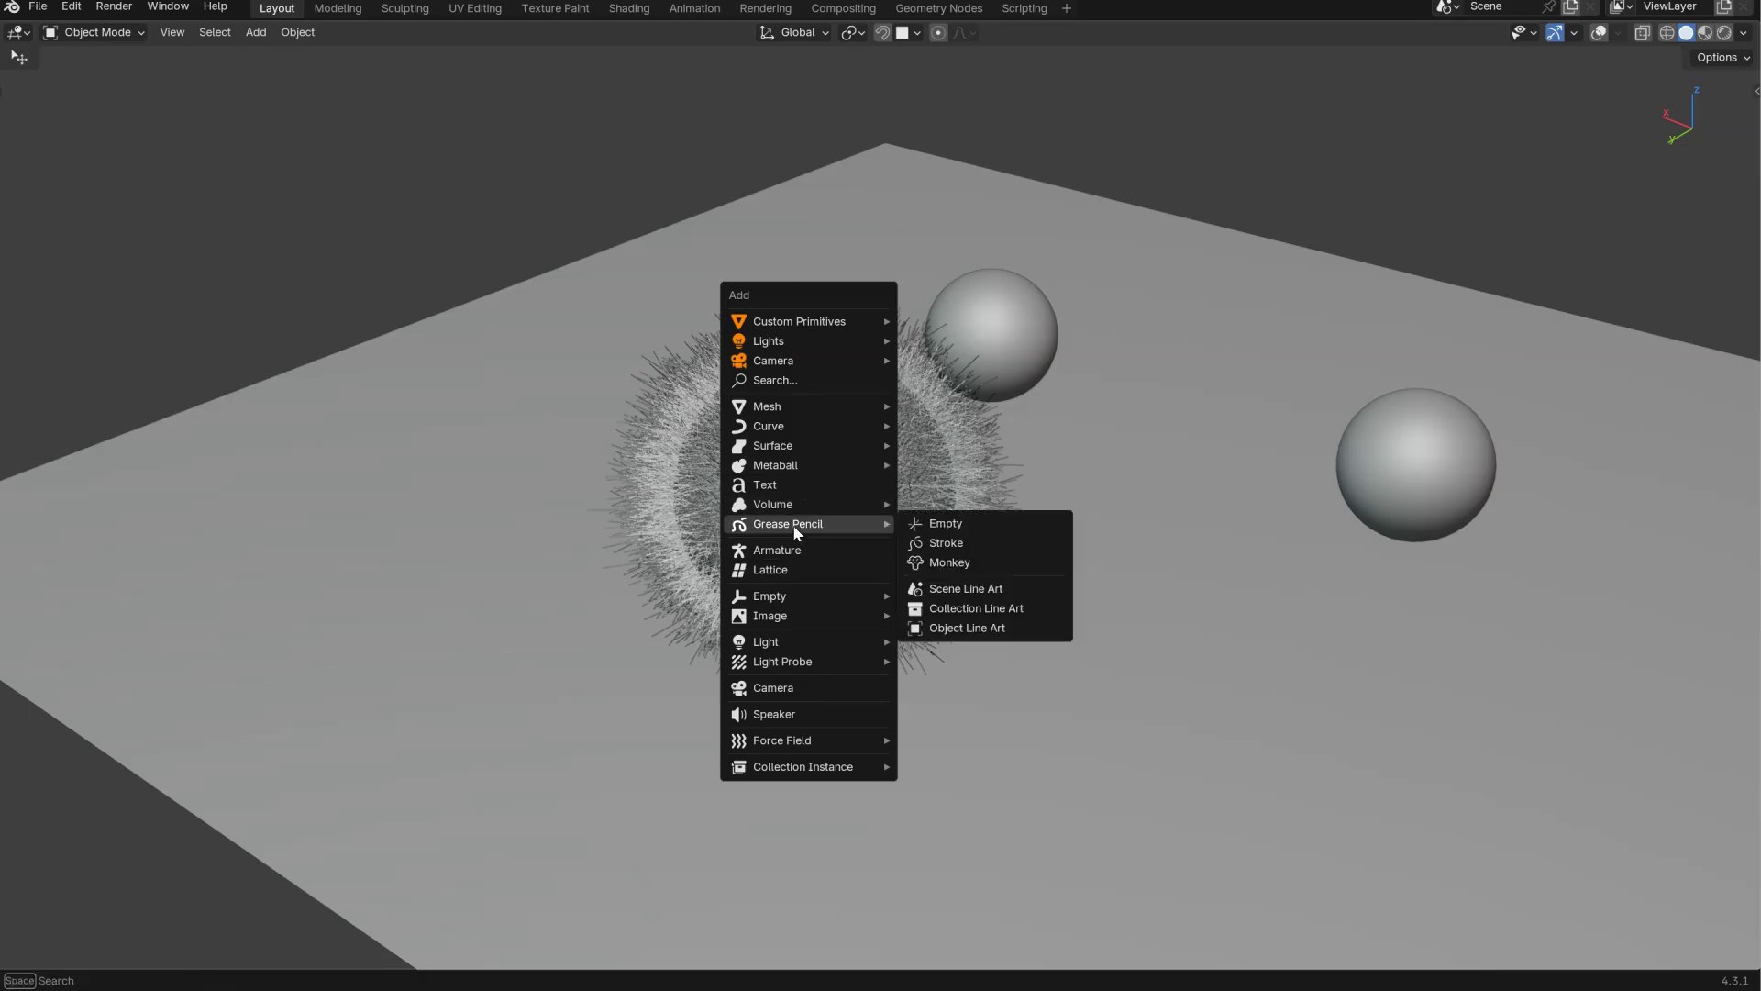
pyautogui.click(945, 562)
# - Move the Grease Pencil monkey above the plane, clear of the furry sphere, and scale it
pyautogui.press('g')
pyautogui.click(825, 322)
pyautogui.press('s')
pyautogui.click(875, 356)
pyautogui.moveTo(747, 417); pyautogui.dragTo(862, 339, button='middle')
pyautogui.scroll(4, 825, 404)
# - Switch the Grease Pencil monkey to Sculpt Mode, activate the Twist brush and view its settings
pyautogui.hotkey('ctrl', 'Tab')
pyautogui.click(971, 404)
pyautogui.press('w')
pyautogui.click(741, 361)
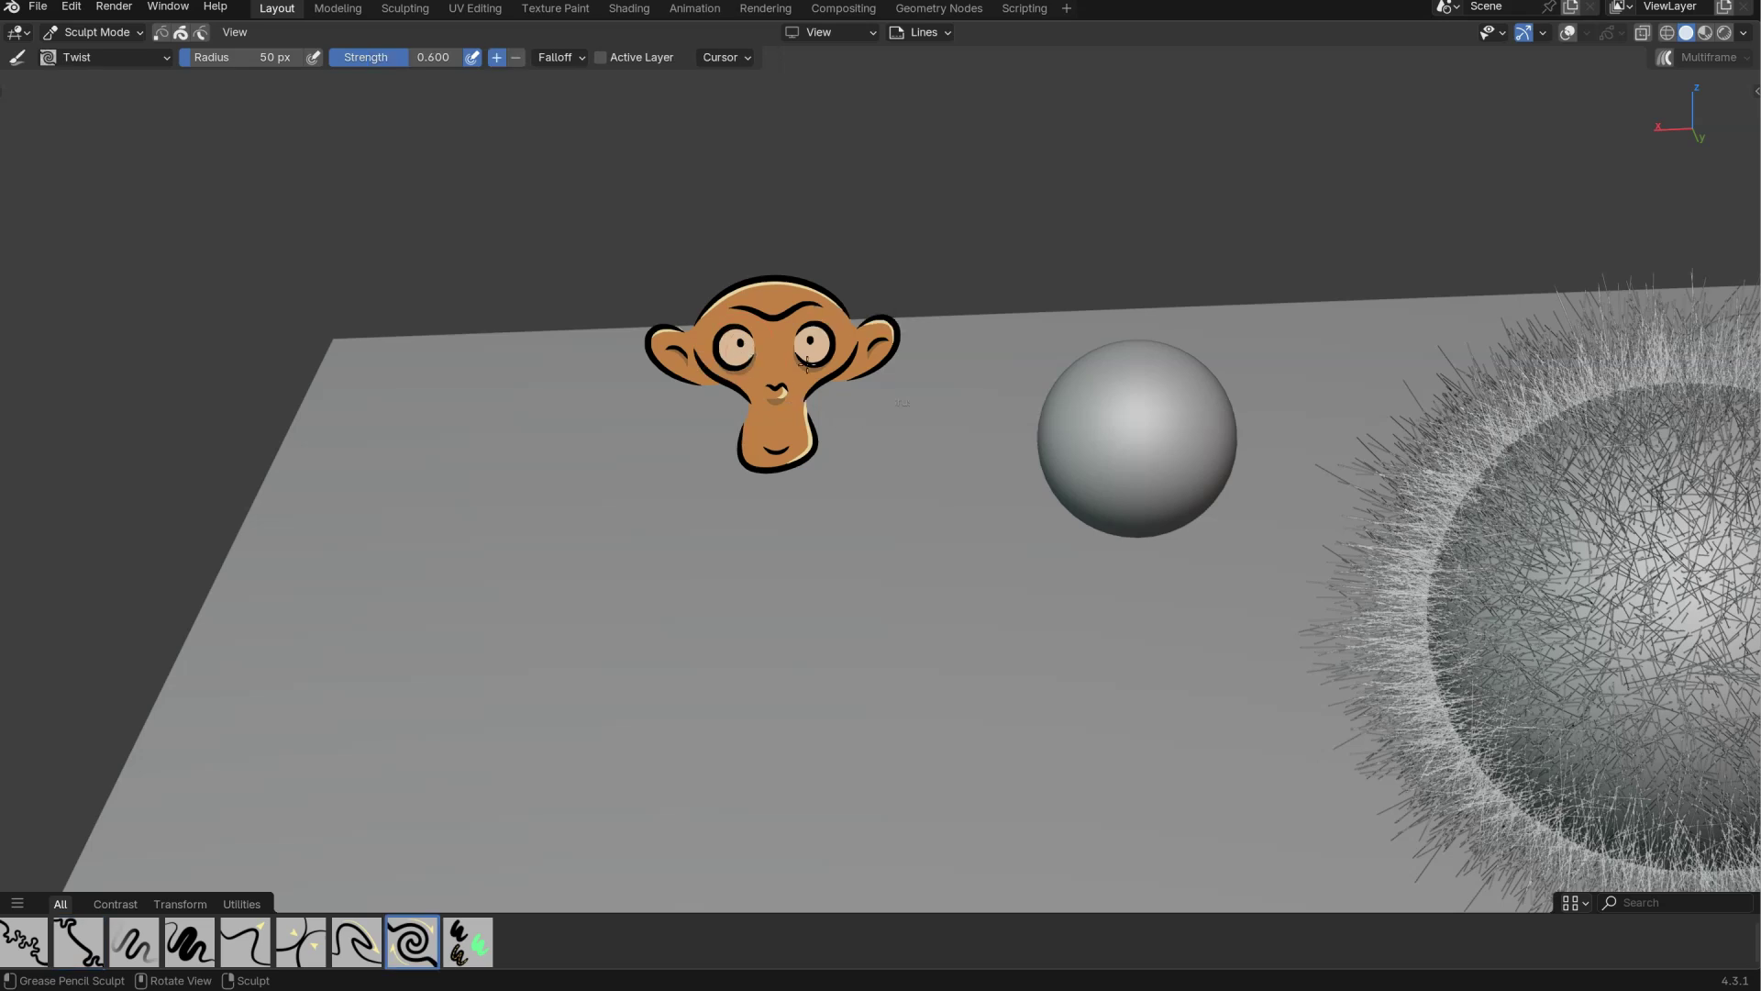
pyautogui.rightClick(927, 401)
pyautogui.press('Escape')
# - Enter Edit Mode on the monkey and look through its tools, including Radius, Bend, Shear, To Sphere, Interpolate and Gradient
pyautogui.hotkey('ctrl', 'Tab')
pyautogui.click(827, 407)
pyautogui.press('w')
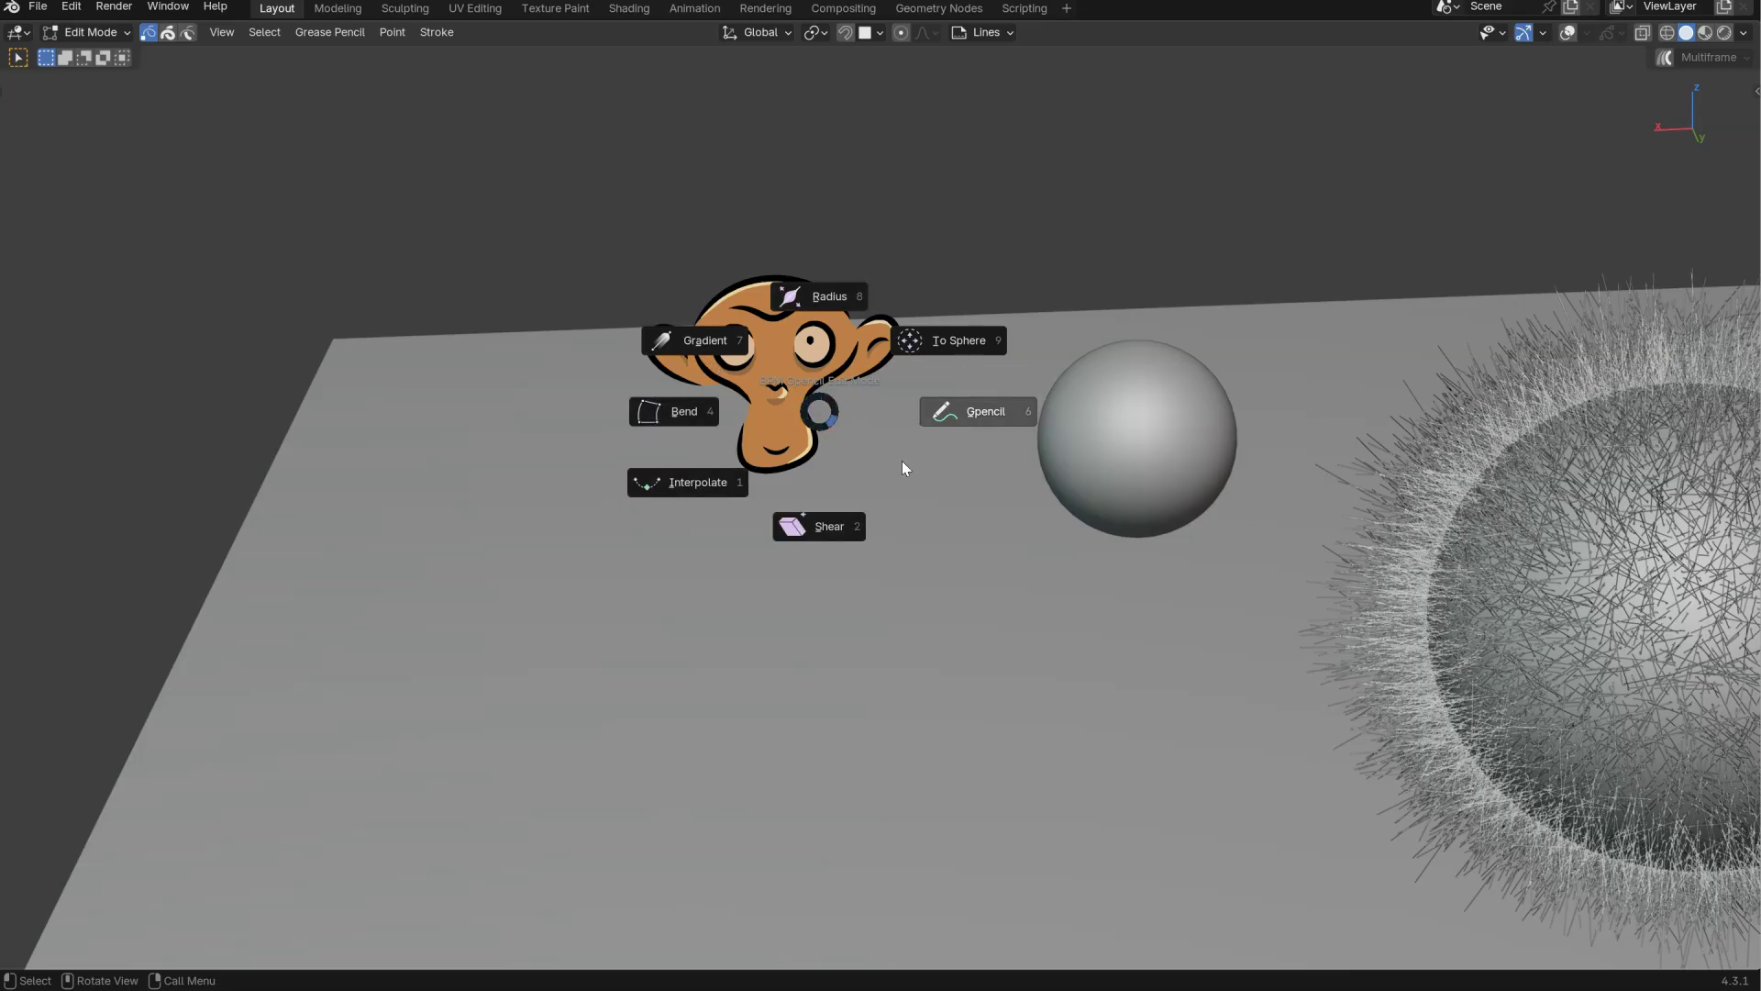
pyautogui.press('Escape')
pyautogui.press('w')
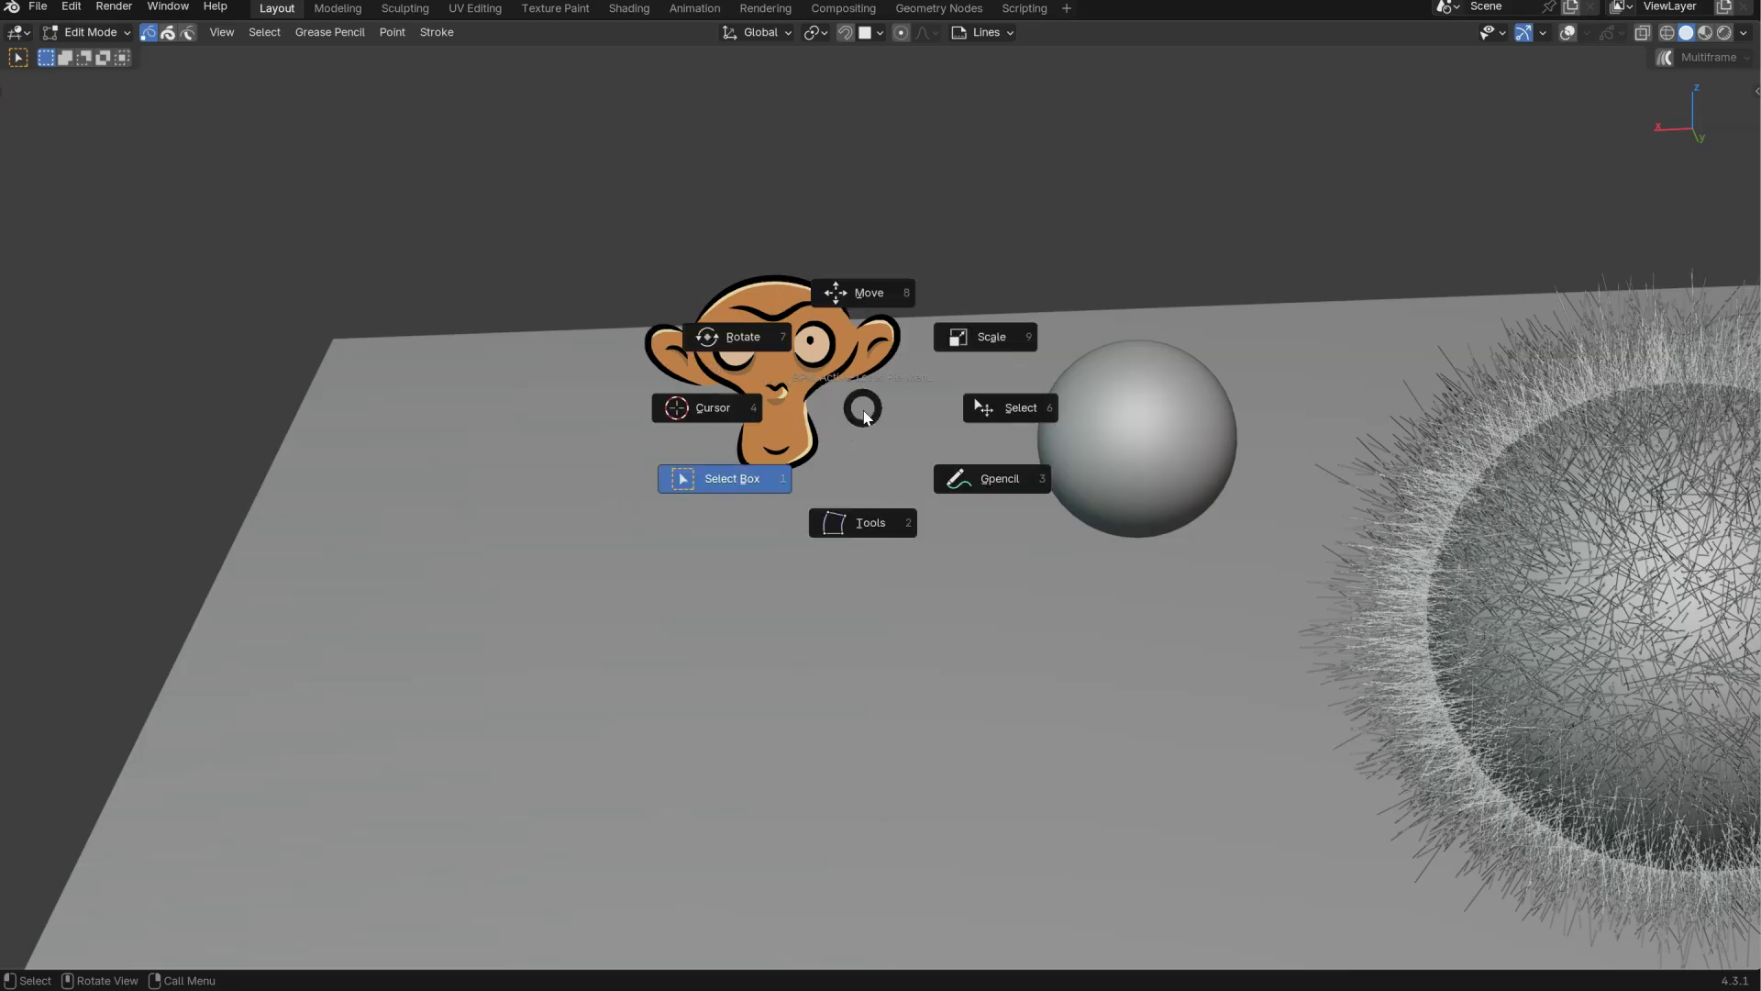
pyautogui.click(879, 524)
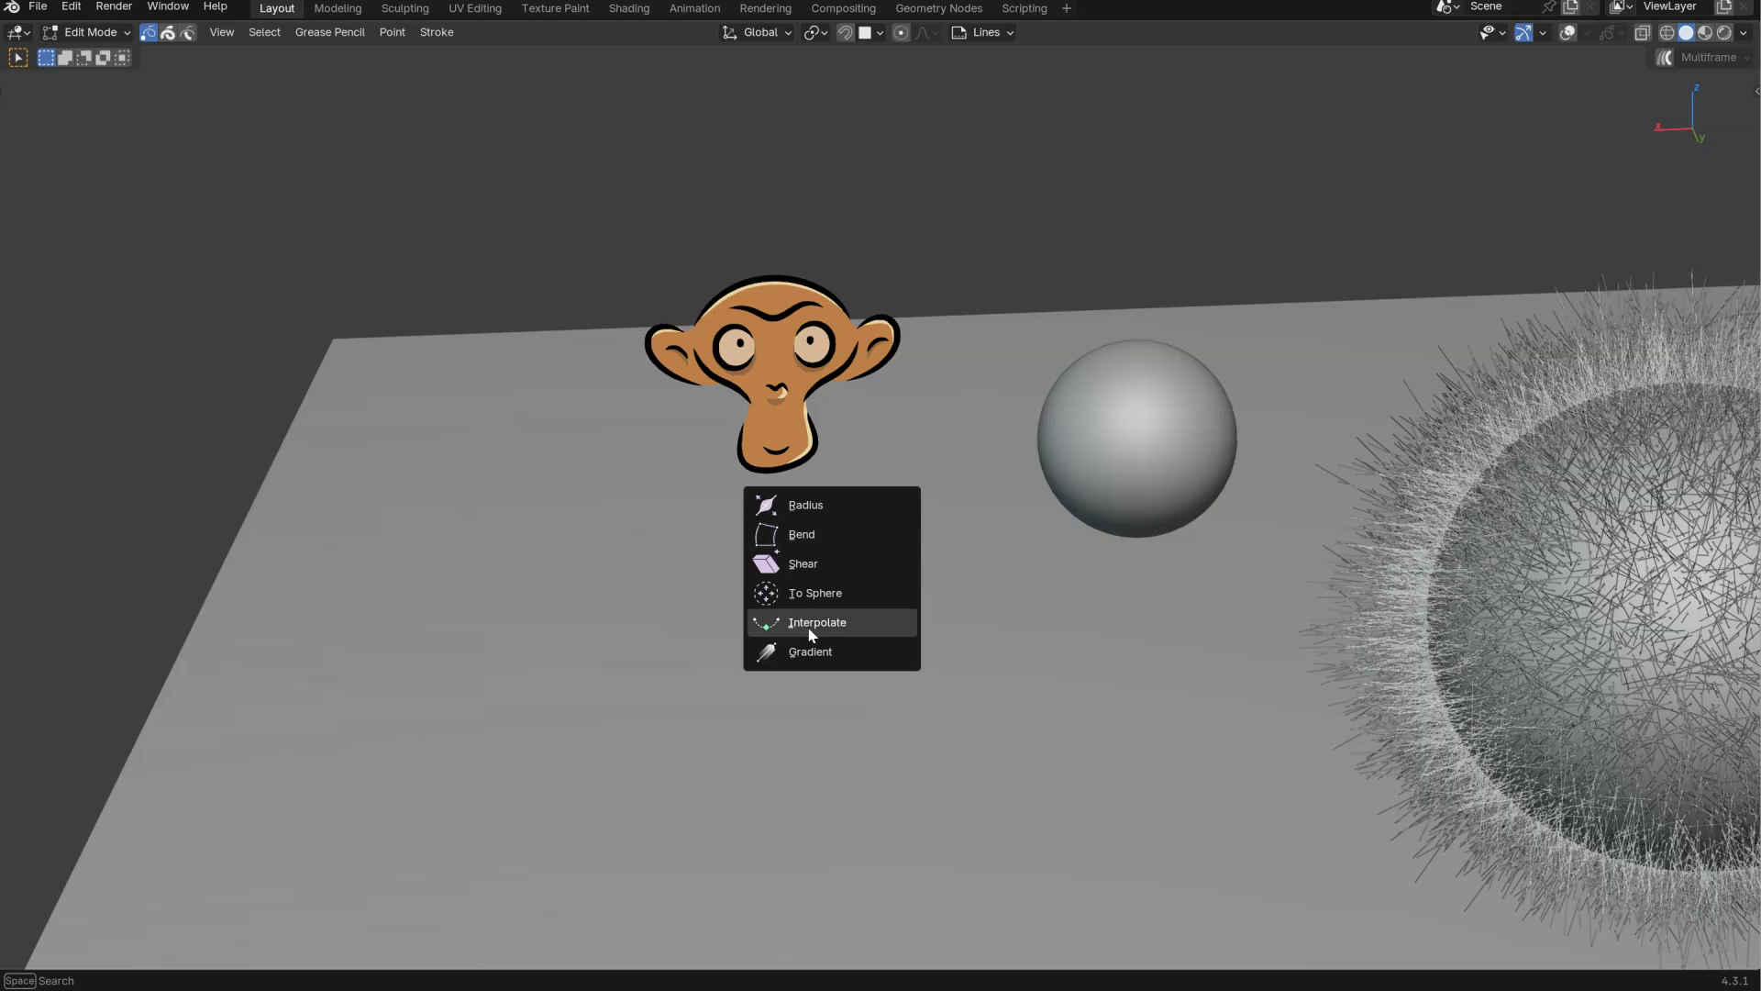
pyautogui.click(876, 622)
# - Switch the monkey to Vertex Paint Mode, activate the Average brush and view its settings
pyautogui.hotkey('ctrl', 'Tab')
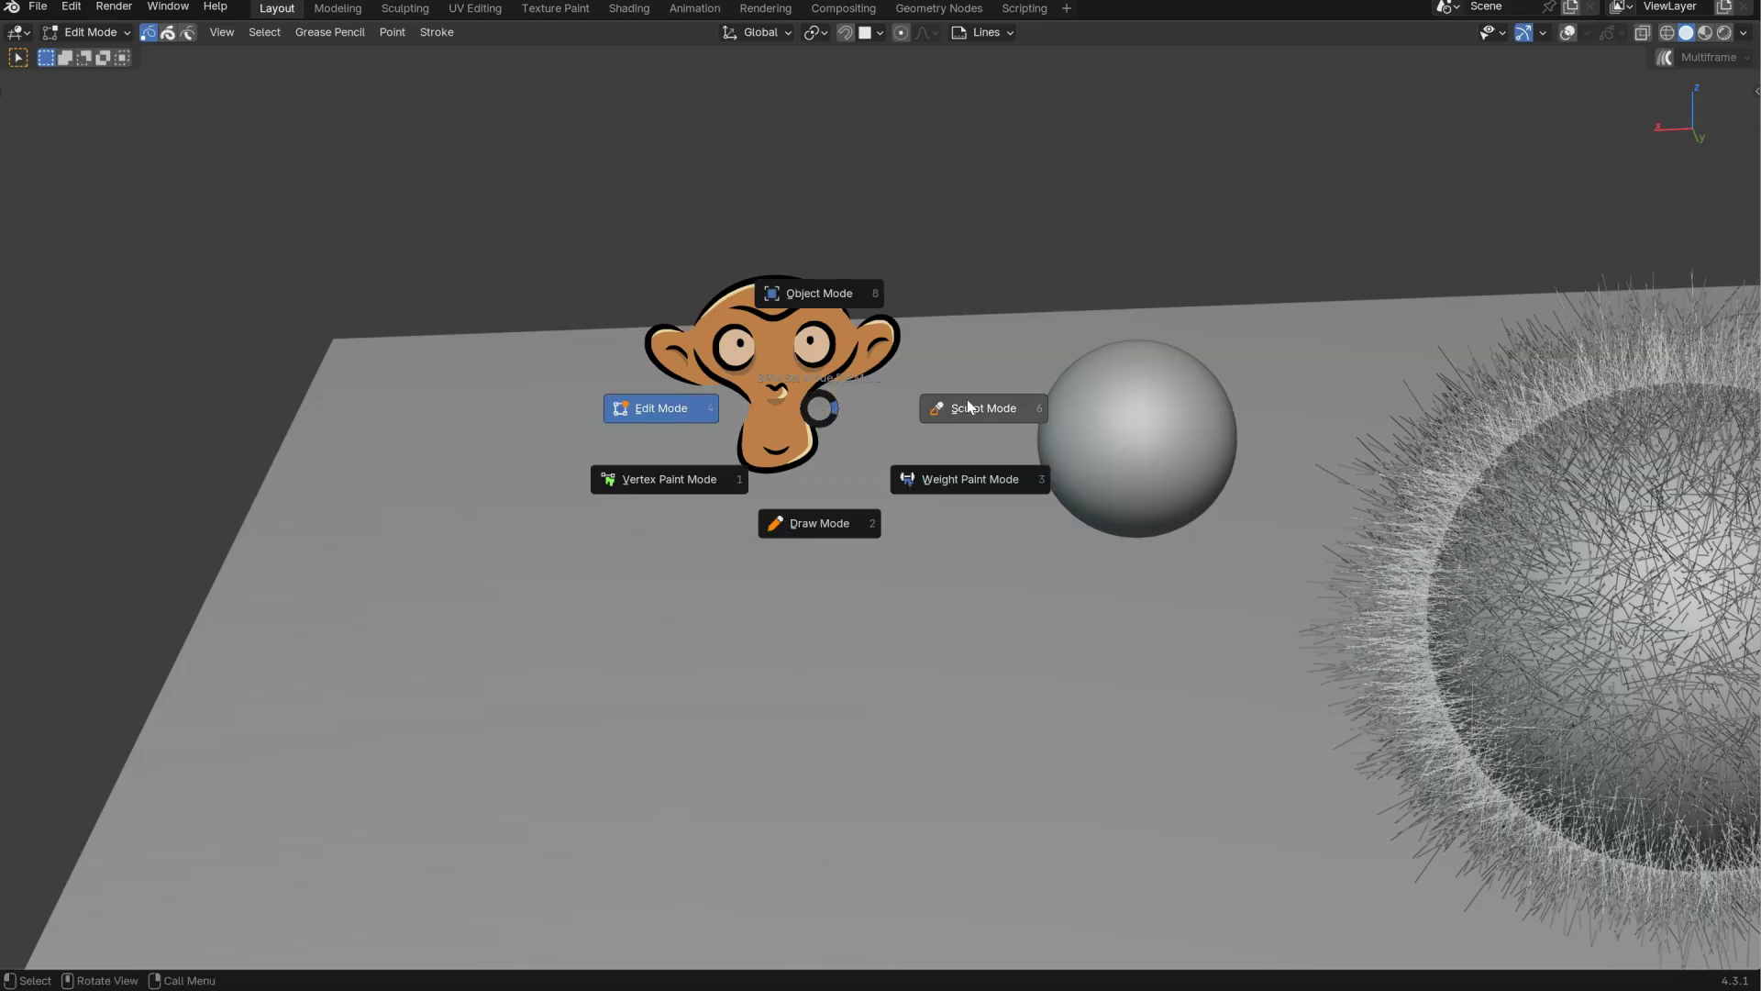
pyautogui.click(689, 477)
pyautogui.hotkey('shift', 'space')
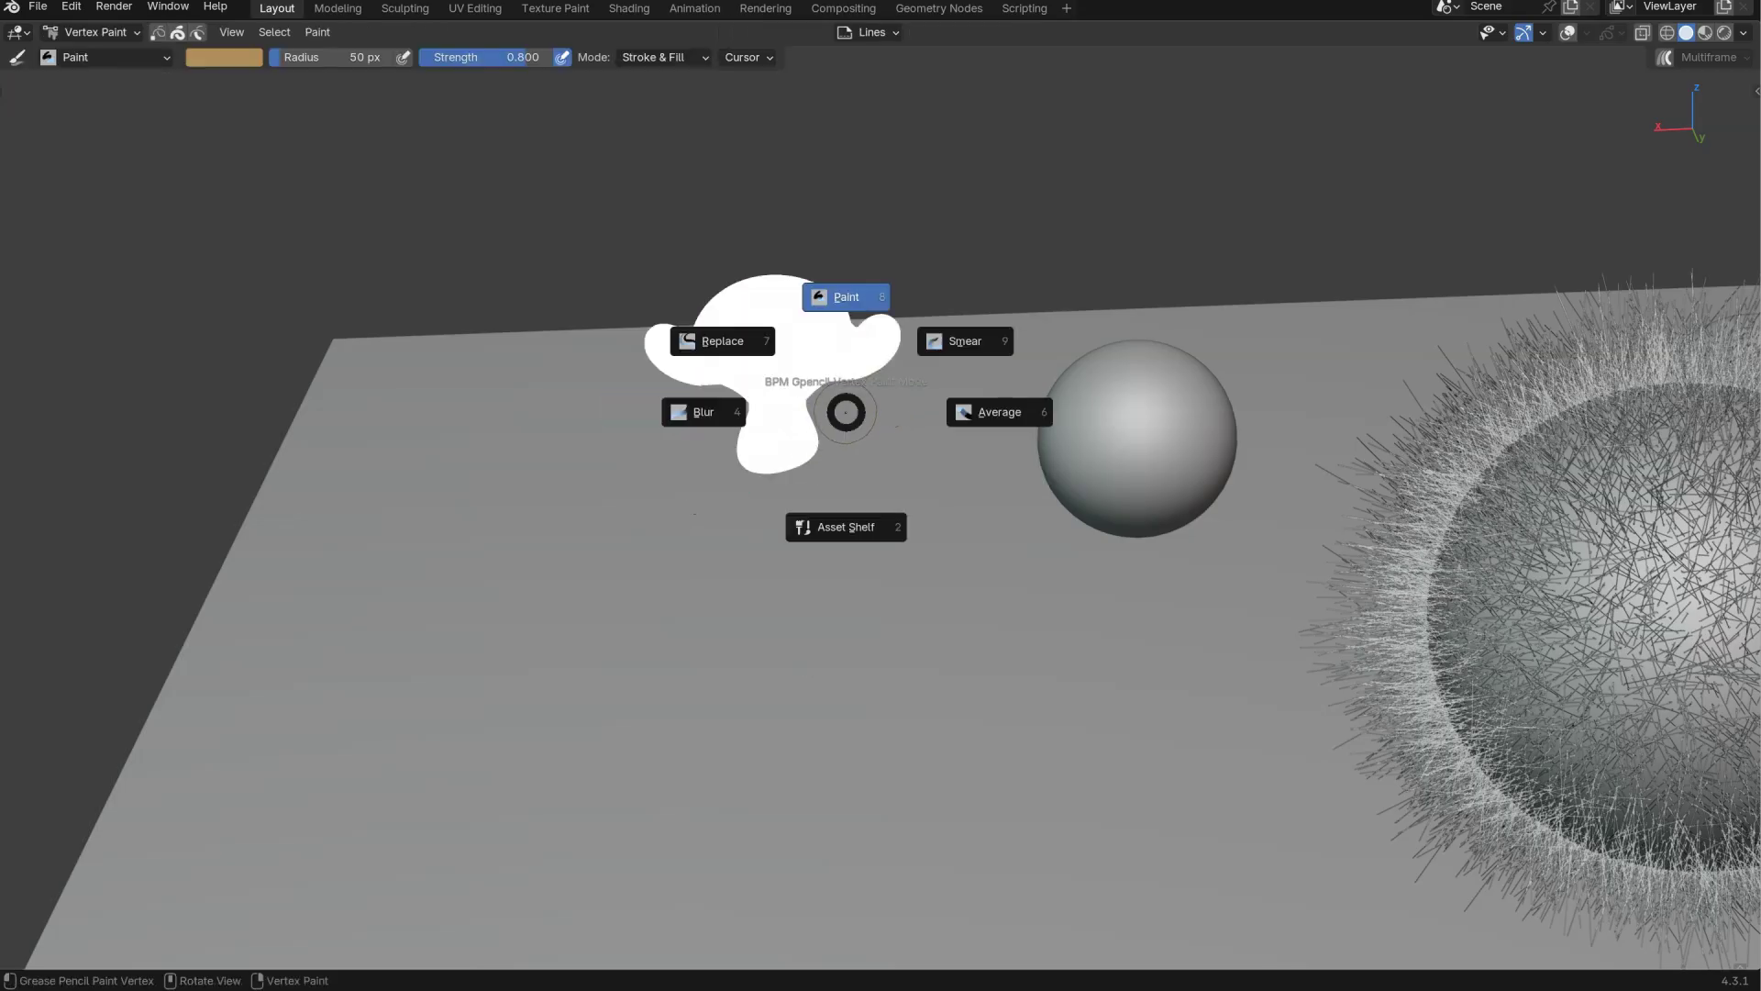
pyautogui.click(972, 409)
pyautogui.rightClick(889, 405)
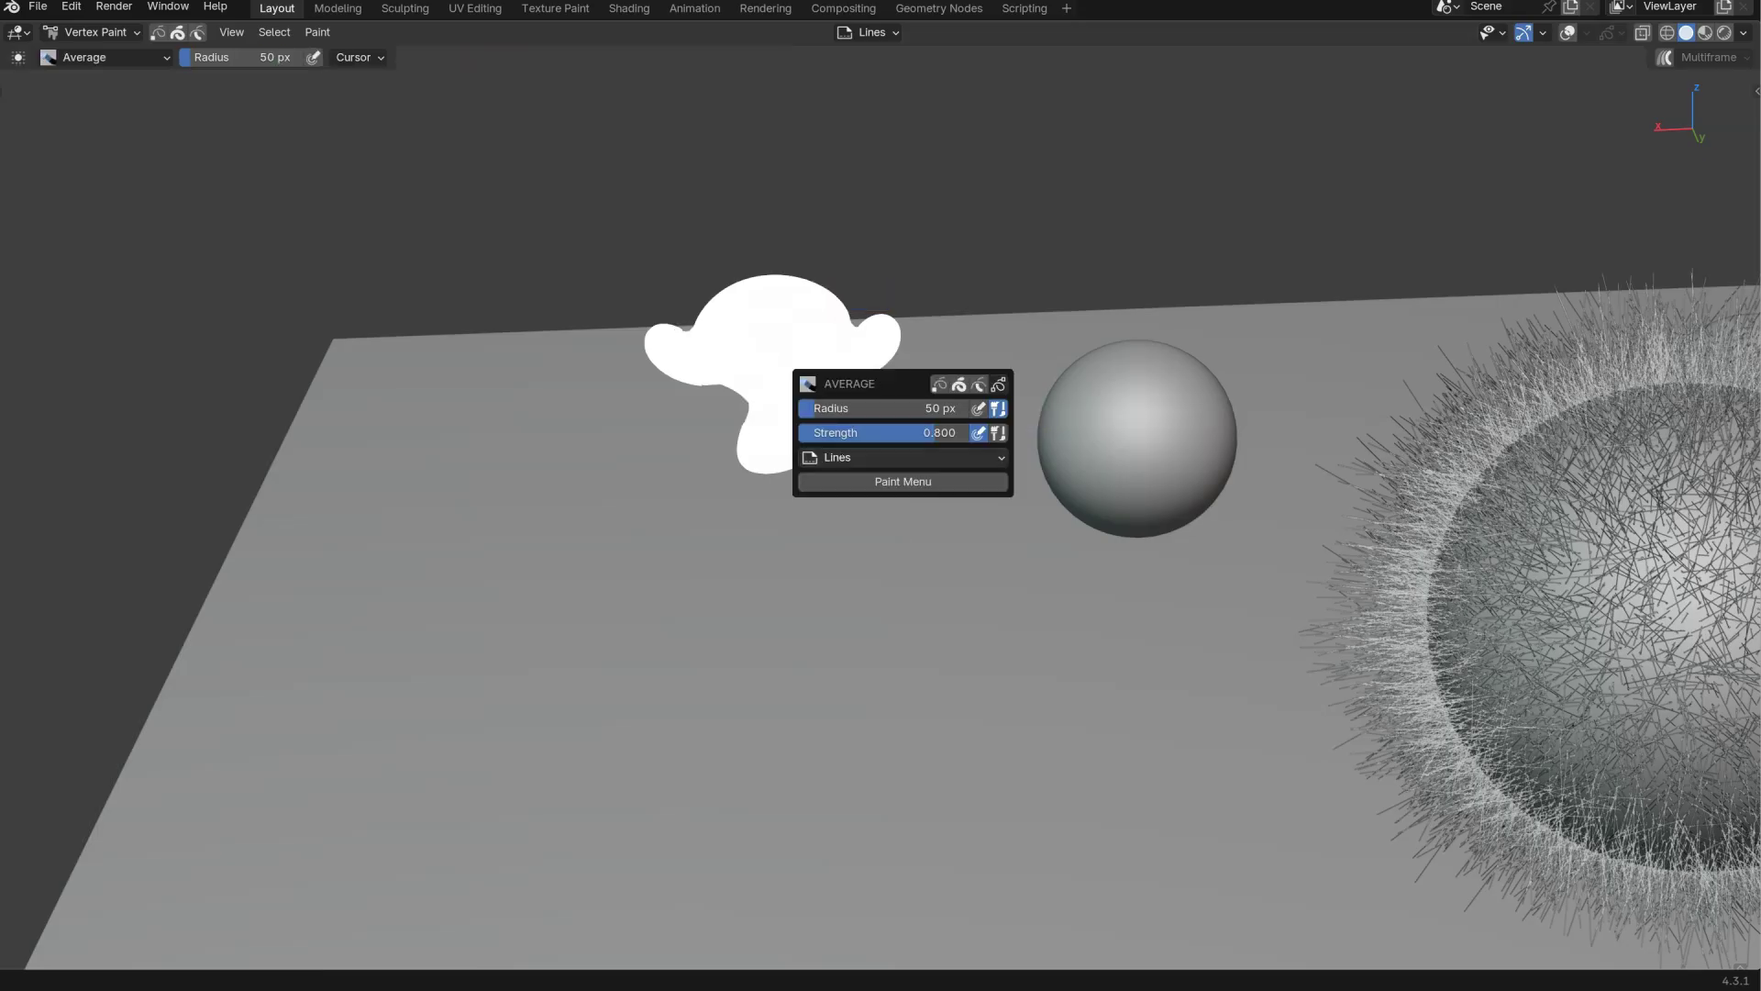
# - Switch the monkey to Draw Mode, activate the Ink Pen brush and view its settings
pyautogui.hotkey('ctrl', 'Tab')
pyautogui.click(803, 538)
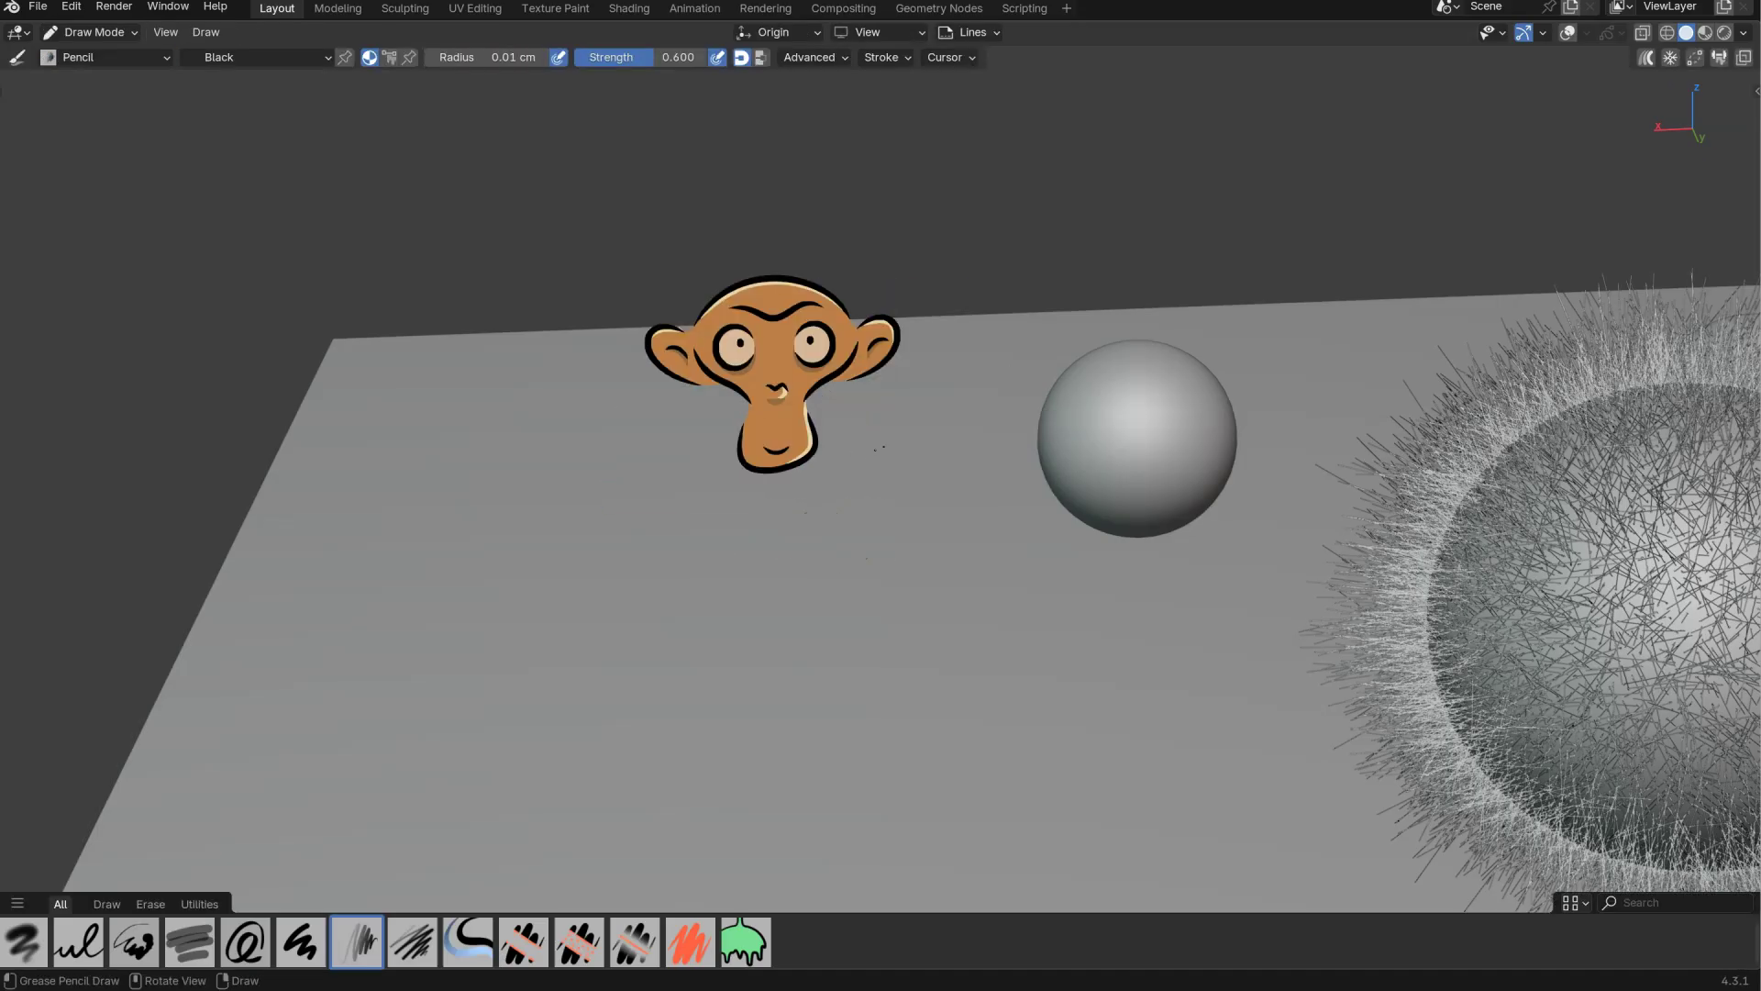
pyautogui.hotkey('shift', 'space')
pyautogui.click(986, 385)
pyautogui.rightClick(874, 386)
# - Switch the monkey to Weight Paint Mode, activate the Average brush and view its settings
pyautogui.hotkey('ctrl', 'Tab')
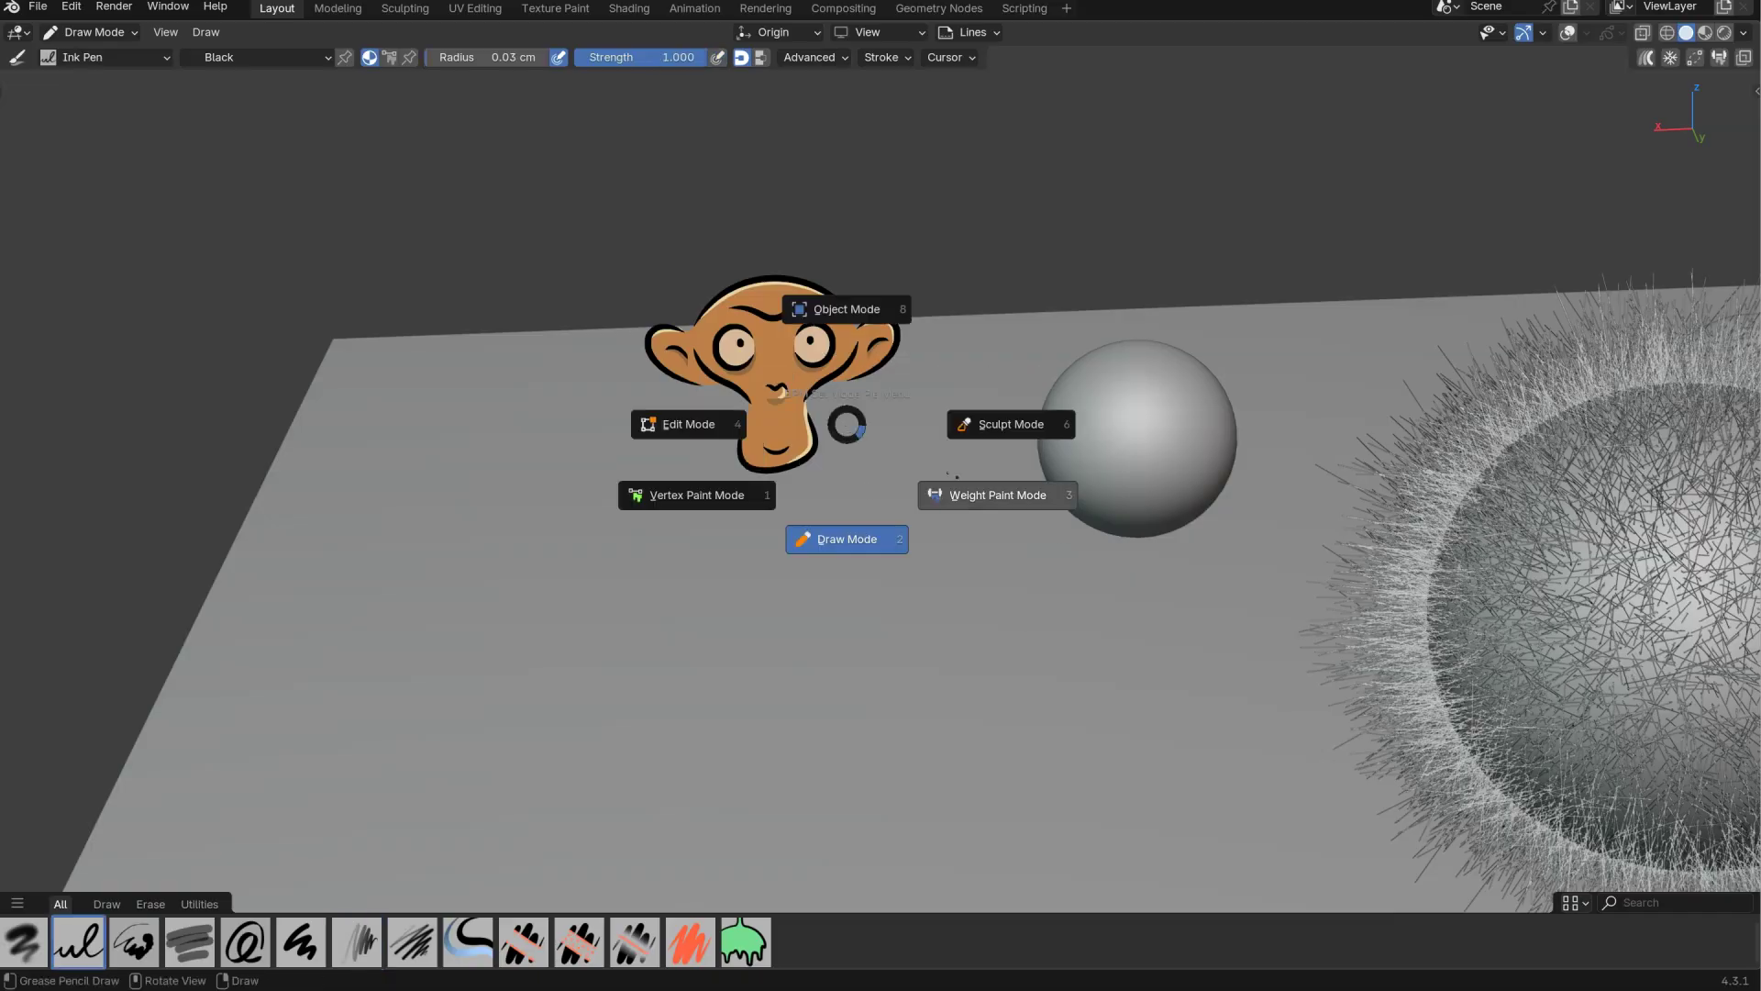
pyautogui.click(961, 491)
pyautogui.hotkey('shift', 'space')
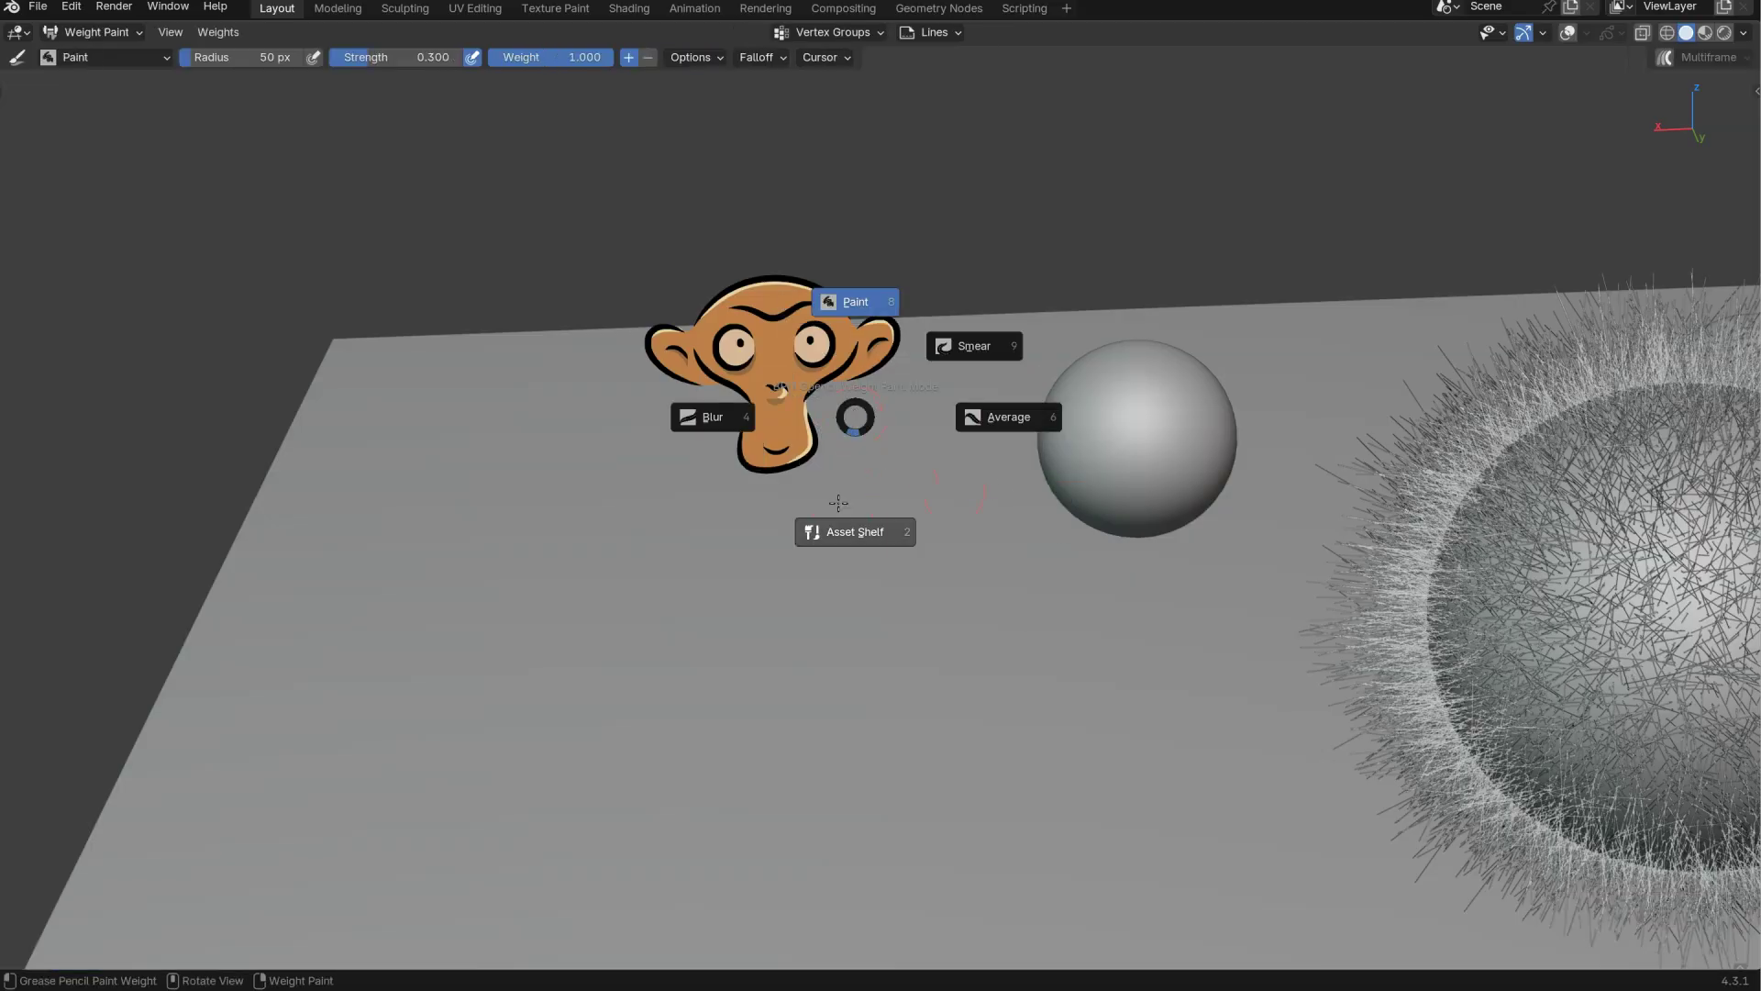
pyautogui.click(889, 425)
pyautogui.rightClick(889, 425)
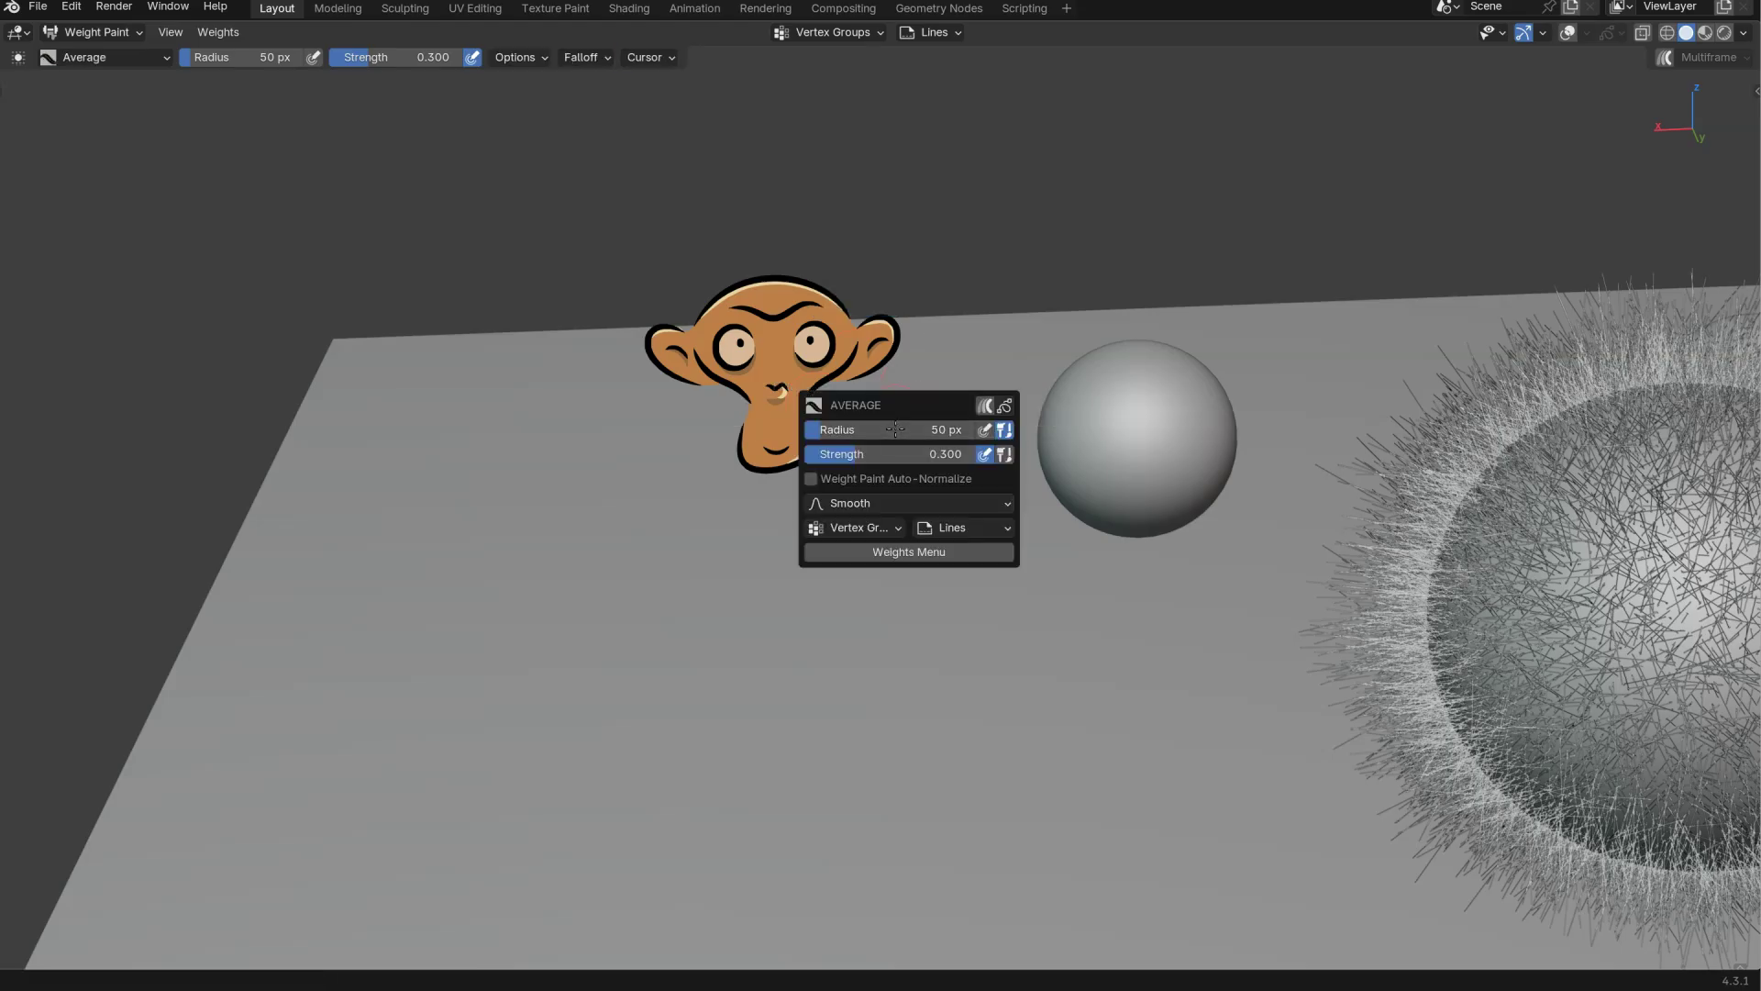
pyautogui.press('Escape')
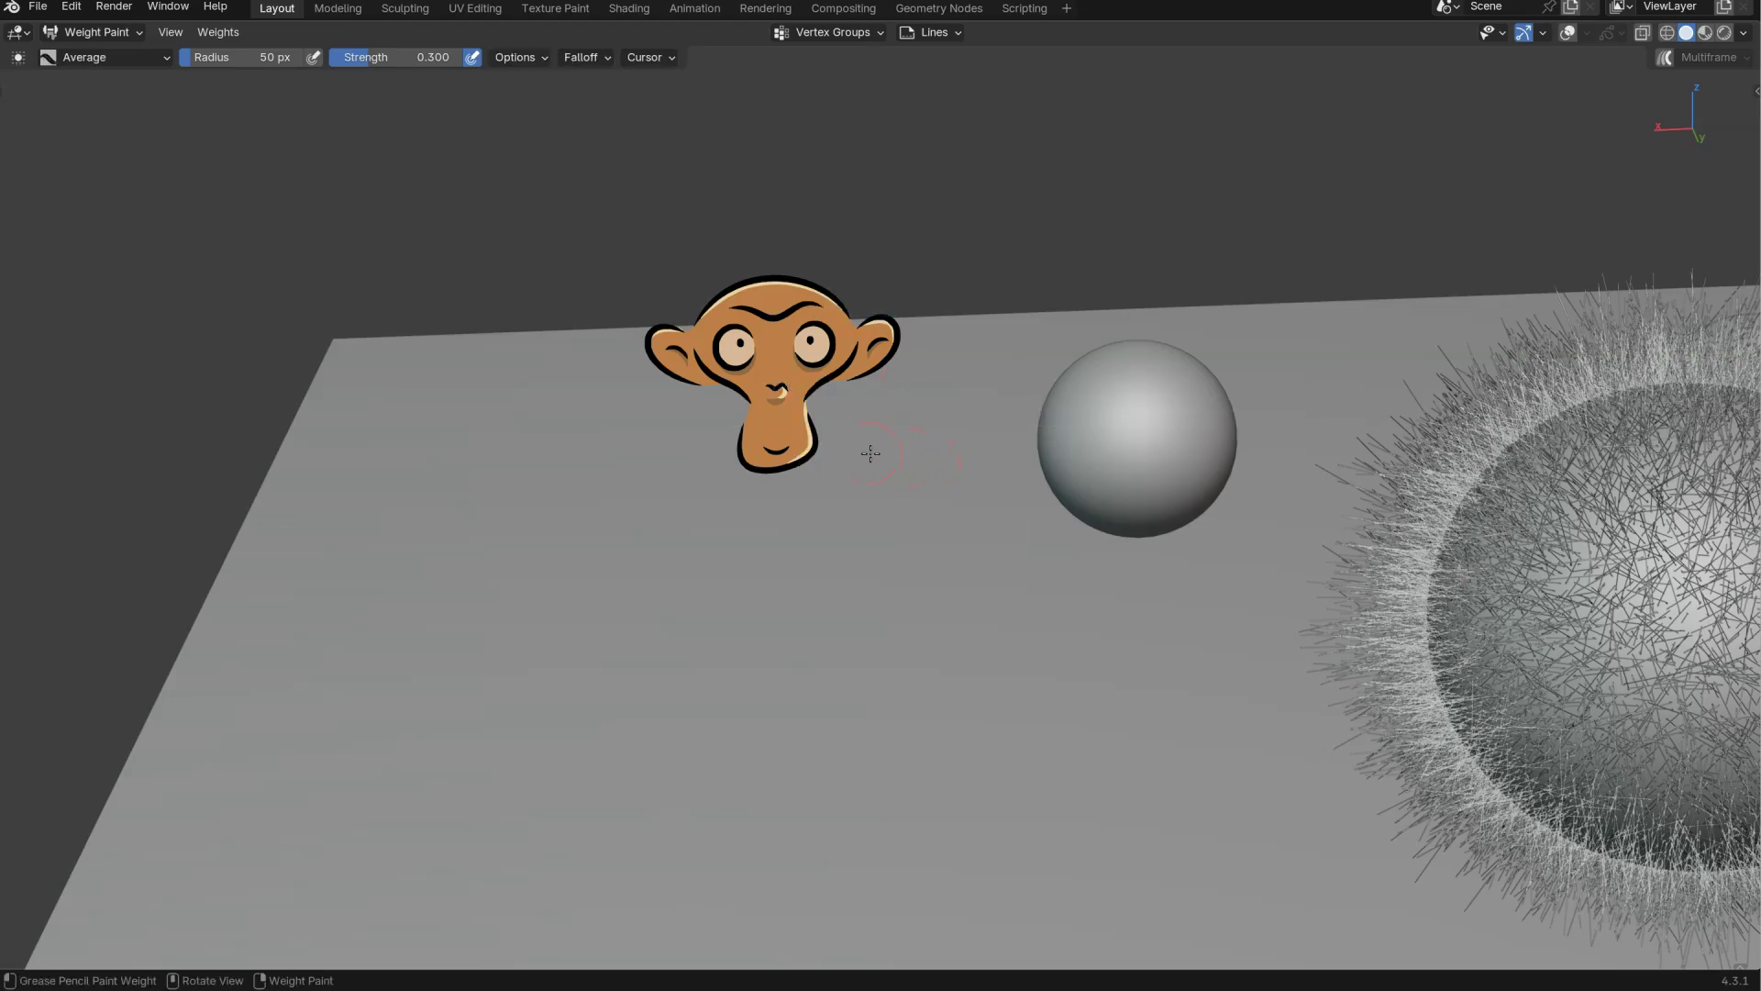
# - Enter Edit Mode on the monkey to view its selection options, and return it to Object Mode
pyautogui.hotkey('ctrl', 'Tab')
pyautogui.click(712, 392)
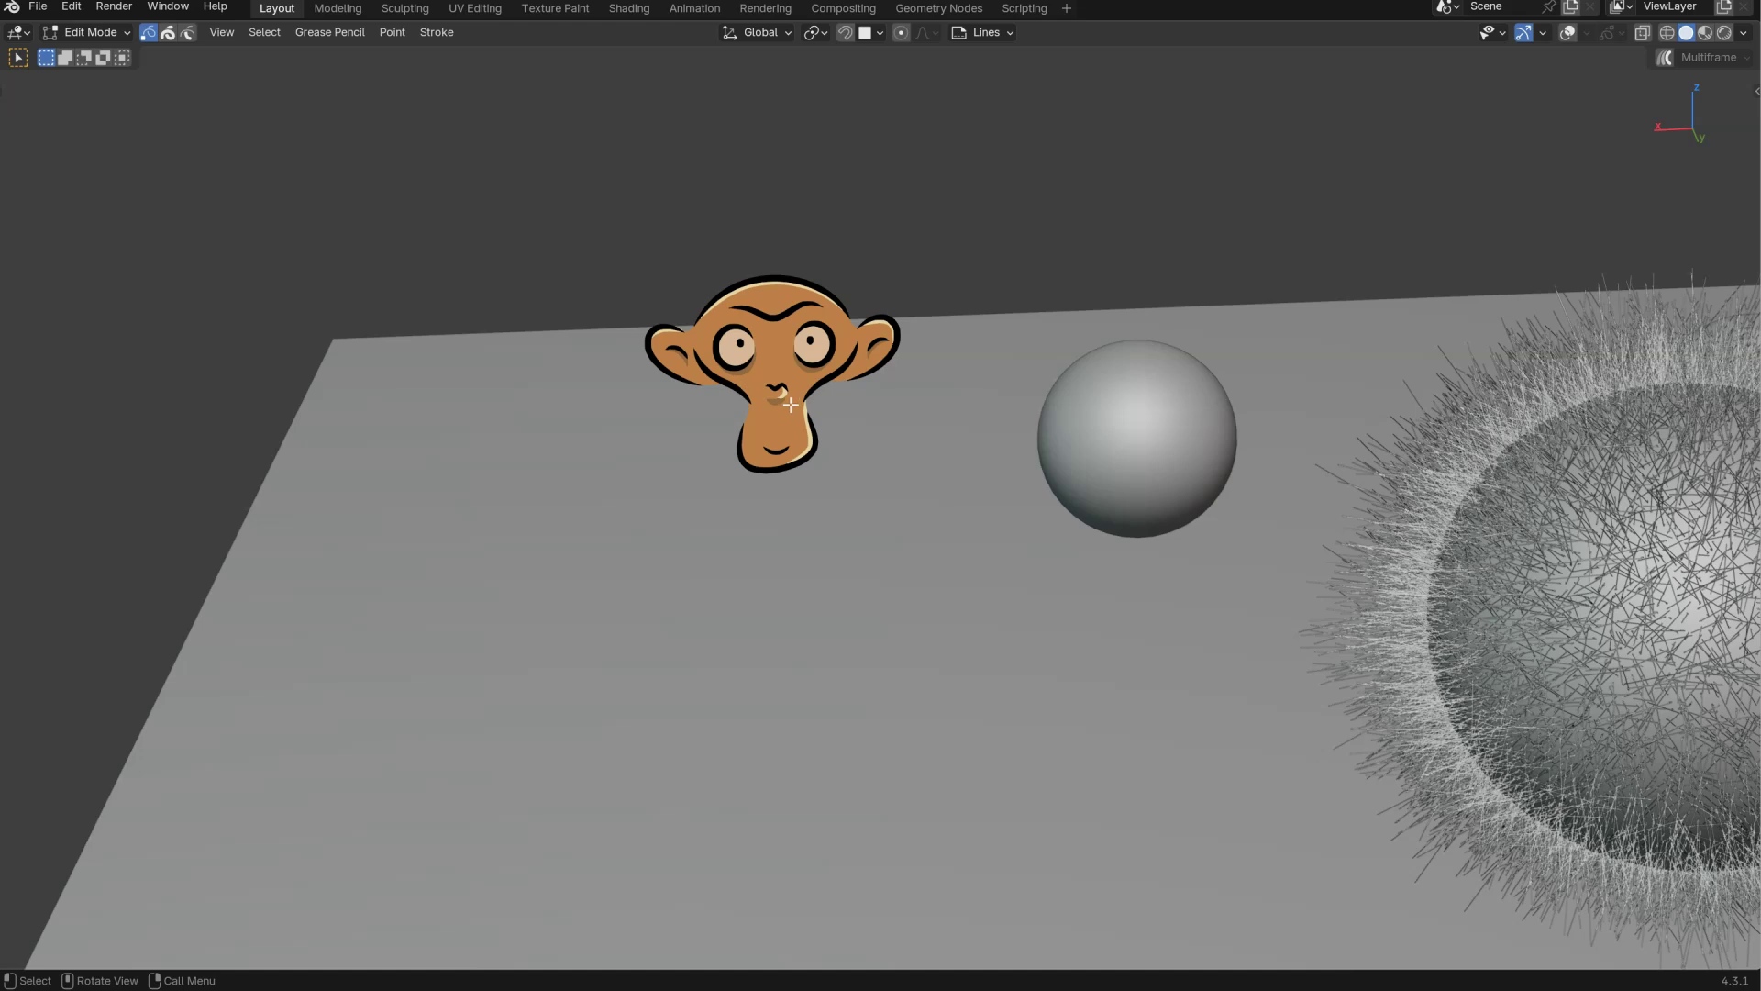
pyautogui.press('a')
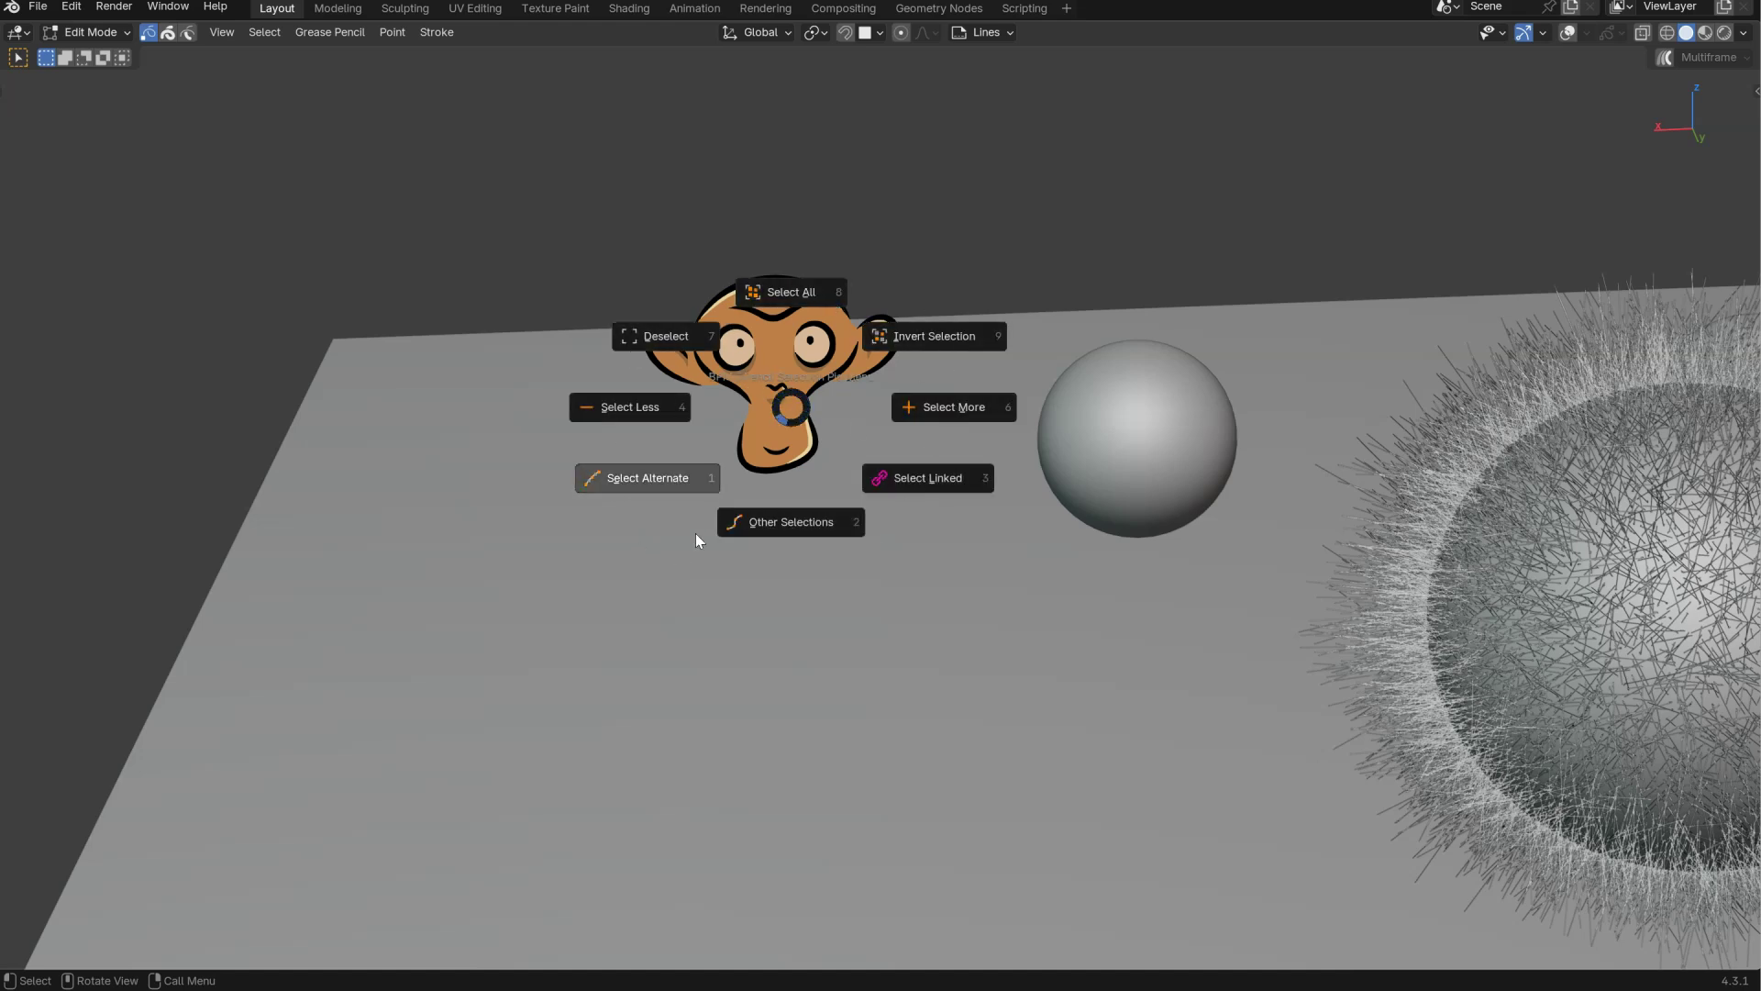
pyautogui.press('Escape')
pyautogui.hotkey('ctrl', 'Tab')
pyautogui.click(777, 344)
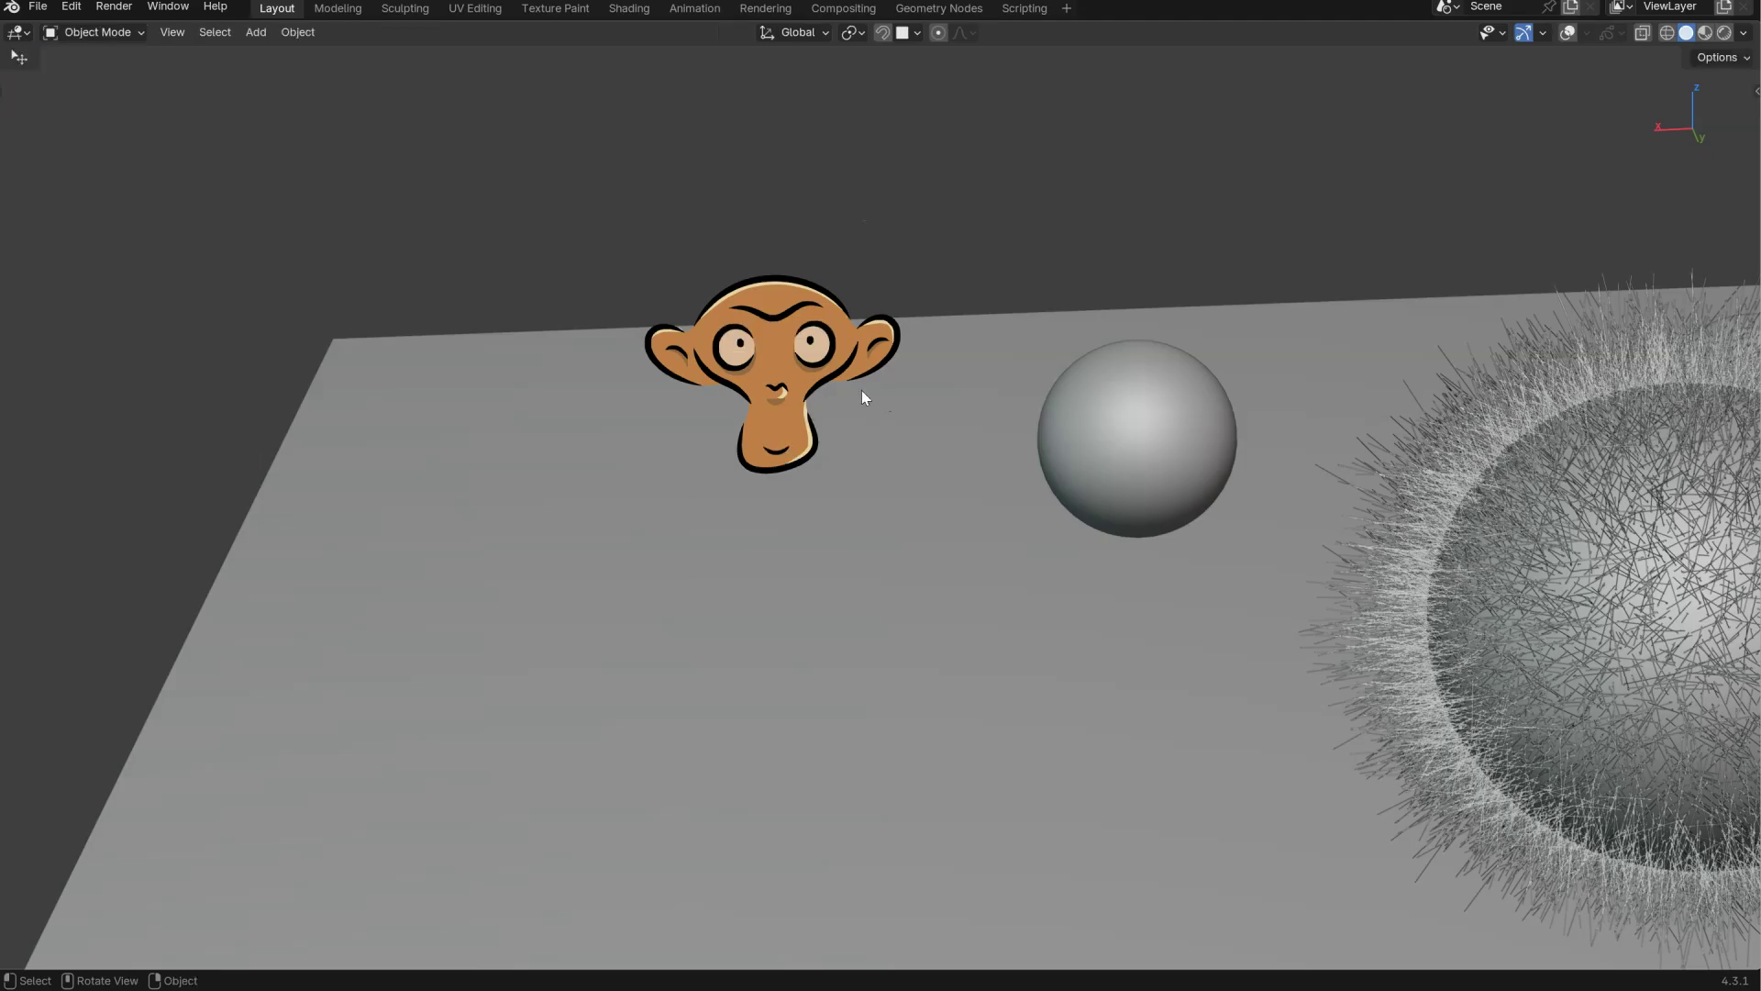
# - Turn on the viewport overlays, view the Grease Pencil monkey's selection options in Edit Mode, and return it to Object Mode
pyautogui.hotkey('alt', 'shift', 'z')
pyautogui.press('Tab')
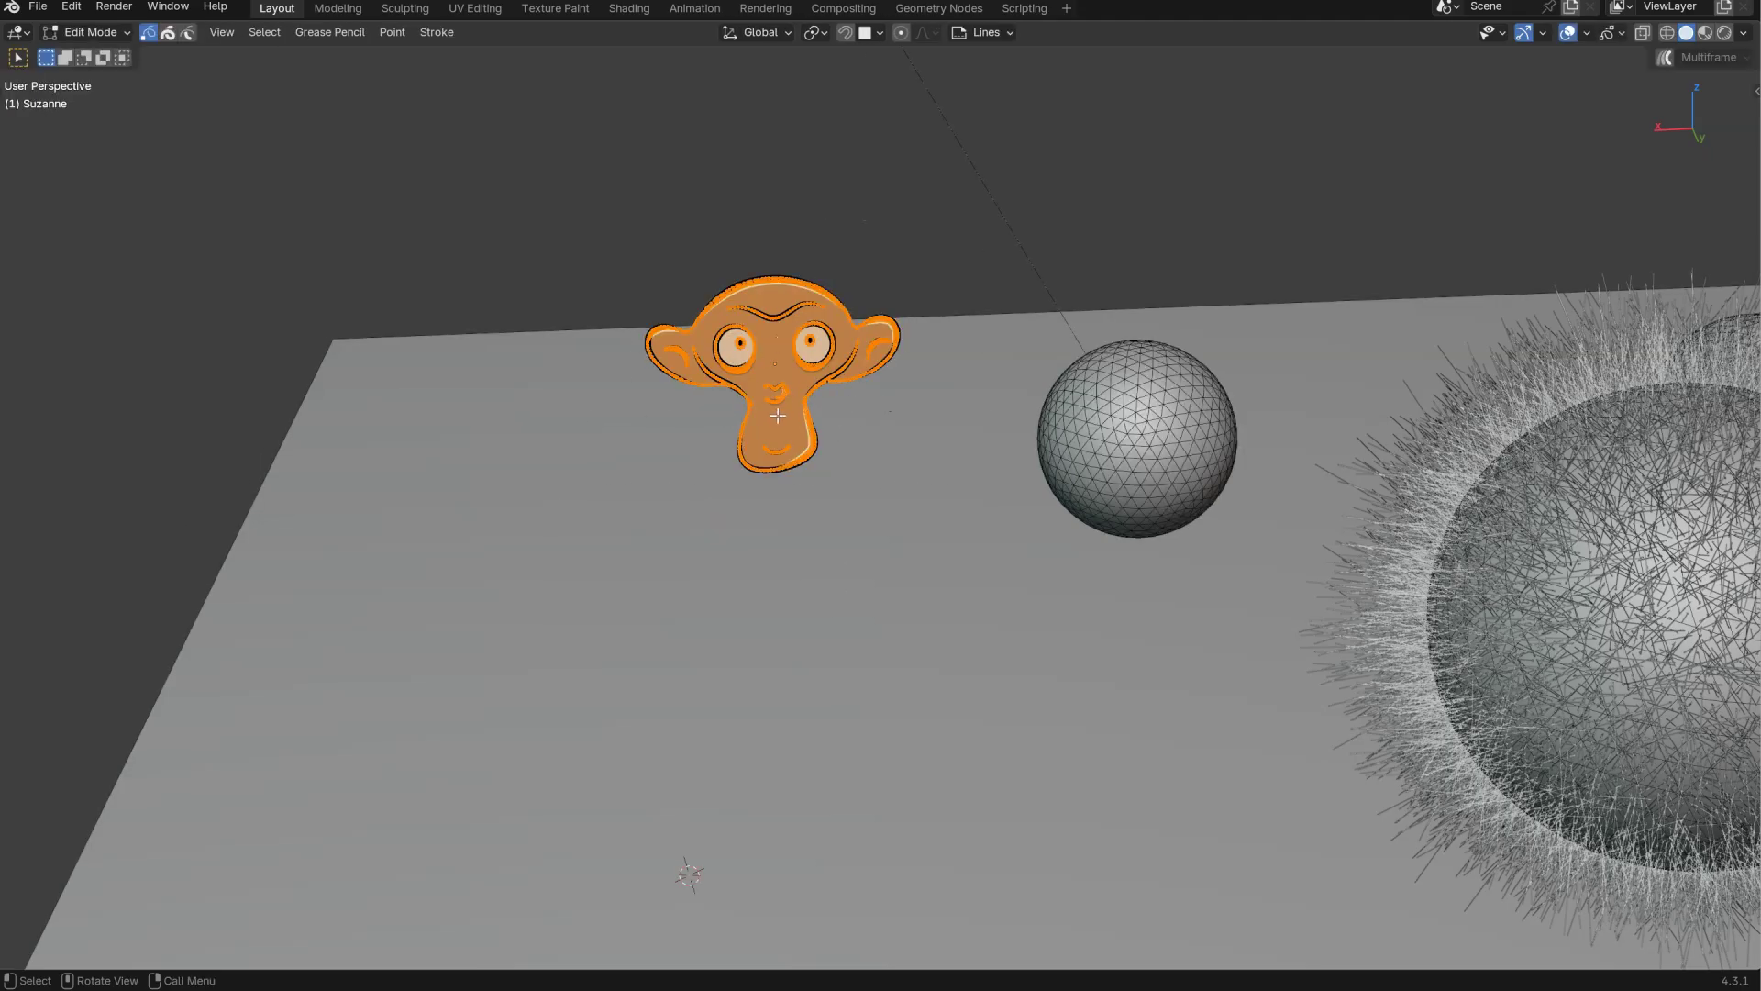
pyautogui.press('a')
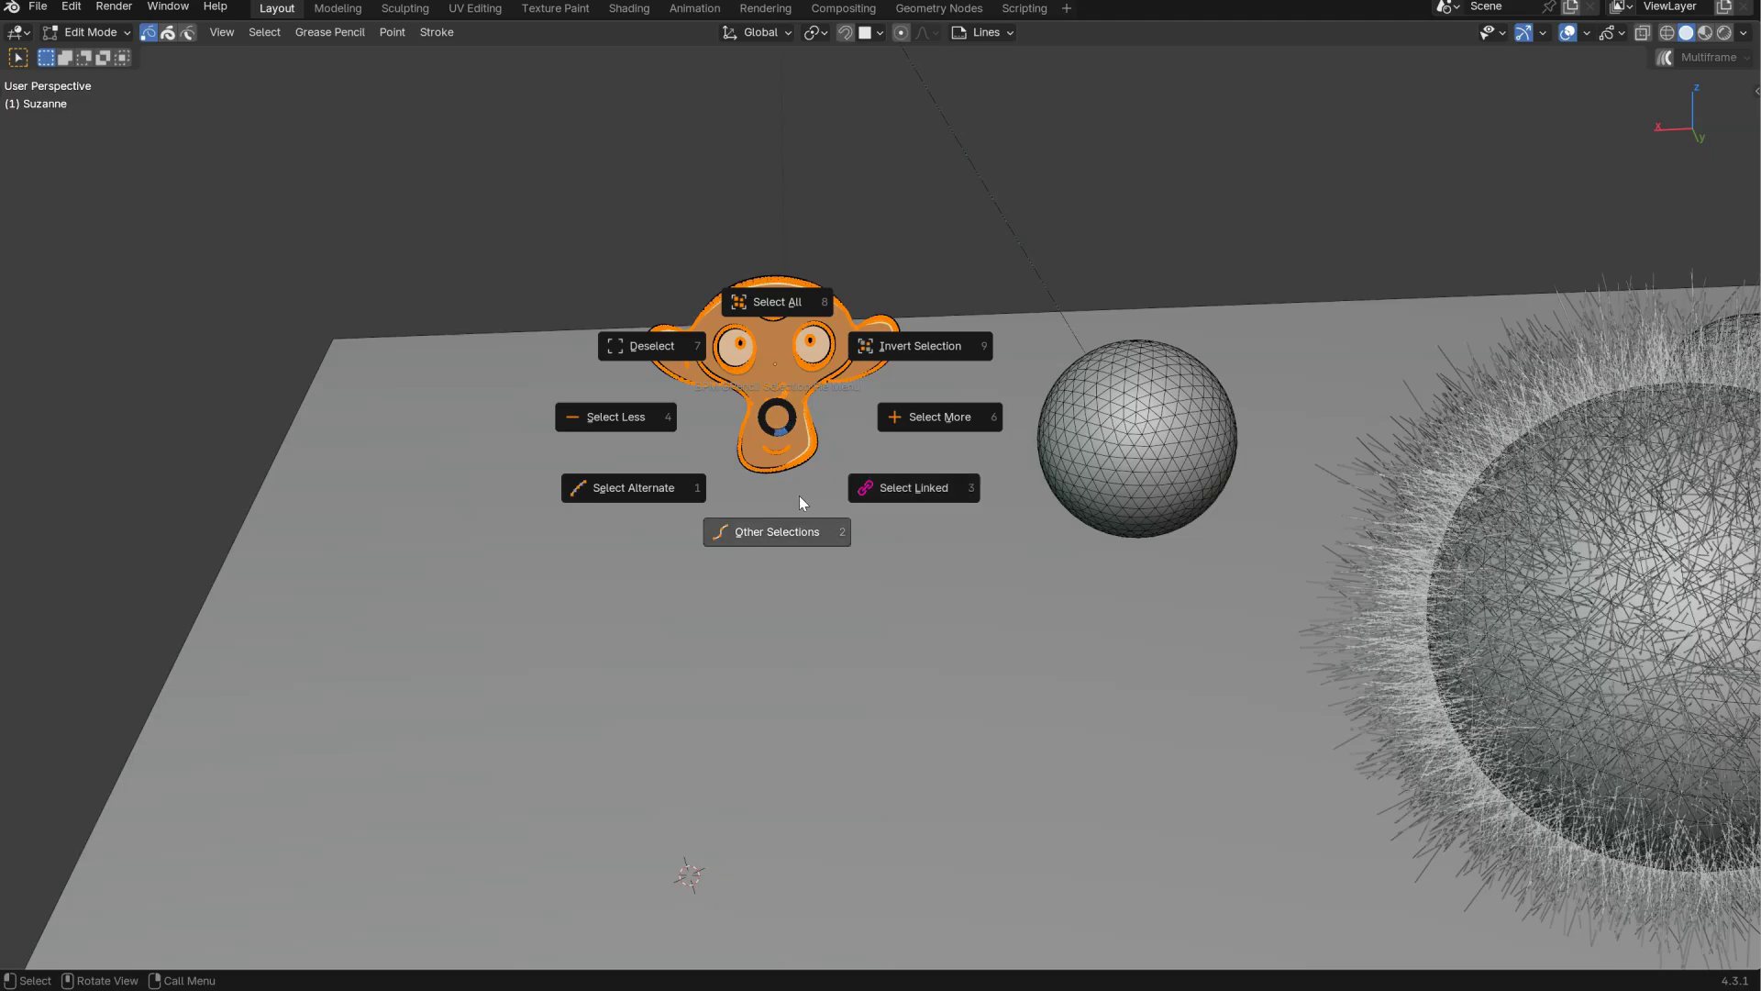
pyautogui.press('Escape')
pyautogui.hotkey('ctrl', 'Tab')
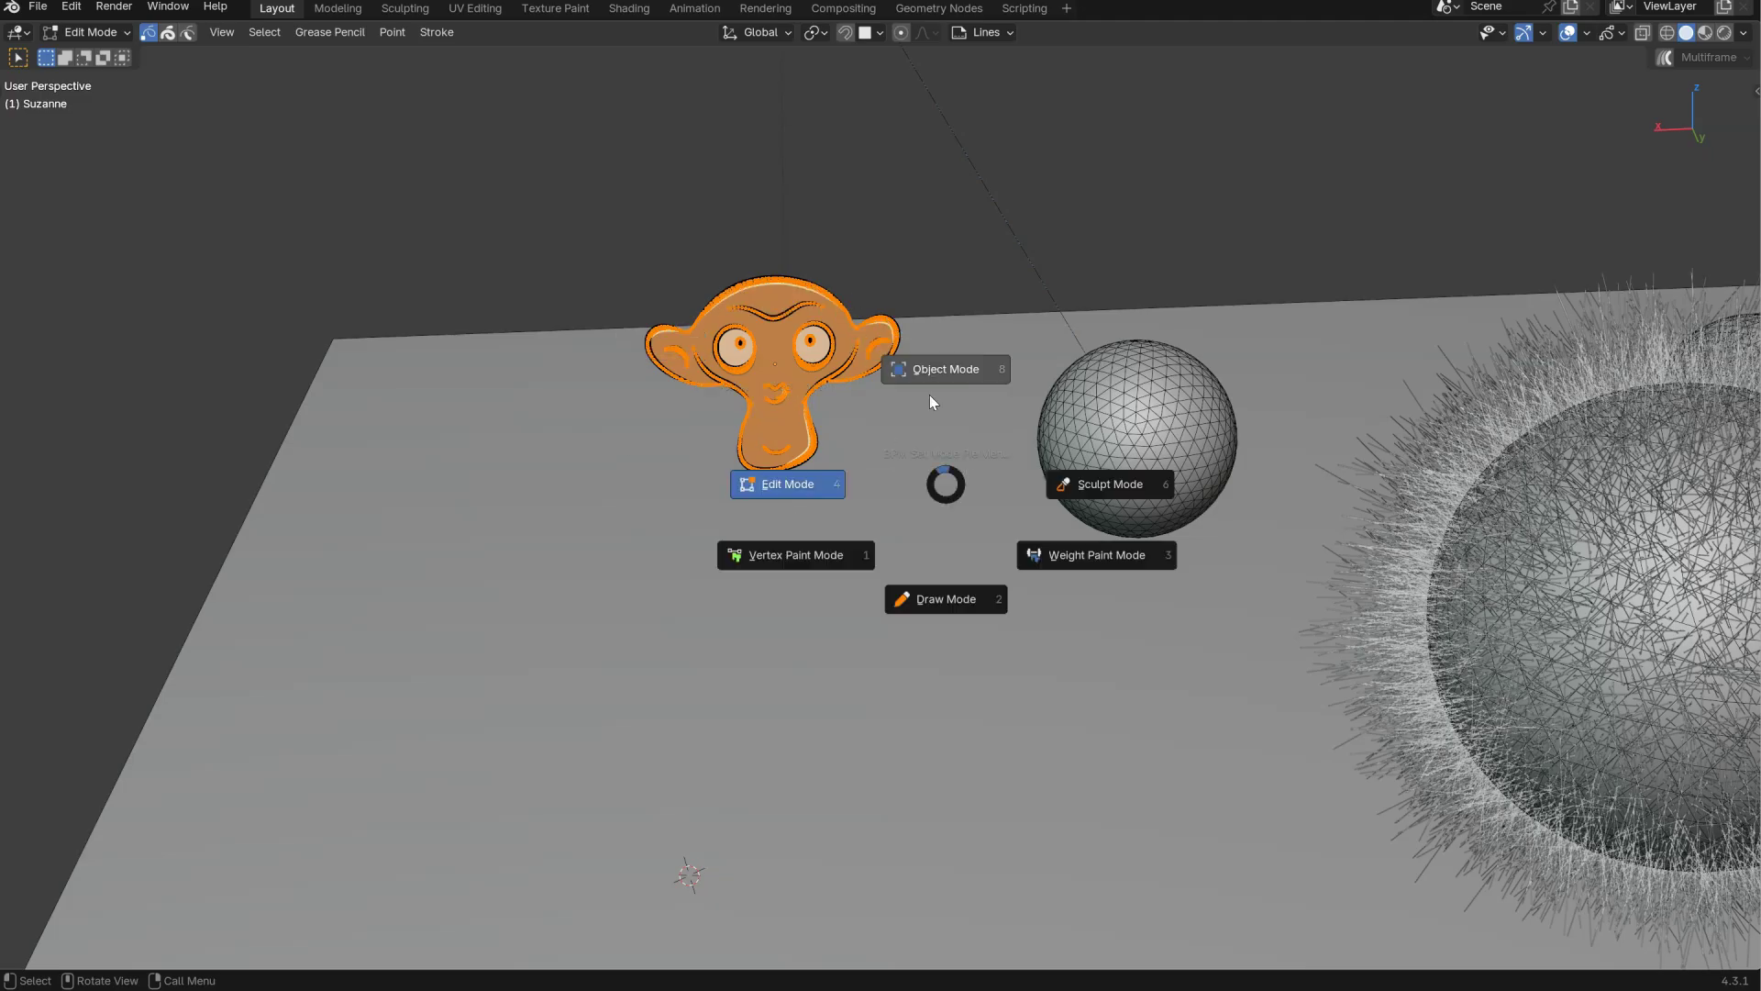
pyautogui.click(933, 401)
# - Enter Edit Mode on the icosphere beside the monkey to view its mesh selection options, and return it to Object Mode
pyautogui.click(1124, 418)
pyautogui.press('Tab')
pyautogui.press('a')
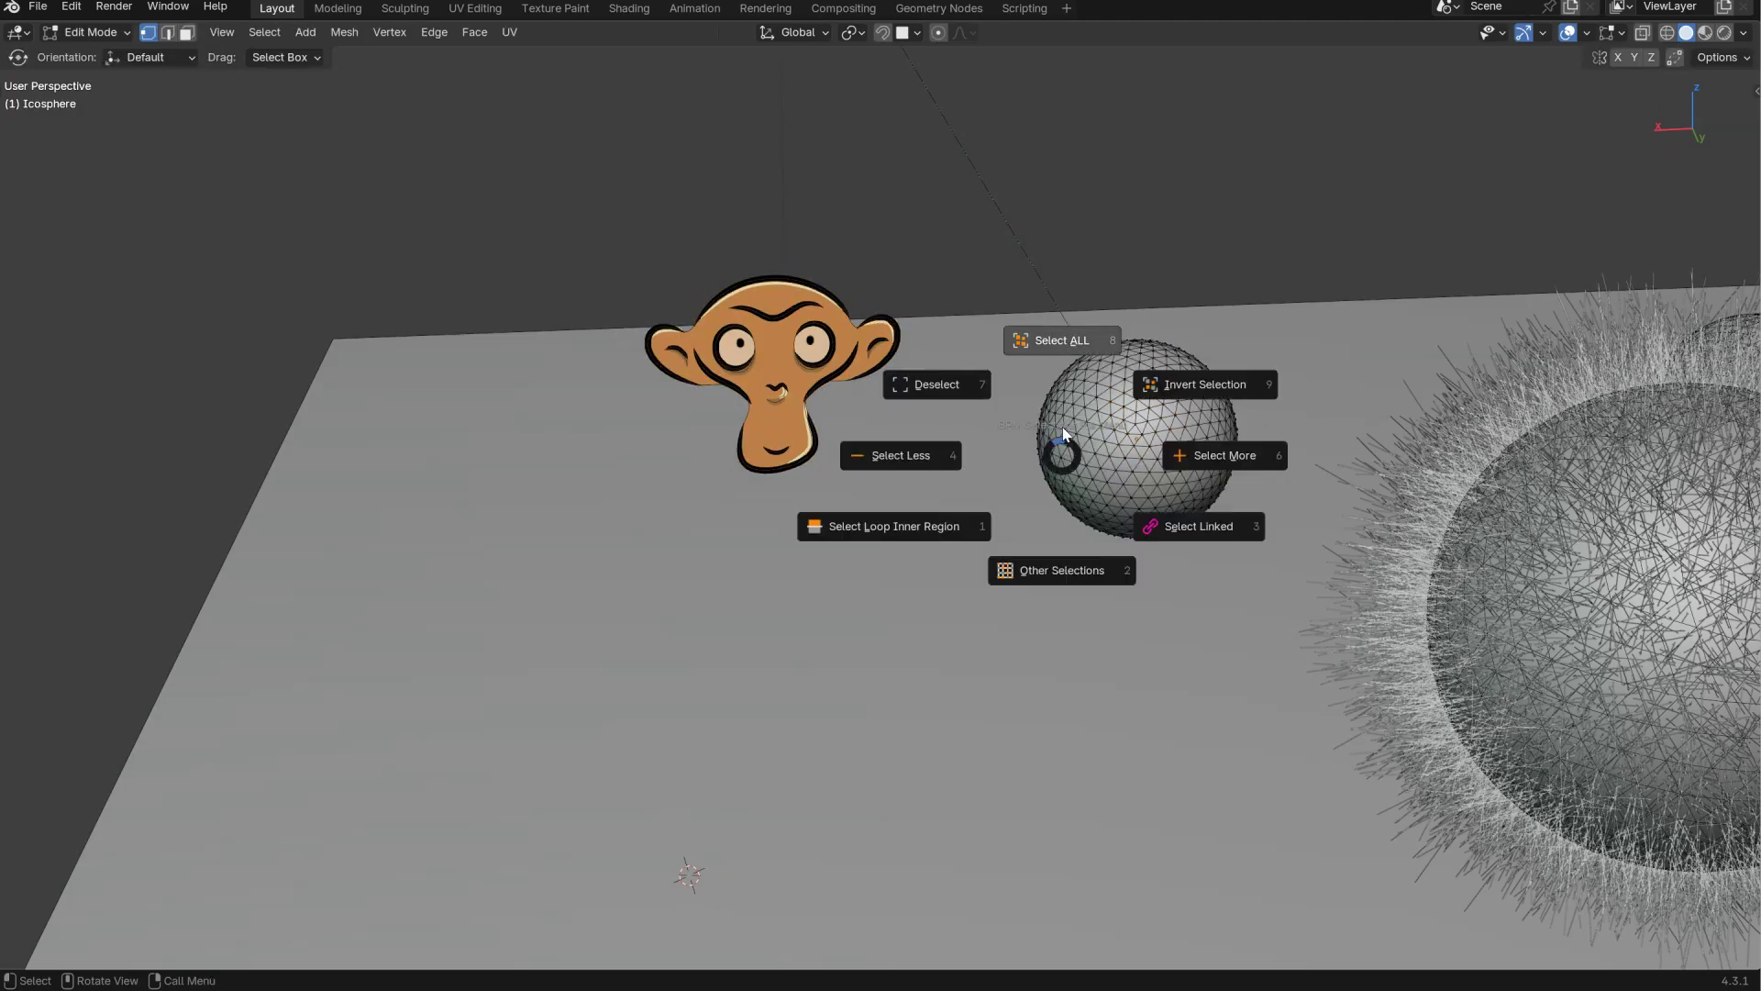
pyautogui.press('Escape')
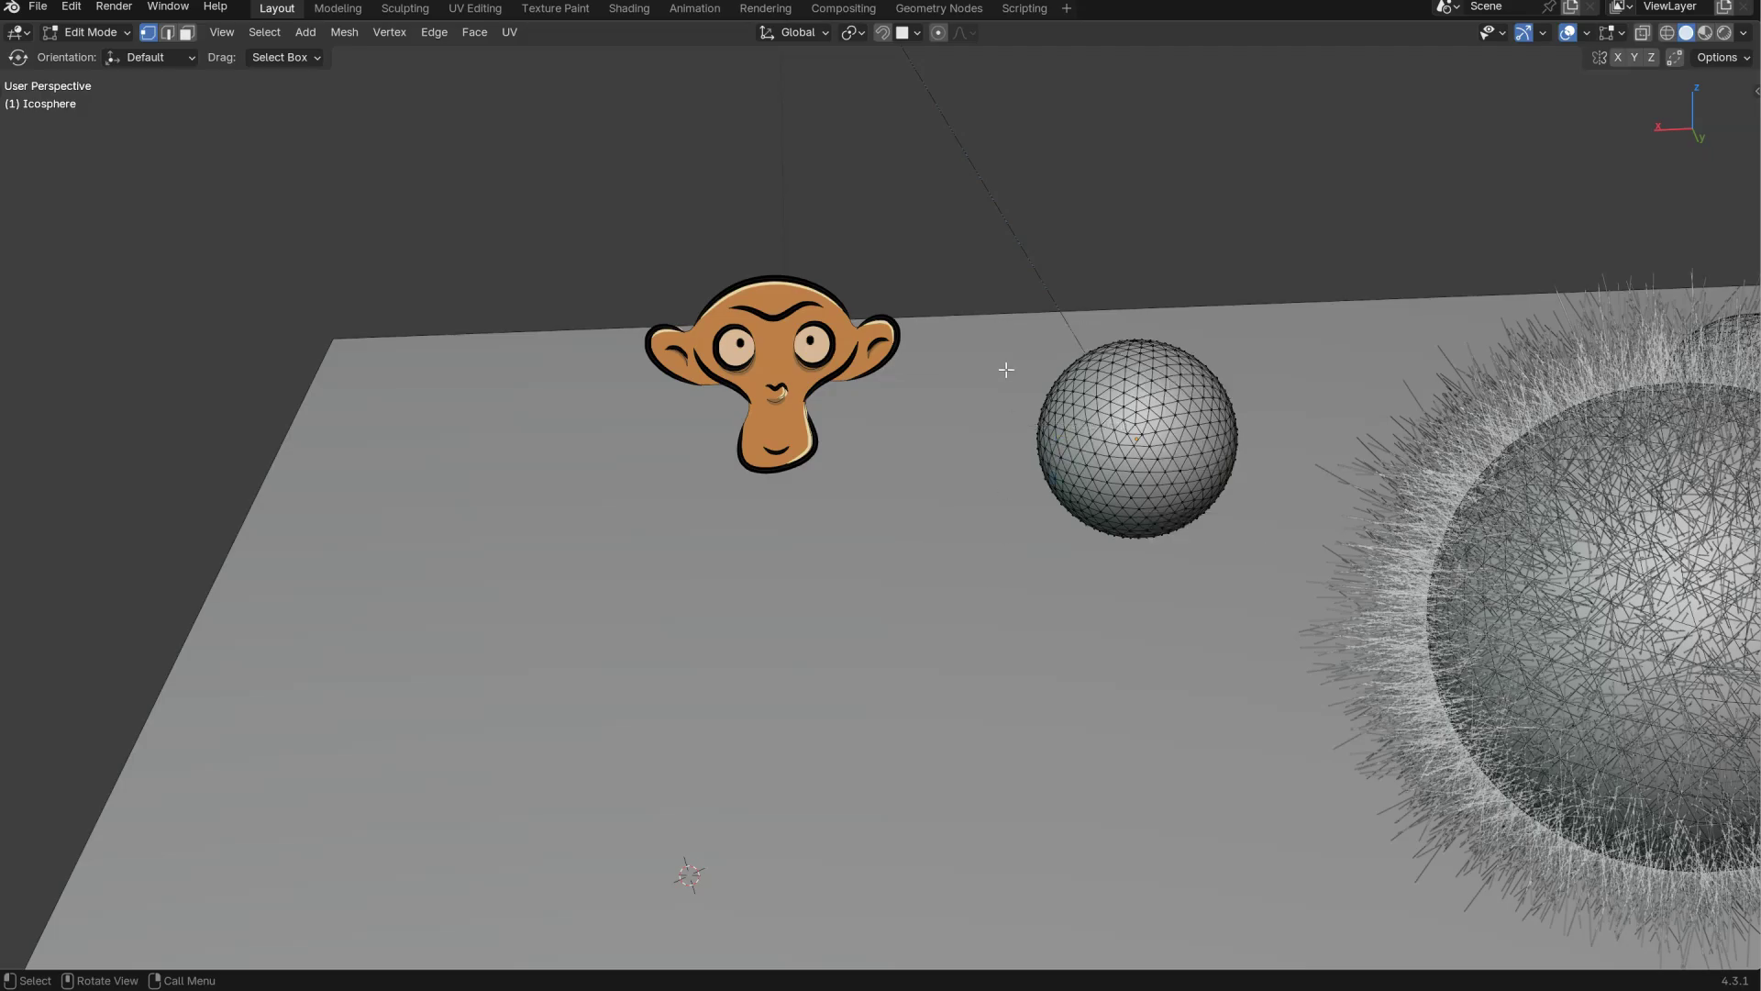
pyautogui.press('Tab')
# - Select all objects grouped with the icosphere by Type
pyautogui.press('a')
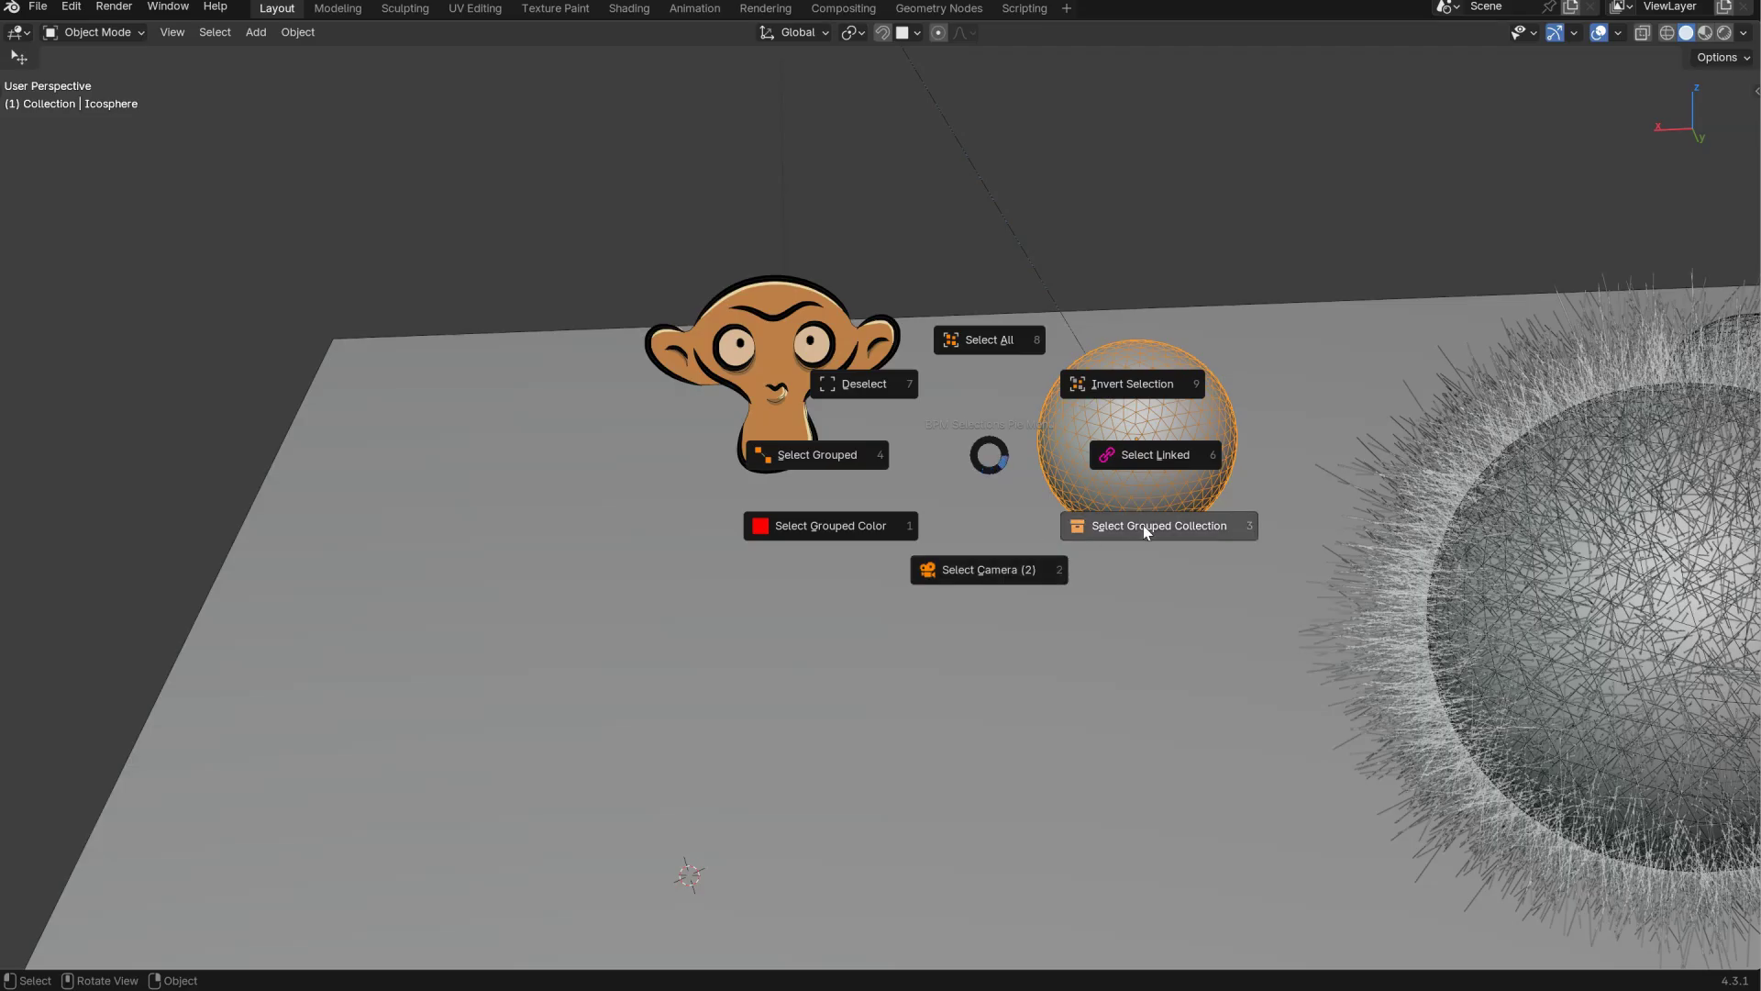
pyautogui.click(824, 454)
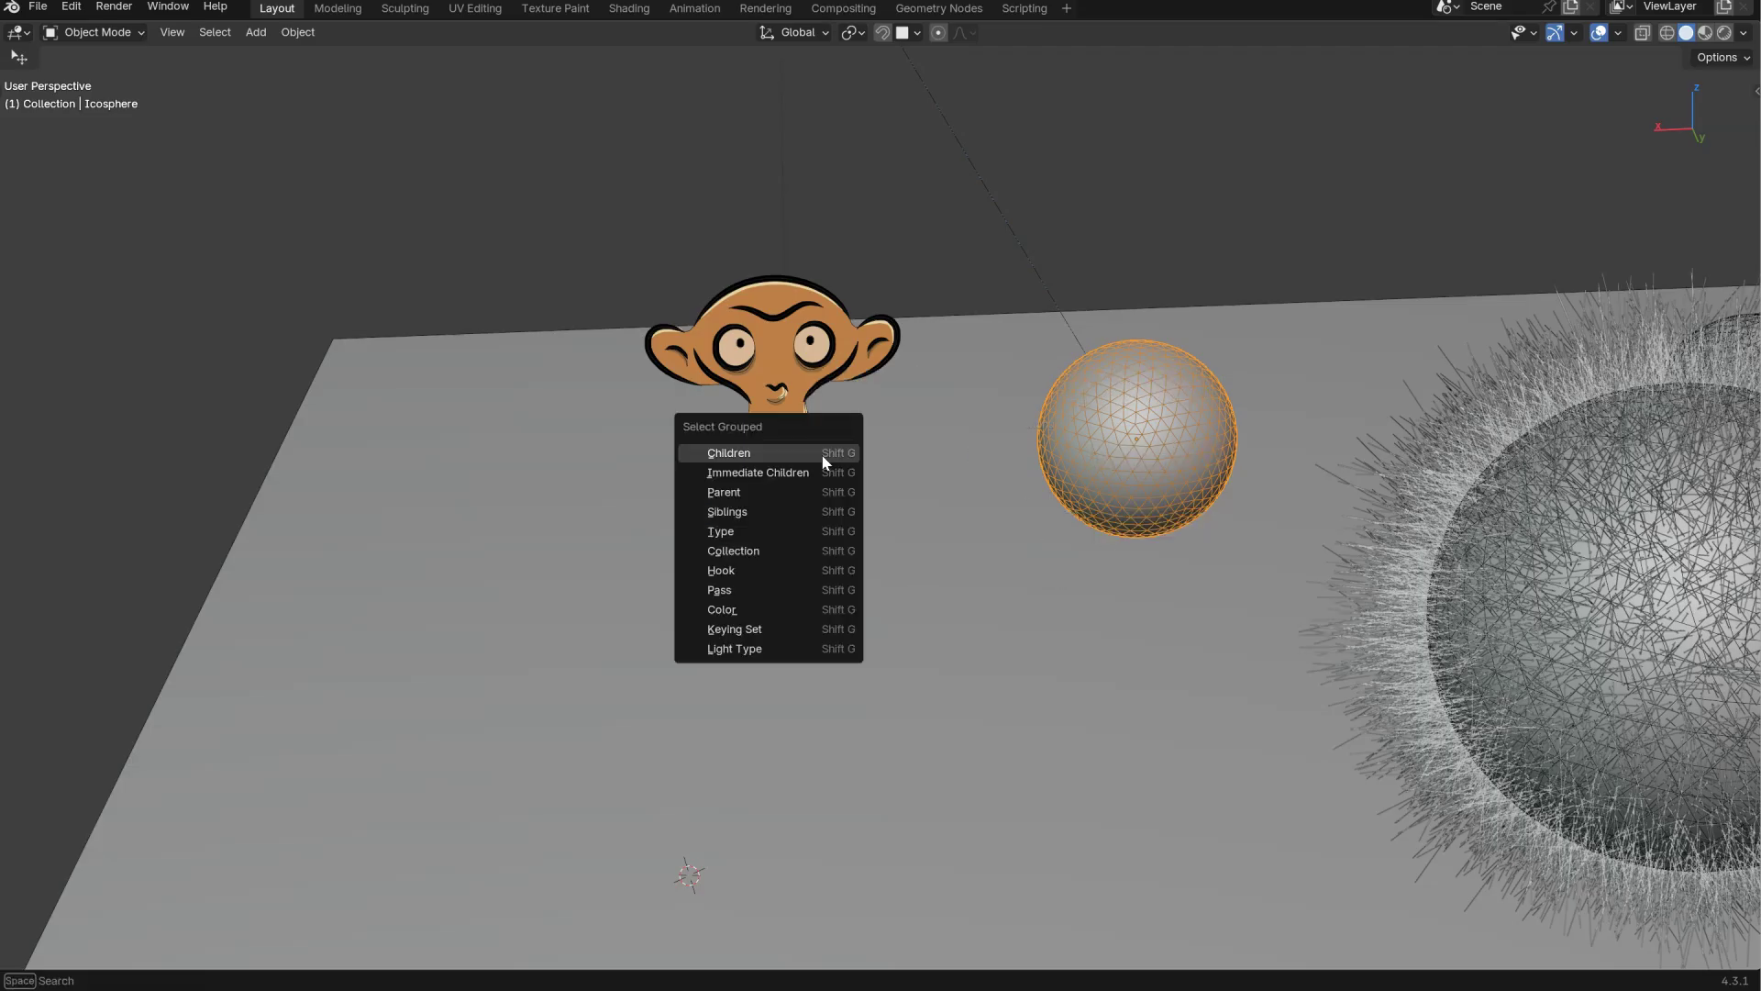
pyautogui.click(726, 535)
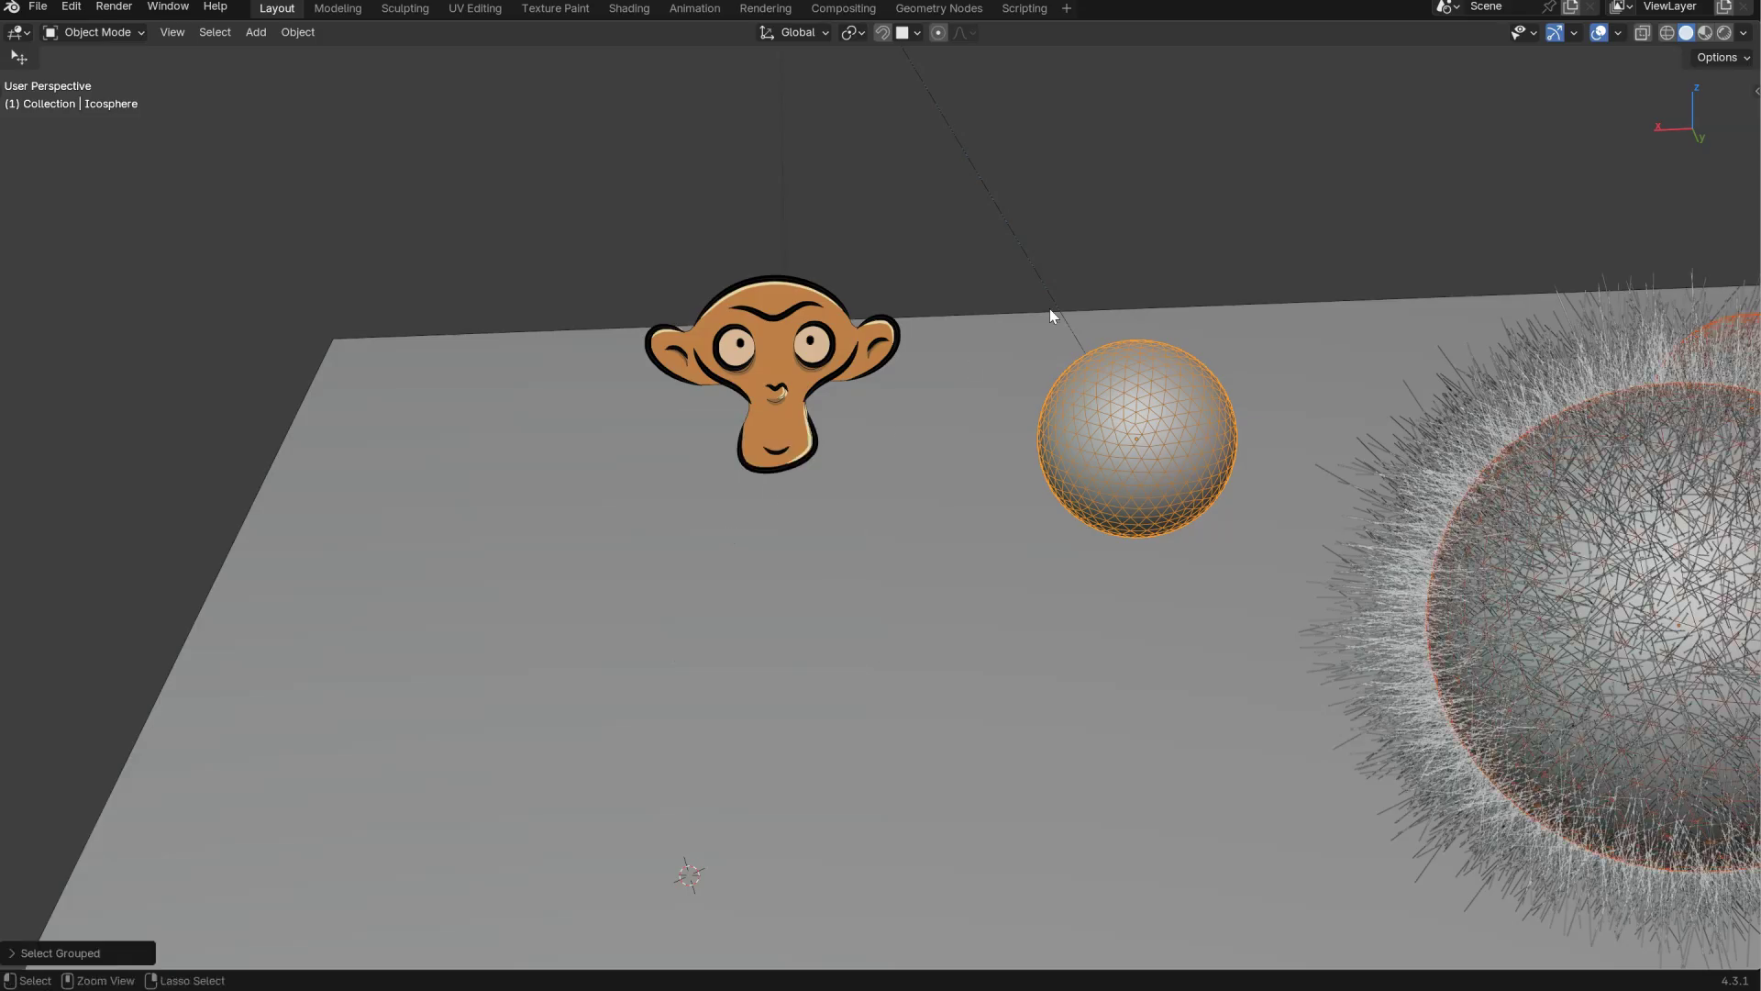
pyautogui.keyDown('ctrl'); pyautogui.moveTo(1049, 308); pyautogui.dragTo(824, 327, button='middle'); pyautogui.keyUp('ctrl')
pyautogui.keyDown('ctrl'); pyautogui.moveTo(1023, 327); pyautogui.dragTo(814, 284, button='middle'); pyautogui.keyUp('ctrl')
# - Switch the Grease Pencil monkey to Sculpt Mode and view its sculpt brush choices
pyautogui.click(766, 373)
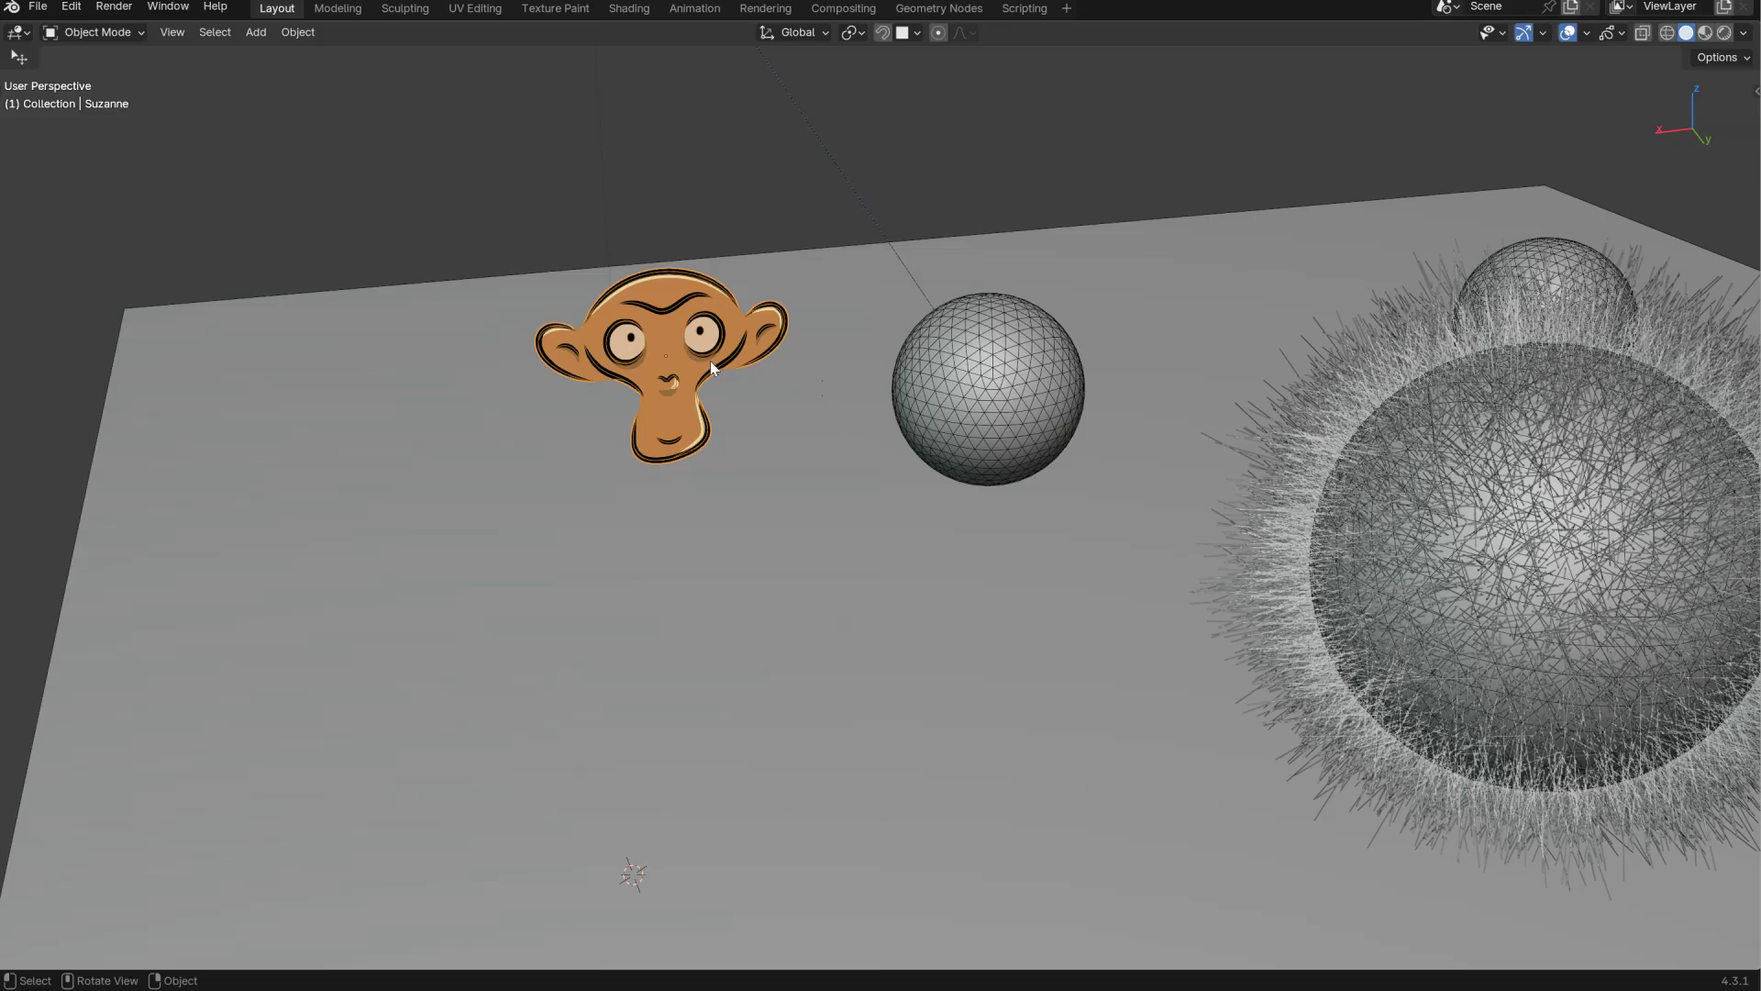
pyautogui.click(973, 392)
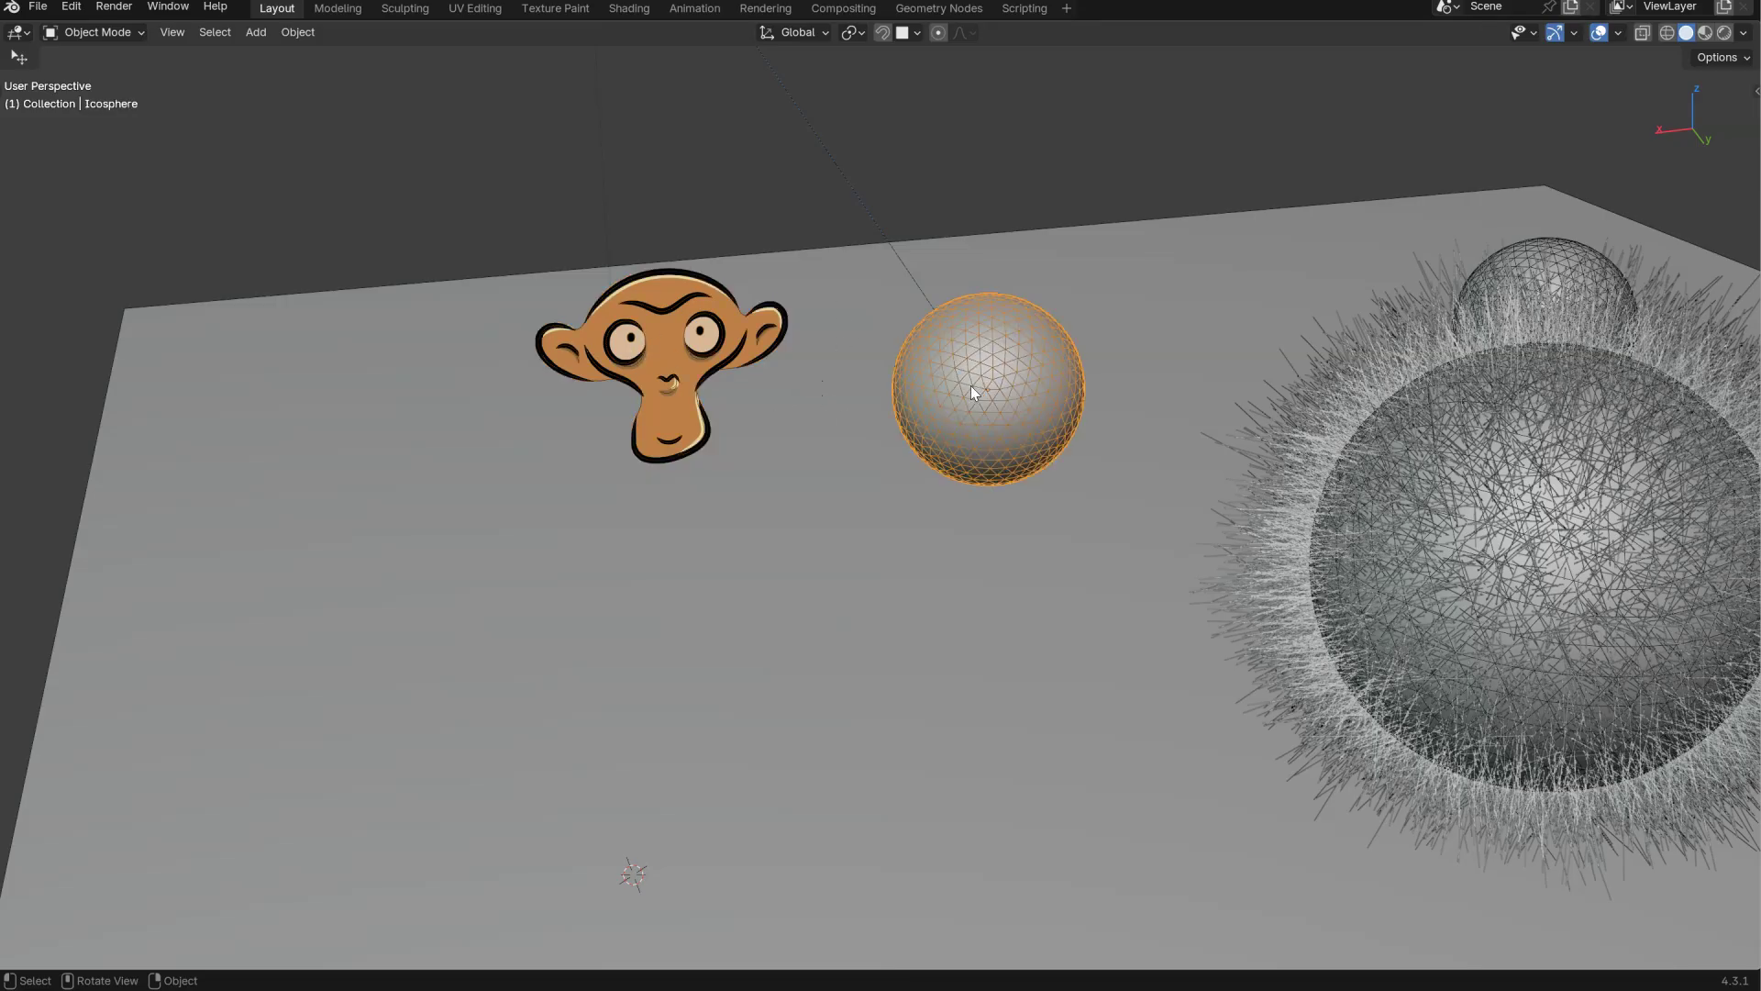
pyautogui.click(675, 360)
pyautogui.hotkey('ctrl', 'Tab')
pyautogui.click(829, 365)
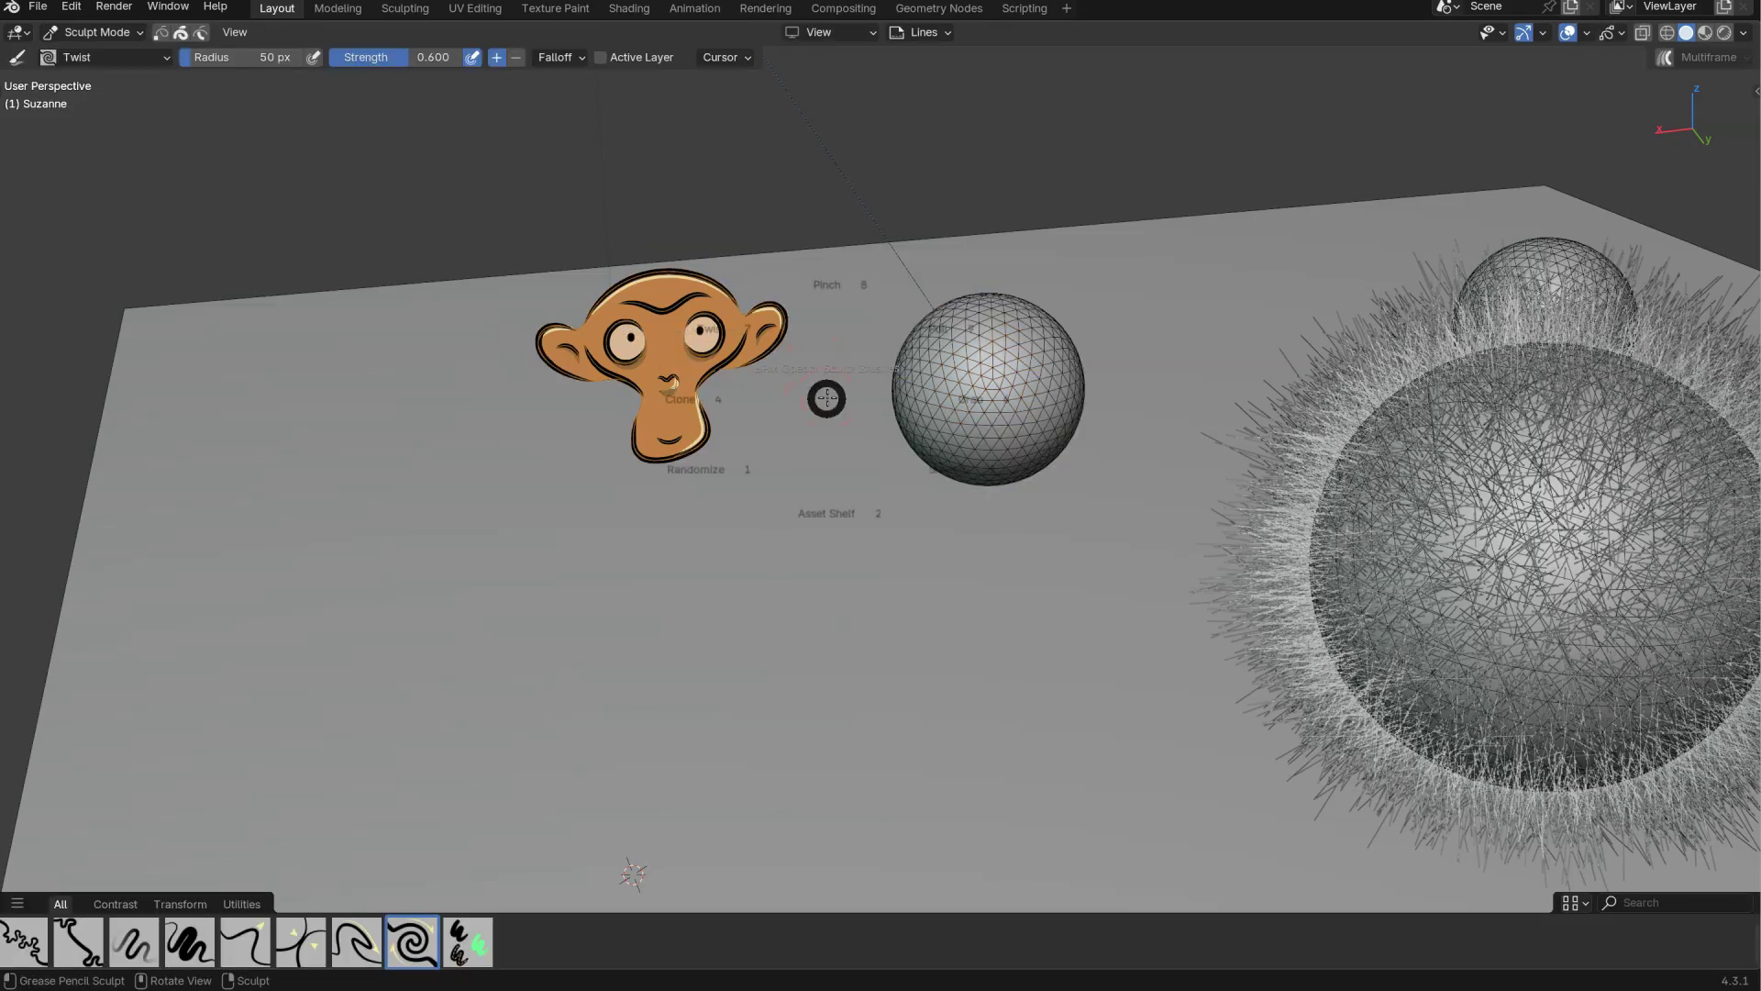
pyautogui.press('w')
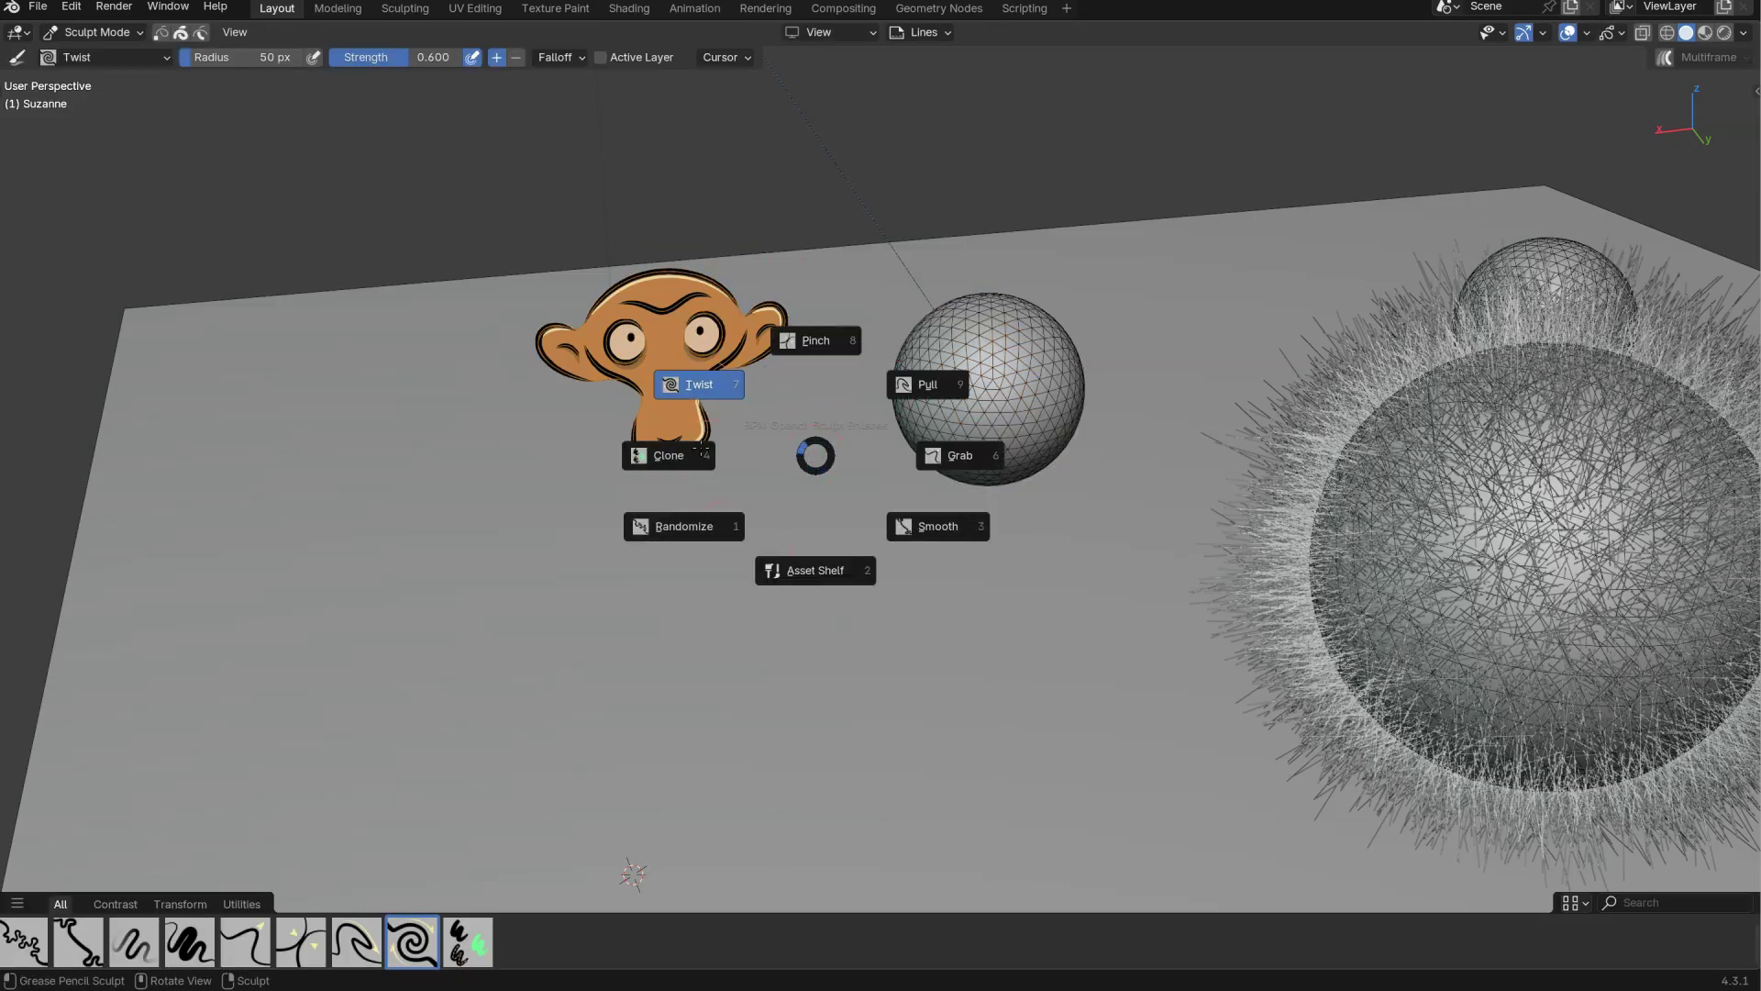
pyautogui.press('Escape')
# - Switch the monkey from Sculpt Mode to Edit Mode, view its selection options, and return it to Object Mode
pyautogui.hotkey('ctrl', 'Tab')
pyautogui.click(778, 390)
pyautogui.hotkey('ctrl', 'Tab')
pyautogui.click(721, 401)
pyautogui.press('a')
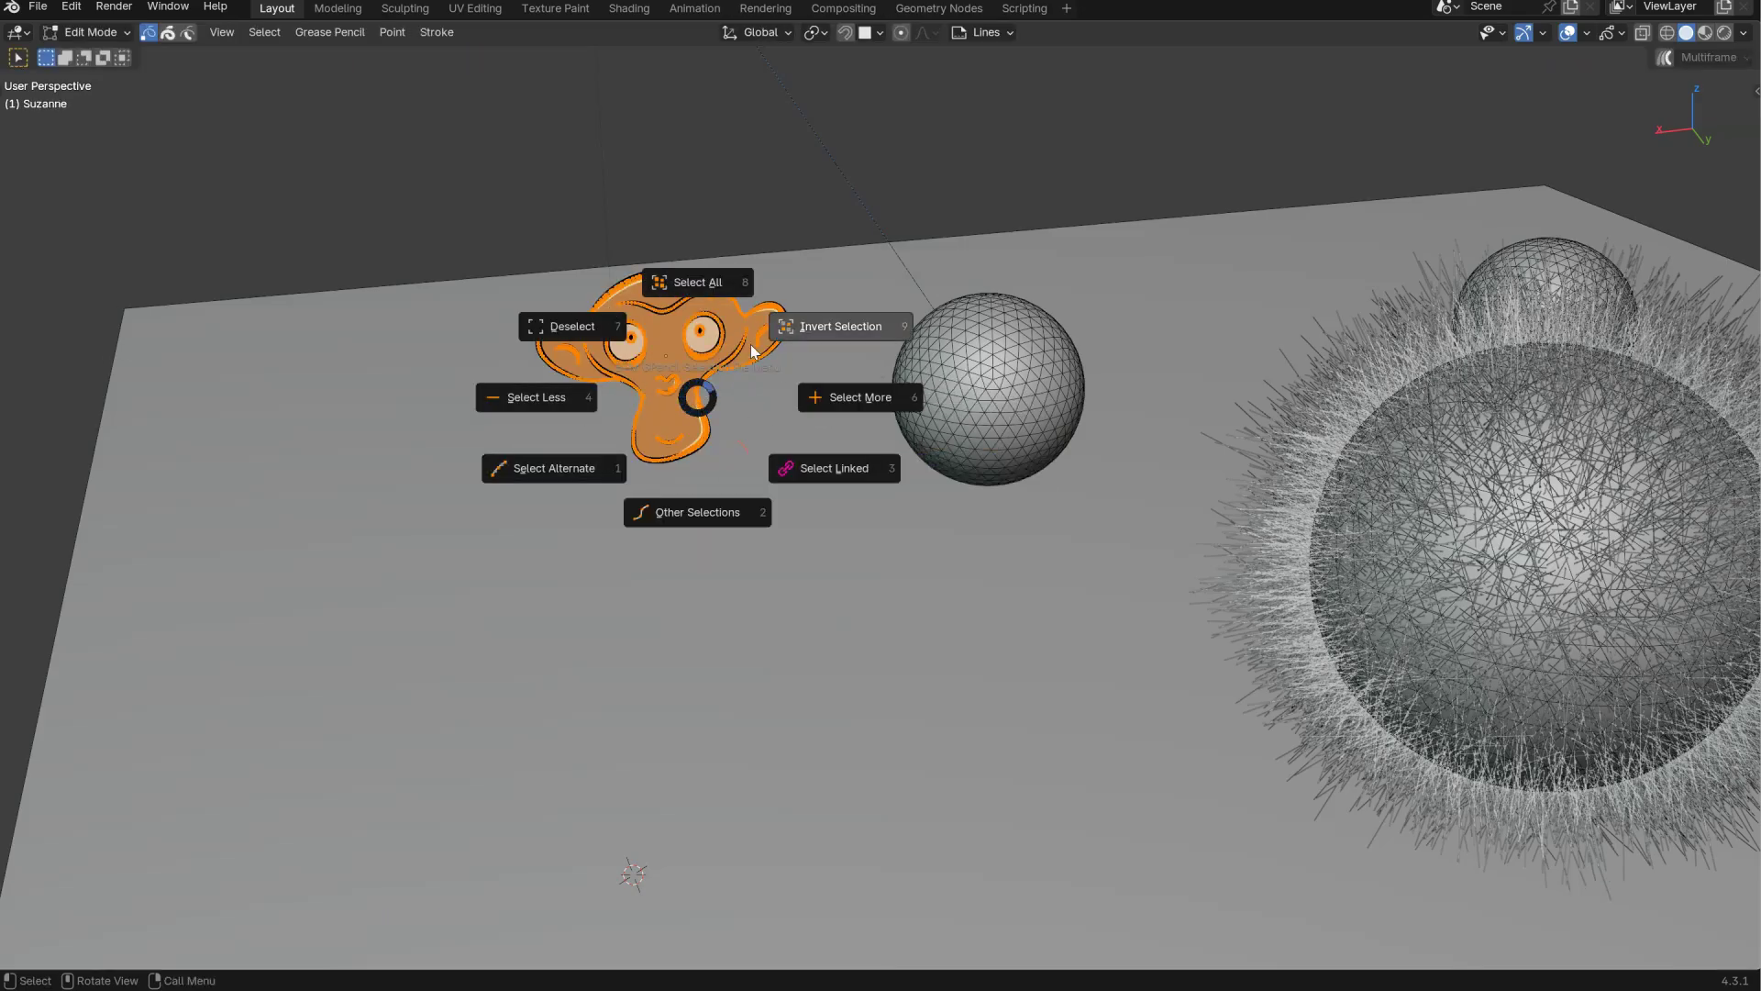
pyautogui.press('Escape')
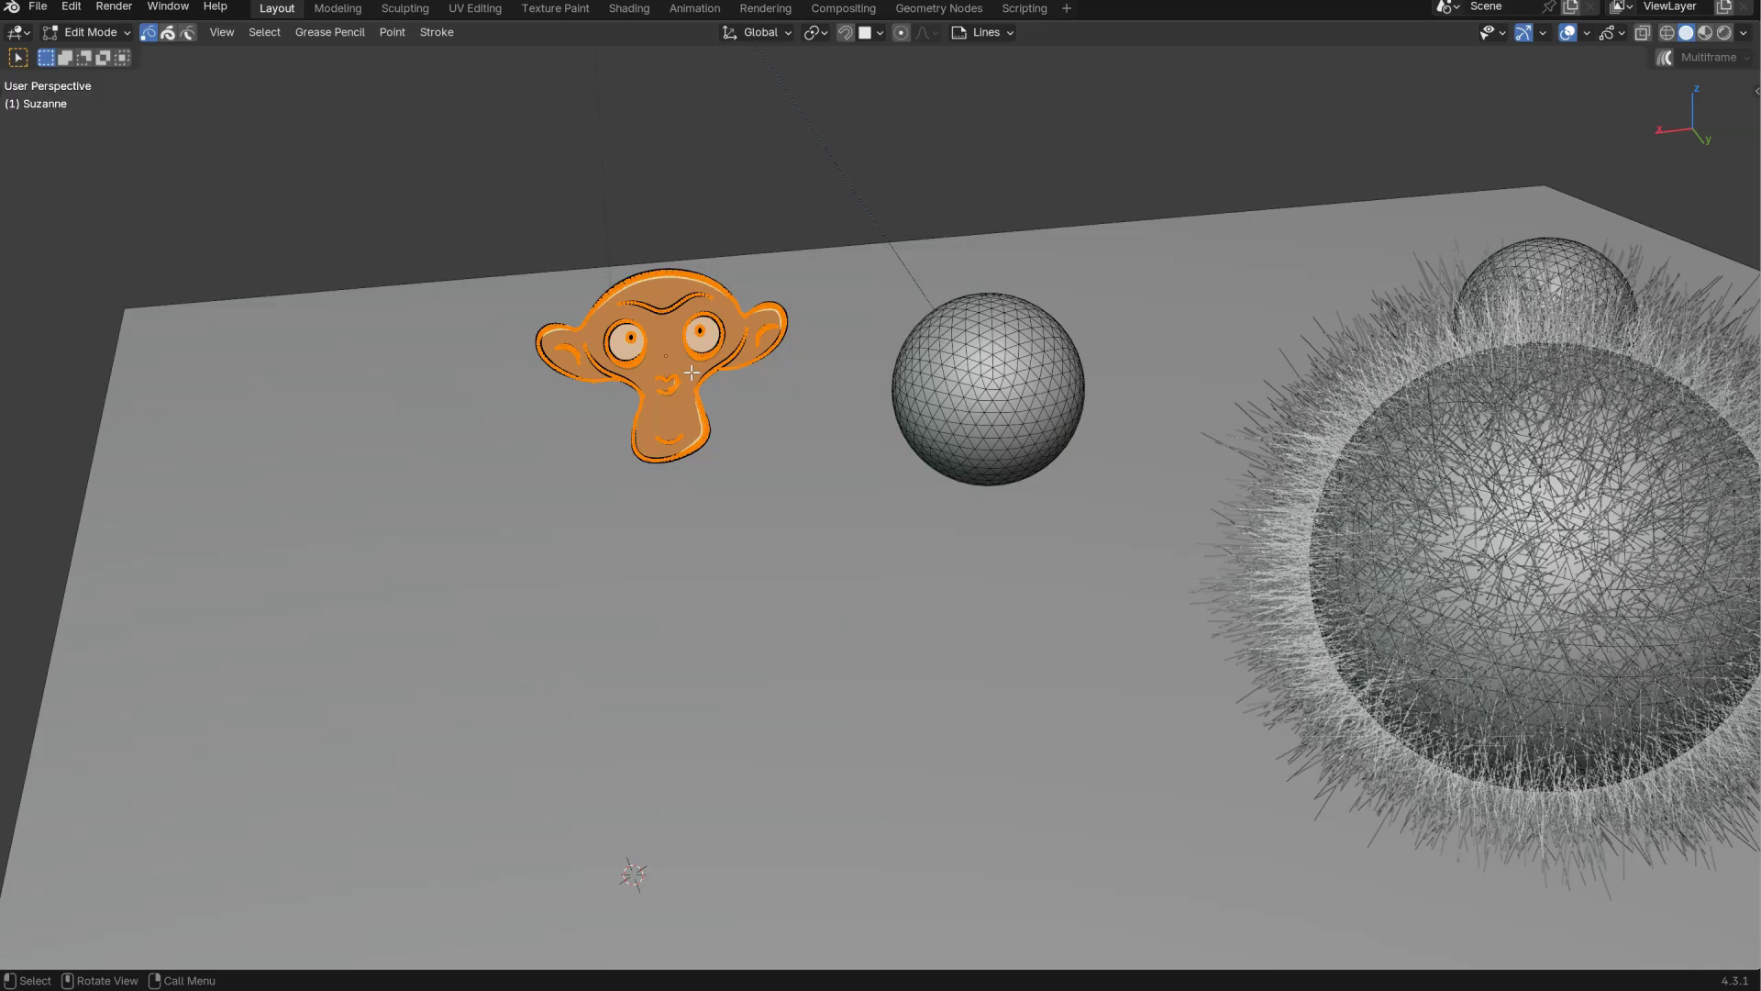
pyautogui.hotkey('ctrl', 'Tab')
pyautogui.click(718, 267)
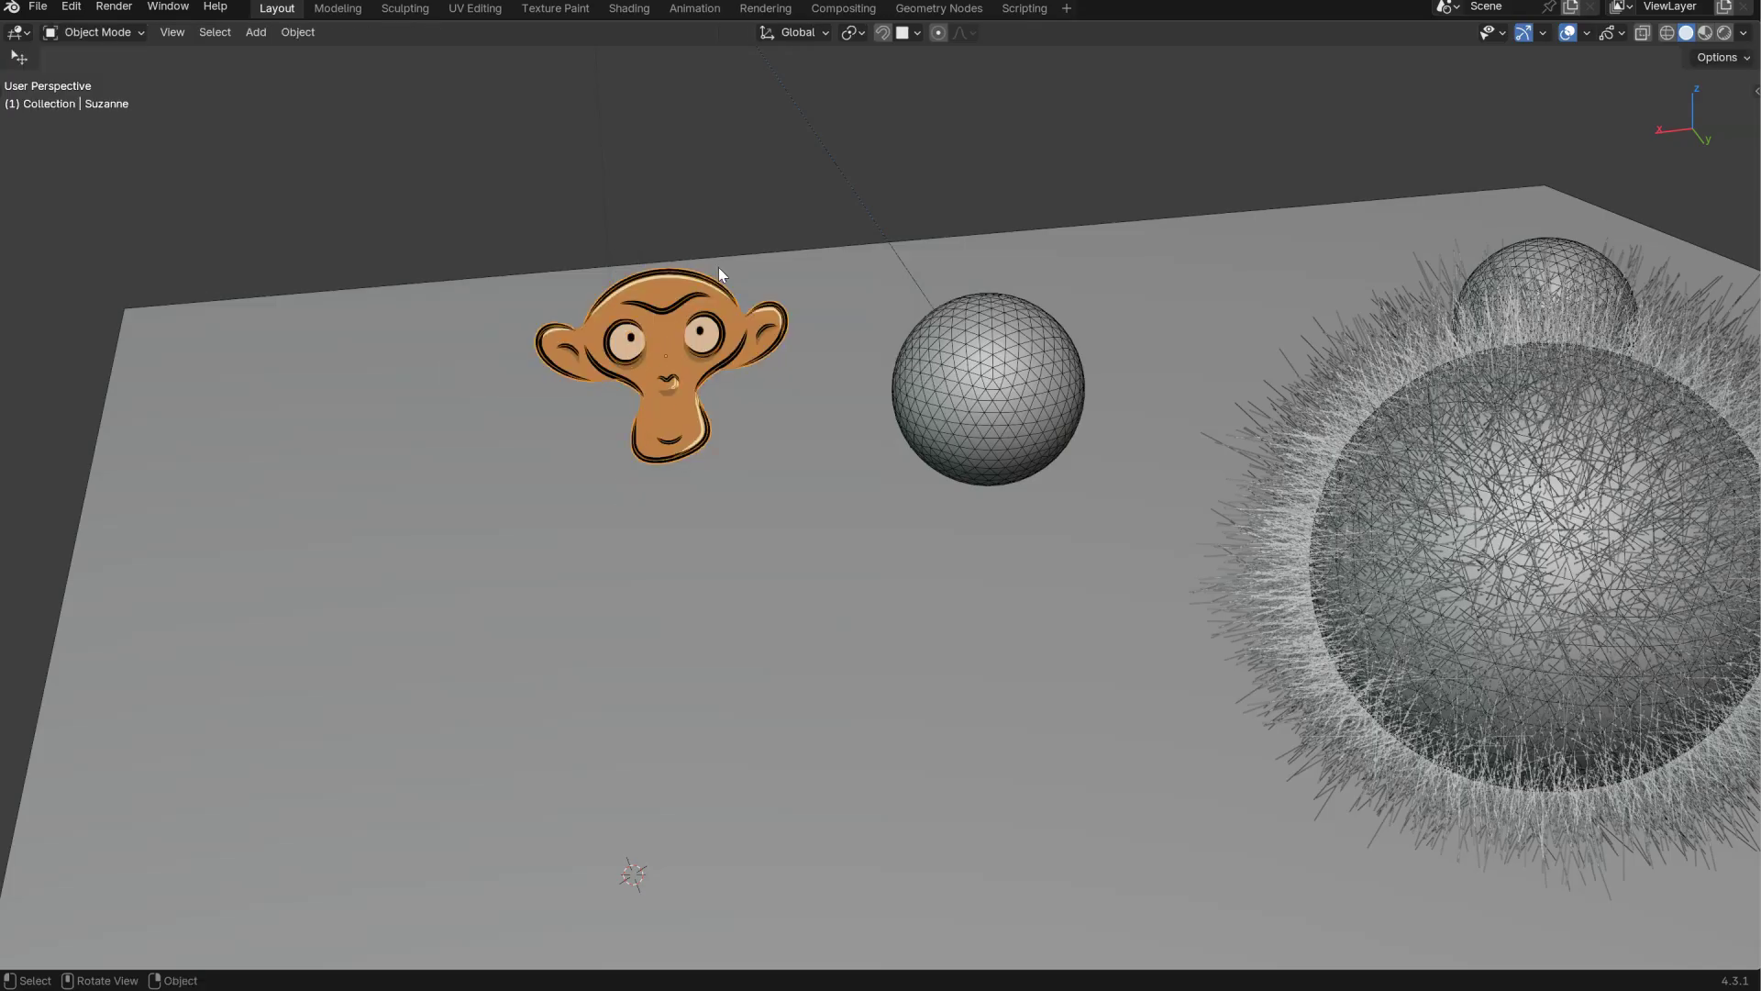
# - Select the icosphere beside the monkey and view the alignment options for a single object
pyautogui.click(981, 415)
pyautogui.keyDown('shift'); pyautogui.moveTo(1062, 382); pyautogui.dragTo(893, 330, button='middle'); pyautogui.keyUp('shift')
pyautogui.scroll(-2, 808, 395)
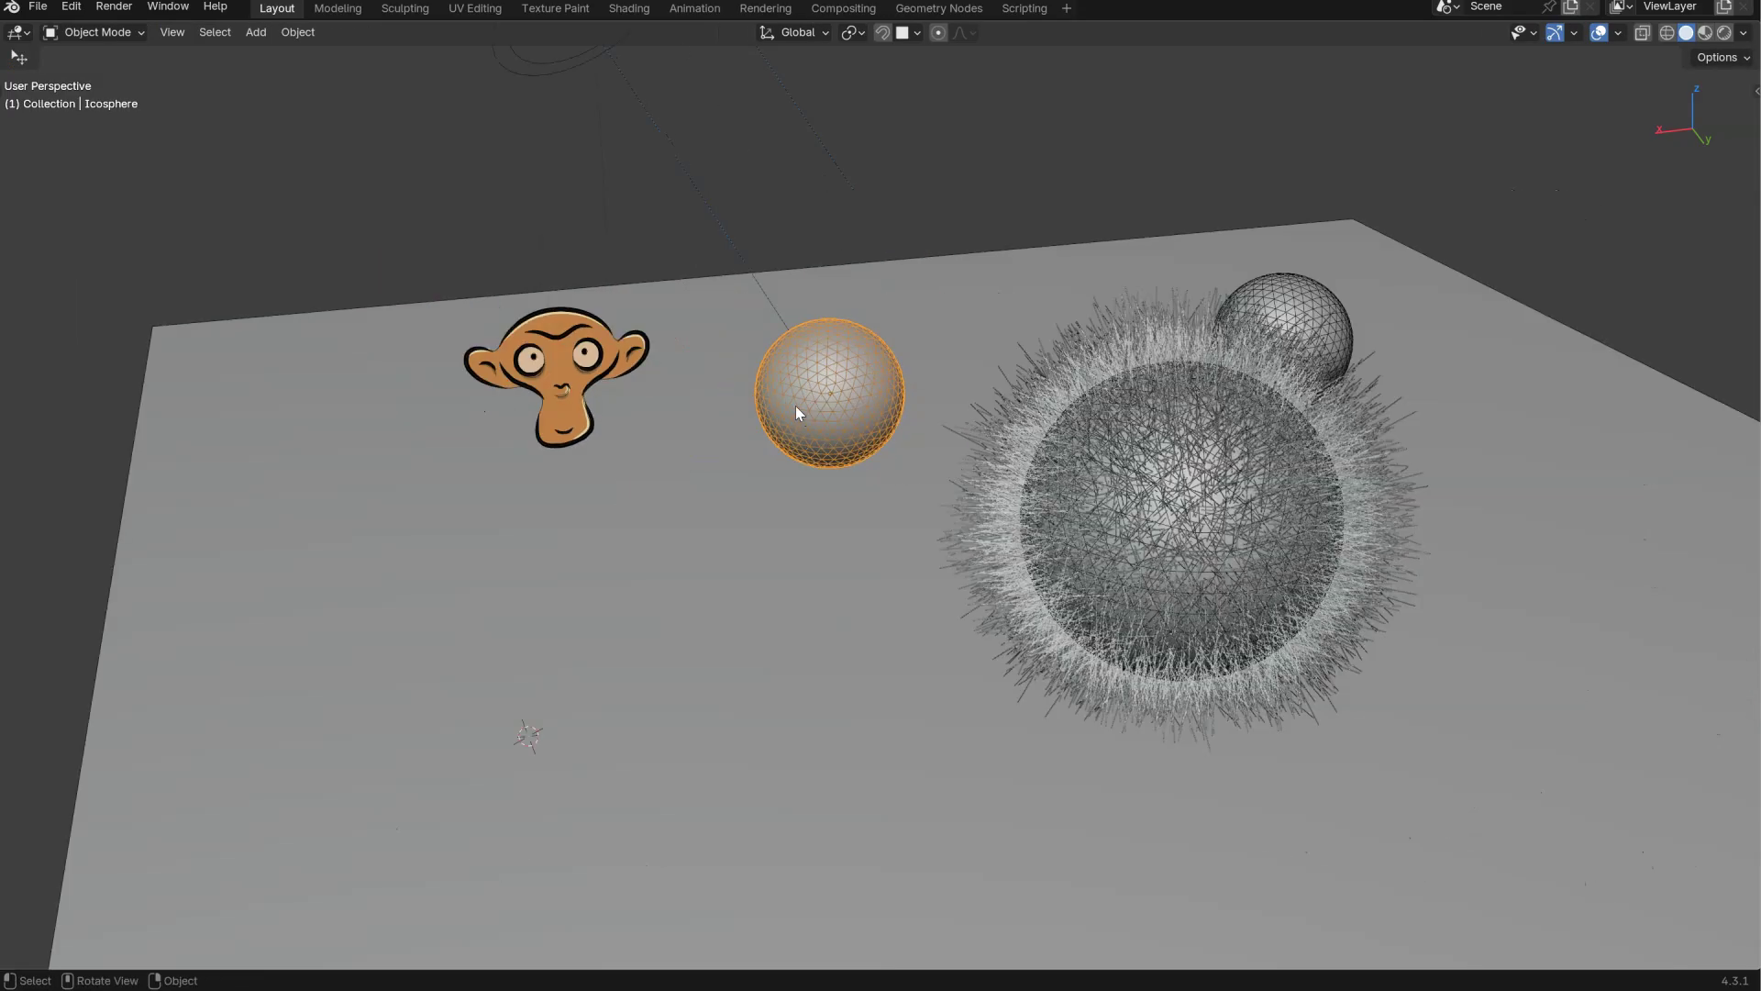
pyautogui.hotkey('alt', 'a')
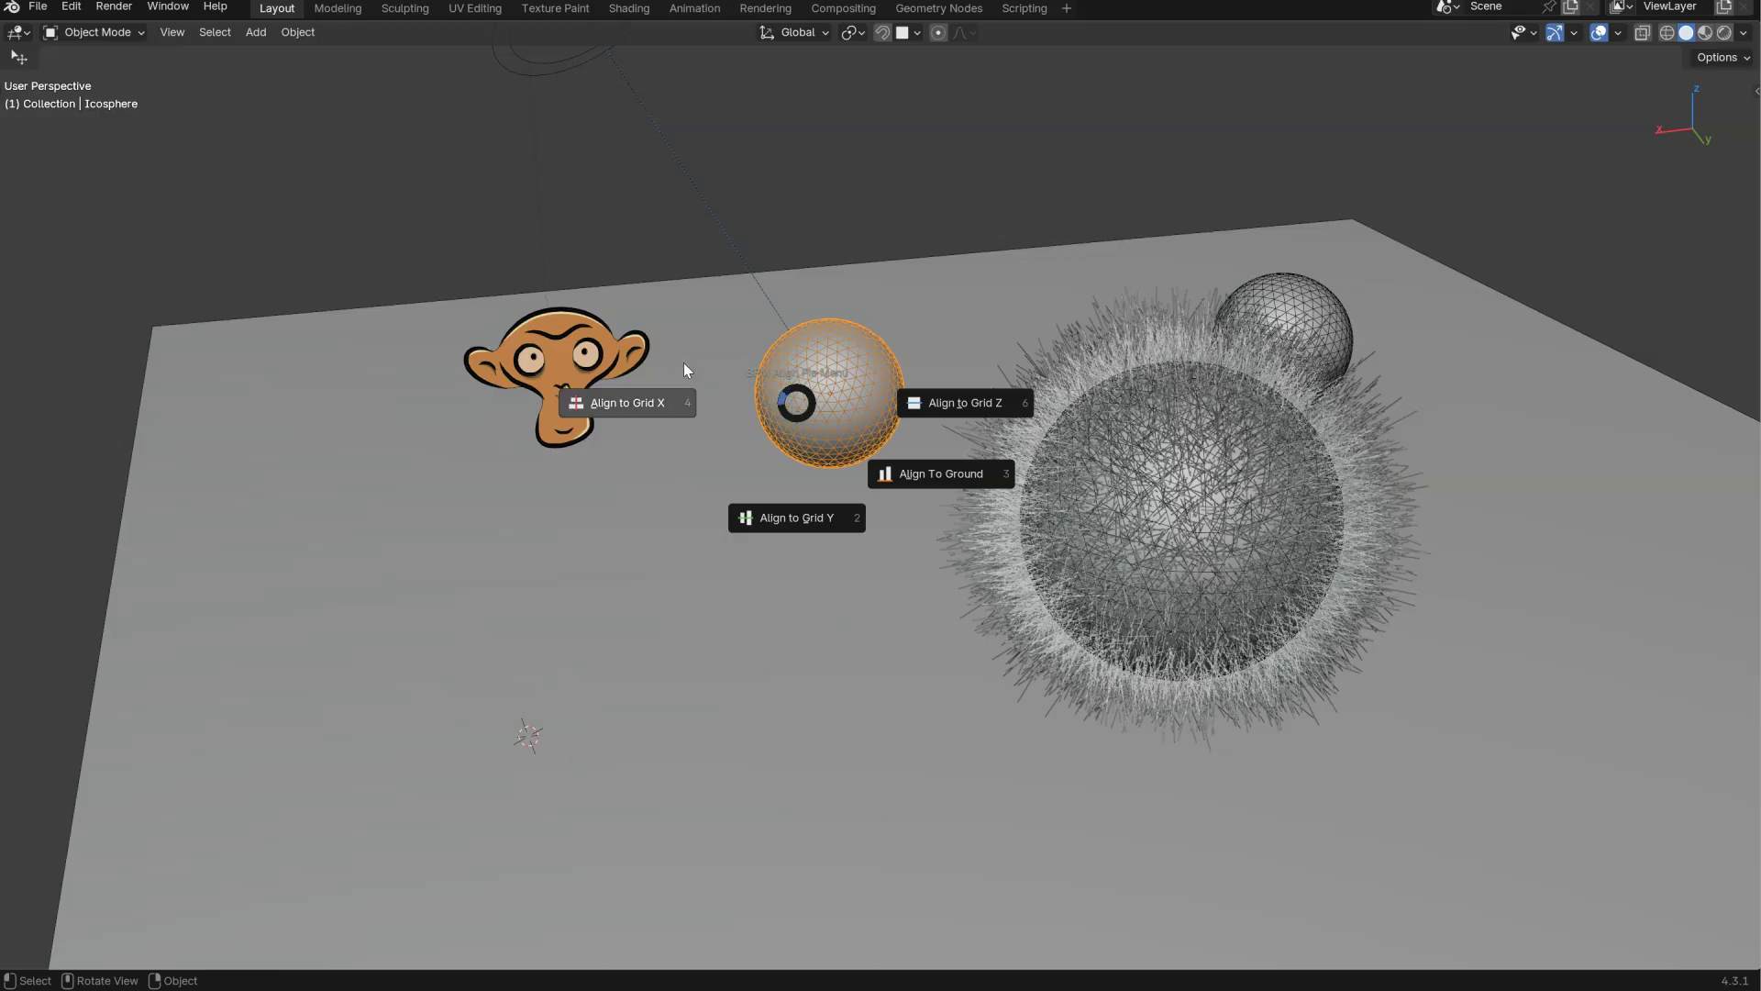
pyautogui.press('Escape')
# - Select both plain icospheres and, in top view, align them on X to the active one with Align Active X
pyautogui.moveTo(923, 266); pyautogui.dragTo(1091, 330, button='middle')
pyautogui.keyDown('shift'); pyautogui.click(869, 198); pyautogui.keyUp('shift')
pyautogui.moveTo(877, 350); pyautogui.dragTo(868, 334, button='middle')
pyautogui.middleClick(868, 447)
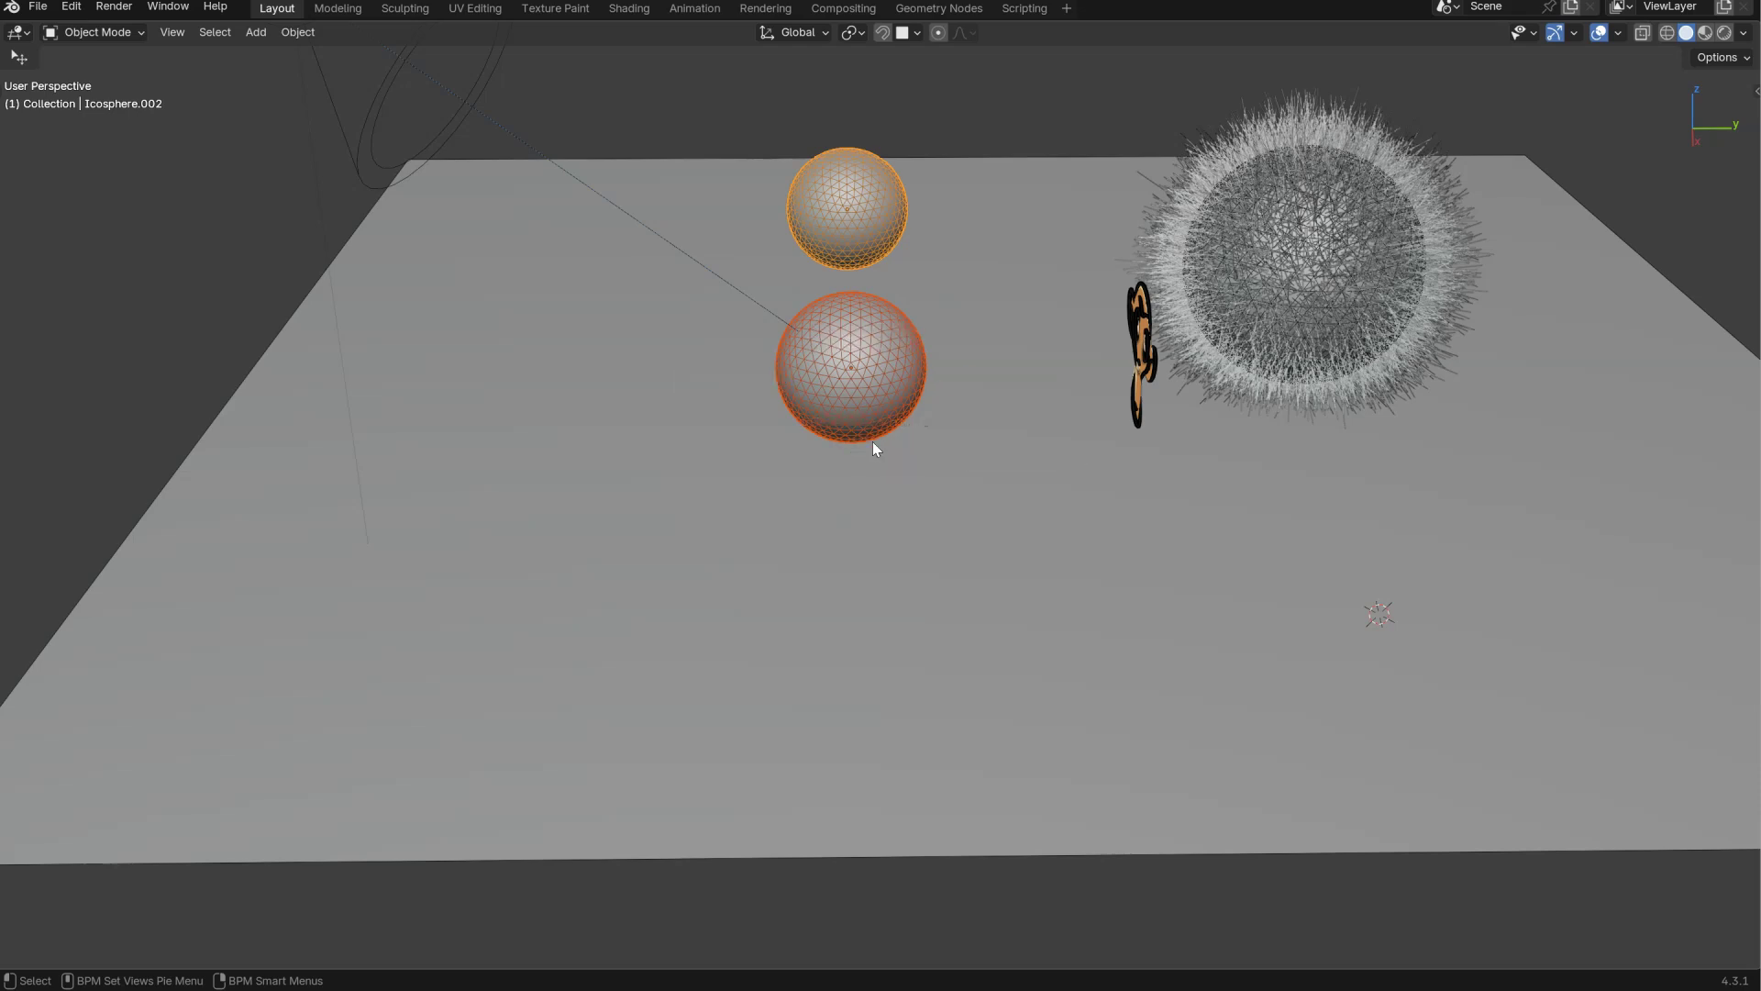
pyautogui.click(855, 313)
pyautogui.keyDown('ctrl'); pyautogui.moveTo(930, 404); pyautogui.dragTo(909, 353, button='middle'); pyautogui.keyUp('ctrl')
pyautogui.hotkey('alt', 'x')
pyautogui.hotkey('alt', 'x')
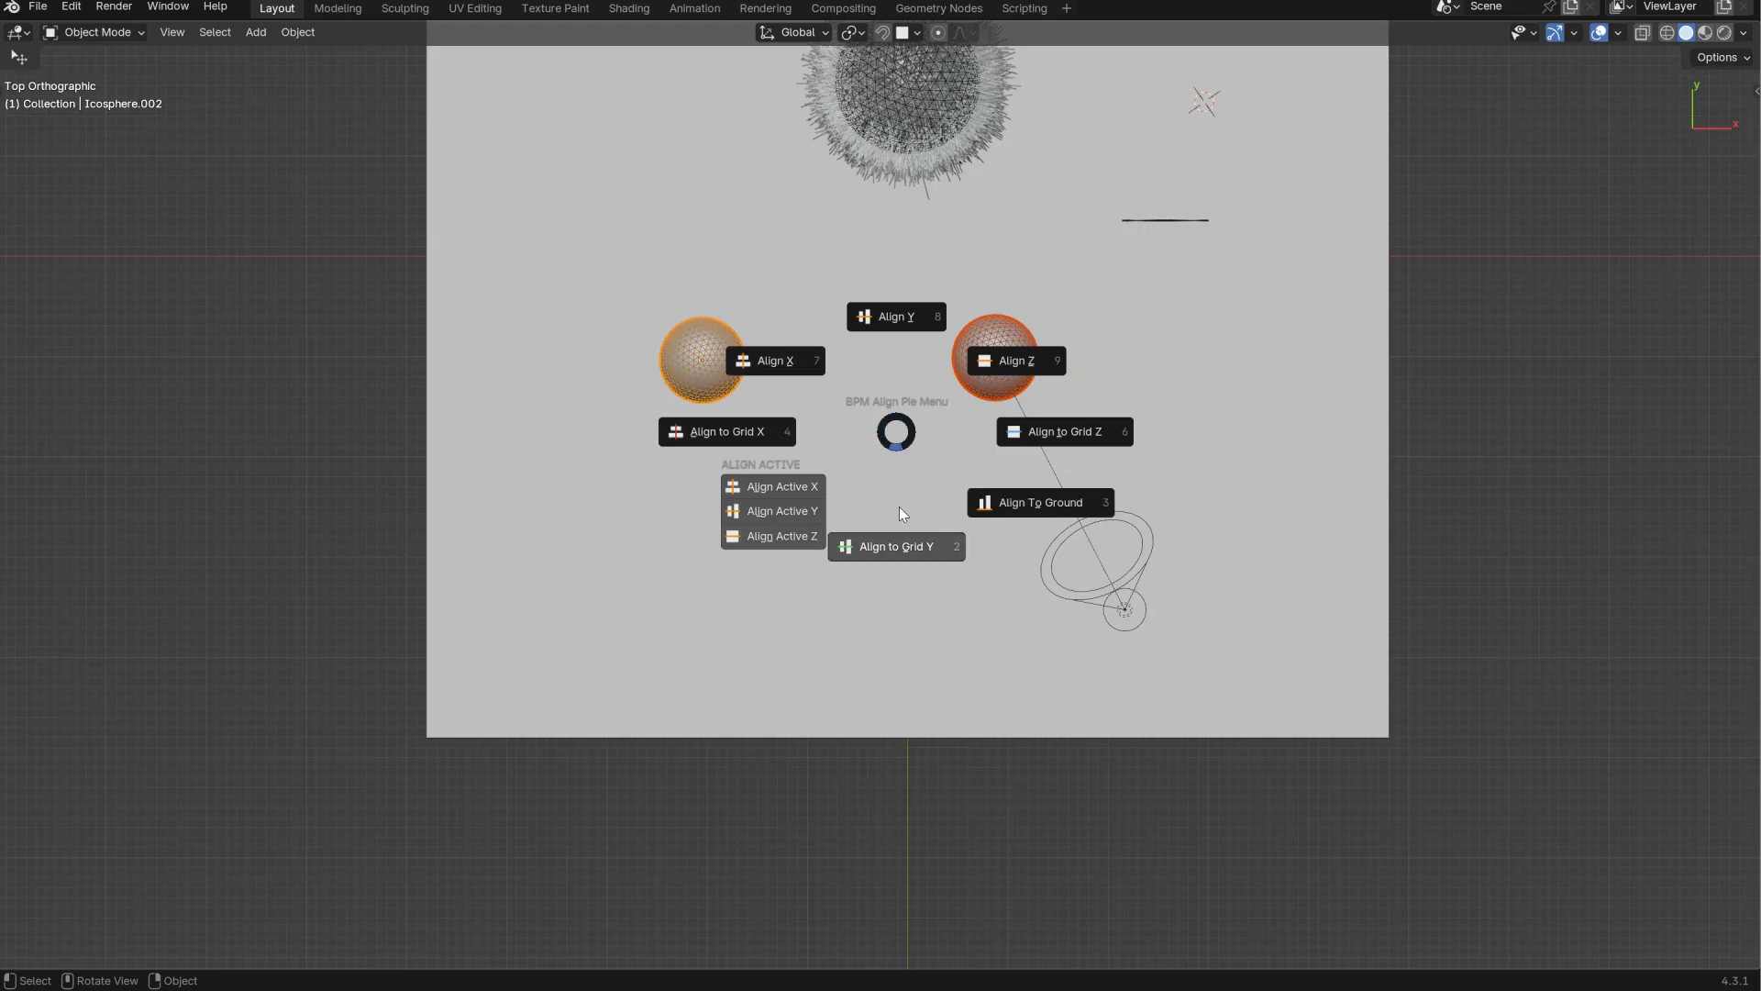
pyautogui.click(776, 489)
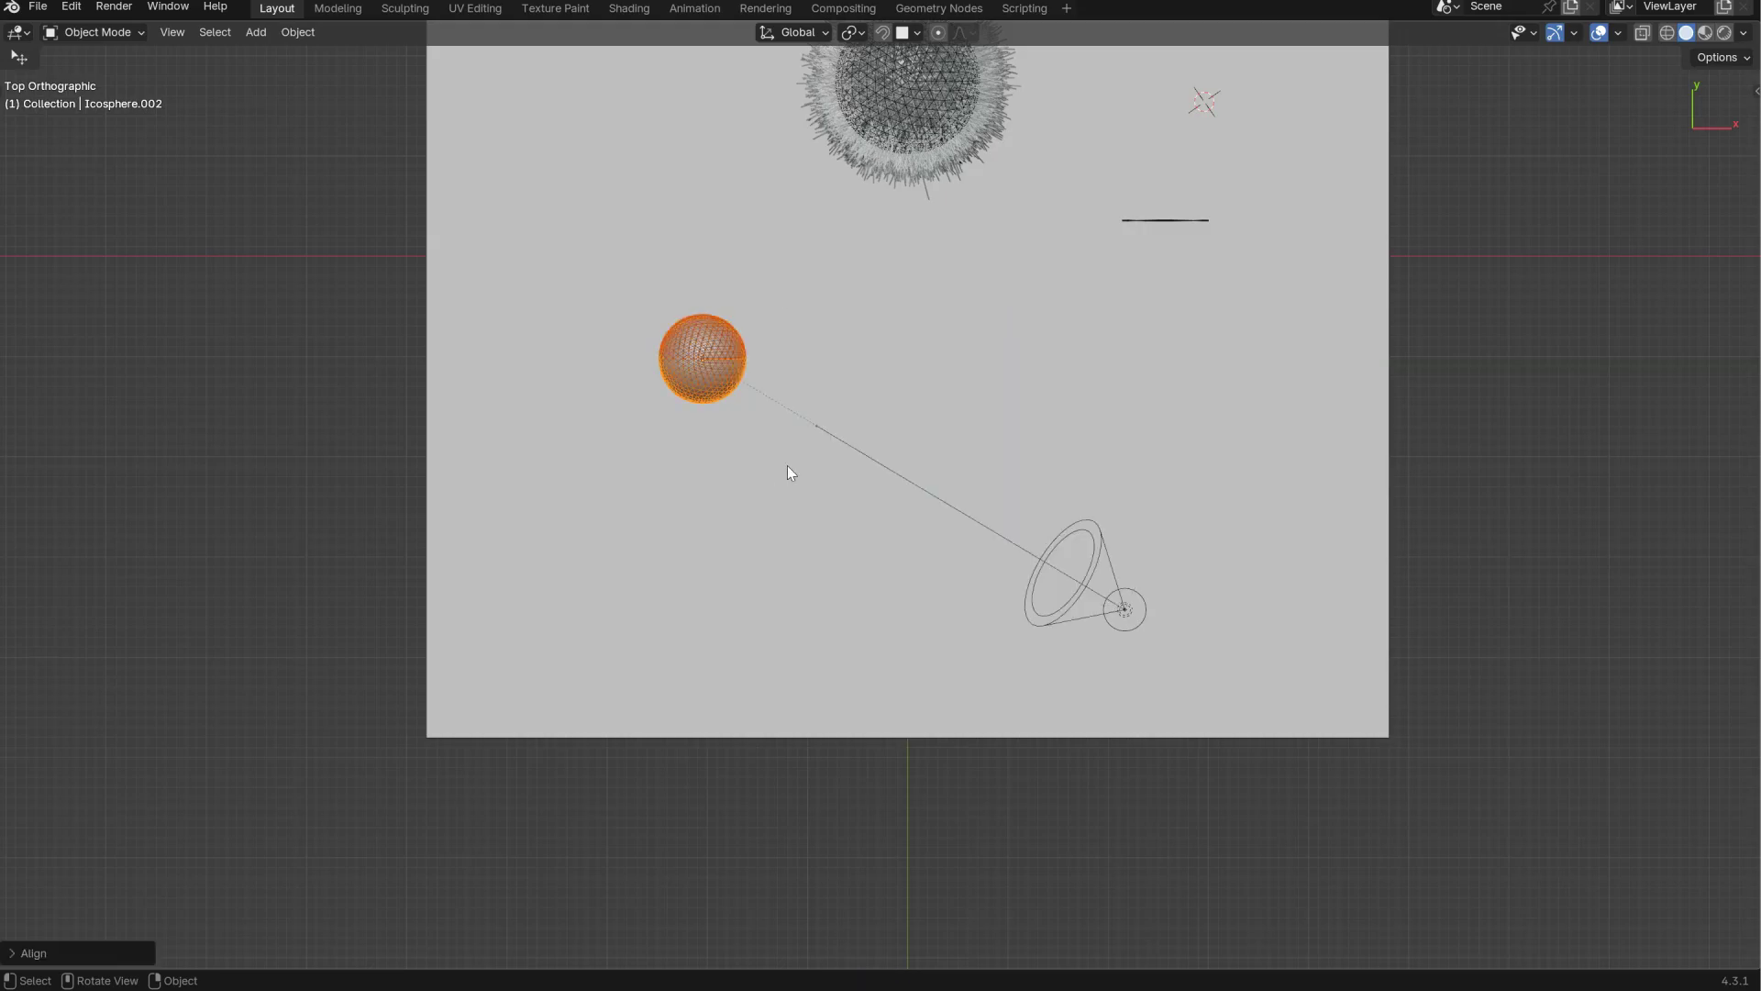
# - Align the two selected icospheres to the active one with Align Active Y and Align Active Z
pyautogui.moveTo(789, 473); pyautogui.dragTo(633, 288, button='middle')
pyautogui.hotkey('alt', 'a')
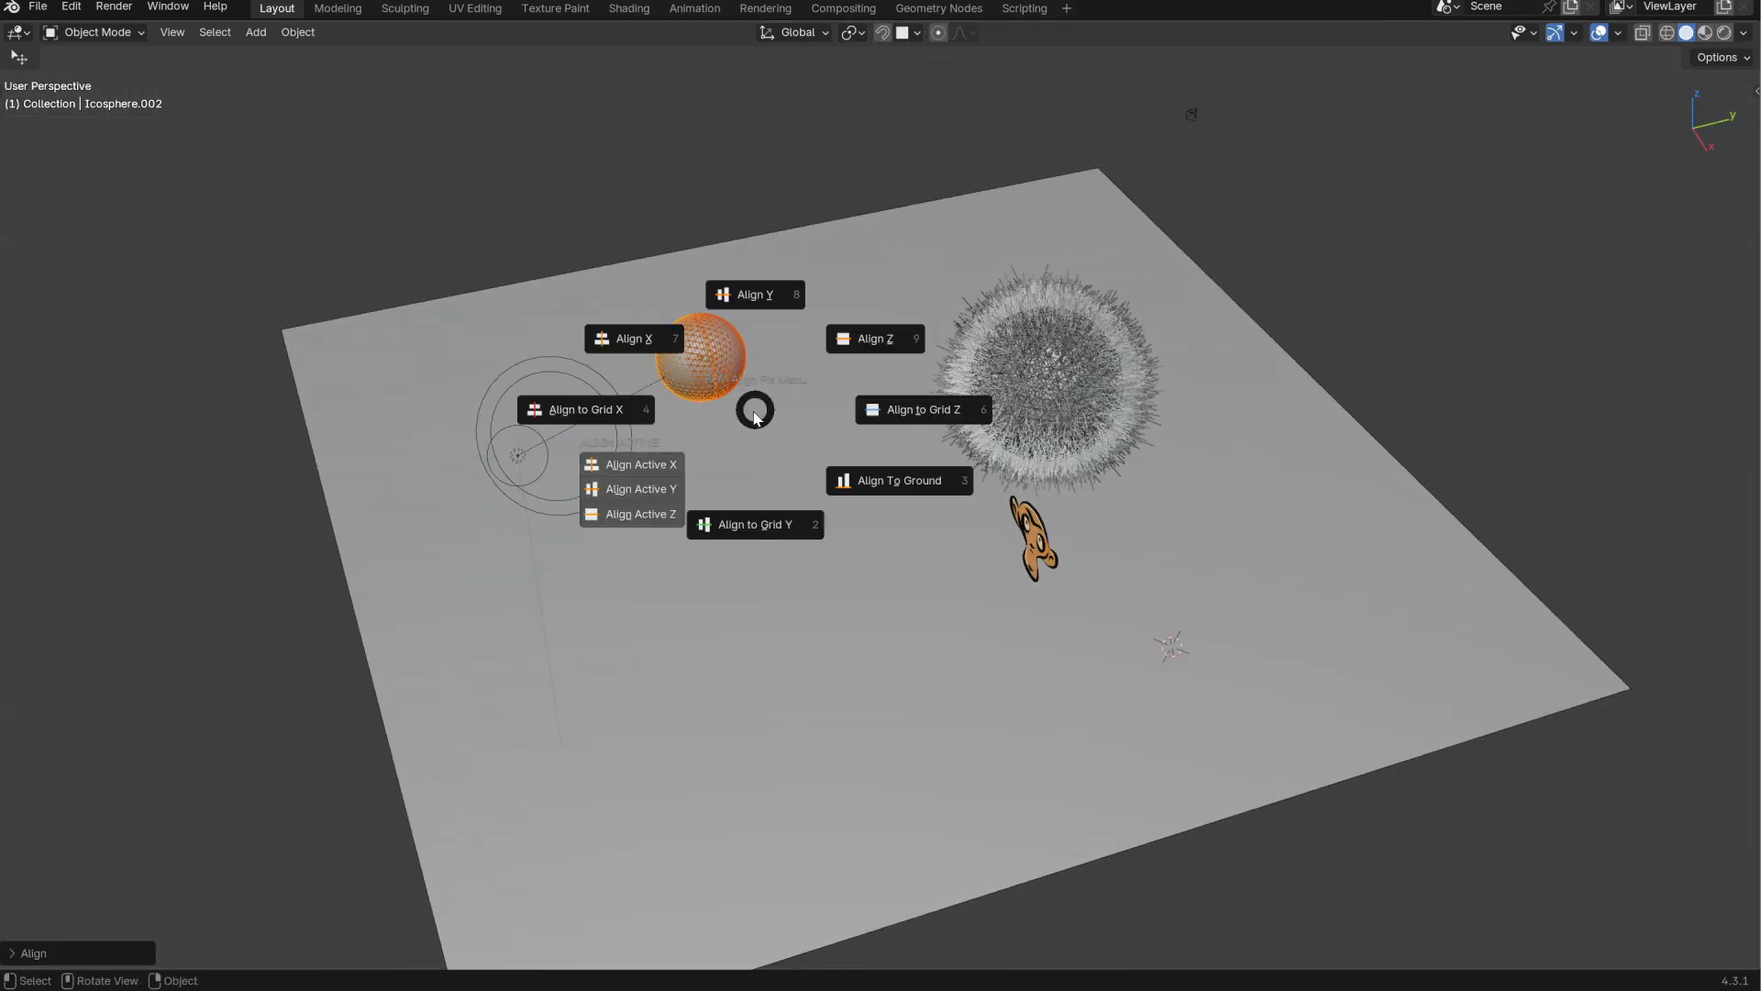
pyautogui.click(642, 491)
pyautogui.hotkey('alt', 'a')
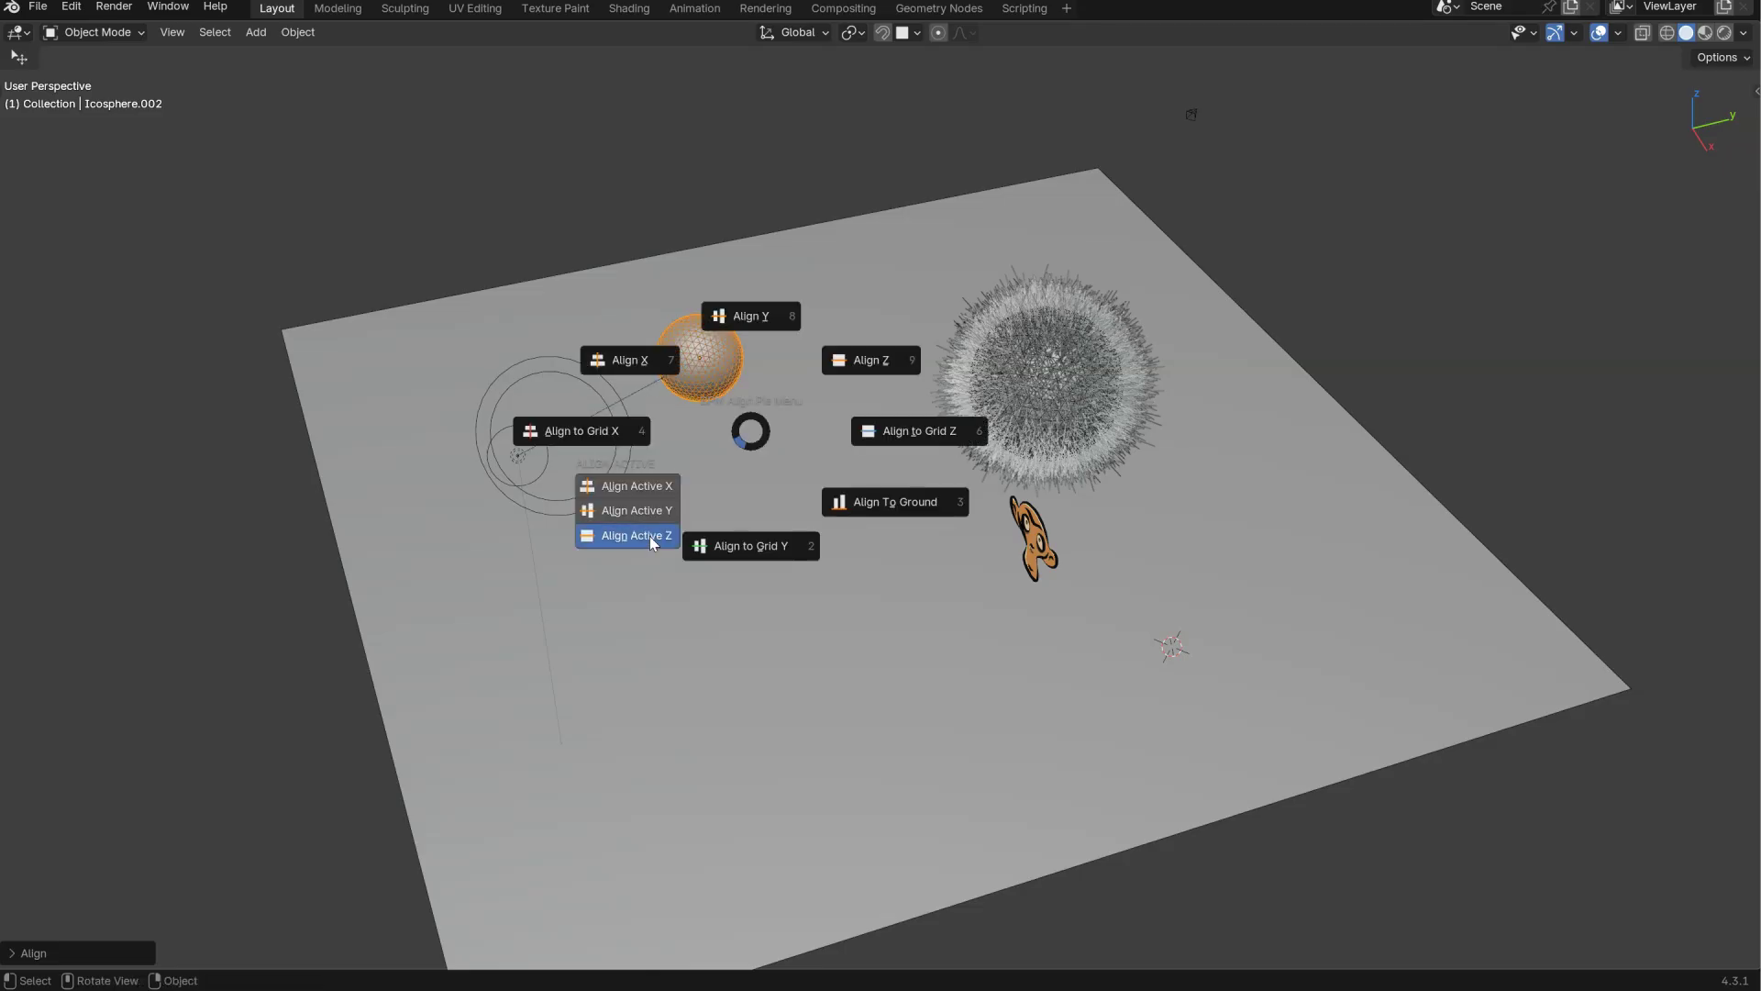
pyautogui.click(650, 535)
# - Separate the overlapping icospheres by moving one away and raising it along Z, and delete the spot light
pyautogui.click(741, 361)
pyautogui.press('g')
pyautogui.click(829, 351)
pyautogui.moveTo(901, 319); pyautogui.dragTo(894, 308, button='middle')
pyautogui.press('g')
pyautogui.click(841, 306)
pyautogui.moveTo(824, 414); pyautogui.dragTo(816, 381, button='middle')
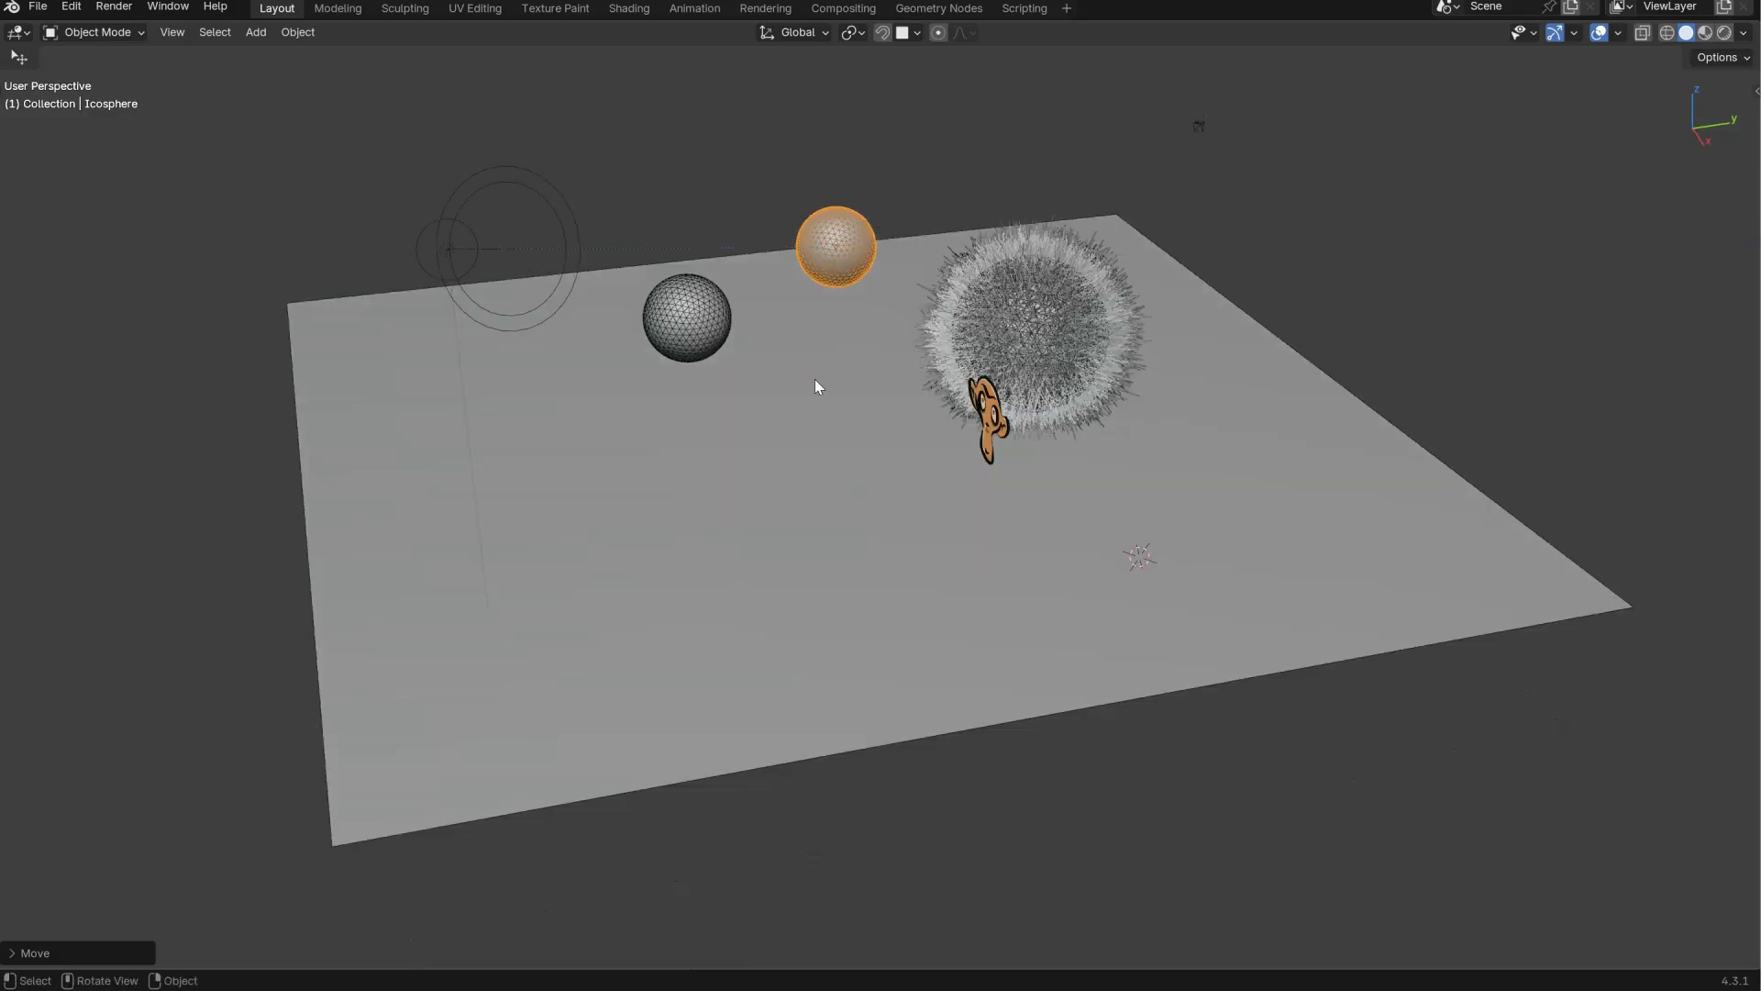
pyautogui.press('g')
pyautogui.press('z')
pyautogui.click(830, 311)
pyautogui.click(509, 244)
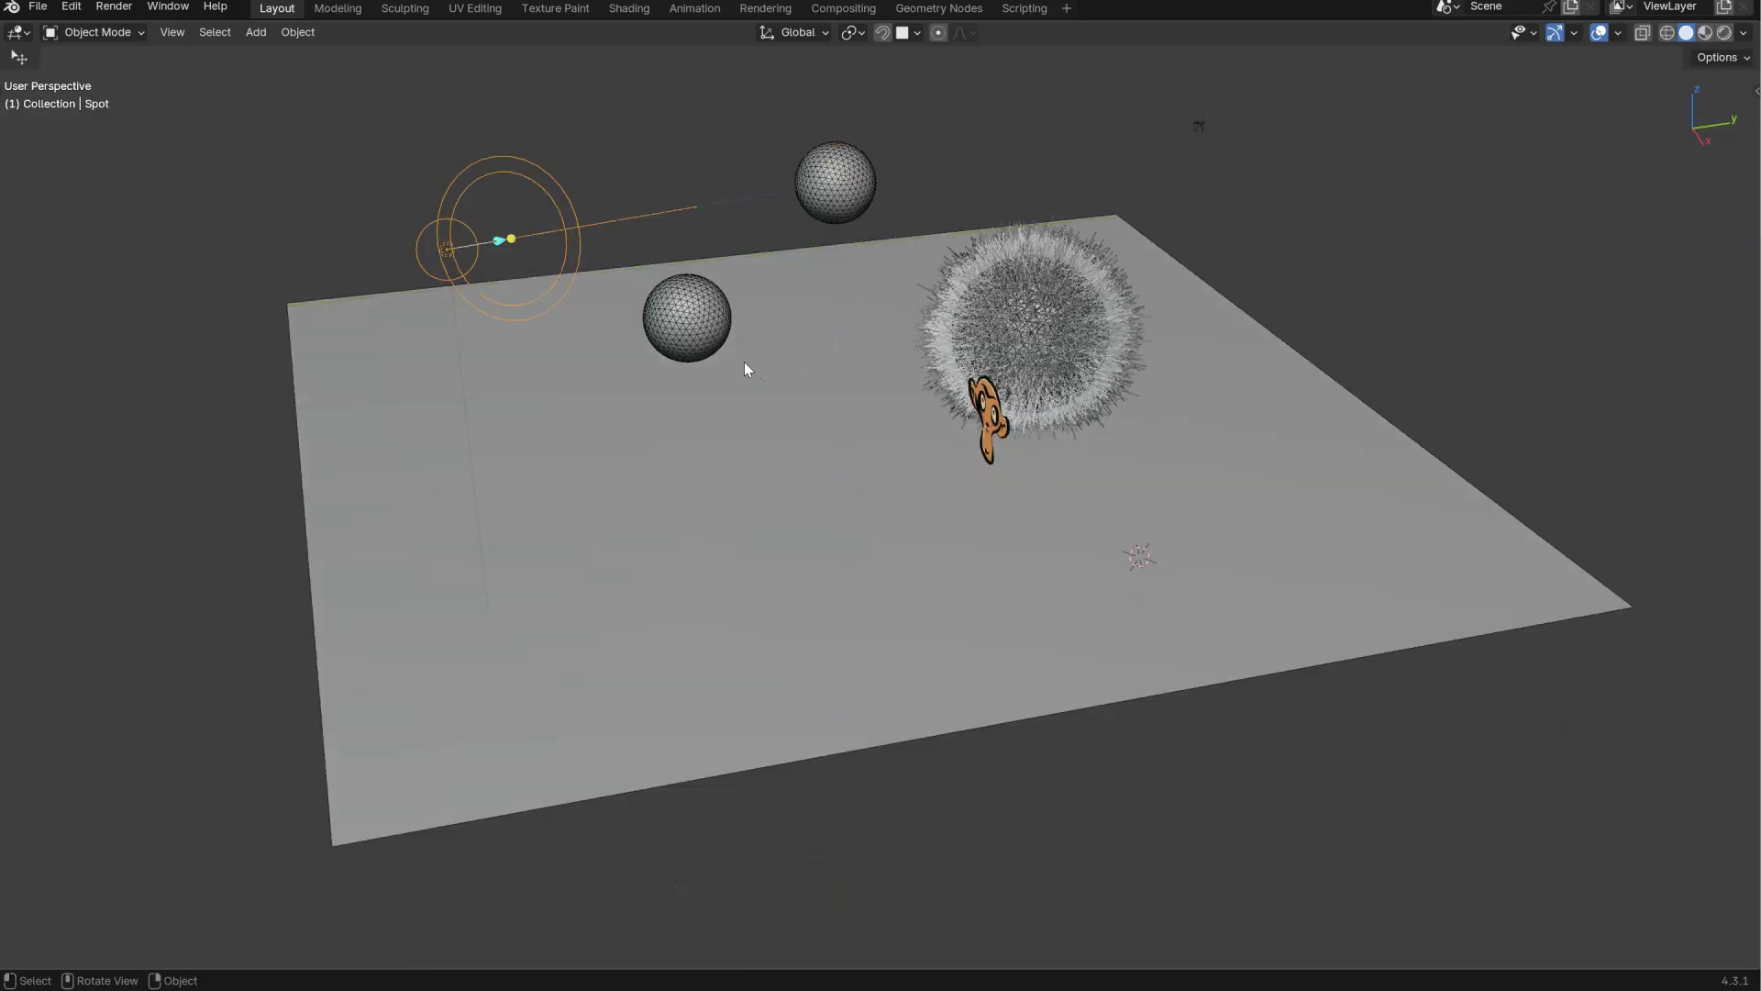
pyautogui.press('Delete')
# - Select both plain icospheres and align them to the grid with Align to Grid X and Align to Grid Y
pyautogui.click(834, 206)
pyautogui.keyDown('shift'); pyautogui.moveTo(833, 210); pyautogui.dragTo(830, 374, button='middle'); pyautogui.keyUp('shift')
pyautogui.keyDown('shift'); pyautogui.click(684, 469); pyautogui.keyUp('shift')
pyautogui.hotkey('alt', 'x')
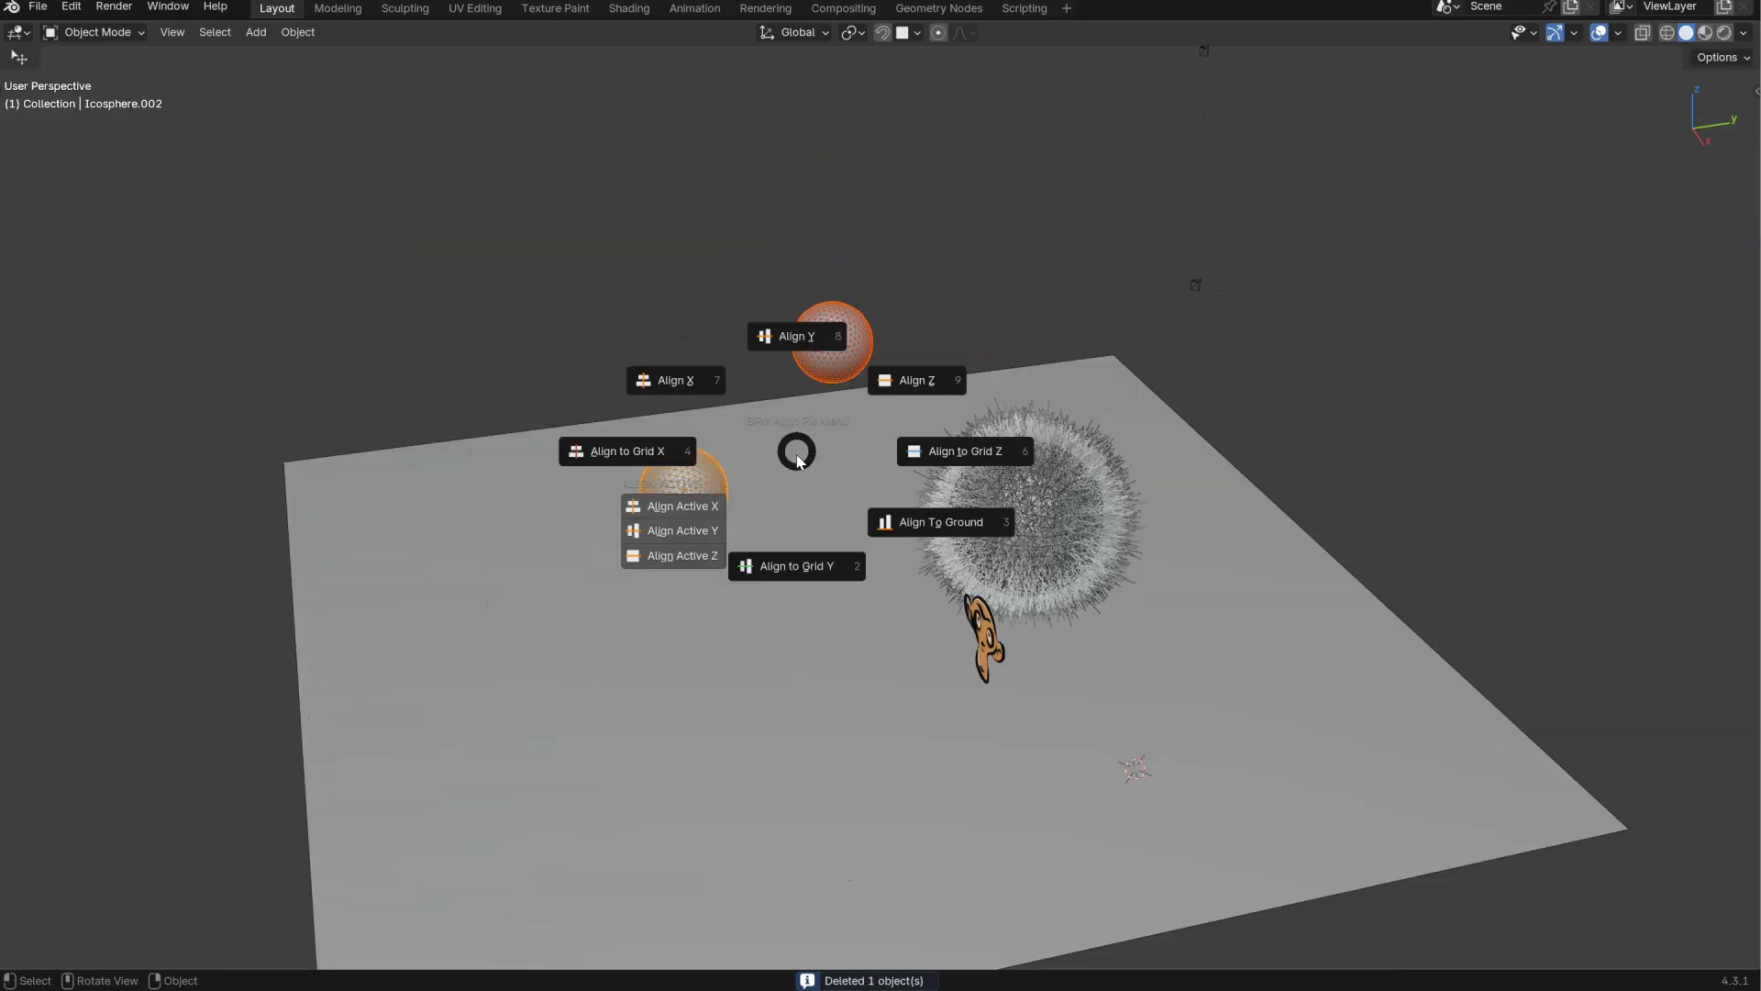
pyautogui.click(636, 455)
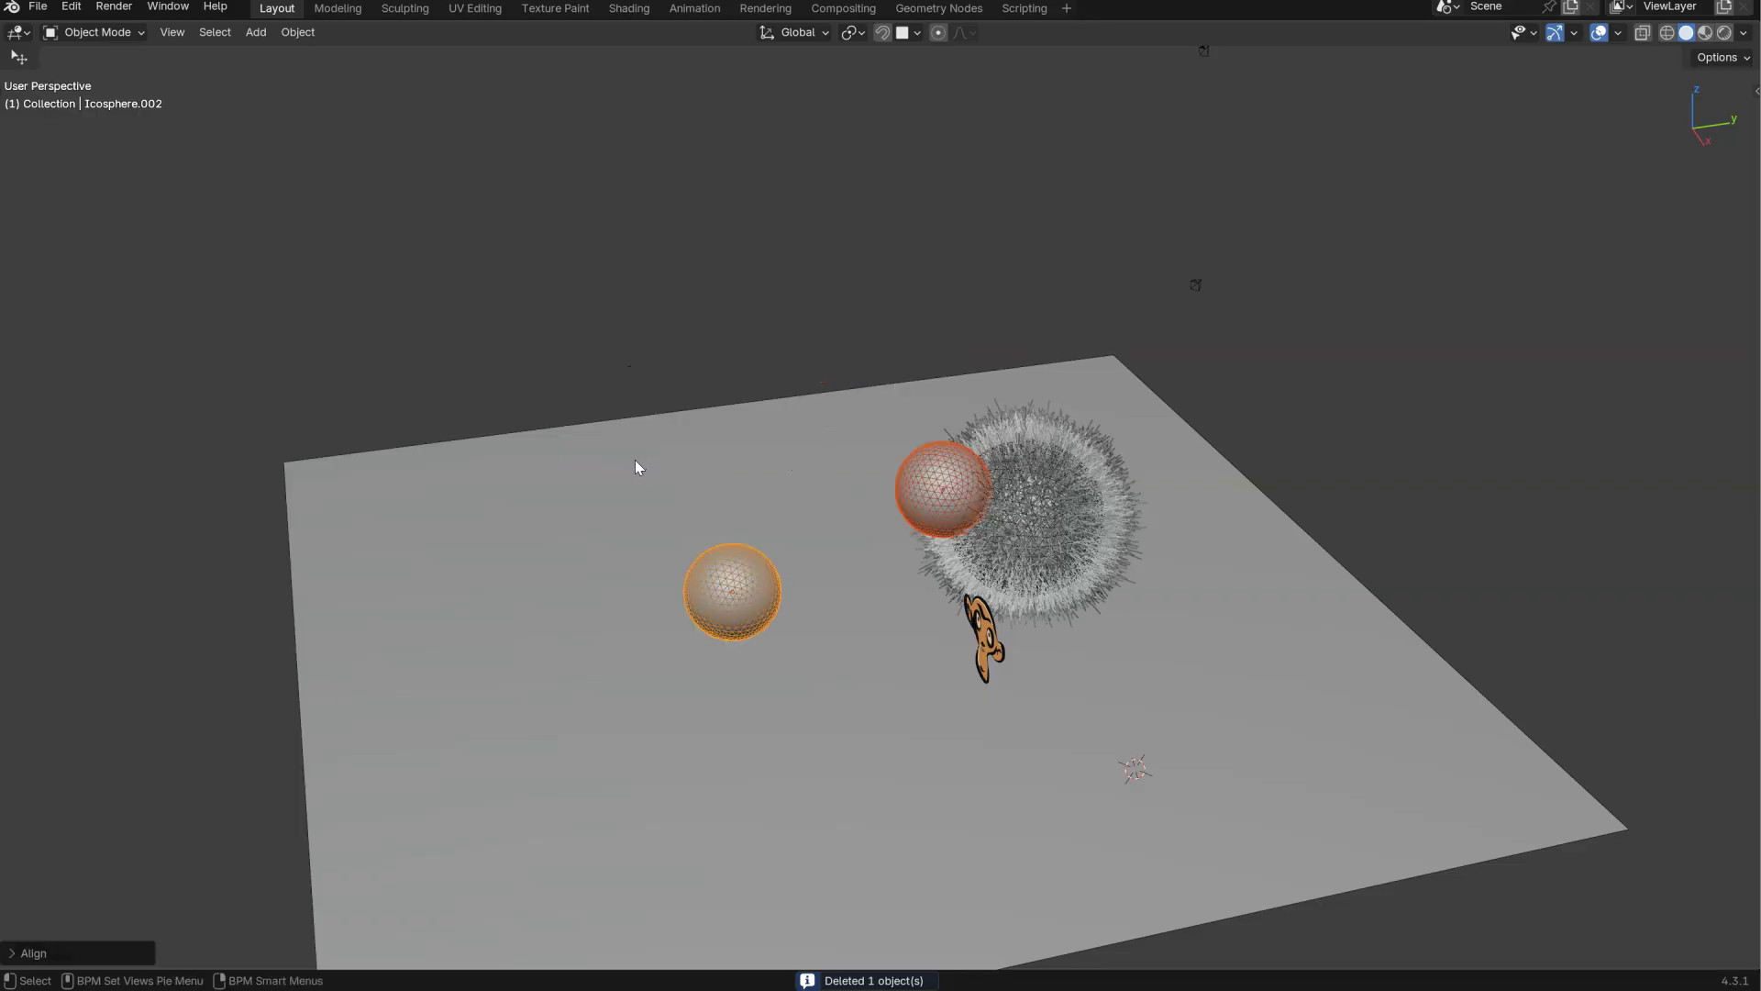
pyautogui.hotkey('alt', 'x')
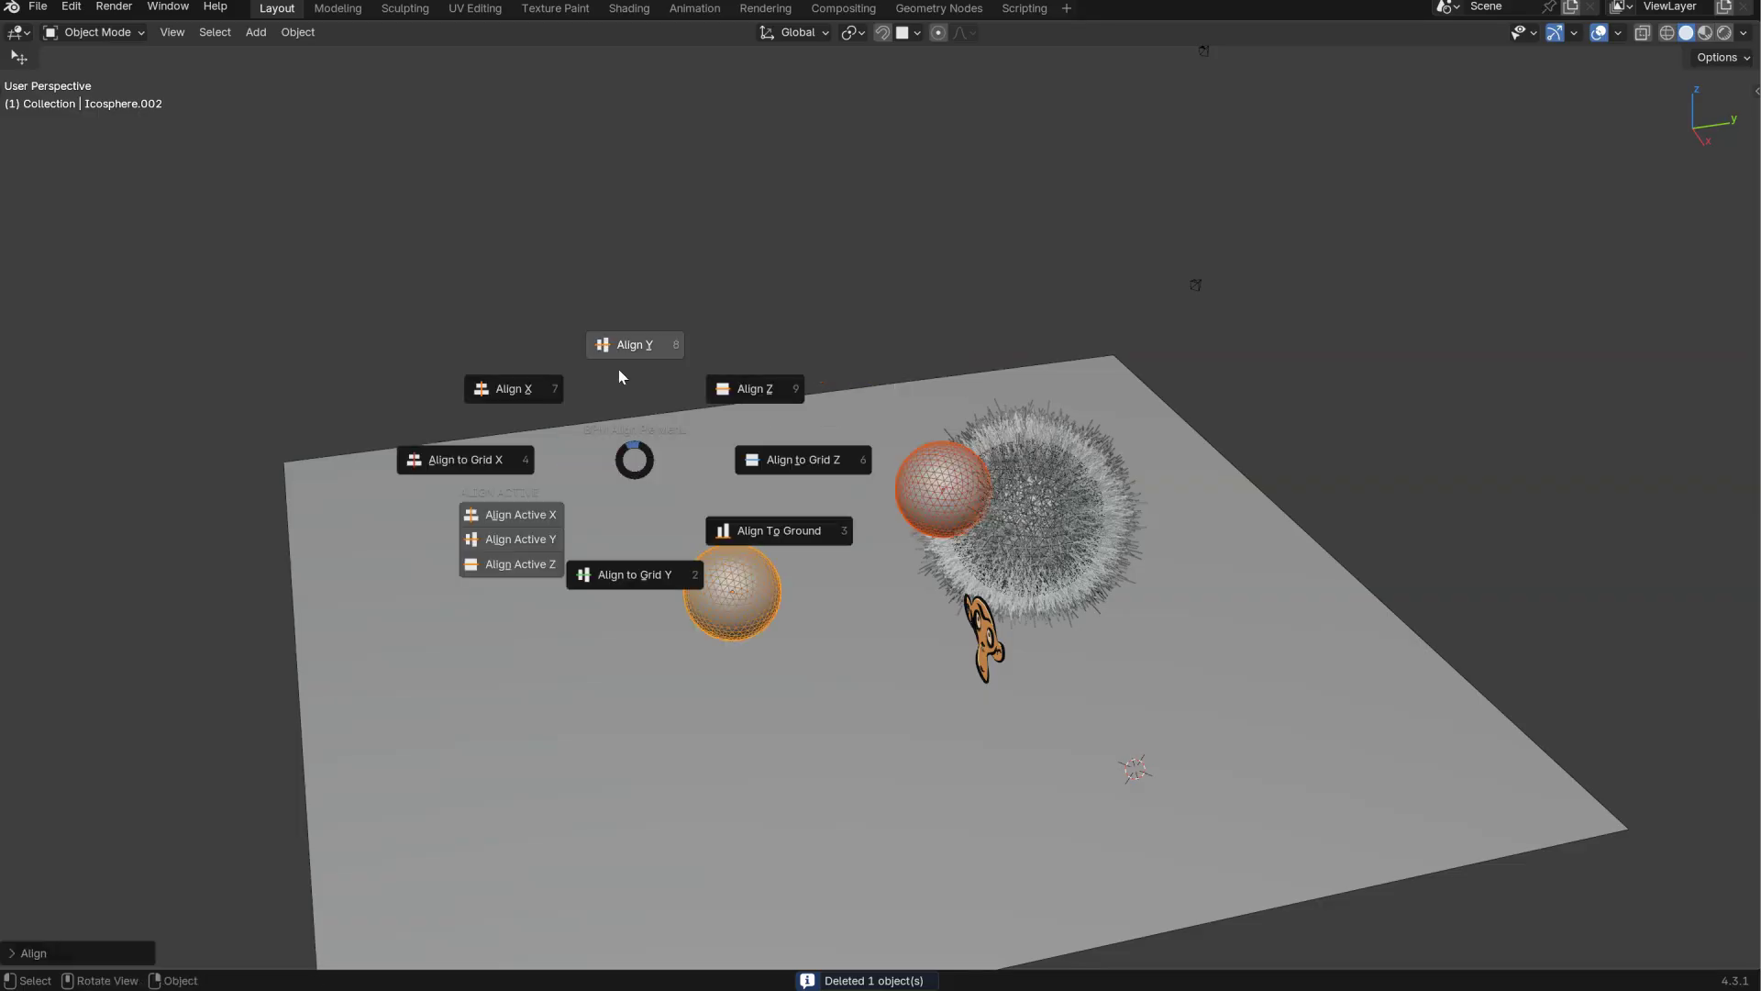
pyautogui.click(645, 578)
# - Try Align to Grid Z on both icospheres and undo it
pyautogui.hotkey('alt', 'x')
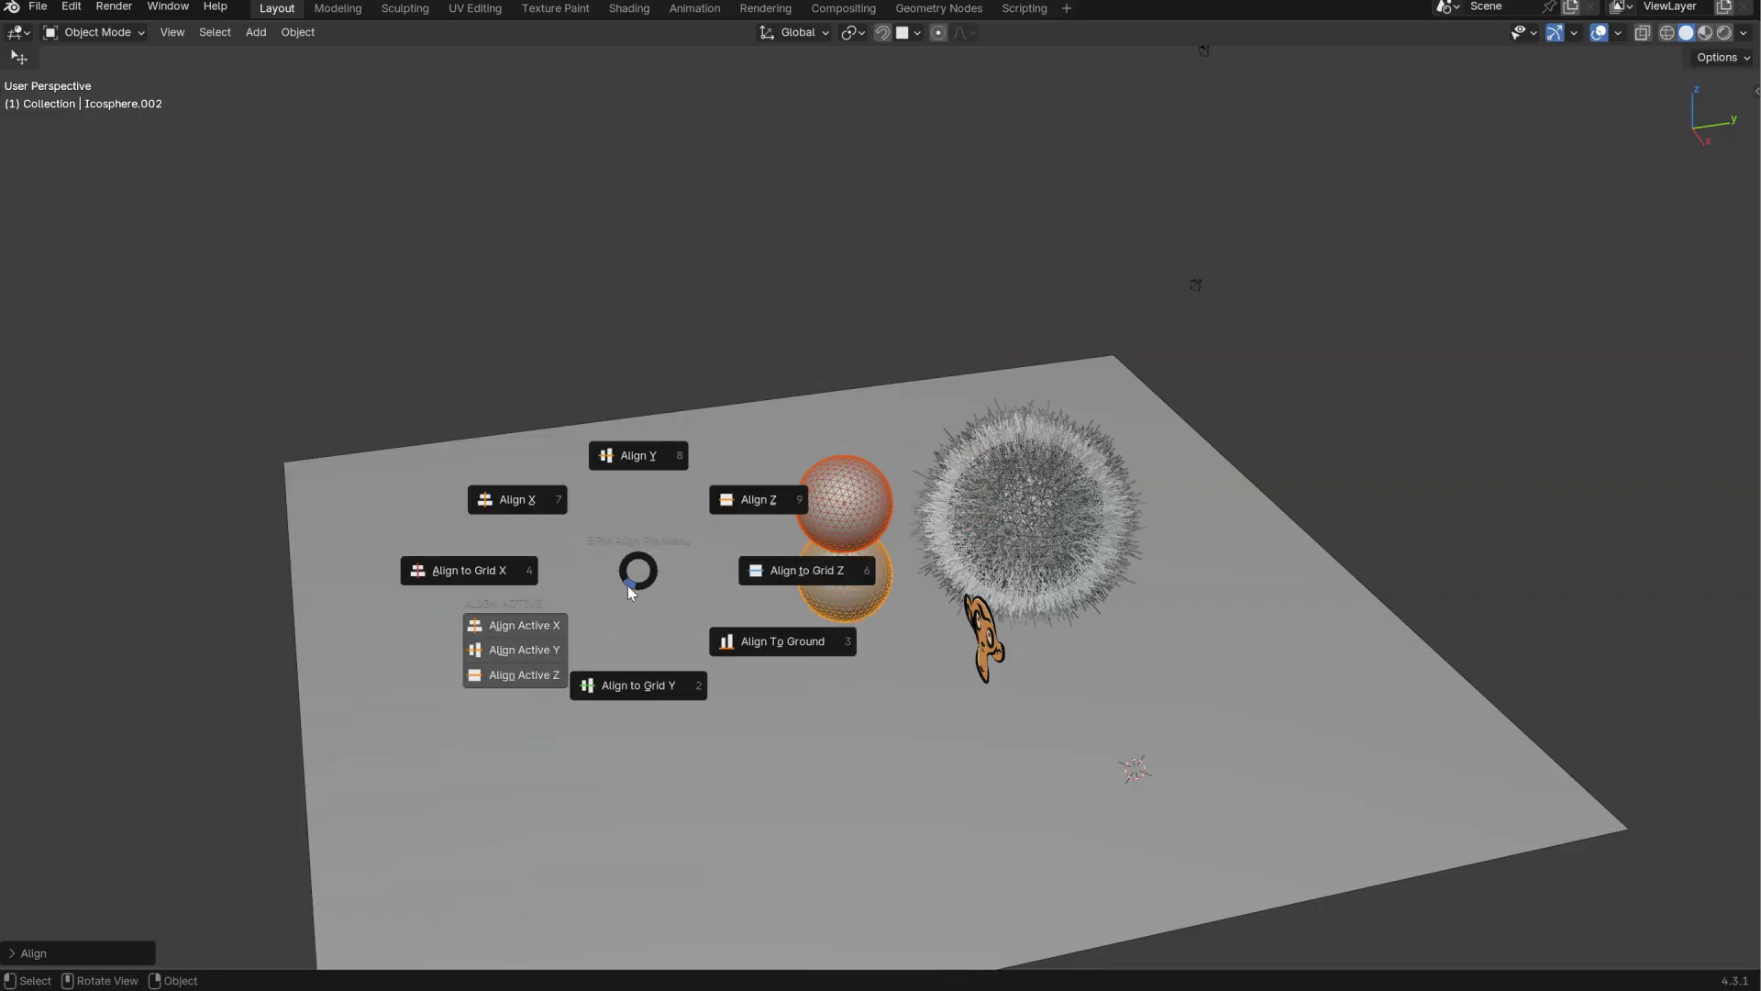
pyautogui.click(816, 584)
pyautogui.hotkey('ctrl', 'z')
# - Select only the lower icosphere and place it on the plane with Align To Ground
pyautogui.moveTo(809, 451); pyautogui.dragTo(846, 392, button='middle')
pyautogui.moveTo(798, 408); pyautogui.dragTo(664, 338)
pyautogui.click(663, 338)
pyautogui.hotkey('alt', 'x')
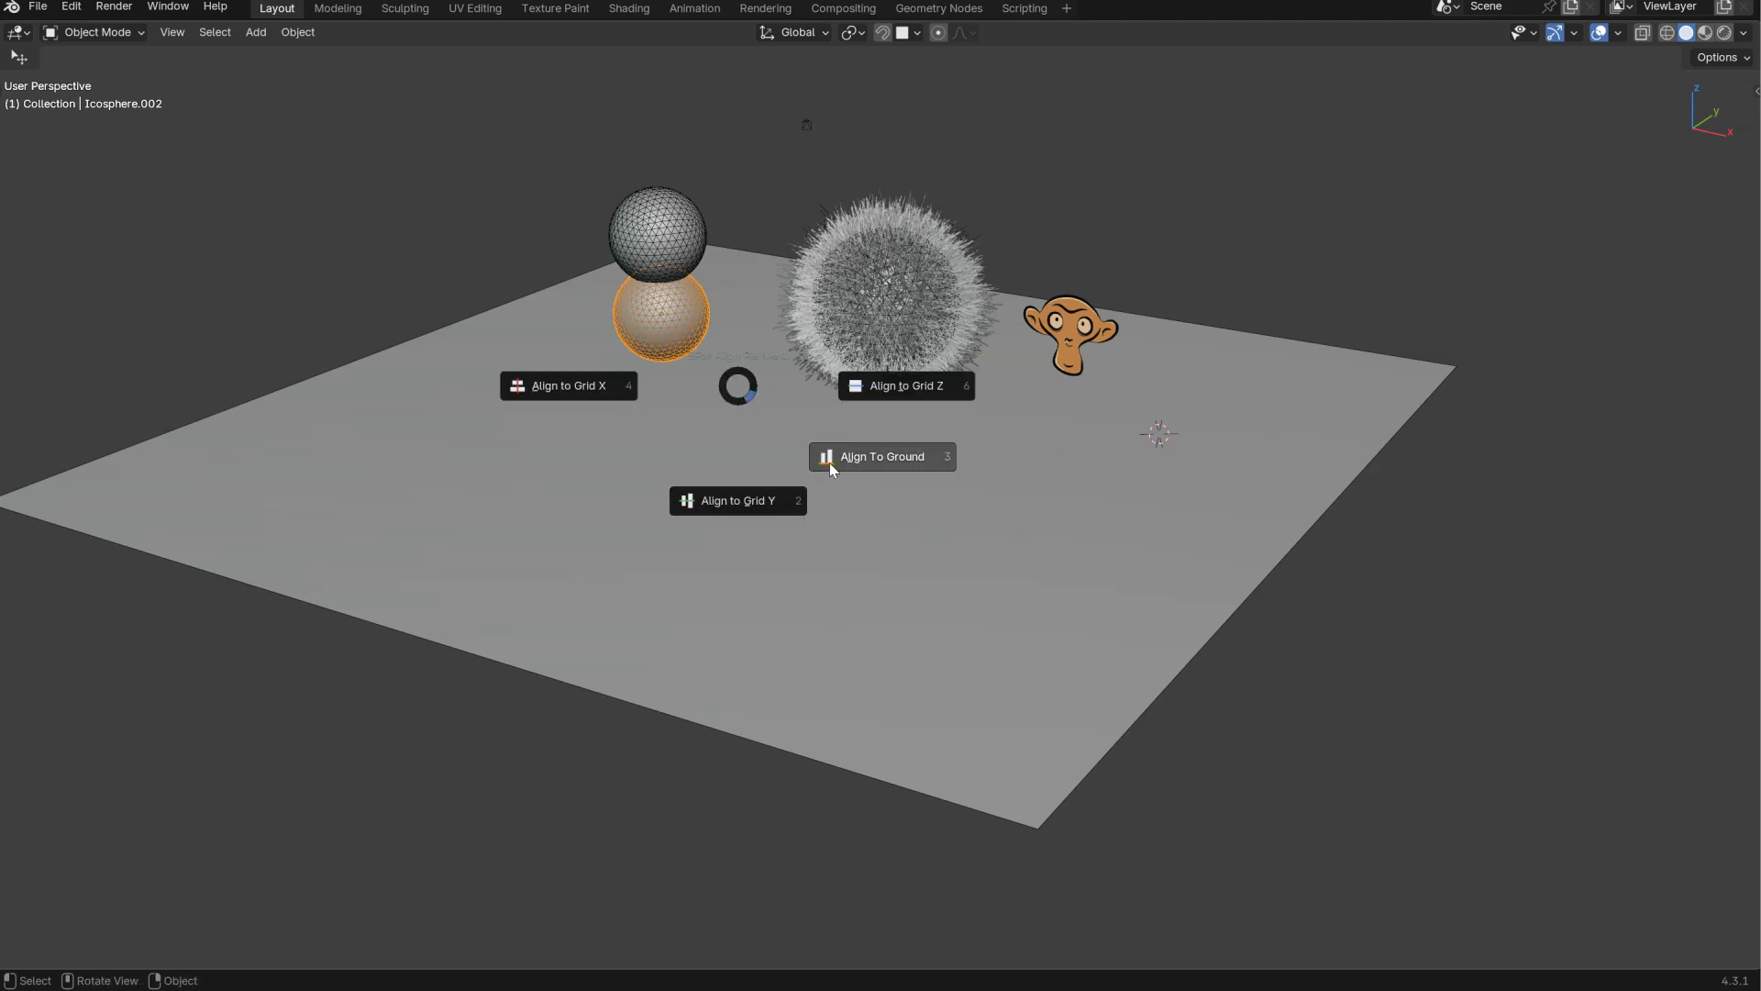
pyautogui.click(862, 456)
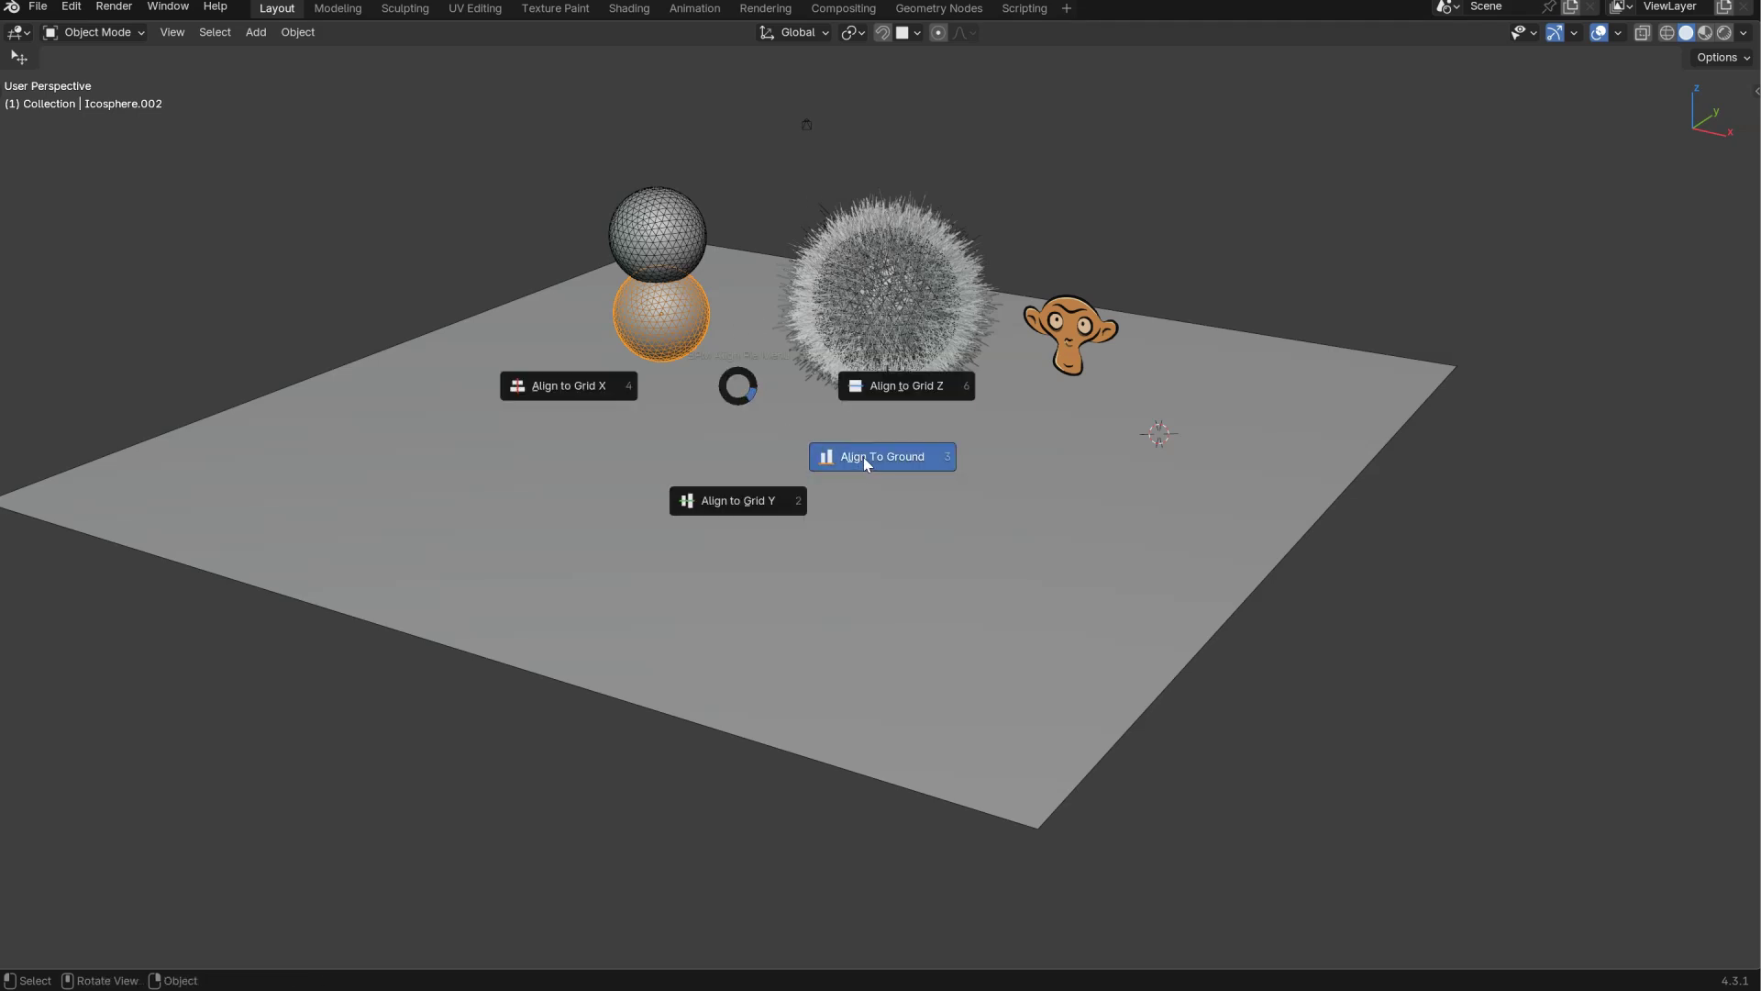
pyautogui.moveTo(701, 414); pyautogui.dragTo(664, 429, button='middle')
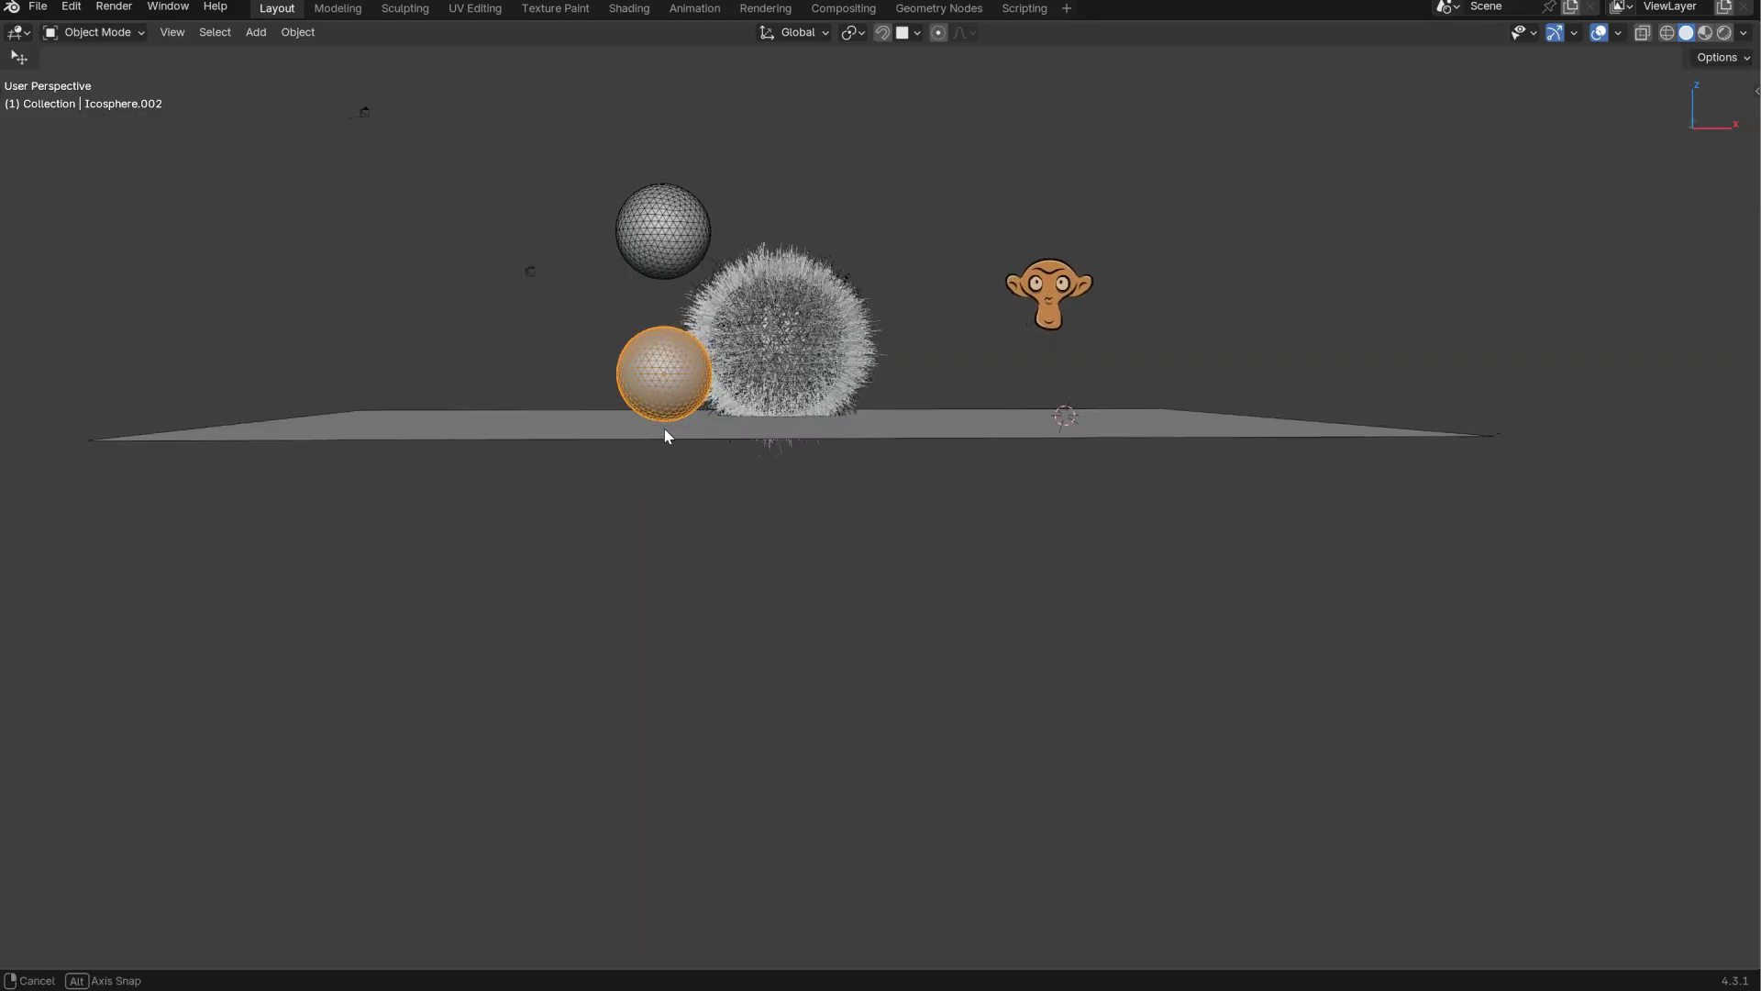
# - Select the upper icosphere and stretch it along Z into an elongated ellipsoid
pyautogui.click(675, 249)
pyautogui.press('s')
pyautogui.press('z')
pyautogui.click(656, 395)
# - Tilt the stretched icosphere and move it sideways away from the round one
pyautogui.press('r')
pyautogui.click(845, 309)
pyautogui.press('g')
pyautogui.click(590, 299)
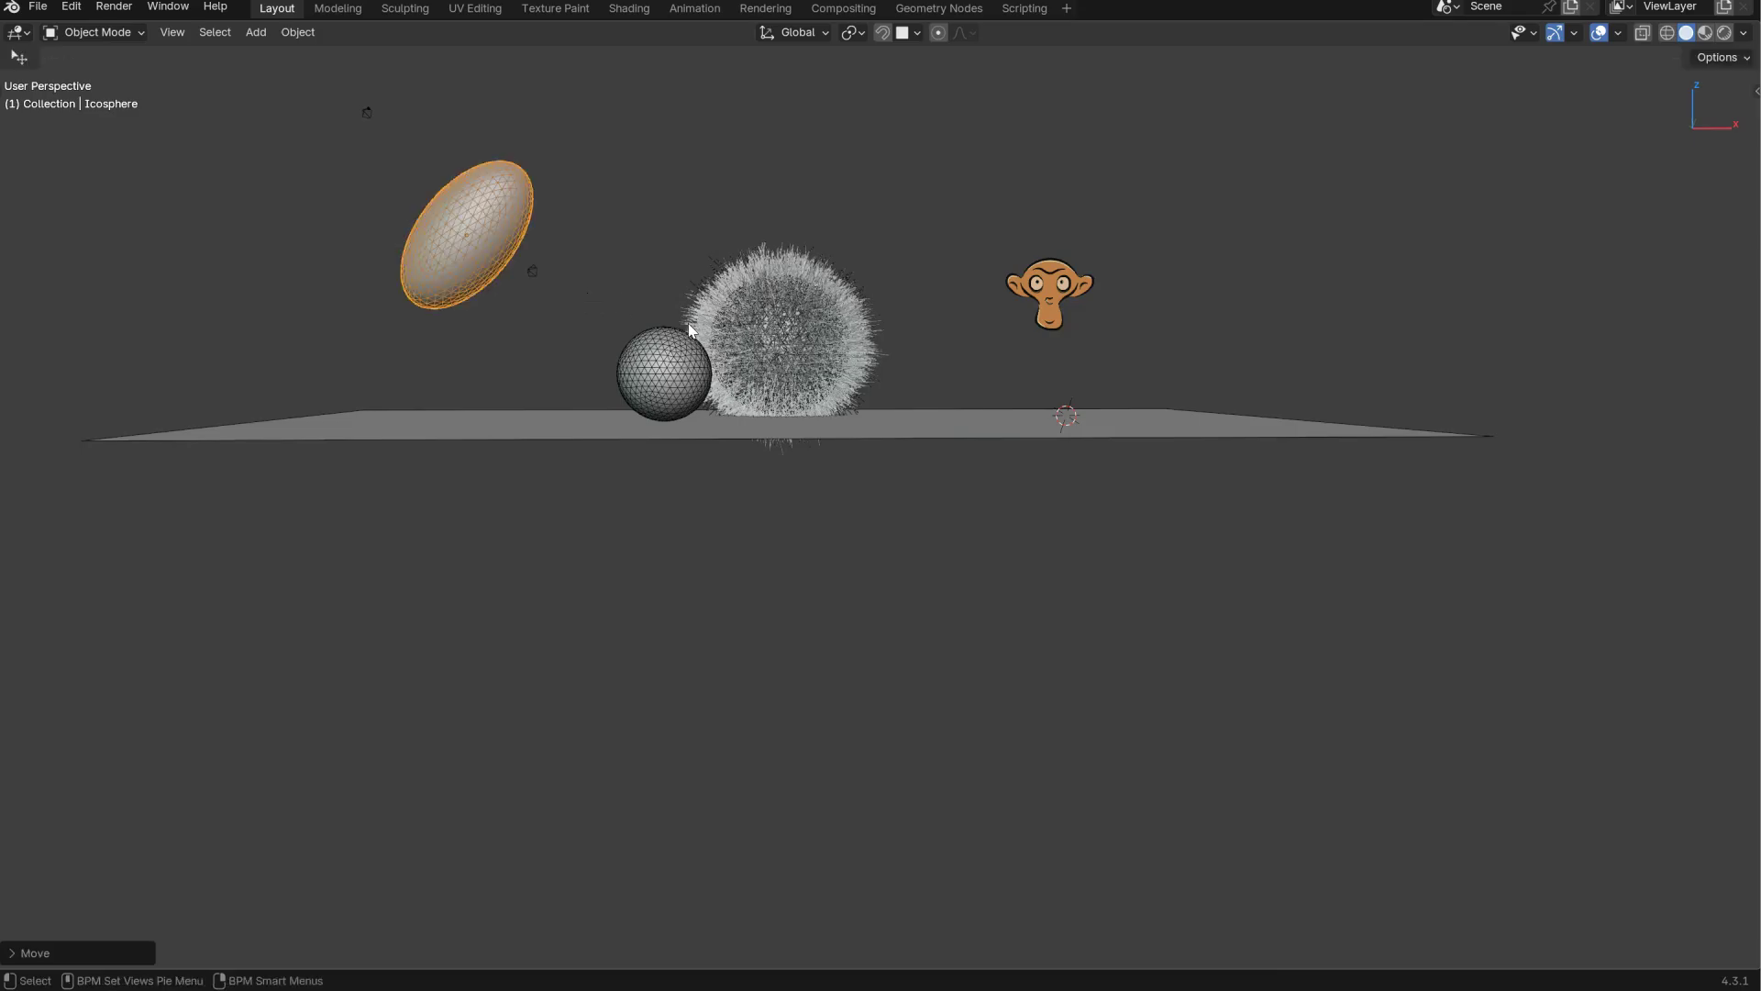
# - Place the tilted, stretched icosphere on the plane with Align To Ground
pyautogui.hotkey('alt', 'x')
pyautogui.click(798, 397)
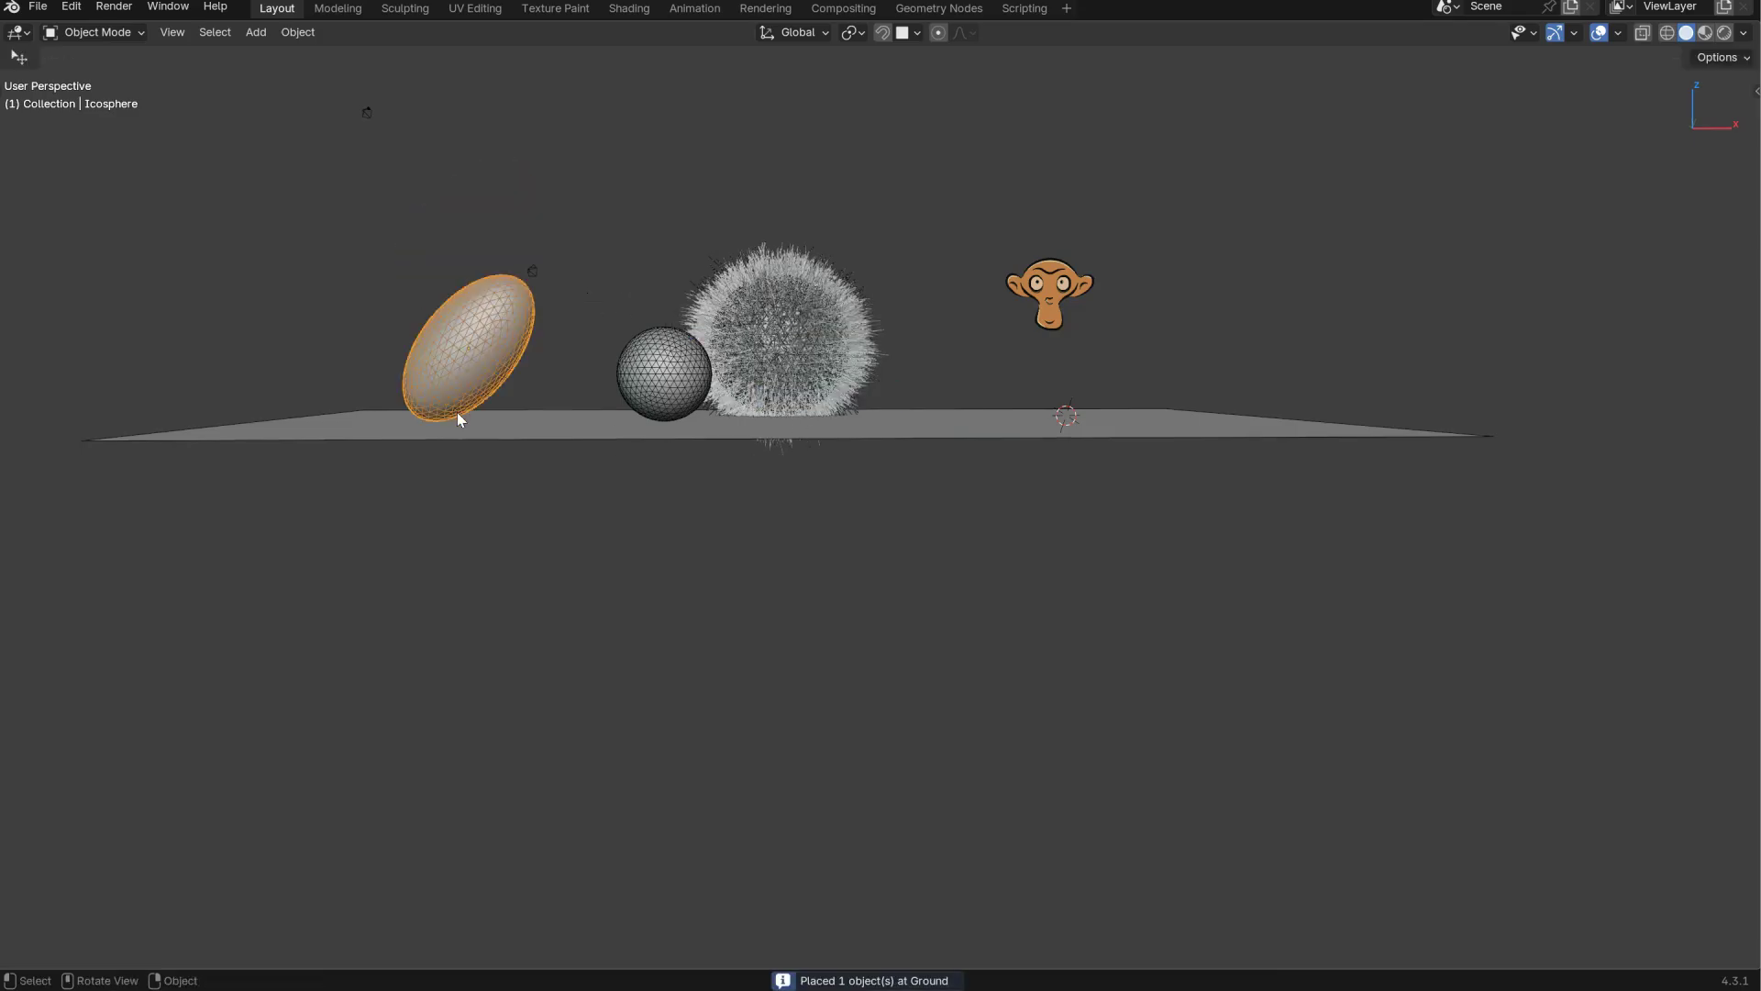
pyautogui.moveTo(550, 397); pyautogui.dragTo(644, 403, button='middle')
# - Select the round icosphere and move it up off the plane
pyautogui.click(640, 404)
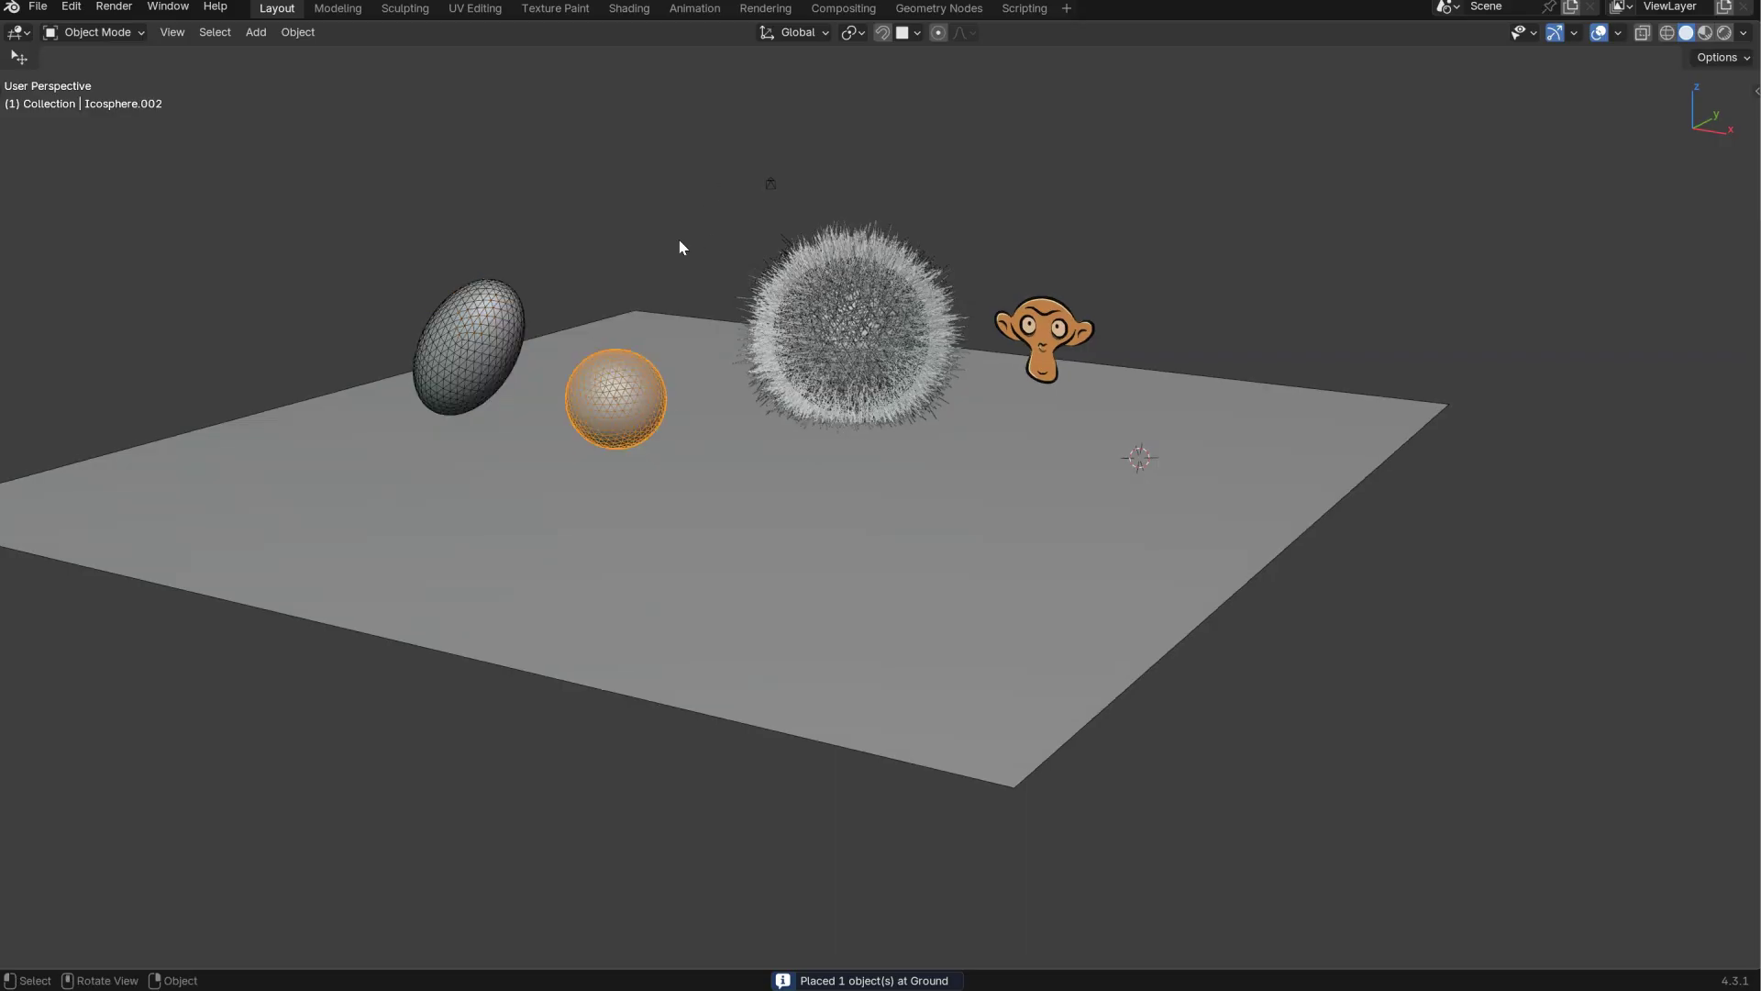
pyautogui.press('g')
pyautogui.click(680, 328)
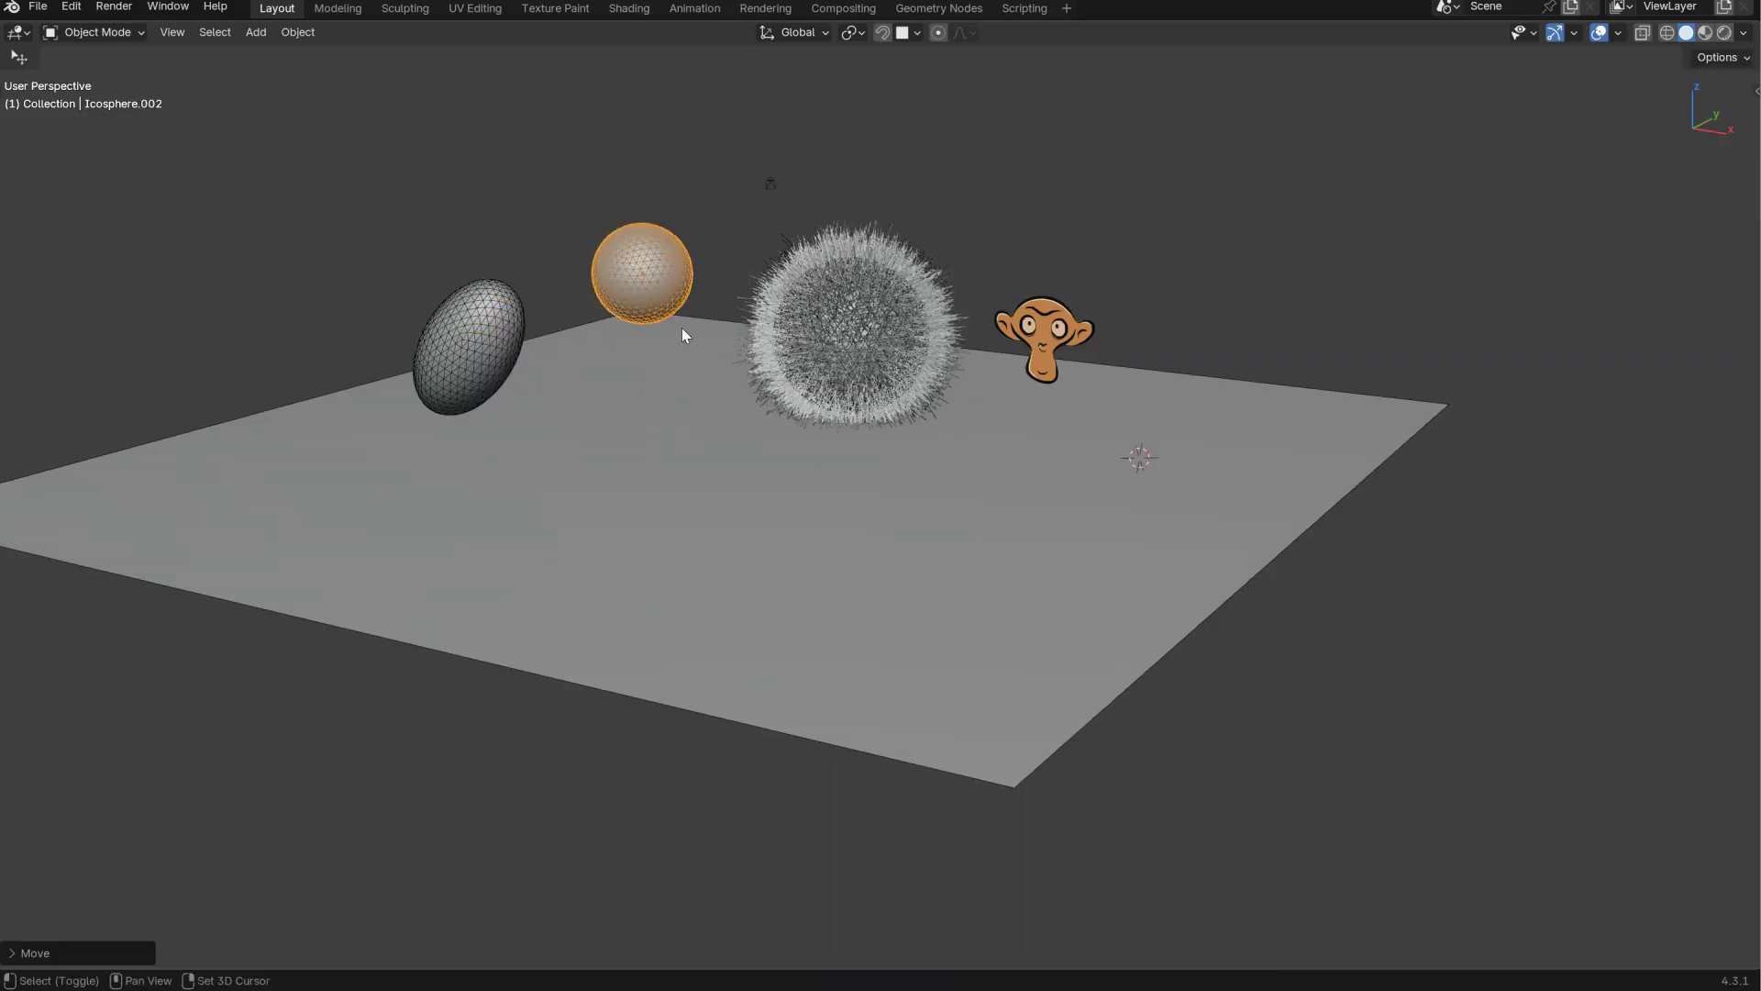
# - Set the round icosphere's origin to its bottom and place the sphere on the ground in the same operation
pyautogui.hotkey('shift', 's')
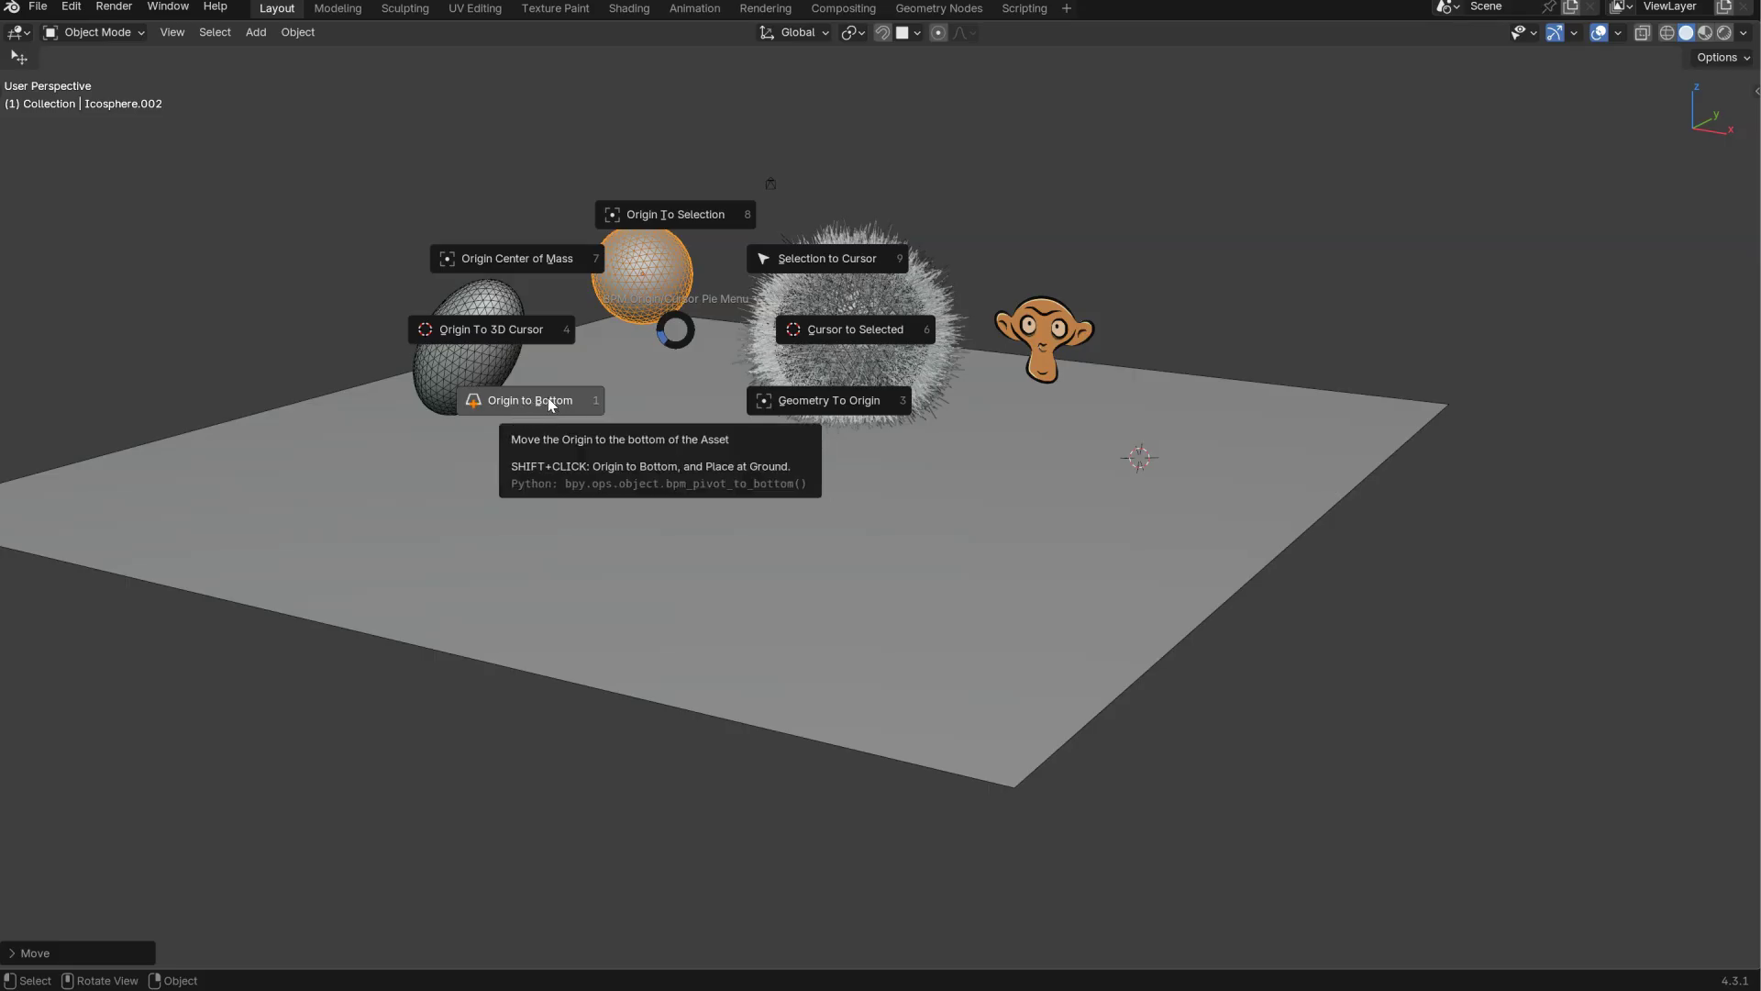
pyautogui.press('shift')
pyautogui.keyDown('shift'); pyautogui.click(543, 404); pyautogui.keyUp('shift')
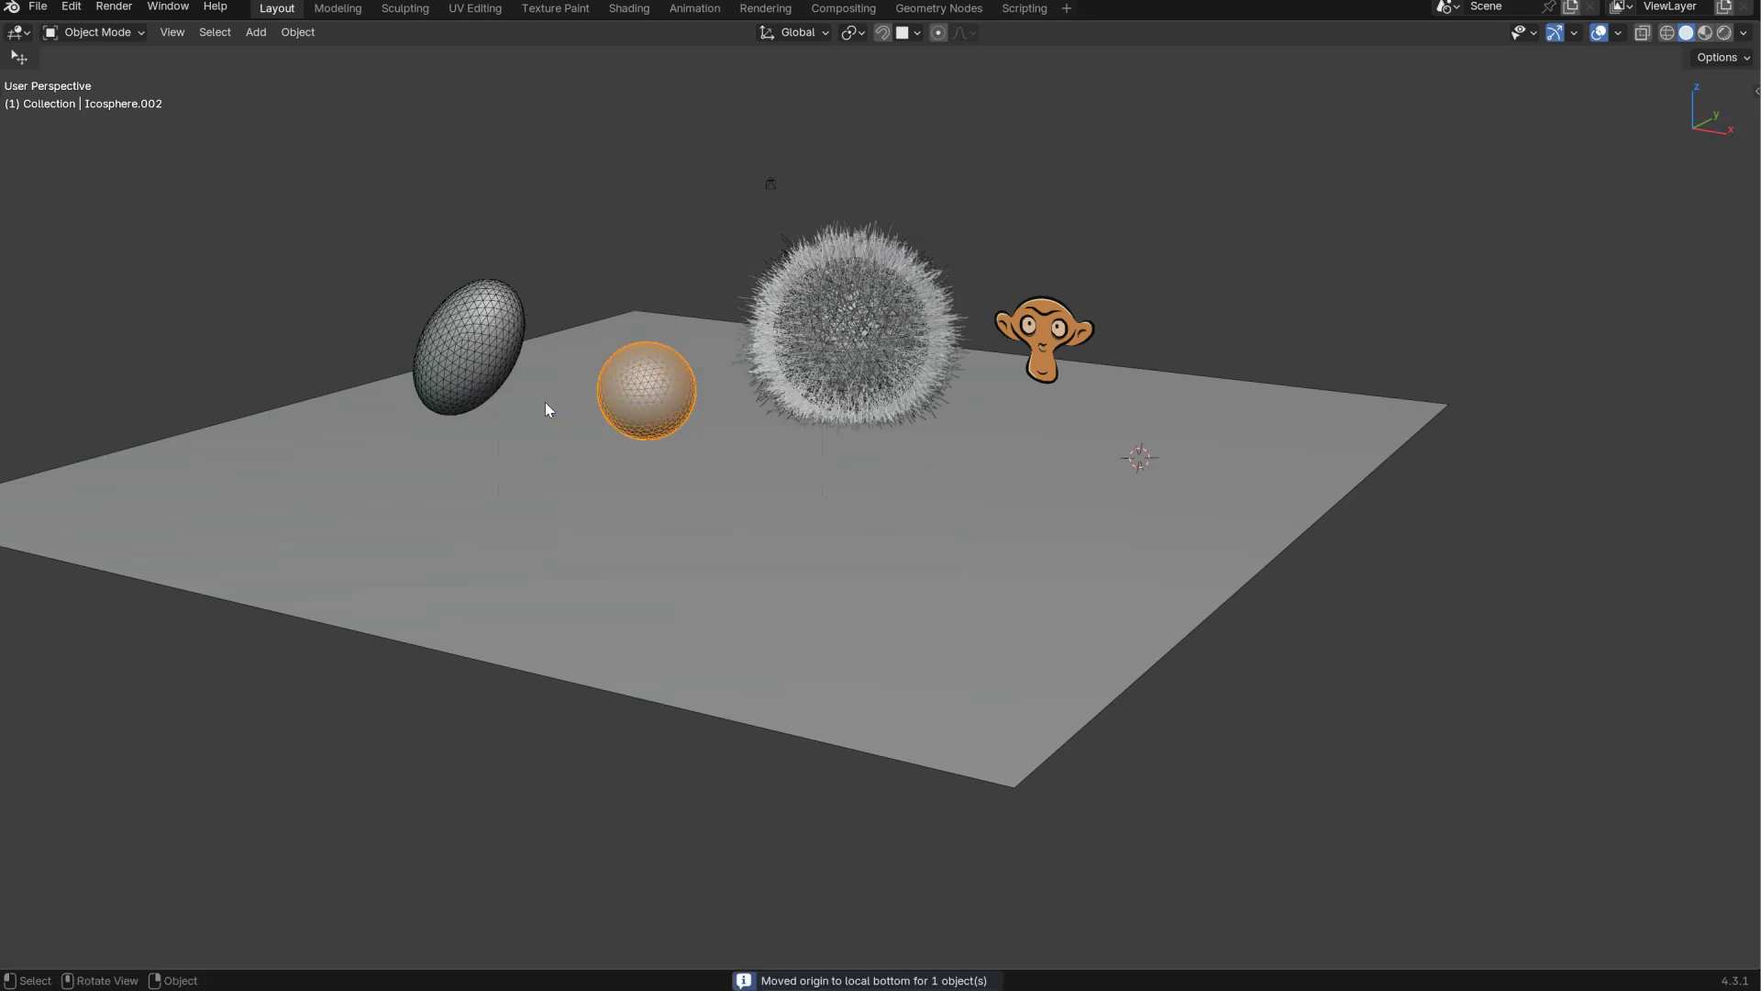
# - Activate the Move tool and examine the gizmo at the round icosphere's origin from several angles
pyautogui.moveTo(645, 424); pyautogui.dragTo(697, 422, button='middle')
pyautogui.press('w')
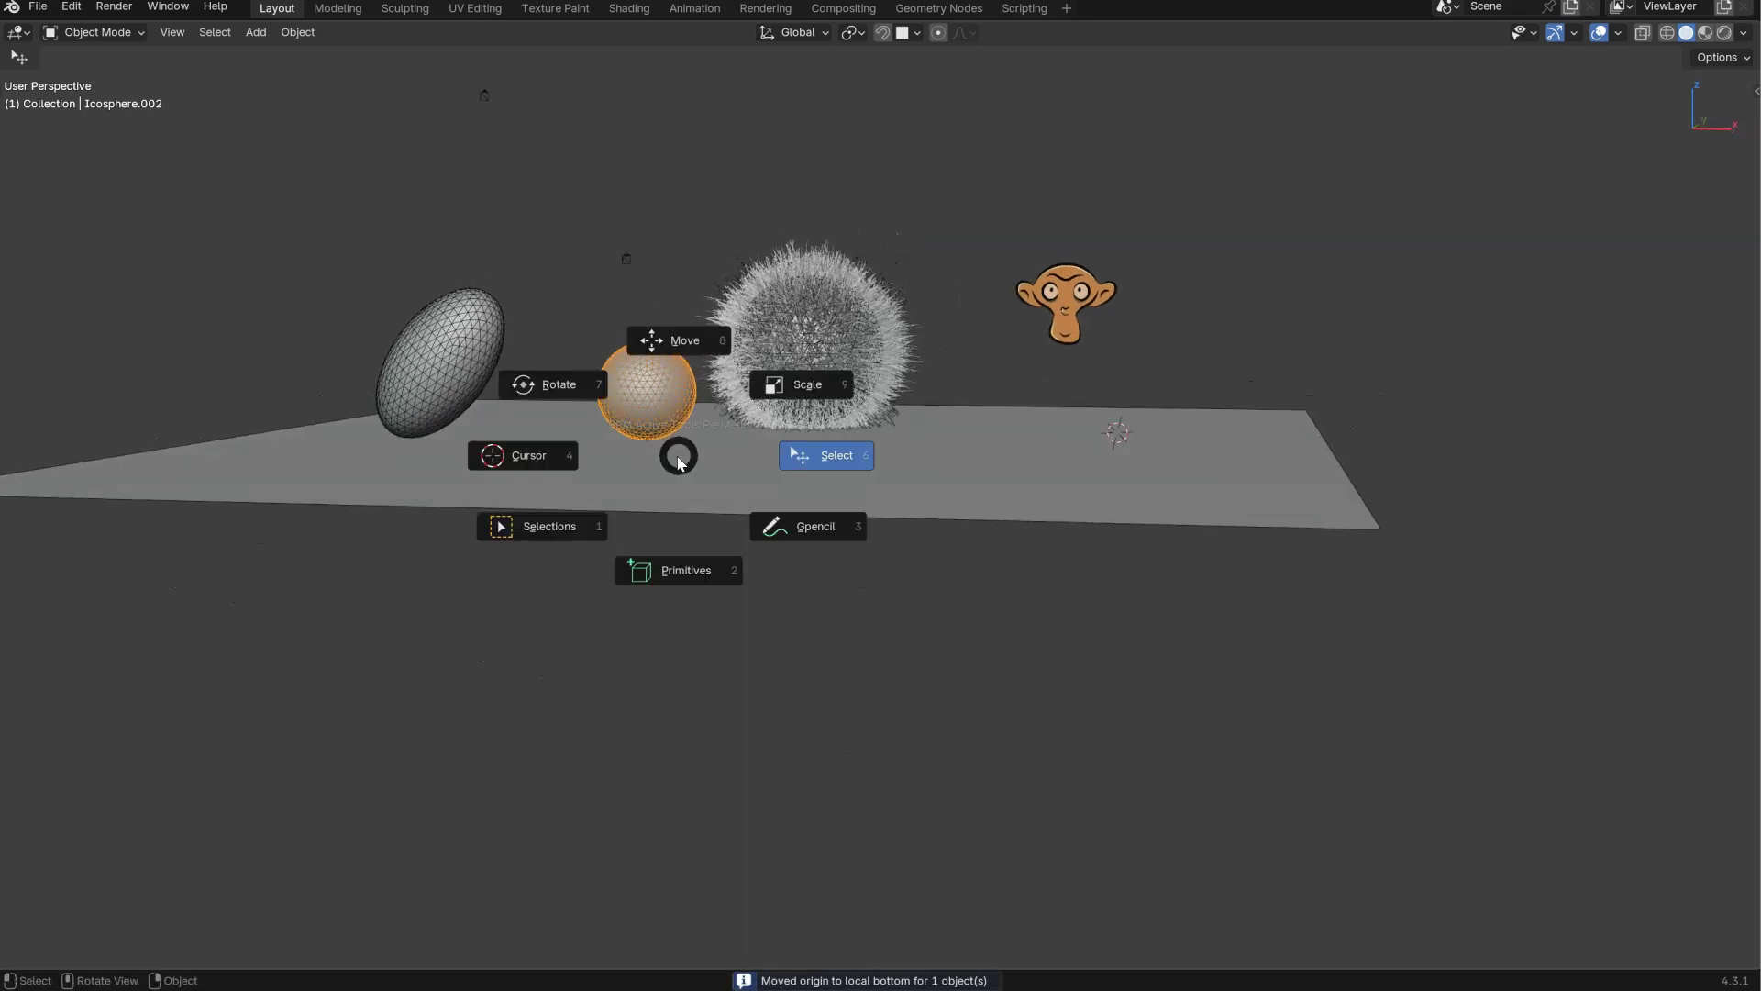
pyautogui.click(674, 344)
pyautogui.scroll(3, 701, 348)
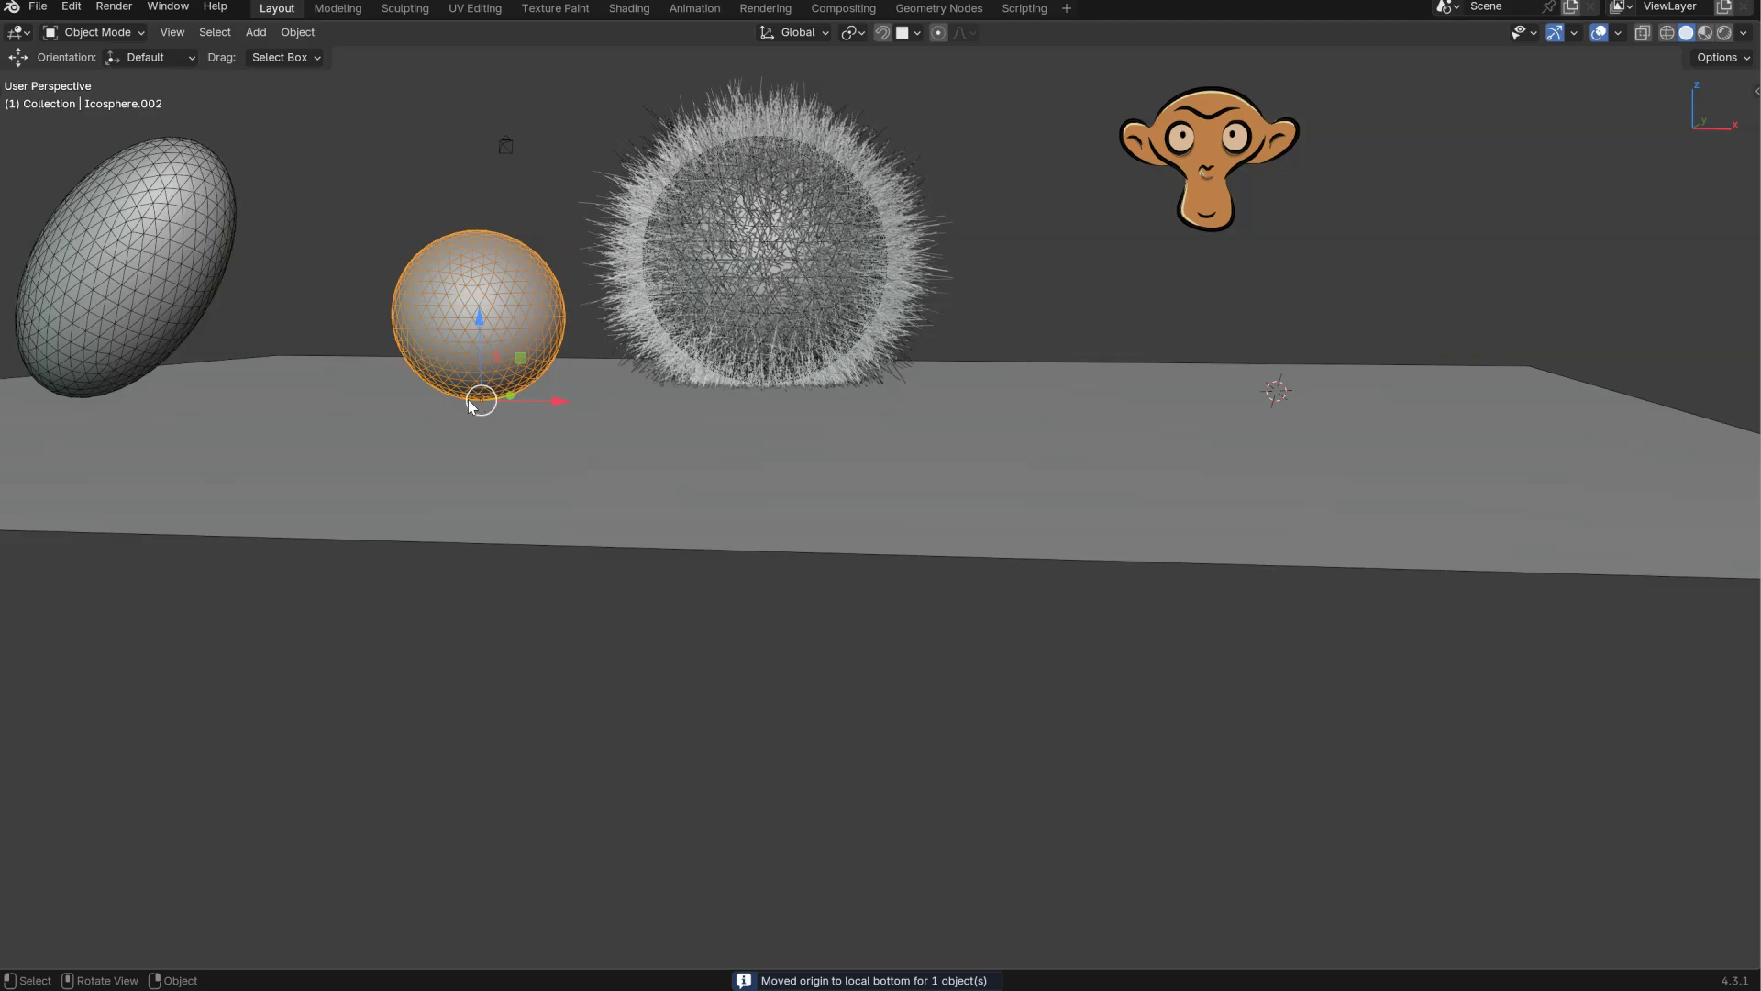
pyautogui.moveTo(511, 392); pyautogui.dragTo(725, 383, button='middle')
pyautogui.scroll(-2, 787, 341)
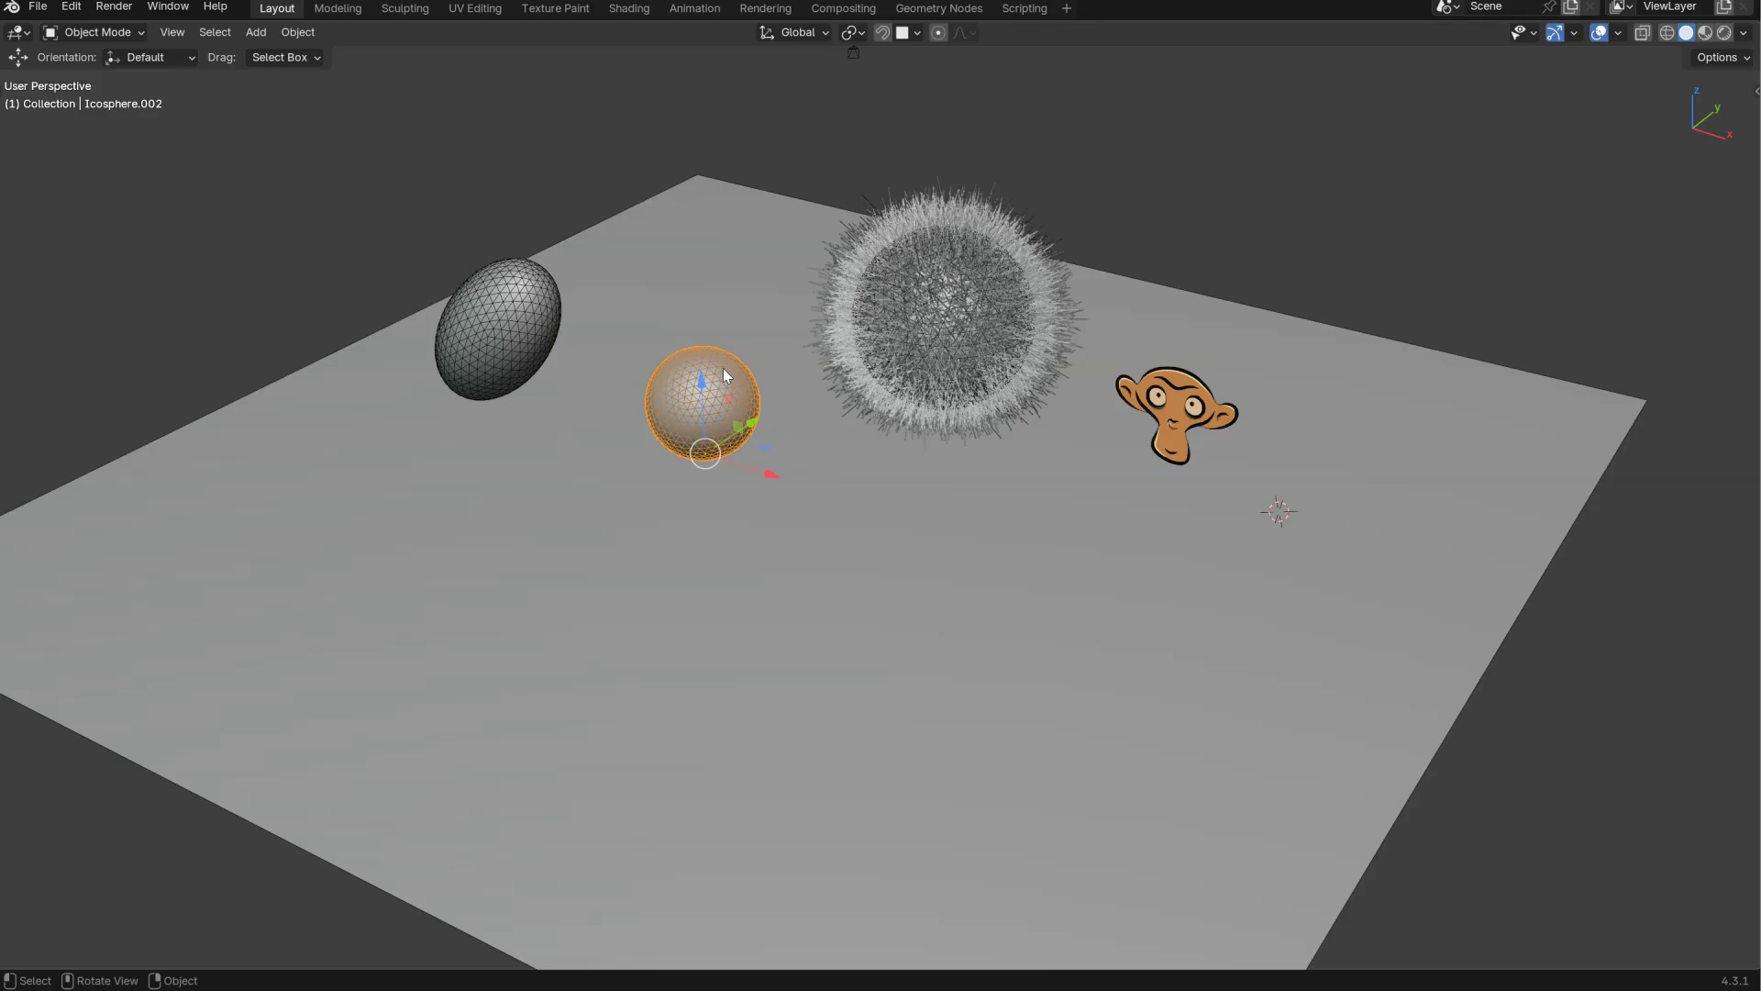
pyautogui.moveTo(684, 387); pyautogui.dragTo(735, 411, button='middle')
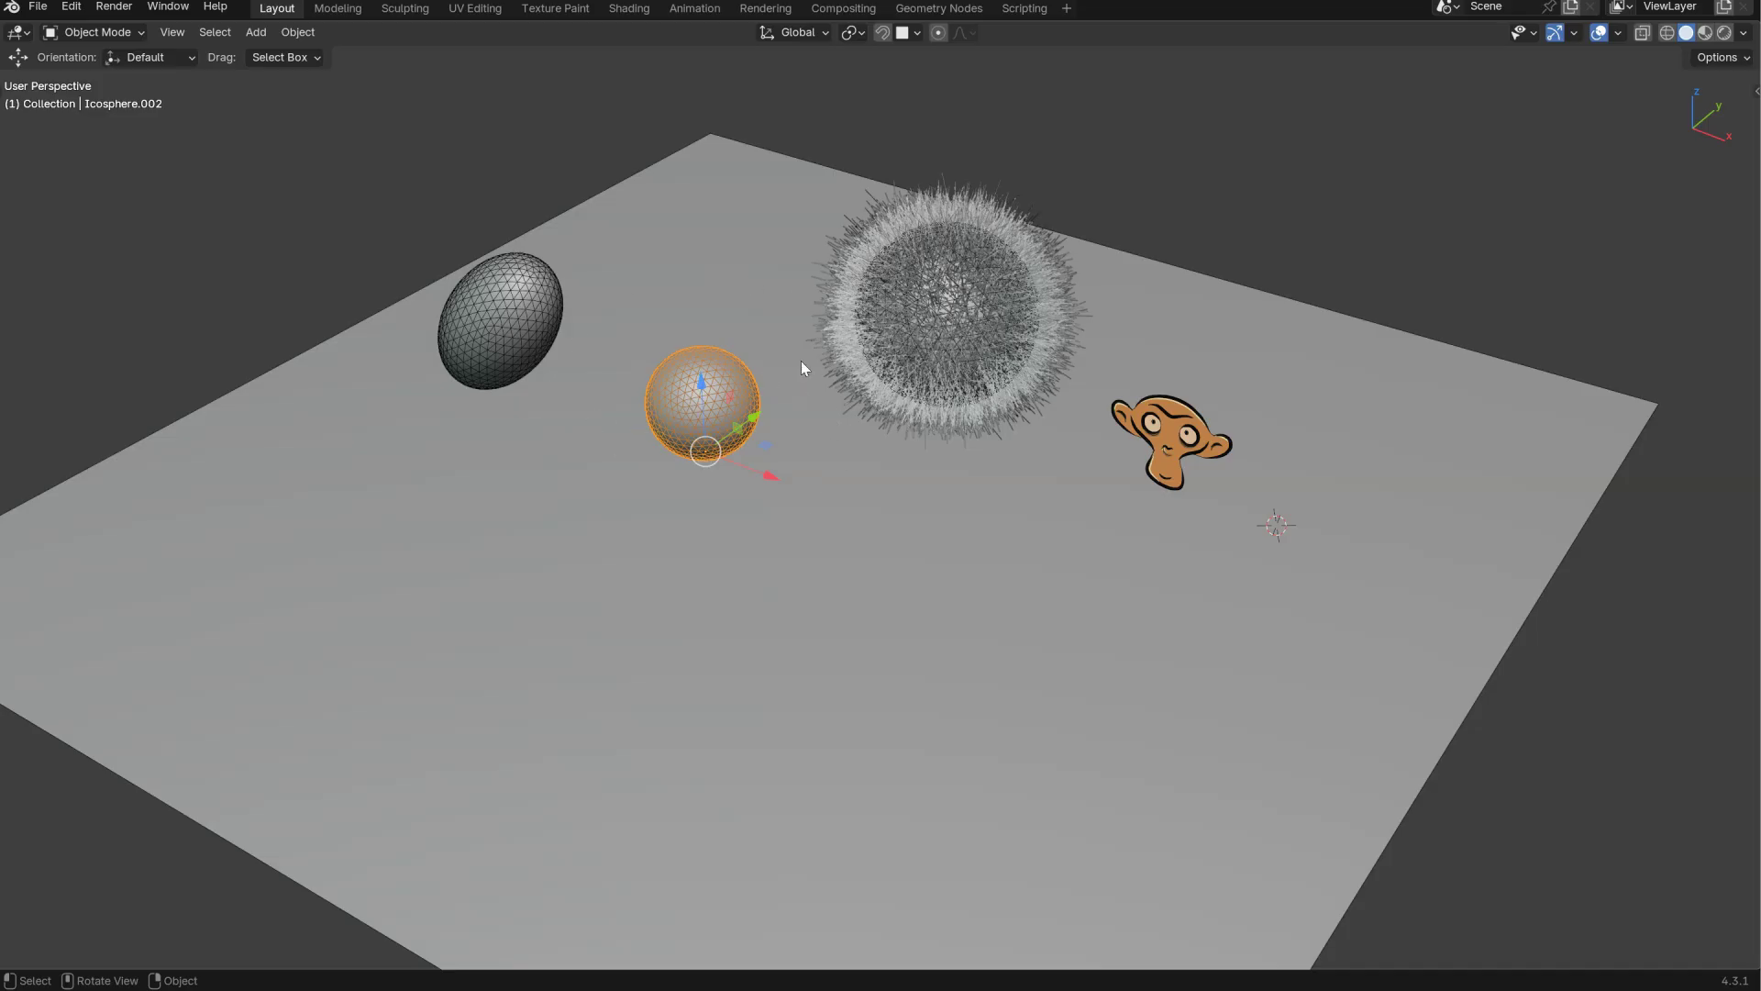
# - Select the Grease Pencil monkey and view its material list in the Materials Popup, moved clear of the object
pyautogui.click(1179, 426)
pyautogui.hotkey('shift', 'm')
pyautogui.moveTo(1147, 412); pyautogui.dragTo(1315, 293)
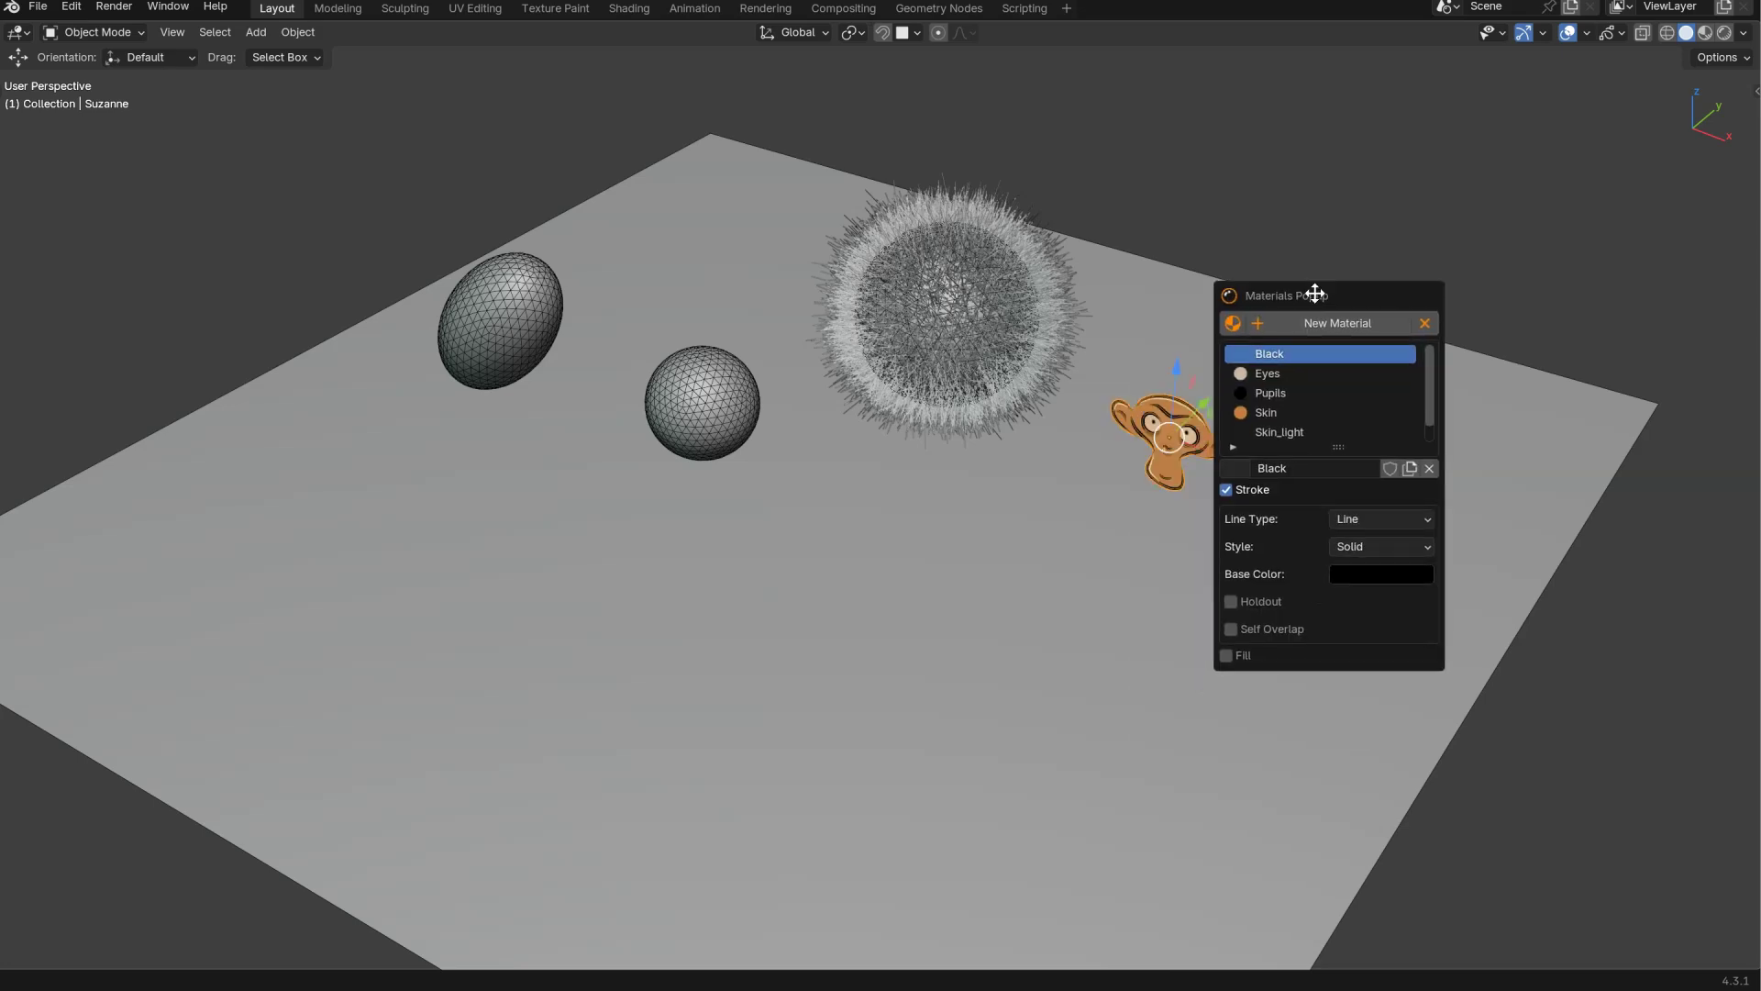
# - View the round icosphere's Metal Brushed material settings and its node setup in a separate Shader Editor window, closing it when done
pyautogui.click(685, 409)
pyautogui.press('u')
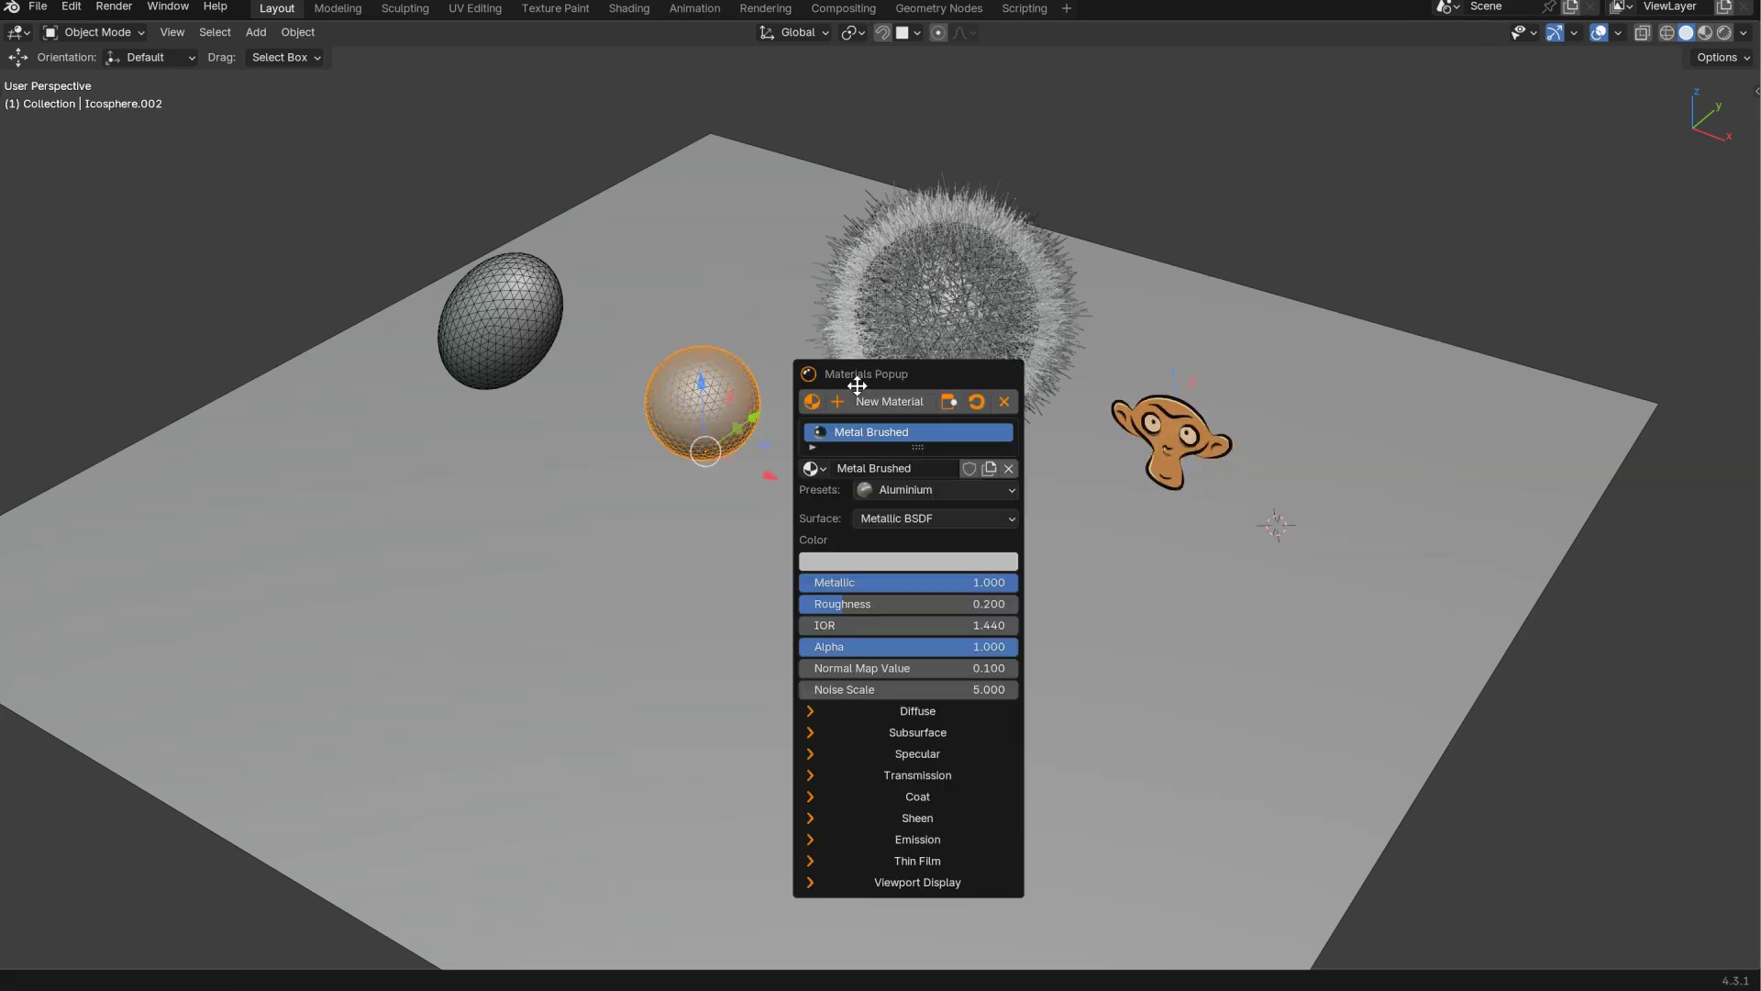
pyautogui.moveTo(856, 385); pyautogui.dragTo(1061, 240)
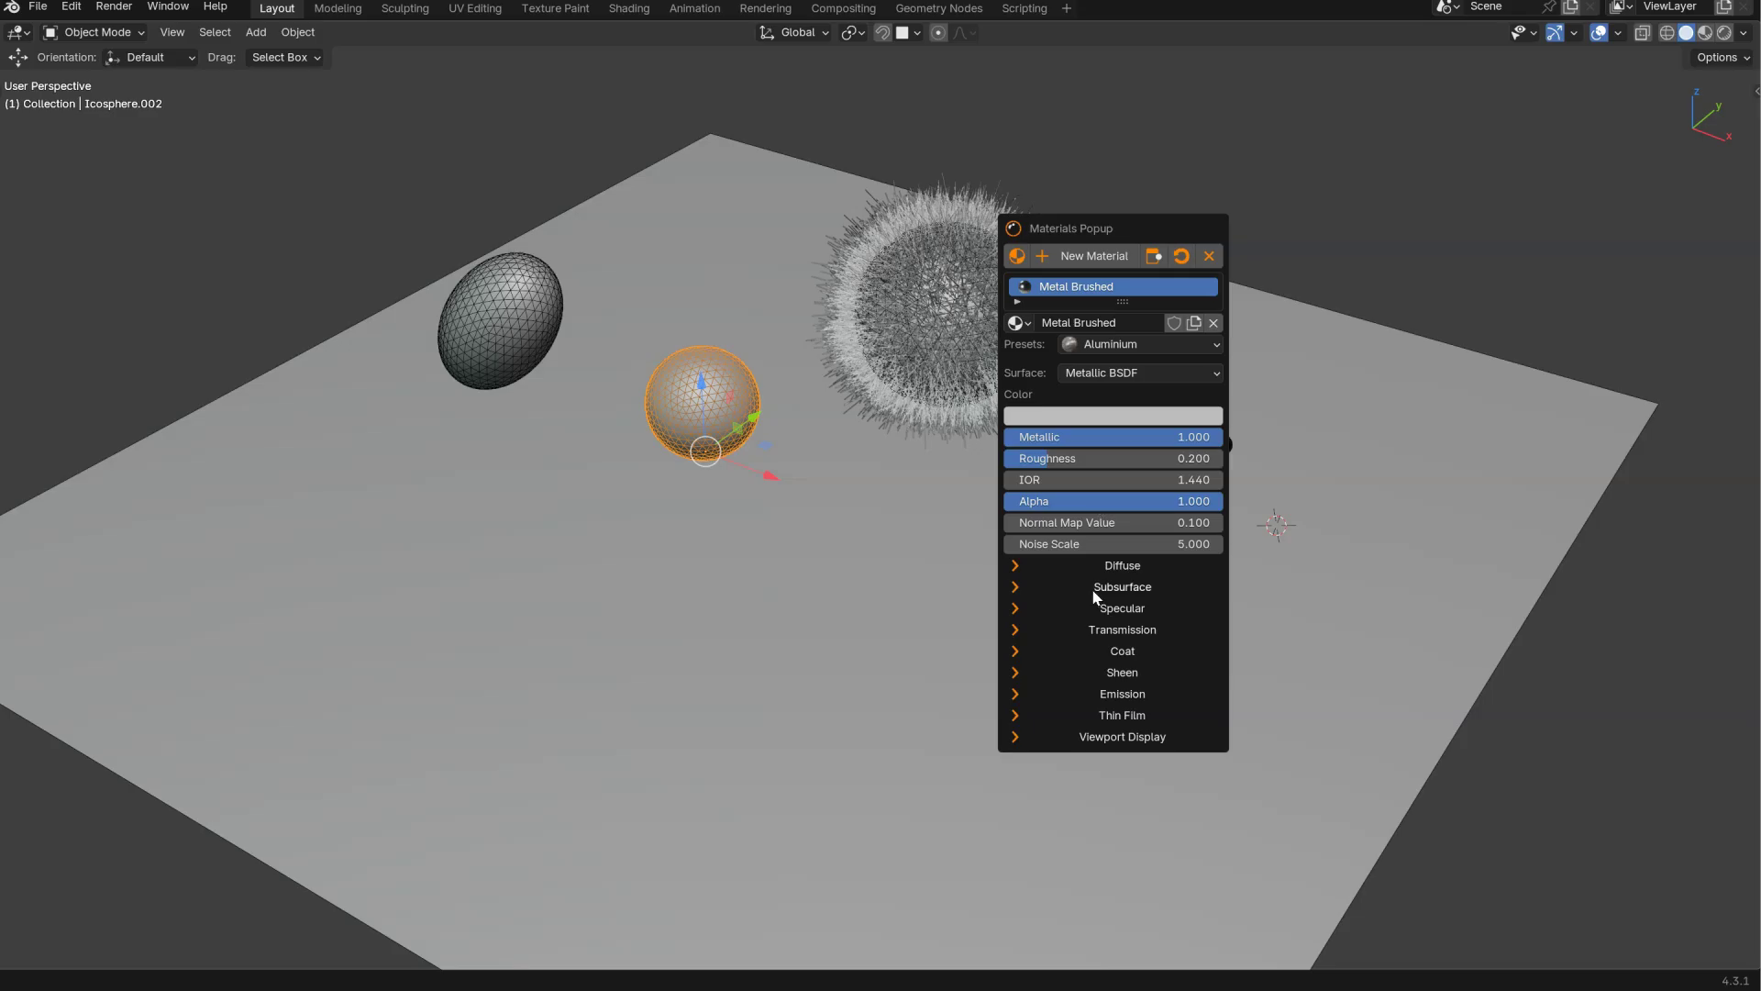
pyautogui.click(1154, 257)
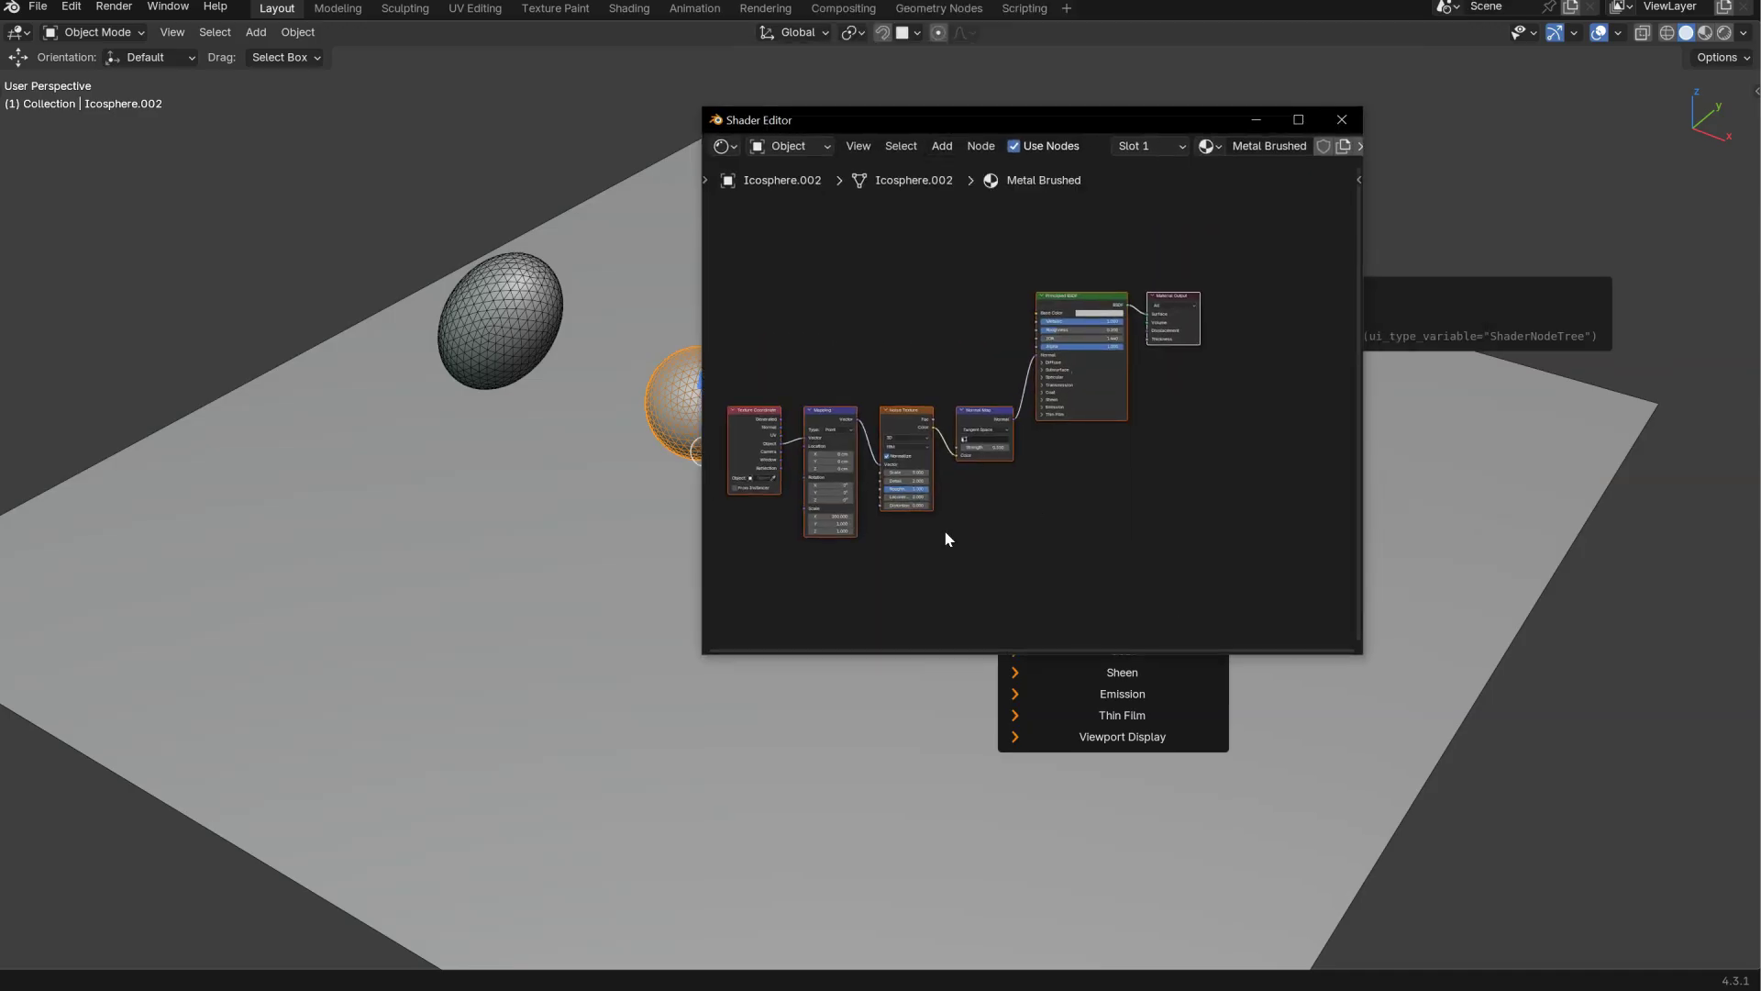
pyautogui.click(1341, 120)
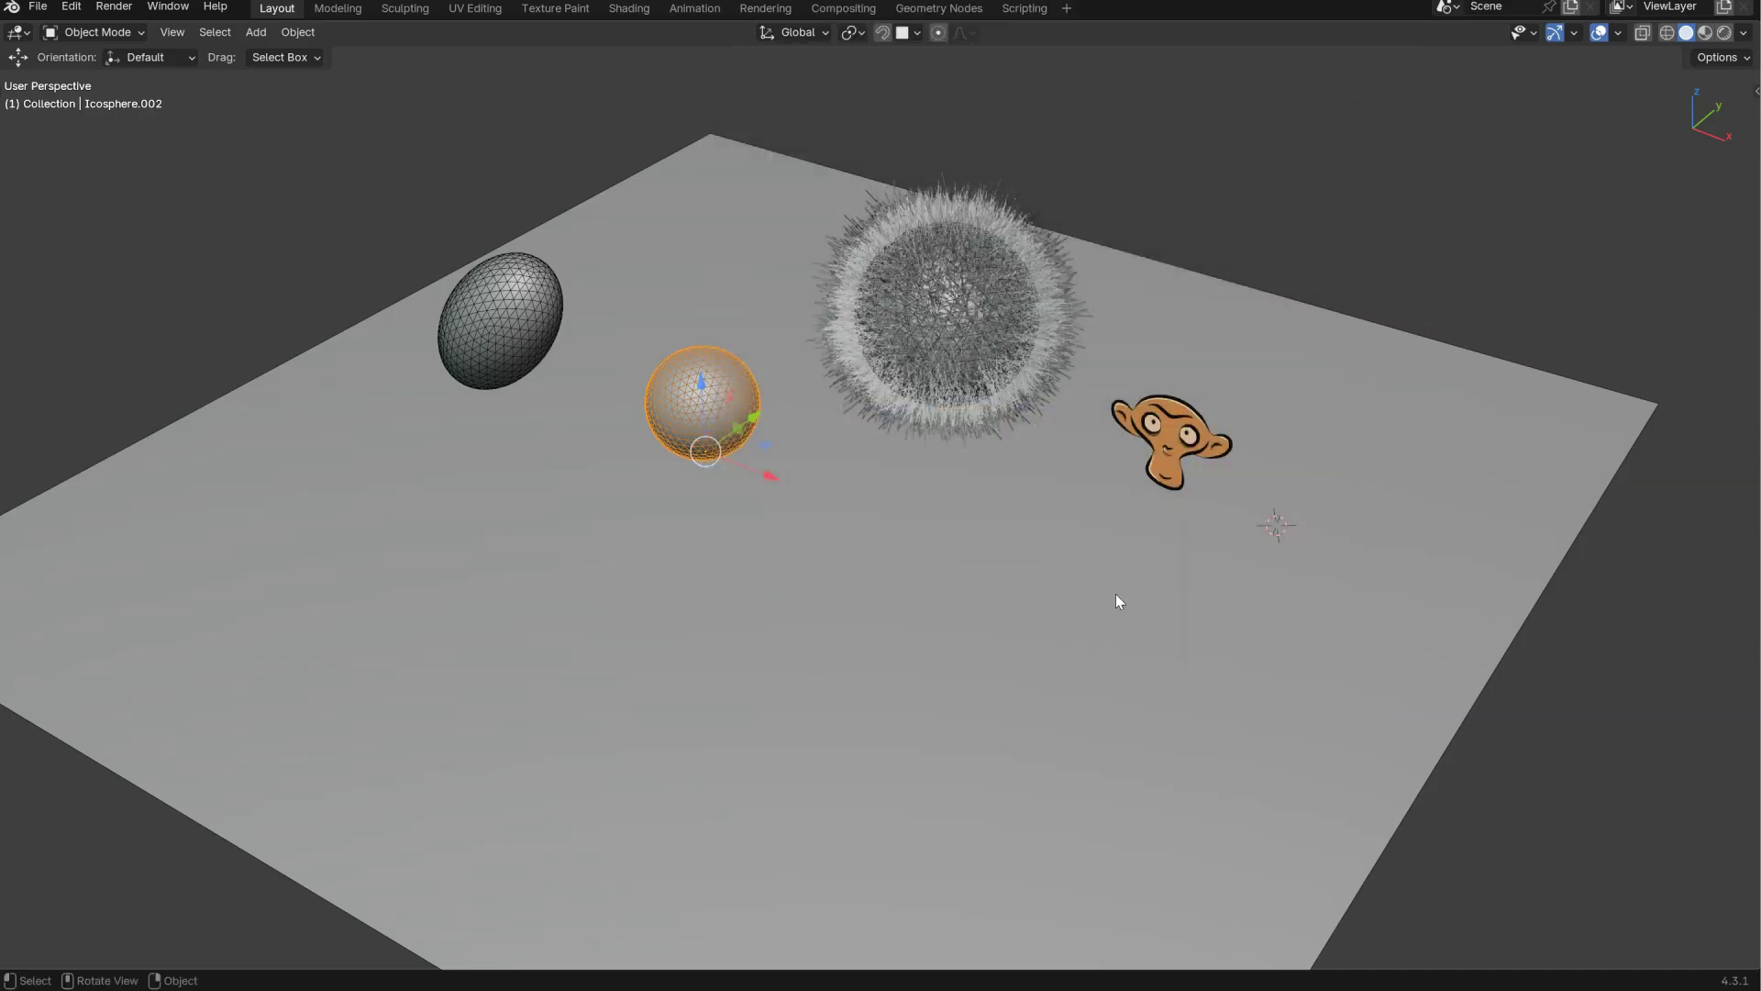
# - Select the fur curves and assign the Red hair material preset
pyautogui.click(1069, 279)
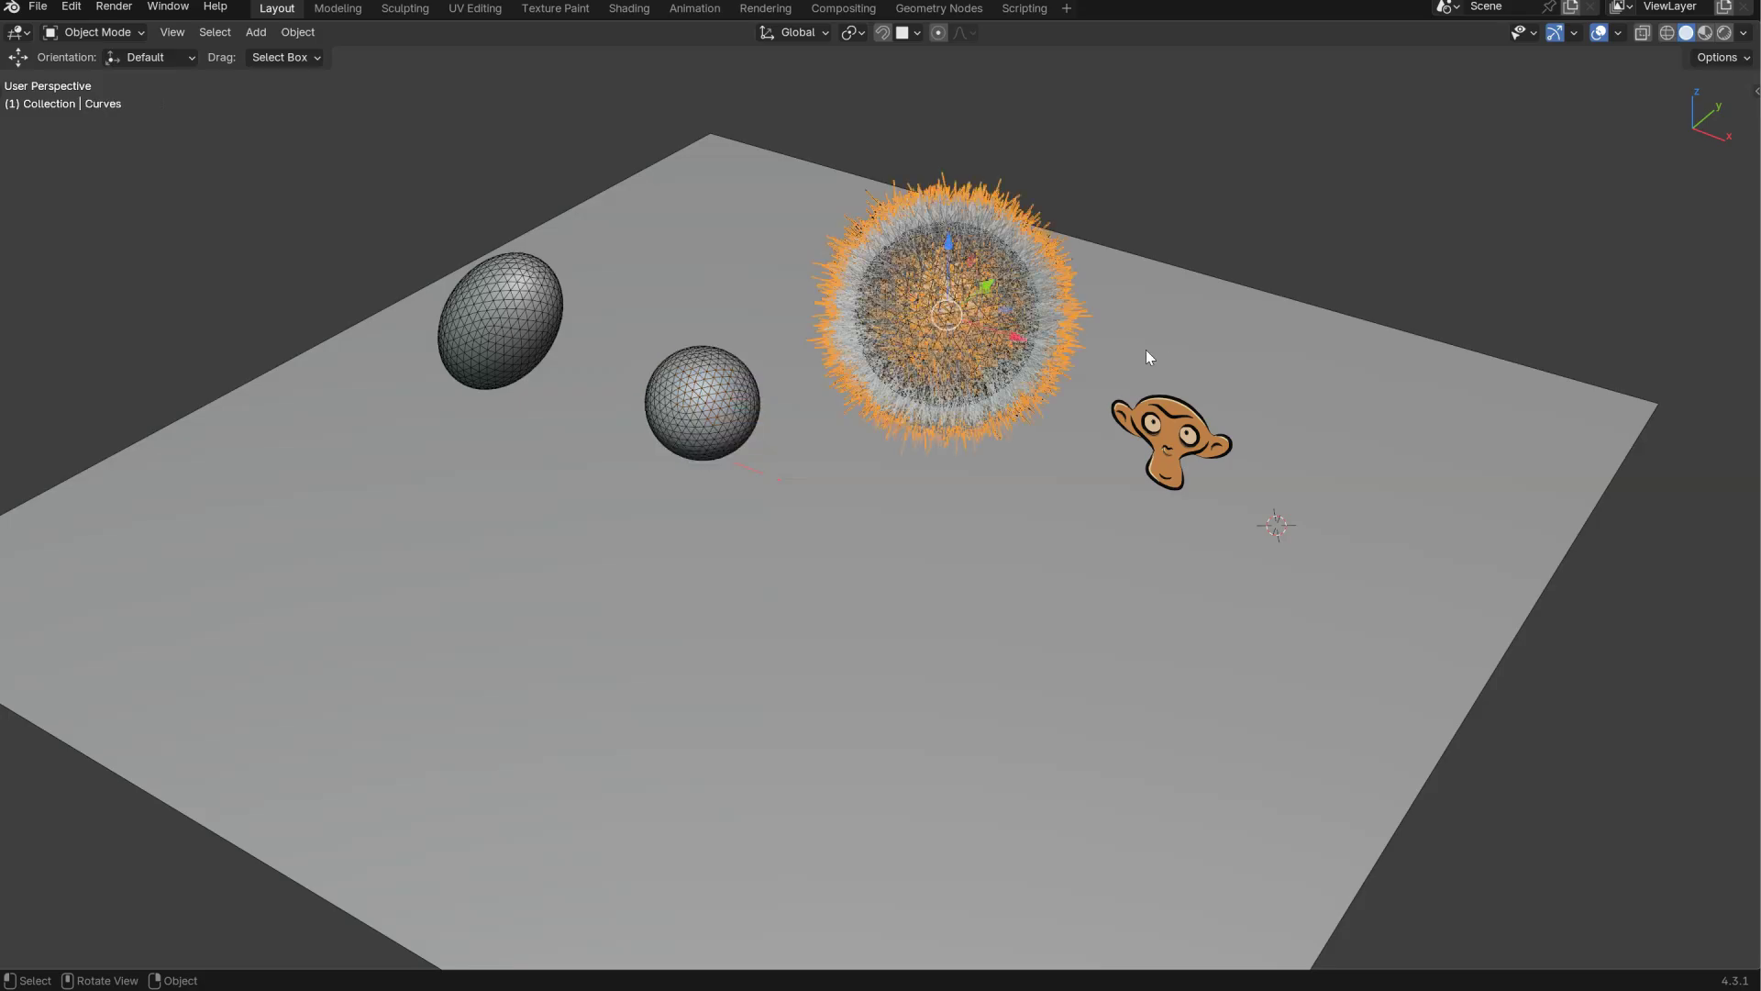
pyautogui.hotkey('ctrl', 'm')
pyautogui.click(1284, 373)
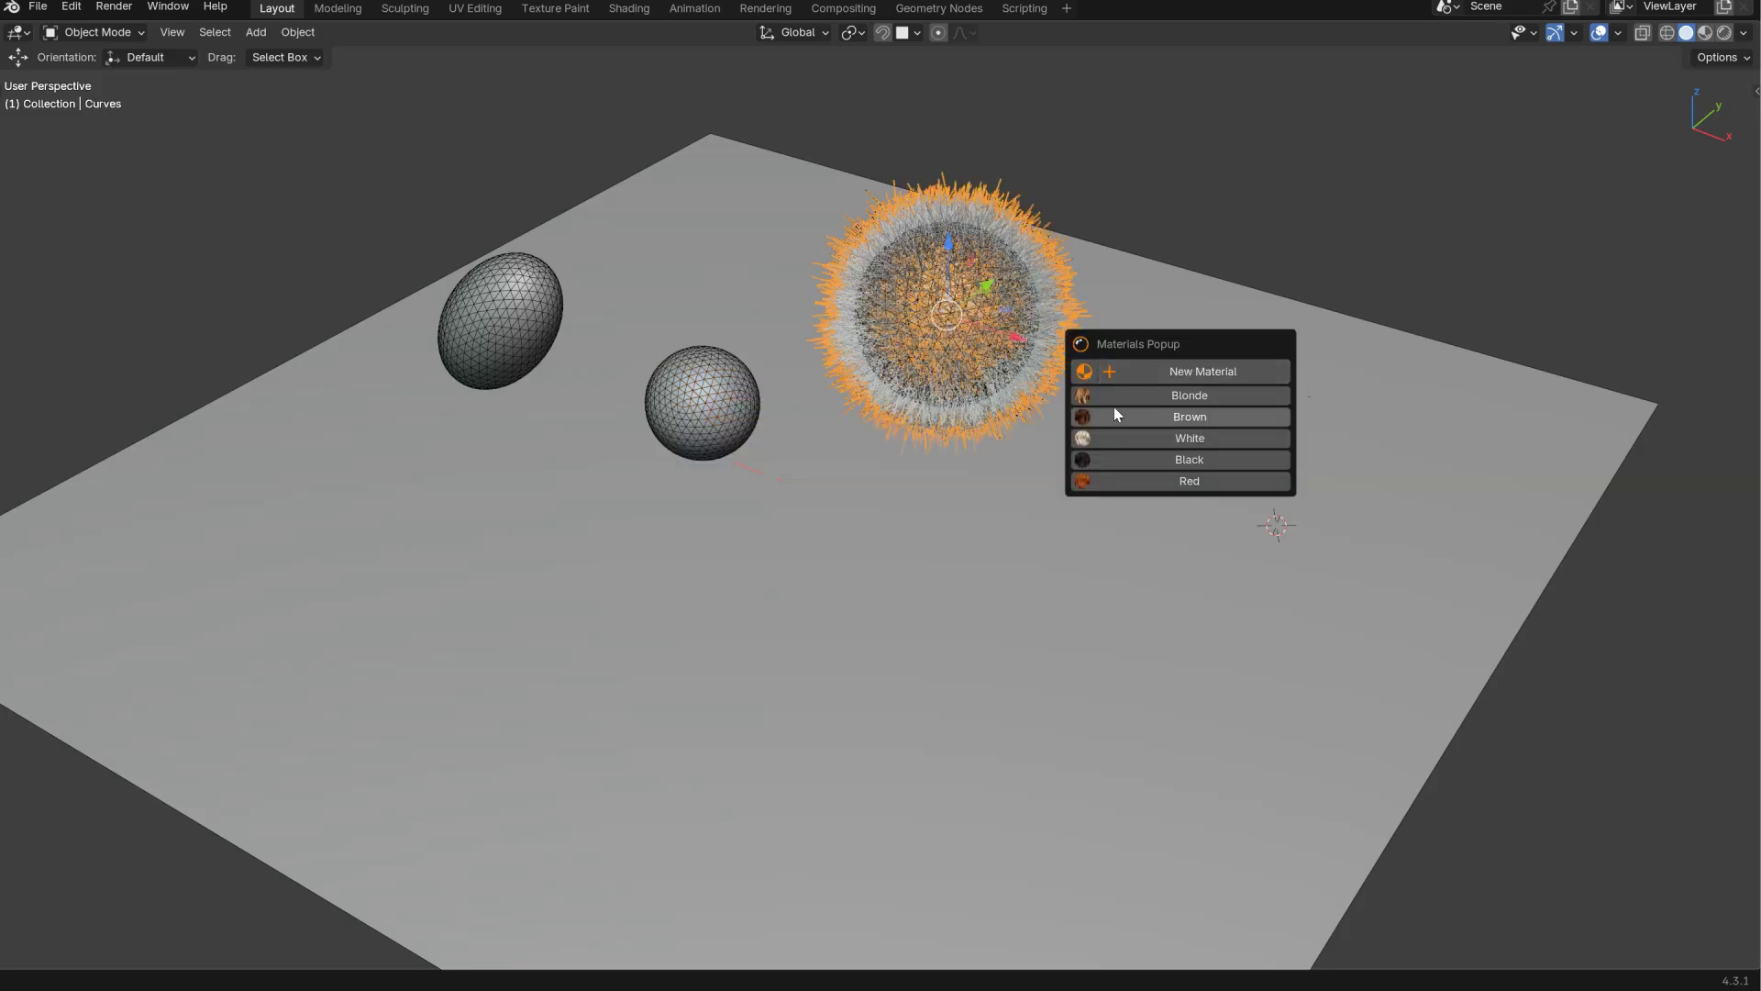
pyautogui.click(1188, 481)
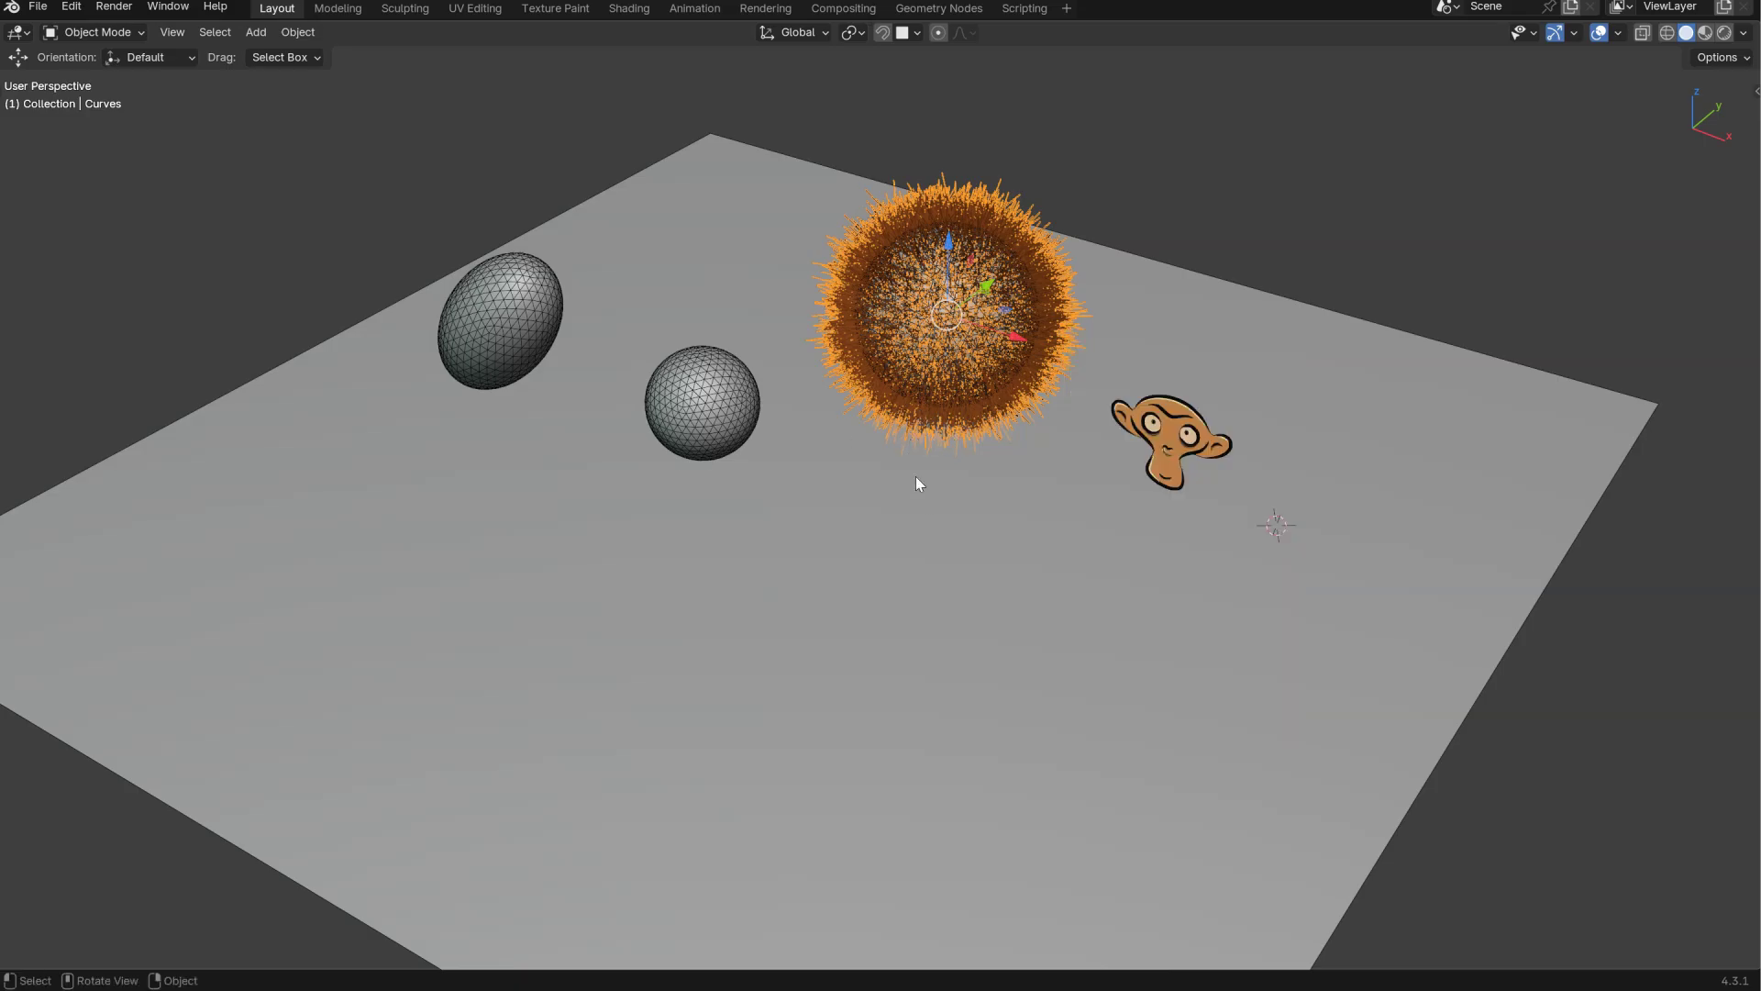
# - Switch the viewport to rendered shading, inspect the red fur and turn the overlays back on
pyautogui.press('z')
pyautogui.click(971, 390)
pyautogui.moveTo(1010, 394); pyautogui.dragTo(944, 353, button='middle')
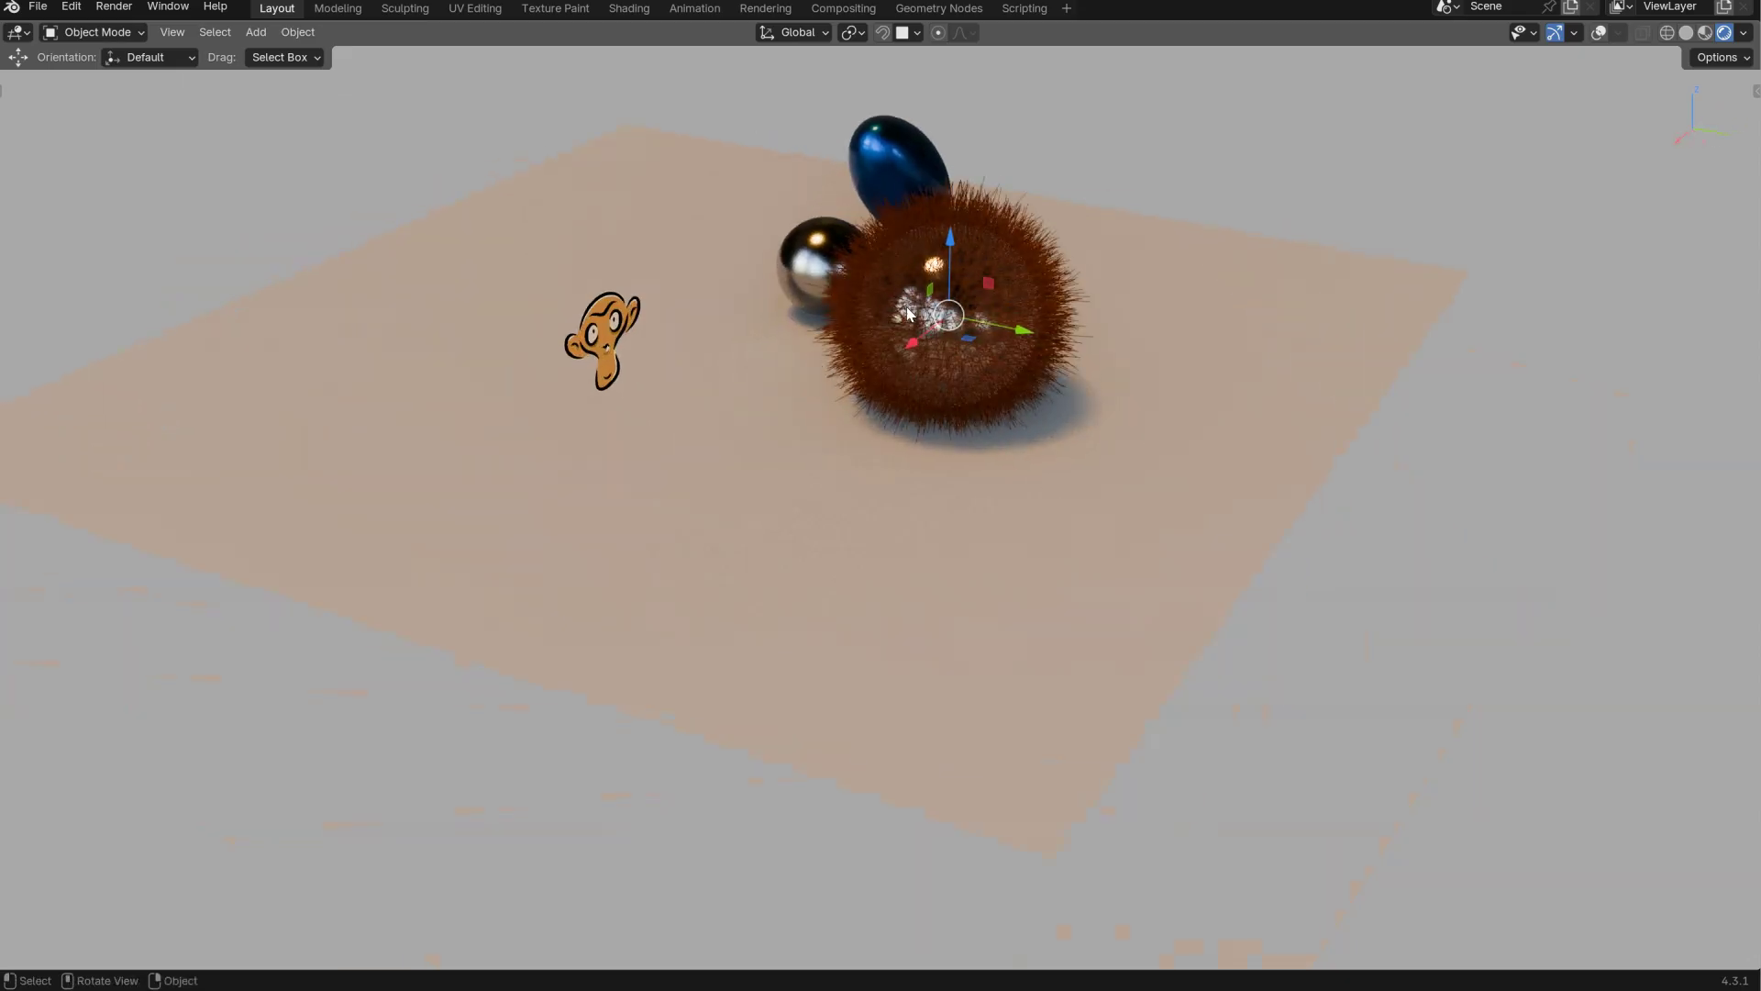
pyautogui.hotkey('shift', 'alt', 'z')
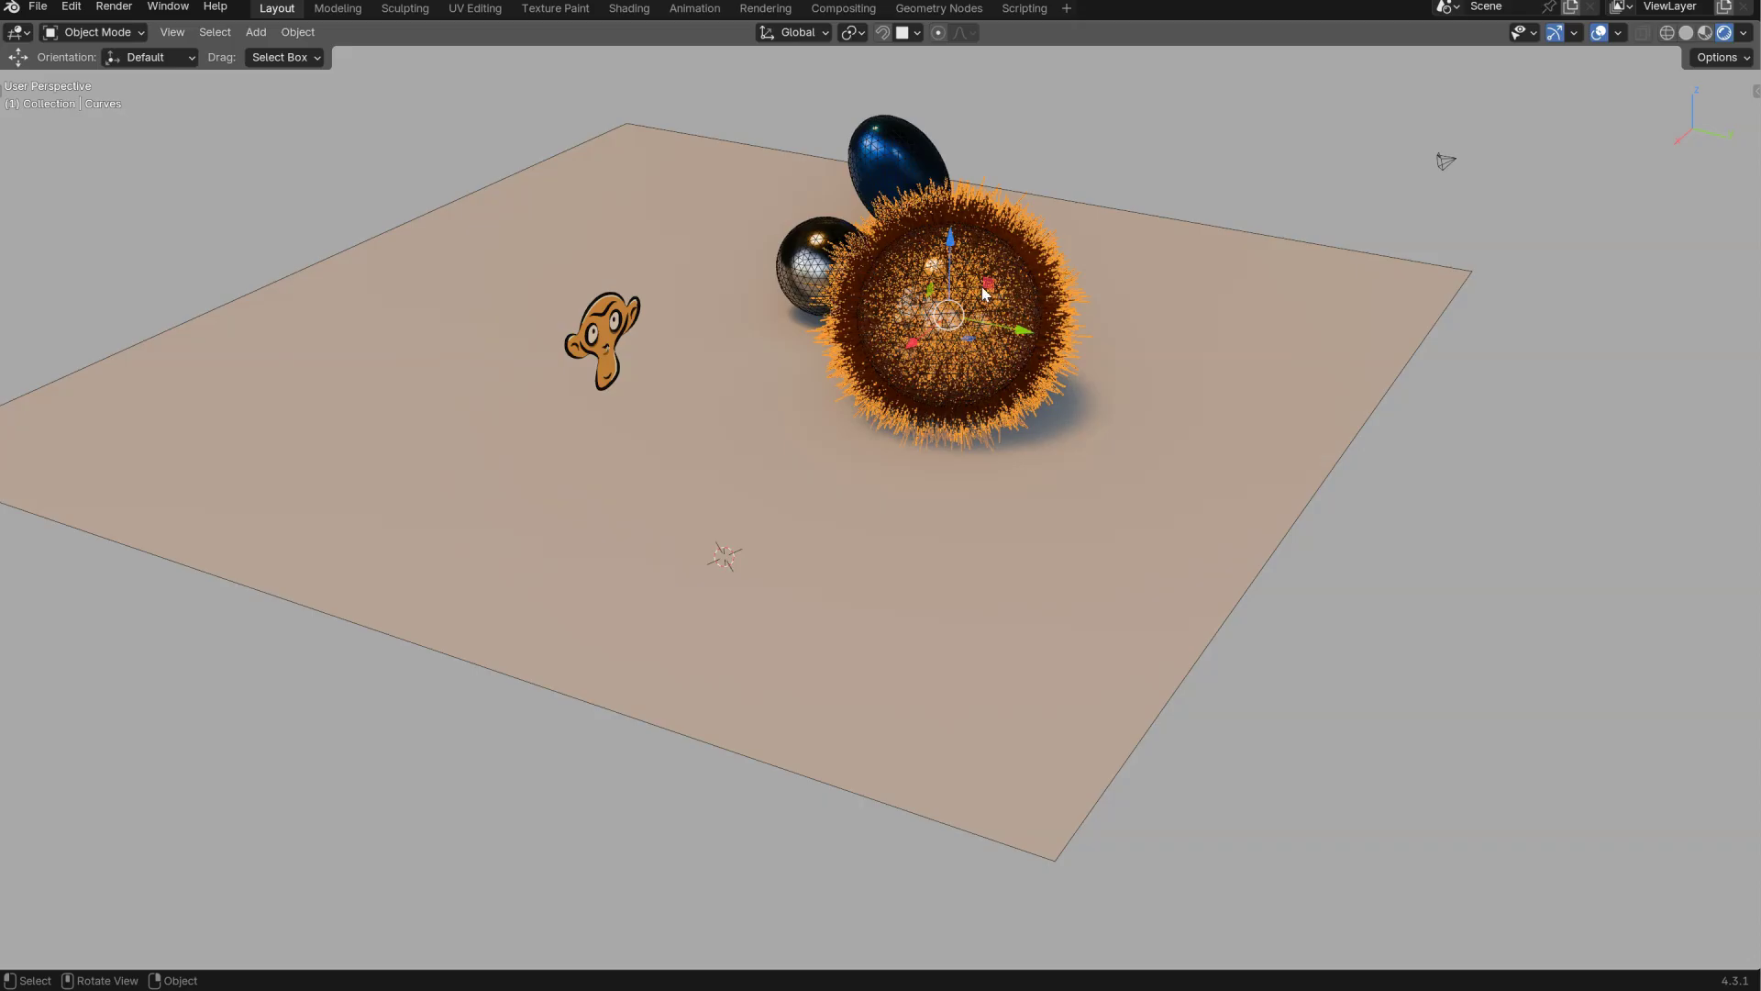
pyautogui.keyDown('shift'); pyautogui.moveTo(981, 286); pyautogui.dragTo(904, 448, button='middle'); pyautogui.keyUp('shift')
pyautogui.scroll(3, 908, 459)
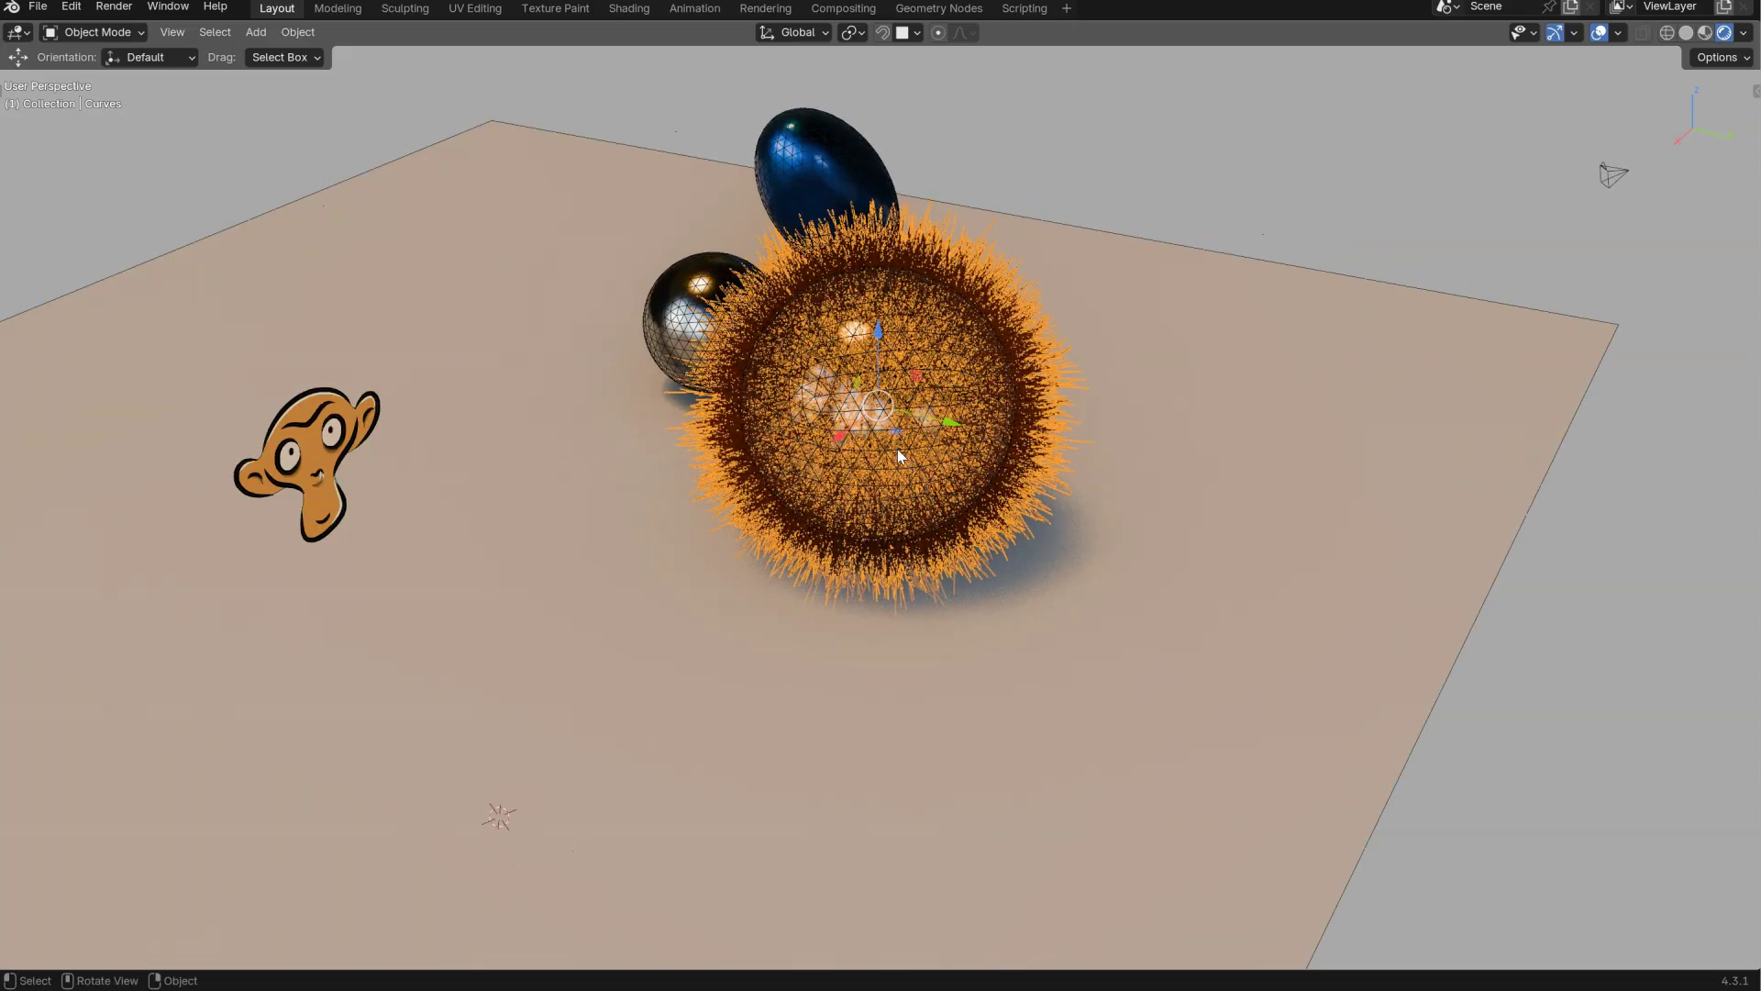
# - Restore the full layout, select Icosphere.001 under the fur, and replace its Aluminium material with the Rubber preset
pyautogui.hotkey('ctrl', 'space')
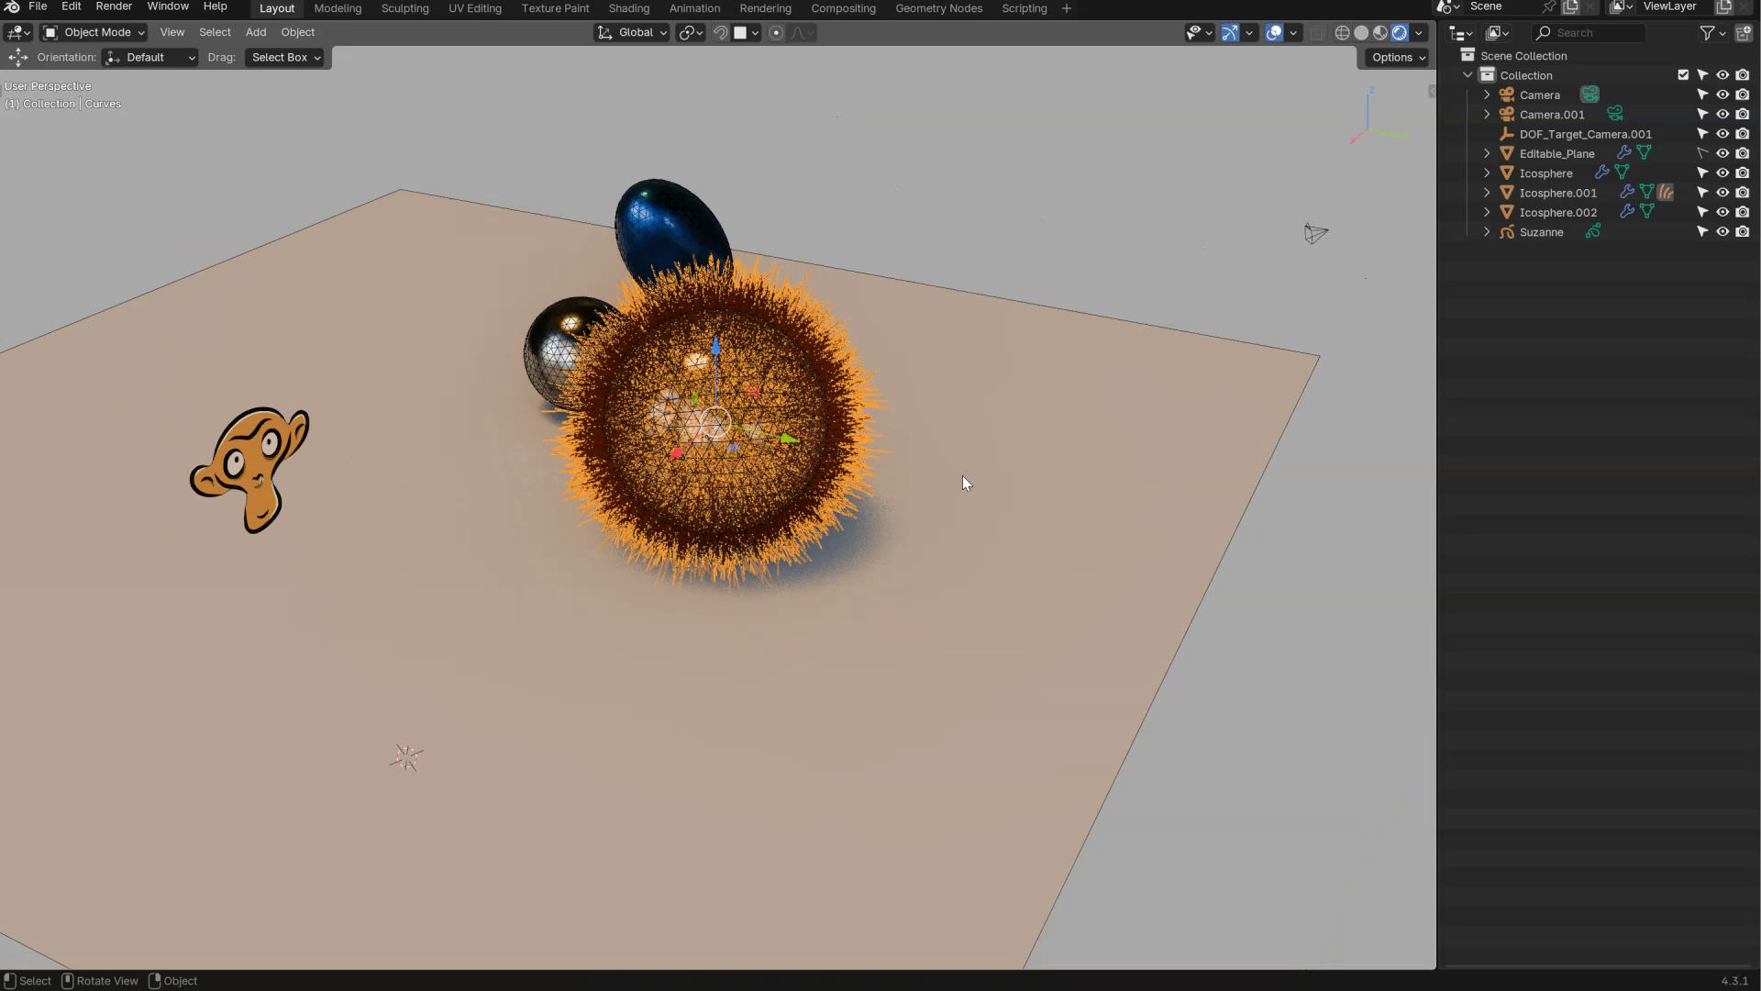
pyautogui.click(1550, 192)
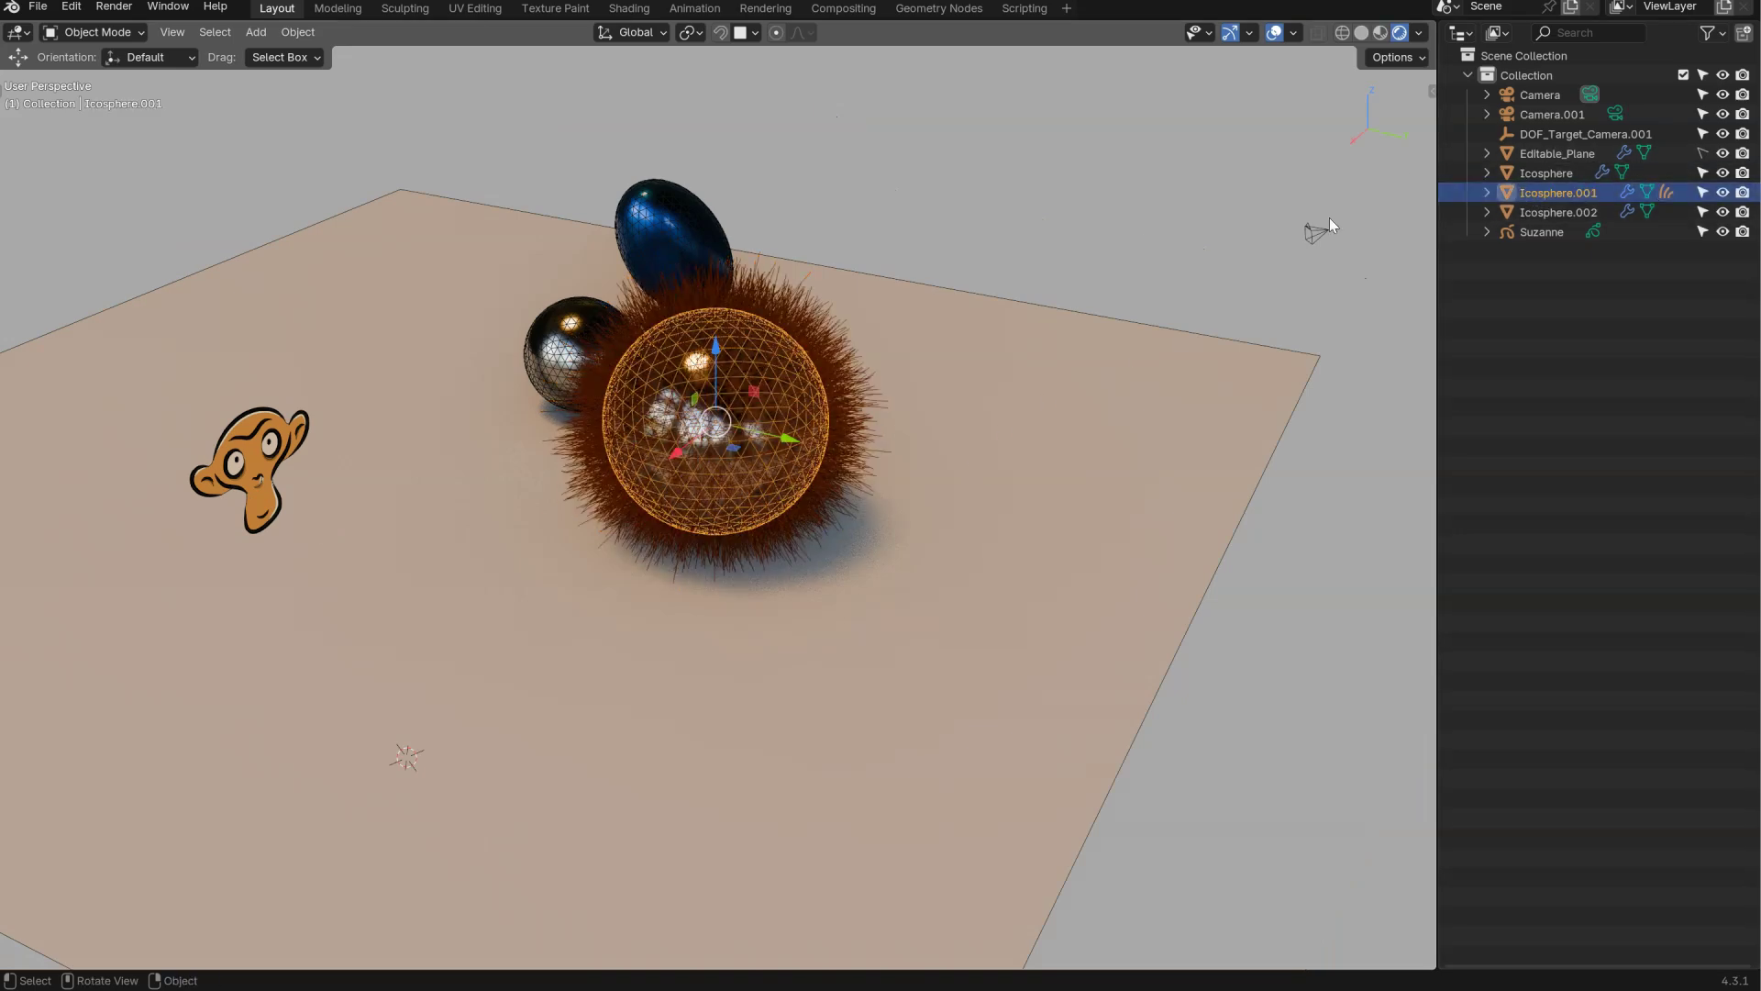
pyautogui.hotkey('shift', 'm')
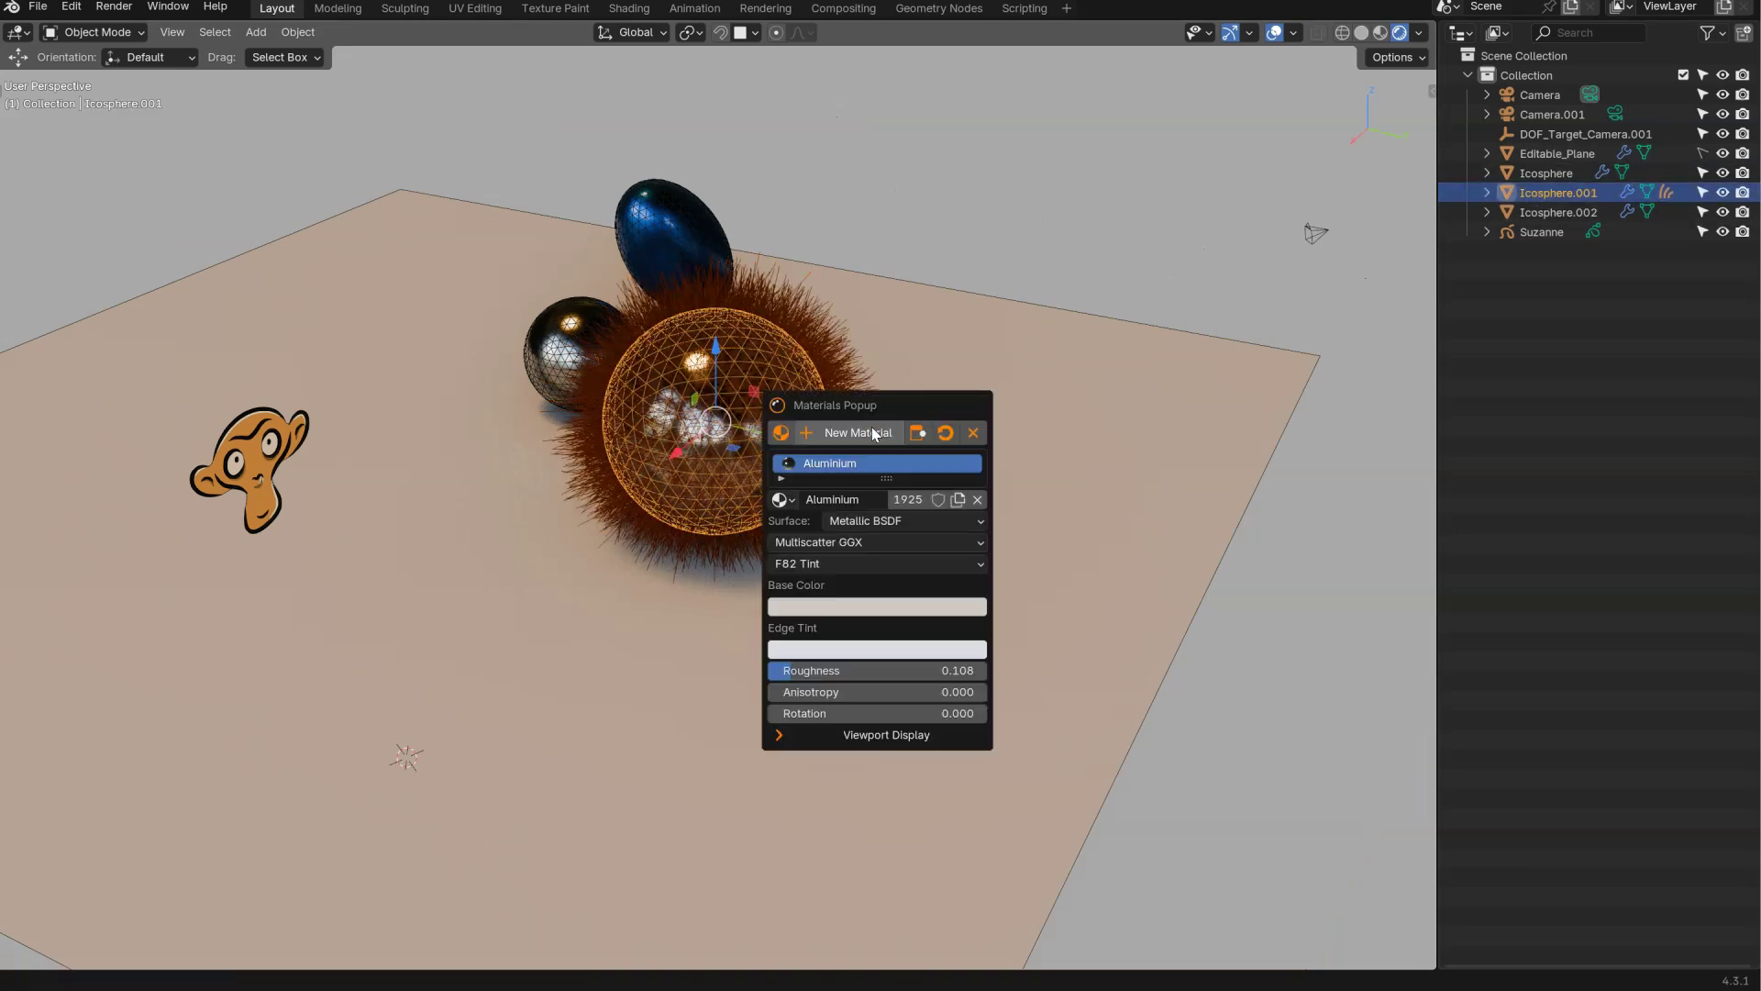
pyautogui.click(868, 525)
pyautogui.press('Escape')
pyautogui.click(976, 433)
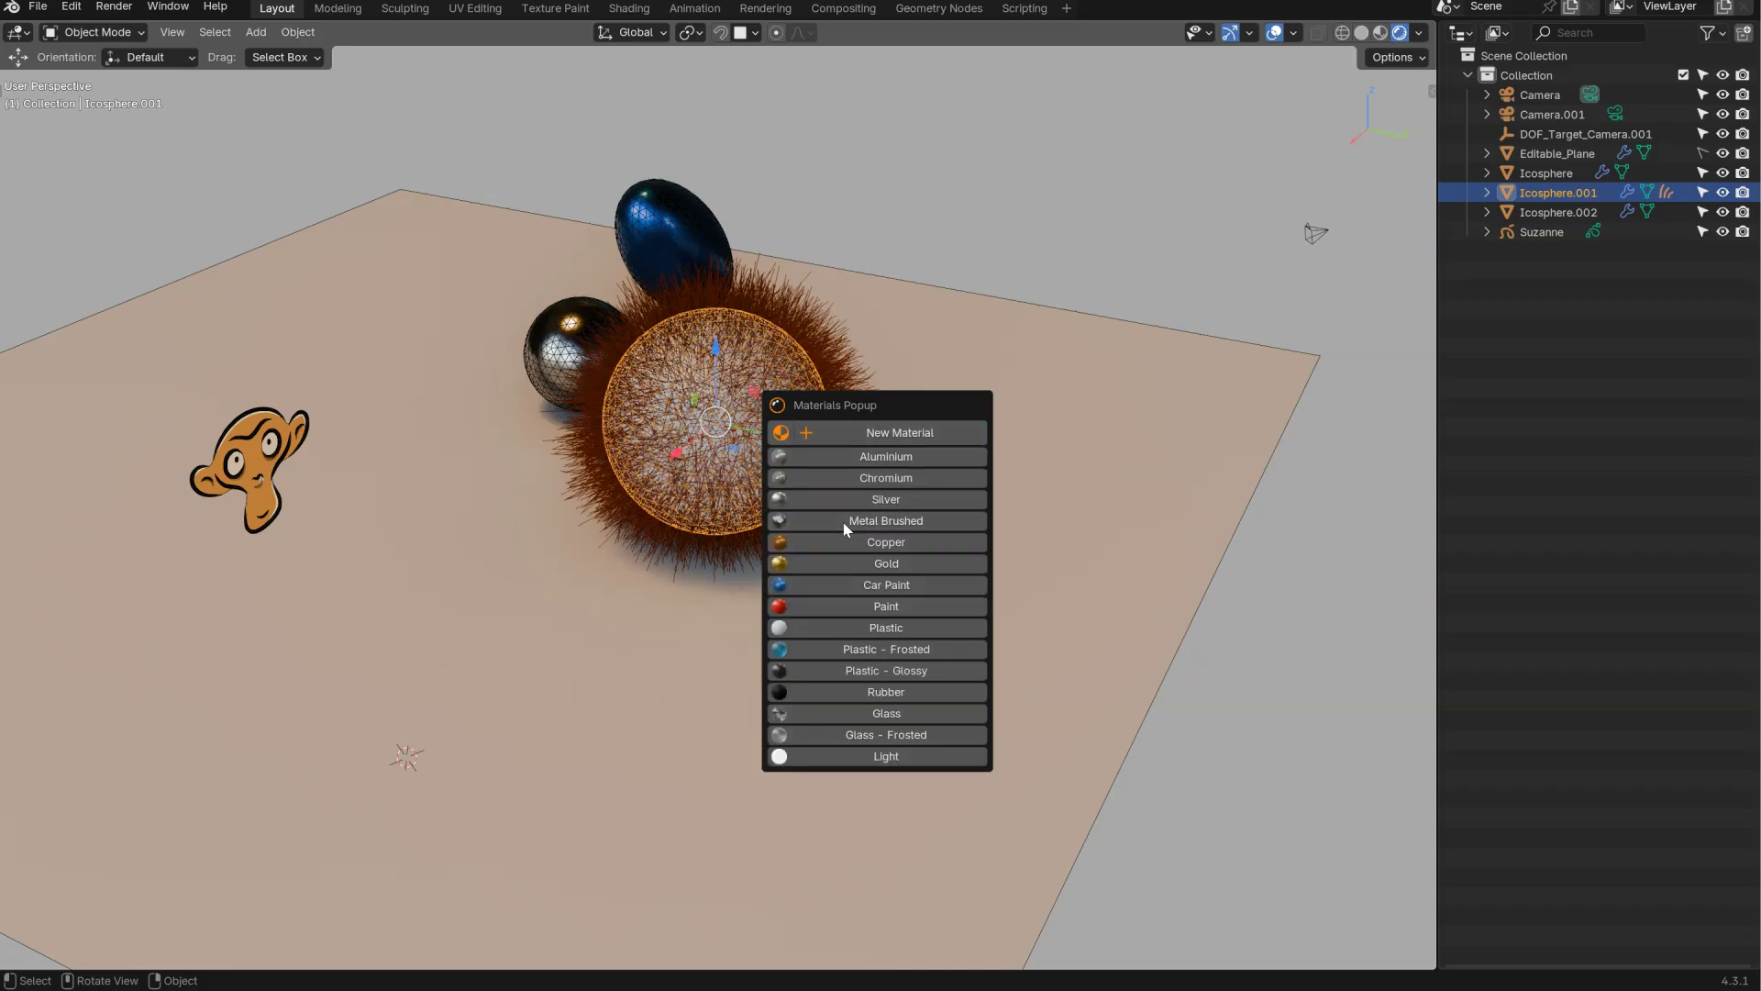
pyautogui.click(864, 691)
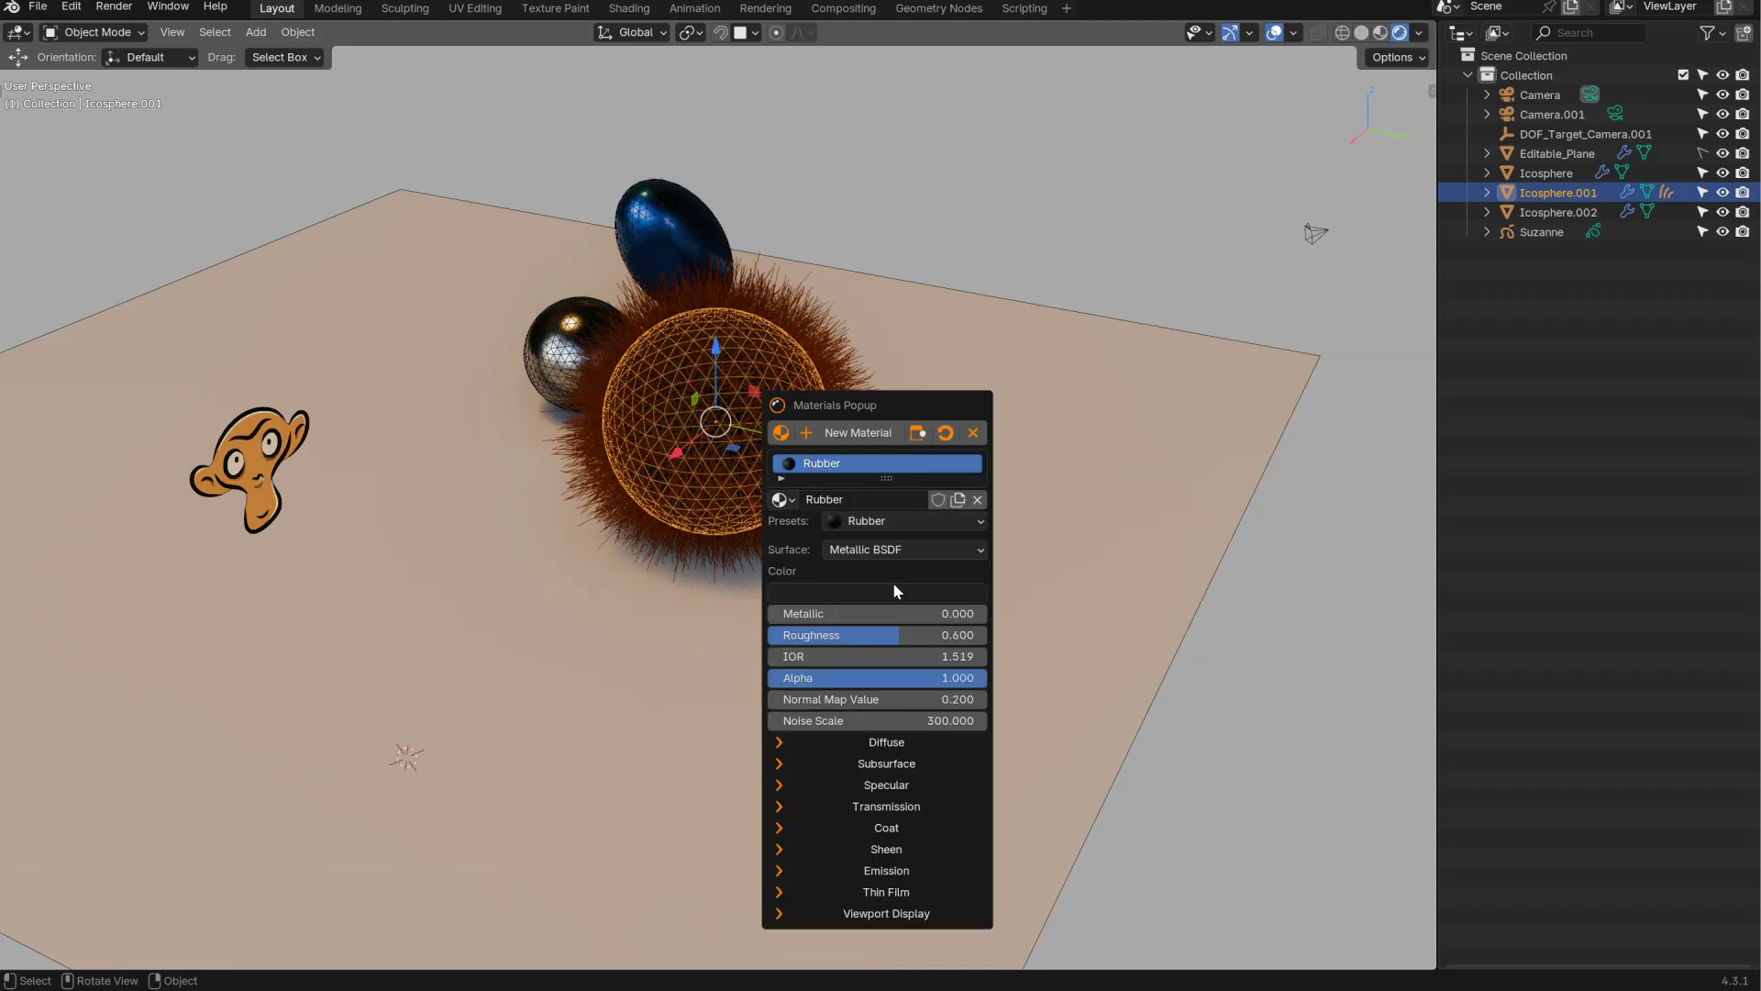
pyautogui.click(869, 522)
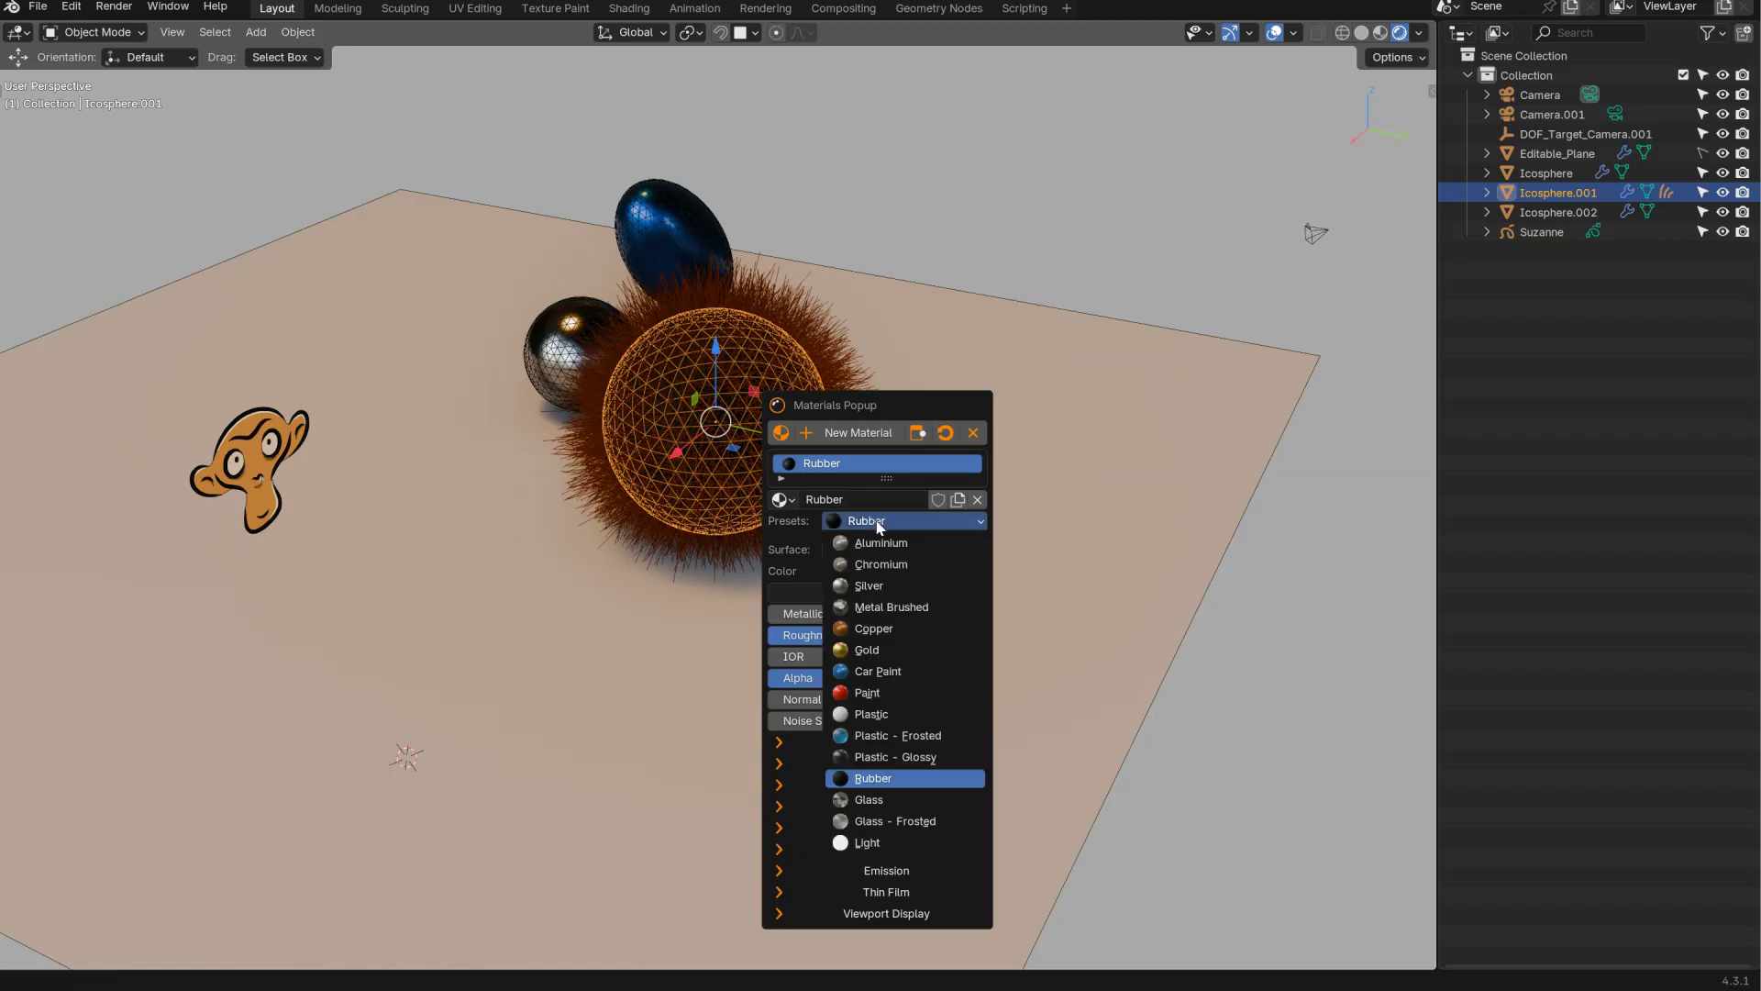
pyautogui.click(960, 224)
# - Rotate the environment lighting so the objects' shadows fall in a different direction
pyautogui.moveTo(960, 223); pyautogui.dragTo(640, 405, button='middle')
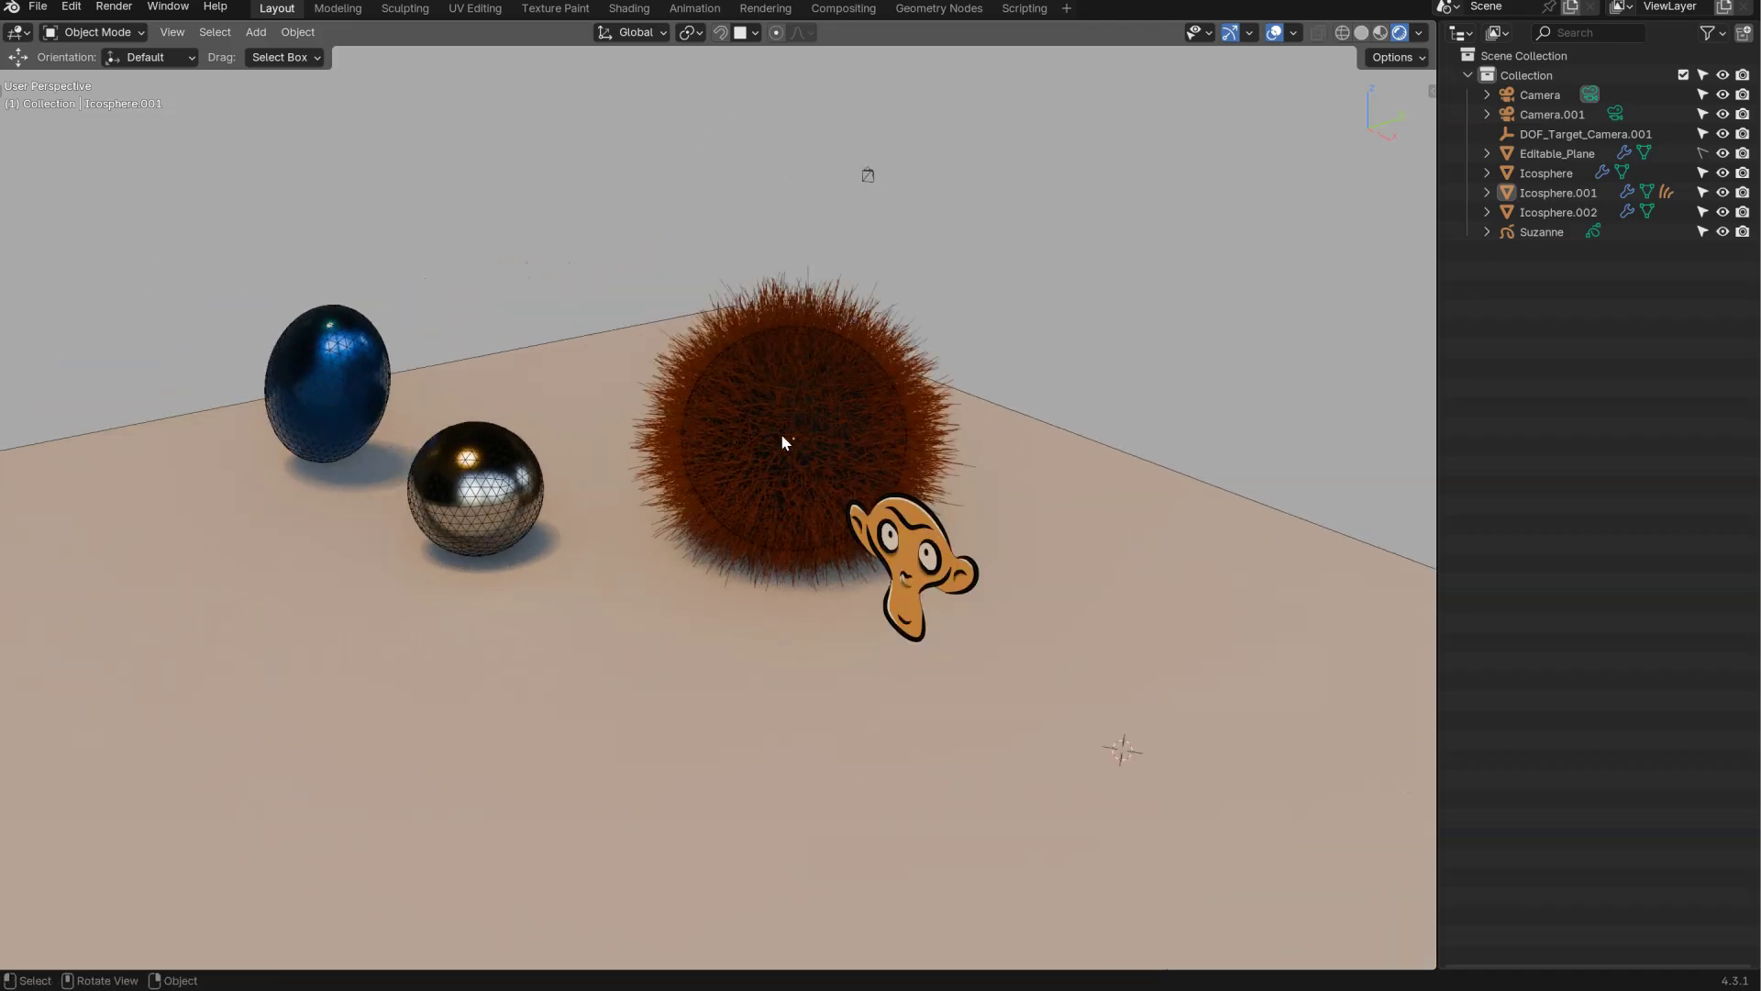
pyautogui.keyDown('ctrl'); pyautogui.keyDown('shift'); pyautogui.moveTo(753, 485); pyautogui.dragTo(840, 450, button='middle'); pyautogui.keyUp('shift'); pyautogui.keyUp('ctrl')
# - Select the fur curves and set the Density of their Interpolate Hair Curves modifier to 500
pyautogui.click(921, 373)
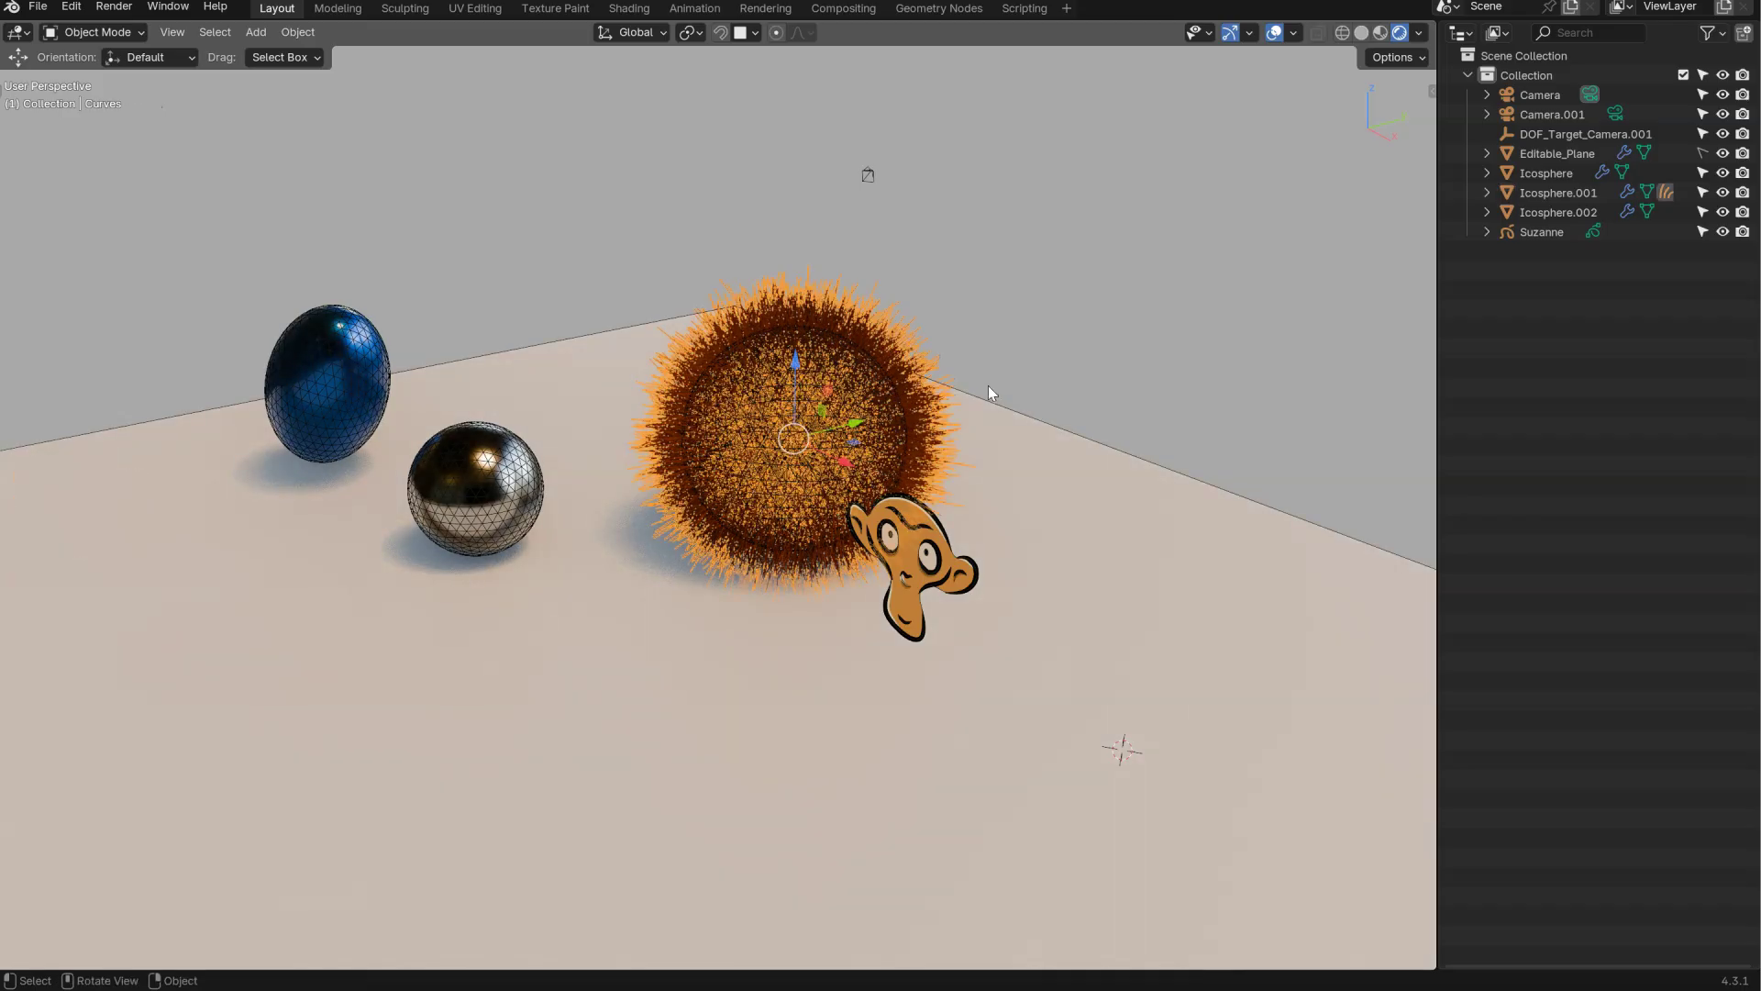
pyautogui.hotkey('alt', 'space')
pyautogui.moveTo(963, 370); pyautogui.dragTo(1100, 278)
pyautogui.click(1016, 441)
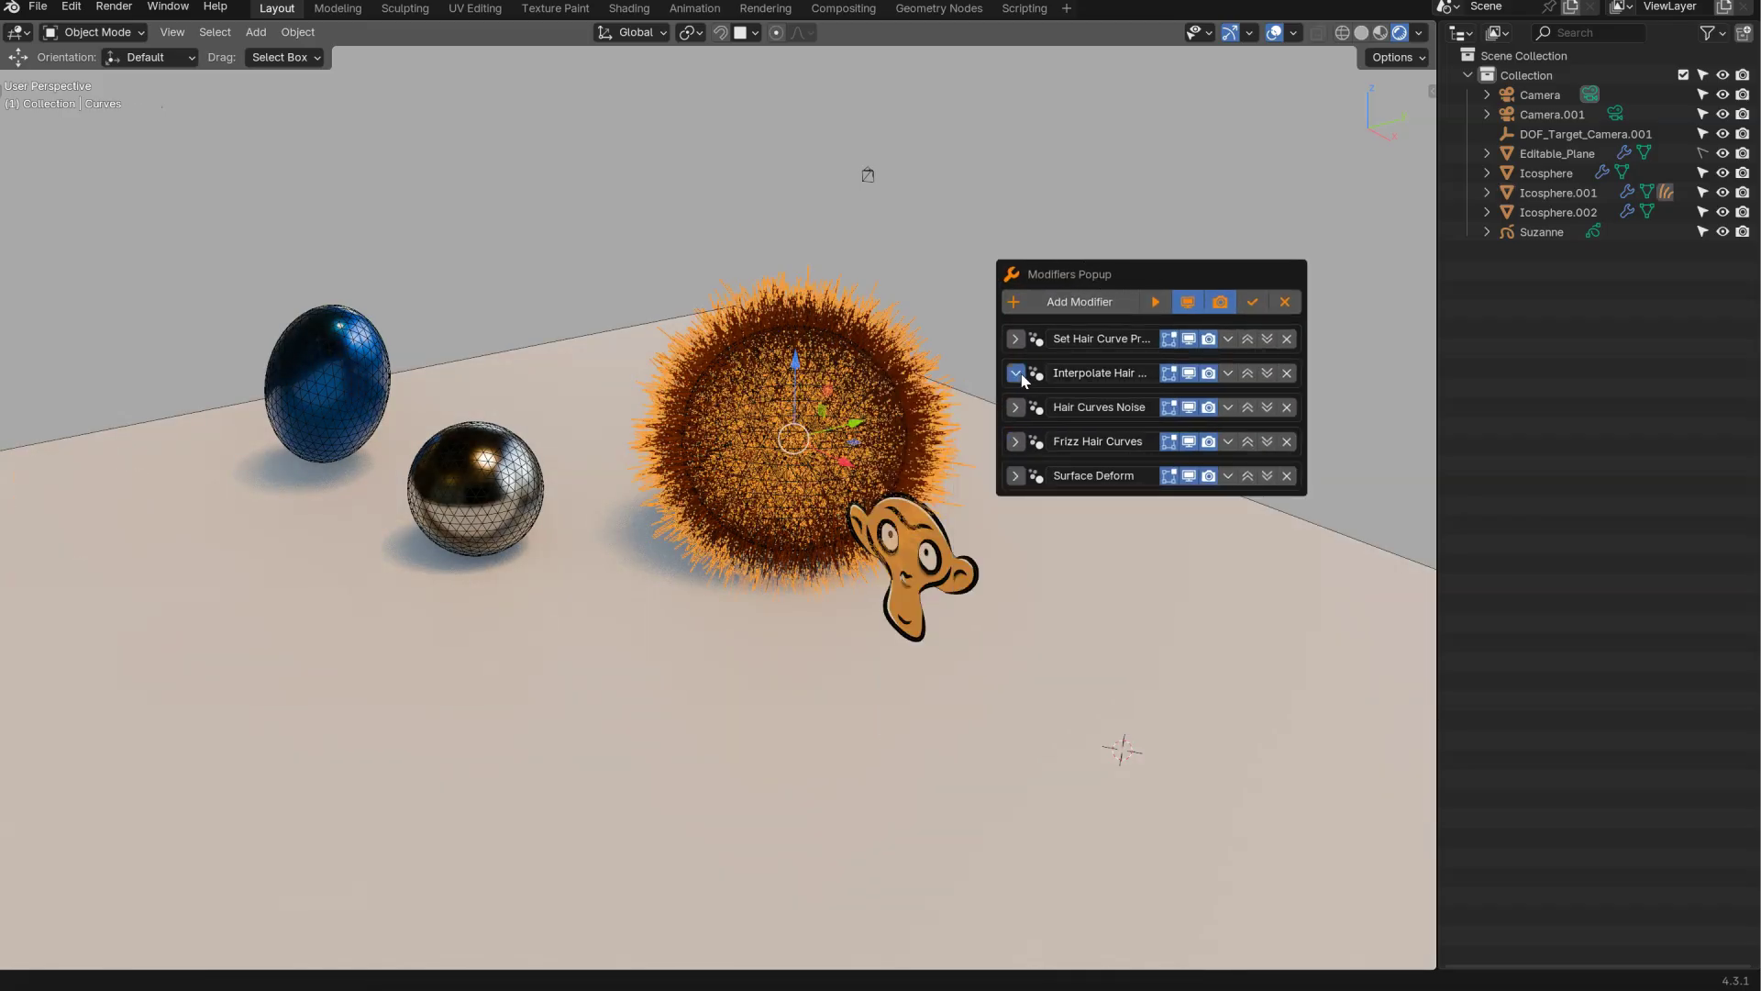
pyautogui.click(1015, 373)
pyautogui.click(1192, 635)
pyautogui.write('1')
pyautogui.write('00')
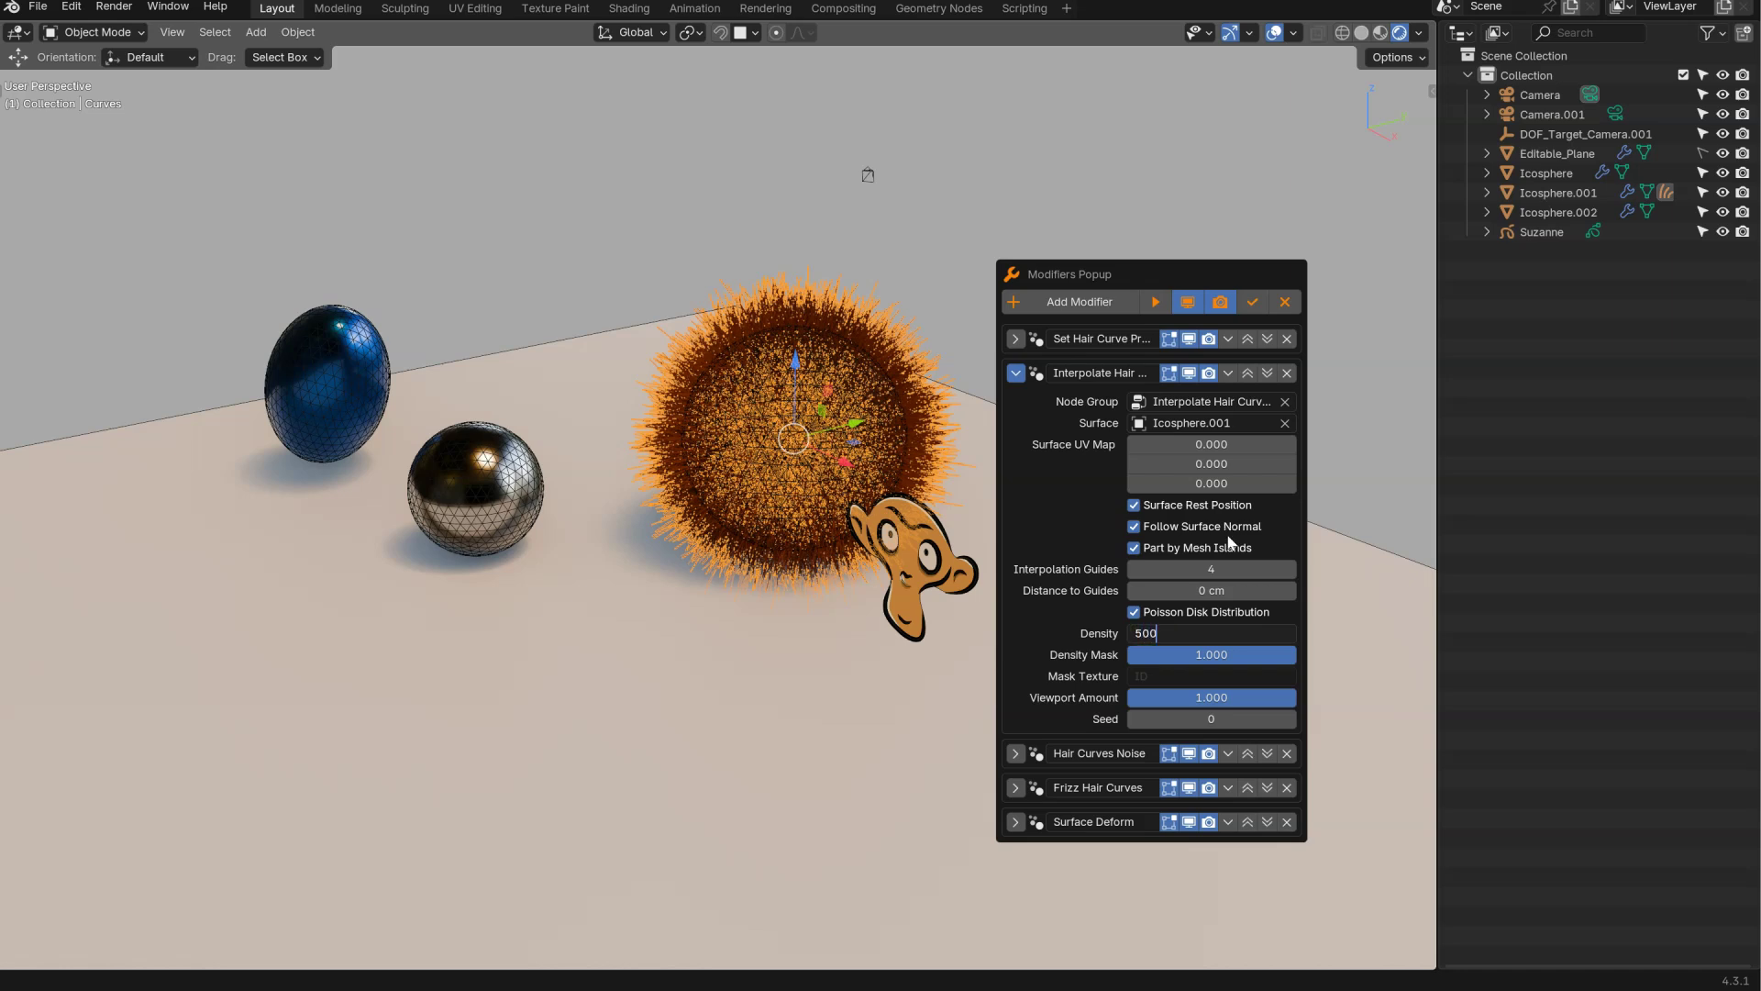
pyautogui.press('Return')
pyautogui.click(1018, 377)
# - Dim the environment lighting until the plane and the spheres are completely dark
pyautogui.moveTo(1019, 376); pyautogui.dragTo(859, 486, button='middle')
pyautogui.moveTo(909, 427)
pyautogui.keyDown('ctrl'); pyautogui.keyDown('shift'); pyautogui.mouseDown(button='middle')
pyautogui.moveTo(901, 509)
pyautogui.moveTo(910, 482)
pyautogui.moveTo(899, 500)
pyautogui.moveTo(899, 444)
pyautogui.moveTo(884, 520)
pyautogui.mouseUp(button='middle'); pyautogui.keyUp('shift'); pyautogui.keyUp('ctrl')
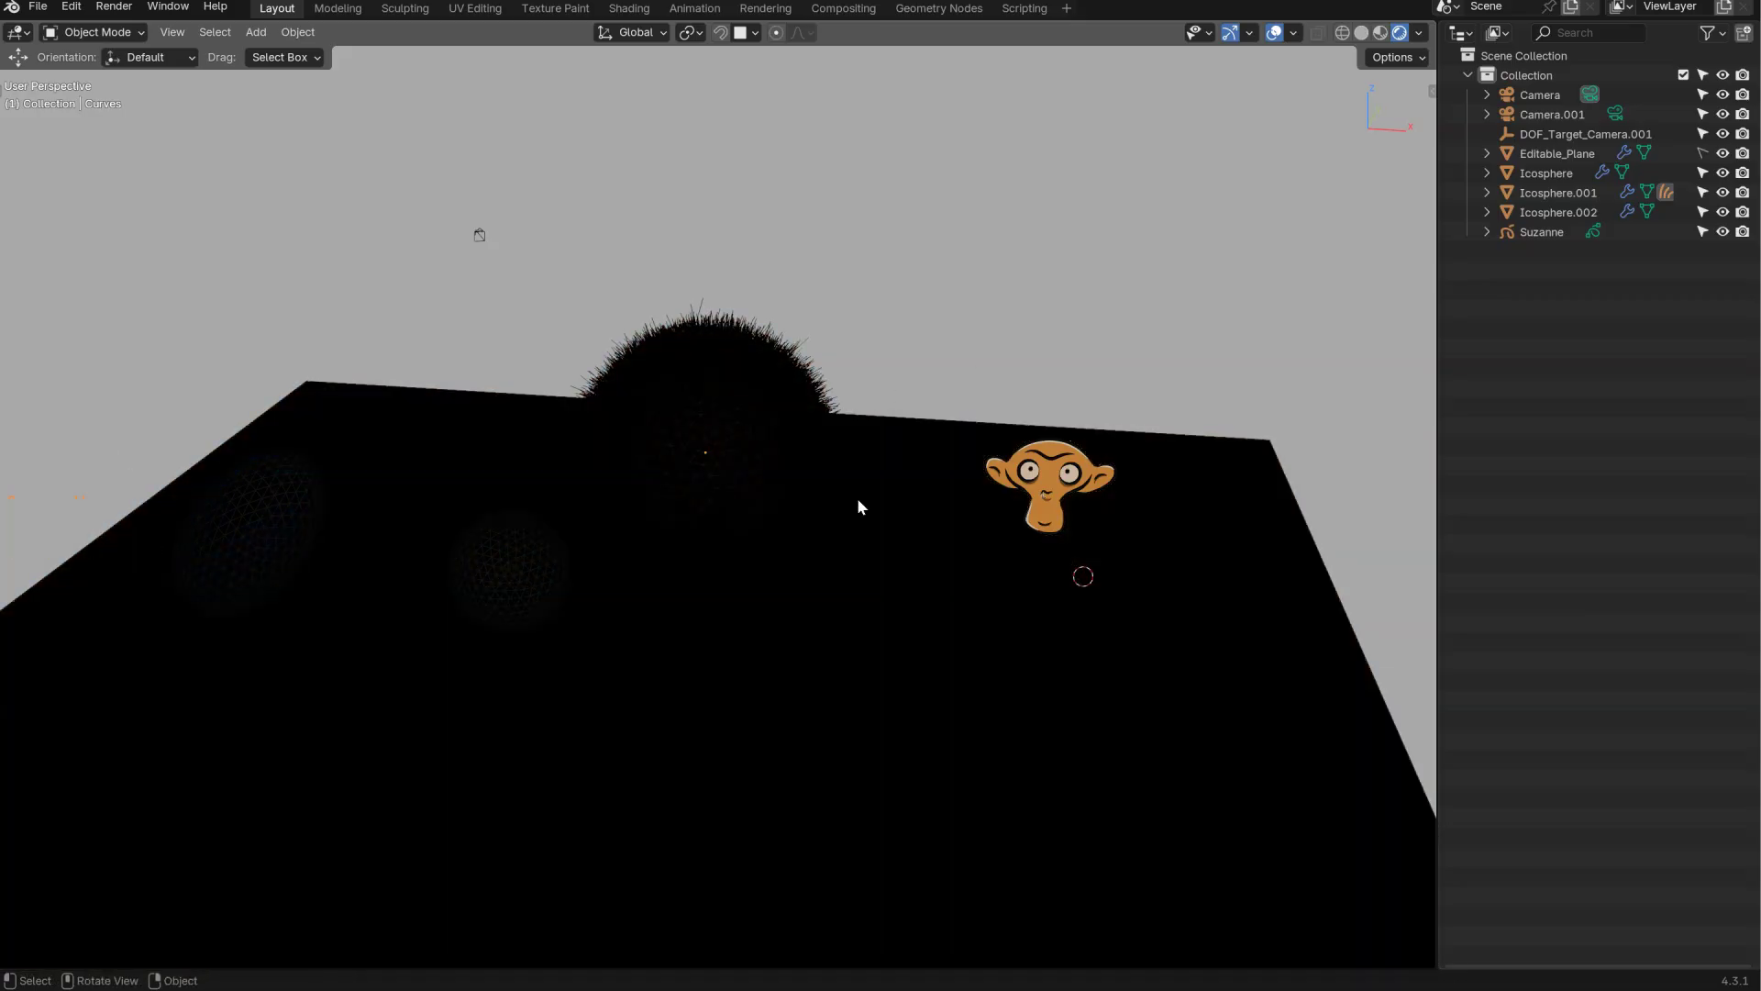
pyautogui.hotkey('shift', 'a')
pyautogui.moveTo(807, 312)
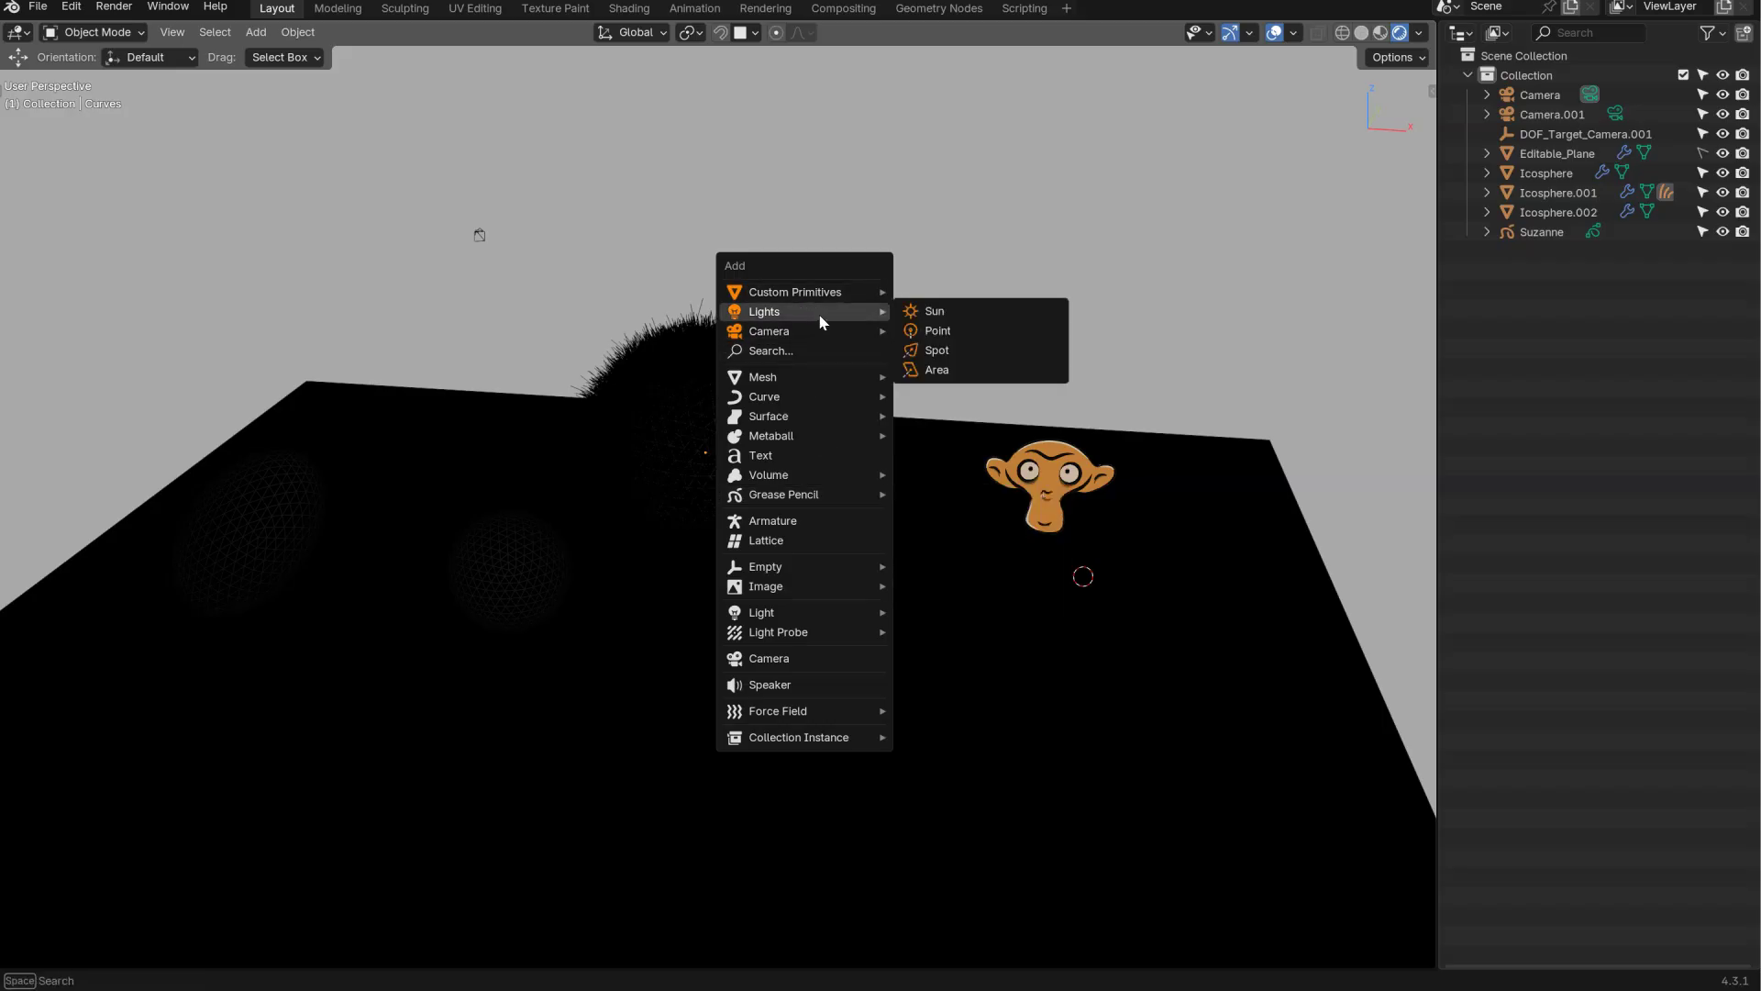
pyautogui.click(933, 311)
pyautogui.click(821, 402)
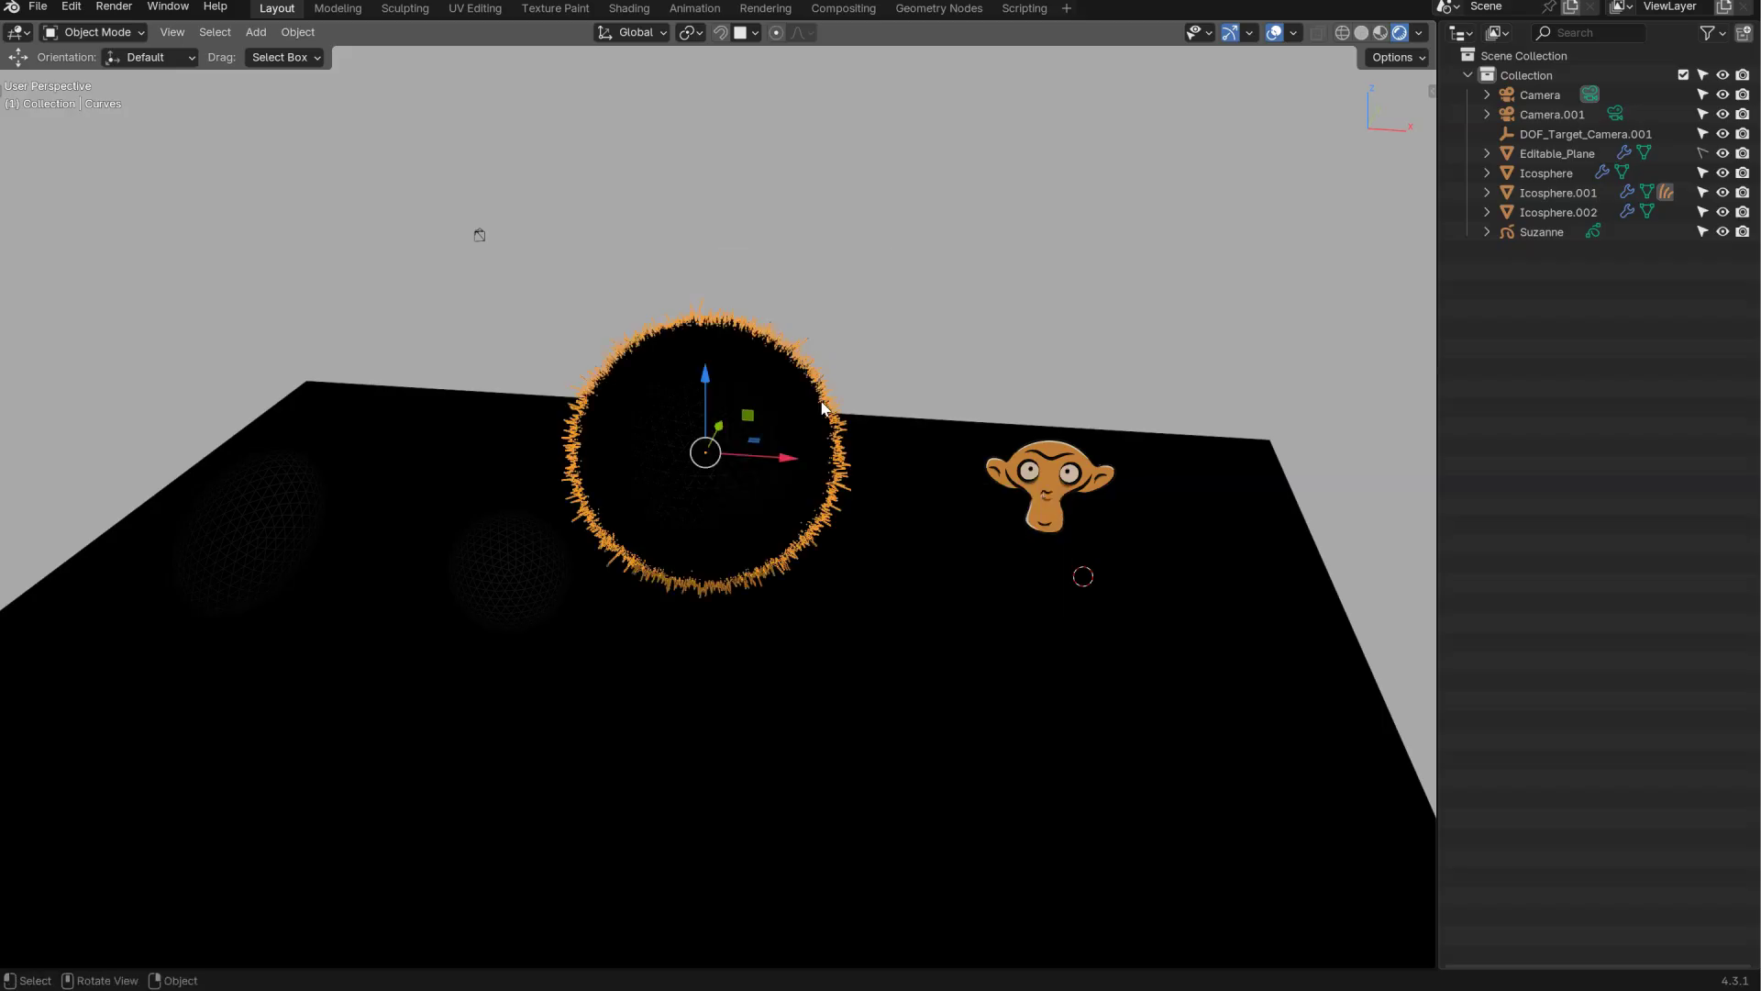
pyautogui.click(977, 341)
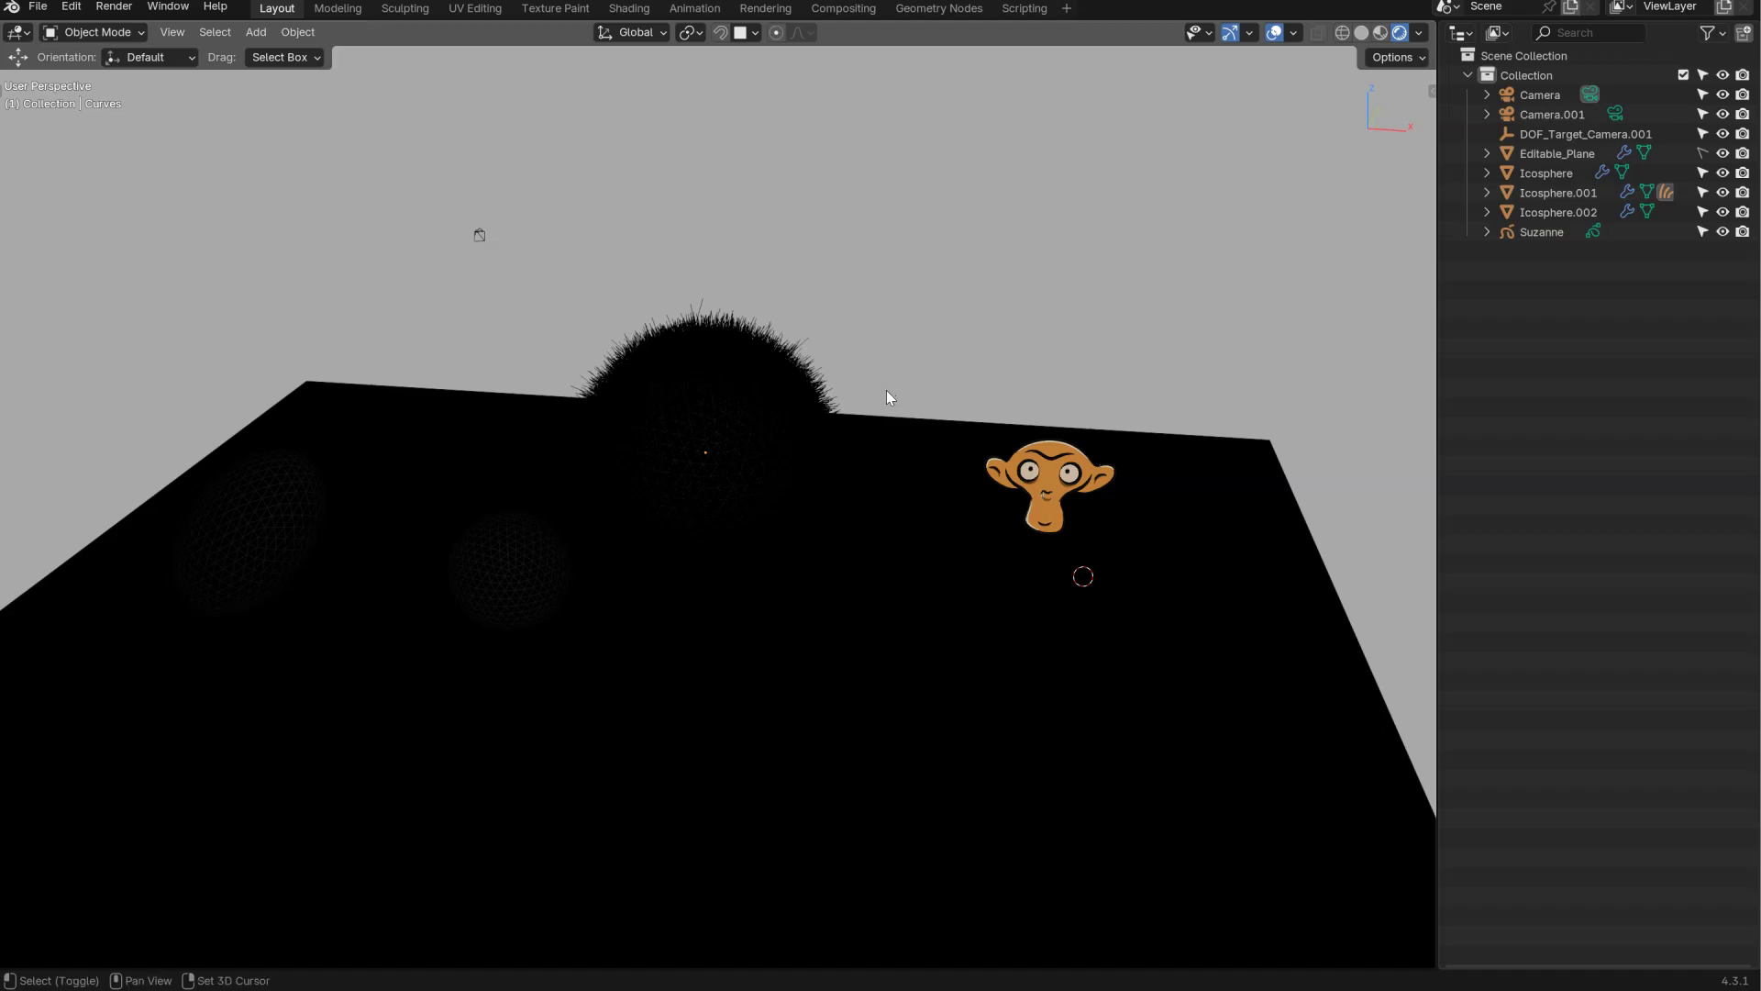
# - Add a Sun light from the add-on's Lights set and place it above the scene
pyautogui.hotkey('shift', 'a')
pyautogui.moveTo(903, 208)
pyautogui.click(977, 211)
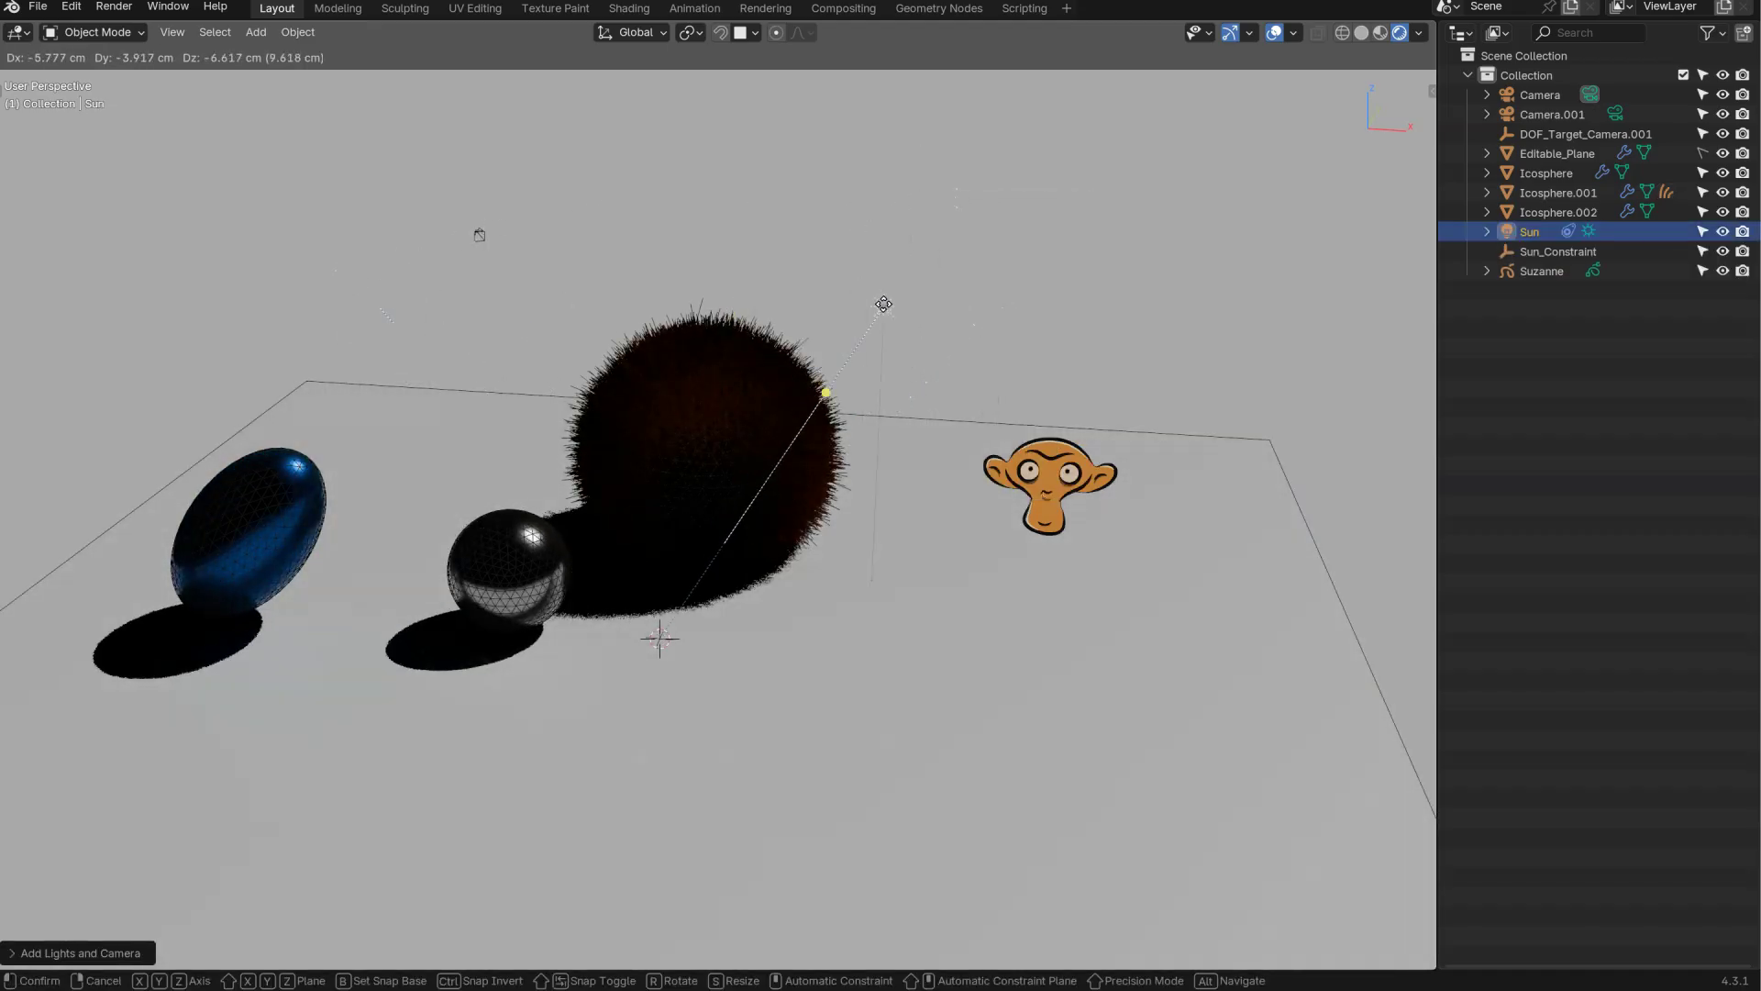
pyautogui.click(904, 353)
# - Move the sun light close to the top of the furry ball and check the lighting from other angles
pyautogui.moveTo(906, 359); pyautogui.dragTo(705, 378, button='middle')
pyautogui.press('g')
pyautogui.click(1001, 373)
pyautogui.keyDown('ctrl'); pyautogui.keyDown('shift'); pyautogui.moveTo(998, 436); pyautogui.dragTo(971, 167, button='middle'); pyautogui.keyUp('shift'); pyautogui.keyUp('ctrl')
pyautogui.keyDown('ctrl'); pyautogui.keyDown('shift'); pyautogui.moveTo(932, 422); pyautogui.dragTo(932, 213, button='middle'); pyautogui.keyUp('shift'); pyautogui.keyUp('ctrl')
pyautogui.keyDown('ctrl'); pyautogui.keyDown('shift'); pyautogui.moveTo(849, 375); pyautogui.dragTo(888, 375, button='middle'); pyautogui.keyUp('shift'); pyautogui.keyUp('ctrl')
pyautogui.keyDown('ctrl'); pyautogui.keyDown('shift'); pyautogui.moveTo(934, 494); pyautogui.dragTo(905, 493, button='middle'); pyautogui.keyUp('shift'); pyautogui.keyUp('ctrl')
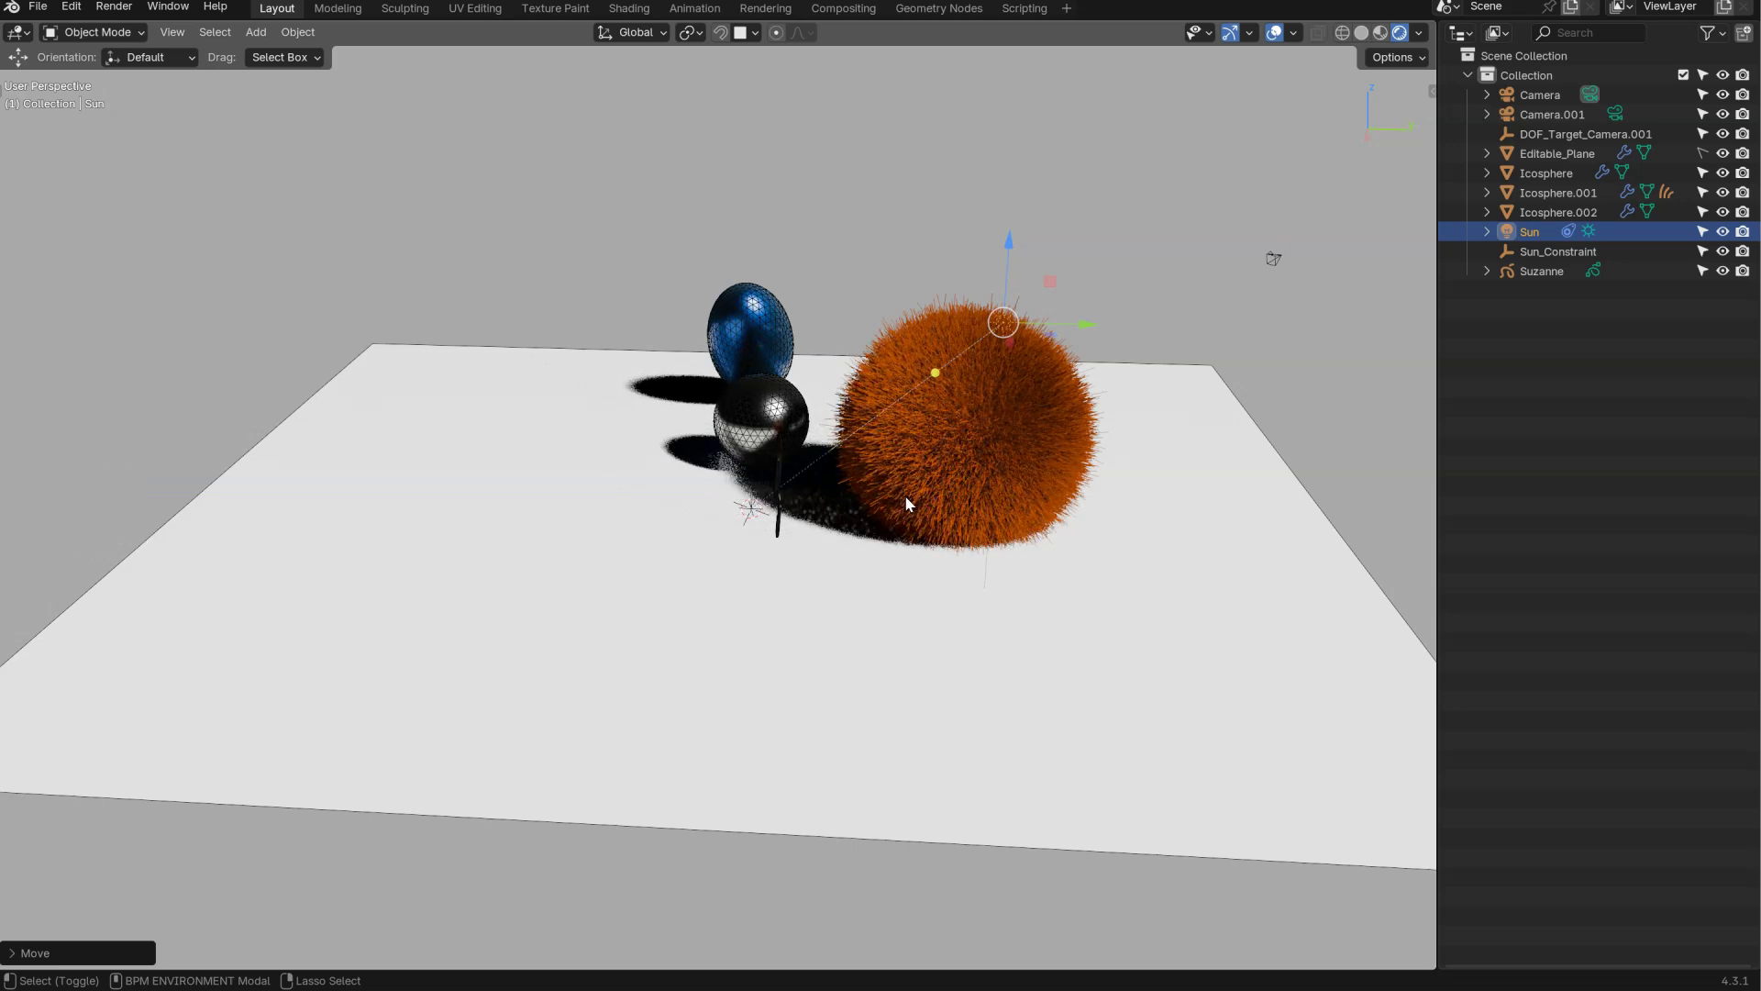
# - Move the sun light in the horizontal plane, with Z locked, to the area between the blue ellipsoid and the furry ball
pyautogui.moveTo(706, 436); pyautogui.dragTo(862, 466, button='middle')
pyautogui.press('g')
pyautogui.hotkey('shift', 'z')
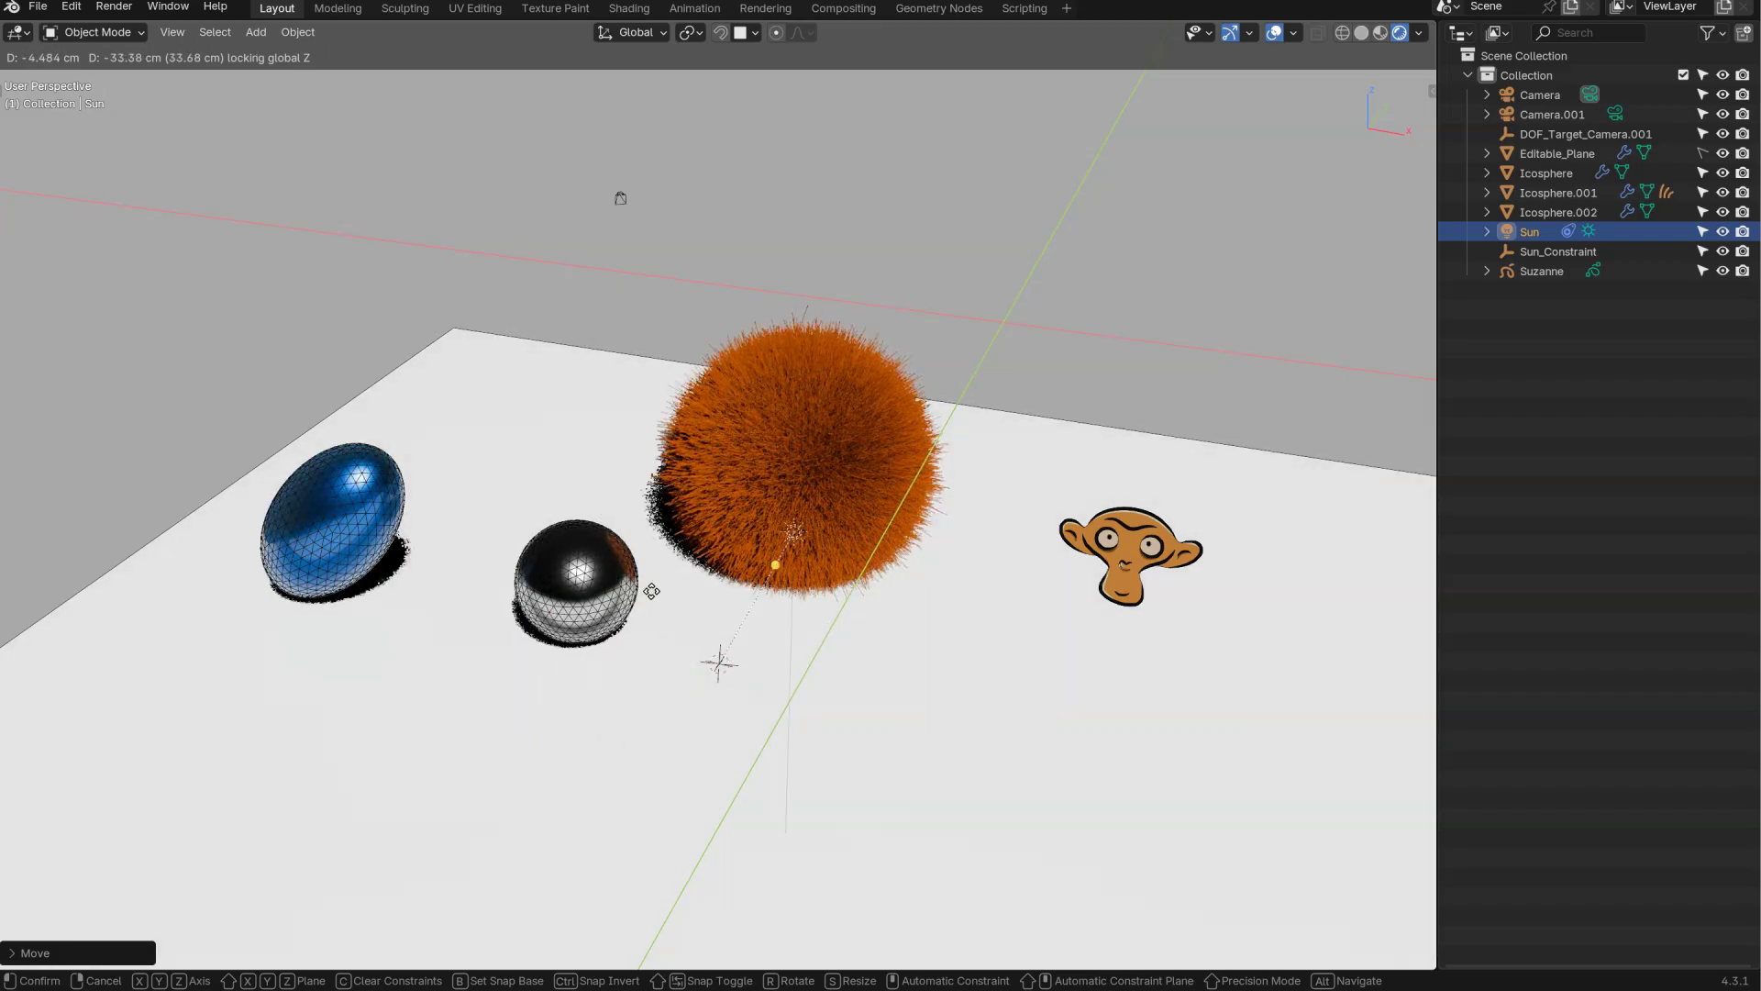
pyautogui.click(358, 489)
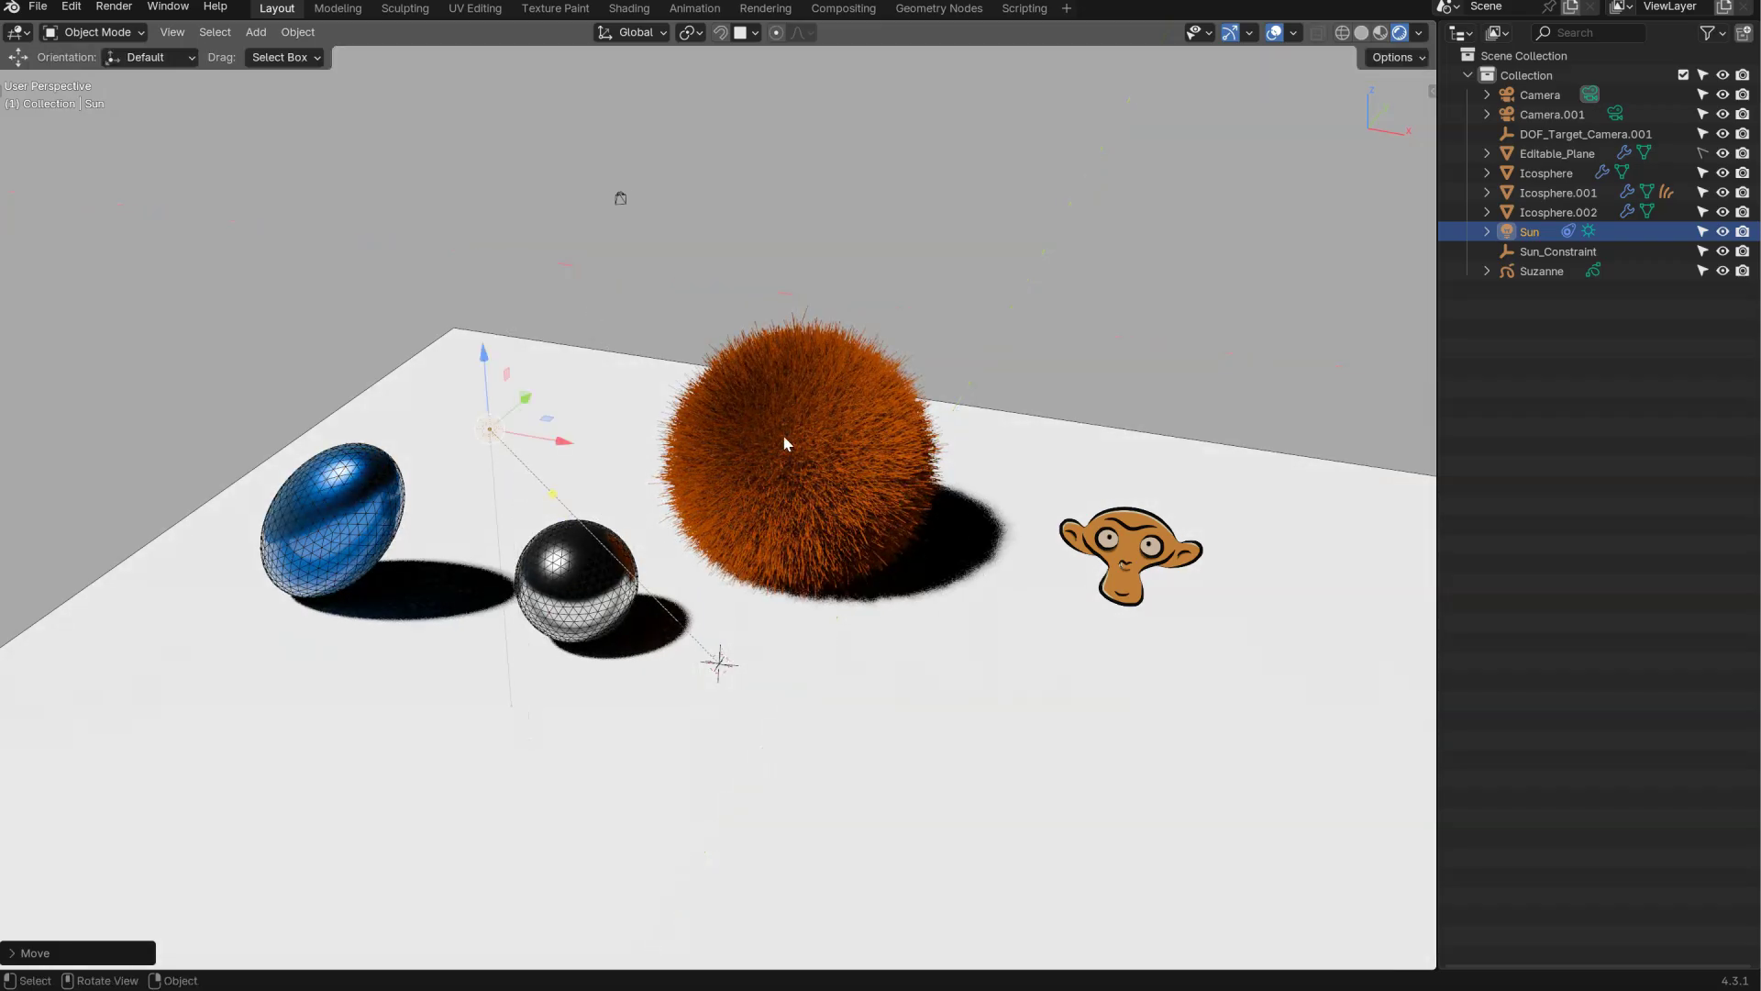
# - Maximize the 3D viewport and select the fur curves of the orange ball
pyautogui.moveTo(817, 421); pyautogui.dragTo(739, 409, button='middle')
pyautogui.hotkey('ctrl', 'space')
pyautogui.moveTo(954, 359); pyautogui.dragTo(896, 298, button='middle')
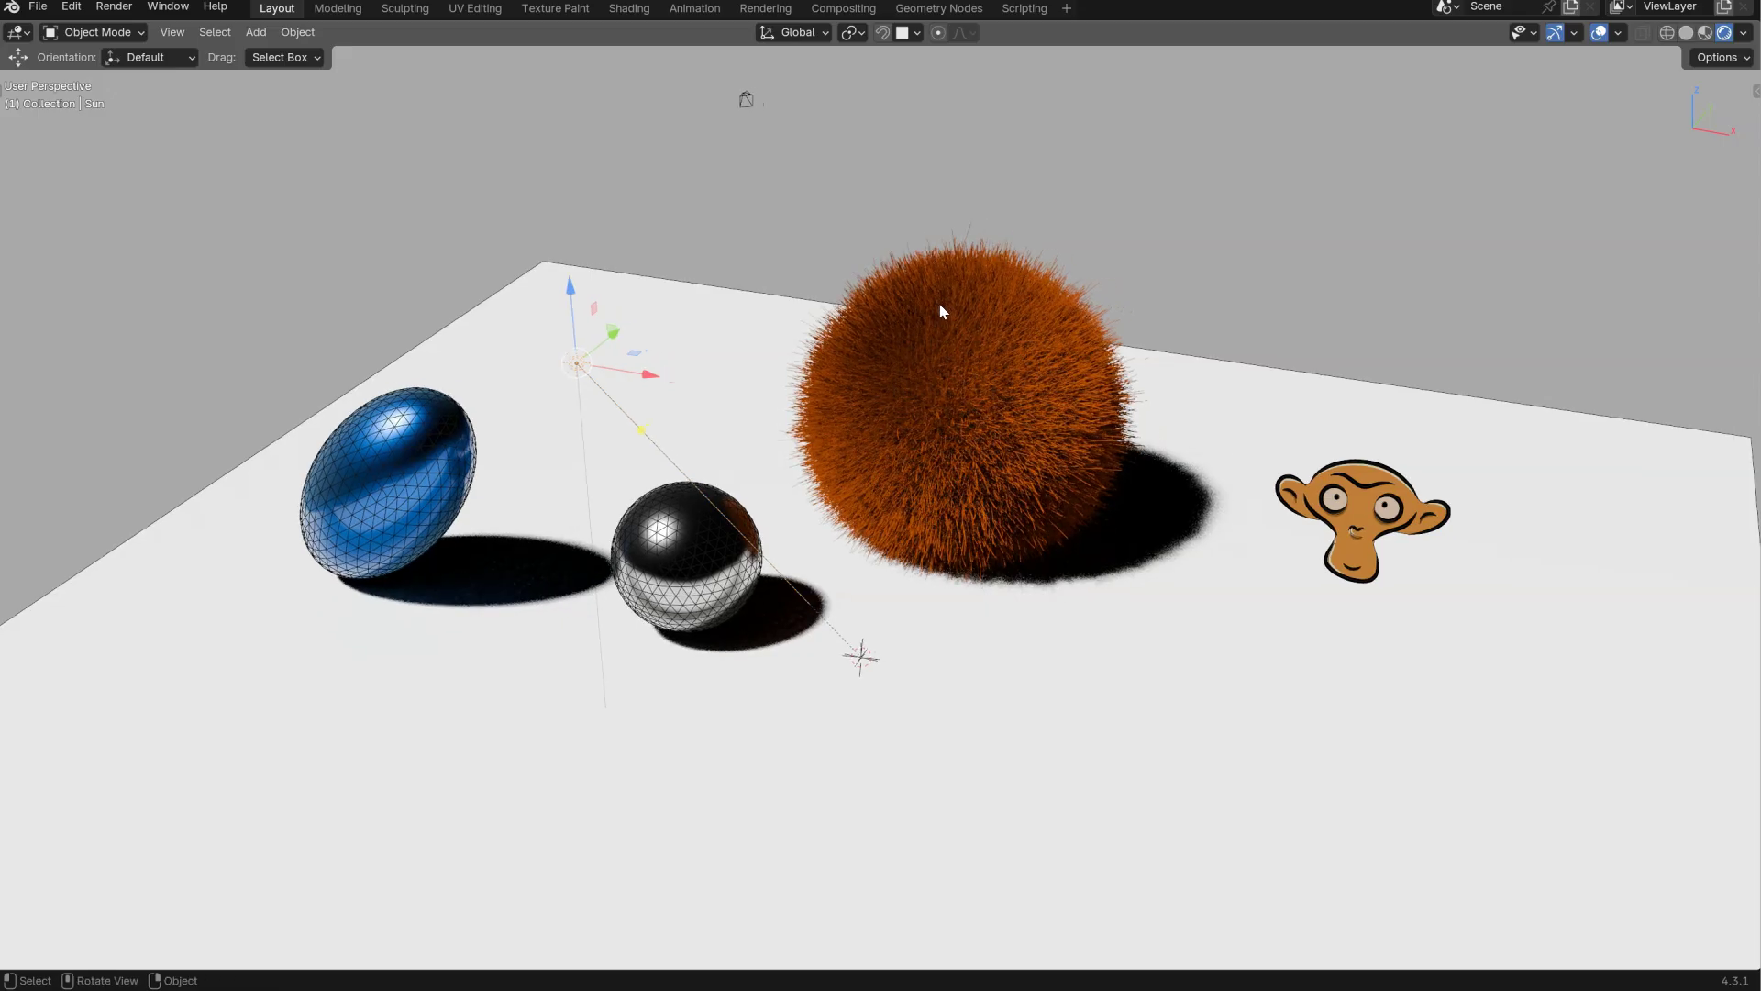
pyautogui.moveTo(867, 430); pyautogui.dragTo(846, 428, button='middle')
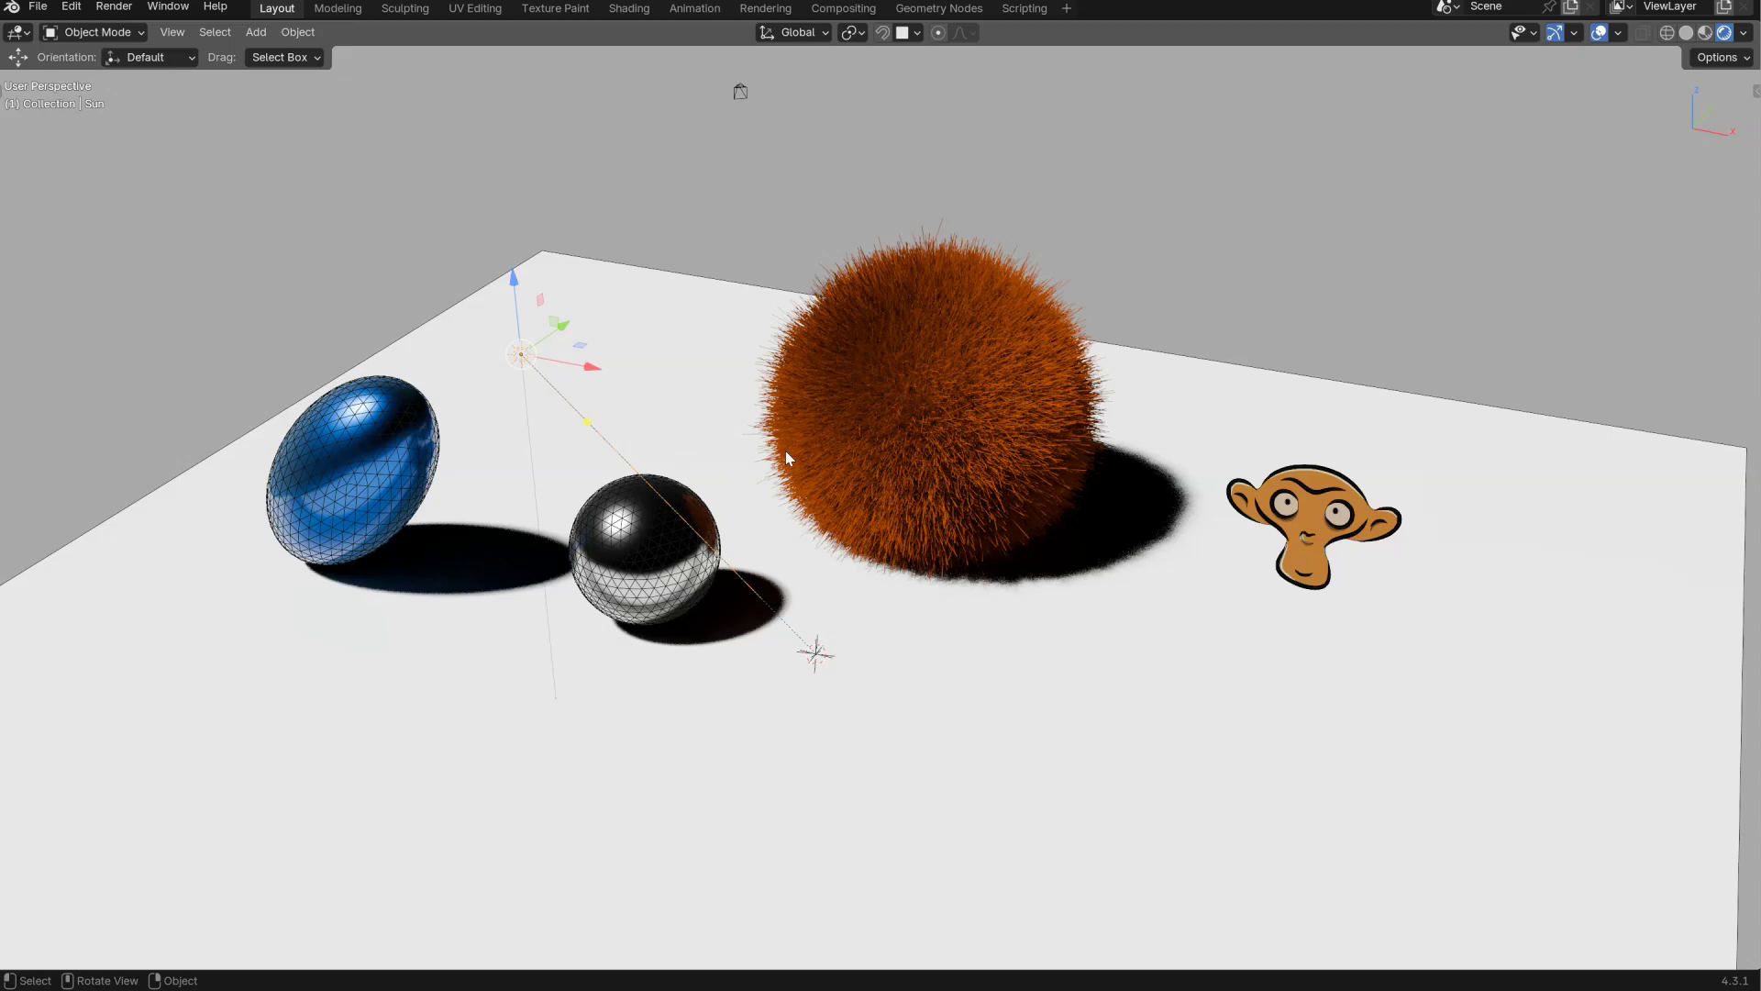
pyautogui.moveTo(862, 444); pyautogui.dragTo(784, 433, button='middle')
pyautogui.click(913, 439)
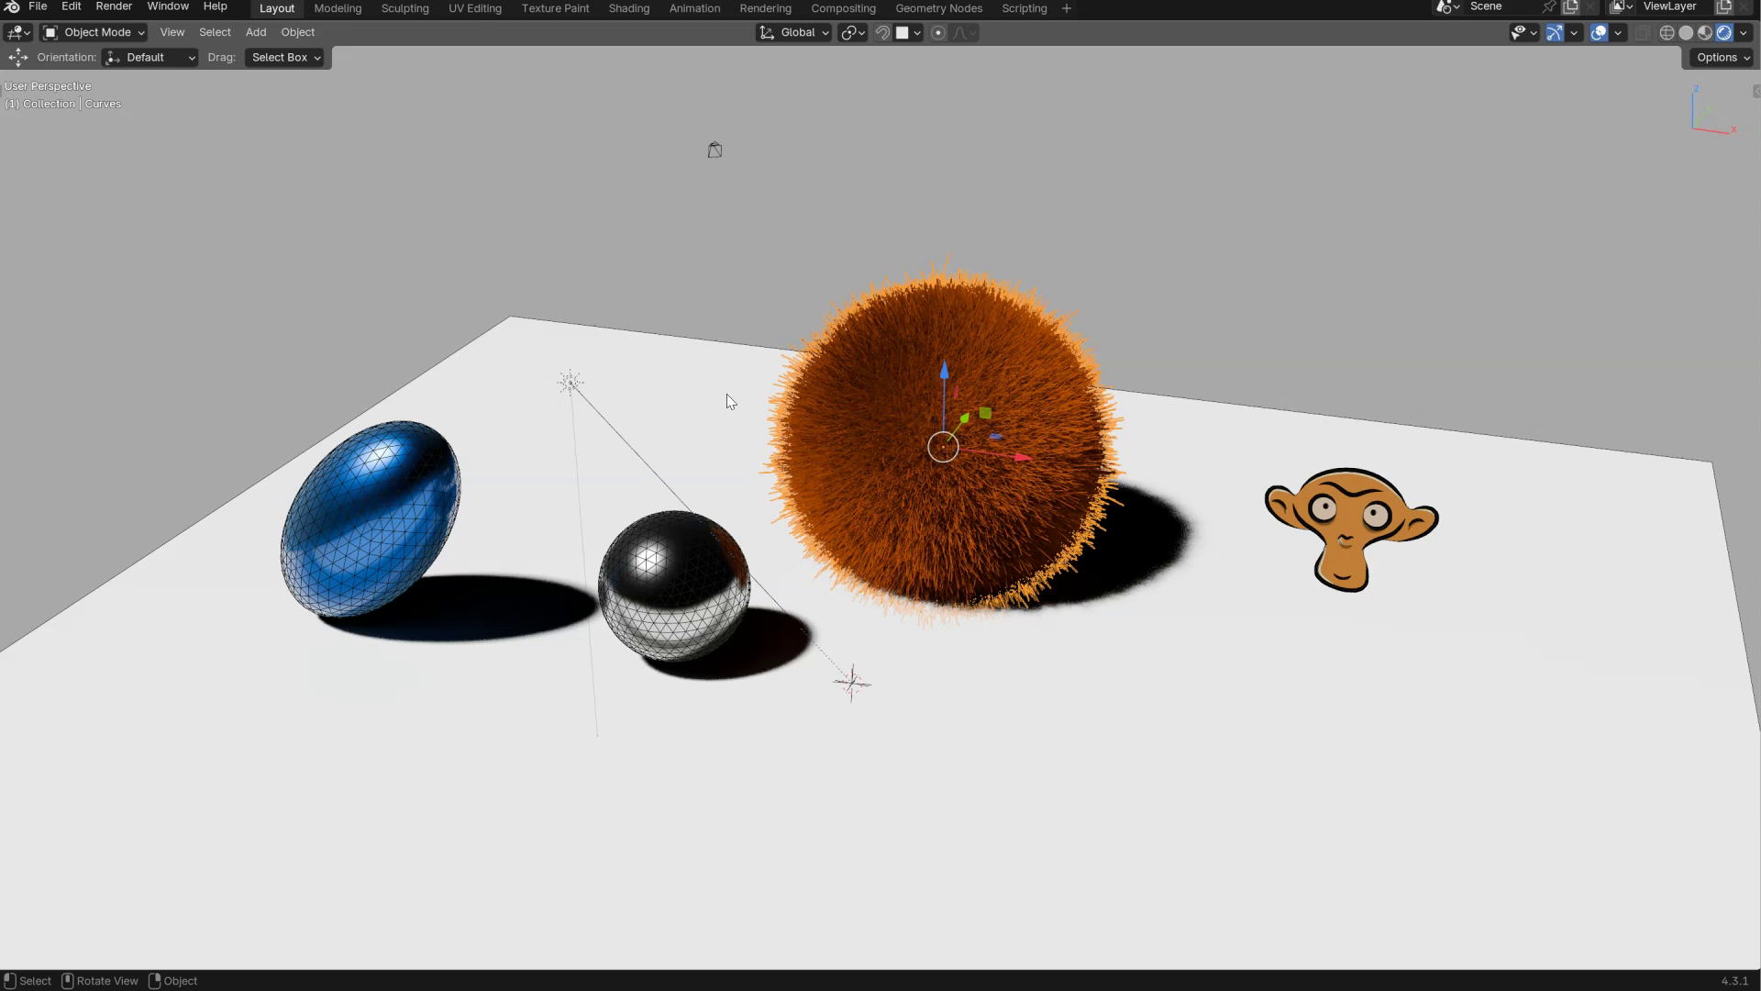
# - Add a camera matching the current view from the add-on's Camera set and apply a resolution of 1920 × 1080 to it
pyautogui.hotkey('shift', 'a')
pyautogui.moveTo(731, 390)
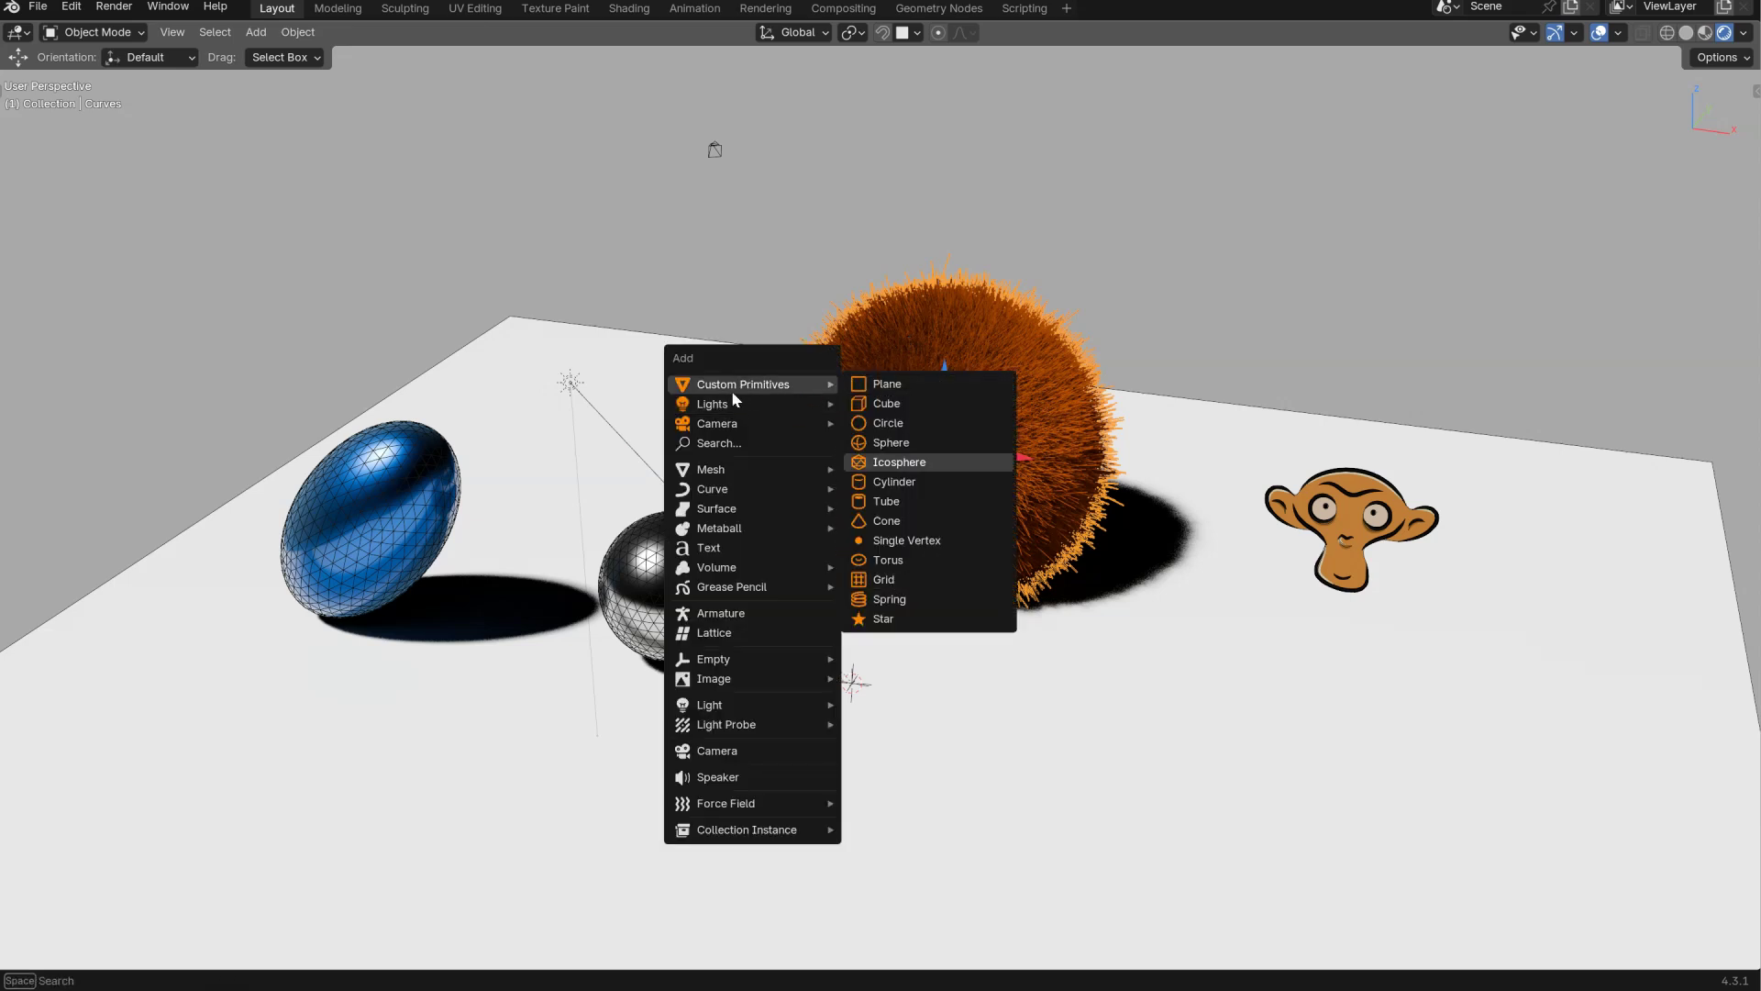
pyautogui.moveTo(726, 423)
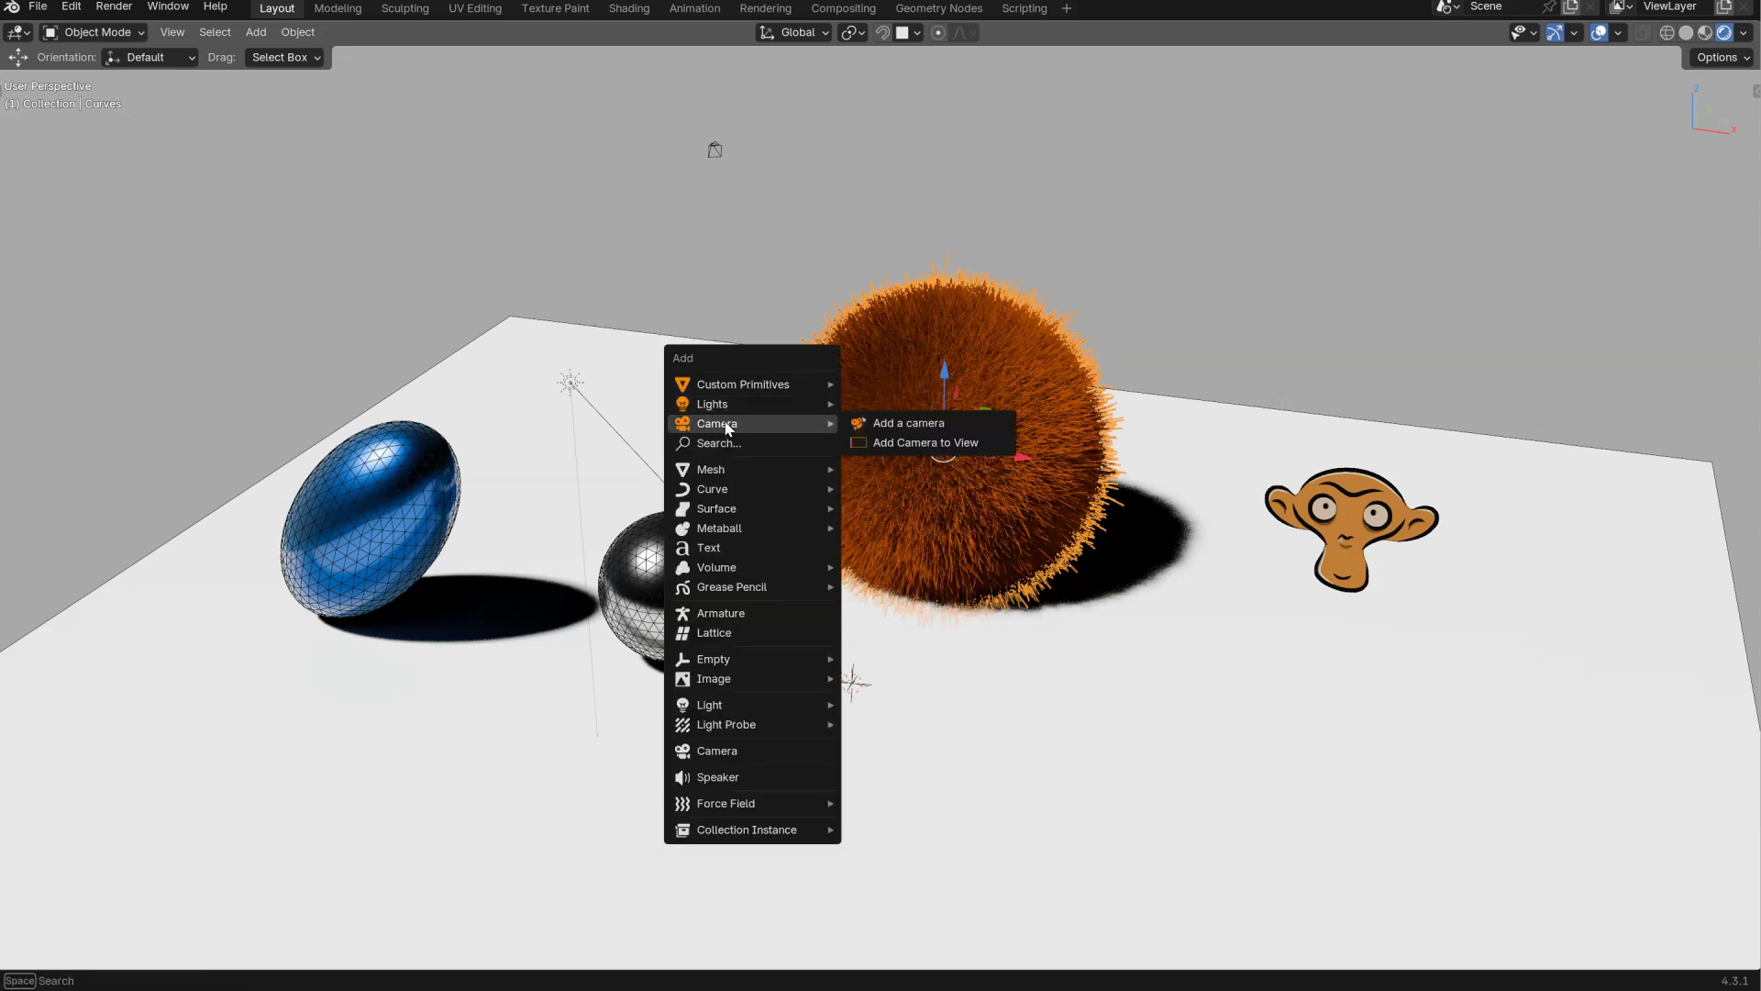
pyautogui.click(888, 446)
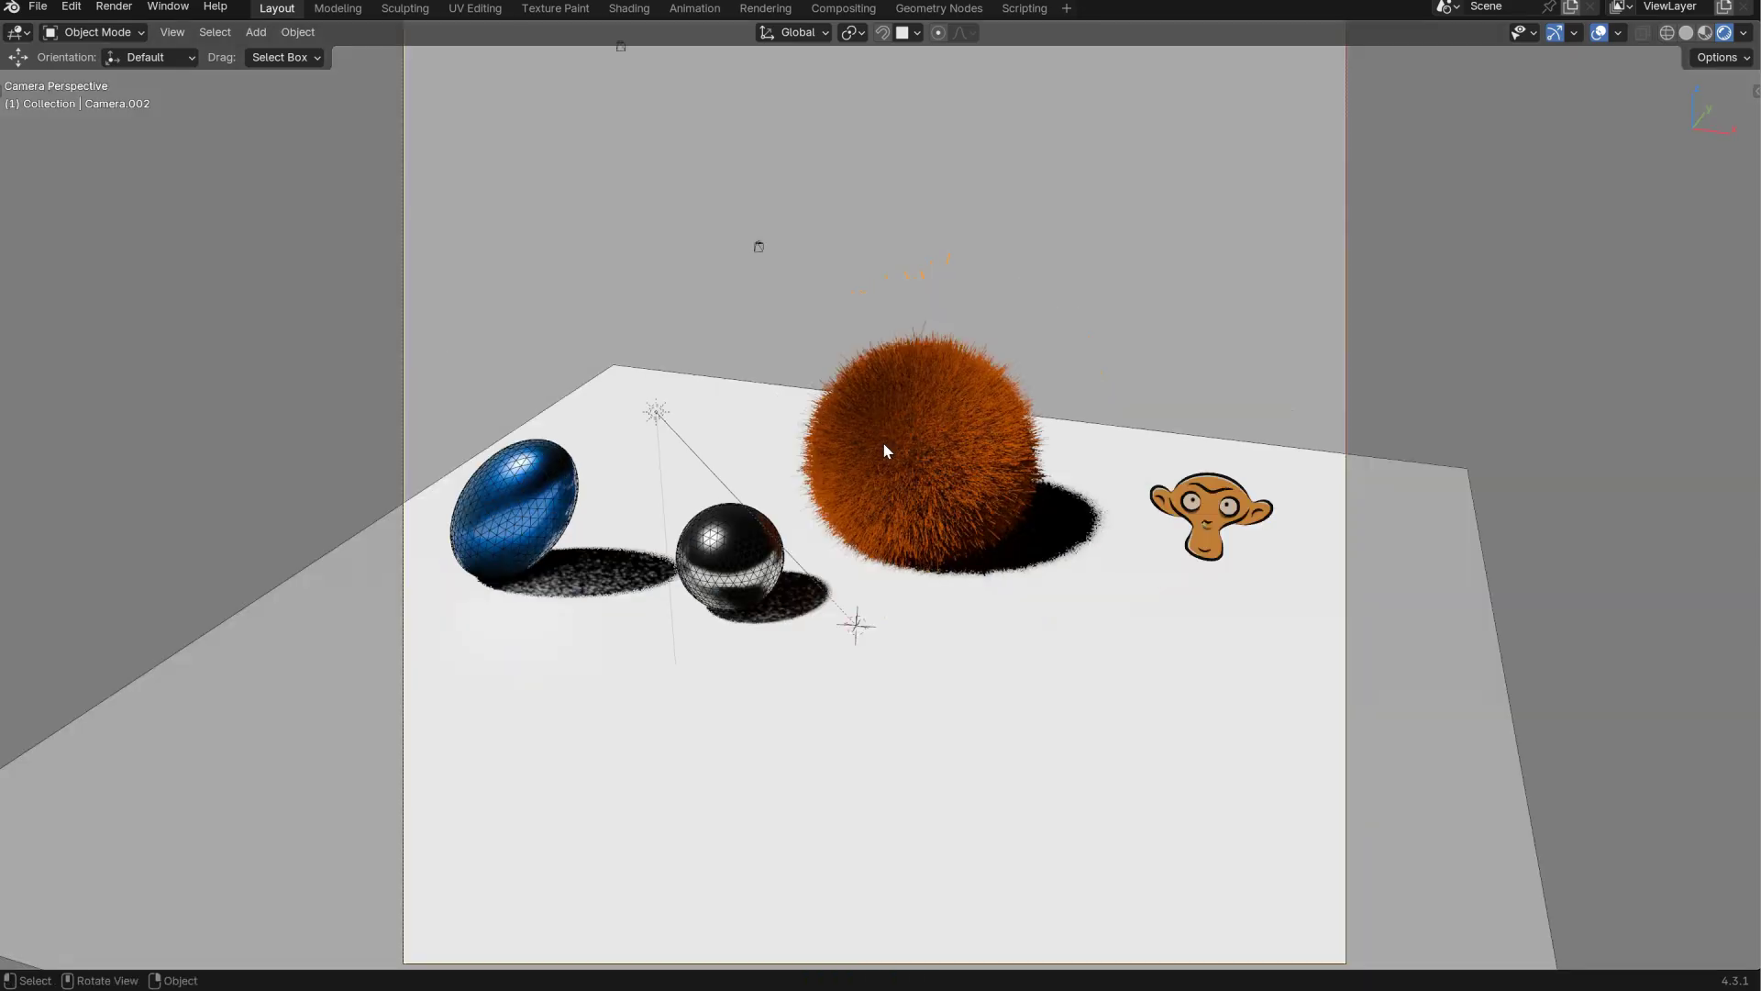
pyautogui.keyDown('shift'); pyautogui.rightClick(971, 420); pyautogui.keyUp('shift')
pyautogui.click(1062, 470)
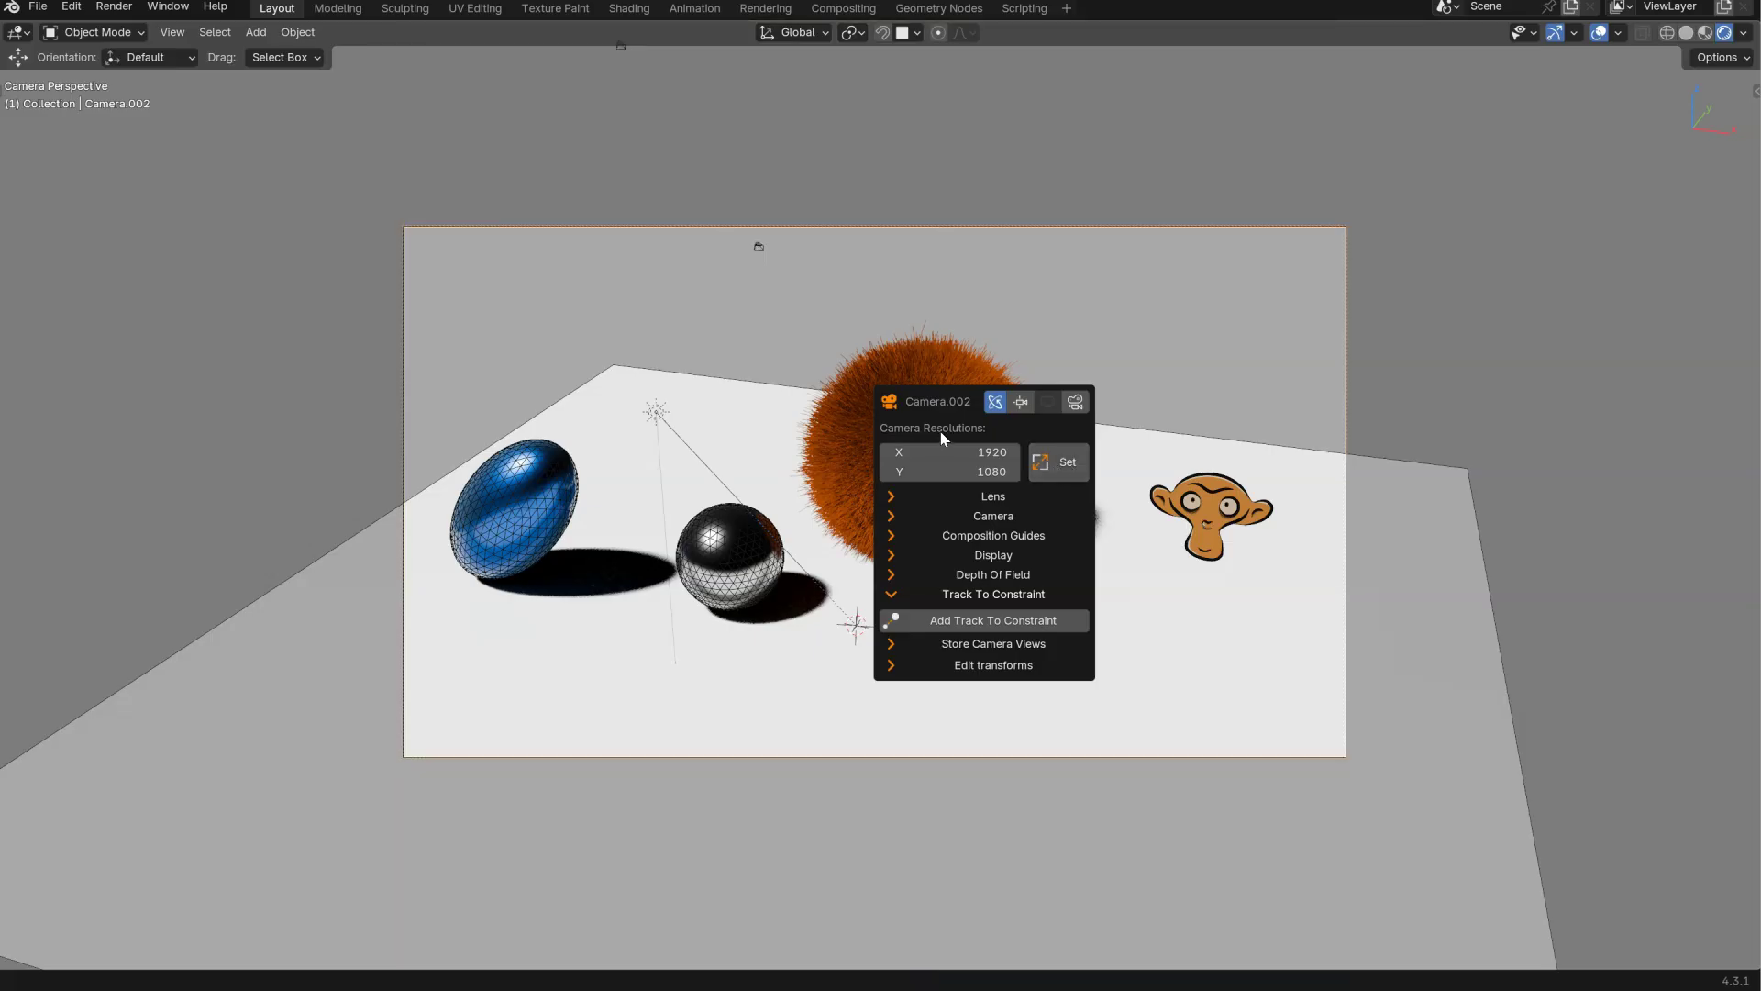
# - Enable depth of field on the new camera and pick its focus distance from the dark metallic sphere
pyautogui.click(954, 594)
pyautogui.click(889, 575)
pyautogui.click(887, 594)
pyautogui.click(1083, 656)
pyautogui.click(734, 542)
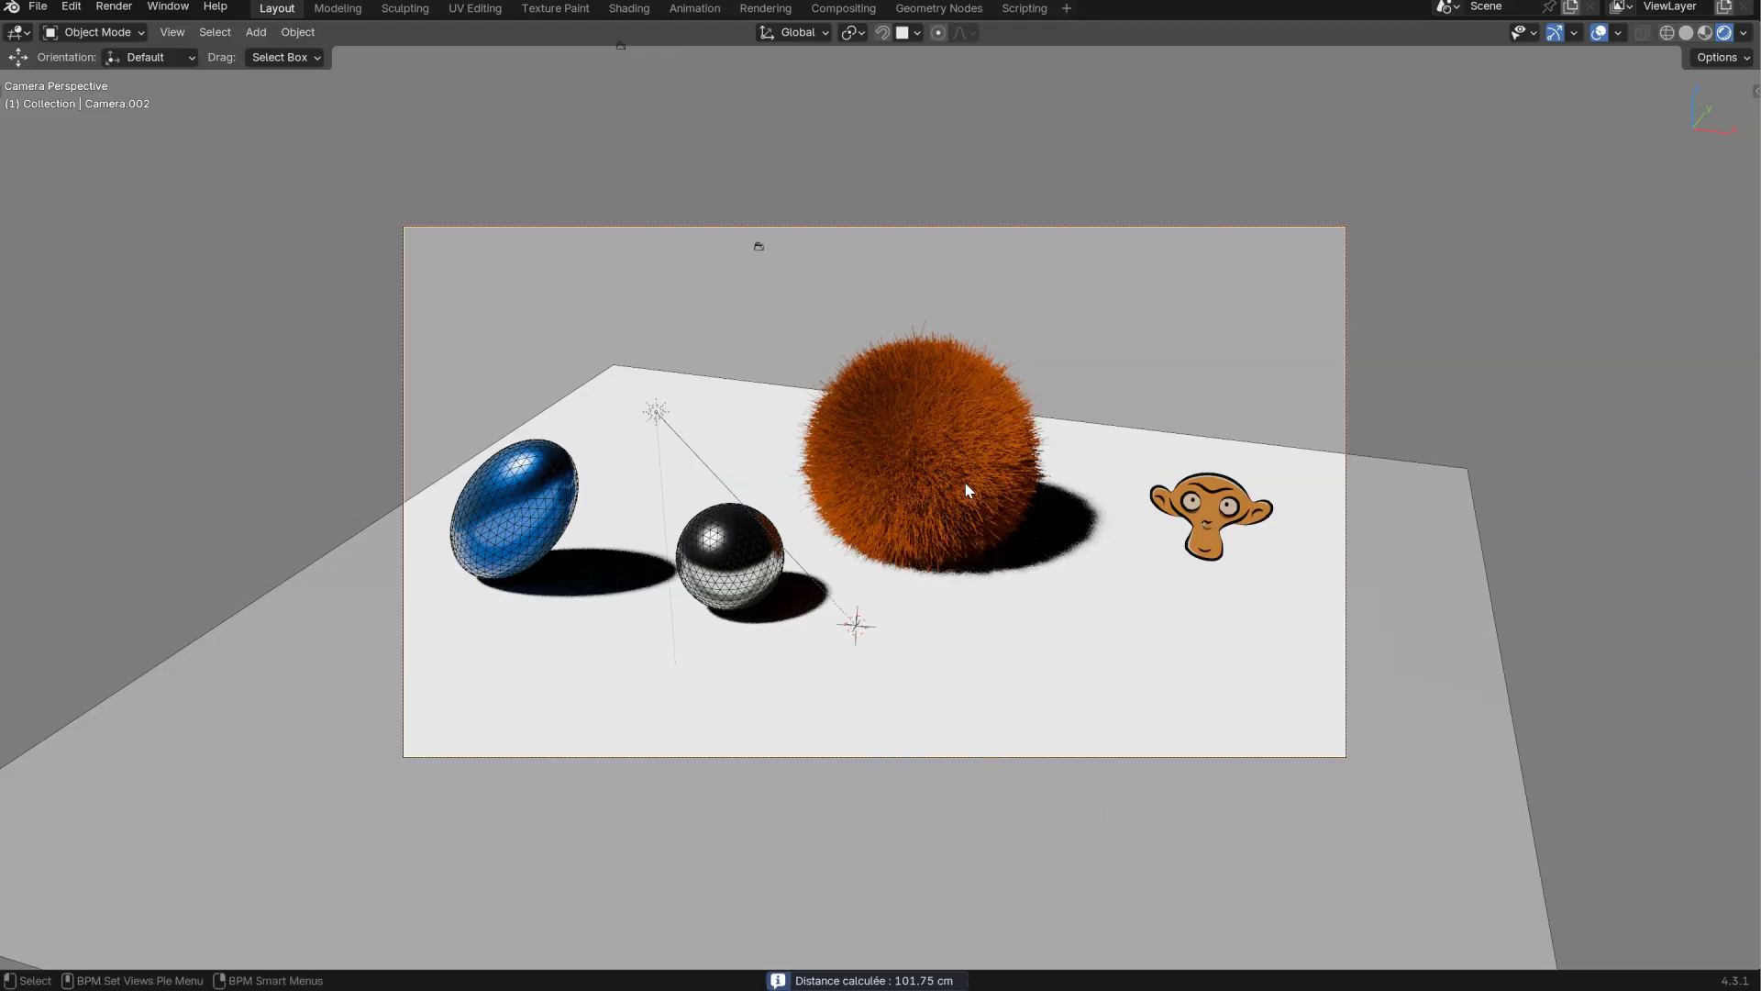
# - Set the new camera's F-Stop to 0.01 and turn its depth of field off
pyautogui.hotkey('alt', 'c')
pyautogui.click(992, 741)
pyautogui.press('BackSpace')
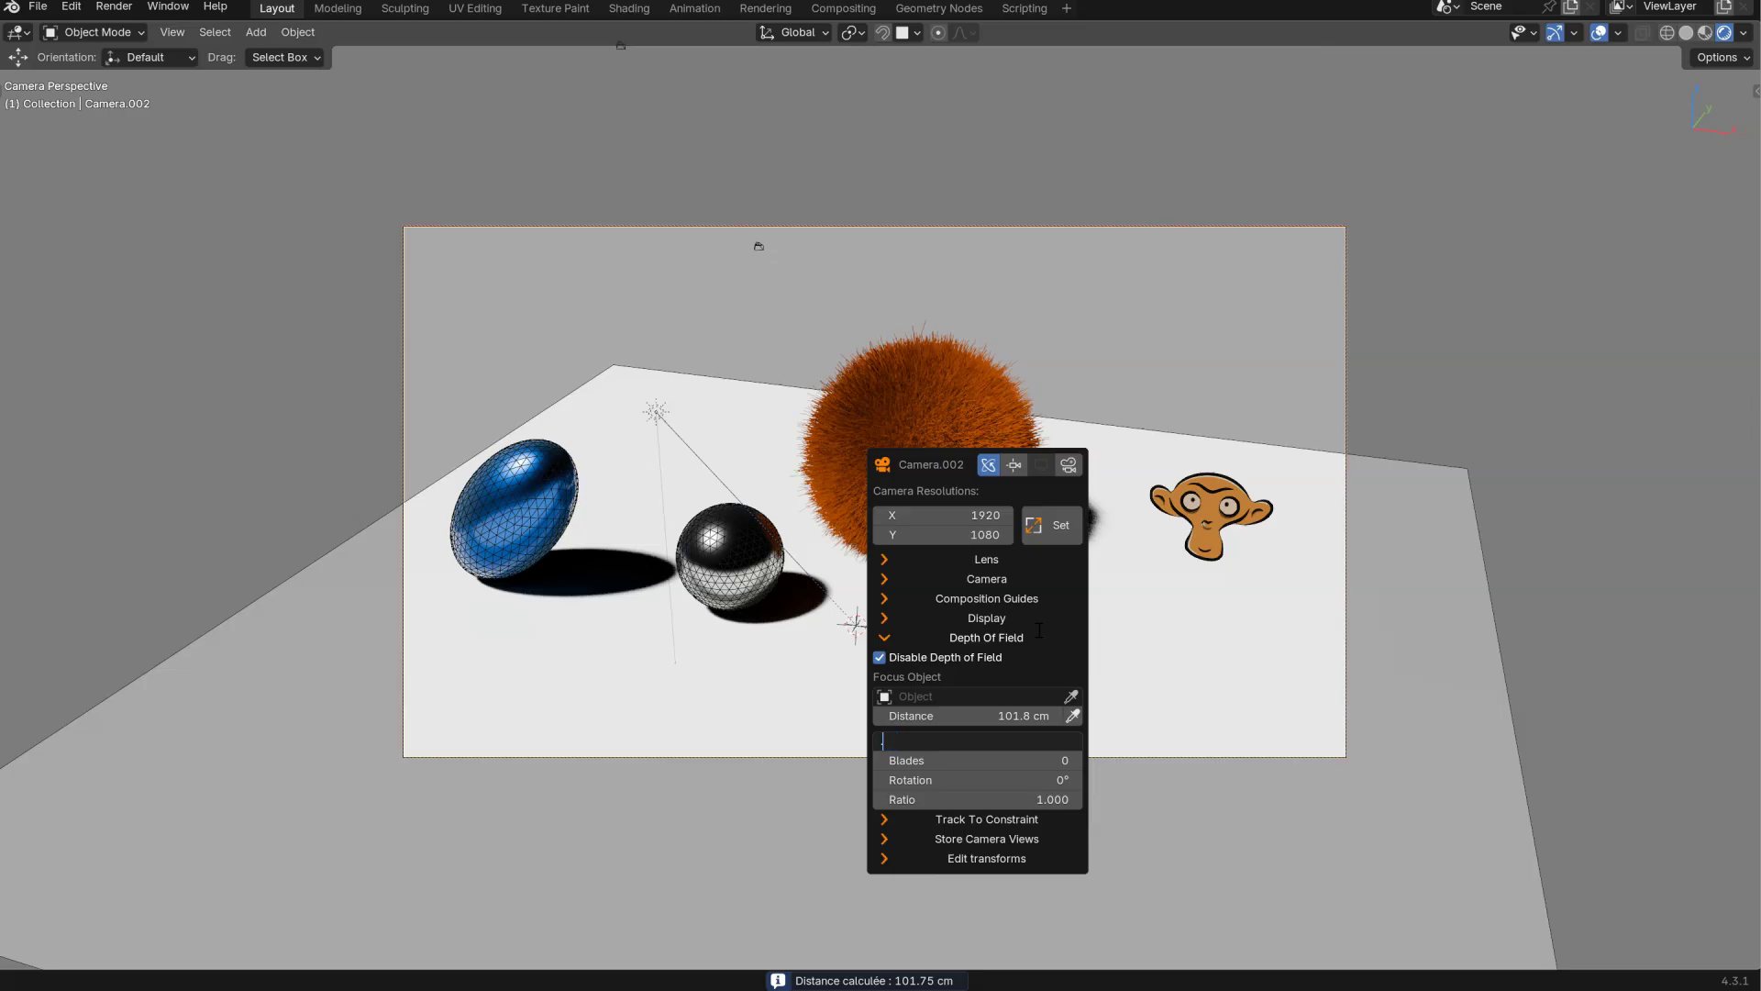
pyautogui.write('.01')
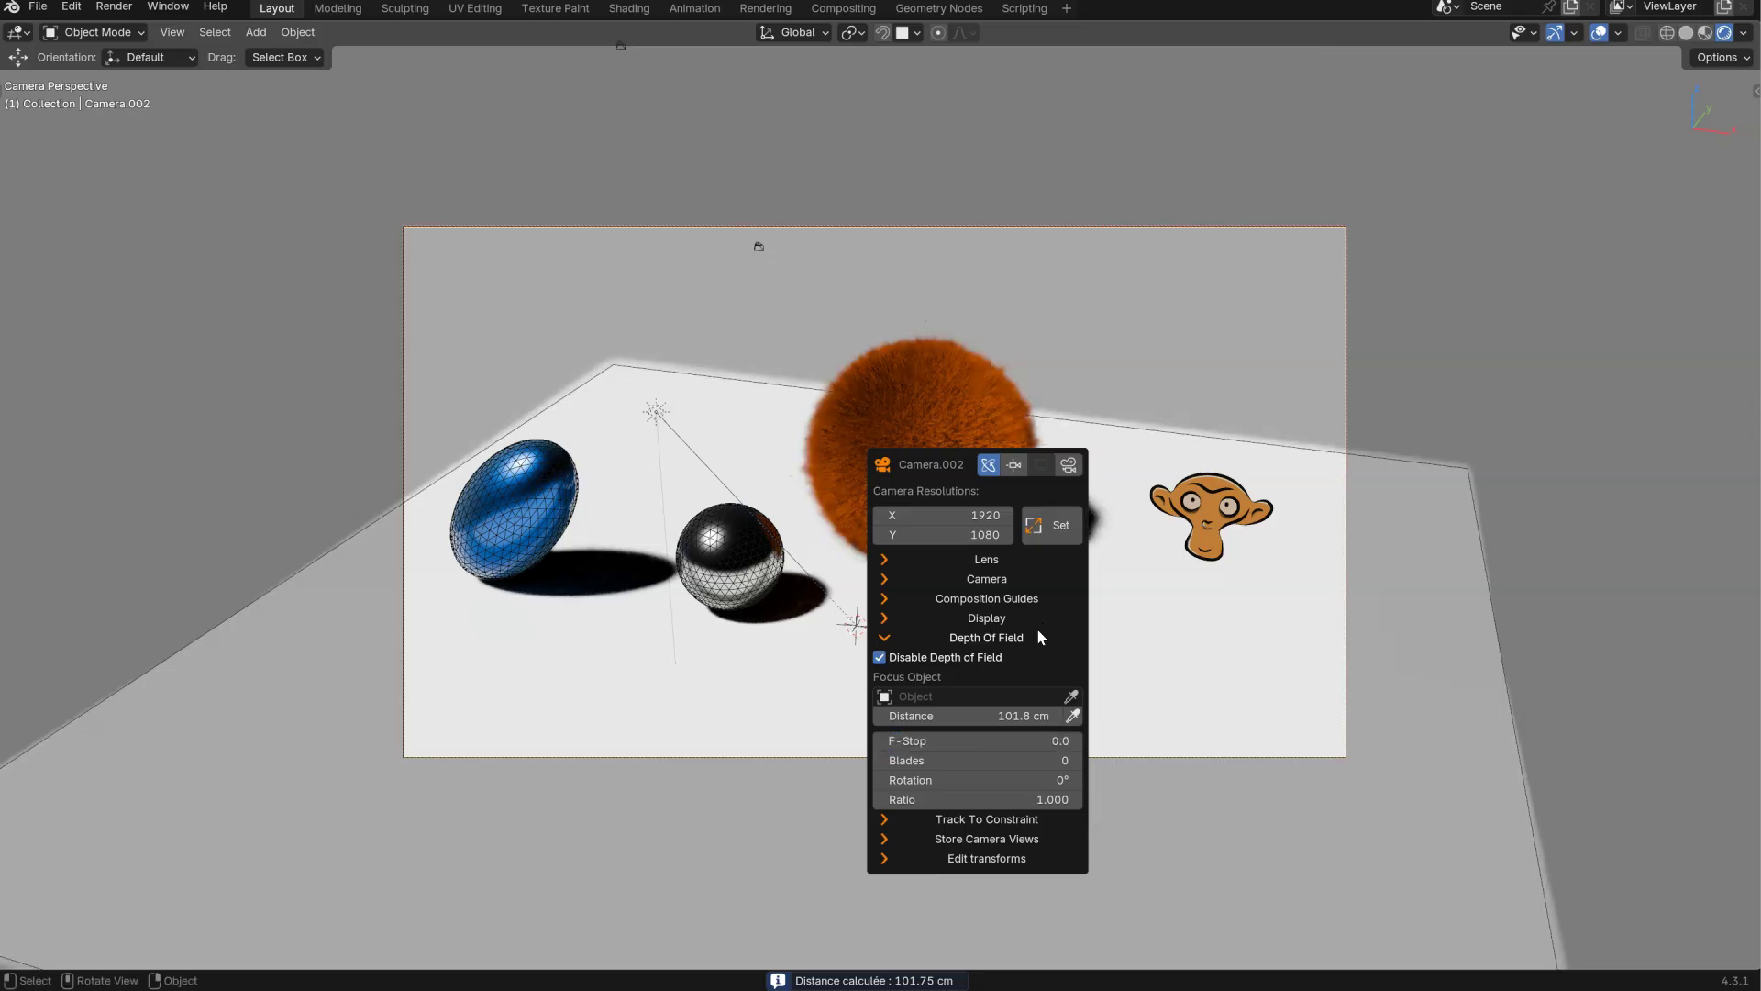
pyautogui.press('Return')
pyautogui.hotkey('alt', 'c')
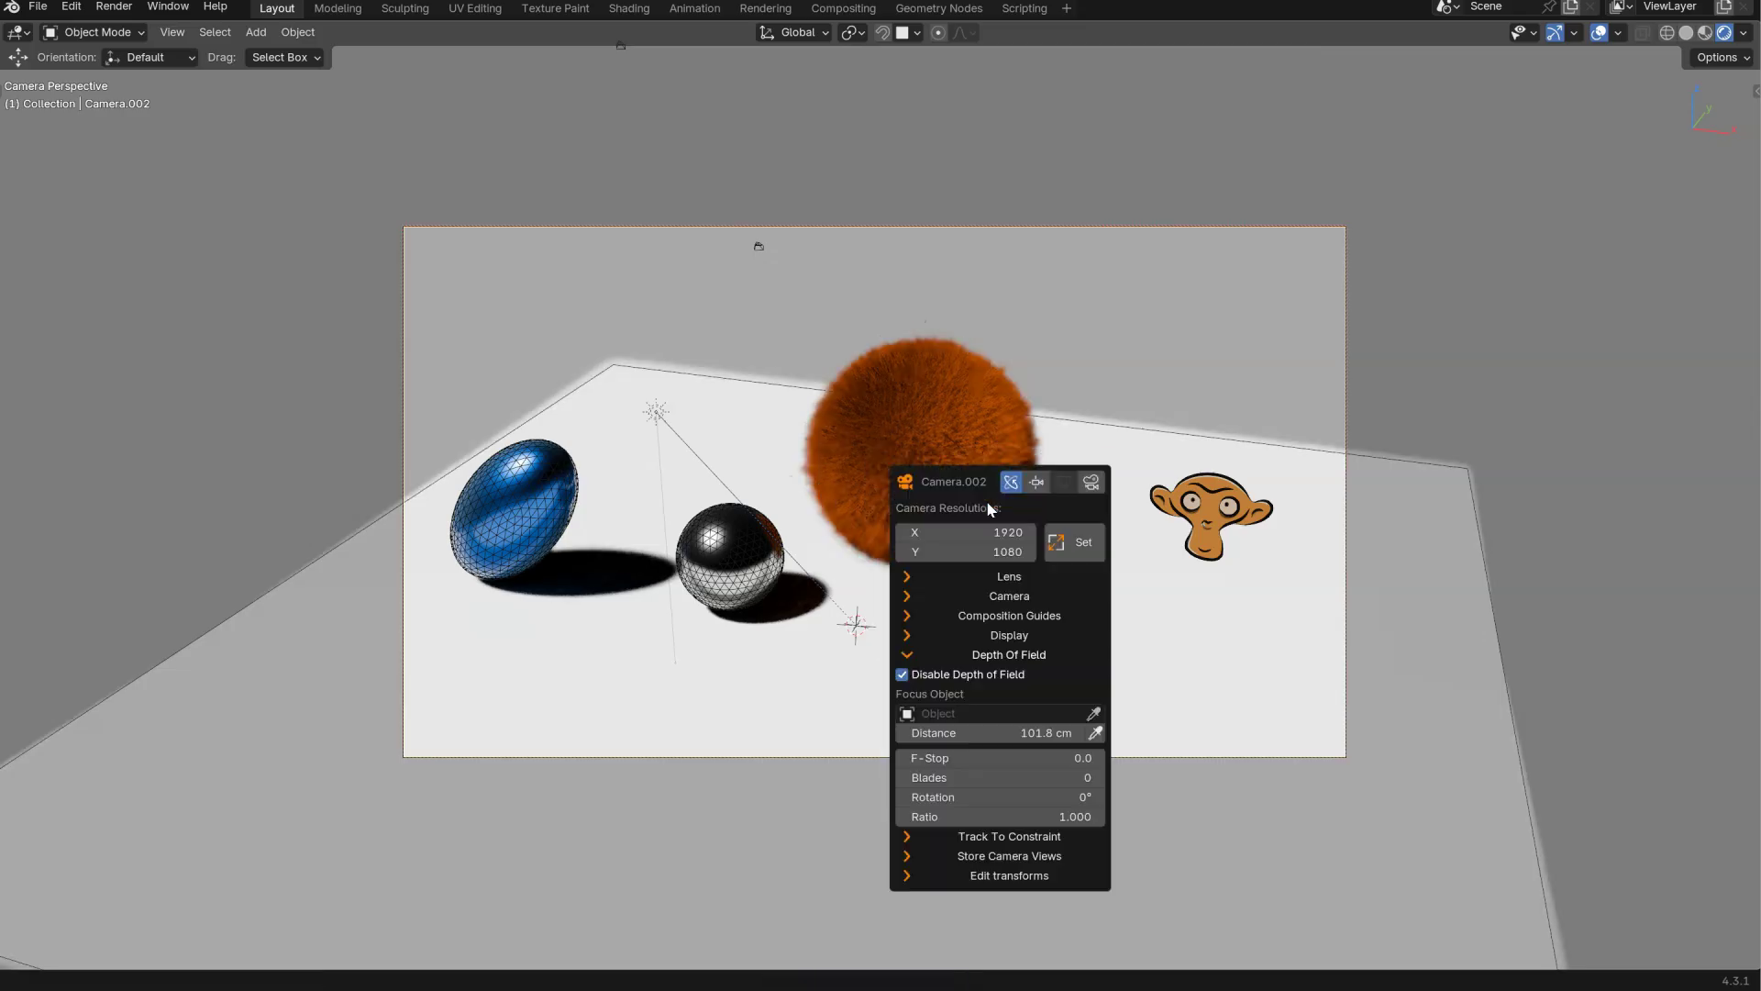
pyautogui.click(903, 675)
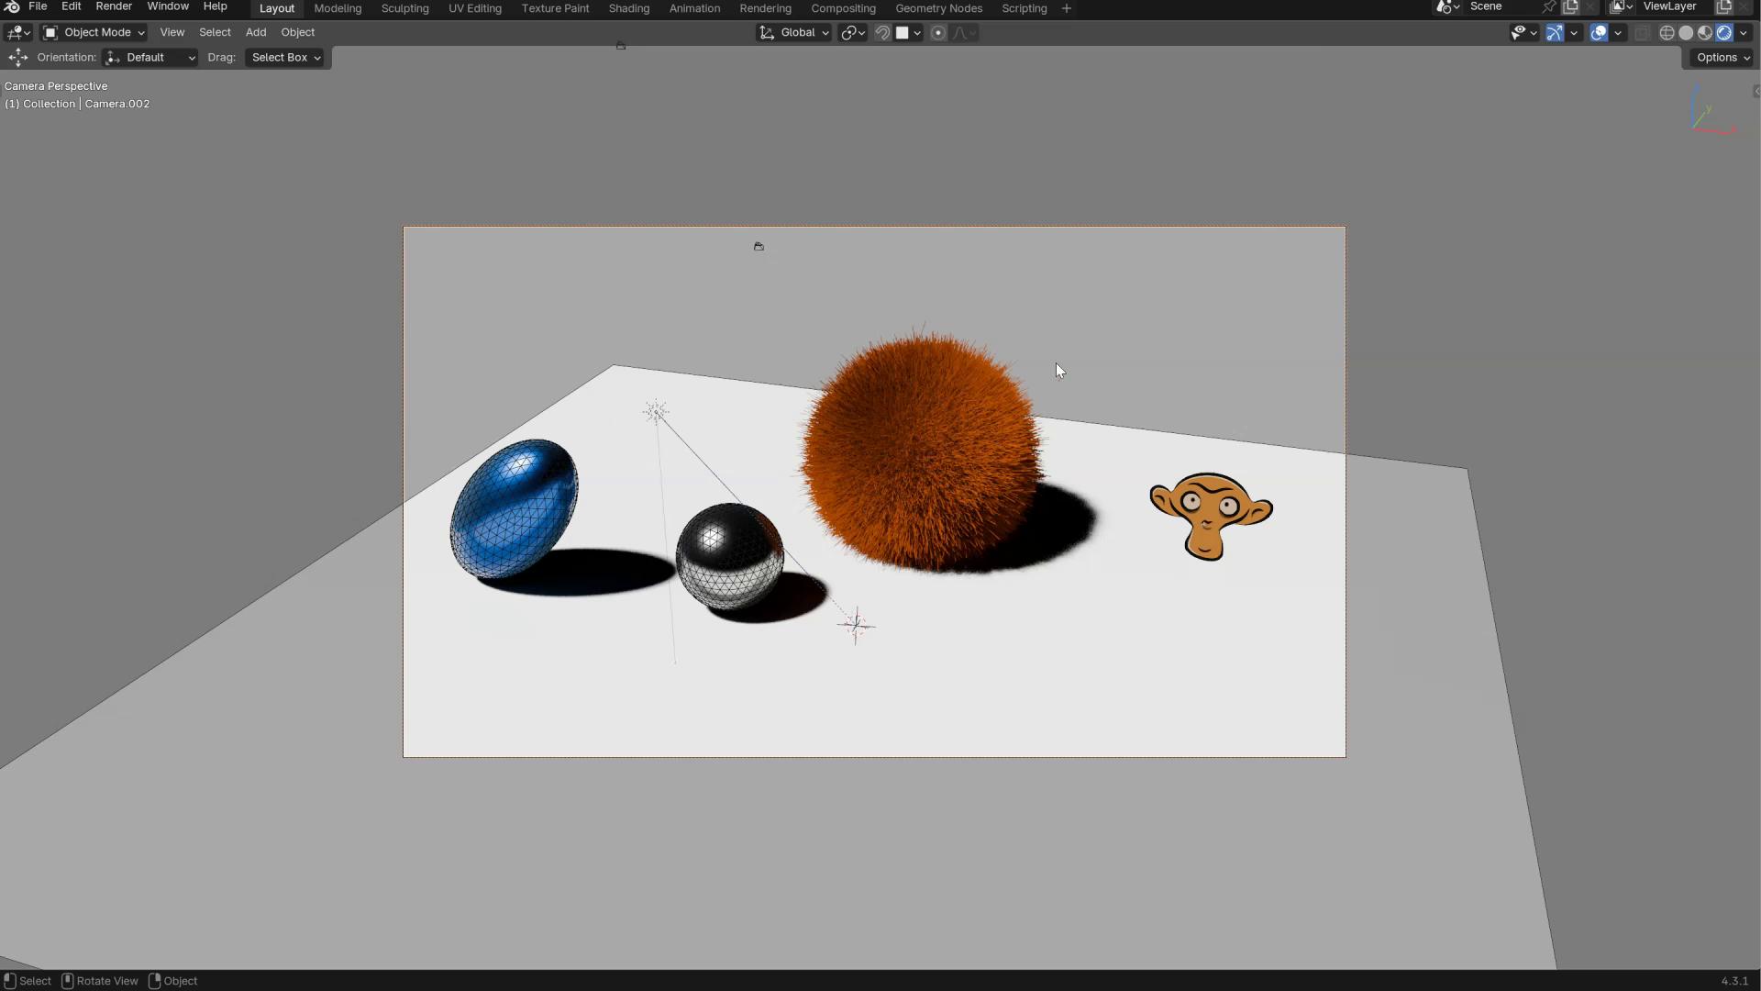
# - Shift the camera's framing slightly so the objects sit further right in the frame, and select the orange ball's fur curves
pyautogui.hotkey('ctrl', 'space')
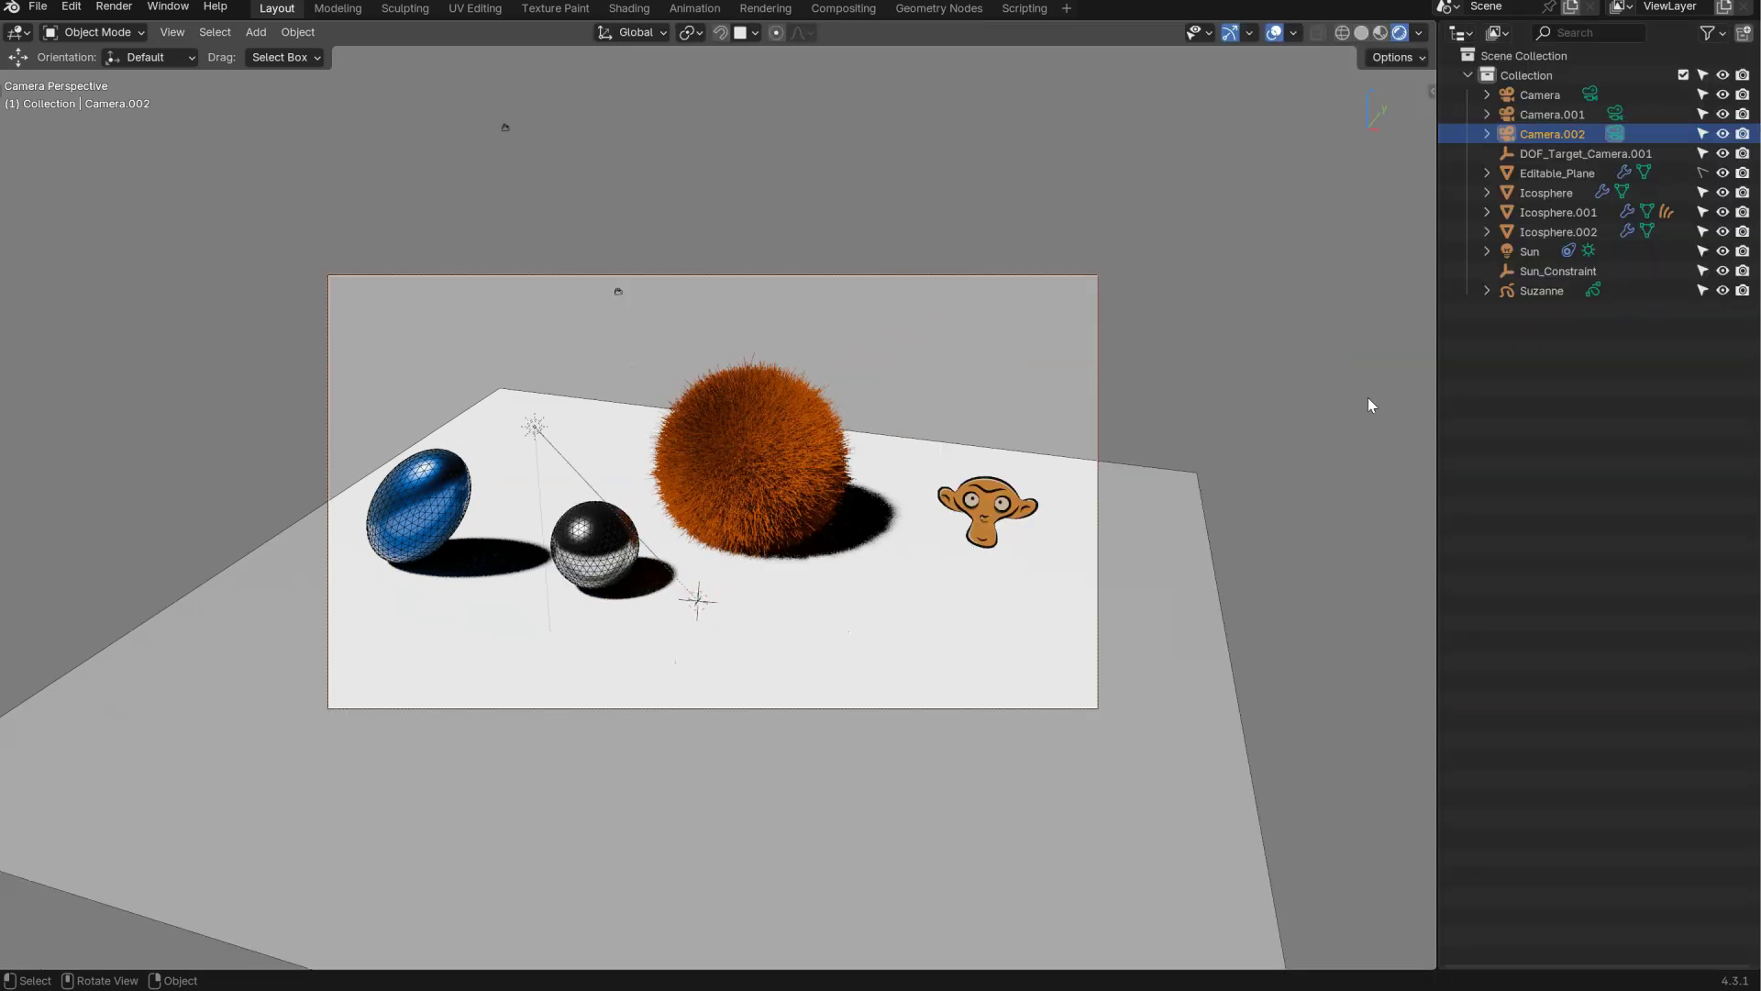
pyautogui.moveTo(1443, 493); pyautogui.dragTo(1450, 576)
pyautogui.hotkey('ctrl', 'space')
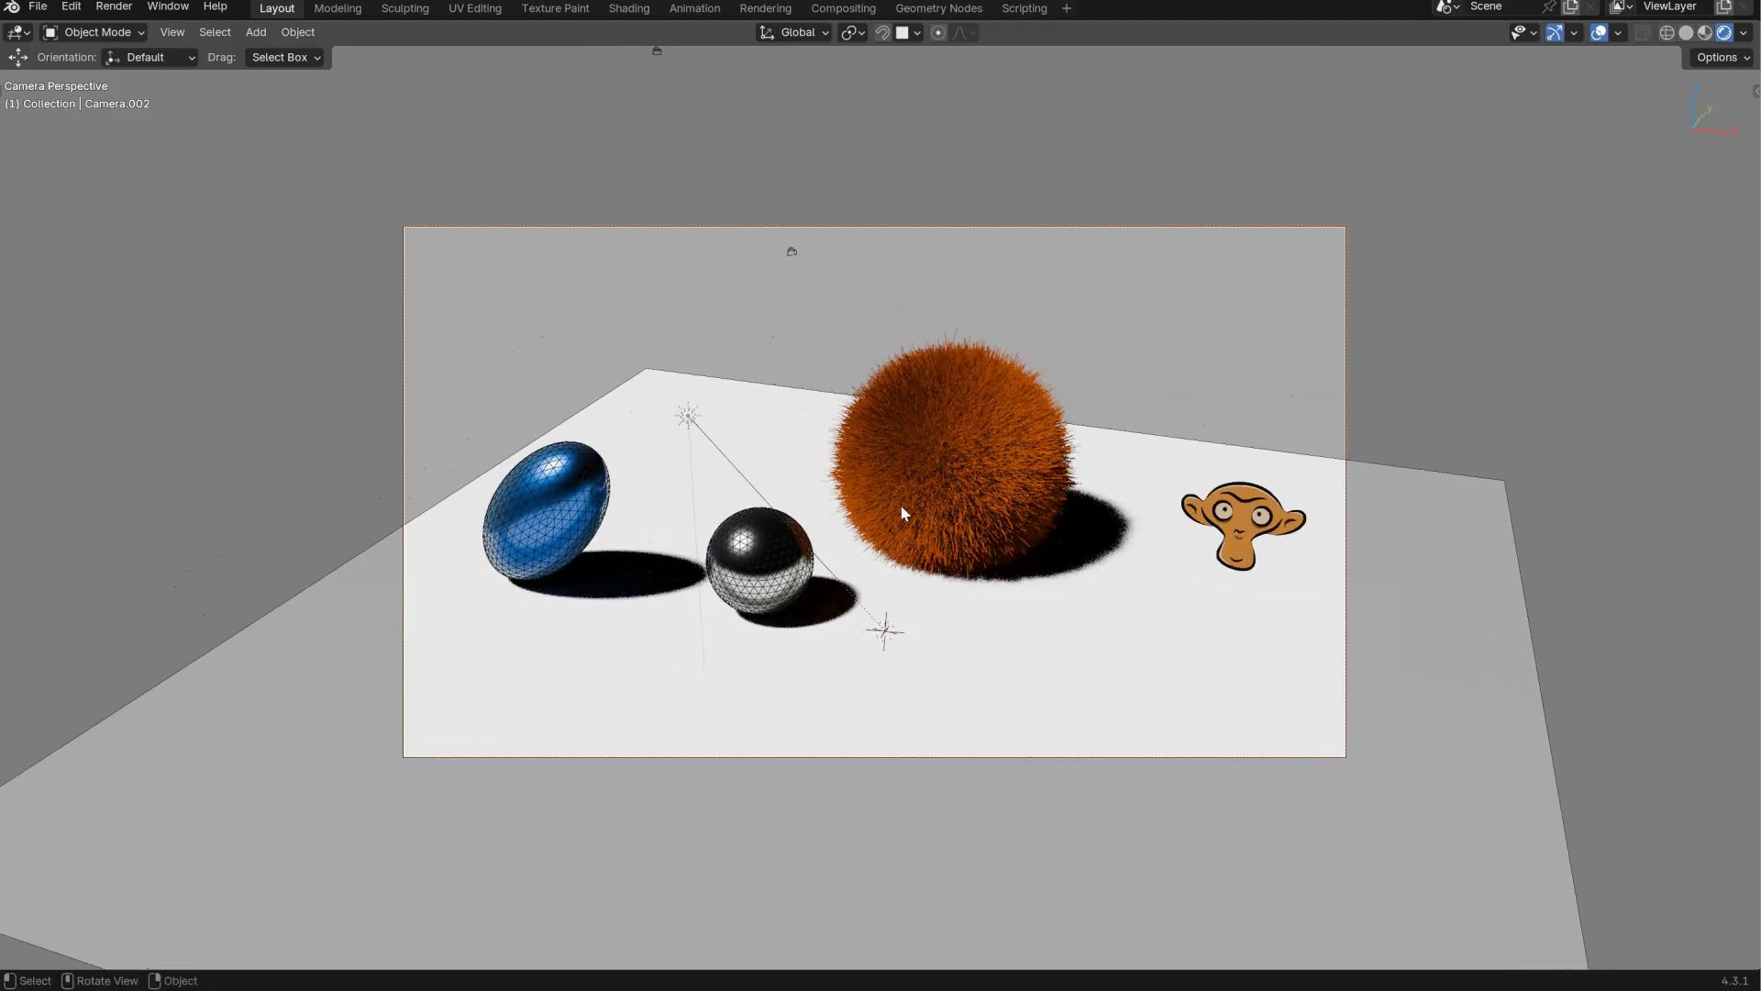
pyautogui.click(954, 480)
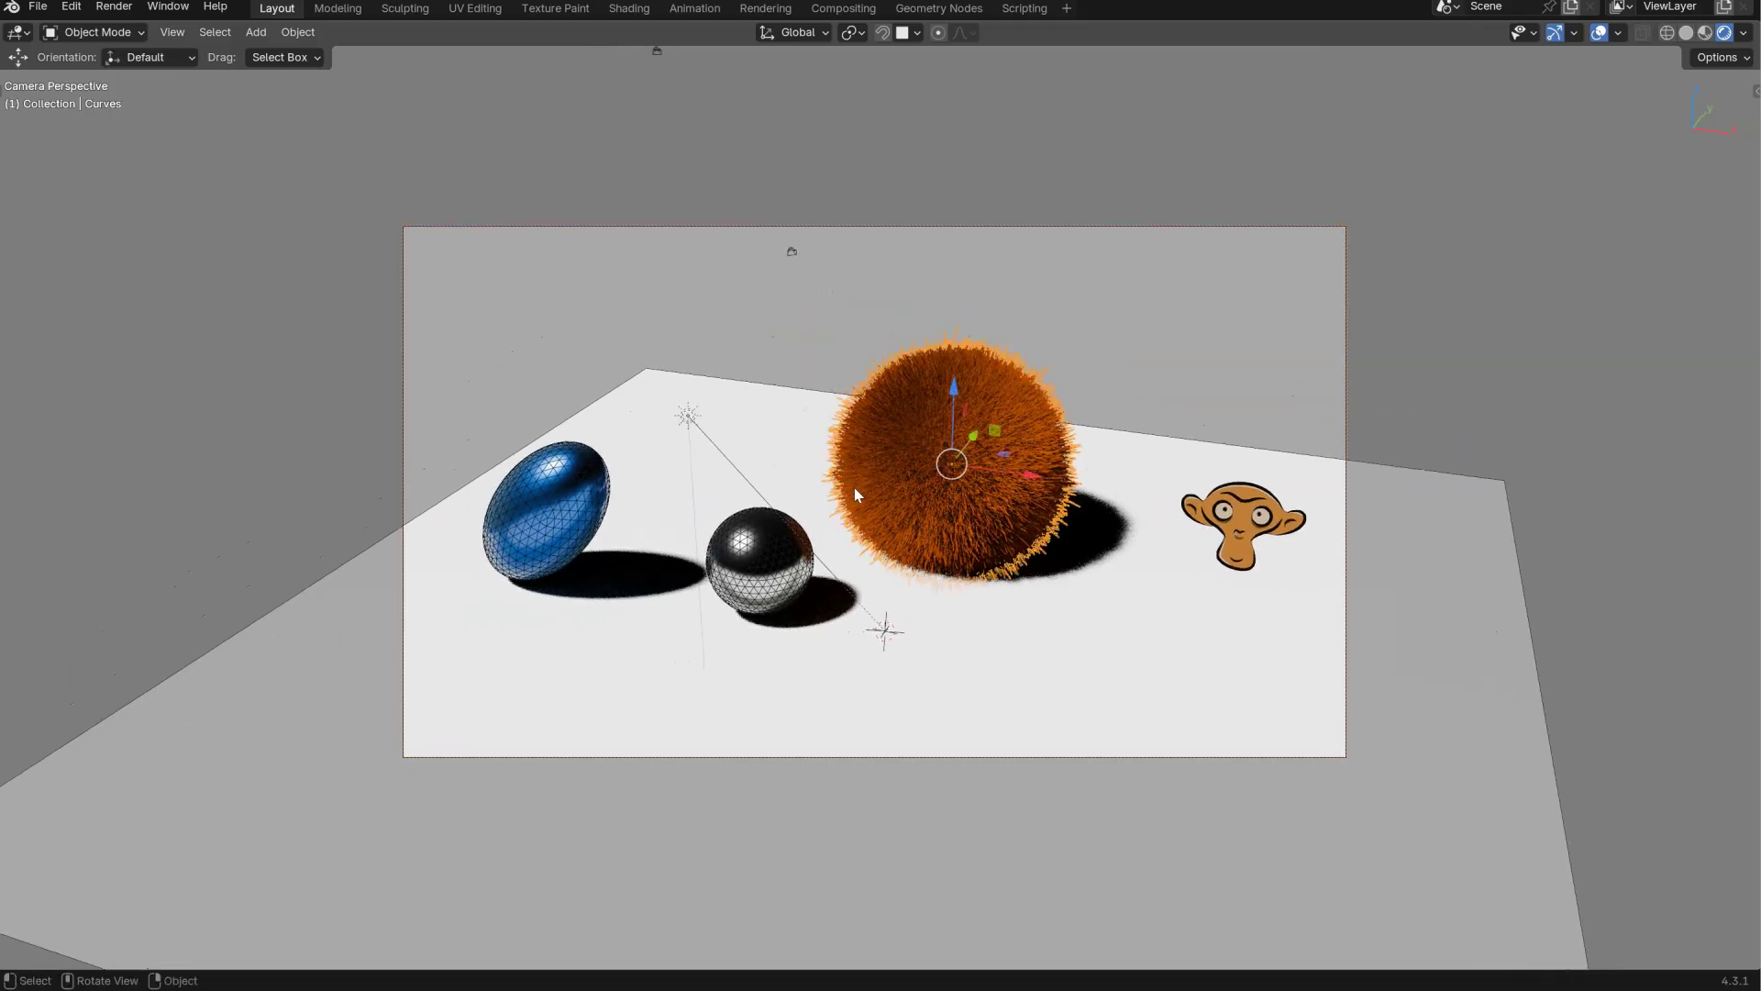